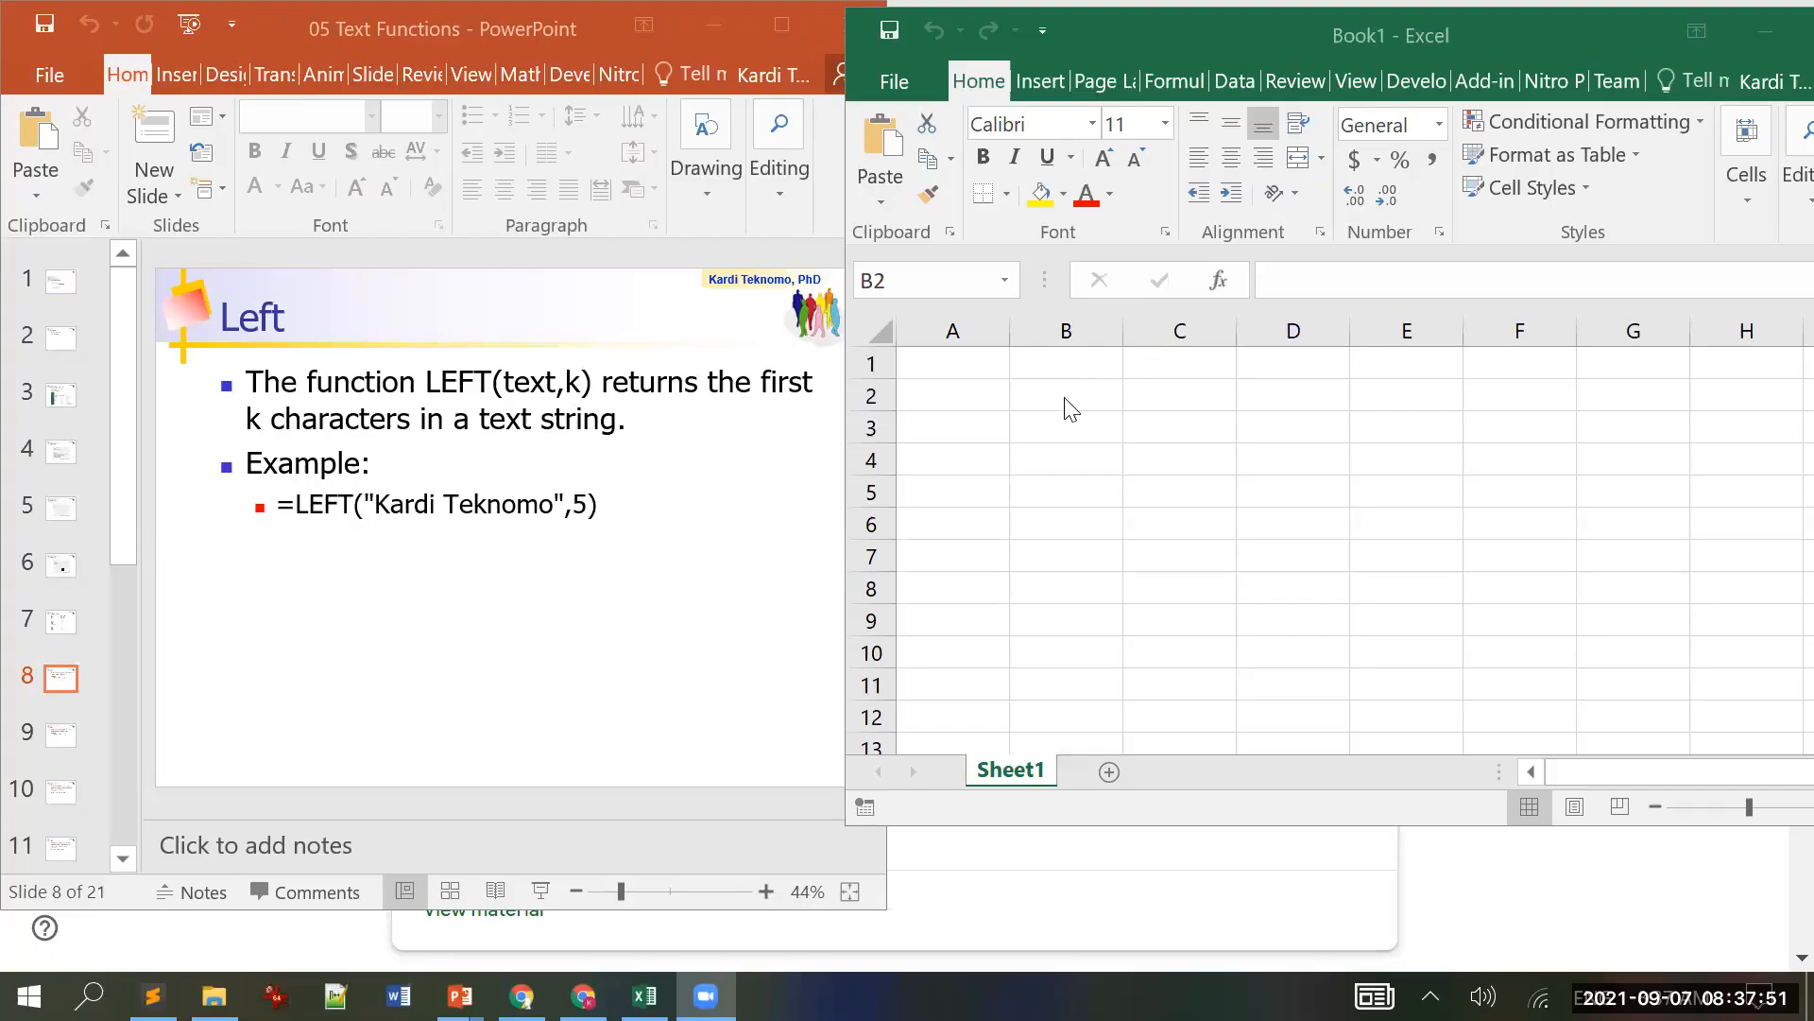
Step: Enter Snowman in B2, then start a LEFT formula in B3 and abandon it
{"action": "left_click", "coordinate": [1071, 397]}
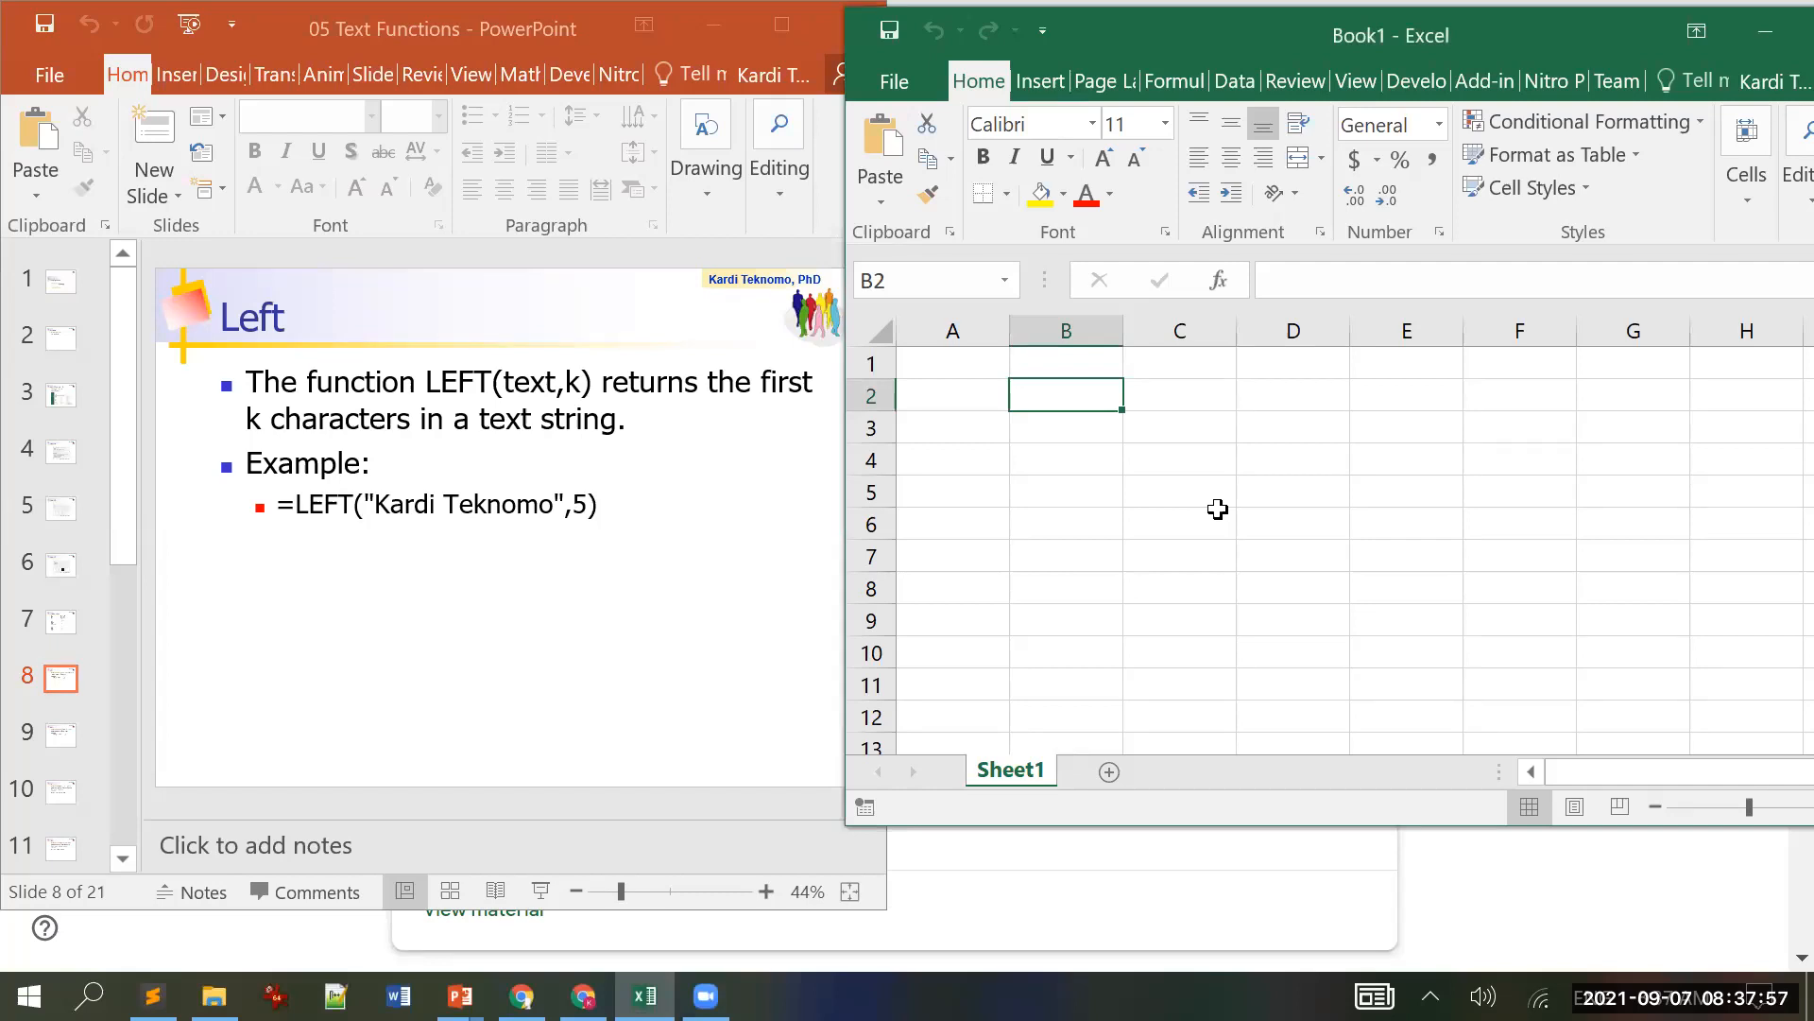
{"action": "type", "text": "Snowman"}
{"action": "key", "text": "Return"}
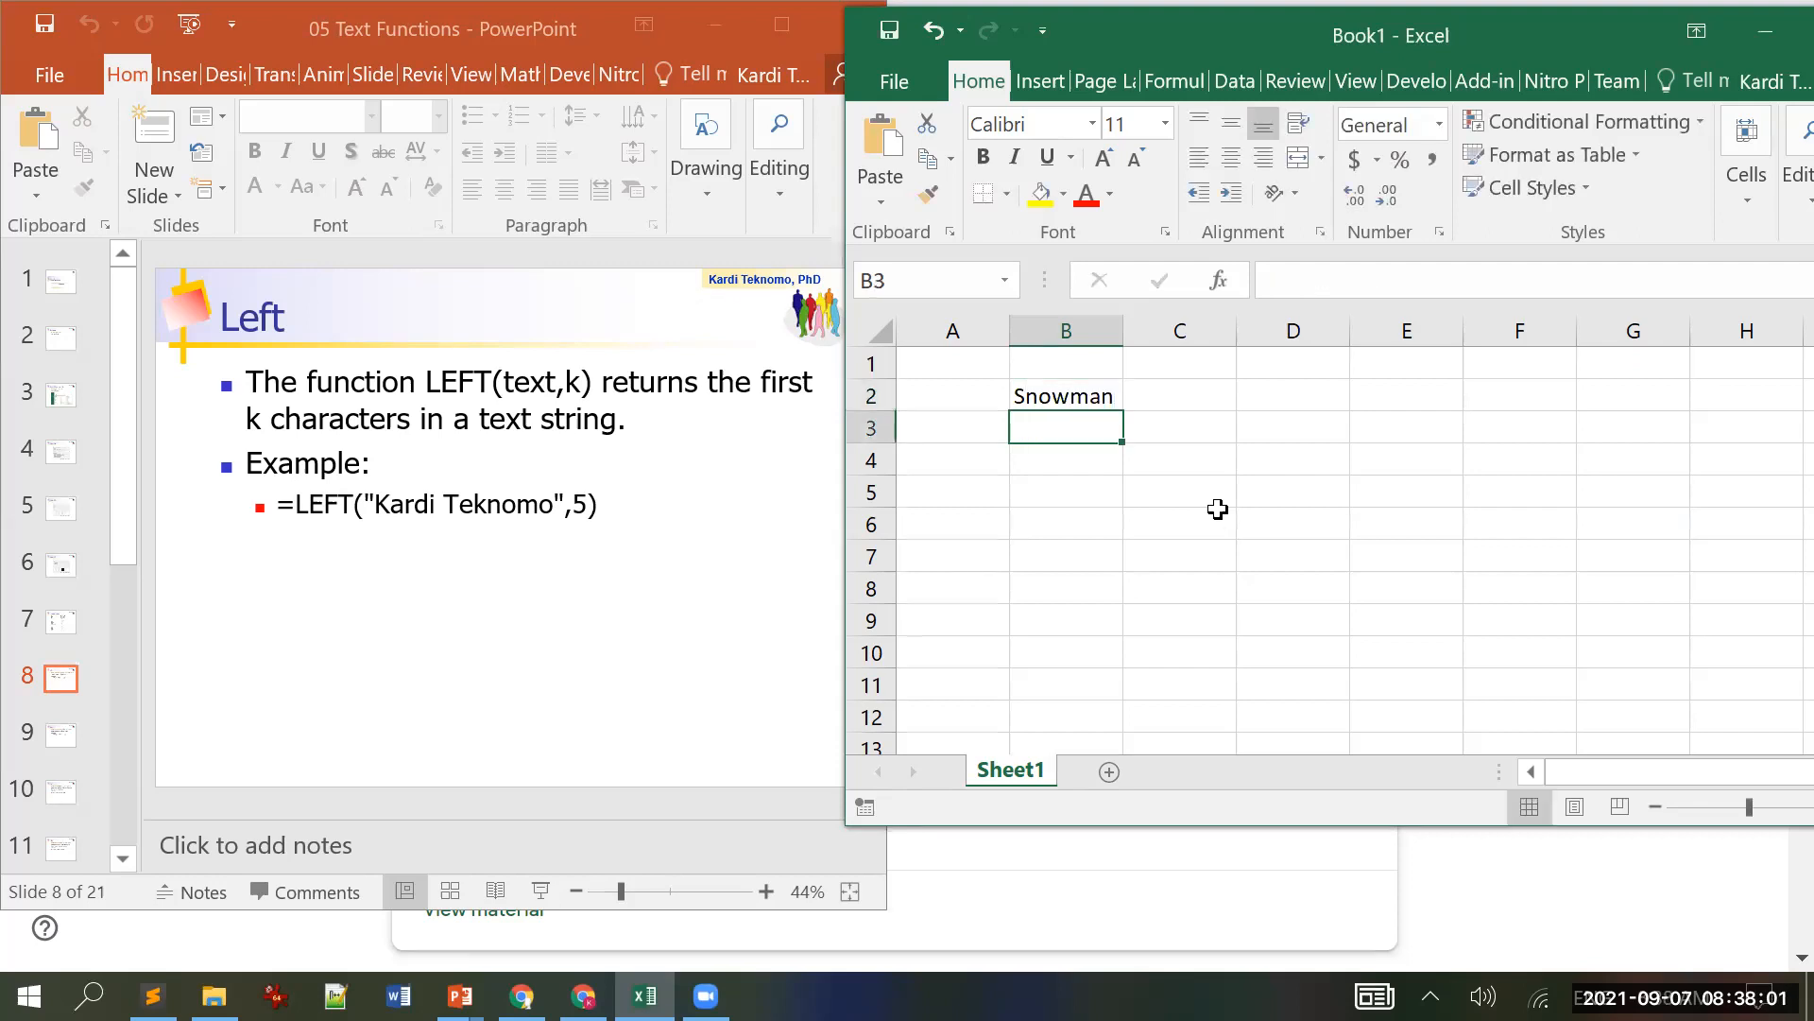
{"action": "type", "text": "="}
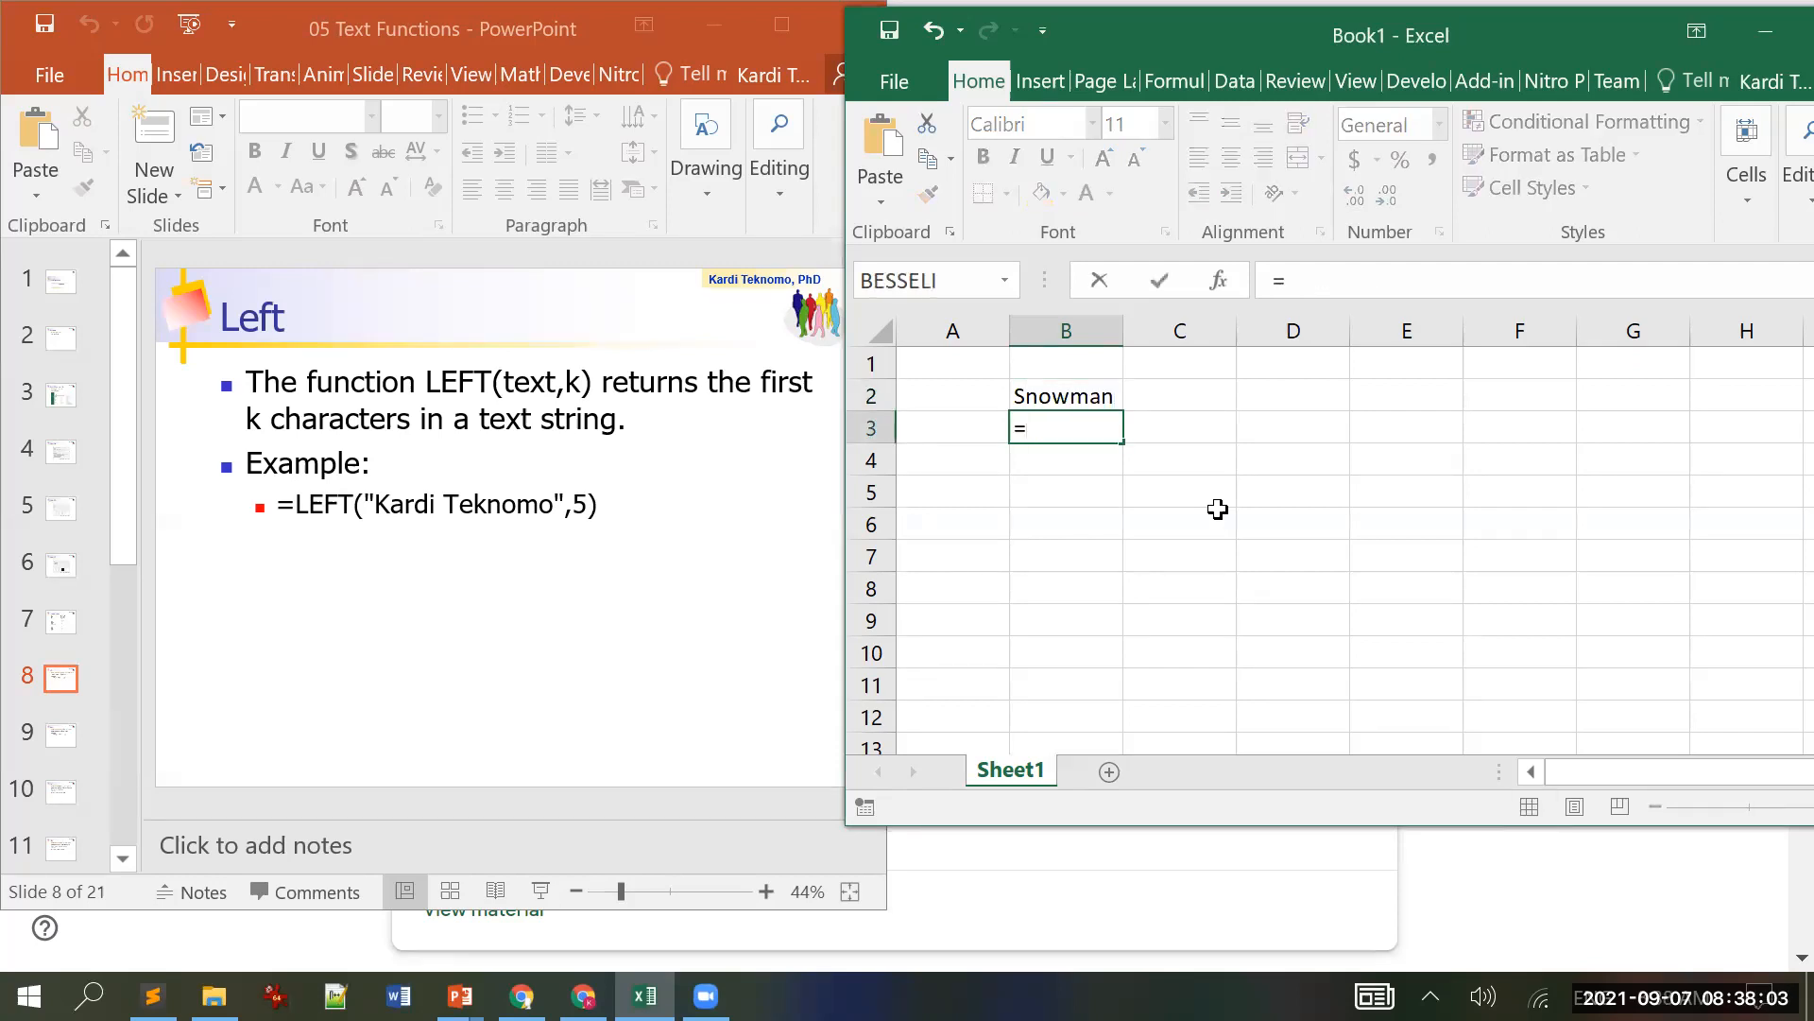
{"action": "type", "text": "le"}
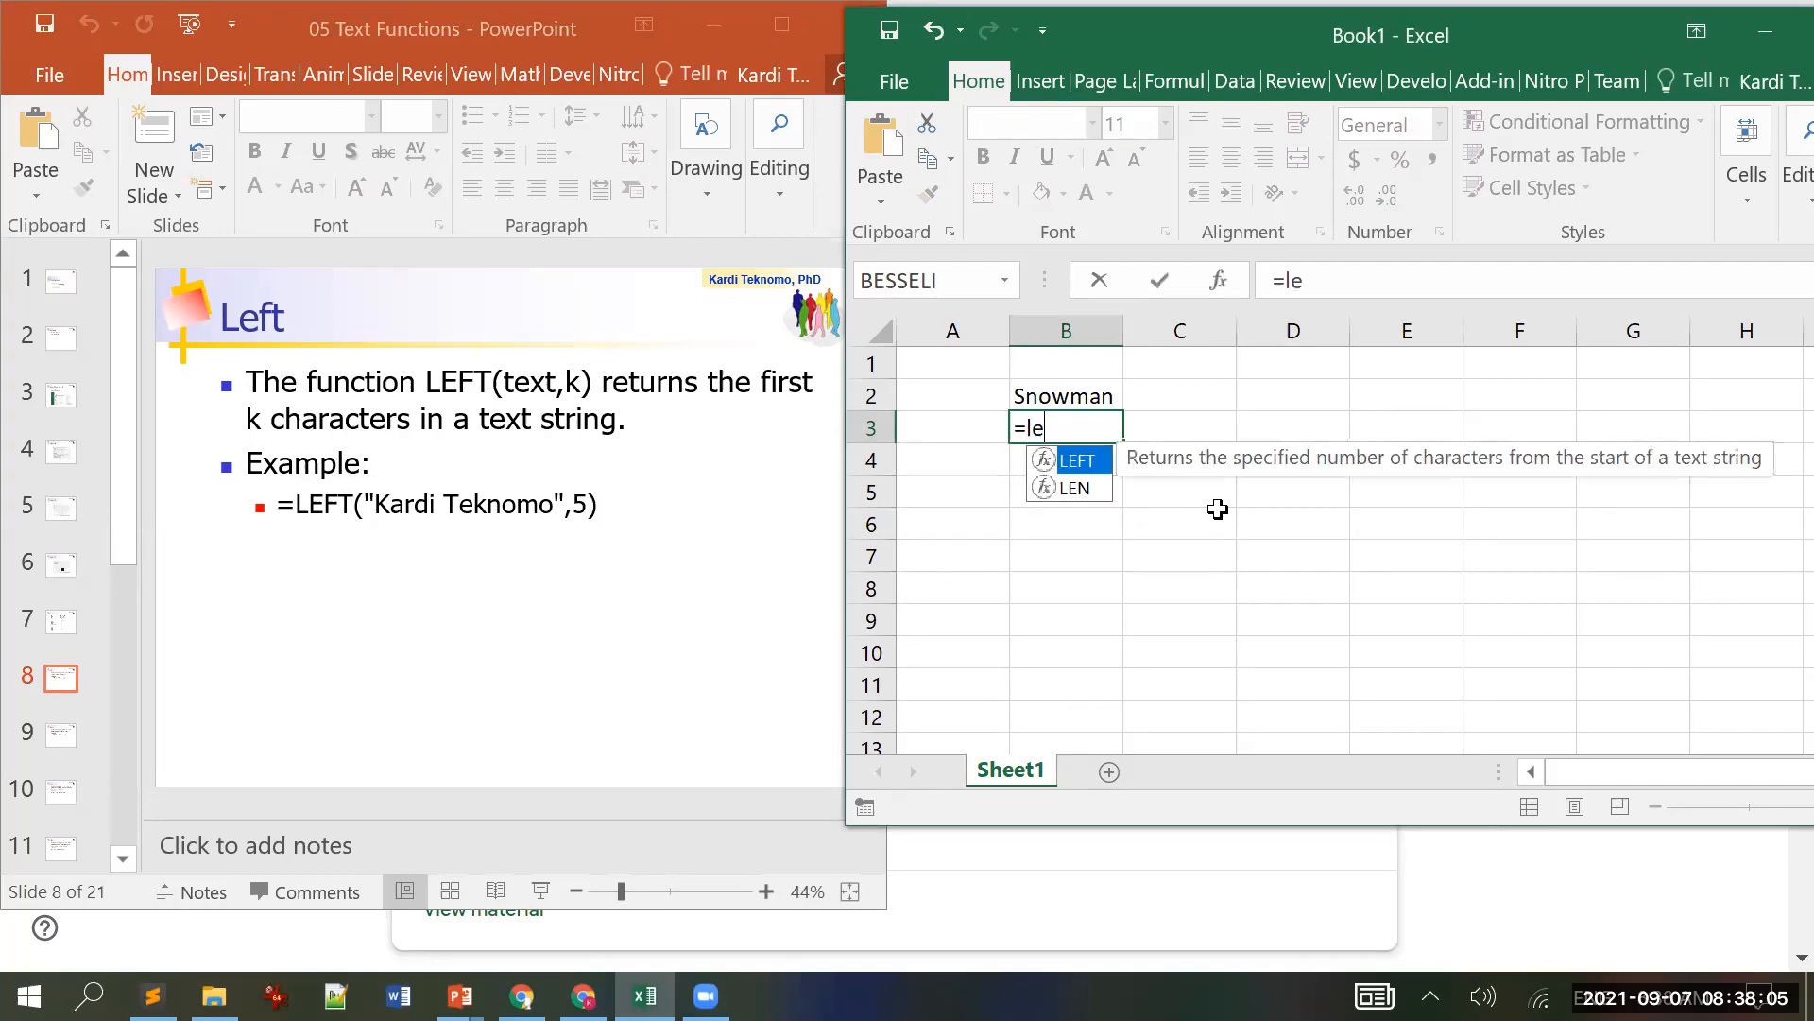
{"action": "type", "text": "ft("}
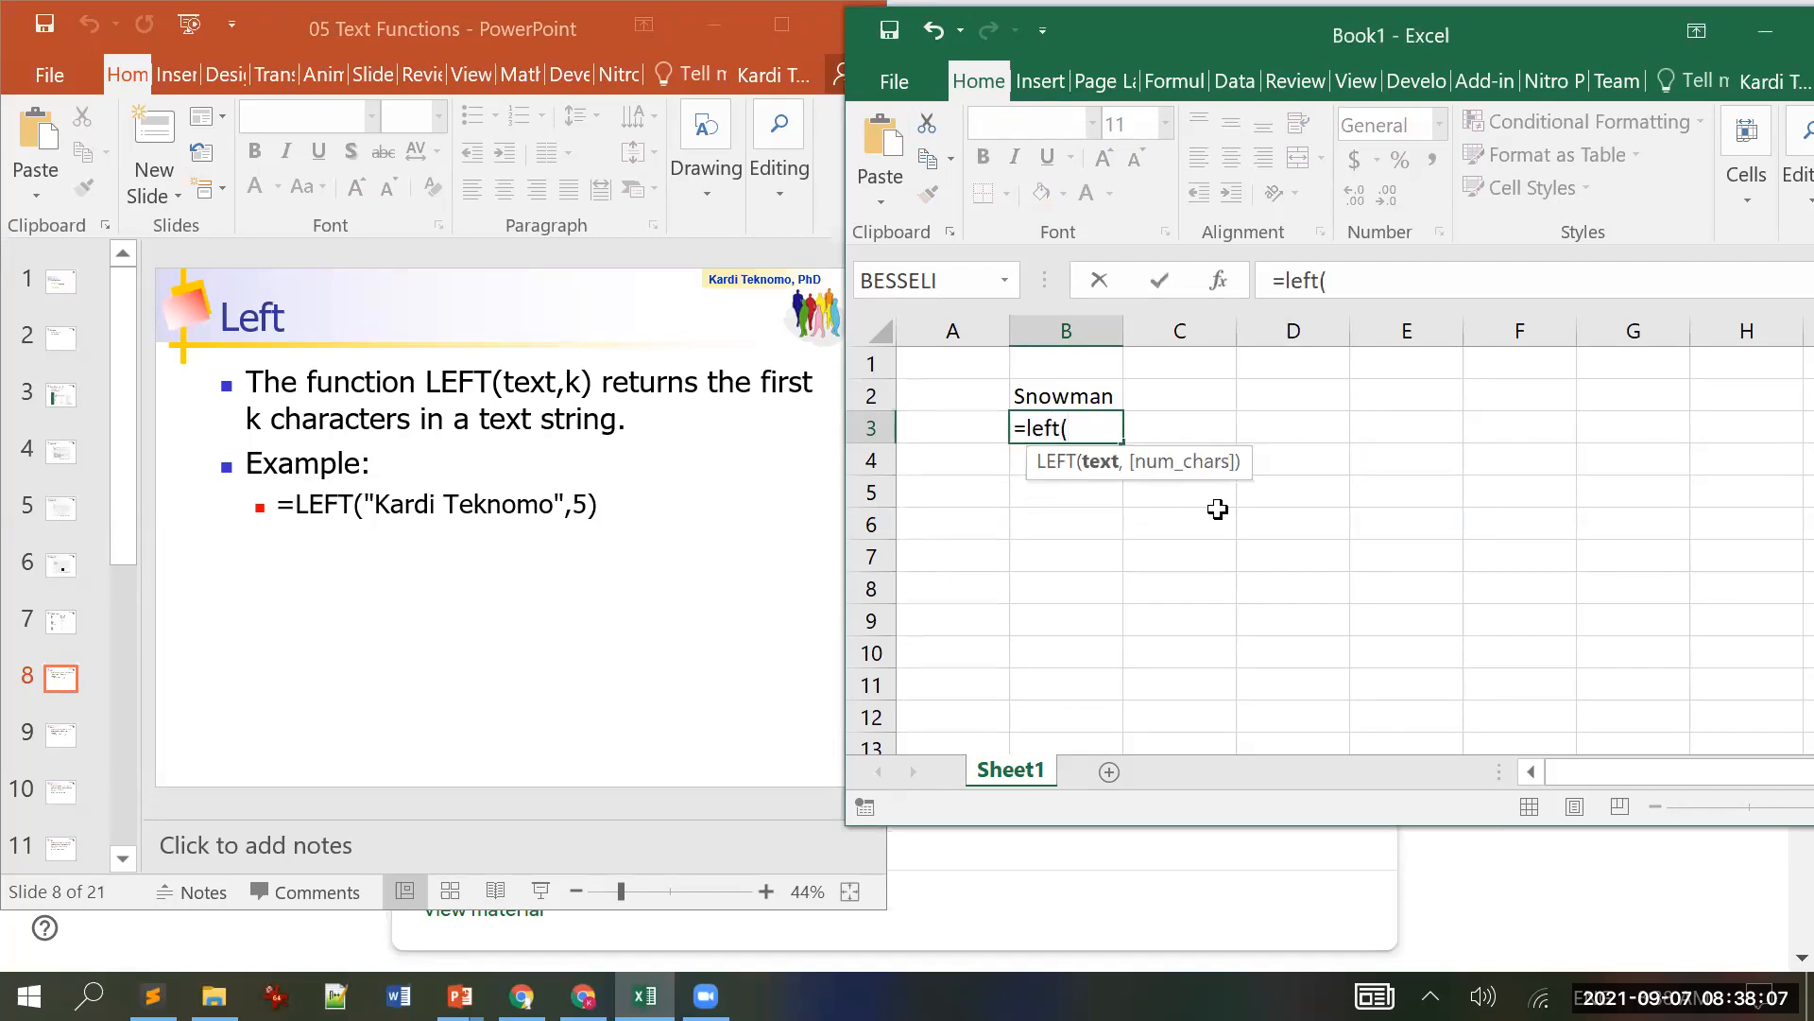
{"action": "key", "text": "Up"}
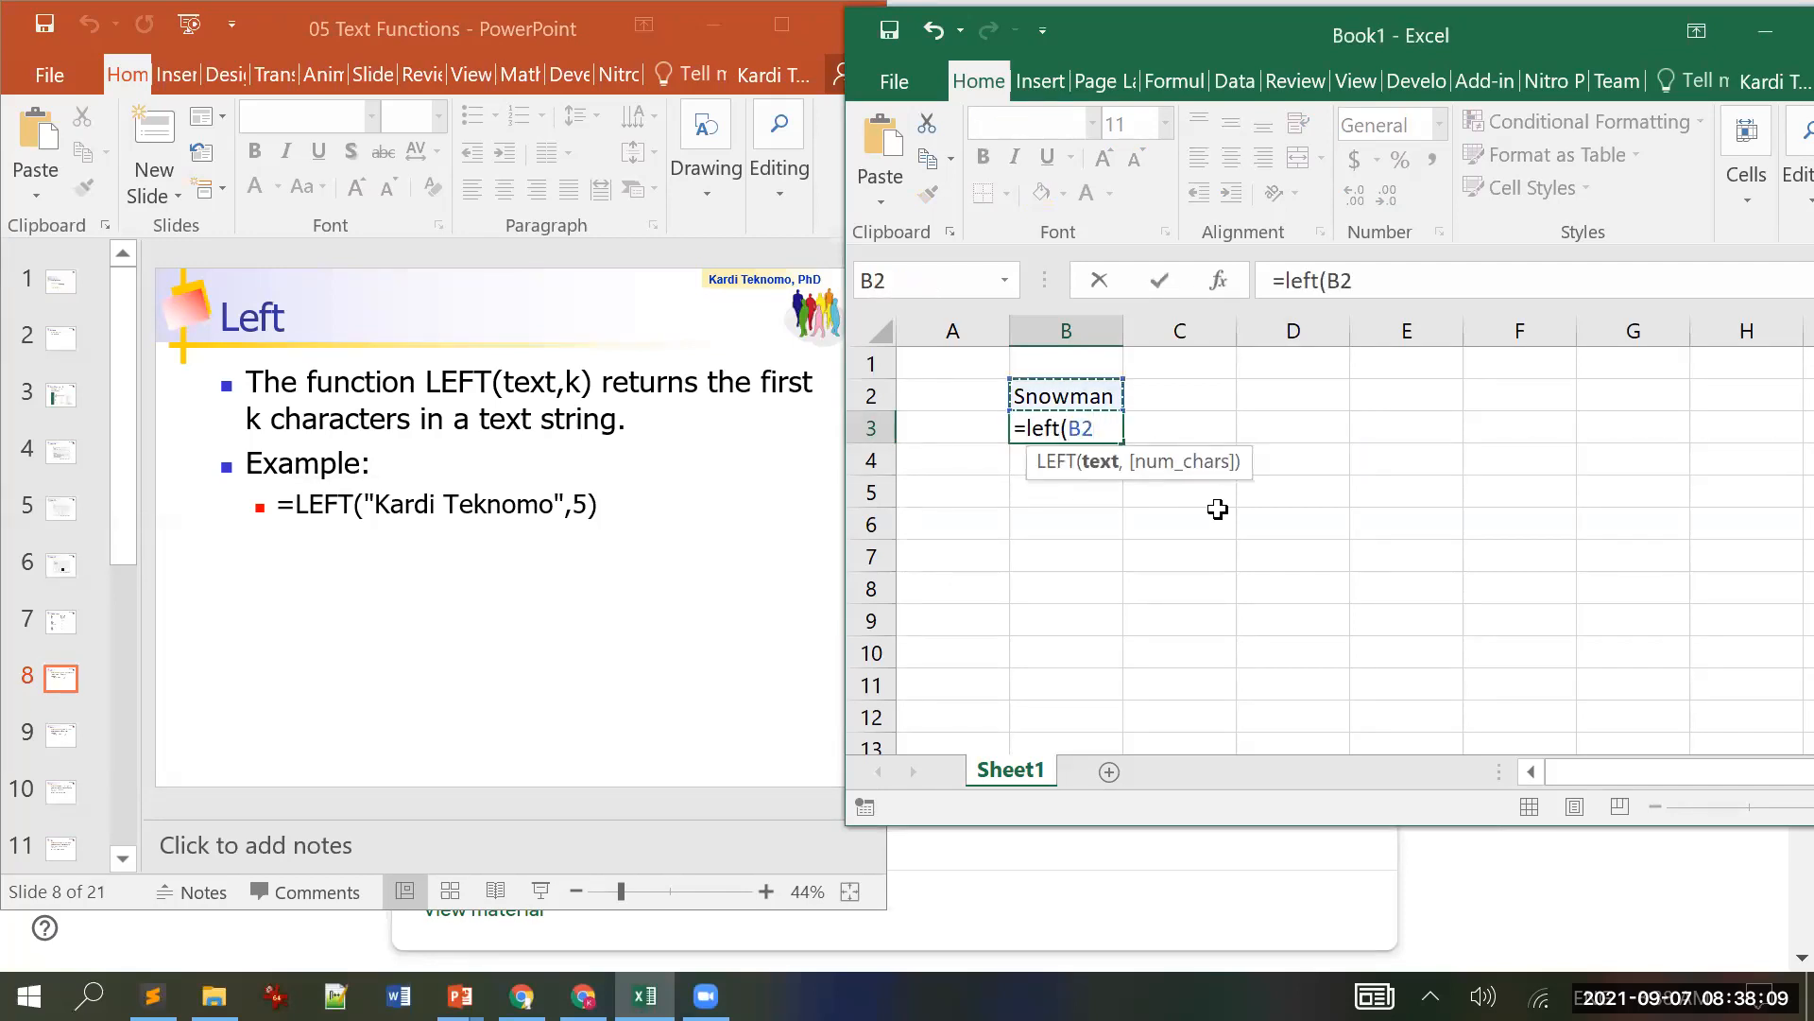
{"action": "key", "text": "Escape"}
{"action": "key", "text": "Right"}
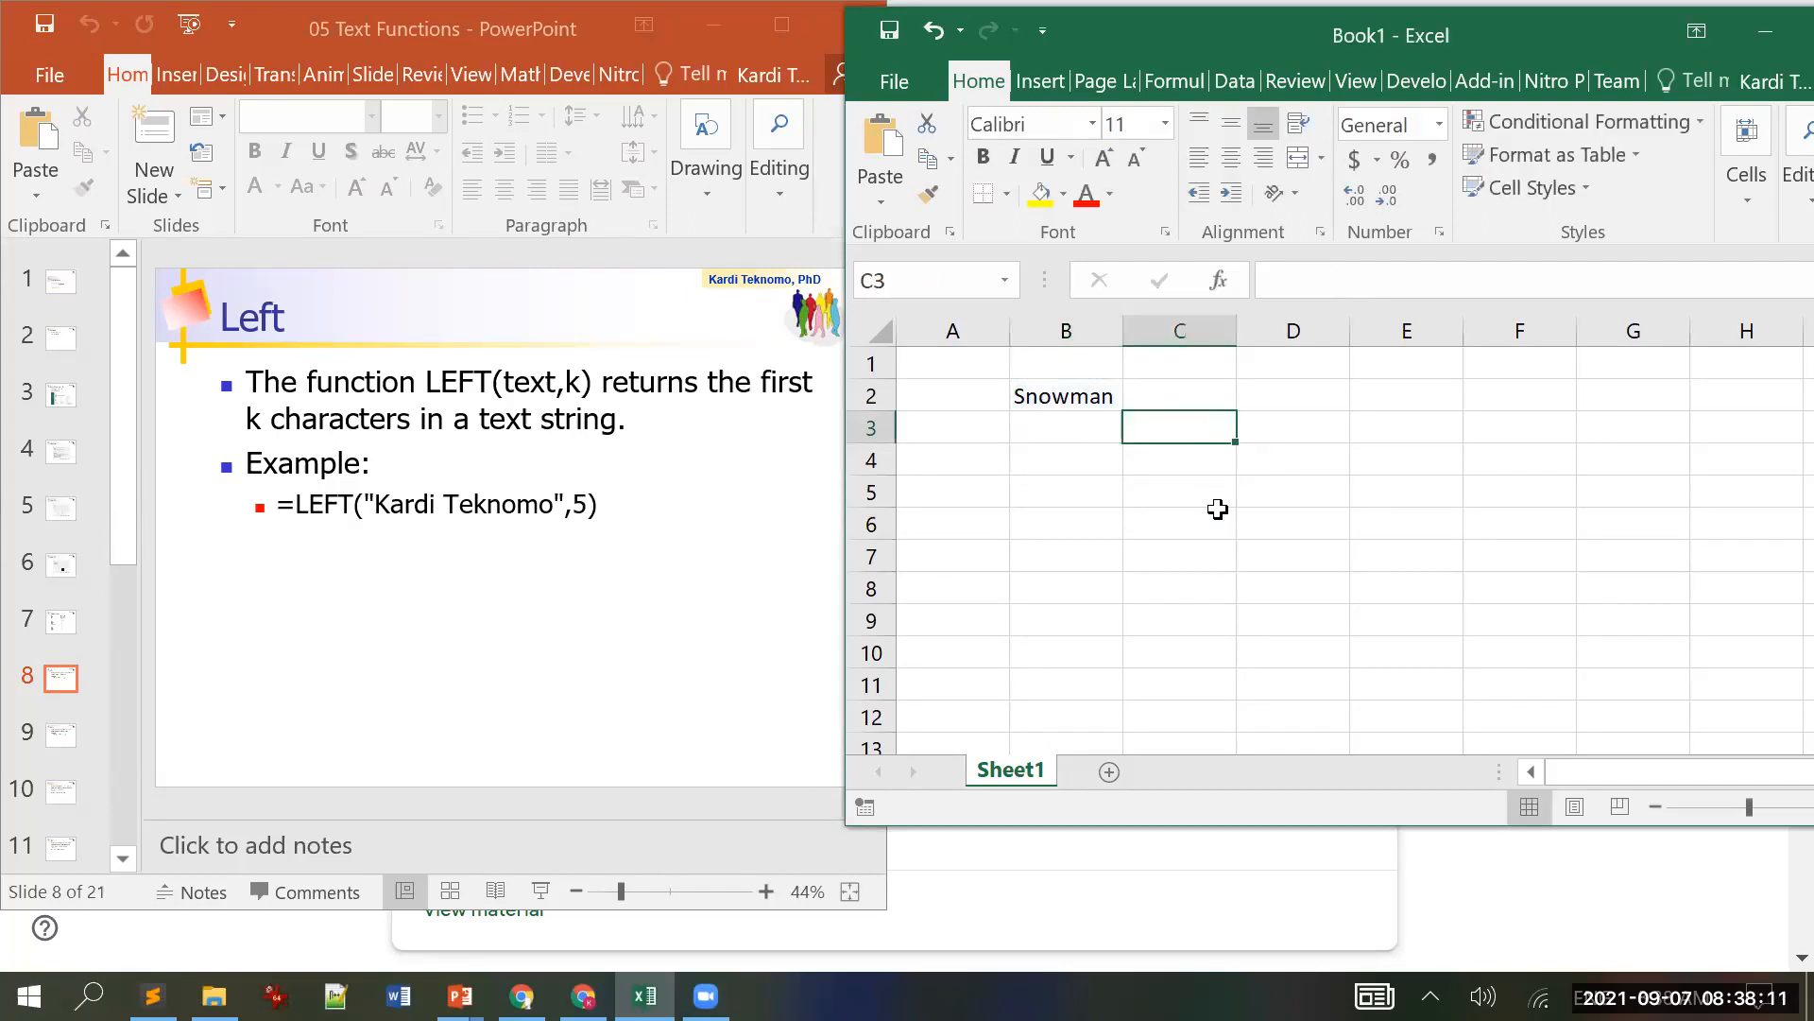
Step: Enter 5 in C2 and shade B2:C2 yellow
{"action": "key", "text": "Up"}
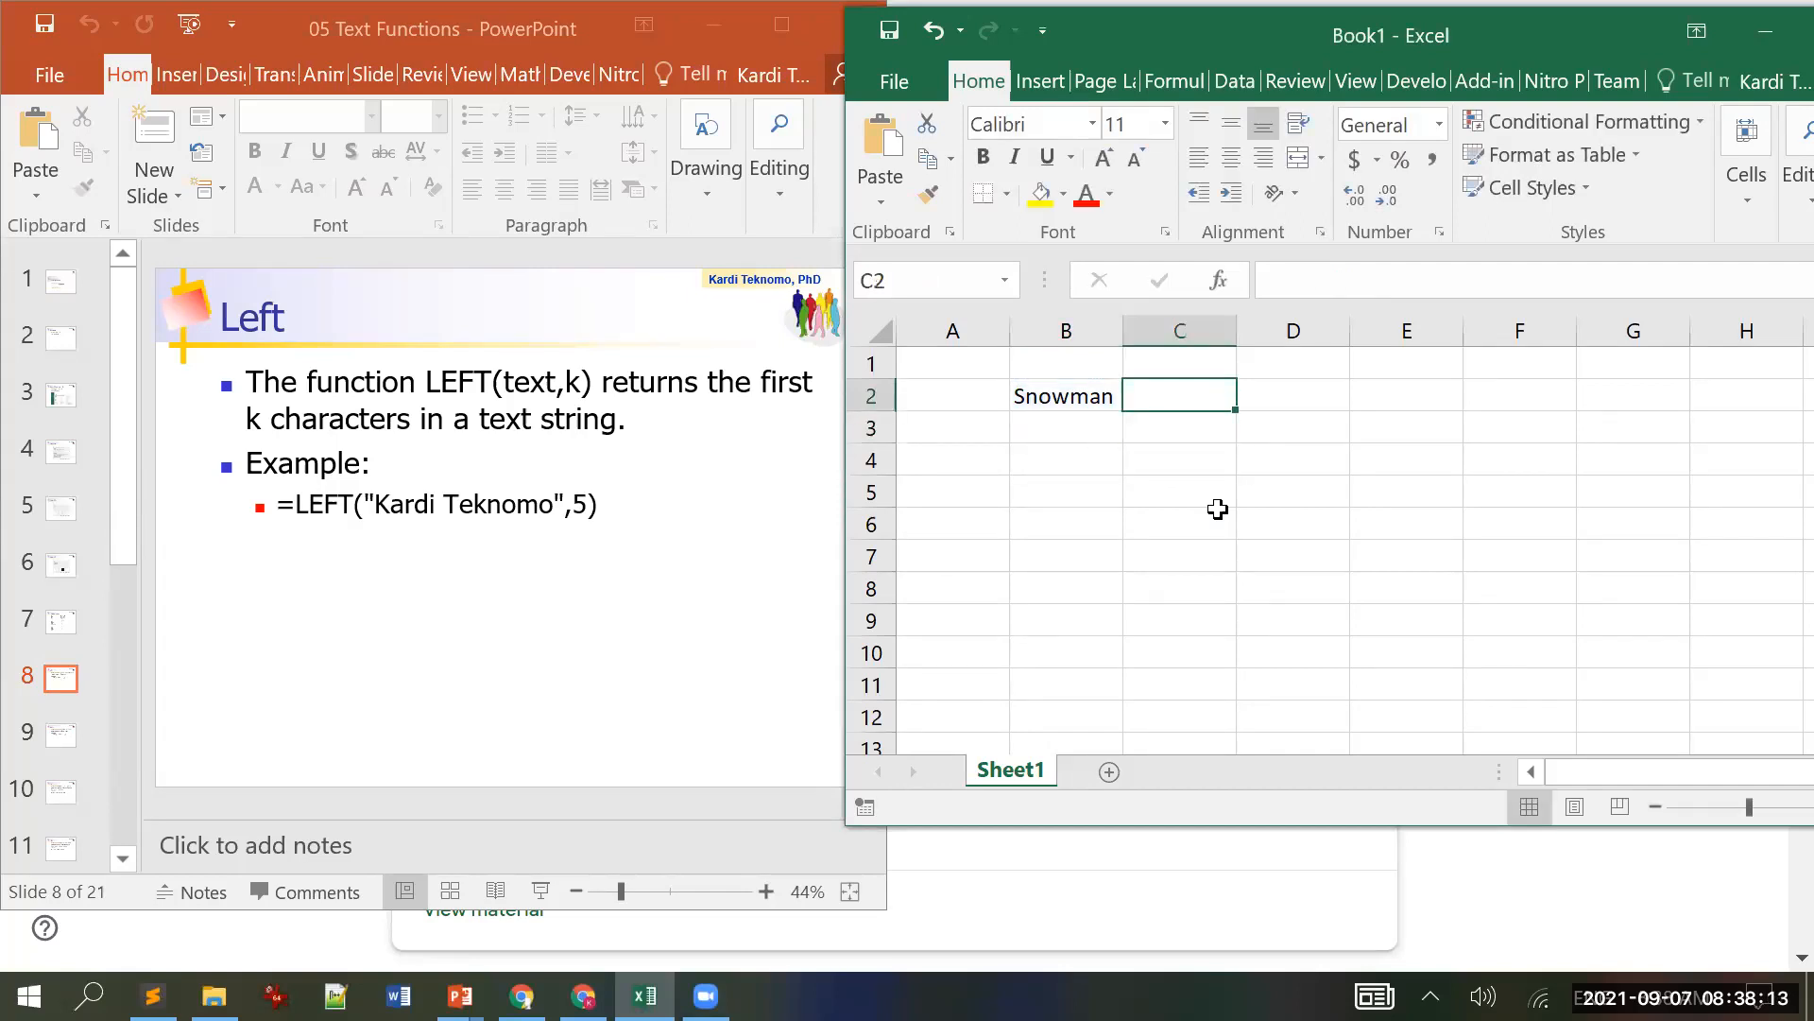
{"action": "type", "text": "5"}
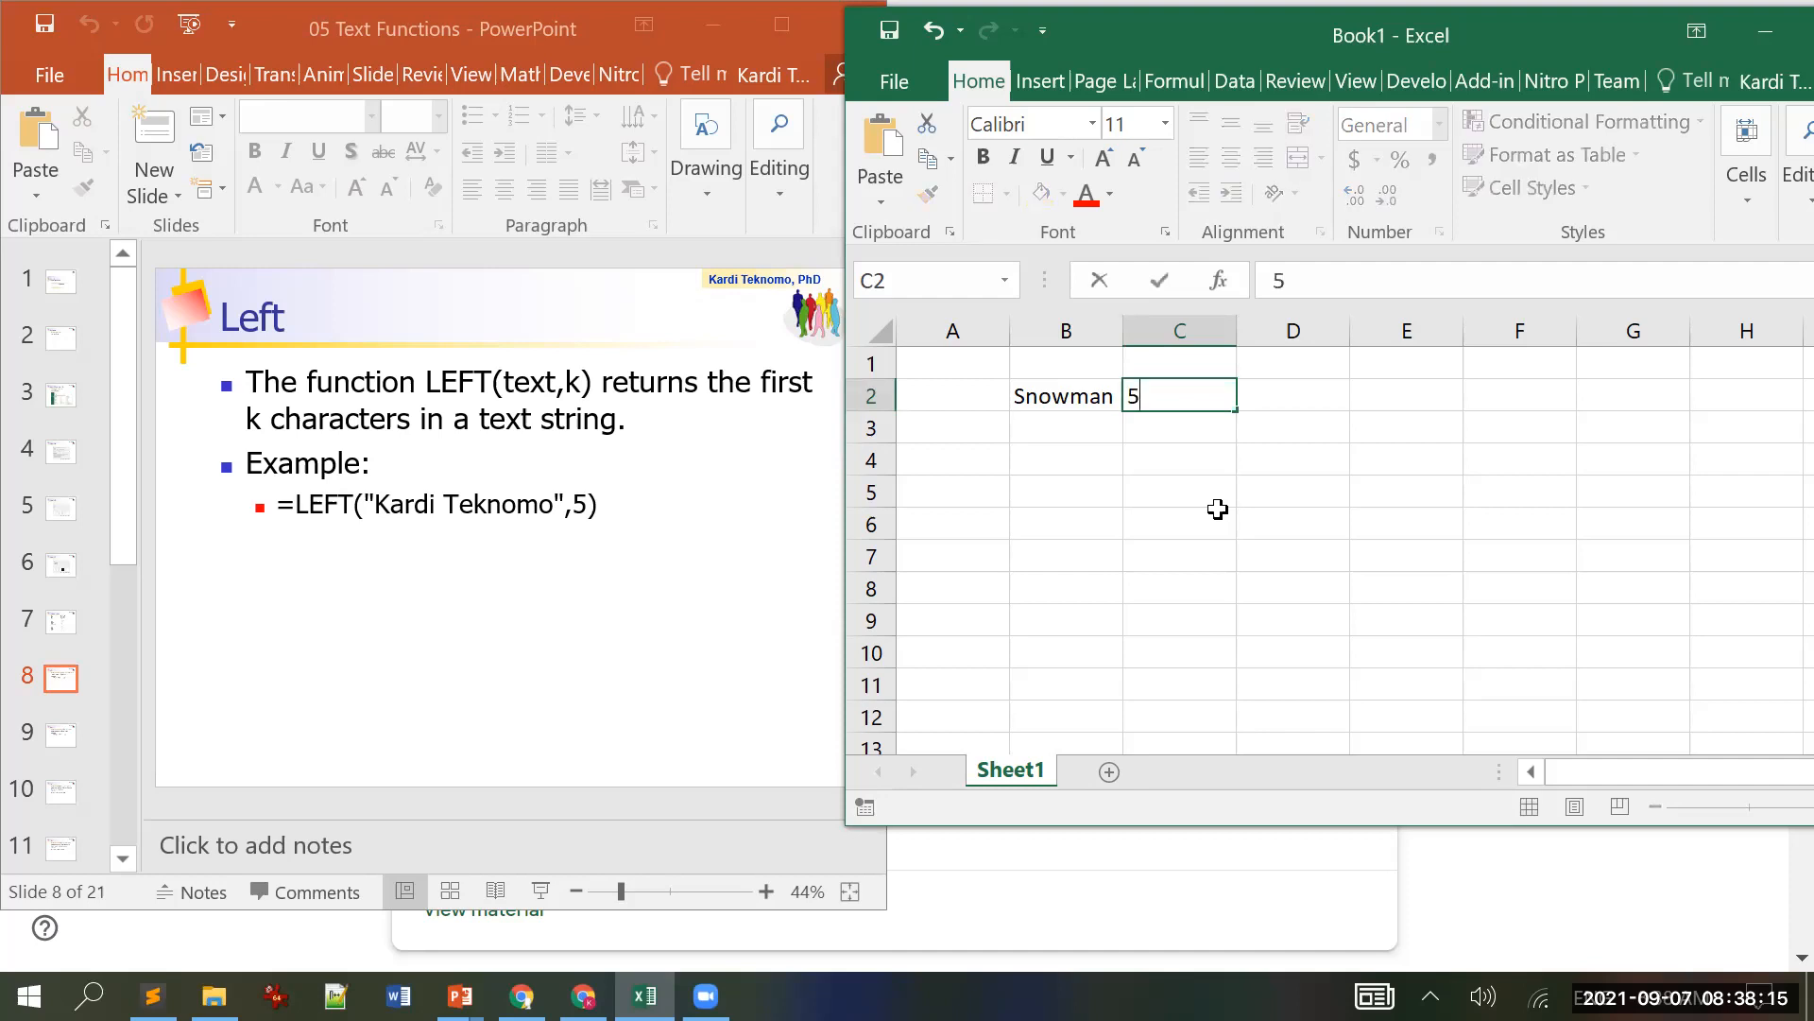
{"action": "key", "text": "Return"}
{"action": "key", "text": "Up"}
{"action": "key", "text": "shift+Left"}
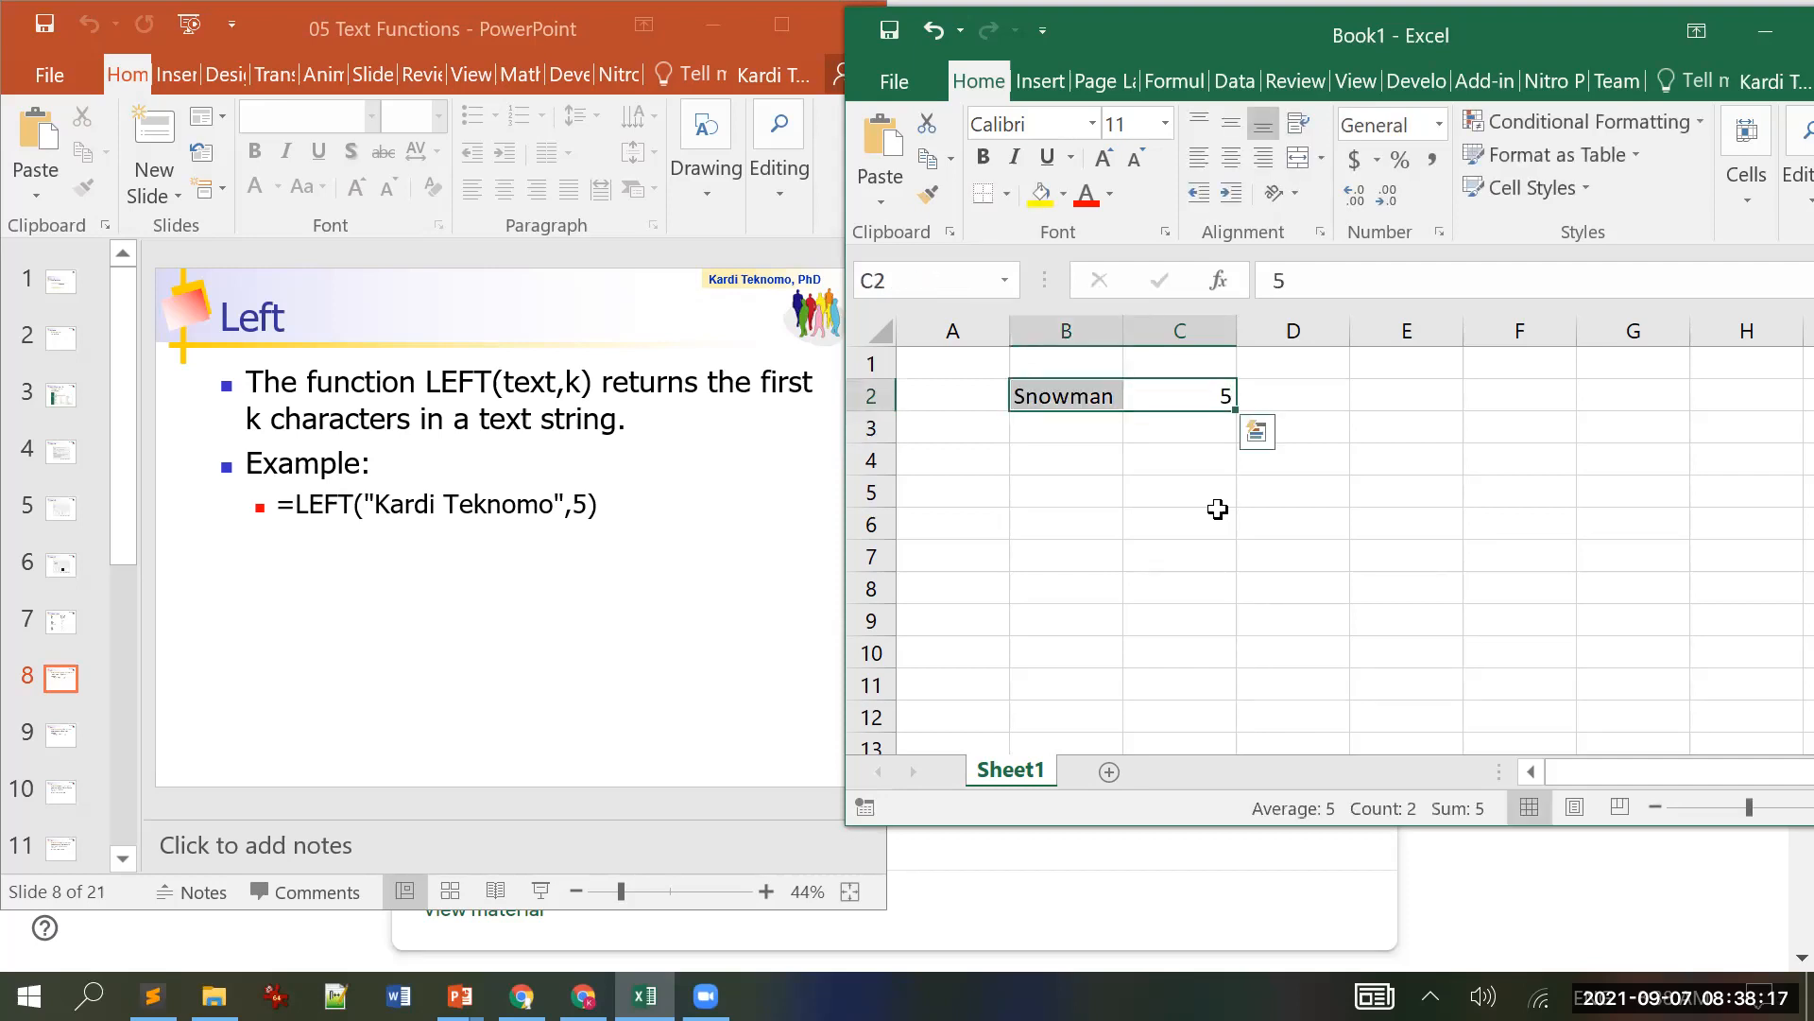
{"action": "left_click", "coordinate": [1040, 194]}
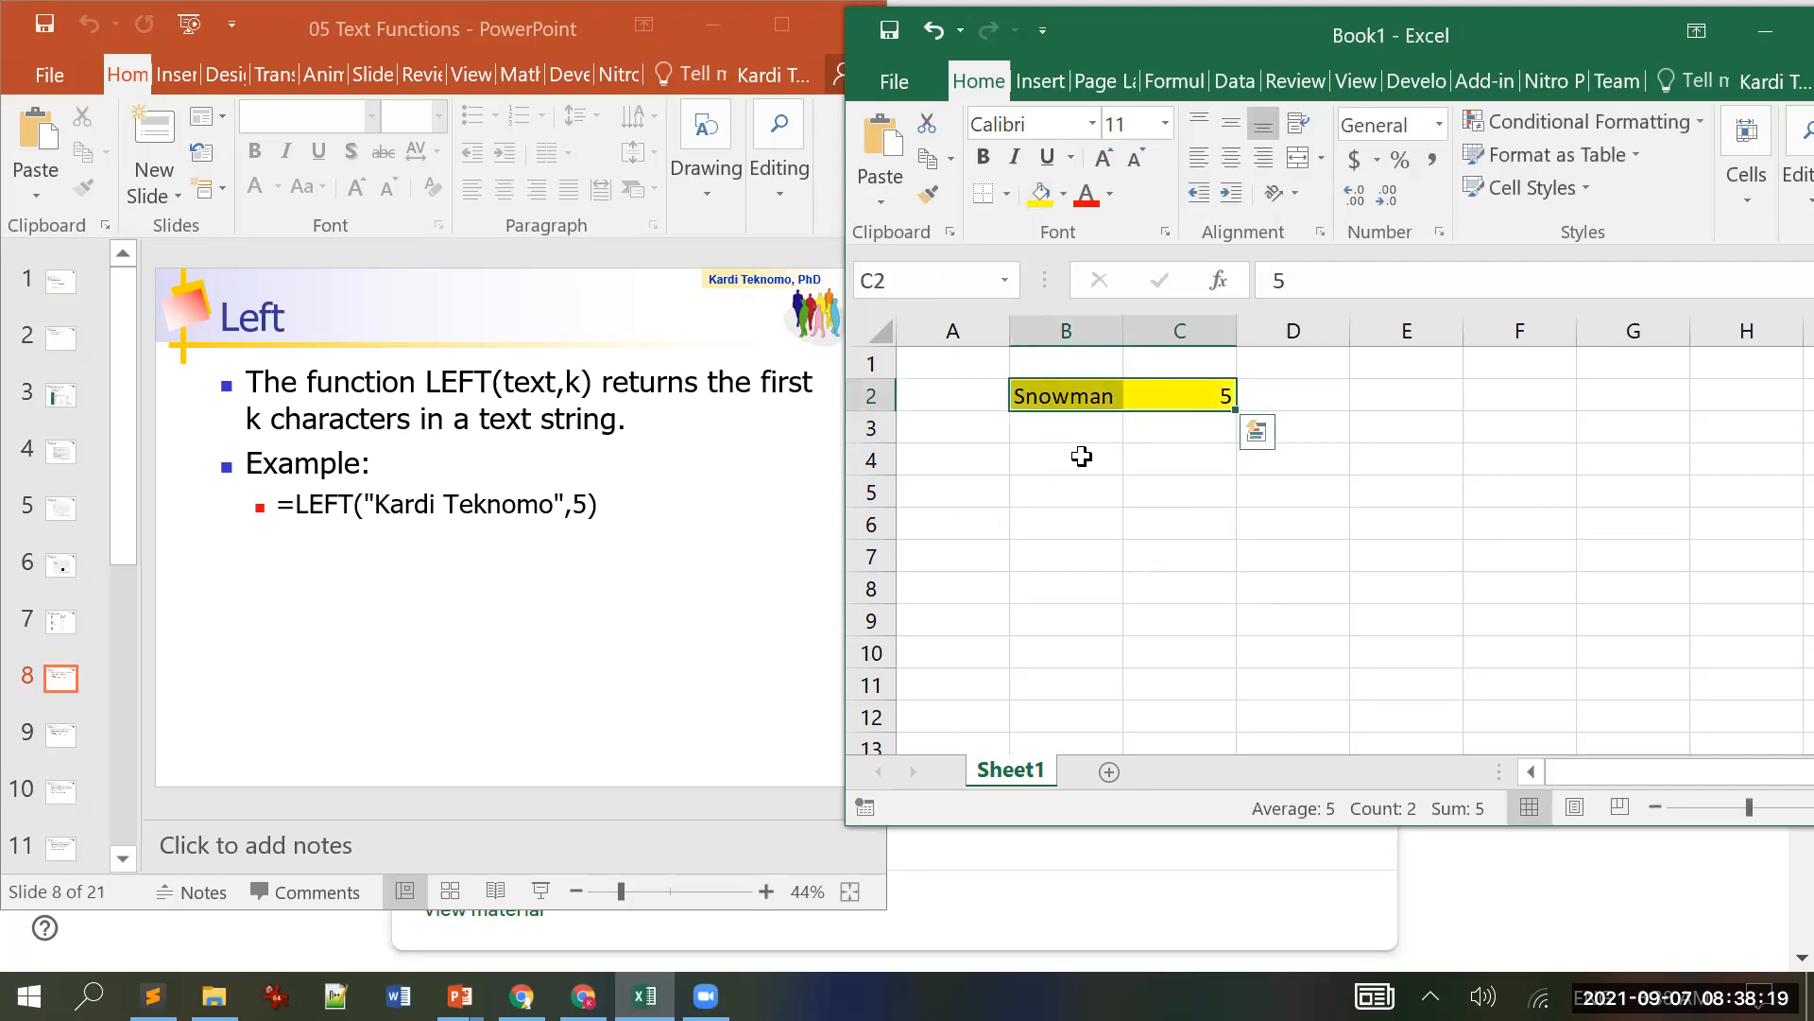
Step: Enter =LEFT(B2,C2) in B4 to show the first five letters, Snowm
{"action": "left_click", "coordinate": [1082, 460]}
{"action": "type", "text": "="}
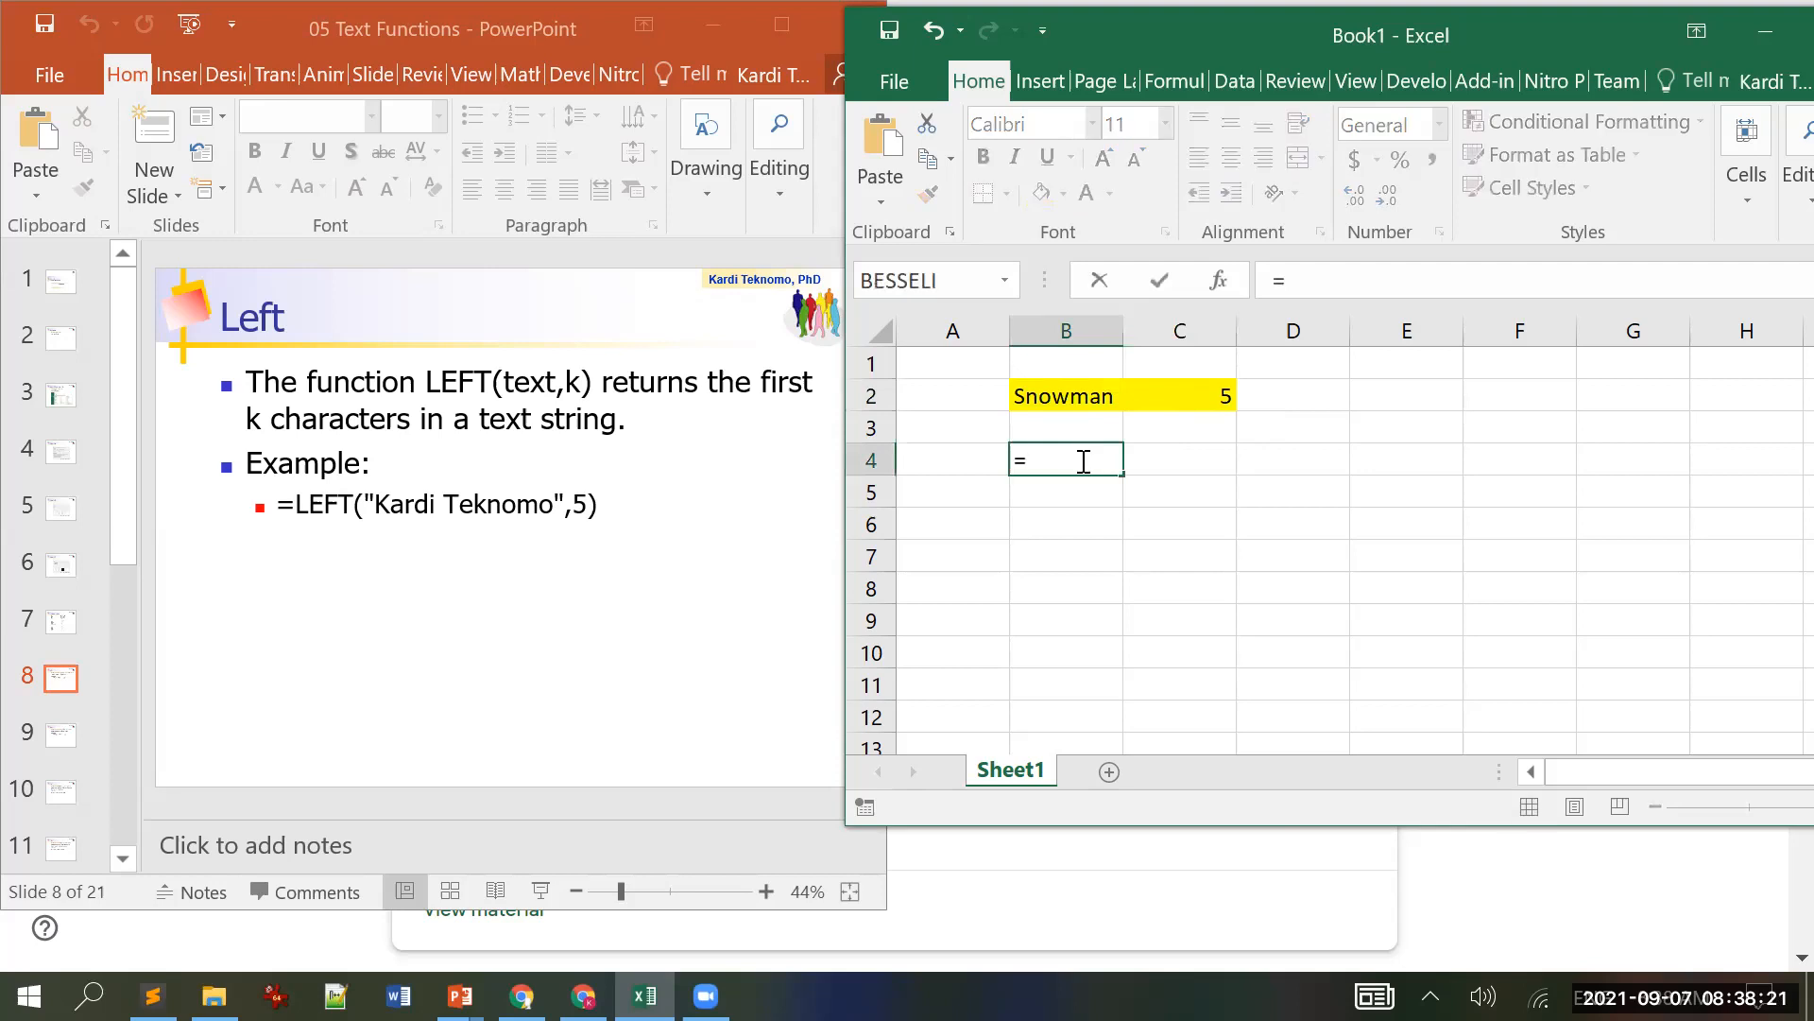
{"action": "type", "text": "left"}
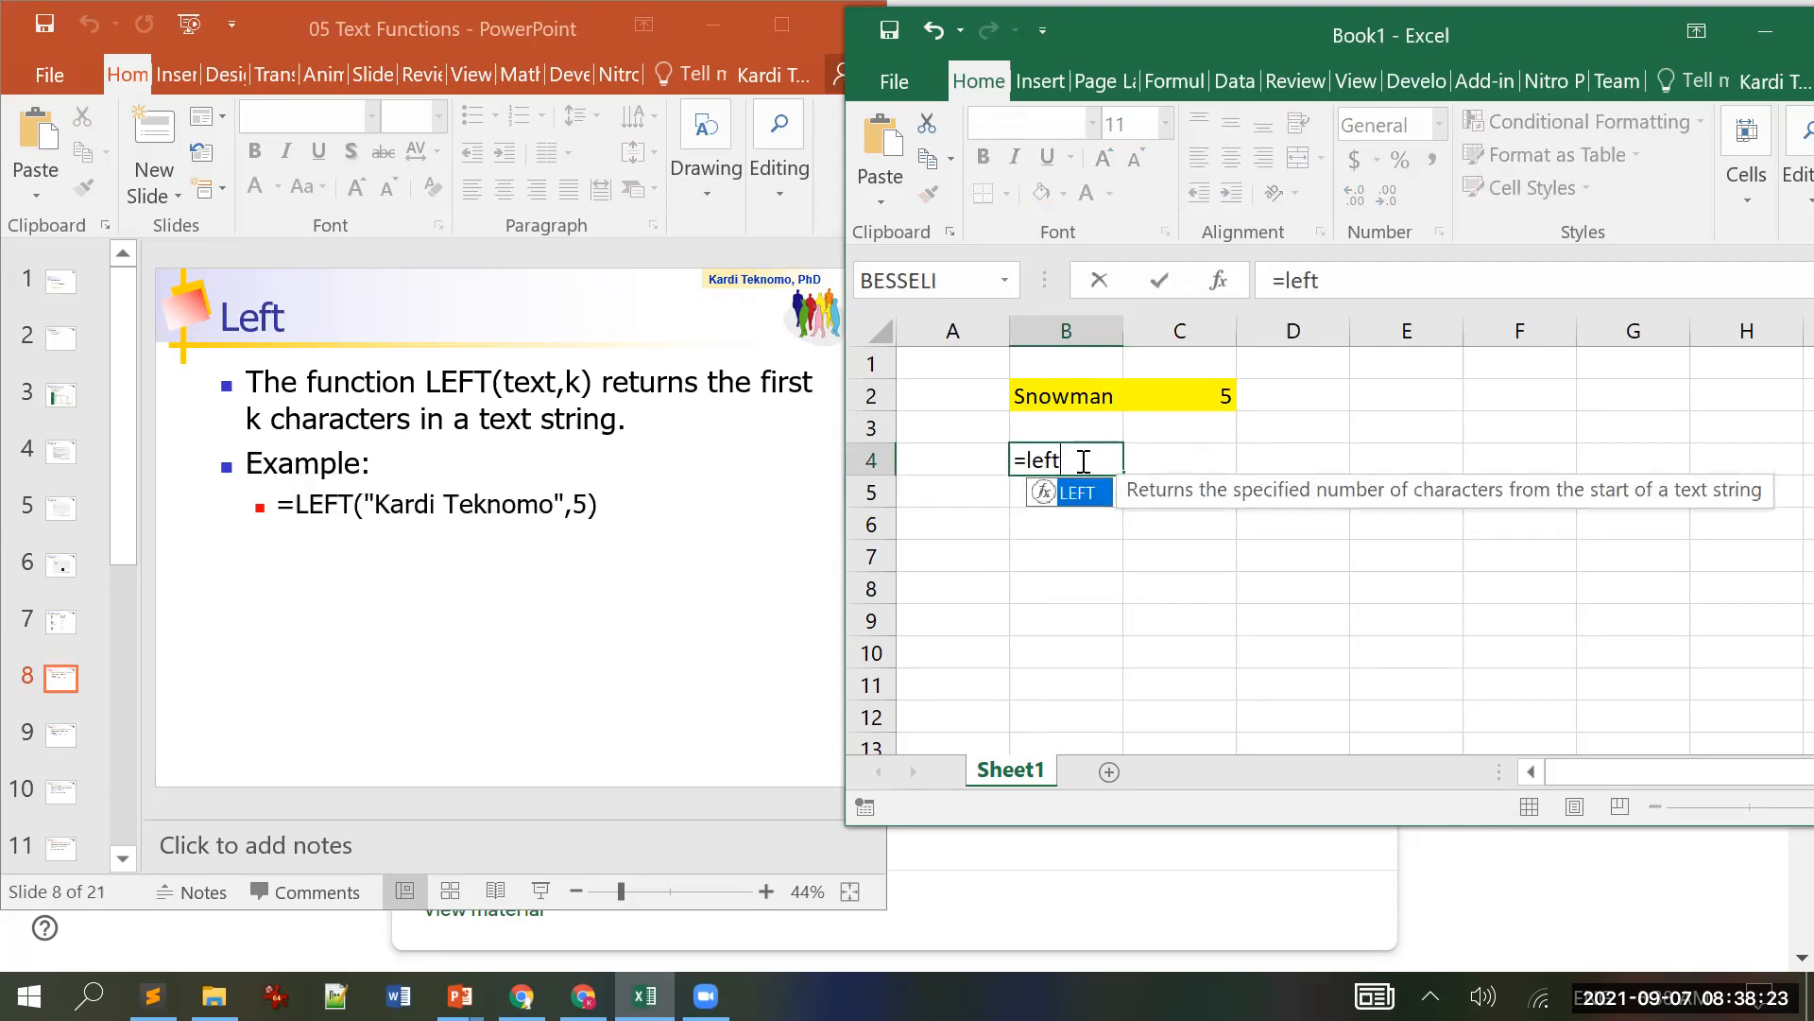
{"action": "type", "text": "(B2"}
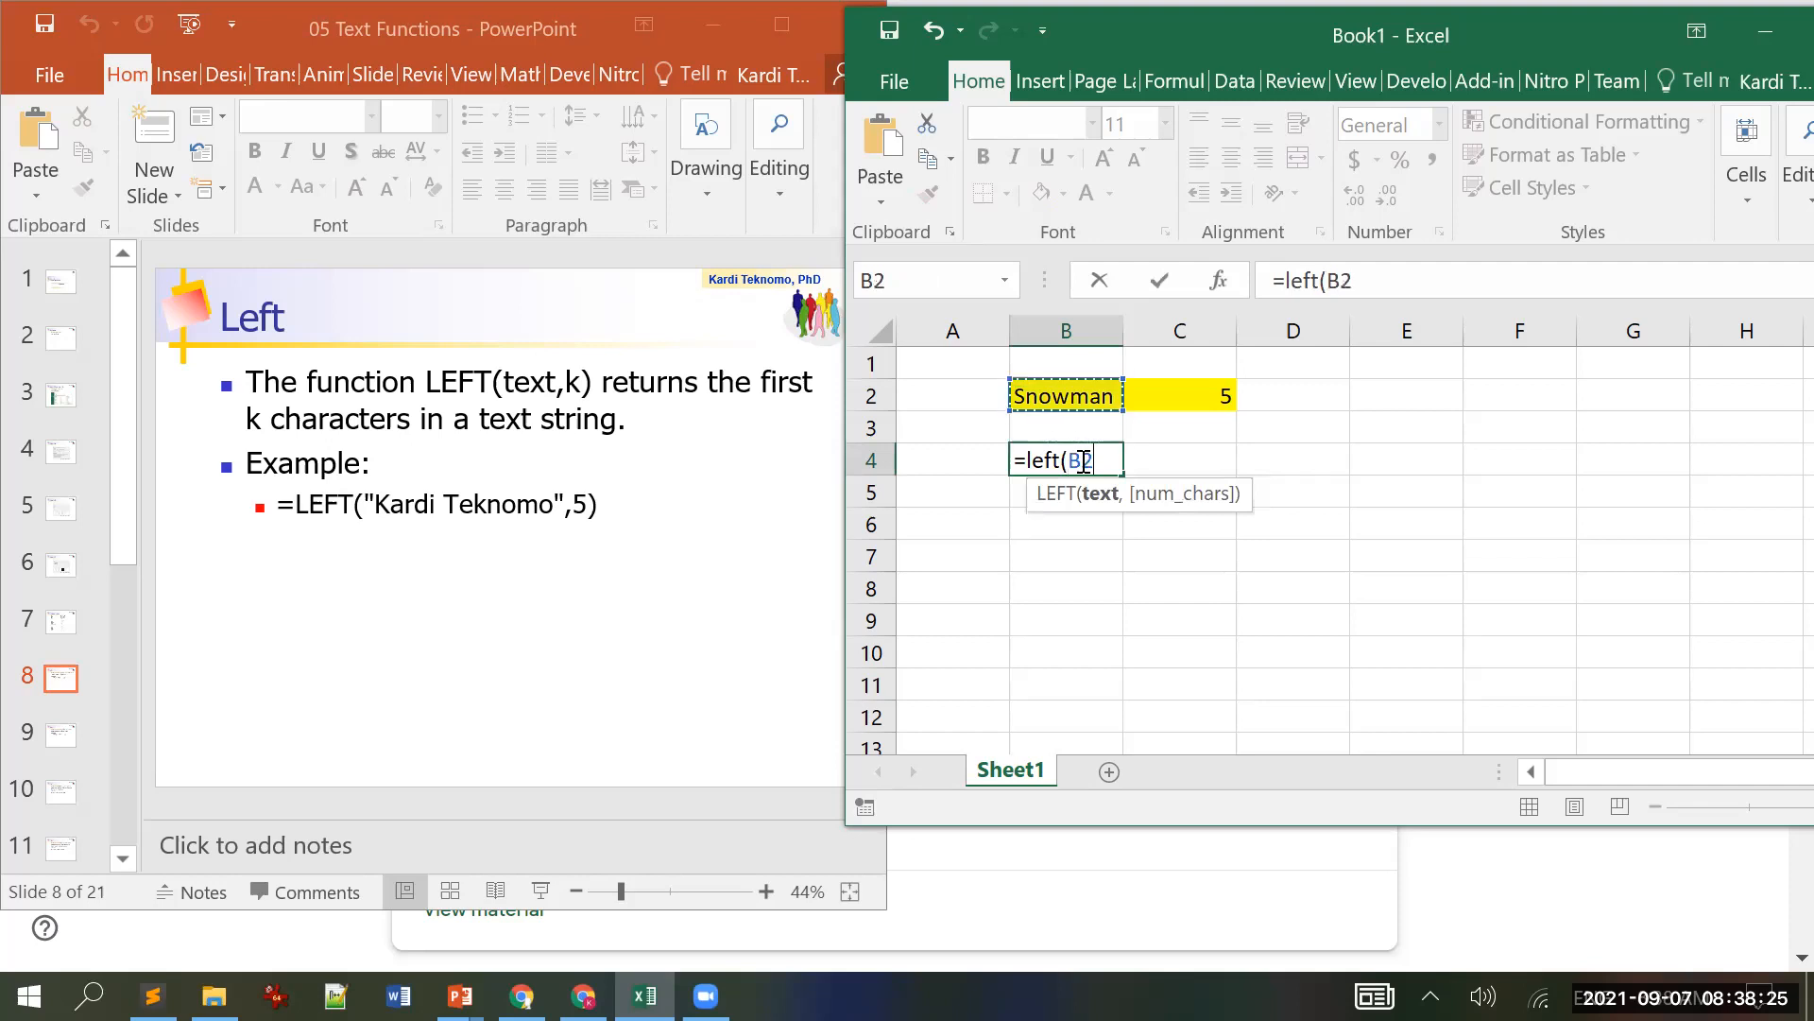
{"action": "type", "text": ","}
{"action": "key", "text": "Up"}
{"action": "key", "text": "Up"}
{"action": "key", "text": "Right"}
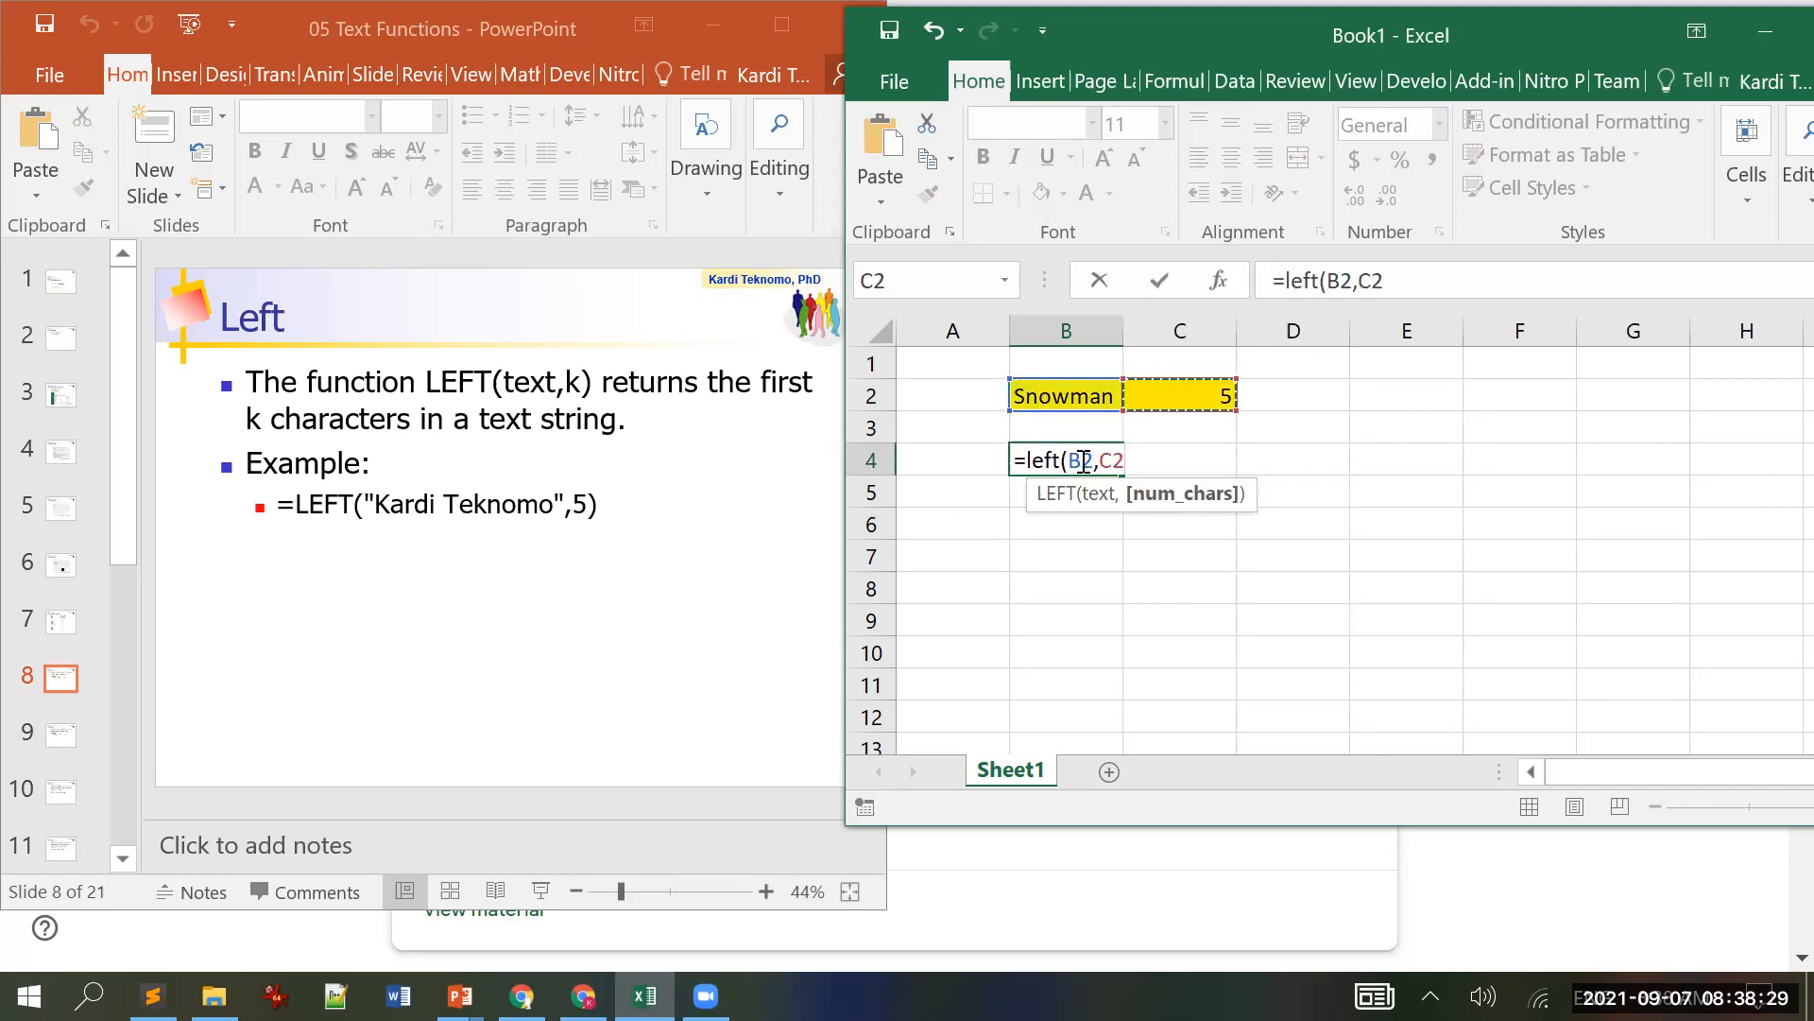
{"action": "key", "text": "ctrl+Return"}
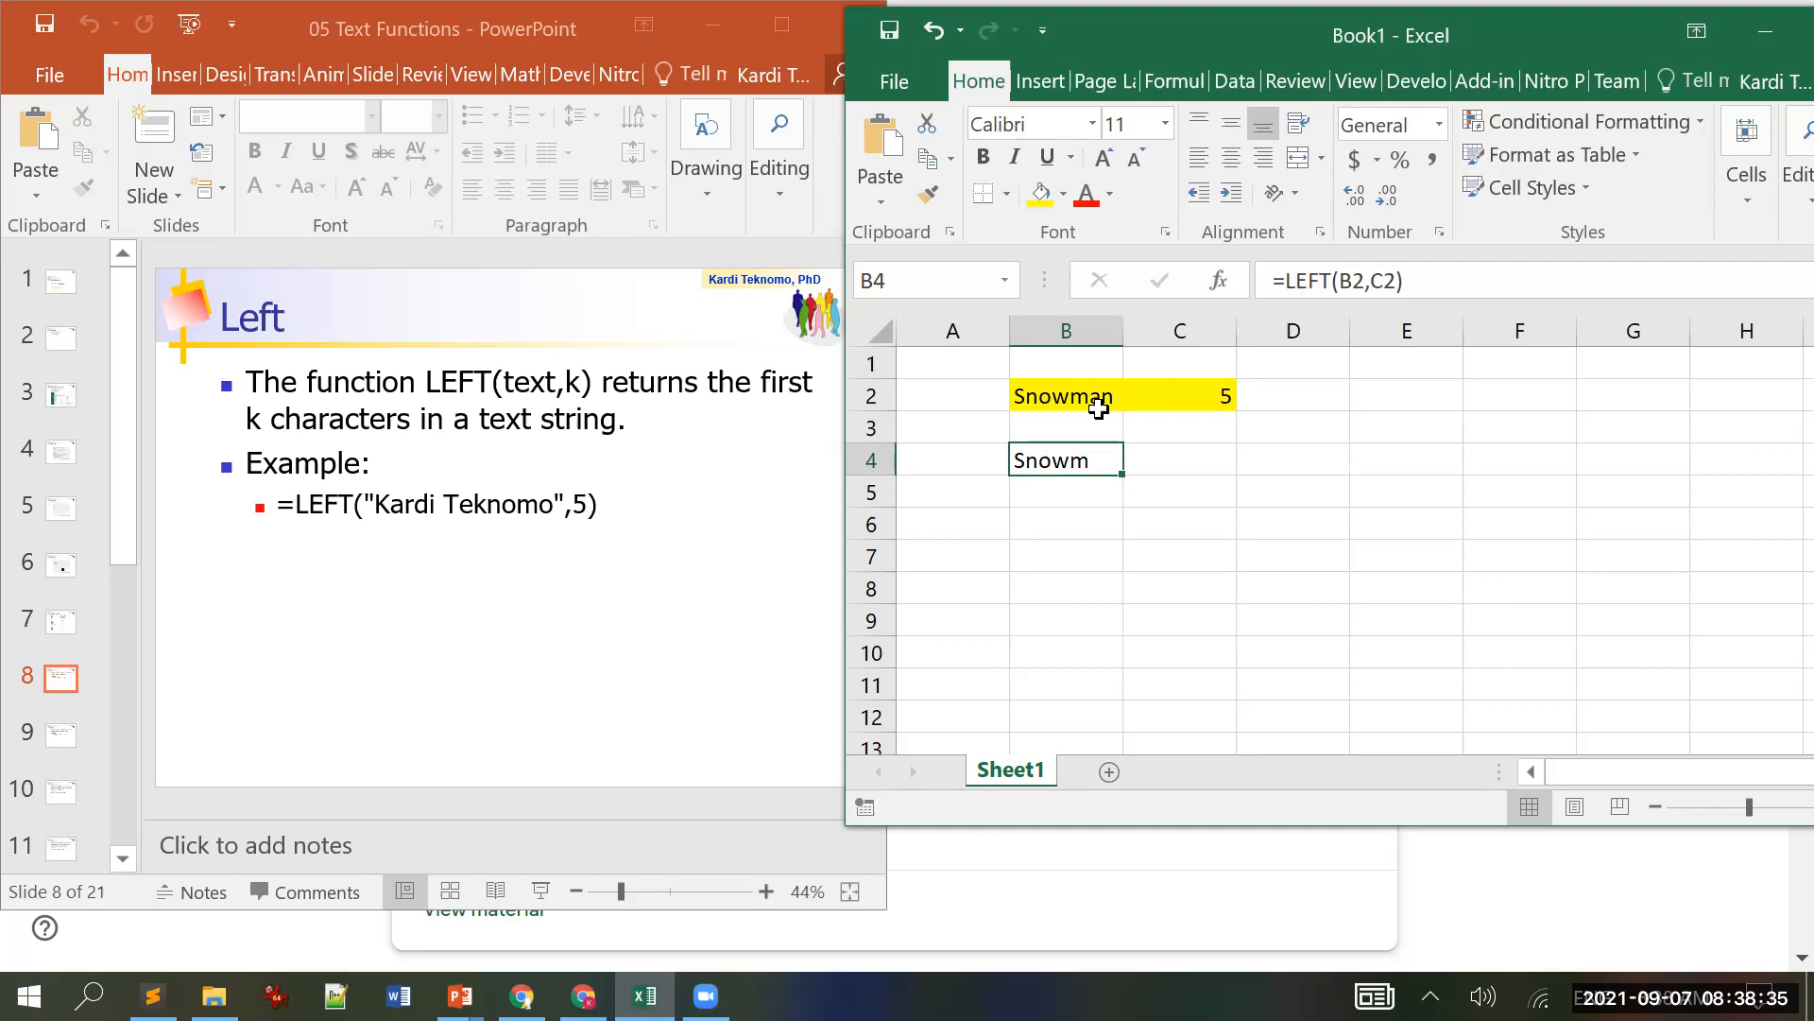
Step: Change the character count in C2 to 4, then 3, then 0
{"action": "left_click", "coordinate": [1191, 404]}
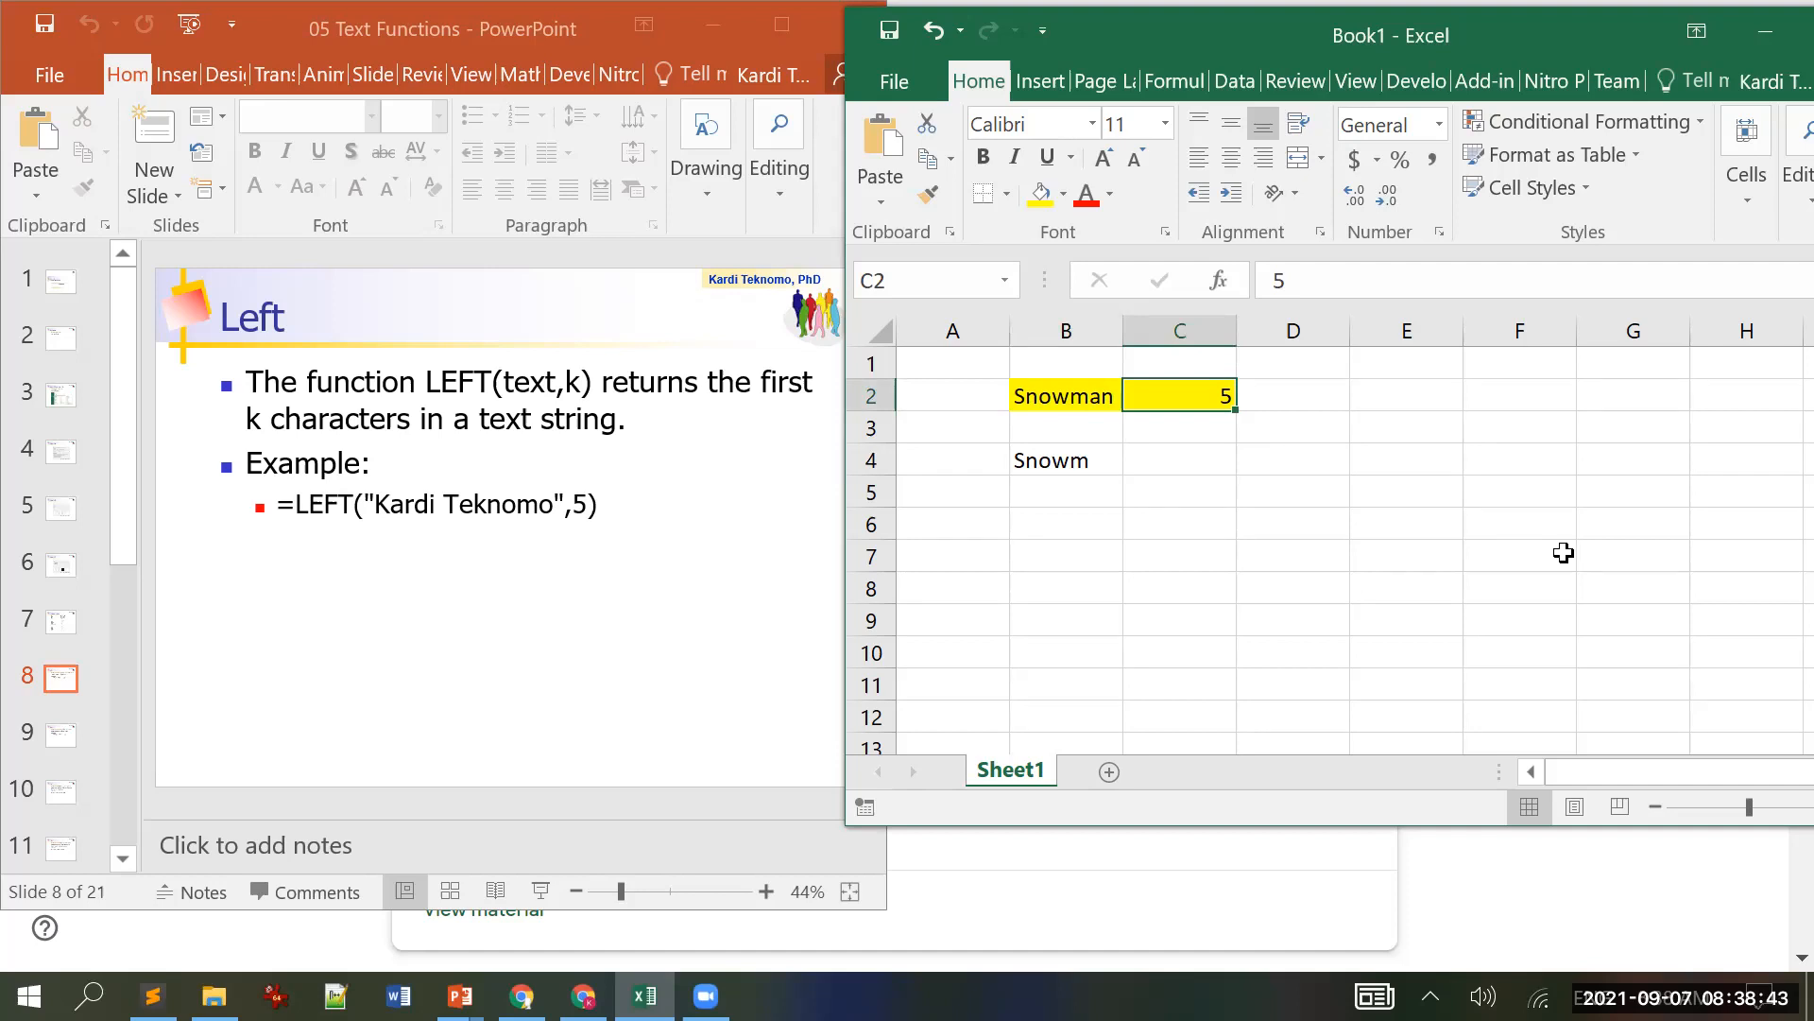
{"action": "type", "text": "4"}
{"action": "key", "text": "Return"}
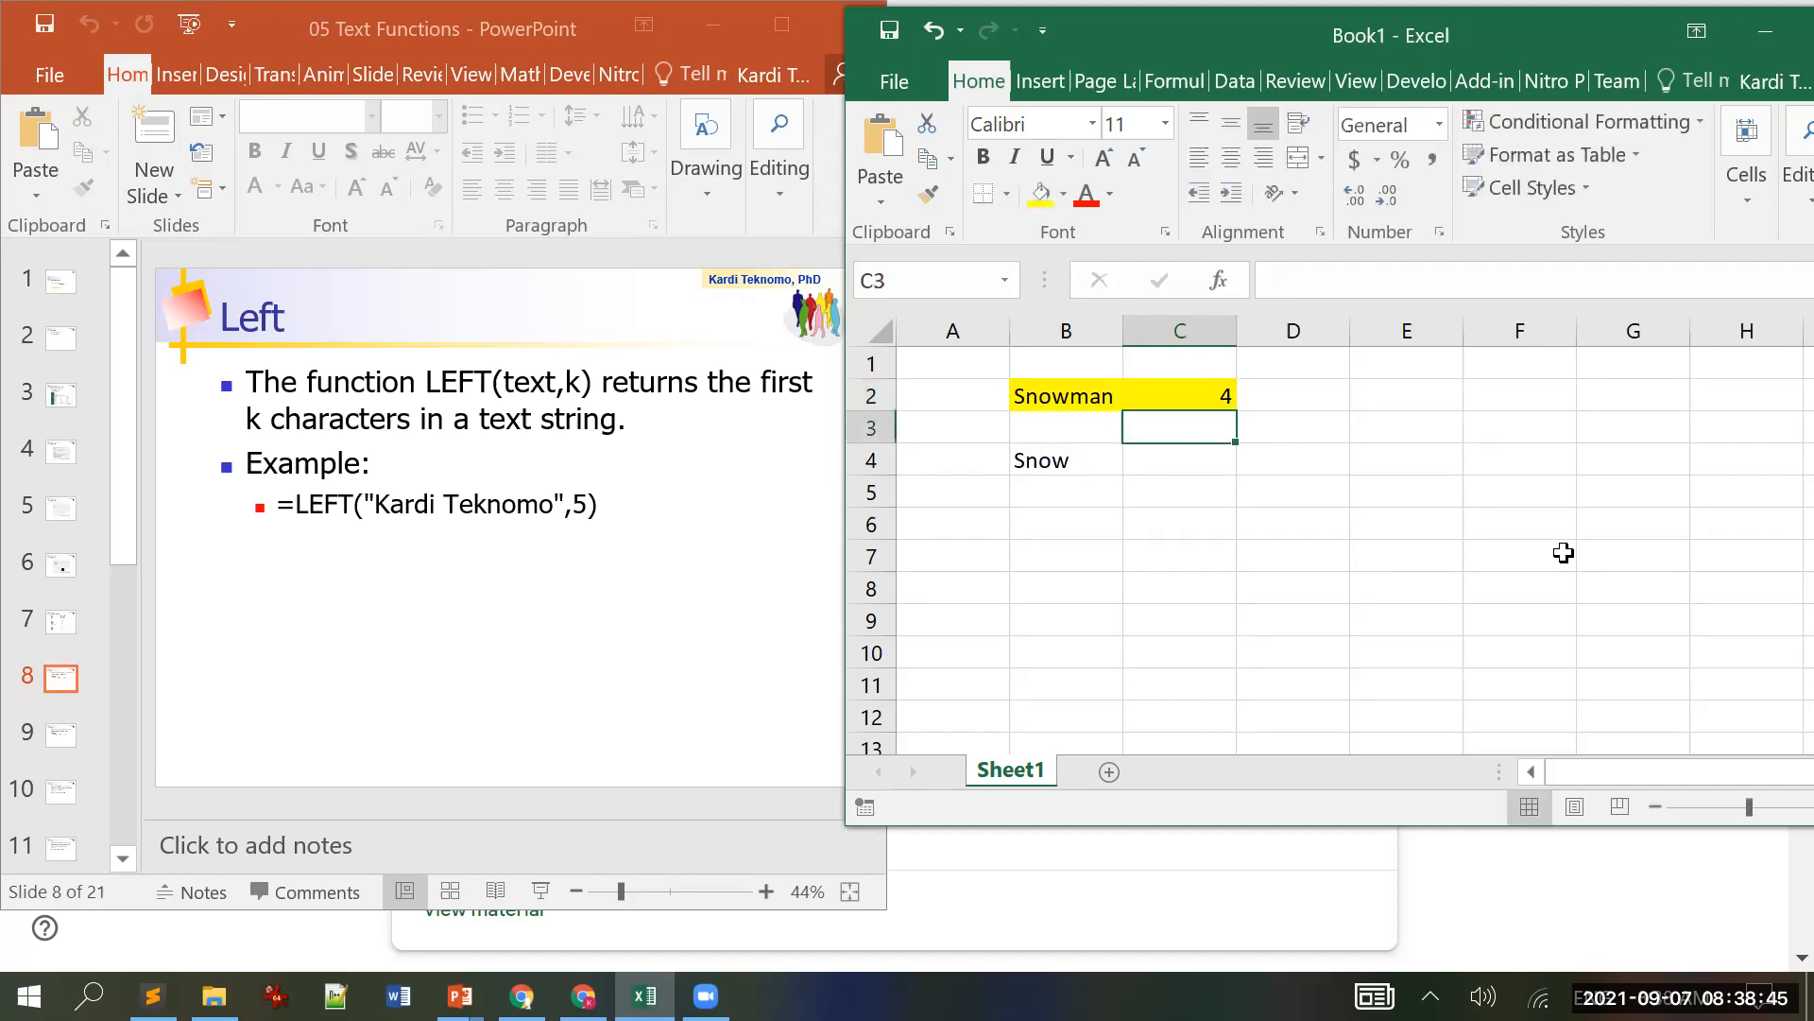
{"action": "key", "text": "Up"}
{"action": "type", "text": "3"}
{"action": "key", "text": "Return"}
{"action": "key", "text": "Up"}
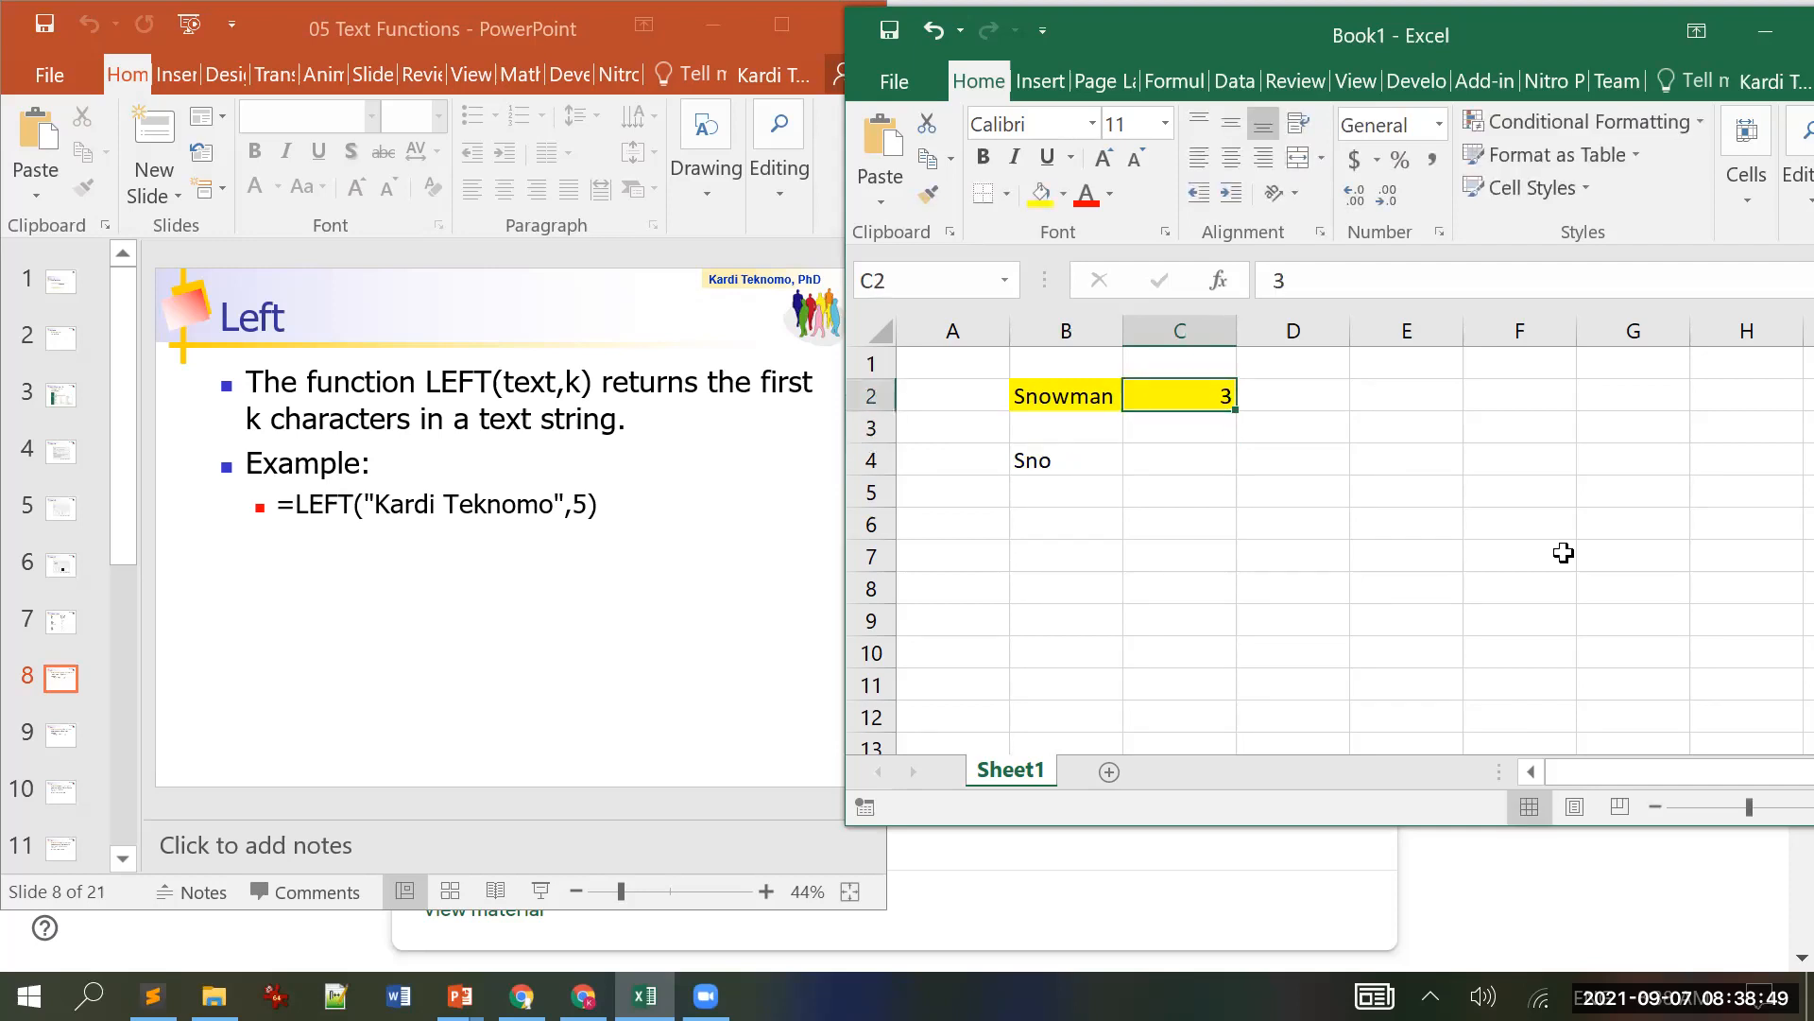
{"action": "type", "text": "0"}
{"action": "key", "text": "Return"}
Step: Try -1, 10 and finally 20 in C2 so B4 returns Snowman
{"action": "key", "text": "Up"}
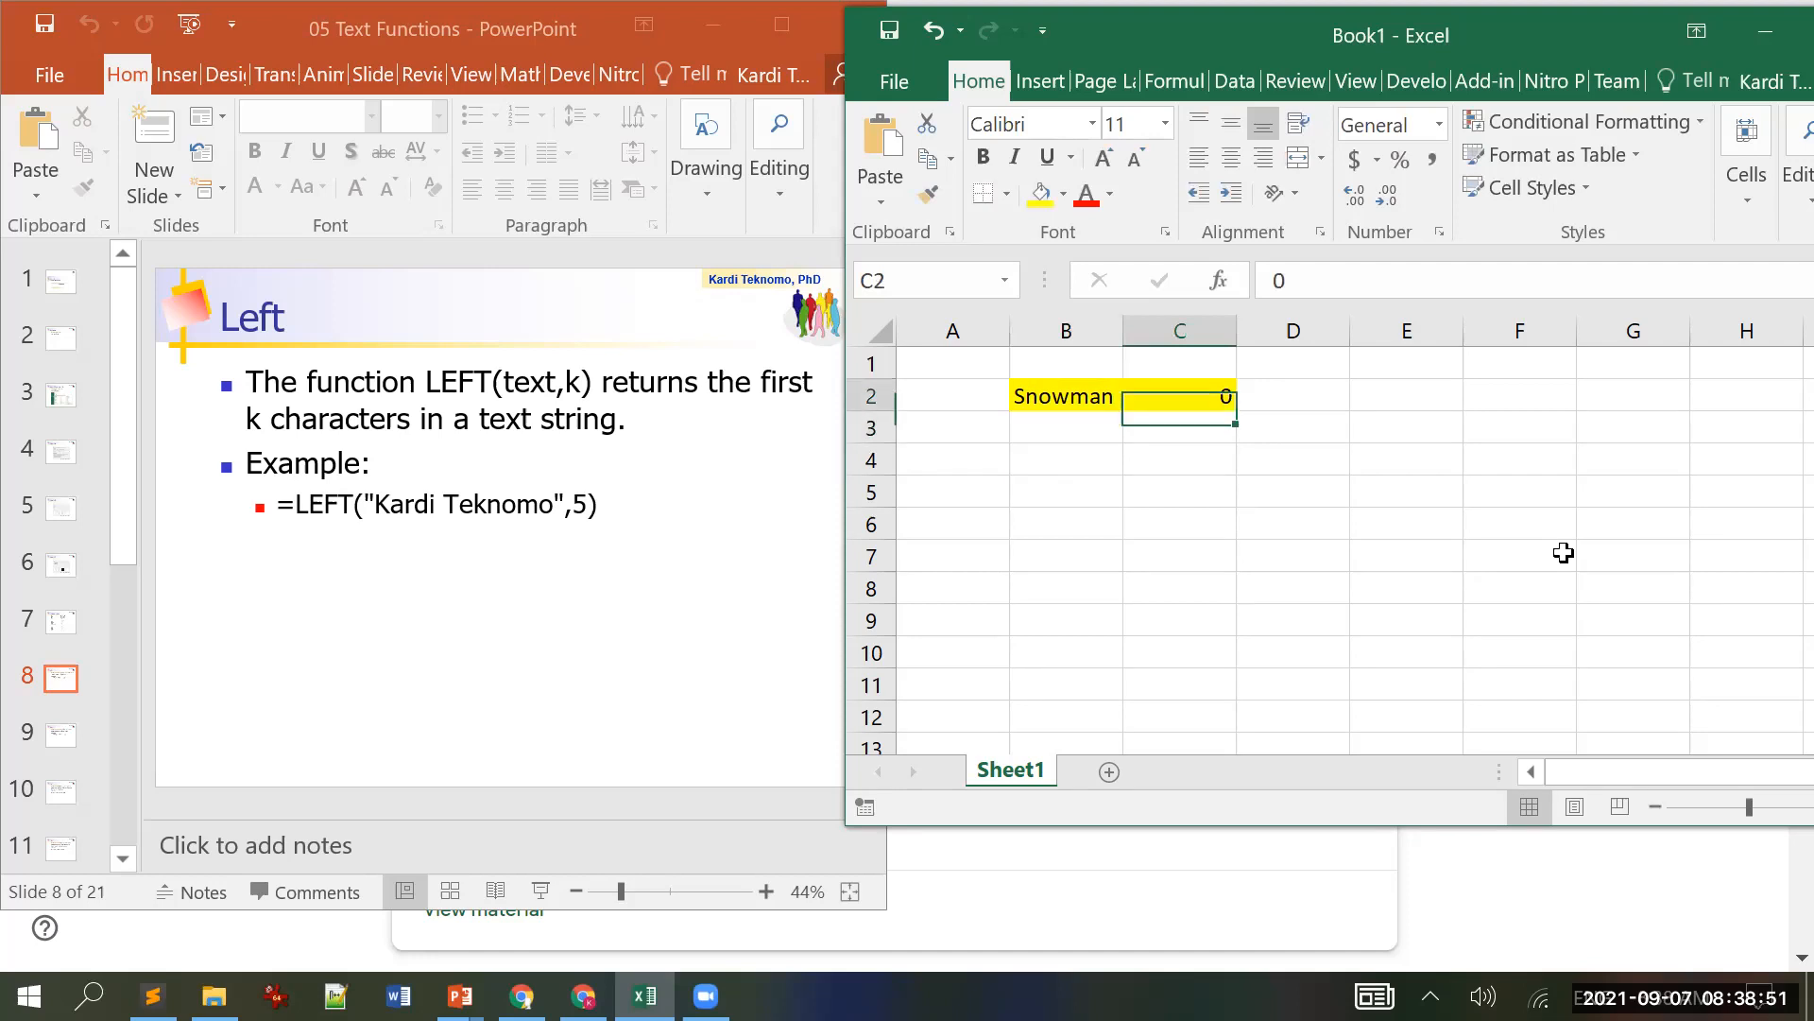
{"action": "type", "text": "-1"}
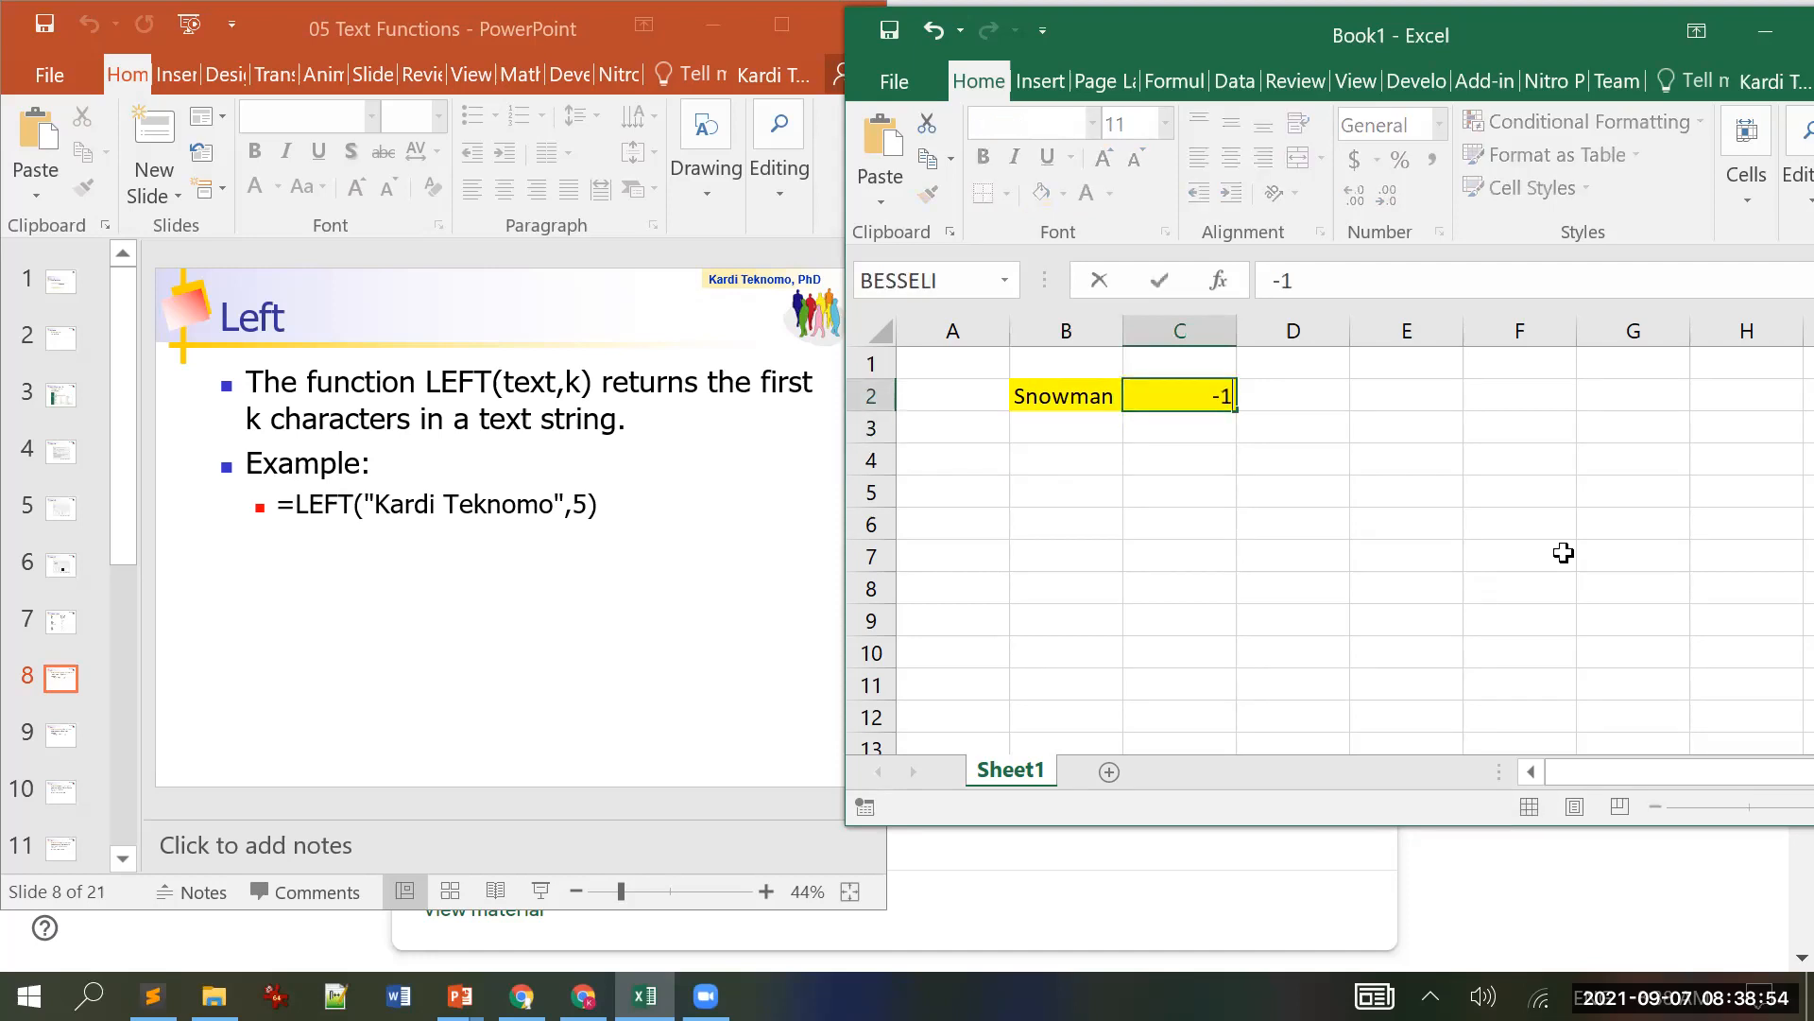
{"action": "key", "text": "Return"}
{"action": "key", "text": "Up"}
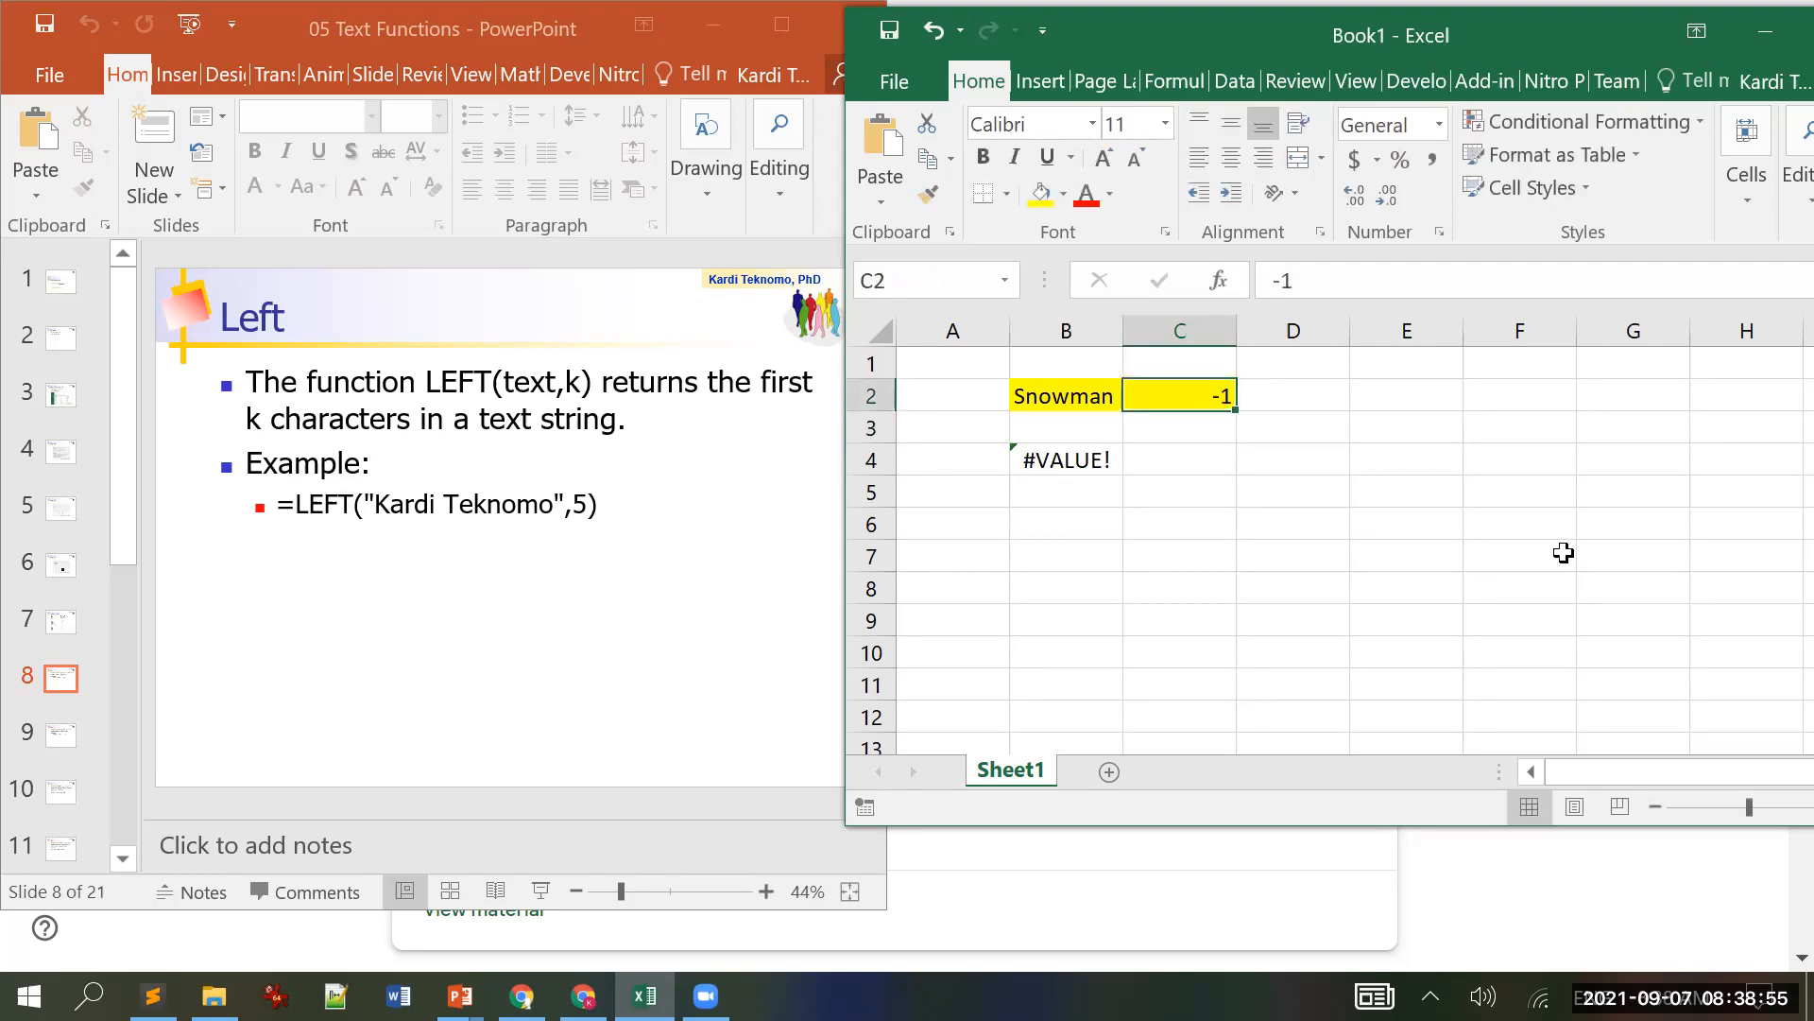
{"action": "type", "text": "10"}
{"action": "key", "text": "Return"}
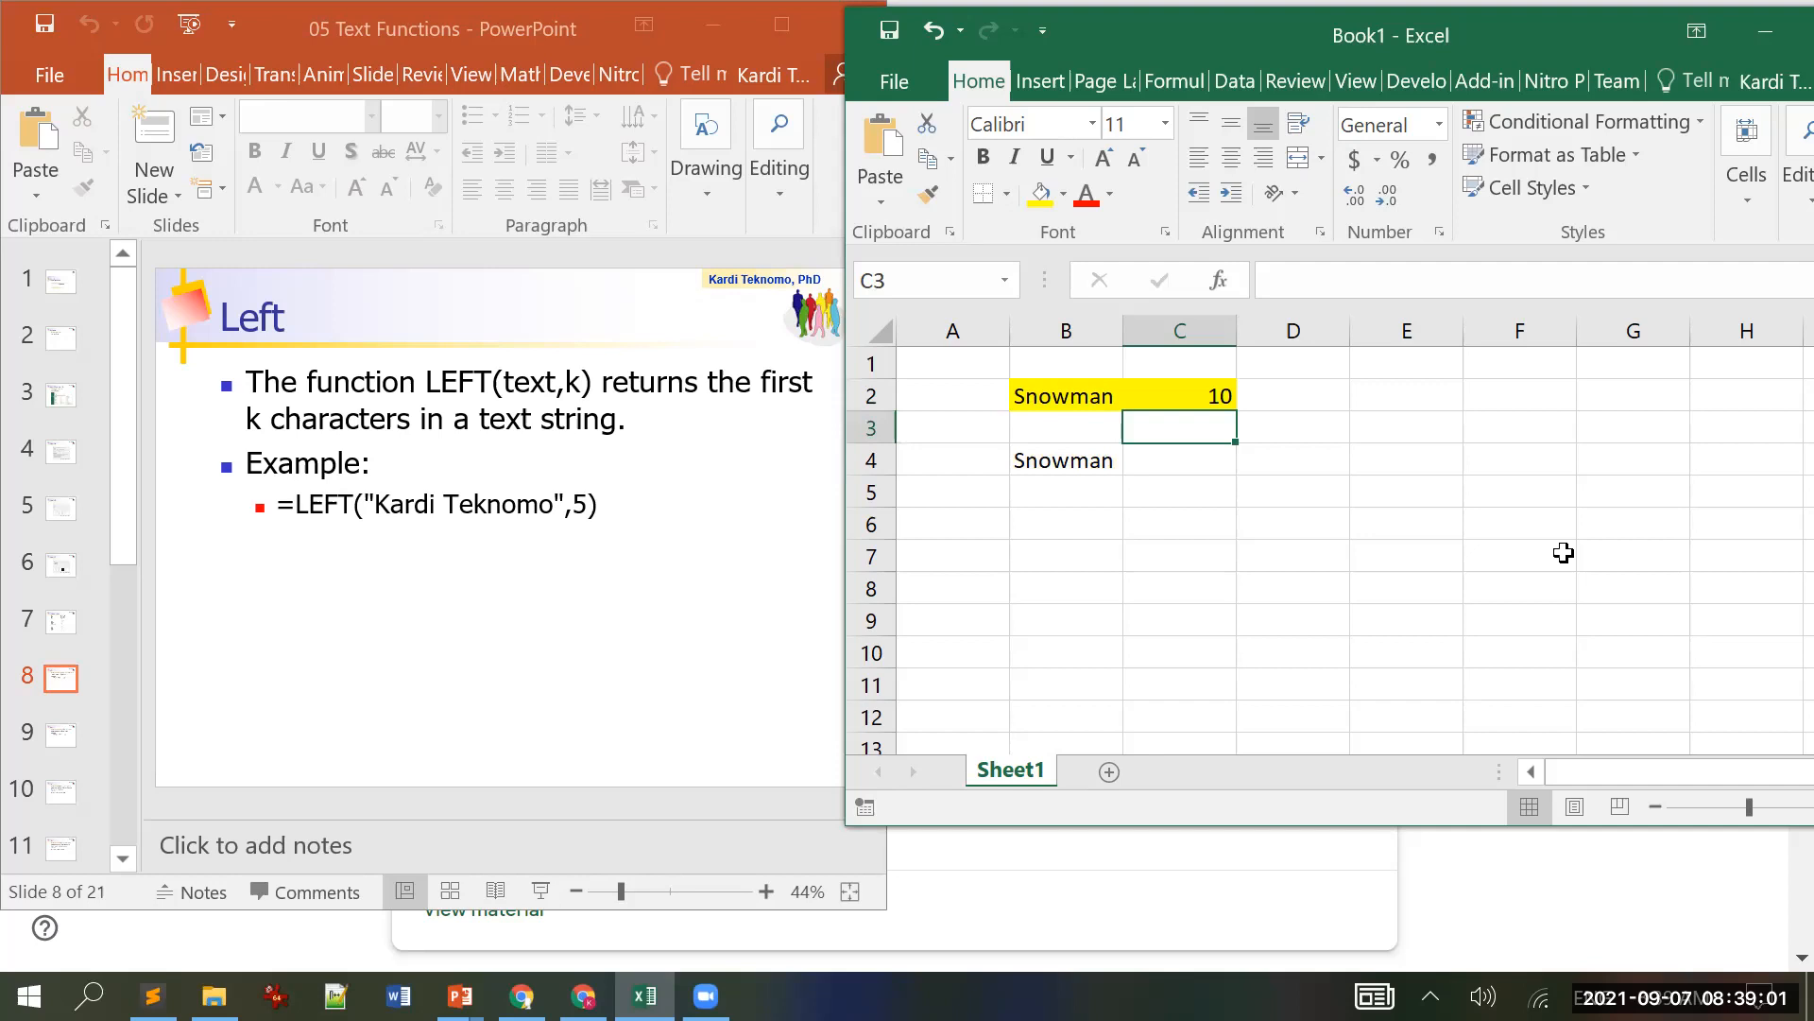
{"action": "key", "text": "Up"}
{"action": "type", "text": "20"}
{"action": "key", "text": "Return"}
{"action": "key", "text": "Up"}
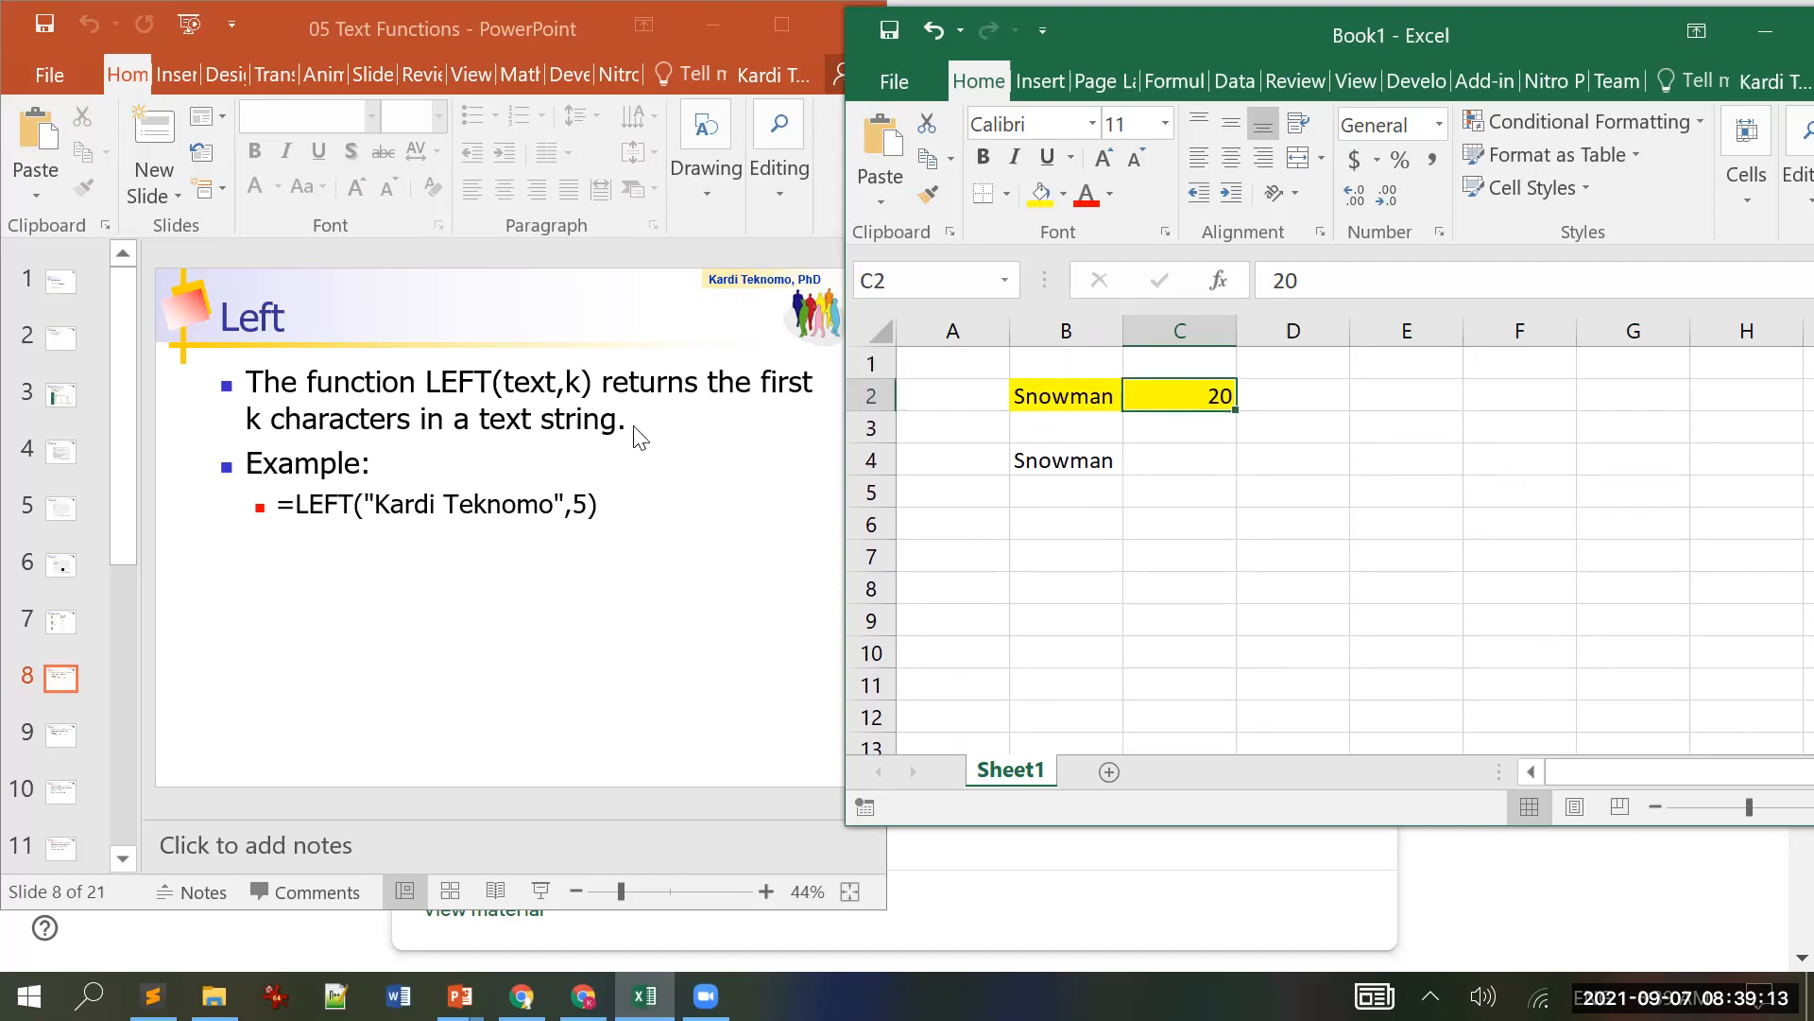
Step: Label A4 LEFT and A5 RIGHT after checking the next slide
{"action": "left_click", "coordinate": [565, 312]}
{"action": "scroll", "coordinate": [567, 321], "scroll_direction": "down", "scroll_amount": 1}
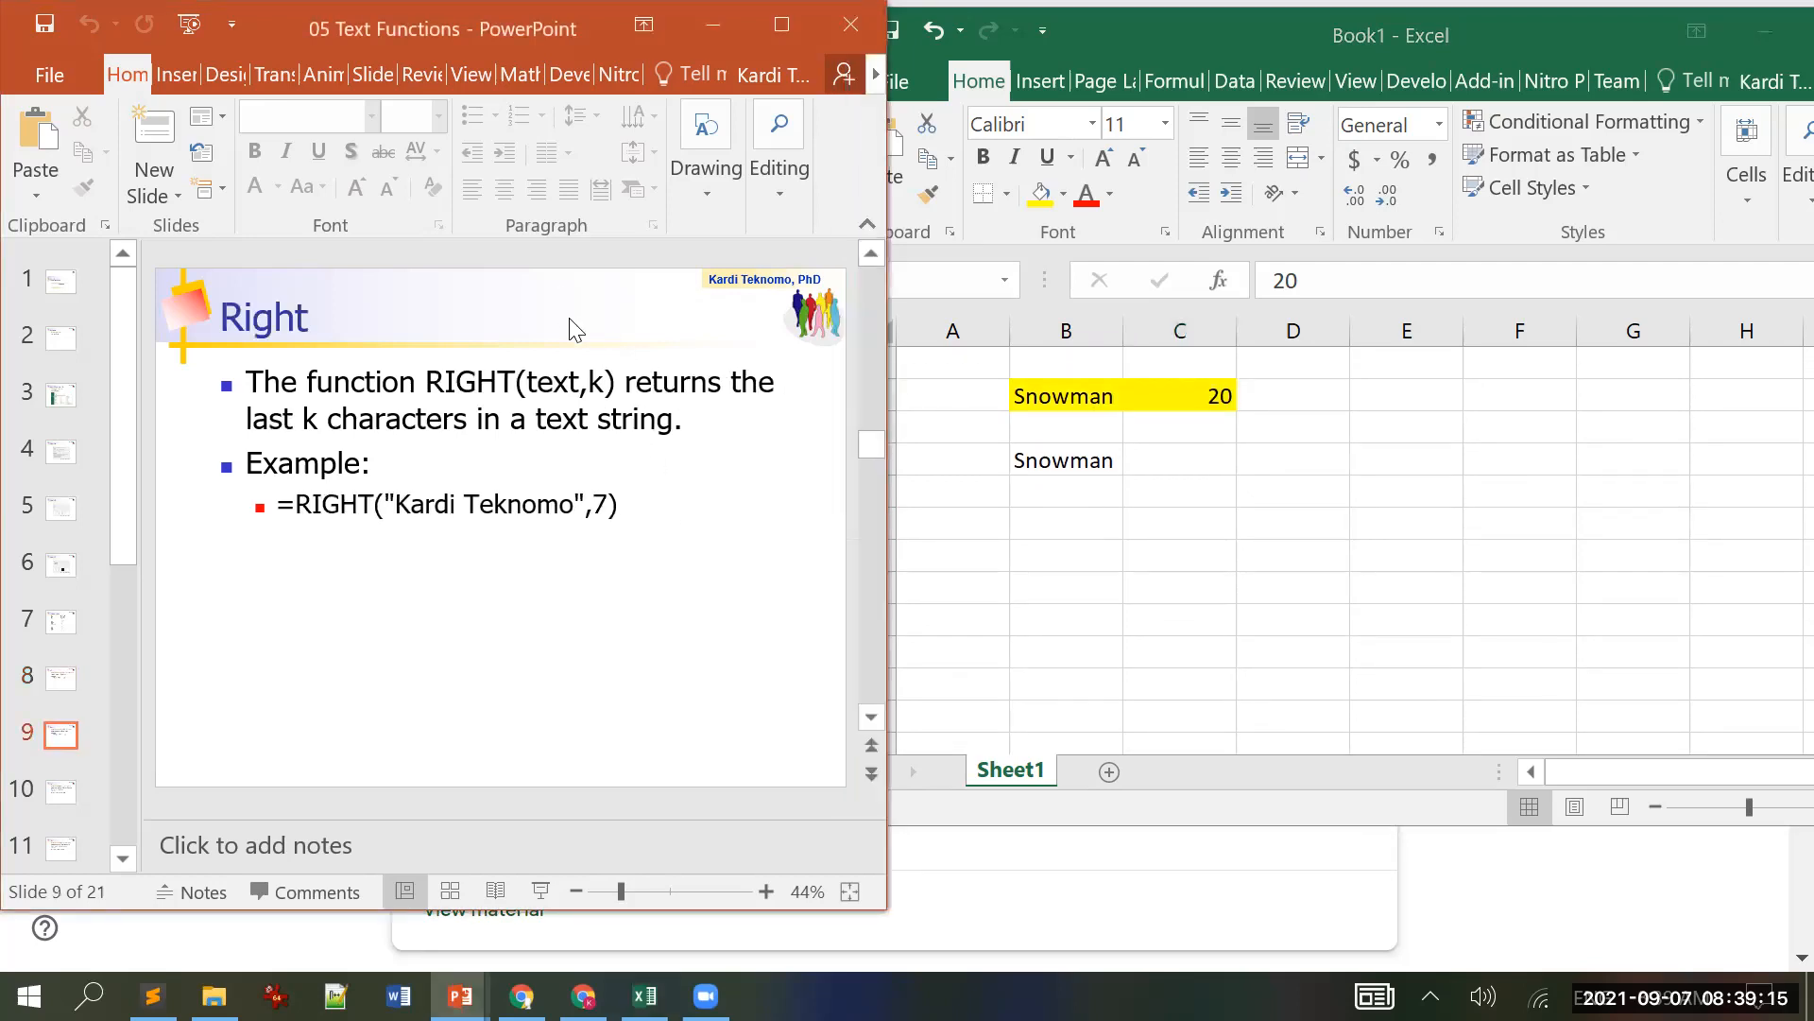
{"action": "left_click", "coordinate": [1047, 477]}
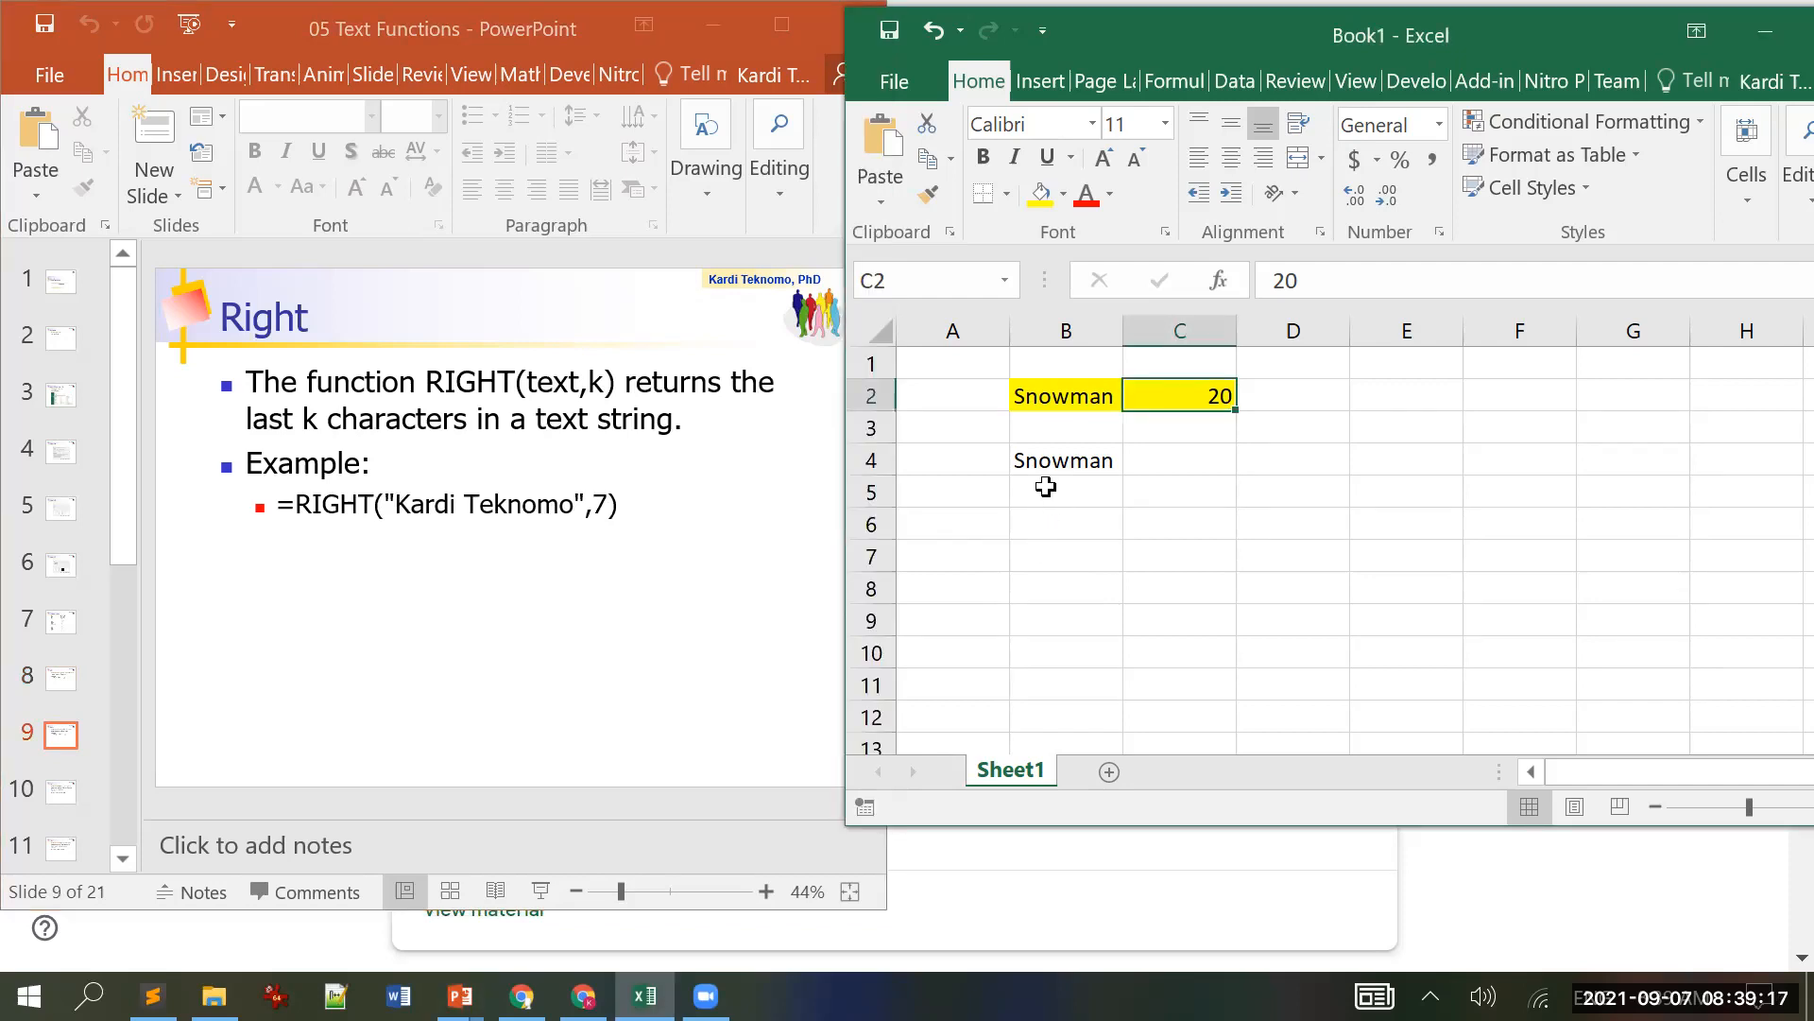
{"action": "left_click", "coordinate": [1076, 491]}
{"action": "type", "text": "="}
{"action": "key", "text": "Escape"}
{"action": "key", "text": "Left"}
{"action": "key", "text": "Up"}
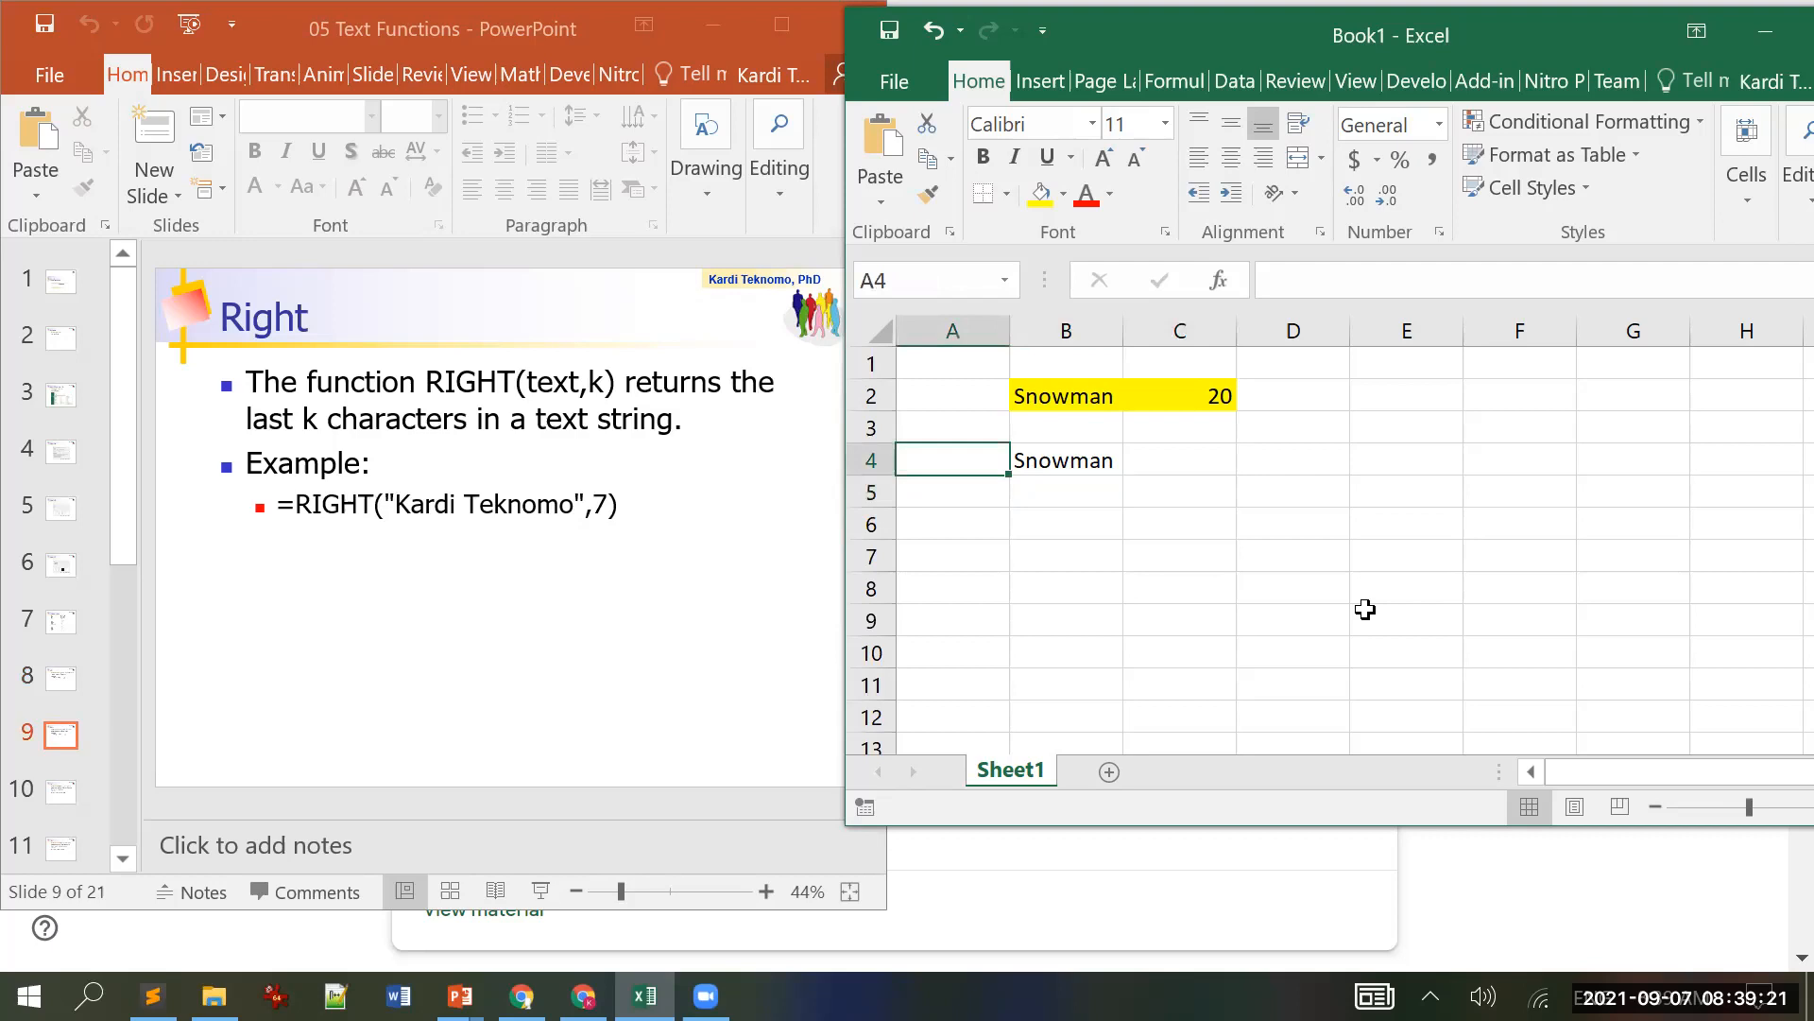
{"action": "type", "text": "LEFT"}
{"action": "key", "text": "Return"}
{"action": "type", "text": "RIGHT"}
{"action": "key", "text": "Return"}
Step: Enter =RIGHT(B2,C2) in B5
{"action": "key", "text": "Right"}
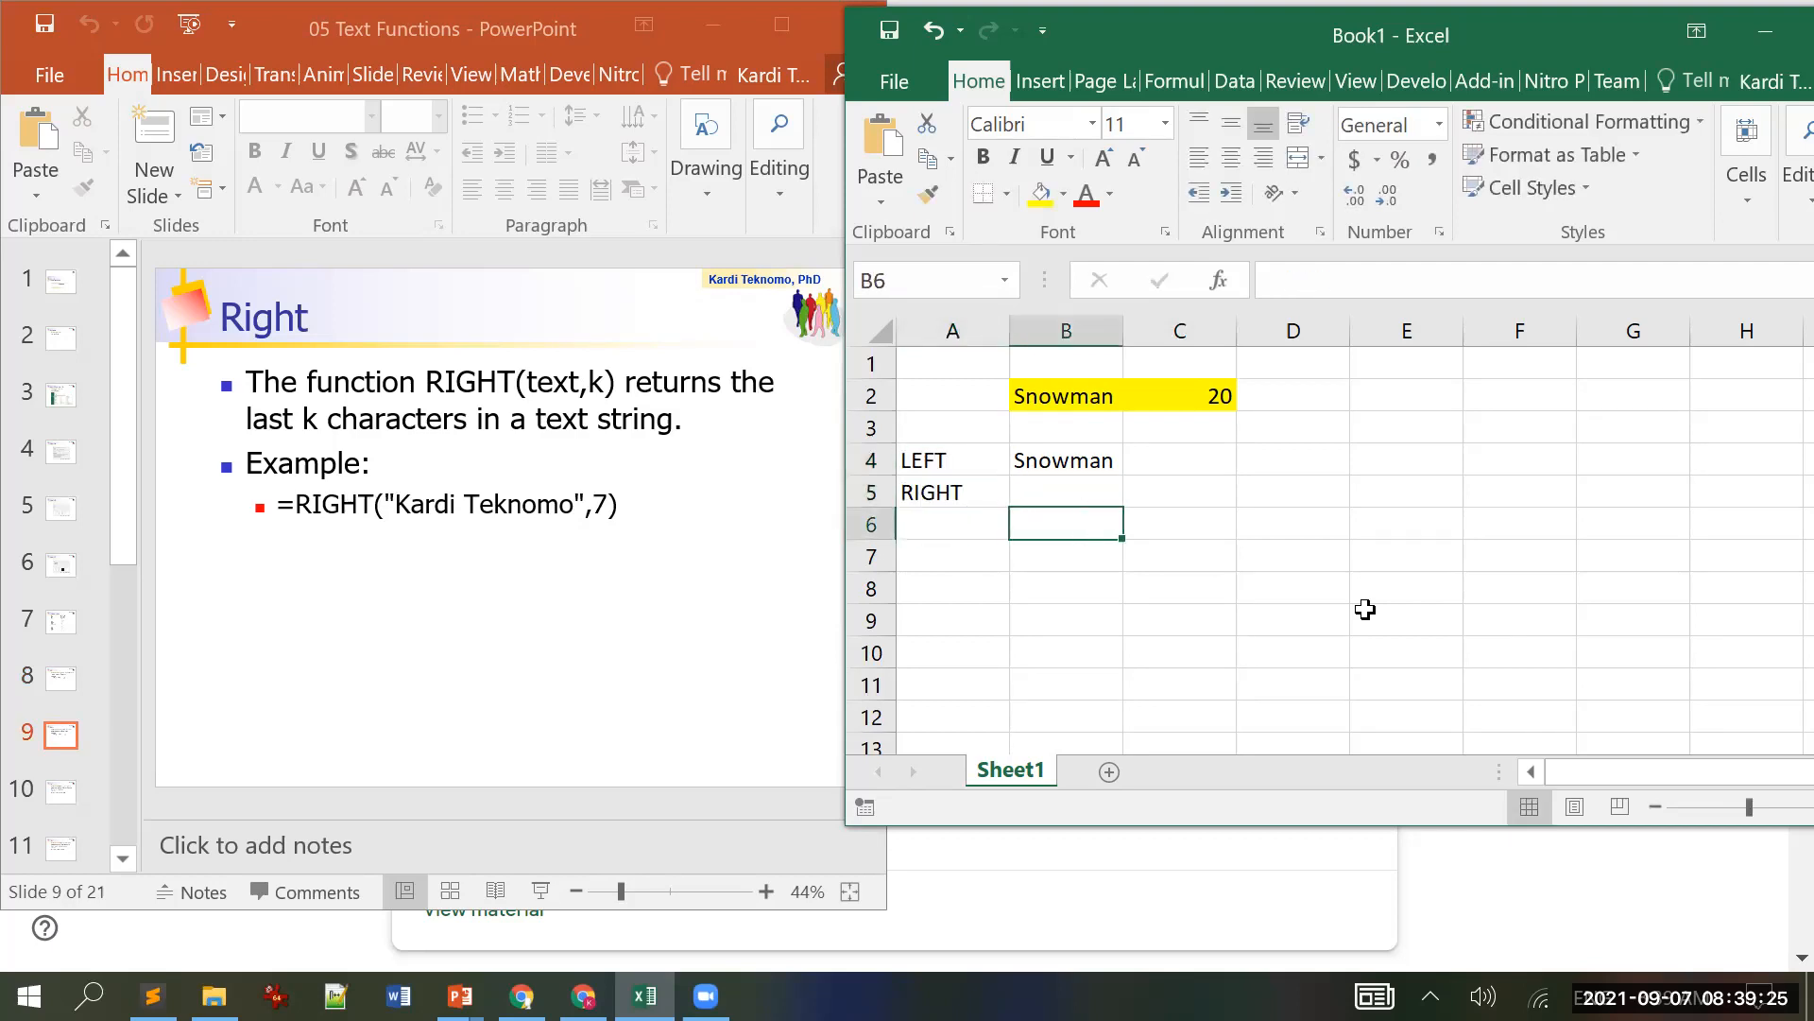
{"action": "key", "text": "Up"}
{"action": "type", "text": "=ri"}
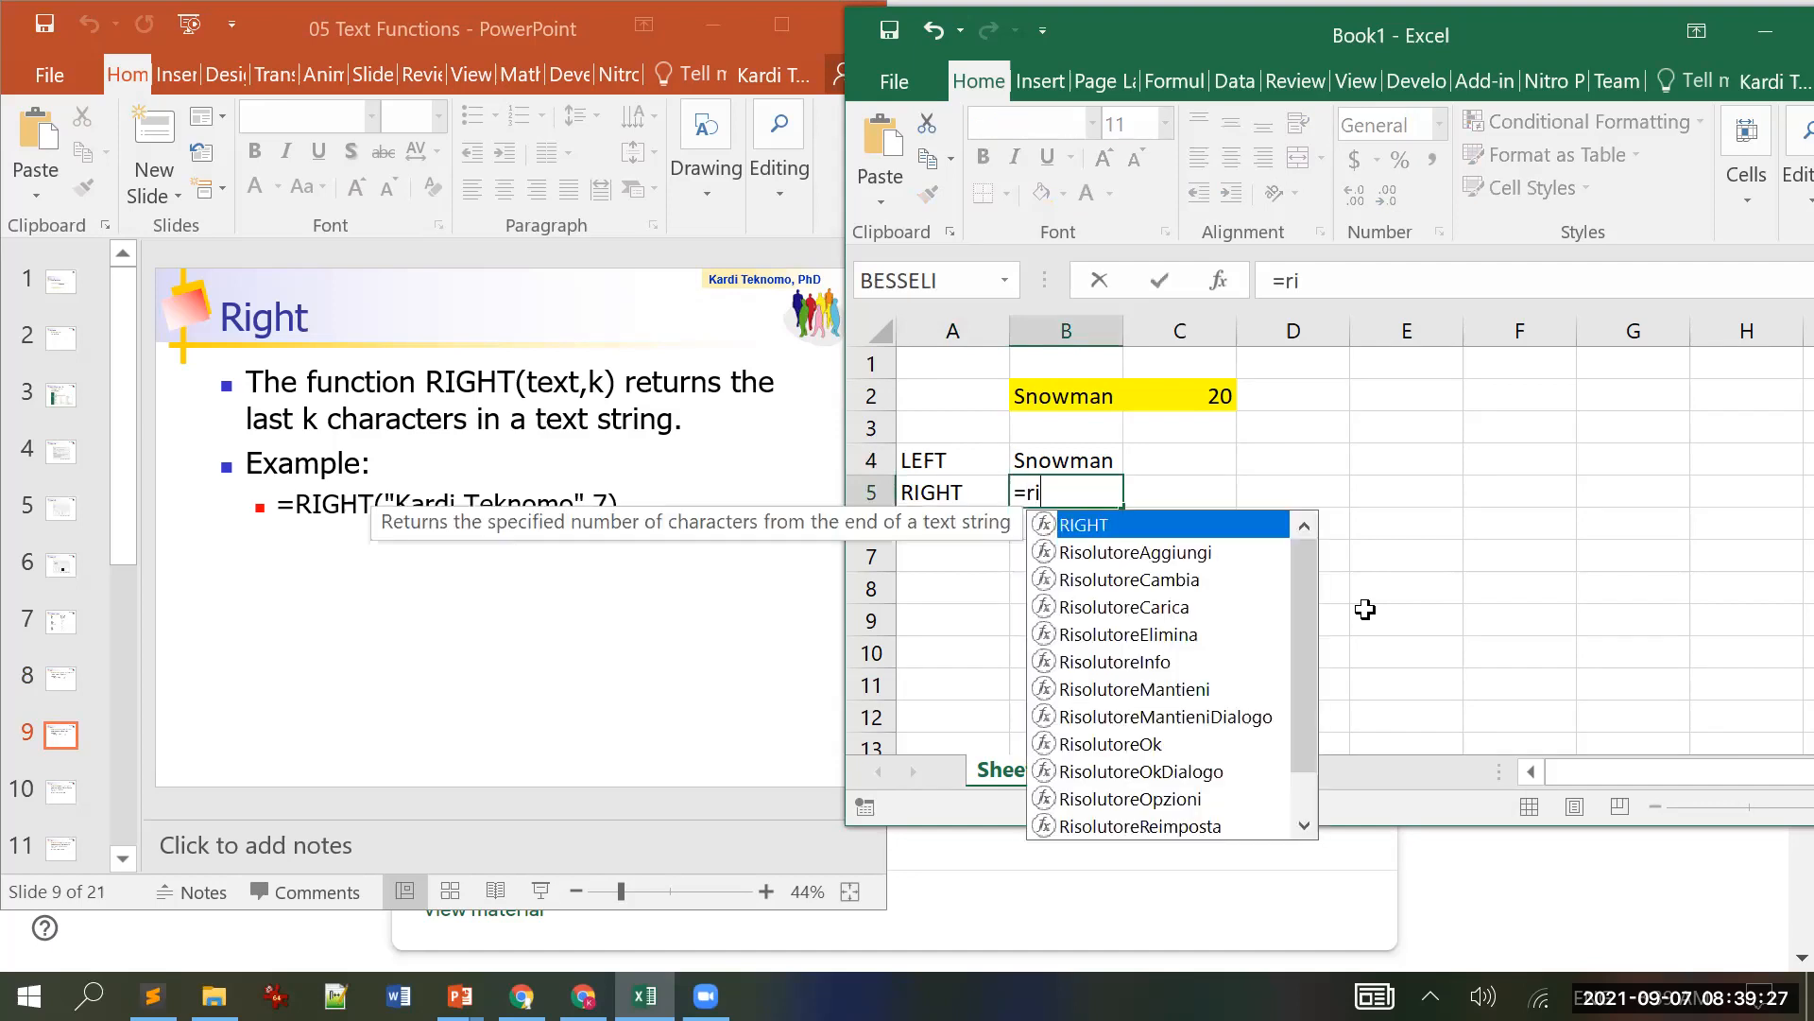
{"action": "type", "text": "ght("}
{"action": "key", "text": "Up"}
{"action": "key", "text": "Up"}
{"action": "key", "text": "Up"}
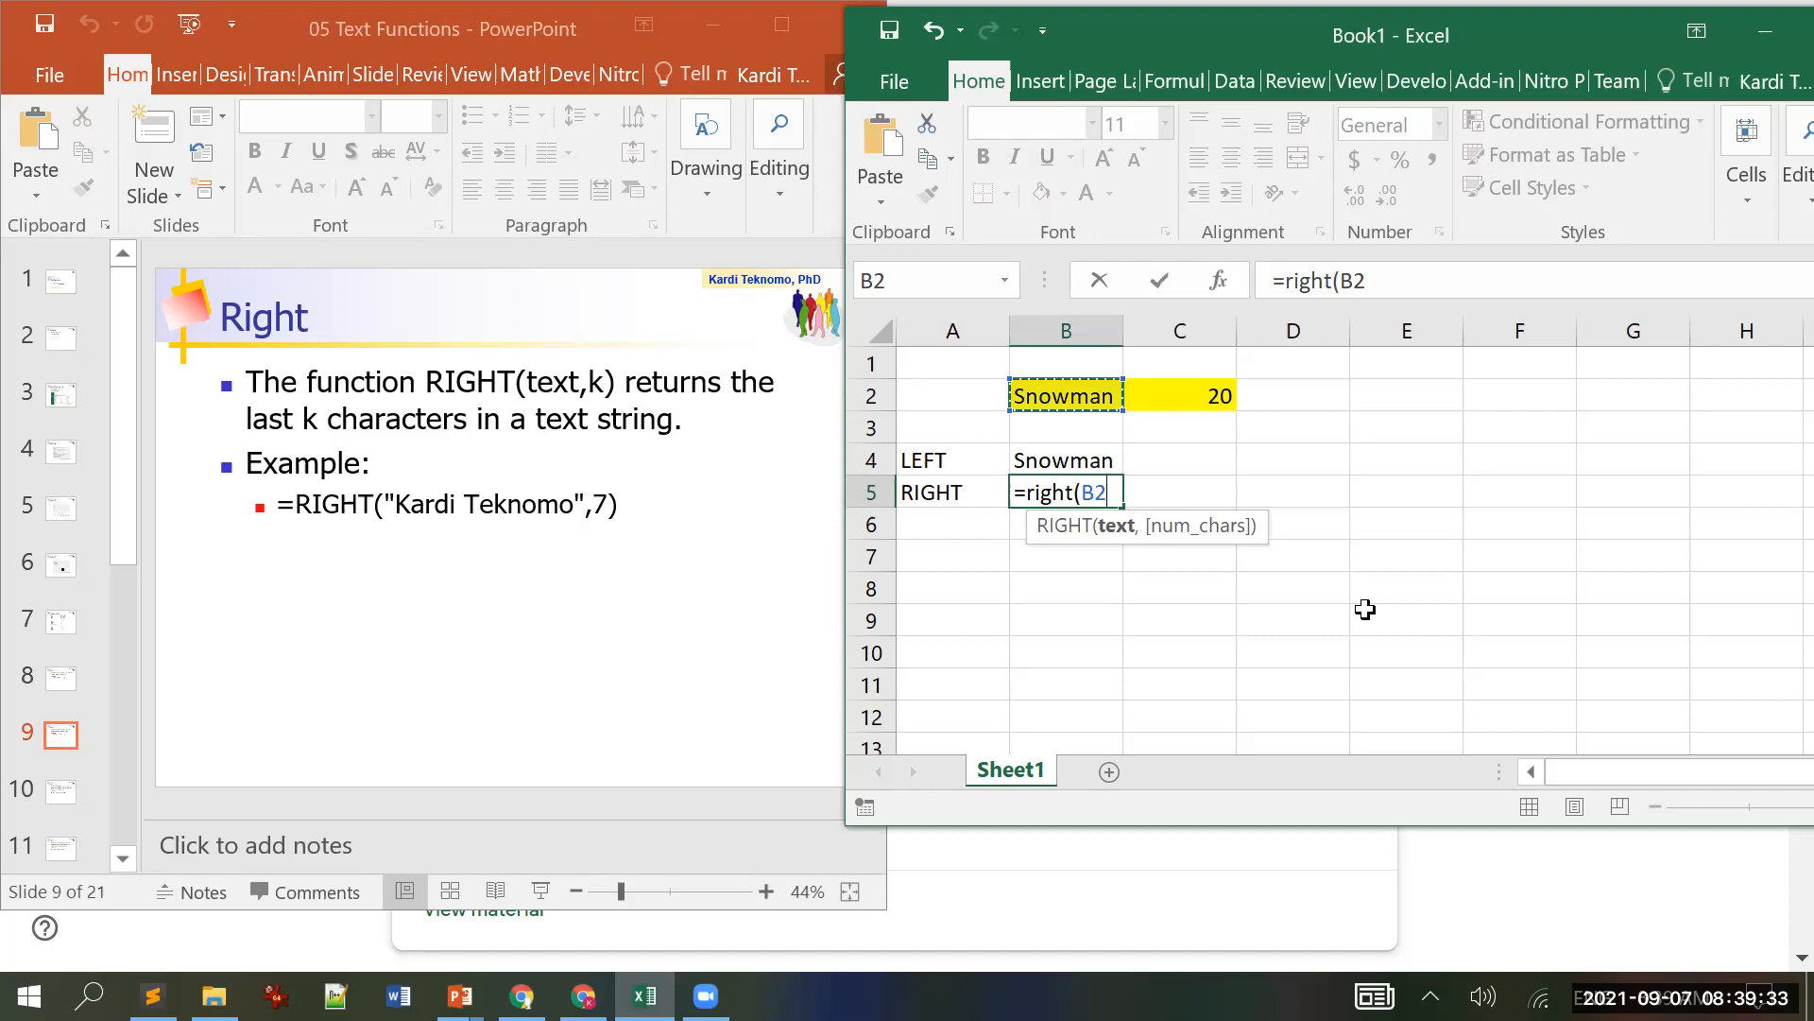
{"action": "type", "text": ","}
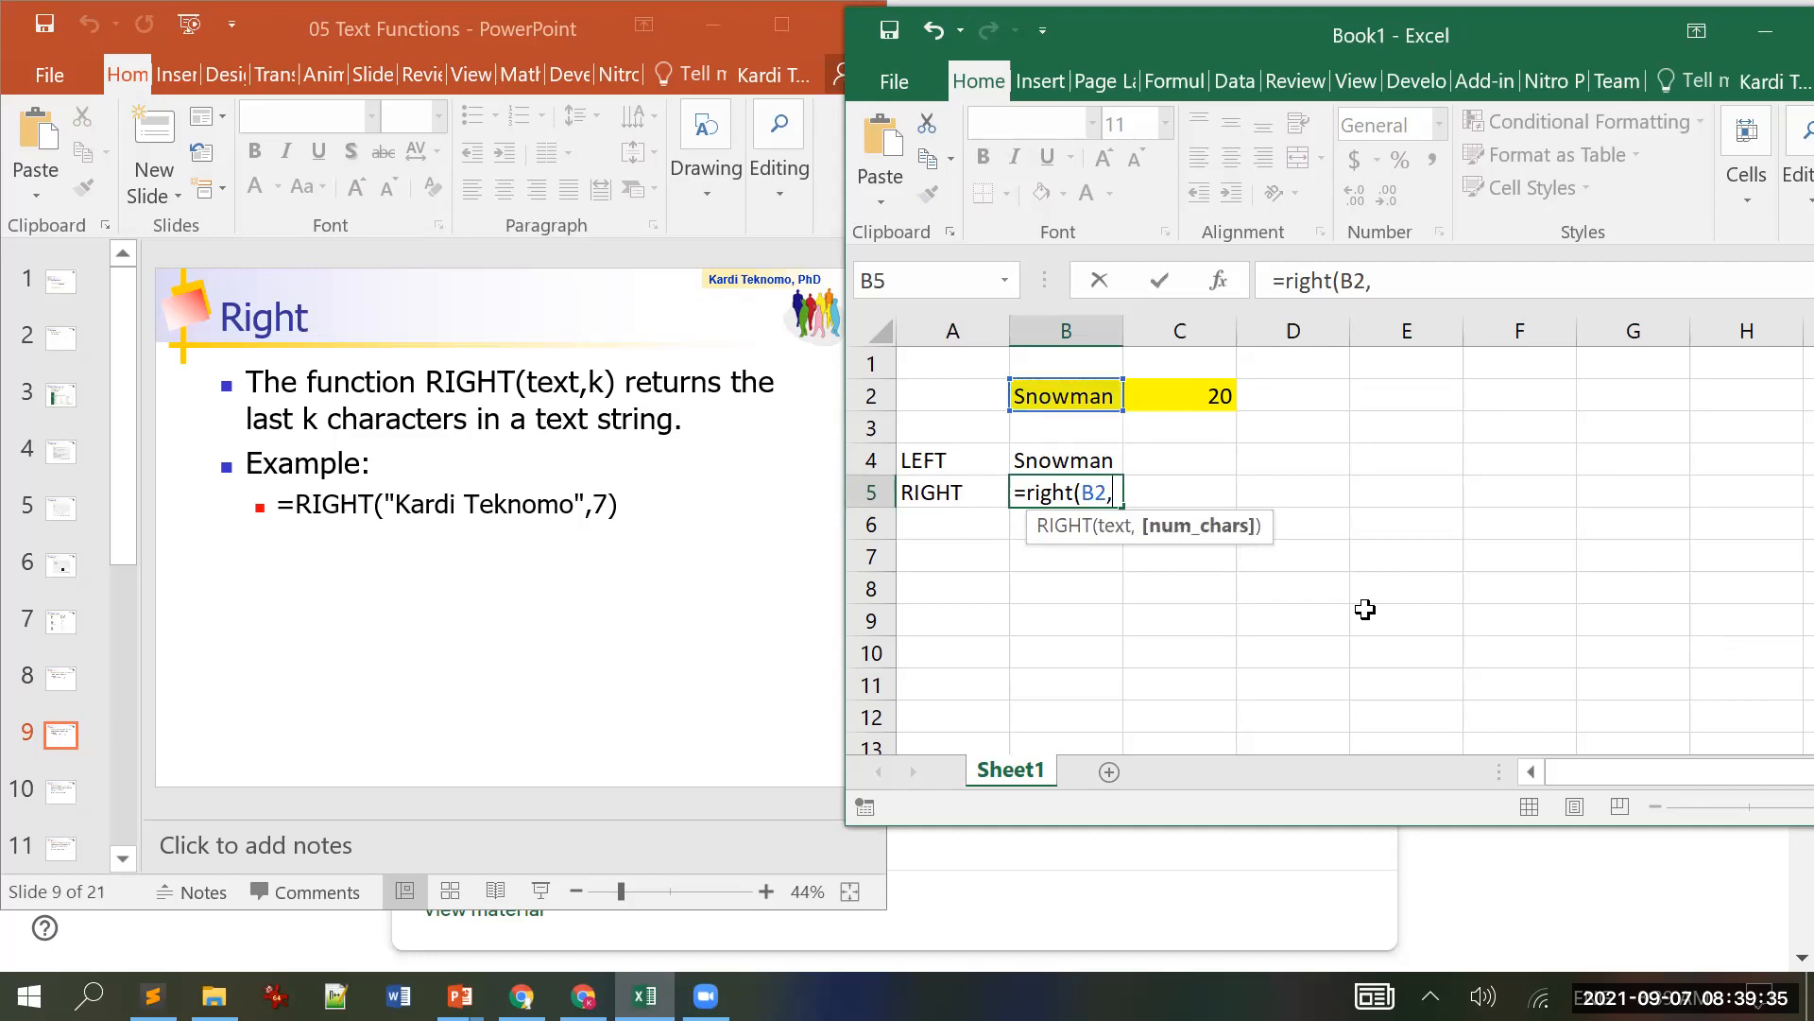
{"action": "key", "text": "Up"}
{"action": "key", "text": "Up"}
{"action": "key", "text": "Up"}
{"action": "key", "text": "Right"}
{"action": "type", "text": ")"}
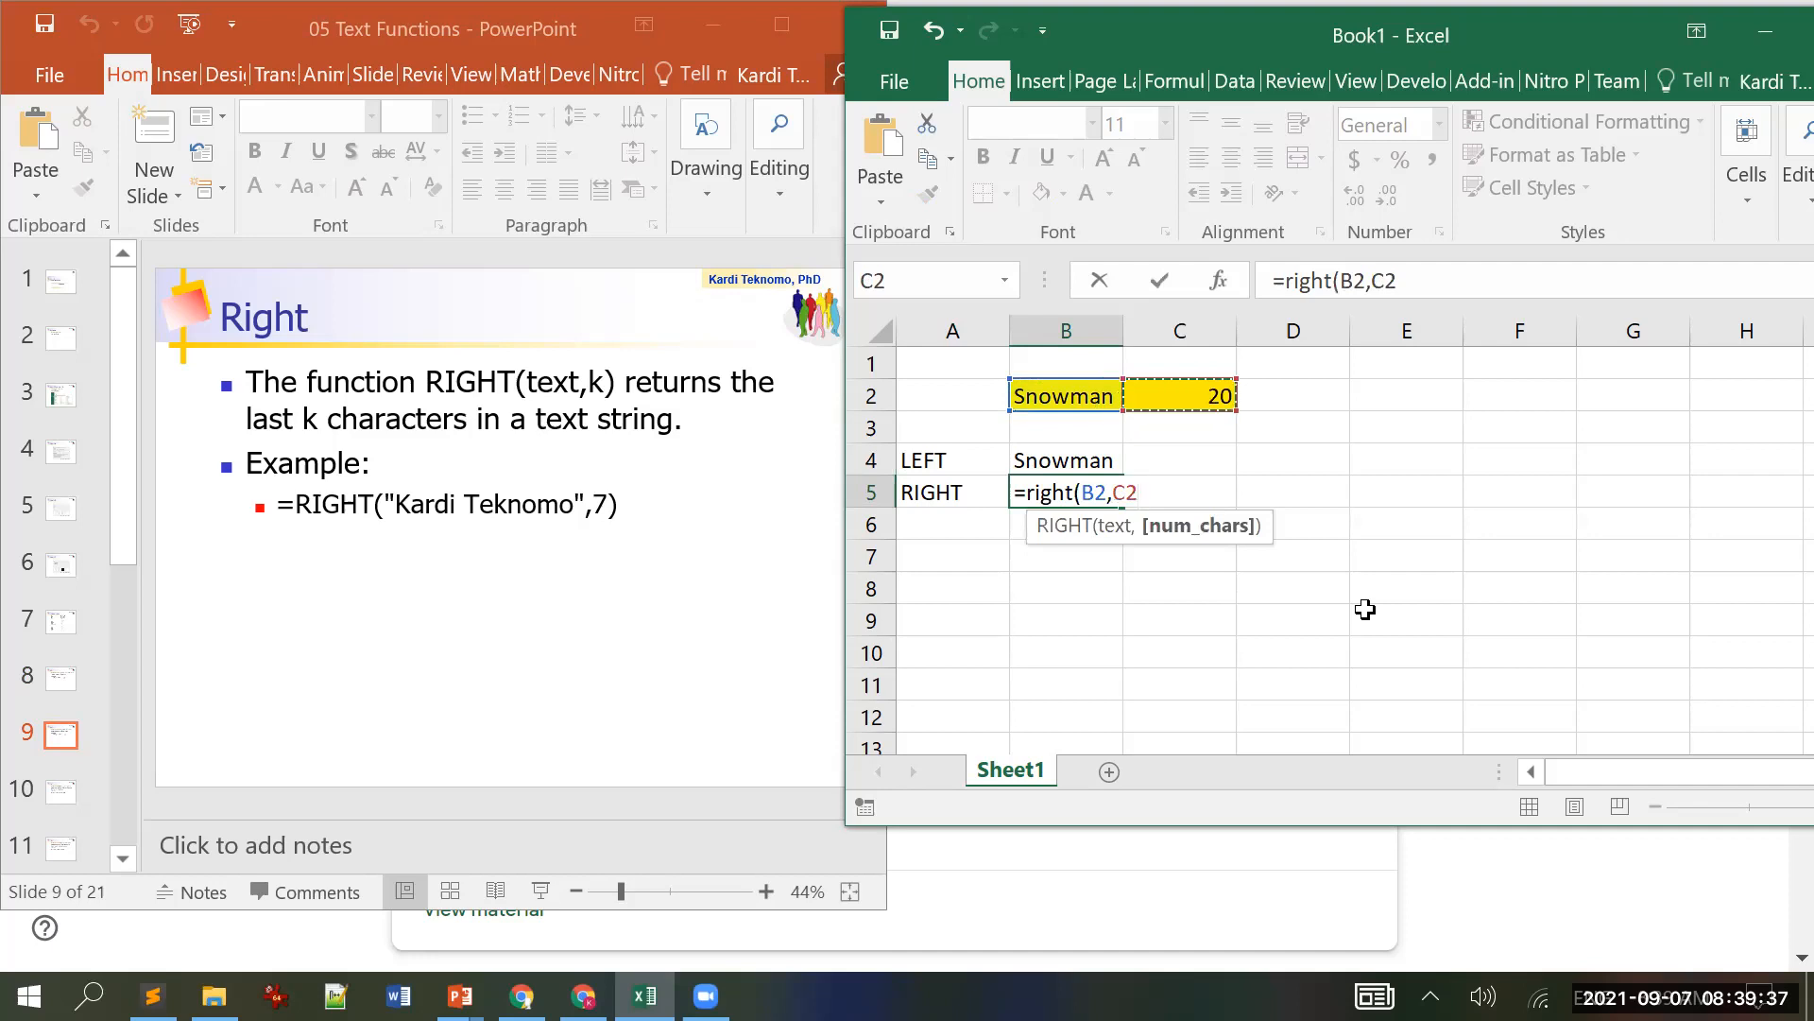
{"action": "key", "text": "Return"}
{"action": "key", "text": "Up"}
{"action": "key", "text": "Up"}
{"action": "key", "text": "Up"}
{"action": "key", "text": "Up"}
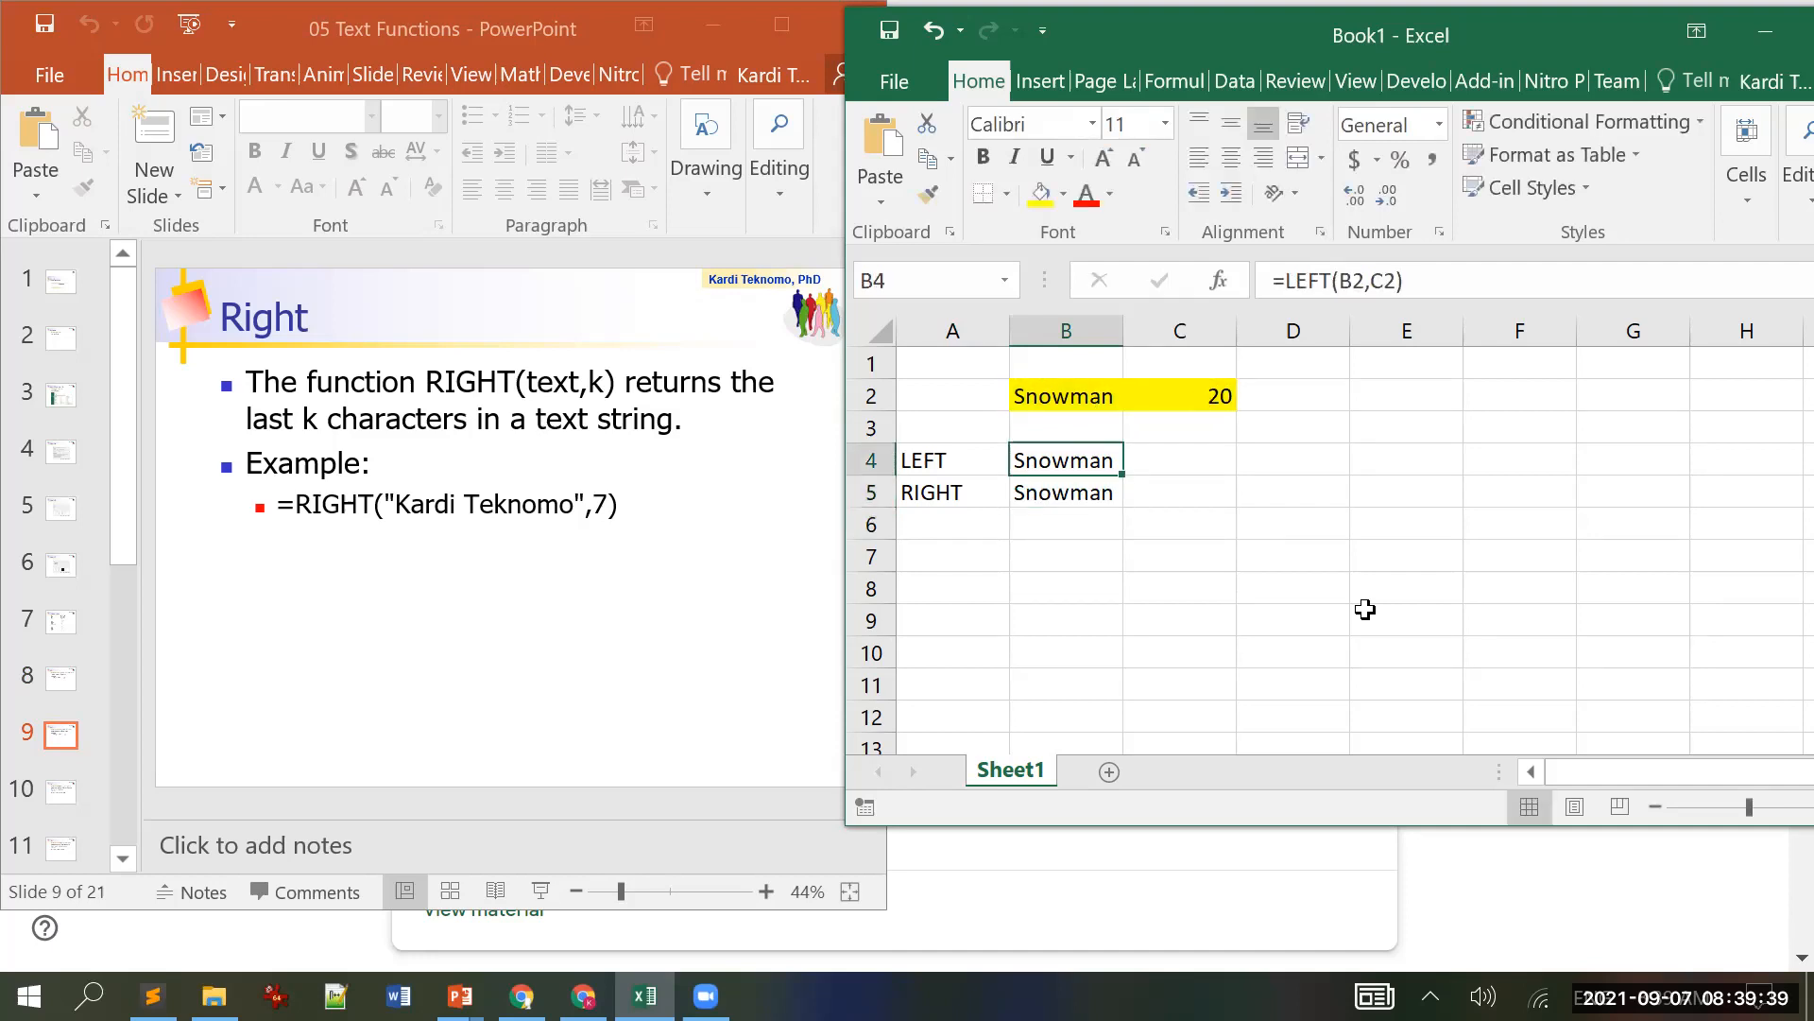
Step: Change the count in C2 to 2, then 3, giving Sno and man
{"action": "key", "text": "Right"}
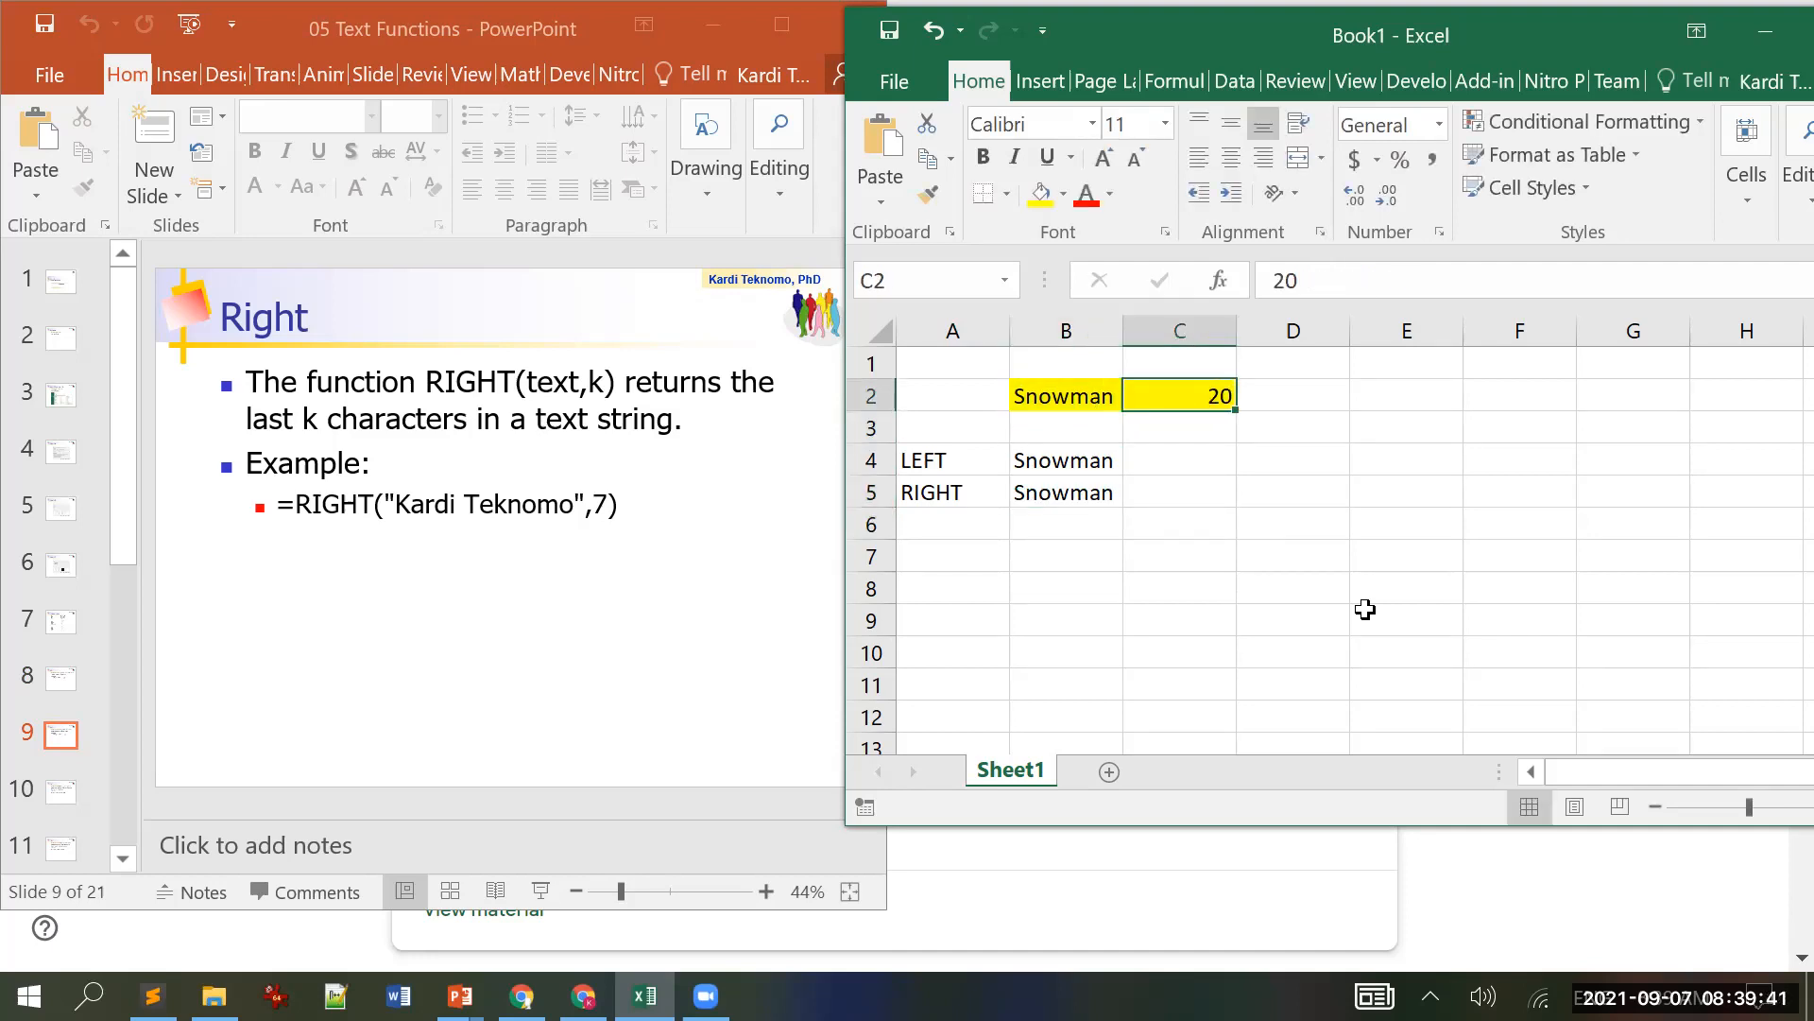
{"action": "key", "text": "F2"}
{"action": "key", "text": "BackSpace"}
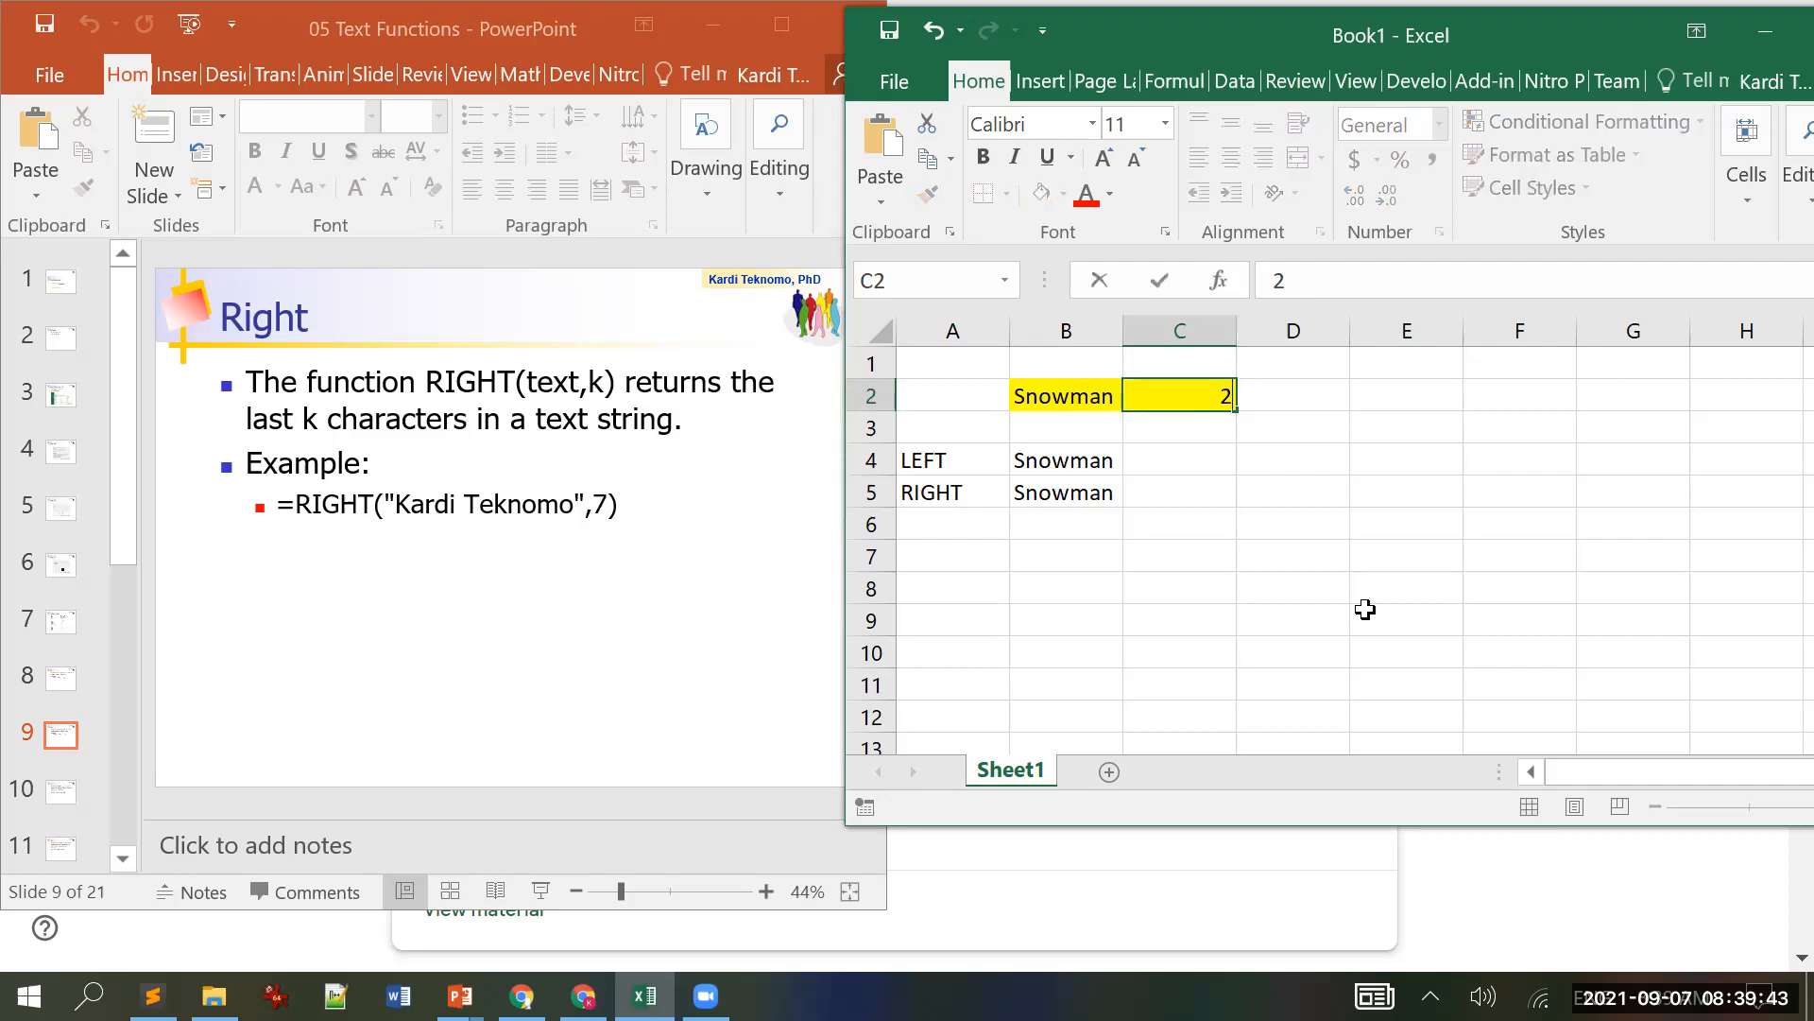
{"action": "key", "text": "Return"}
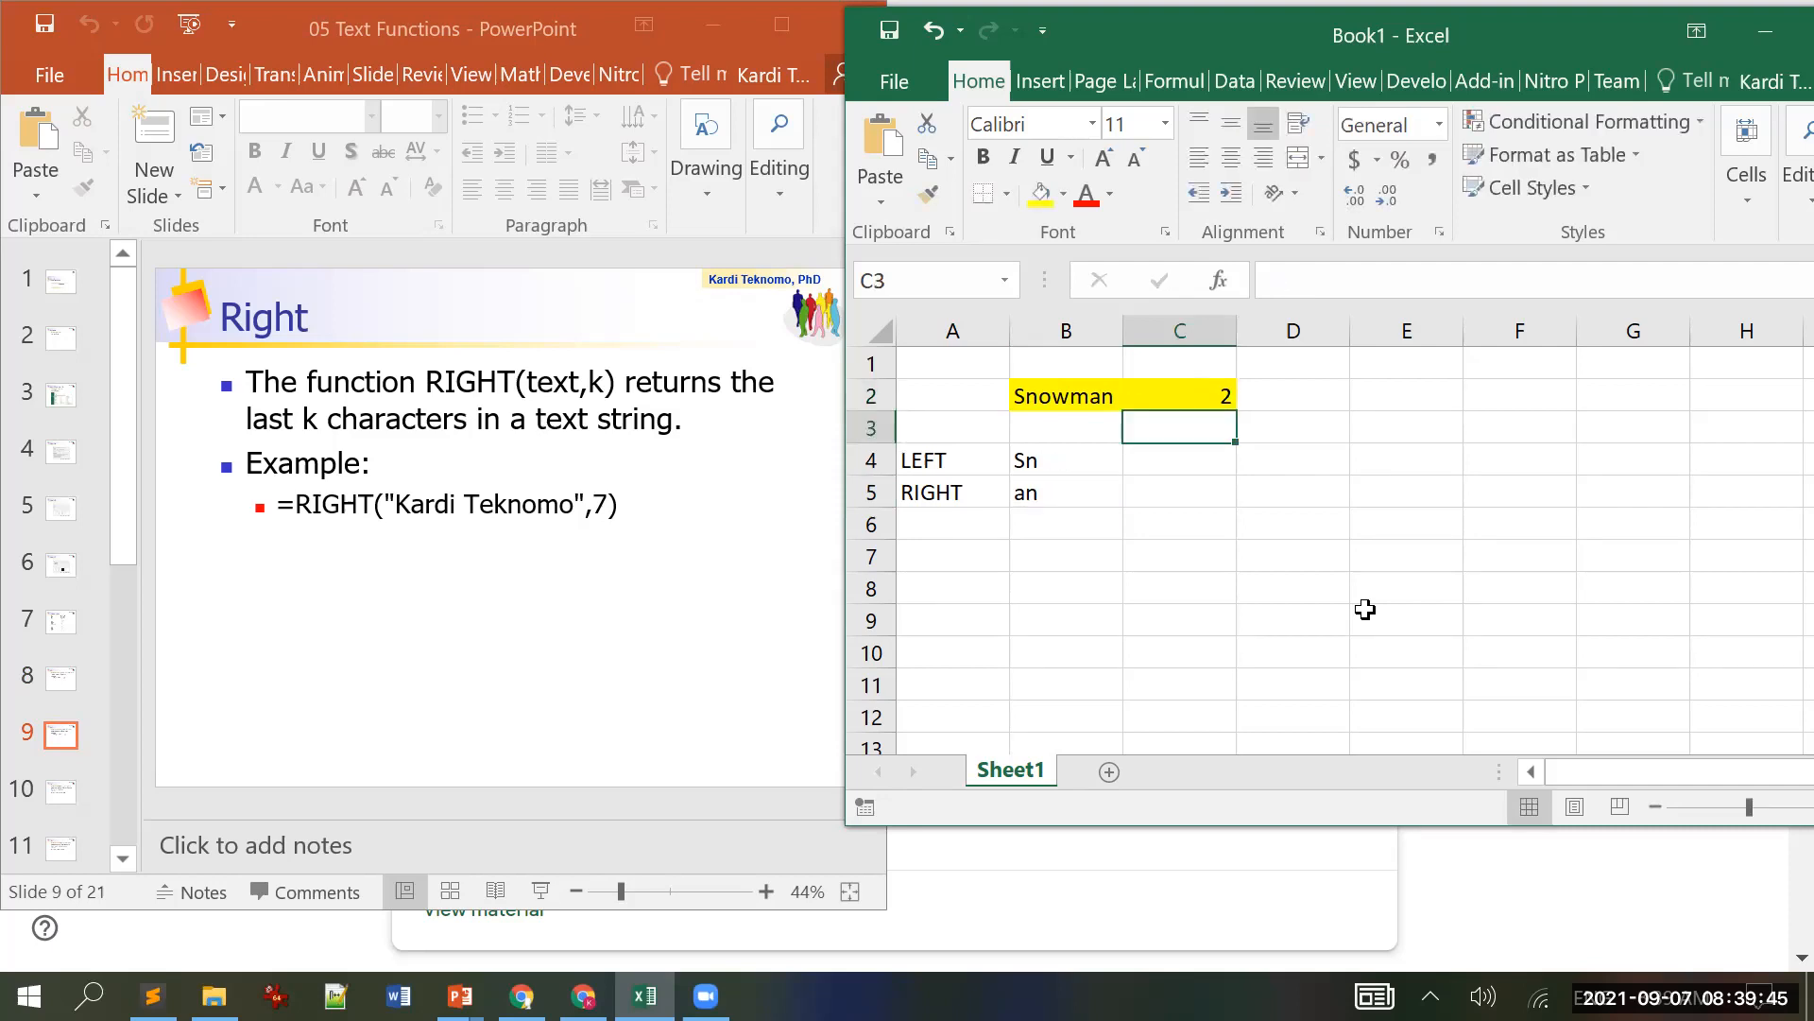
{"action": "key", "text": "Up"}
{"action": "type", "text": "3"}
{"action": "key", "text": "Return"}
Step: Add the label TEXT in A2 and the heading NUM-CHAR in C1
{"action": "key", "text": "Up"}
{"action": "key", "text": "Left"}
{"action": "key", "text": "Left"}
{"action": "type", "text": "TE"}
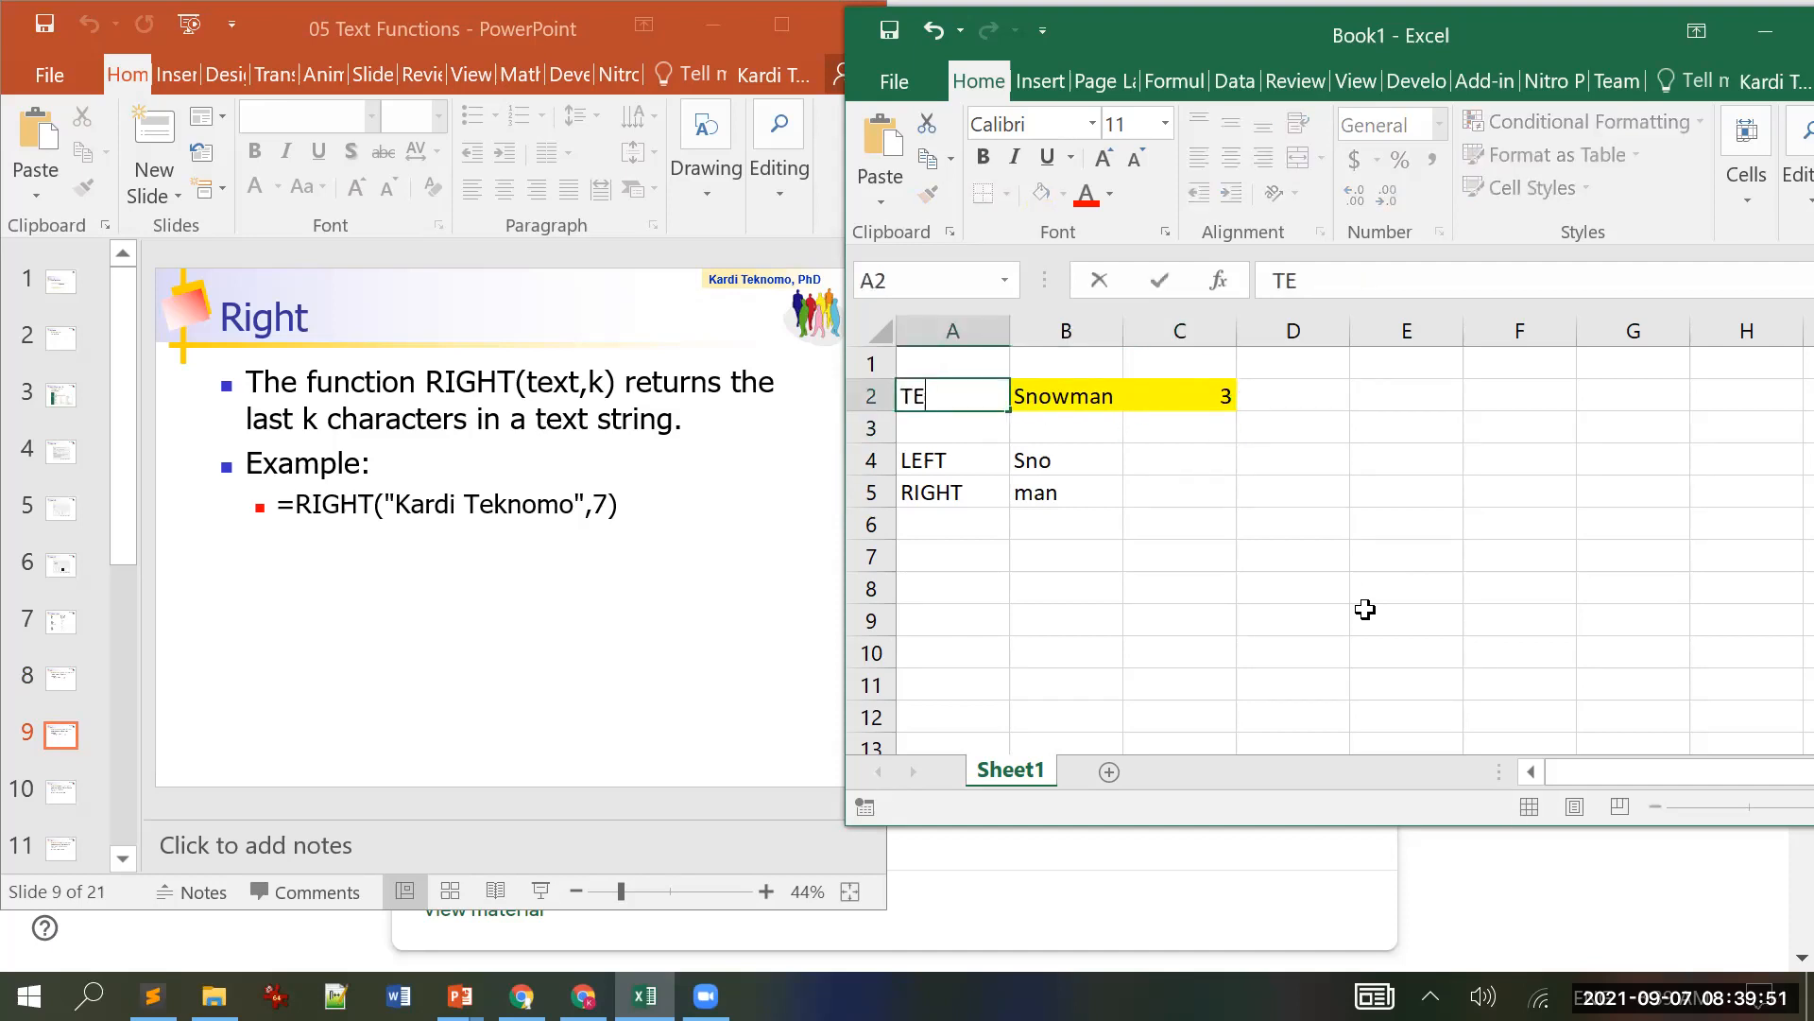
{"action": "type", "text": "XT"}
{"action": "key", "text": "Return"}
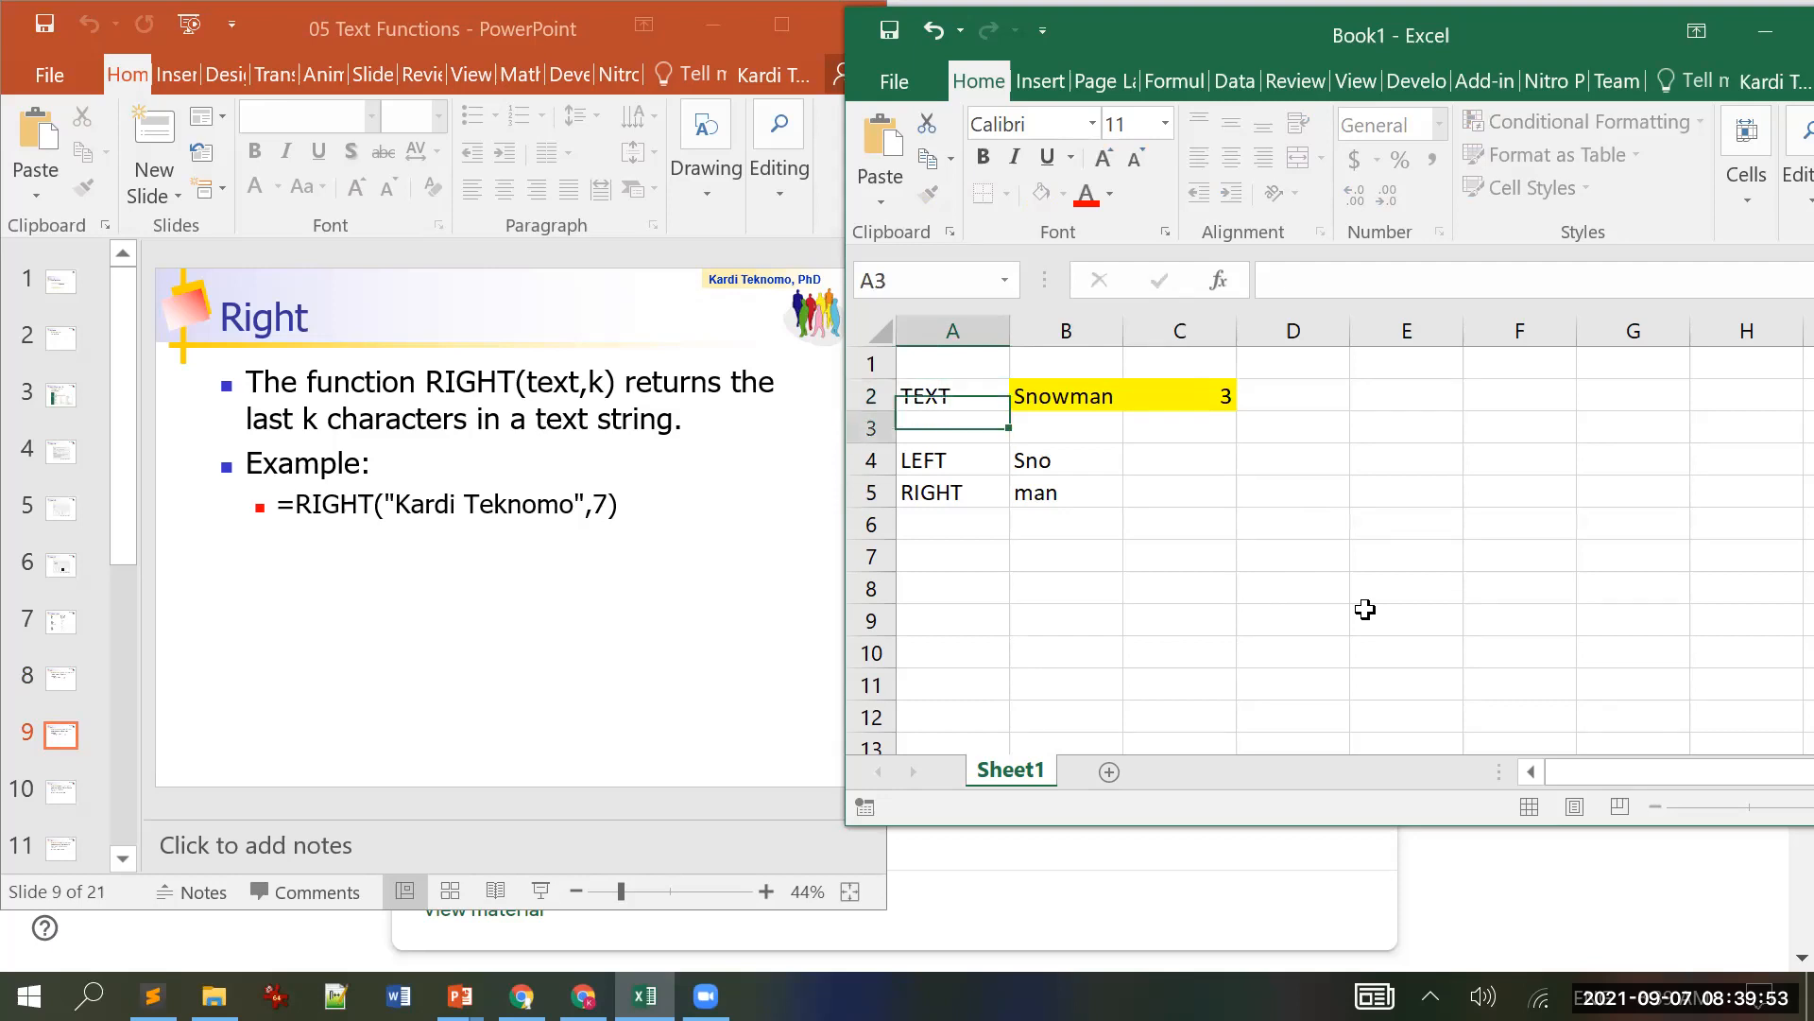
{"action": "key", "text": "Up"}
{"action": "key", "text": "Up"}
{"action": "key", "text": "Right"}
{"action": "key", "text": "Right"}
{"action": "type", "text": "NU"}
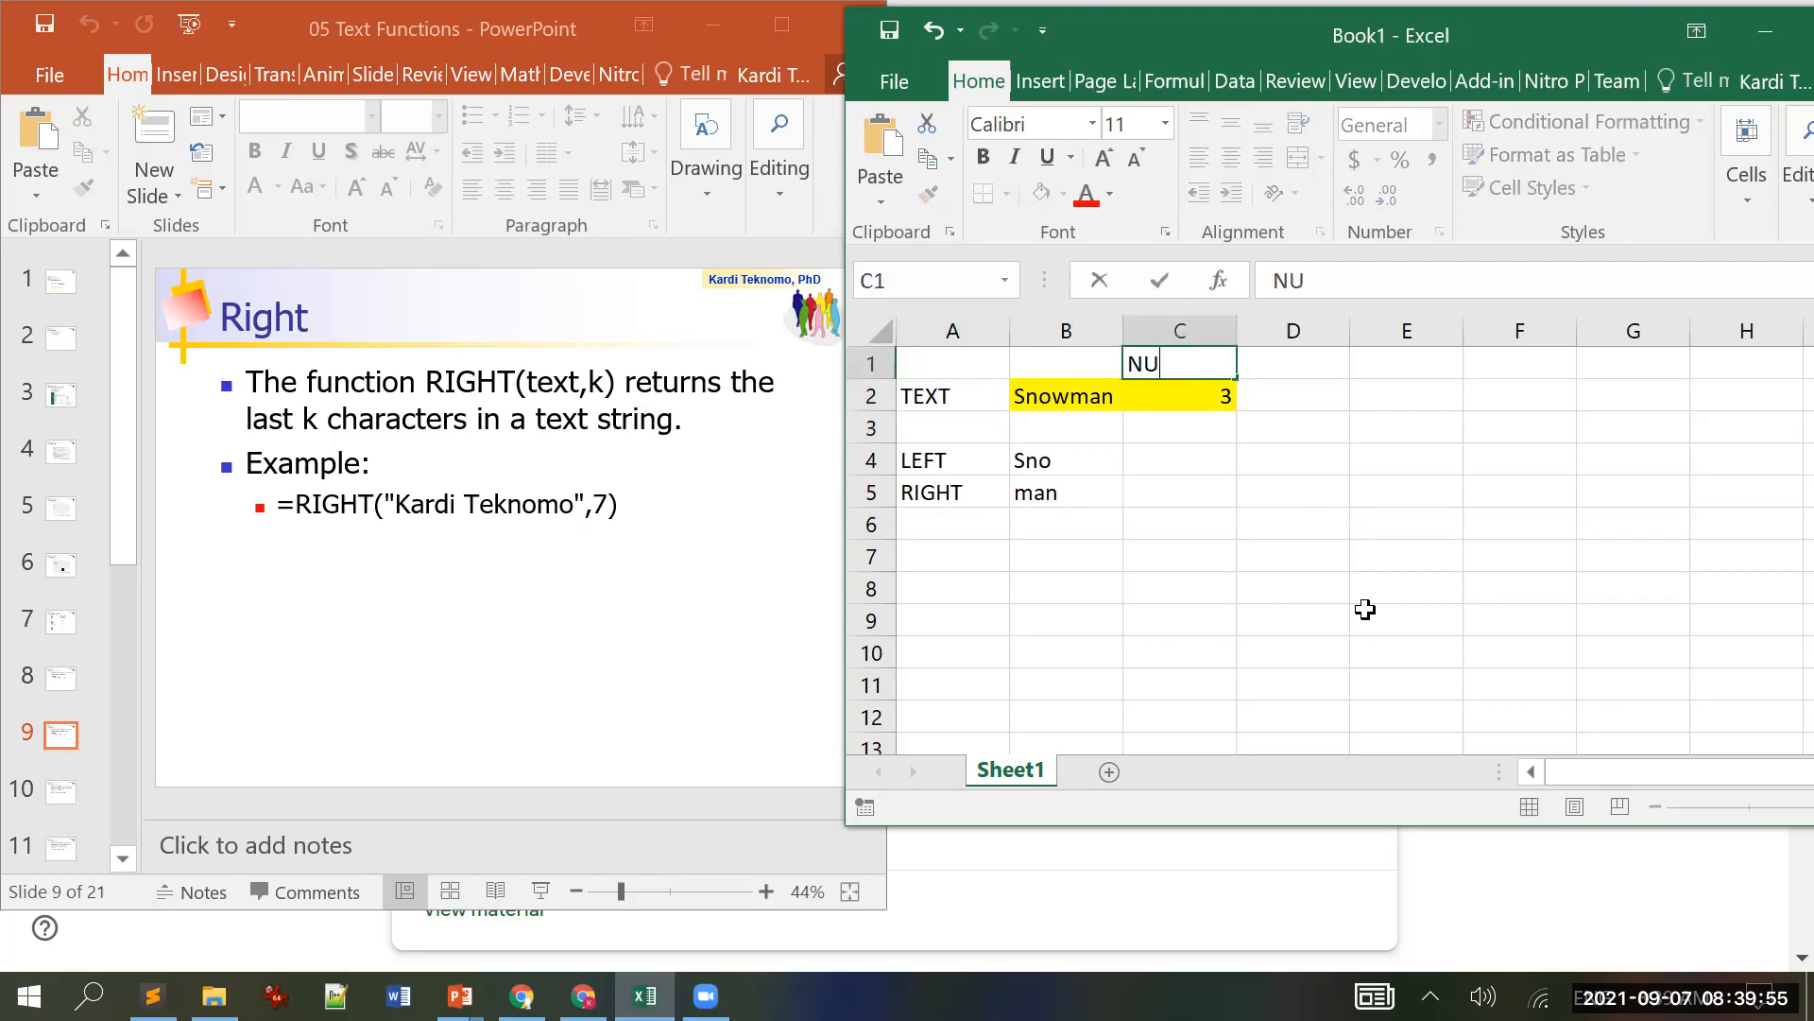
{"action": "type", "text": "M-CHAR"}
{"action": "key", "text": "Return"}
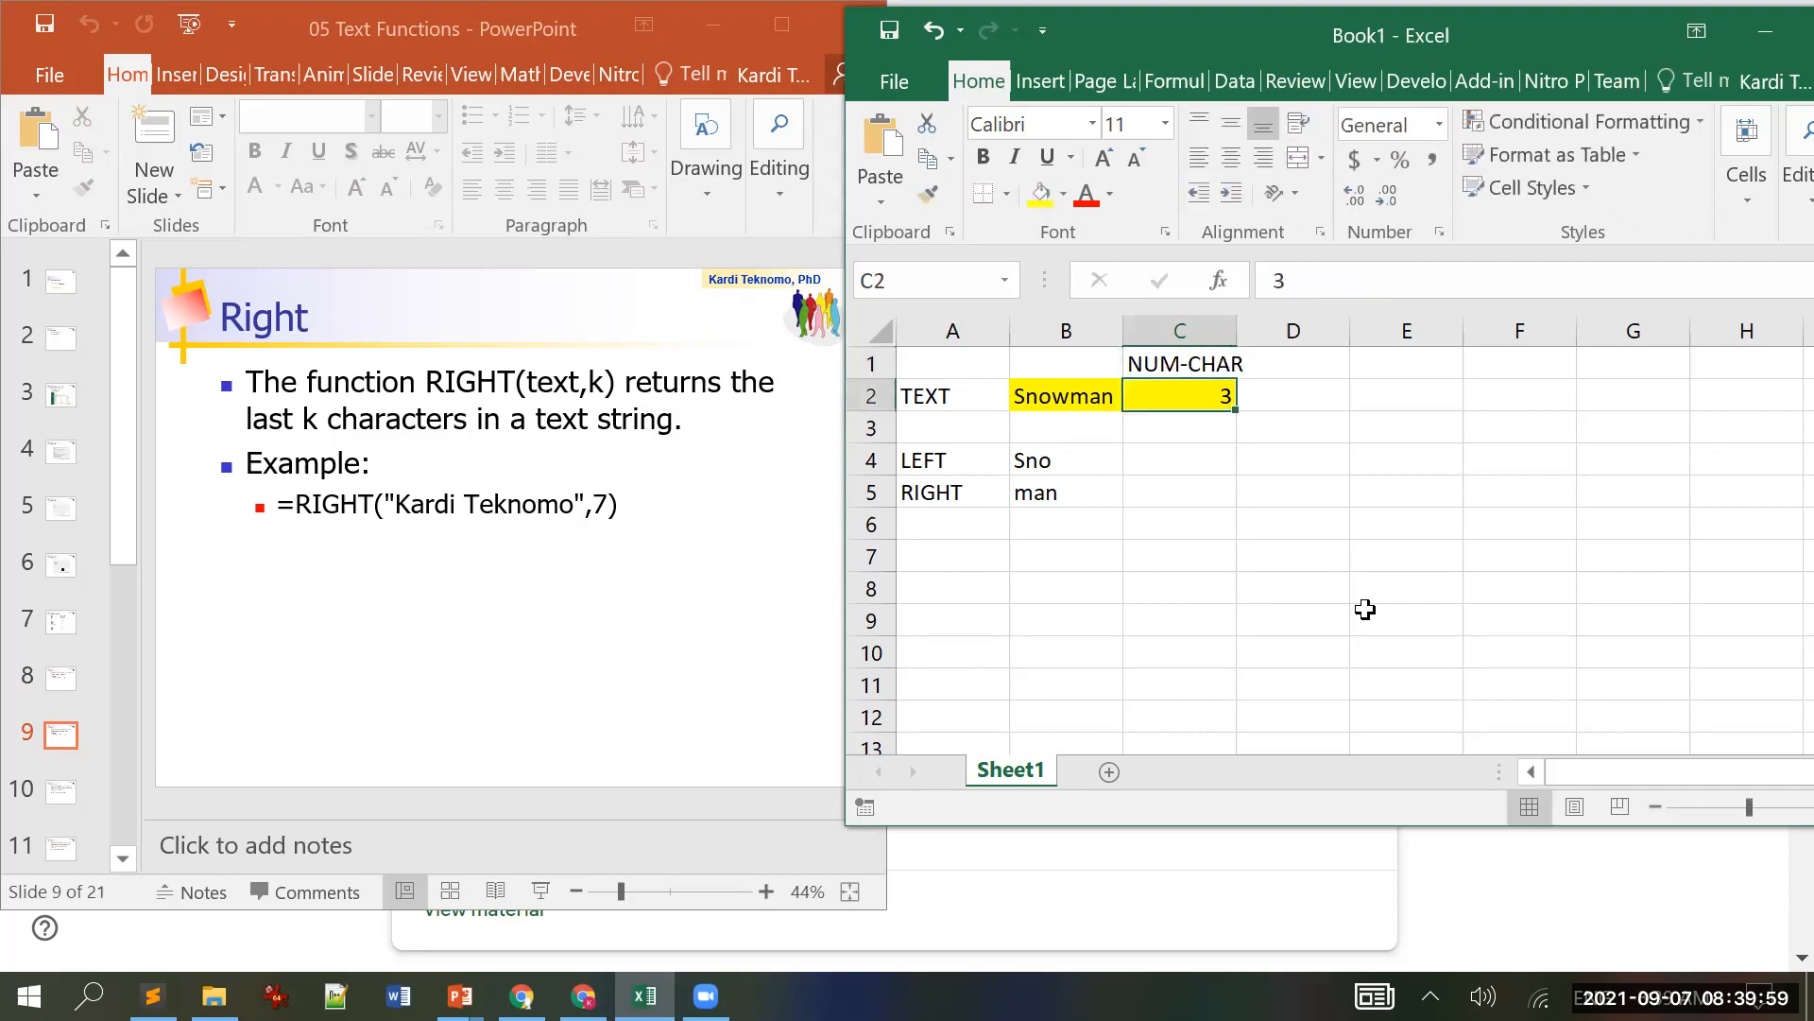
{"action": "key", "text": "Down"}
{"action": "key", "text": "Down"}
{"action": "key", "text": "Down"}
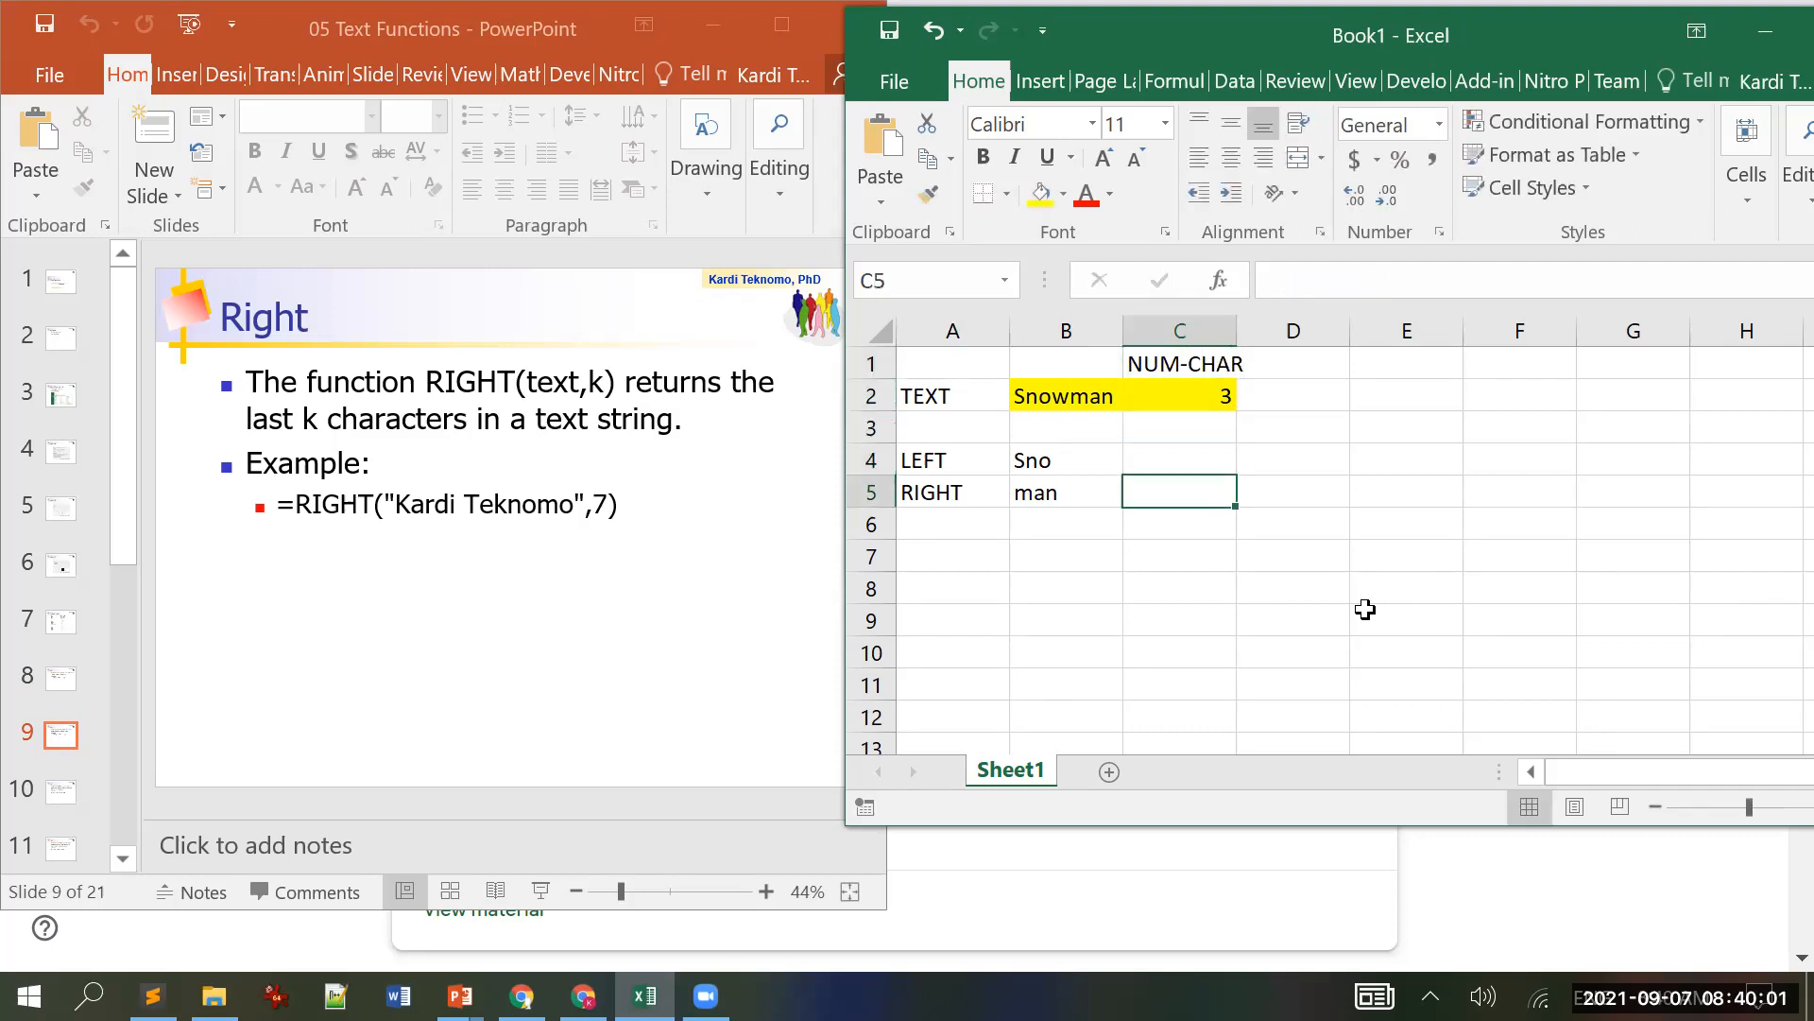
{"action": "key", "text": "Down"}
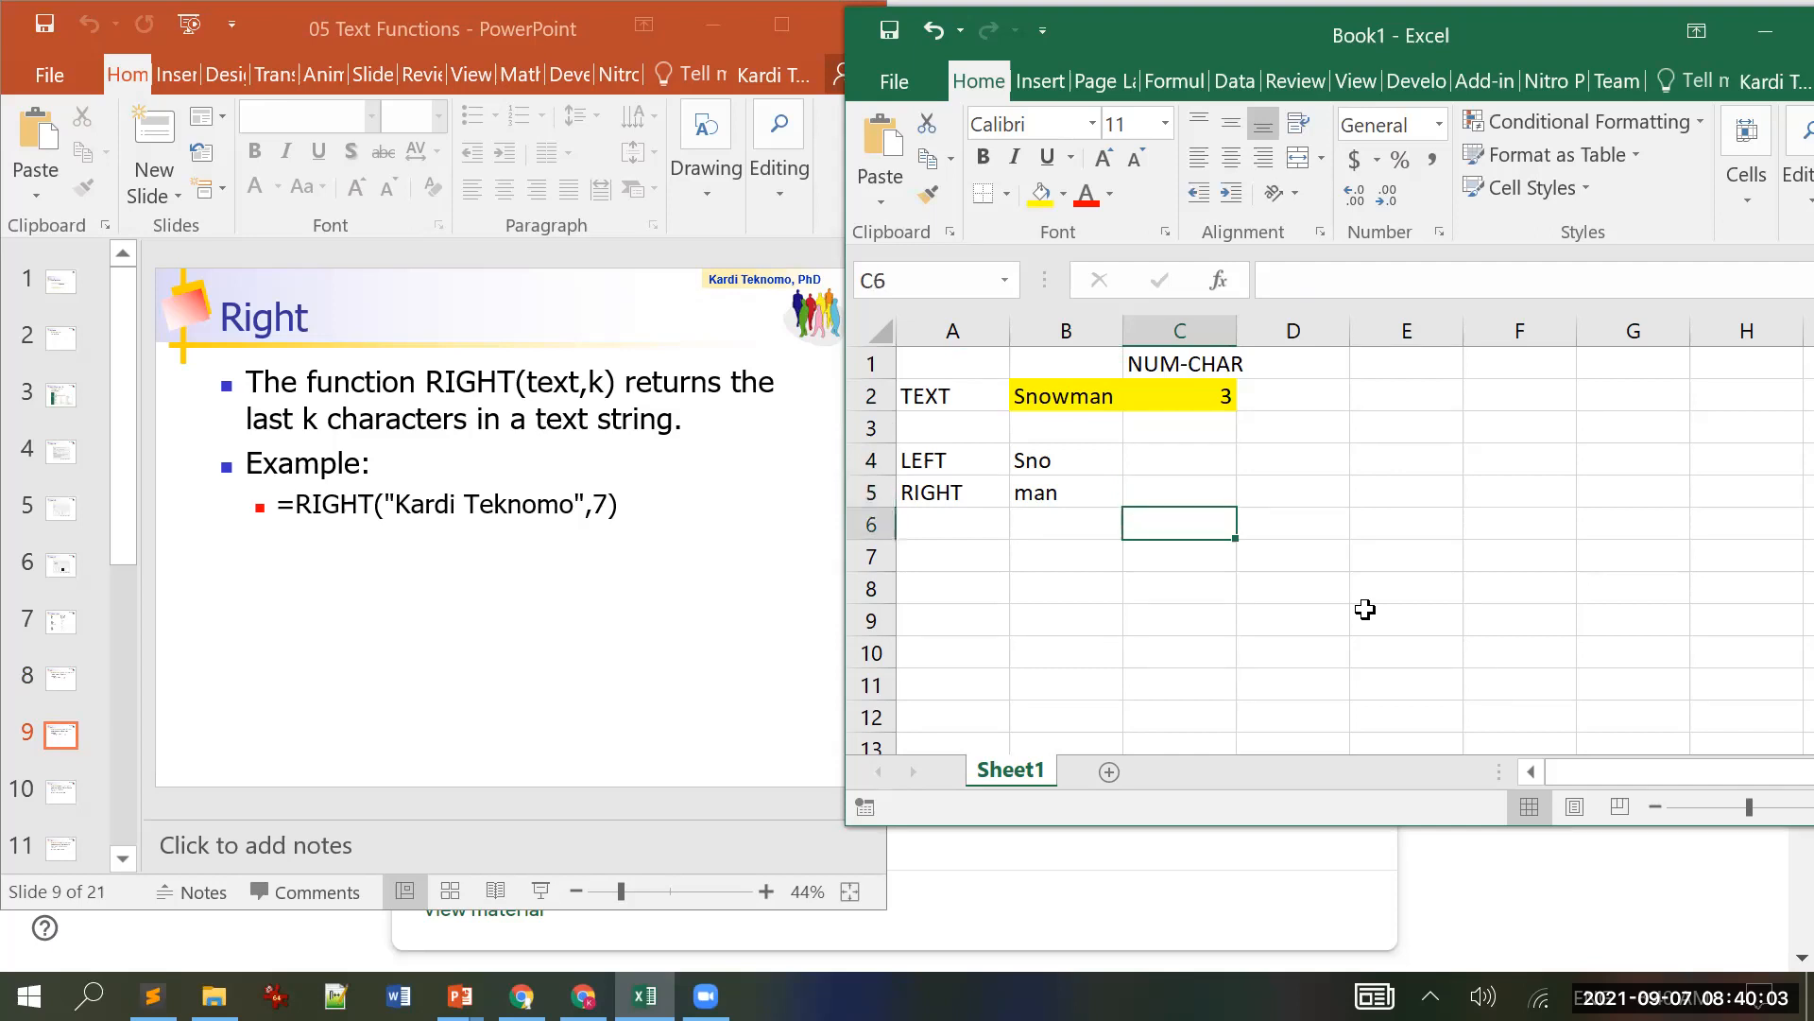
Step: Type the label MID in A6 after scrolling the slides to the Mid slide
{"action": "key", "text": "Left"}
{"action": "key", "text": "Left"}
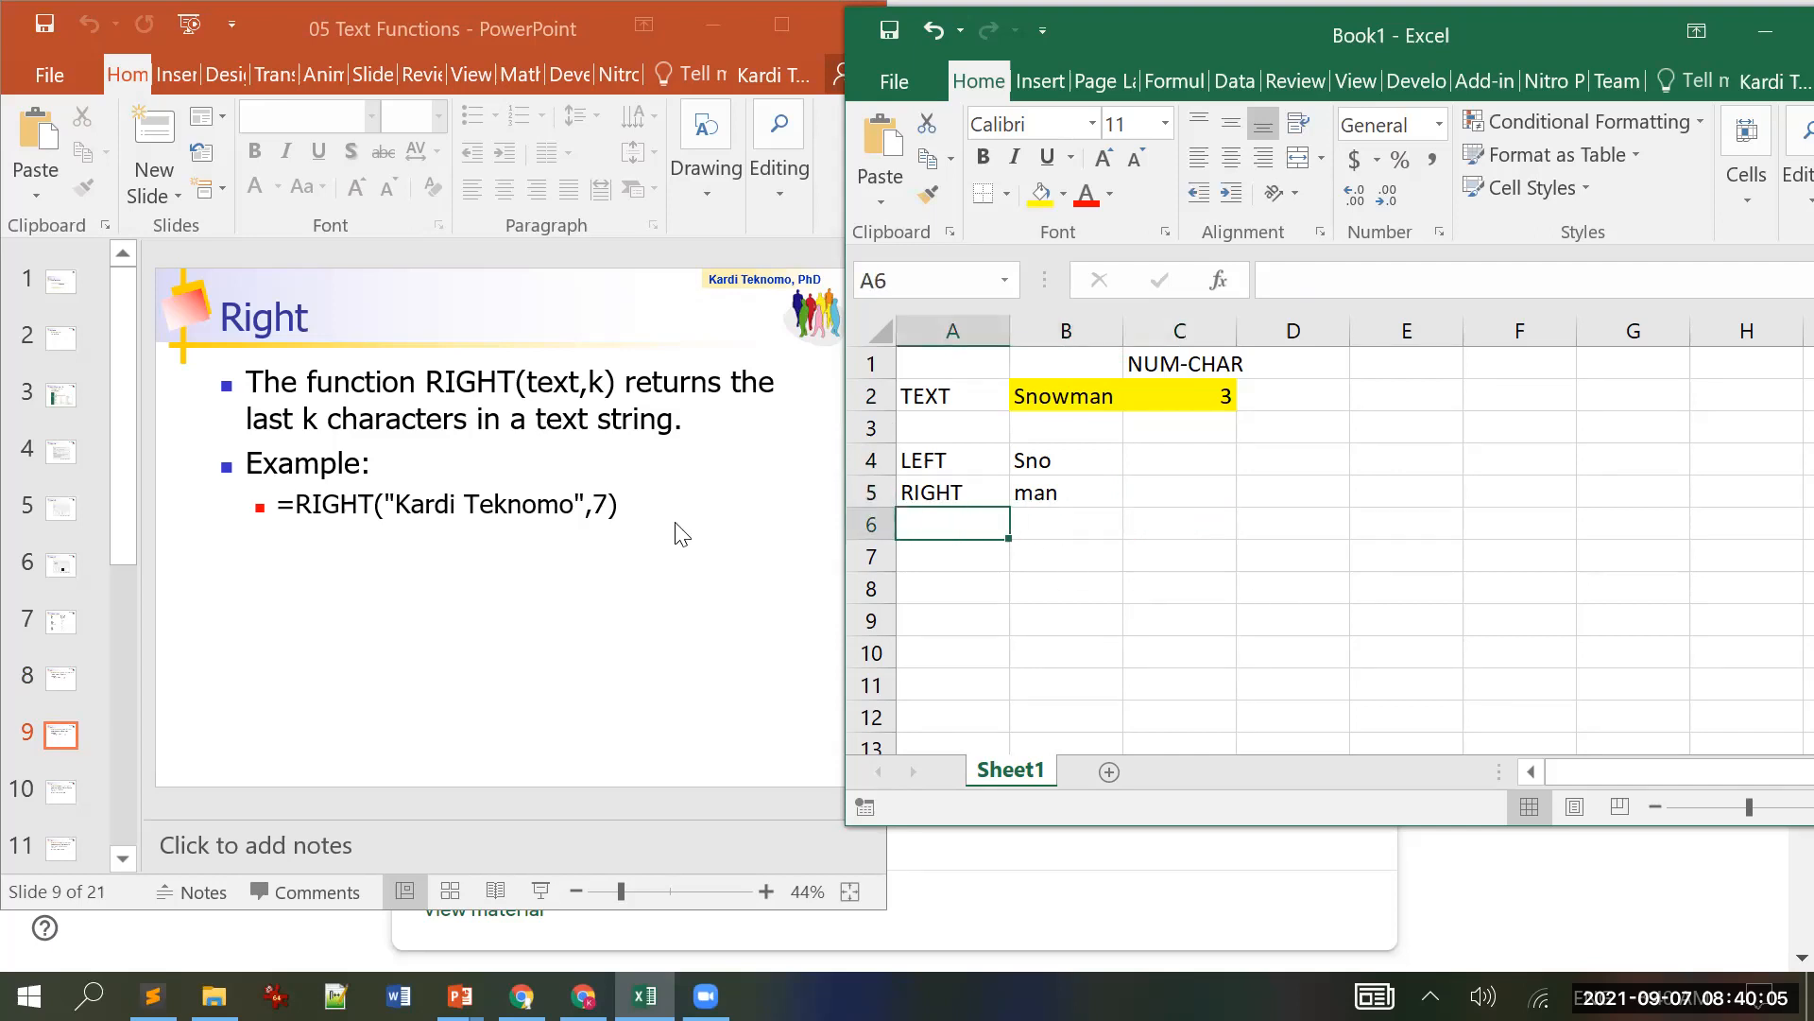
{"action": "left_click", "coordinate": [573, 293]}
{"action": "scroll", "coordinate": [573, 292], "scroll_direction": "down", "scroll_amount": 1}
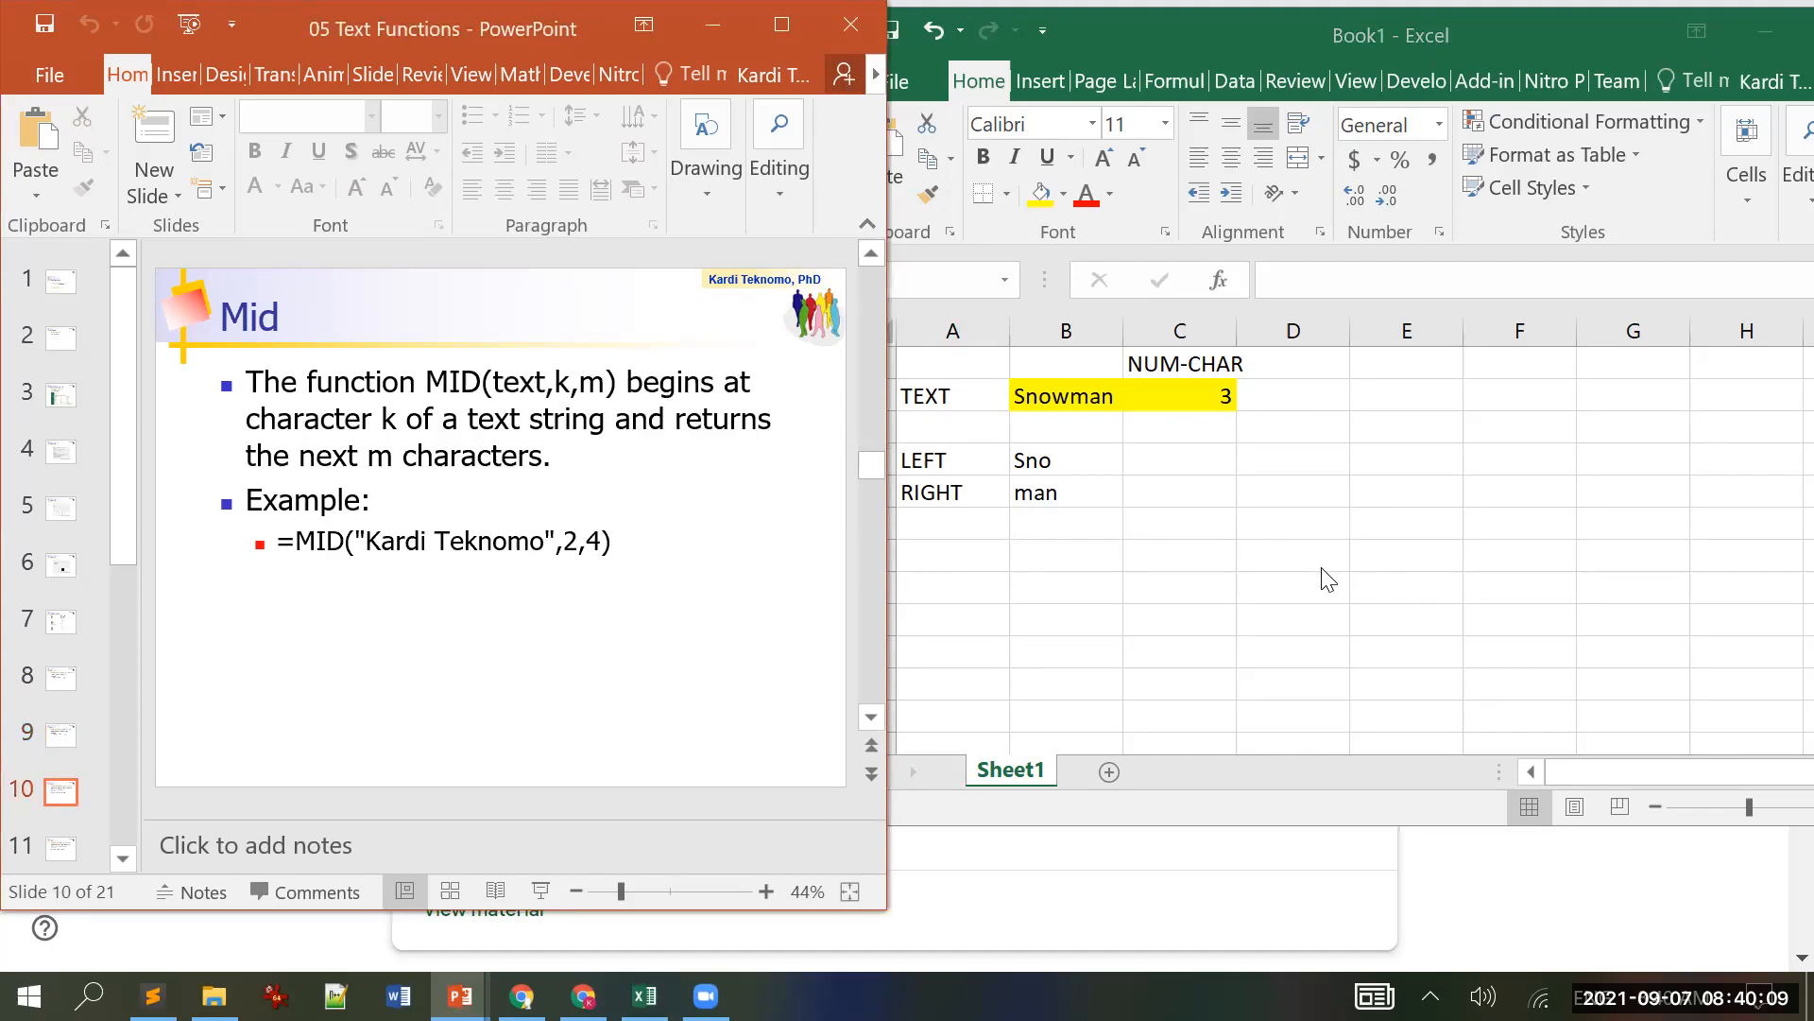
{"action": "left_click", "coordinate": [964, 523]}
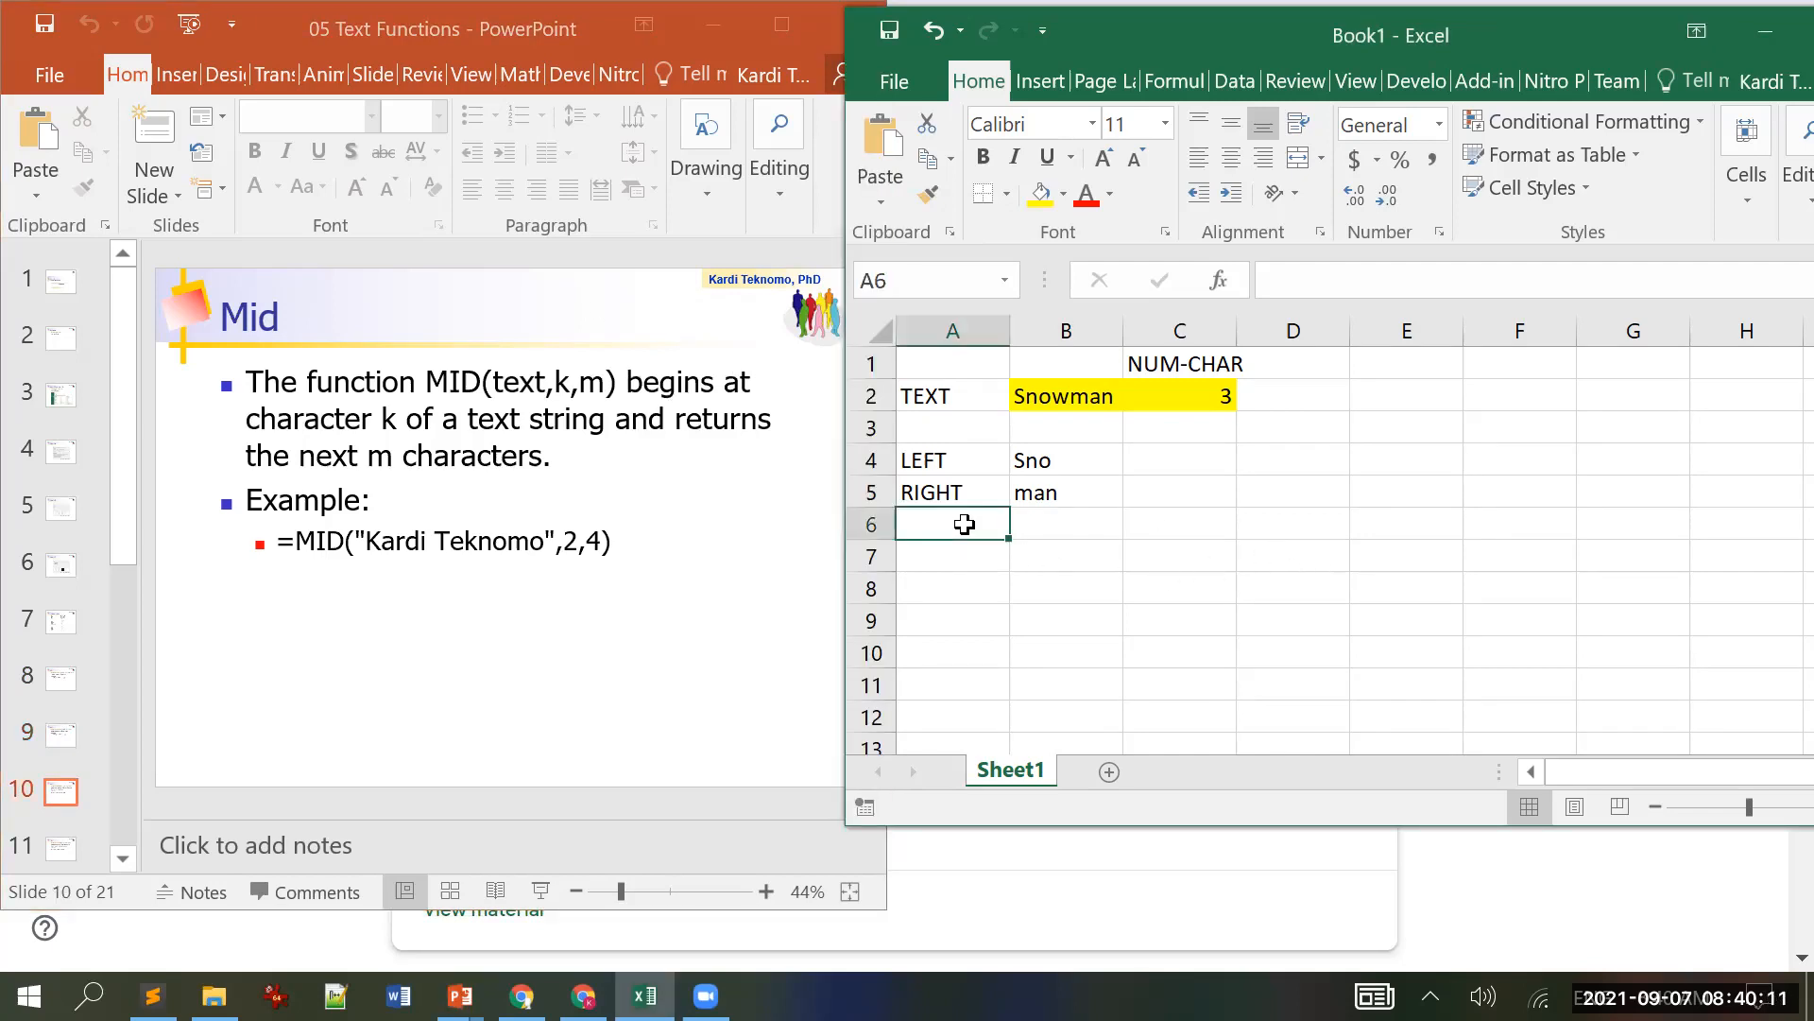
{"action": "type", "text": "MID"}
{"action": "key", "text": "Up"}
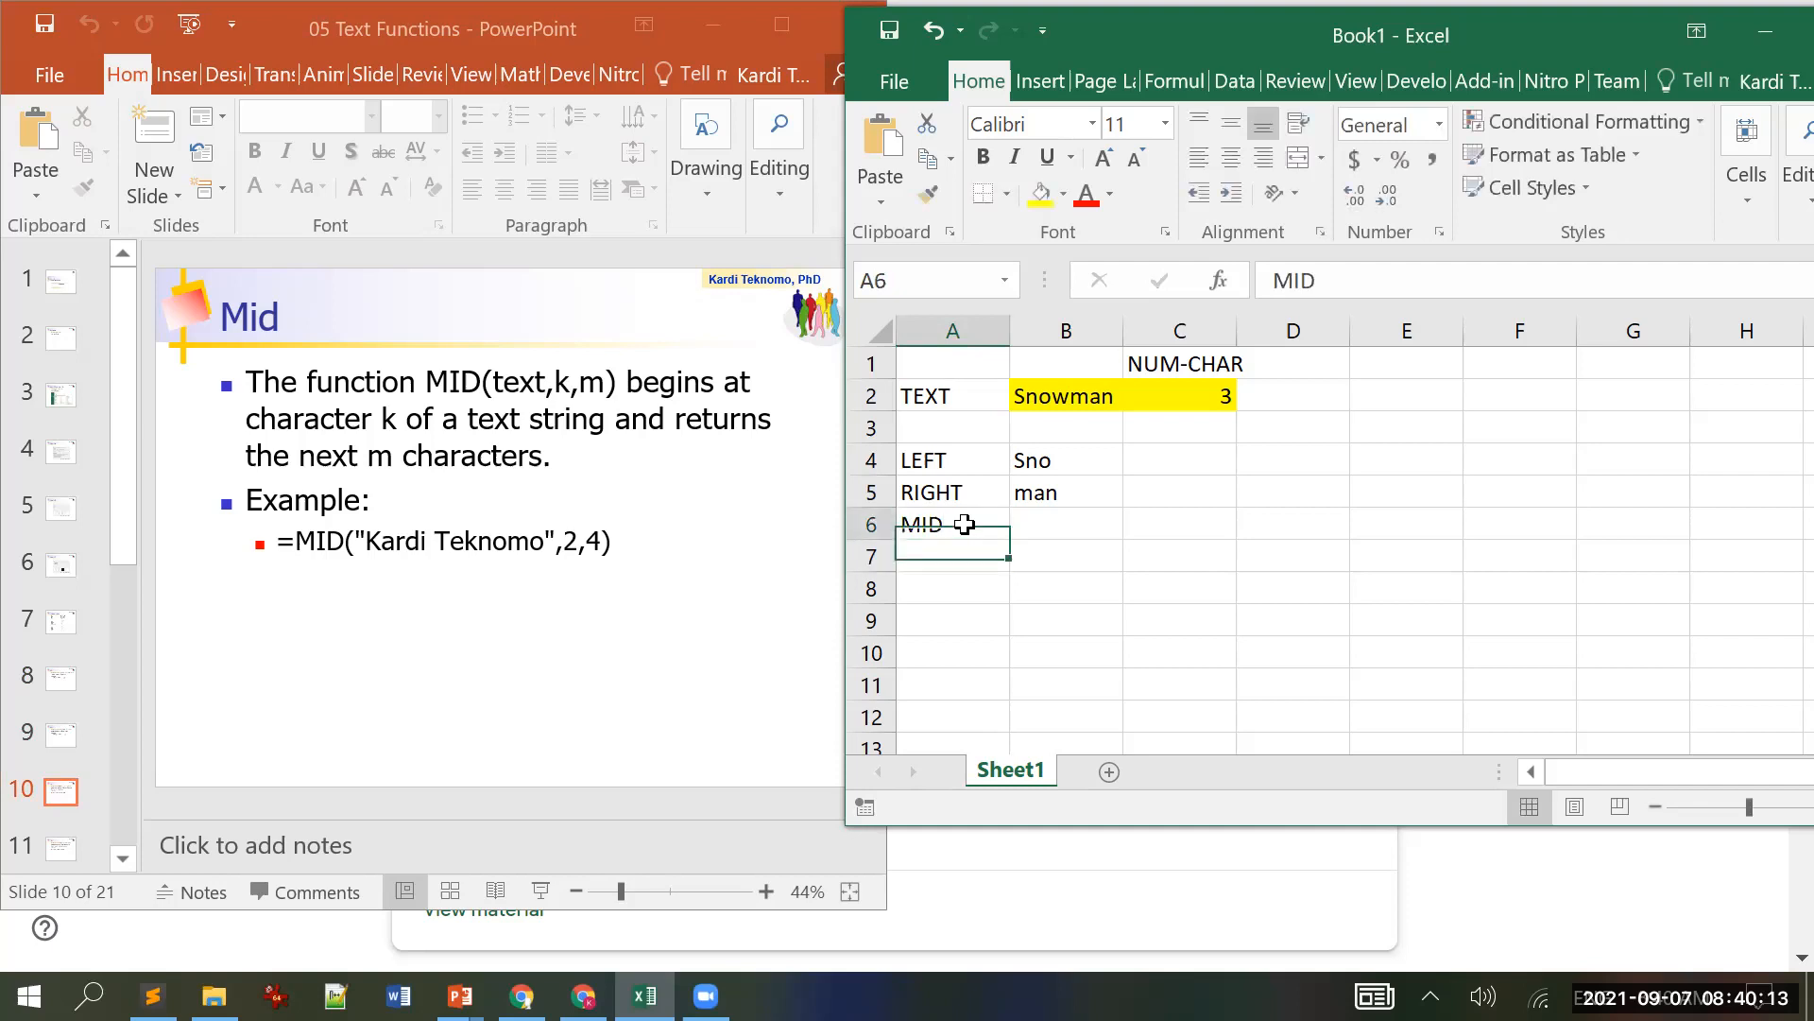
{"action": "key", "text": "Right"}
{"action": "key", "text": "Up"}
{"action": "key", "text": "Up"}
{"action": "key", "text": "Up"}
{"action": "key", "text": "Up"}
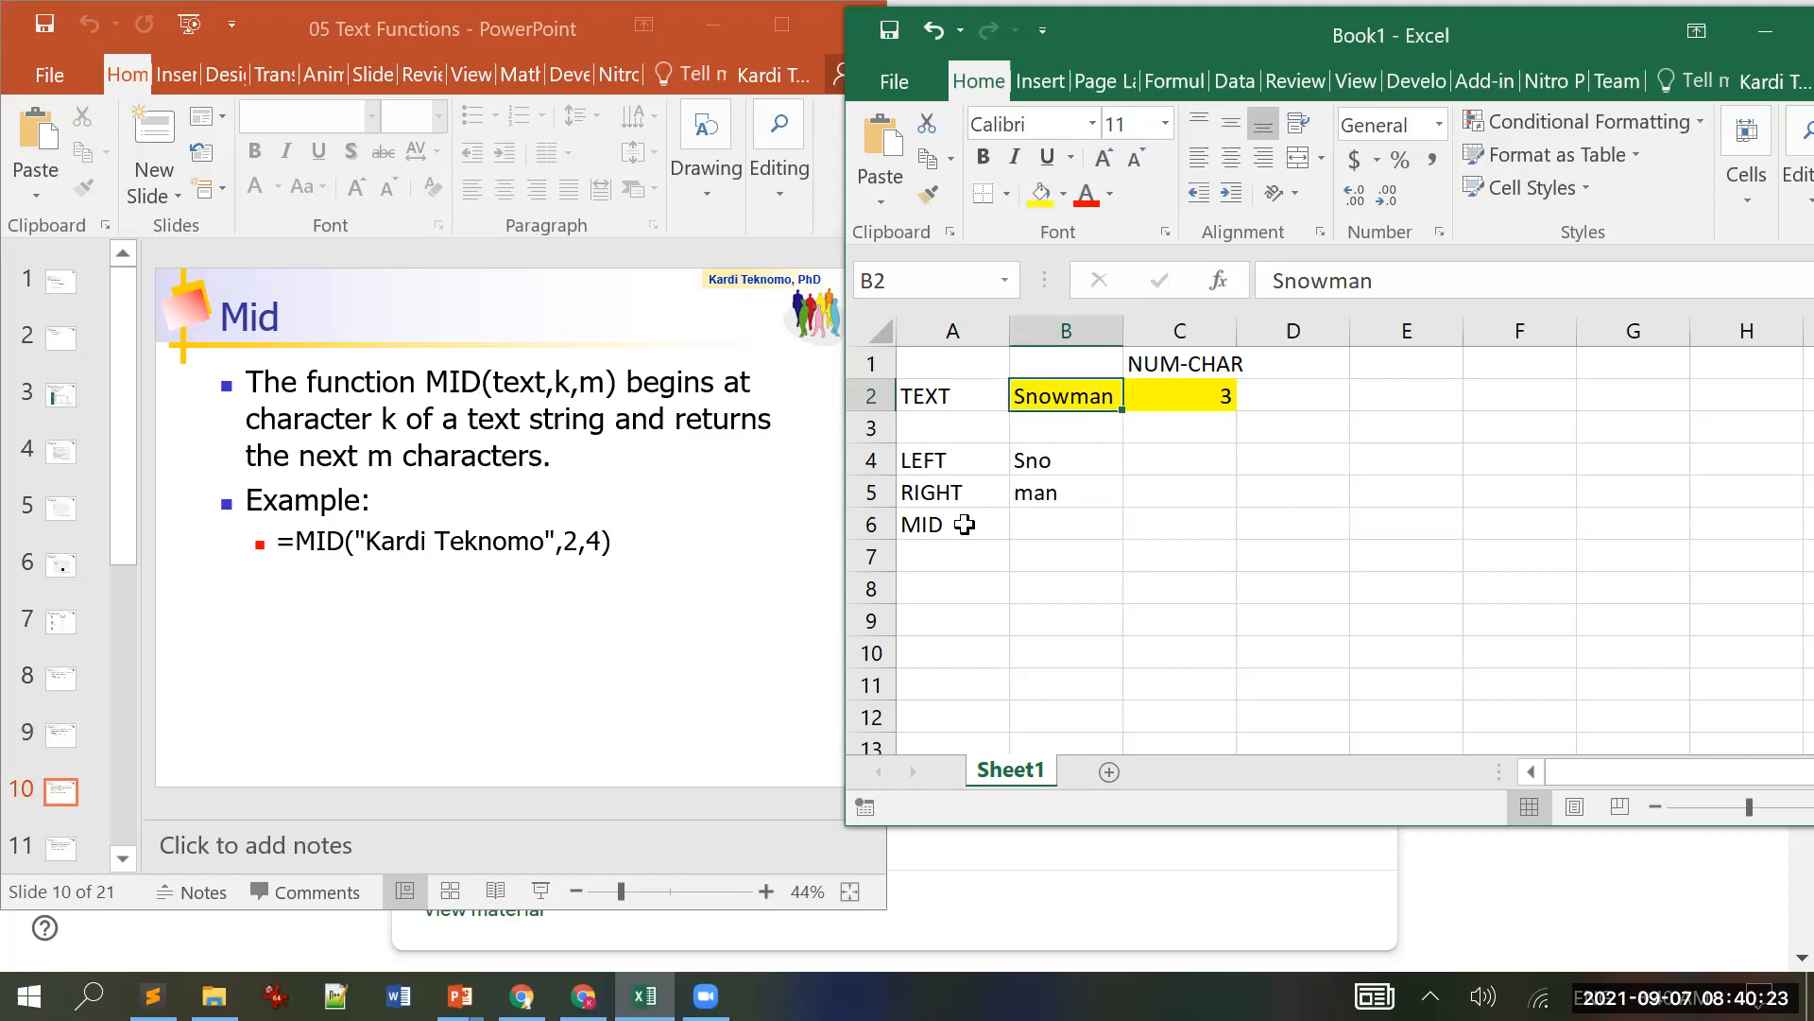
Step: Add a Begin heading in D1 and rename C1 to numchar
{"action": "key", "text": "Right"}
{"action": "key", "text": "Right"}
{"action": "key", "text": "Up"}
{"action": "type", "text": "Begin"}
{"action": "key", "text": "Return"}
{"action": "key", "text": "Left"}
{"action": "key", "text": "Up"}
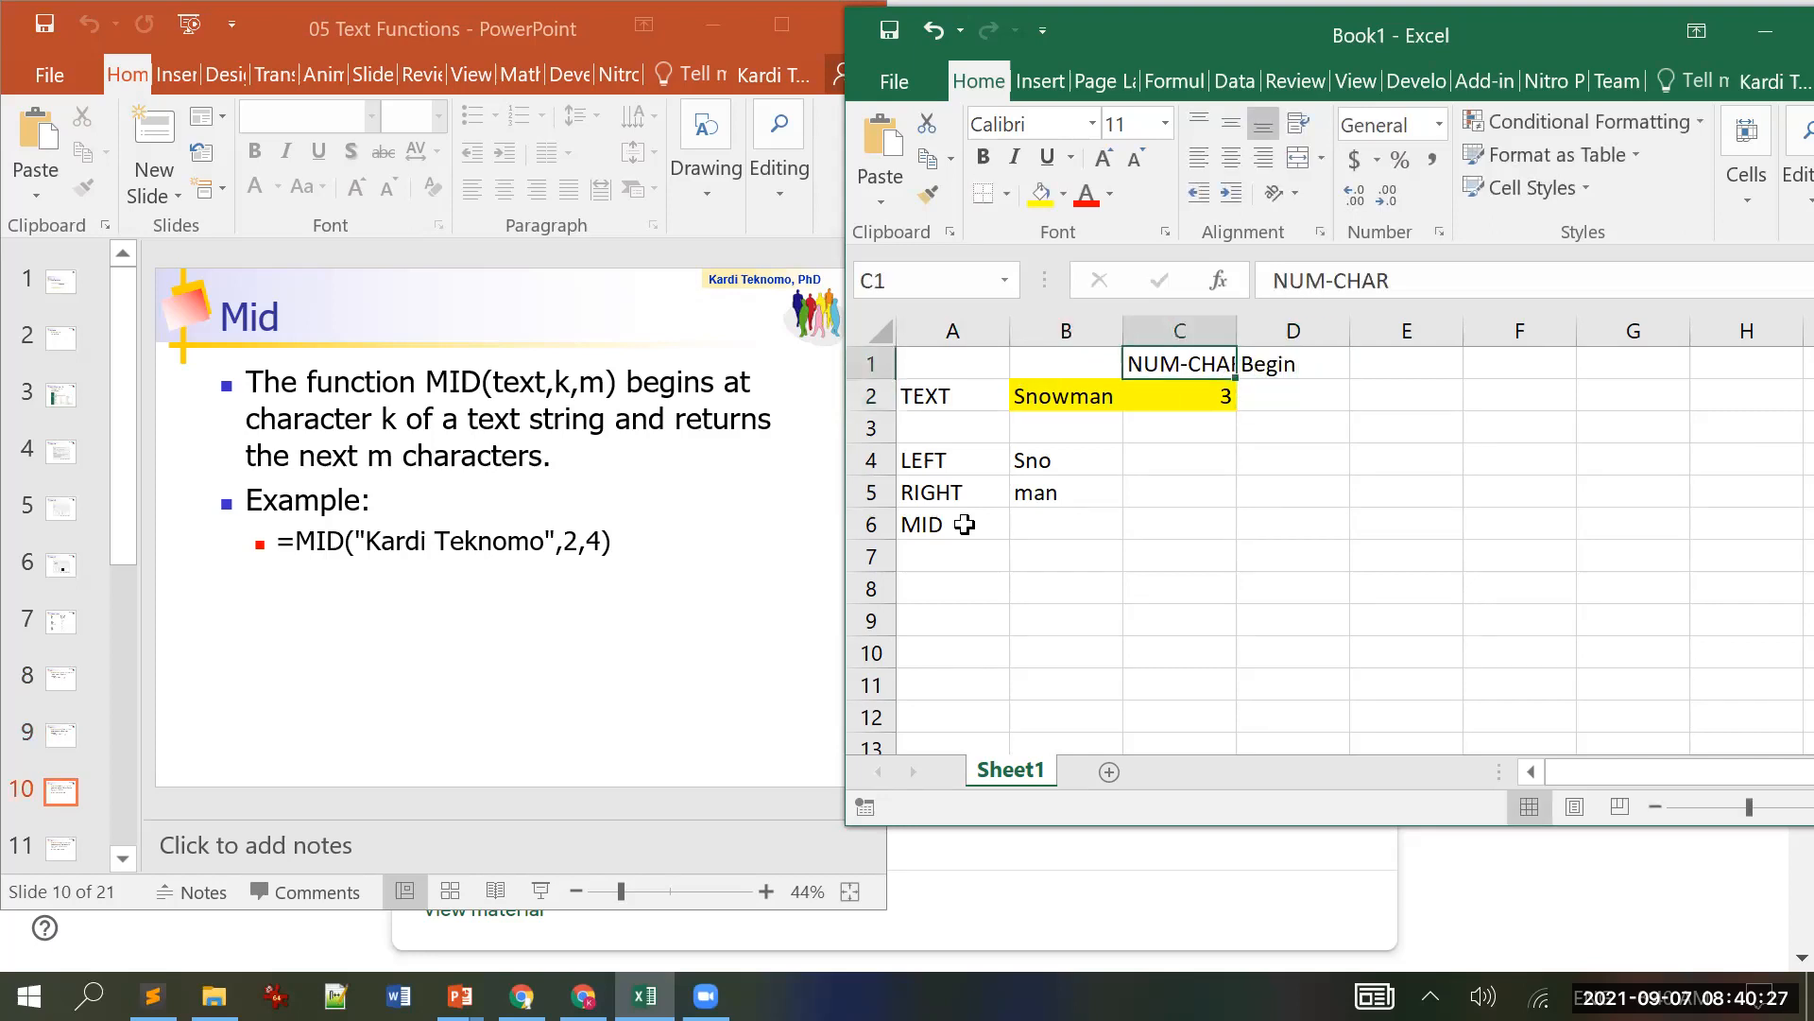
{"action": "type", "text": "numchar"}
{"action": "key", "text": "BackSpace"}
{"action": "type", "text": "r"}
{"action": "key", "text": "Return"}
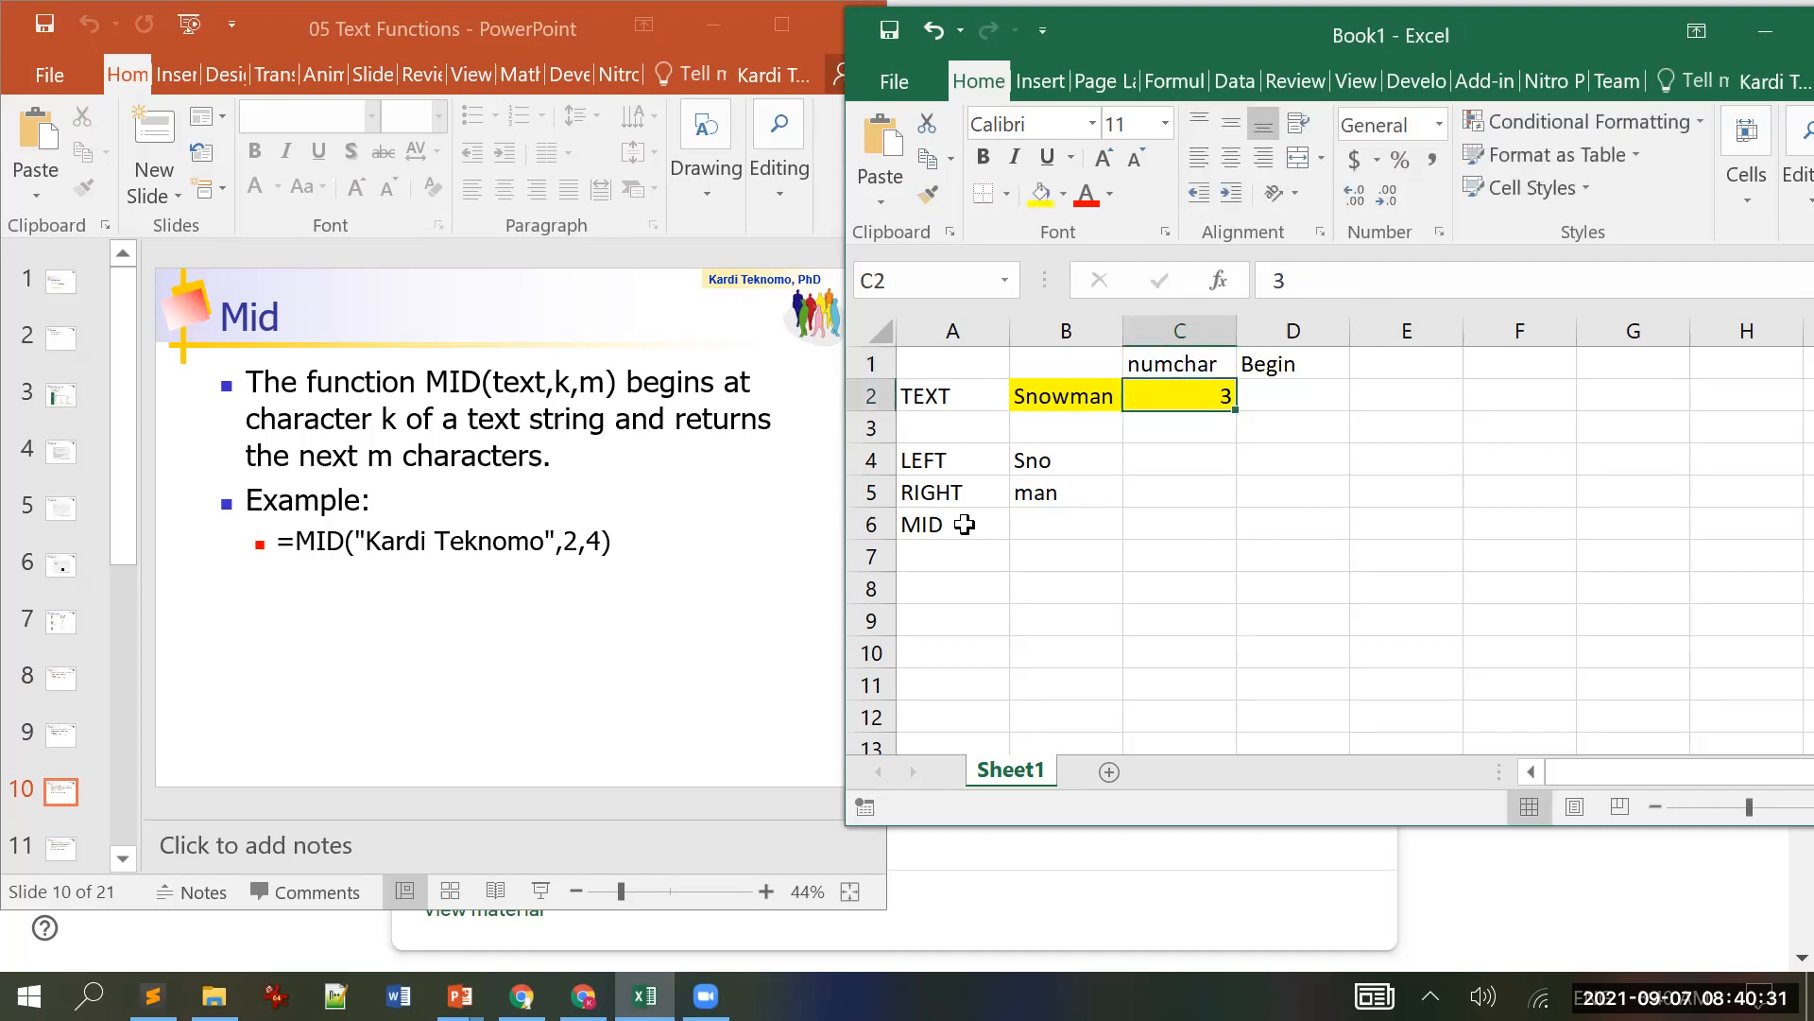
Step: Enter start value 1 in D2 and shade it yellow
{"action": "key", "text": "Right"}
{"action": "type", "text": "1"}
{"action": "key", "text": "Return"}
{"action": "key", "text": "Up"}
{"action": "left_click", "coordinate": [1037, 198]}
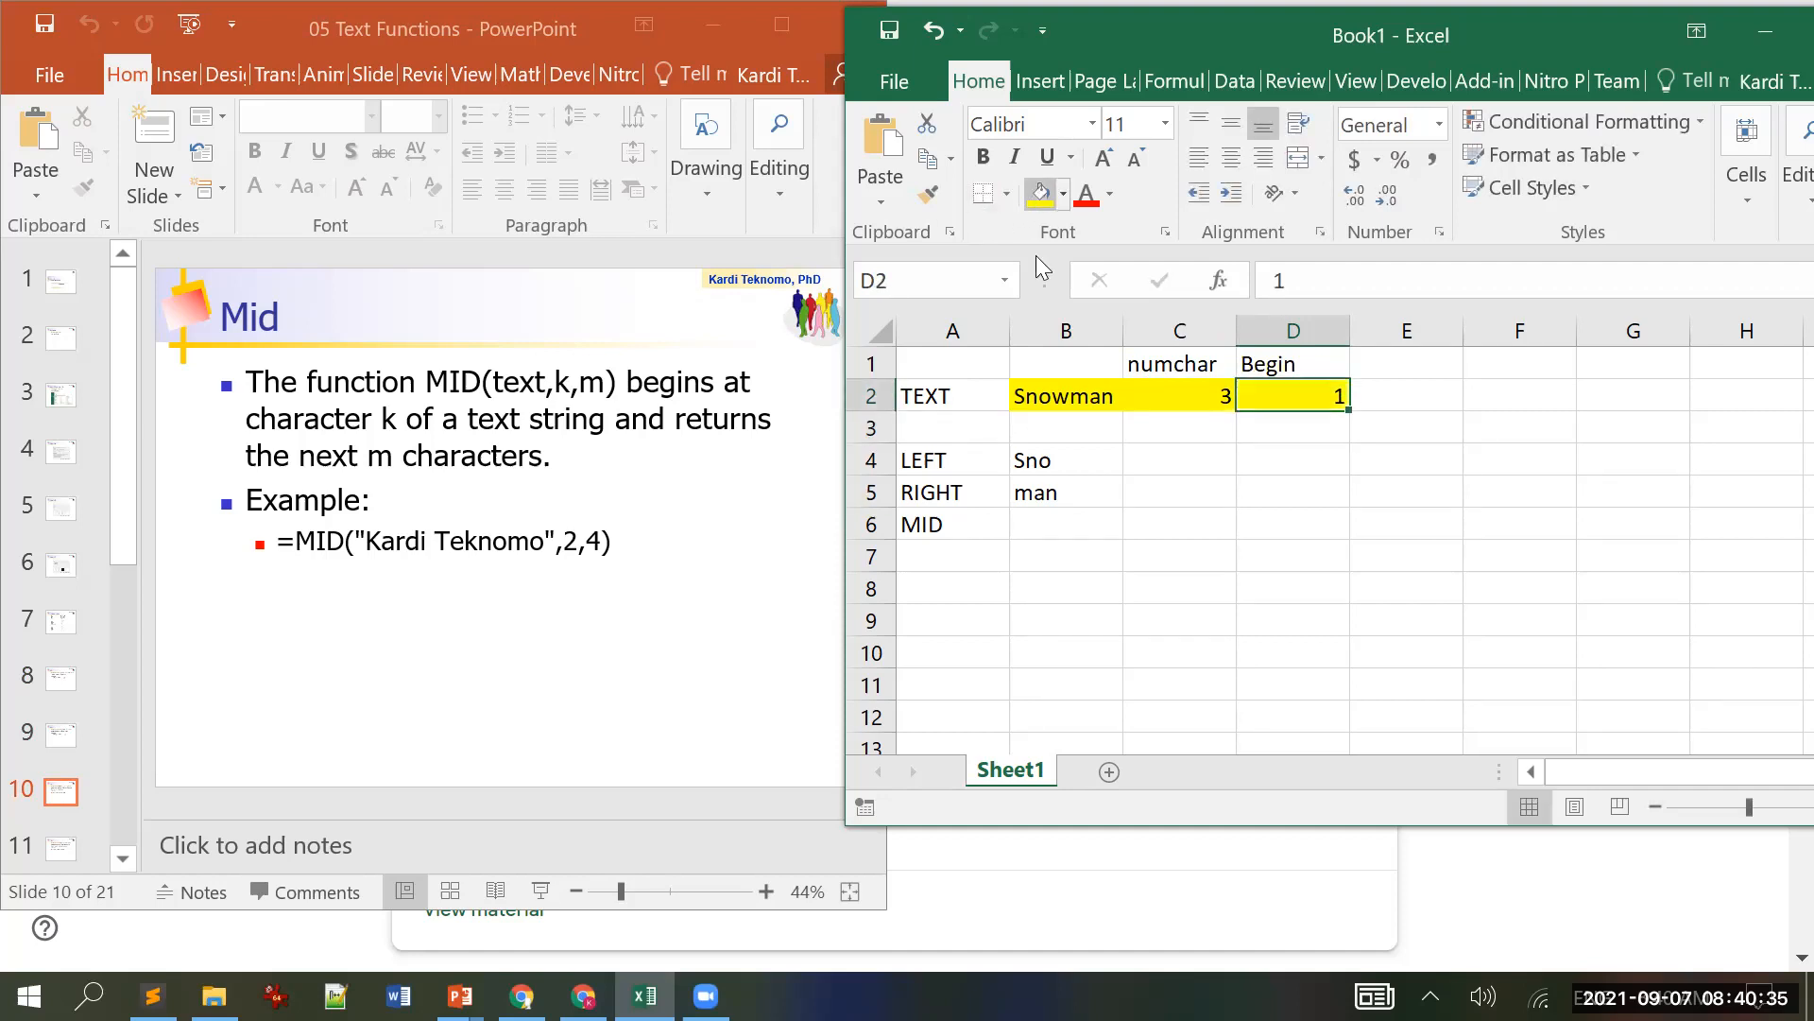
Step: Start a MID formula in cell B6
{"action": "key", "text": "Down"}
{"action": "key", "text": "Down"}
{"action": "key", "text": "Down"}
{"action": "key", "text": "Down"}
{"action": "key", "text": "Left"}
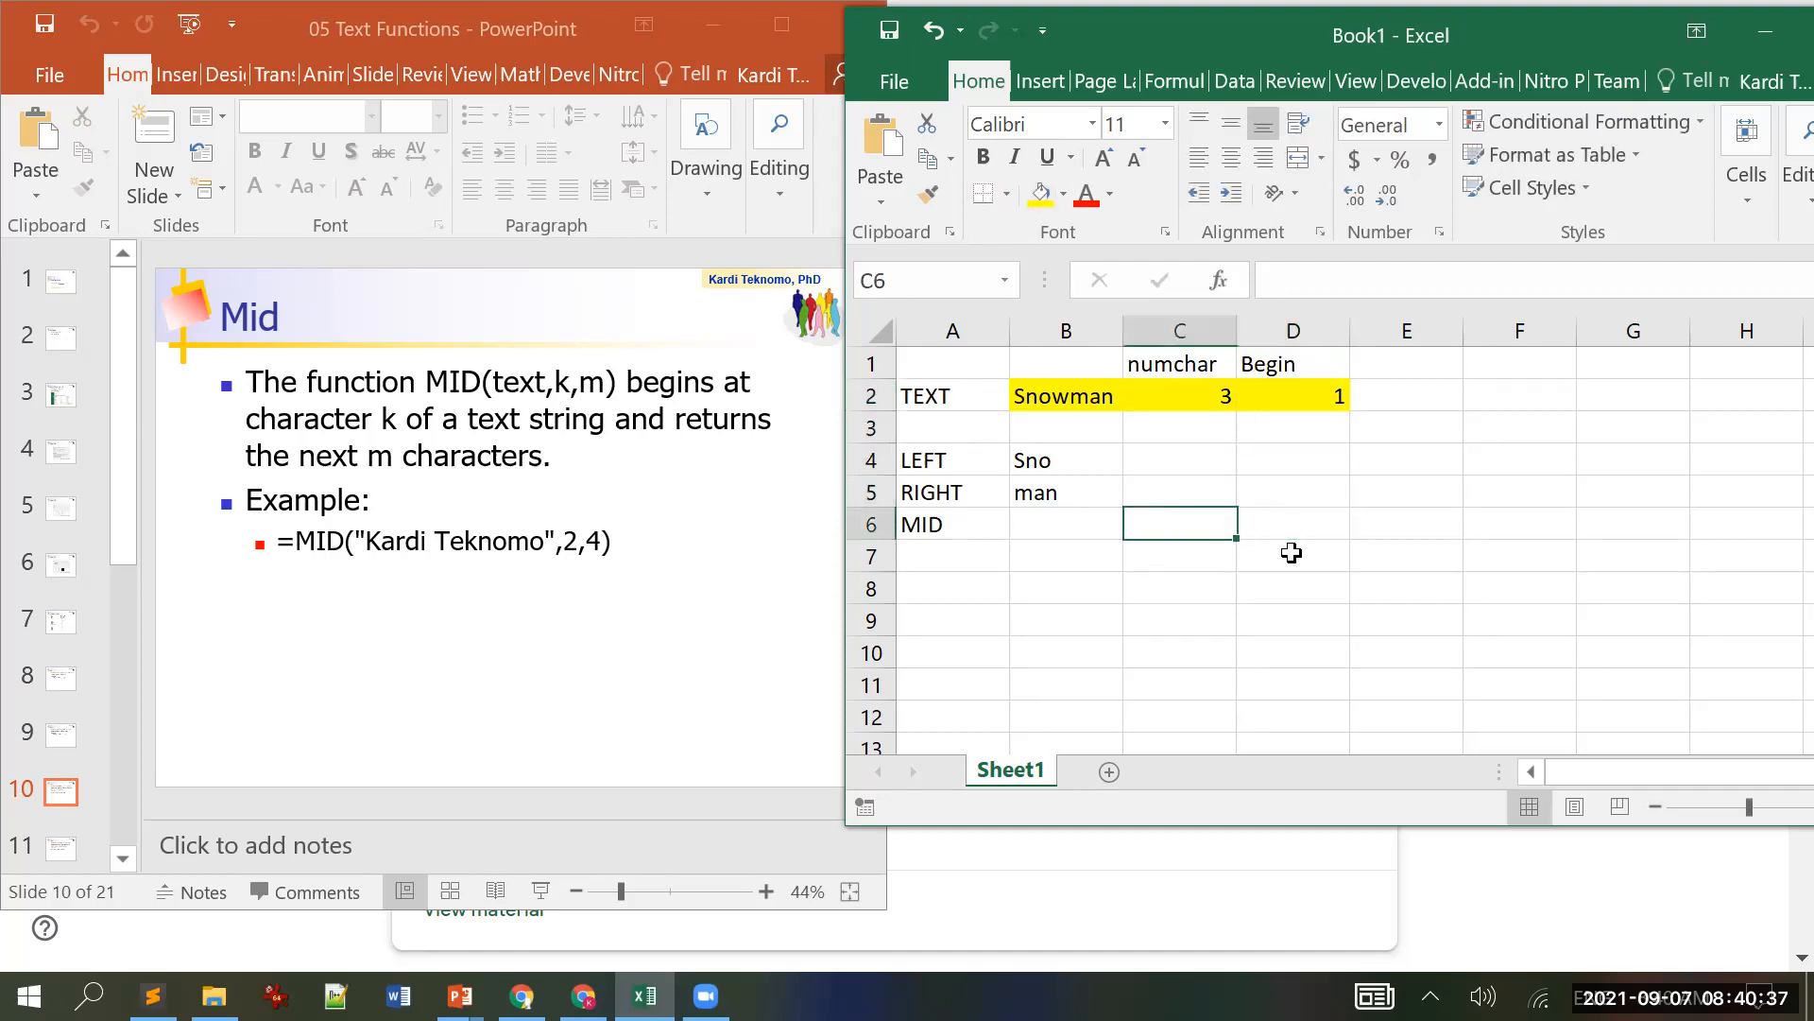
{"action": "key", "text": "Left"}
{"action": "type", "text": "="}
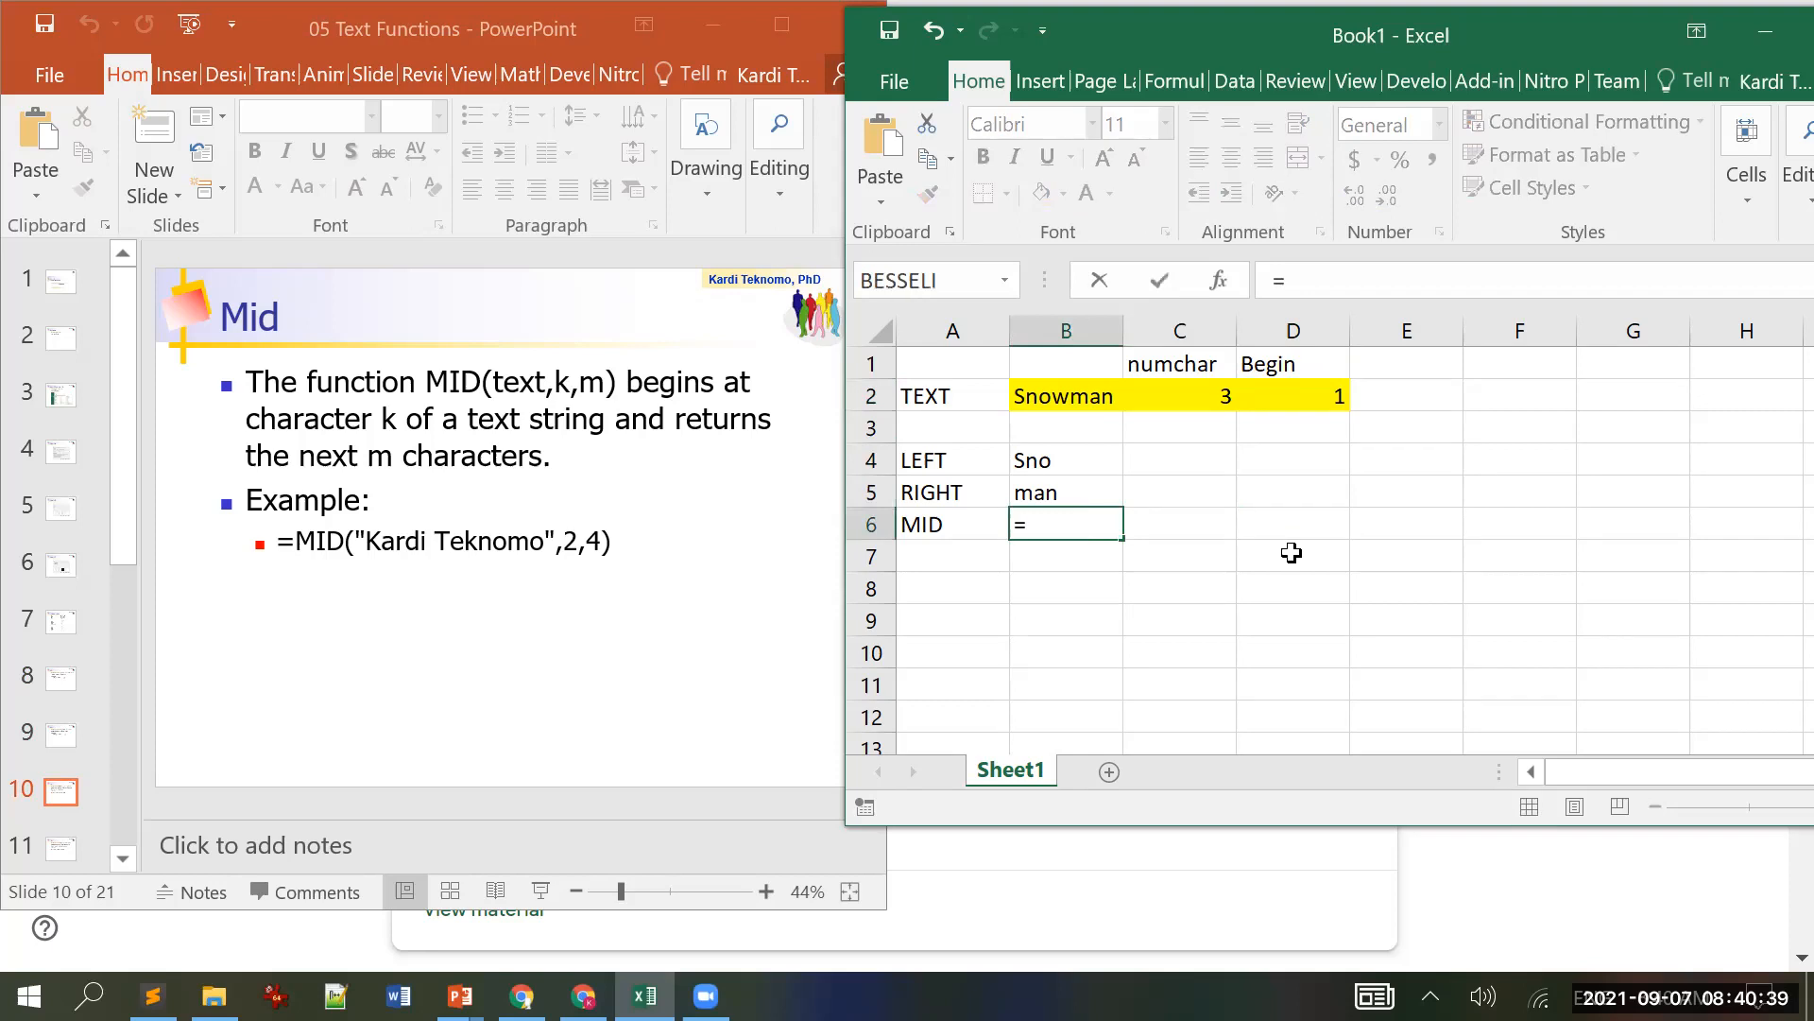
{"action": "type", "text": "mid("}
Step: Complete =MID(B2,D2,C2) in B6, returning Sno
{"action": "key", "text": "Up"}
{"action": "key", "text": "Up"}
{"action": "key", "text": "Up"}
{"action": "key", "text": "Up"}
{"action": "type", "text": ","}
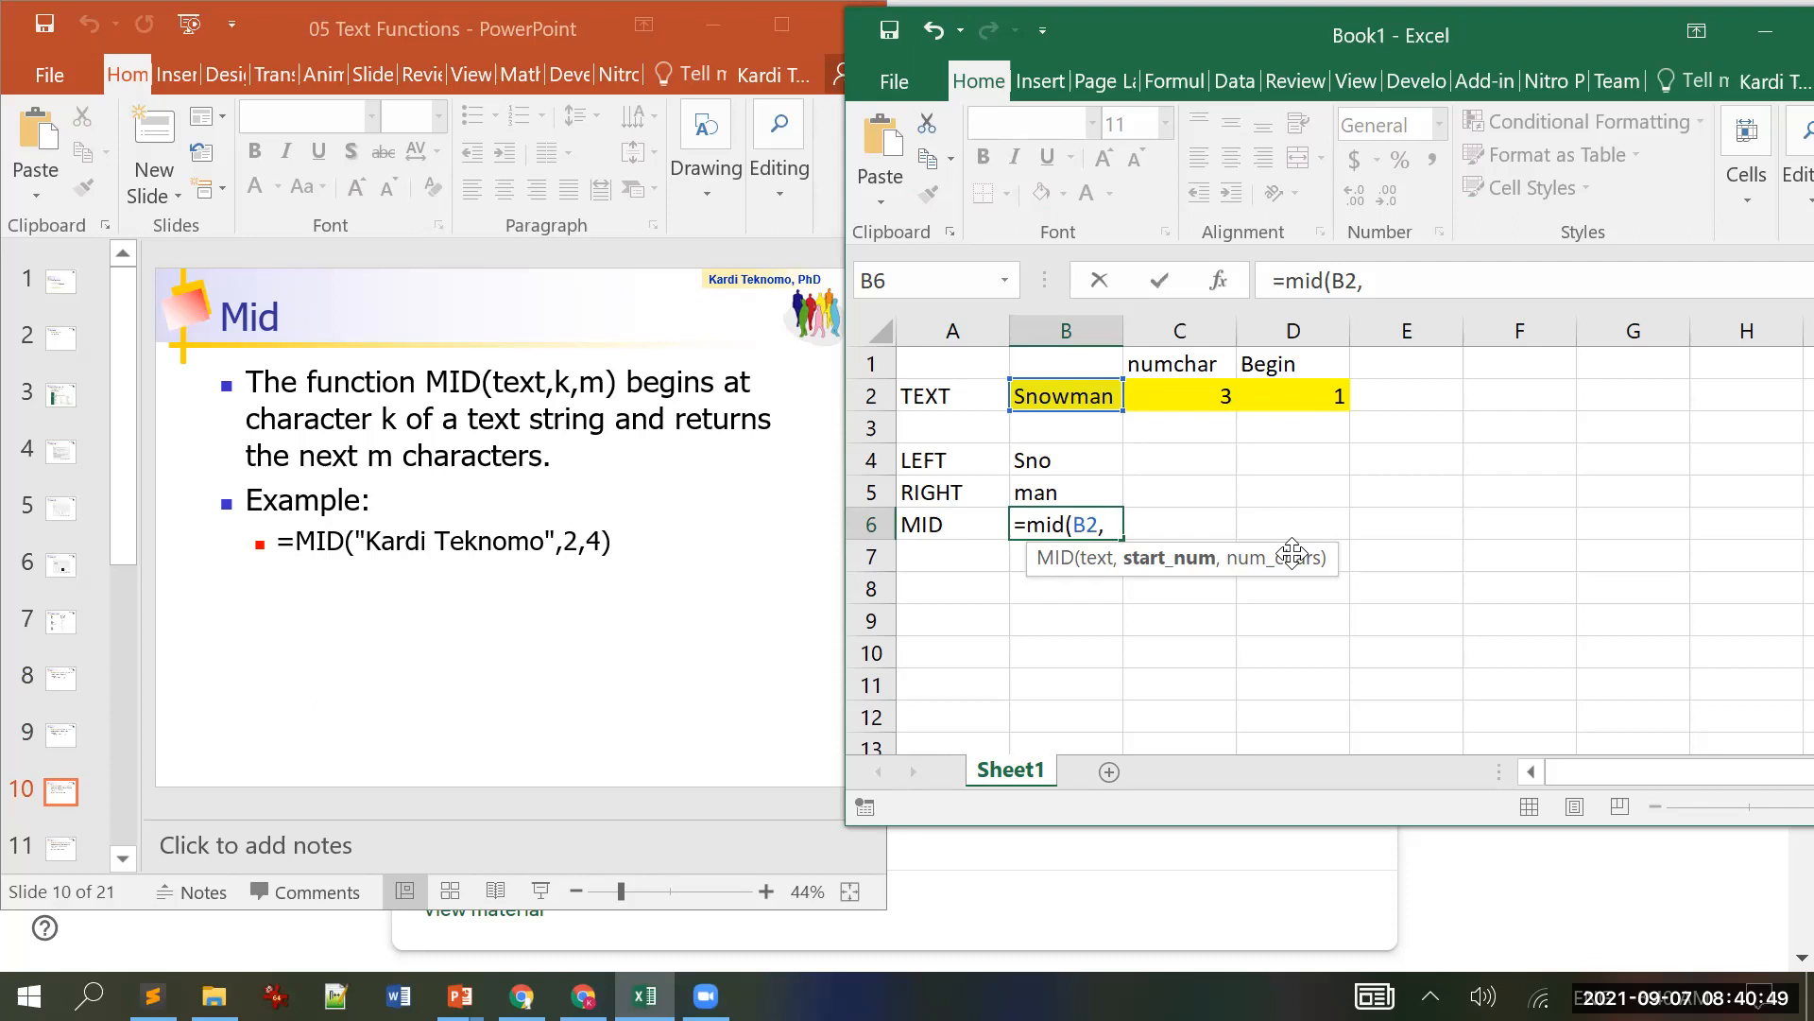
{"action": "left_click", "coordinate": [1323, 397]}
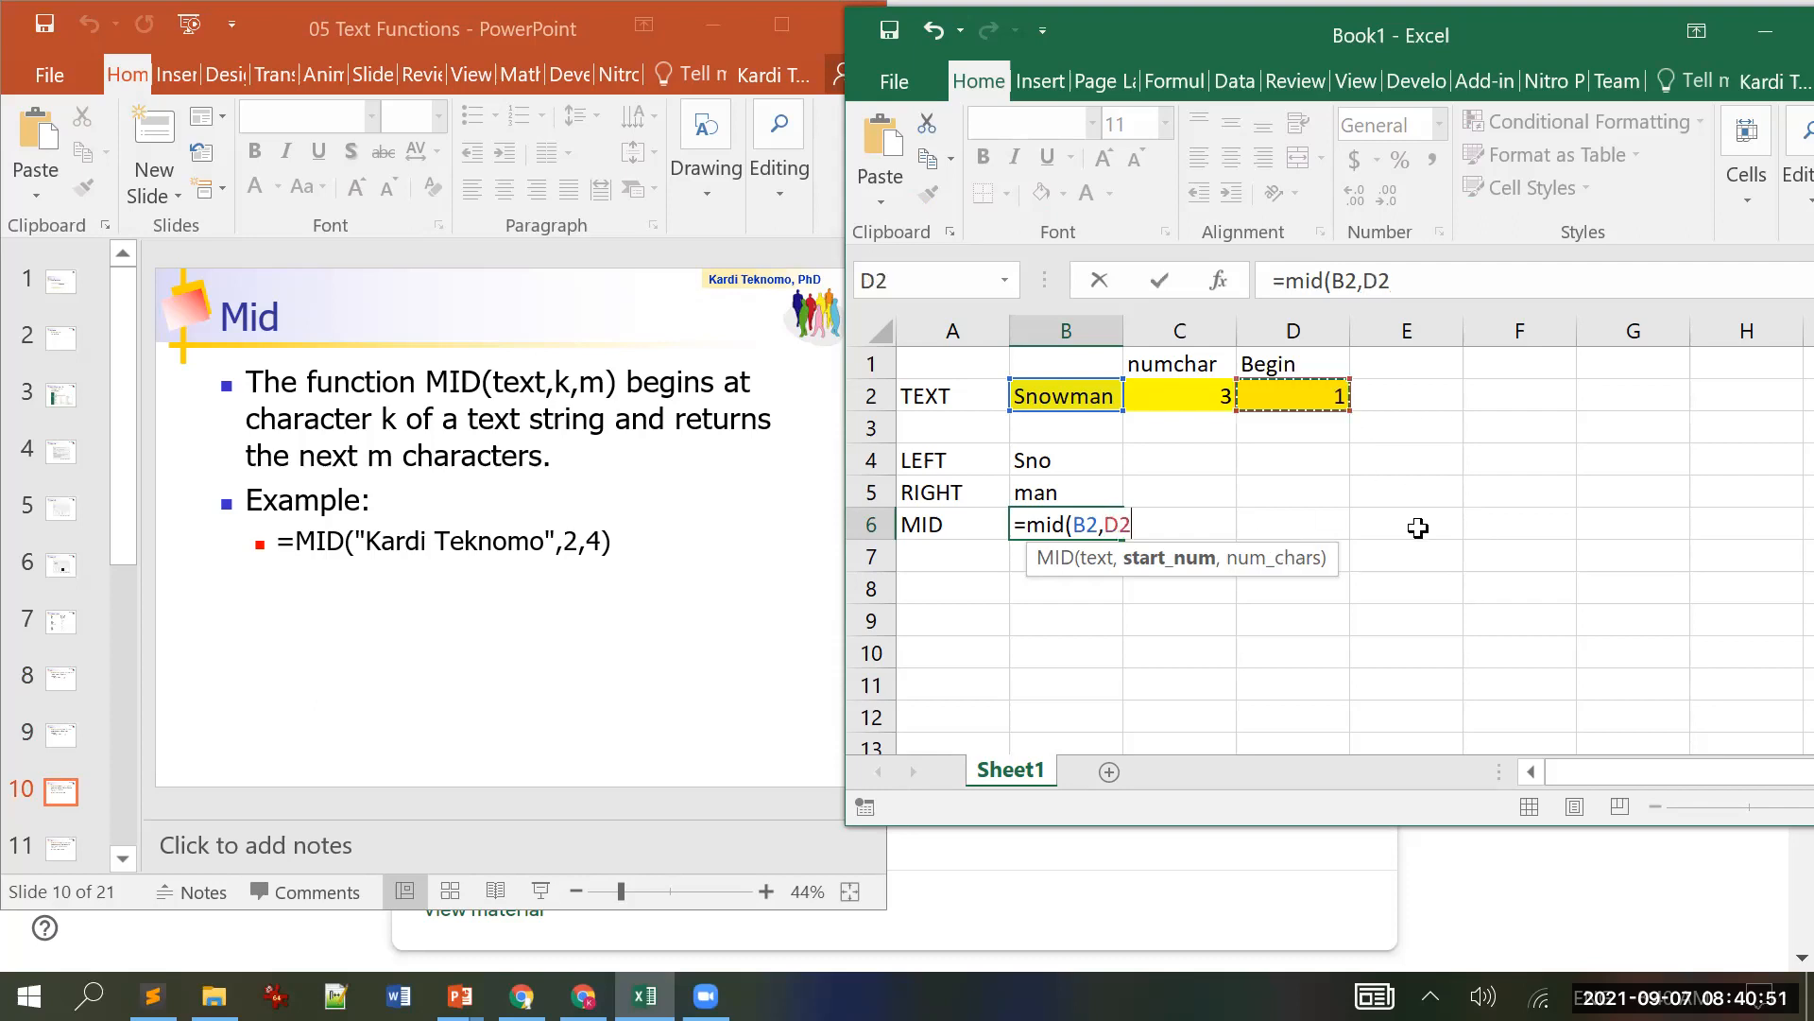
{"action": "type", "text": ","}
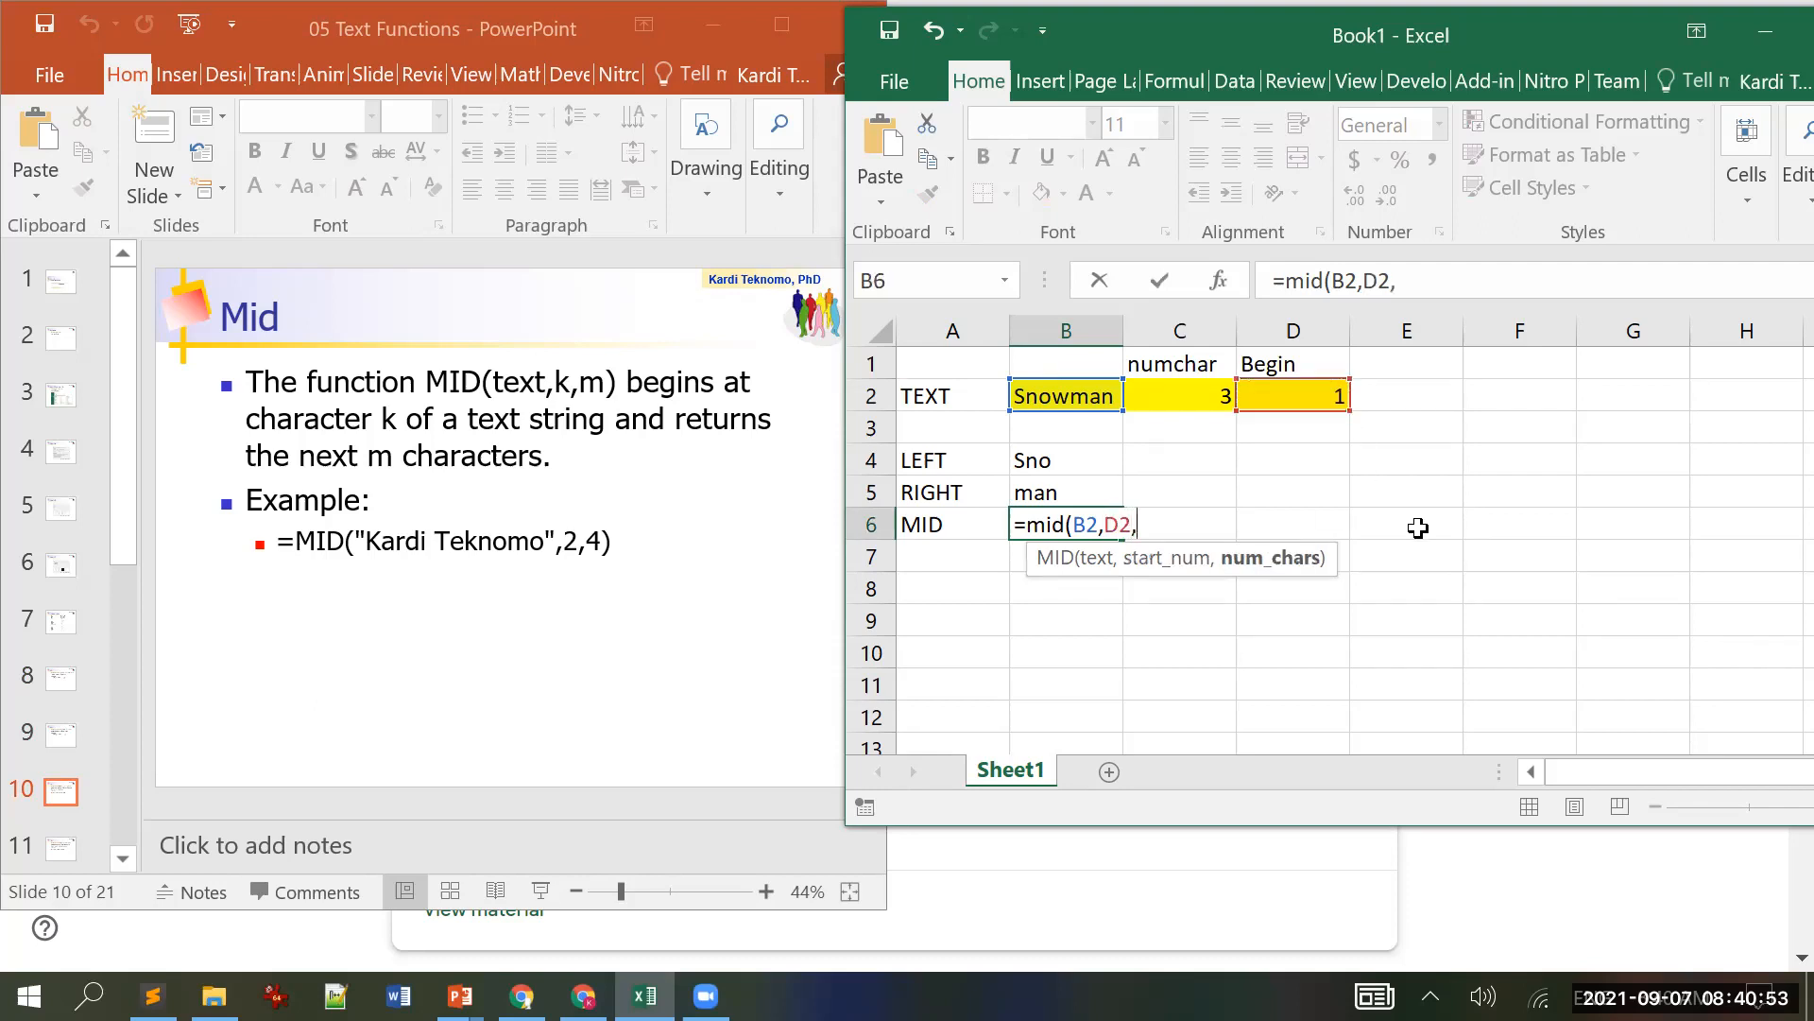
{"action": "left_click", "coordinate": [1202, 390]}
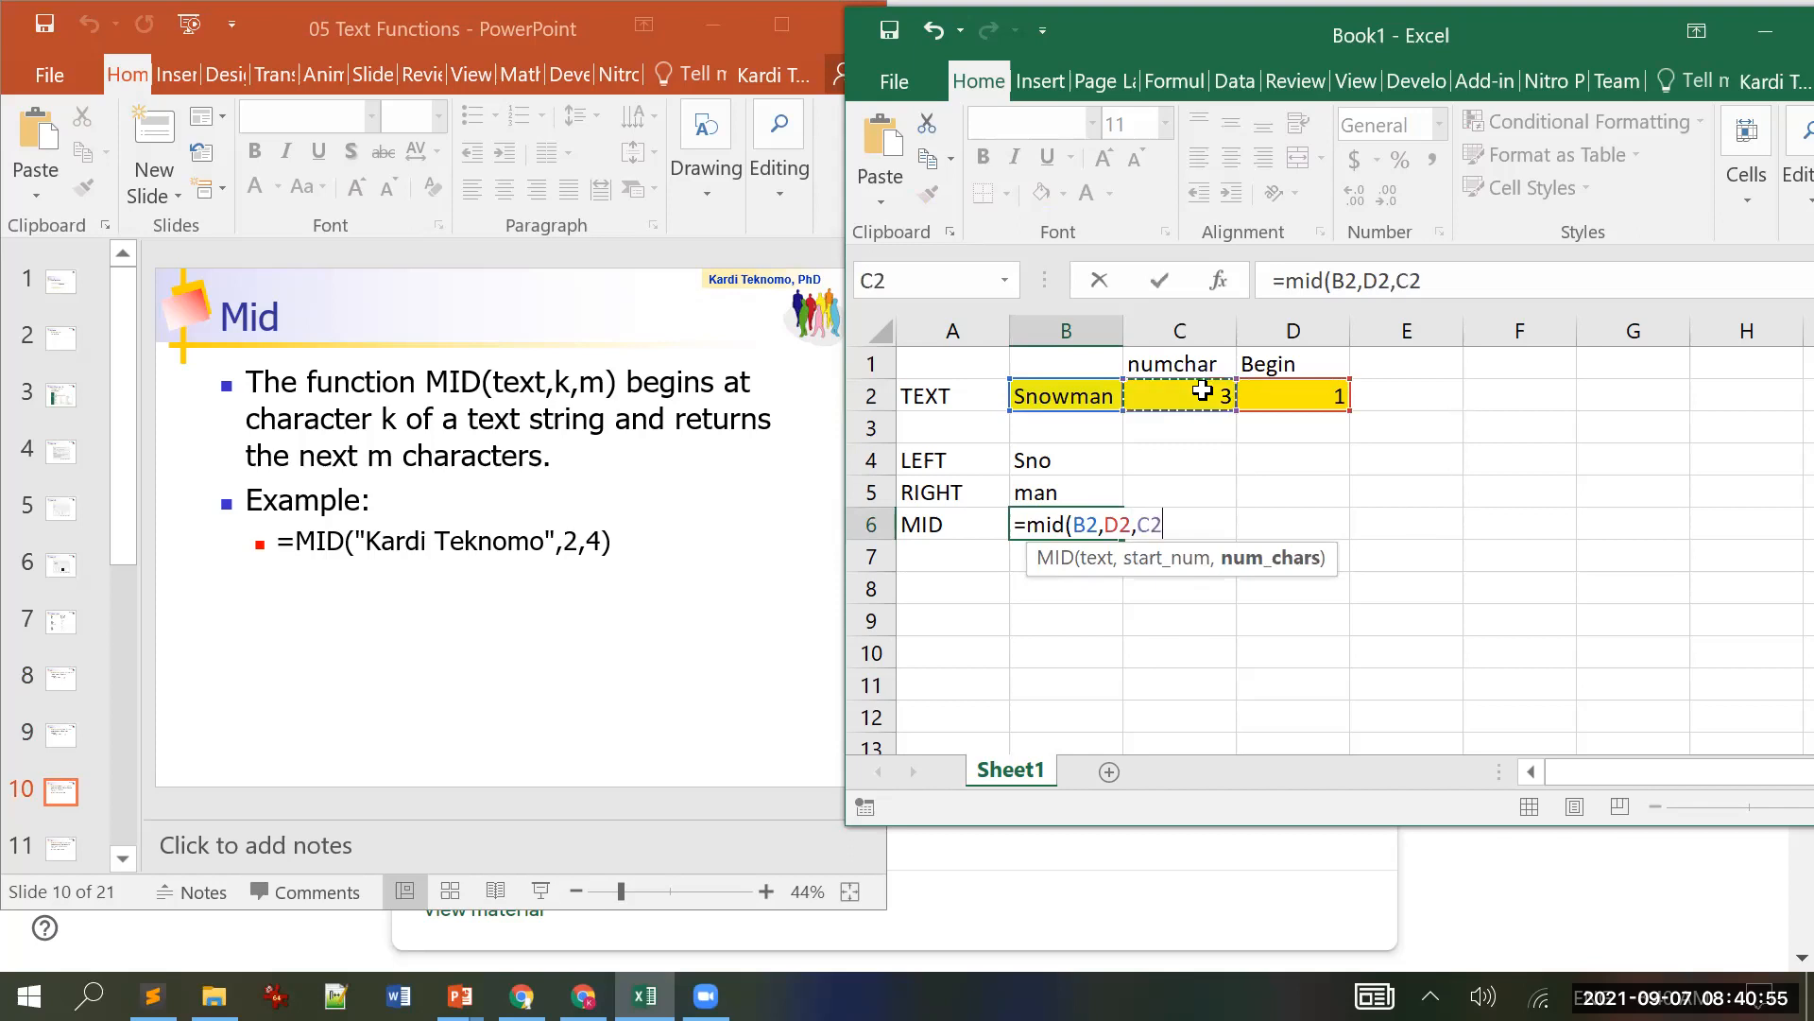
{"action": "type", "text": ")"}
{"action": "key", "text": "Return"}
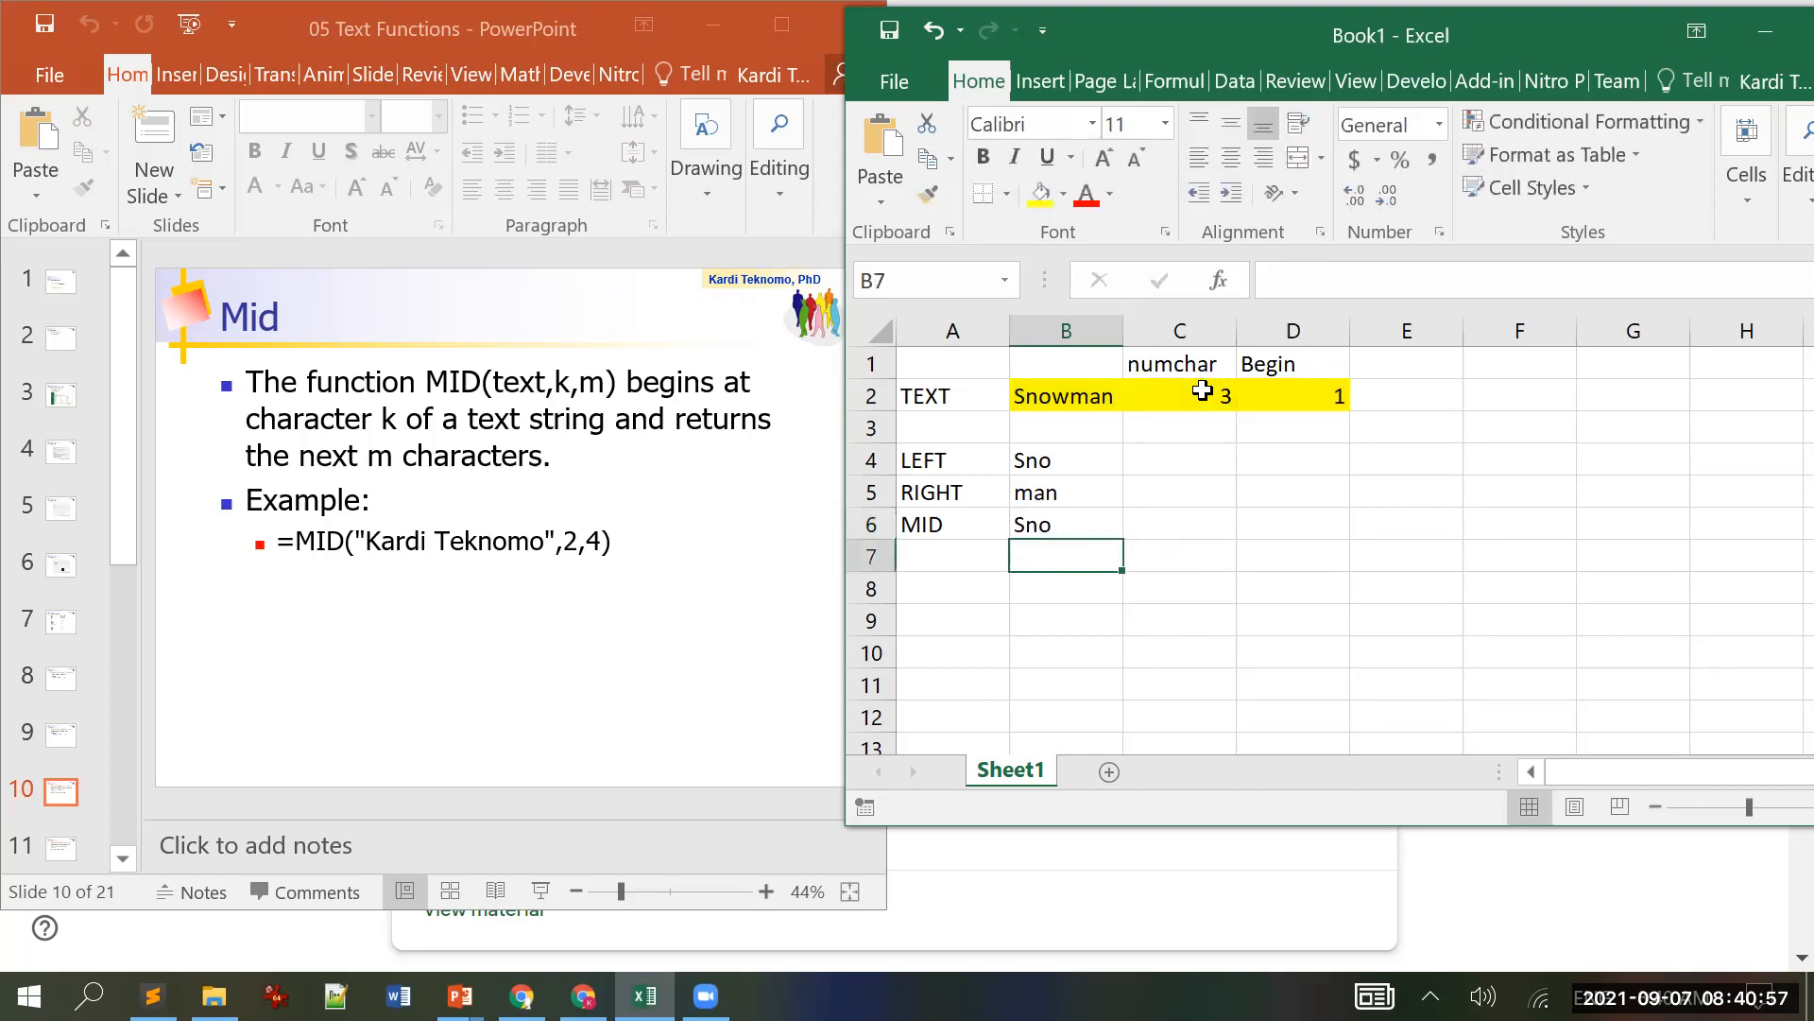
Step: Change the Begin value in D2 to 2 so MID returns now
{"action": "key", "text": "Up"}
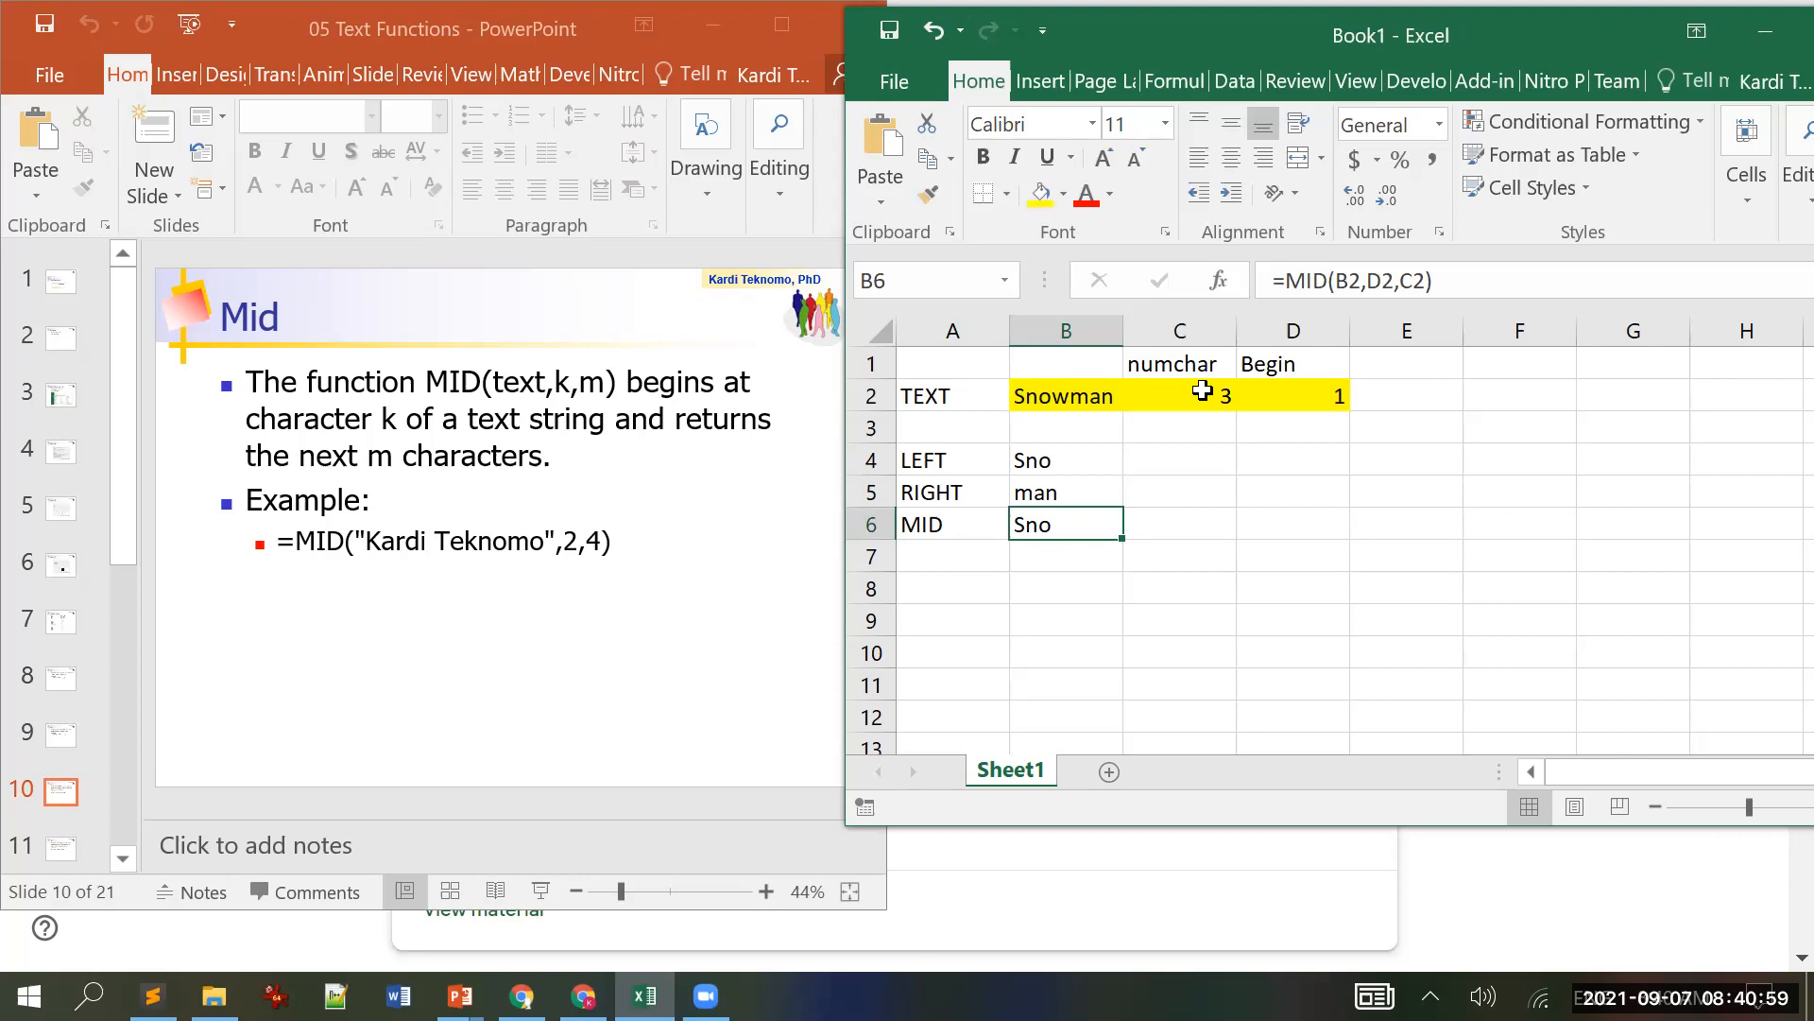
{"action": "left_click", "coordinate": [1290, 397]}
{"action": "type", "text": "2"}
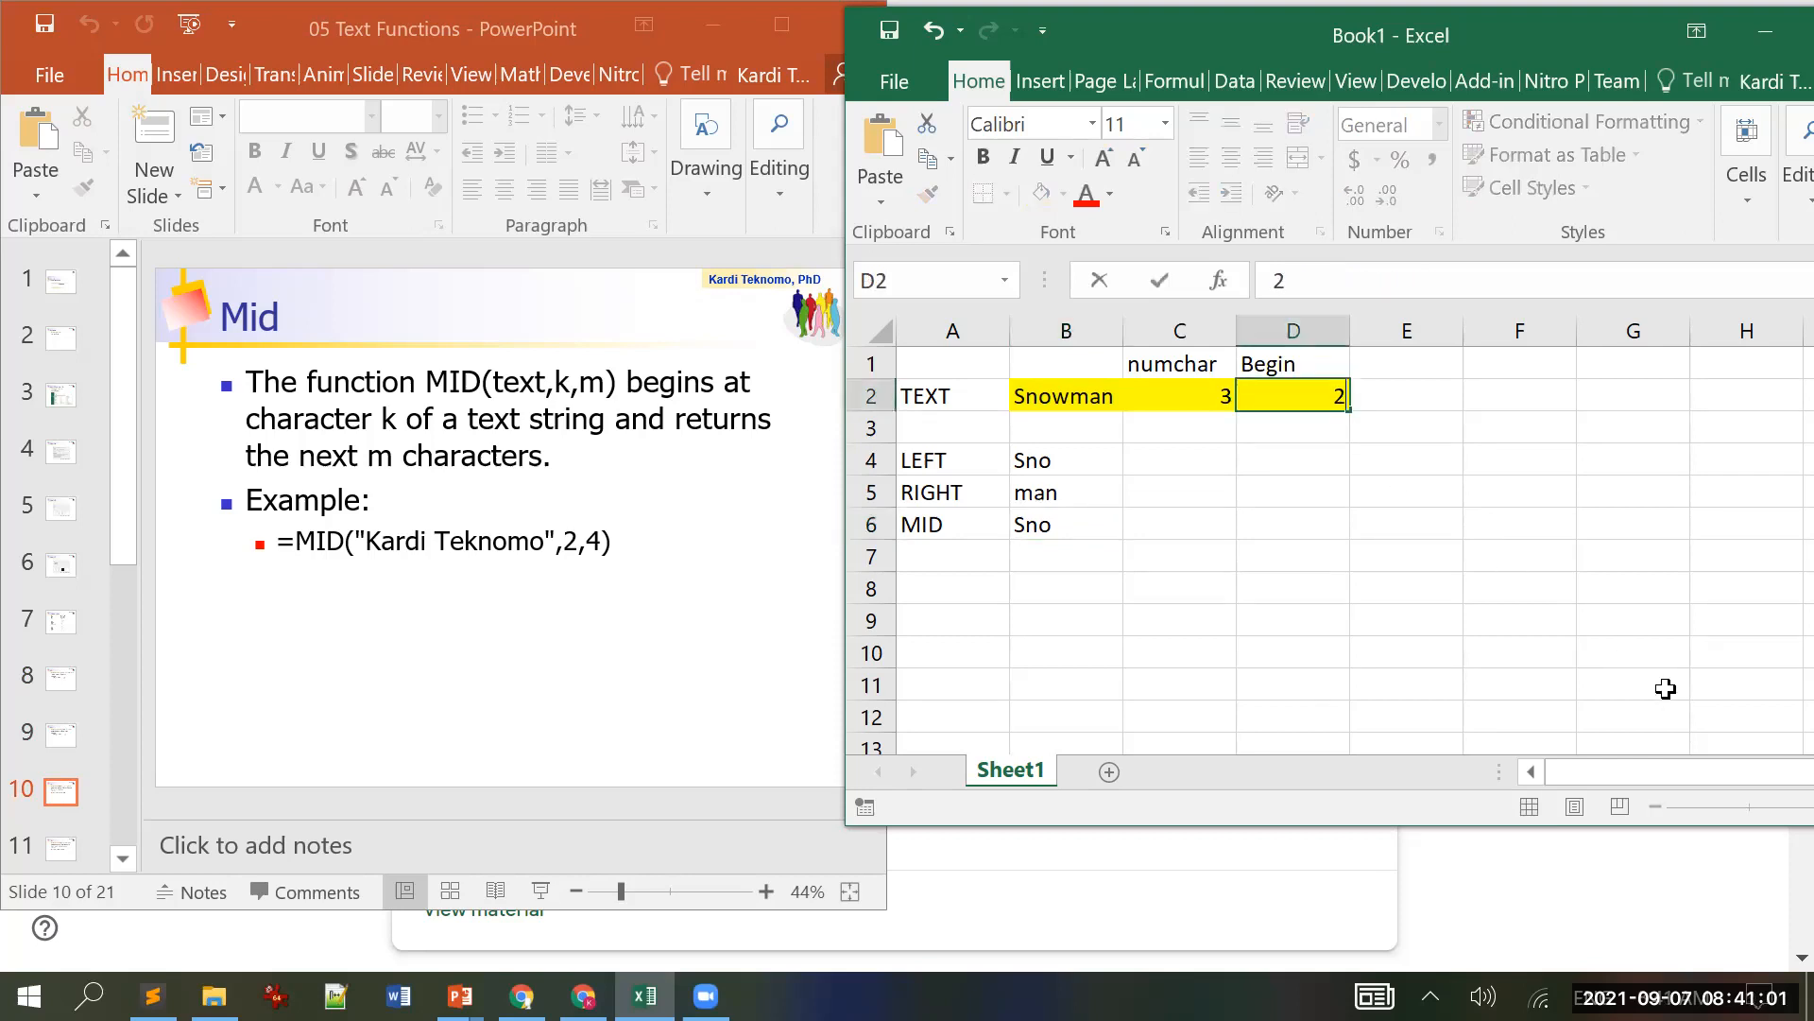
{"action": "key", "text": "Return"}
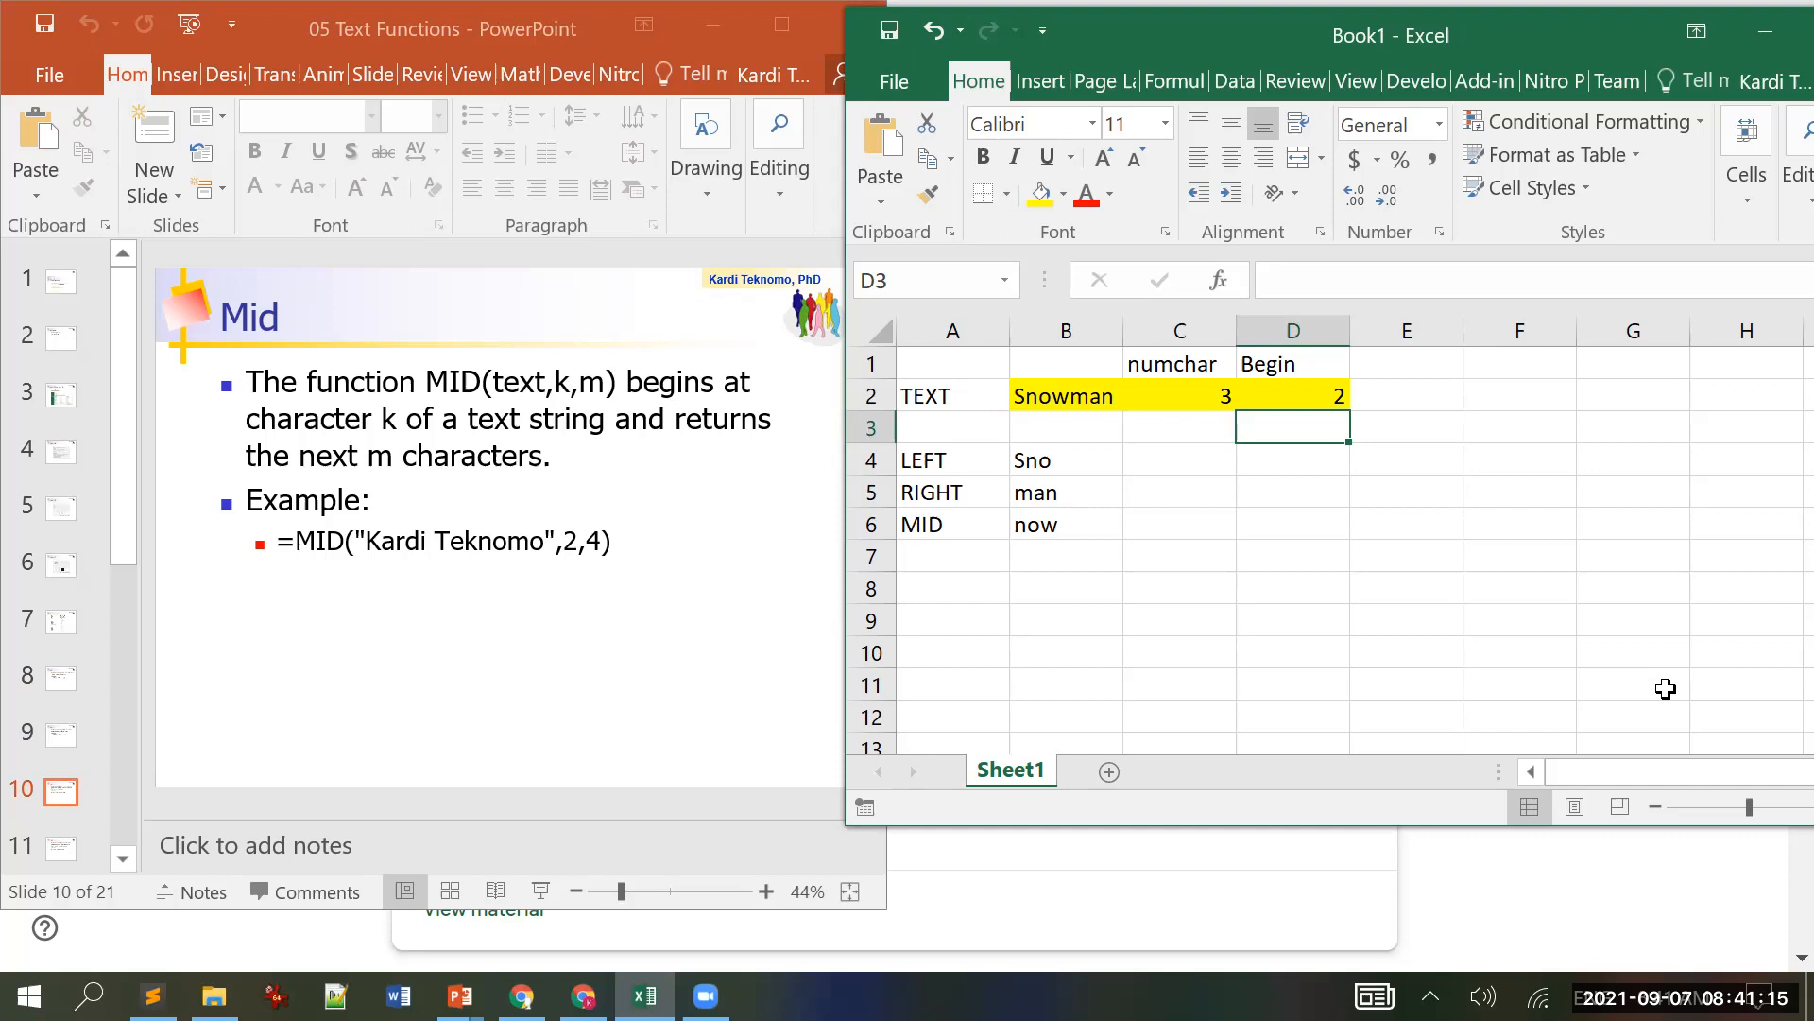
Step: Scroll the PowerPoint slides forward to slide 11, Trim
{"action": "key", "text": "Up"}
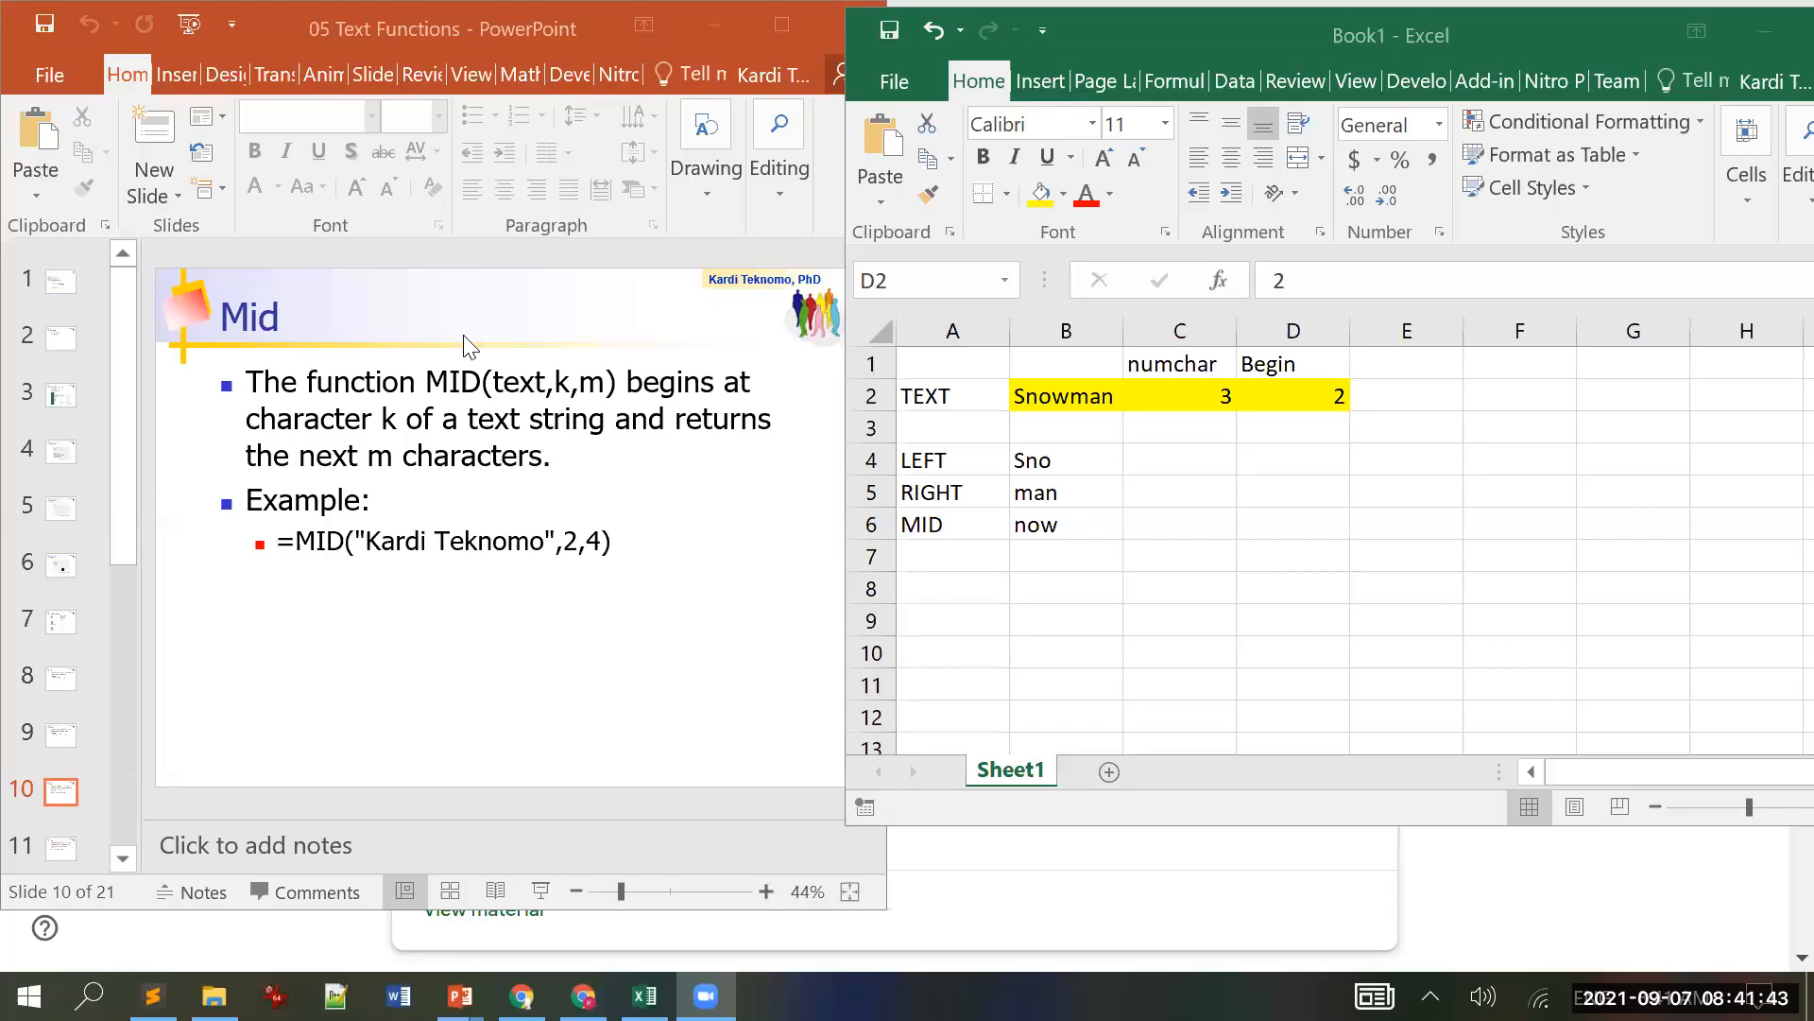
{"action": "left_click", "coordinate": [351, 15]}
{"action": "scroll", "coordinate": [531, 300], "scroll_direction": "down", "scroll_amount": 1}
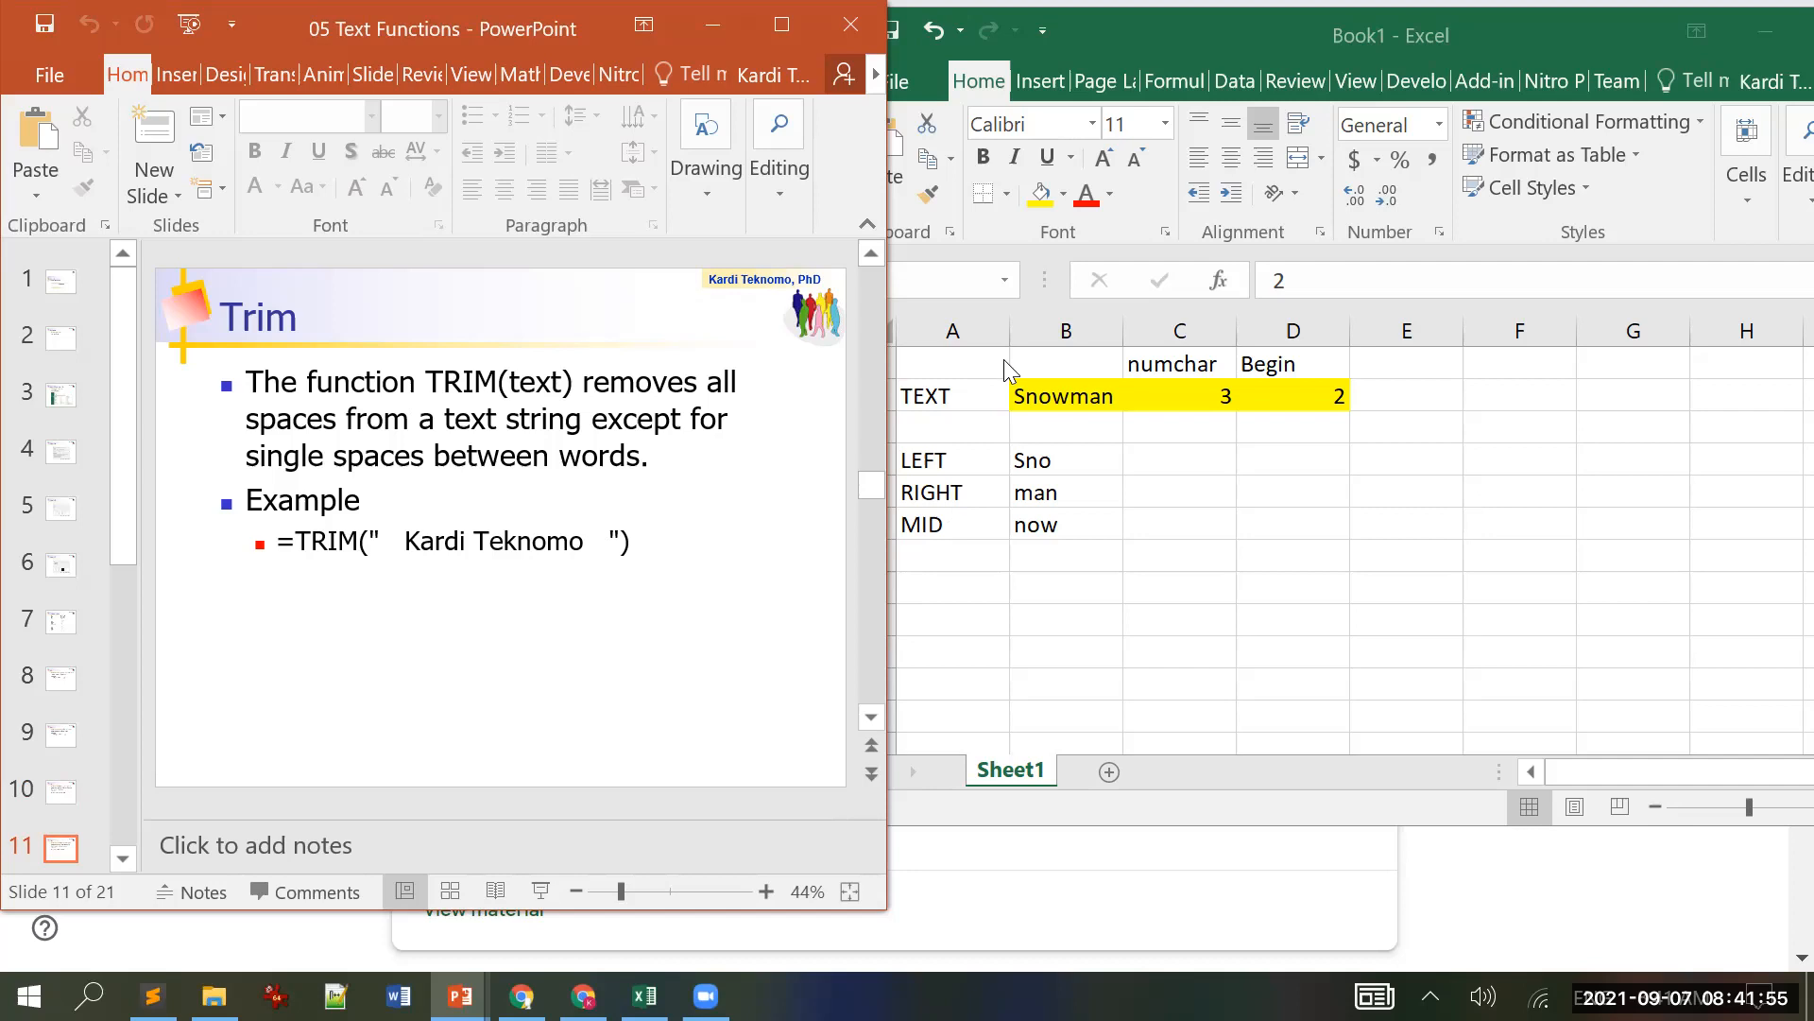
Step: Widen column B and extend B2's text to 'Snowman is freezing'
{"action": "left_click", "coordinate": [1059, 396]}
{"action": "left_click", "coordinate": [1059, 396]}
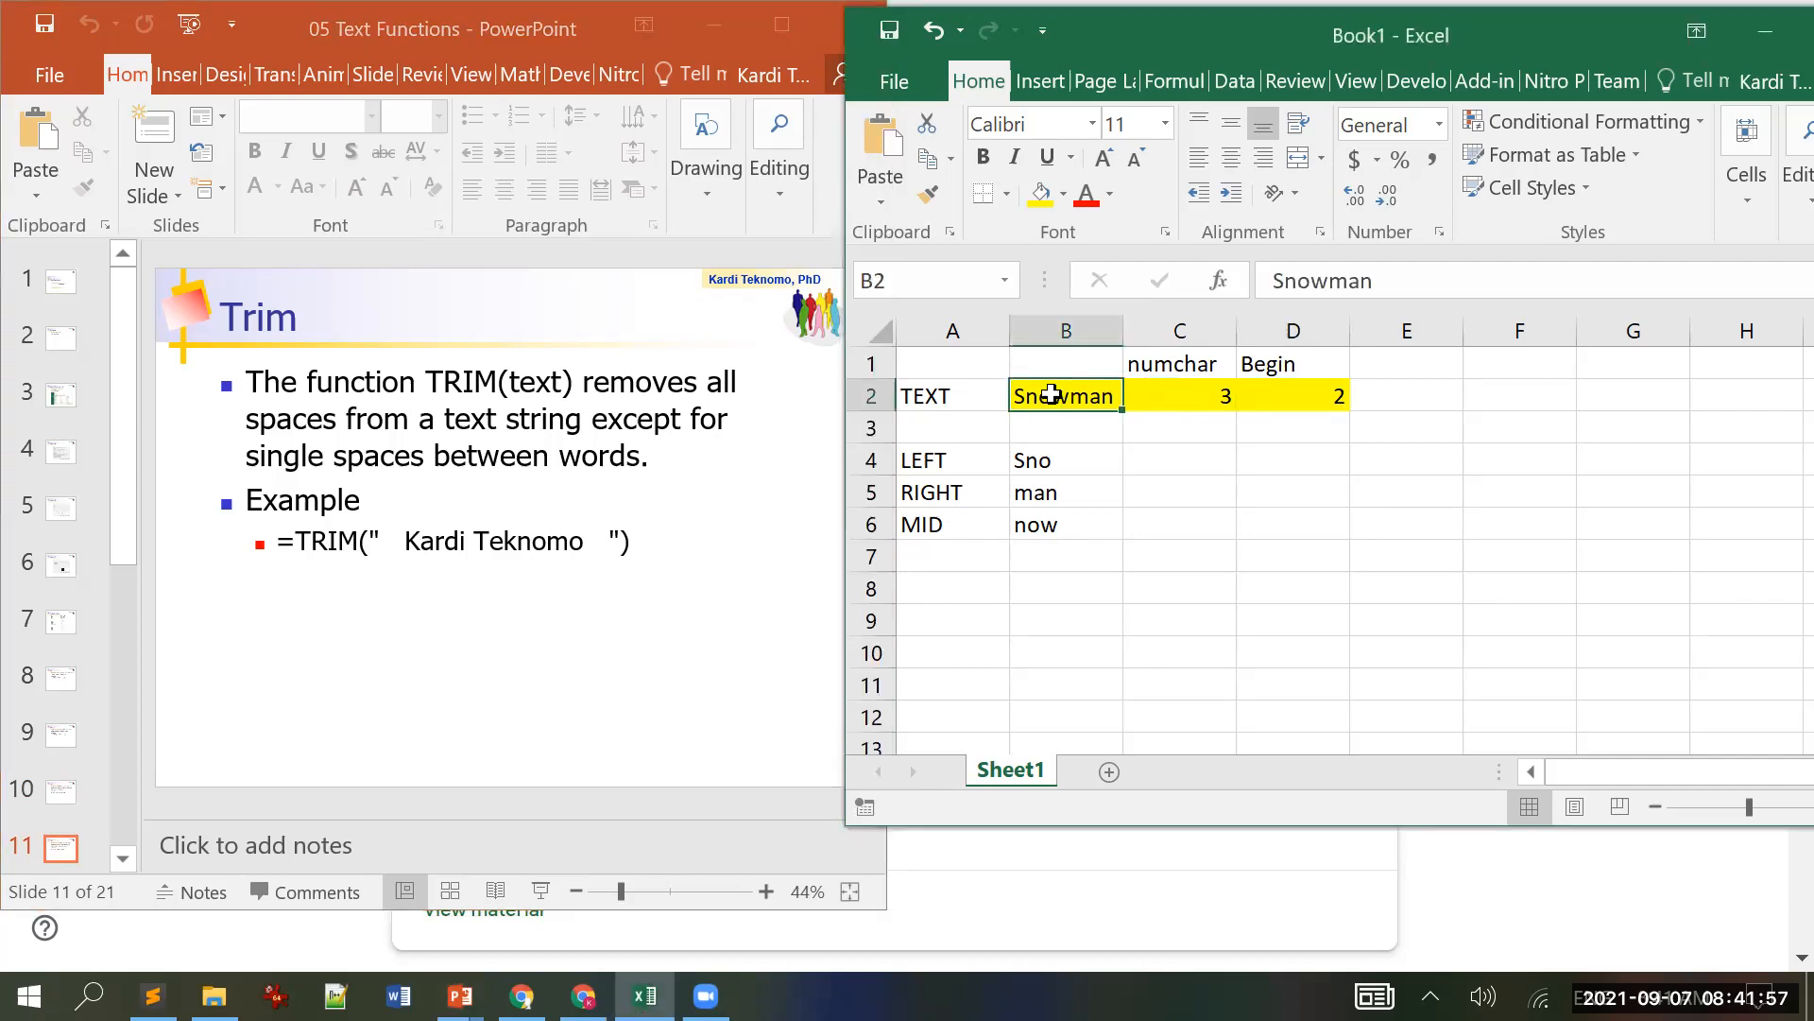
{"action": "left_click_drag", "start_coordinate": [1123, 327], "coordinate": [1277, 326]}
{"action": "left_click", "coordinate": [1403, 280]}
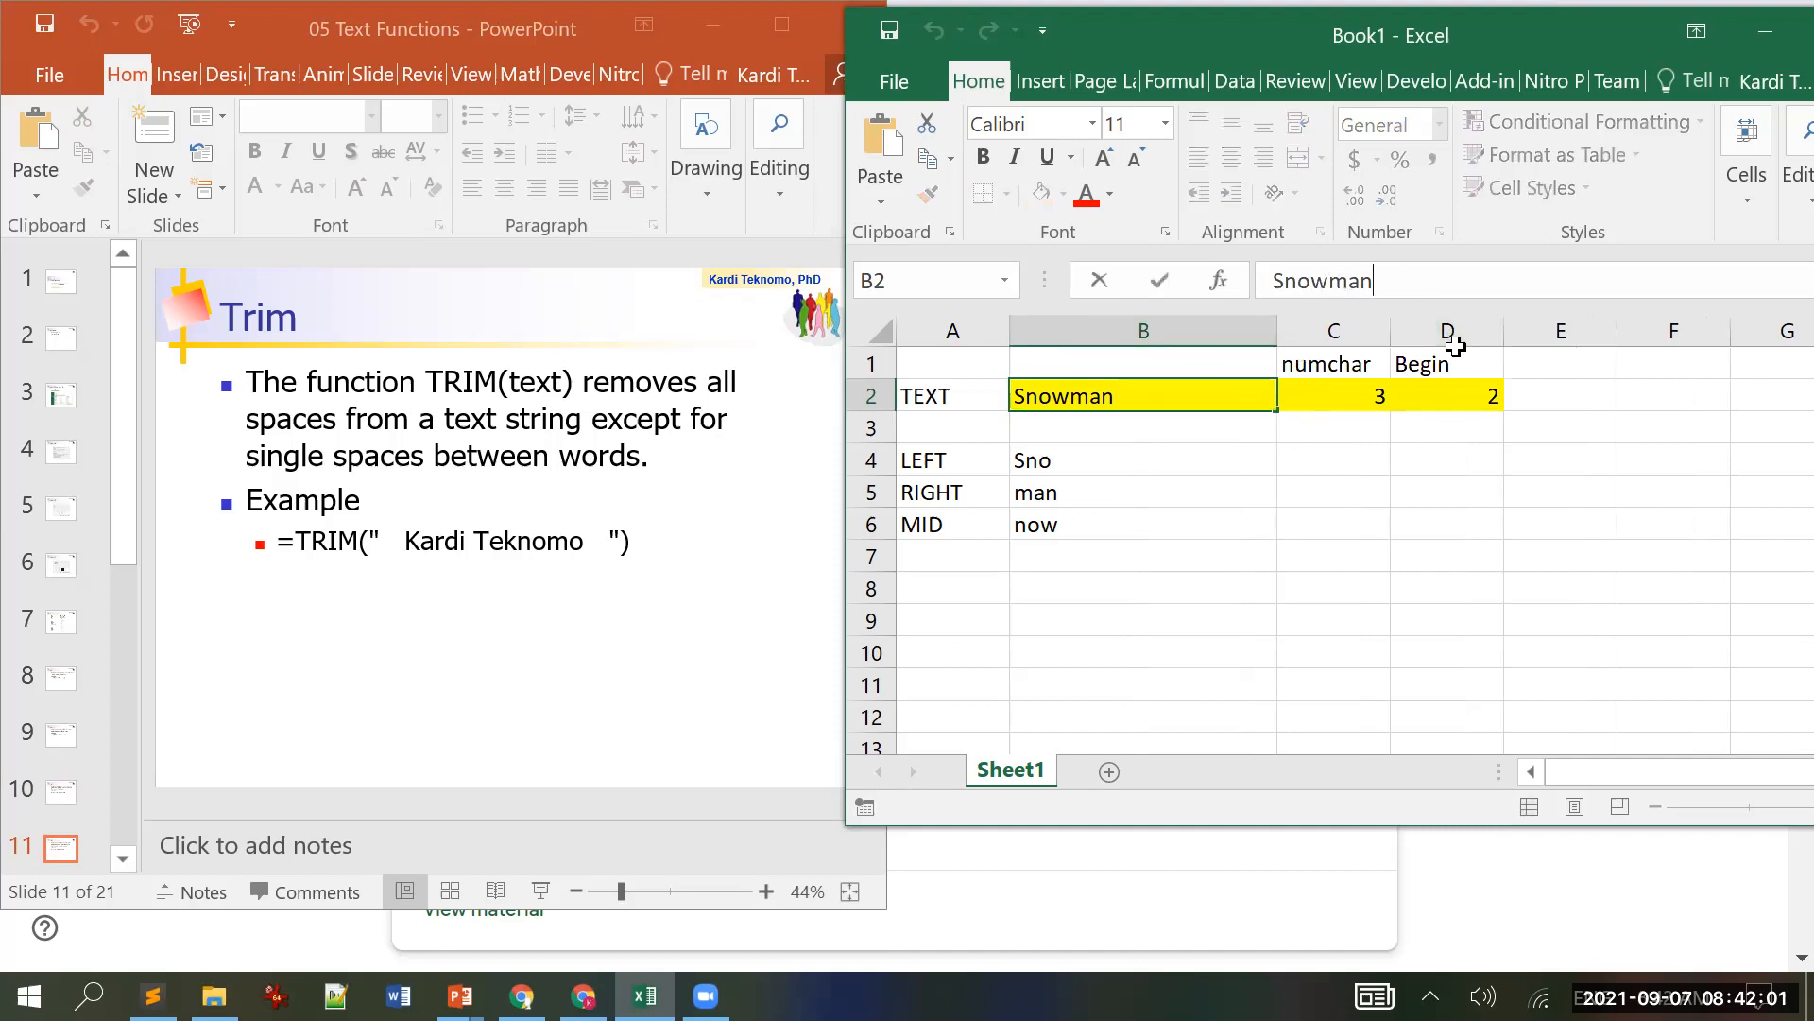
{"action": "type", "text": "is freezing"}
{"action": "key", "text": "Return"}
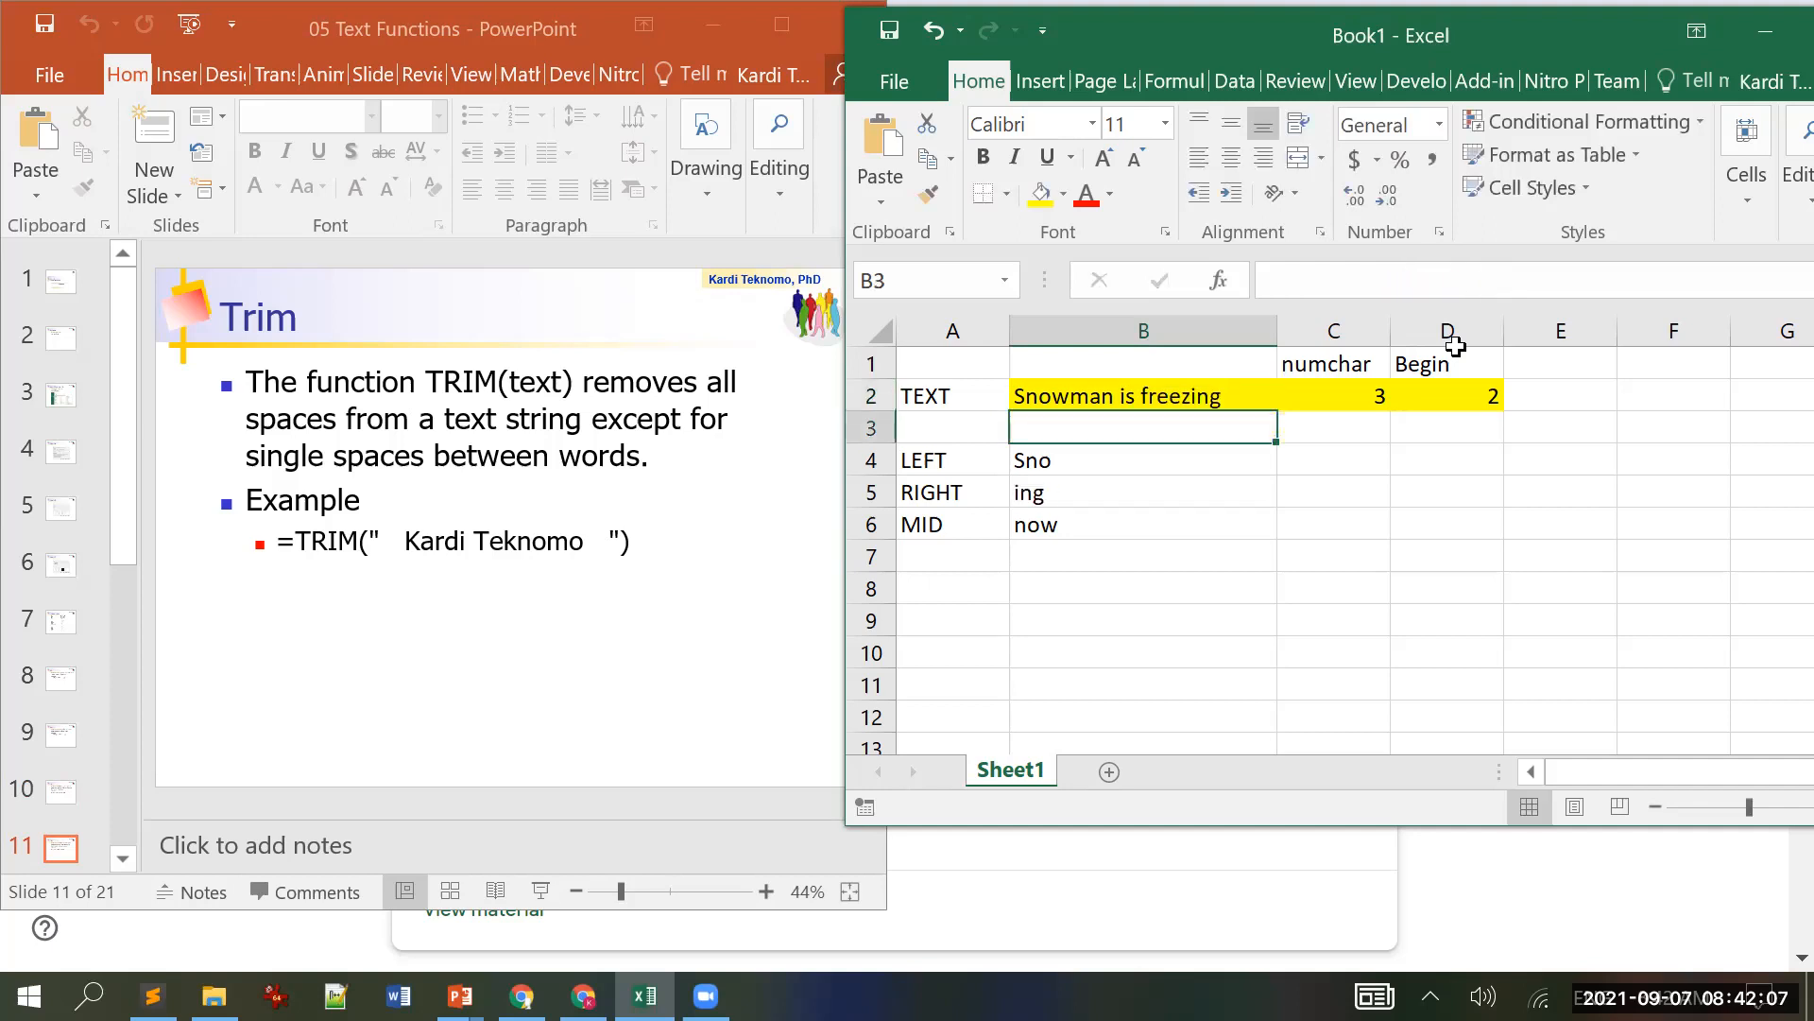
Step: Type the label TRIM in A7 and move to B7
{"action": "key", "text": "Down"}
{"action": "key", "text": "Down"}
{"action": "key", "text": "Down"}
{"action": "key", "text": "Down"}
{"action": "key", "text": "Left"}
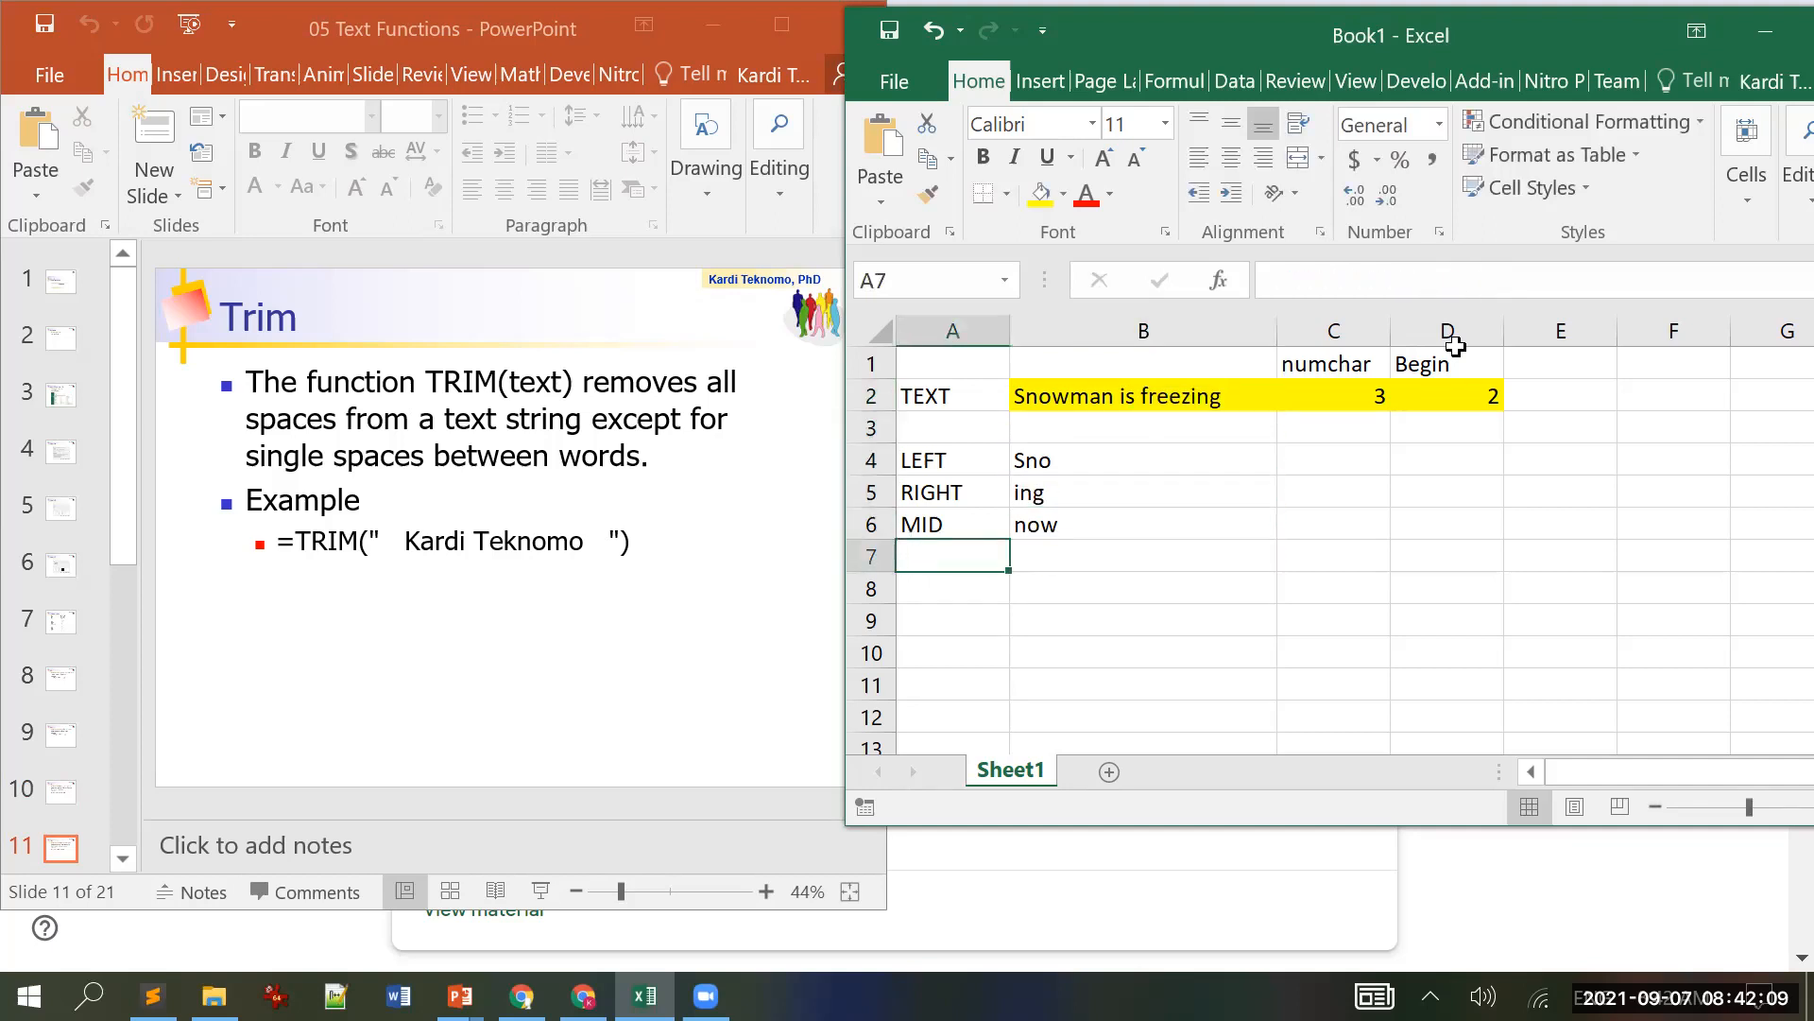
{"action": "type", "text": "TRIM"}
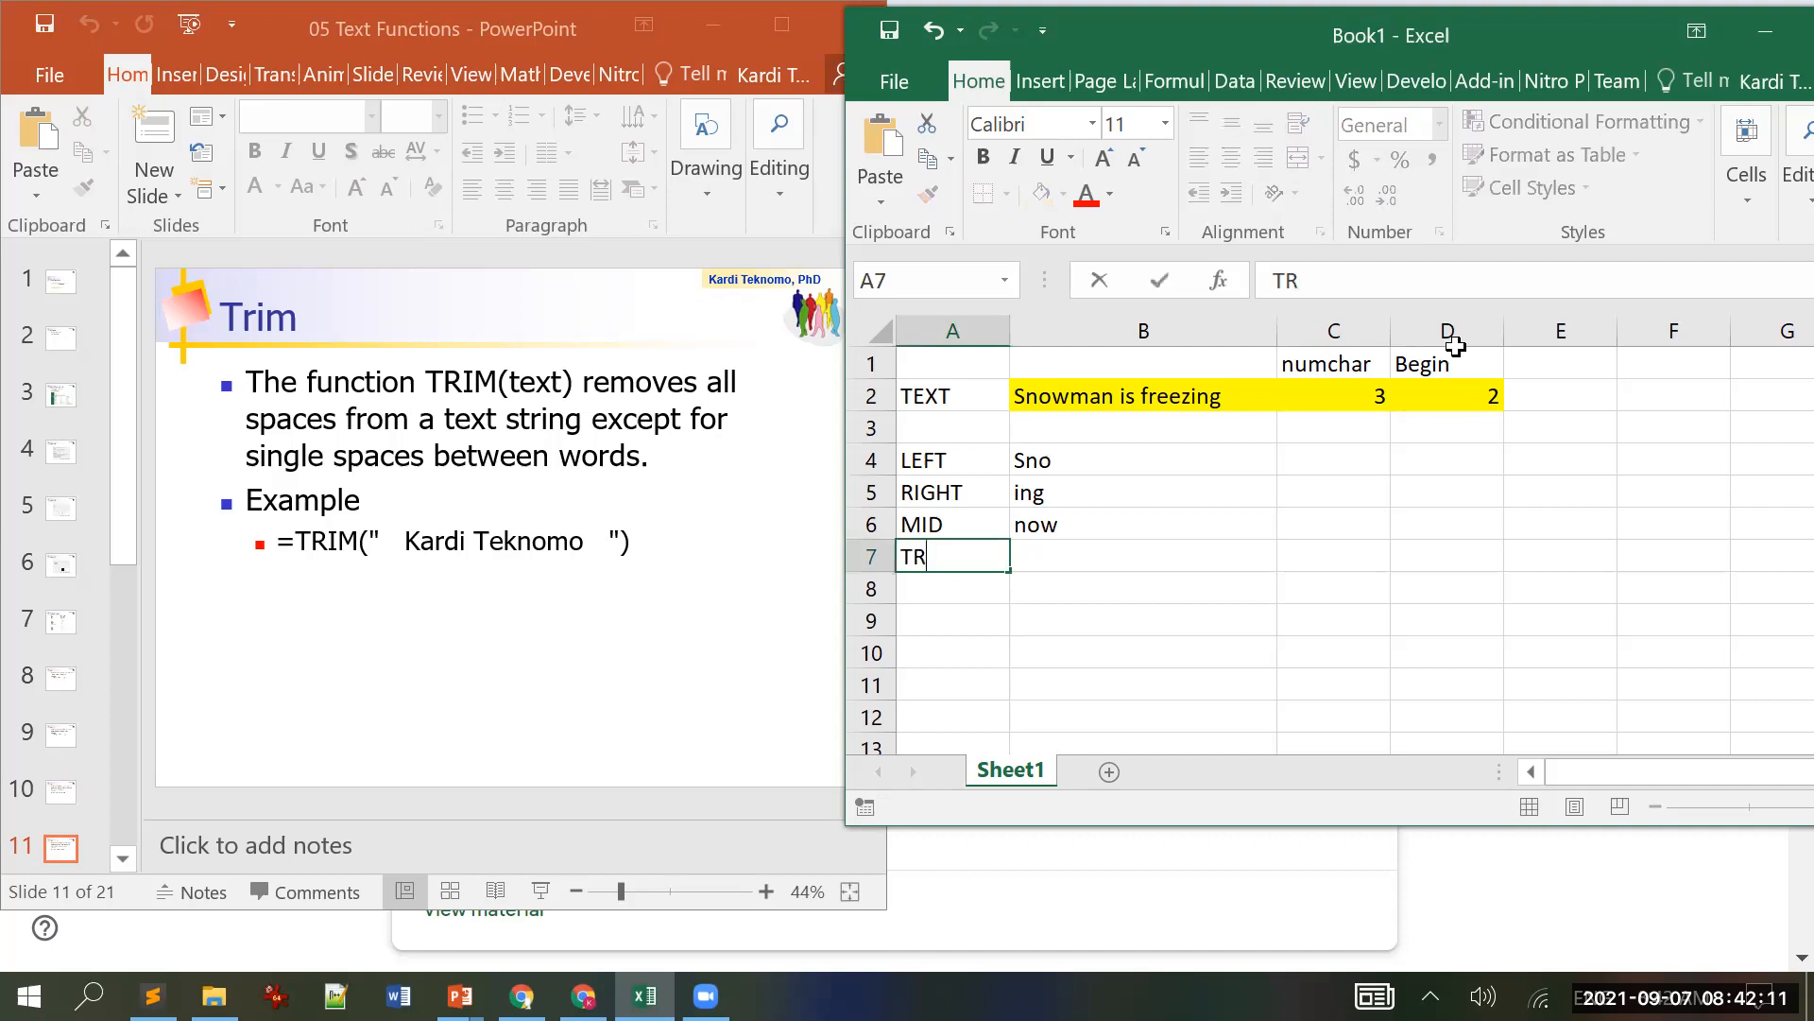
{"action": "key", "text": "Return"}
{"action": "key", "text": "Up"}
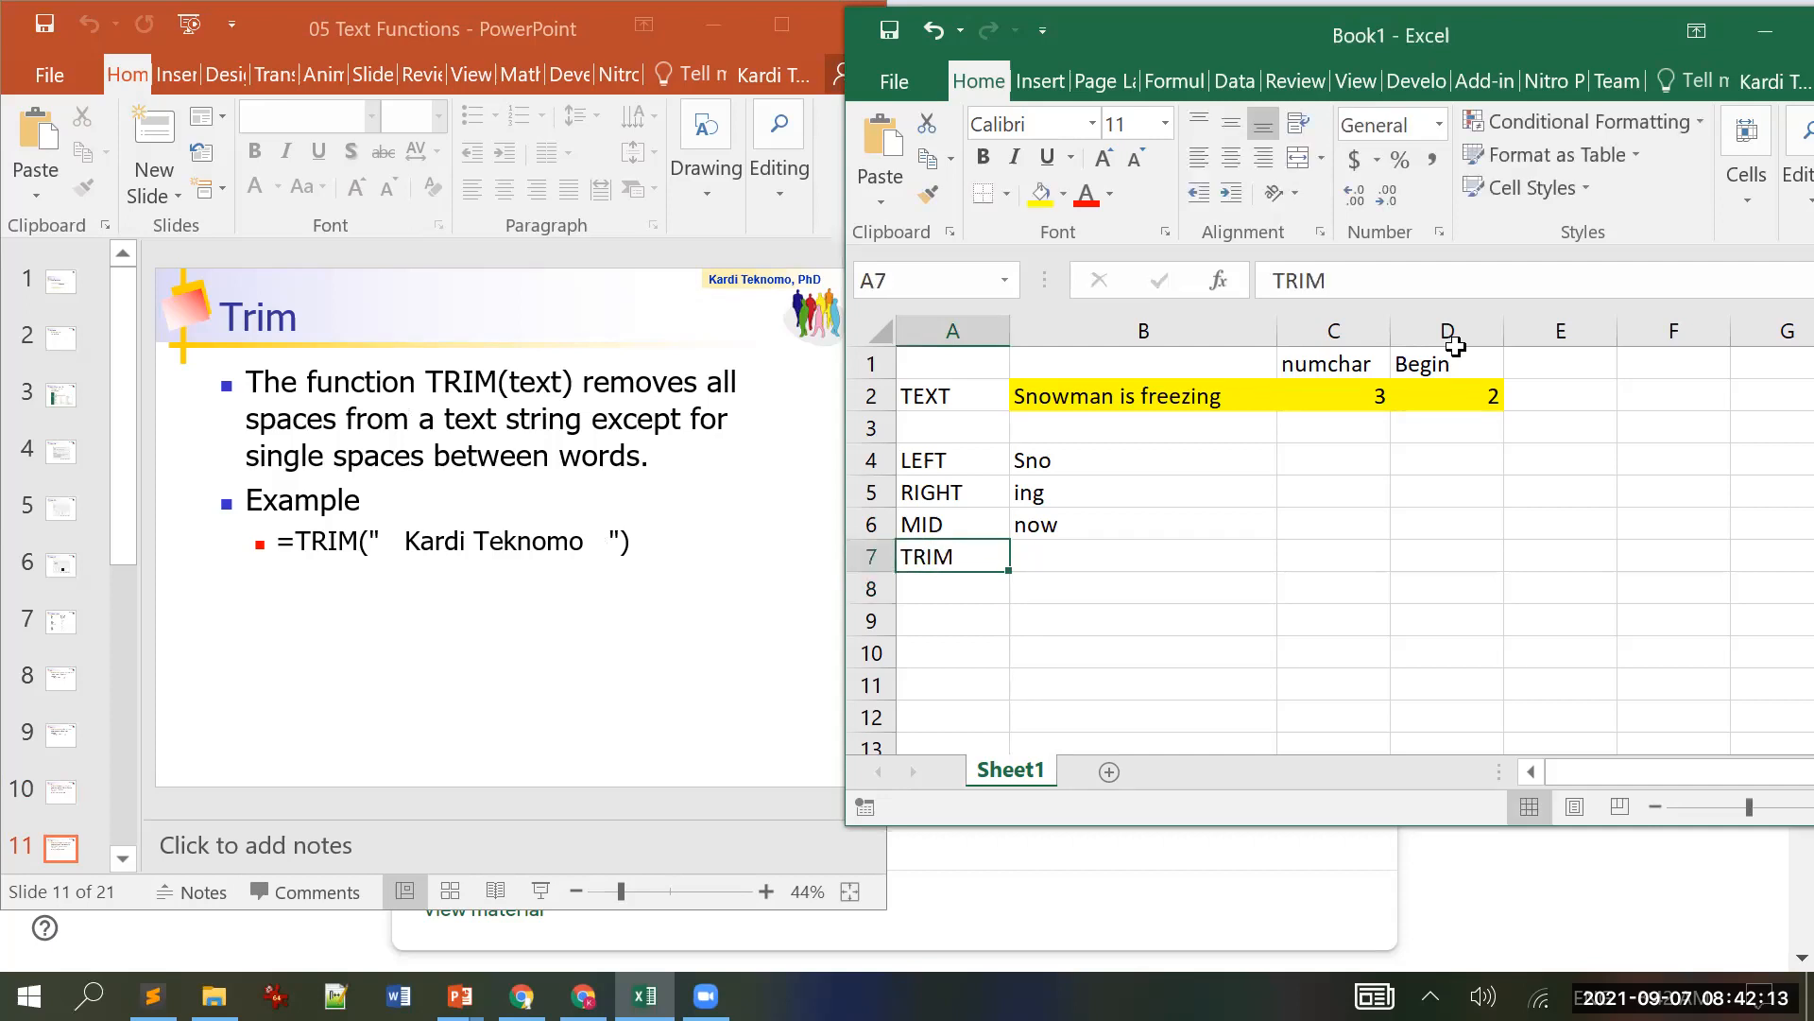
{"action": "key", "text": "Right"}
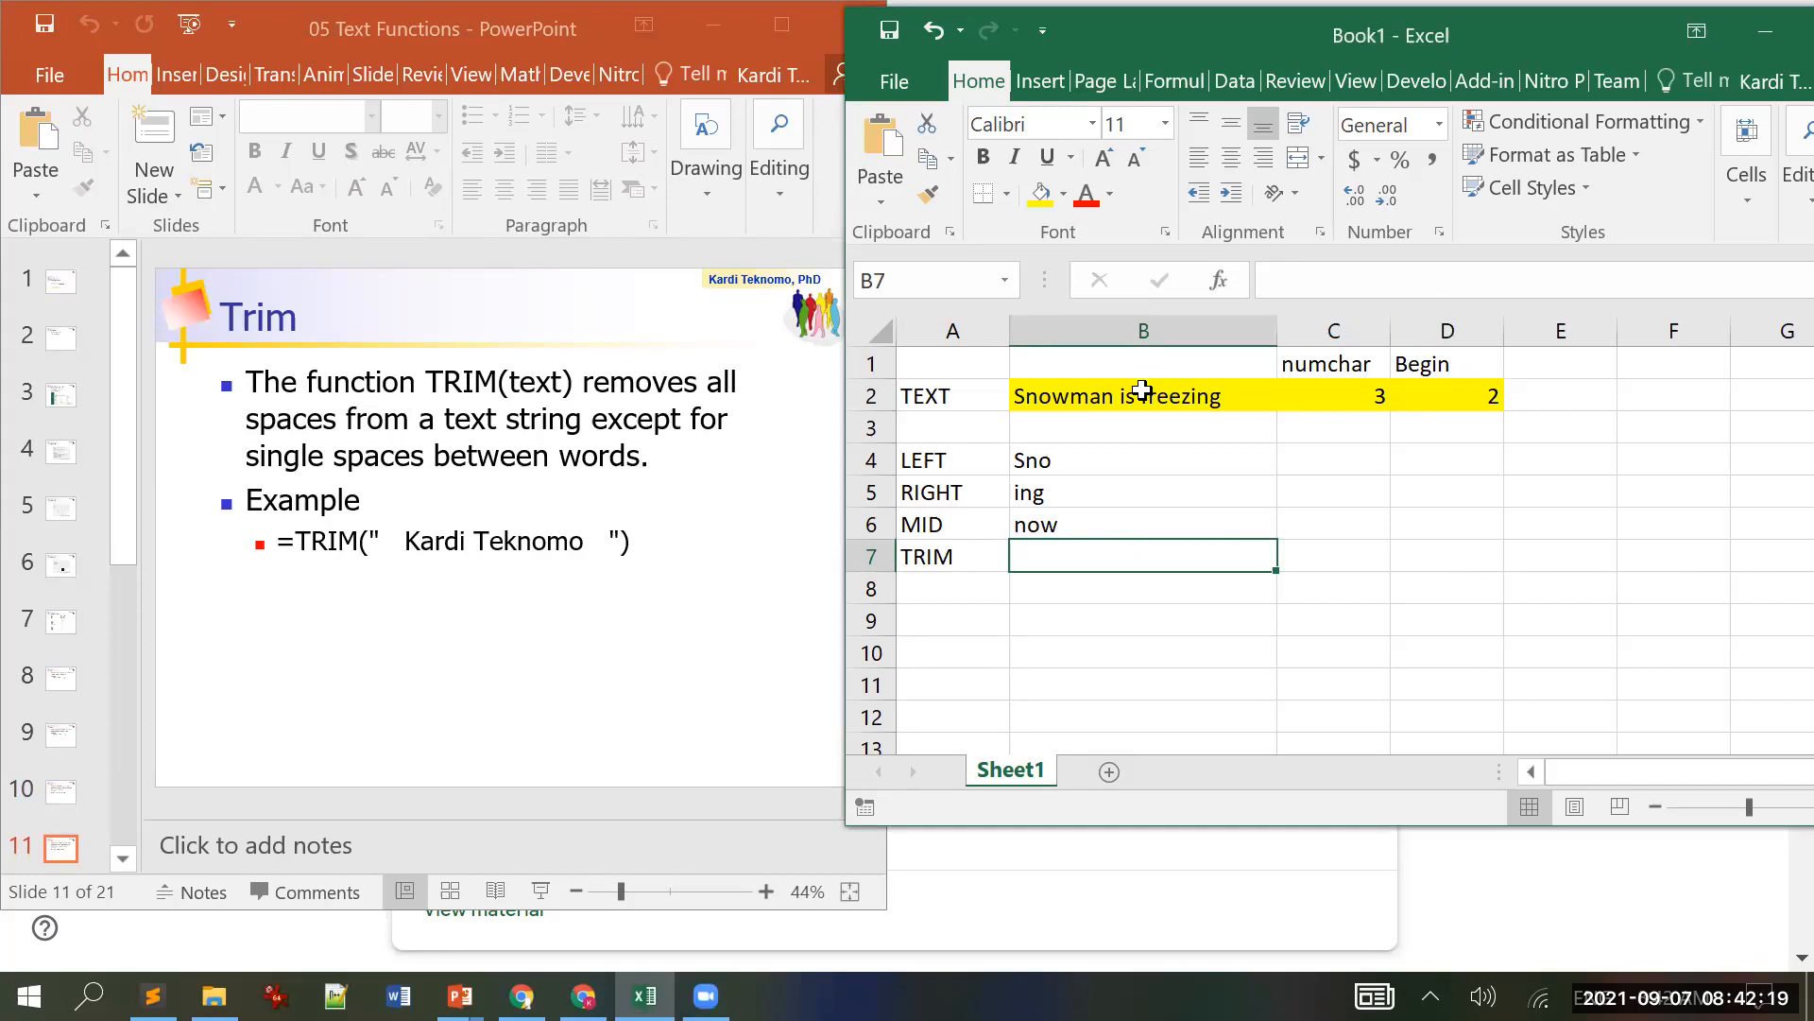
Step: Enter =TRIM(B2) in B7
{"action": "type", "text": "="}
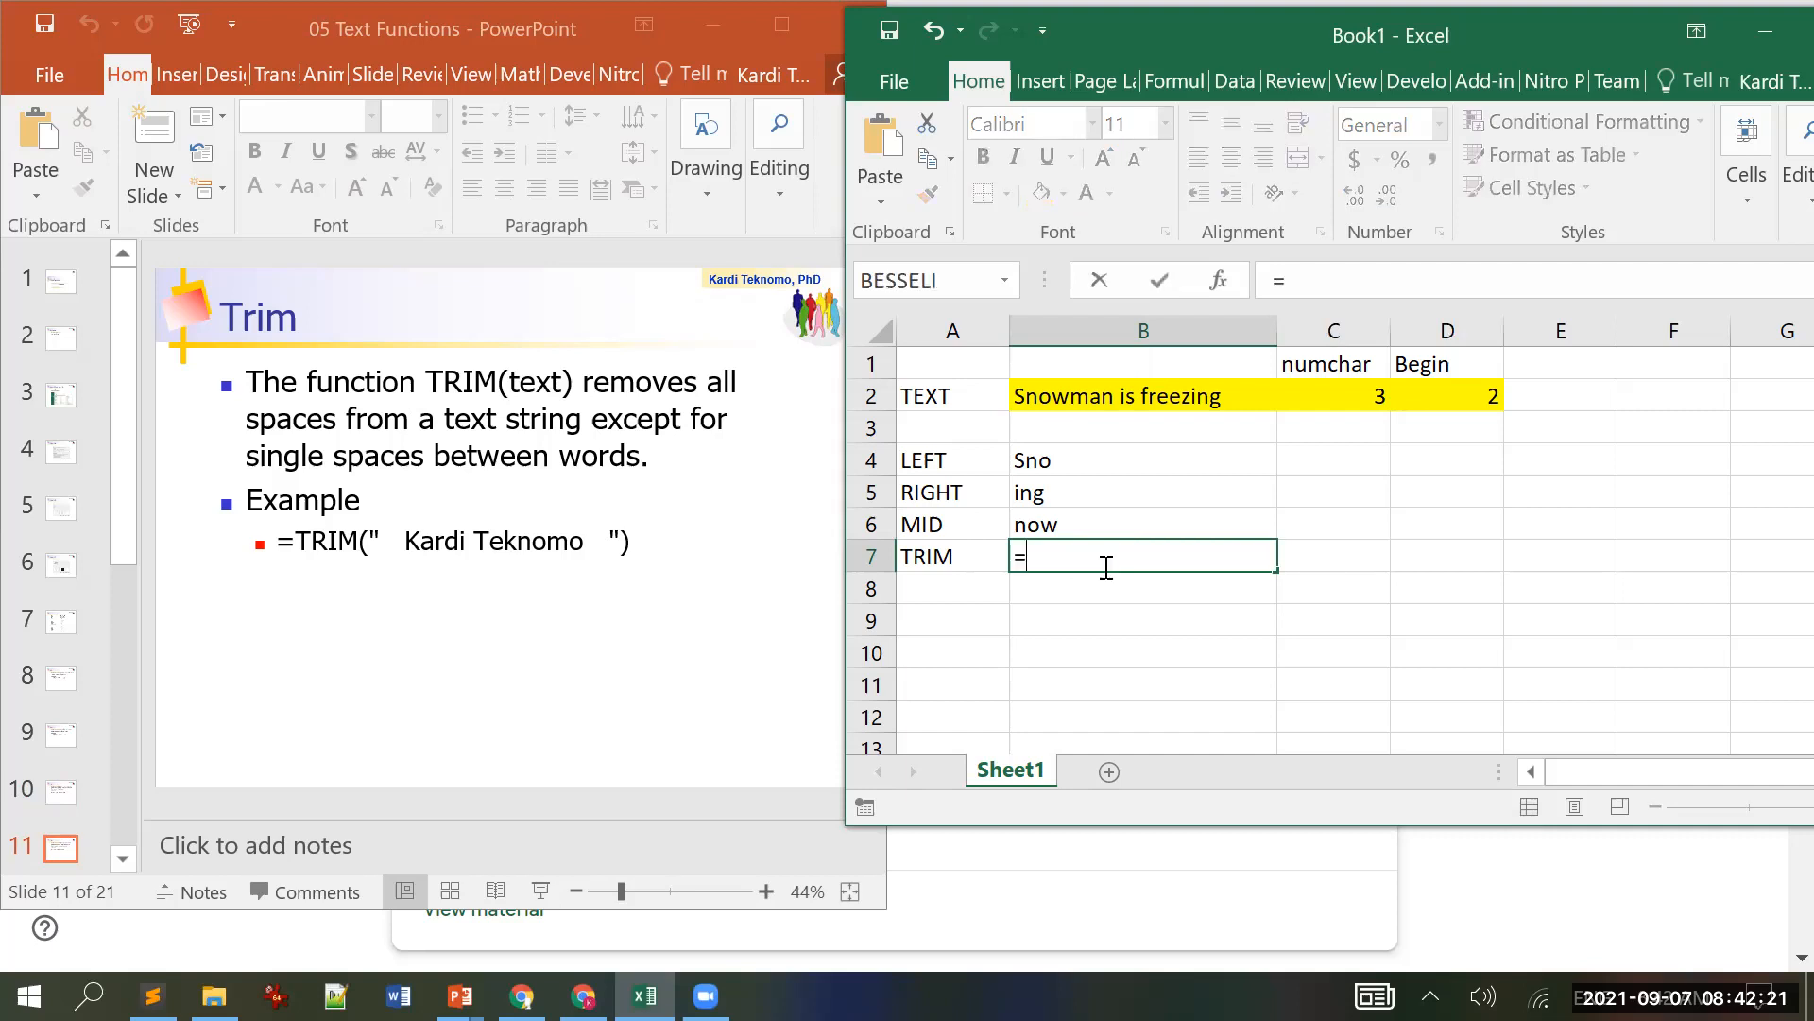
{"action": "type", "text": "trim"}
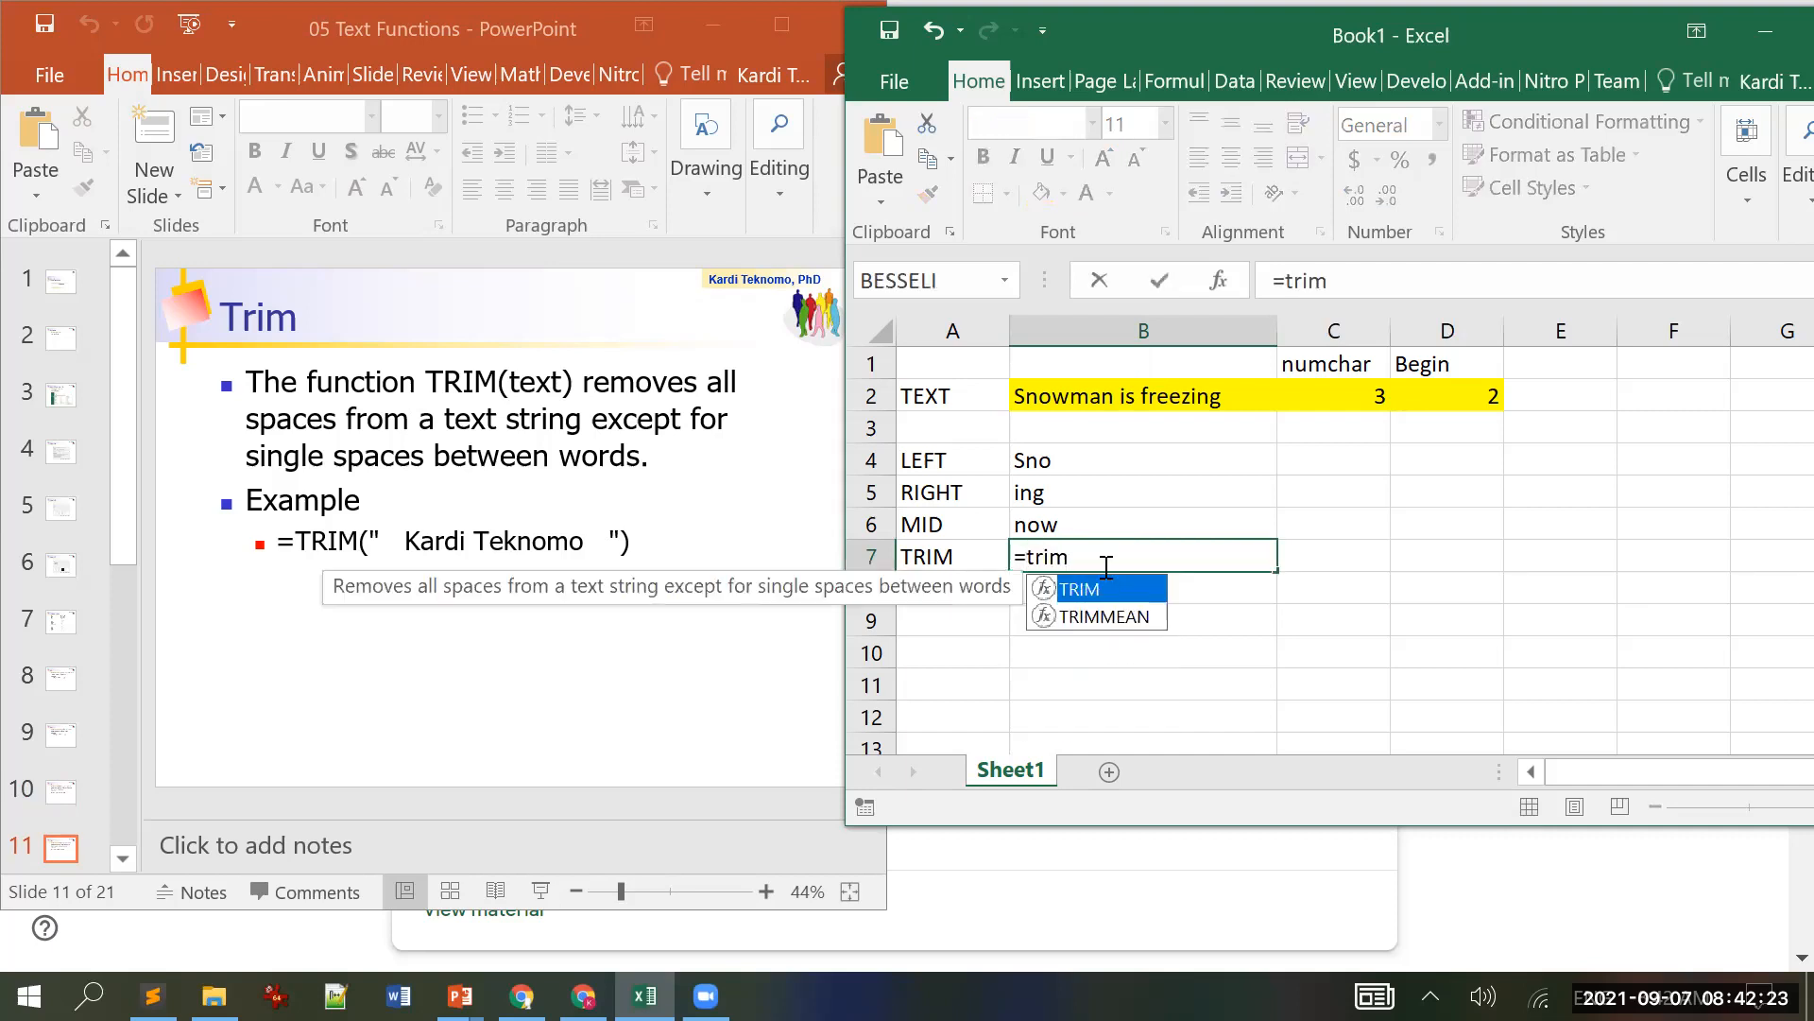
{"action": "type", "text": "("}
{"action": "left_click", "coordinate": [1137, 396]}
{"action": "type", "text": ")"}
{"action": "key", "text": "Return"}
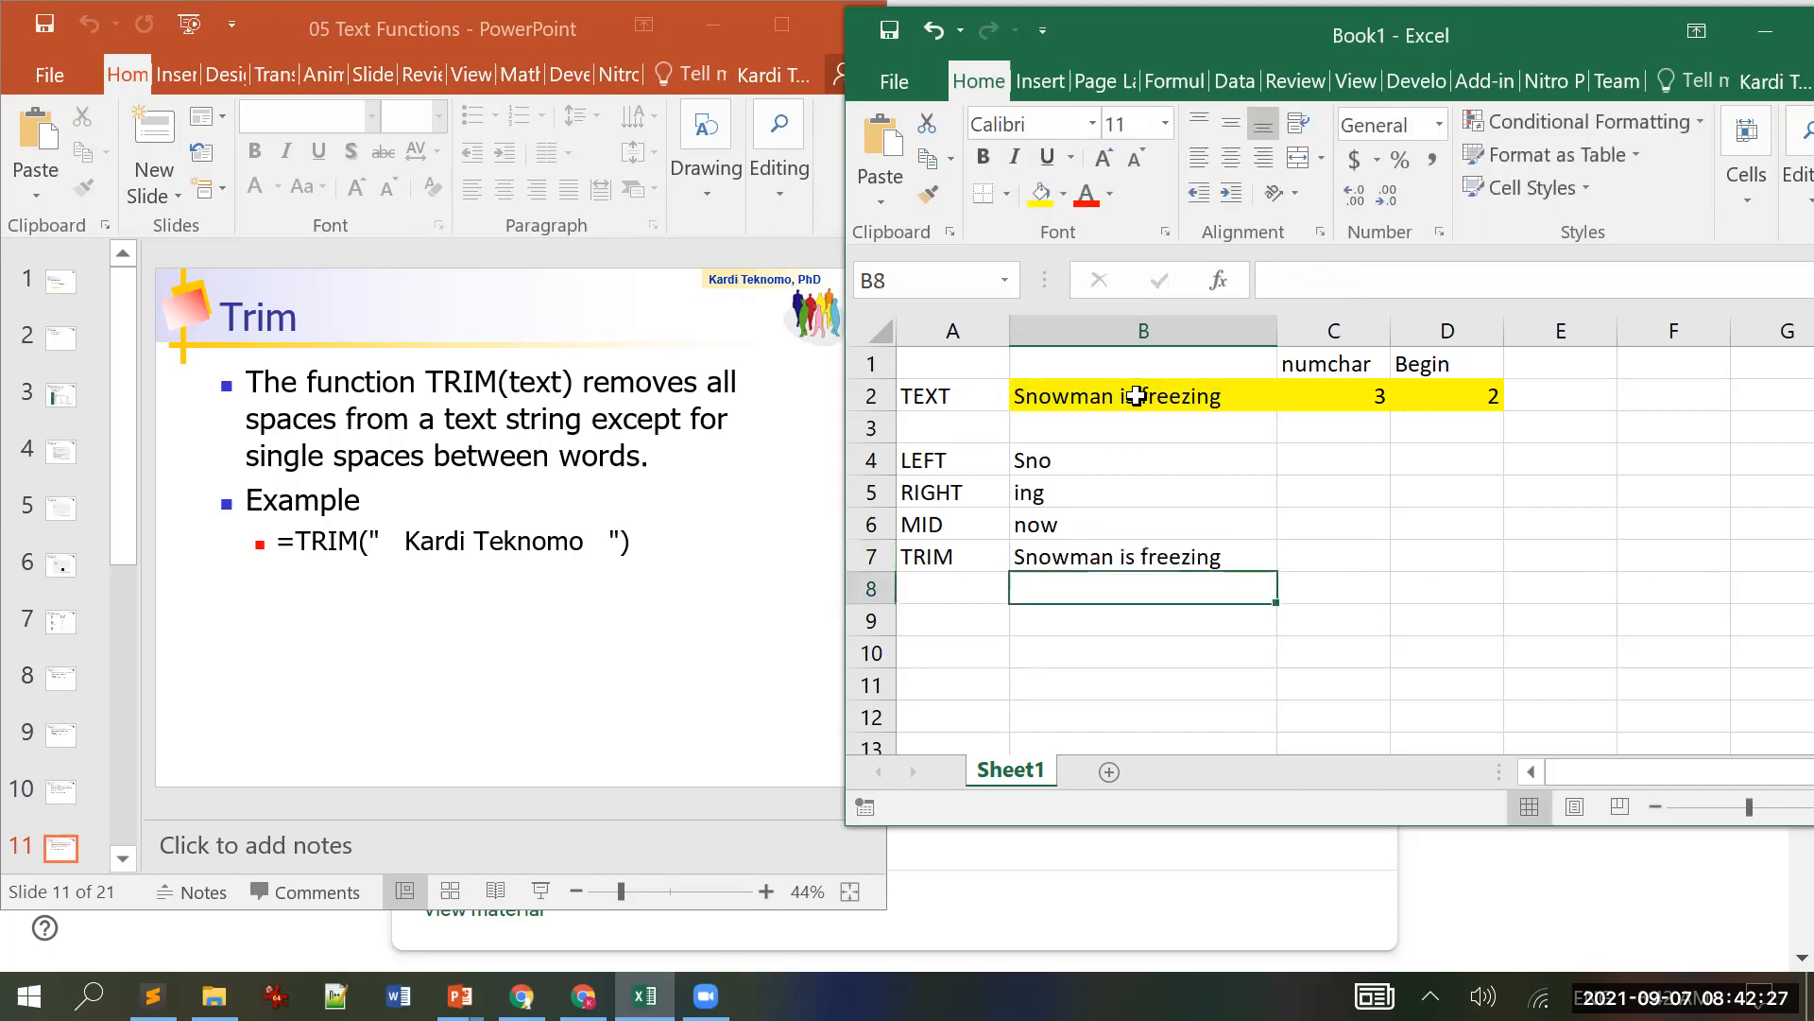
{"action": "key", "text": "Up"}
Step: Add leading spaces before Snowman in B2's text
{"action": "left_click", "coordinate": [1137, 387]}
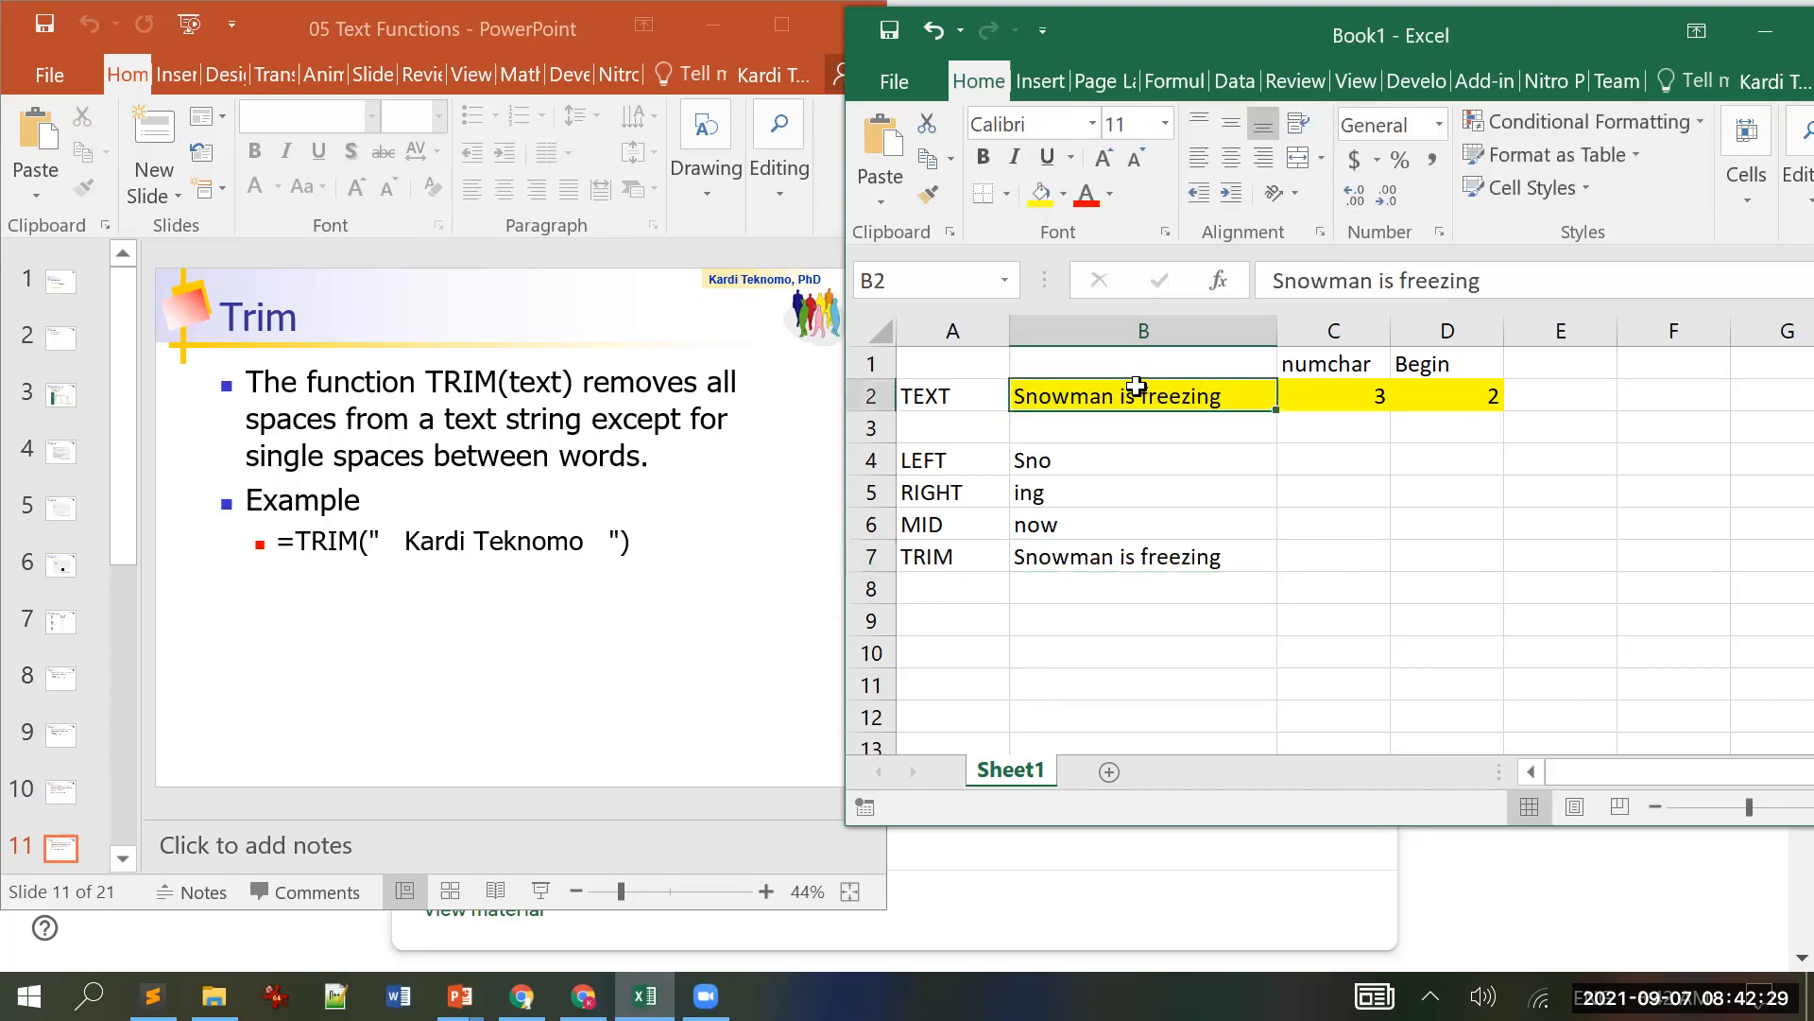
{"action": "left_click", "coordinate": [1268, 280]}
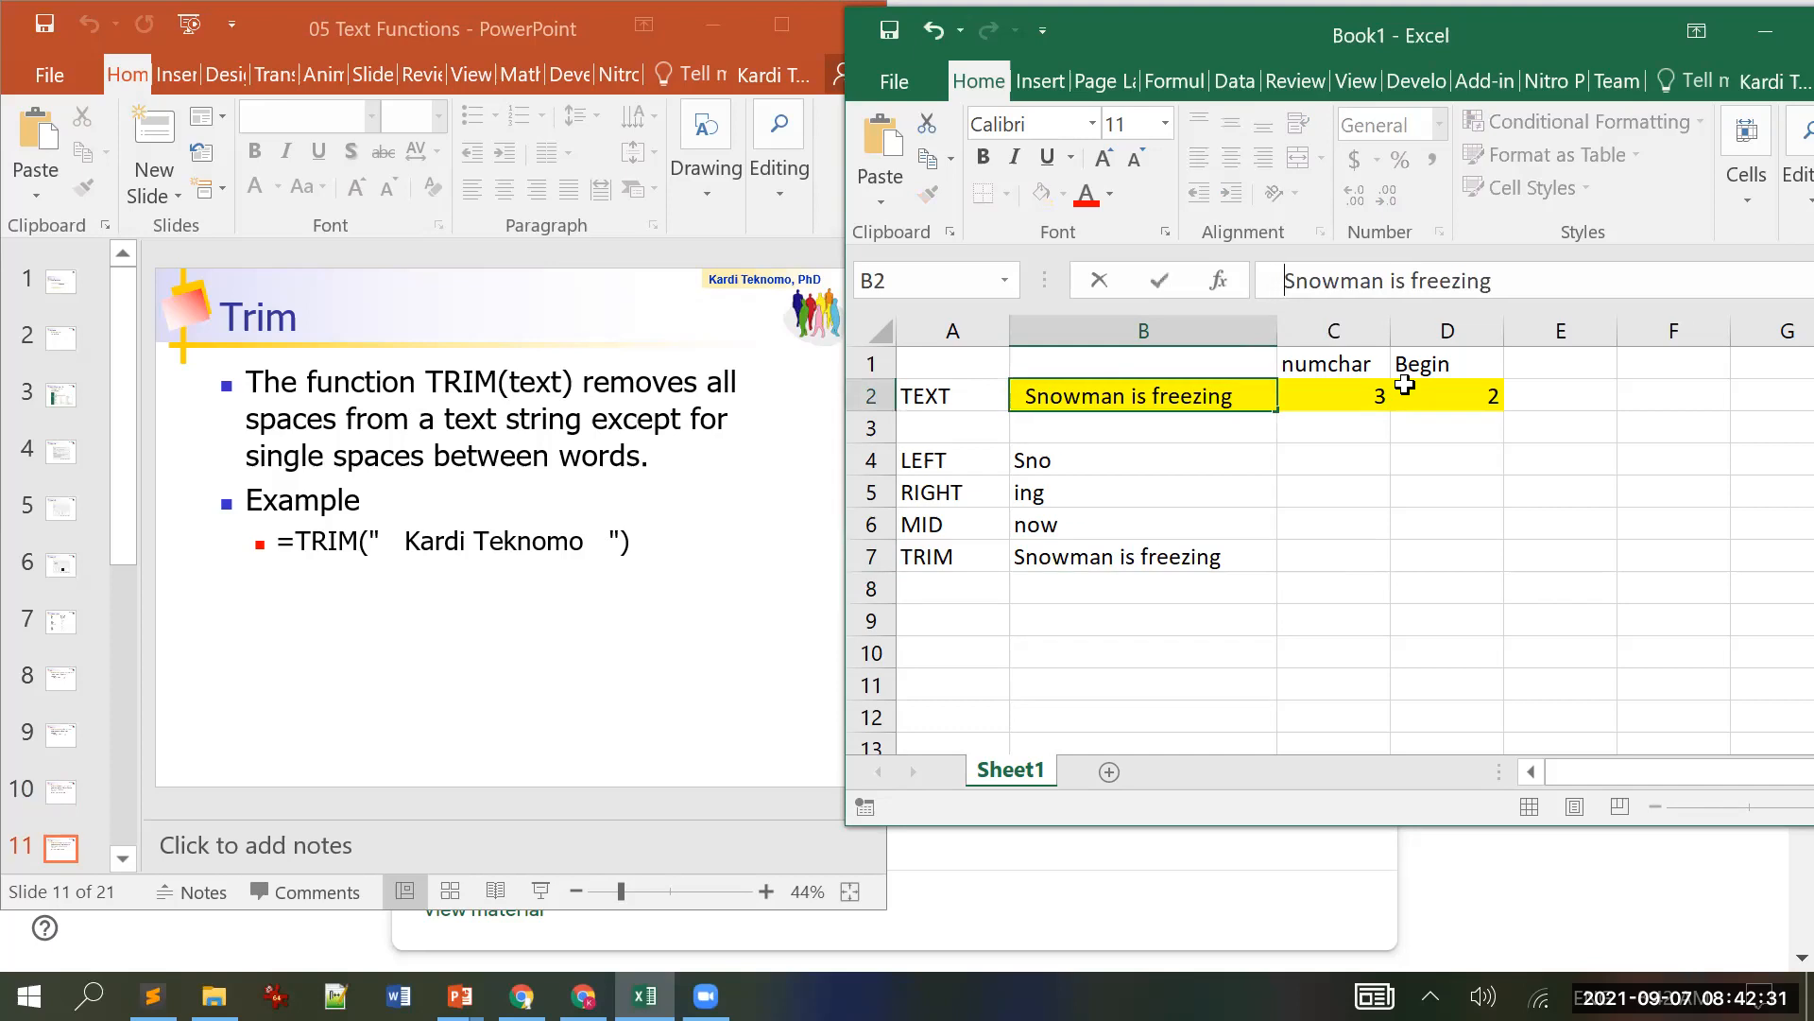
{"action": "key", "text": "Return"}
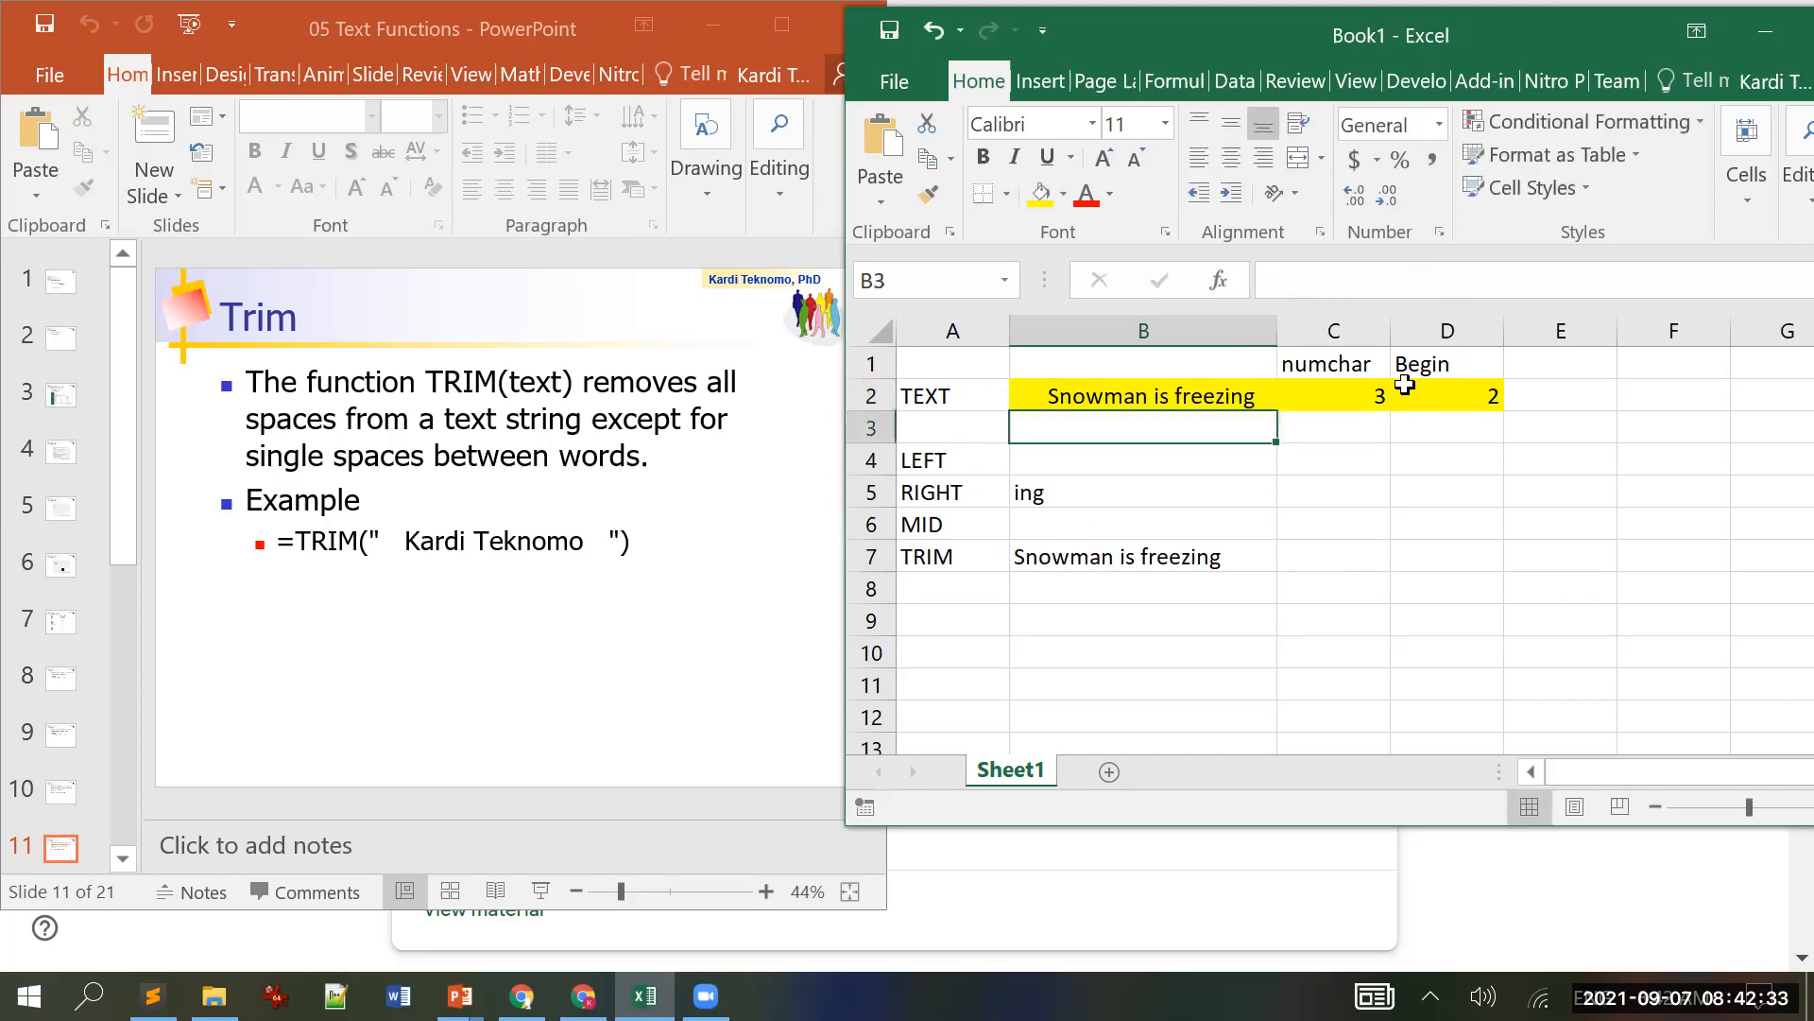
{"action": "key", "text": "Up"}
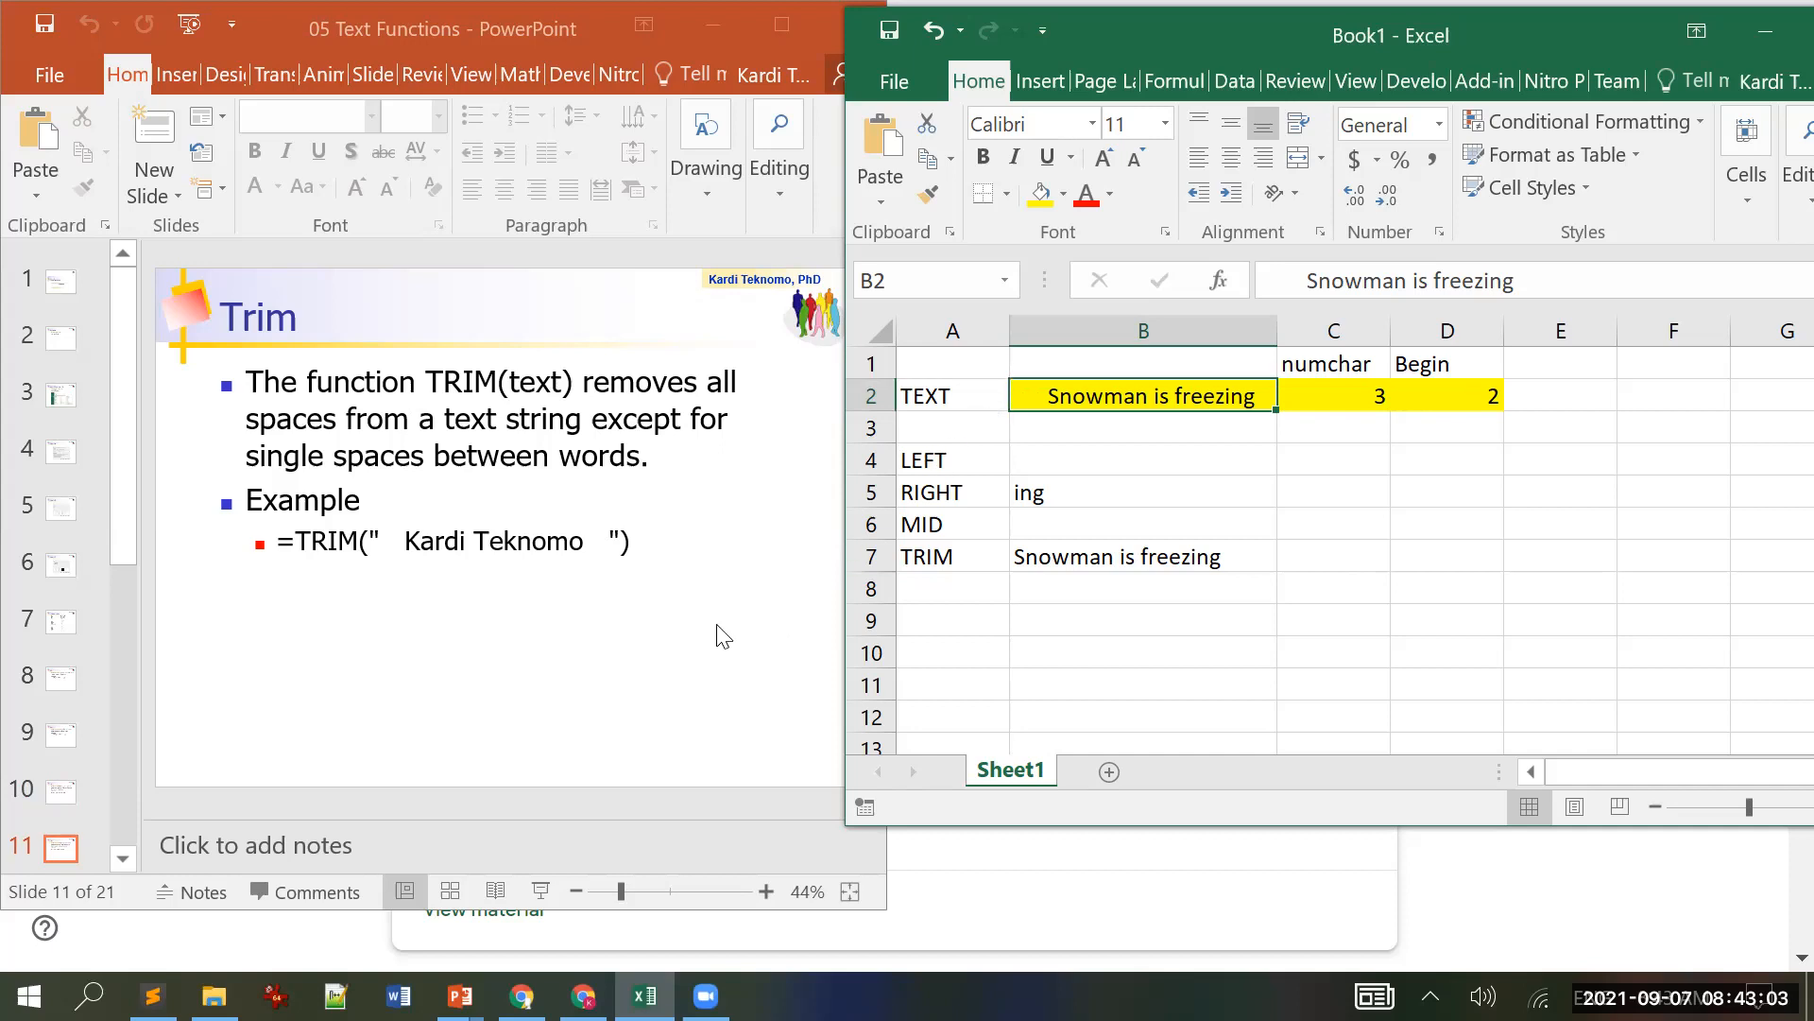
Step: Check the slides, then inspect B2's Snowman text without changing it
{"action": "left_click", "coordinate": [479, 21]}
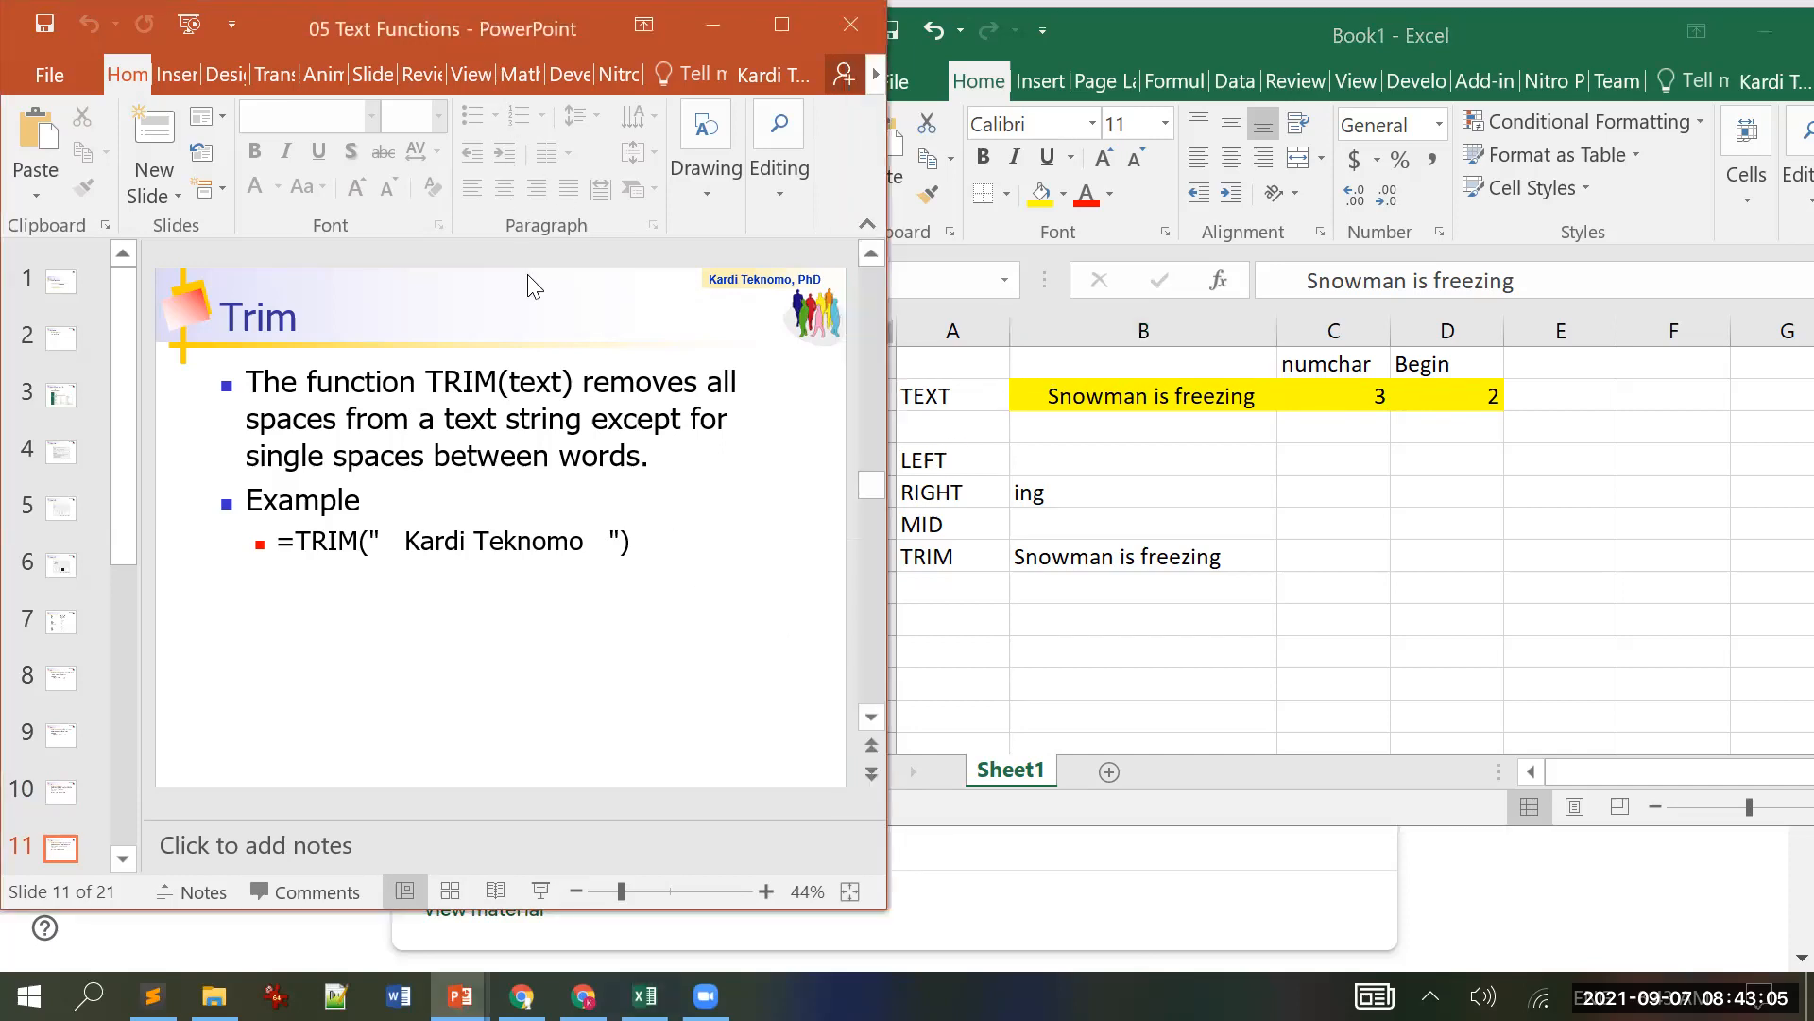
{"action": "scroll", "coordinate": [534, 285], "scroll_direction": "down", "scroll_amount": 1}
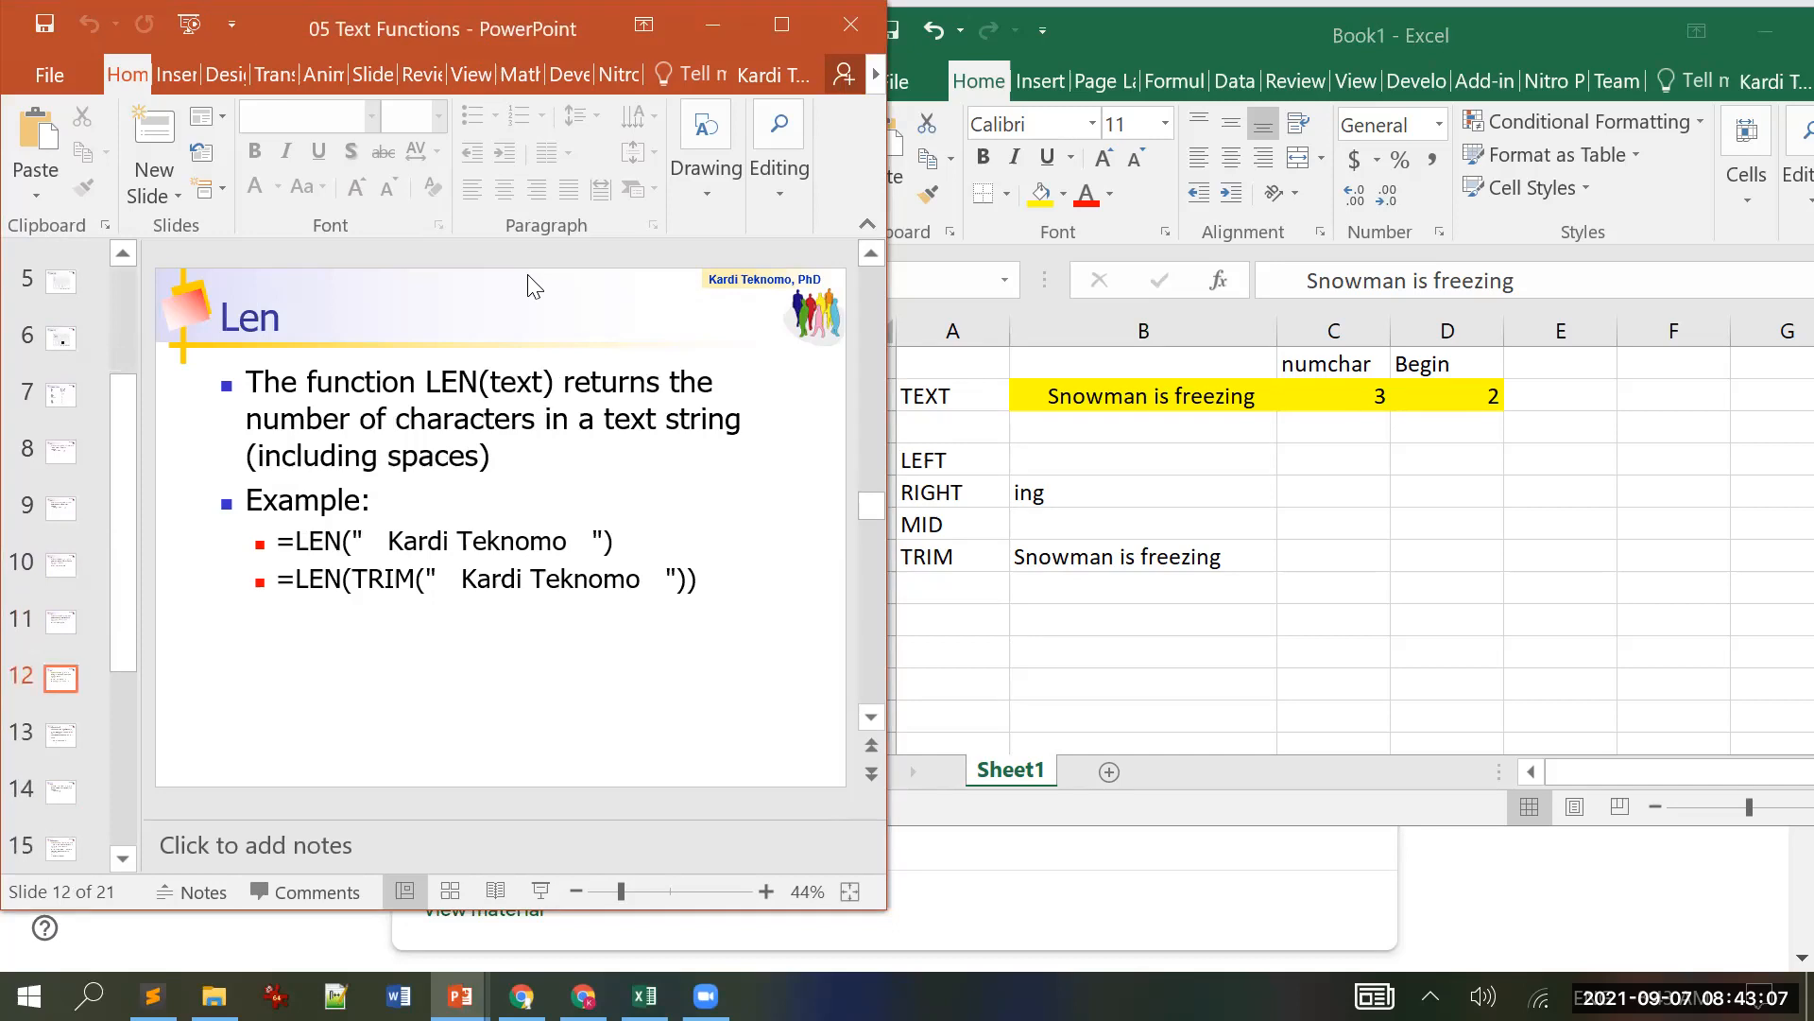
{"action": "left_click", "coordinate": [962, 587]}
{"action": "key", "text": "F2"}
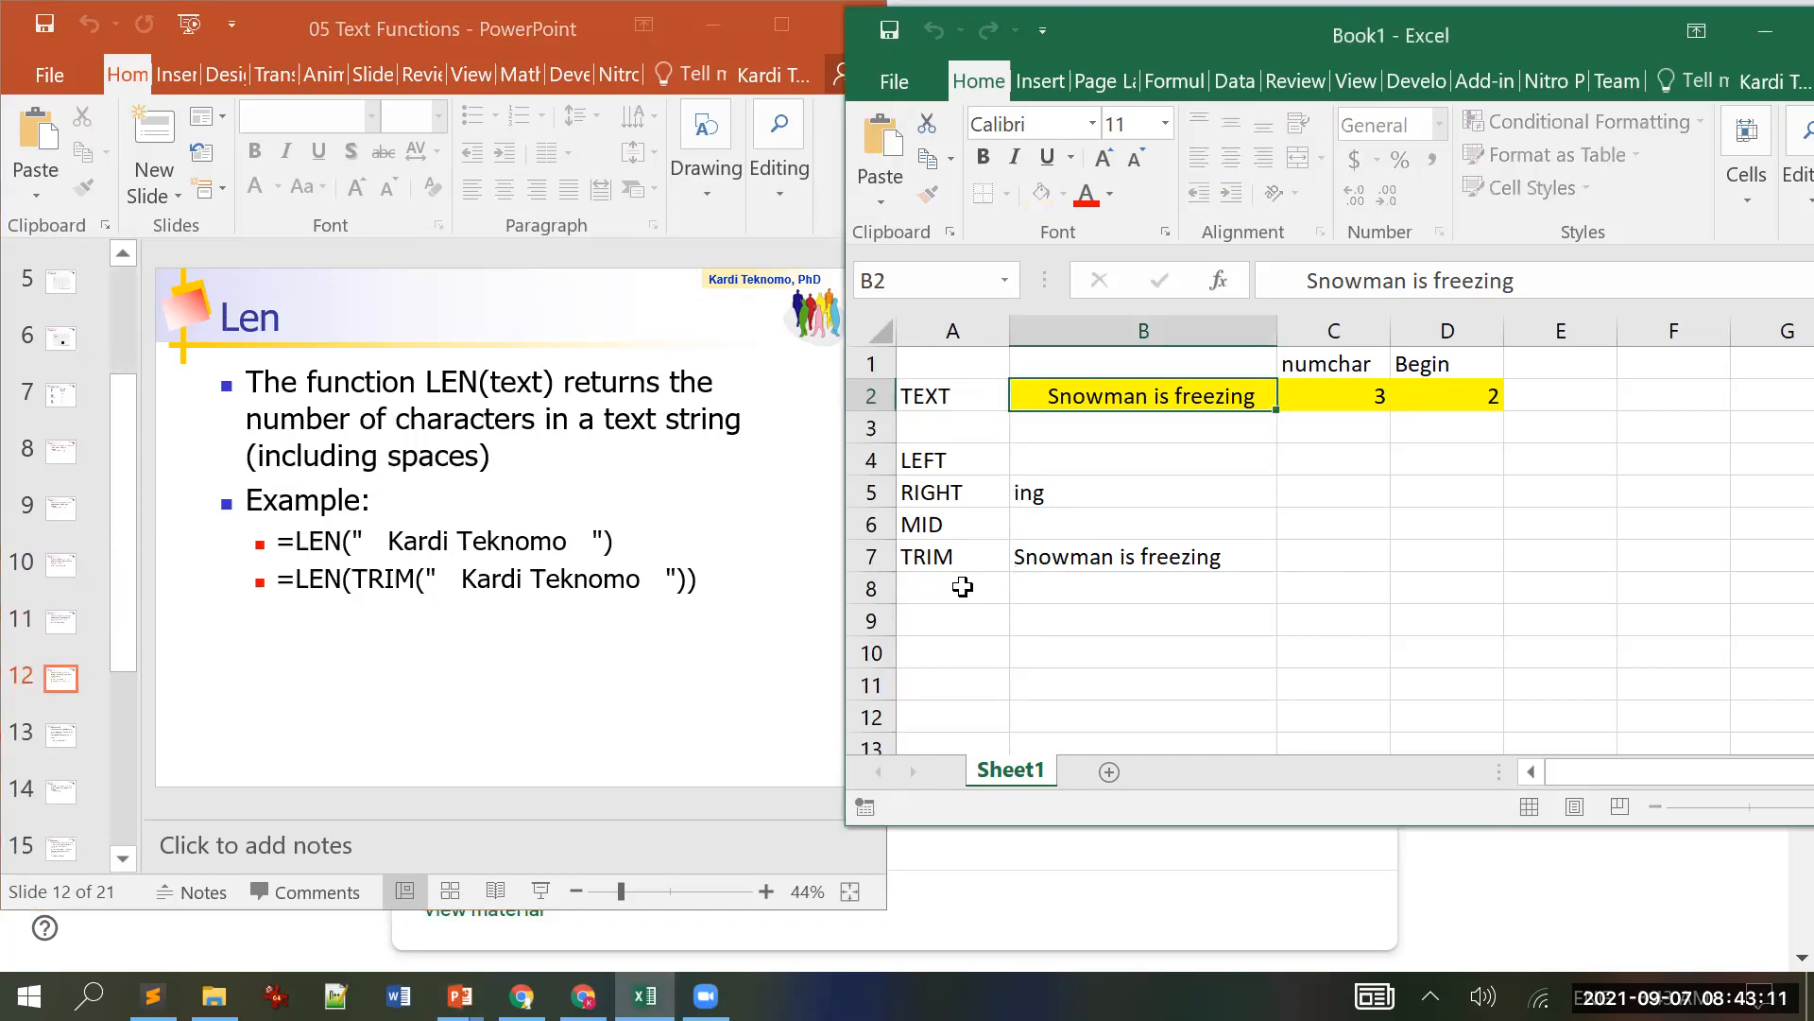
{"action": "key", "text": "Escape"}
Step: Label A8 'LEN' and enter =LEN(B2) in B8, which returns 25
{"action": "left_click", "coordinate": [964, 587]}
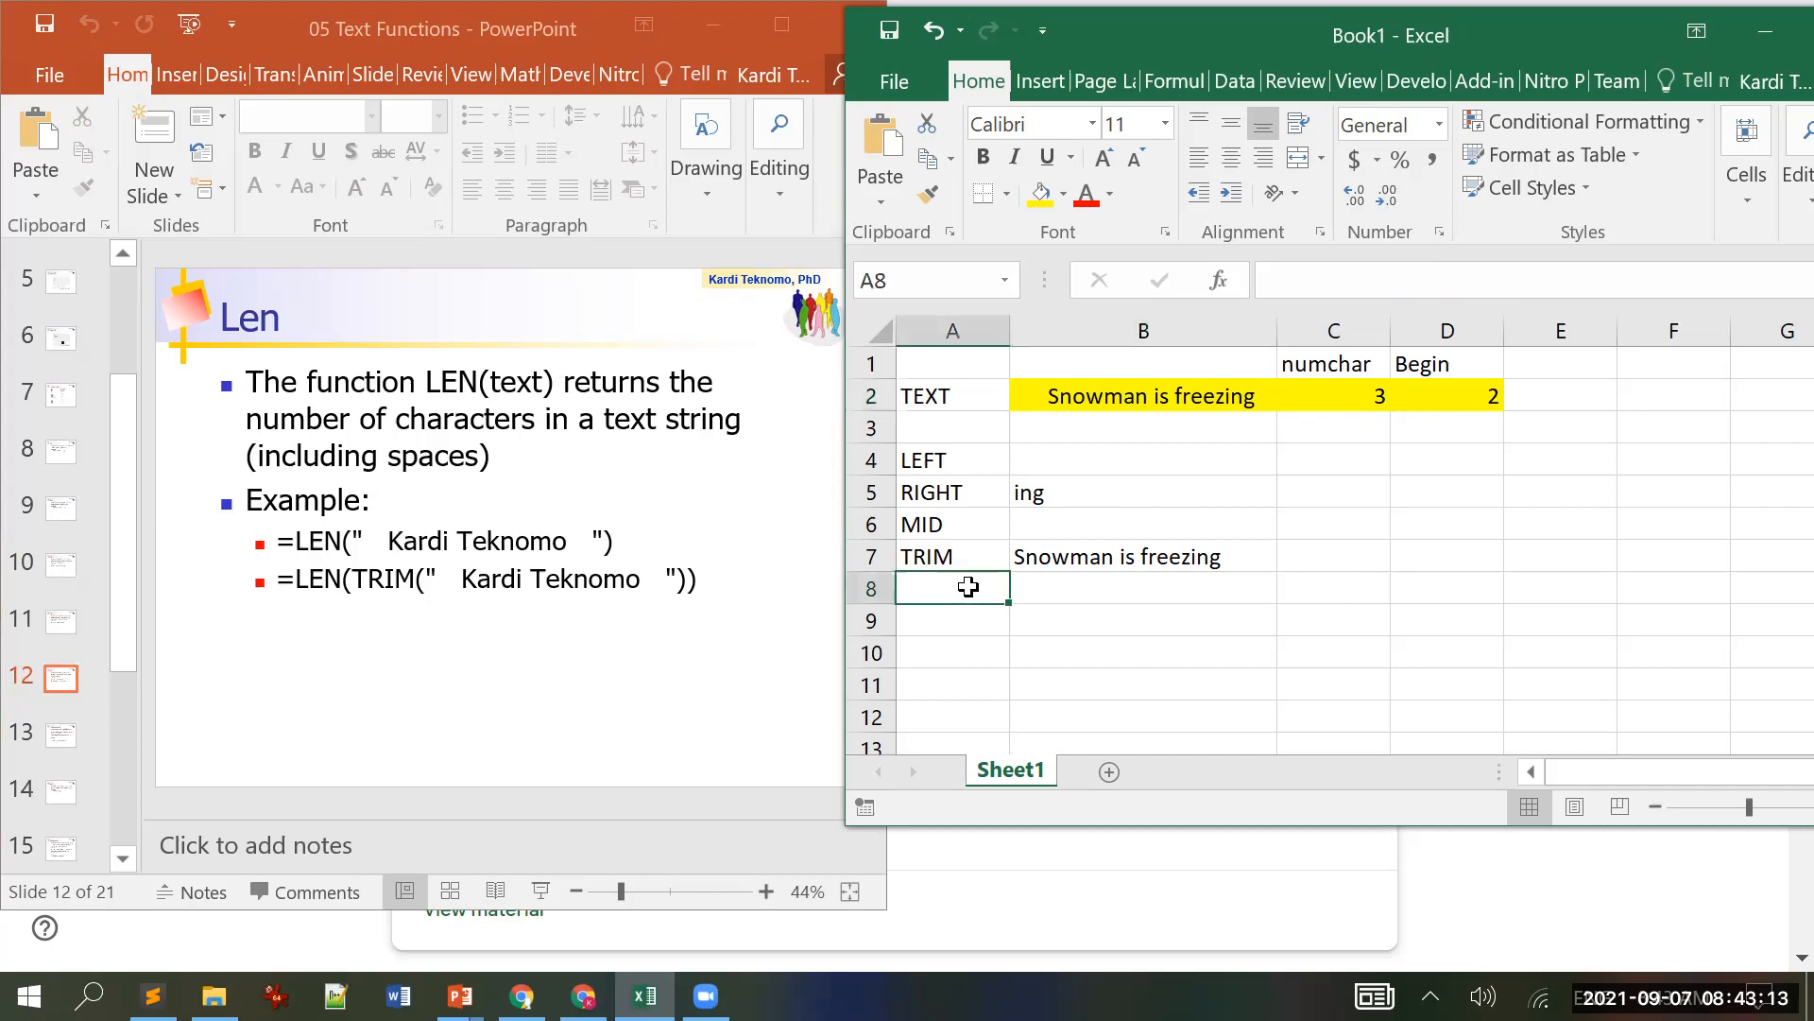
{"action": "type", "text": "LEN"}
{"action": "key", "text": "Tab"}
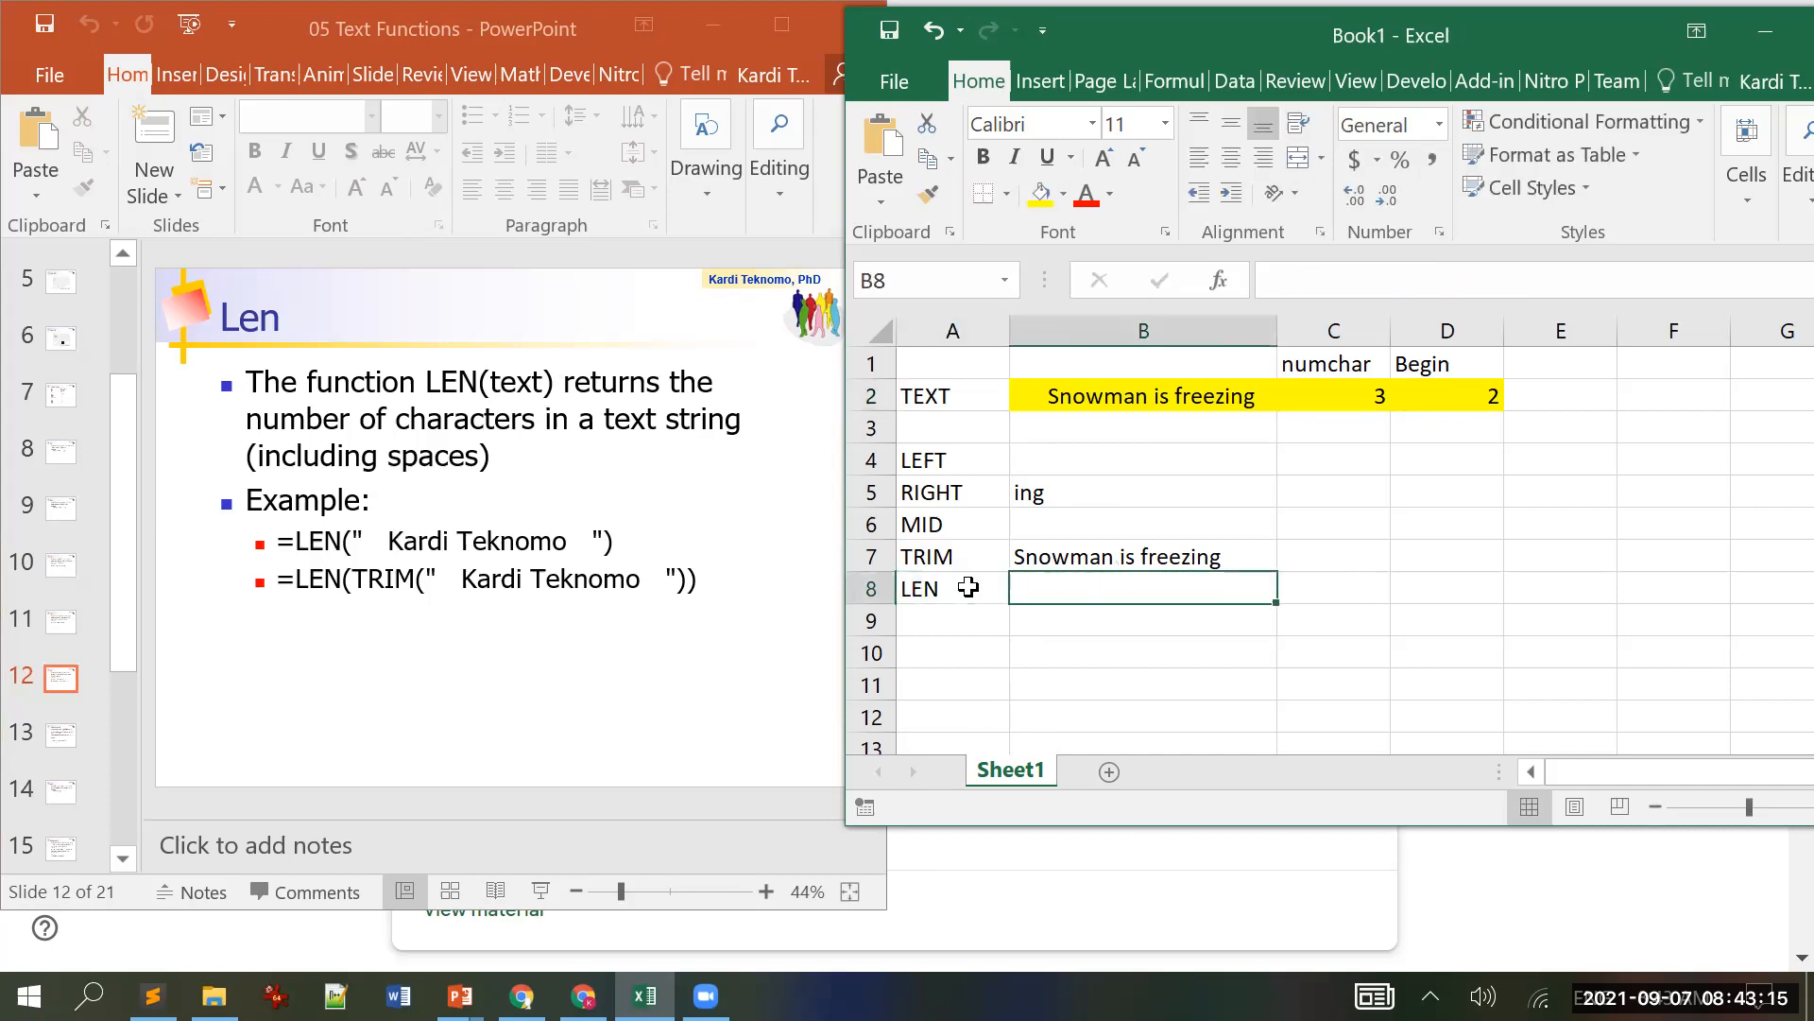
{"action": "type", "text": "=len"}
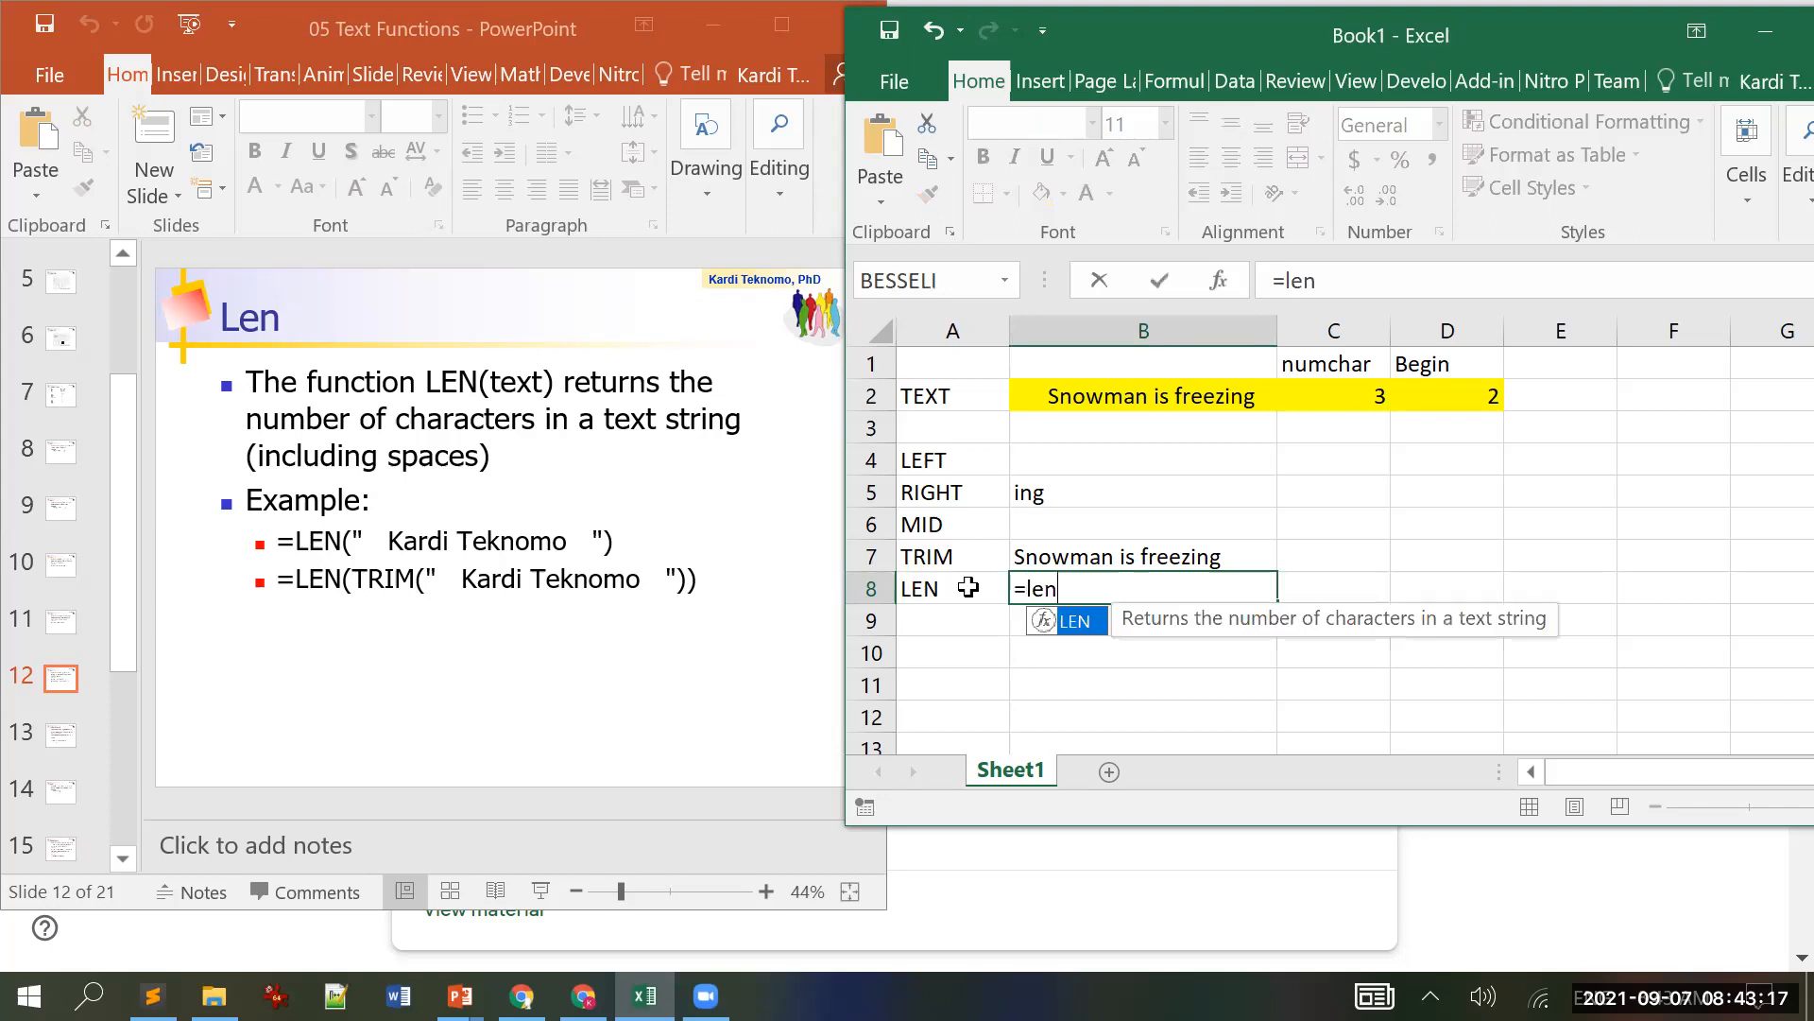
{"action": "type", "text": "("}
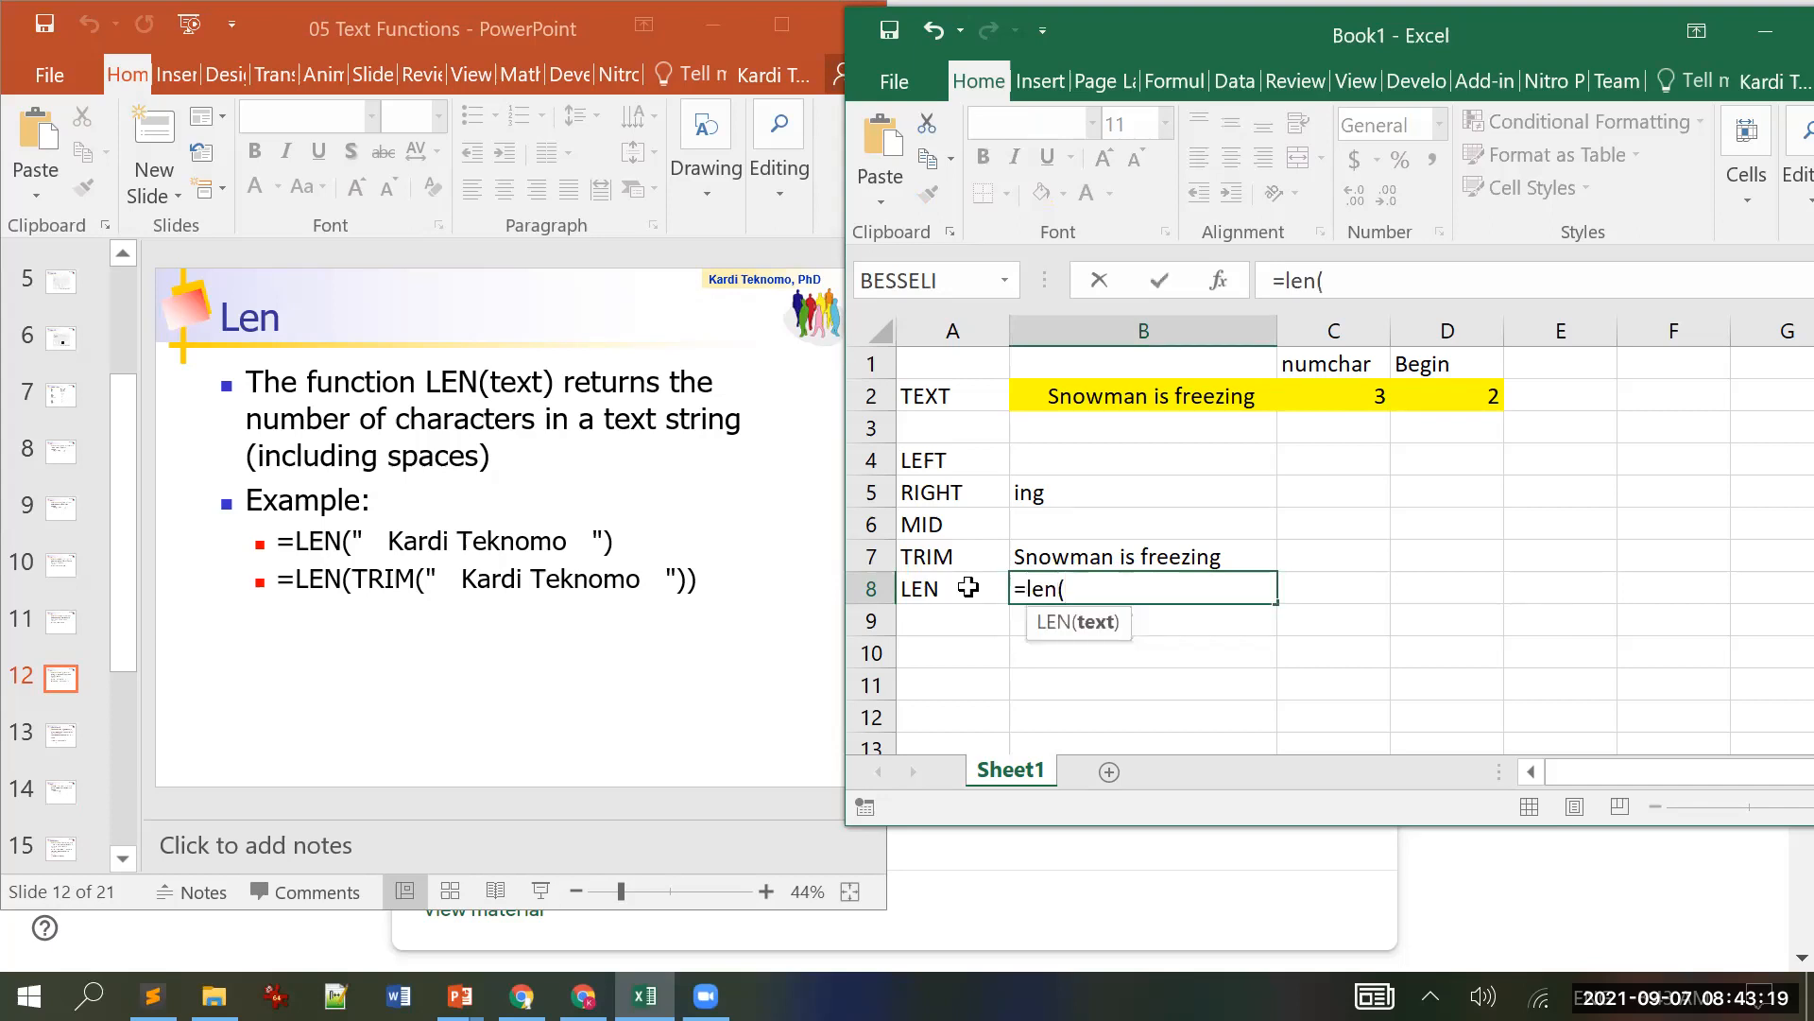
{"action": "left_click", "coordinate": [1091, 398]}
{"action": "type", "text": ")"}
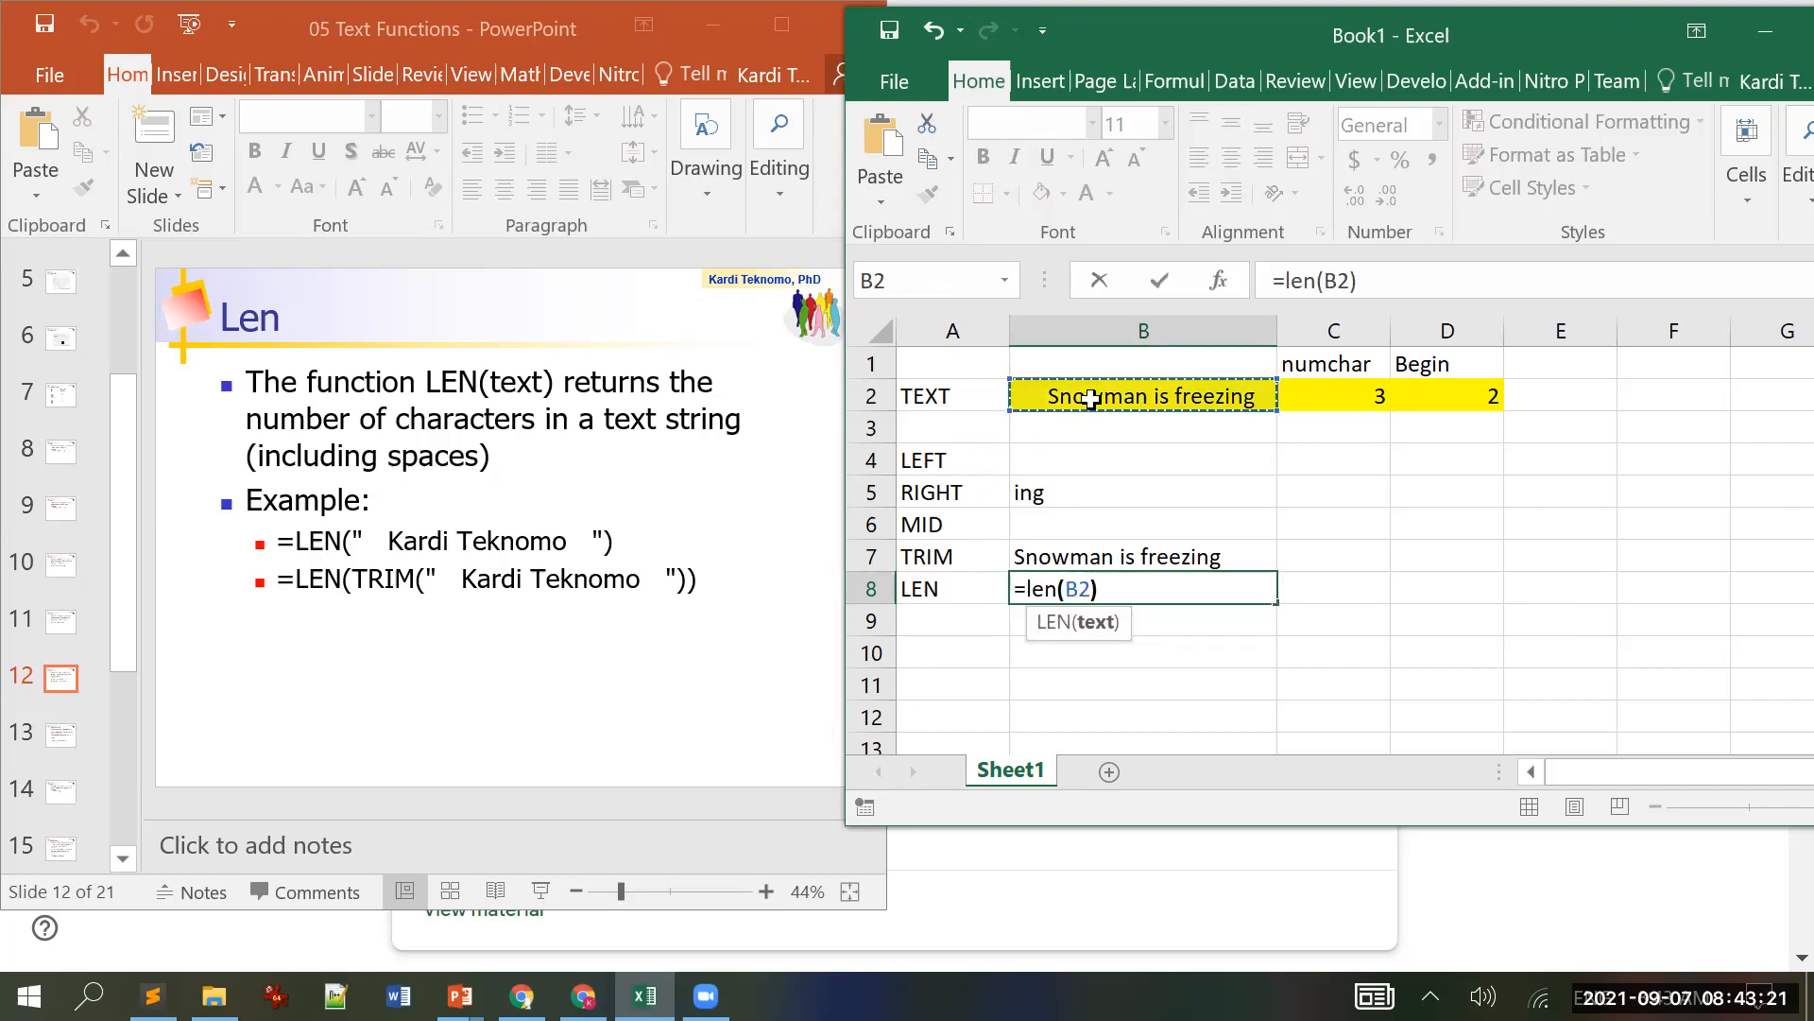
{"action": "key", "text": "Return"}
Step: Add the note 'number of character' in C8 beside the LEN result
{"action": "key", "text": "Up"}
{"action": "key", "text": "Right"}
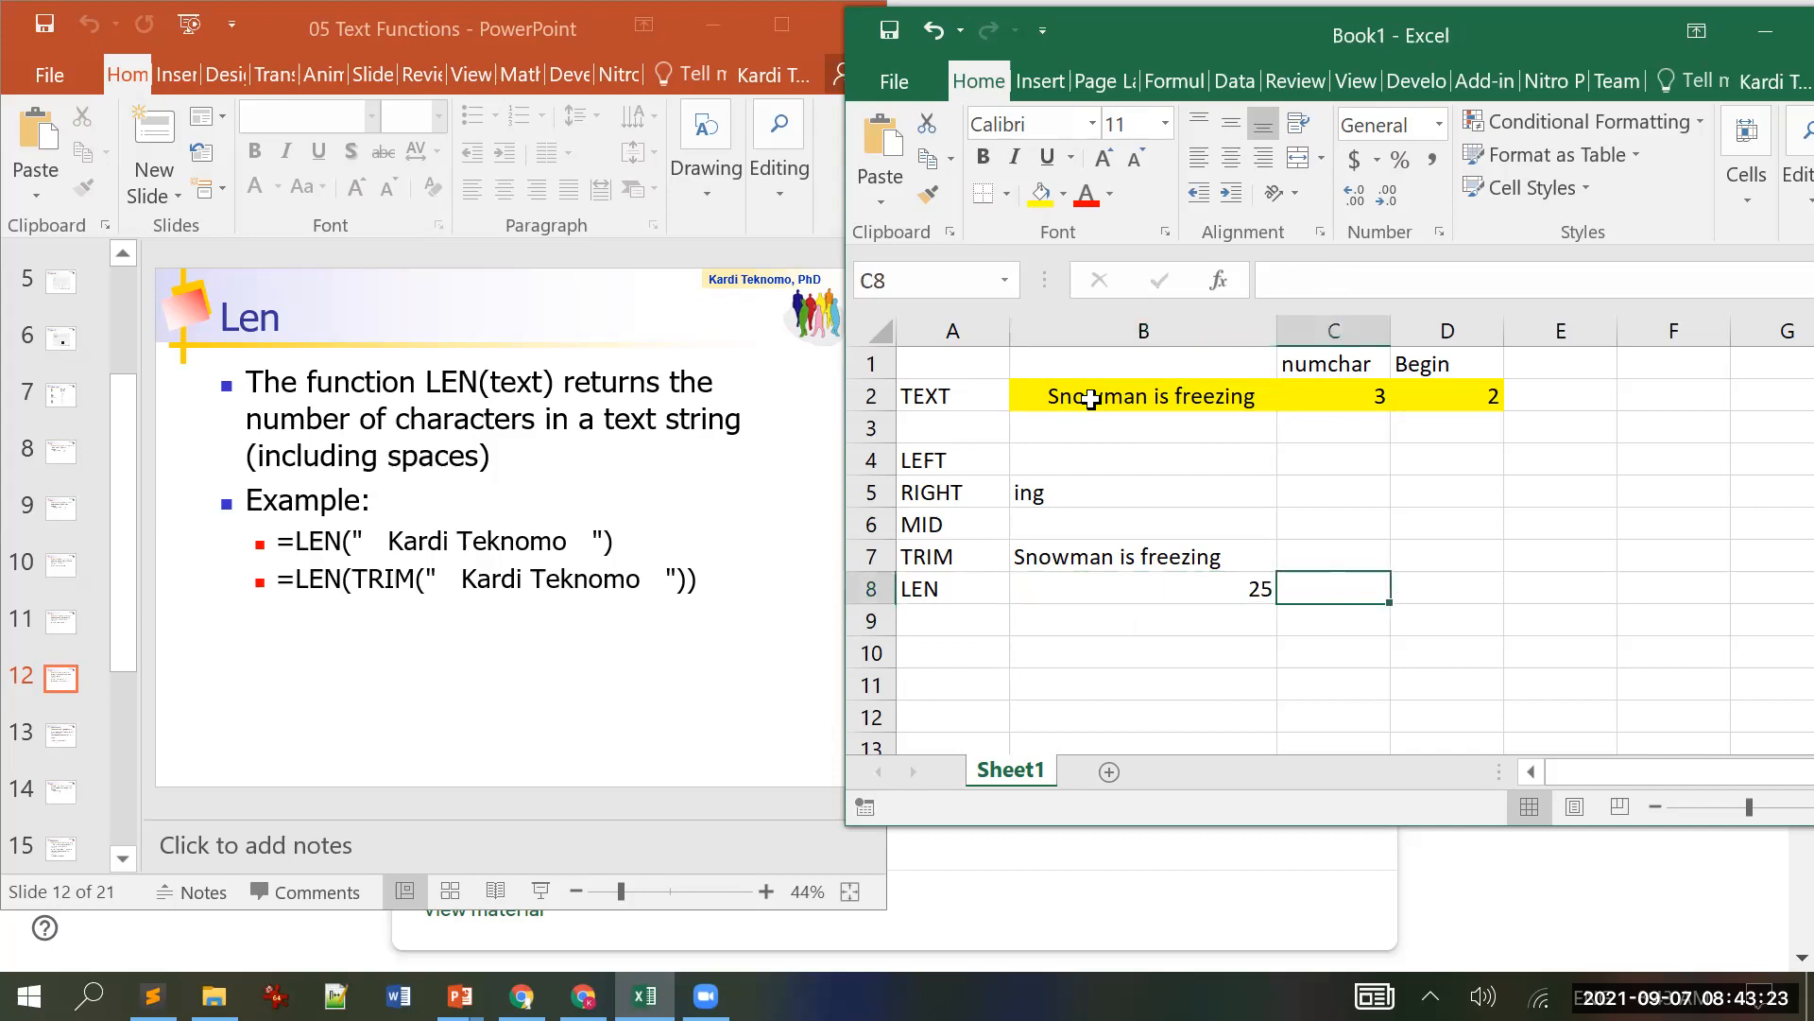
{"action": "type", "text": "number of"}
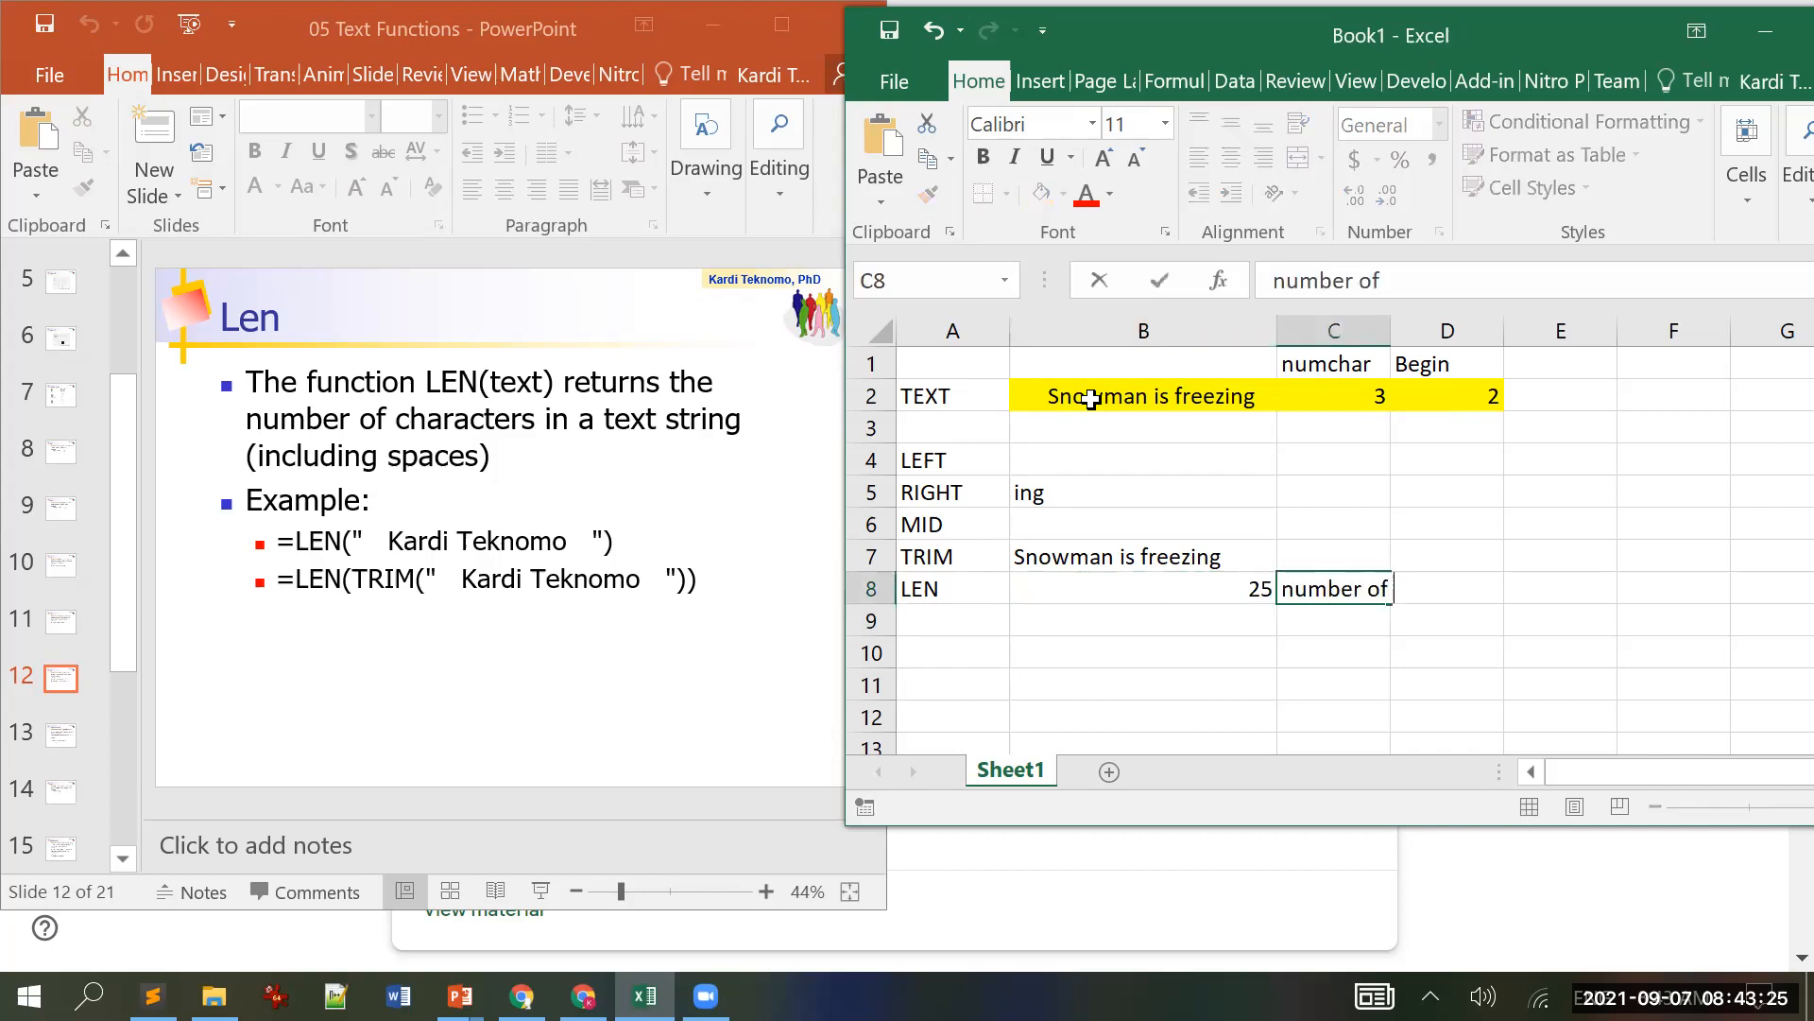
{"action": "type", "text": " character"}
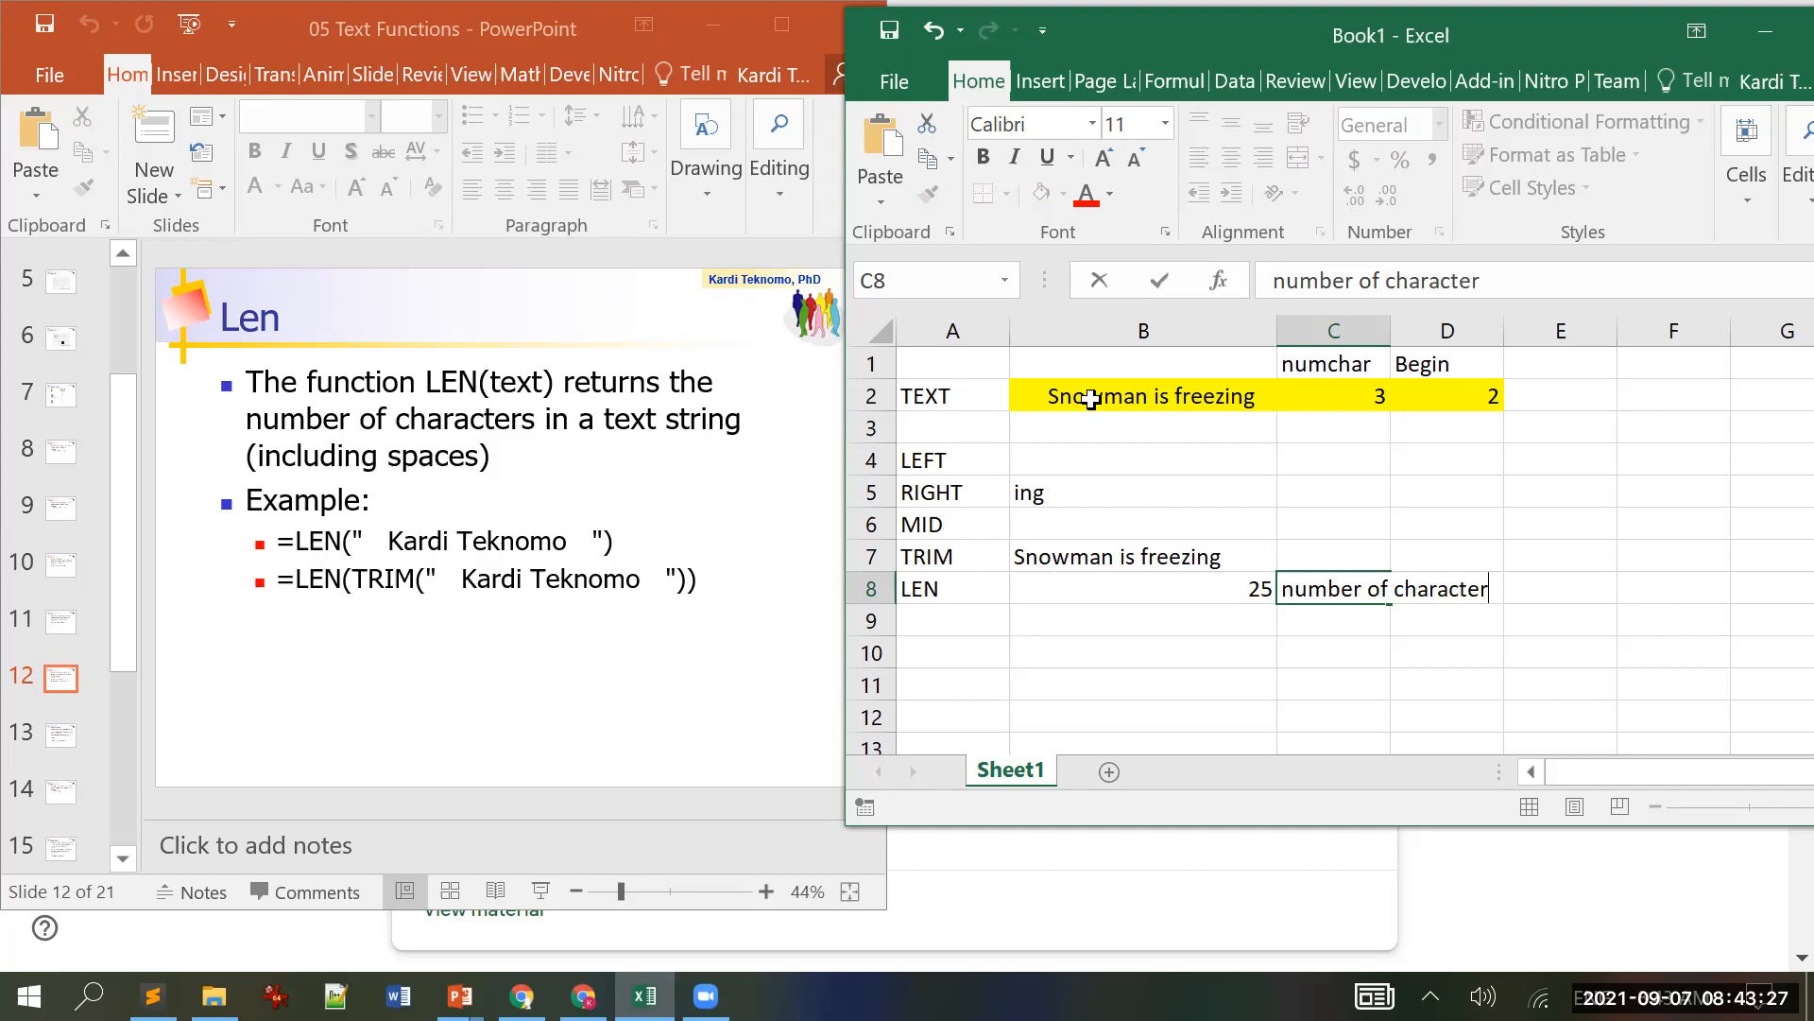
{"action": "key", "text": "Return"}
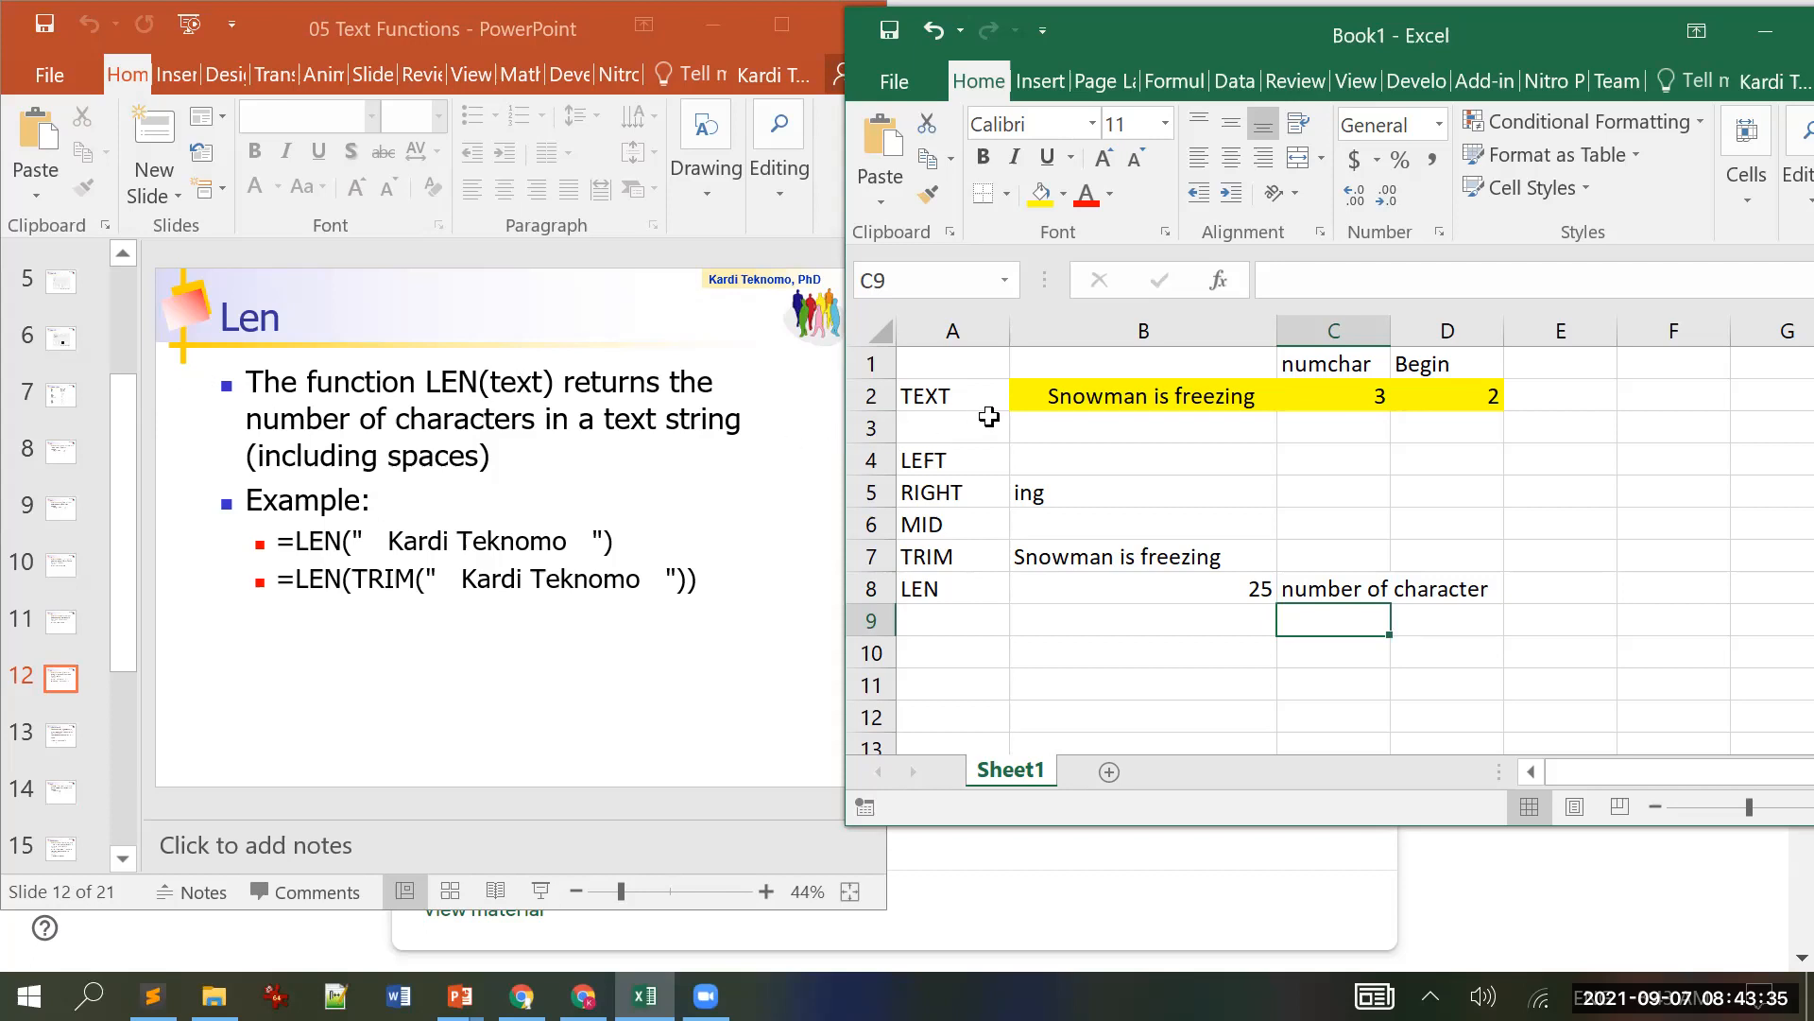
Step: Delete B2's leading spaces so LEN gives 19, then scroll the slides to Find and Search
{"action": "left_click", "coordinate": [1126, 393]}
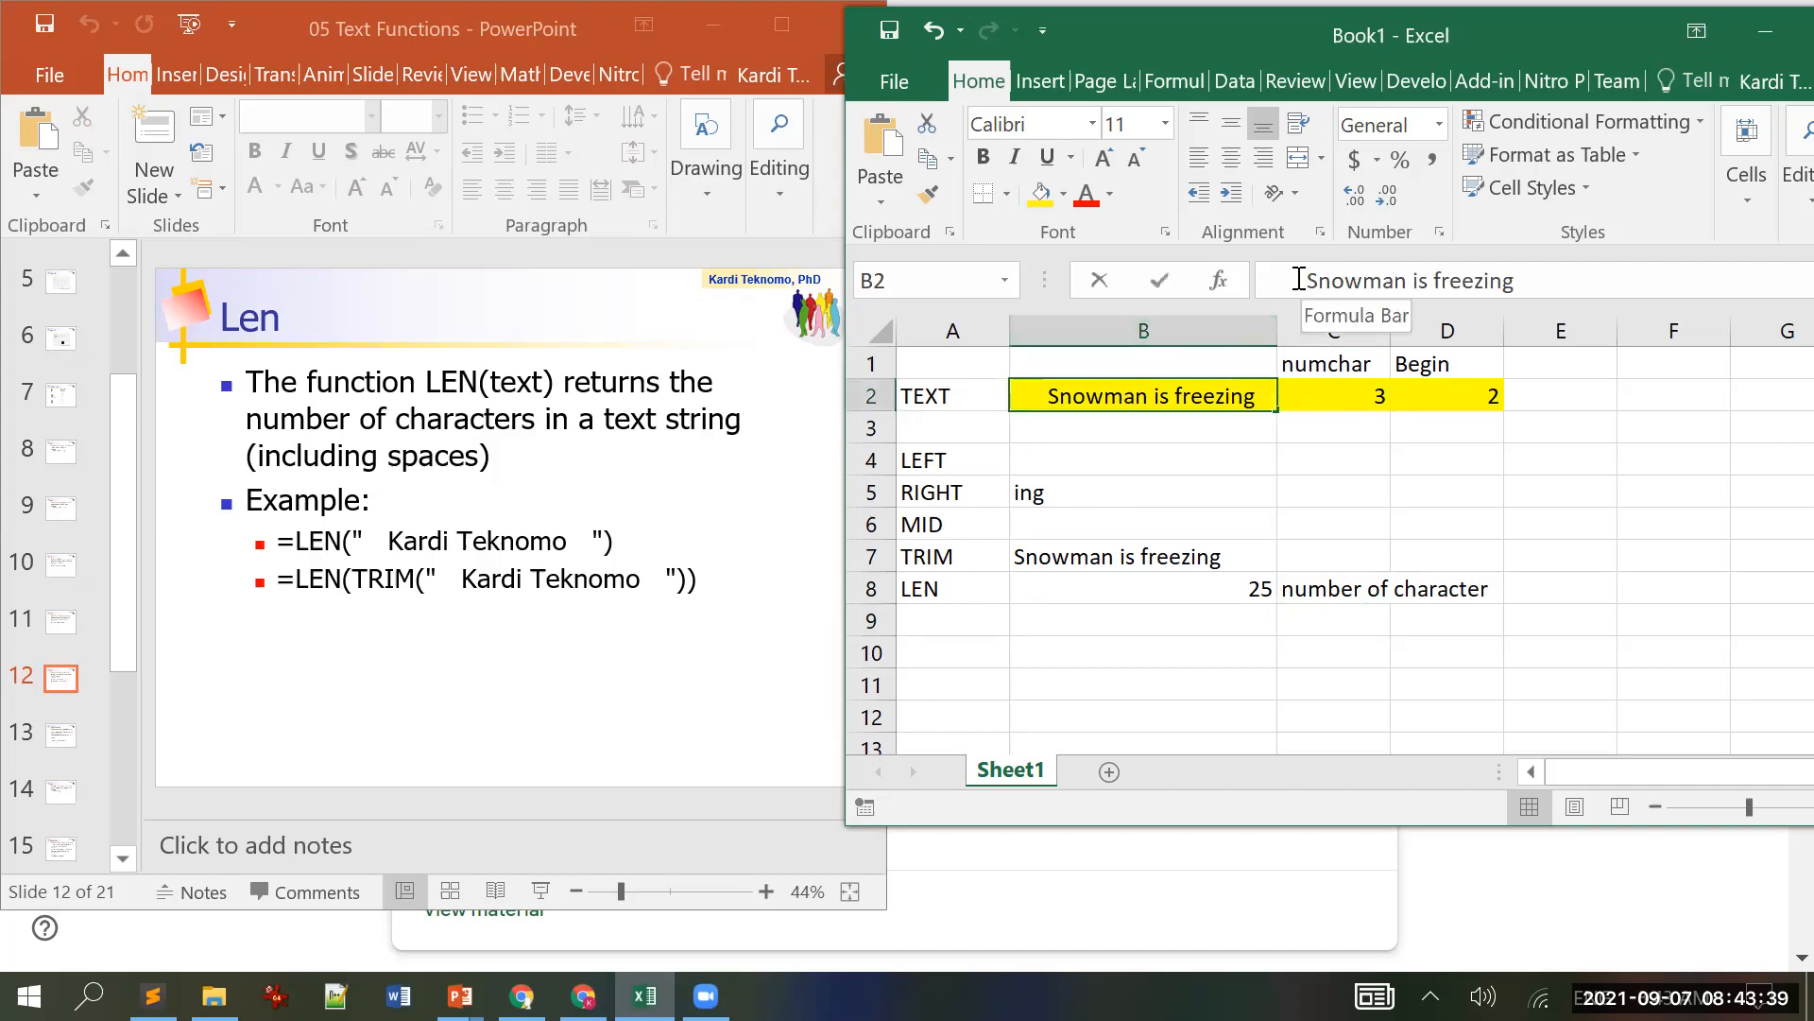
{"action": "left_click_drag", "start_coordinate": [1300, 280], "coordinate": [1160, 275]}
{"action": "key", "text": "Delete"}
{"action": "key", "text": "Return"}
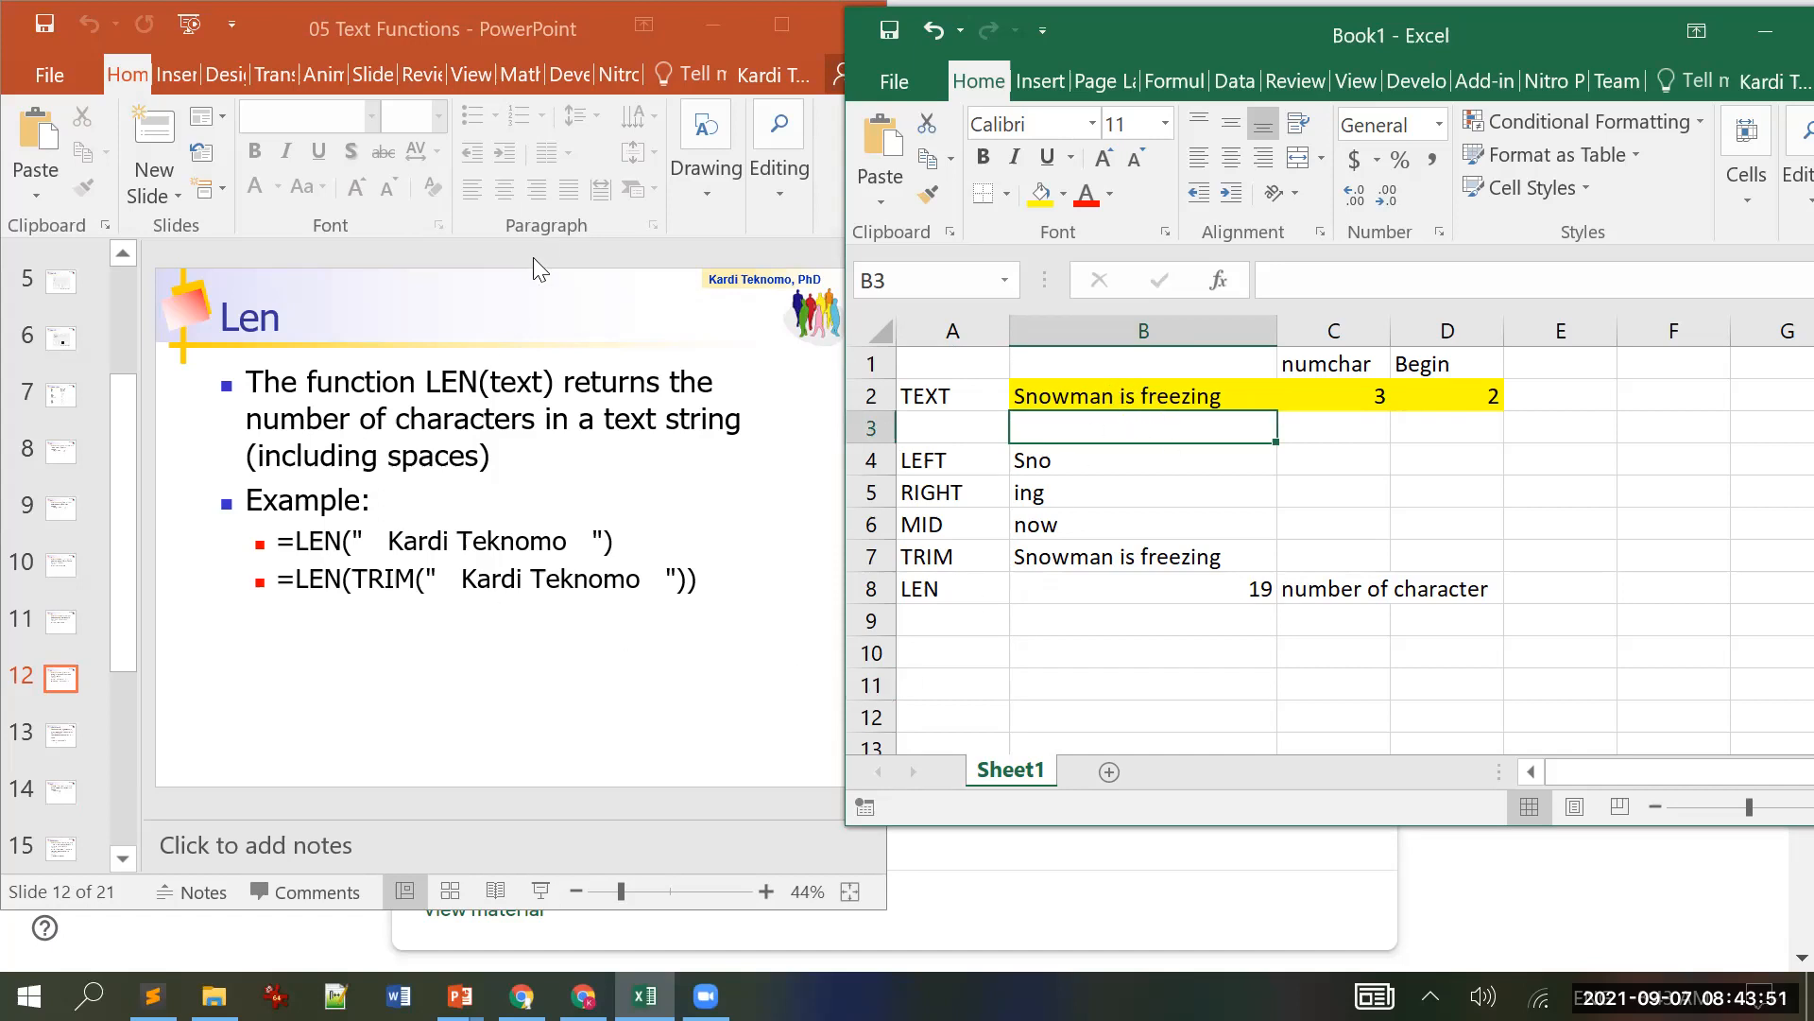
{"action": "left_click", "coordinate": [538, 300]}
{"action": "scroll", "coordinate": [539, 304], "scroll_direction": "down", "scroll_amount": 1}
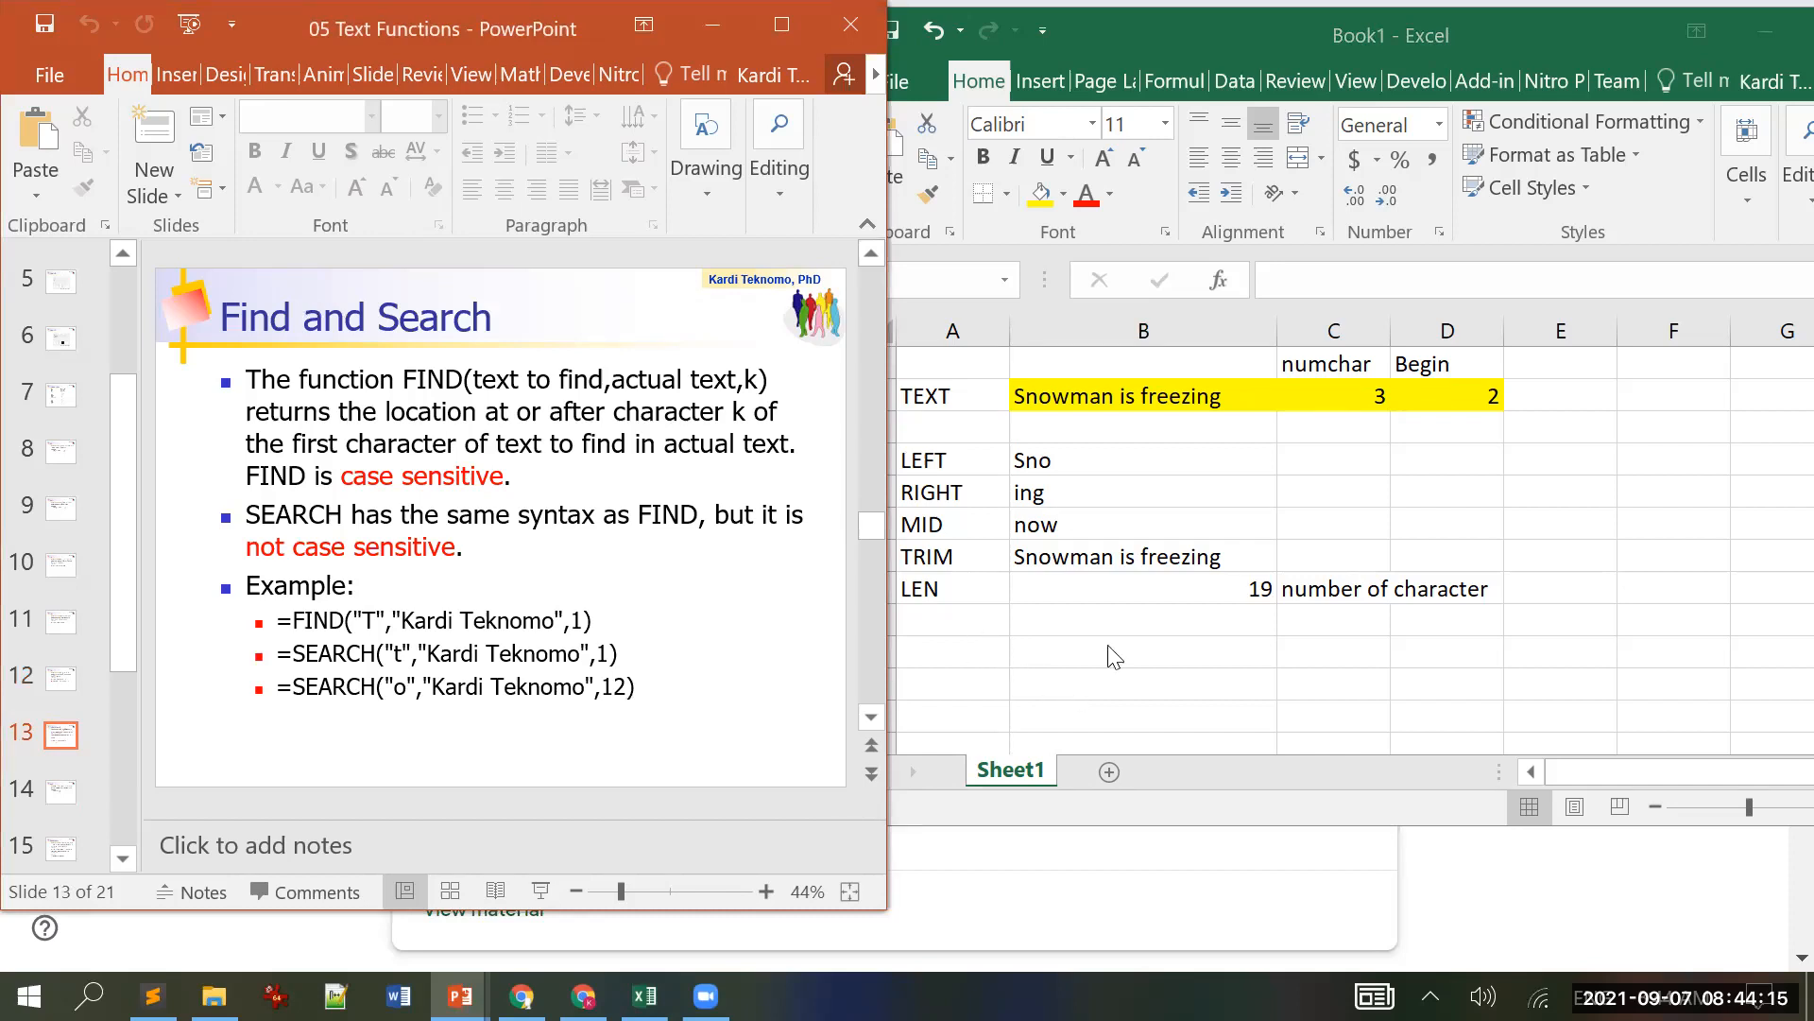
Step: Return to Excel and label A9 'FIND'
{"action": "left_click", "coordinate": [1068, 585]}
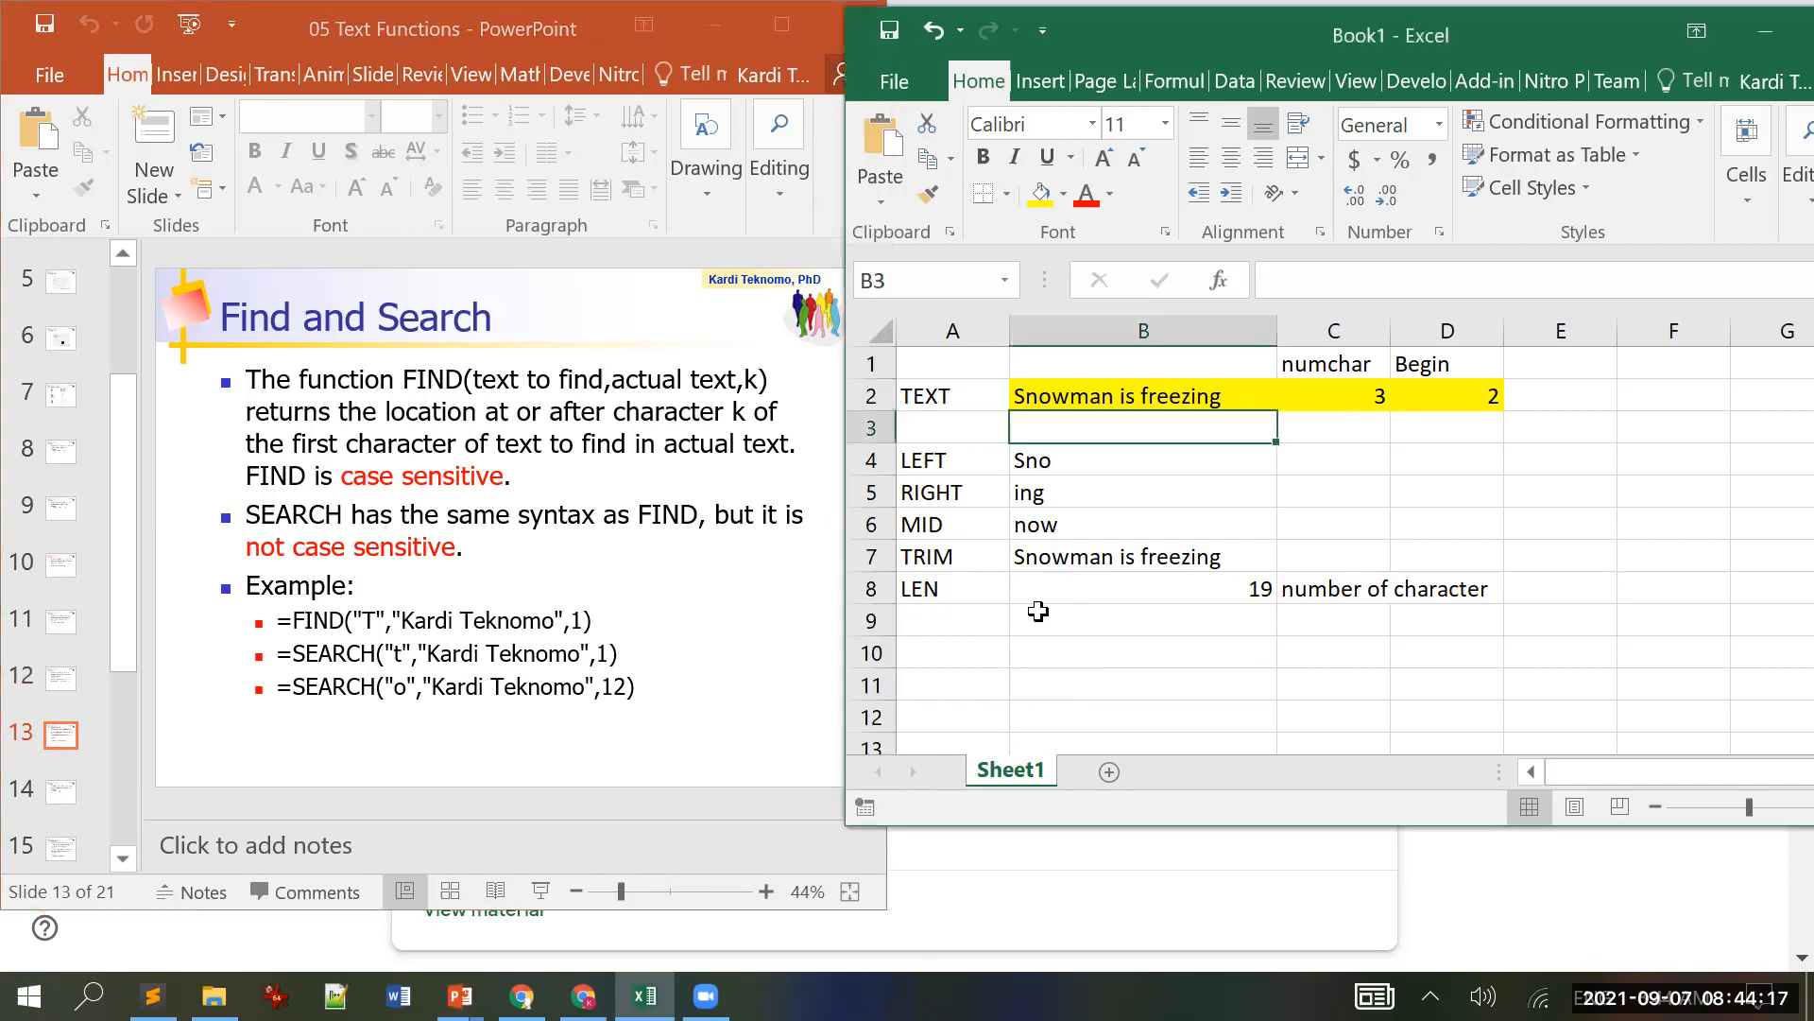
{"action": "left_click", "coordinate": [968, 620]}
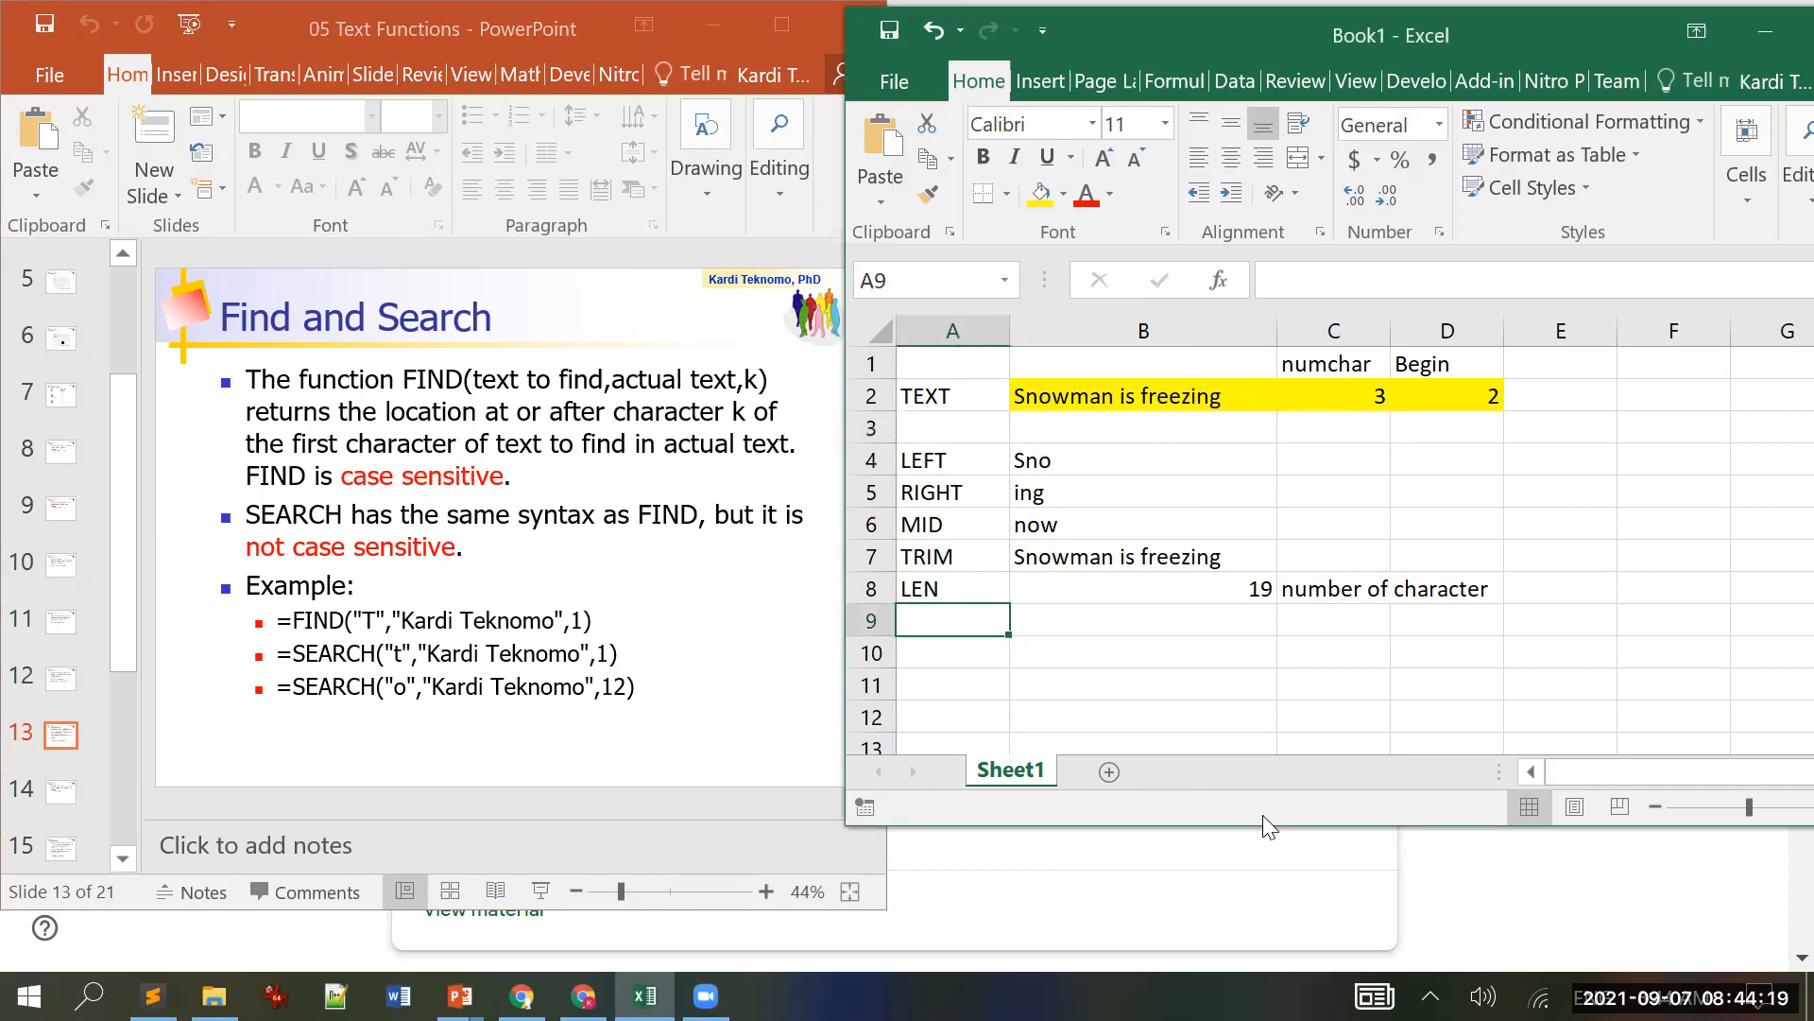
{"action": "type", "text": "Find"}
{"action": "key", "text": "BackSpace"}
{"action": "key", "text": "BackSpace"}
{"action": "key", "text": "BackSpace"}
{"action": "key", "text": "BackSpace"}
{"action": "type", "text": "FIND"}
{"action": "key", "text": "ctrl+Return"}
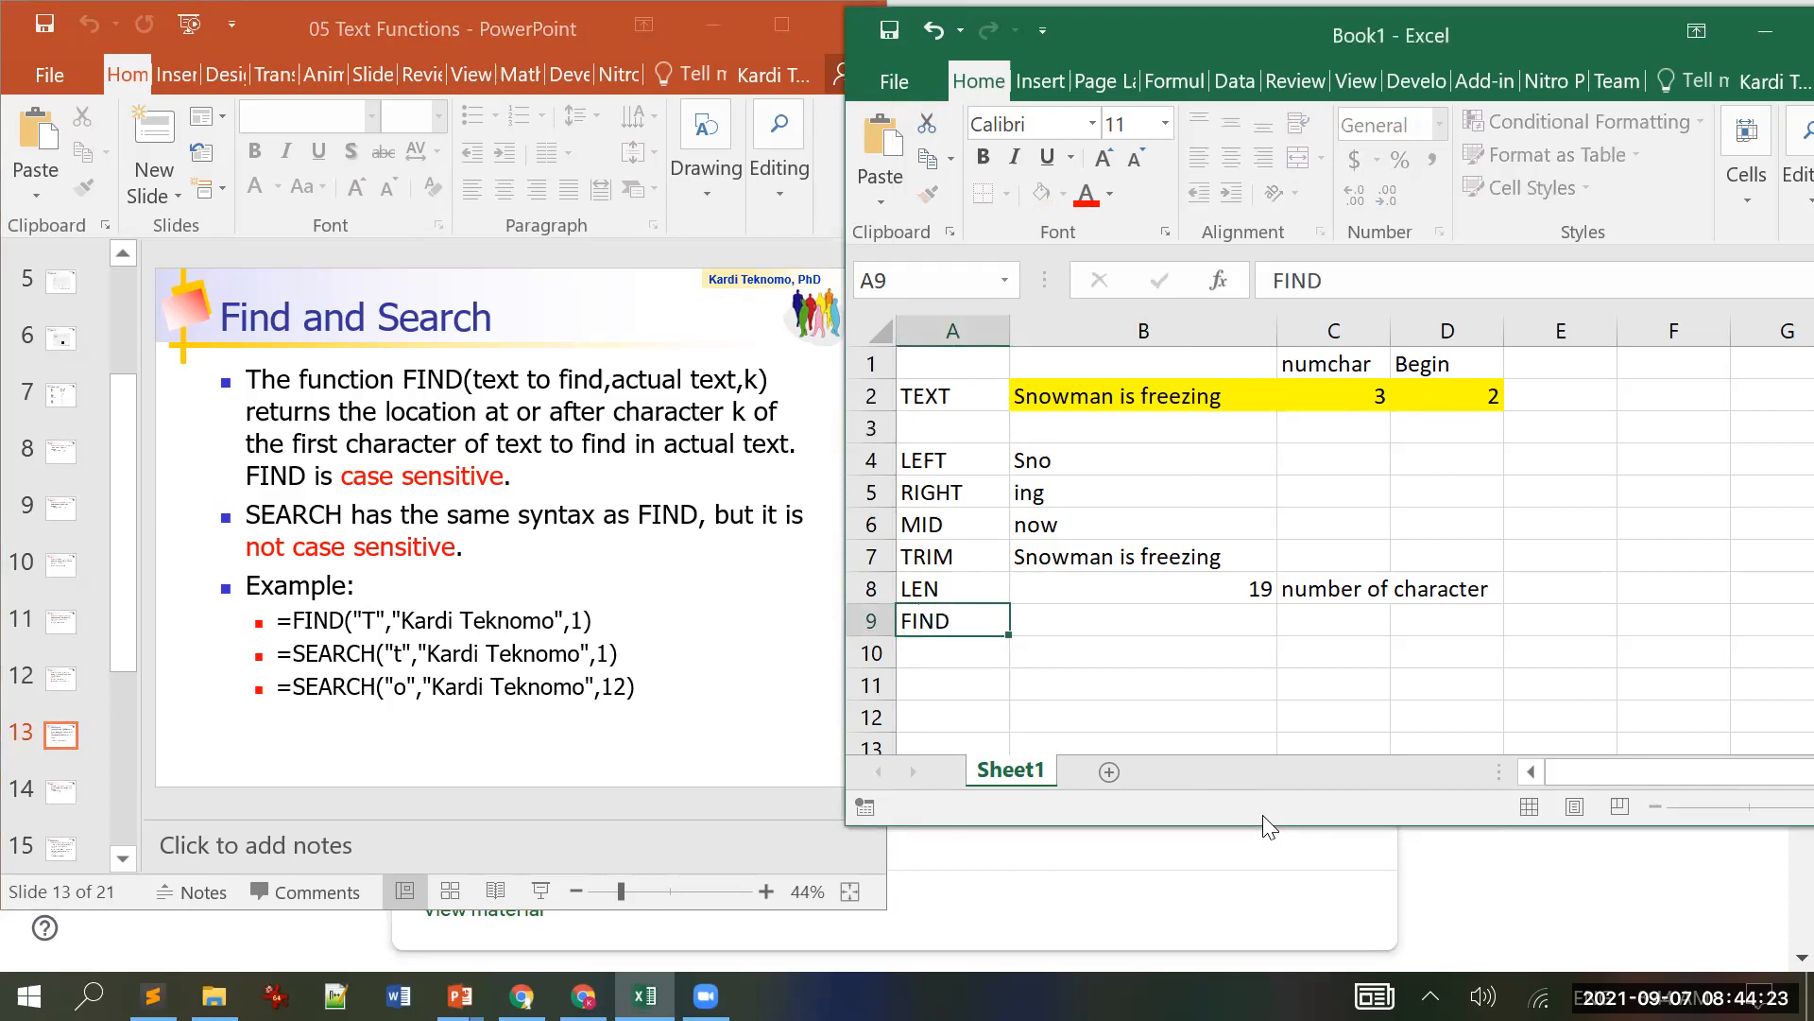
Step: Enter =FIND("is",B2,D2) in B9, returning 9
{"action": "key", "text": "Right"}
{"action": "type", "text": "="}
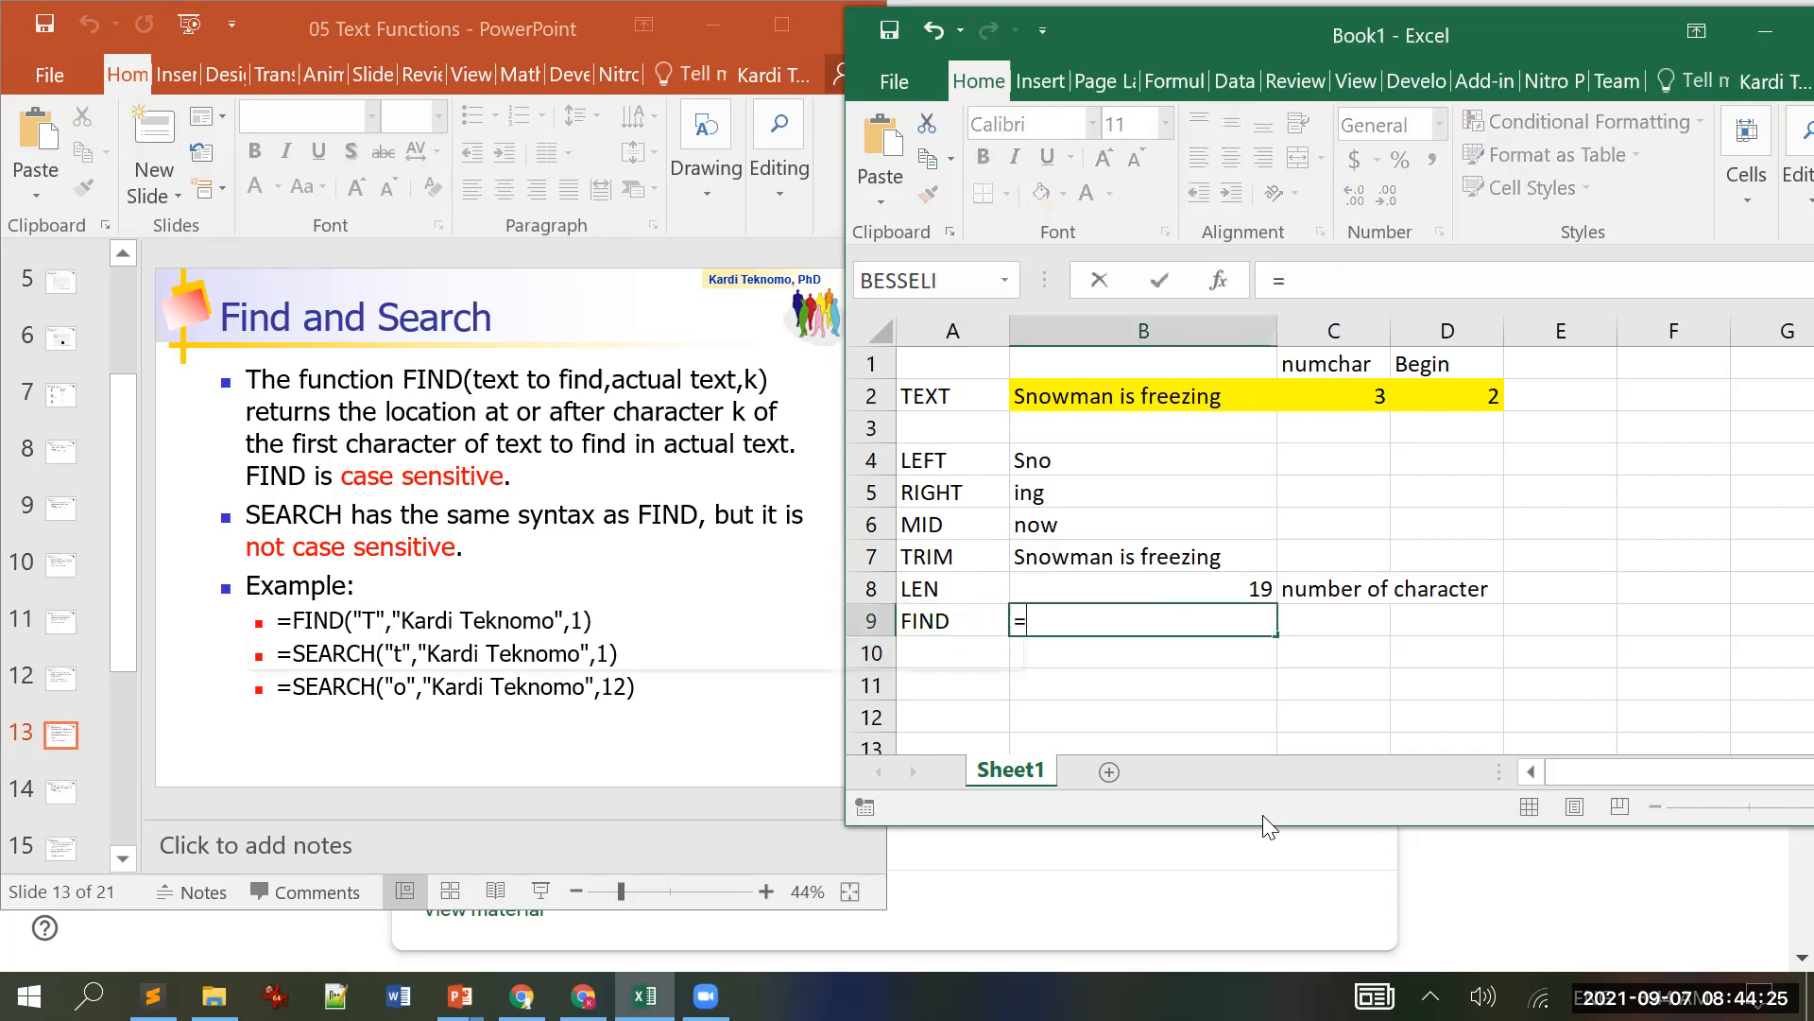
{"action": "type", "text": "fid"}
{"action": "key", "text": "BackSpace"}
{"action": "key", "text": "BackSpace"}
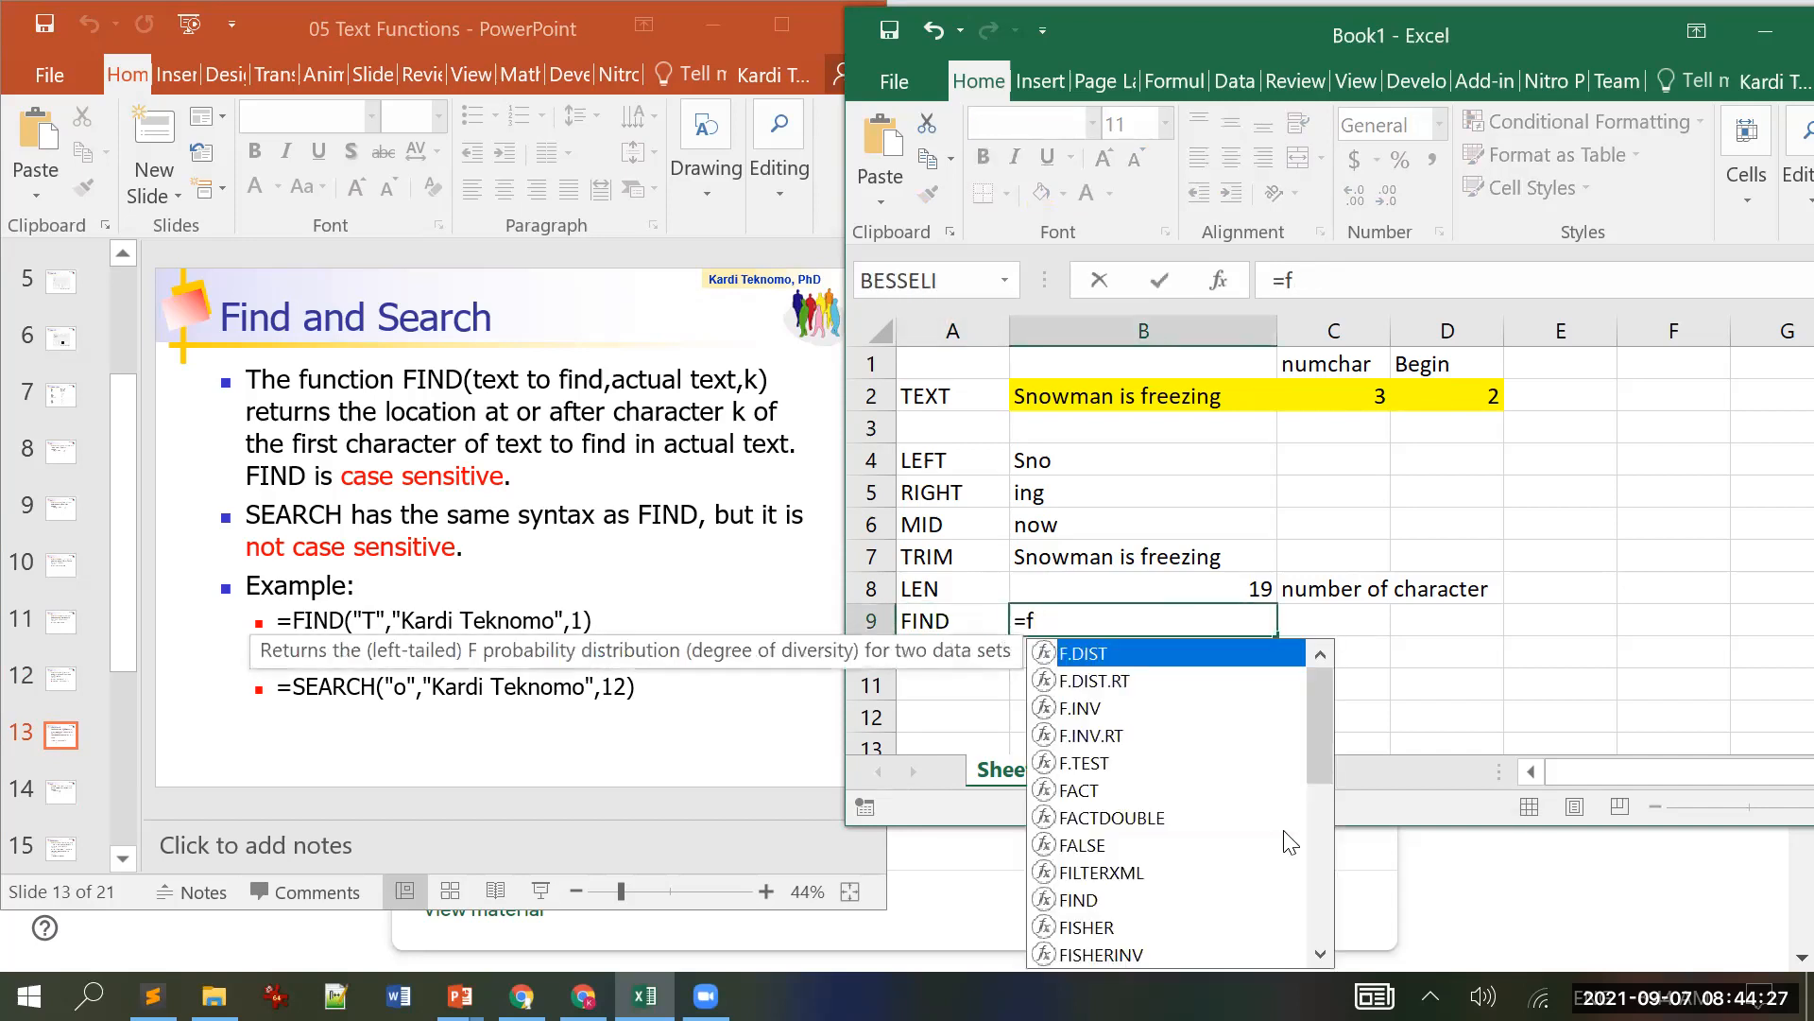
{"action": "type", "text": "ind("}
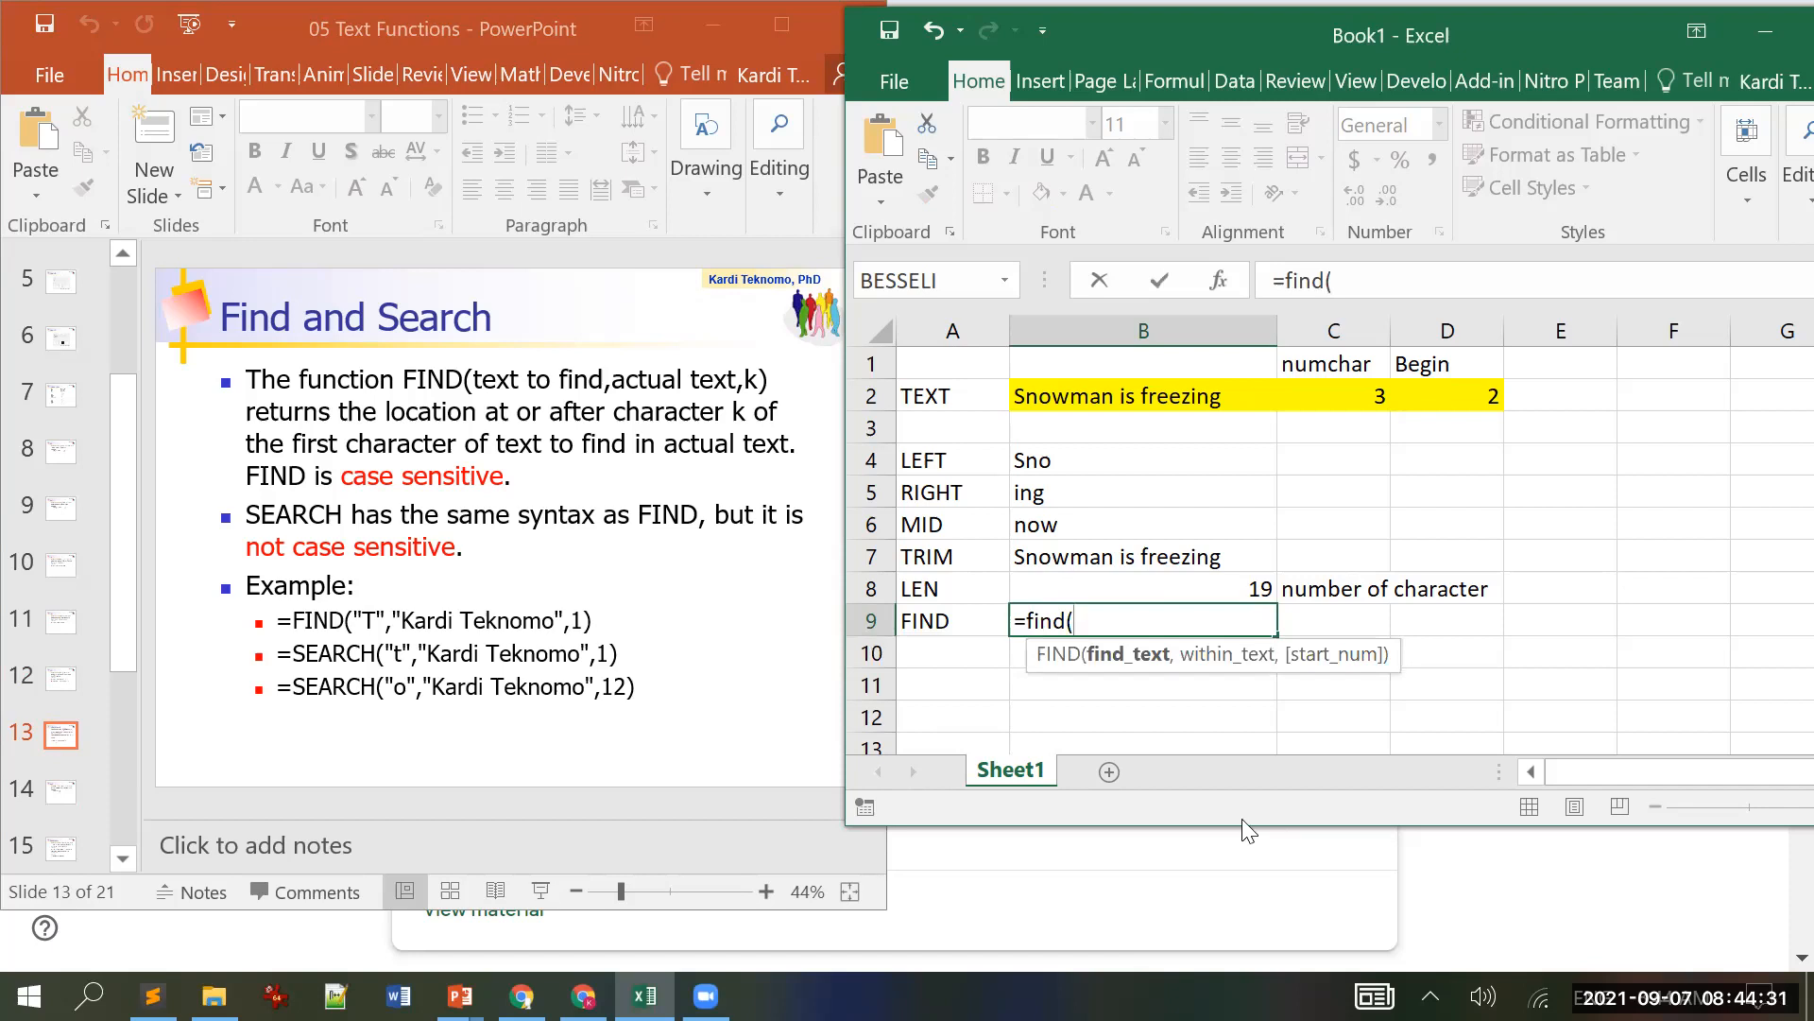
{"action": "type", "text": "\"is\","}
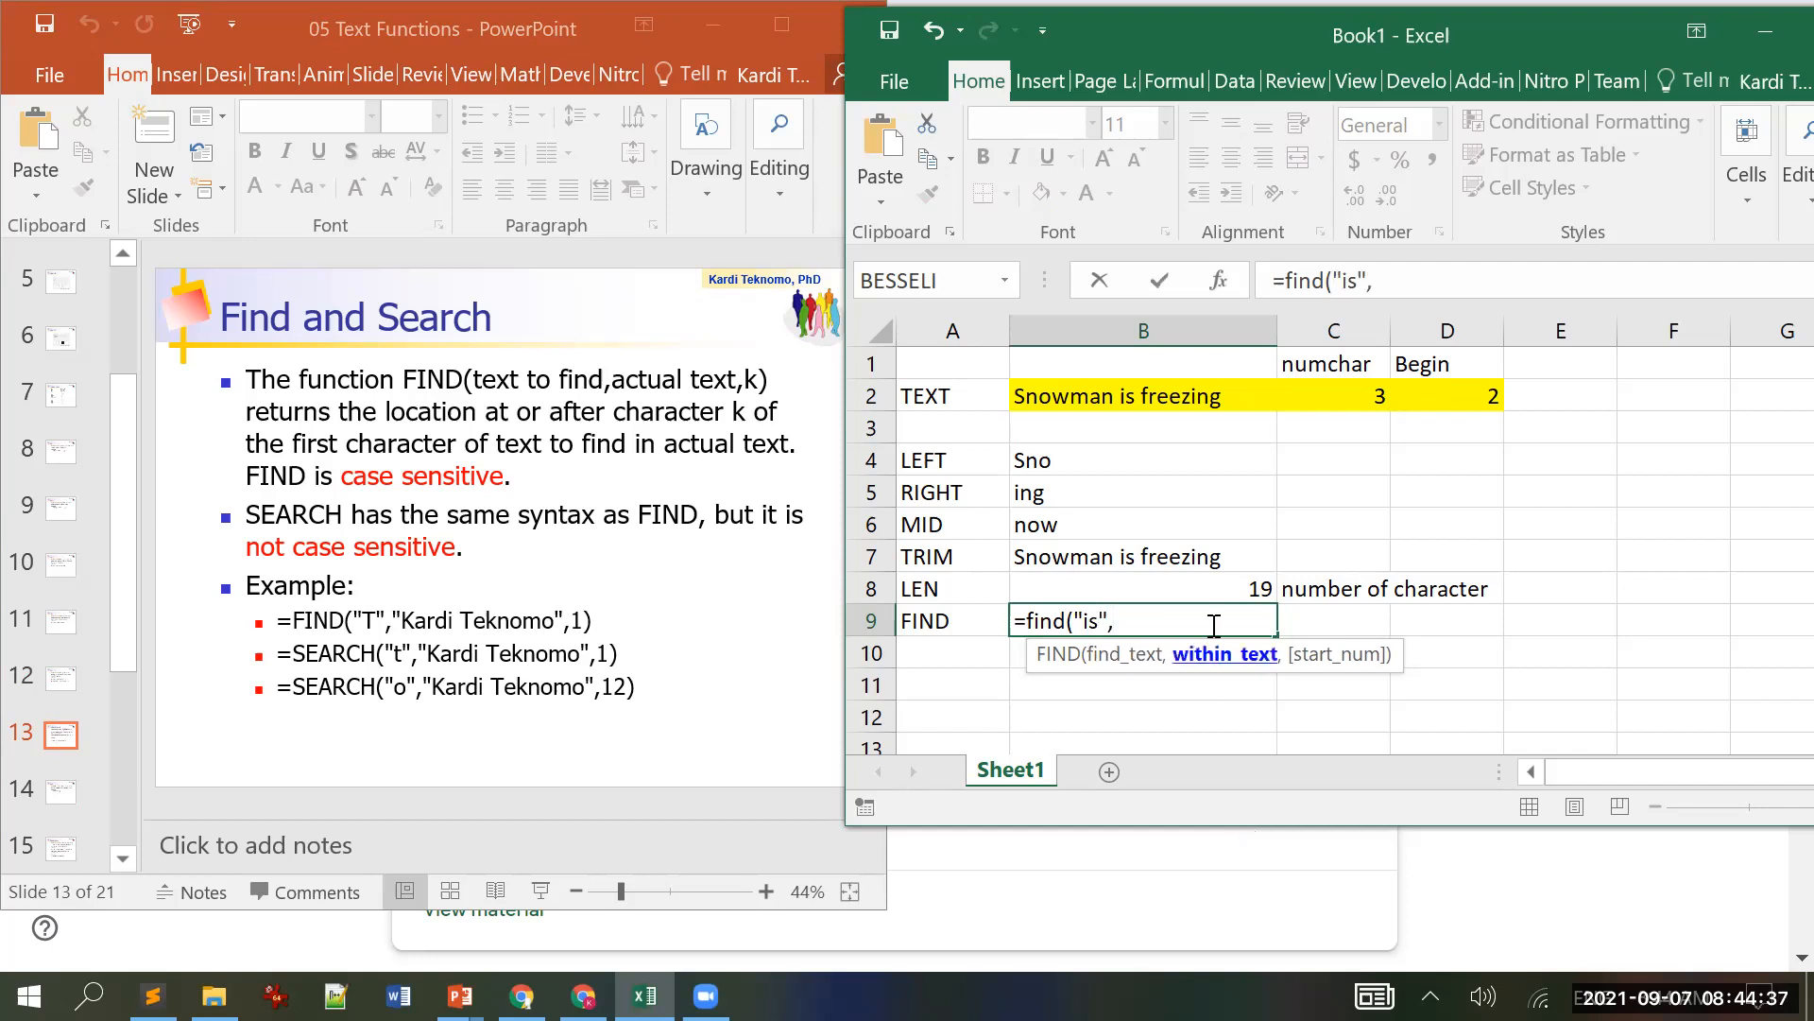
{"action": "left_click", "coordinate": [1157, 401]}
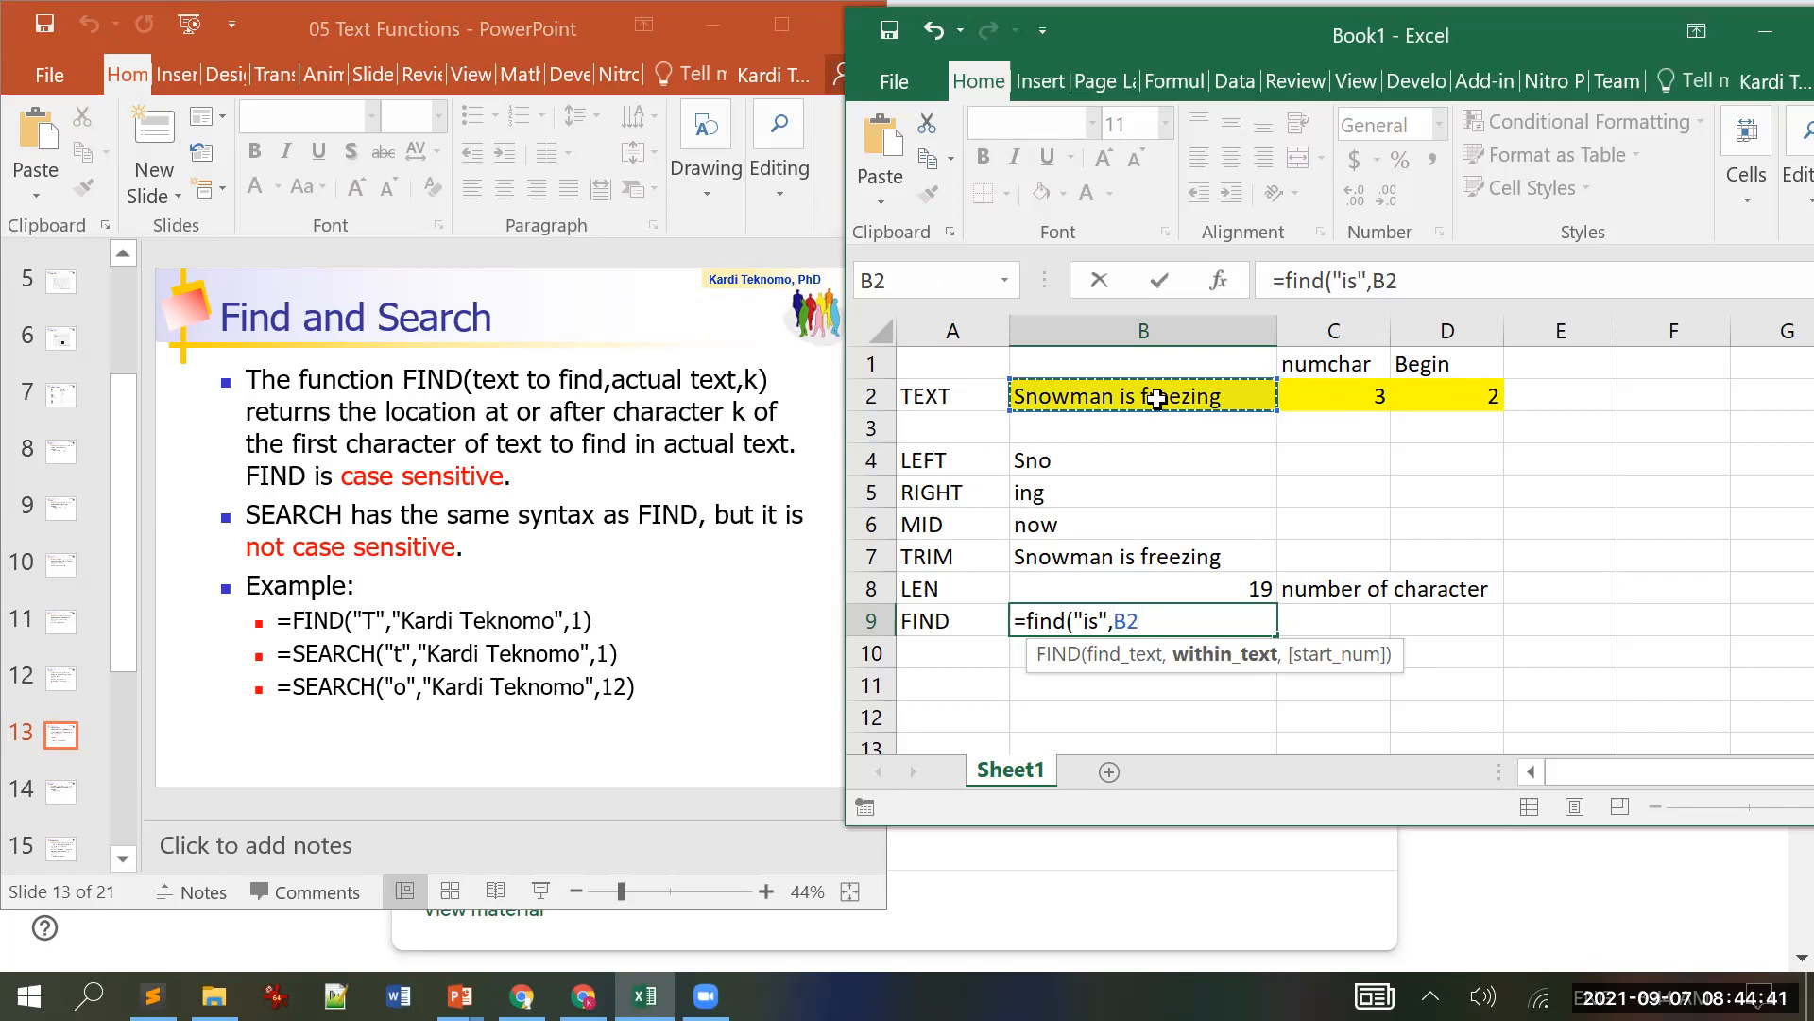
{"action": "type", "text": ",1"}
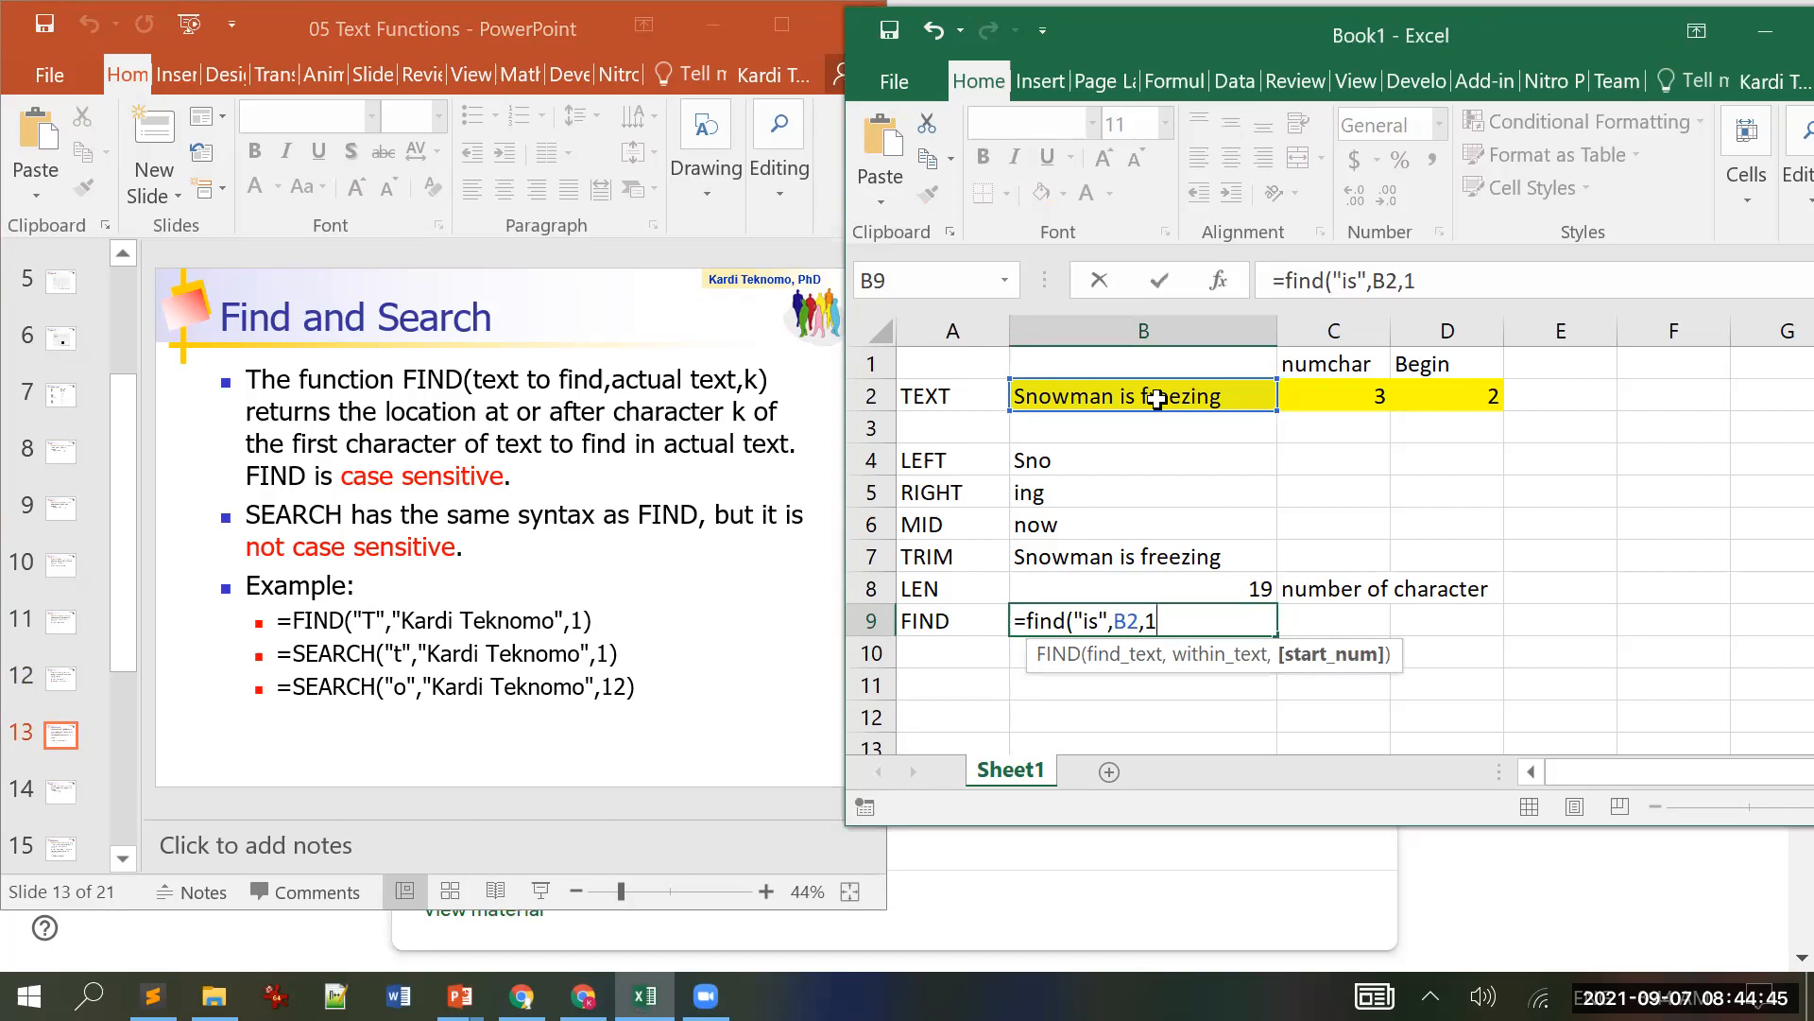
{"action": "key", "text": "BackSpace"}
{"action": "left_click", "coordinate": [1473, 405]}
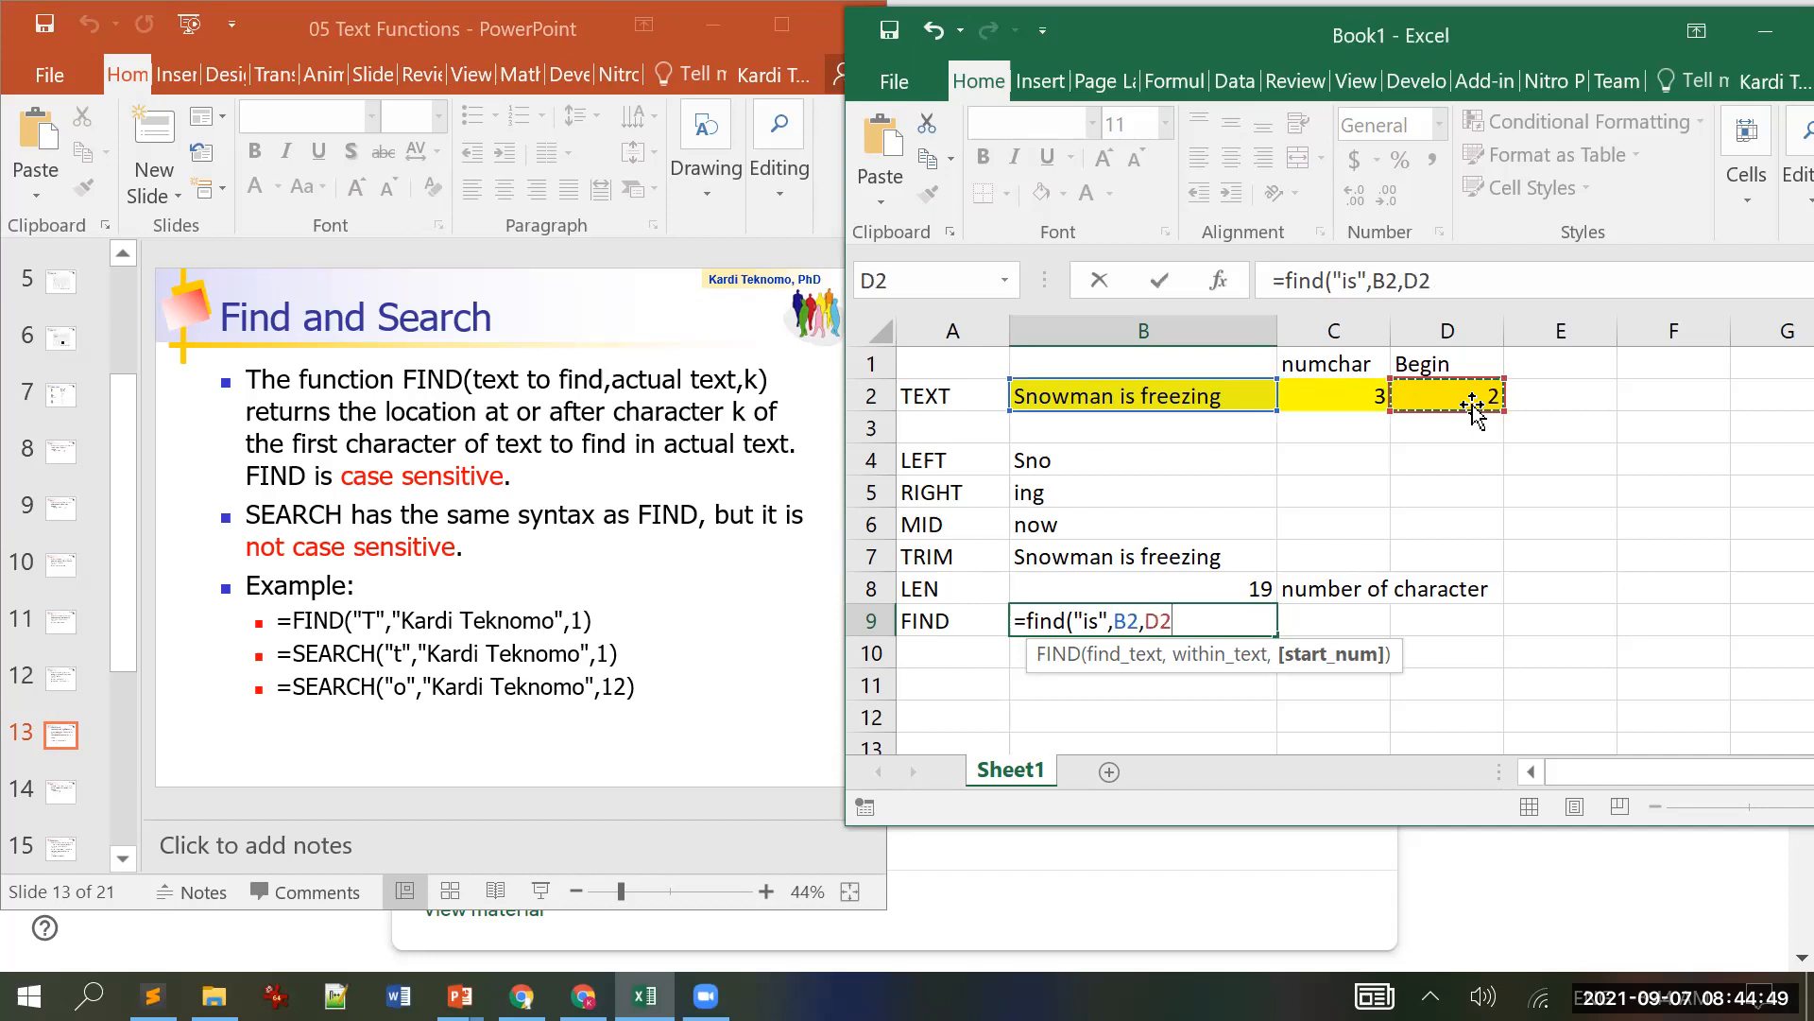
{"action": "type", "text": ")"}
{"action": "key", "text": "Return"}
{"action": "key", "text": "Up"}
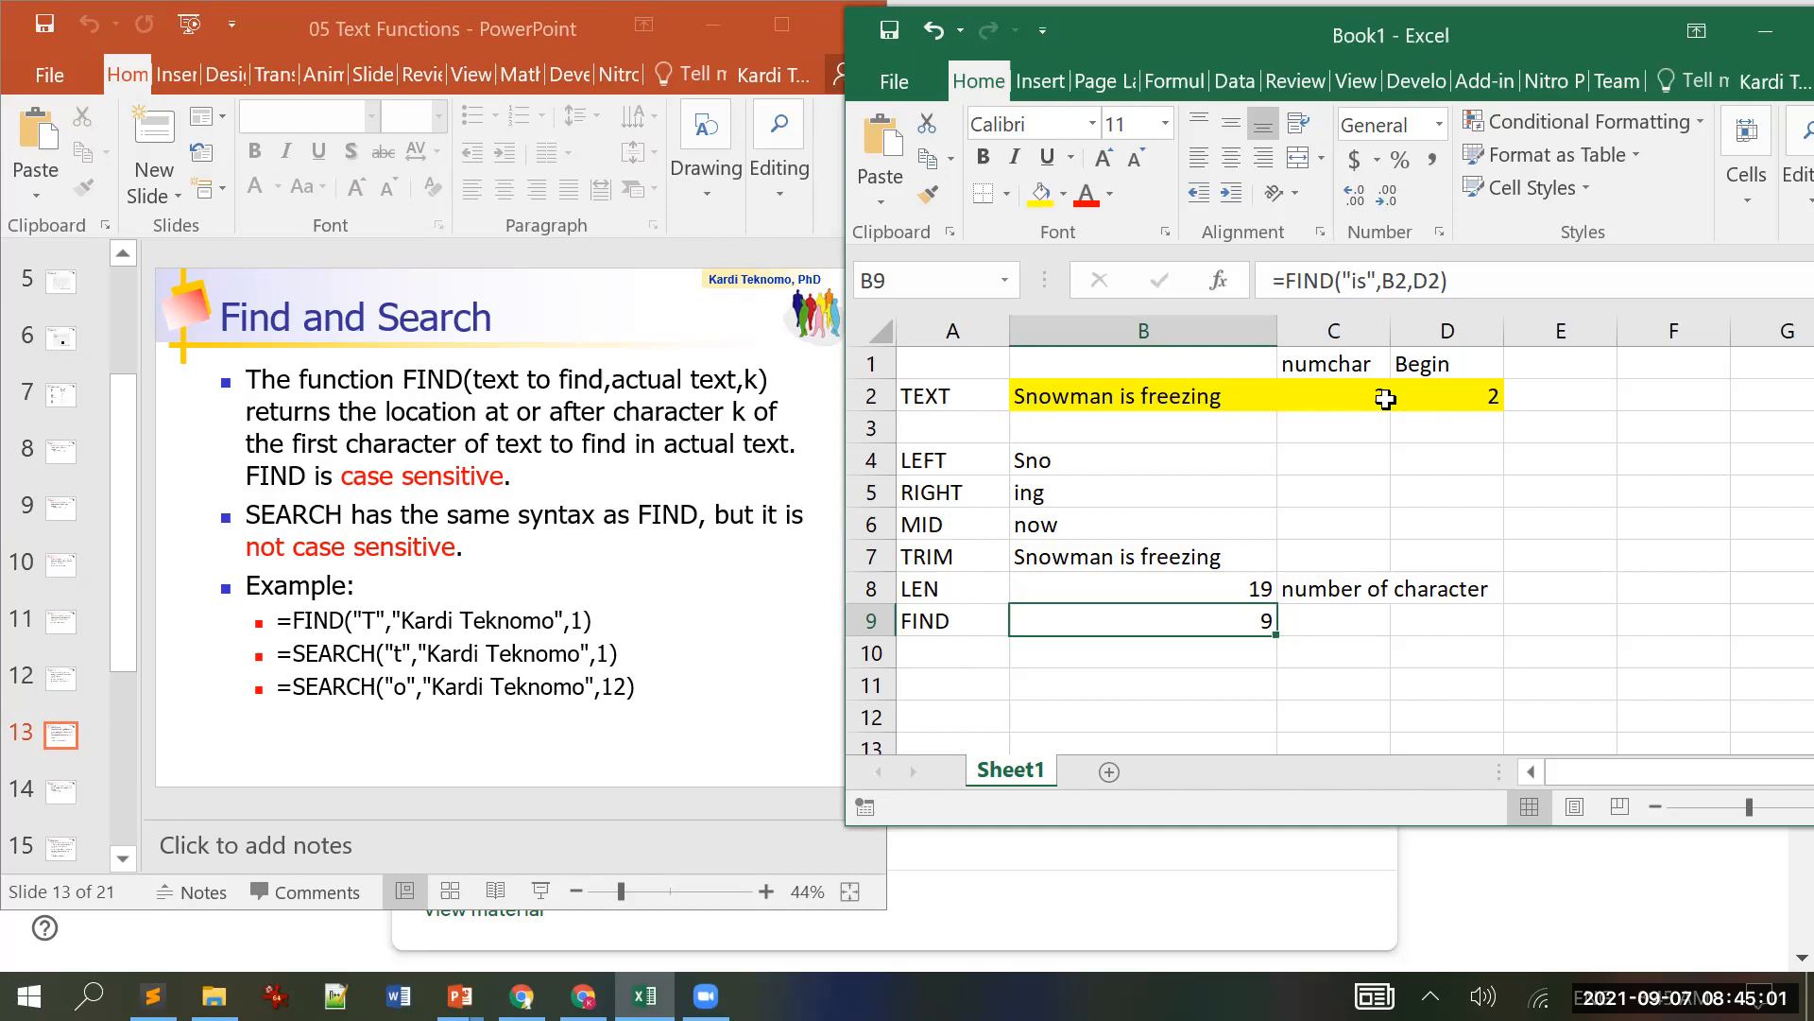
Step: Change numchar in C2 to 8, then to 9, updating the LEFT, RIGHT and MID results
{"action": "left_click", "coordinate": [1352, 393]}
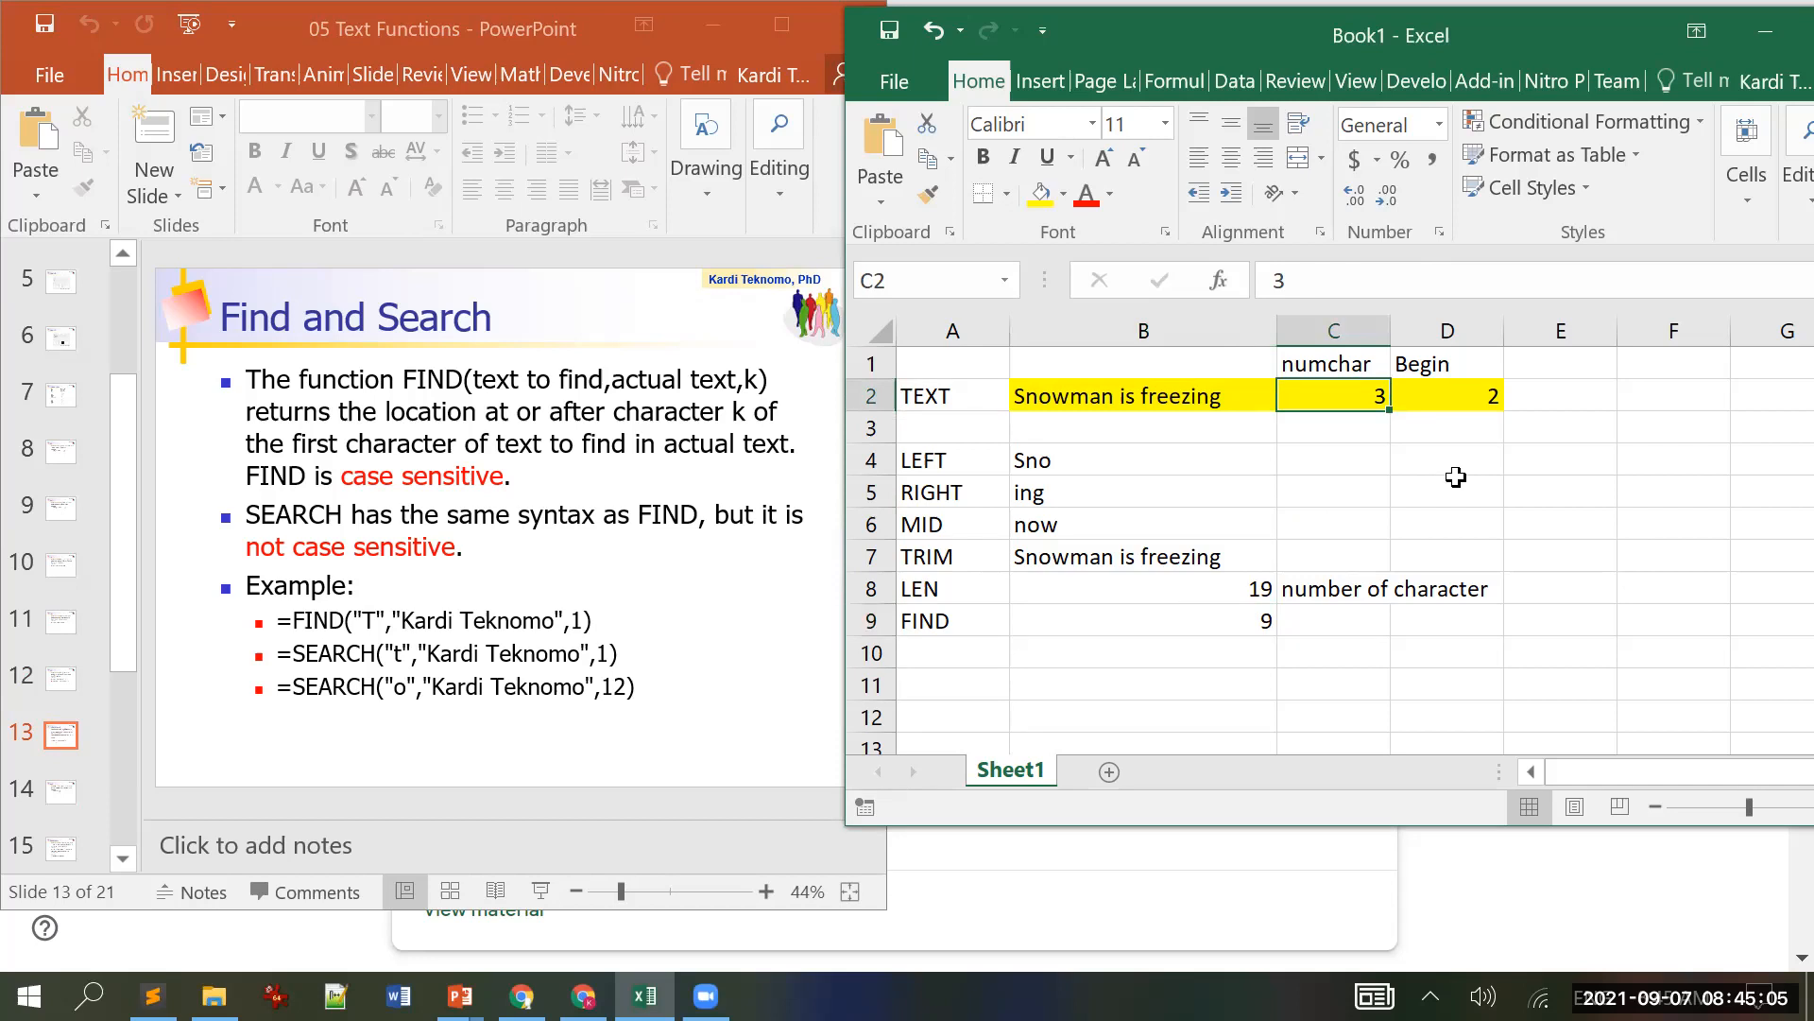
{"action": "type", "text": "8"}
{"action": "key", "text": "Return"}
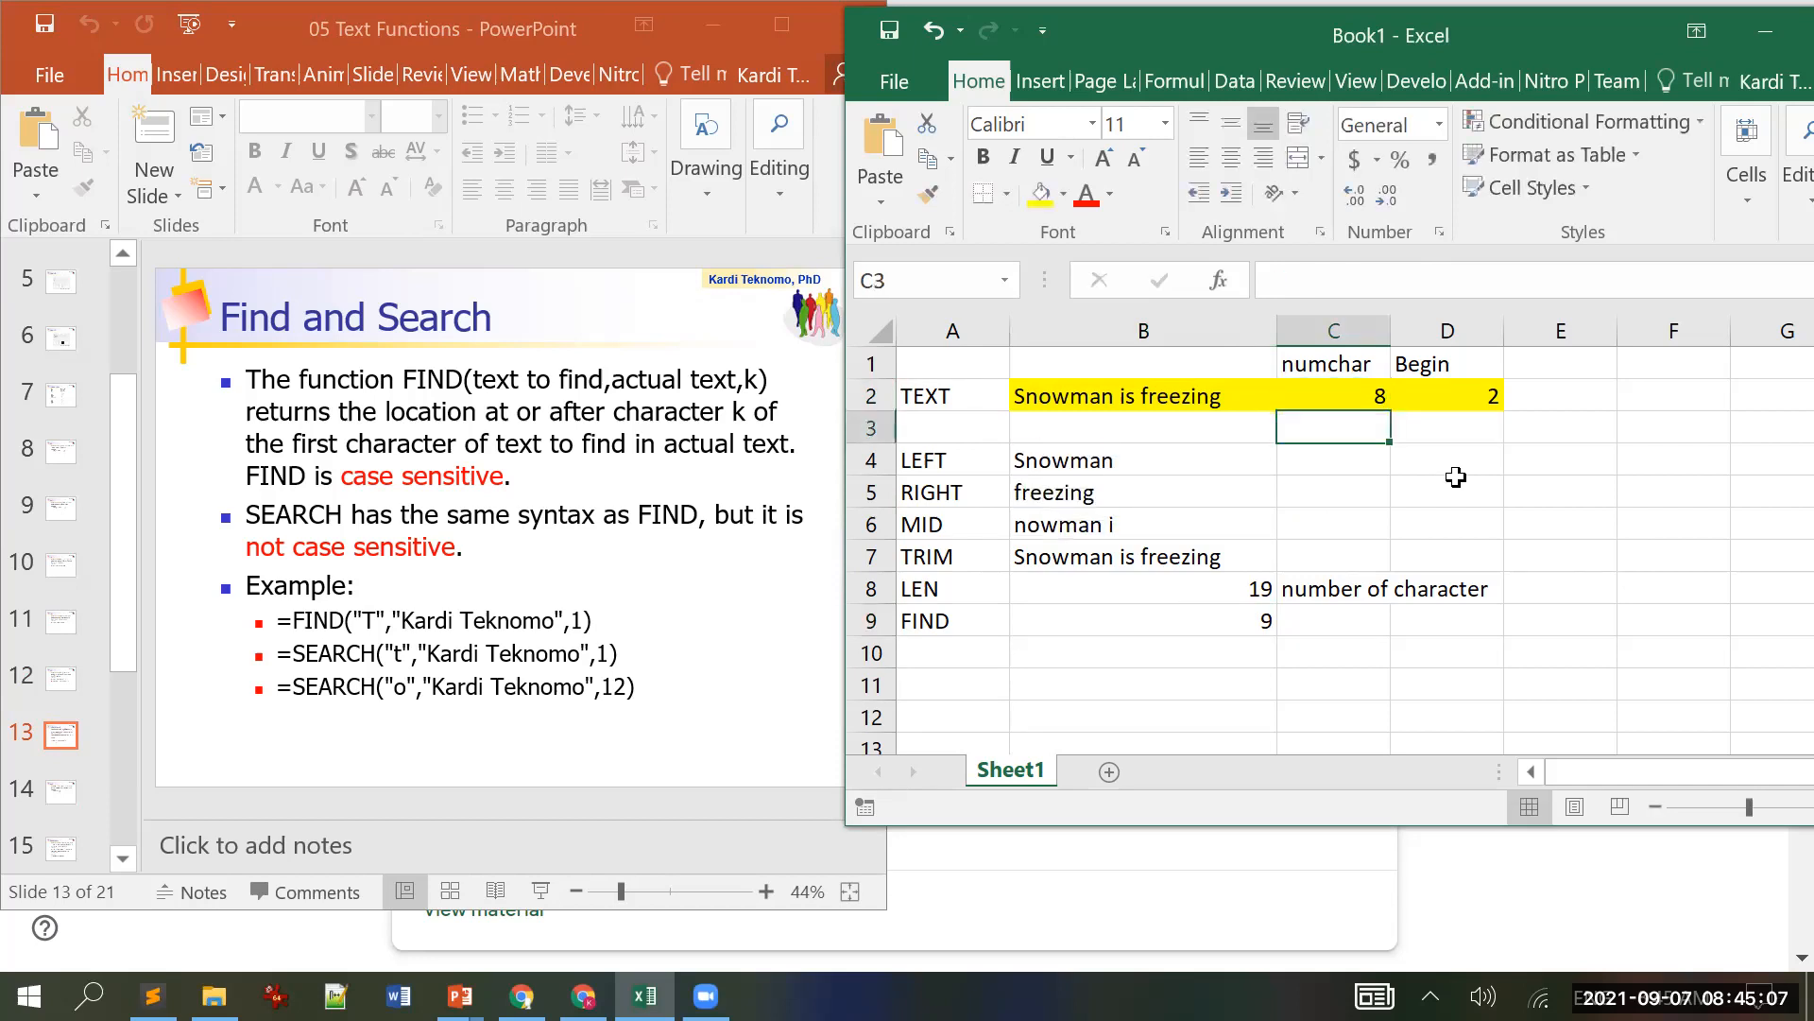
{"action": "key", "text": "Up"}
{"action": "type", "text": "9"}
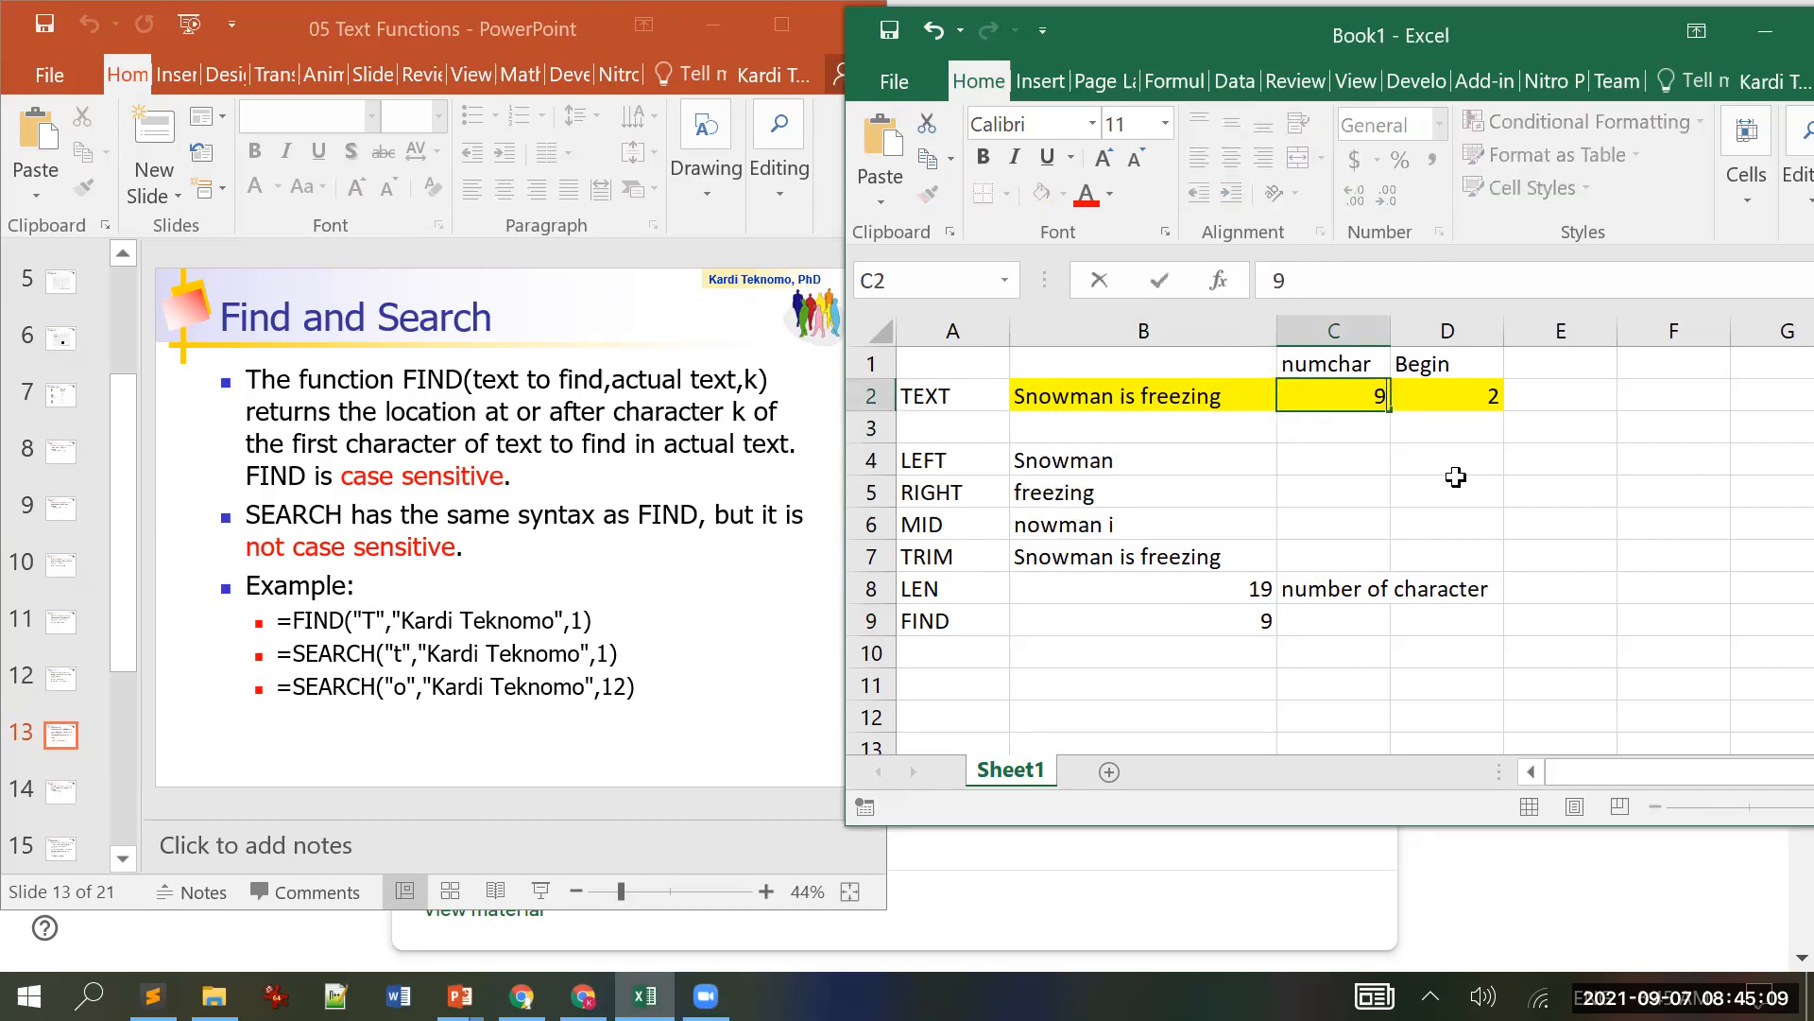
{"action": "key", "text": "Return"}
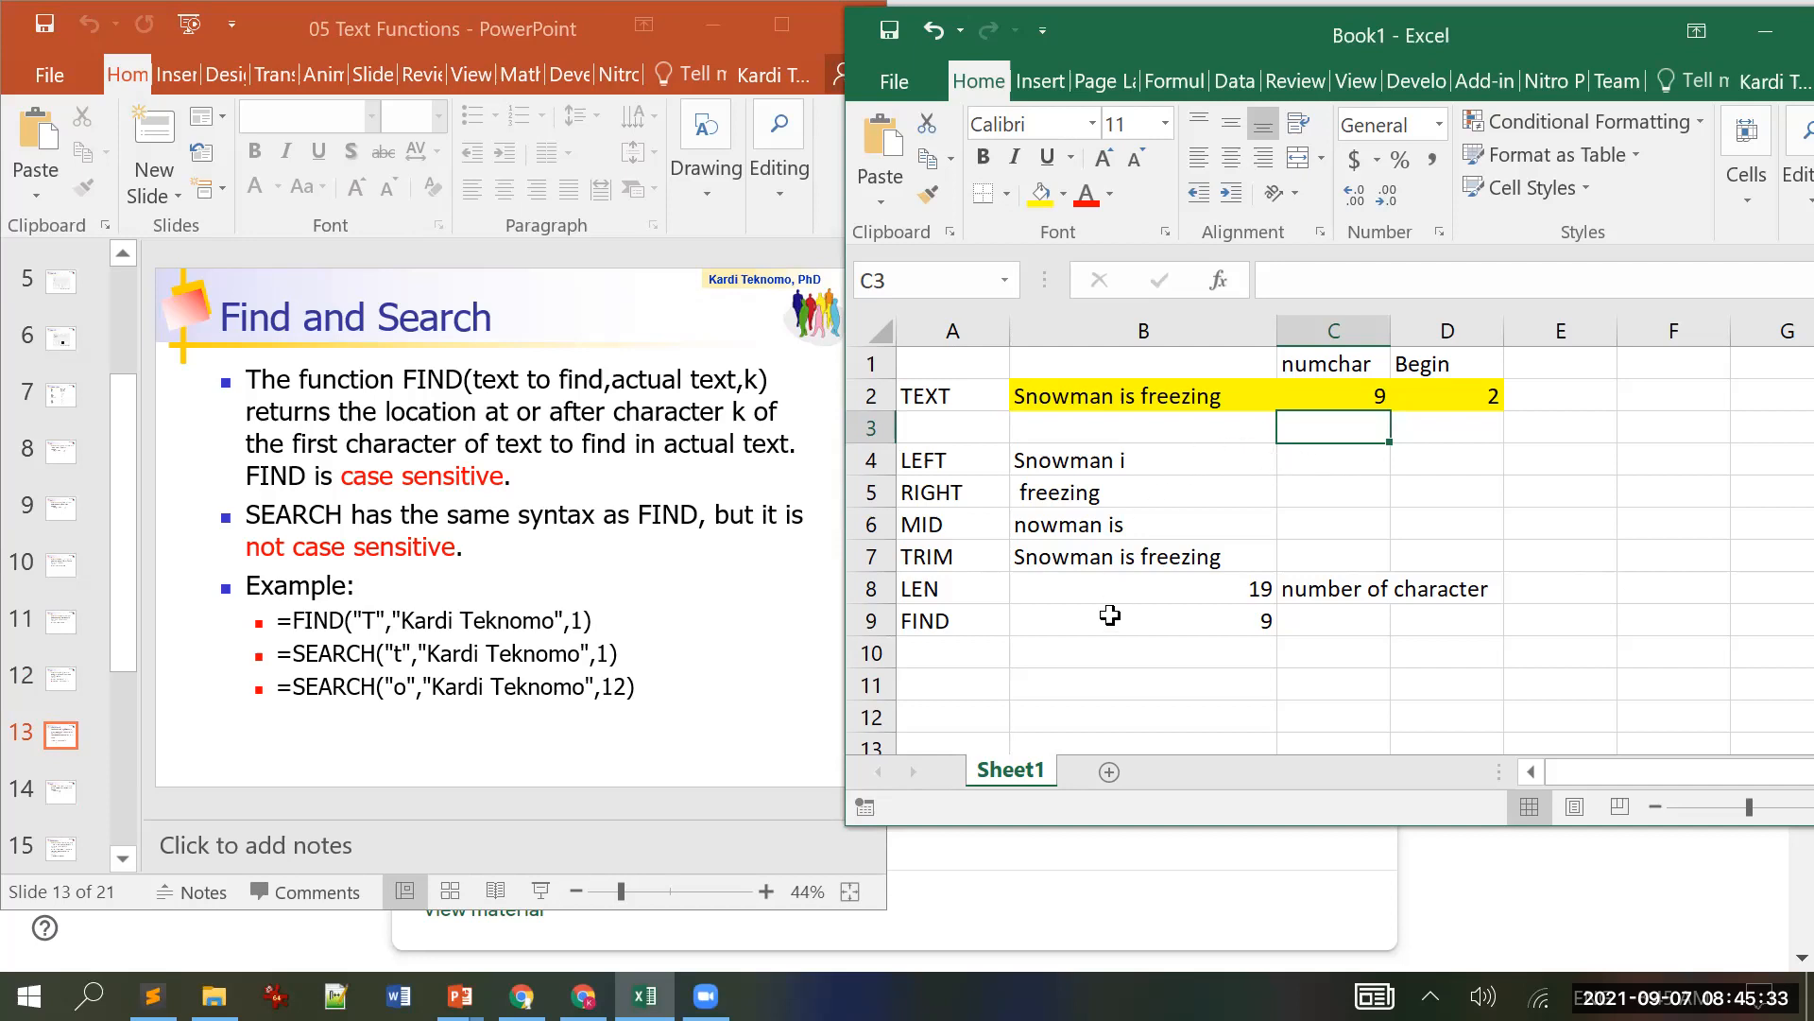
Step: Label A10 'Search' and enter =SEARCH("s",B2,D2) in B10, returning 10
{"action": "left_click", "coordinate": [1049, 629]}
{"action": "left_click", "coordinate": [962, 649]}
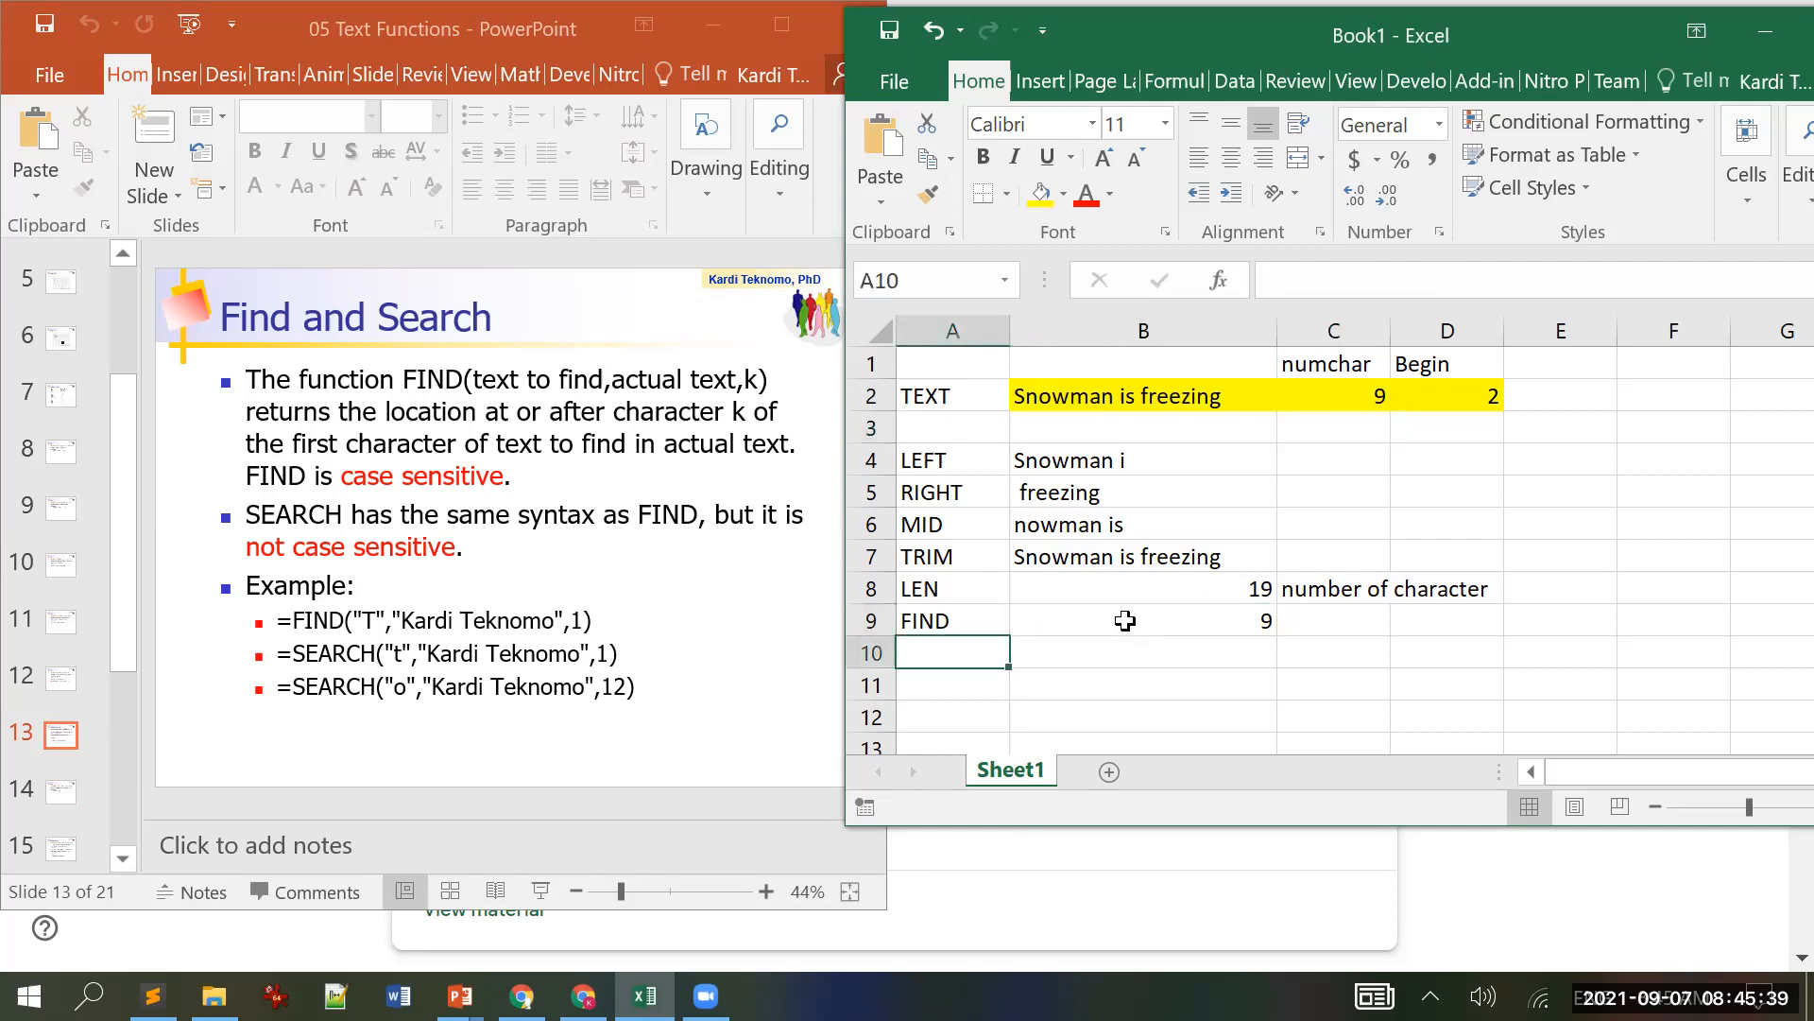
{"action": "type", "text": "Search"}
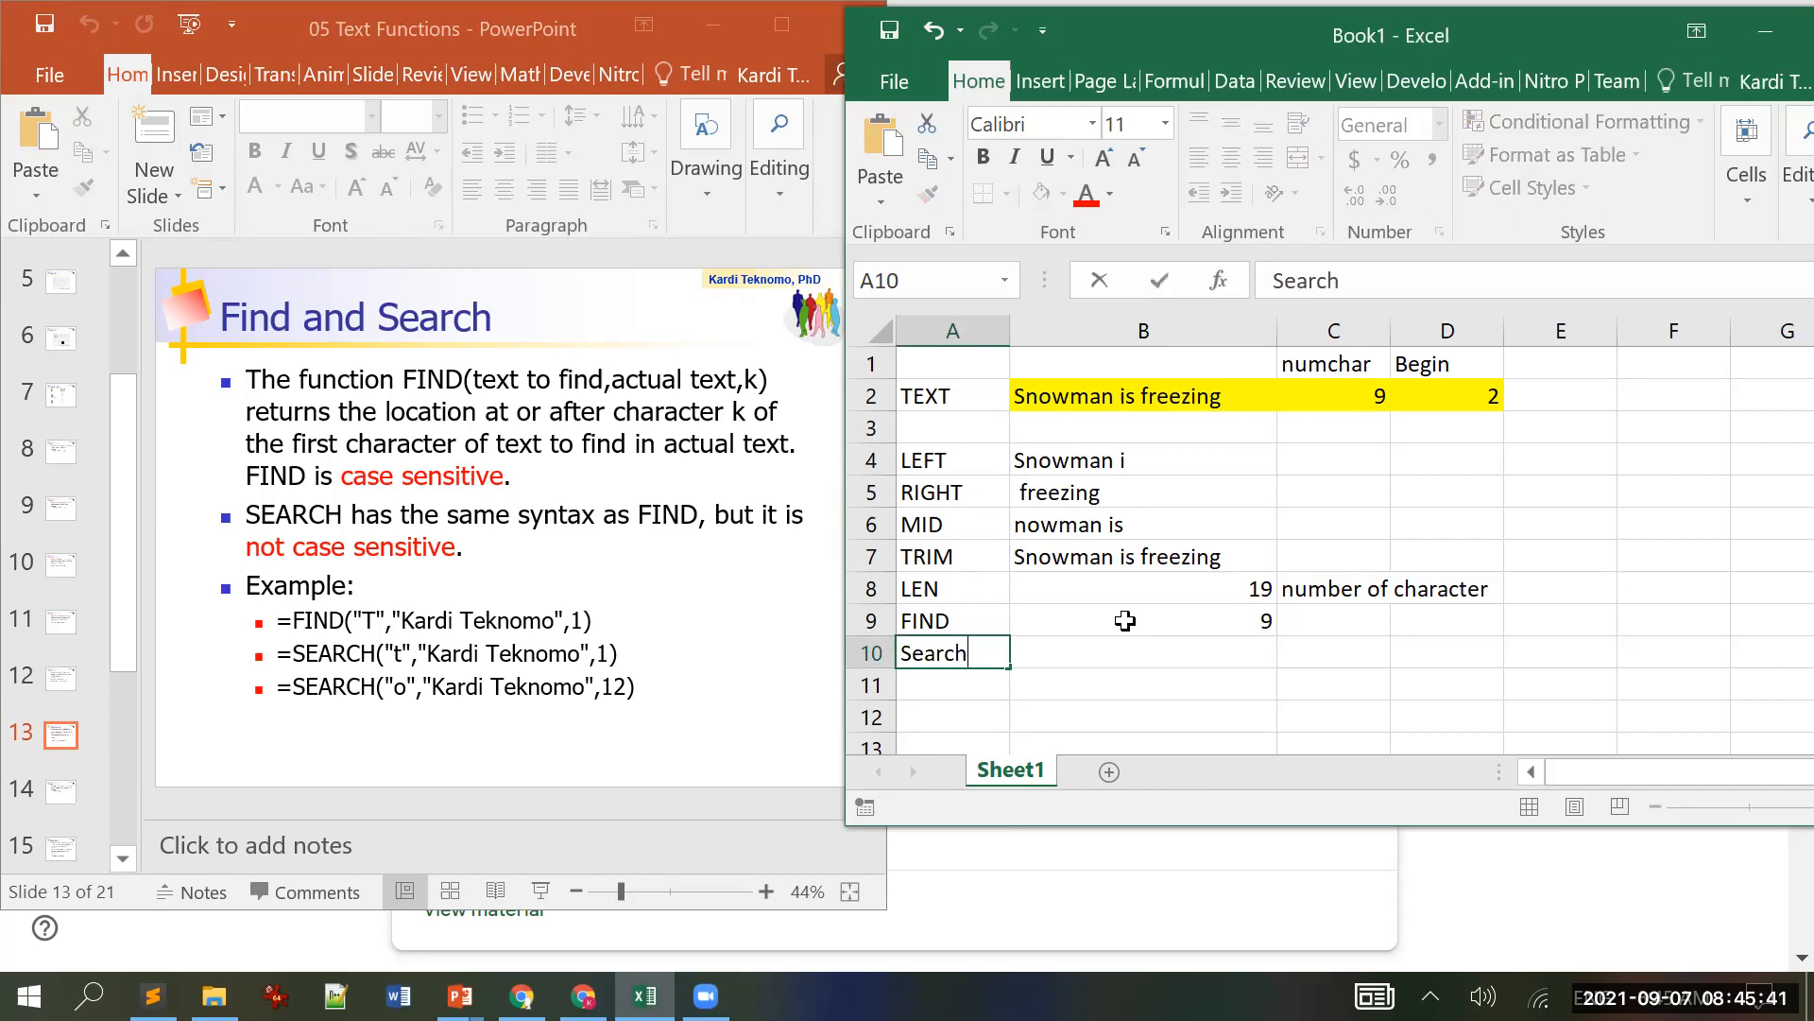
{"action": "key", "text": "Tab"}
{"action": "type", "text": "=searc"}
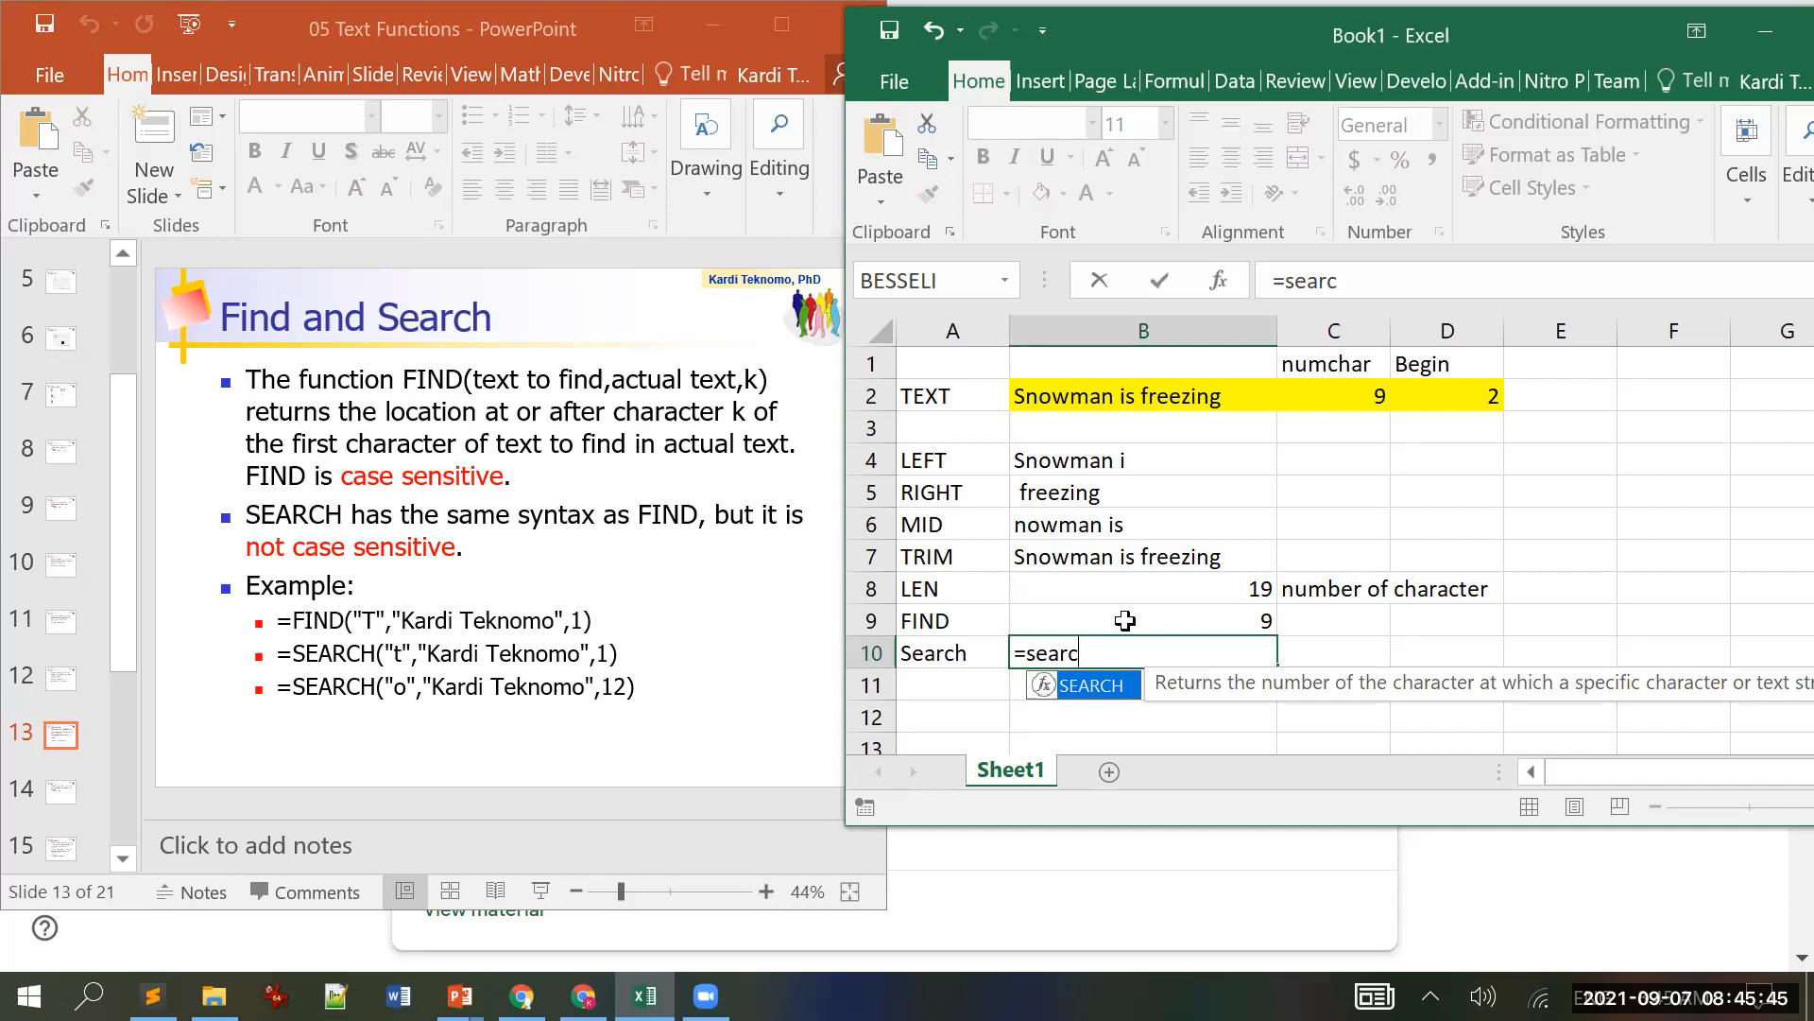
{"action": "type", "text": "h(\""}
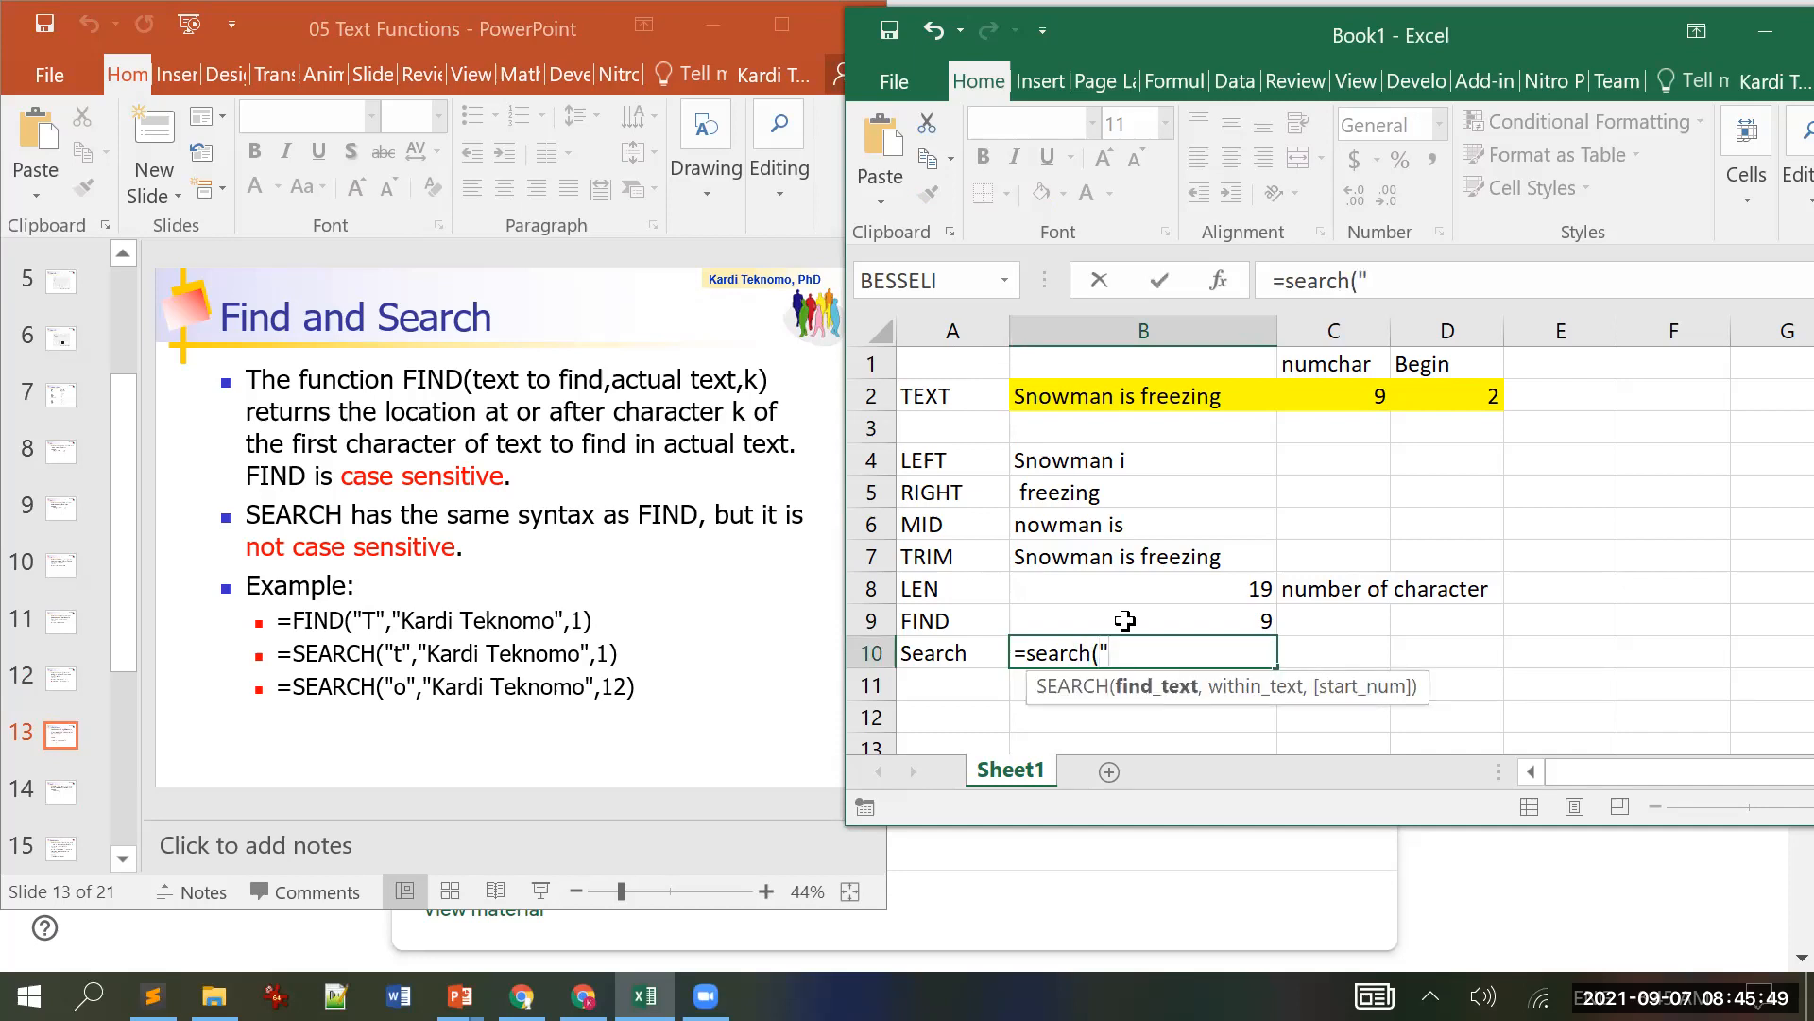
{"action": "type", "text": "s\","}
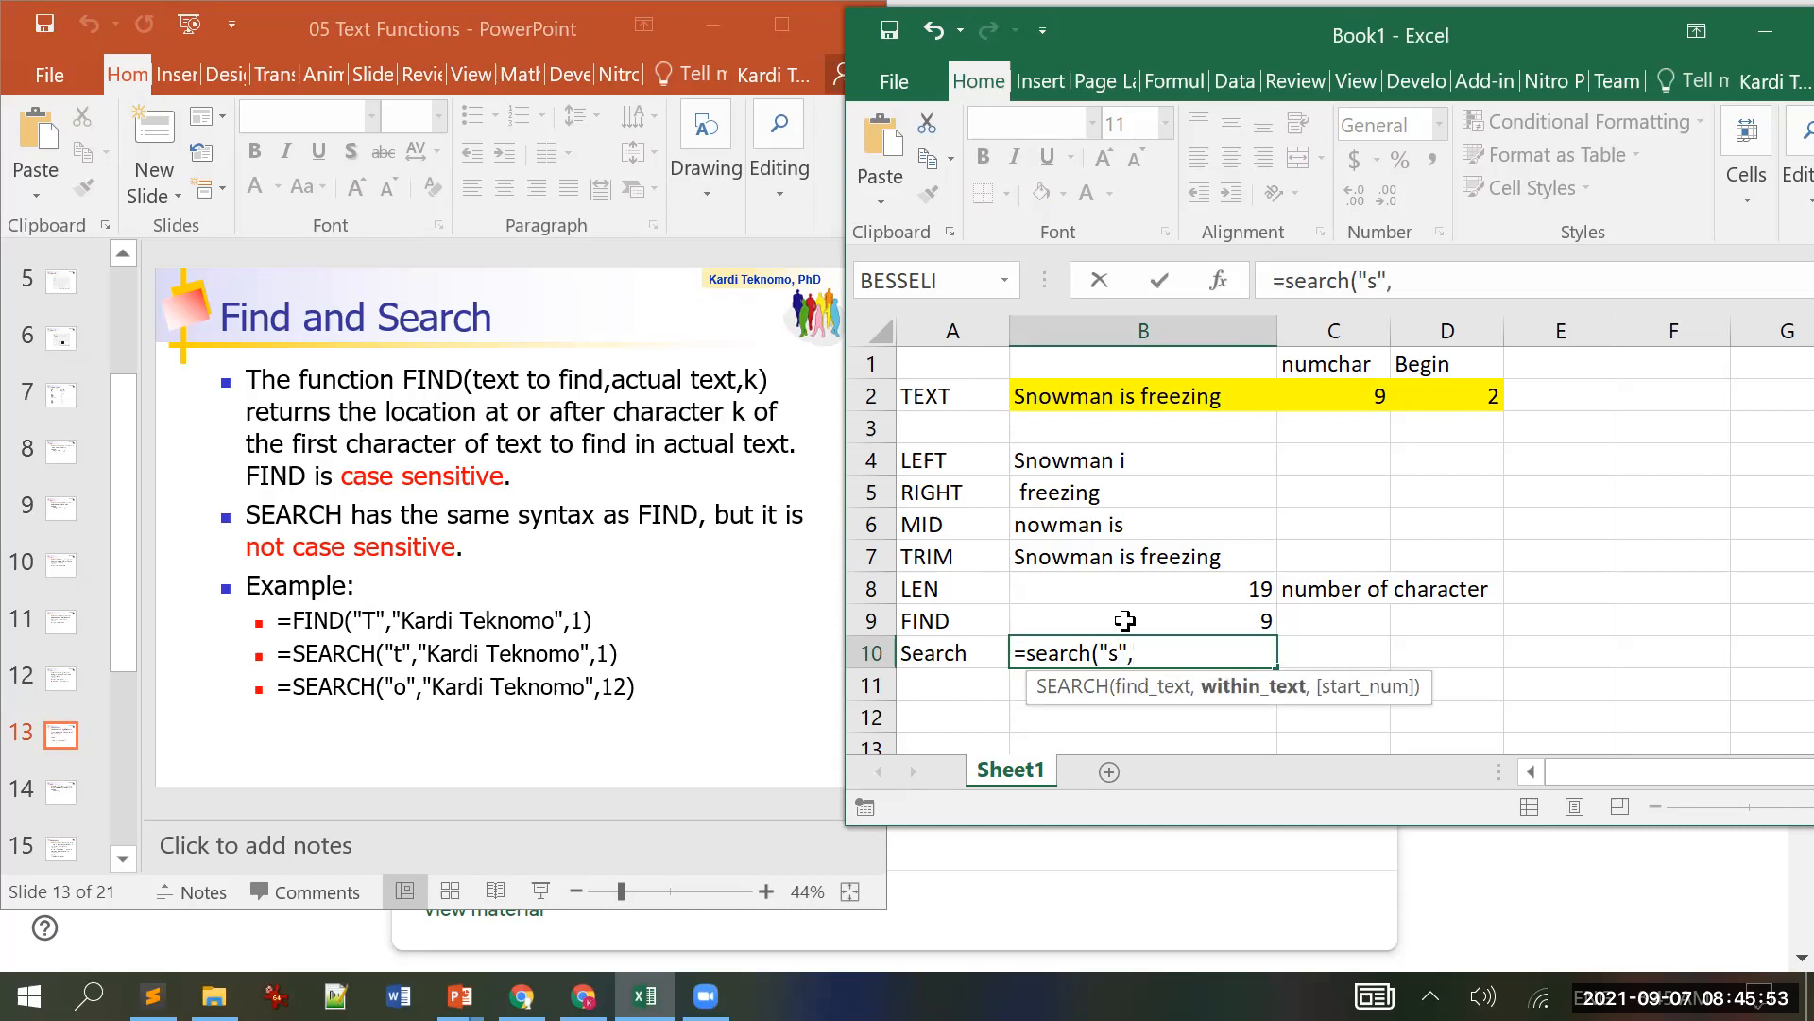
{"action": "left_click", "coordinate": [1134, 398]}
{"action": "type", "text": ","}
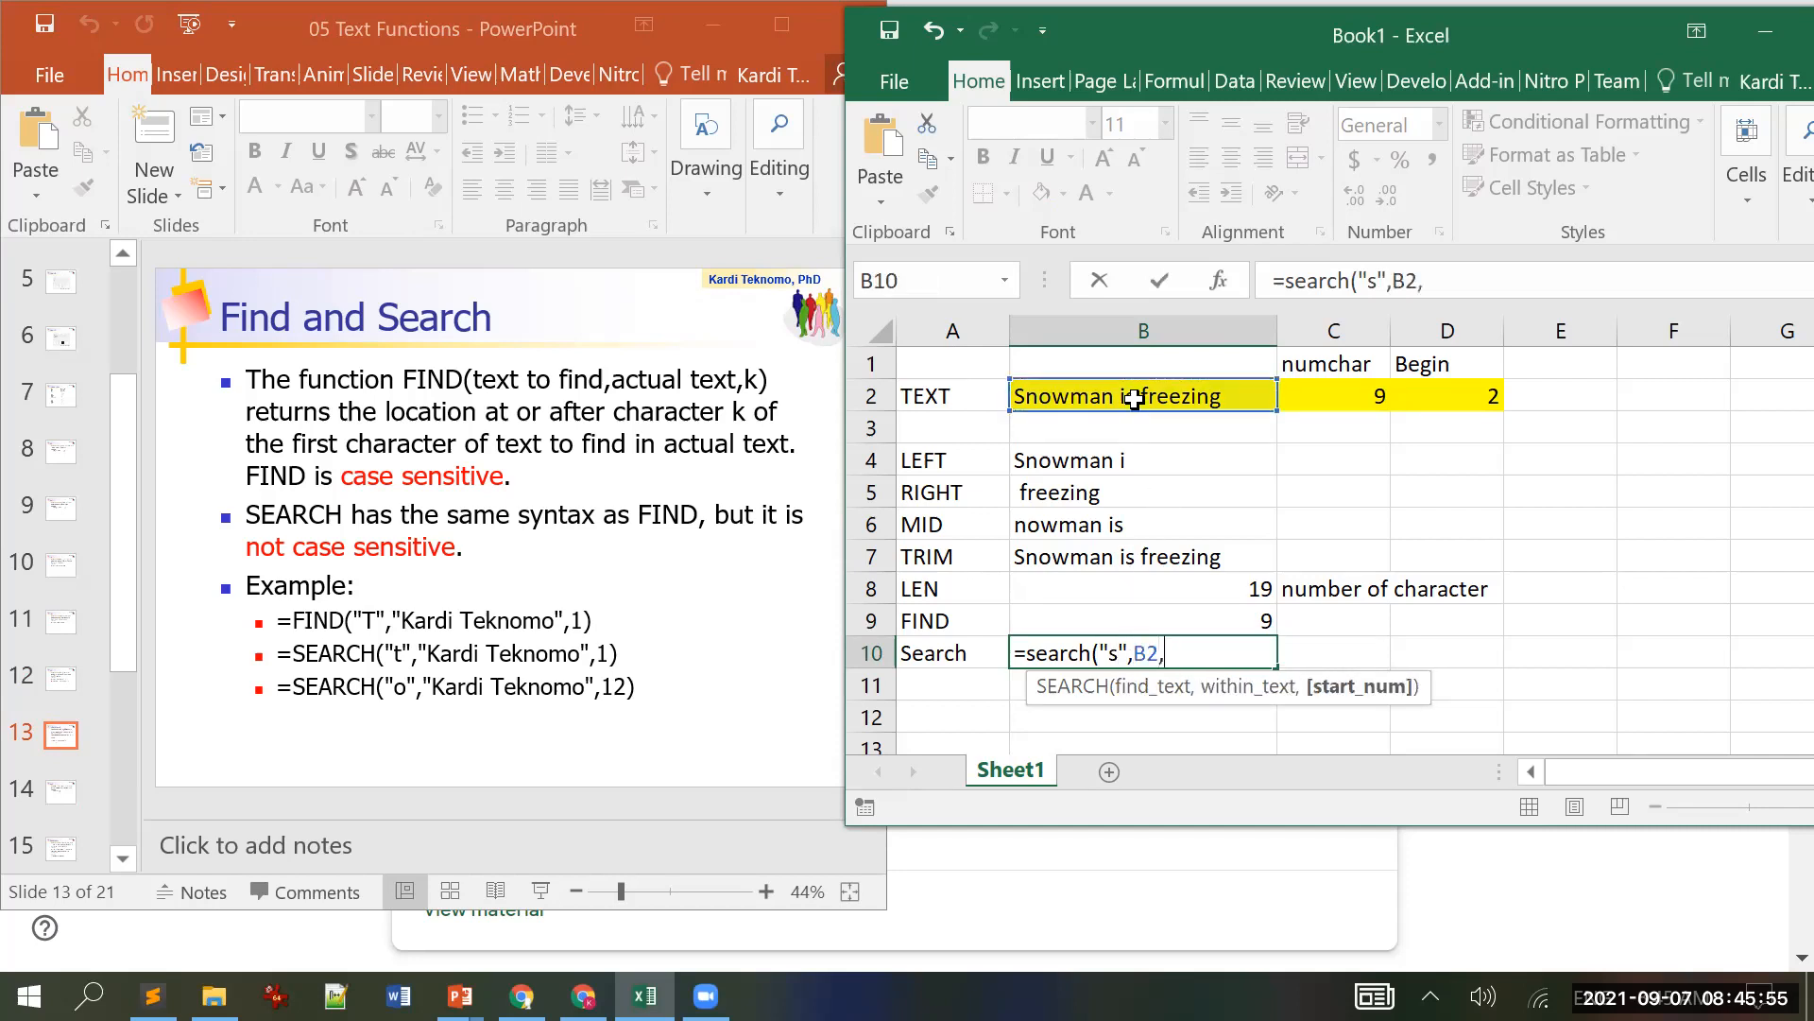
{"action": "left_click", "coordinate": [1455, 387]}
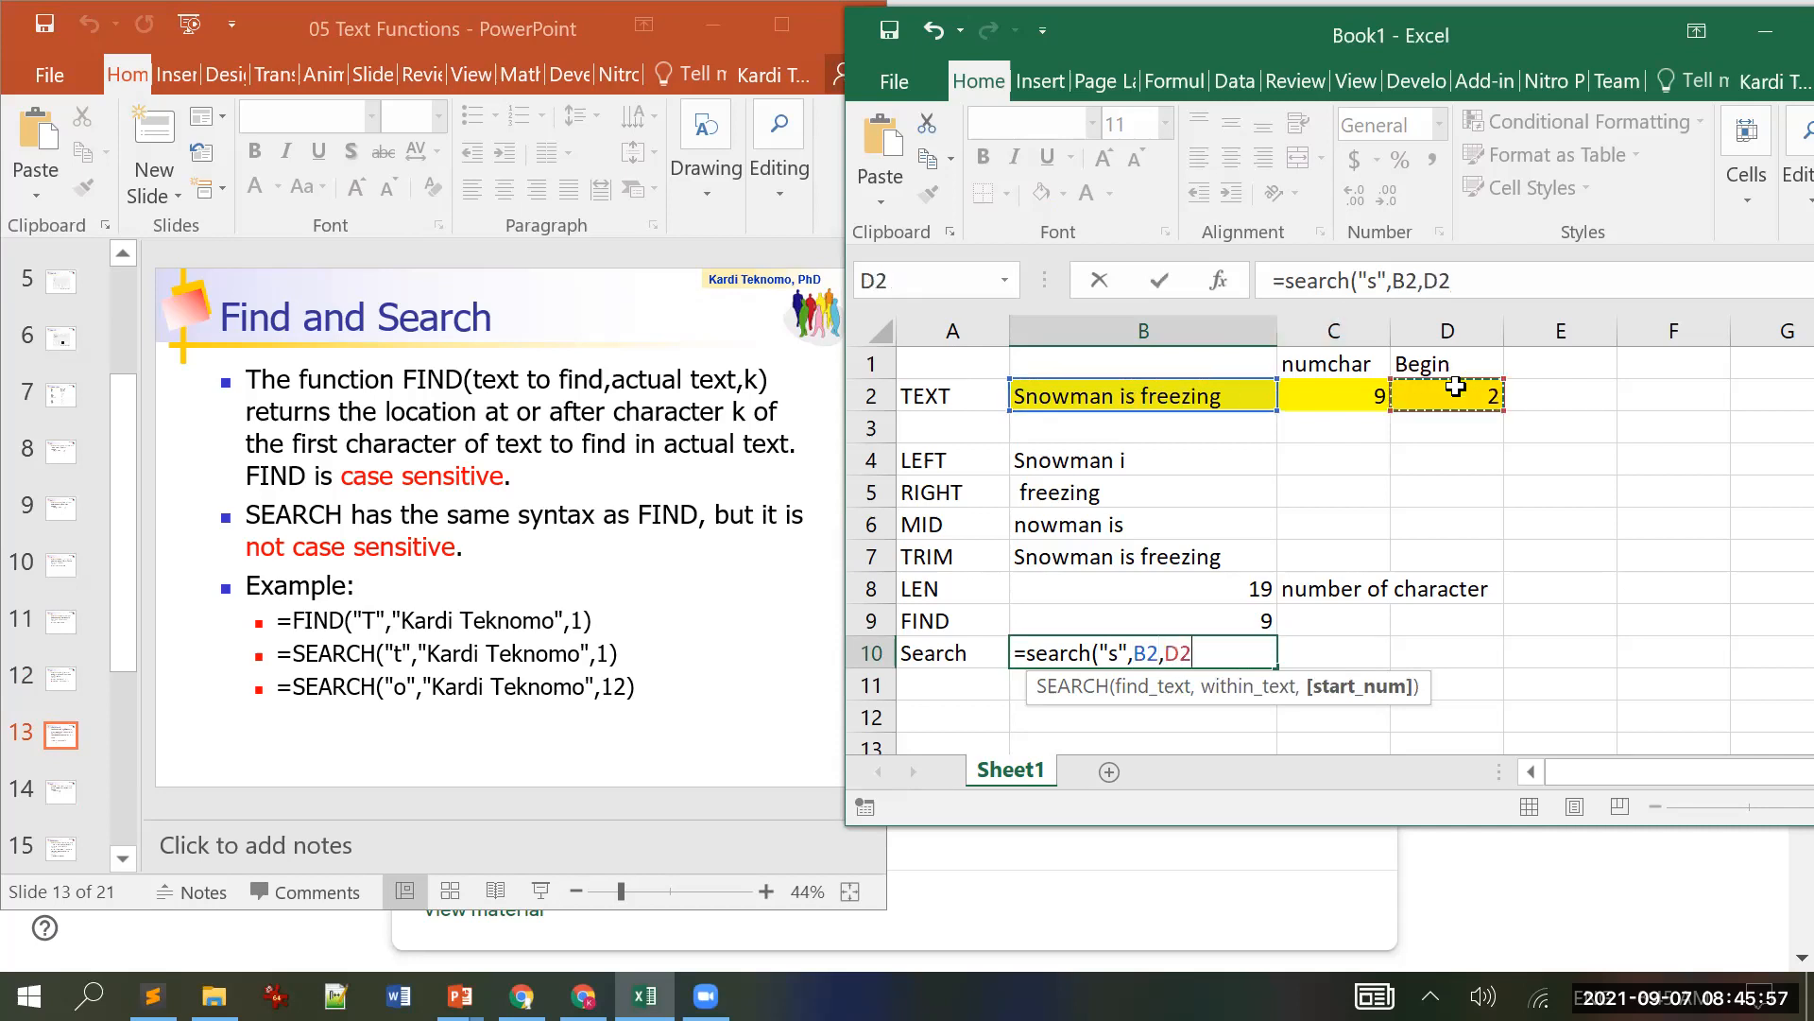
{"action": "key", "text": "Return"}
{"action": "key", "text": "Up"}
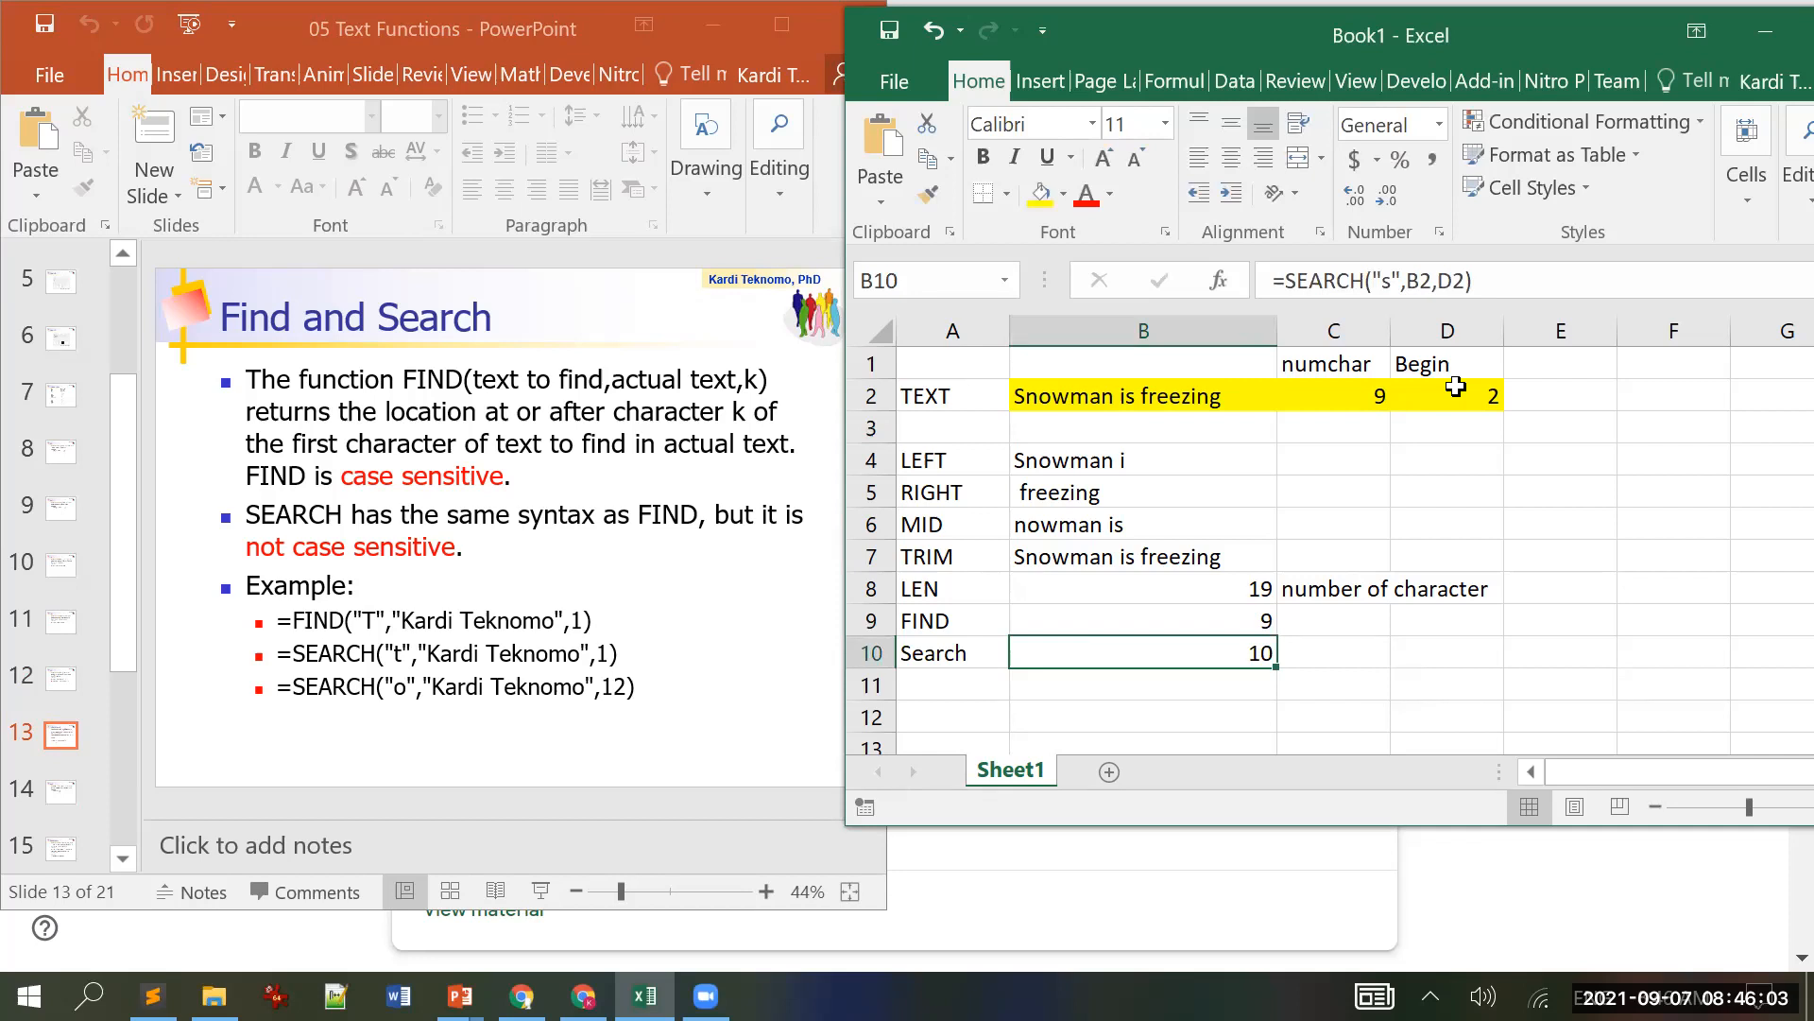
Step: Set the Begin value in D2 to 1
{"action": "left_click", "coordinate": [1455, 395]}
{"action": "type", "text": "1"}
{"action": "key", "text": "Return"}
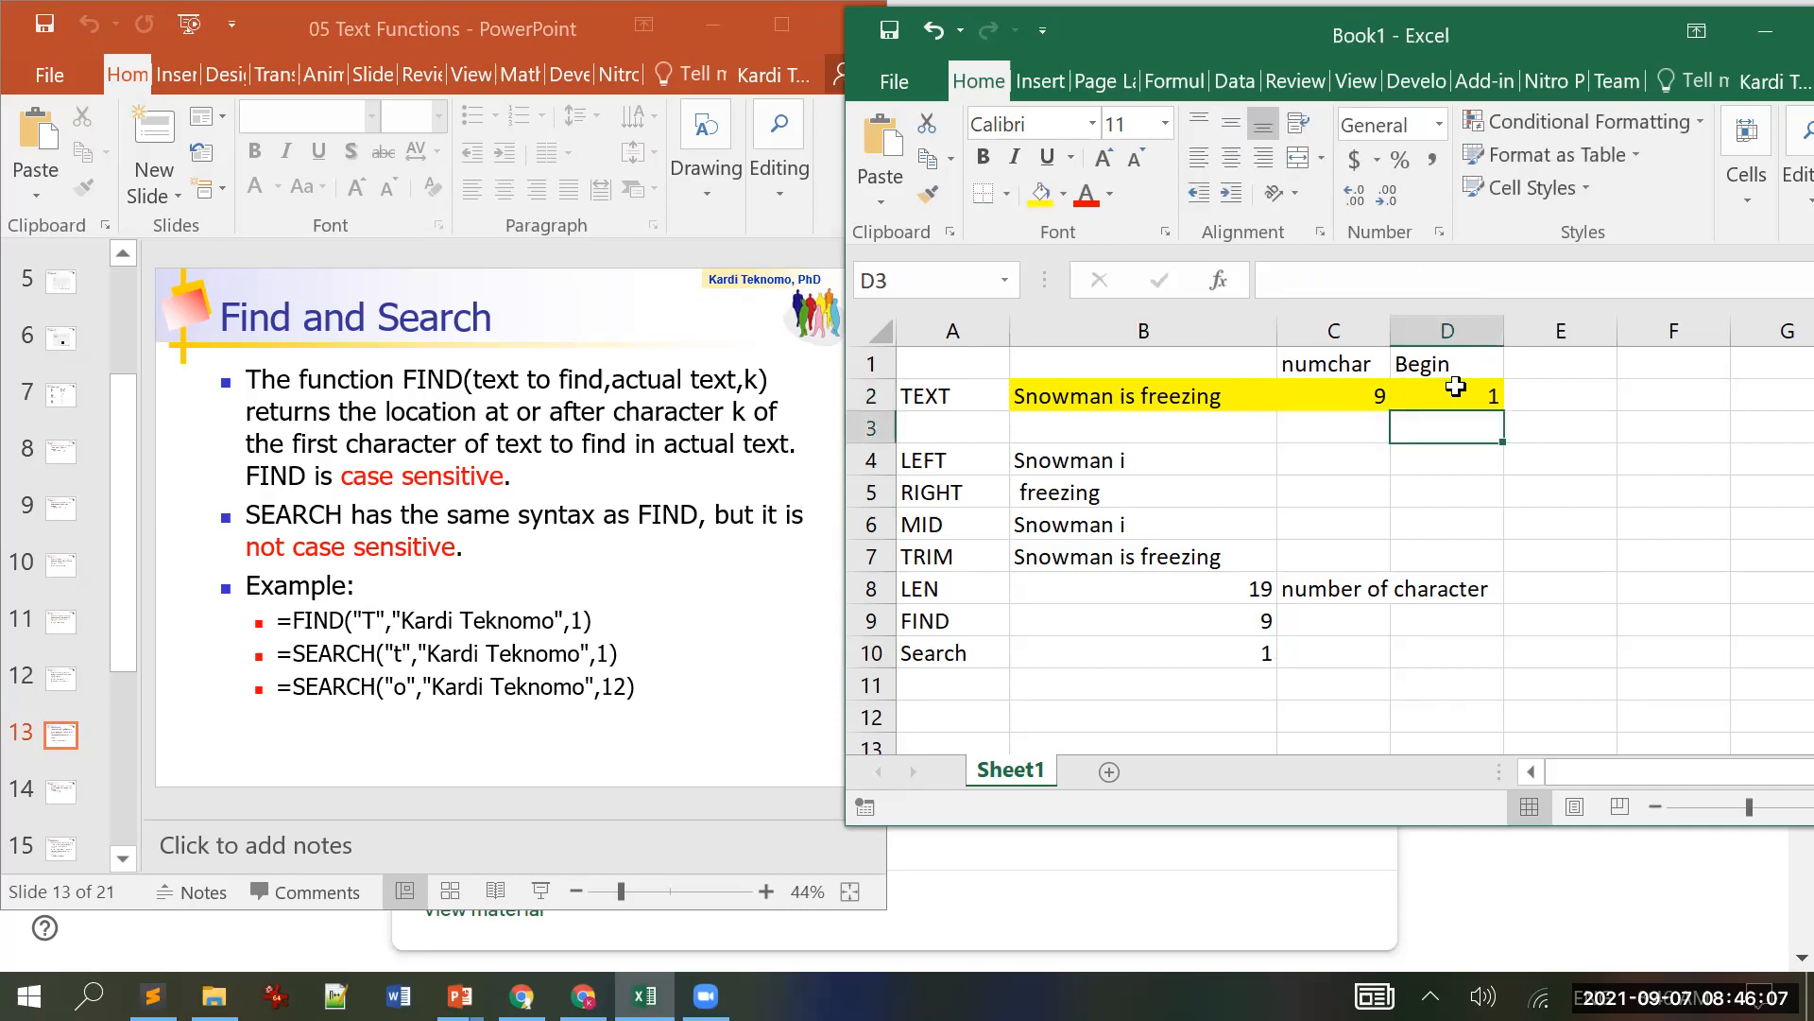
Step: Edit B9 to =FIND("s",B2,D2), so FIND now returns 10
{"action": "left_click", "coordinate": [1456, 387]}
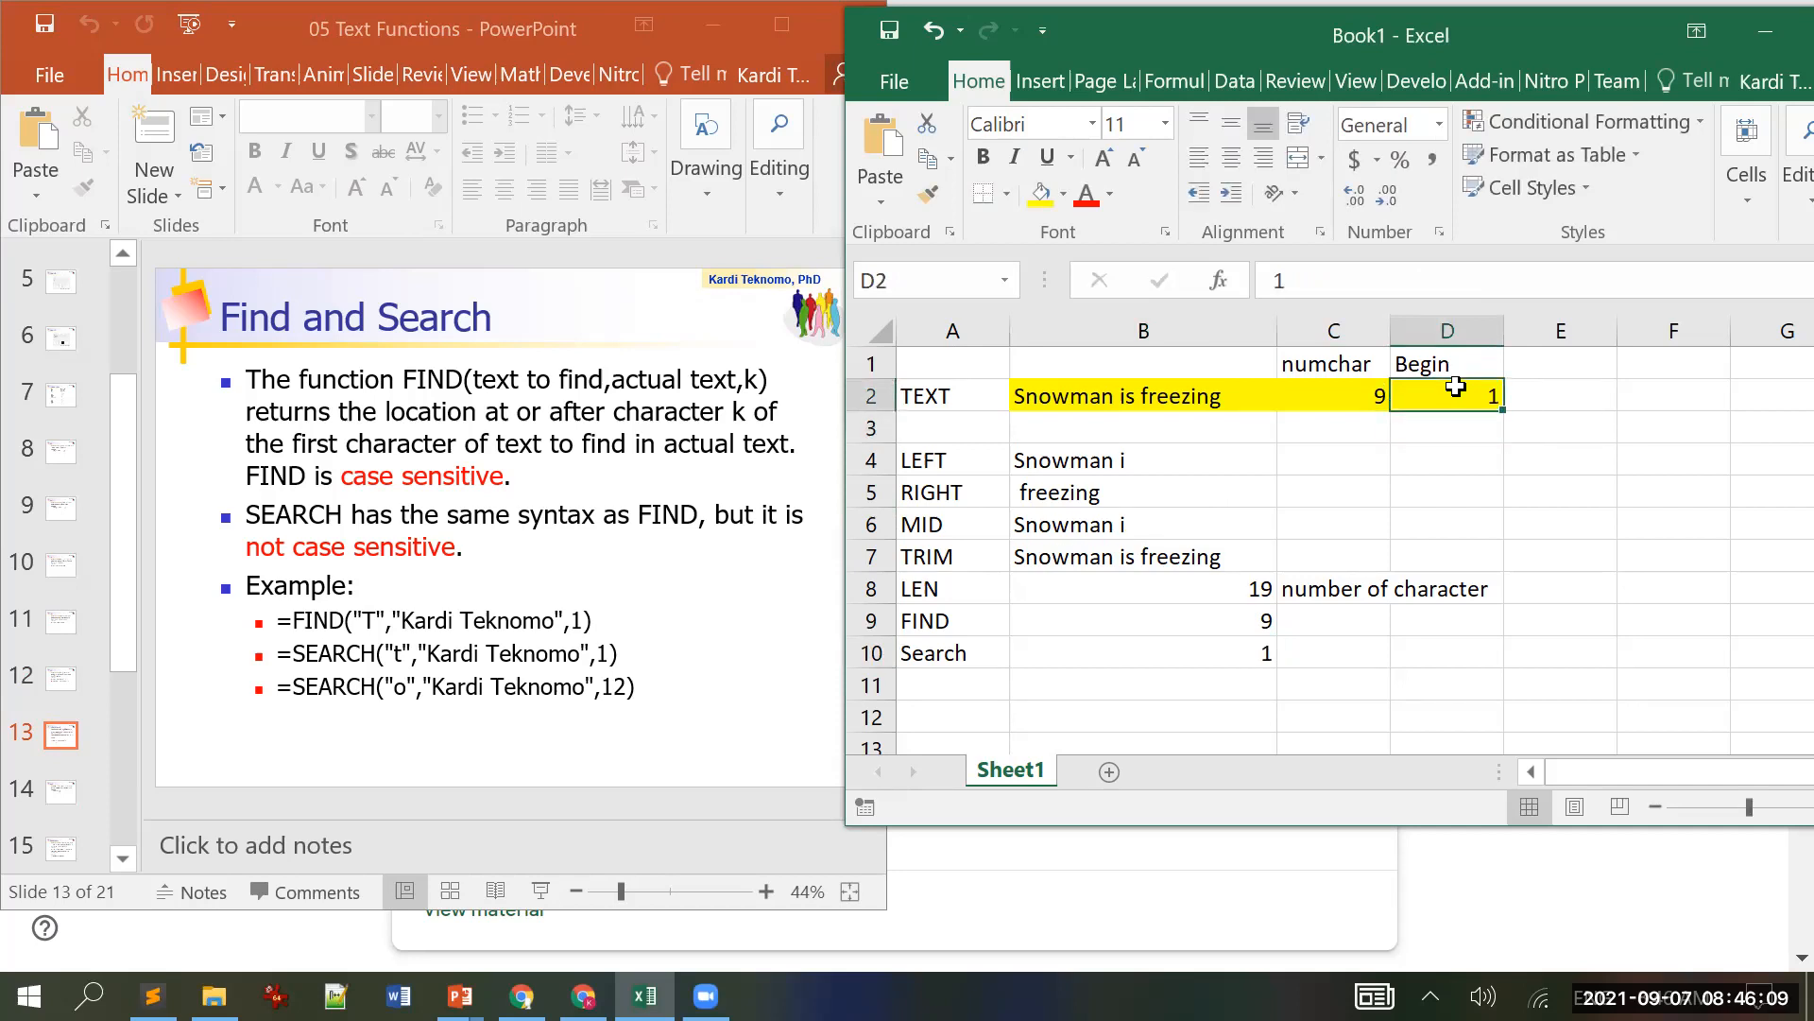
{"action": "key", "text": "Down"}
{"action": "key", "text": "Down"}
{"action": "key", "text": "Down"}
{"action": "key", "text": "Down"}
{"action": "key", "text": "Down"}
{"action": "key", "text": "Down"}
{"action": "key", "text": "Down"}
{"action": "key", "text": "Left"}
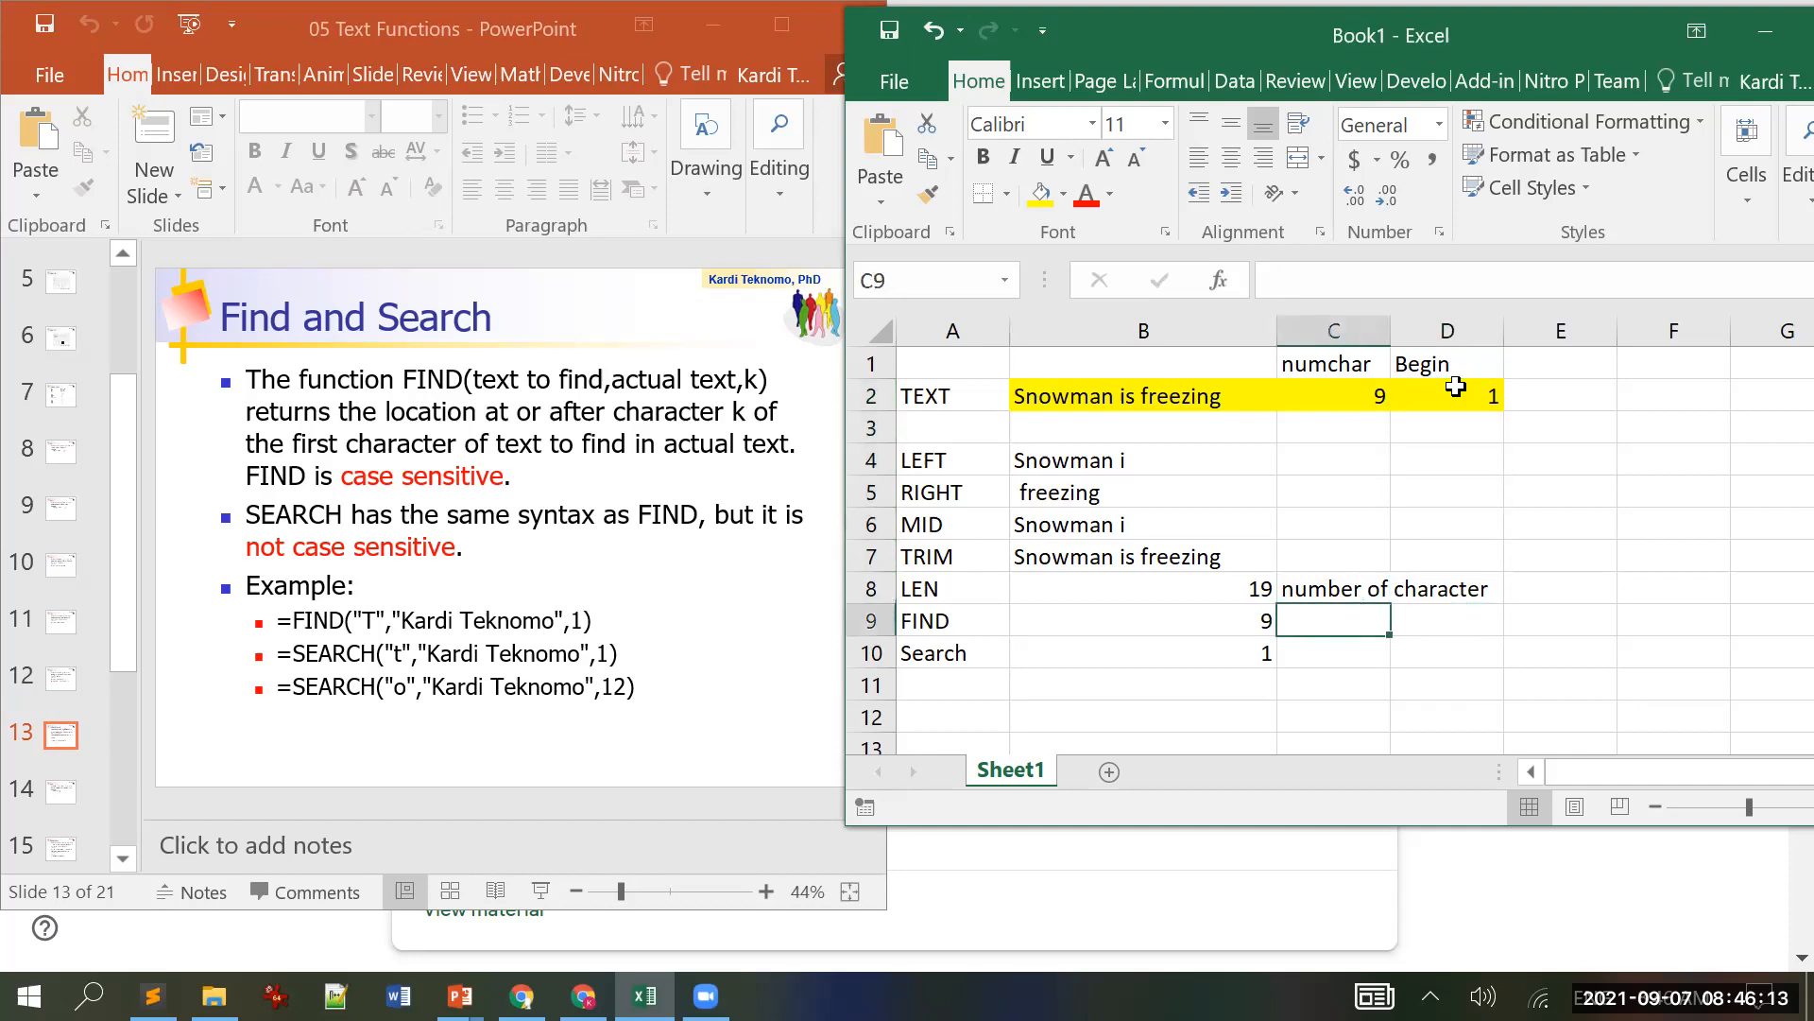
{"action": "key", "text": "Left"}
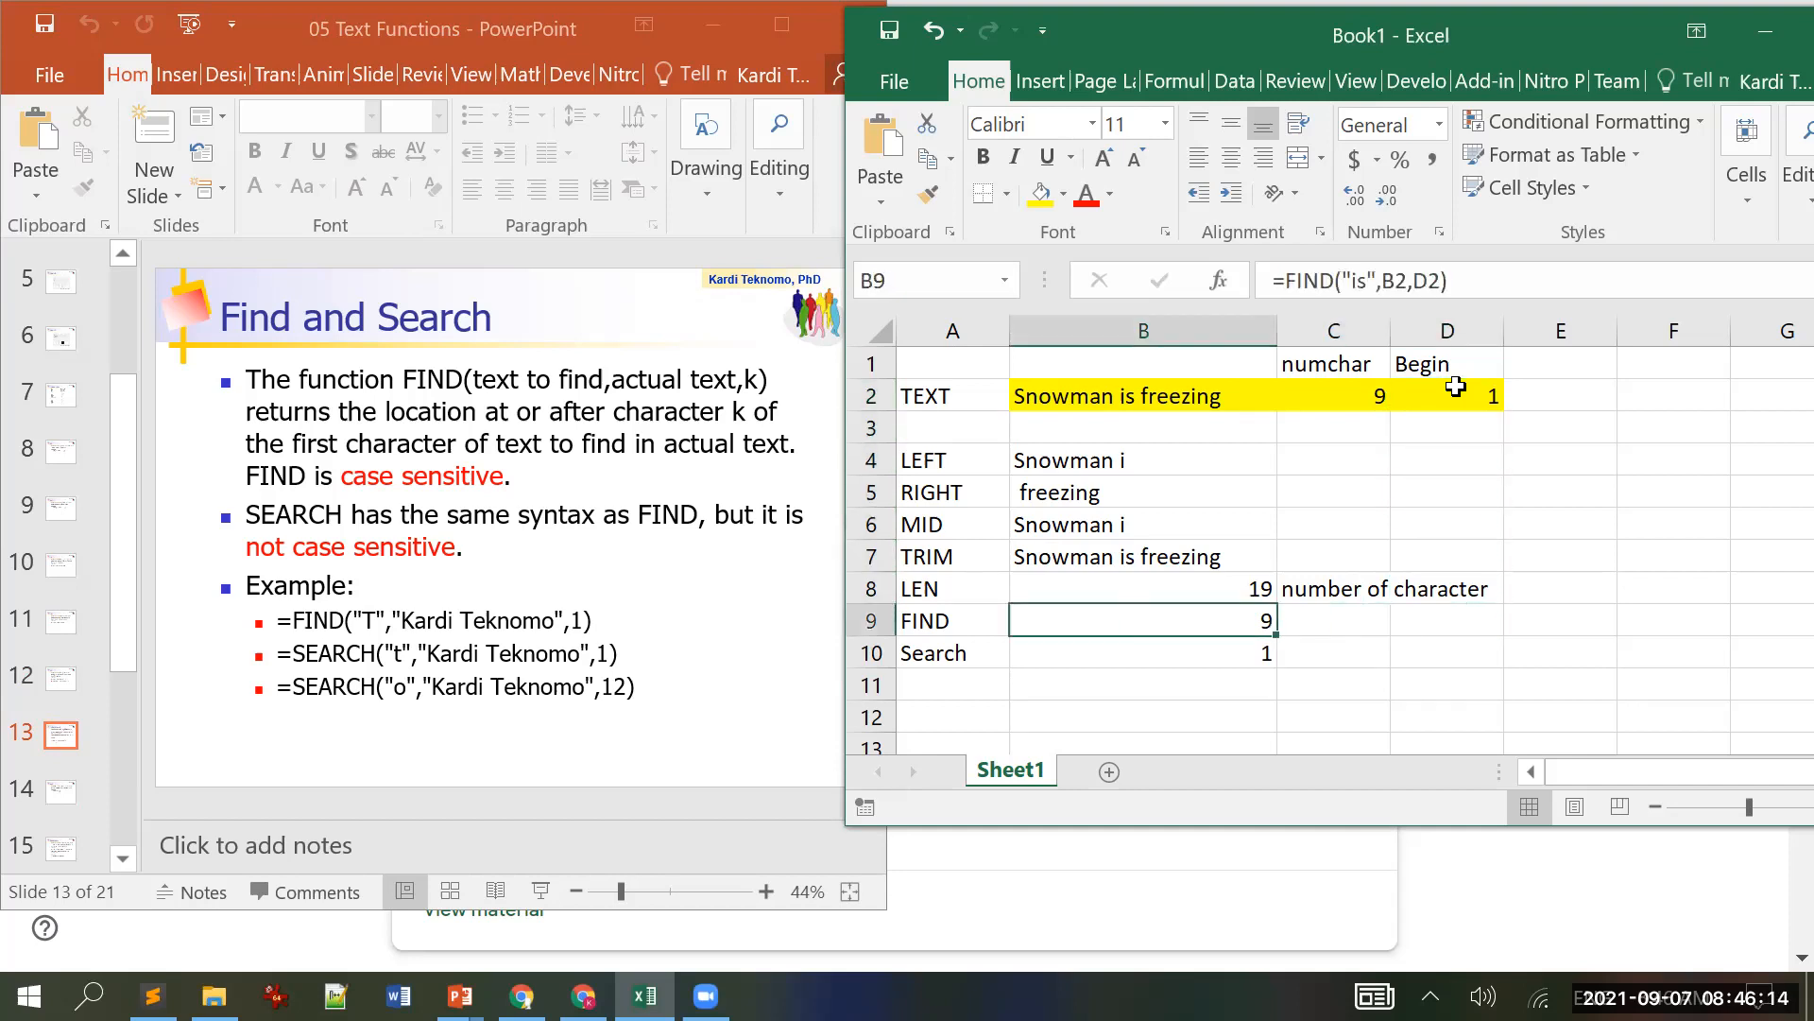
{"action": "left_click", "coordinate": [1361, 283]}
{"action": "key", "text": "BackSpace"}
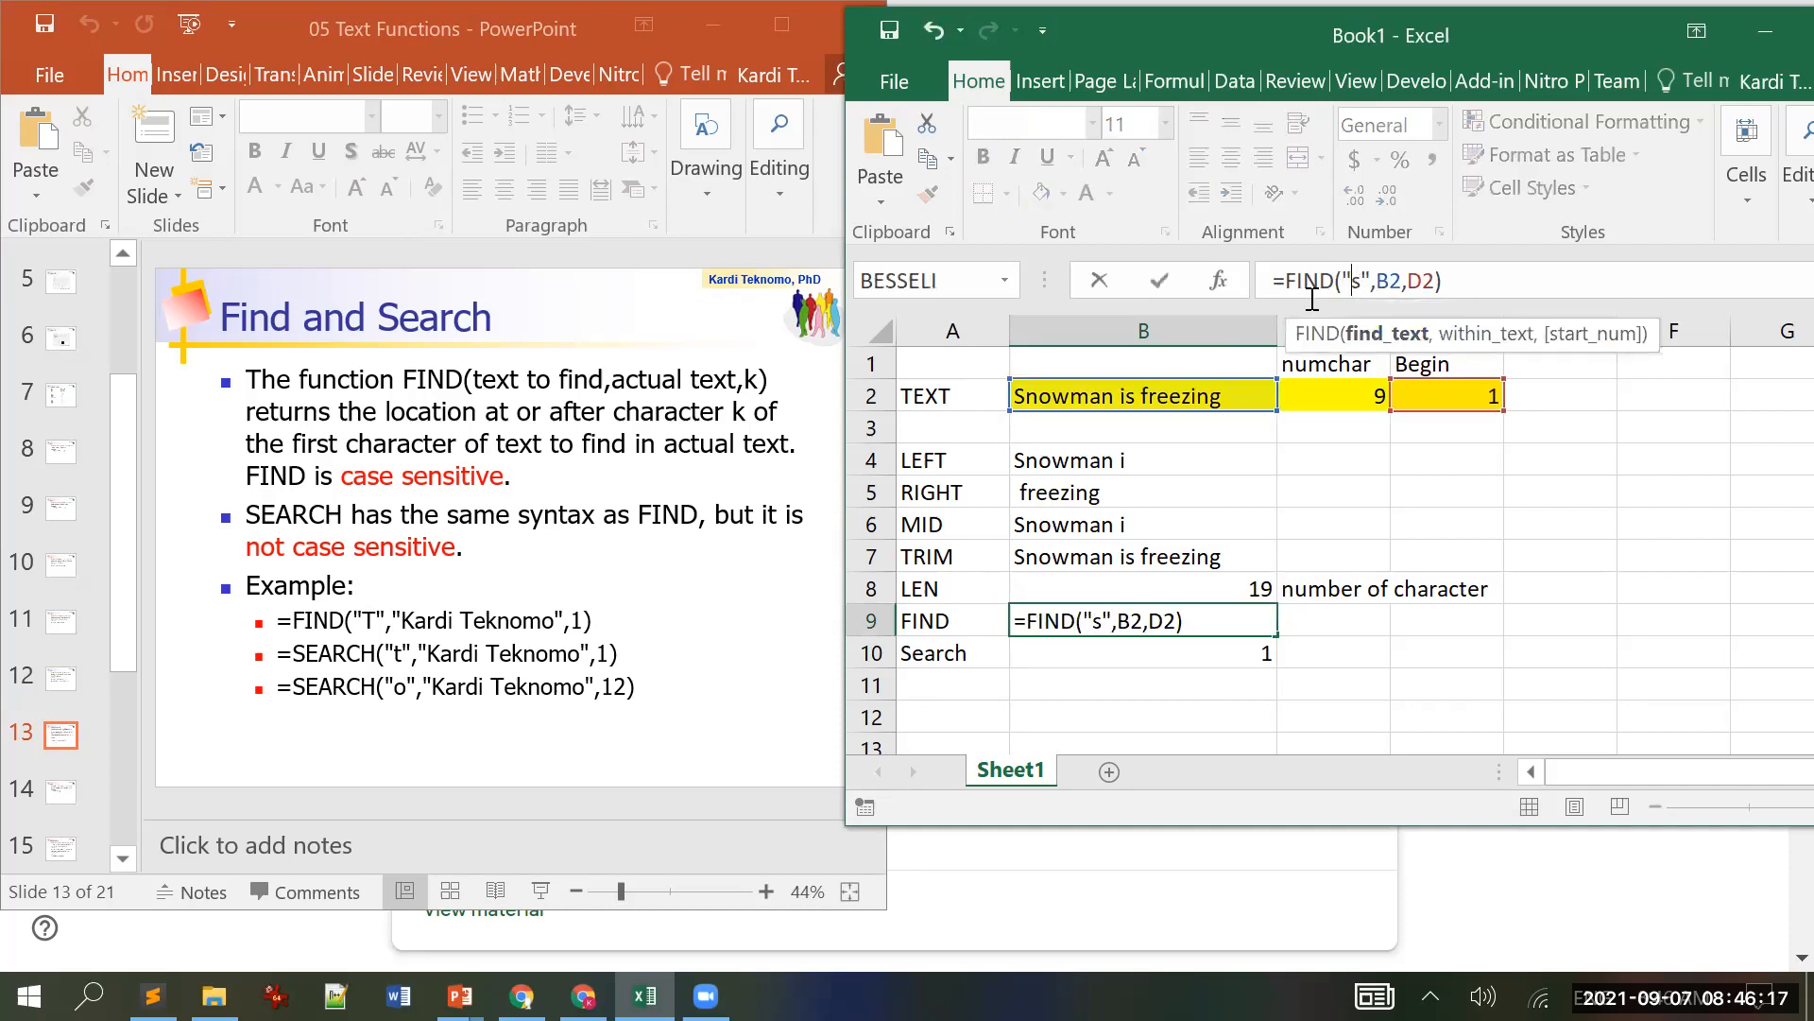
{"action": "key", "text": "Return"}
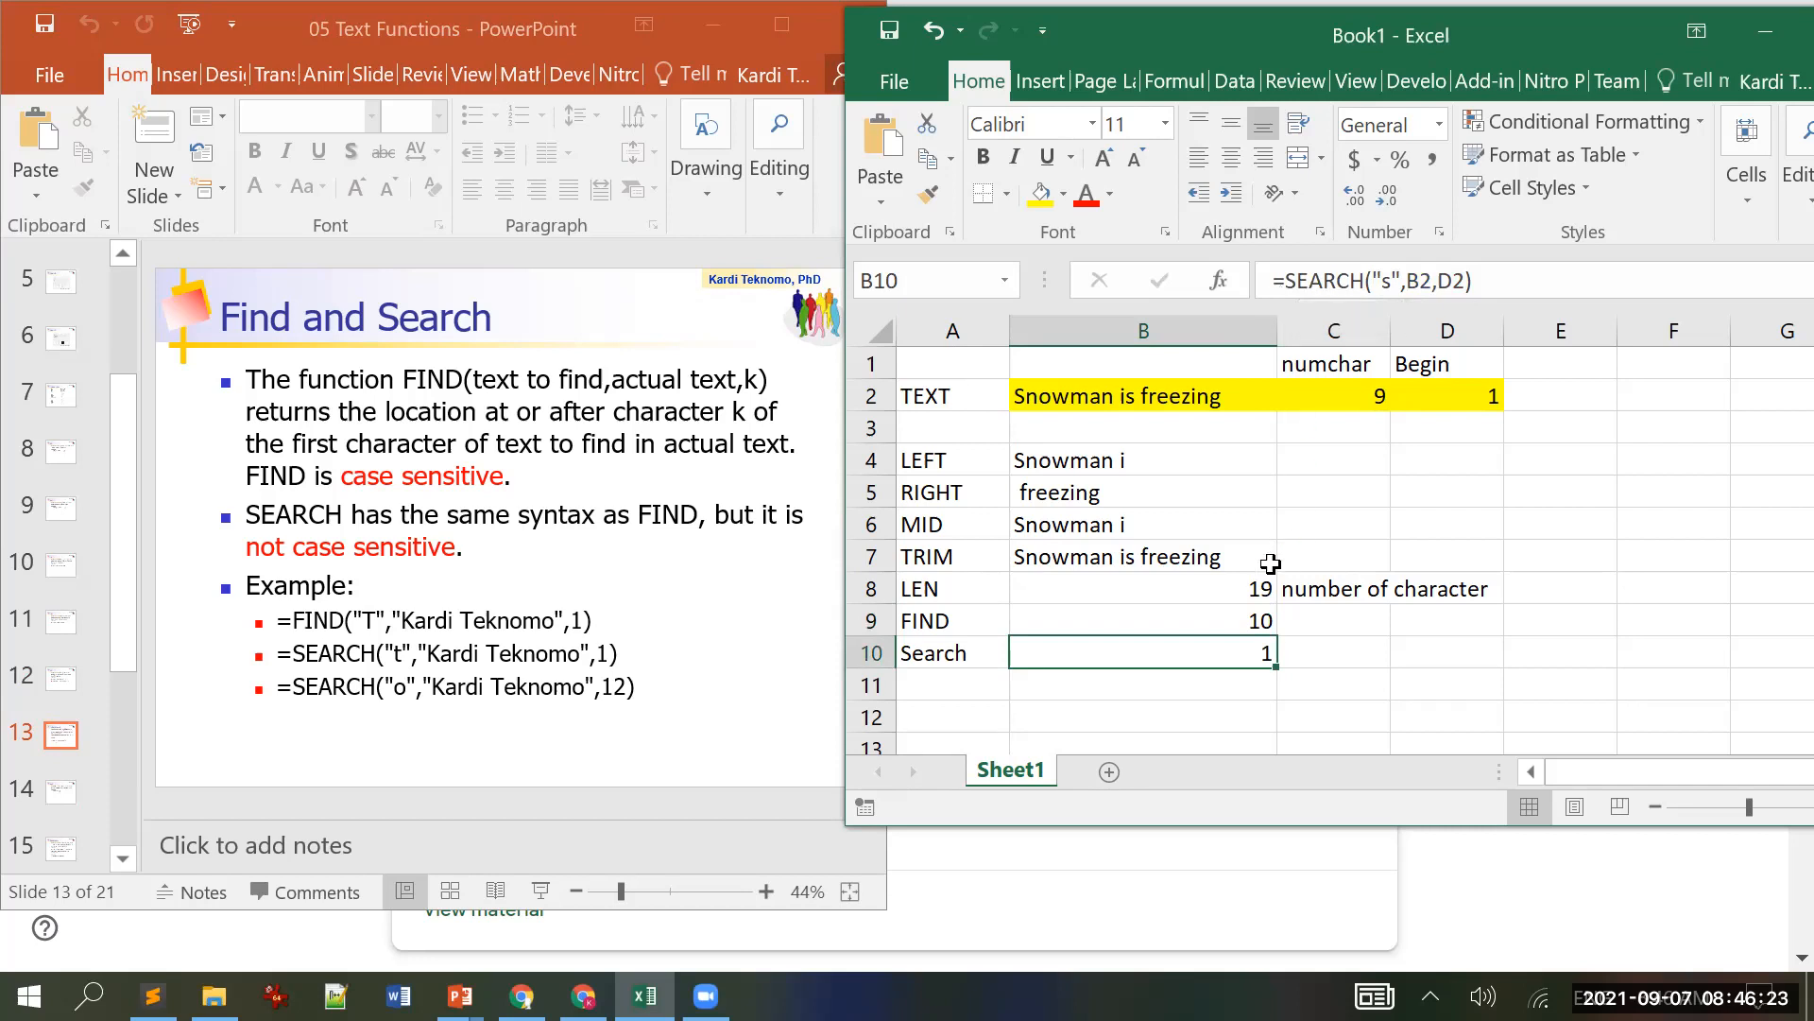
Step: Compare FIND (10) in B9 with SEARCH (1) in B10, then bring the slides forward
{"action": "left_click", "coordinate": [1228, 621]}
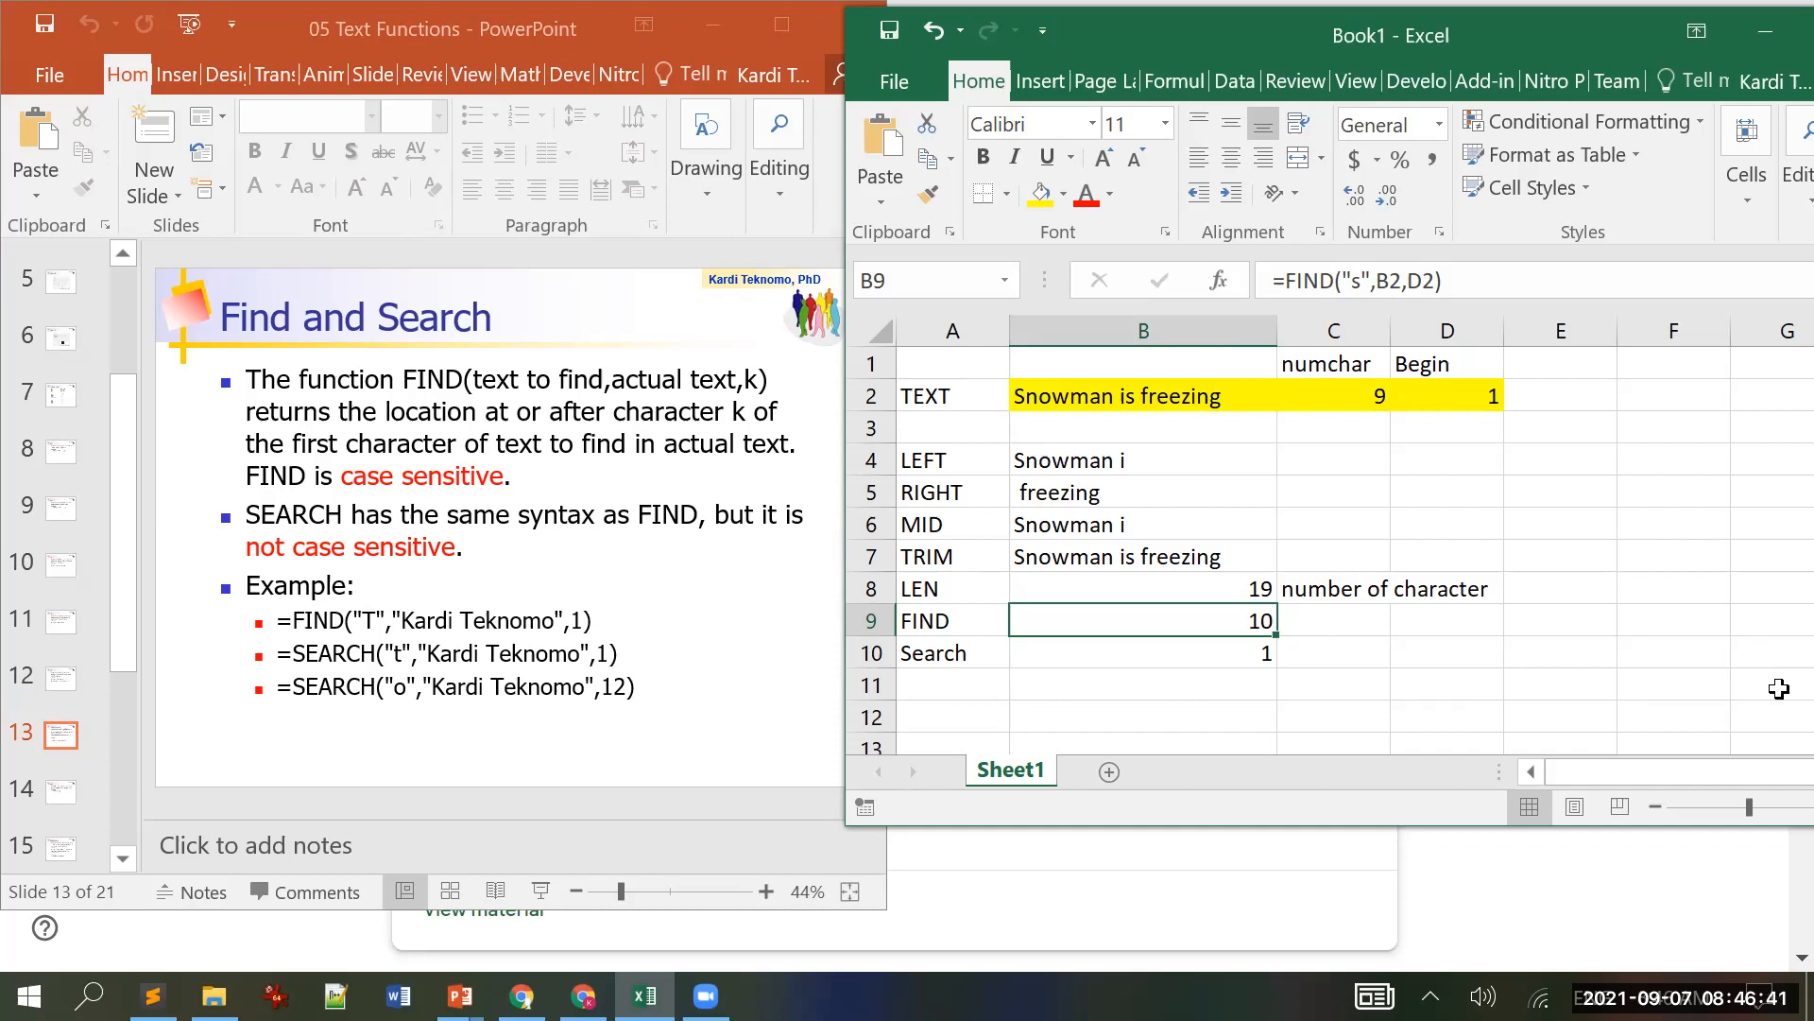
{"action": "key", "text": "Down"}
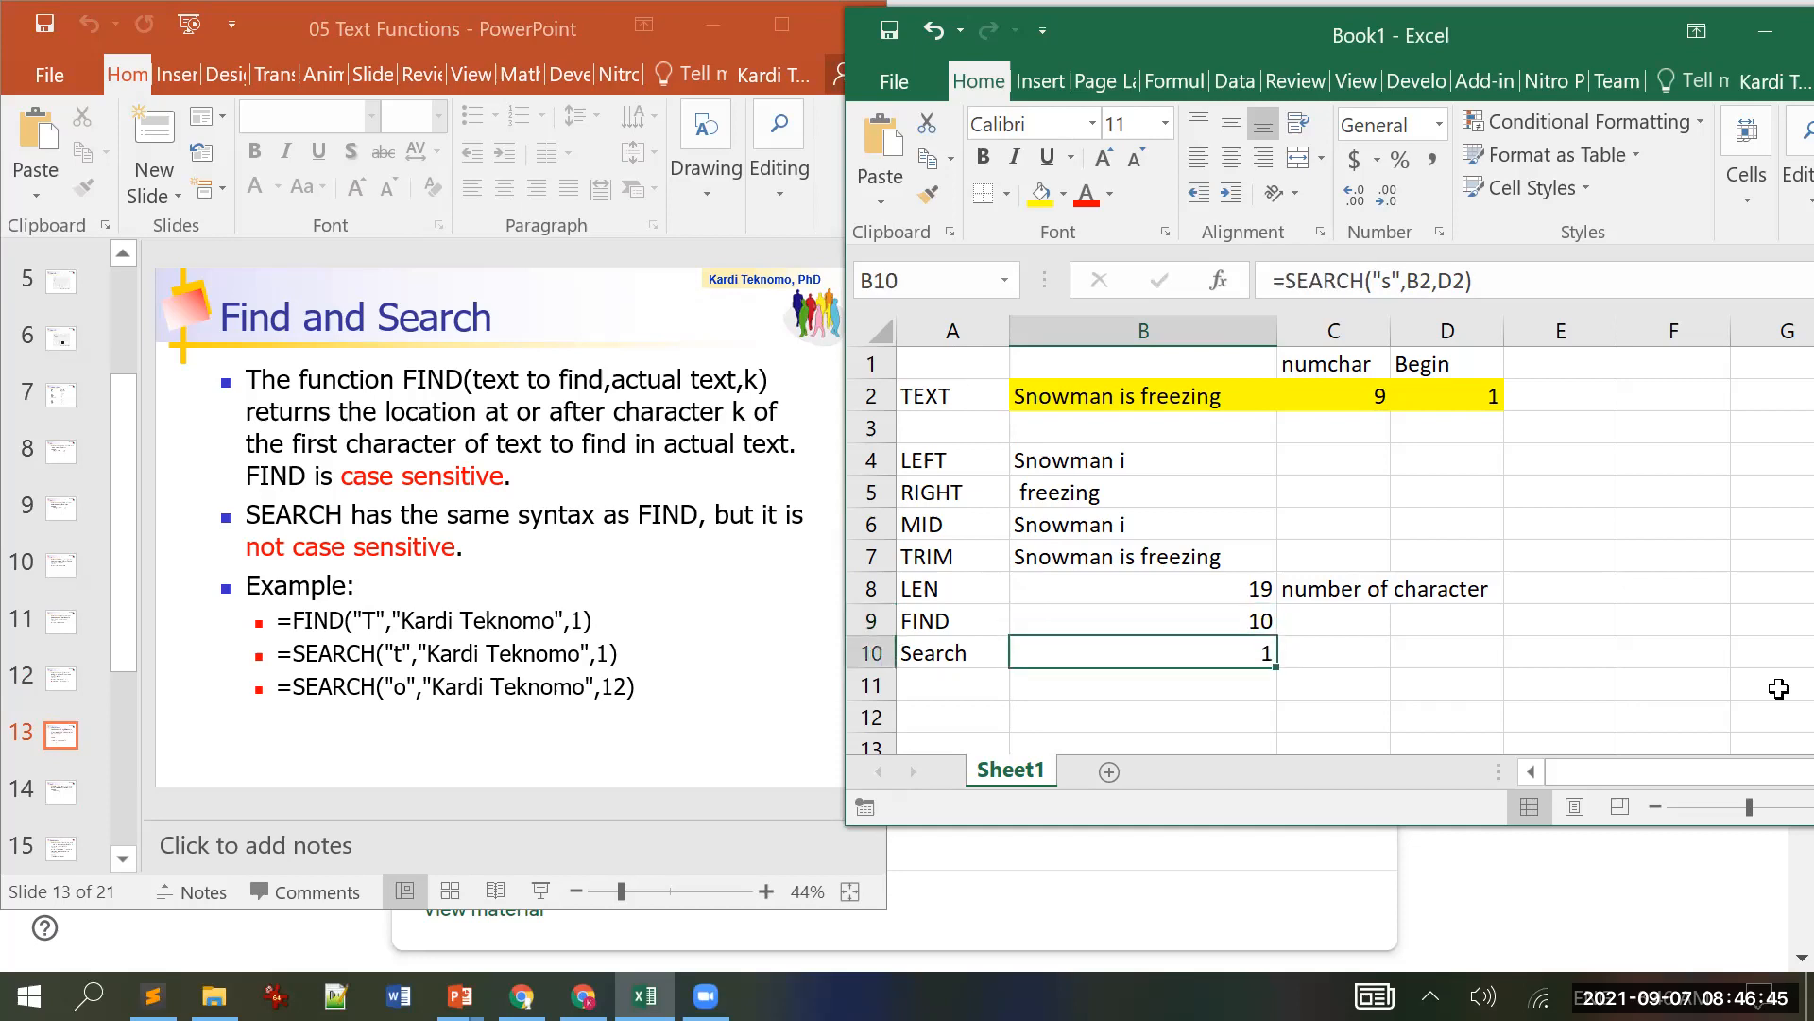
{"action": "key", "text": "Up"}
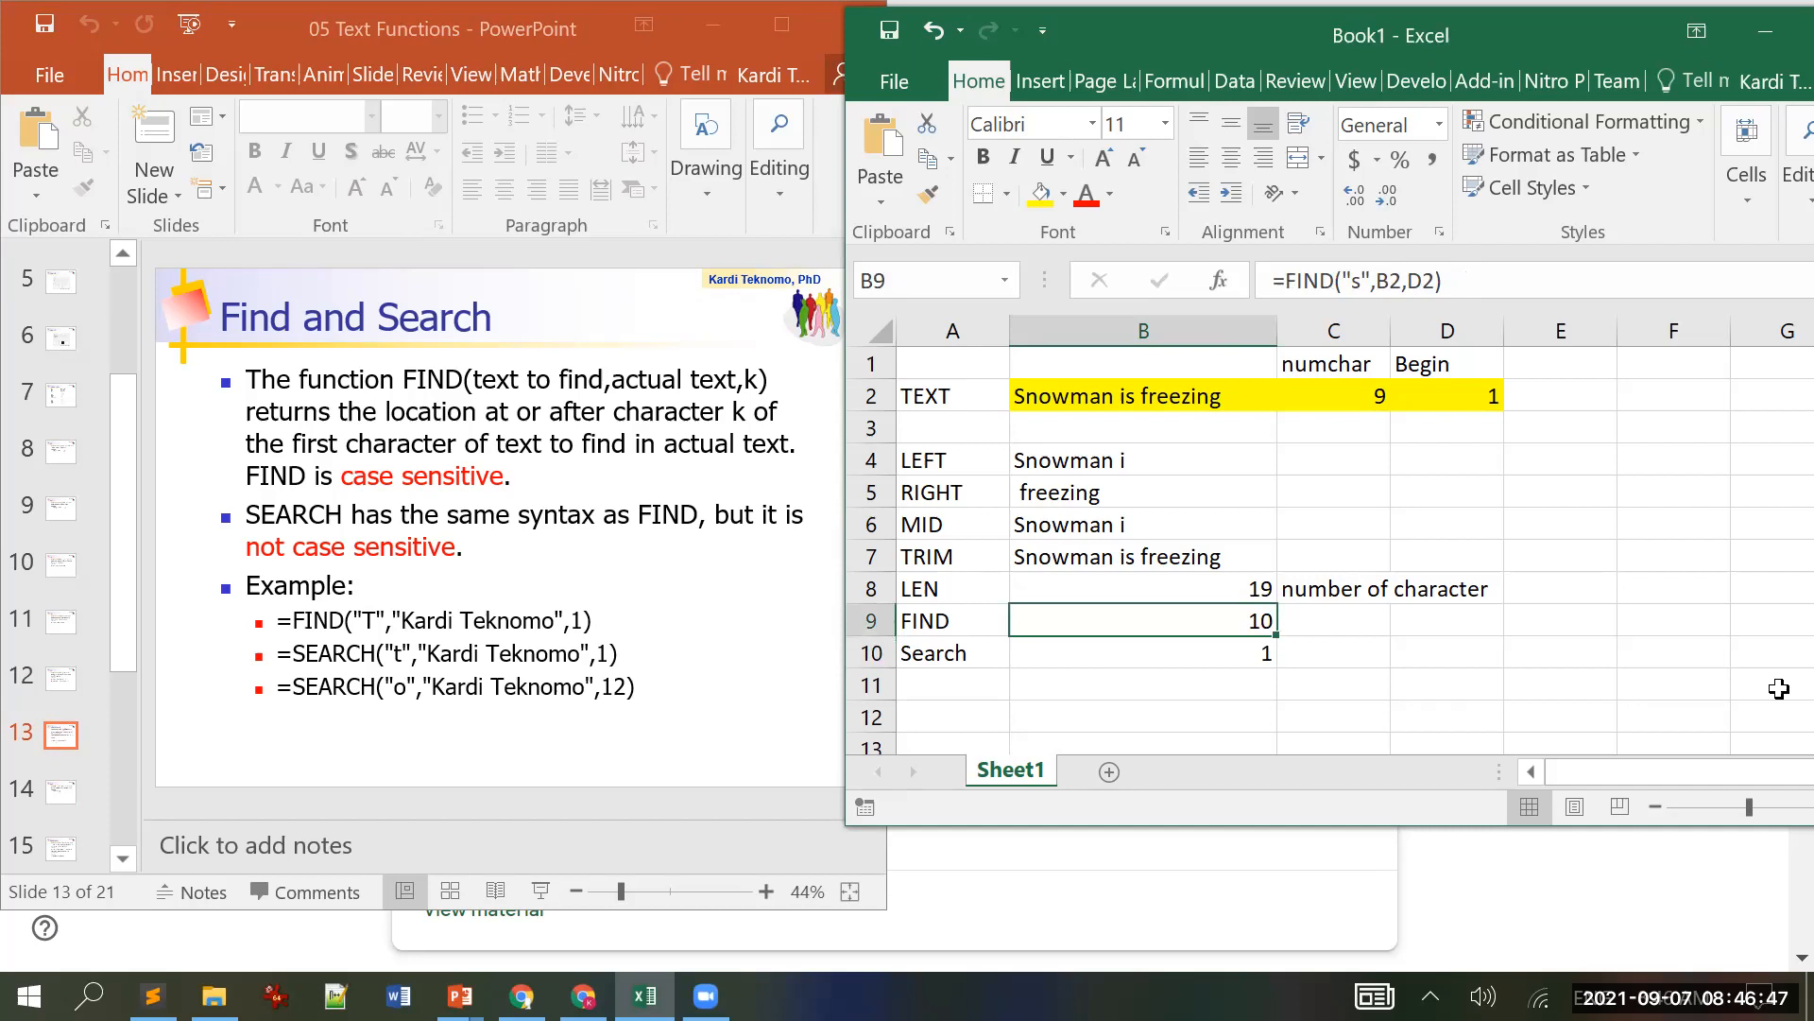
{"action": "key", "text": "Right"}
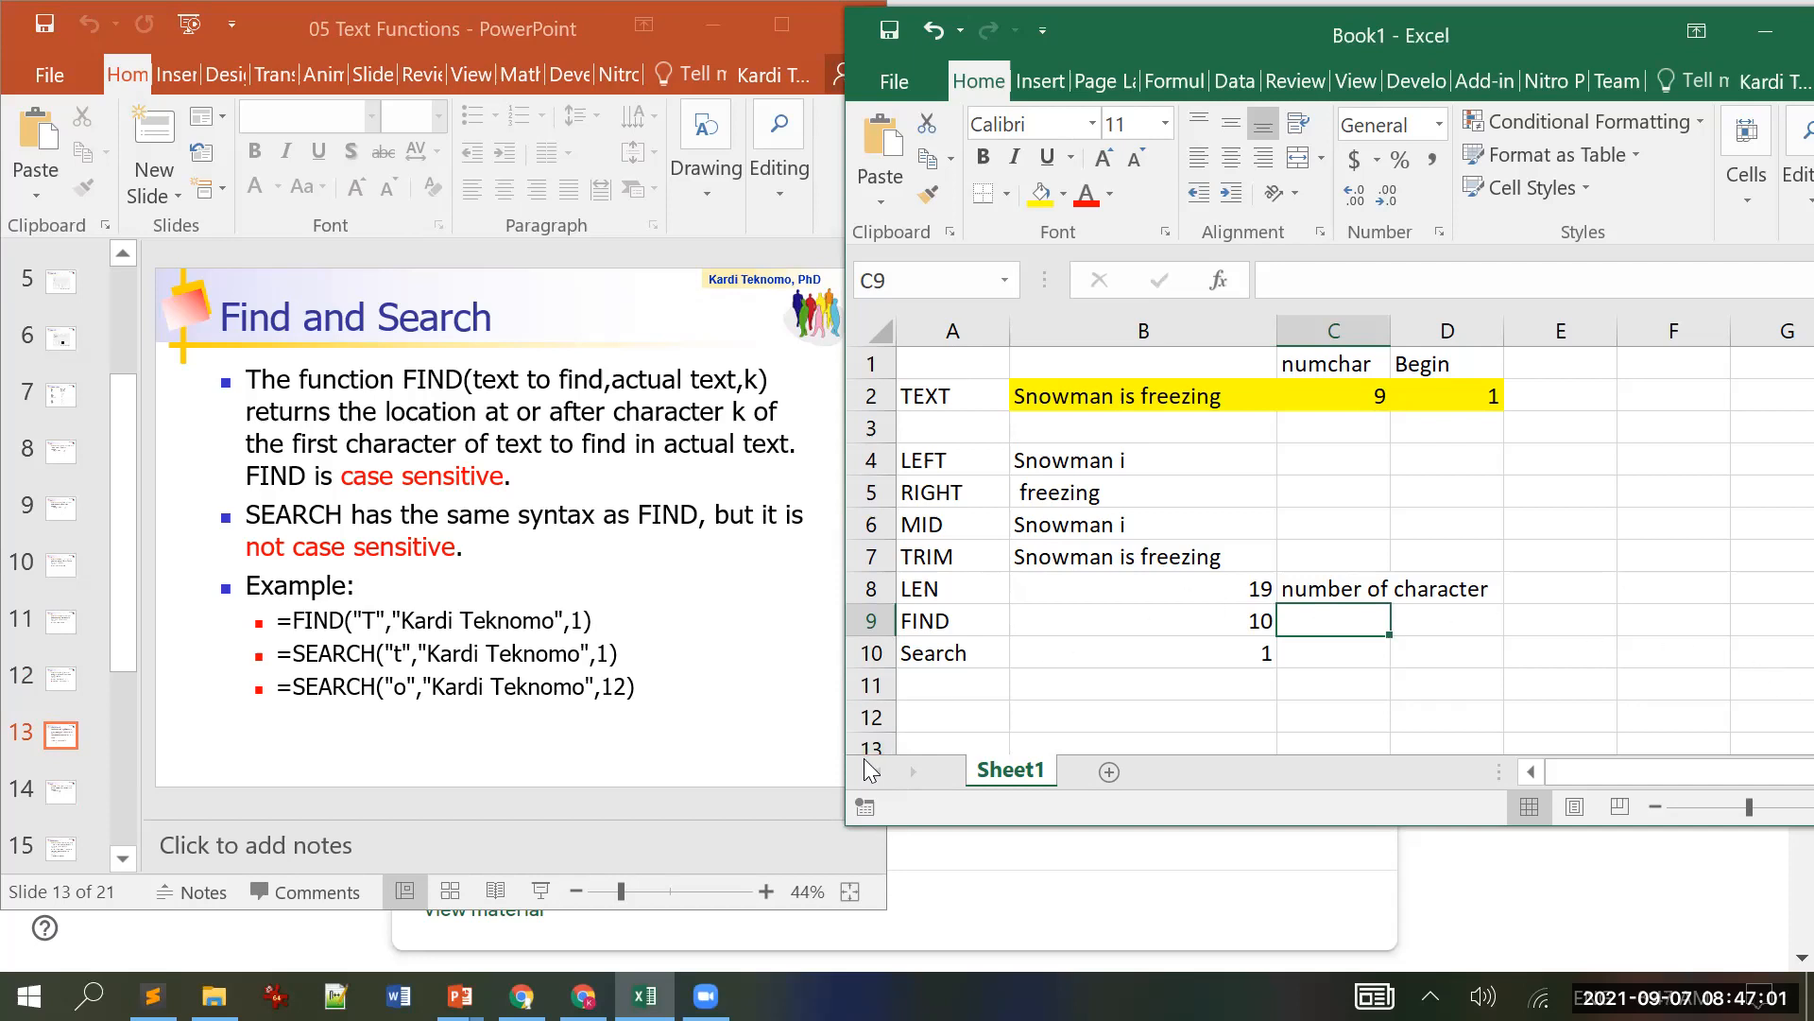
{"action": "left_click", "coordinate": [737, 766]}
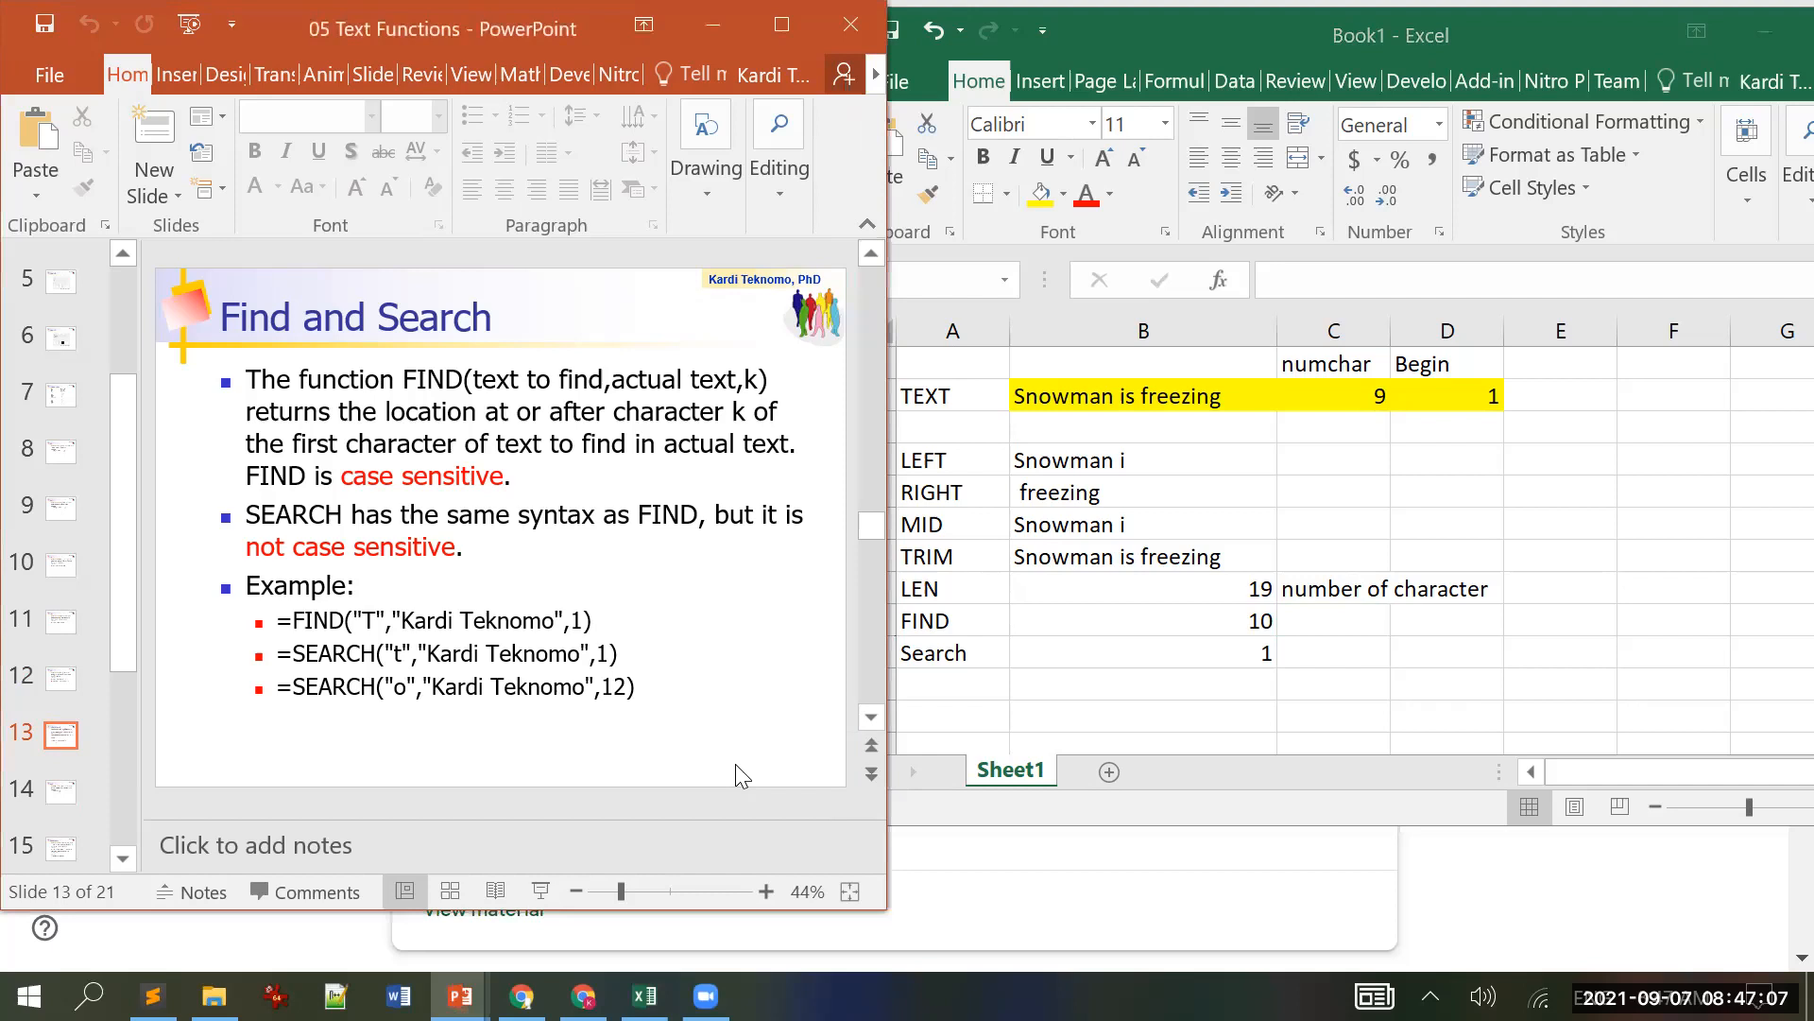
Step: Advance to slide 14, Rept, showing =REPT("12ab",3), then return to Excel
{"action": "scroll", "coordinate": [735, 764], "scroll_direction": "down", "scroll_amount": 1}
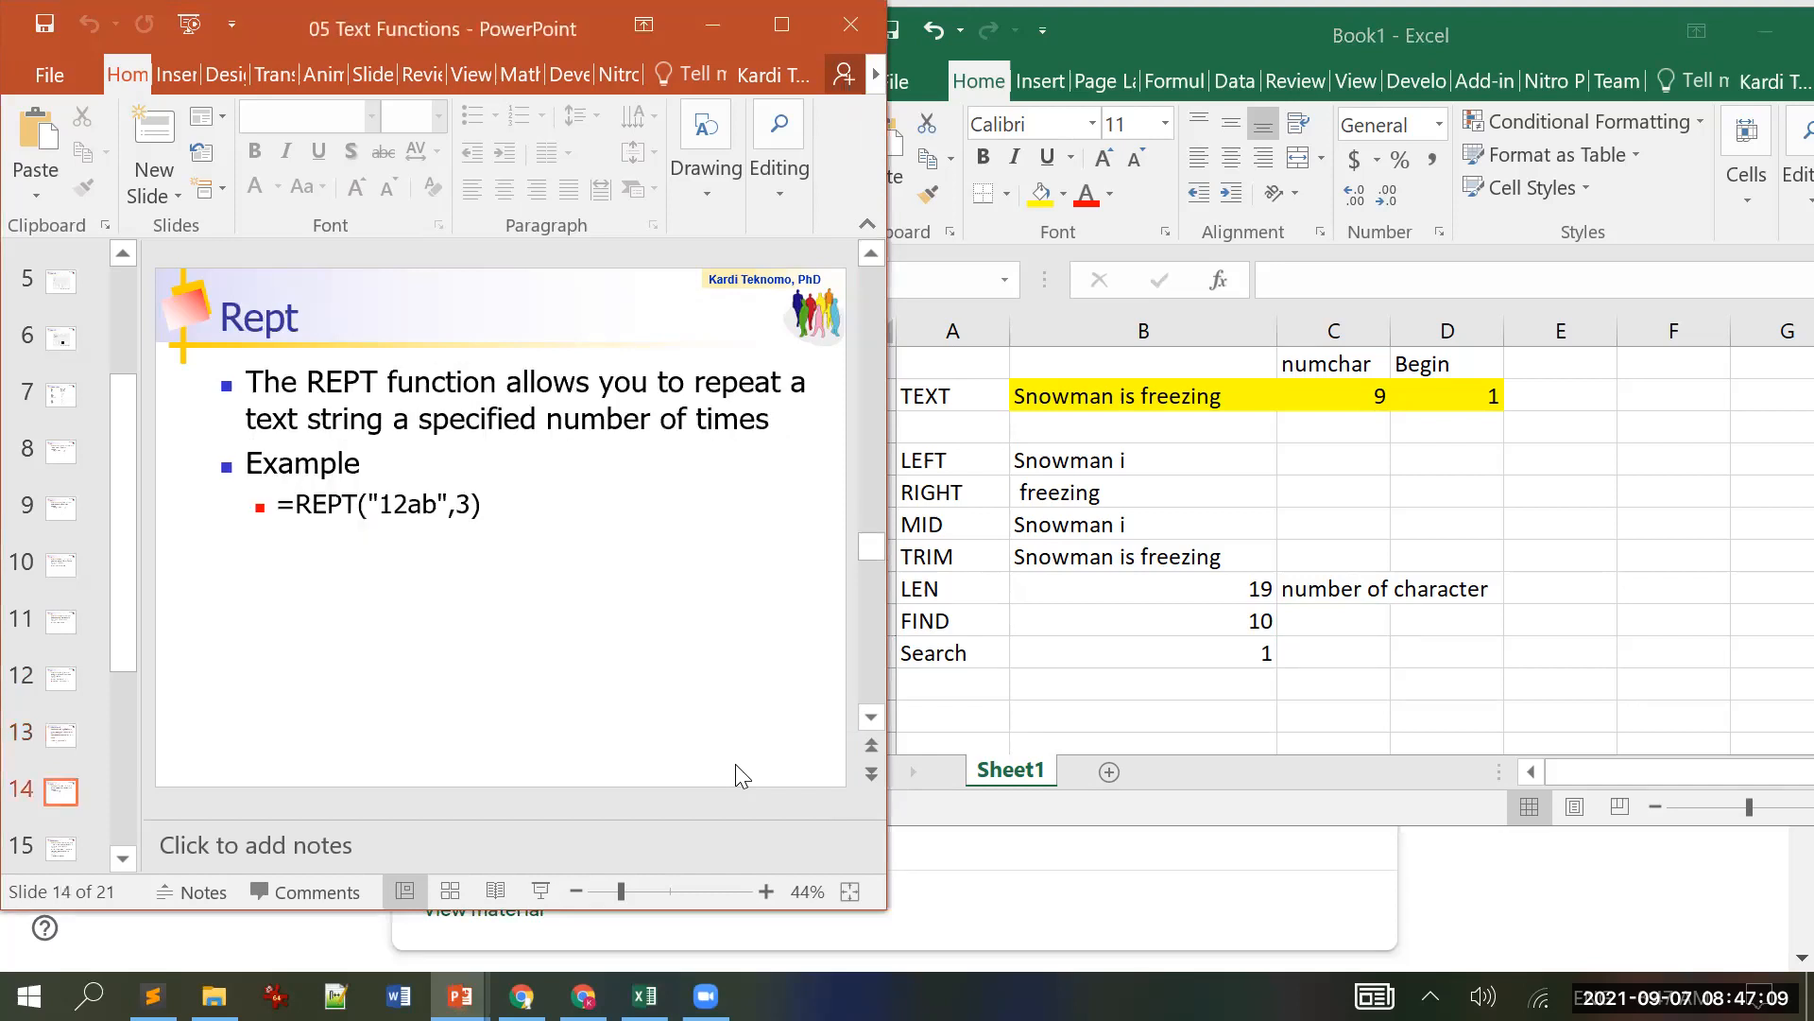
{"action": "scroll", "coordinate": [736, 763], "scroll_direction": "up", "scroll_amount": 1}
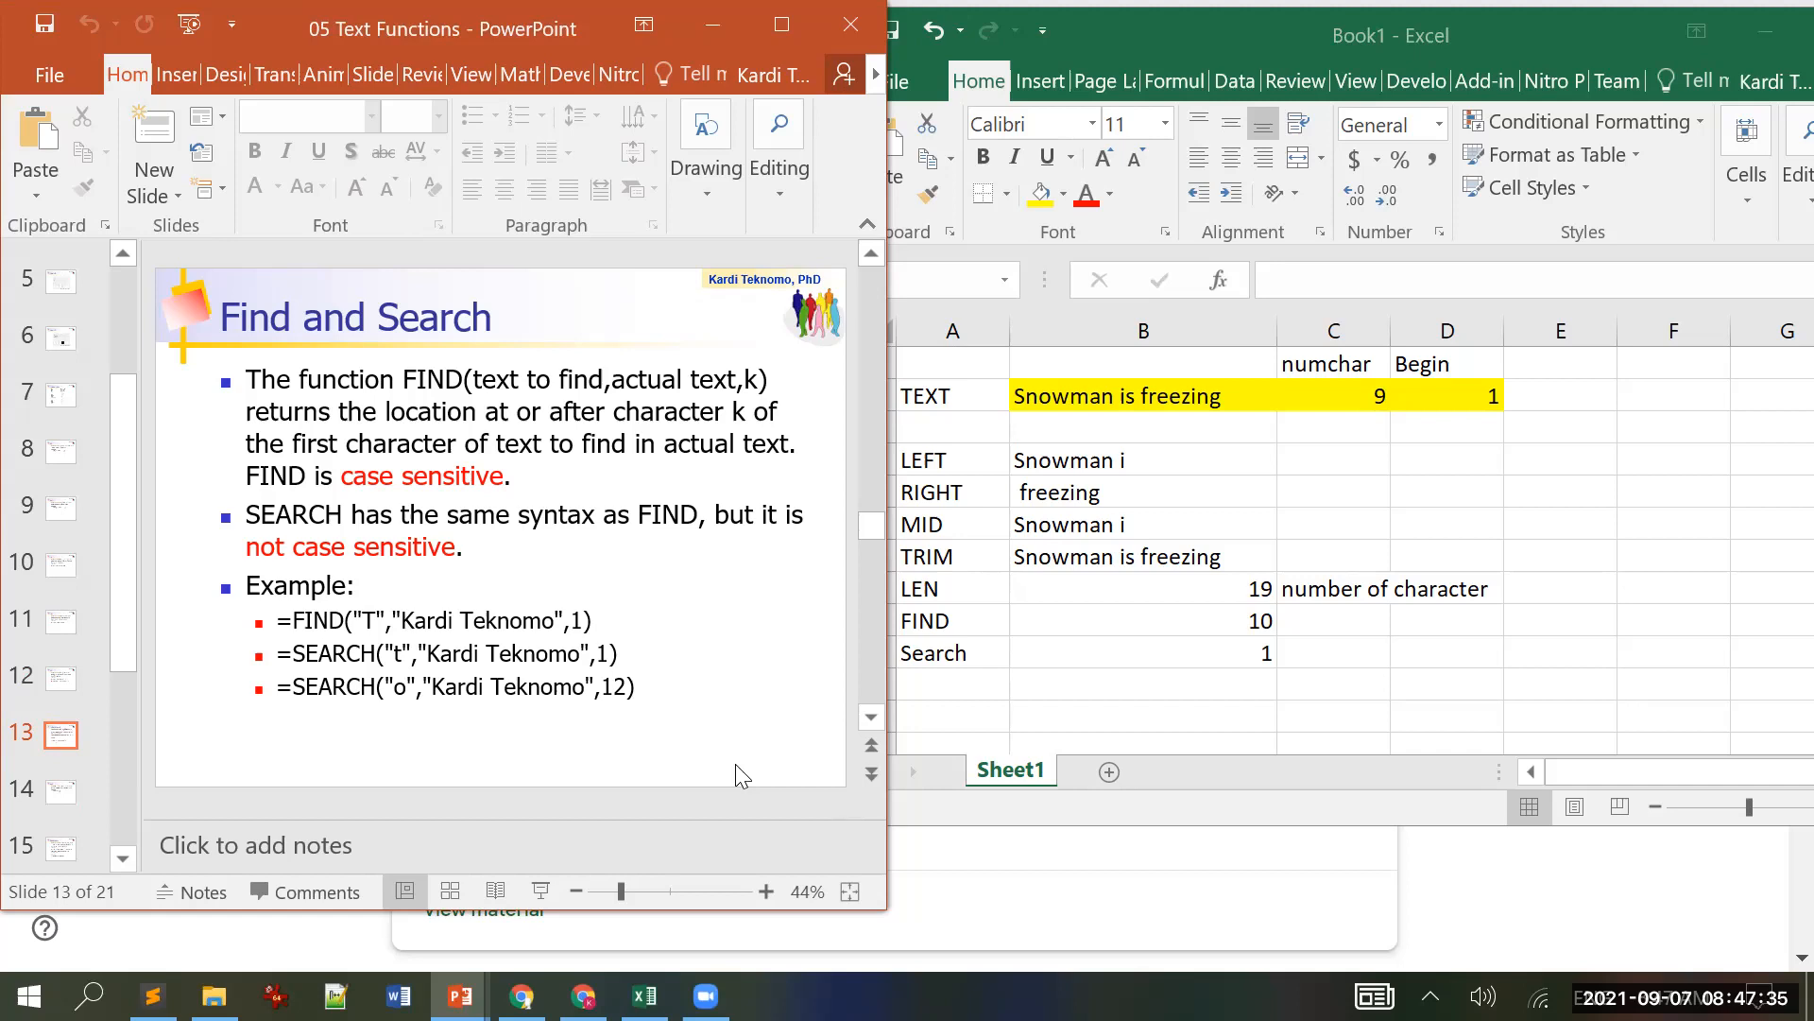
{"action": "key", "text": "Page_Down"}
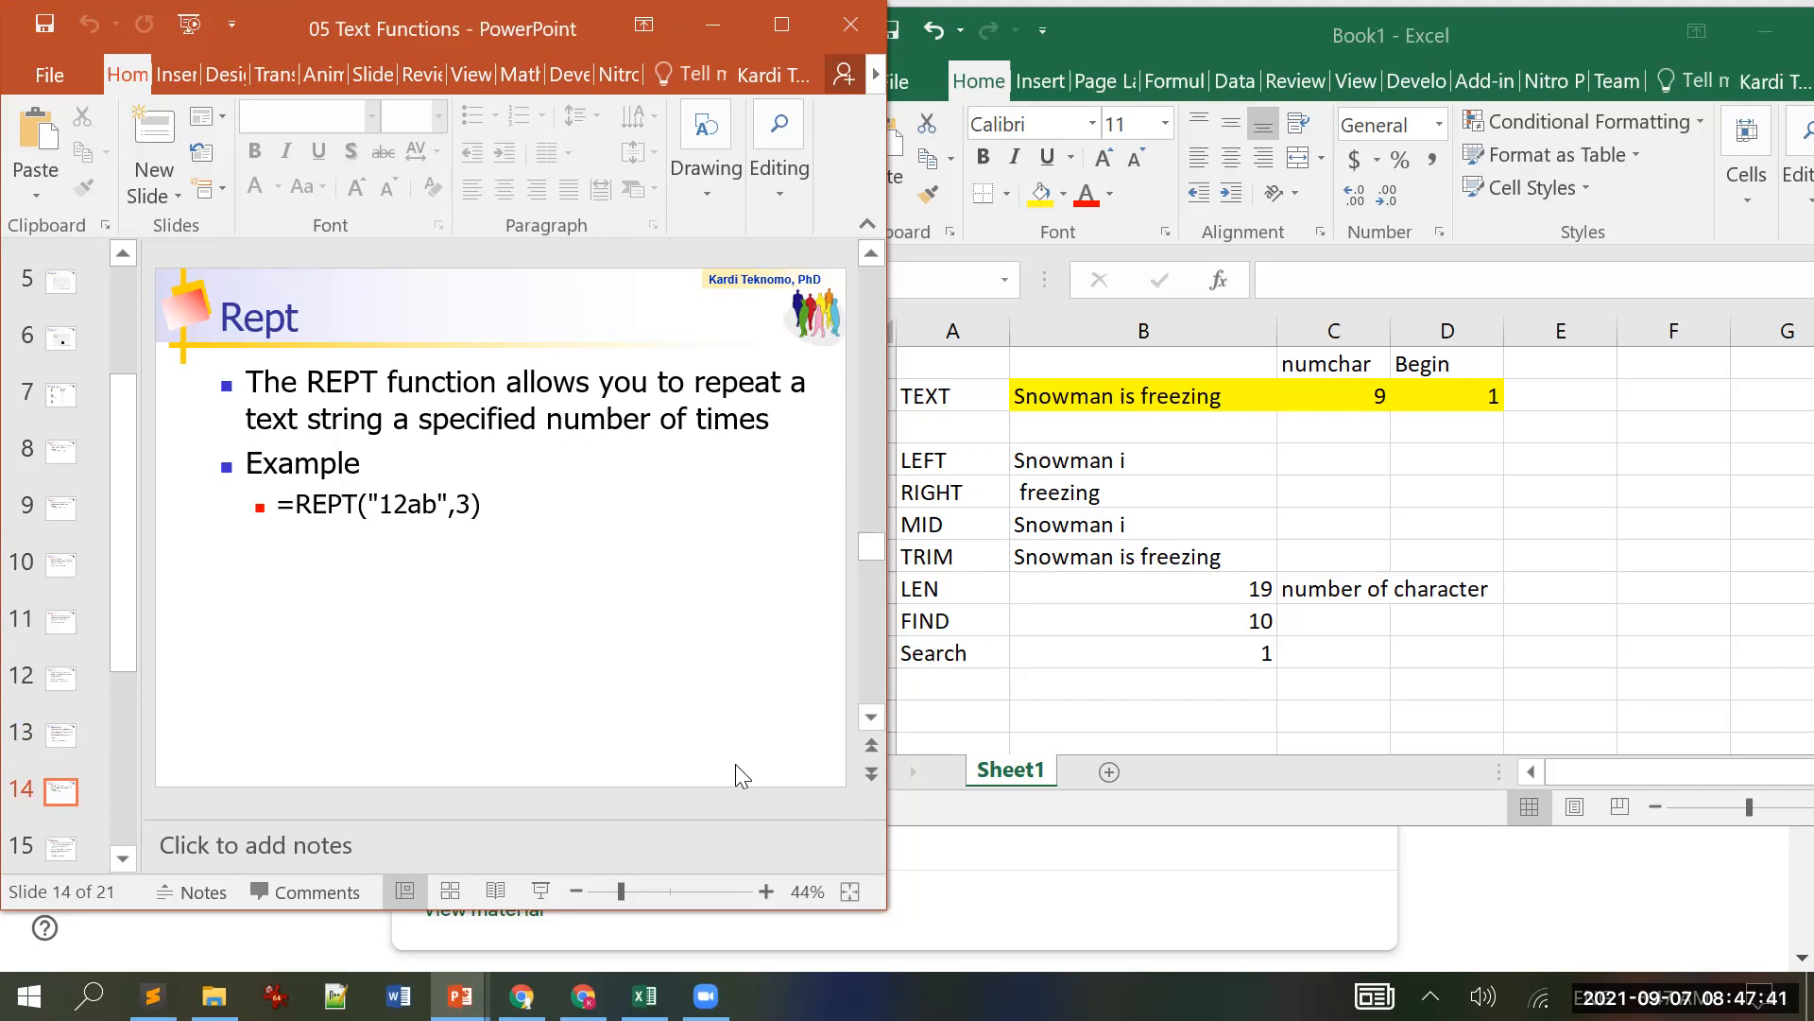
{"action": "left_click", "coordinate": [1133, 691]}
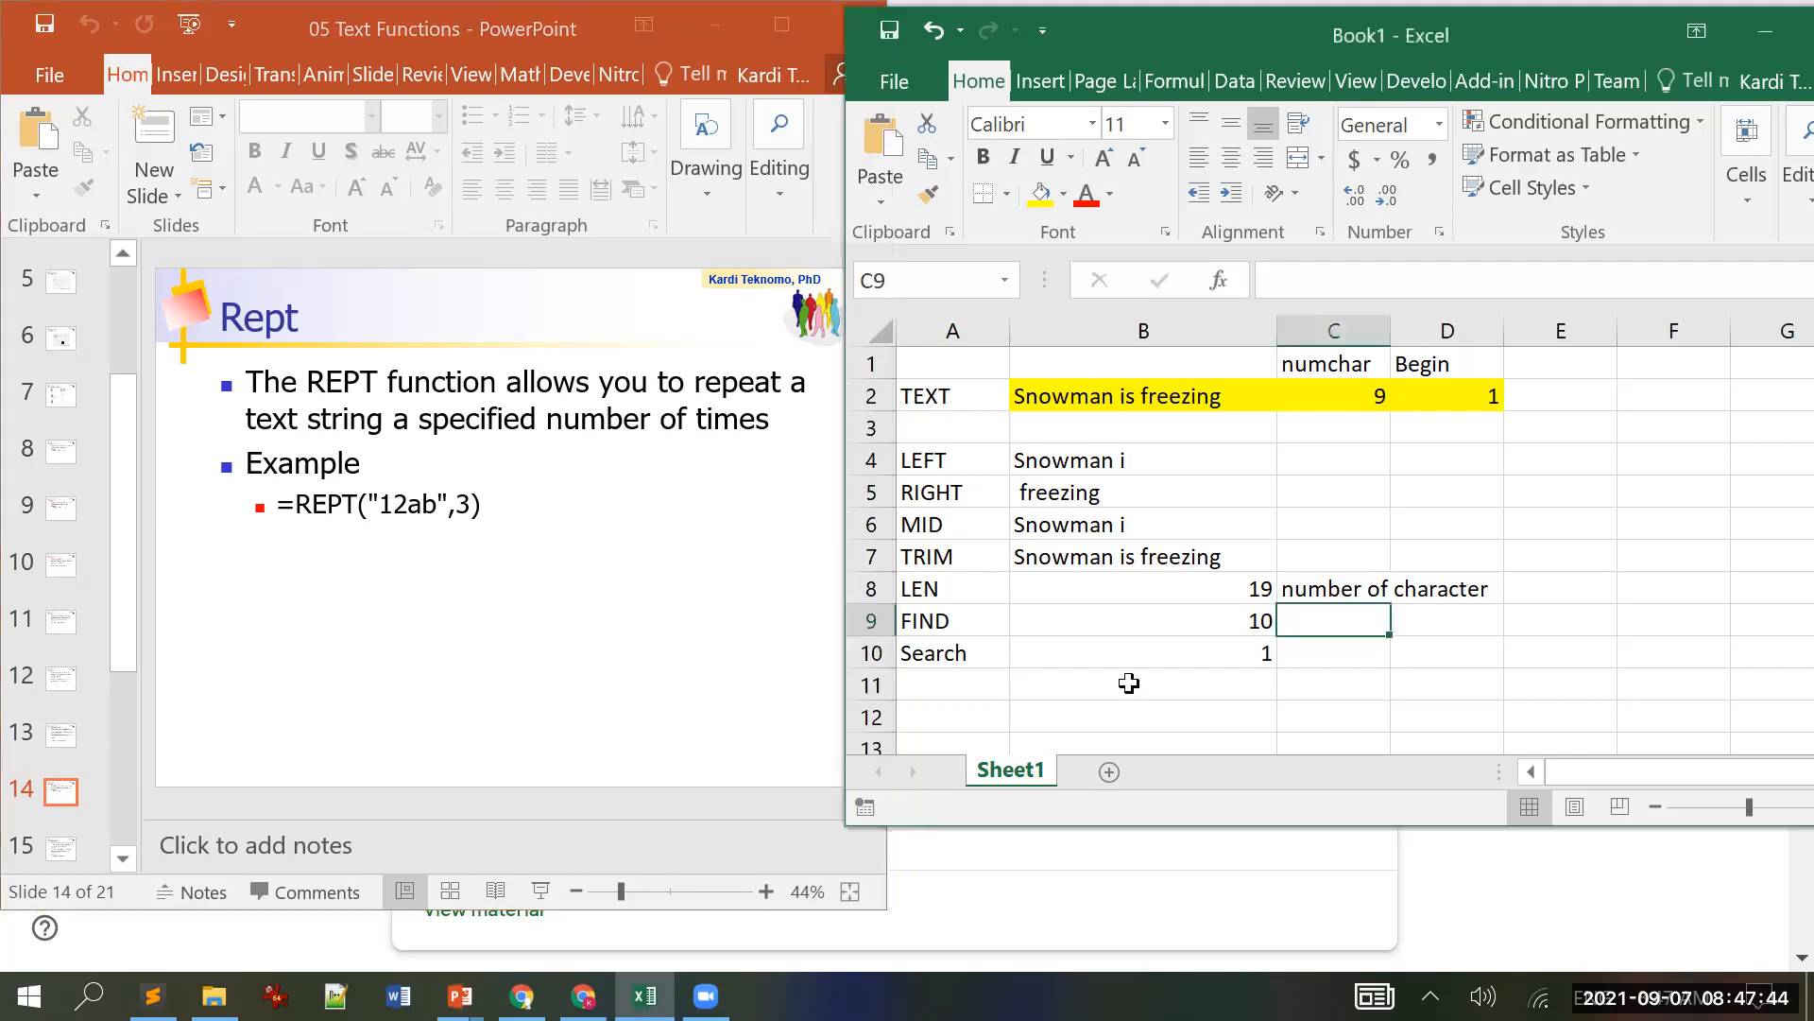
Step: Label A11 'REPT'
{"action": "left_click", "coordinate": [958, 697]}
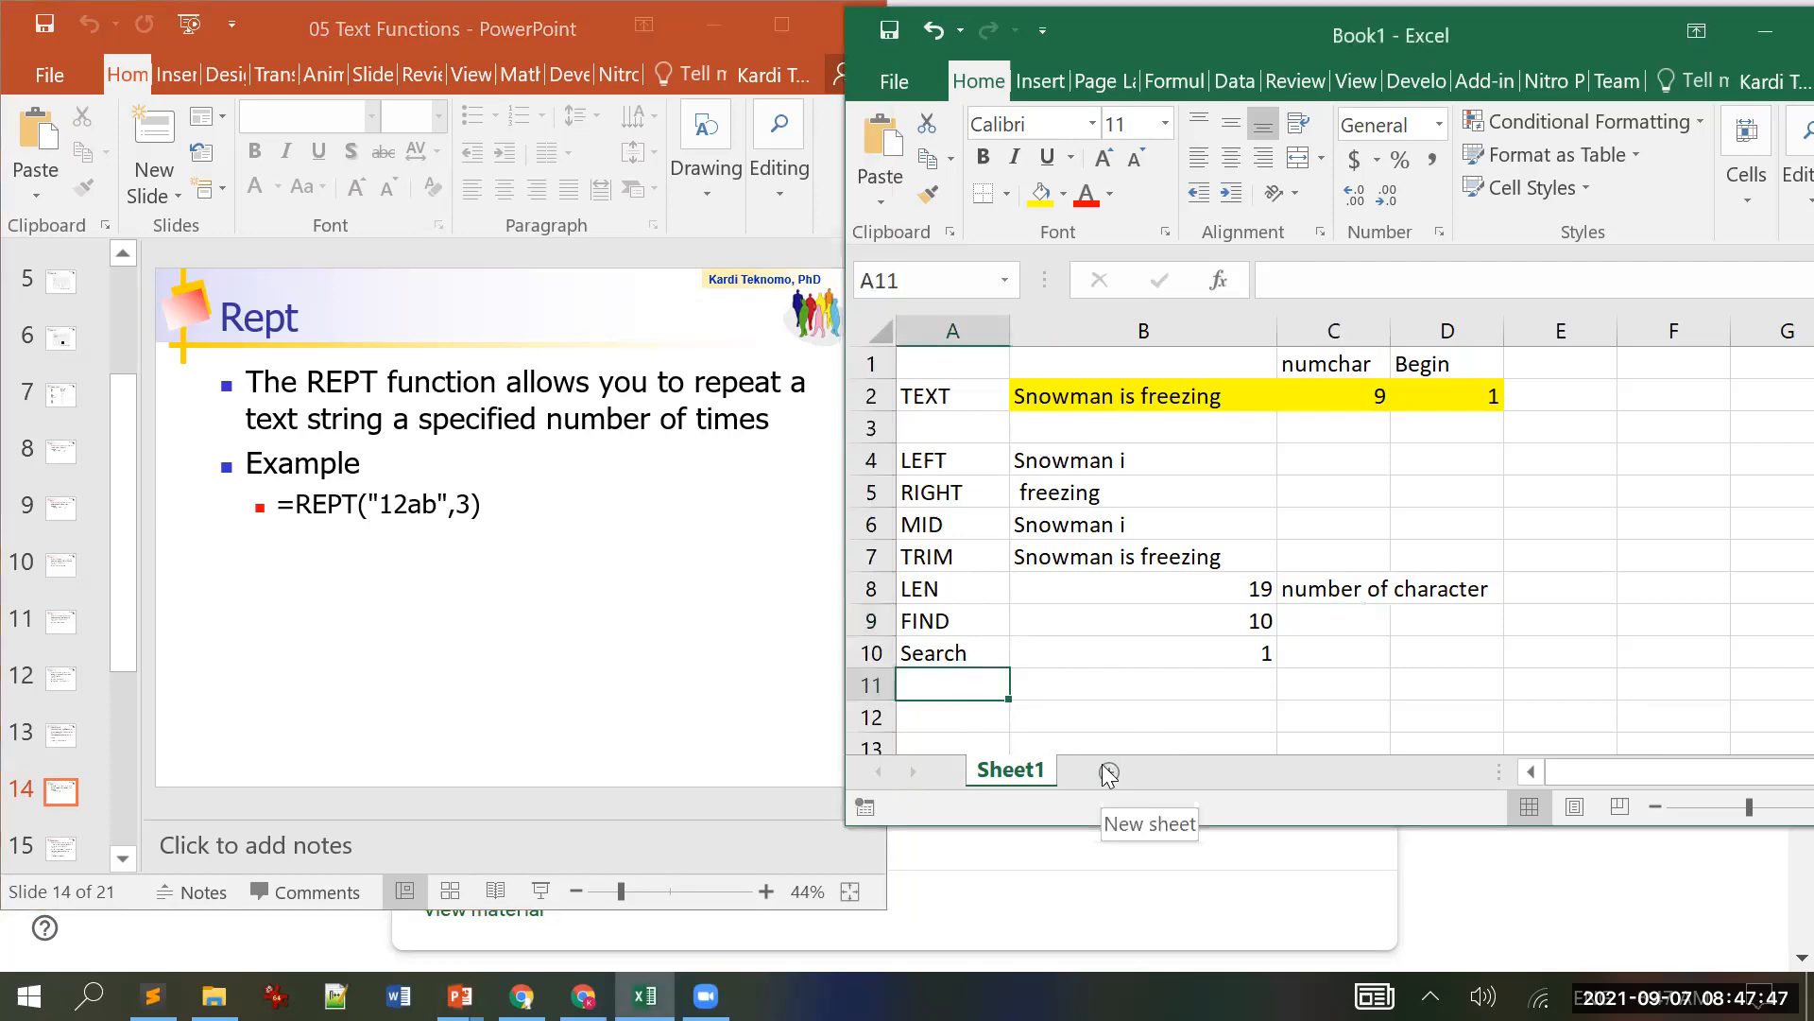
{"action": "type", "text": "RP"}
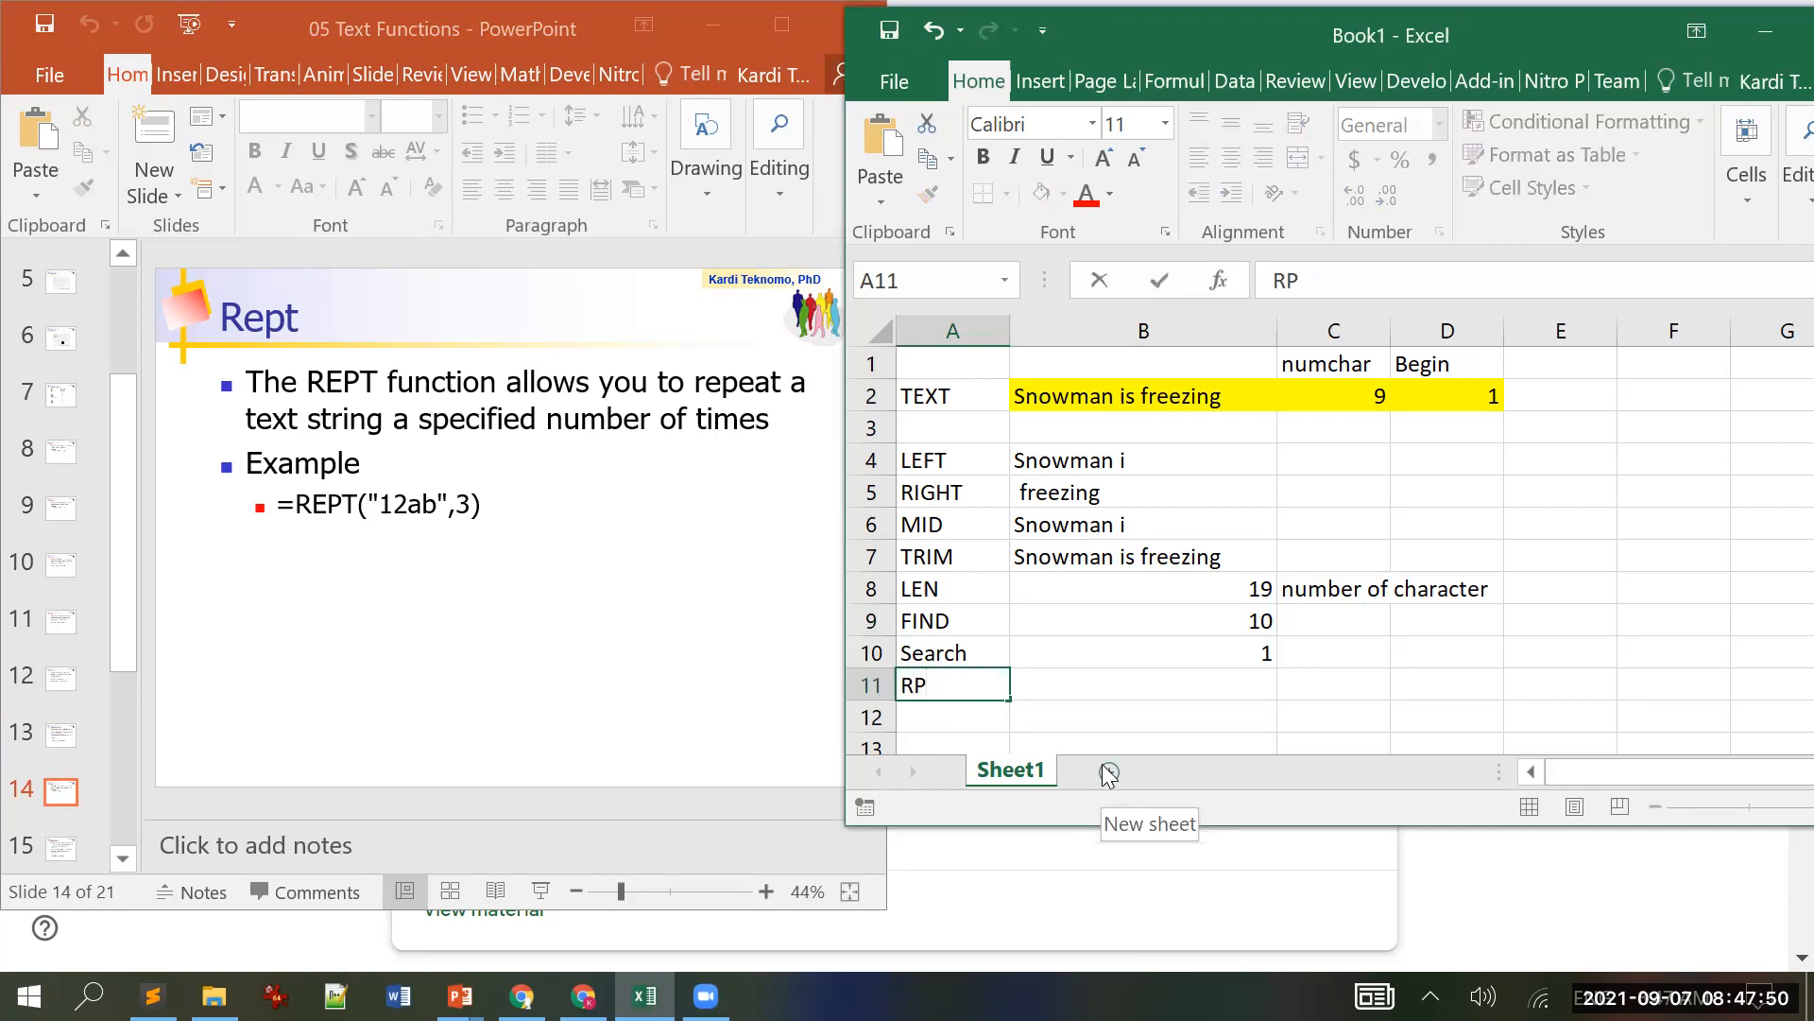
{"action": "key", "text": "BackSpace"}
{"action": "type", "text": "EPT"}
{"action": "key", "text": "Tab"}
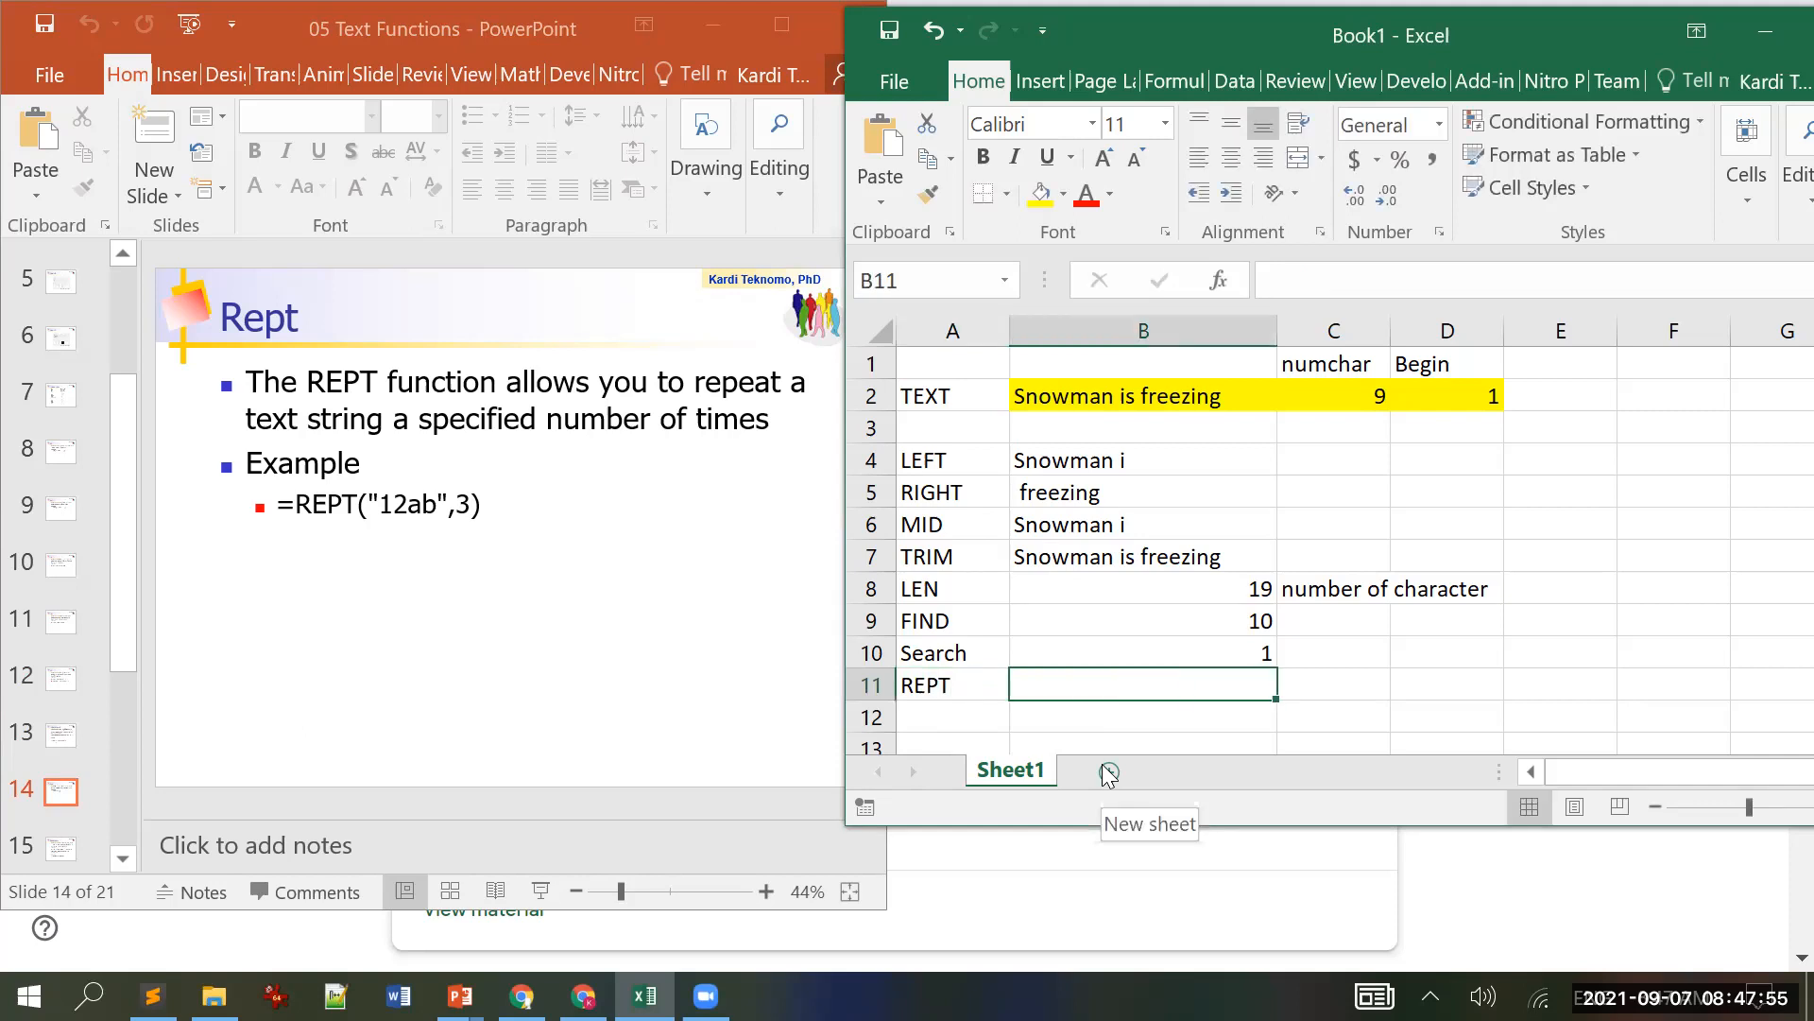
Step: Enter =REPT(B2,3) in B11 to repeat the Snowman text three times
{"action": "type", "text": "=r"}
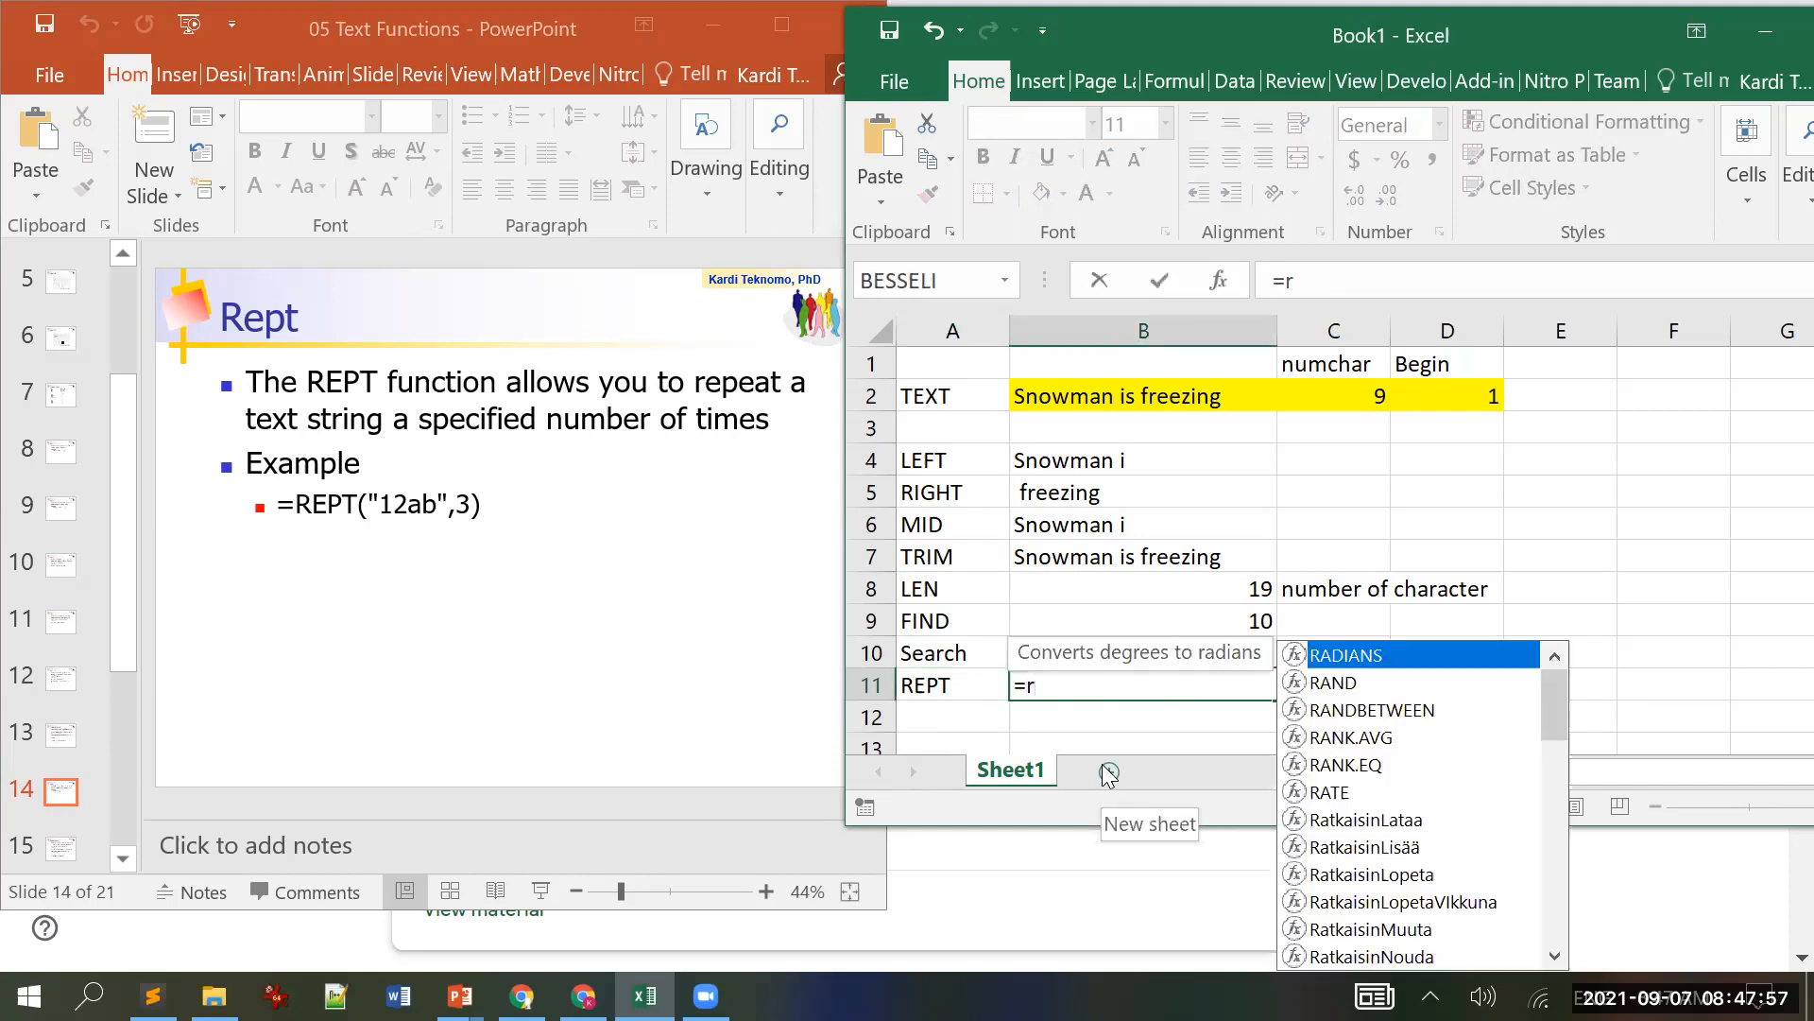
{"action": "type", "text": "e"}
{"action": "key", "text": "Down"}
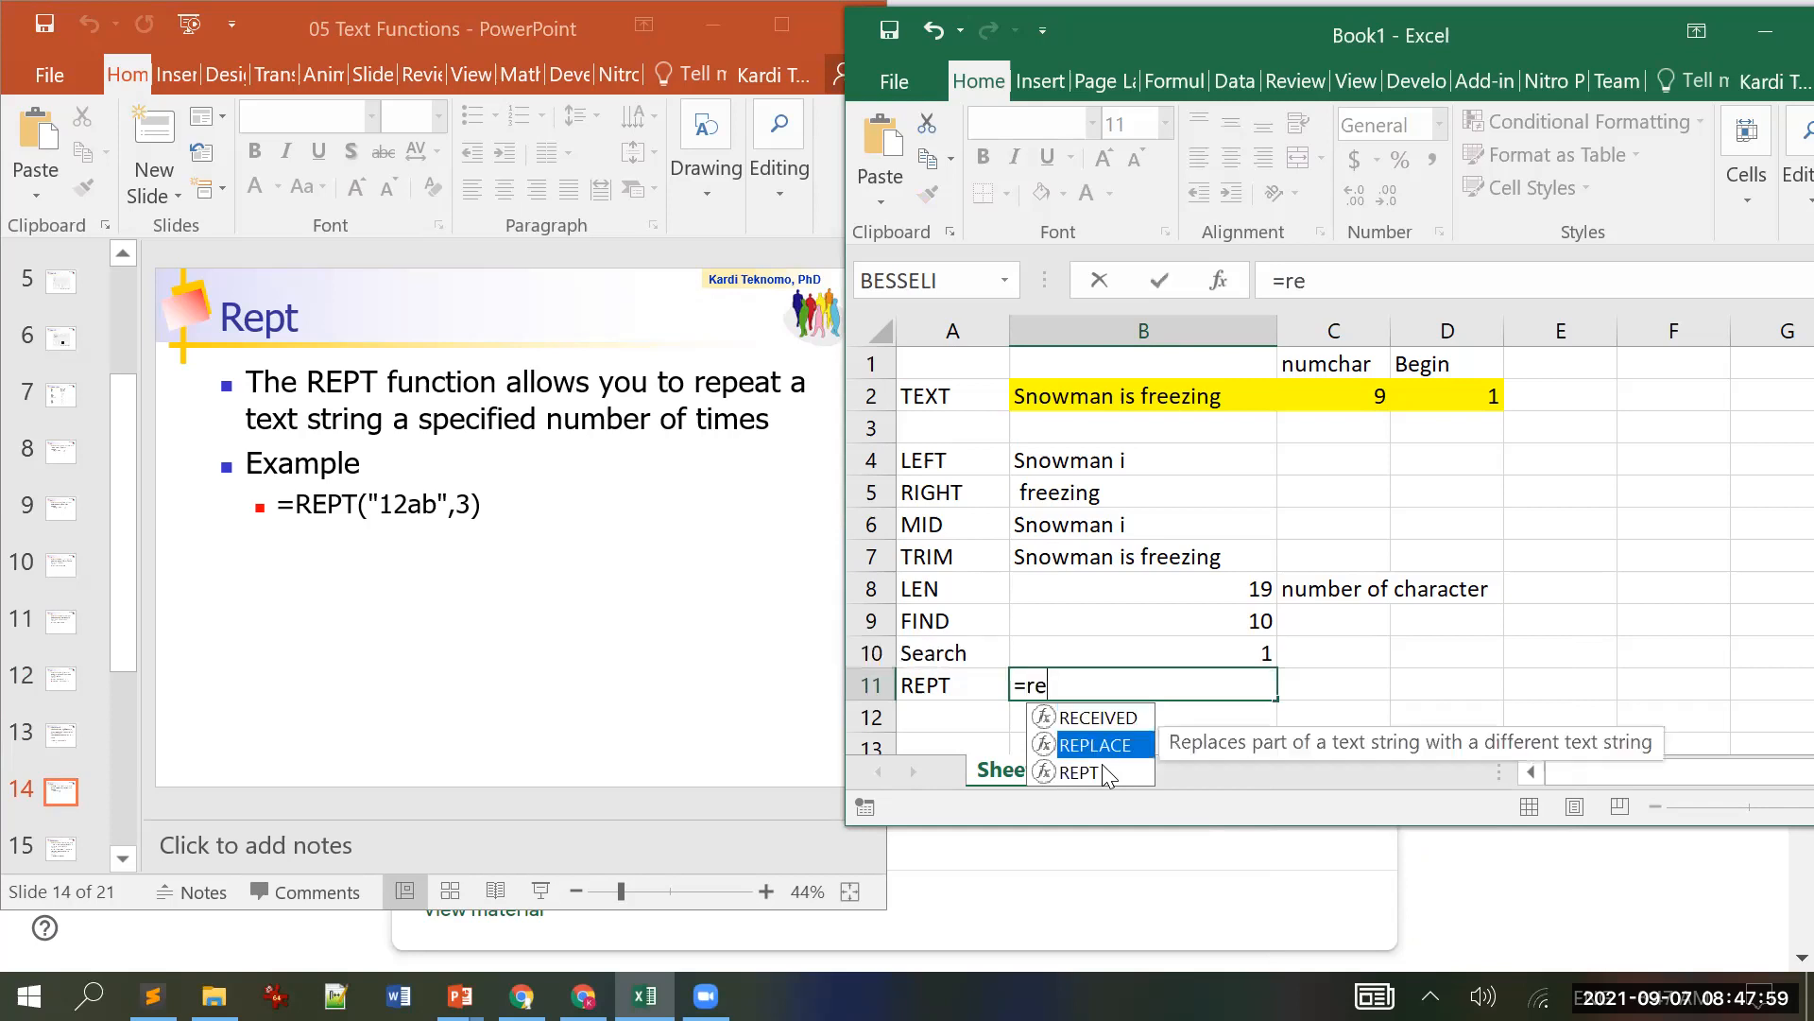
{"action": "double_click", "coordinate": [1082, 772]}
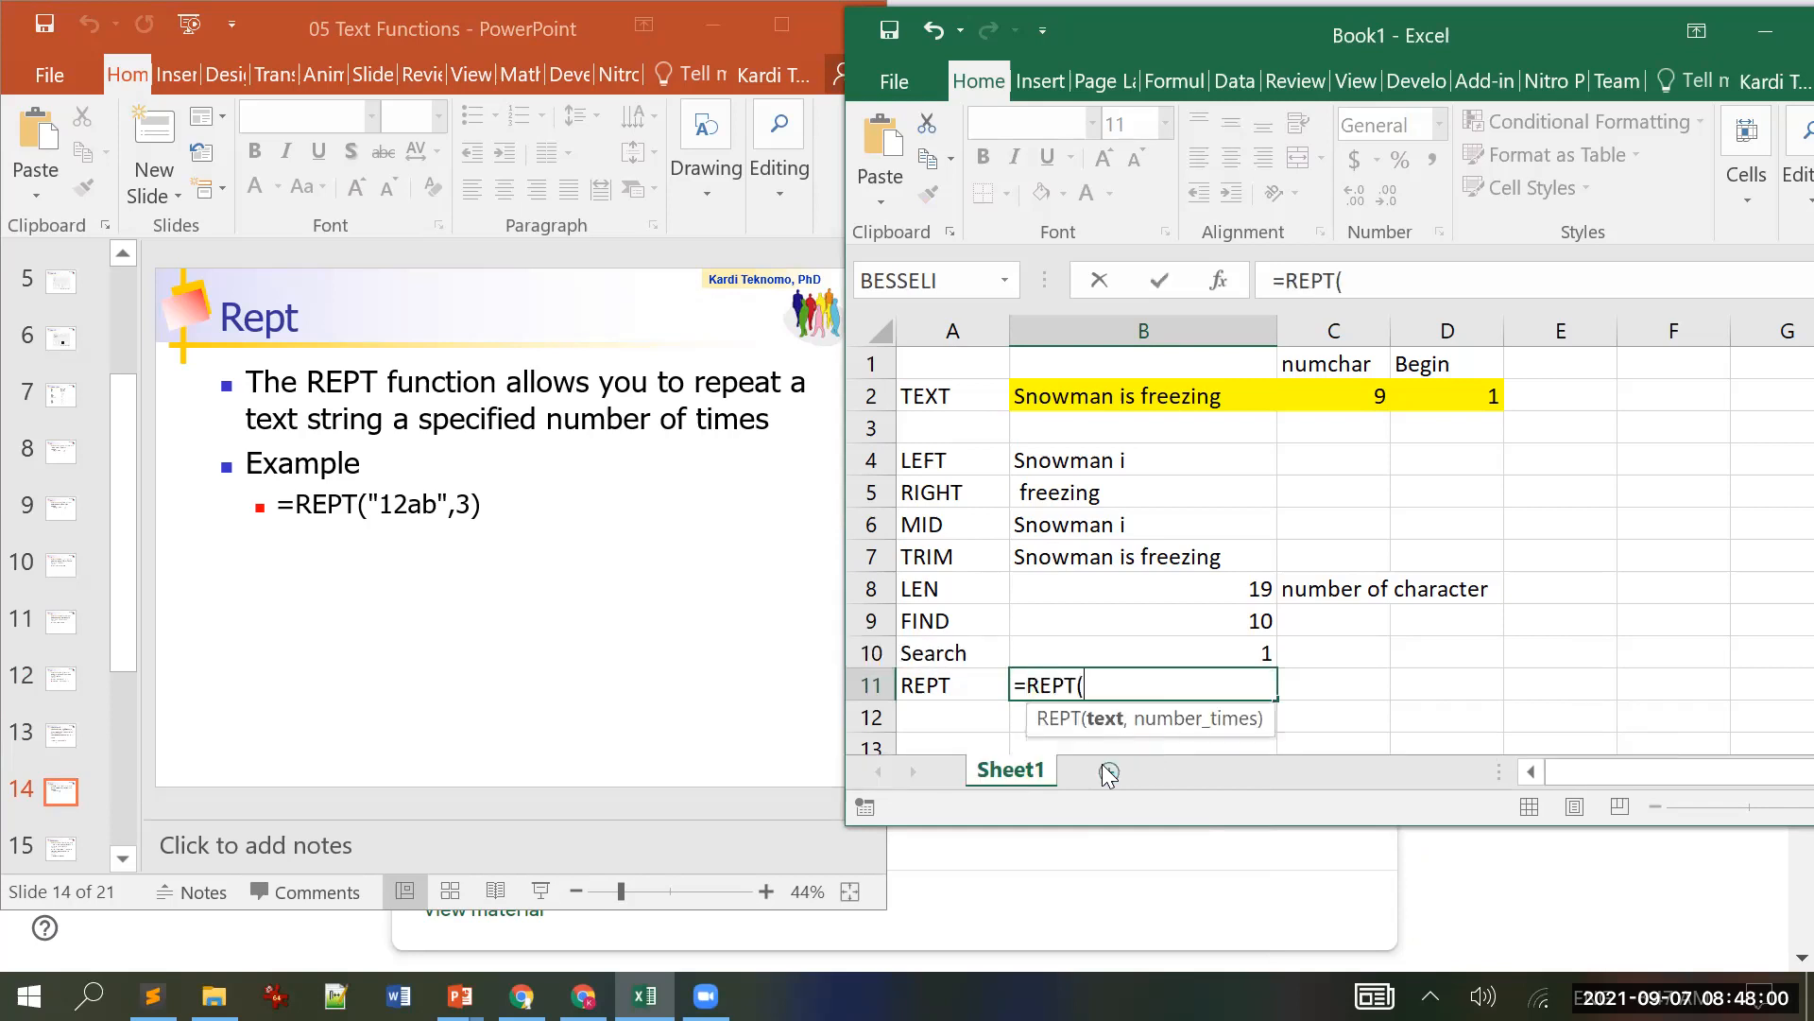
{"action": "left_click", "coordinate": [1107, 391]}
{"action": "type", "text": ",3)"}
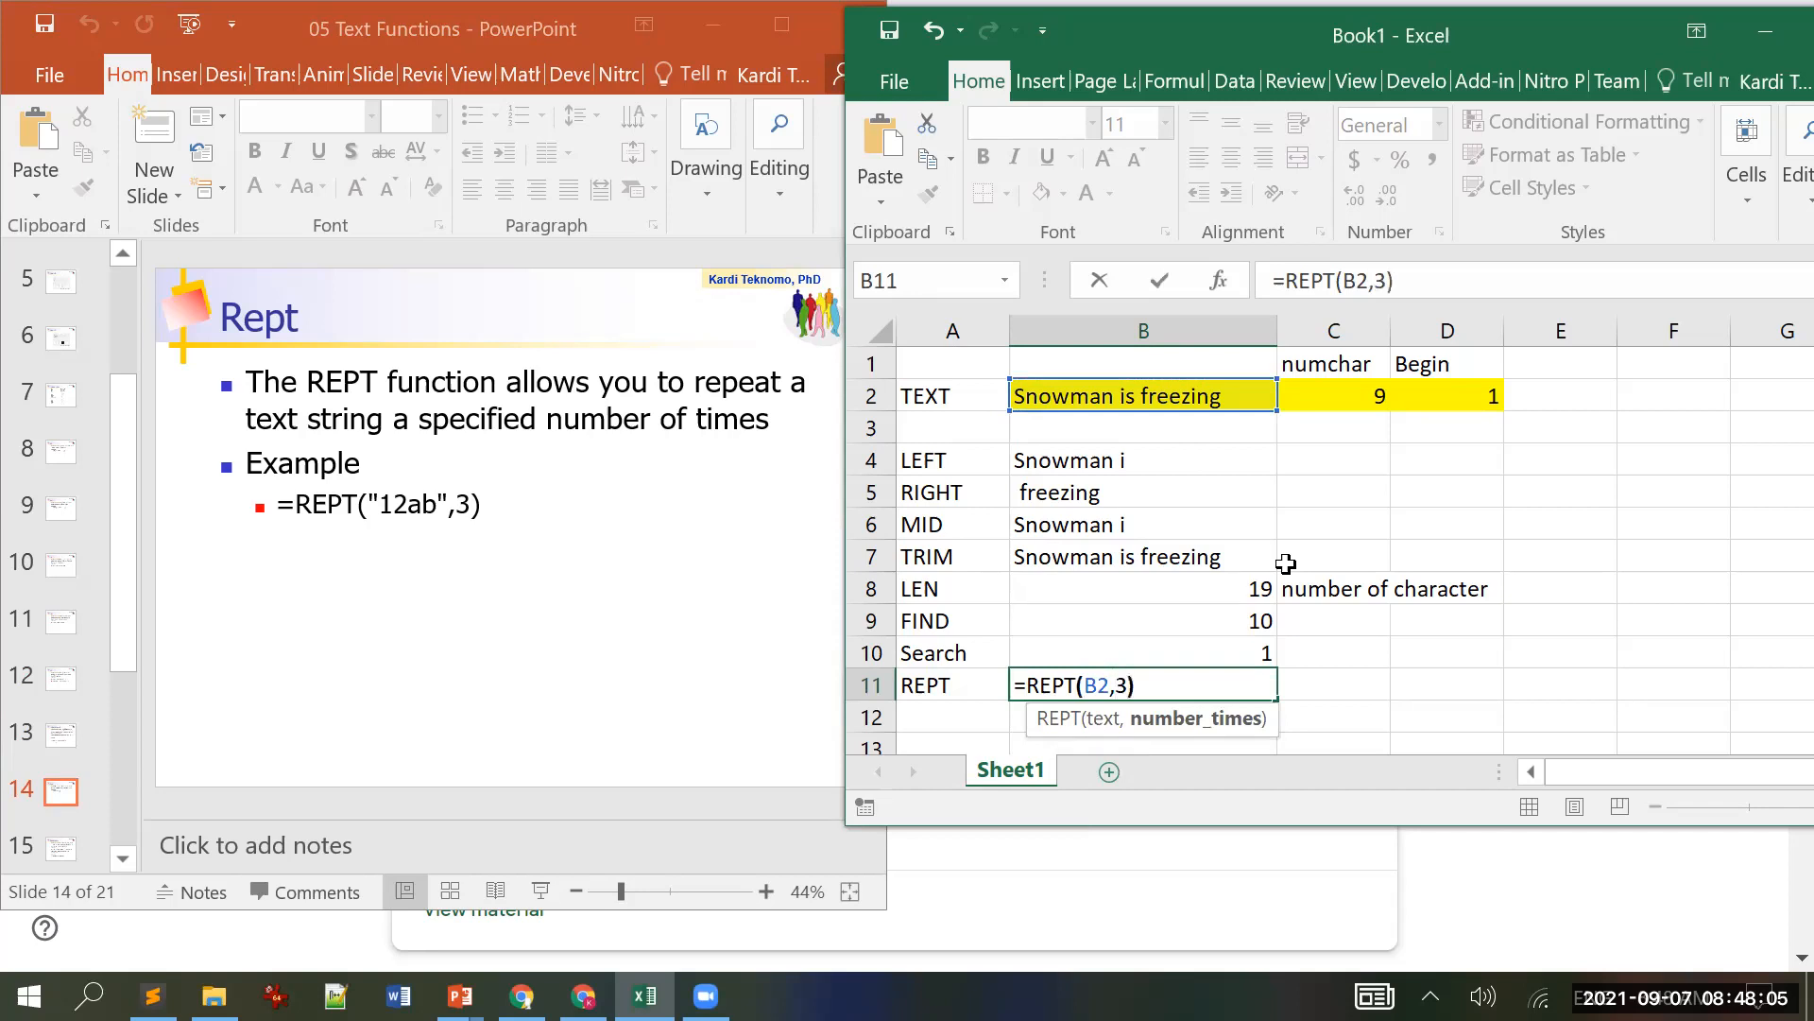
{"action": "key", "text": "Return"}
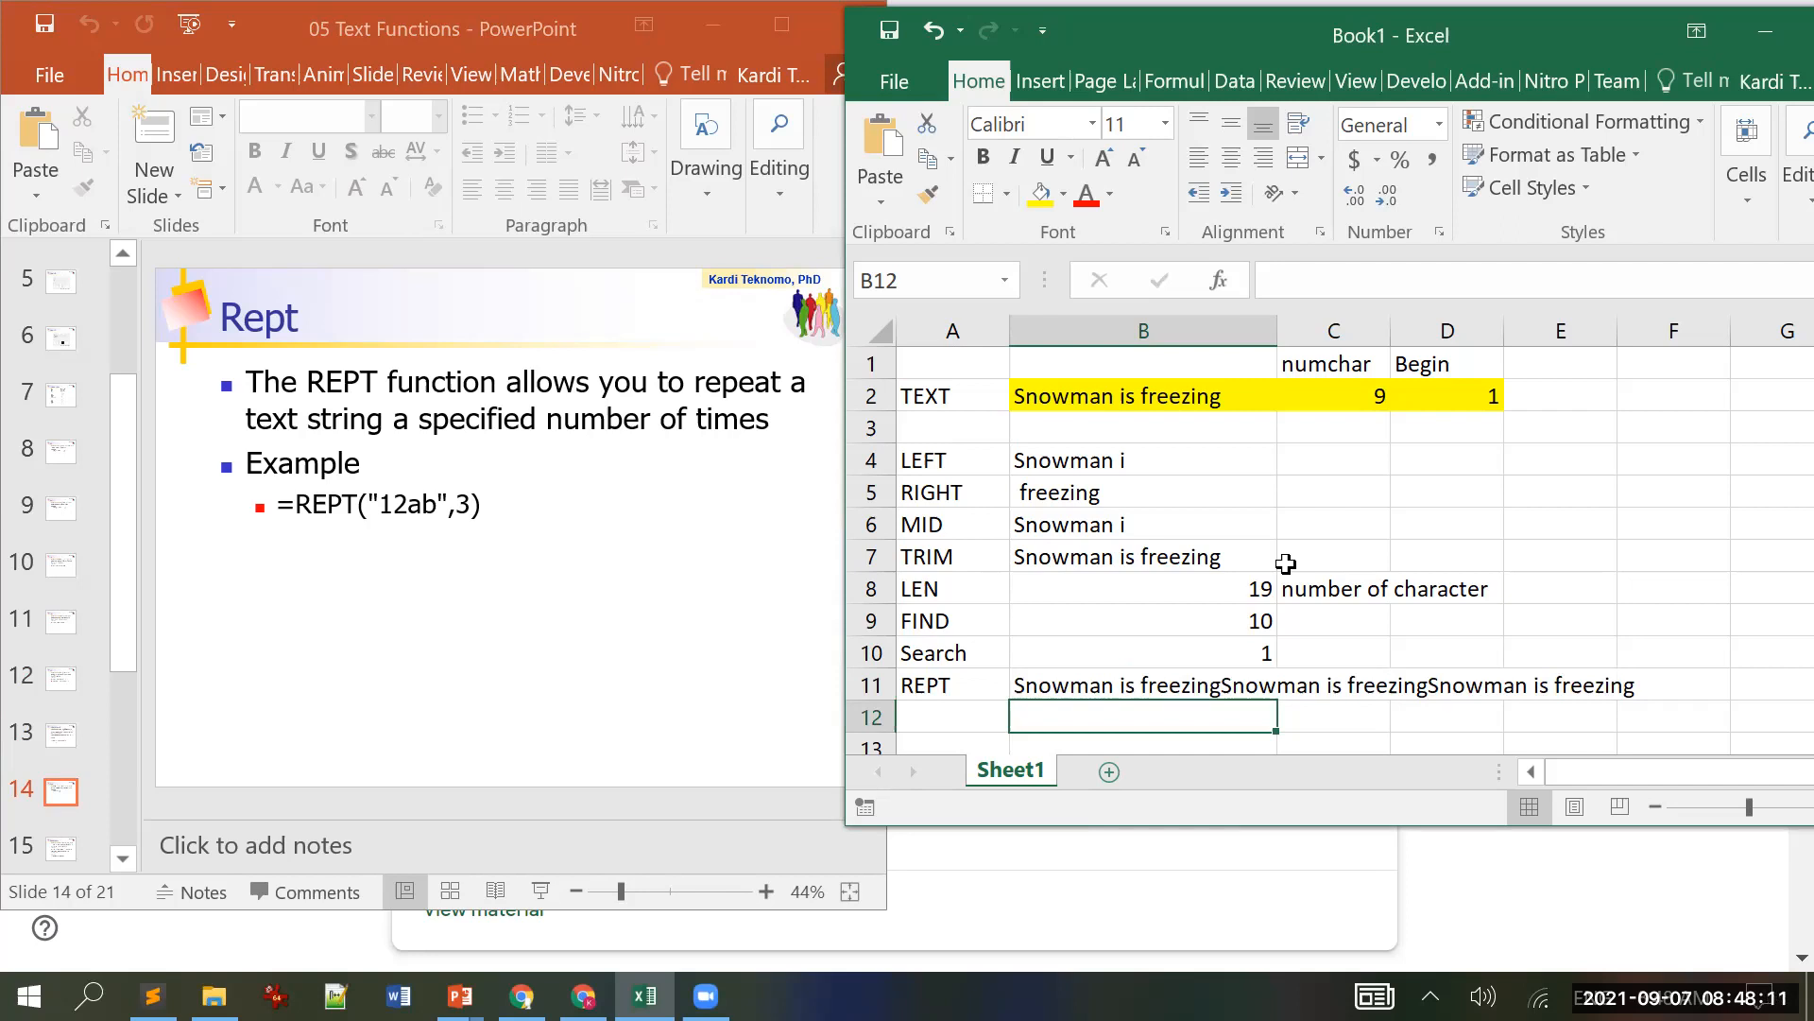
{"action": "left_click", "coordinate": [1221, 399]}
{"action": "left_click", "coordinate": [1482, 280]}
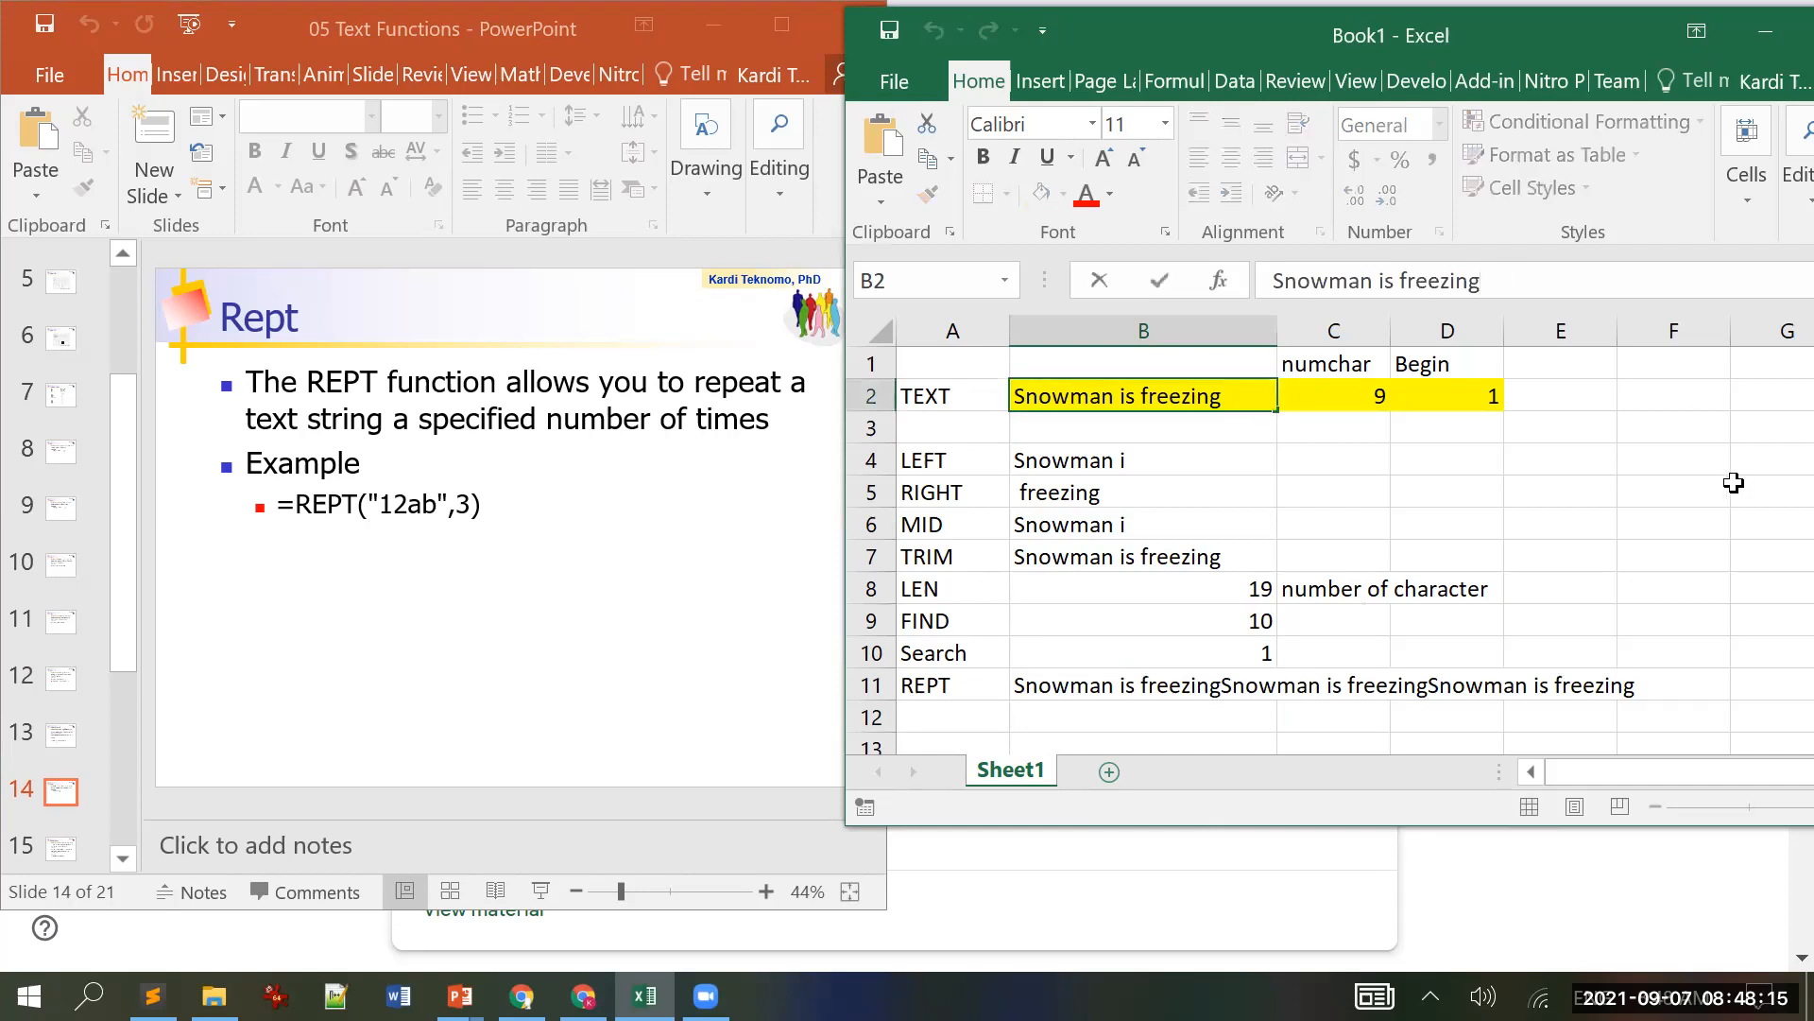
{"action": "key", "text": "Return"}
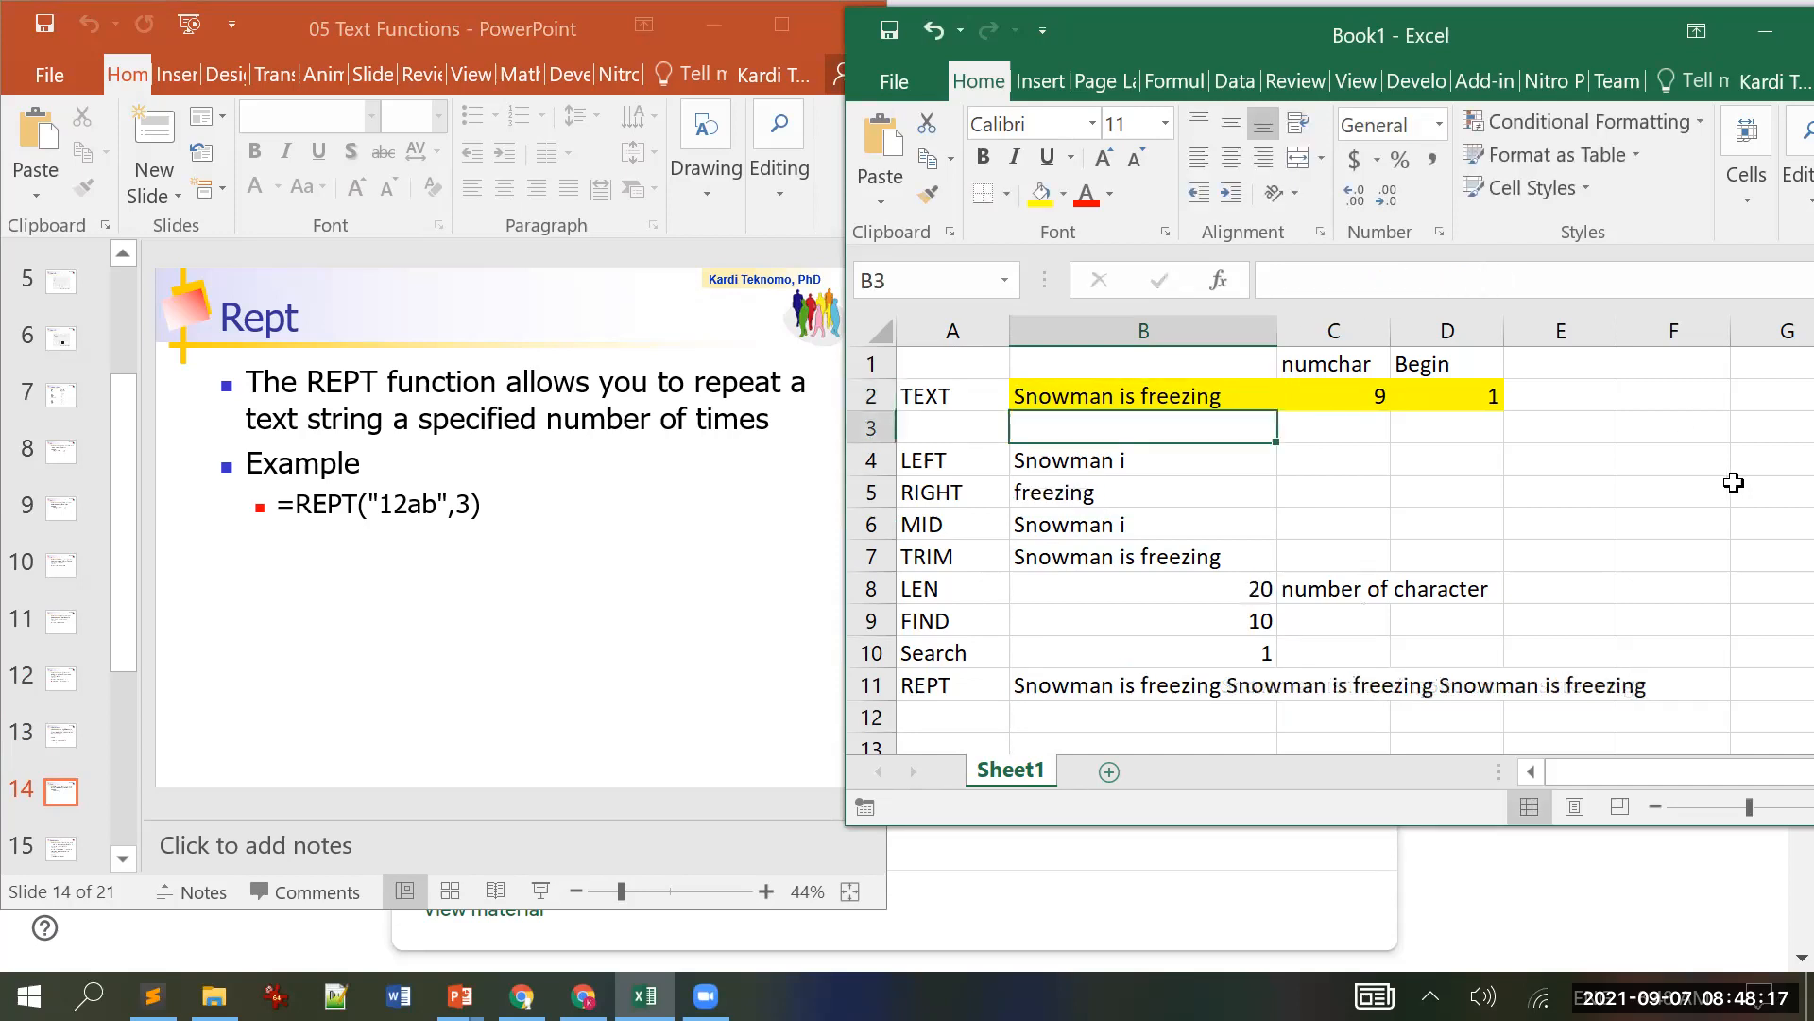
{"action": "key", "text": "Up"}
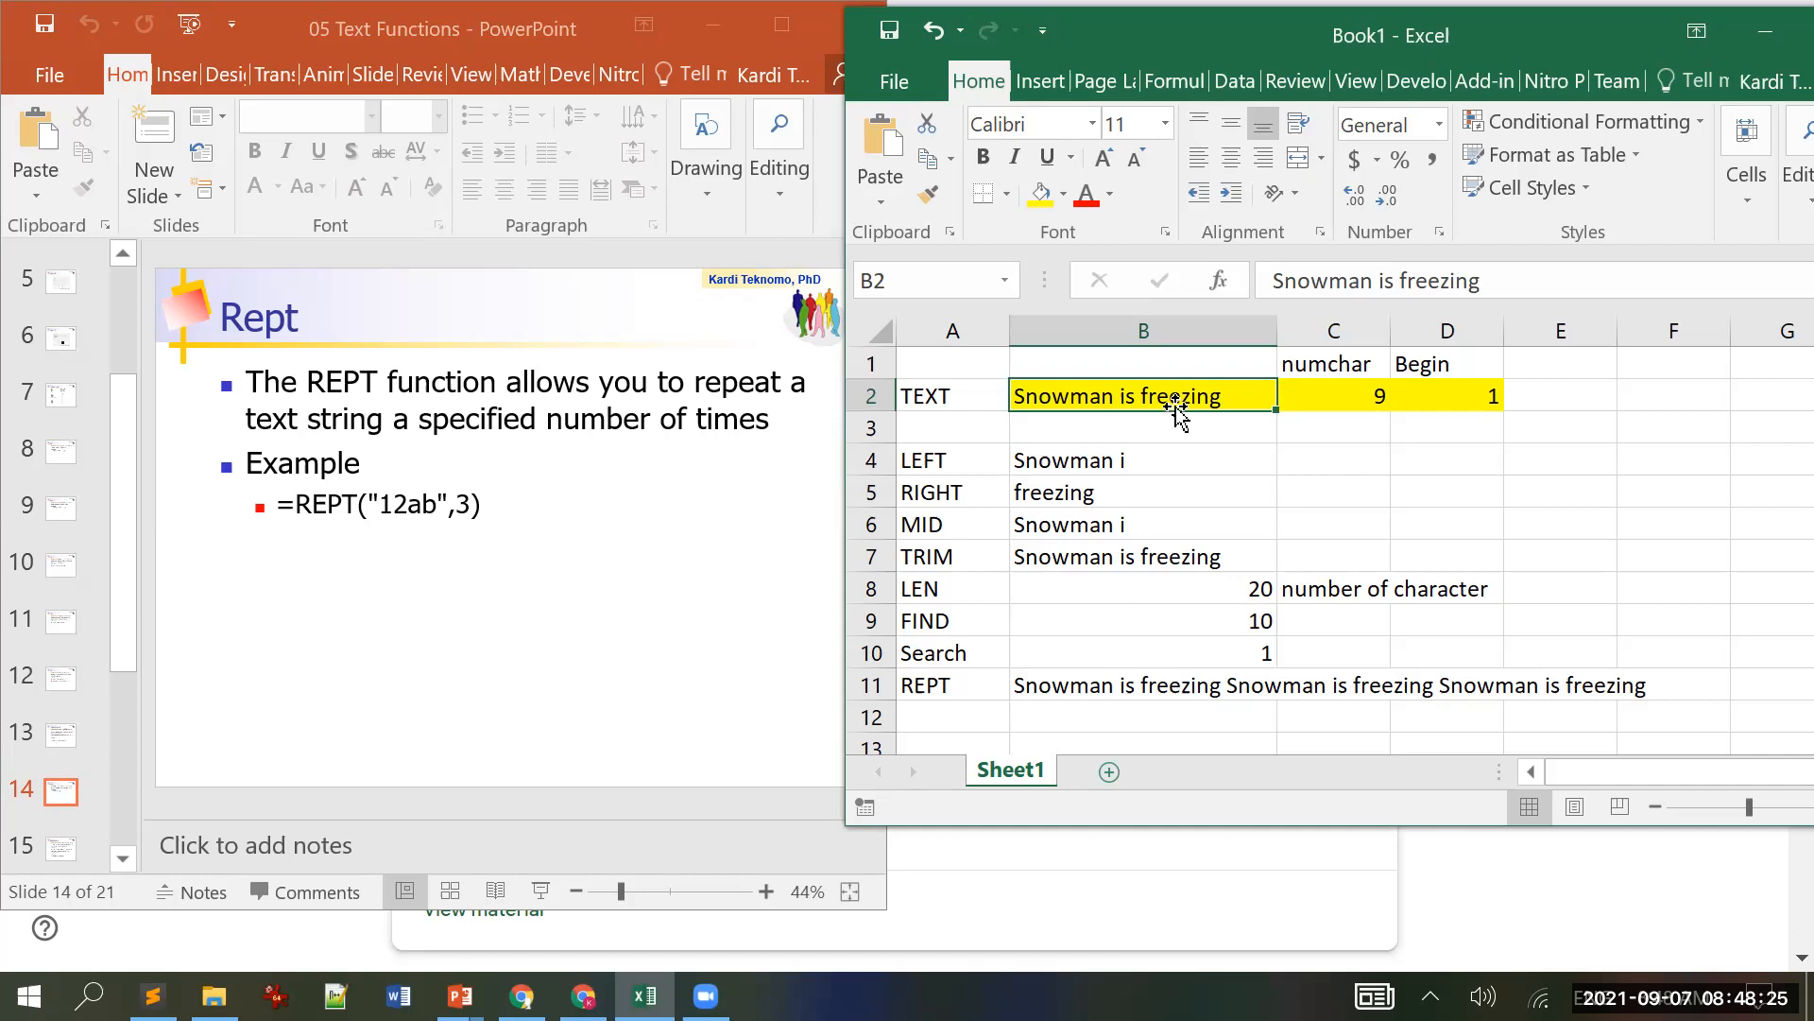
{"action": "left_click", "coordinate": [1540, 281]}
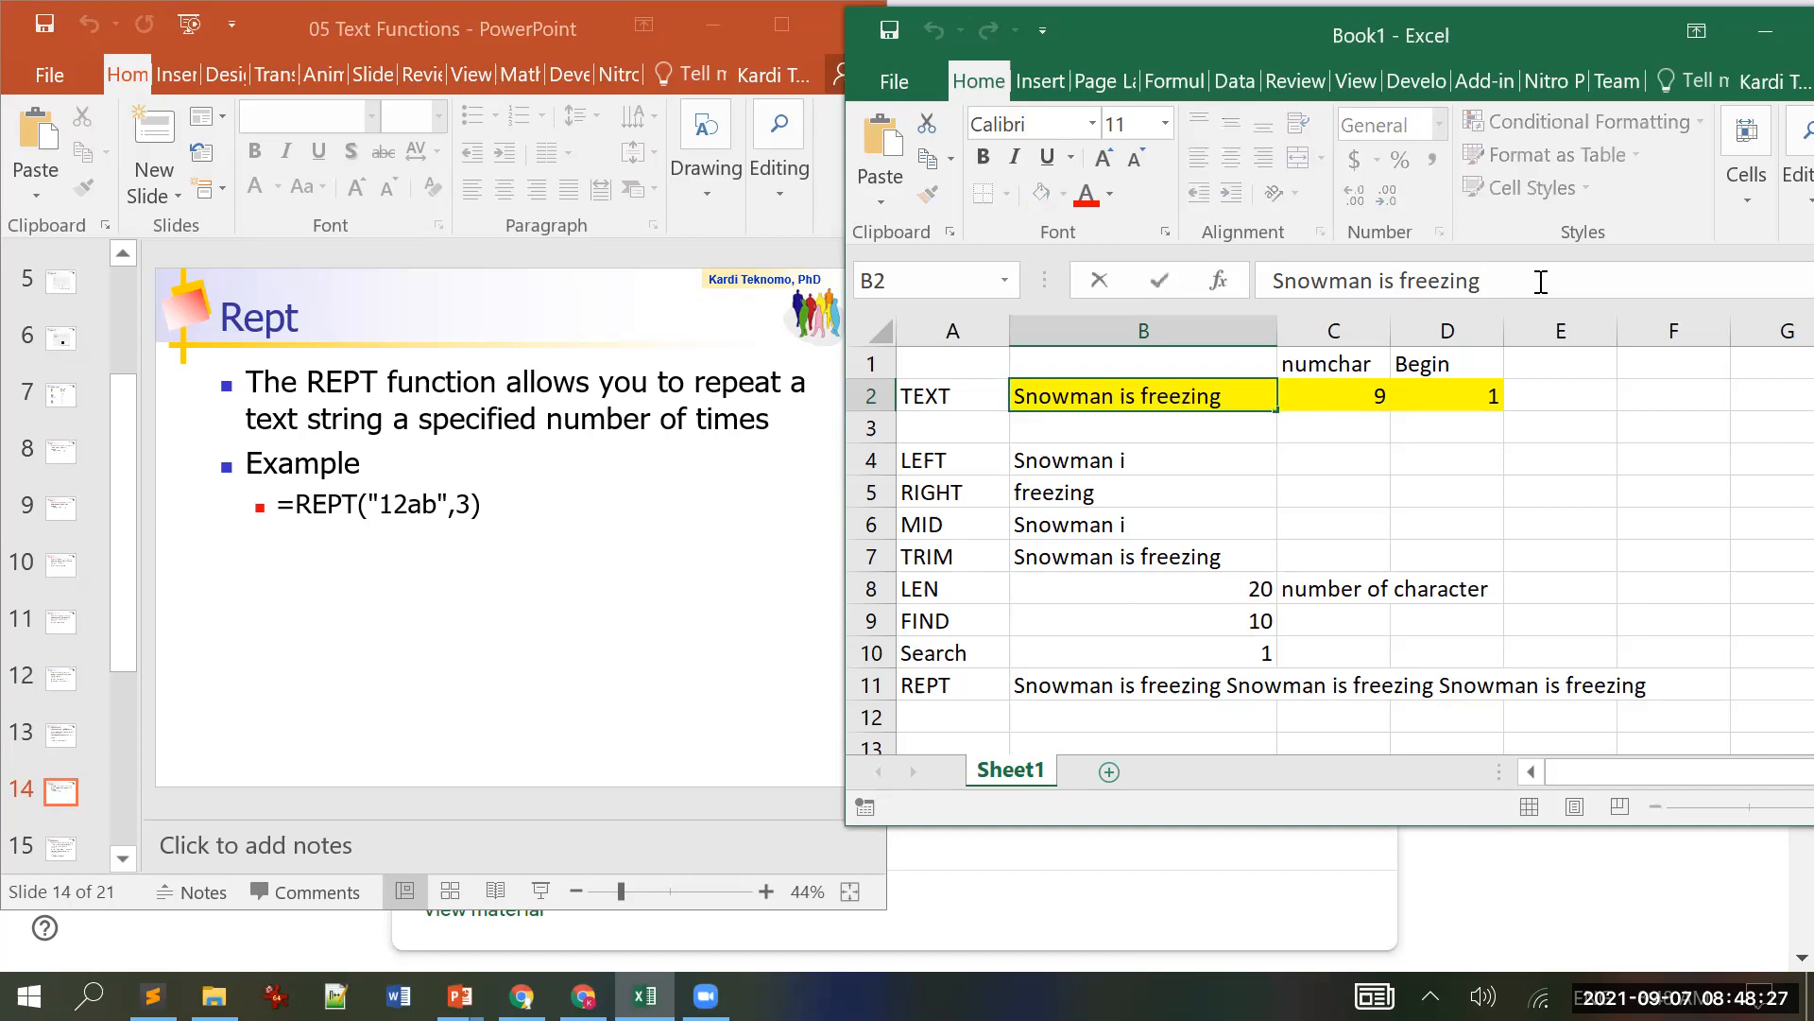
{"action": "key", "text": "Return"}
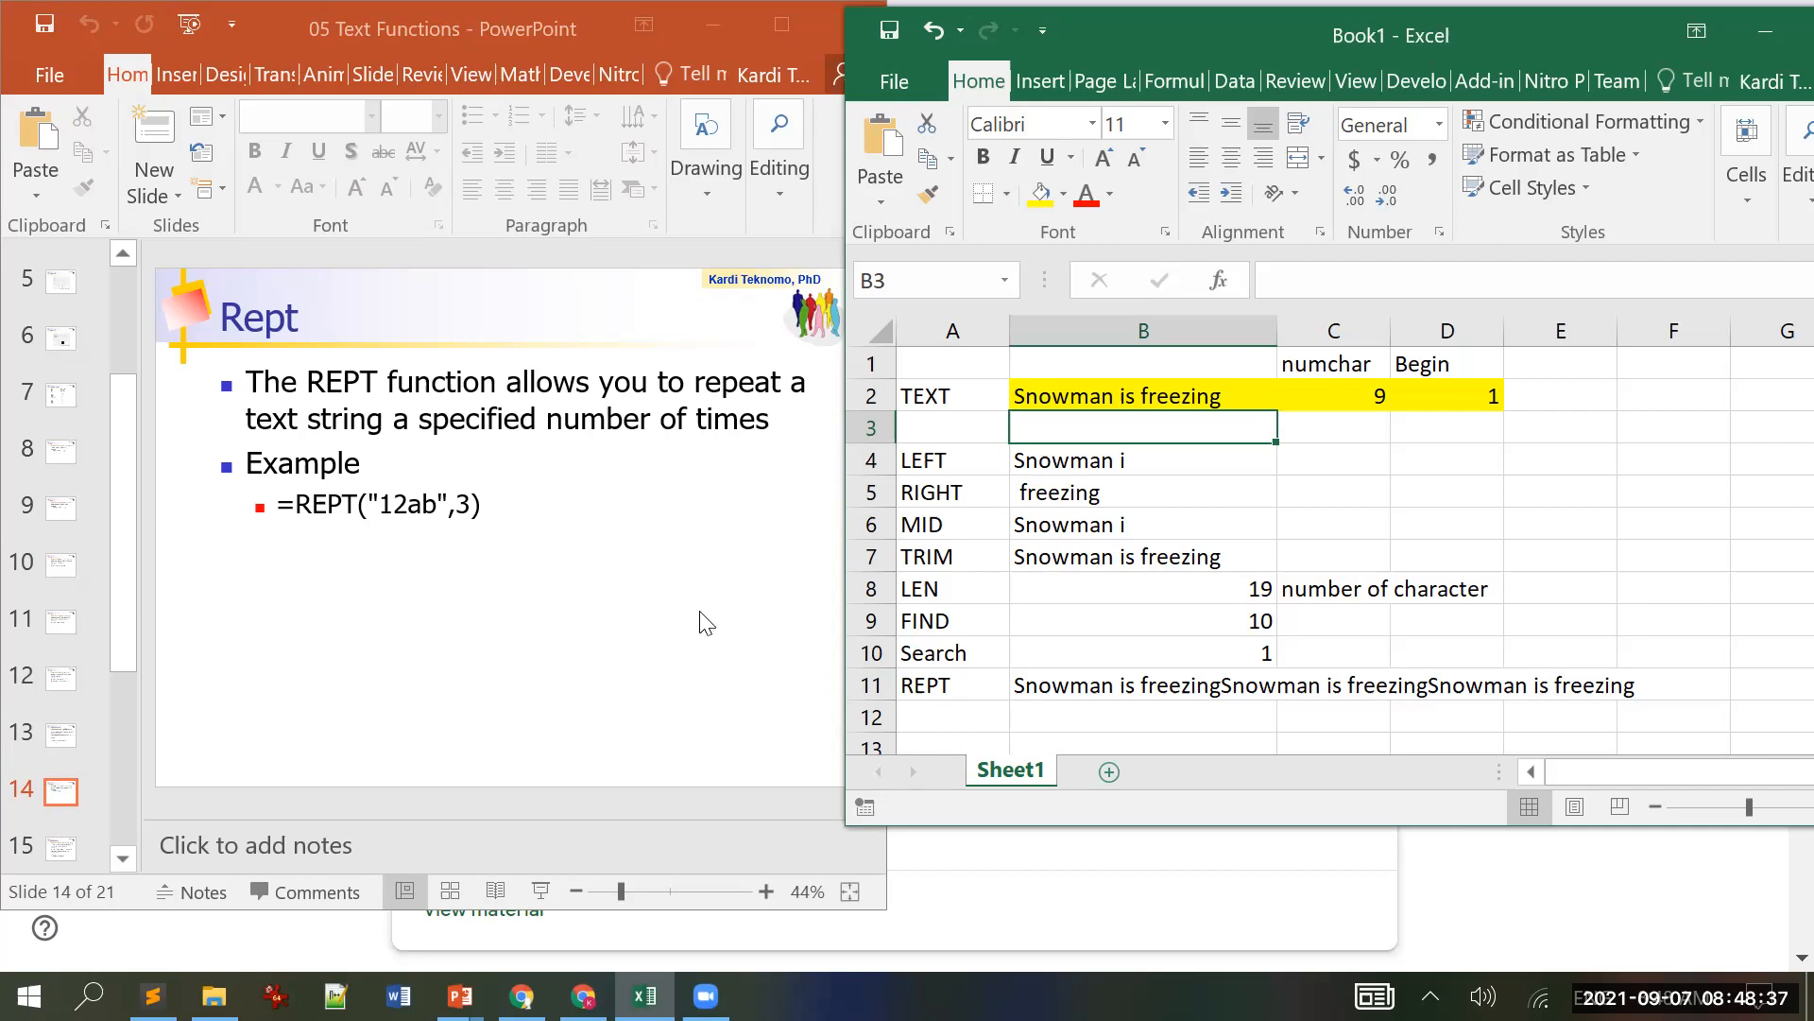
{"action": "scroll", "coordinate": [708, 626], "scroll_direction": "down", "scroll_amount": 1}
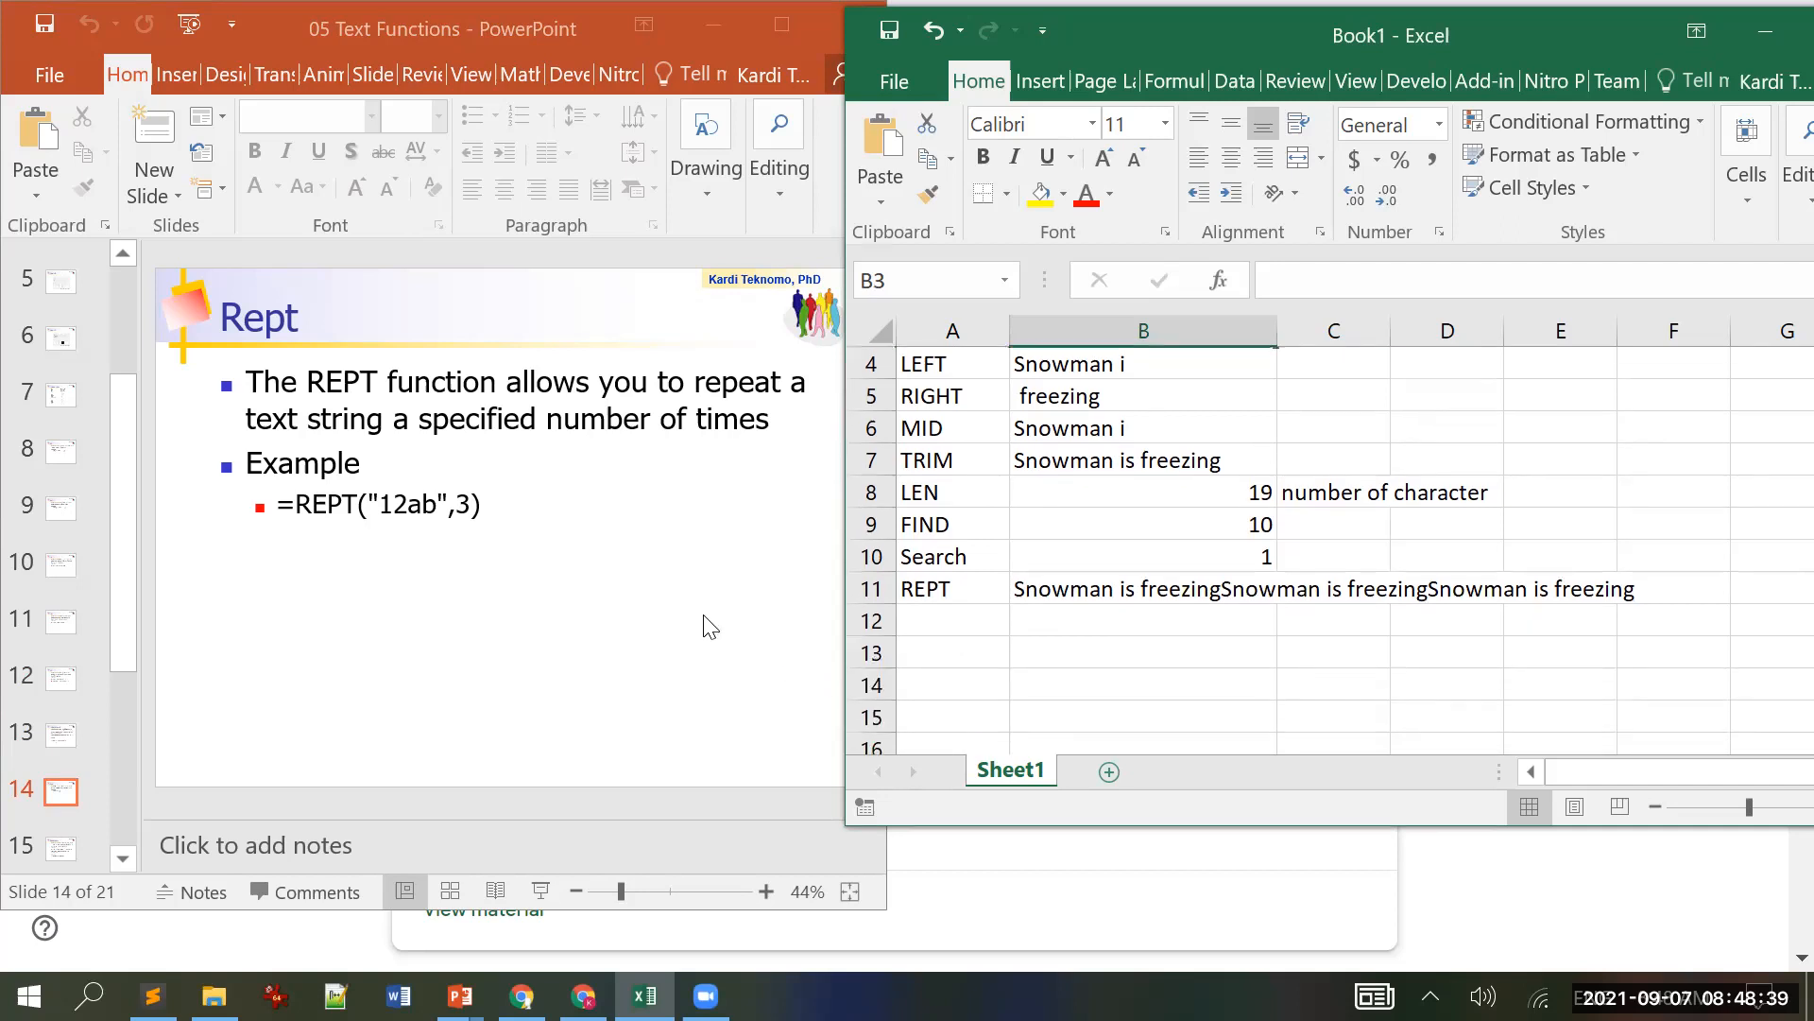
Step: Scroll the slides to slide 15, Concatenate, then select B14 in Excel below the examples
{"action": "left_click", "coordinate": [510, 28]}
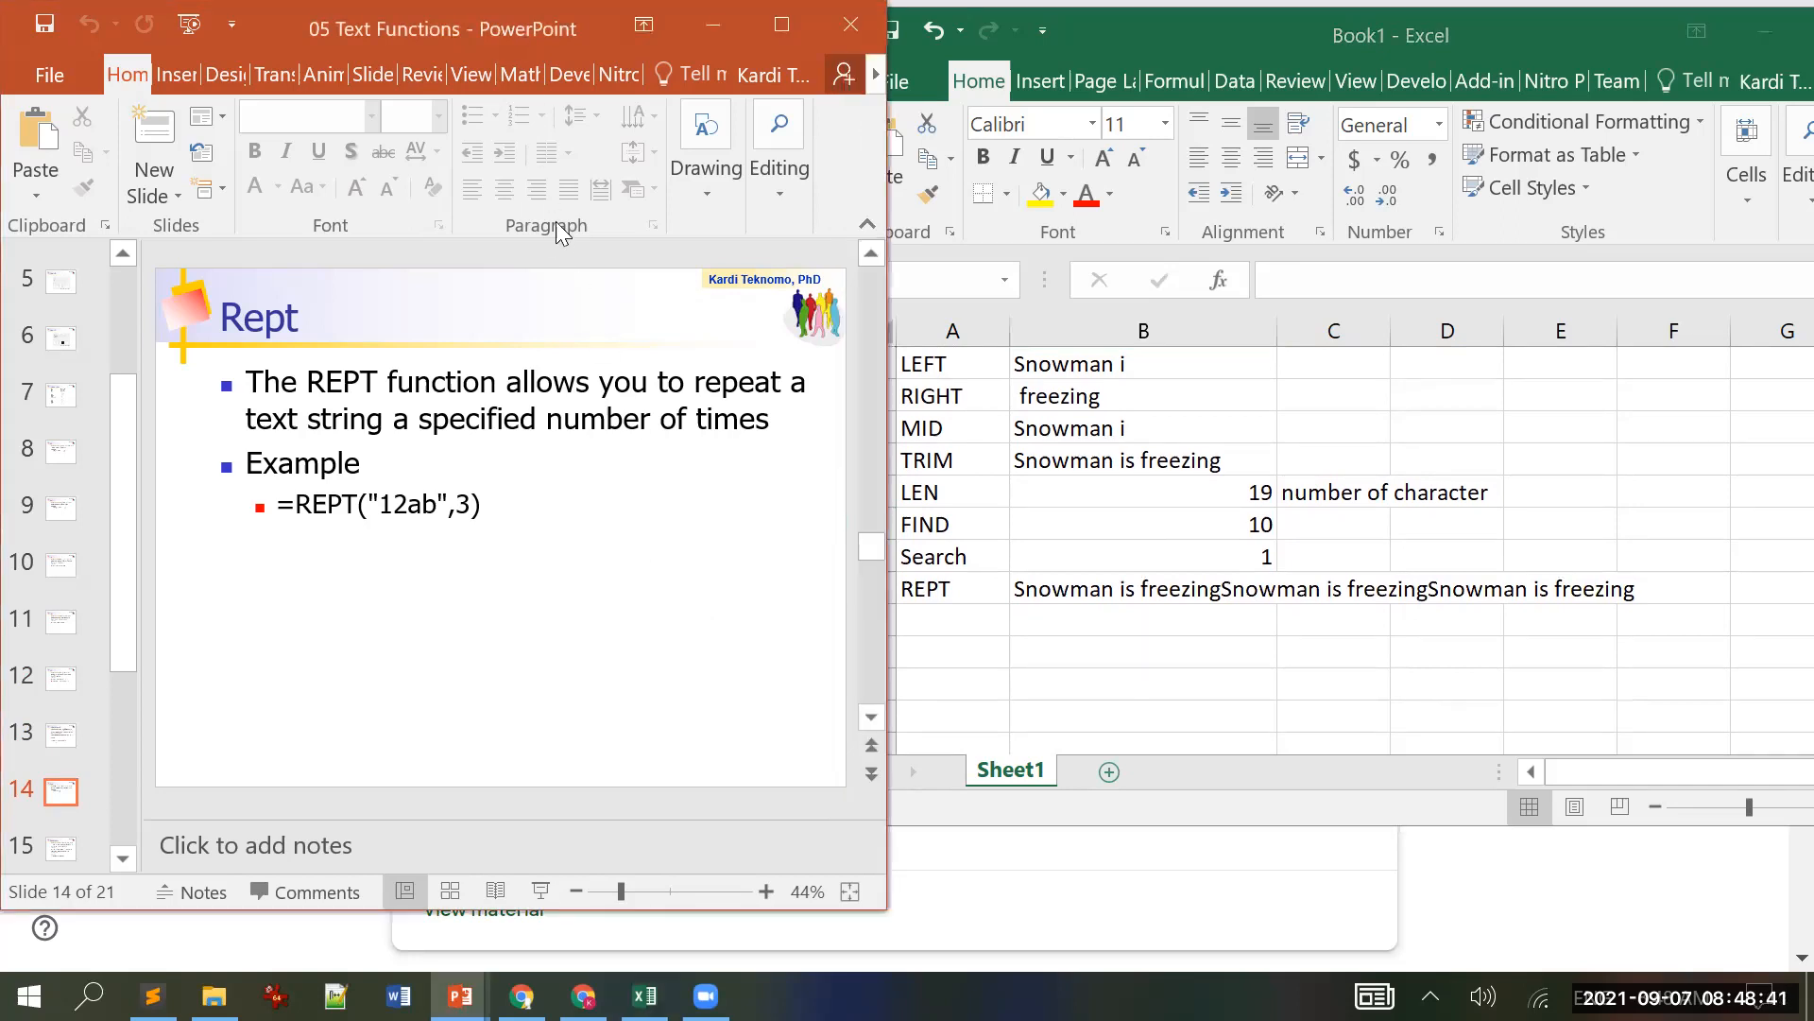
{"action": "scroll", "coordinate": [565, 298], "scroll_direction": "down", "scroll_amount": 1}
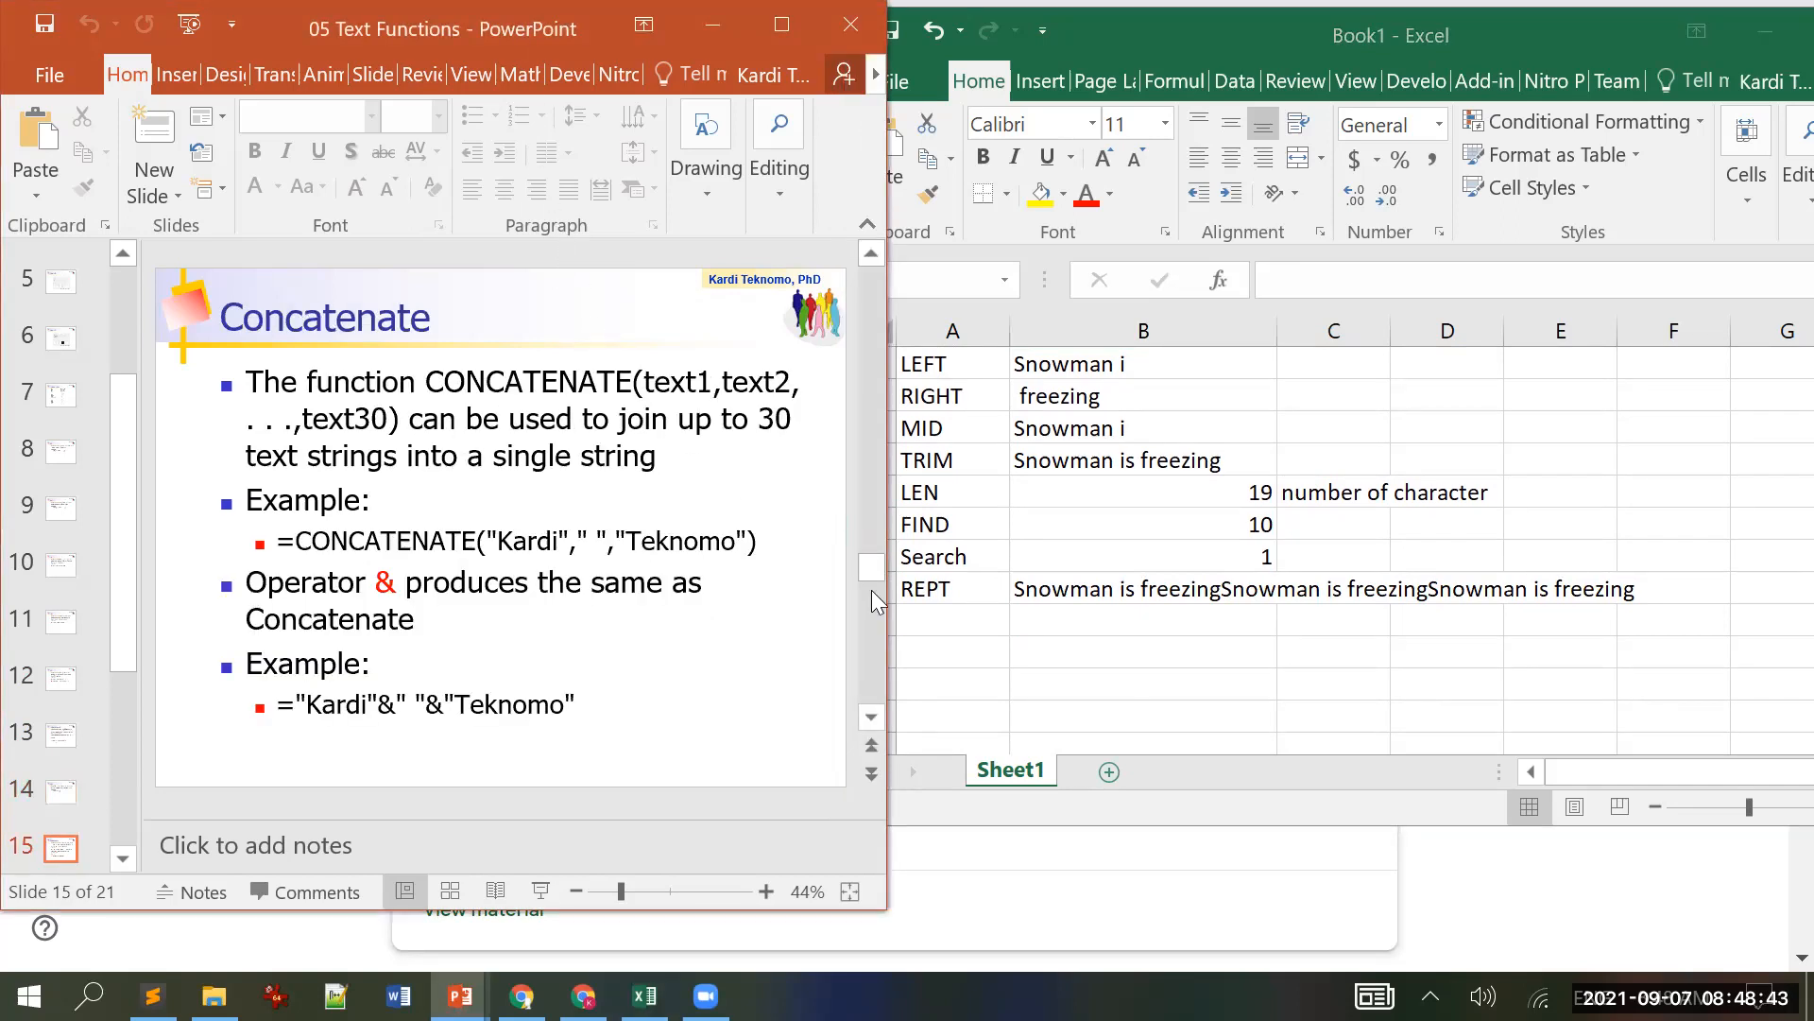
{"action": "left_click", "coordinate": [1040, 650]}
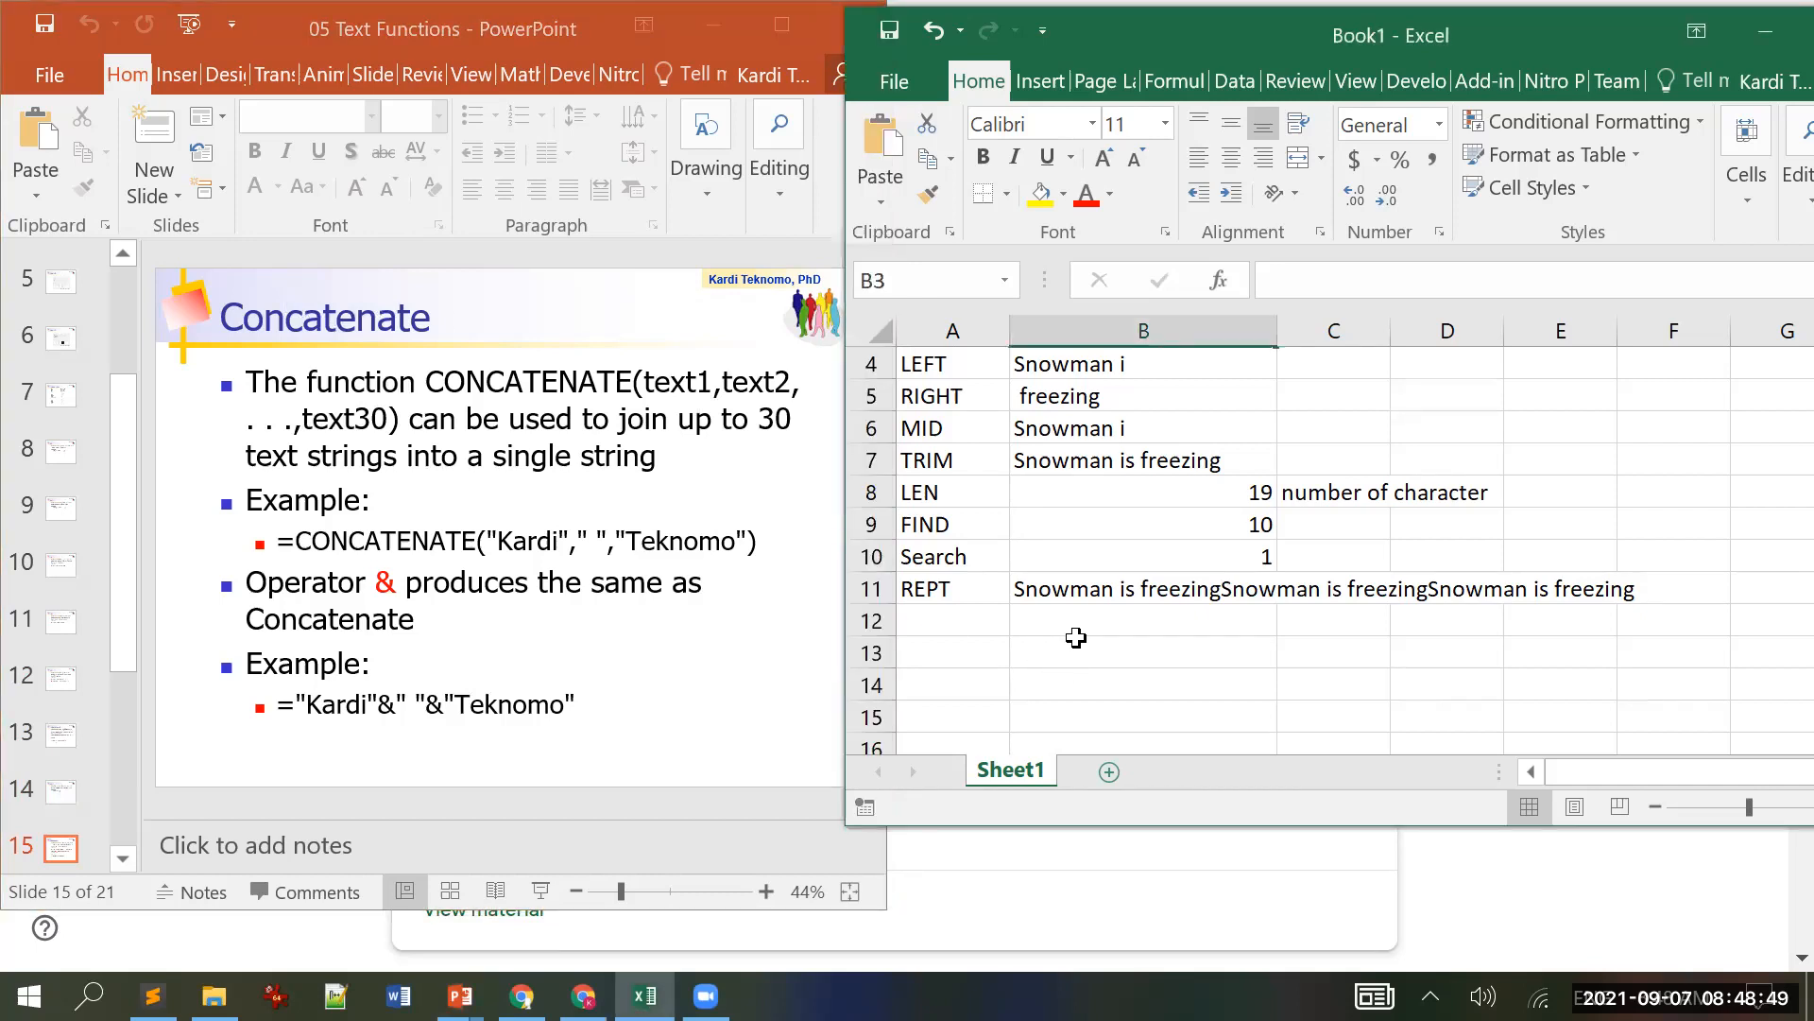
{"action": "scroll", "coordinate": [1156, 660], "scroll_direction": "up", "scroll_amount": 1}
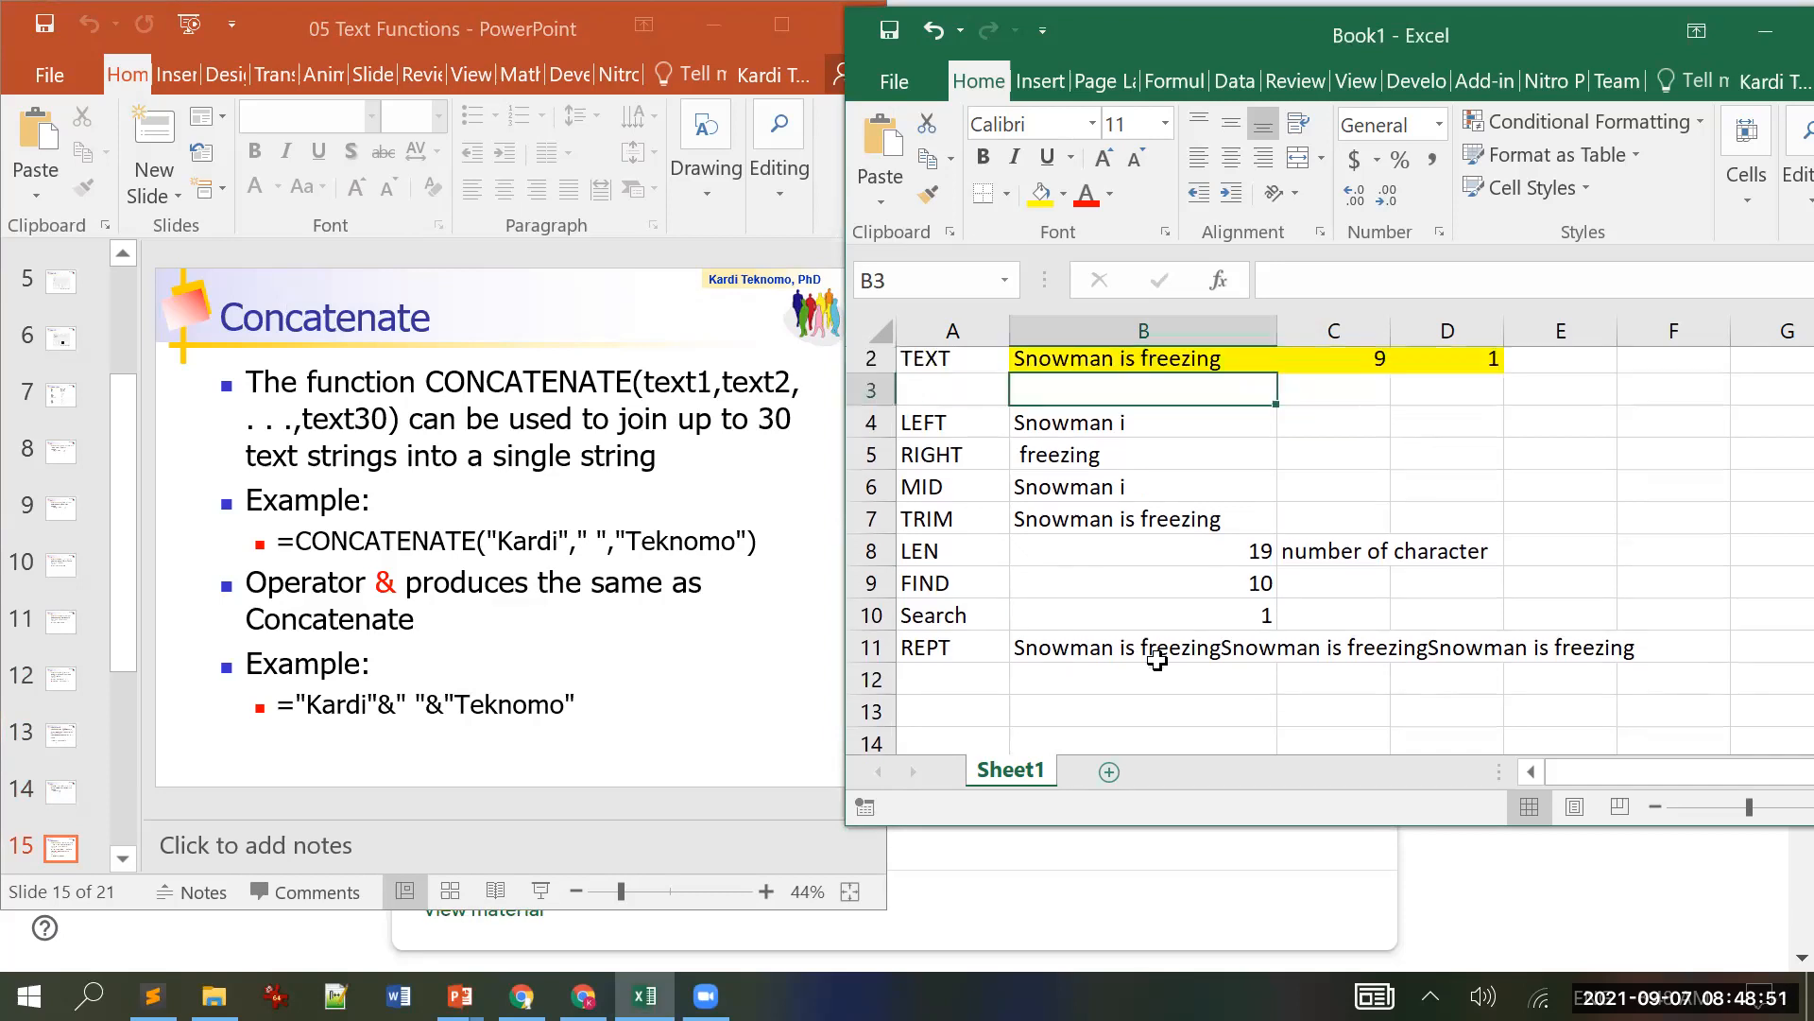
{"action": "scroll", "coordinate": [1157, 660], "scroll_direction": "up", "scroll_amount": 1}
{"action": "scroll", "coordinate": [1353, 578], "scroll_direction": "down", "scroll_amount": 2}
{"action": "left_click", "coordinate": [1087, 595]}
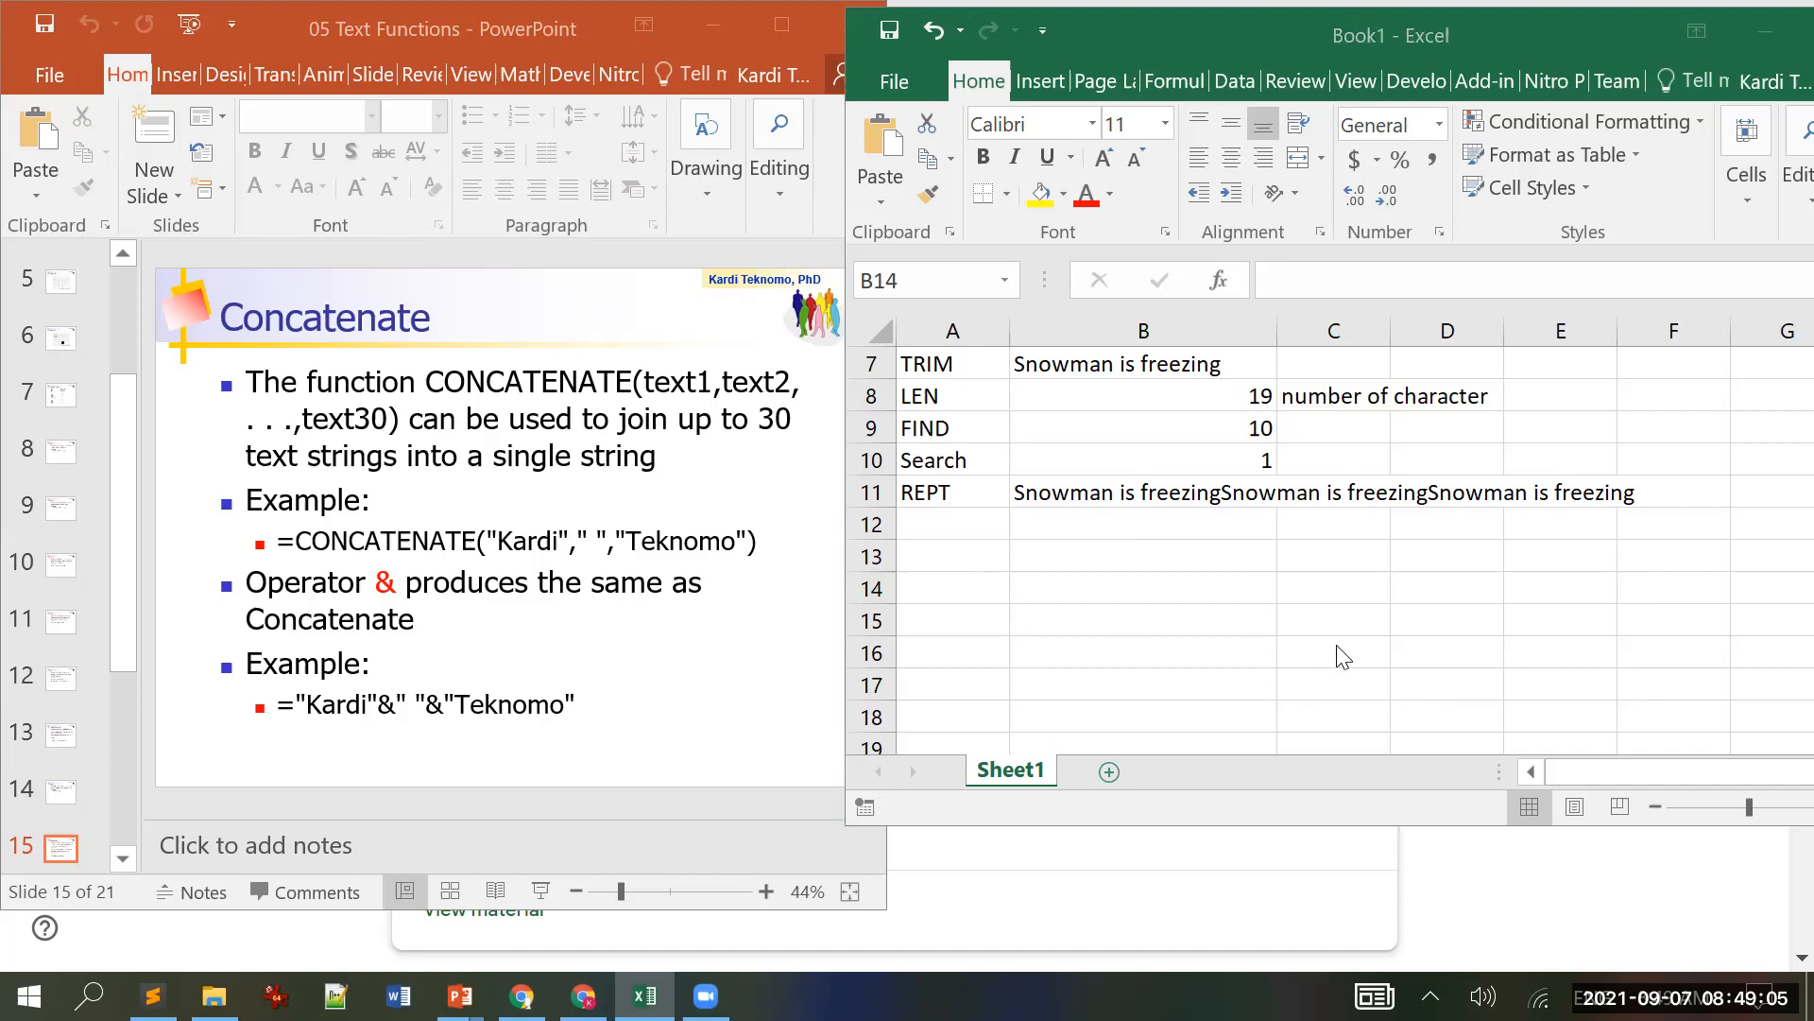
{"action": "left_click", "coordinate": [1249, 591]}
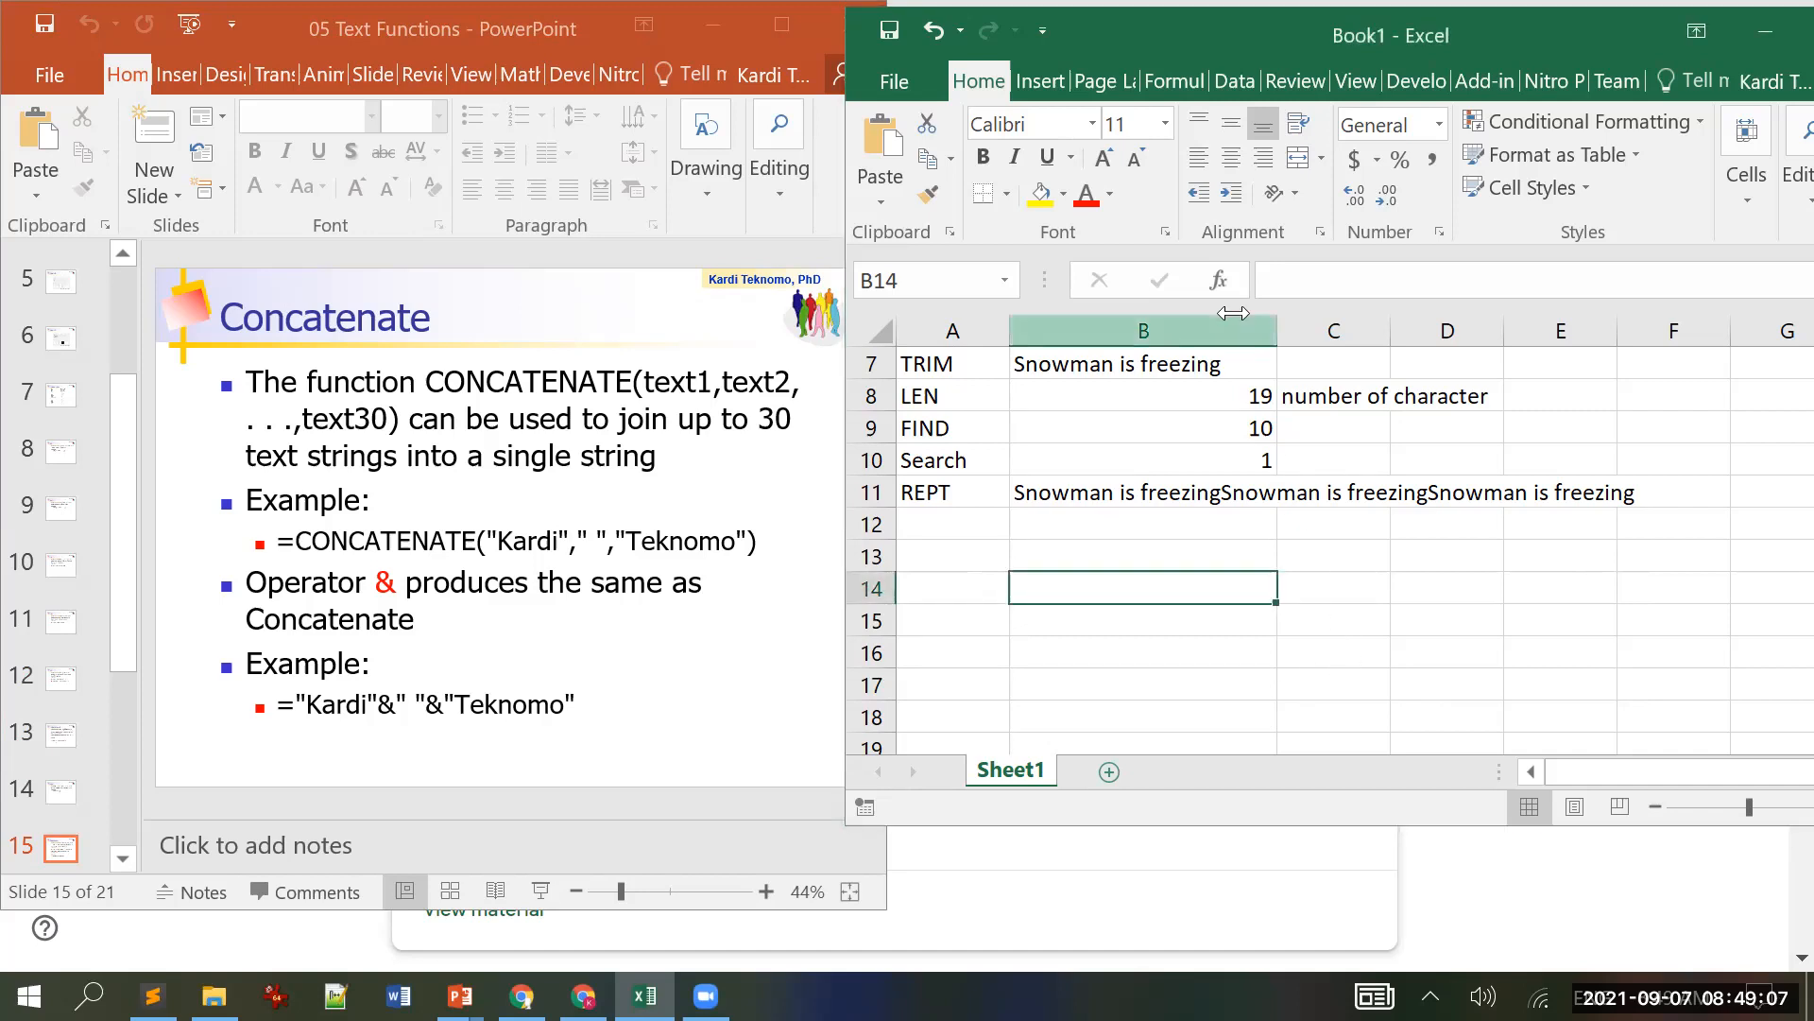
Step: Enter the first and last name parts in B14 and B15
{"action": "left_click", "coordinate": [1174, 578]}
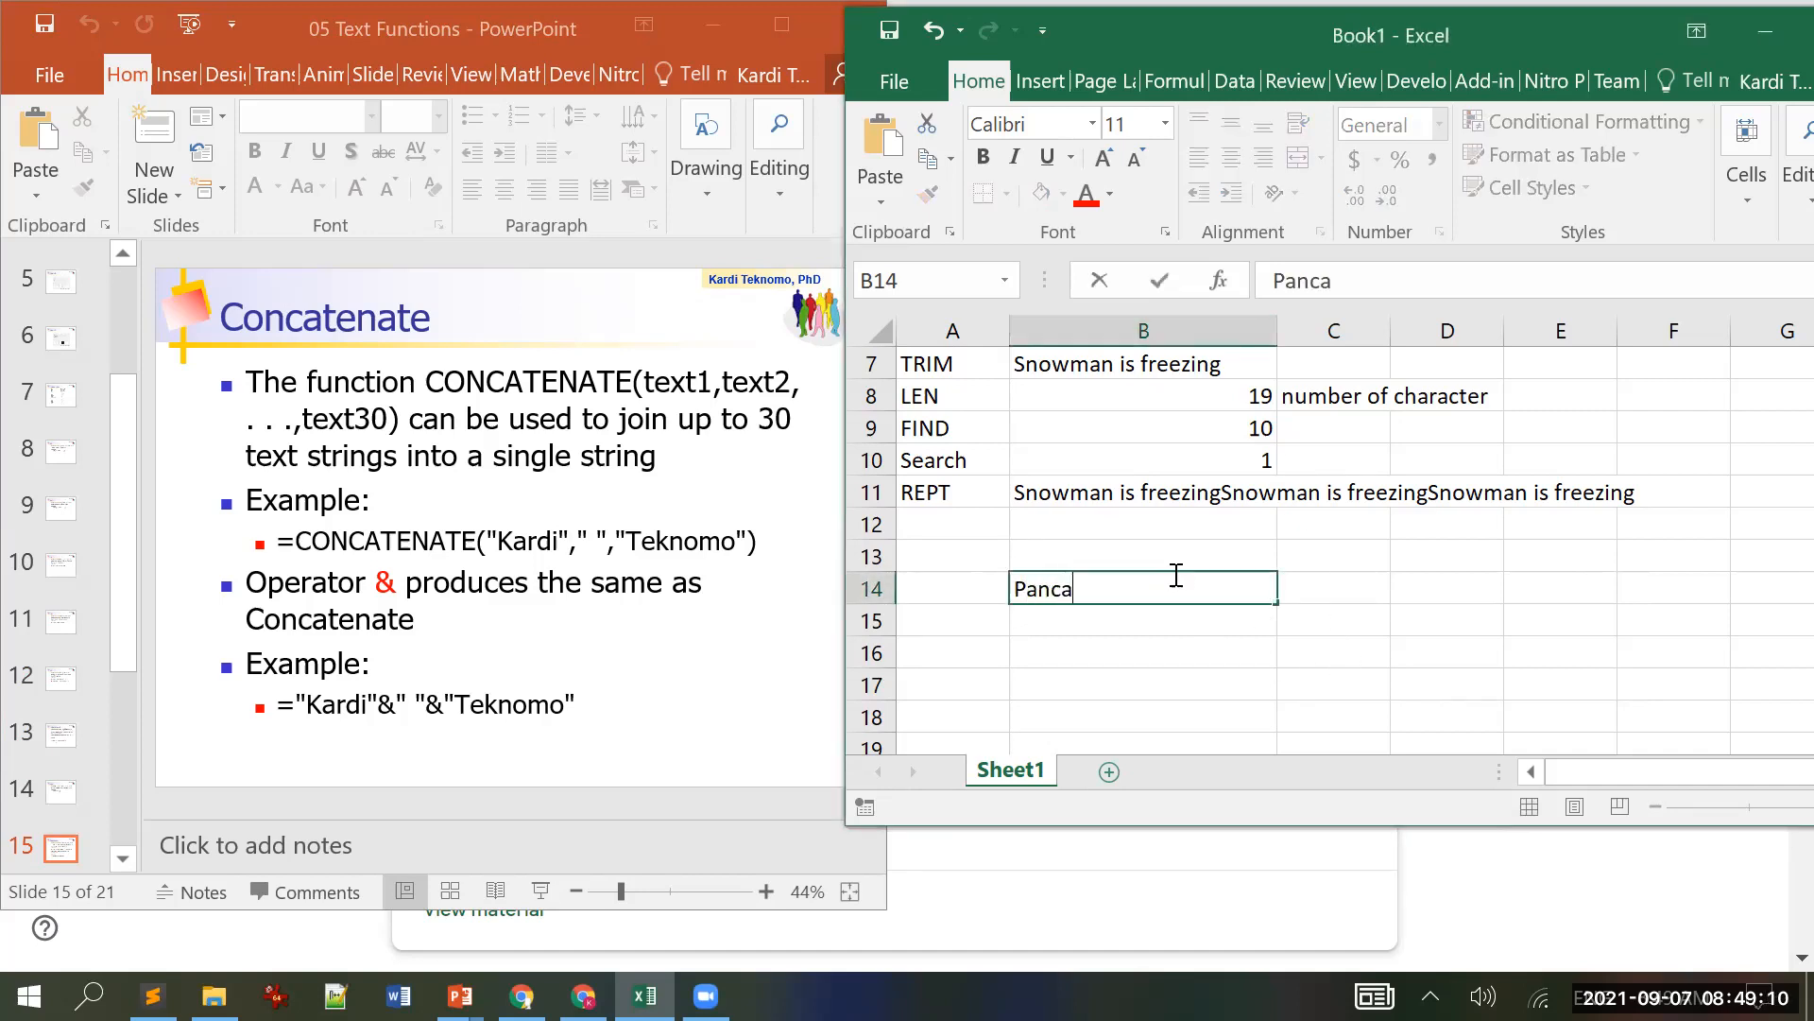
{"action": "key", "text": "Return"}
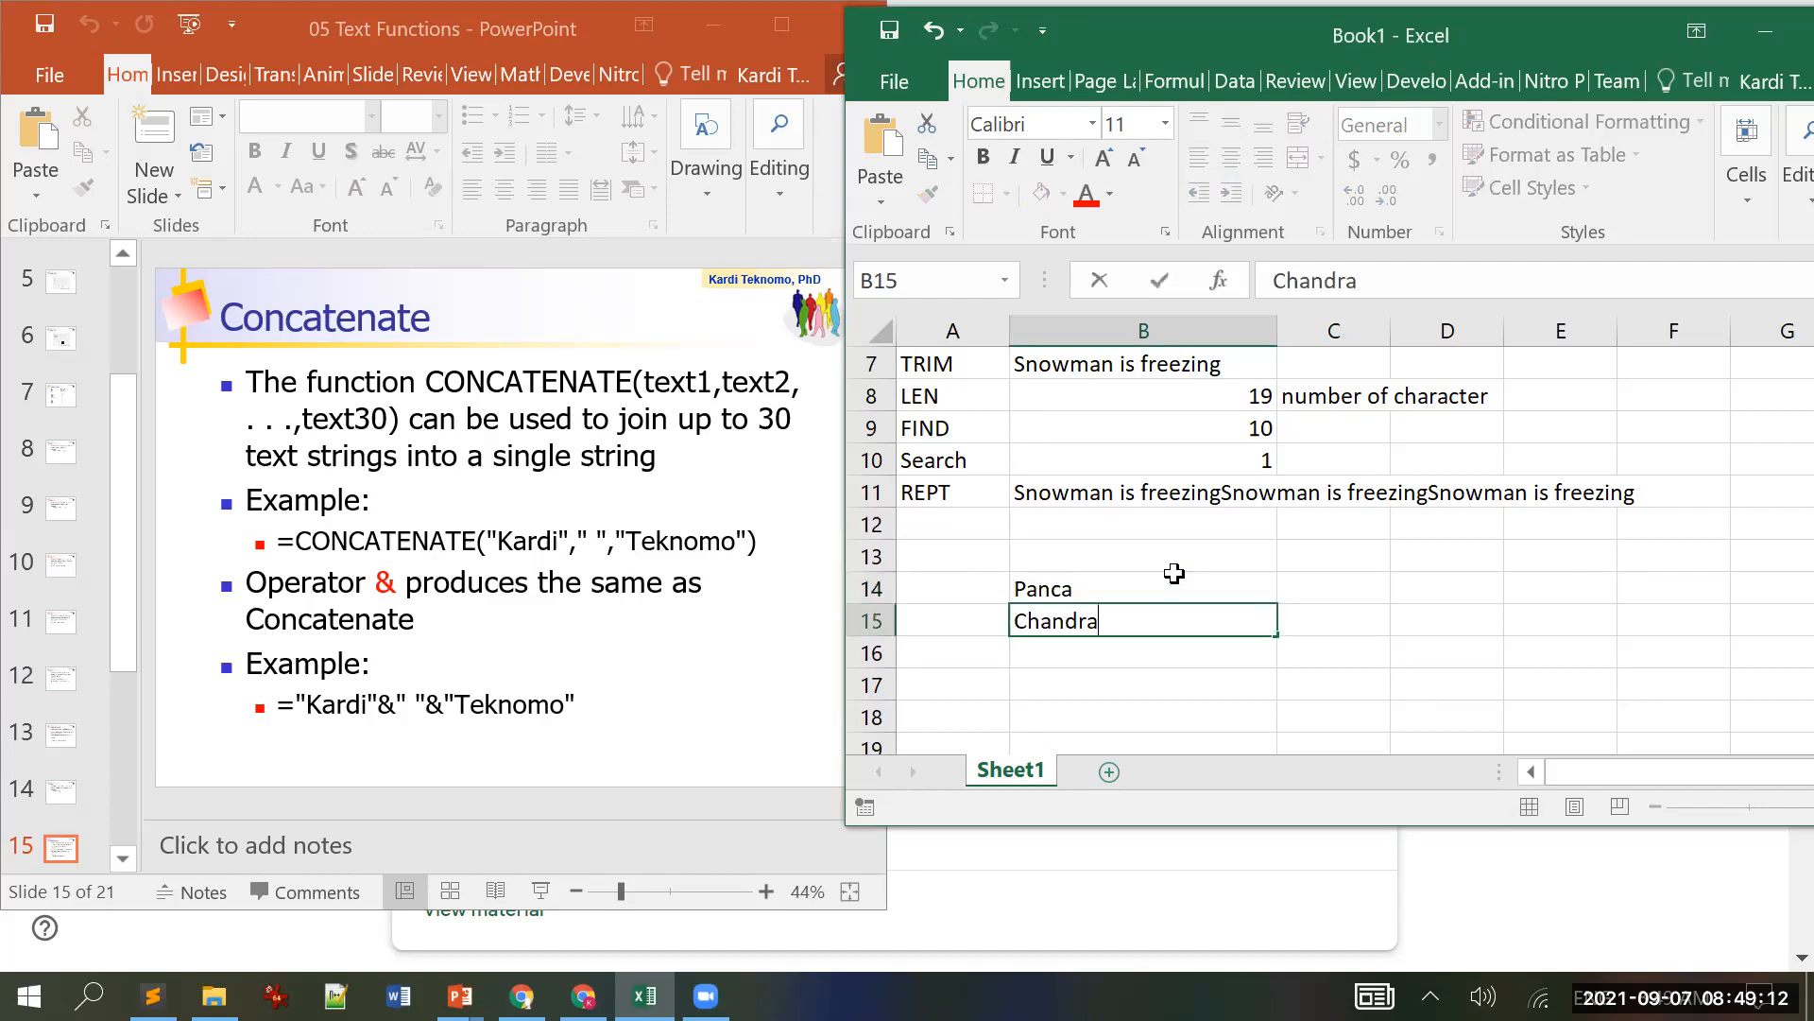
{"action": "key", "text": "Return"}
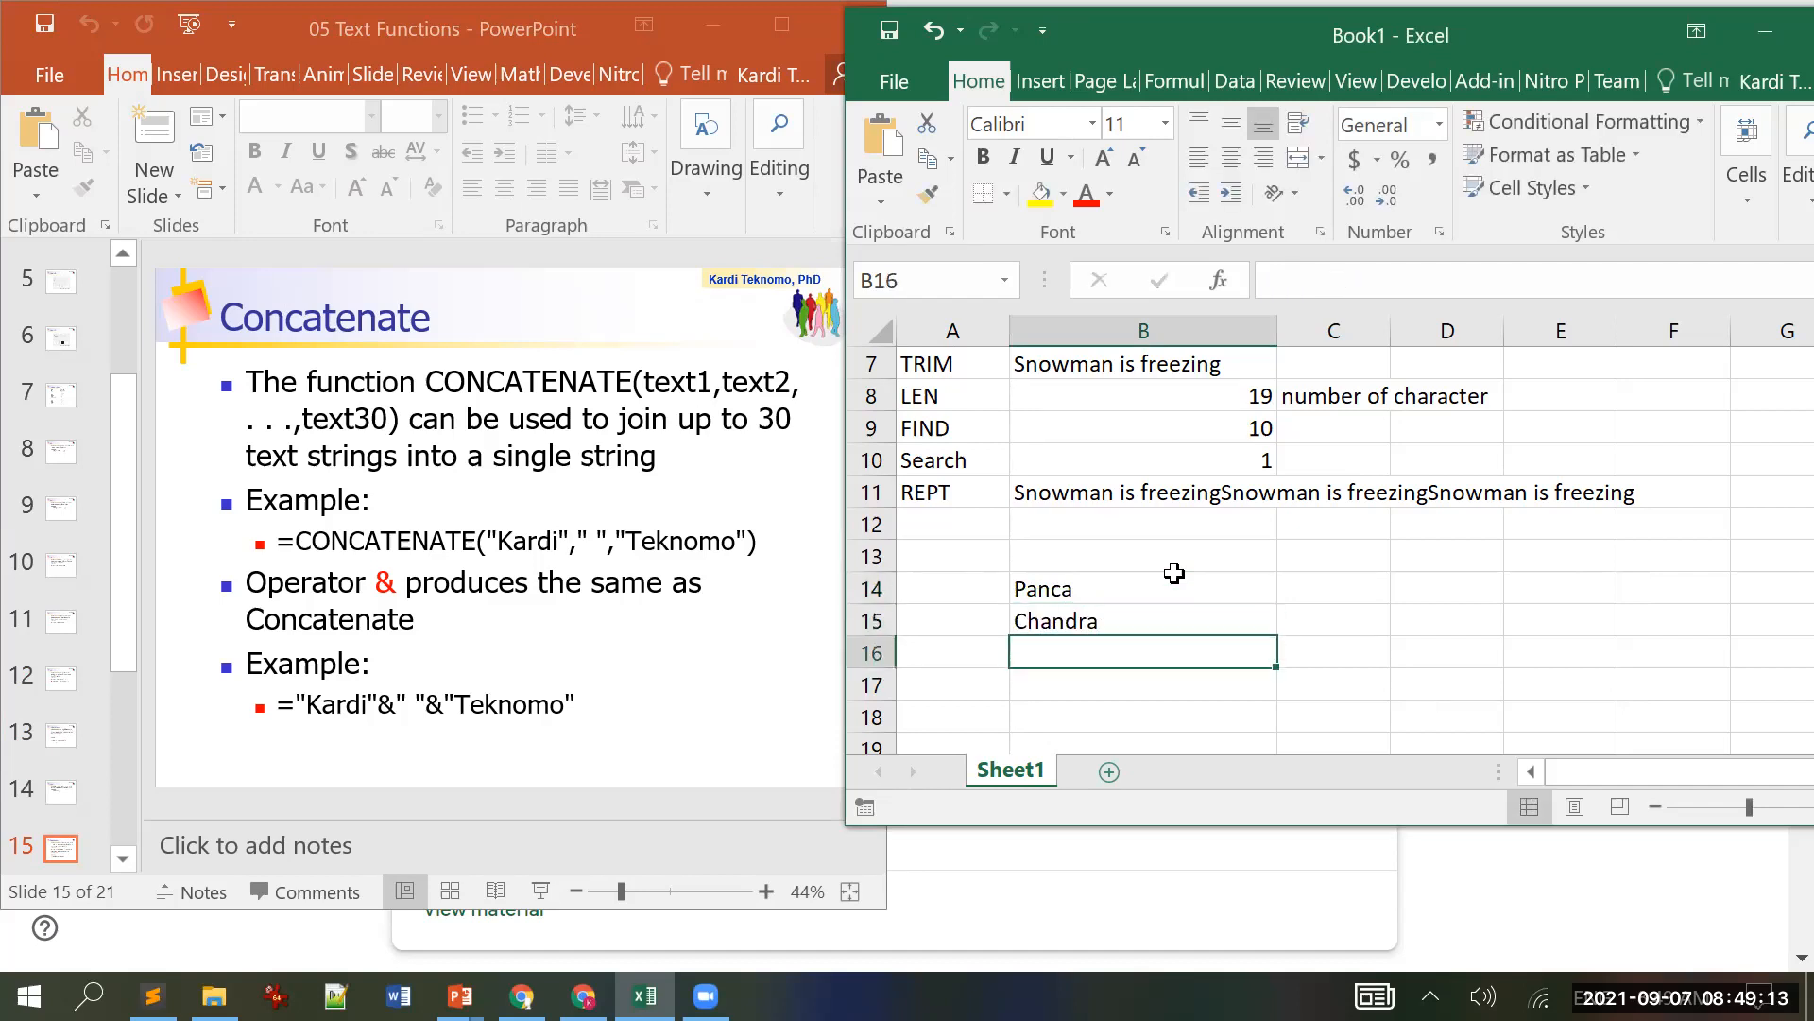
Step: In B16, join B14 and B15 with CONCATENATE, adding a " " separator between them
{"action": "type", "text": "=con"}
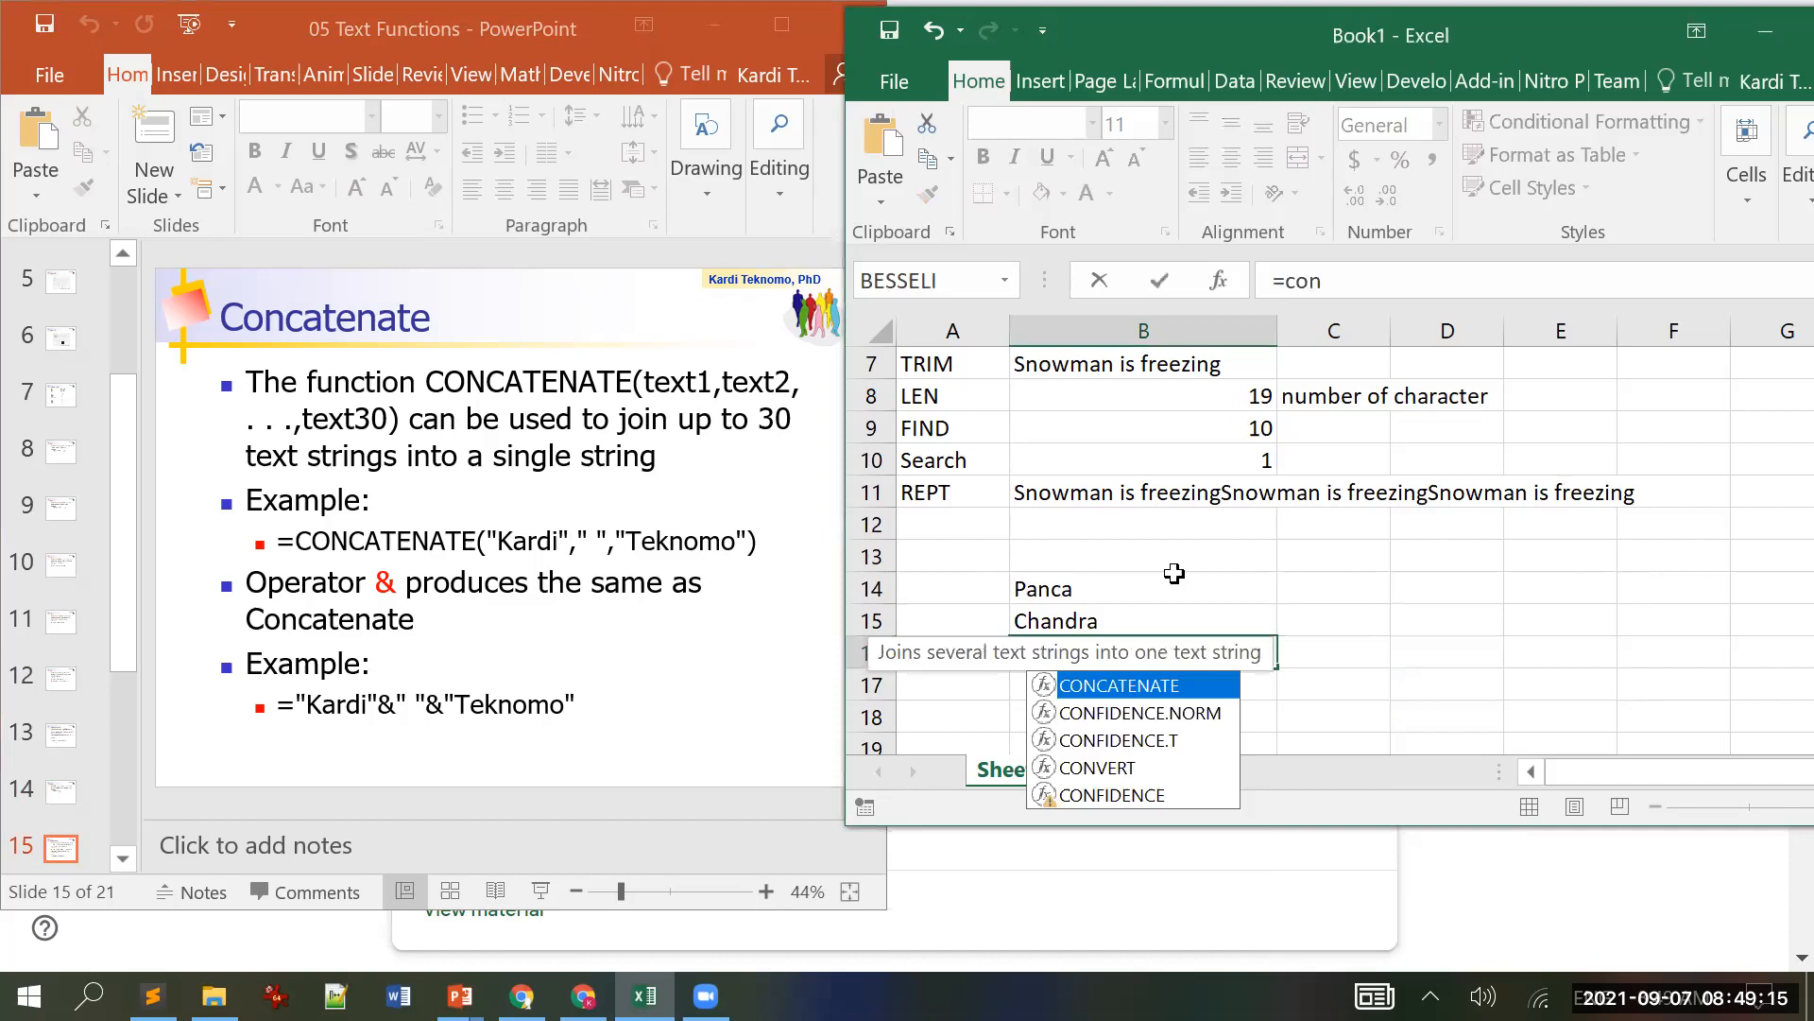
{"action": "key", "text": "Tab"}
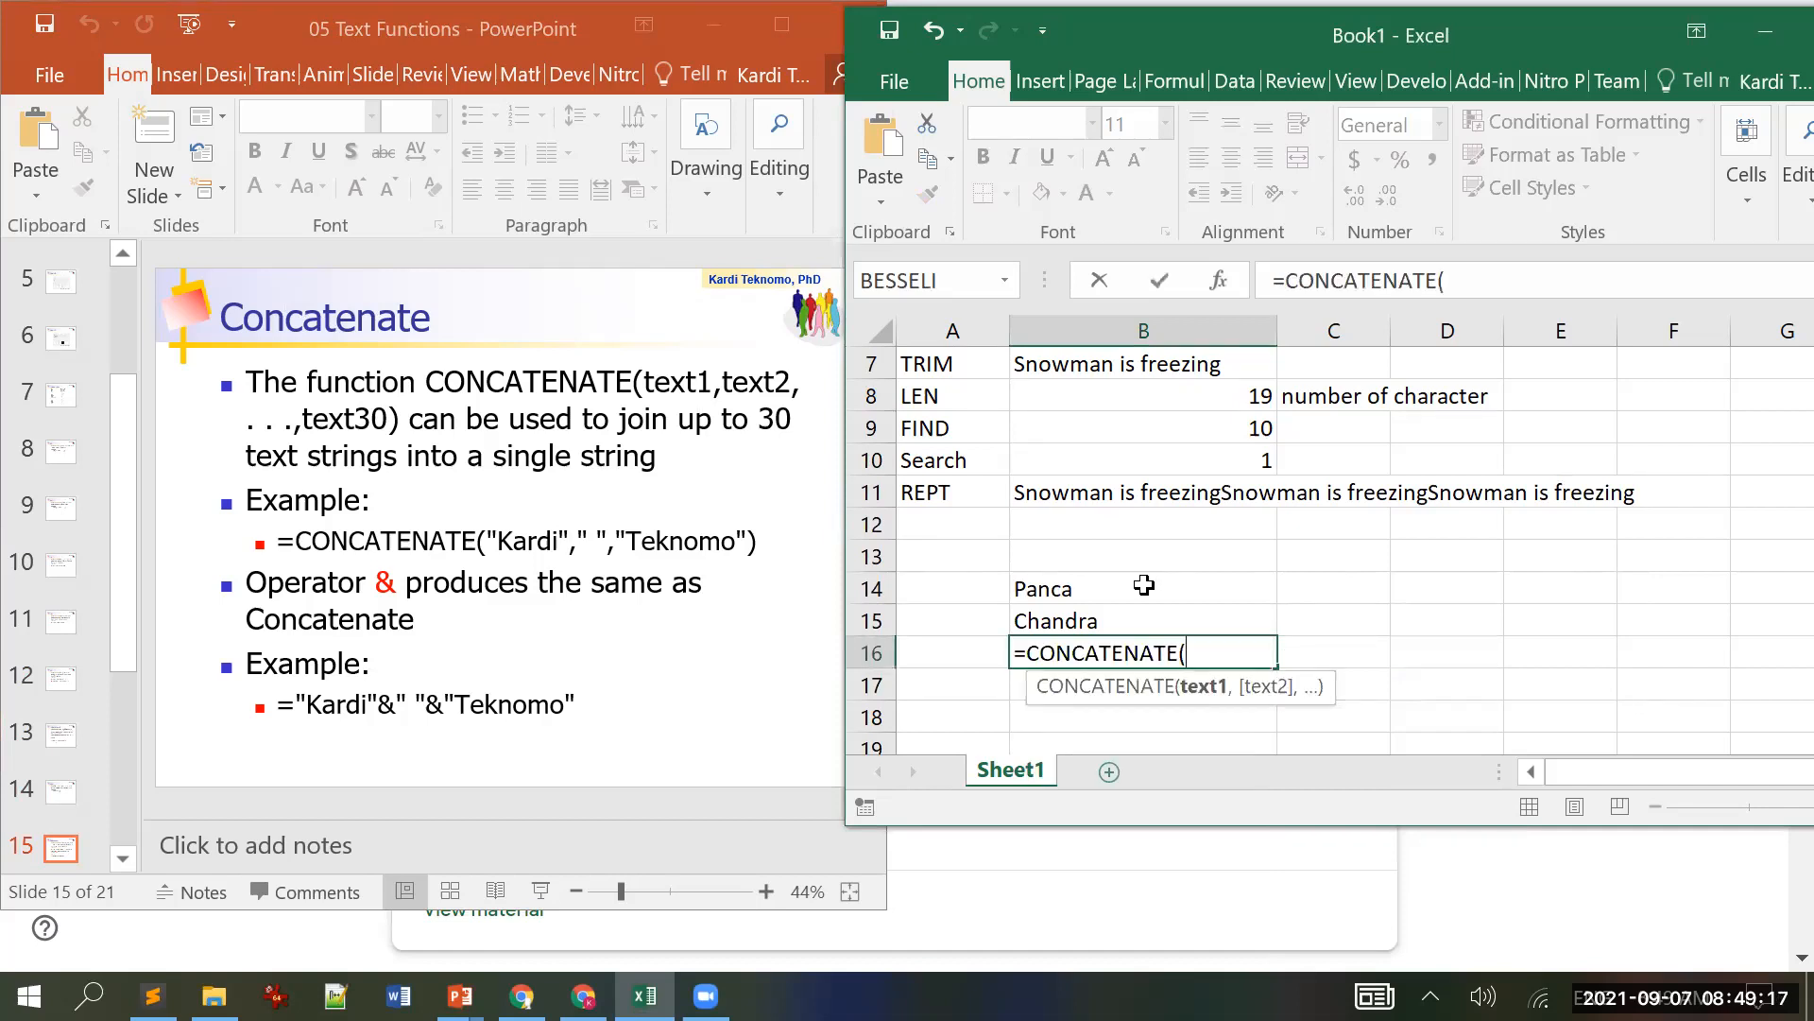
{"action": "left_click", "coordinate": [1155, 588]}
{"action": "type", "text": ","}
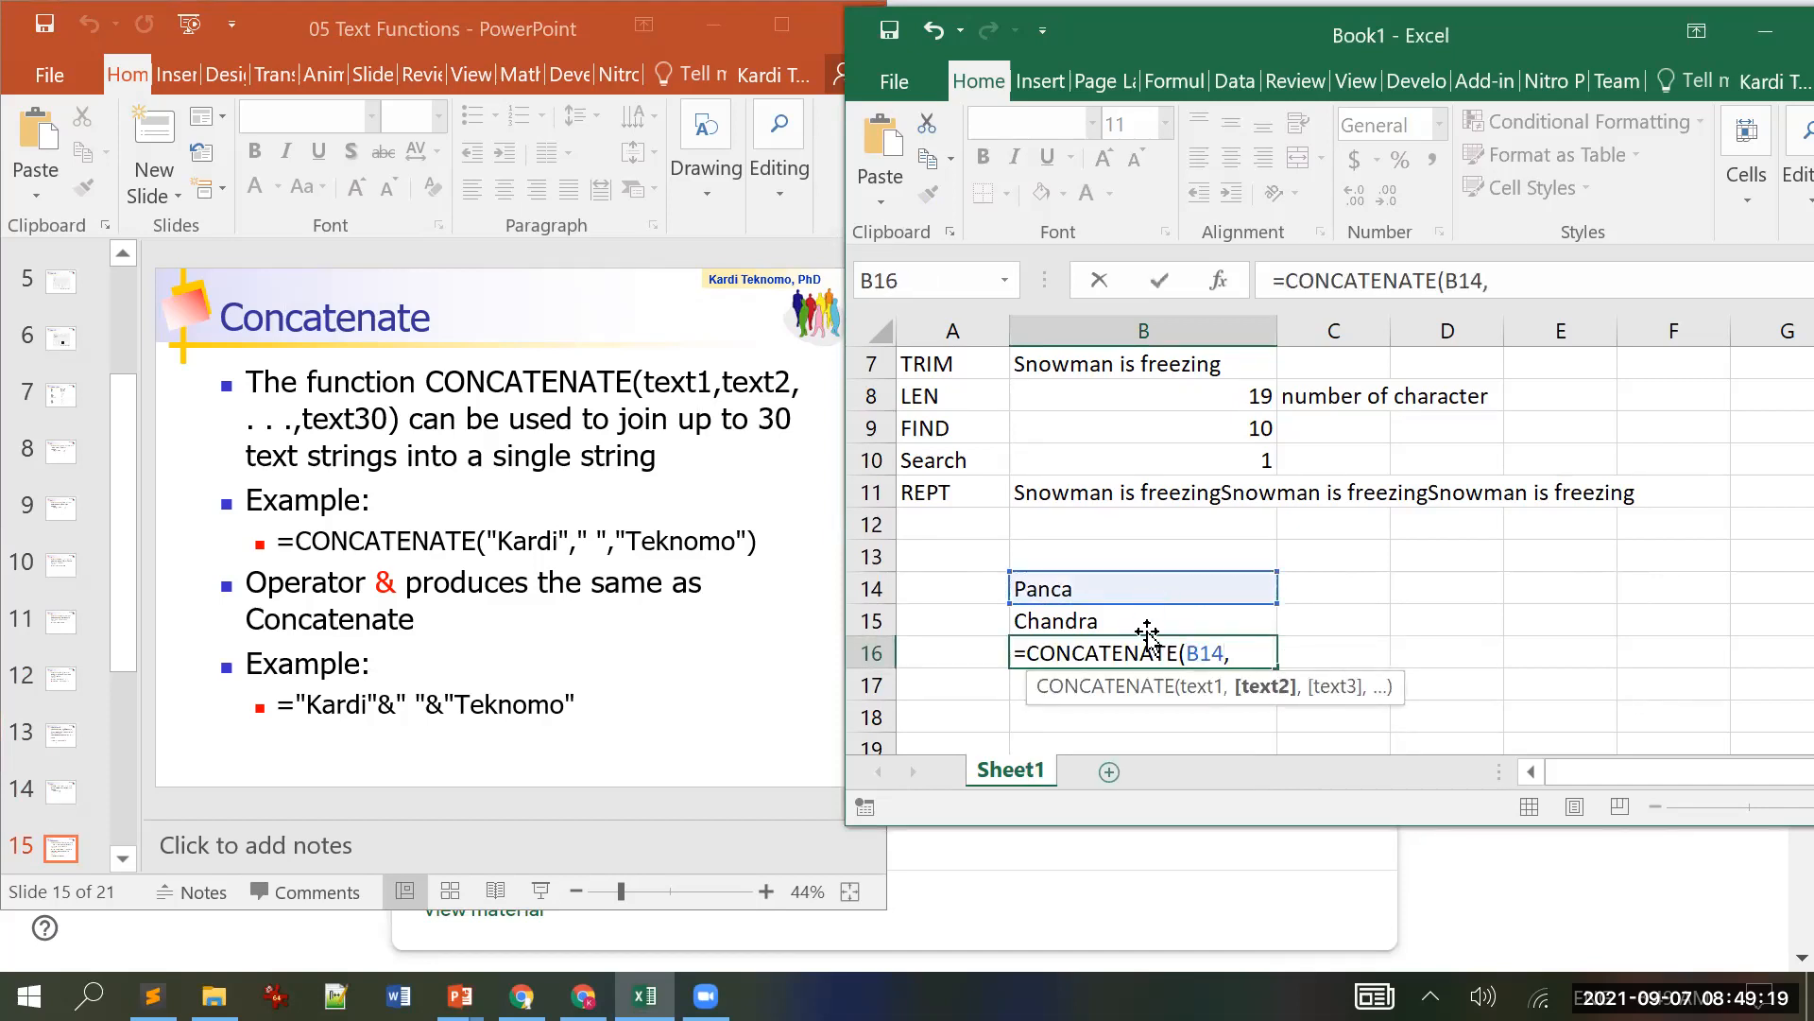
{"action": "left_click", "coordinate": [1107, 624]}
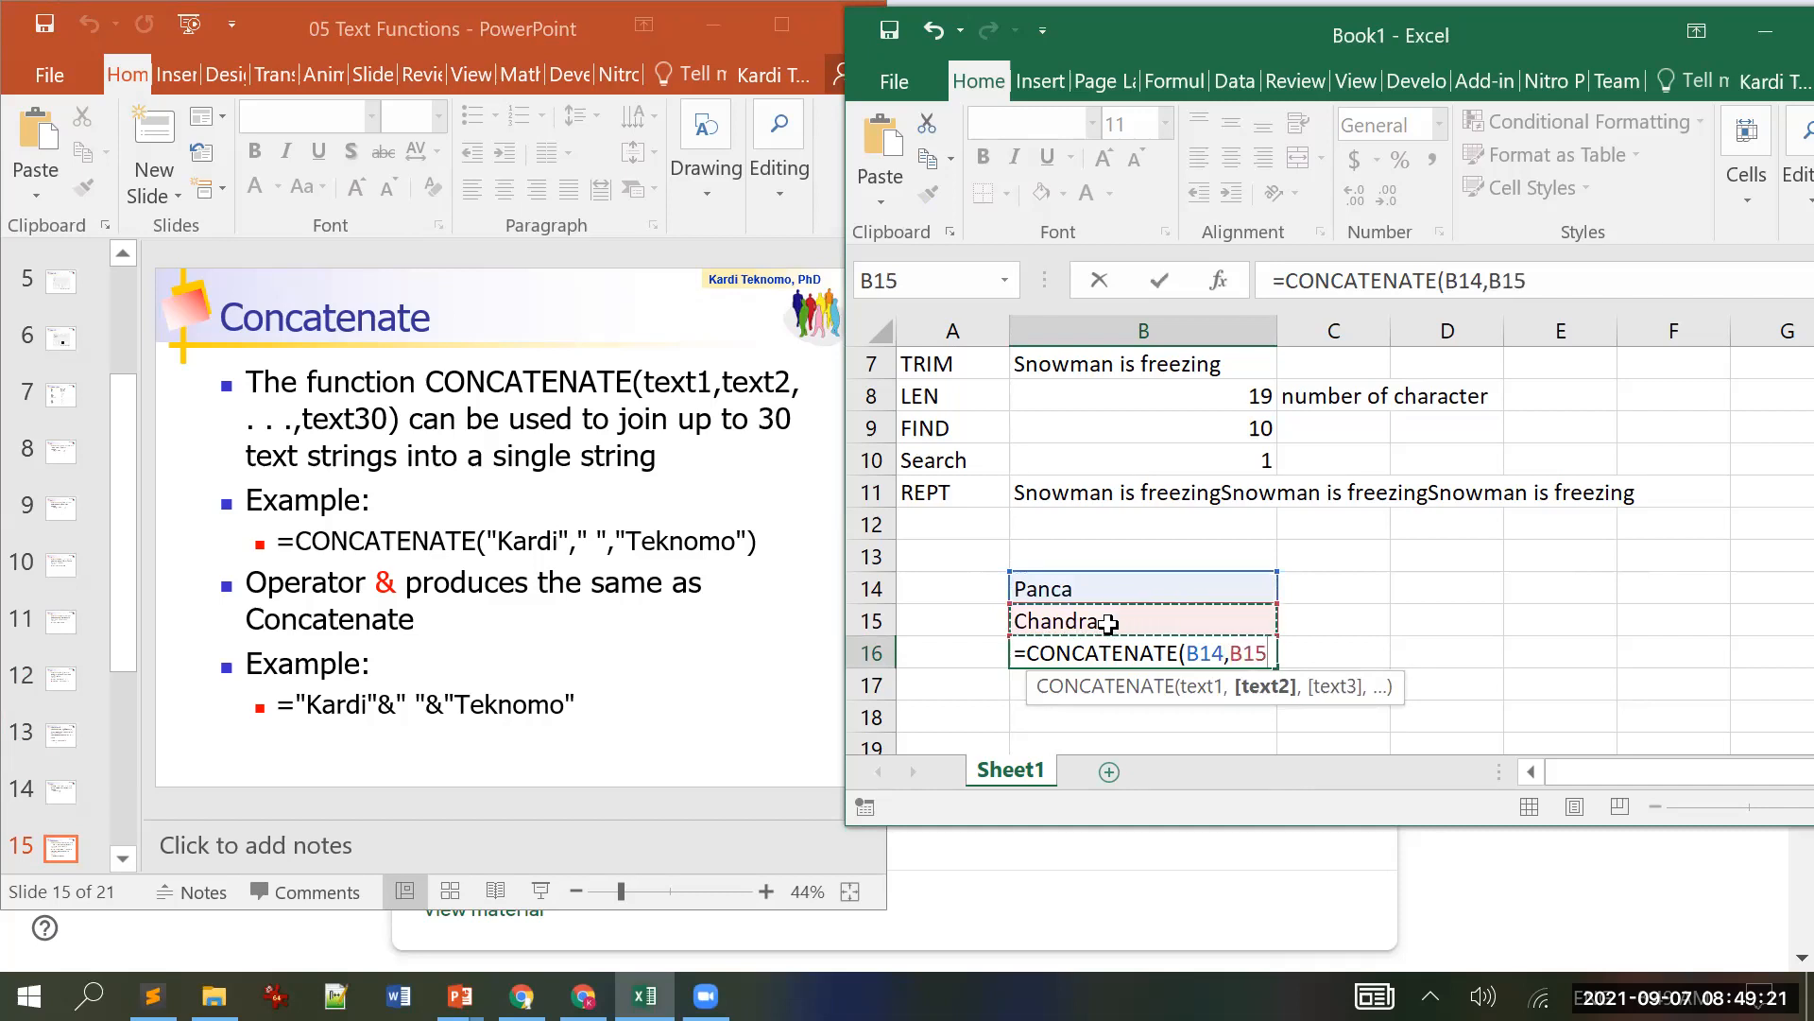
{"action": "type", "text": ")"}
{"action": "key", "text": "Return"}
{"action": "key", "text": "Up"}
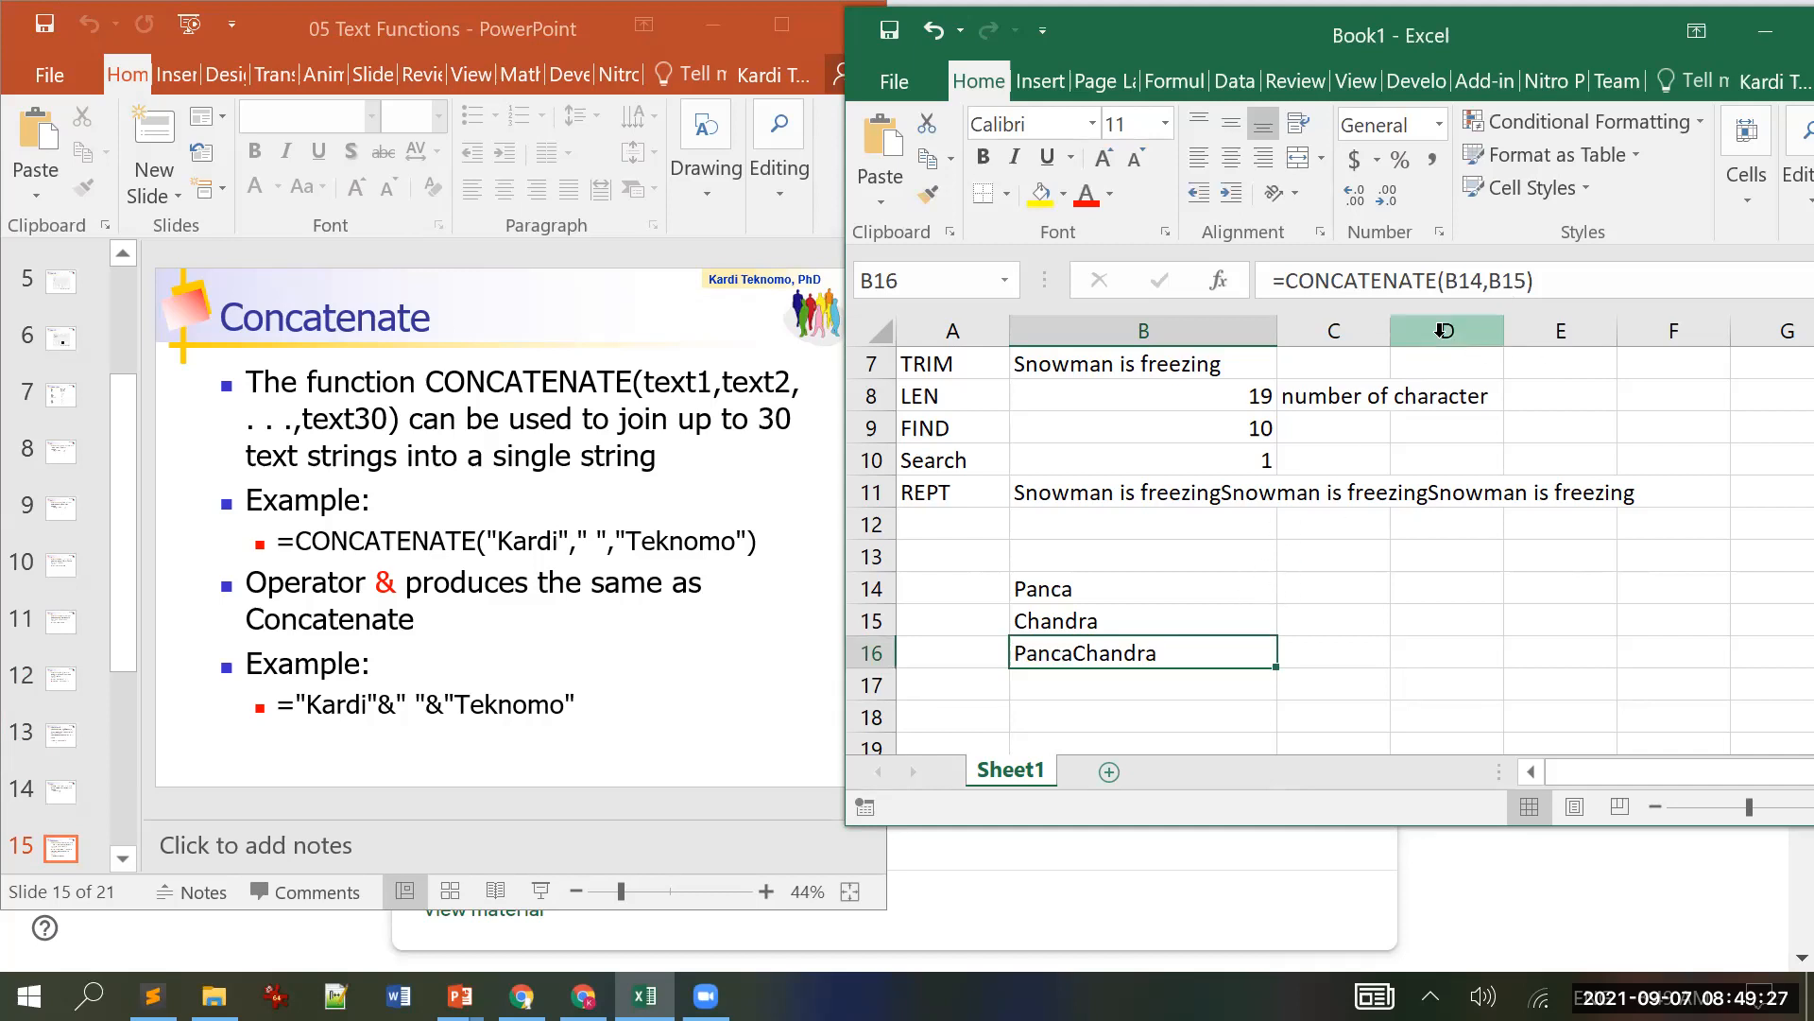
{"action": "left_click", "coordinate": [1489, 280]}
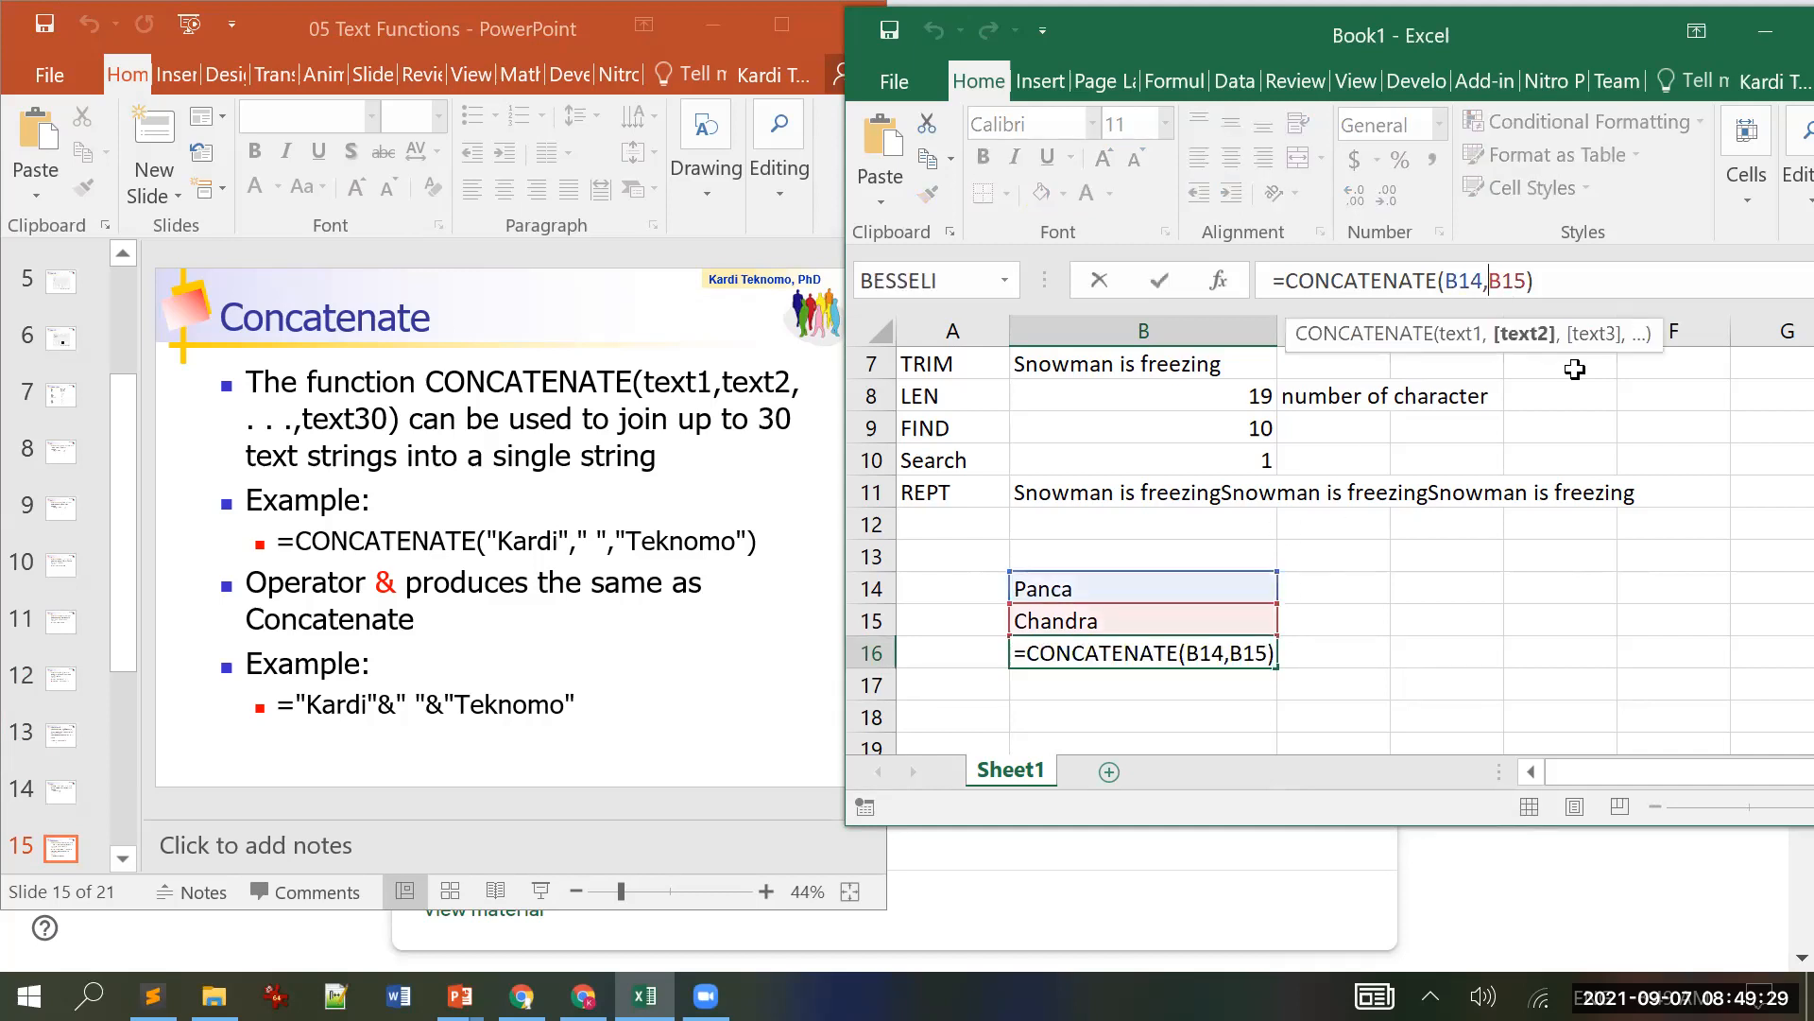
{"action": "type", "text": "\","}
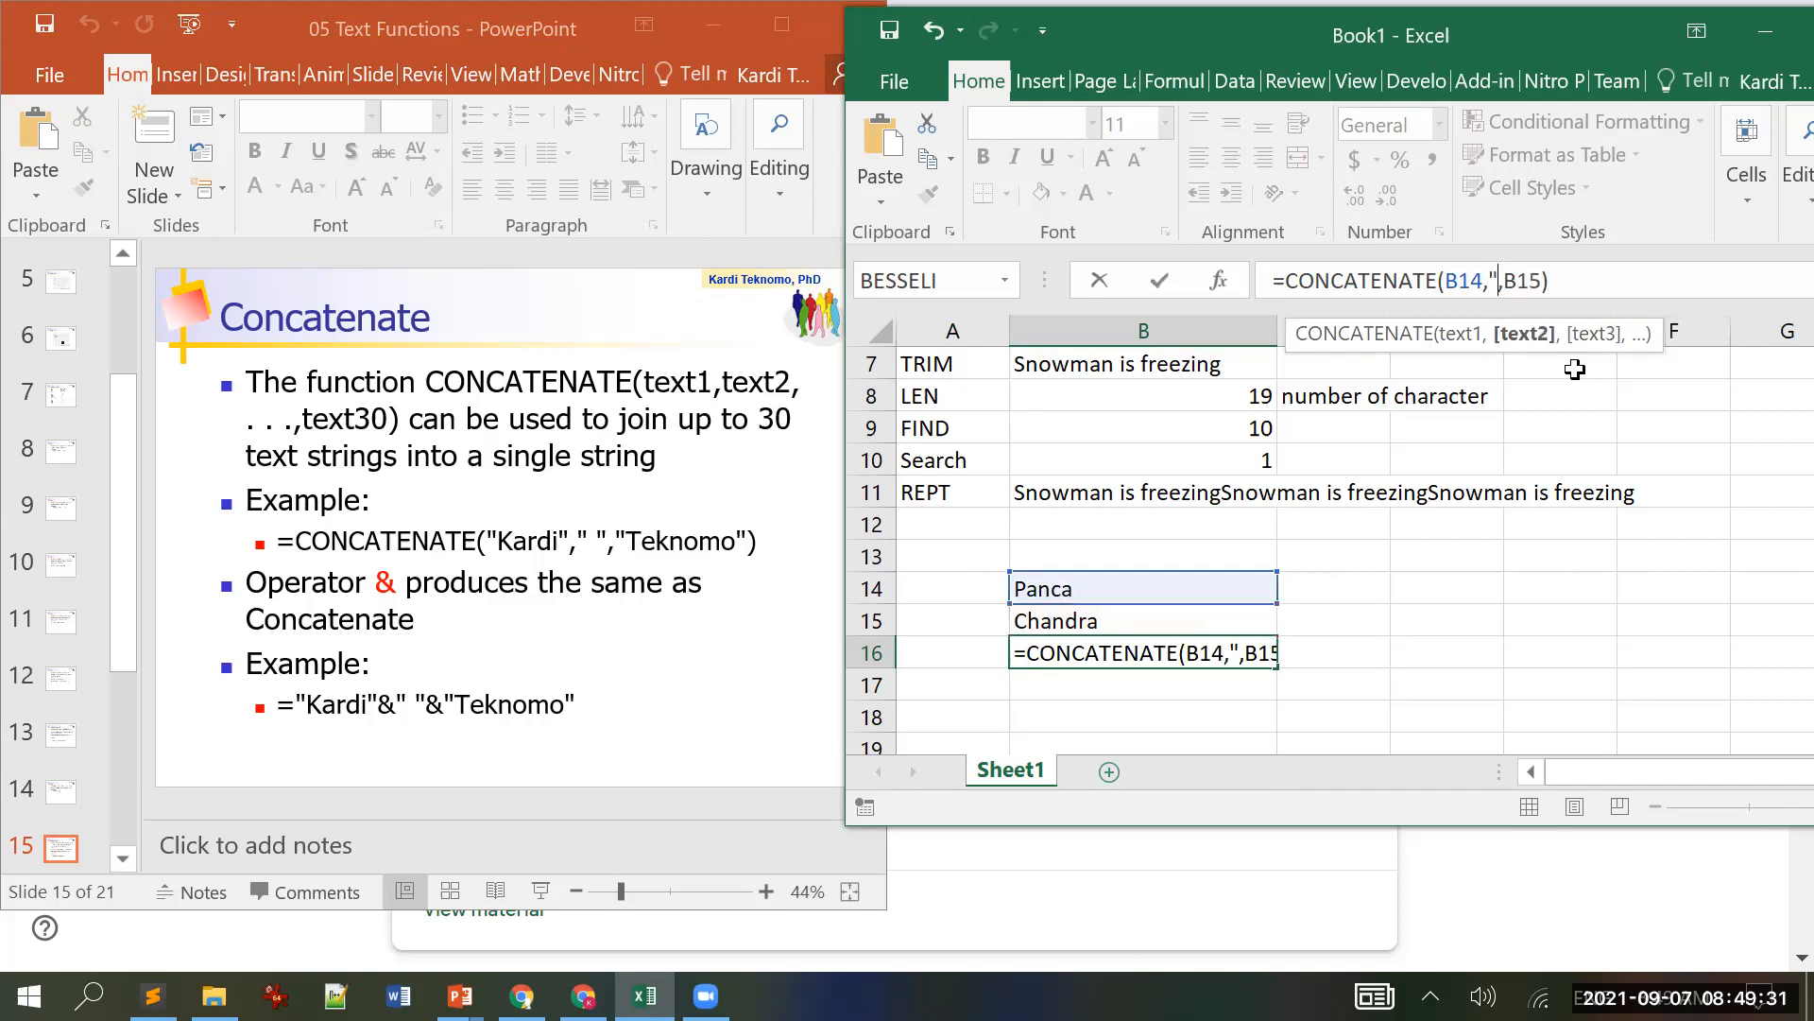
{"action": "type", "text": "\""}
{"action": "key", "text": "Left"}
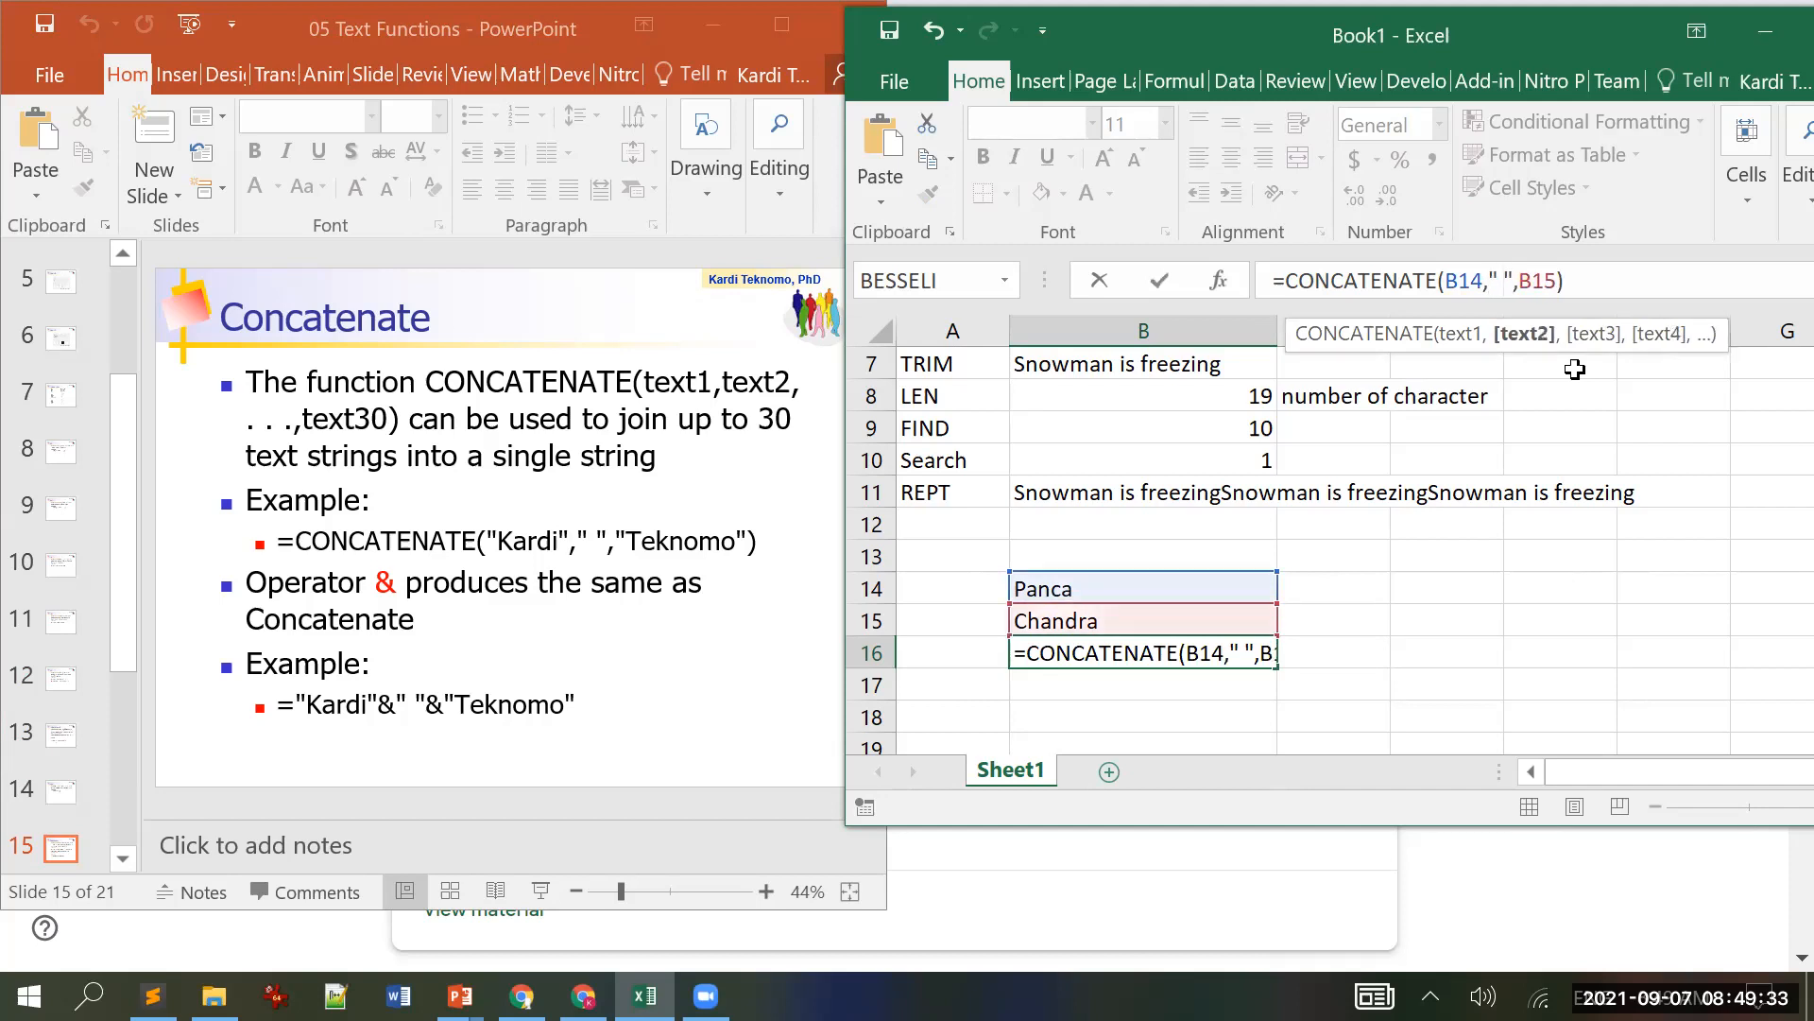
{"action": "key", "text": "Return"}
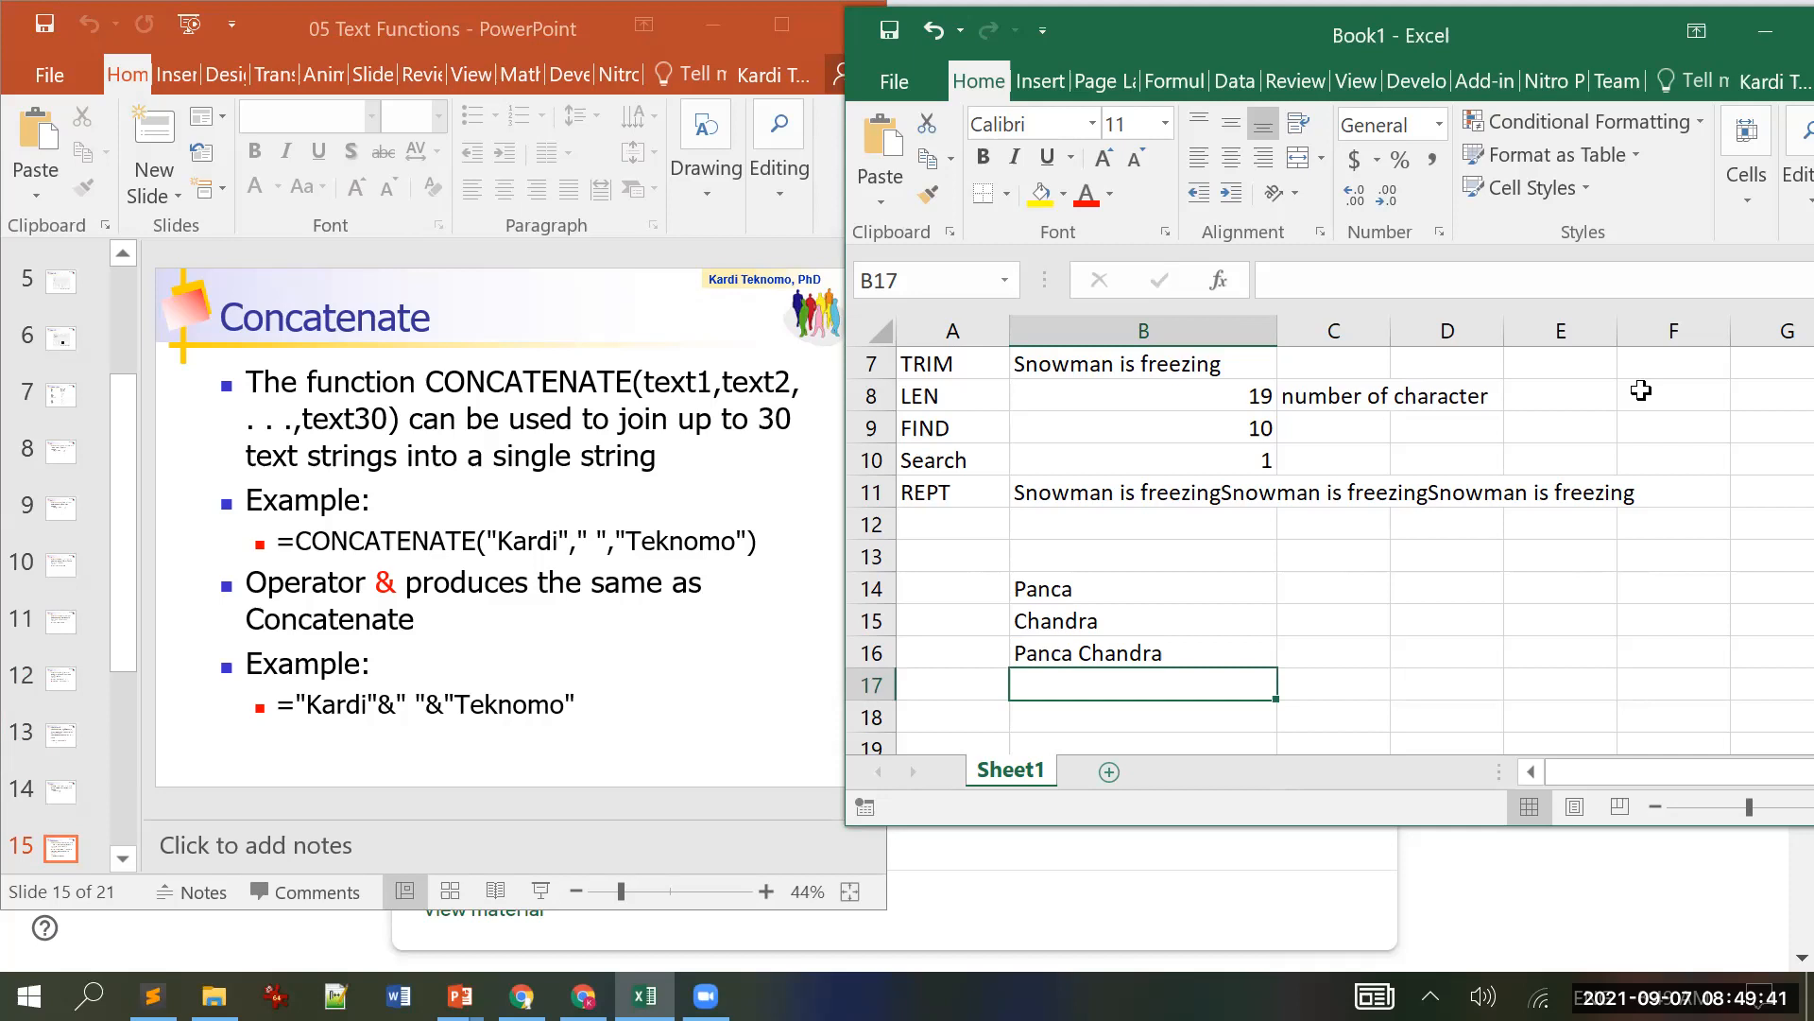
Step: Enter =B14+" "+B15 in B17, which returns #VALUE!
{"action": "type", "text": "="}
{"action": "key", "text": "Up"}
{"action": "key", "text": "Up"}
{"action": "key", "text": "Up"}
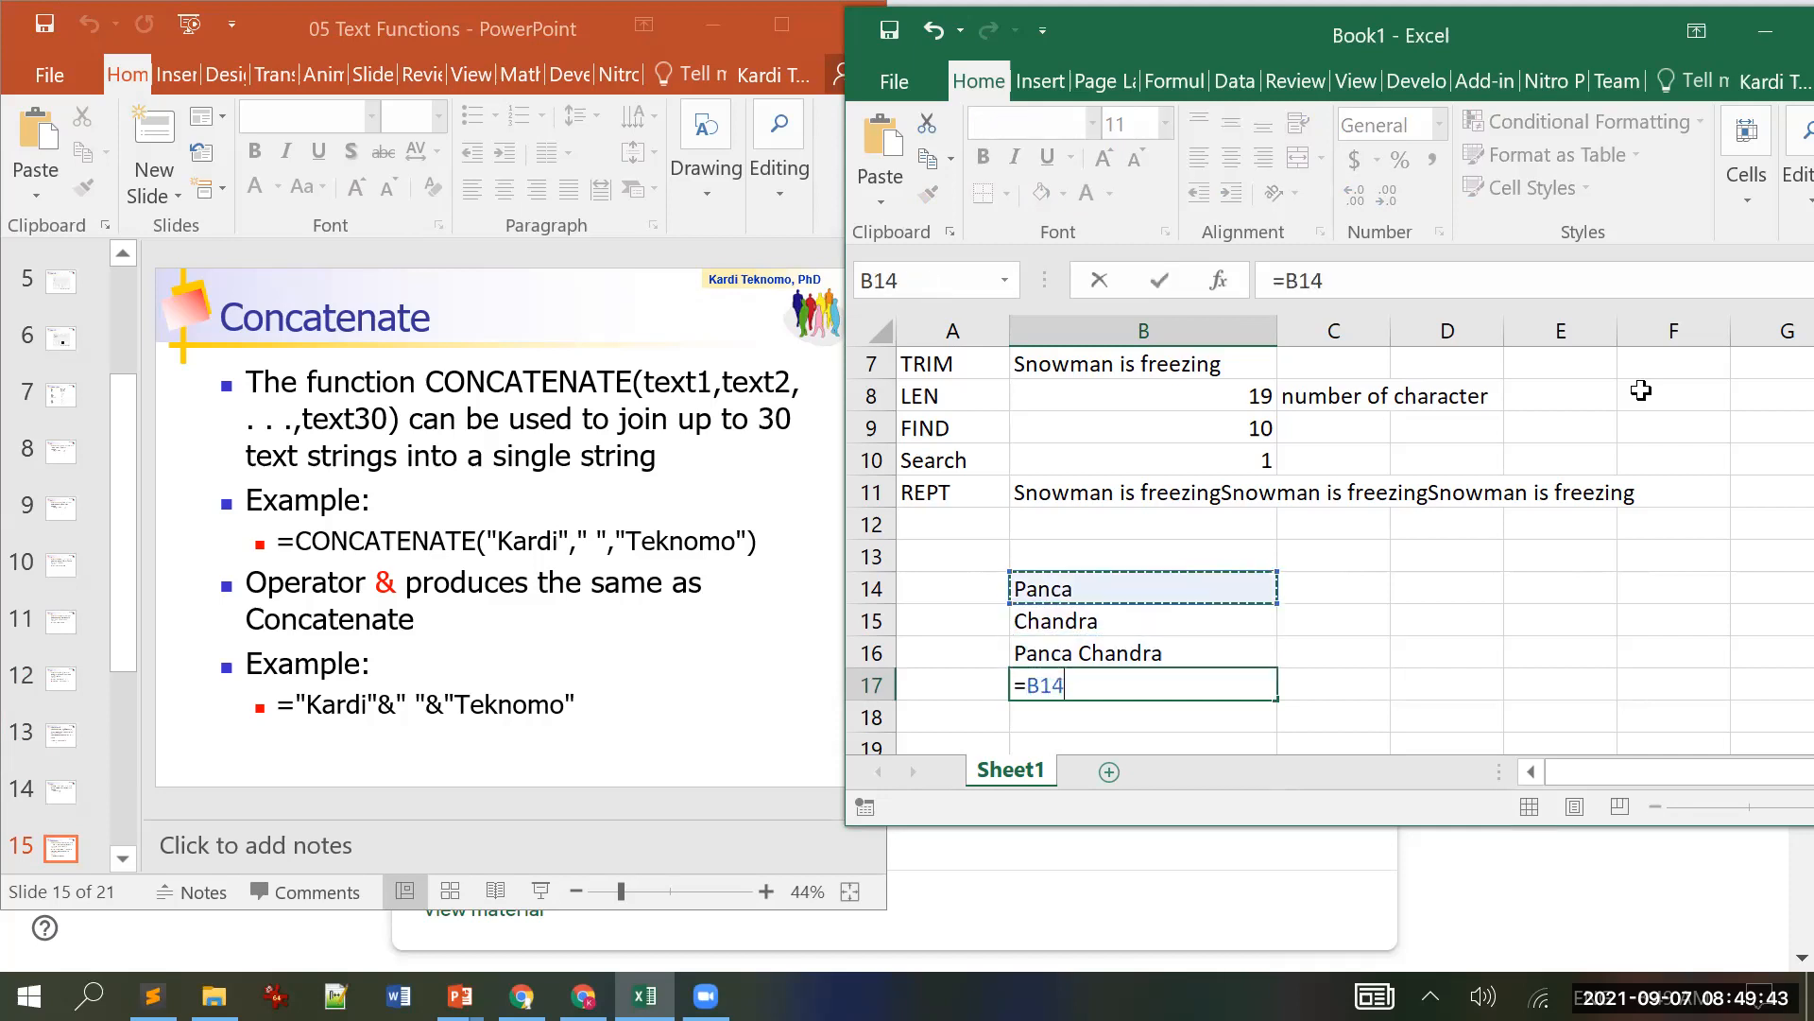
{"action": "type", "text": "+\""}
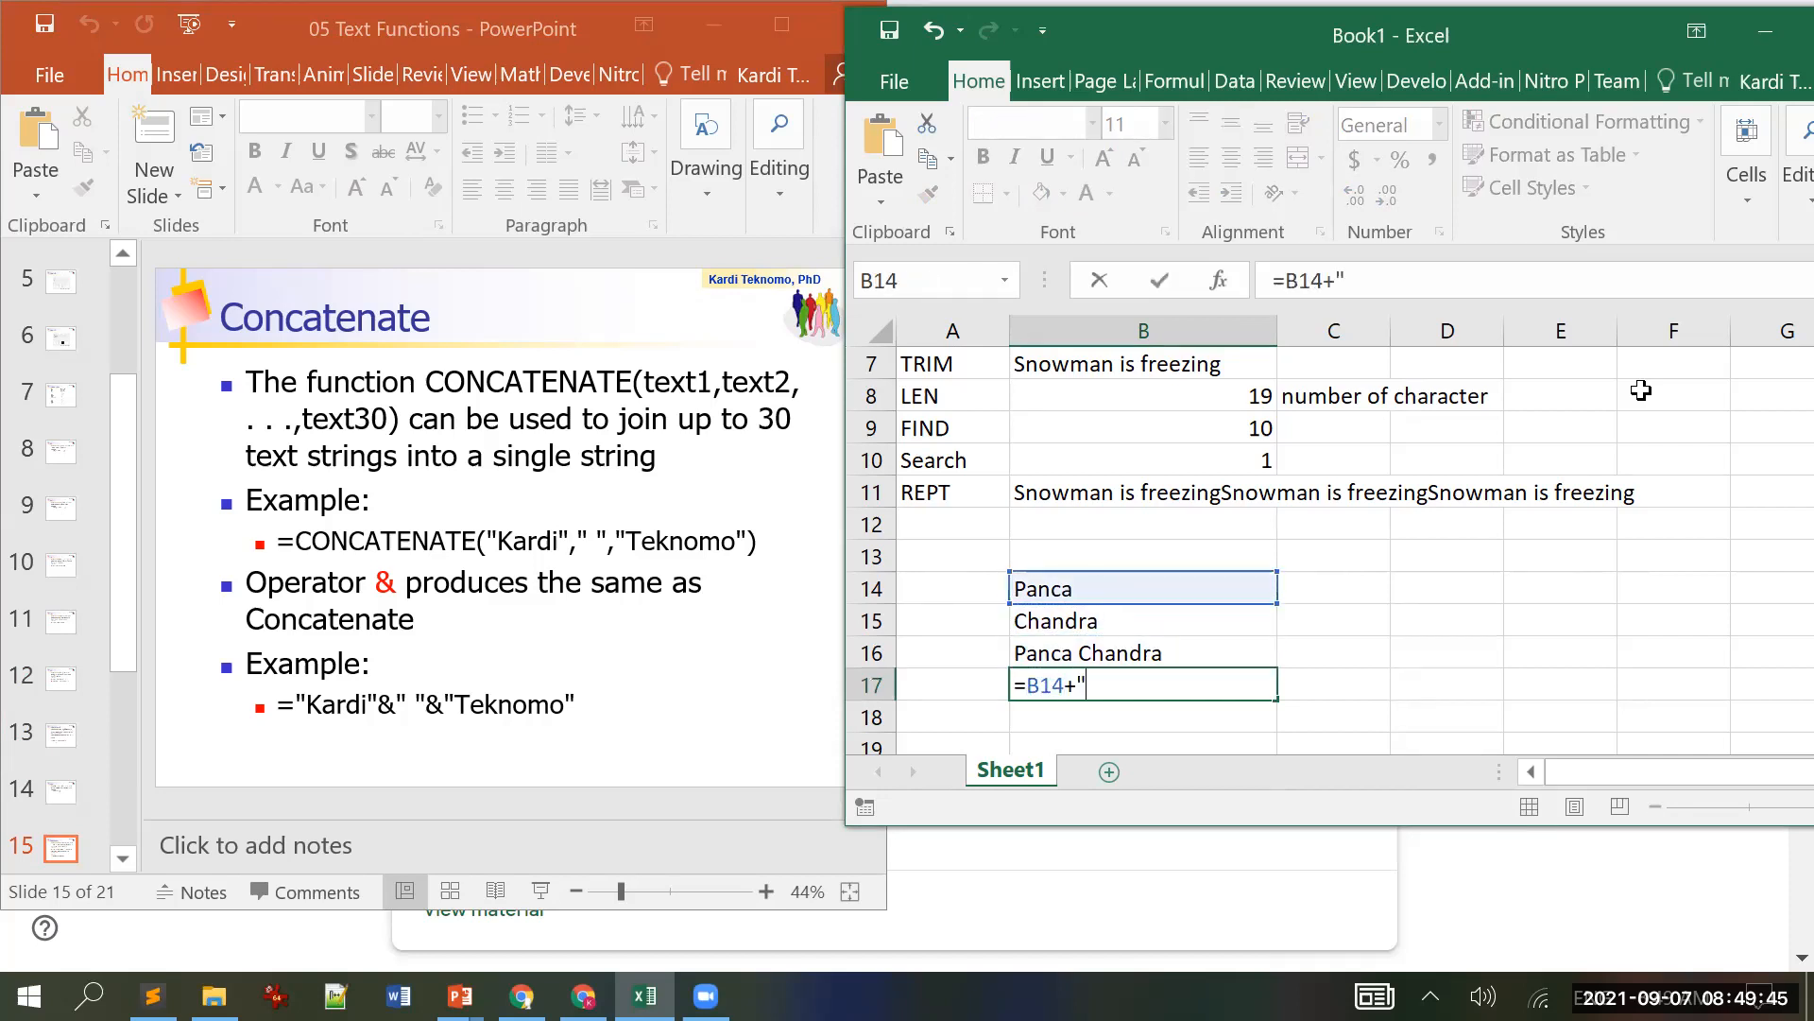
{"action": "type", "text": " \"+"}
{"action": "left_click", "coordinate": [1121, 623]}
{"action": "key", "text": "Return"}
{"action": "key", "text": "Up"}
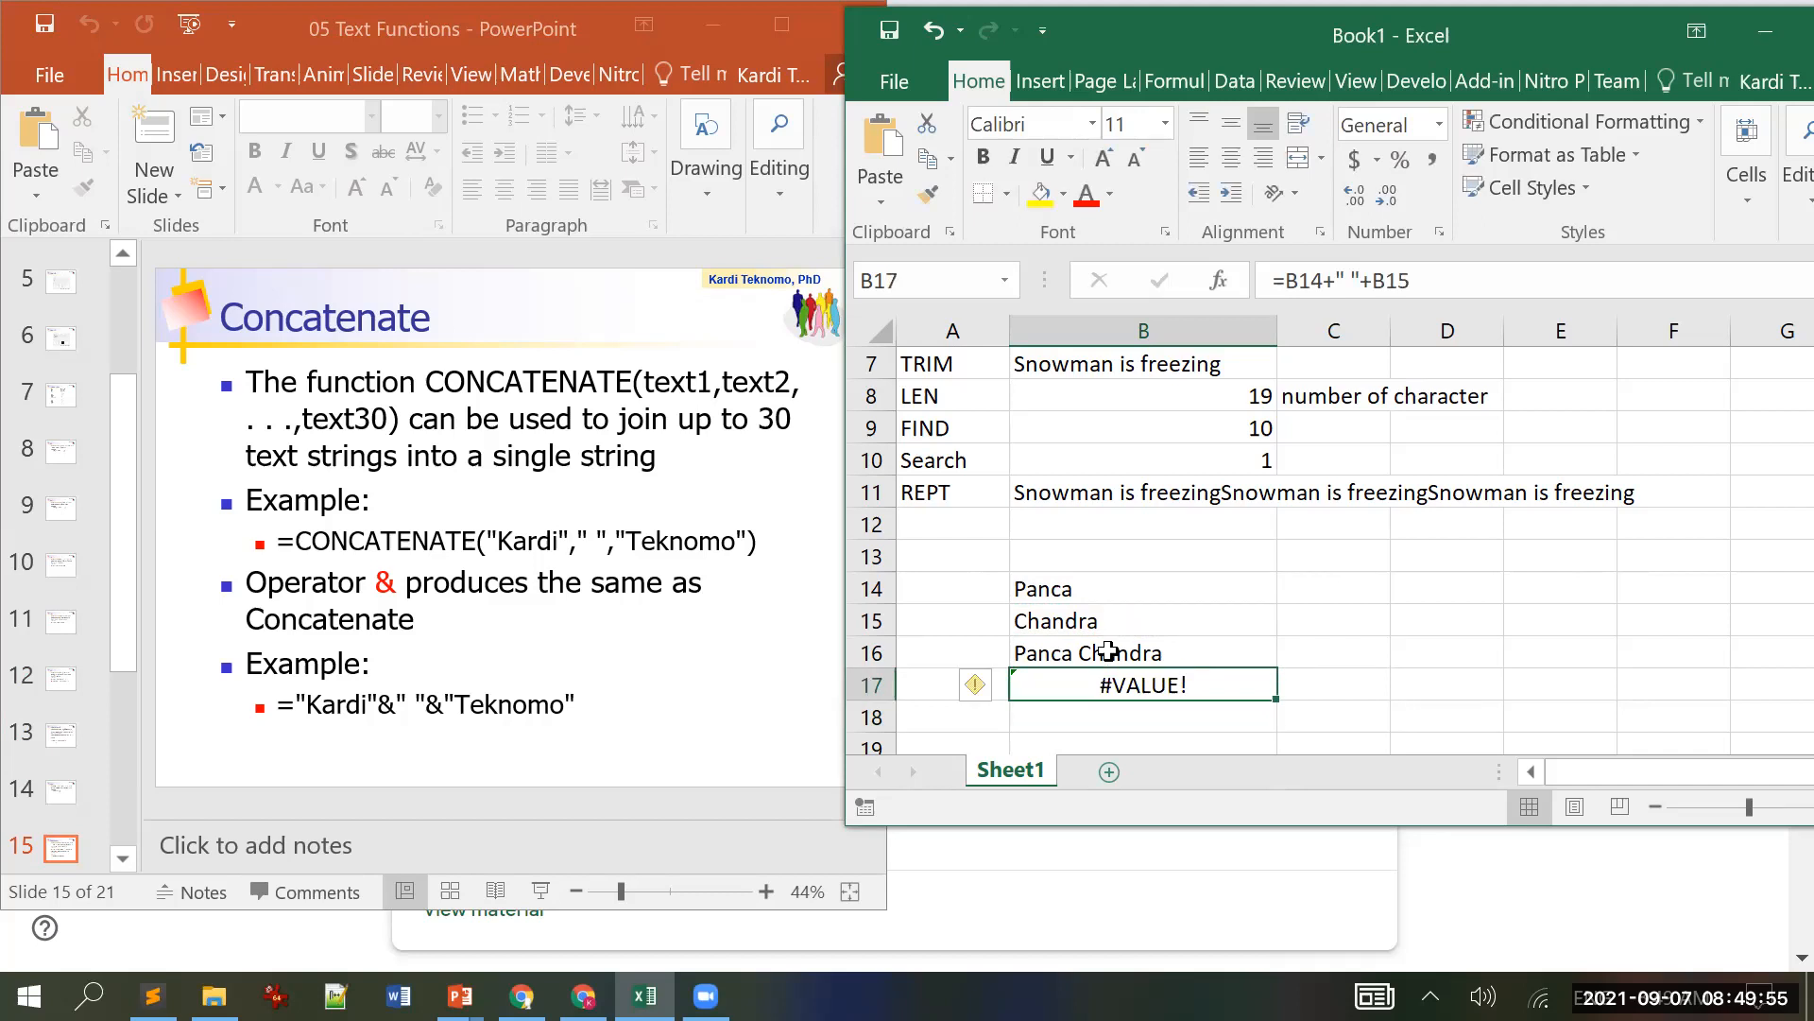
Step: Replace both plus signs in B17's formula with the & operator
{"action": "left_click", "coordinate": [1323, 280]}
{"action": "type", "text": "&"}
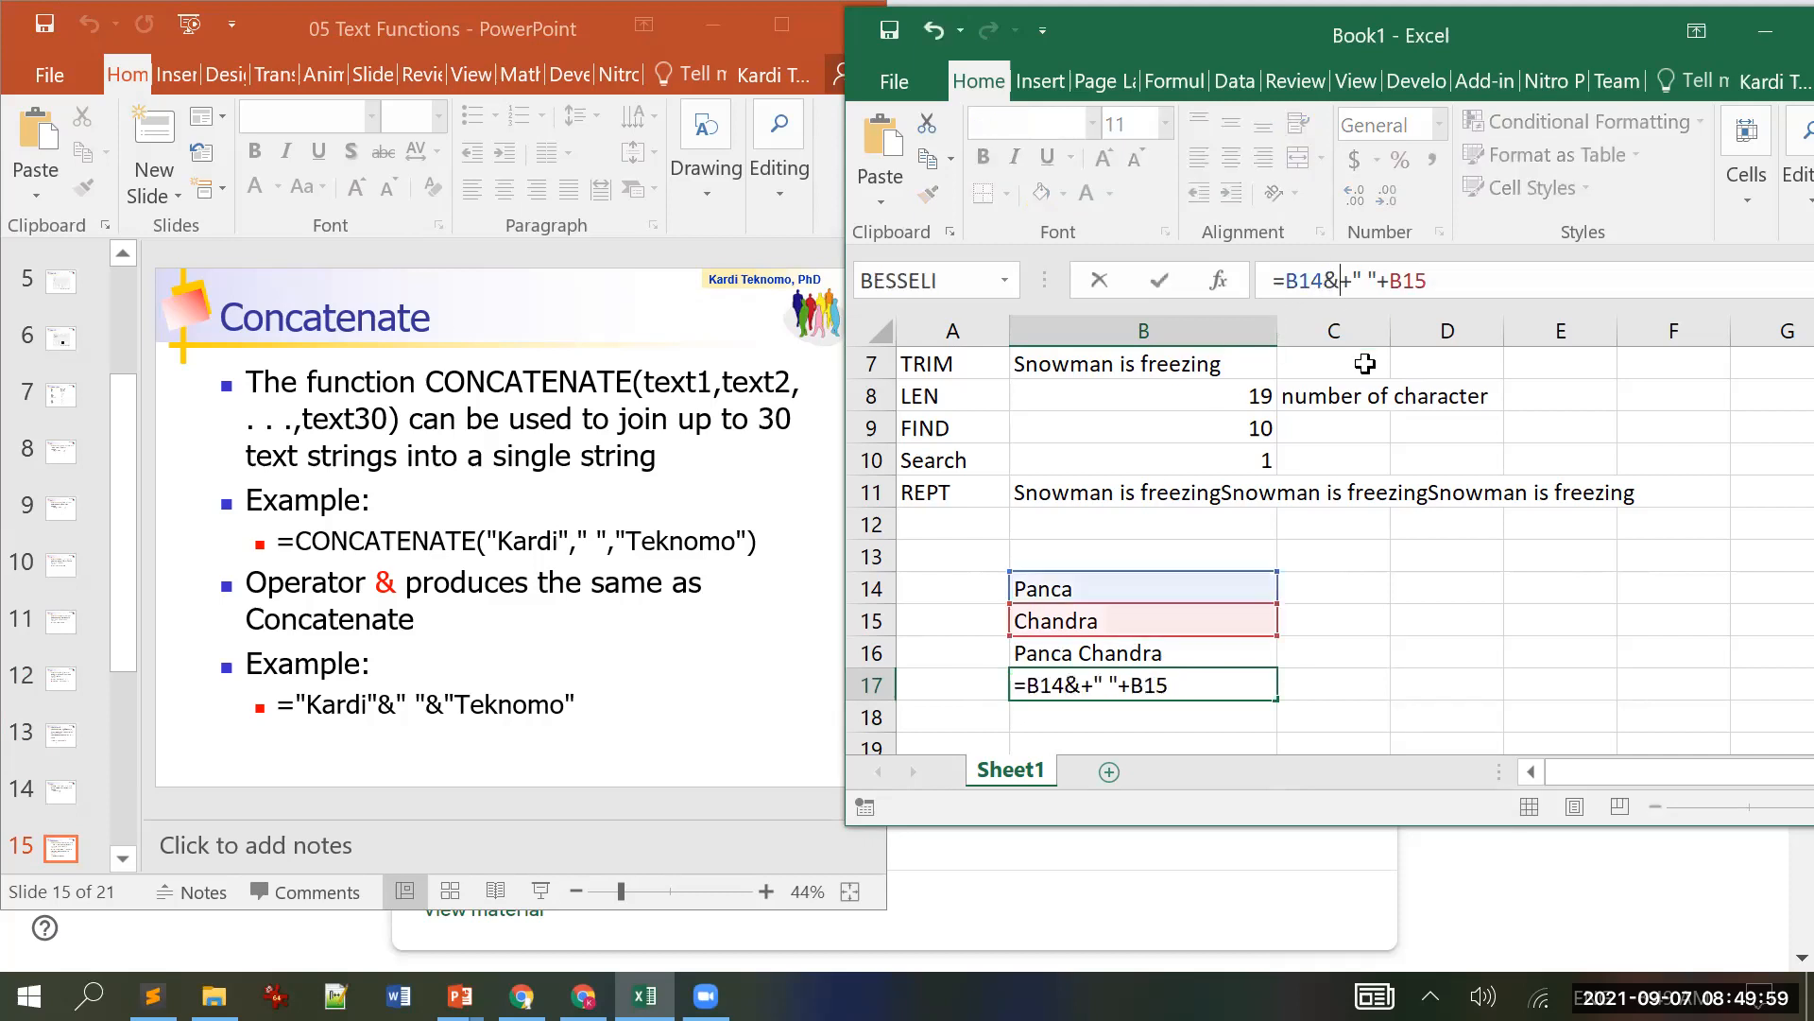
{"action": "key", "text": "Delete"}
{"action": "key", "text": "Right"}
{"action": "key", "text": "Right"}
{"action": "key", "text": "Right"}
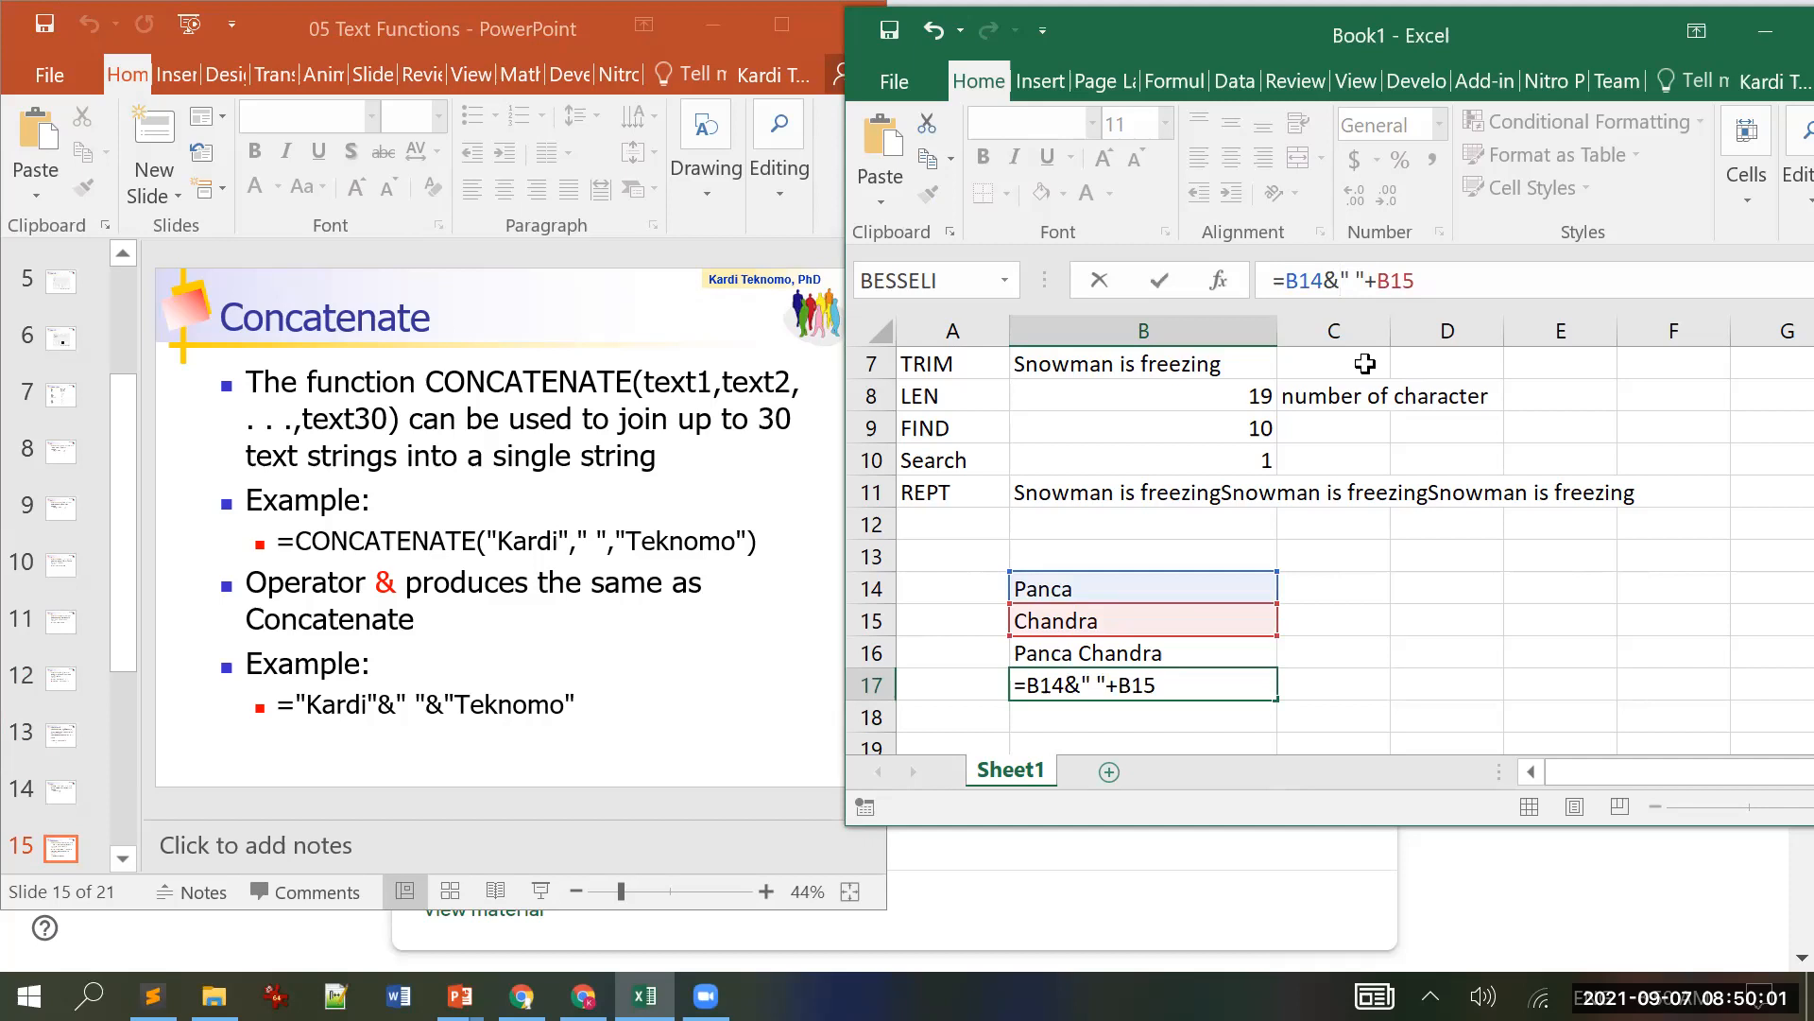
{"action": "type", "text": "&"}
{"action": "key", "text": "Delete"}
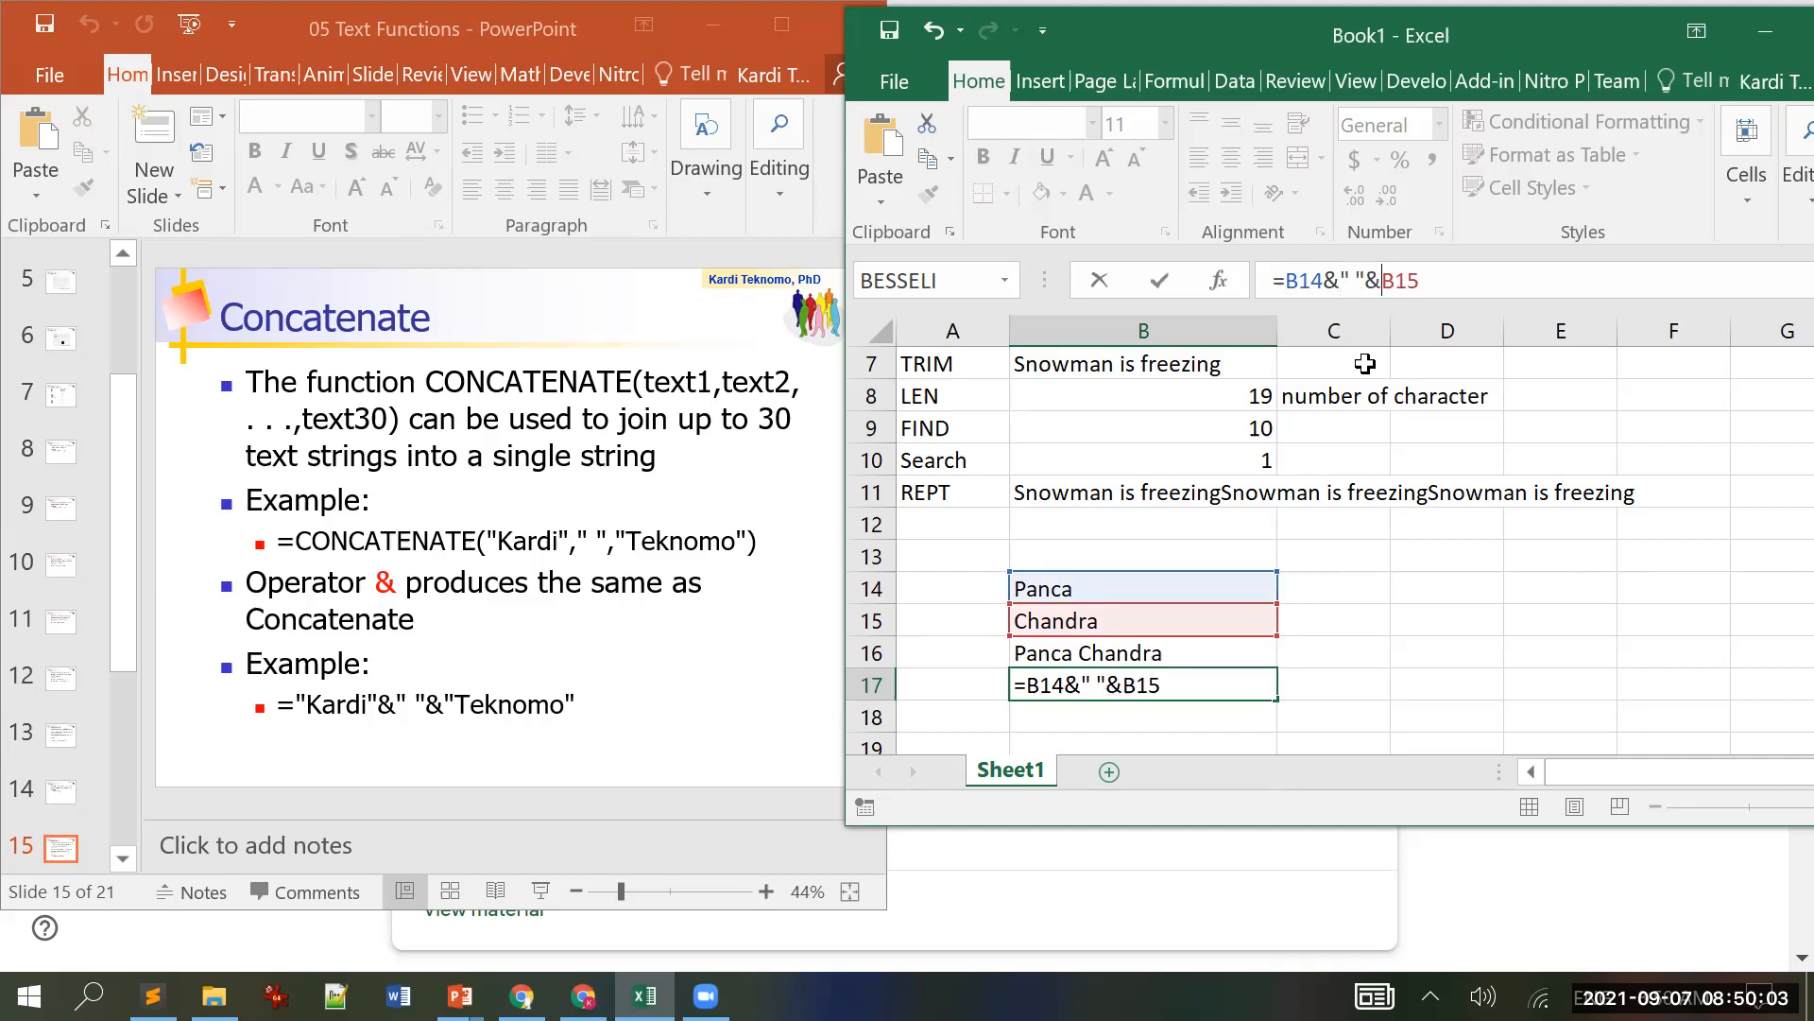
{"action": "key", "text": "Return"}
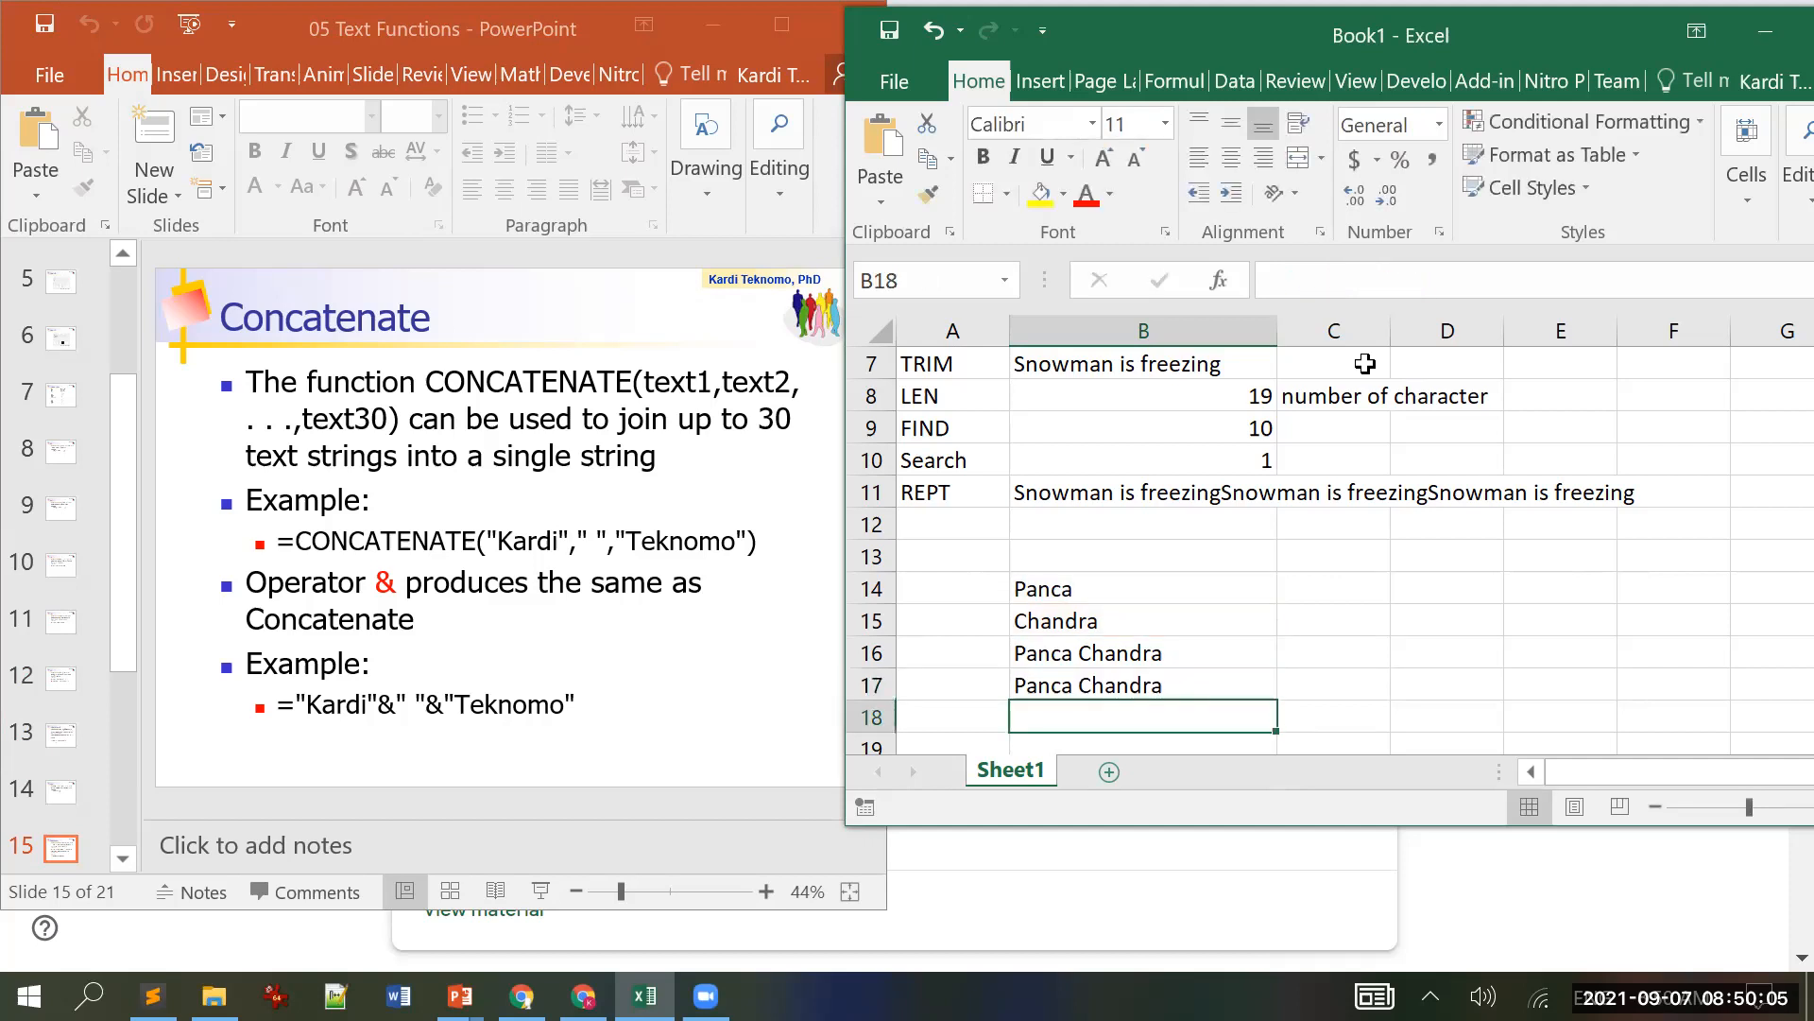
{"action": "key", "text": "Up"}
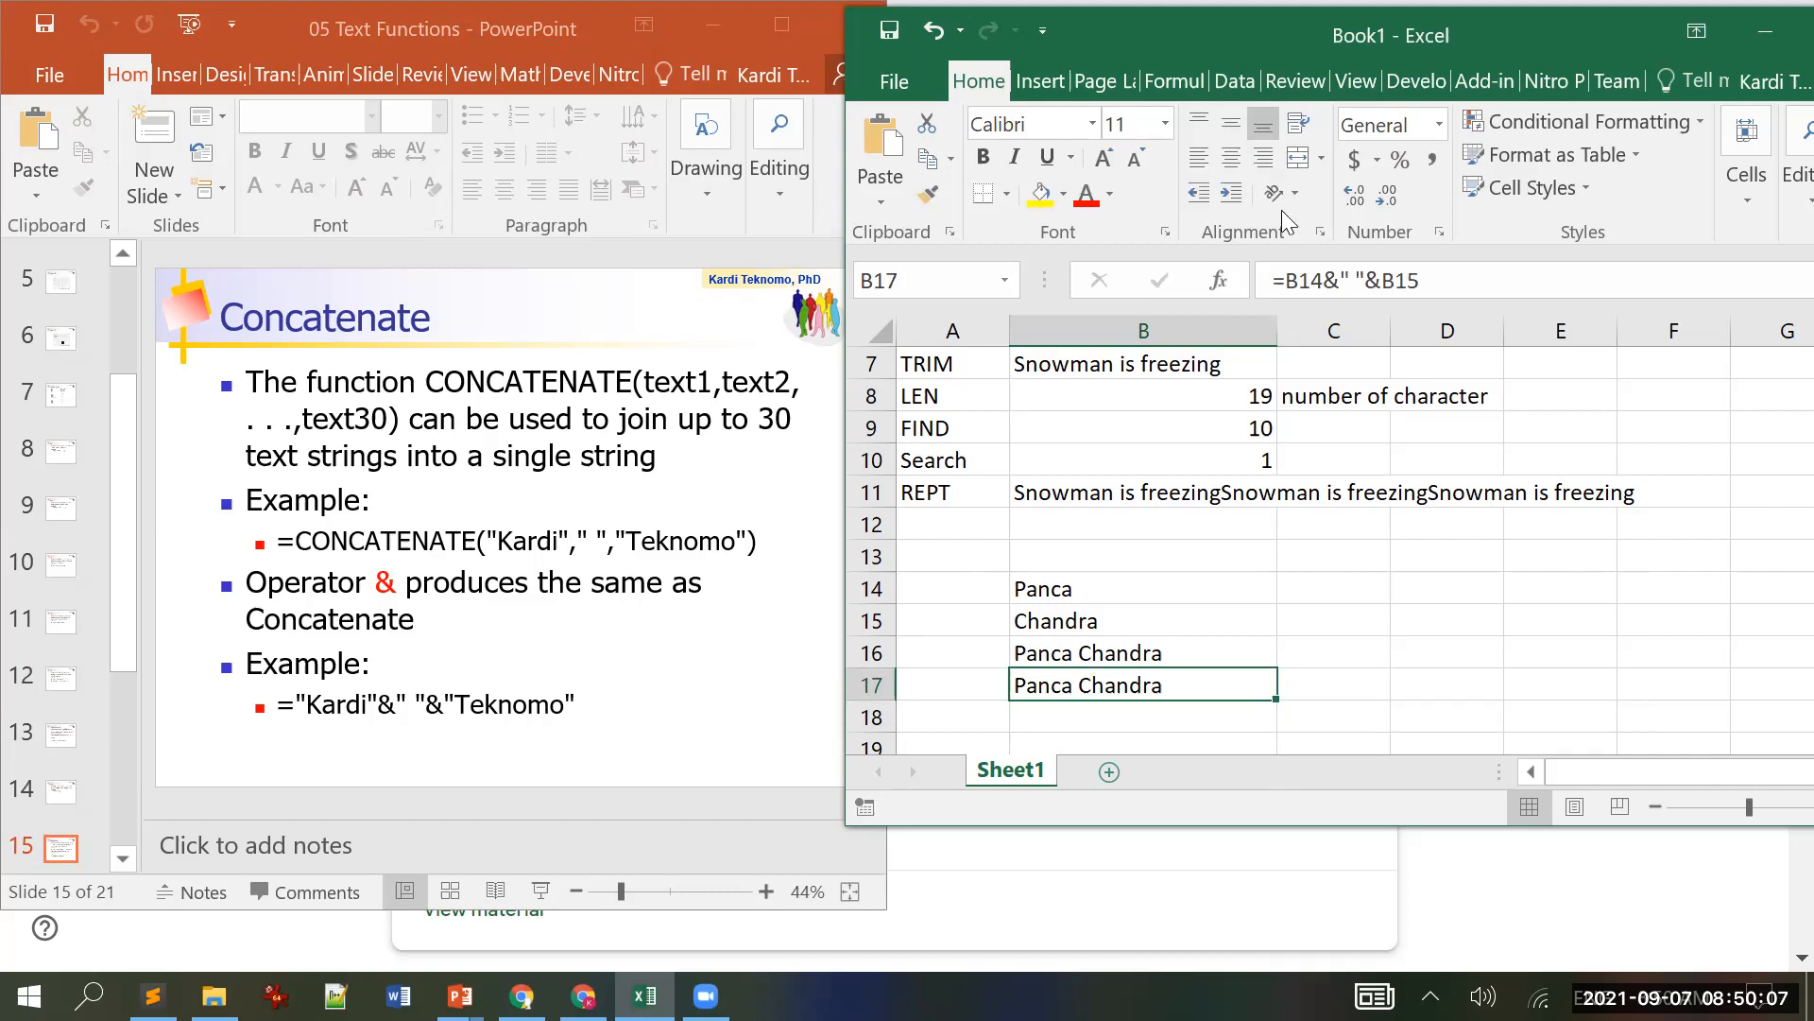
Step: Space out B17's formula to =B14 & " " & B15
{"action": "left_click", "coordinate": [1323, 280]}
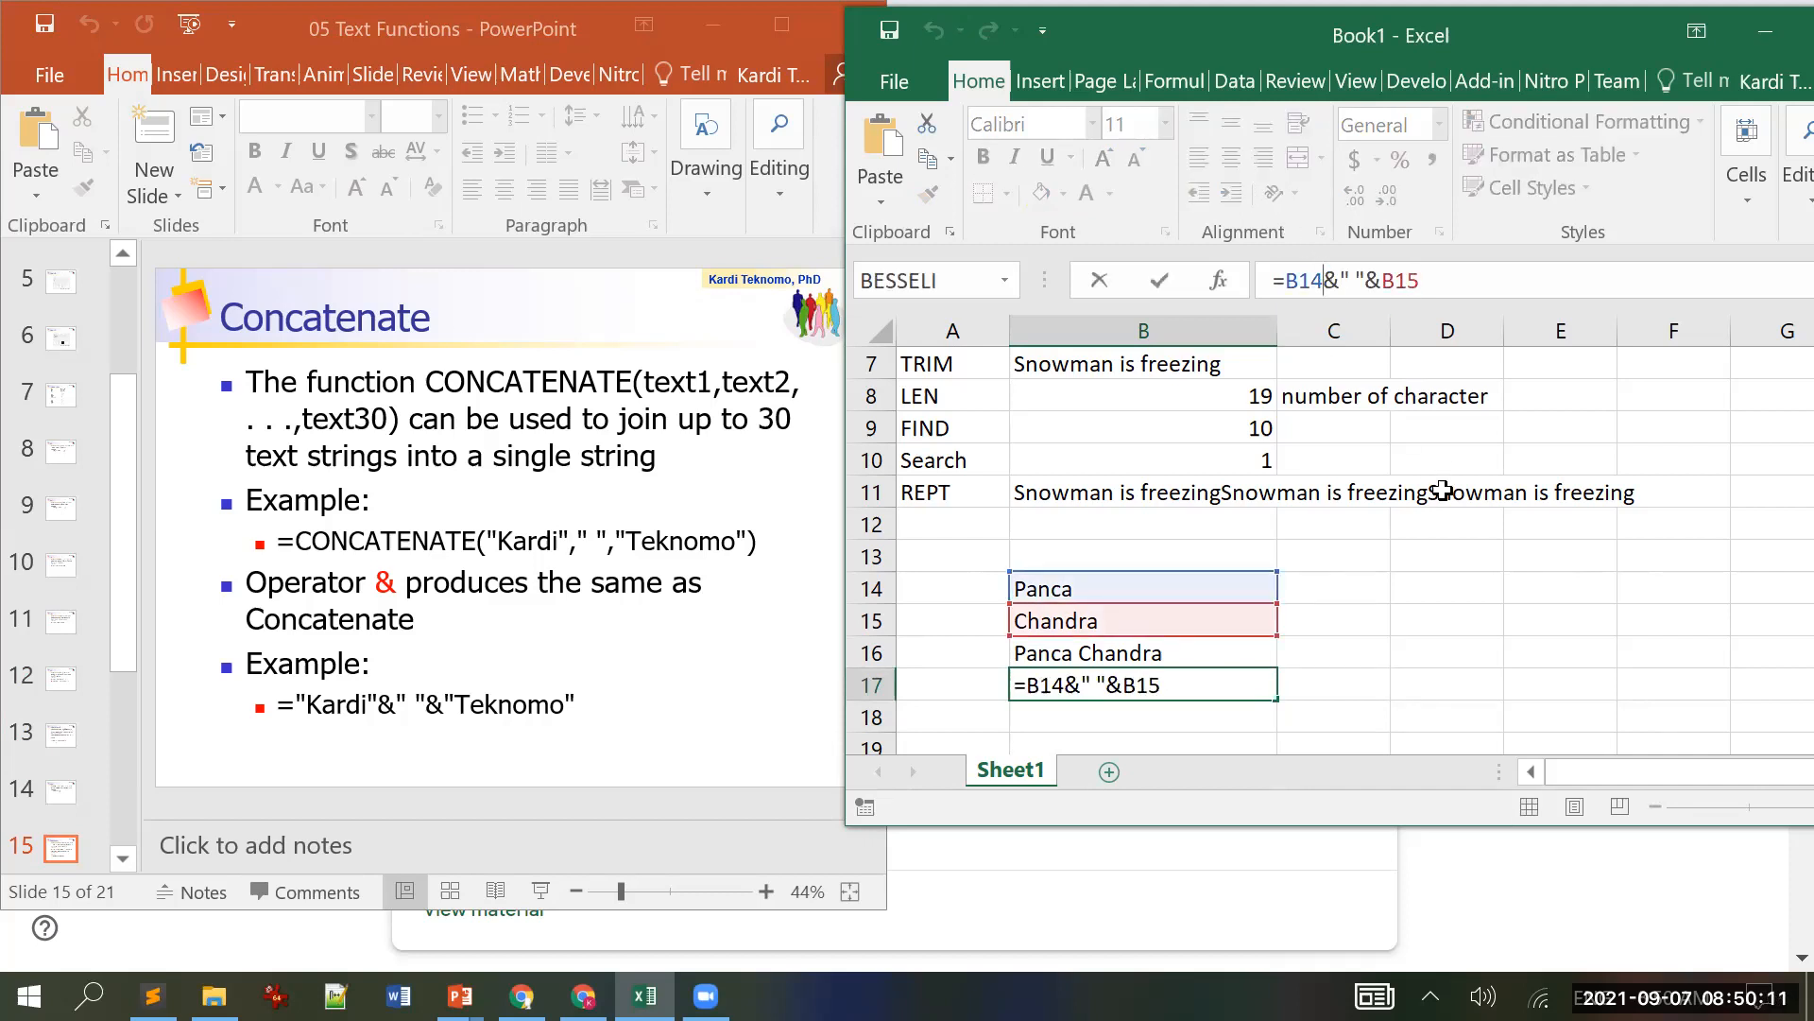
{"action": "key", "text": "Right"}
{"action": "key", "text": "Right"}
{"action": "key", "text": "Right"}
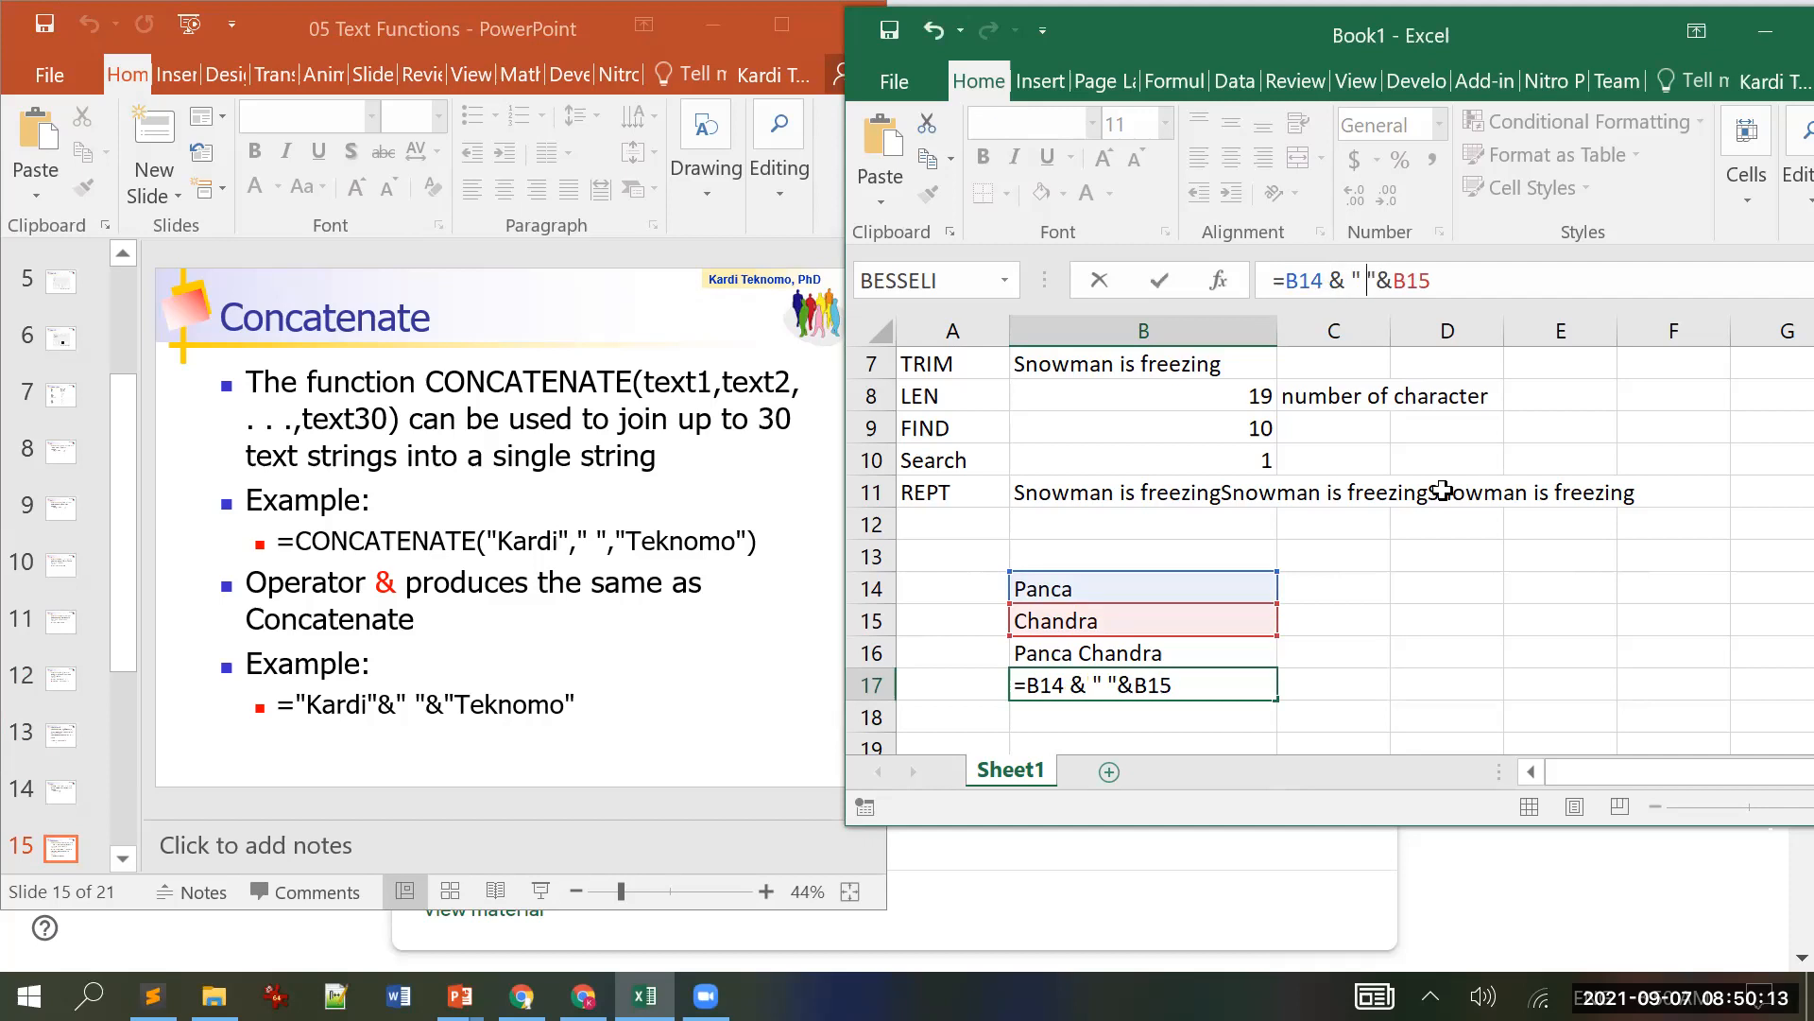
{"action": "key", "text": "Right"}
{"action": "key", "text": "Return"}
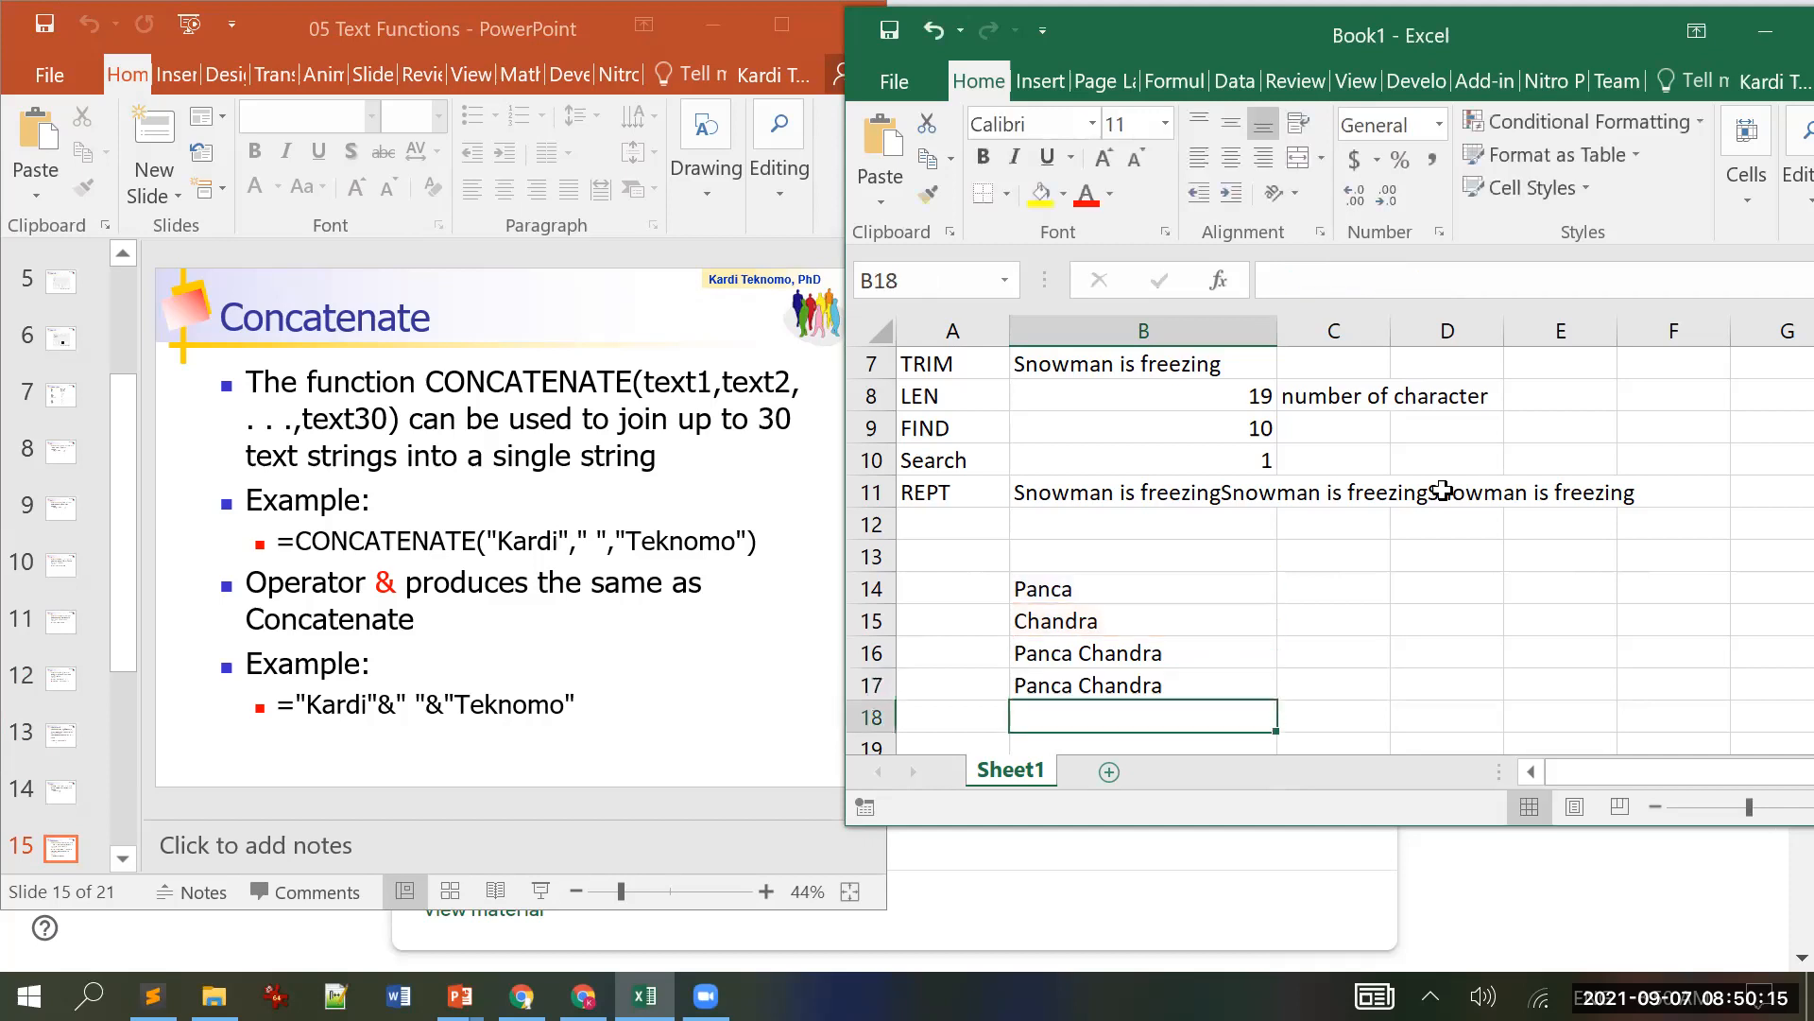
{"action": "key", "text": "Up"}
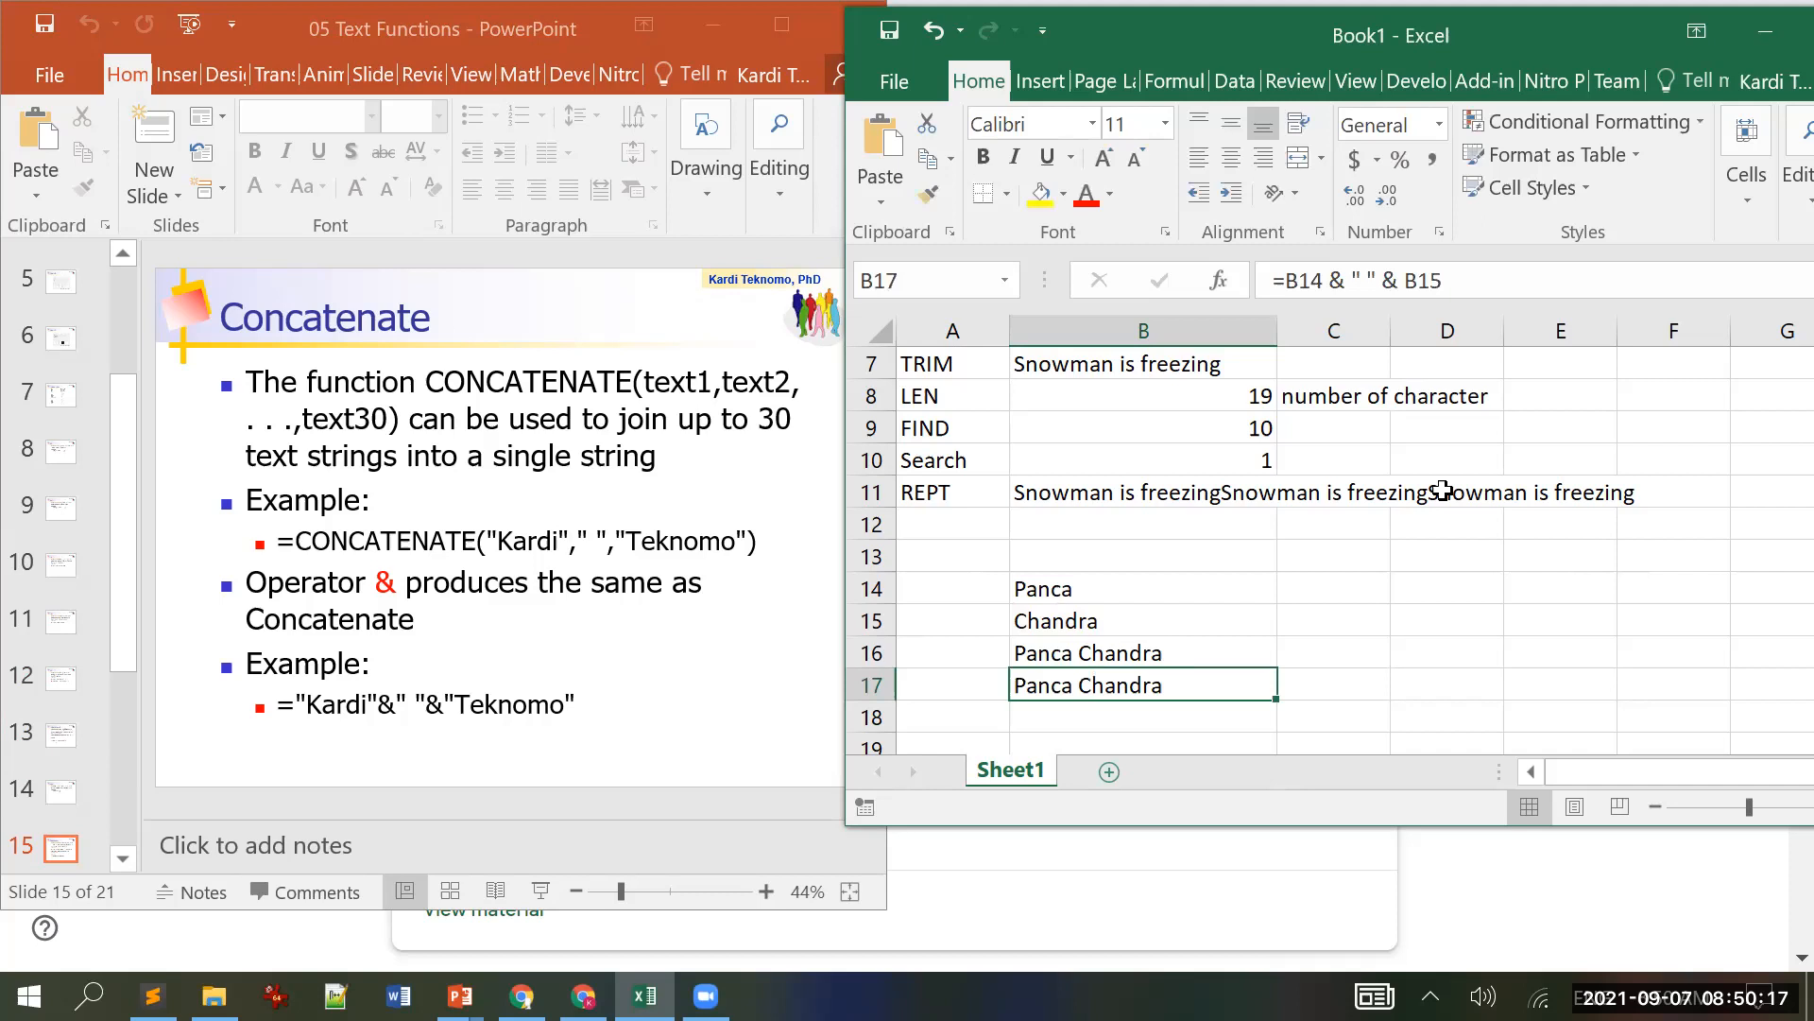
Step: Scroll to slide 16 (Replace) in PowerPoint and copy its =REPLACE example line
{"action": "left_click", "coordinate": [508, 5]}
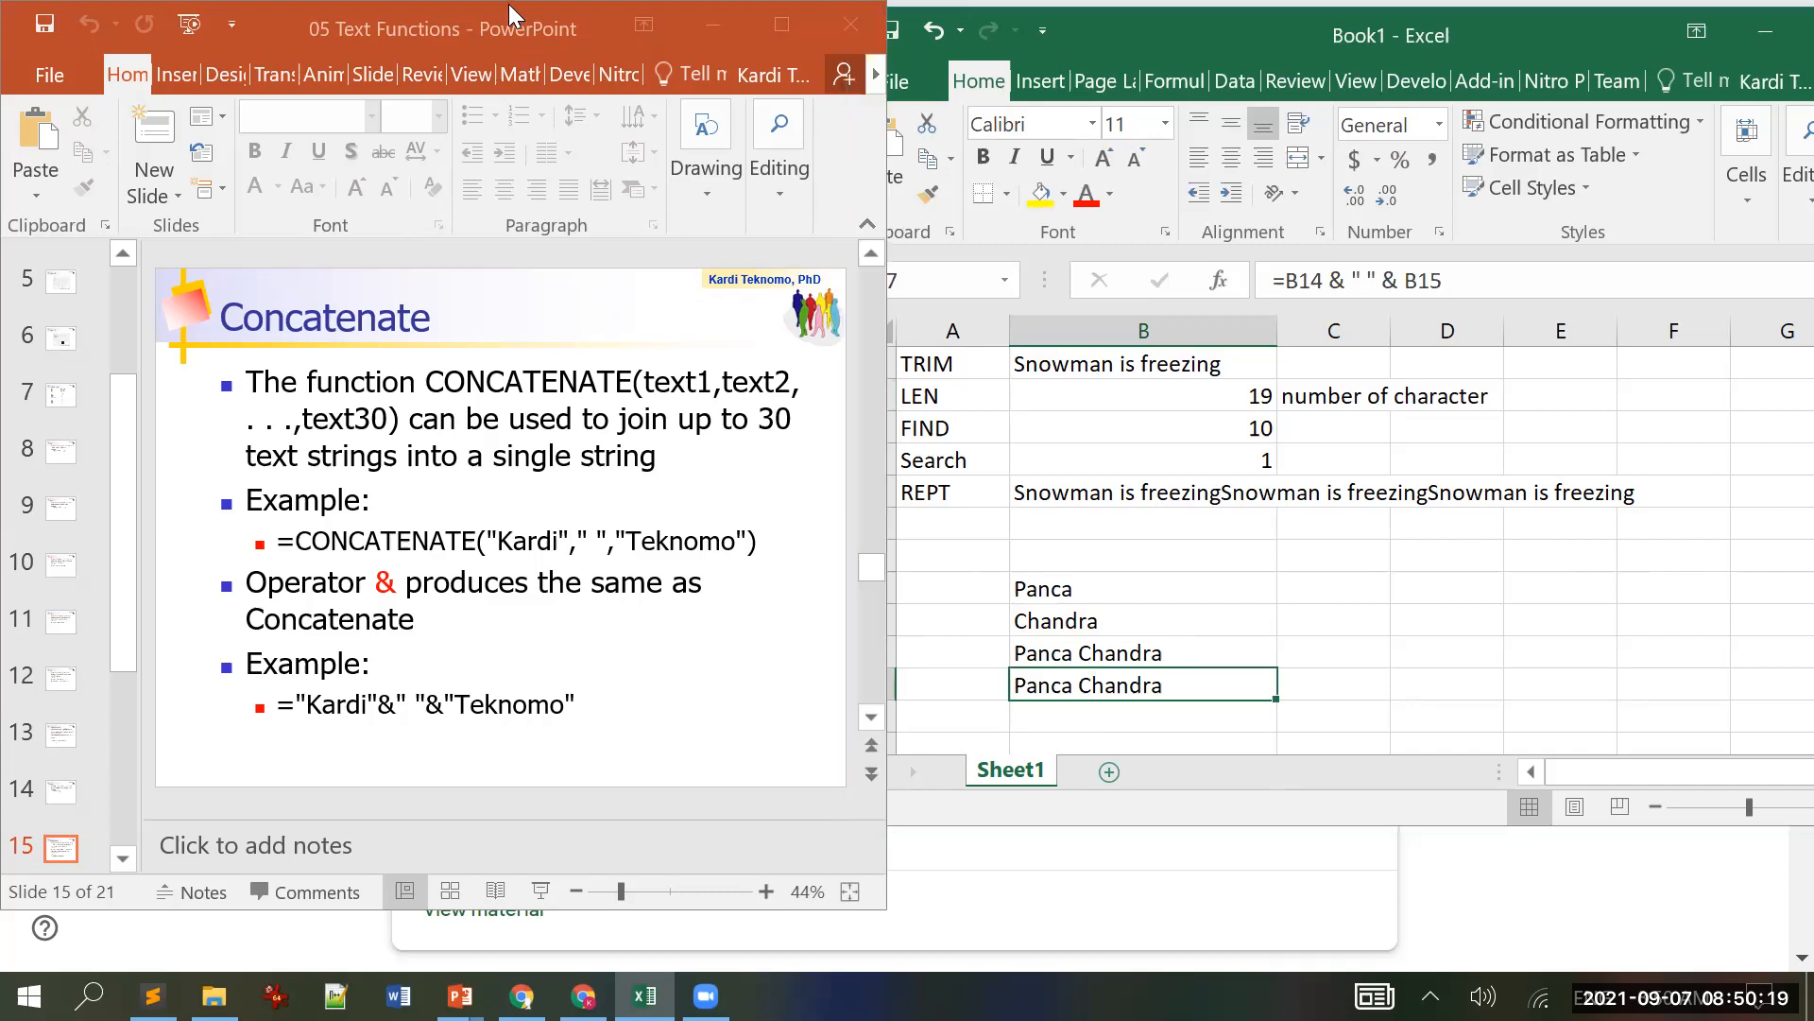
{"action": "scroll", "coordinate": [525, 28], "scroll_direction": "down", "scroll_amount": 1}
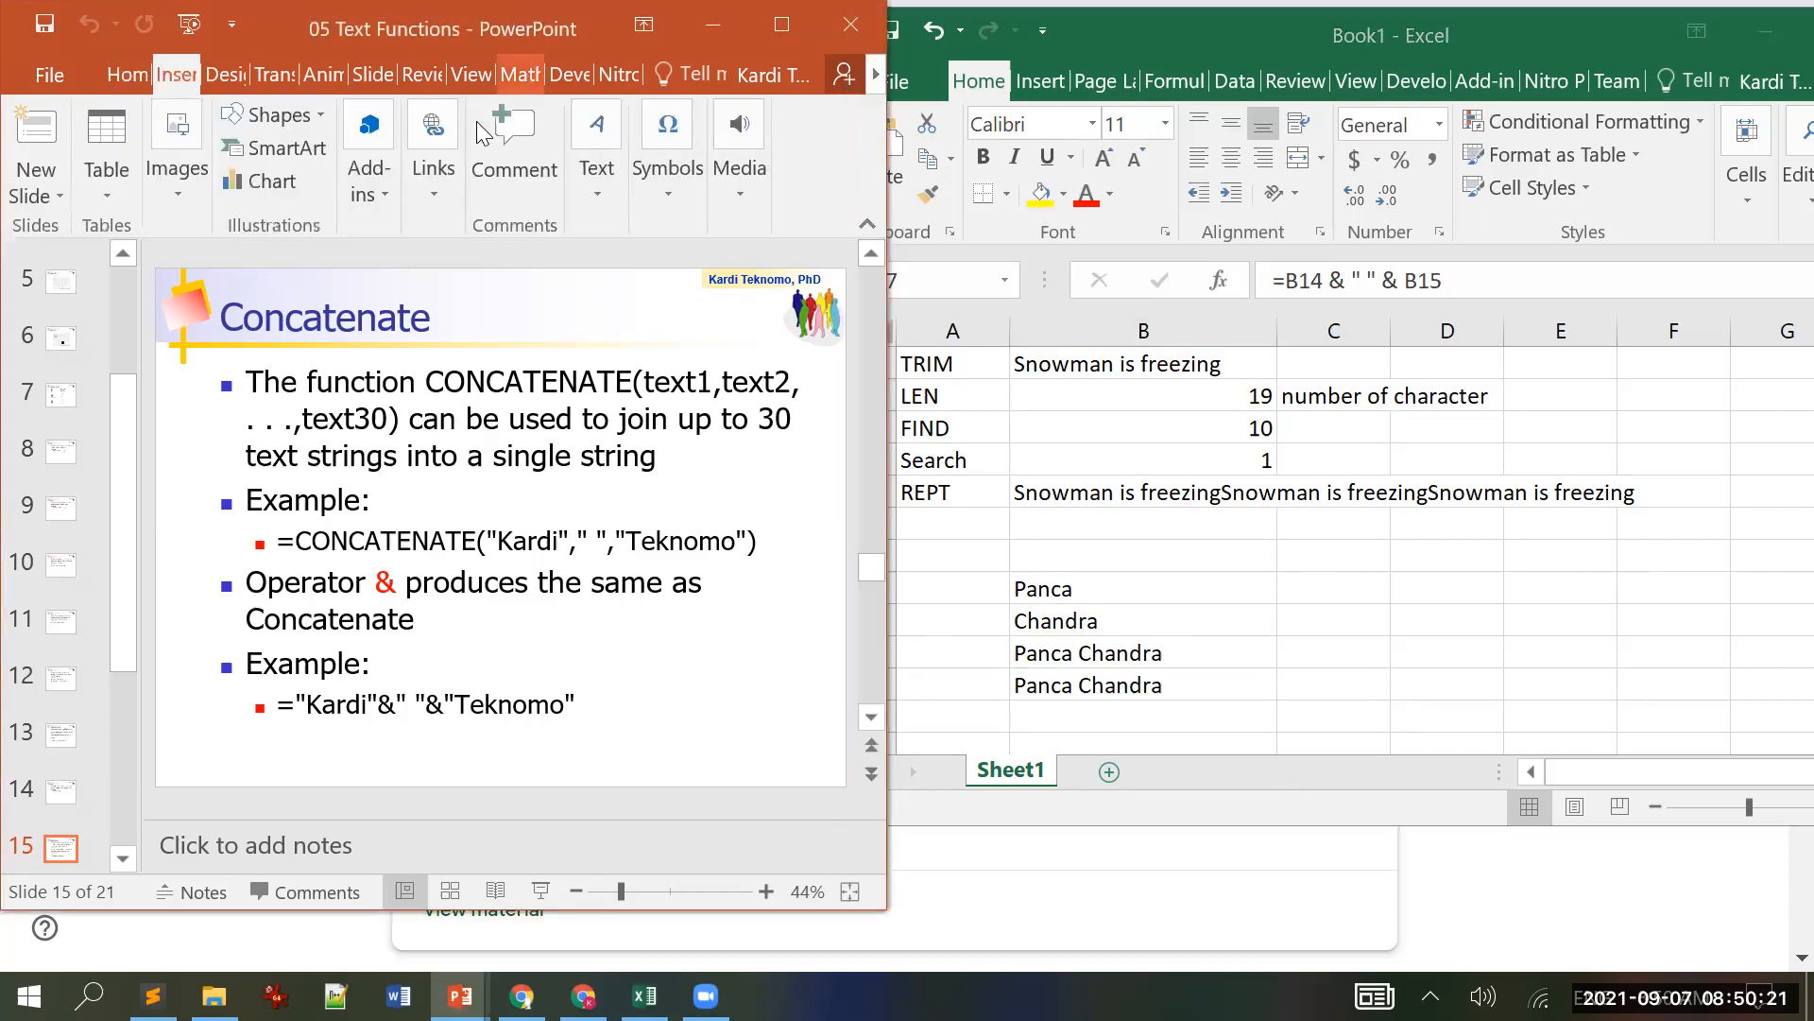
{"action": "scroll", "coordinate": [463, 26], "scroll_direction": "down", "scroll_amount": 1}
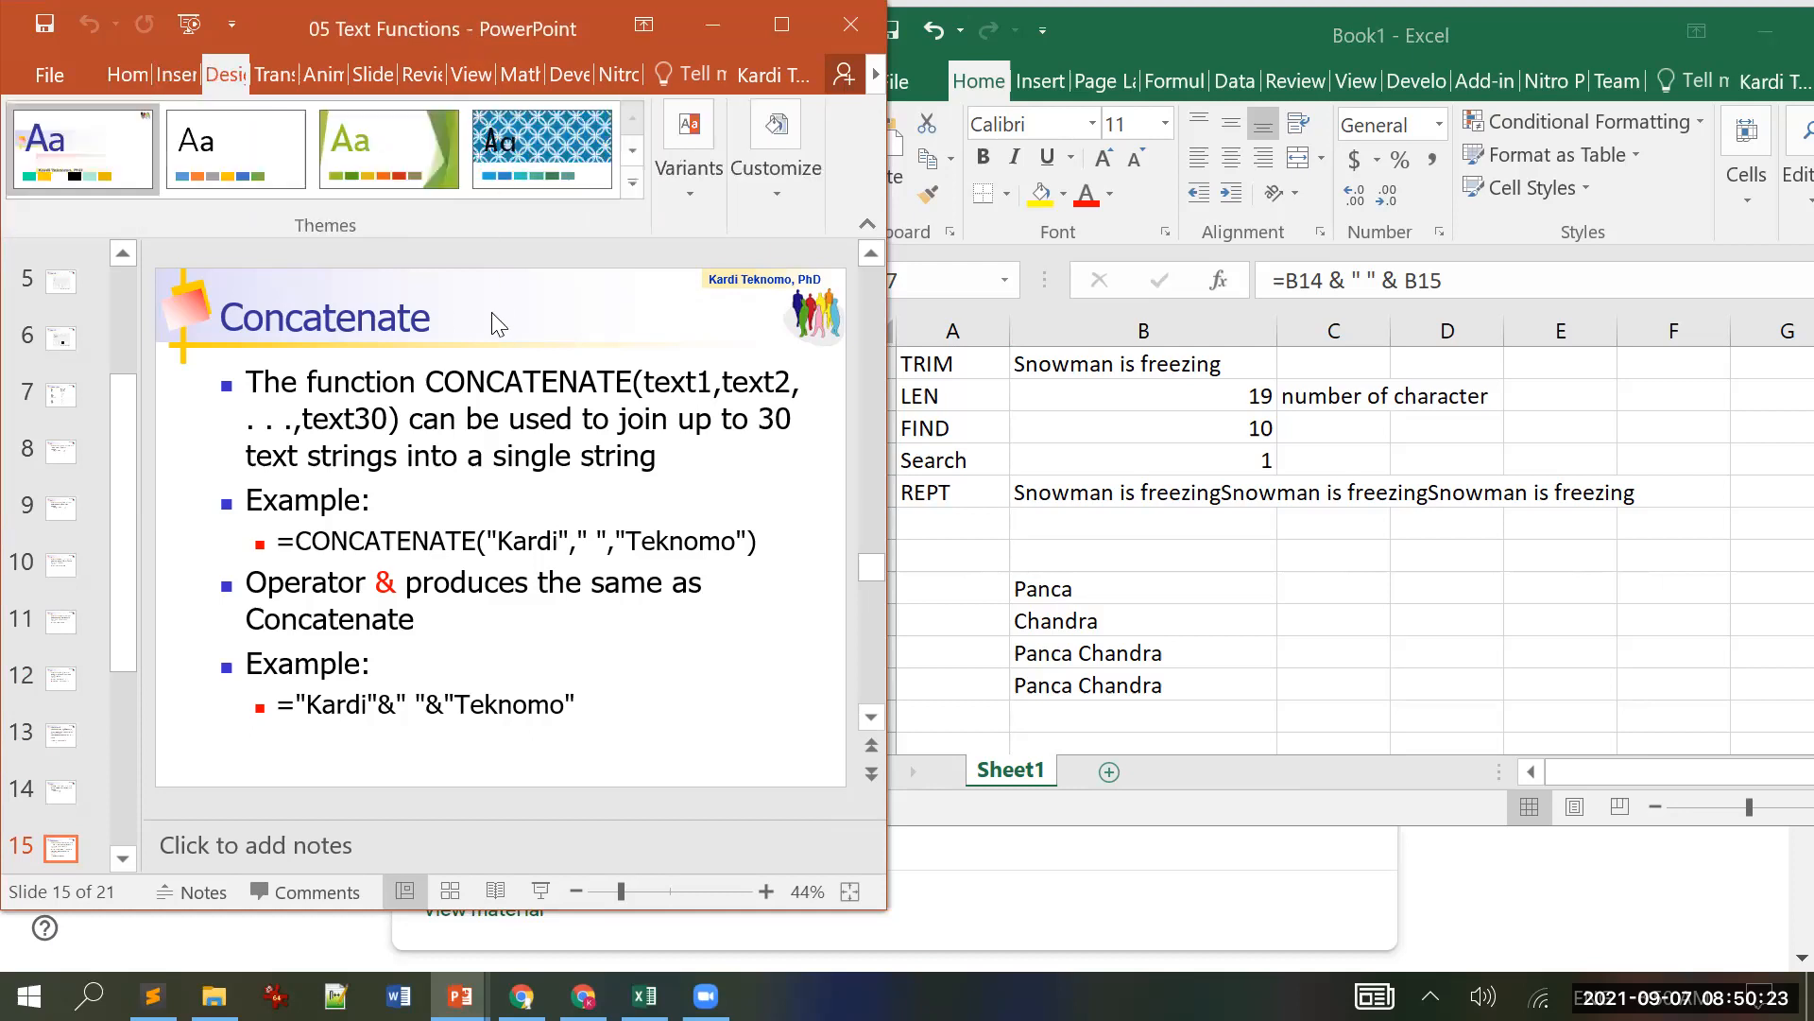
{"action": "scroll", "coordinate": [498, 324], "scroll_direction": "down", "scroll_amount": 1}
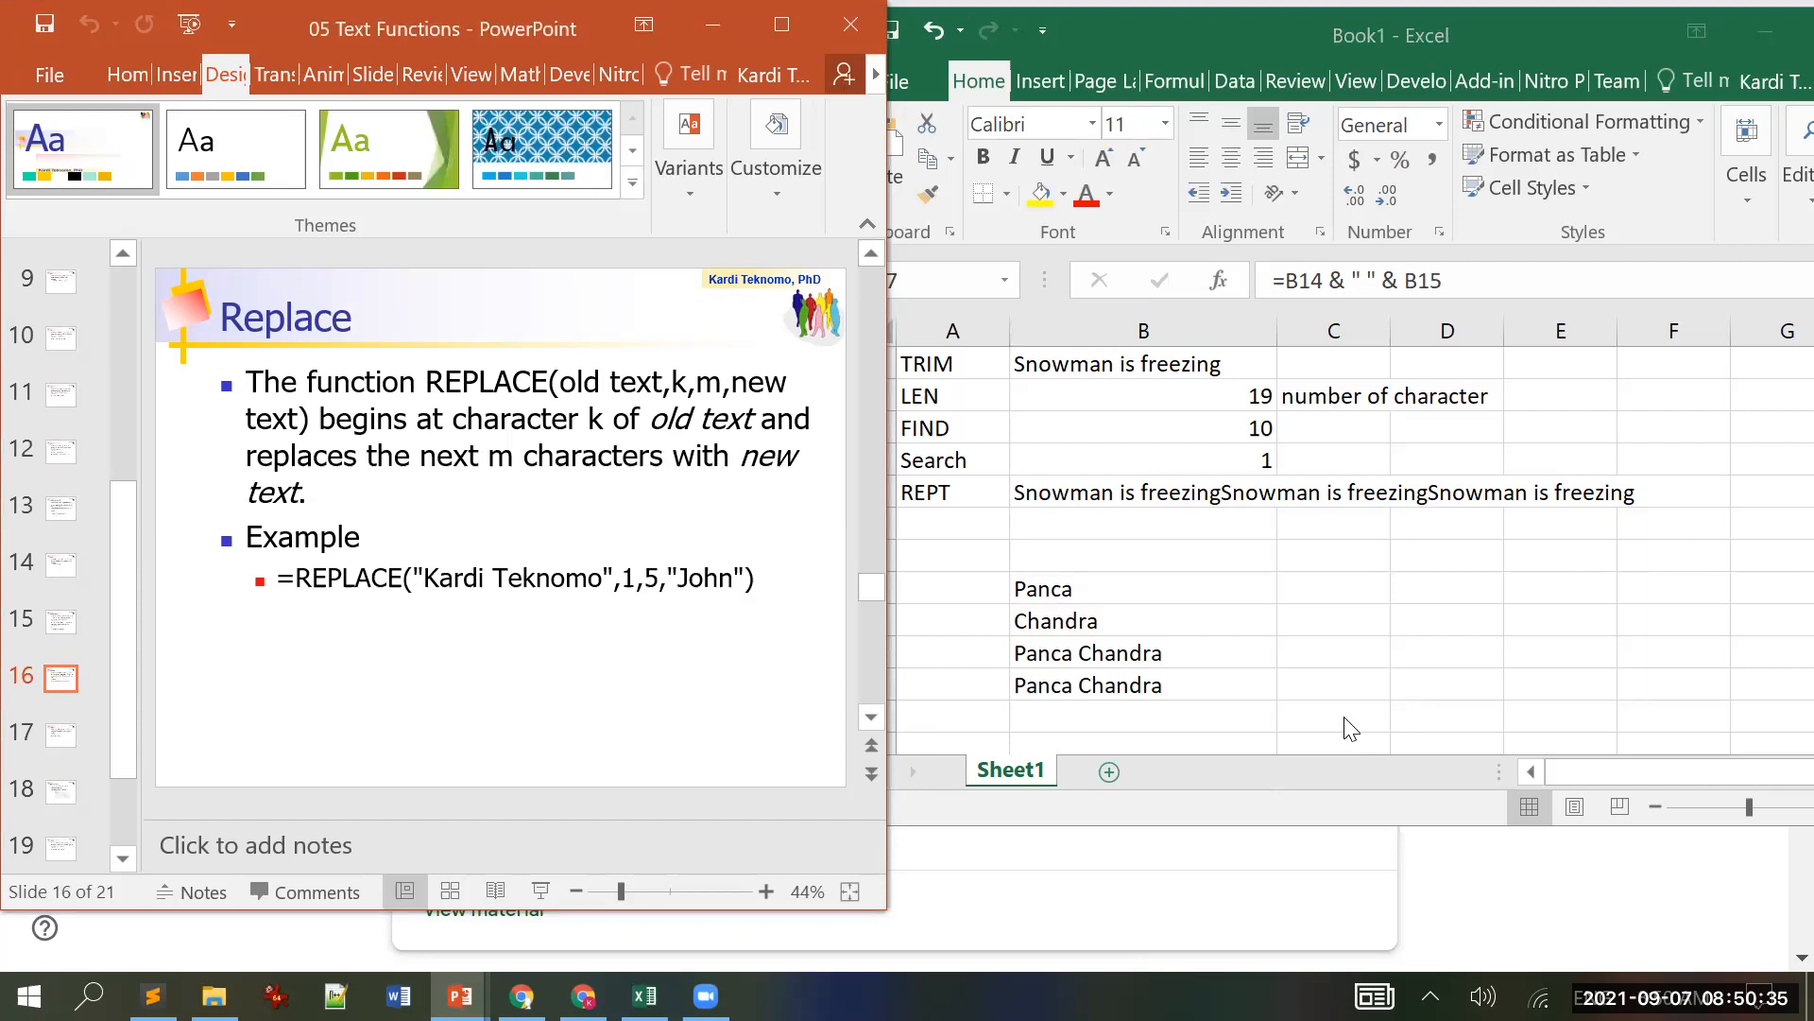
{"action": "left_click", "coordinate": [747, 579]}
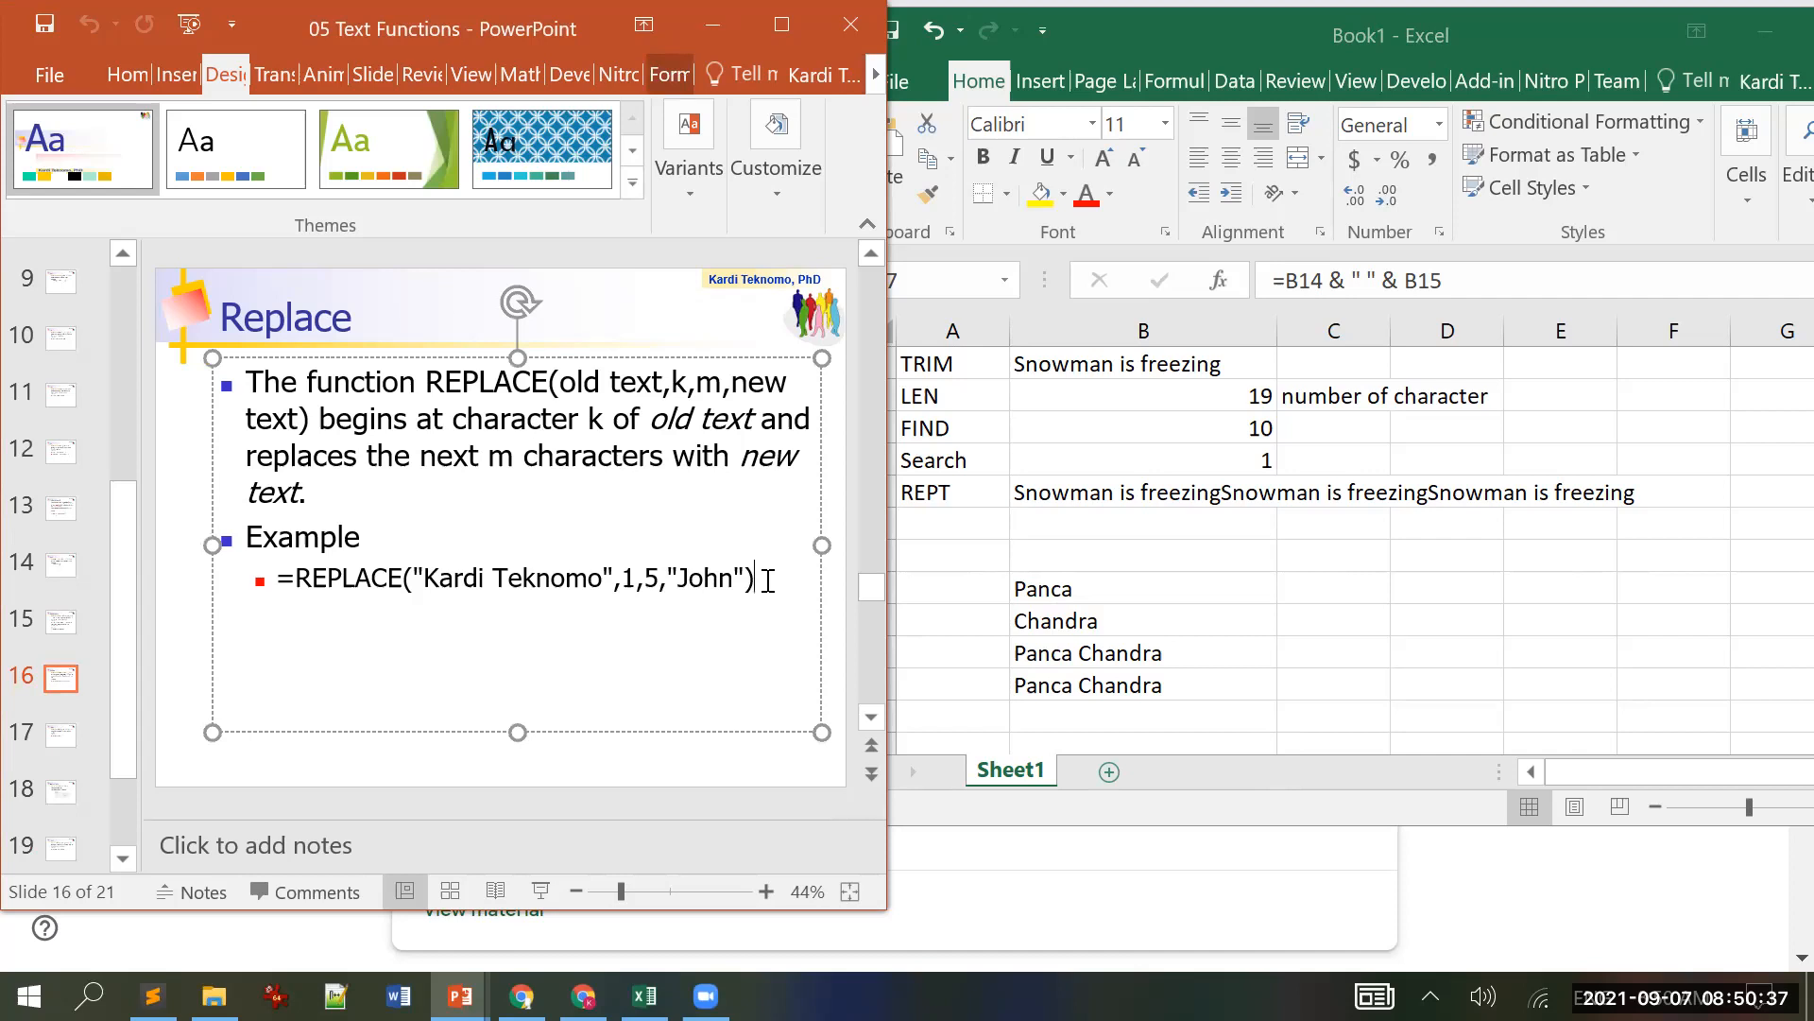
{"action": "triple_click", "coordinate": [769, 581]}
{"action": "key", "text": "ctrl+c"}
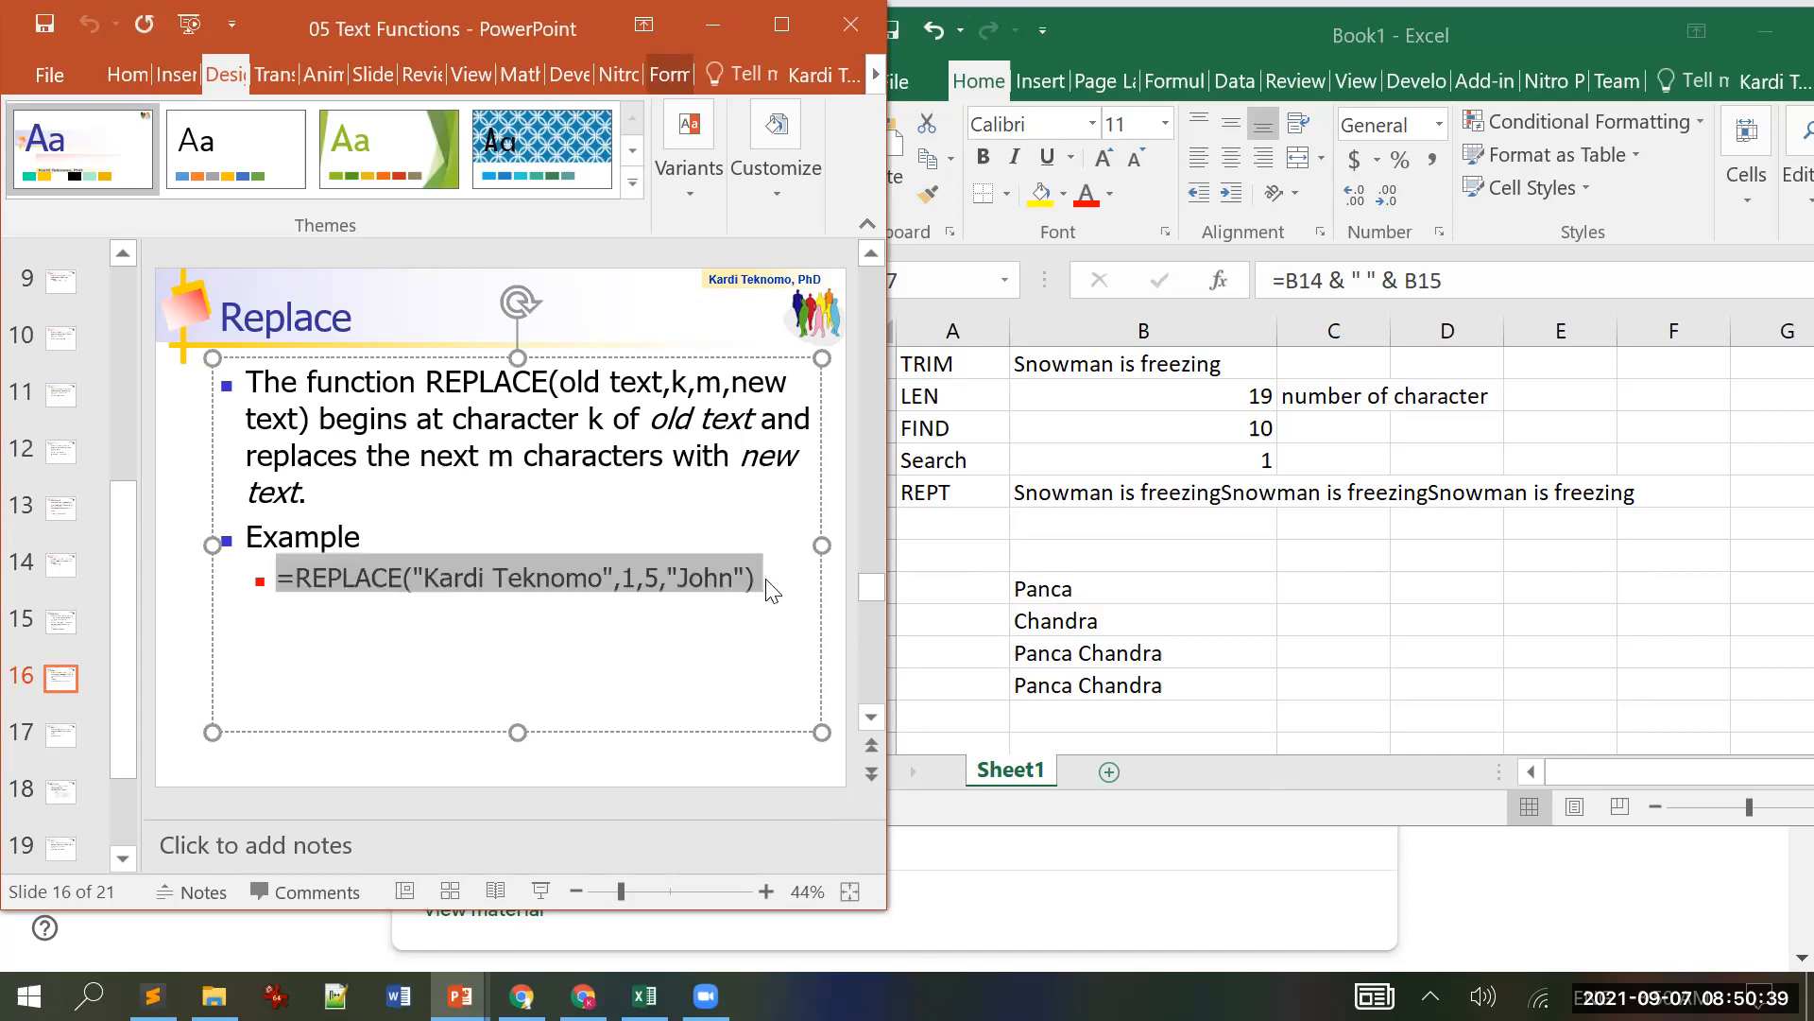
{"action": "key", "text": "alt+Tab"}
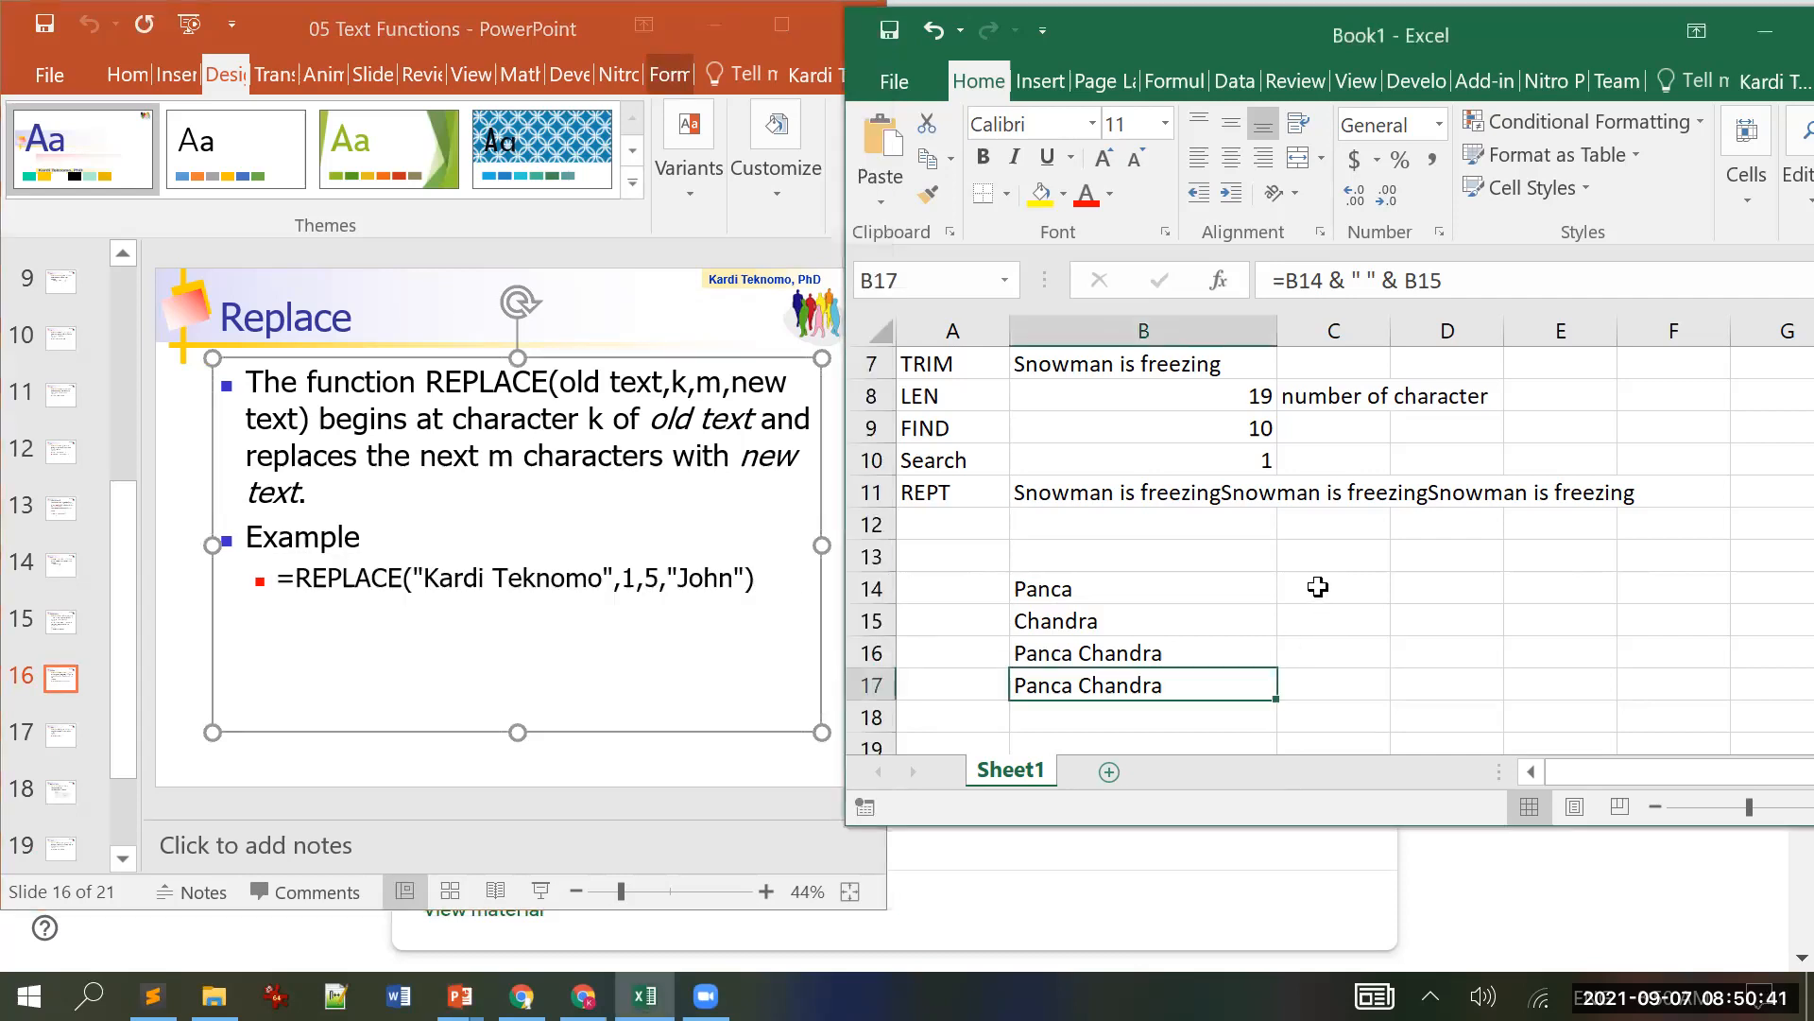
Step: Paste the slide's REPLACE example (start 1, length 5) into C14 and commit it
{"action": "left_click", "coordinate": [1318, 590]}
{"action": "left_click", "coordinate": [1278, 289]}
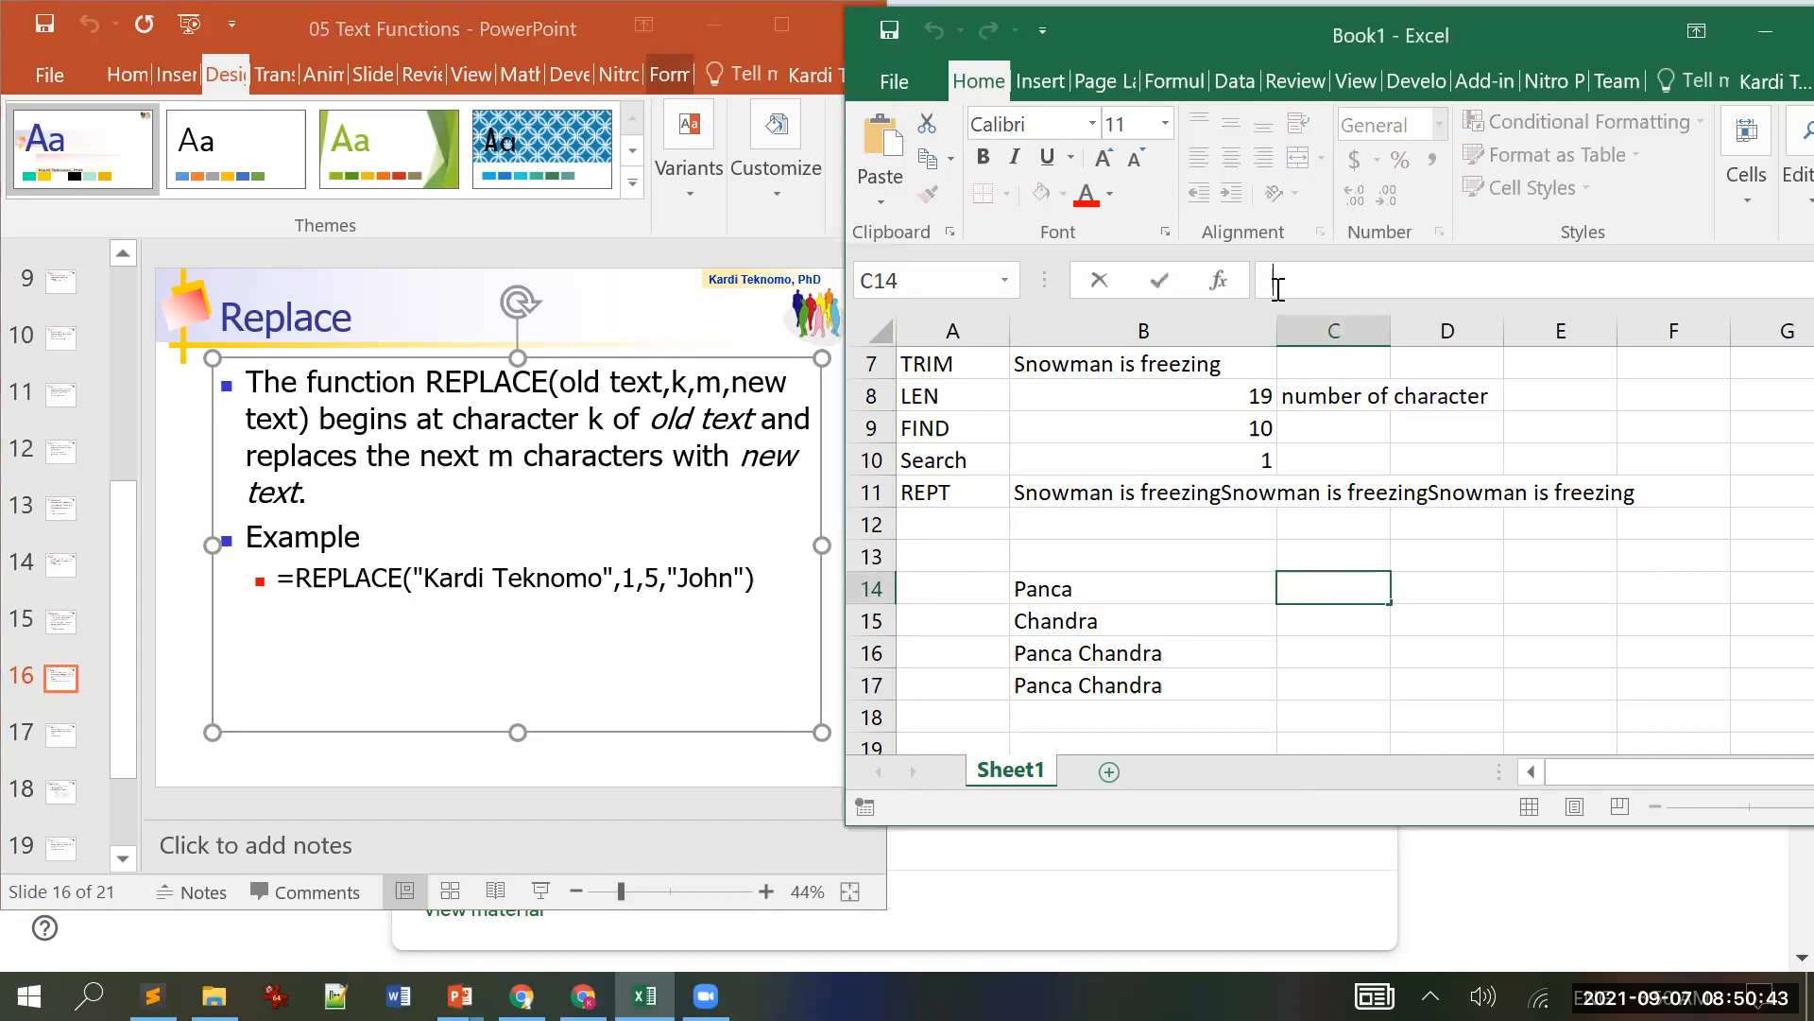
{"action": "type", "text": "="}
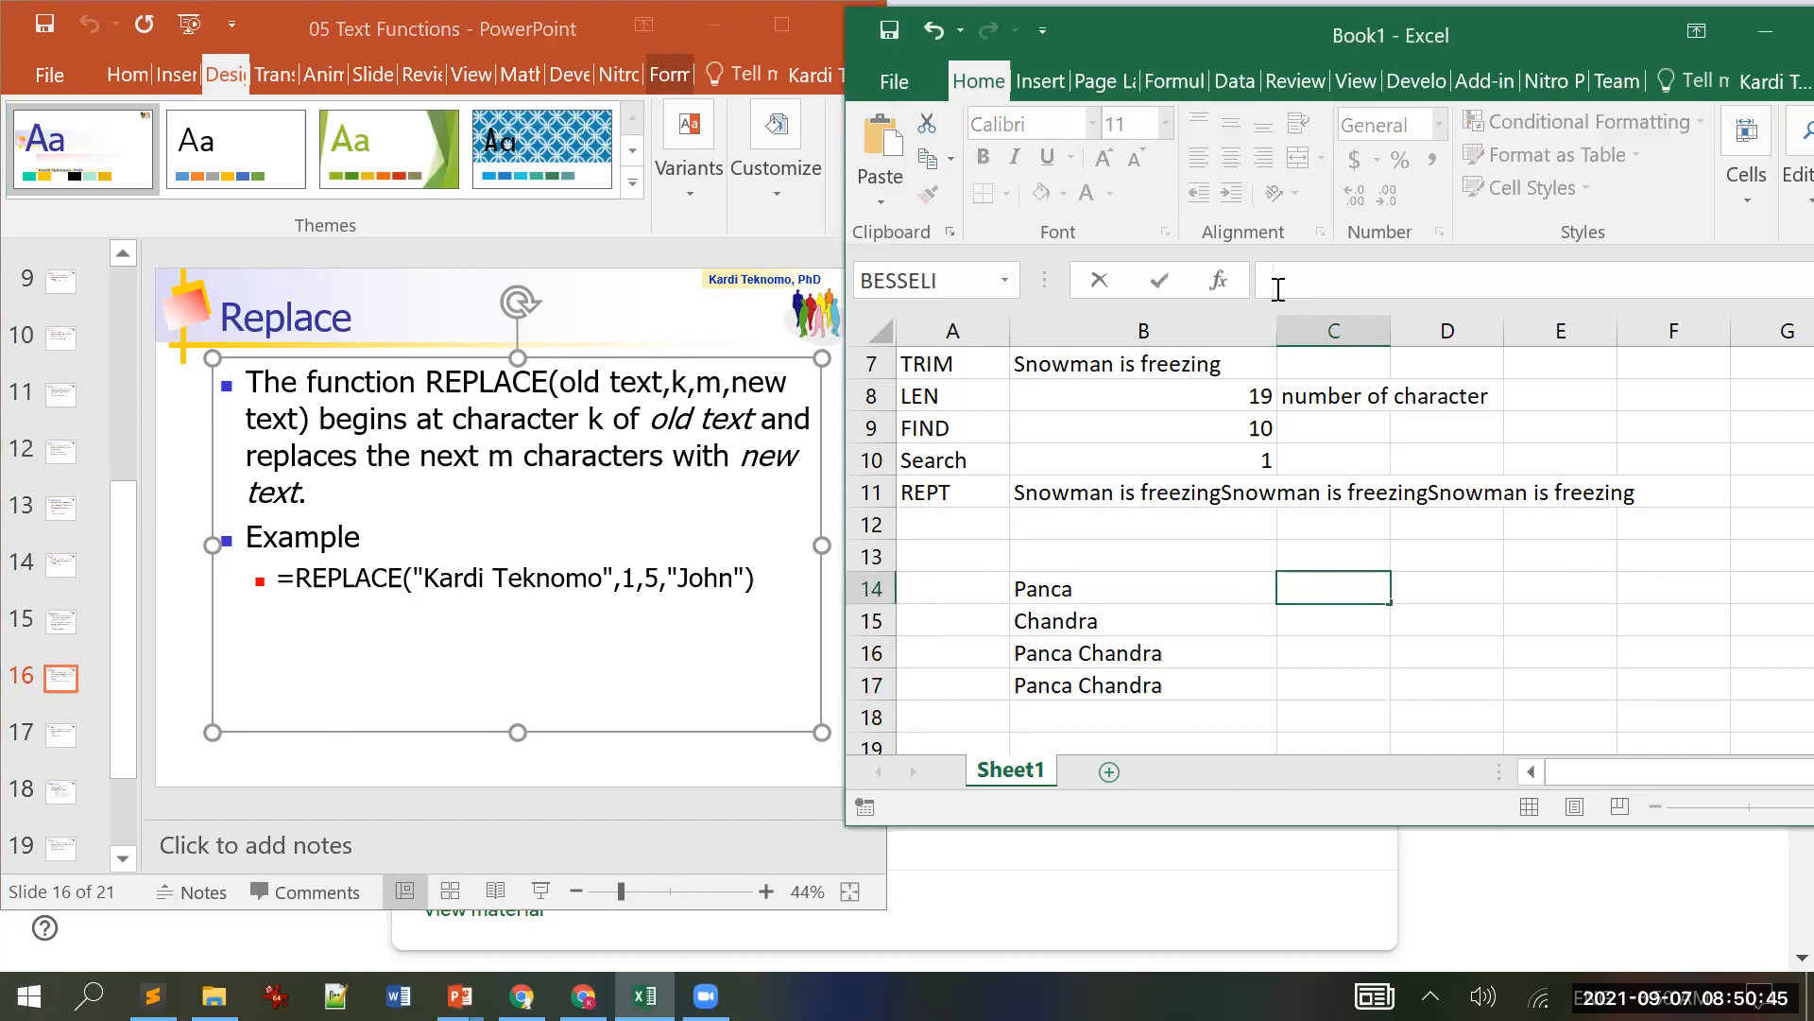
{"action": "key", "text": "ctrl+v"}
{"action": "key", "text": "Return"}
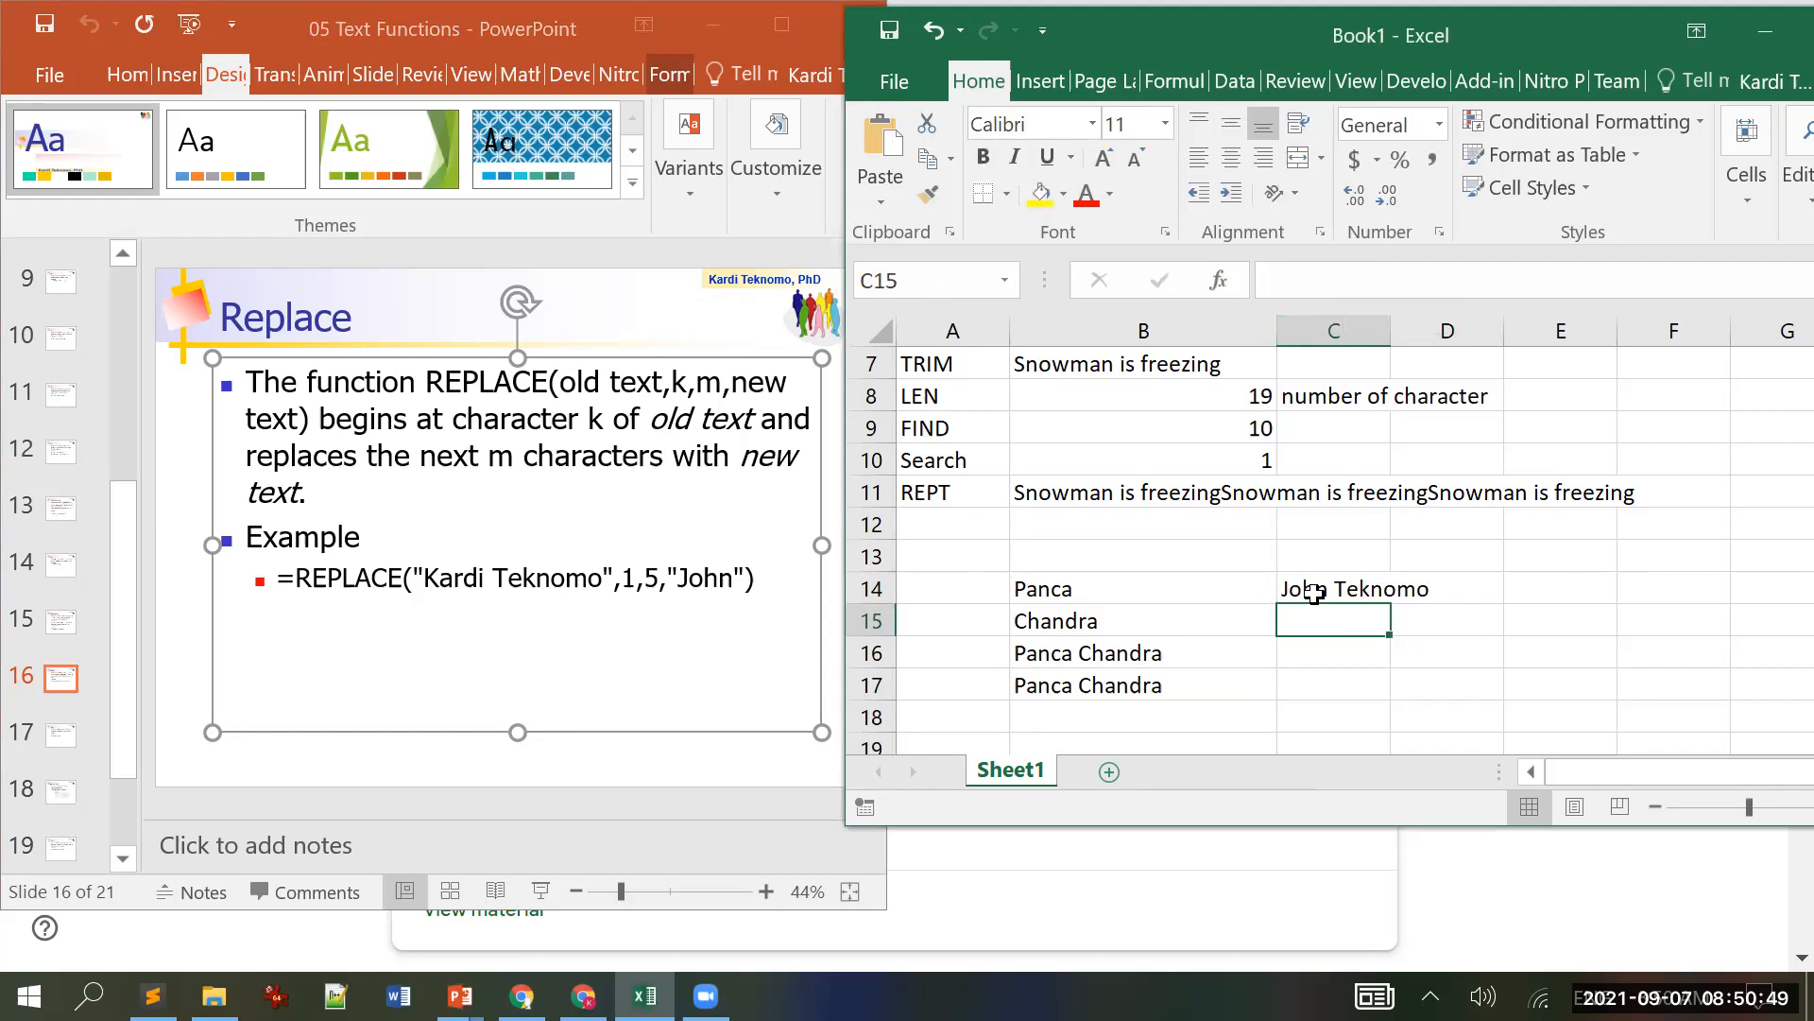
{"action": "left_click", "coordinate": [1314, 592]}
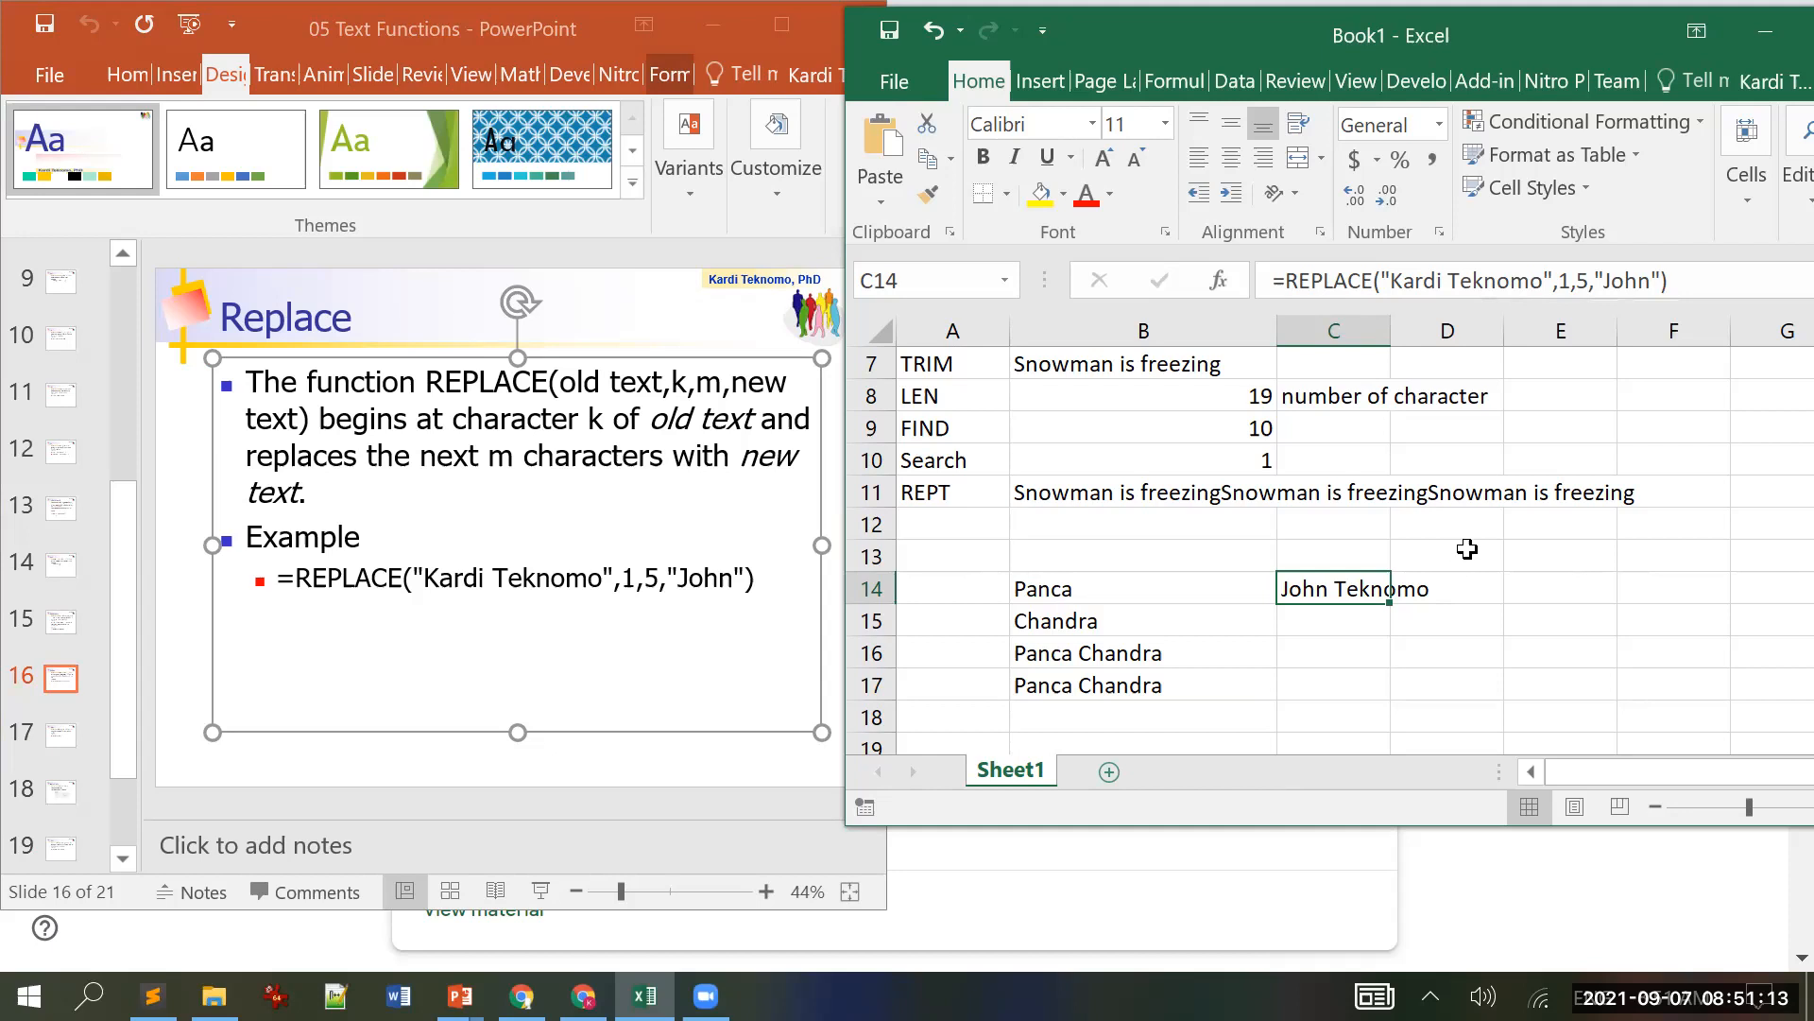
{"action": "left_click", "coordinate": [1460, 556]}
{"action": "left_click", "coordinate": [1302, 590]}
Step: Advance the deck to slide 17, Value, showing the =VALUE("123.45") example
{"action": "left_click", "coordinate": [510, 43]}
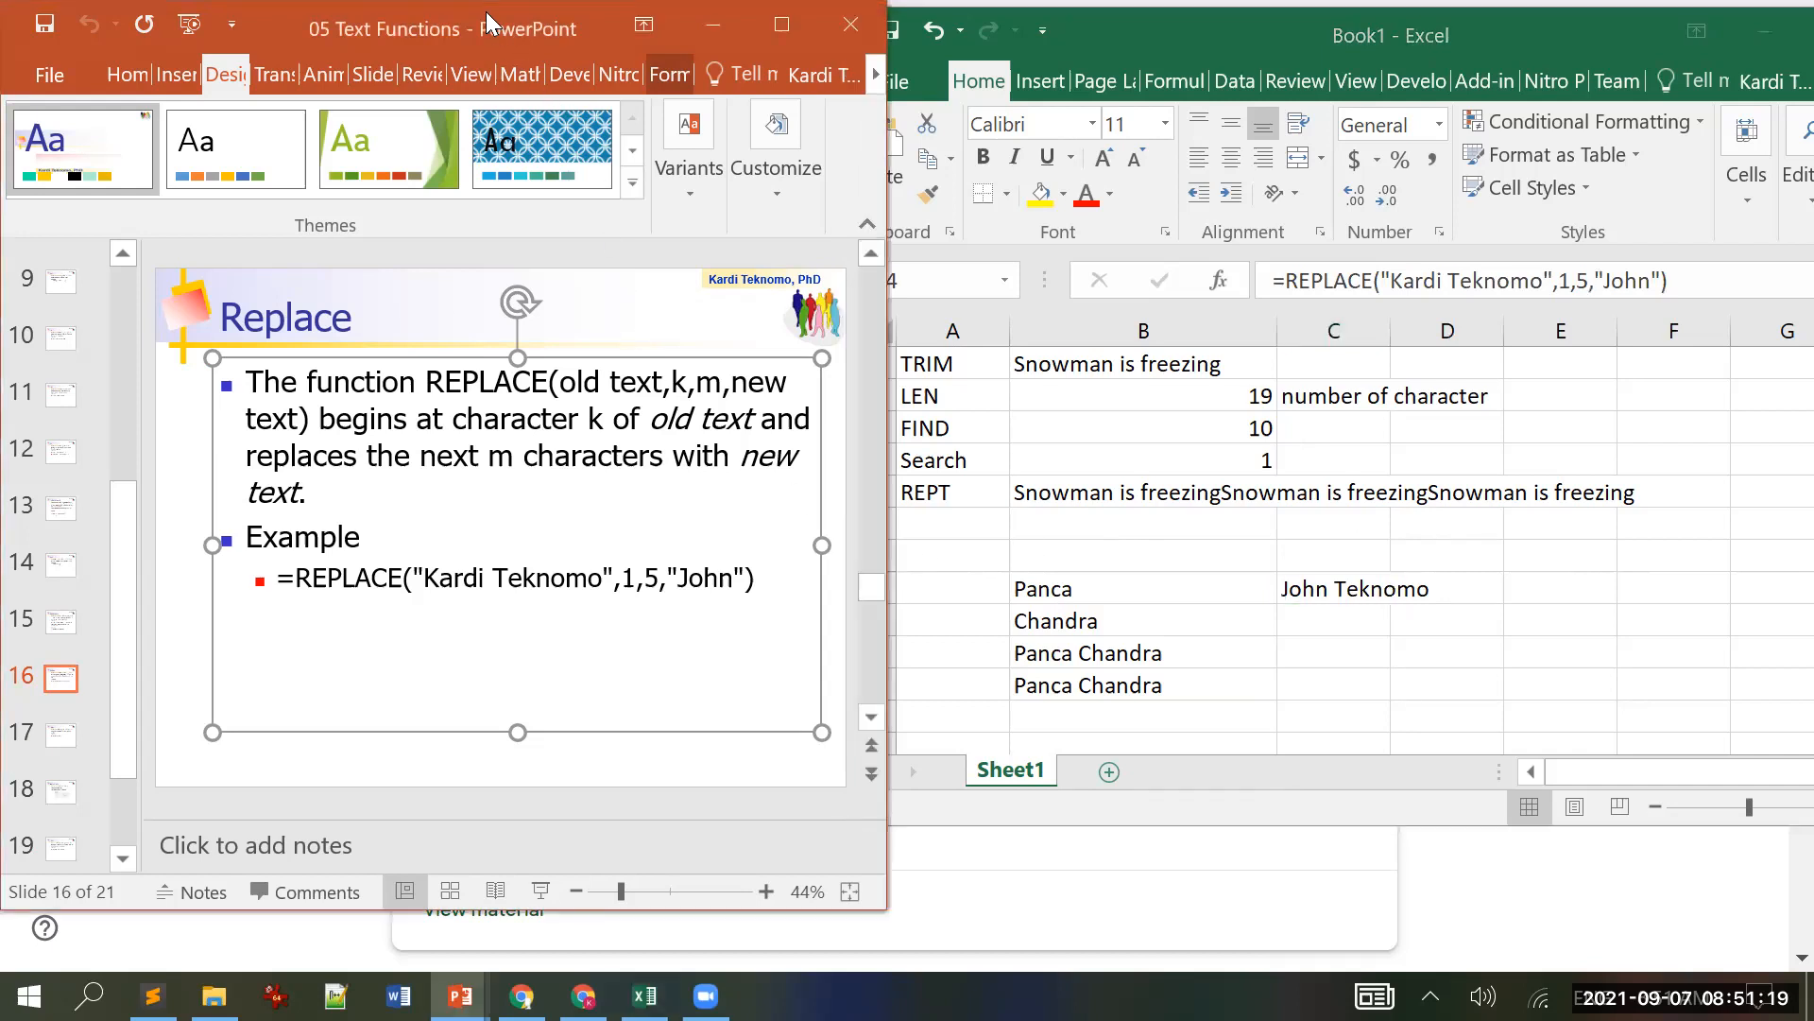
{"action": "left_click", "coordinate": [146, 301]}
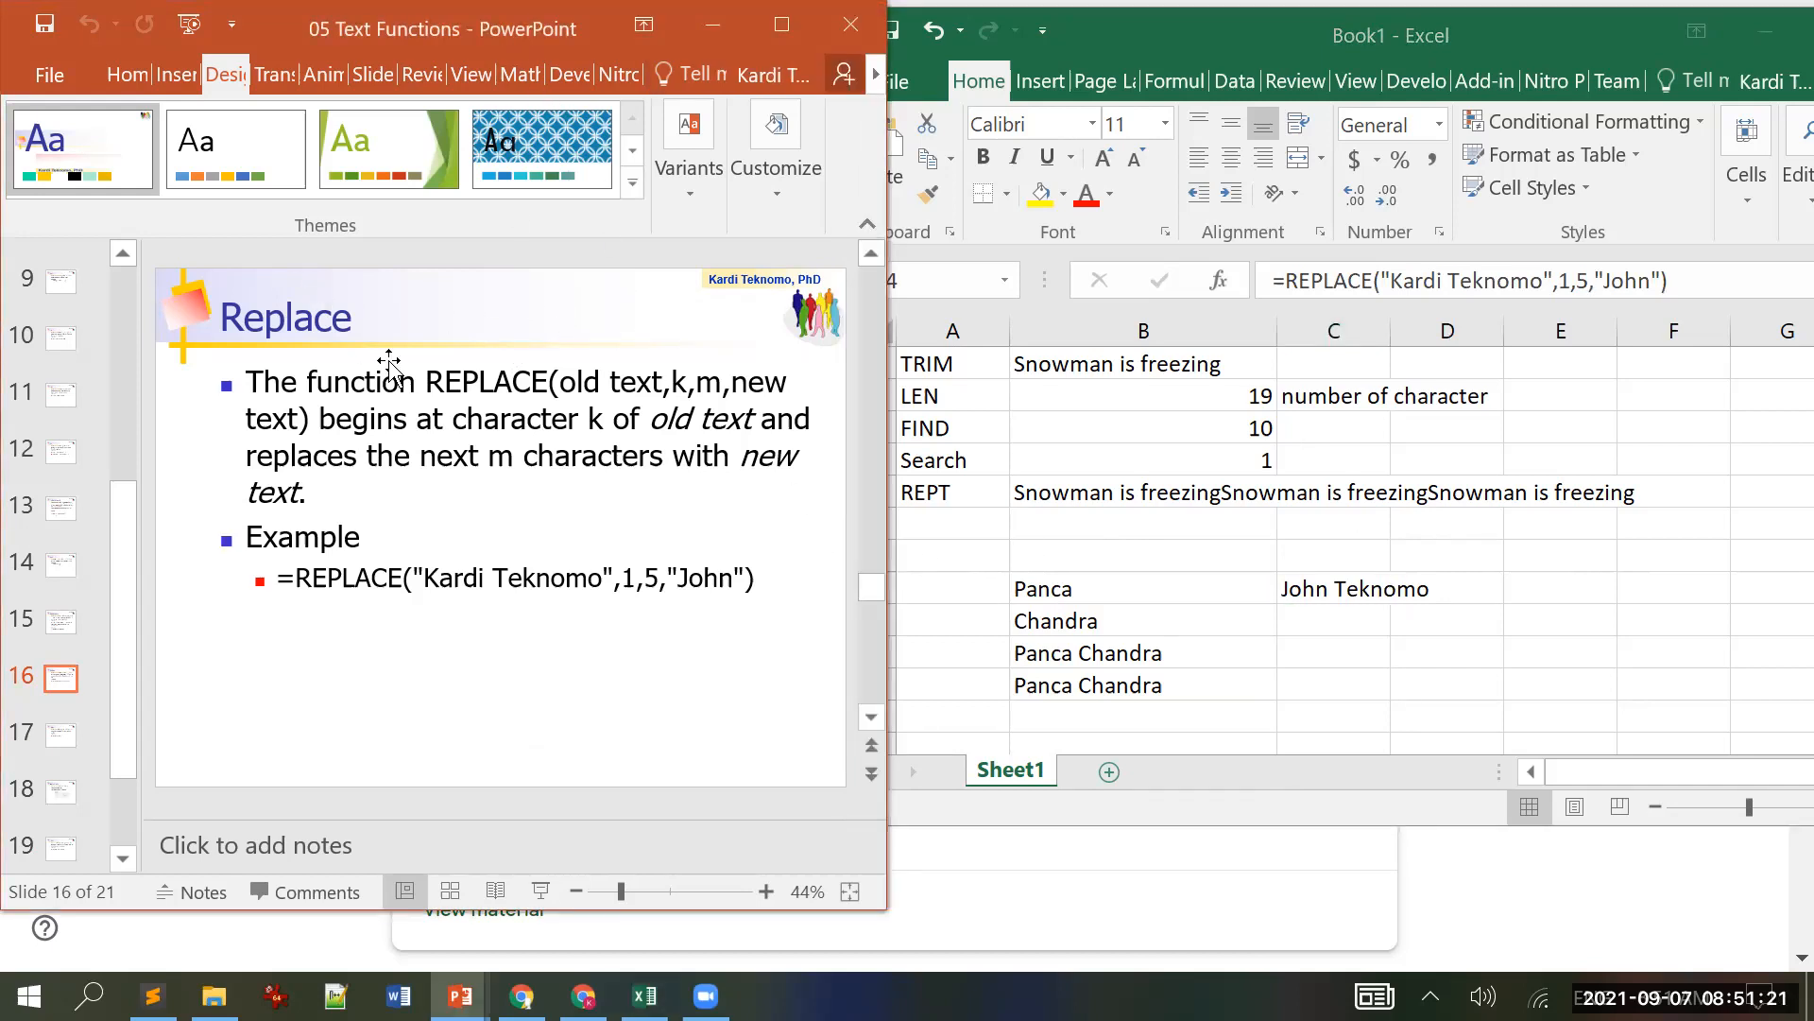
{"action": "scroll", "coordinate": [388, 364], "scroll_direction": "down", "scroll_amount": 1}
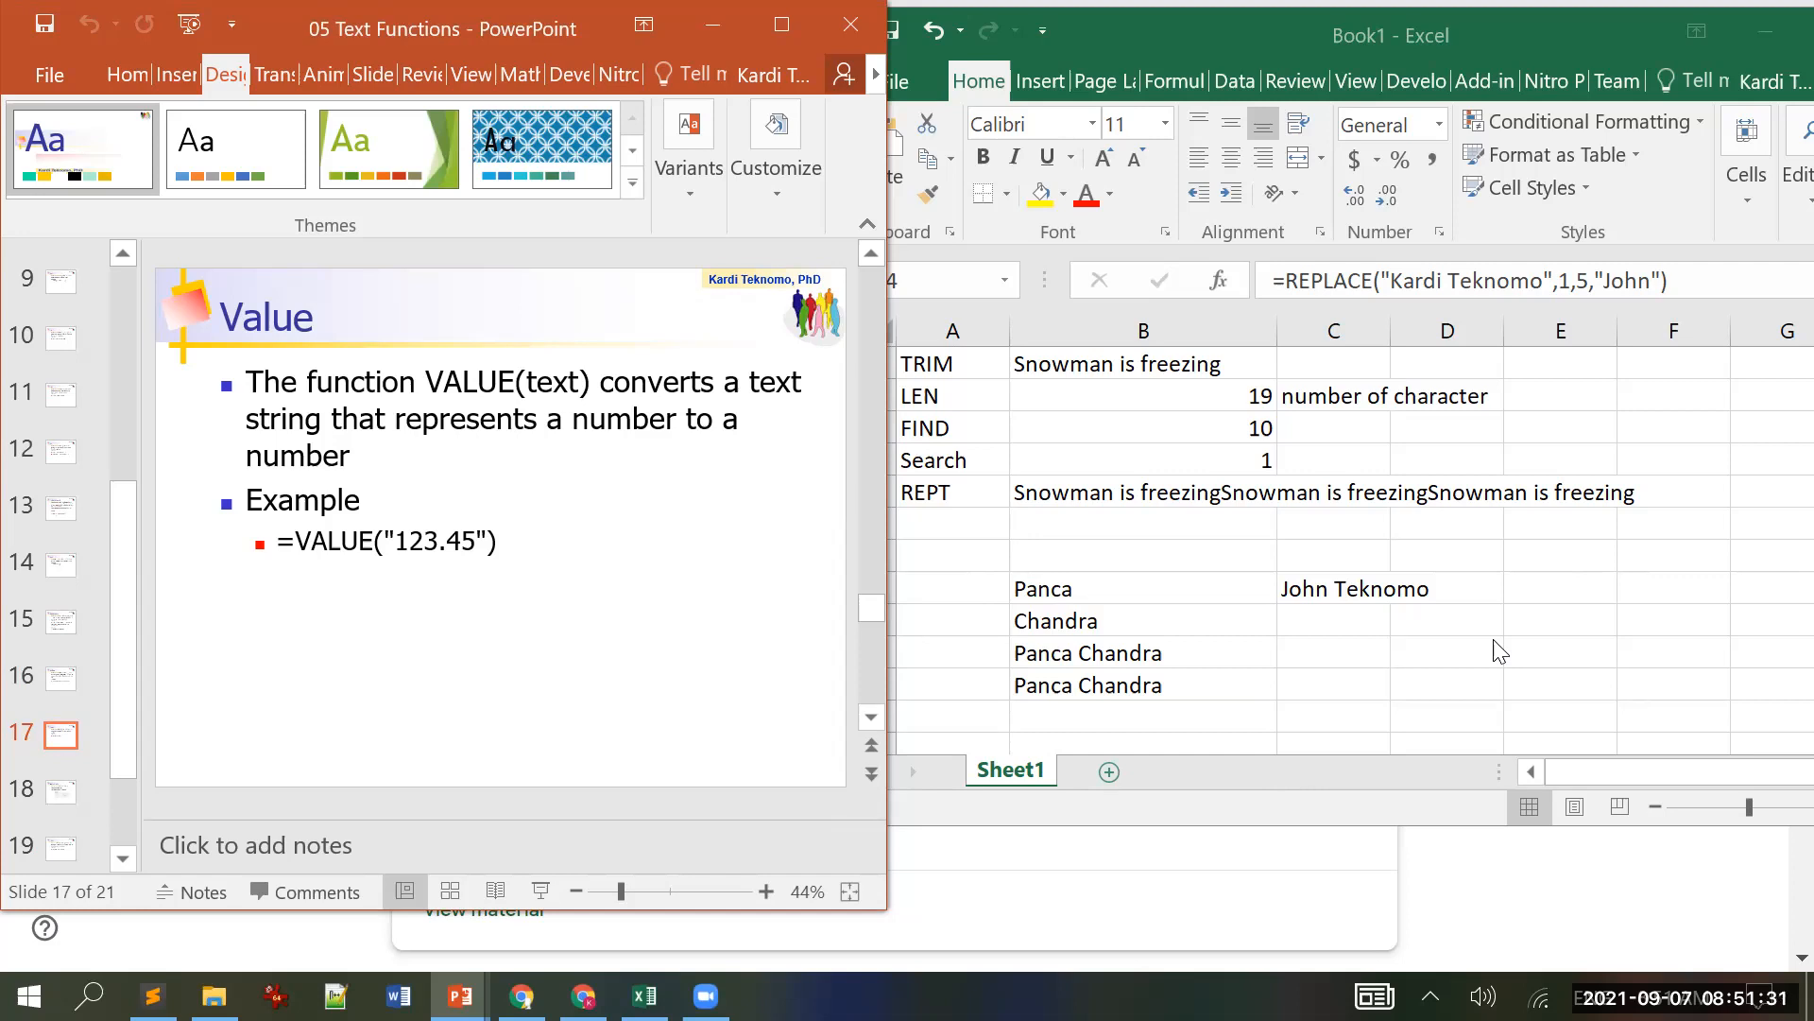
{"action": "left_click", "coordinate": [1337, 652]}
Step: Enter "123.45" with quotes in C16 and =VALUE(C16) in C17, which returns #VALUE!
{"action": "left_click", "coordinate": [1351, 652]}
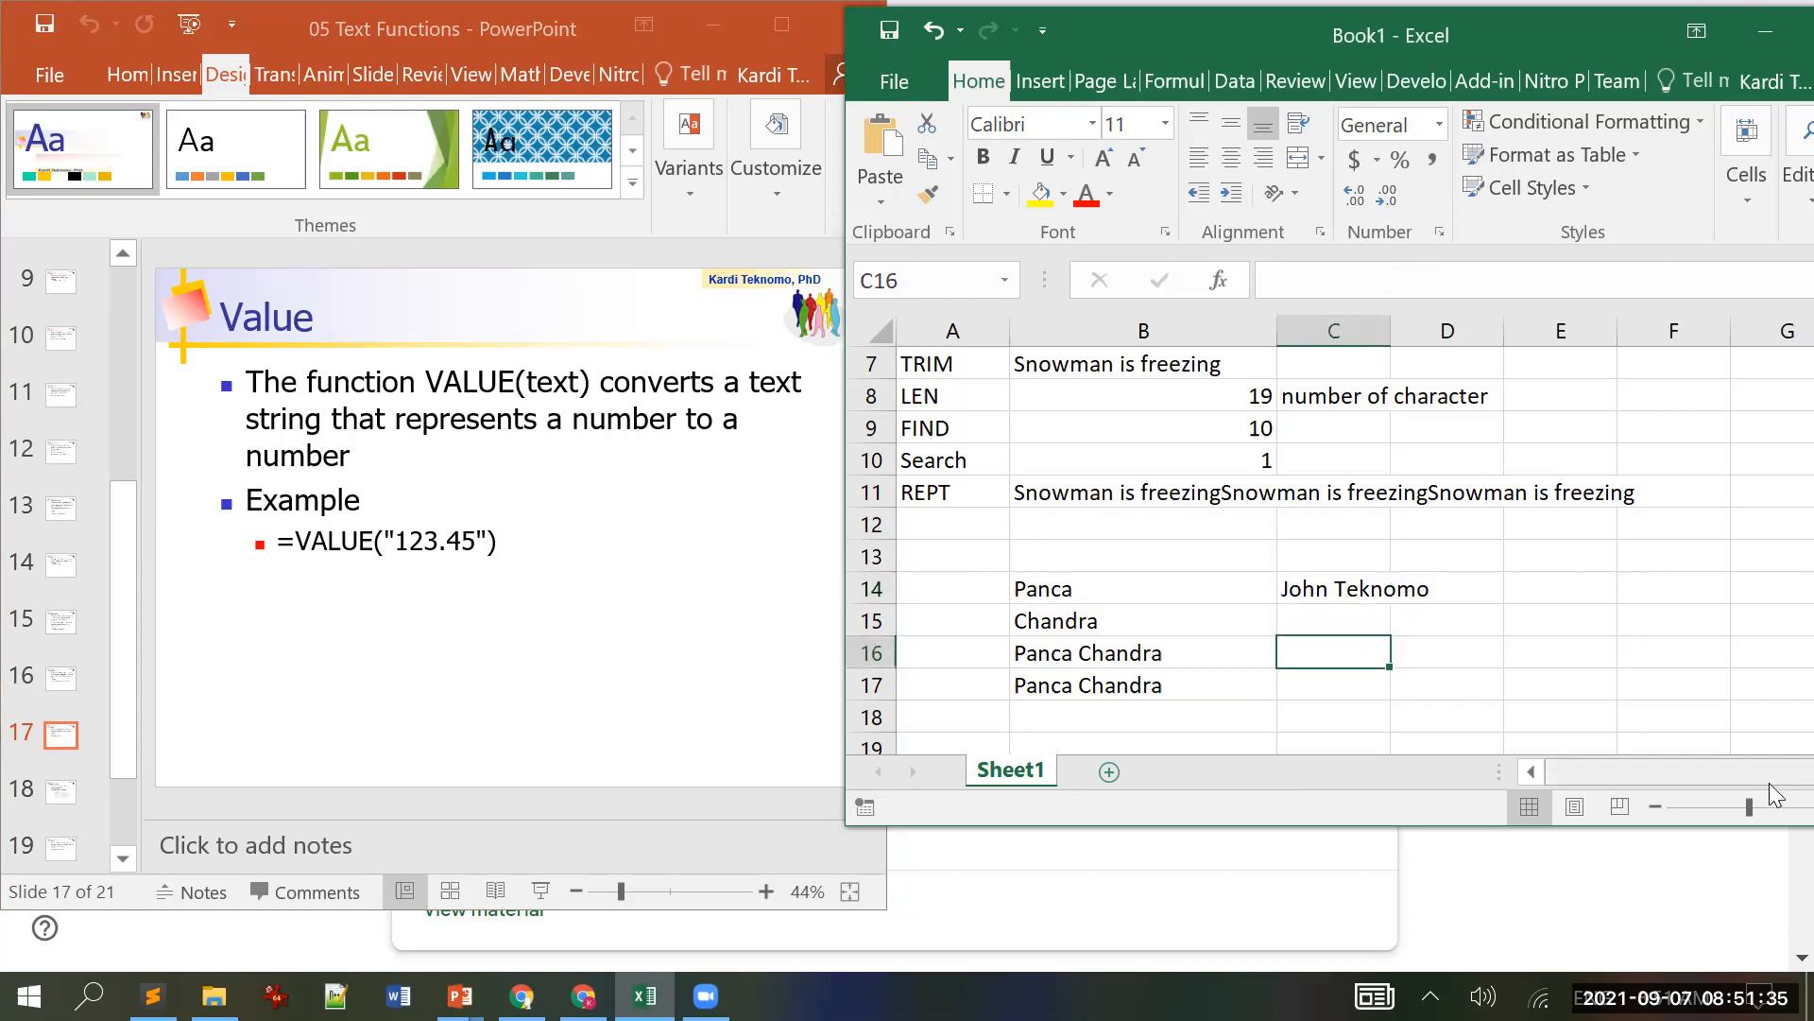
{"action": "type", "text": "\""}
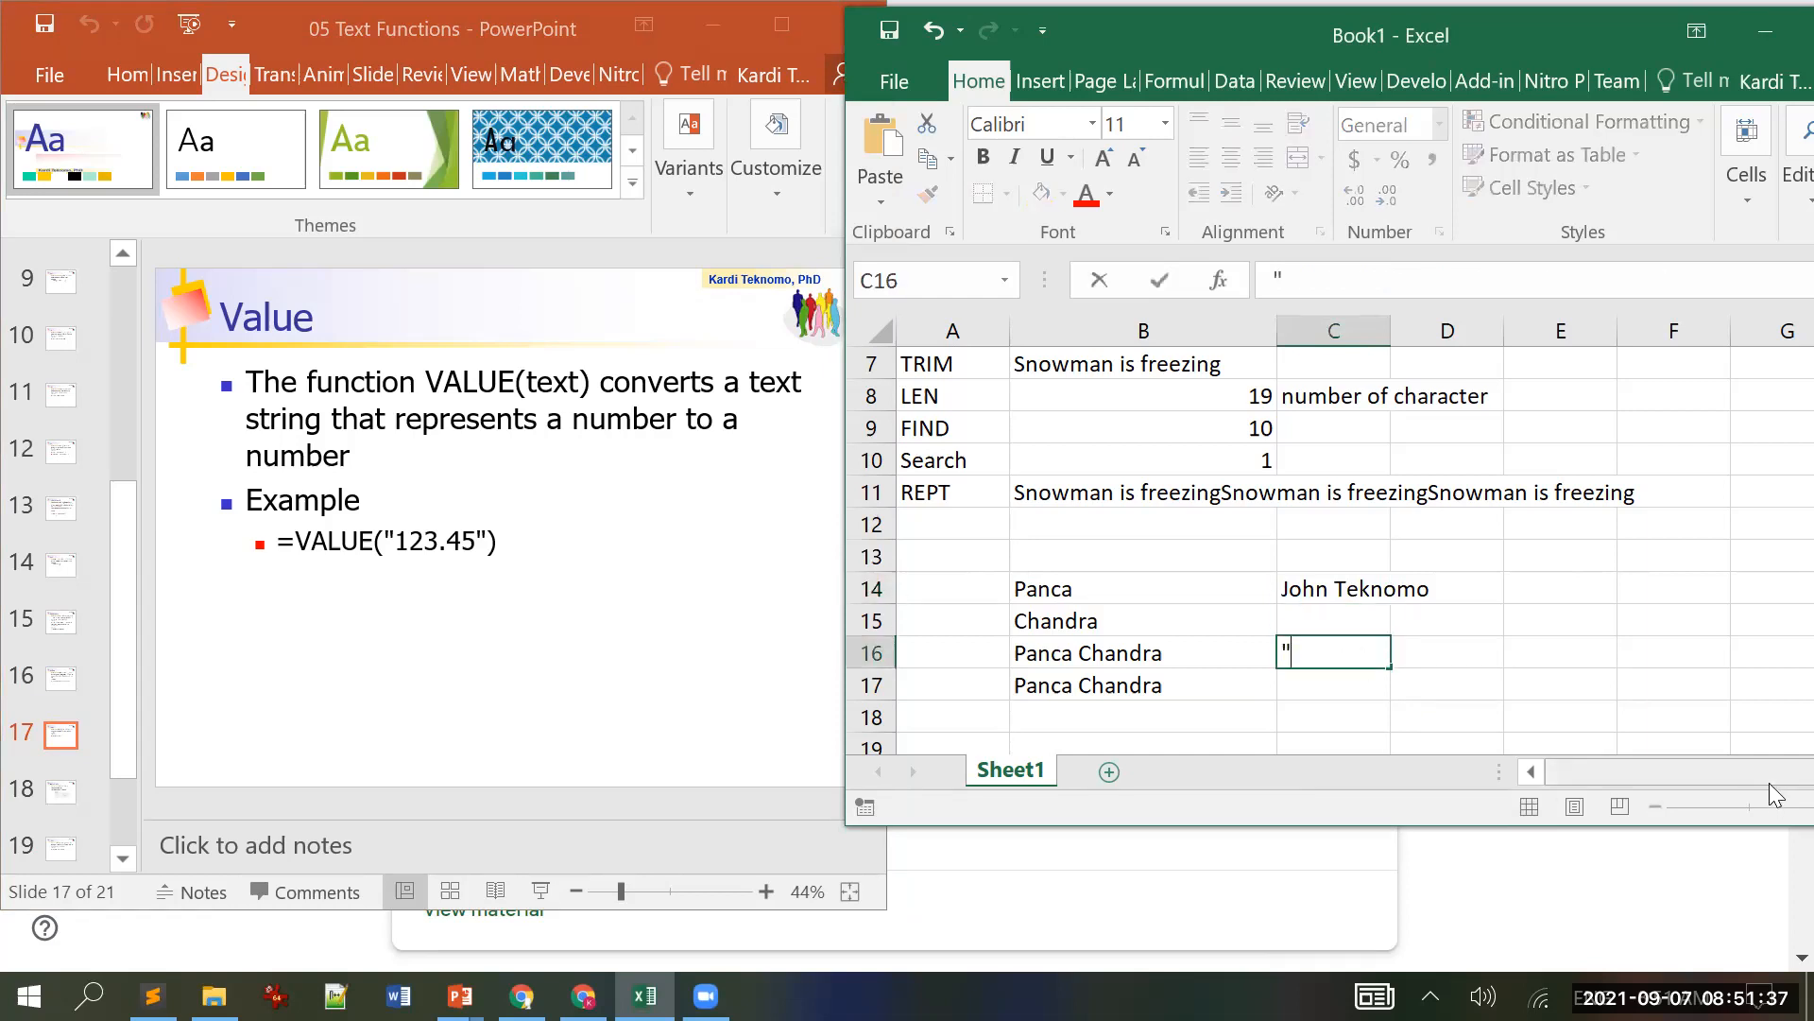
{"action": "type", "text": "123.45\""}
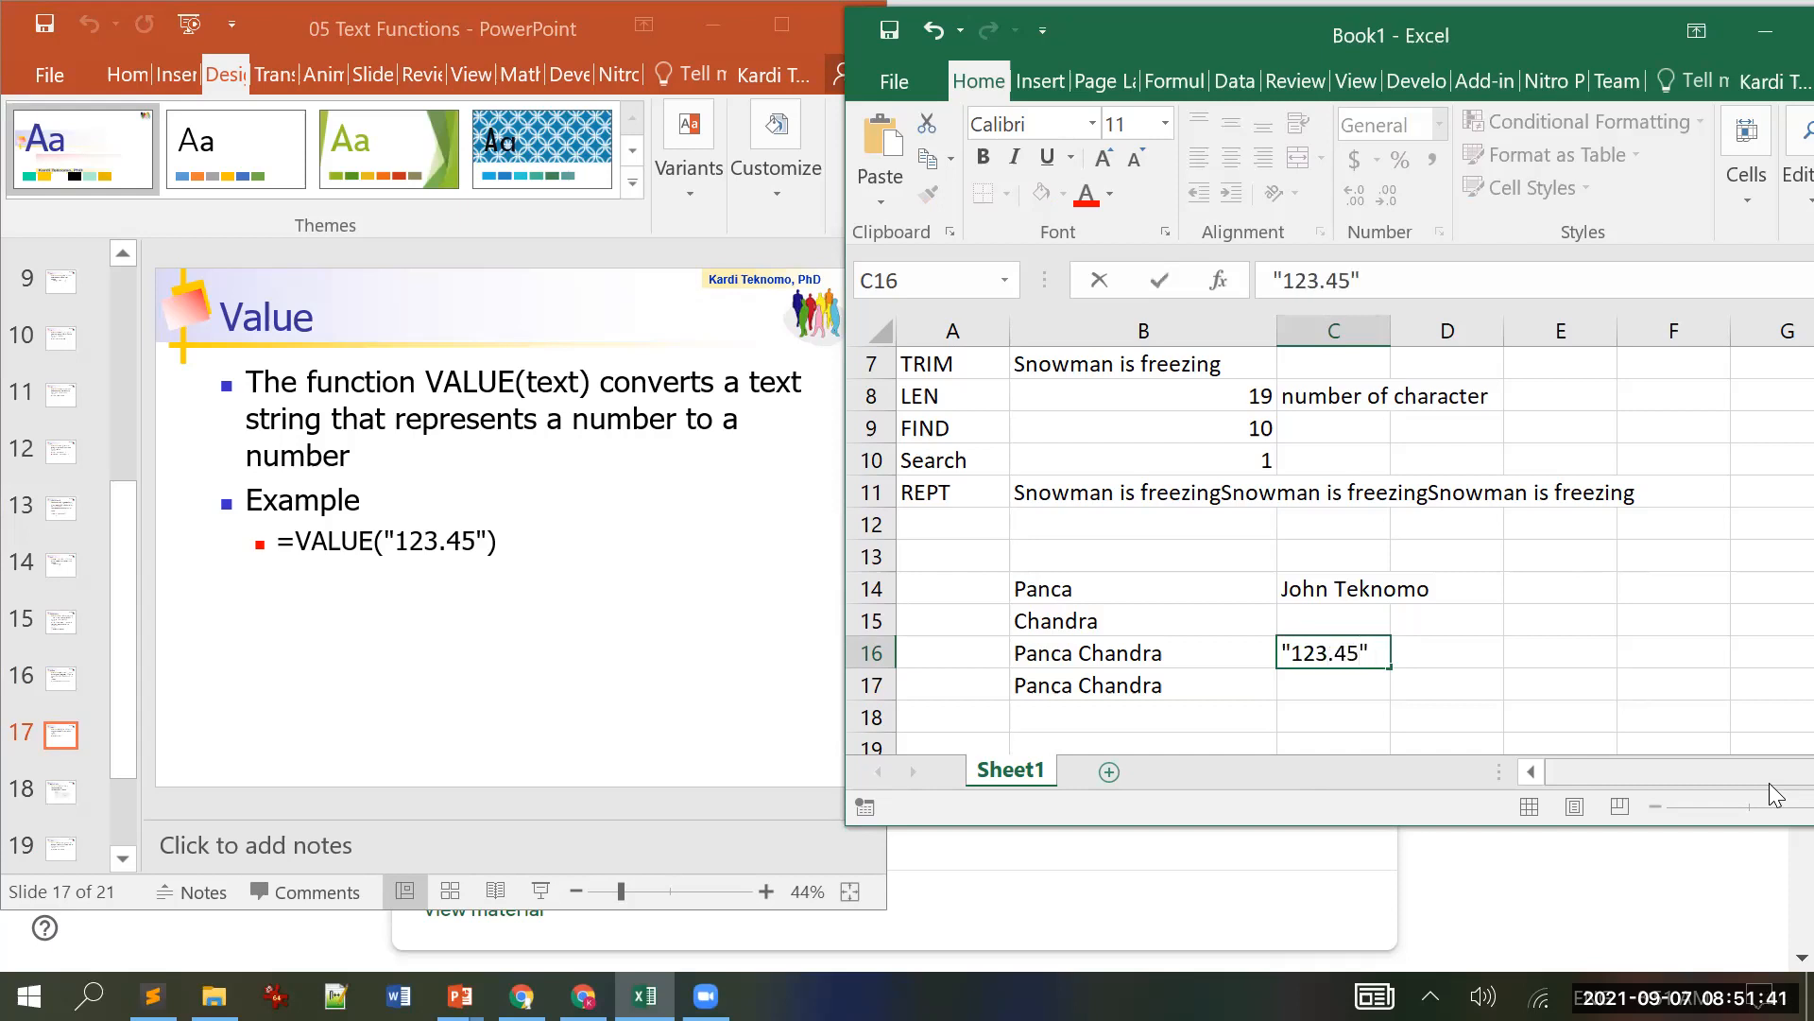
{"action": "key", "text": "Return"}
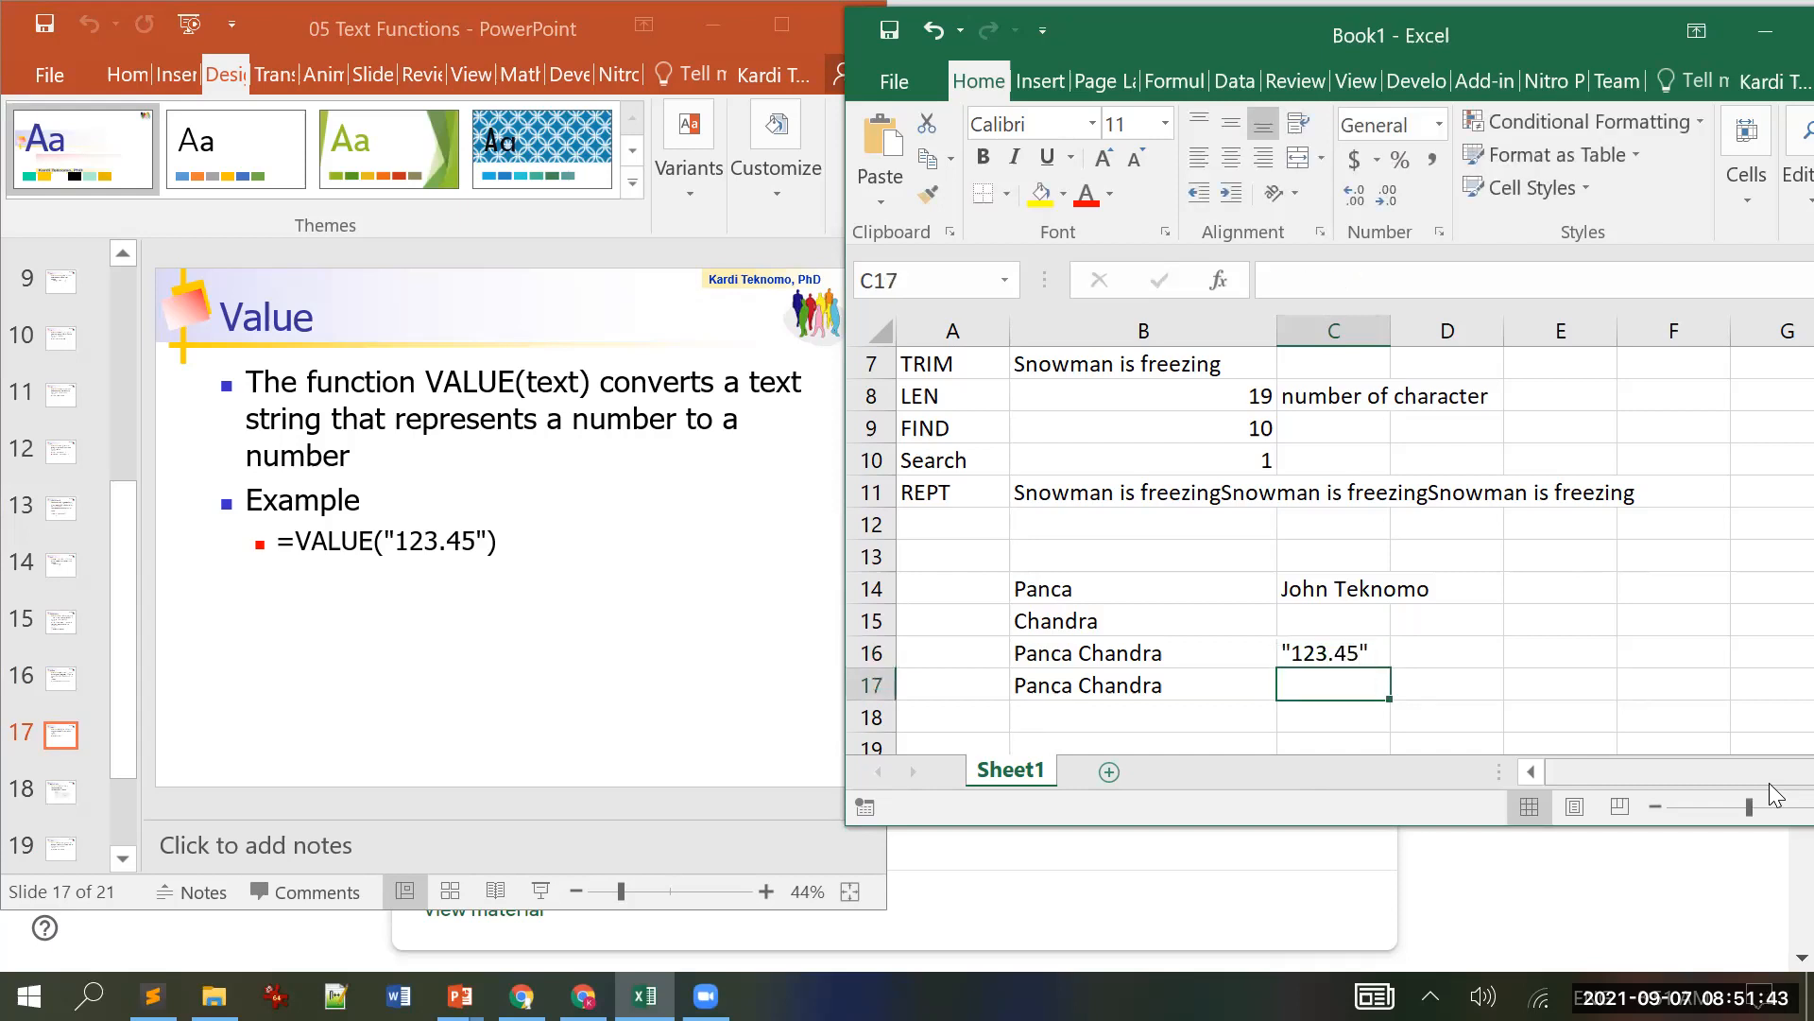
{"action": "type", "text": "="}
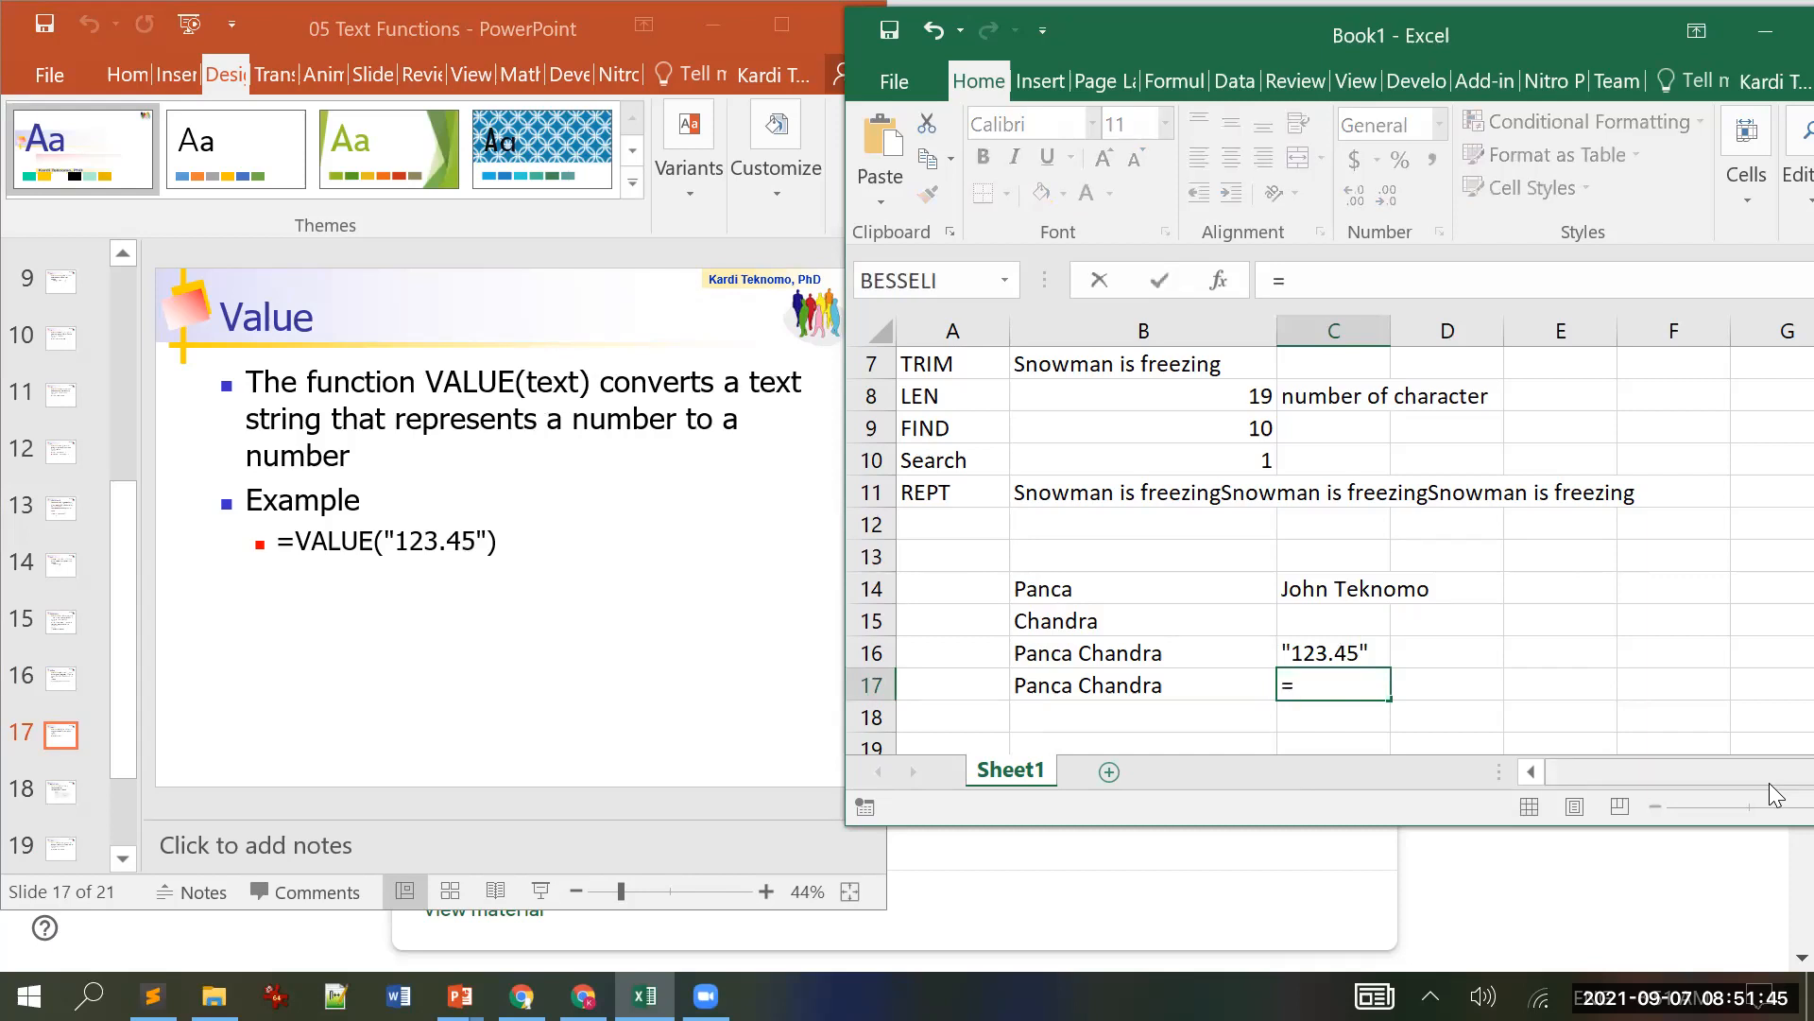
{"action": "type", "text": "value("}
{"action": "key", "text": "Up"}
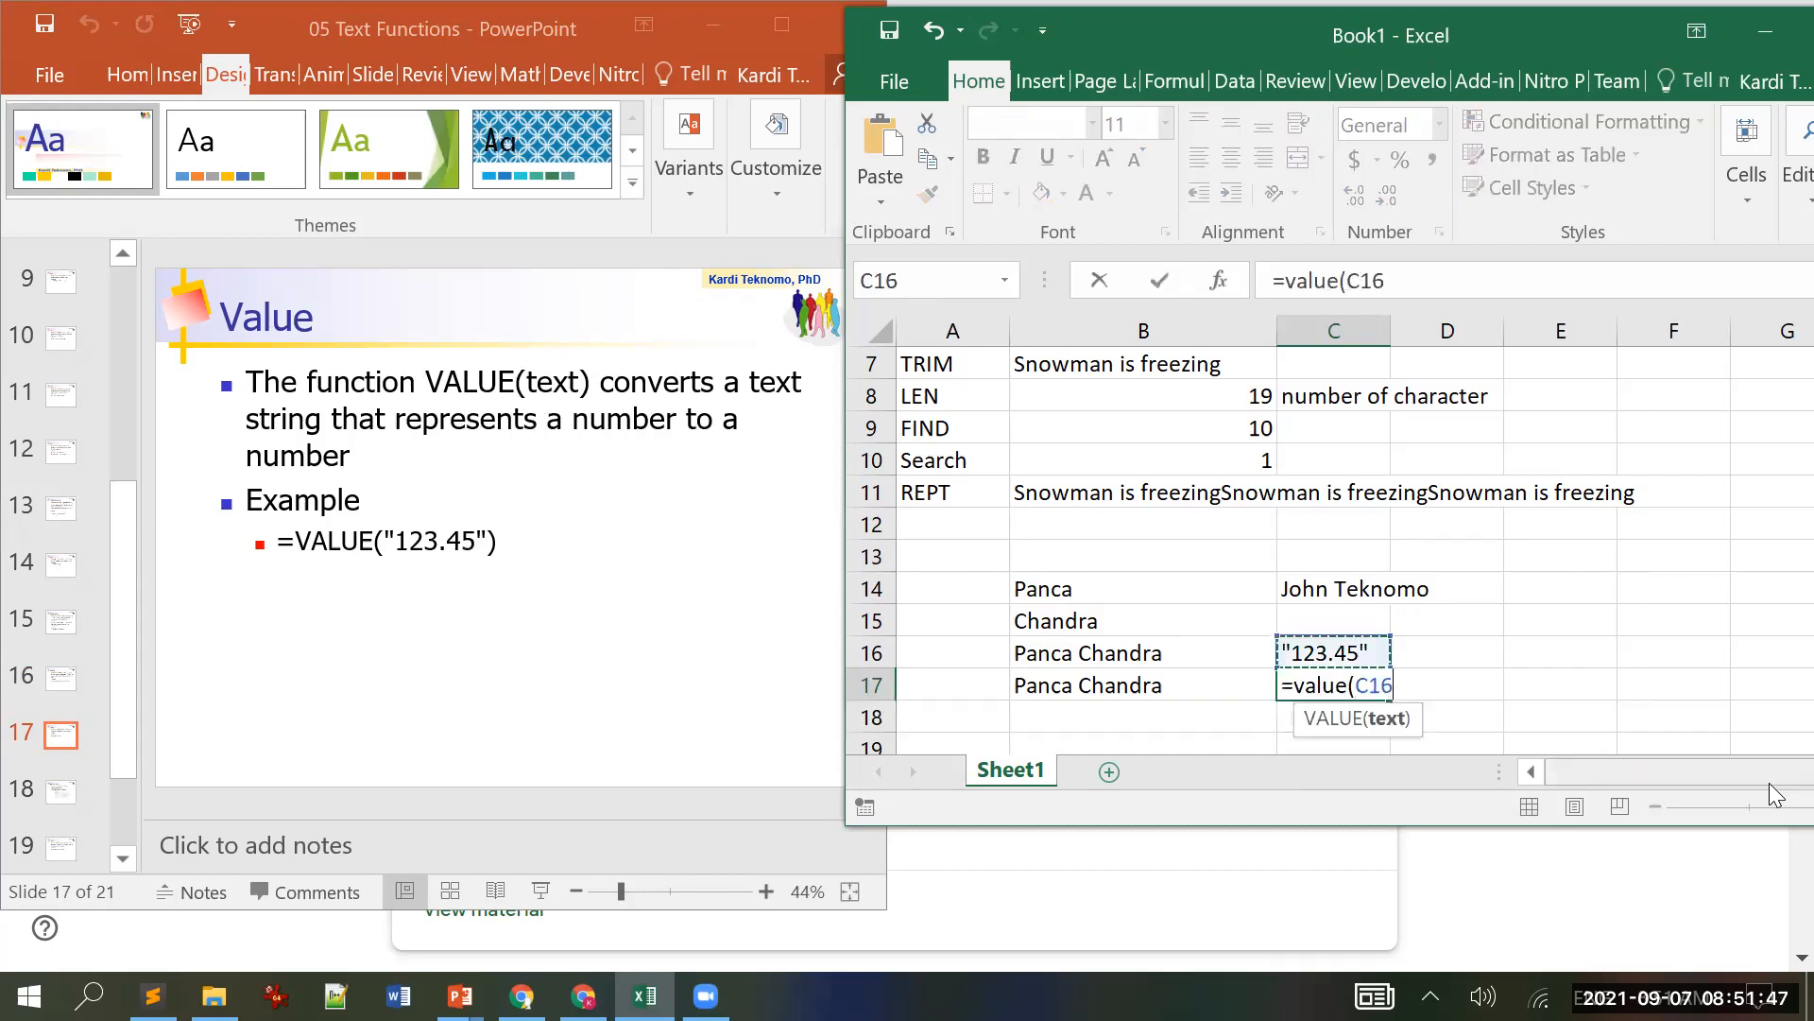
{"action": "type", "text": ")"}
{"action": "key", "text": "Return"}
{"action": "key", "text": "Up"}
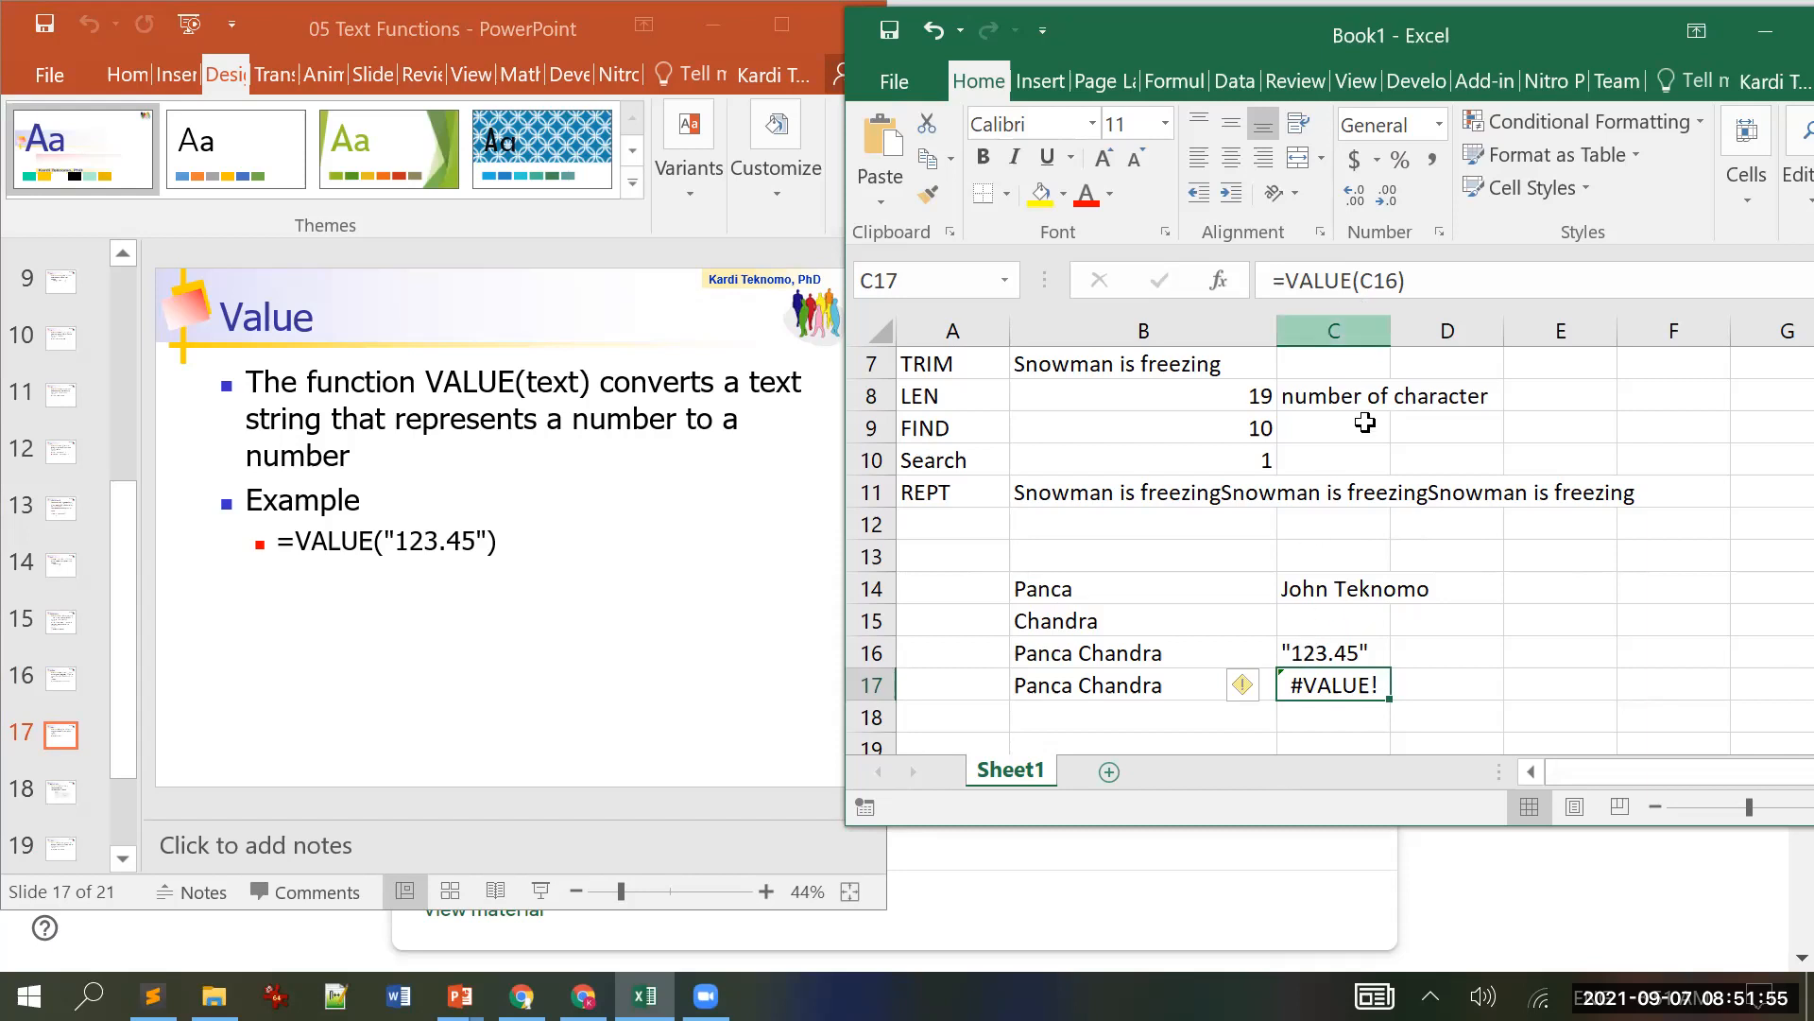
{"action": "left_click", "coordinate": [1337, 647]}
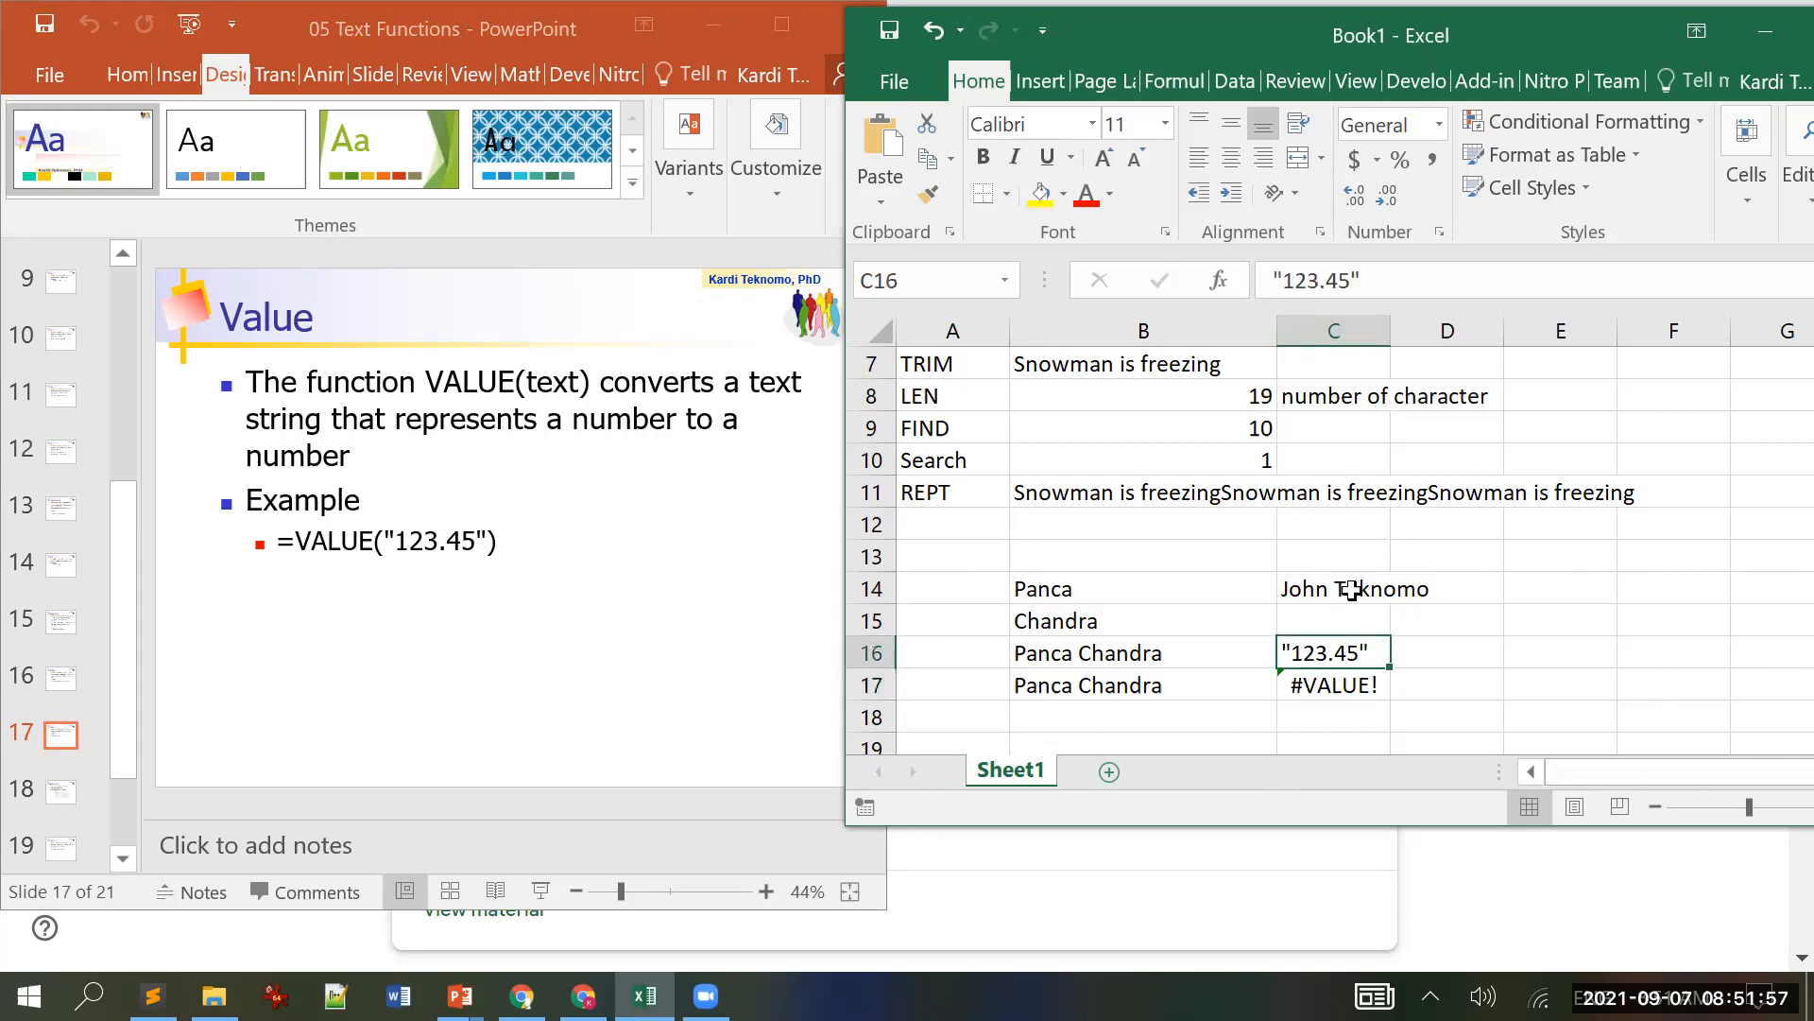
{"action": "left_click_drag", "start_coordinate": [1714, 58], "coordinate": [1354, 59]}
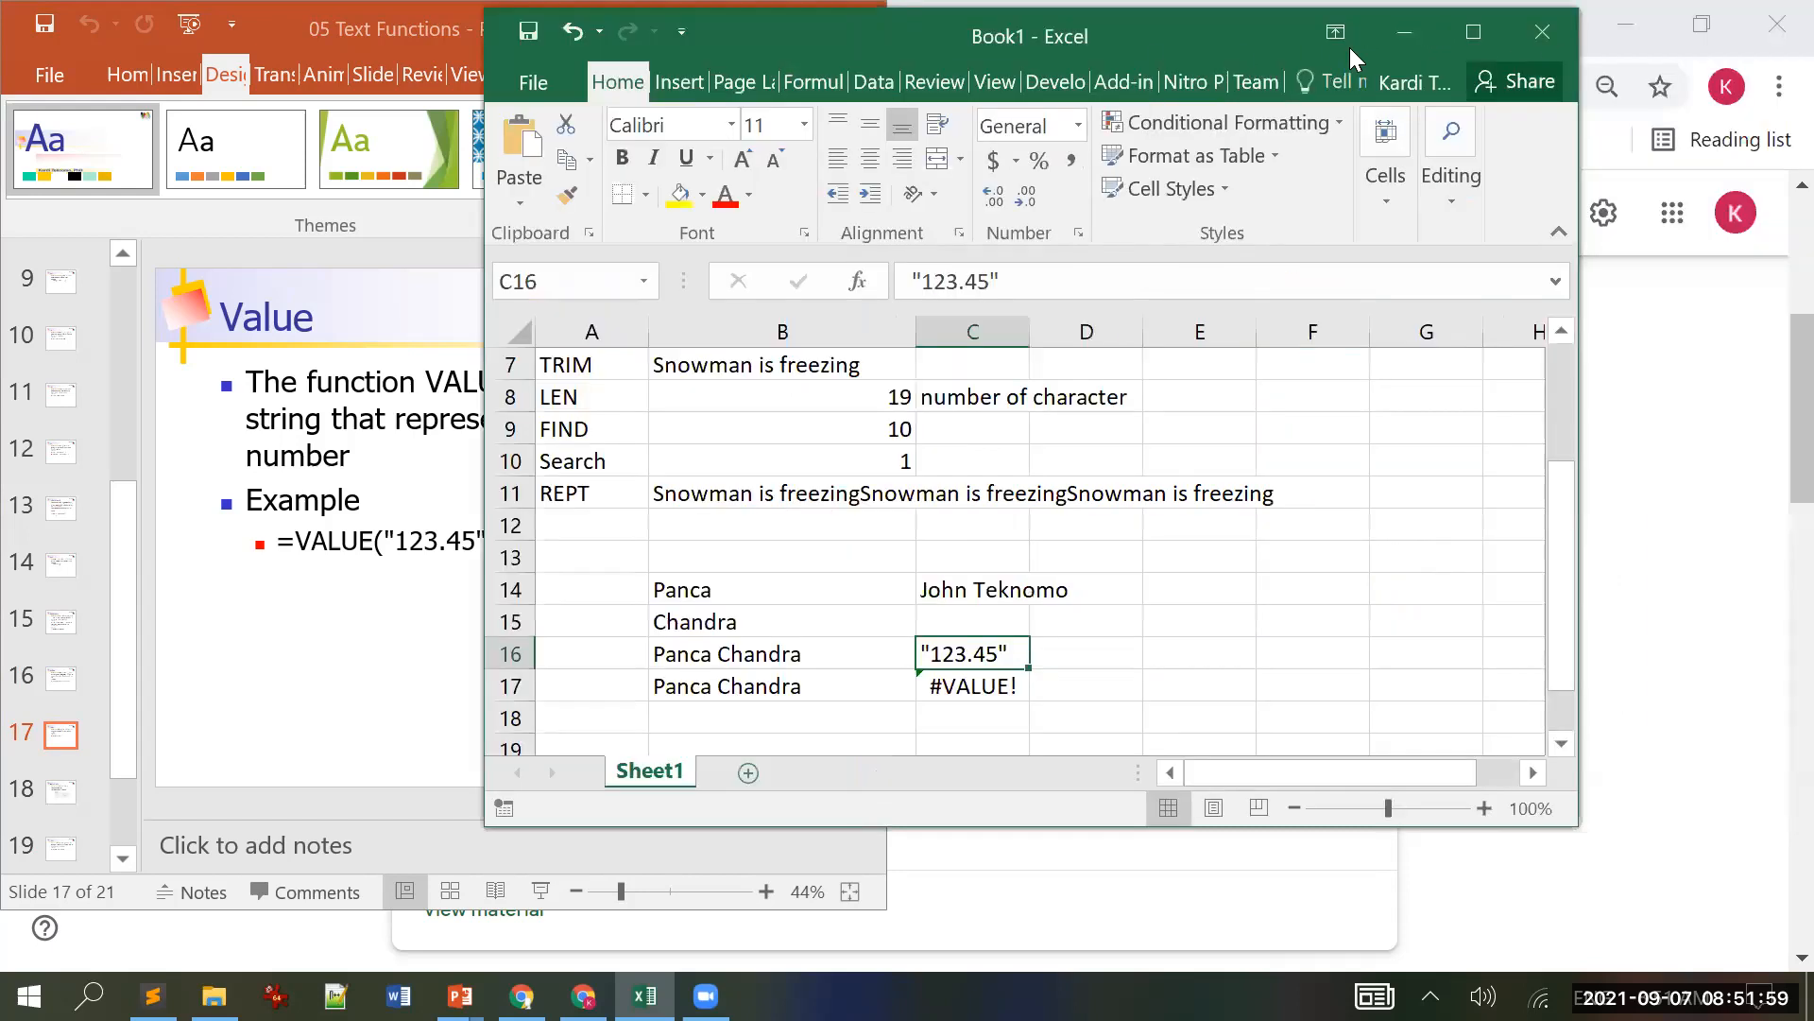
Step: Remove C16's quotes so C17 shows 123.45, and format C16 as Text
{"action": "left_click", "coordinate": [1473, 32]}
{"action": "left_click", "coordinate": [441, 279]}
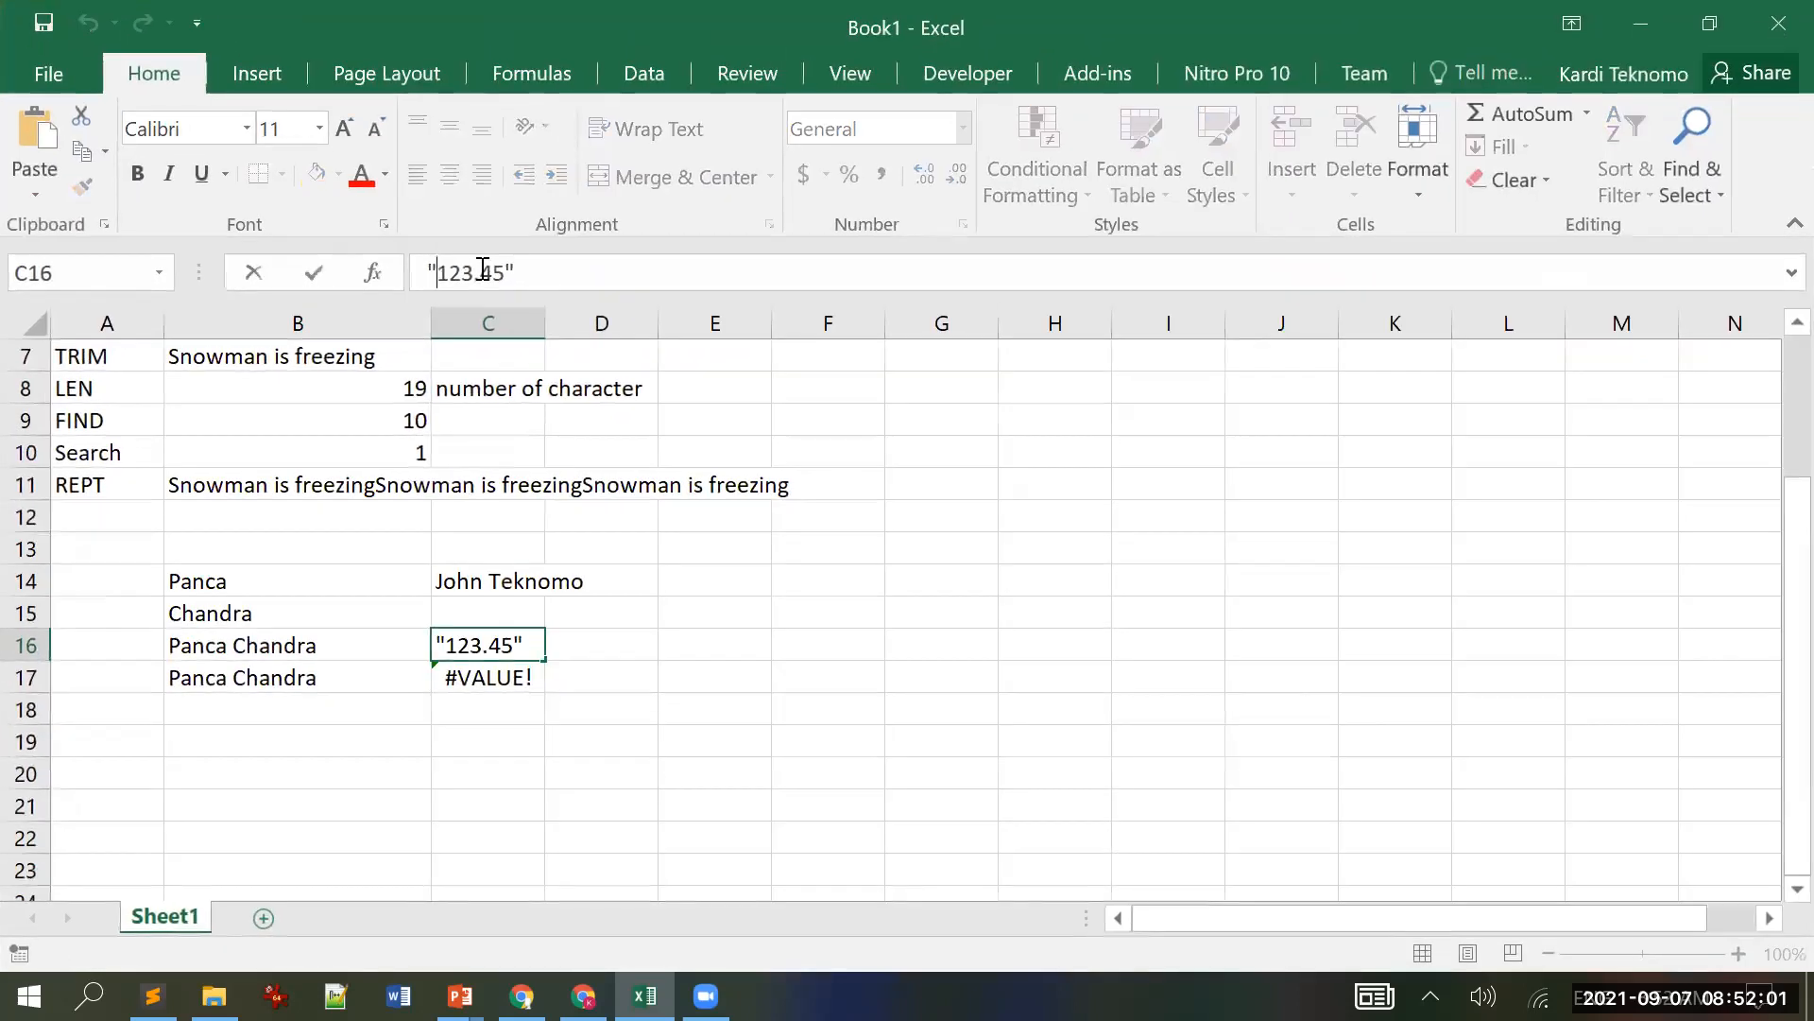
{"action": "key", "text": "BackSpace"}
{"action": "key", "text": "BackSpace"}
{"action": "key", "text": "Return"}
{"action": "key", "text": "Up"}
{"action": "left_click", "coordinate": [962, 128]}
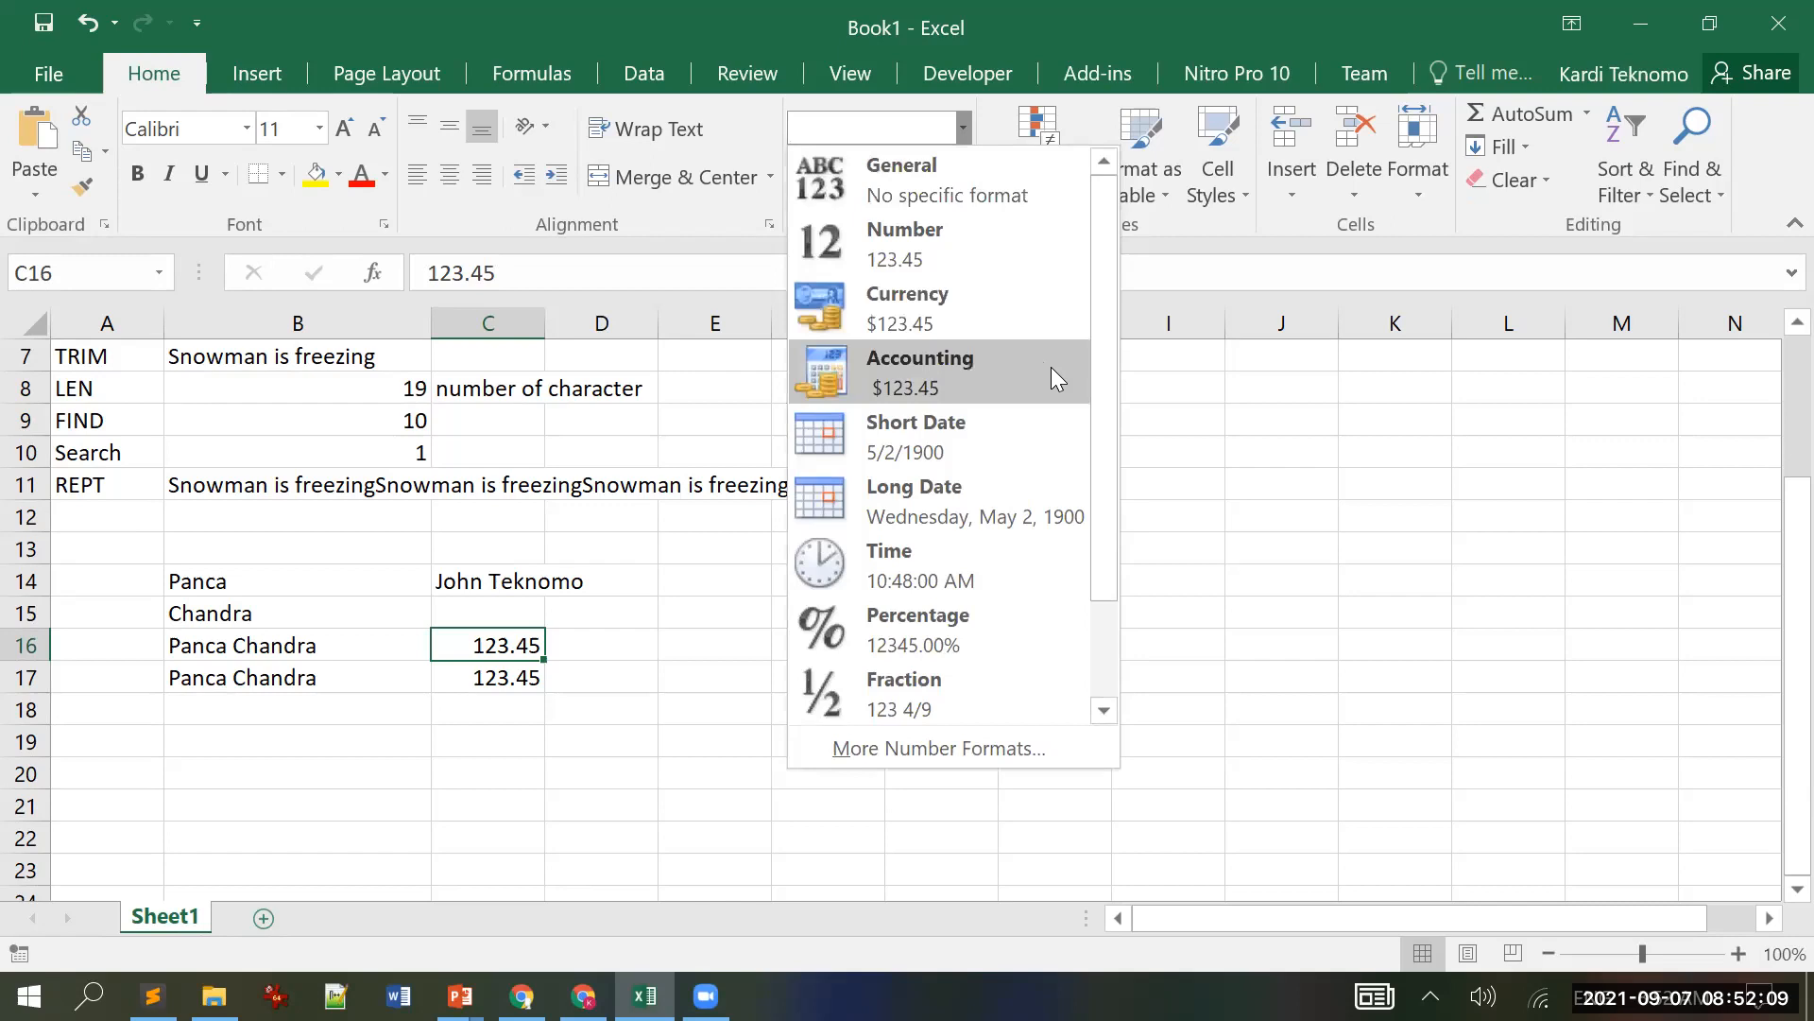
{"action": "left_click_drag", "start_coordinate": [1100, 362], "coordinate": [1089, 570]}
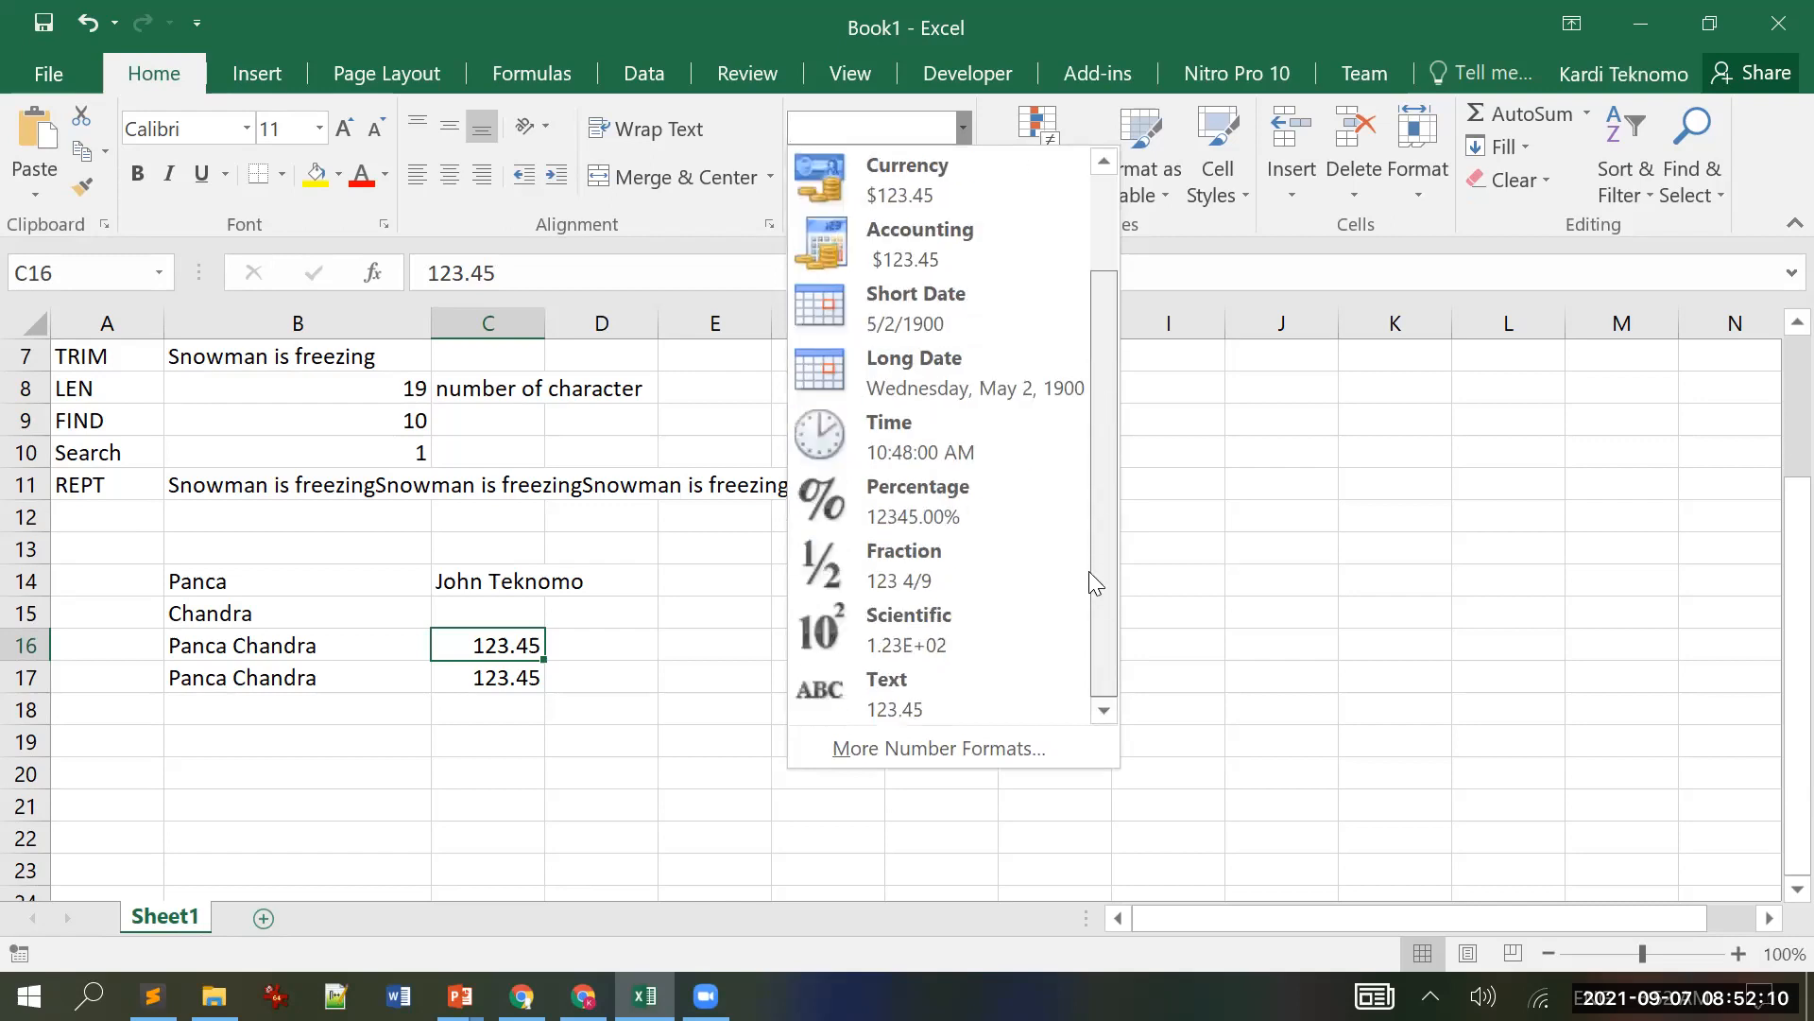
{"action": "left_click", "coordinate": [905, 707]}
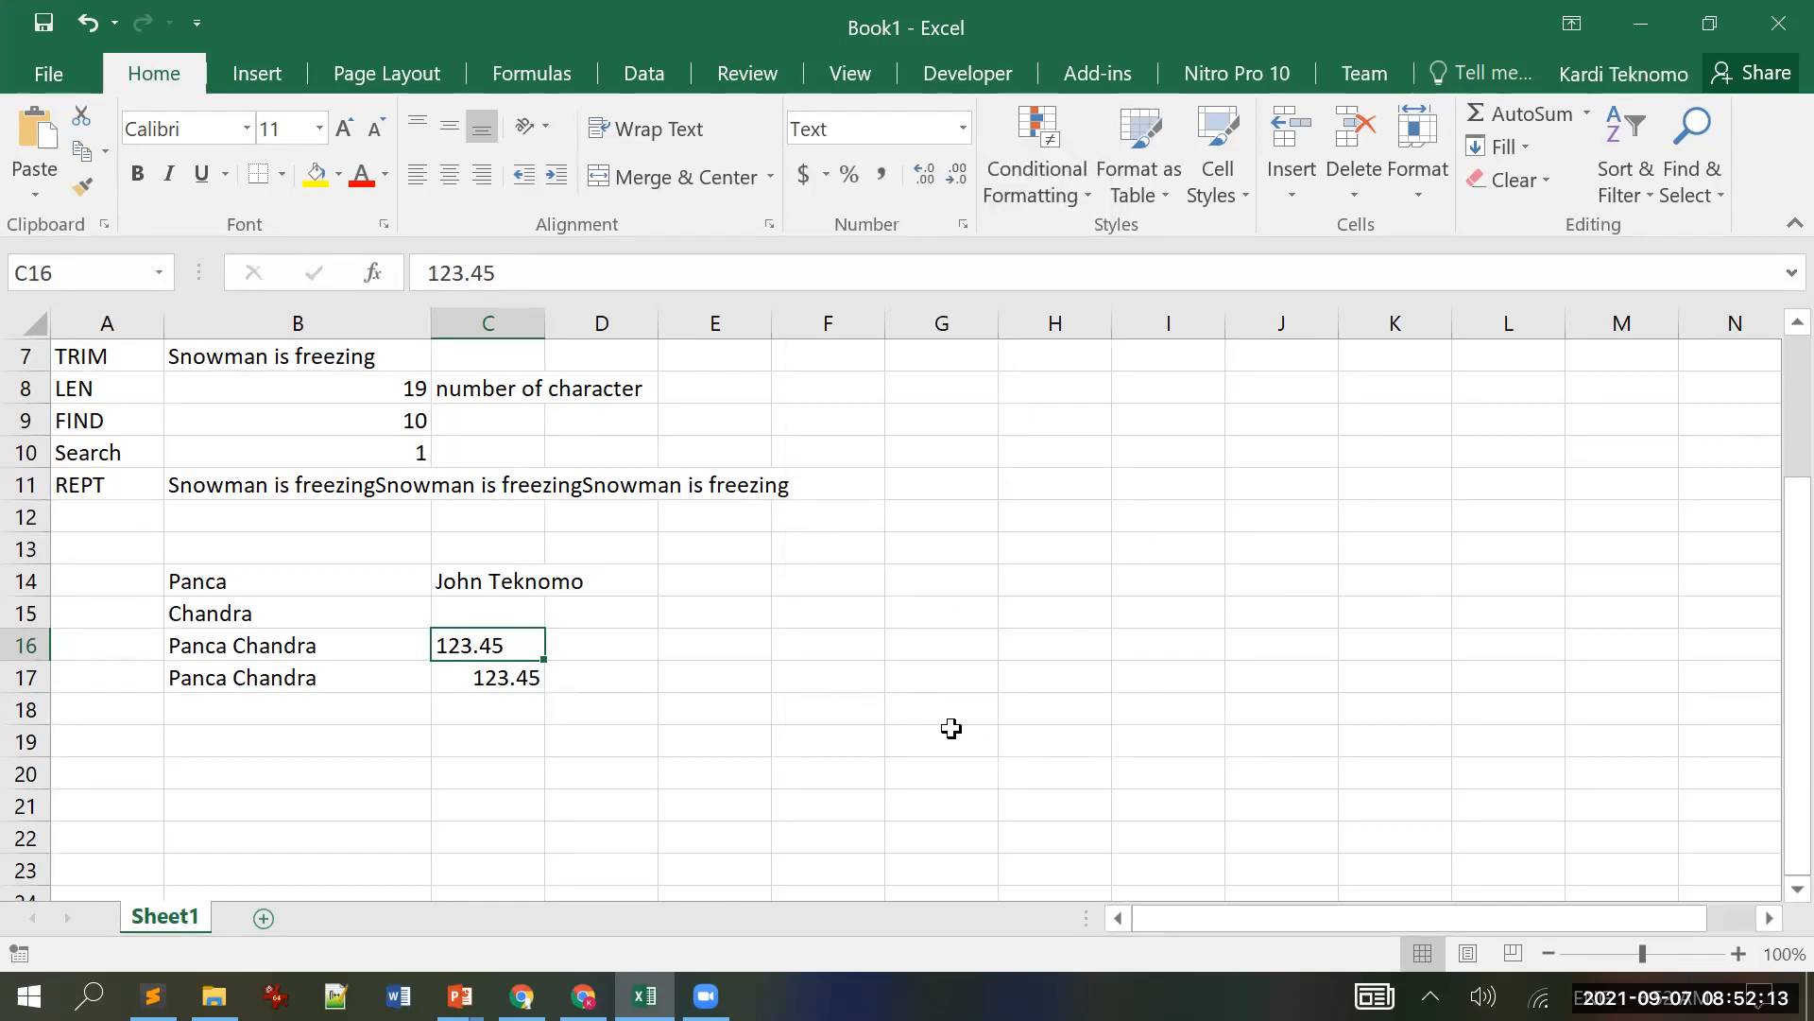
{"action": "left_click", "coordinate": [751, 650]}
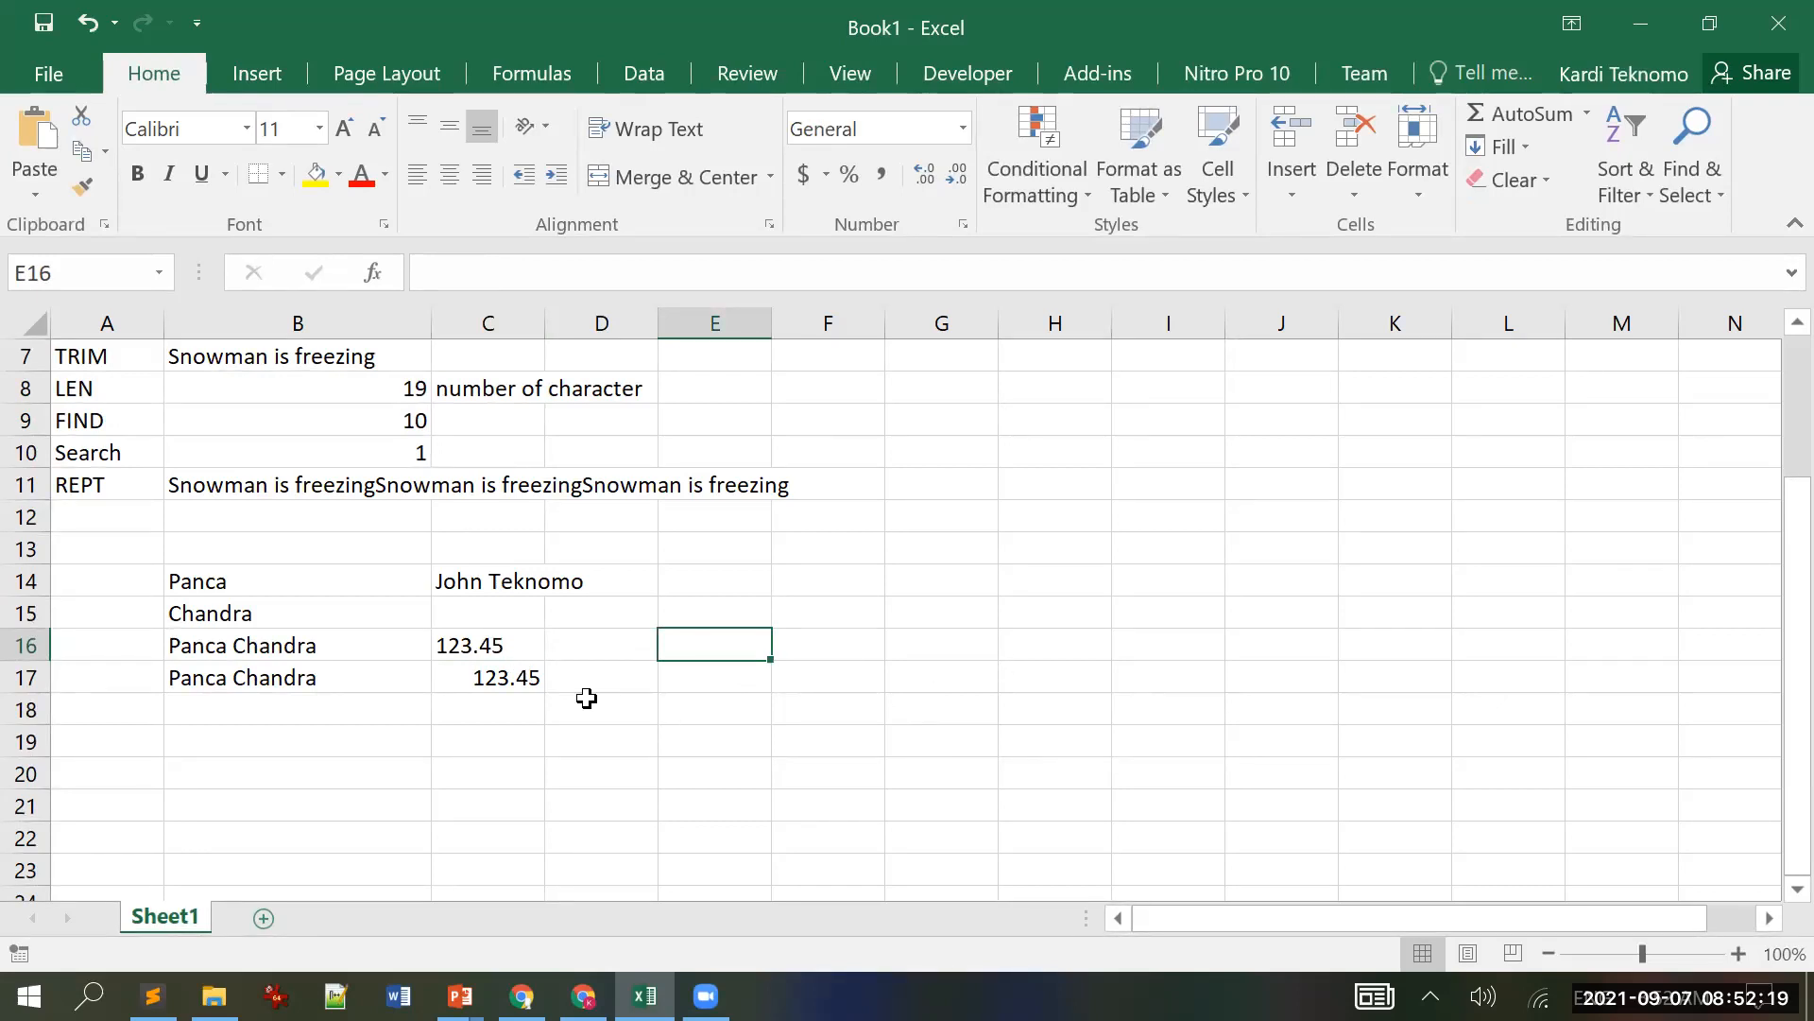
Step: Enter =C16+2 in D16, giving 125.45
{"action": "left_click", "coordinate": [500, 645]}
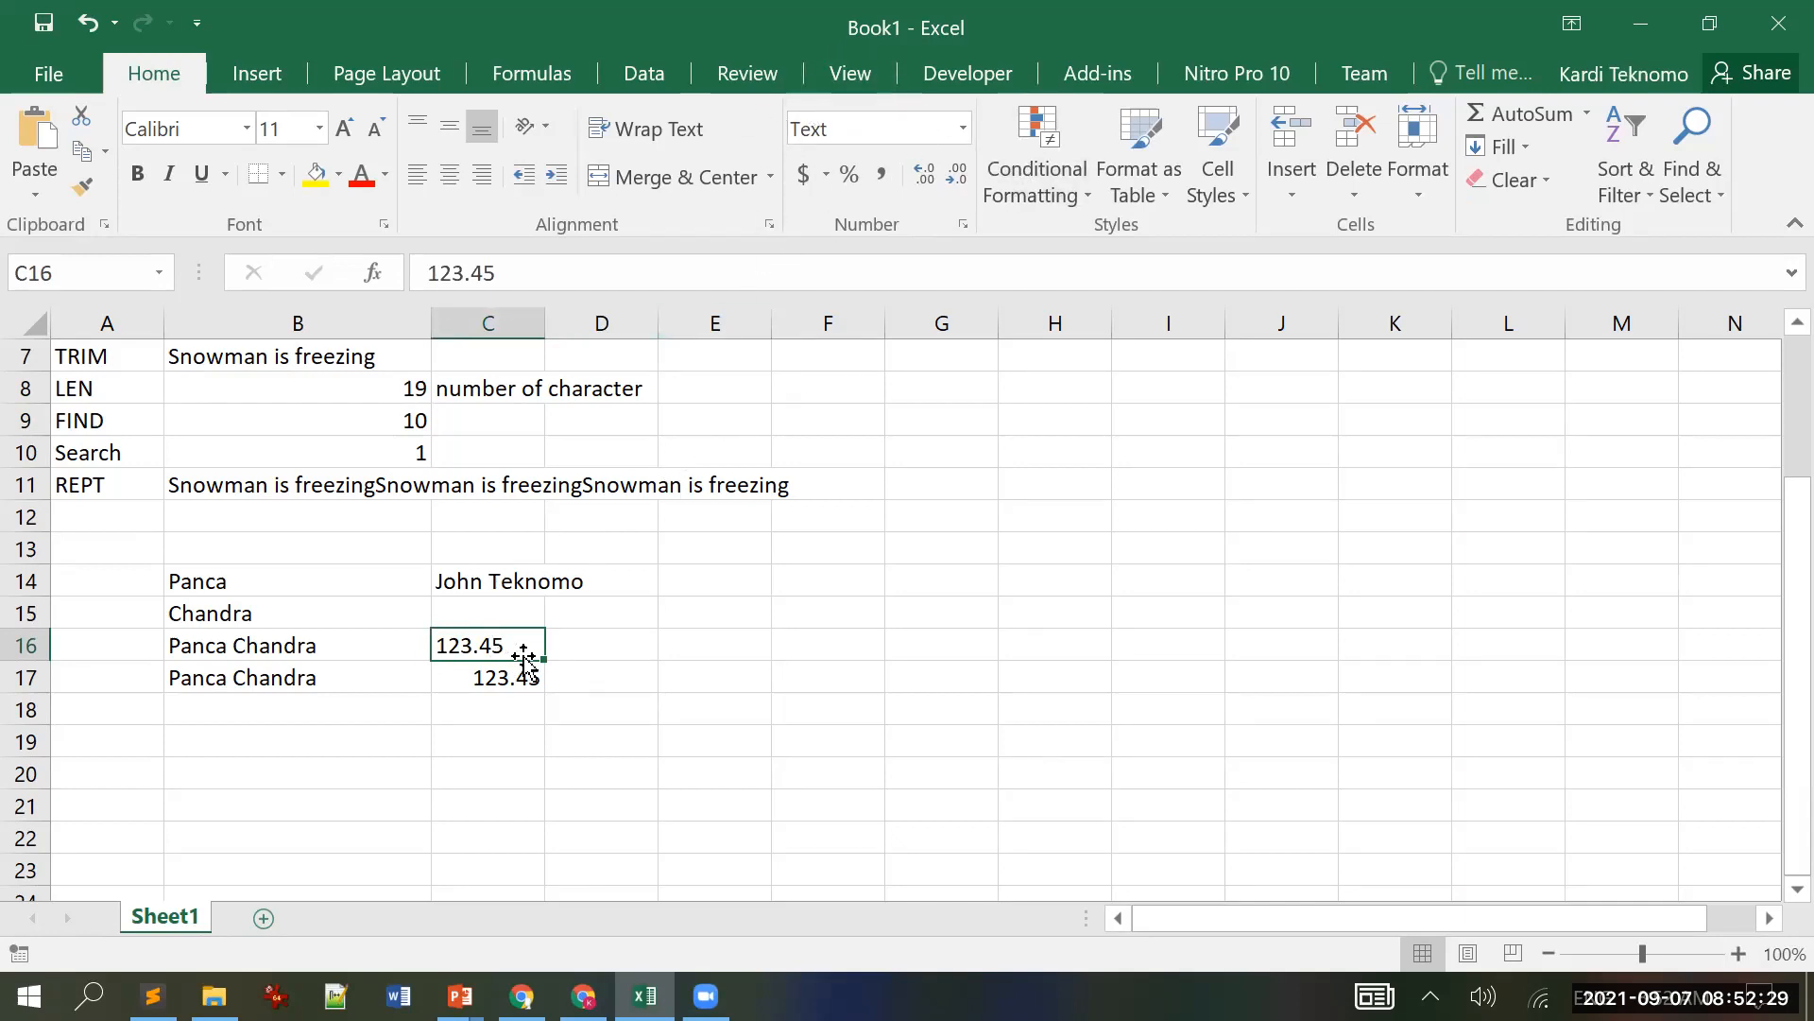
{"action": "left_click", "coordinate": [593, 646]}
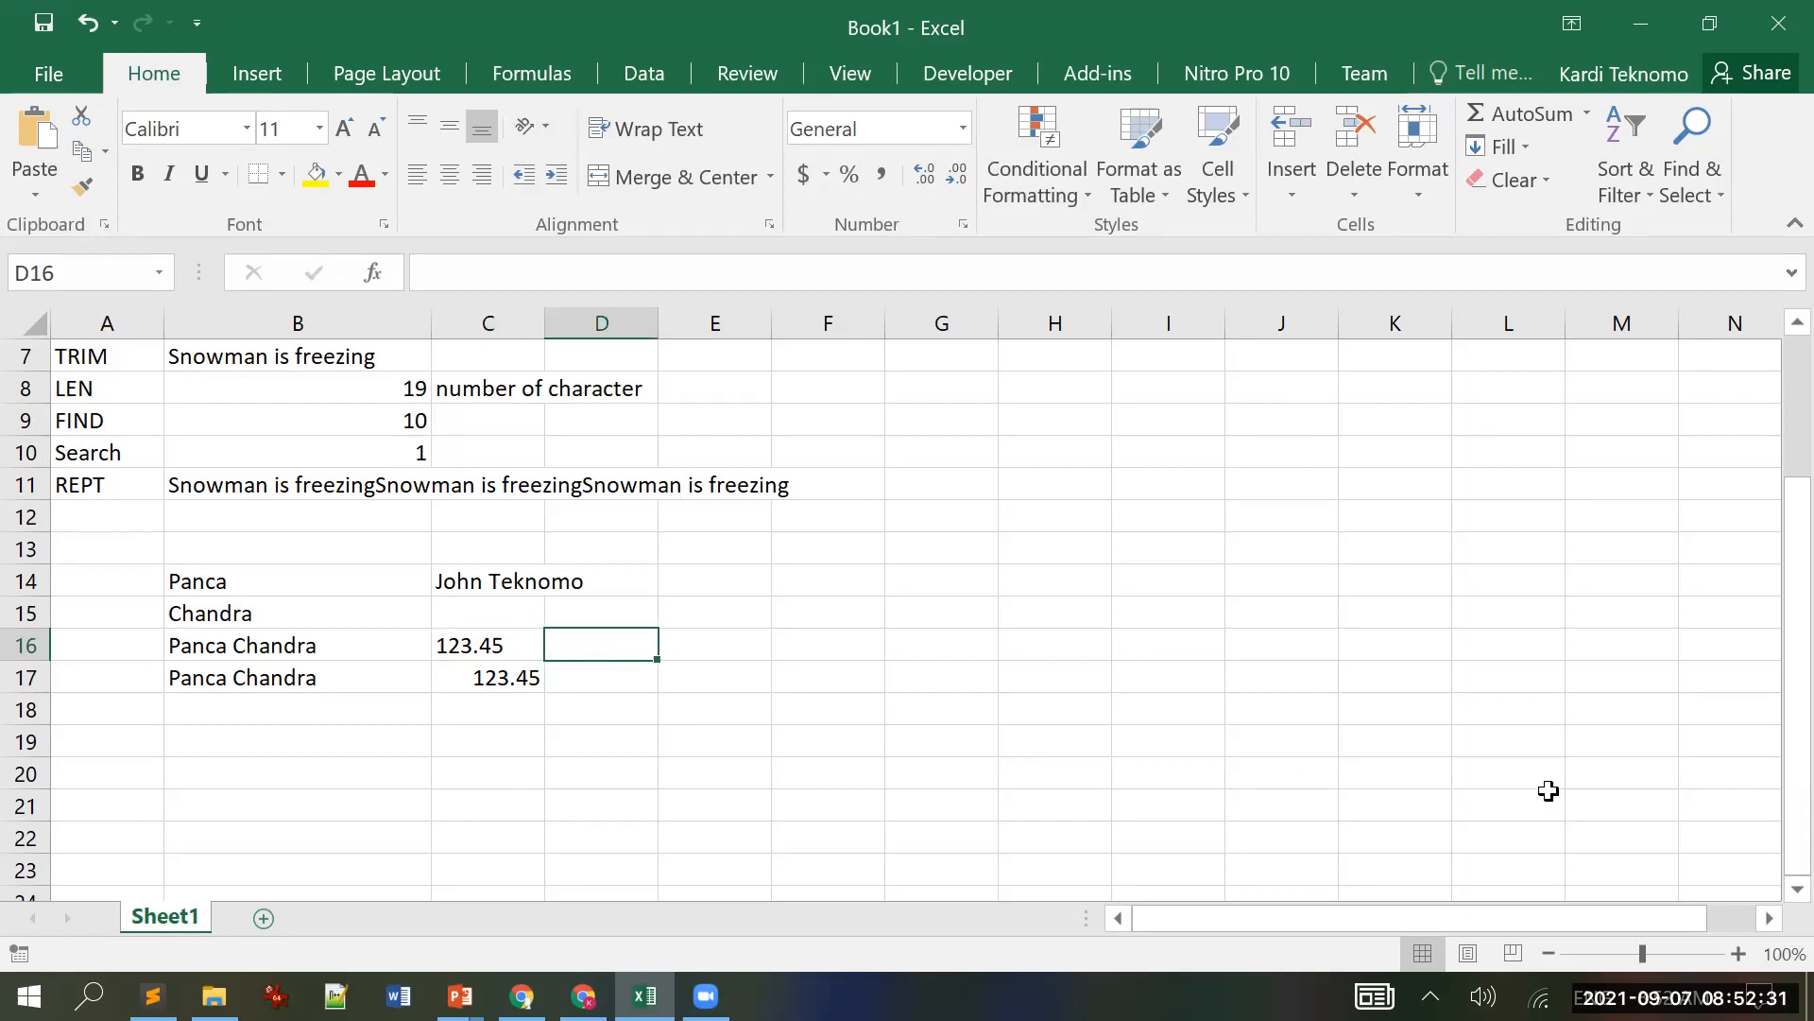
{"action": "type", "text": "="}
{"action": "key", "text": "Left"}
{"action": "type", "text": "+2"}
{"action": "key", "text": "Return"}
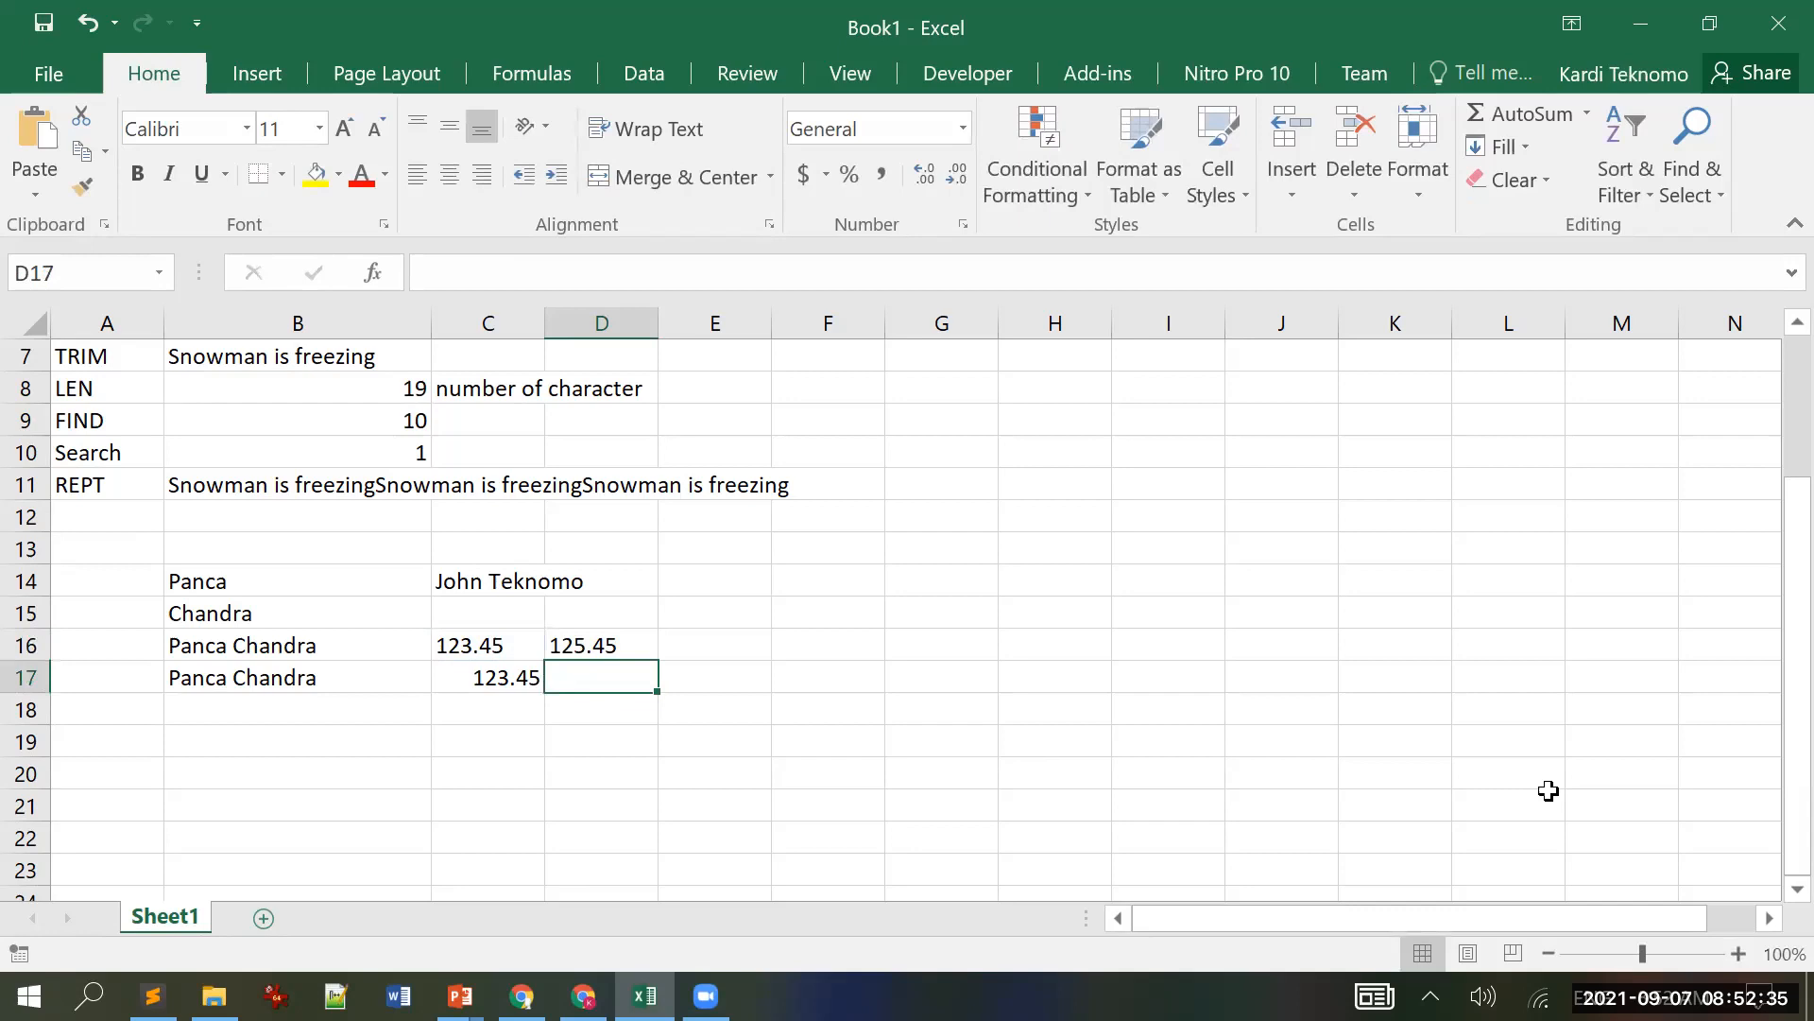
{"action": "key", "text": "Up"}
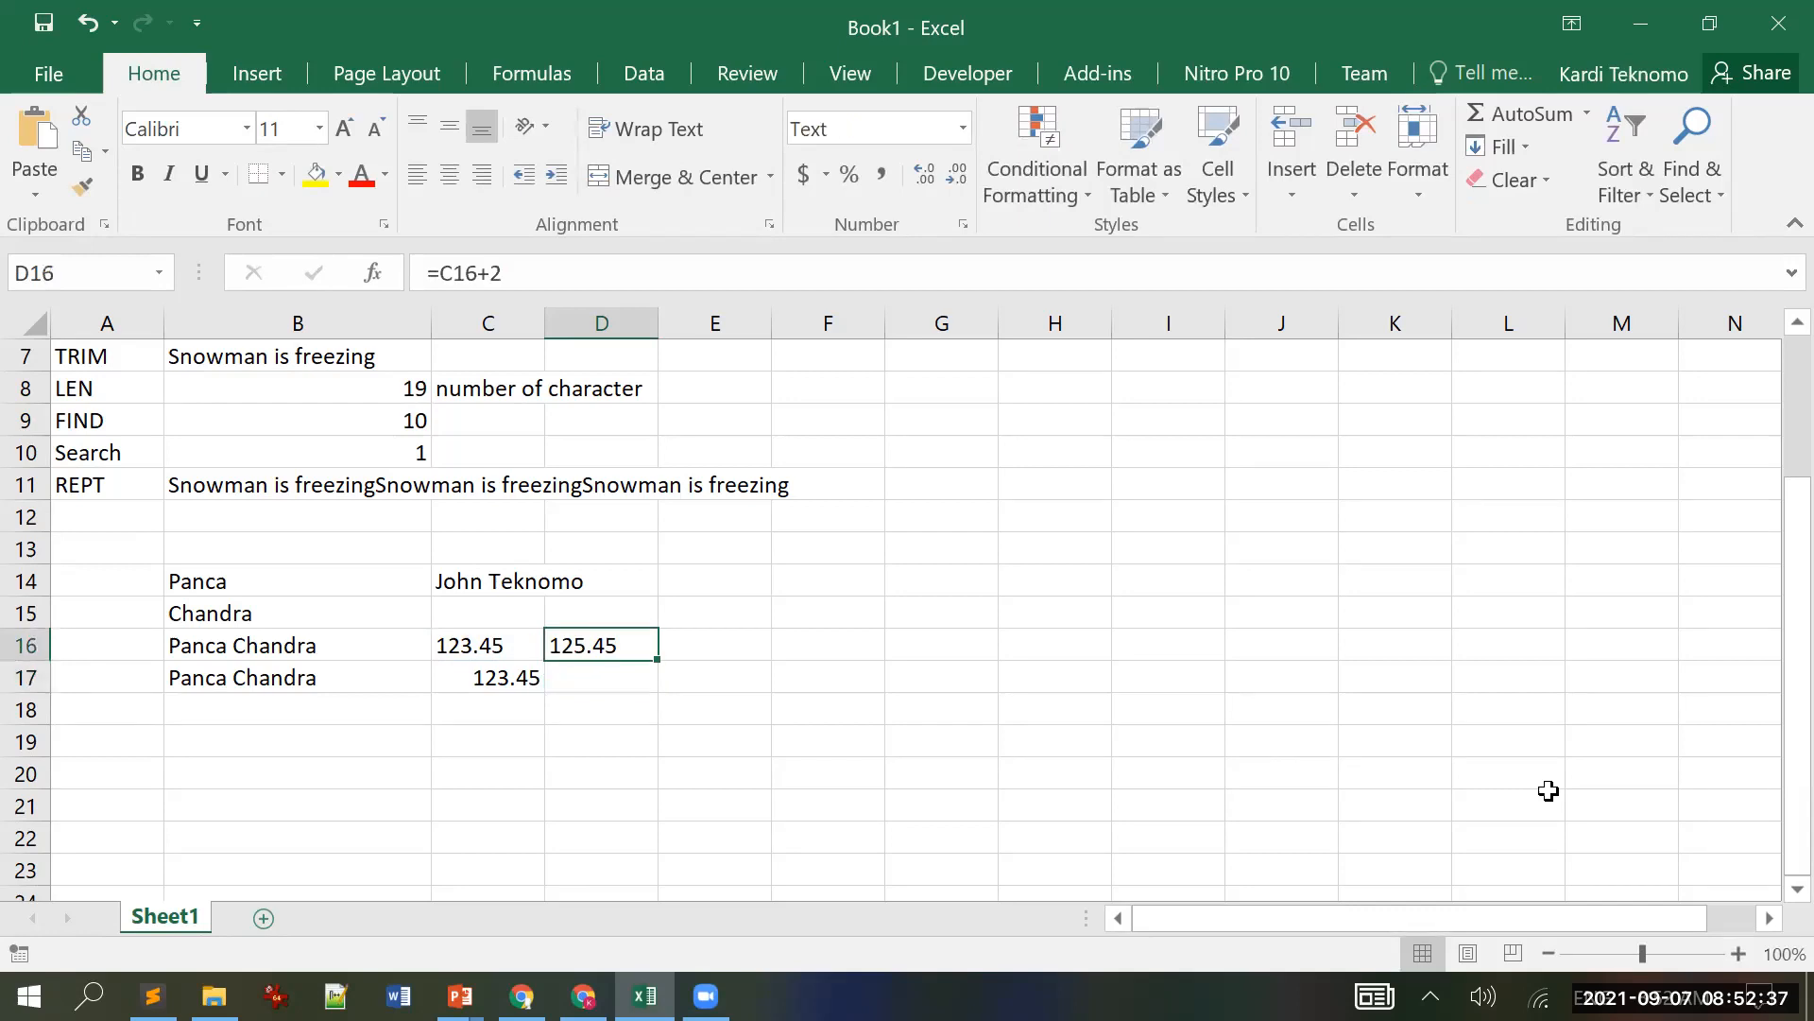
Step: Compare C16, D16 and C17, noting C16's Text format versus C17's General format
{"action": "key", "text": "Left"}
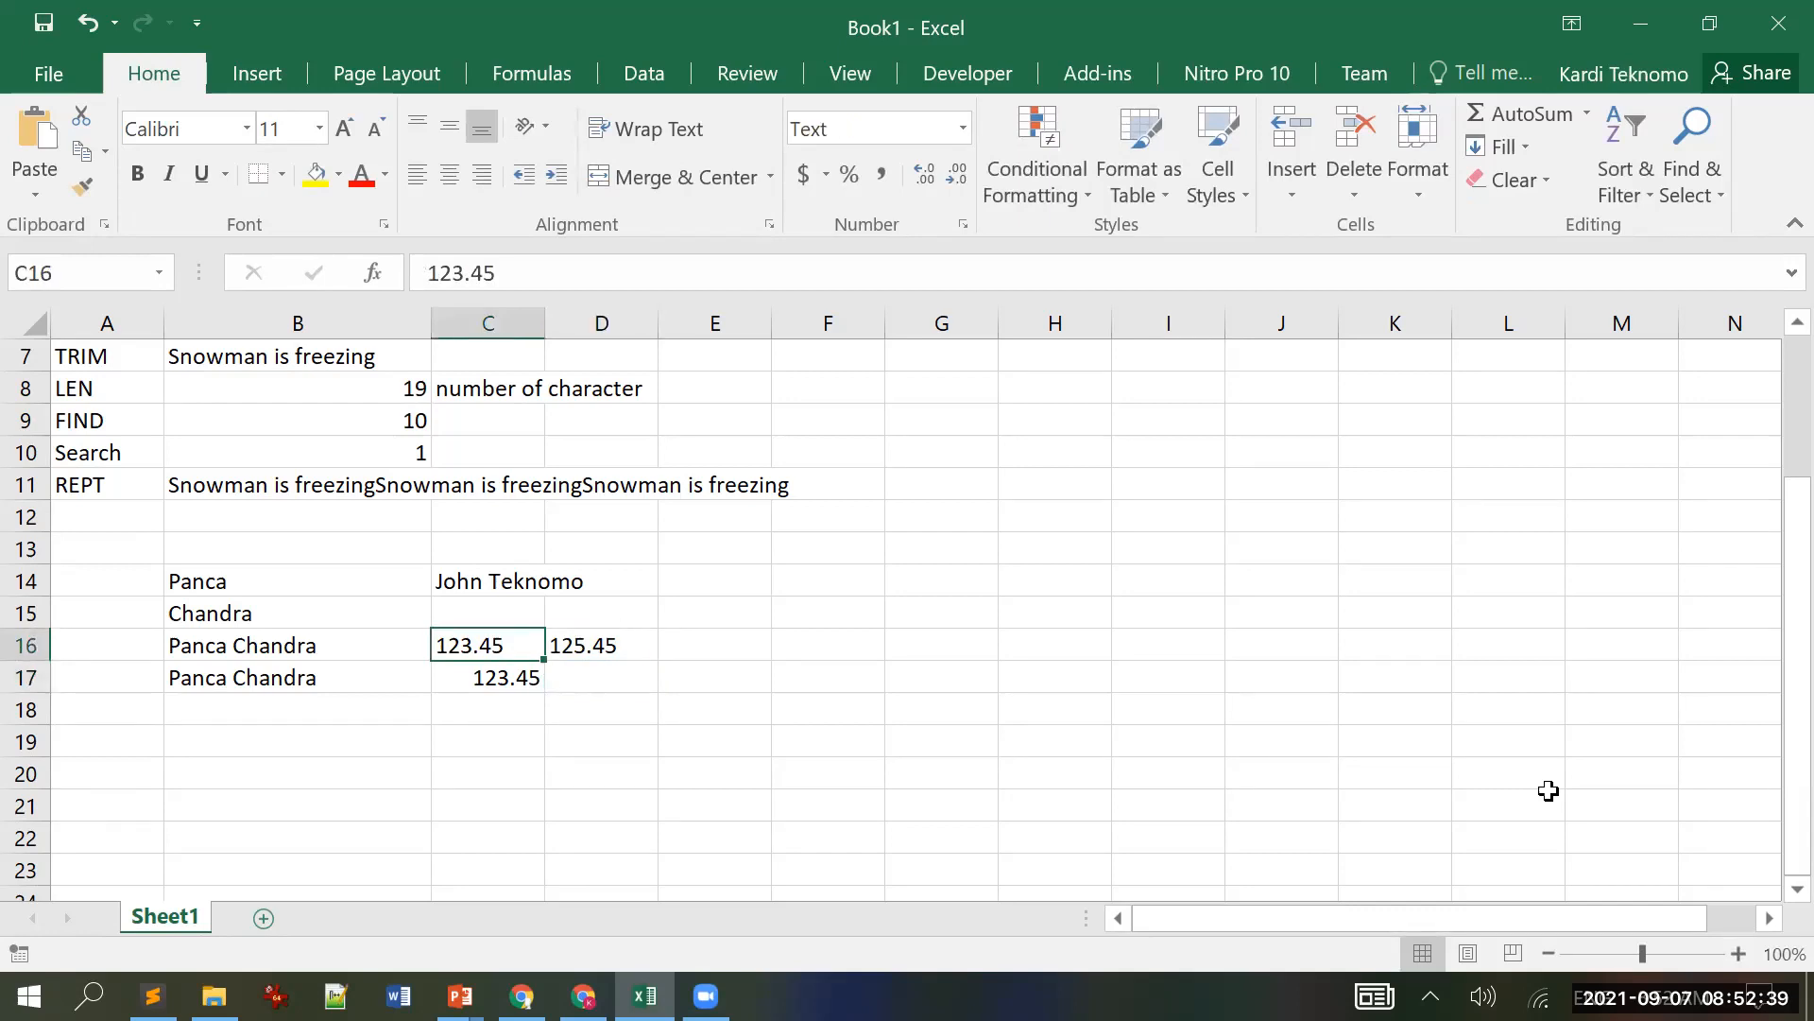
{"action": "key", "text": "Right"}
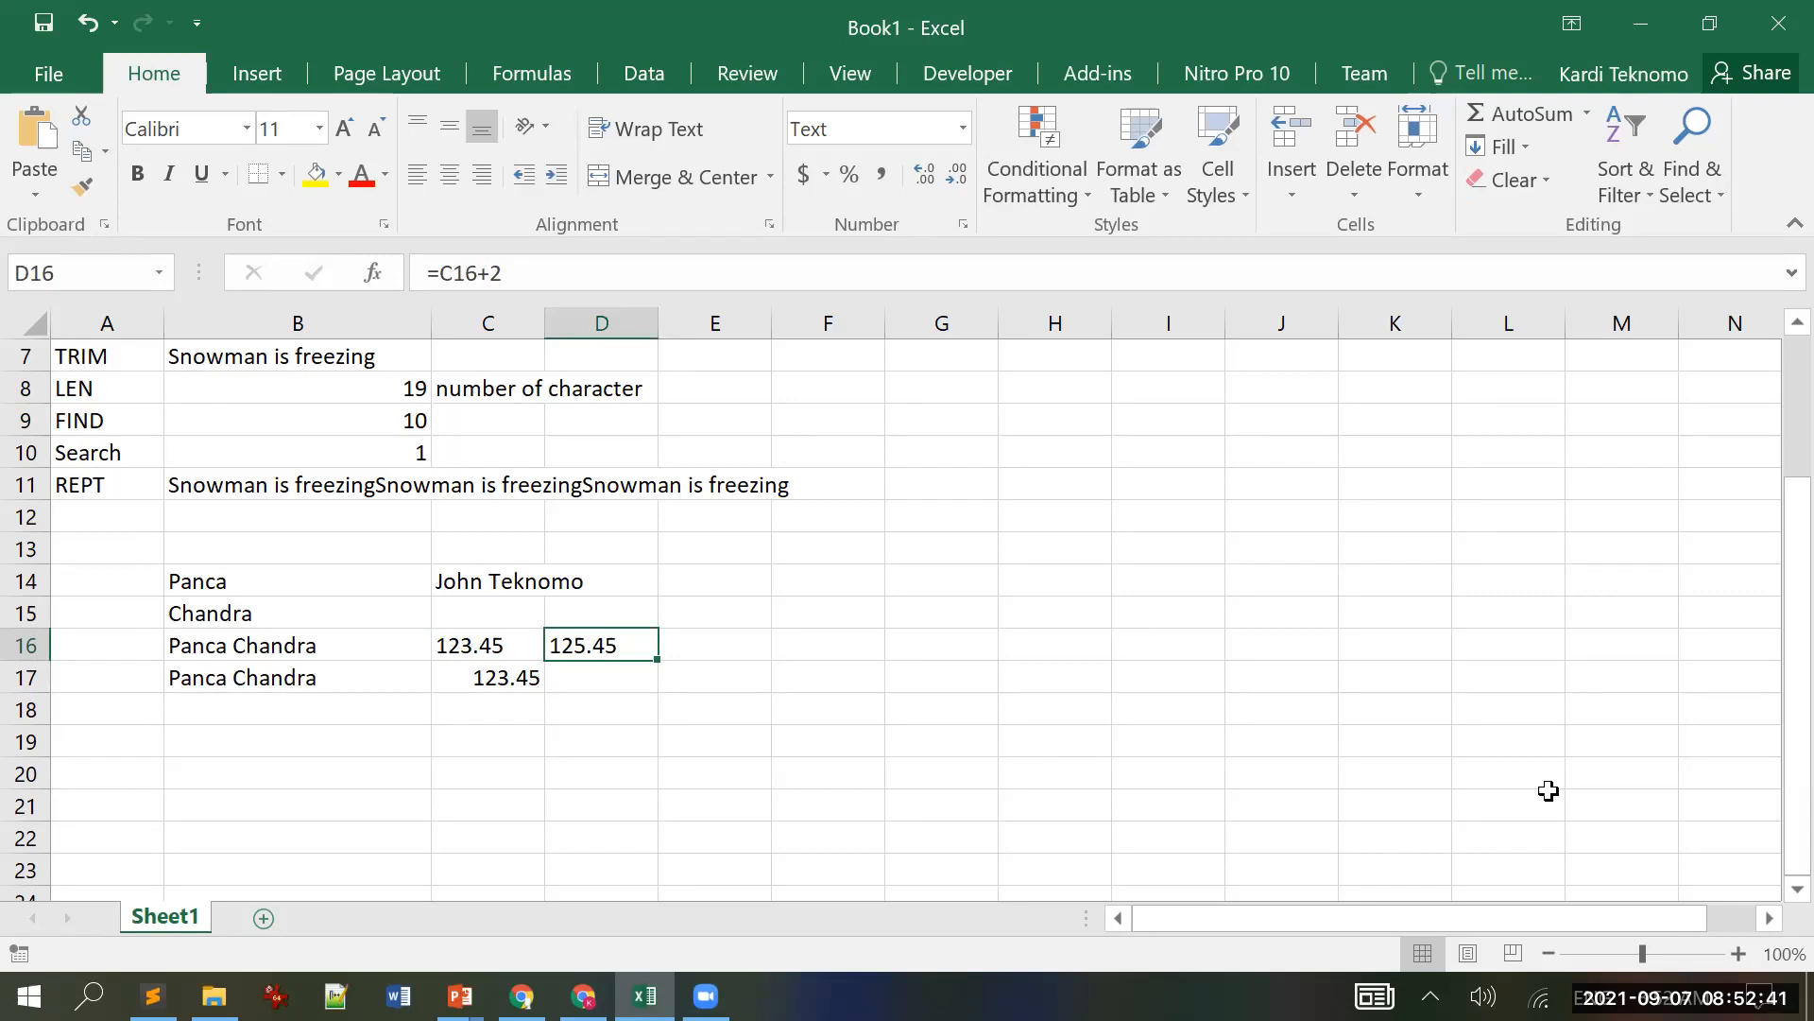
{"action": "key", "text": "Down"}
{"action": "key", "text": "Left"}
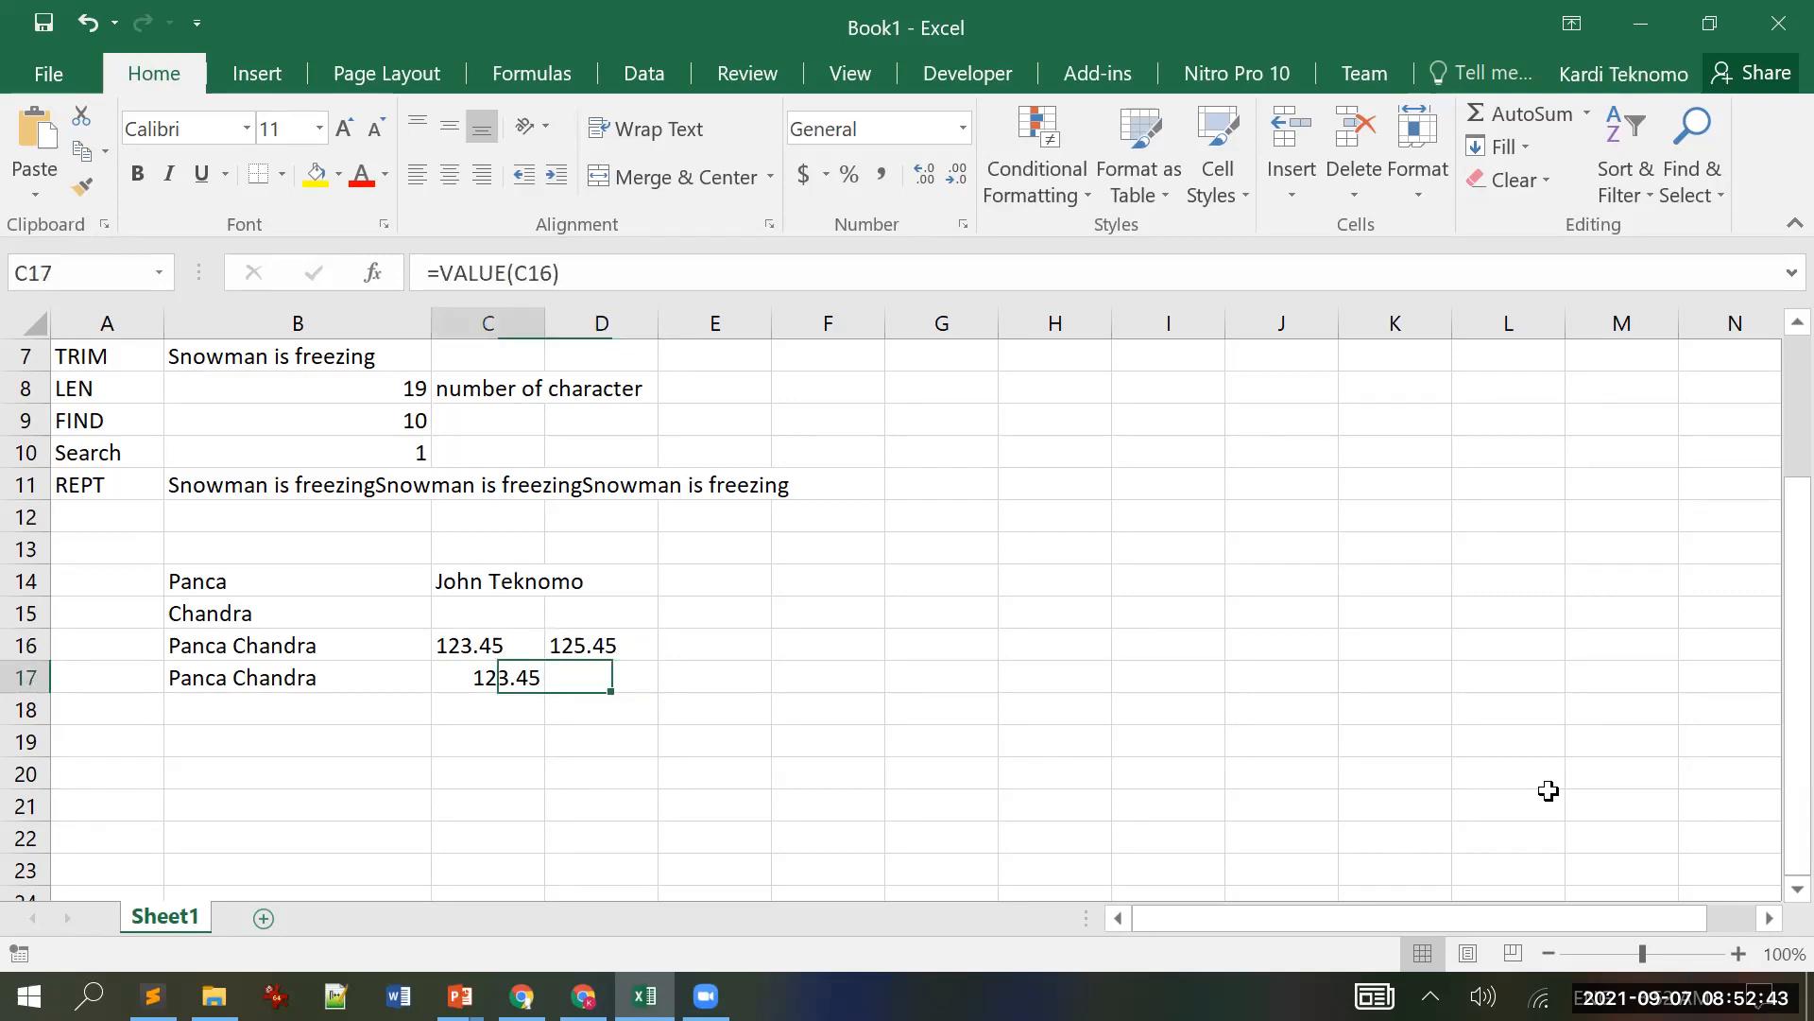
{"action": "key", "text": "Up"}
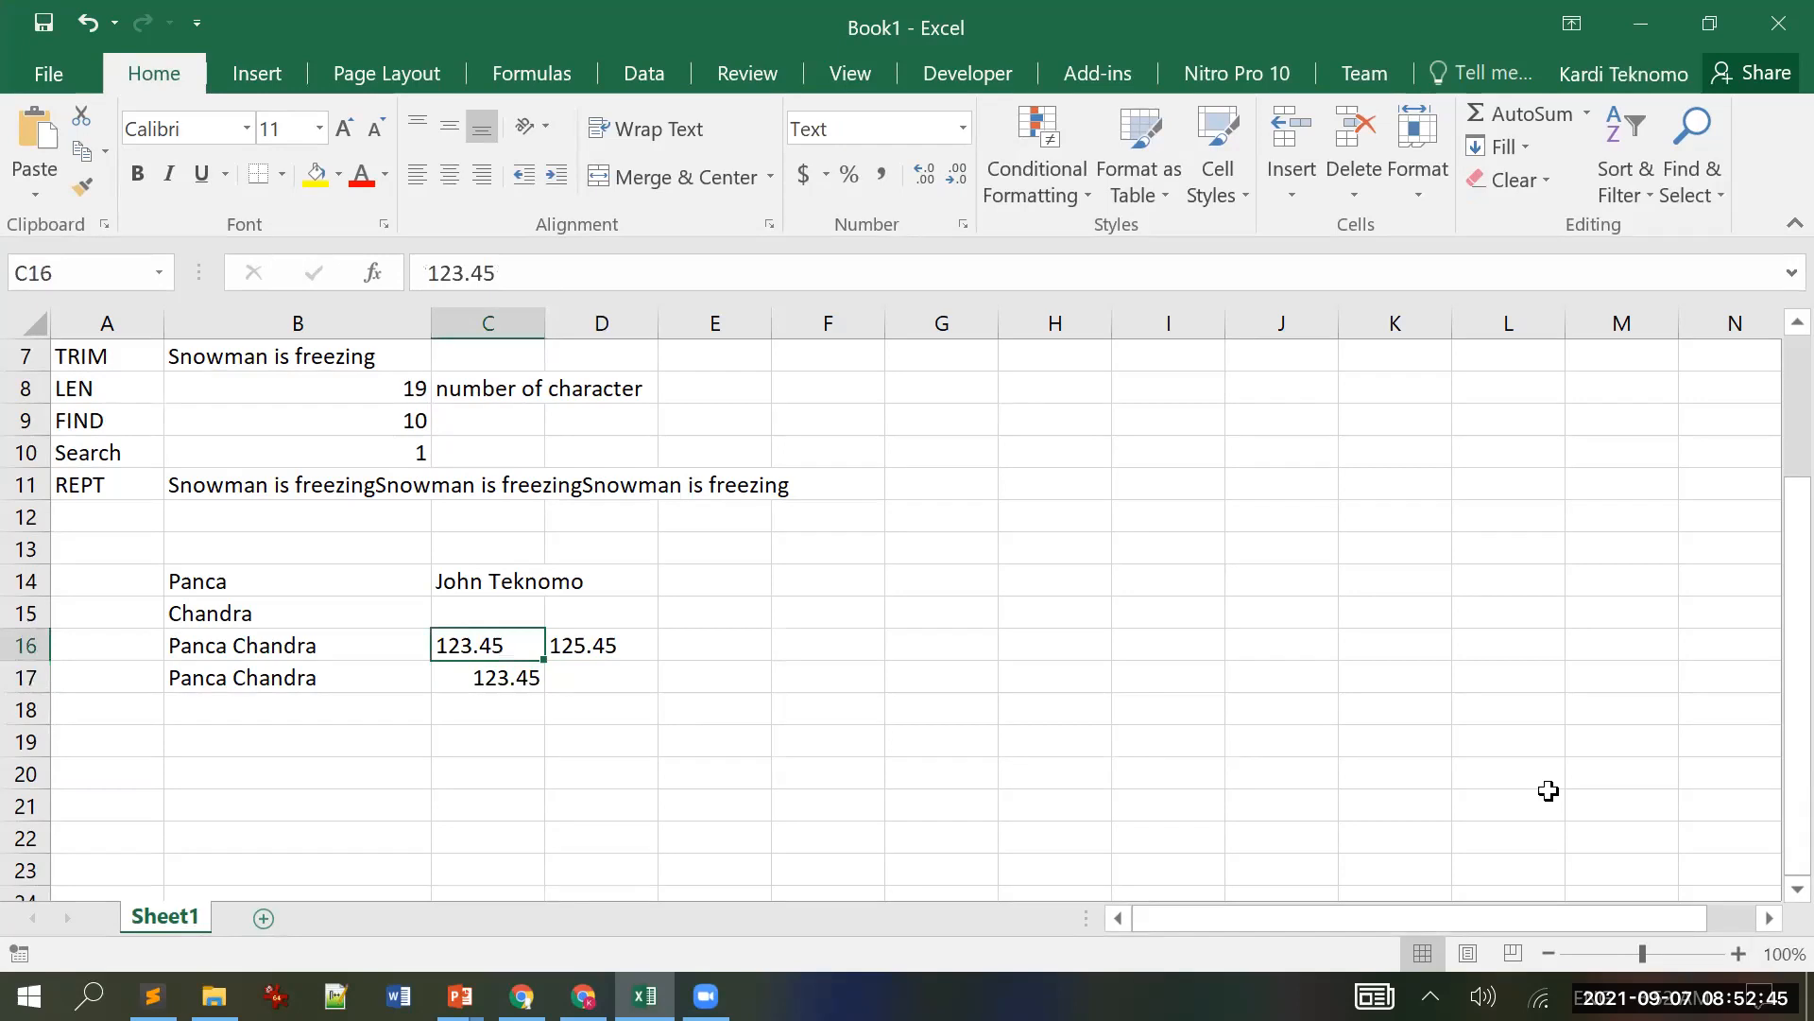
{"action": "key", "text": "Down"}
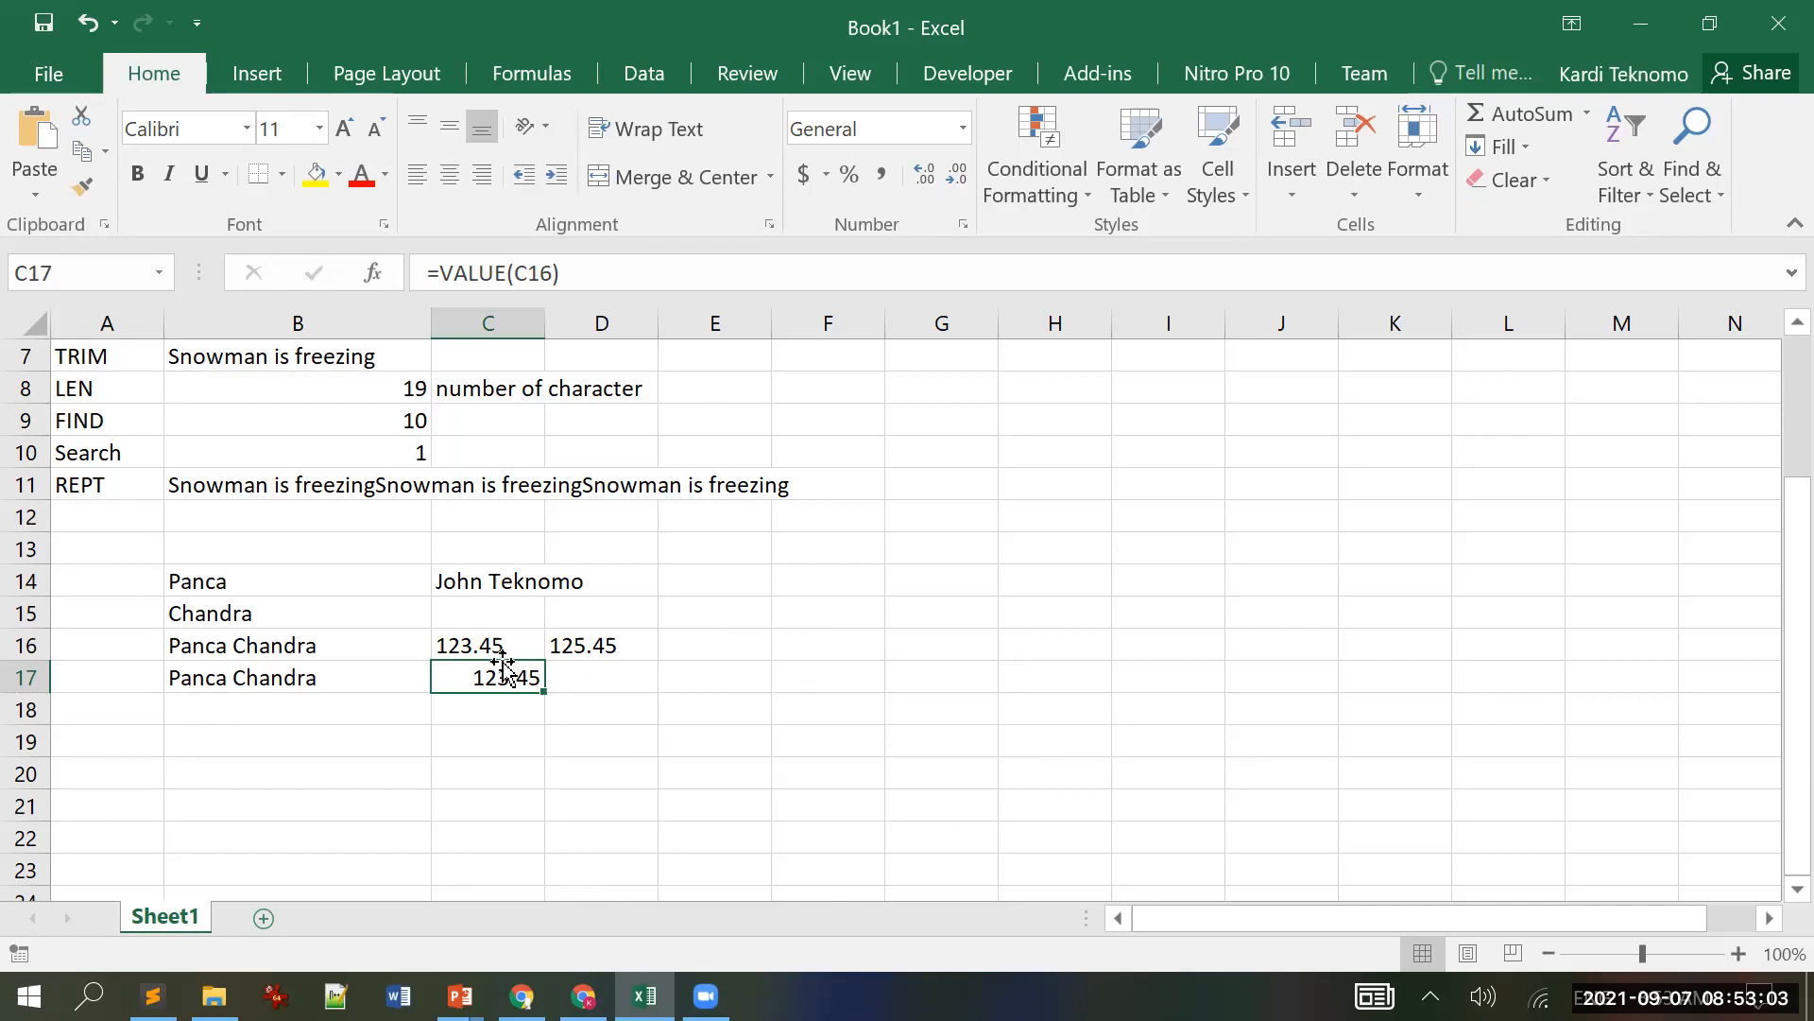
{"action": "left_click", "coordinate": [473, 642]}
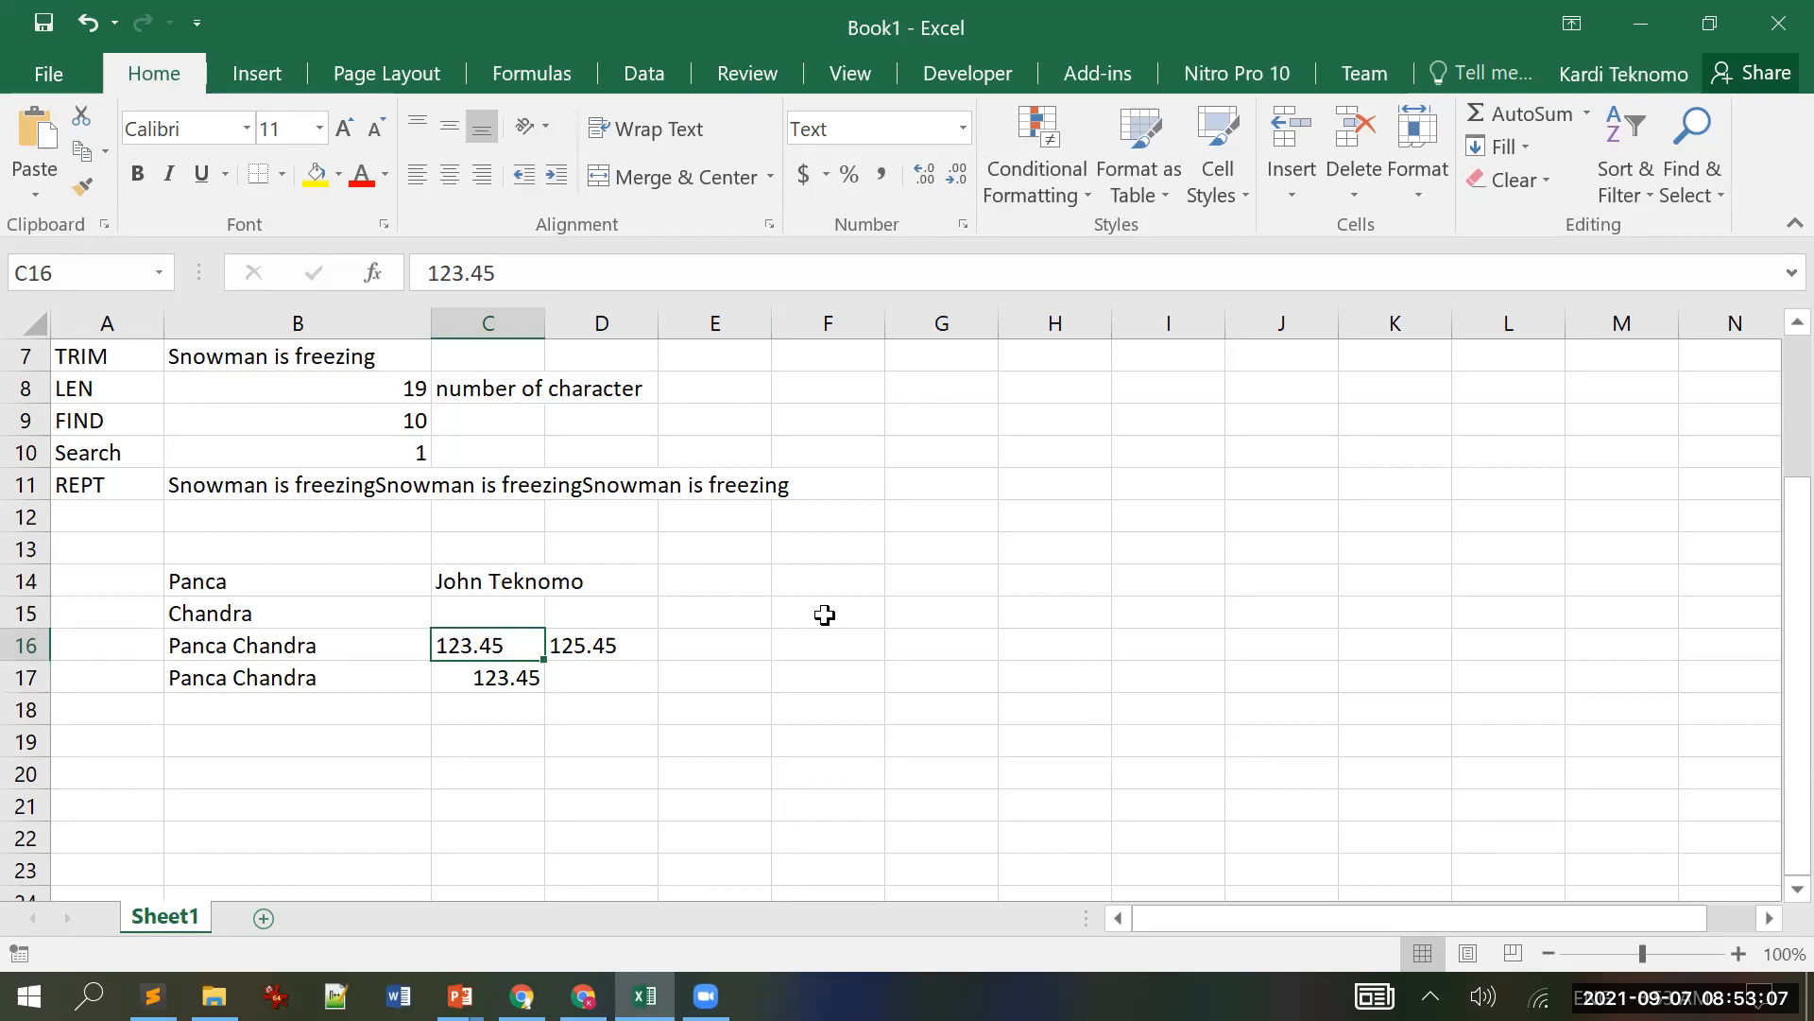
{"action": "left_click", "coordinate": [523, 681]}
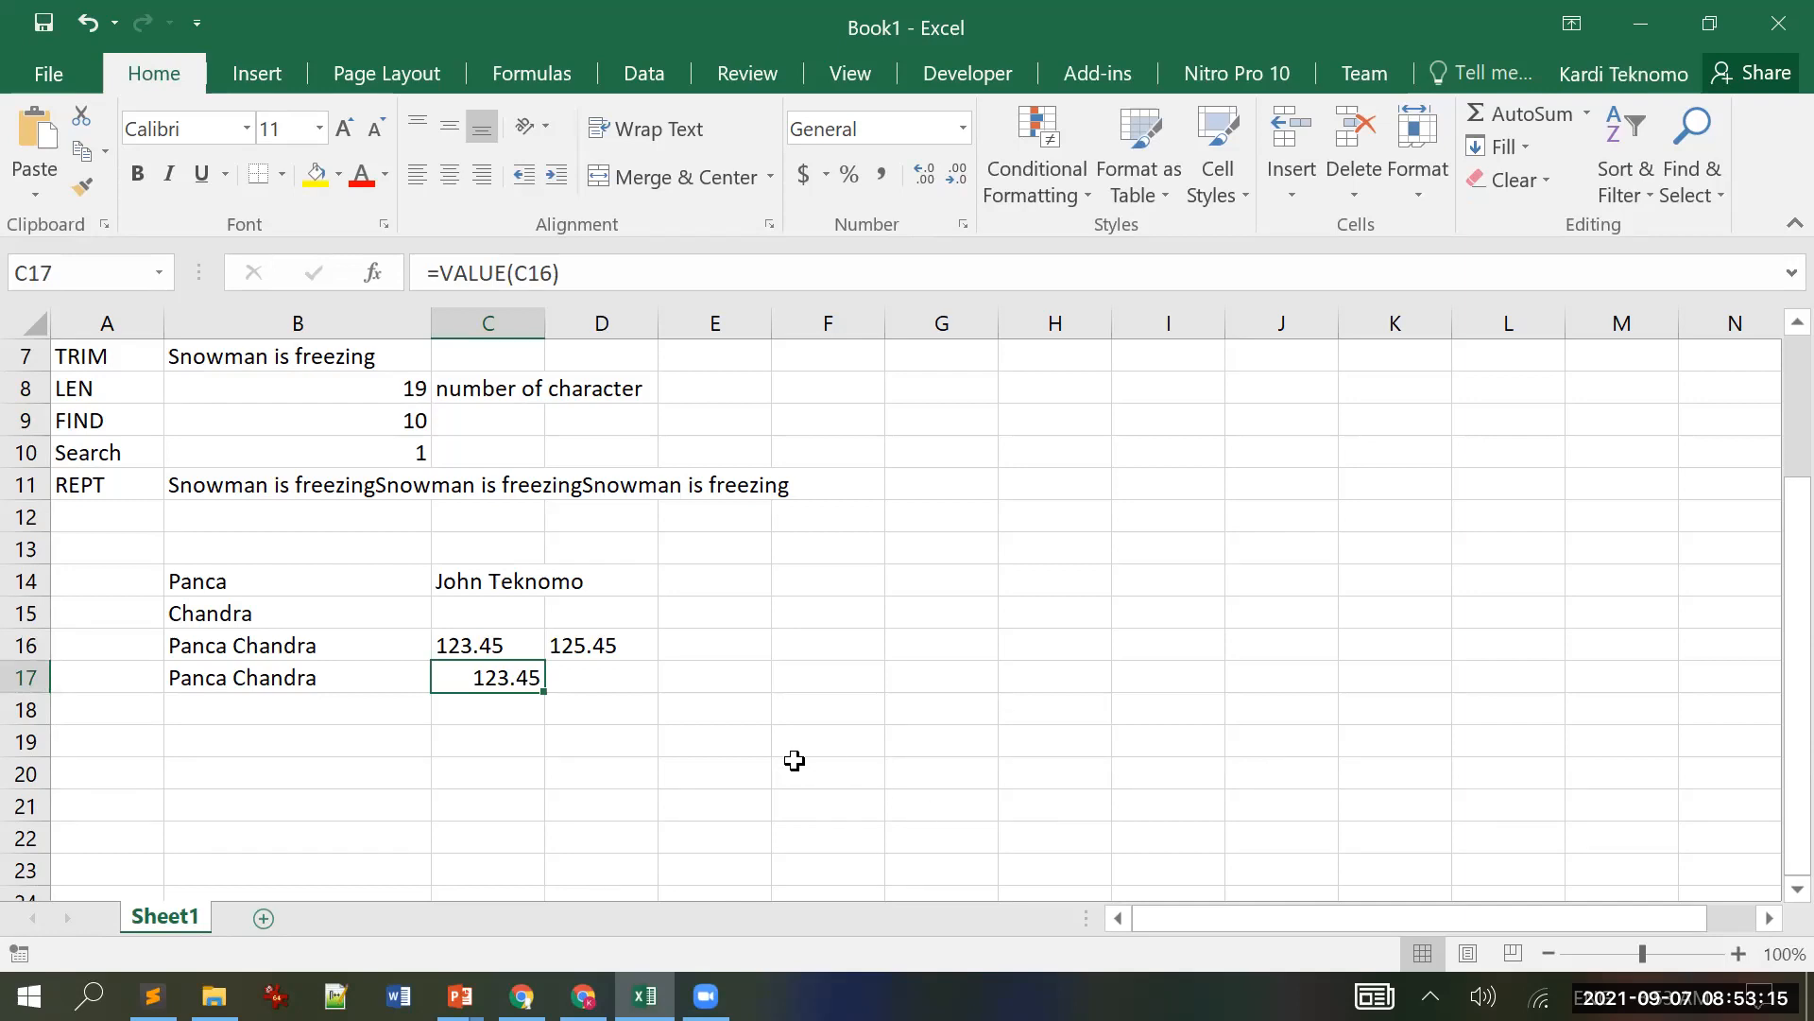
Step: Change D16's formula from =C16+2 to =C16&"a"
{"action": "left_click", "coordinate": [618, 649]}
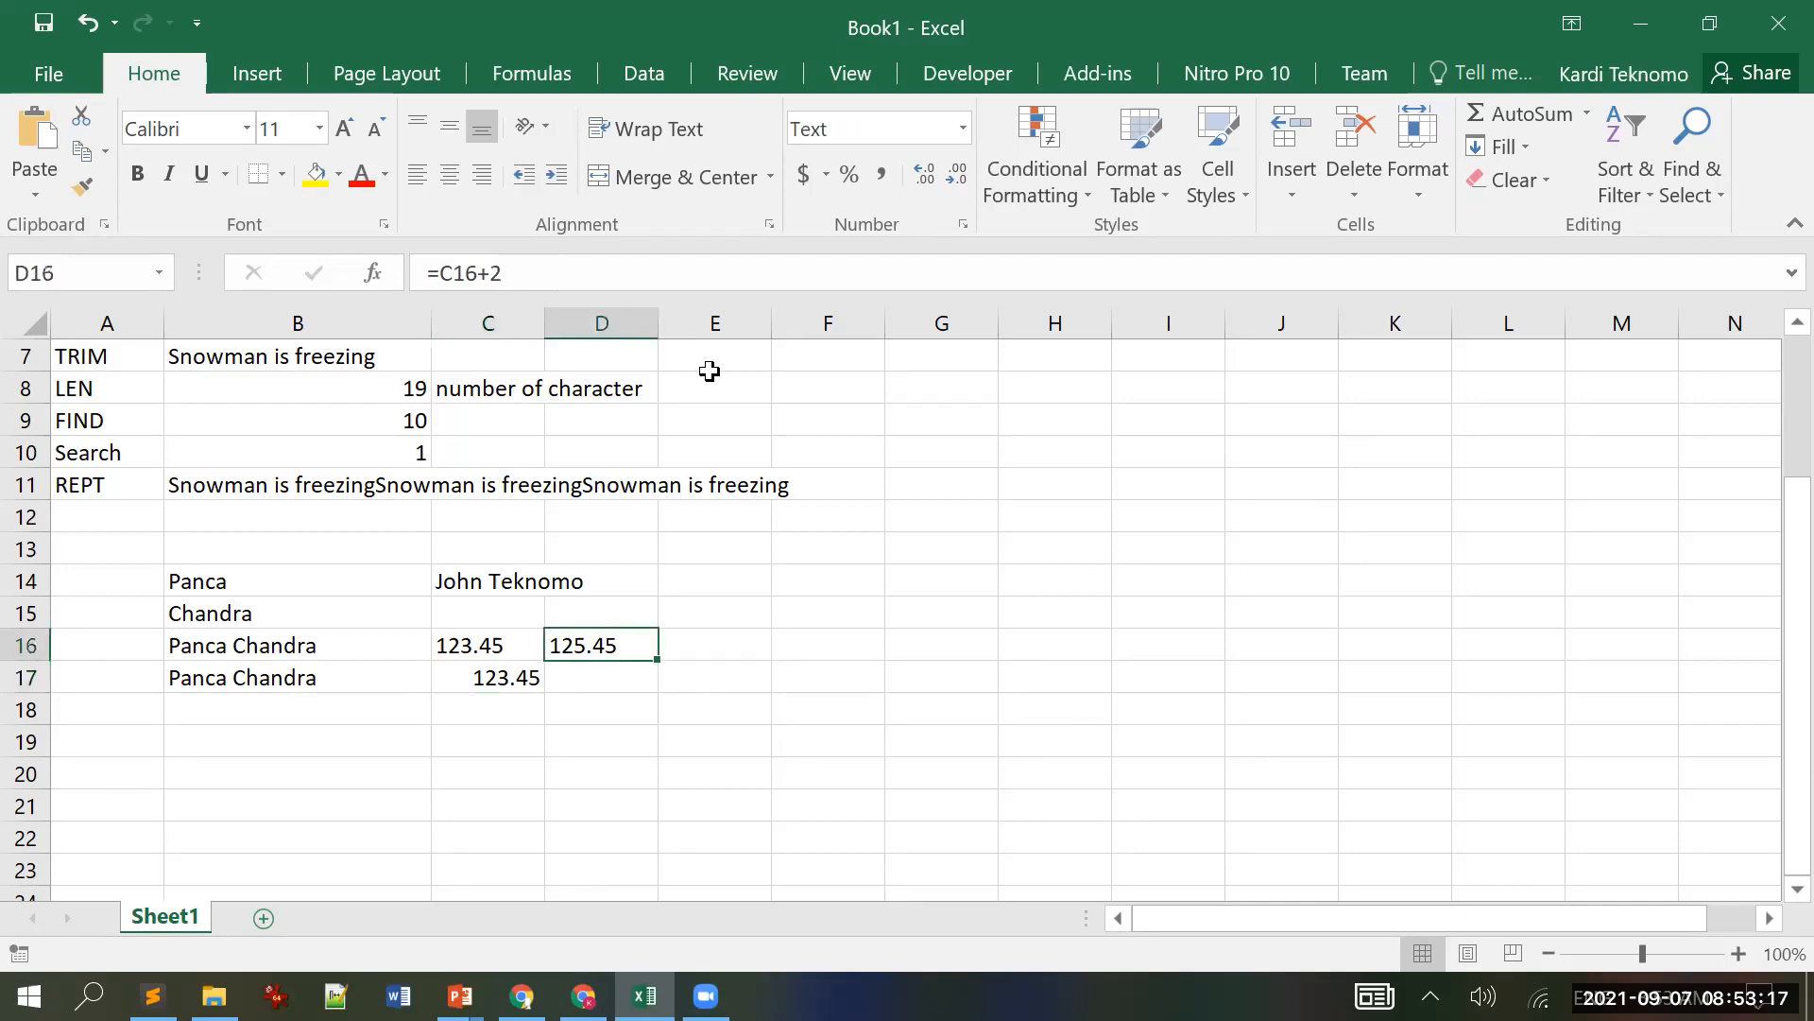
{"action": "left_click", "coordinate": [579, 274]}
{"action": "key", "text": "BackSpace"}
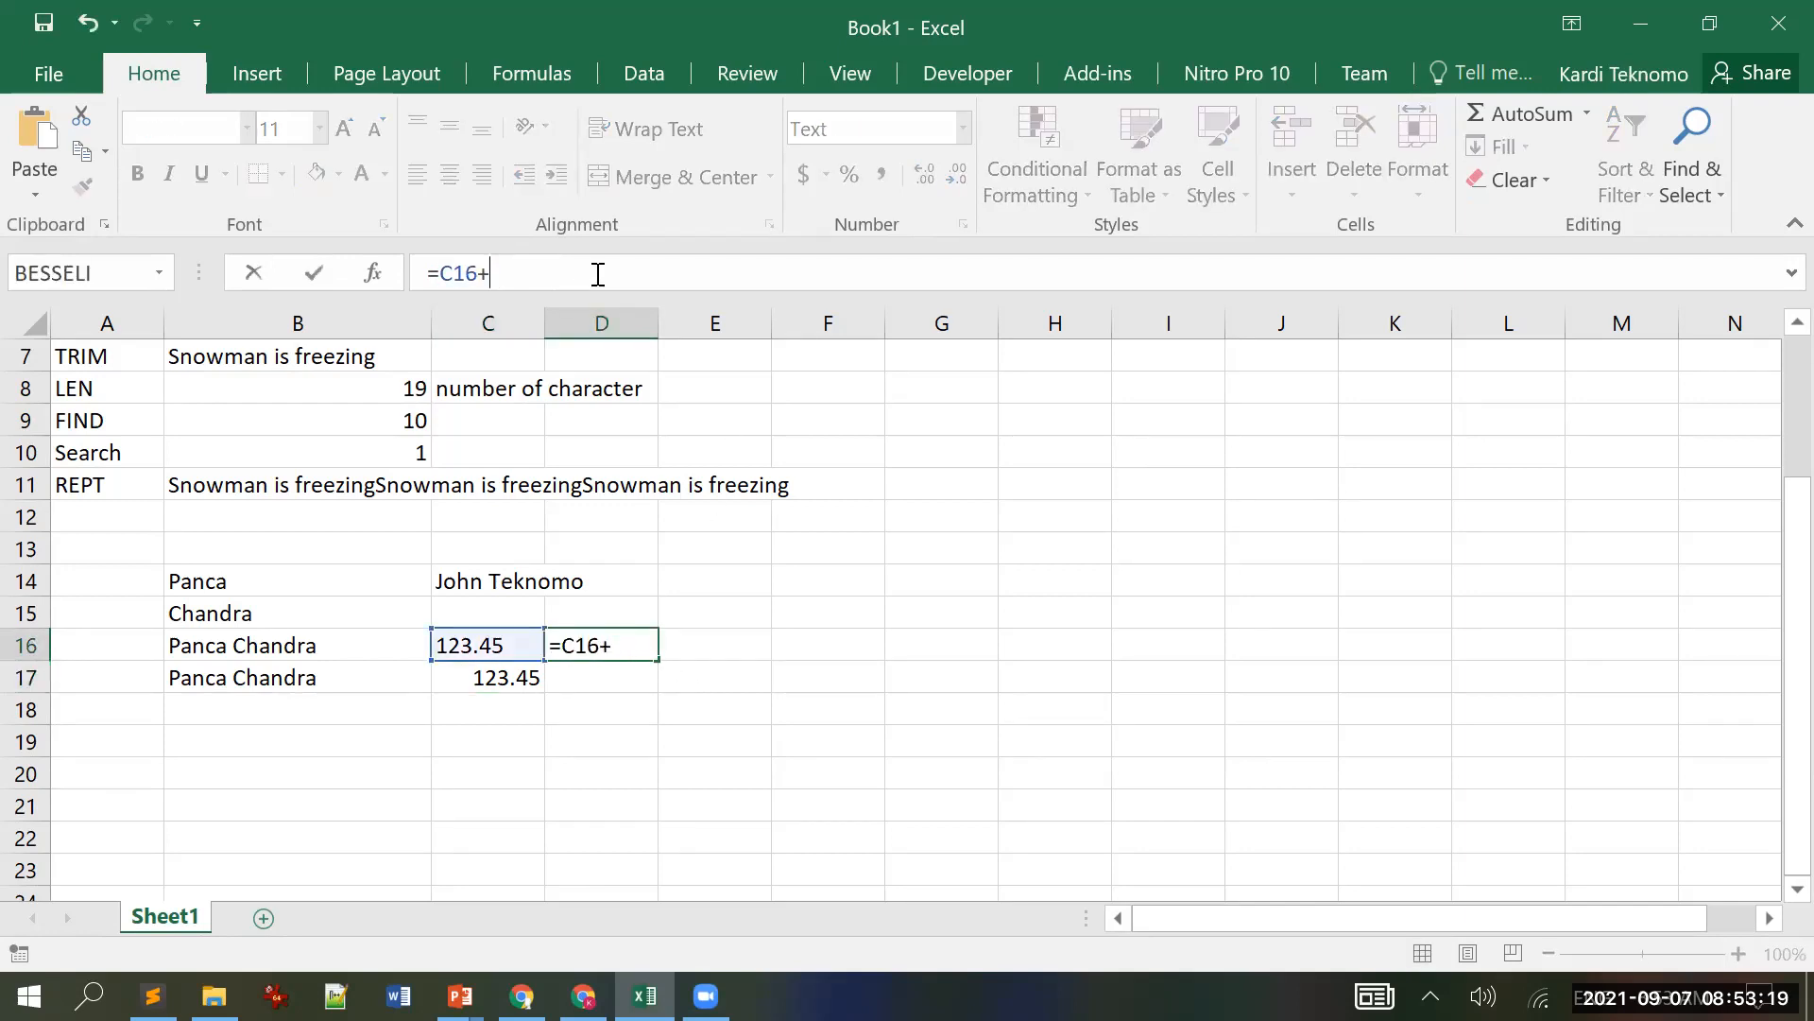
{"action": "type", "text": "\"a\""}
{"action": "key", "text": "Return"}
{"action": "key", "text": "Up"}
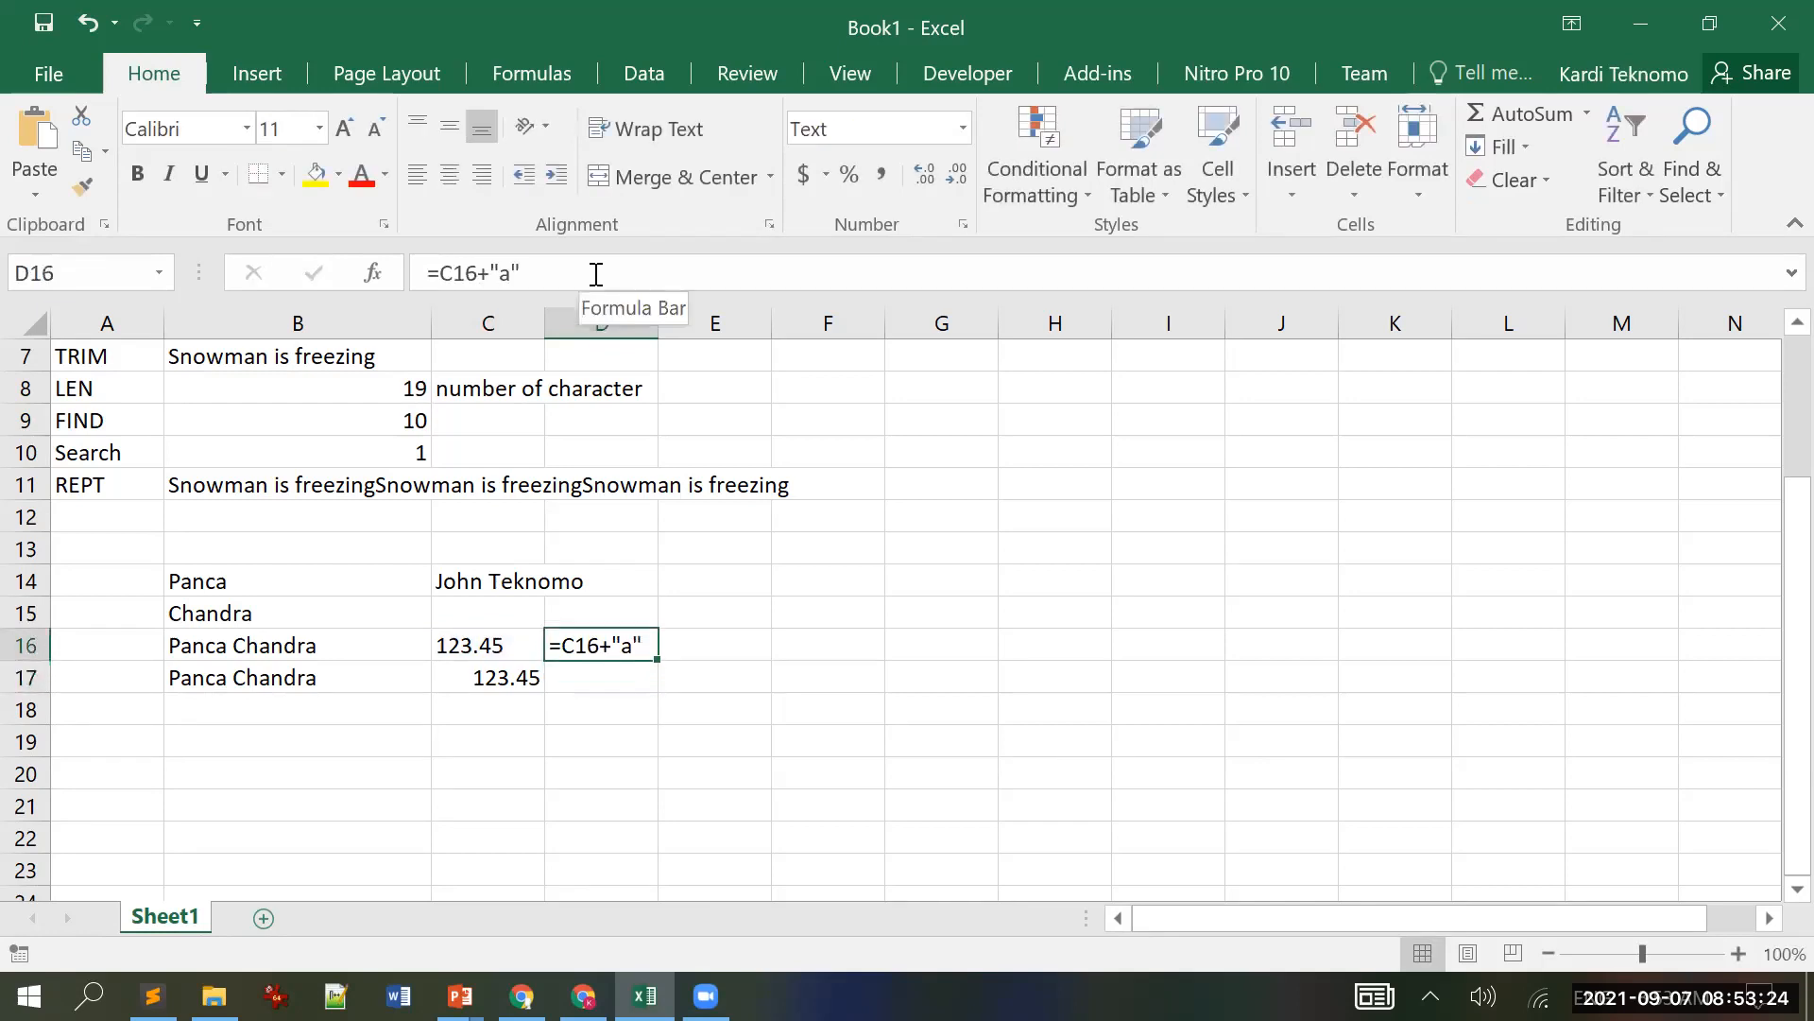
{"action": "left_click", "coordinate": [477, 275]}
{"action": "type", "text": "&"}
{"action": "key", "text": "Delete"}
{"action": "key", "text": "Return"}
{"action": "key", "text": "Up"}
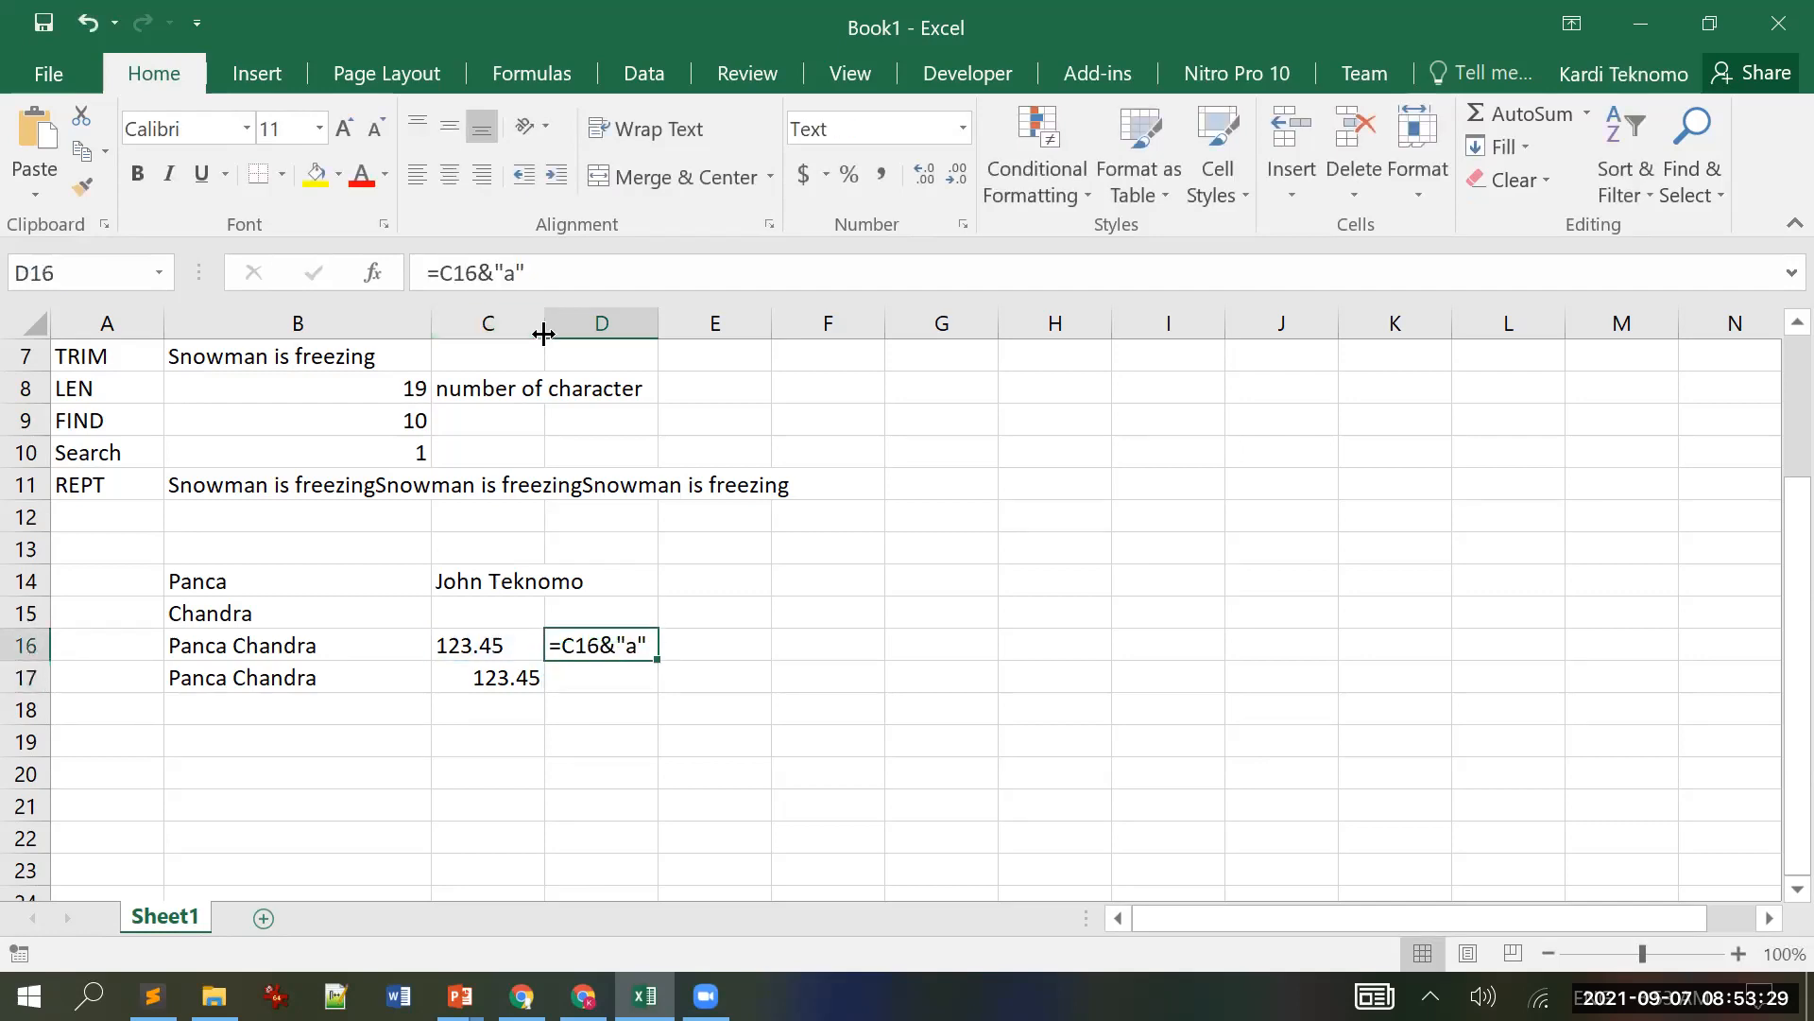
Step: Add spaces around the ampersand so D16 reads =C16 & "a"
{"action": "left_click", "coordinate": [427, 274]}
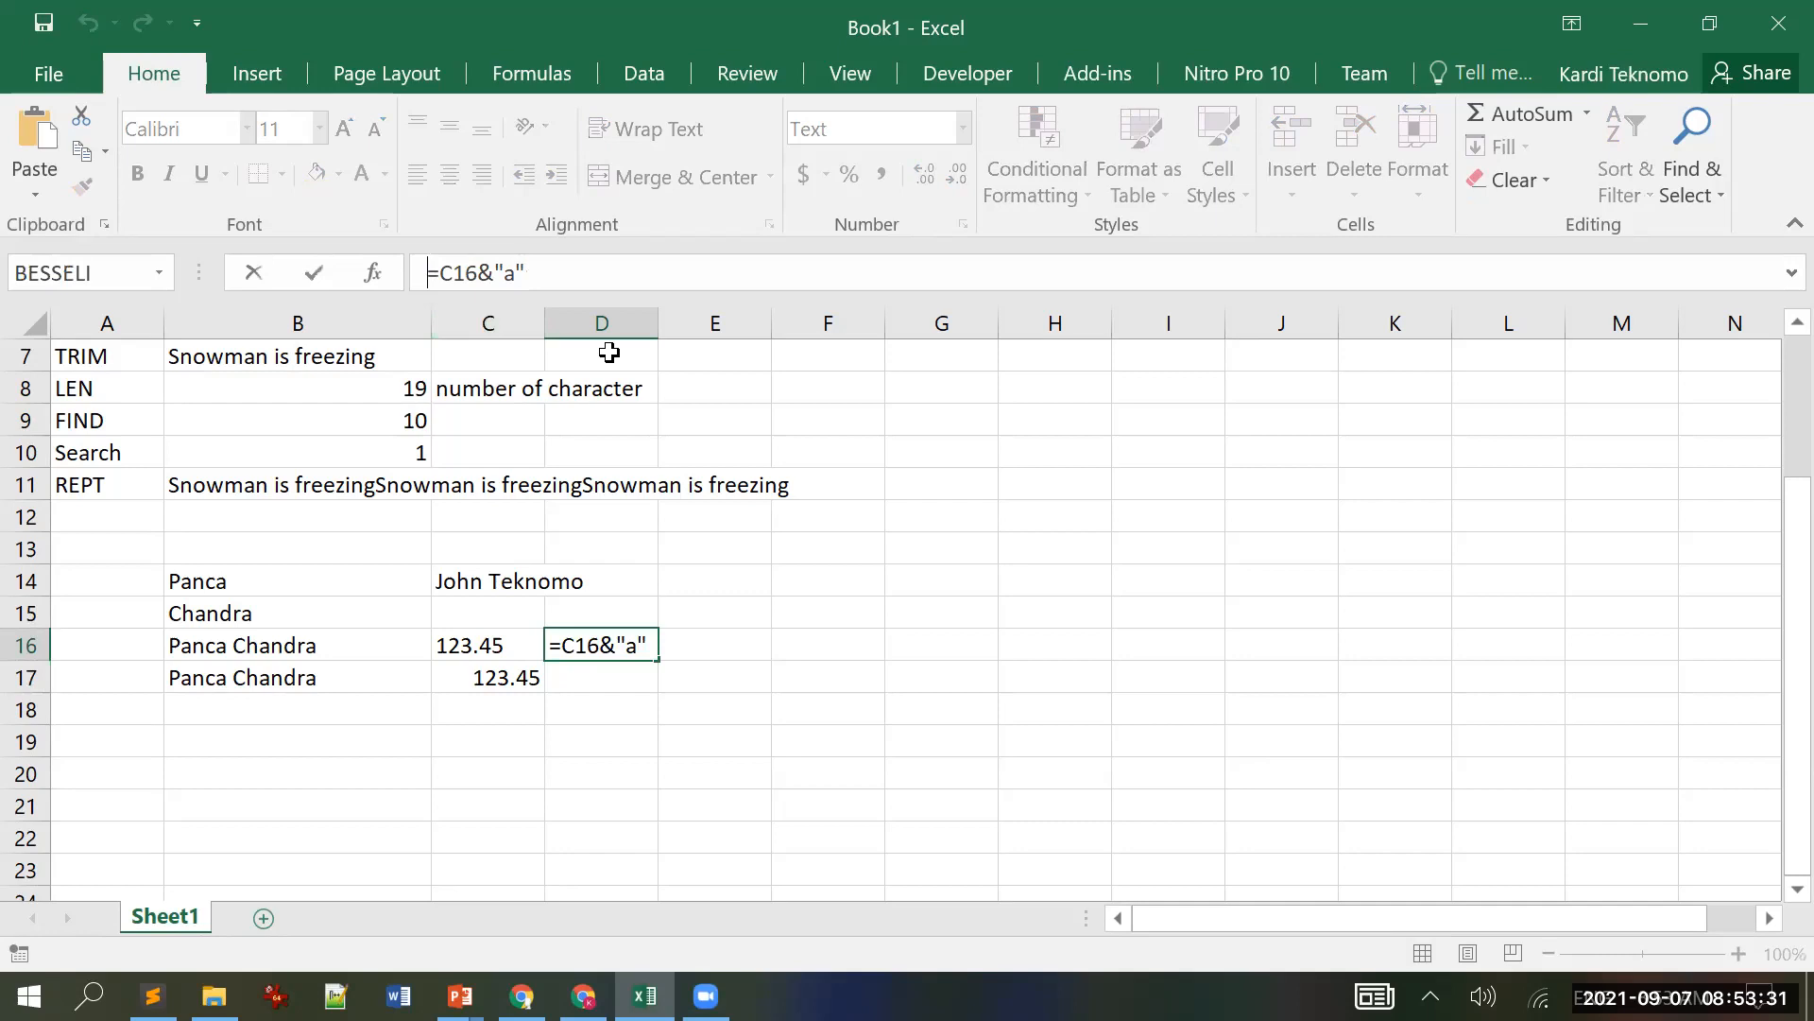
{"action": "key", "text": "Delete"}
{"action": "key", "text": "F2"}
{"action": "key", "text": "Home"}
{"action": "type", "text": "="}
{"action": "key", "text": "Right"}
{"action": "key", "text": "Right"}
{"action": "key", "text": "Right"}
{"action": "key", "text": "Right"}
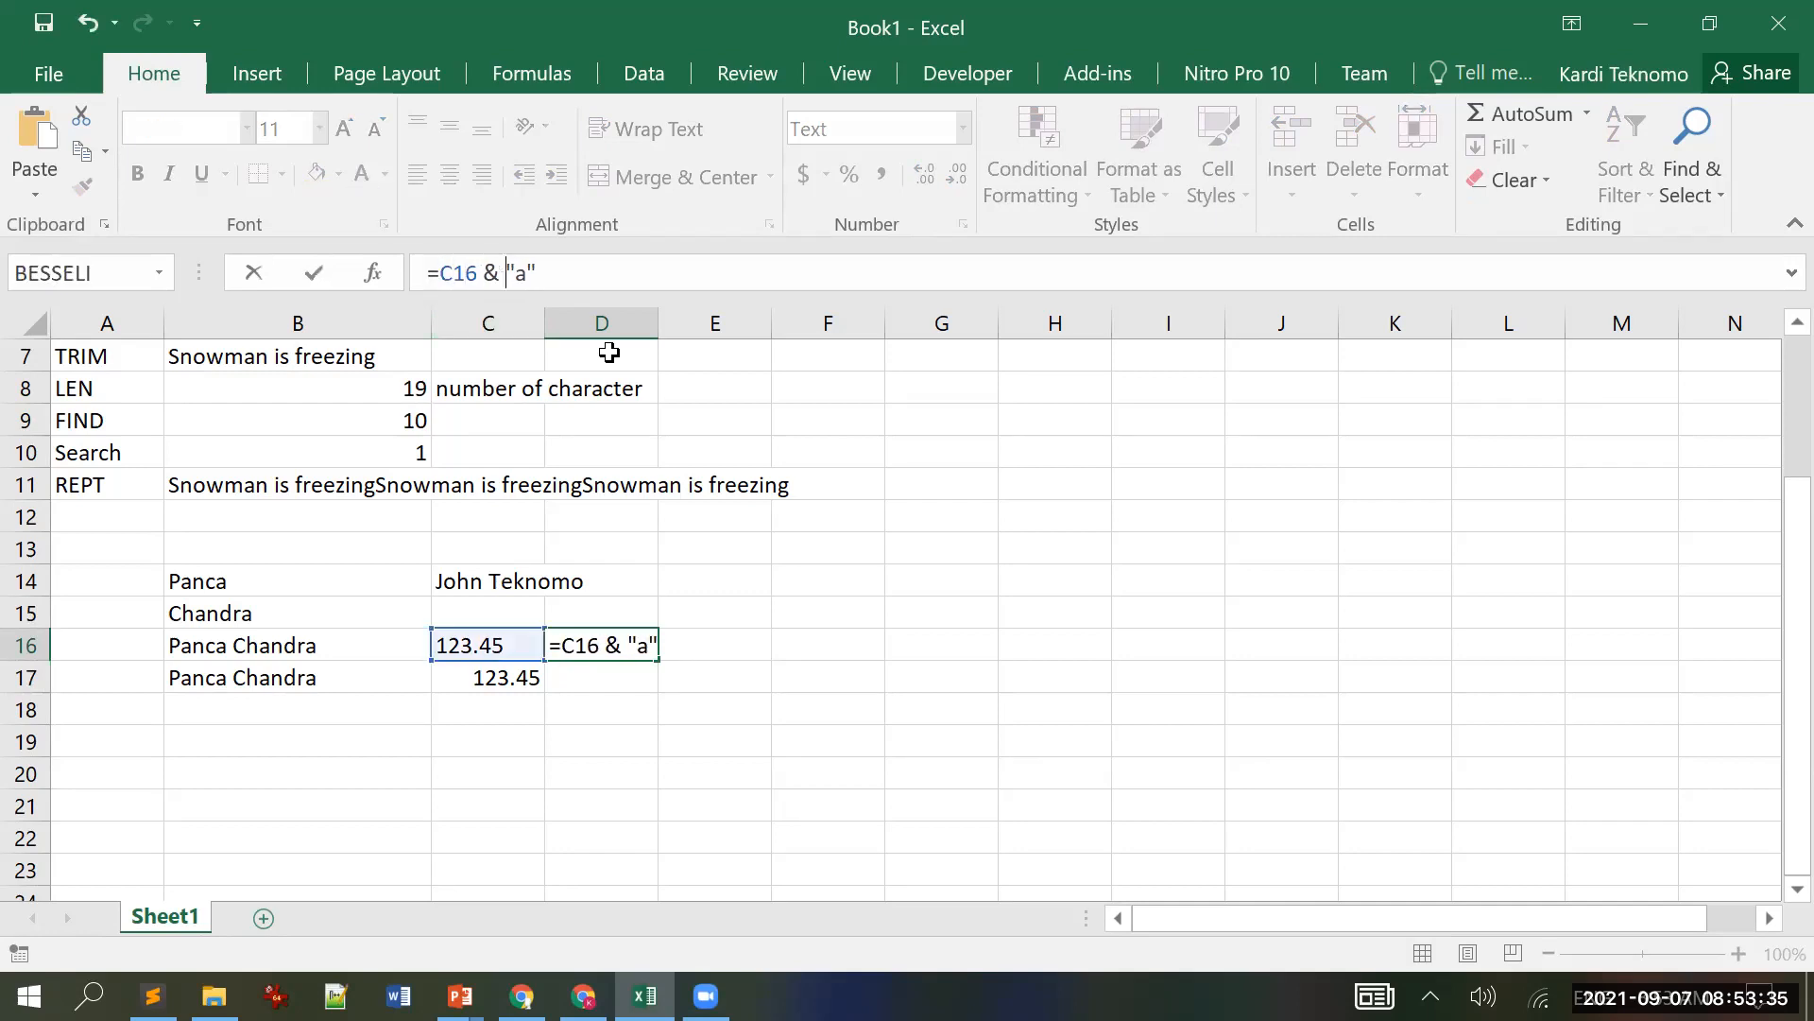
{"action": "key", "text": "Return"}
{"action": "key", "text": "Up"}
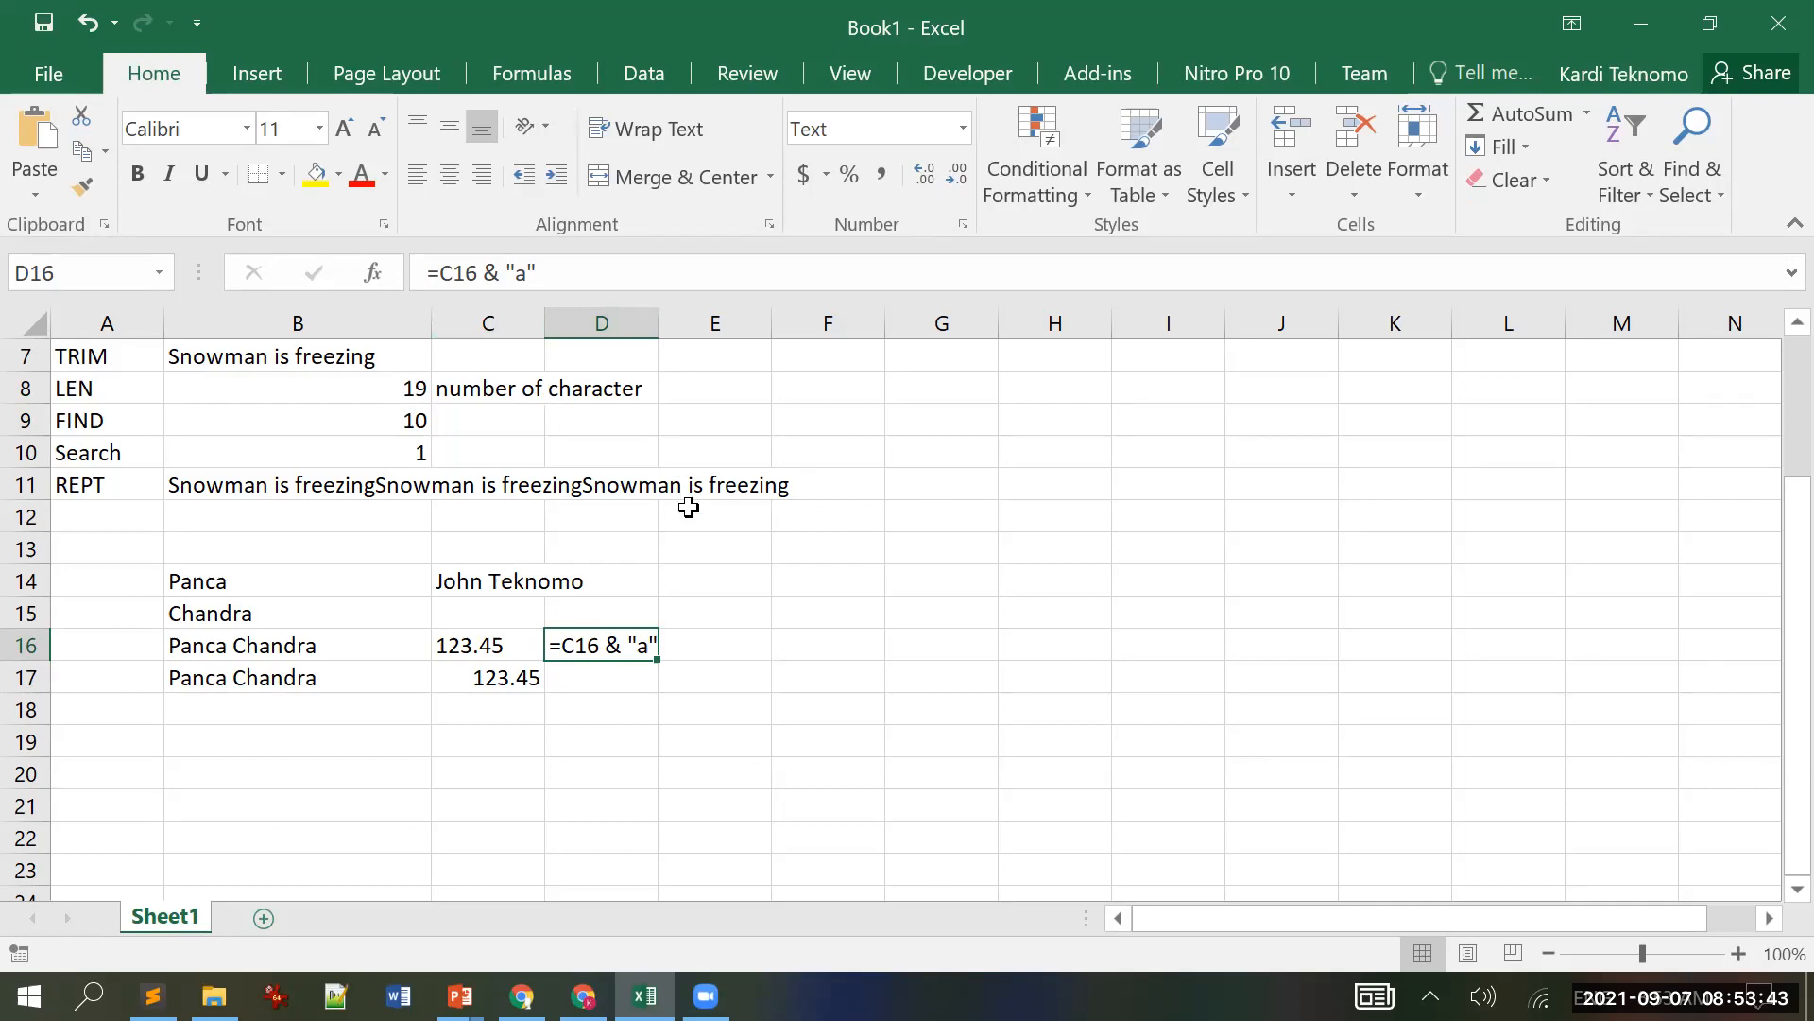
{"action": "left_click", "coordinate": [743, 608]}
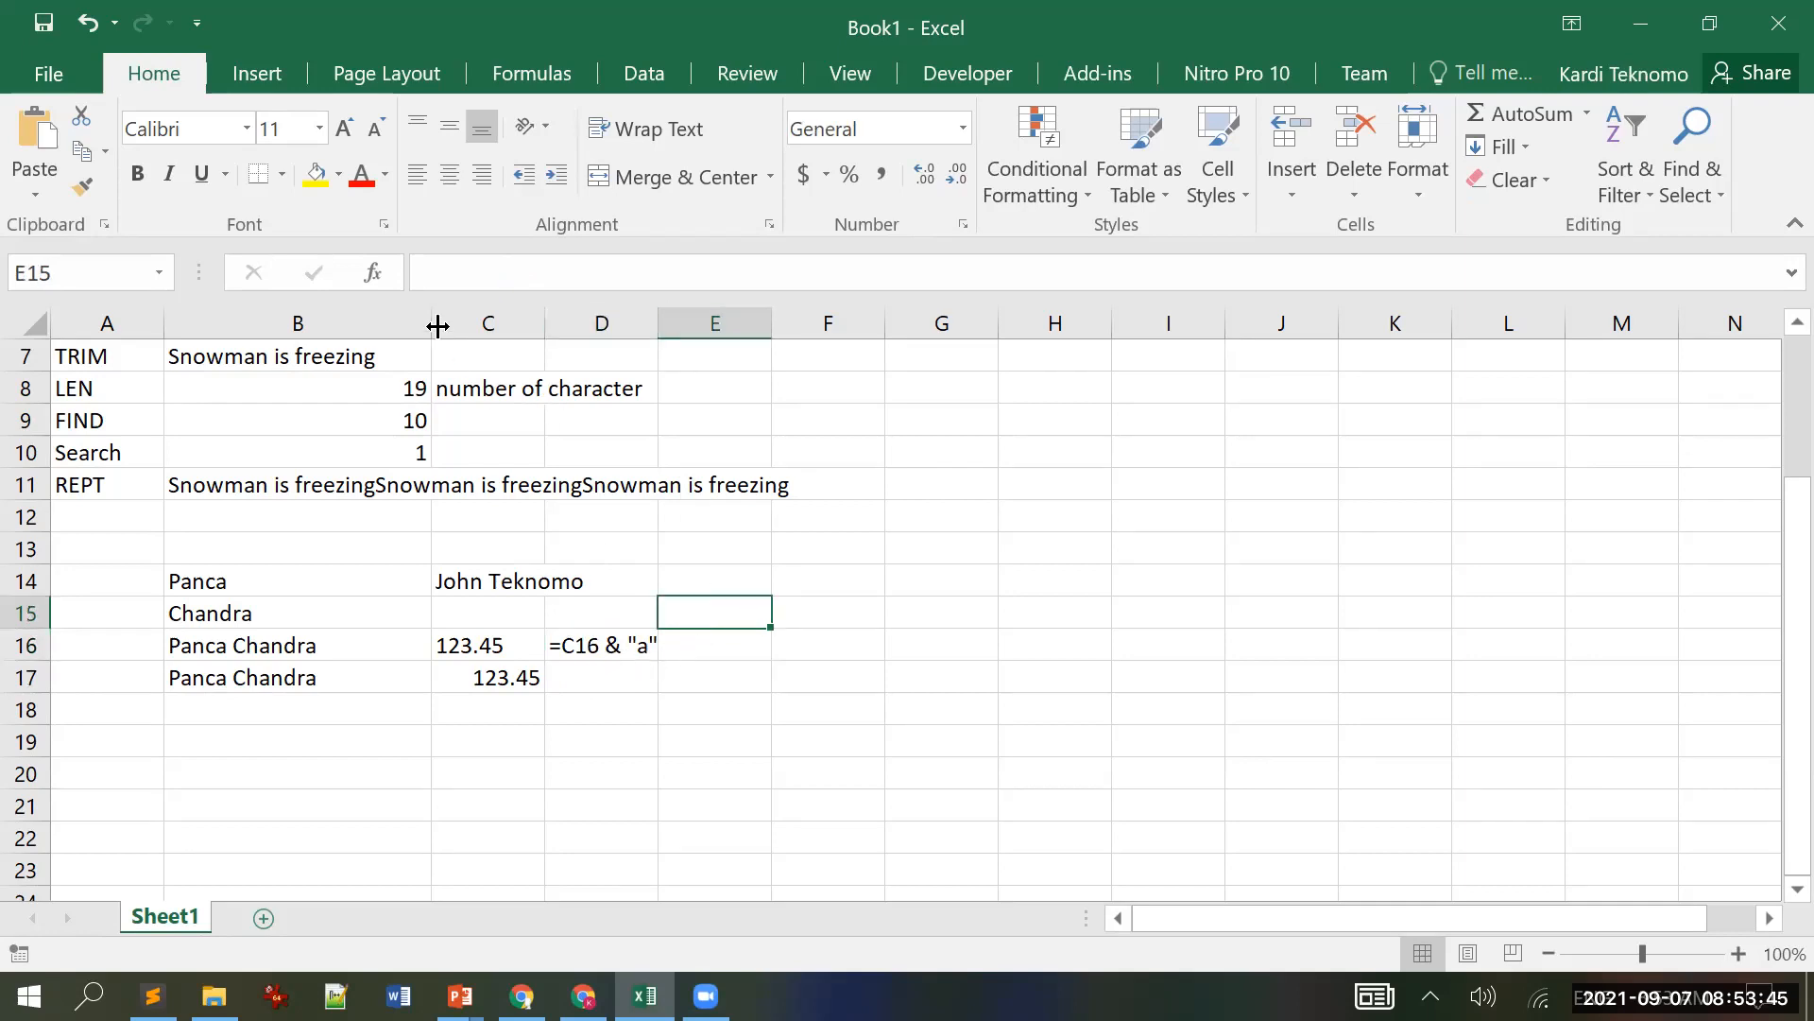
Step: Clear D16's formula text and re-enter it as =C16
{"action": "left_click", "coordinate": [612, 650]}
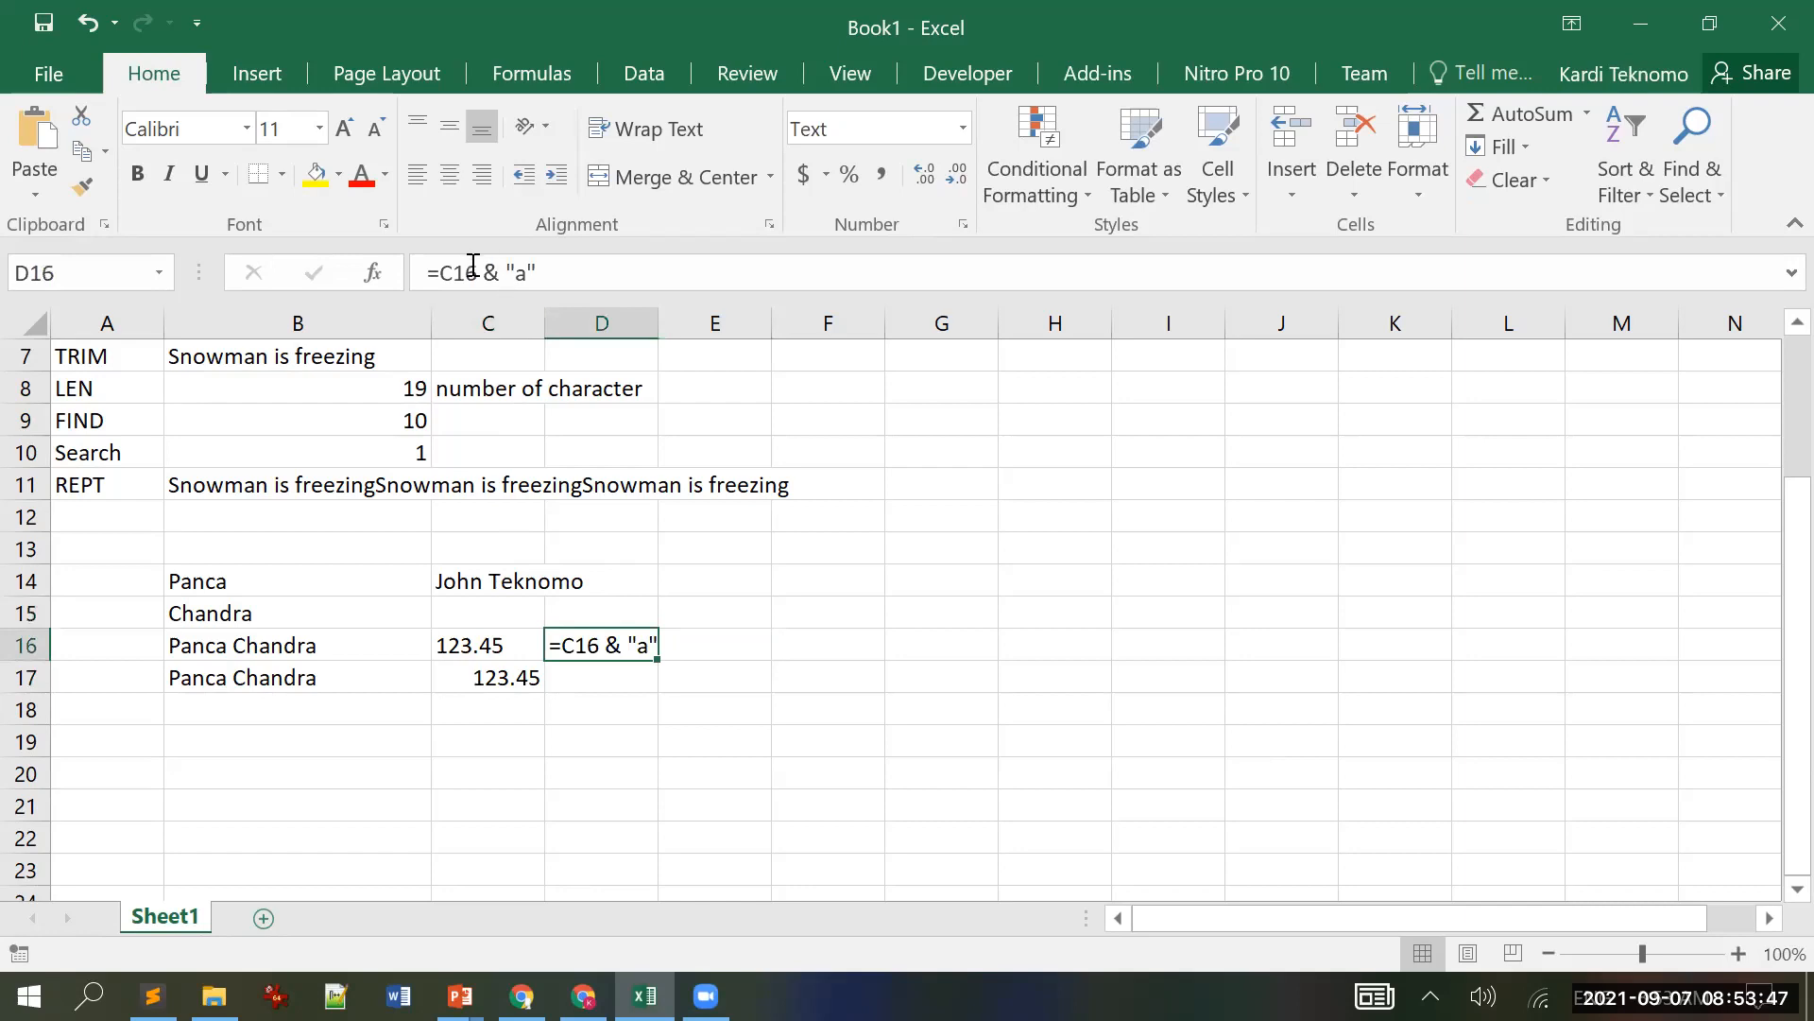
{"action": "left_click_drag", "start_coordinate": [466, 273], "coordinate": [741, 268]}
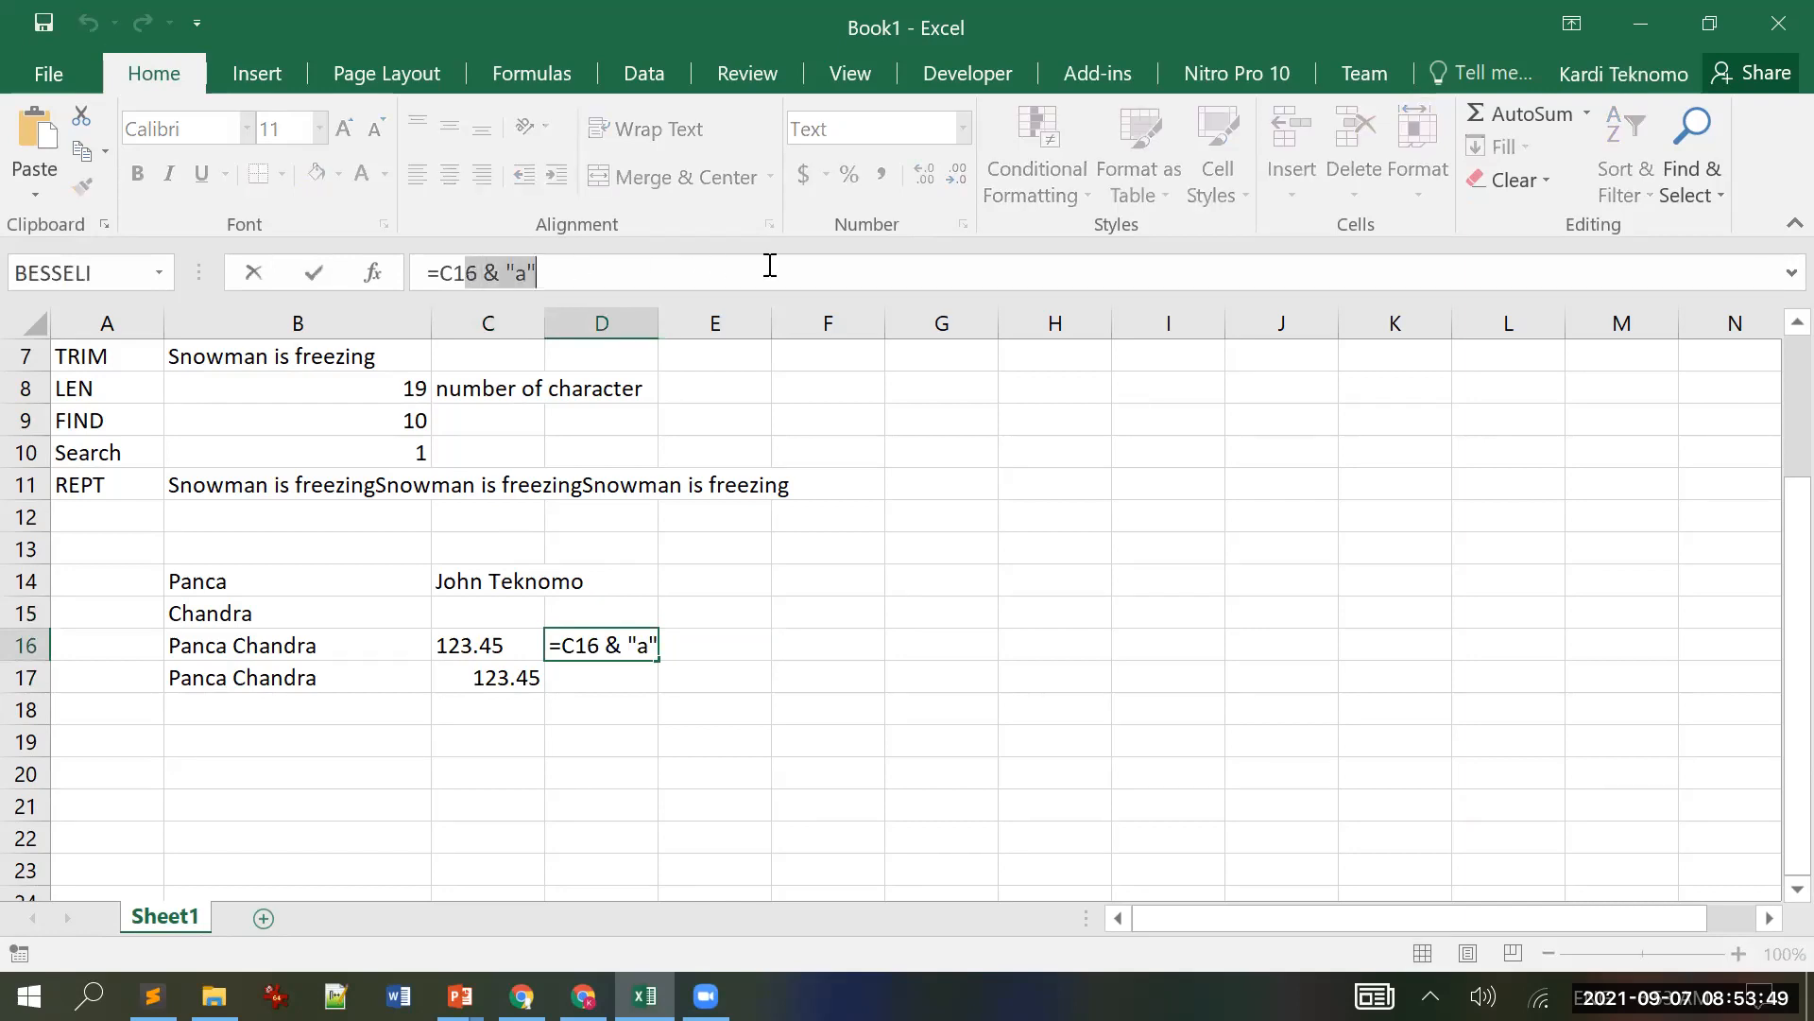
{"action": "key", "text": "BackSpace"}
{"action": "key", "text": "BackSpace"}
{"action": "key", "text": "BackSpace"}
{"action": "key", "text": "BackSpace"}
{"action": "key", "text": "Return"}
{"action": "type", "text": "="}
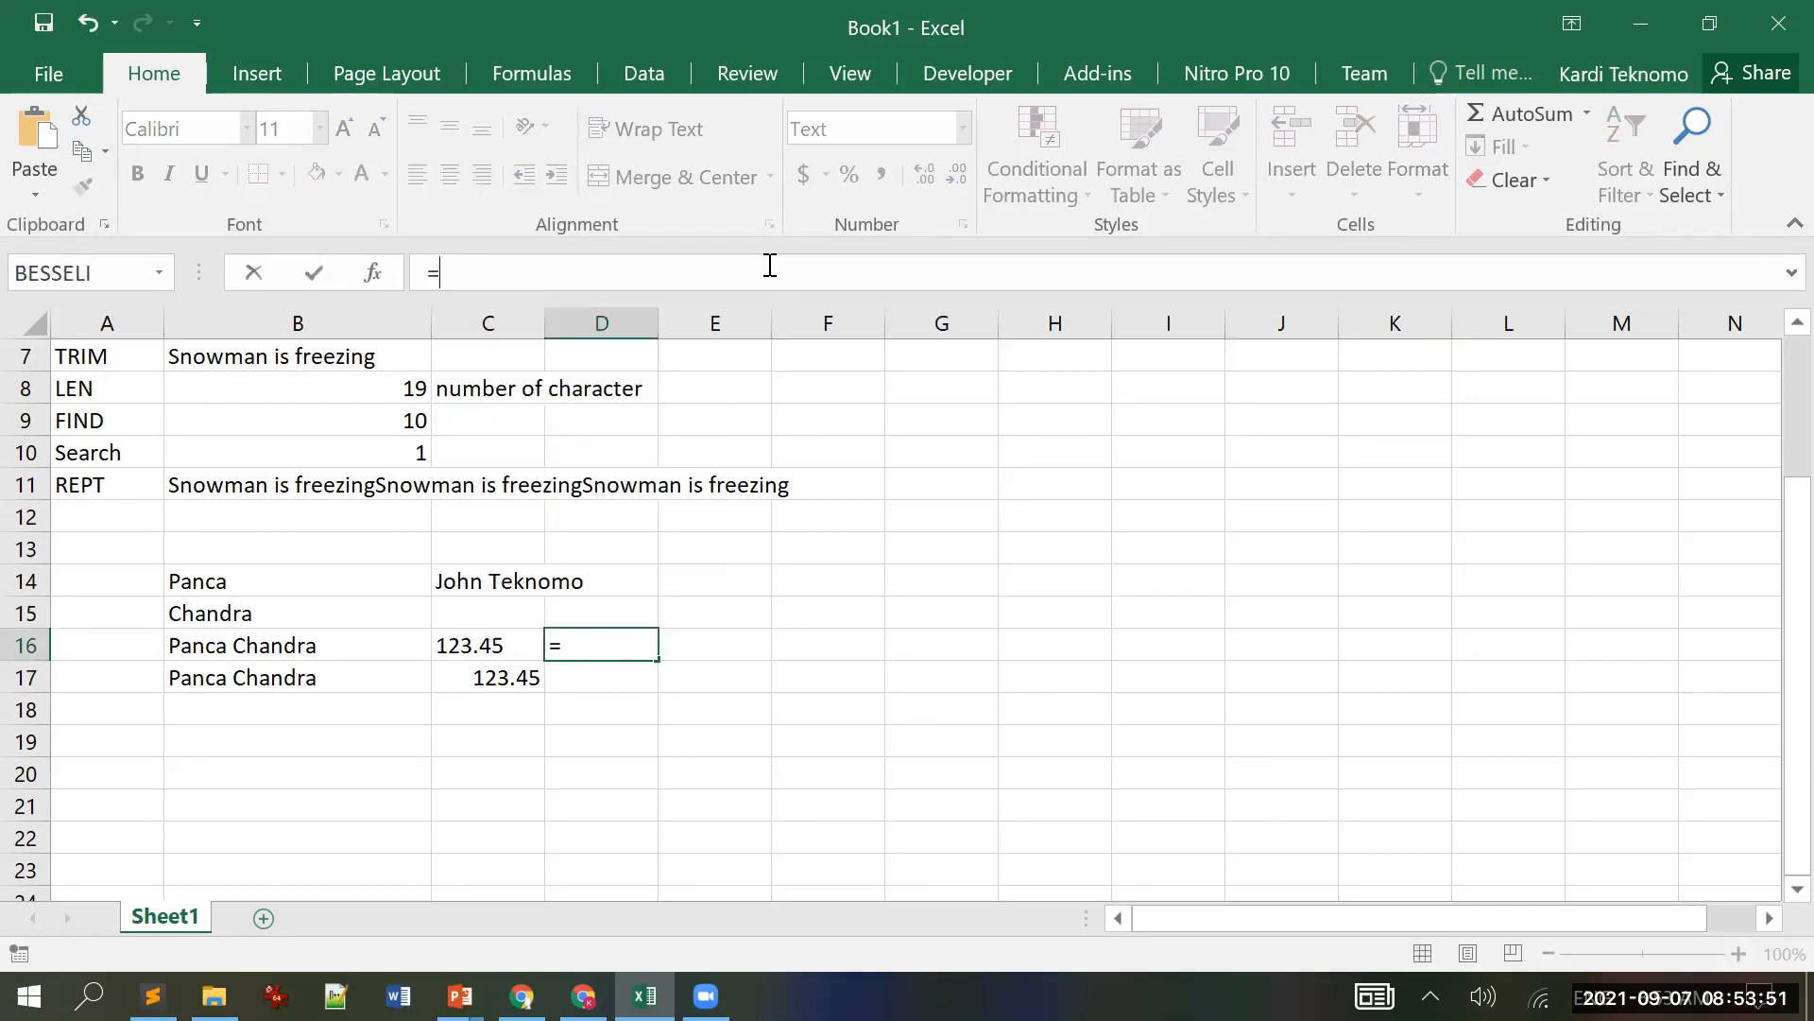
{"action": "left_click", "coordinate": [489, 646]}
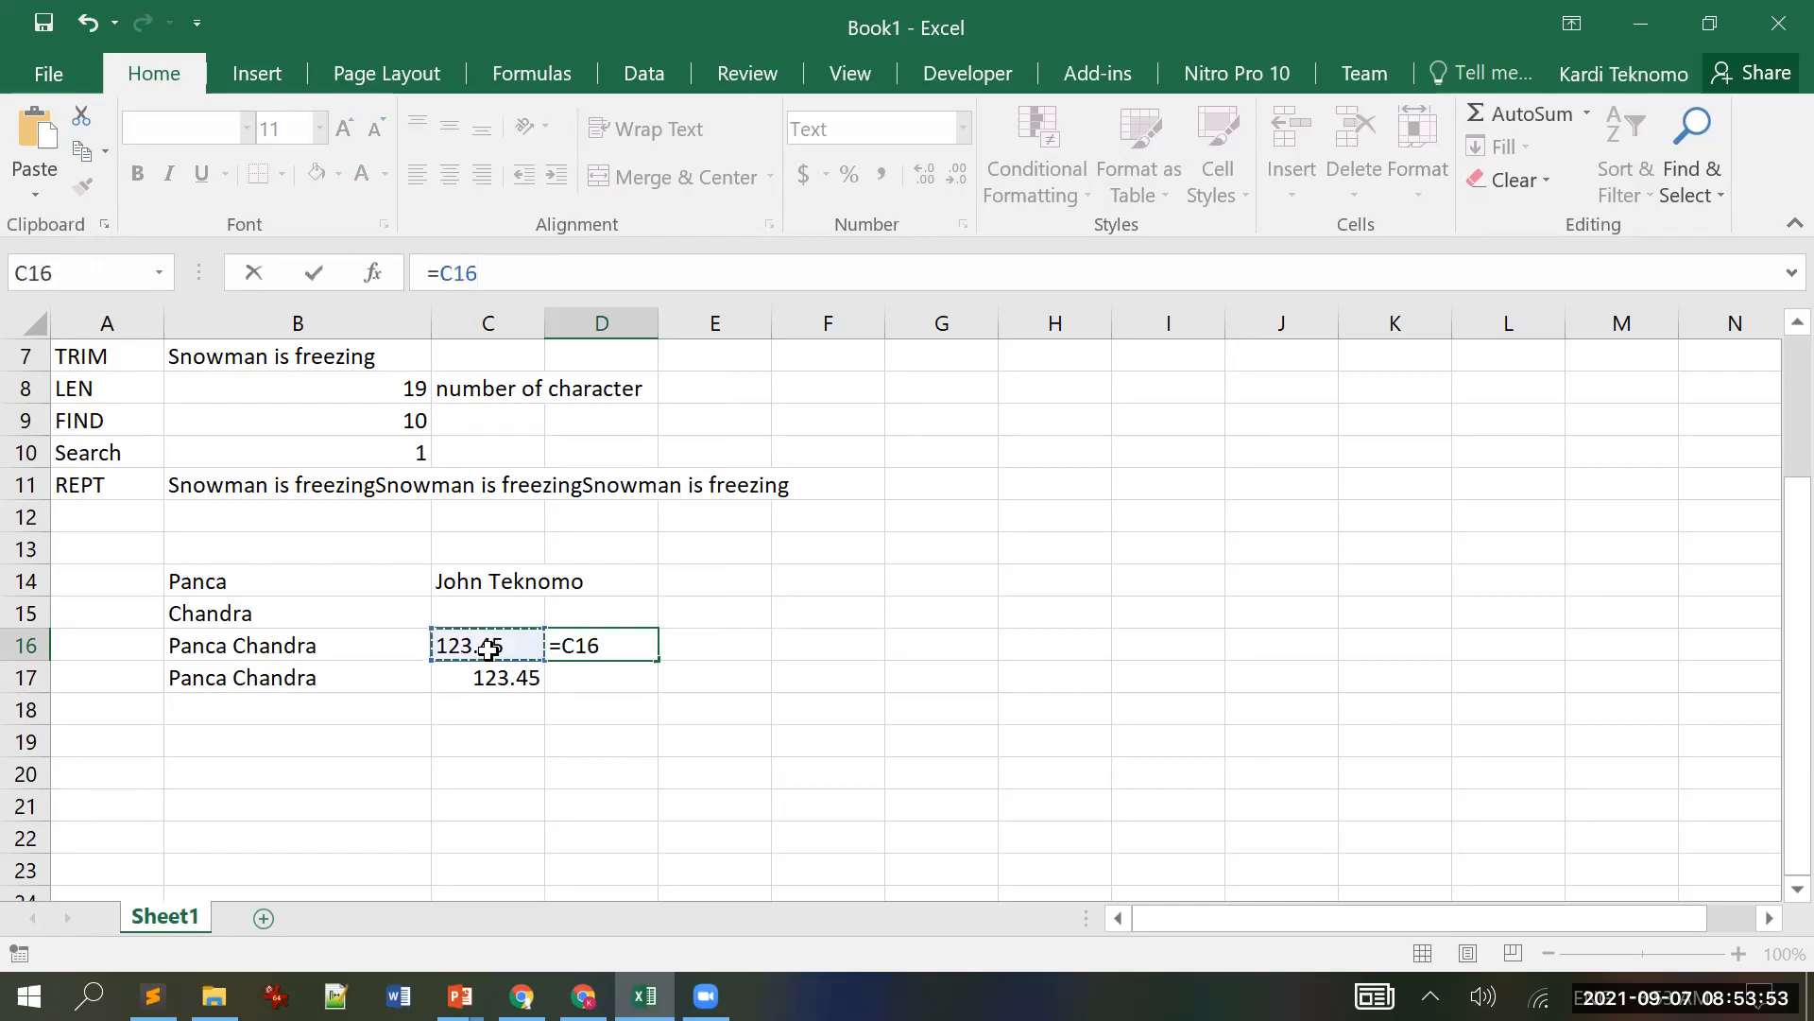
{"action": "key", "text": "Return"}
{"action": "key", "text": "Up"}
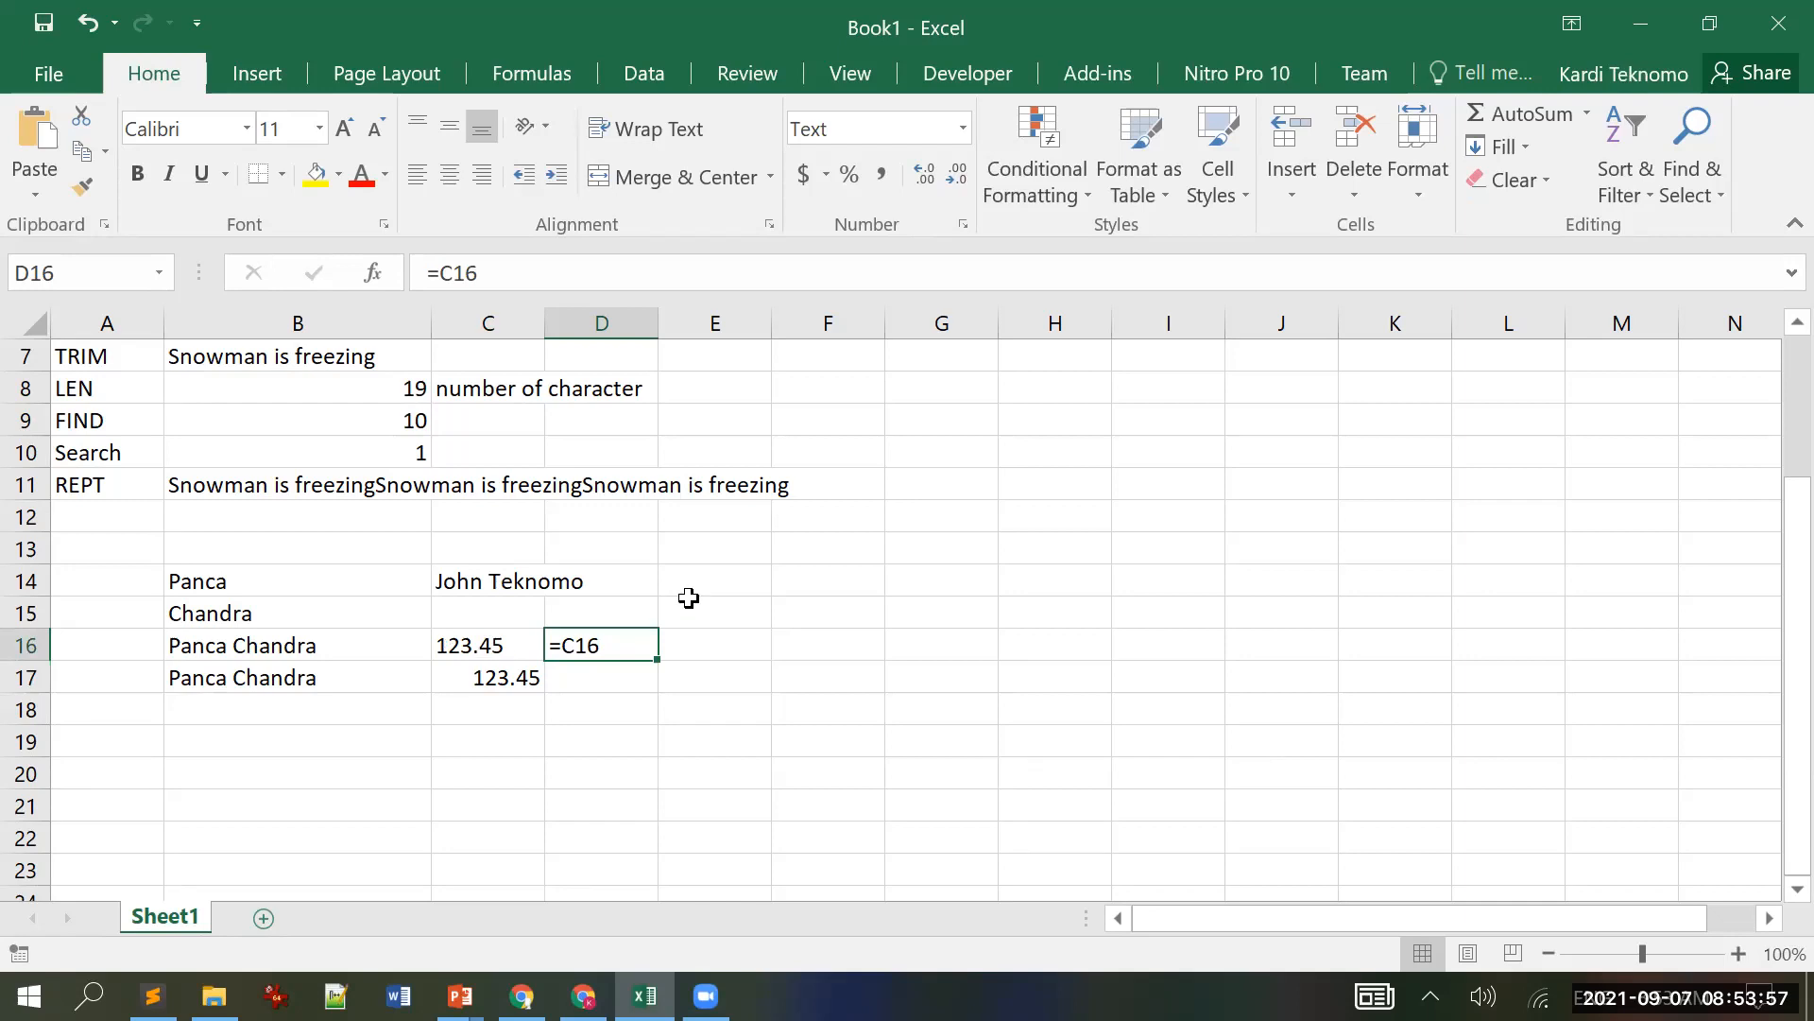
{"action": "left_click", "coordinate": [786, 652]}
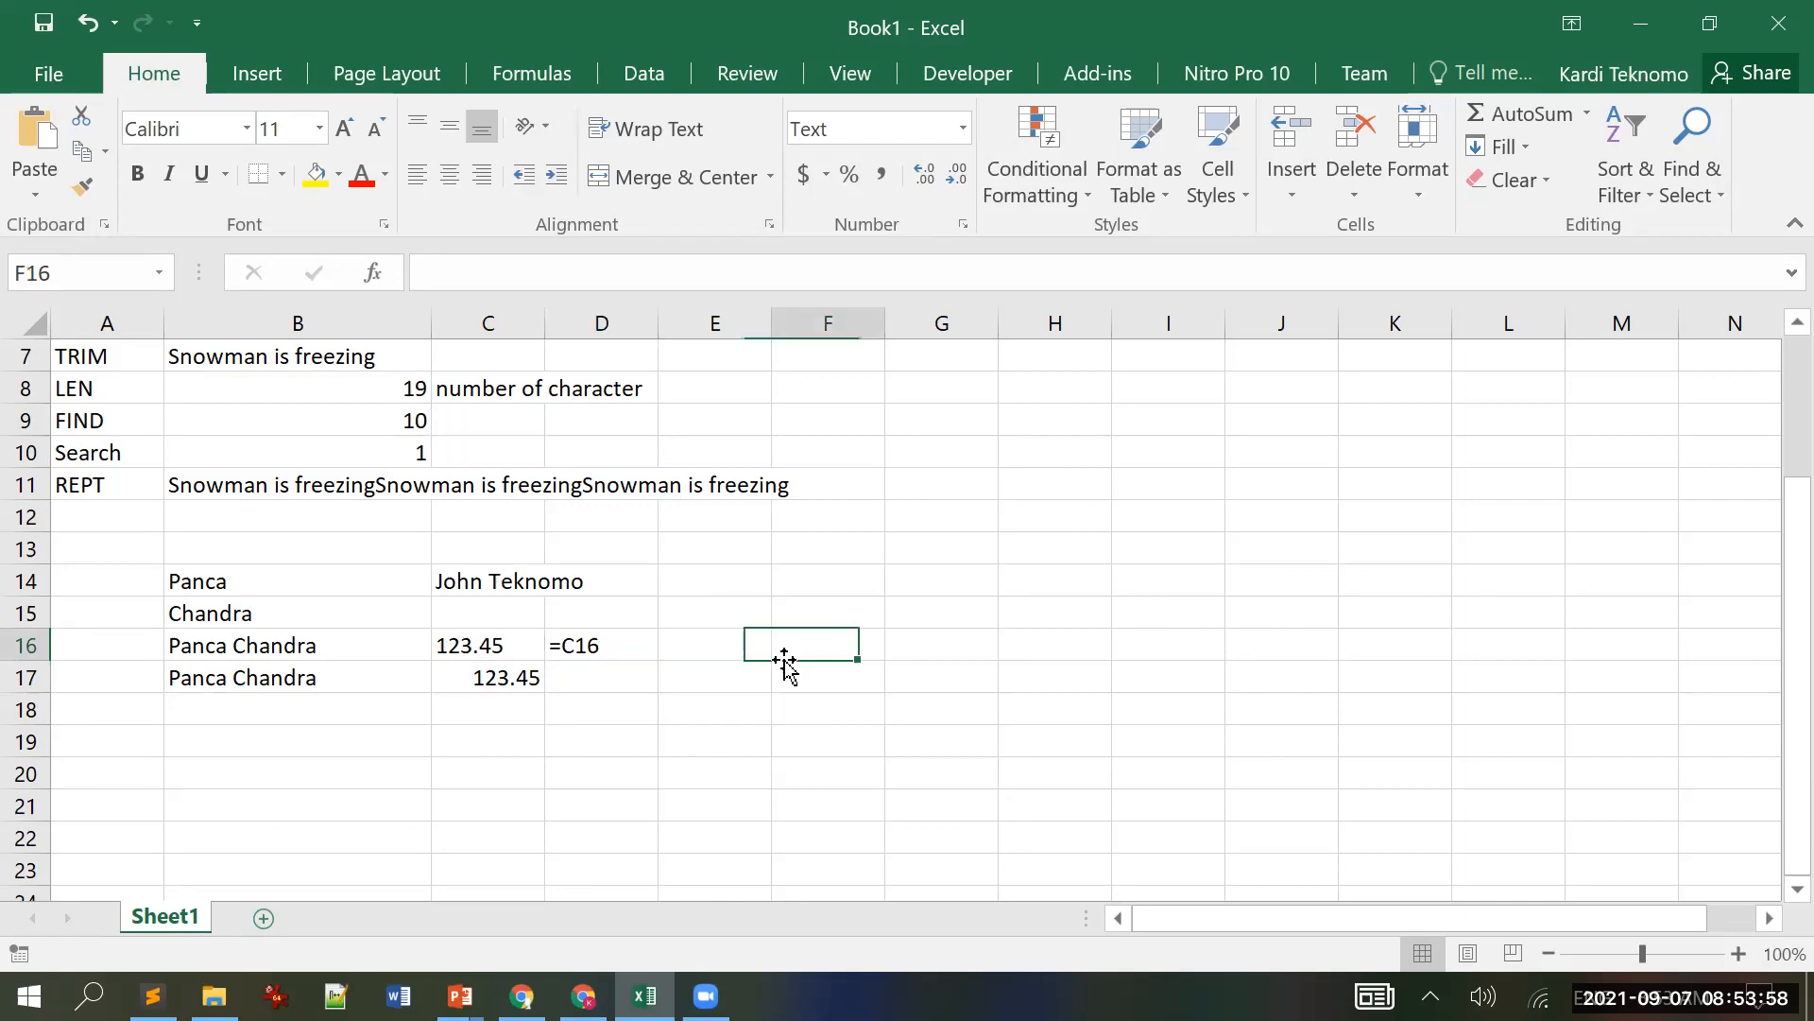
{"action": "left_click", "coordinate": [571, 646]}
Step: Enter =C16 in E16 to show 123.45, then clear D16
{"action": "left_click", "coordinate": [720, 620]}
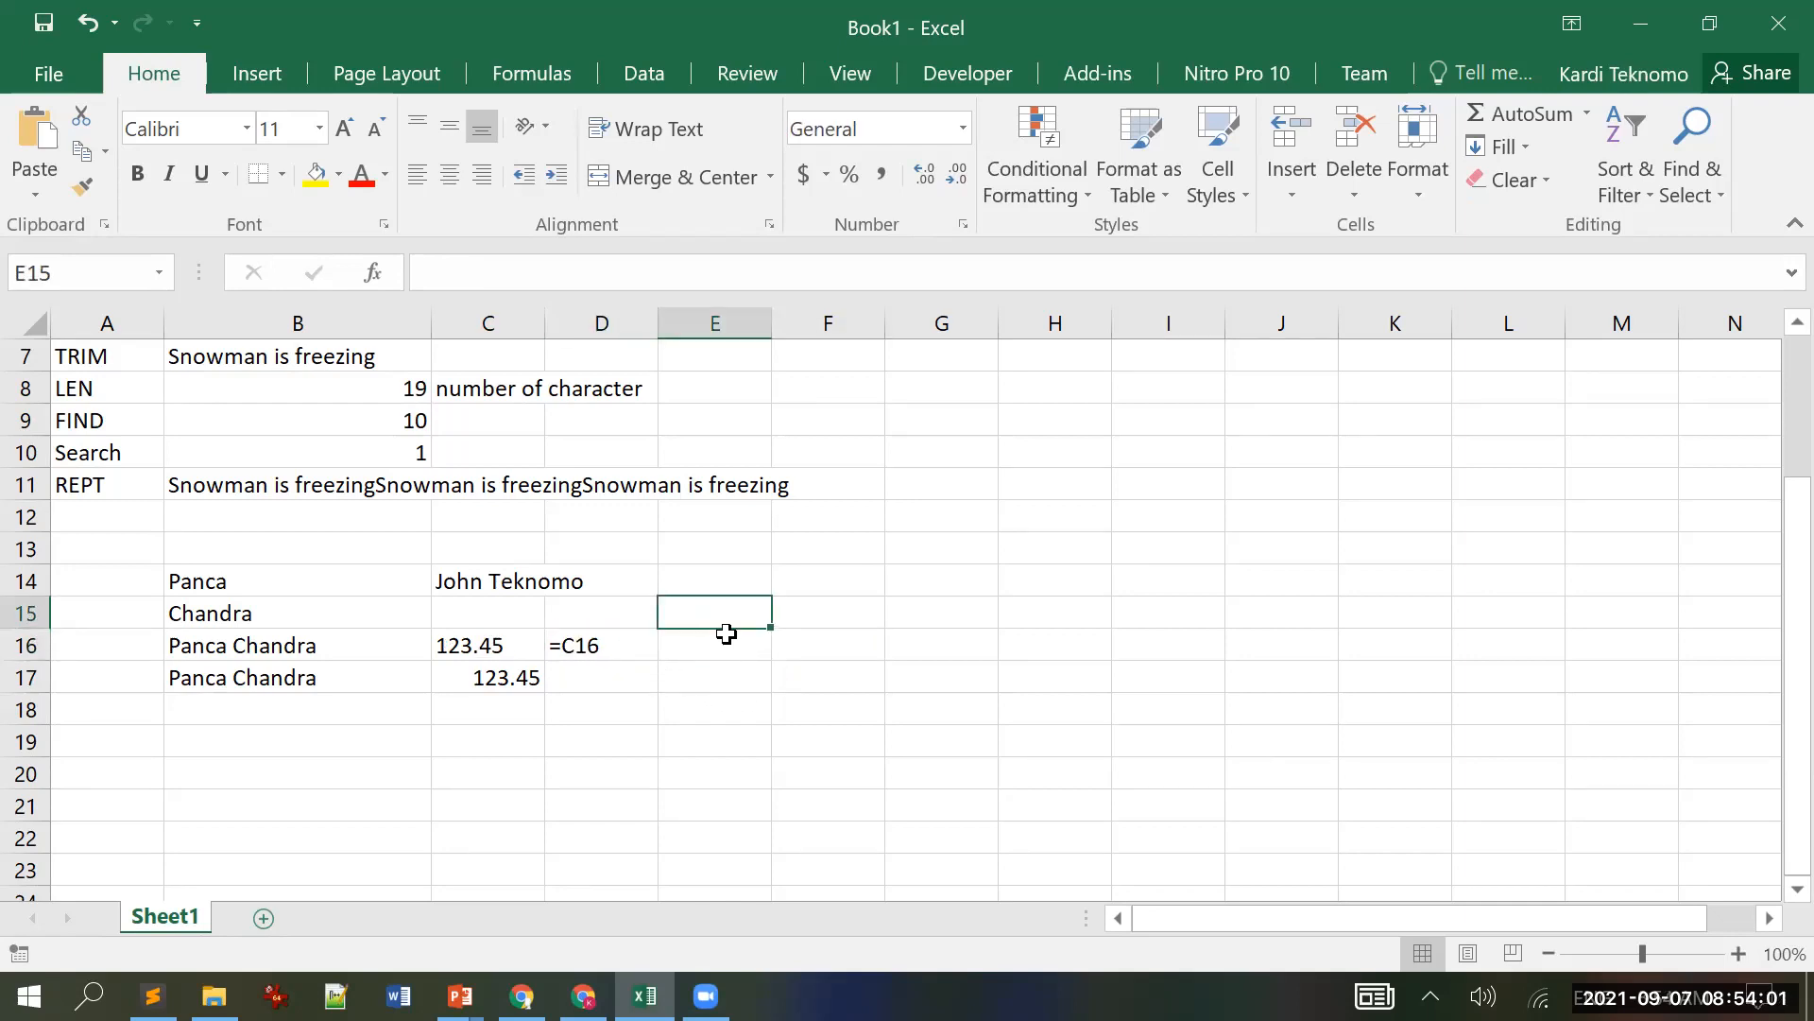
{"action": "key", "text": "Down"}
{"action": "key", "text": "Down"}
{"action": "key", "text": "Up"}
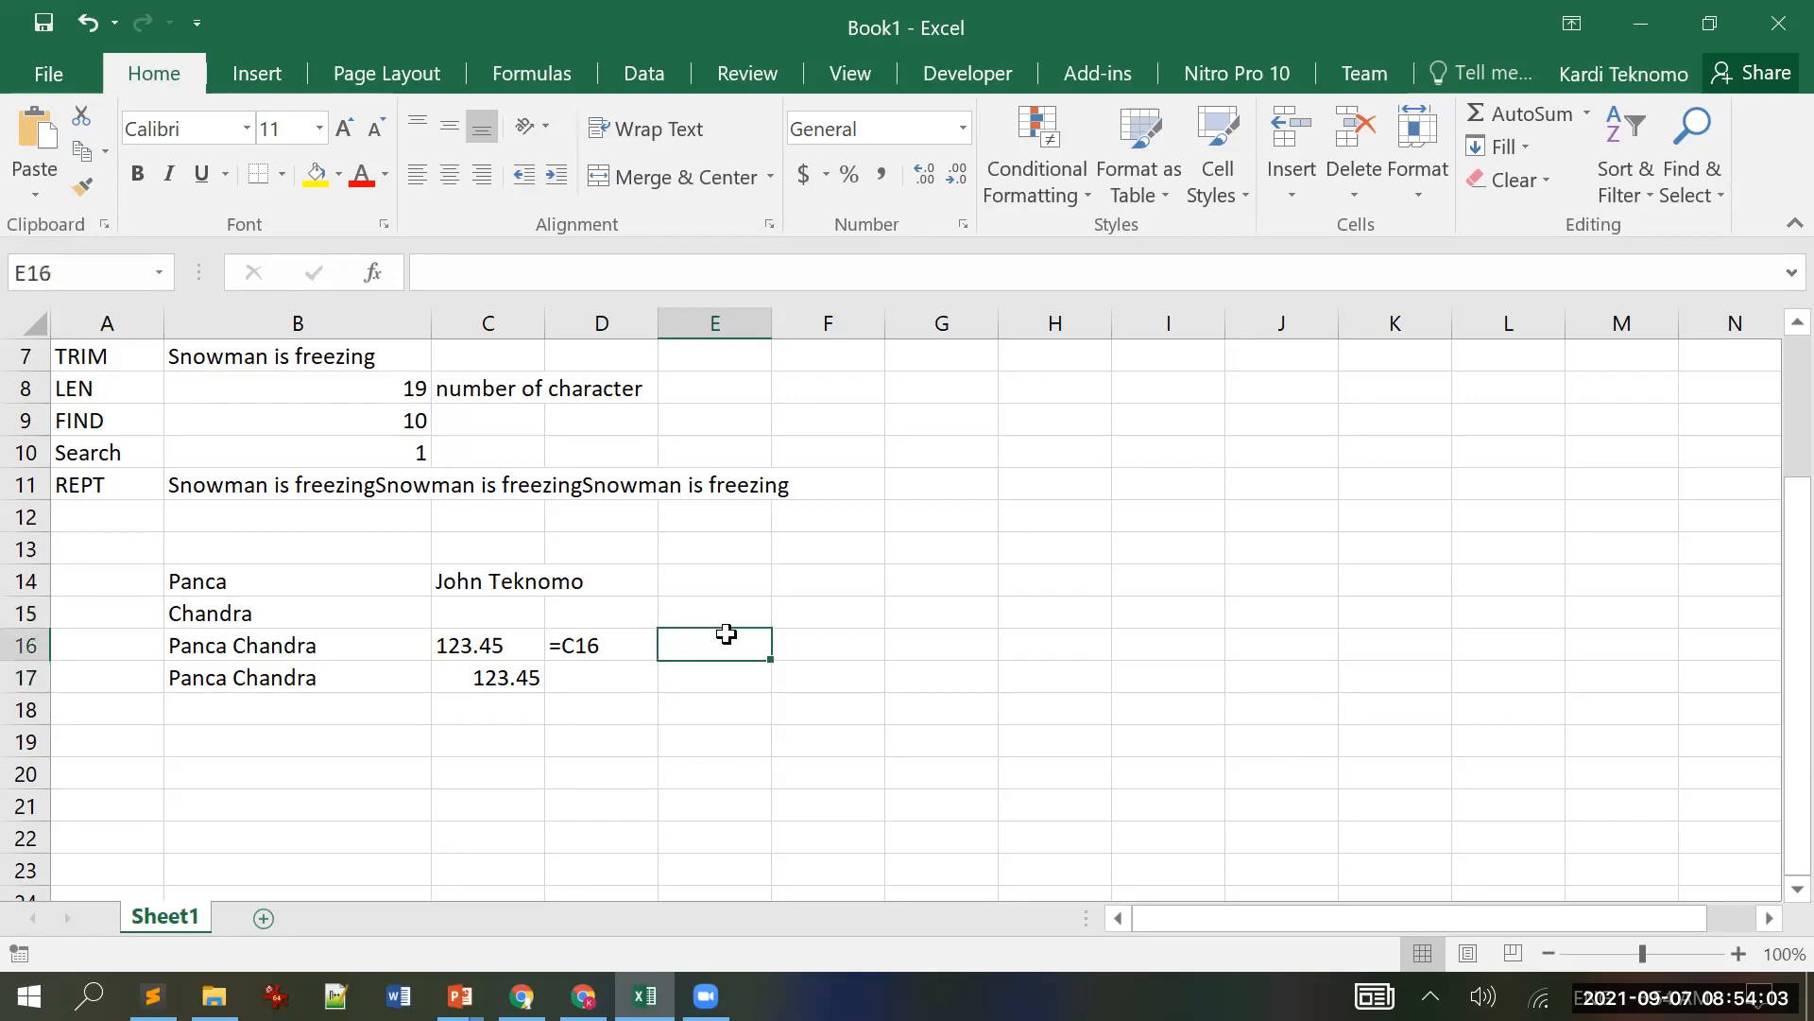
{"action": "type", "text": "="}
{"action": "key", "text": "Left"}
{"action": "key", "text": "Left"}
{"action": "key", "text": "Return"}
{"action": "key", "text": "Up"}
{"action": "key", "text": "Left"}
{"action": "key", "text": "Delete"}
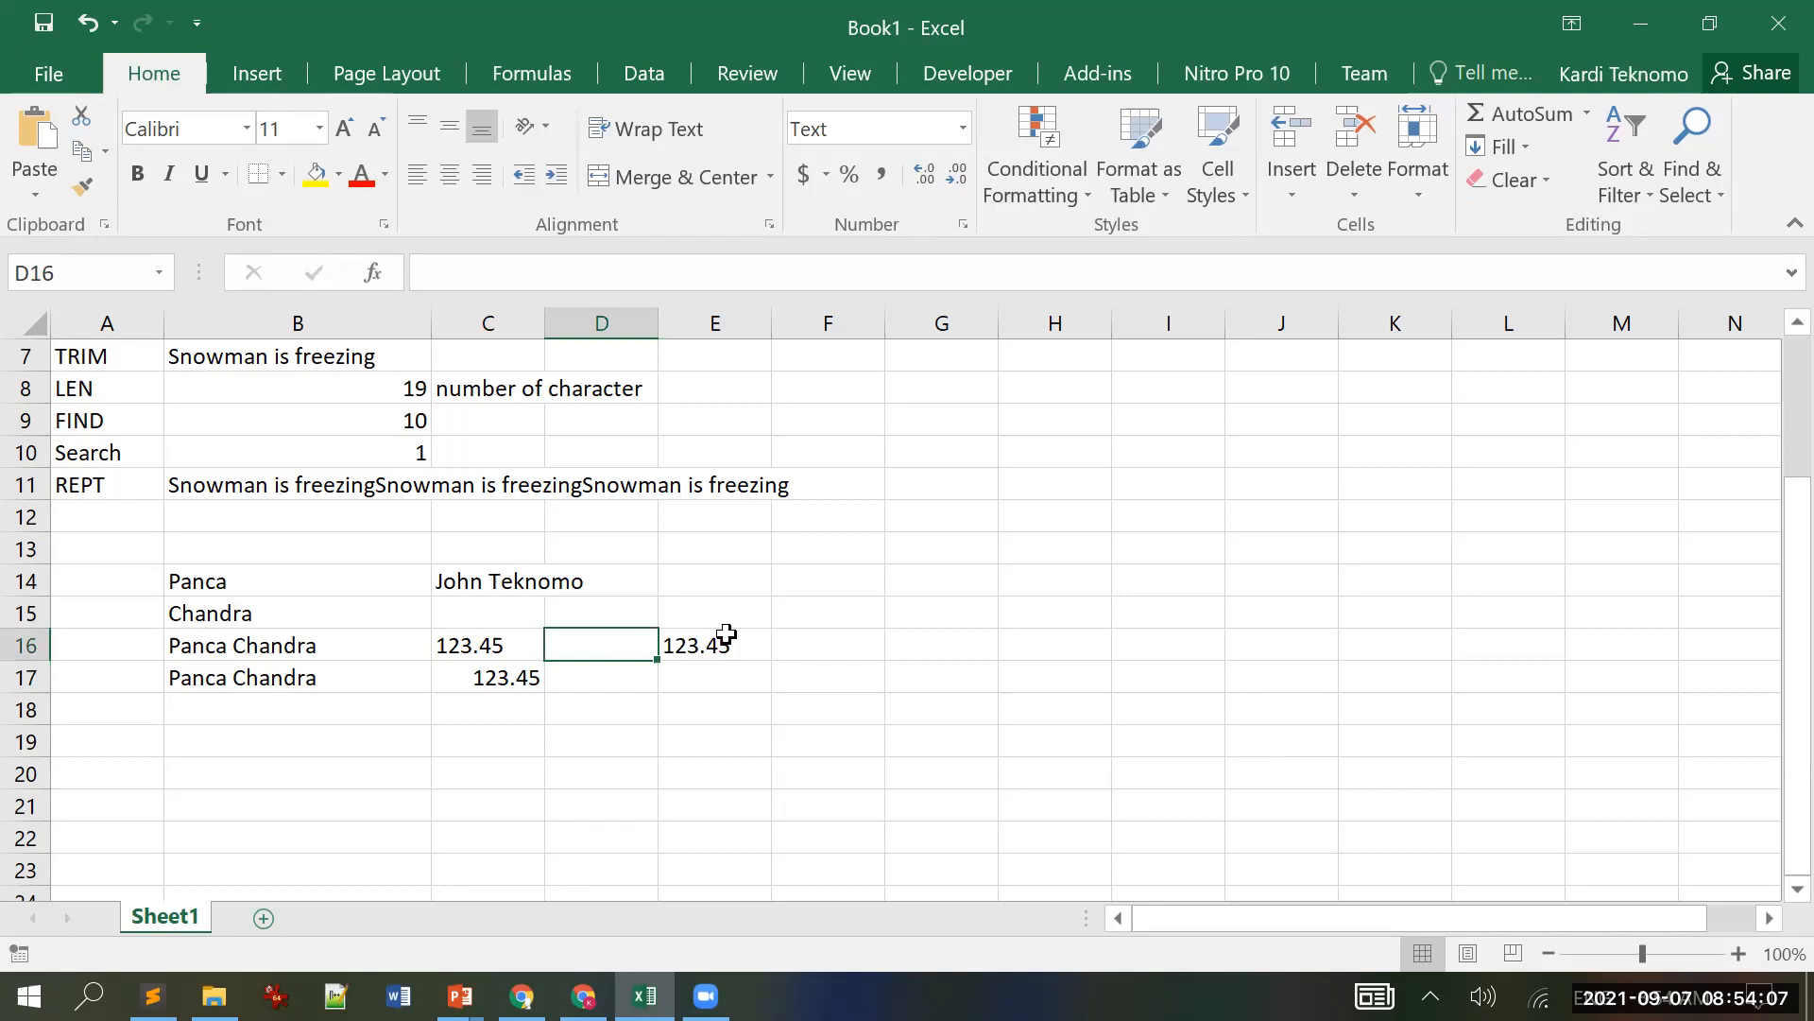
{"action": "left_click", "coordinate": [713, 636]}
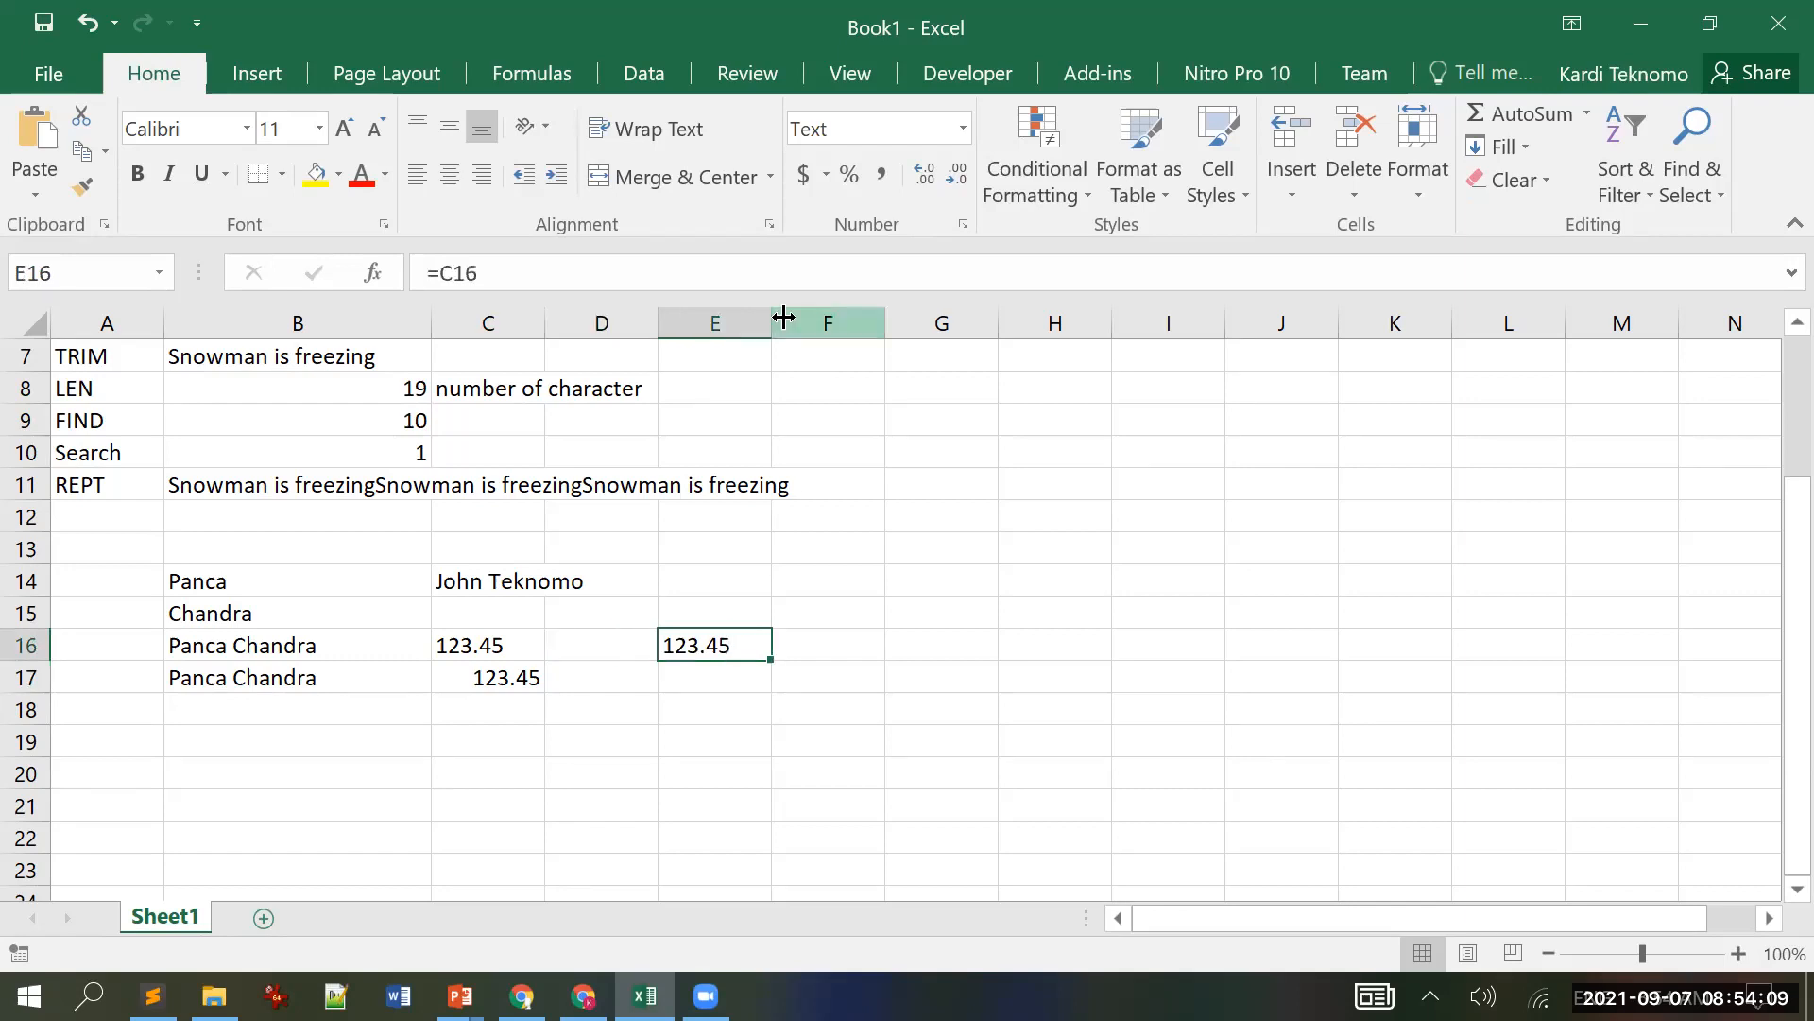
Step: Change E16's formula to =C16 & "a" to join C16 with the letter a
{"action": "left_click", "coordinate": [789, 259]}
{"action": "type", "text": "*"}
{"action": "key", "text": "BackSpace"}
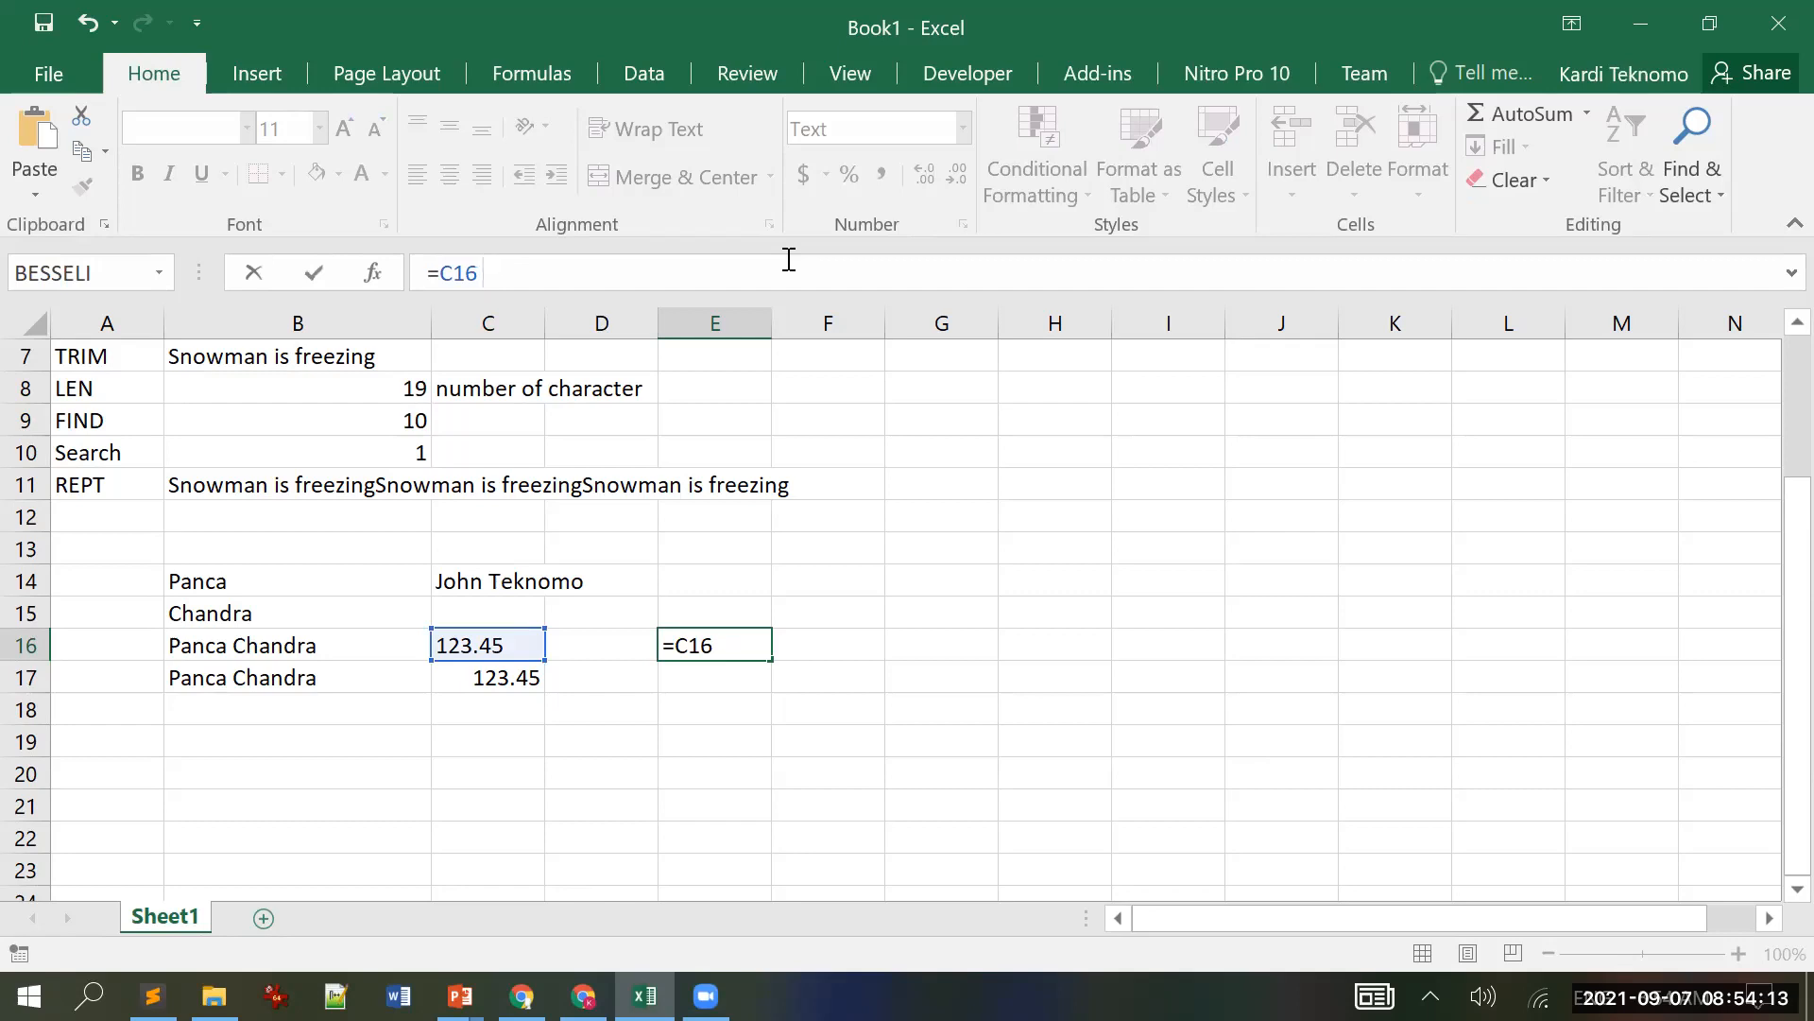
{"action": "type", "text": "& \"a\""}
{"action": "key", "text": "Return"}
{"action": "key", "text": "Up"}
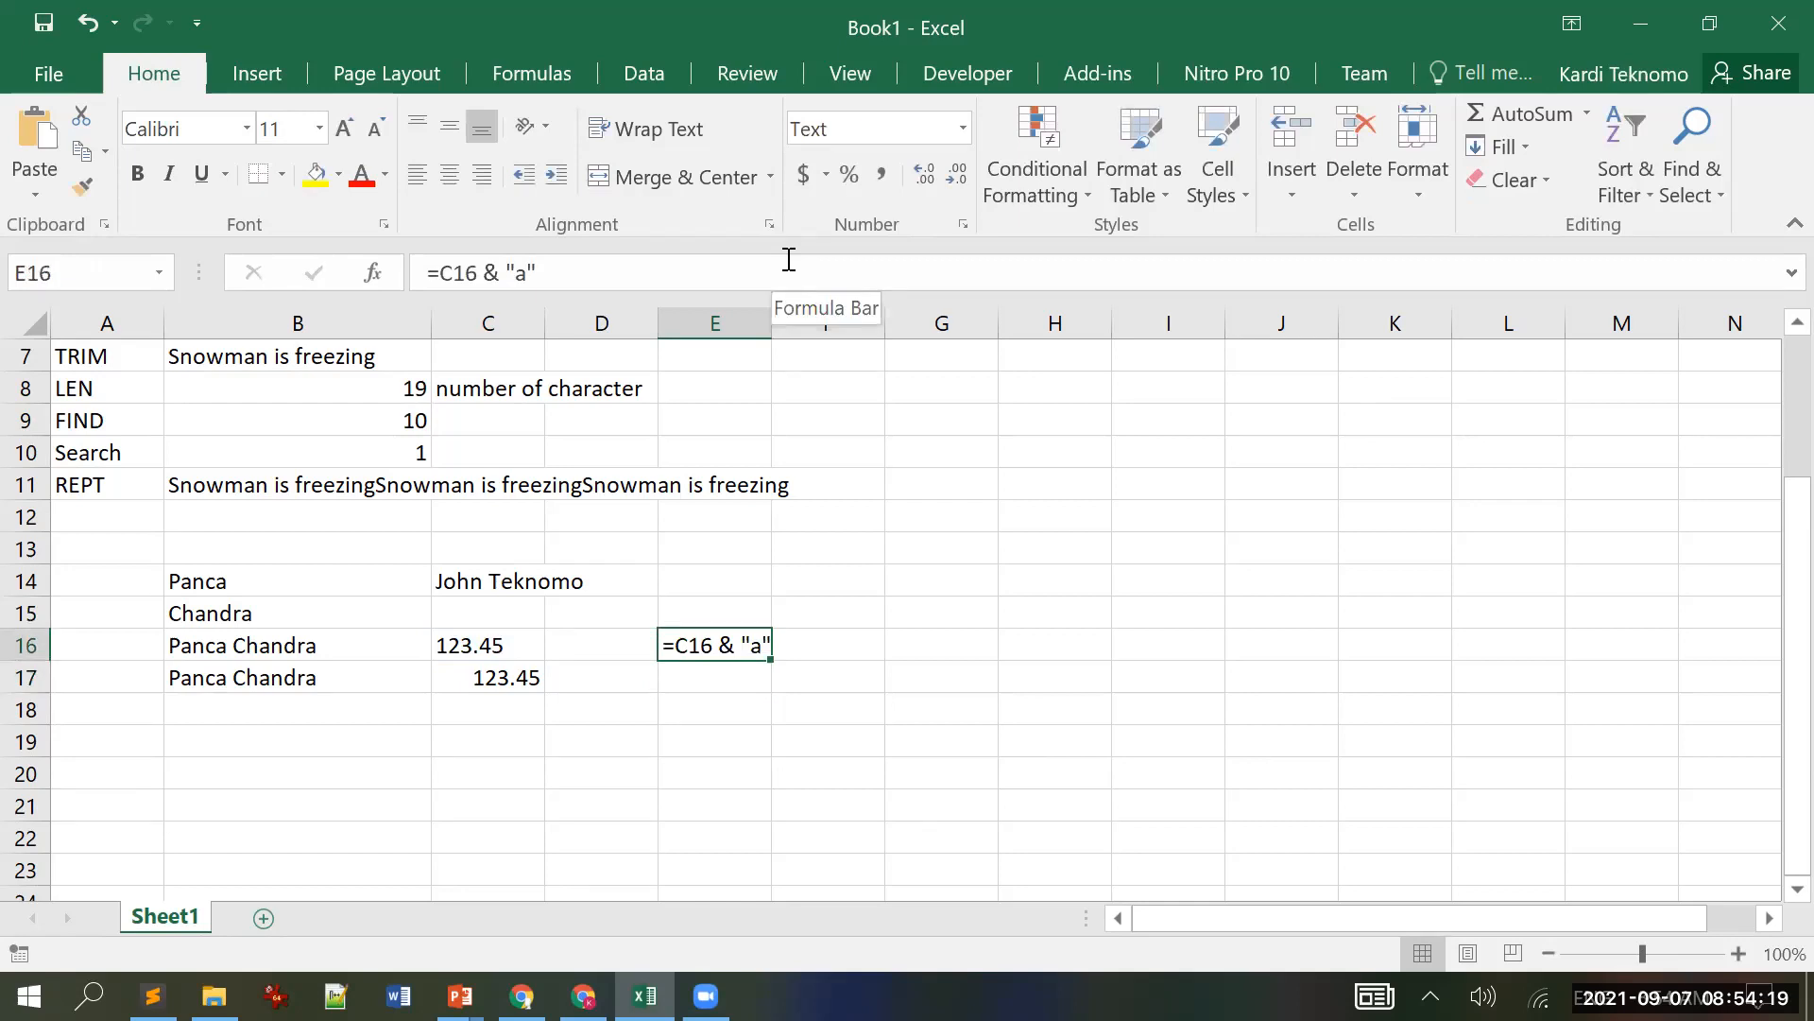
Step: Set E16's number format to General and copy its formula into E17
{"action": "left_click", "coordinate": [961, 129]}
{"action": "left_click", "coordinate": [947, 185]}
{"action": "key", "text": "Return"}
{"action": "key", "text": "Up"}
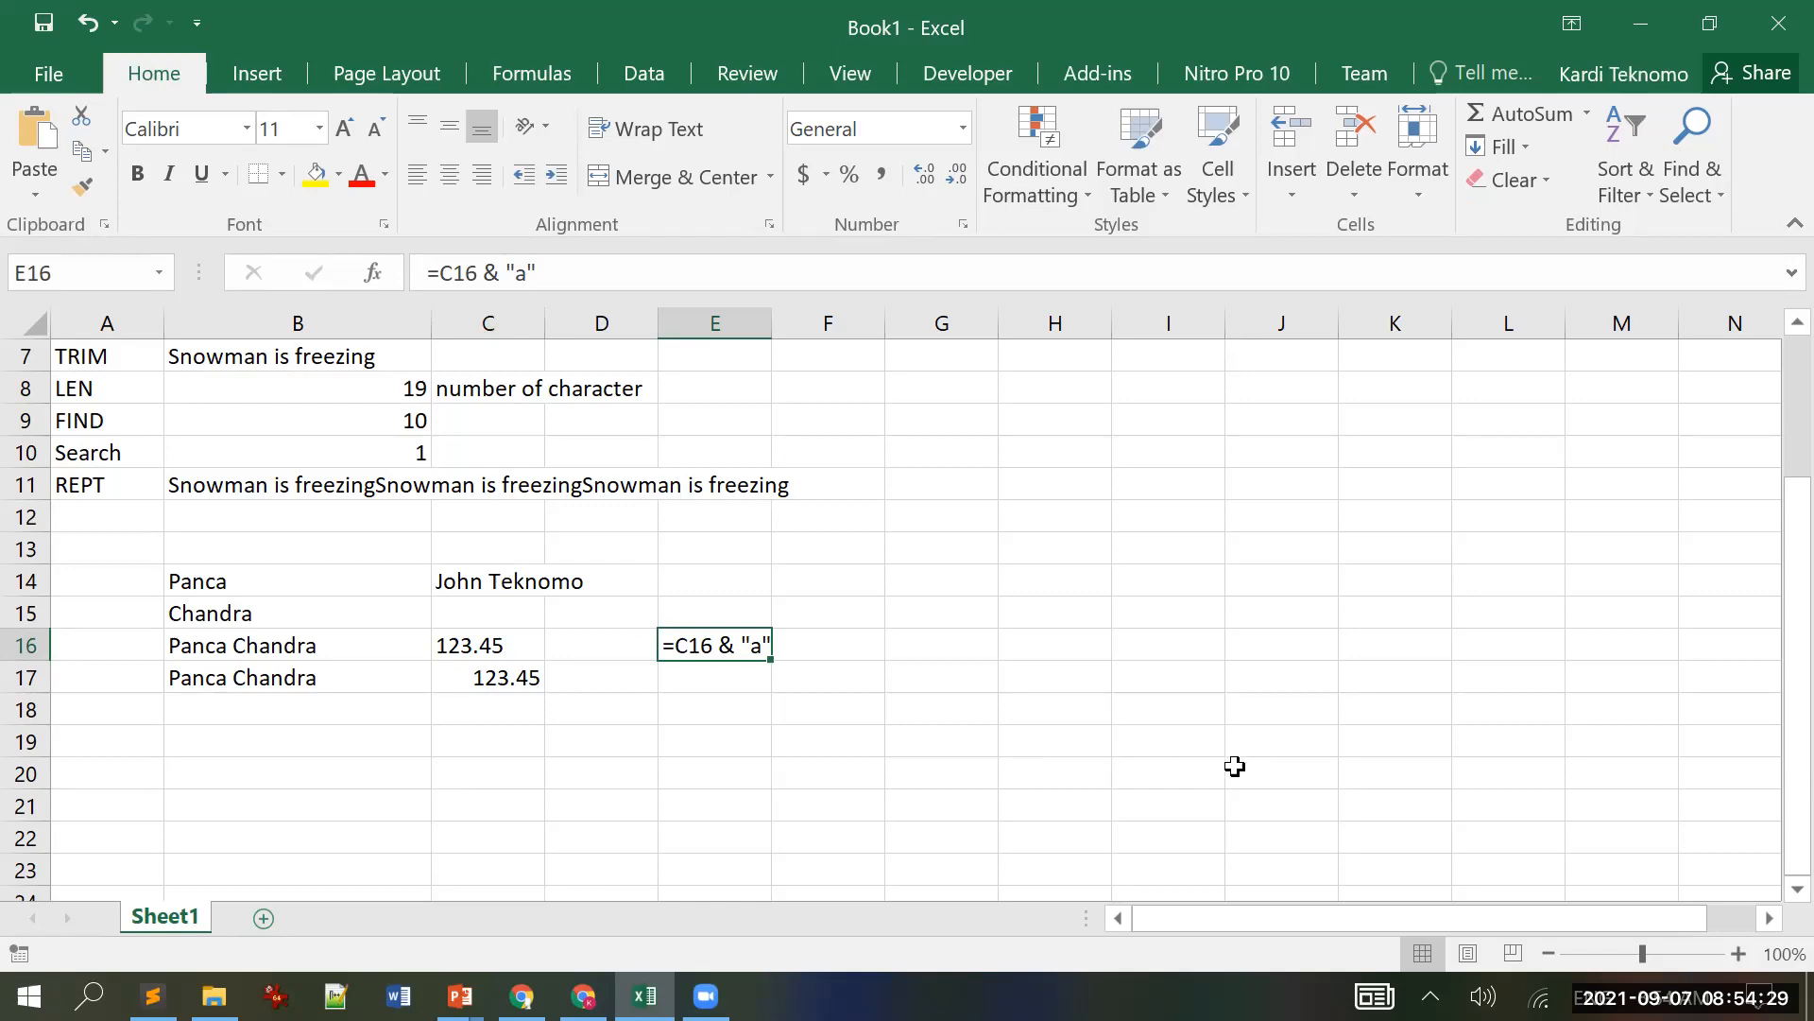
{"action": "key", "text": "ctrl+c"}
{"action": "key", "text": "Down"}
{"action": "key", "text": "Return"}
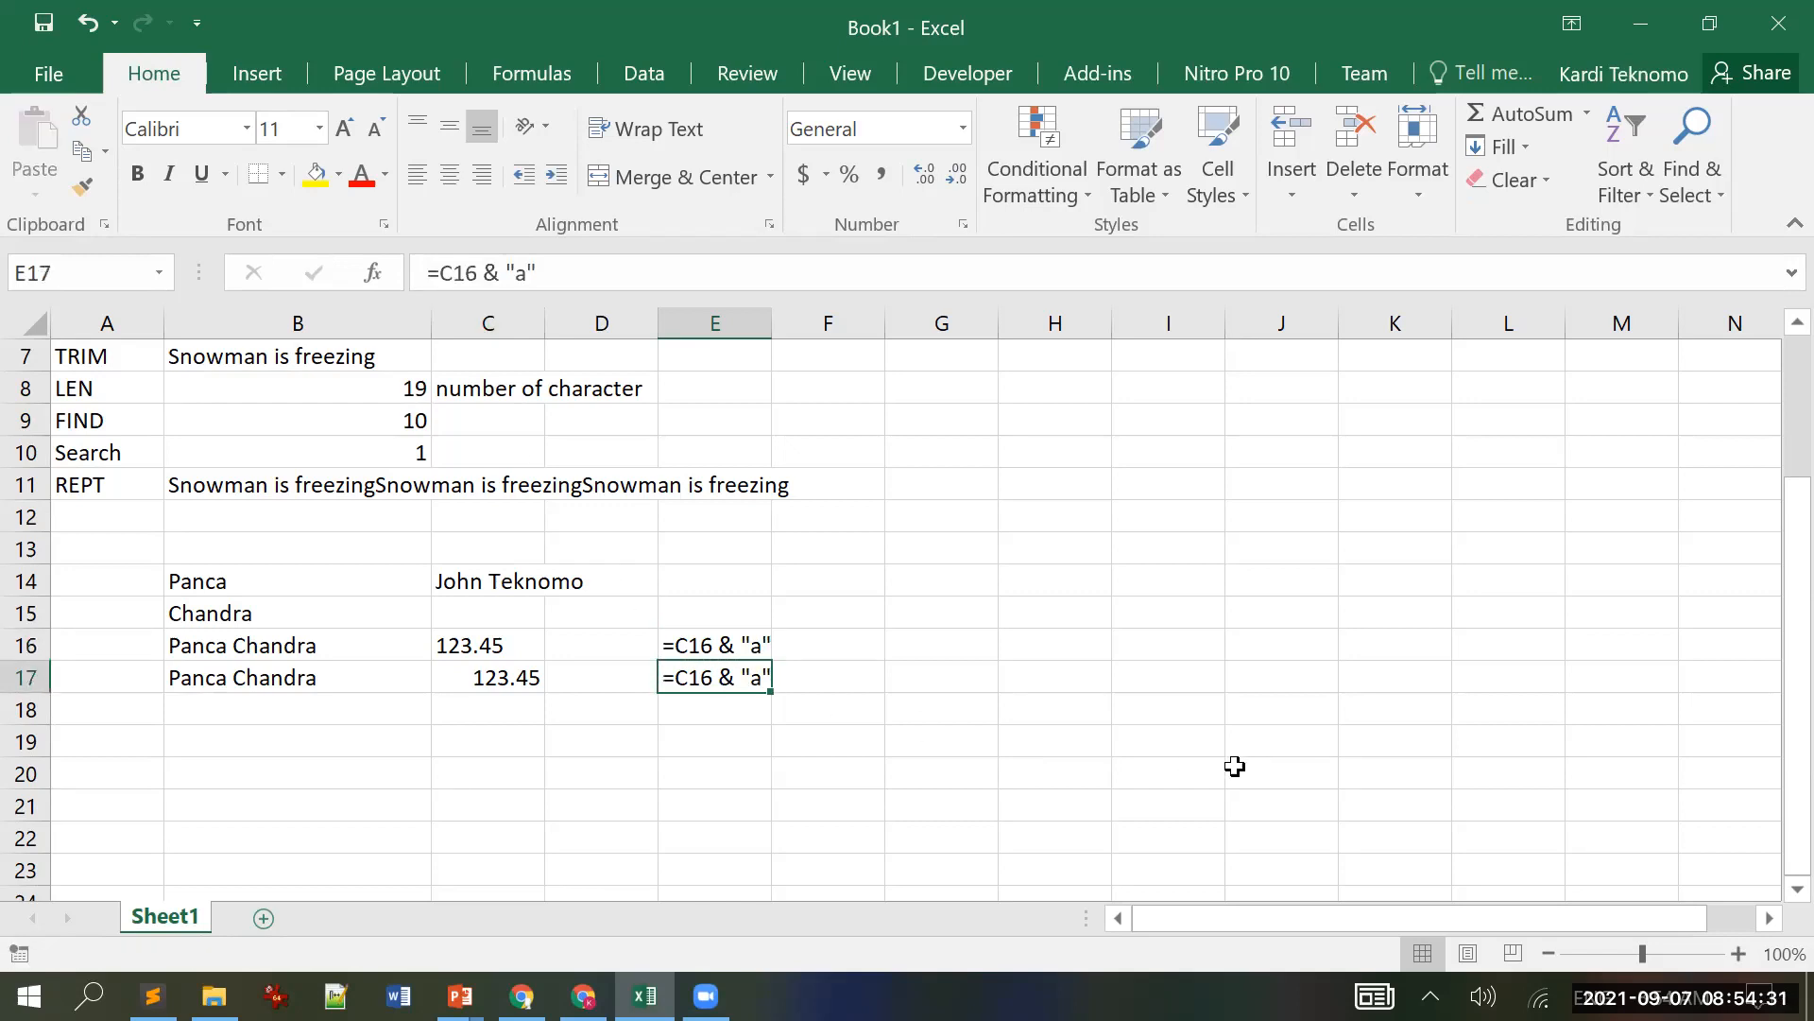
Step: Clear the literal formula text out of E17
{"action": "left_click", "coordinate": [565, 272]}
{"action": "key", "text": "Escape"}
{"action": "key", "text": "Delete"}
{"action": "type", "text": "="}
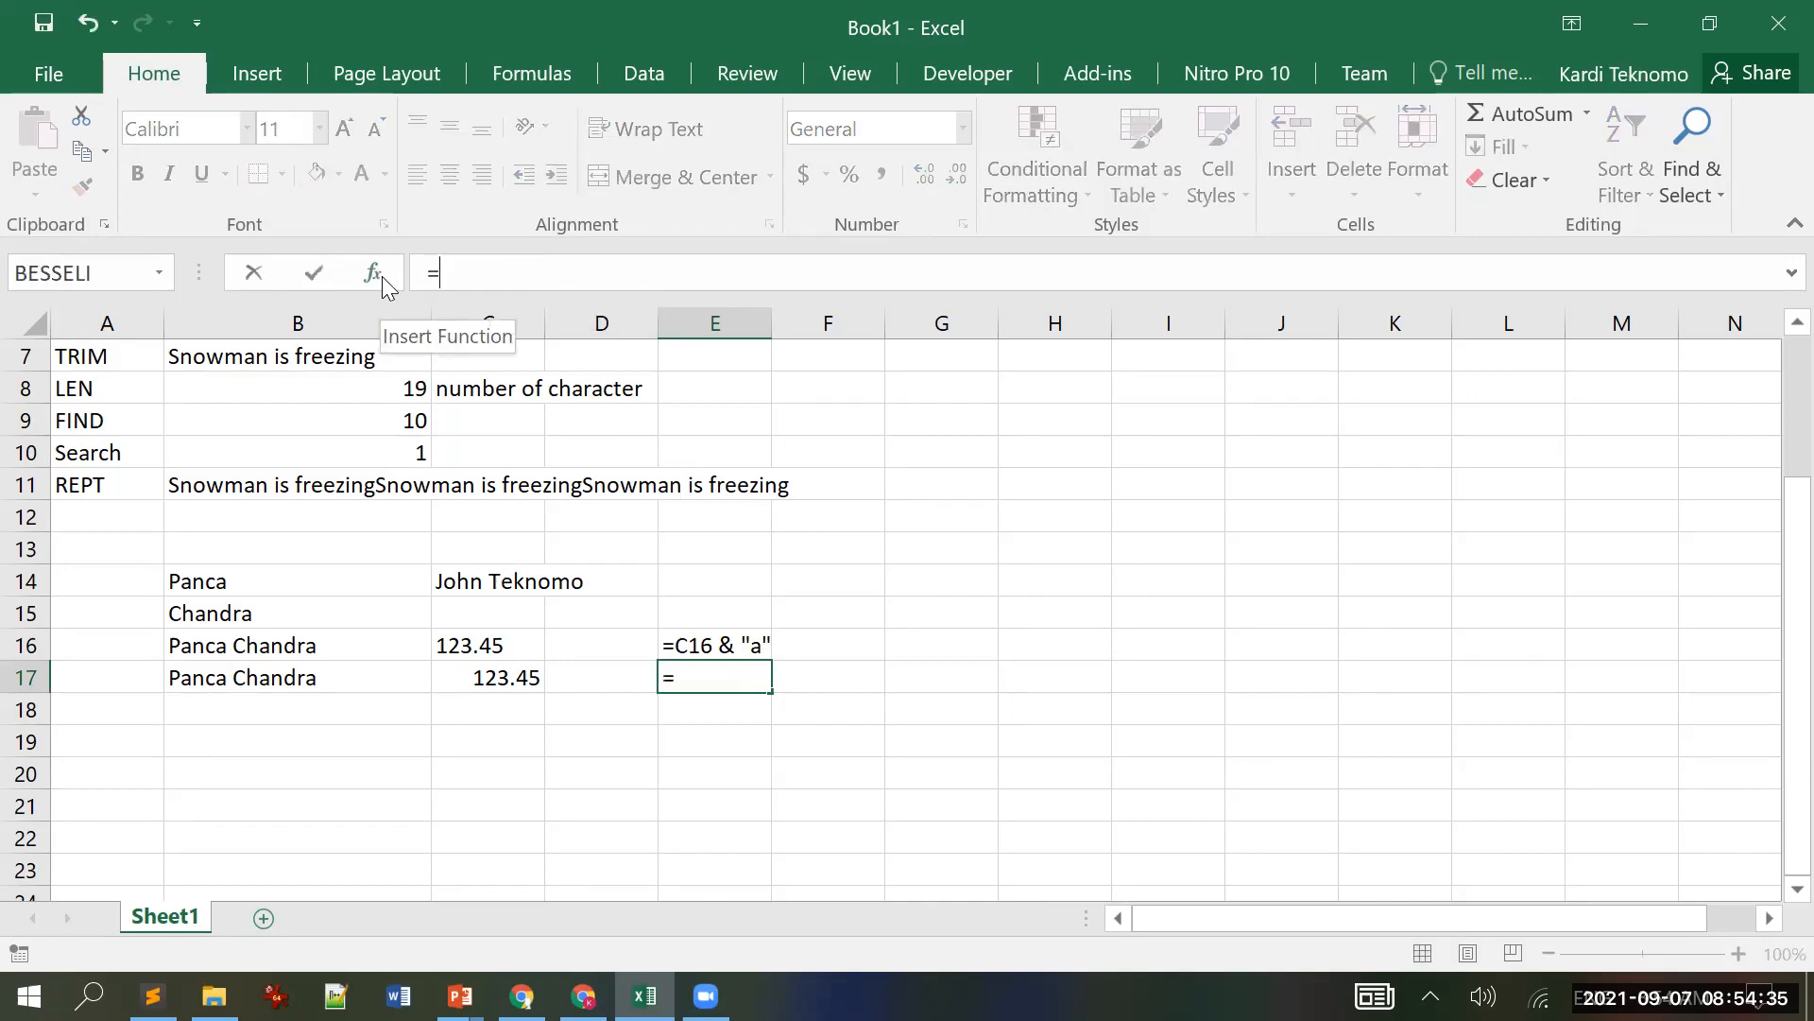
{"action": "key", "text": "Escape"}
{"action": "key", "text": "ctrl+z"}
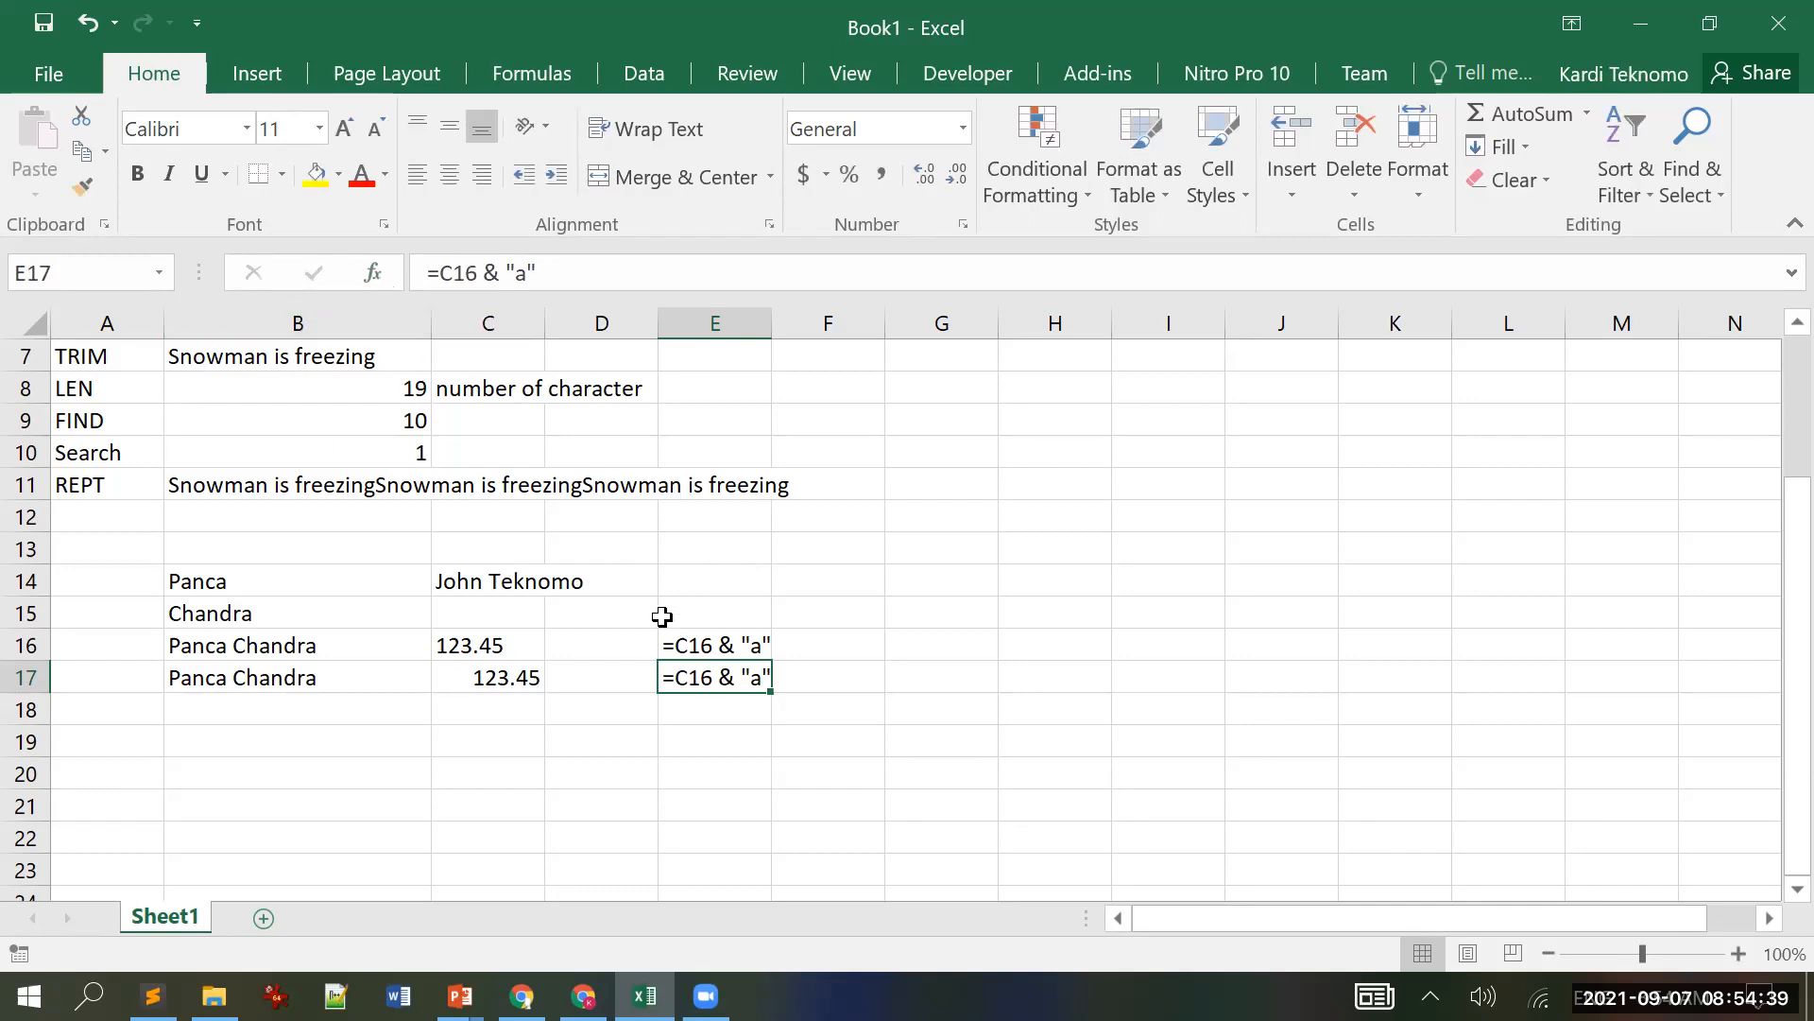
{"action": "key", "text": "Delete"}
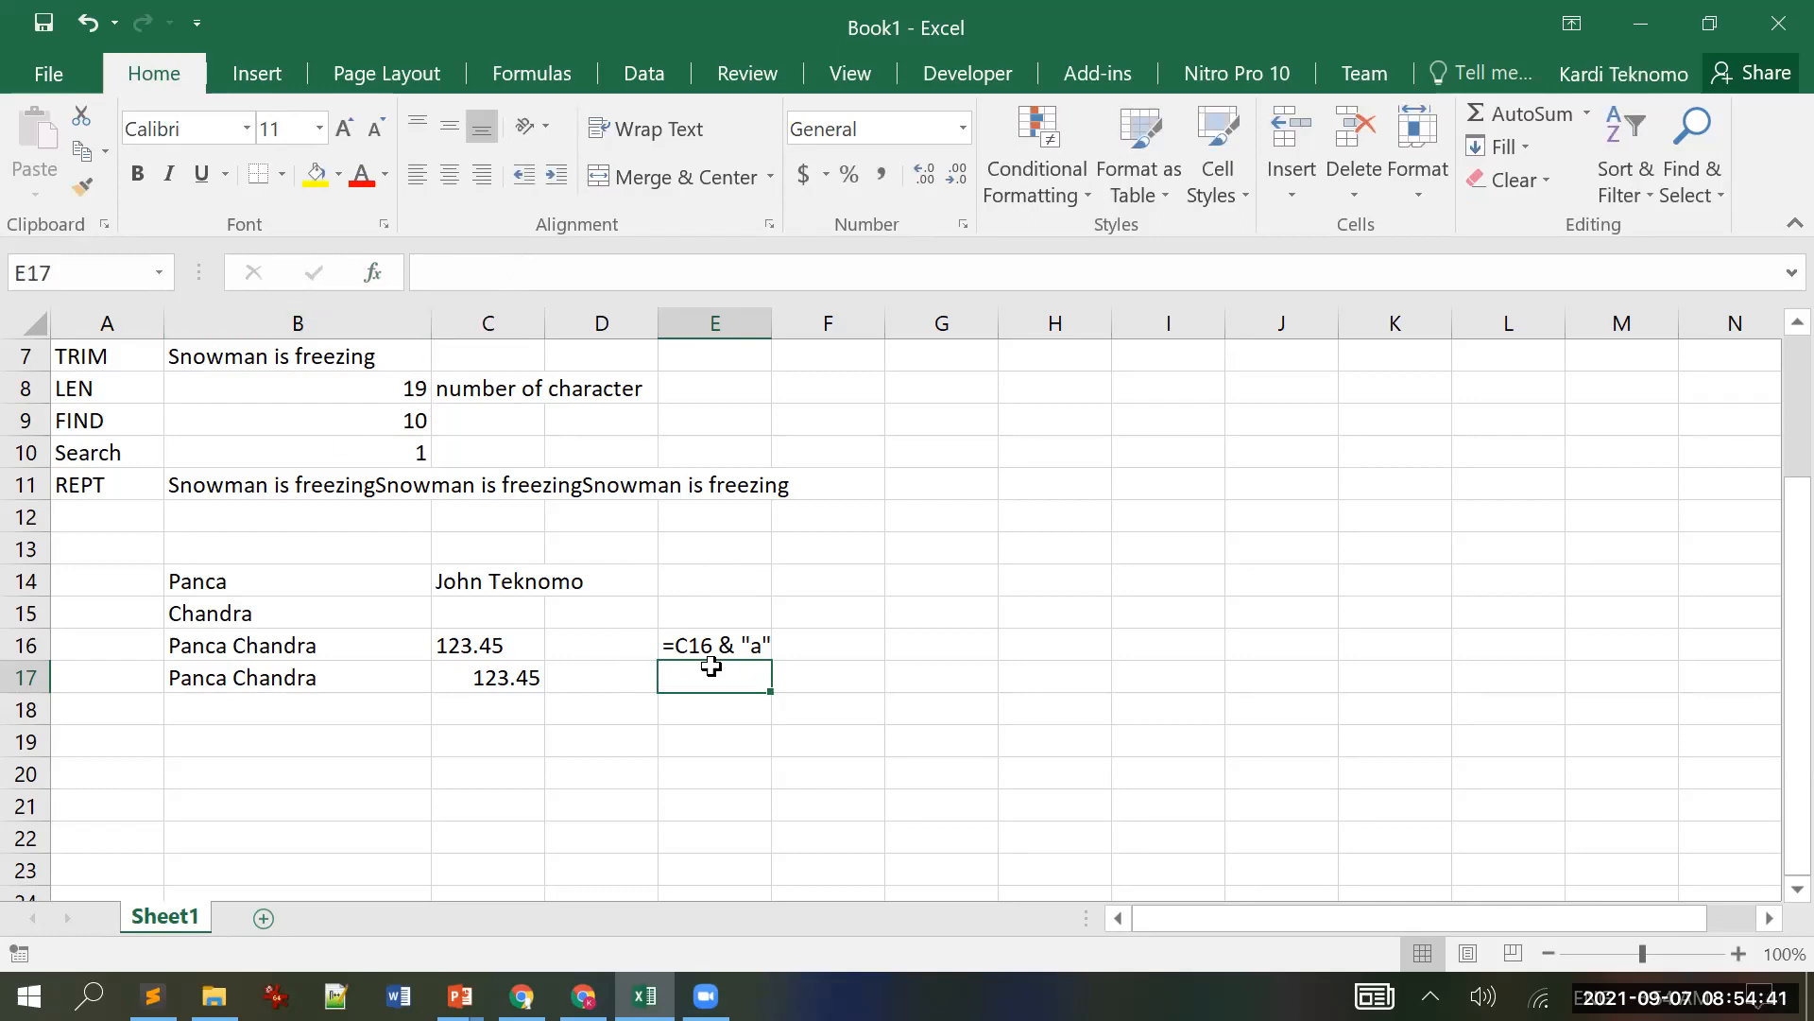
Step: Enter =C17 & "a" in E17 to get 123.45a, checking C17's VALUE formula
{"action": "type", "text": "="}
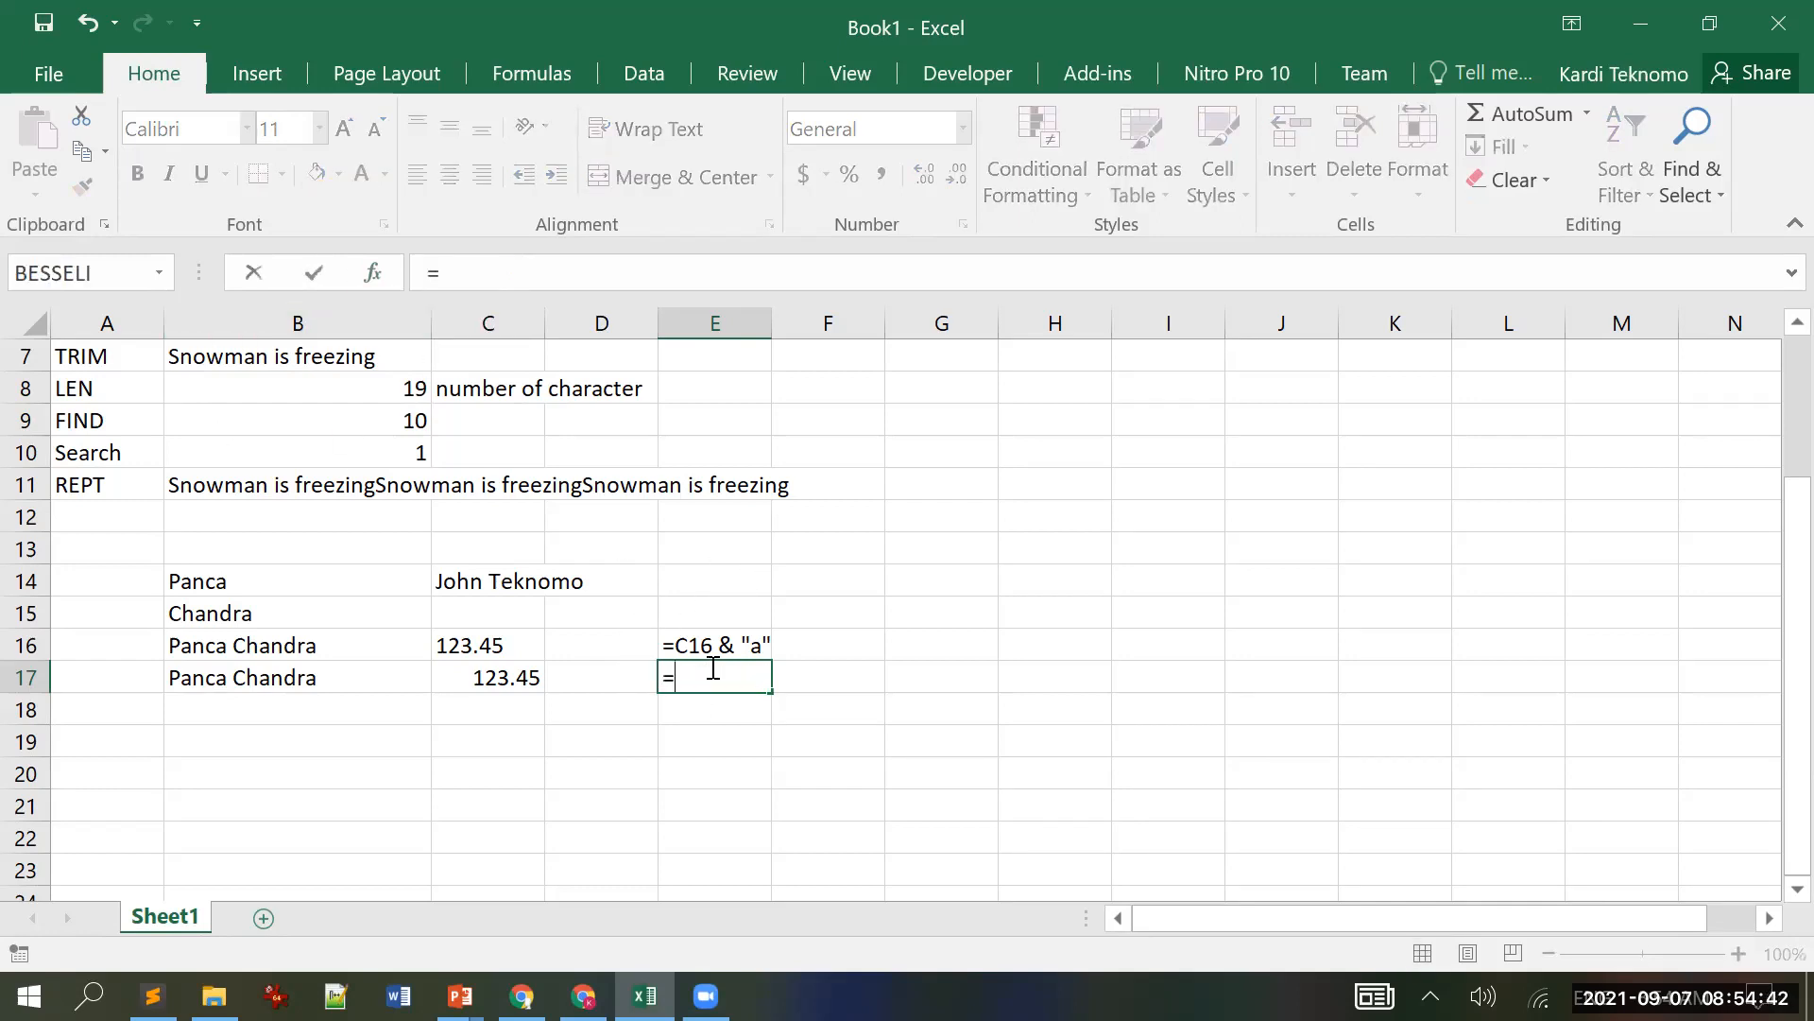
{"action": "left_click", "coordinate": [512, 675]}
{"action": "type", "text": "+"}
{"action": "key", "text": "BackSpace"}
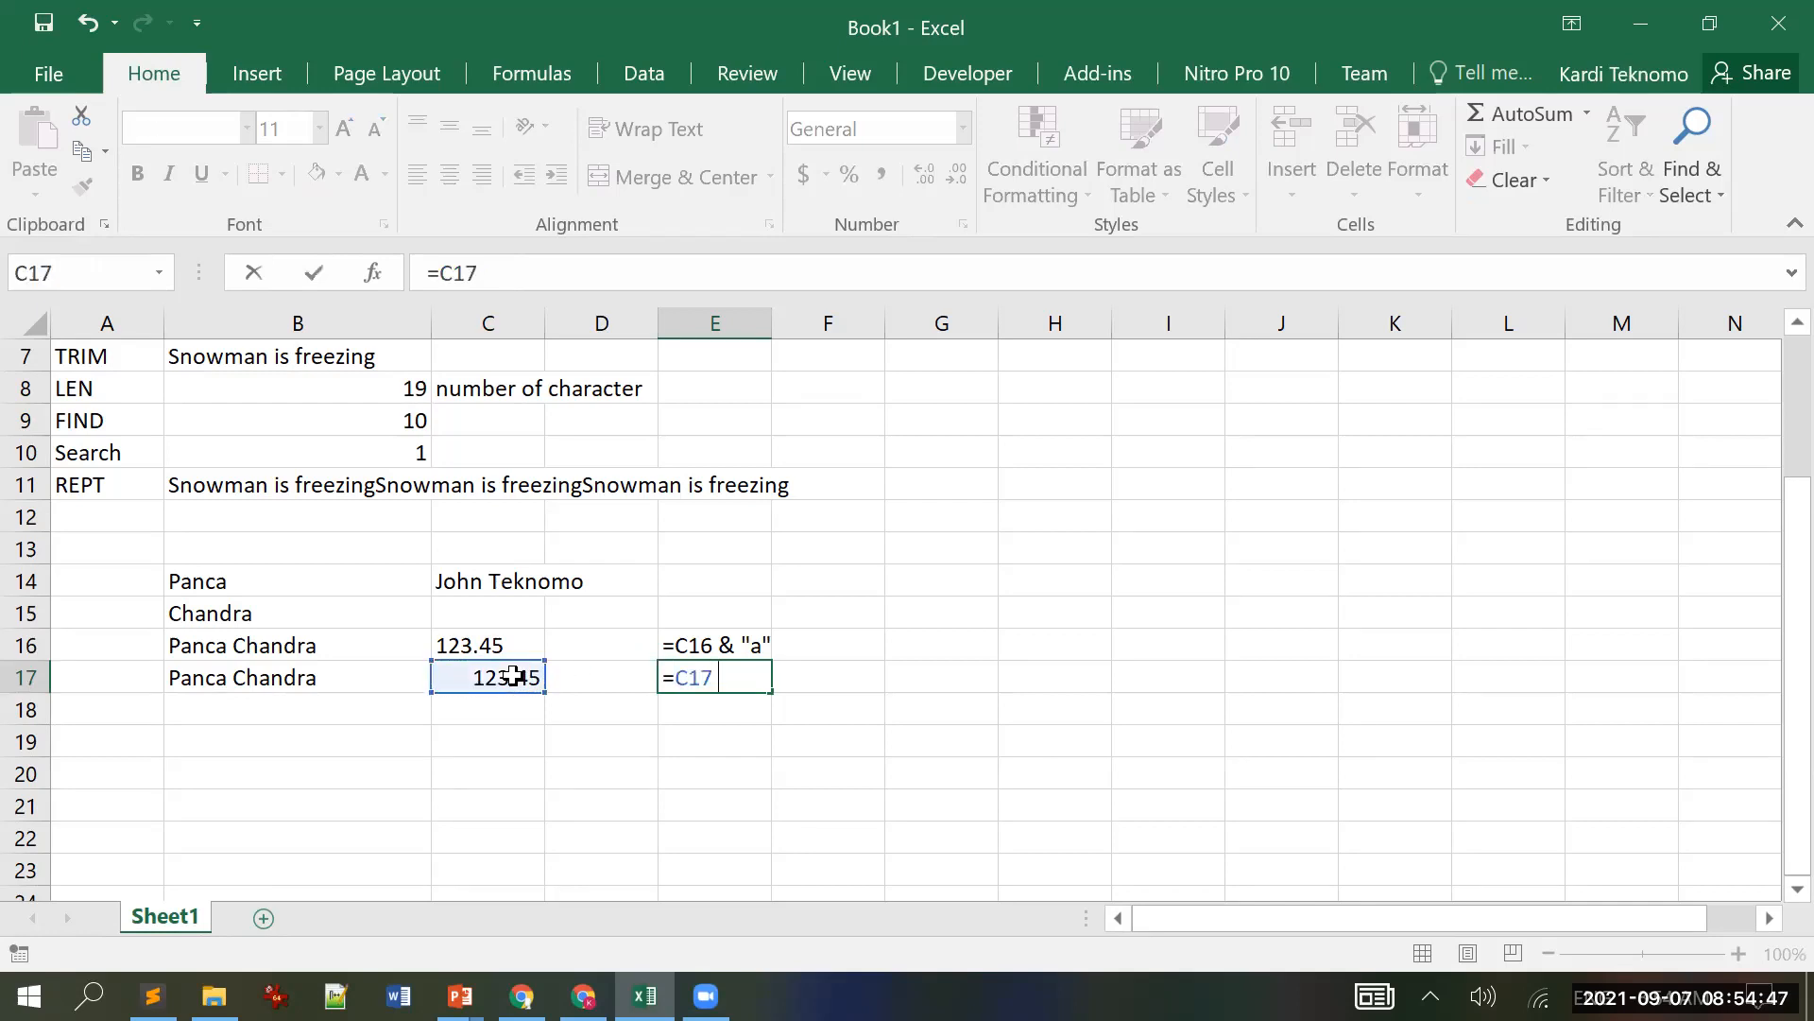
{"action": "type", "text": "& \"a\""}
{"action": "key", "text": "Return"}
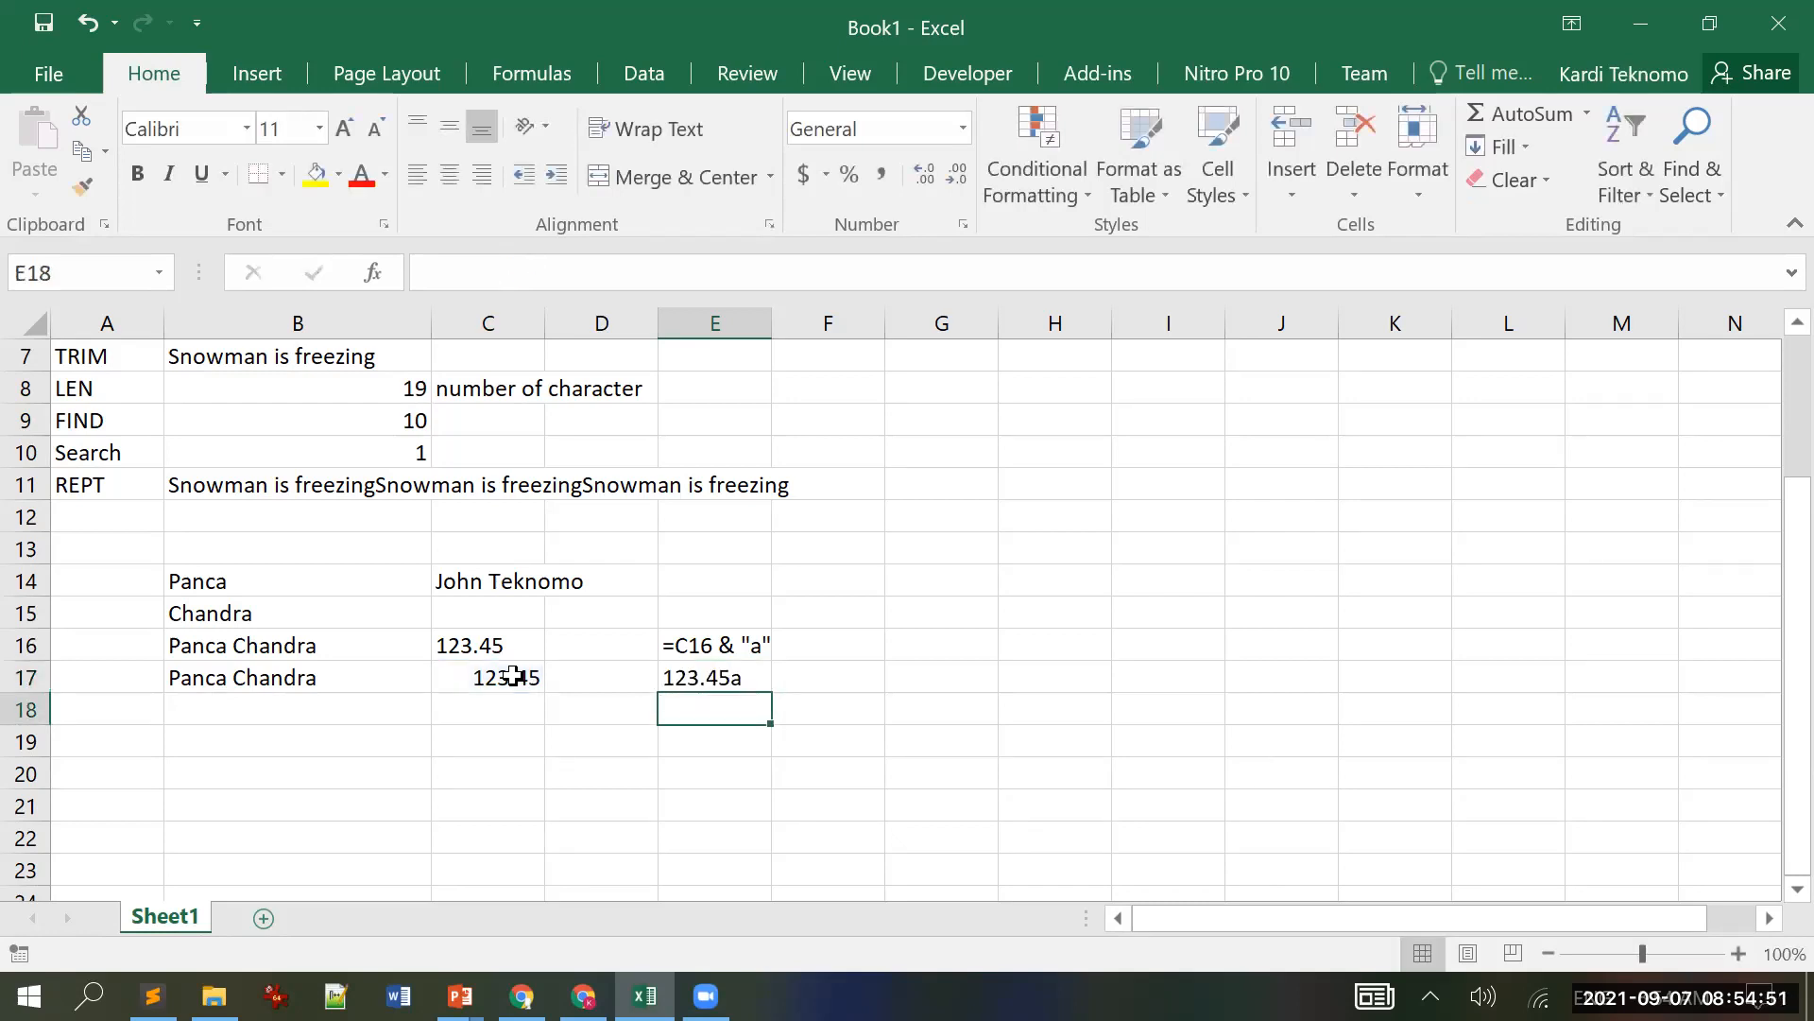
{"action": "key", "text": "Up"}
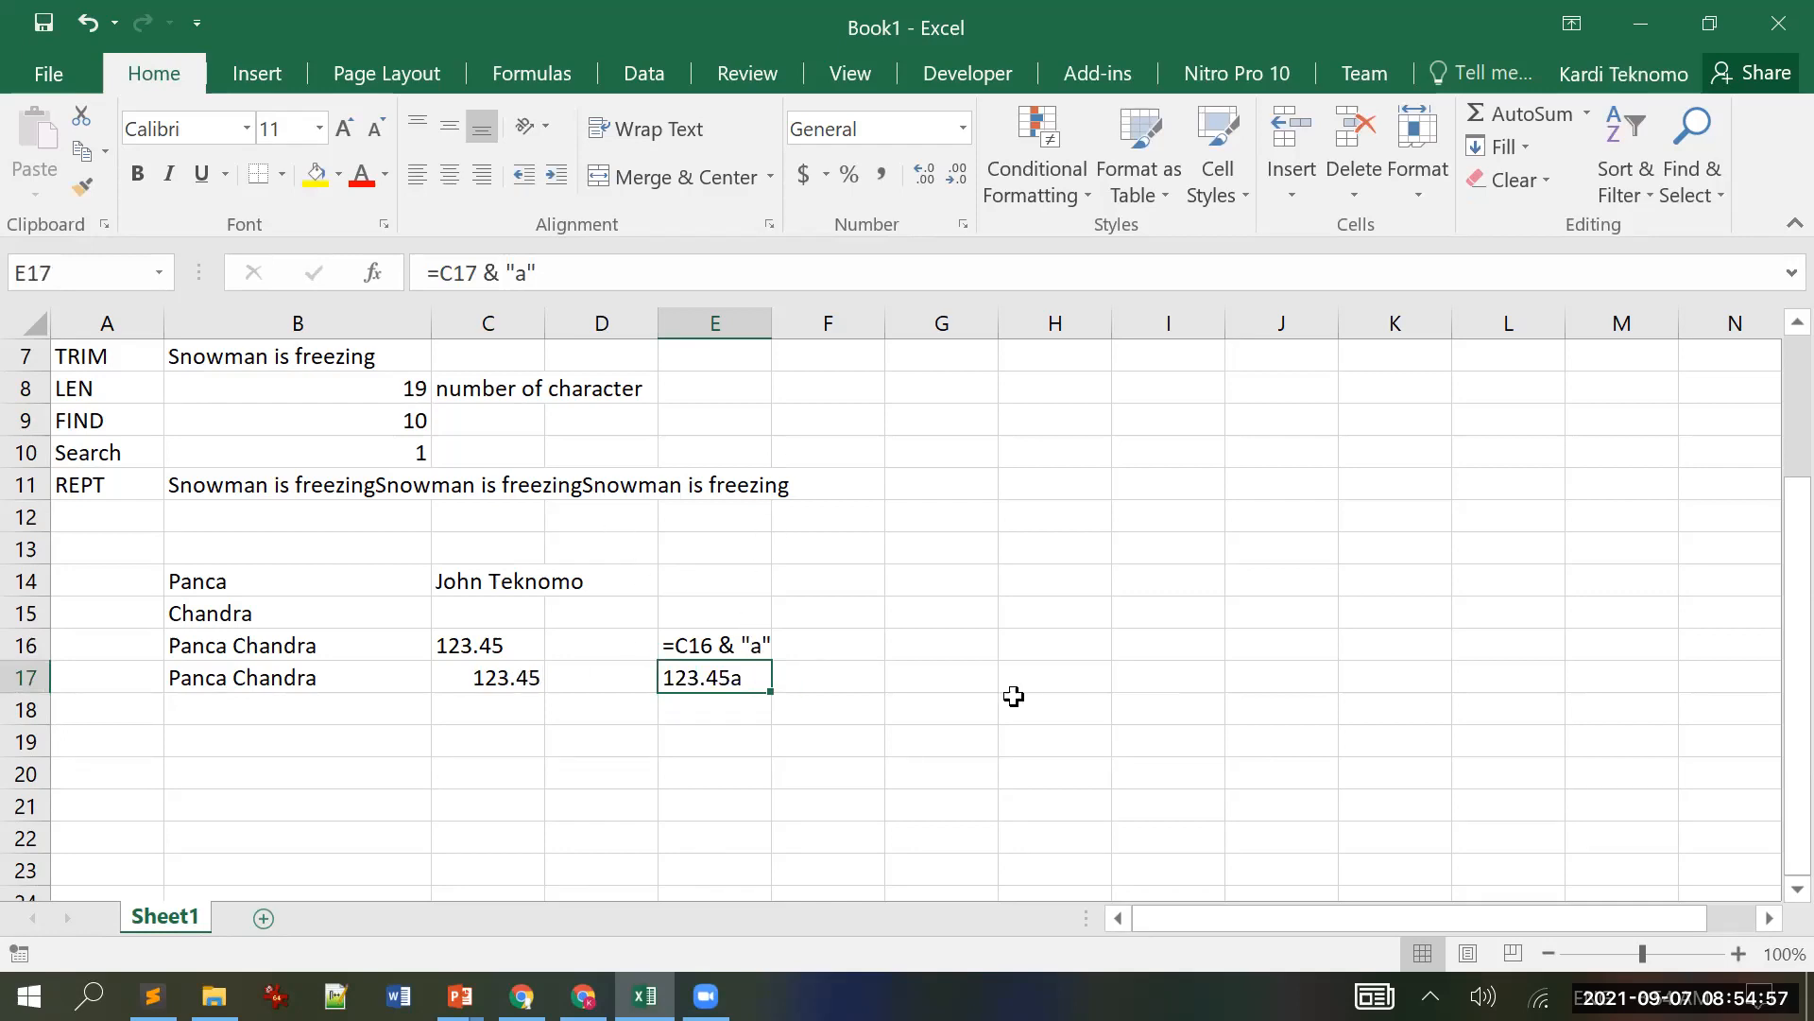
{"action": "left_click", "coordinate": [498, 678]}
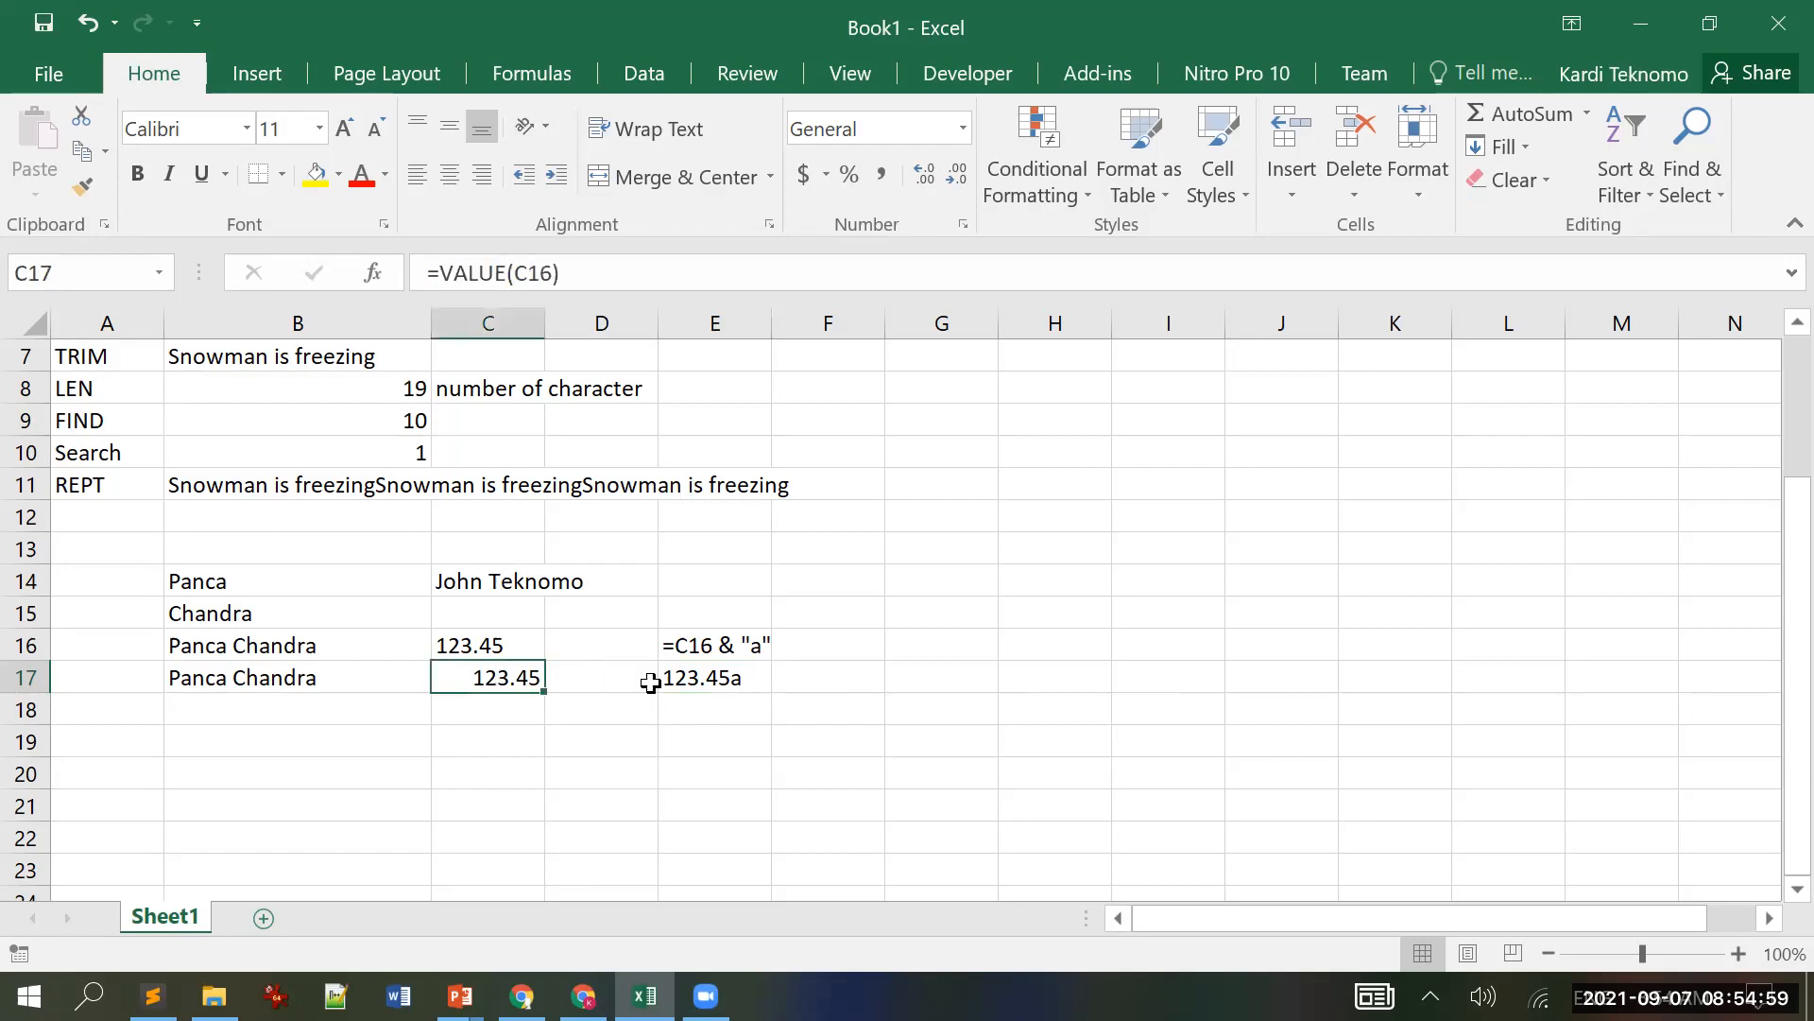
{"action": "left_click", "coordinate": [729, 678]}
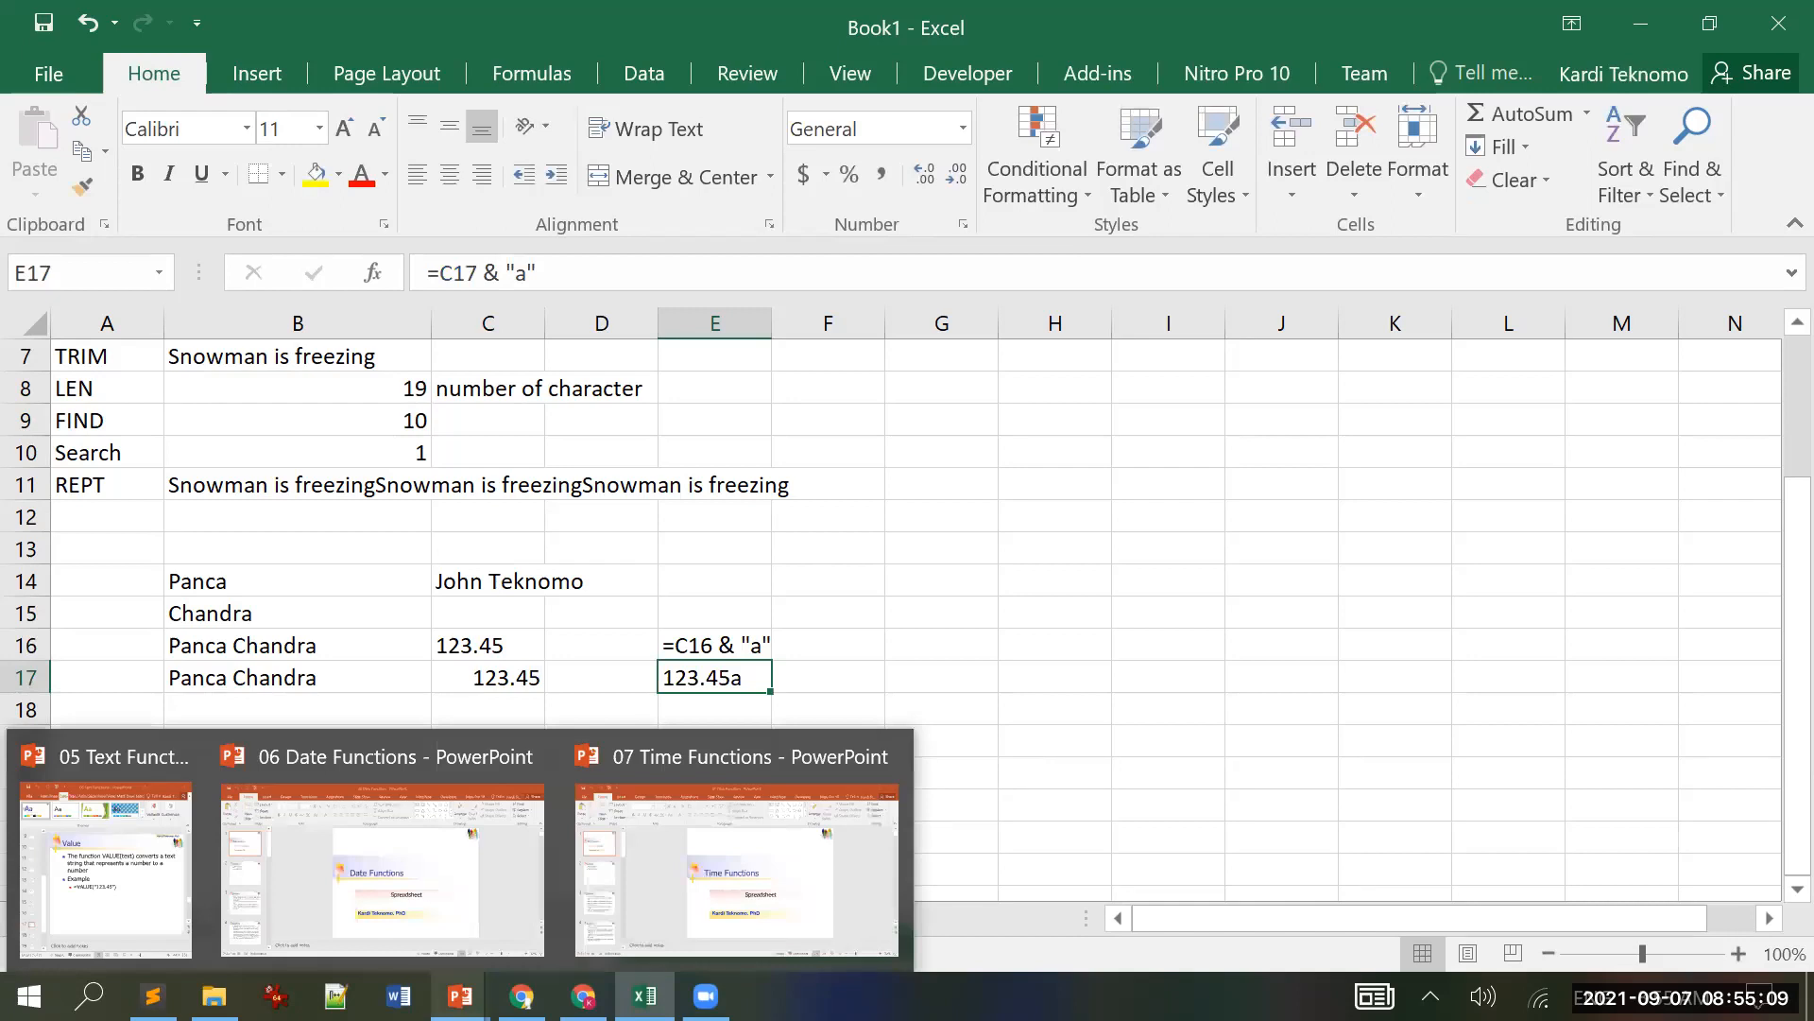
Step: Switch to the 05 Text Functions PowerPoint deck, showing slide 17 (Value)
{"action": "left_click", "coordinate": [460, 996]}
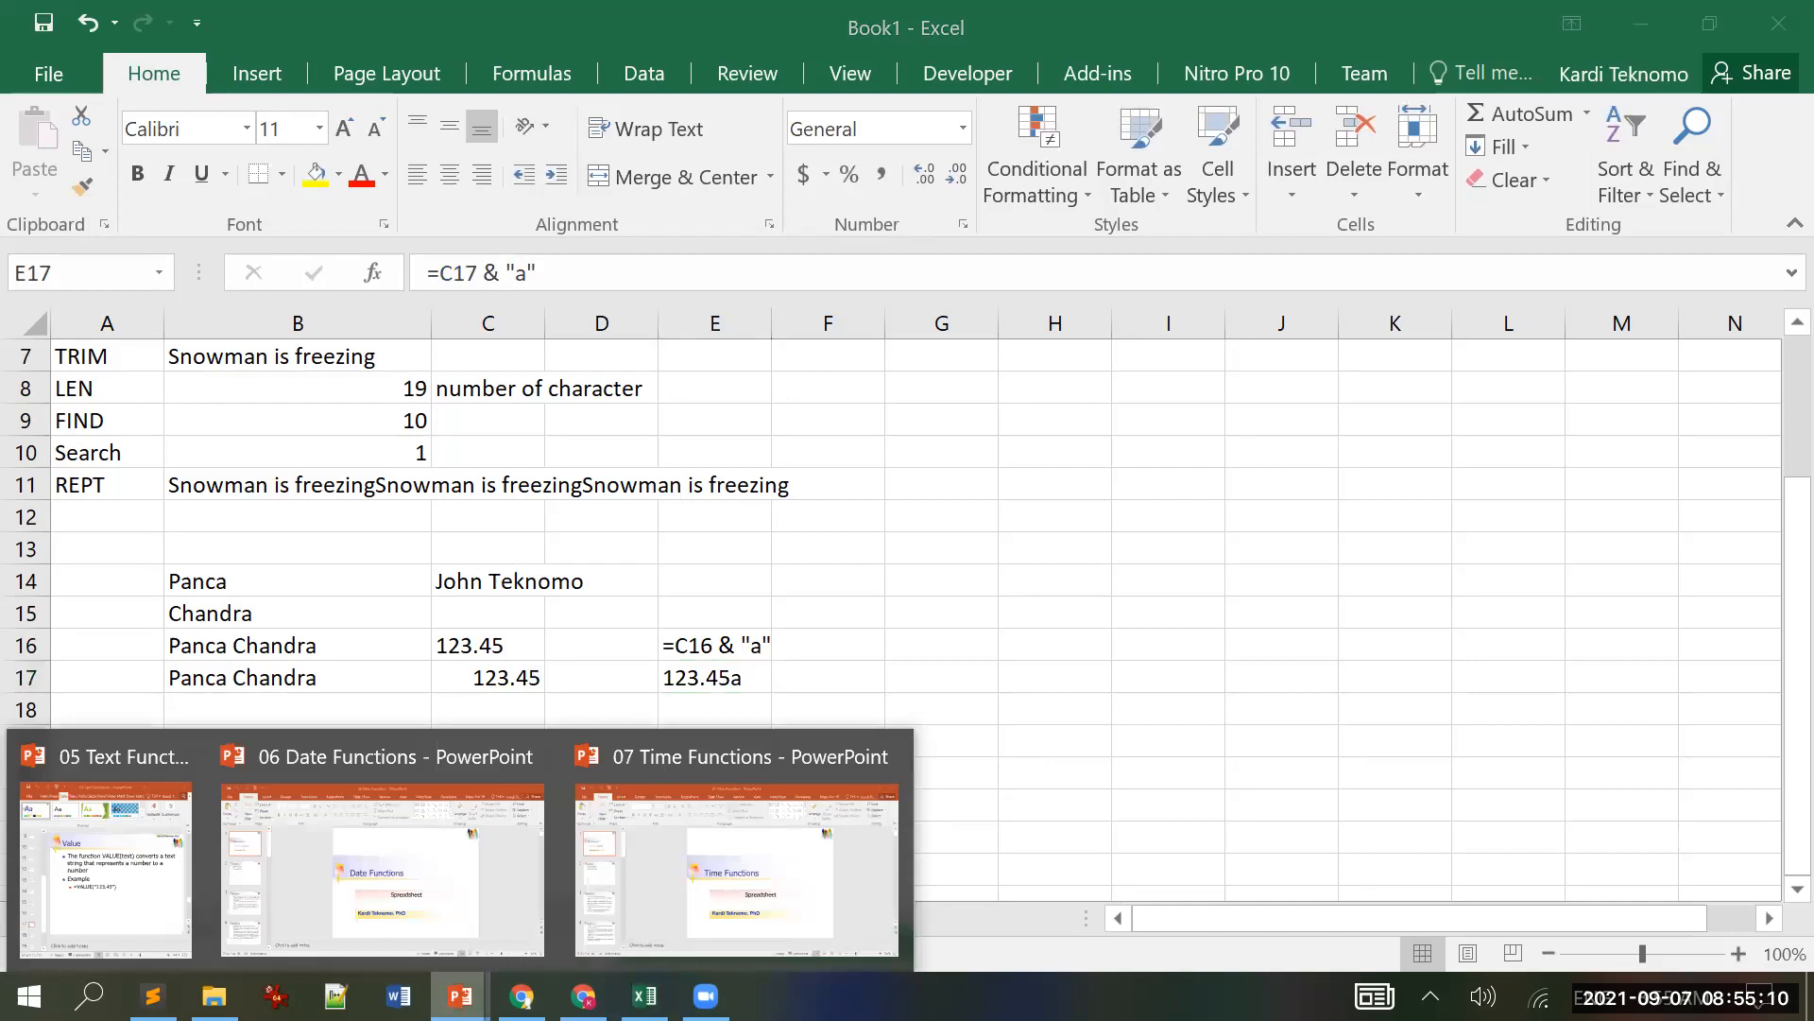
{"action": "left_click", "coordinate": [784, 19]}
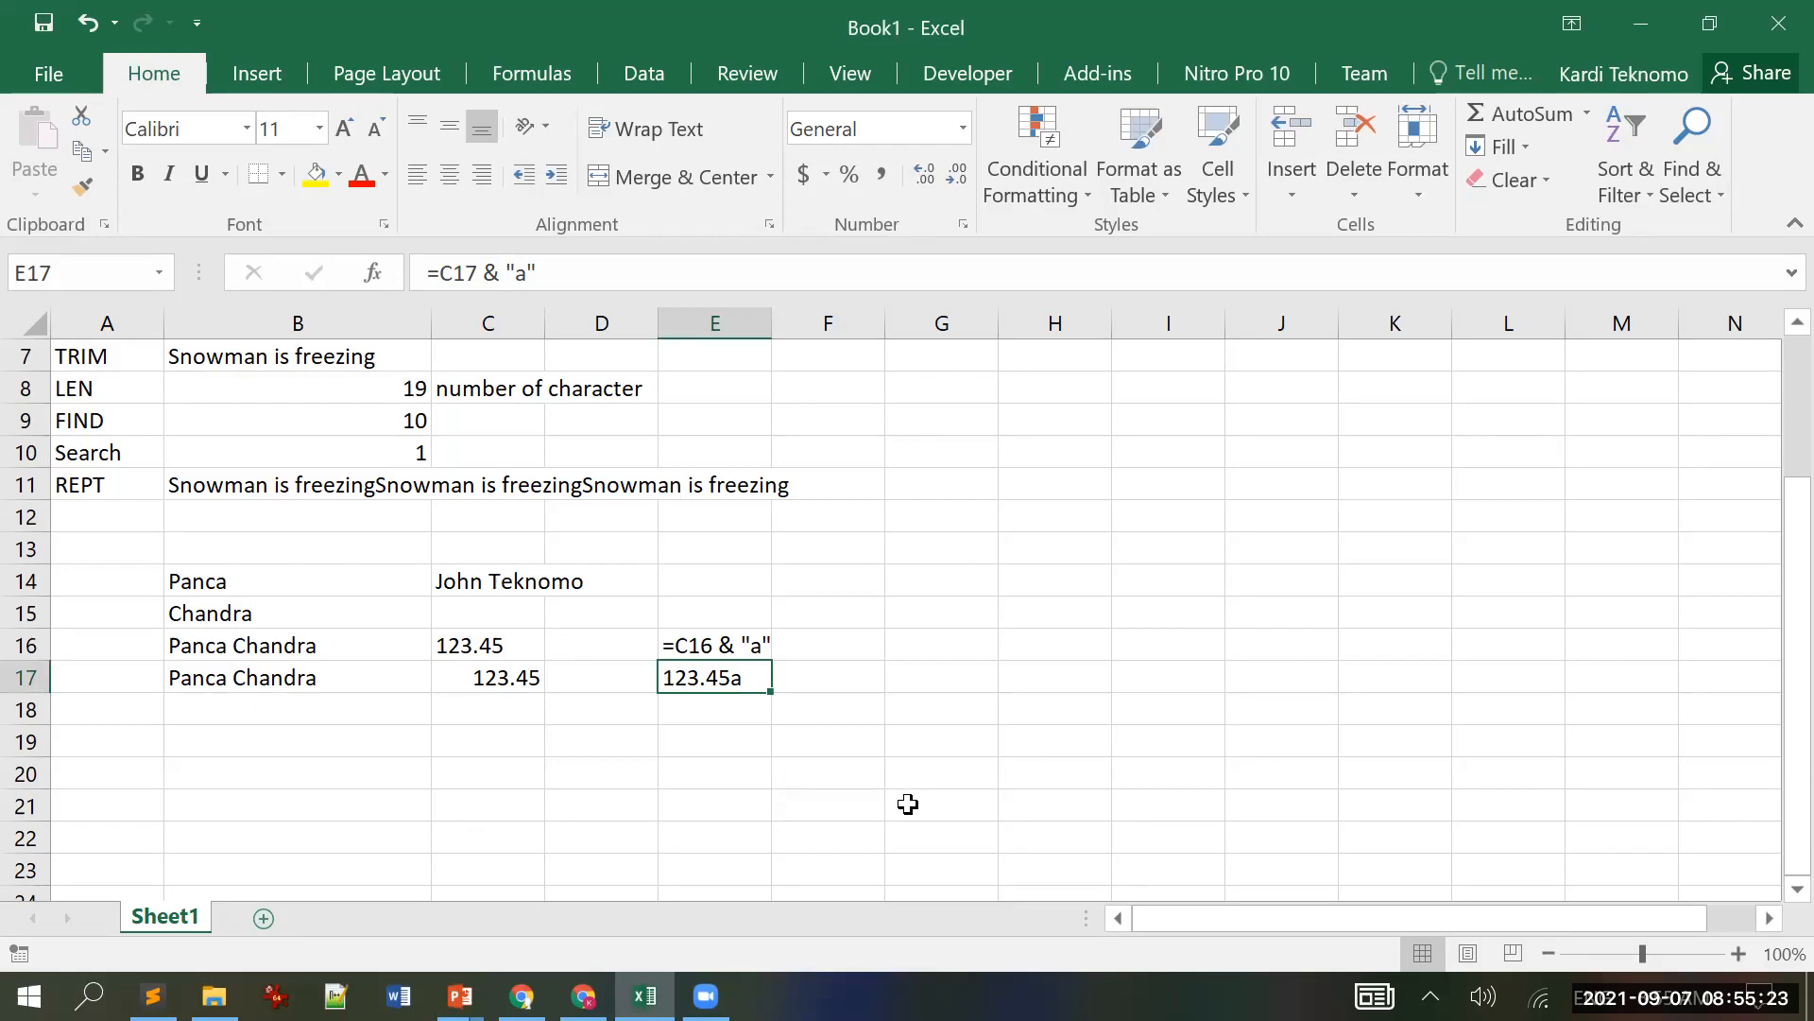
{"action": "mouse_move", "coordinate": [460, 995]}
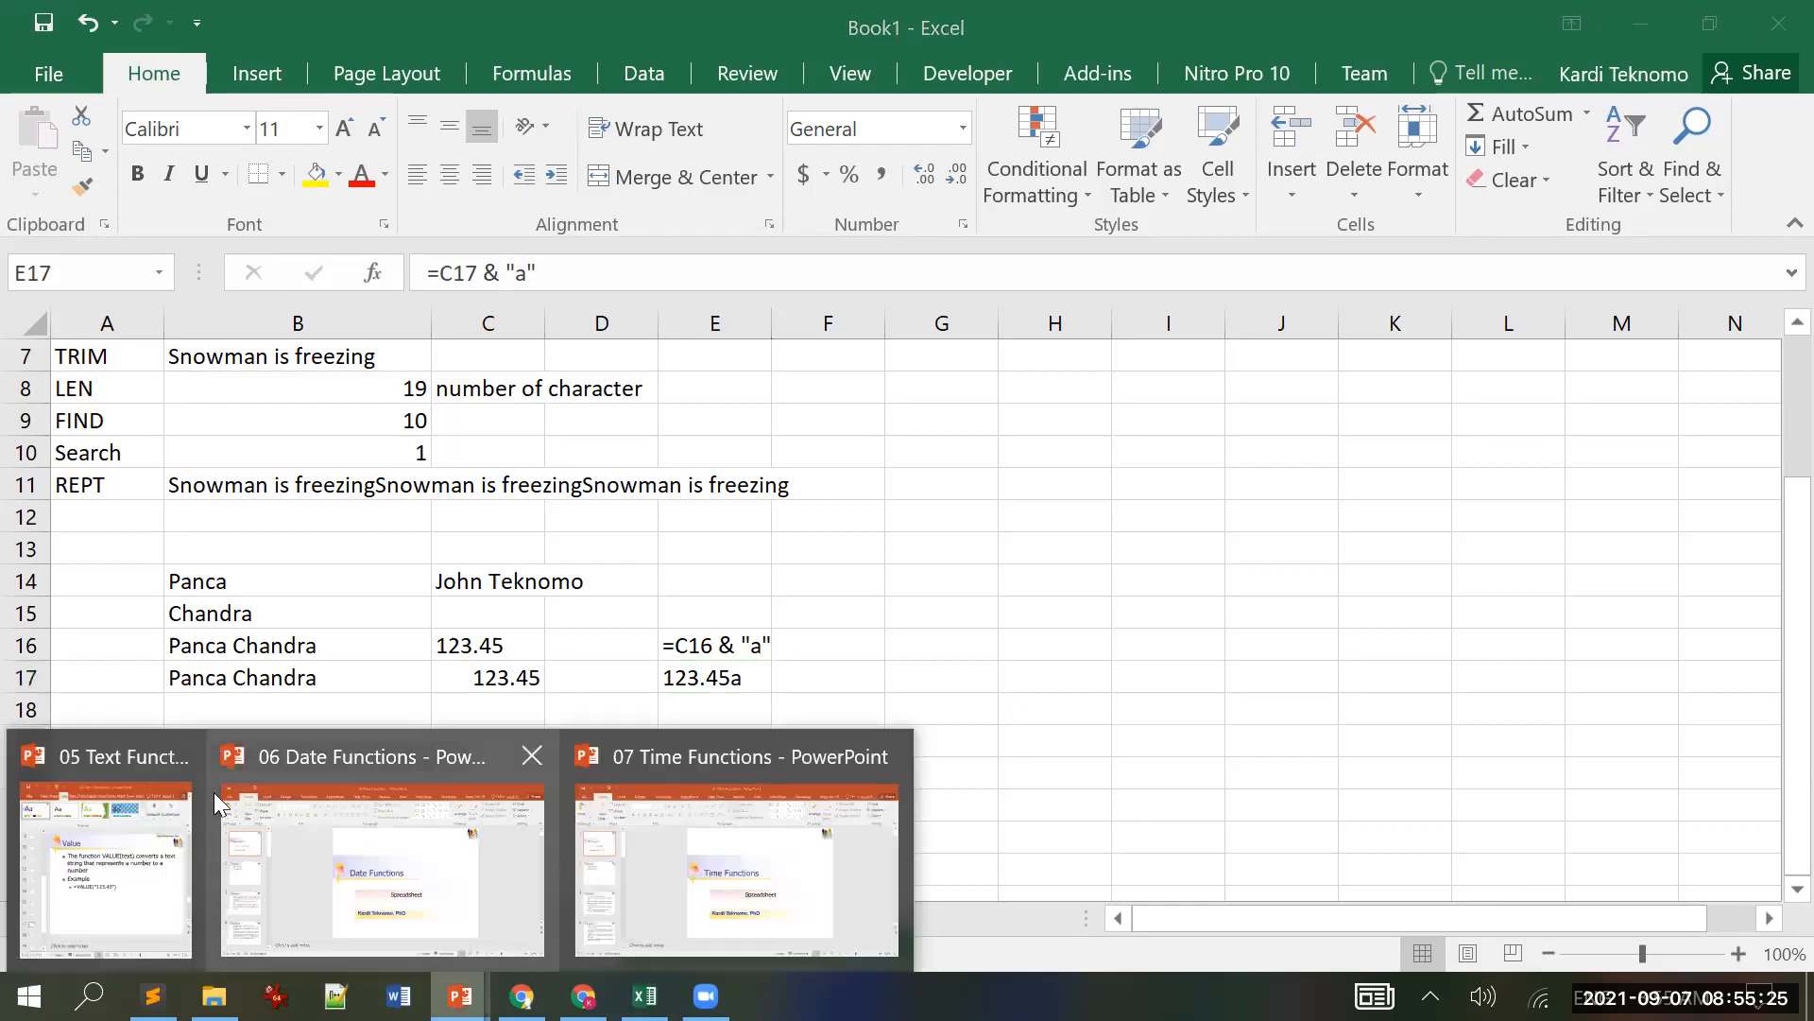
{"action": "left_click", "coordinate": [83, 766]}
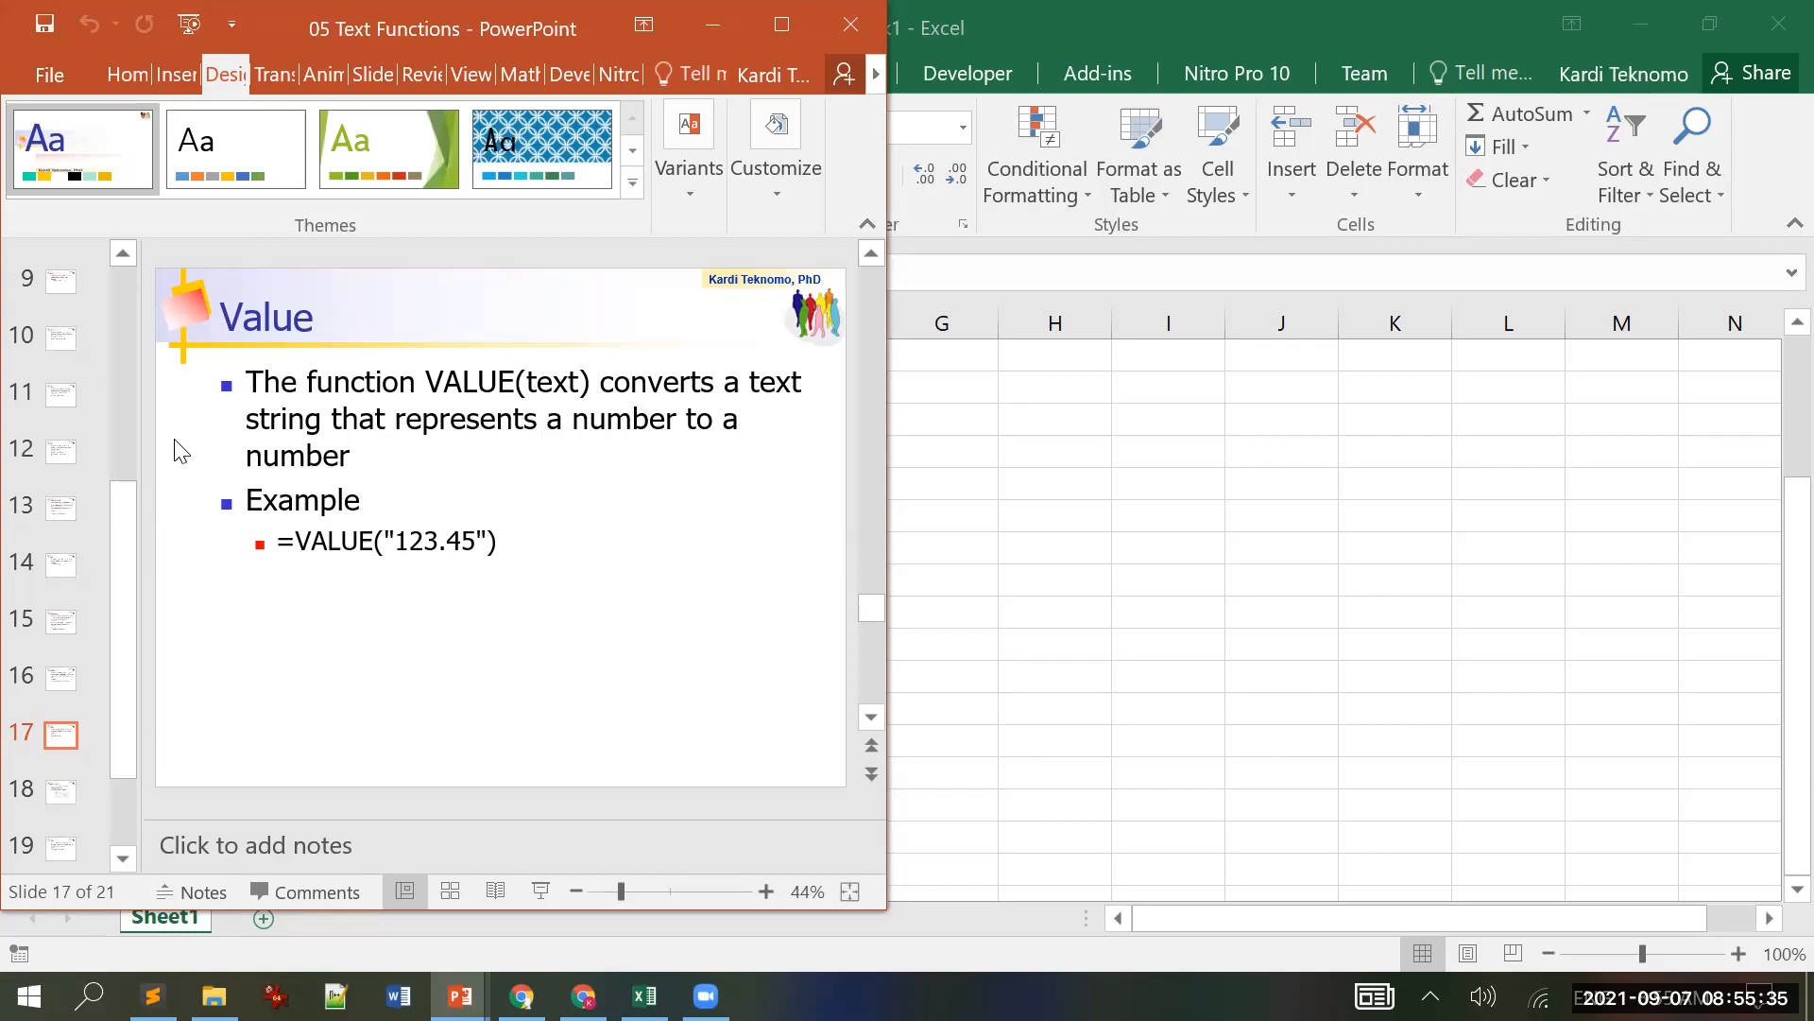
Step: Scroll down from the Value slide toward slide 18, NumberValue
{"action": "scroll", "coordinate": [181, 451], "scroll_direction": "down", "scroll_amount": 1}
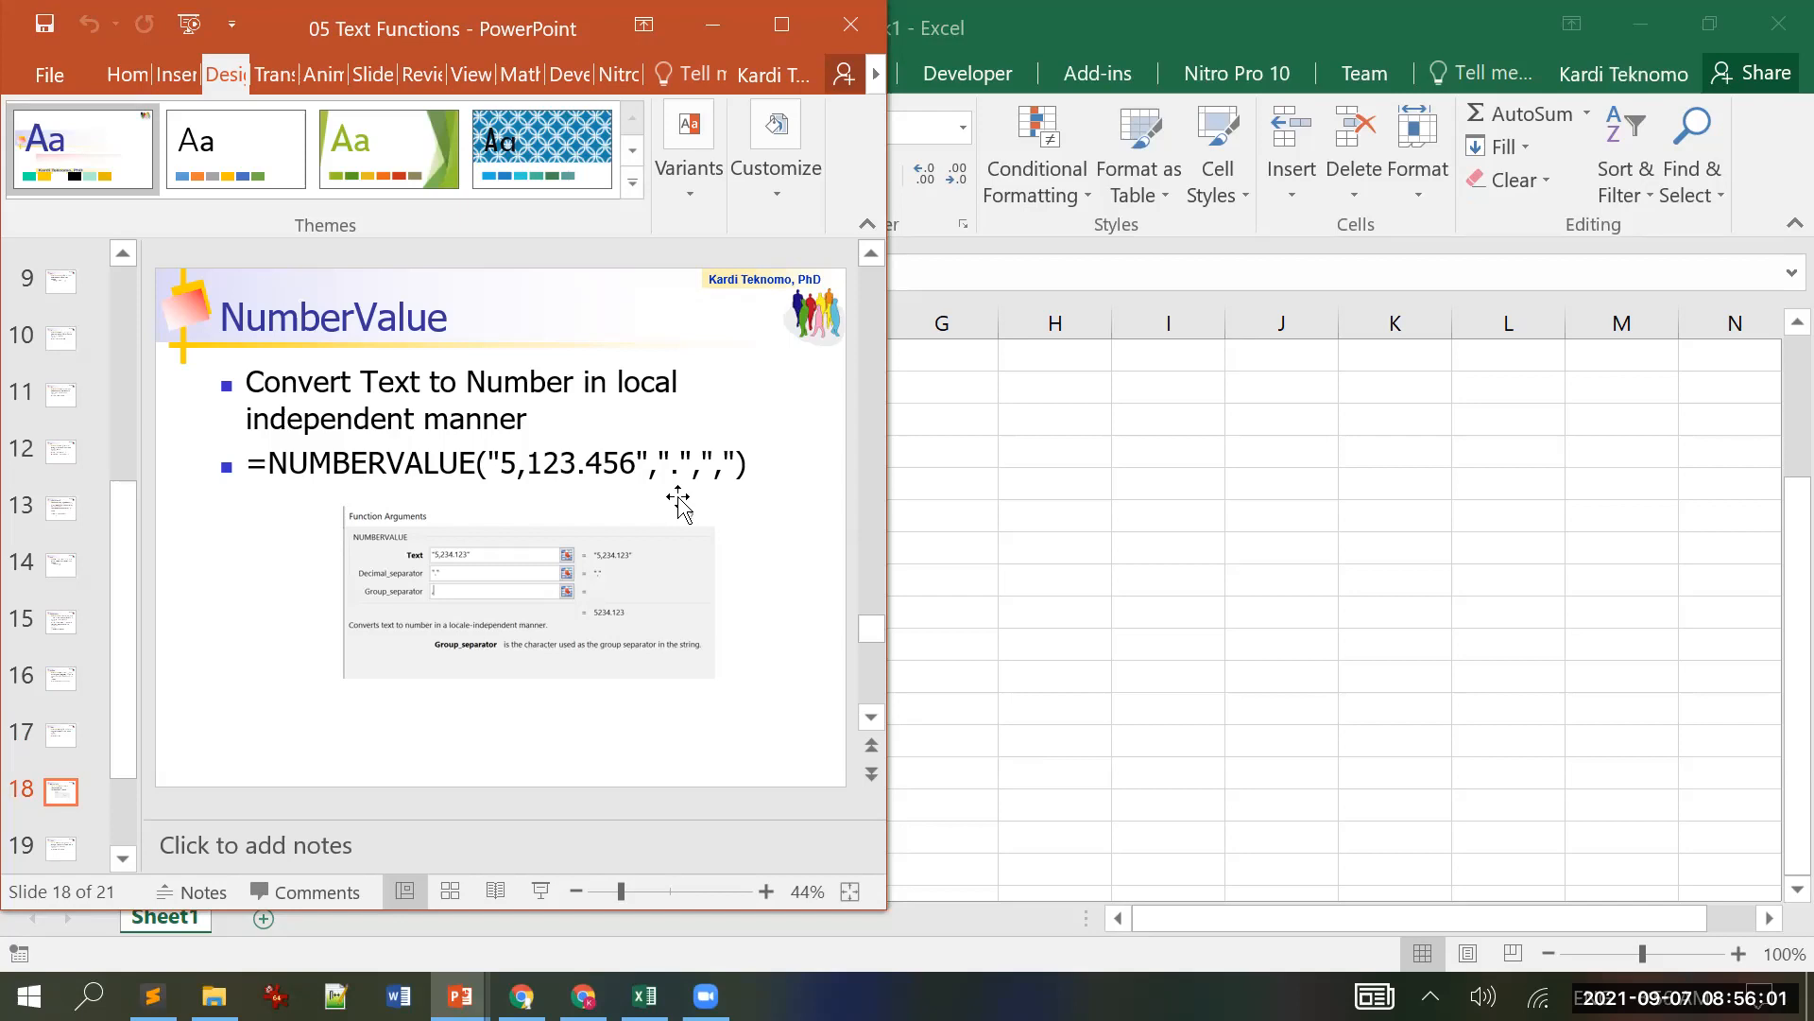
Step: Clear the old examples from B14:F18 in the Excel sheet
{"action": "key", "text": "alt+Tab"}
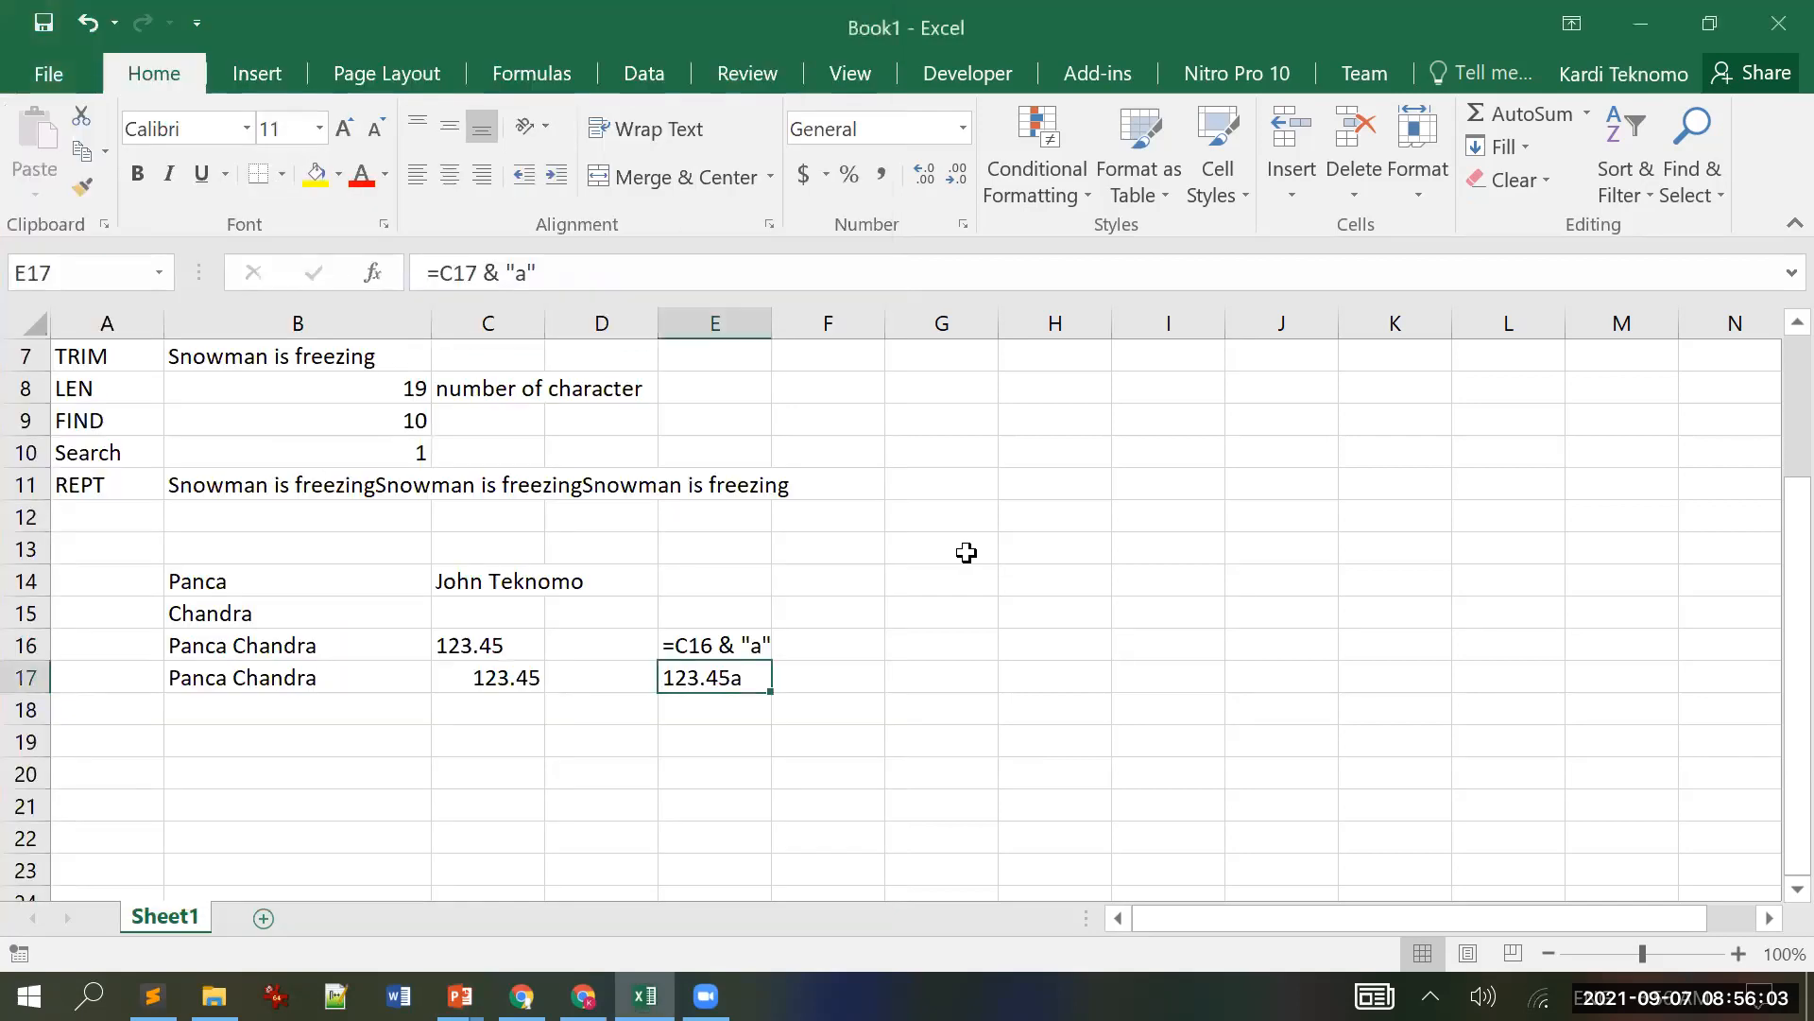
{"action": "left_click_drag", "start_coordinate": [195, 587], "coordinate": [840, 690]}
{"action": "key", "text": "Delete"}
{"action": "left_click", "coordinate": [290, 592]}
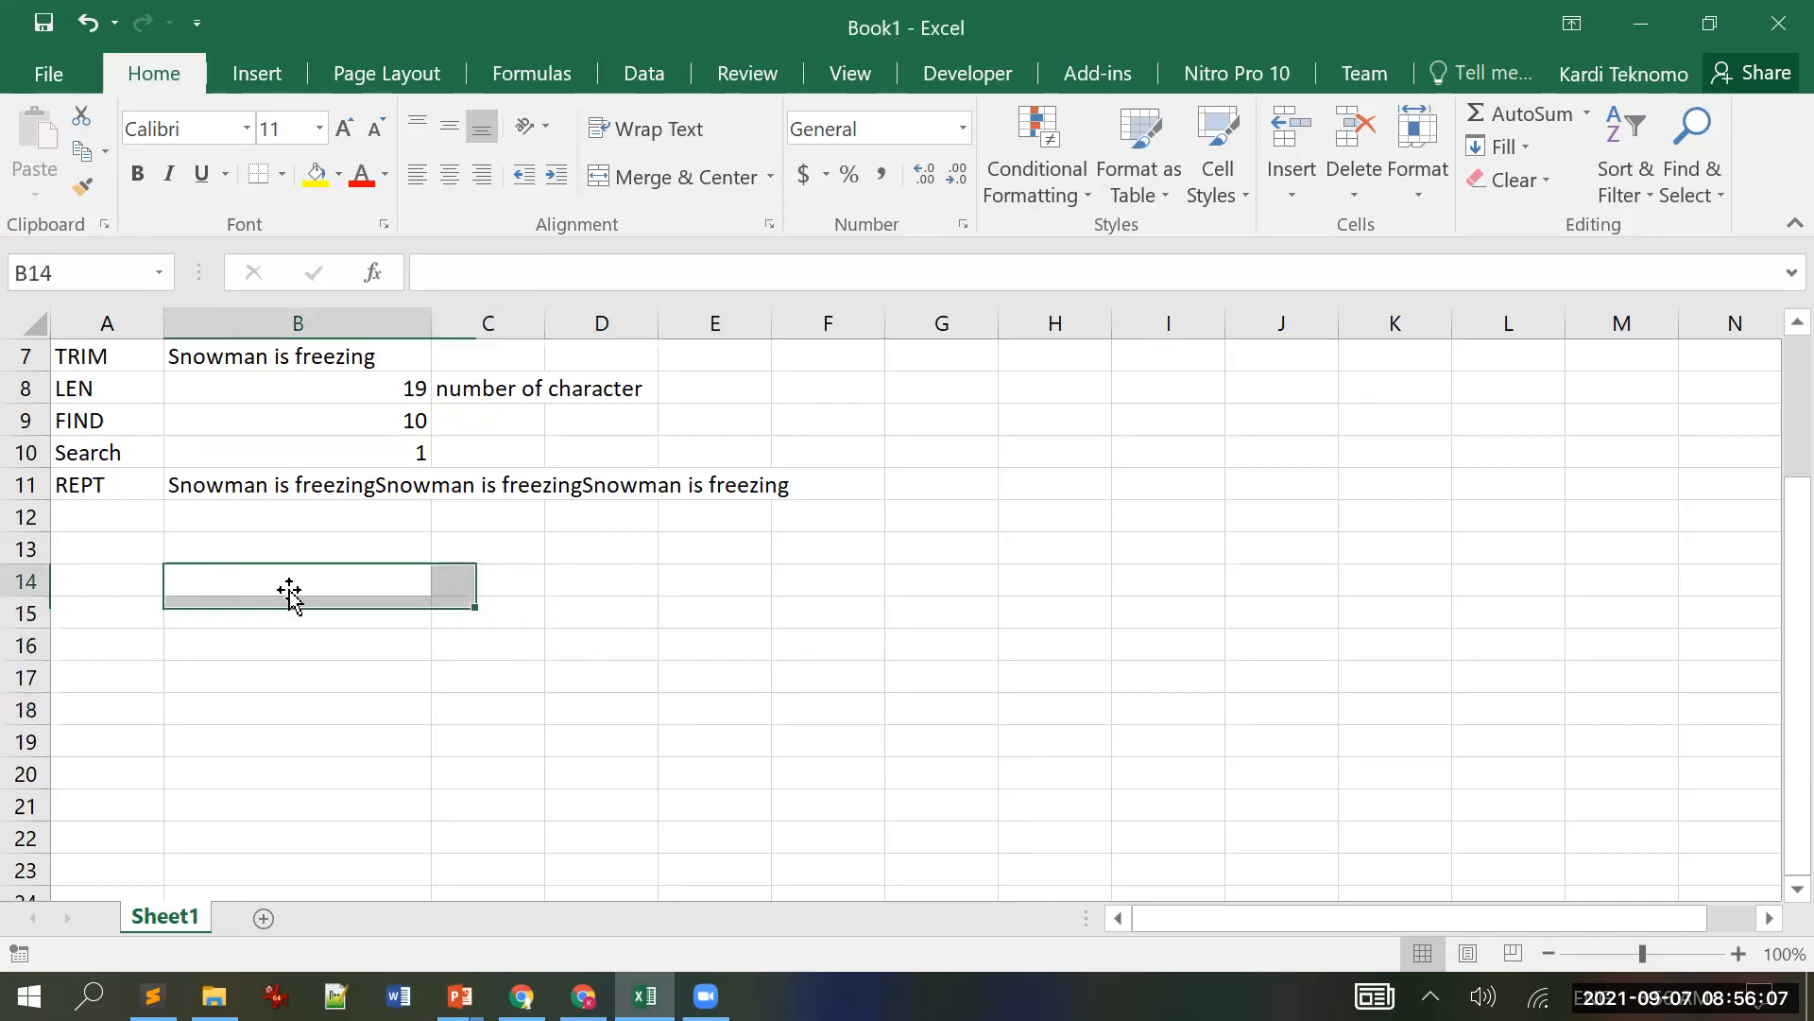
Step: Bring up the 05 Text Functions deck on the NumberValue slide, then return to Excel
{"action": "left_click", "coordinate": [461, 996]}
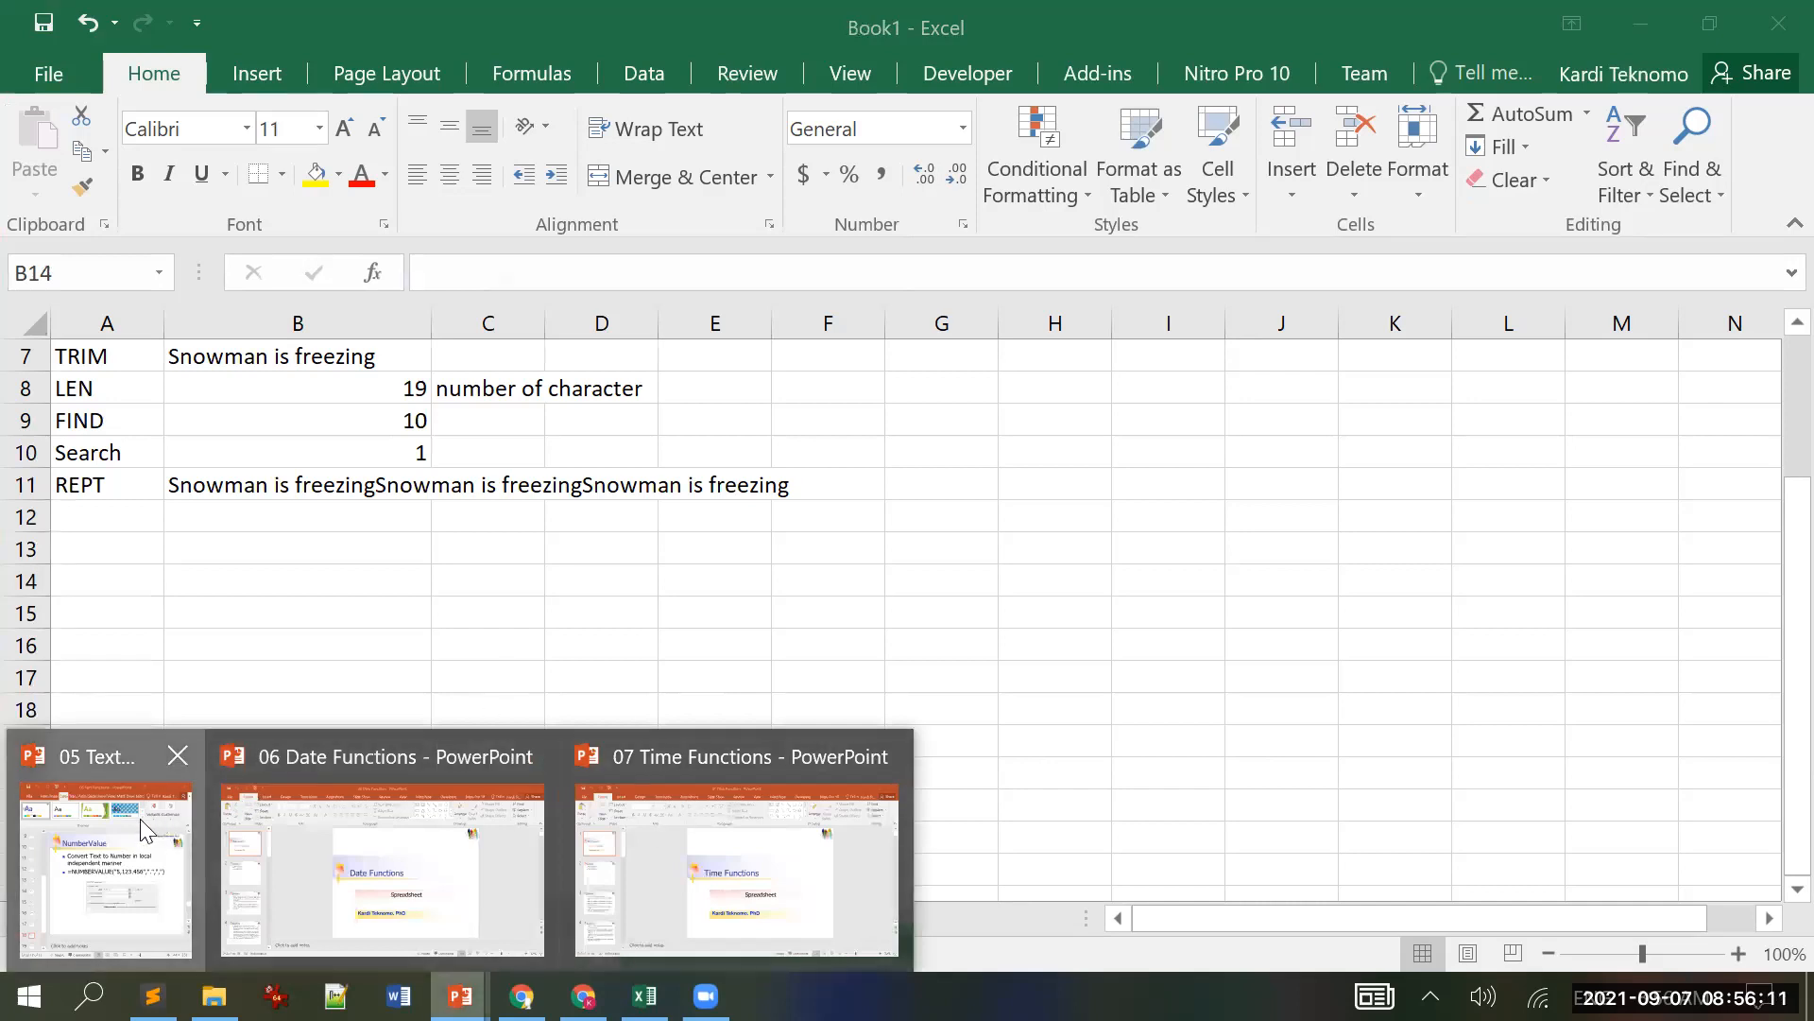
{"action": "left_click", "coordinate": [139, 818]}
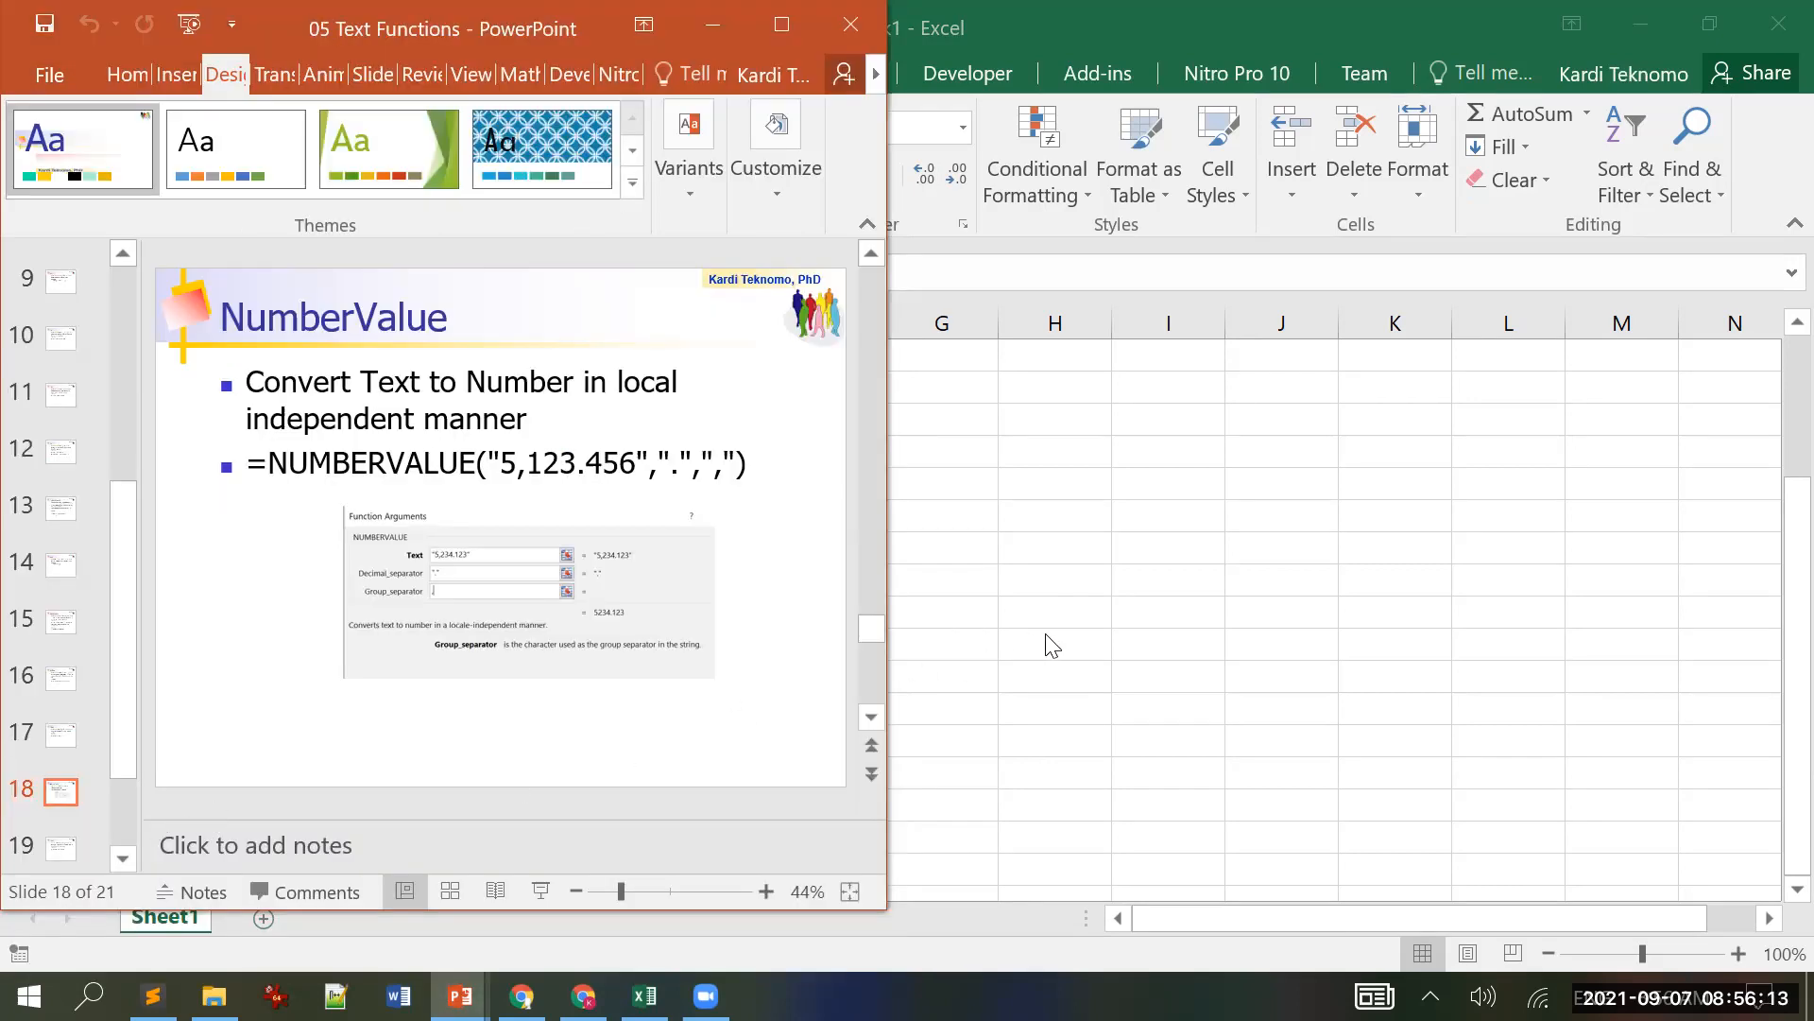
{"action": "key", "text": "alt+Tab"}
Step: Enter 123.456 in B14, correct it to 1243.456, and leave B15 empty
{"action": "type", "text": "123.456"}
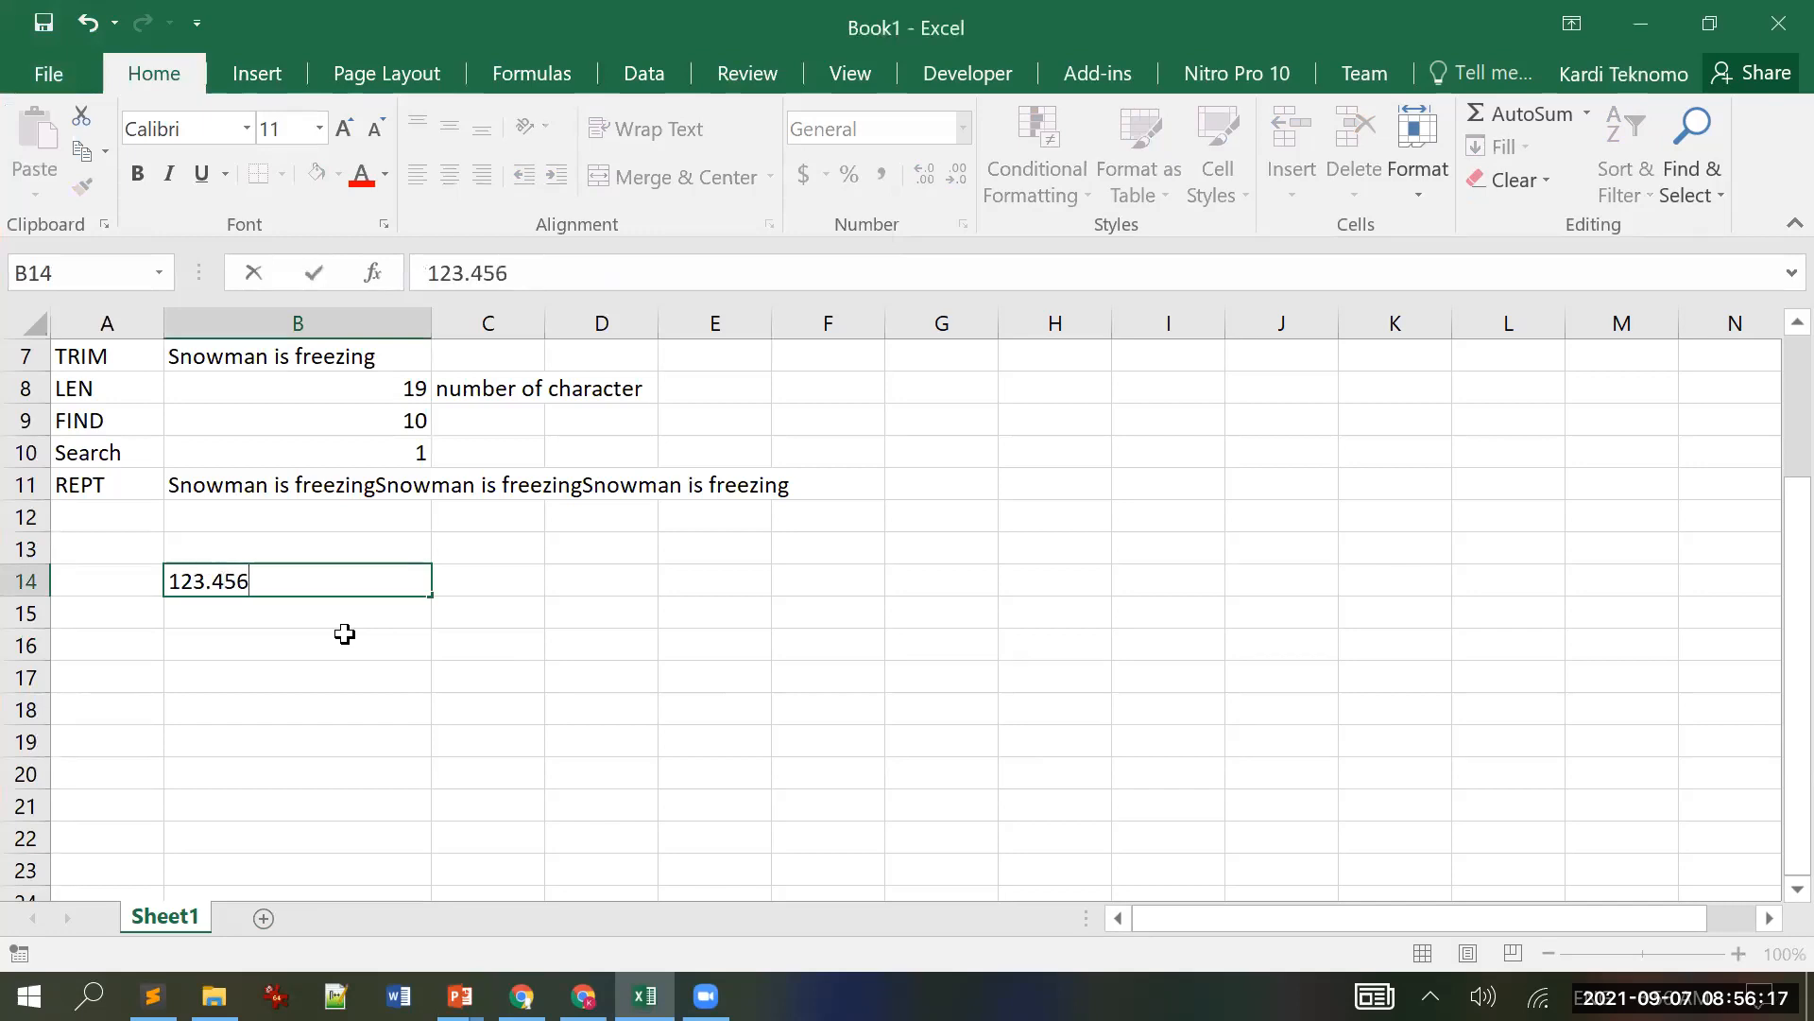
{"action": "key", "text": "Return"}
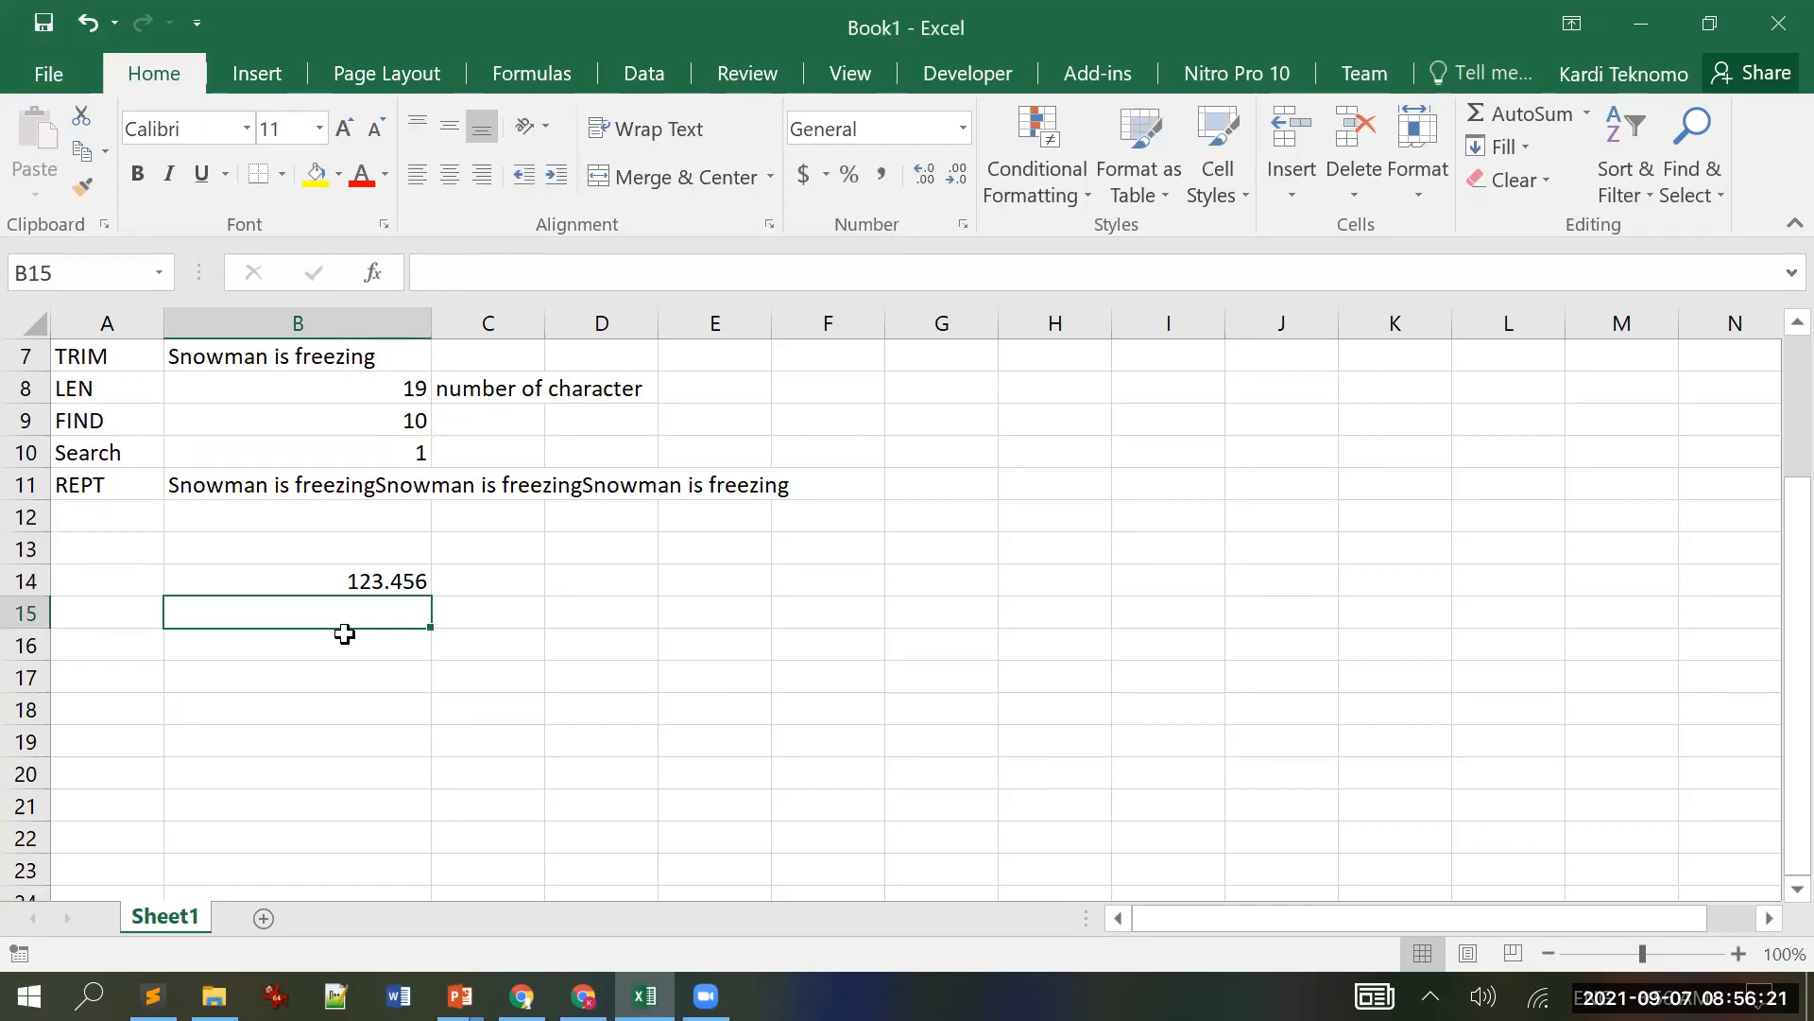
{"action": "key", "text": "Up"}
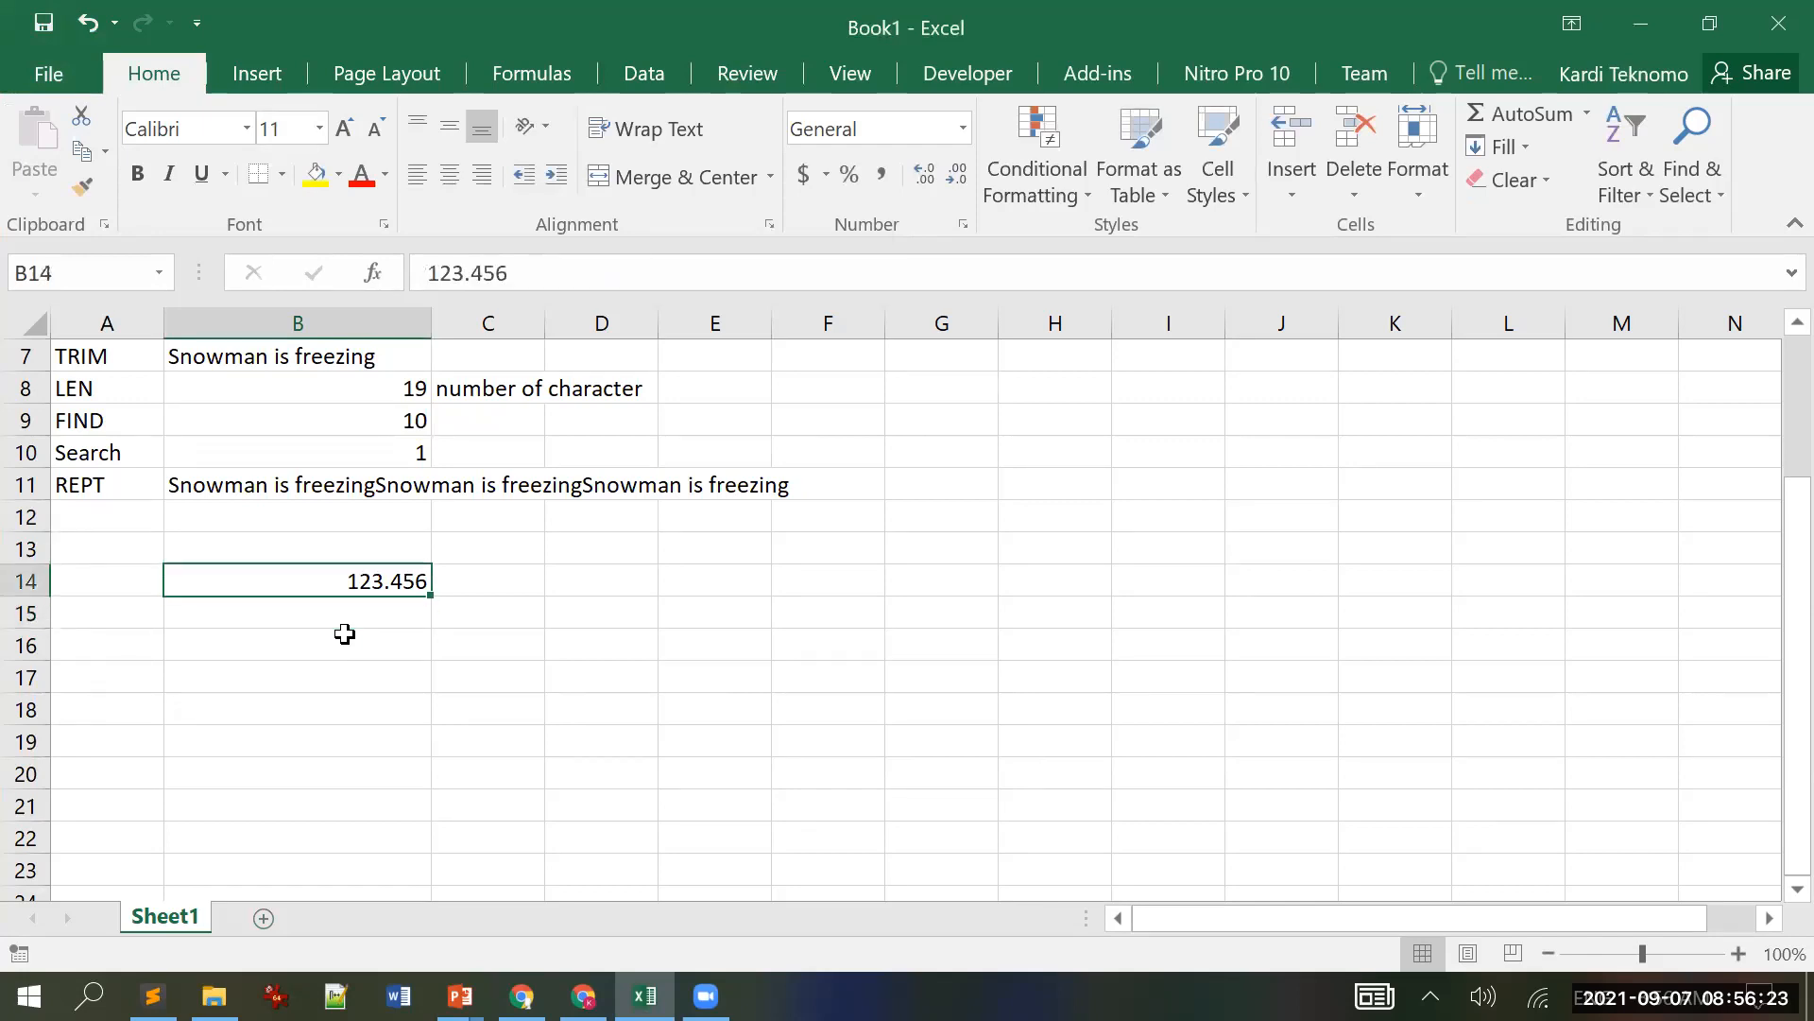
{"action": "left_click", "coordinate": [457, 273]}
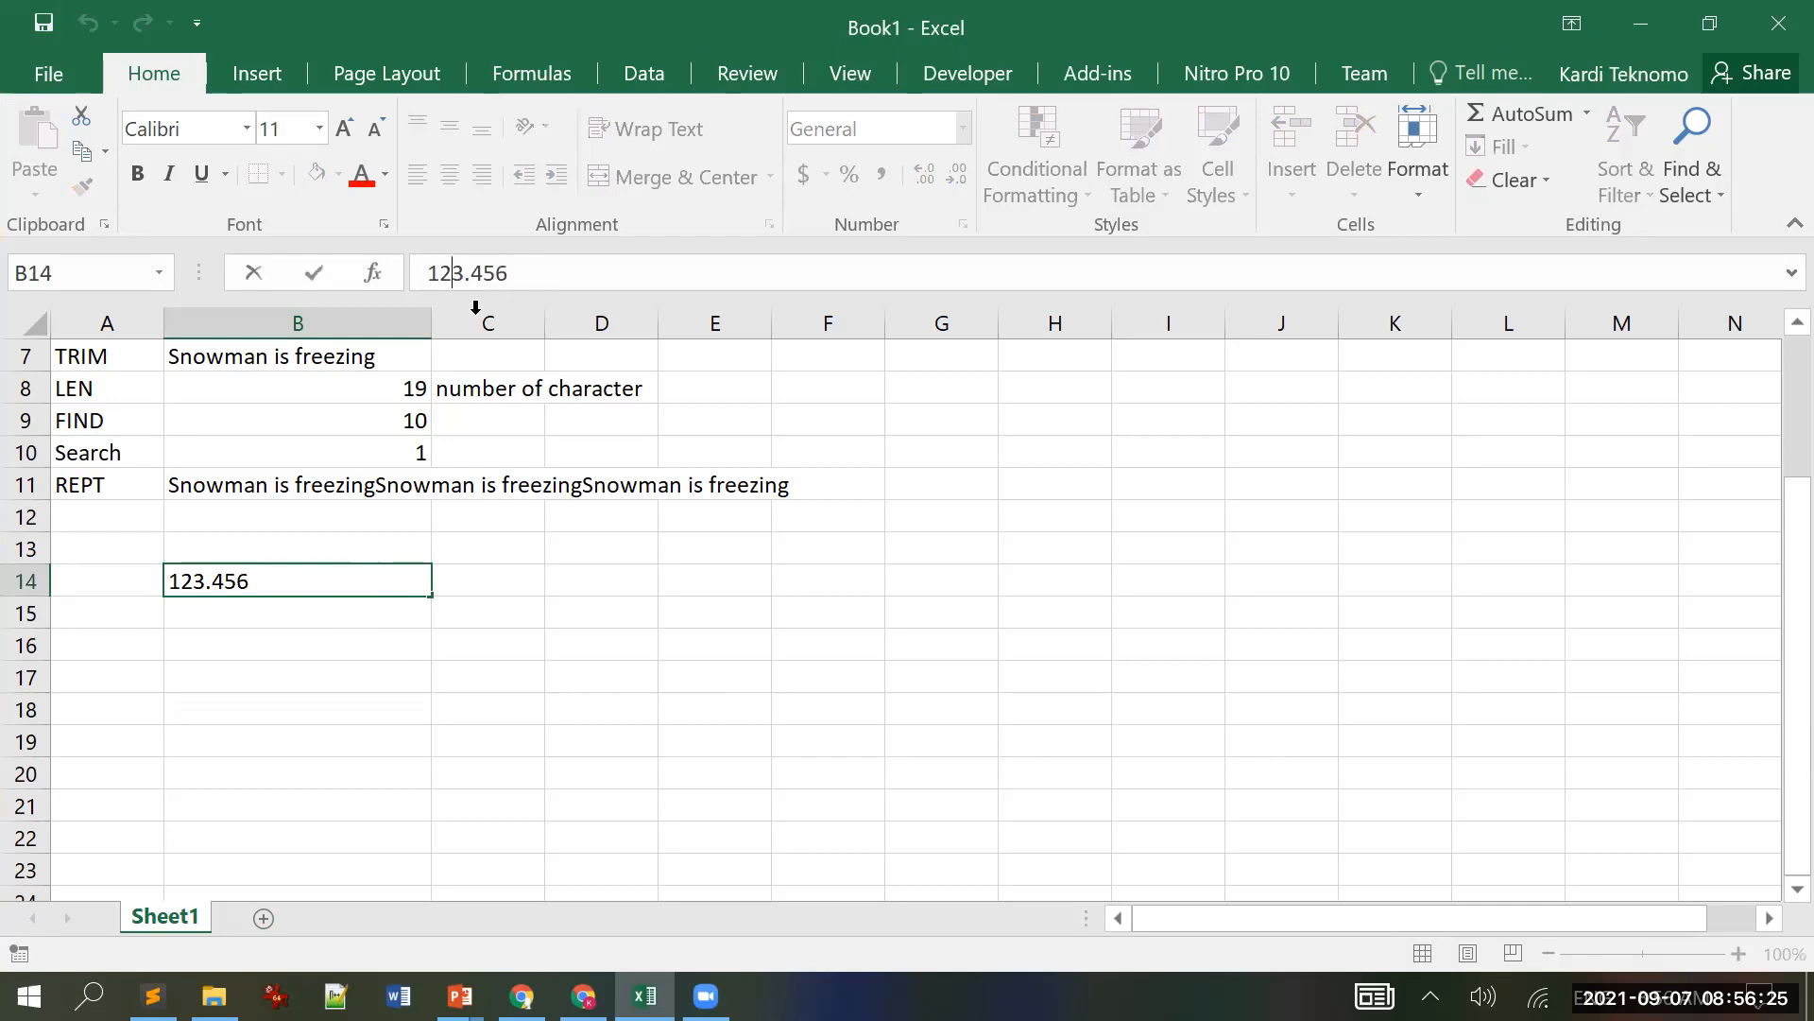
{"action": "type", "text": "4"}
{"action": "key", "text": "Return"}
{"action": "type", "text": "\\"}
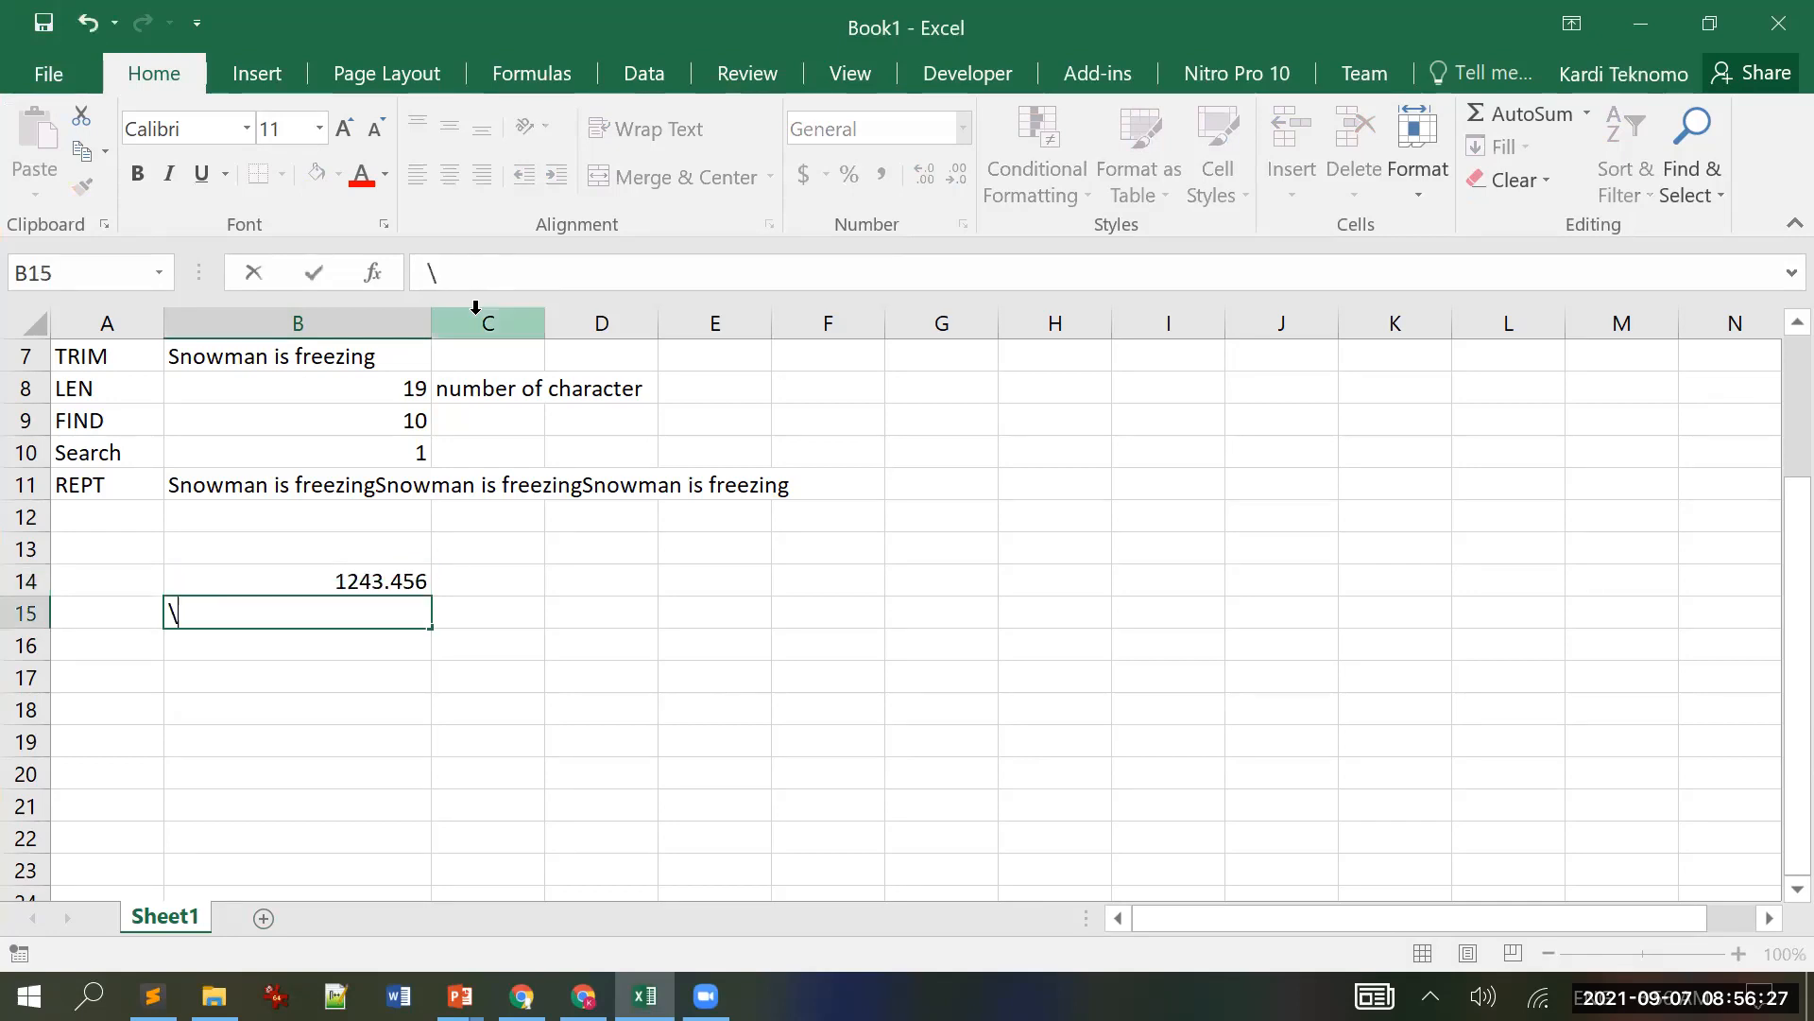
{"action": "key", "text": "BackSpace"}
{"action": "key", "text": "Escape"}
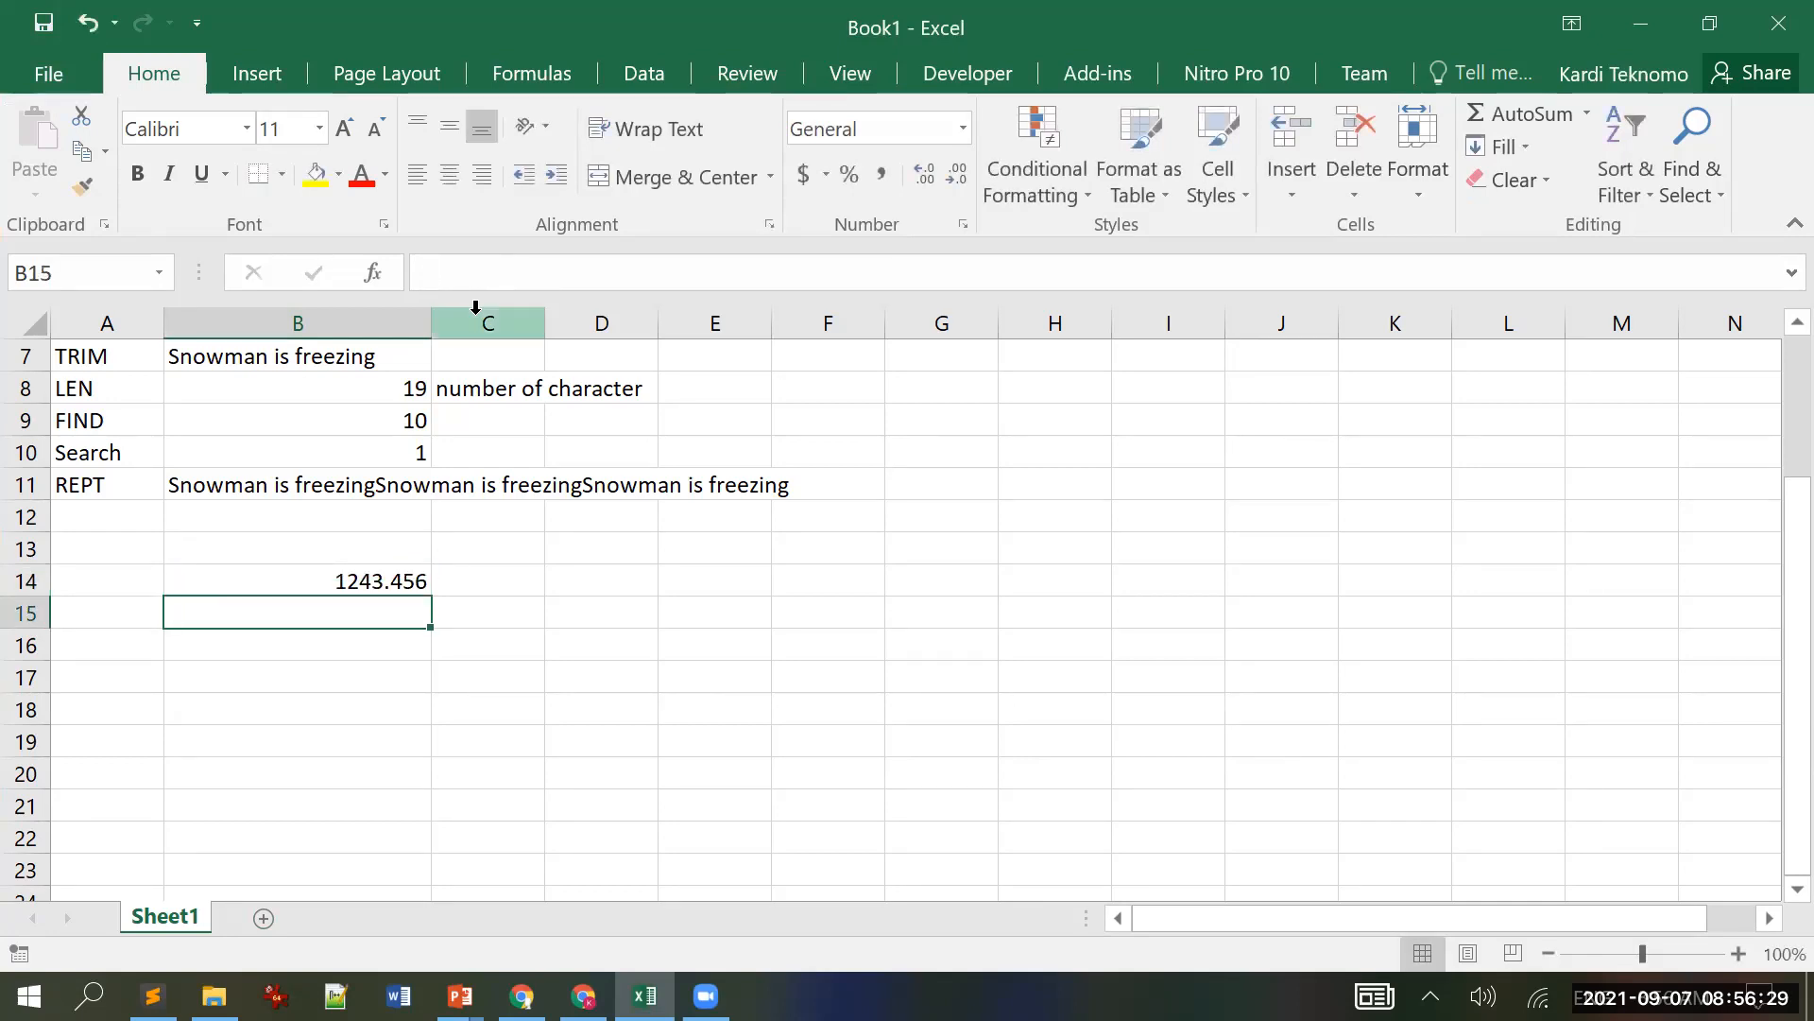
Step: Enter =NUMBERVALUE(B14,",",".") in B15, returning 1243456
{"action": "type", "text": "="}
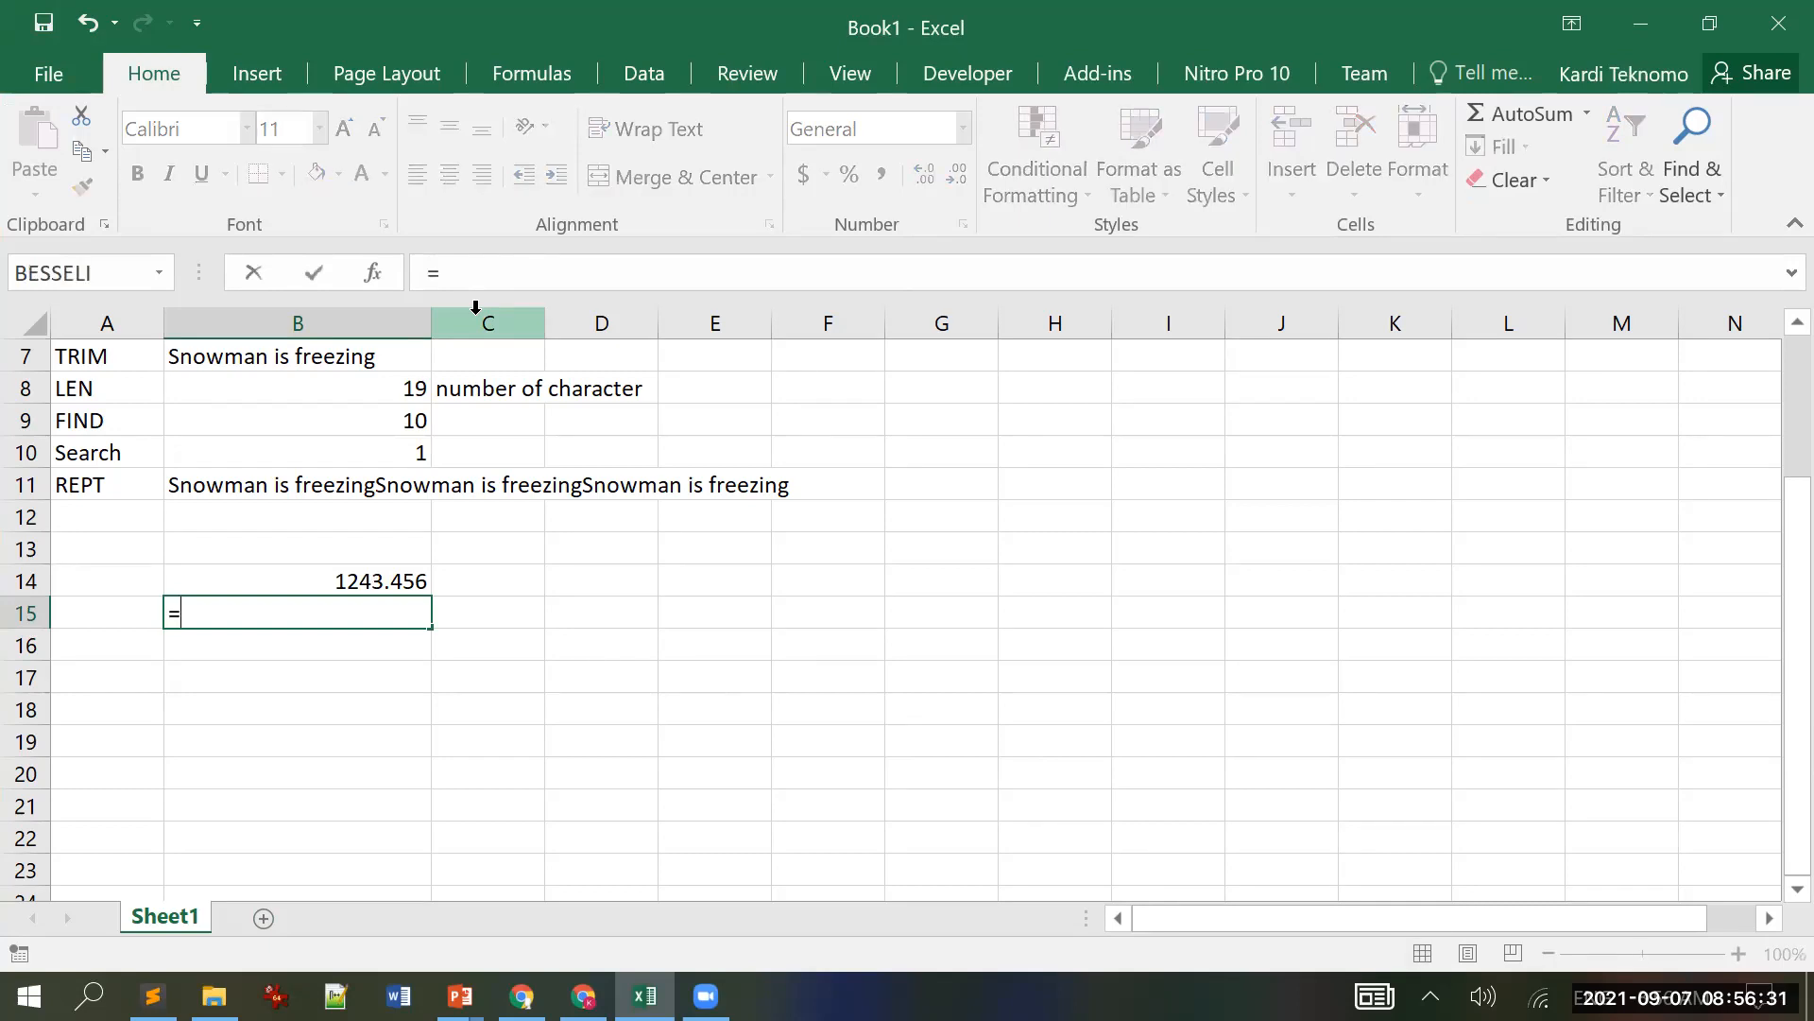
{"action": "type", "text": "n"}
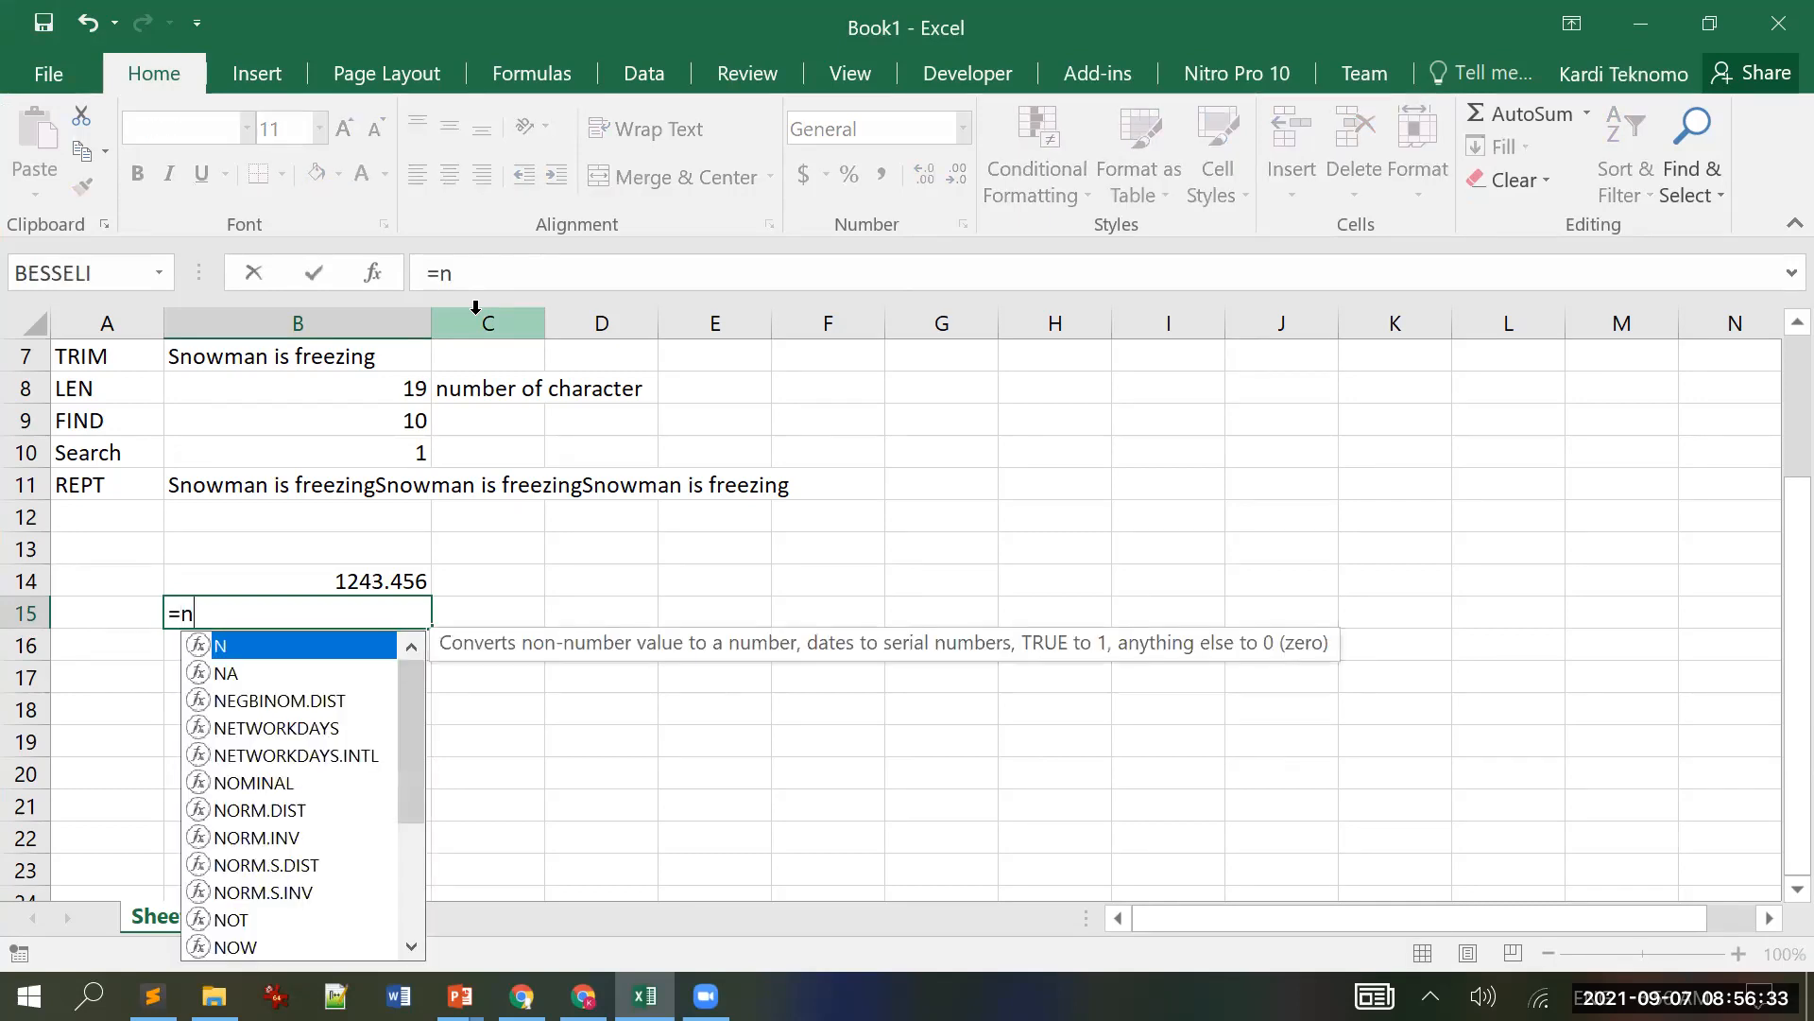
{"action": "type", "text": "u"}
{"action": "key", "text": "Tab"}
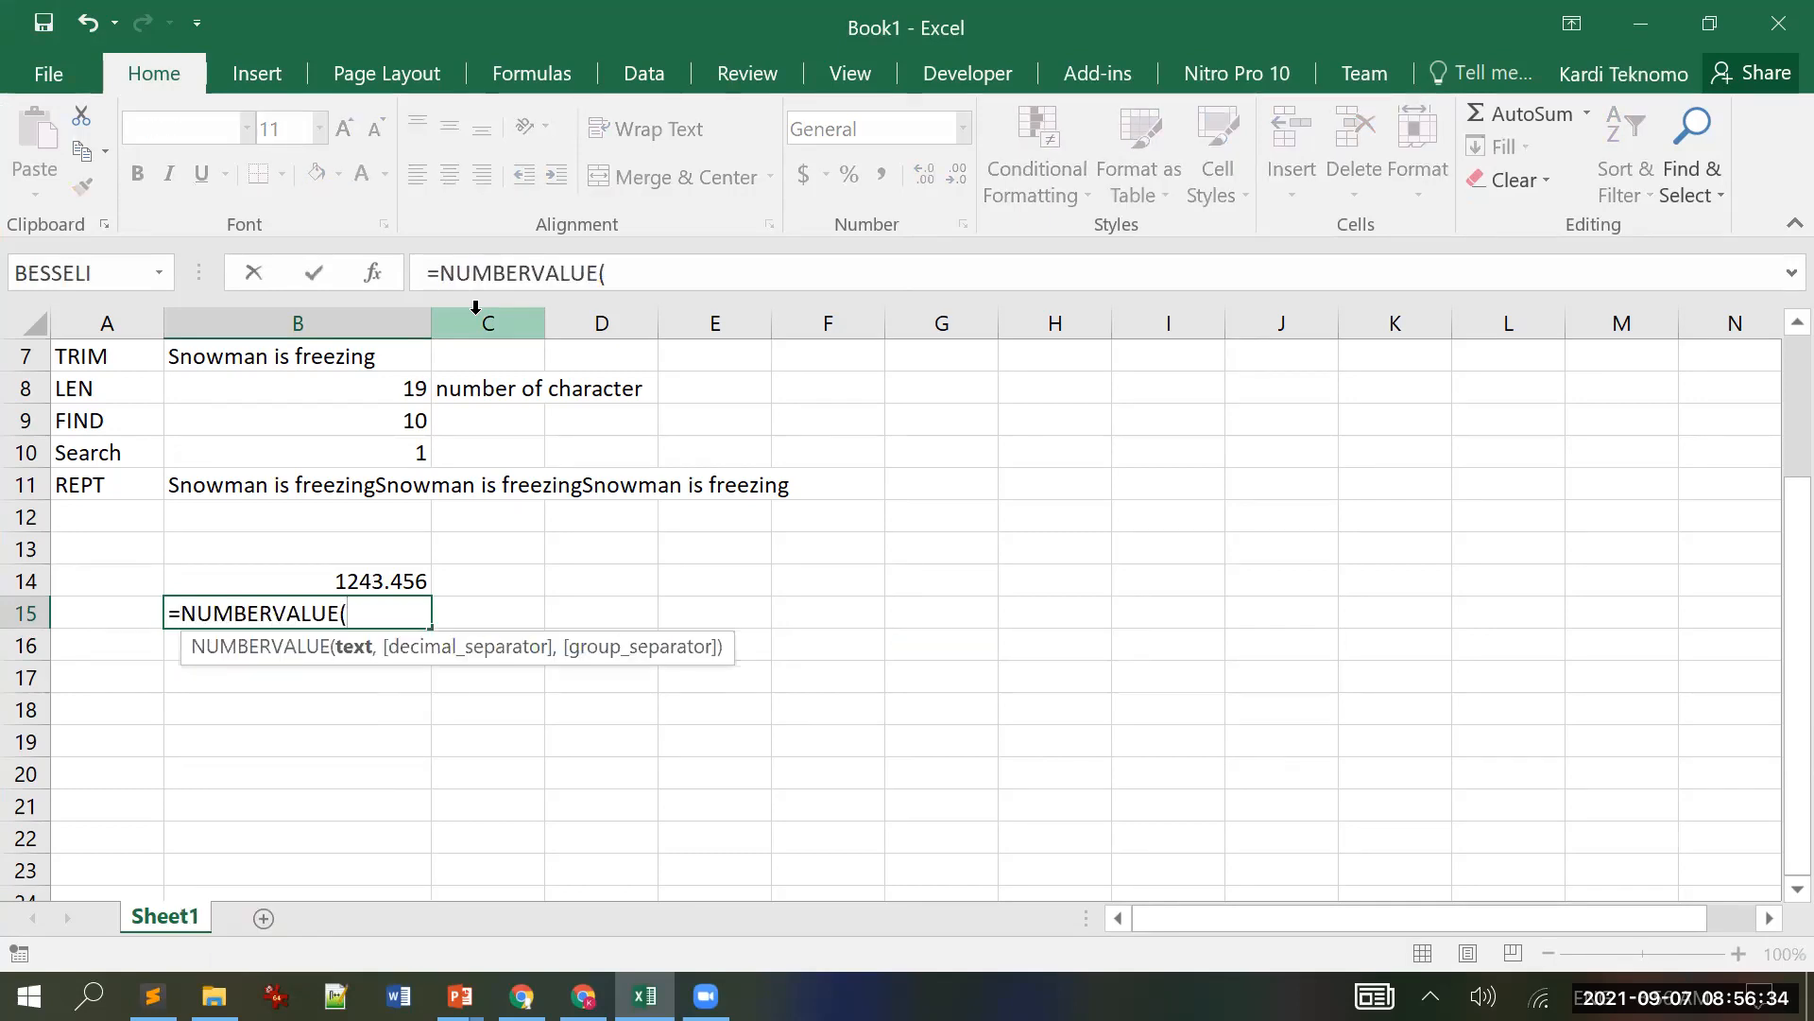
{"action": "left_click", "coordinate": [392, 580]}
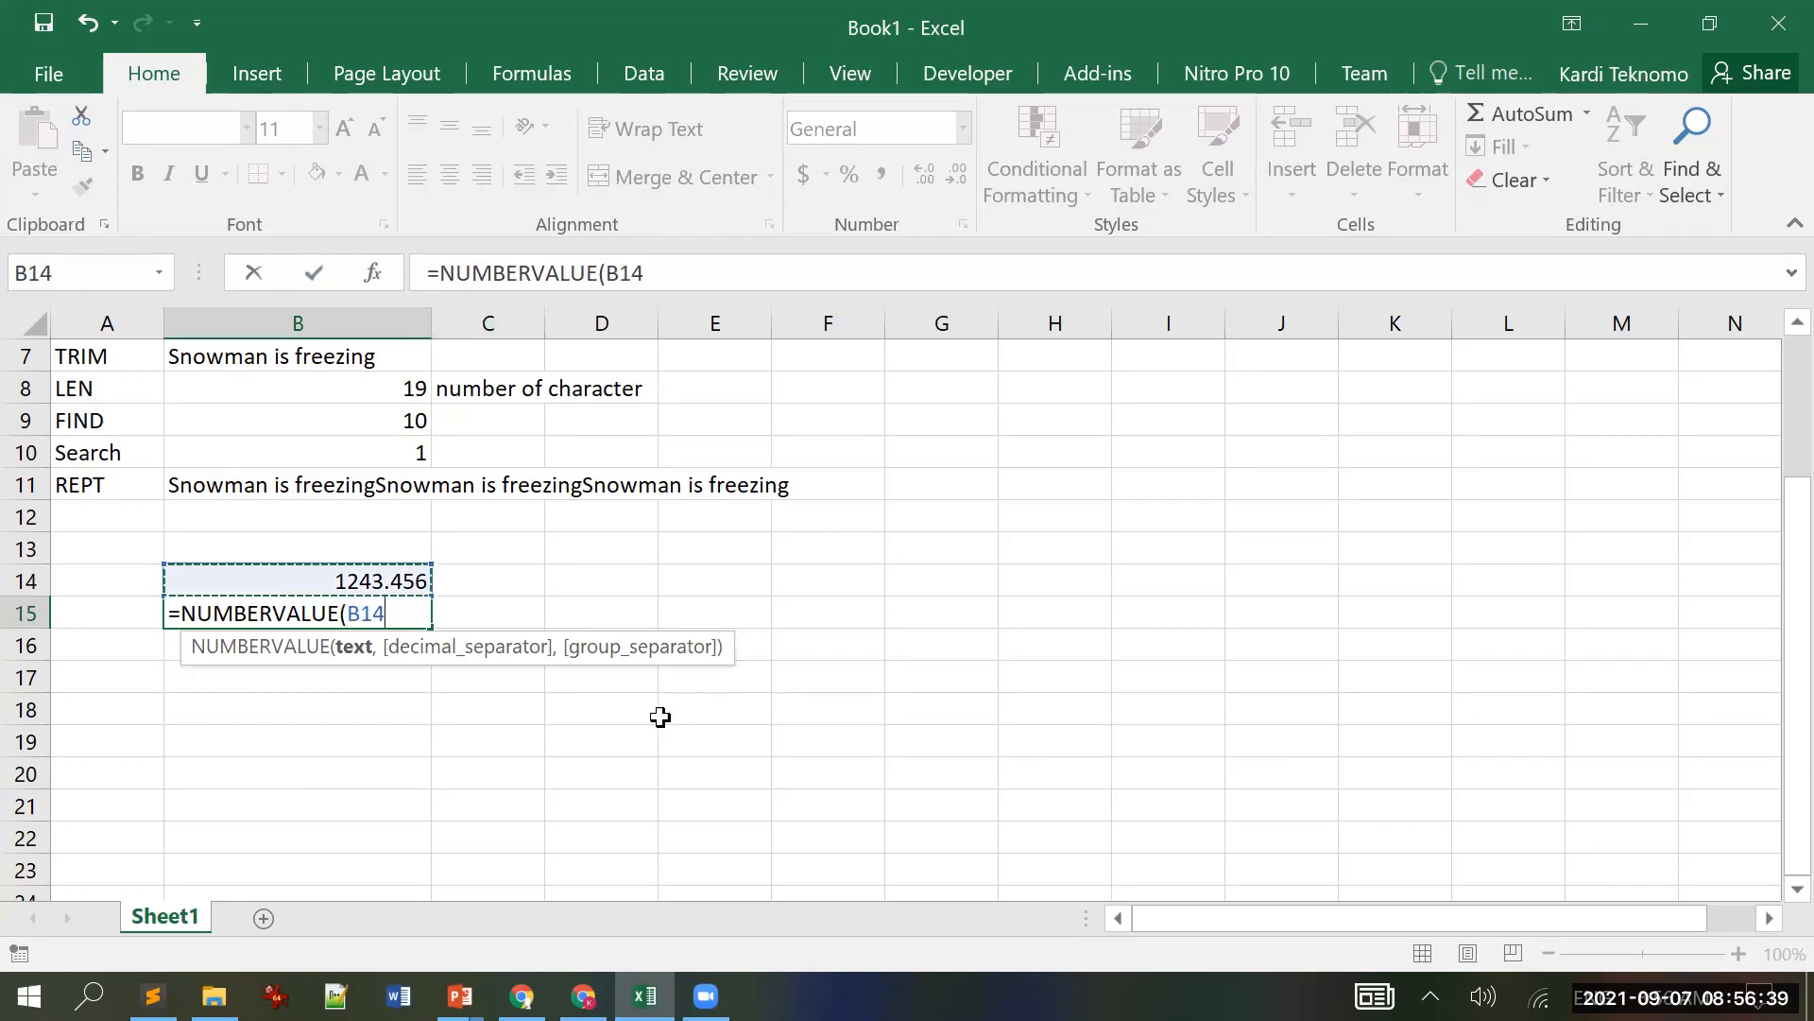
{"action": "type", "text": ","}
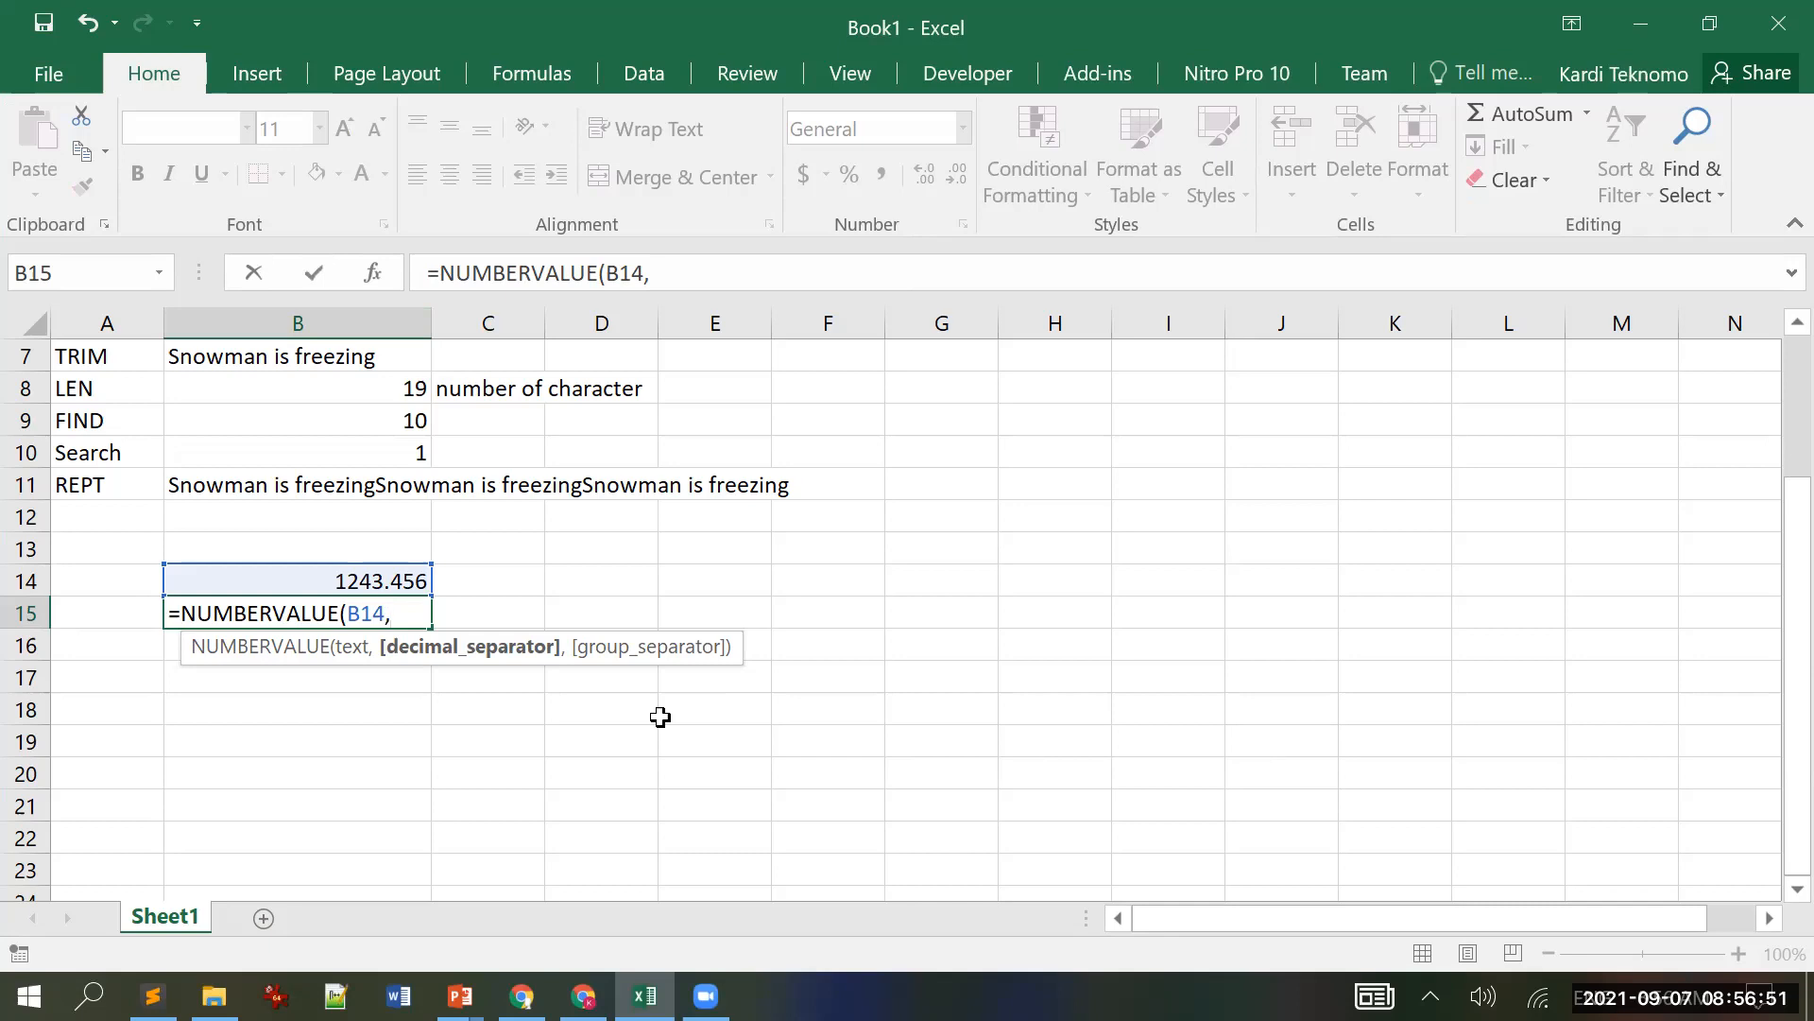
{"action": "type", "text": "\",\","}
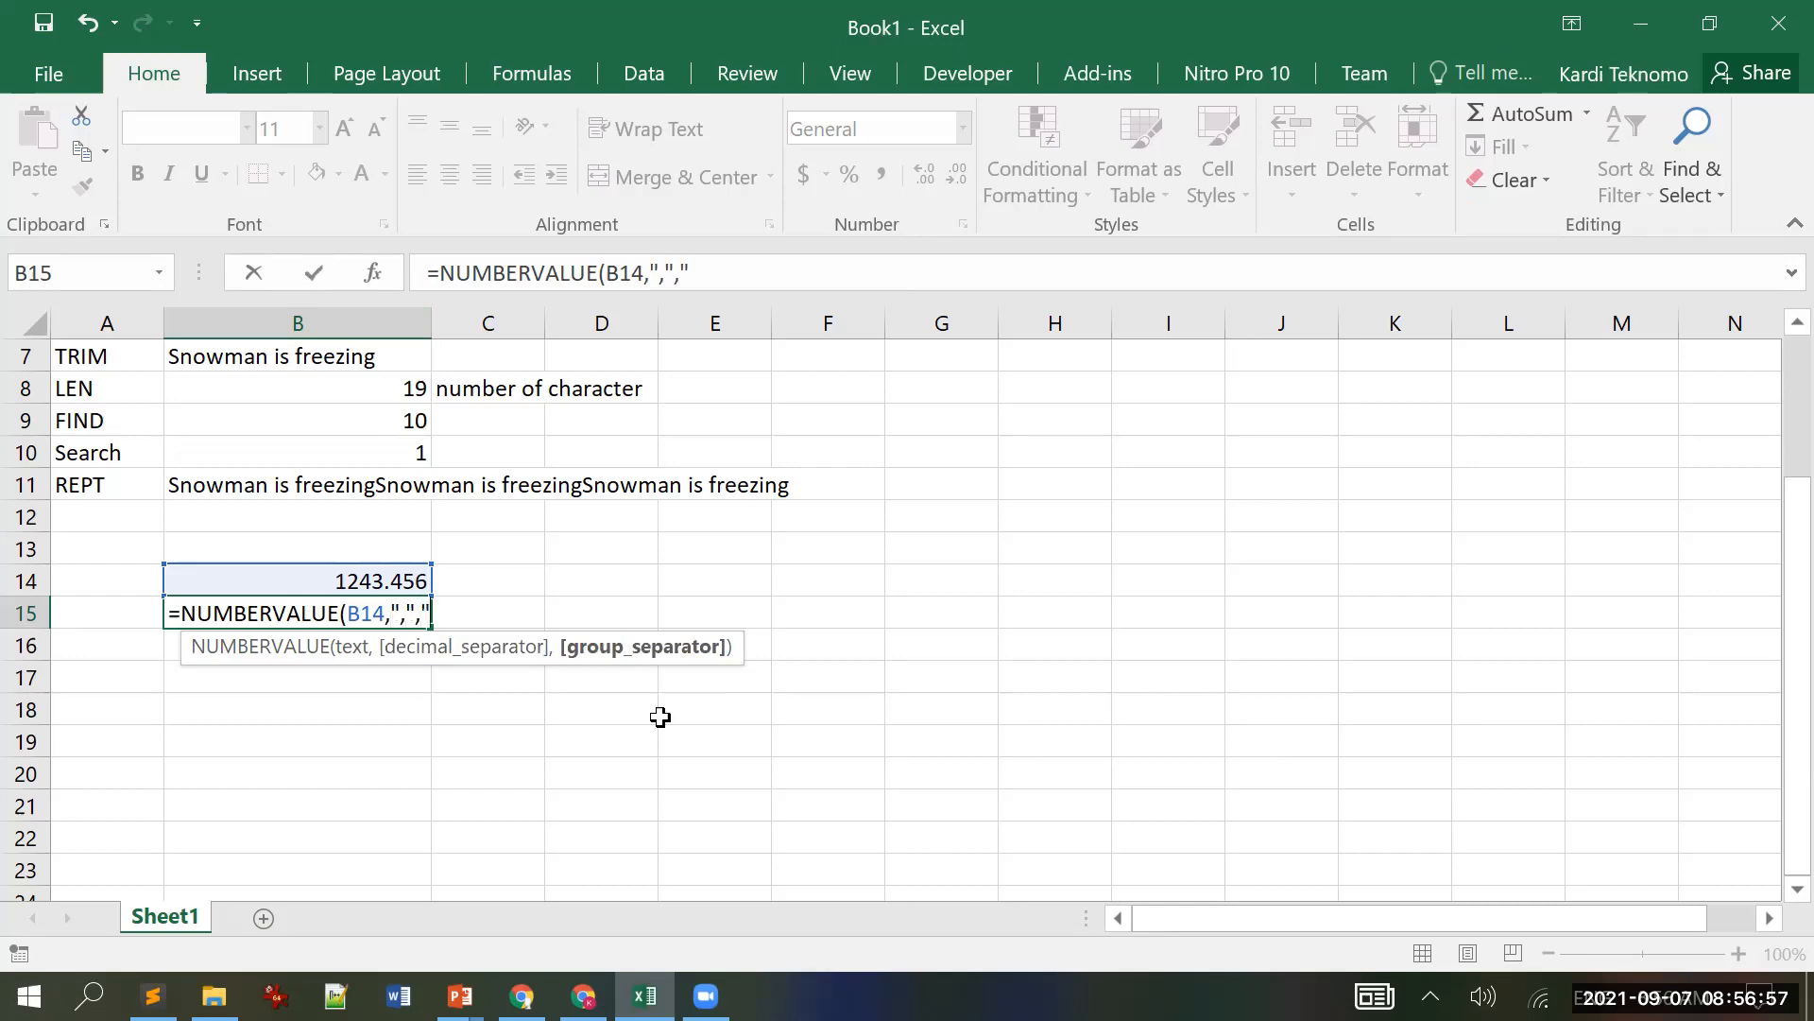
{"action": "type", "text": ".\")"}
{"action": "key", "text": "Return"}
{"action": "key", "text": "Up"}
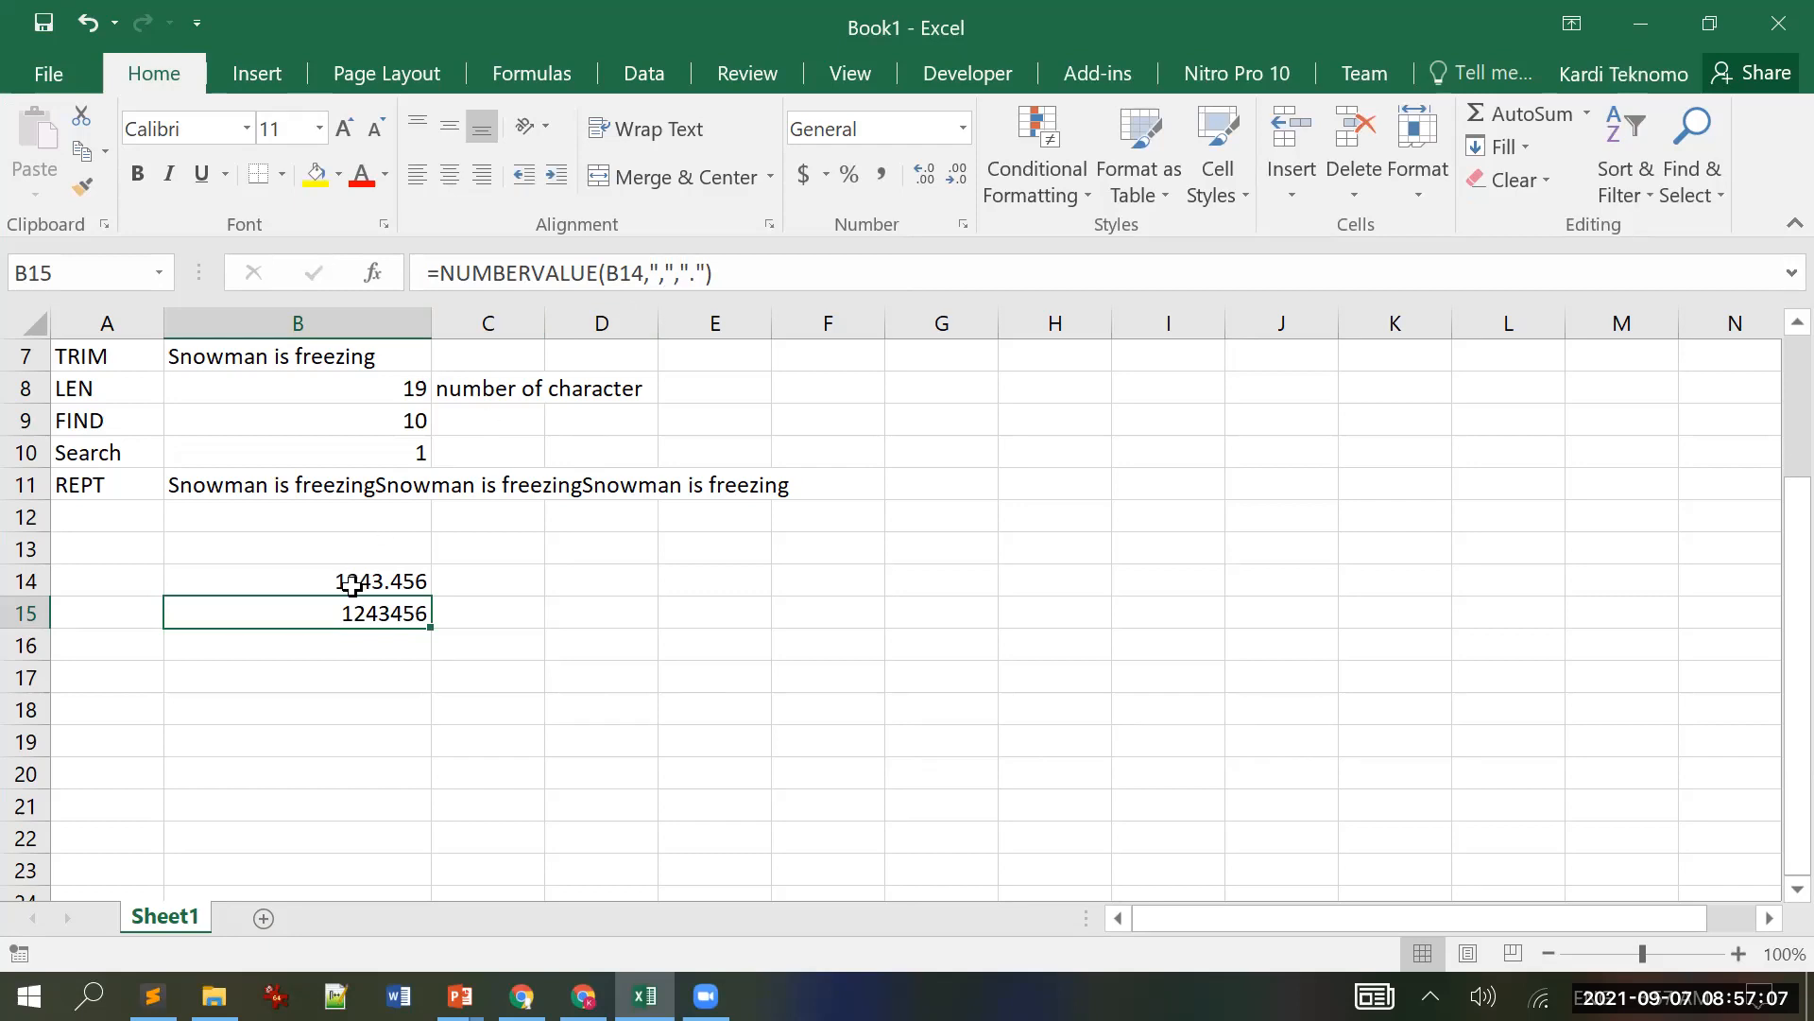
{"action": "left_click", "coordinate": [612, 280]}
Step: Replace B15's B14 reference with the text "1243.456" in the NUMBERVALUE formula
{"action": "type", "text": "\""}
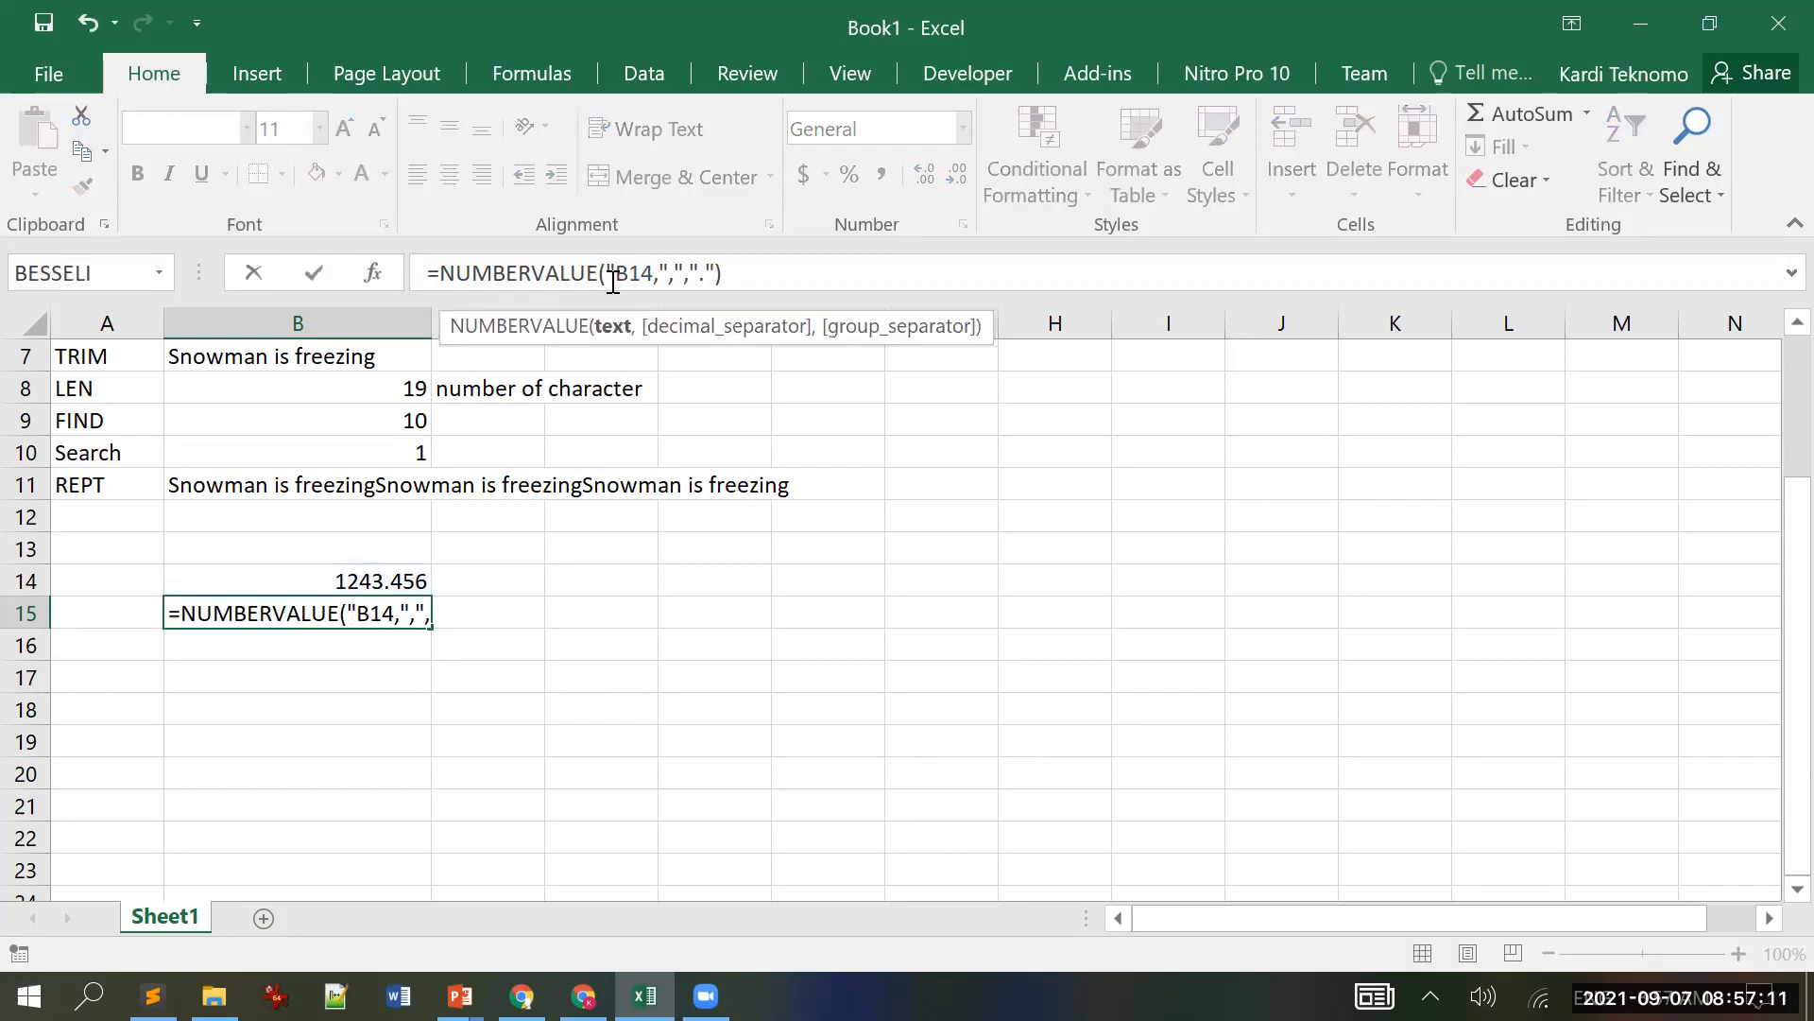
{"action": "type", "text": "1243"}
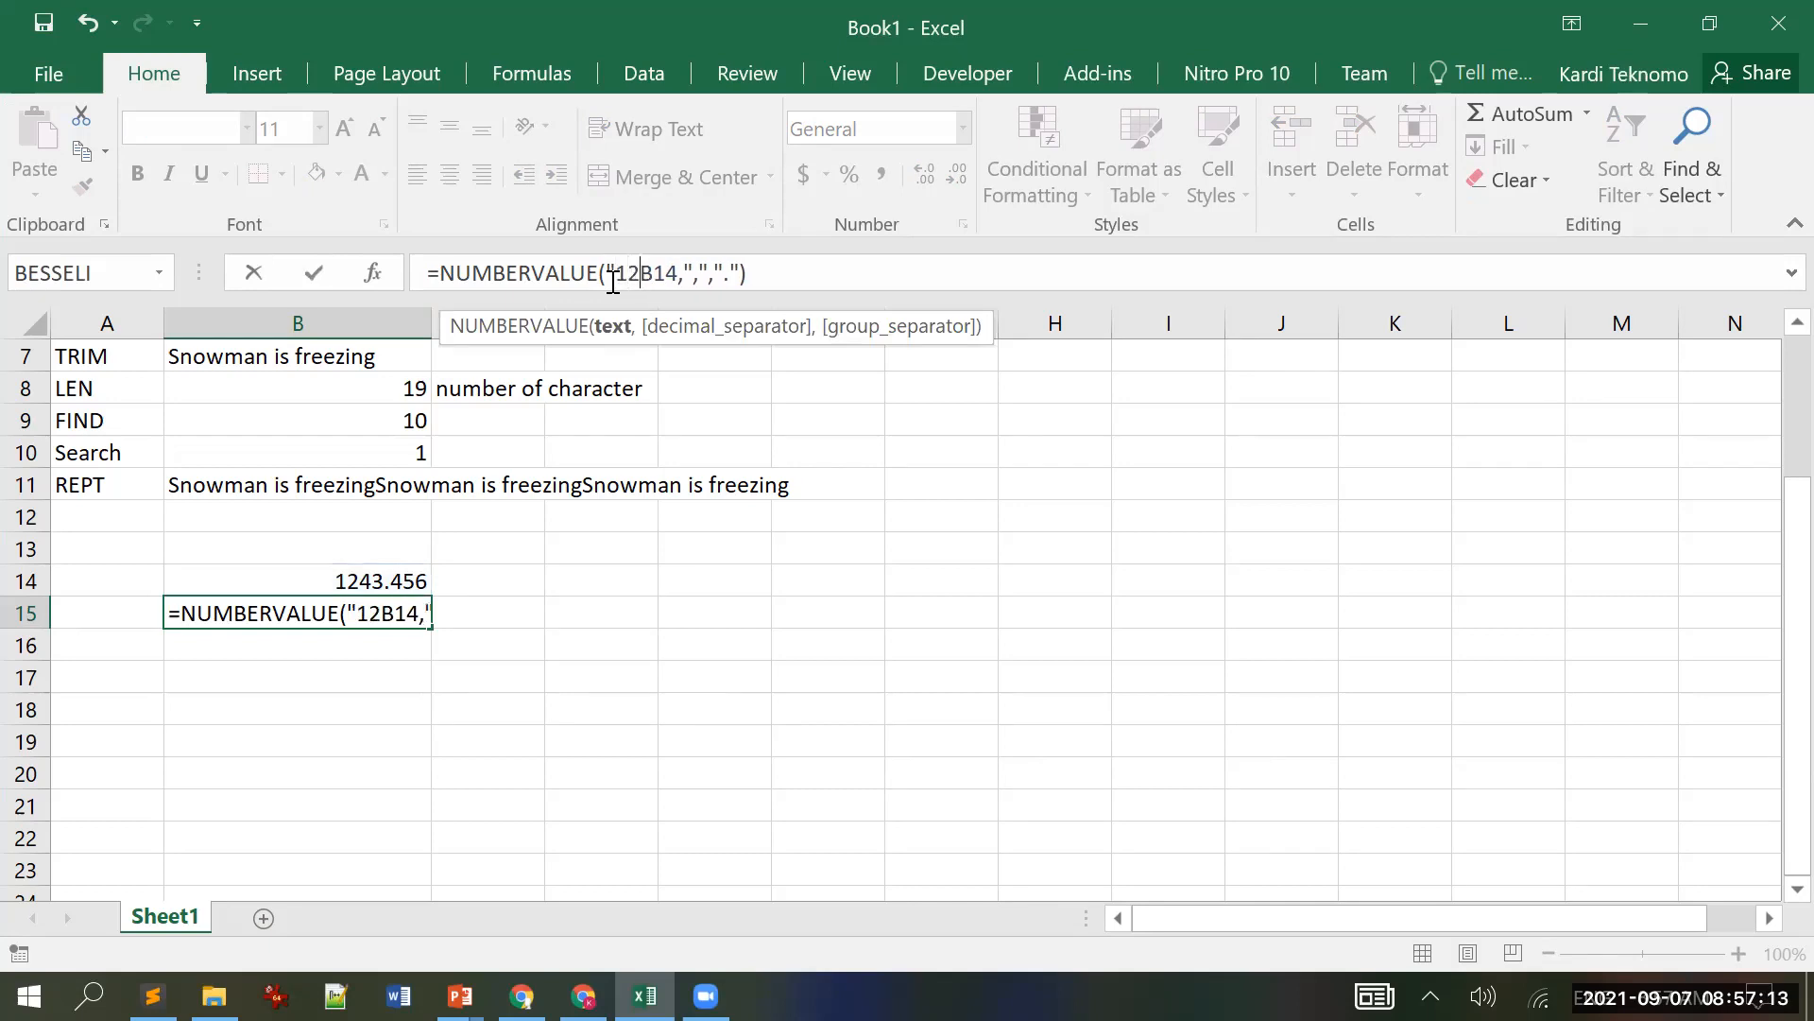
{"action": "type", "text": ".45"}
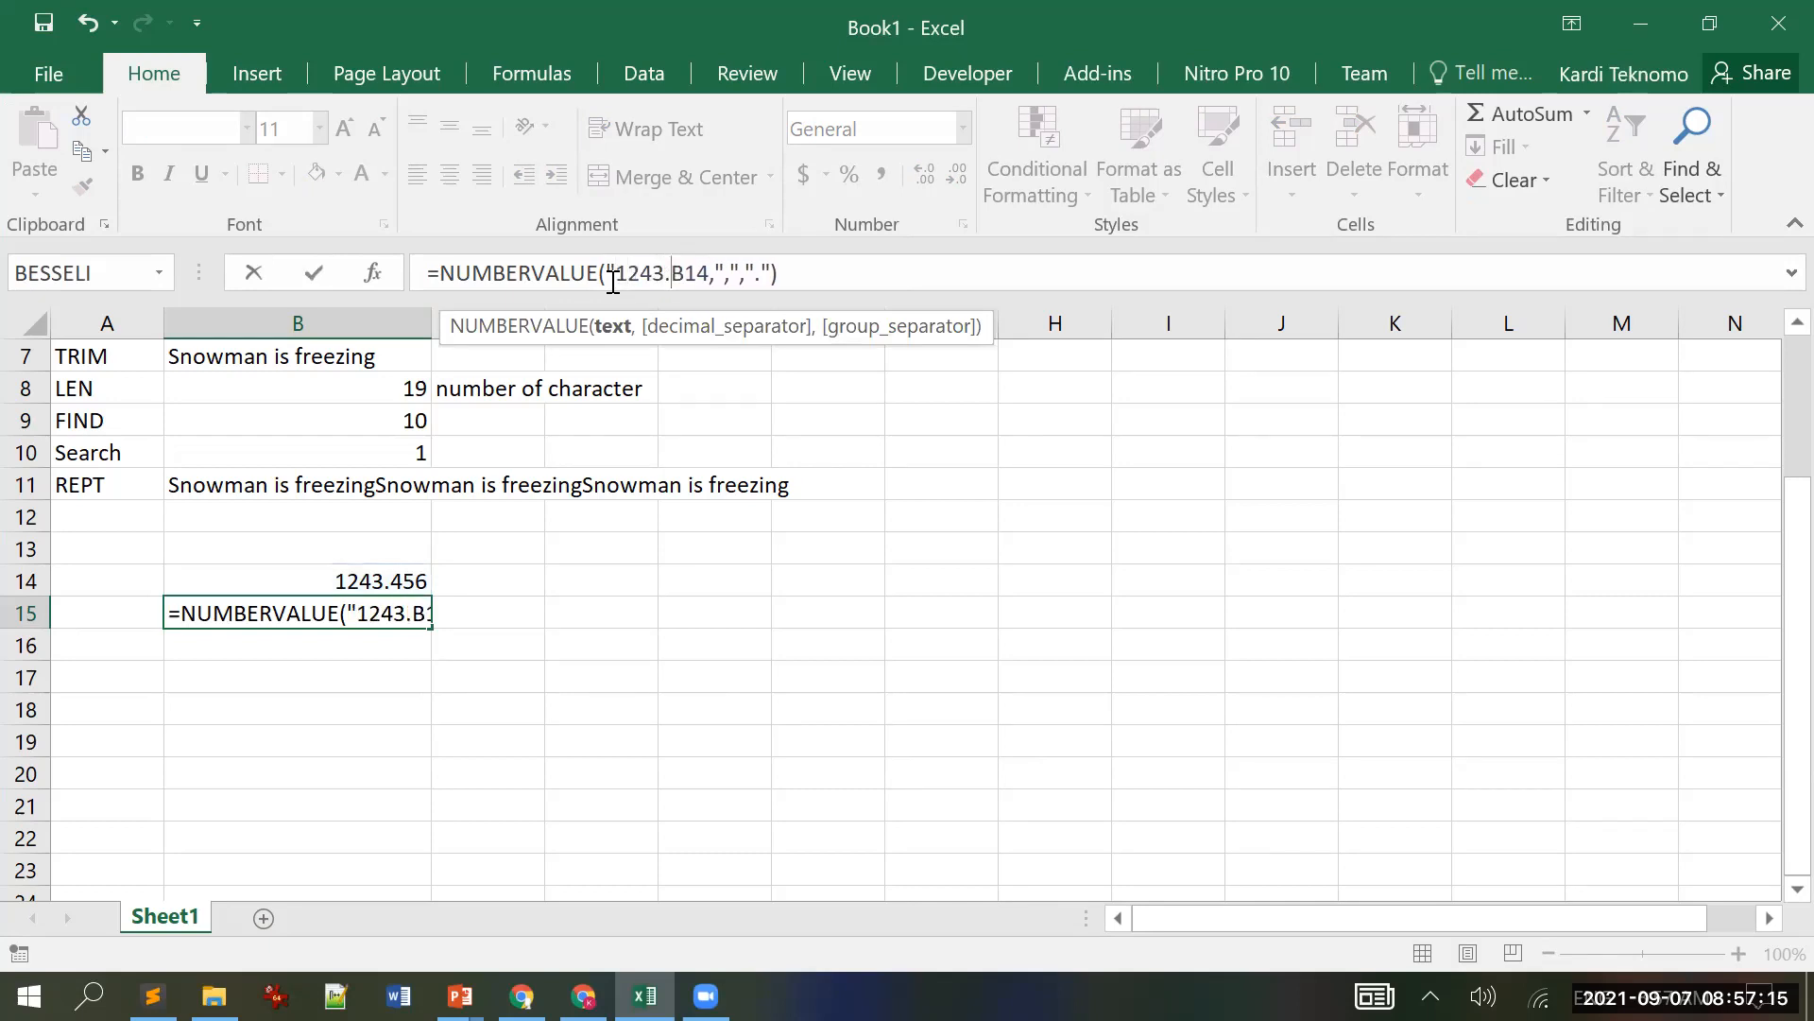
{"action": "type", "text": "6"}
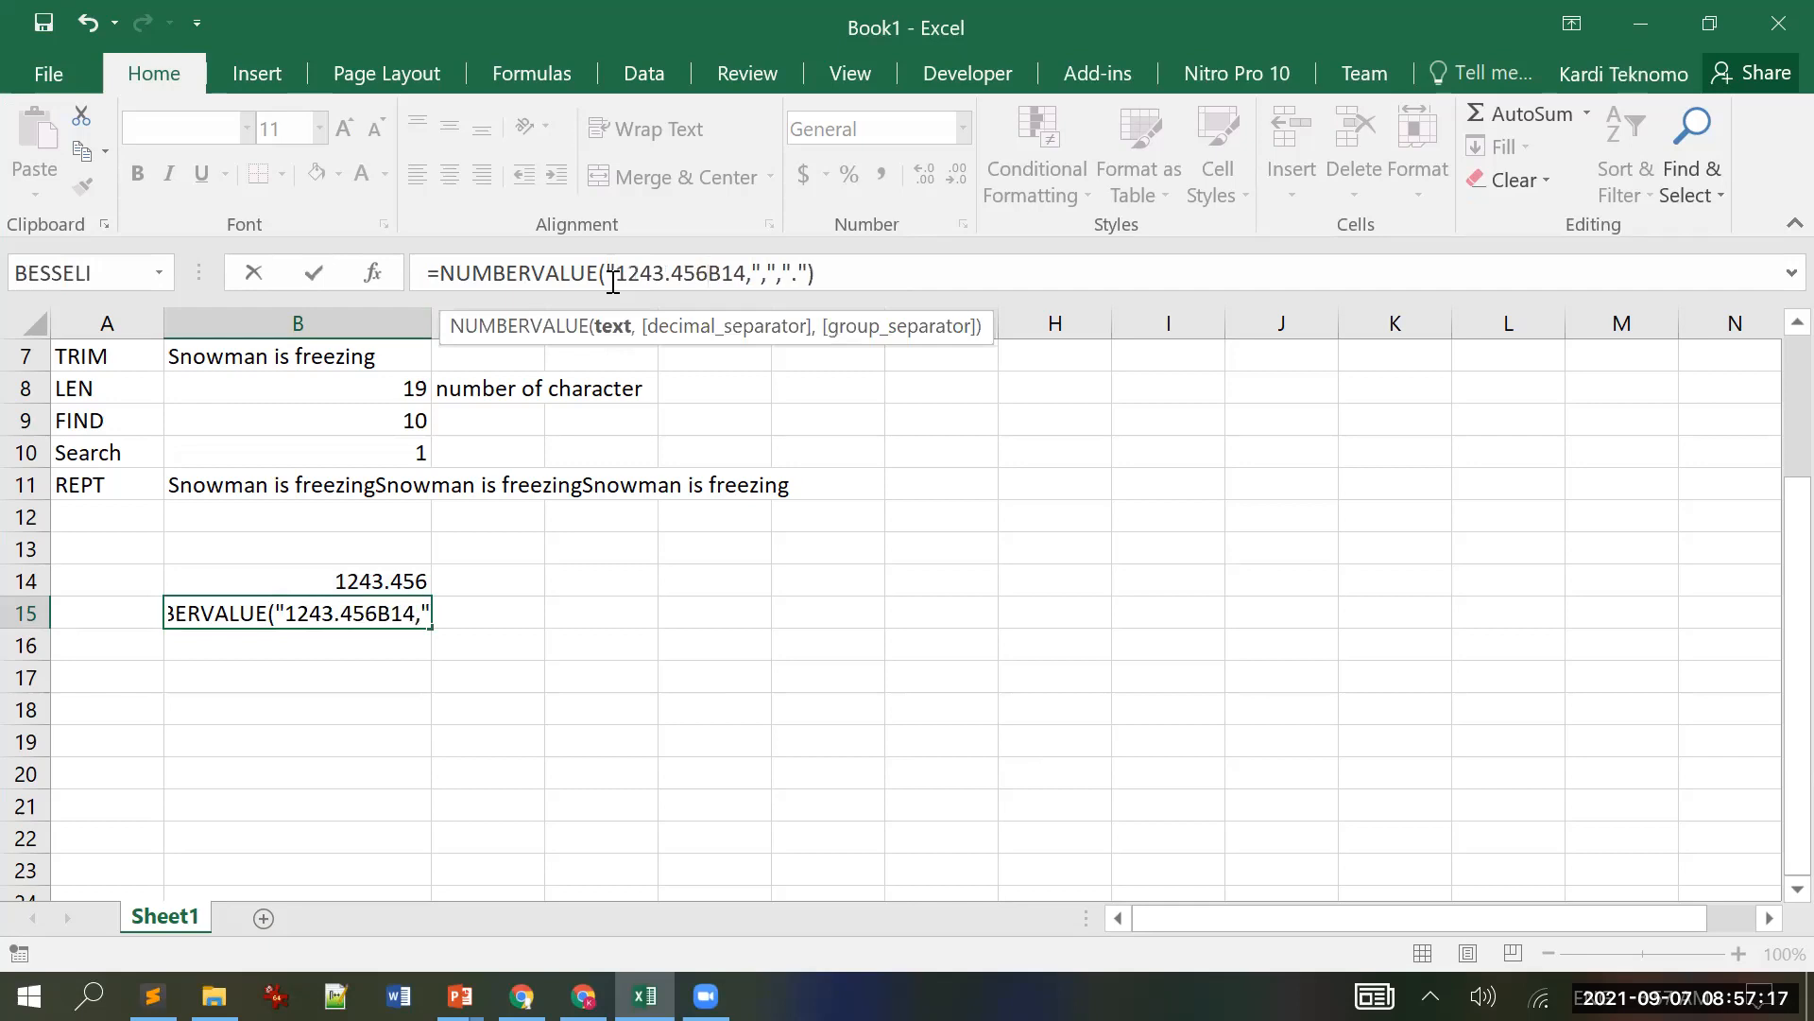
{"action": "type", "text": "\""}
{"action": "key", "text": "Delete"}
{"action": "key", "text": "Delete"}
{"action": "key", "text": "Delete"}
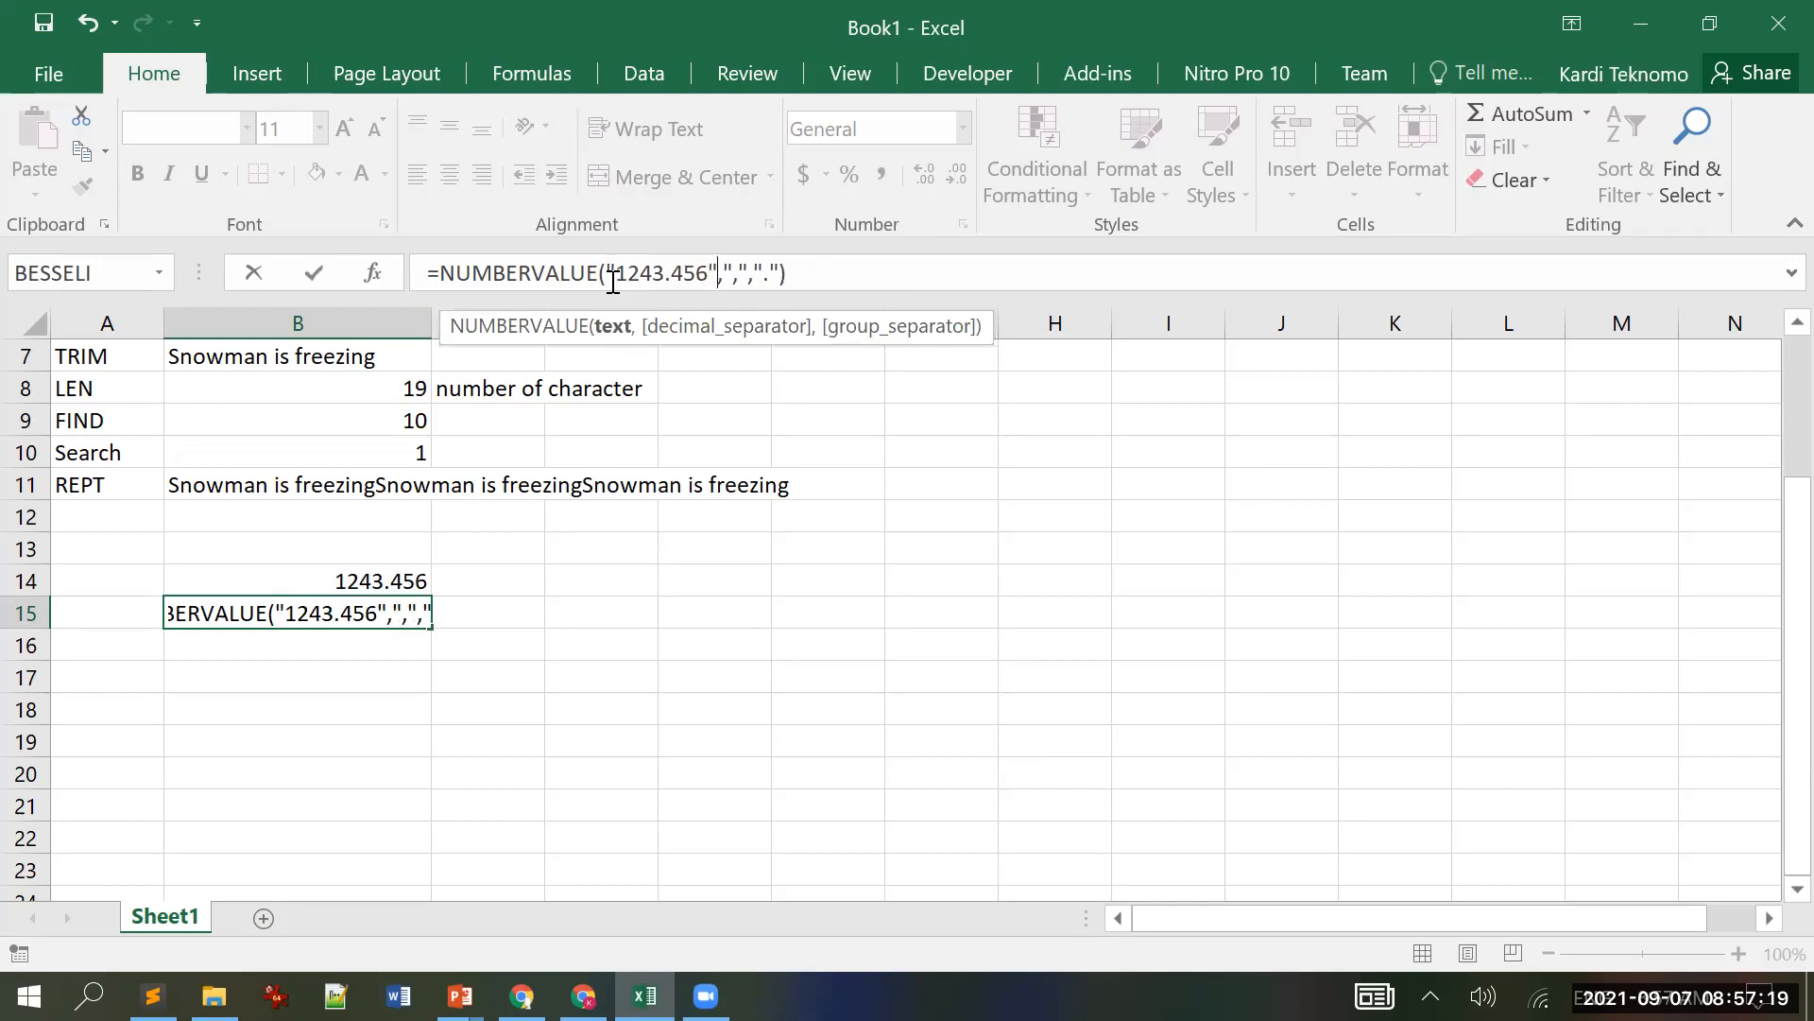
{"action": "key", "text": "Return"}
{"action": "key", "text": "Up"}
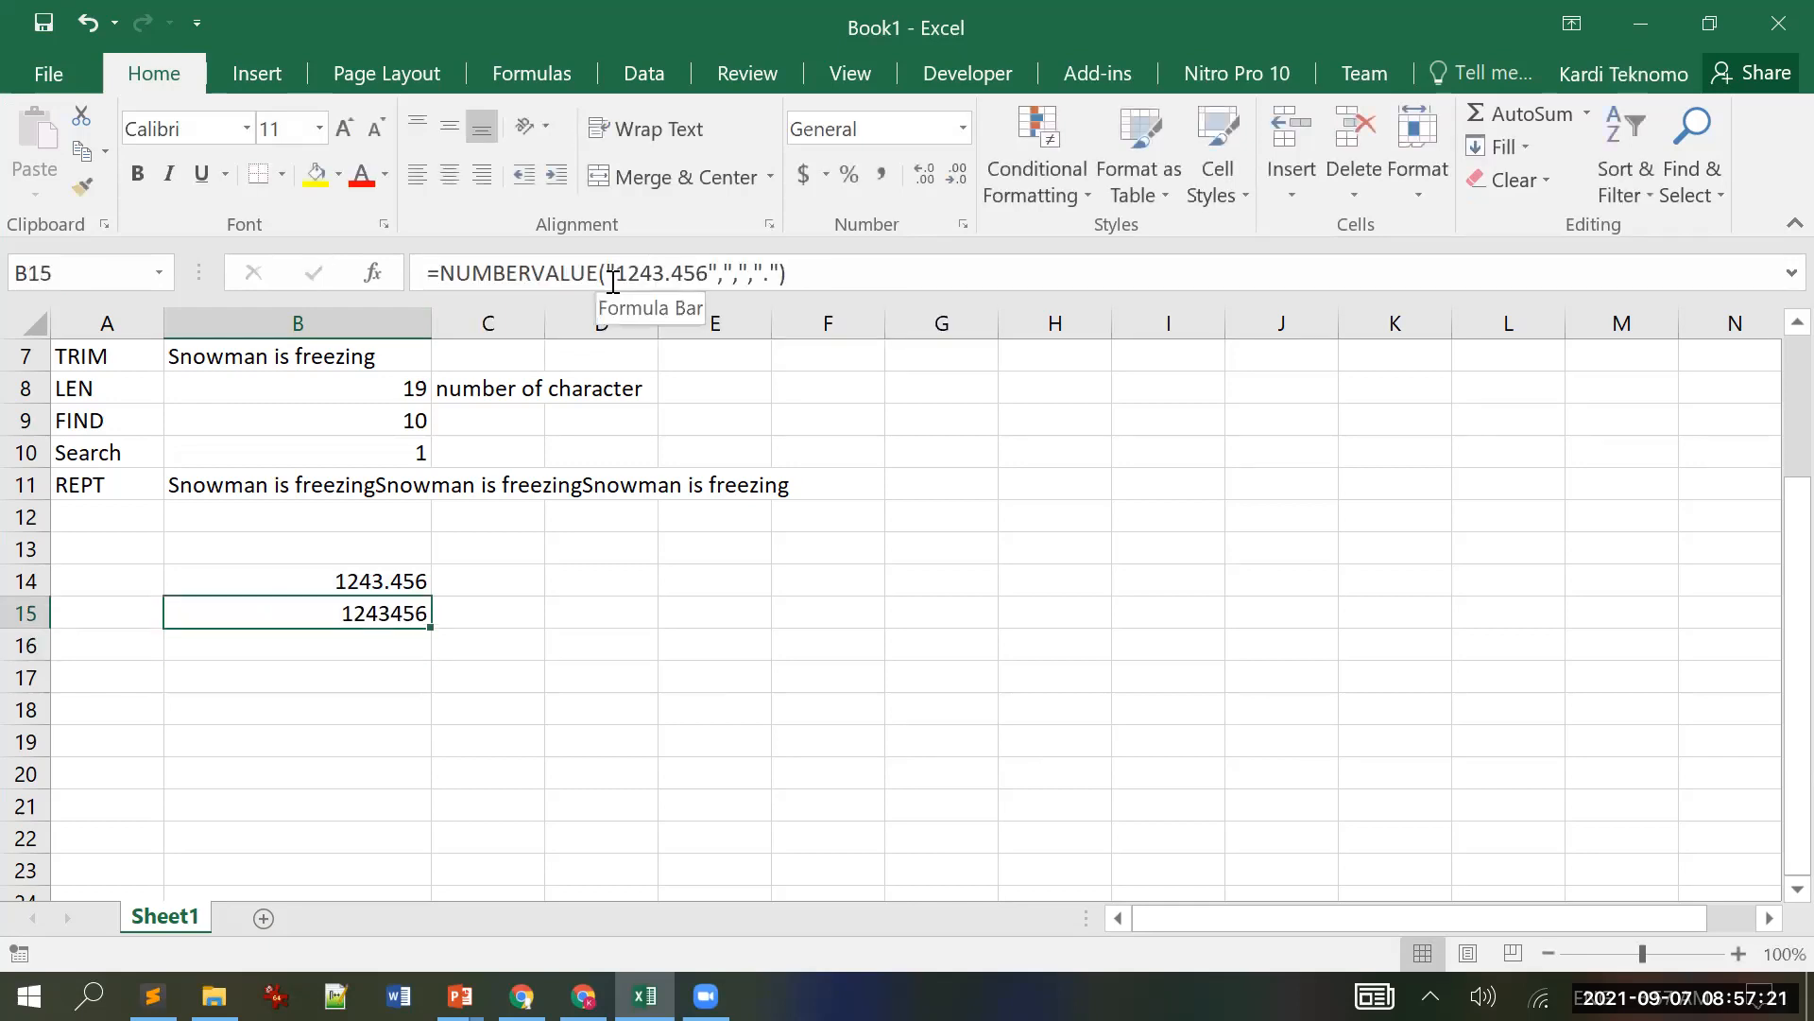
{"action": "left_click", "coordinate": [730, 271]}
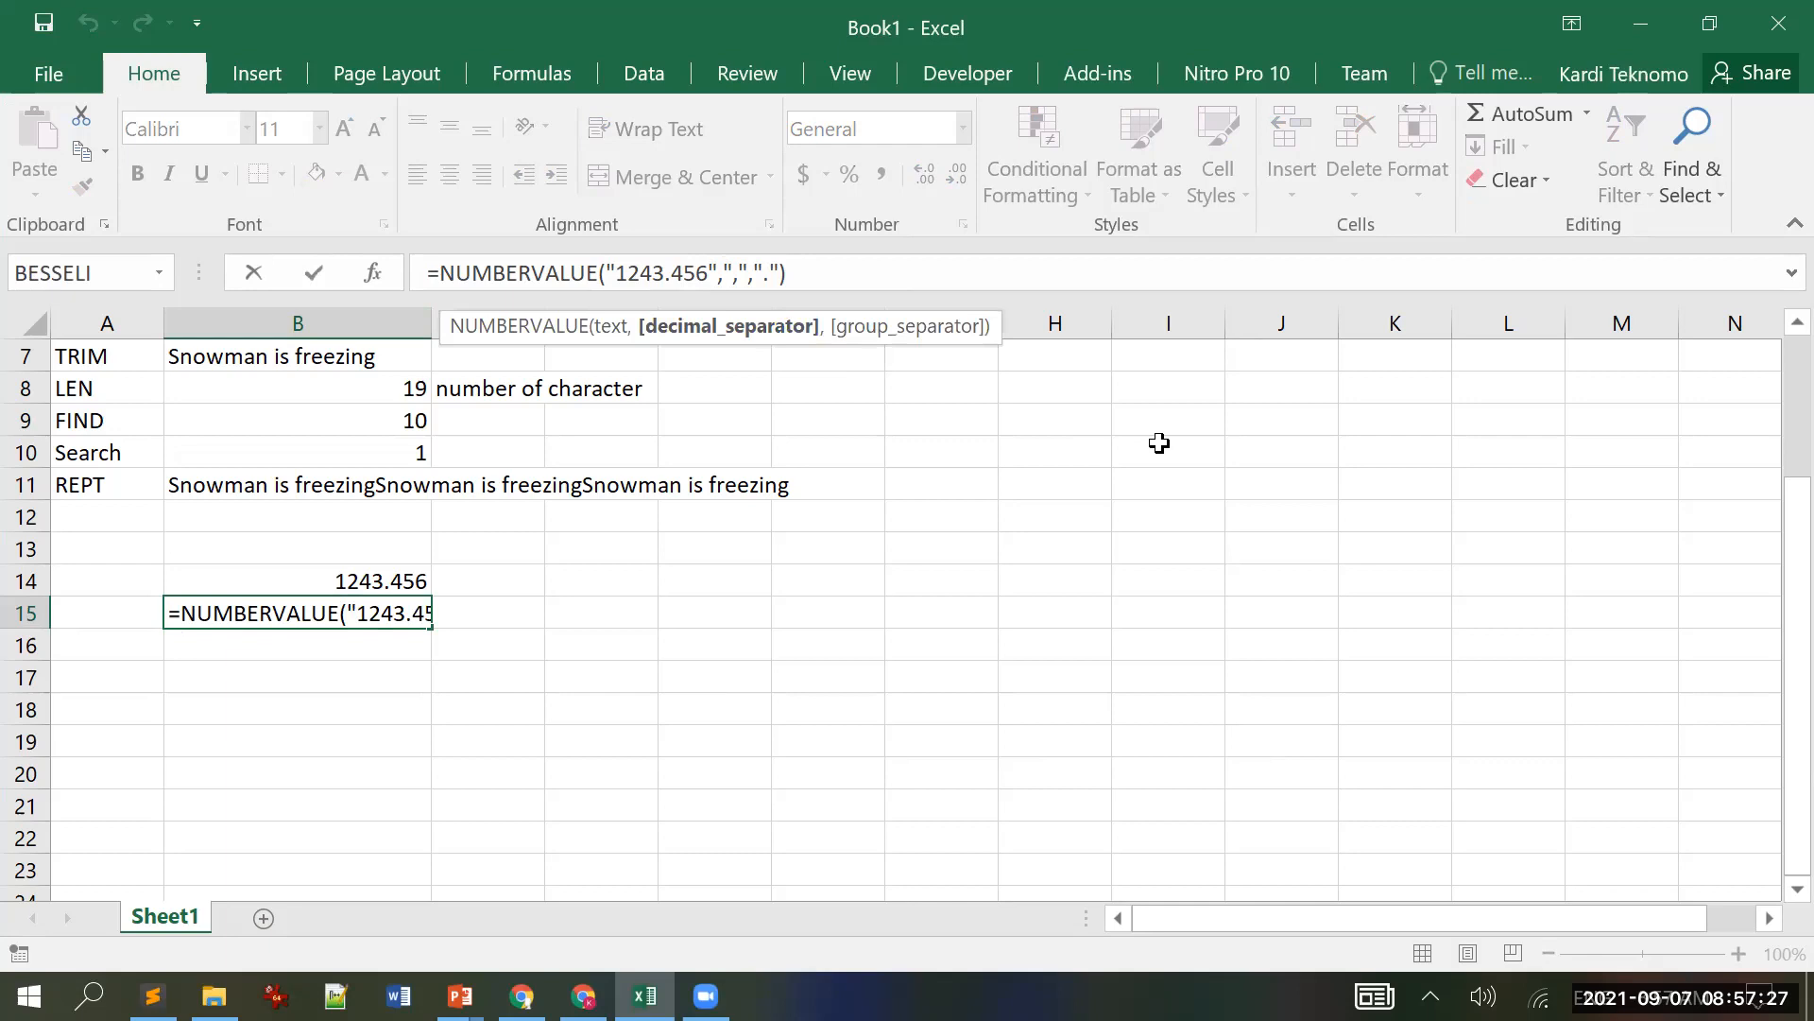
{"action": "key", "text": "ctrl+Return"}
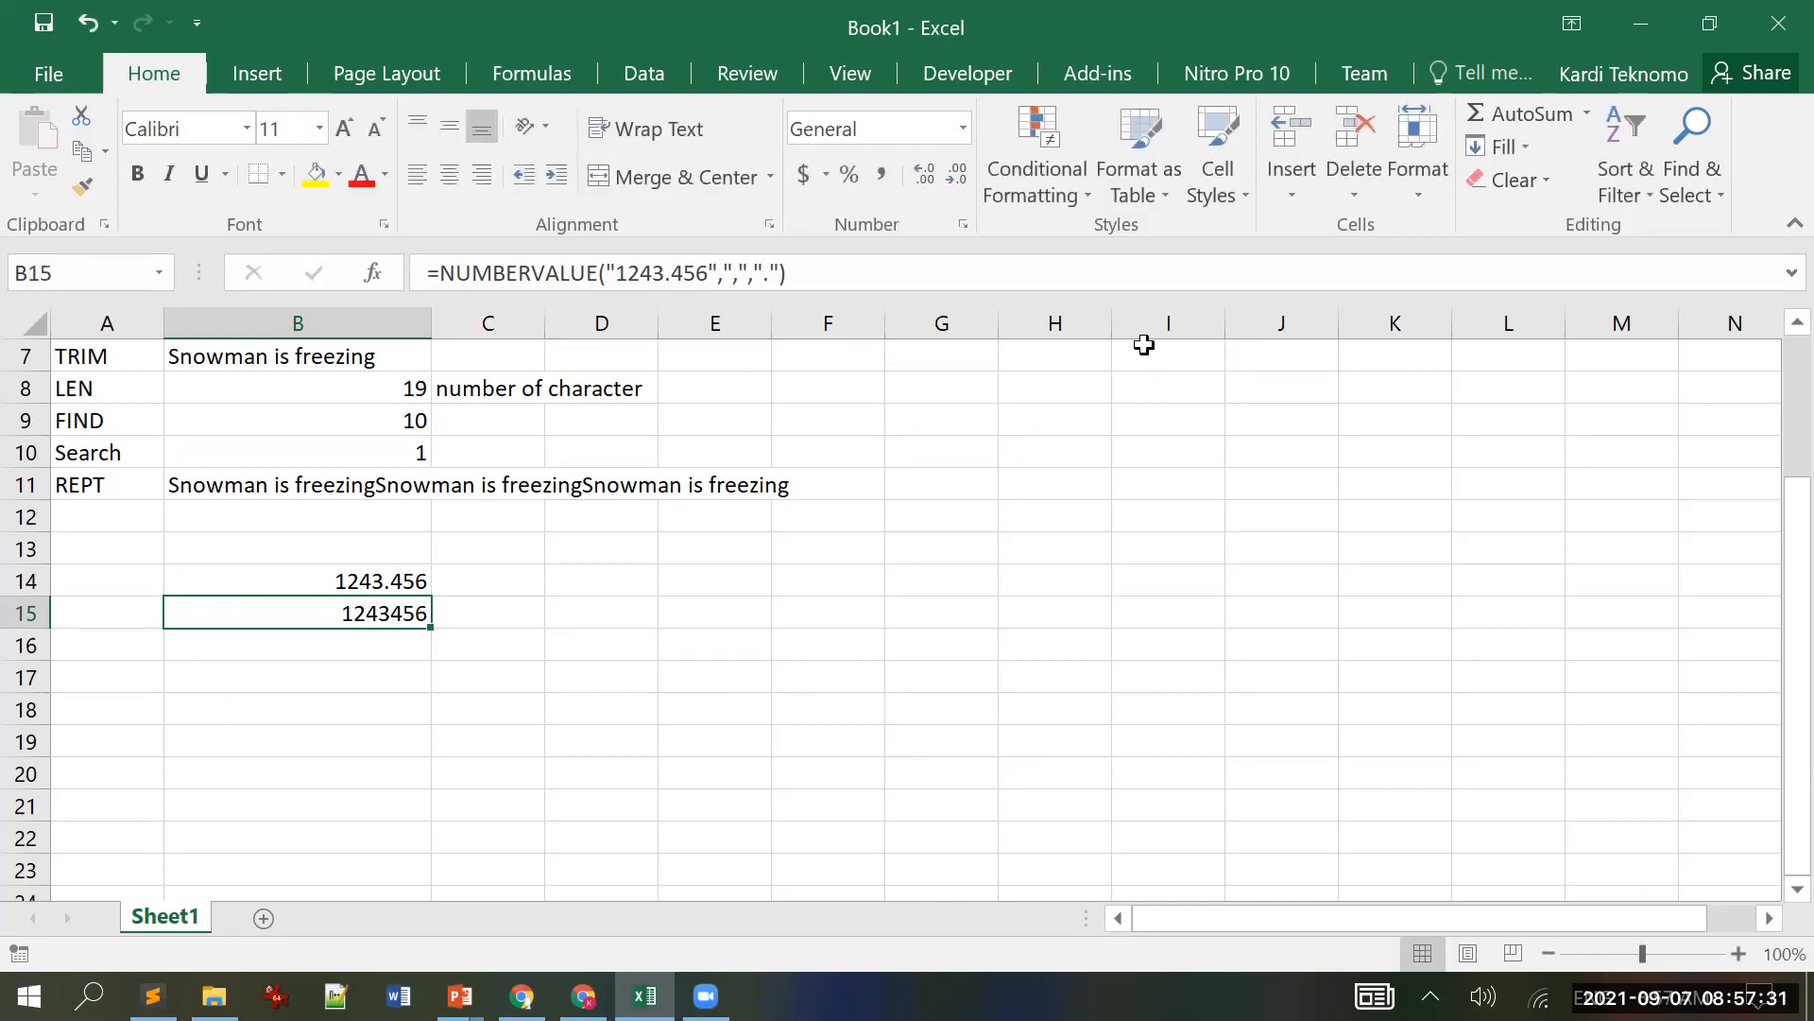
Step: Swap B15's separators to period decimal and comma group, giving 1243.456
{"action": "left_click", "coordinate": [727, 274]}
{"action": "key", "text": "BackSpace"}
{"action": "type", "text": "."}
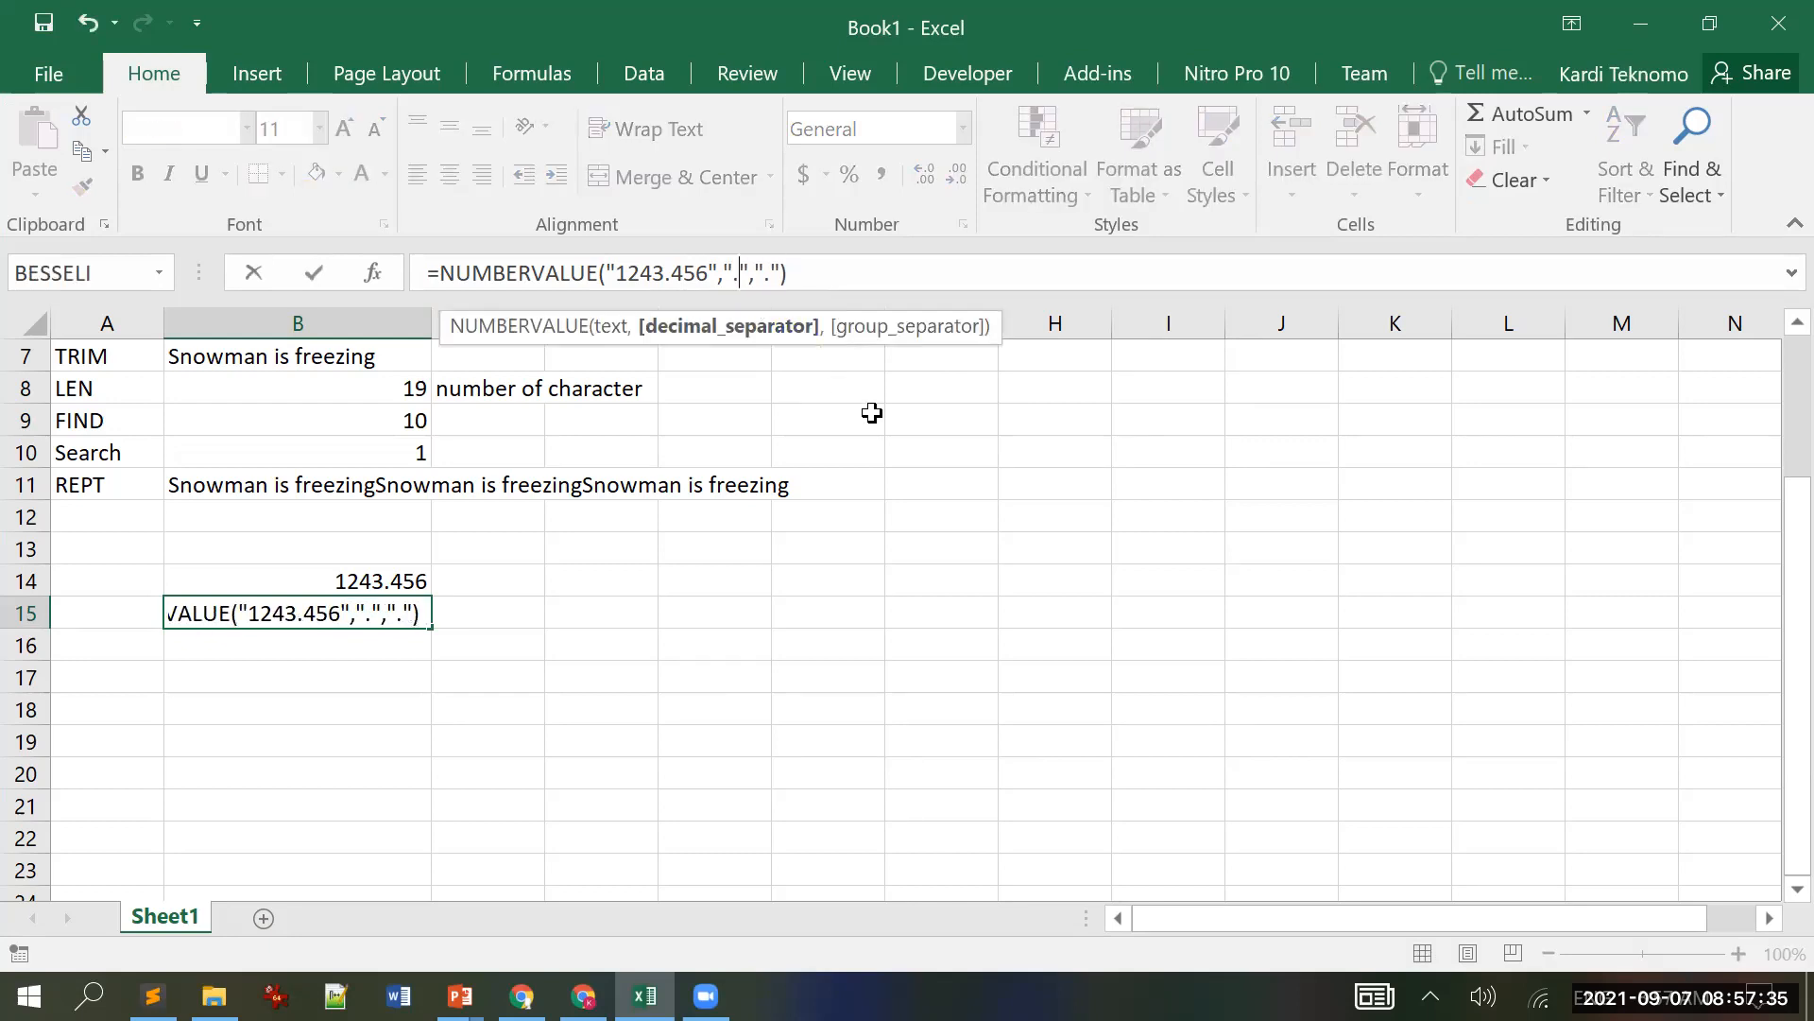
{"action": "key", "text": "Right"}
{"action": "key", "text": "Right"}
{"action": "key", "text": "Right"}
{"action": "type", "text": ","}
{"action": "key", "text": "Delete"}
{"action": "key", "text": "Return"}
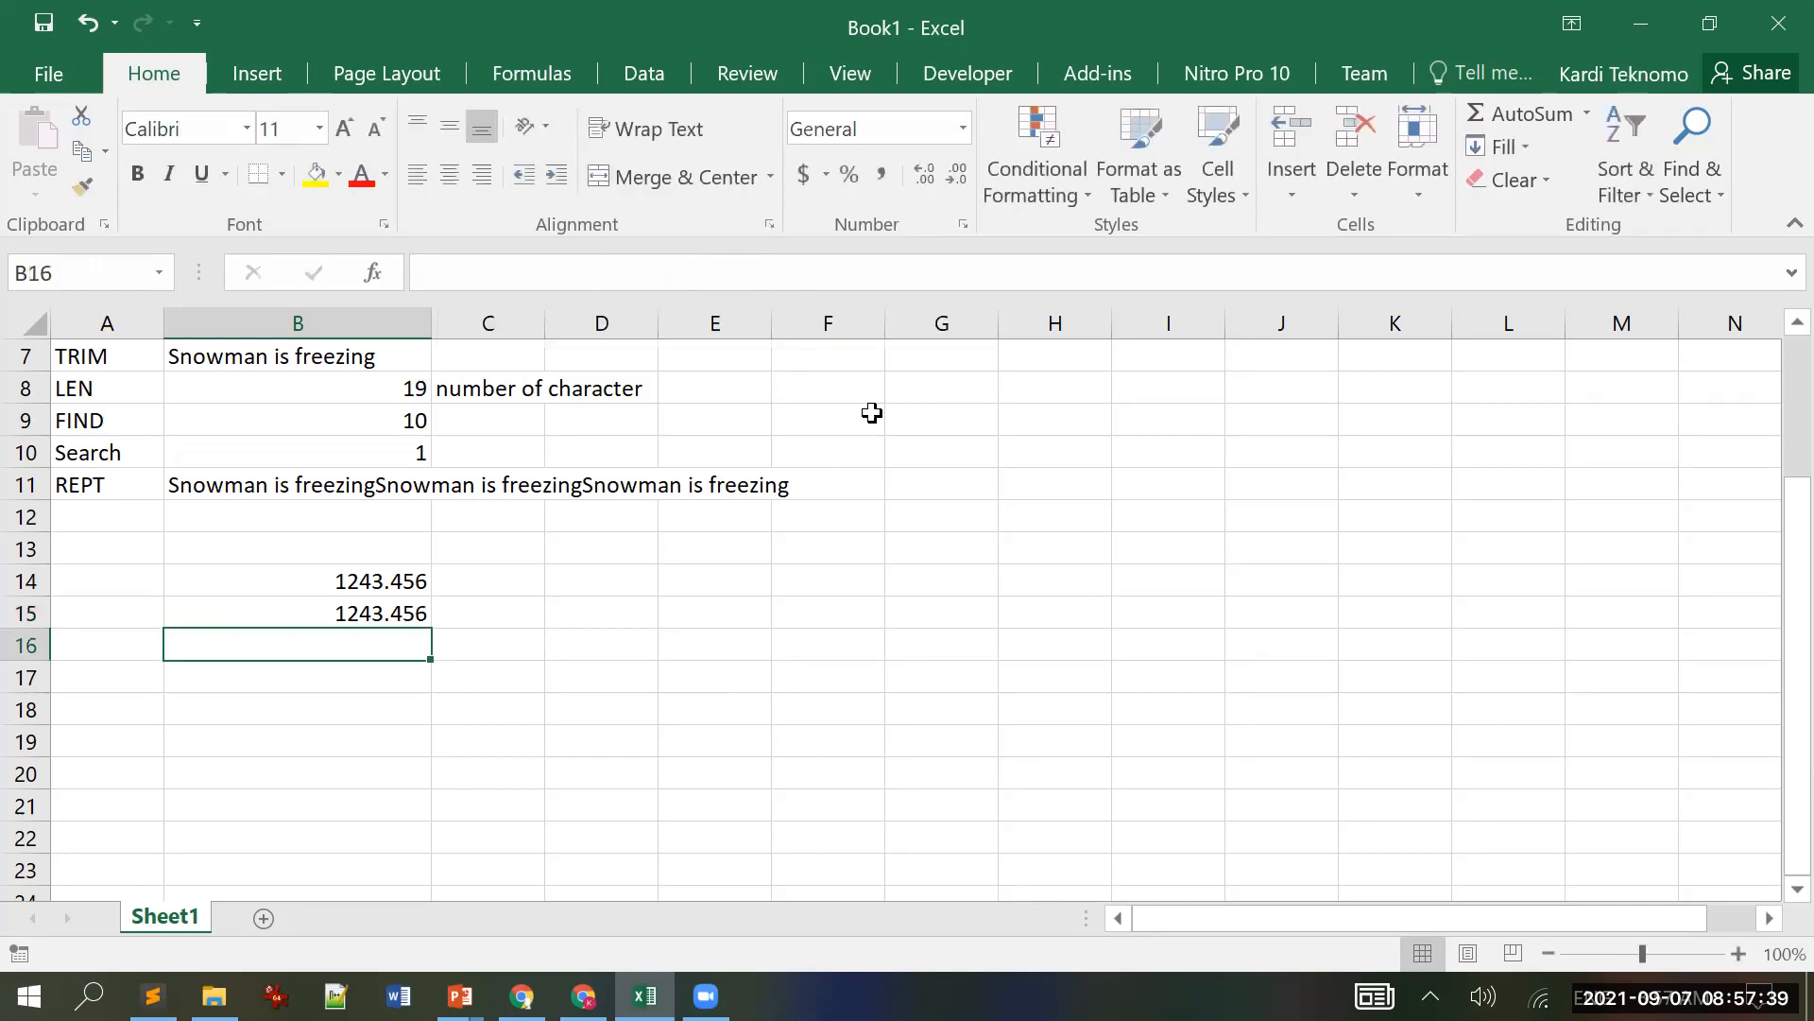
{"action": "key", "text": "Up"}
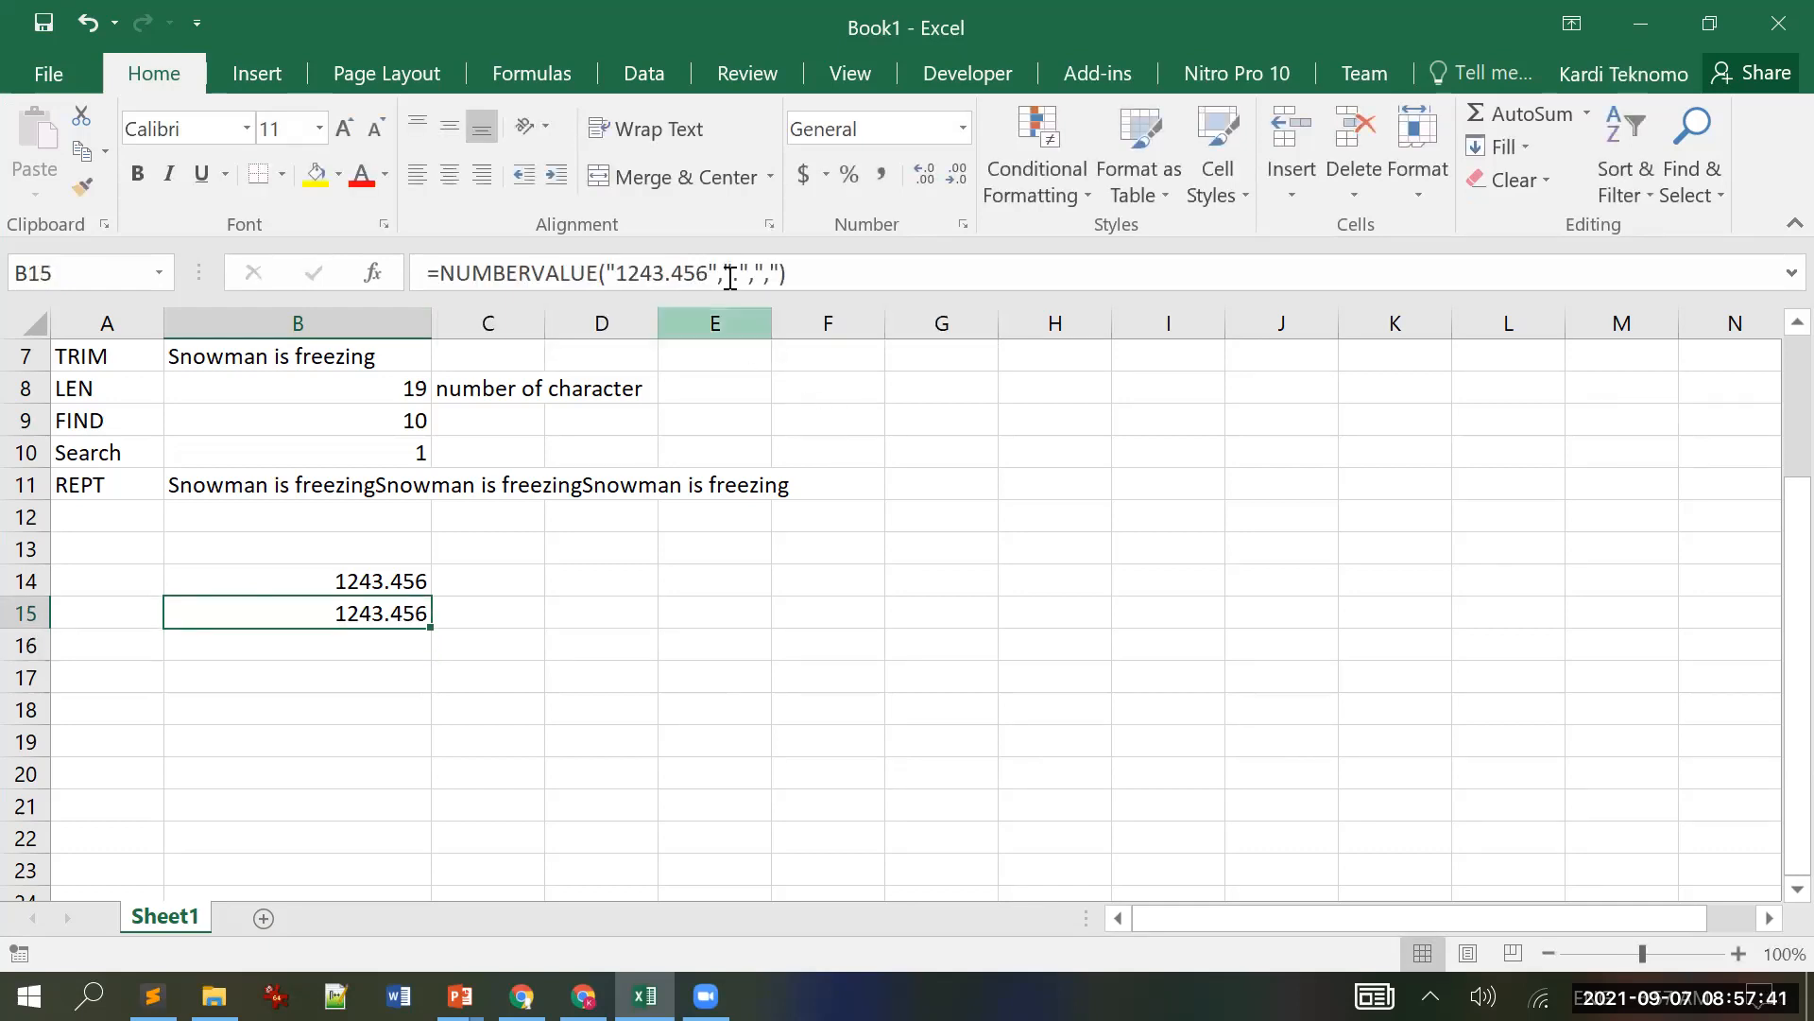
Step: Change B15 to =NUMBERVALUE("1243.456",",") with comma decimal, returning 1243456
{"action": "left_click", "coordinate": [708, 273]}
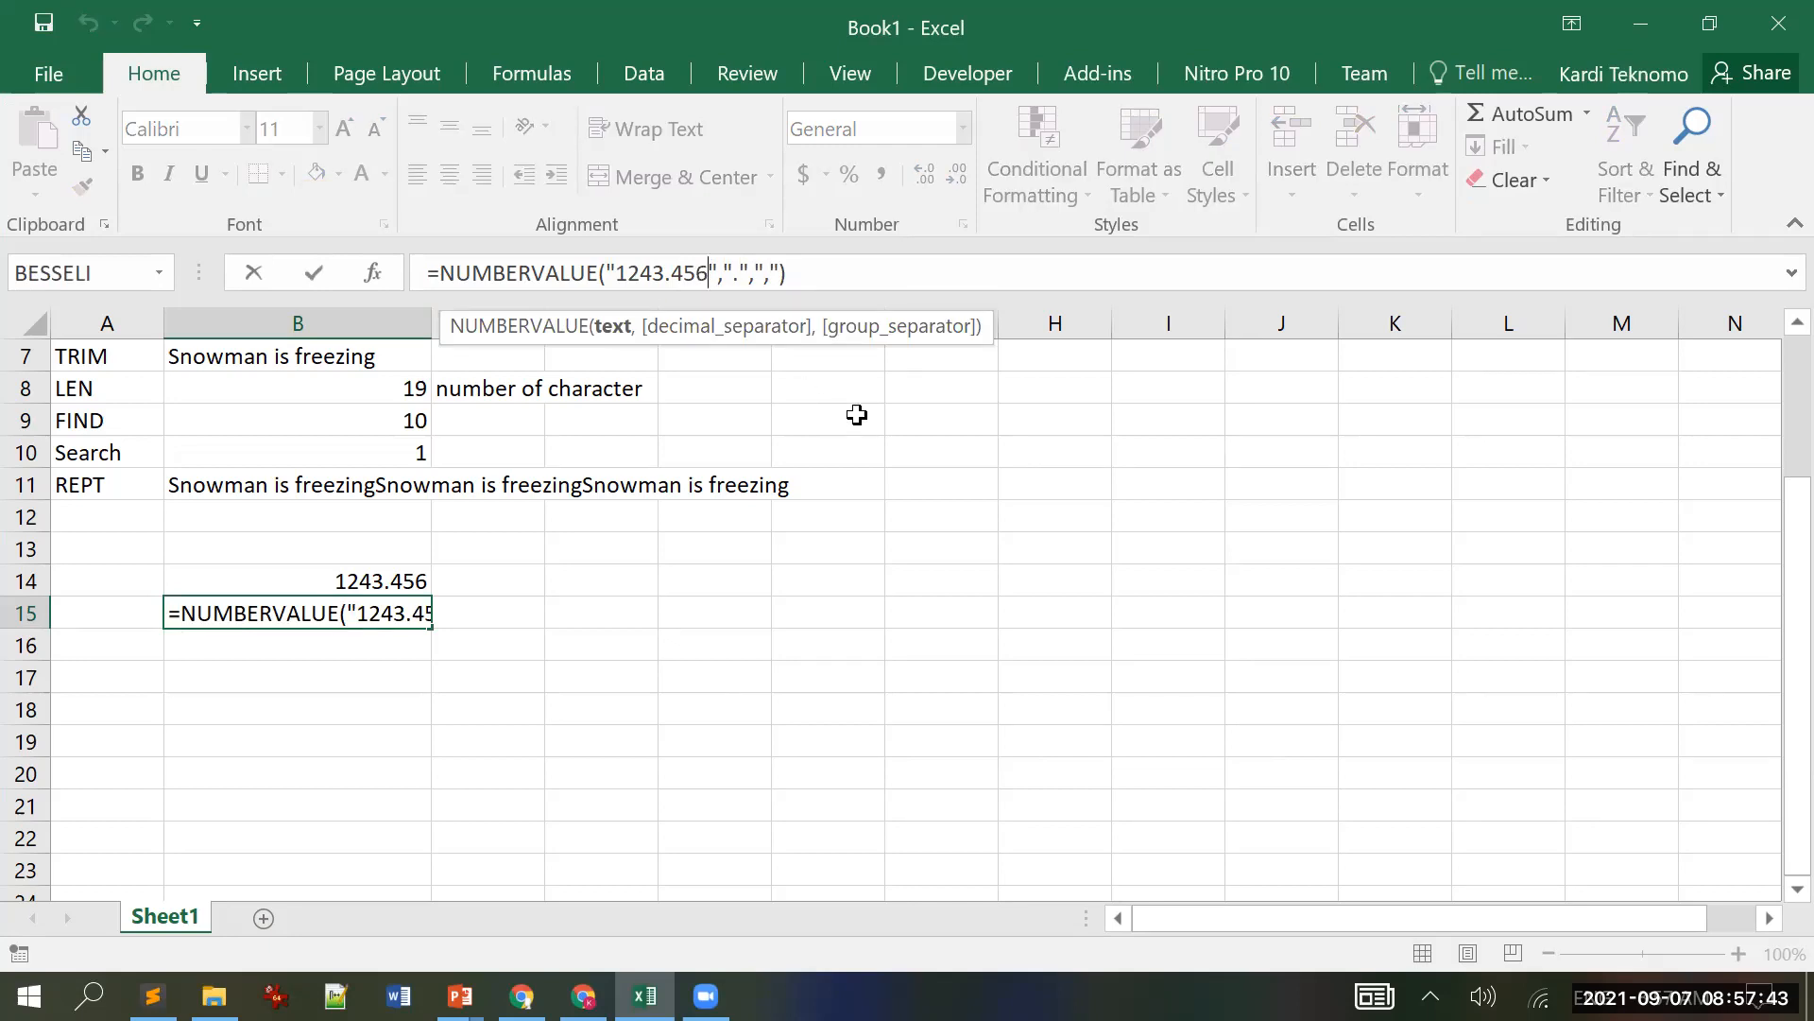
{"action": "key", "text": "Right"}
{"action": "key", "text": "Right"}
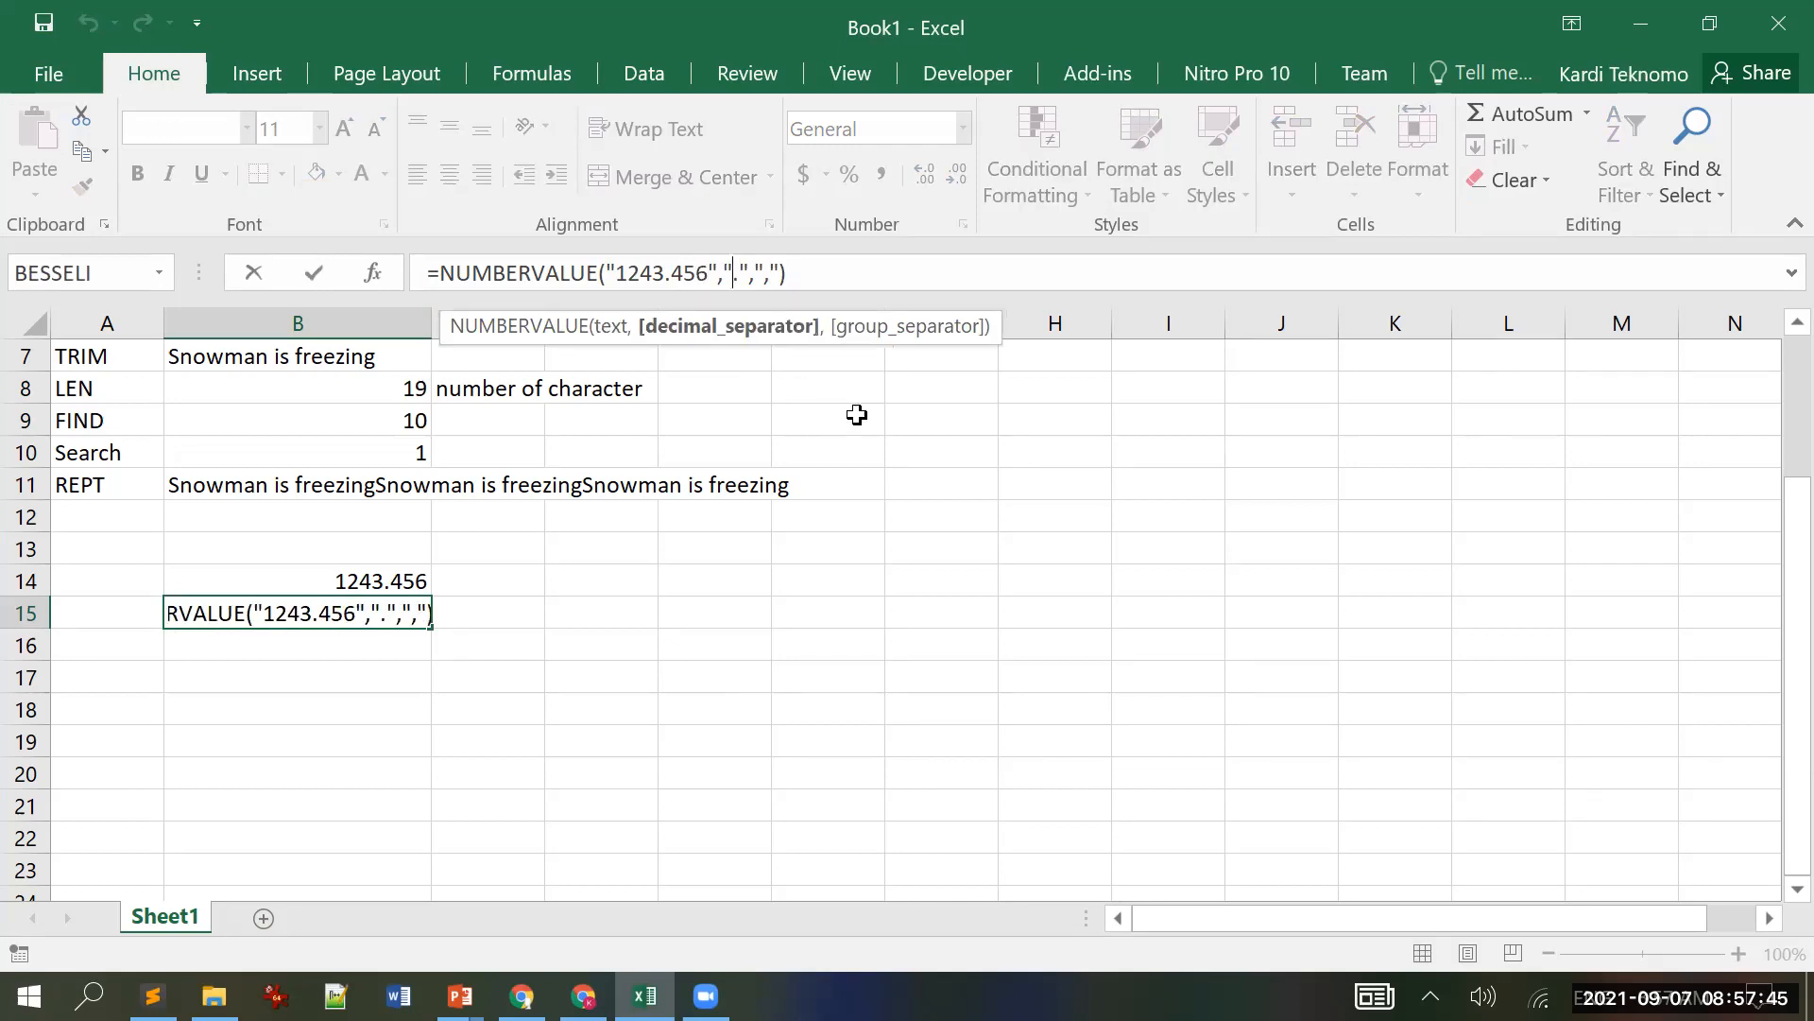
{"action": "key", "text": "Delete"}
{"action": "type", "text": ","}
{"action": "key", "text": "Right"}
{"action": "key", "text": "Right"}
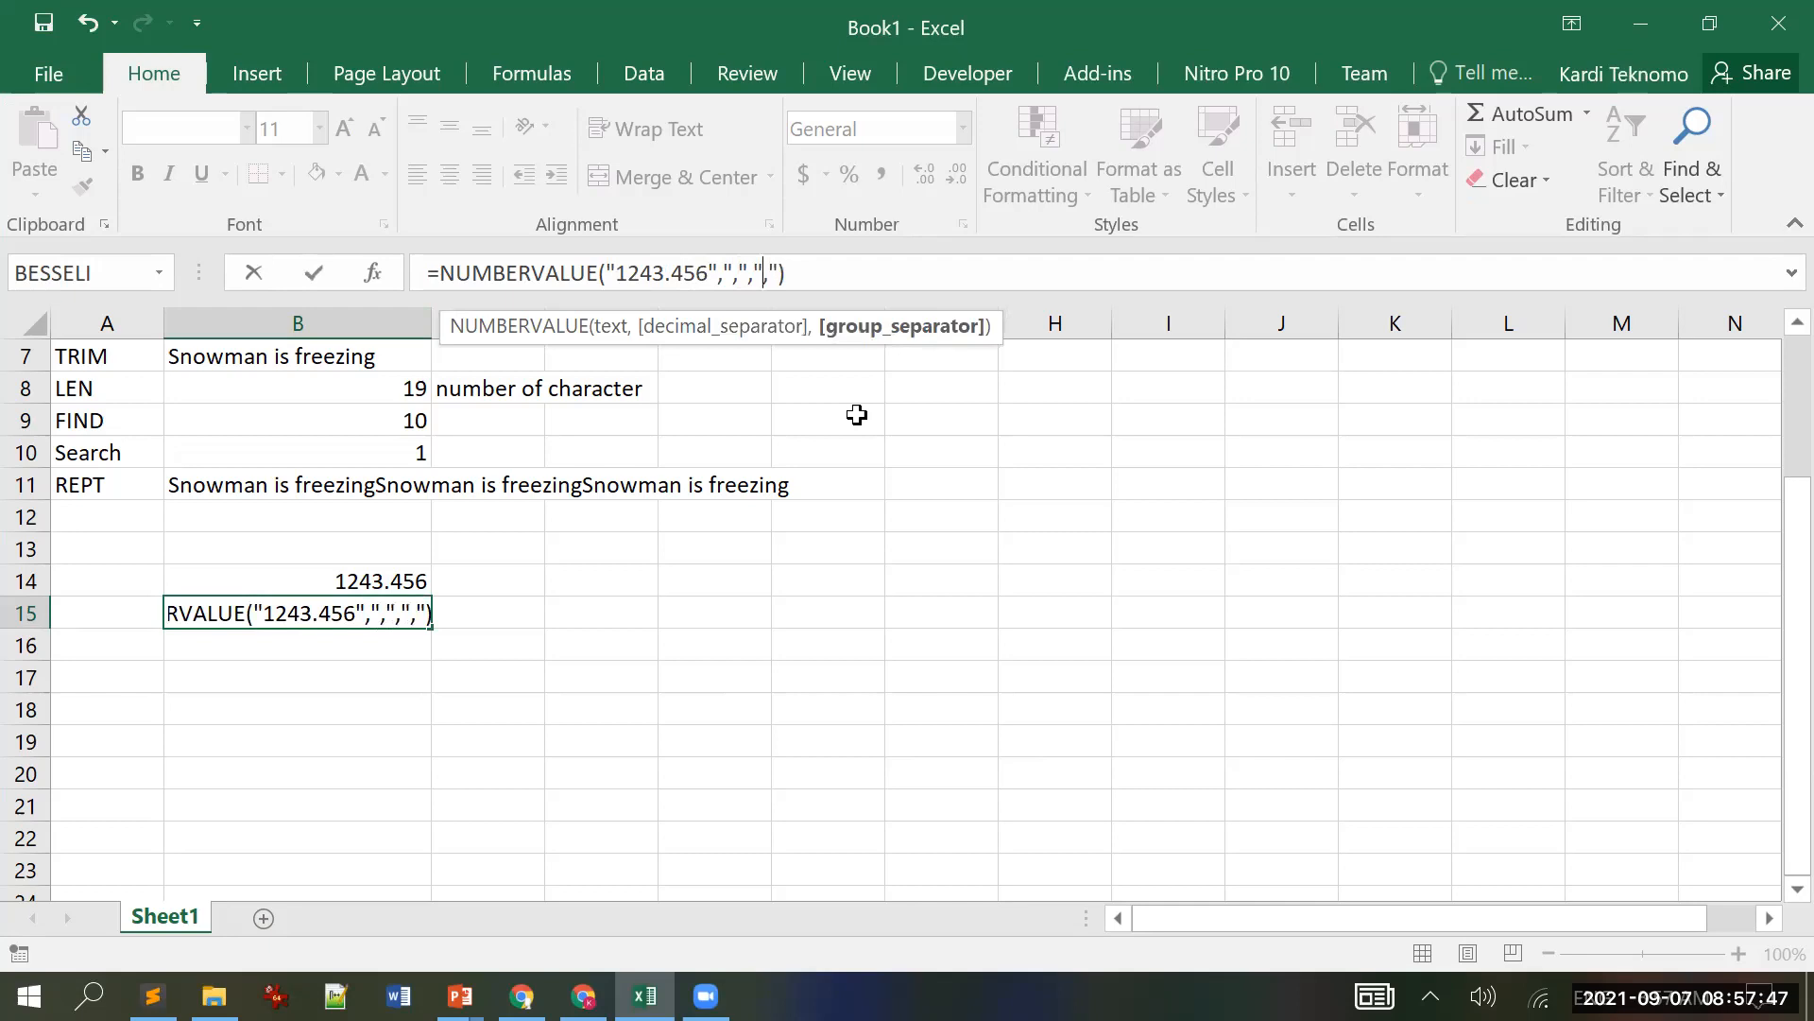
{"action": "key", "text": "Return"}
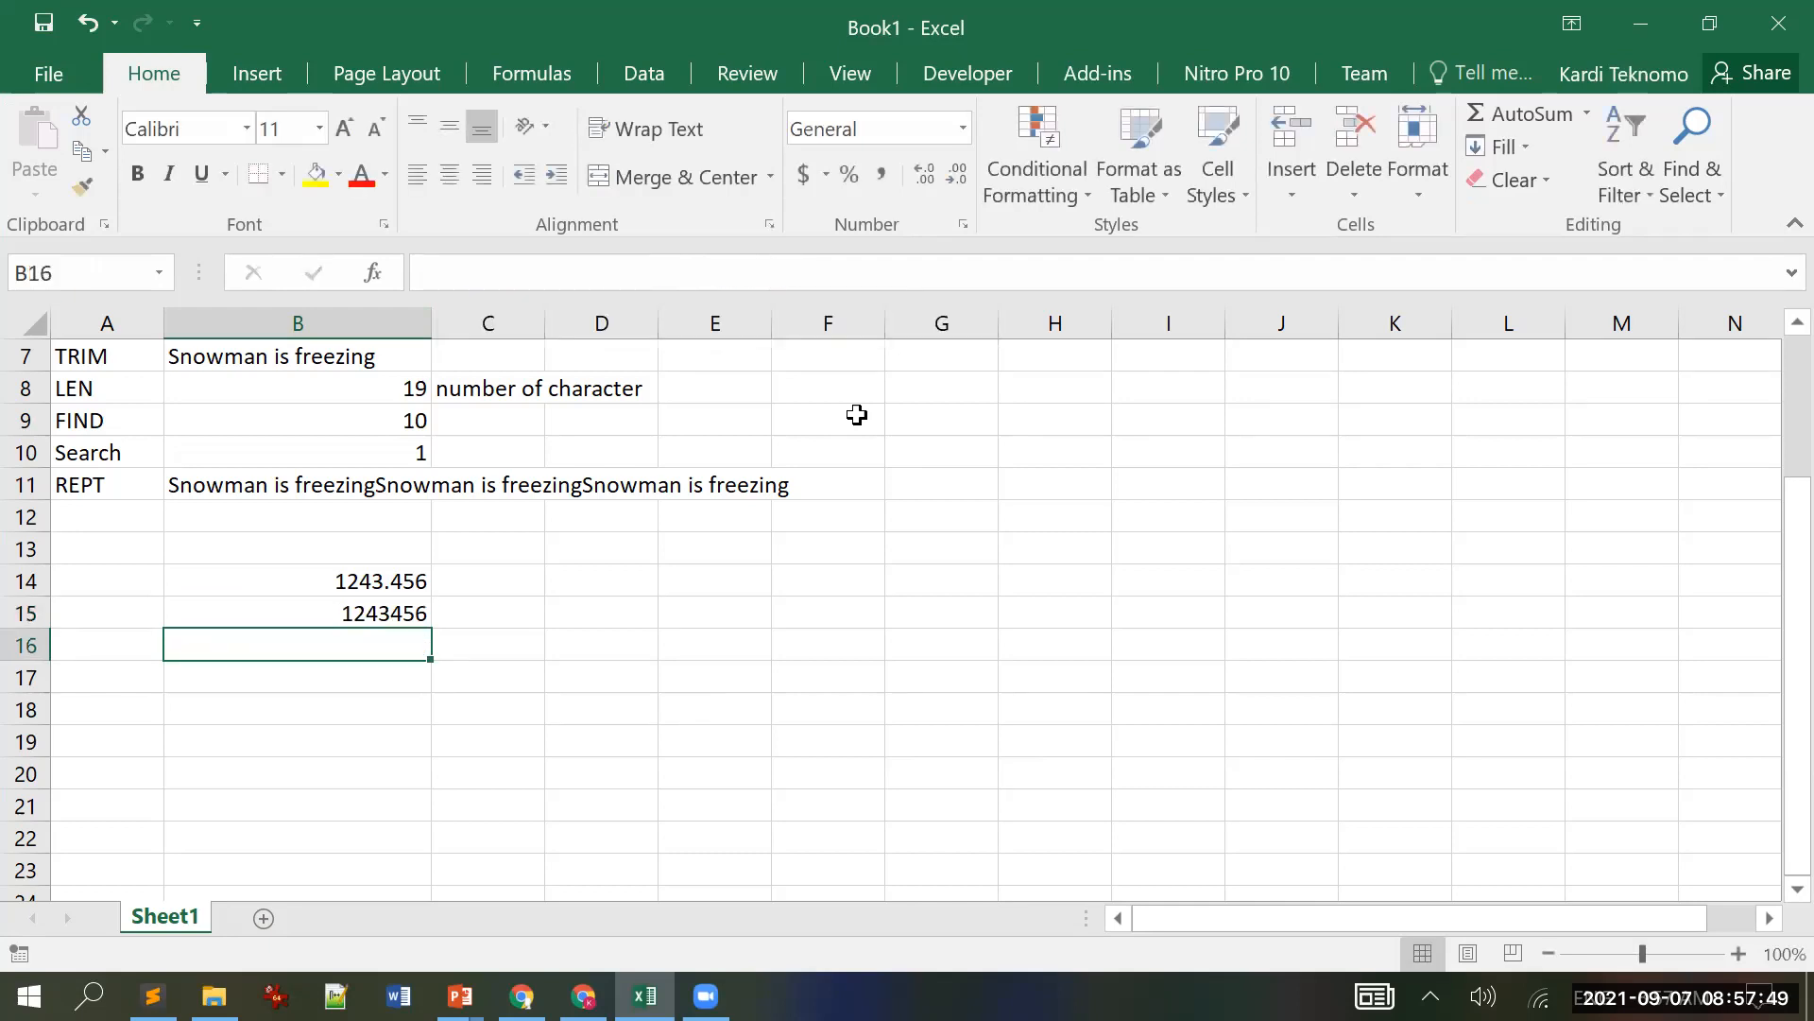
{"action": "key", "text": "Up"}
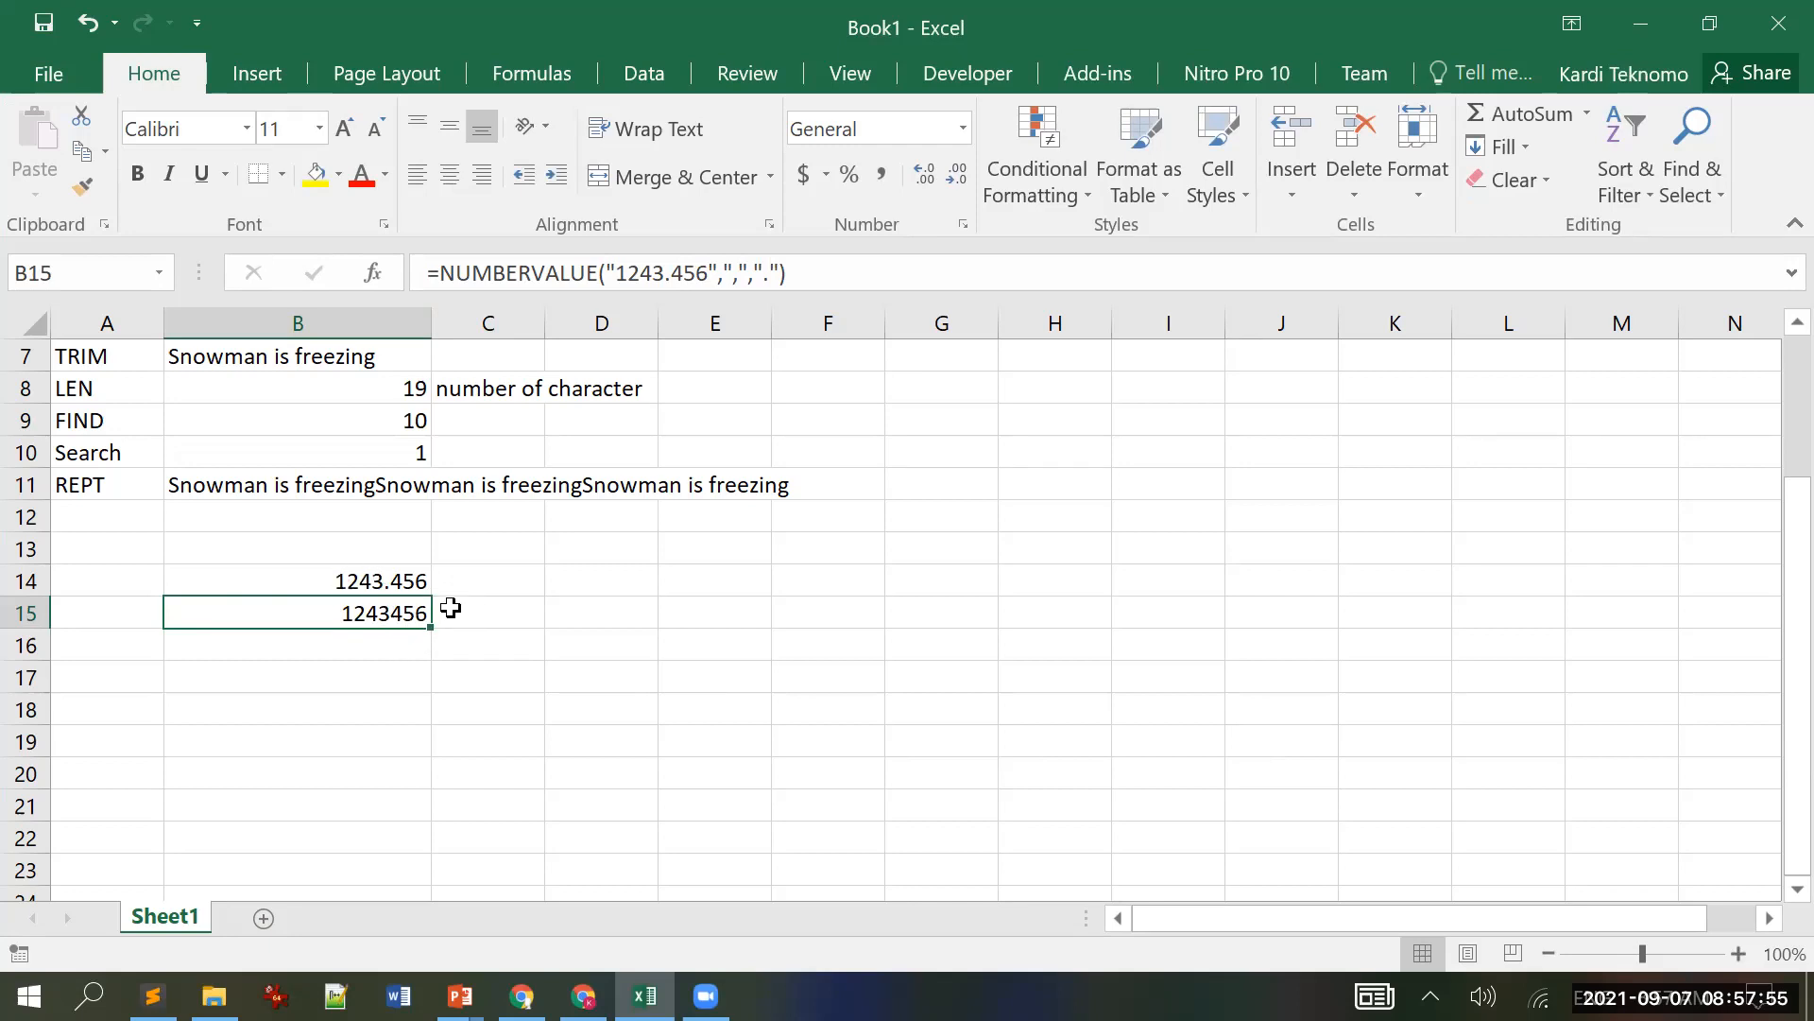
{"action": "left_click", "coordinate": [749, 274]}
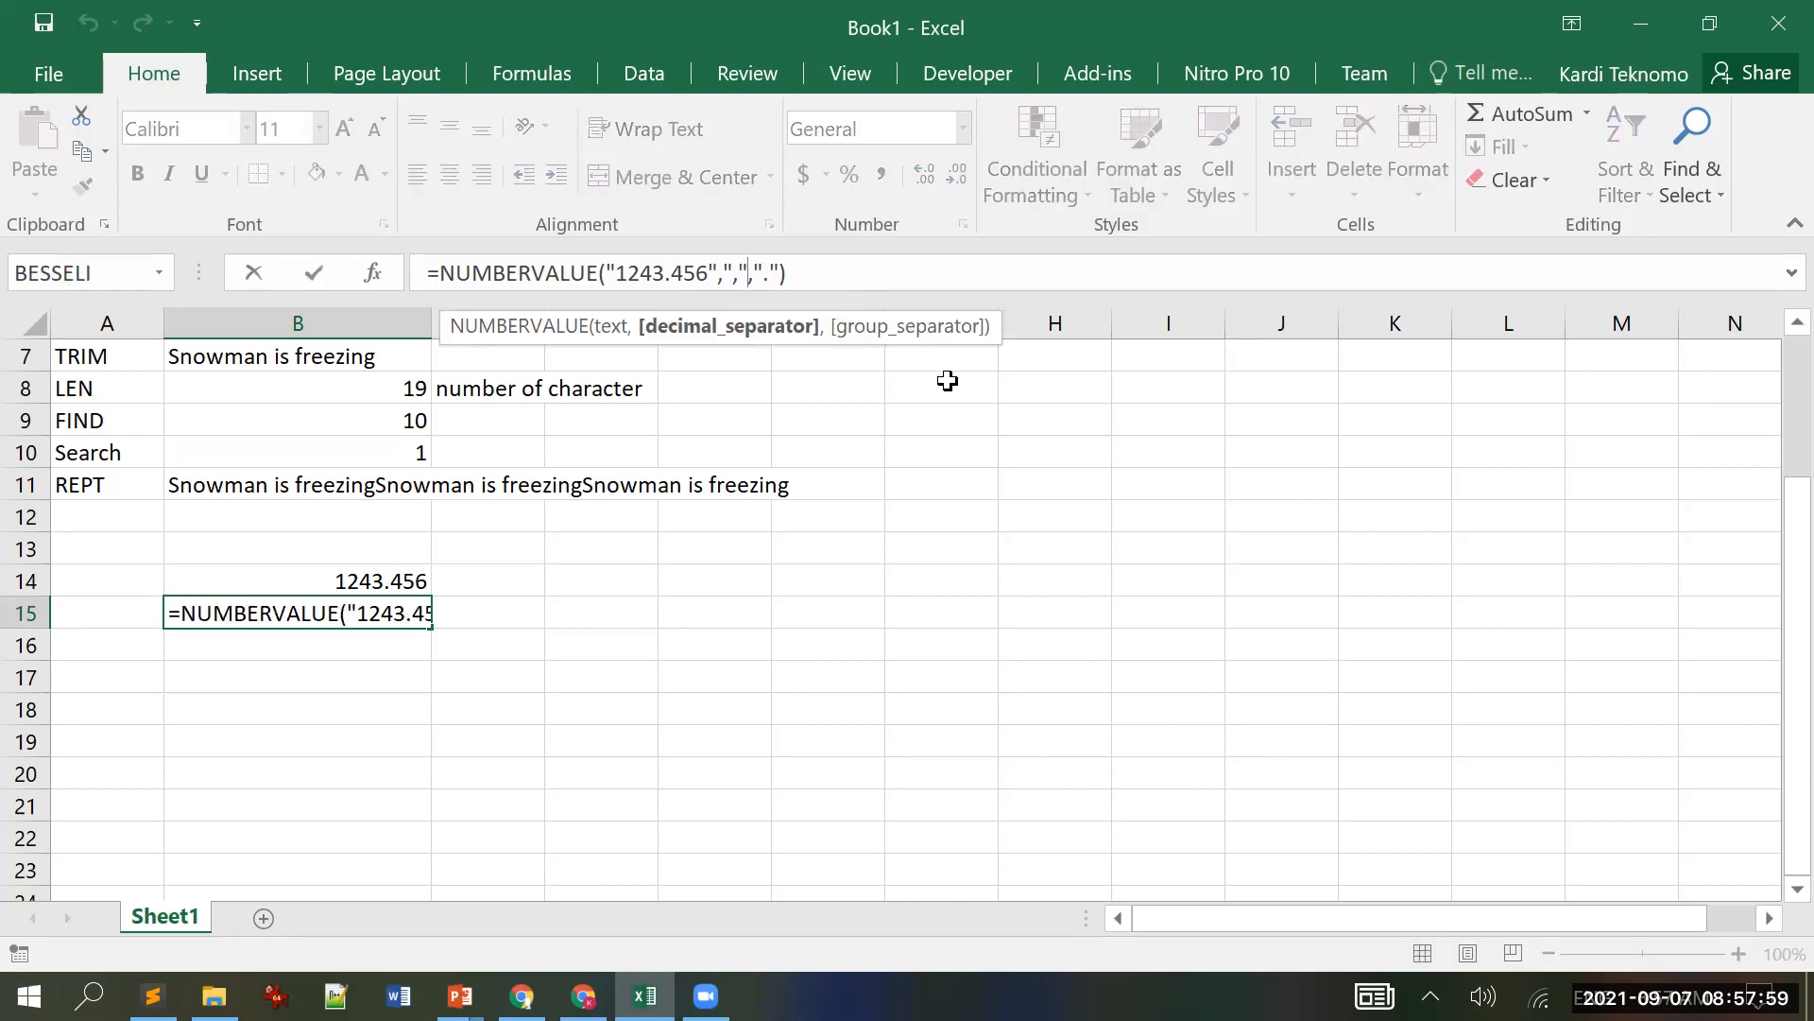
{"action": "key", "text": "Delete"}
{"action": "key", "text": "Delete"}
{"action": "key", "text": "Delete"}
{"action": "key", "text": "Delete"}
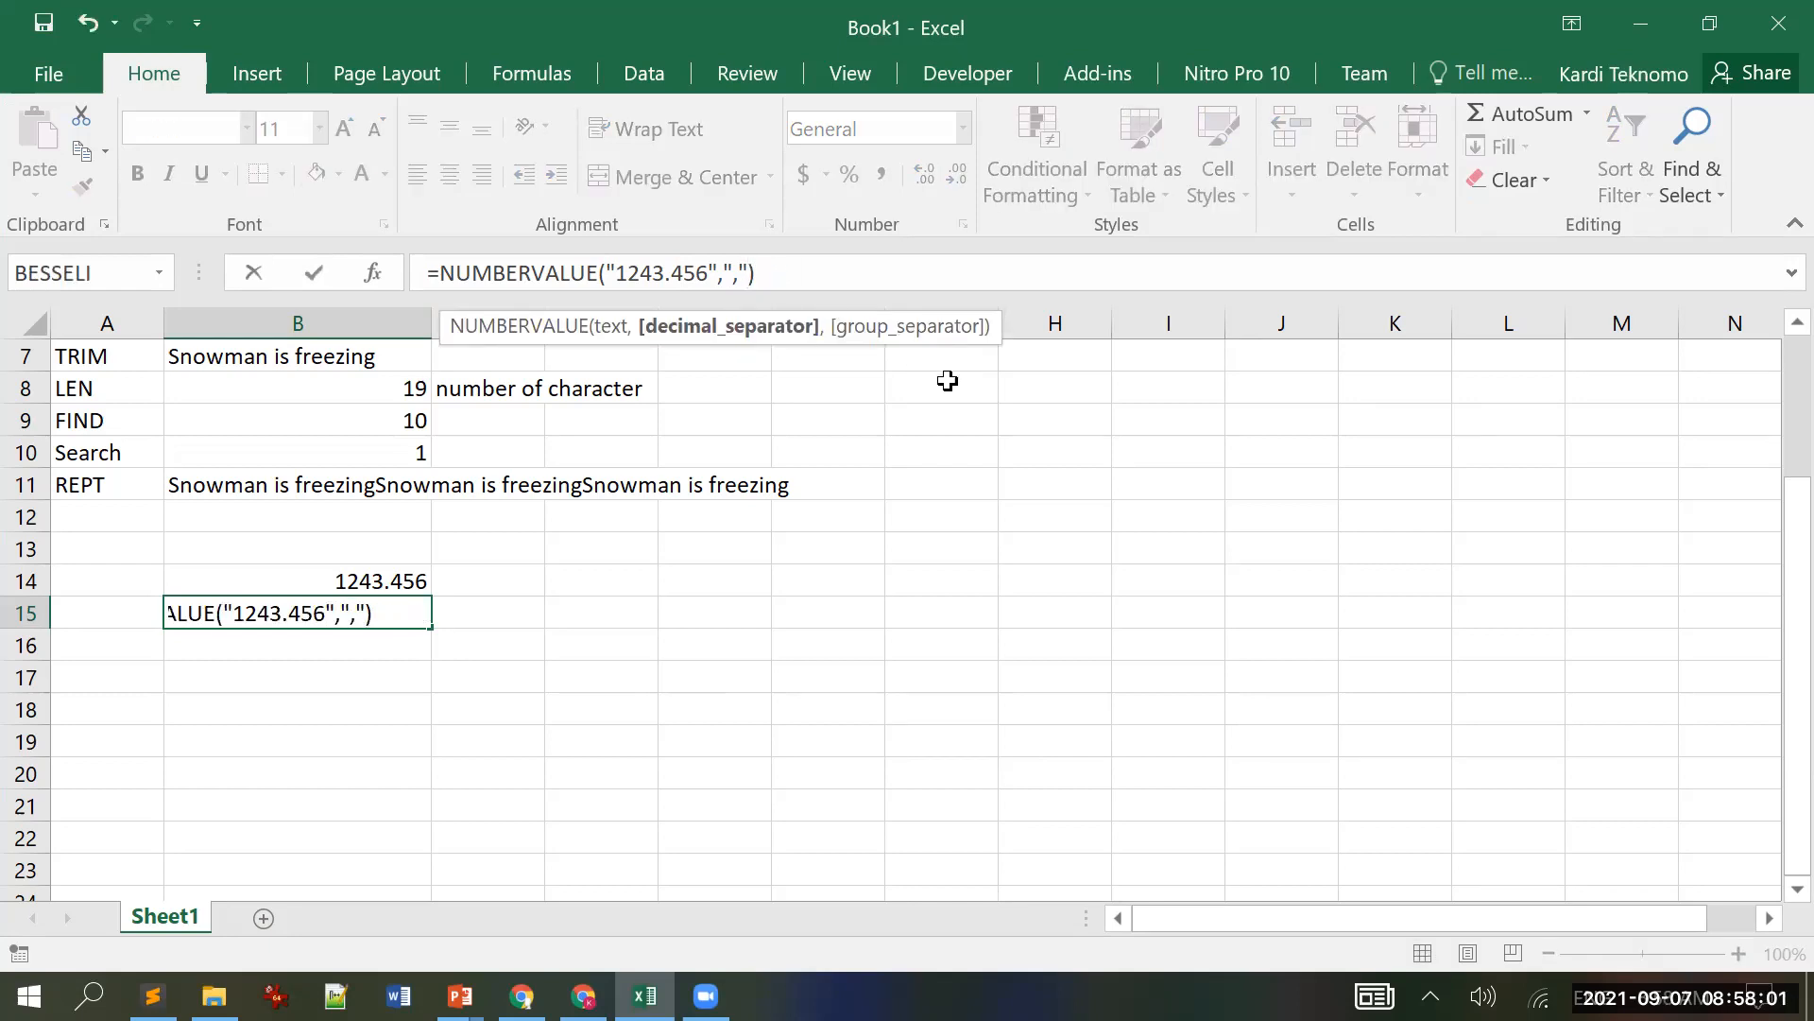
{"action": "key", "text": "Return"}
Step: Change the value in B14 to 123.456
{"action": "key", "text": "Up"}
{"action": "key", "text": "Up"}
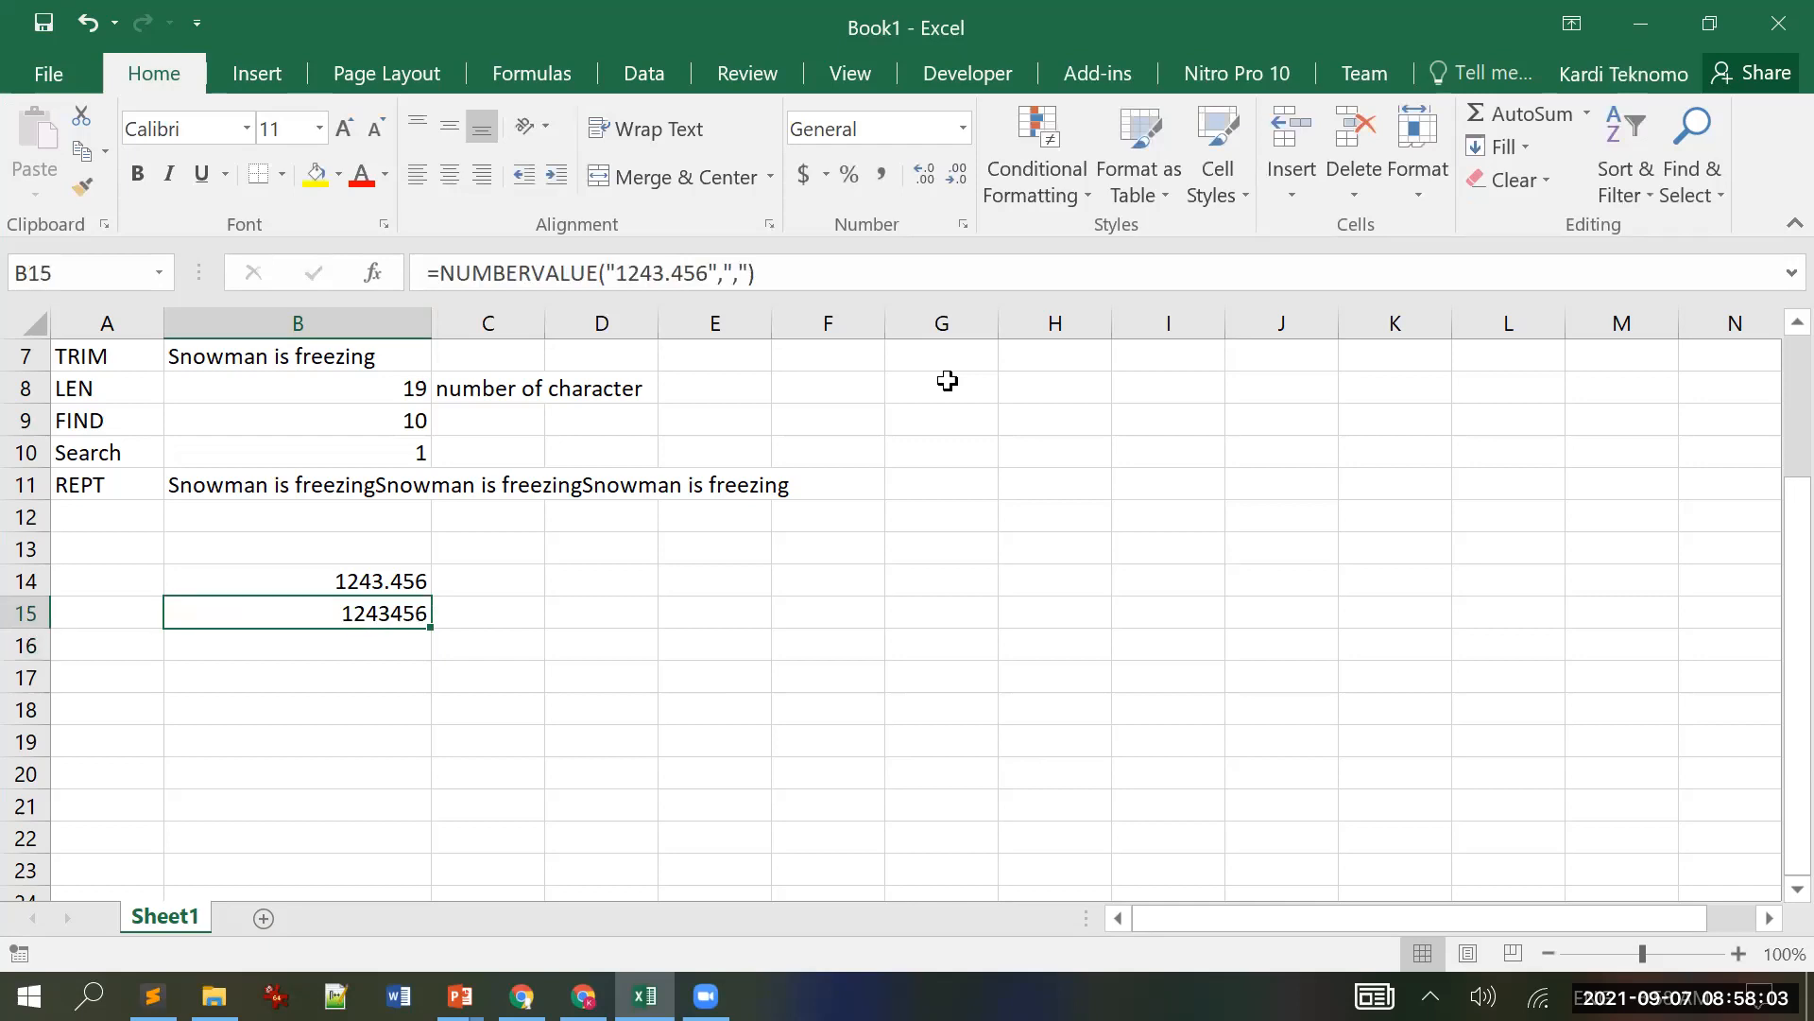
{"action": "left_click", "coordinate": [455, 272]}
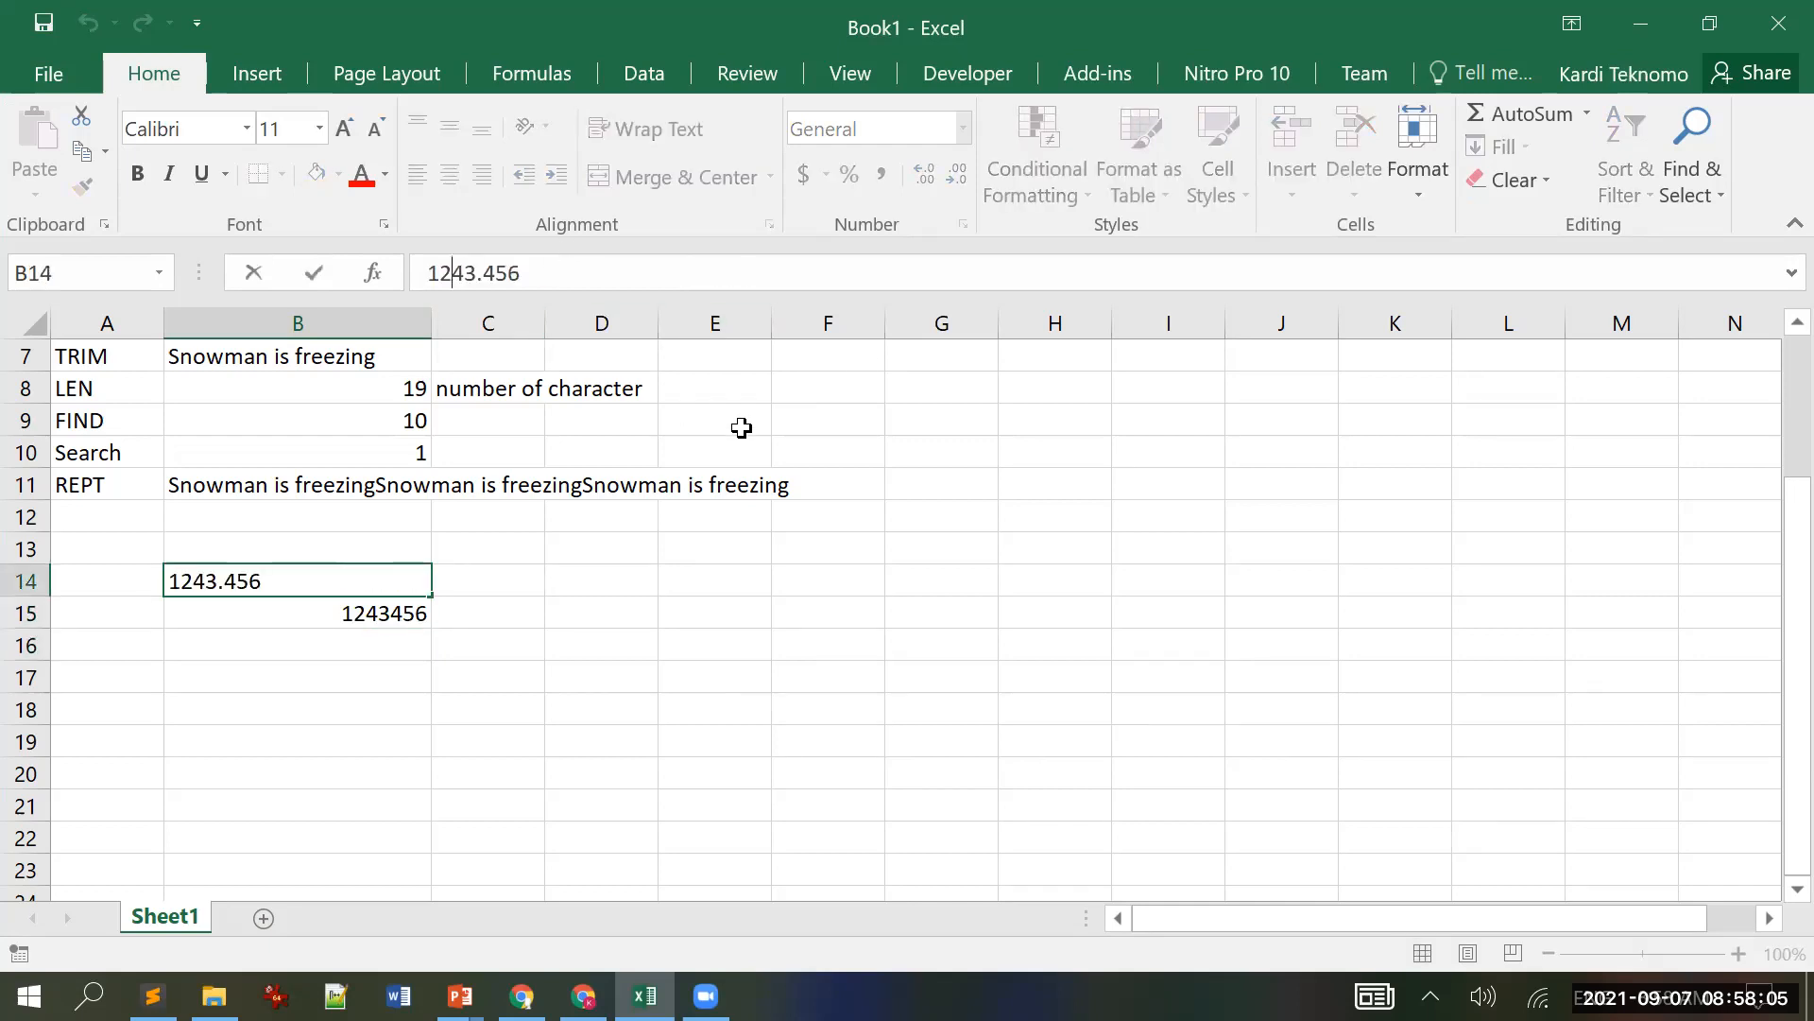
{"action": "key", "text": "Delete"}
{"action": "key", "text": "Return"}
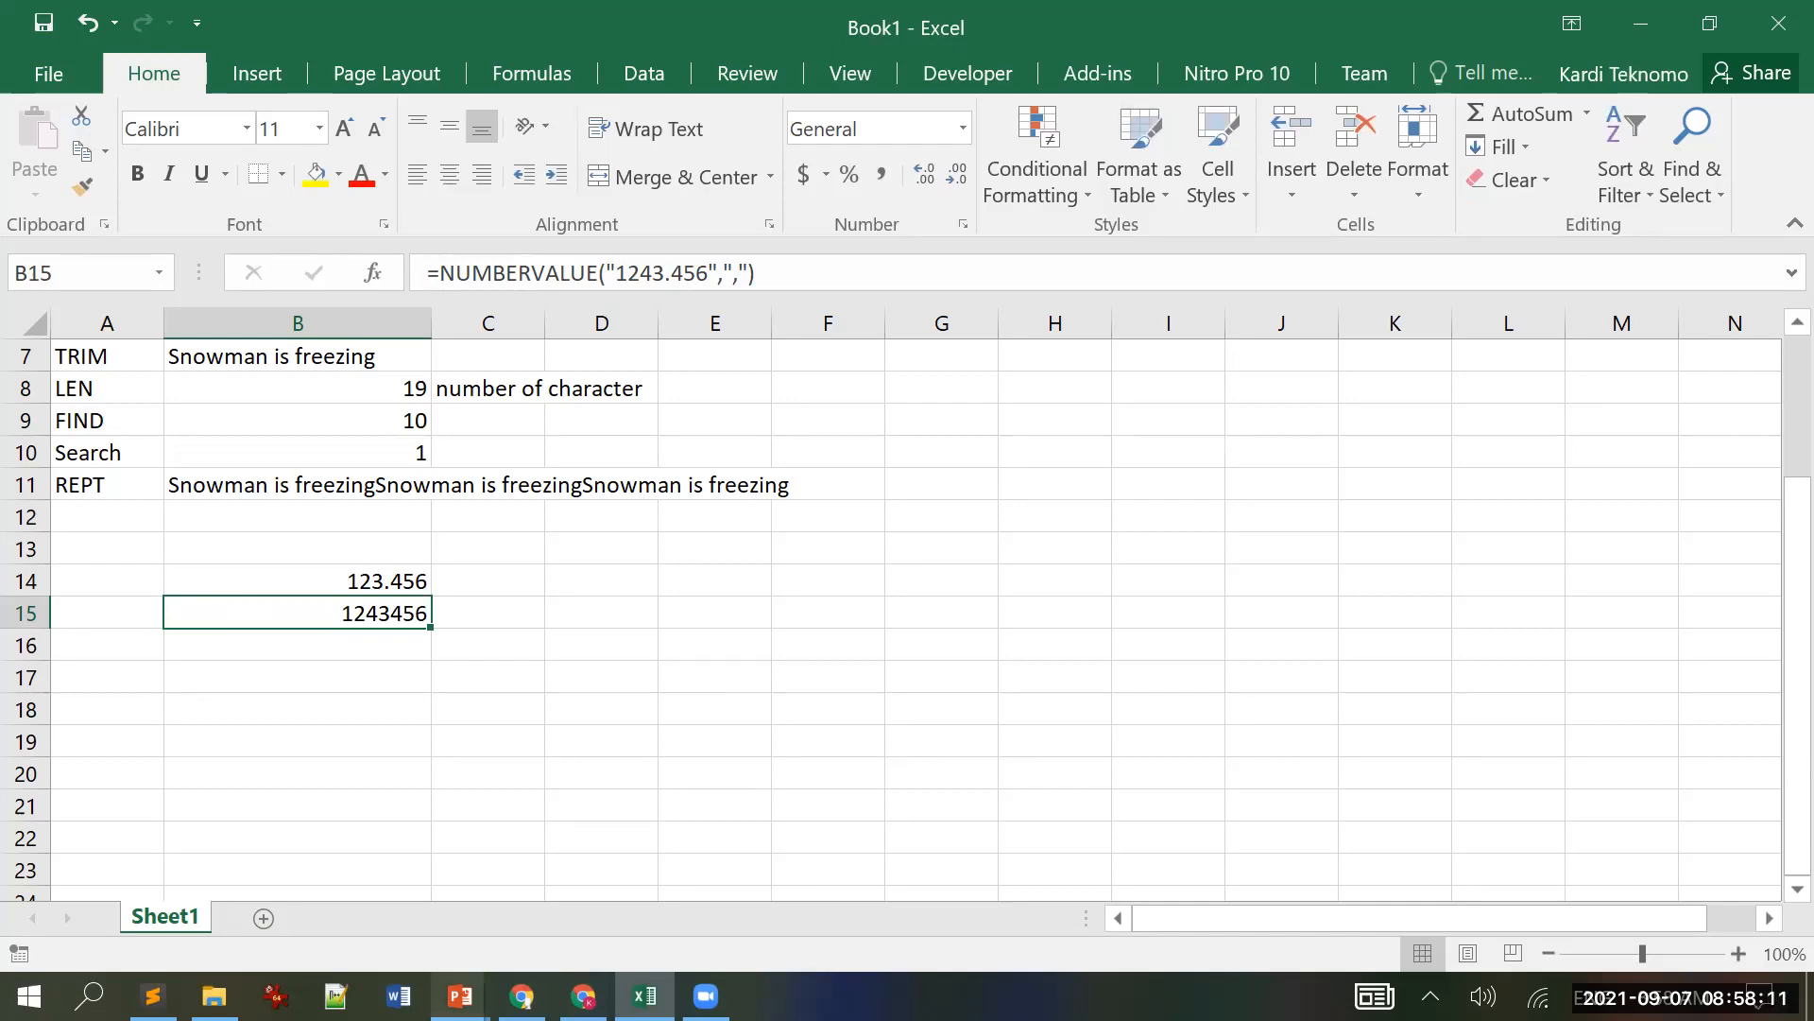
Step: Advance the Text Functions deck to slide 19, Proper, then return to Excel
{"action": "mouse_move", "coordinate": [459, 992]}
{"action": "left_click", "coordinate": [77, 739]}
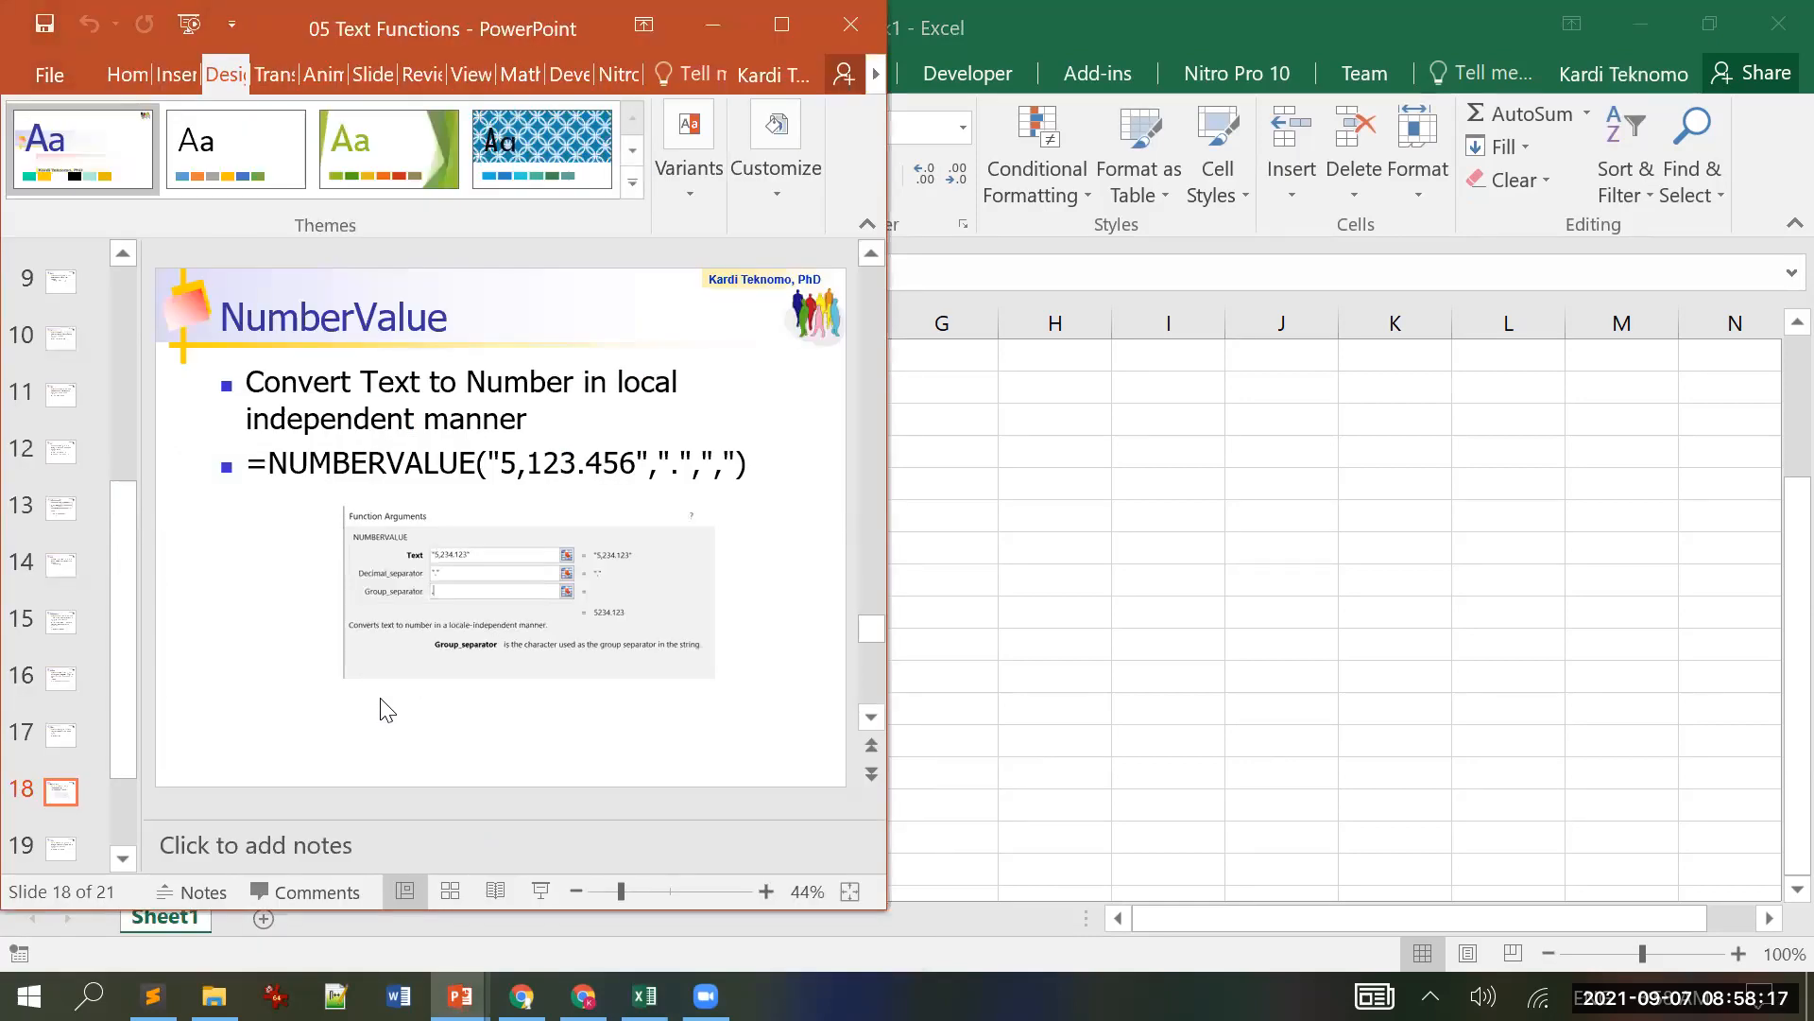
{"action": "scroll", "coordinate": [387, 709], "scroll_direction": "down", "scroll_amount": 1}
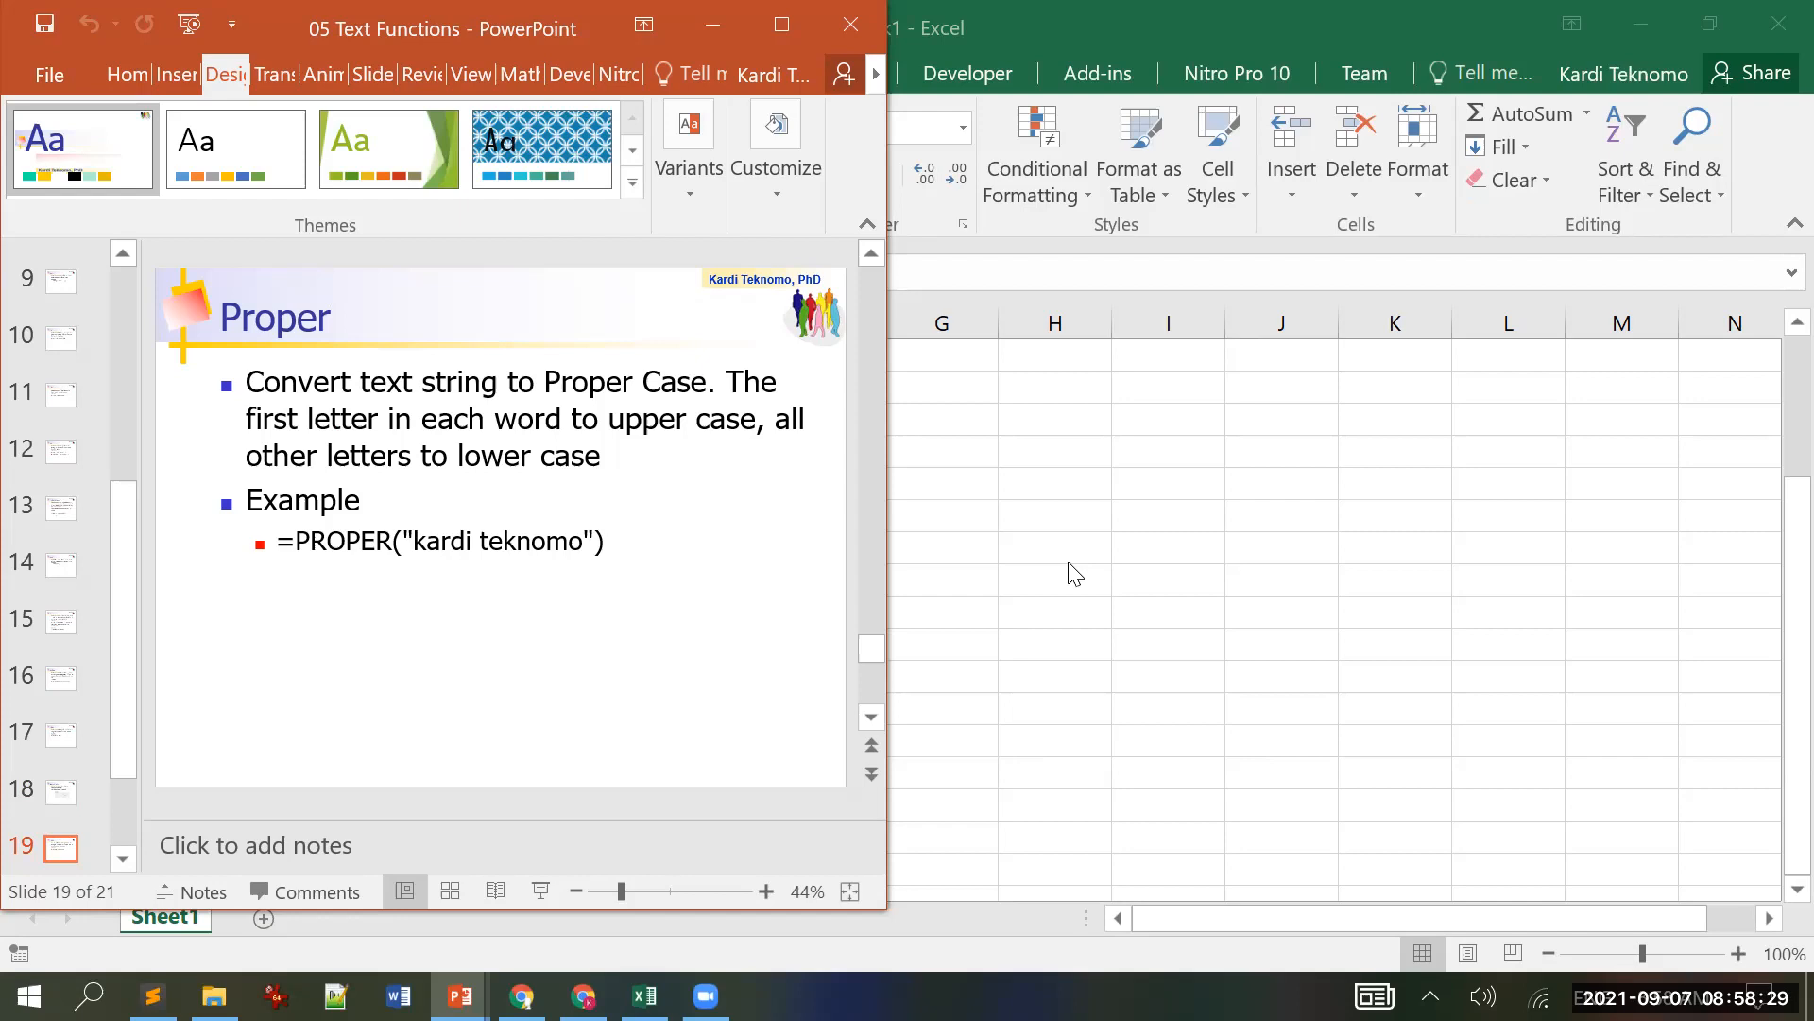
{"action": "key", "text": "alt+Tab"}
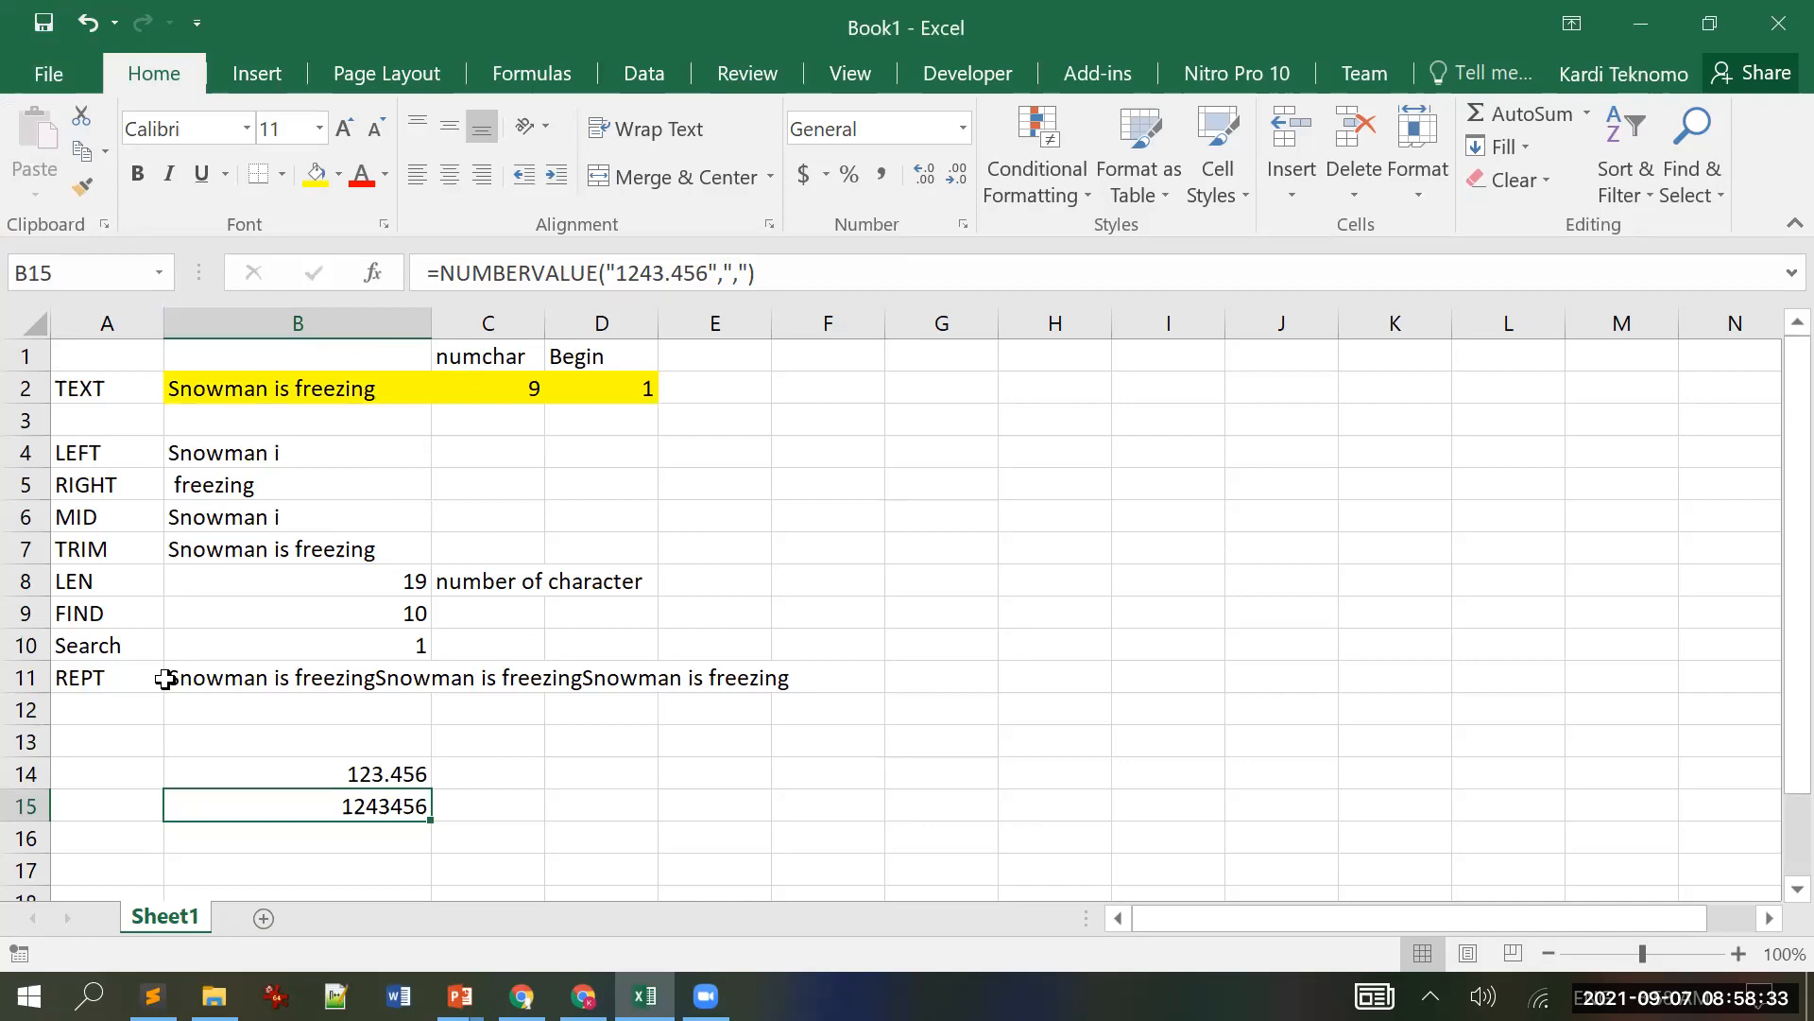
Step: Clear A13:D17 and label A12:A14 PROPER, UPPER and LOWER
{"action": "left_click_drag", "start_coordinate": [111, 739], "coordinate": [445, 809]}
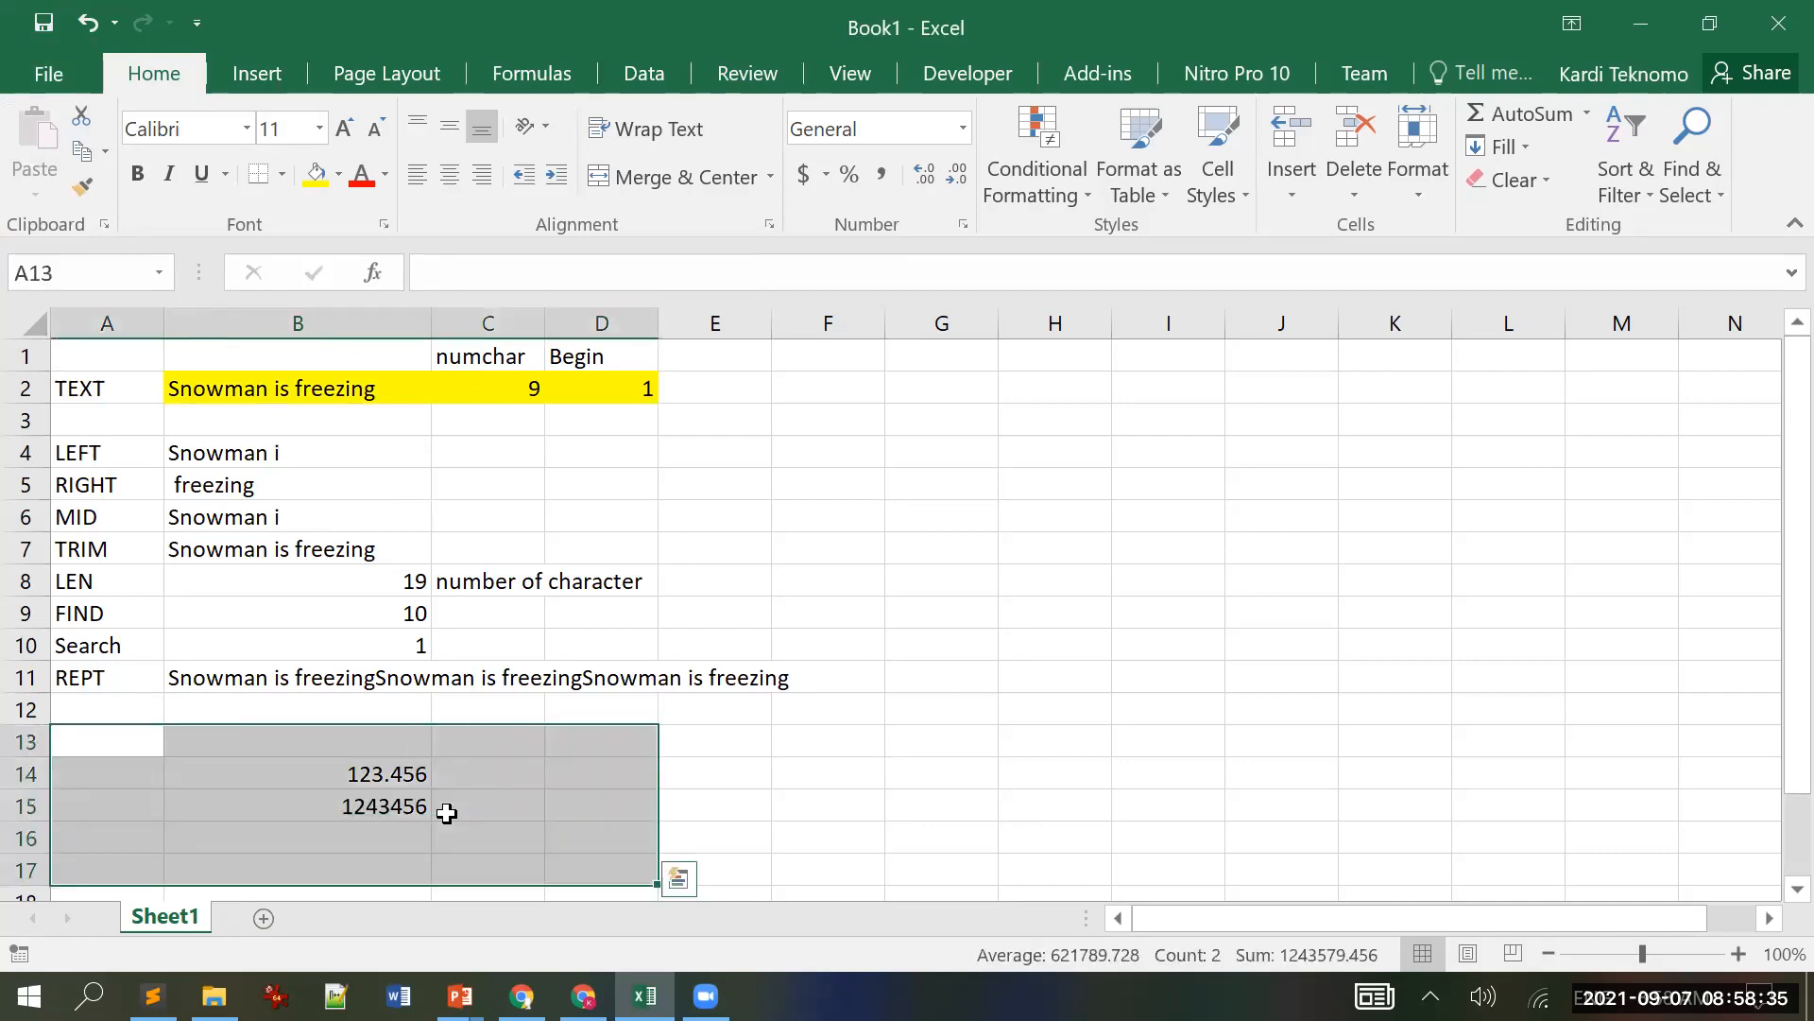
{"action": "key", "text": "Delete"}
{"action": "key", "text": "Up"}
{"action": "key", "text": "Up"}
{"action": "key", "text": "Down"}
{"action": "type", "text": "PROPER"}
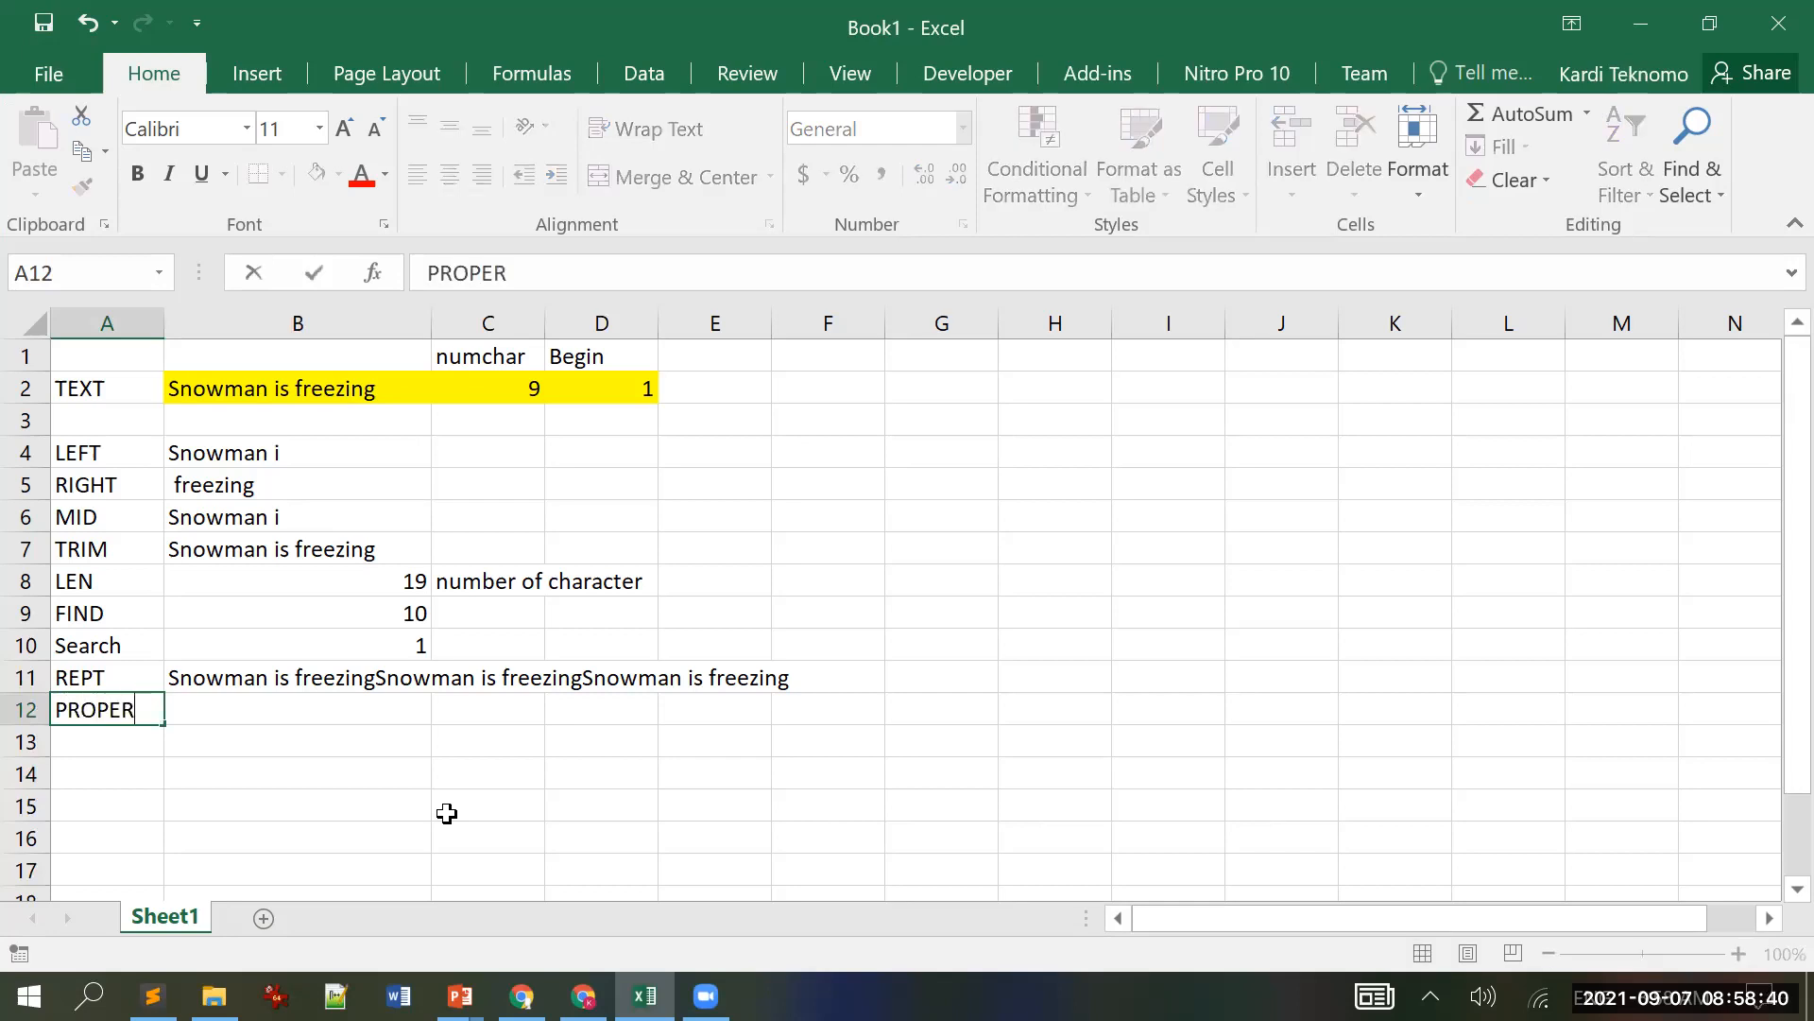
{"action": "key", "text": "Return"}
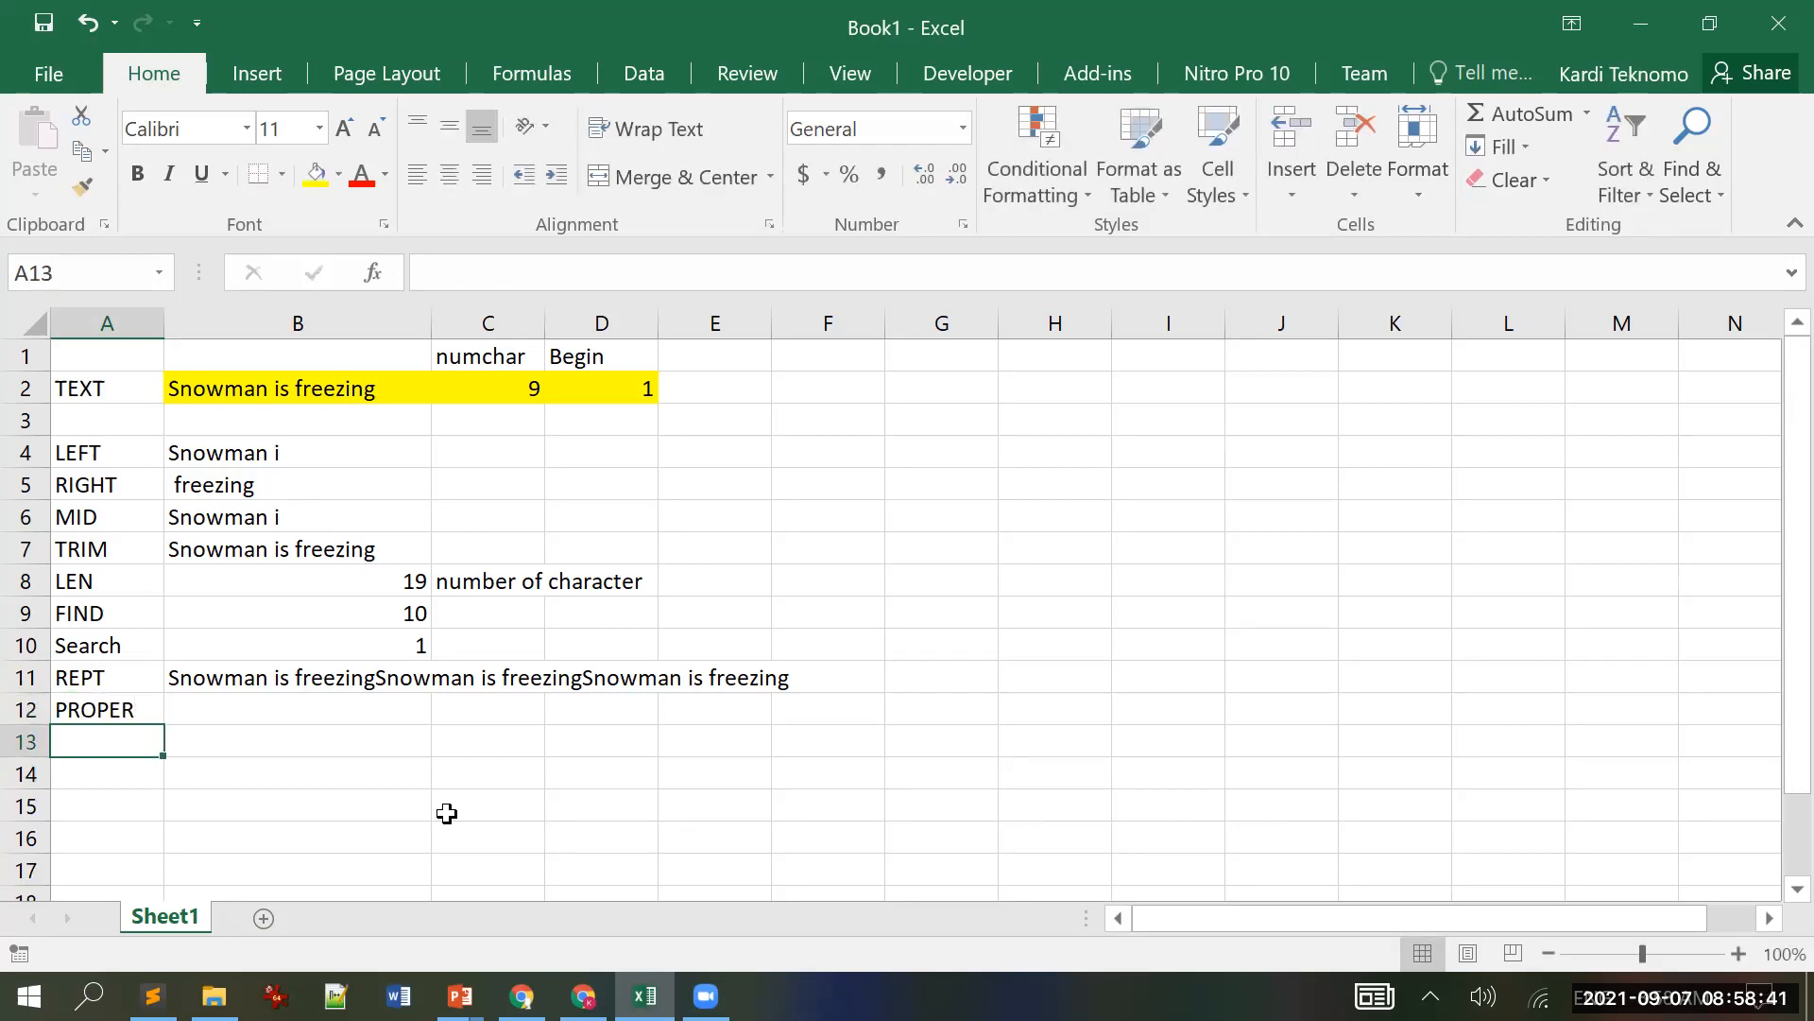
{"action": "type", "text": "UPPER"}
{"action": "key", "text": "Return"}
{"action": "type", "text": "LOWER"}
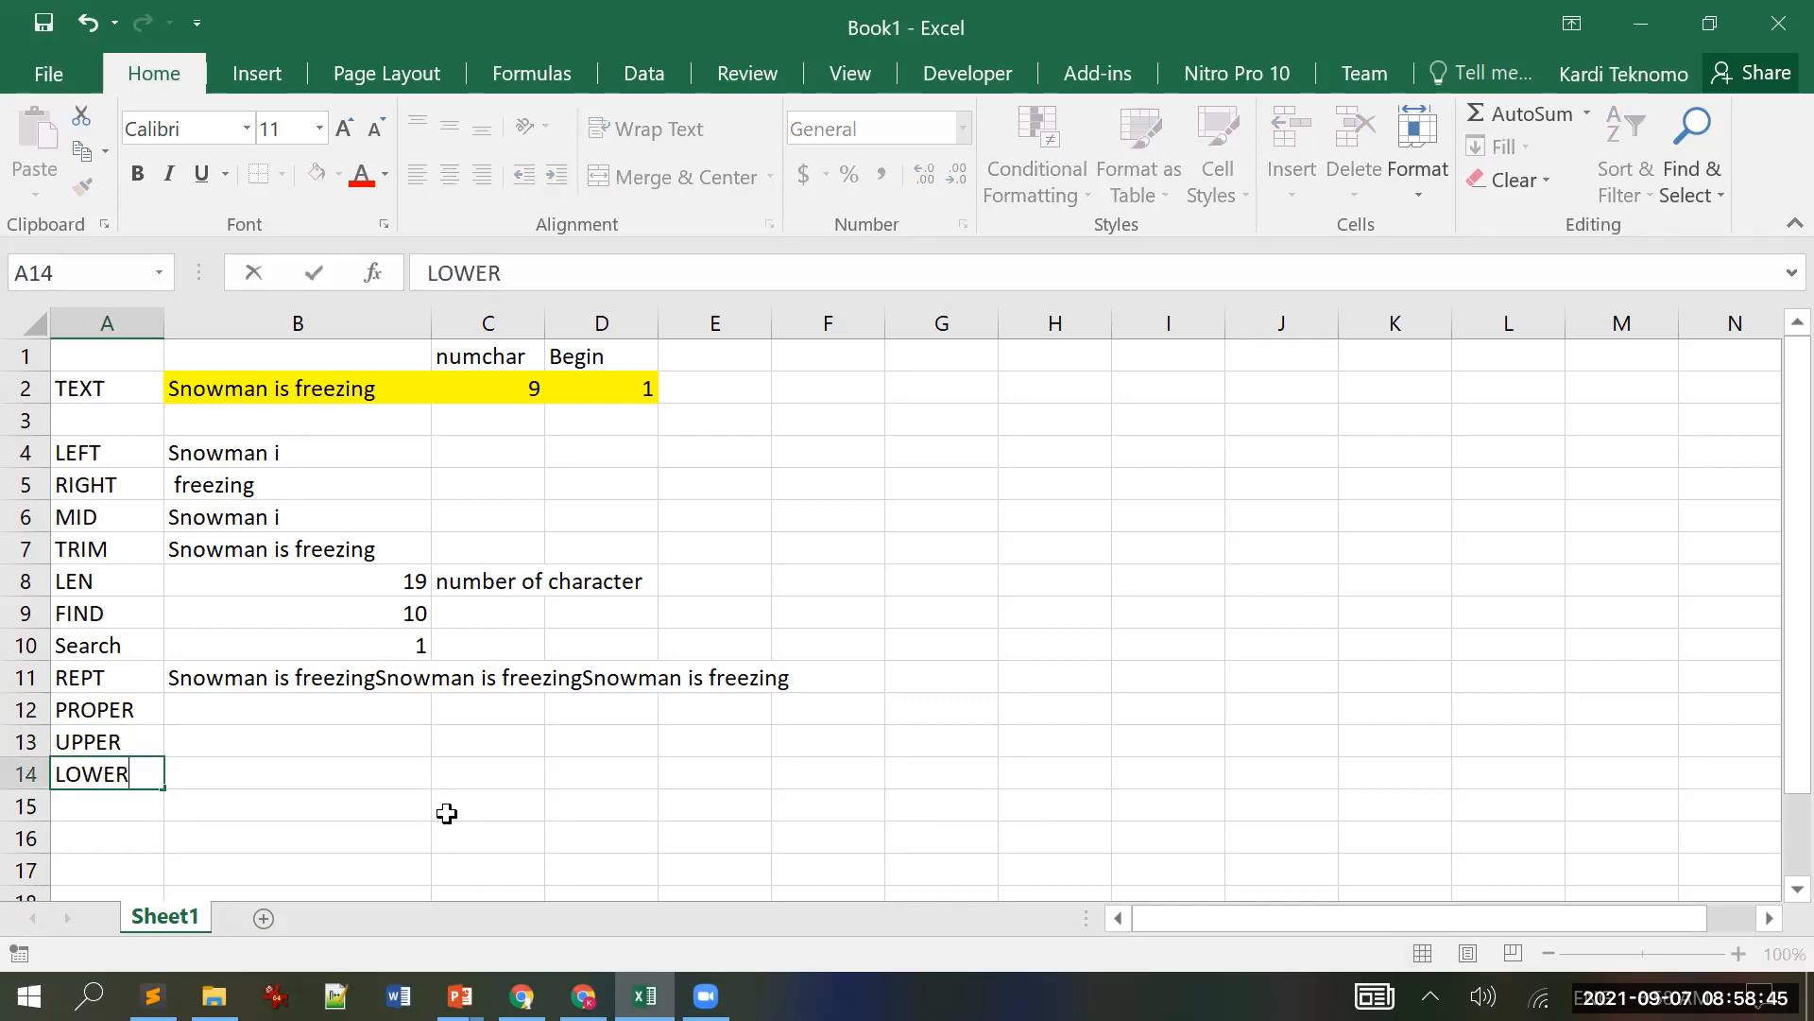
{"action": "key", "text": "Return"}
Step: Enter =LOWER(B2) in B14, giving "snowman is freezing"
{"action": "key", "text": "Up"}
{"action": "key", "text": "Right"}
{"action": "type", "text": "="}
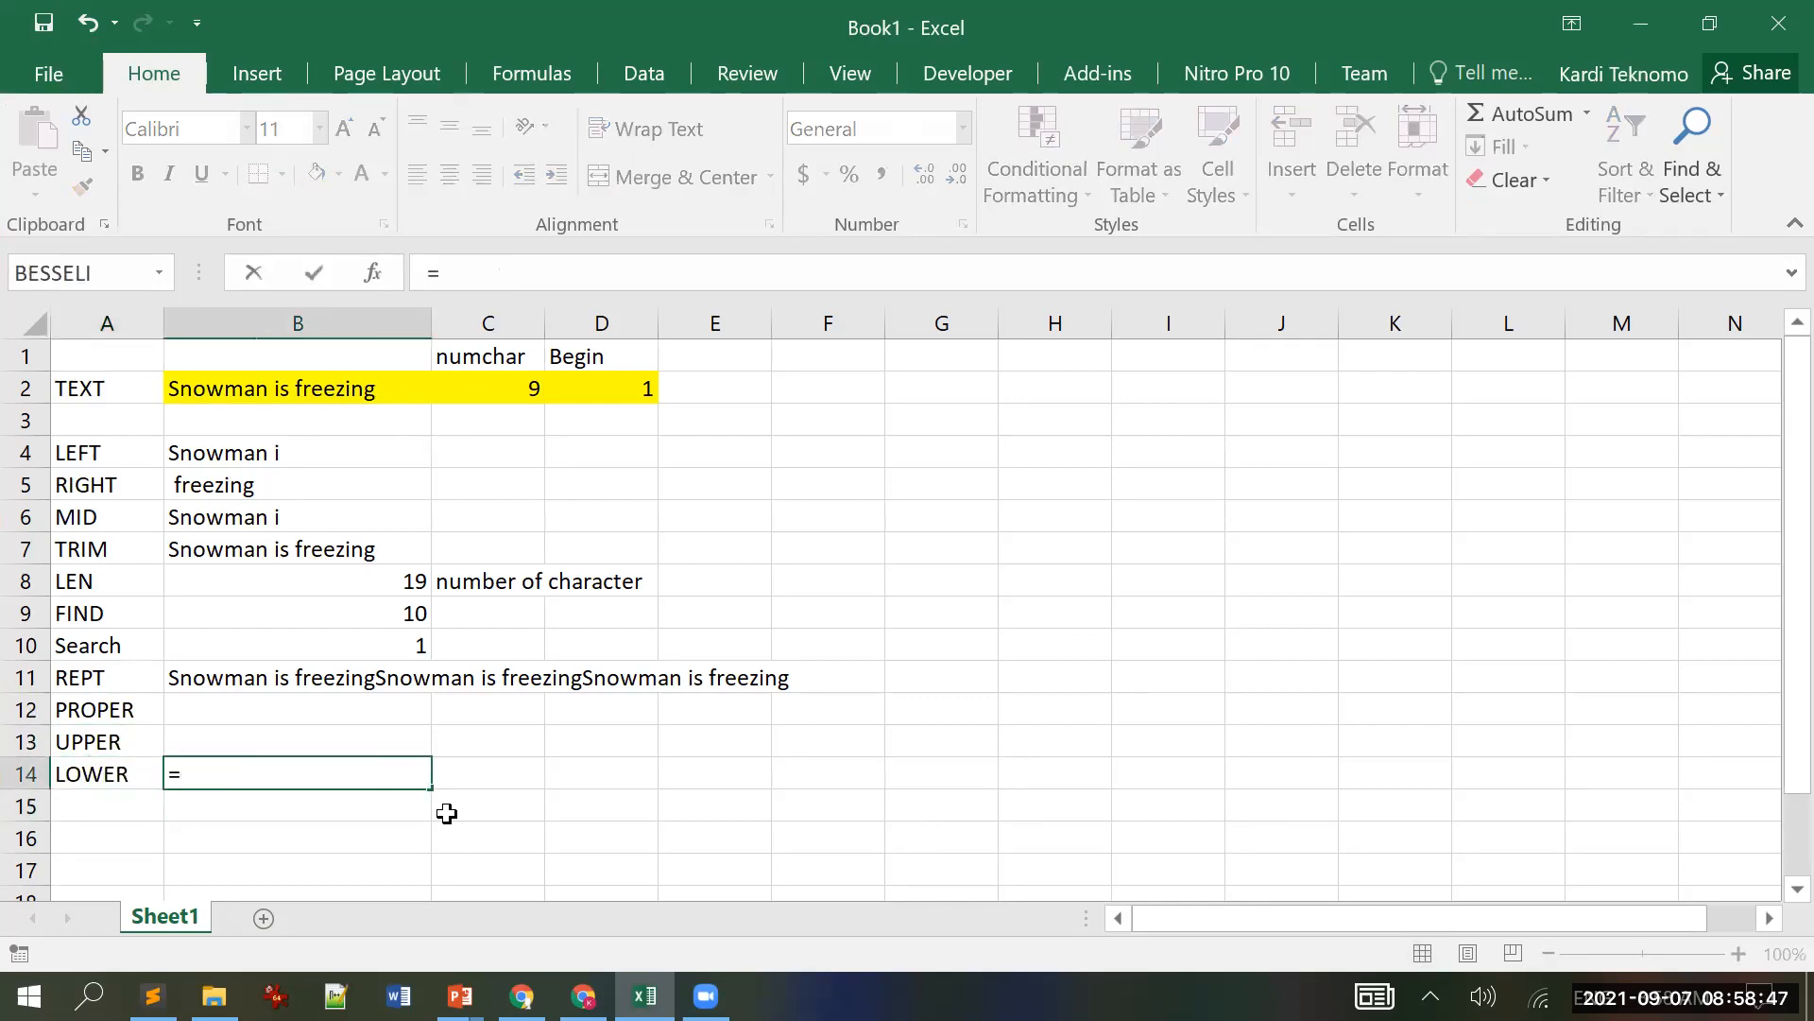
{"action": "type", "text": "low"}
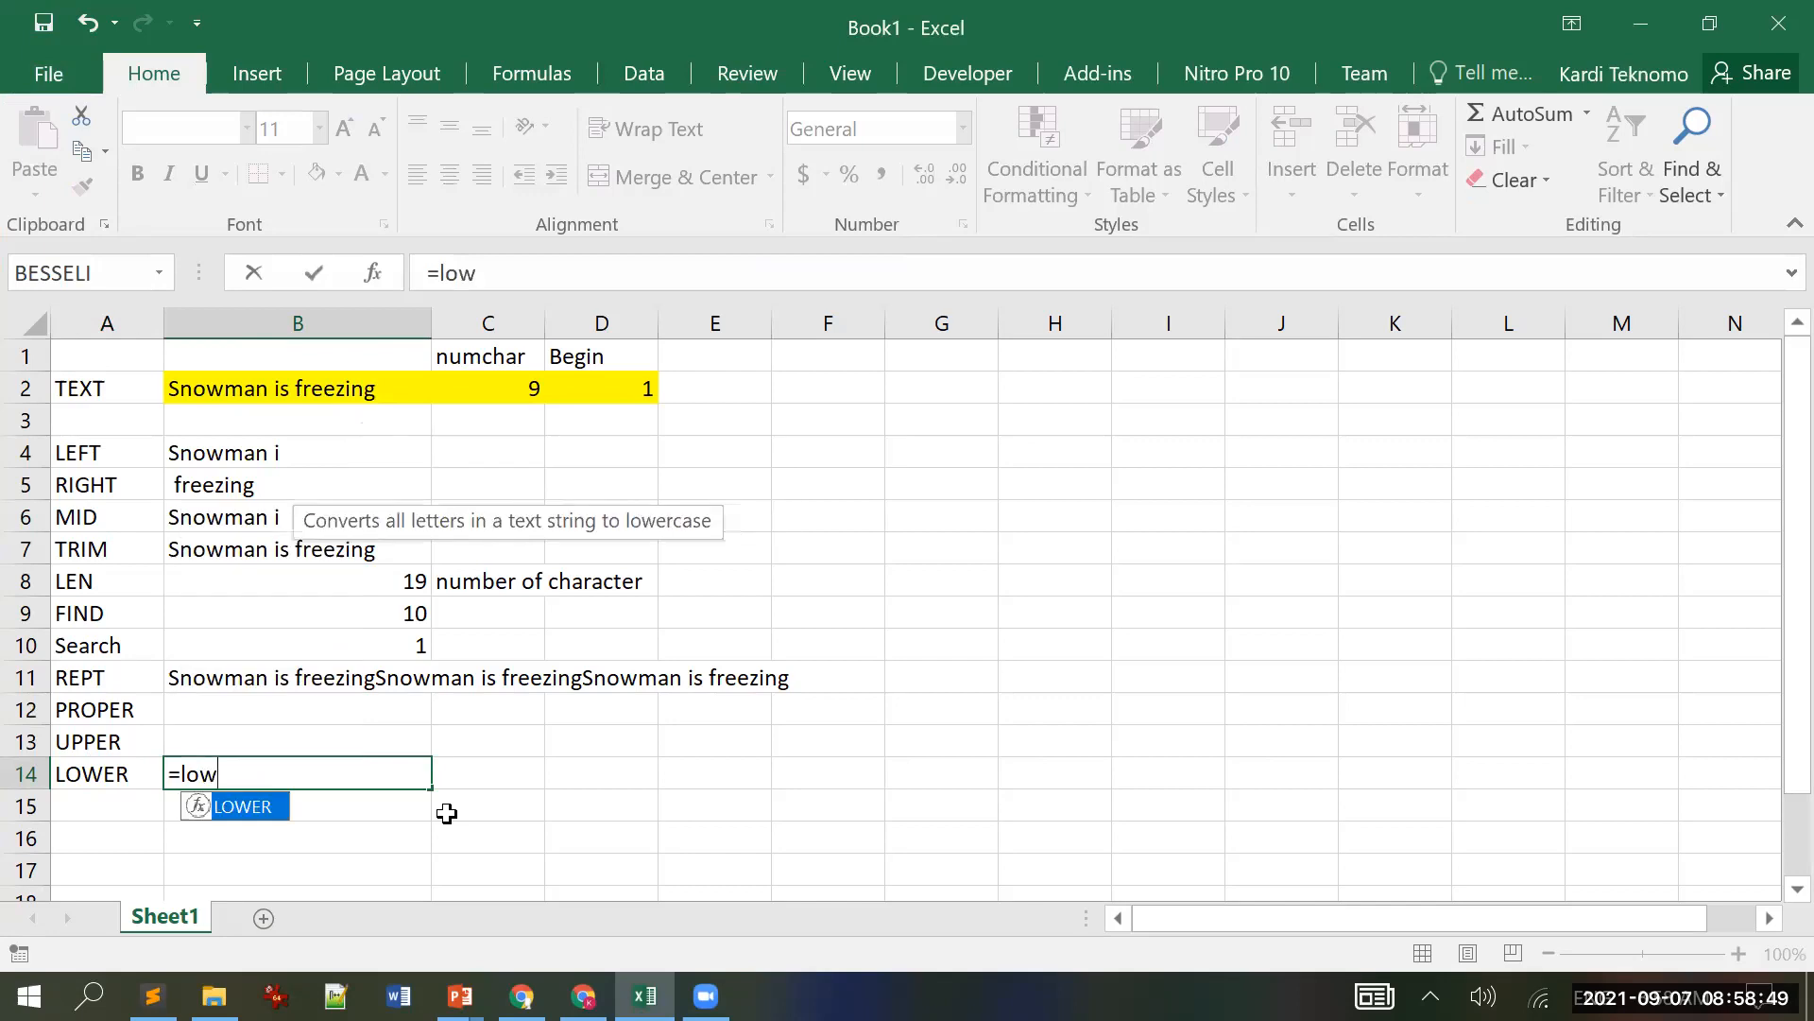
{"action": "key", "text": "Tab"}
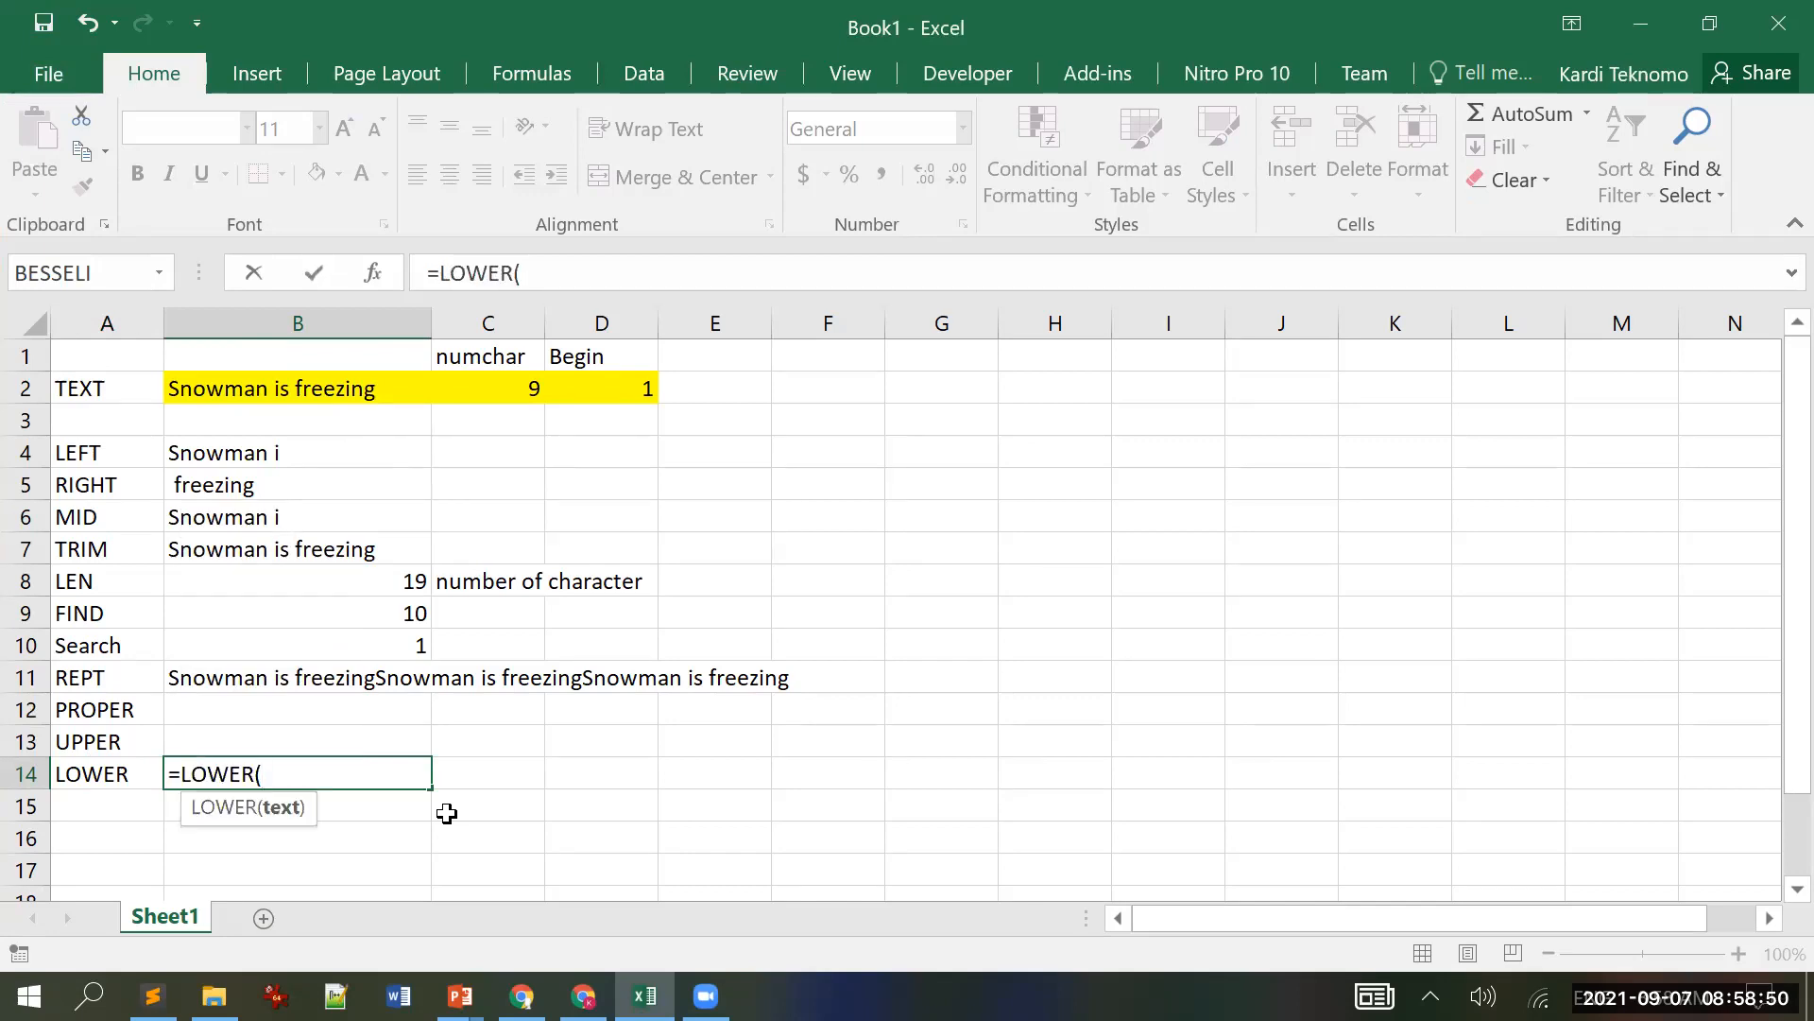
{"action": "left_click", "coordinate": [288, 388]}
{"action": "type", "text": ")"}
{"action": "key", "text": "Return"}
{"action": "key", "text": "Up"}
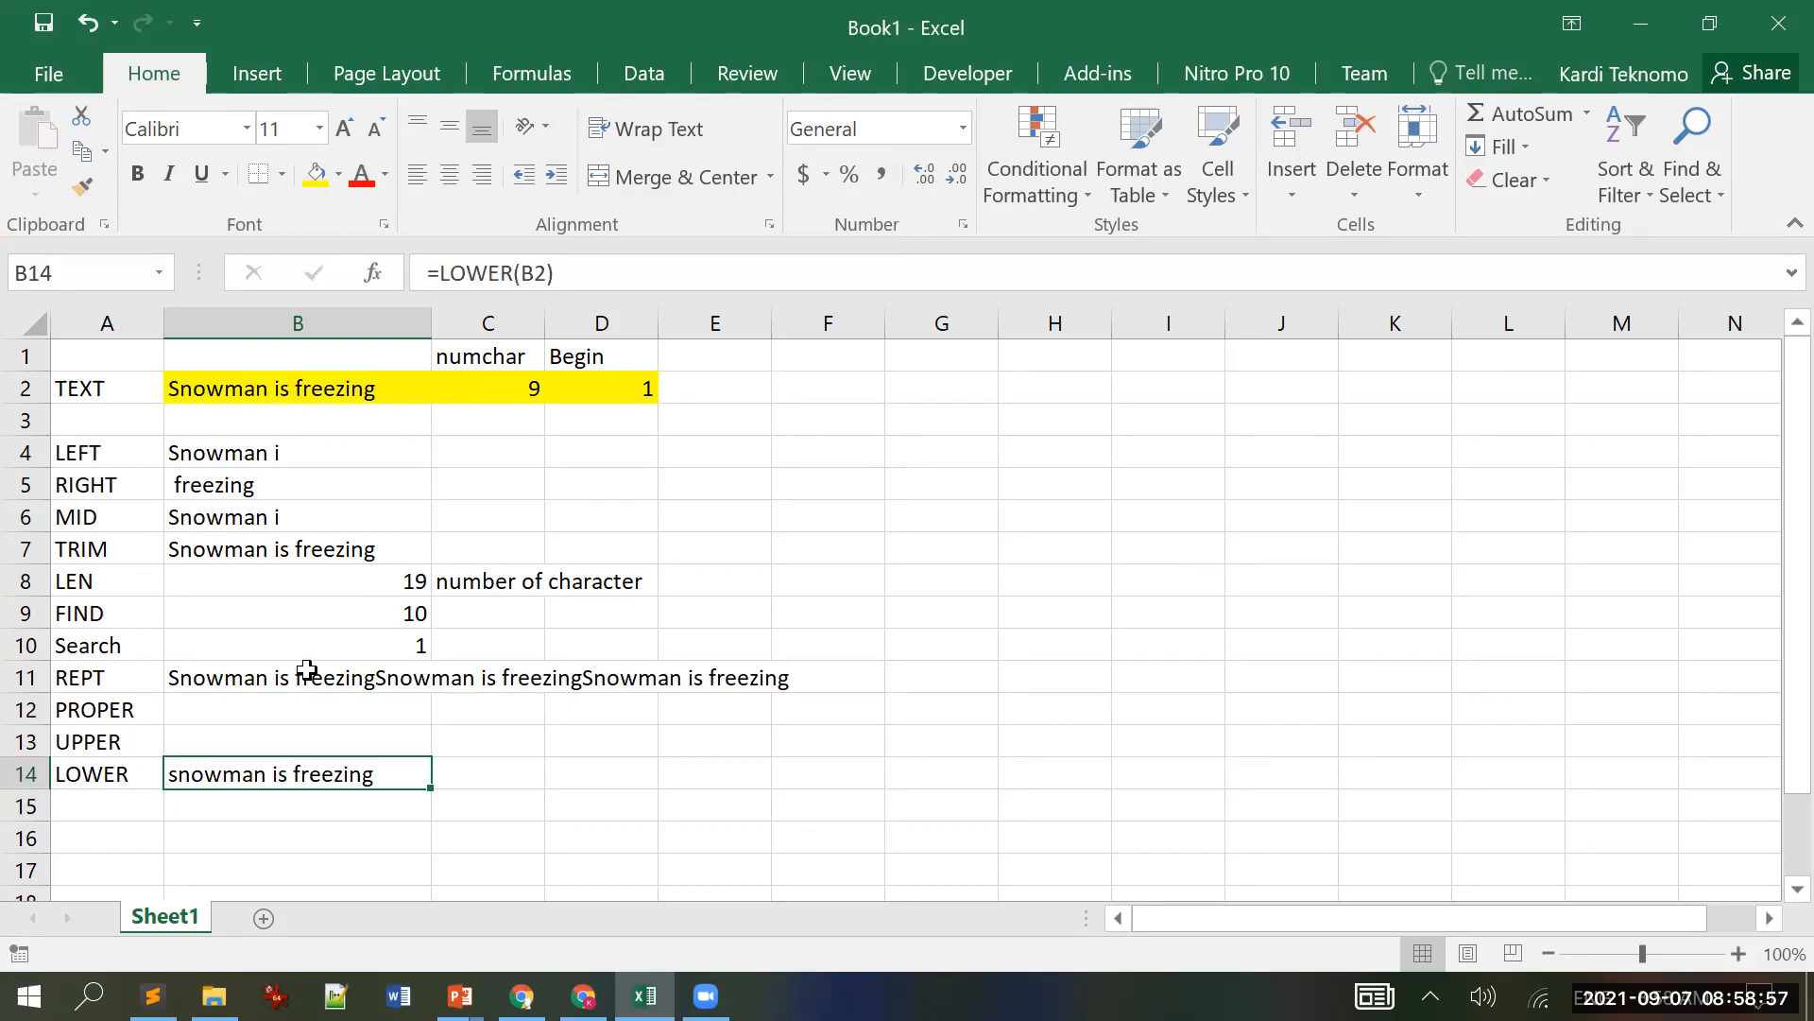
Step: Enter =UPPER(B2) in B13, giving "SNOWMAN IS FREEZING"
{"action": "left_click", "coordinate": [261, 736]}
{"action": "type", "text": "="}
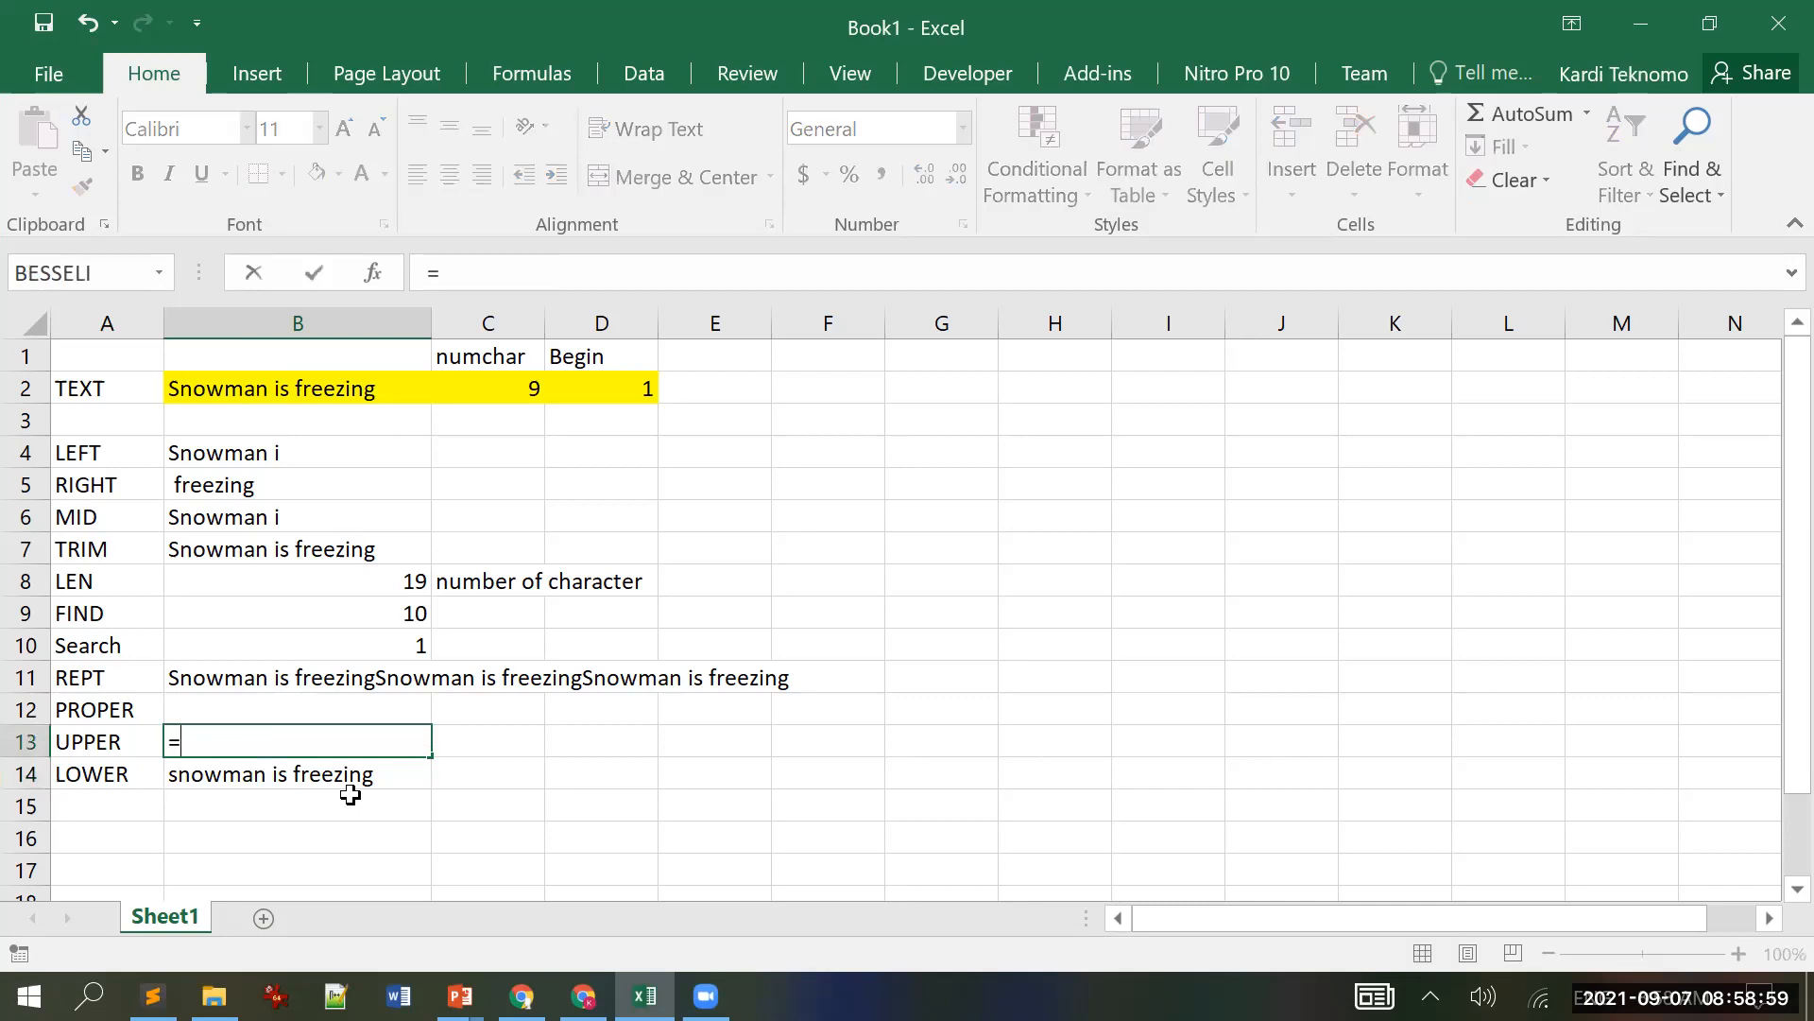
{"action": "type", "text": "up"}
{"action": "key", "text": "Tab"}
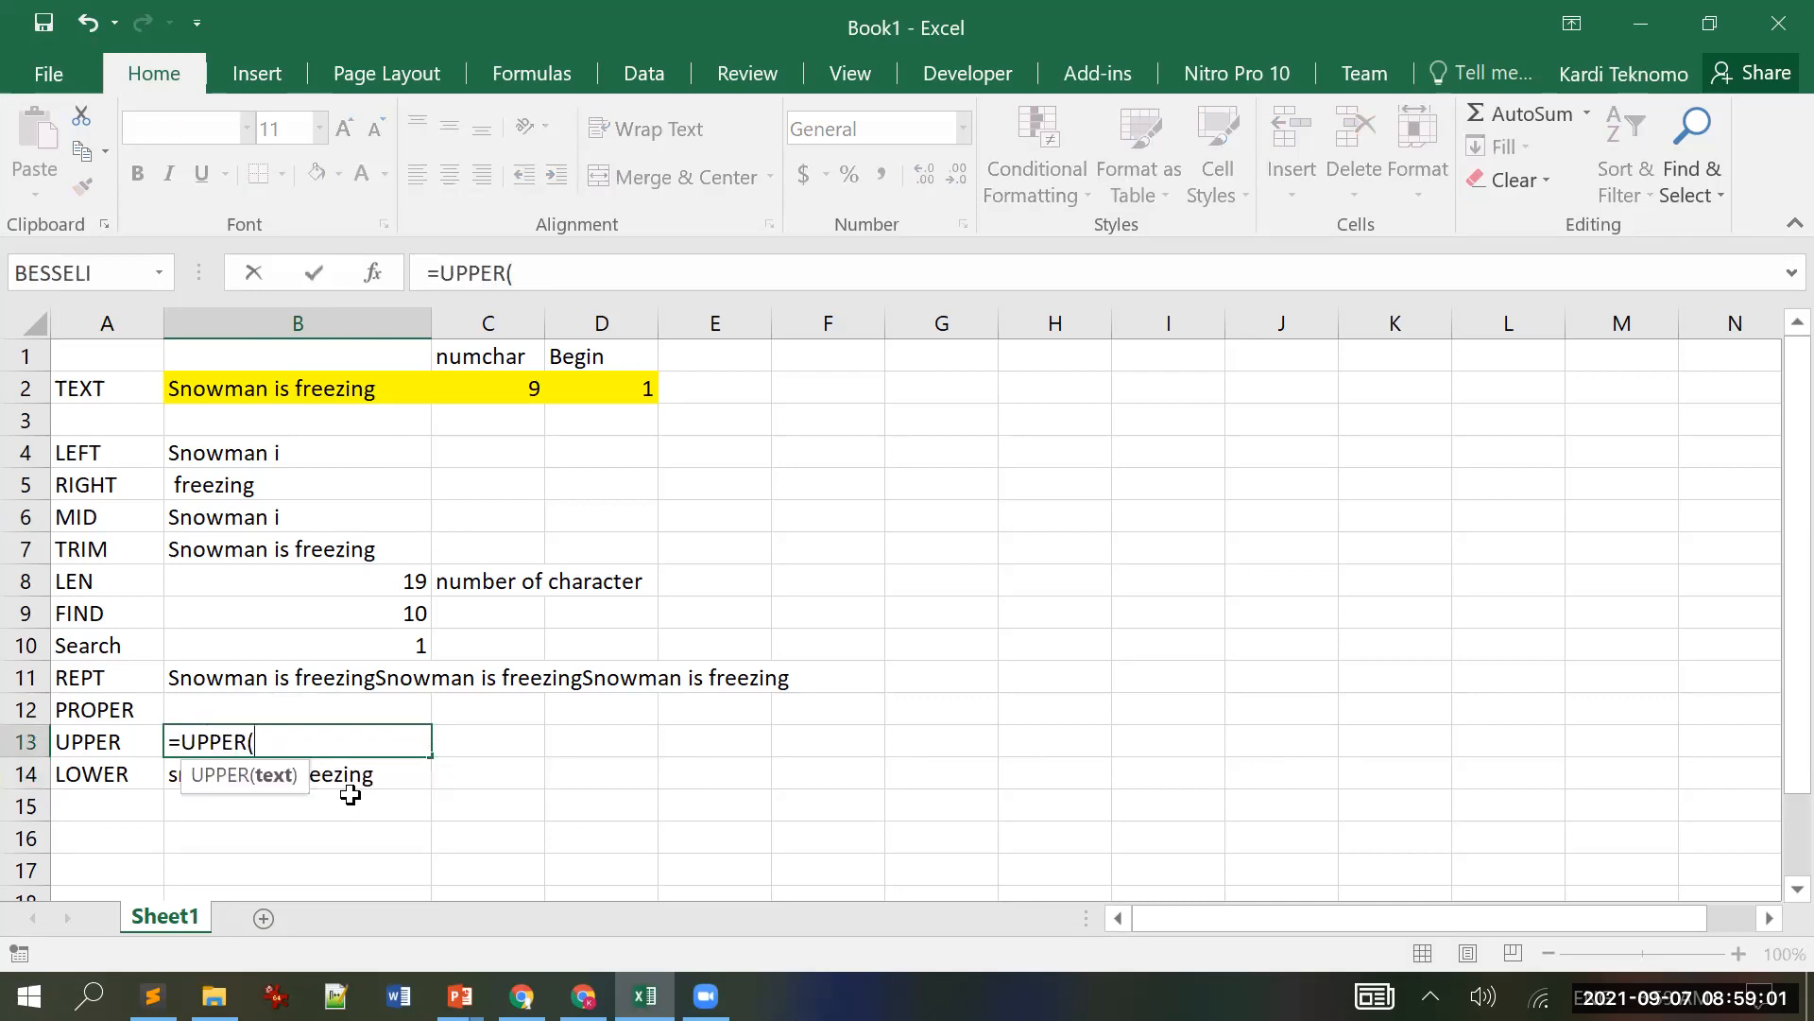
{"action": "left_click", "coordinate": [225, 391]}
{"action": "type", "text": ")"}
{"action": "key", "text": "Return"}
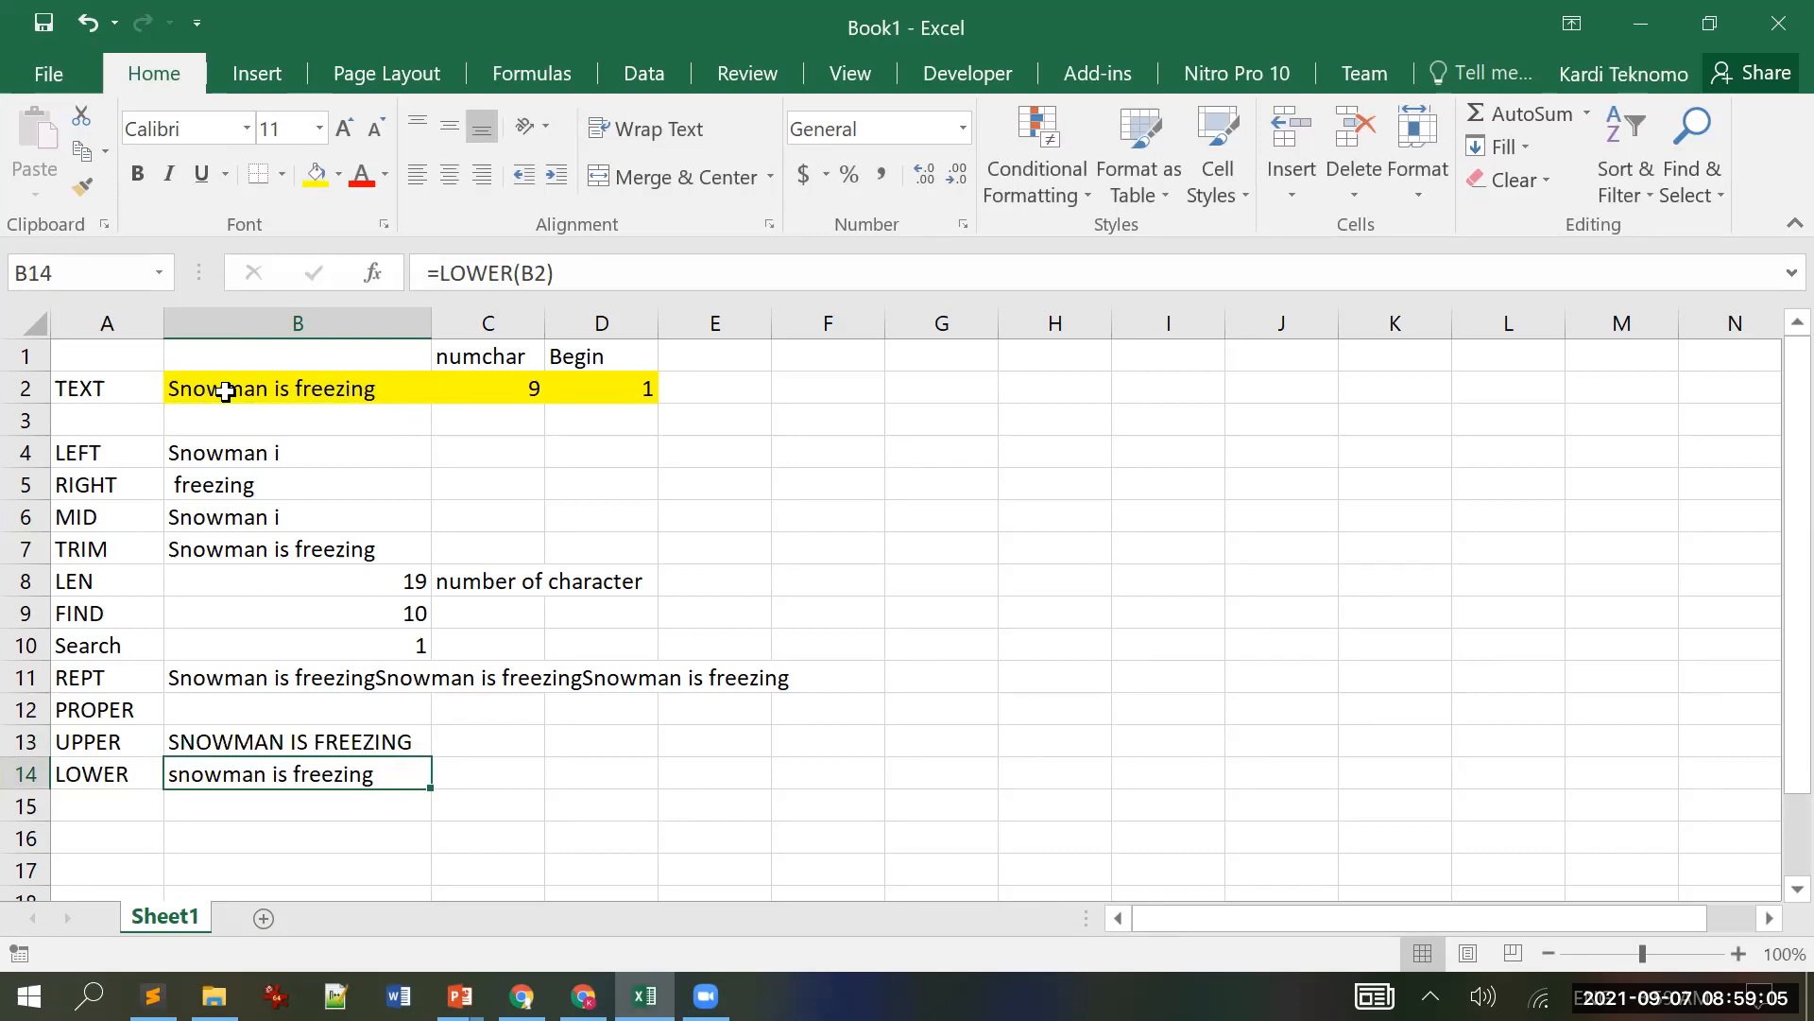
Step: Enter =PROPER(B2) in B12, giving "Snowman Is Freezing"
{"action": "key", "text": "Up"}
{"action": "key", "text": "Up"}
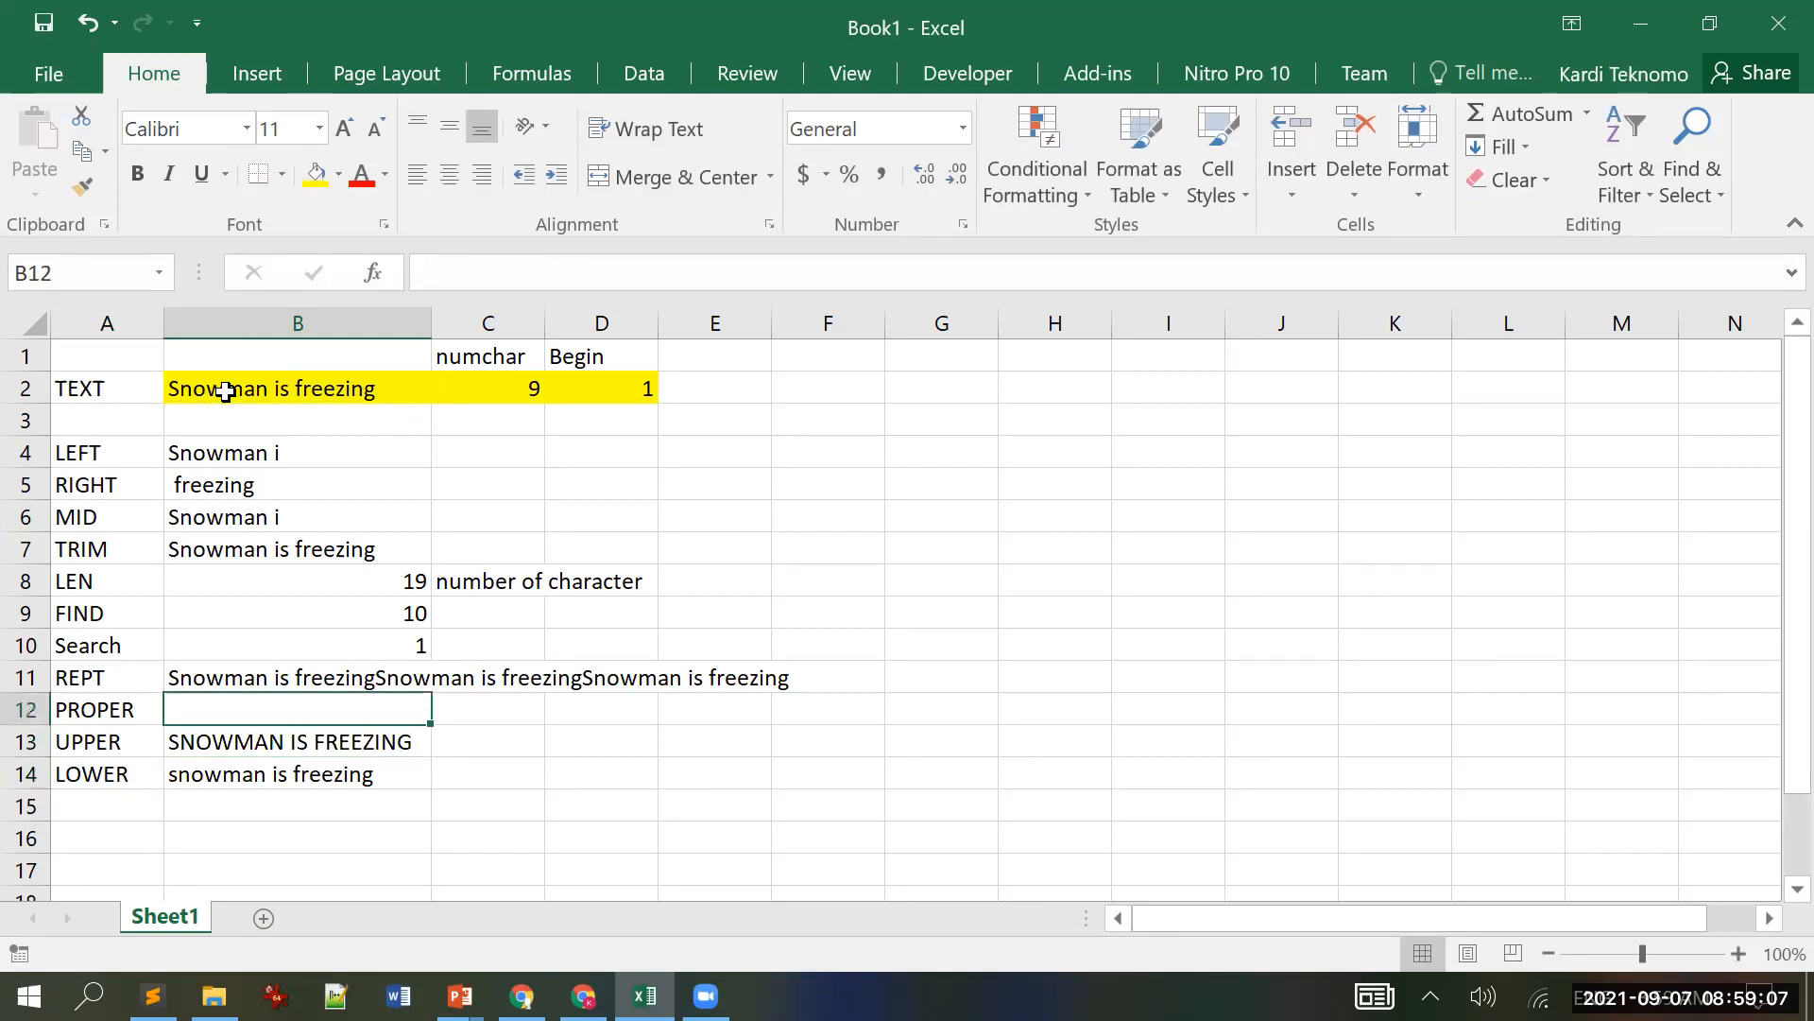
{"action": "type", "text": "=P"}
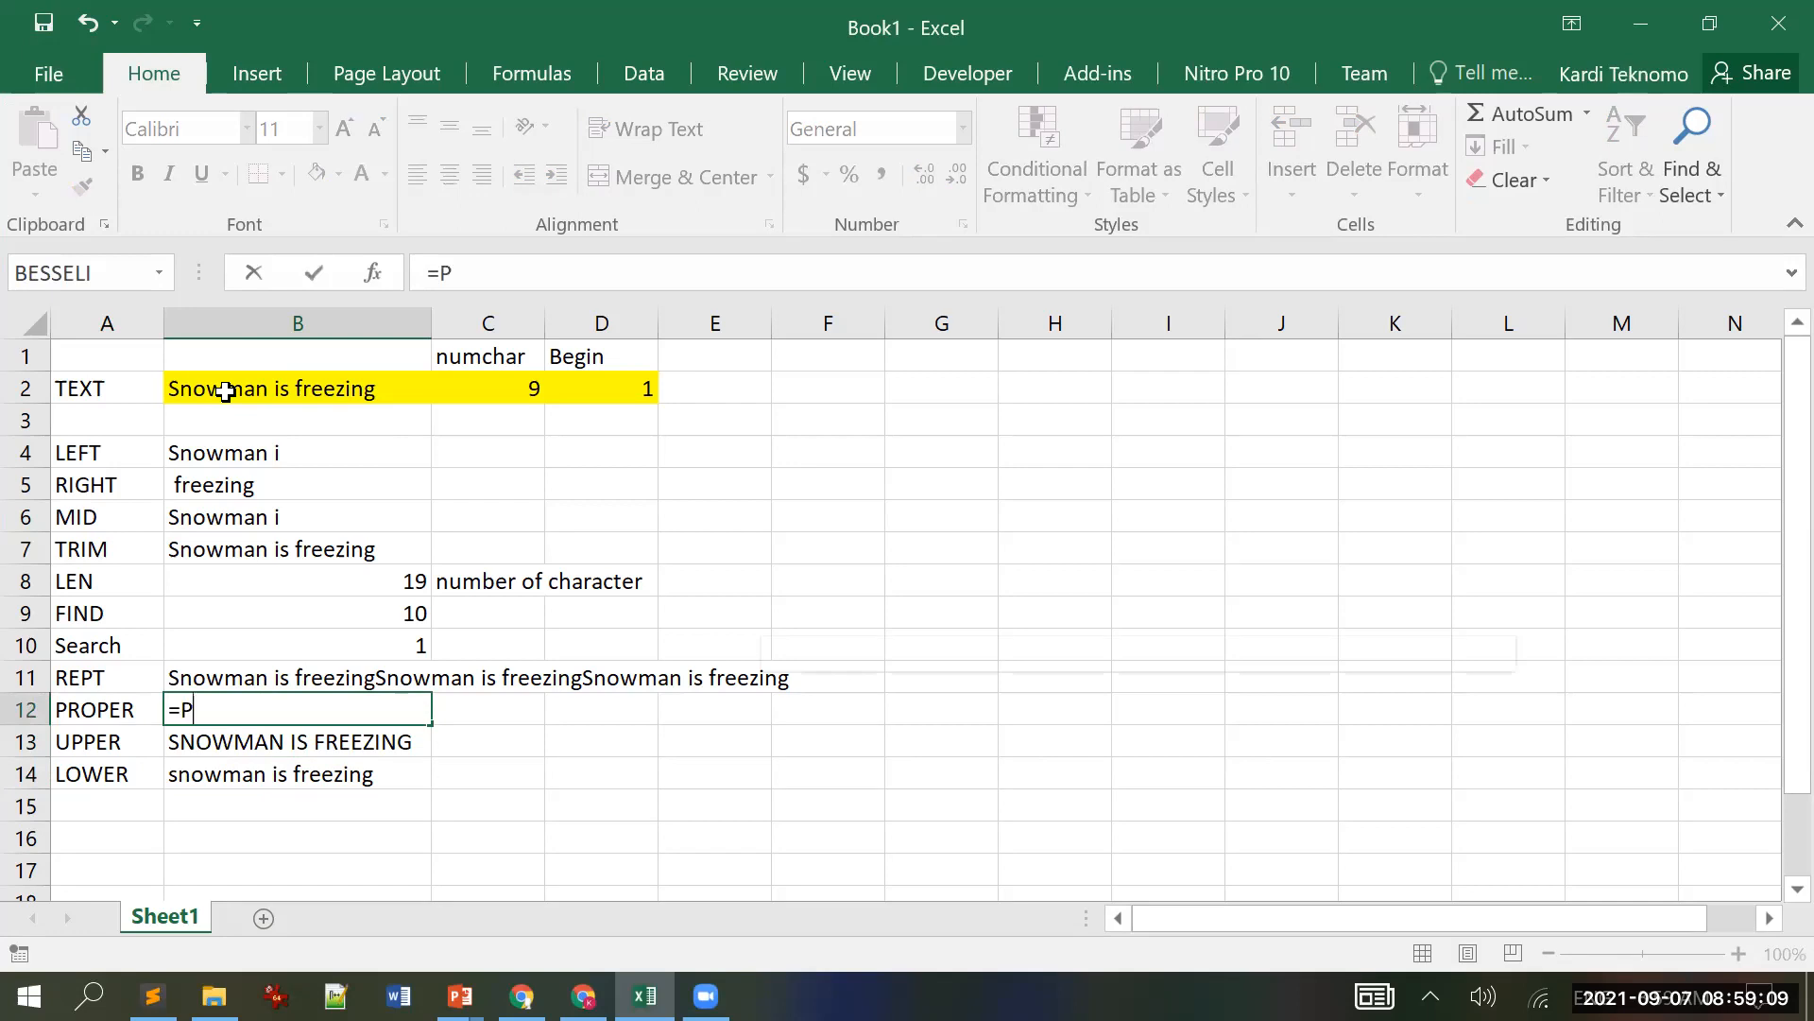
{"action": "type", "text": "ro"}
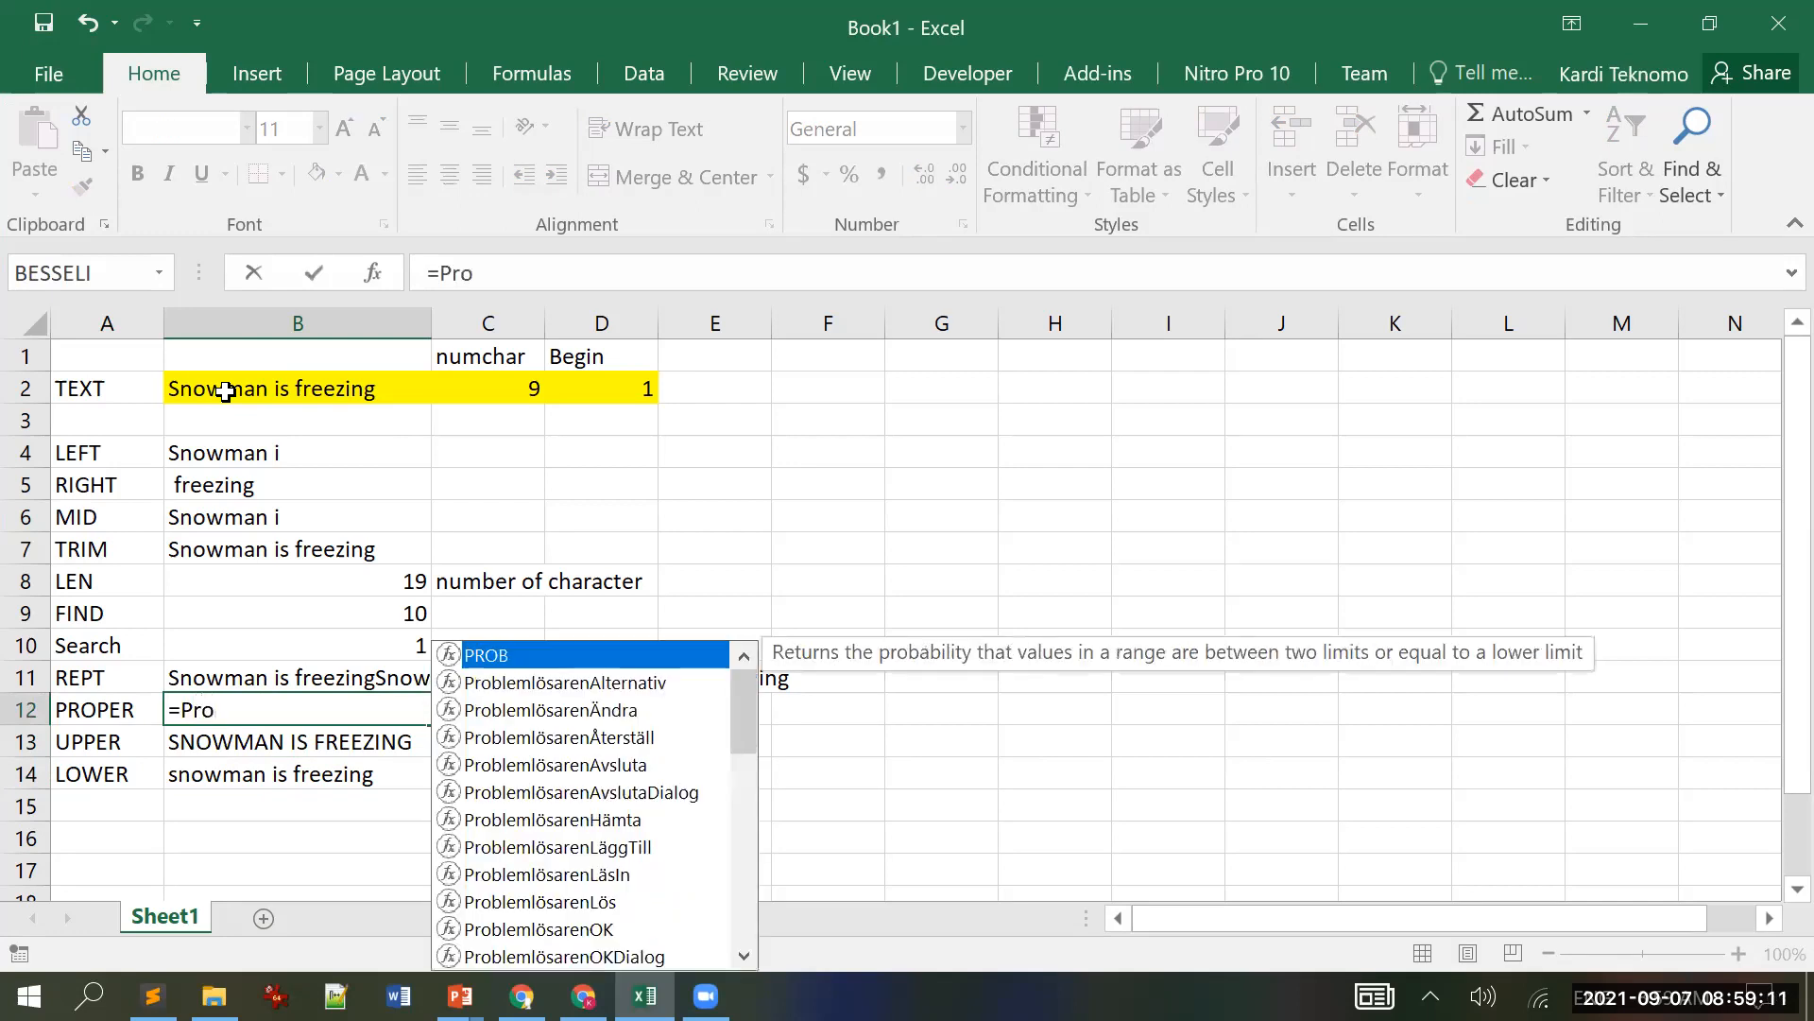
{"action": "type", "text": "p"}
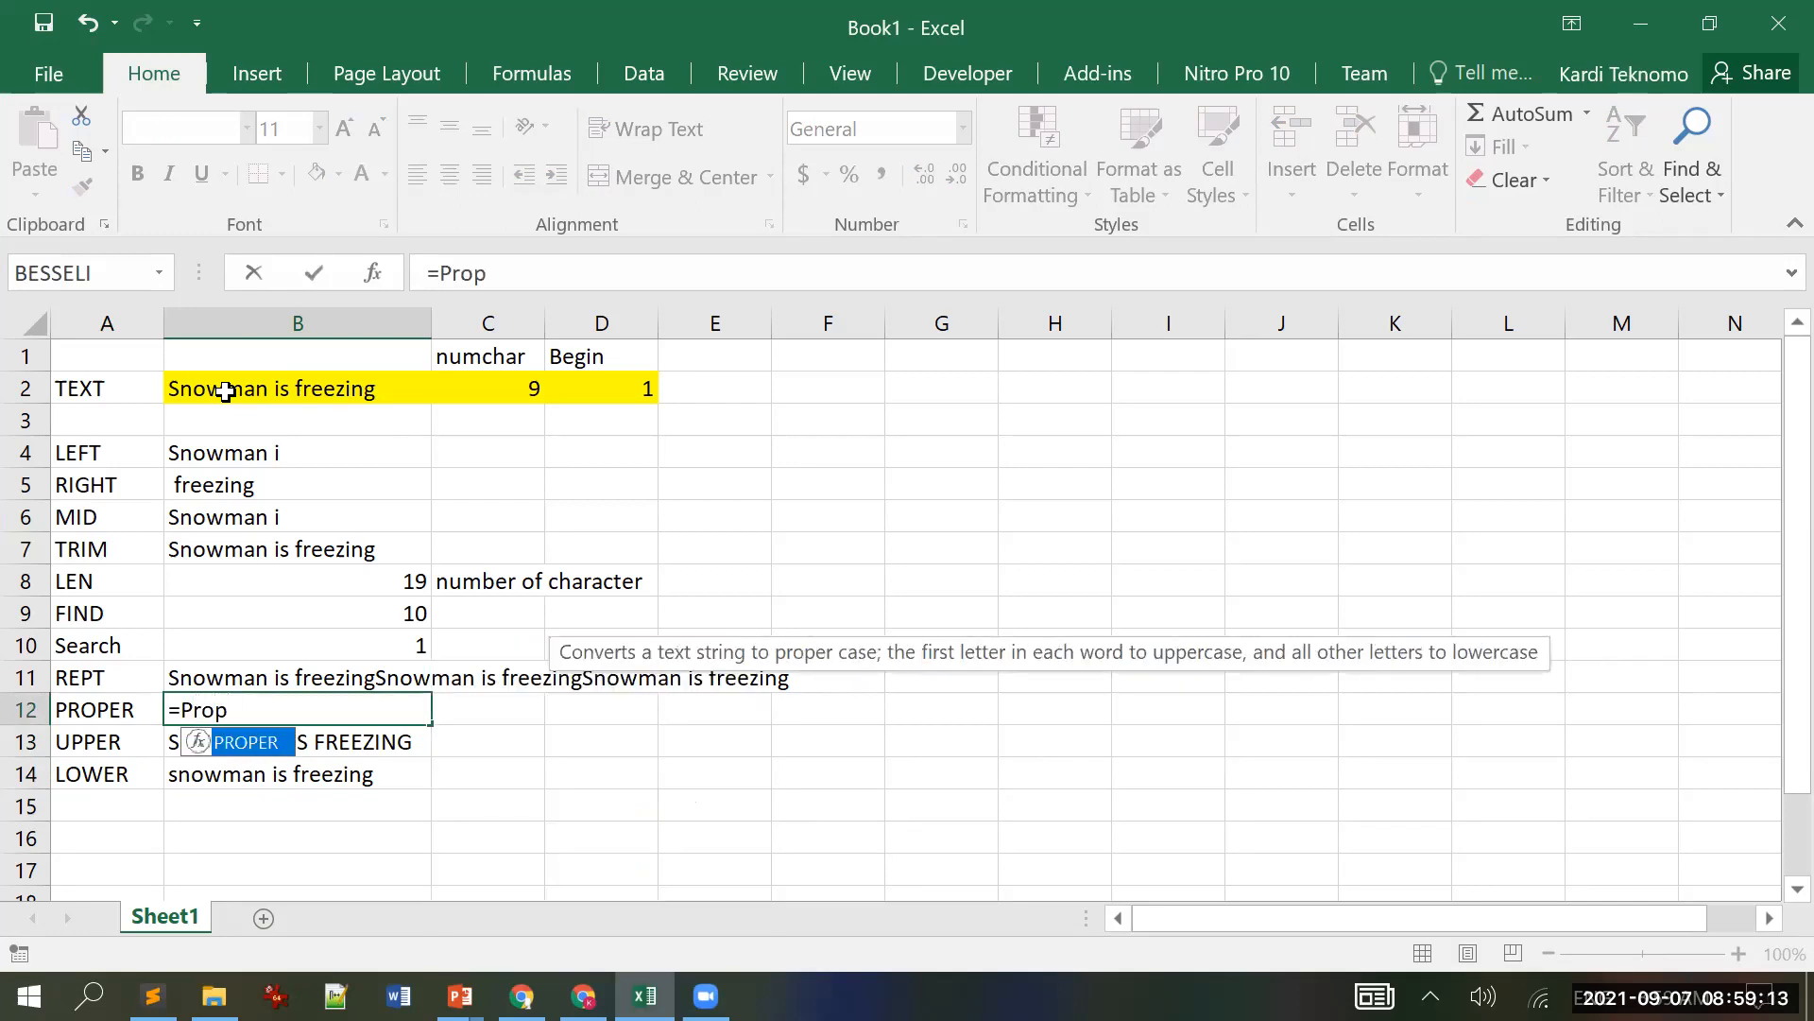
{"action": "key", "text": "Tab"}
{"action": "left_click", "coordinate": [264, 381]}
{"action": "type", "text": ")"}
{"action": "key", "text": "Return"}
{"action": "key", "text": "Up"}
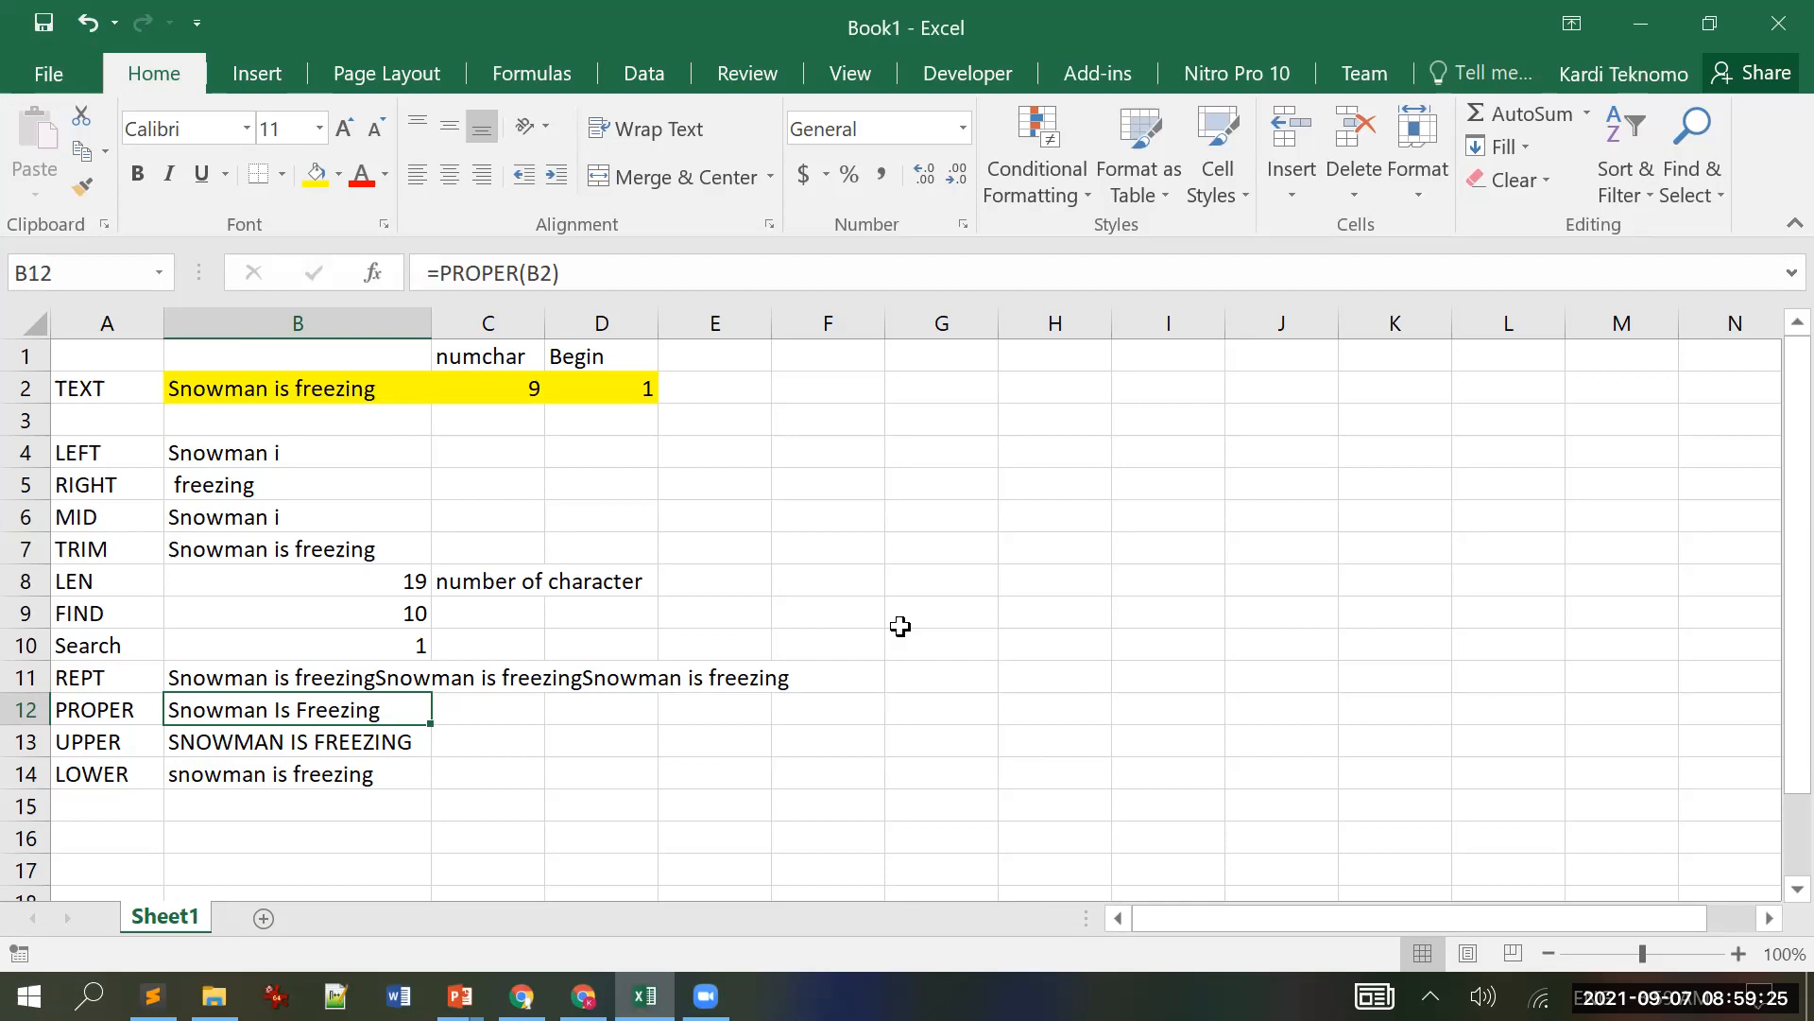
{"action": "left_click", "coordinate": [578, 749]}
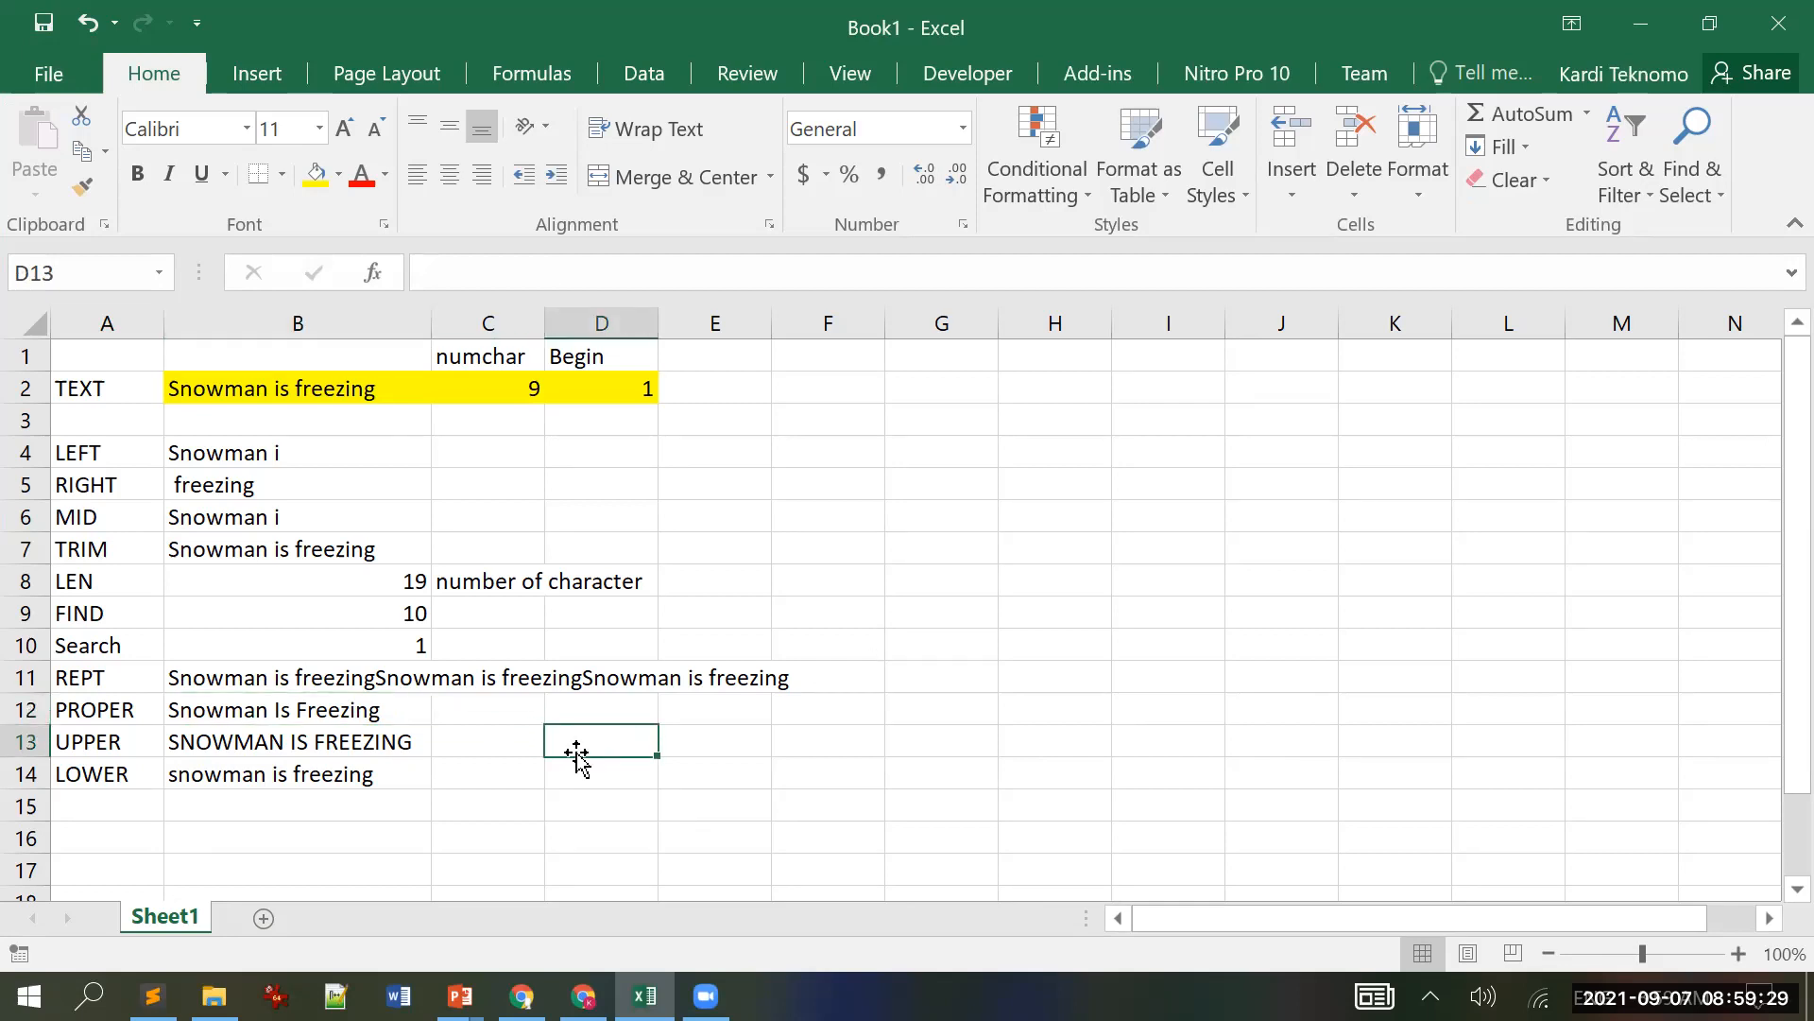
{"action": "left_click", "coordinate": [460, 996]}
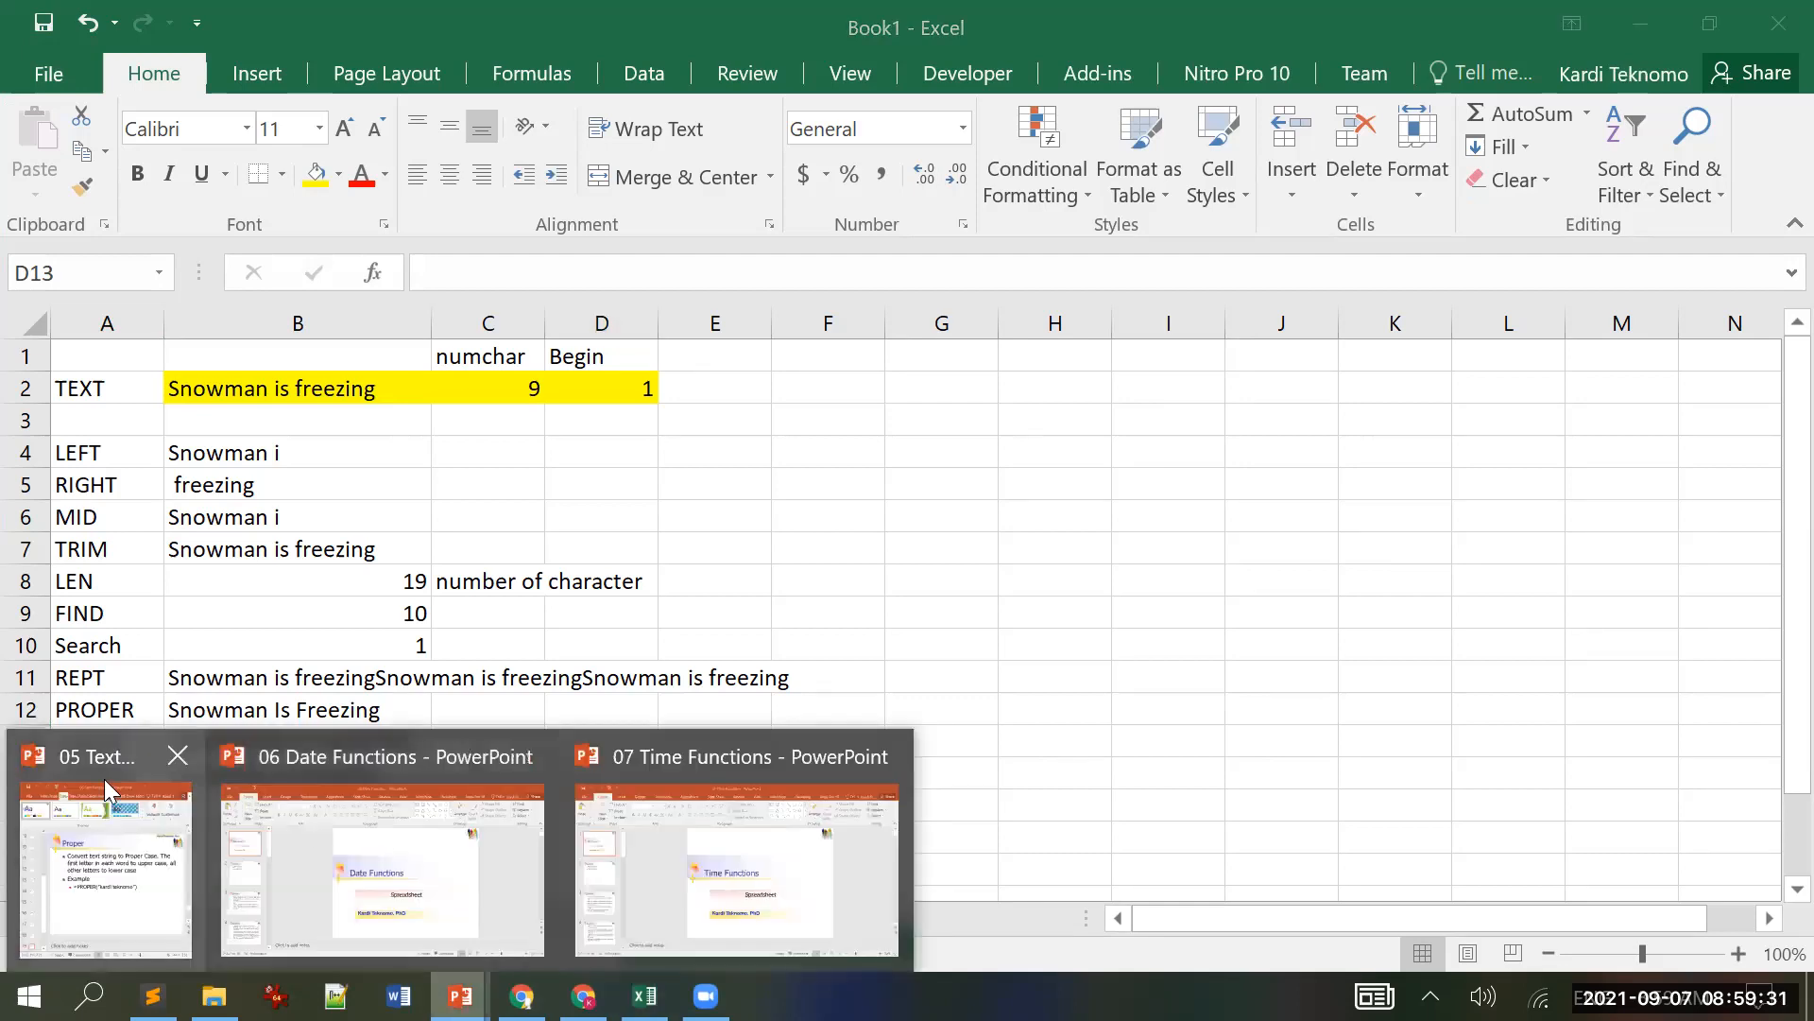
Step: Advance the deck past Upper and Lower to slide 21, Practice, then return to Excel
{"action": "left_click", "coordinate": [100, 759]}
{"action": "key", "text": "Down"}
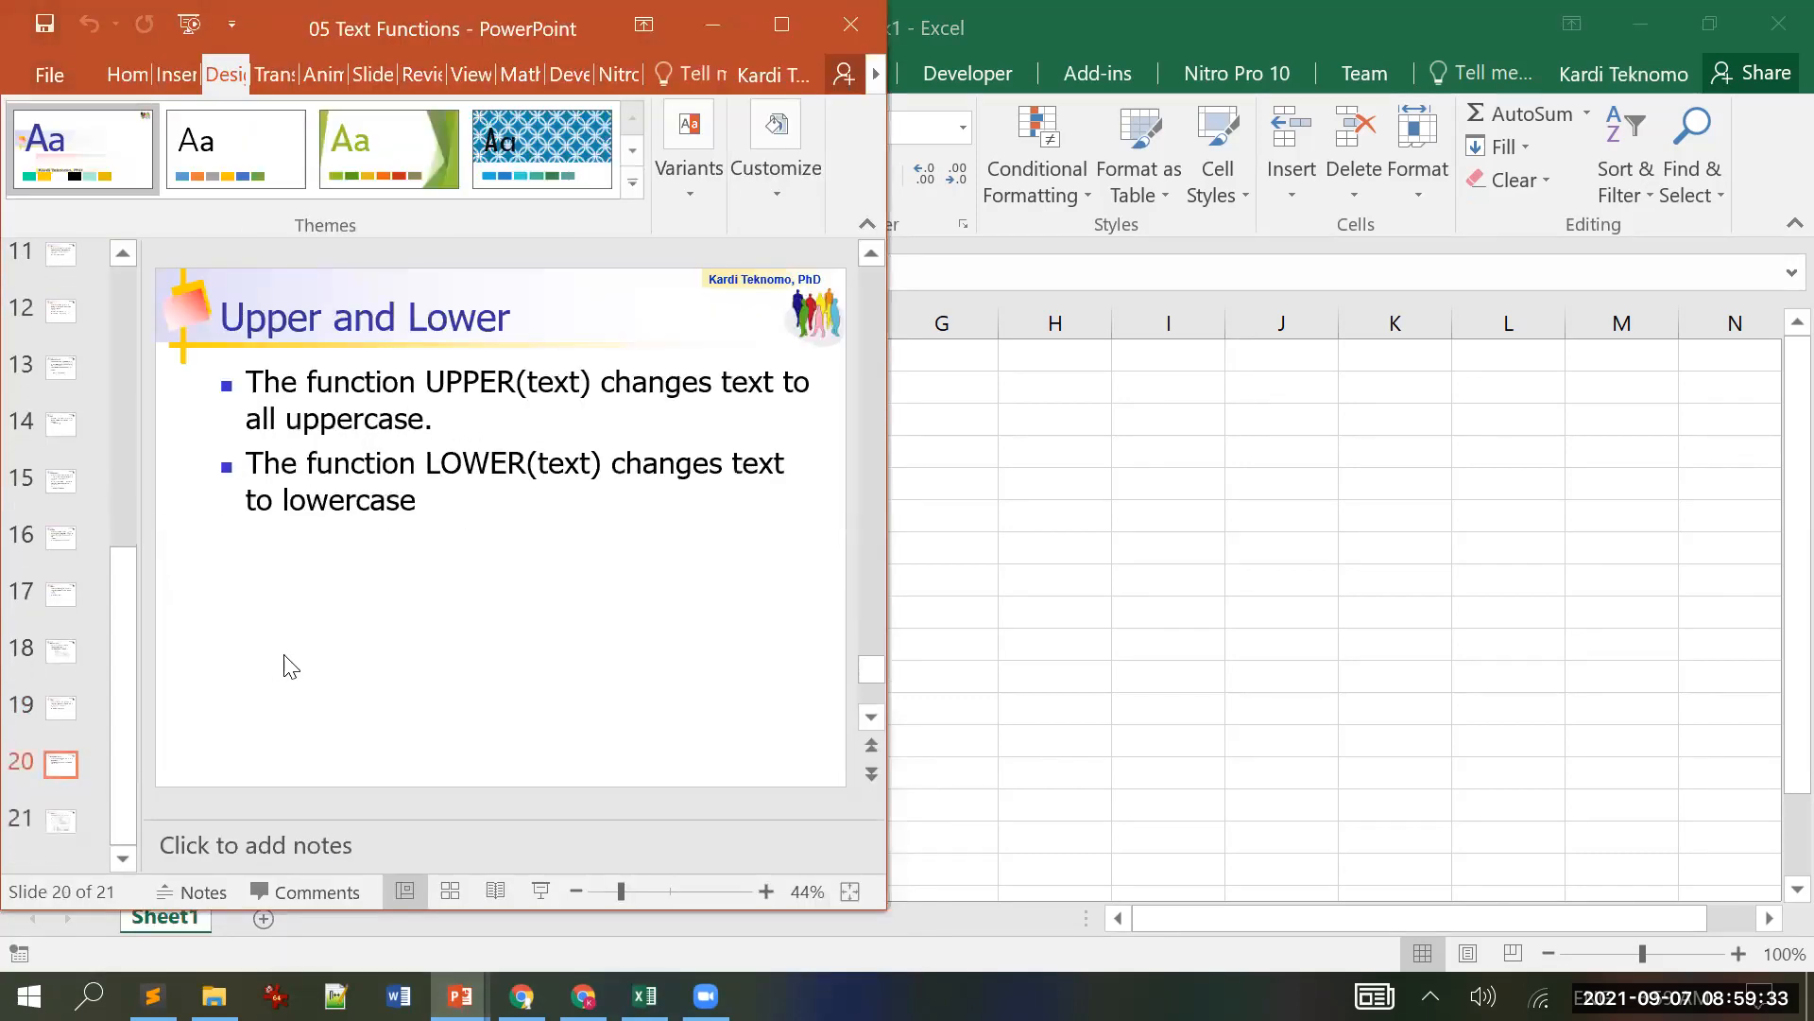
{"action": "key", "text": "Down"}
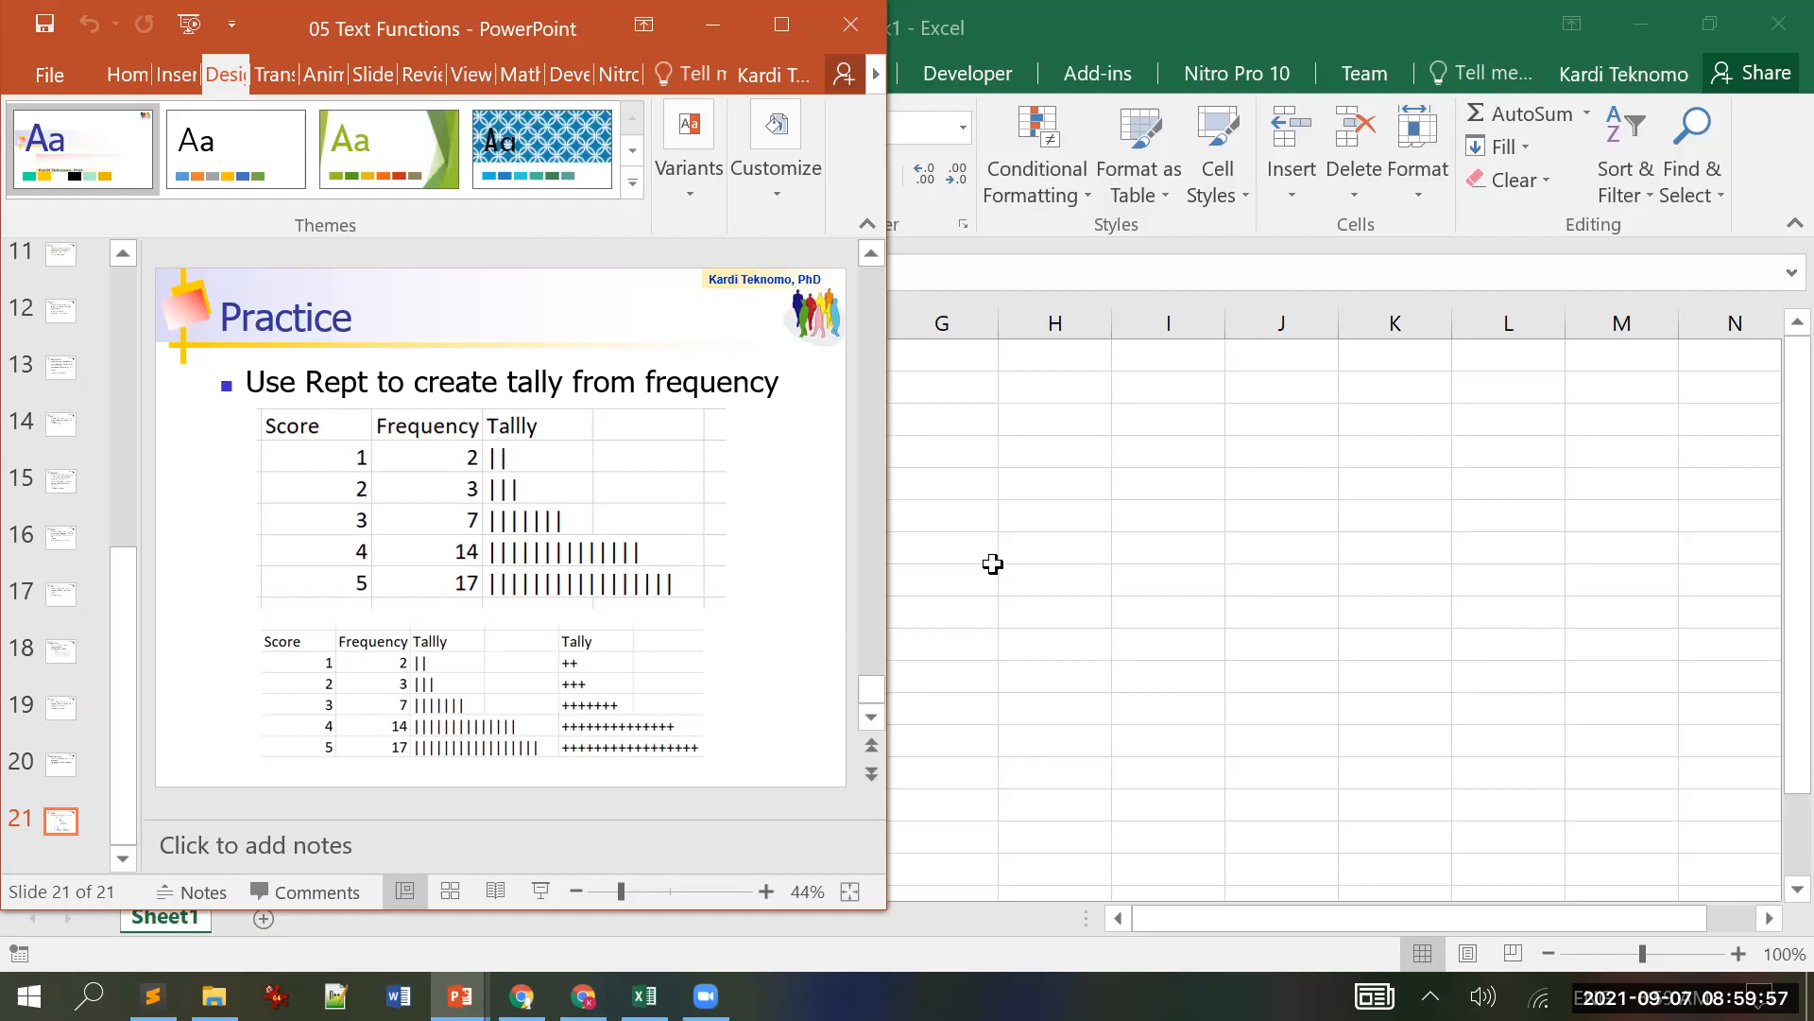
{"action": "key", "text": "alt+Tab"}
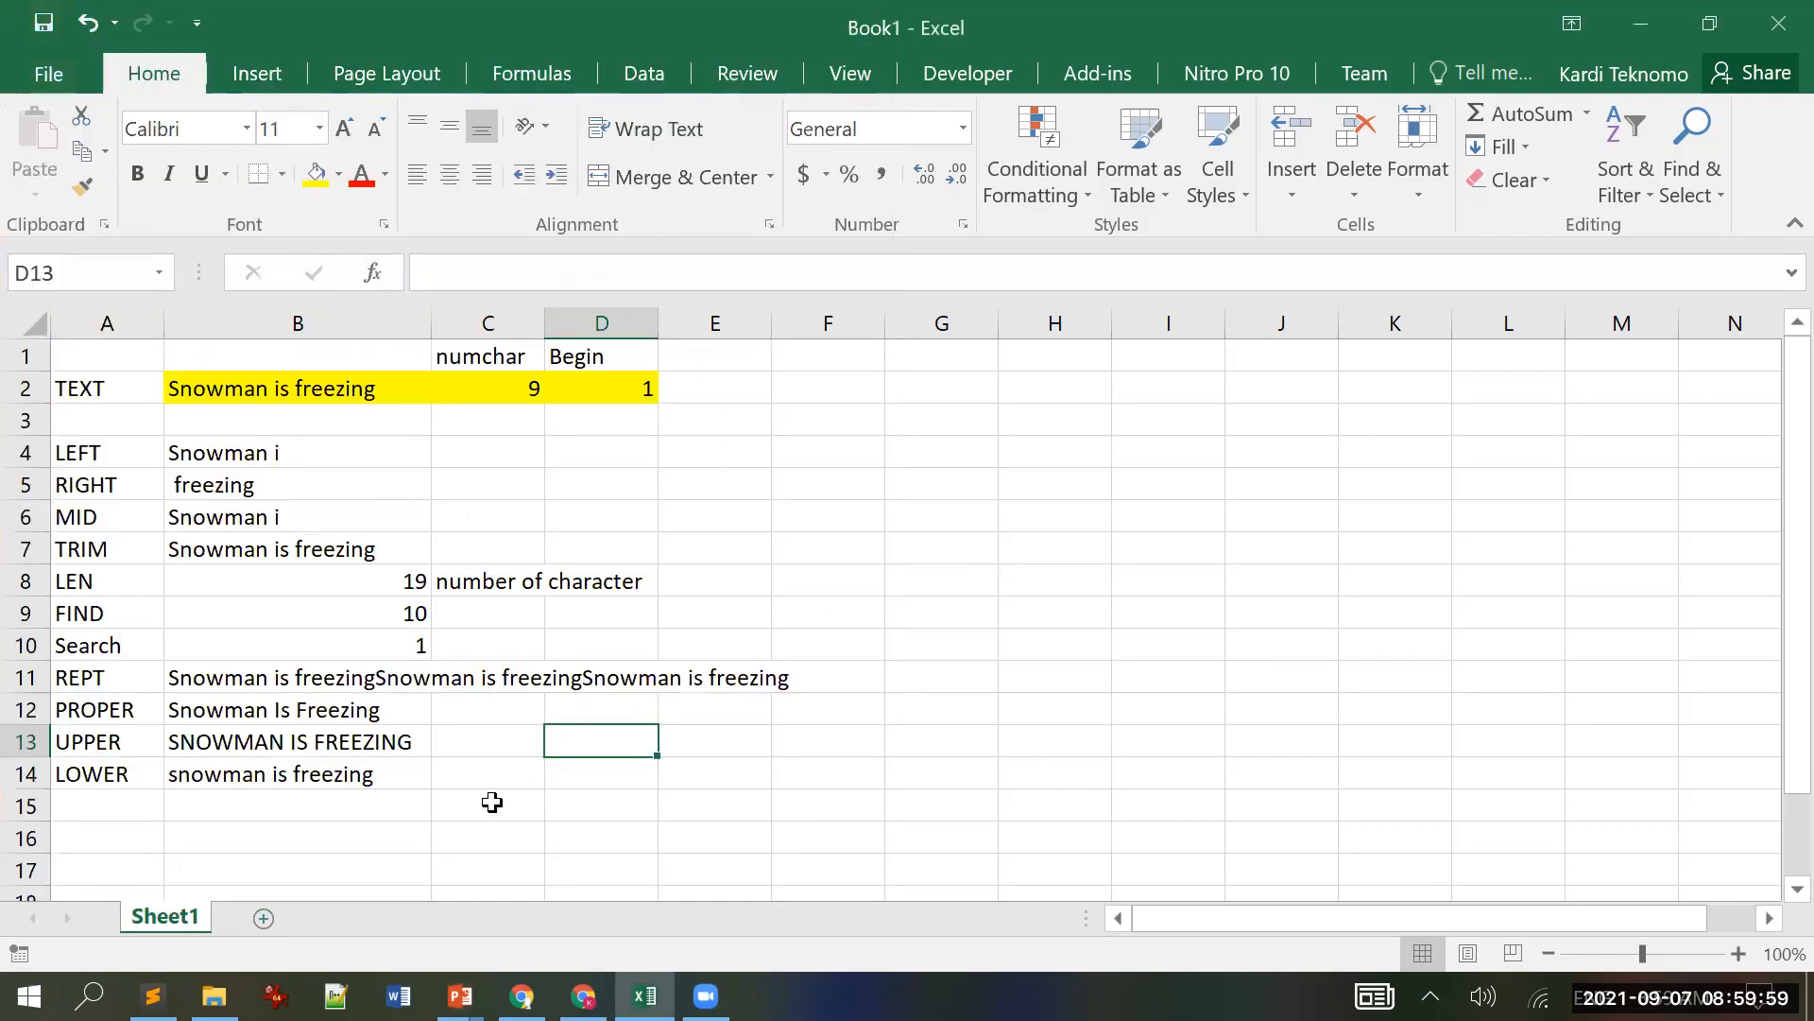
Step: Add a new Sheet2 and place the restored workbook window beside the Practice slide
{"action": "left_click", "coordinate": [264, 918]}
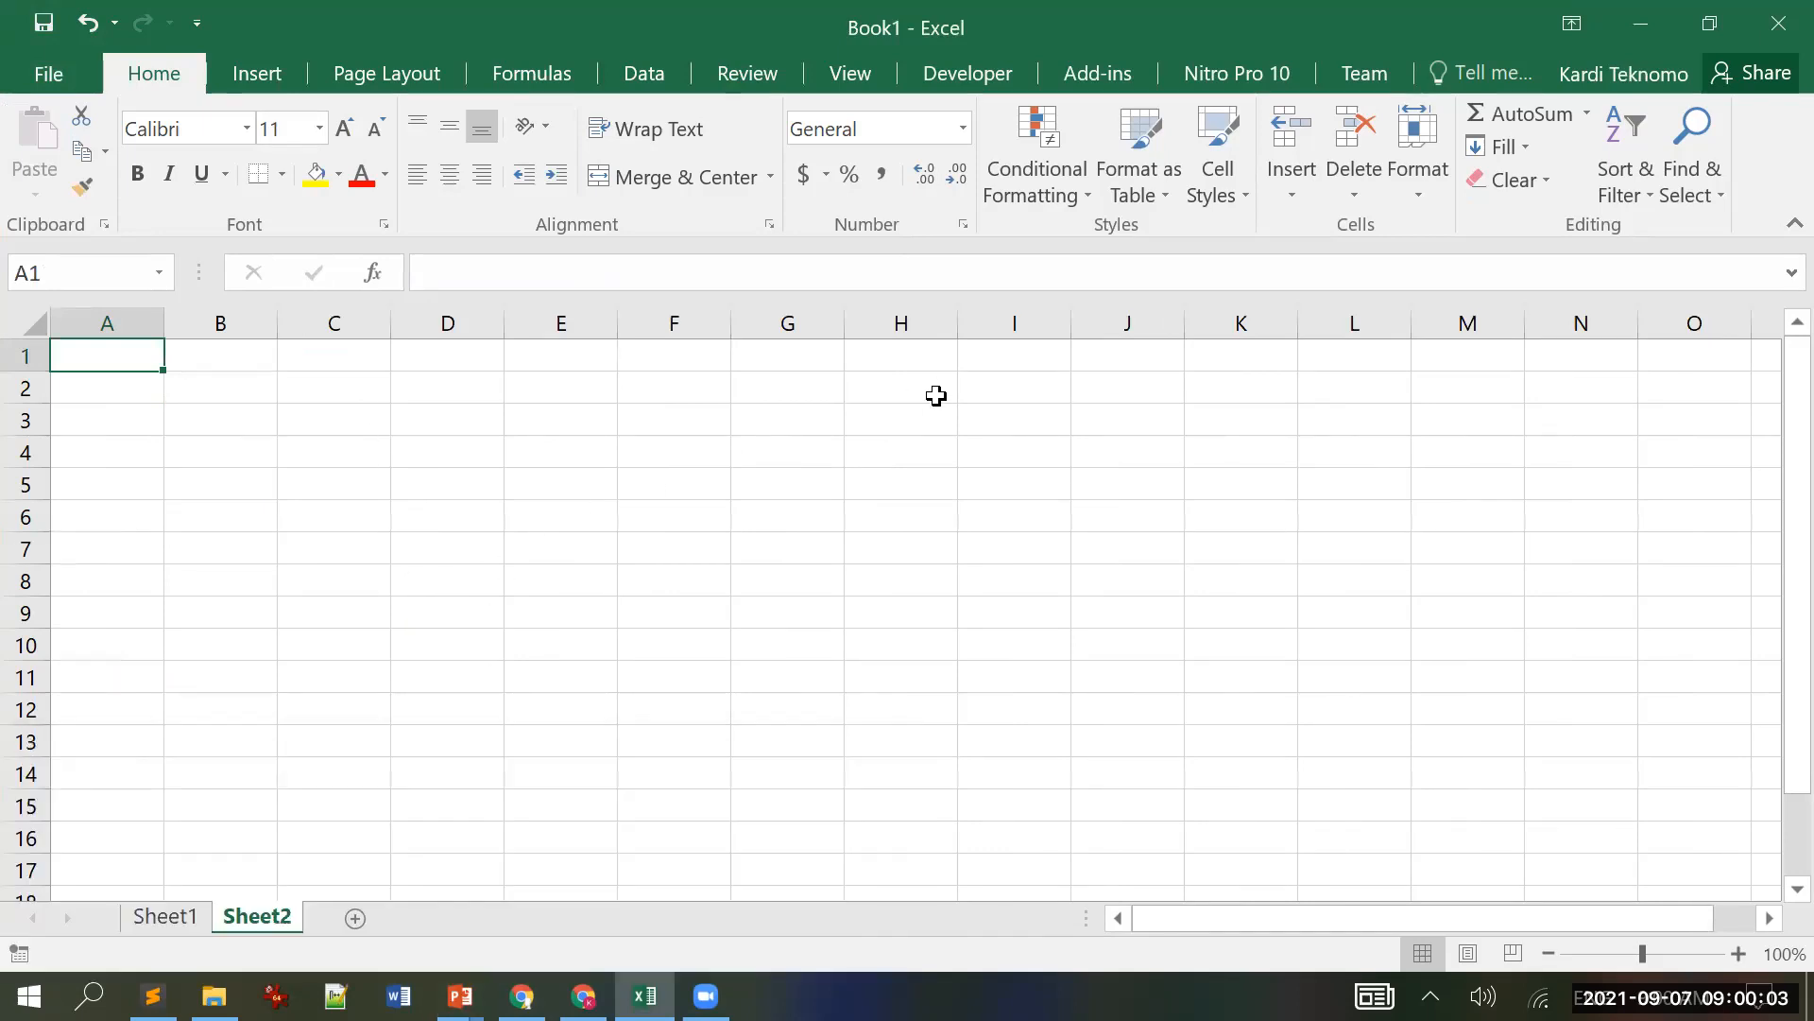
{"action": "left_click", "coordinate": [1710, 23]}
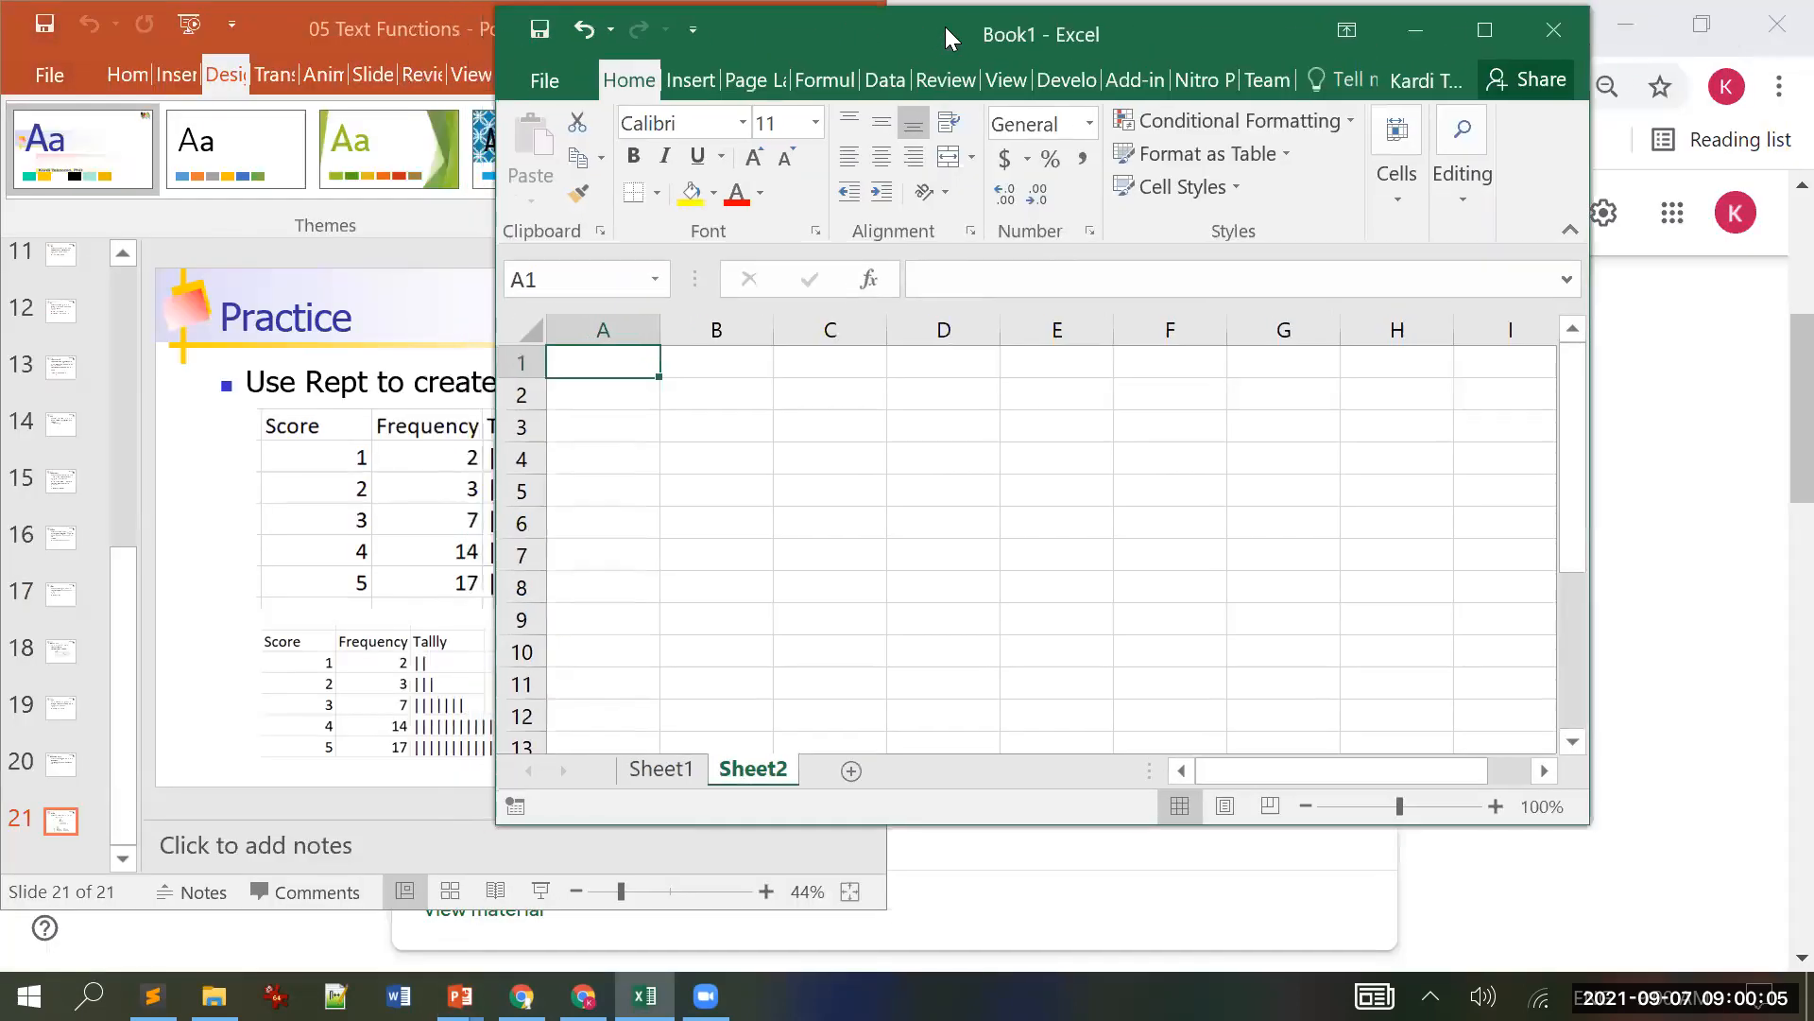
{"action": "left_click_drag", "start_coordinate": [945, 38], "coordinate": [1240, 59]}
Step: Enter the headers score, Frequency and Tally in B3:D3
{"action": "left_click", "coordinate": [1061, 444]}
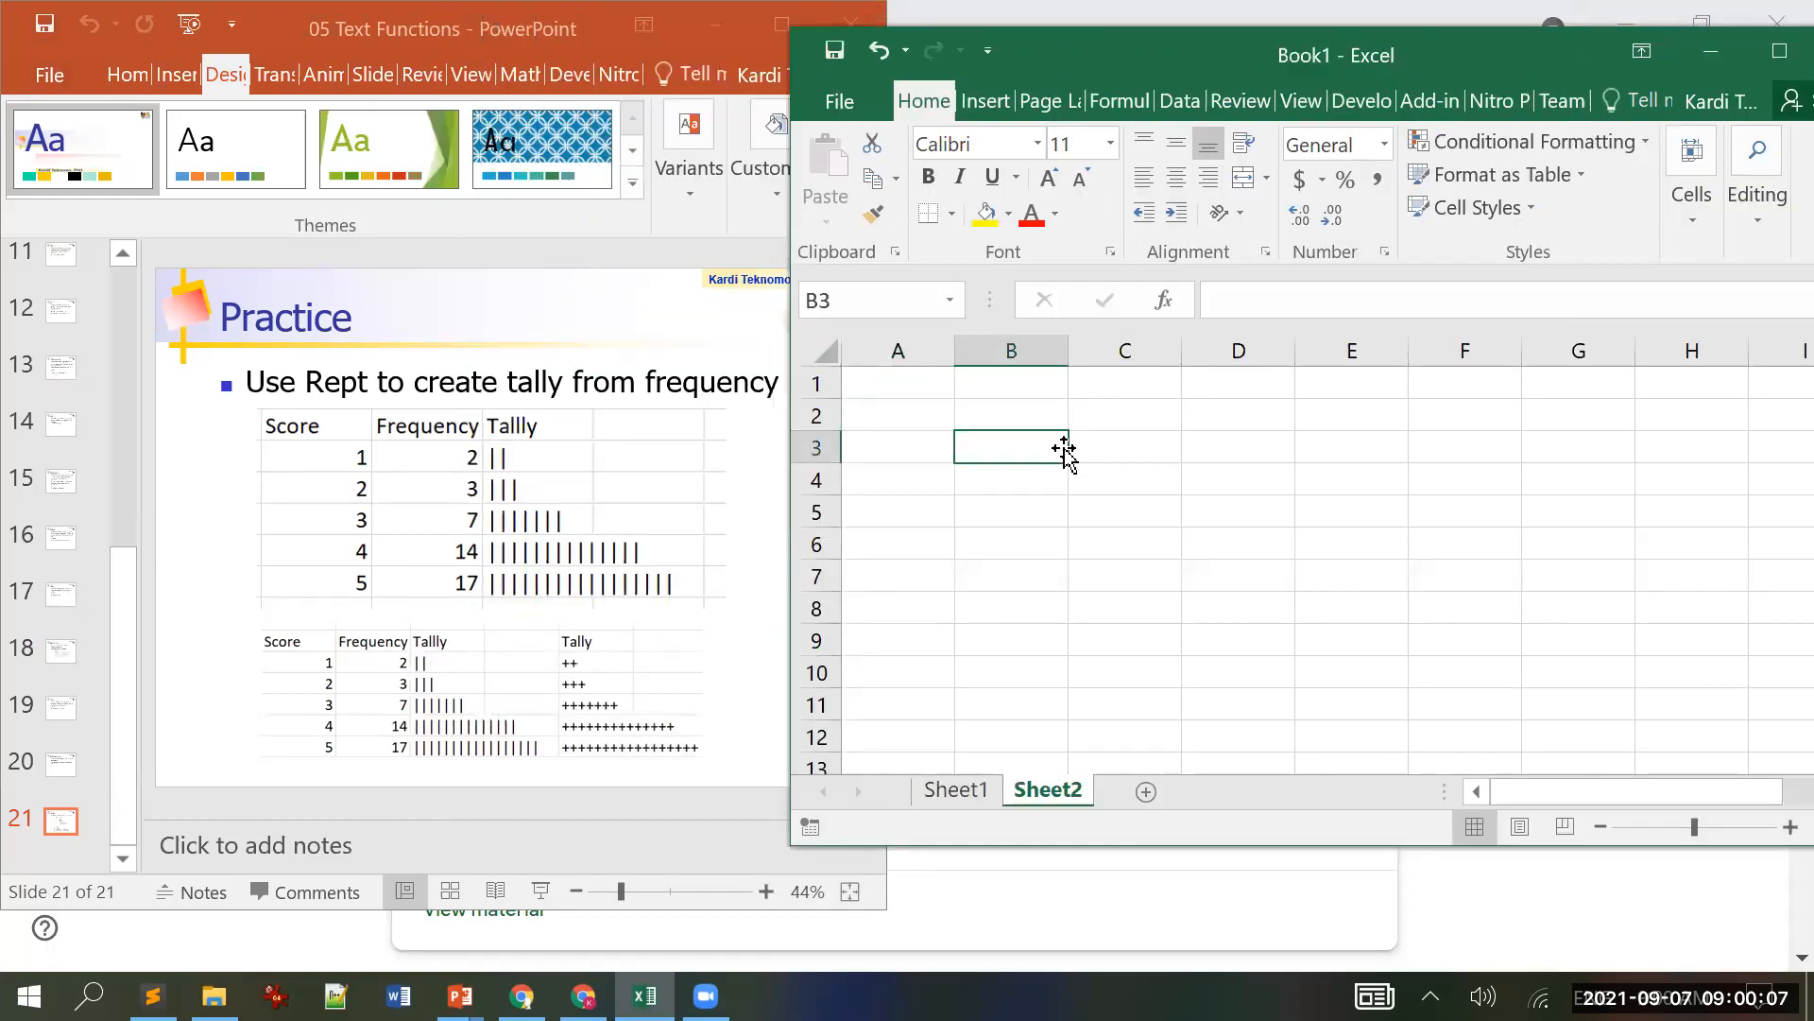
{"action": "type", "text": "so"}
{"action": "key", "text": "BackSpace"}
{"action": "type", "text": "core"}
{"action": "key", "text": "Return"}
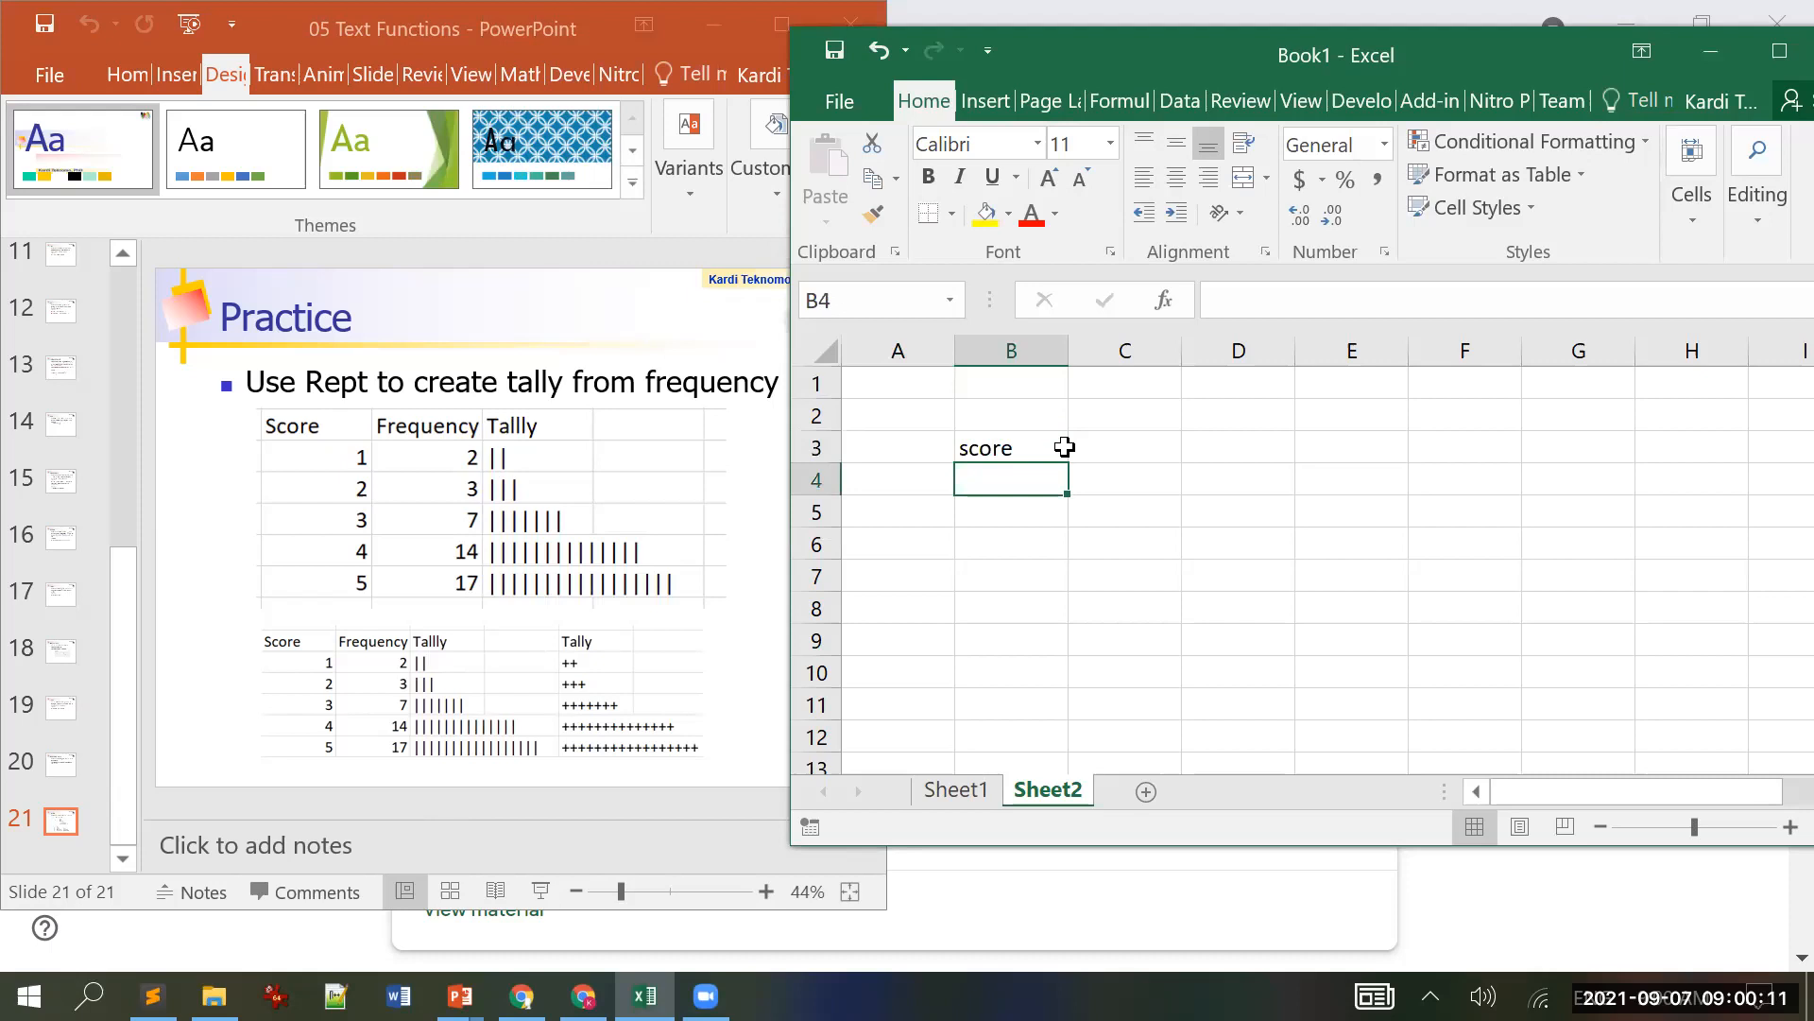
{"action": "left_click", "coordinate": [1063, 448]}
{"action": "left_click", "coordinate": [1070, 449]}
{"action": "type", "text": "eq"}
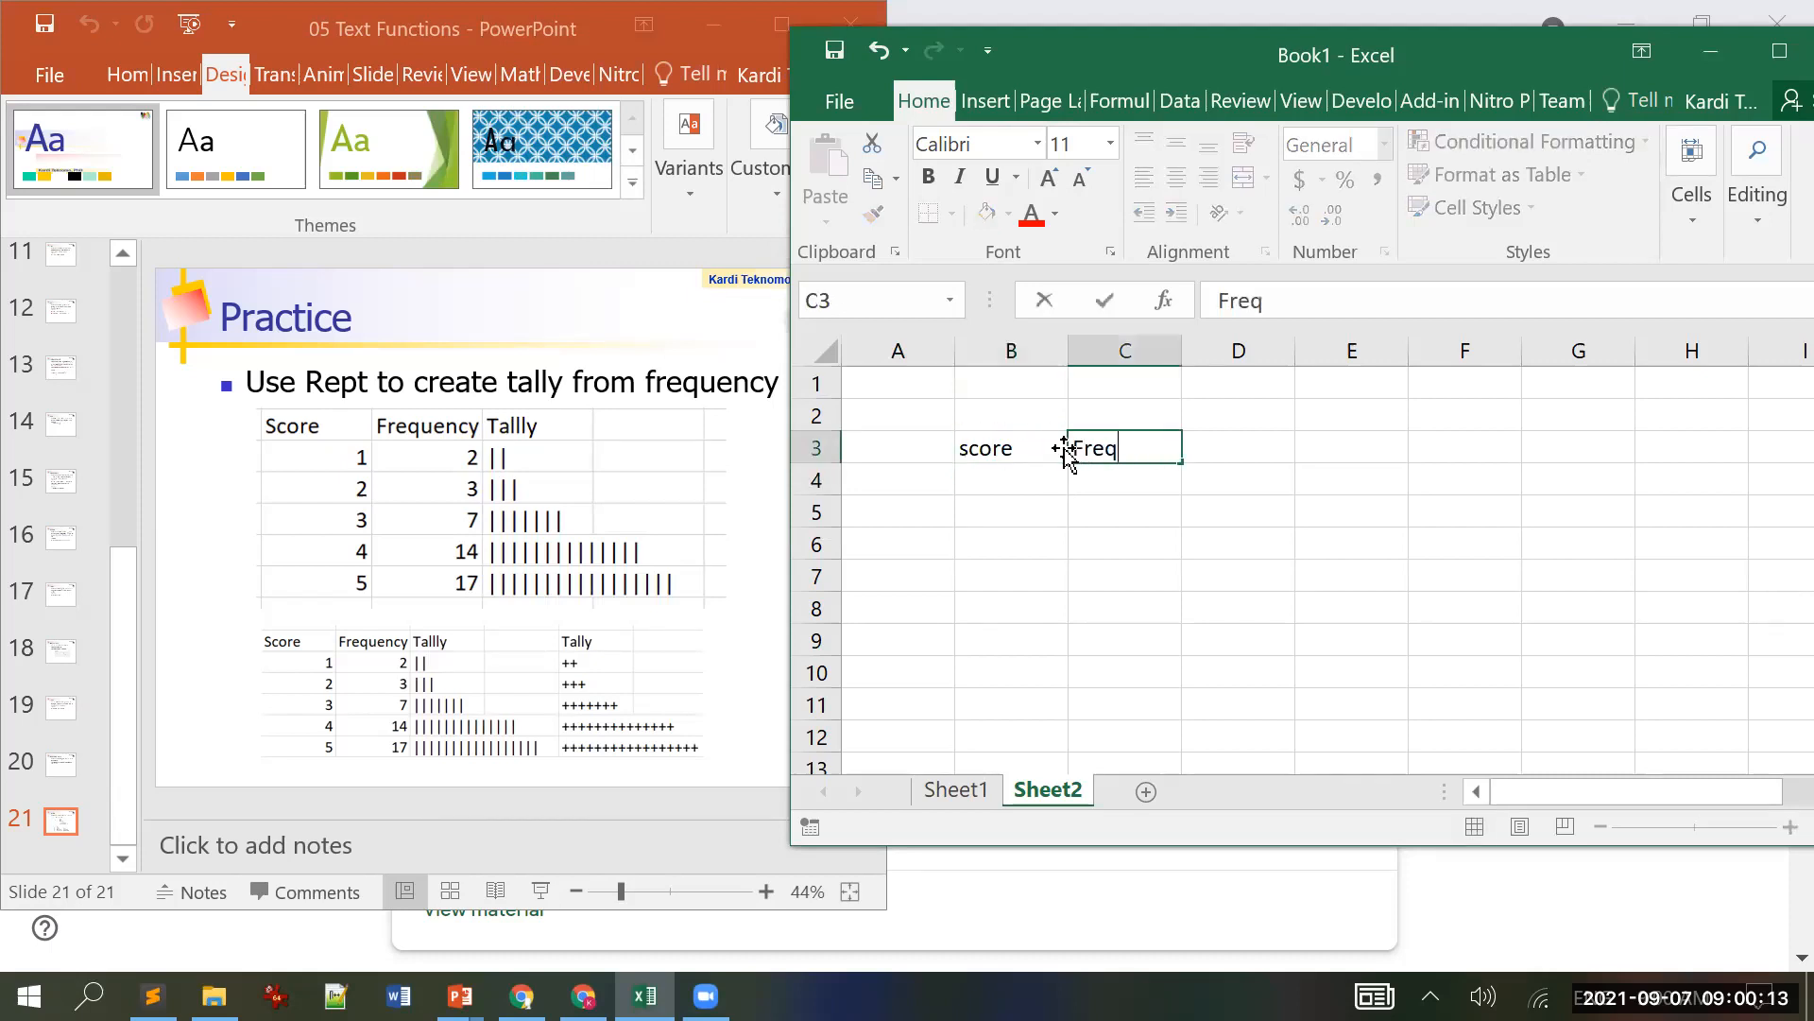
{"action": "type", "text": "uency"}
{"action": "key", "text": "Return"}
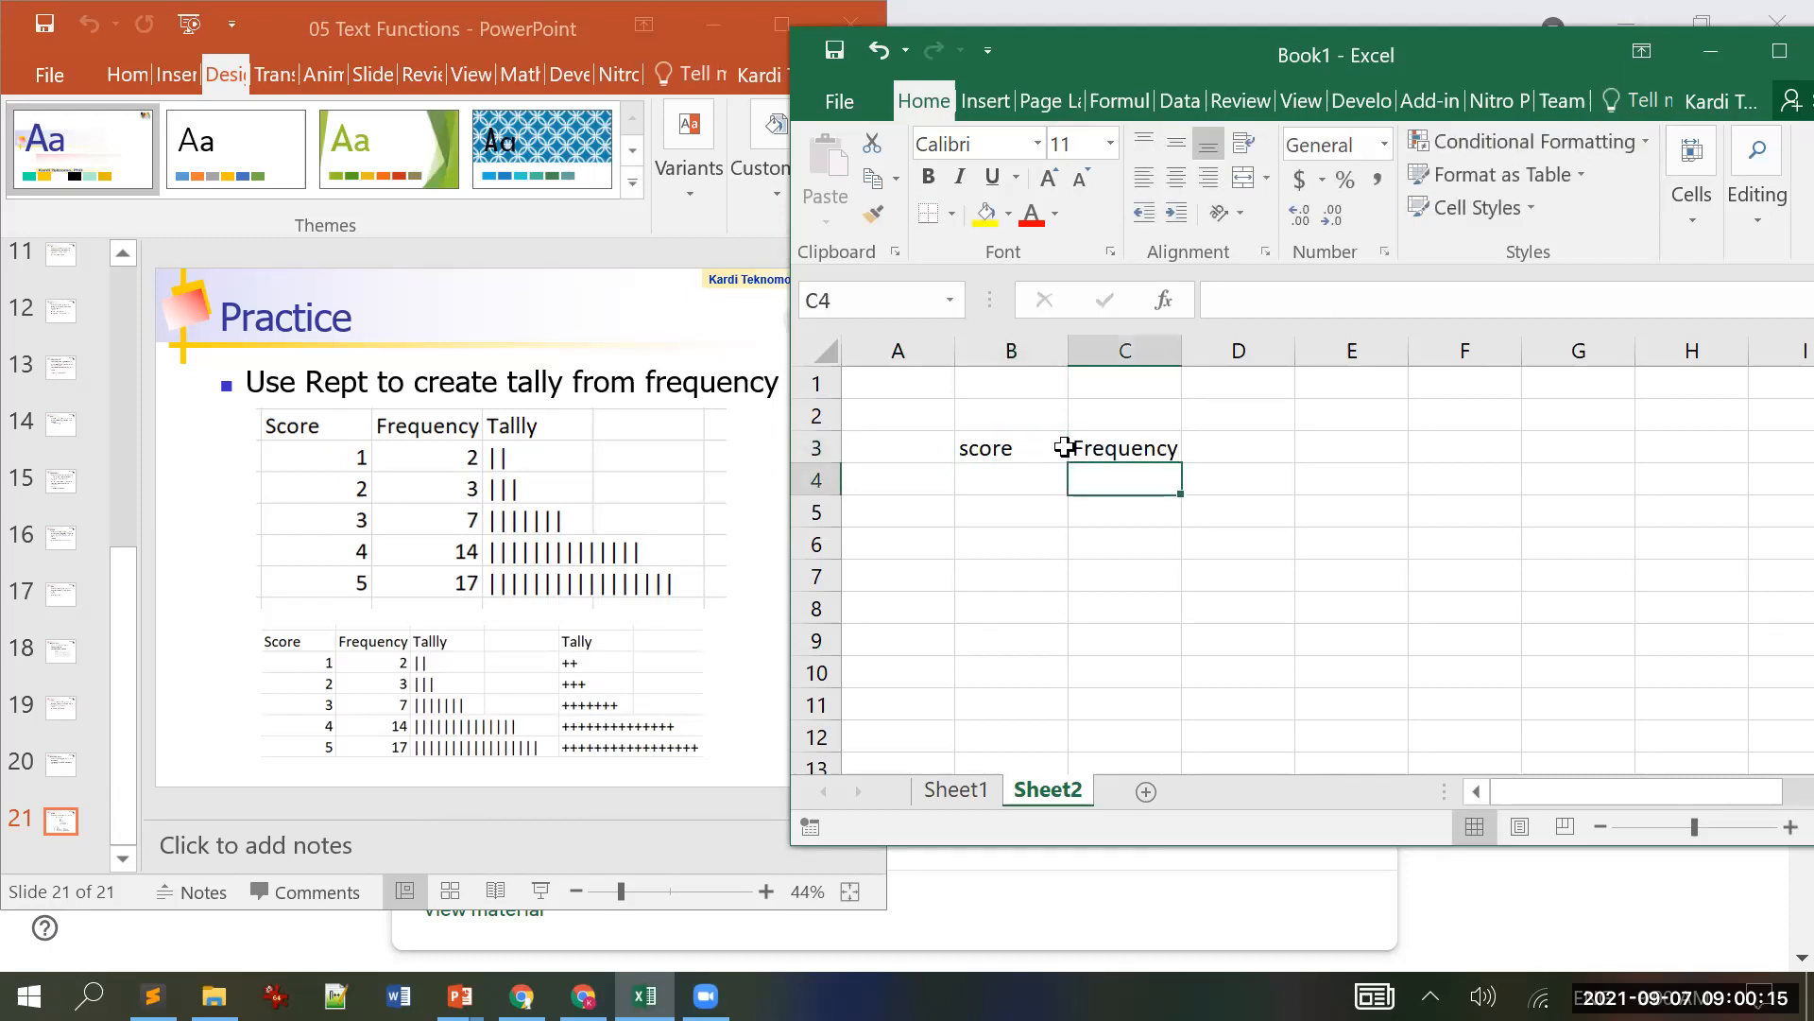
{"action": "key", "text": "Up"}
{"action": "key", "text": "Right"}
{"action": "type", "text": "Tally"}
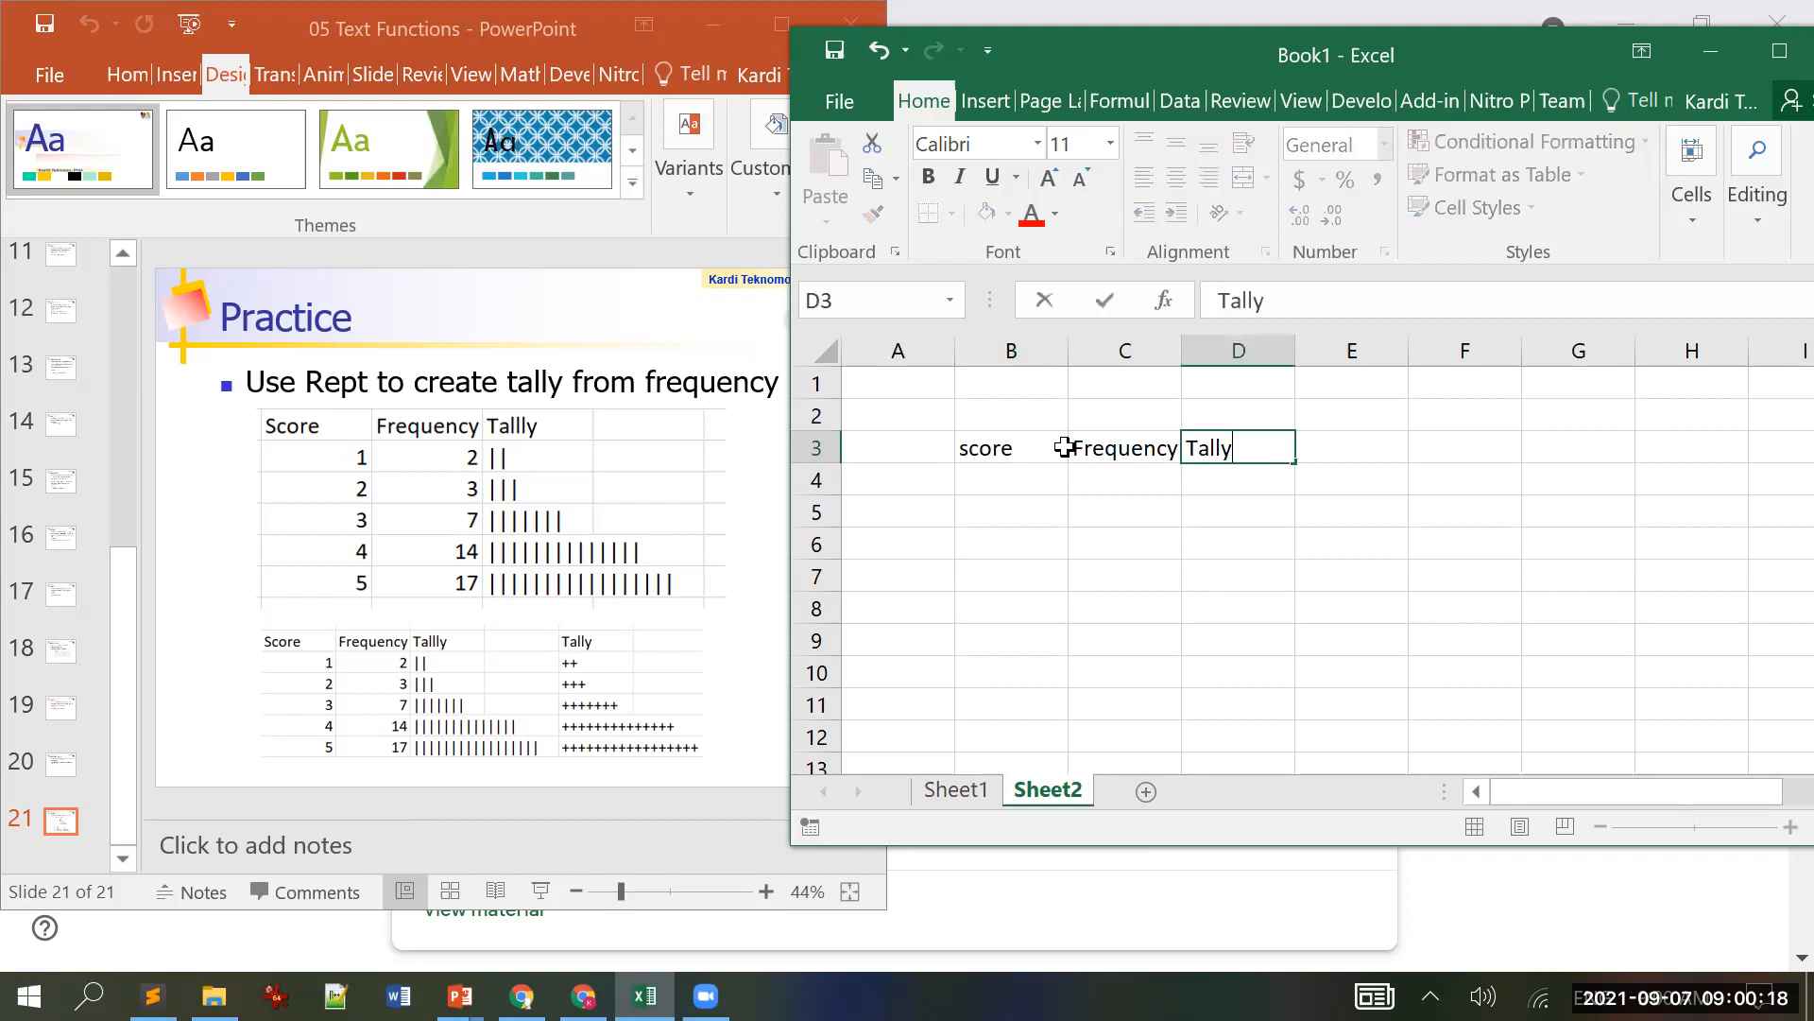
{"action": "key", "text": "Return"}
Step: Enter scores 1 through 5 in B4:B8
{"action": "key", "text": "Left"}
{"action": "key", "text": "Left"}
{"action": "type", "text": "1"}
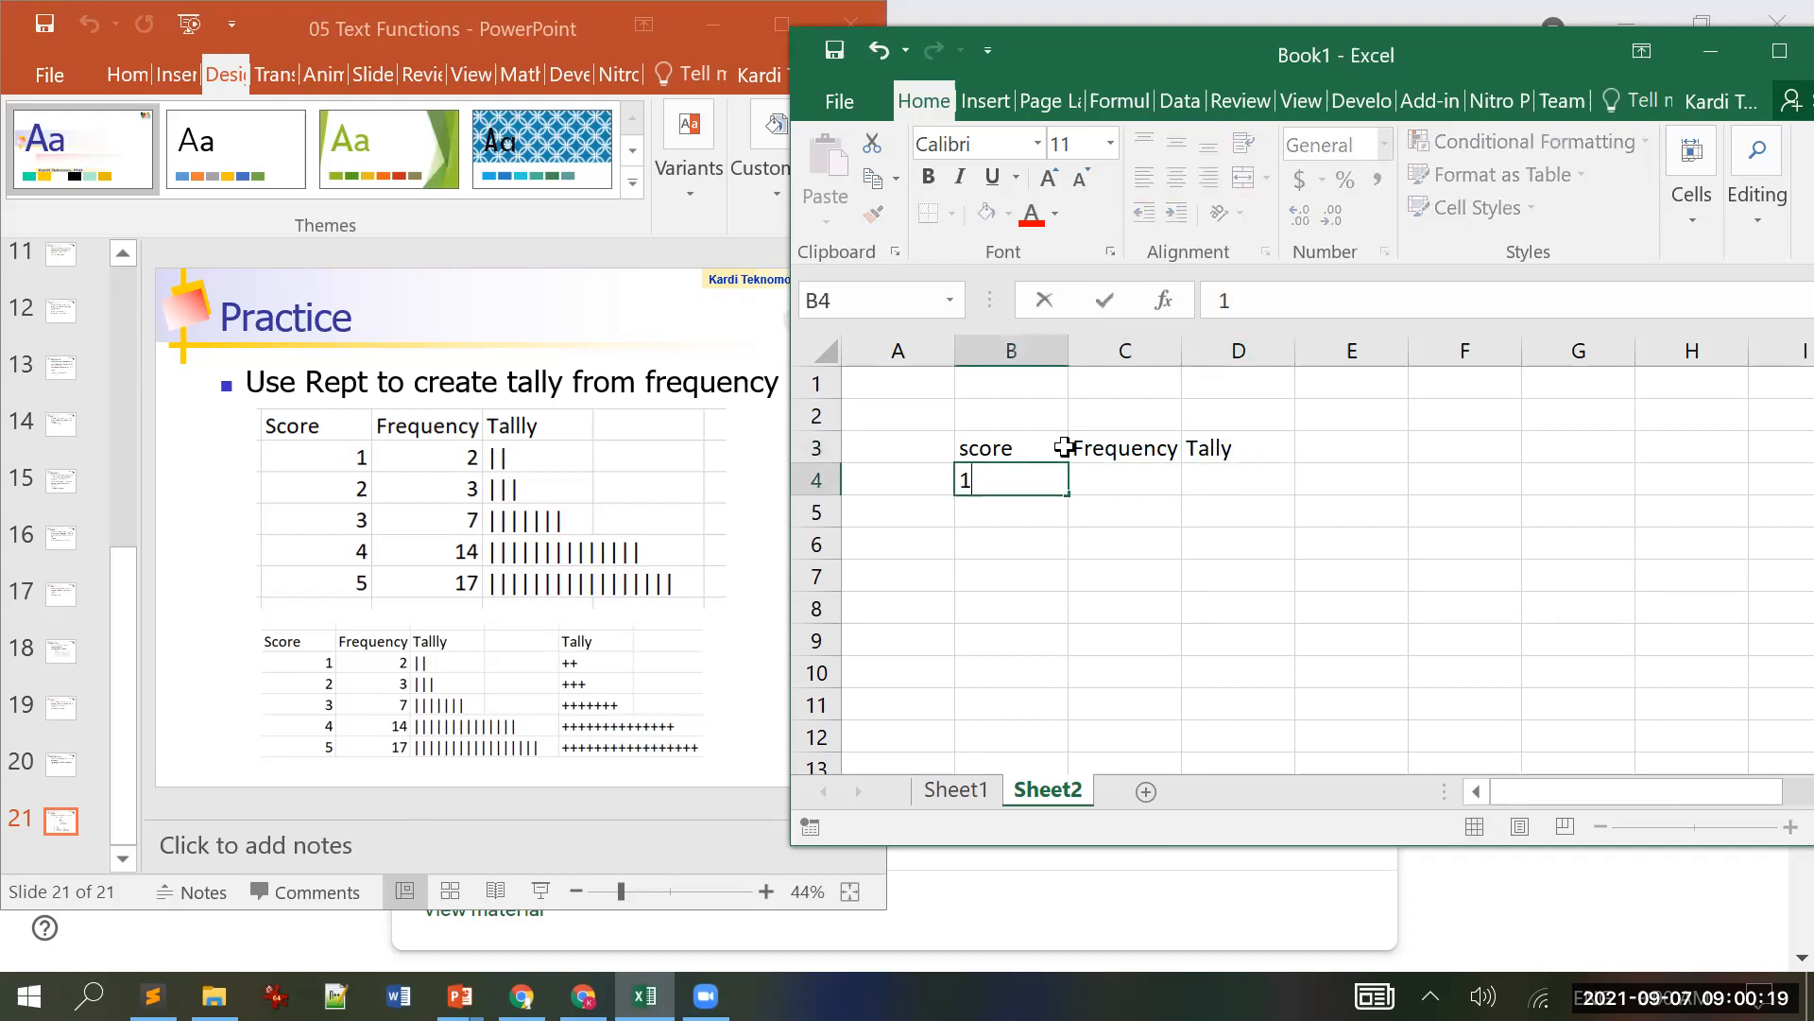
{"action": "key", "text": "Return"}
{"action": "type", "text": "2"}
{"action": "key", "text": "Return"}
{"action": "type", "text": "3"}
{"action": "key", "text": "Return"}
{"action": "type", "text": "4"}
{"action": "key", "text": "Return"}
{"action": "type", "text": "5"}
{"action": "key", "text": "Tab"}
Step: Enter frequencies 2, 3, 7, 14 and 17 in C4:C8
{"action": "key", "text": "Up"}
{"action": "key", "text": "Up"}
{"action": "key", "text": "Up"}
{"action": "key", "text": "Up"}
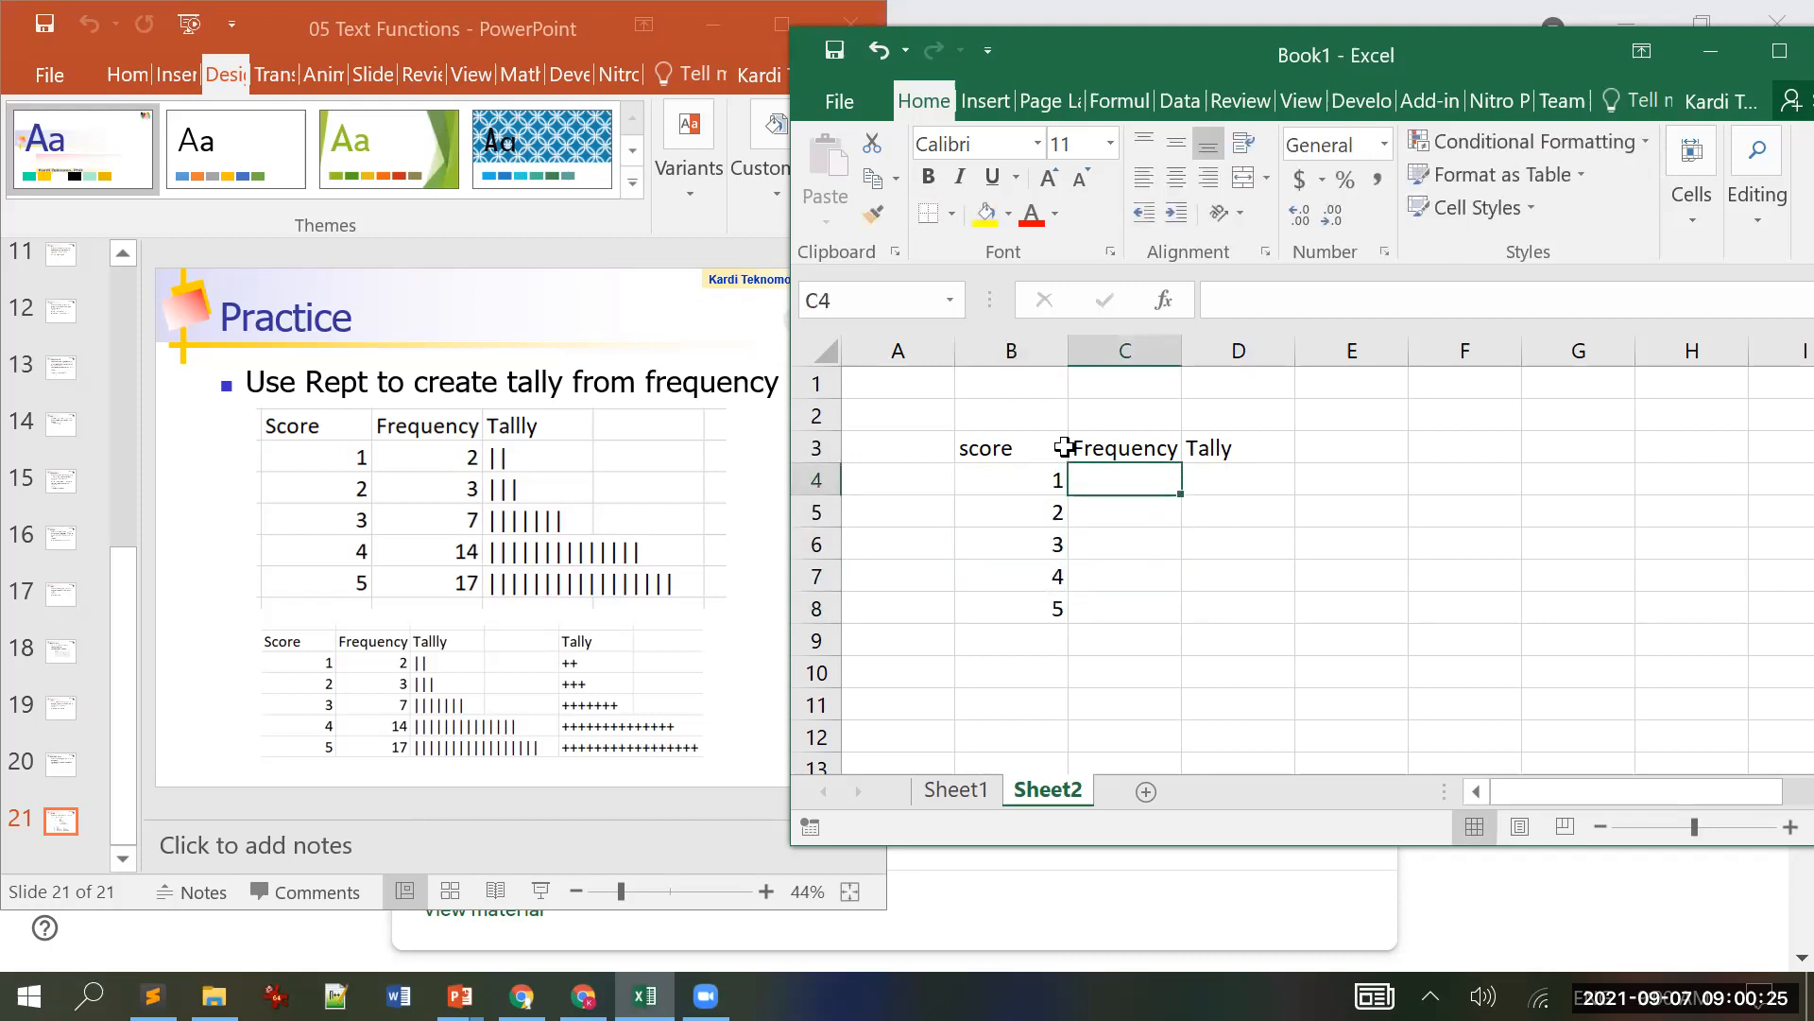
{"action": "type", "text": "2"}
{"action": "key", "text": "Return"}
{"action": "type", "text": "3"}
{"action": "key", "text": "Return"}
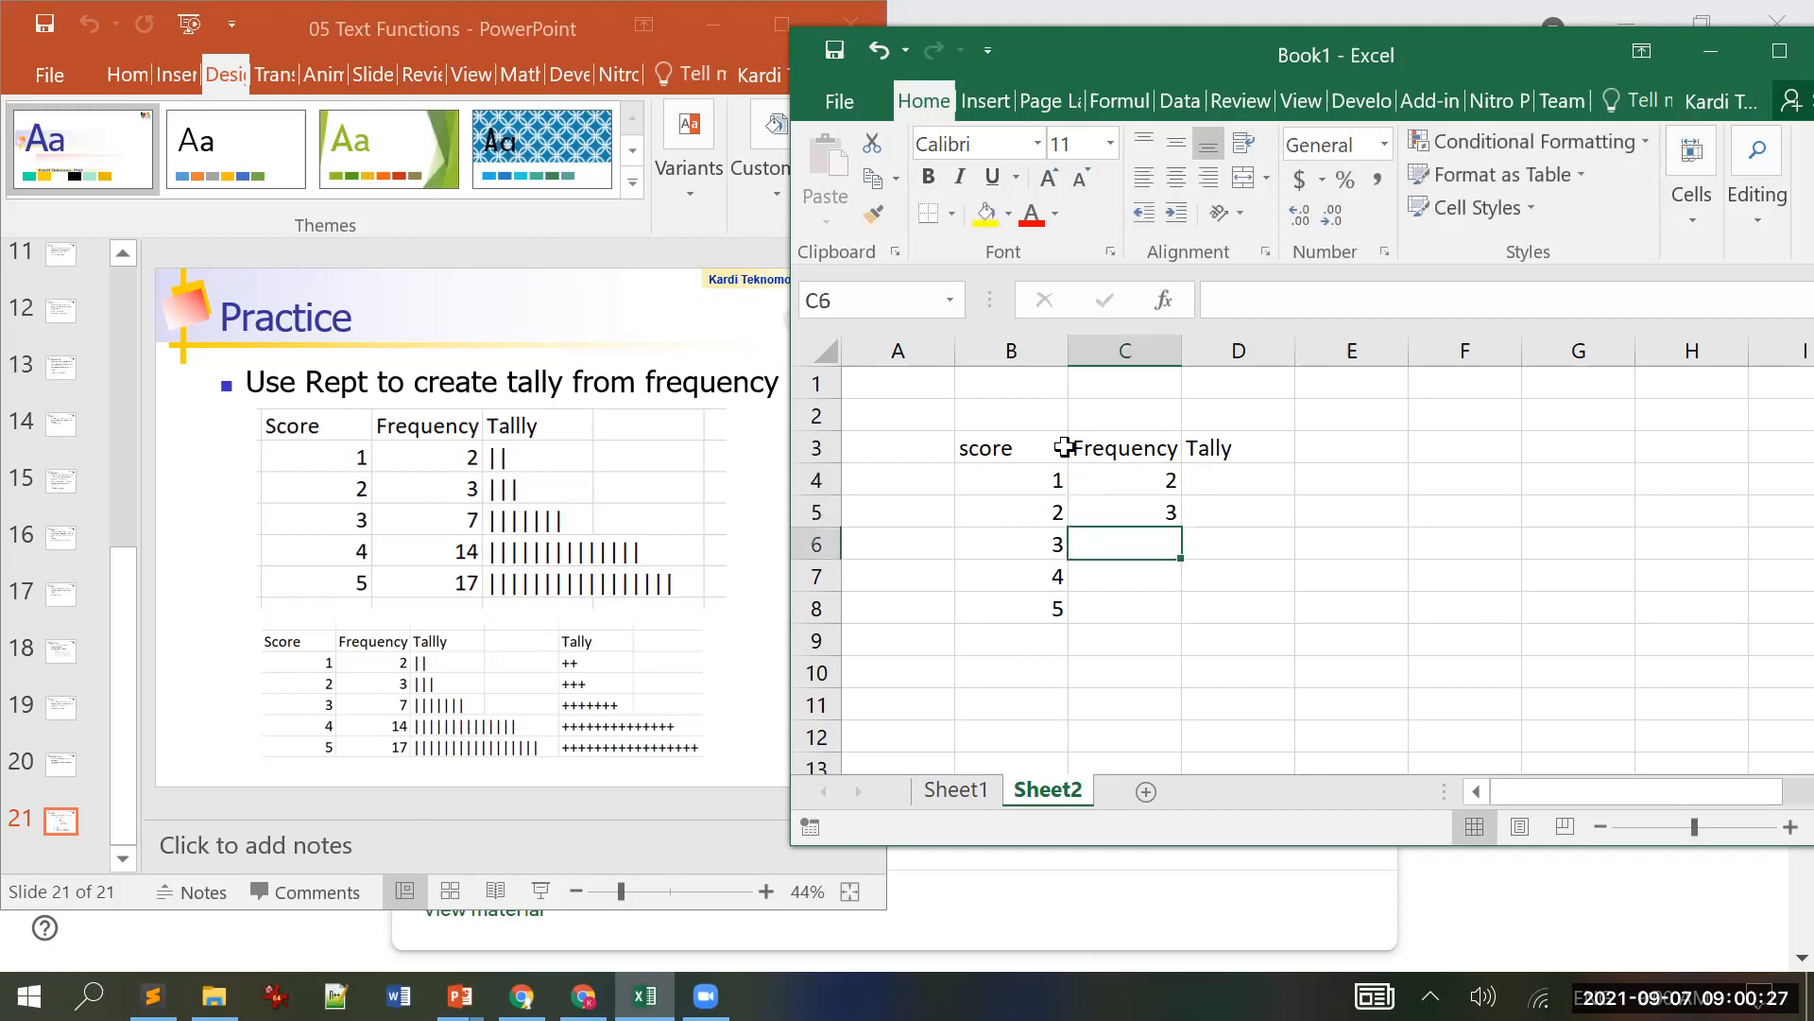
{"action": "type", "text": "7"}
{"action": "key", "text": "Return"}
{"action": "type", "text": "14"}
{"action": "key", "text": "Return"}
{"action": "type", "text": "17"}
{"action": "key", "text": "Return"}
{"action": "key", "text": "Up"}
{"action": "key", "text": "Up"}
{"action": "key", "text": "Up"}
{"action": "key", "text": "Up"}
{"action": "key", "text": "Up"}
{"action": "key", "text": "Right"}
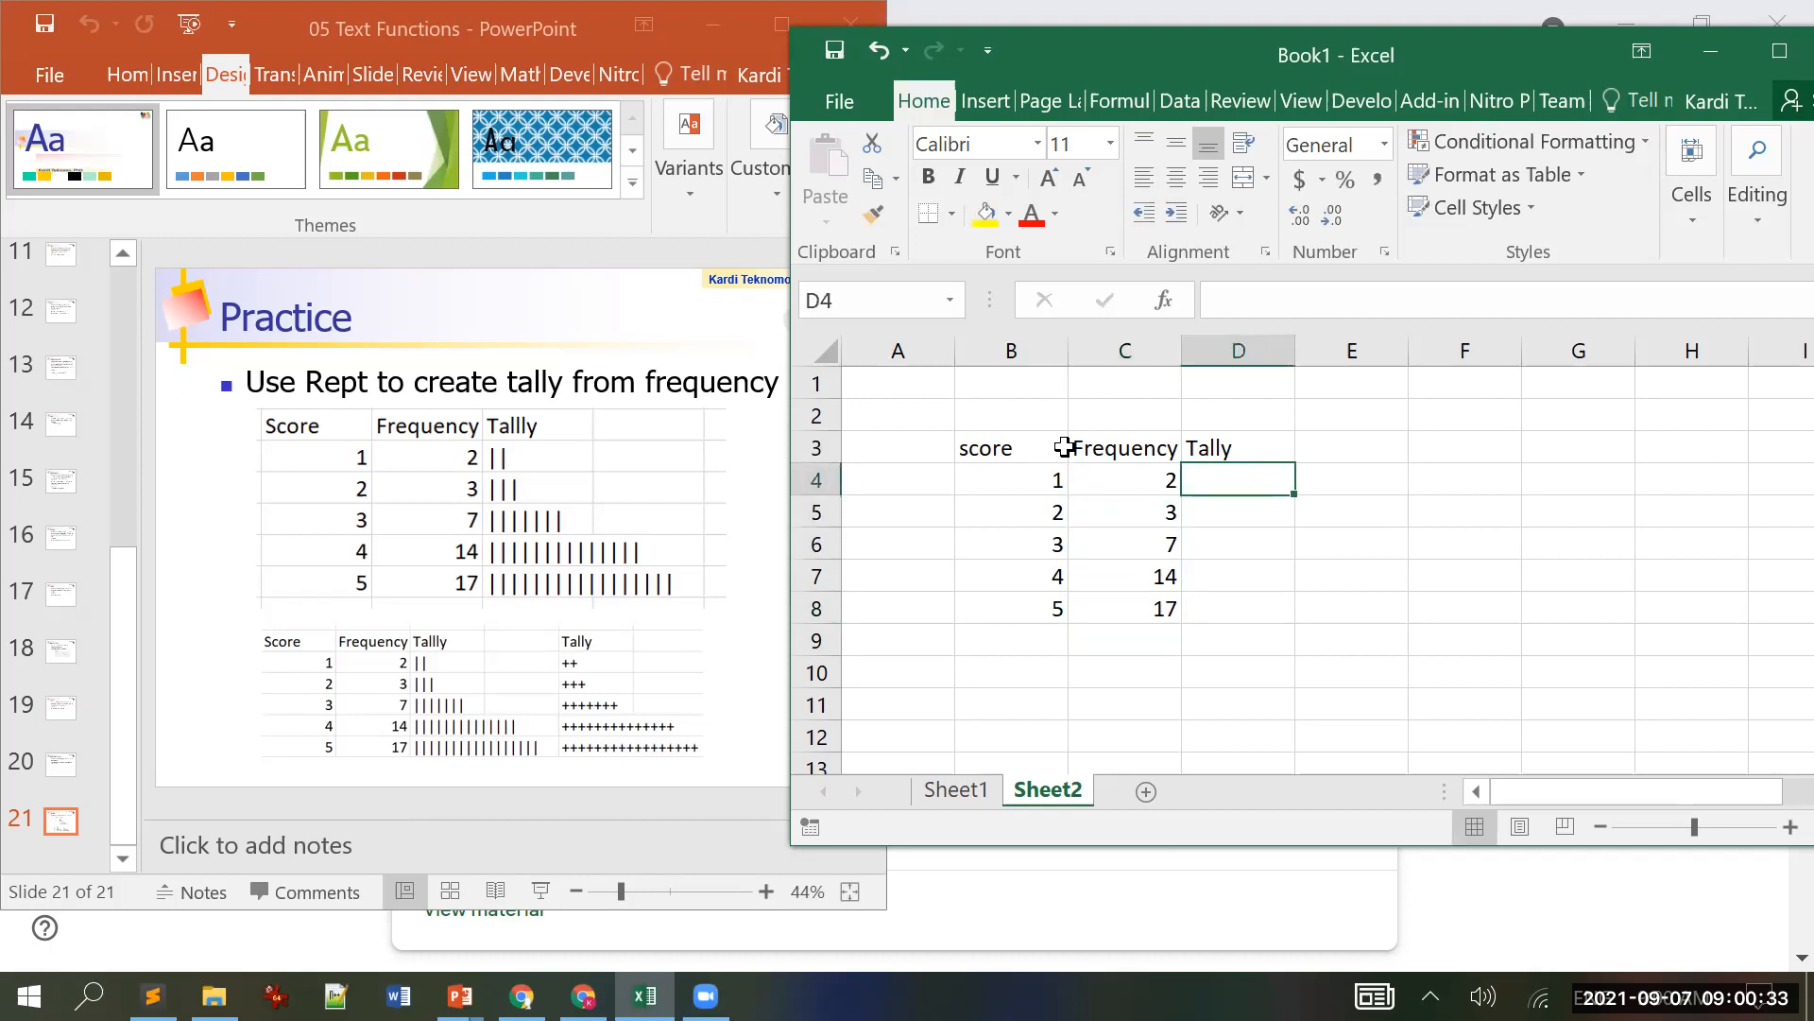
{"action": "type", "text": "="}
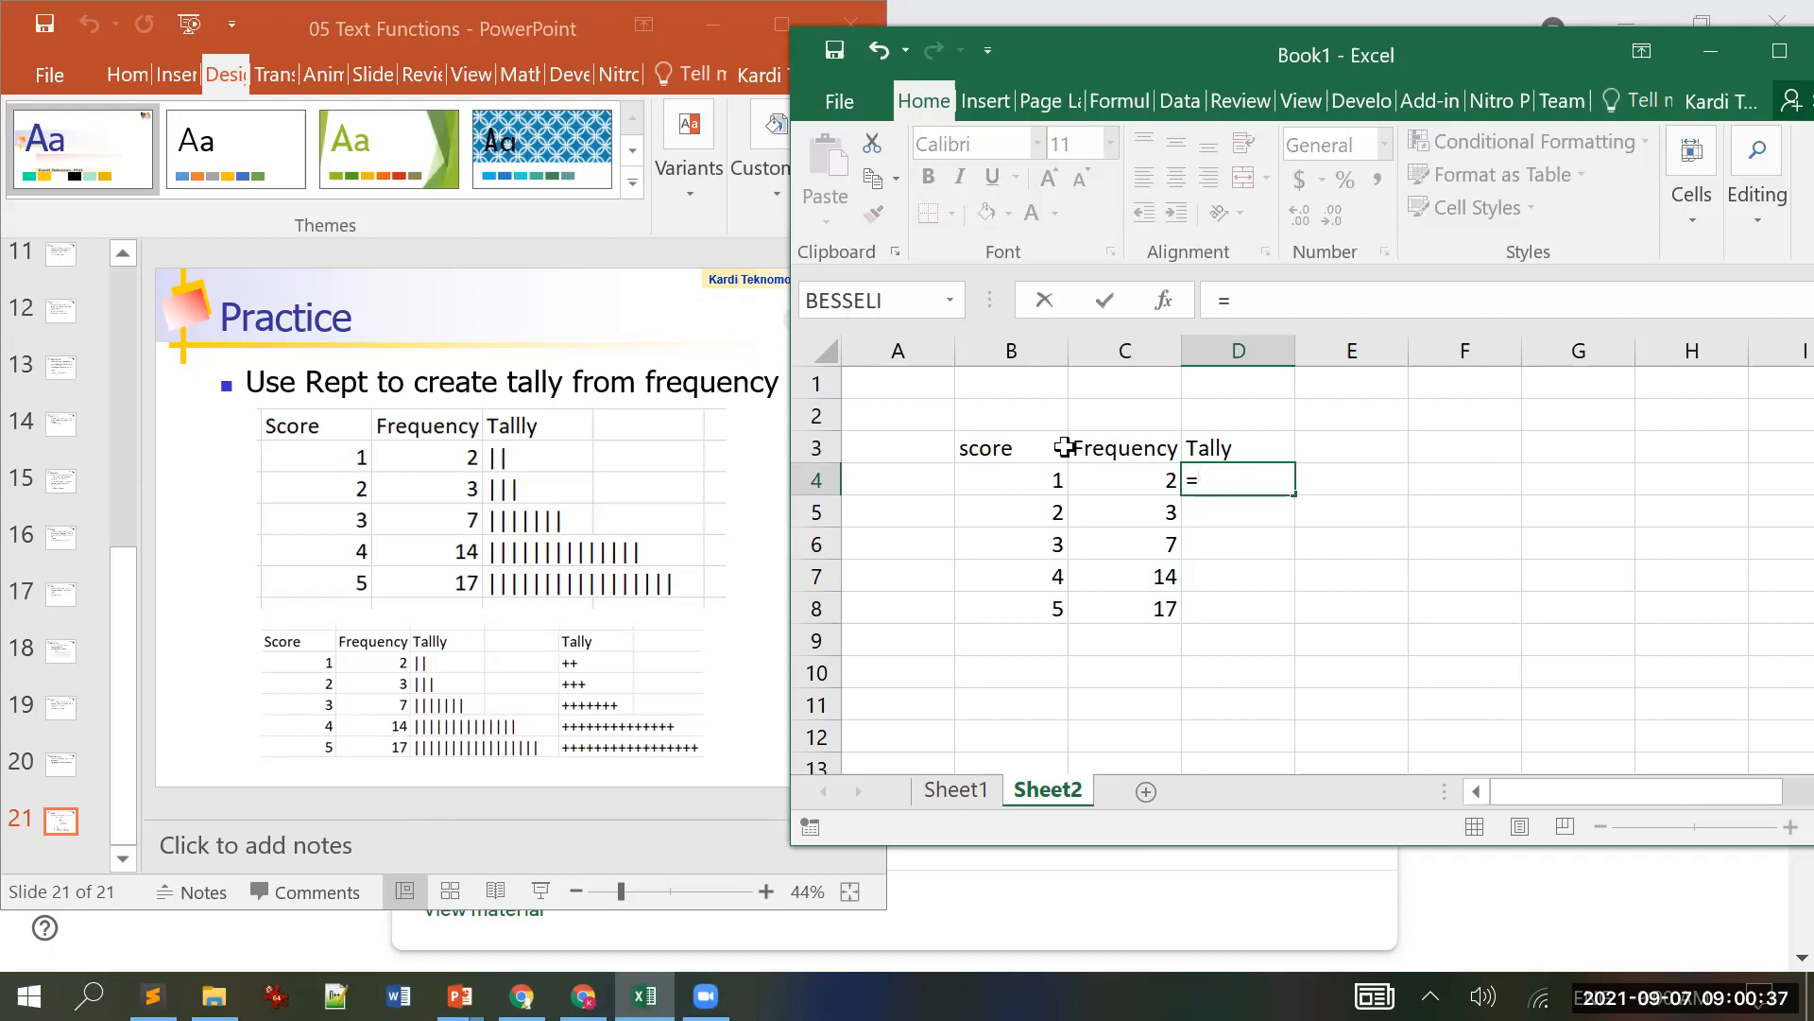
{"action": "type", "text": "r"}
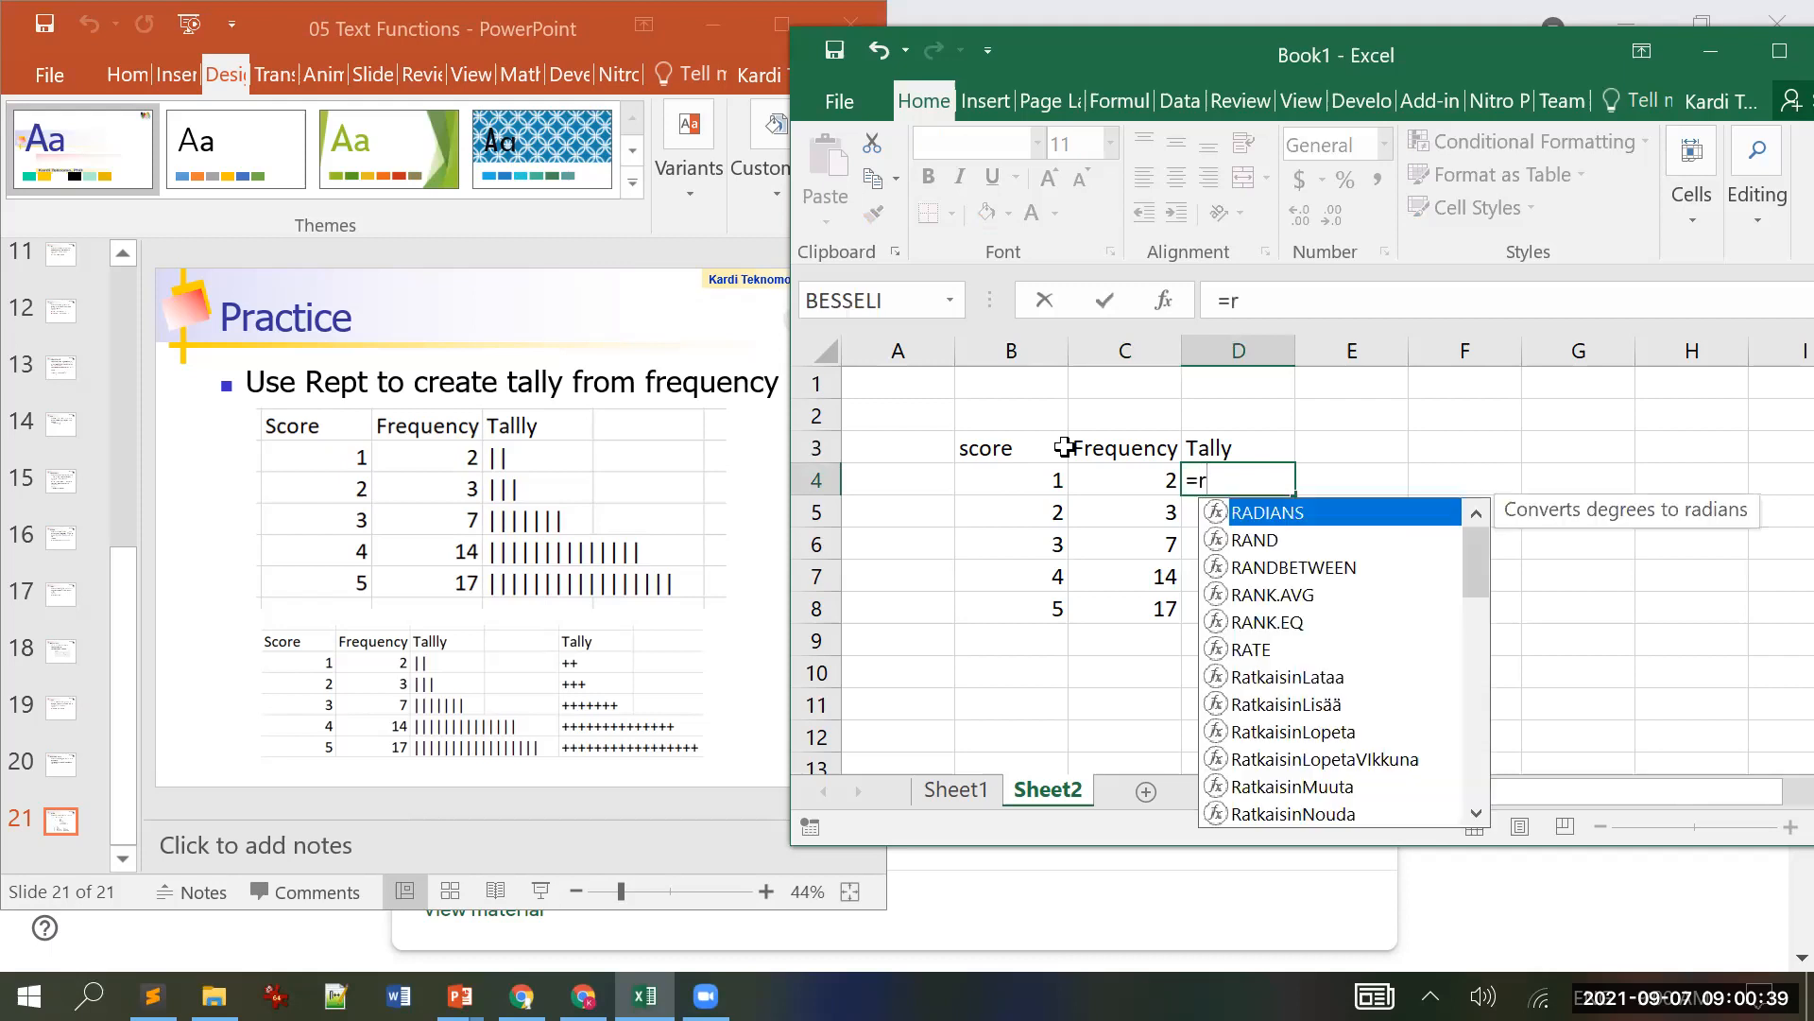
{"action": "type", "text": "e"}
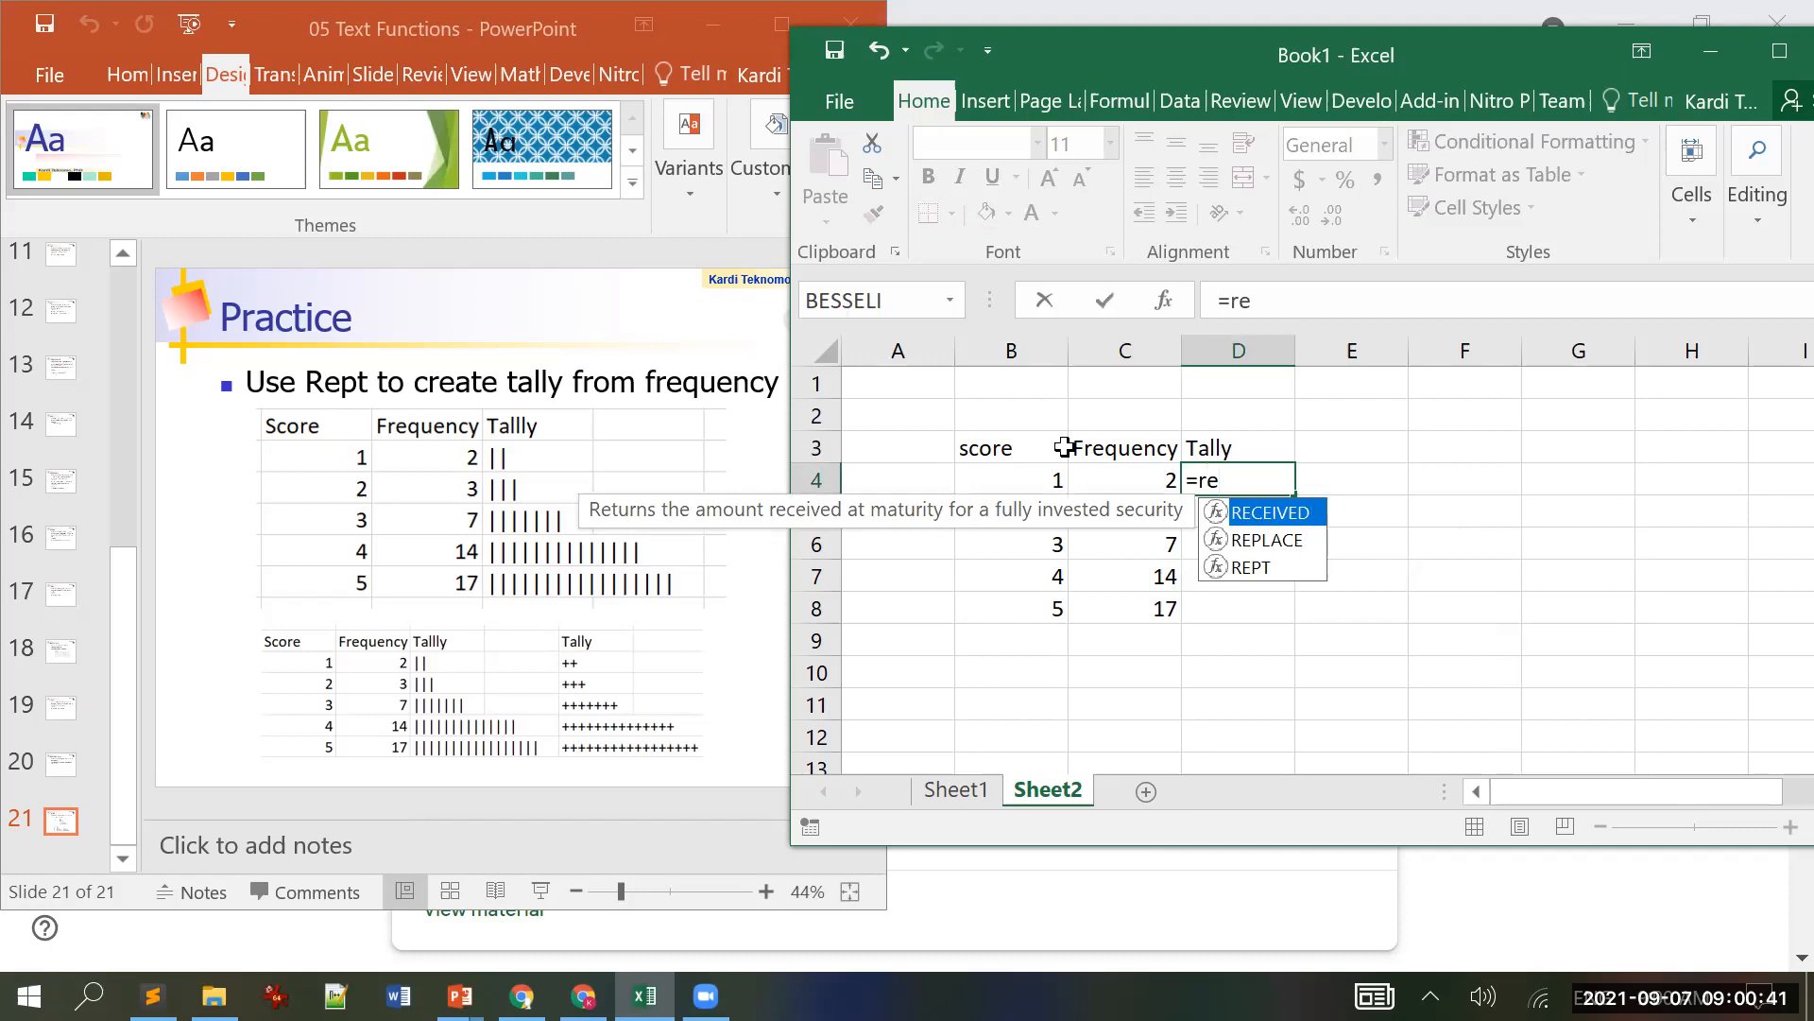
Step: Abandon the unfinished REPT formula, label C1 'symbol' and enter the tally mark in D1
{"action": "key", "text": "Down"}
{"action": "key", "text": "Down"}
{"action": "key", "text": "Tab"}
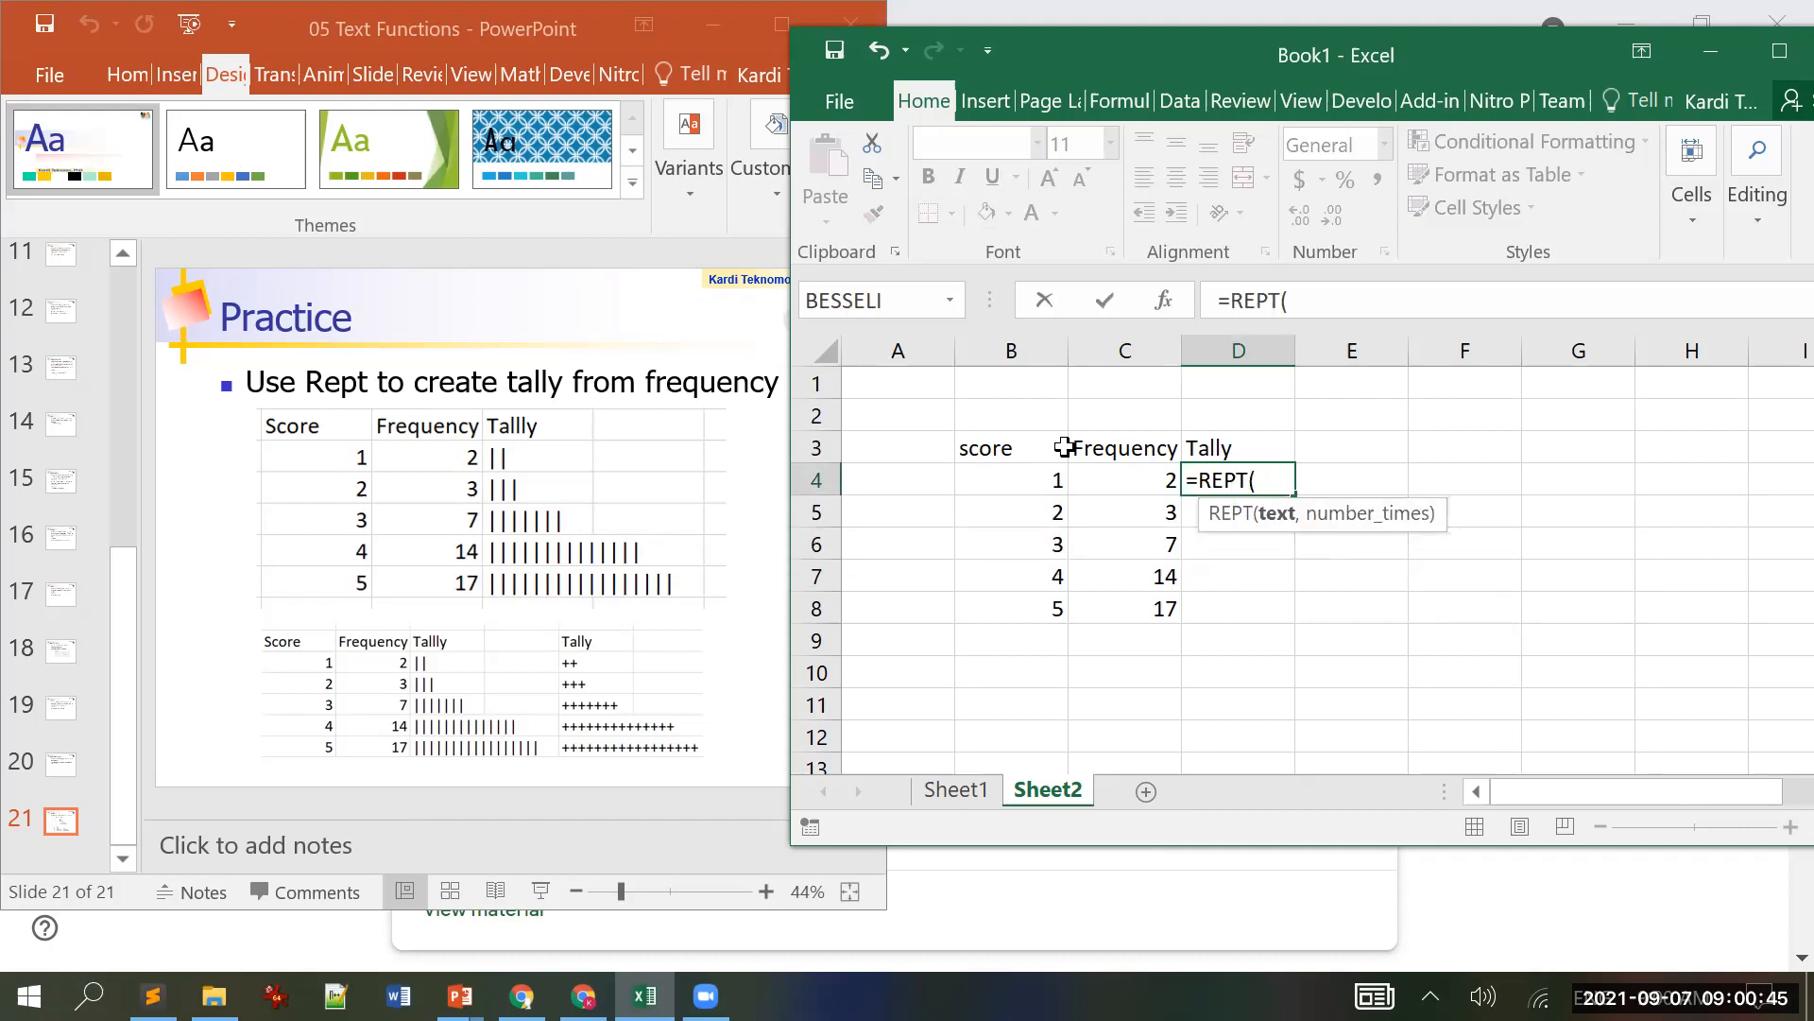
{"action": "key", "text": "Escape"}
{"action": "key", "text": "Up"}
{"action": "key", "text": "Up"}
{"action": "key", "text": "Up"}
{"action": "key", "text": "Left"}
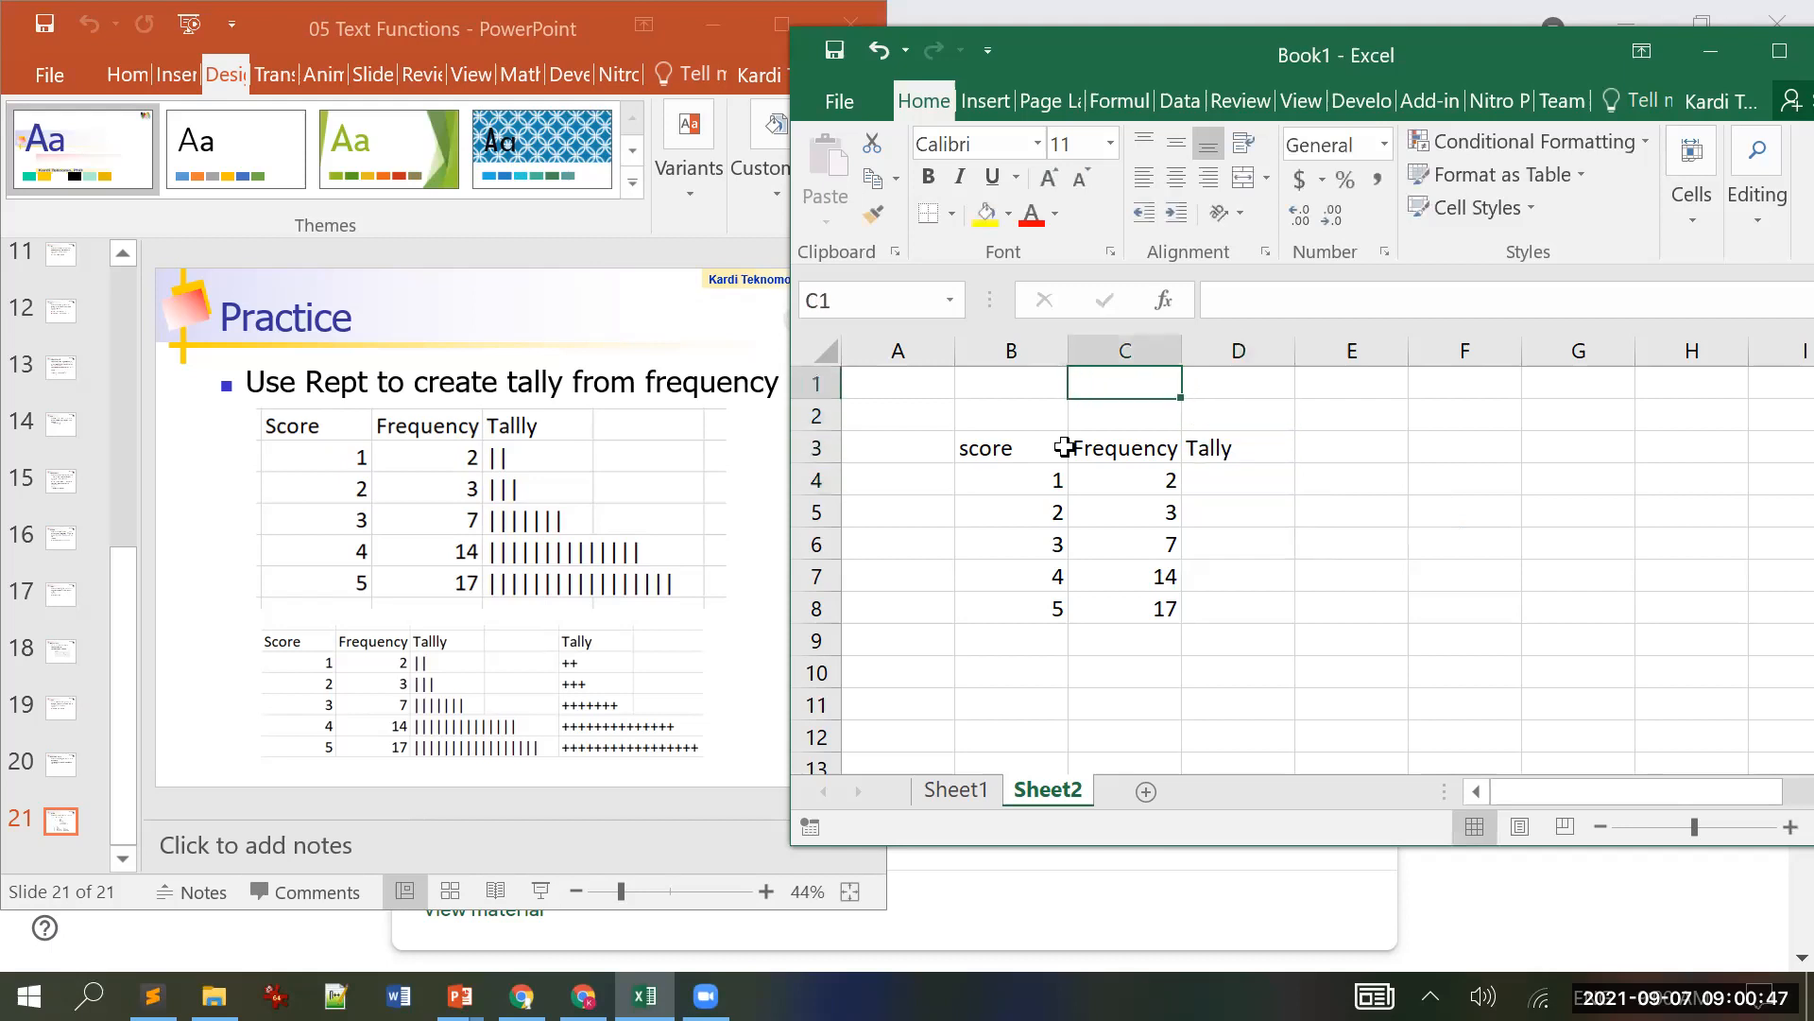
{"action": "type", "text": "symbol"}
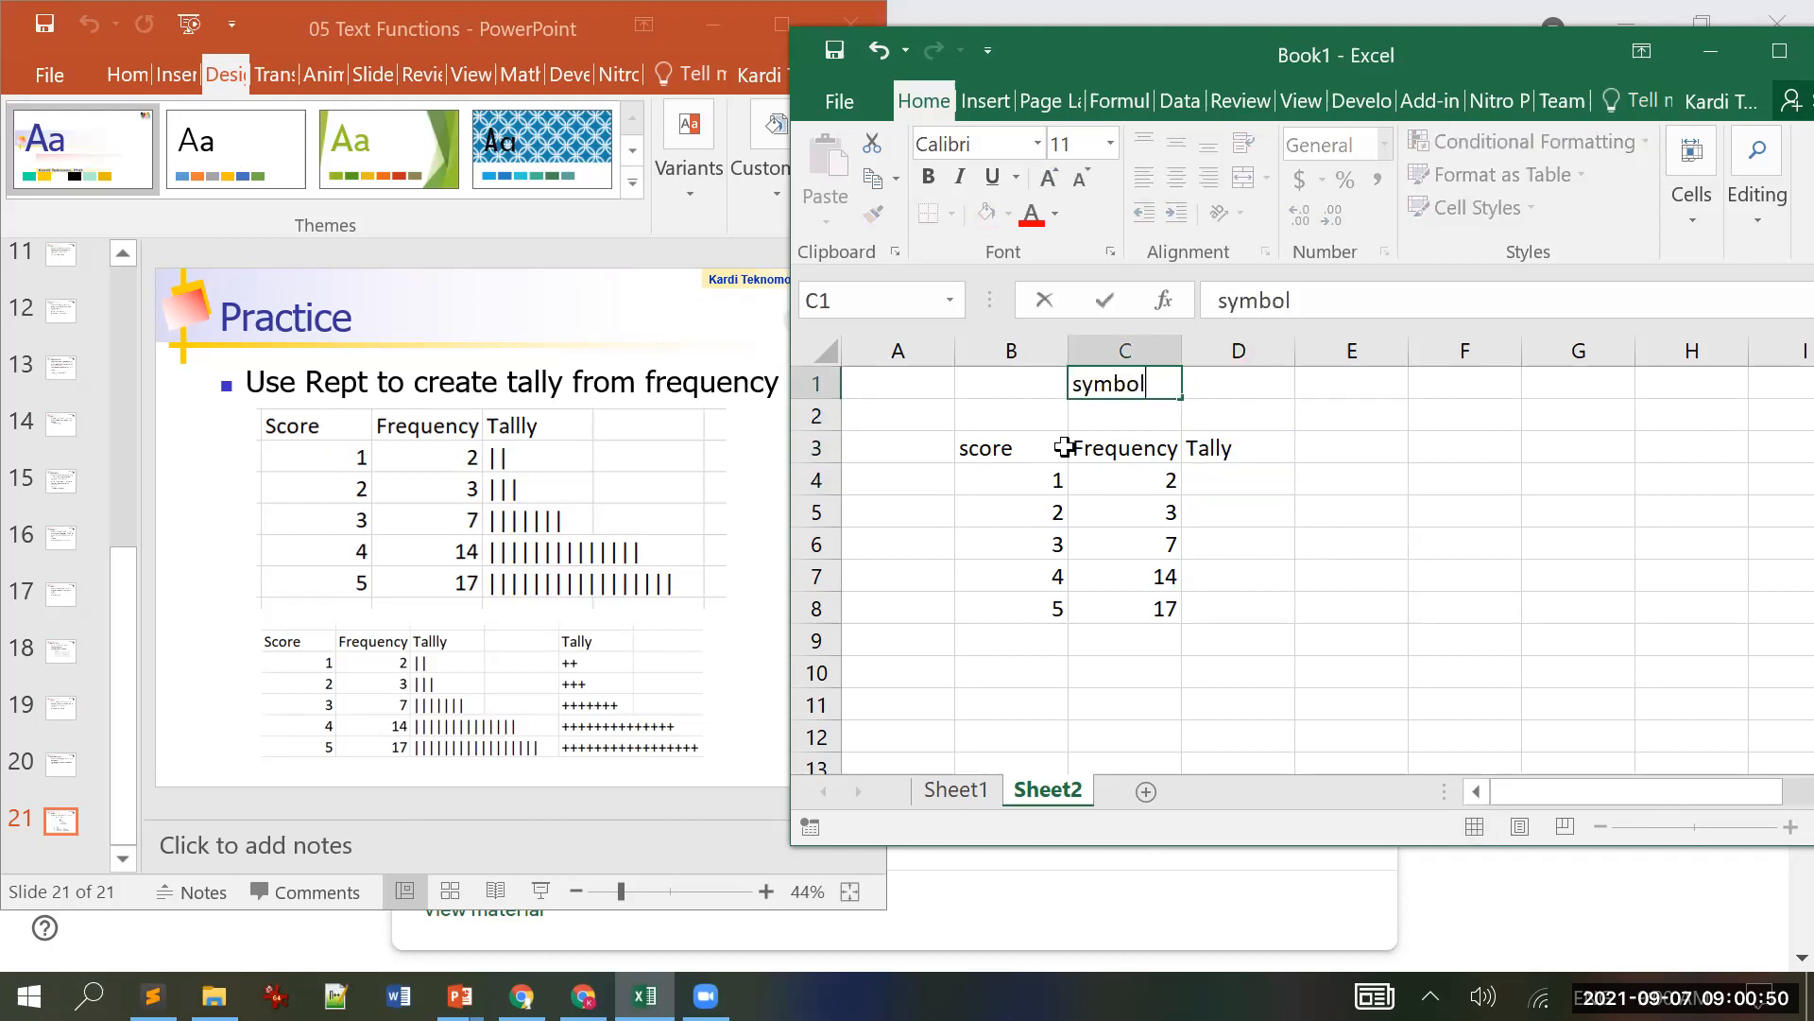
{"action": "key", "text": "Tab"}
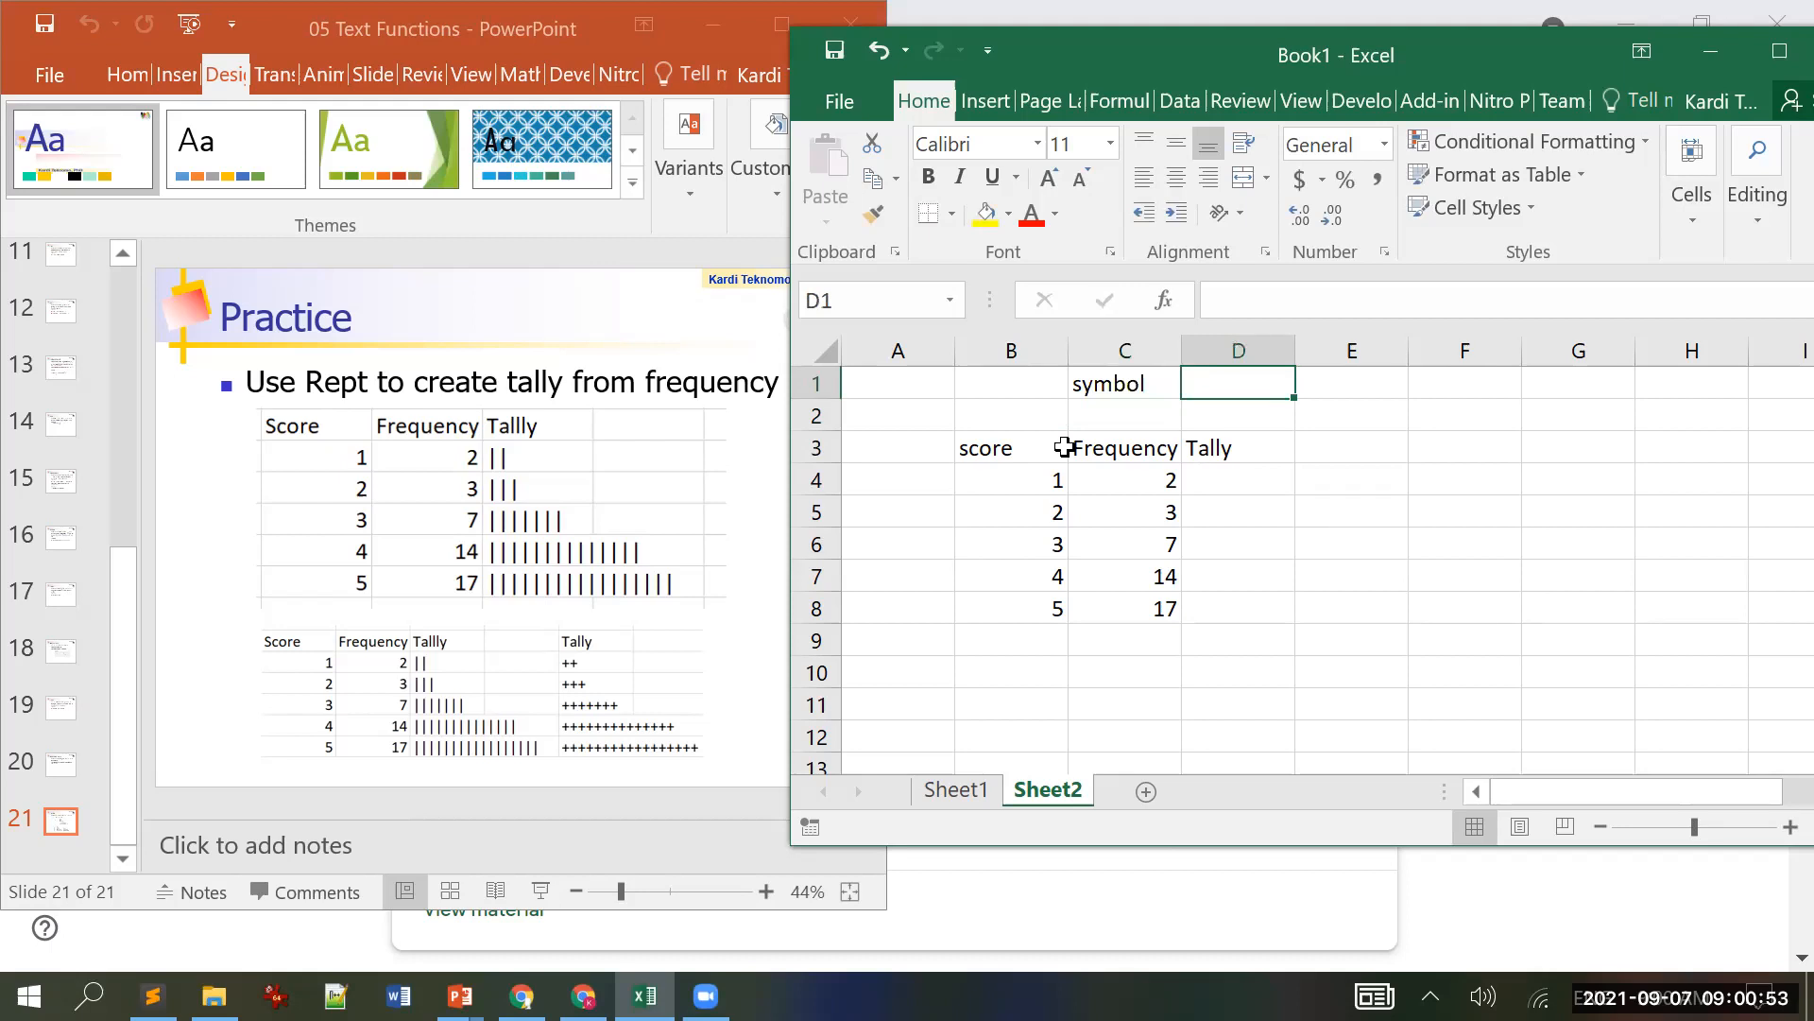
{"action": "type", "text": "\"||"}
{"action": "key", "text": "Return"}
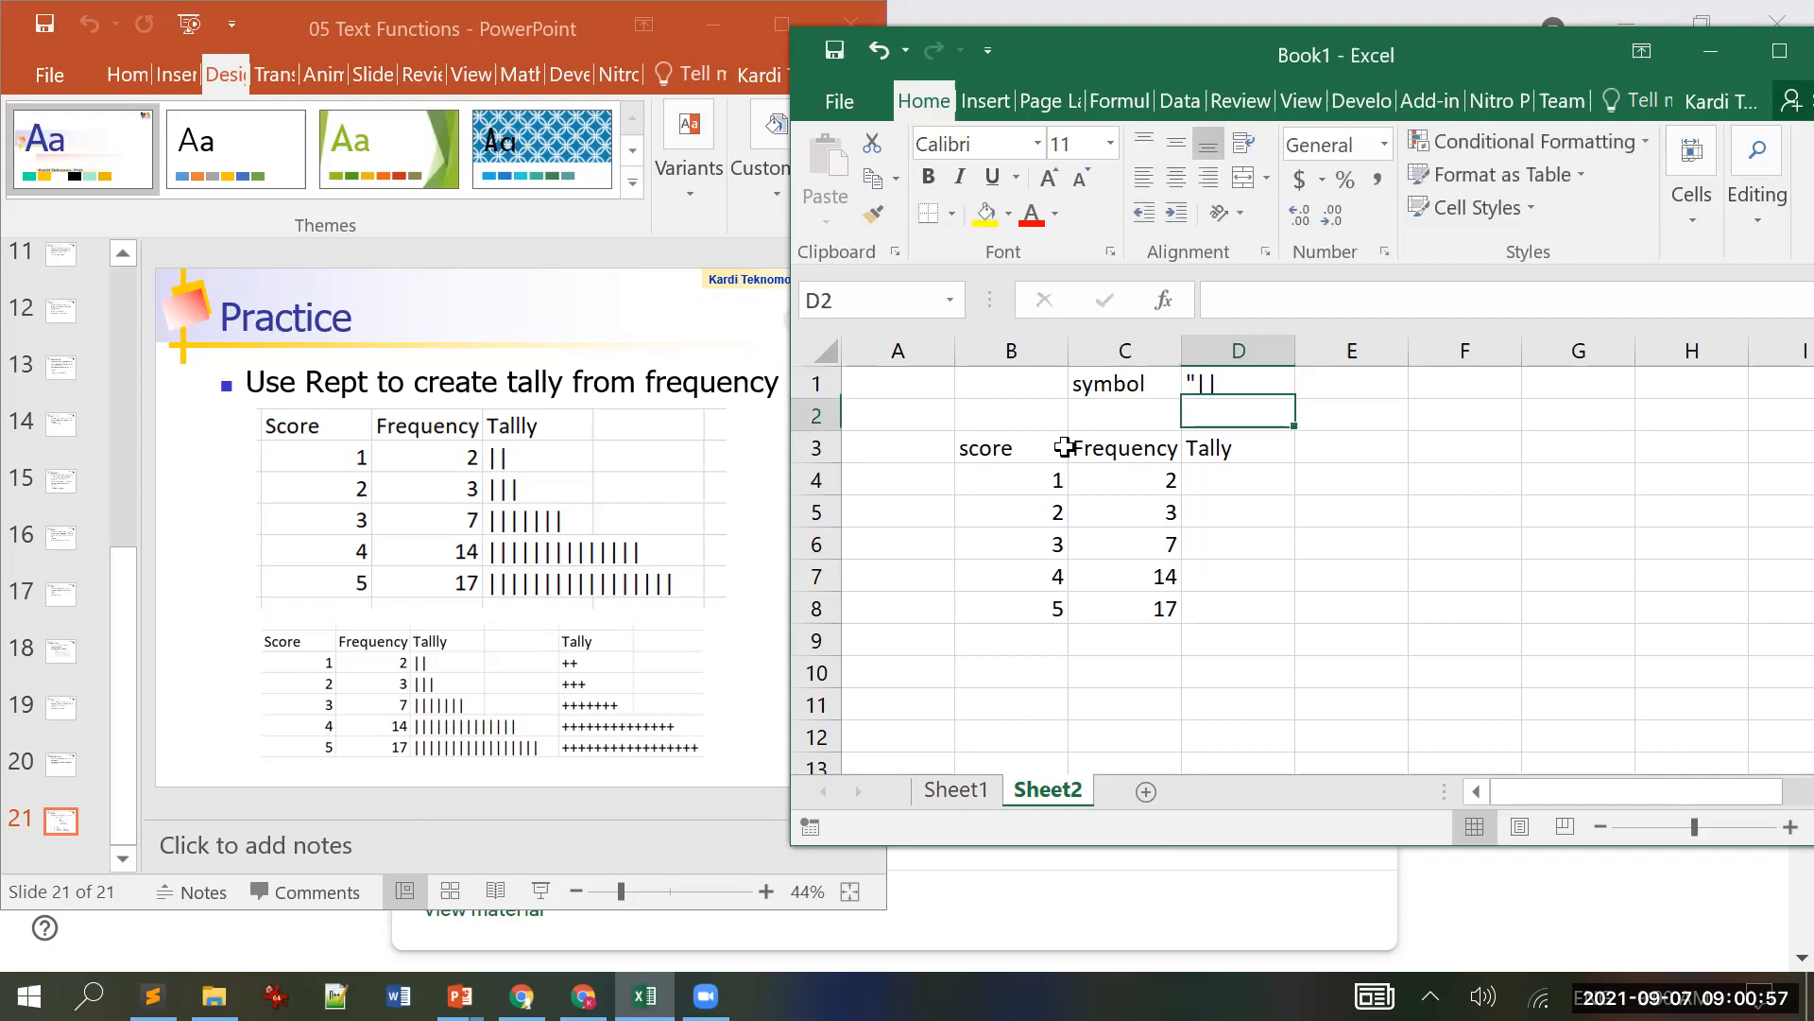
Step: Correct D1 in the formula bar so it holds a single '|' tally mark
{"action": "key", "text": "F2"}
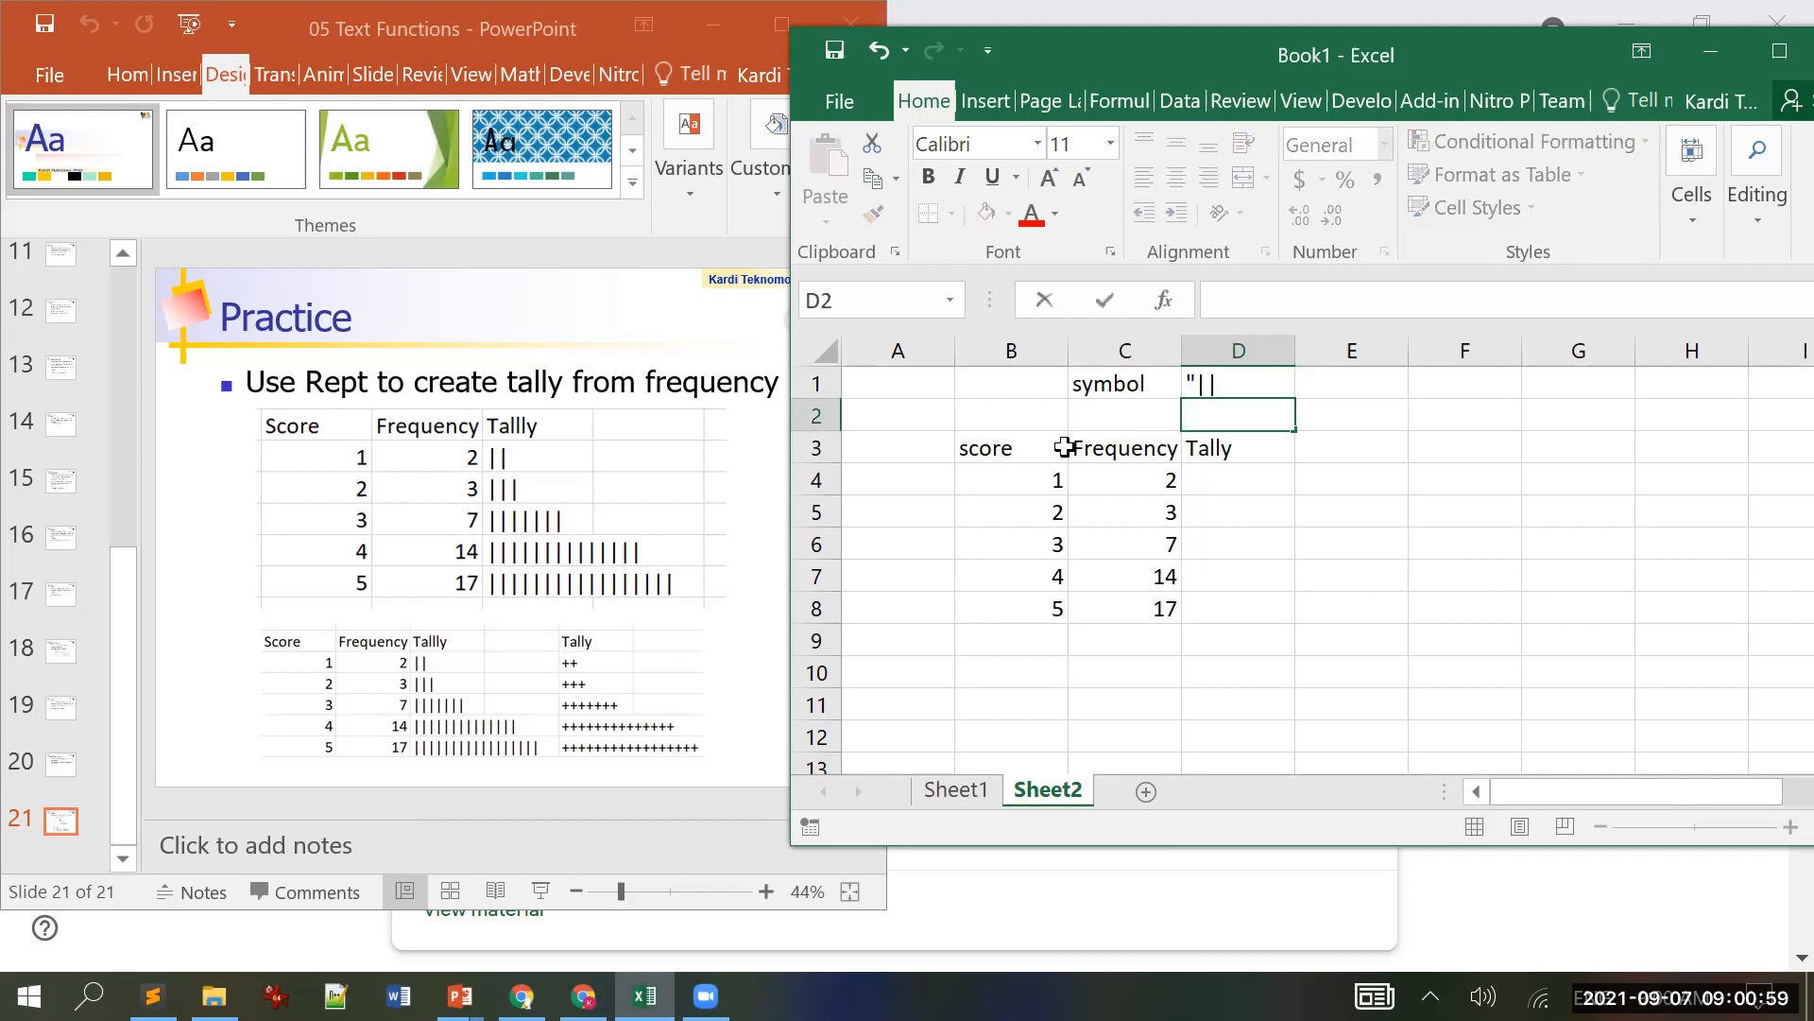
{"action": "key", "text": "Escape"}
{"action": "left_click", "coordinate": [1217, 386]}
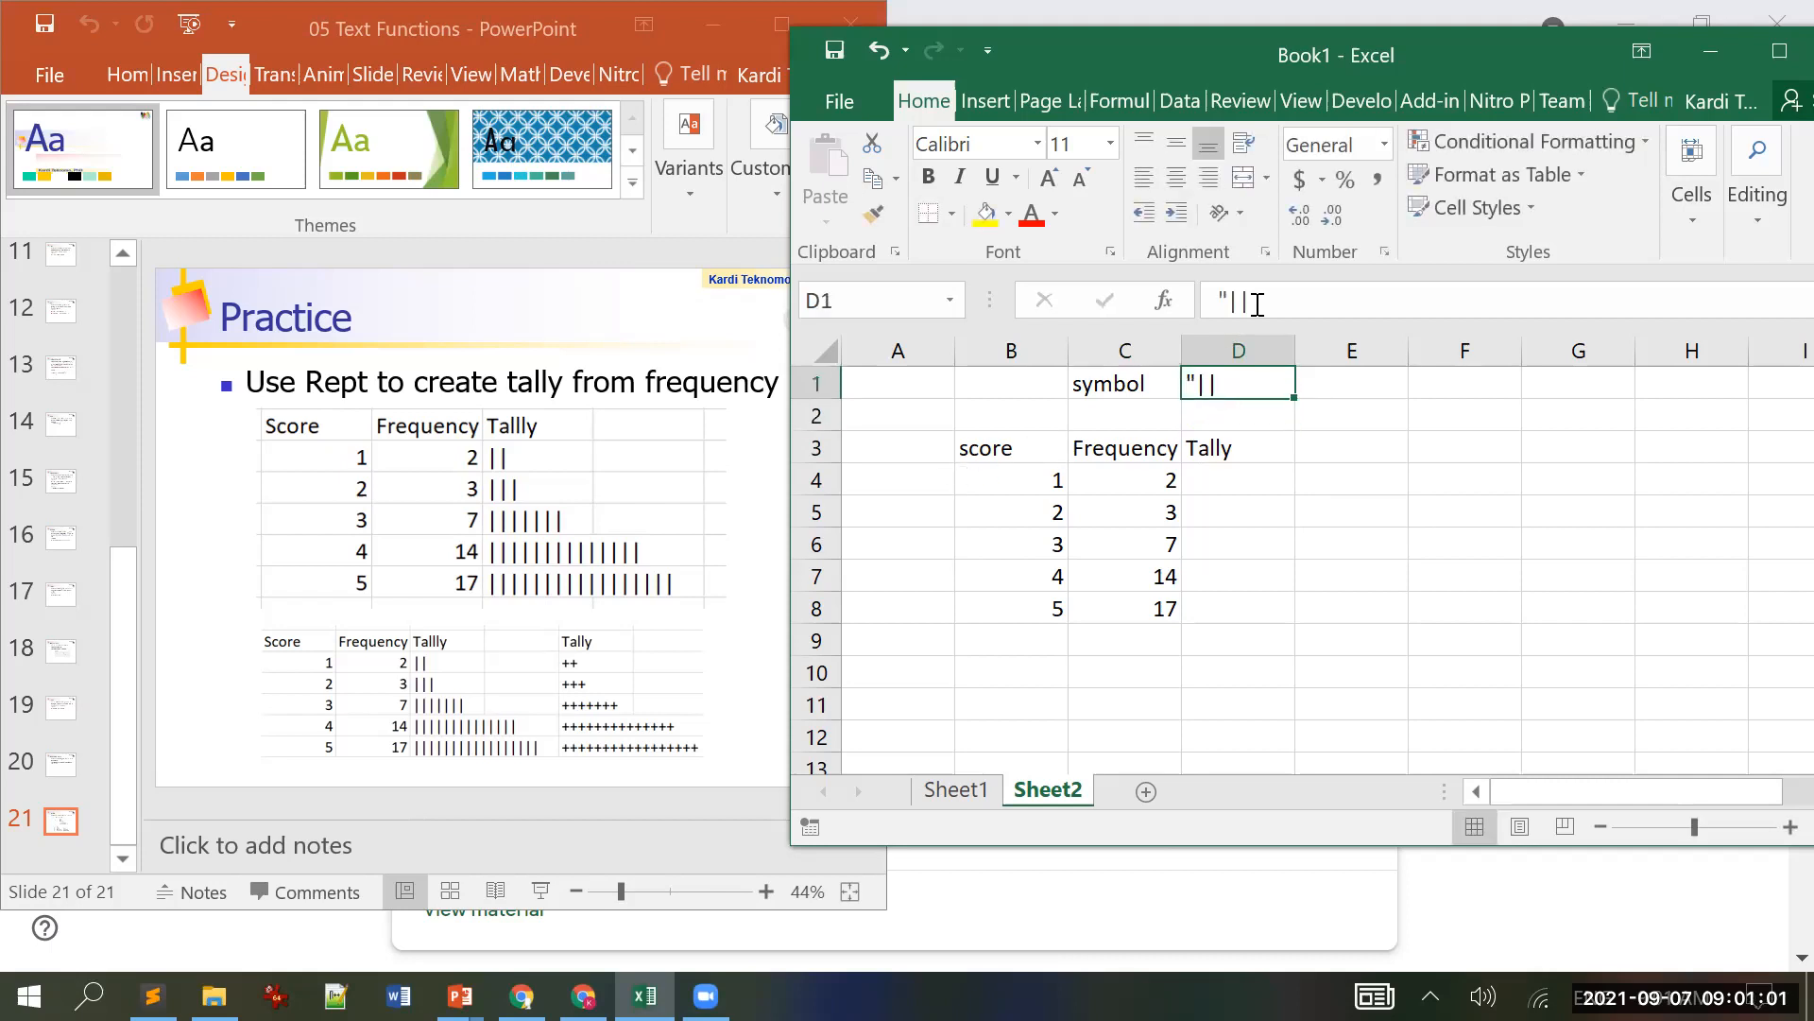
{"action": "left_click", "coordinate": [1258, 304]}
{"action": "key", "text": "BackSpace"}
{"action": "type", "text": "|"}
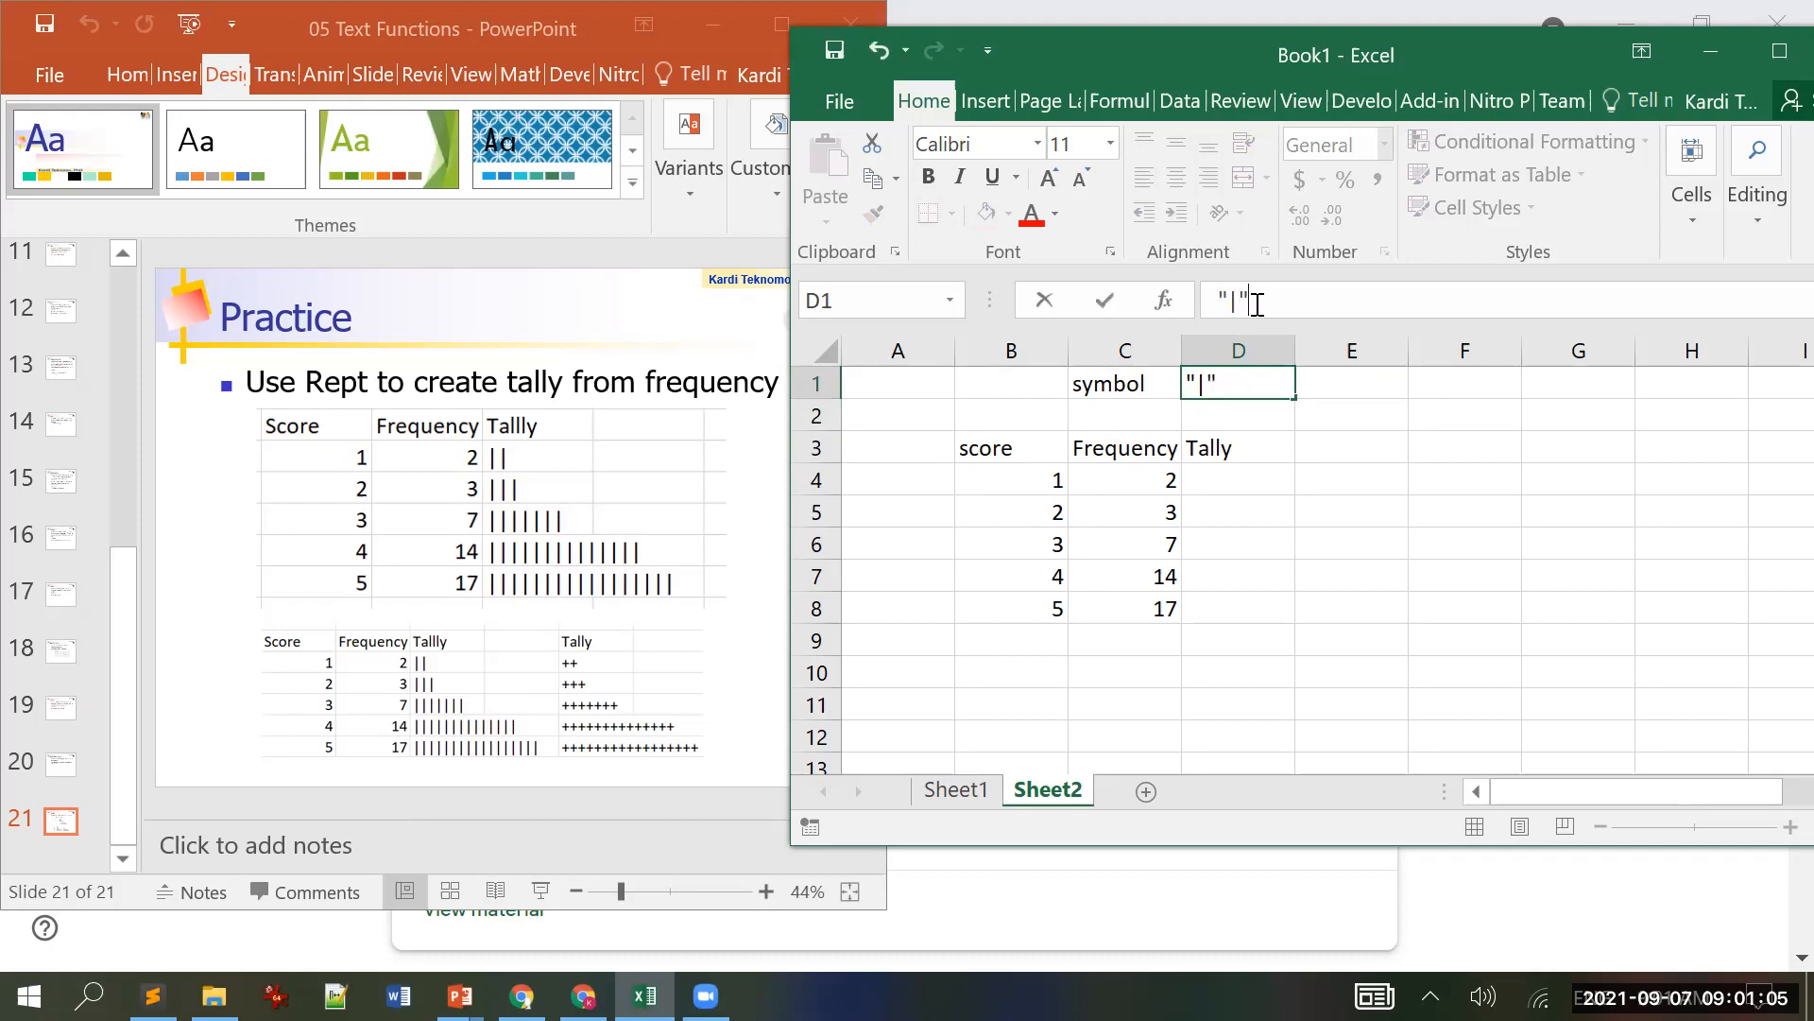
{"action": "key", "text": "Down"}
{"action": "key", "text": "Down"}
{"action": "key", "text": "Down"}
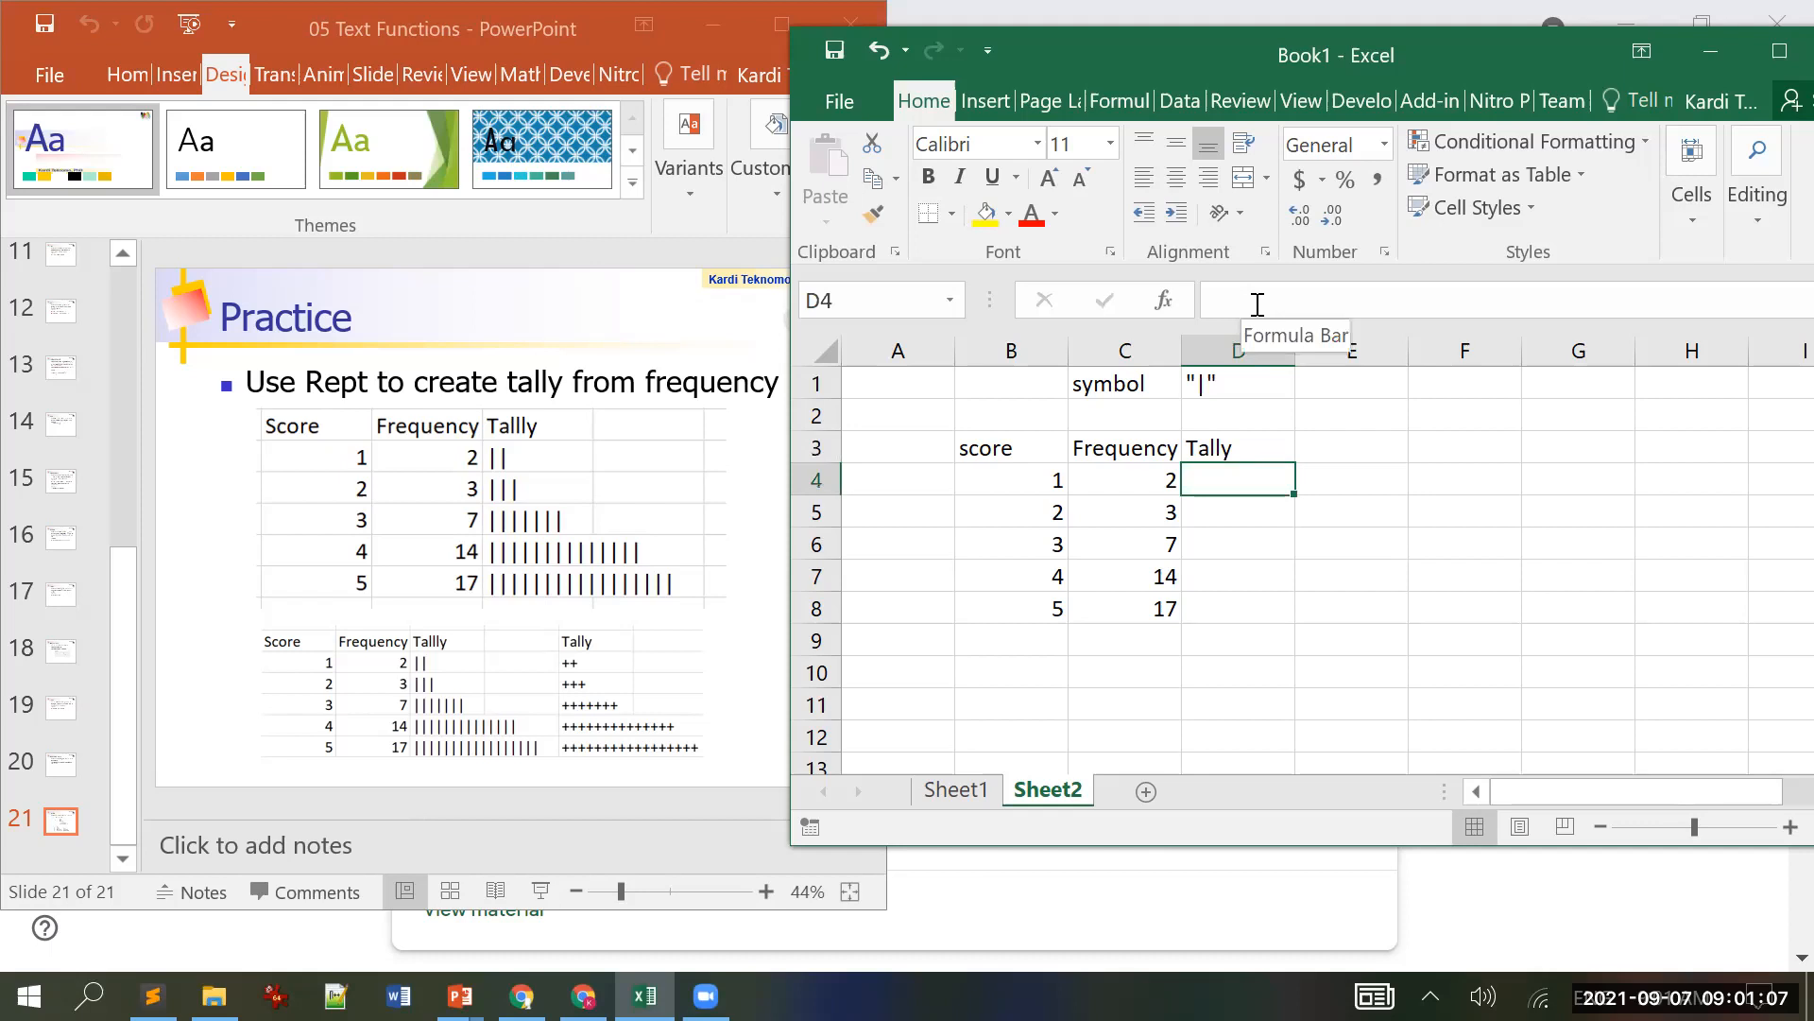
Step: Enter =REPT(D1,C4) in D4 to repeat D1's mark by C4's frequency
{"action": "type", "text": "=rep"}
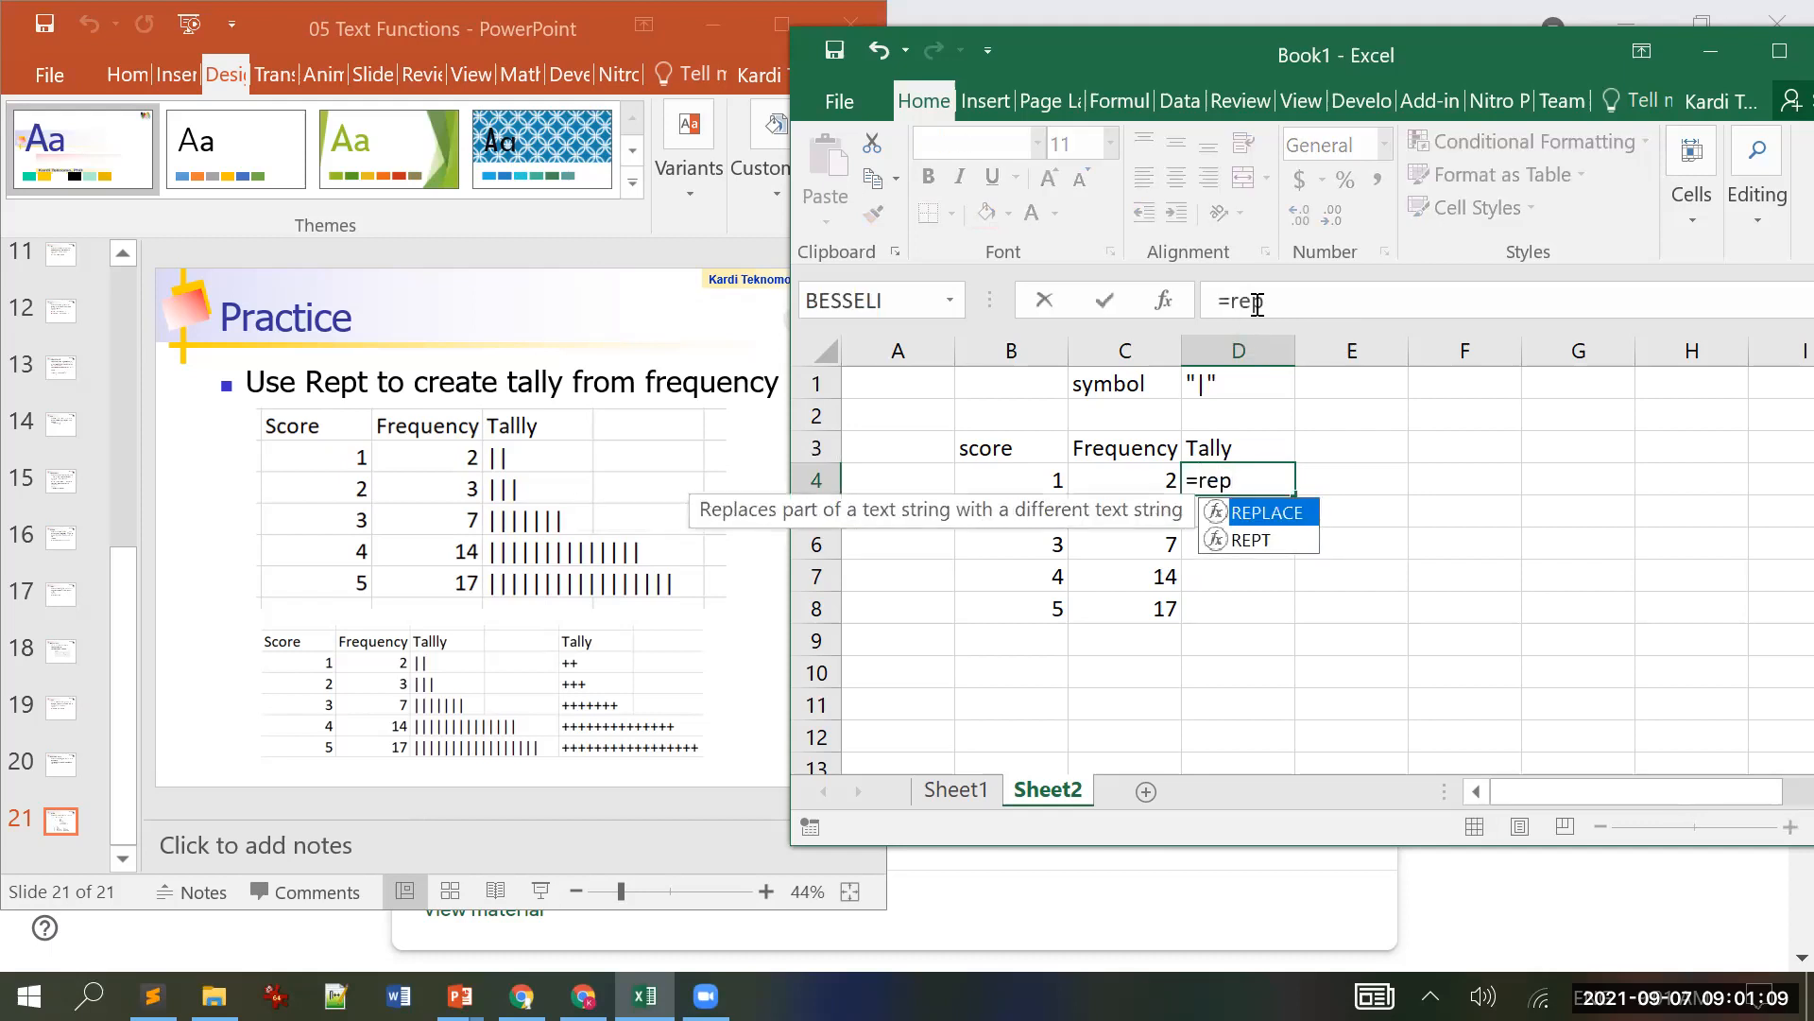
{"action": "type", "text": "t"}
{"action": "key", "text": "Tab"}
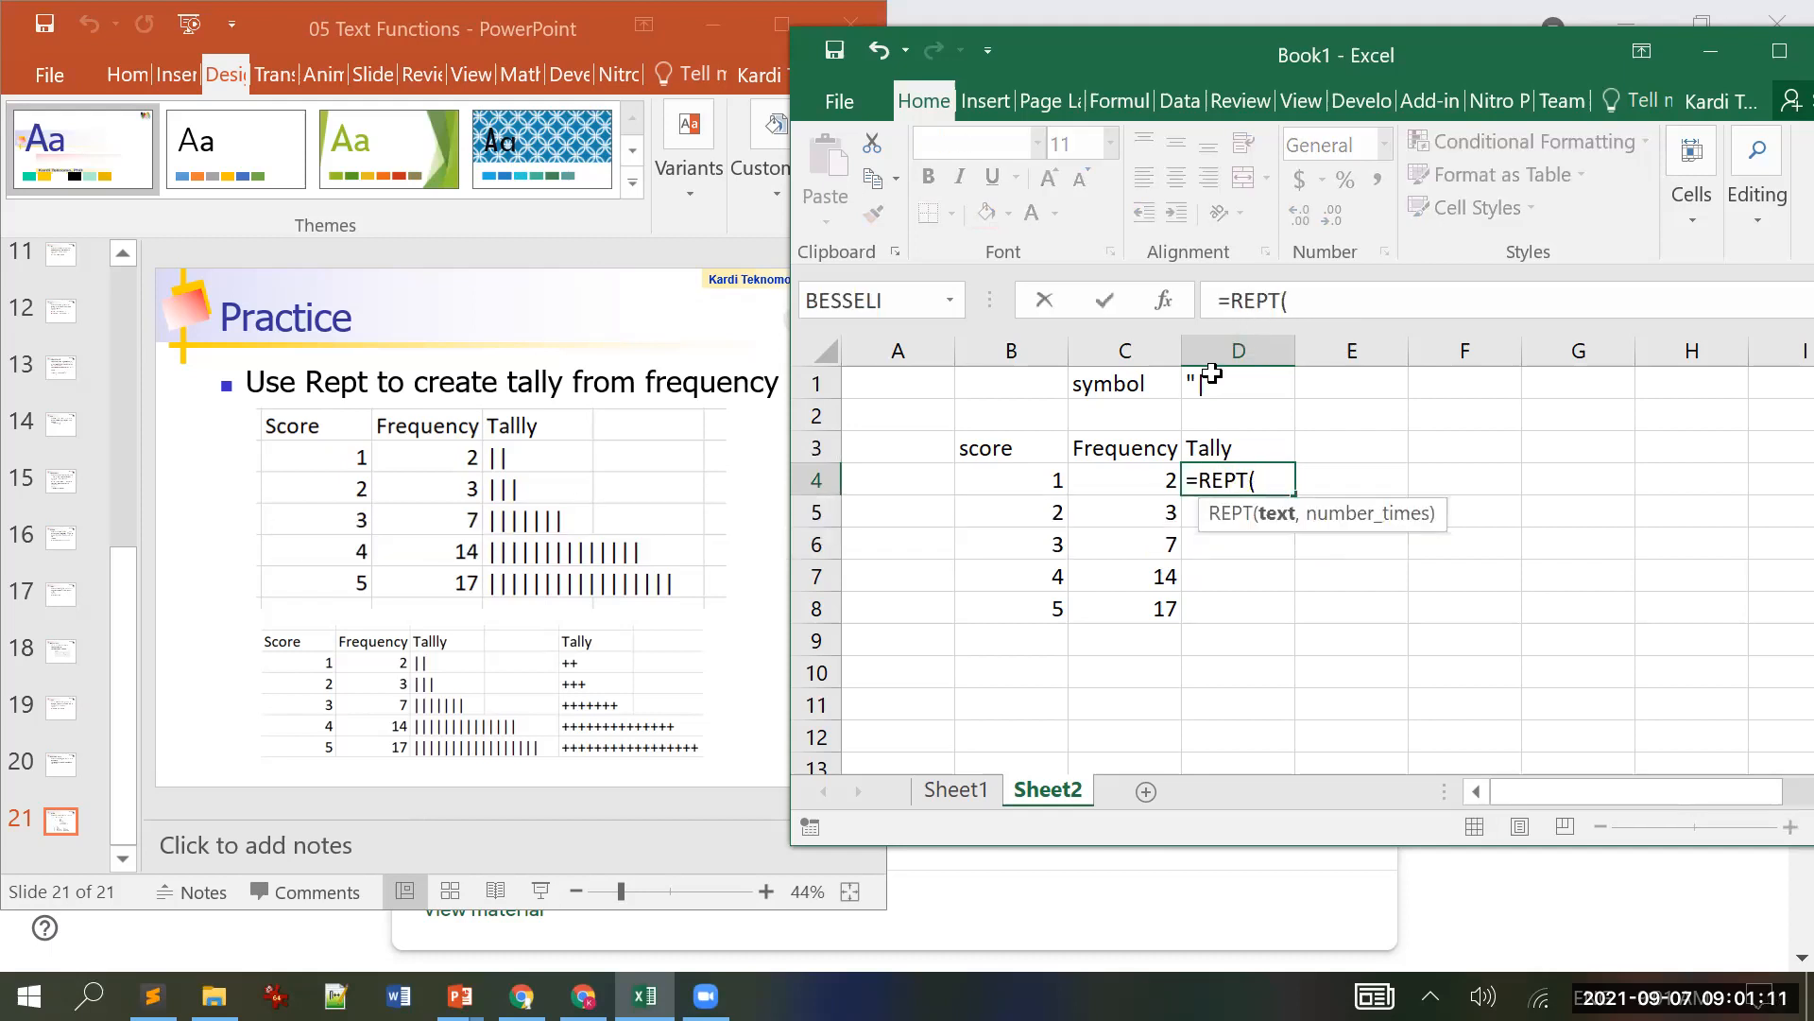
{"action": "left_click", "coordinate": [1216, 380]}
{"action": "type", "text": ","}
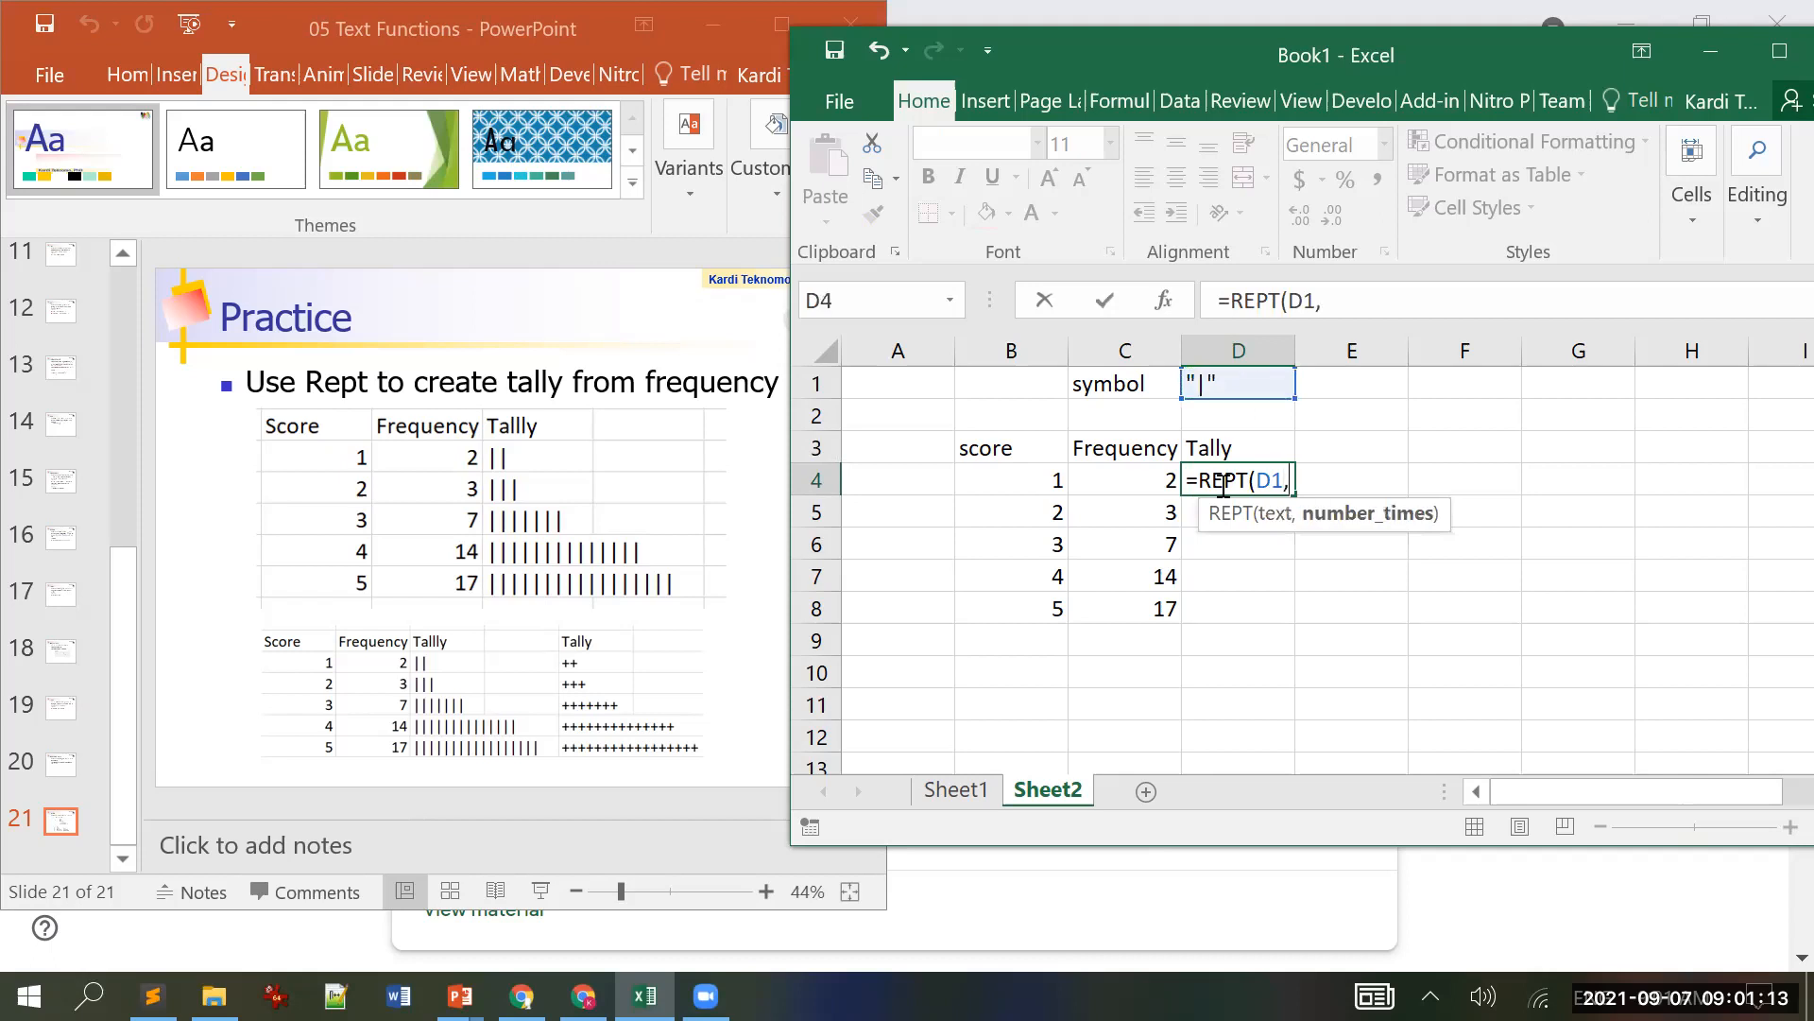
{"action": "left_click", "coordinate": [1156, 483]}
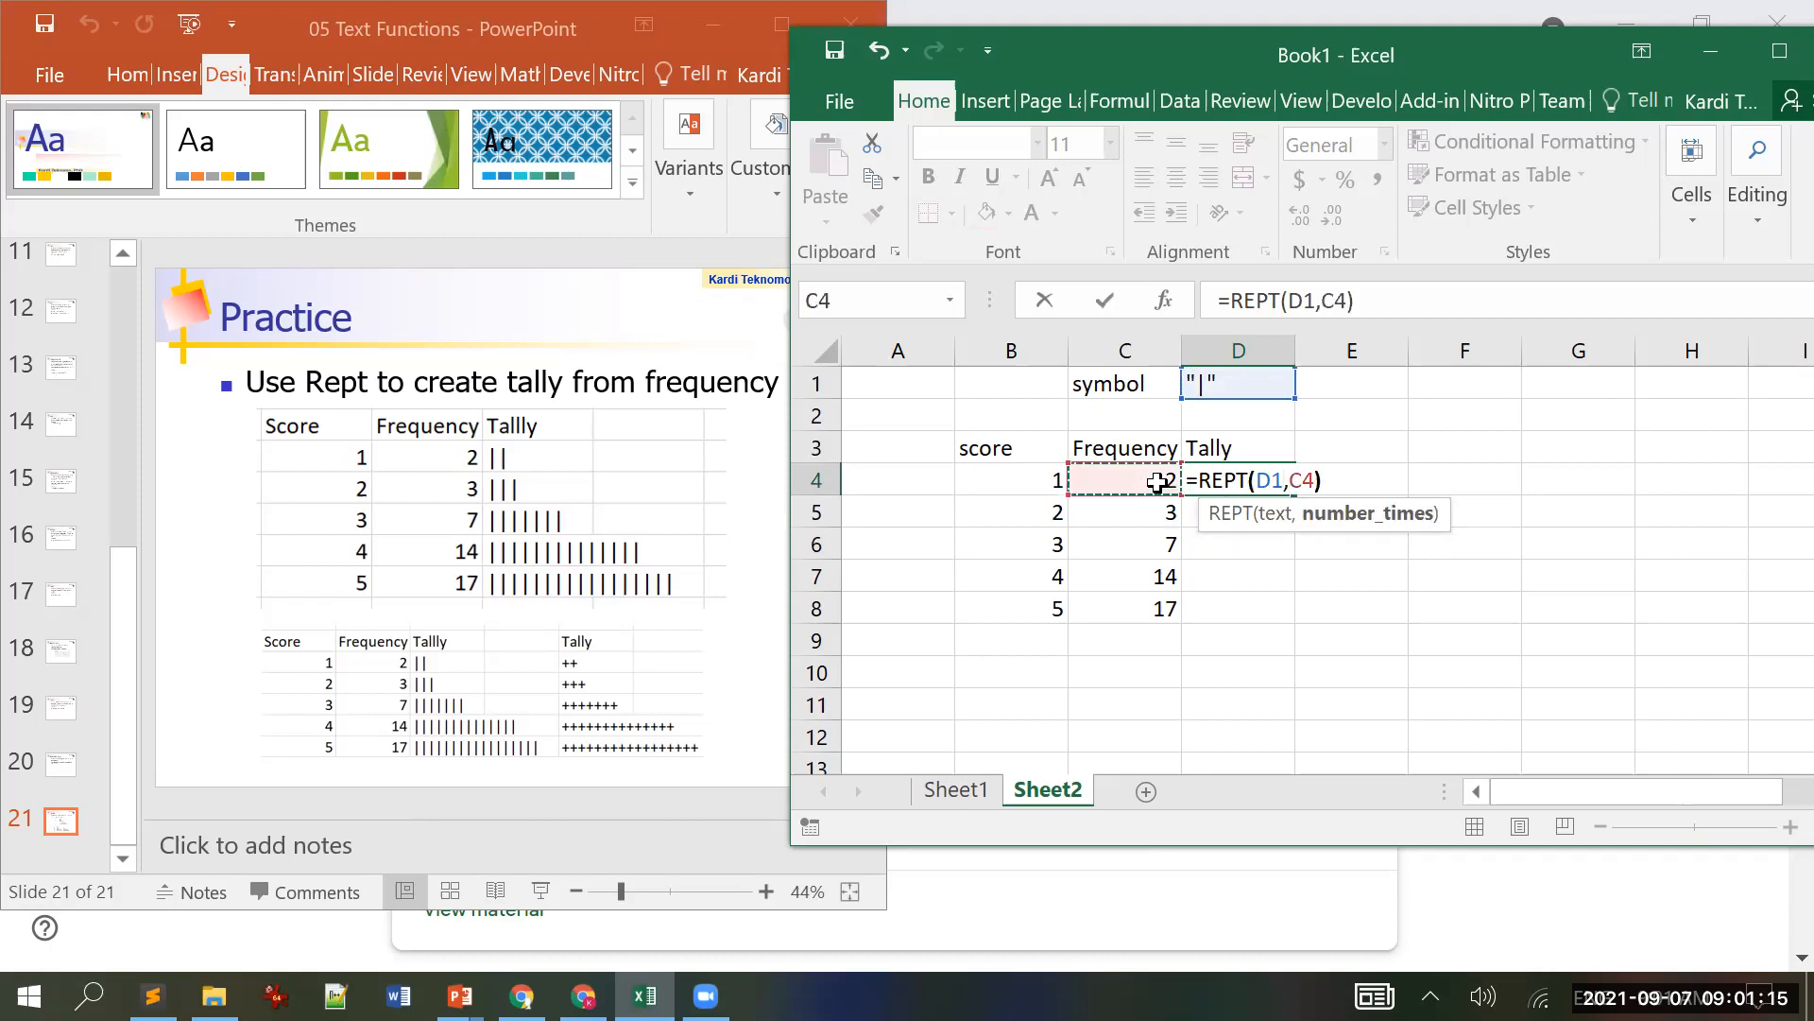
{"action": "key", "text": "Return"}
{"action": "key", "text": "Up"}
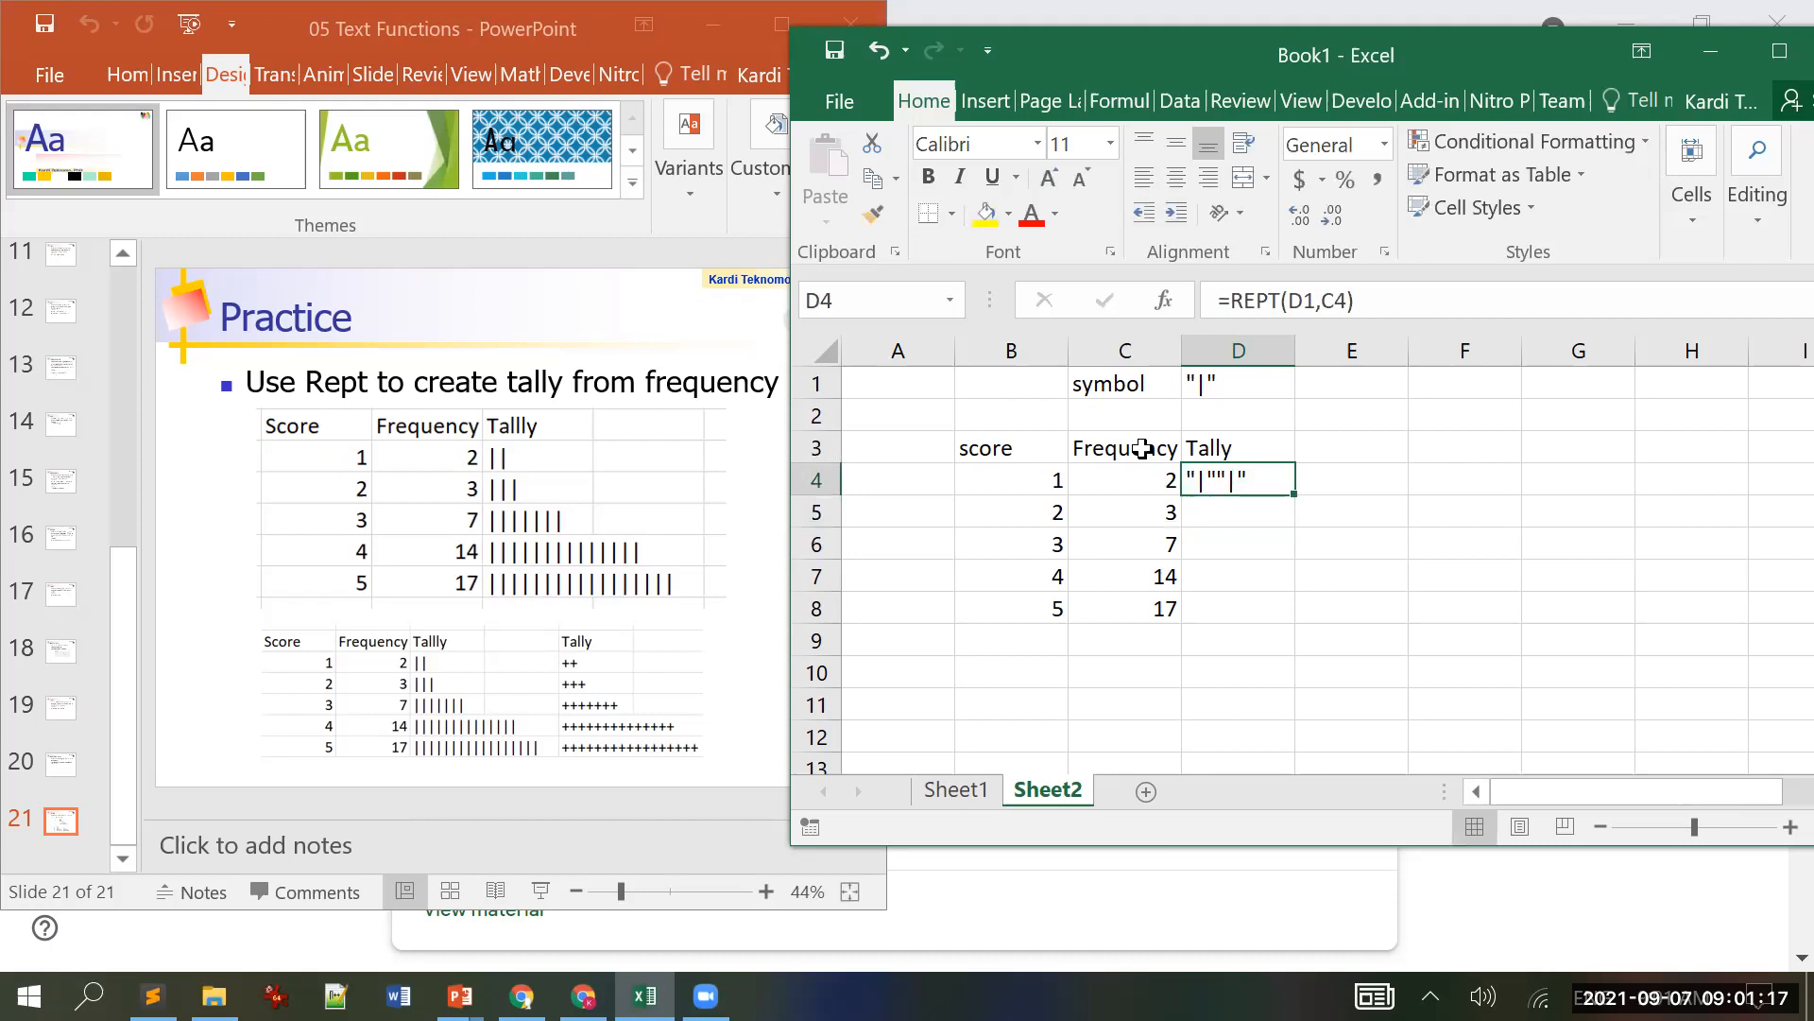
Step: Remove the opening quote from D1 so the symbol is a bare |
{"action": "left_click", "coordinate": [1197, 394]}
{"action": "left_click", "coordinate": [1230, 301]}
{"action": "key", "text": "BackSpace"}
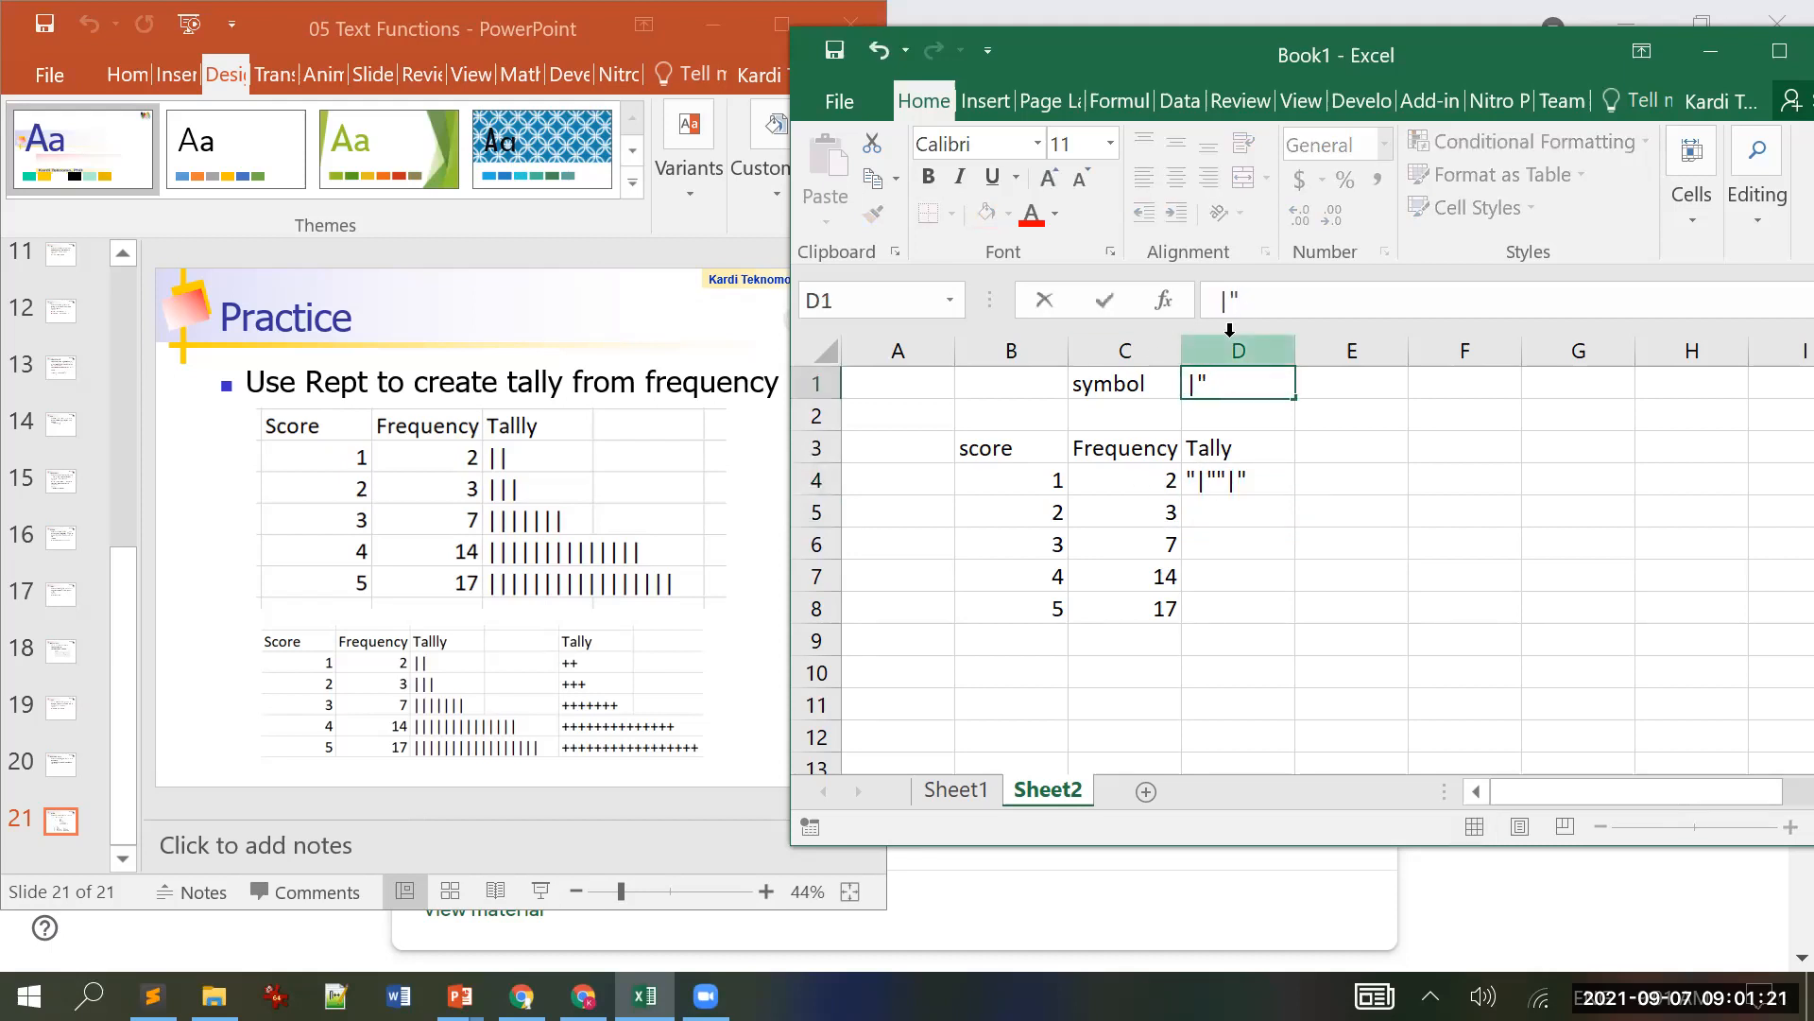
{"action": "key", "text": "Return"}
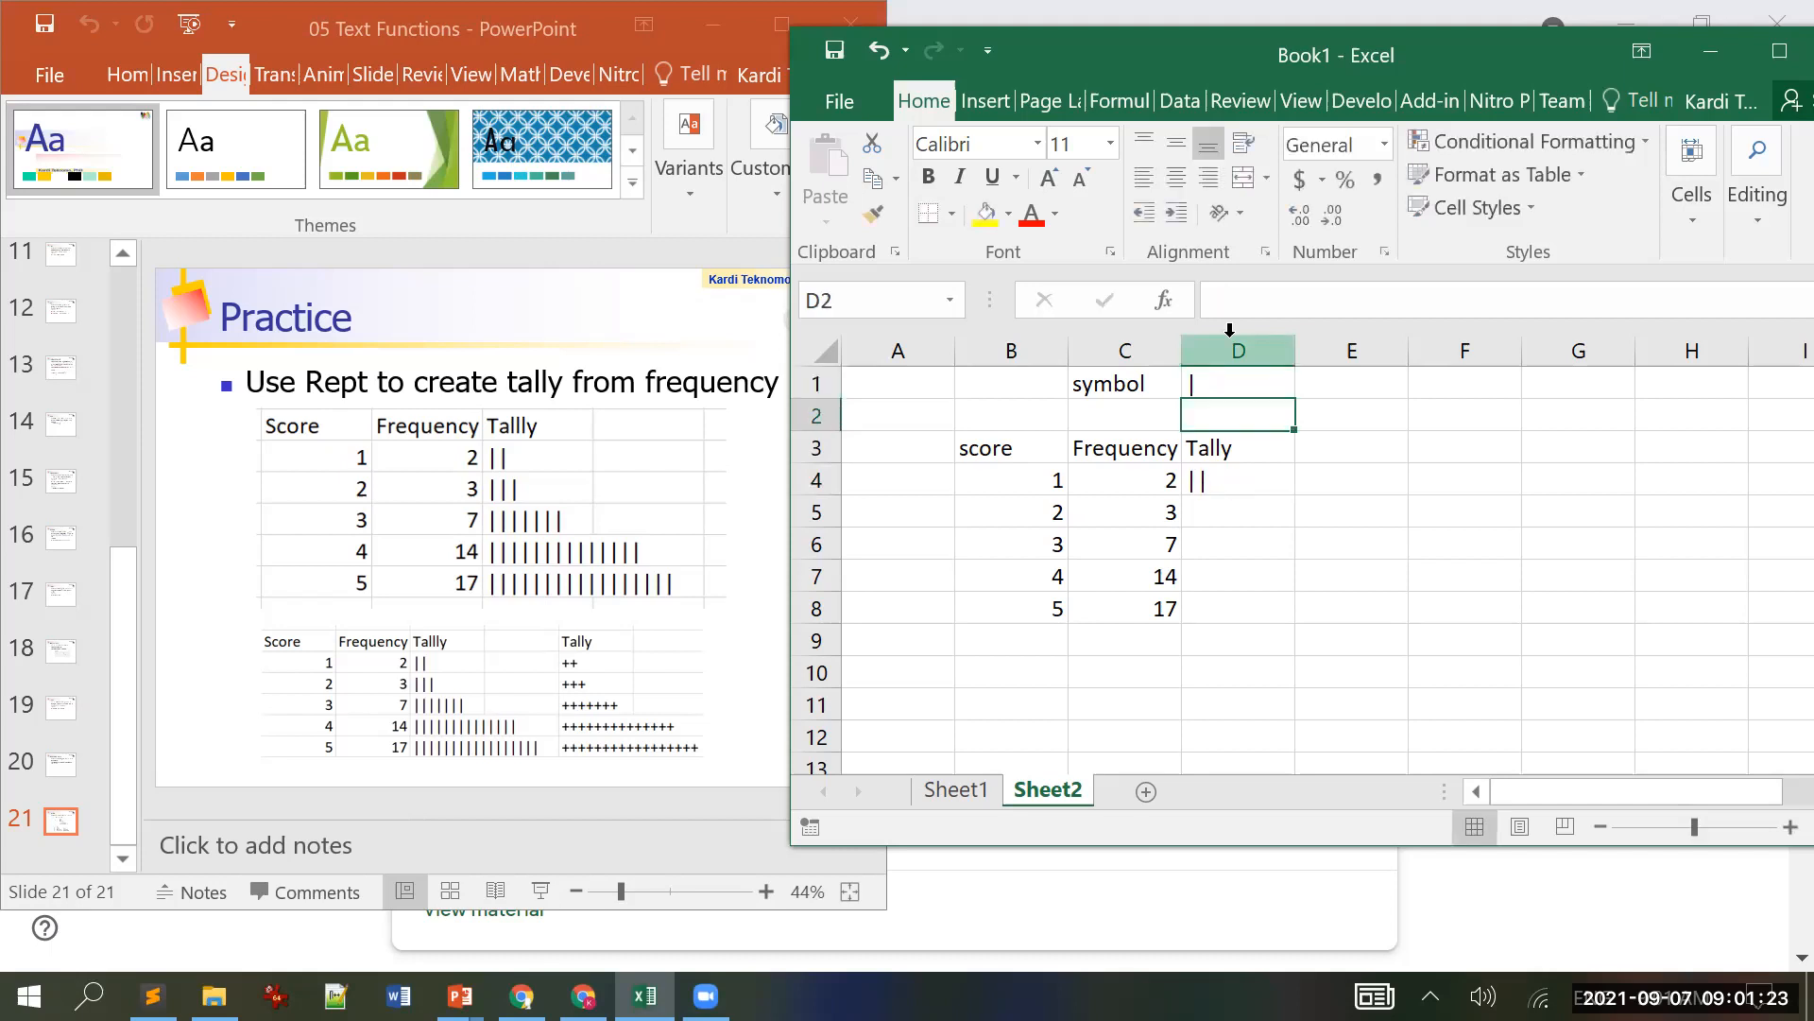
{"action": "key", "text": "Up"}
{"action": "key", "text": "Down"}
{"action": "key", "text": "Down"}
{"action": "key", "text": "Down"}
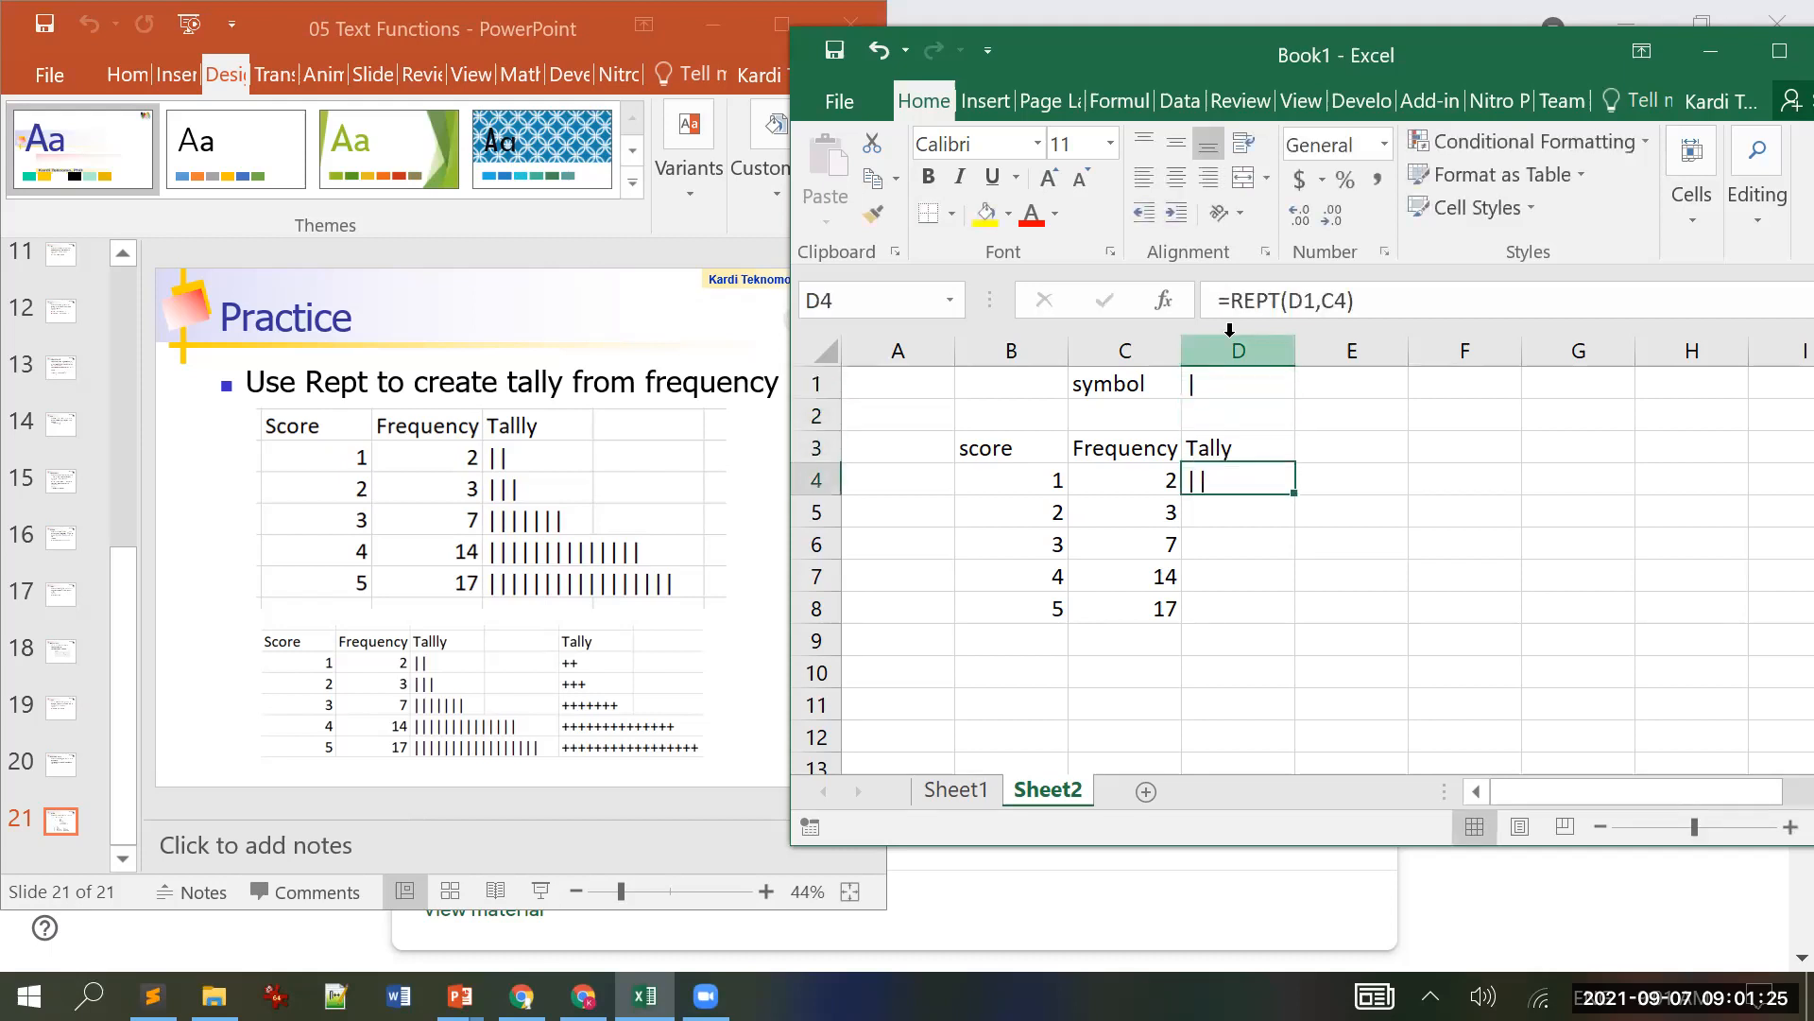
Step: Copy the D4 tally formula, then cancel the copy and return to D1
{"action": "key", "text": "ctrl+c"}
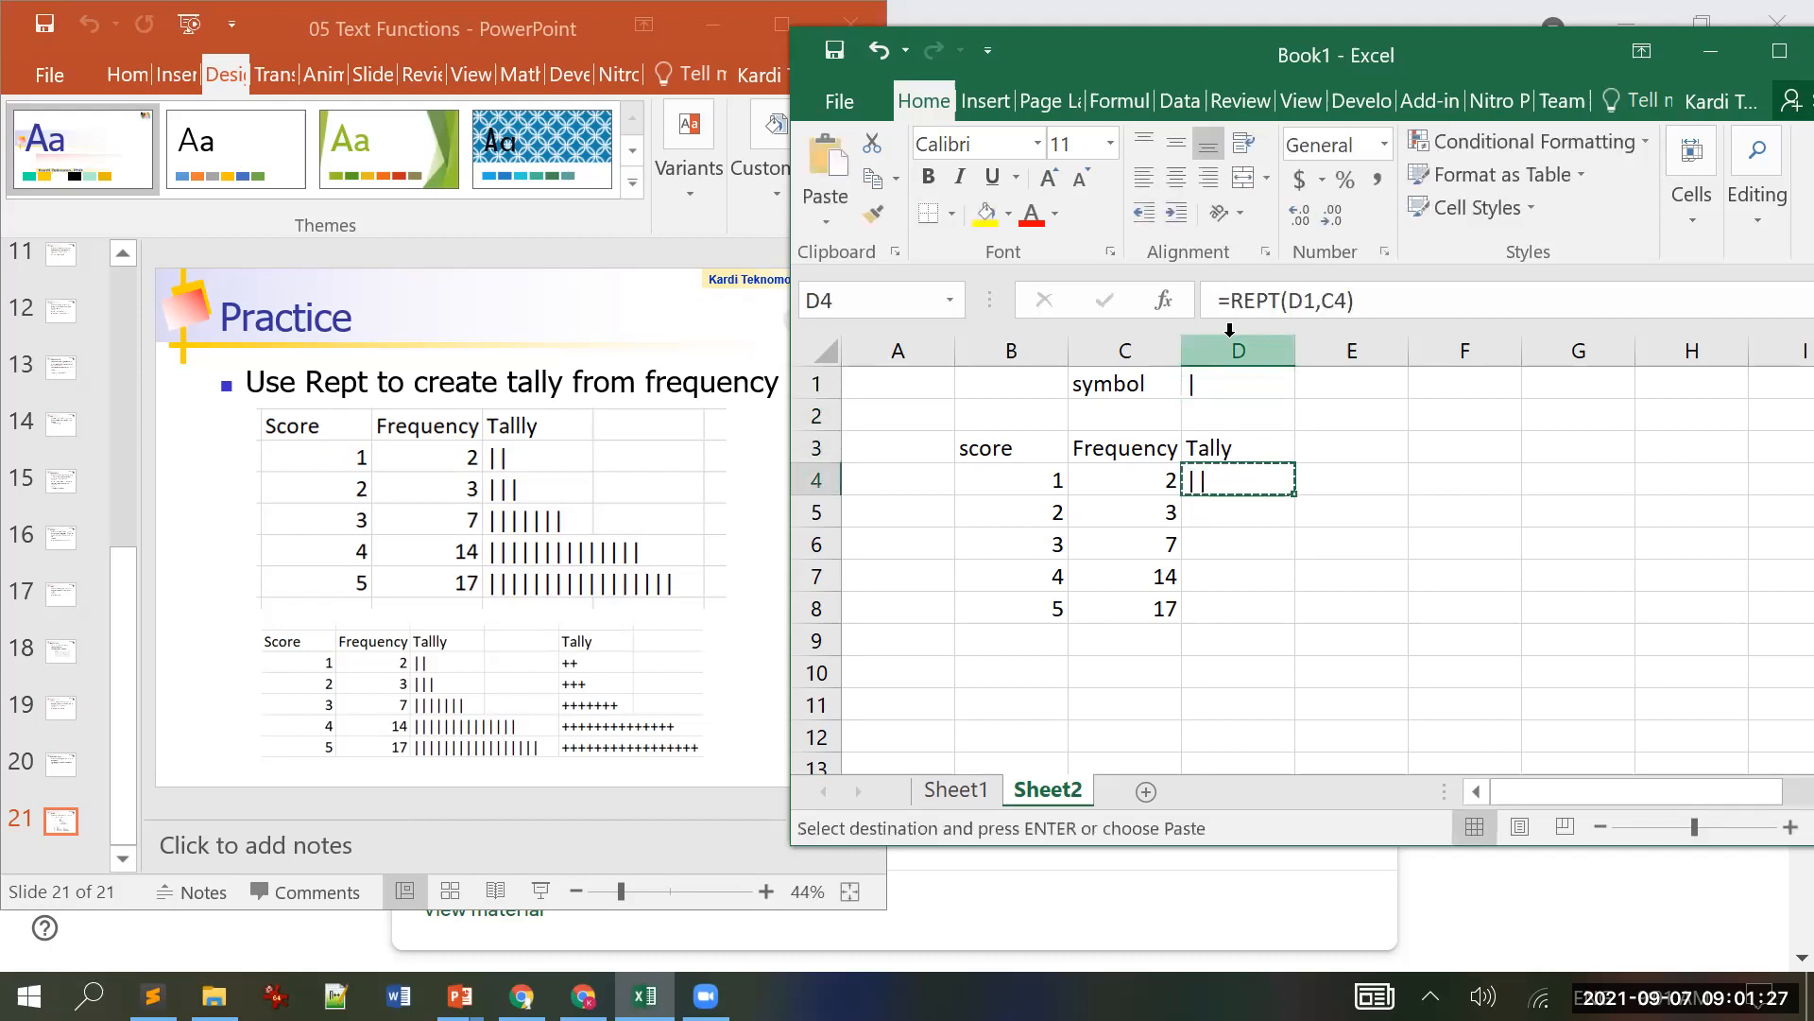
{"action": "key", "text": "shift+Down"}
{"action": "key", "text": "shift+Down"}
{"action": "key", "text": "shift+Down"}
{"action": "key", "text": "Escape"}
{"action": "key", "text": "Up"}
{"action": "key", "text": "Down"}
{"action": "key", "text": "Up"}
{"action": "key", "text": "Up"}
{"action": "key", "text": "Up"}
Step: Name cell D1 'symbol' using the Name Box
{"action": "left_click", "coordinate": [897, 300]}
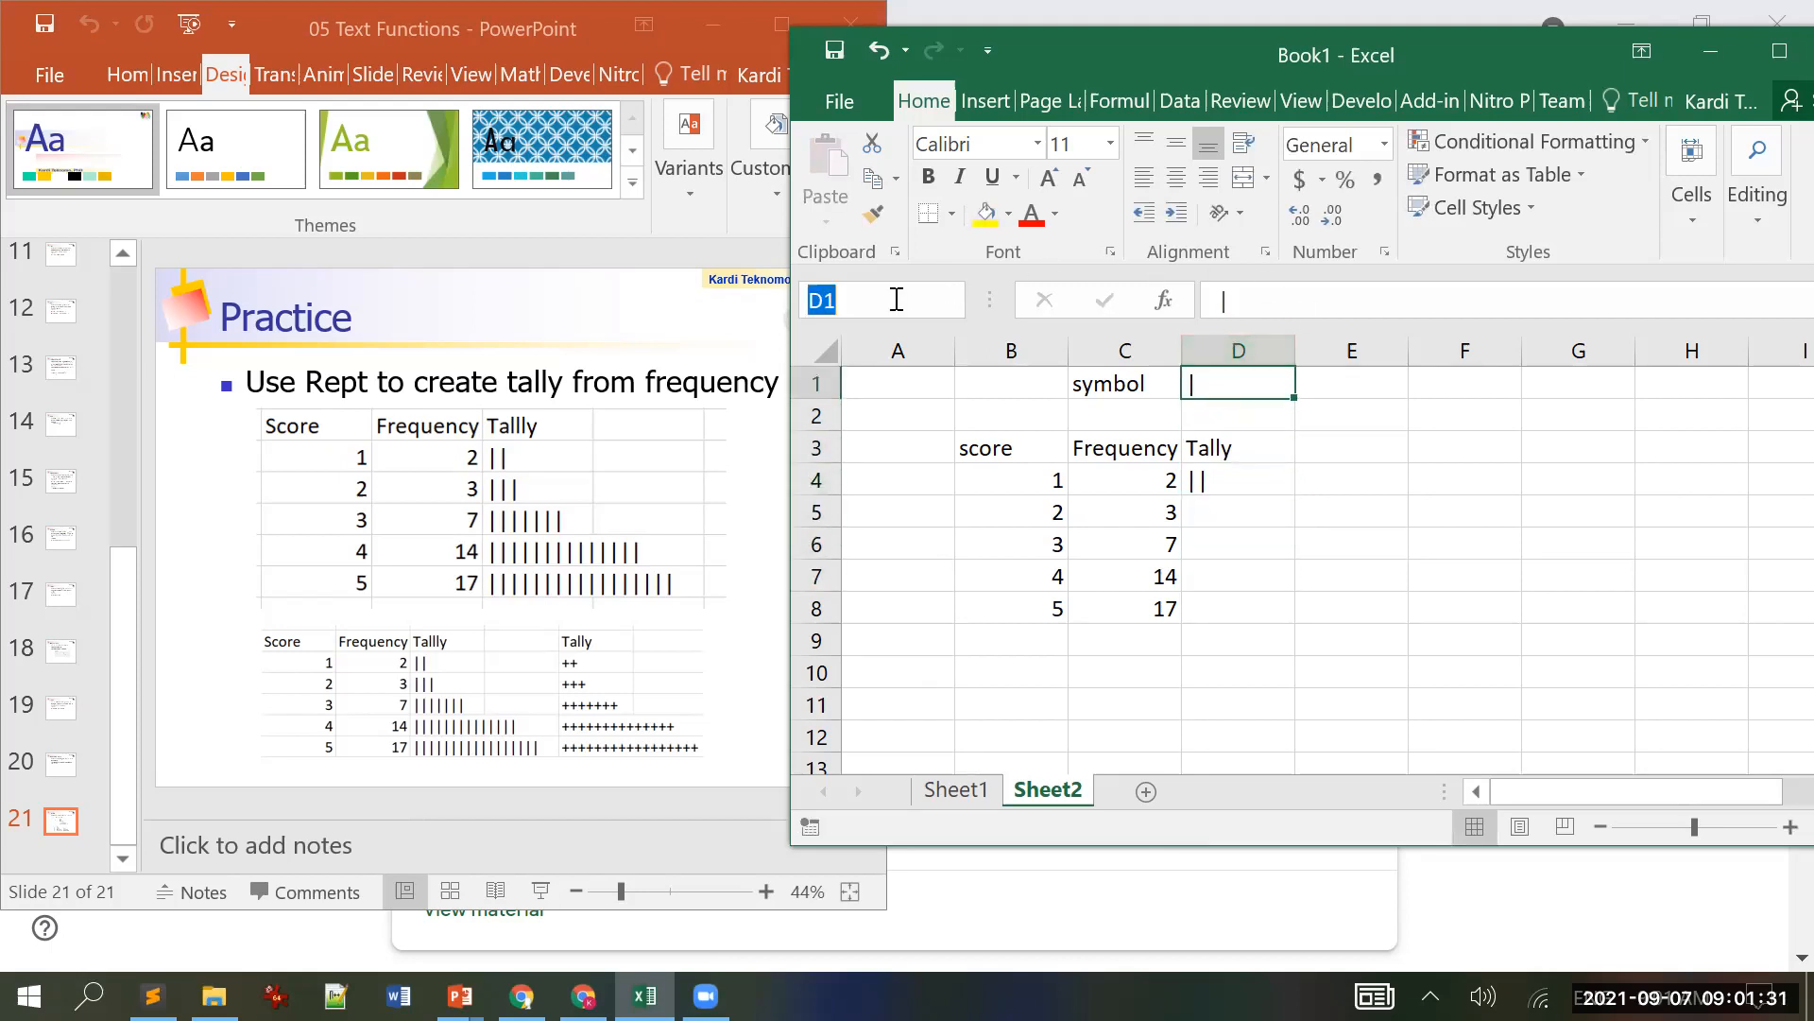
{"action": "type", "text": "symbol"}
{"action": "key", "text": "Return"}
{"action": "key", "text": "Down"}
{"action": "key", "text": "Down"}
{"action": "key", "text": "Down"}
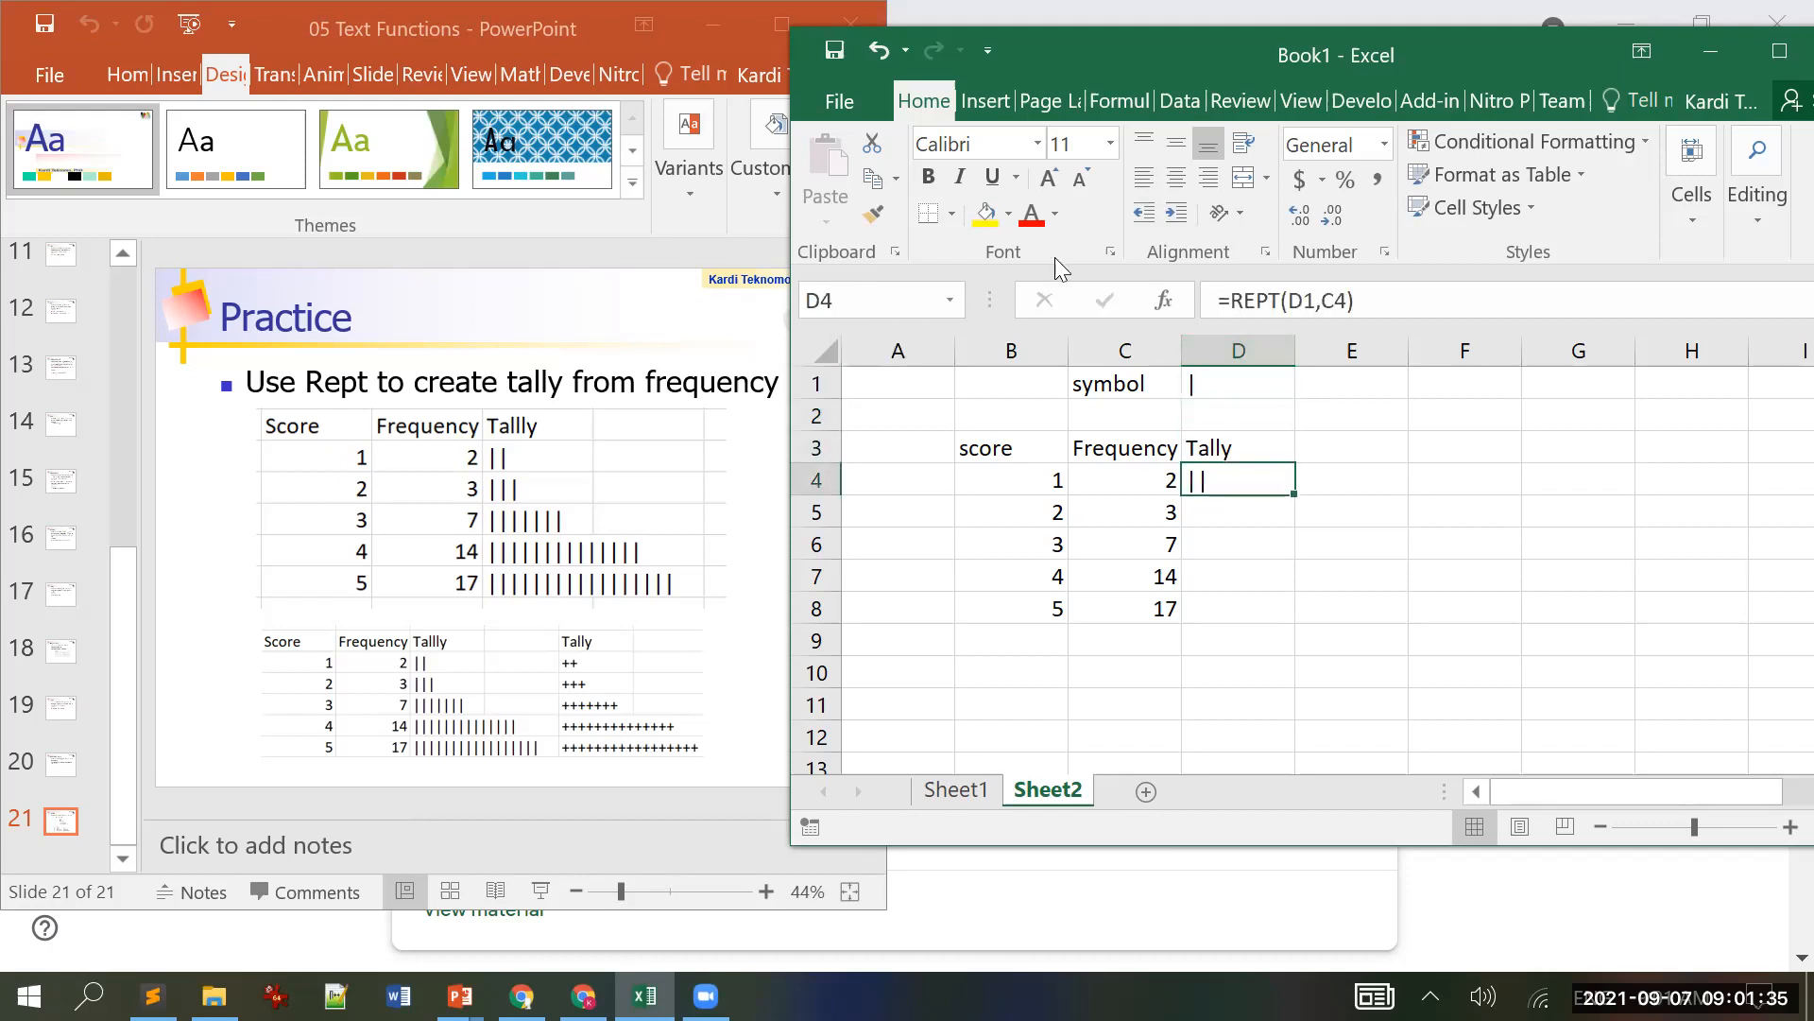
Step: Rewrite the D4 tally formula as =REPT(symbol,C4)
{"action": "left_click", "coordinate": [1383, 300]}
{"action": "key", "text": "BackSpace"}
{"action": "key", "text": "BackSpace"}
{"action": "key", "text": "BackSpace"}
{"action": "key", "text": "BackSpace"}
{"action": "key", "text": "BackSpace"}
{"action": "key", "text": "BackSpace"}
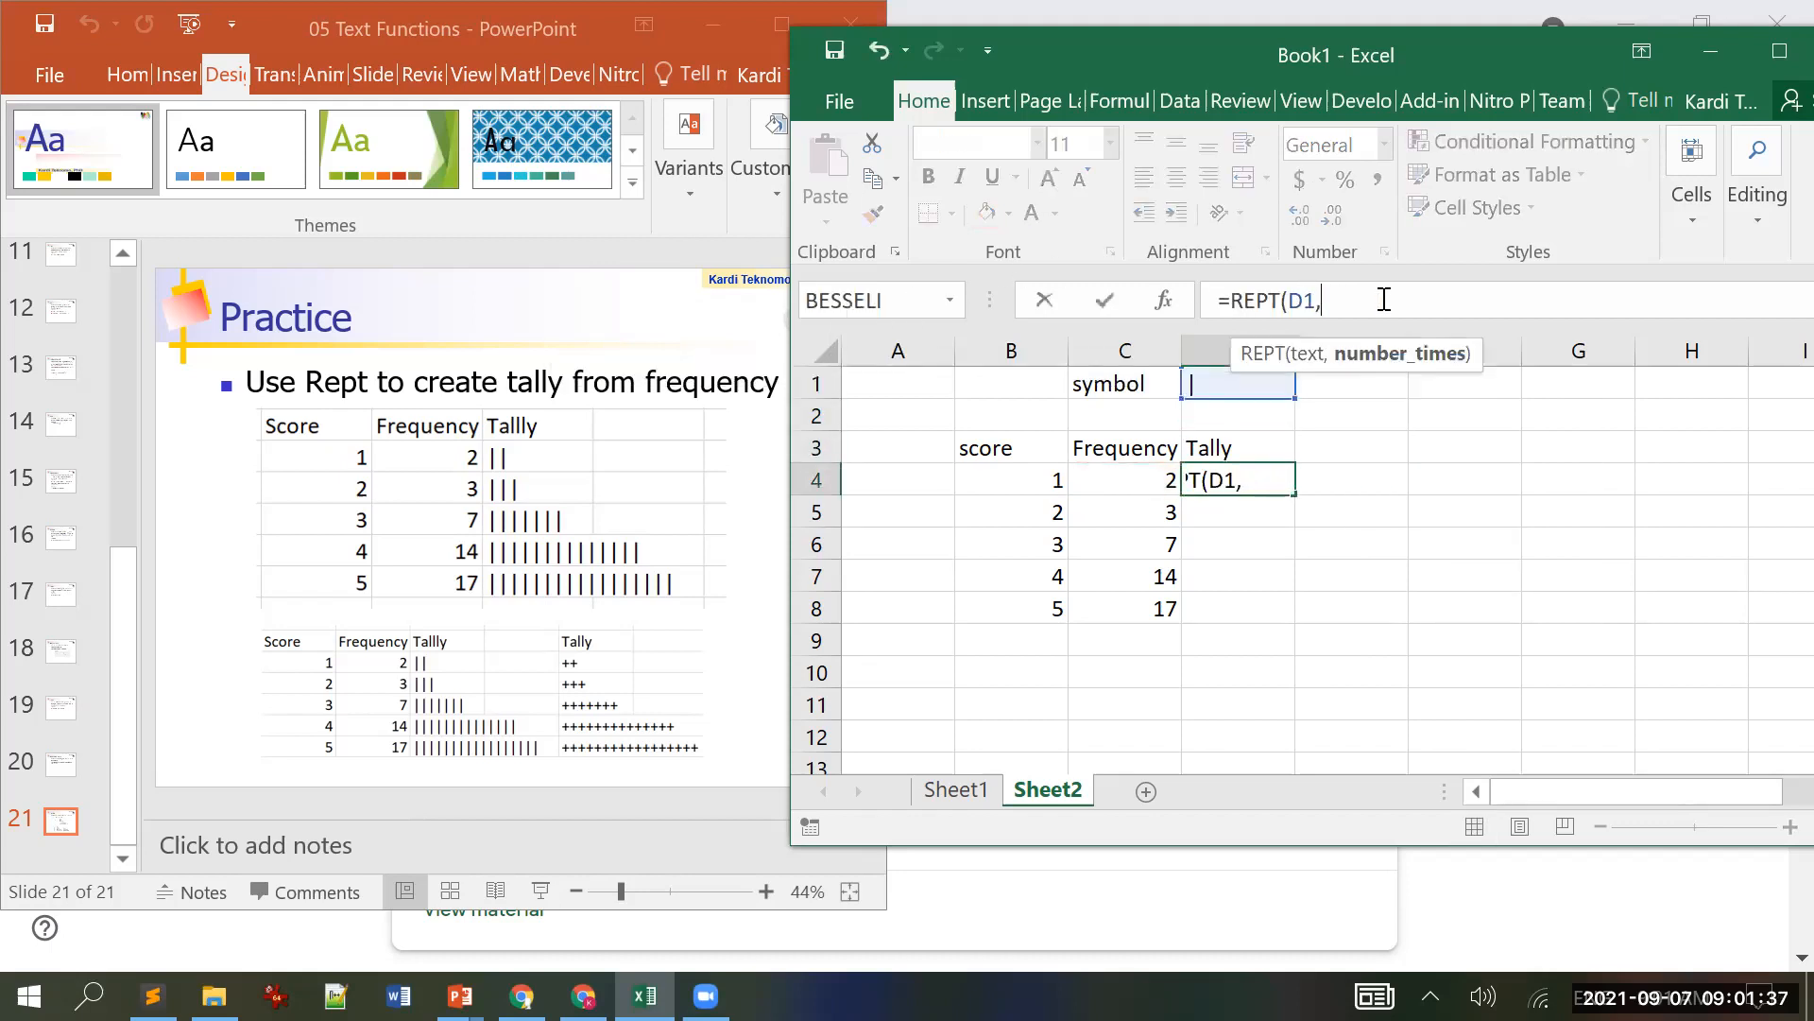
{"action": "left_click", "coordinate": [1221, 382]}
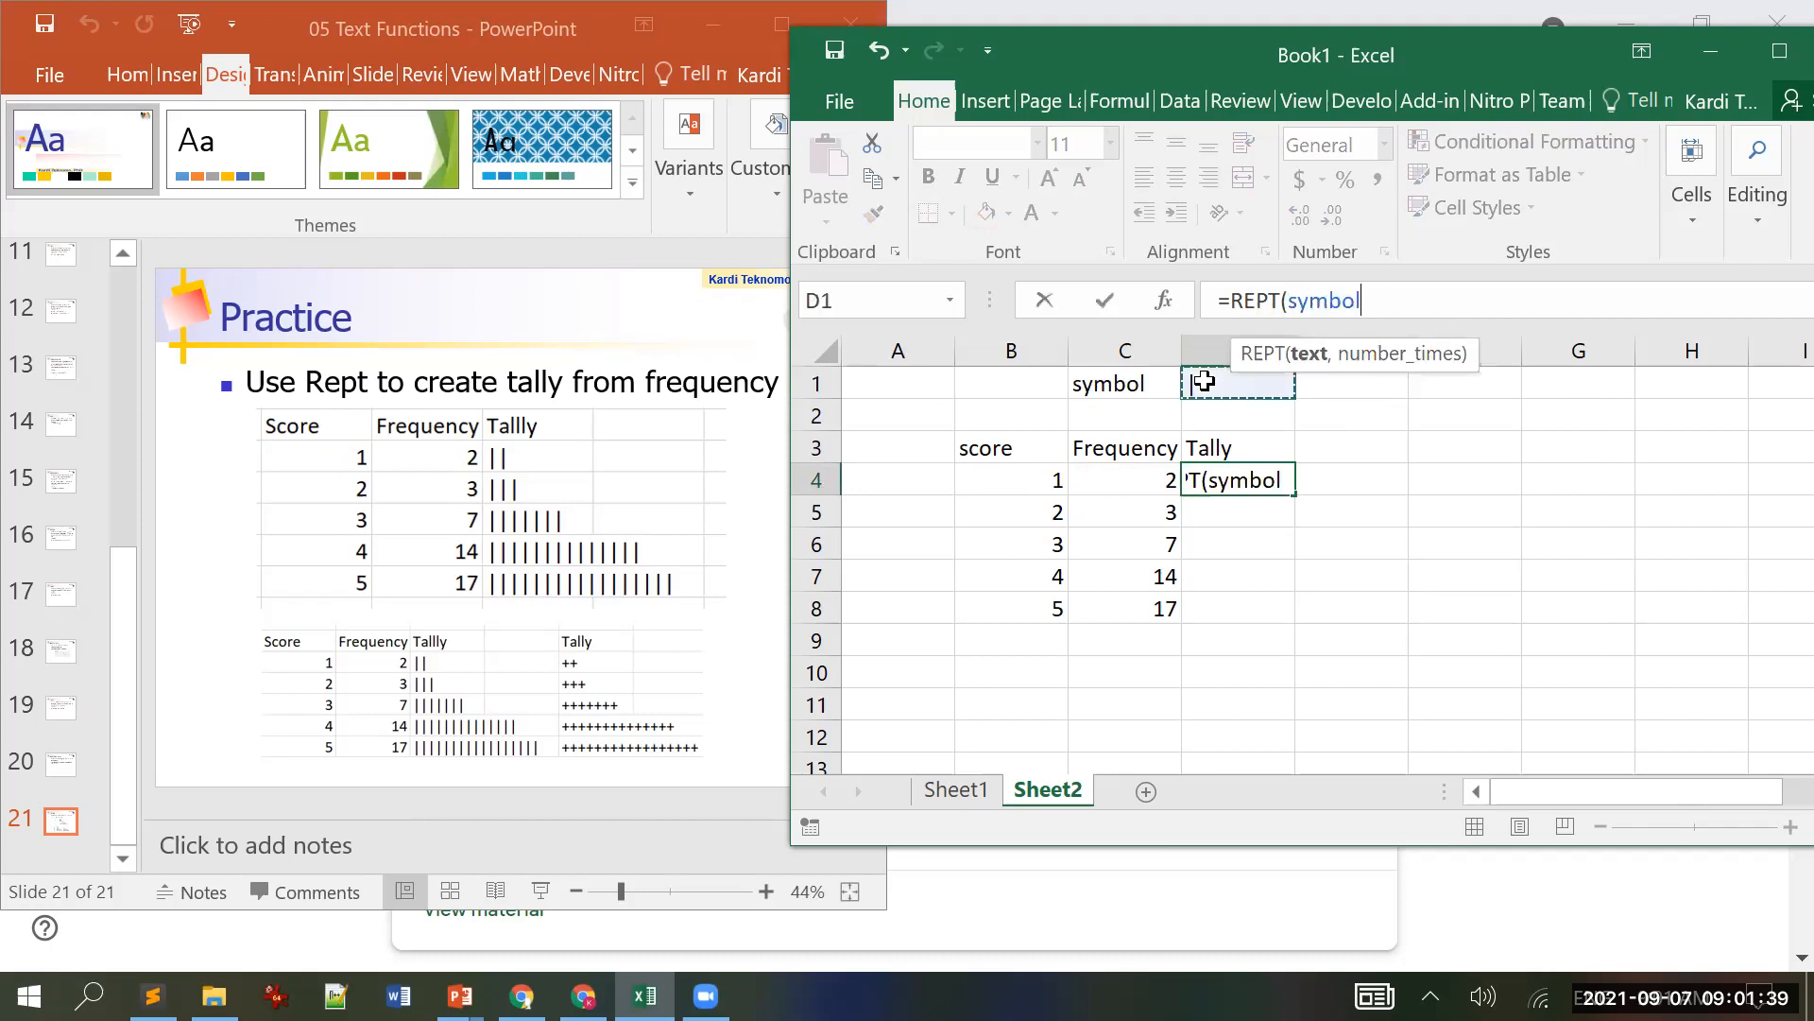
{"action": "type", "text": ","}
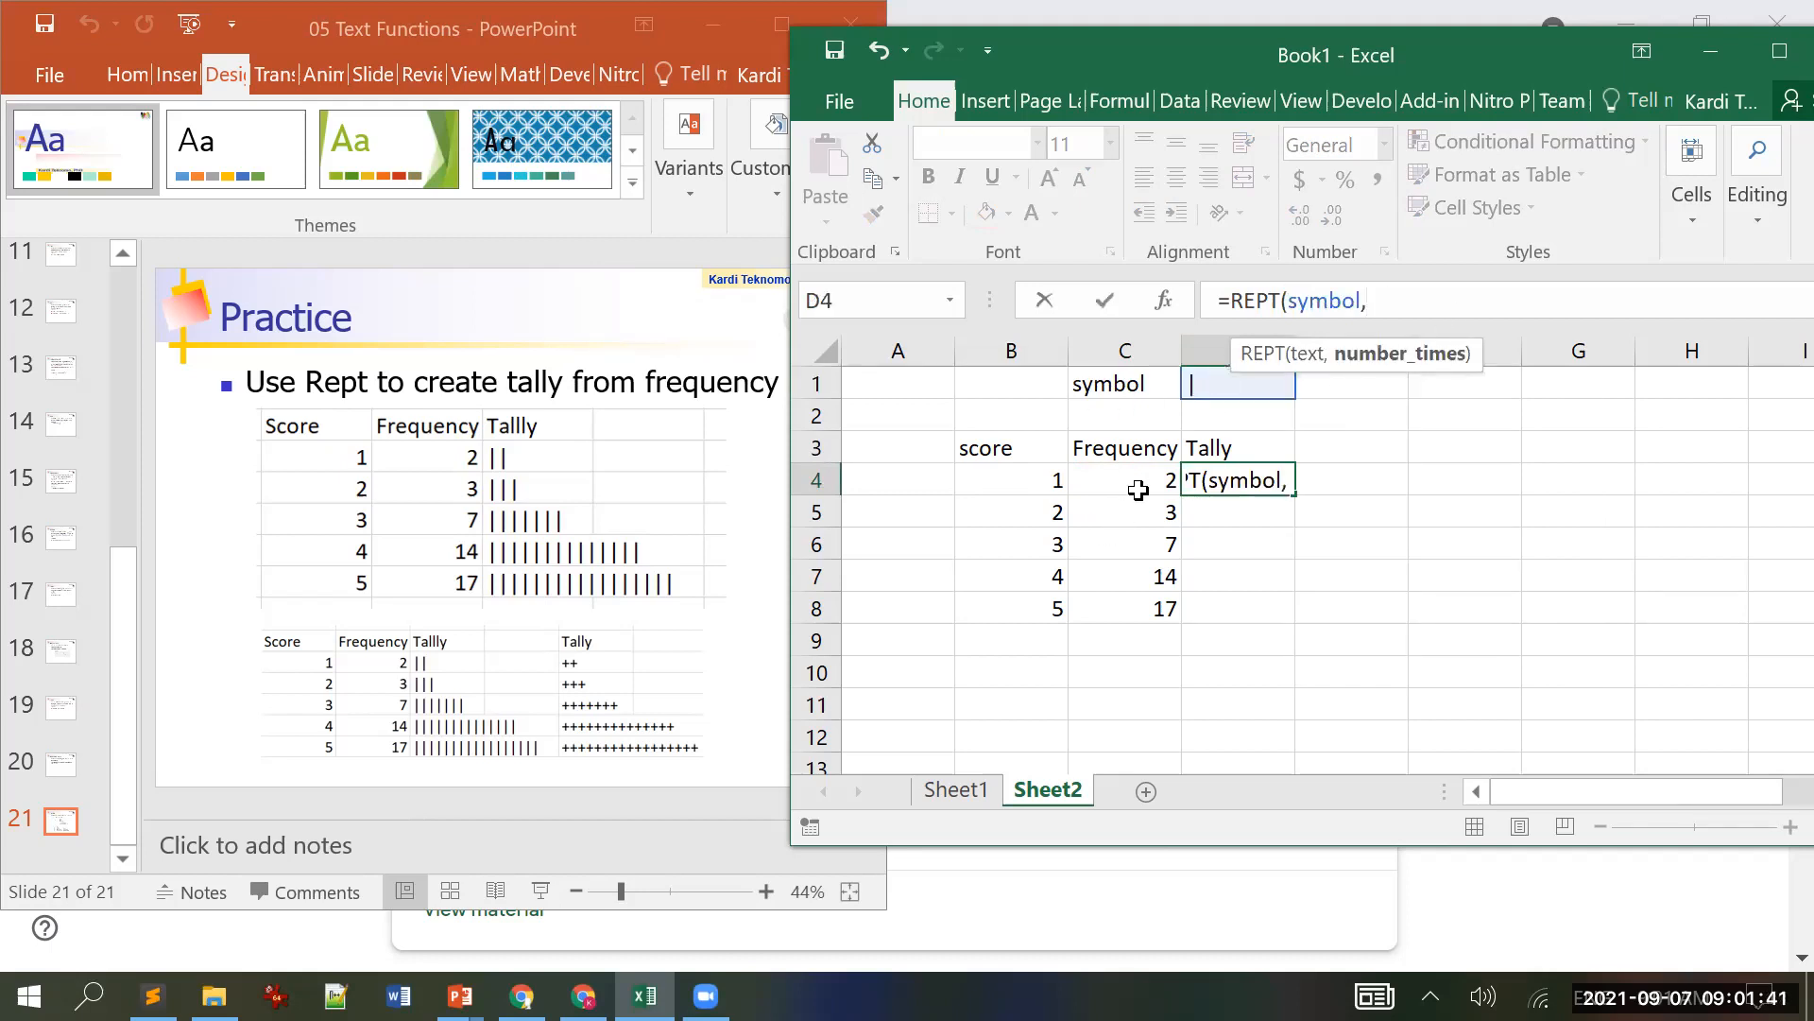
{"action": "left_click", "coordinate": [1143, 479]}
{"action": "type", "text": ")"}
{"action": "key", "text": "Return"}
{"action": "key", "text": "Up"}
Step: Copy the D4 formula into D5:D8 to fill the remaining tallies
{"action": "key", "text": "ctrl+c"}
{"action": "key", "text": "shift+Down"}
{"action": "key", "text": "shift+Down"}
{"action": "key", "text": "shift+Down"}
{"action": "key", "text": "shift+Down"}
{"action": "key", "text": "Return"}
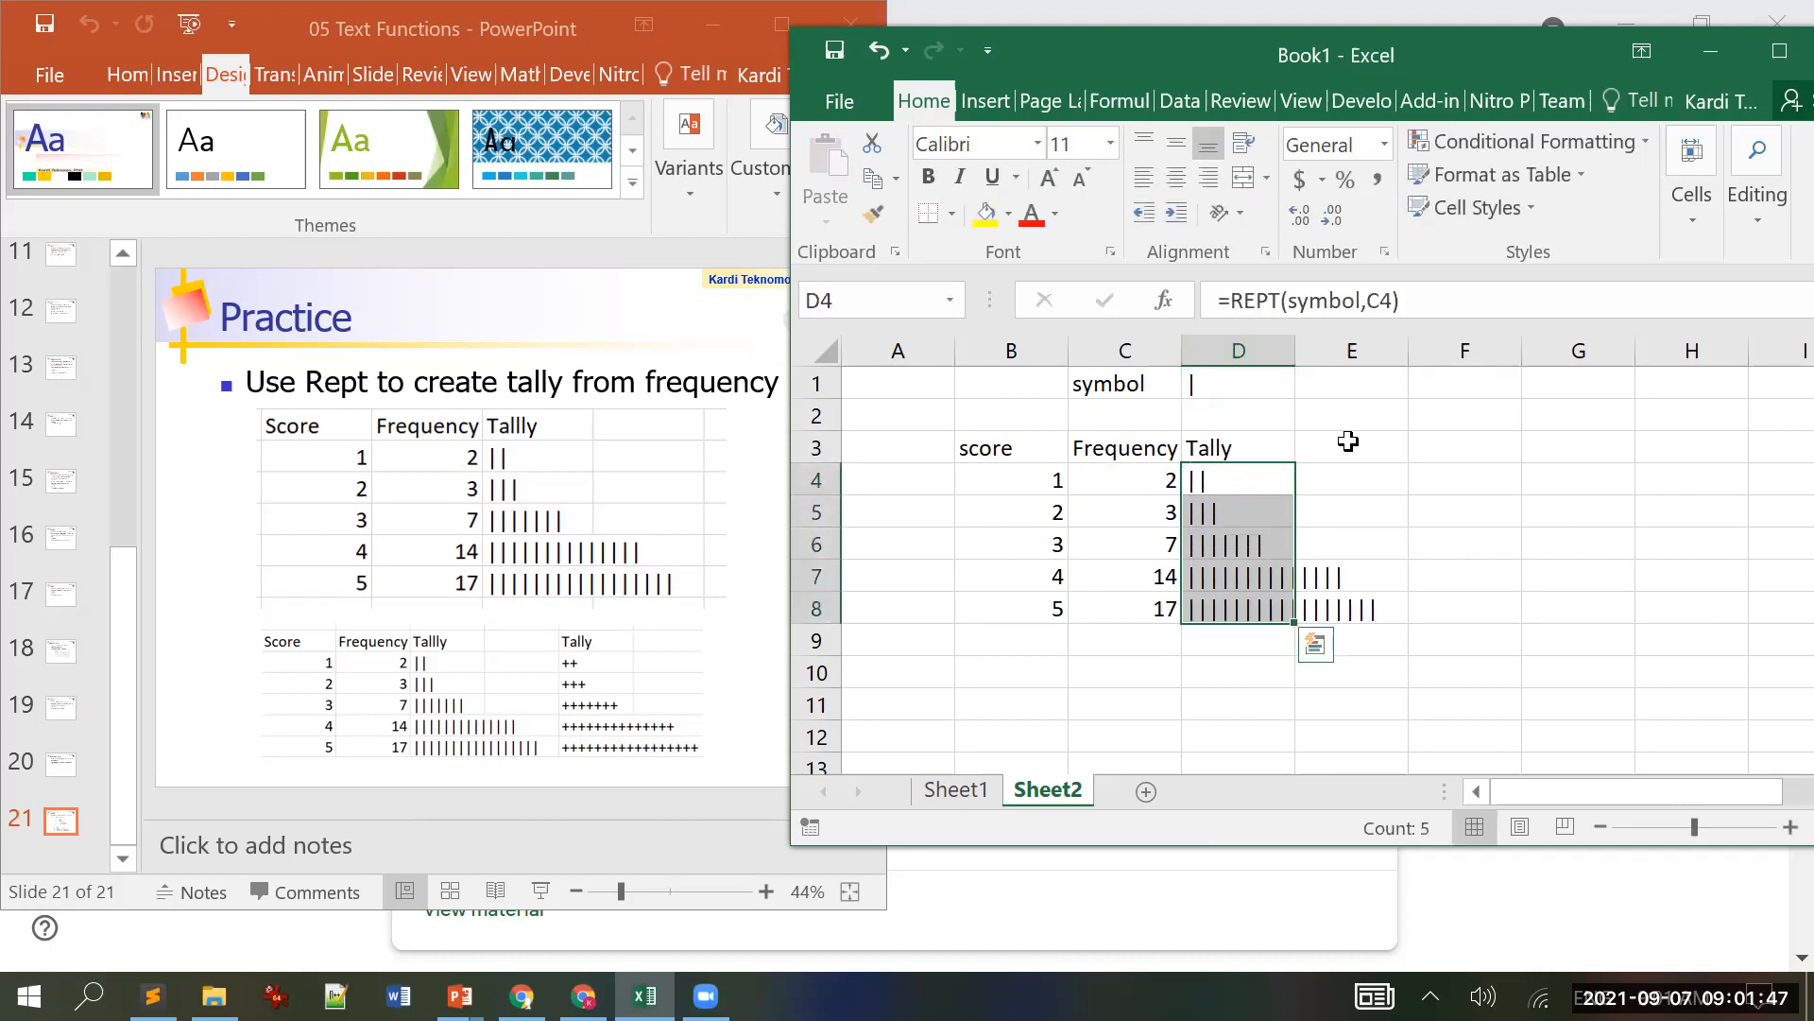
{"action": "left_click", "coordinate": [1225, 395]}
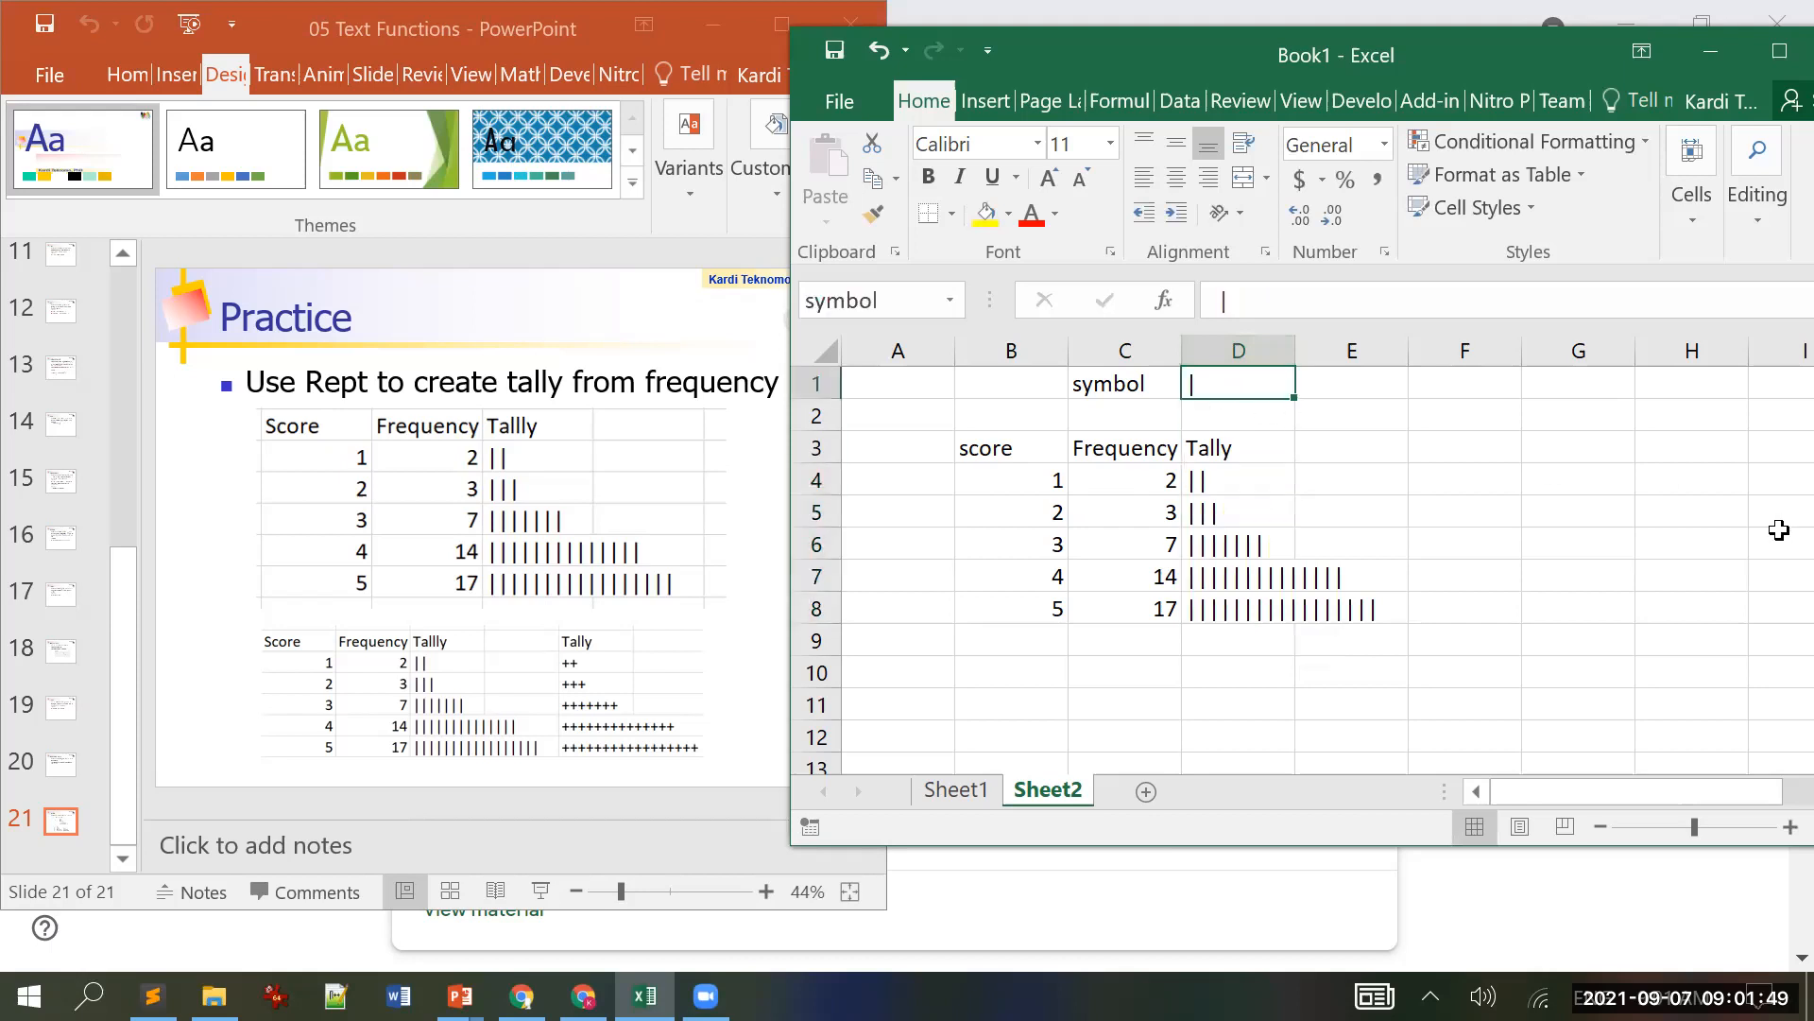
Step: Change the D1 symbol to + and then to p, updating every tally
{"action": "type", "text": "+"}
{"action": "key", "text": "Return"}
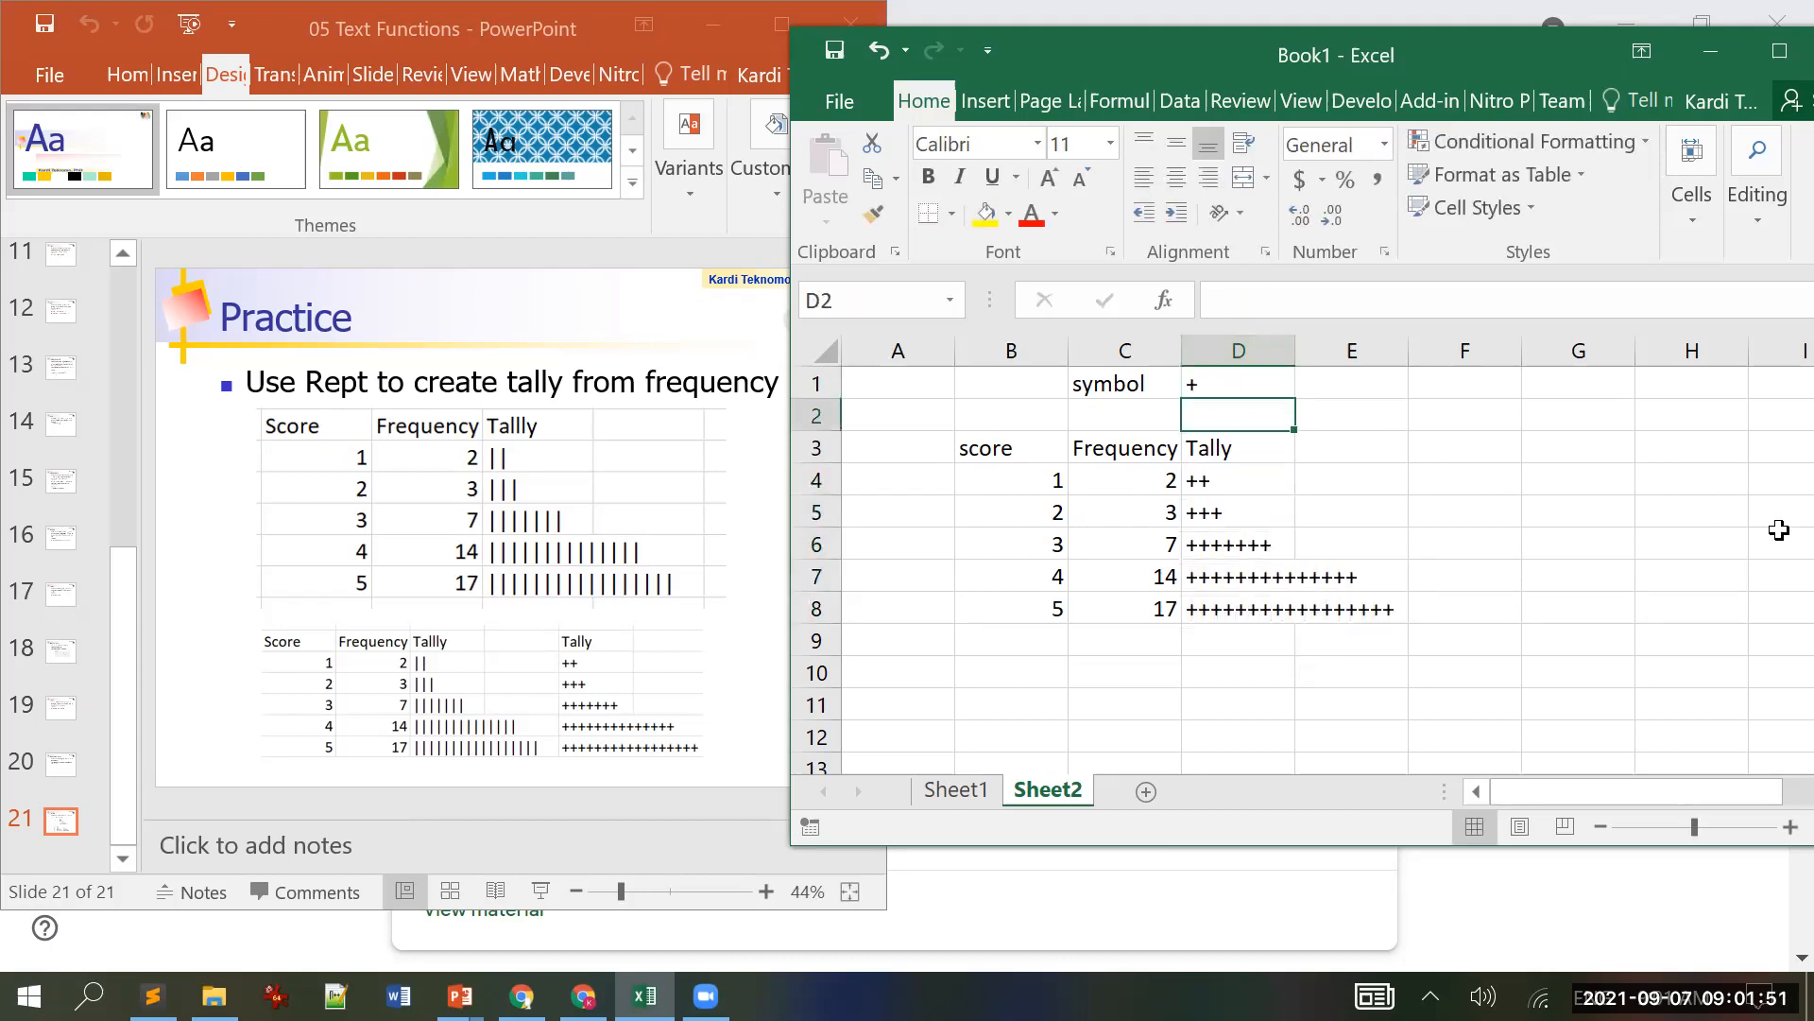
{"action": "key", "text": "Up"}
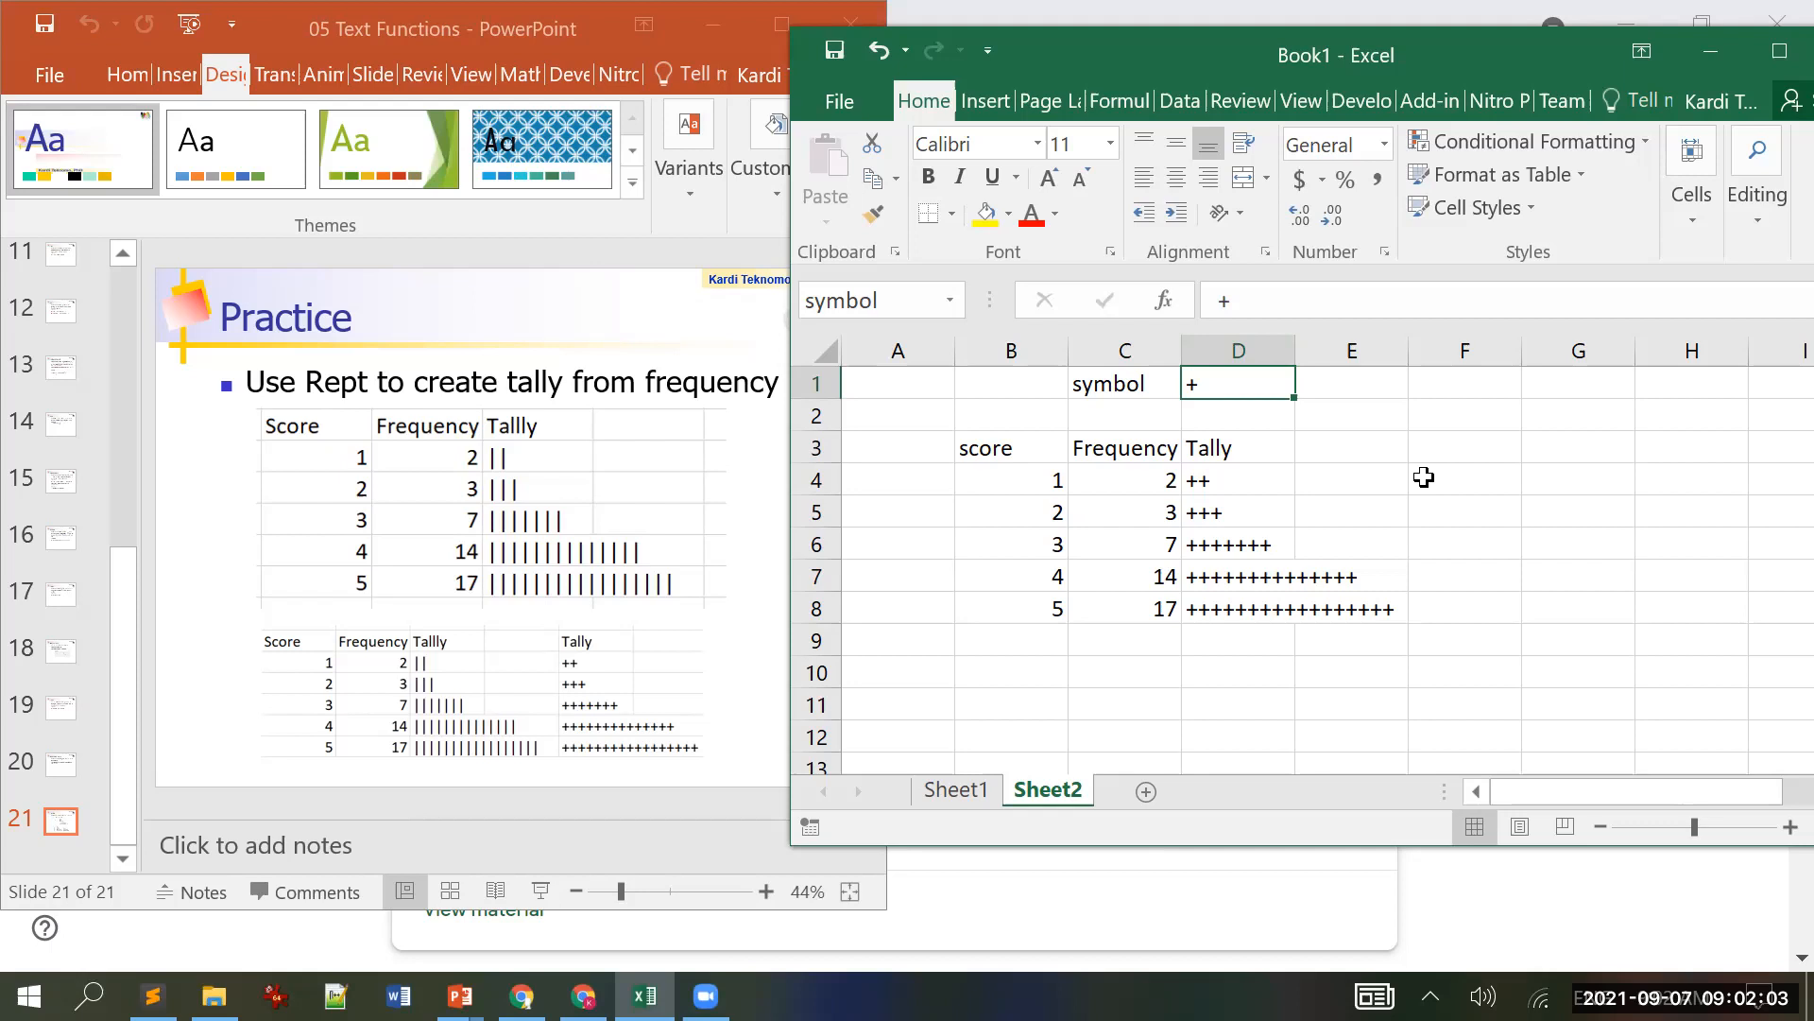
{"action": "type", "text": "p"}
{"action": "key", "text": "Return"}
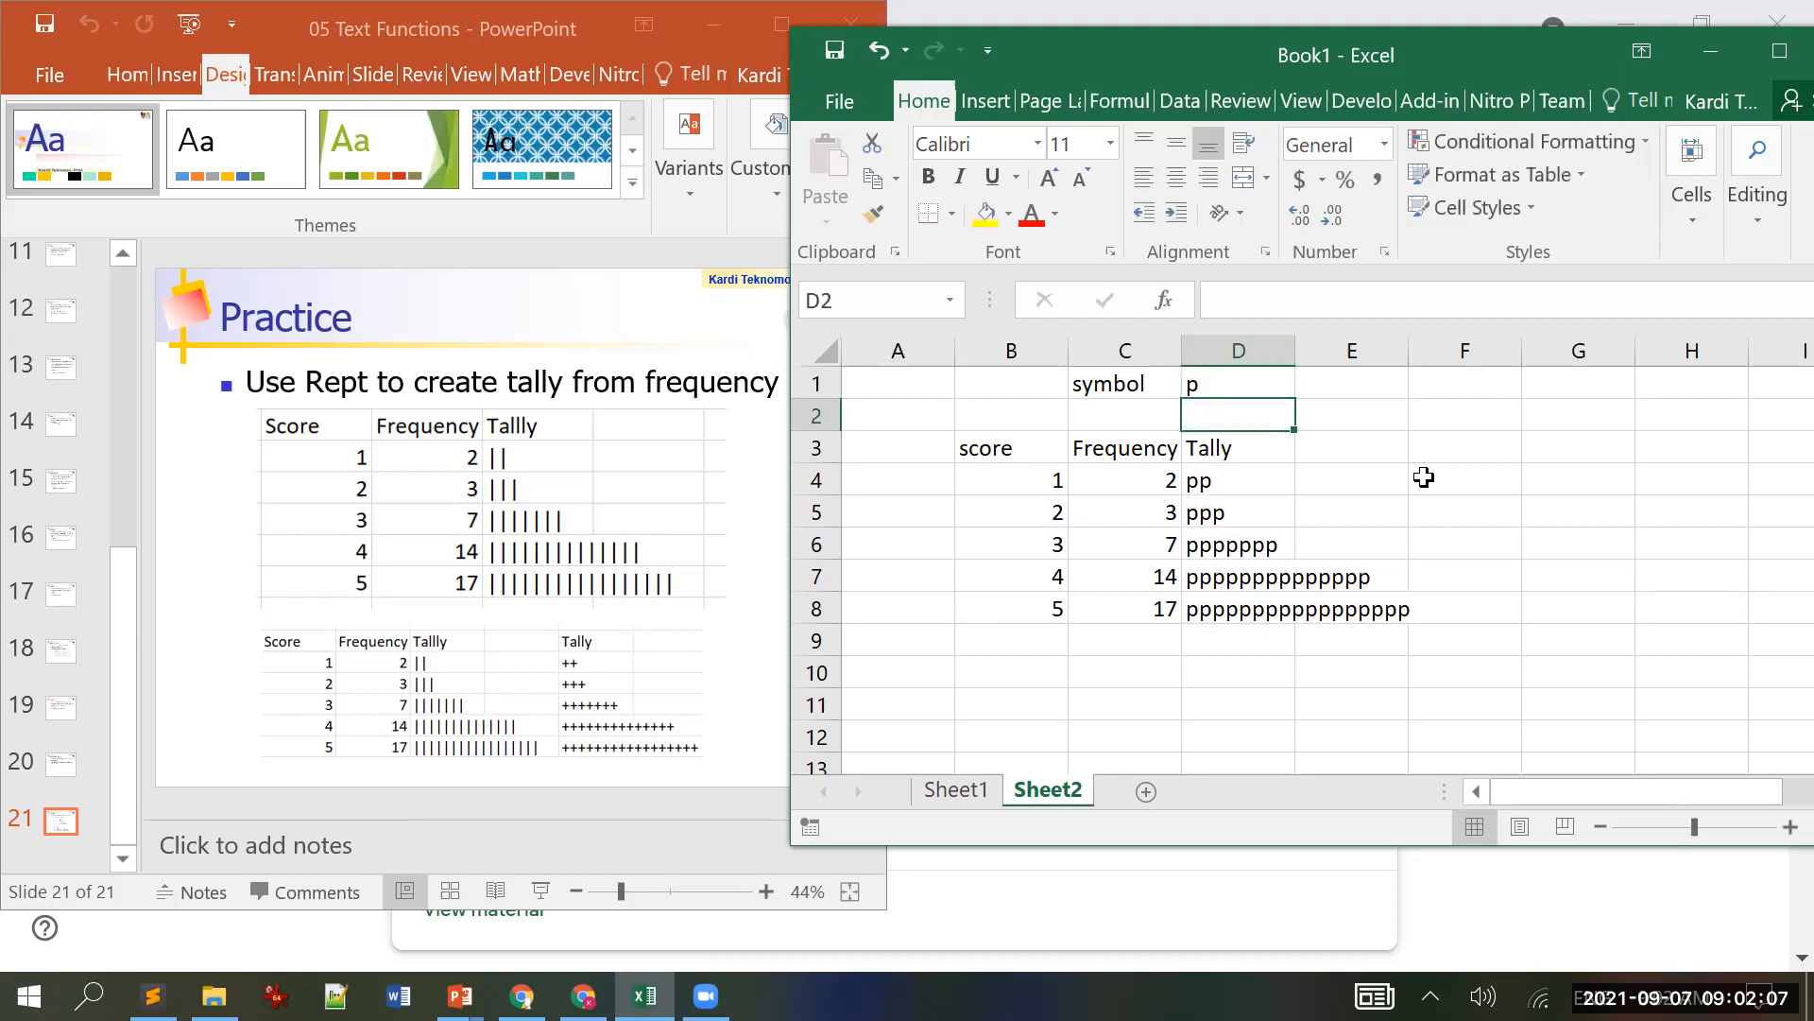
{"action": "key", "text": "Up"}
Step: Shade D1 yellow and switch to the PowerPoint practice slide
{"action": "left_click", "coordinate": [986, 214]}
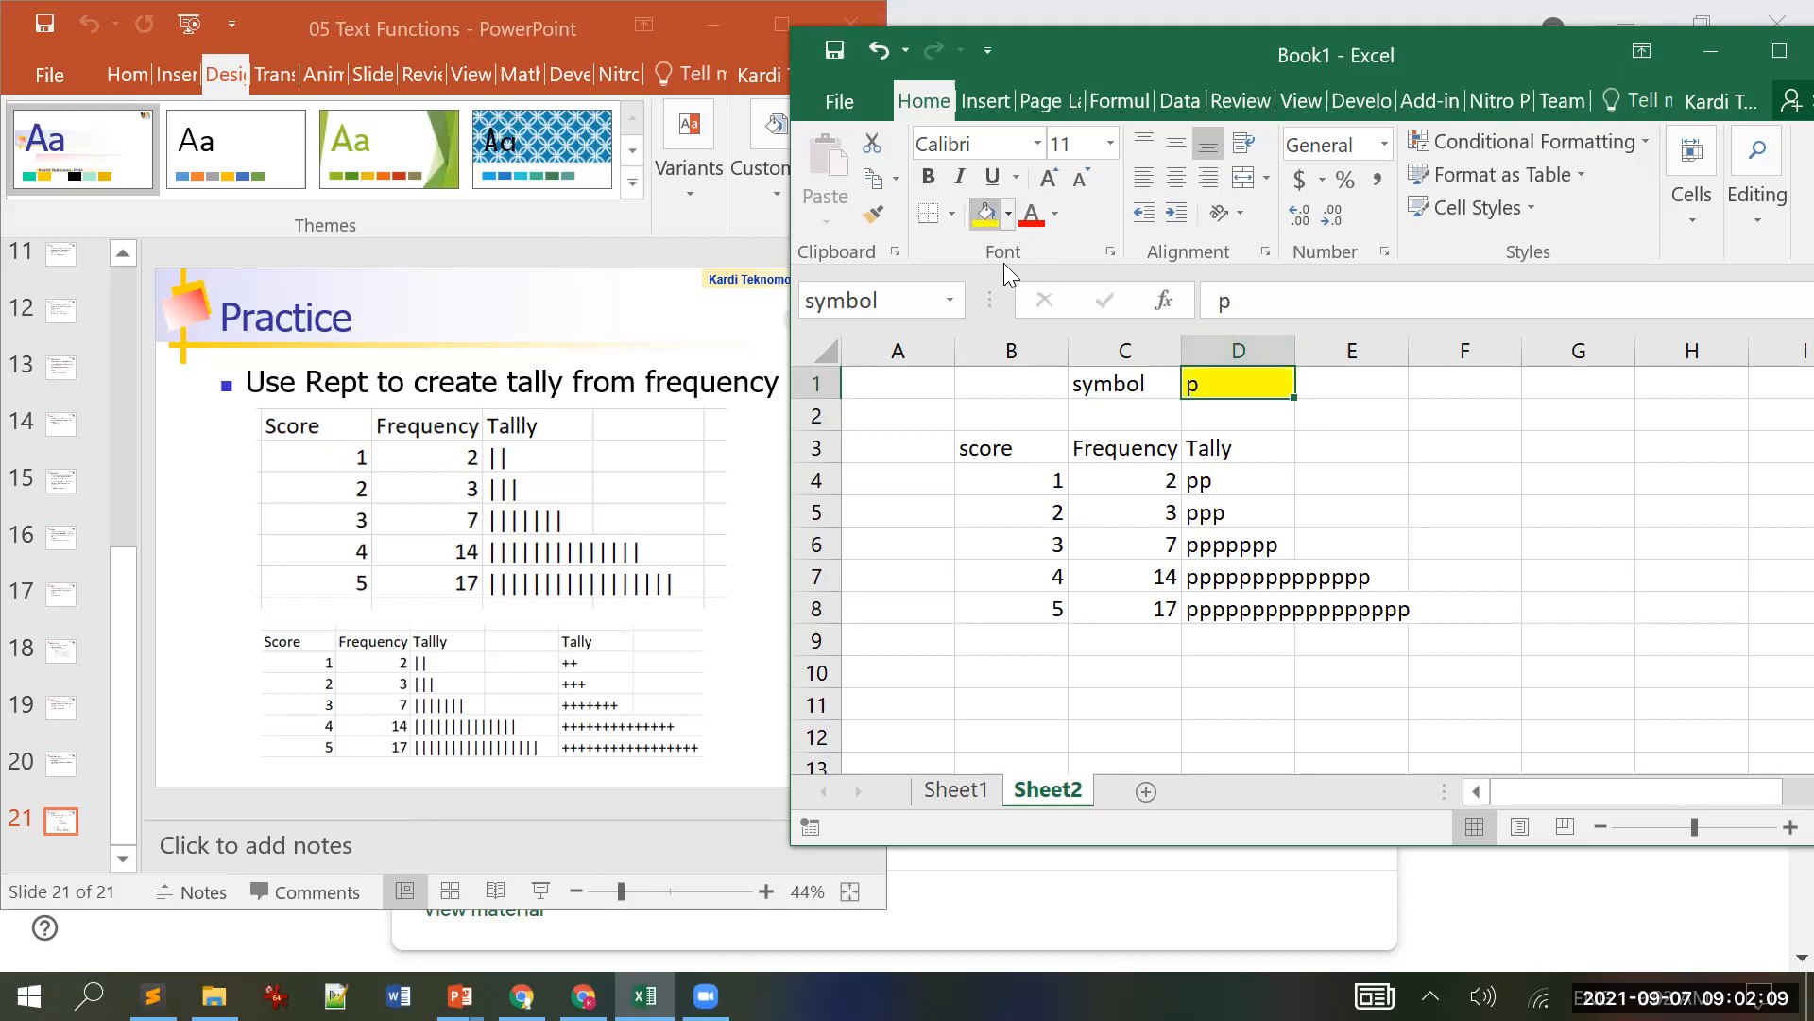
{"action": "left_click", "coordinate": [870, 418]}
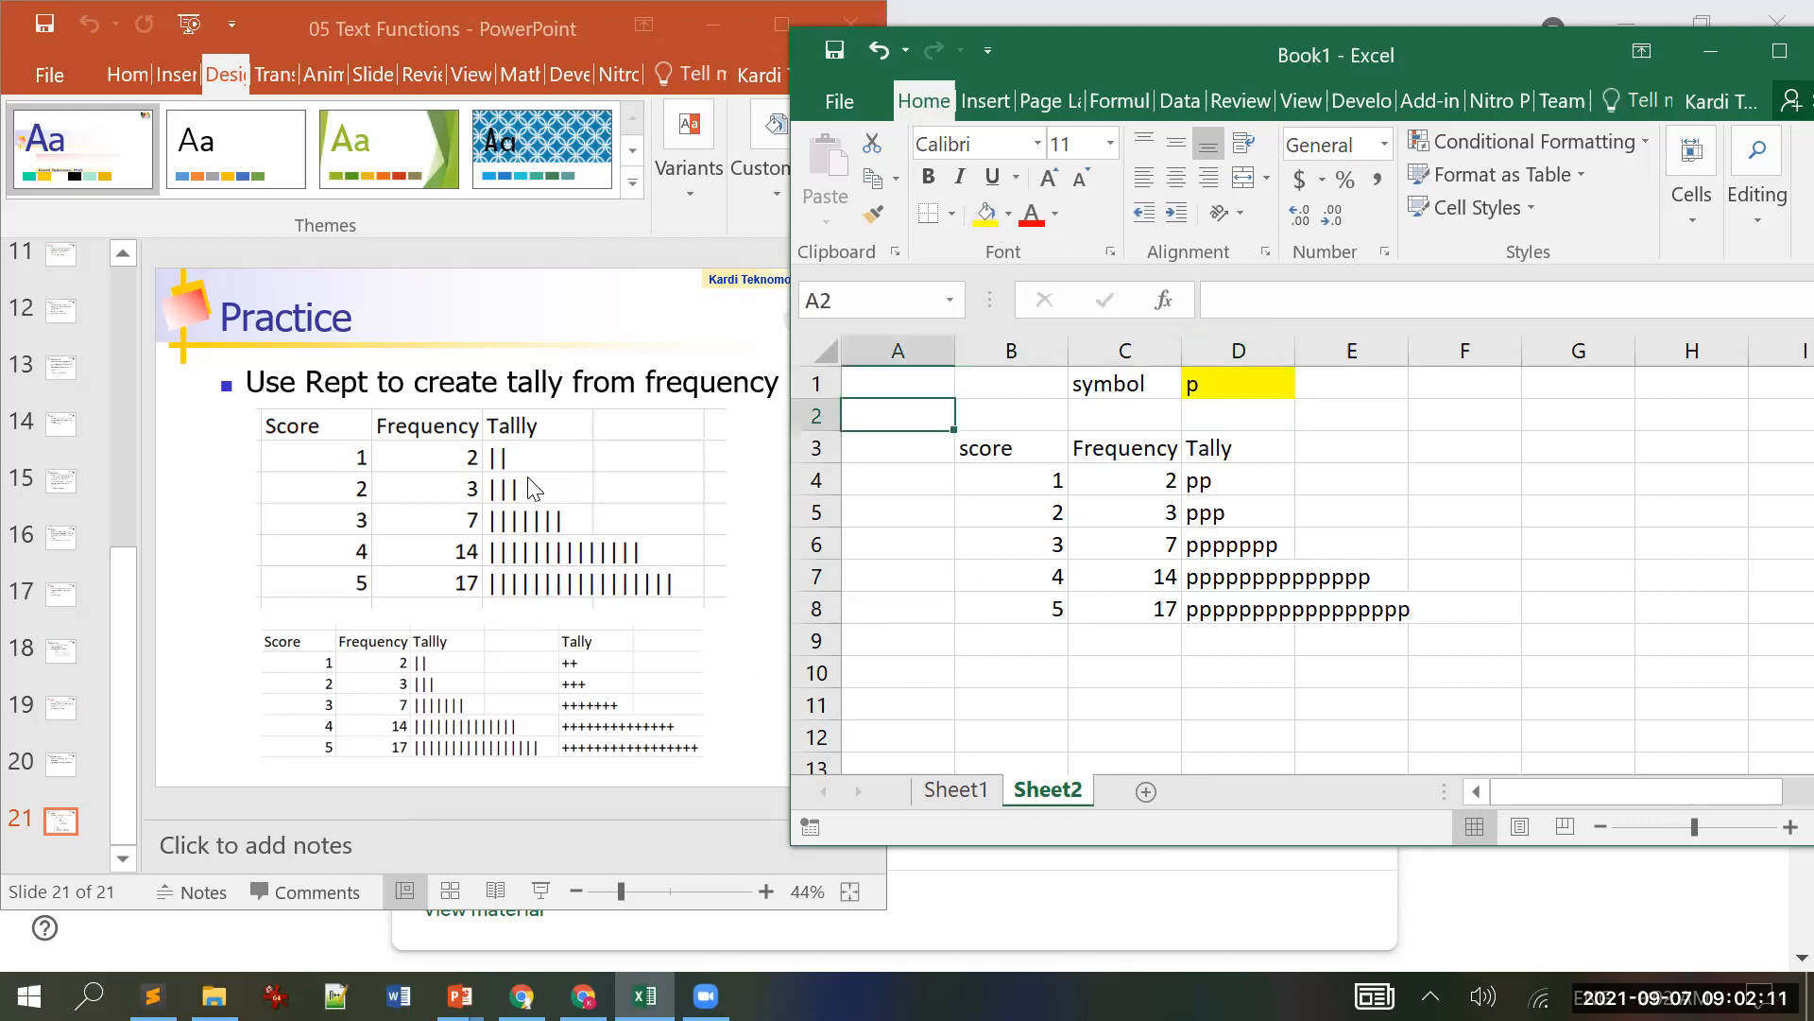
{"action": "left_click", "coordinate": [404, 31]}
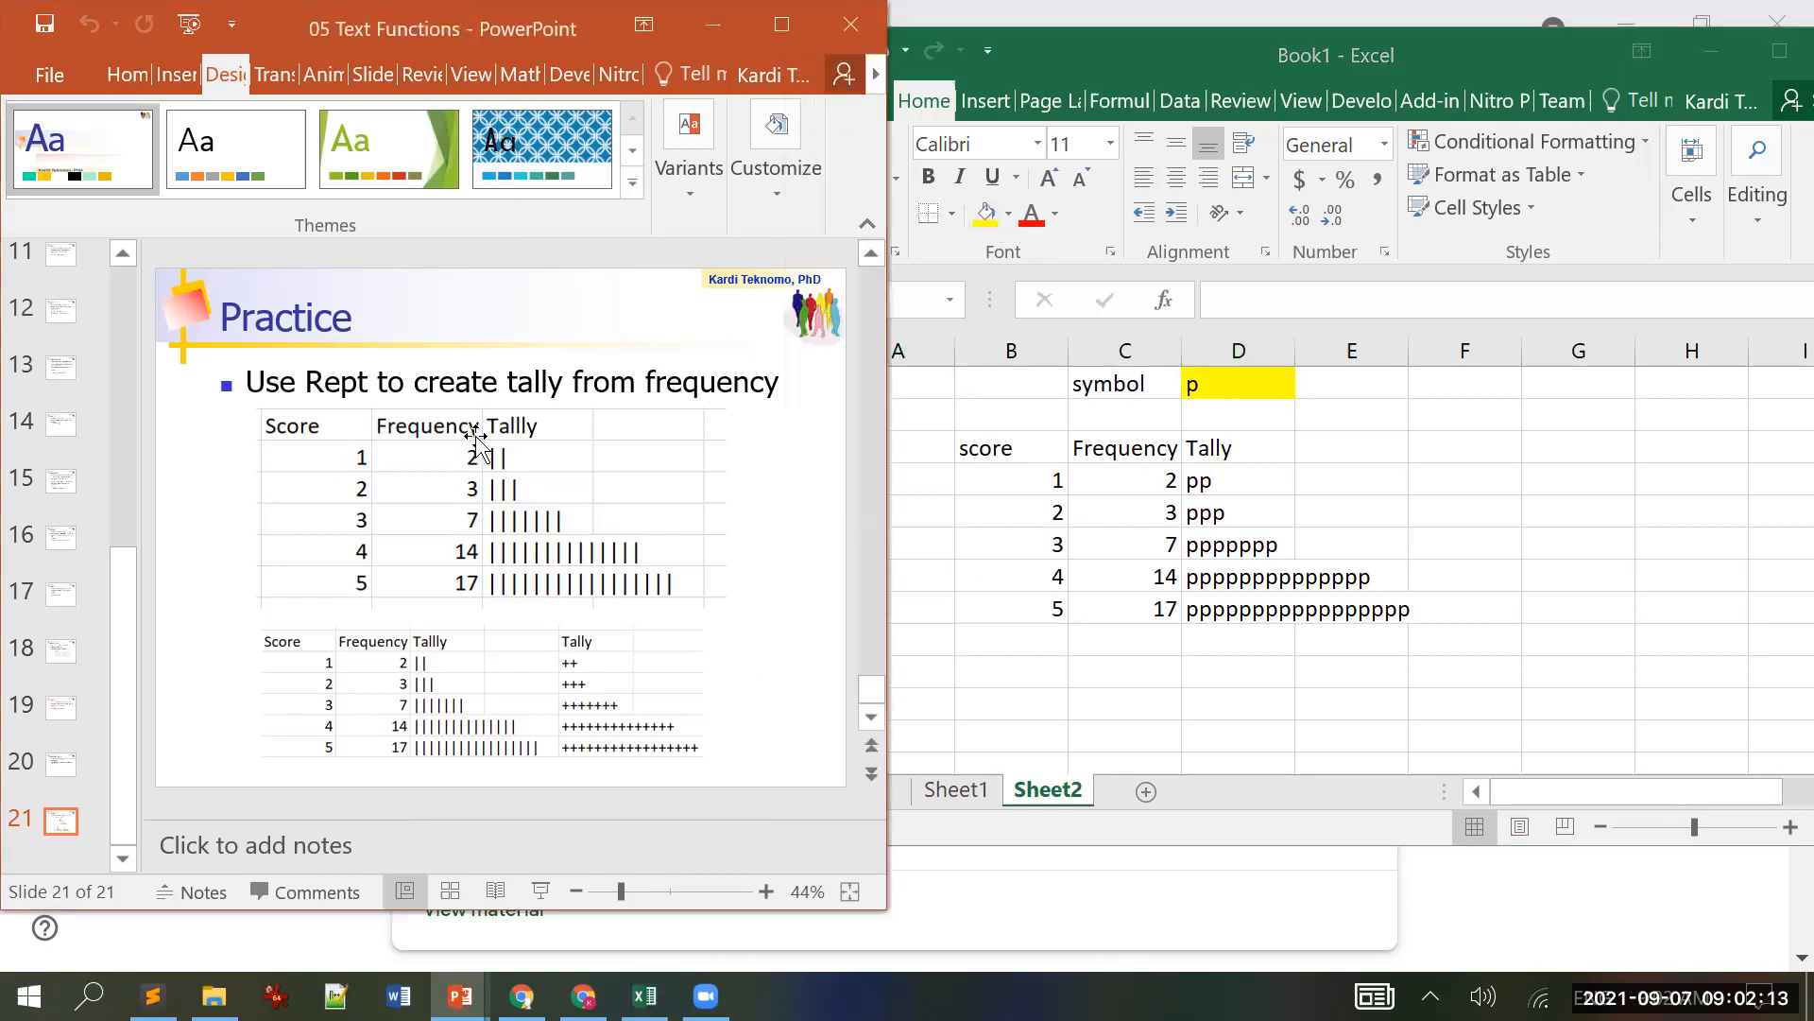
Step: Close 05 Text Functions and open 06 Date Functions in a restored window at top-left
{"action": "left_click_drag", "start_coordinate": [373, 30], "coordinate": [483, 17]}
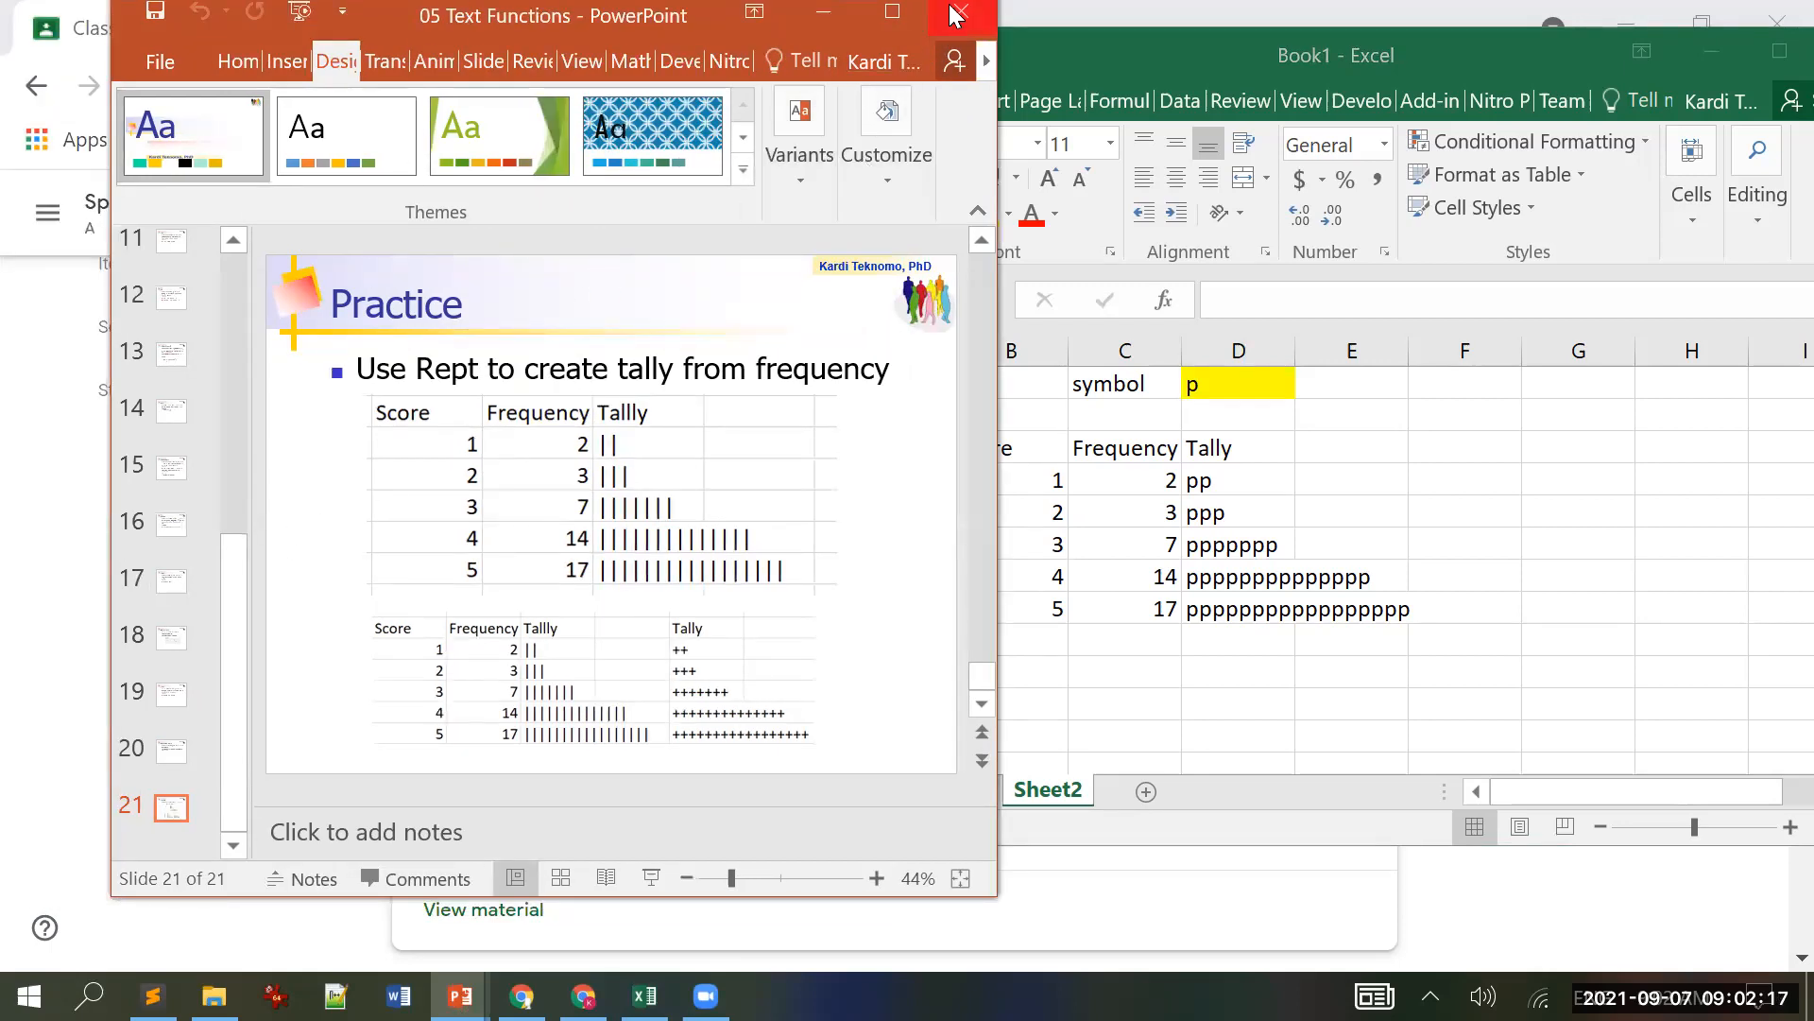
{"action": "left_click", "coordinate": [958, 13]}
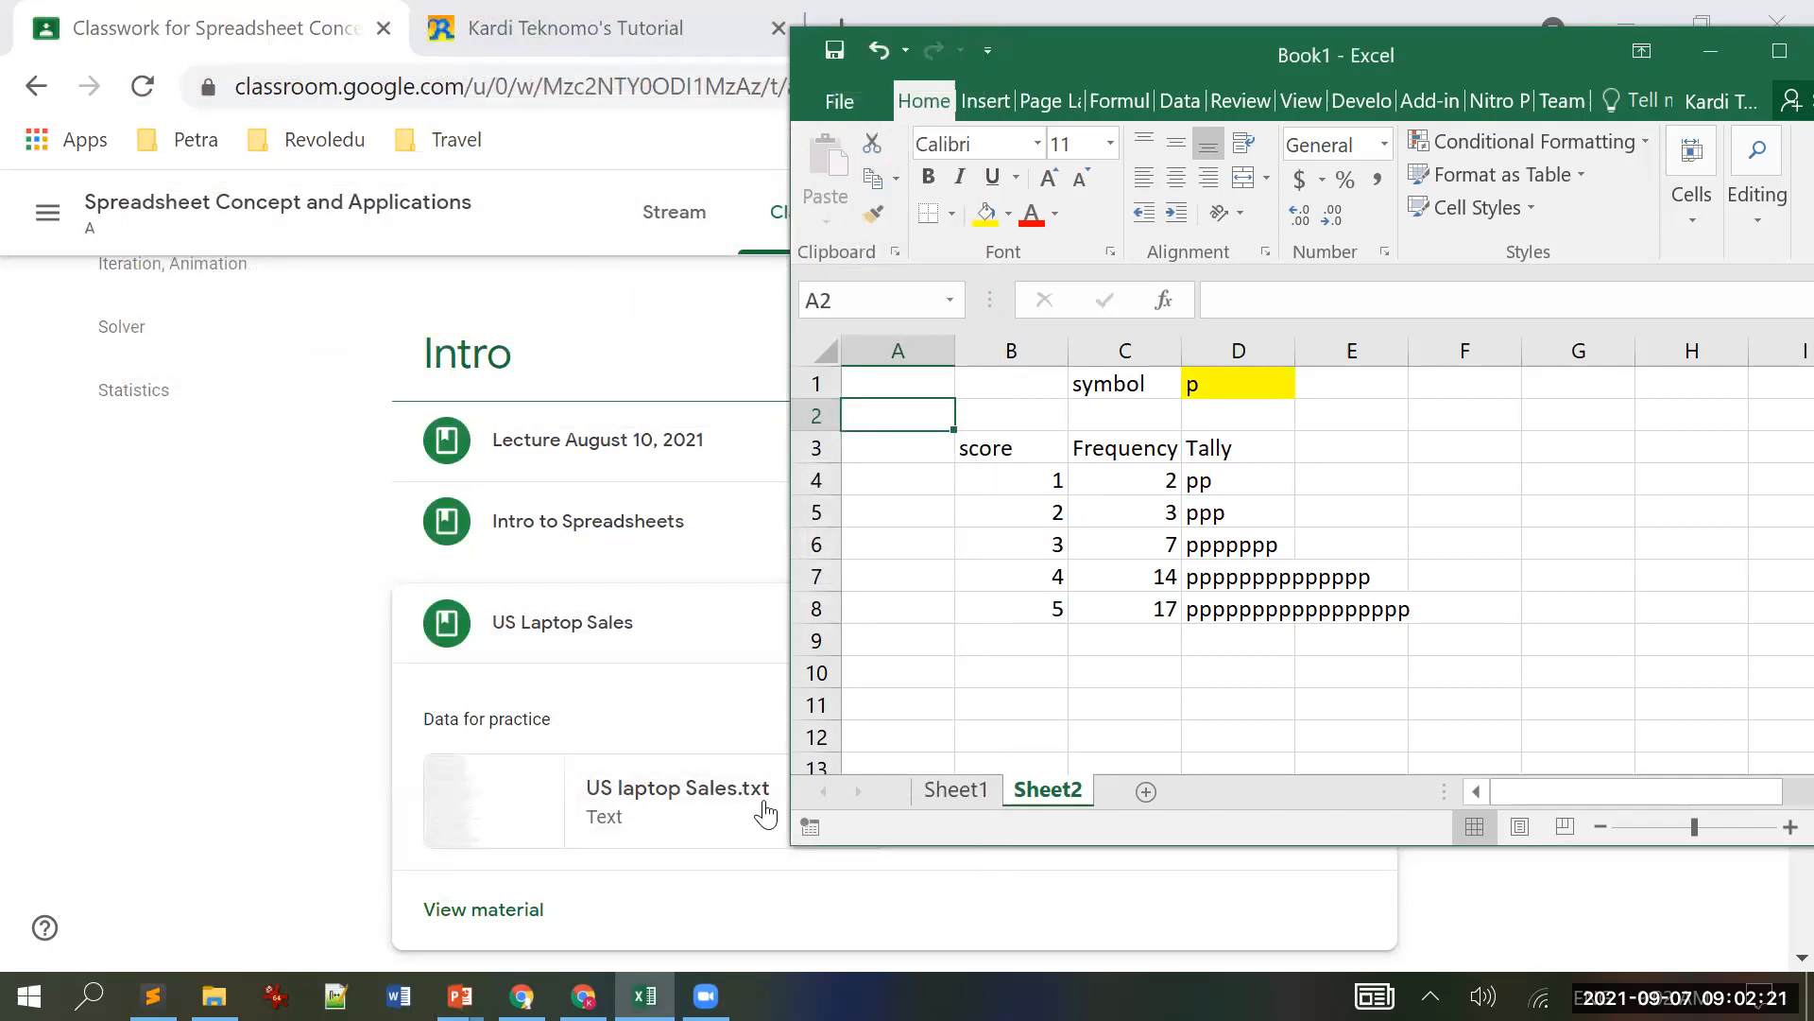
{"action": "left_click", "coordinate": [460, 995]}
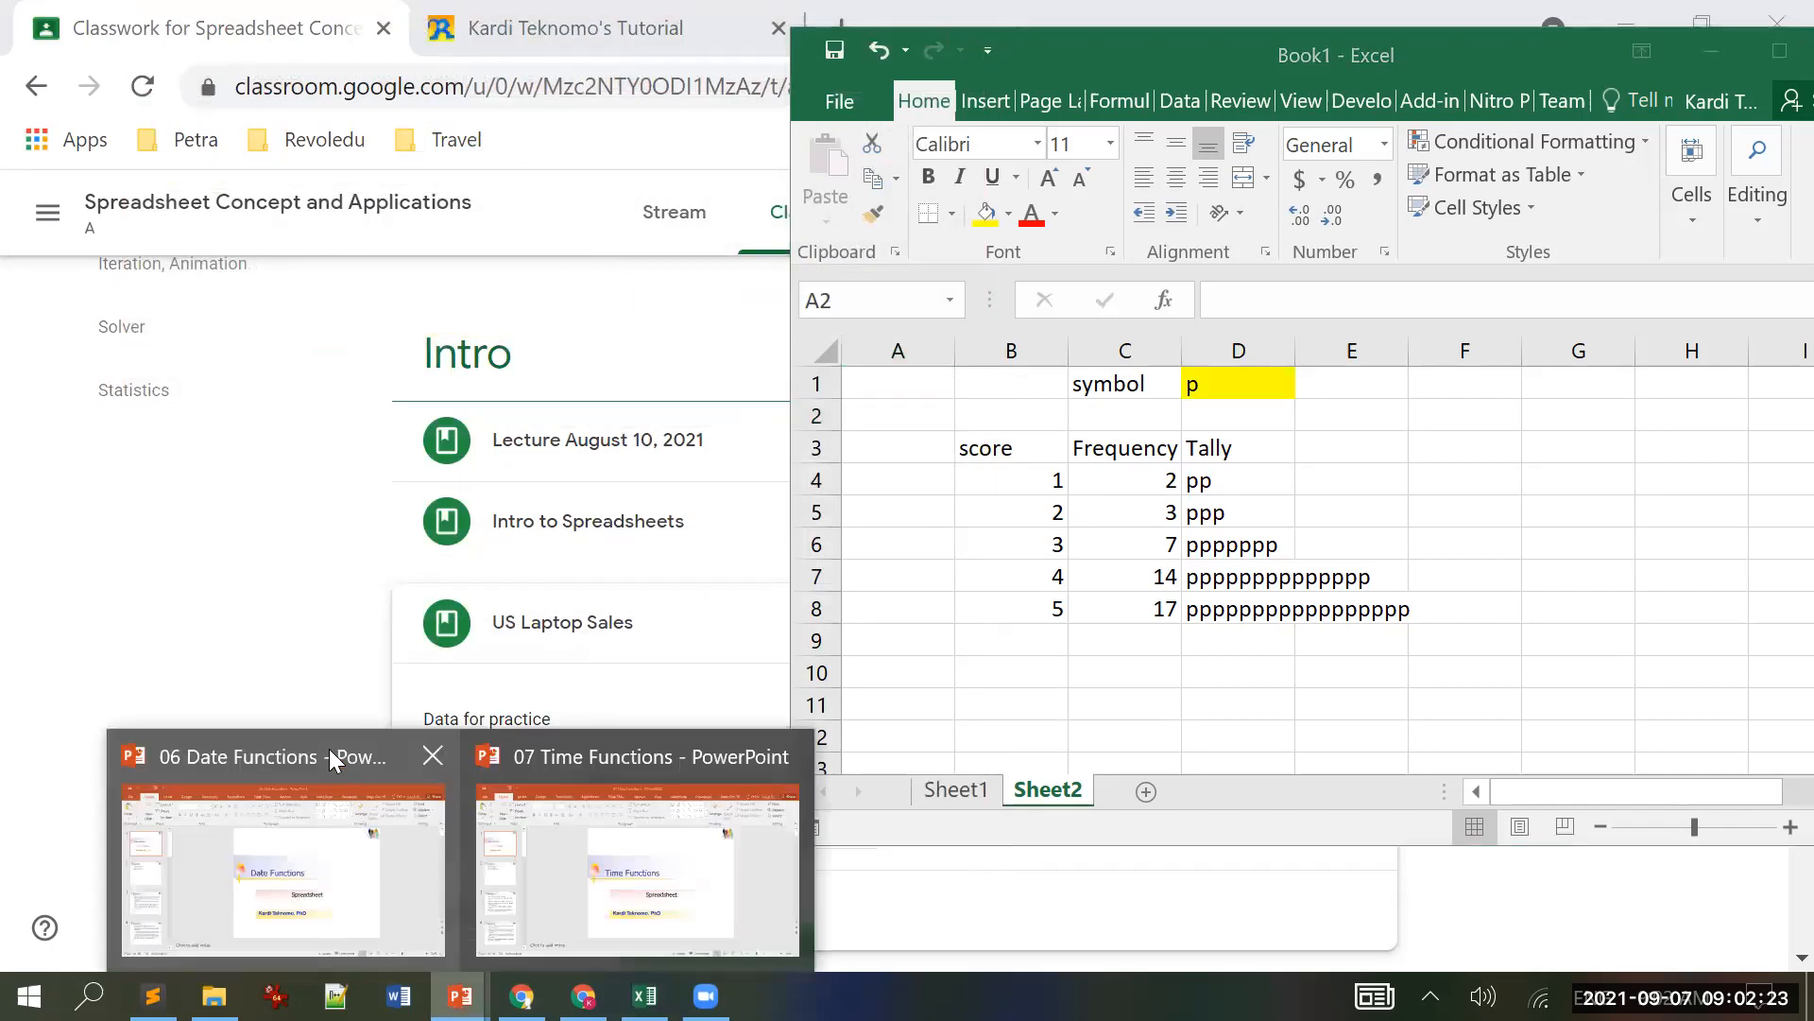
{"action": "left_click", "coordinate": [328, 749]}
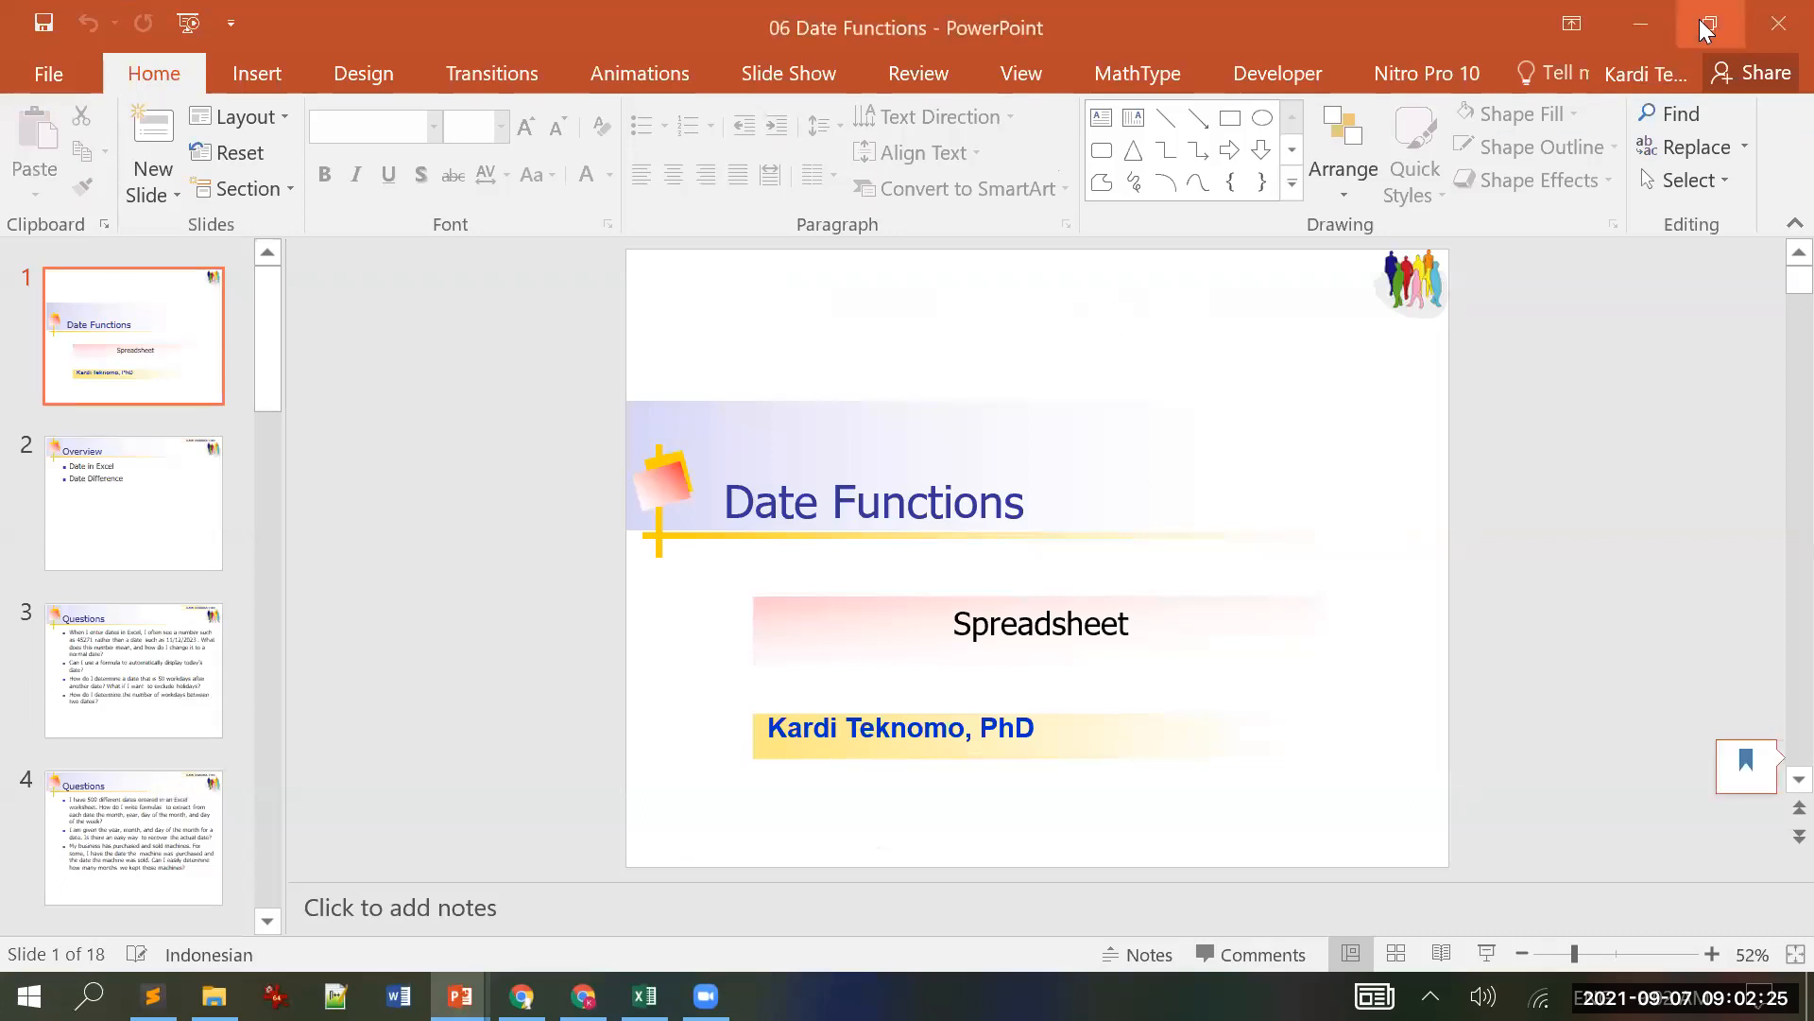
{"action": "left_click", "coordinate": [1706, 29]}
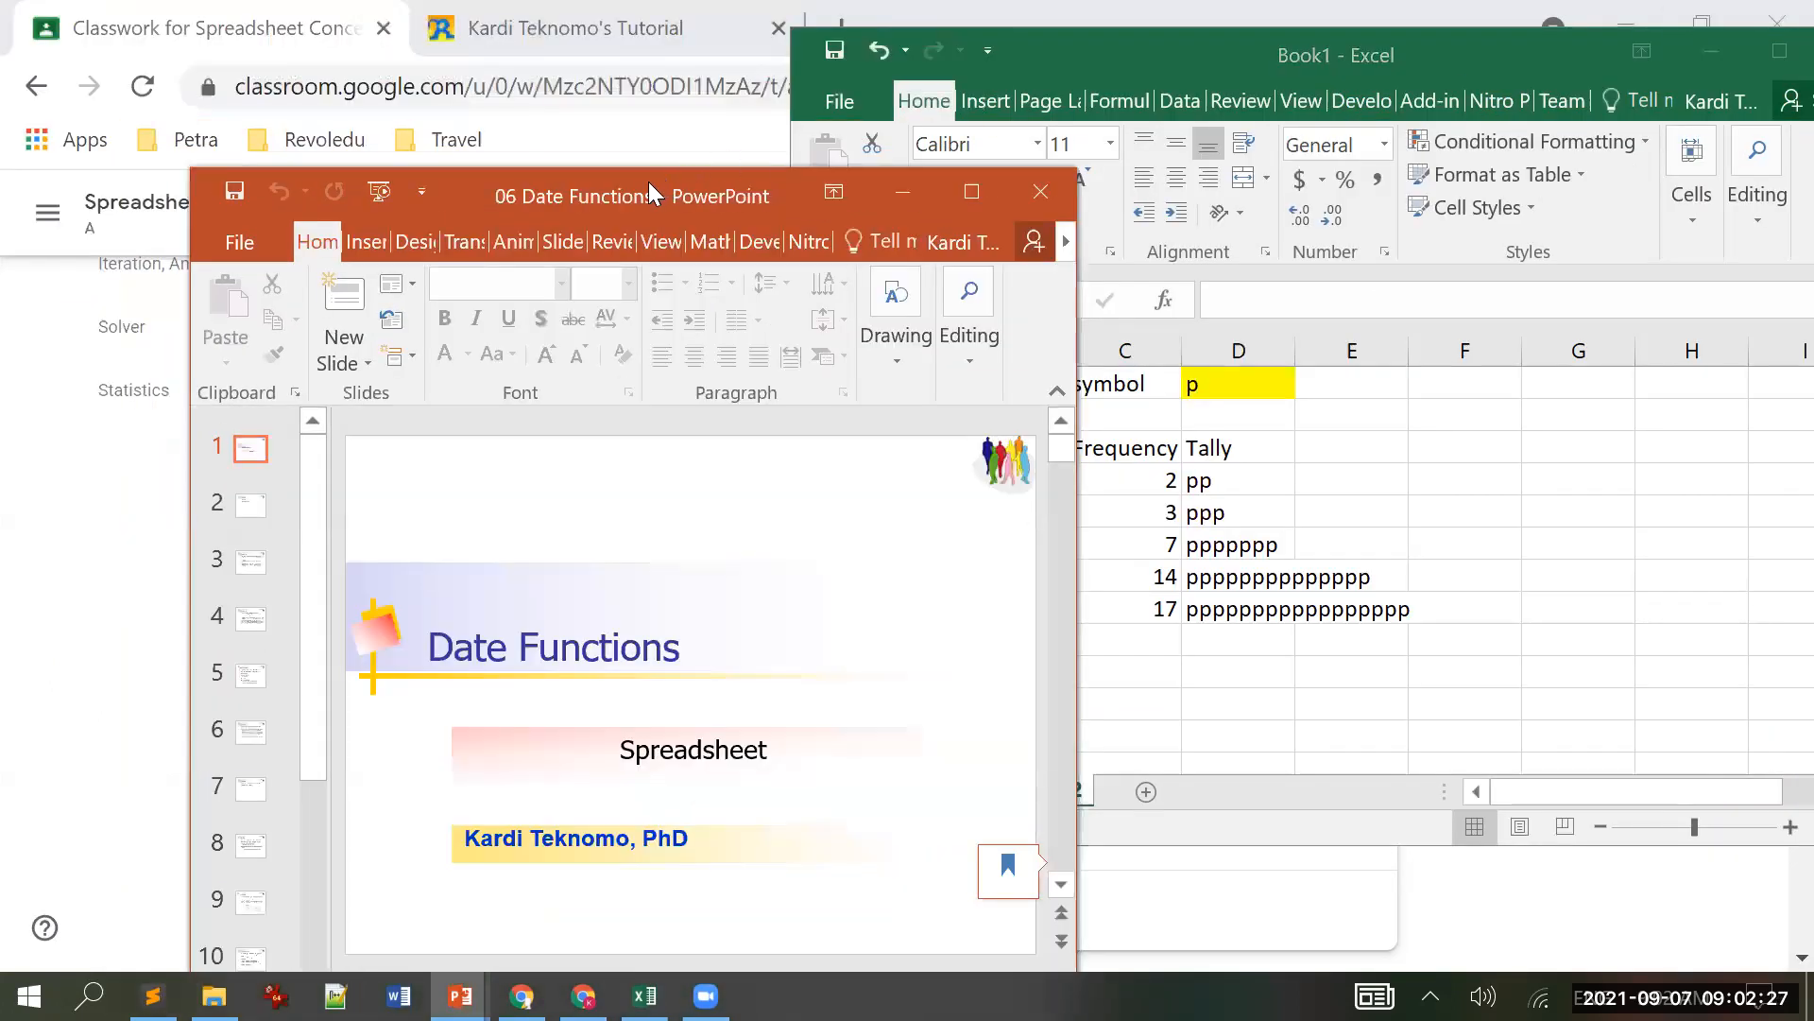
{"action": "left_click_drag", "start_coordinate": [648, 181], "coordinate": [459, 14]}
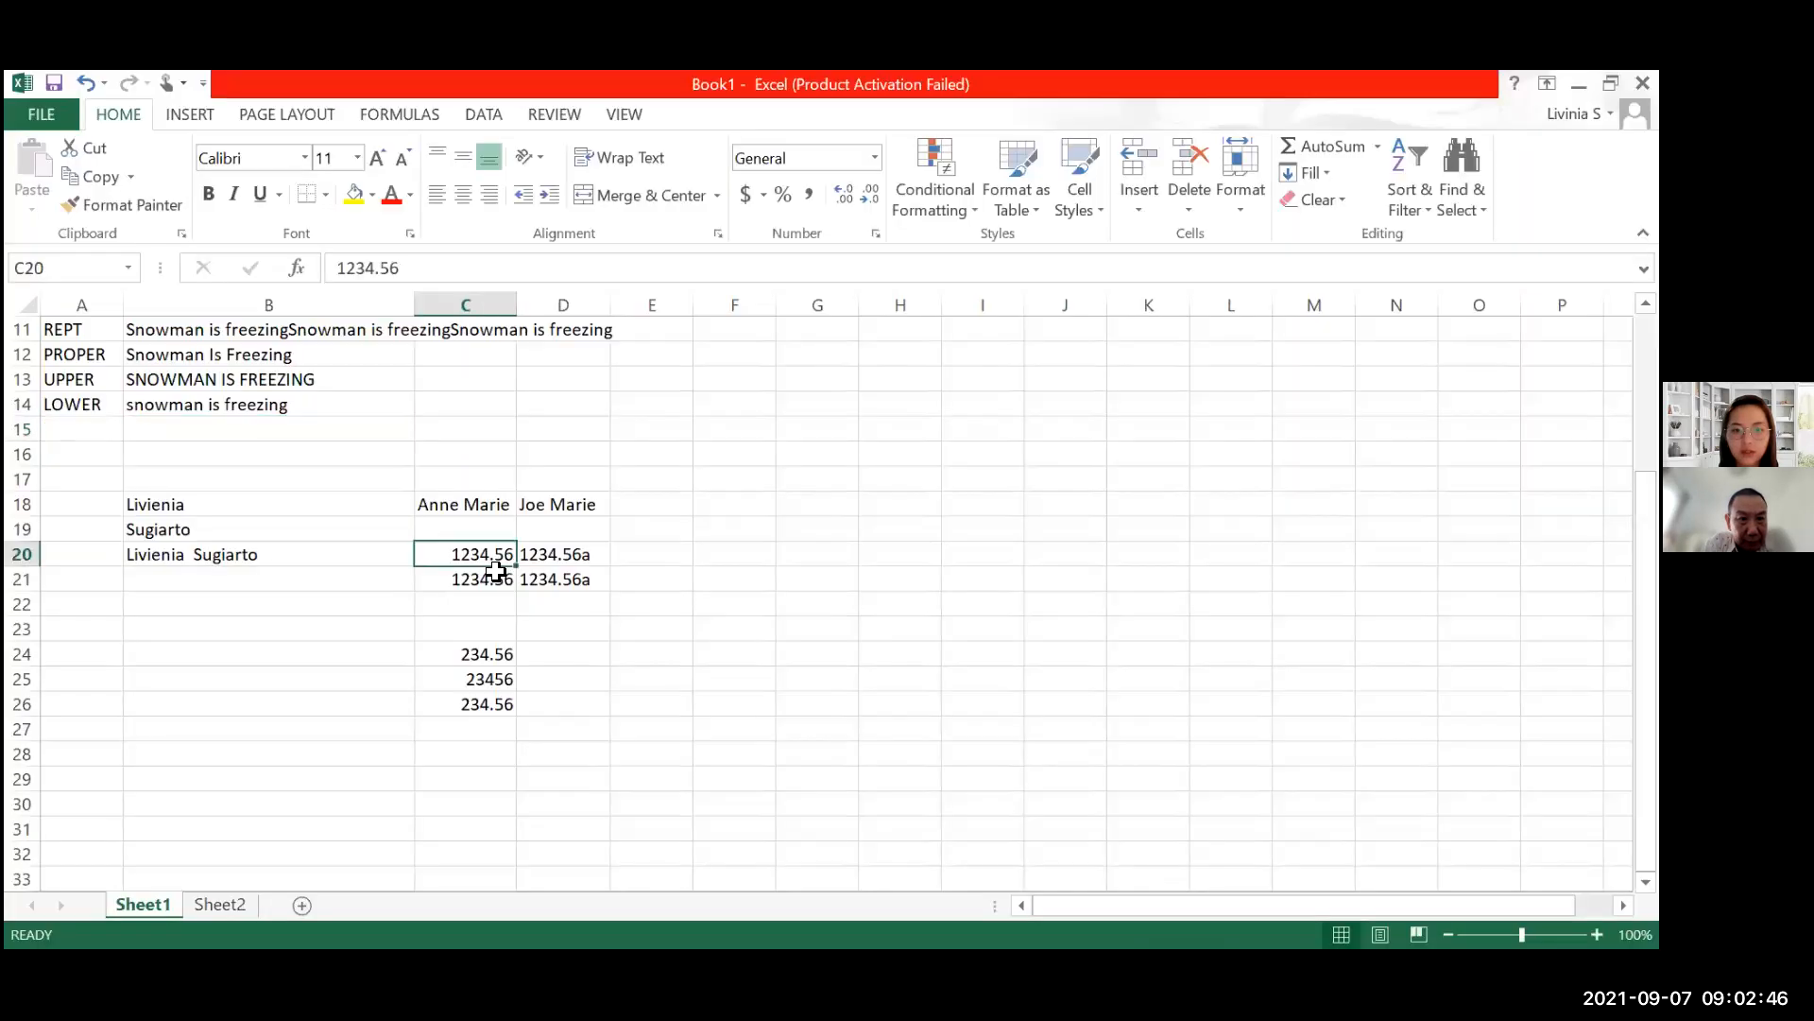
Step: Select C21 in the shared sheet to inspect its VALUE conversion
{"action": "left_click", "coordinate": [502, 579]}
Step: Inspect C20's 1234.56, C21's =VALUE(C20) and D20's =C20&"a" formula
{"action": "key", "text": "Up"}
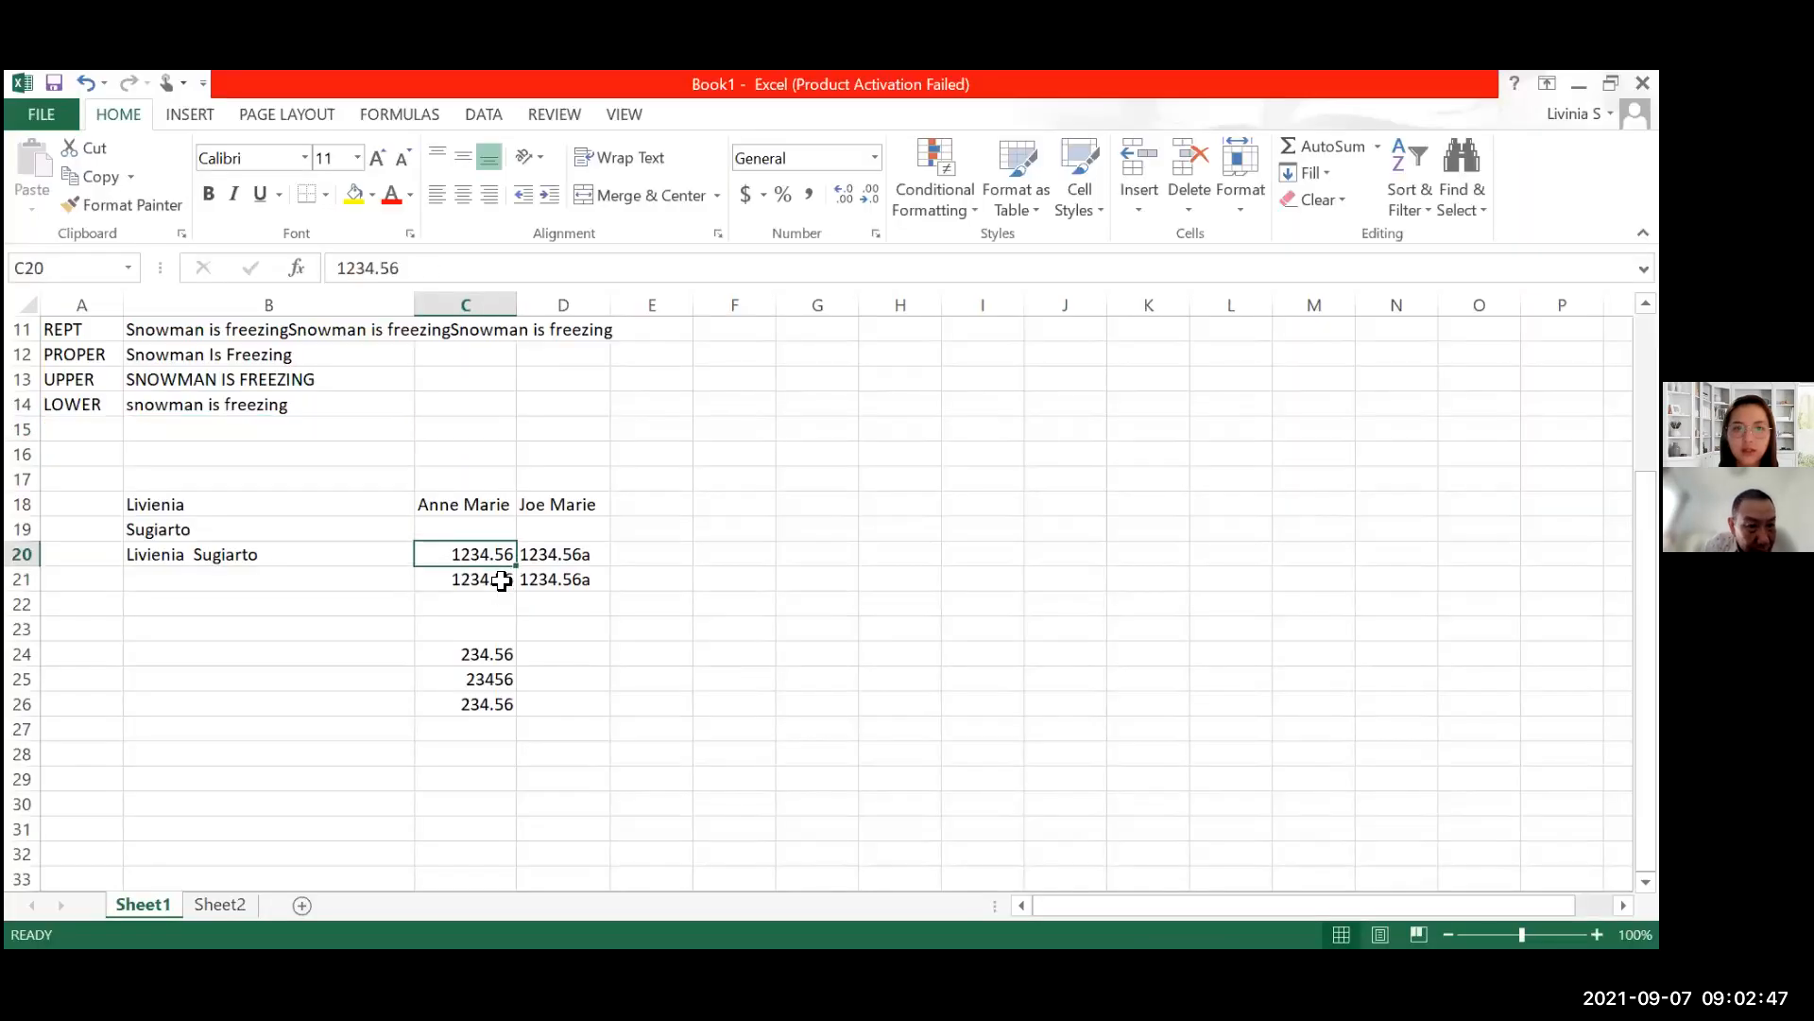
{"action": "left_click", "coordinate": [501, 579]}
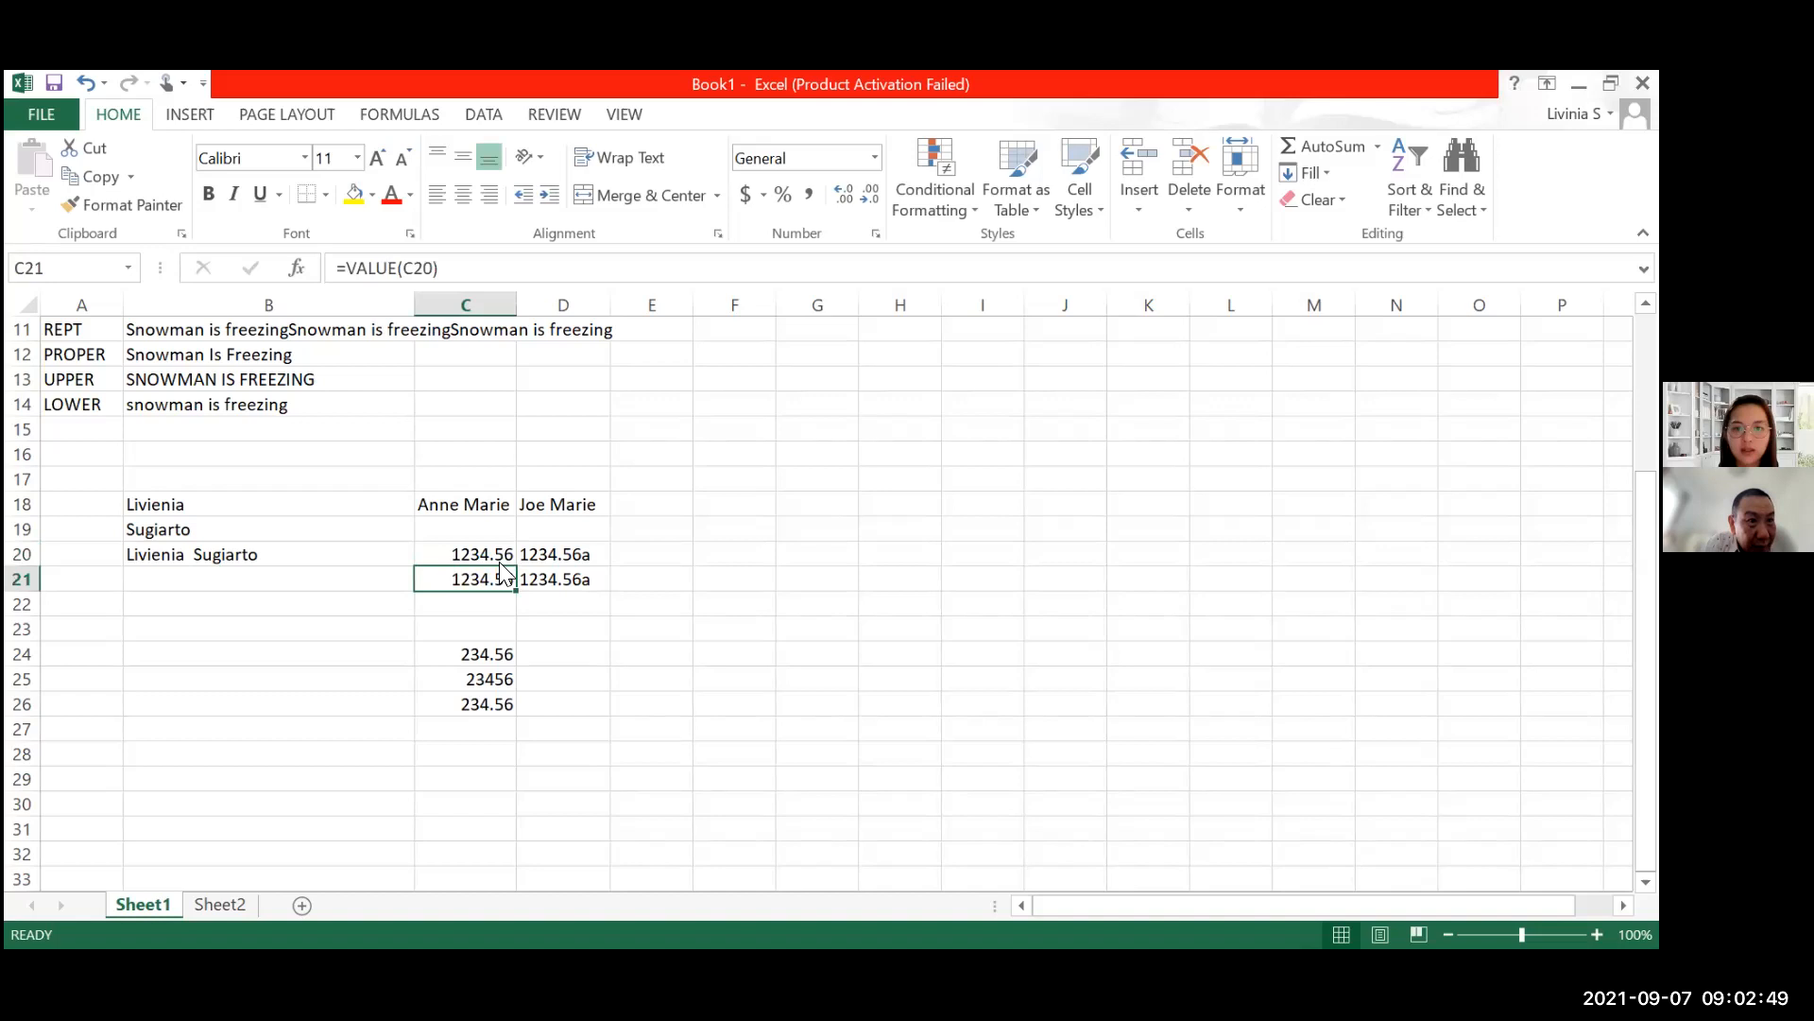
{"action": "left_click", "coordinate": [503, 554]}
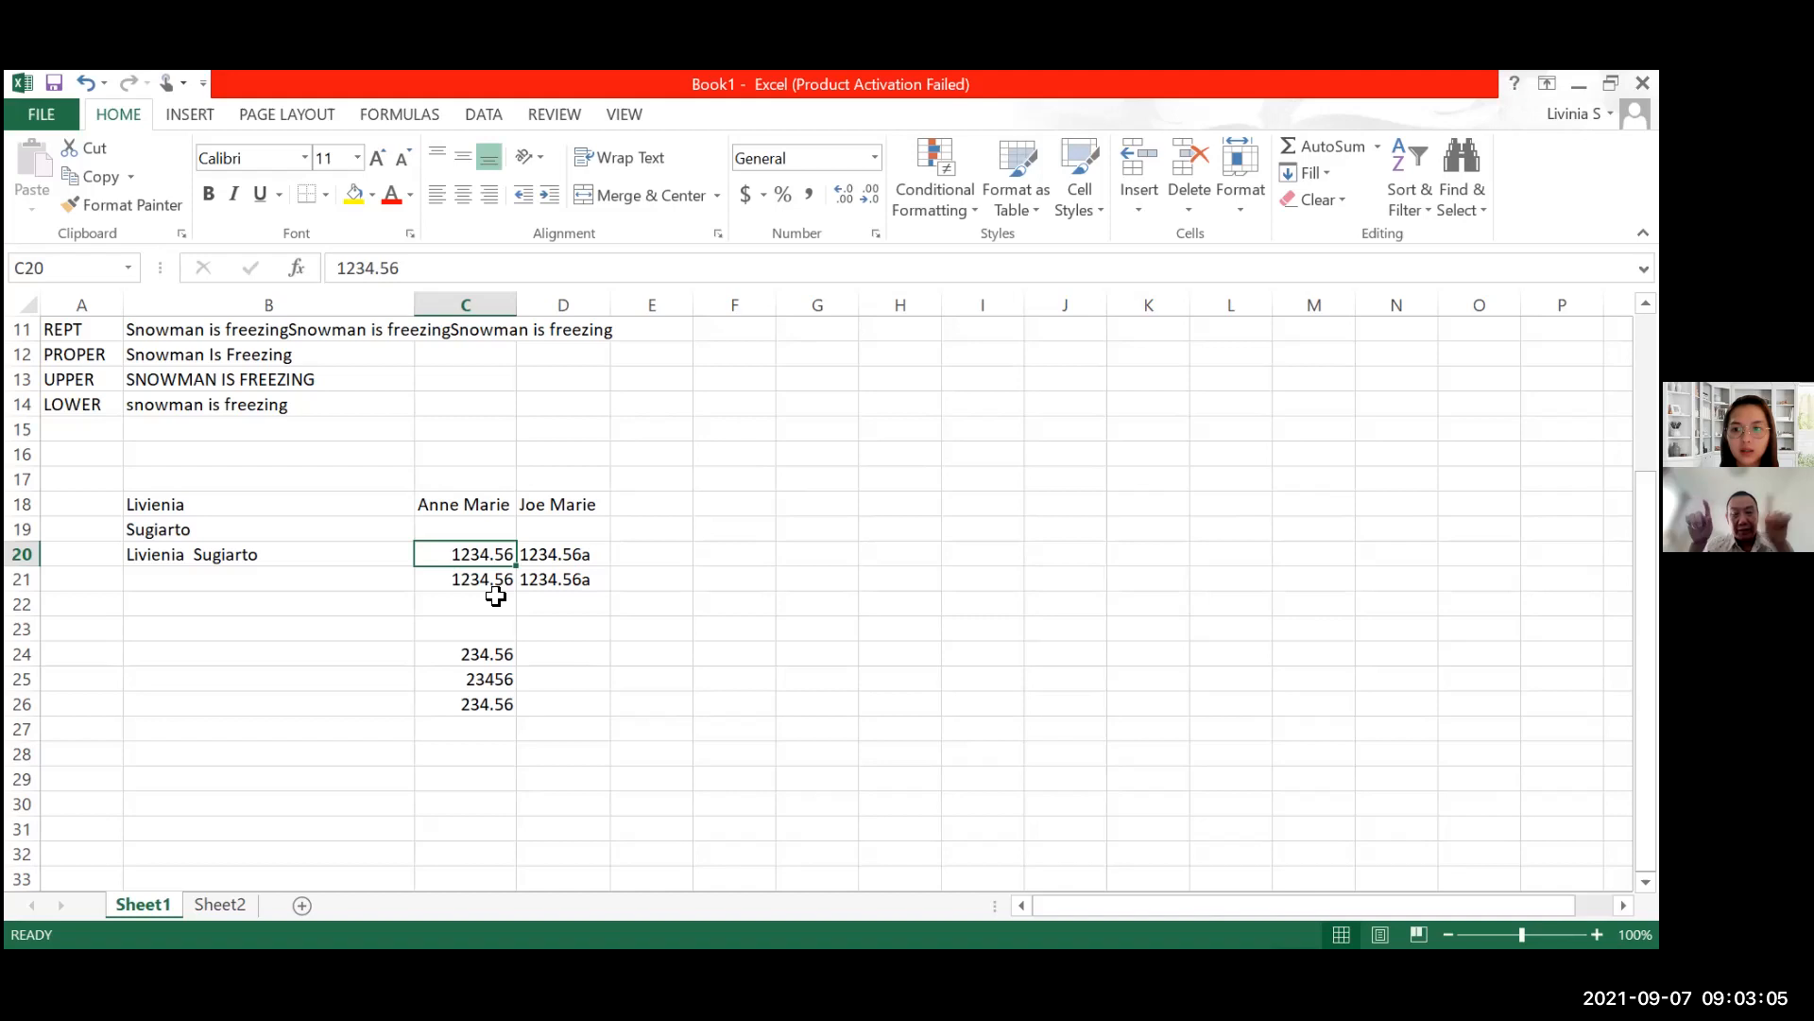
{"action": "left_click", "coordinate": [498, 579]}
{"action": "left_click", "coordinate": [533, 559]}
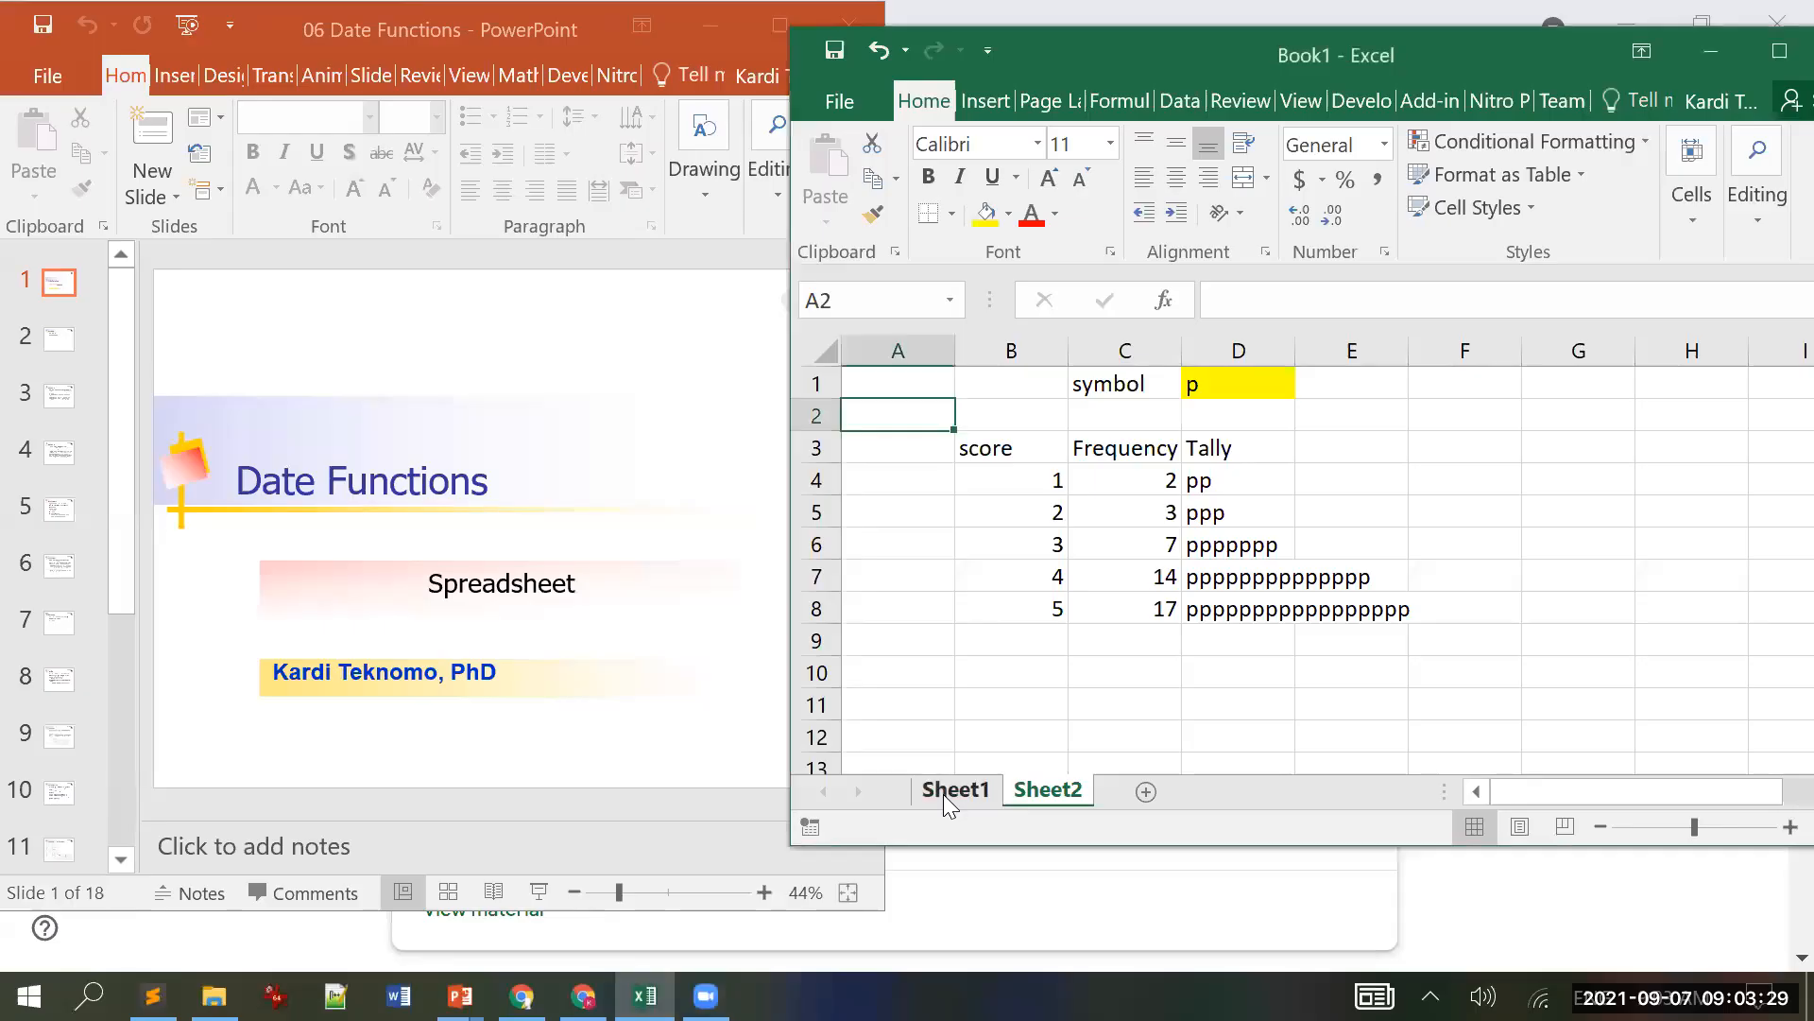
Step: On Sheet1, enter =VALUE("123.45") in B16
{"action": "left_click", "coordinate": [943, 793]}
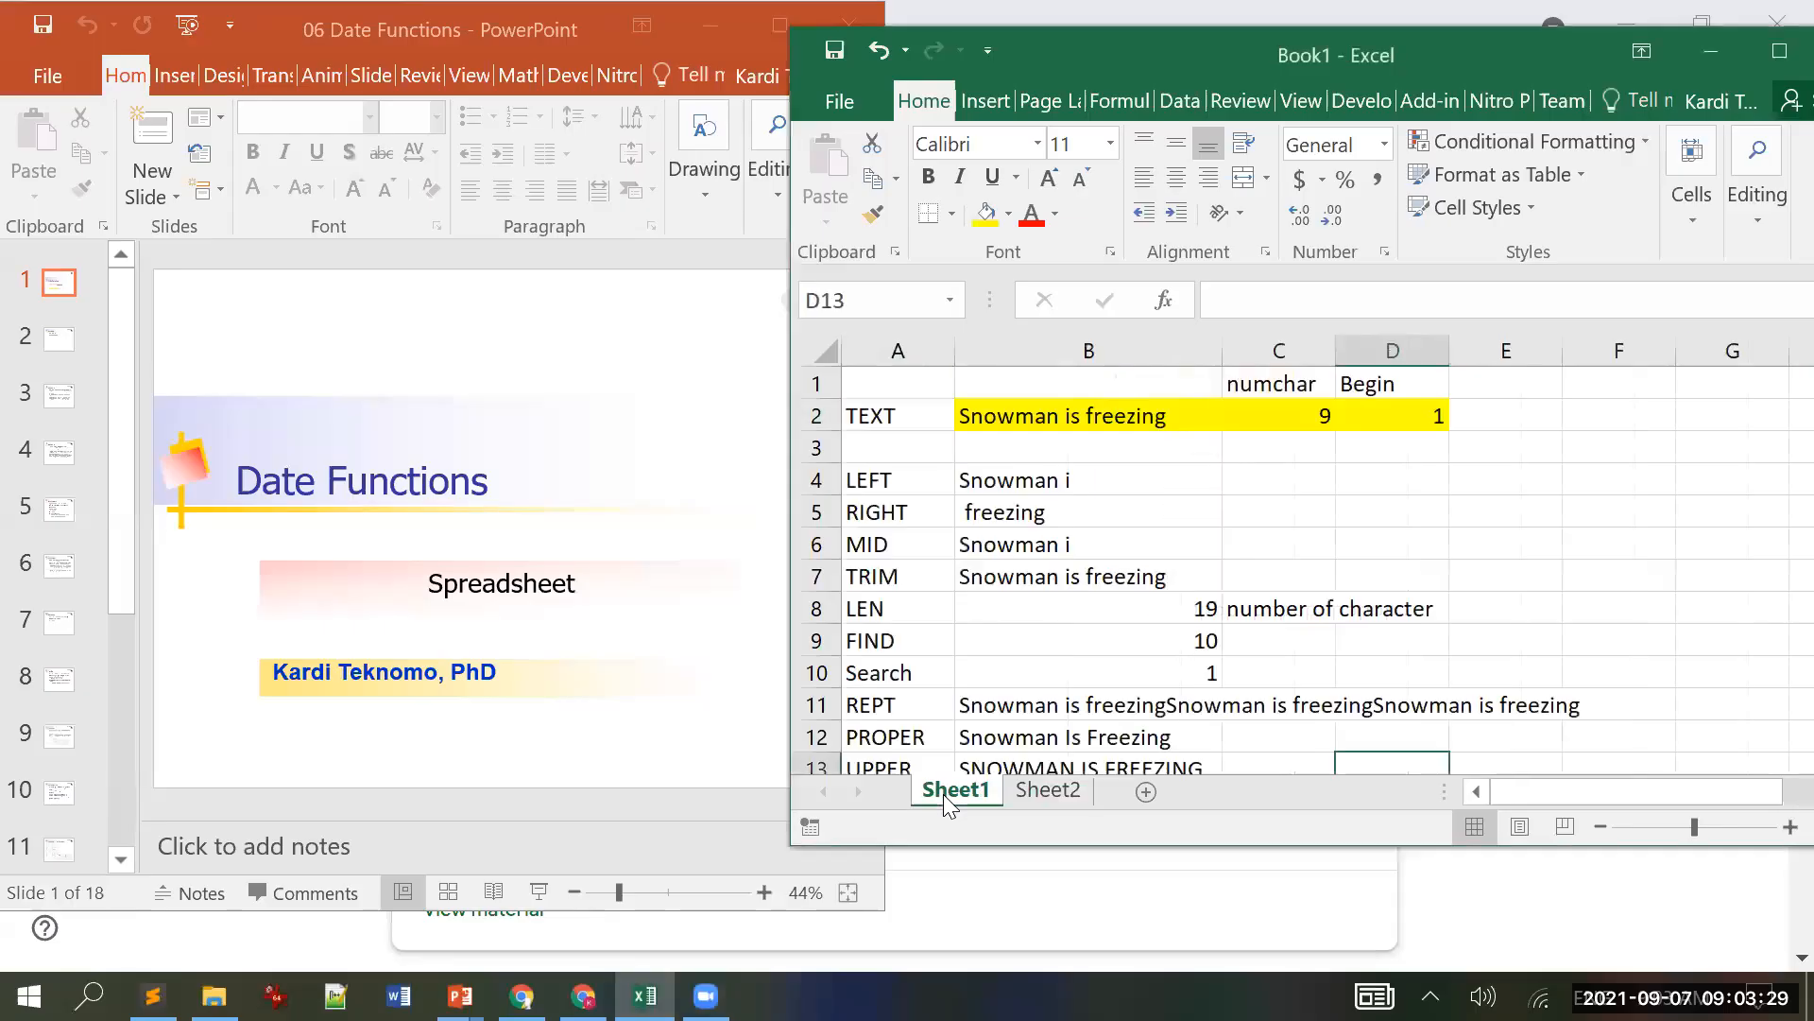
{"action": "scroll", "coordinate": [985, 574], "scroll_direction": "down", "scroll_amount": 5}
{"action": "scroll", "coordinate": [985, 574], "scroll_direction": "up", "scroll_amount": 2}
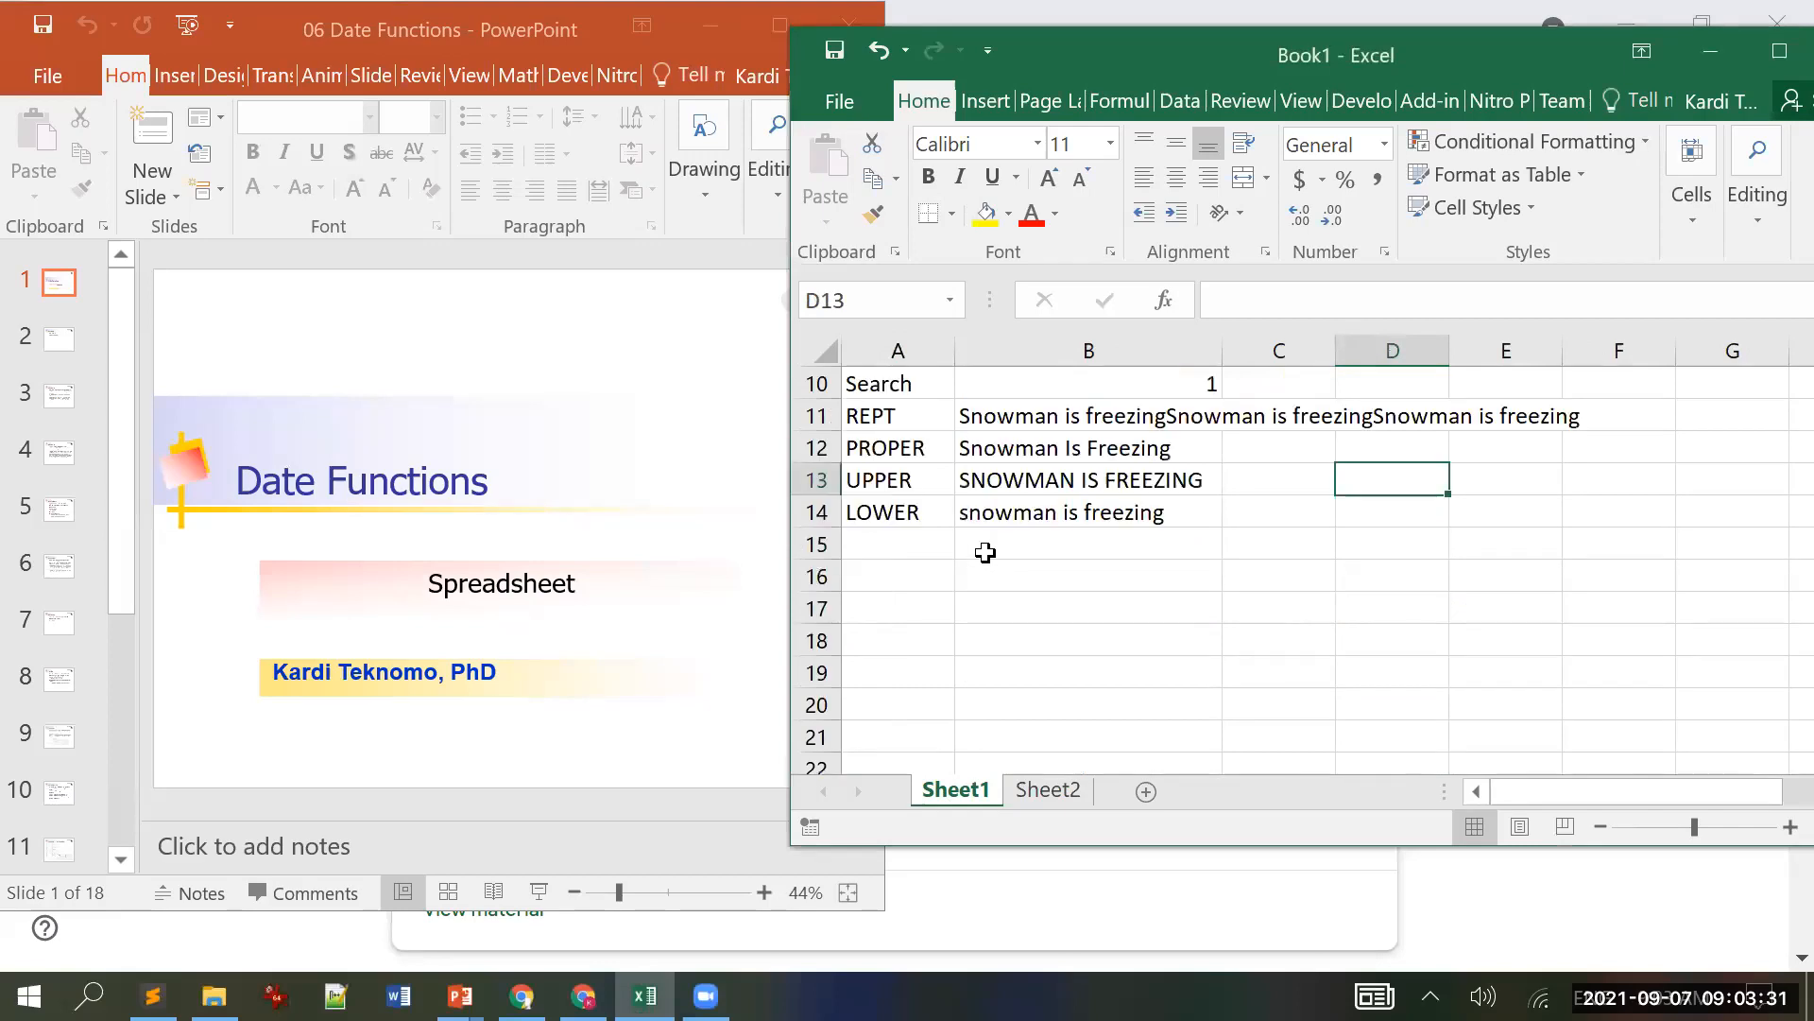
{"action": "left_click", "coordinate": [1045, 584]}
{"action": "type", "text": "="}
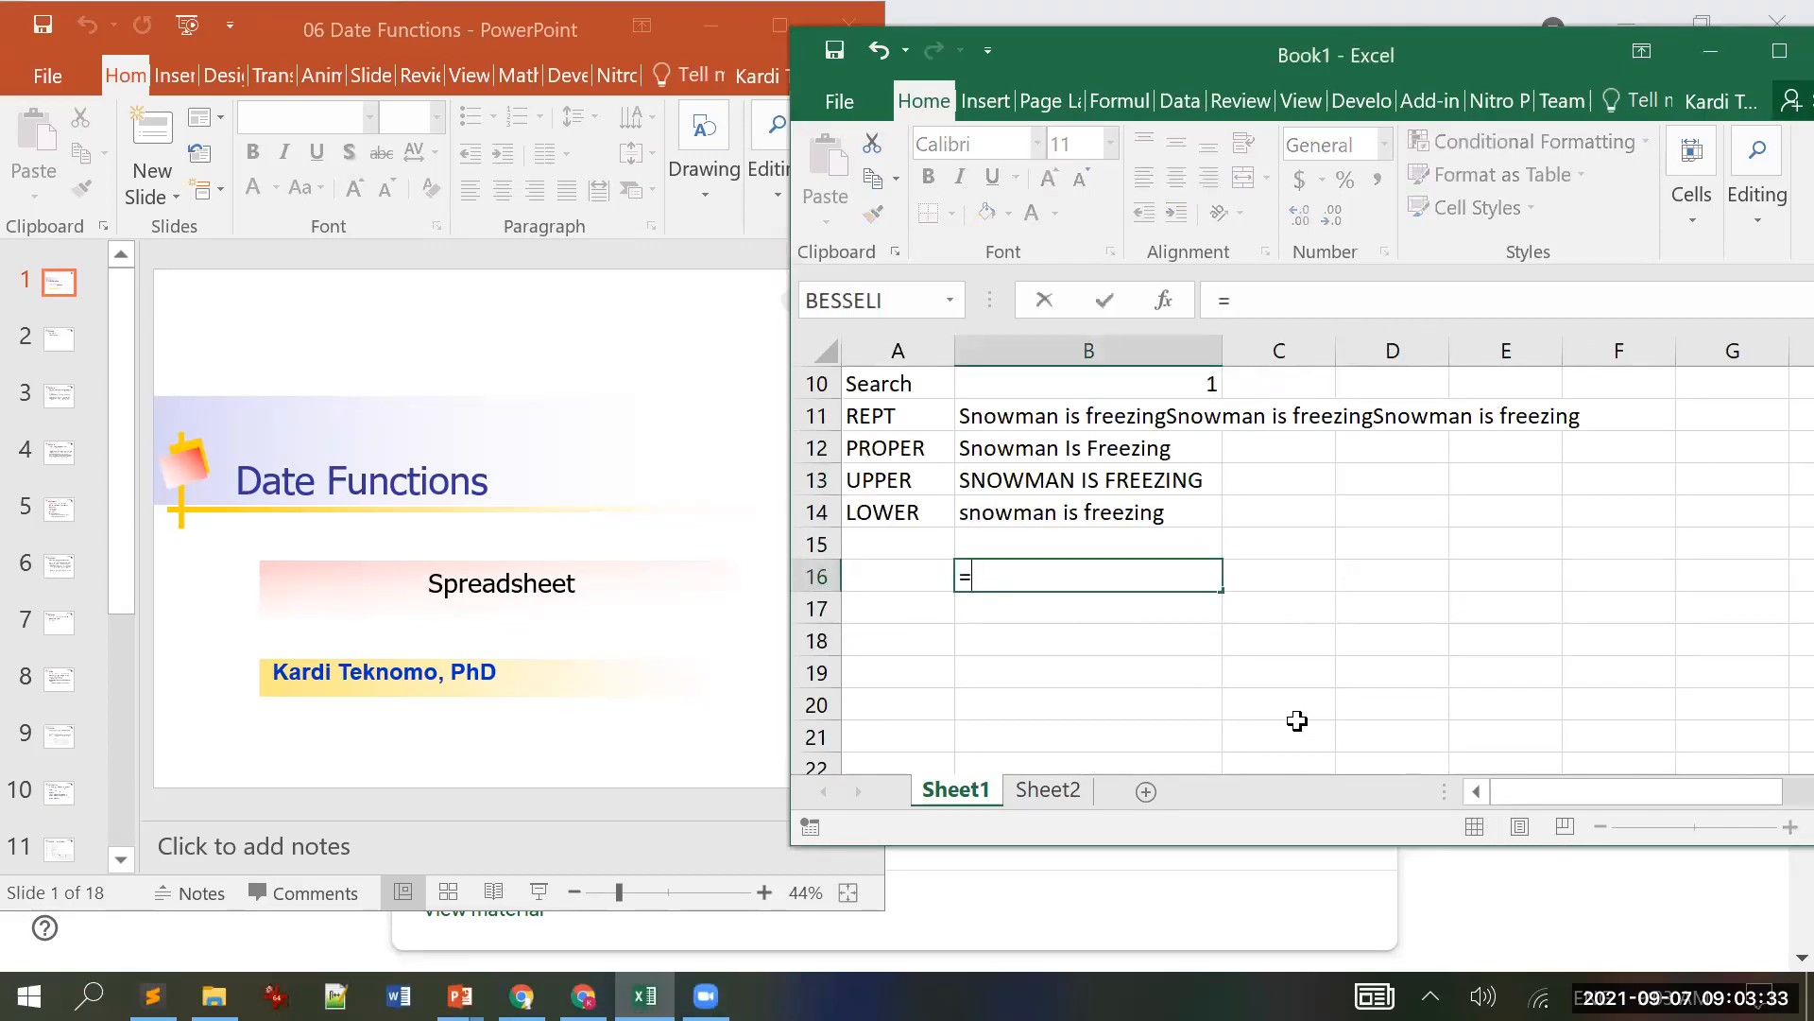
{"action": "type", "text": "value("}
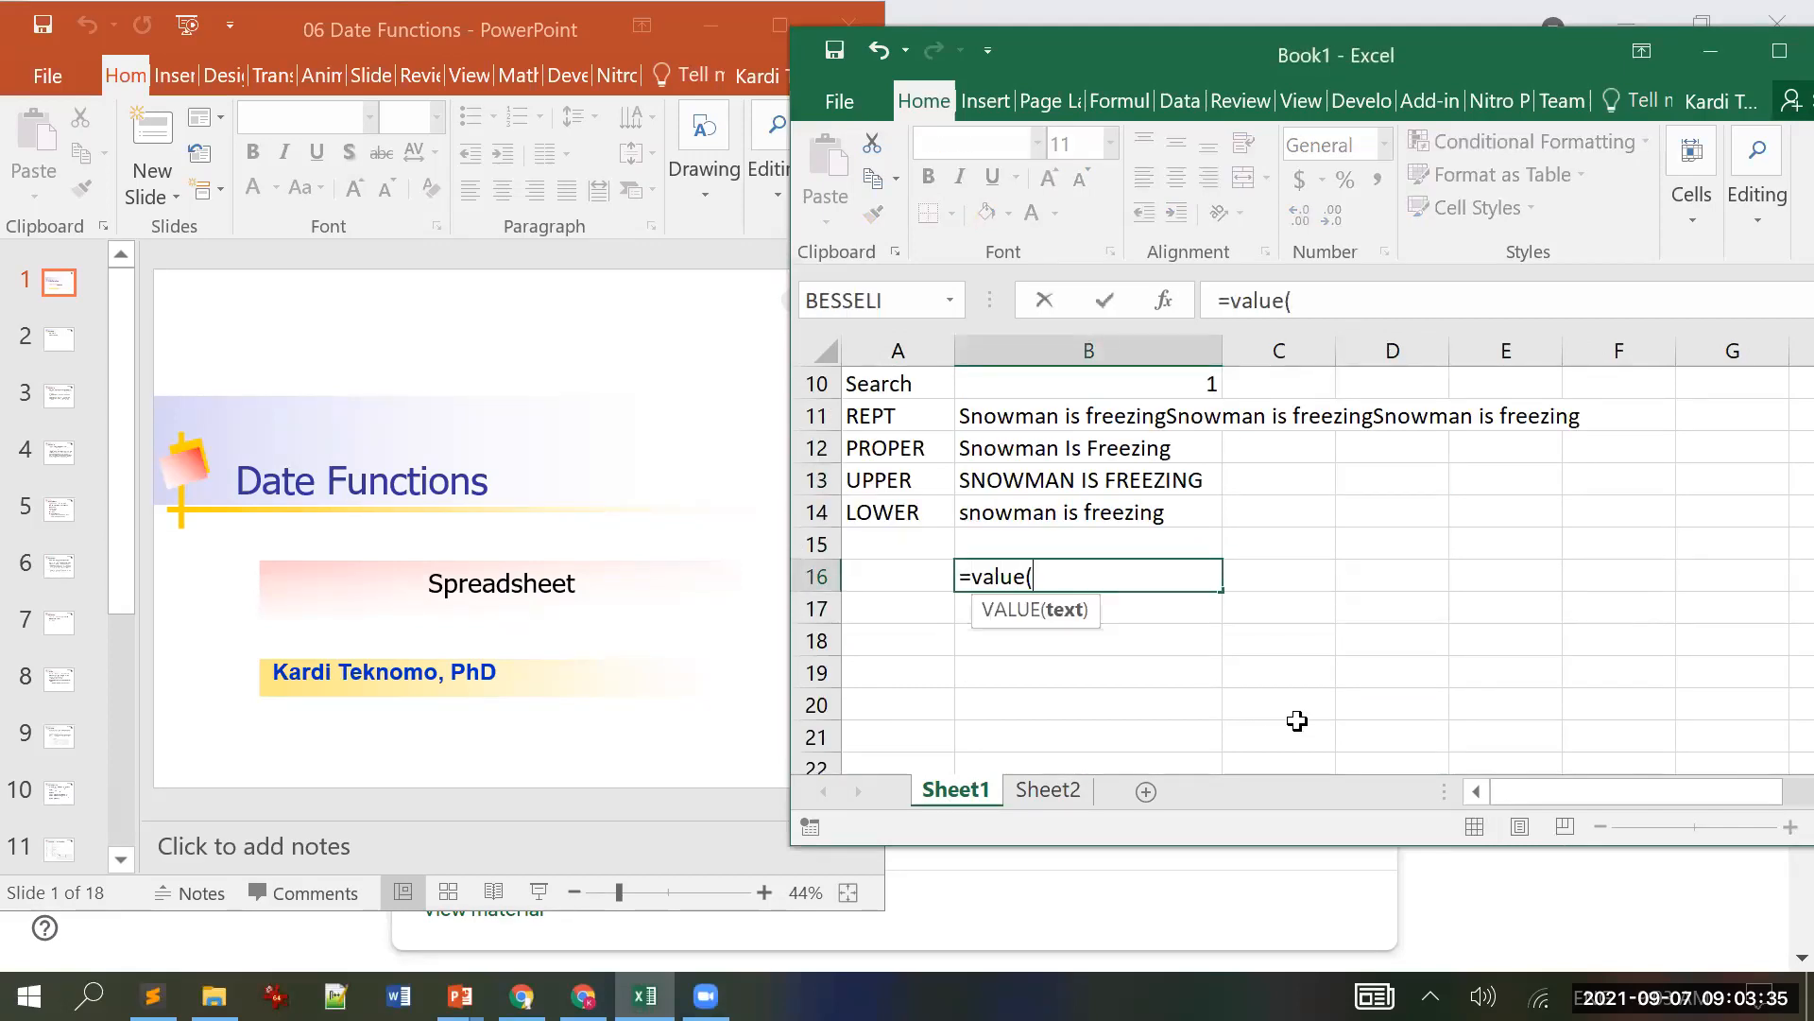
{"action": "type", "text": "\"123.45\""}
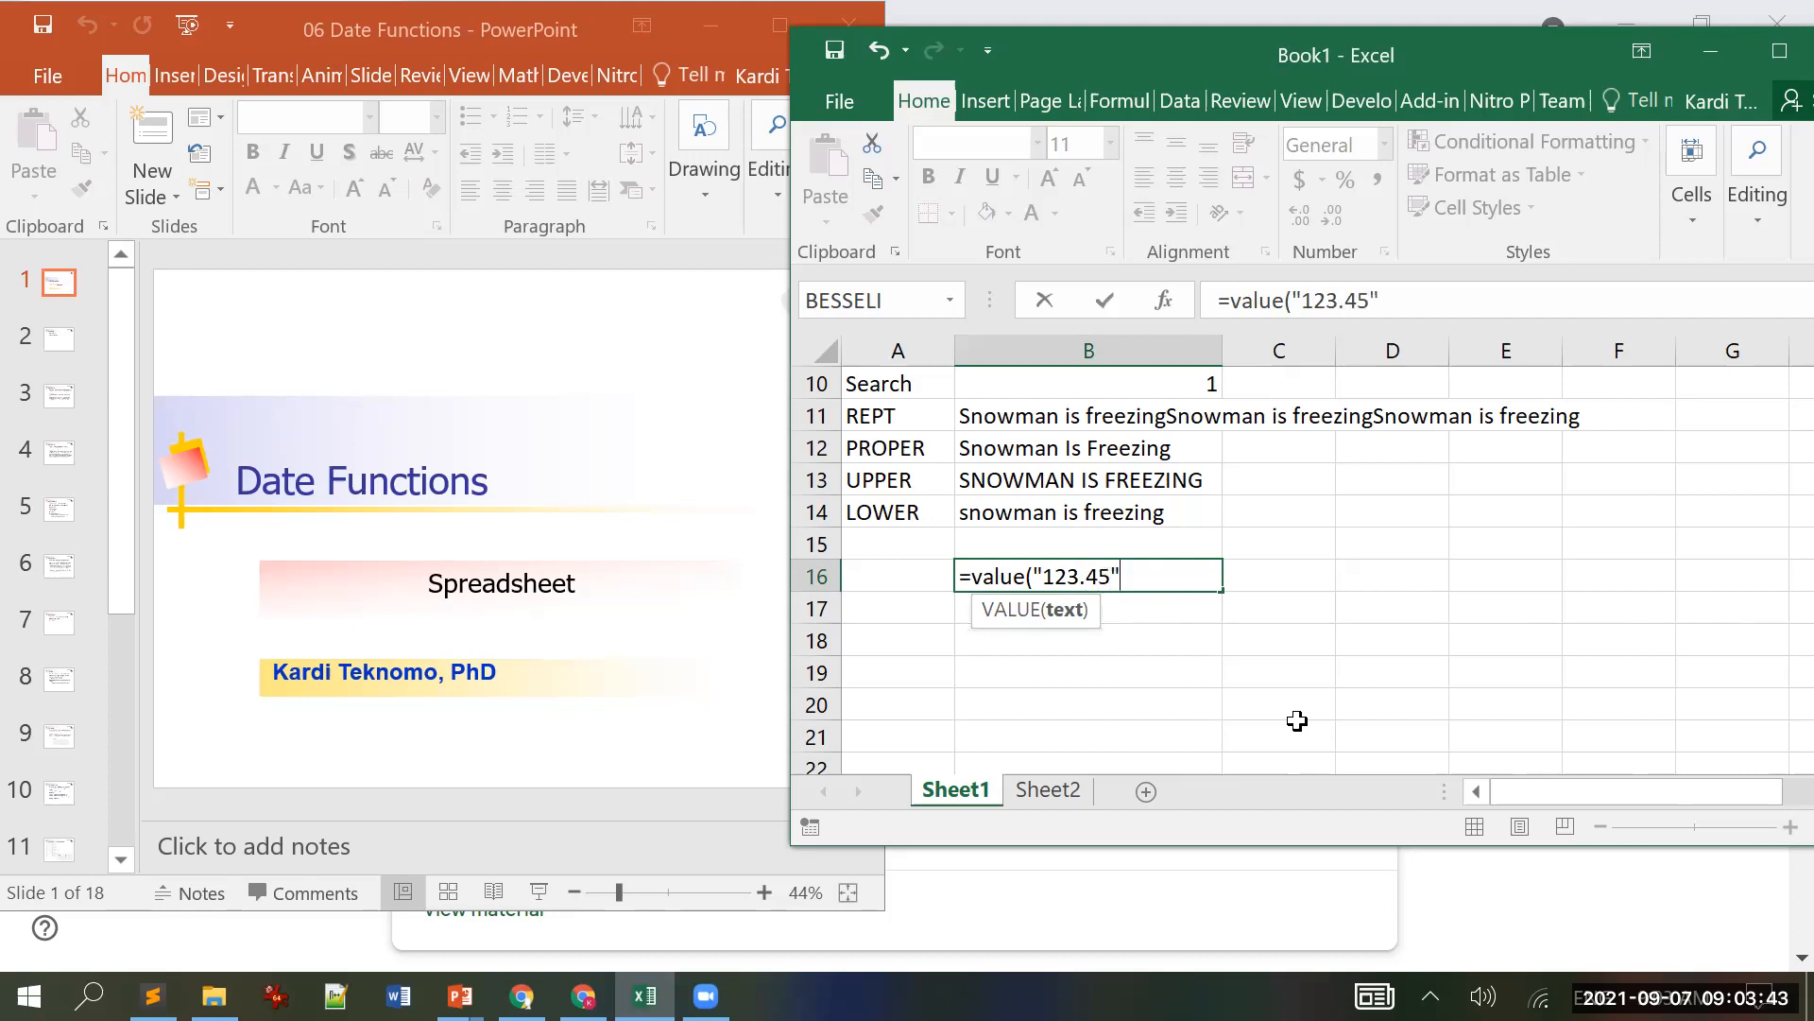
{"action": "type", "text": ")"}
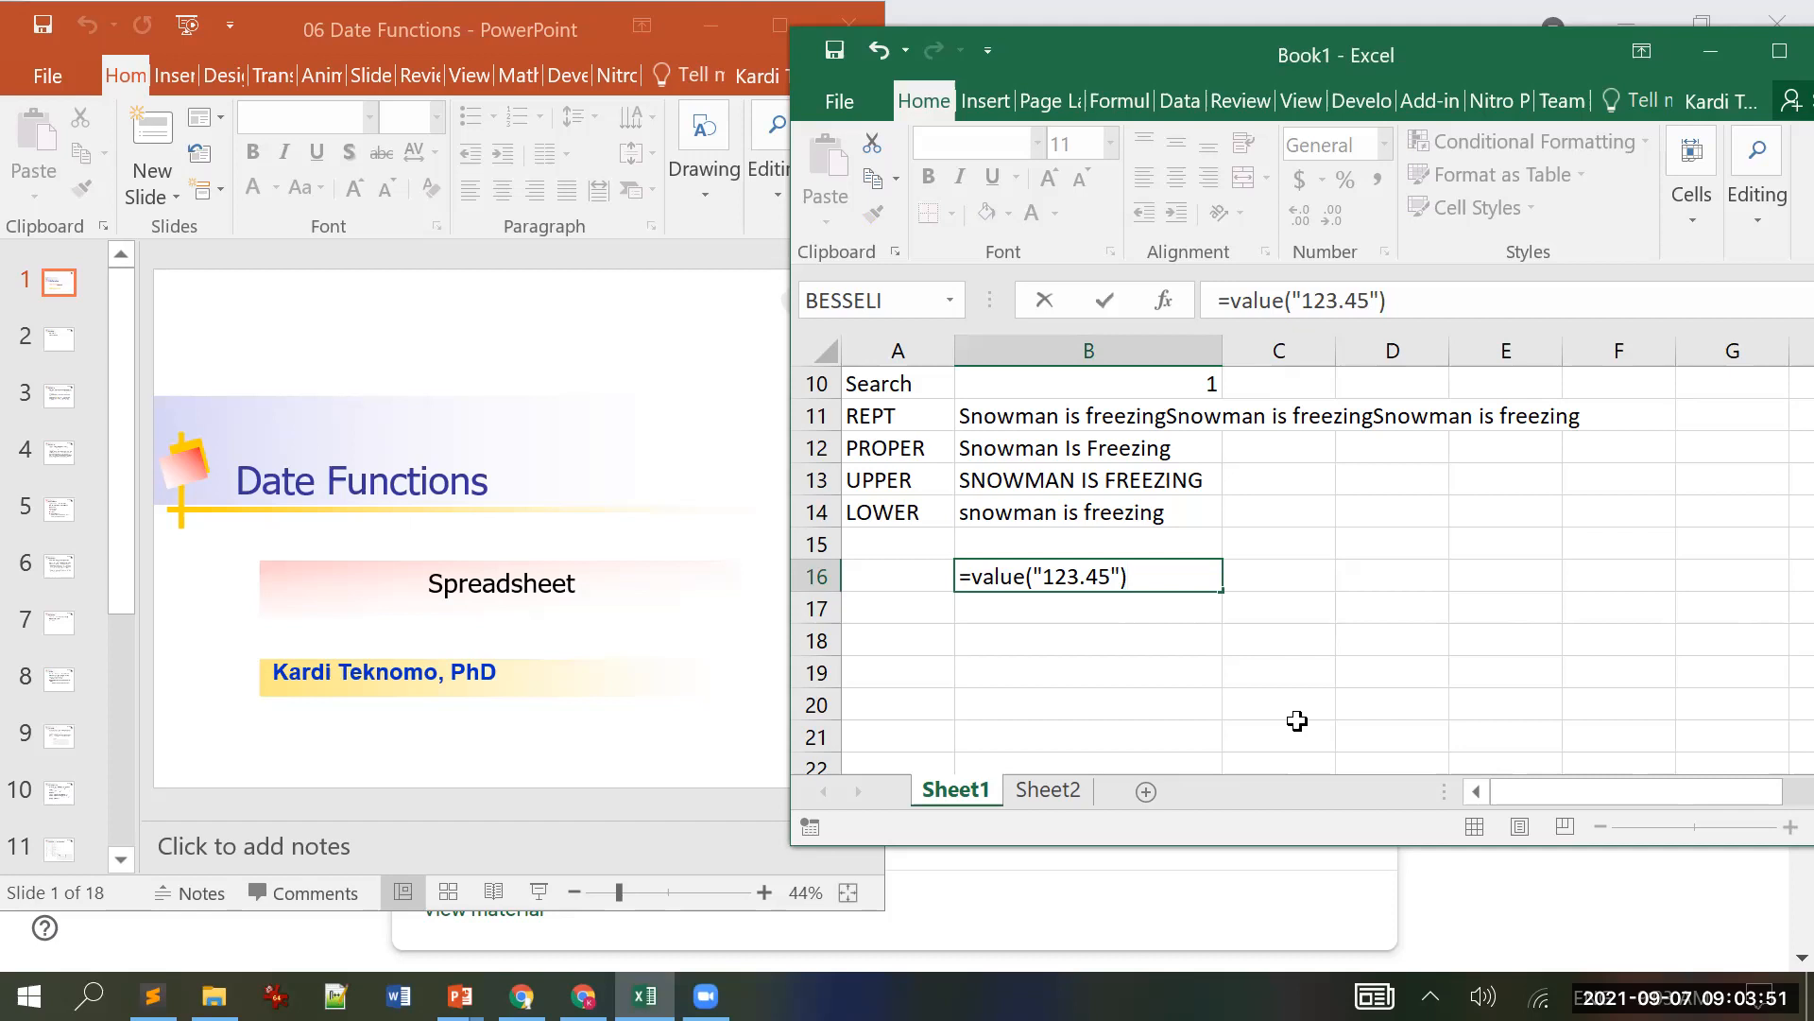
{"action": "key", "text": "Return"}
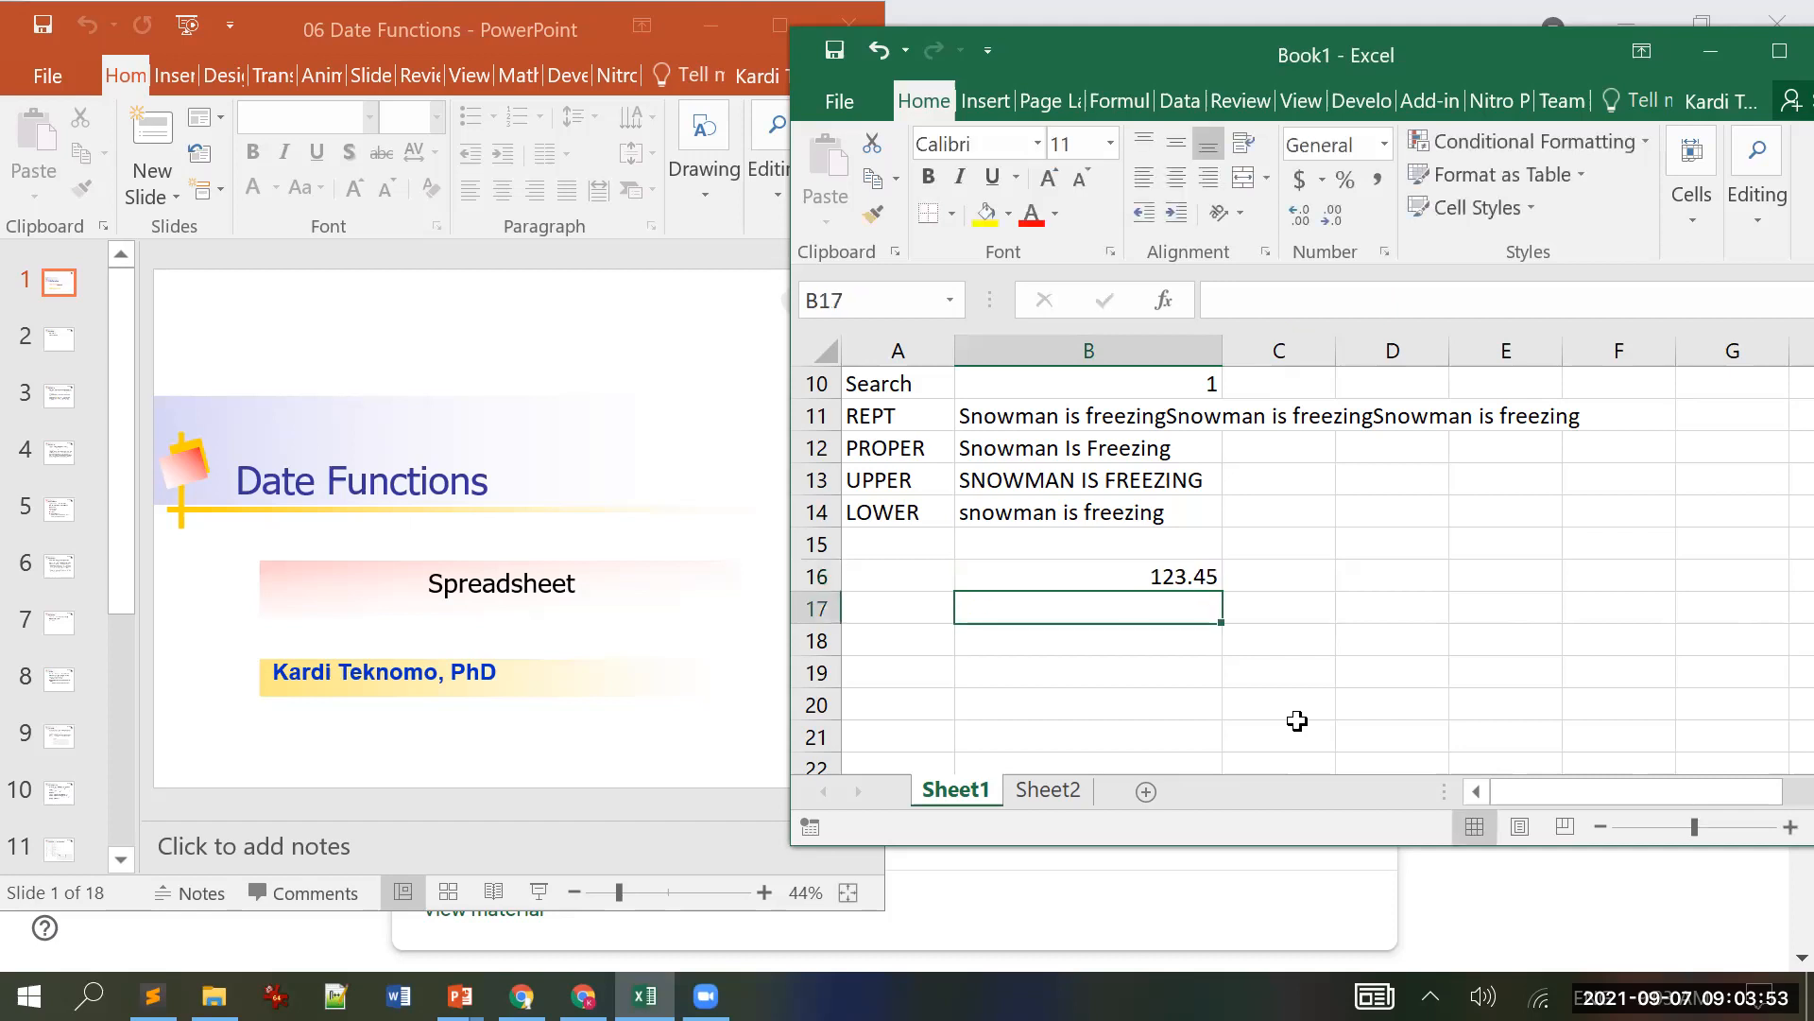
{"action": "key", "text": "Up"}
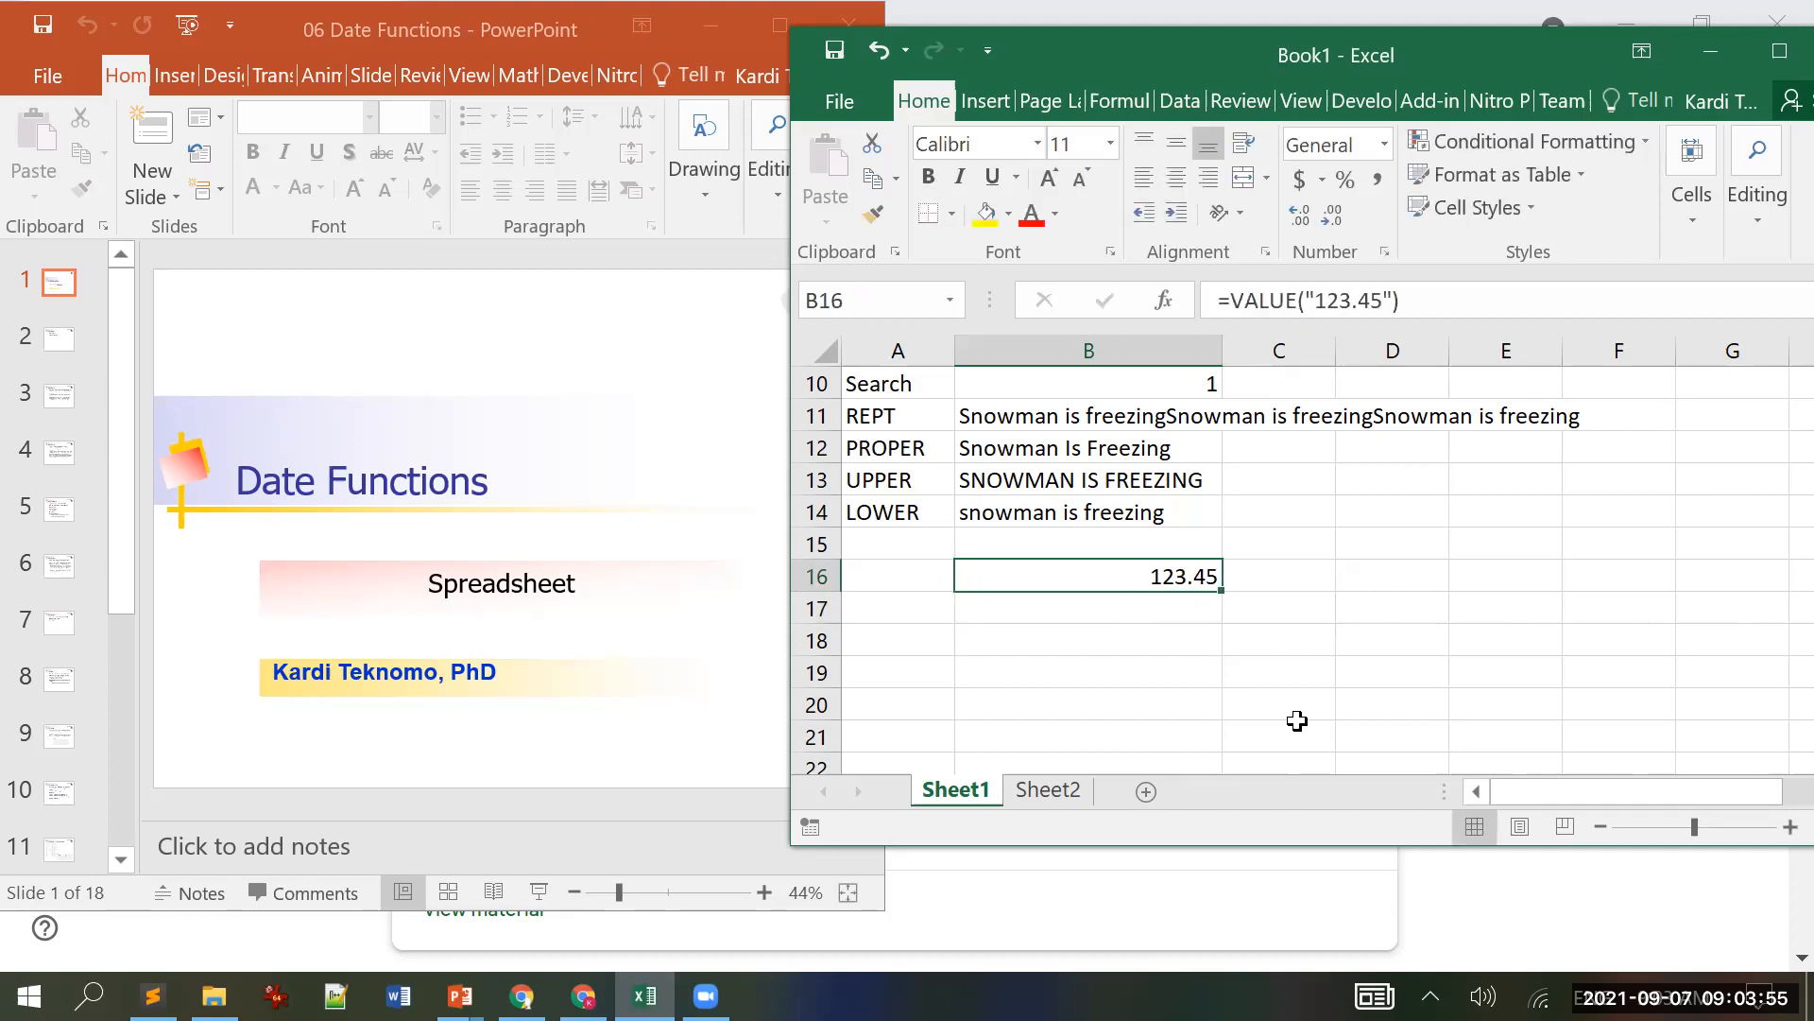
Step: Enter =B16+2 in B17 to get 125.45
{"action": "key", "text": "Down"}
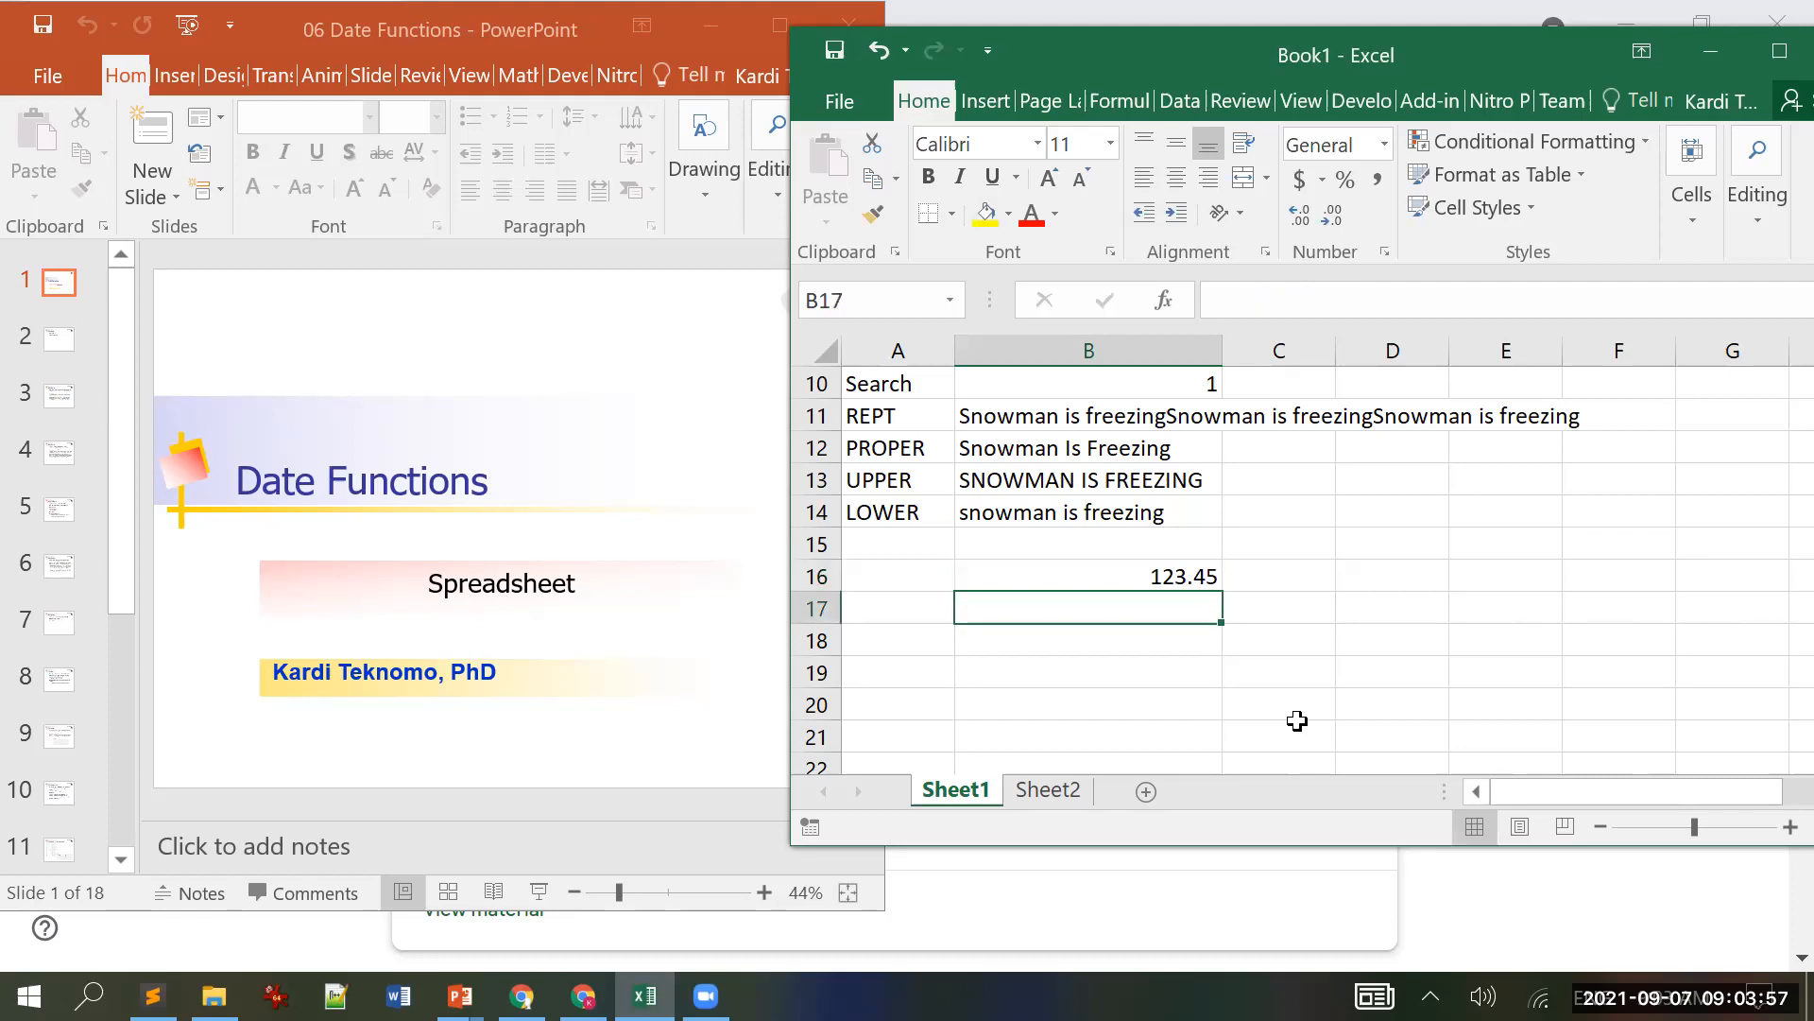
{"action": "type", "text": "="}
{"action": "key", "text": "Up"}
{"action": "type", "text": "+2"}
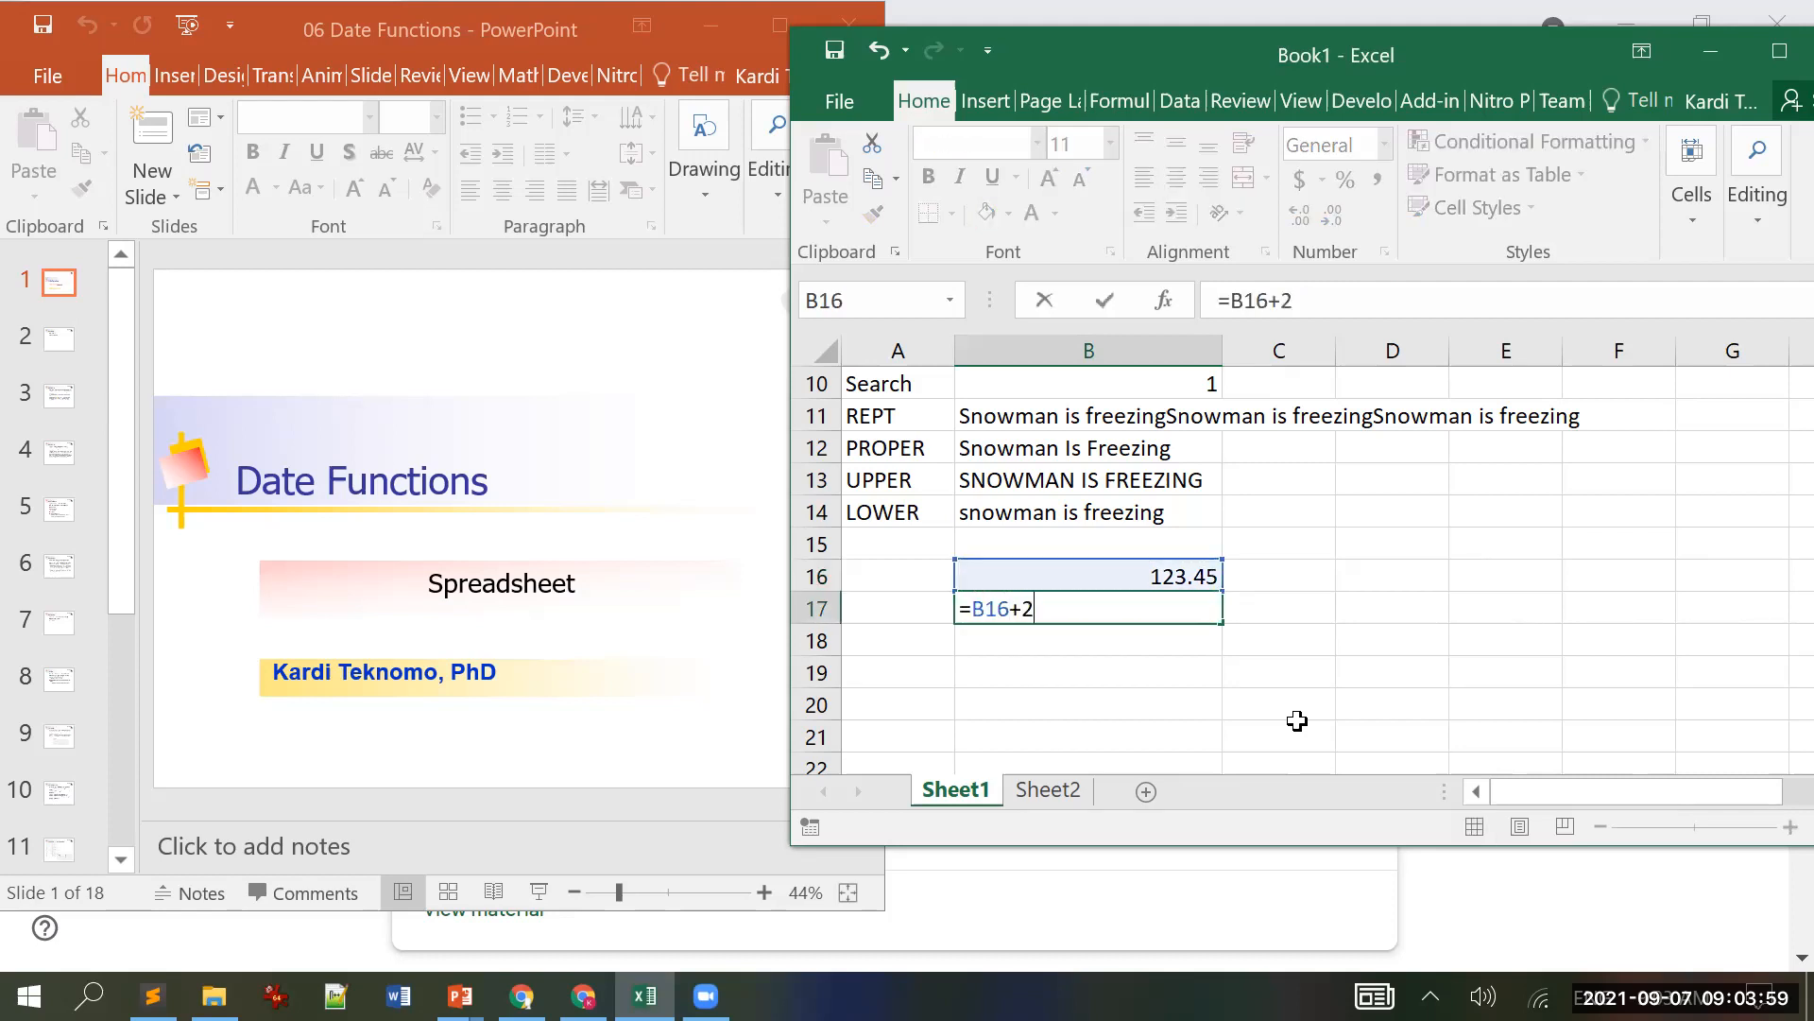
{"action": "key", "text": "Return"}
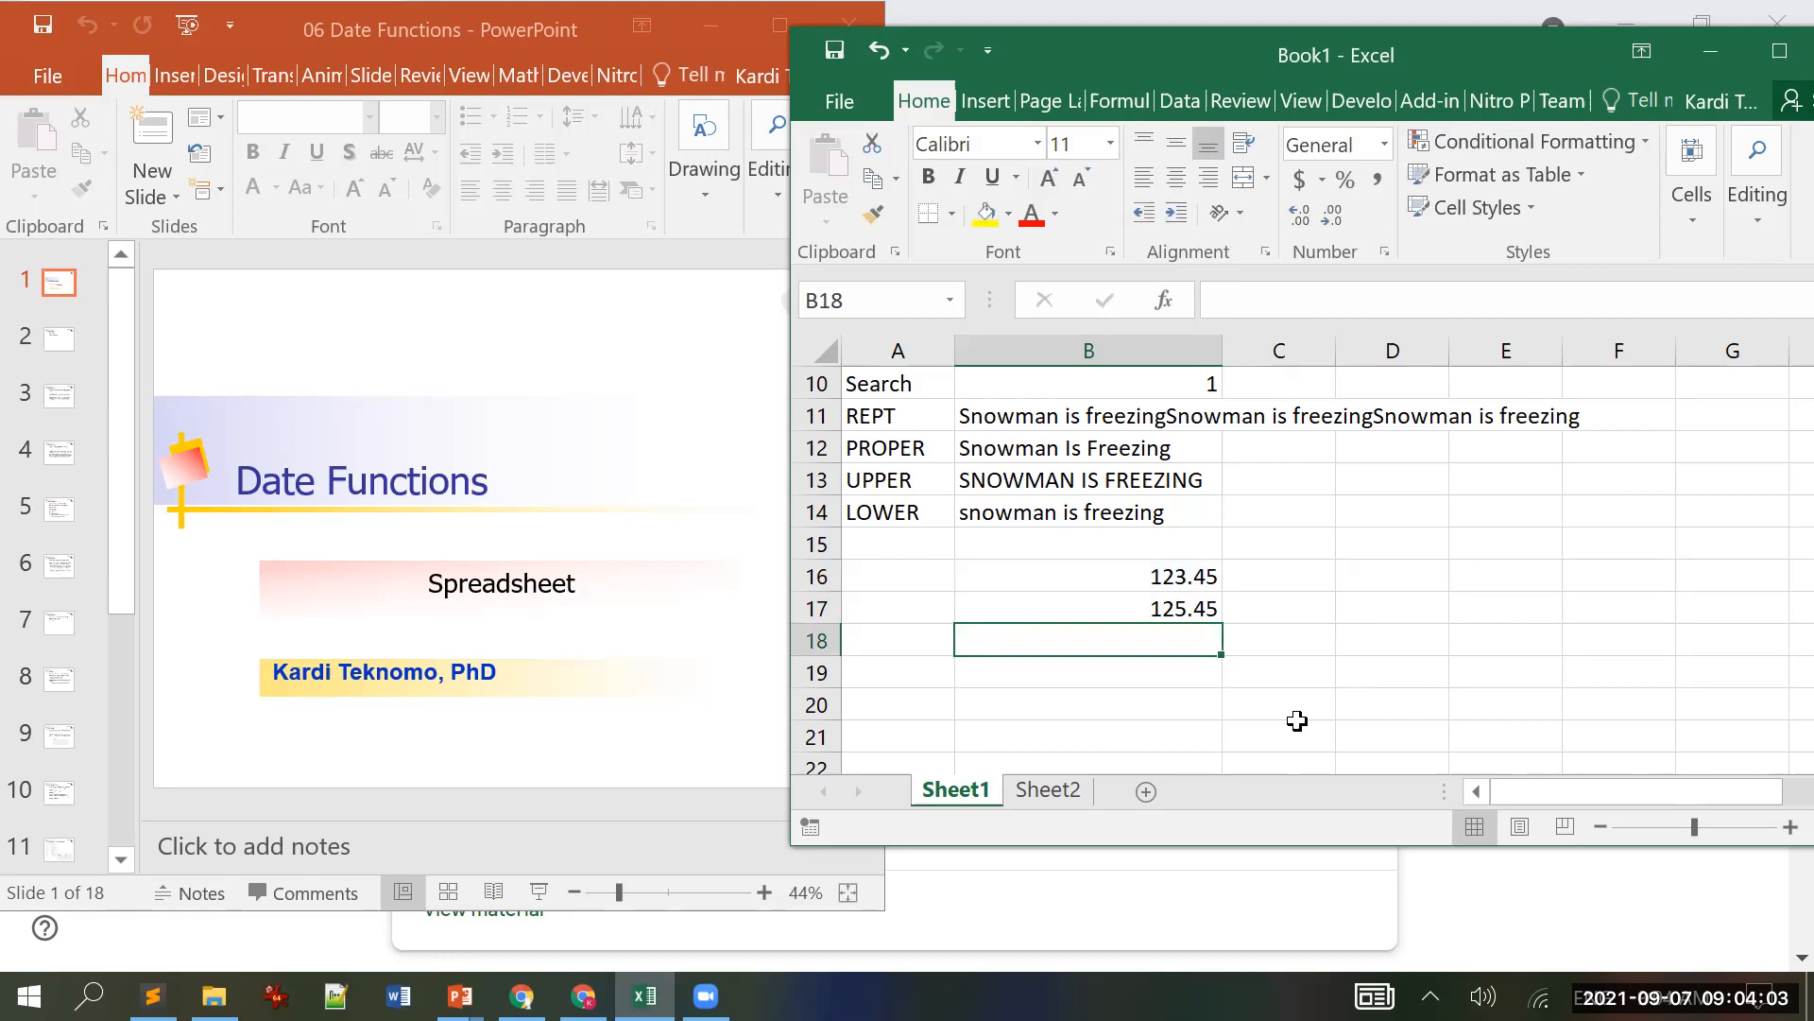
{"action": "key", "text": "Up"}
{"action": "key", "text": "Up"}
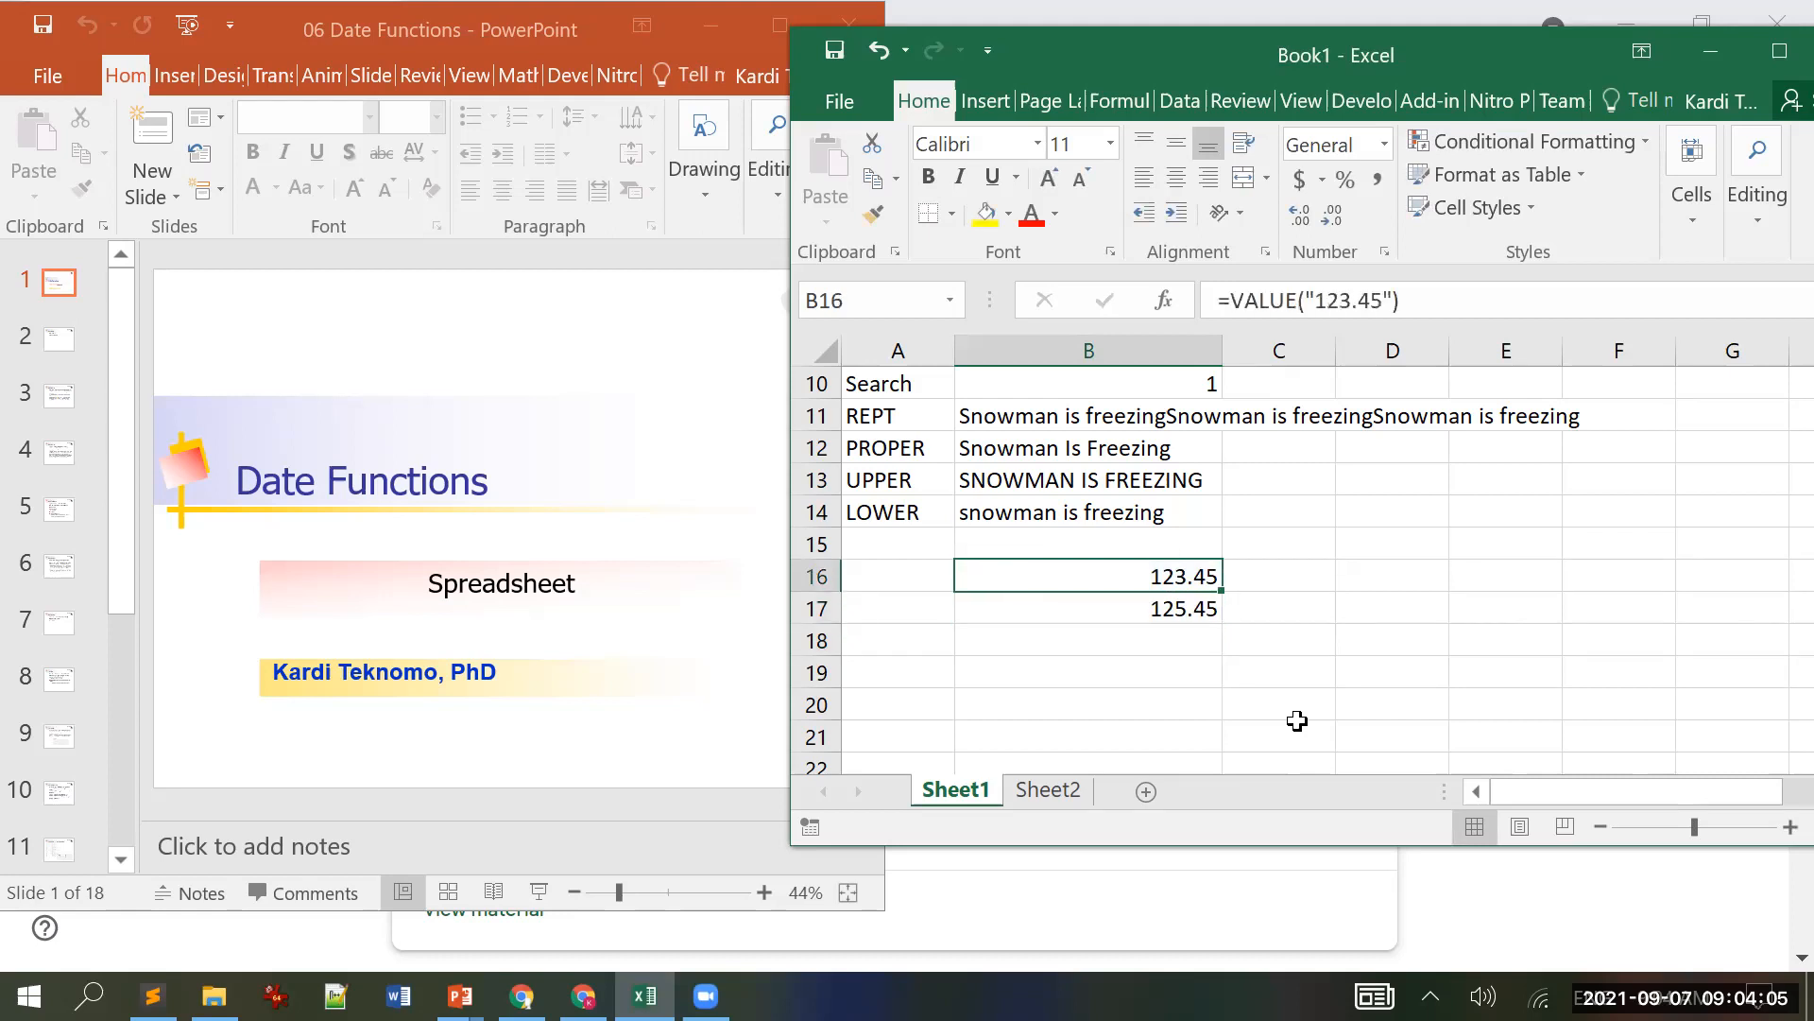
{"action": "left_click", "coordinate": [1382, 301]}
{"action": "type", "text": "a"}
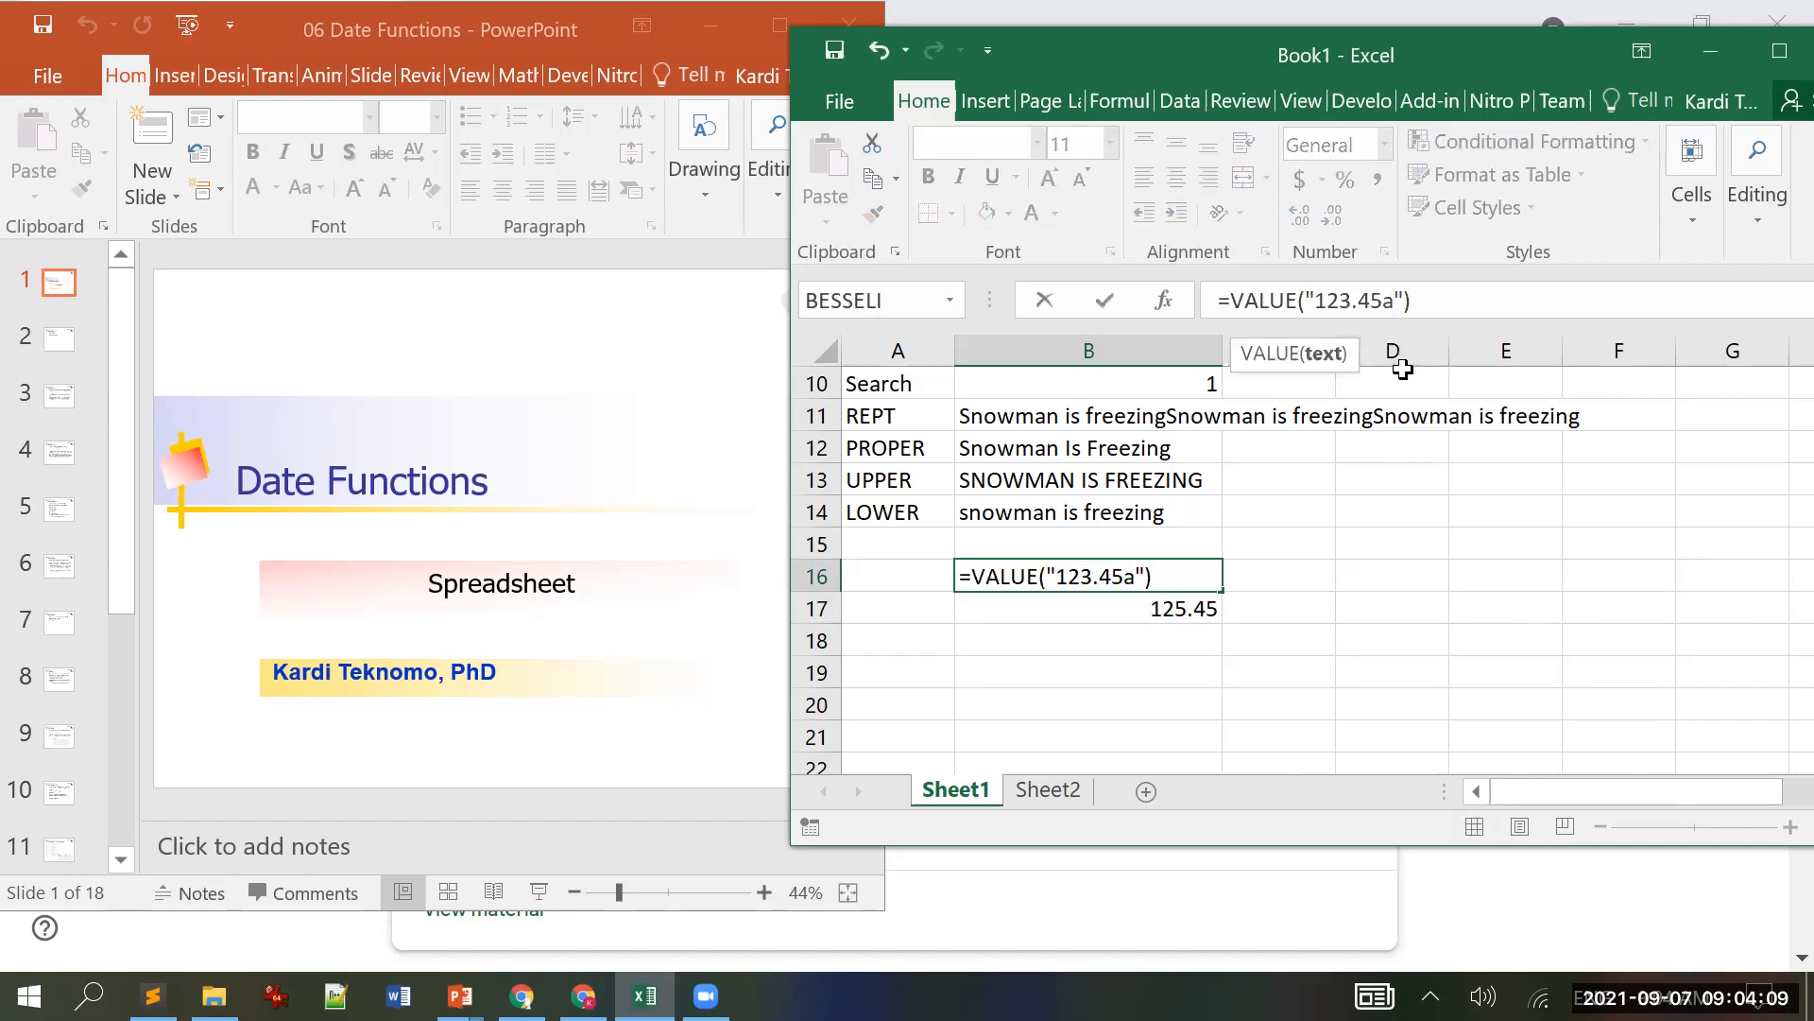
{"action": "key", "text": "Return"}
{"action": "key", "text": "Up"}
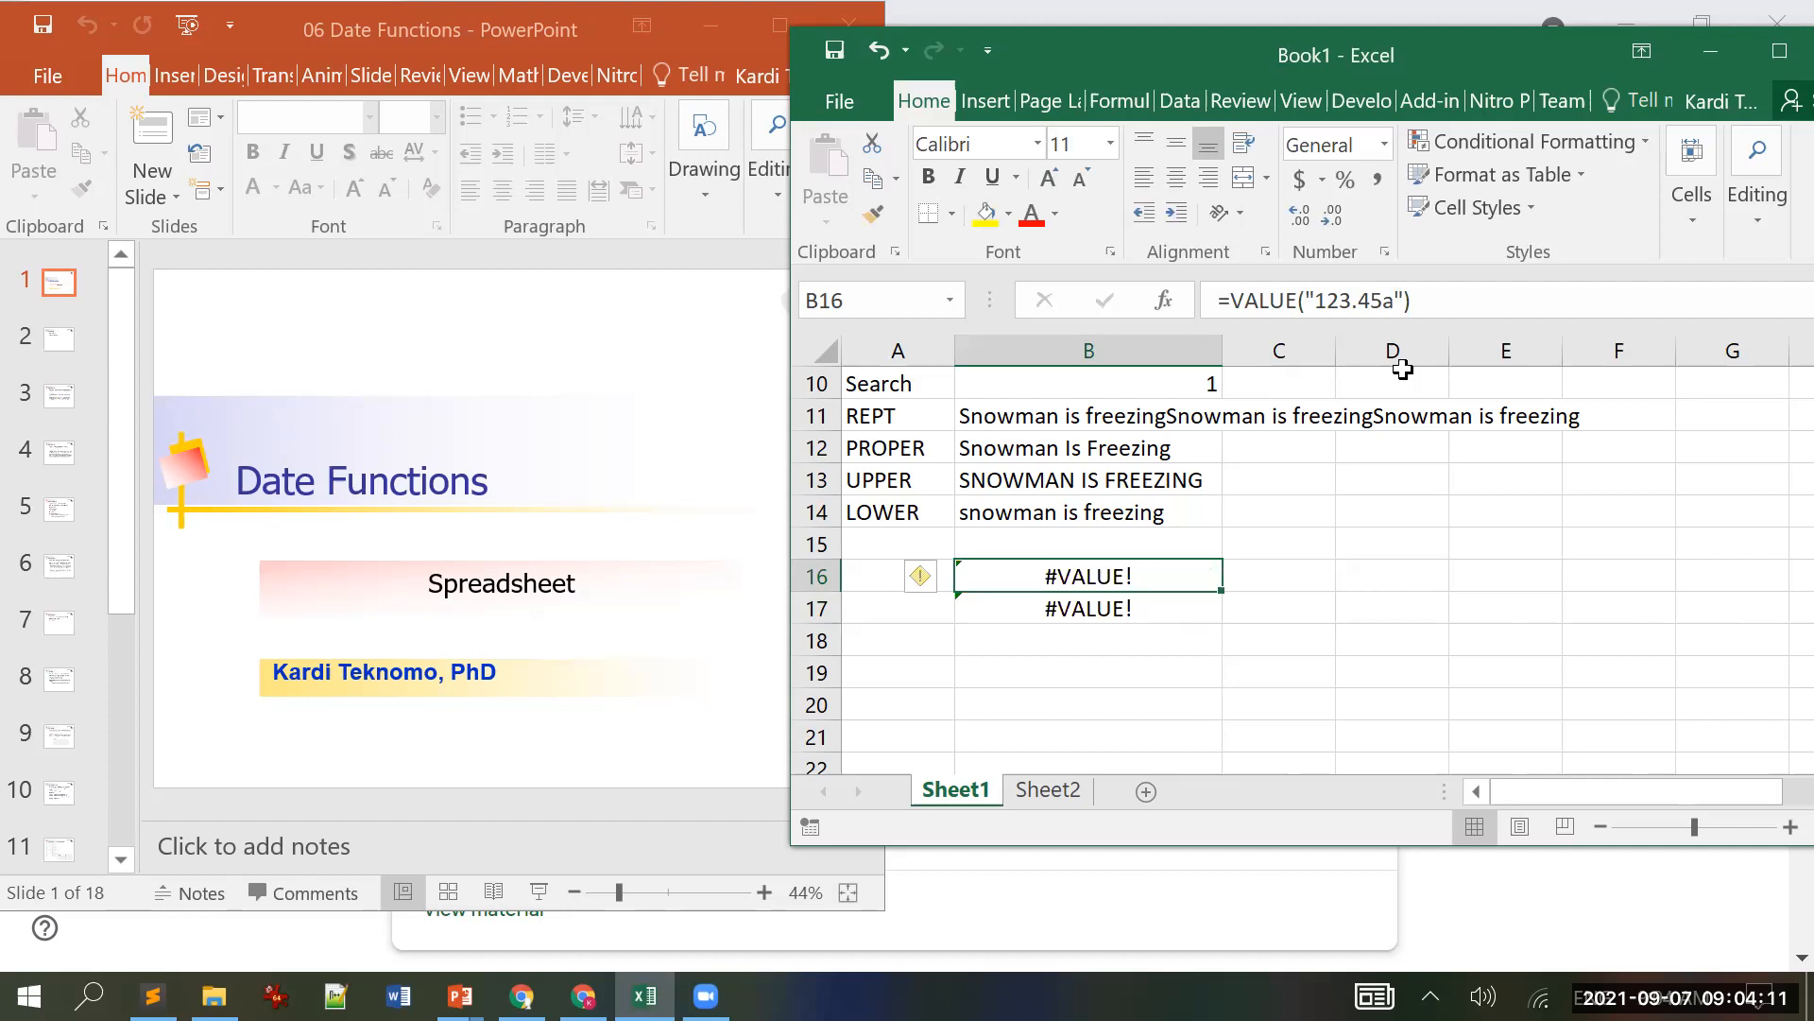
{"action": "left_click", "coordinate": [1377, 299]}
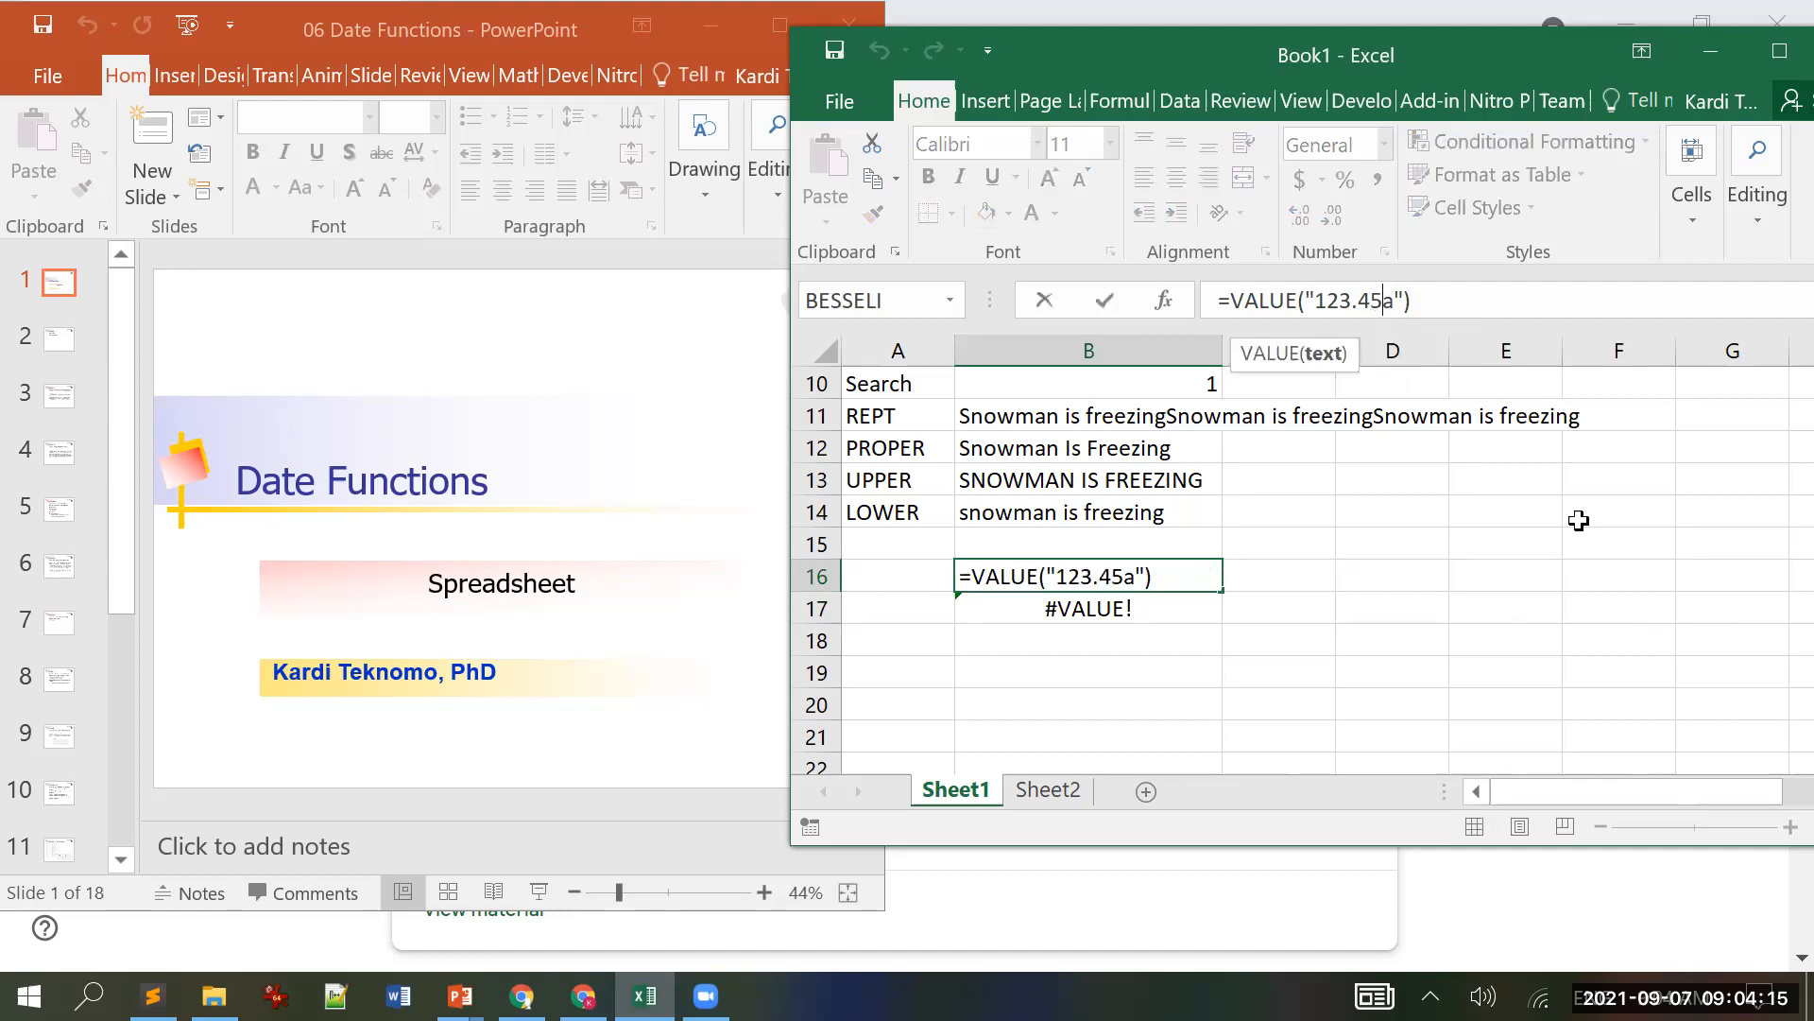
{"action": "key", "text": "Delete"}
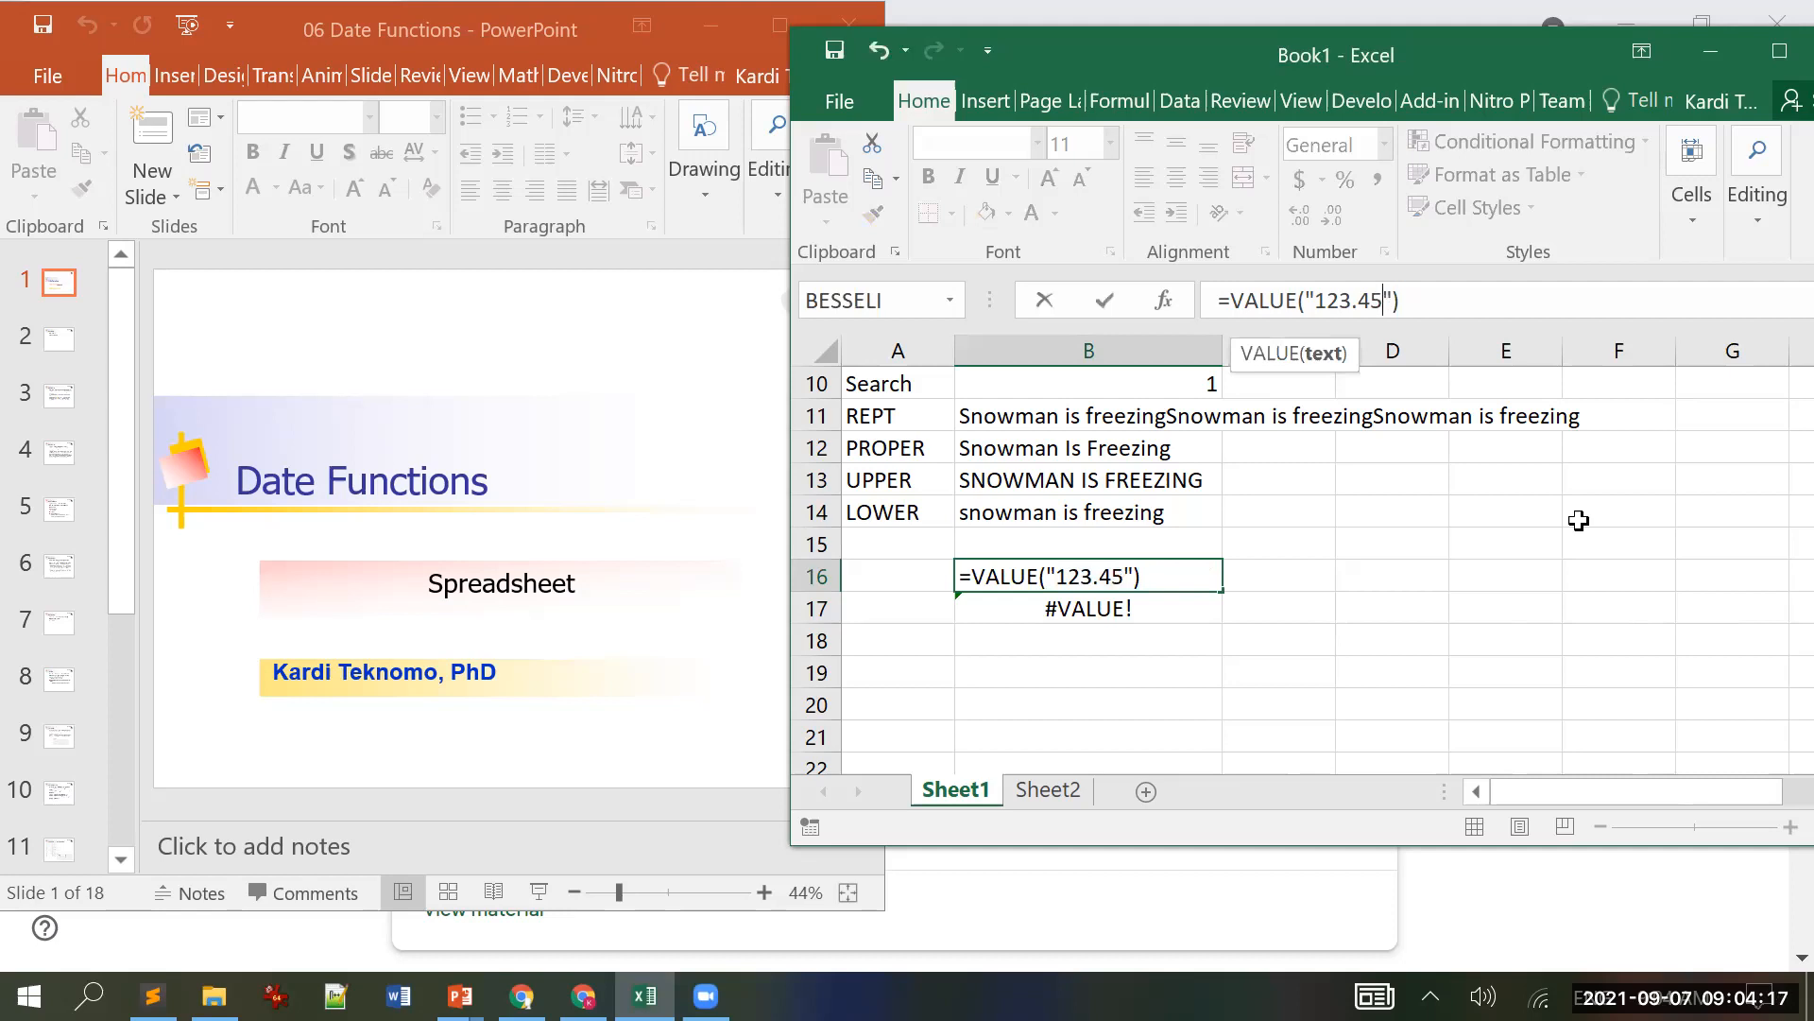
{"action": "key", "text": "Return"}
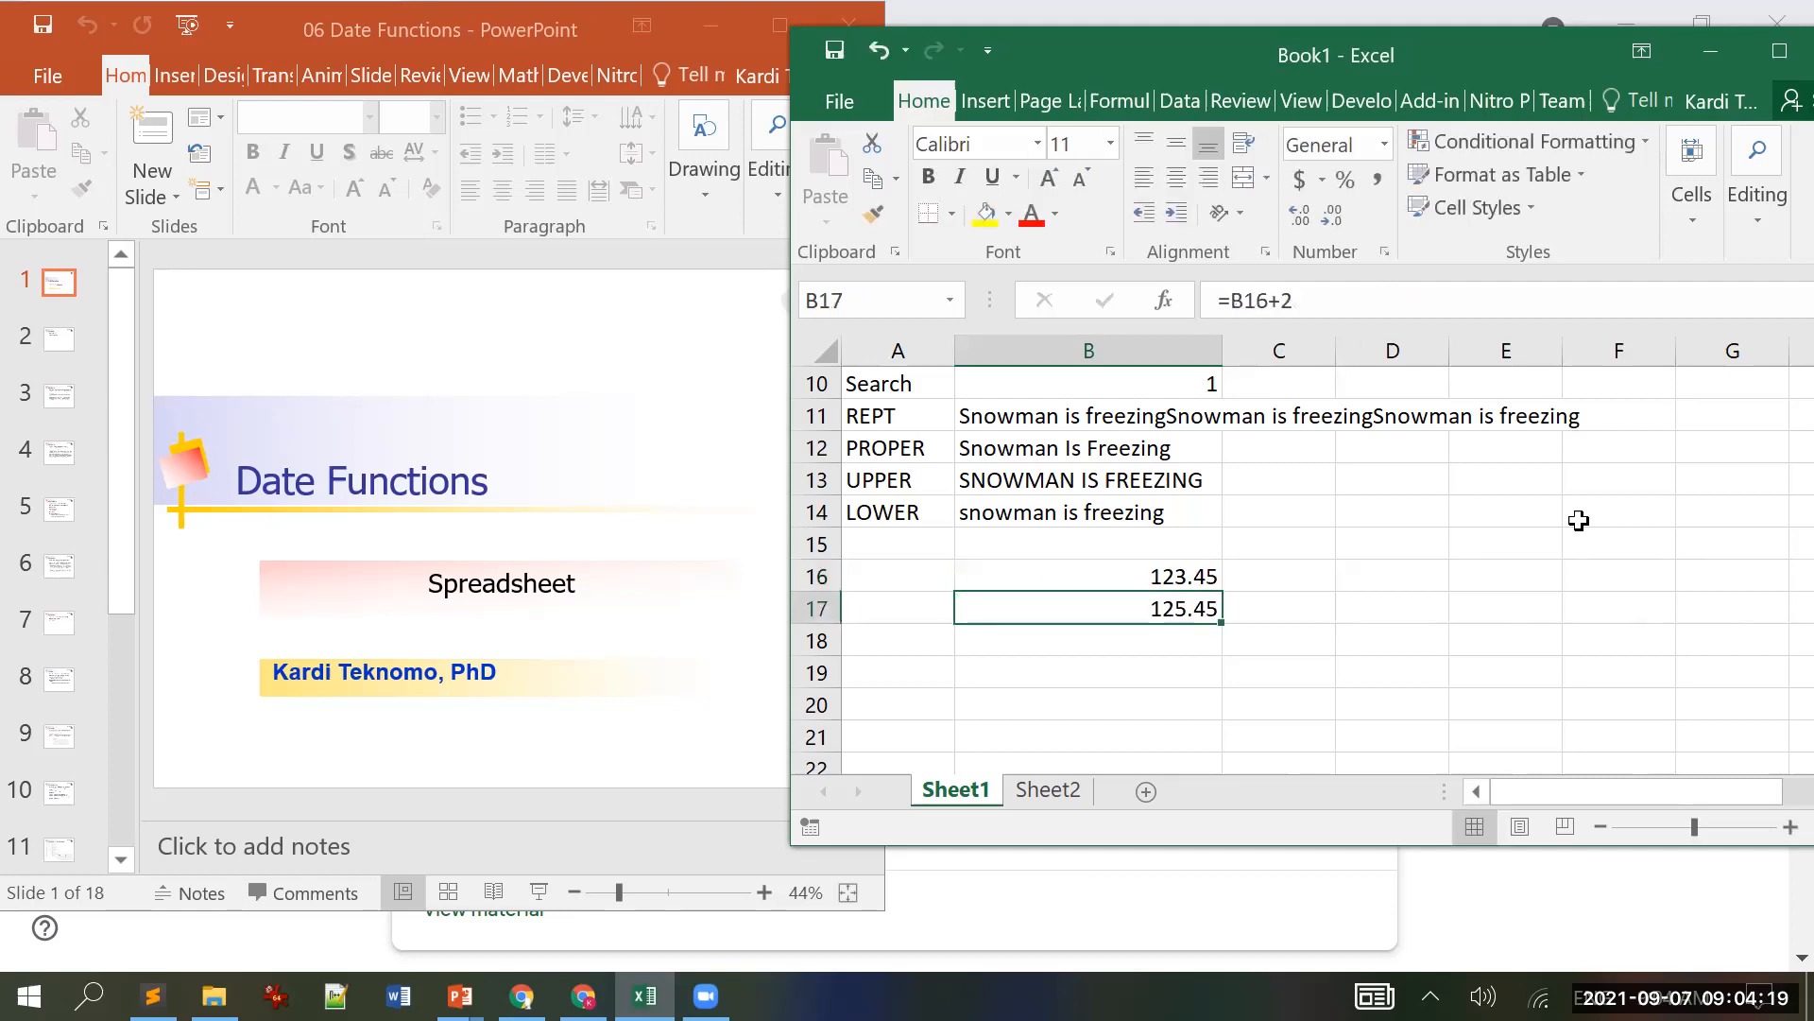
{"action": "key", "text": "Up"}
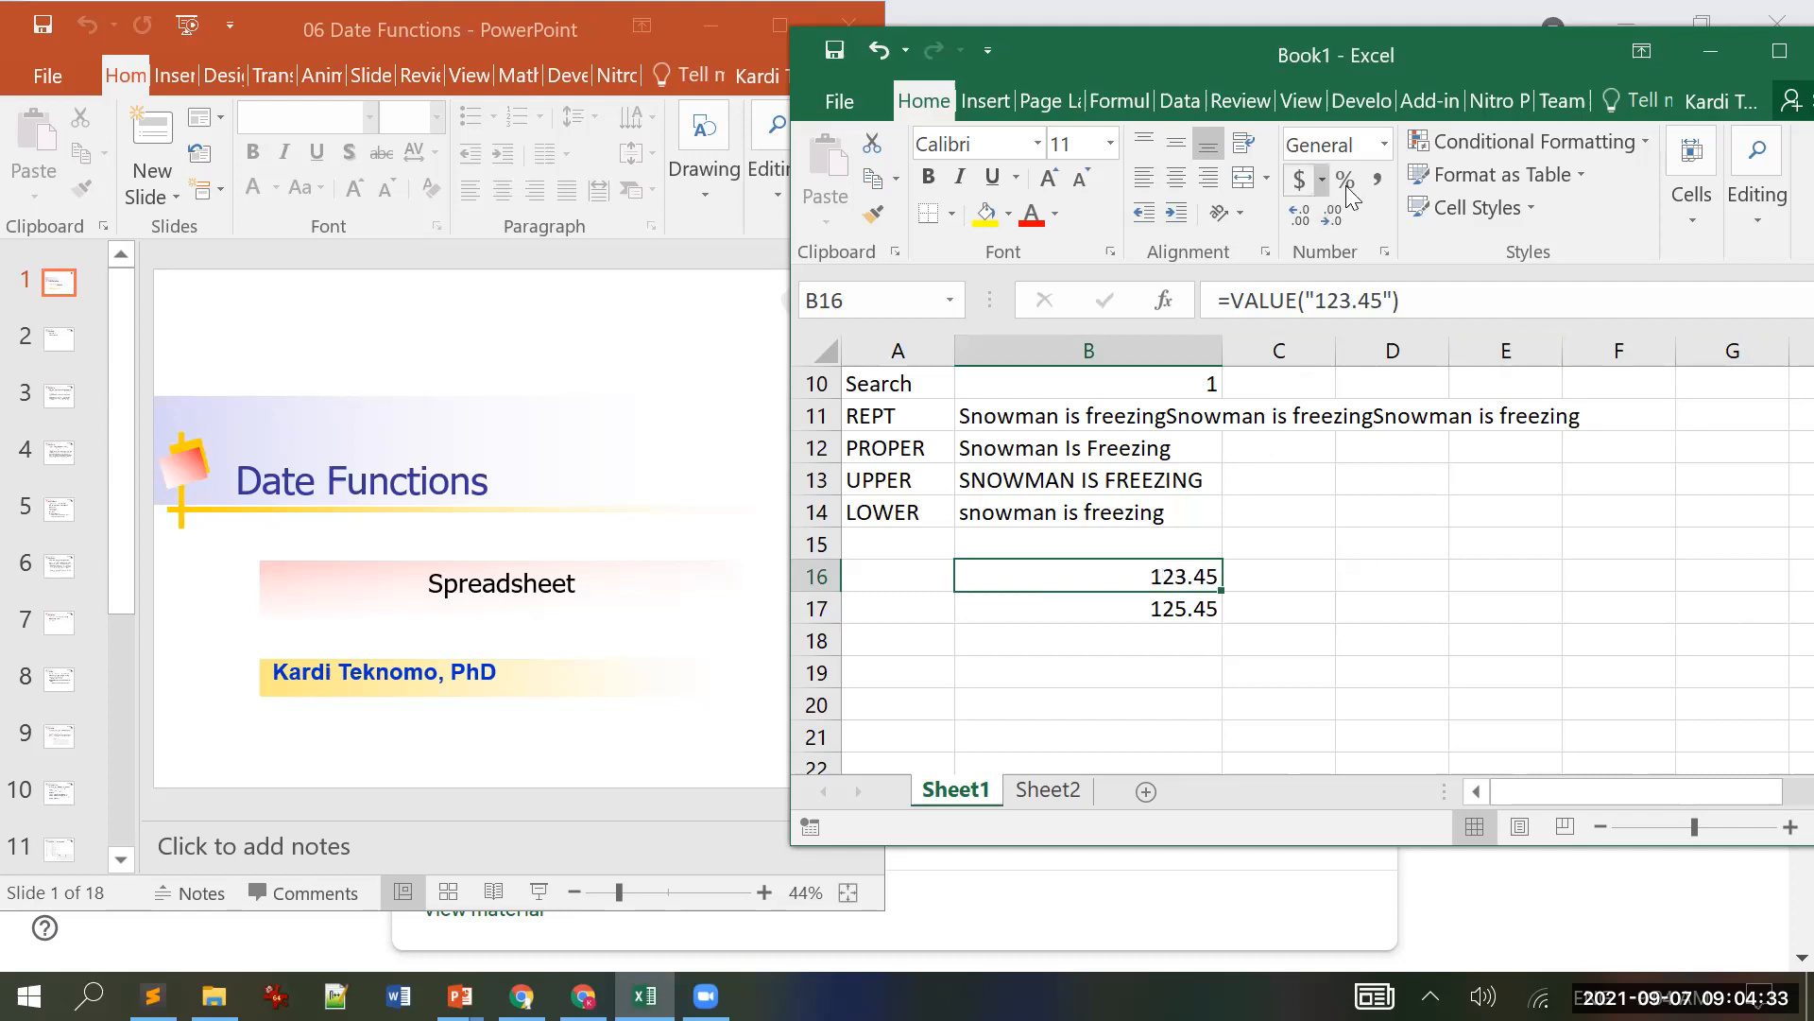
Step: Type 123.45 into the Text-formatted D16 and enter =VALUE(D16) in D17
{"action": "left_click", "coordinate": [1400, 572]}
{"action": "type", "text": "123"}
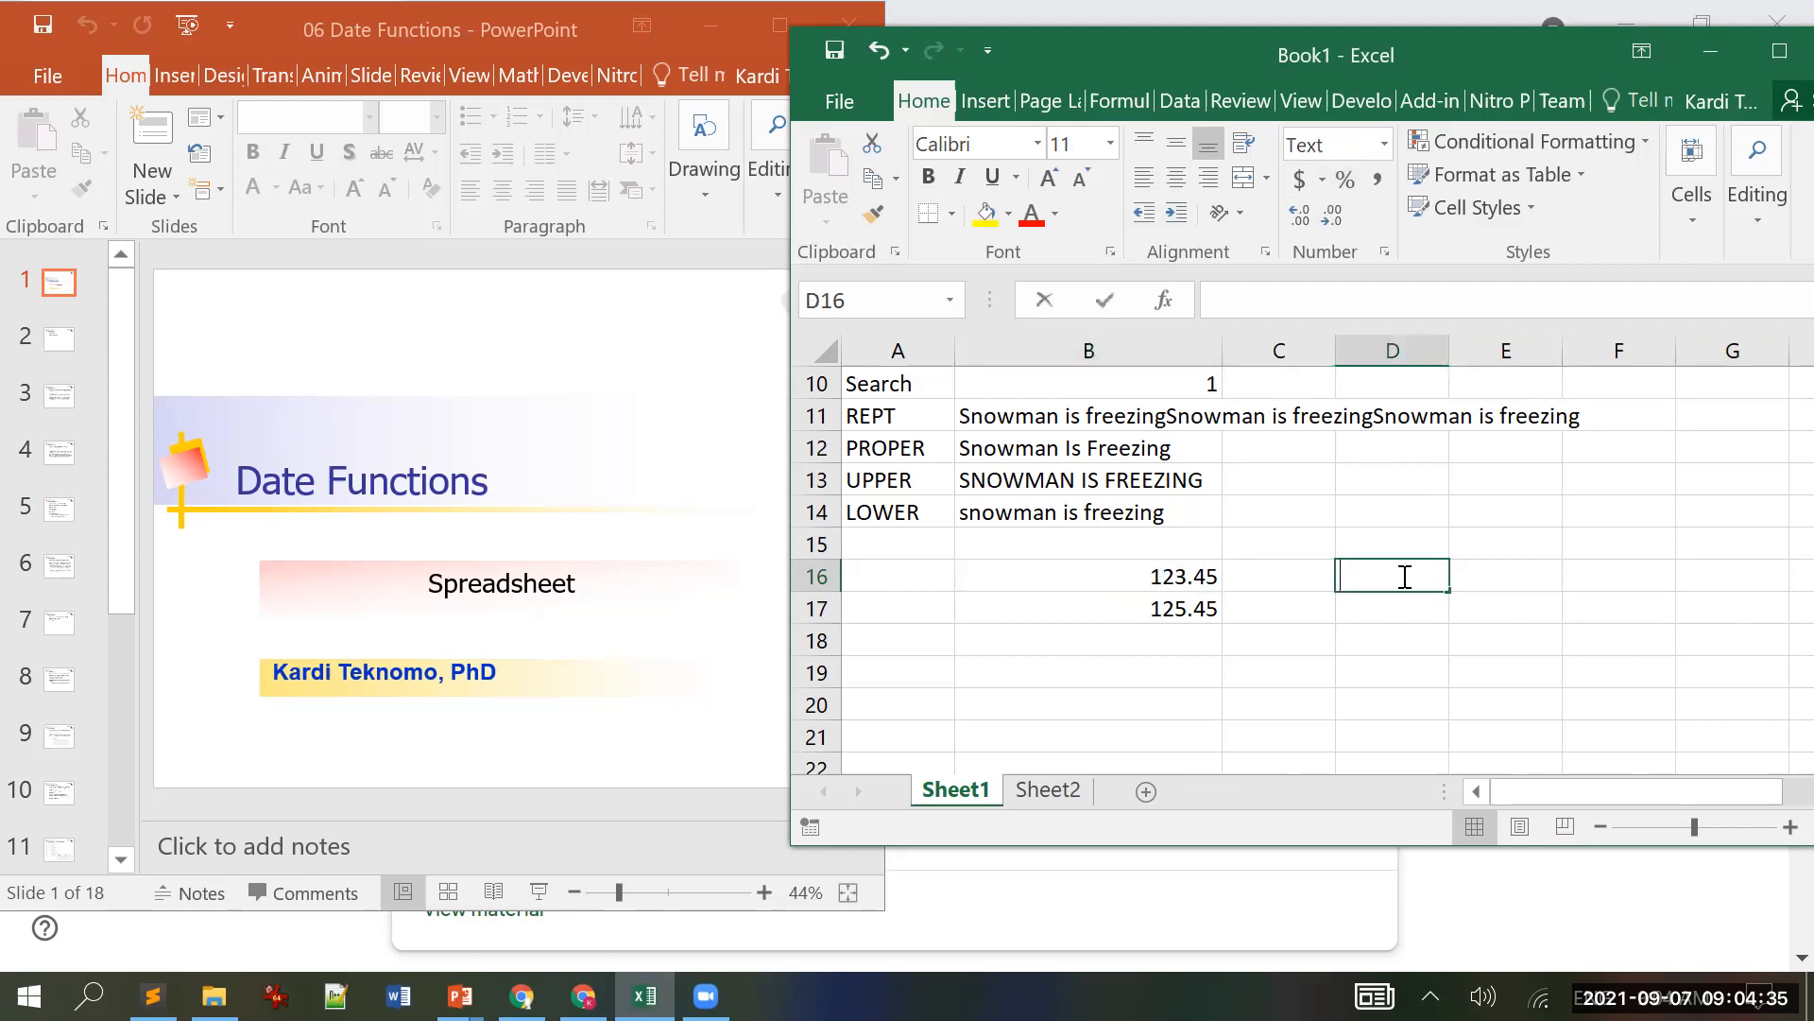
{"action": "type", "text": ".4"}
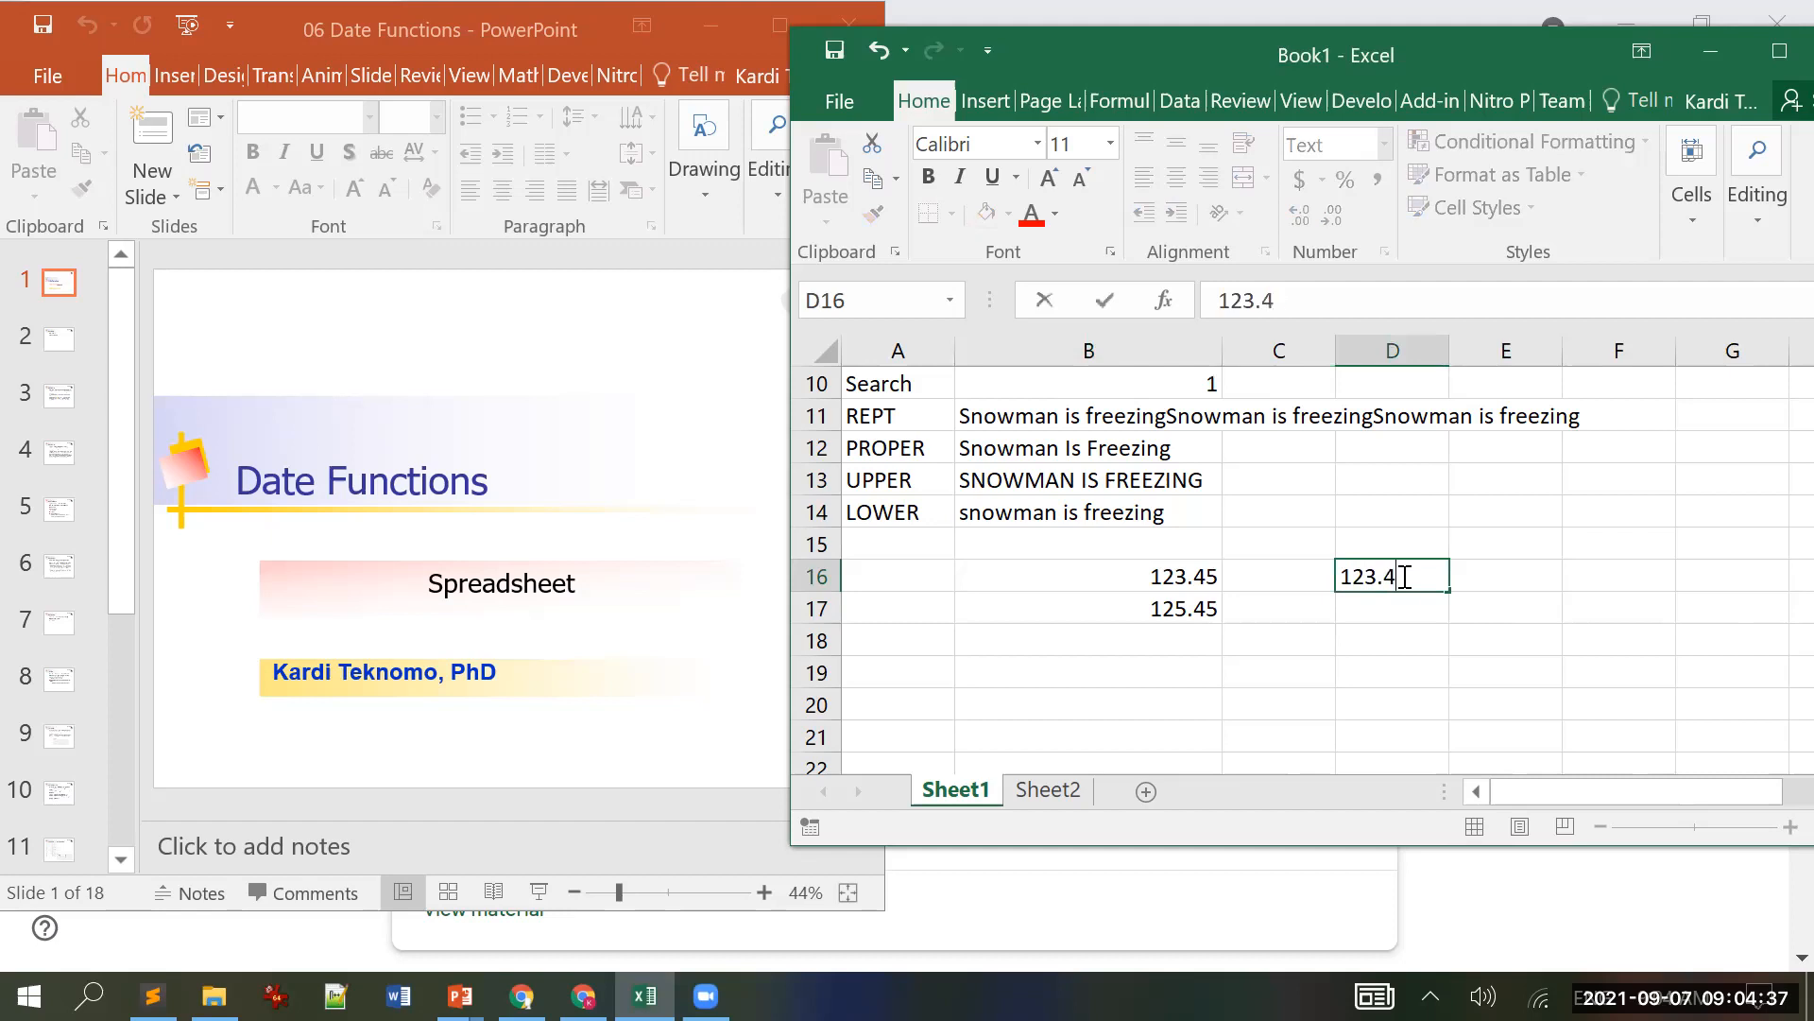
{"action": "key", "text": "Return"}
{"action": "type", "text": "="}
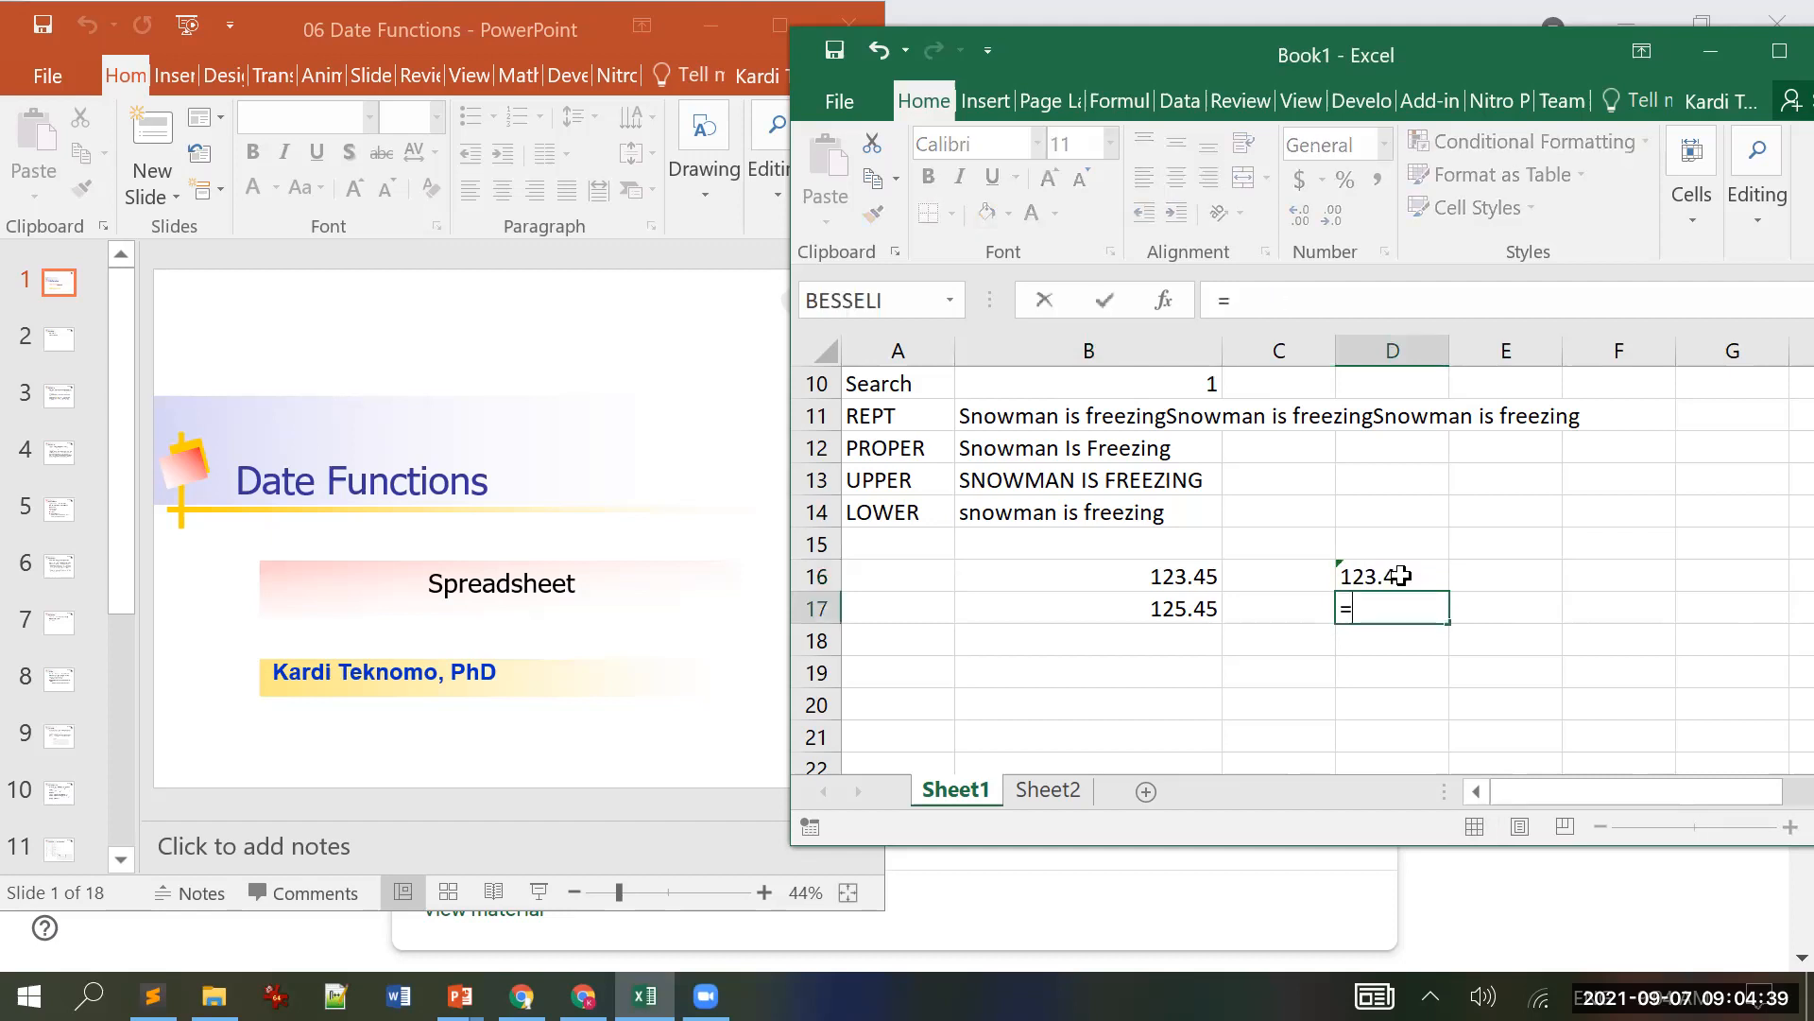
{"action": "type", "text": "value("}
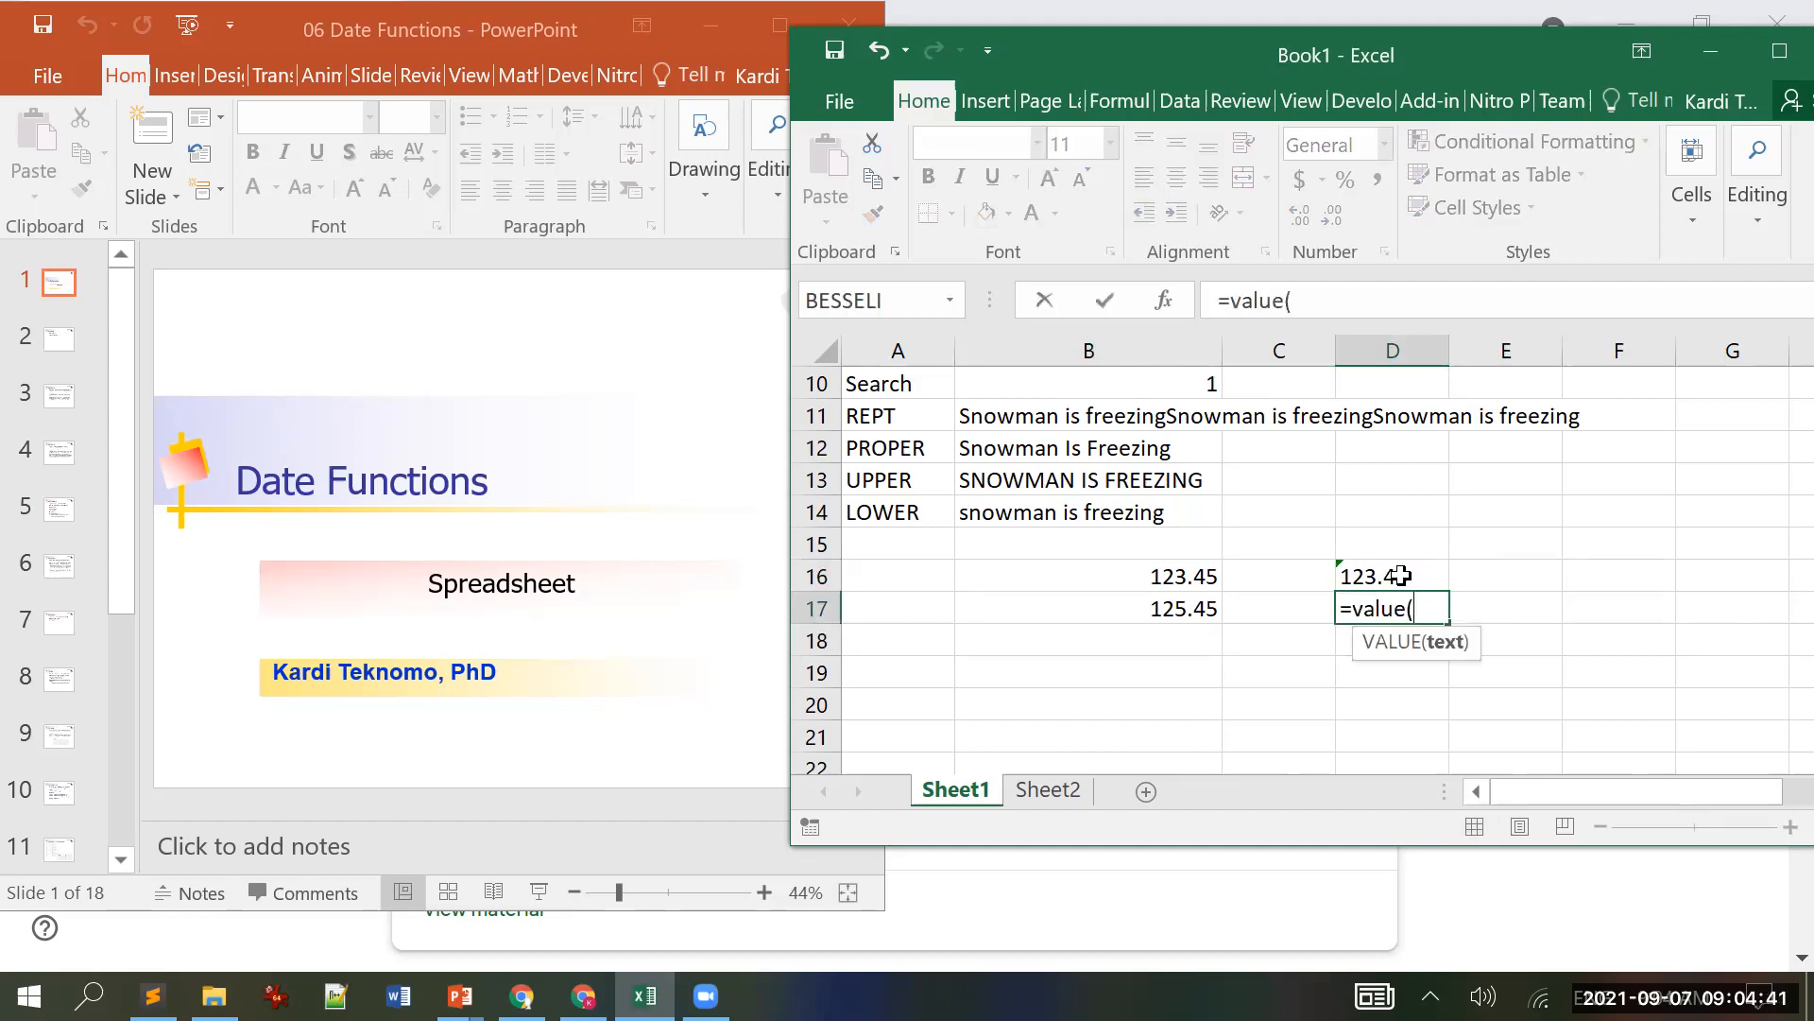
{"action": "left_click", "coordinate": [1400, 575]}
{"action": "type", "text": ")"}
{"action": "key", "text": "Return"}
{"action": "key", "text": "Up"}
{"action": "key", "text": "Up"}
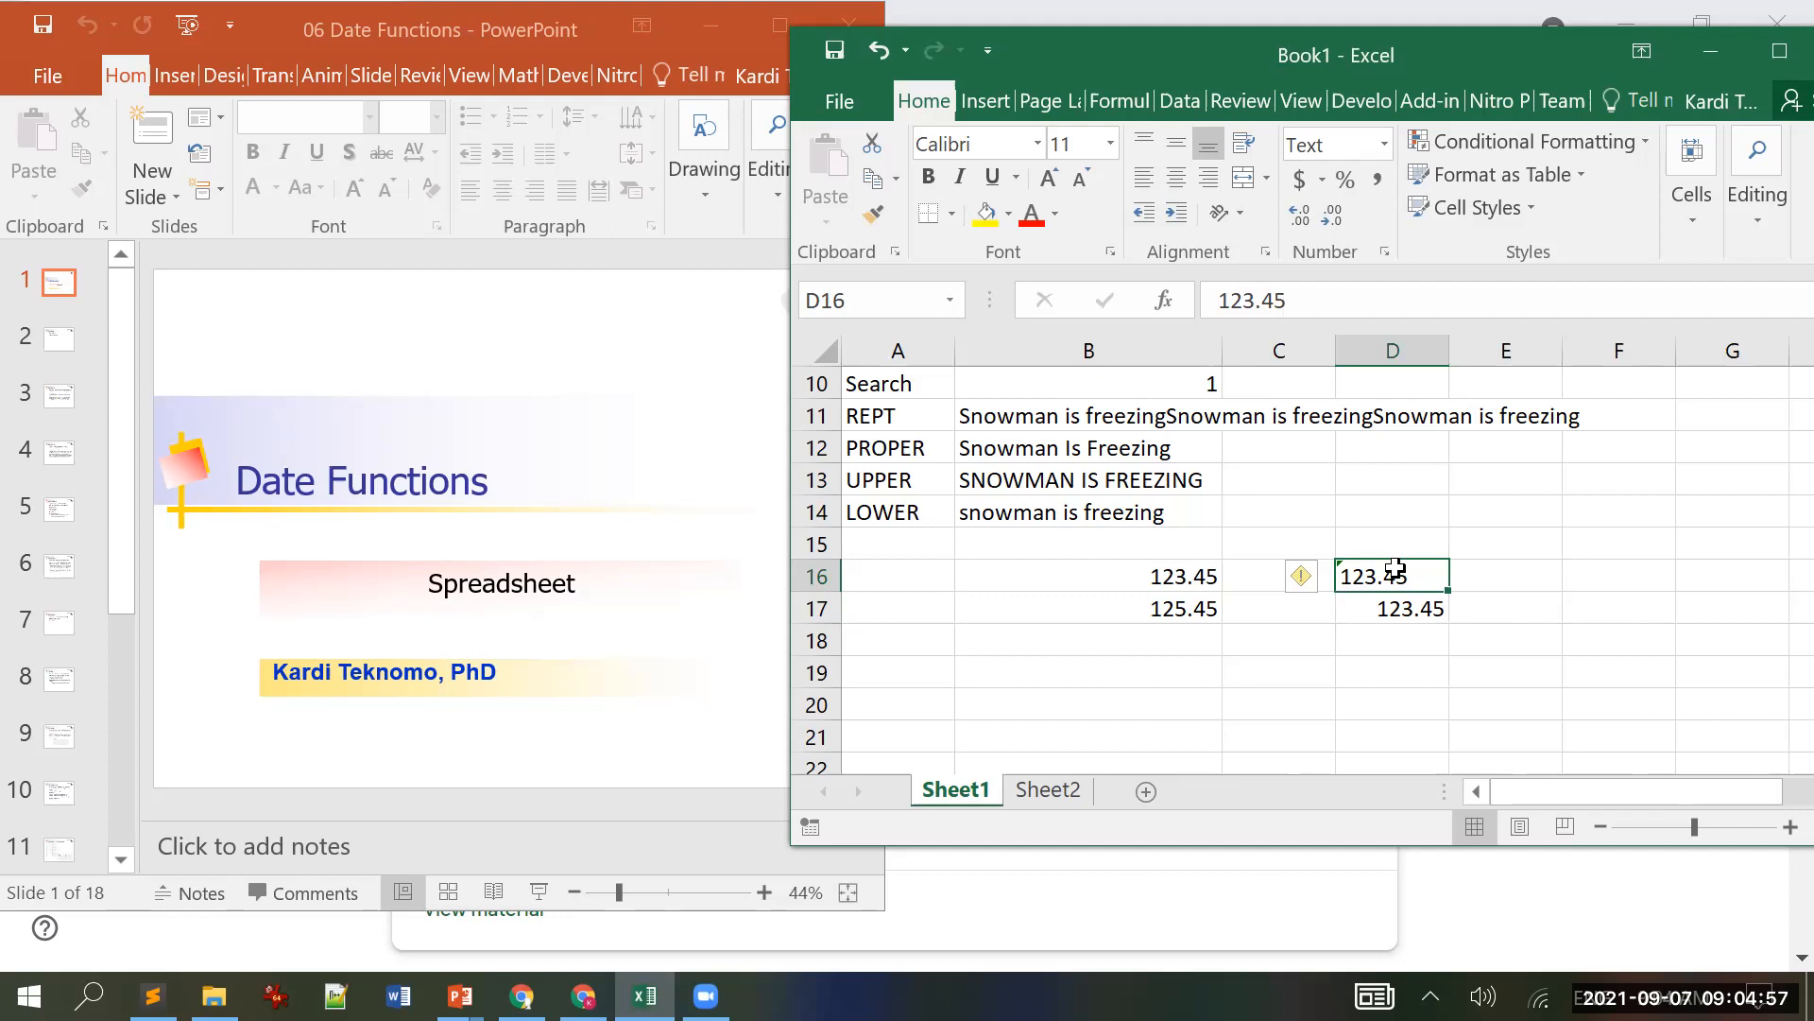
Step: Compare D16's text-stored value with D17's General-formatted numeric result
{"action": "left_click", "coordinate": [1418, 614]}
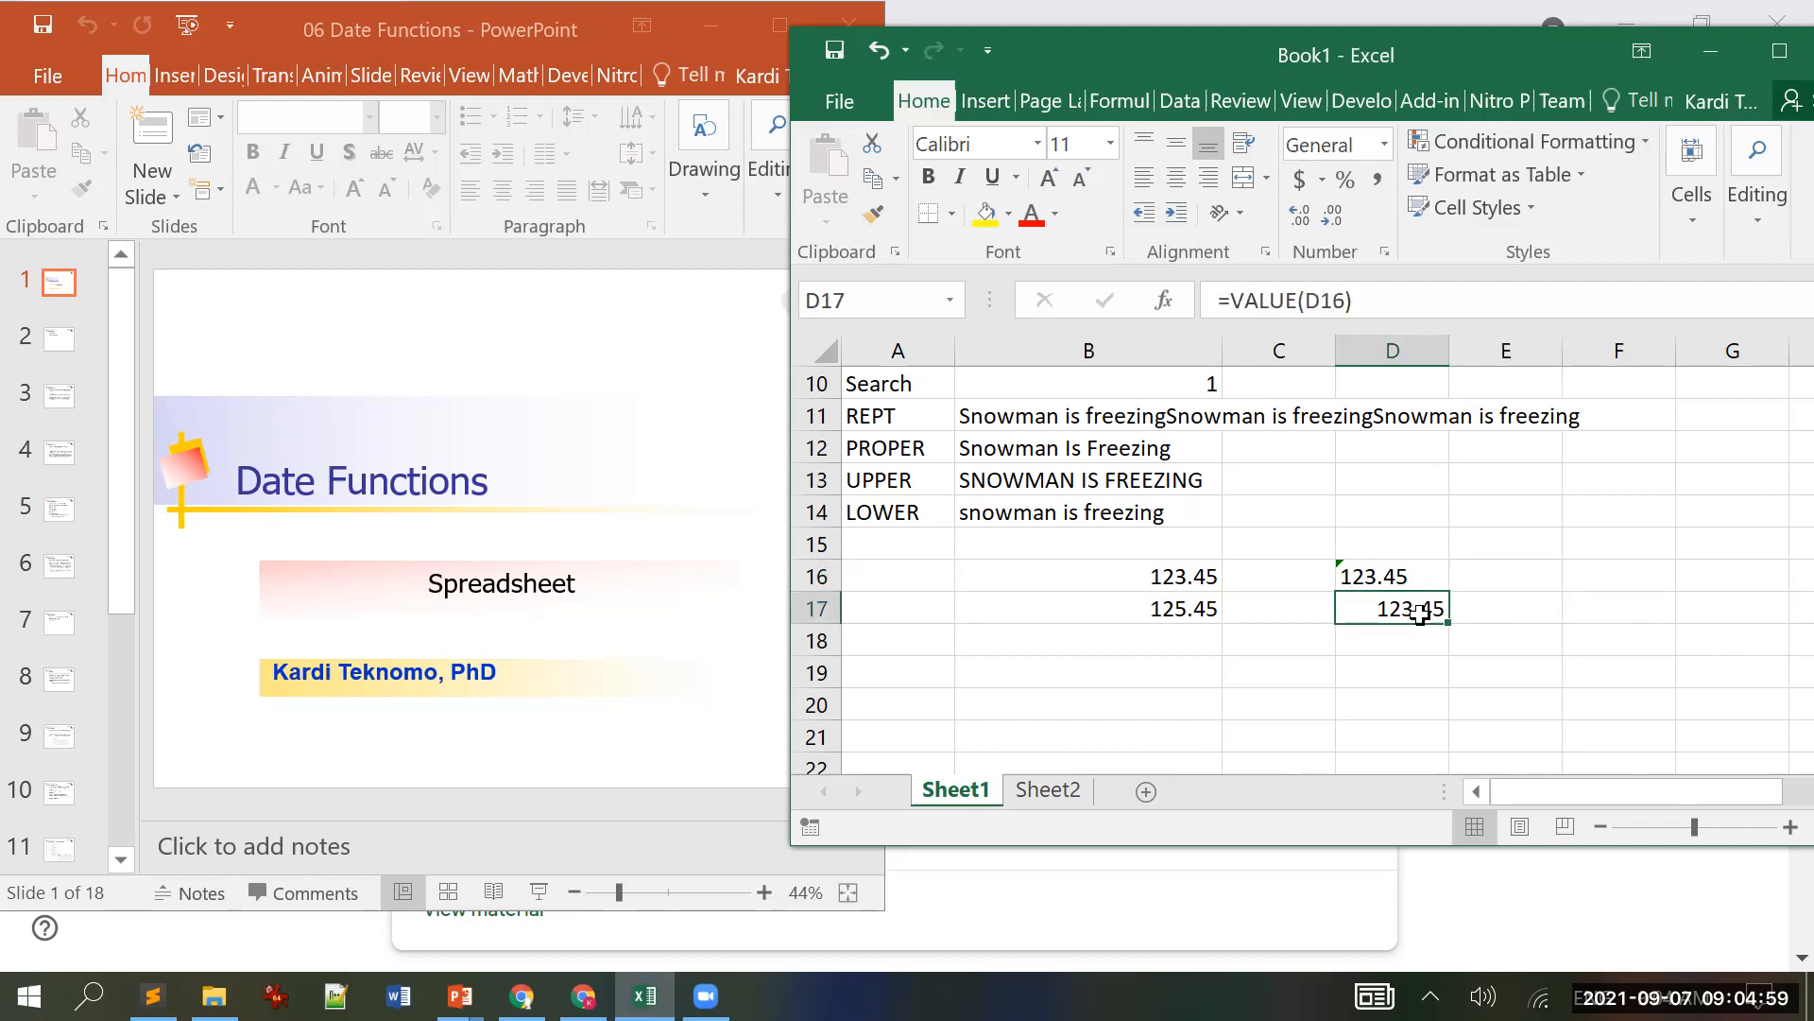
{"action": "left_click", "coordinate": [1411, 580]}
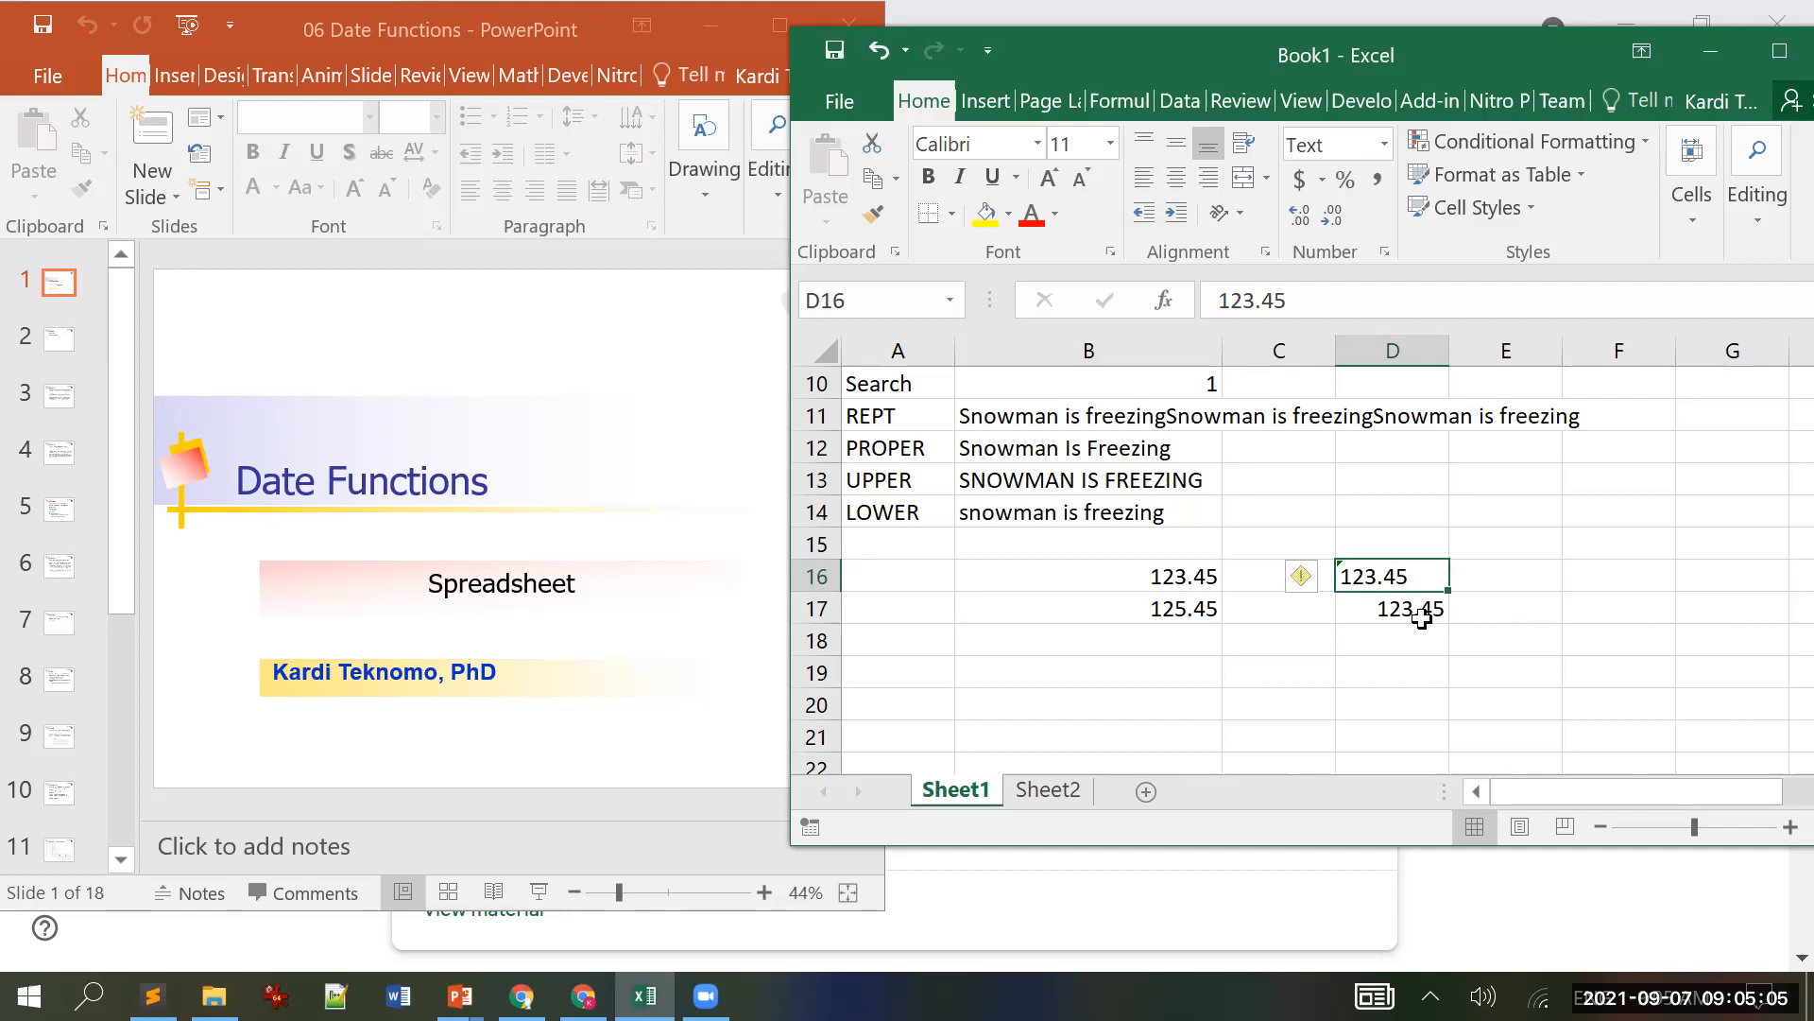
{"action": "left_click", "coordinate": [1425, 609]}
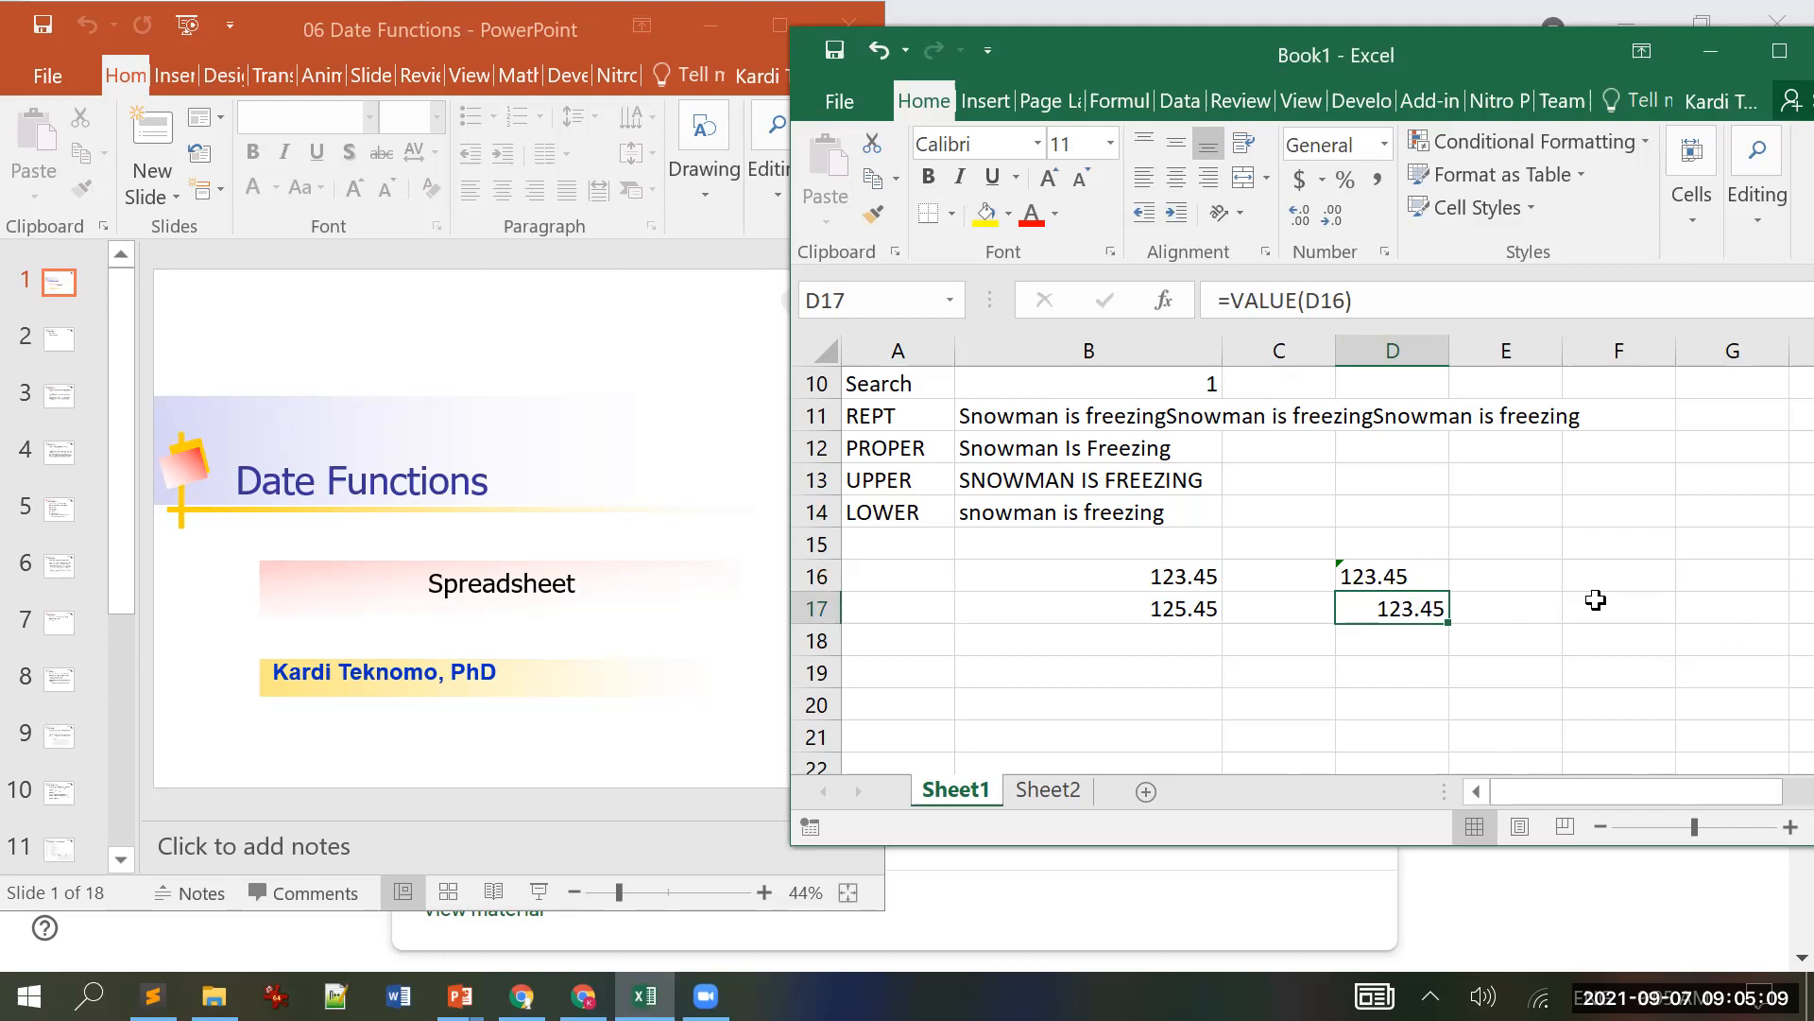
{"action": "left_click", "coordinate": [1401, 578]}
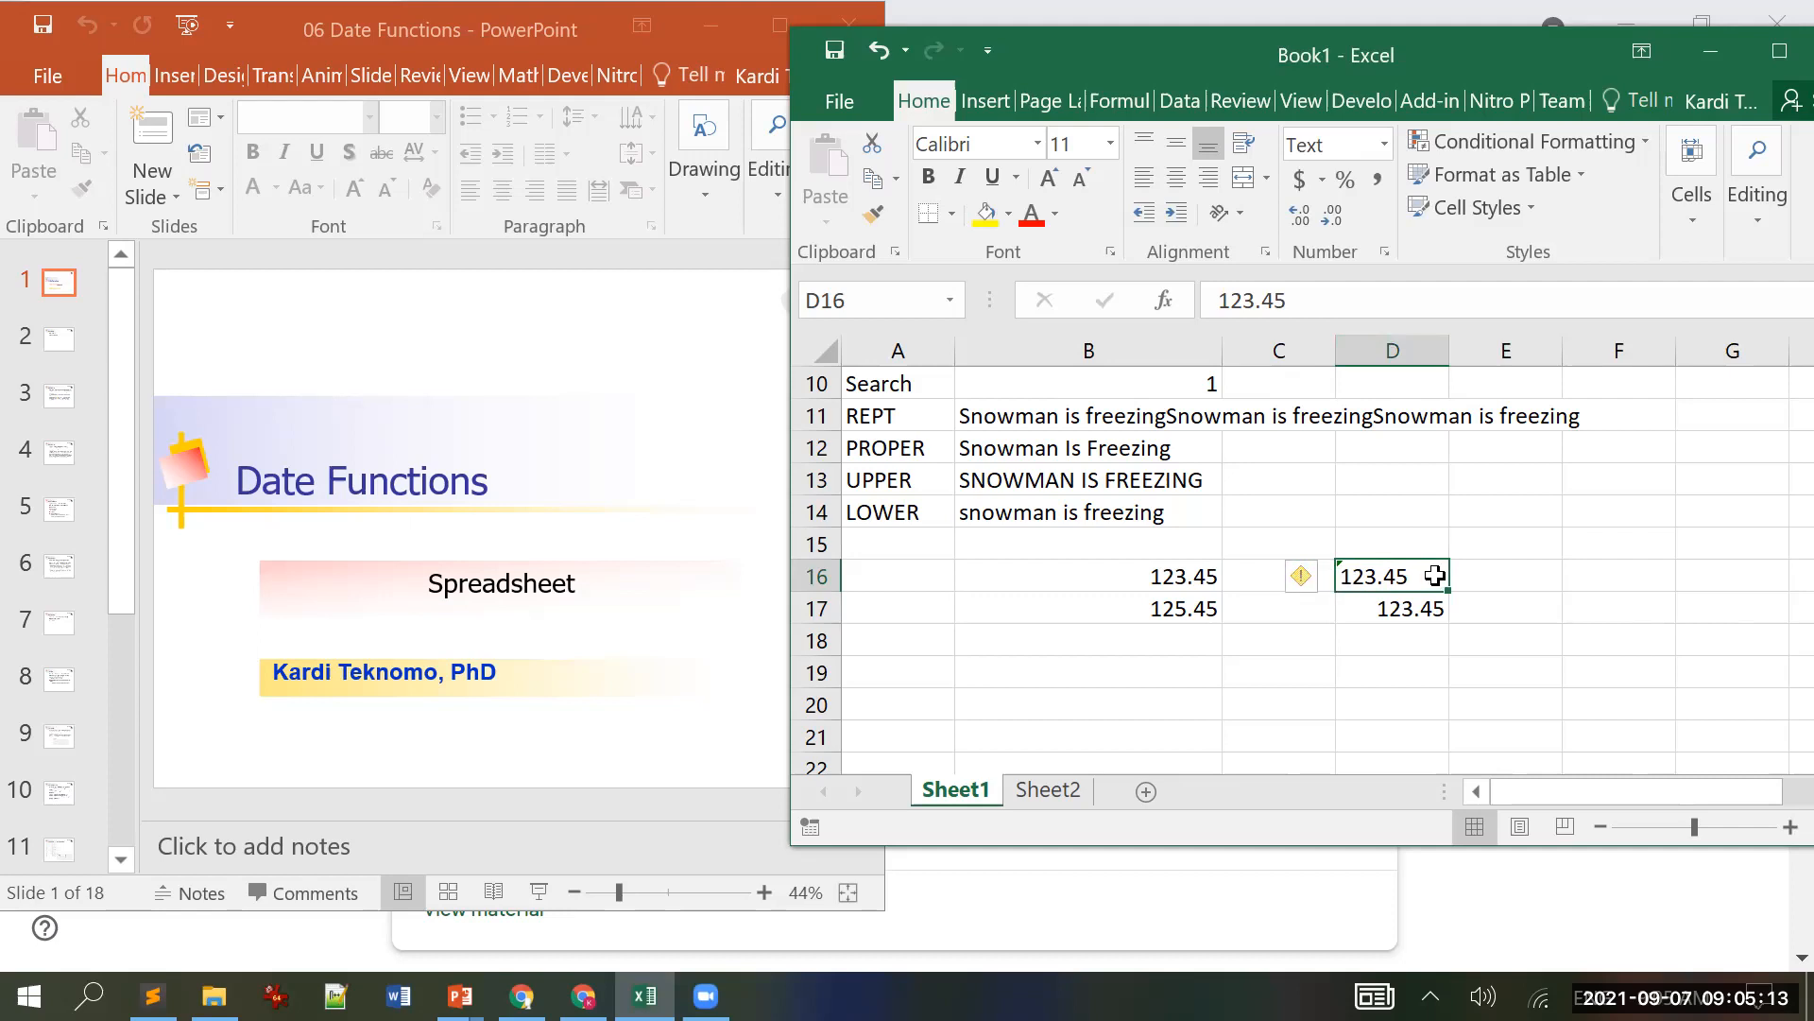
{"action": "left_click", "coordinate": [1387, 148]}
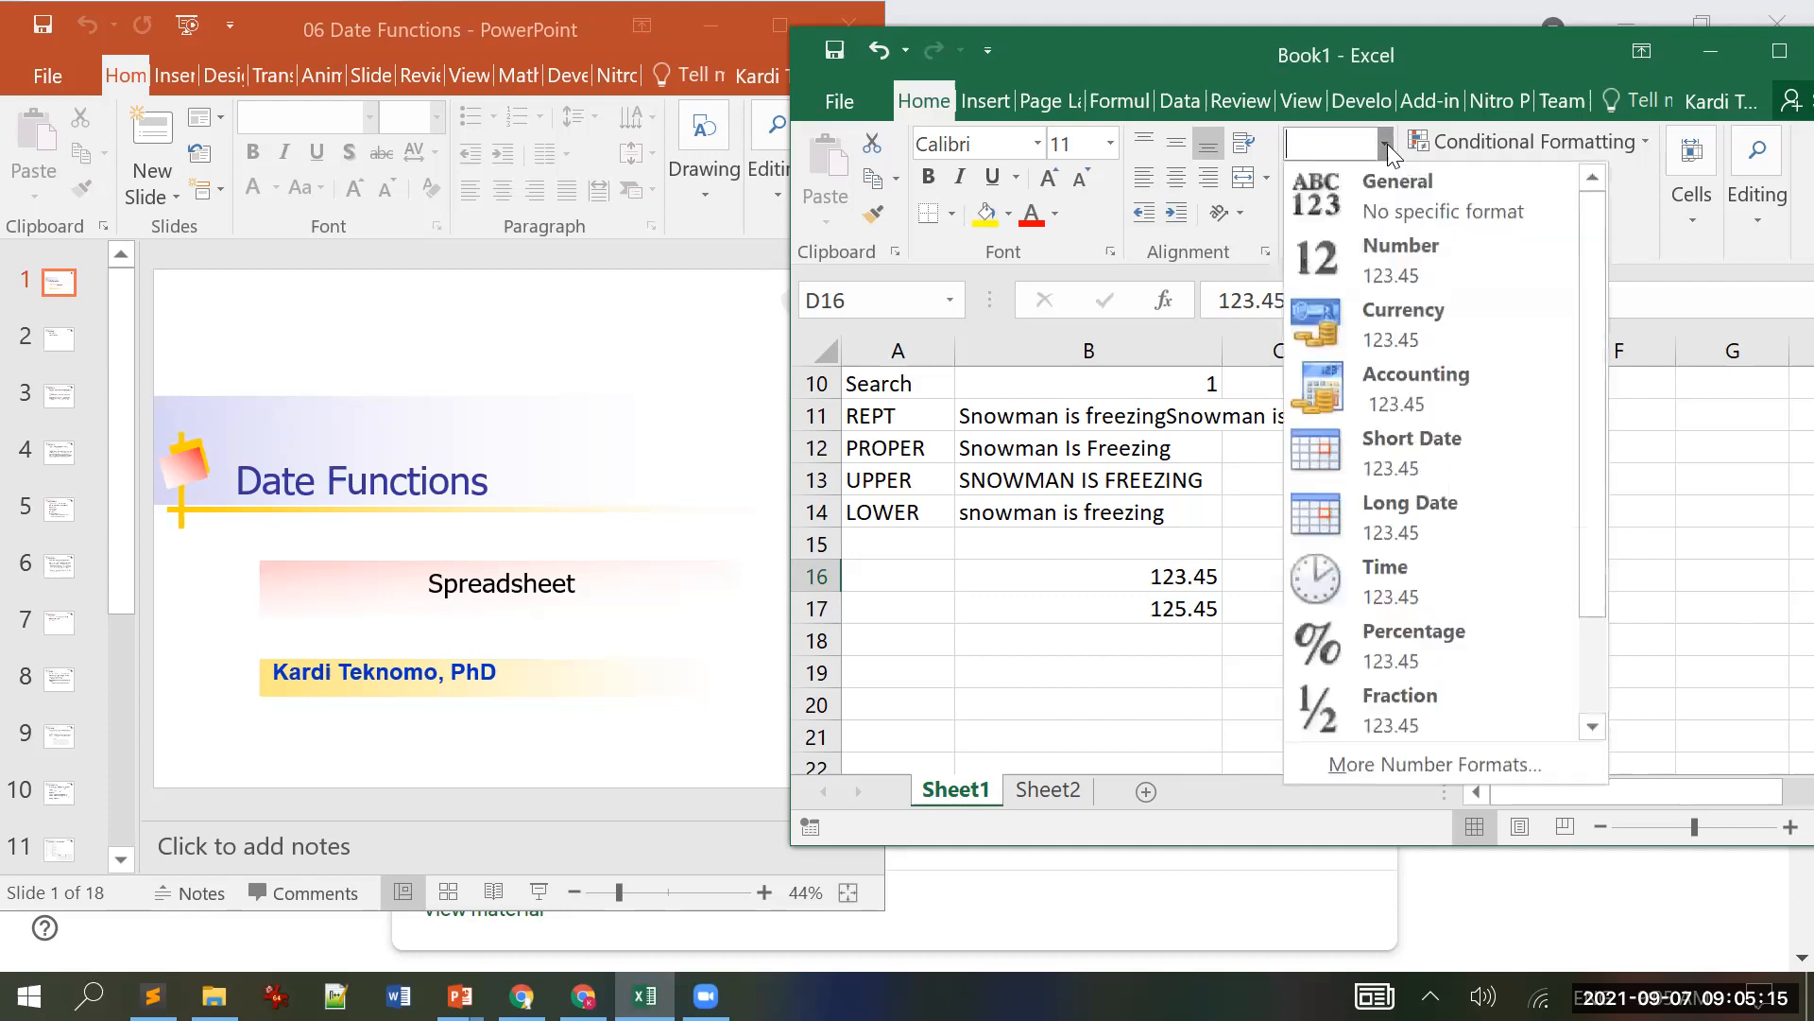
{"action": "scroll", "coordinate": [1432, 501], "scroll_direction": "down", "scroll_amount": 2}
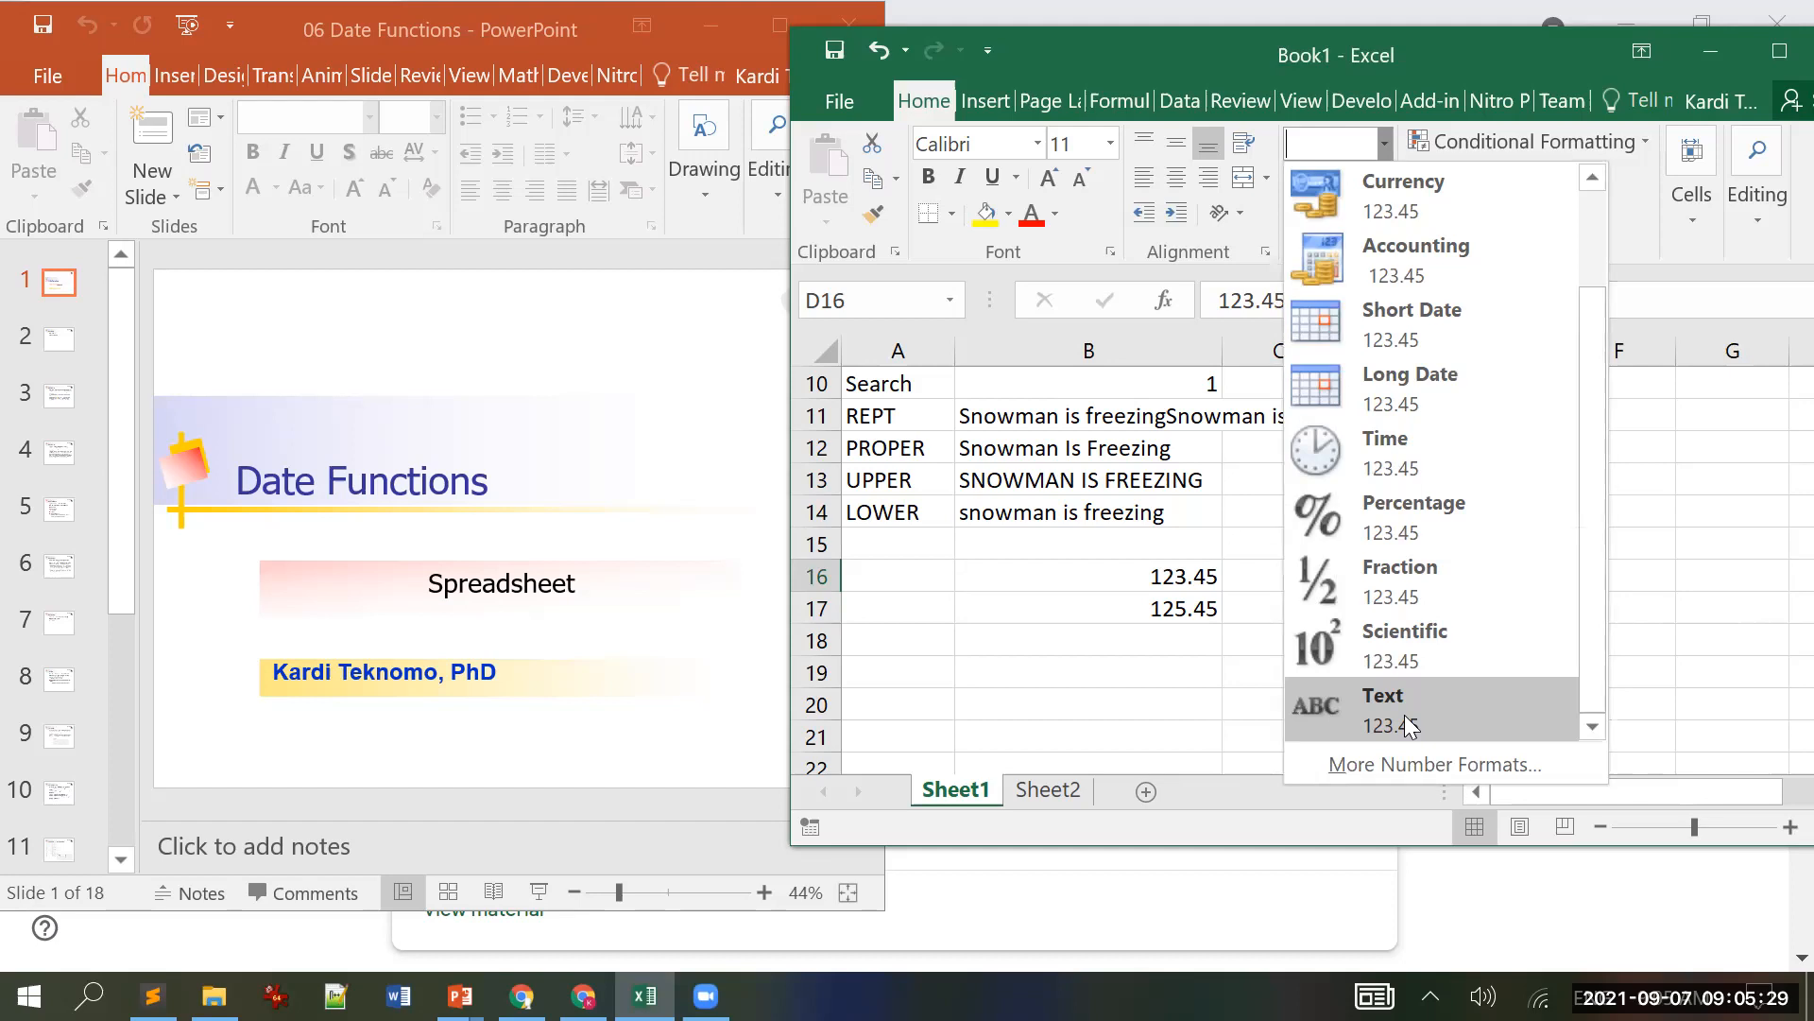
{"action": "scroll", "coordinate": [1398, 693], "scroll_direction": "up", "scroll_amount": 2}
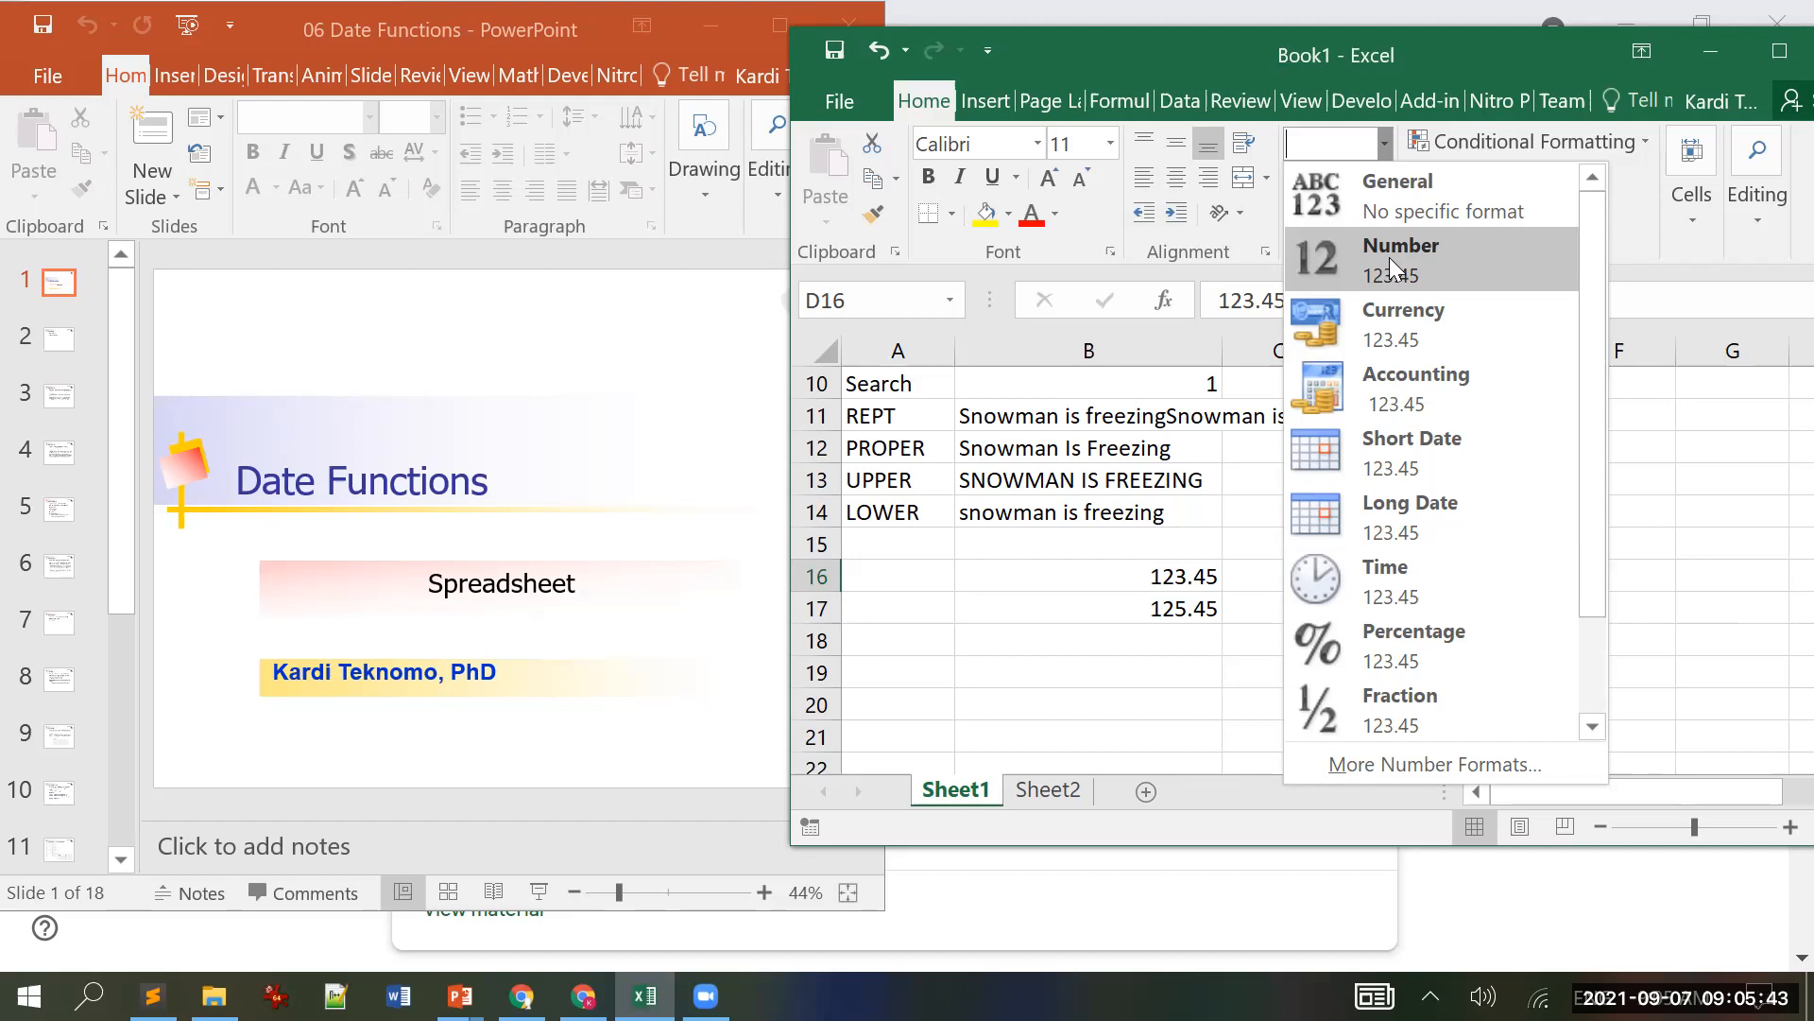
{"action": "scroll", "coordinate": [1427, 461], "scroll_direction": "down", "scroll_amount": 1}
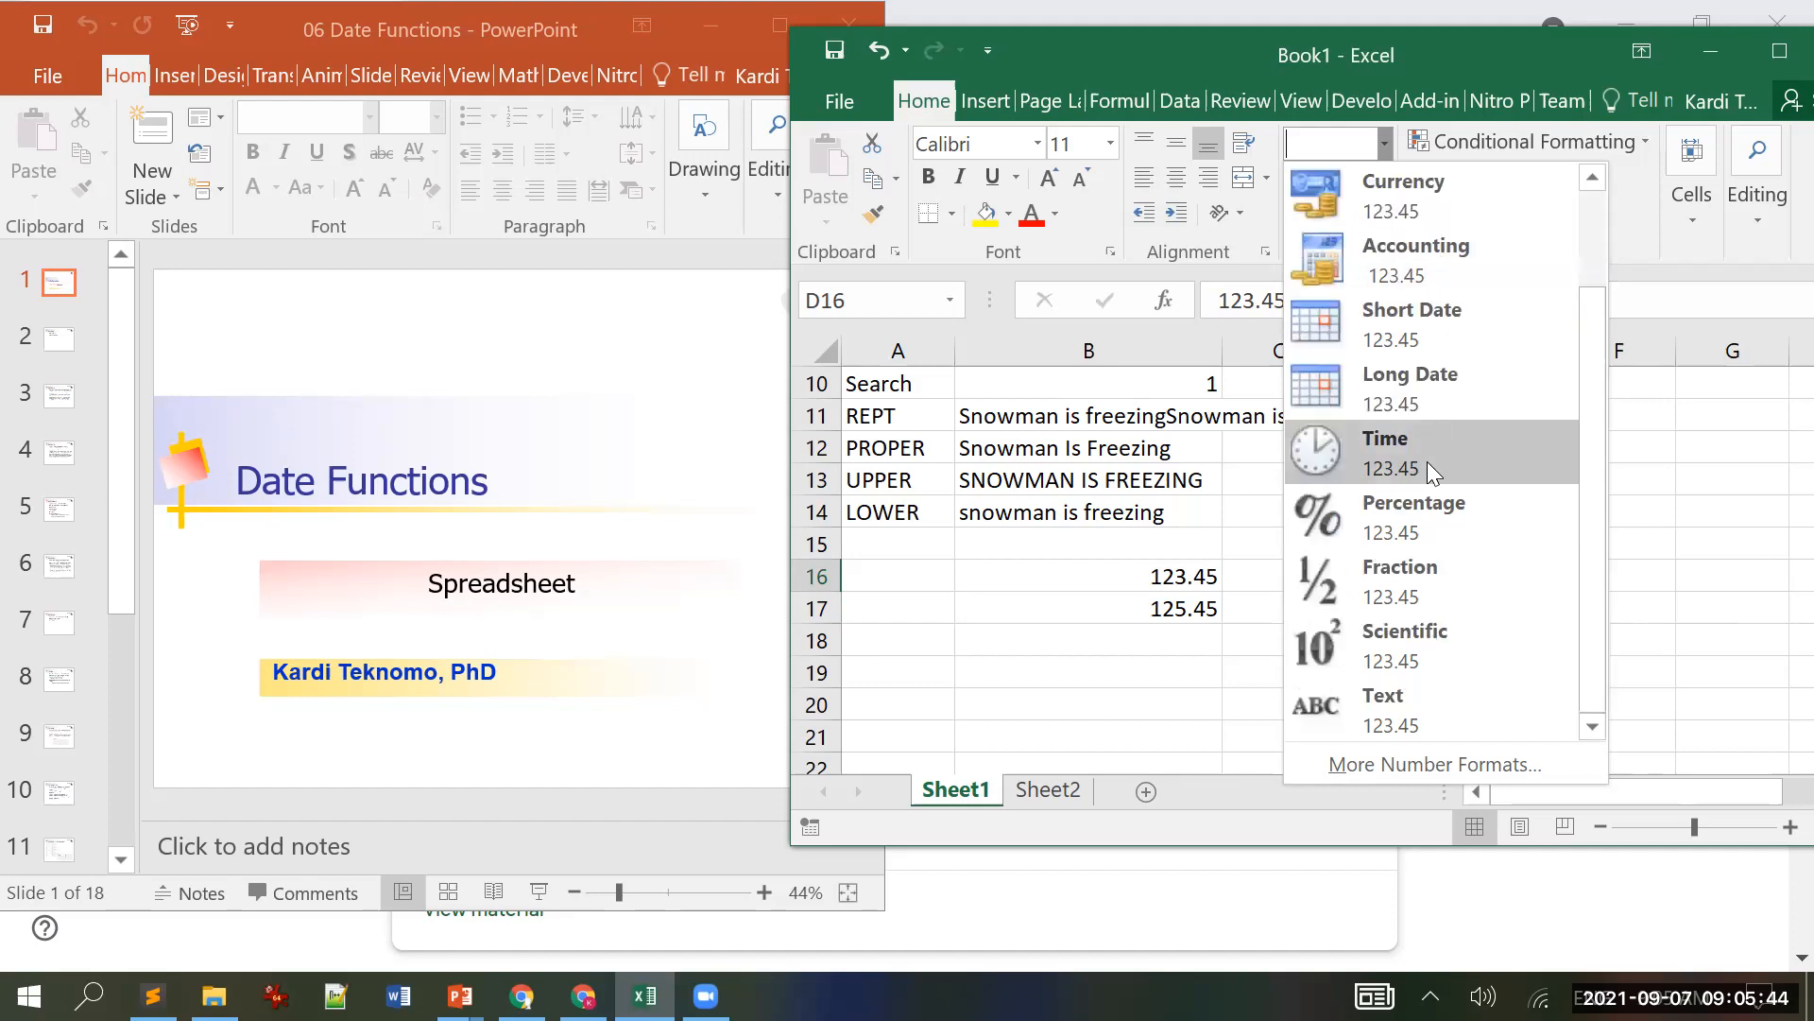
{"action": "left_click", "coordinate": [1408, 731]}
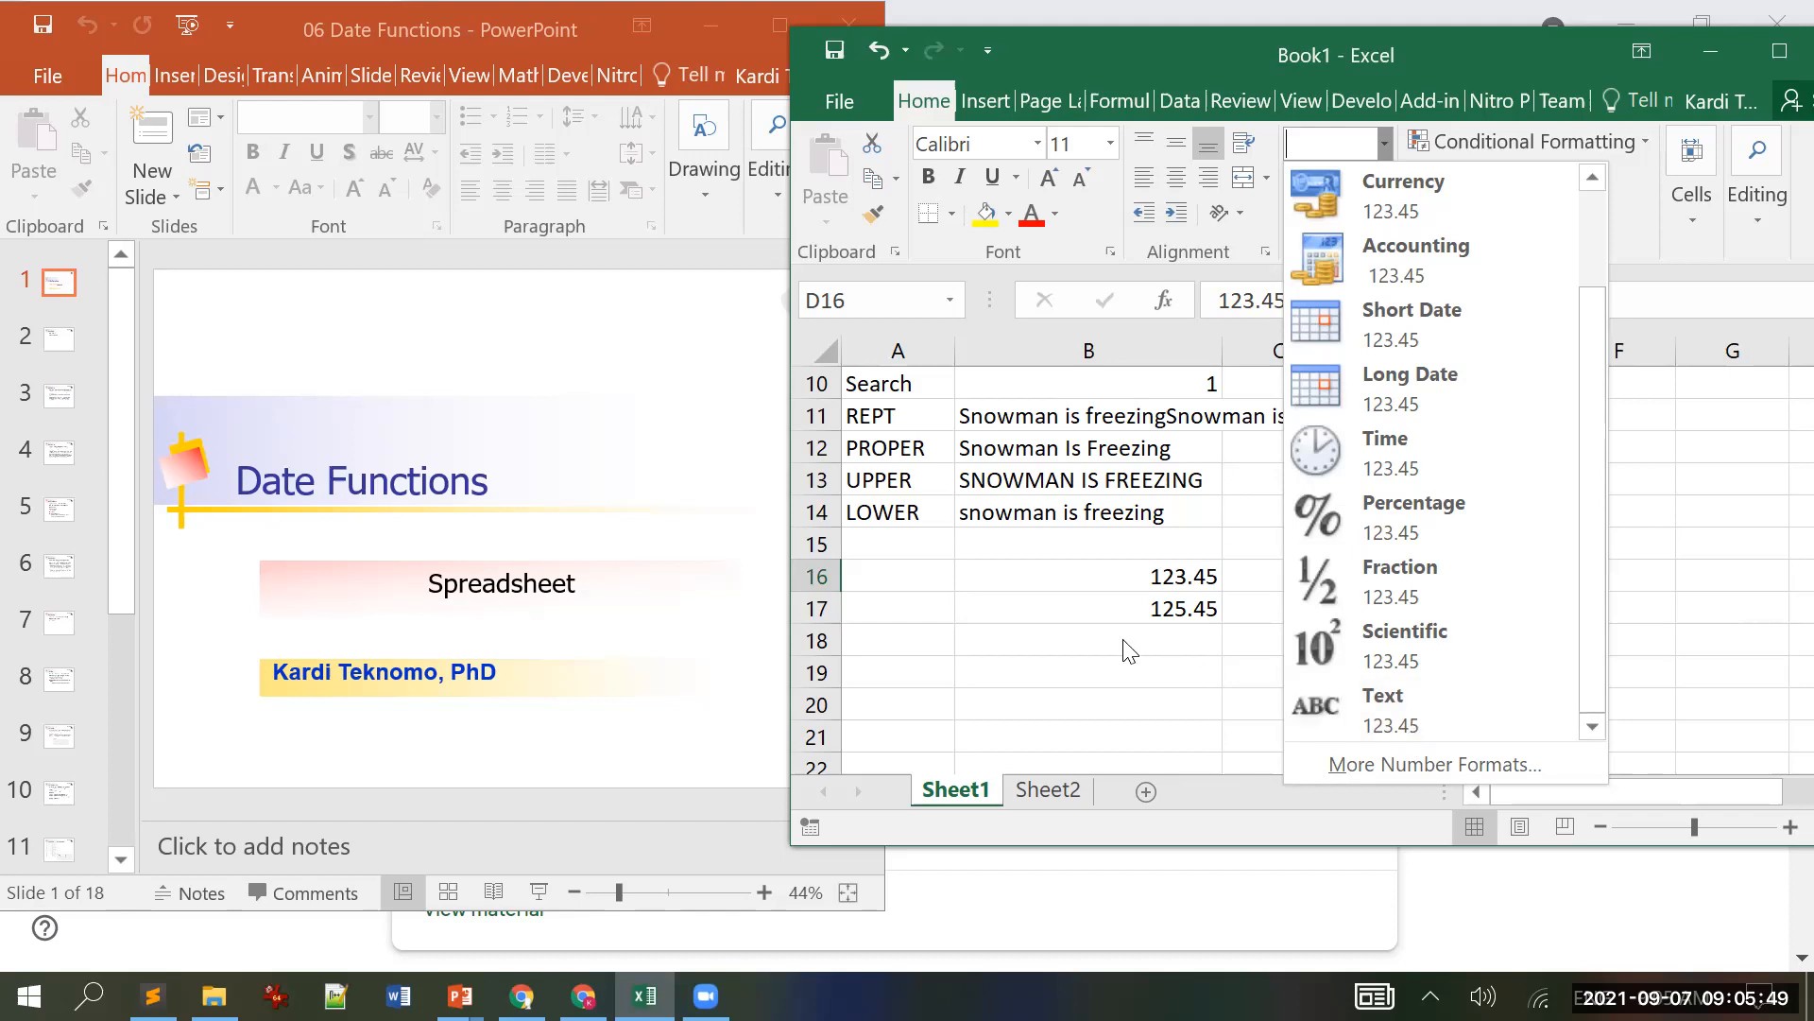
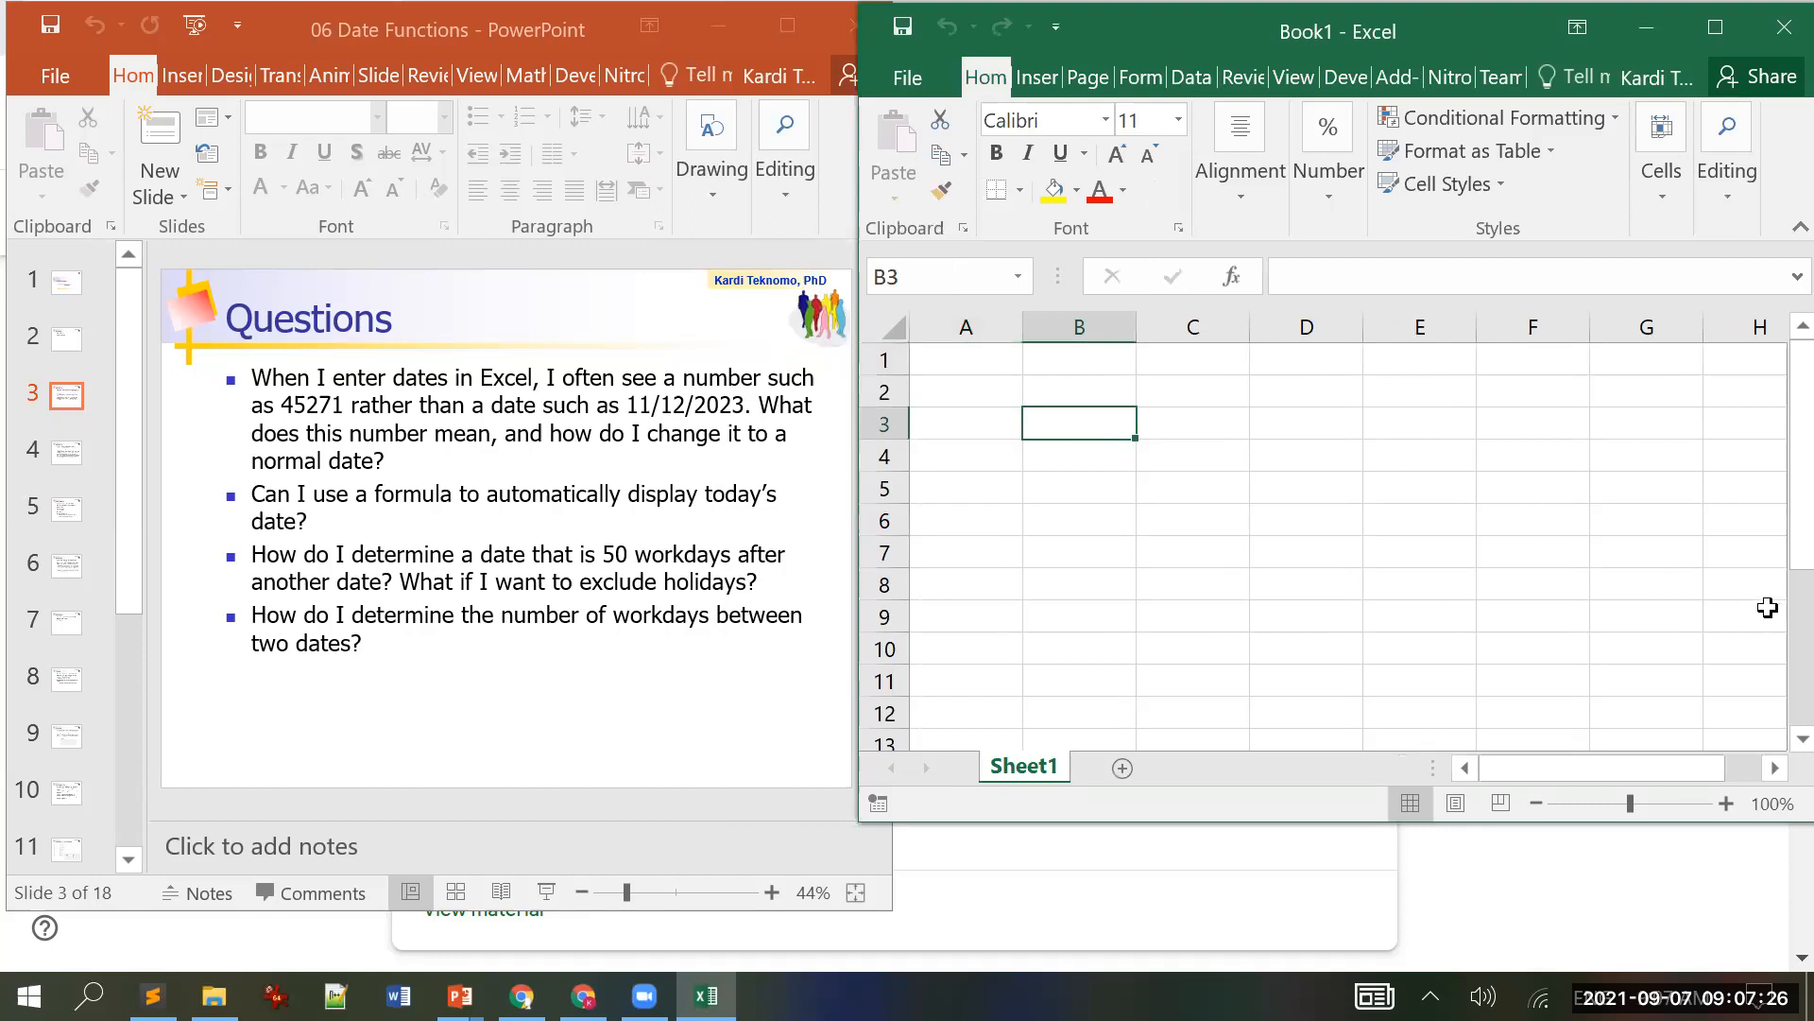
Step: Enter 11/12/2023 in B3 and format it as General to reveal serial number 45242
{"action": "type", "text": "11/"}
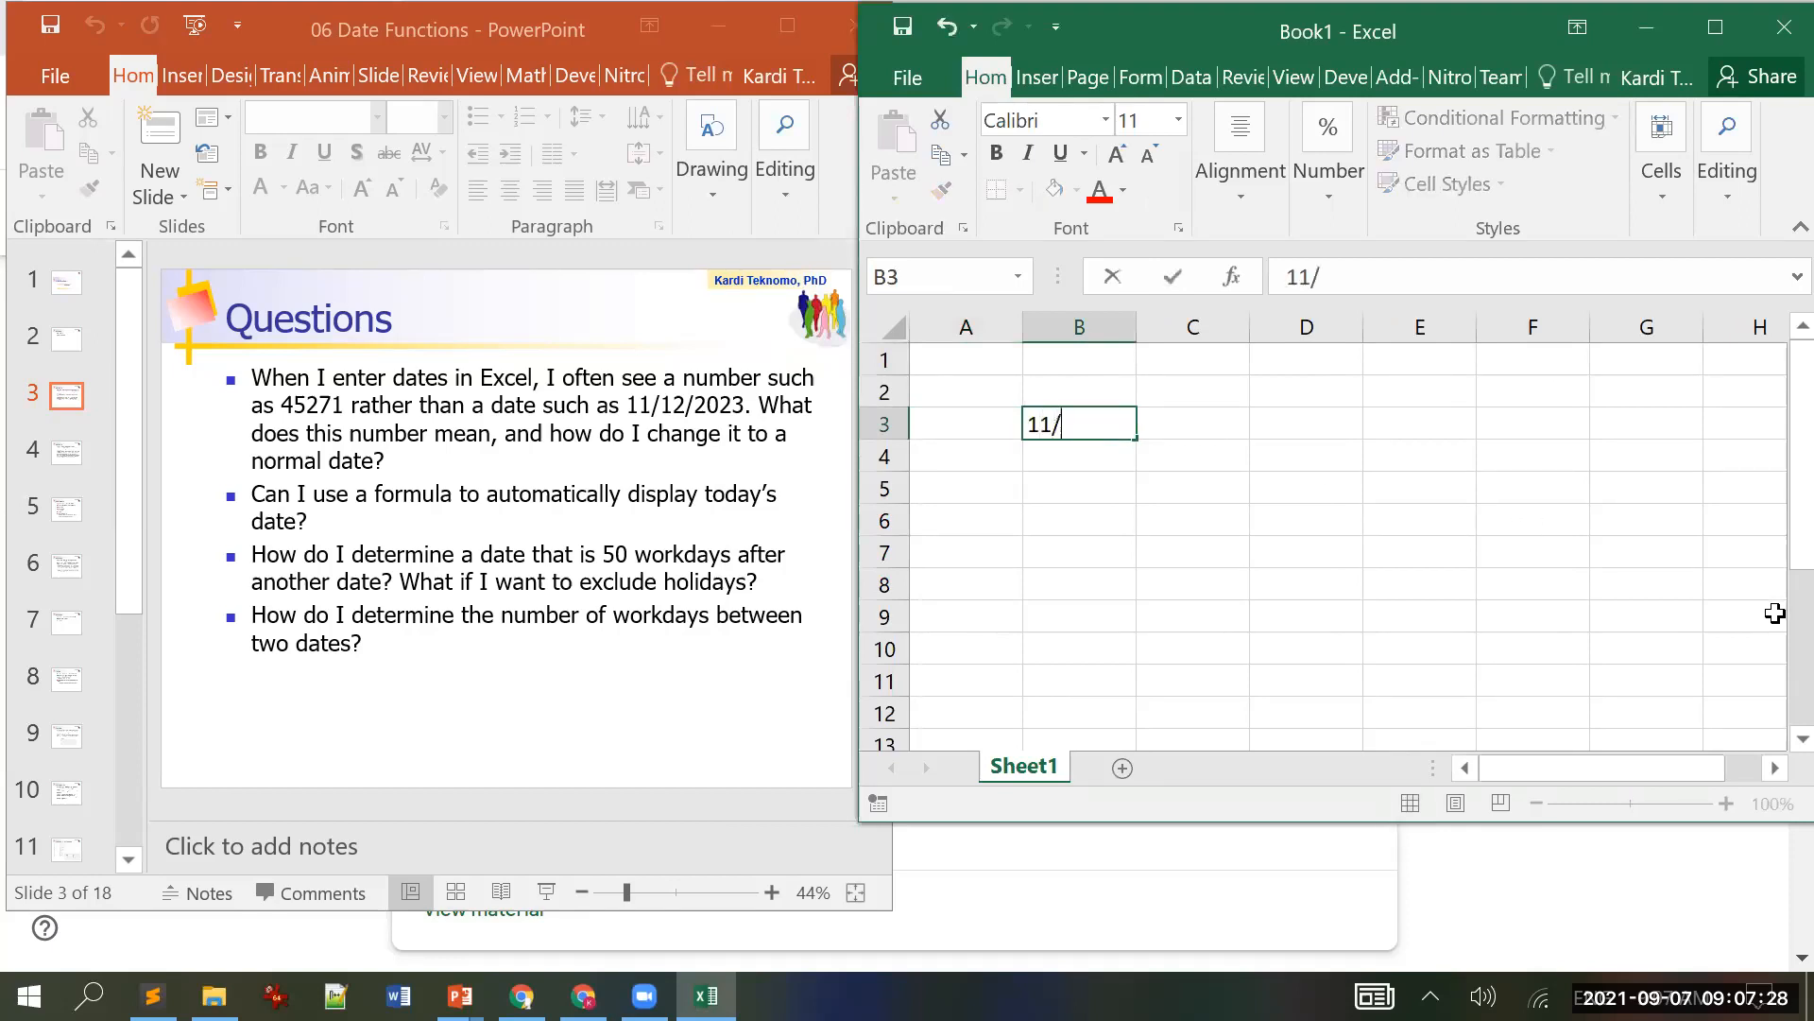
{"action": "type", "text": "12/2023"}
{"action": "key", "text": "Return"}
{"action": "key", "text": "Up"}
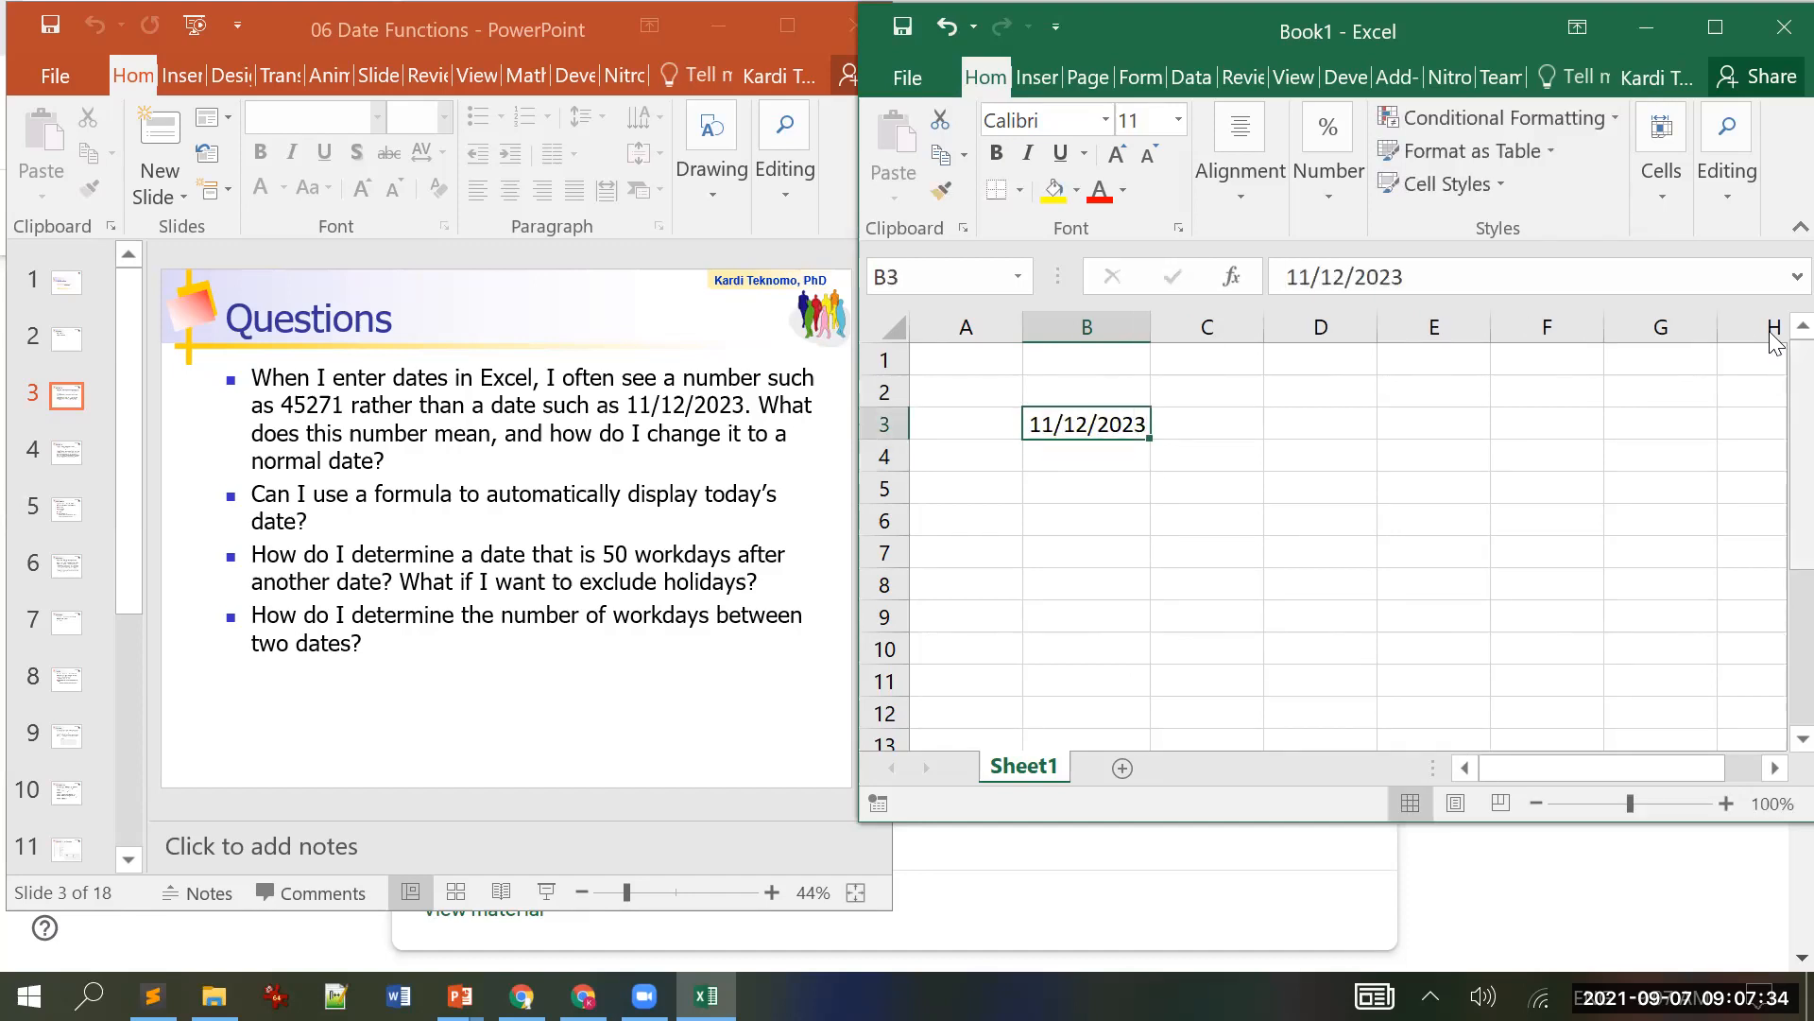
{"action": "left_click", "coordinate": [1718, 28]}
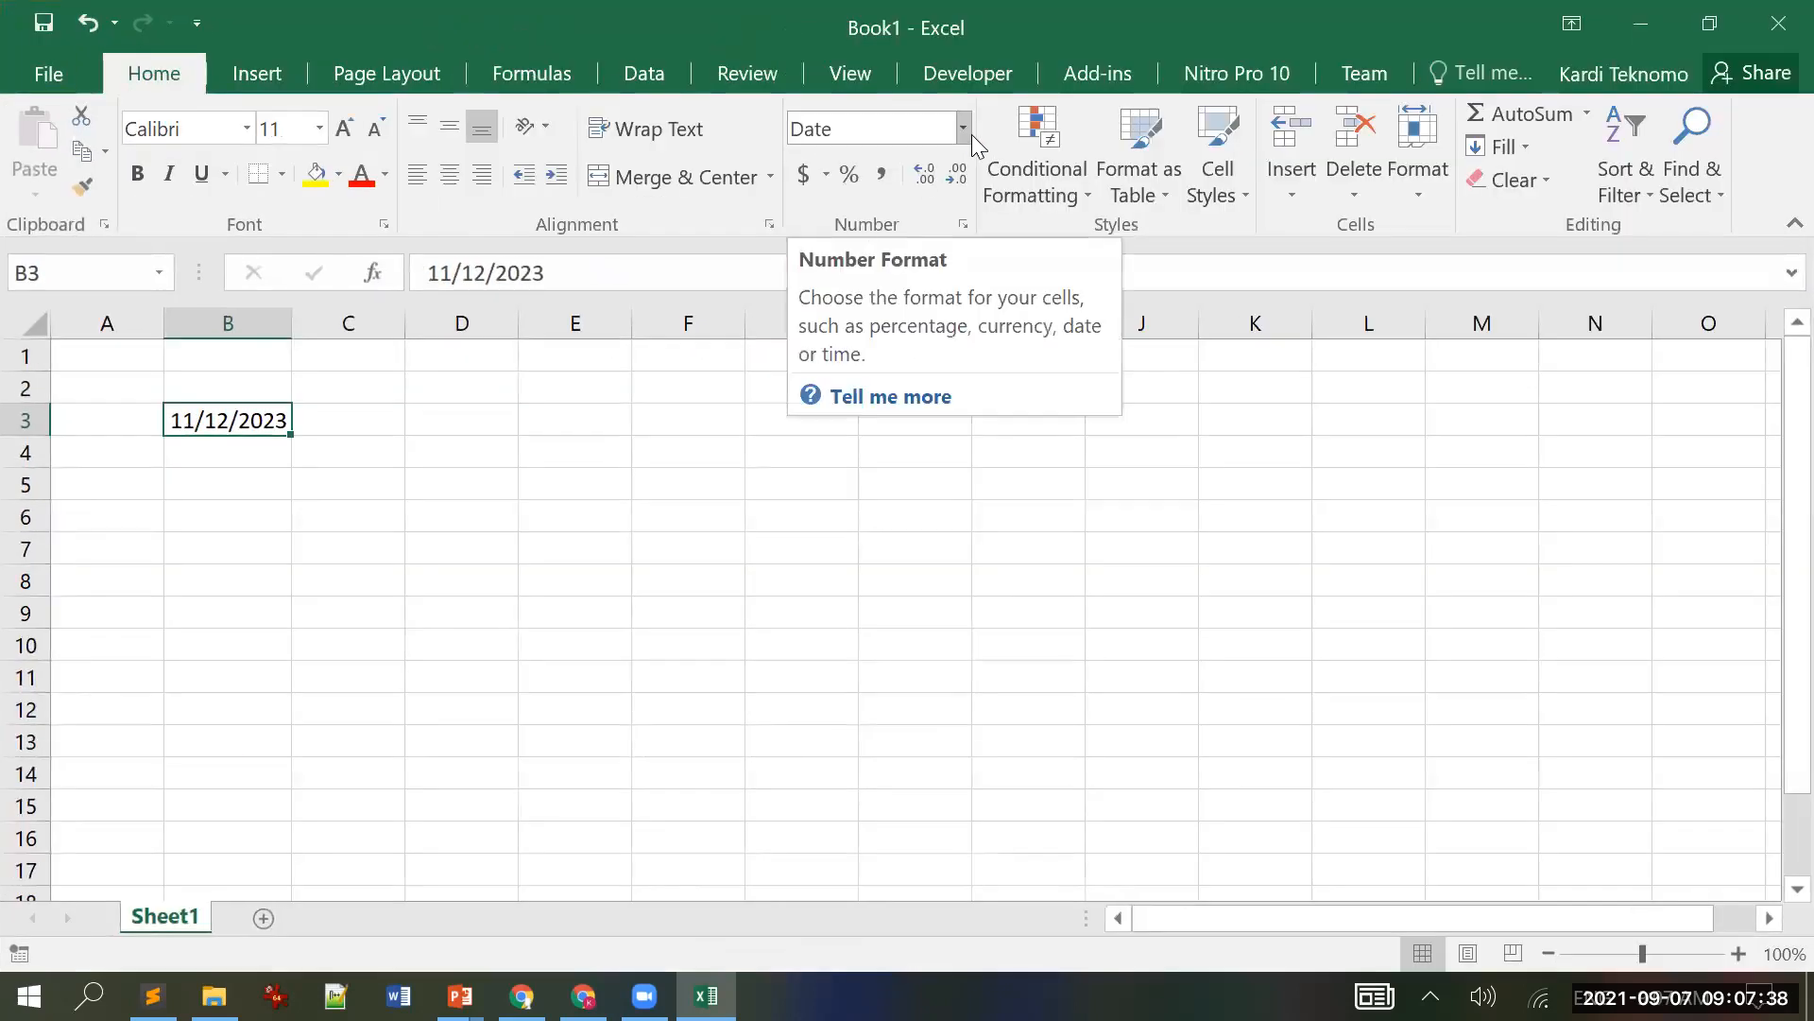
{"action": "left_click", "coordinate": [962, 127]}
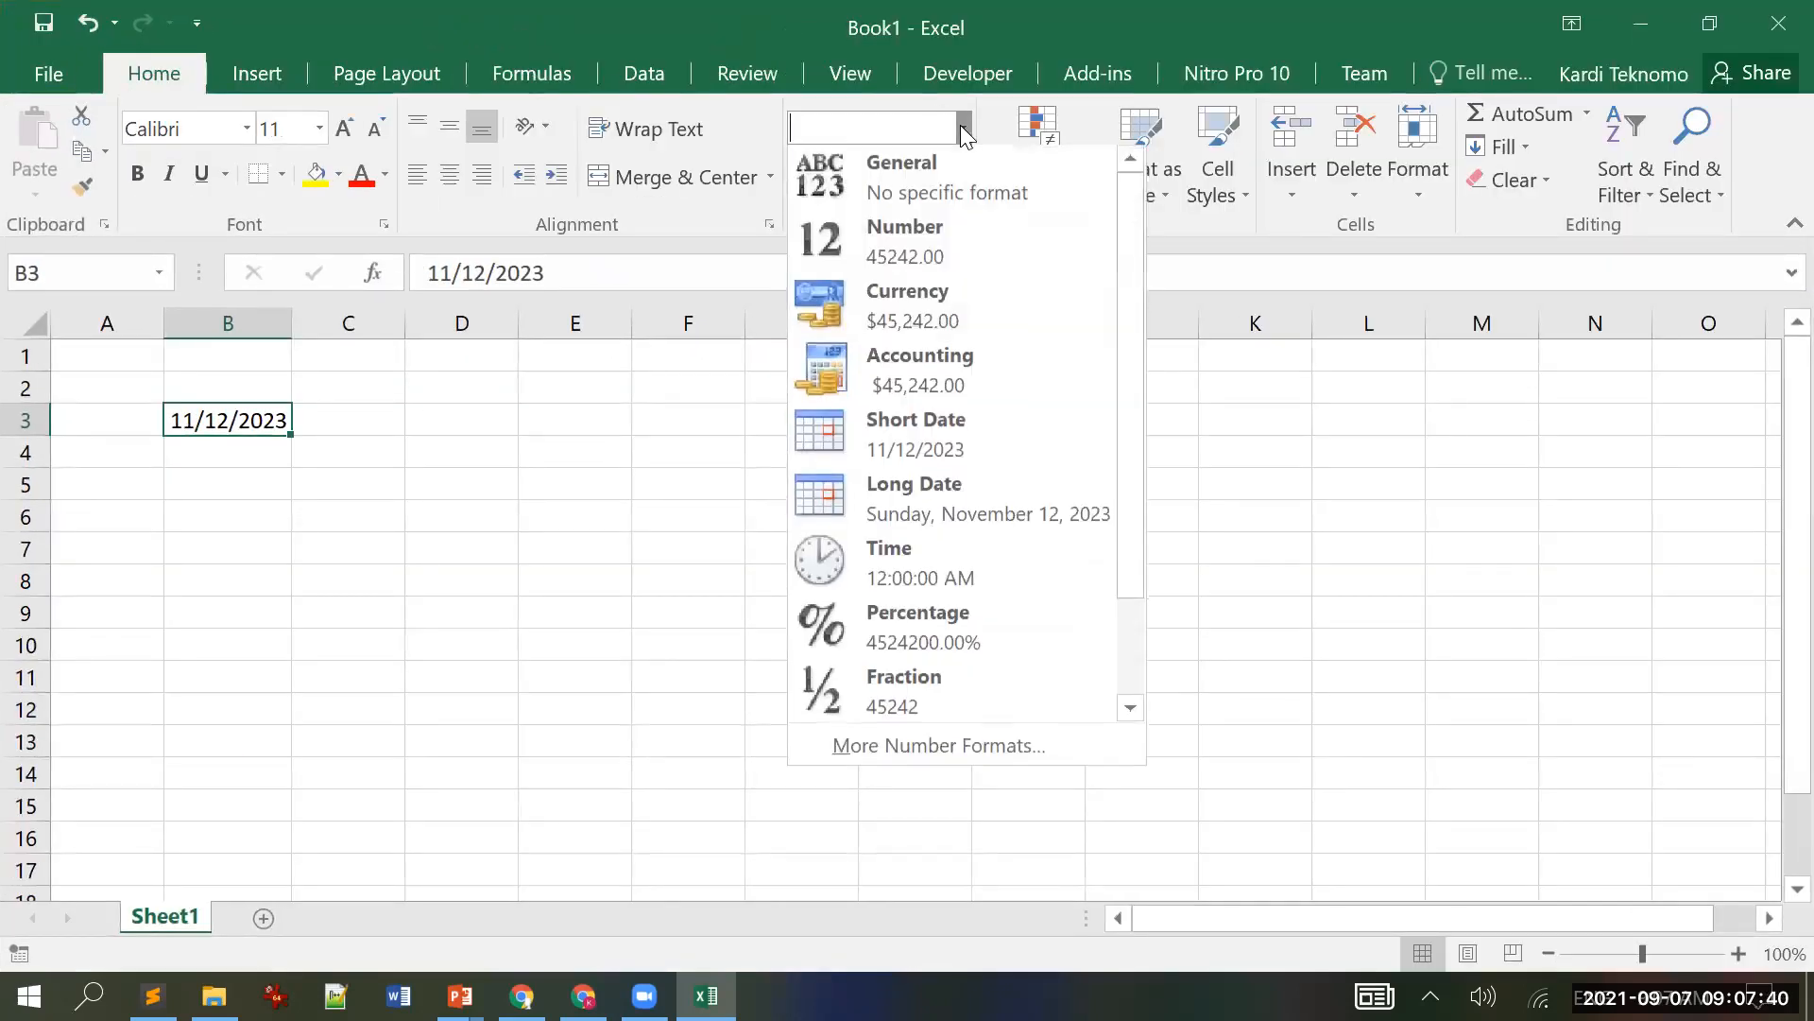
{"action": "left_click", "coordinate": [939, 163]}
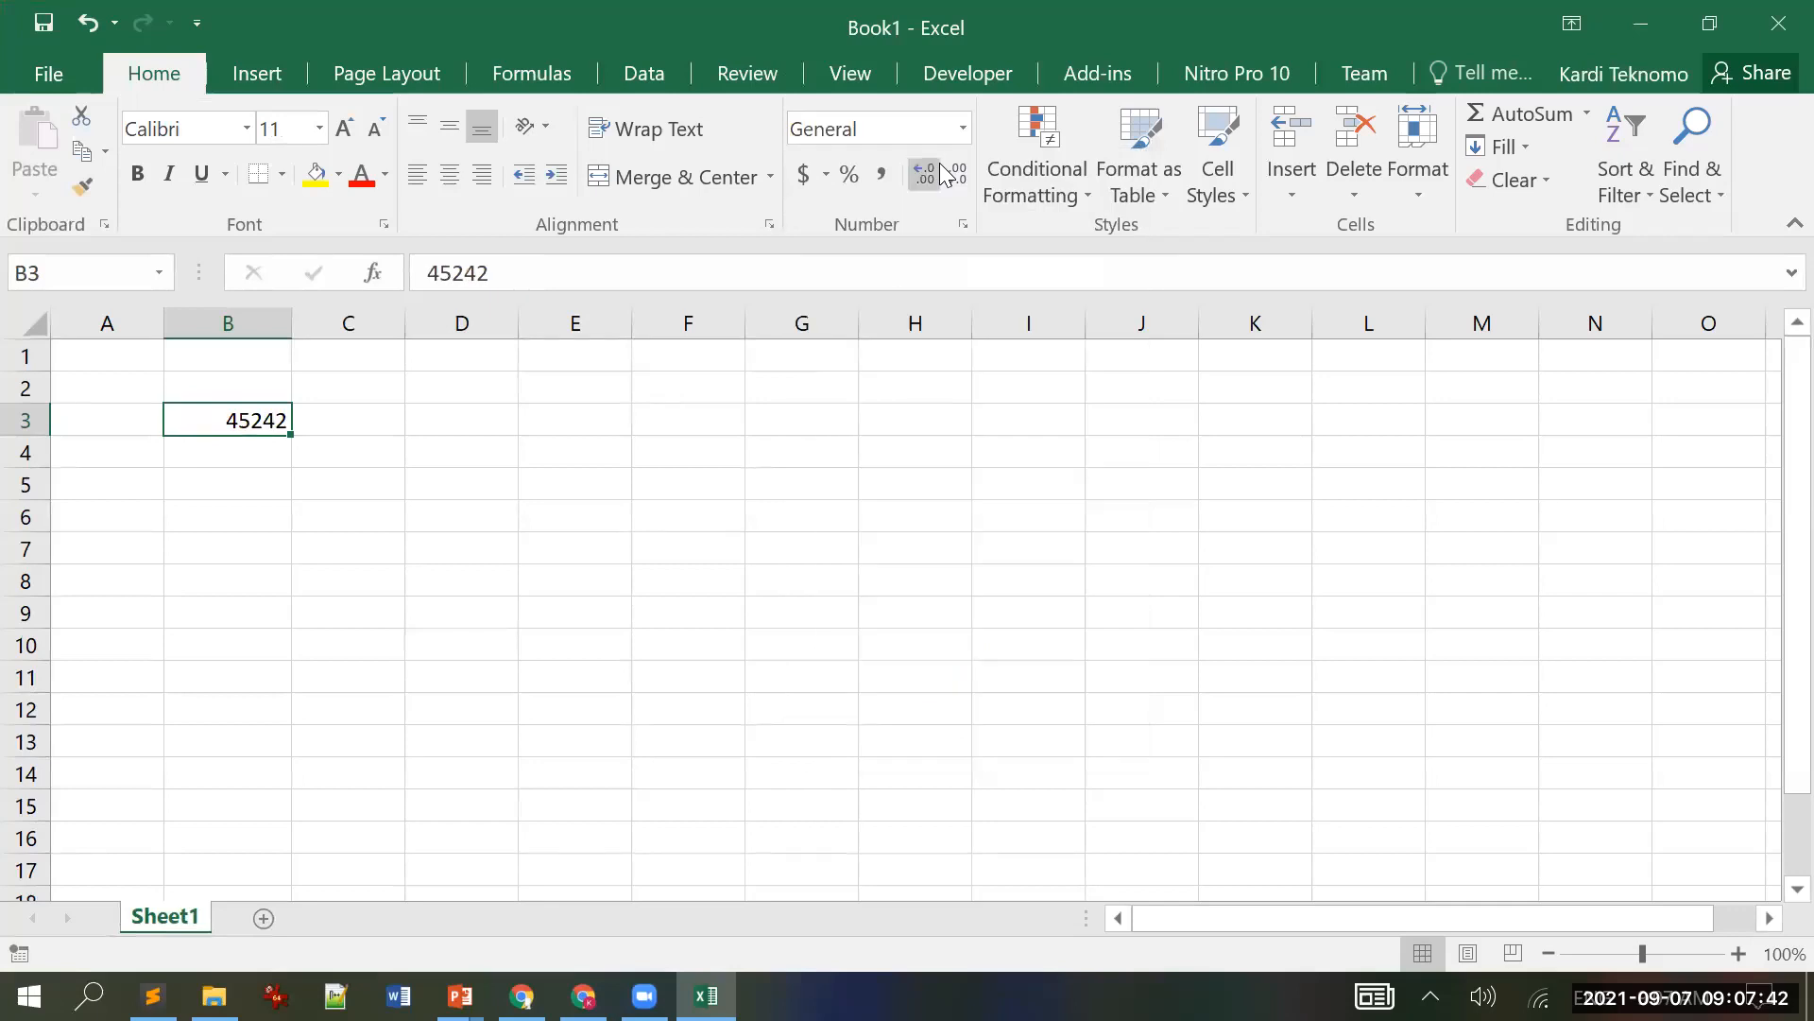
{"action": "left_click", "coordinate": [1709, 23]}
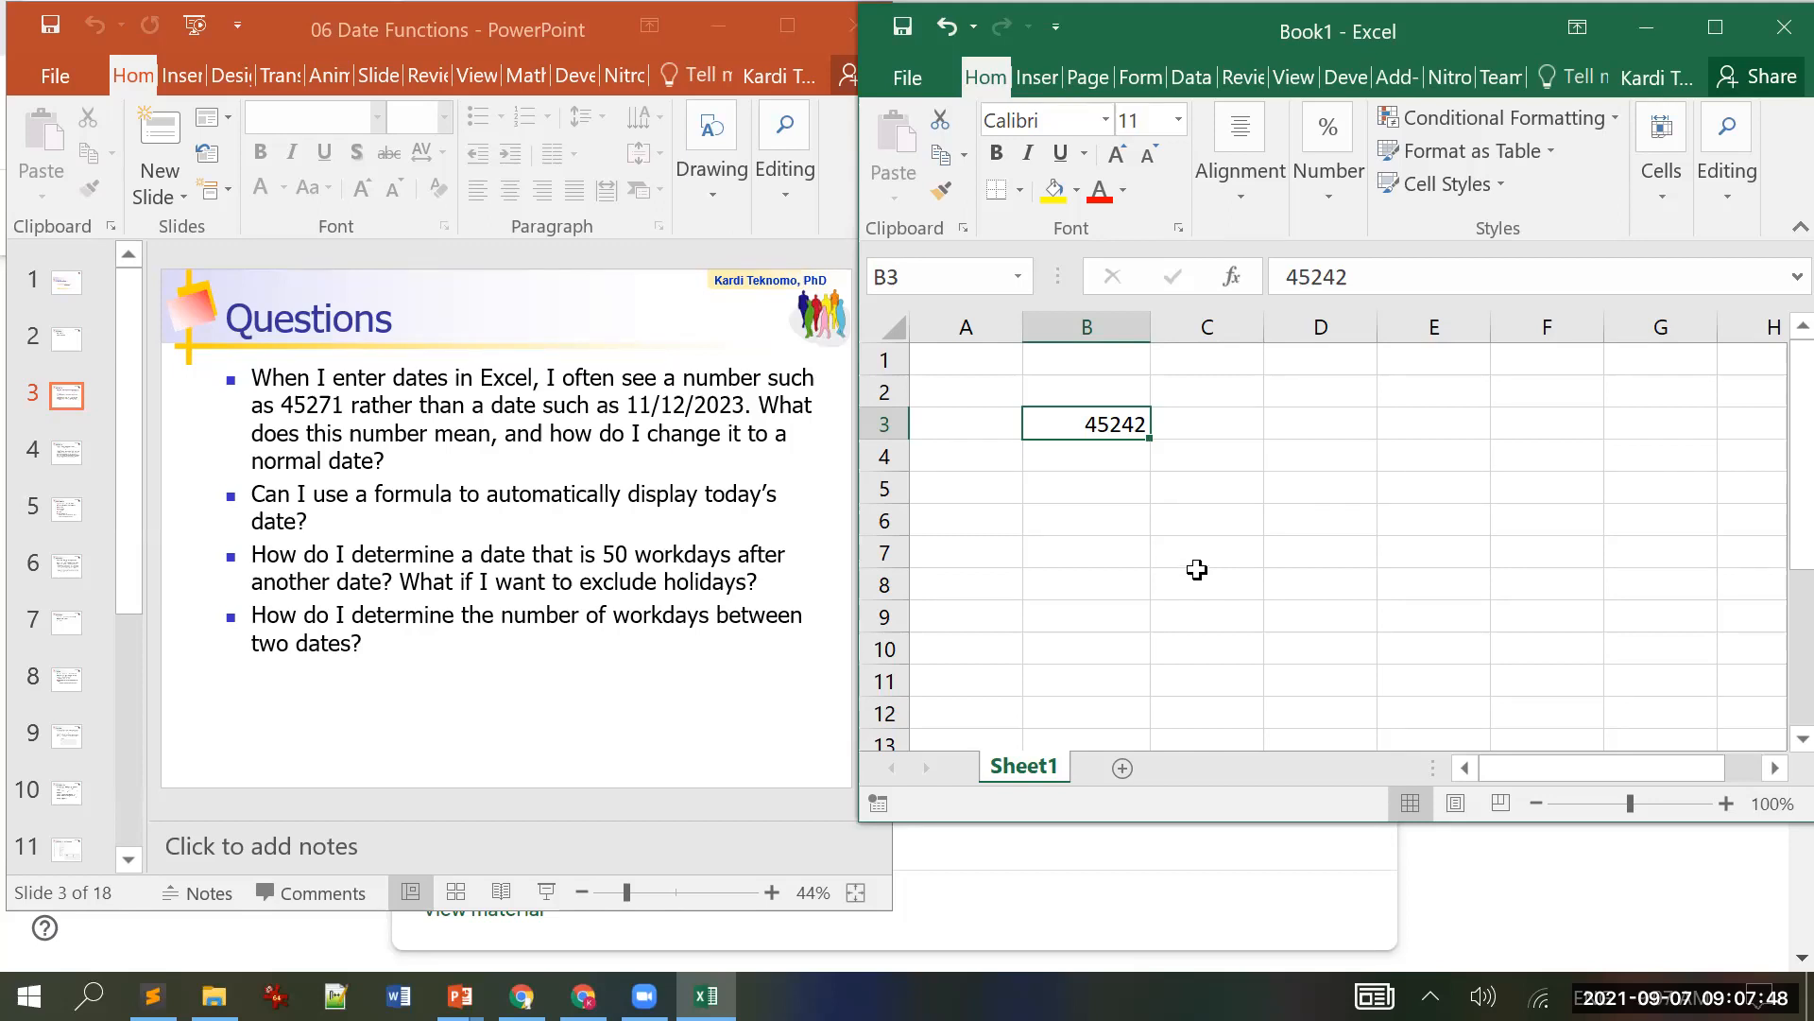
Step: Reformat B3 as Short Date so it shows 11/12/2023 again
{"action": "left_click", "coordinate": [1715, 27]}
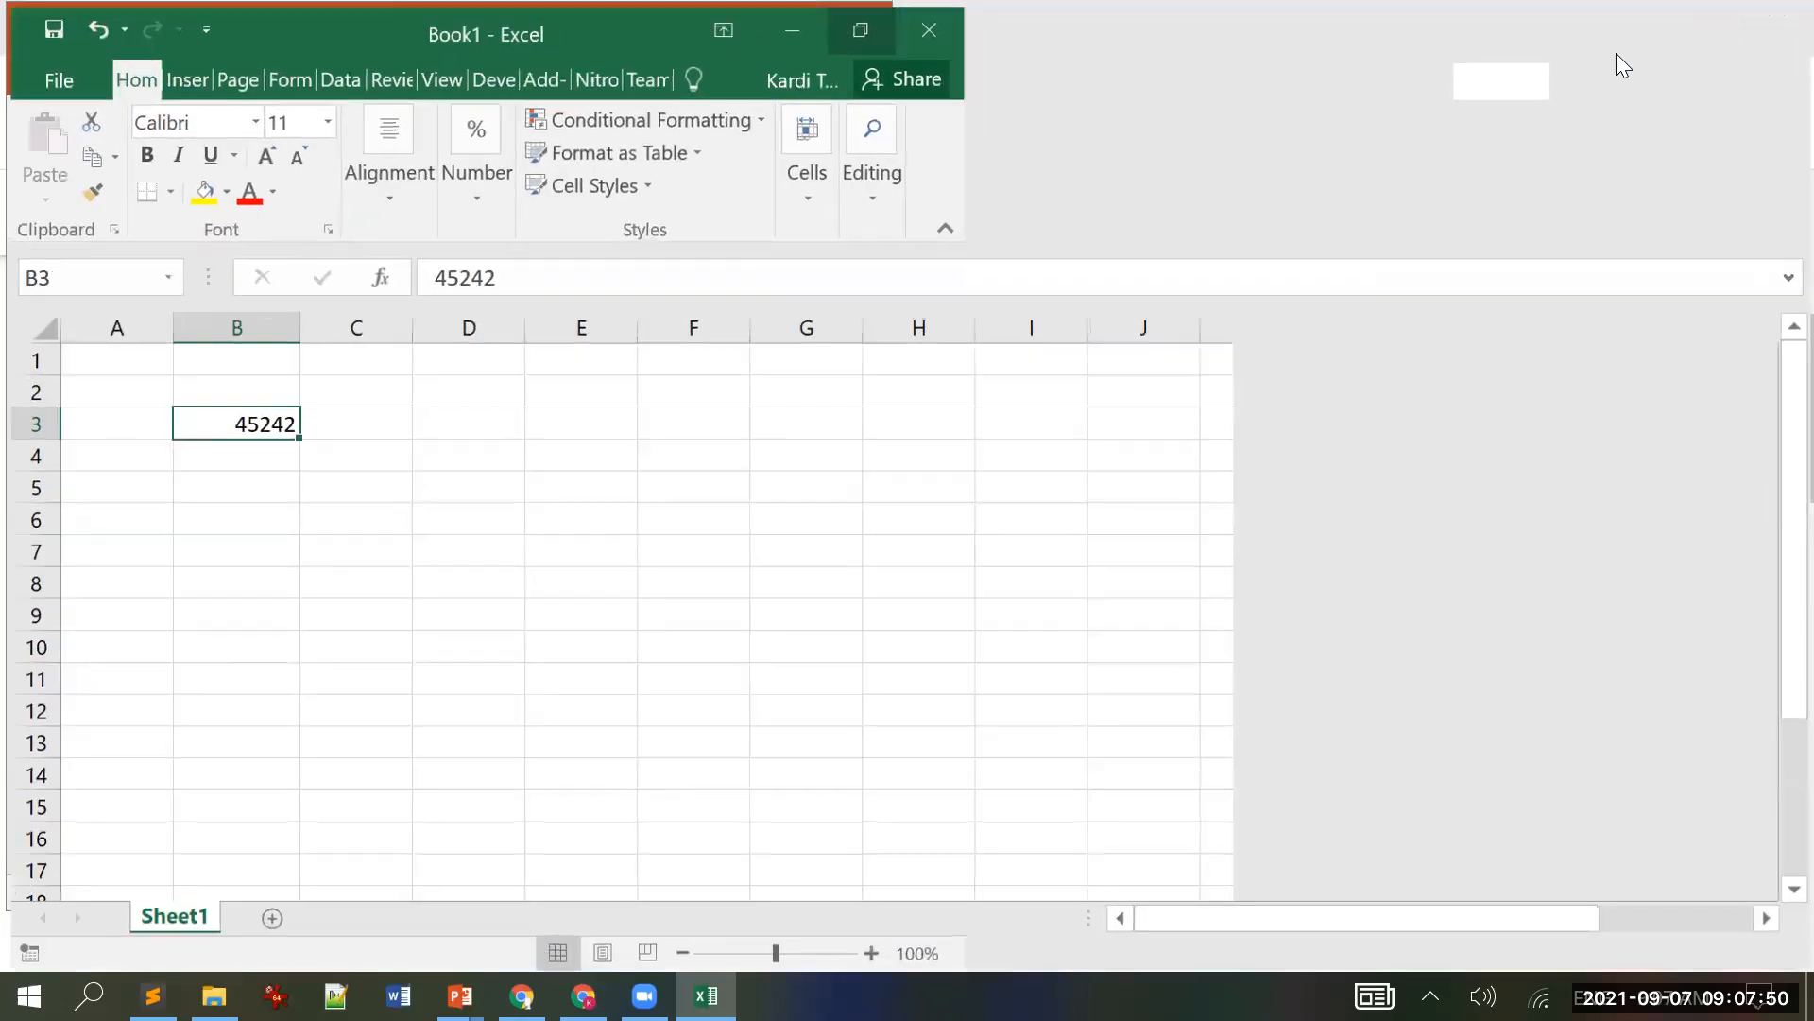
{"action": "left_click", "coordinate": [964, 128]}
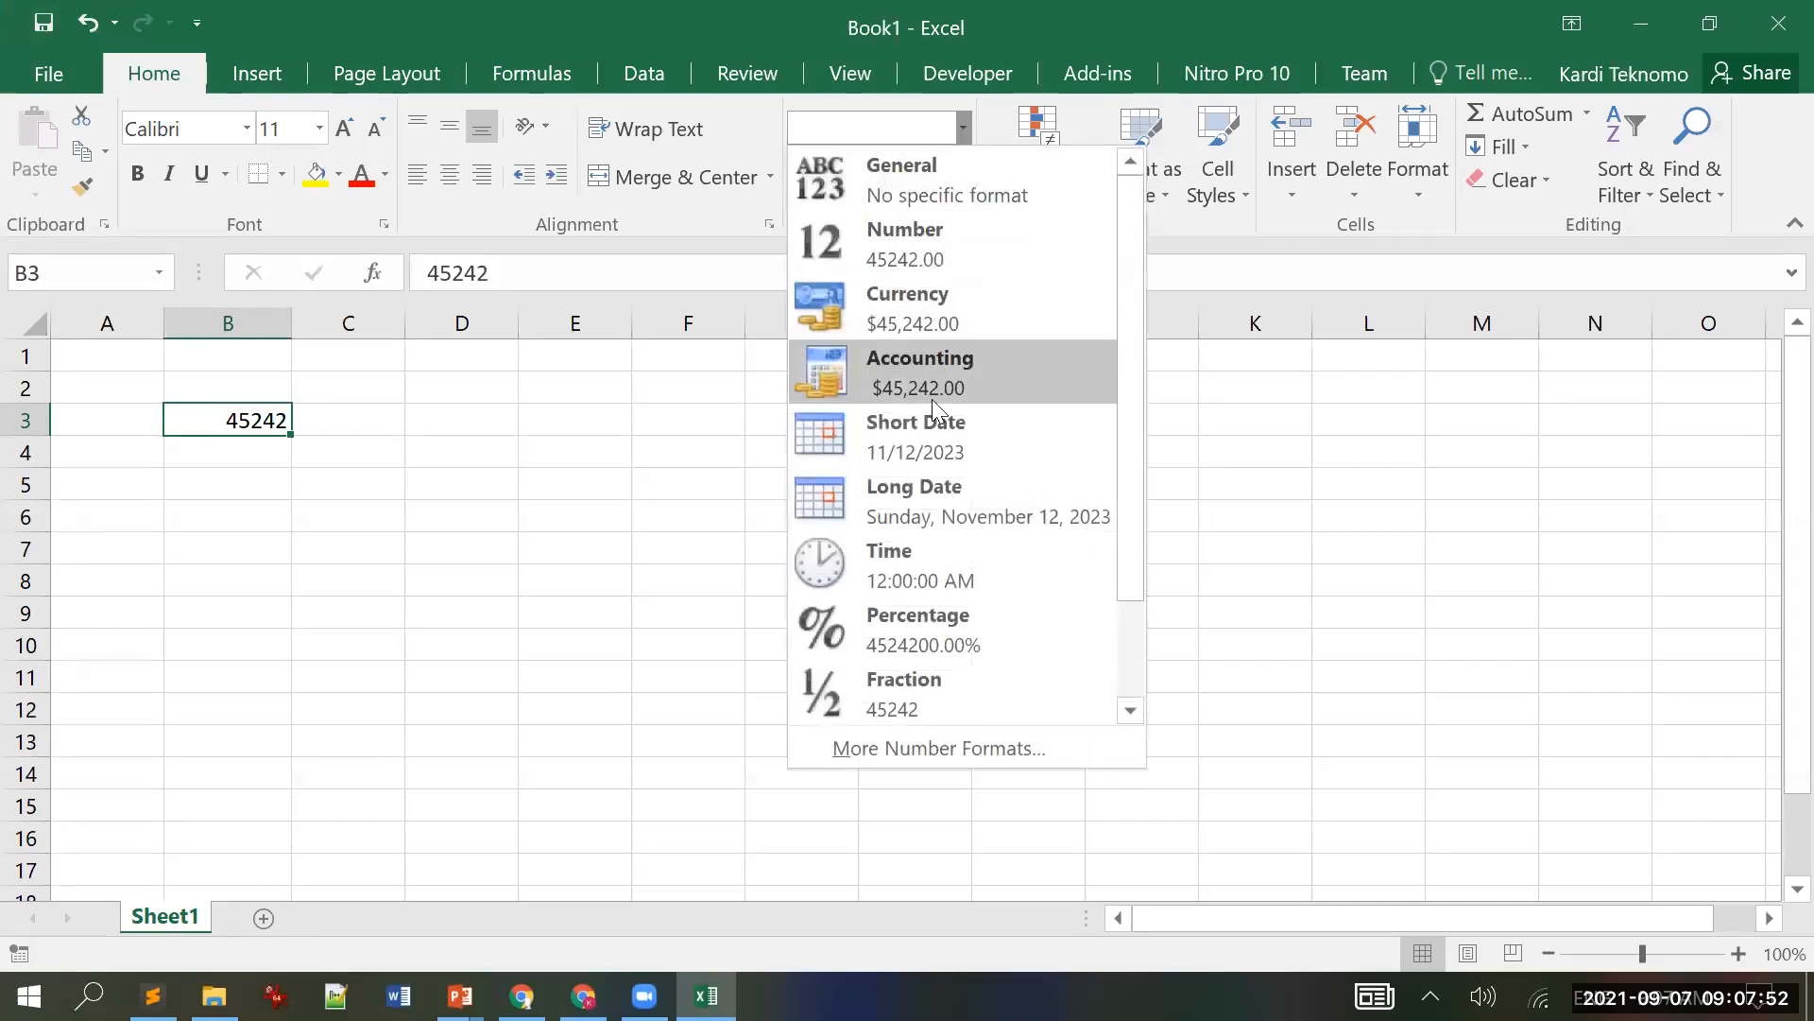
{"action": "left_click", "coordinate": [939, 448]}
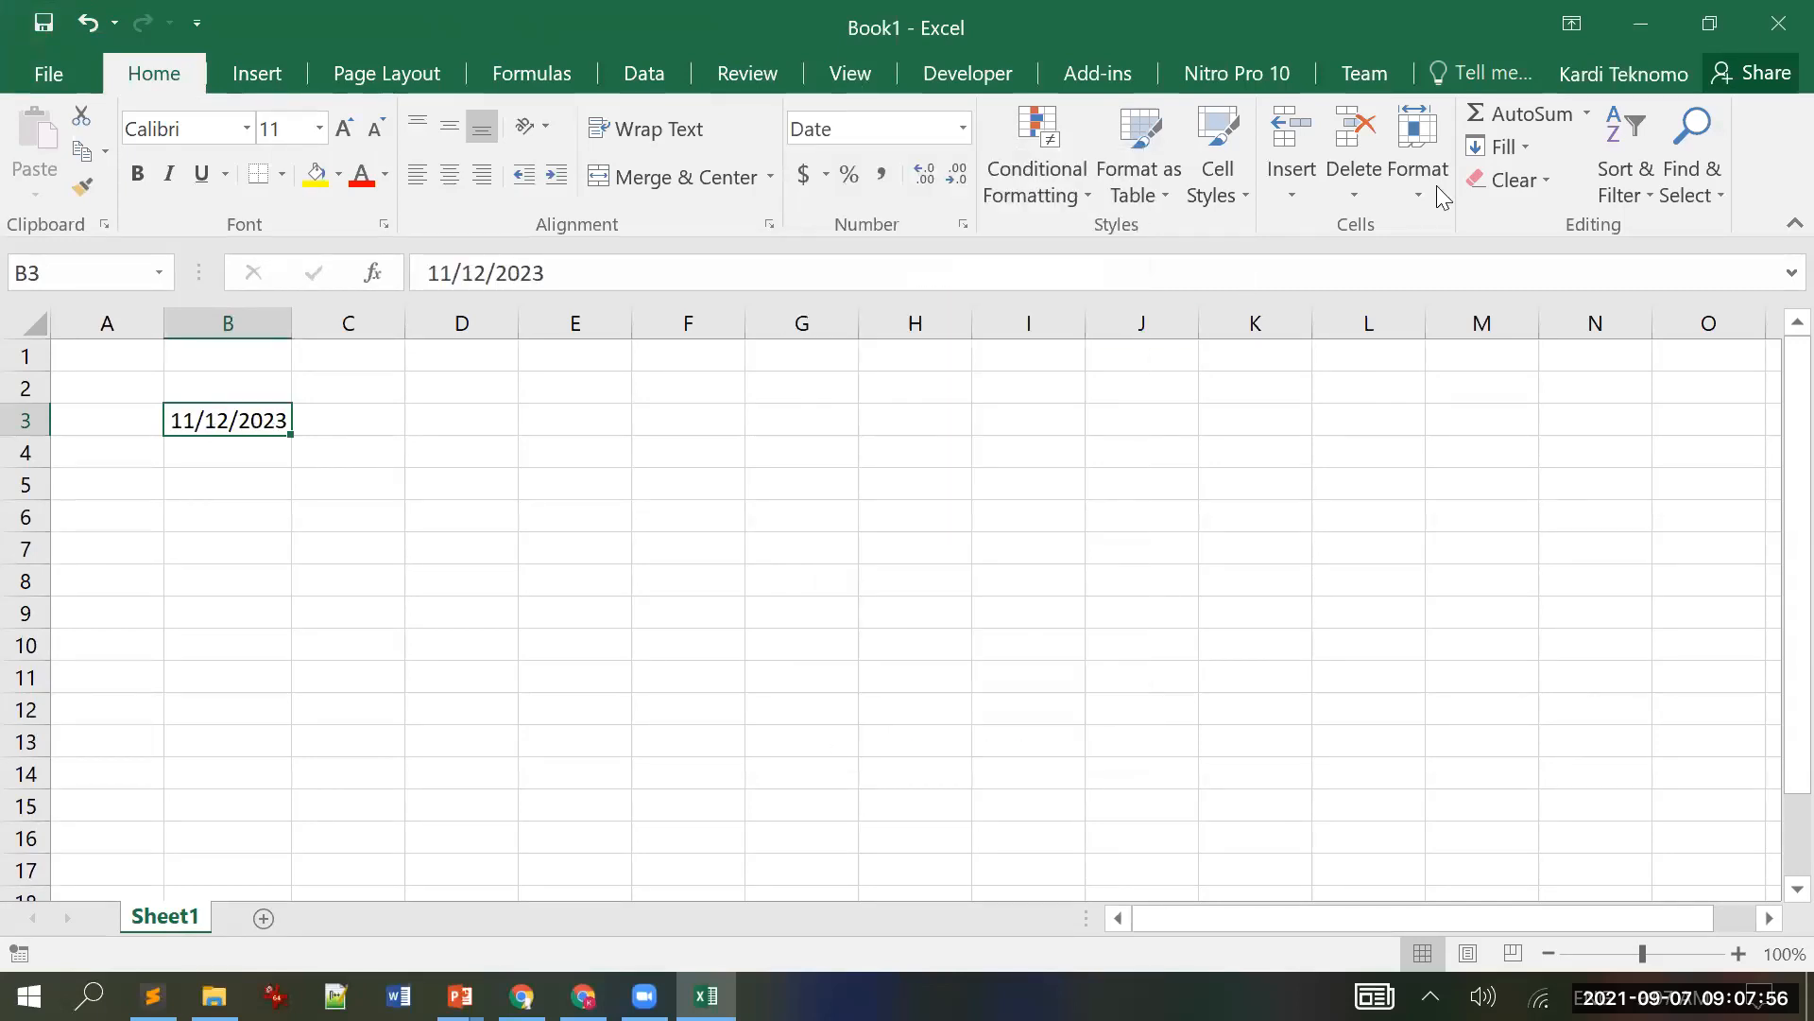
{"action": "left_click", "coordinate": [1710, 24]}
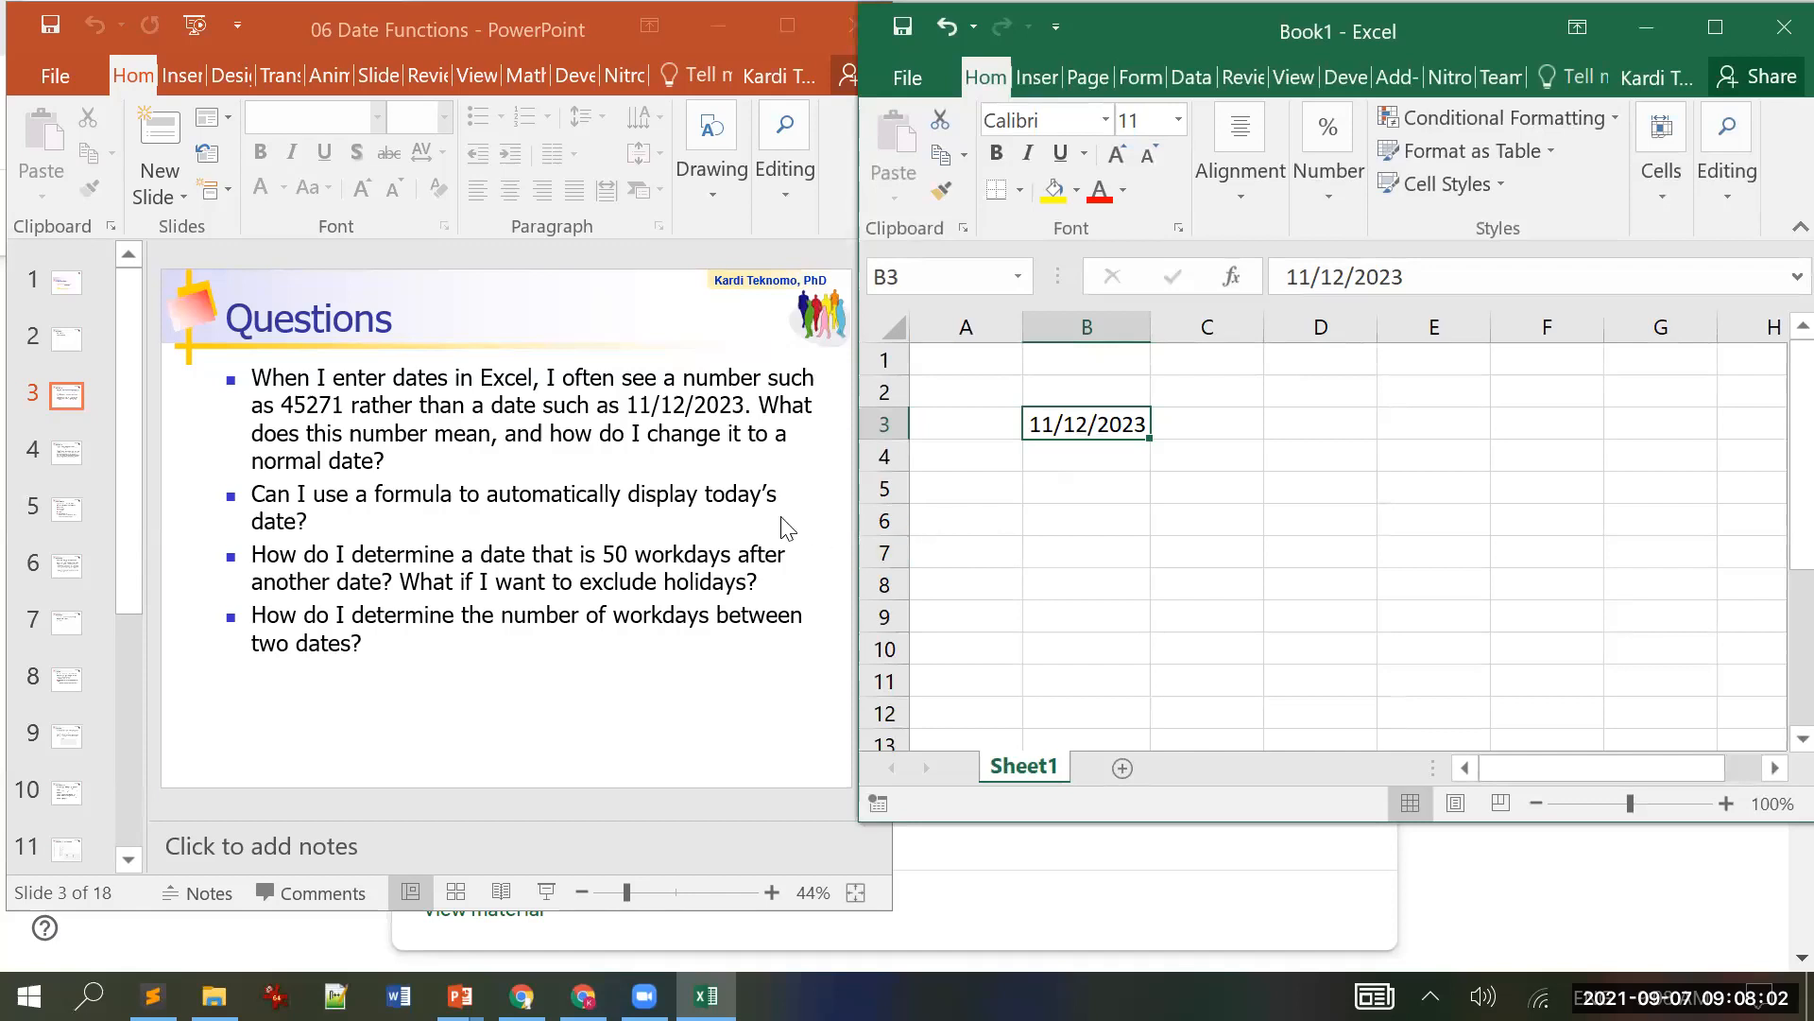
Step: Enter =TODAY() in B5 to display today's date, 9/7/2021
{"action": "left_click", "coordinate": [1083, 494]}
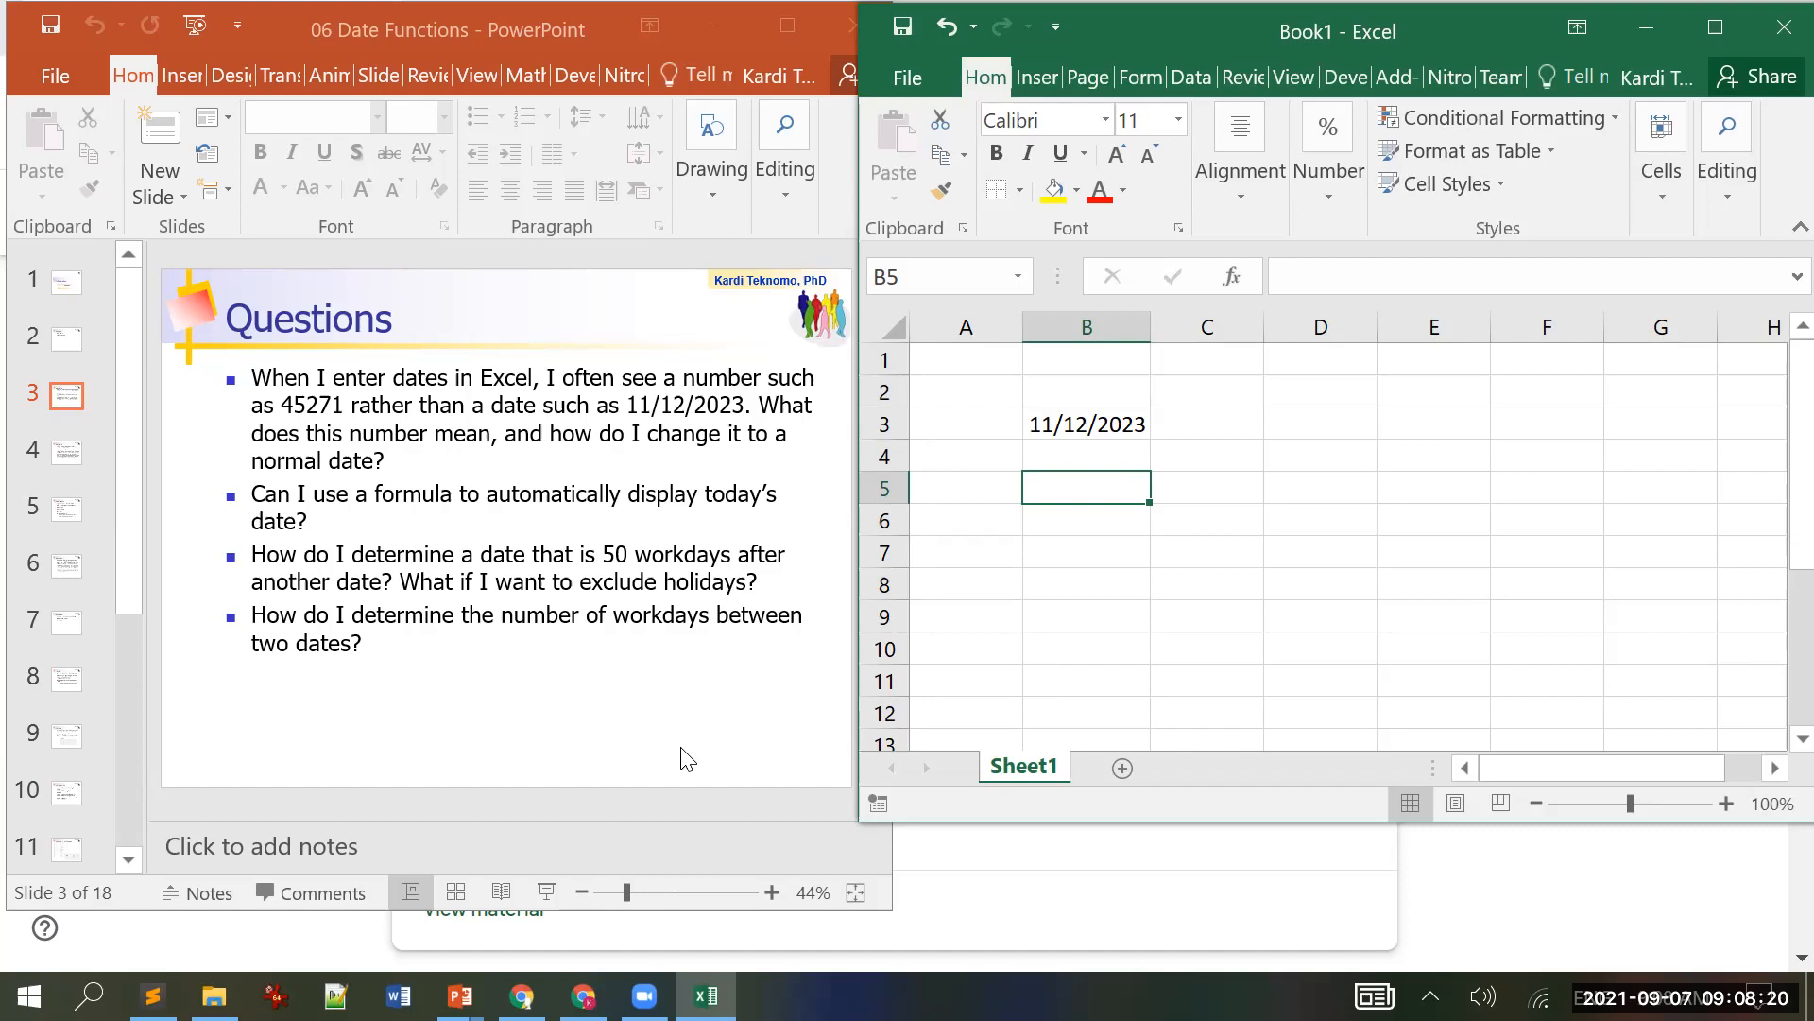
{"action": "type", "text": "="}
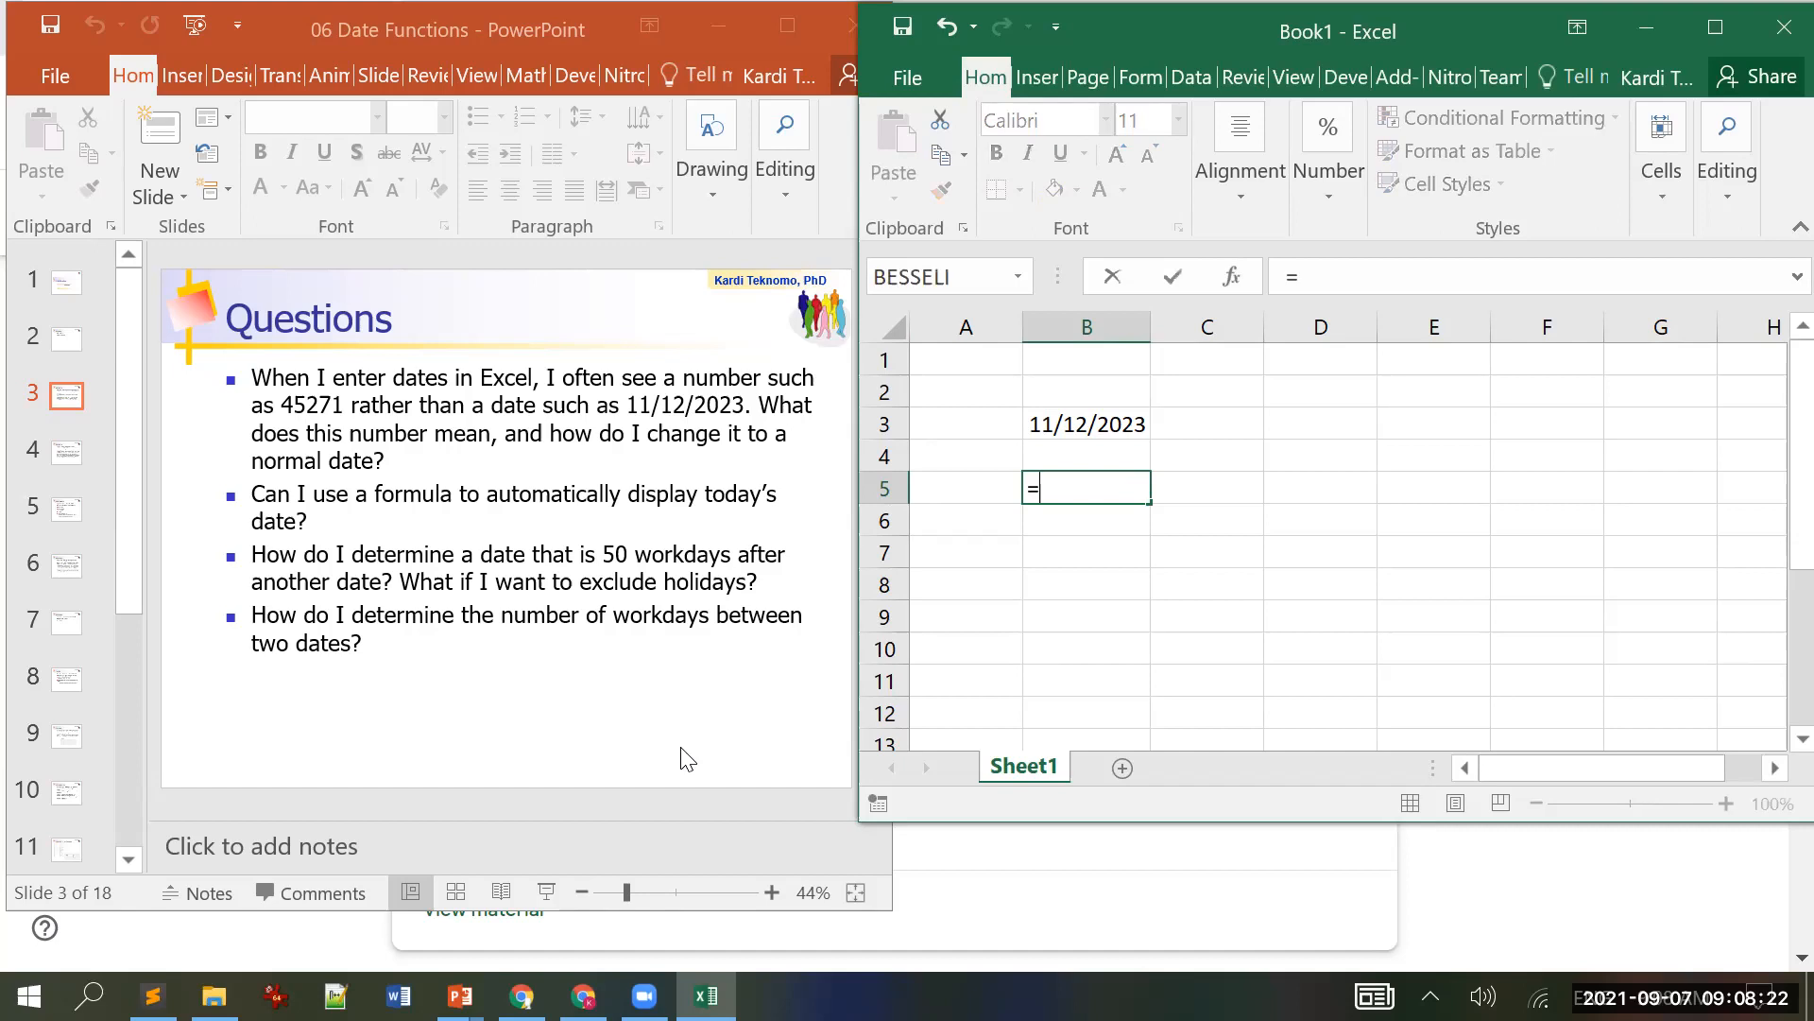
{"action": "type", "text": "to"}
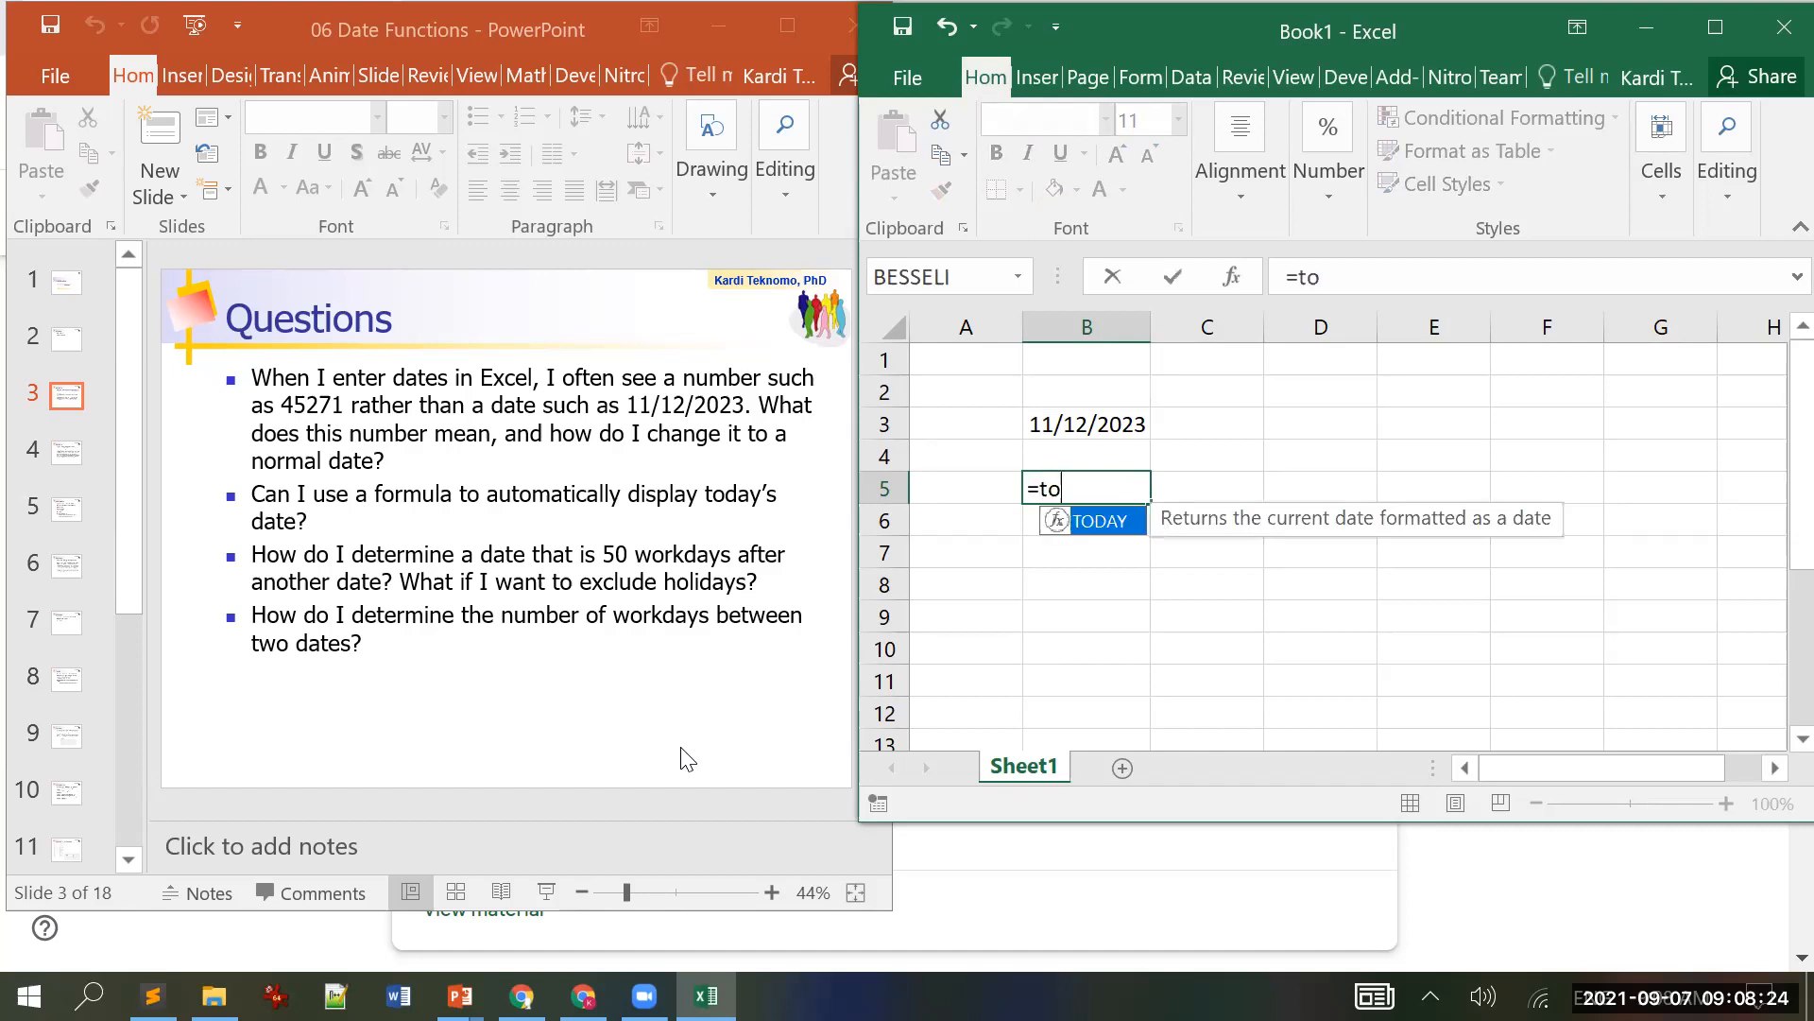
{"action": "key", "text": "Tab"}
{"action": "type", "text": ")"}
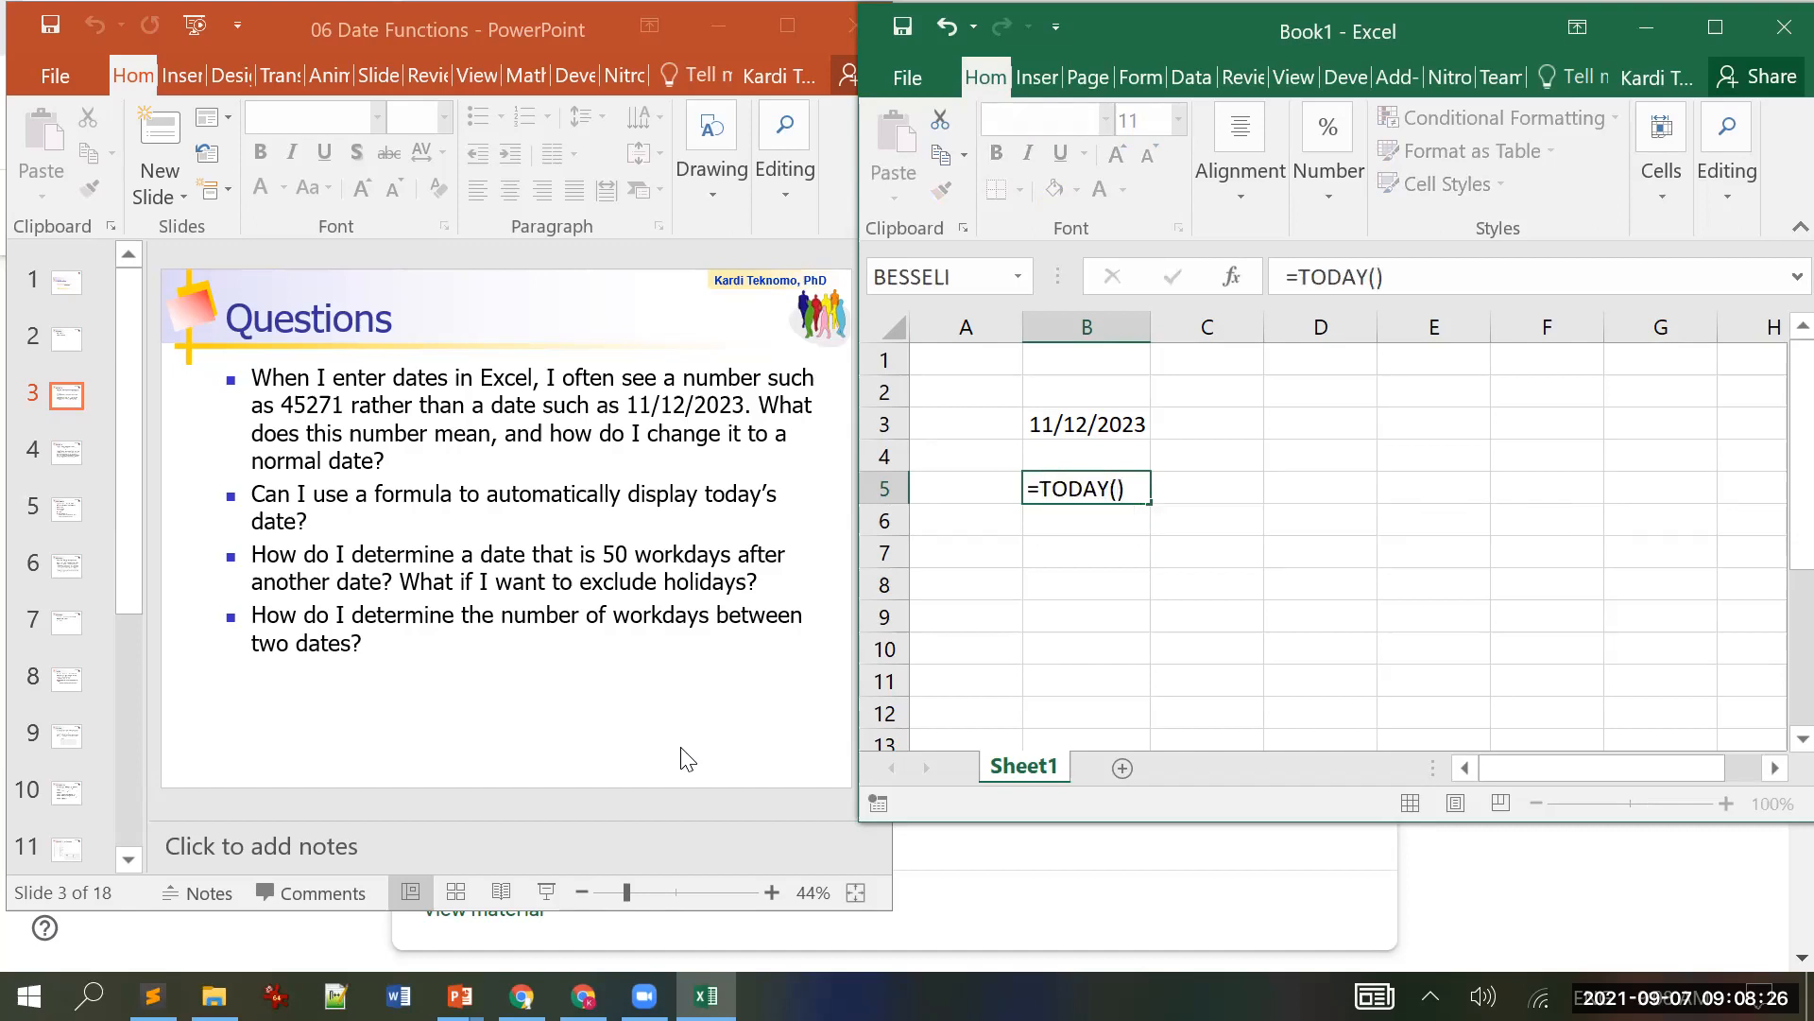
{"action": "key", "text": "Return"}
{"action": "key", "text": "Up"}
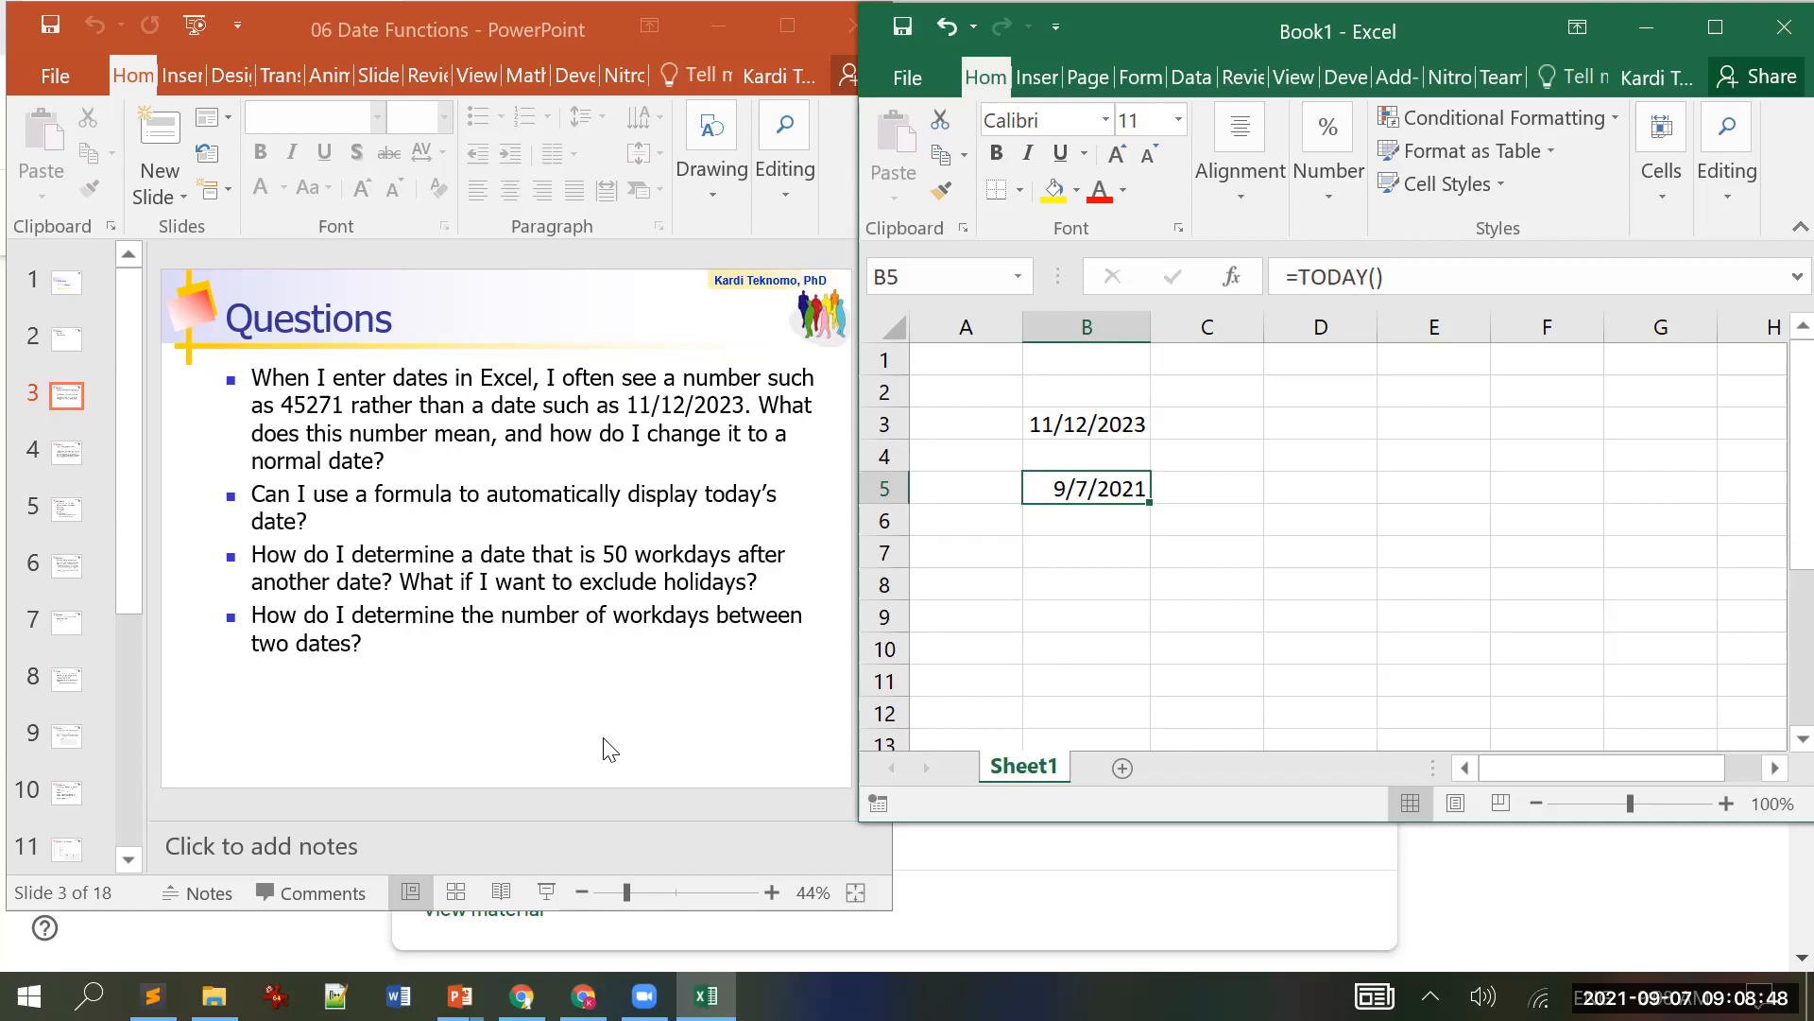
Step: Bring the presentation forward and move to slide 4, 'Questions', on extracting date parts
{"action": "scroll", "coordinate": [610, 750], "scroll_direction": "down", "scroll_amount": 1}
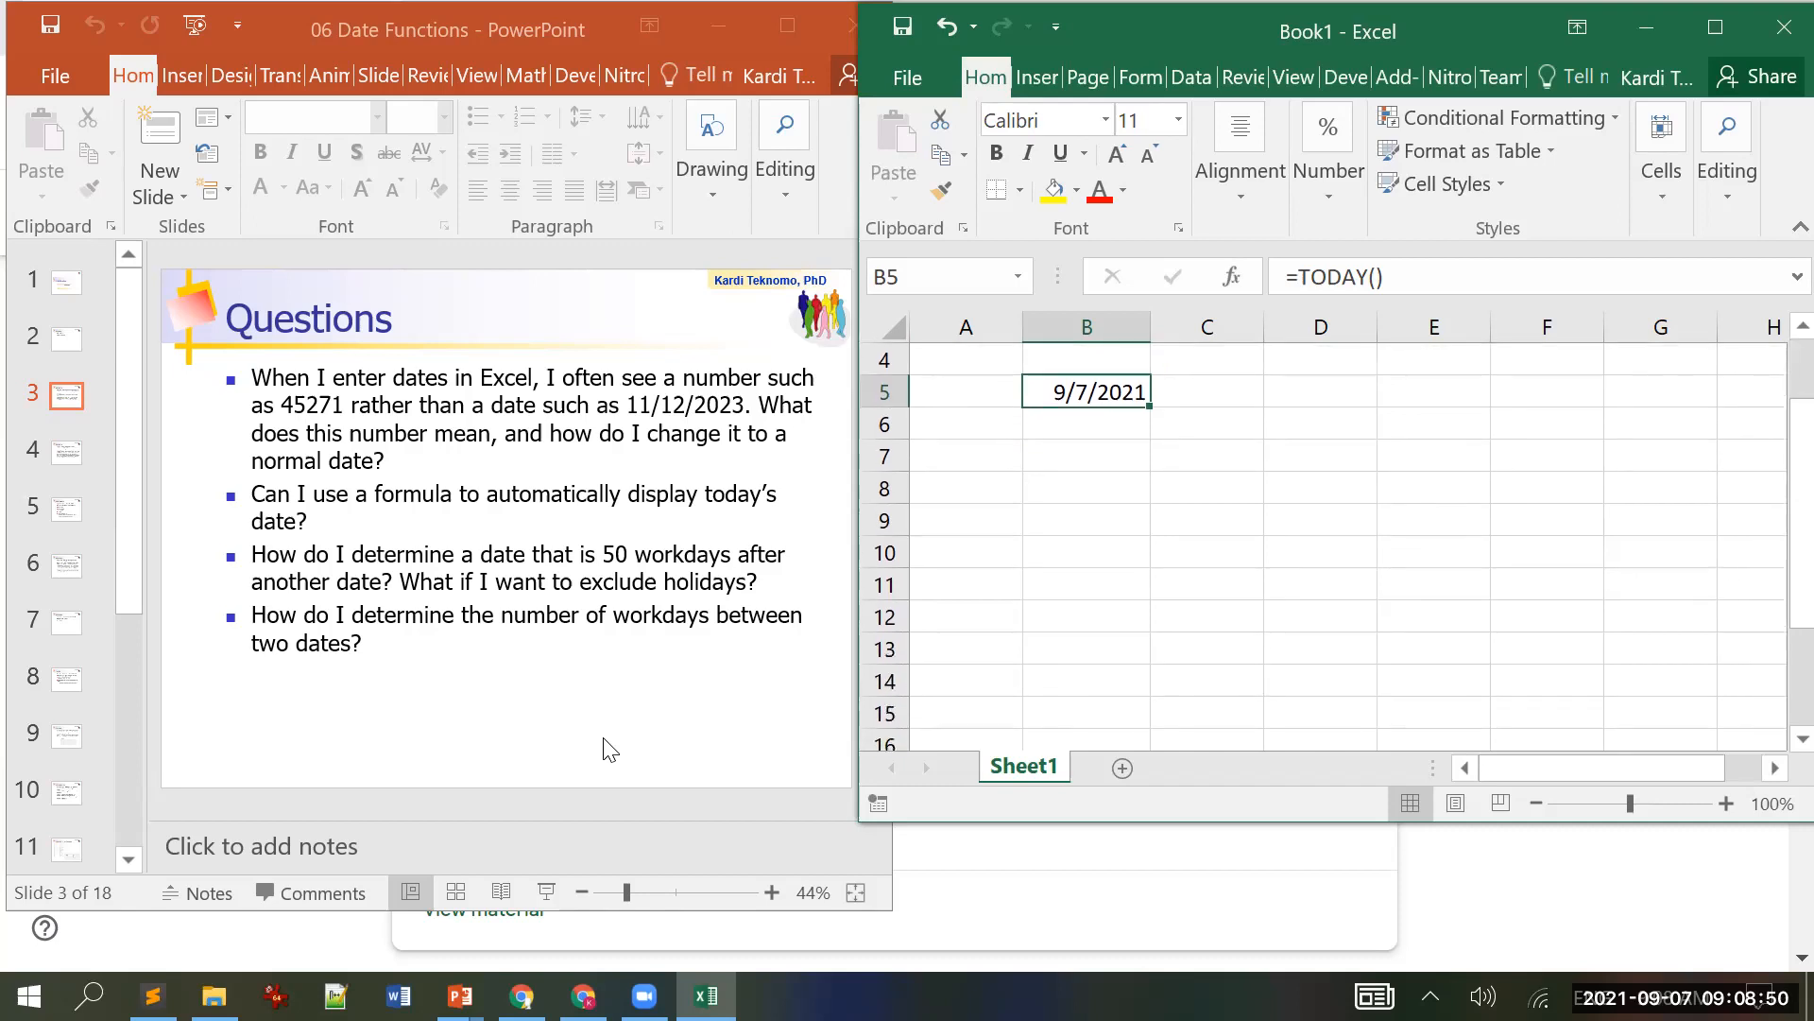
{"action": "left_click", "coordinate": [503, 17]}
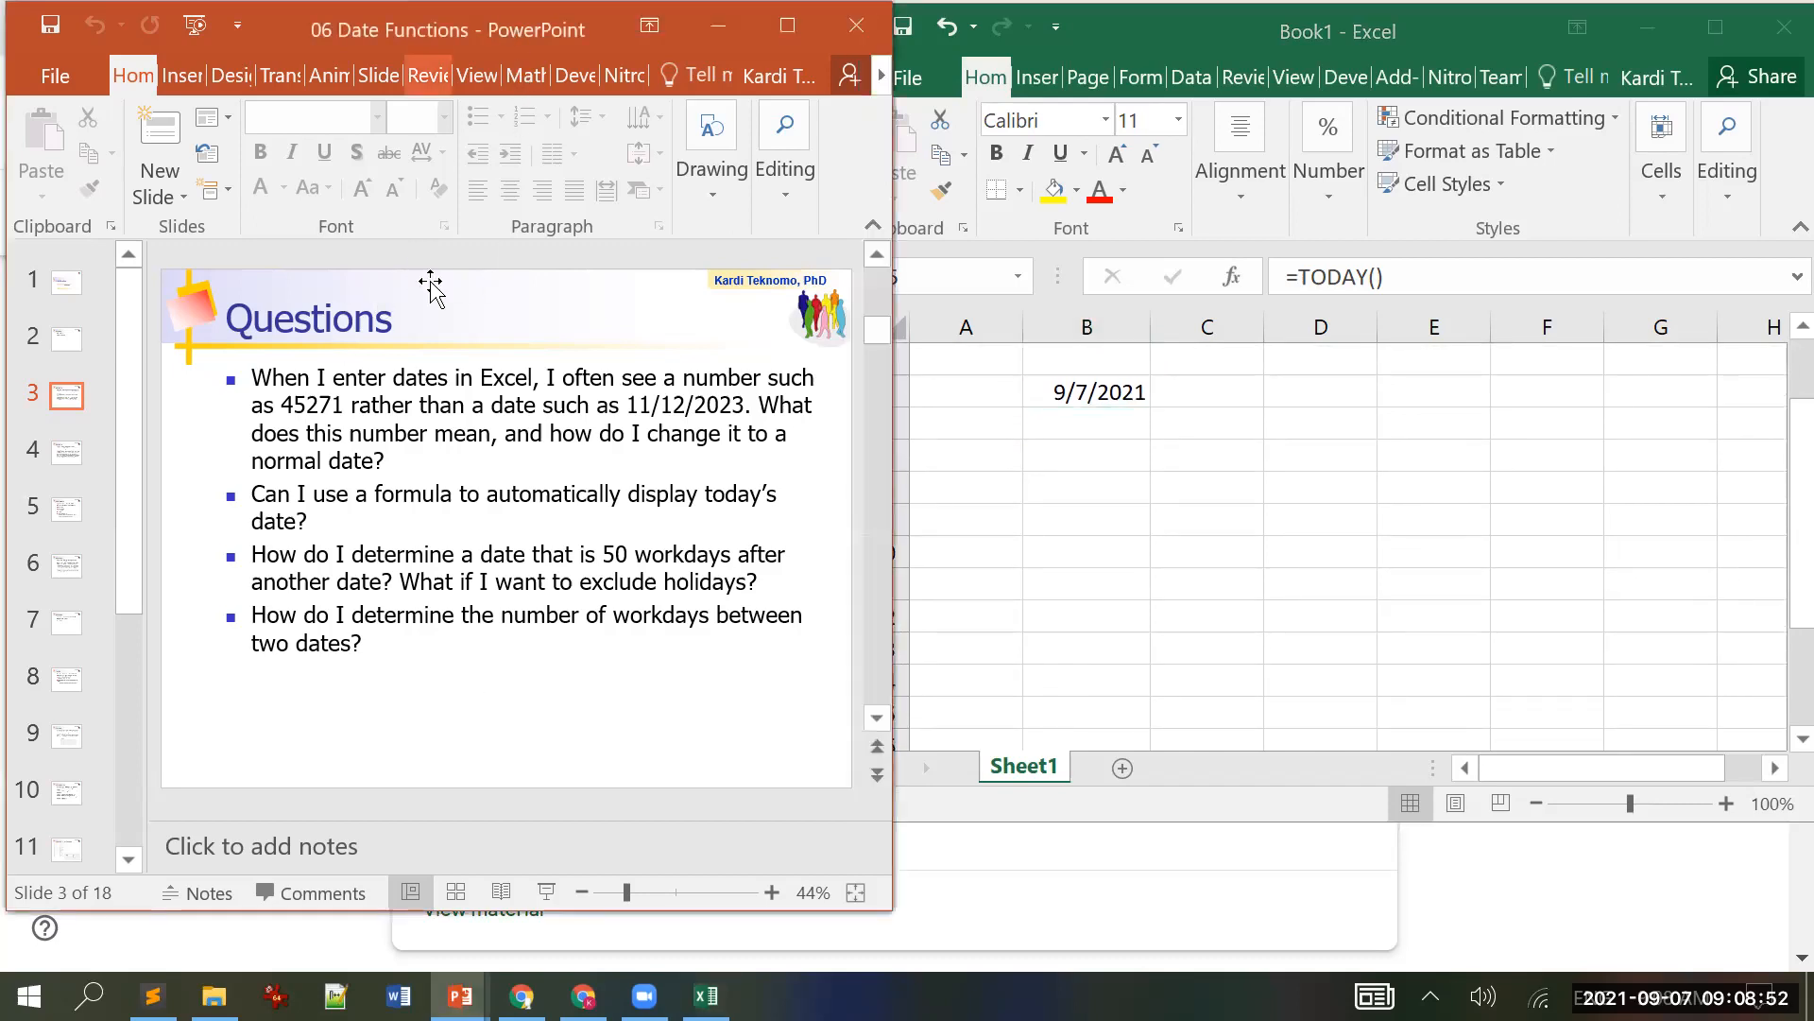
{"action": "scroll", "coordinate": [437, 389], "scroll_direction": "down", "scroll_amount": 1}
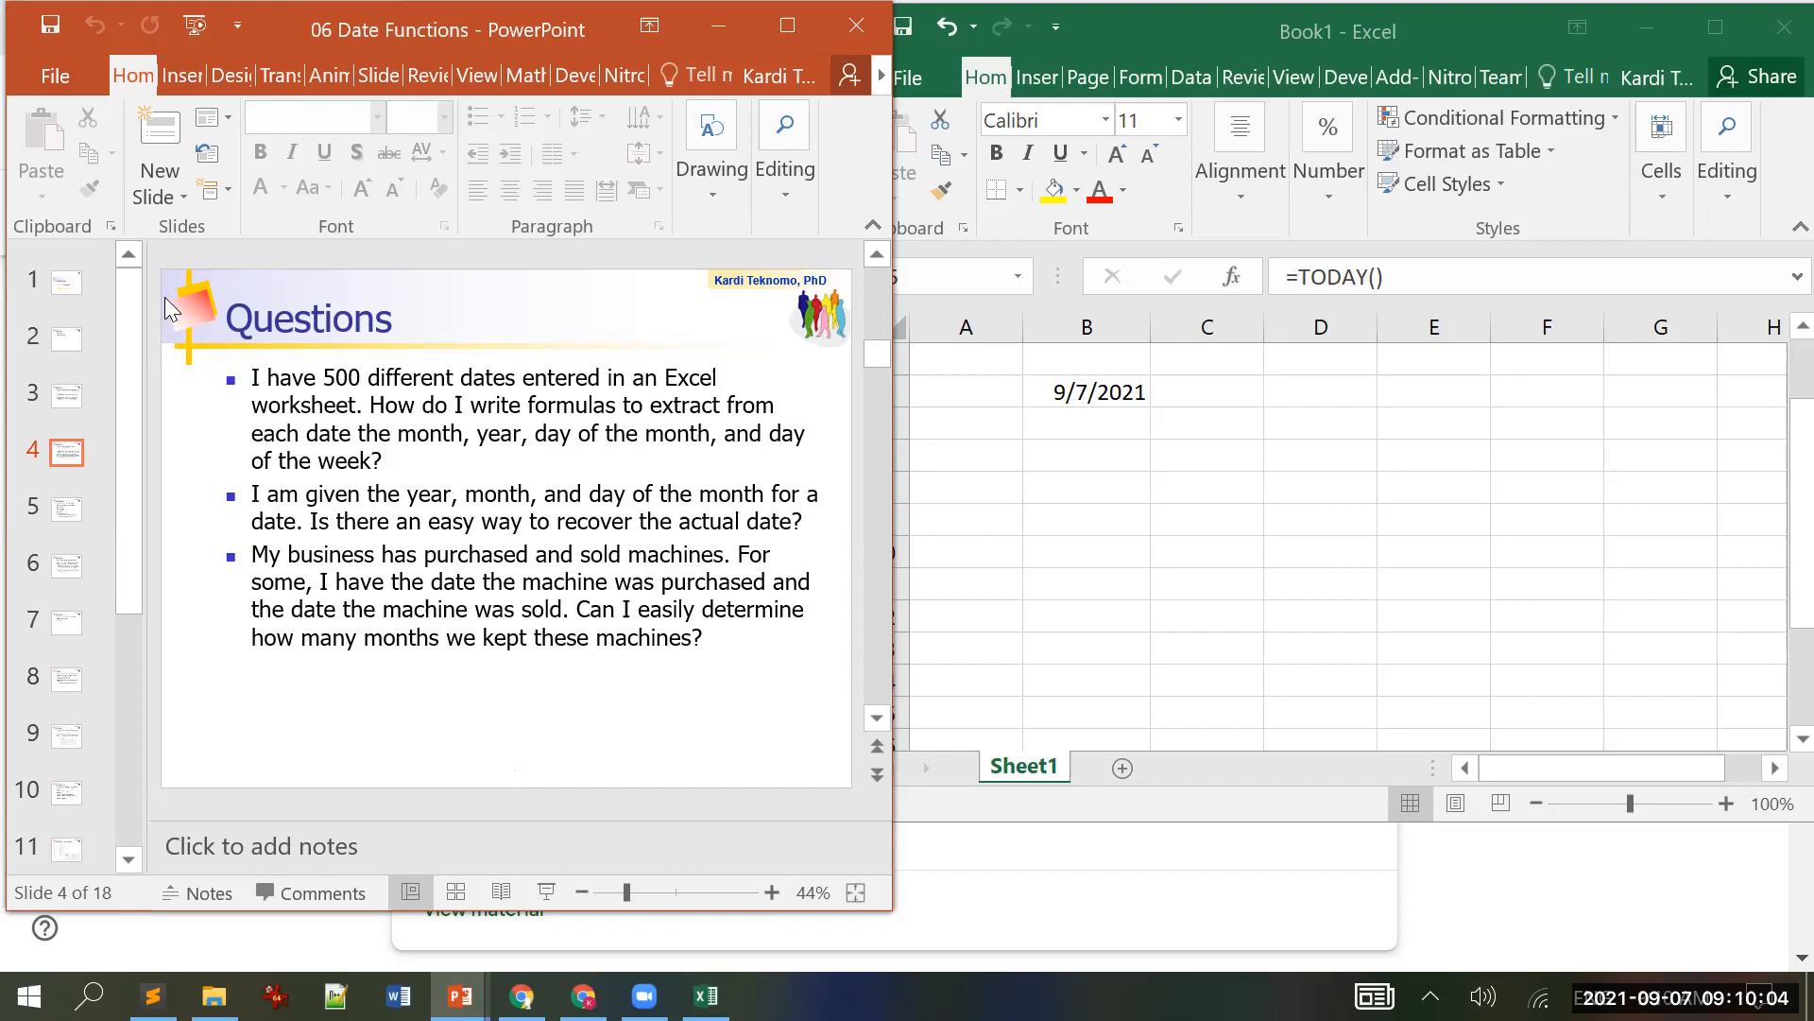
Step: Advance to slide 5, 'Date in Excel', then bring the workbook back in front
{"action": "scroll", "coordinate": [226, 397], "scroll_direction": "down", "scroll_amount": 1}
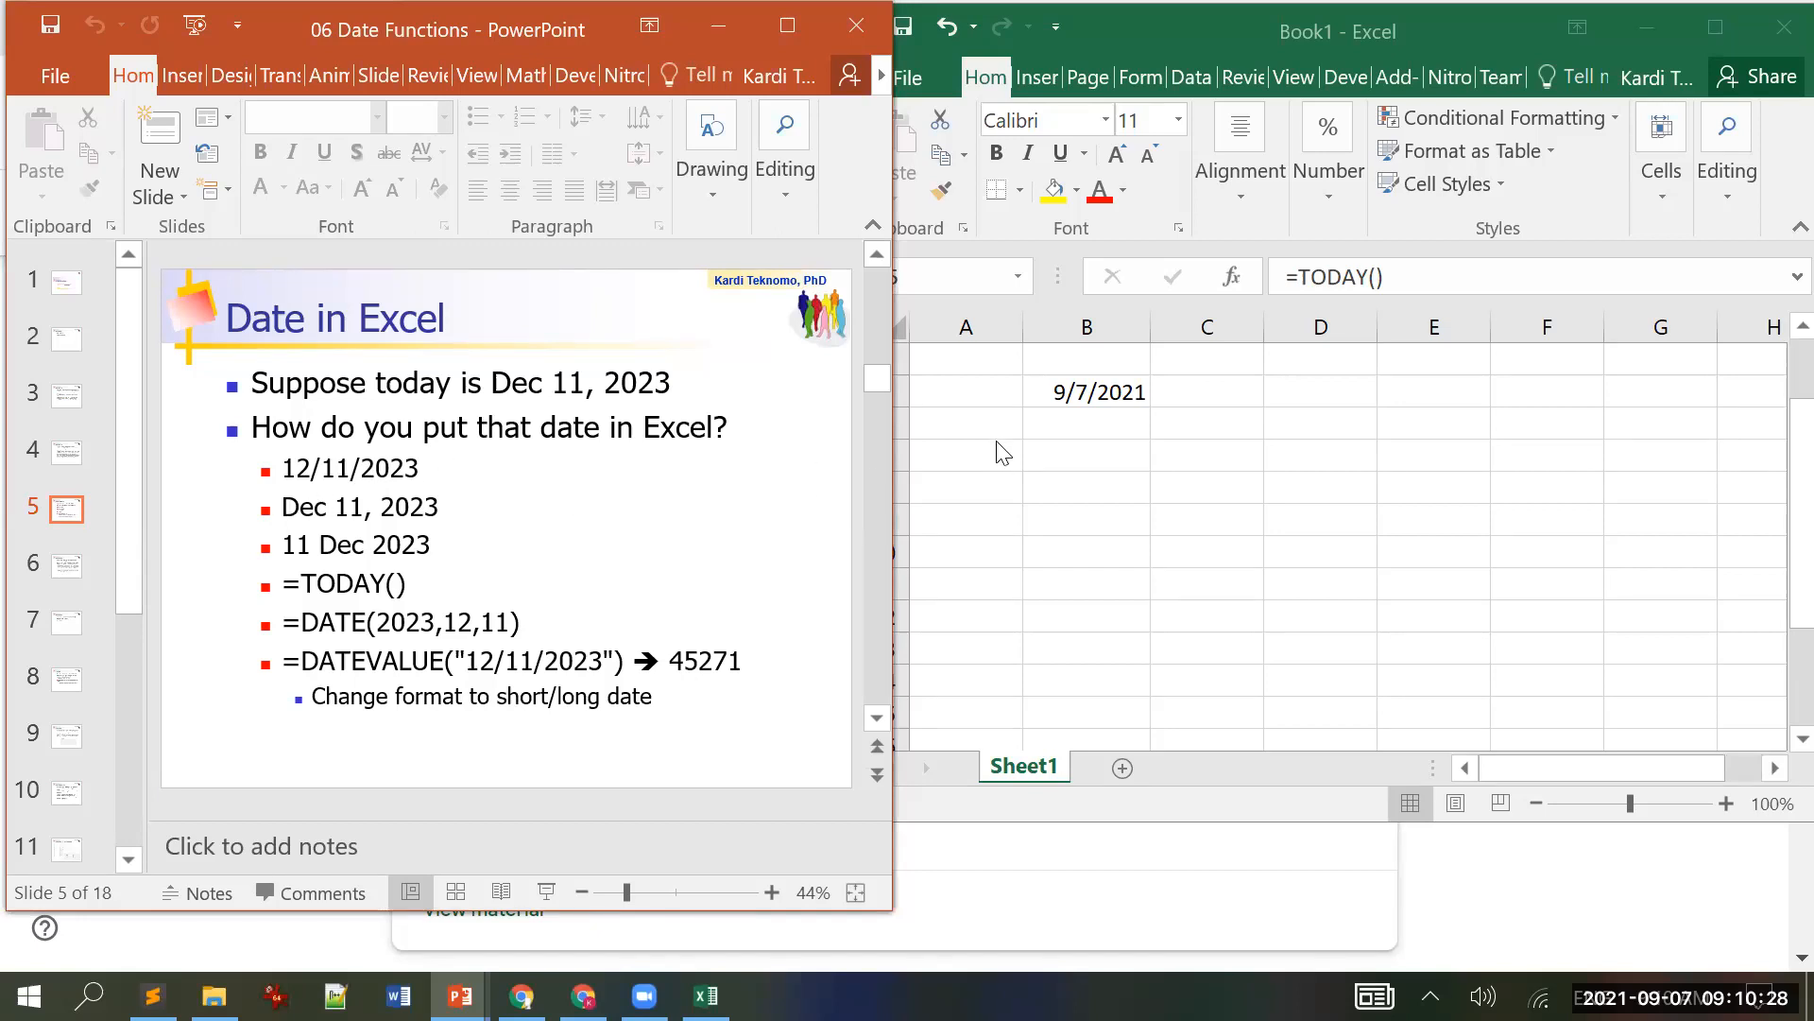
{"action": "left_click", "coordinate": [1078, 470]}
Step: Enter 'dec 11, 2023' in B7 and '11 Dec 2023' in B8, both showing 11-Dec-23
{"action": "left_click", "coordinate": [1073, 463]}
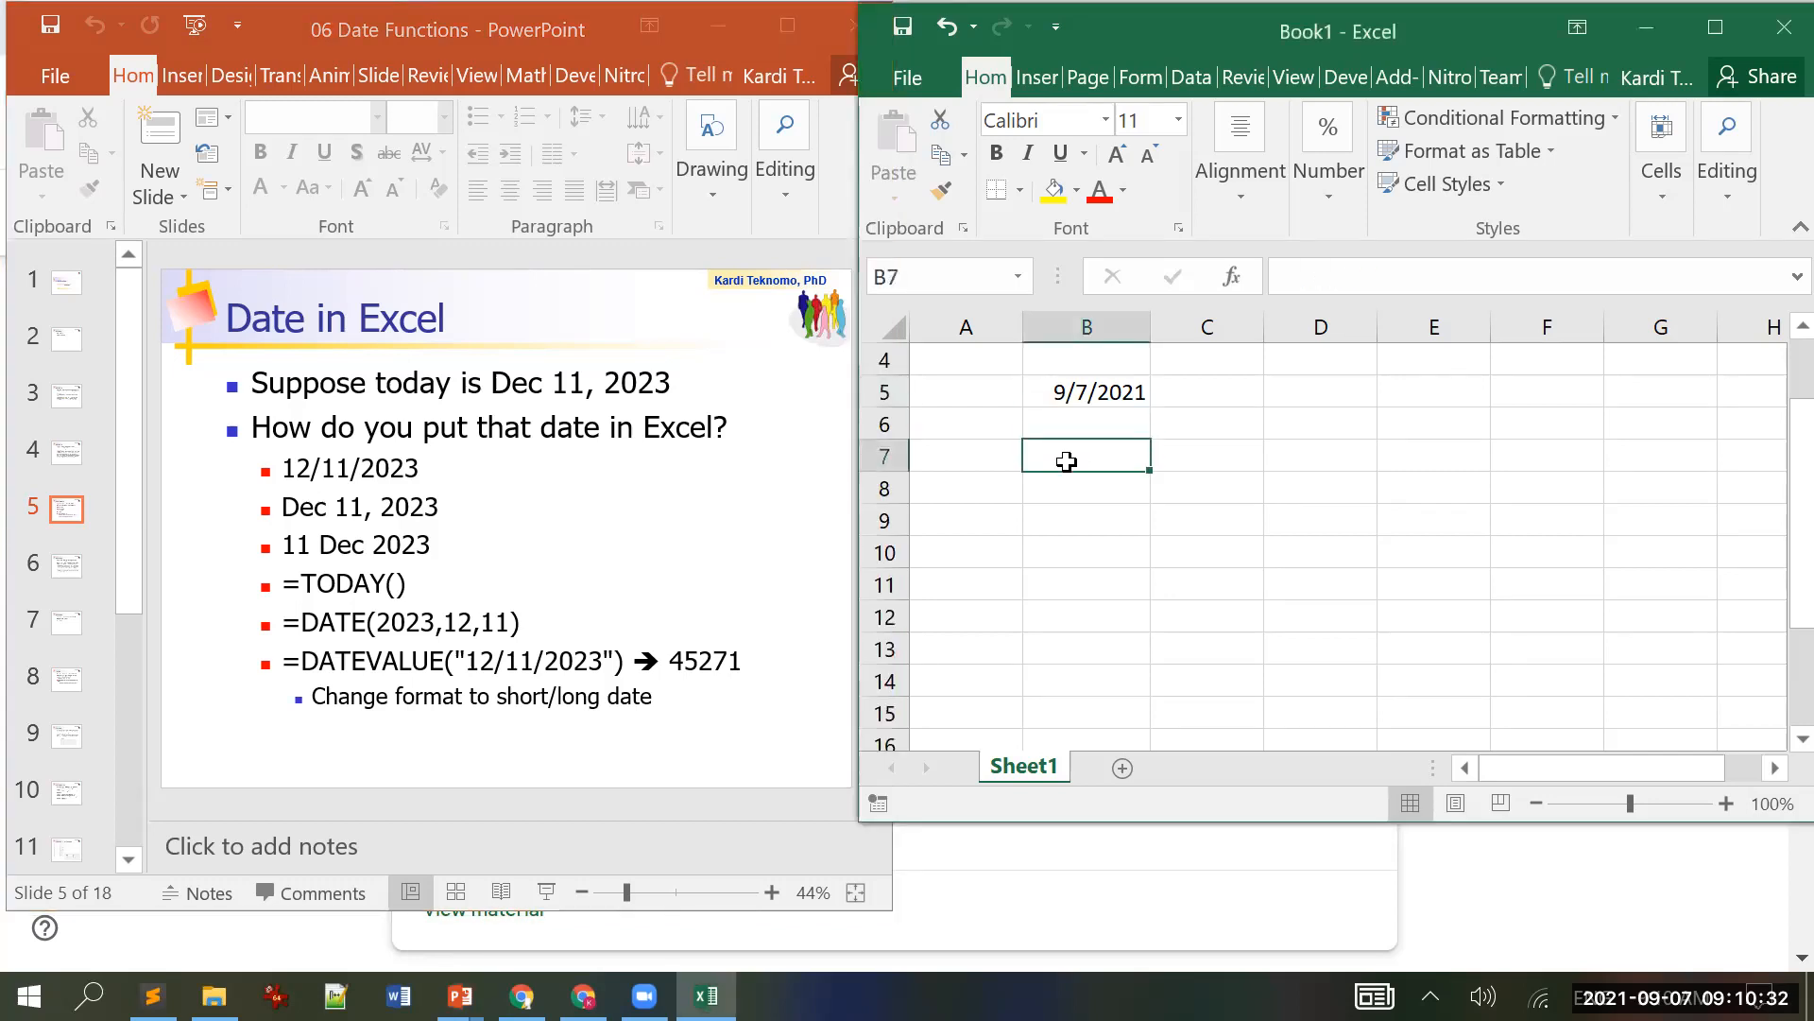
{"action": "type", "text": "dec 11, 2023"}
{"action": "key", "text": "Return"}
{"action": "left_click", "coordinate": [1066, 460]}
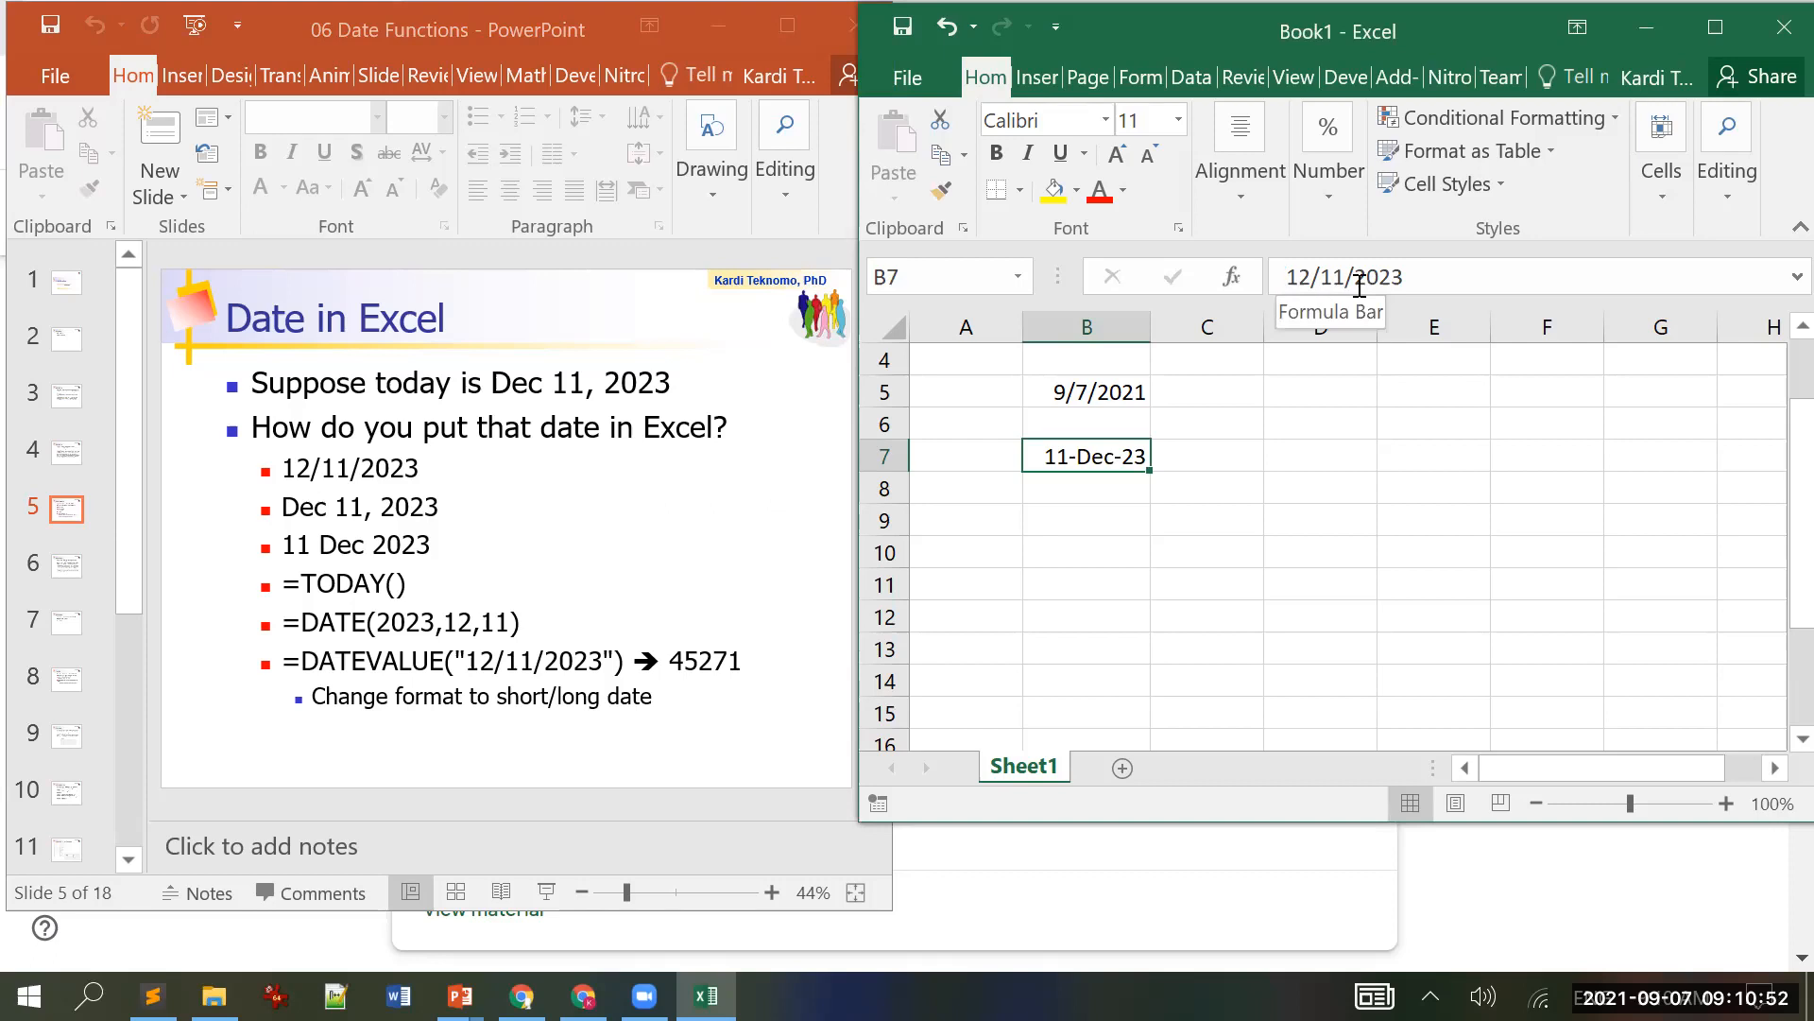
{"action": "left_click", "coordinate": [1074, 490]}
{"action": "type", "text": "11 "}
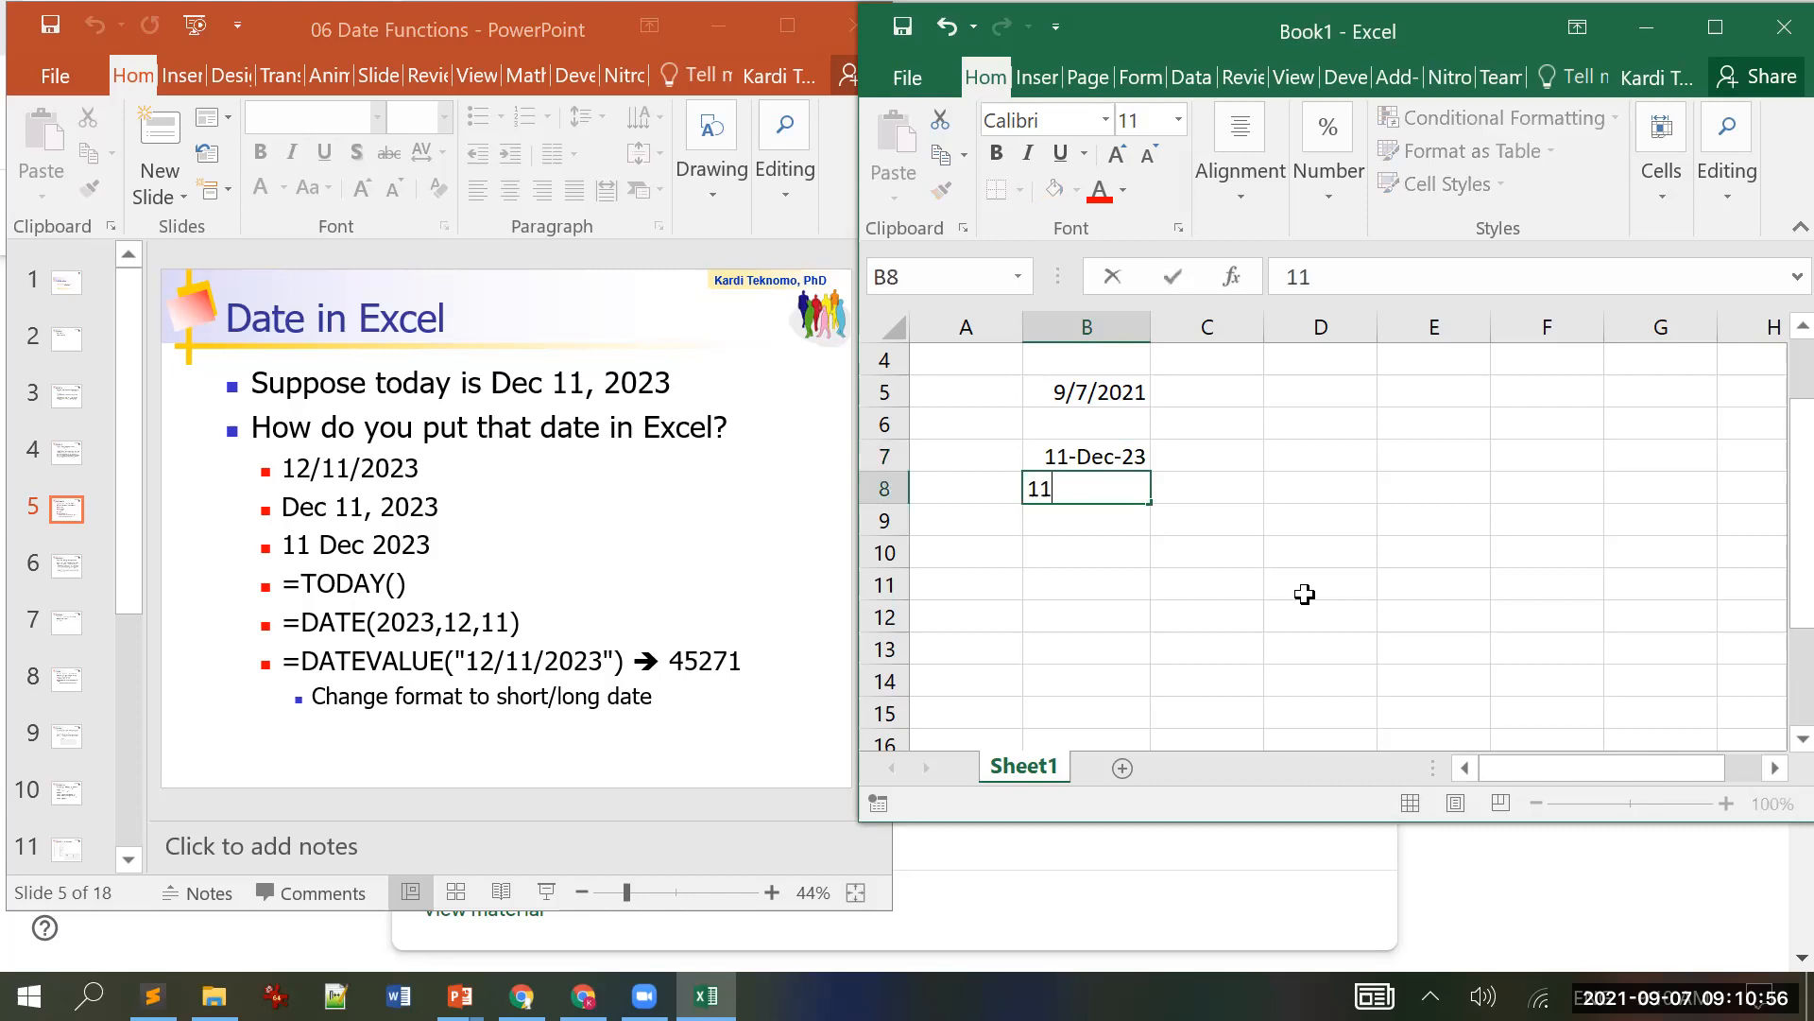
{"action": "type", "text": "Dec 2023"}
{"action": "key", "text": "Return"}
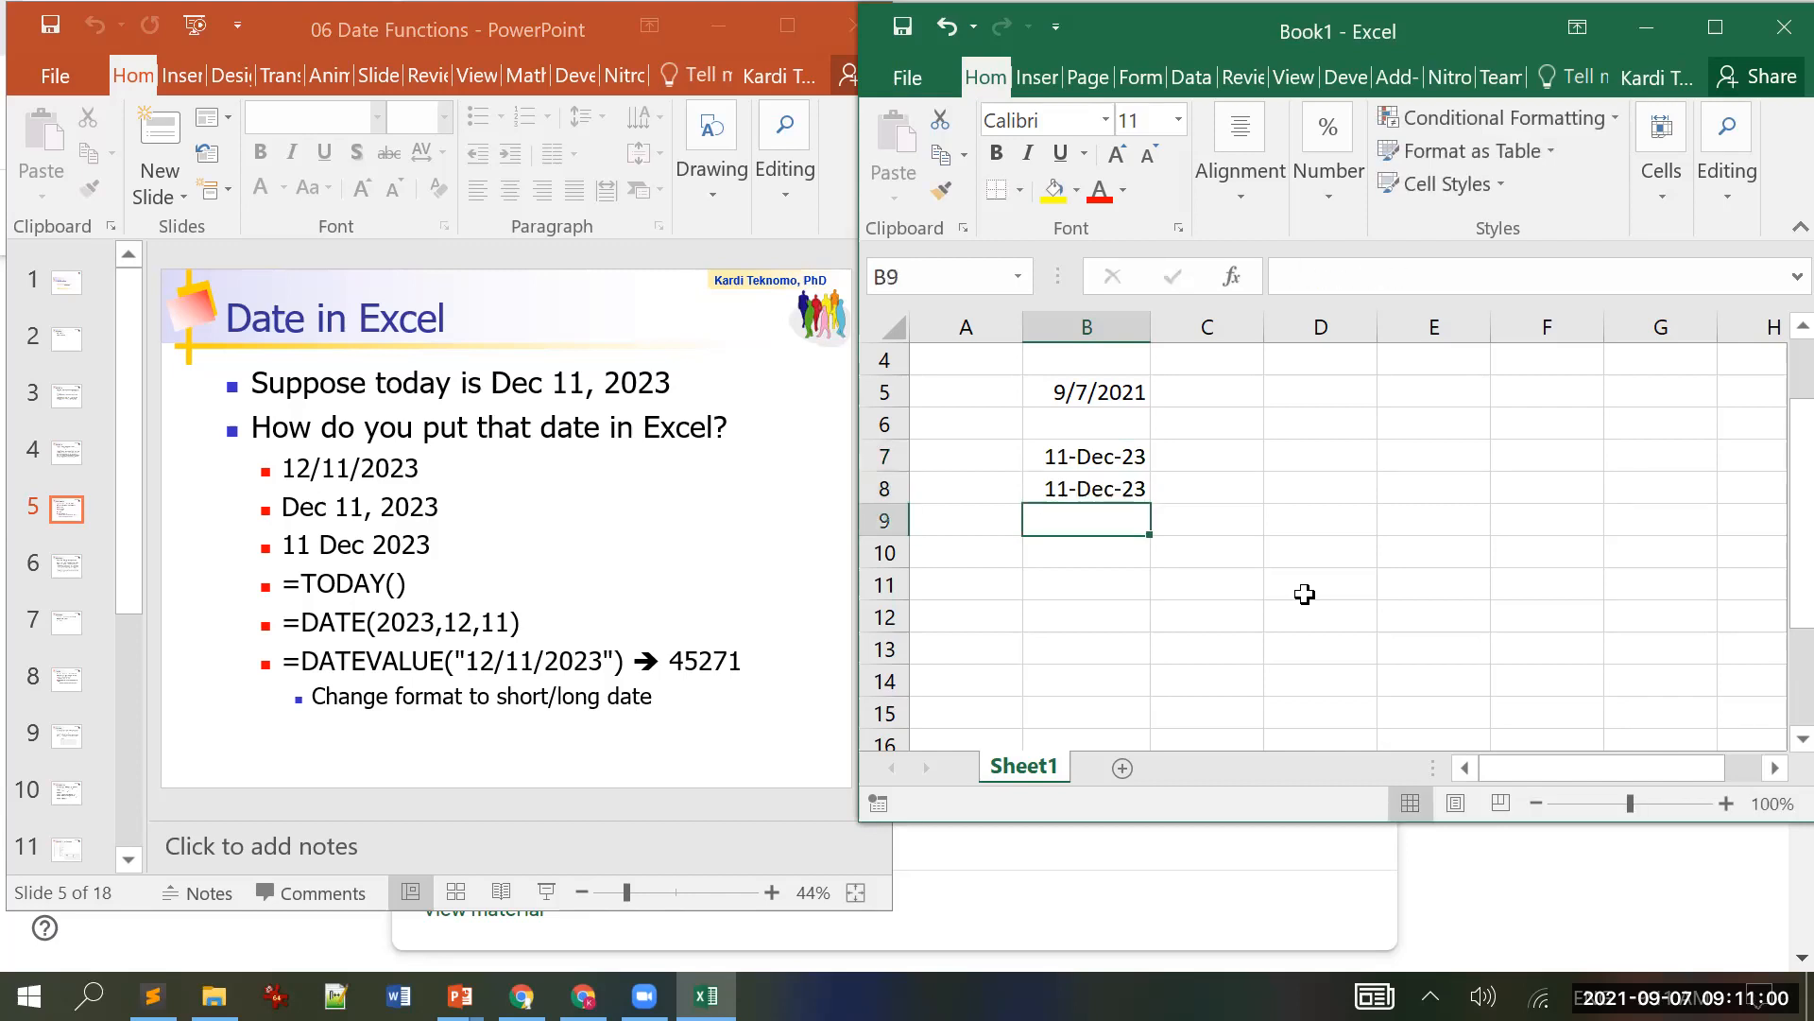
{"action": "key", "text": "Up"}
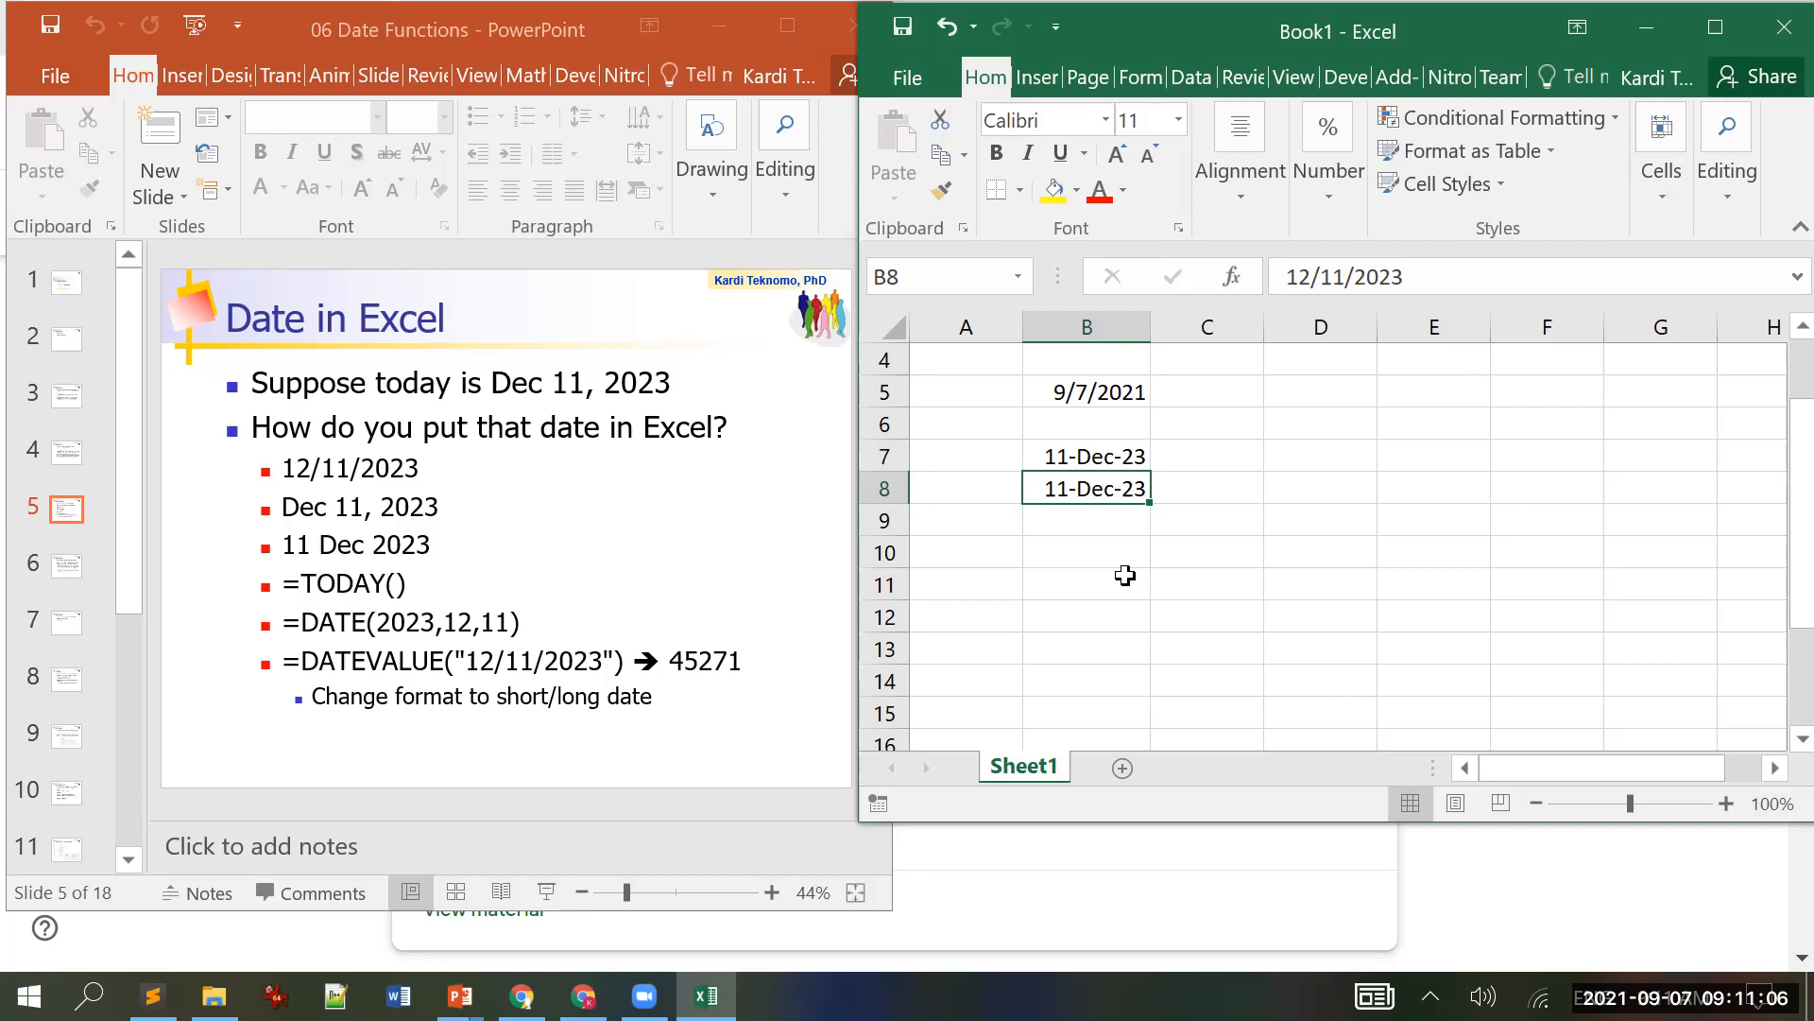
Step: Enter =DATE(2023,12,11) in B9 to display 12/11/2023
{"action": "left_click", "coordinate": [1090, 523]}
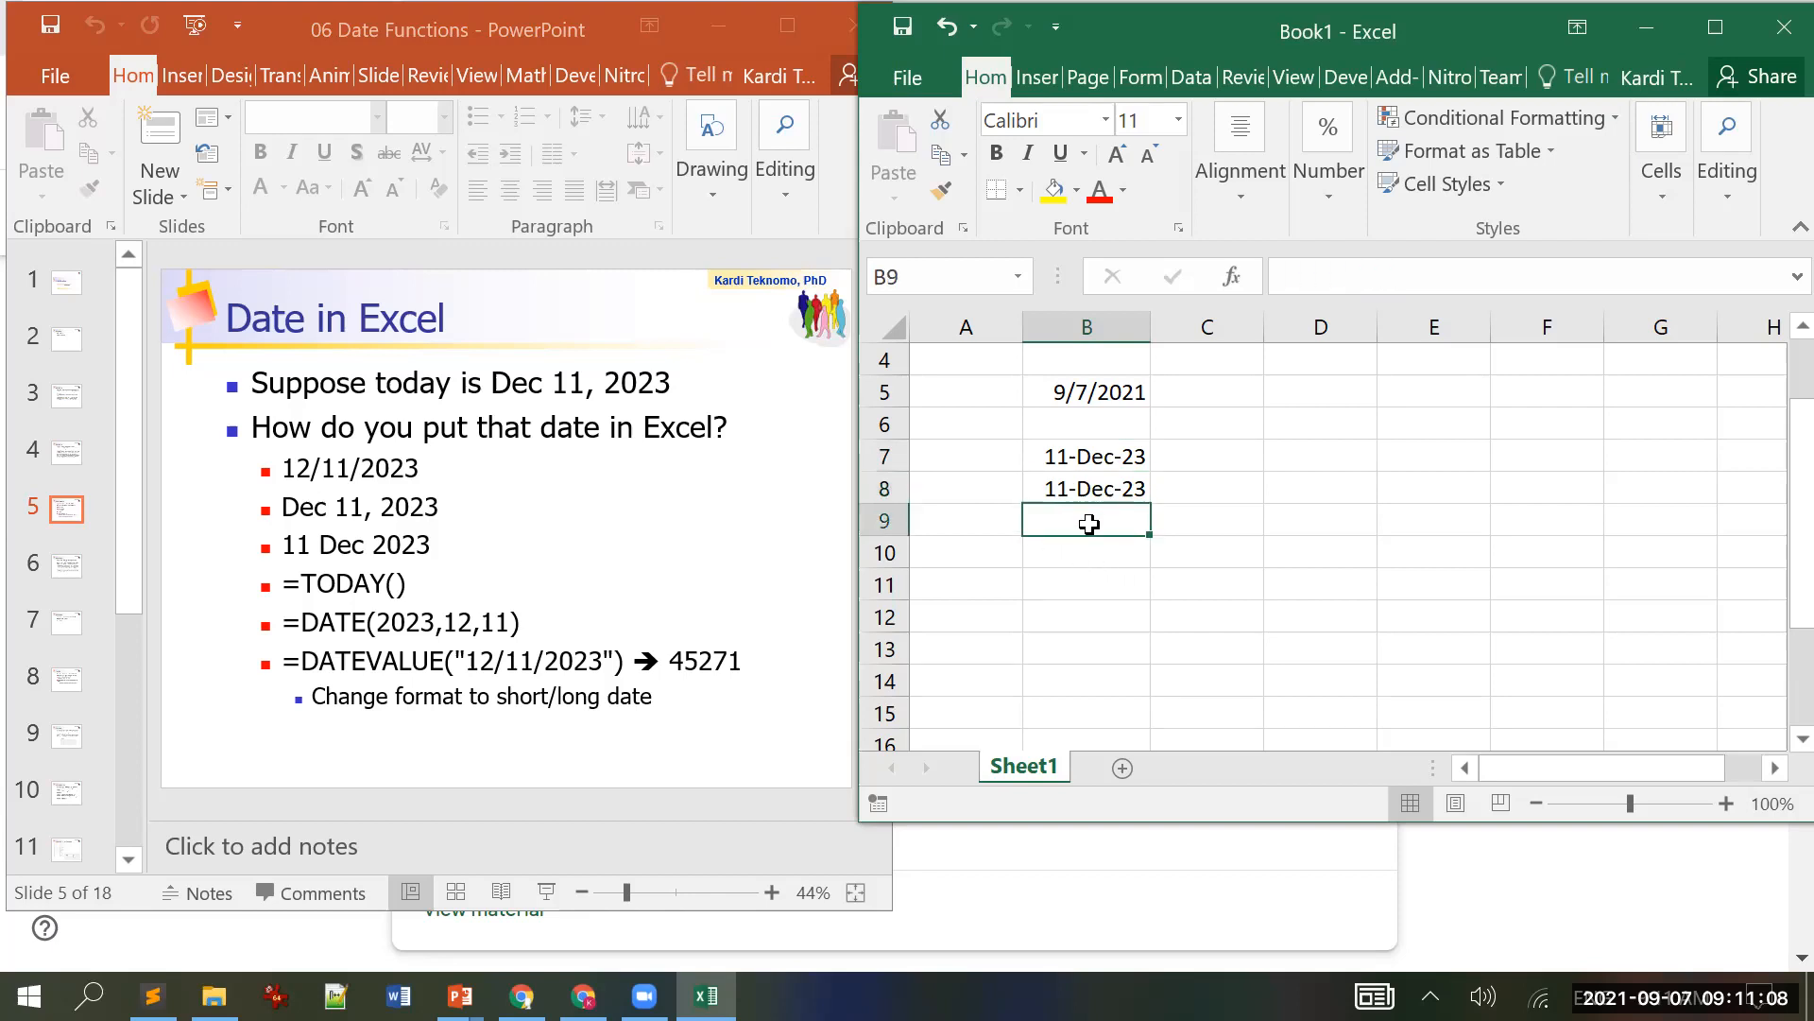
{"action": "type", "text": "=date"}
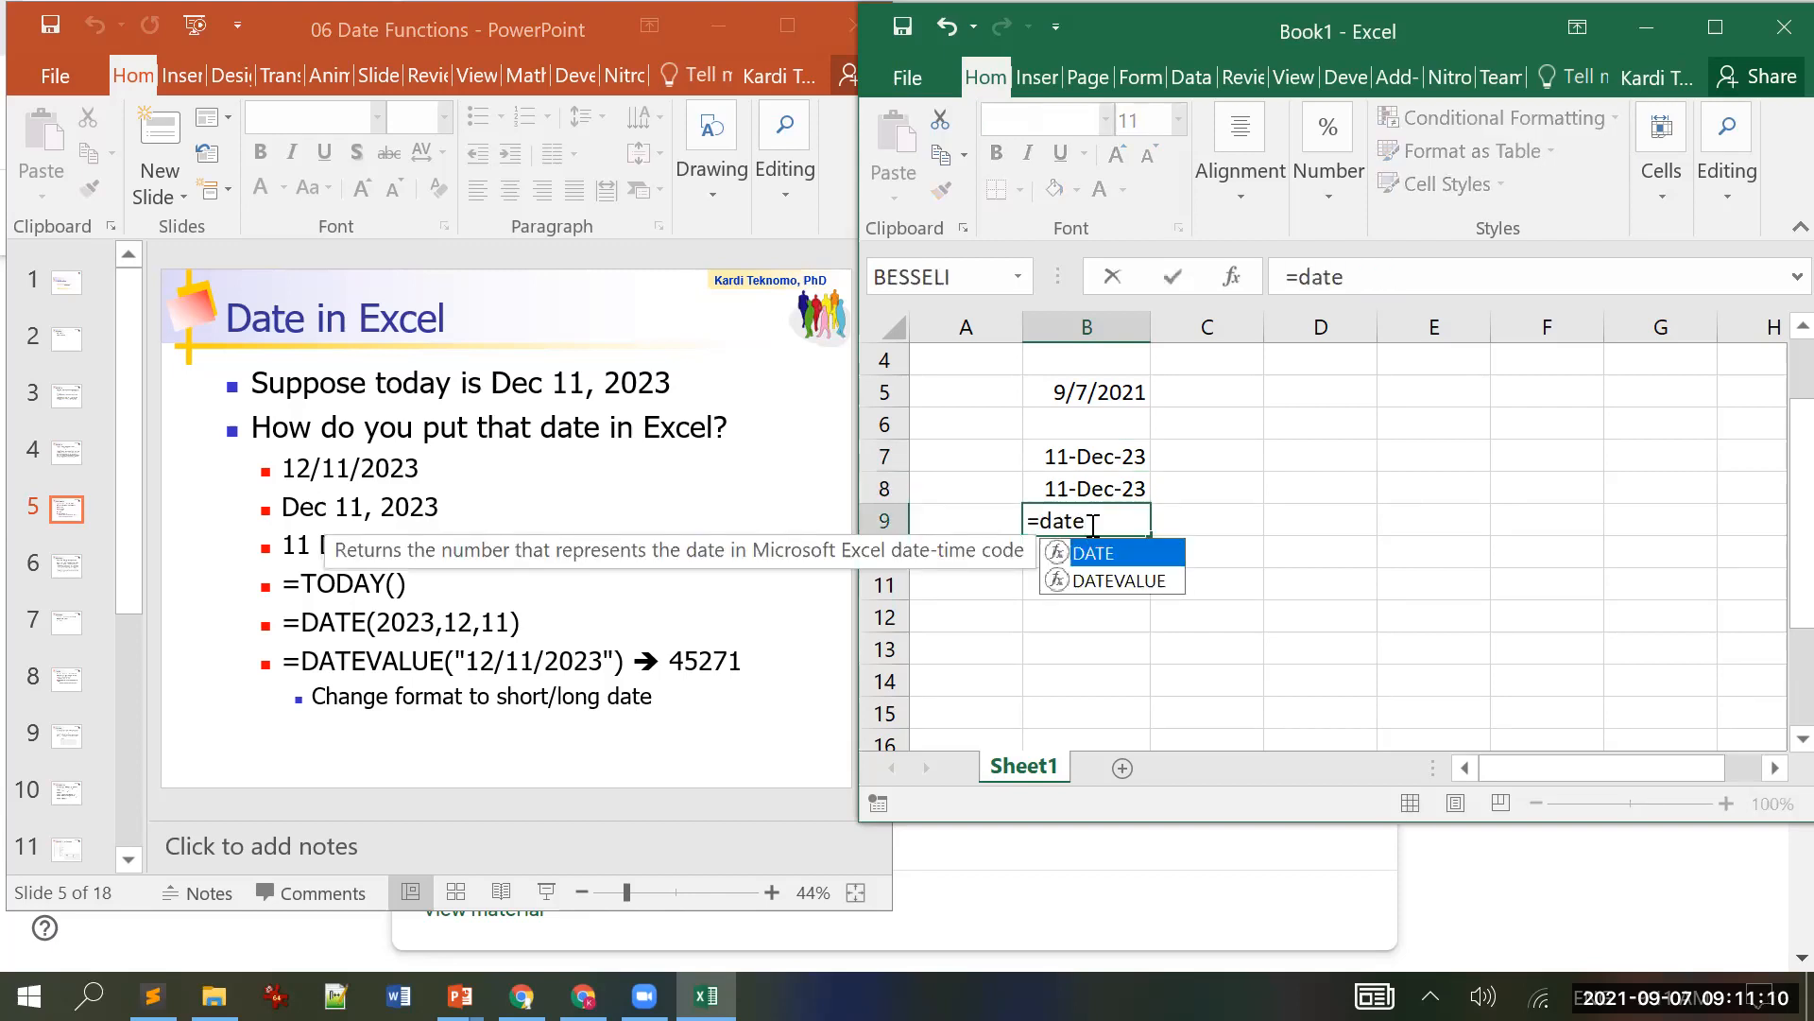
{"action": "type", "text": "*"}
{"action": "key", "text": "BackSpace"}
{"action": "type", "text": "("}
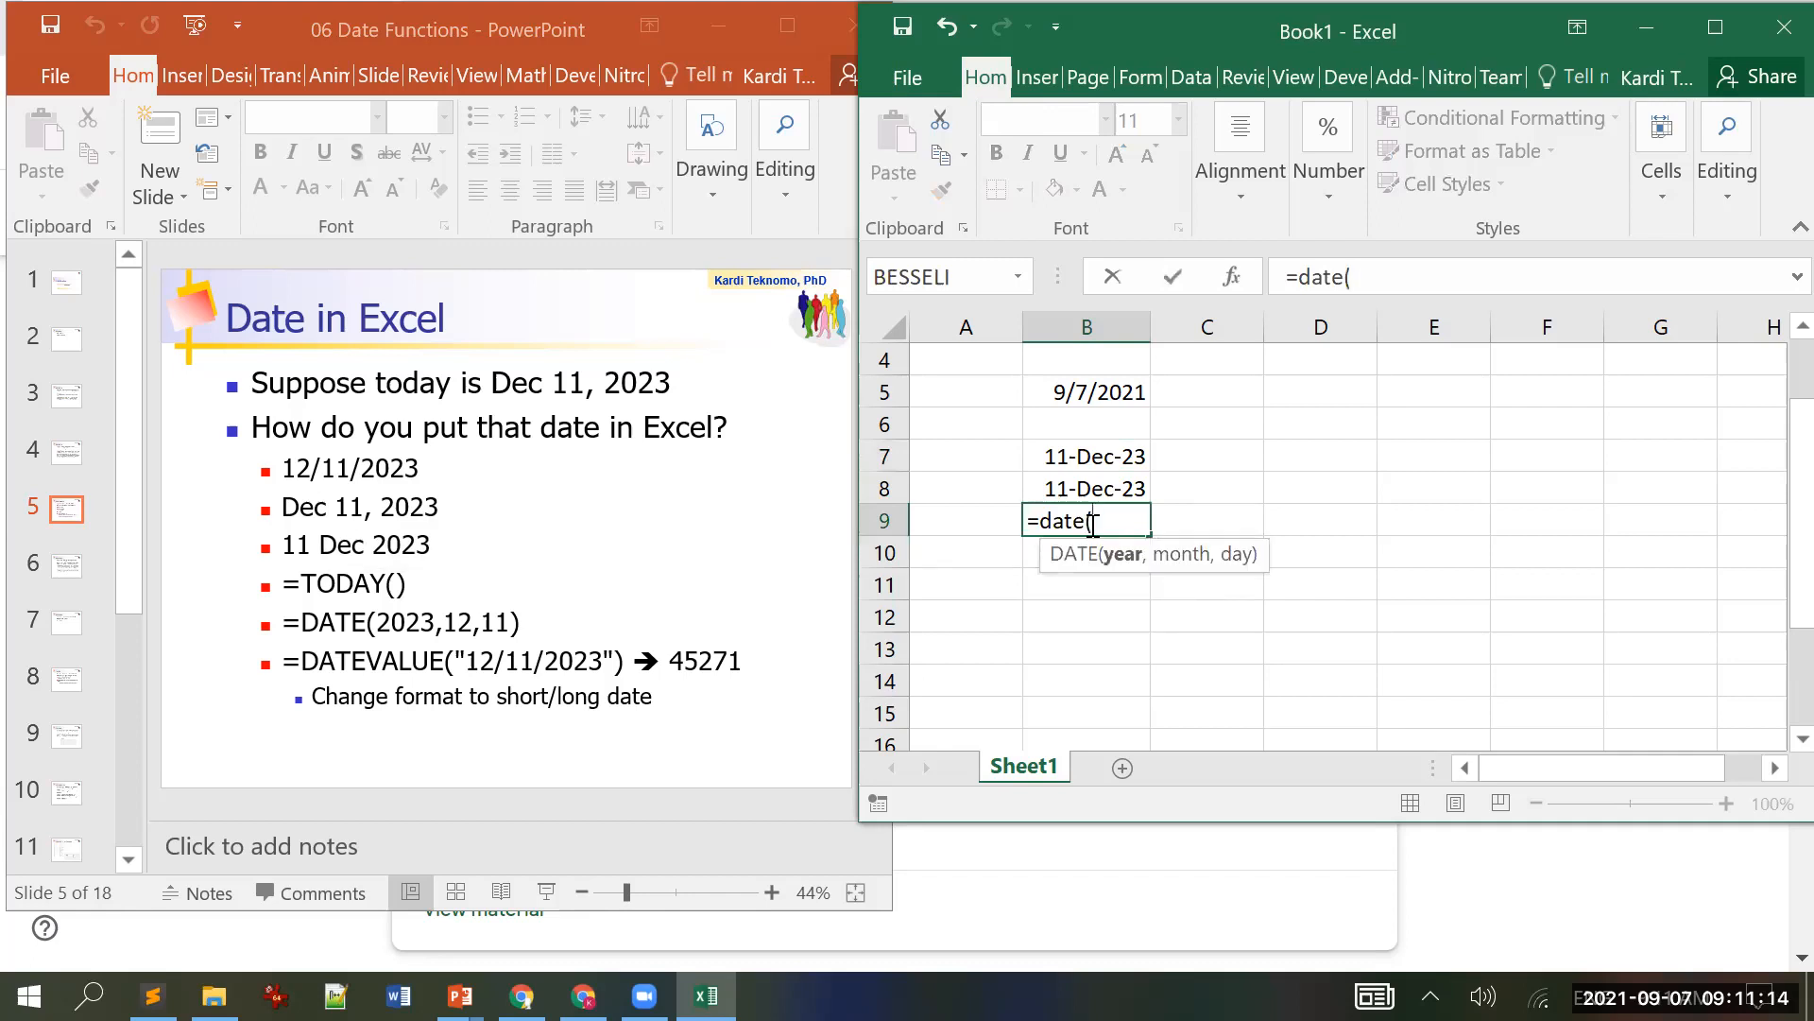
{"action": "type", "text": "2023,12,"}
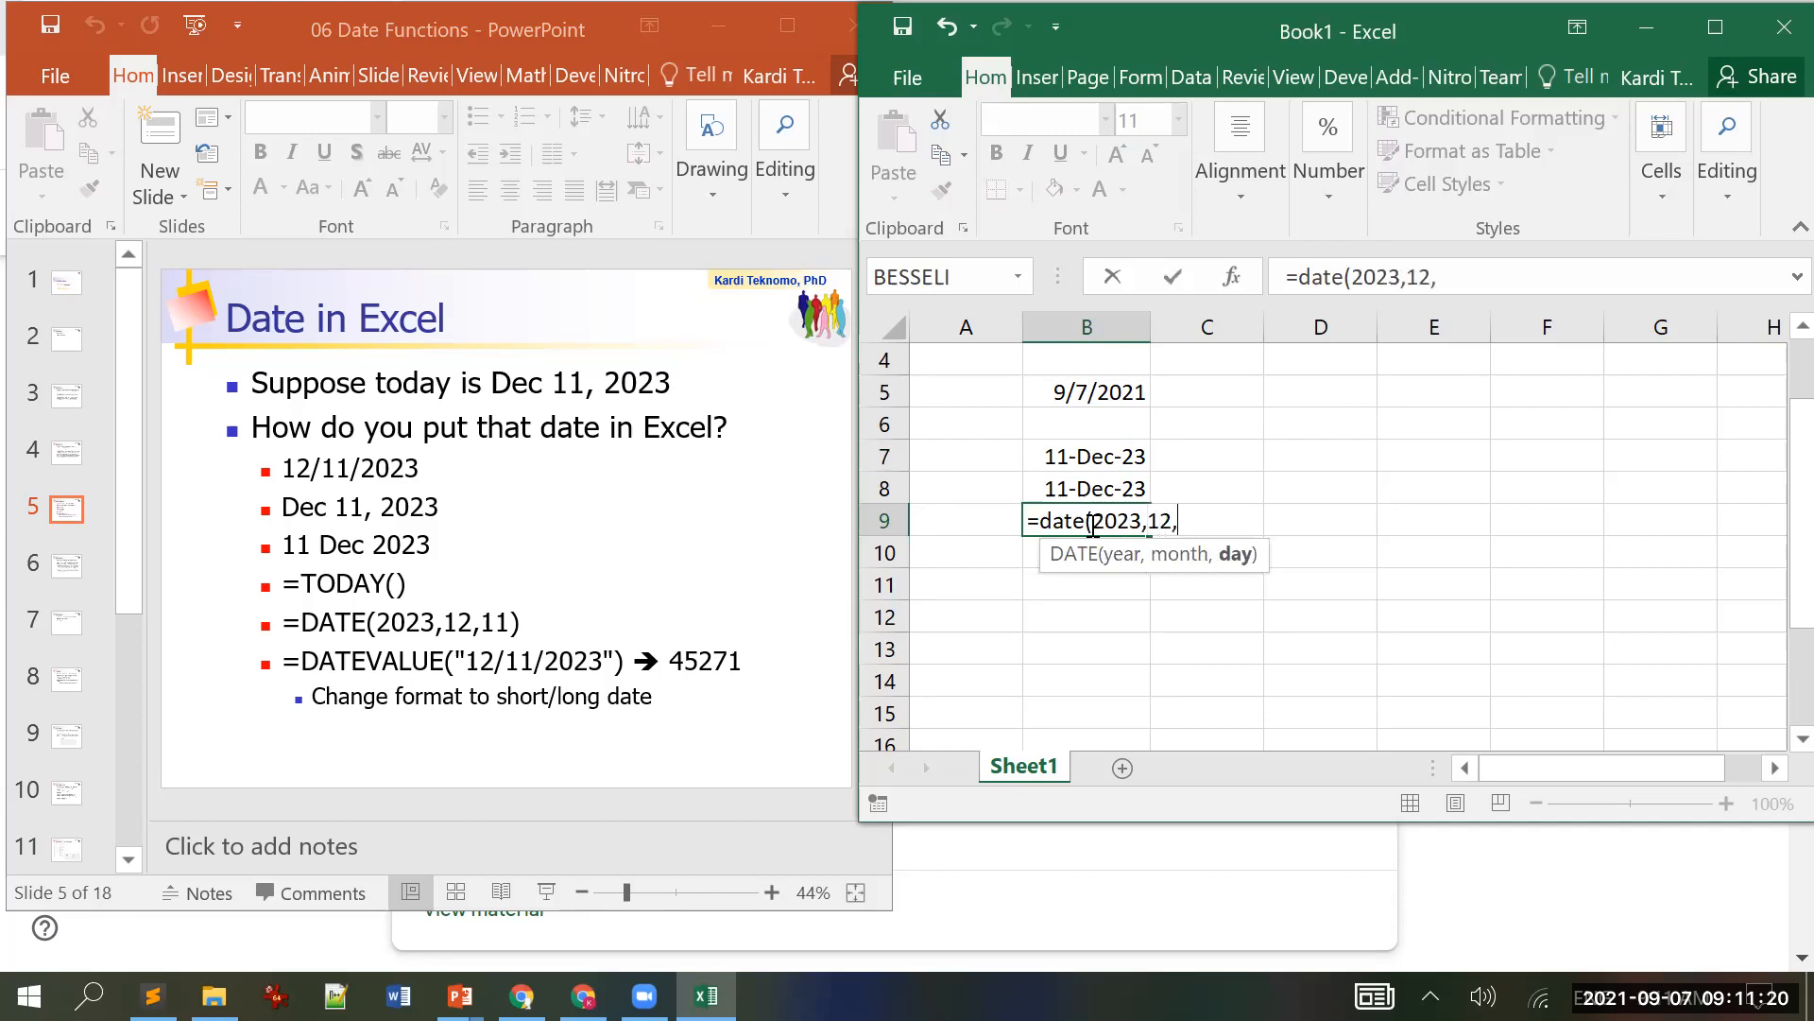
{"action": "type", "text": "11)"}
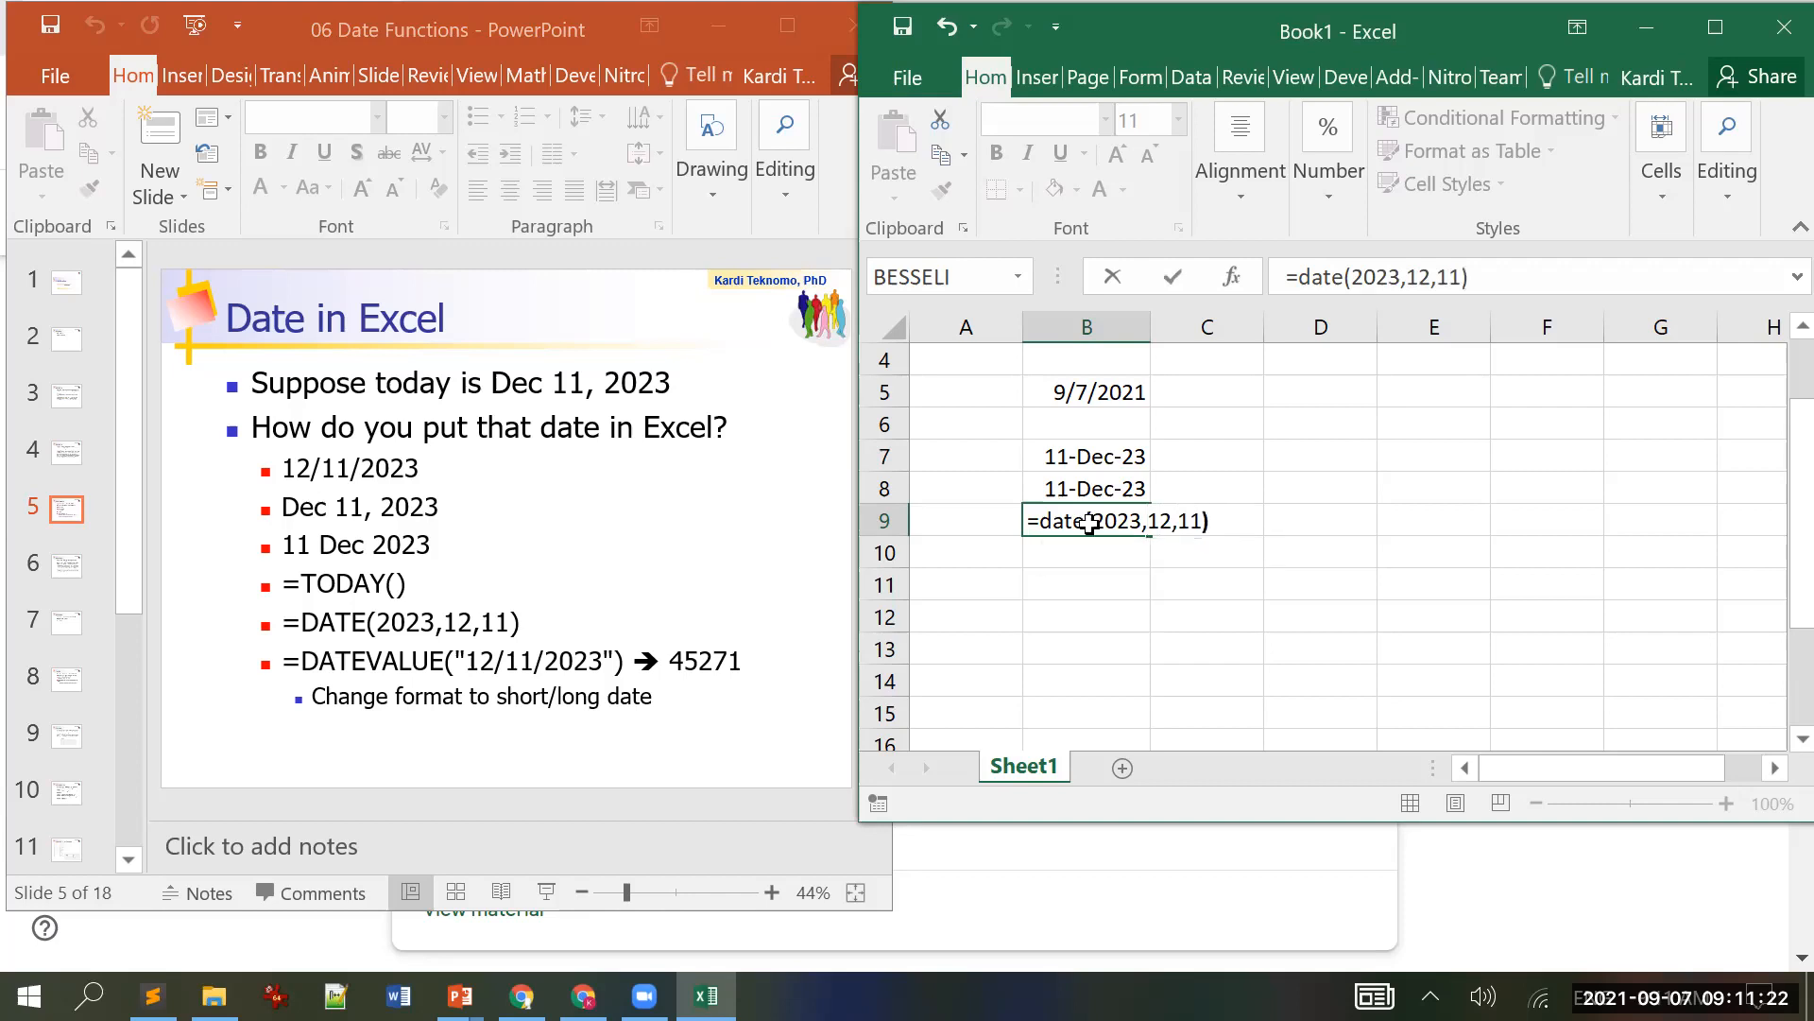
{"action": "key", "text": "Return"}
{"action": "left_click", "coordinate": [1089, 523]}
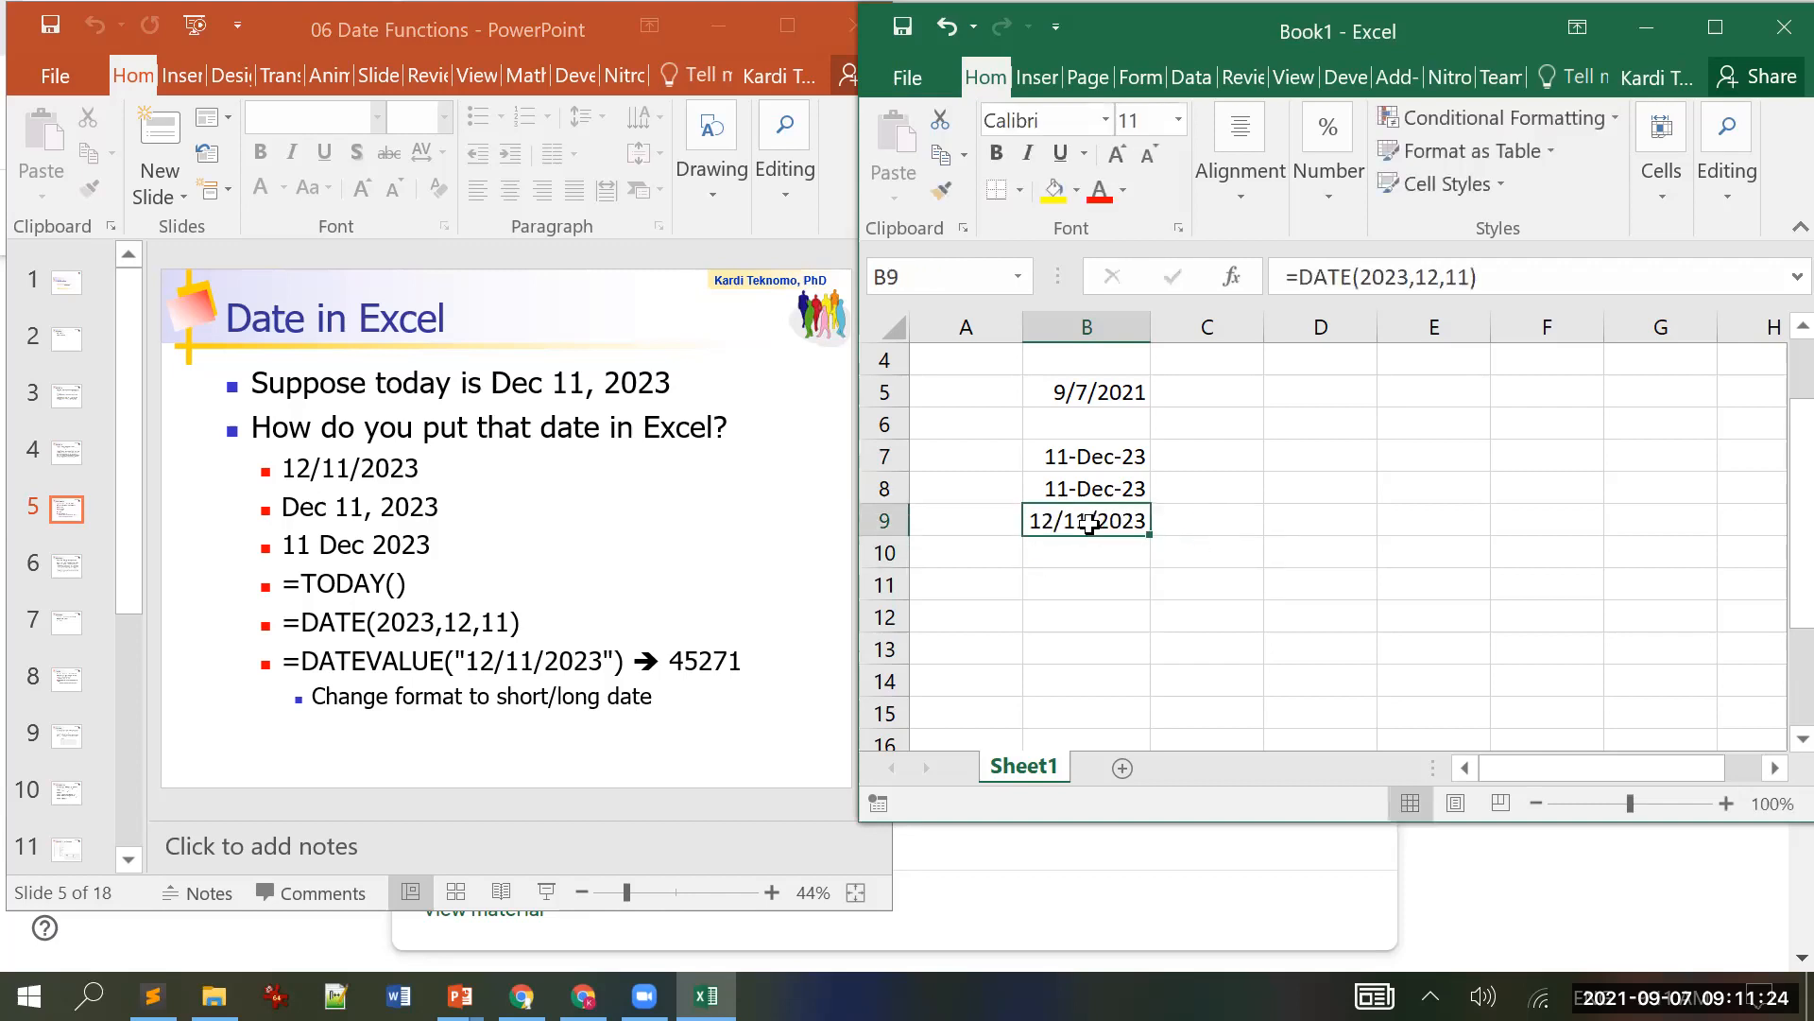
Step: Start a DATEVALUE formula in B10
{"action": "left_click", "coordinate": [1054, 558]}
{"action": "type", "text": "=date"}
{"action": "key", "text": "Down"}
Step: Complete =DATEVALUE("12/11/2023") in B10 and format it as Short Date, showing 12/11/2023
{"action": "key", "text": "Tab"}
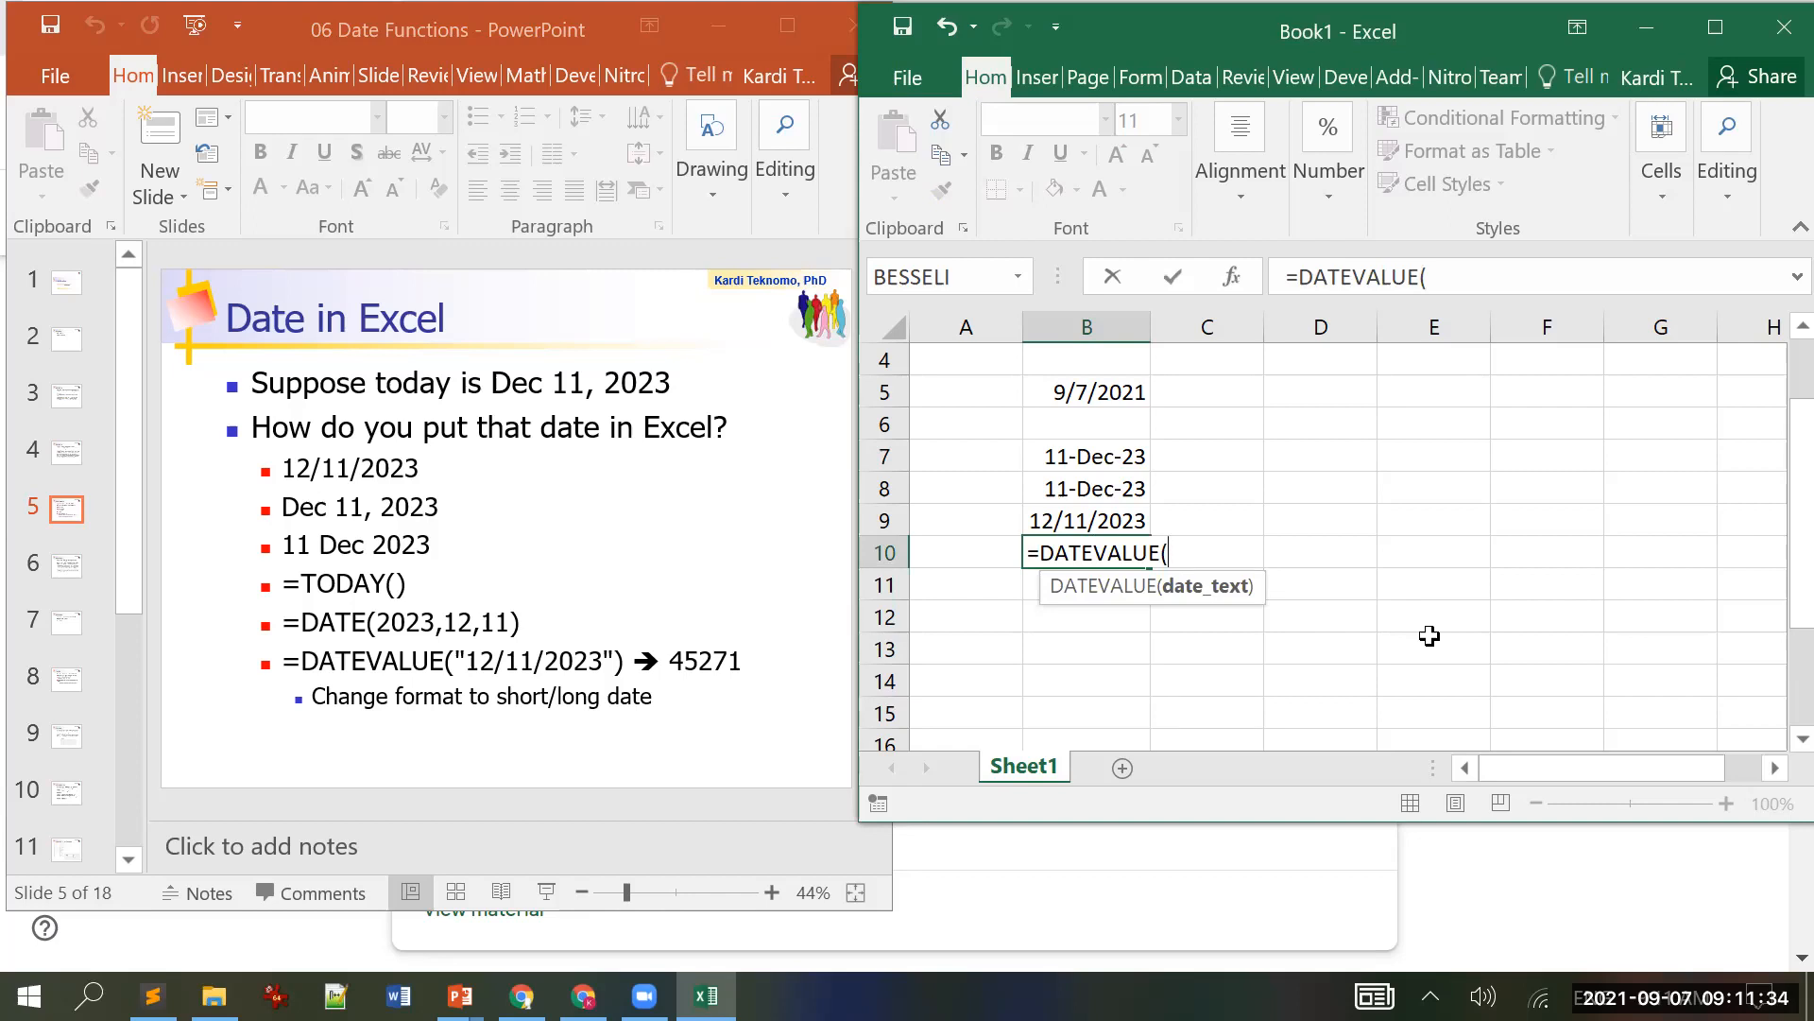
{"action": "type", "text": "\"12/11/2023"}
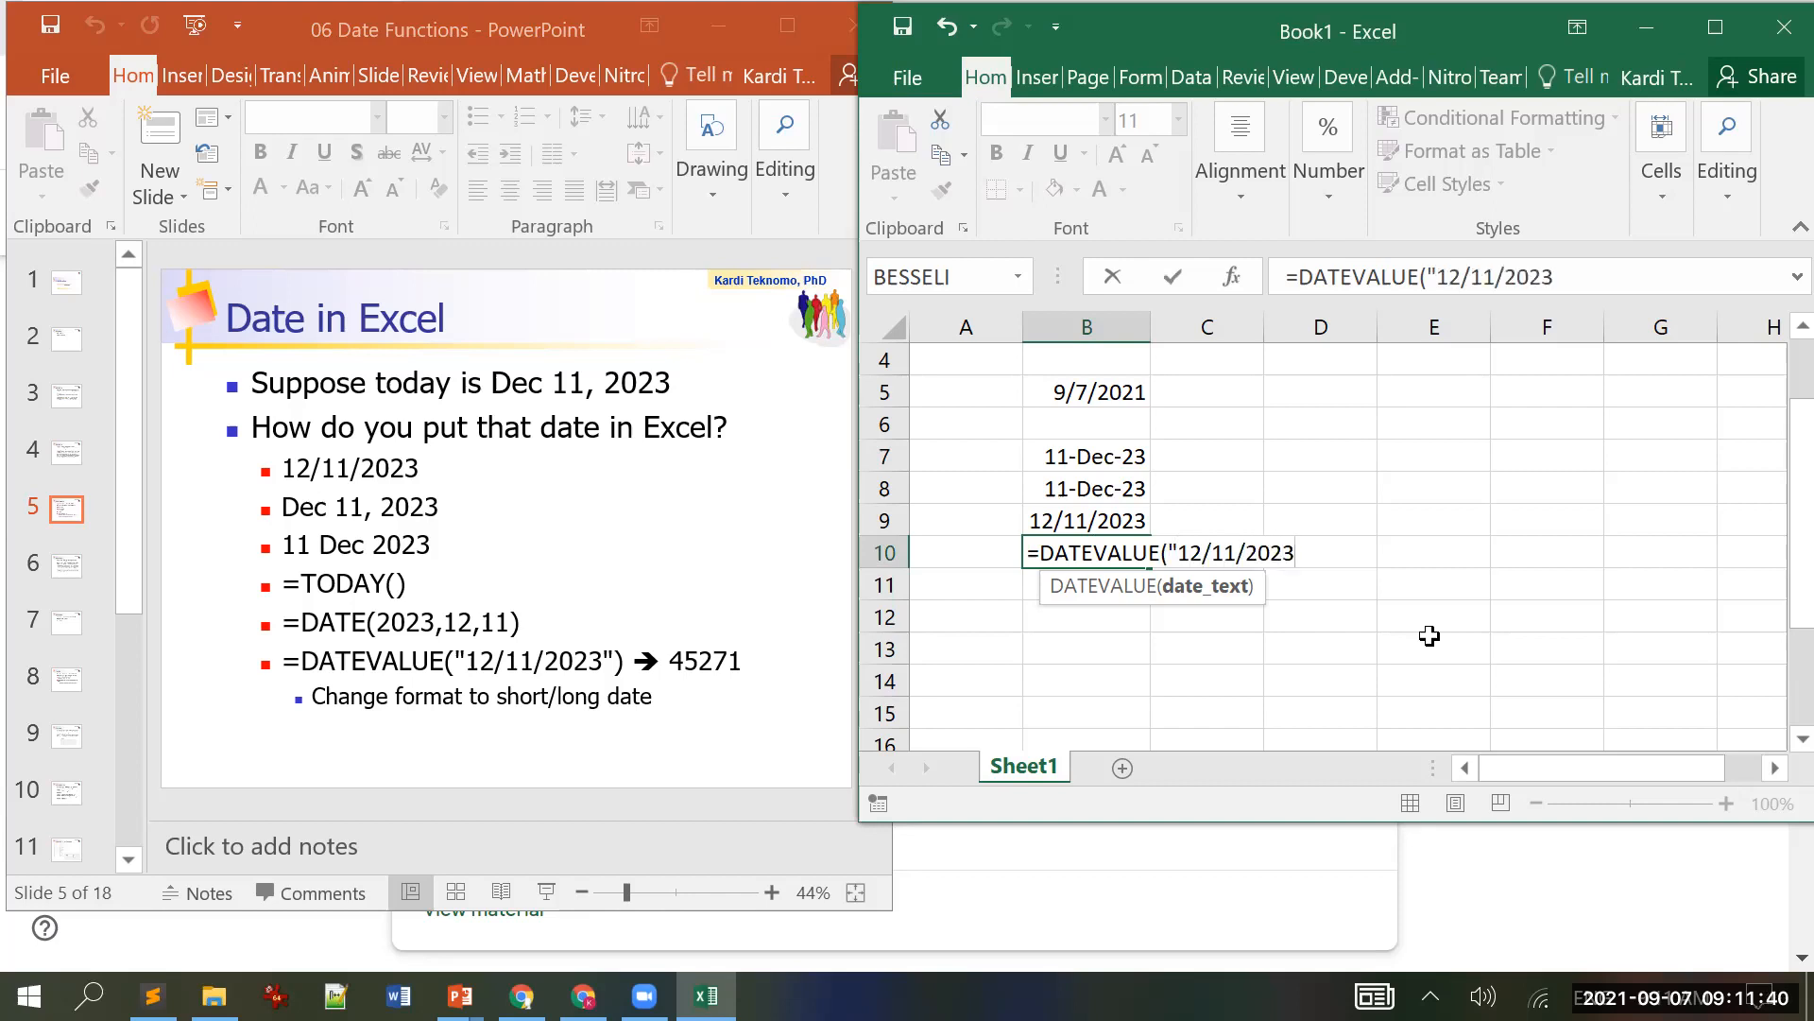
{"action": "type", "text": "\")"}
{"action": "key", "text": "Return"}
{"action": "key", "text": "Up"}
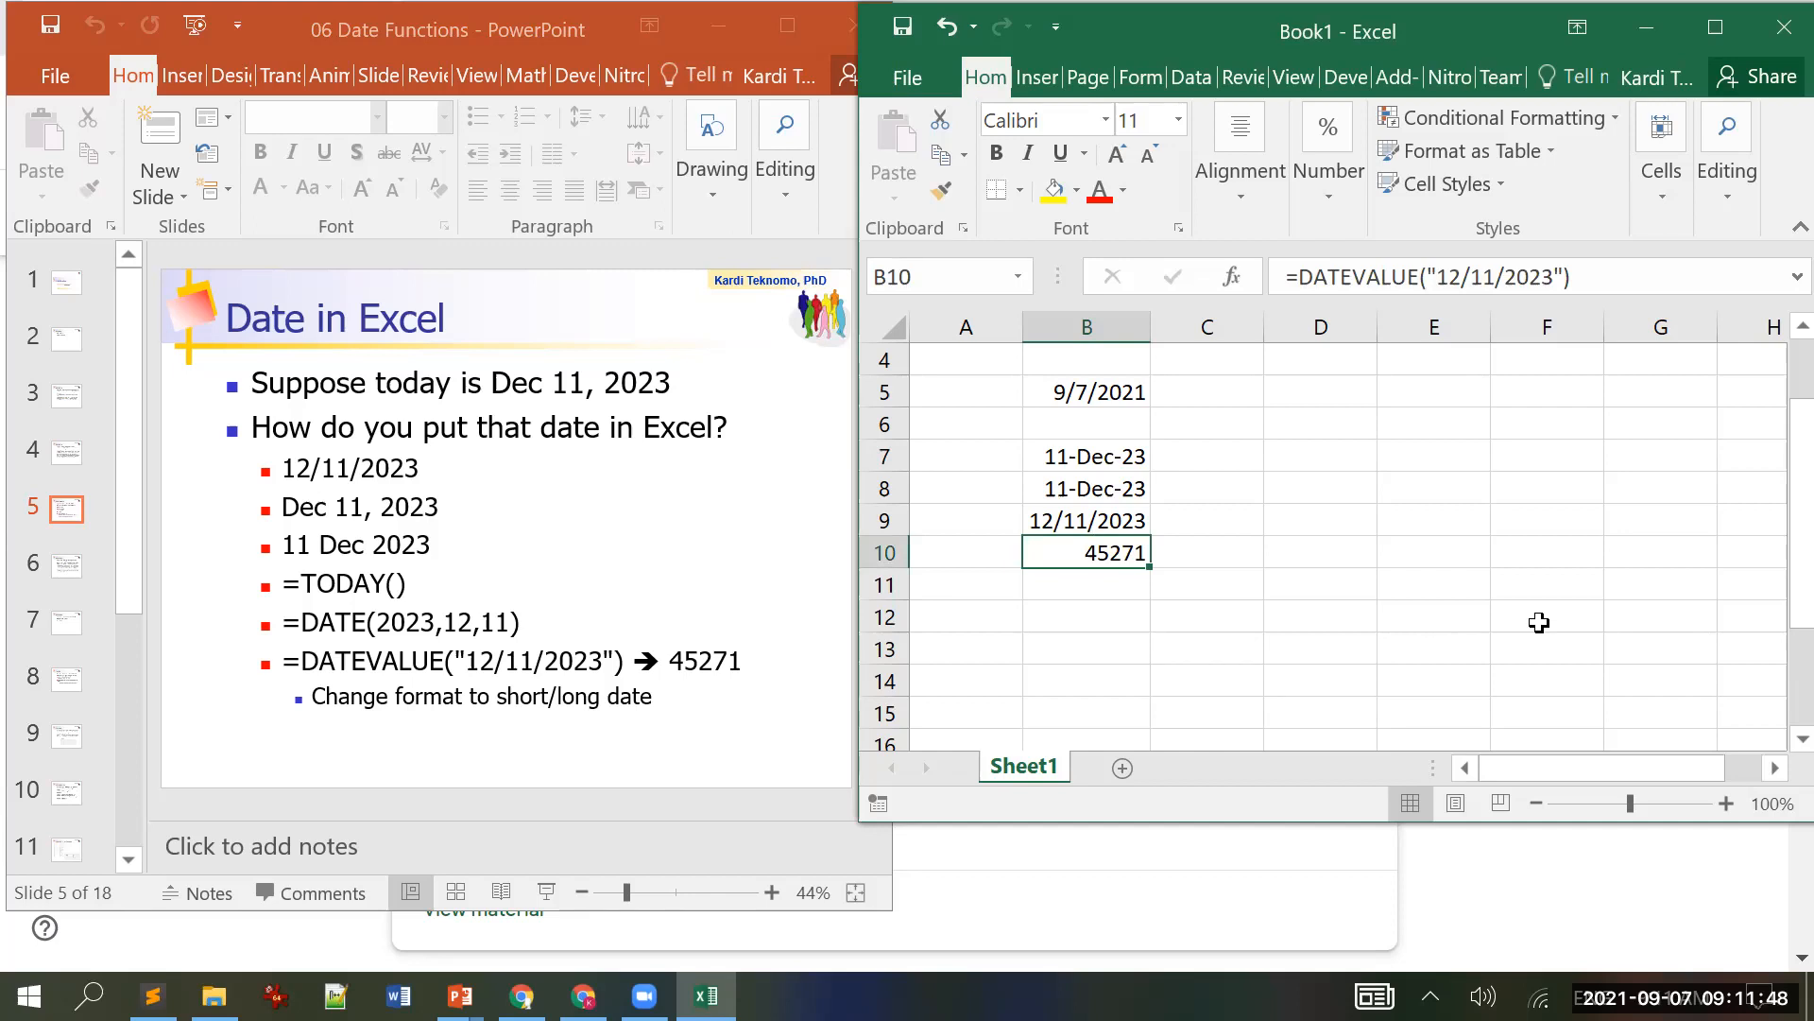
{"action": "left_click", "coordinate": [1724, 38]}
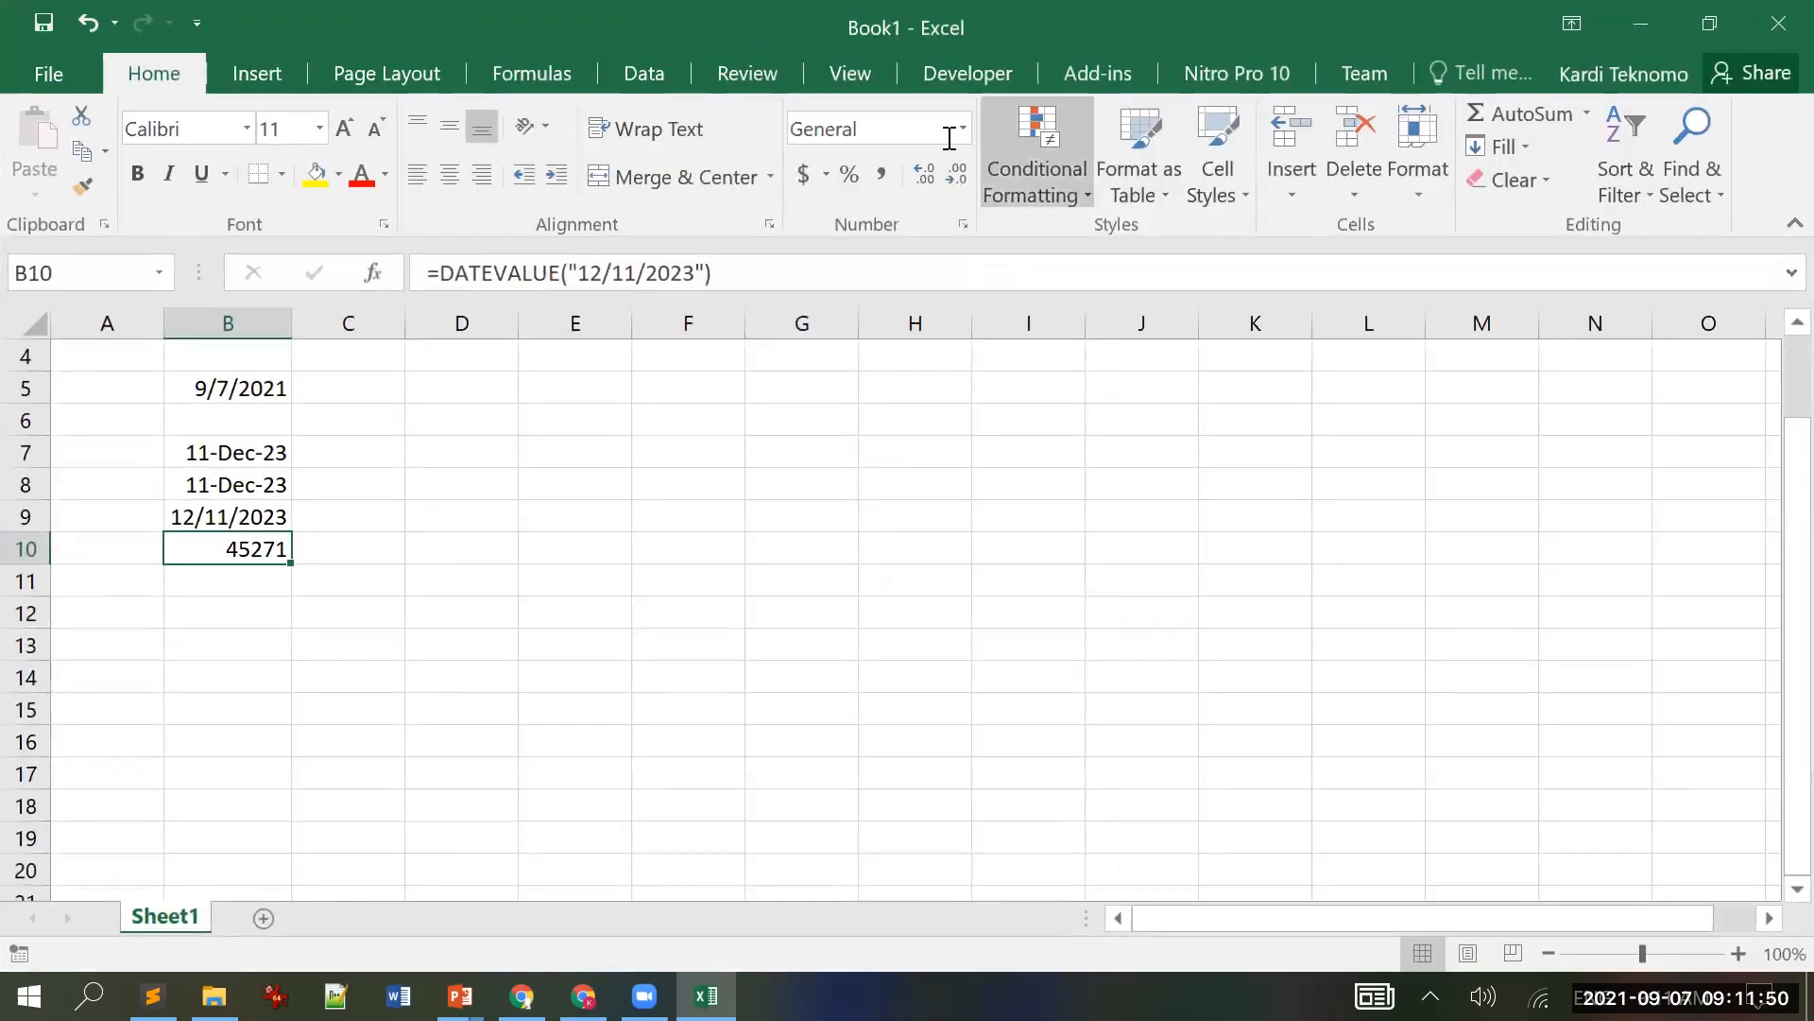
{"action": "left_click", "coordinate": [965, 128]}
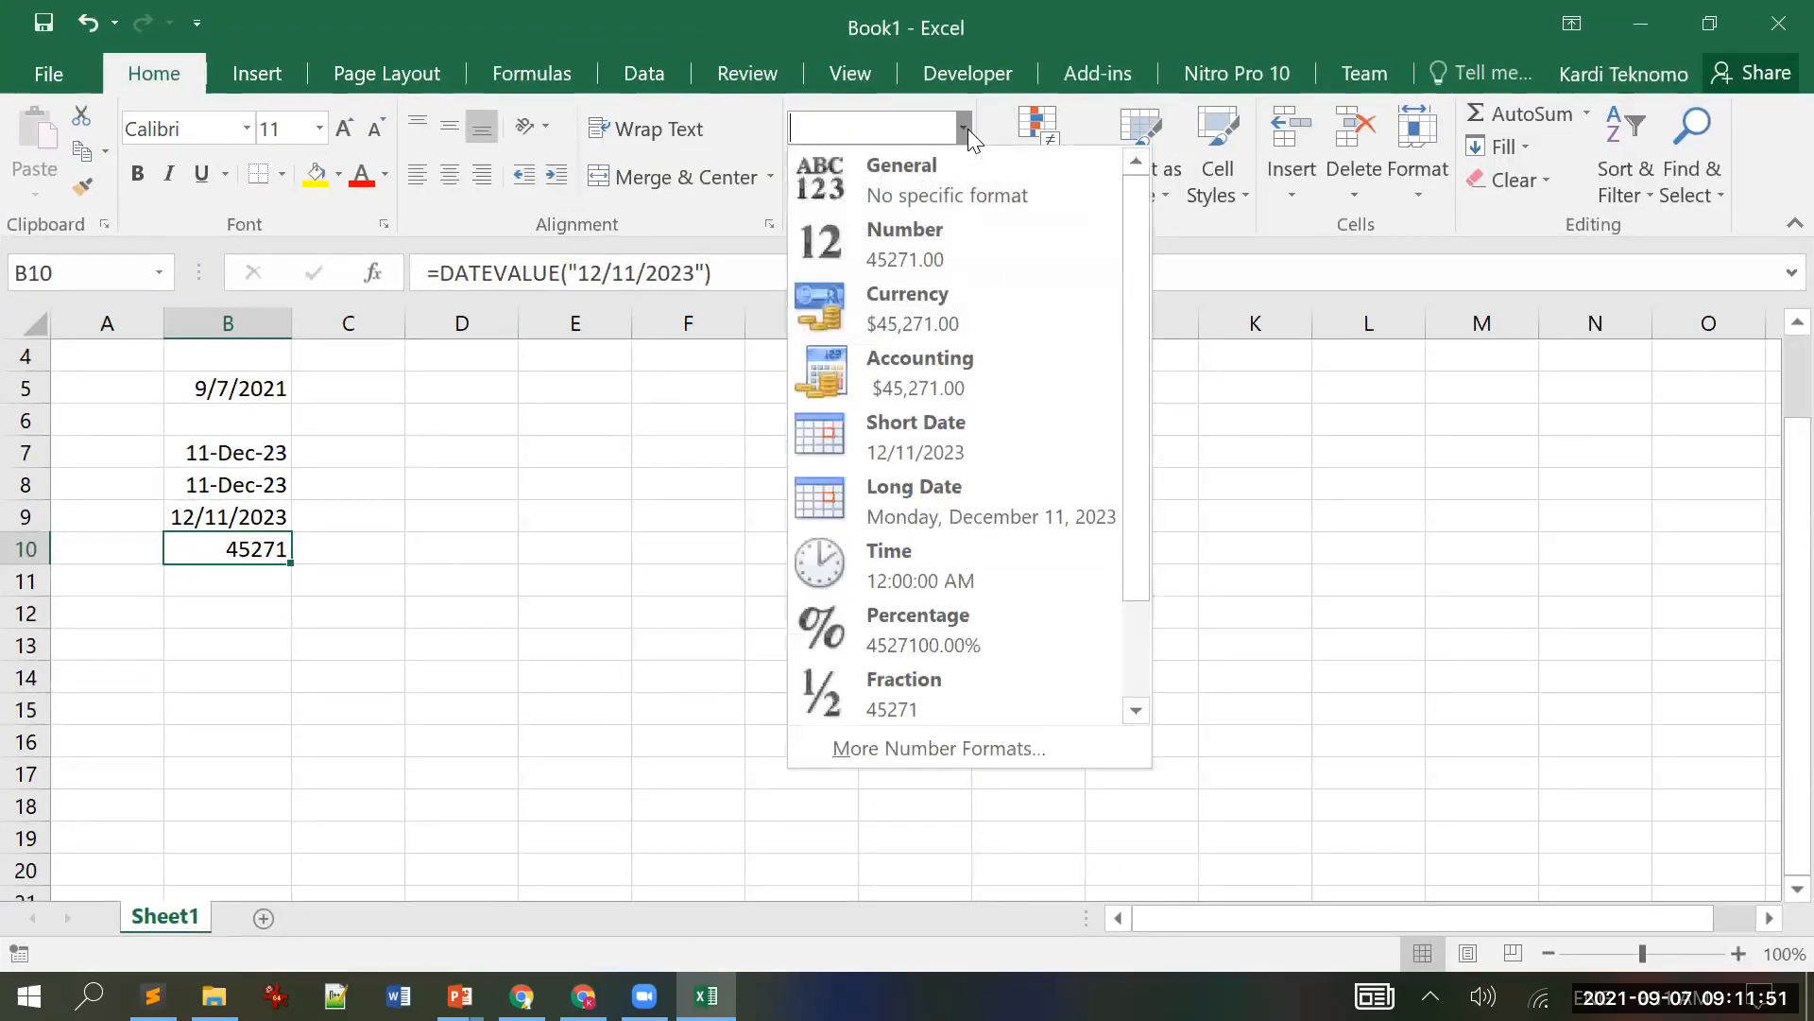
{"action": "left_click", "coordinate": [941, 433]}
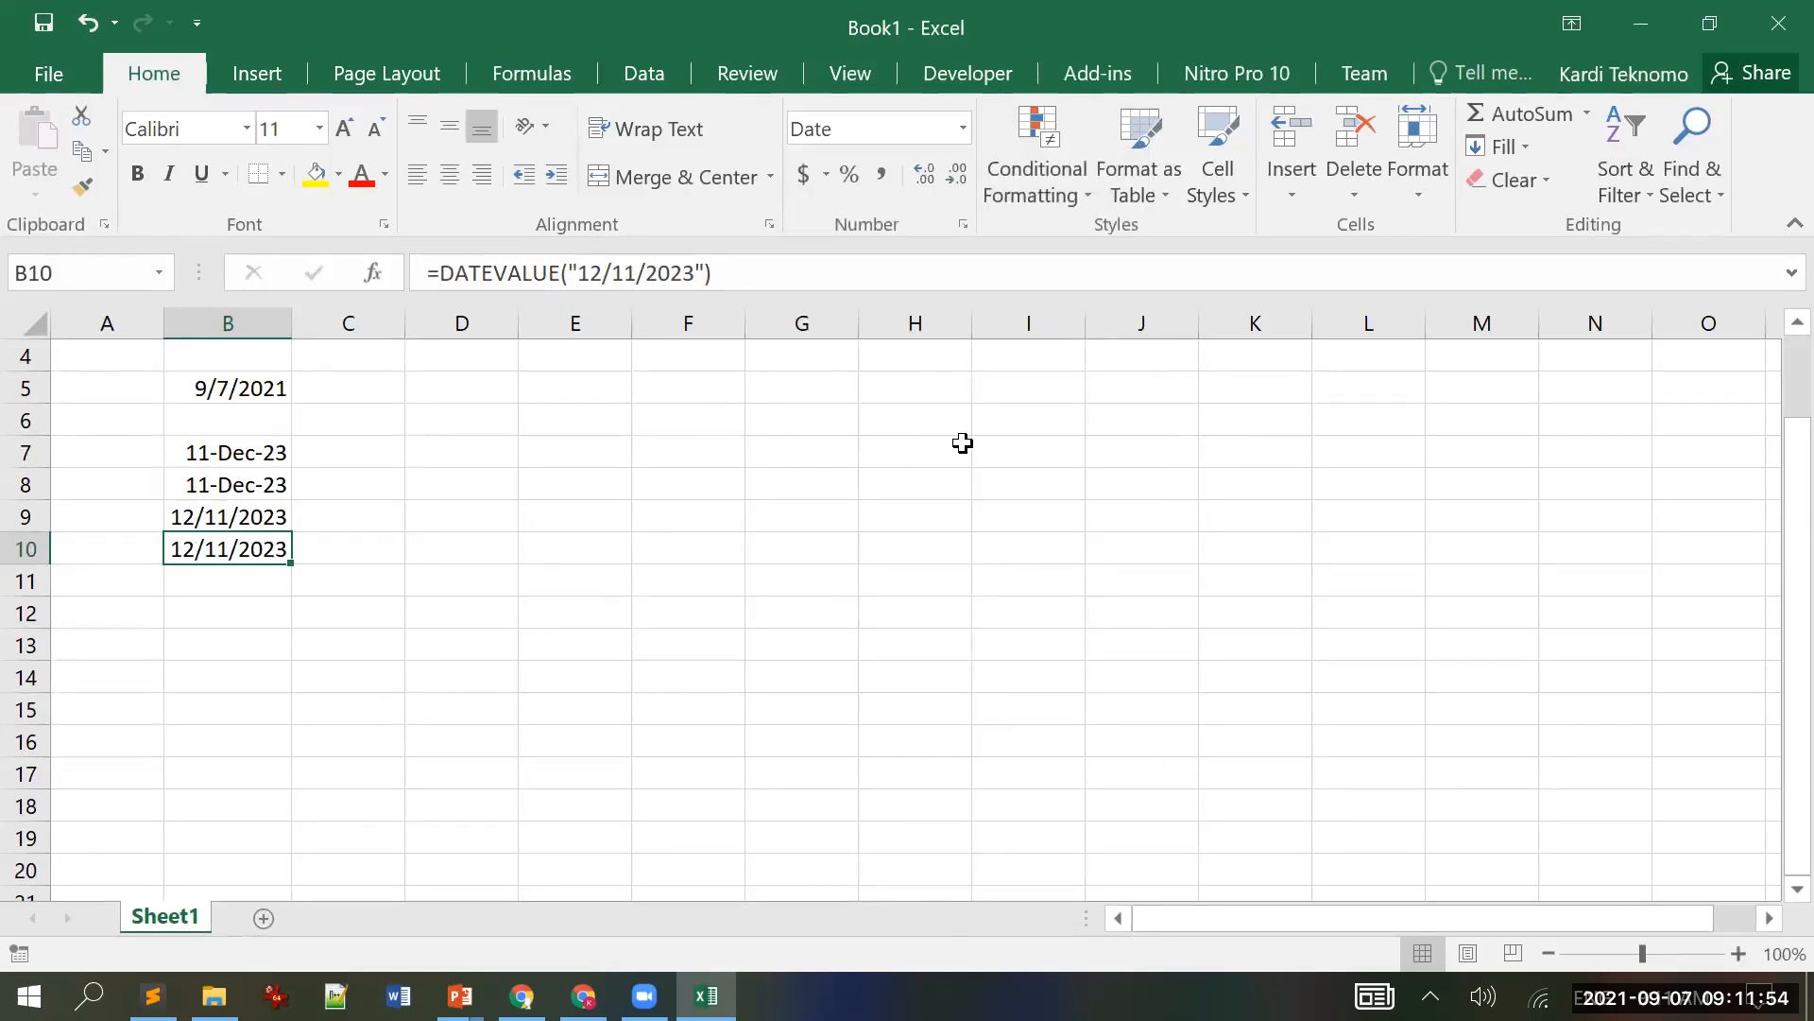
{"action": "left_click", "coordinate": [1709, 23]}
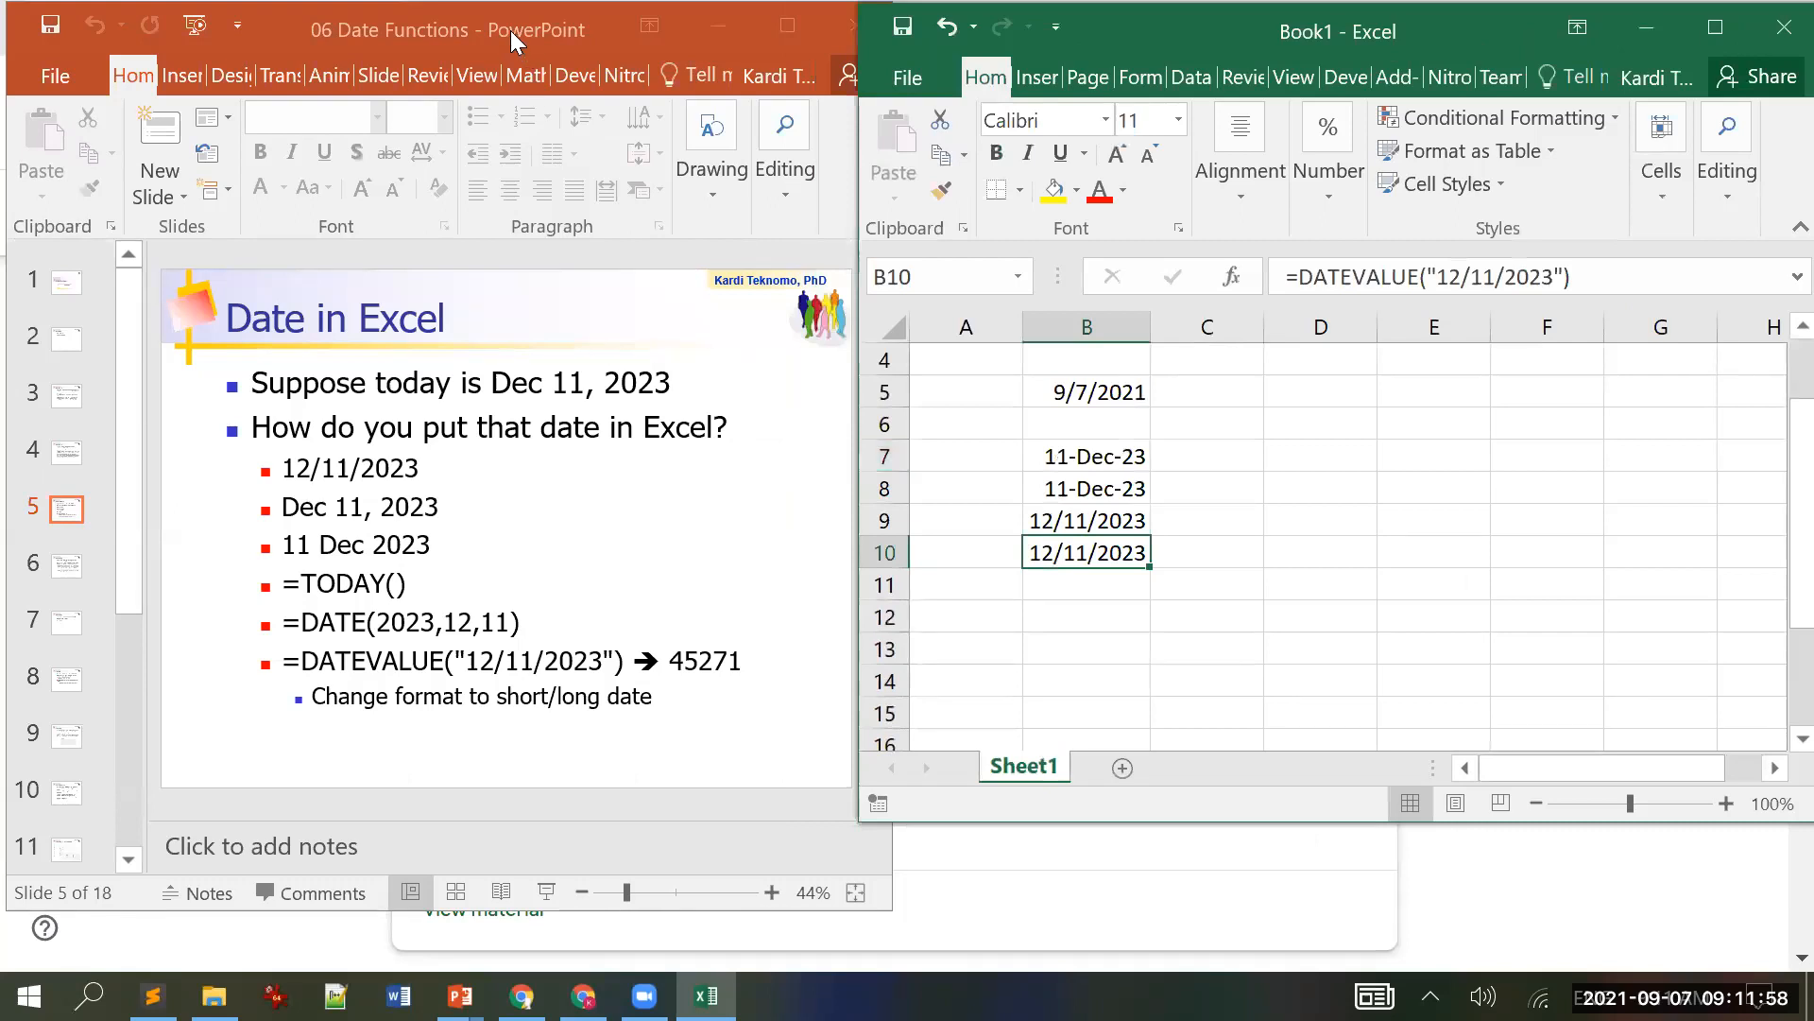
Step: Switch between the slides and the workbook, then scroll the presentation onward
{"action": "left_click", "coordinate": [510, 30]}
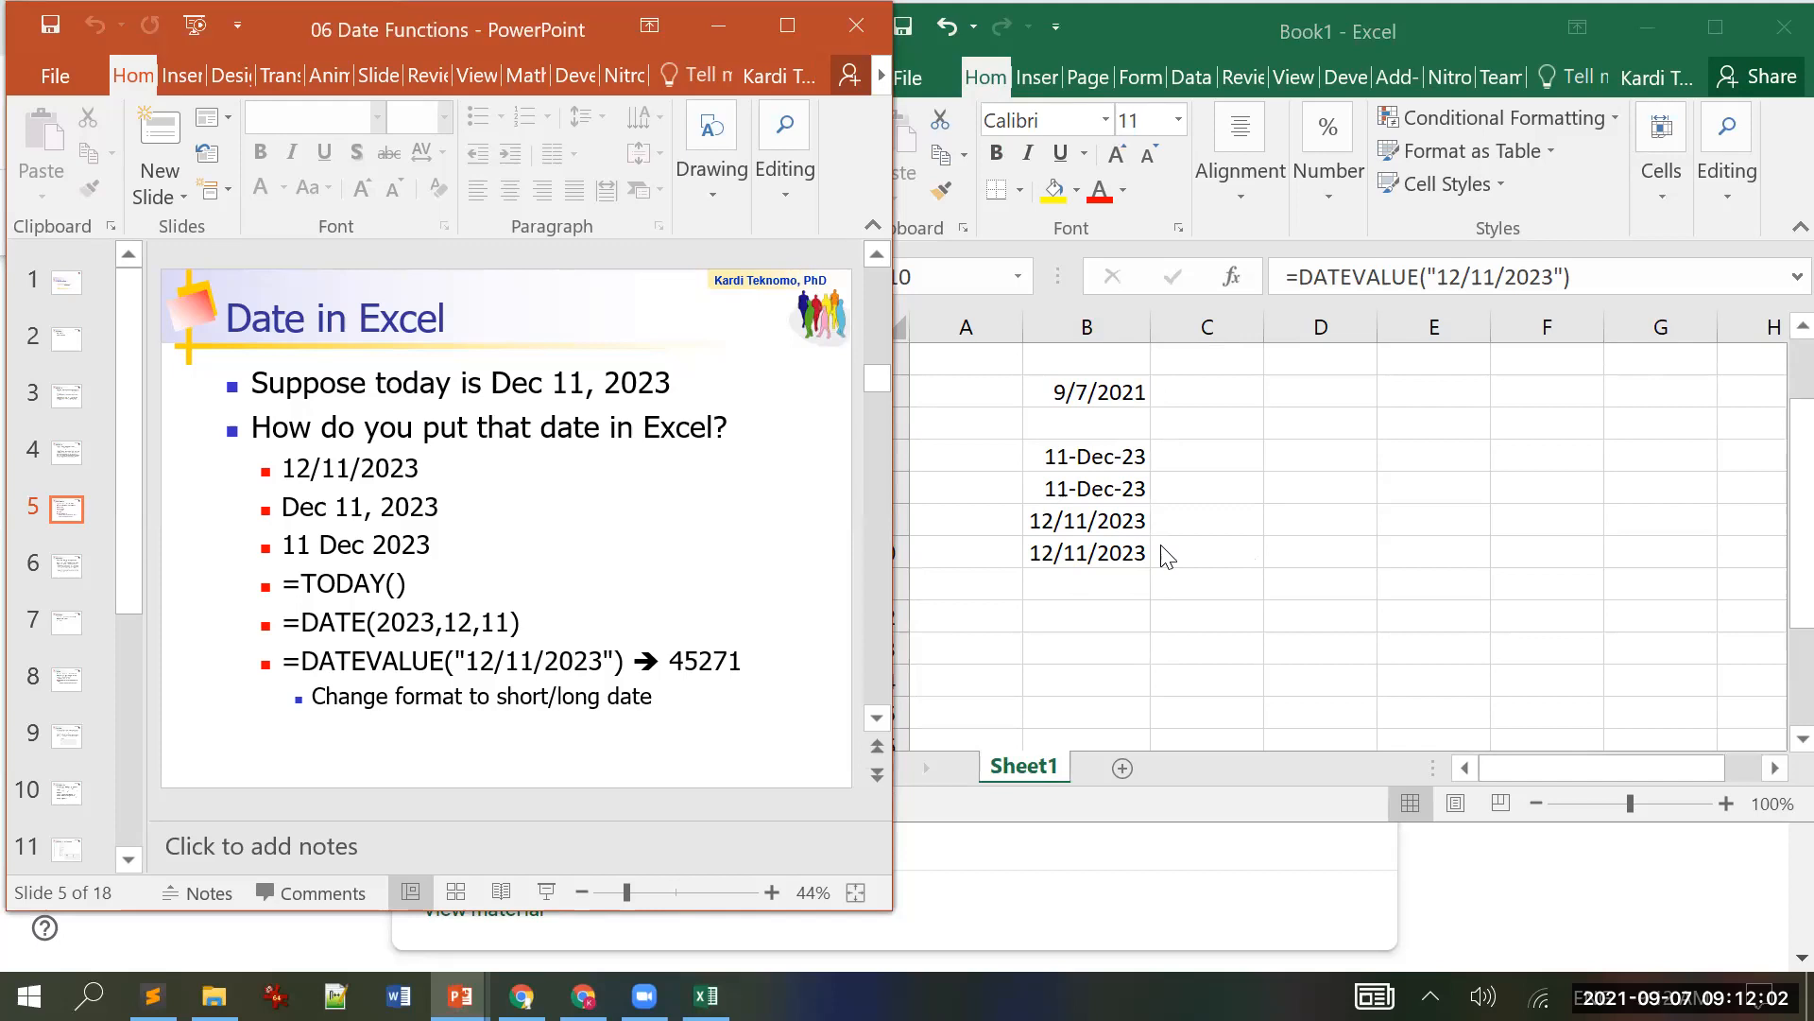
{"action": "left_click", "coordinate": [1139, 554]}
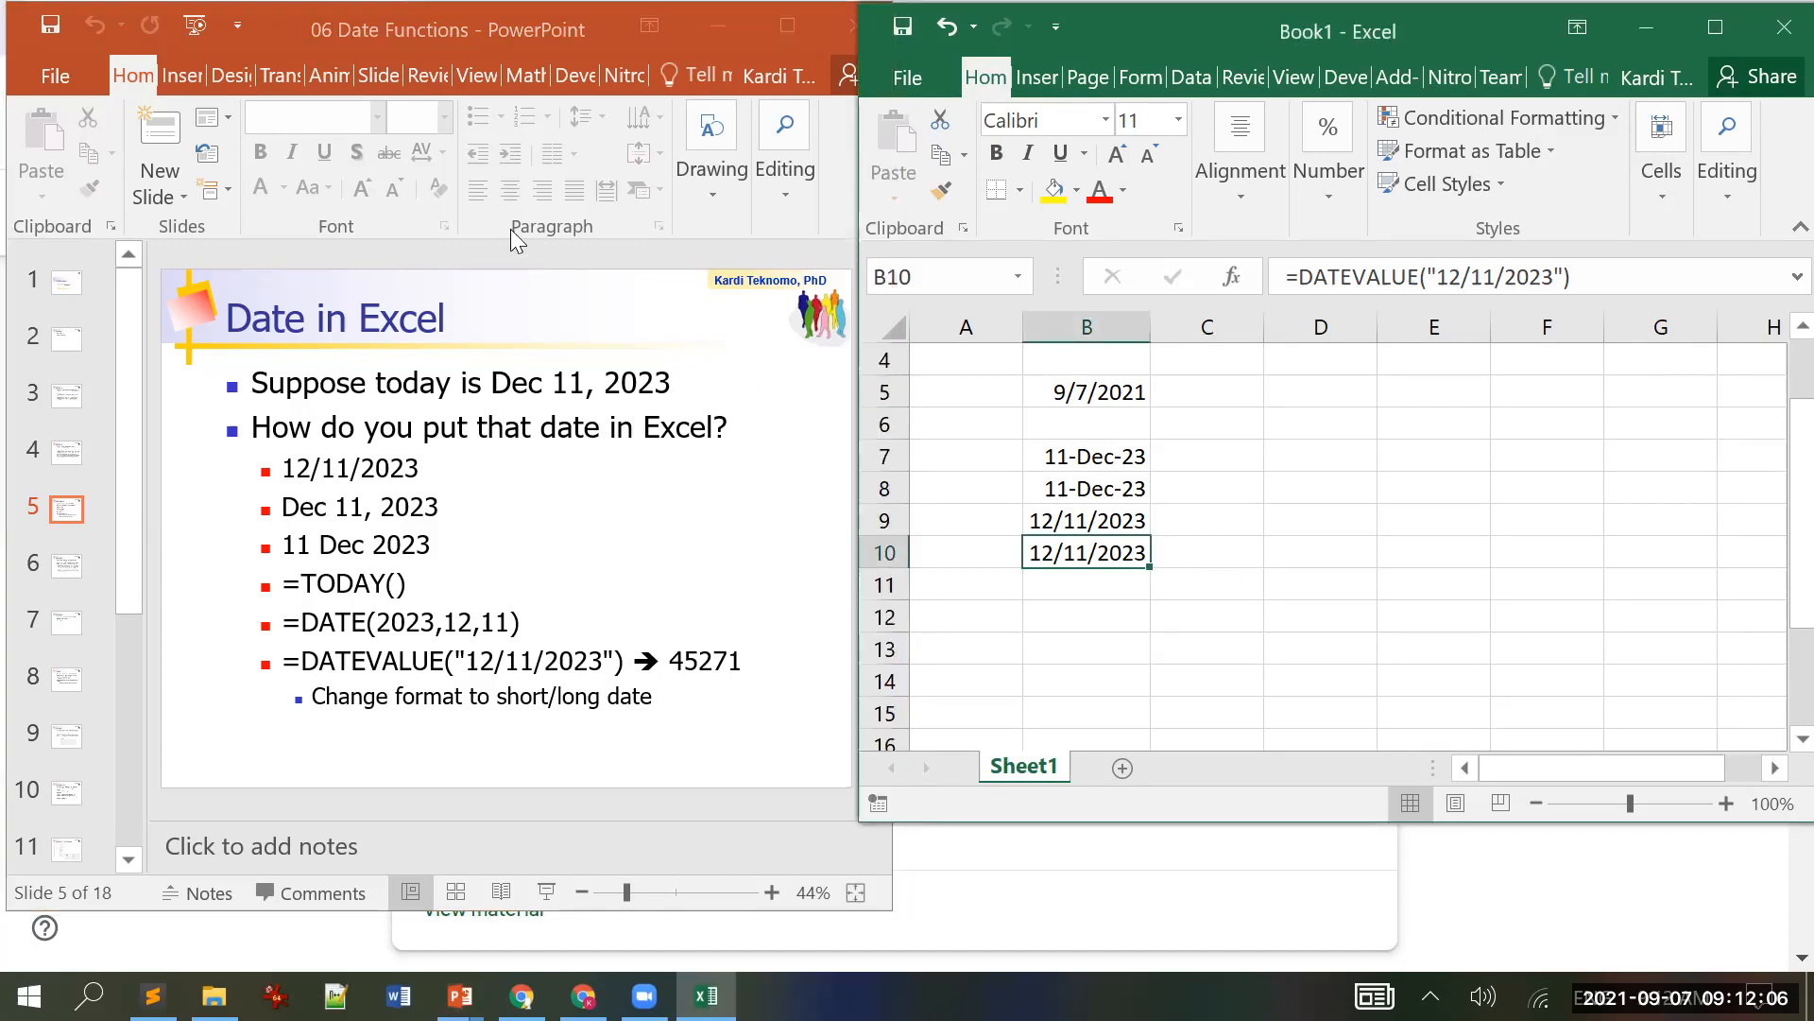
{"action": "left_click", "coordinate": [471, 21]}
{"action": "scroll", "coordinate": [492, 183], "scroll_direction": "down", "scroll_amount": 1}
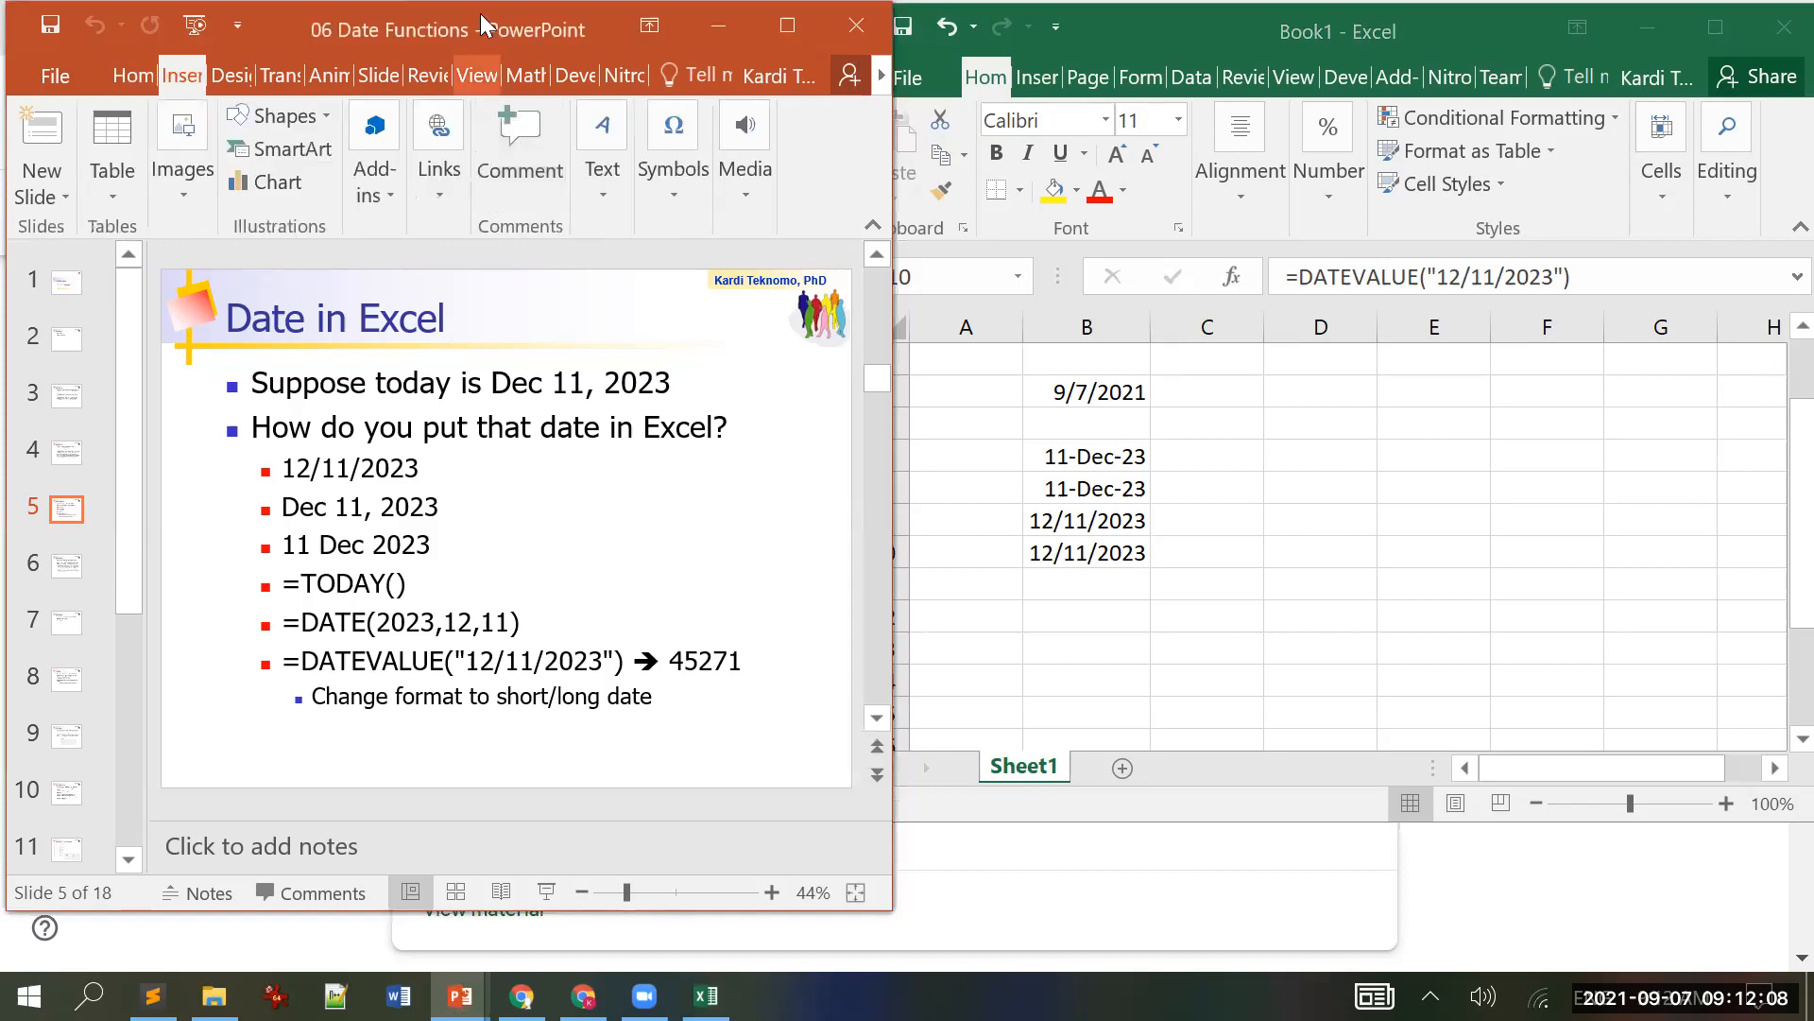
{"action": "scroll", "coordinate": [515, 170], "scroll_direction": "down", "scroll_amount": 1}
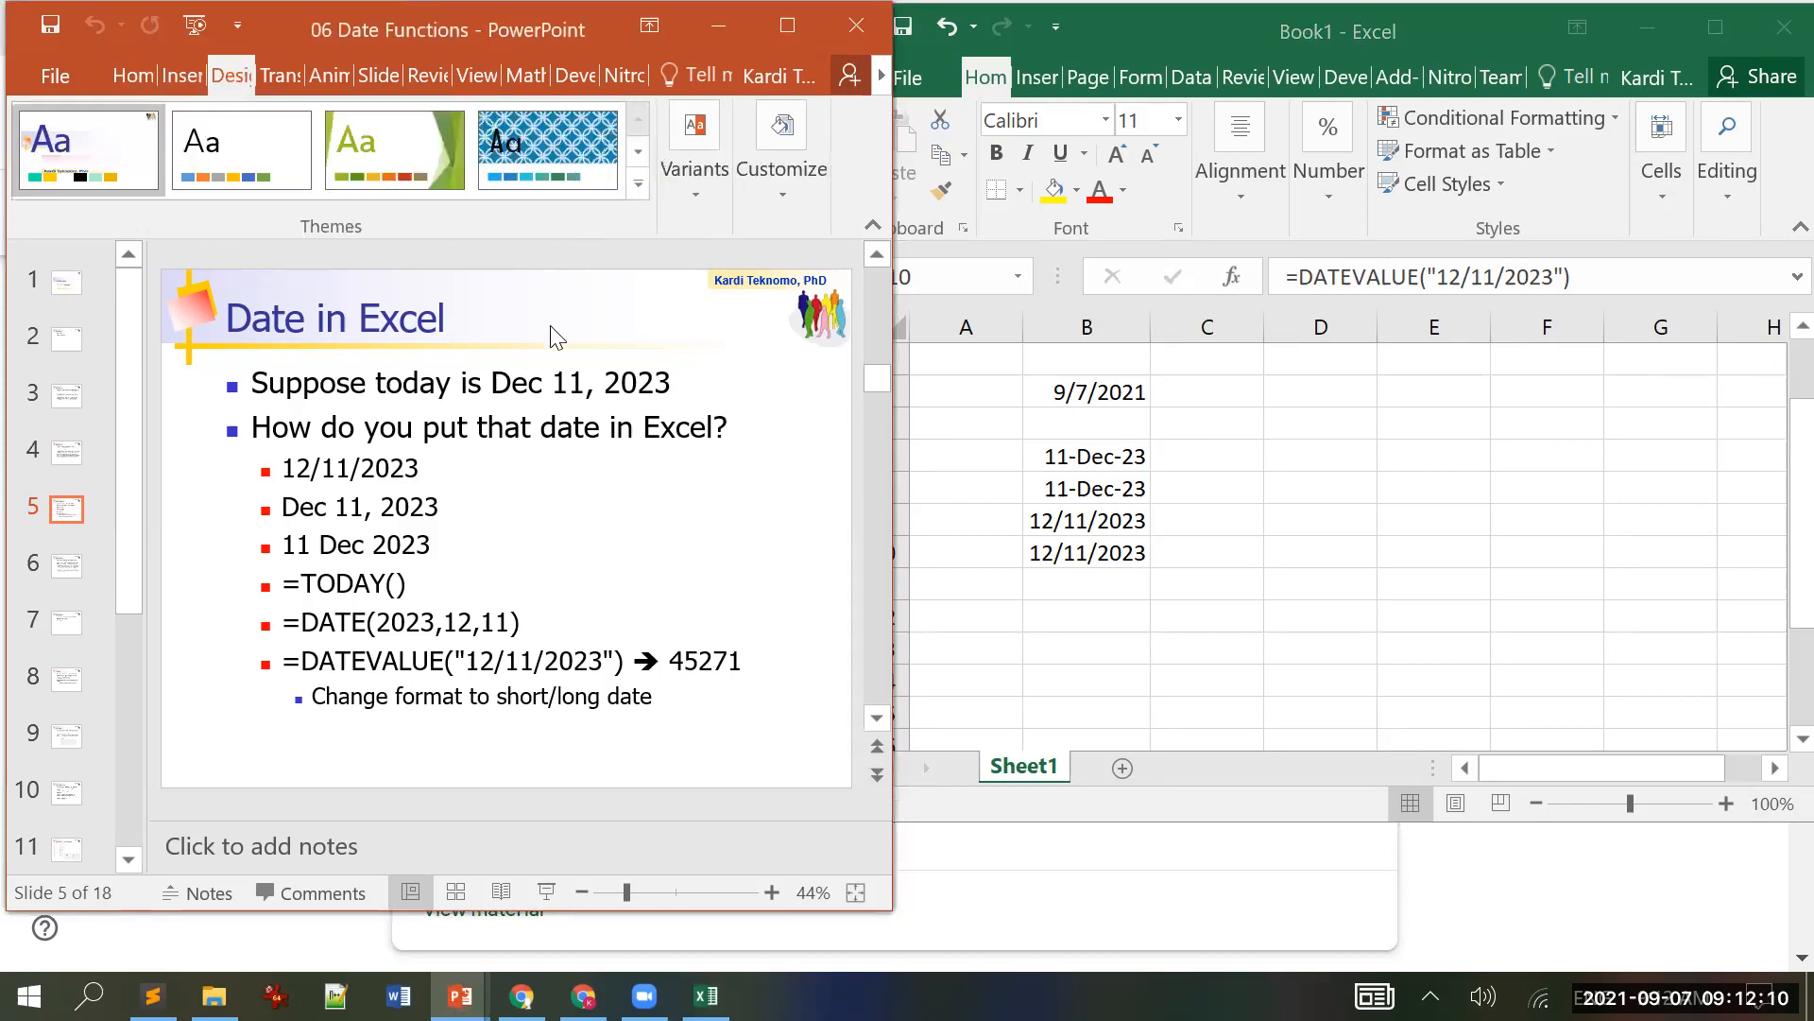
Step: Scroll to slide 6, 'Discussion', explaining serial date numbers like 45271
{"action": "scroll", "coordinate": [556, 338], "scroll_direction": "down", "scroll_amount": 1}
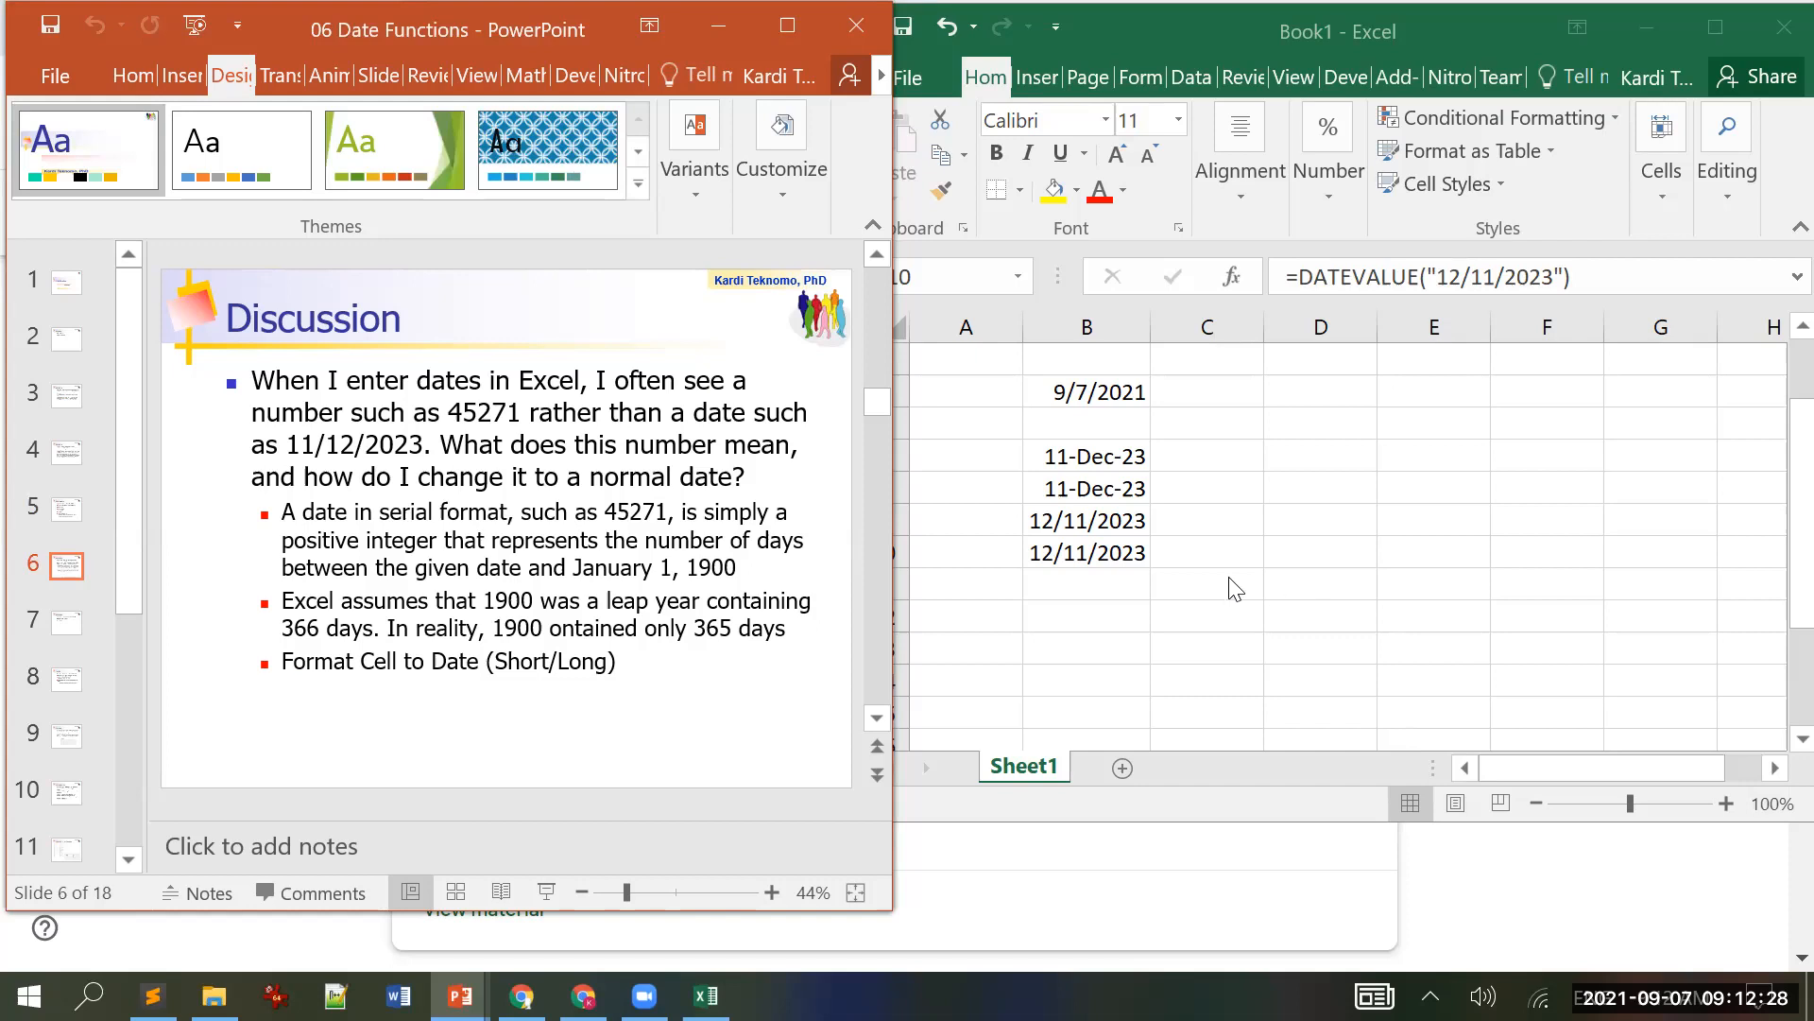
Step: Set B10 back to General format so it shows the serial number 45271
{"action": "left_click", "coordinate": [1129, 552]}
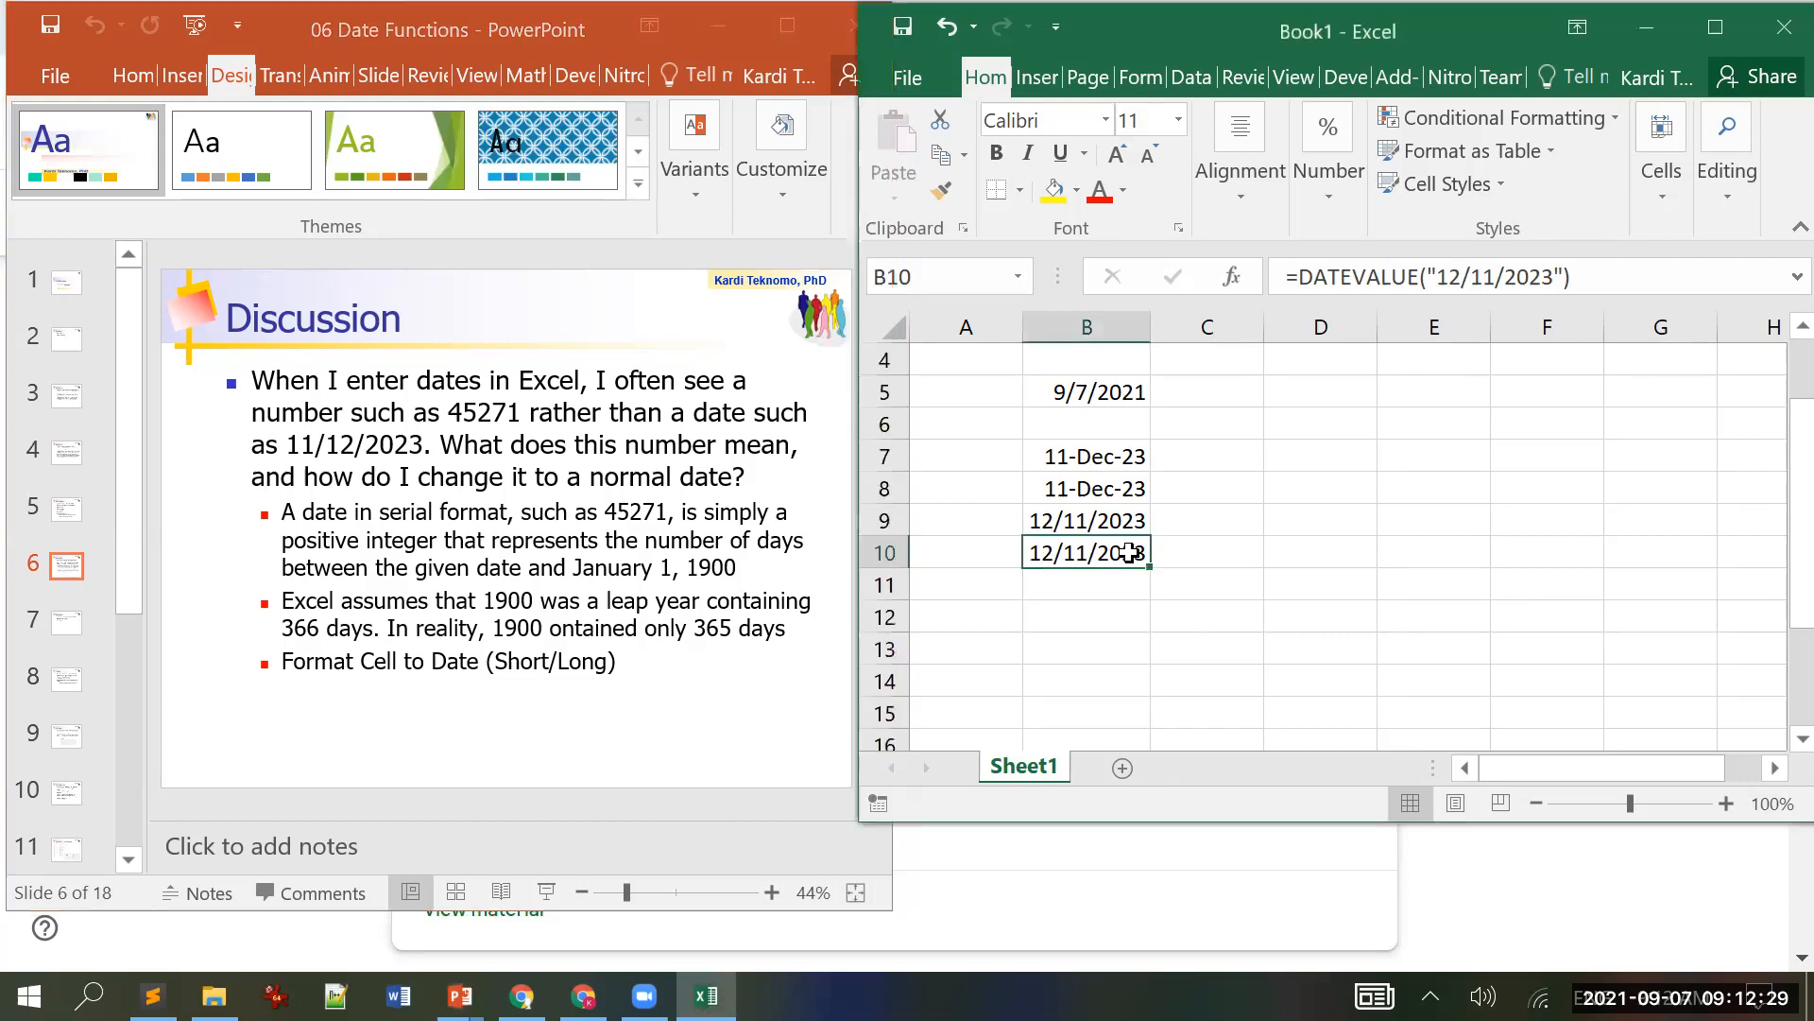
{"action": "left_click", "coordinate": [1715, 27]}
{"action": "left_click", "coordinate": [963, 128]}
{"action": "left_click", "coordinate": [917, 172]}
{"action": "left_click", "coordinate": [1709, 22]}
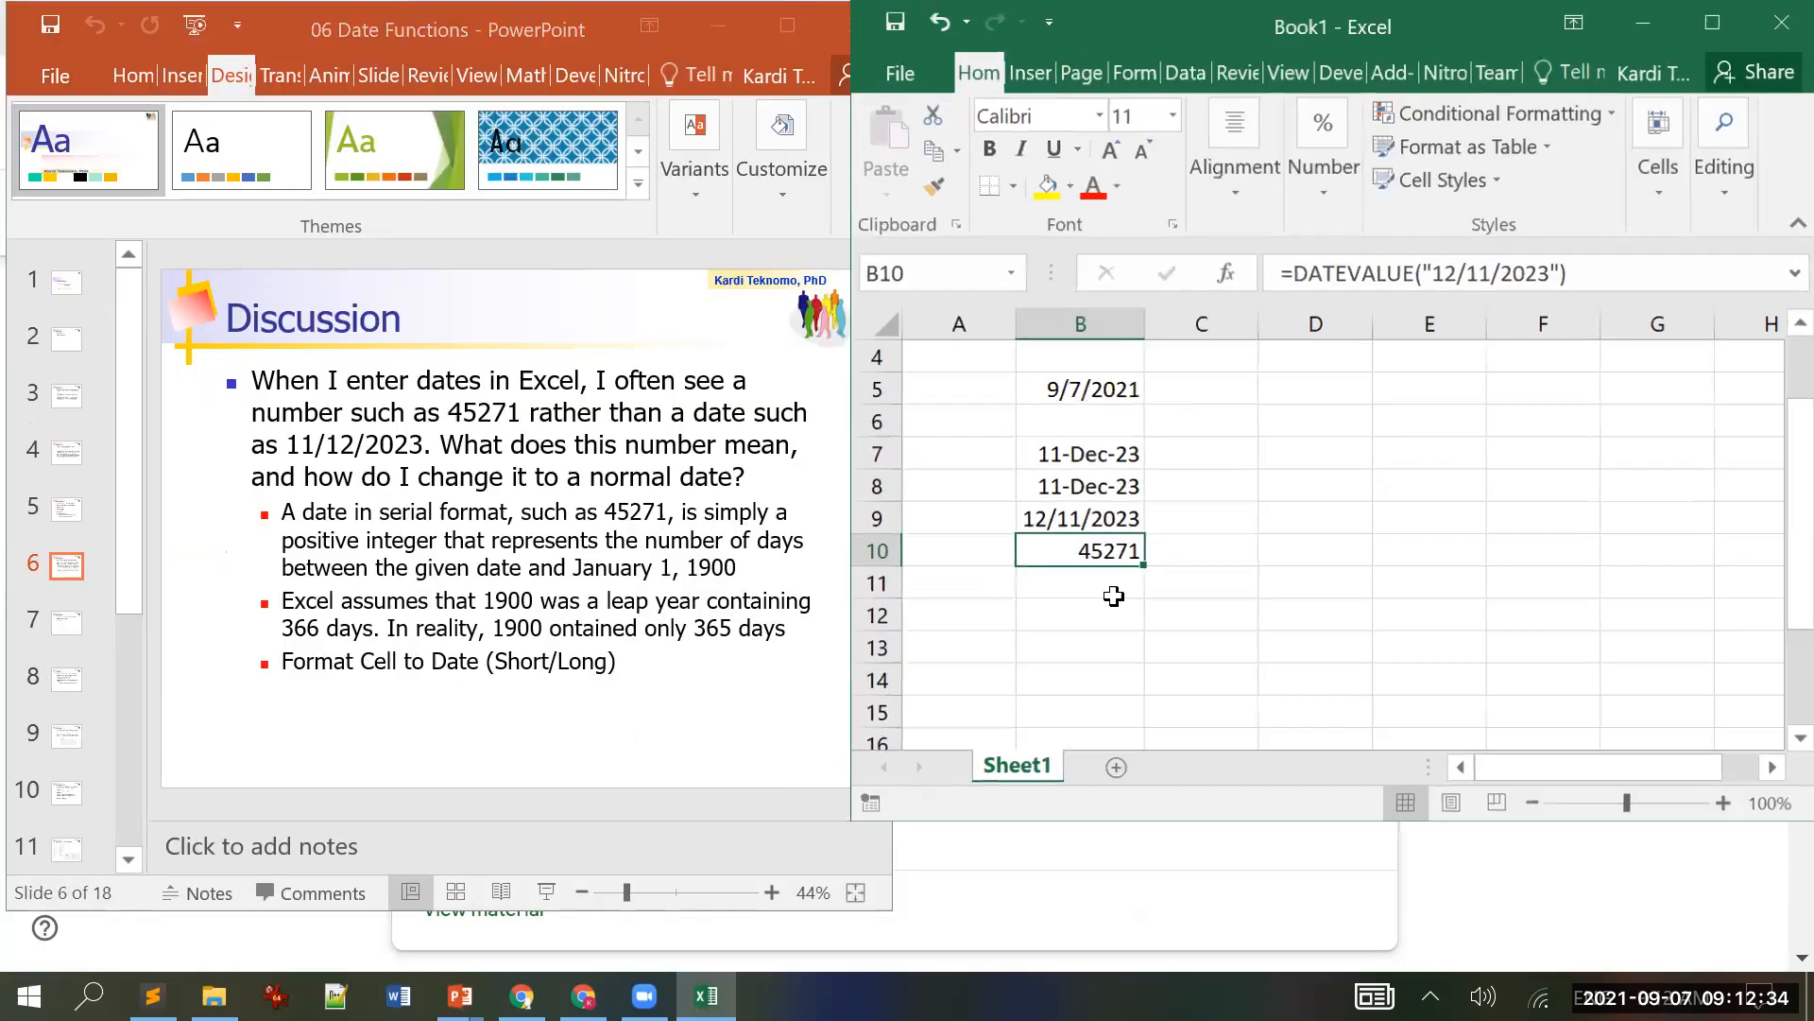
{"action": "left_click", "coordinate": [1128, 599]}
{"action": "left_click", "coordinate": [1123, 555]}
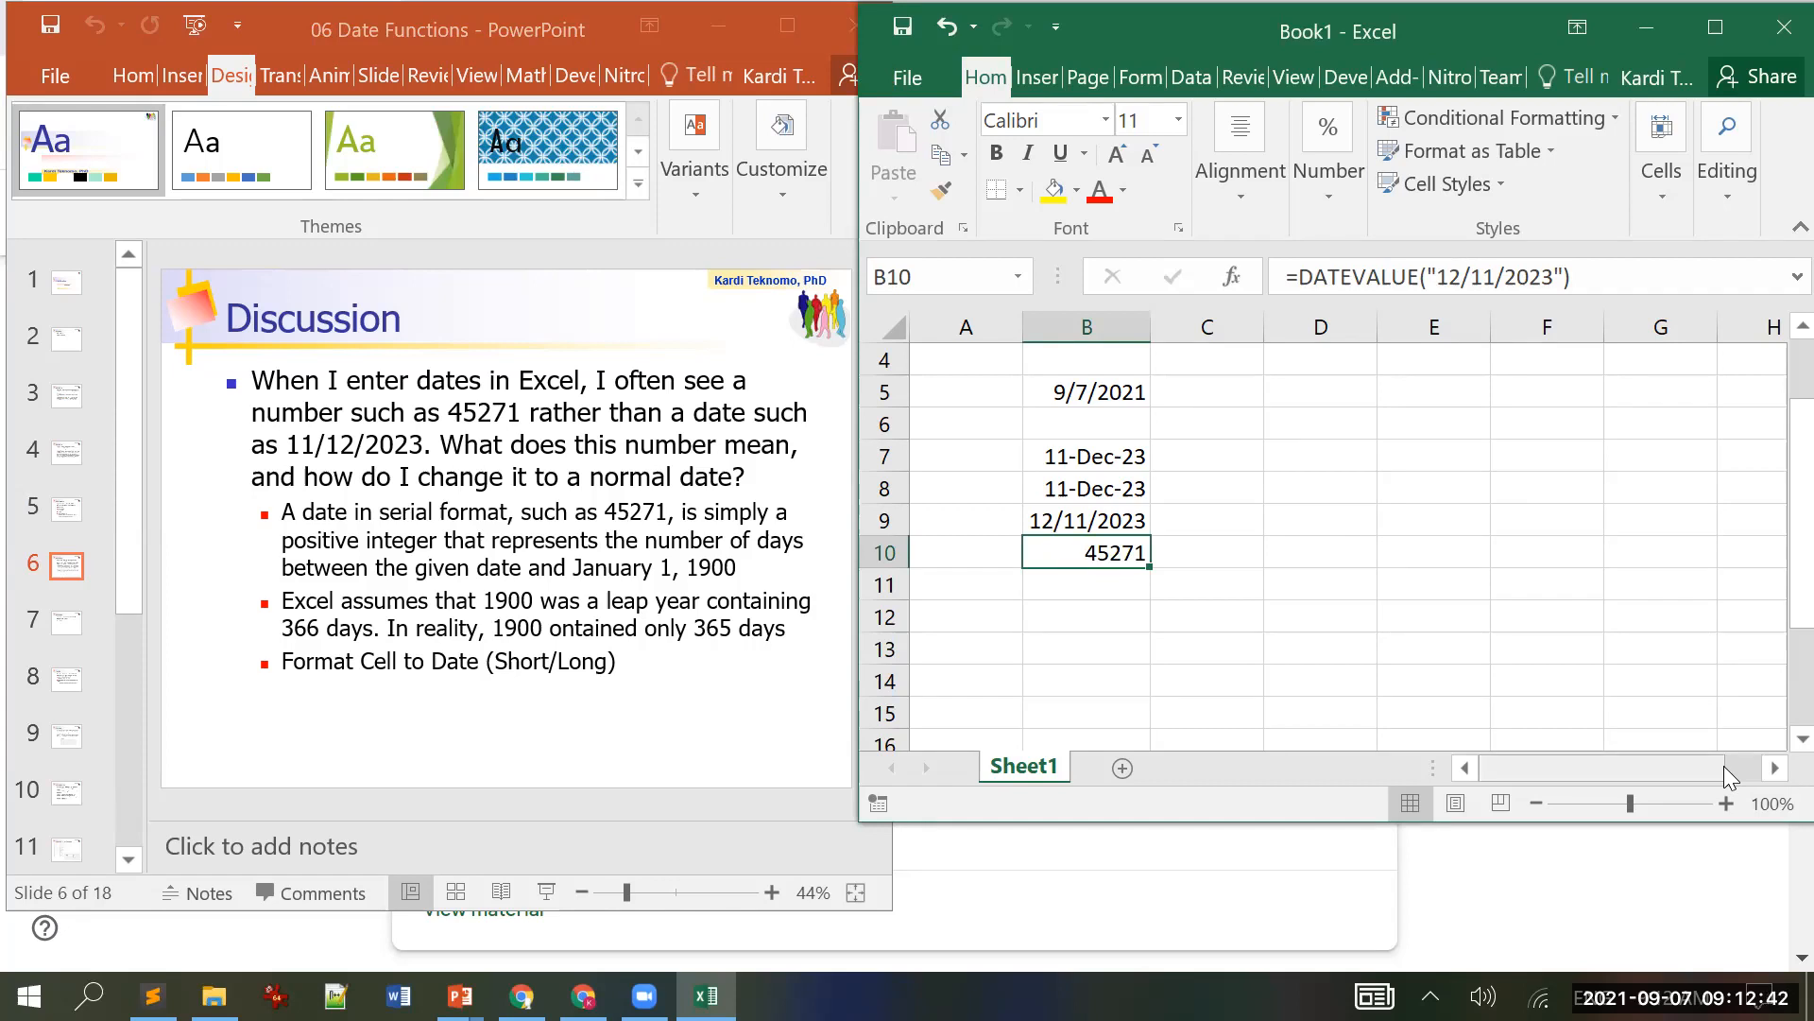
Step: Enter 1 in B12 and format it as Short Date, showing 1/1/1900
{"action": "key", "text": "Down"}
{"action": "key", "text": "Down"}
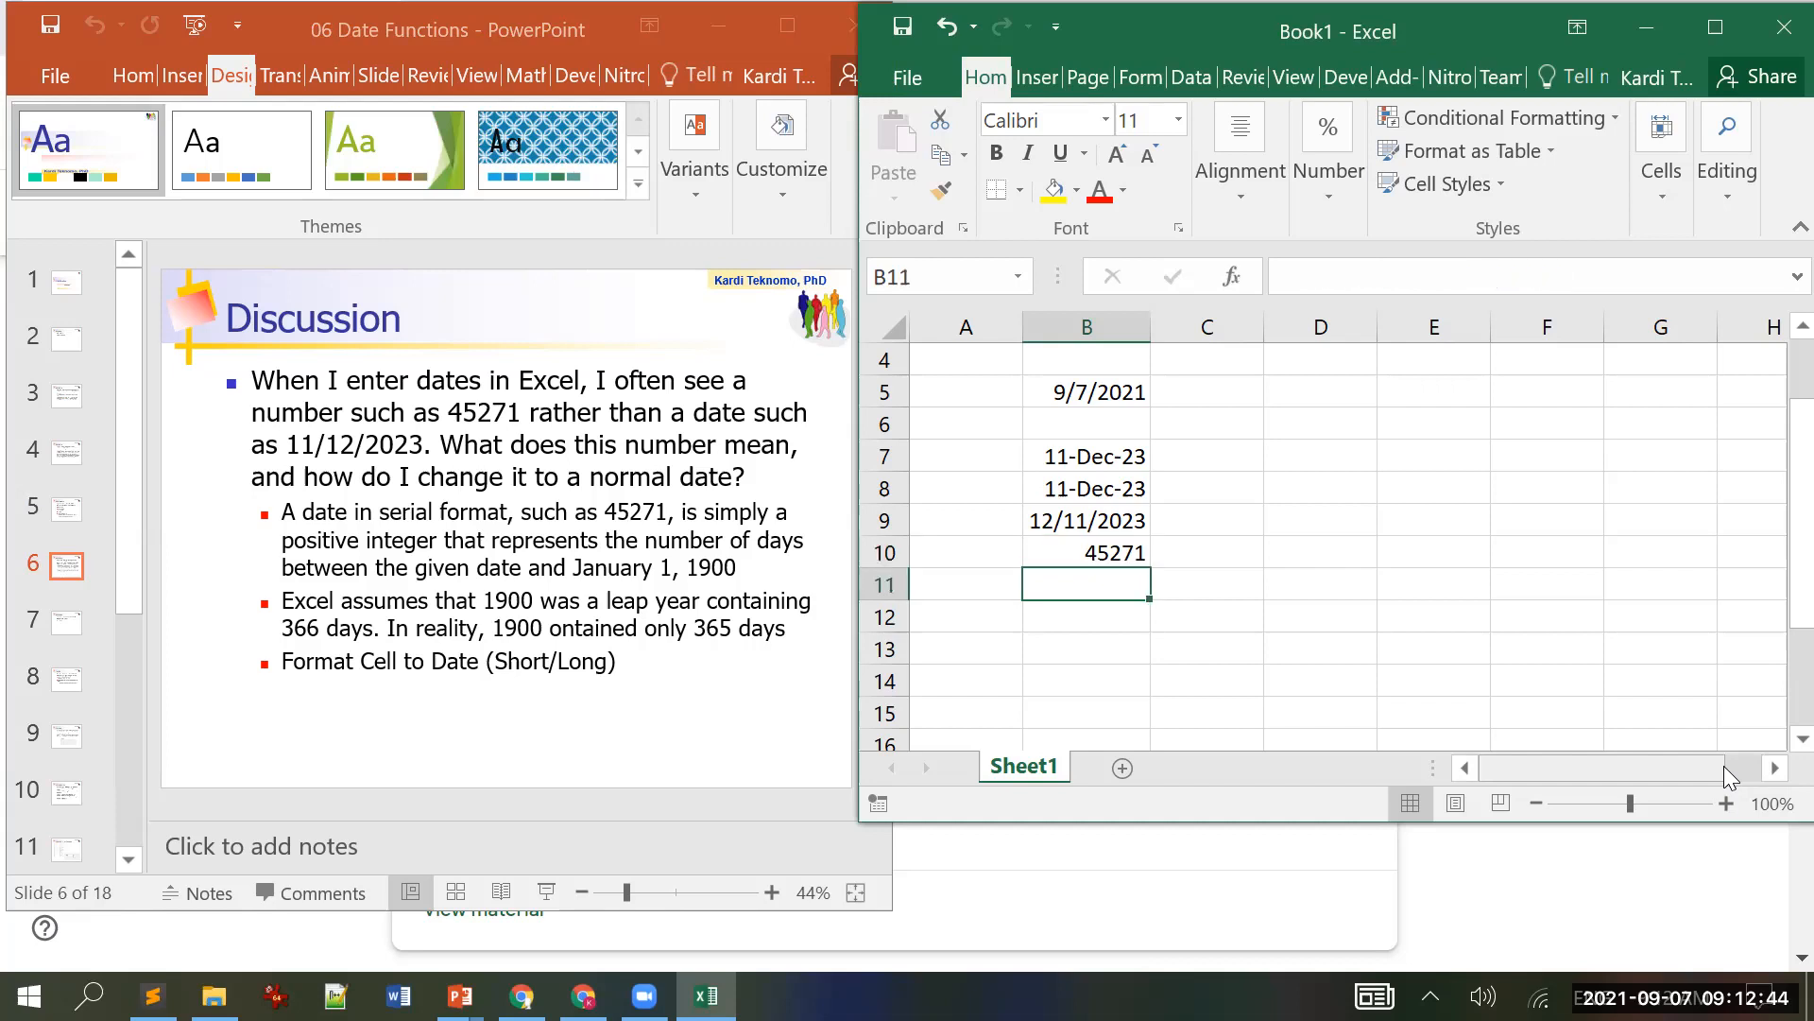
{"action": "type", "text": "1"}
{"action": "key", "text": "Return"}
{"action": "key", "text": "Up"}
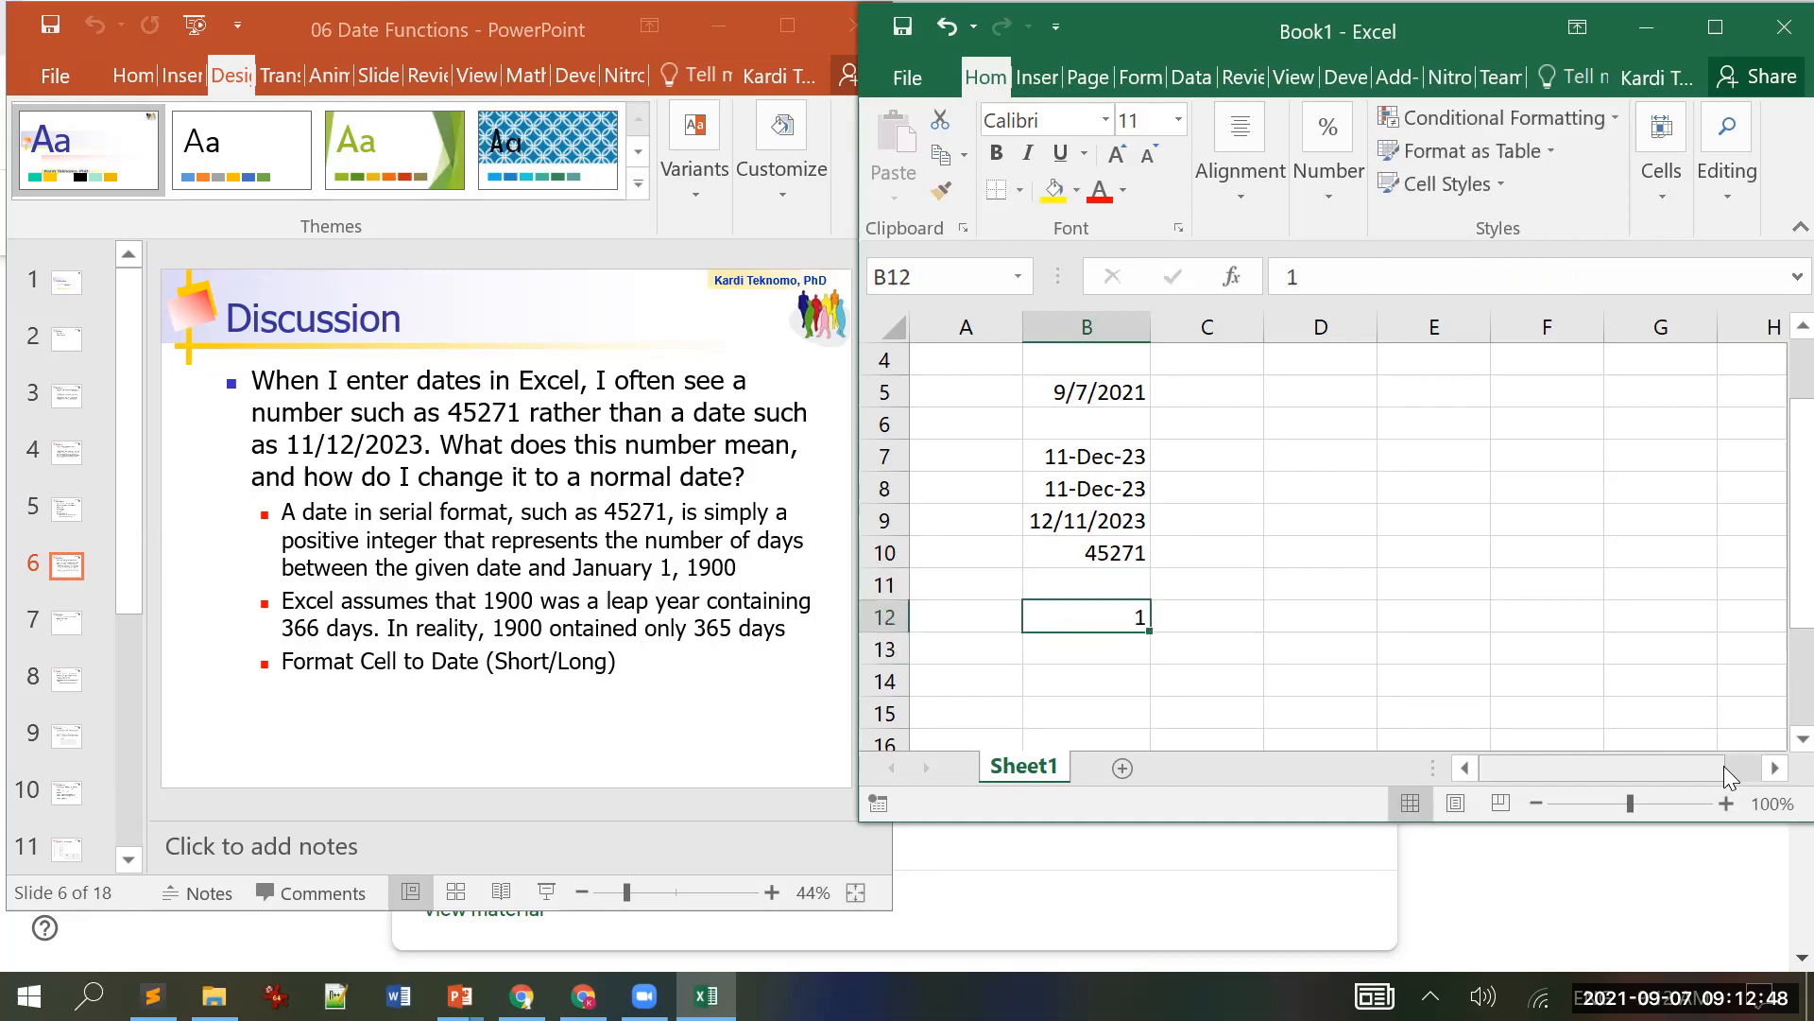
{"action": "left_click", "coordinate": [1701, 30]}
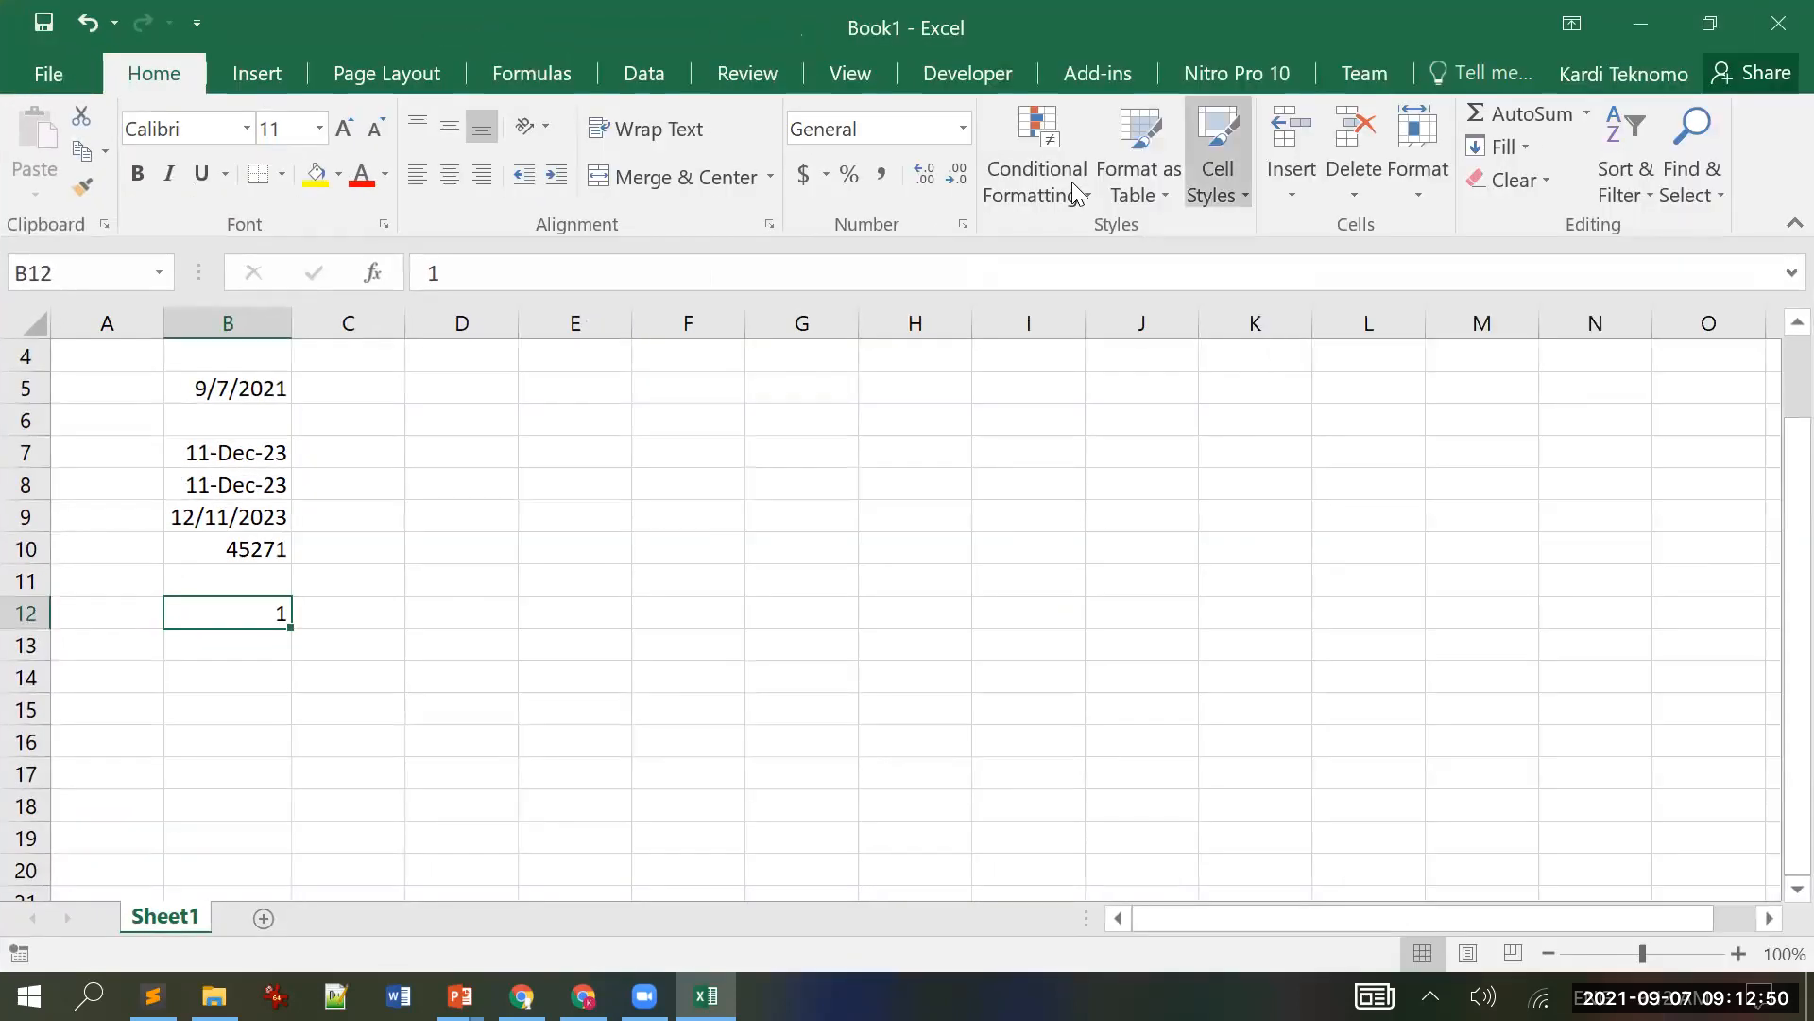
{"action": "left_click", "coordinate": [963, 130]}
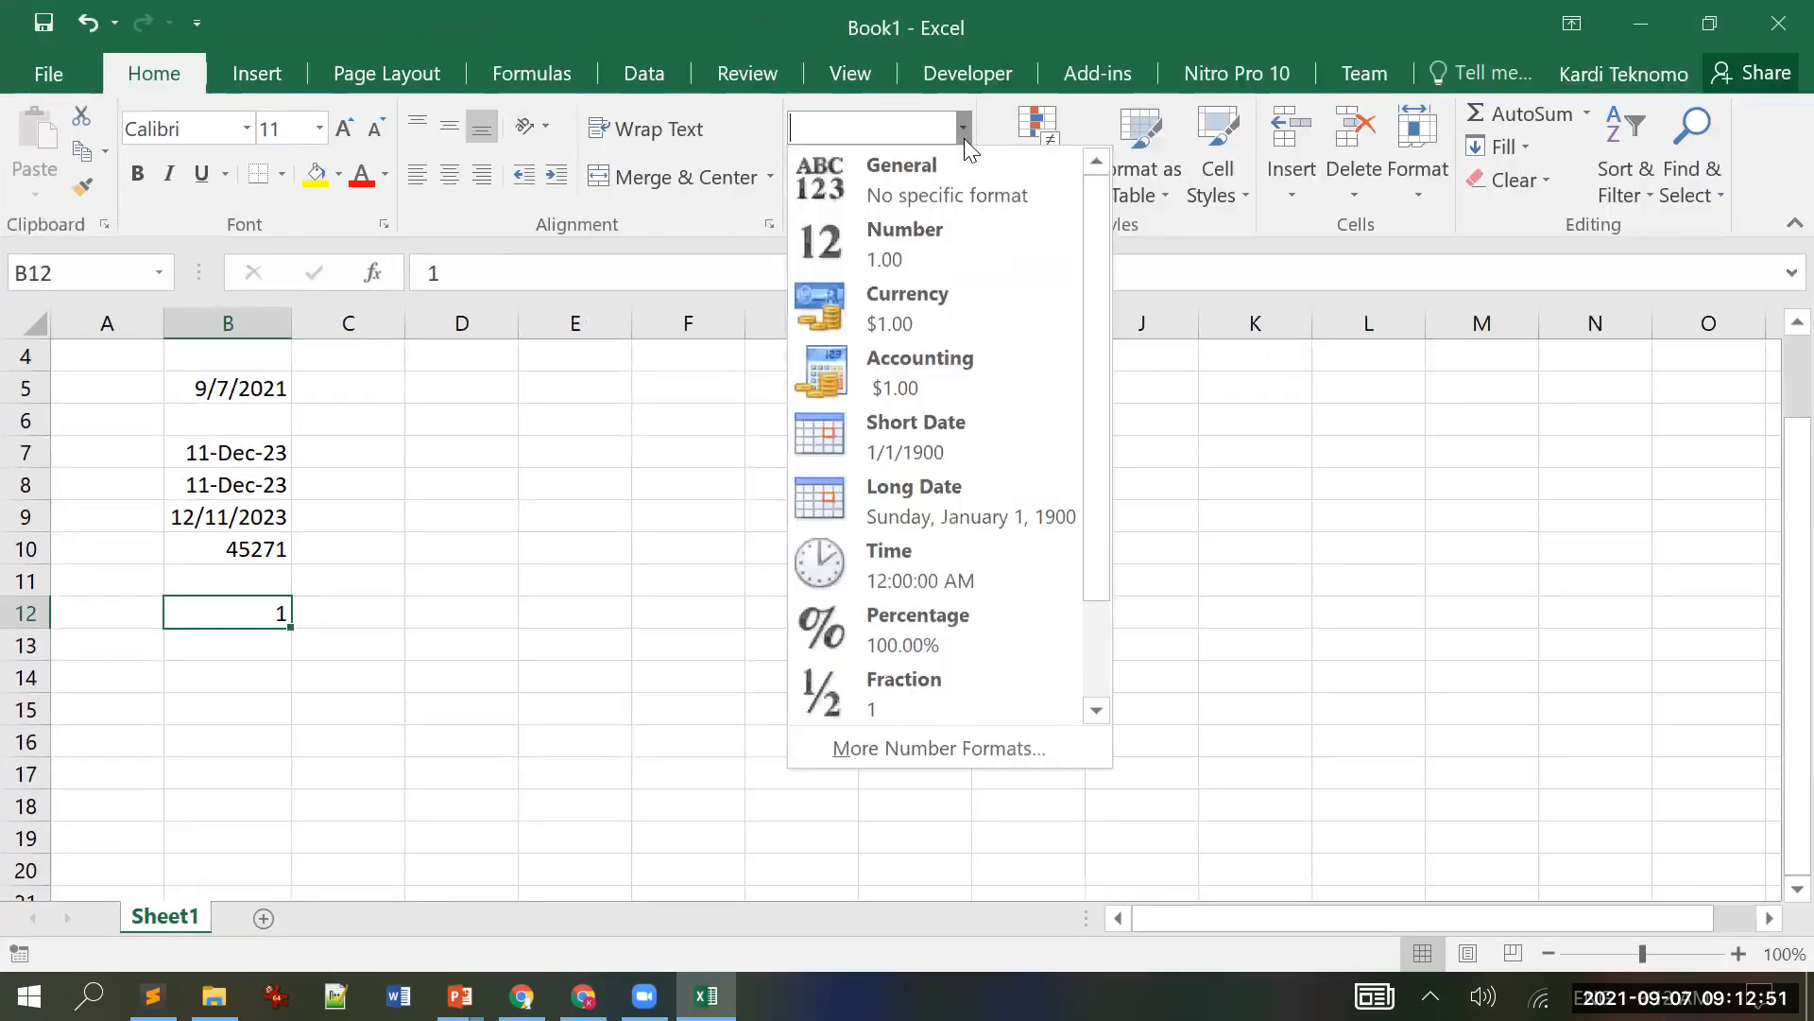
{"action": "left_click", "coordinate": [953, 441]}
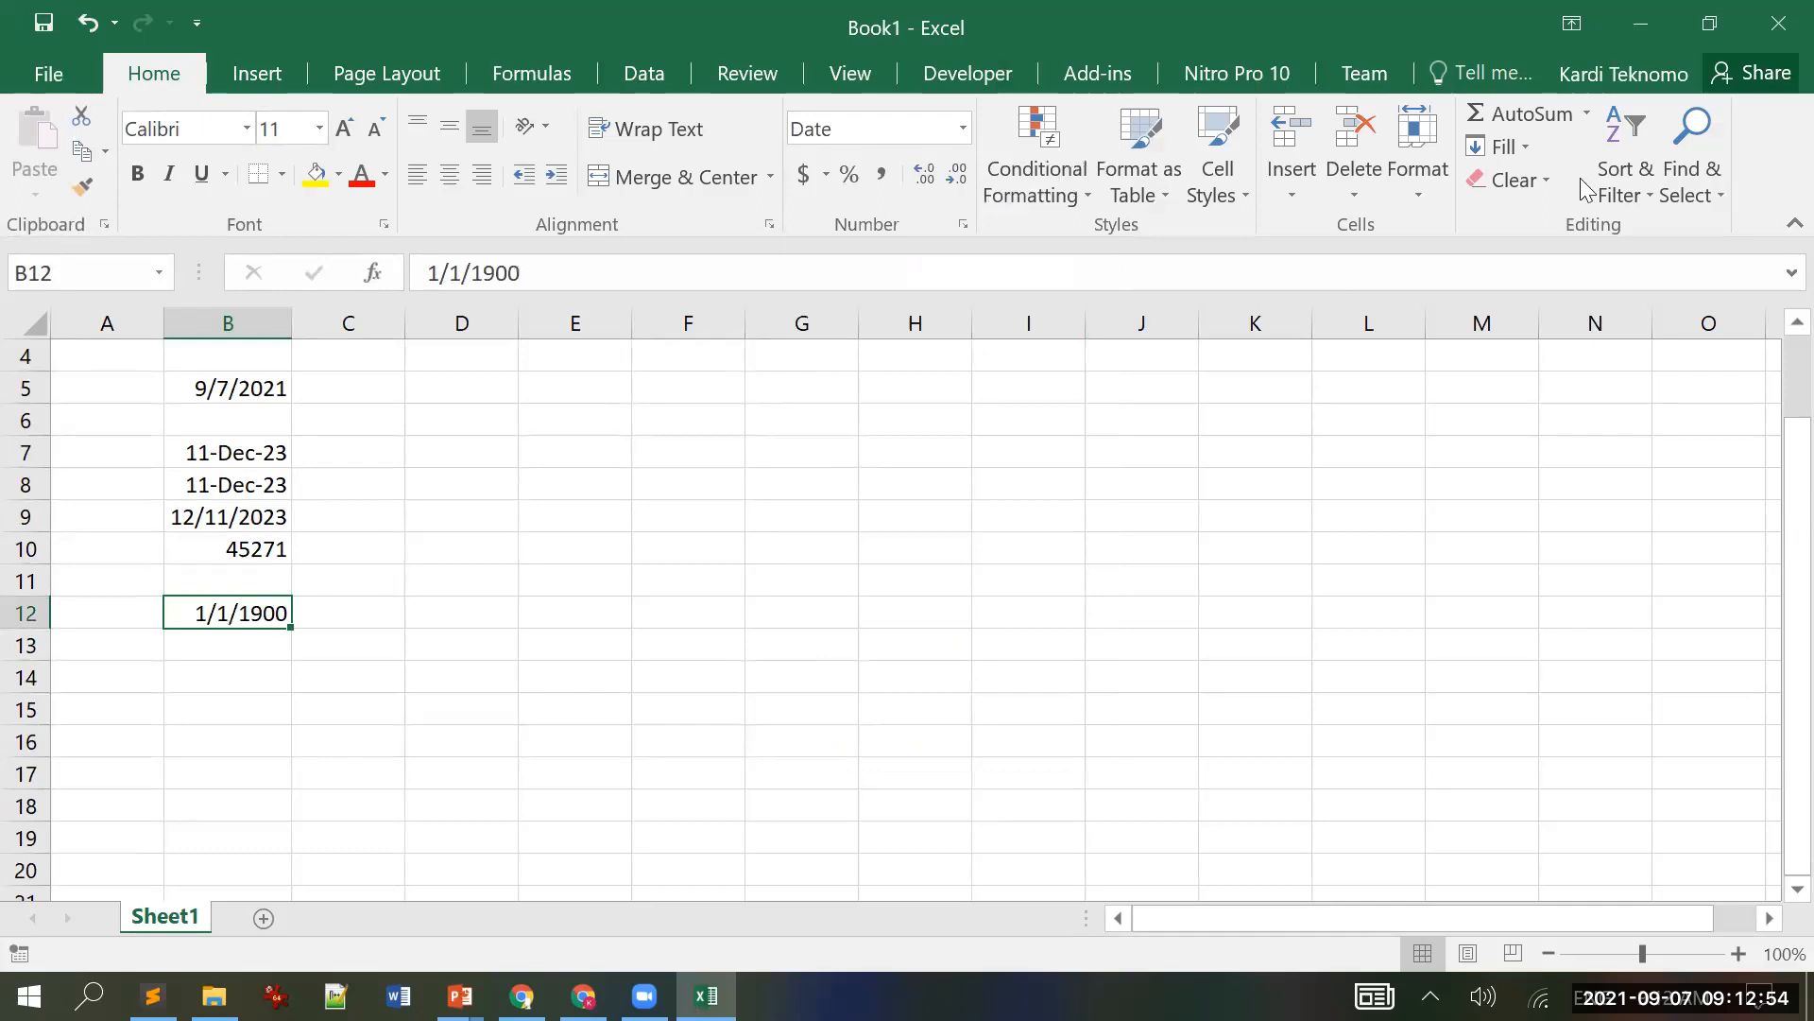
{"action": "left_click", "coordinate": [1709, 23]}
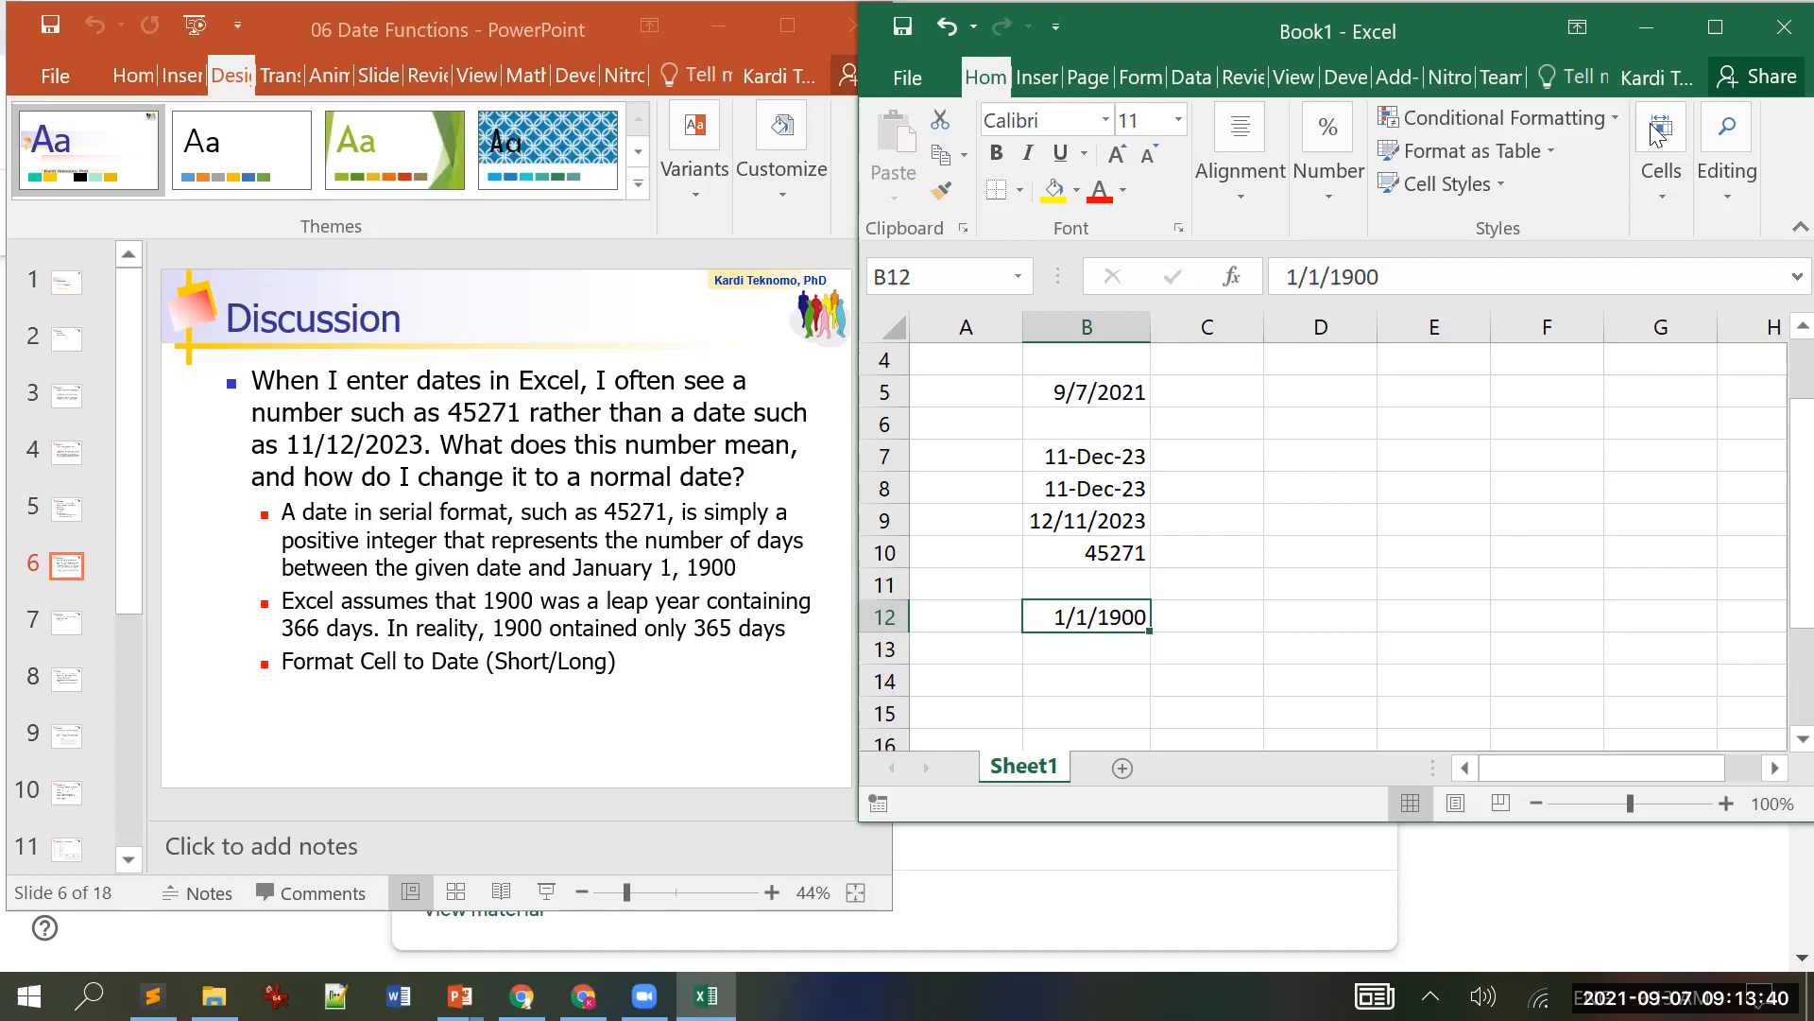
Step: Format B12 as Long Date so it reads Sunday, January 1, 1900
{"action": "double_click", "coordinate": [1272, 33]}
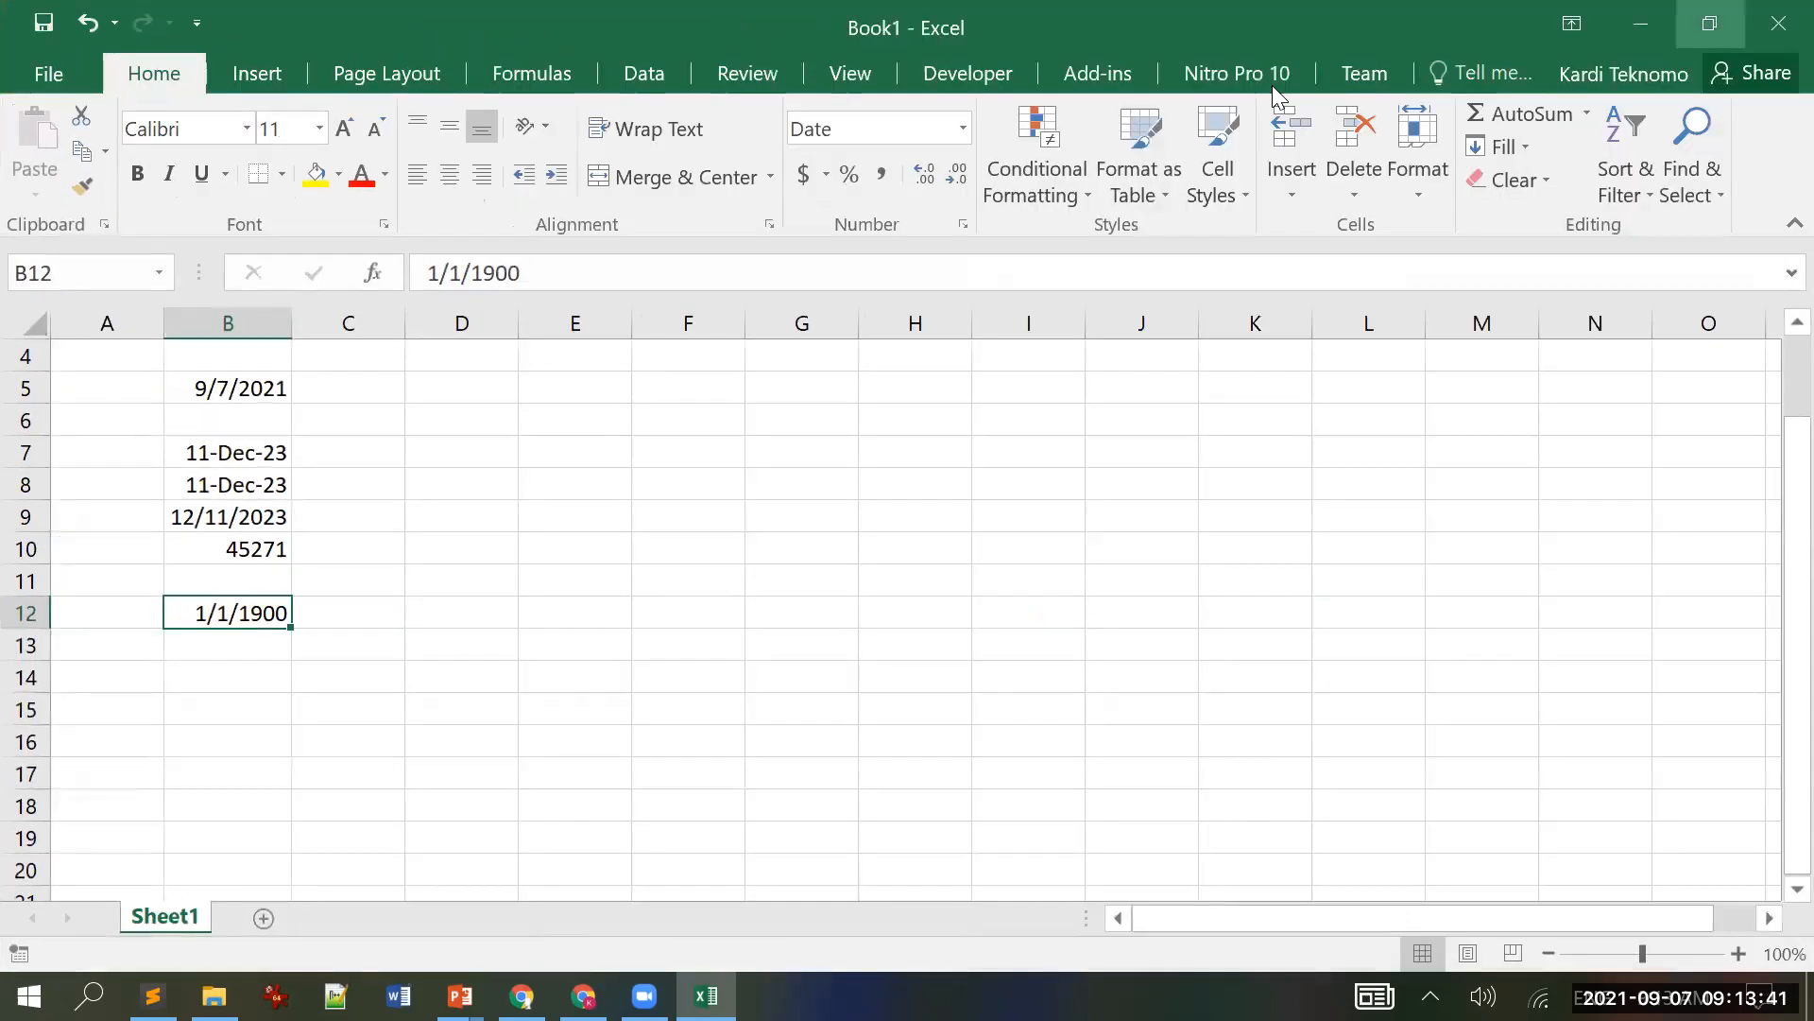
{"action": "left_click", "coordinate": [962, 130]}
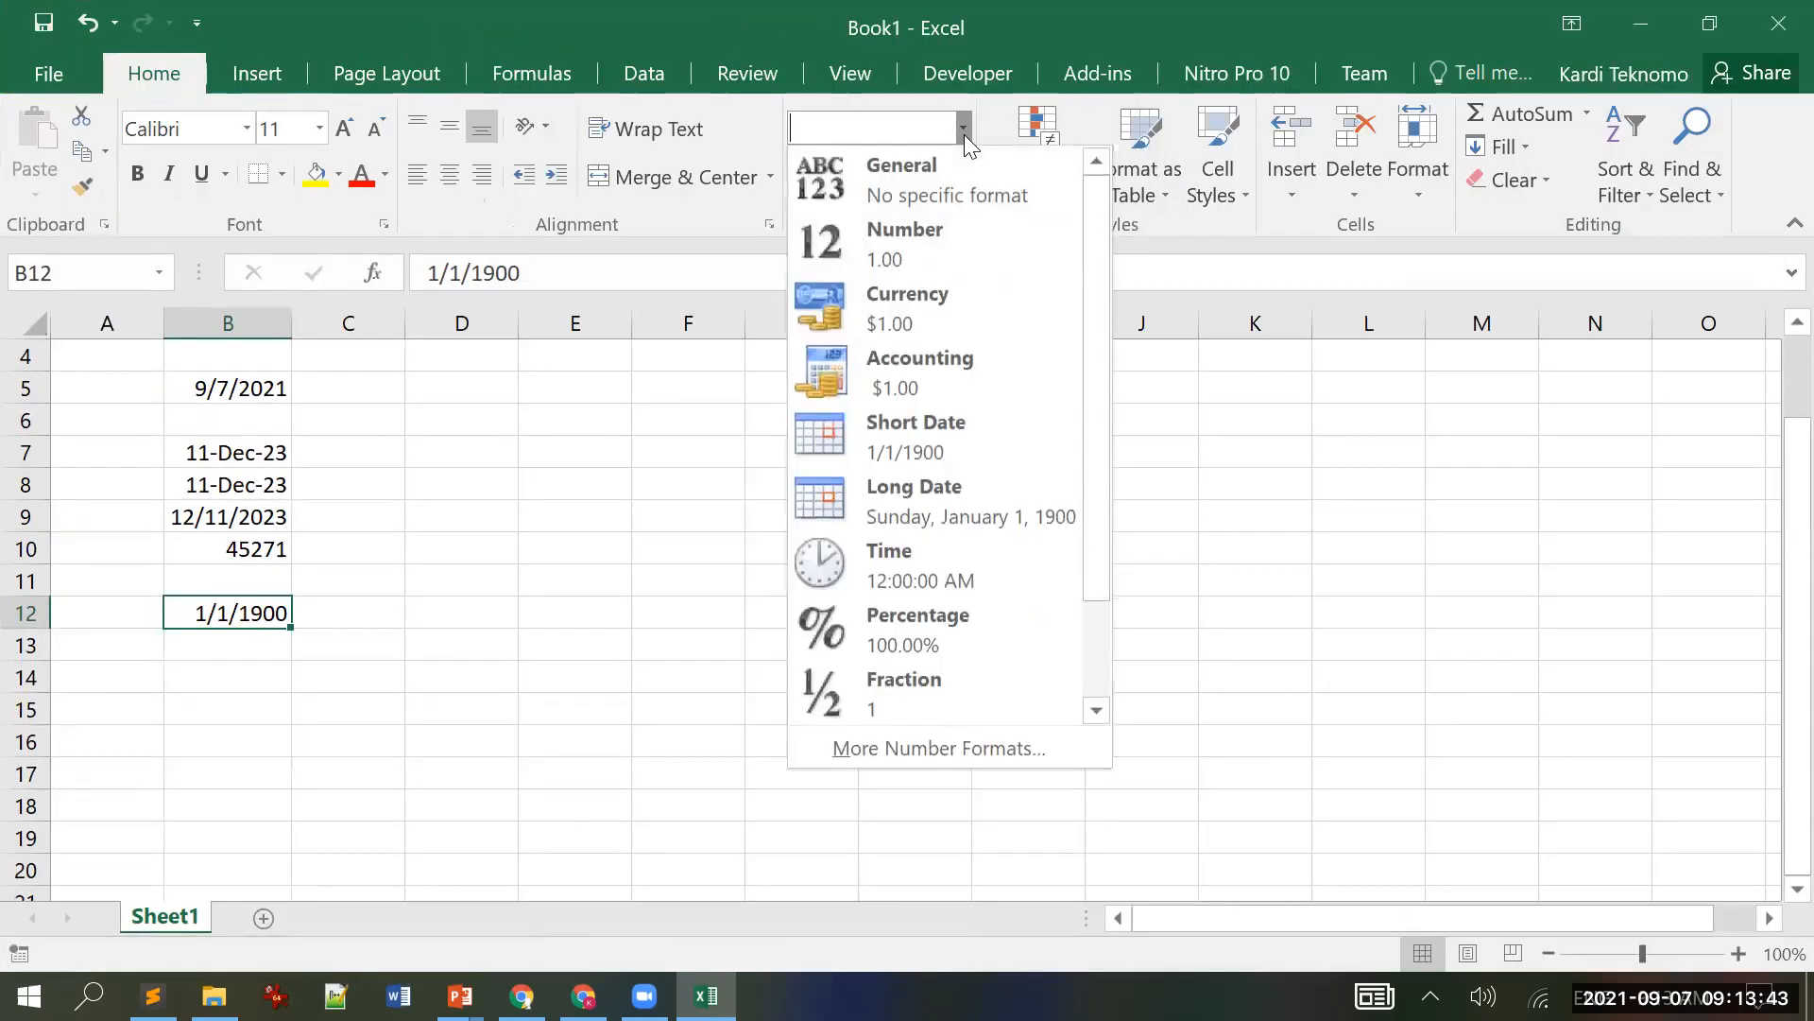
{"action": "left_click", "coordinate": [934, 487]}
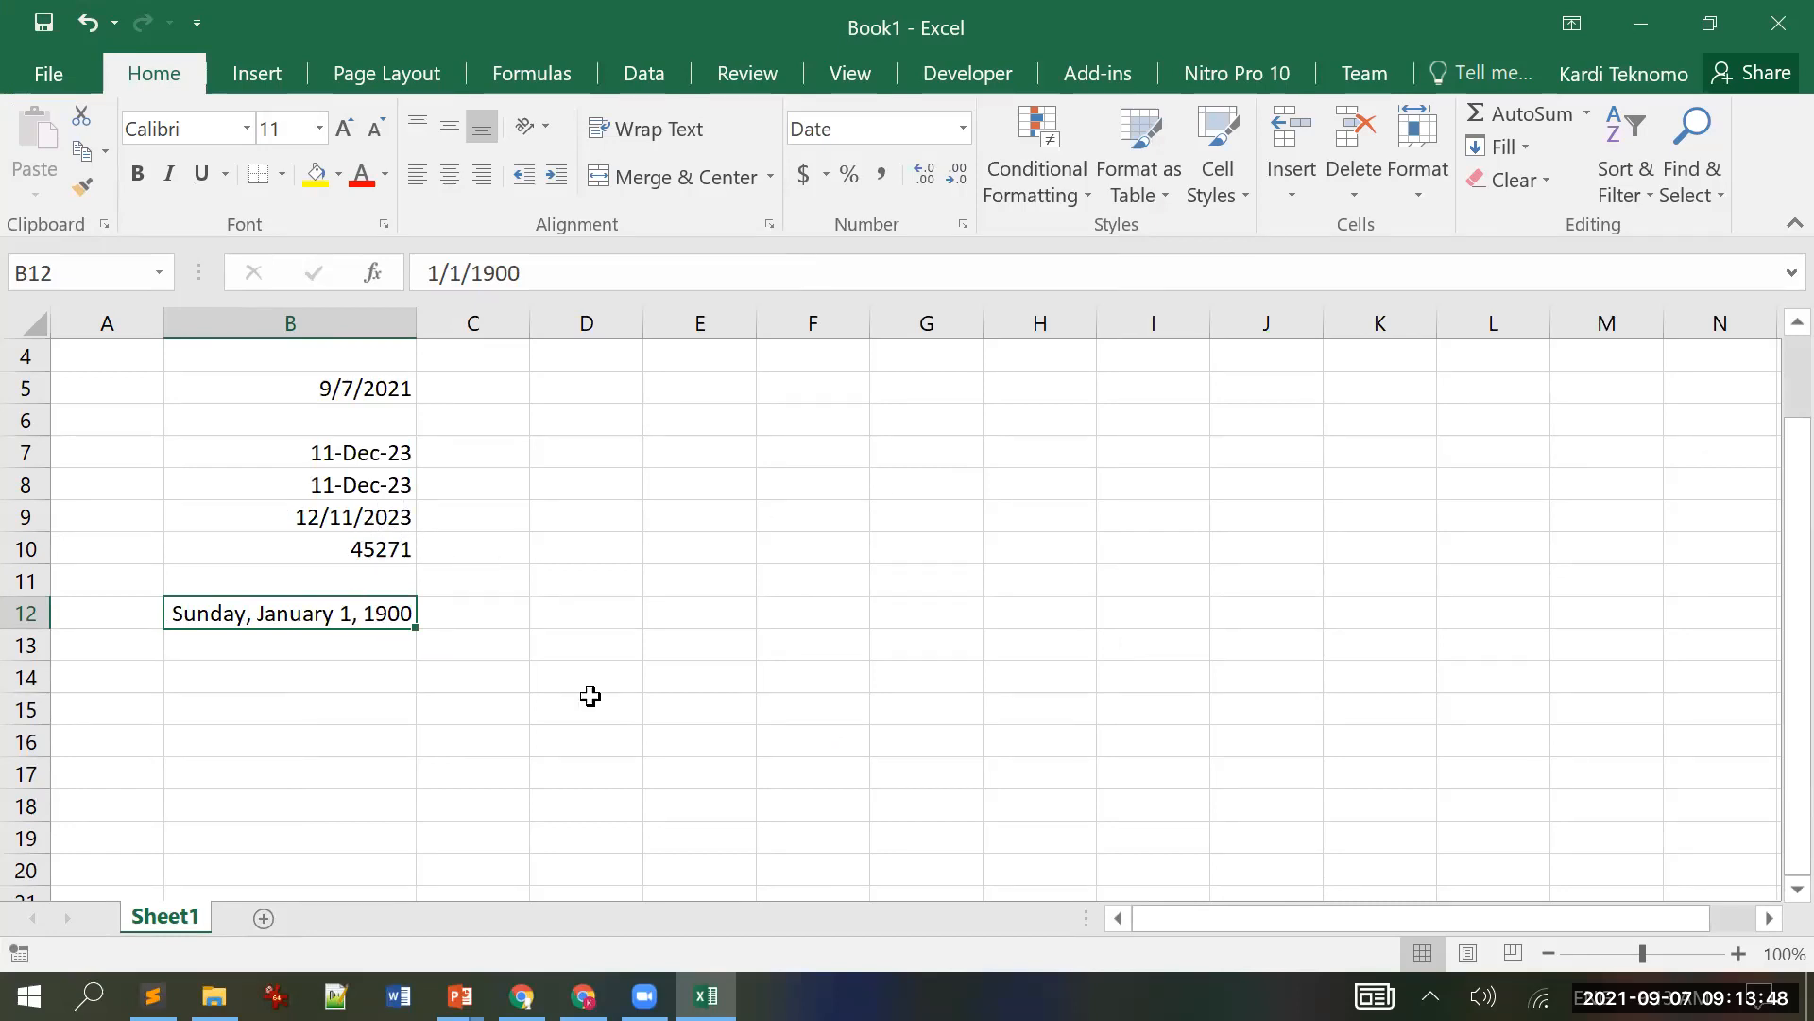
Step: Enter 1 in B13 and format it as Short Date, showing 1/1/1900
{"action": "key", "text": "Down"}
{"action": "type", "text": "1"}
{"action": "key", "text": "Return"}
{"action": "key", "text": "Up"}
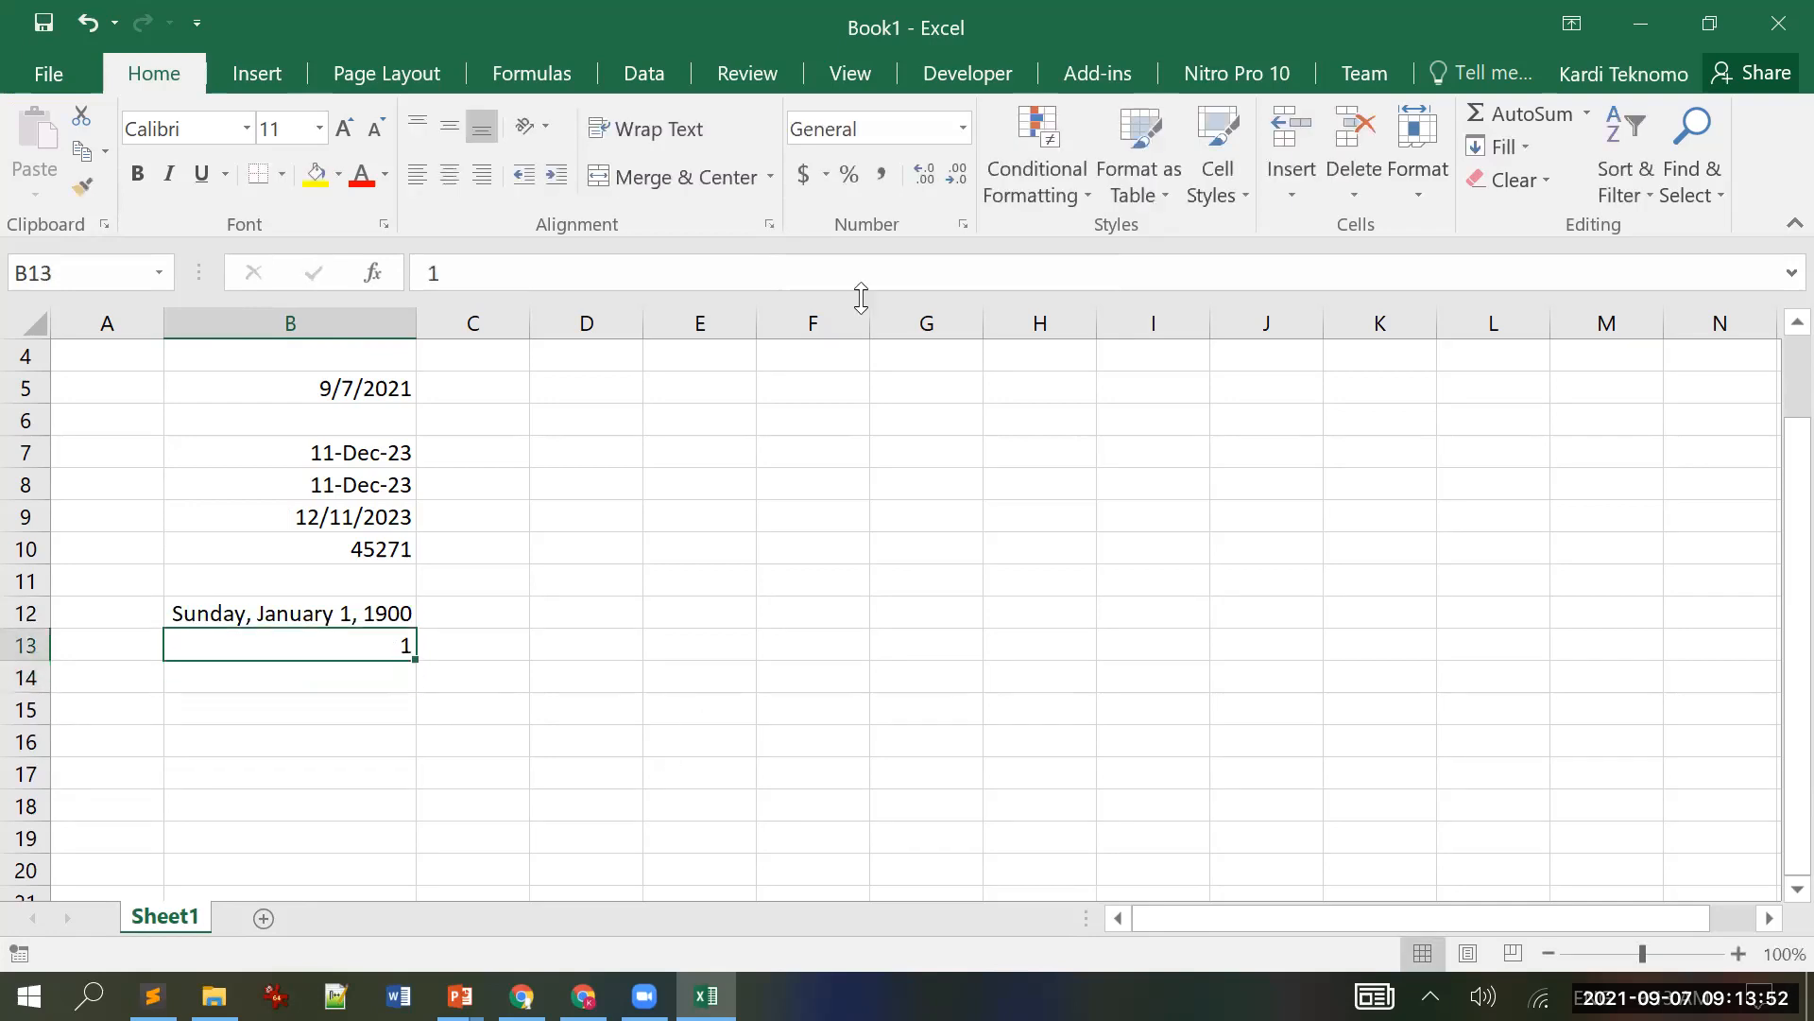
{"action": "left_click", "coordinate": [966, 119]}
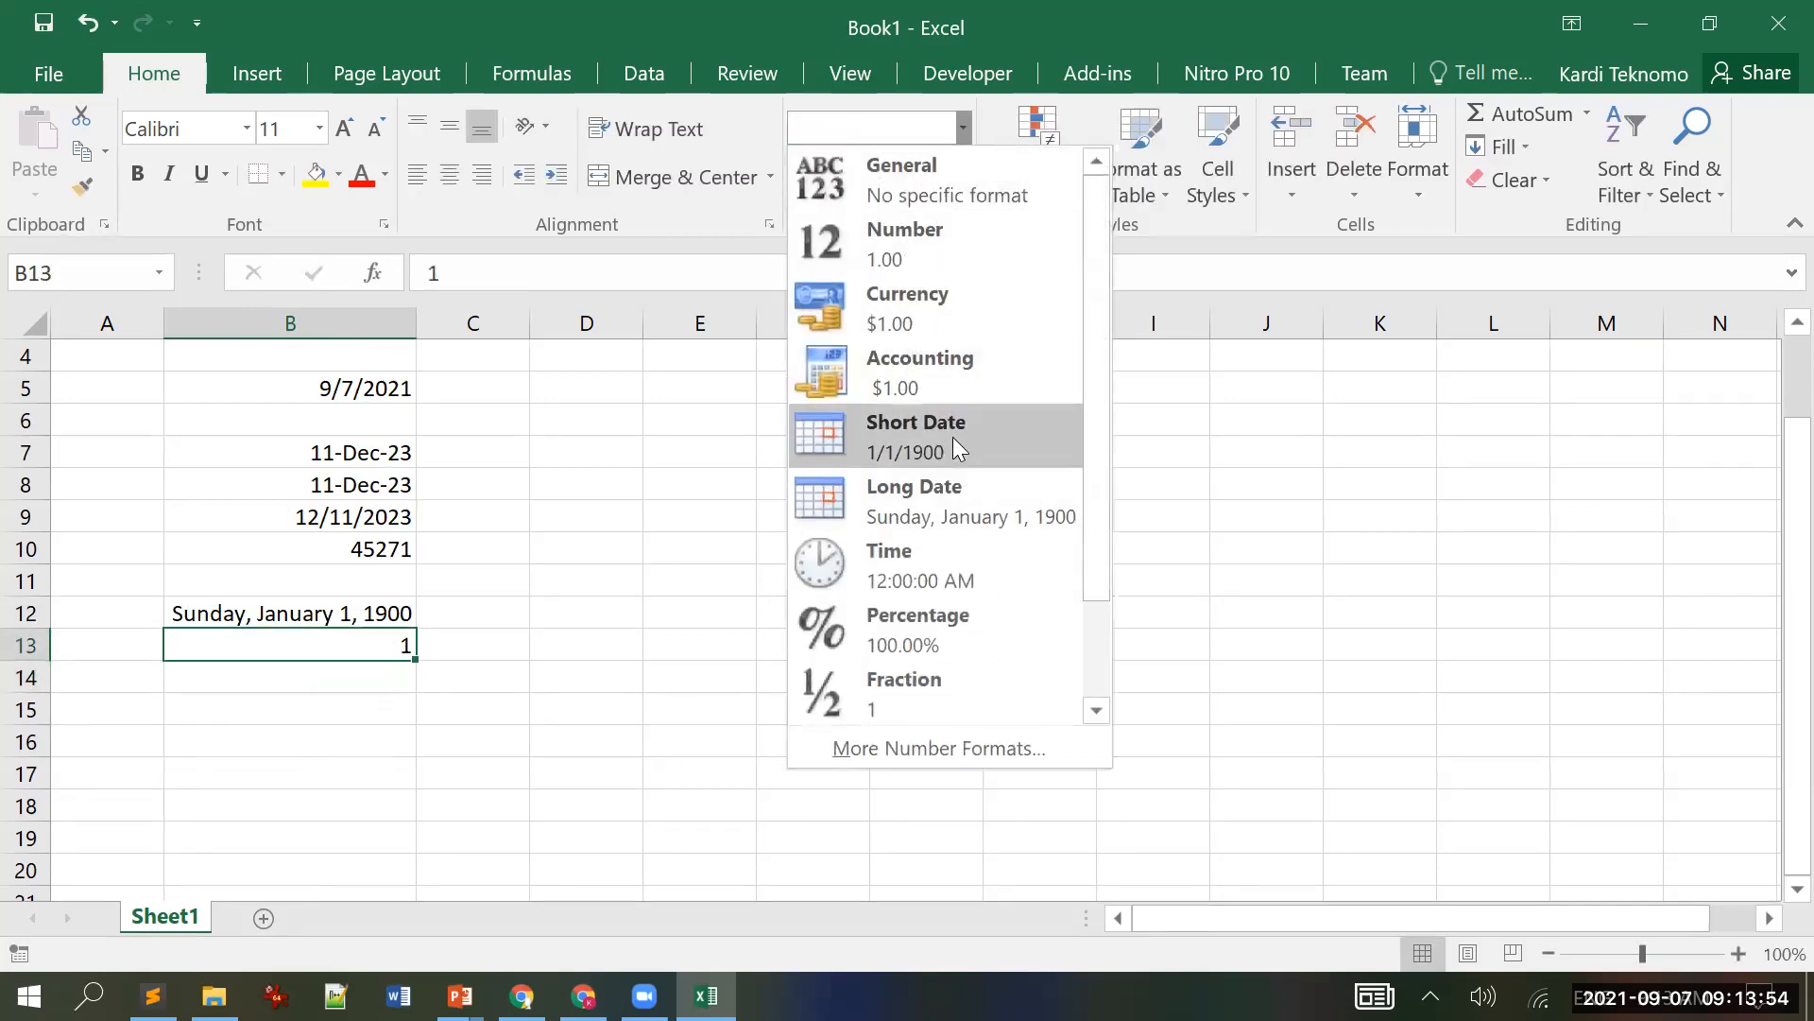
{"action": "left_click", "coordinate": [956, 439]}
{"action": "left_click", "coordinate": [701, 668]}
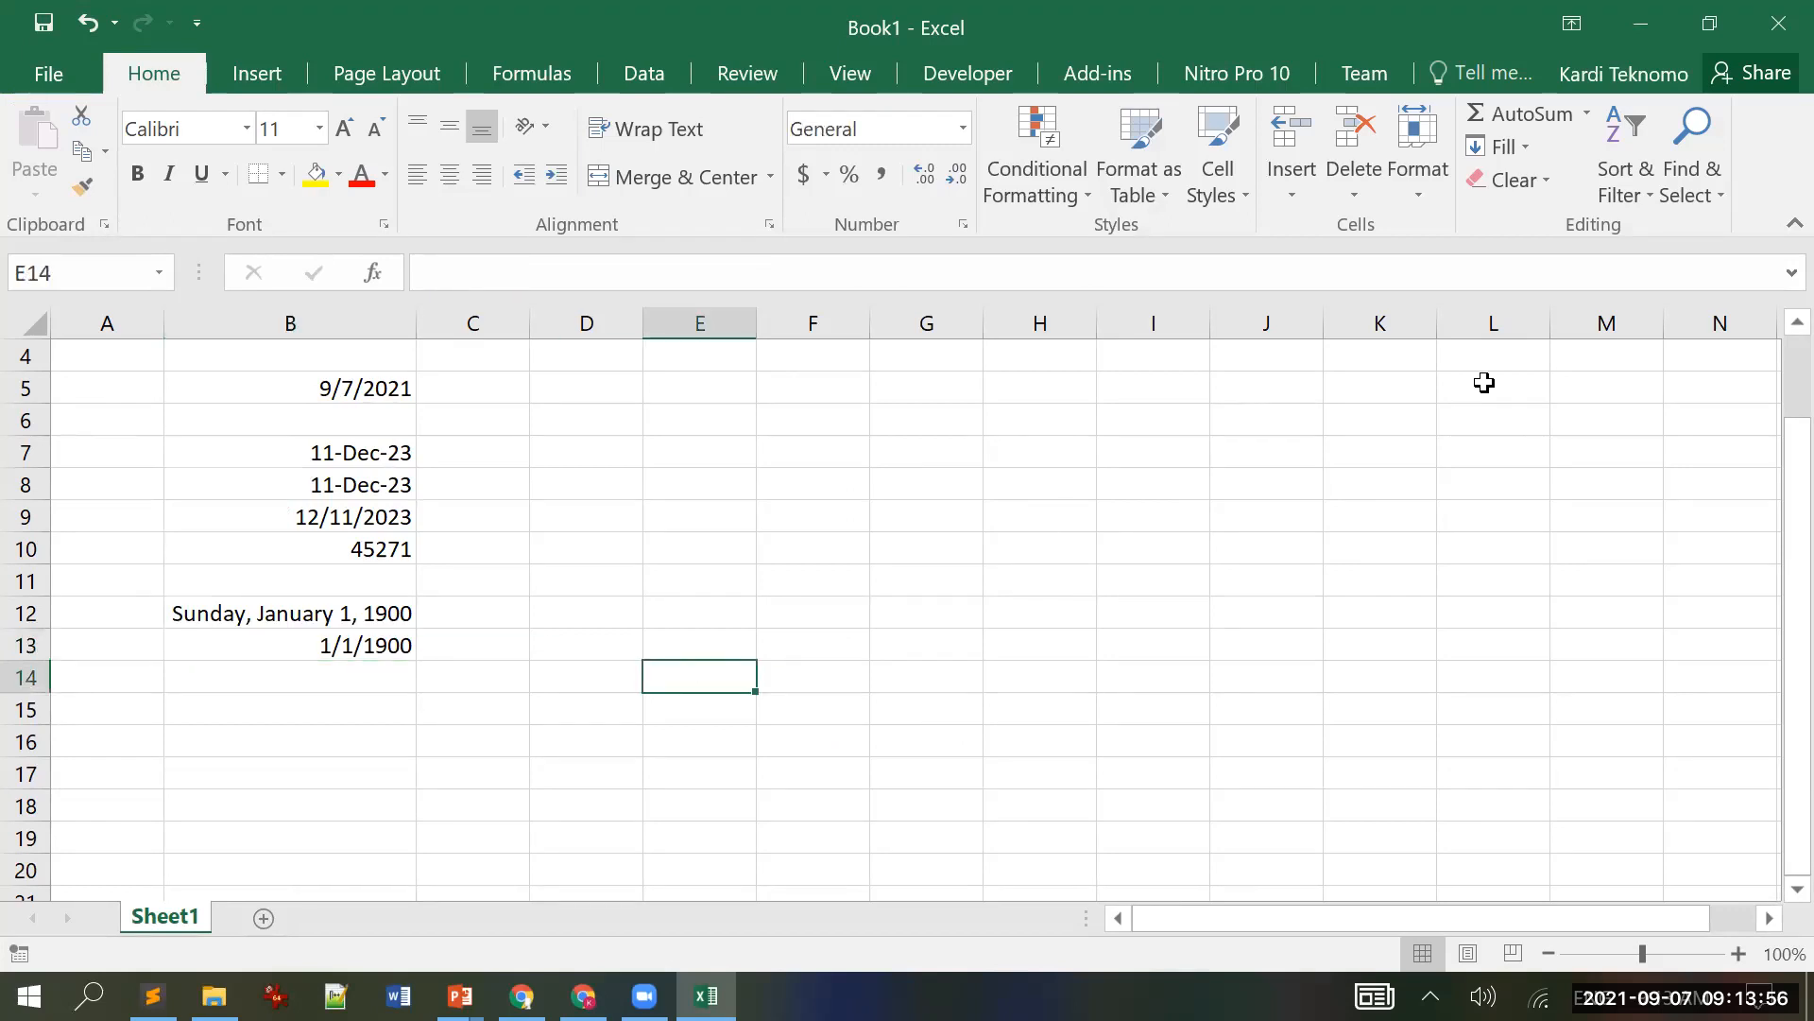
Step: Put Excel beside PowerPoint and advance to slide 8, the 50-workday WORKDAY practice
{"action": "left_click", "coordinate": [1691, 15]}
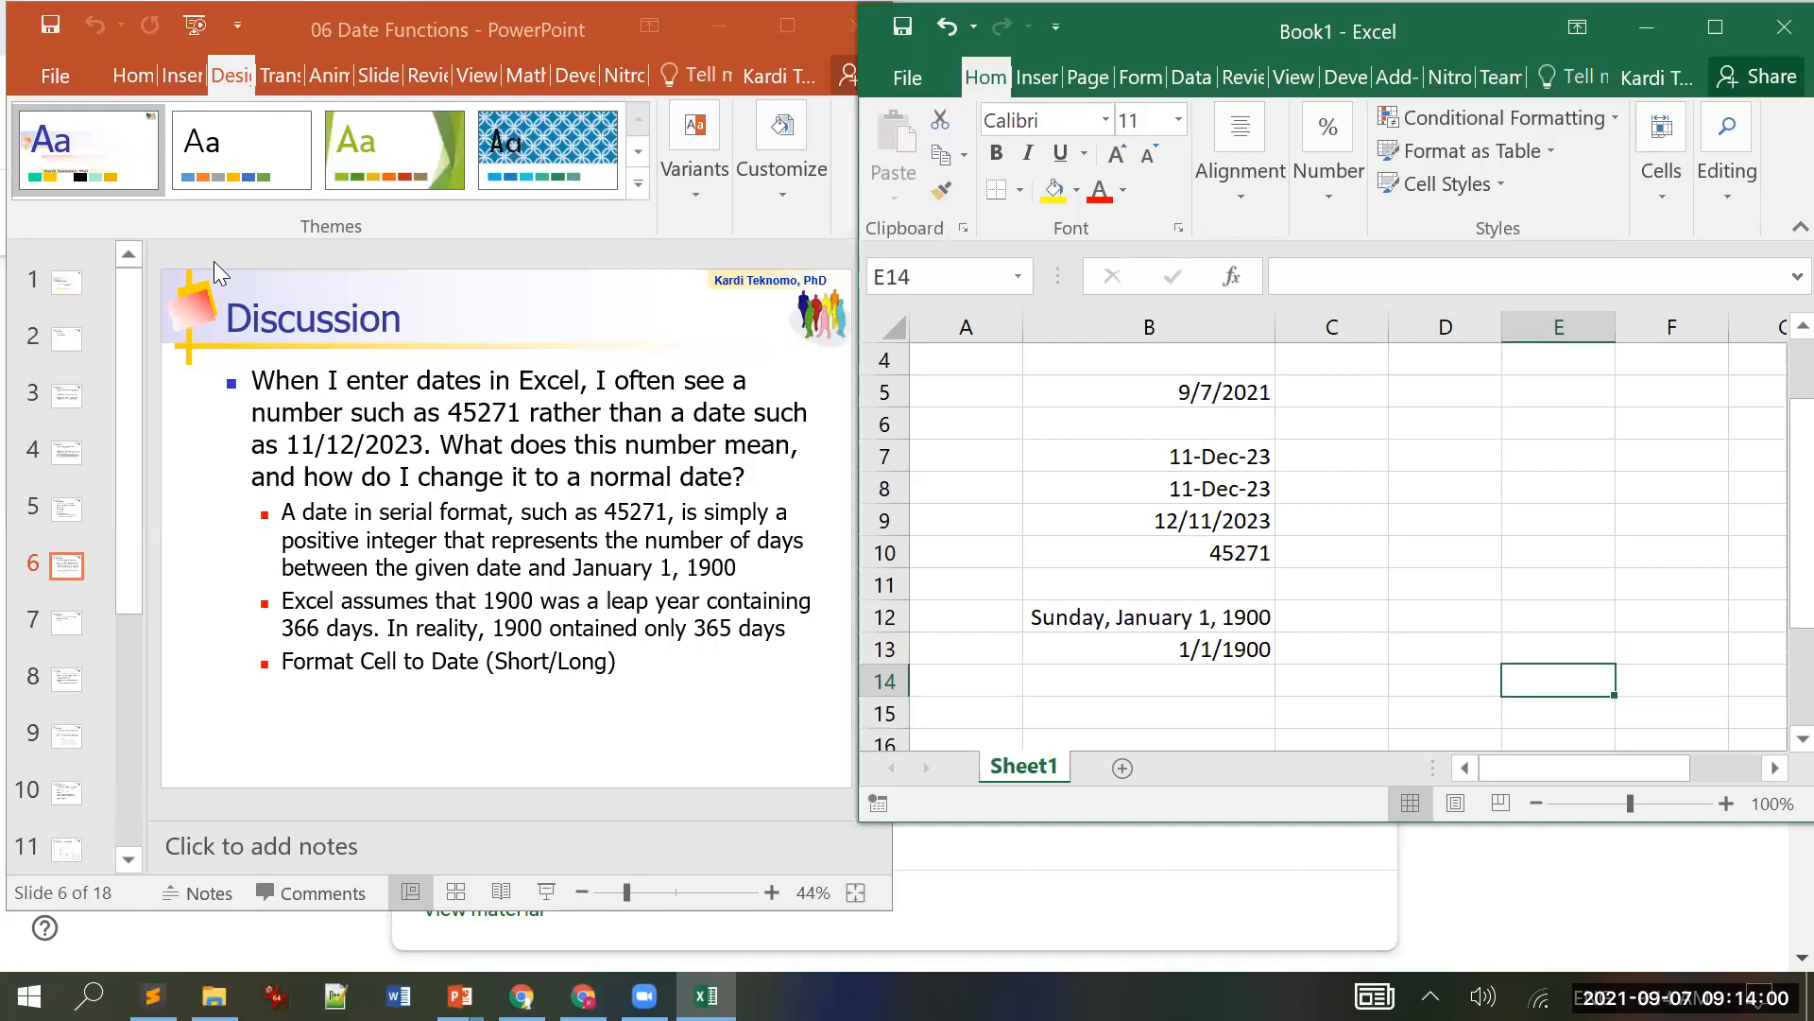
{"action": "left_click", "coordinate": [354, 23]}
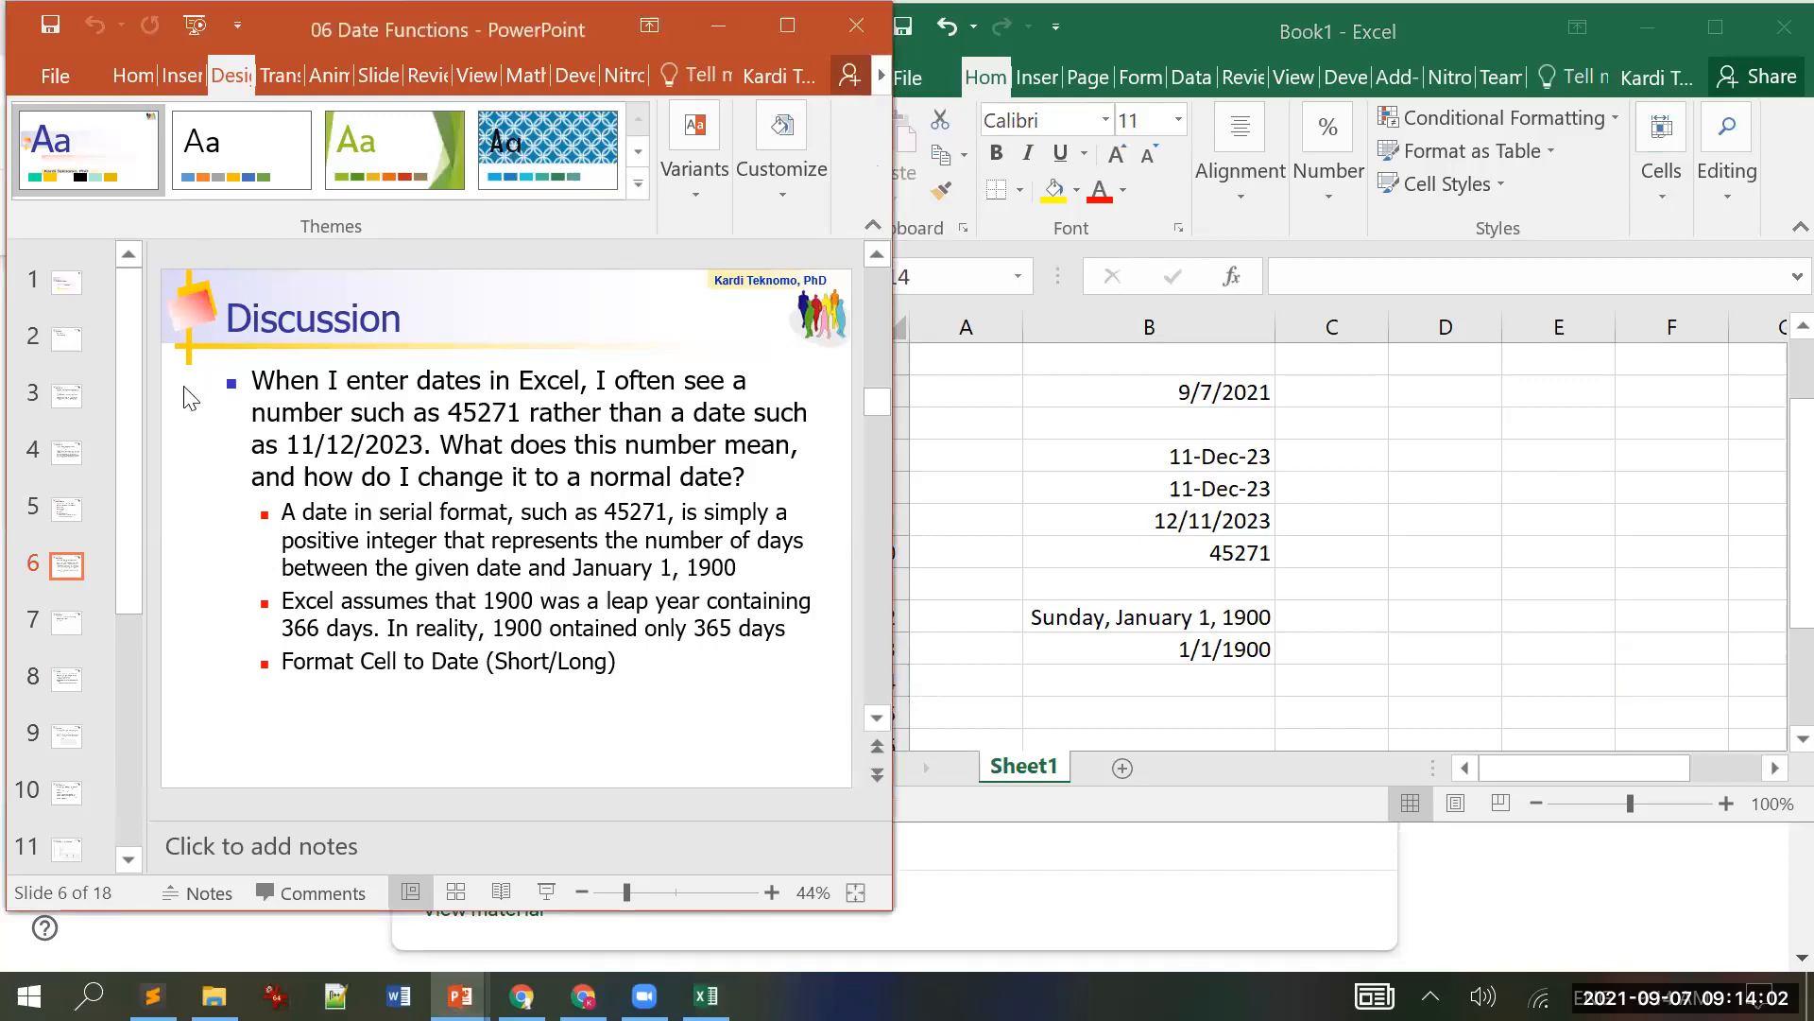
{"action": "scroll", "coordinate": [192, 397], "scroll_direction": "down", "scroll_amount": 1}
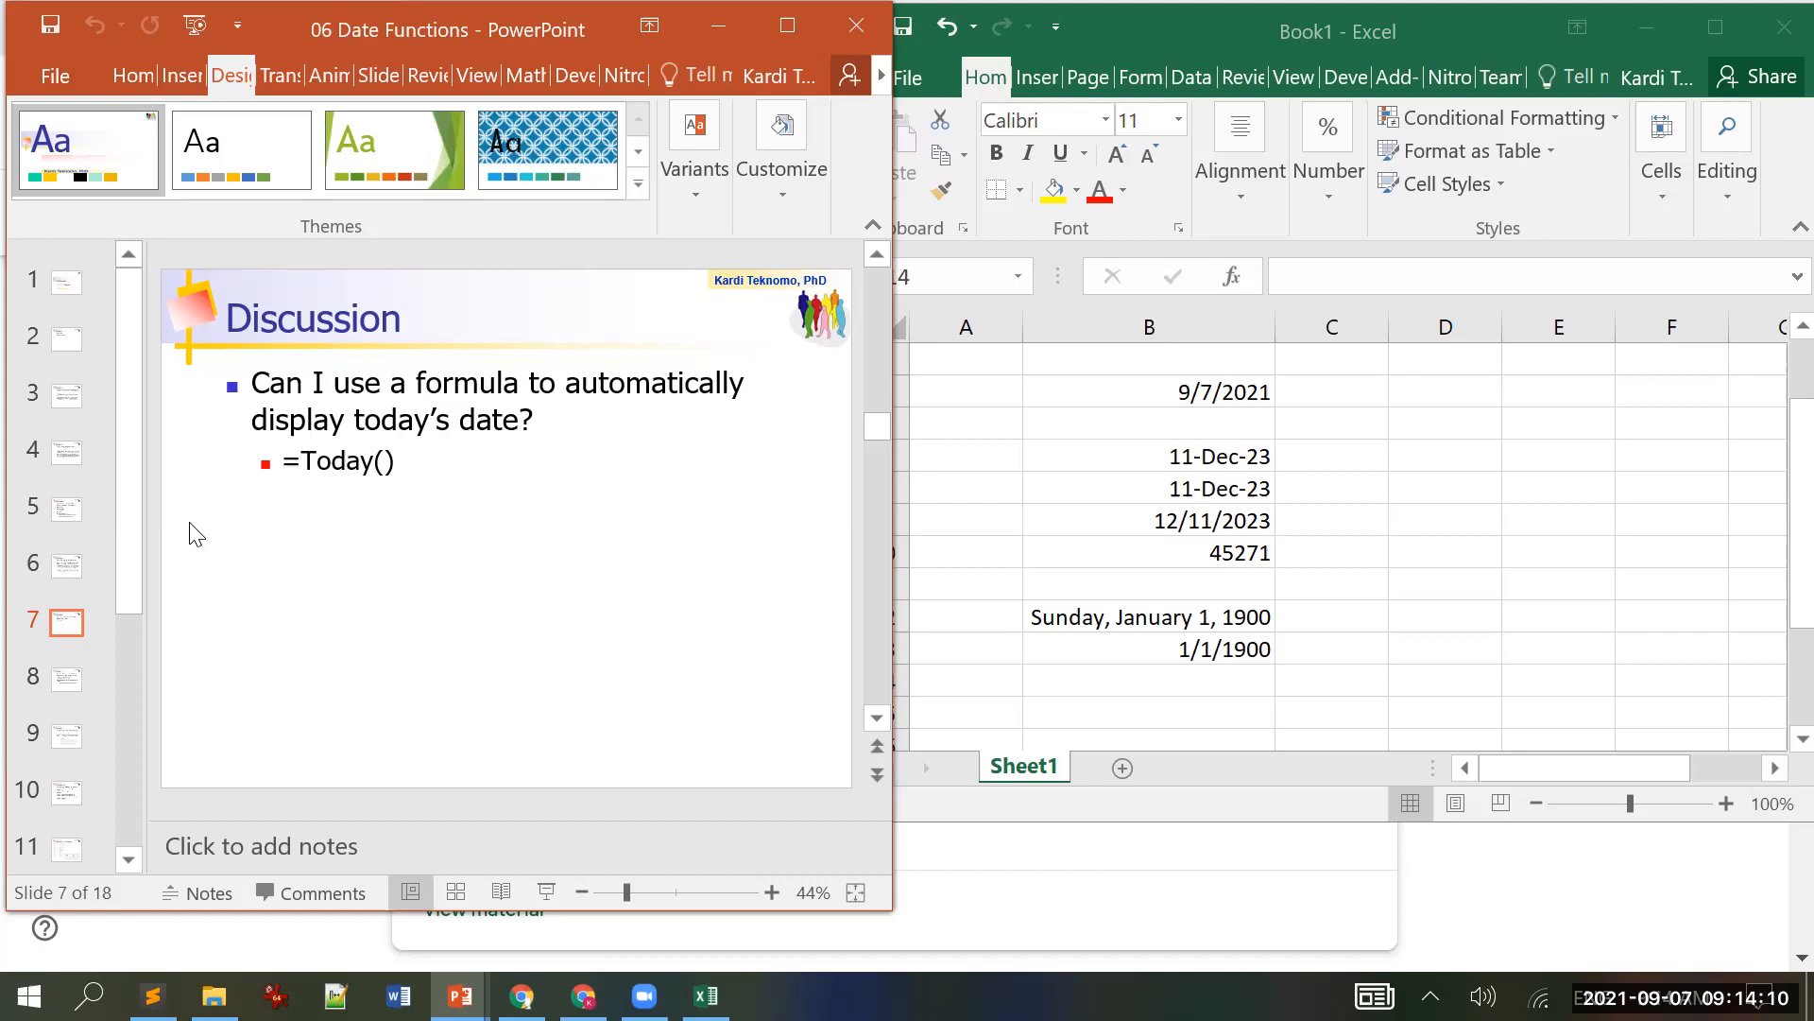
{"action": "scroll", "coordinate": [196, 535], "scroll_direction": "down", "scroll_amount": 1}
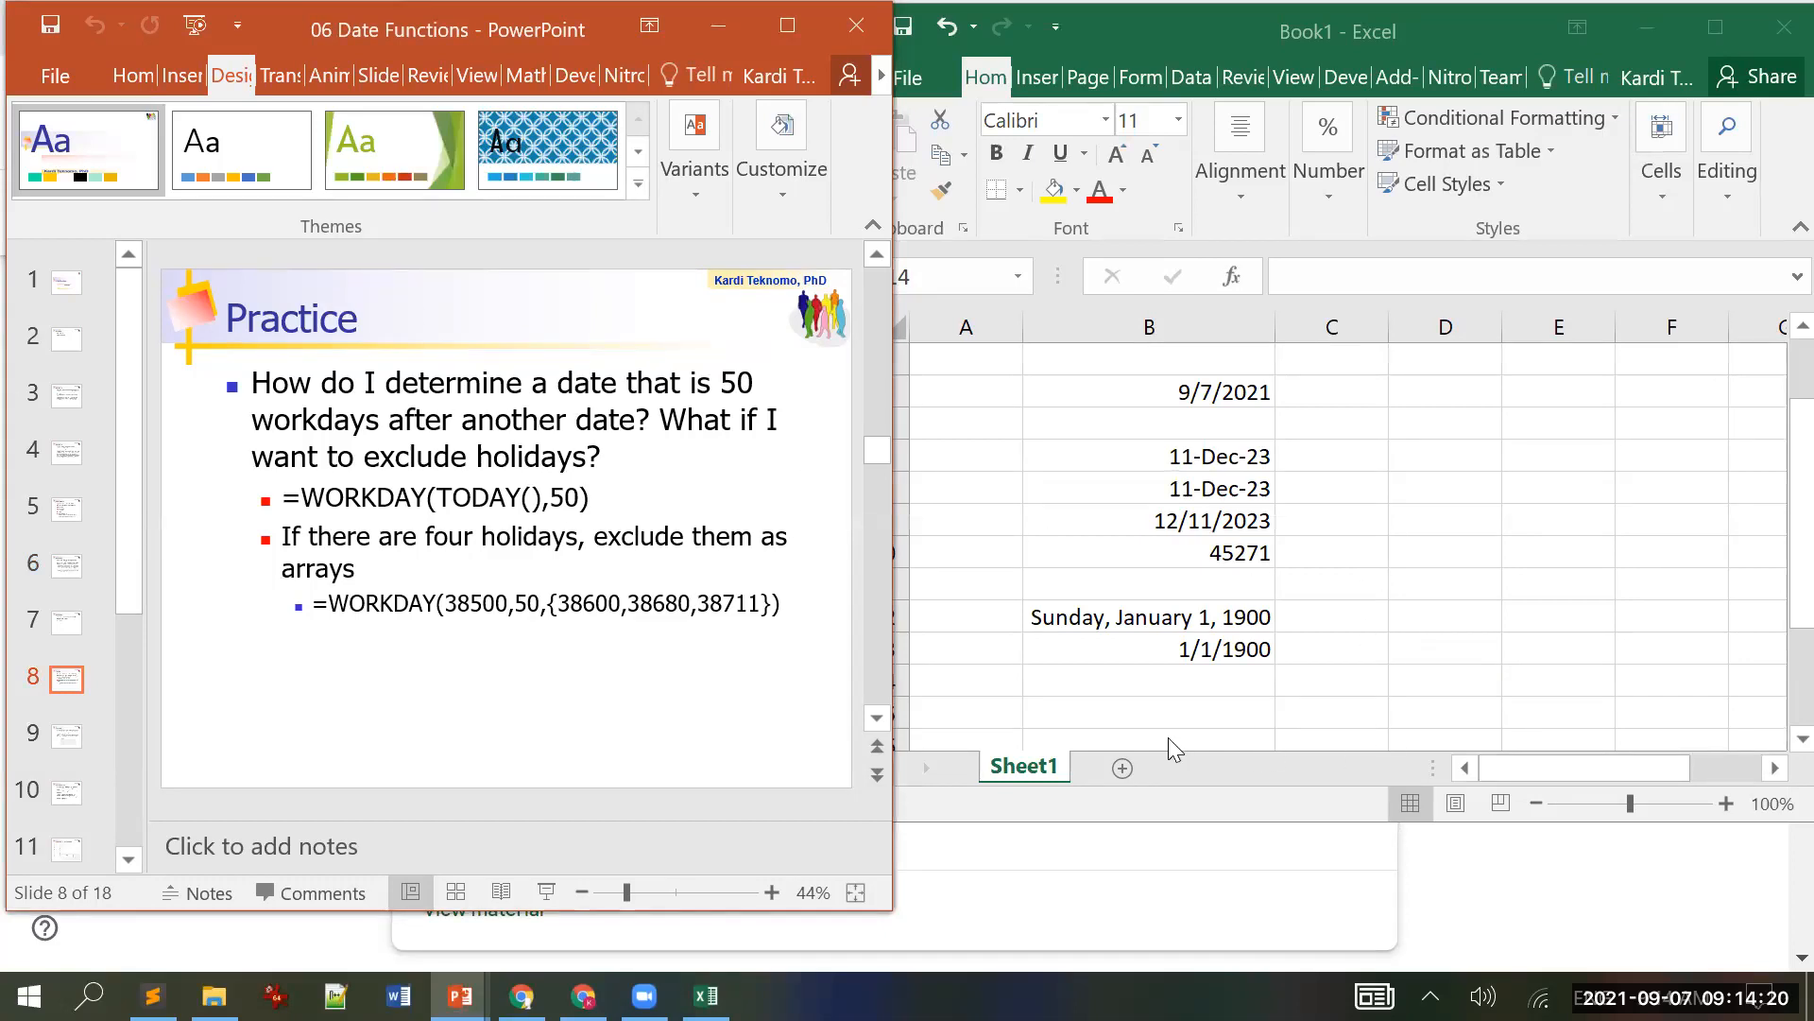
Step: Clear the old dates in B7:B13
{"action": "left_click", "coordinate": [1153, 718]}
{"action": "left_click", "coordinate": [1150, 710]}
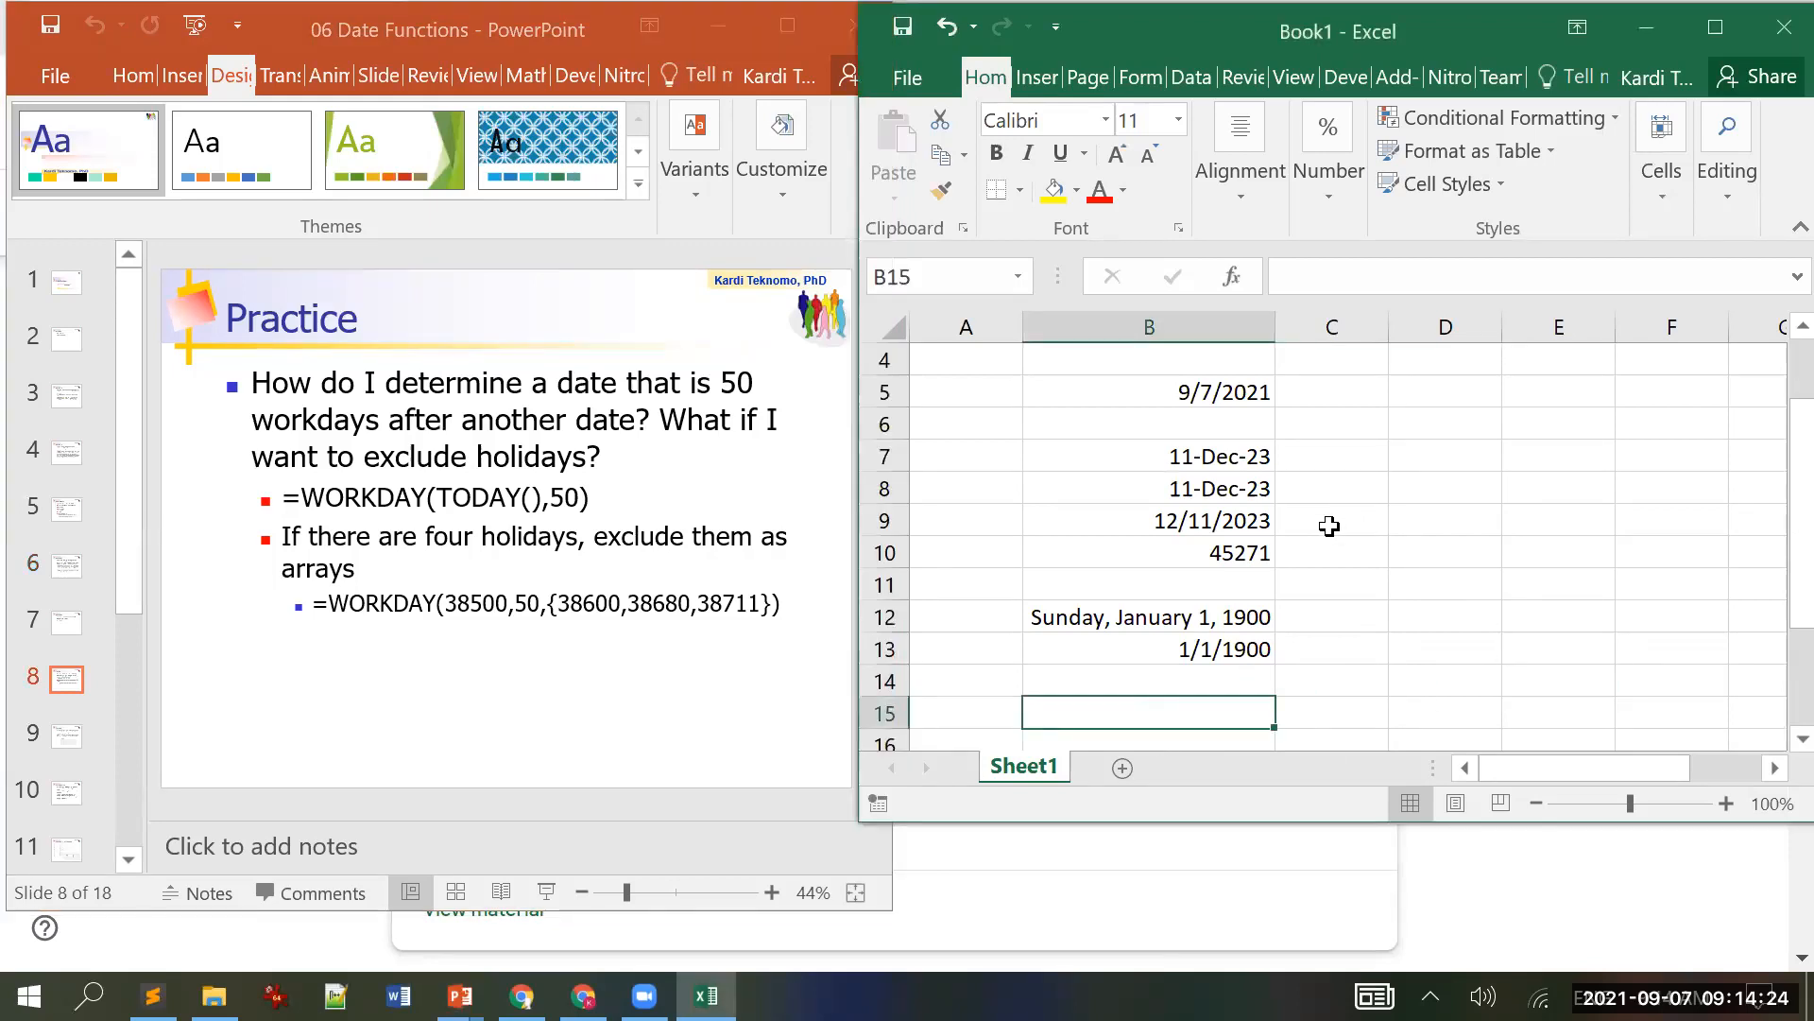
{"action": "left_click", "coordinate": [1217, 390]}
{"action": "left_click_drag", "start_coordinate": [1216, 390], "coordinate": [1245, 671]}
{"action": "key", "text": "Up"}
{"action": "key", "text": "Down"}
{"action": "key", "text": "Down"}
{"action": "key", "text": "Down"}
{"action": "key", "text": "shift+Down"}
{"action": "key", "text": "shift+Down"}
{"action": "key", "text": "shift+Down"}
{"action": "key", "text": "shift+Down"}
{"action": "key", "text": "shift+Down"}
{"action": "key", "text": "shift+Down"}
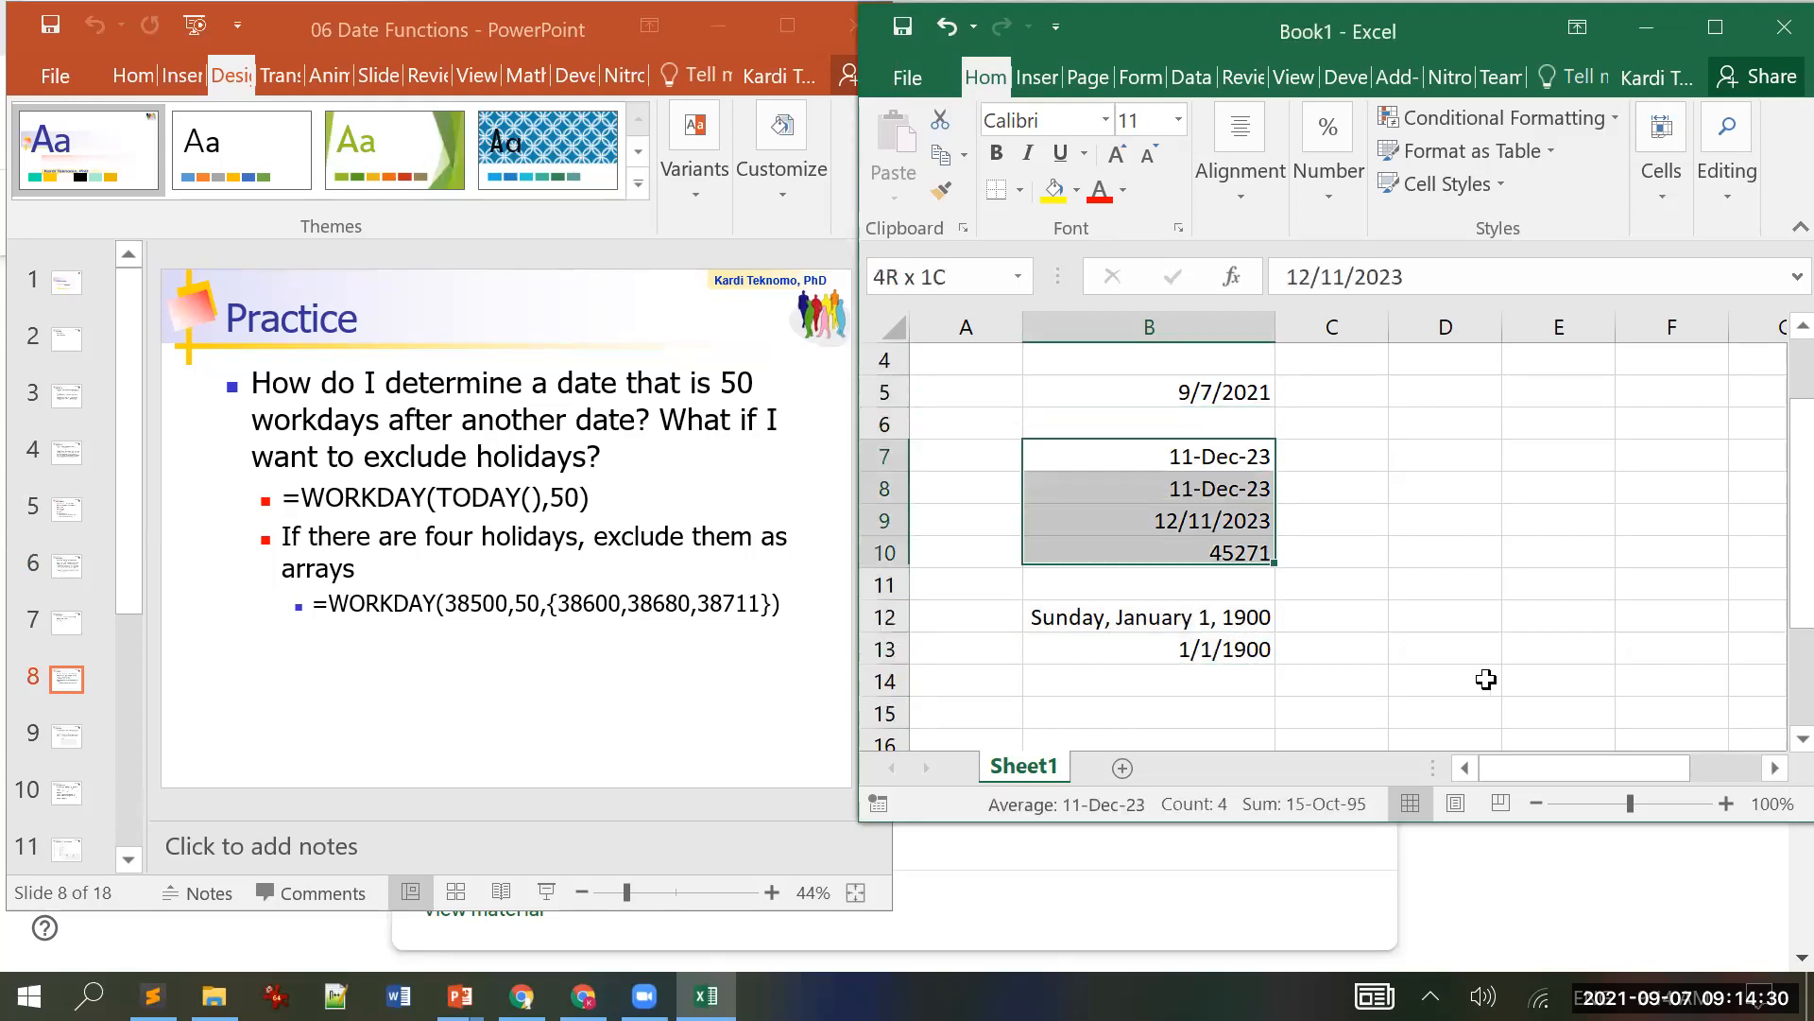
{"action": "key", "text": "Delete"}
Step: Label A5 as TODAY and A6 as numDay
{"action": "key", "text": "Up"}
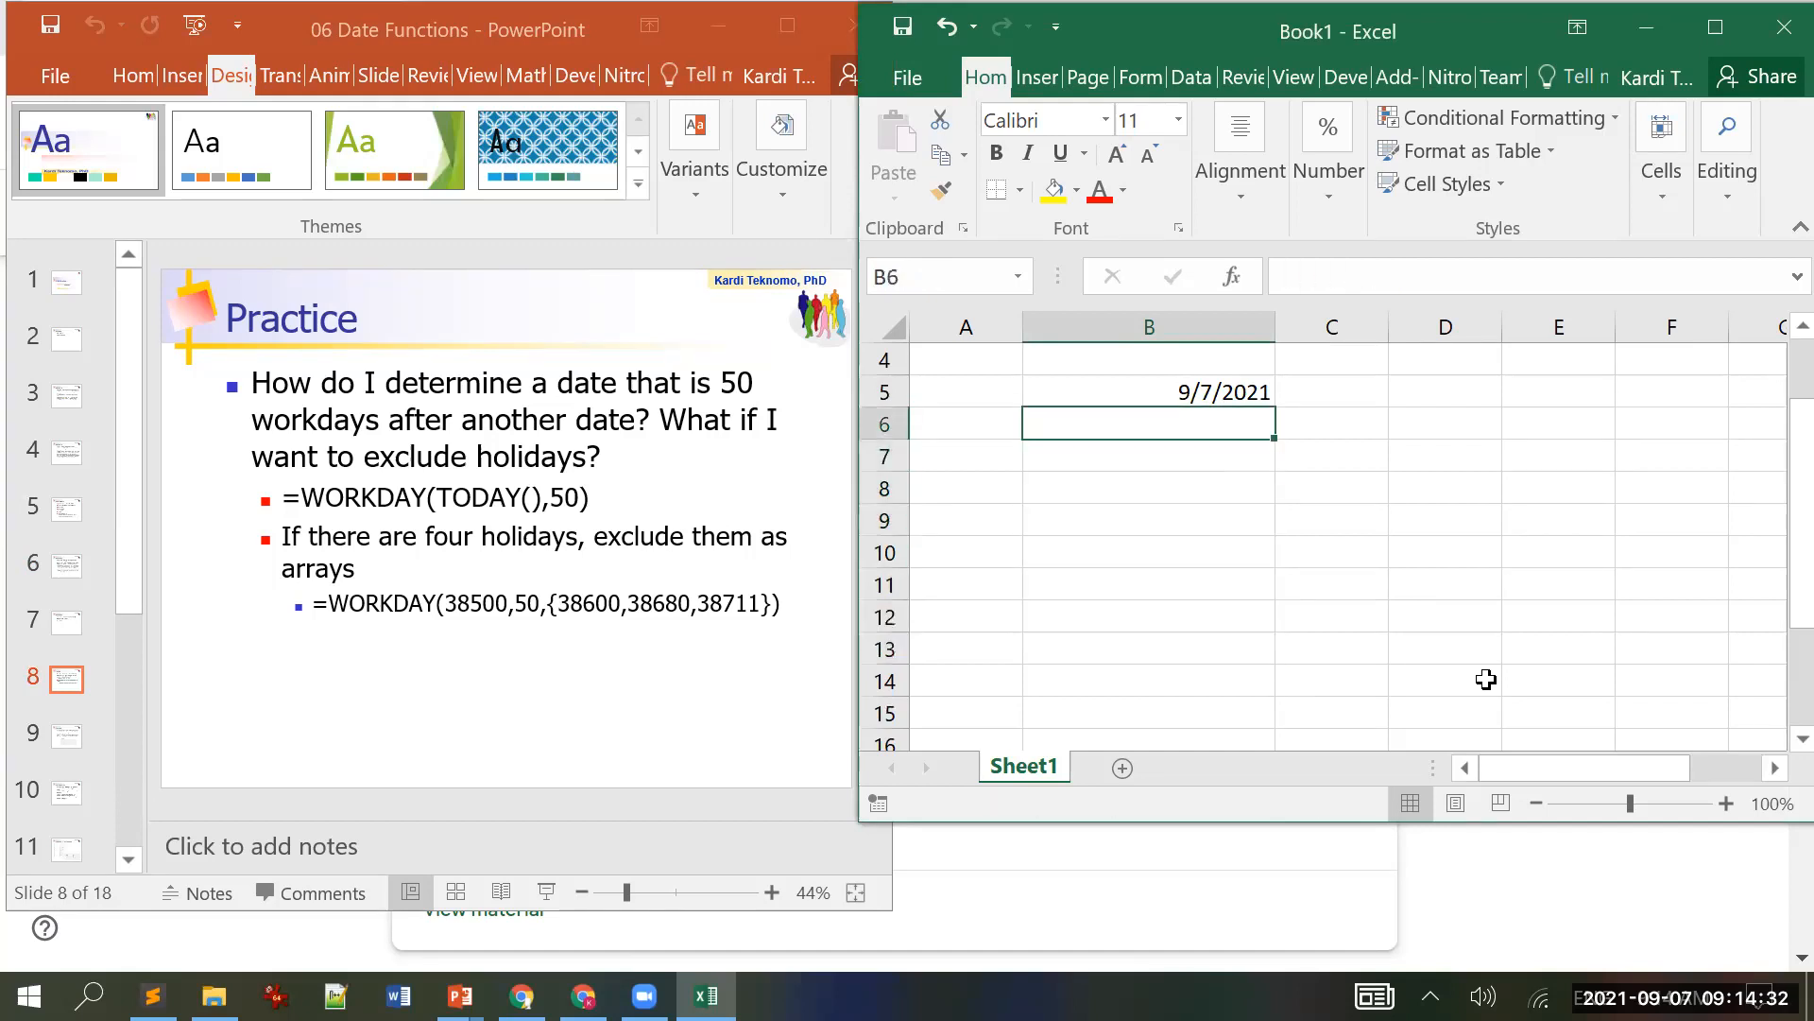
{"action": "key", "text": "Left"}
{"action": "key", "text": "Up"}
{"action": "type", "text": "TODY"}
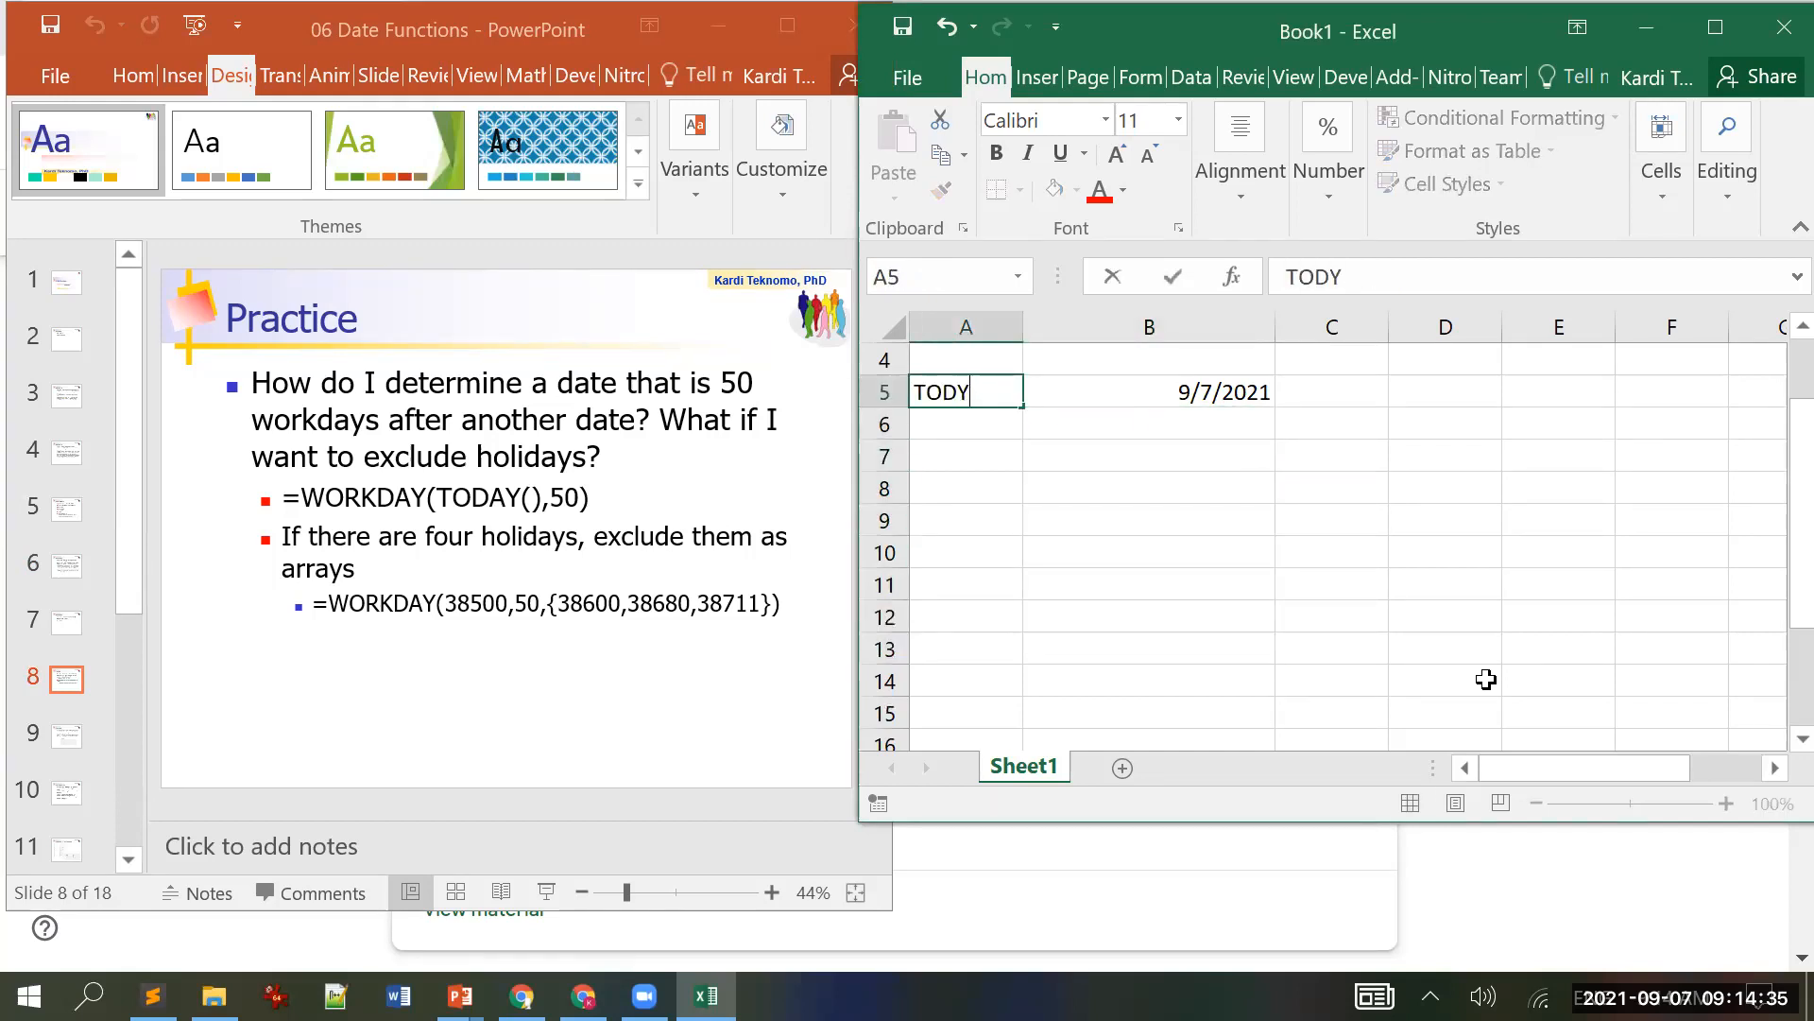
{"action": "key", "text": "BackSpace"}
{"action": "type", "text": "AY"}
{"action": "key", "text": "Return"}
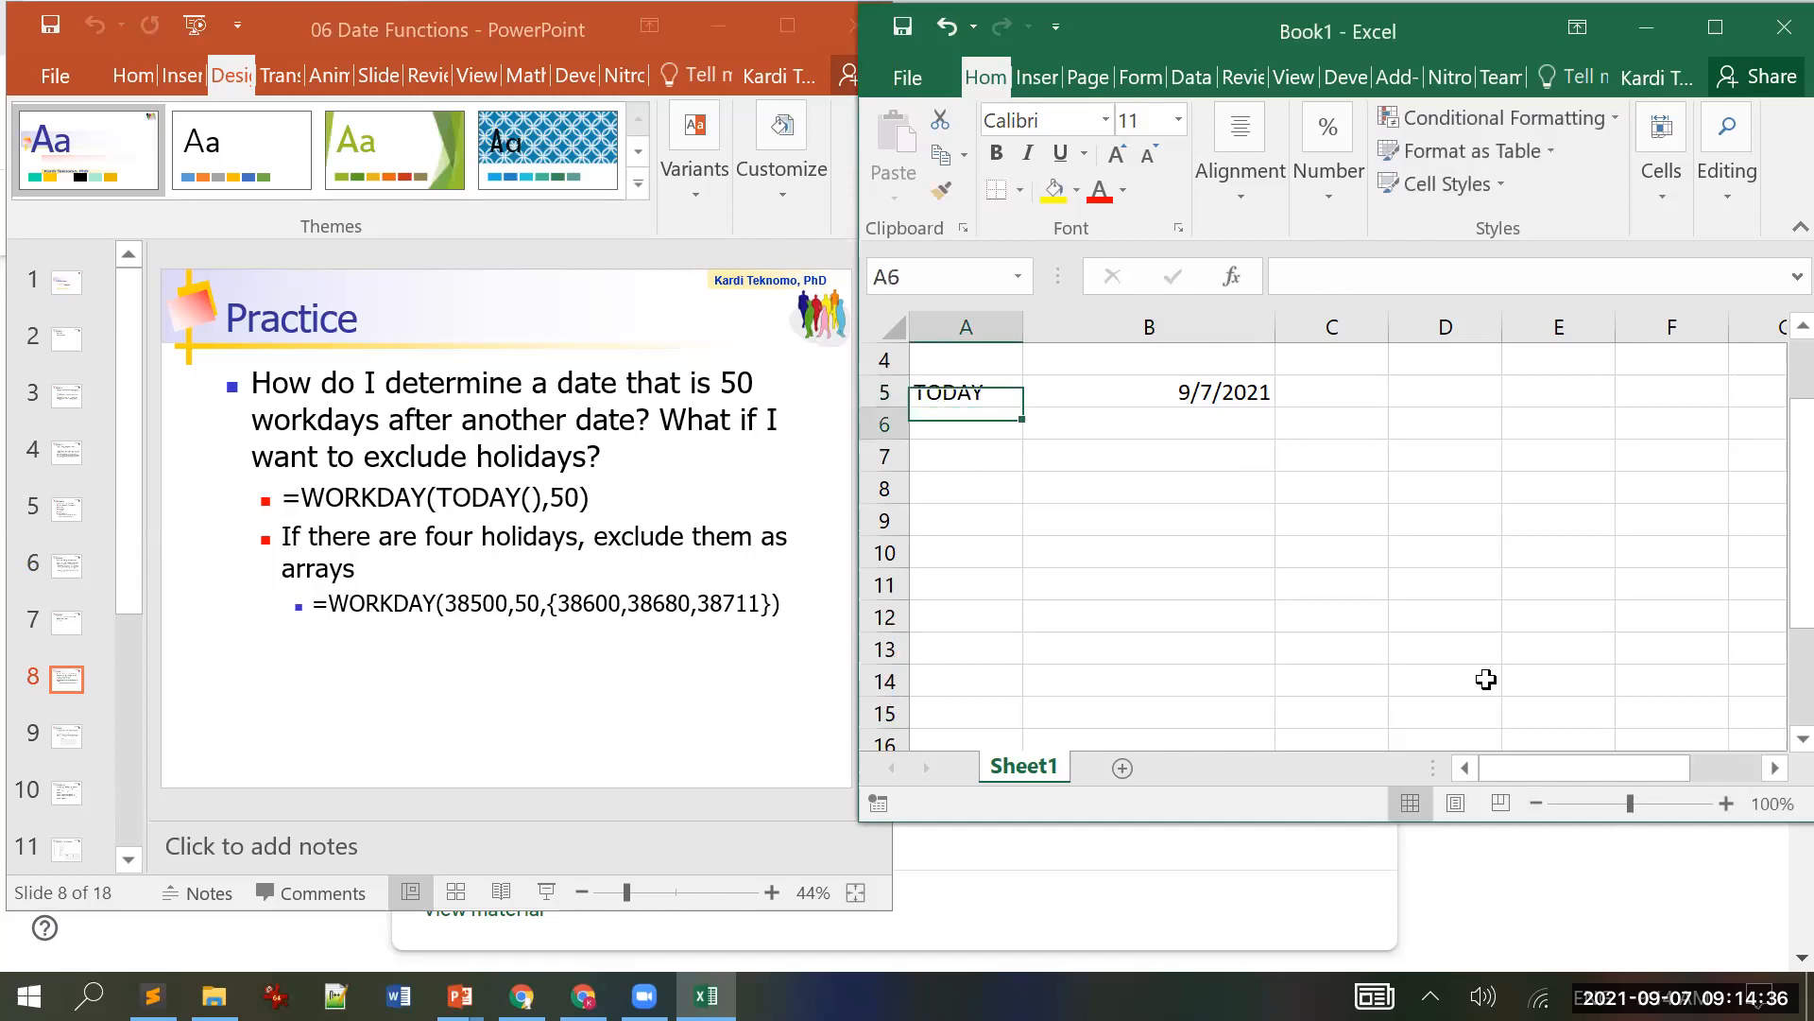
{"action": "type", "text": "numDay"}
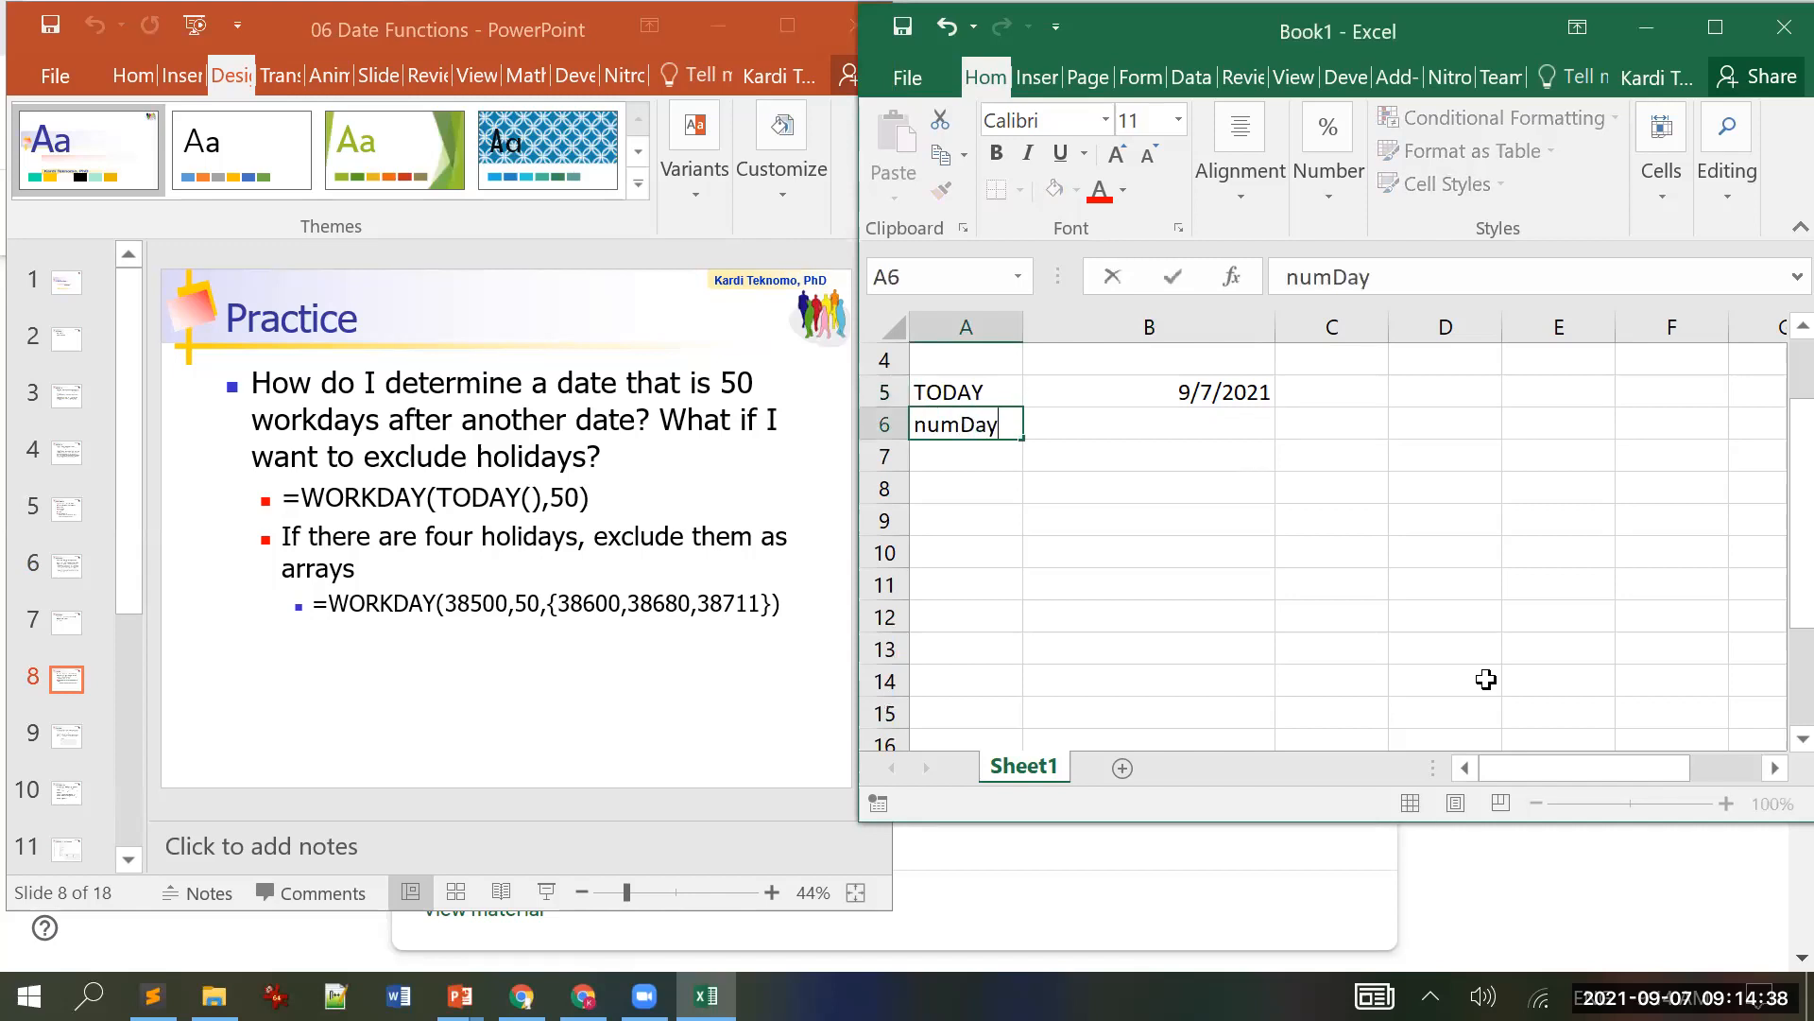
{"action": "key", "text": "Return"}
Step: Enter 50 as the number of days in B6, then move to B8
{"action": "key", "text": "Up"}
{"action": "key", "text": "Right"}
{"action": "type", "text": "50"}
{"action": "key", "text": "Return"}
{"action": "key", "text": "Left"}
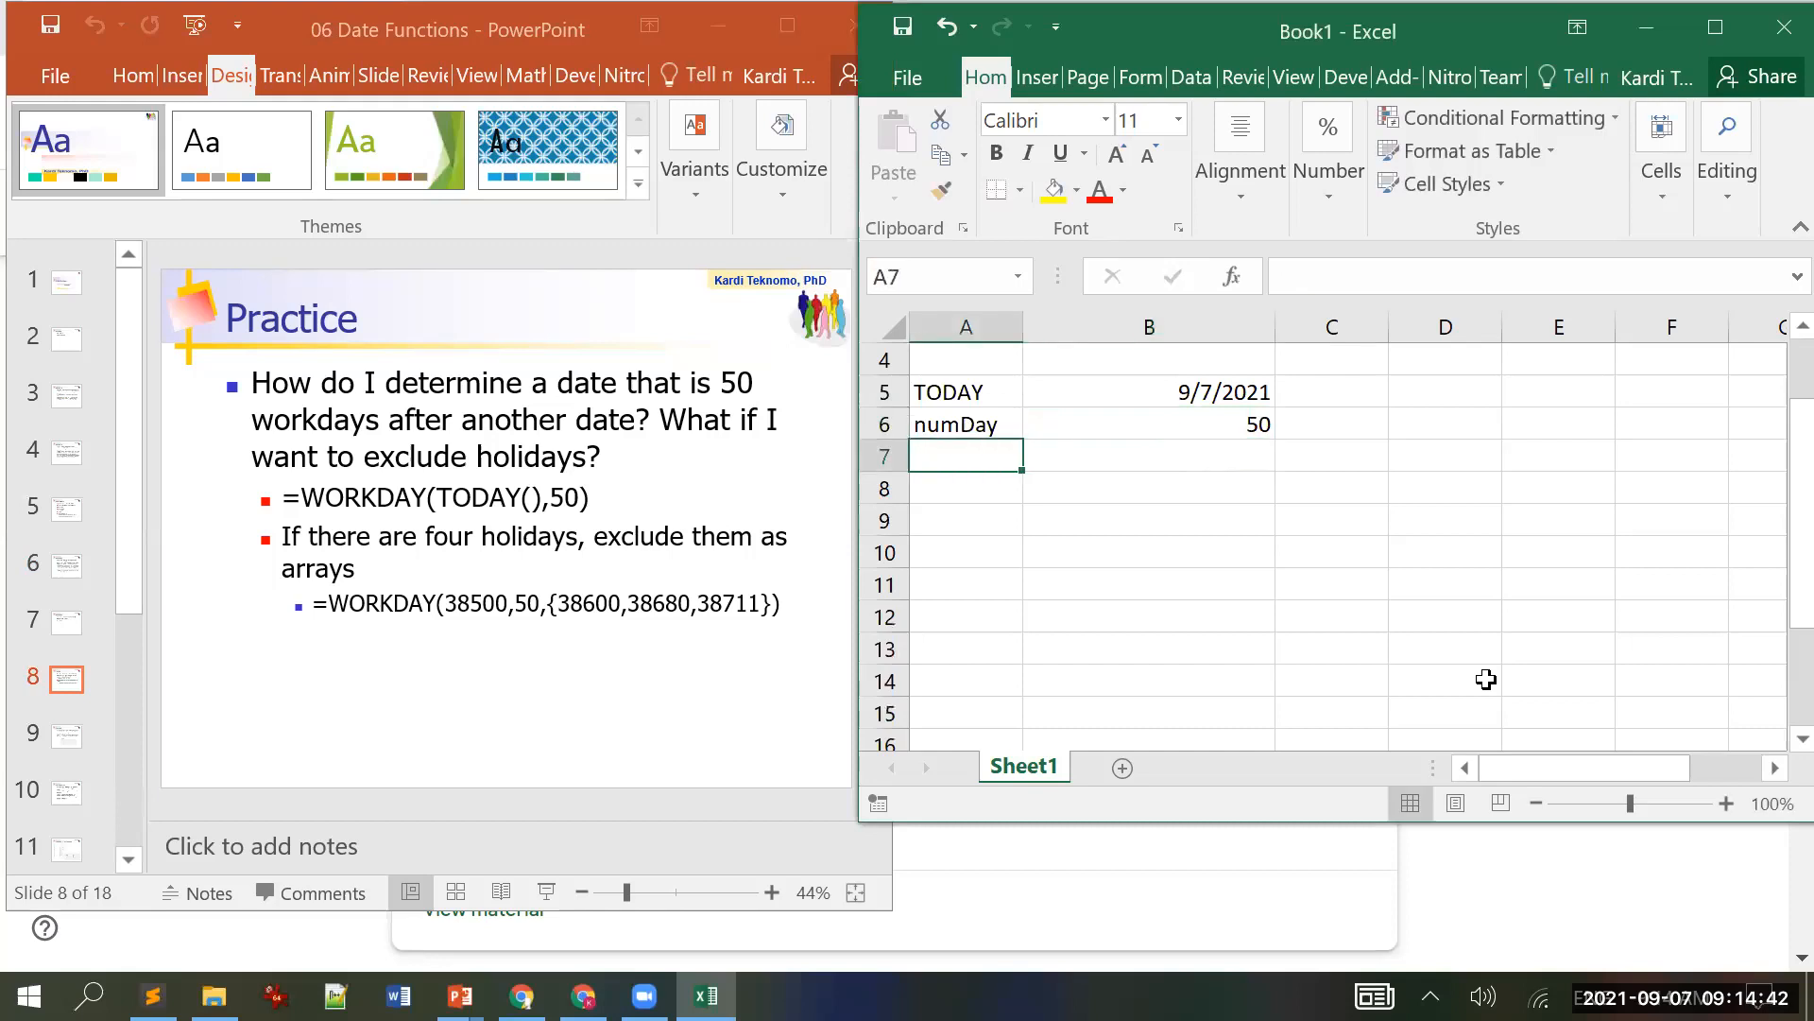
{"action": "key", "text": "Down"}
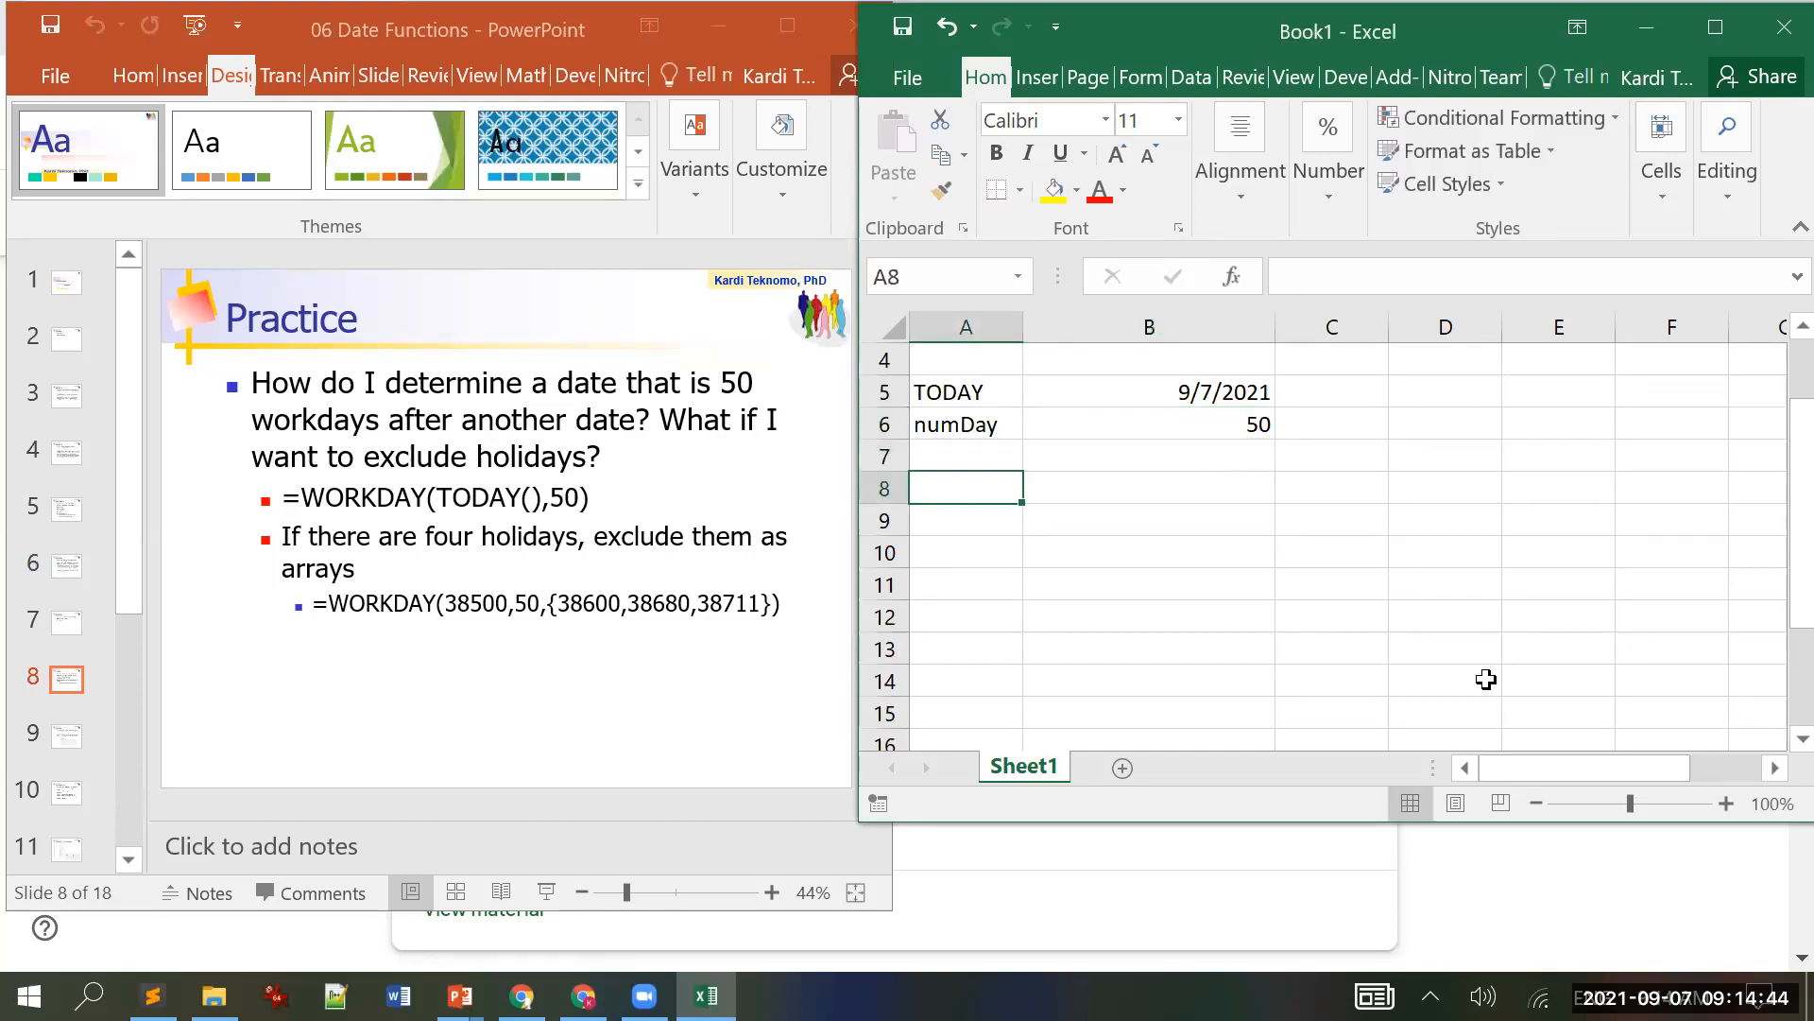
{"action": "key", "text": "Right"}
Step: Enter =WORKDAY(B5,B6) in B8, returning the date 50 workdays after B5
{"action": "type", "text": "=wo"}
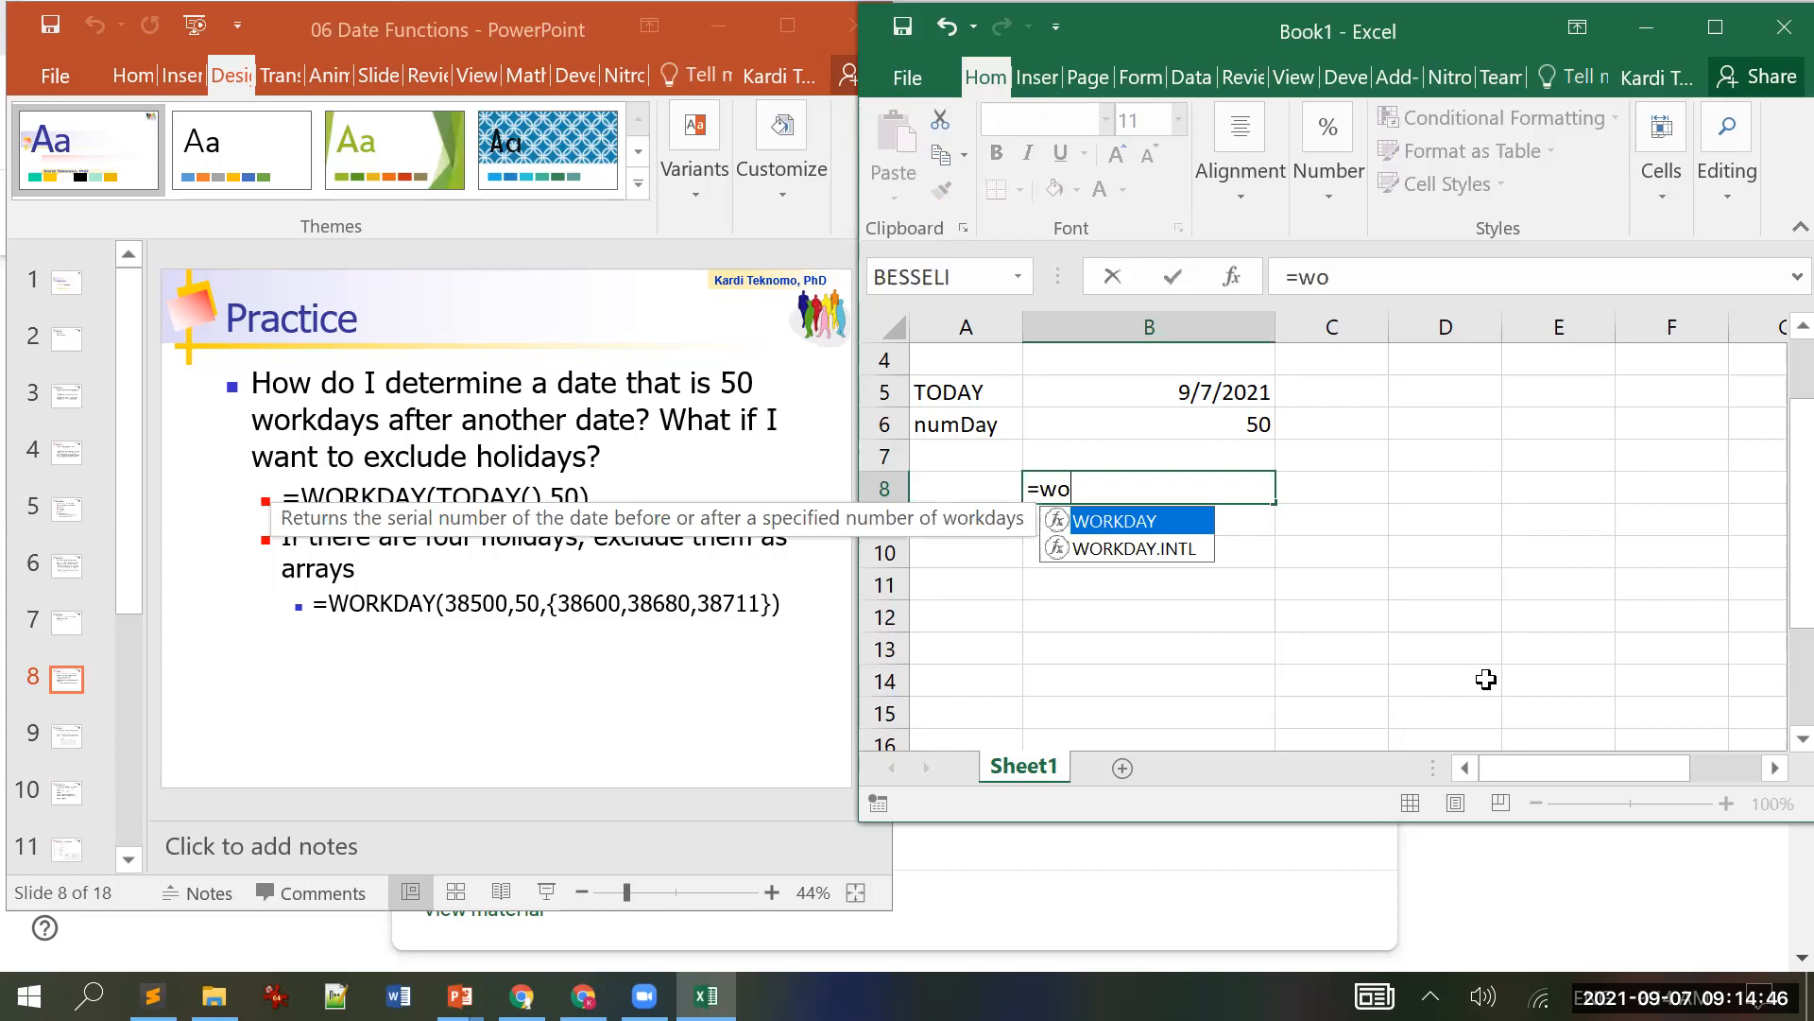
{"action": "key", "text": "Tab"}
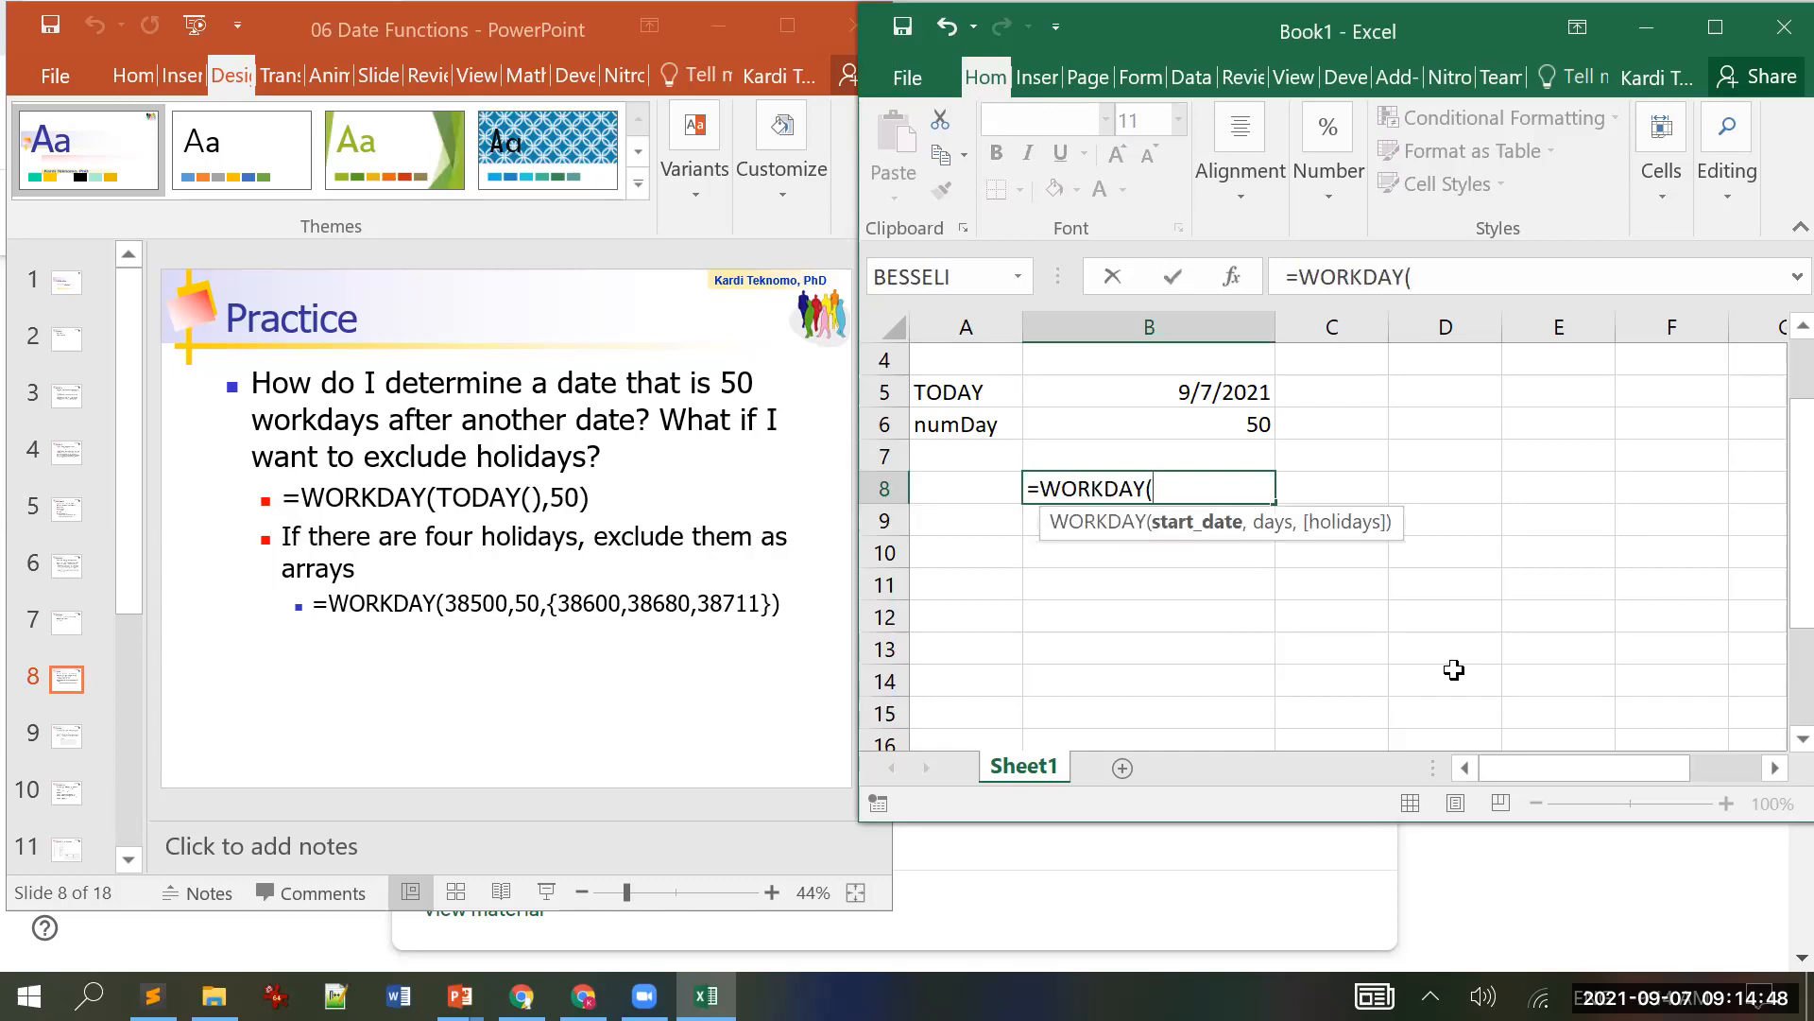
{"action": "left_click", "coordinate": [1180, 392]}
{"action": "type", "text": ","}
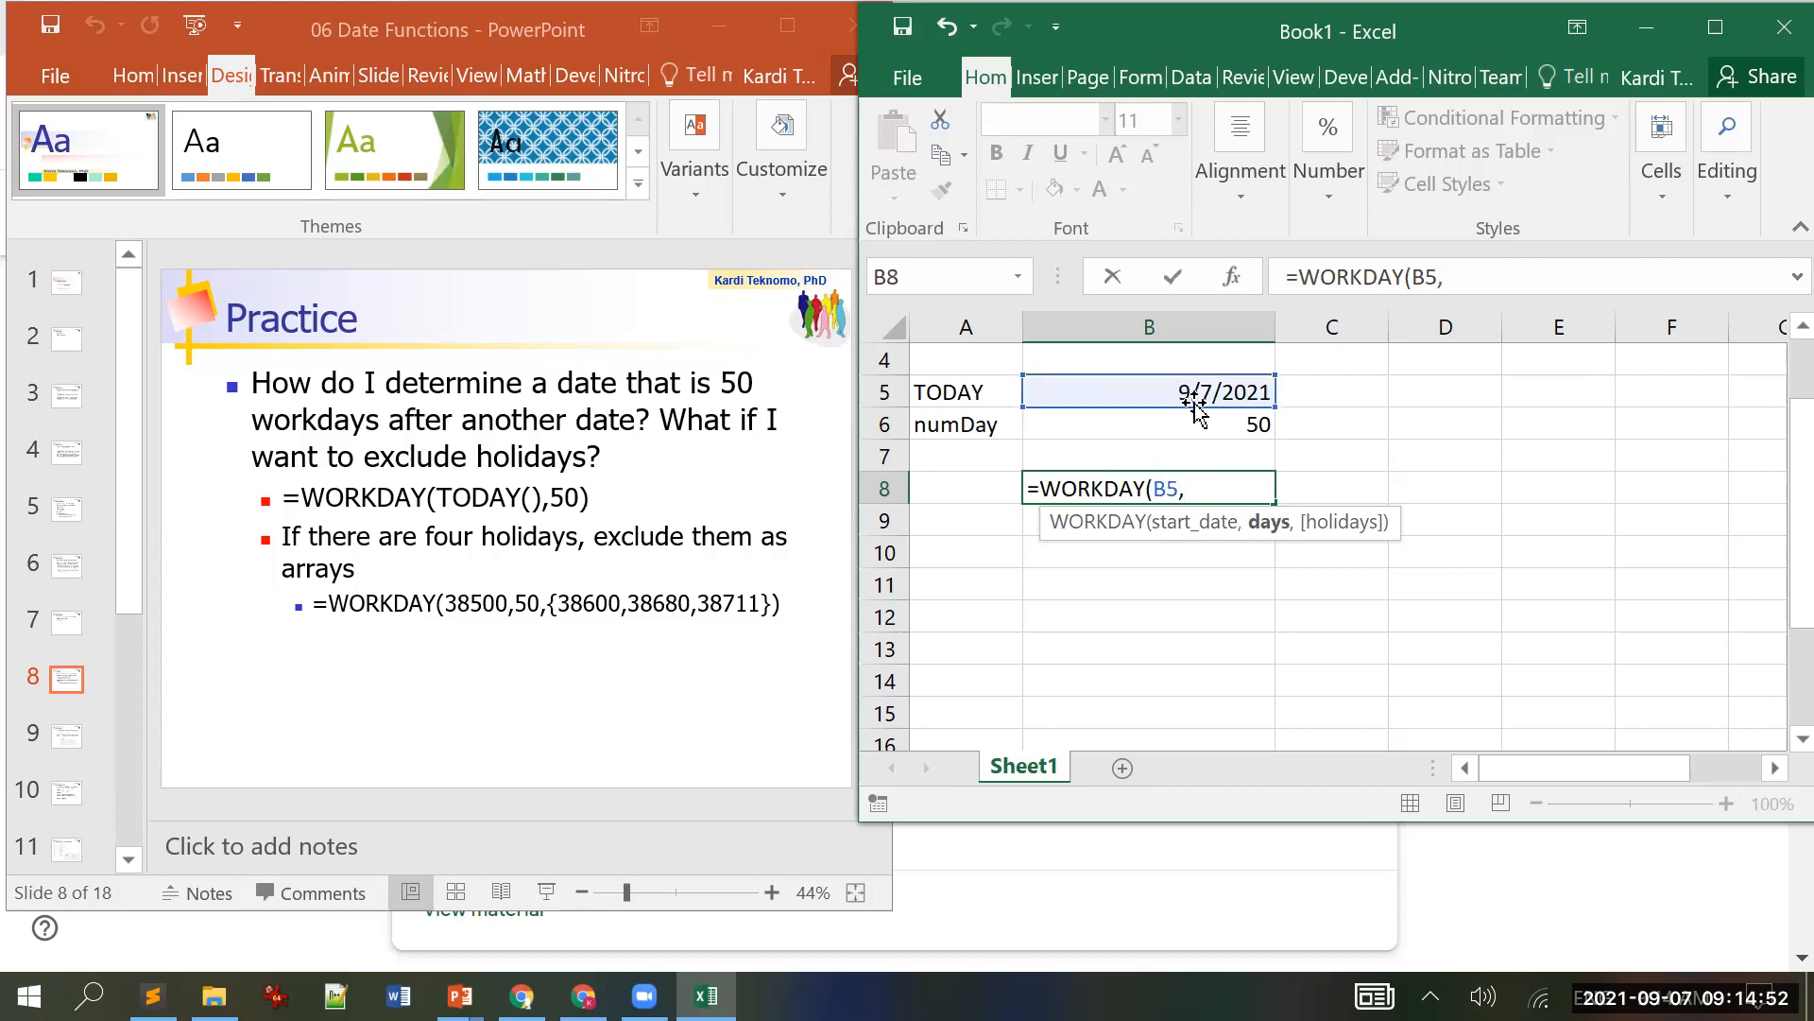
{"action": "left_click", "coordinate": [1195, 419]}
{"action": "type", "text": ")"}
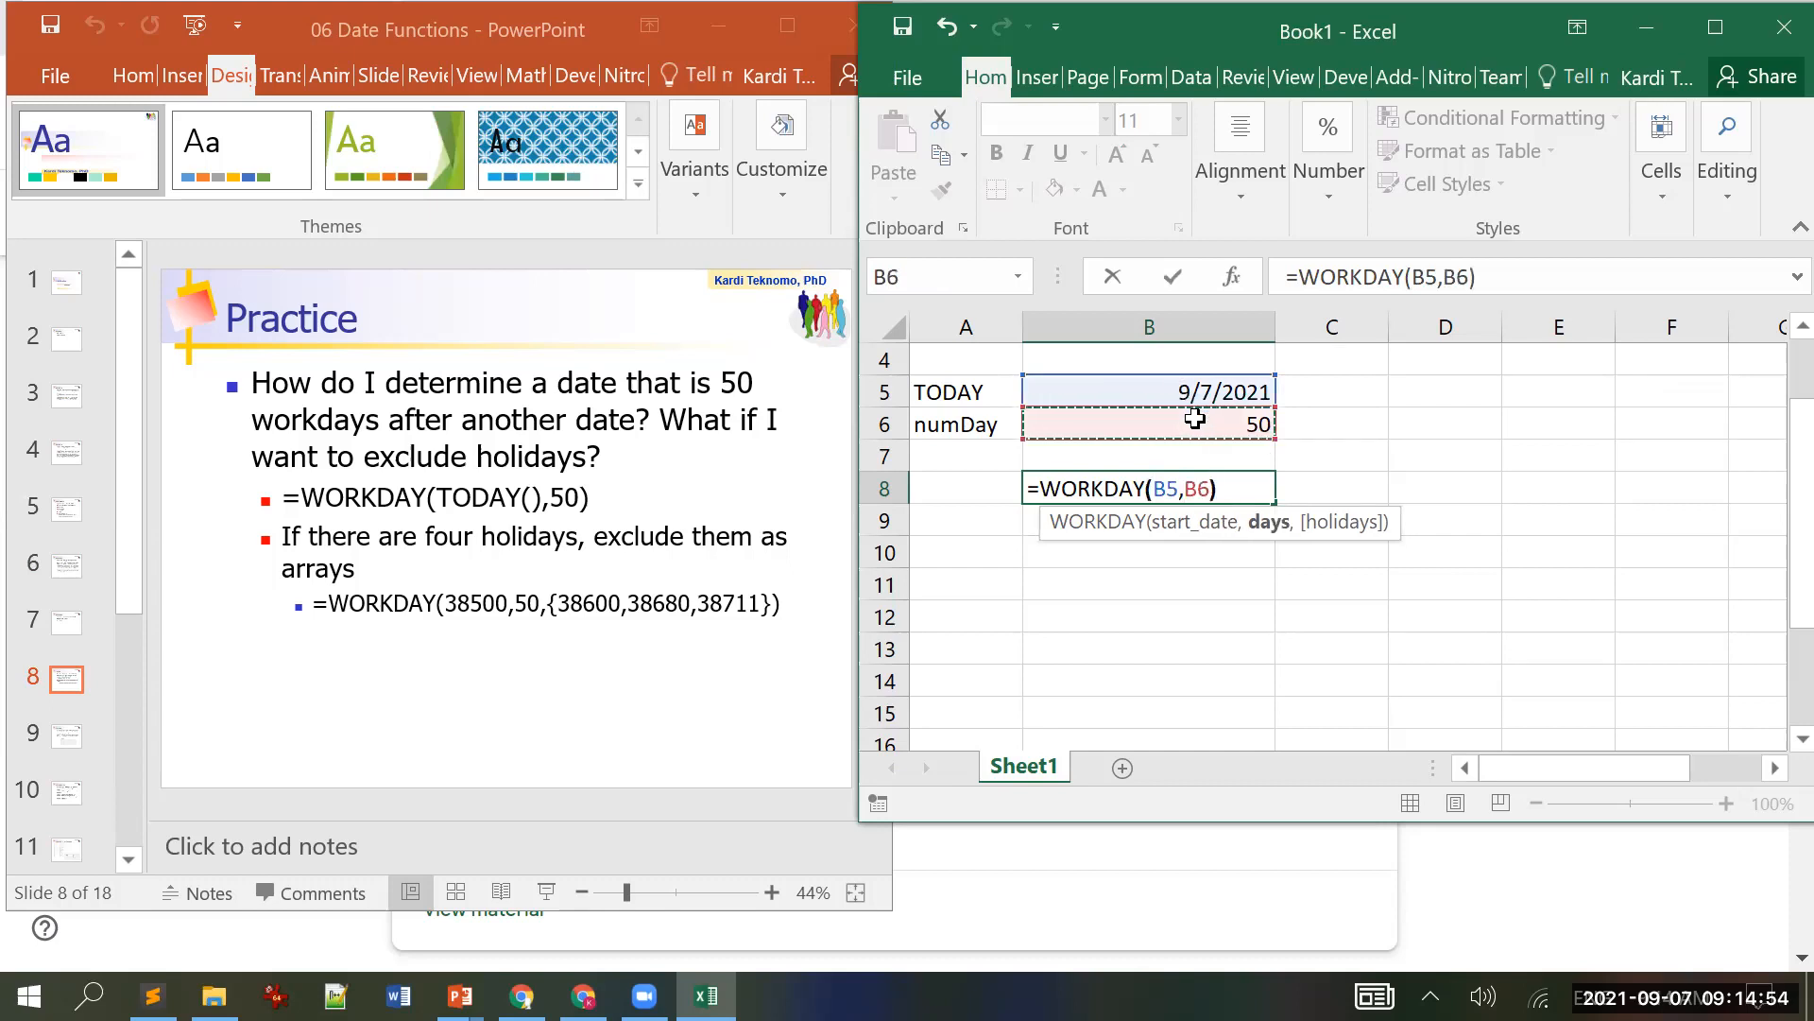
{"action": "key", "text": "Return"}
{"action": "key", "text": "Up"}
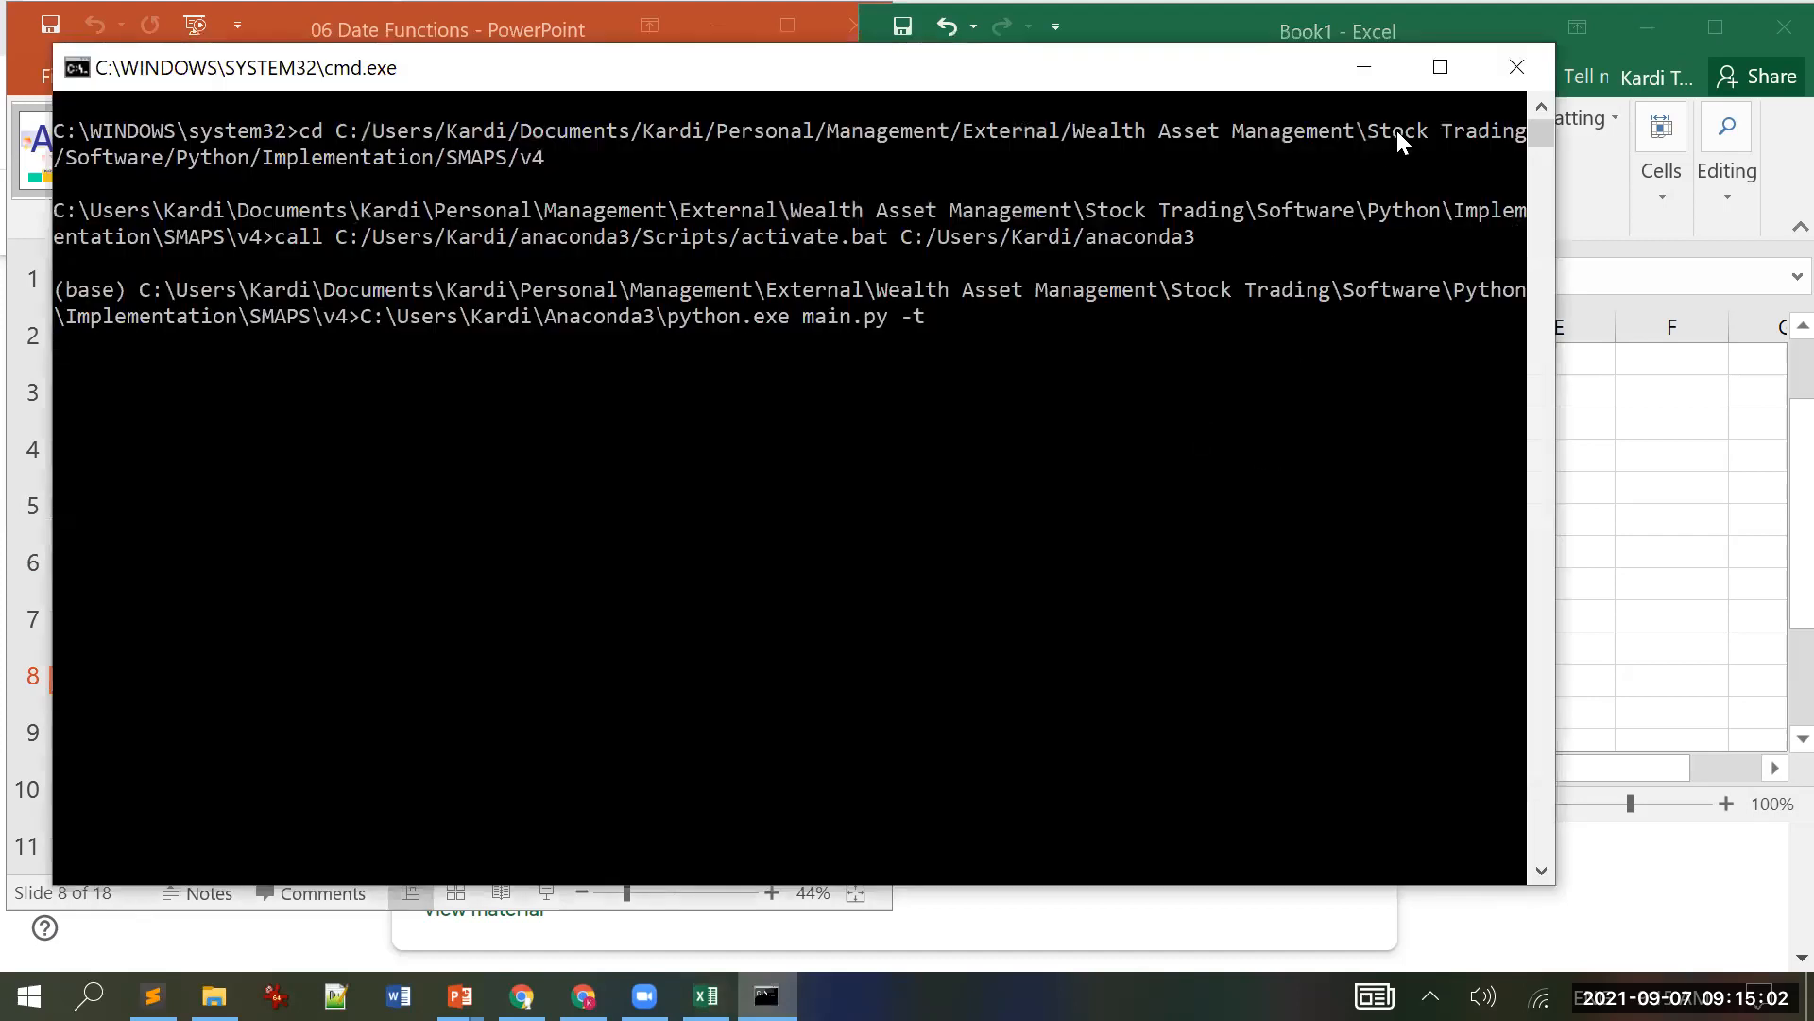
Step: Close the cmd.exe console window
{"action": "left_click", "coordinate": [1516, 65]}
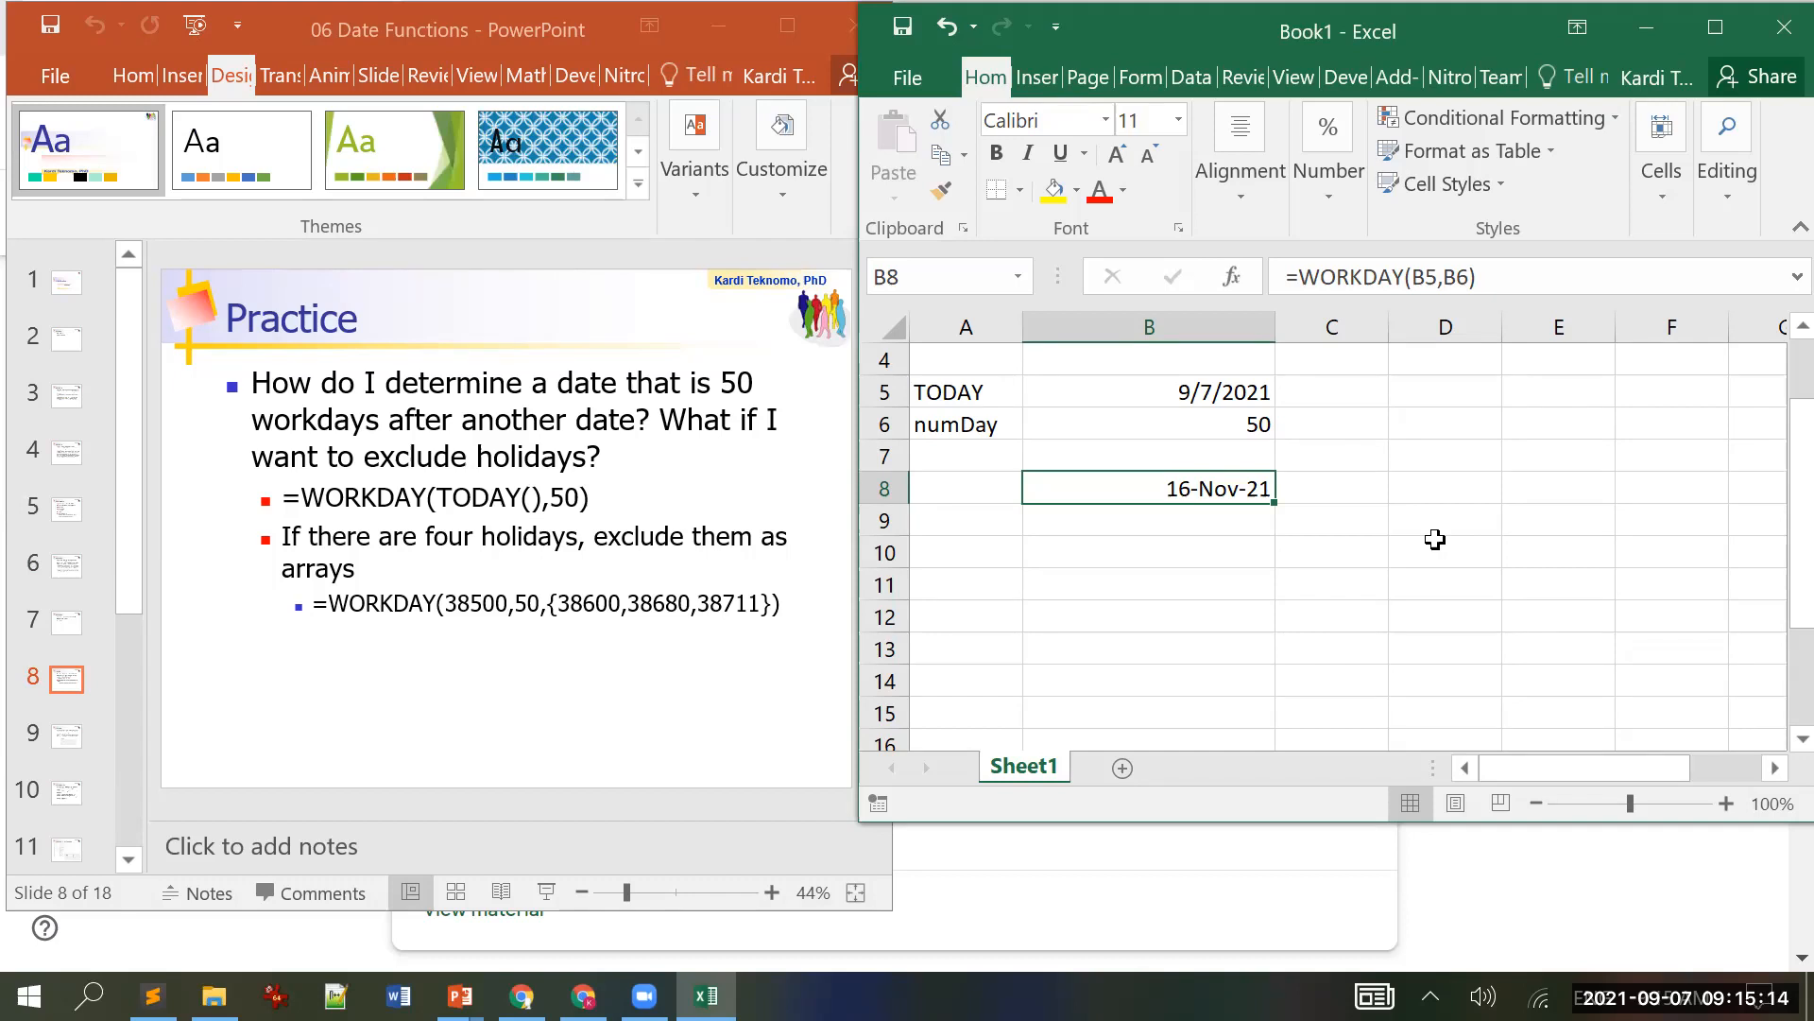
Step: Change B6 from 50 to 7 workdays and check today's date on the taskbar calendar
{"action": "left_click", "coordinate": [1200, 425]}
{"action": "double_click", "coordinate": [1202, 430]}
{"action": "key", "text": "Delete"}
{"action": "key", "text": "Delete"}
{"action": "type", "text": "7"}
{"action": "key", "text": "Return"}
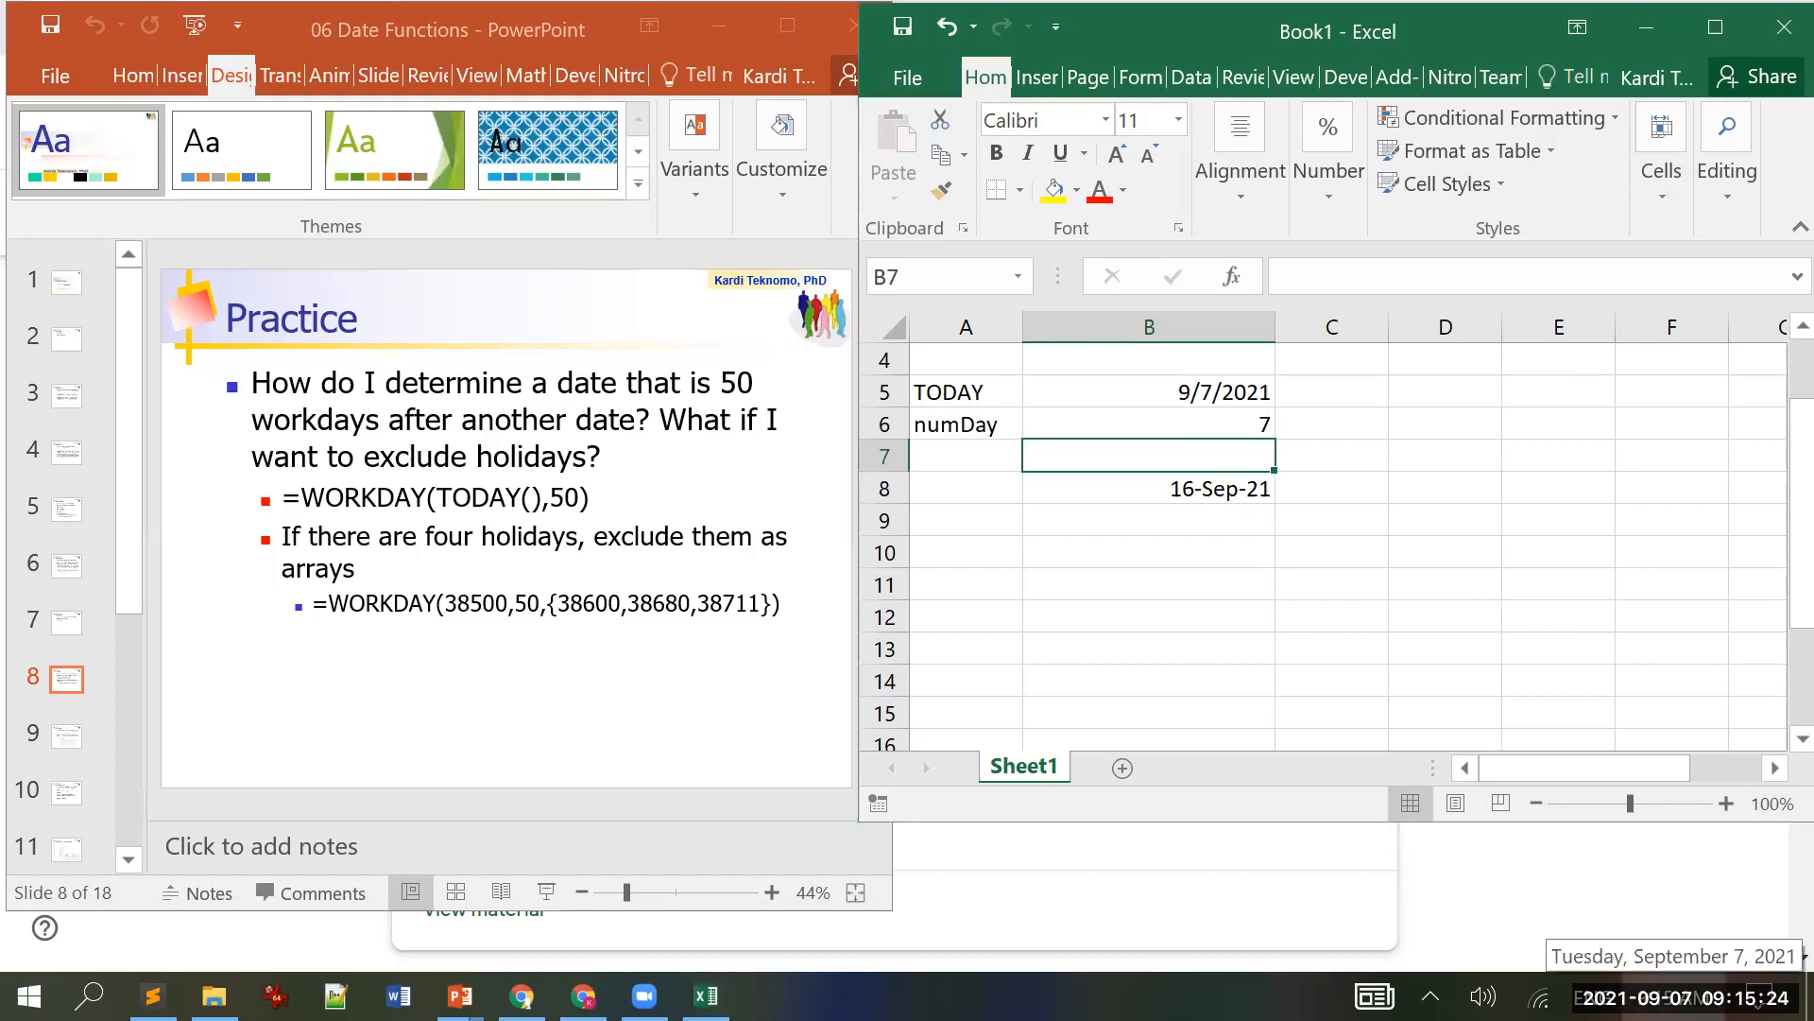
{"action": "left_click", "coordinate": [1682, 996]}
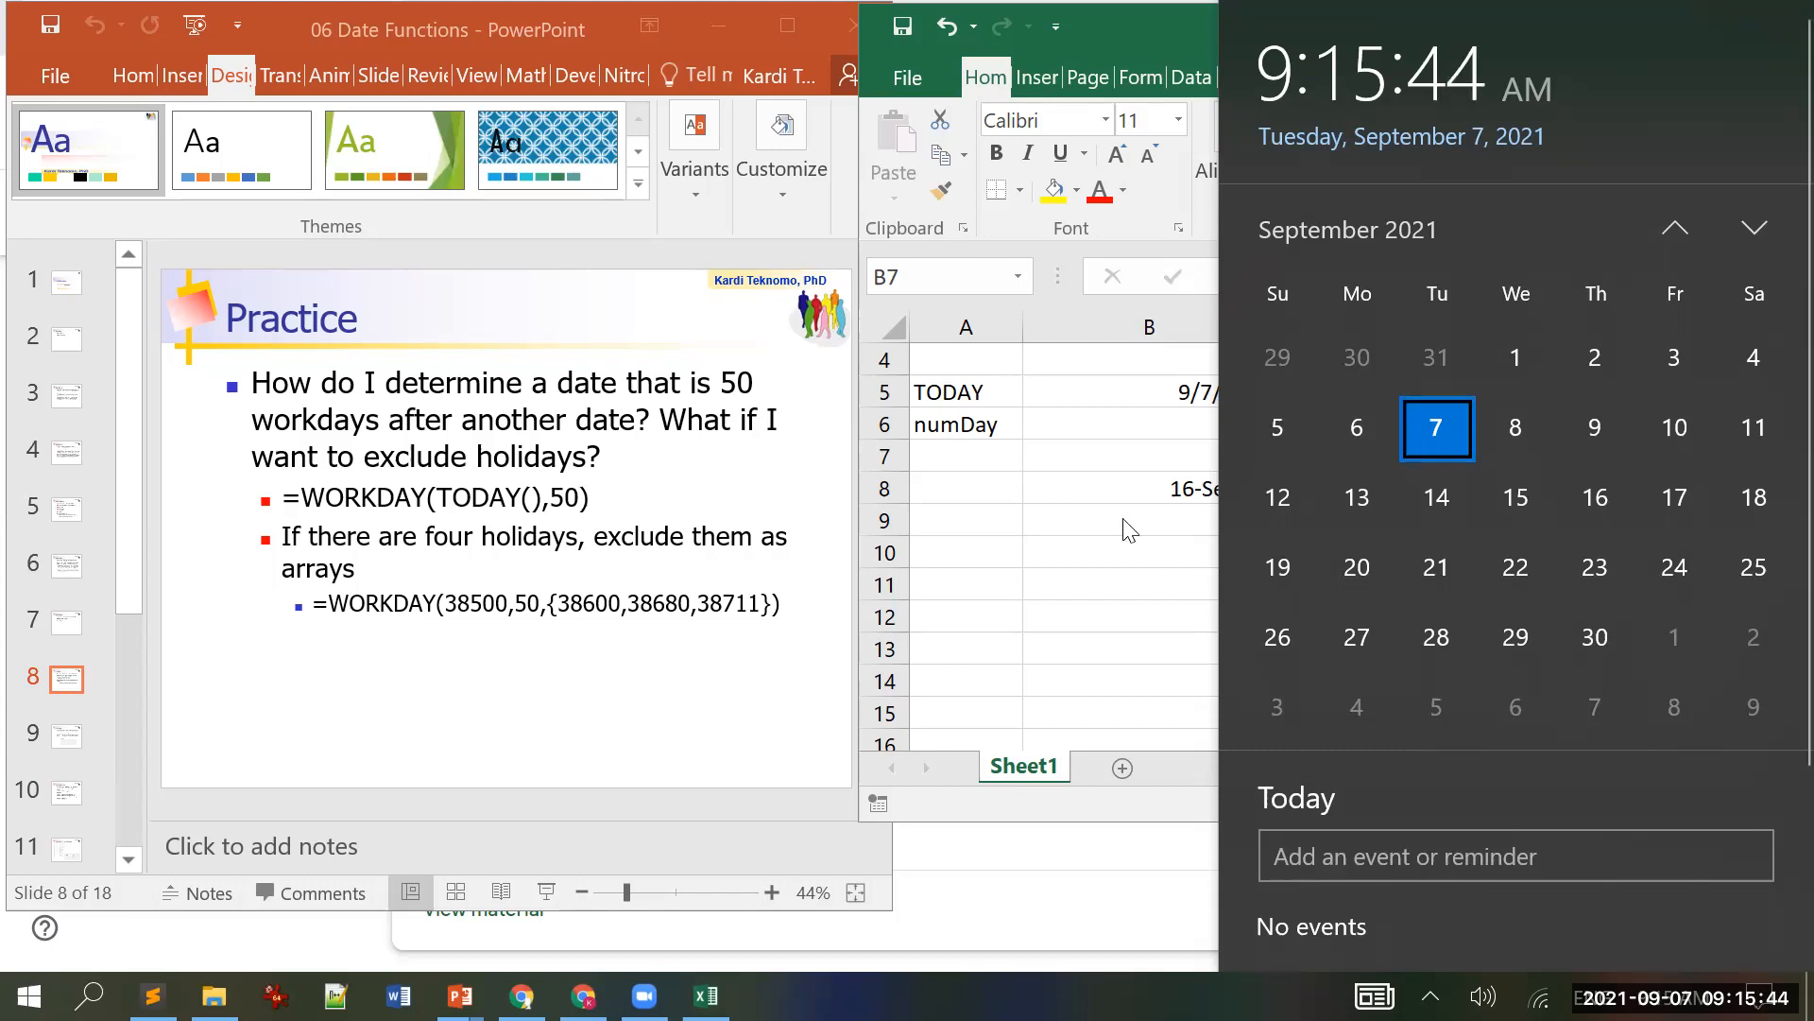
Step: Close the calendar and re-enter B8's WORKDAY formula unchanged
{"action": "left_click", "coordinate": [1057, 539]}
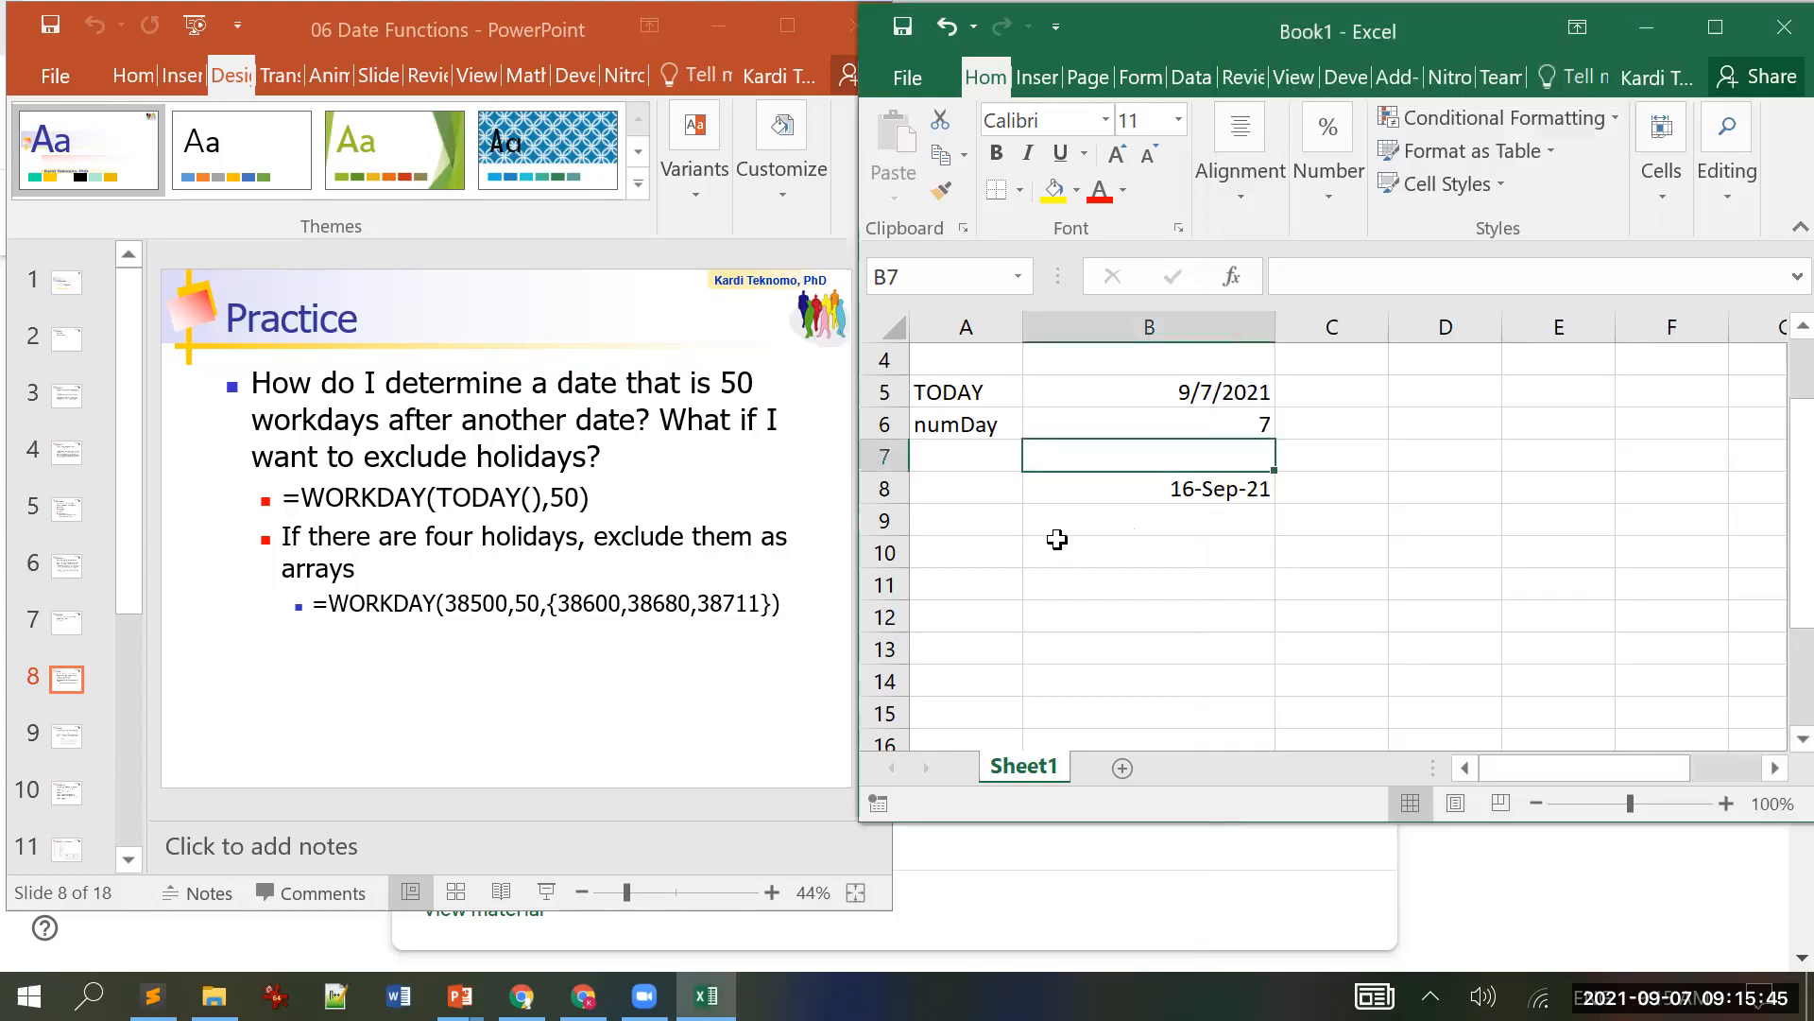
{"action": "left_click", "coordinate": [1219, 482]}
{"action": "left_click", "coordinate": [1458, 277]}
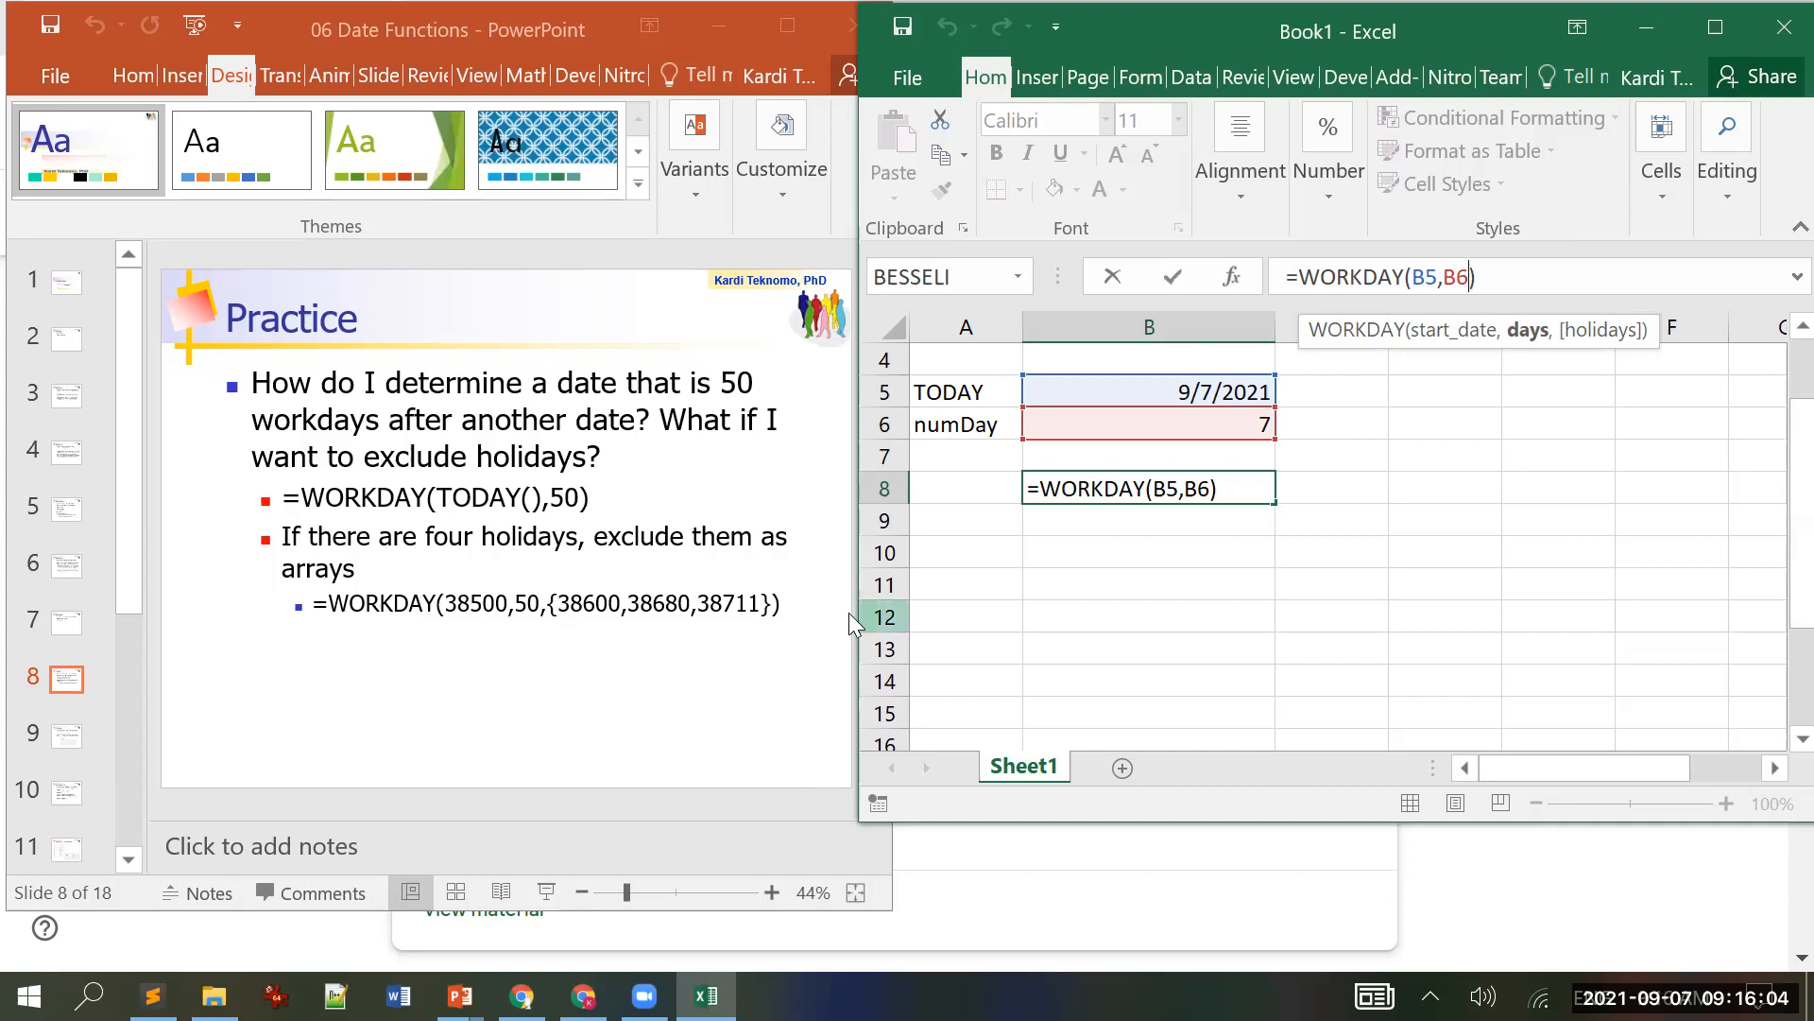
{"action": "key", "text": "ctrl+Return"}
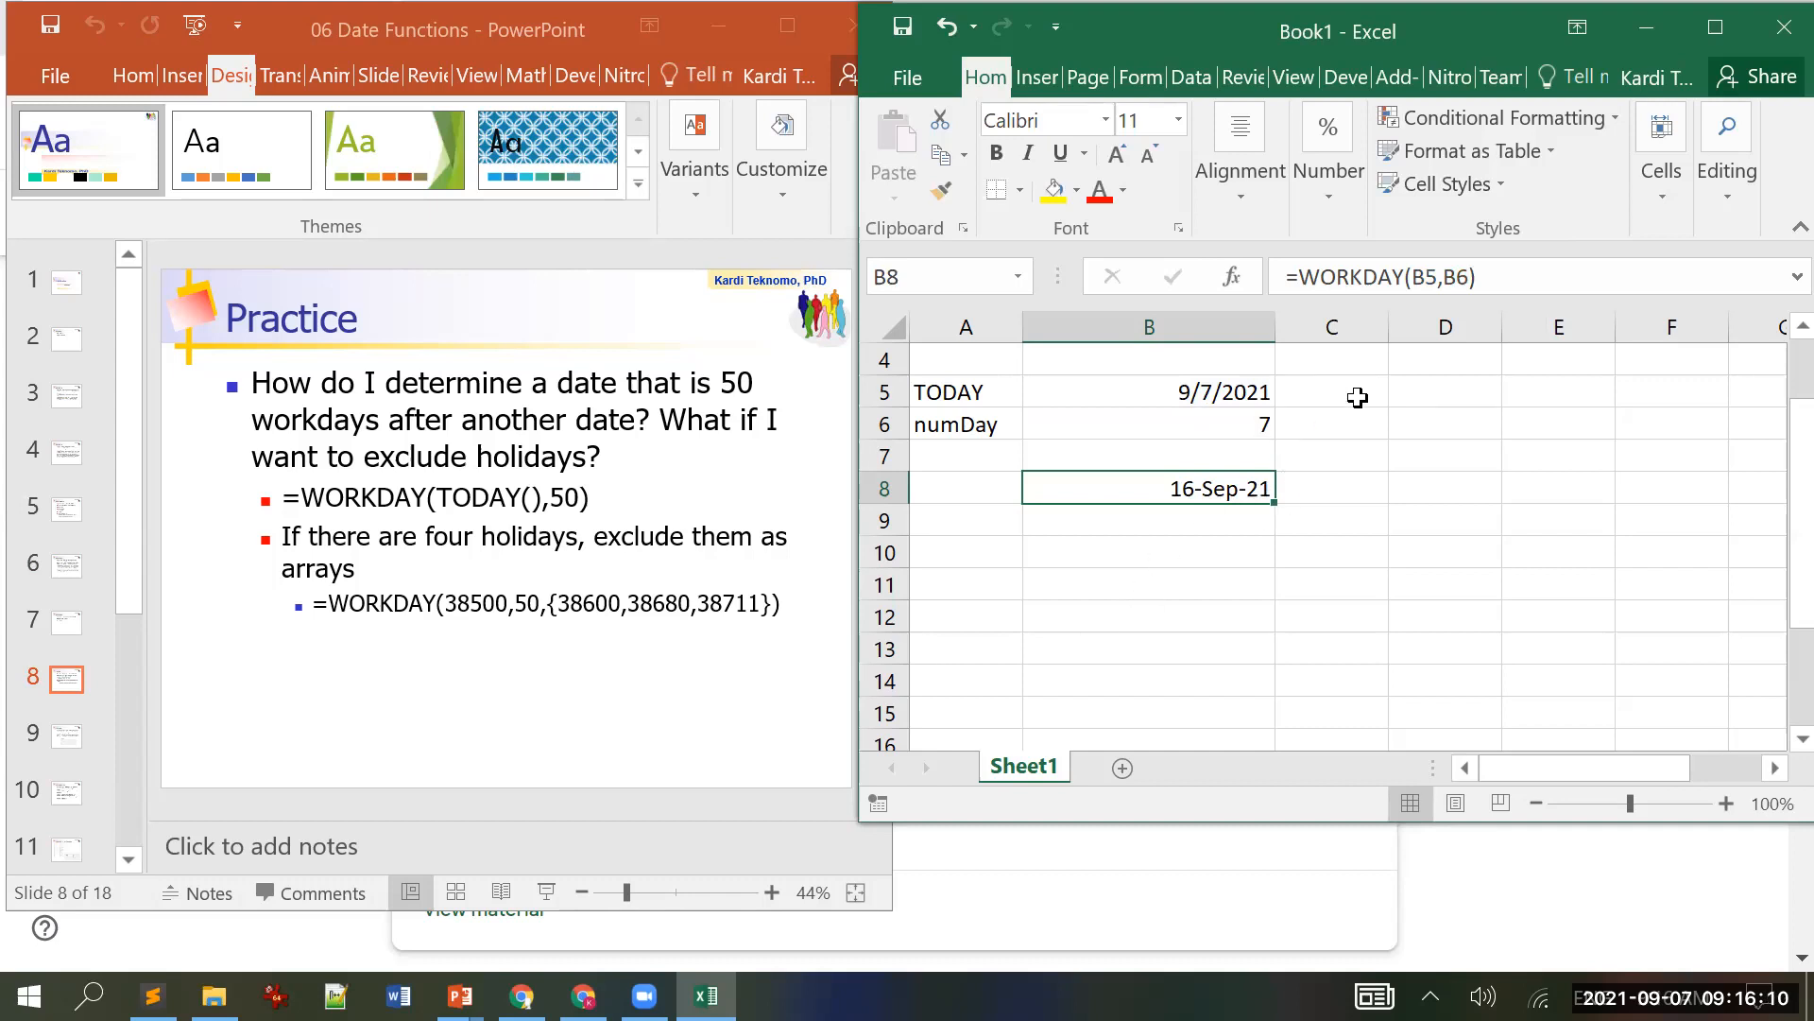
Step: Start a formula in C5 that refers to the date in B5
{"action": "left_click", "coordinate": [1358, 403]}
{"action": "type", "text": "="}
{"action": "key", "text": "Left"}
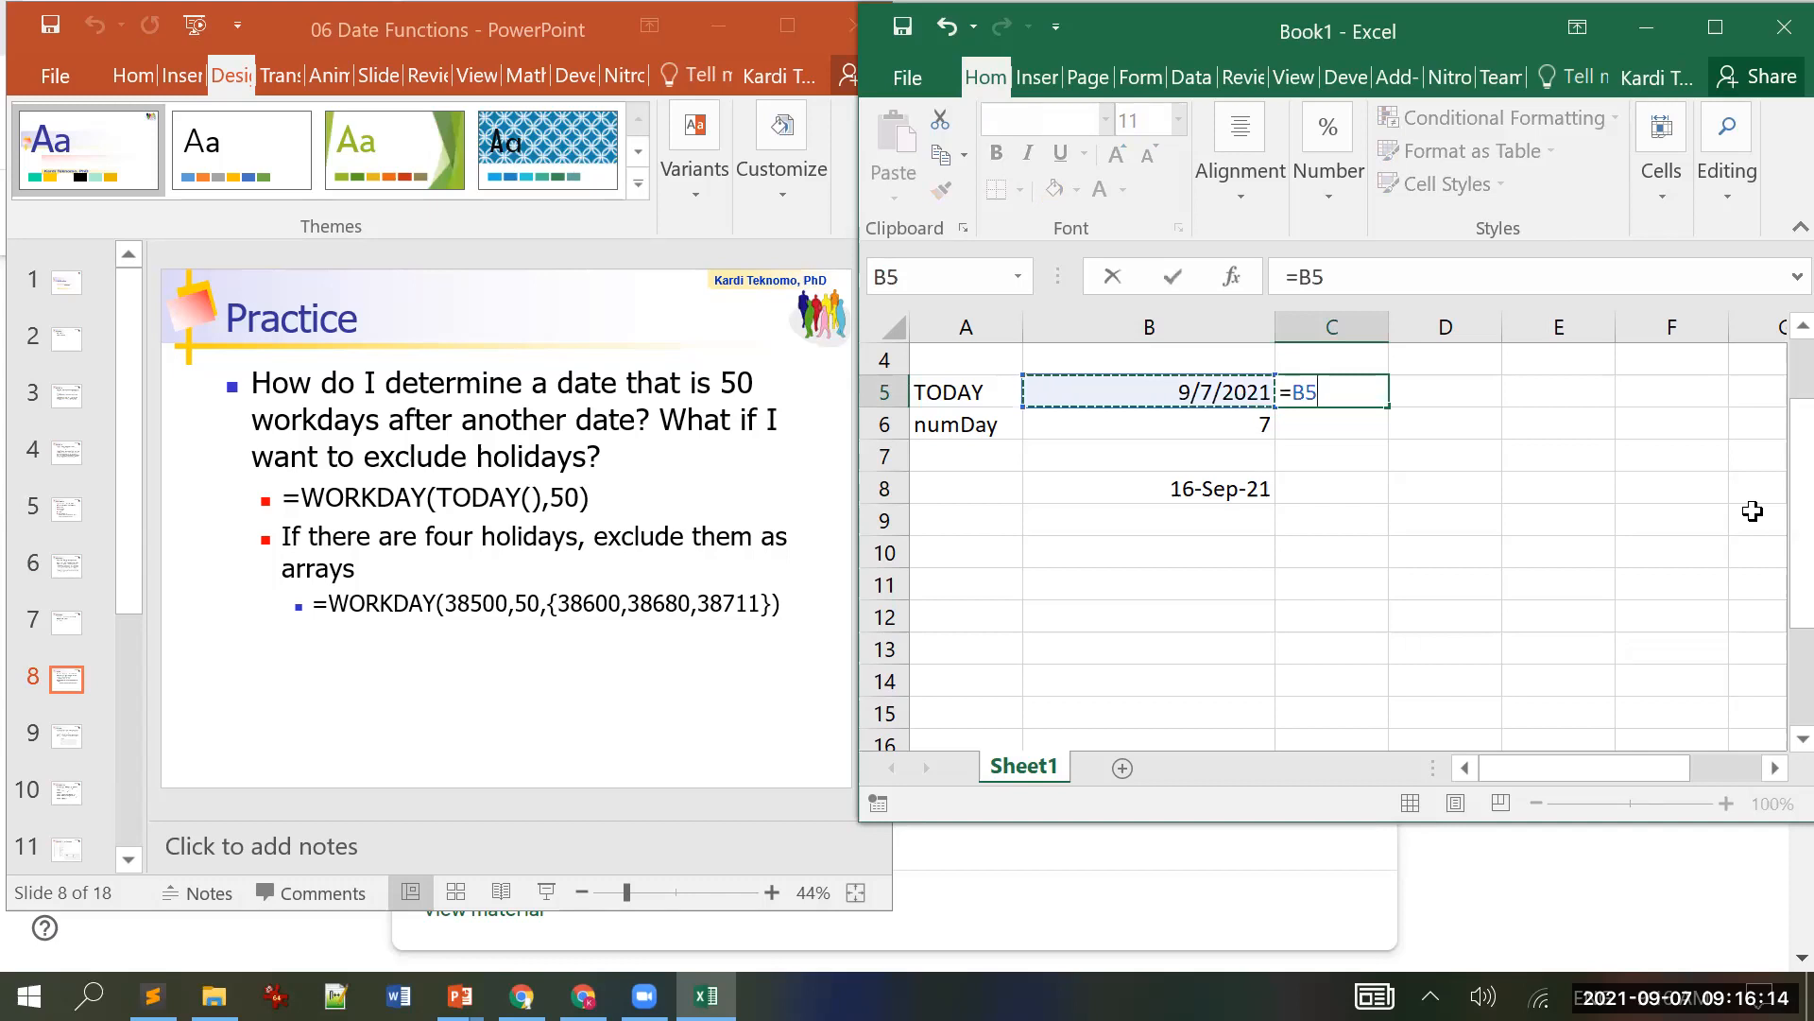
Step: Finish C5 as =B5+1 and format it as General, showing serial 44447
{"action": "type", "text": "+1"}
{"action": "key", "text": "ctrl+Return"}
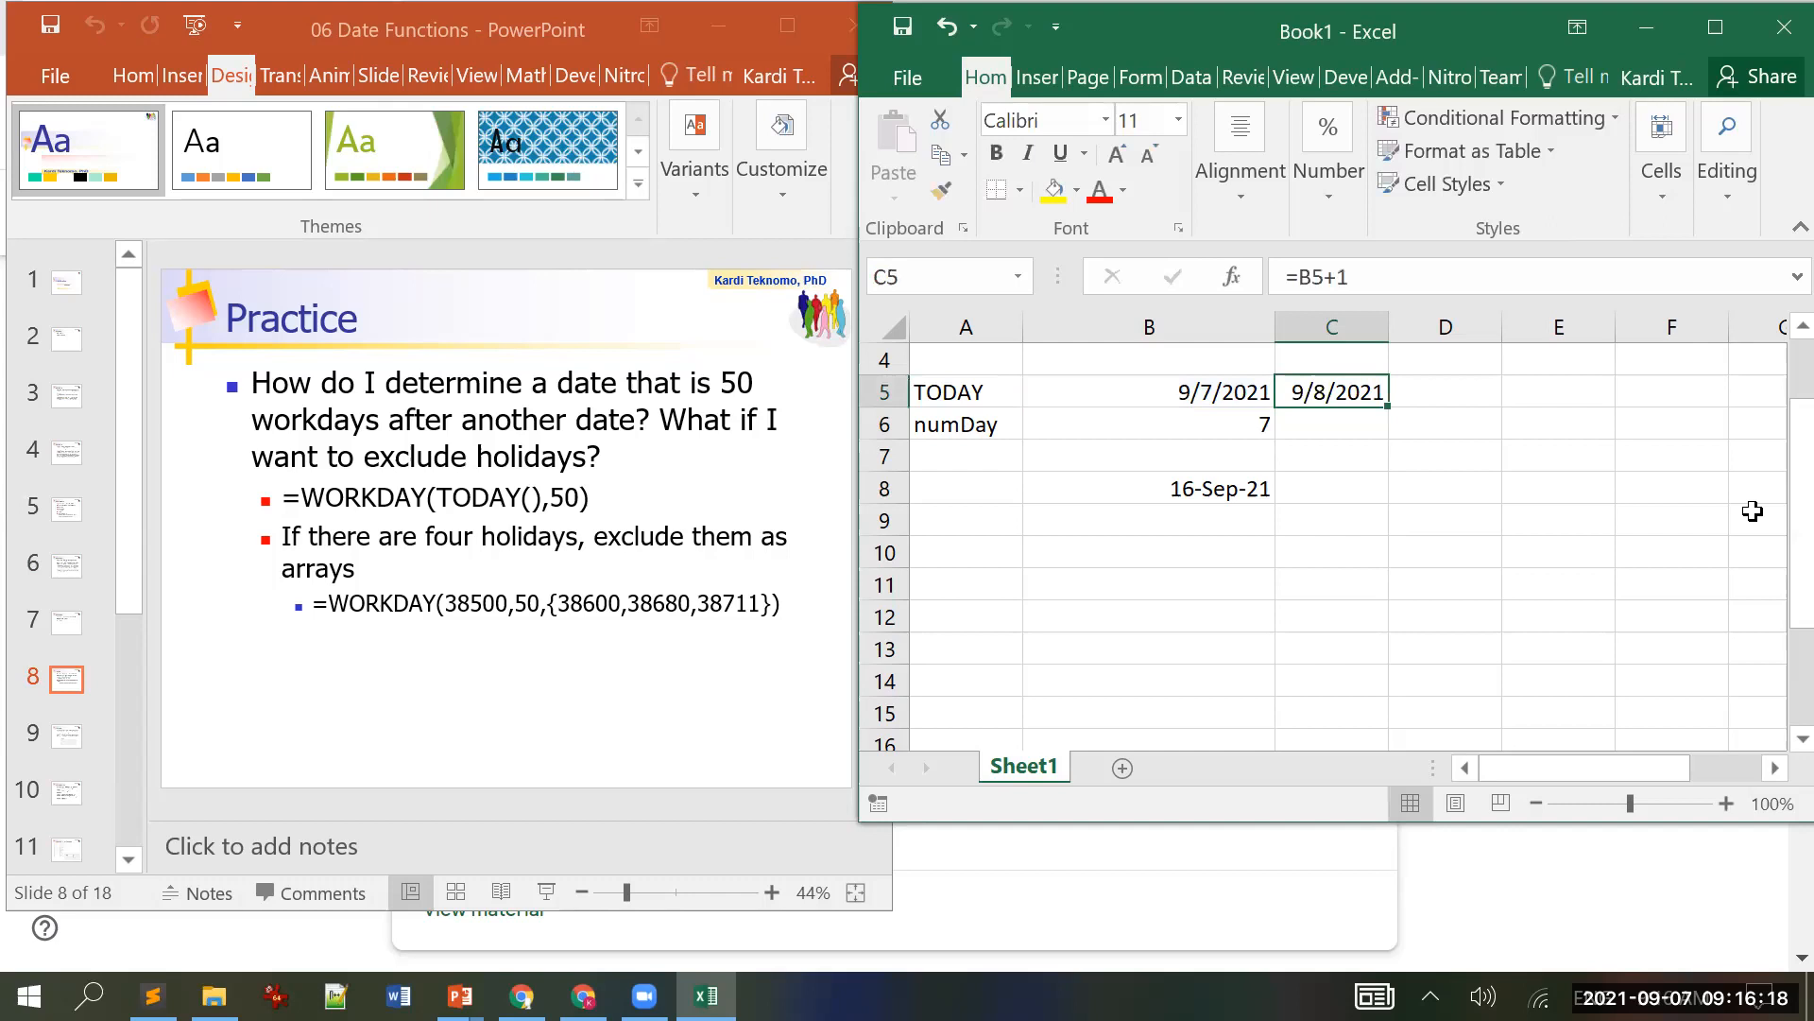
{"action": "left_click", "coordinate": [1717, 26]}
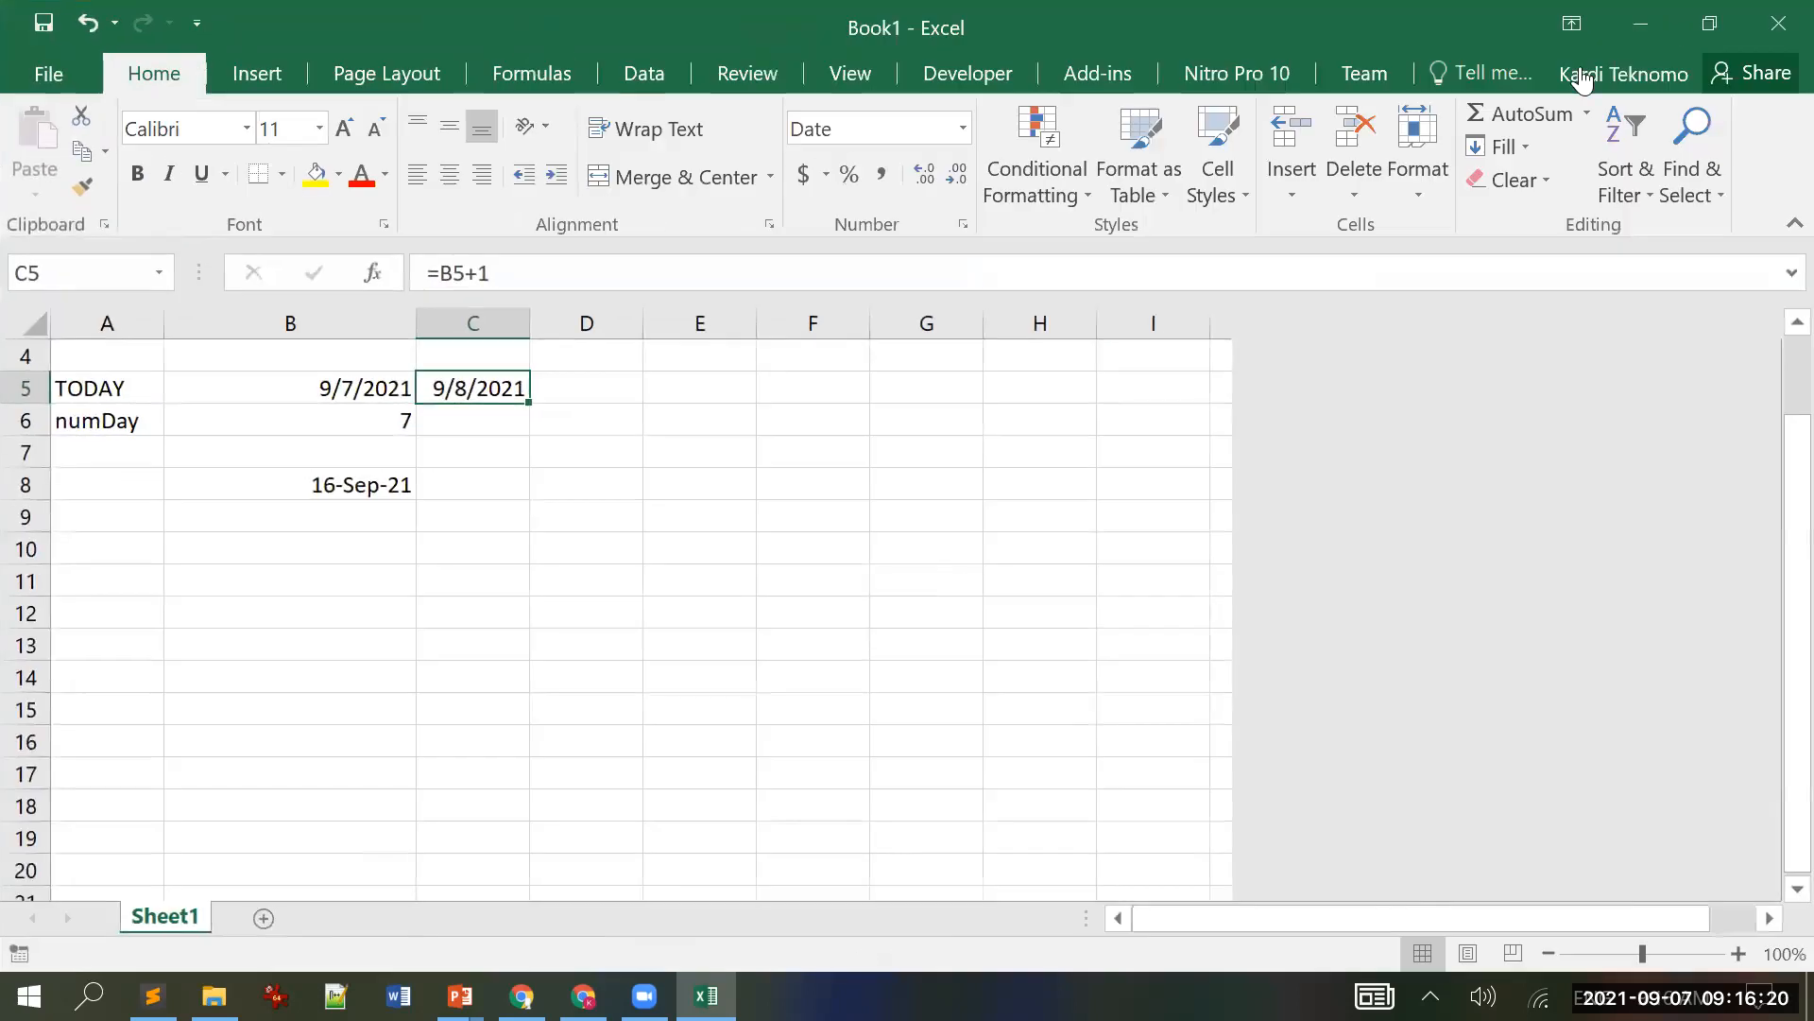
{"action": "left_click", "coordinate": [962, 127]}
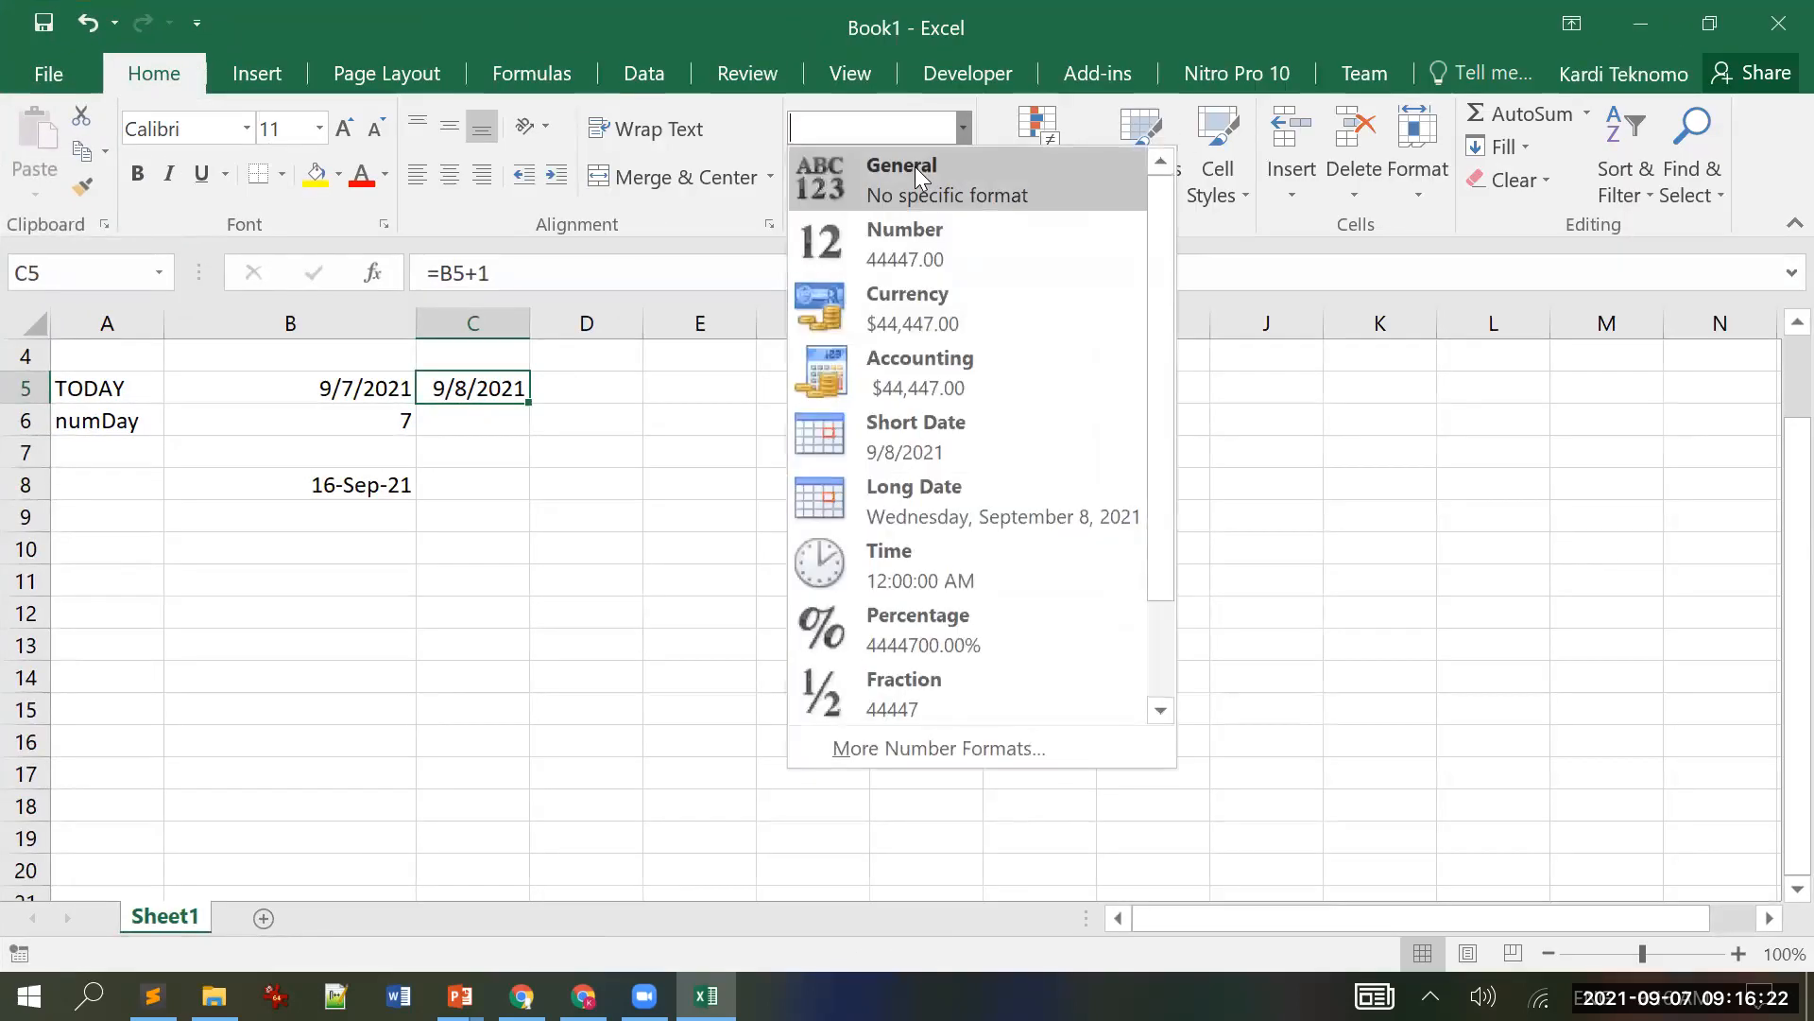
{"action": "left_click", "coordinate": [915, 166]}
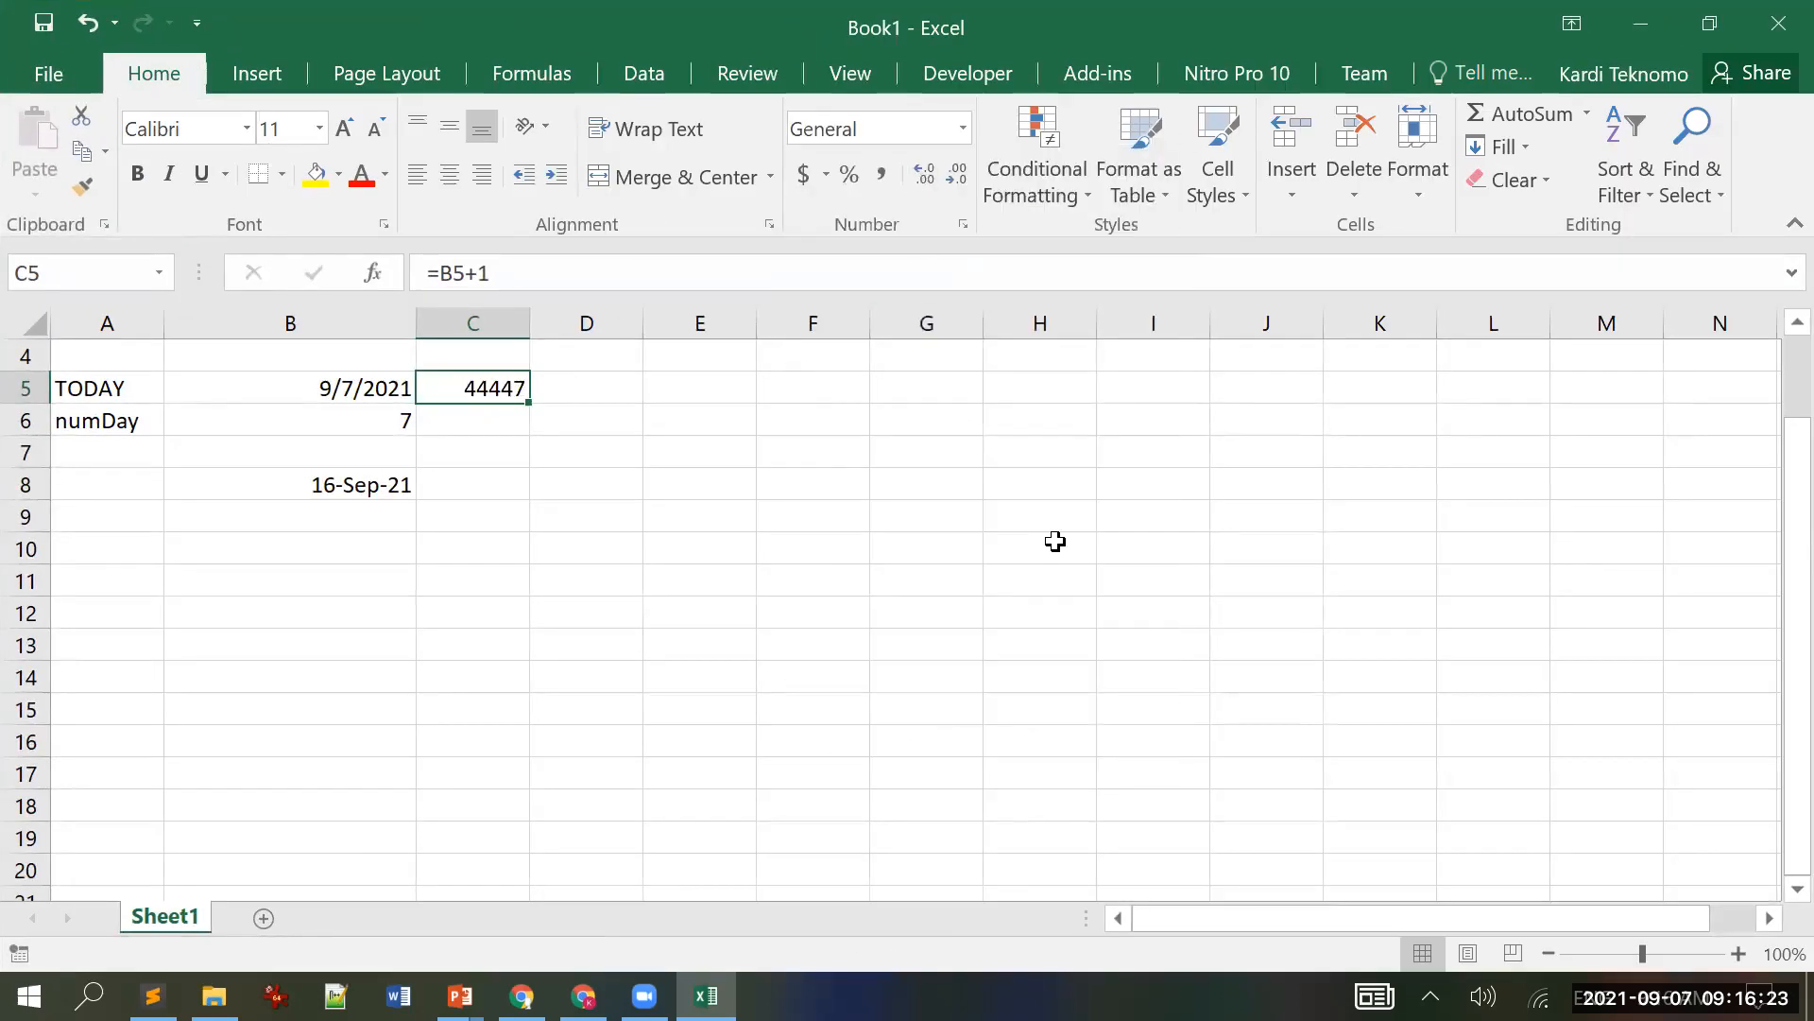
Step: Change B8 to =WORKDAY(B5,B6,{44447}), excluding that day as a holiday
{"action": "left_click", "coordinate": [365, 498]}
{"action": "left_click", "coordinate": [609, 274]}
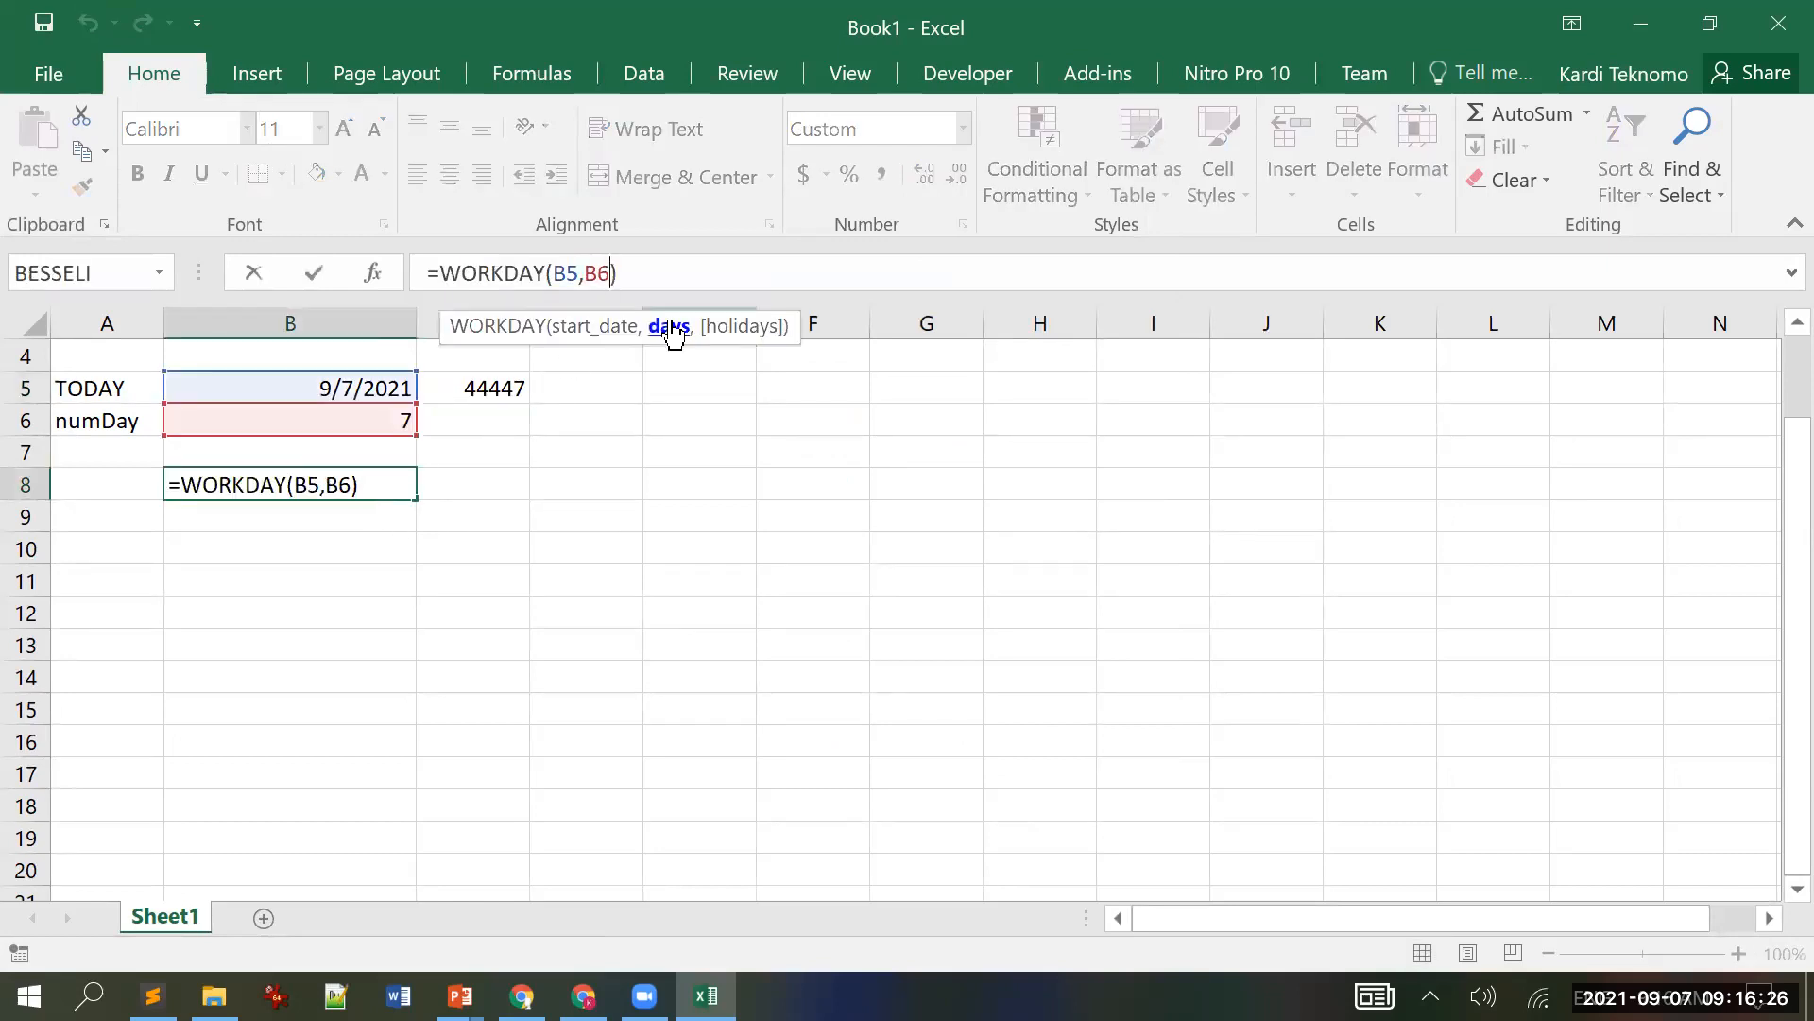
{"action": "type", "text": ",{"}
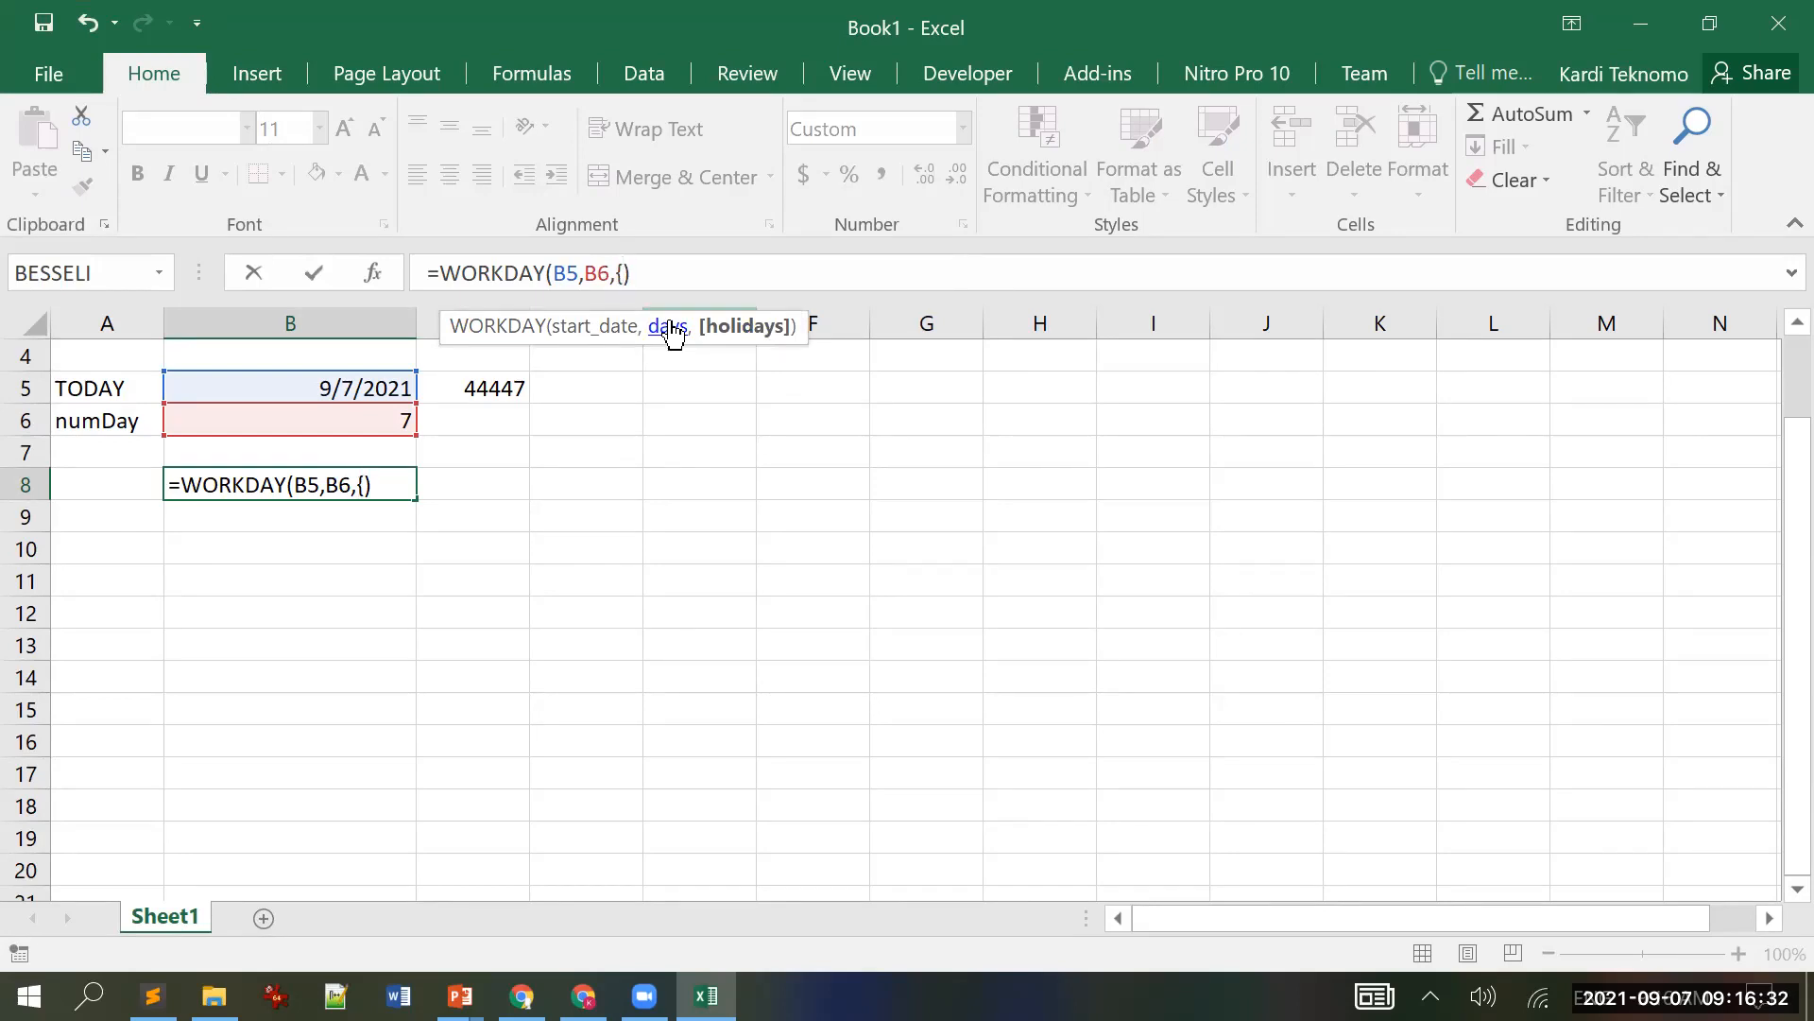
{"action": "type", "text": "44447}"}
{"action": "key", "text": "Return"}
{"action": "key", "text": "Up"}
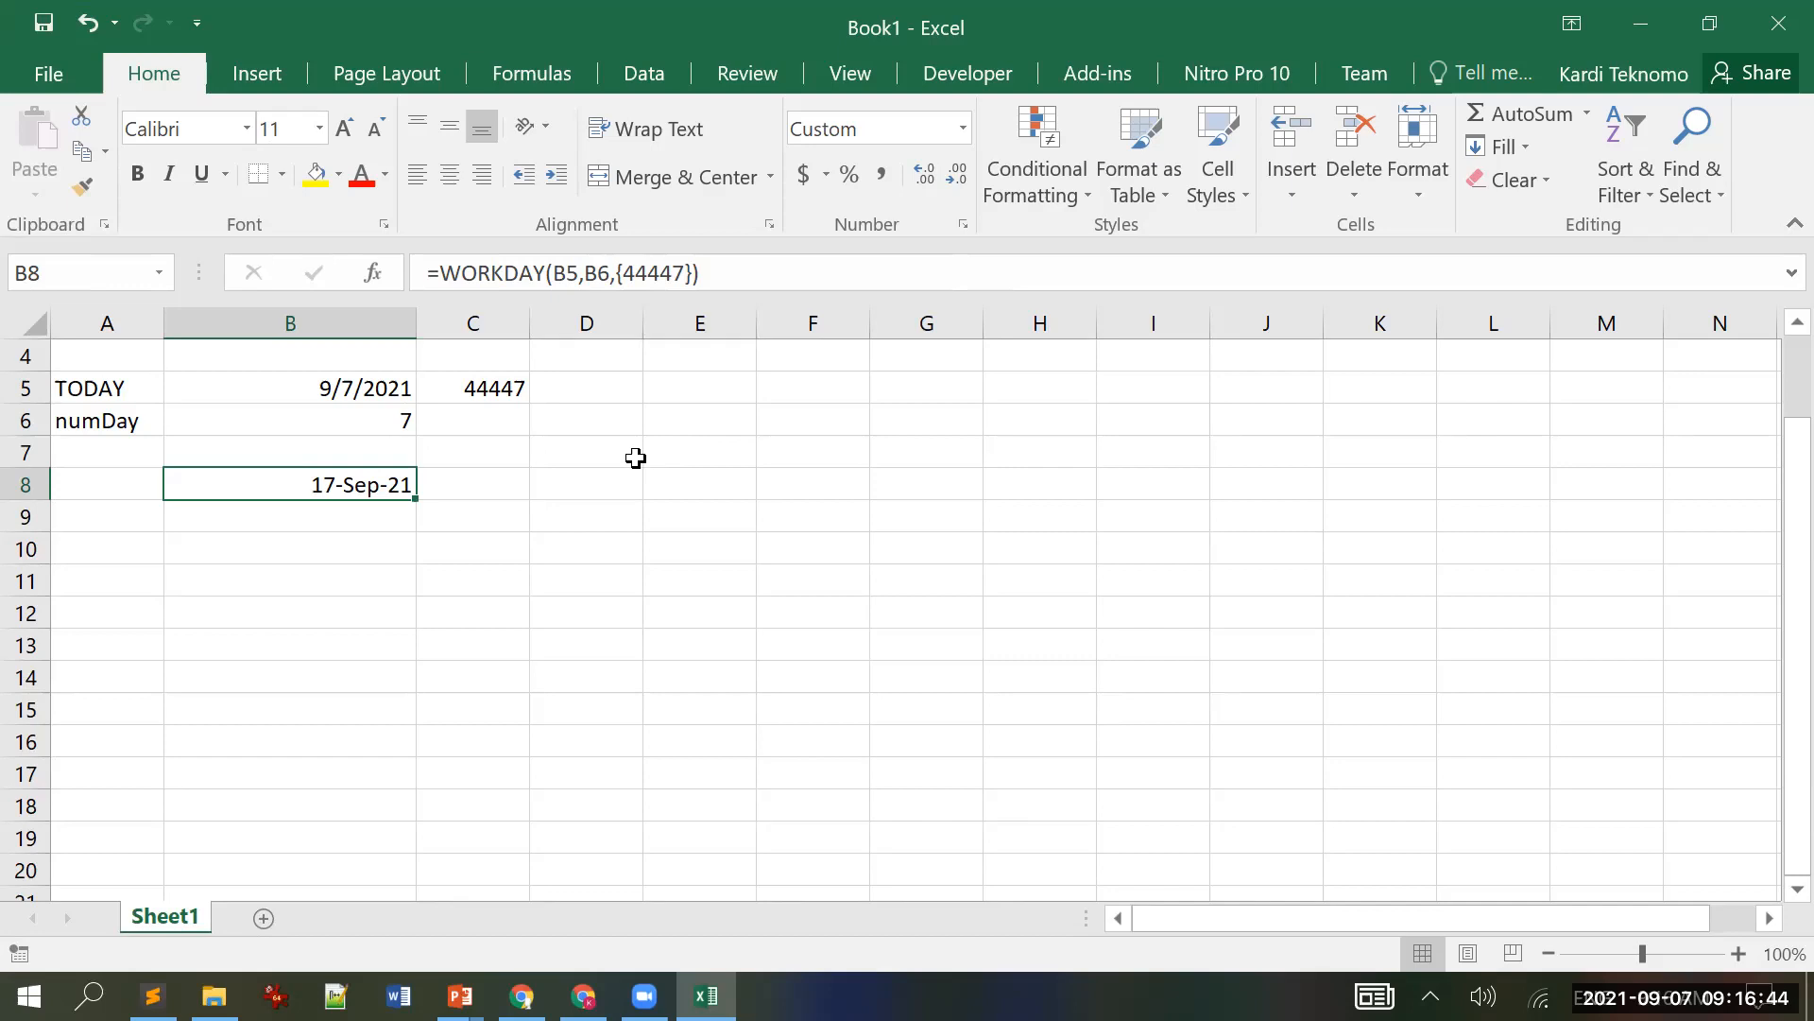
{"action": "left_click", "coordinate": [1709, 23]}
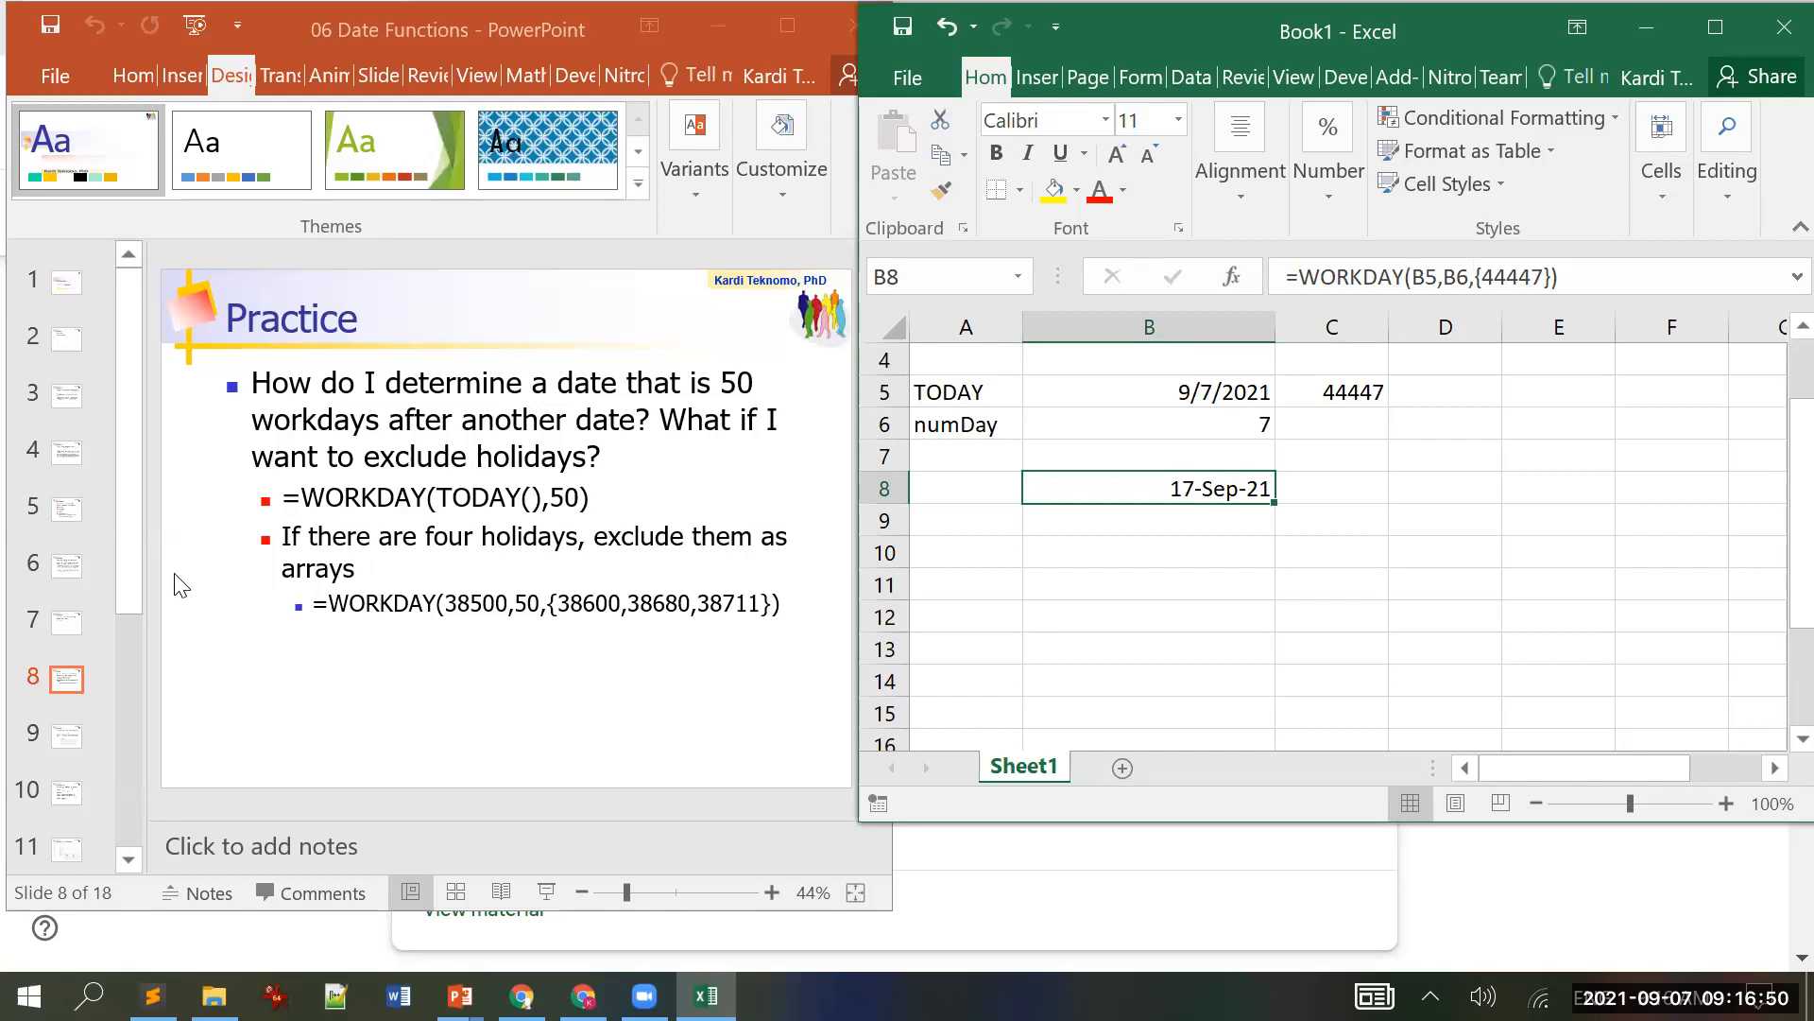
Step: Advance PowerPoint to slide 9, Workday, then bring Excel back maximized
{"action": "left_click", "coordinate": [181, 586]}
{"action": "scroll", "coordinate": [184, 586], "scroll_direction": "down", "scroll_amount": 1}
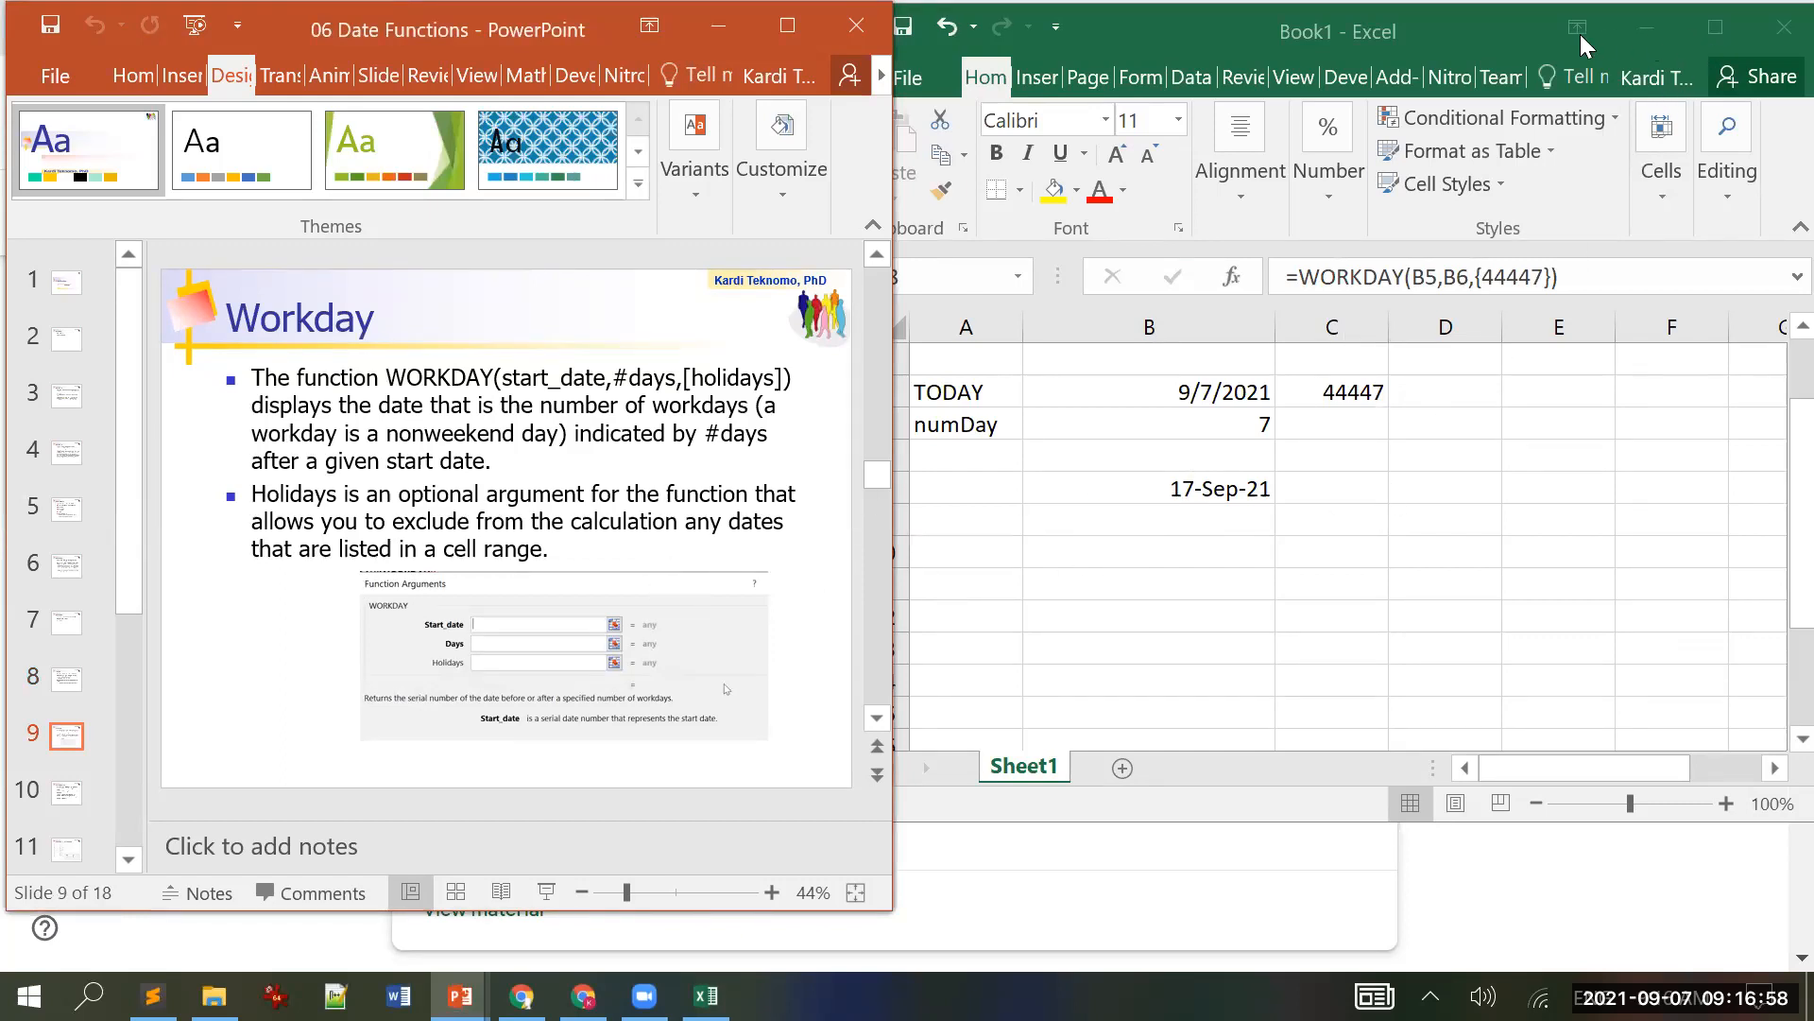
{"action": "left_click", "coordinate": [1446, 34]}
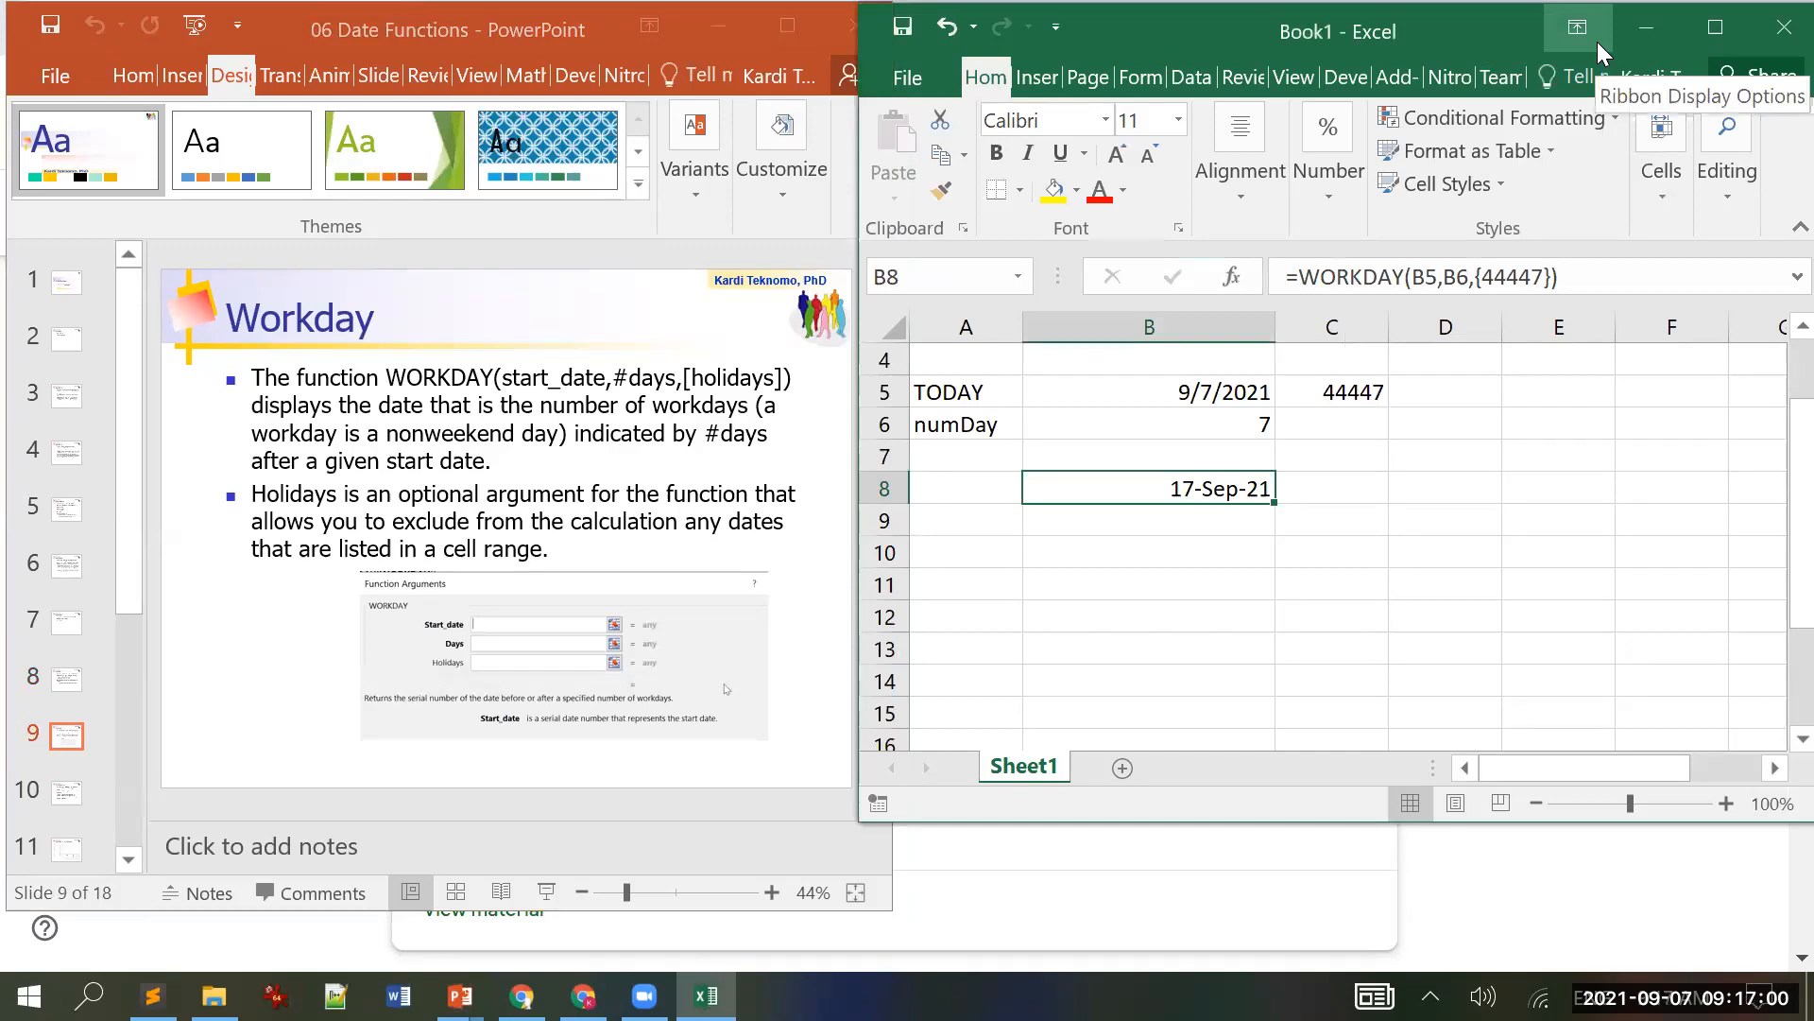
{"action": "left_click", "coordinate": [1715, 26]}
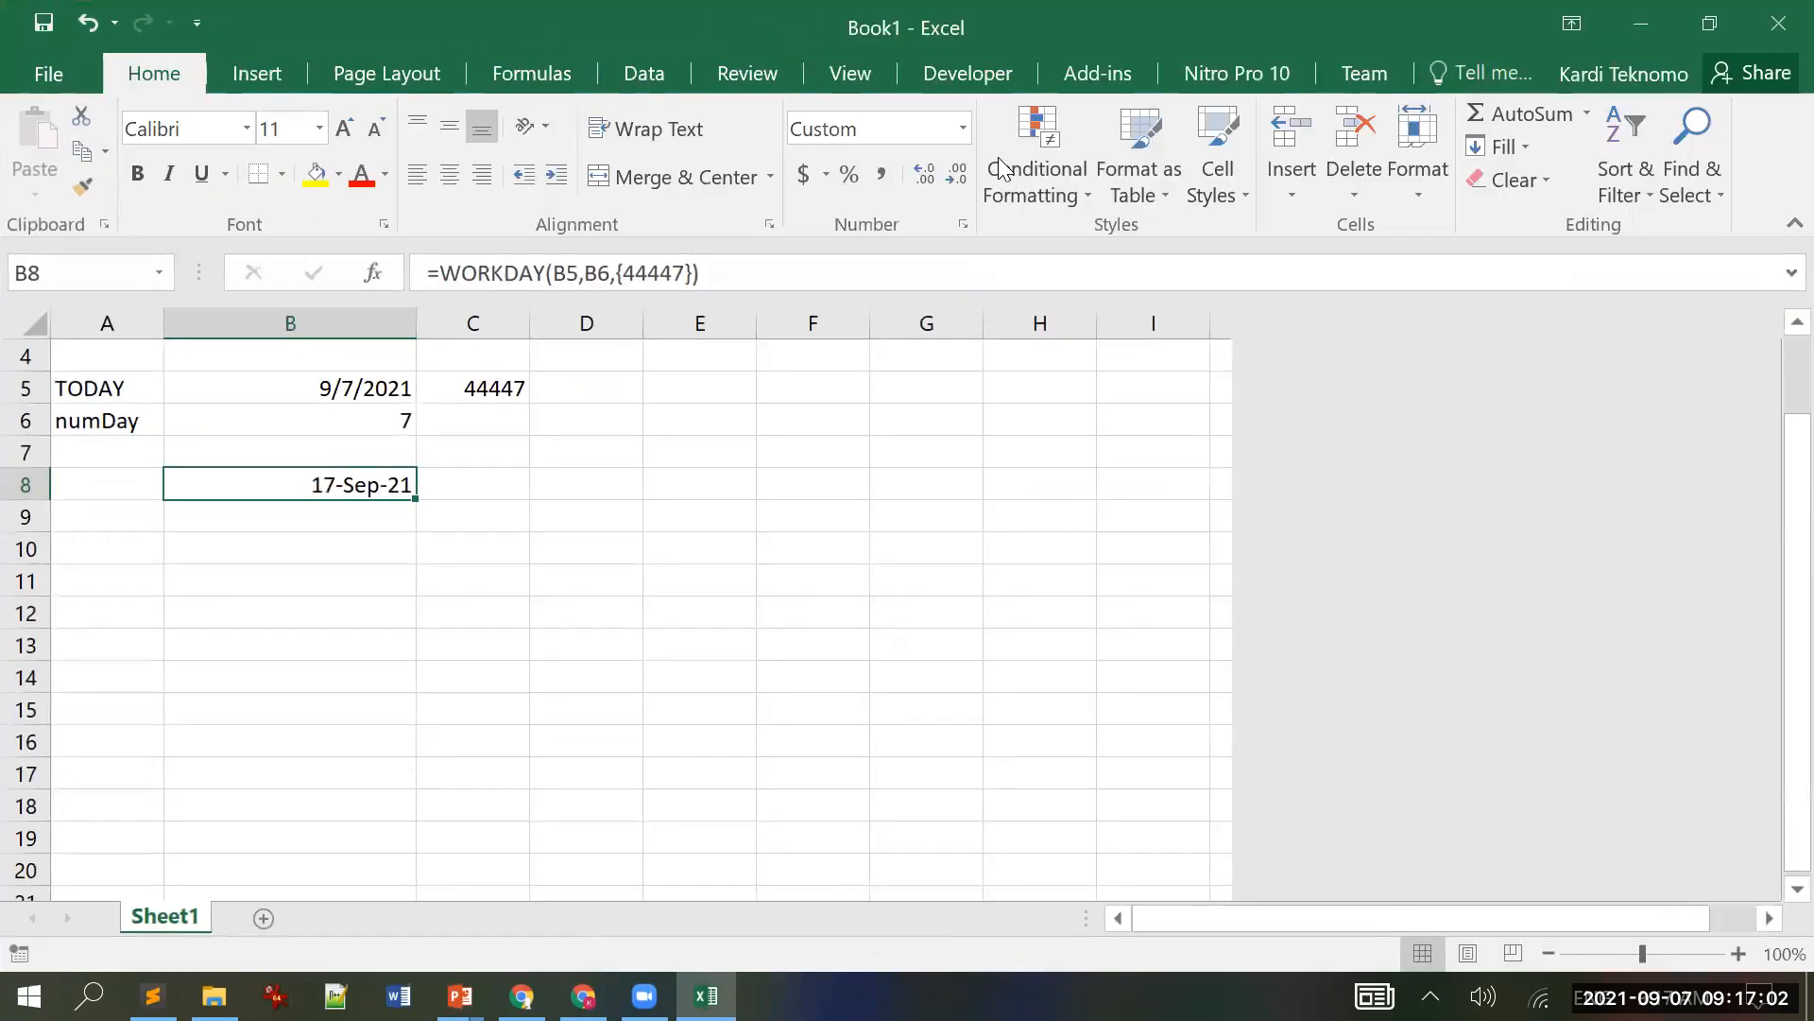
Step: Insert WORKDAY into B9 from Formulas > Date & Time
{"action": "left_click", "coordinate": [331, 515]}
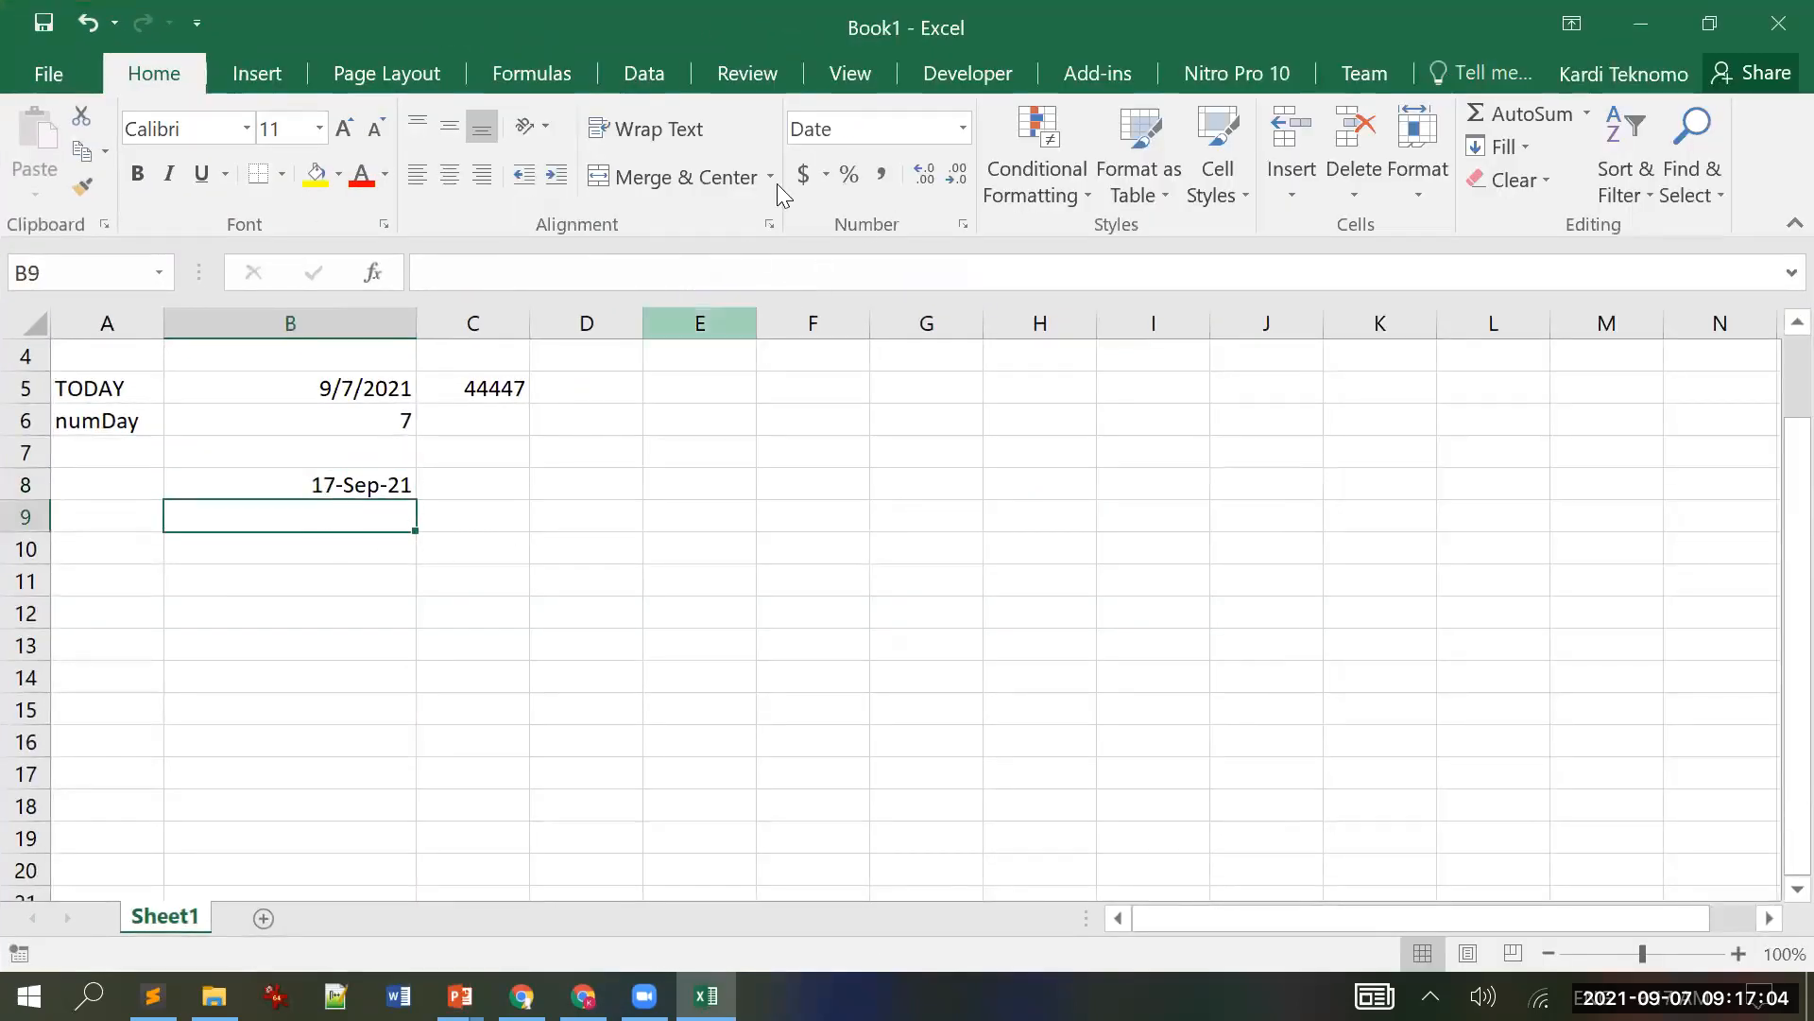
{"action": "left_click", "coordinate": [543, 73]}
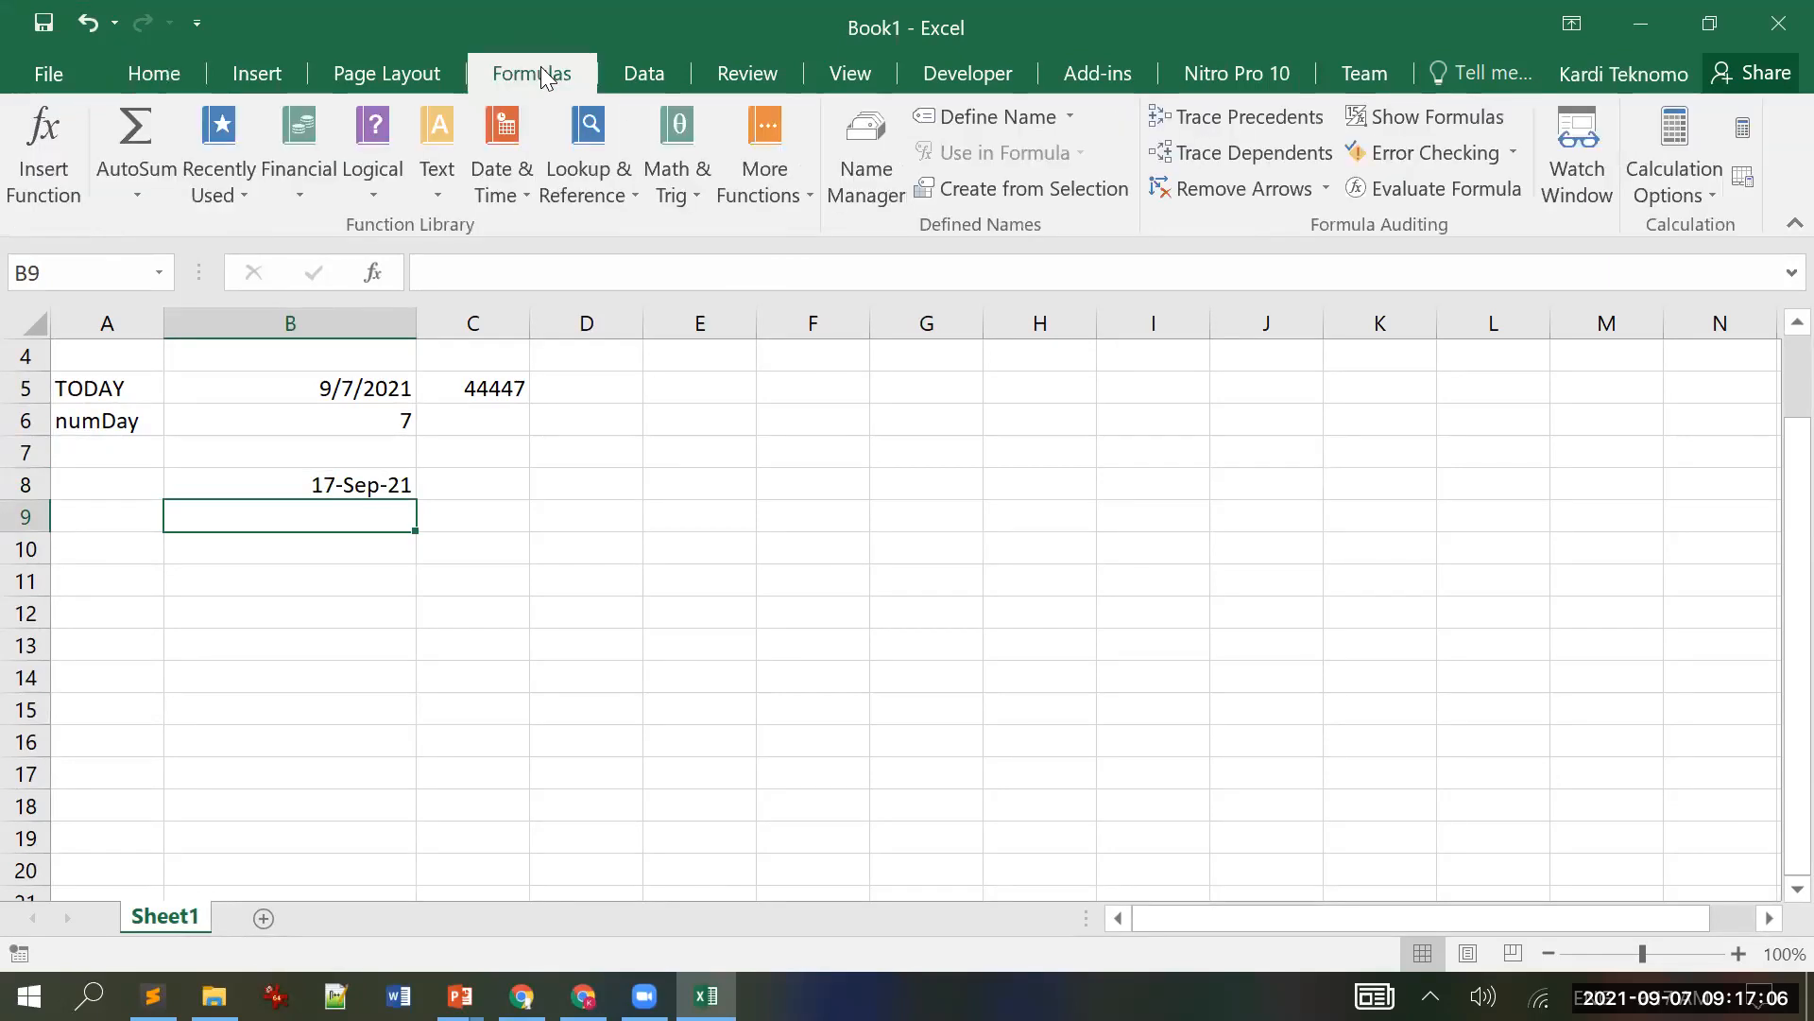
{"action": "left_click", "coordinate": [521, 195]}
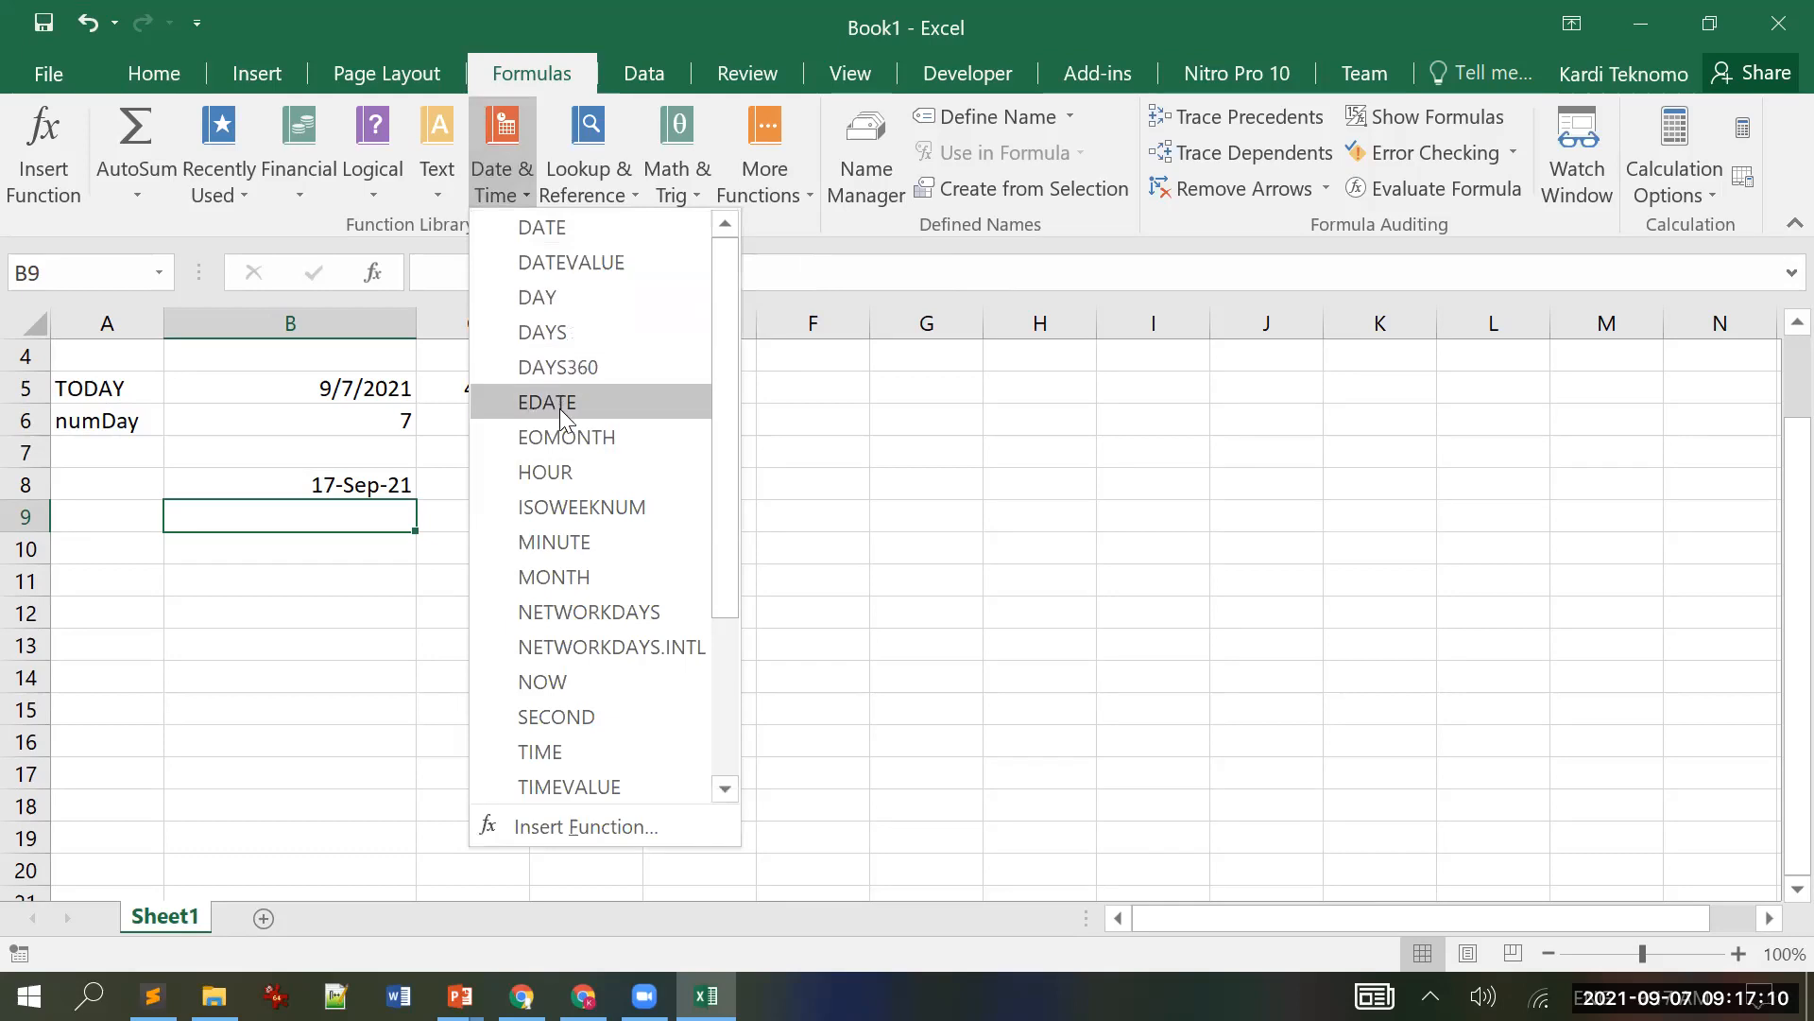
{"action": "scroll", "coordinate": [567, 416], "scroll_direction": "down", "scroll_amount": 3}
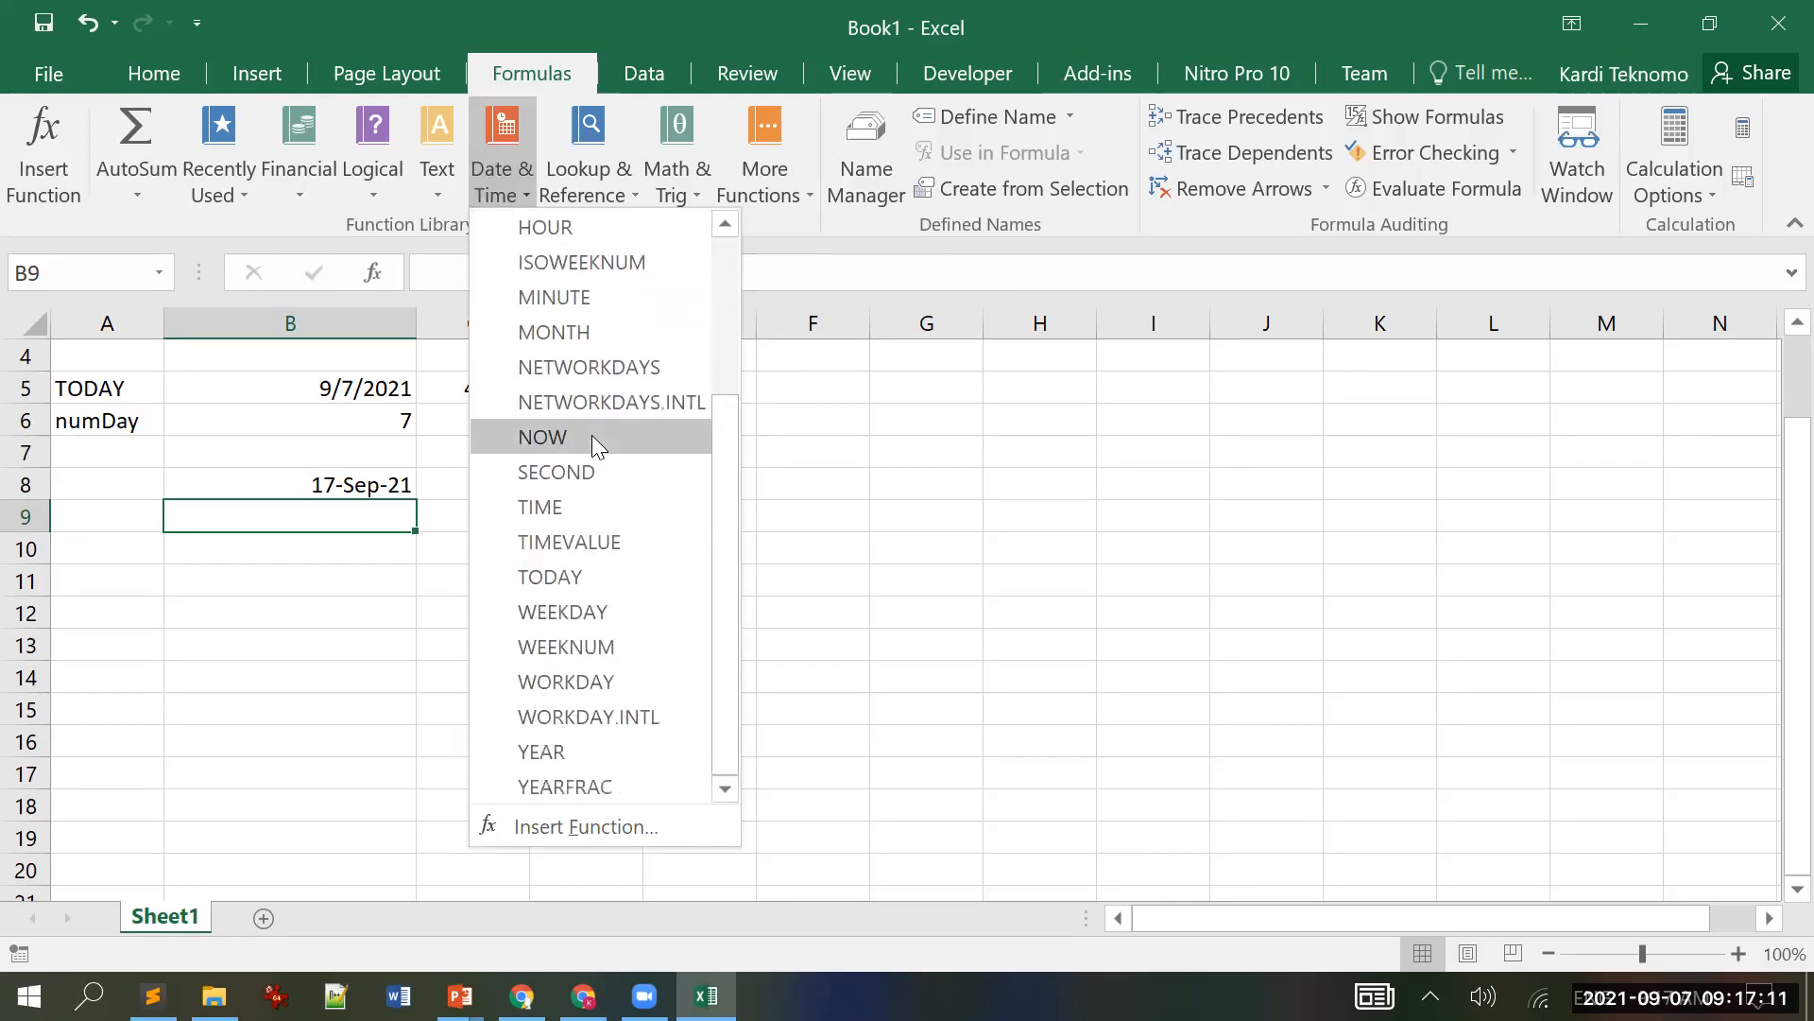
{"action": "left_click", "coordinate": [611, 681]}
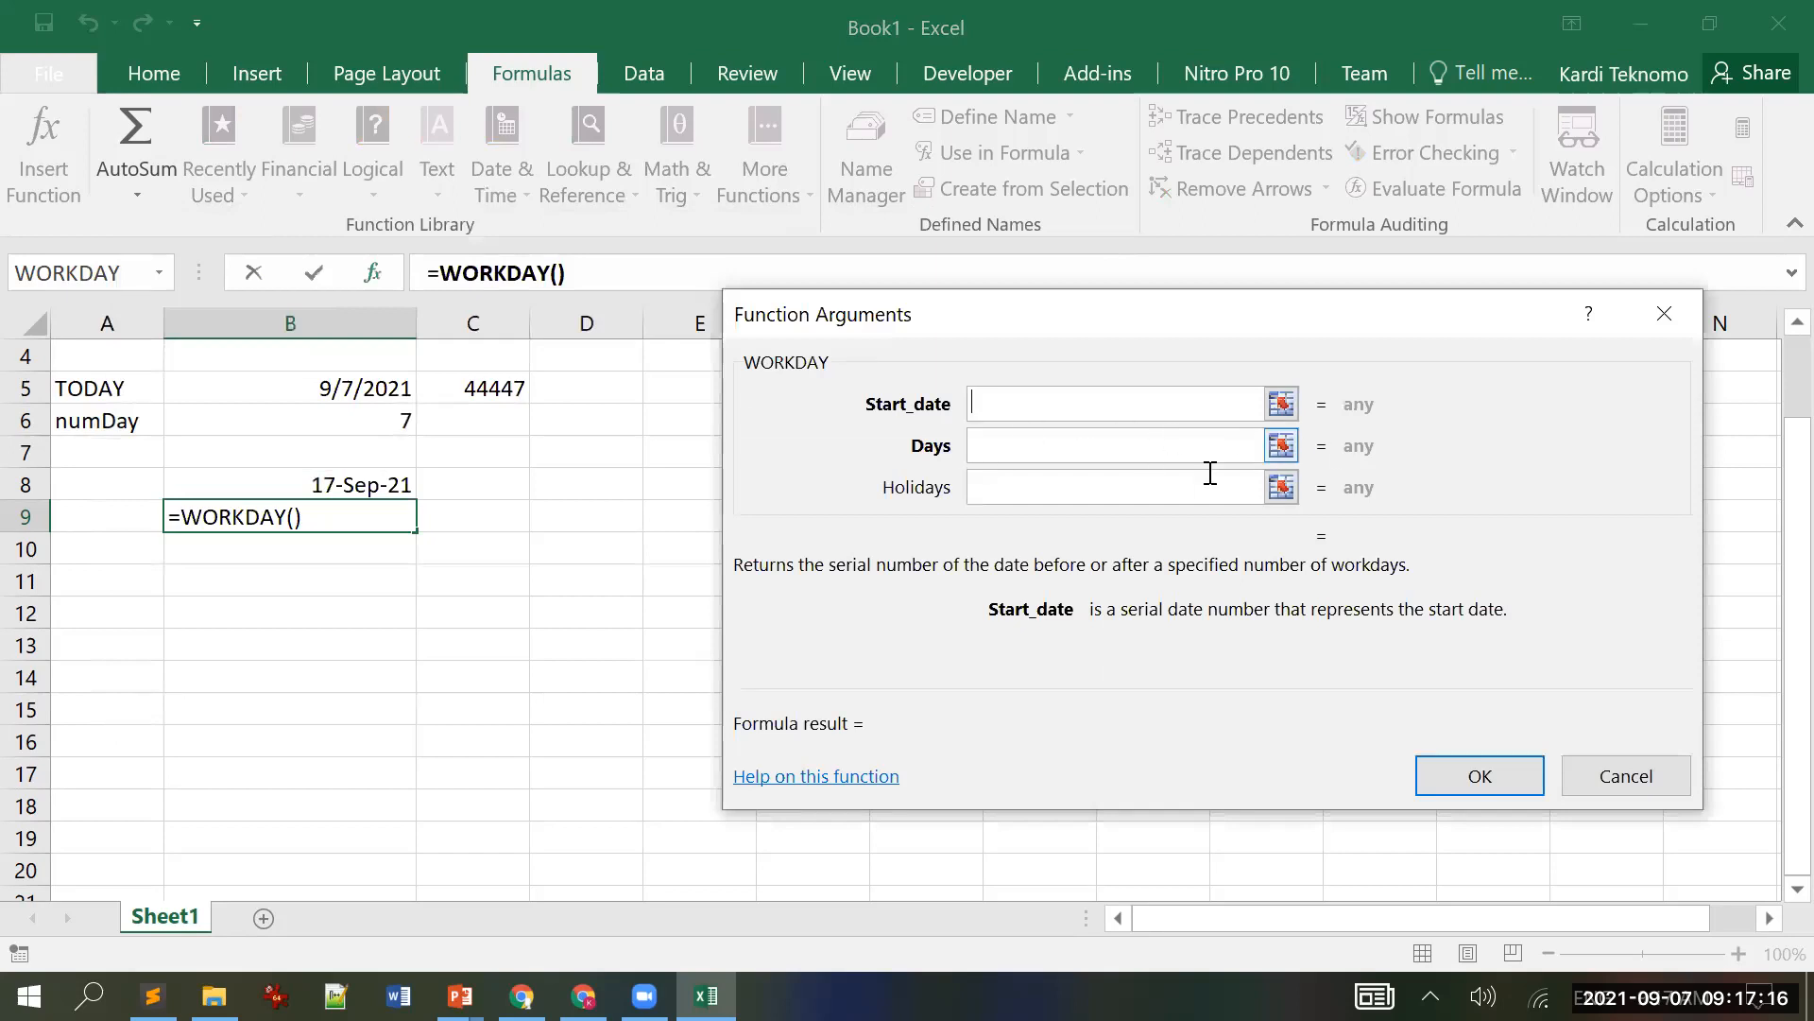
Step: Set WORKDAY arguments to start B5, days B6, holidays C5, giving 9/17/2021
{"action": "left_click", "coordinate": [1282, 404]}
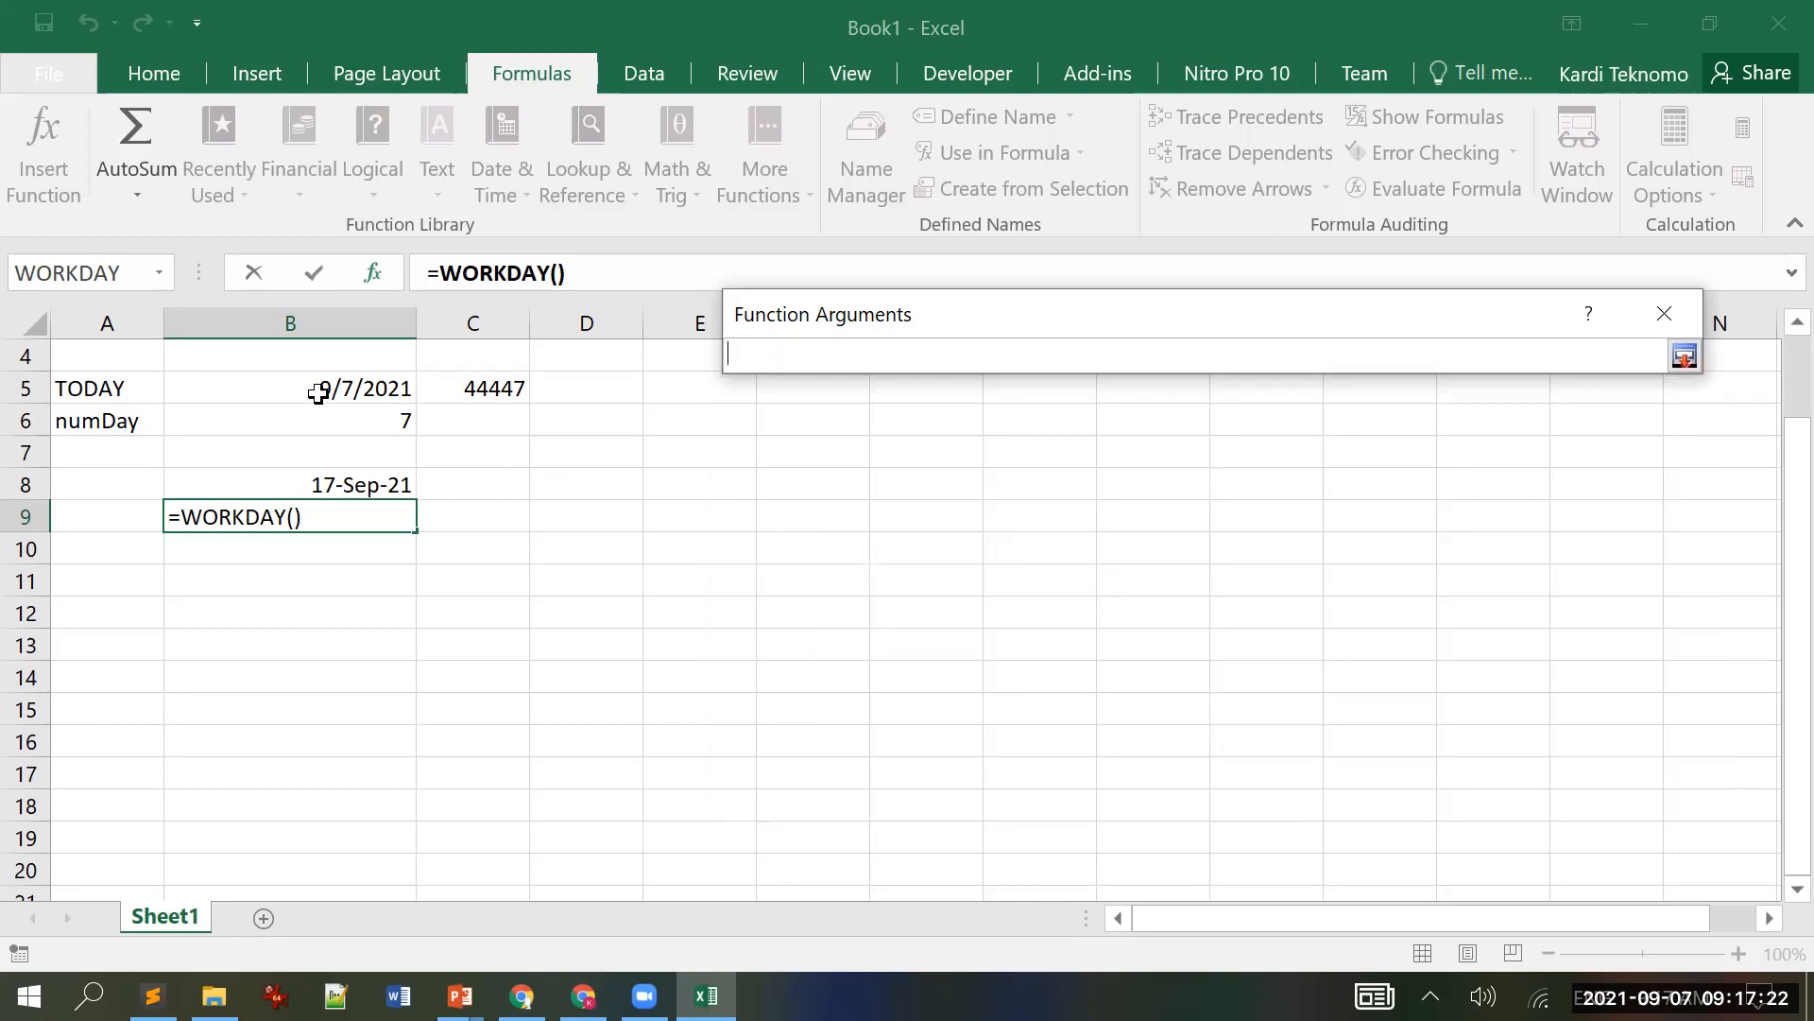
{"action": "left_click", "coordinate": [318, 395]}
{"action": "left_click", "coordinate": [1684, 356]}
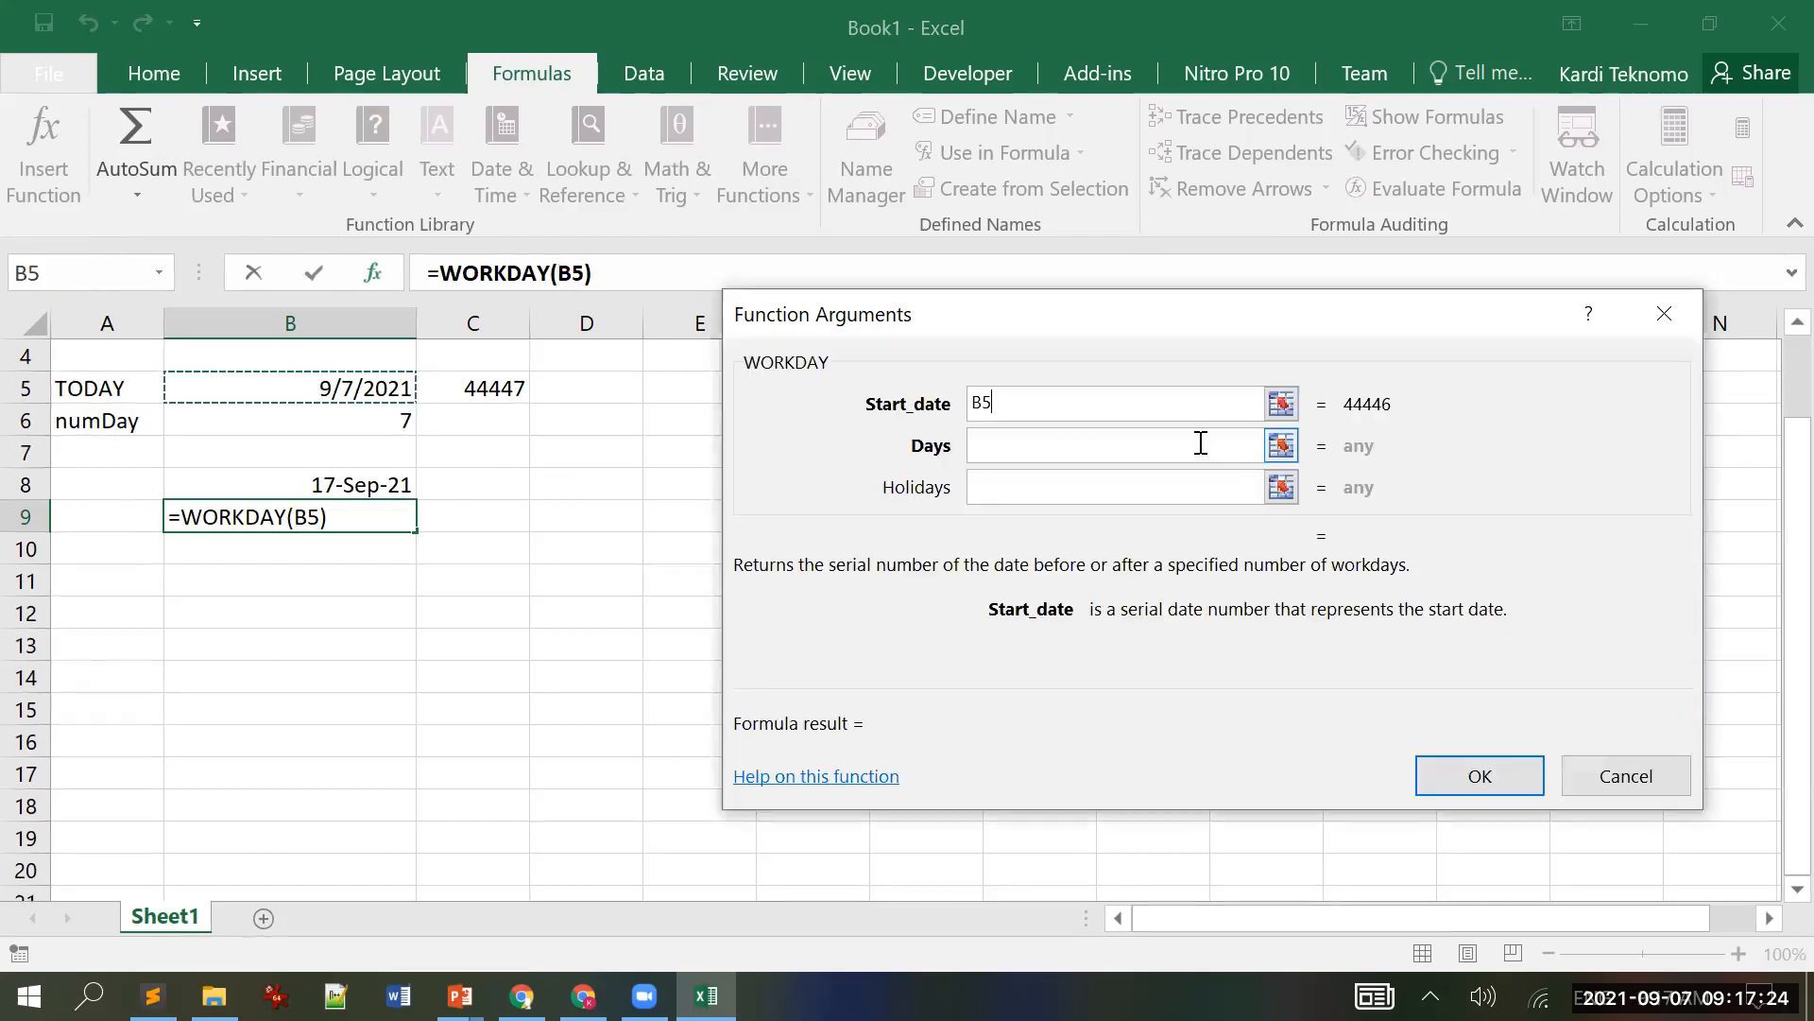
{"action": "left_click", "coordinate": [1283, 445]}
{"action": "left_click", "coordinate": [395, 414]}
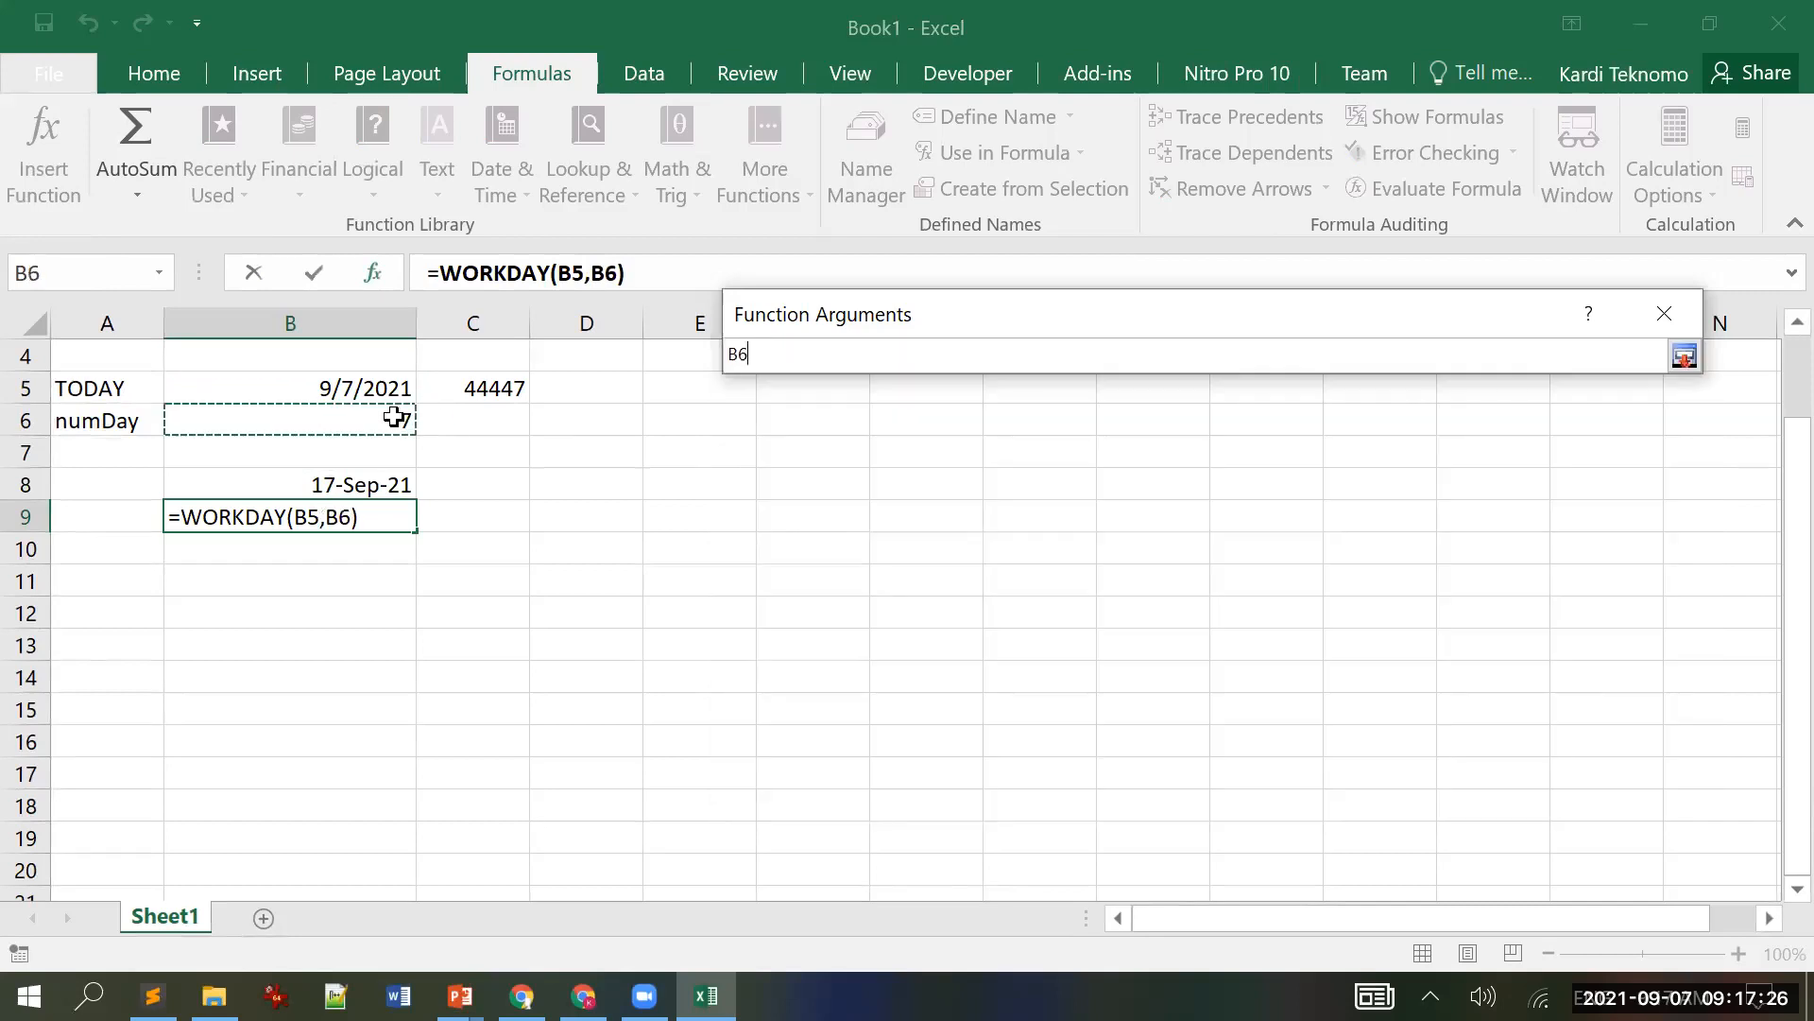
{"action": "left_click", "coordinate": [1683, 356]}
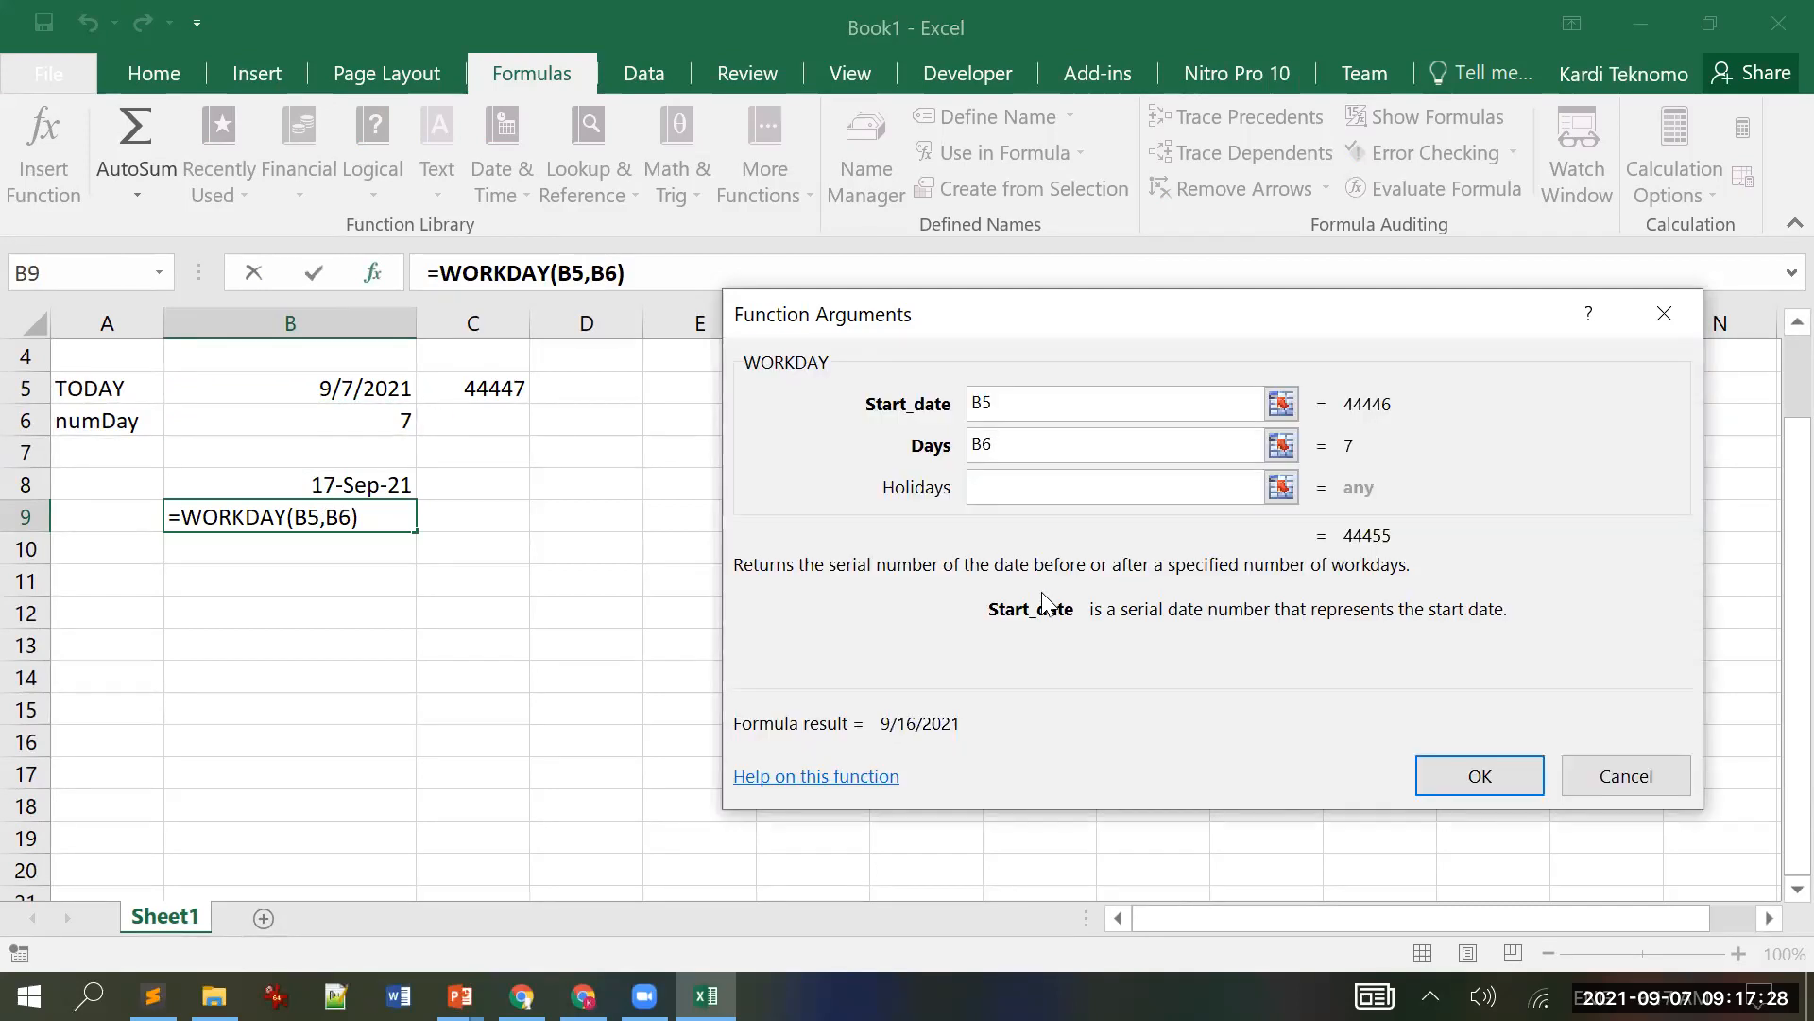
{"action": "left_click", "coordinate": [1282, 486]}
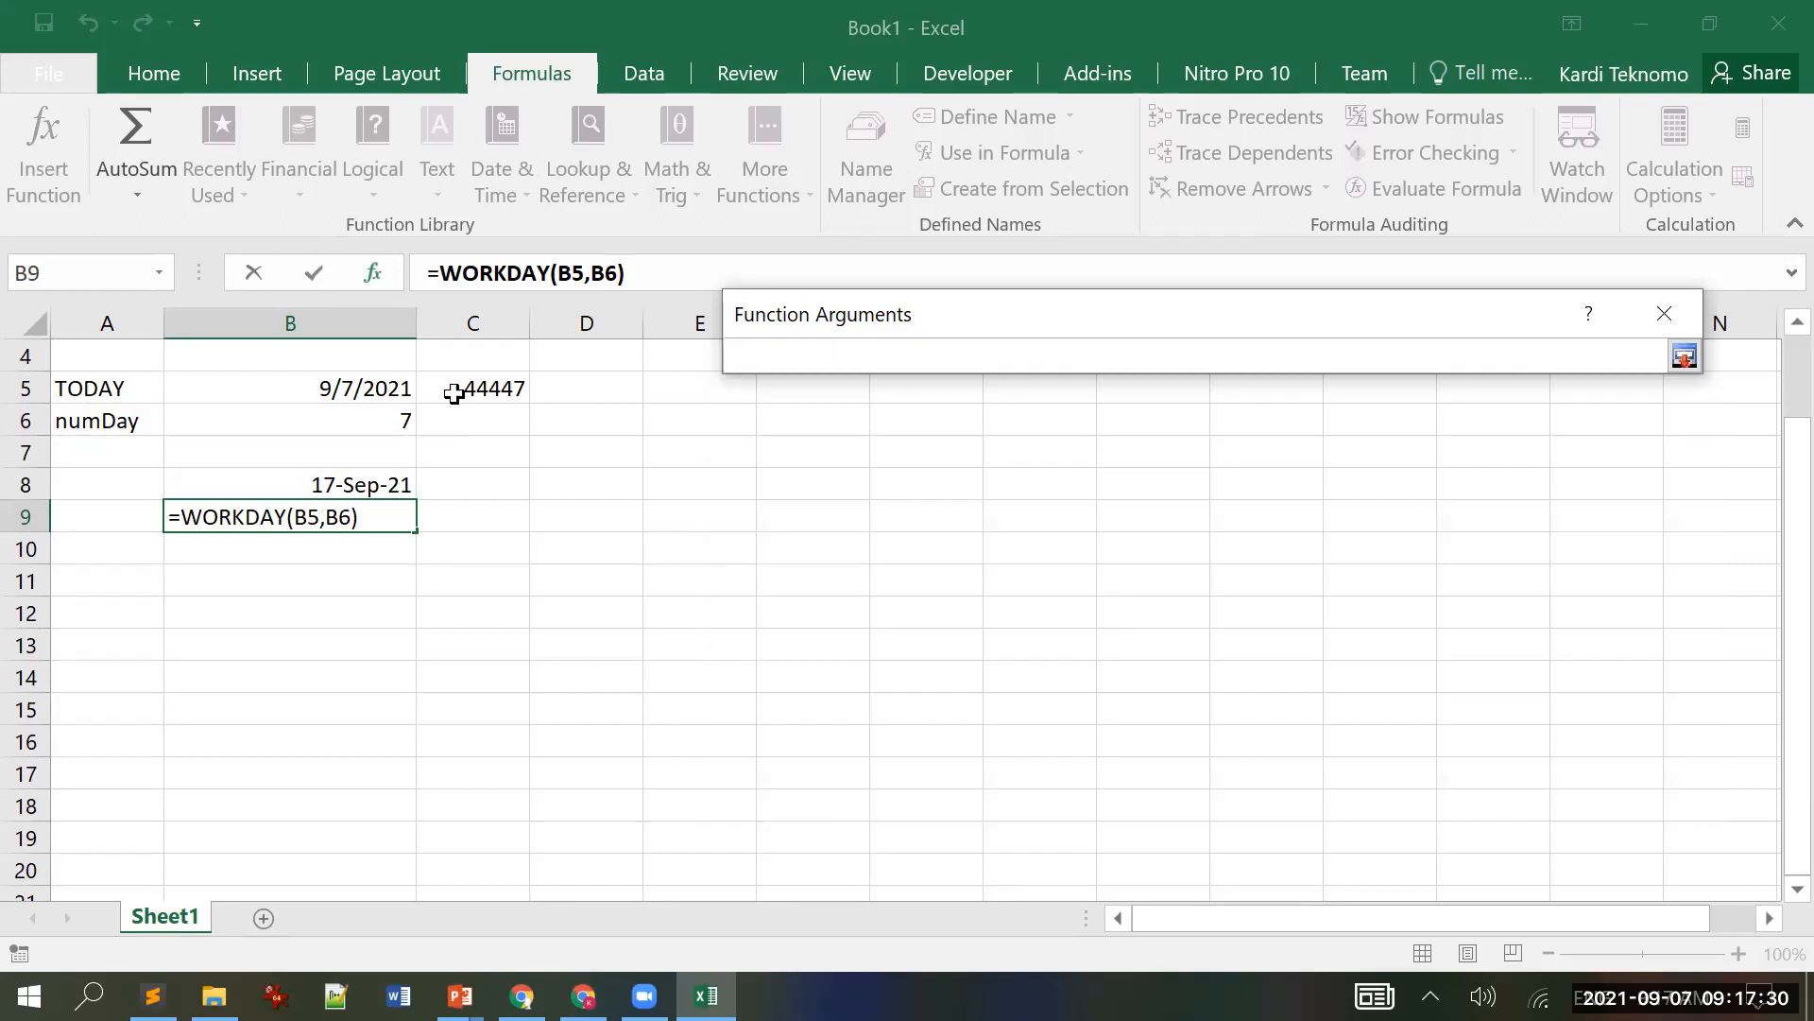
{"action": "left_click", "coordinate": [454, 393]}
{"action": "left_click", "coordinate": [1683, 356]}
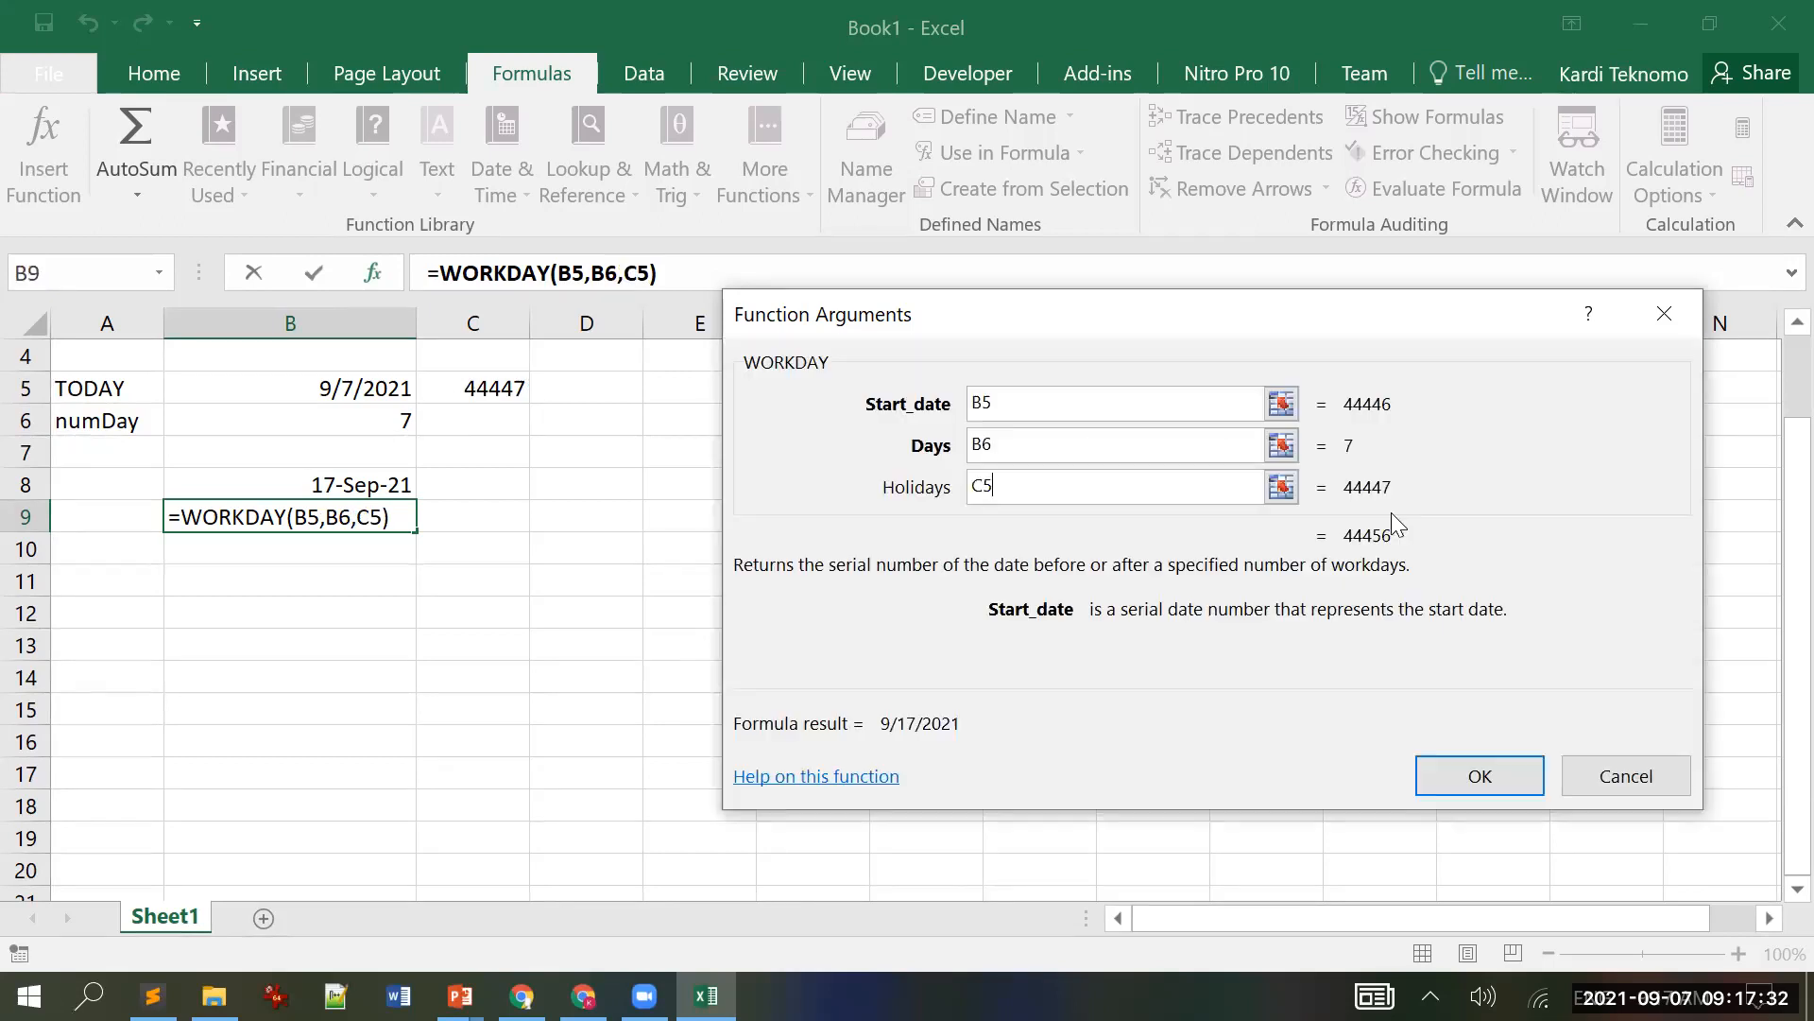
{"action": "left_click", "coordinate": [1478, 773]}
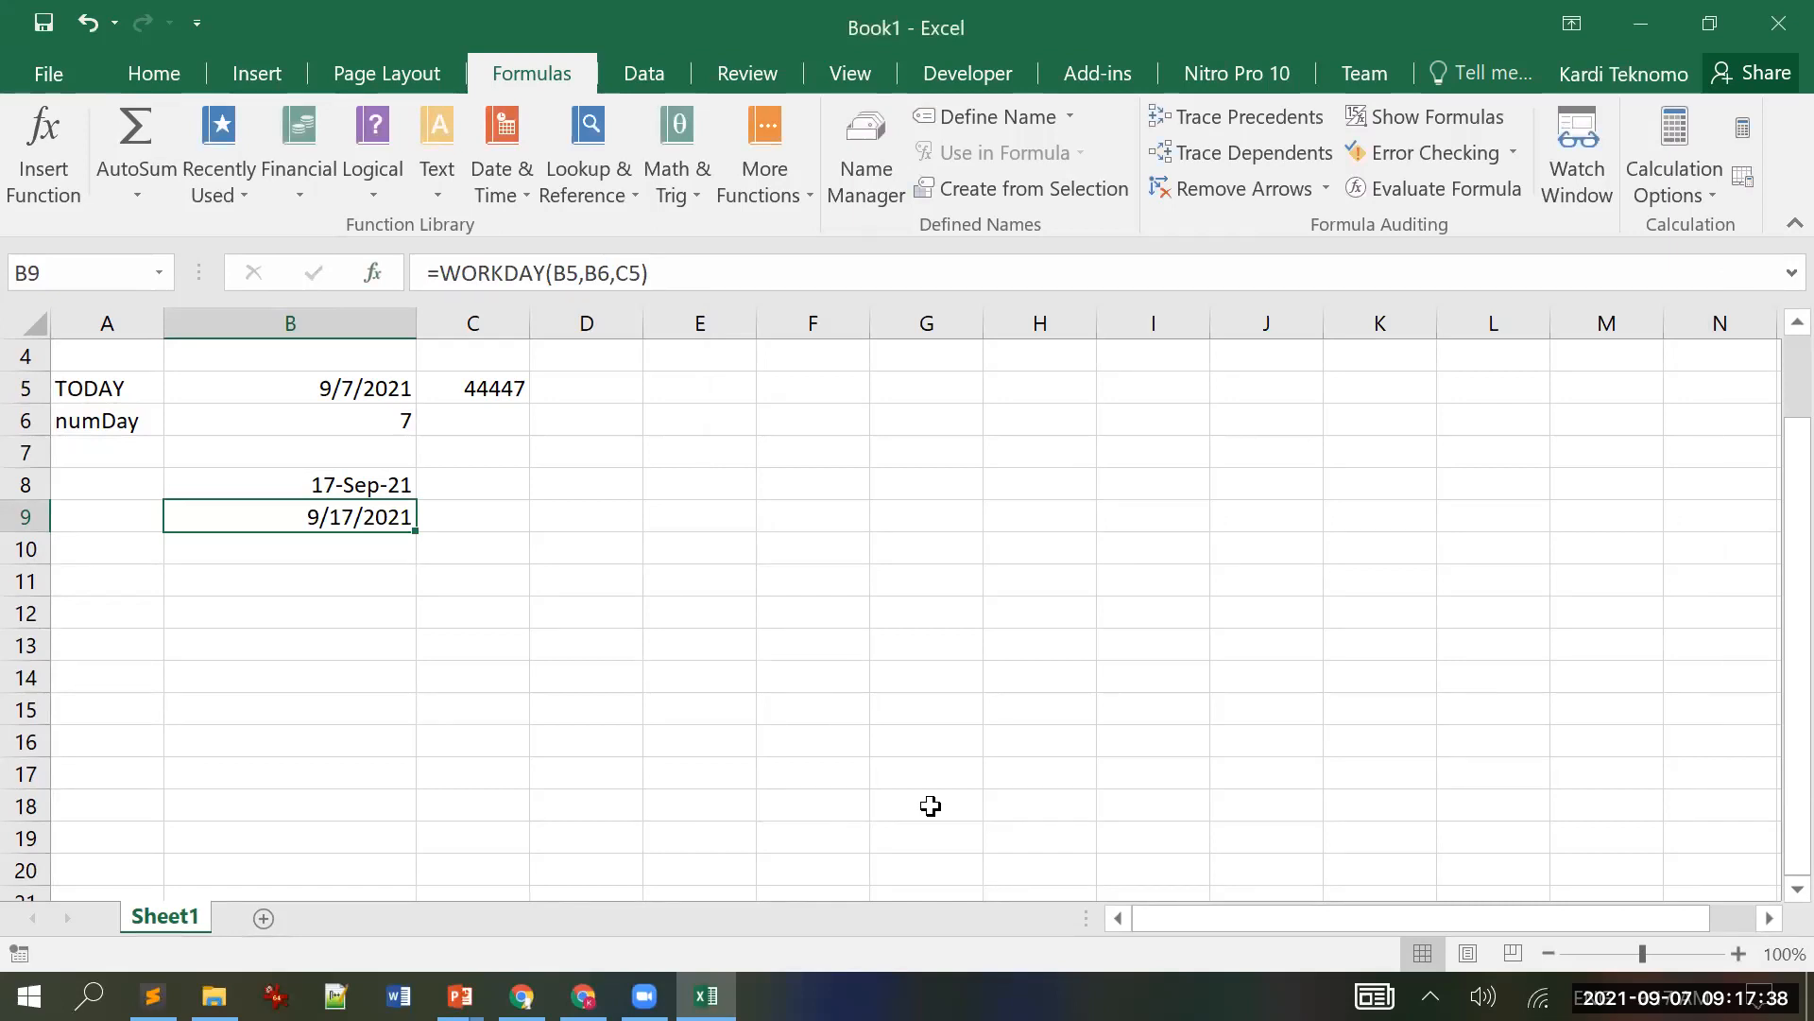
{"action": "left_click", "coordinate": [1709, 23]}
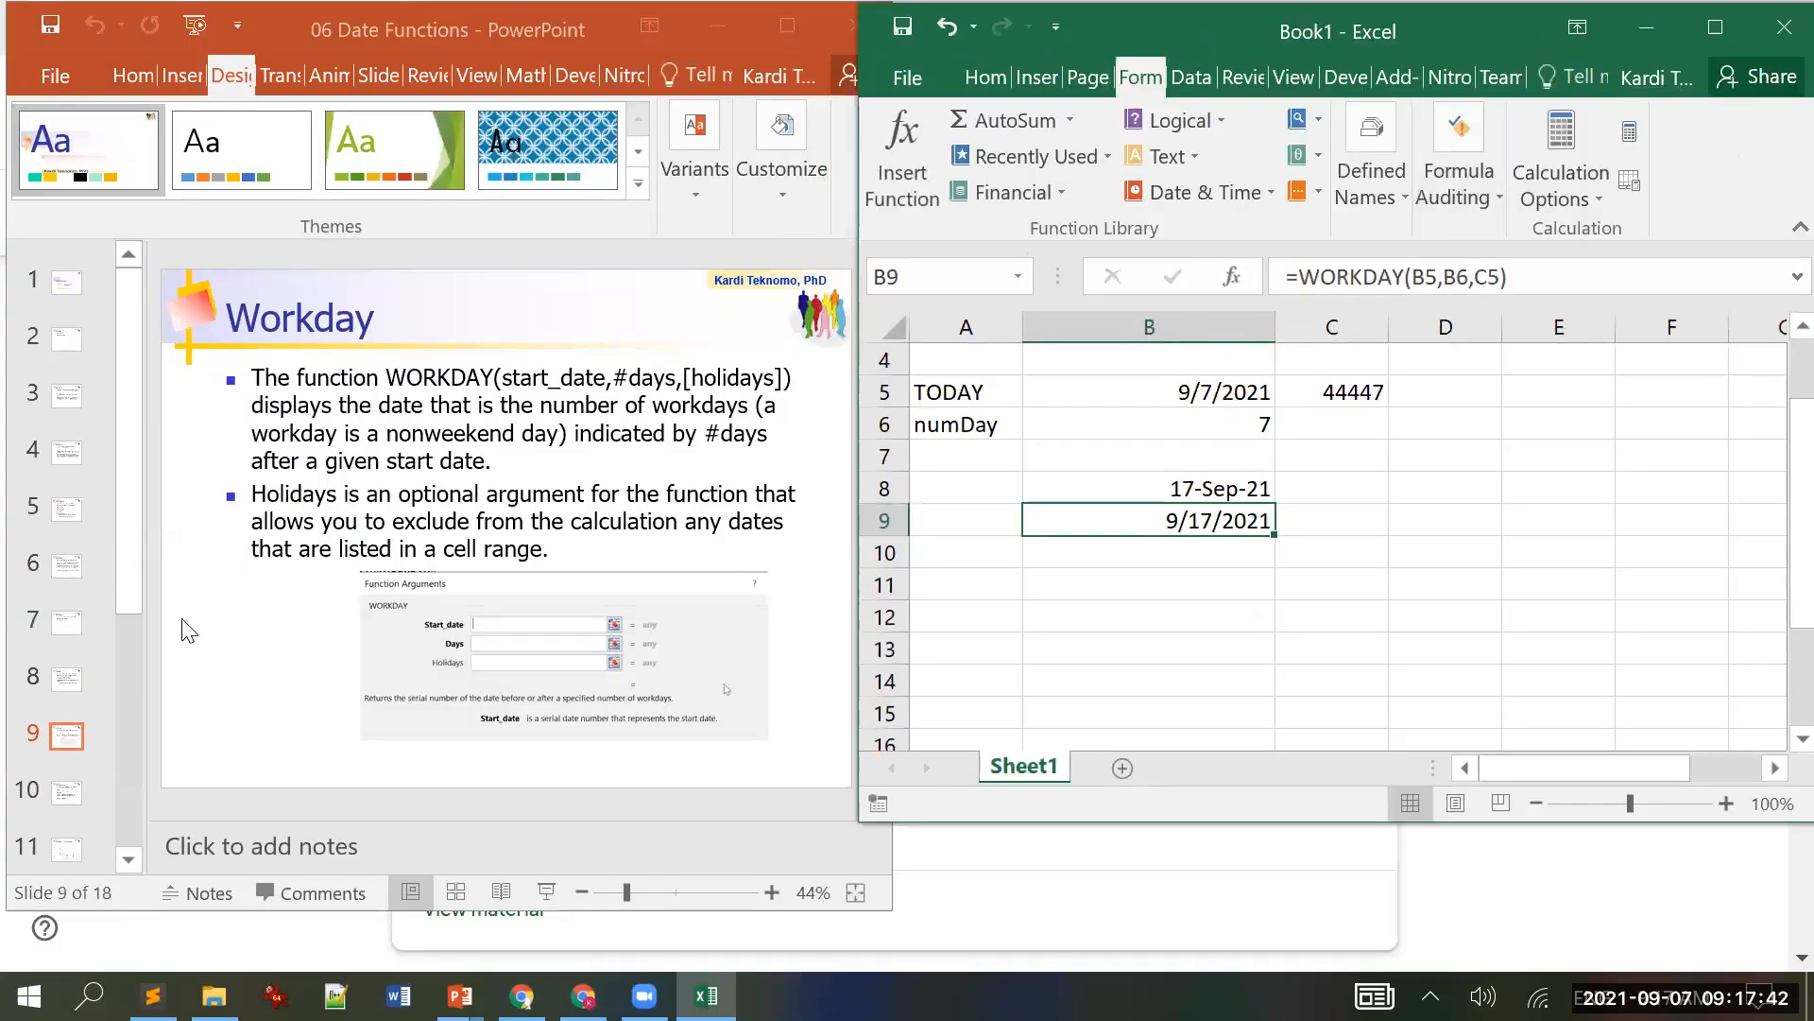
Step: Review the Workday slide in PowerPoint, then maximize Excel again
{"action": "left_click", "coordinate": [189, 631]}
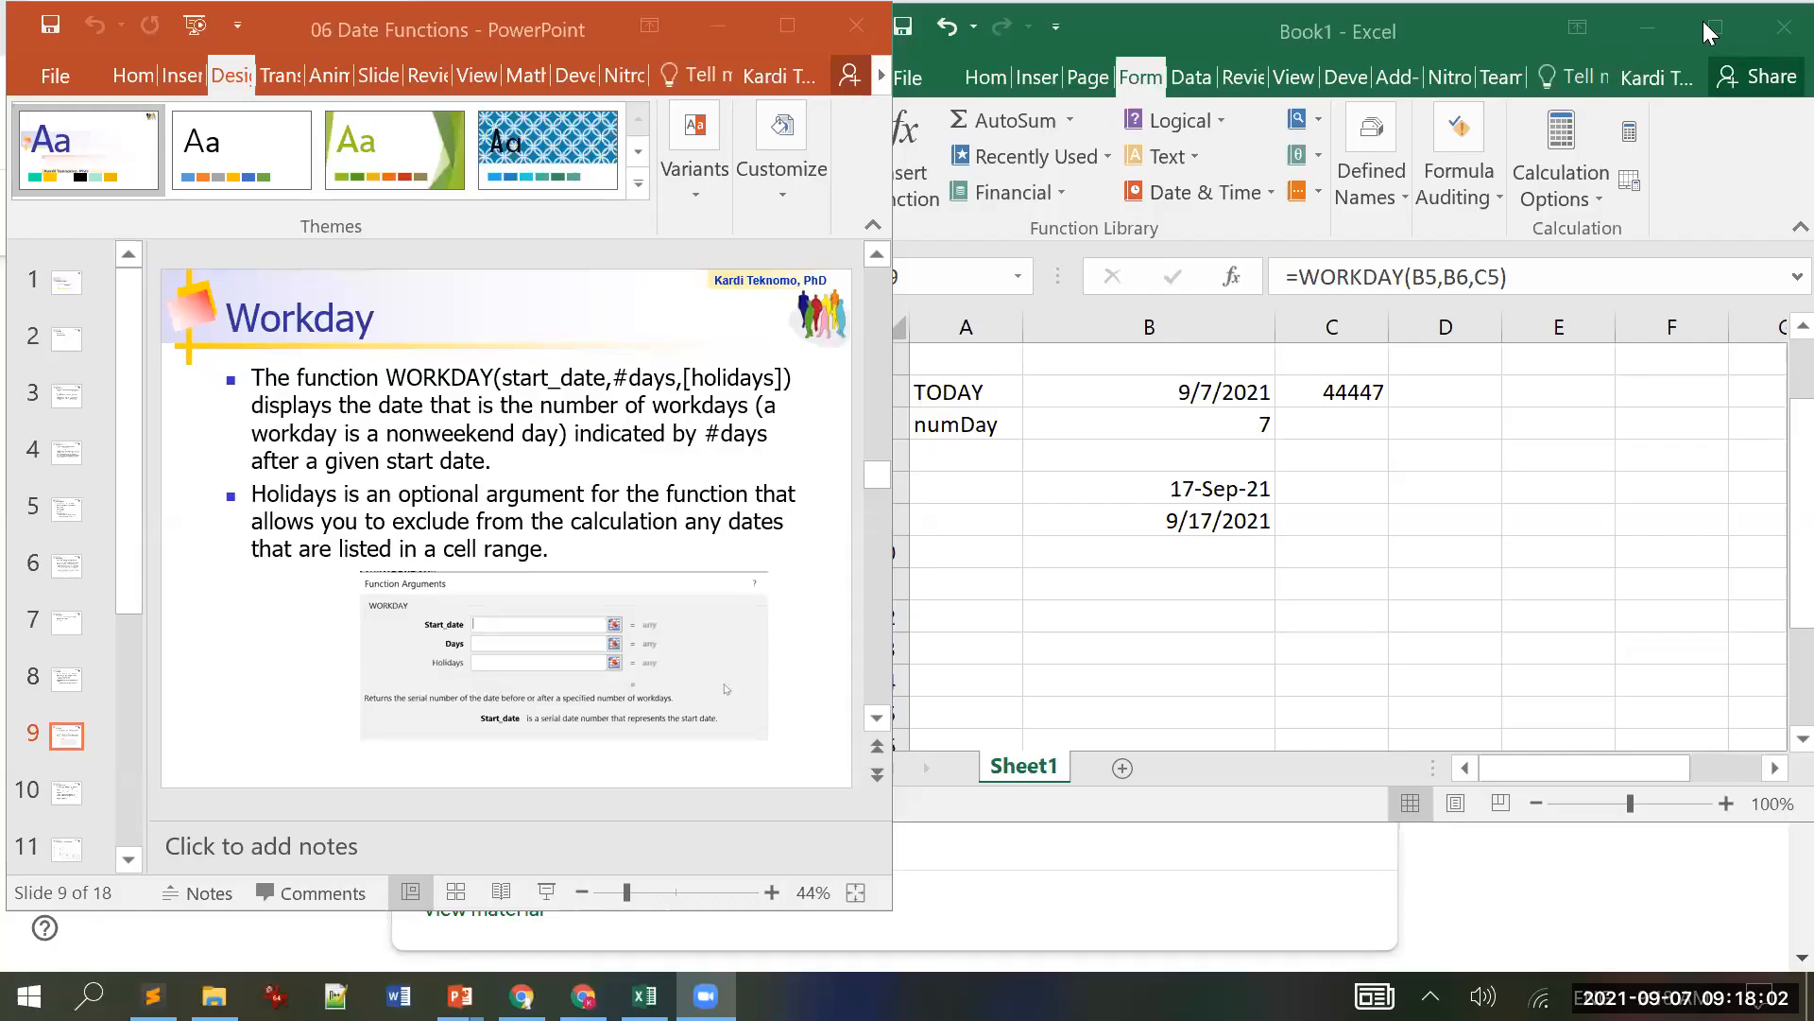
{"action": "left_click", "coordinate": [1706, 26]}
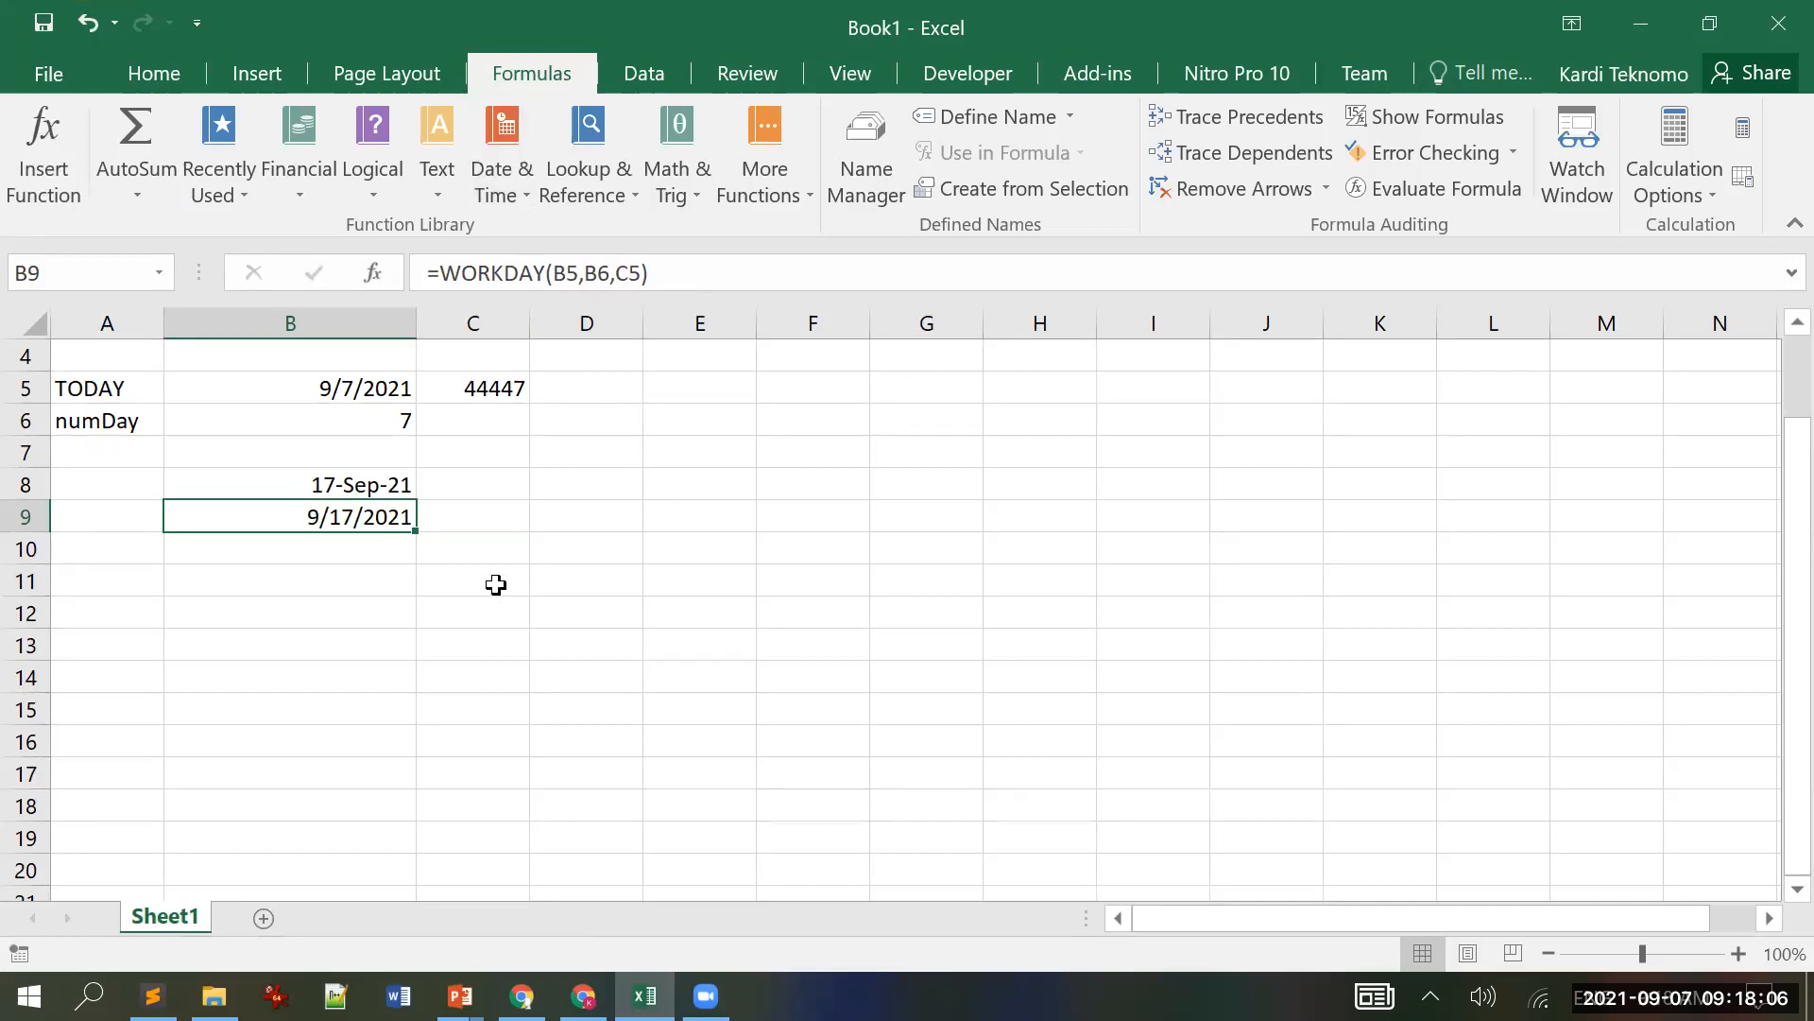
Step: Insert the WORKDAY function into B11 from the Date & Time function list
{"action": "left_click", "coordinate": [358, 586]}
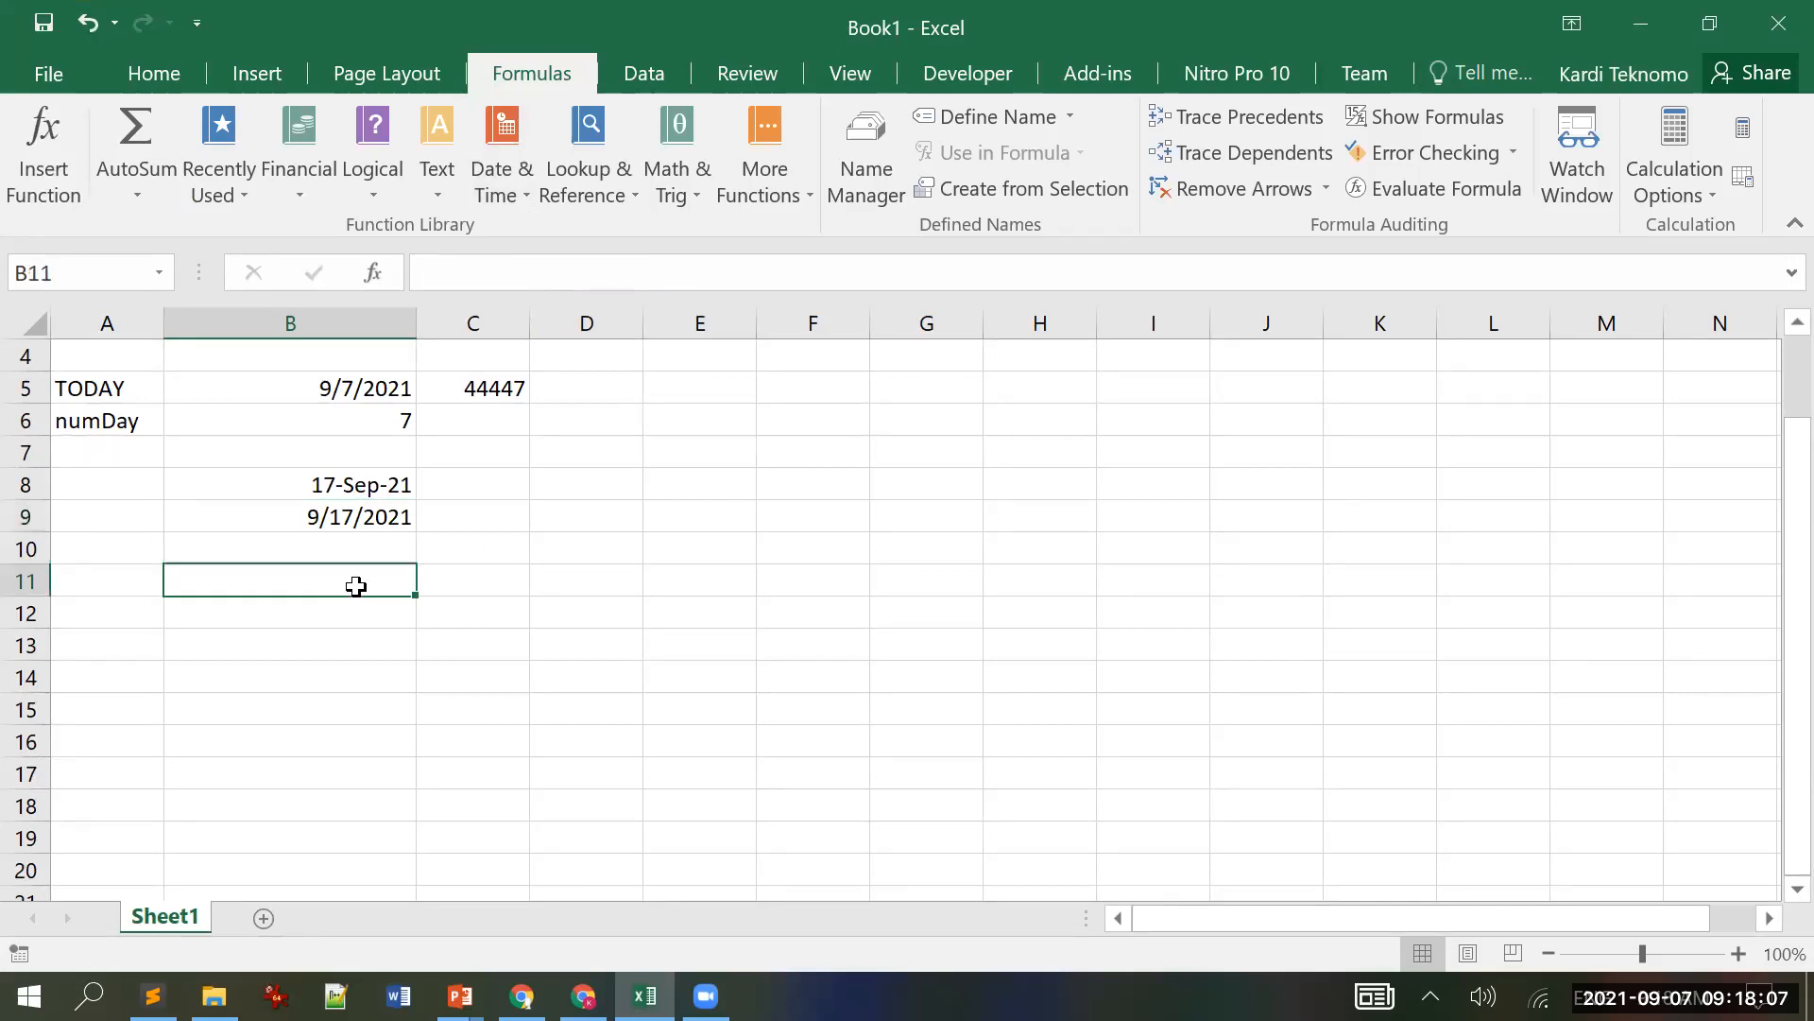
{"action": "left_click", "coordinate": [522, 197]}
{"action": "scroll", "coordinate": [624, 435], "scroll_direction": "down", "scroll_amount": 3}
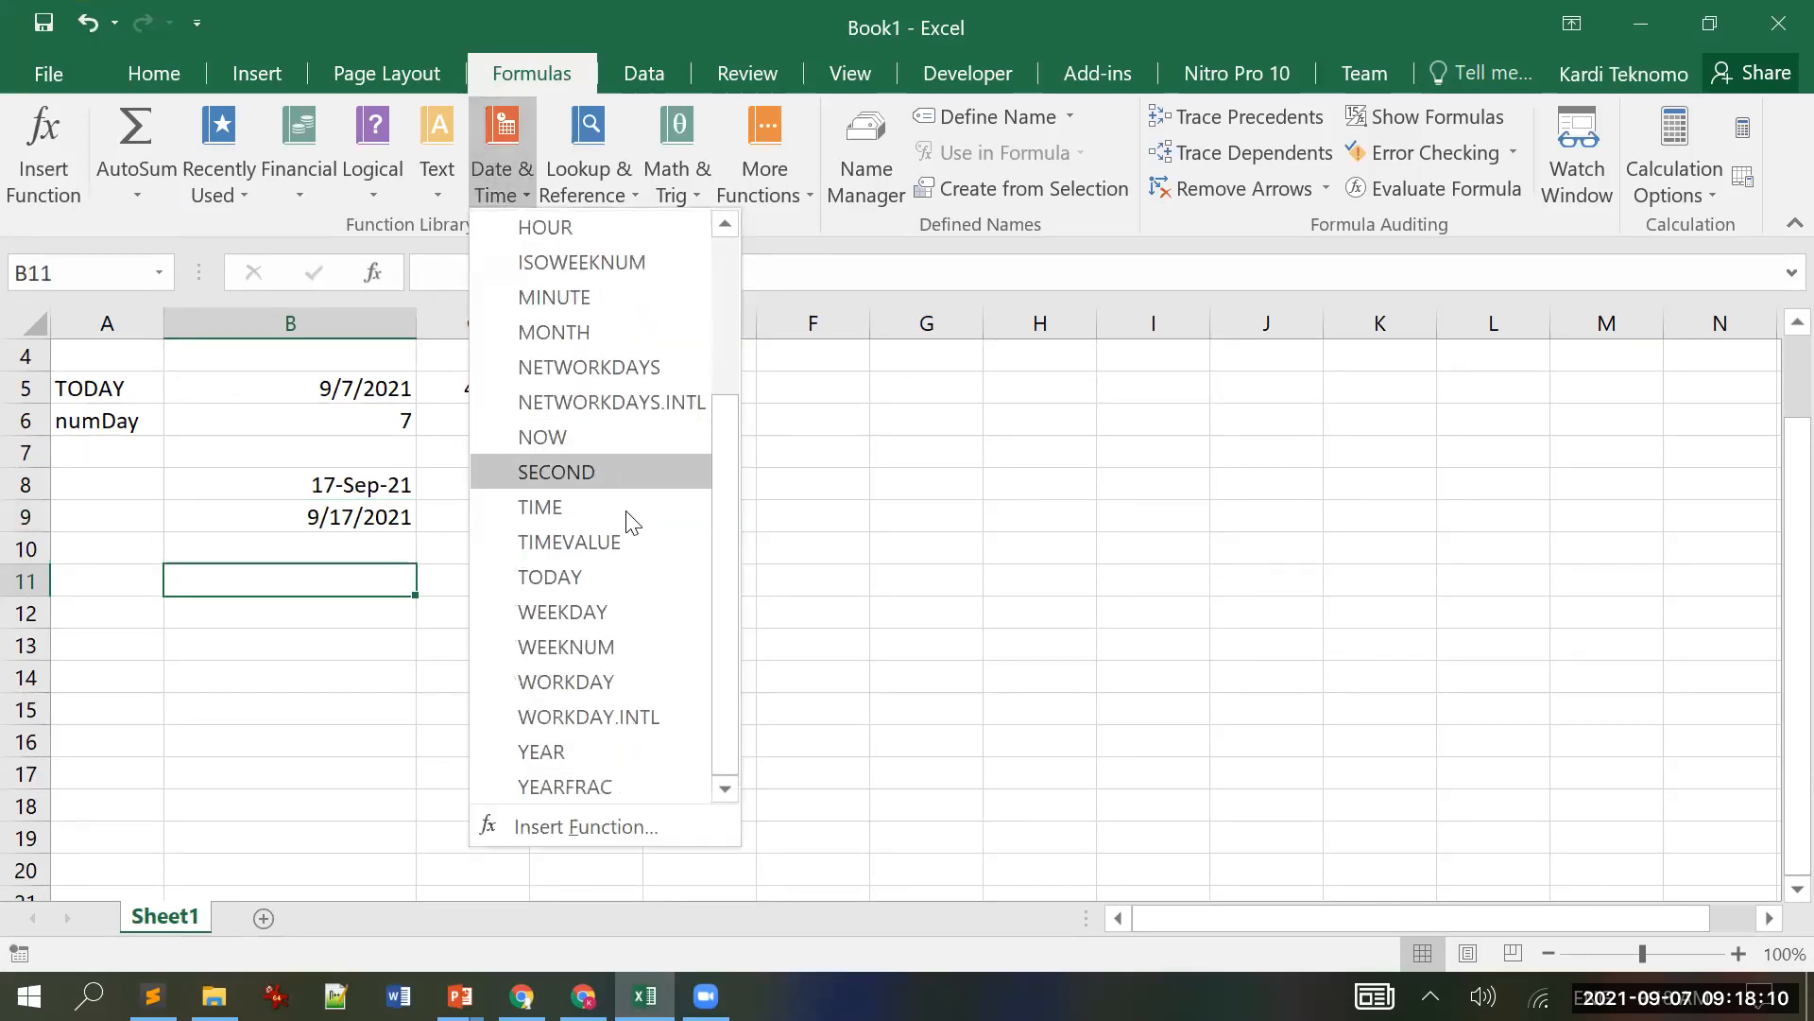
{"action": "left_click", "coordinate": [597, 685]}
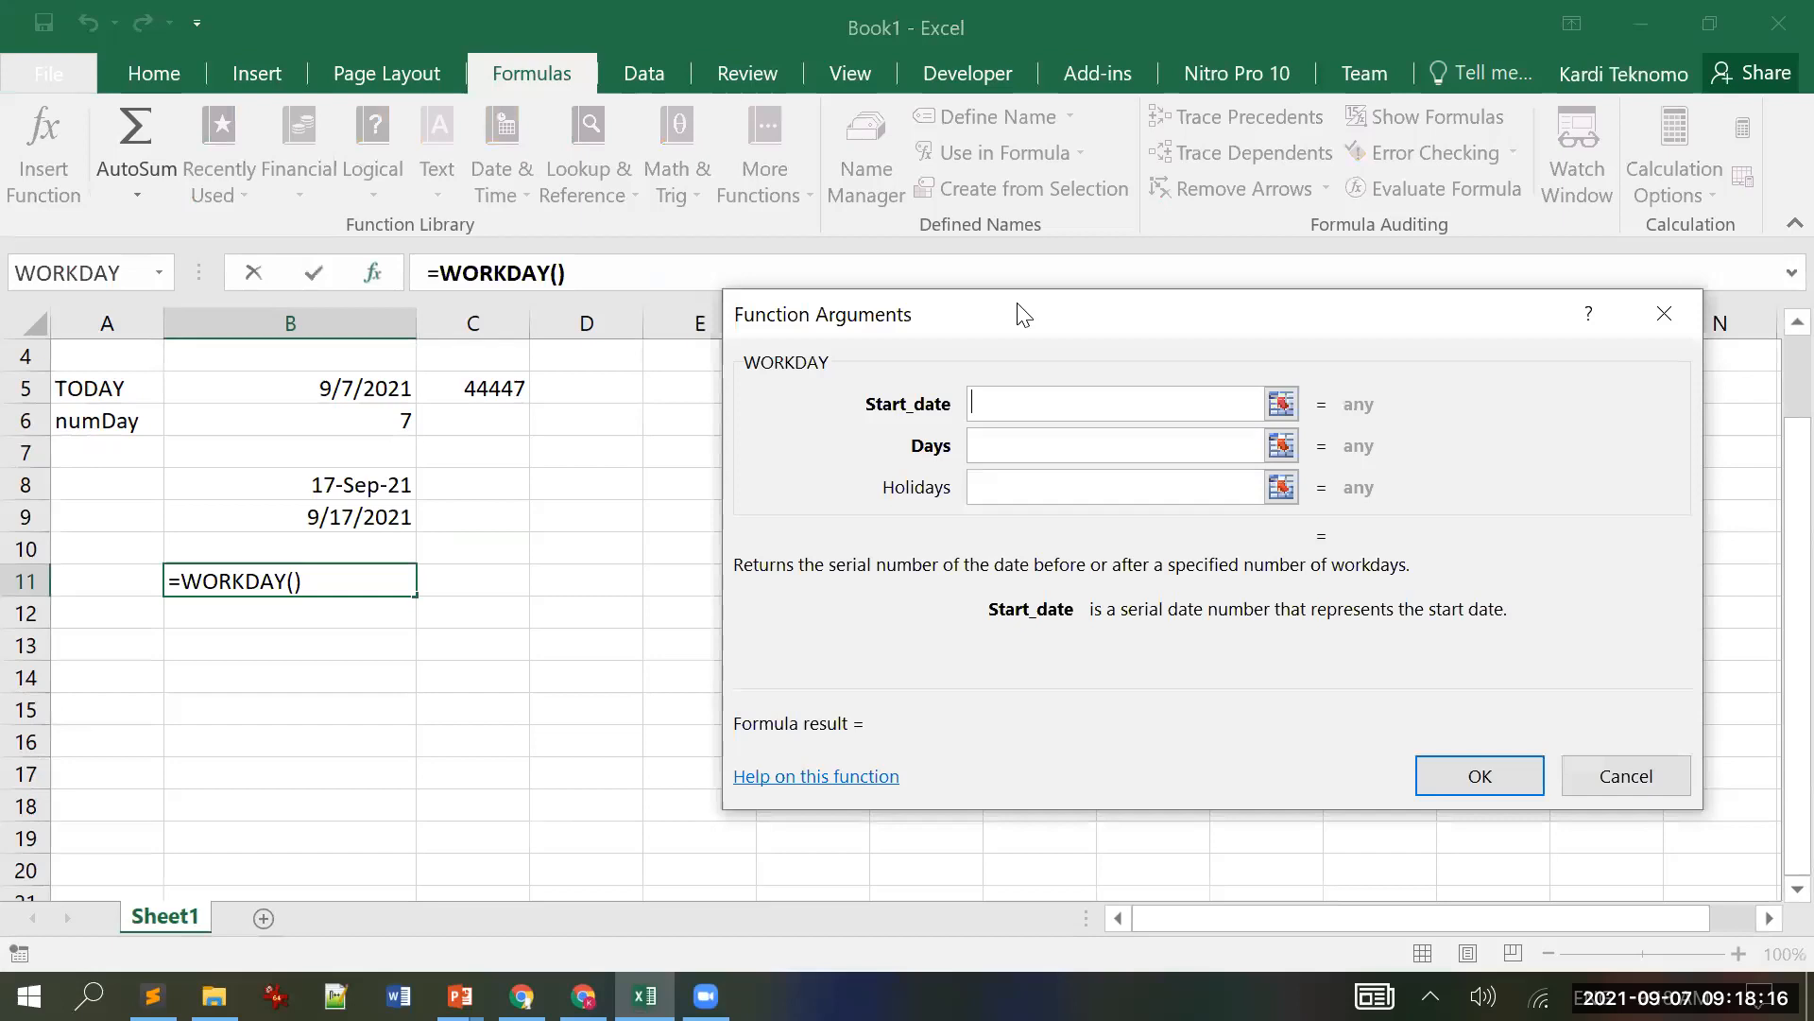
{"action": "left_click_drag", "start_coordinate": [1021, 312], "coordinate": [834, 178]}
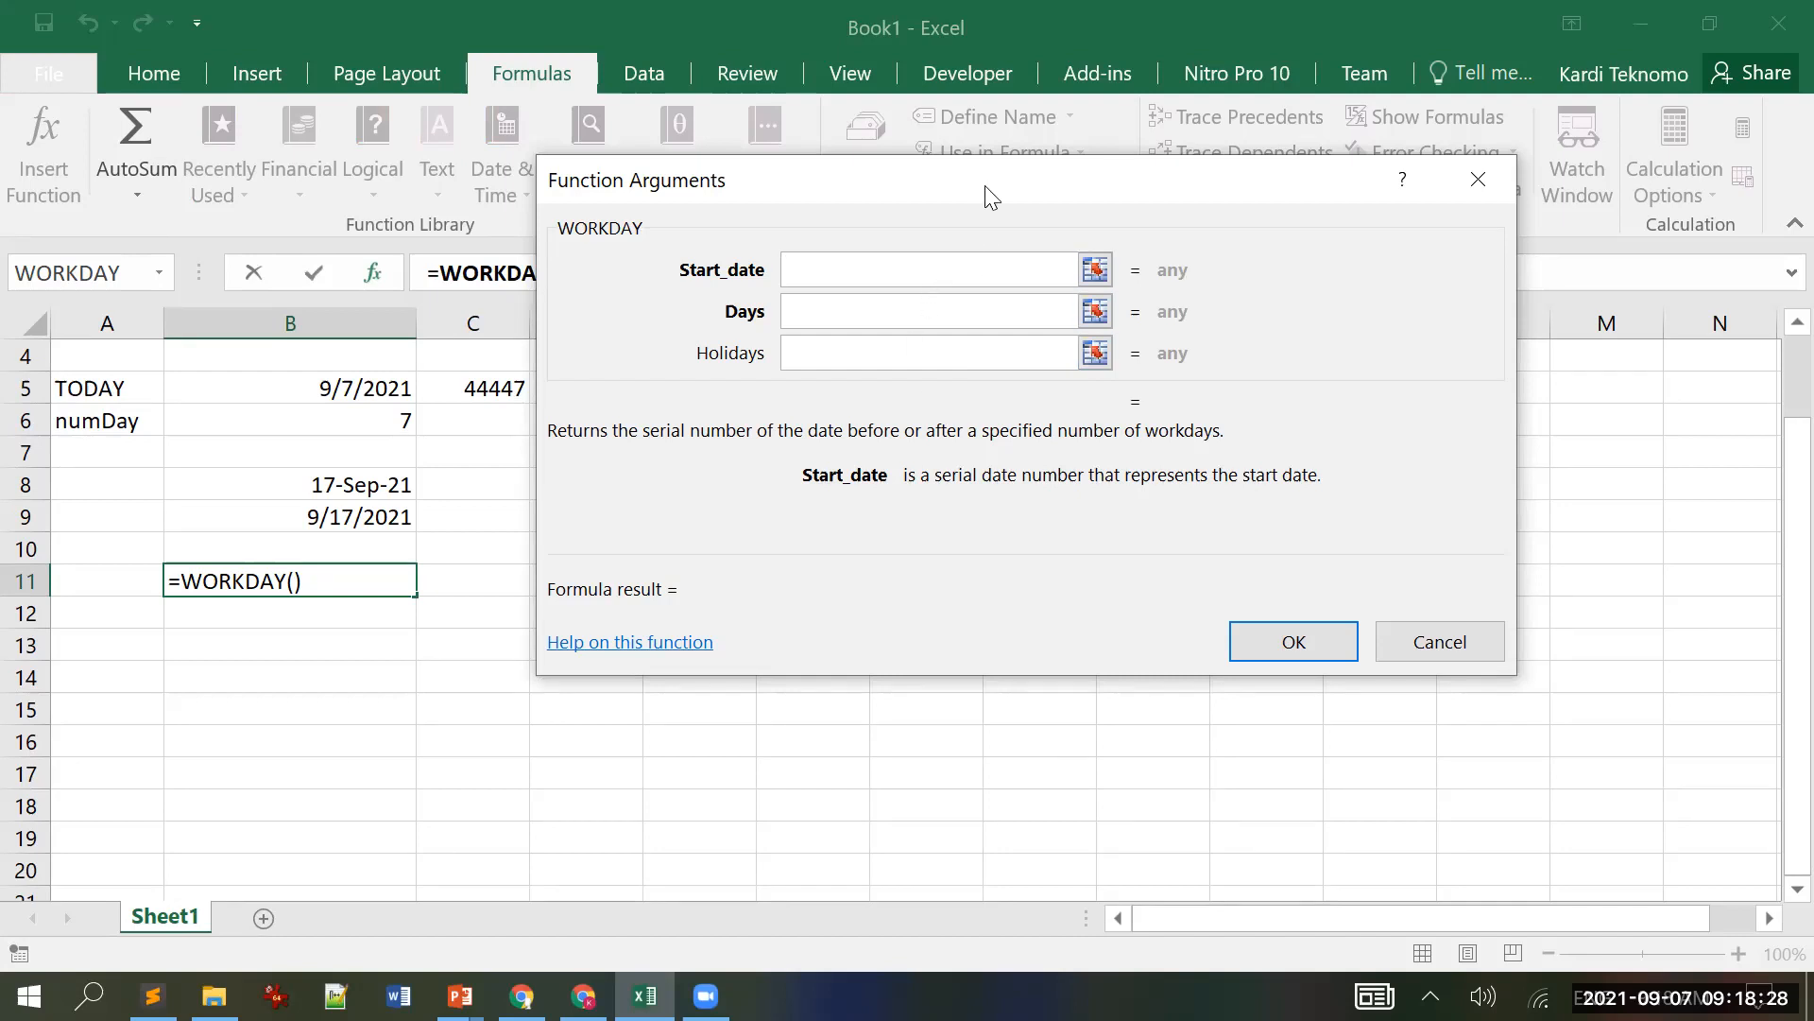
{"action": "left_click_drag", "start_coordinate": [1059, 336], "coordinate": [1157, 479]}
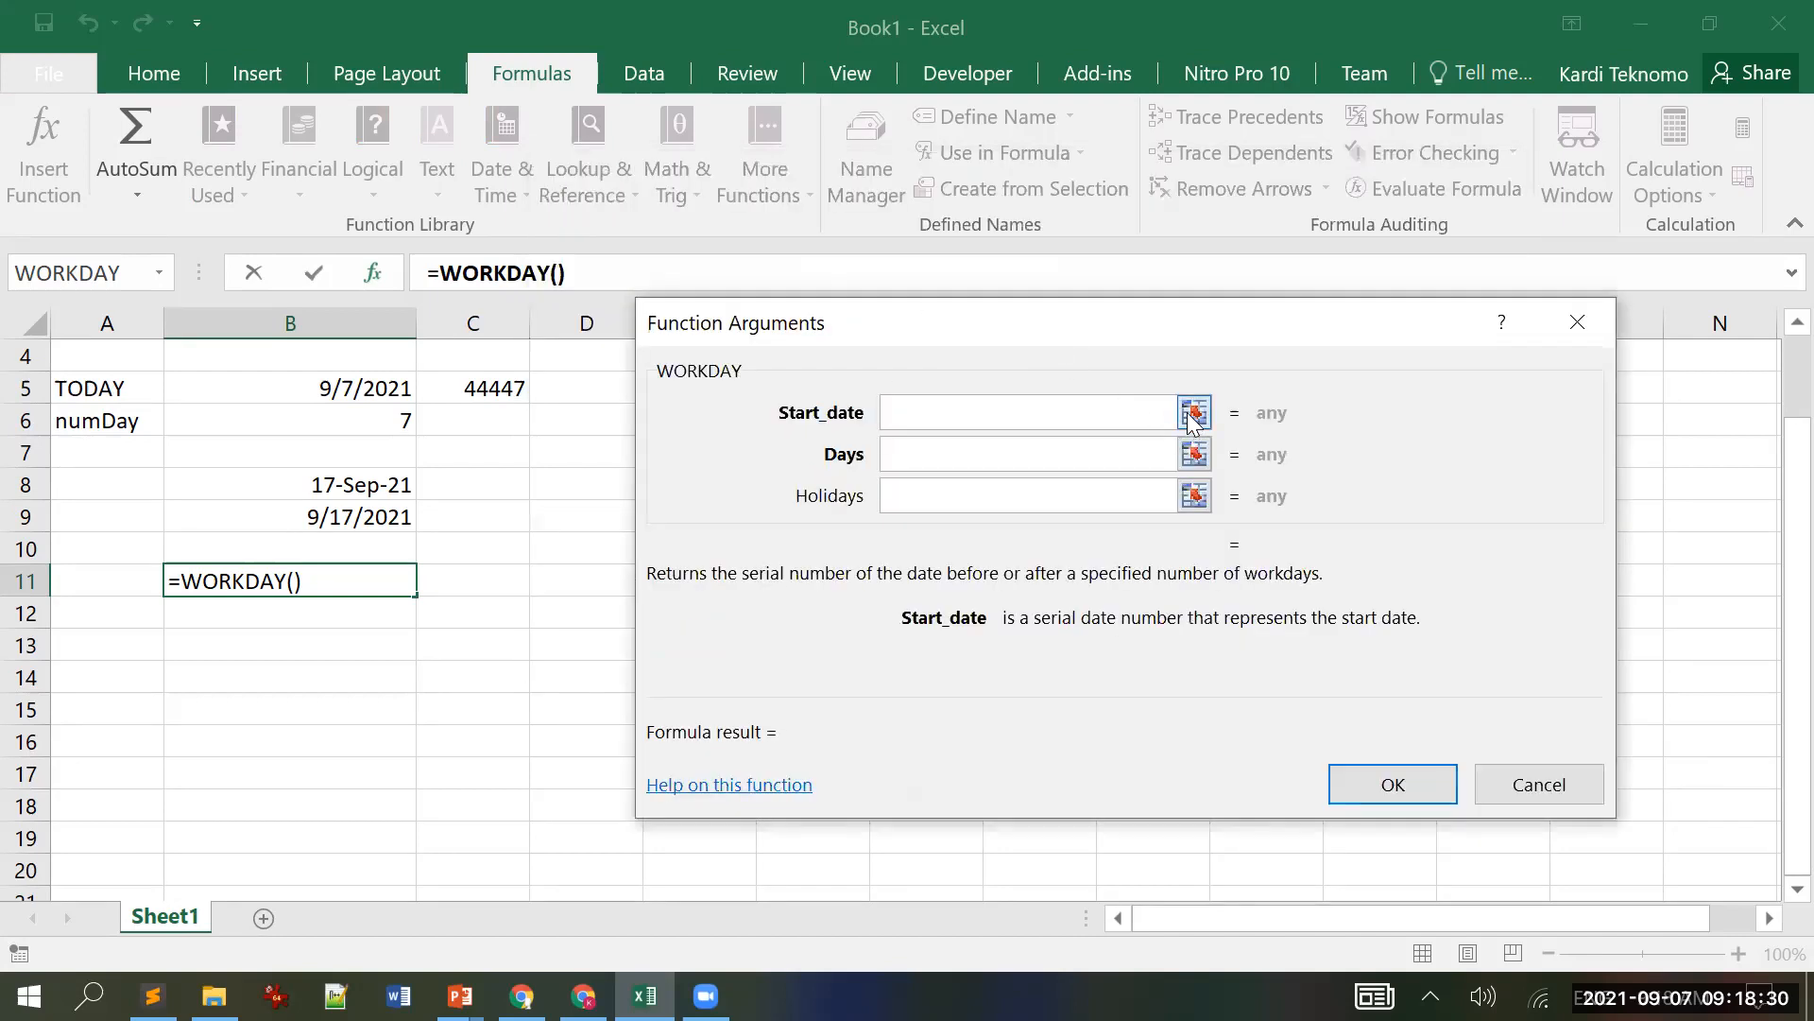
Step: Set WORKDAY's arguments to B5, B6 and C5 and confirm, giving serial 44456
{"action": "left_click", "coordinate": [1194, 414]}
{"action": "left_click", "coordinate": [372, 383]}
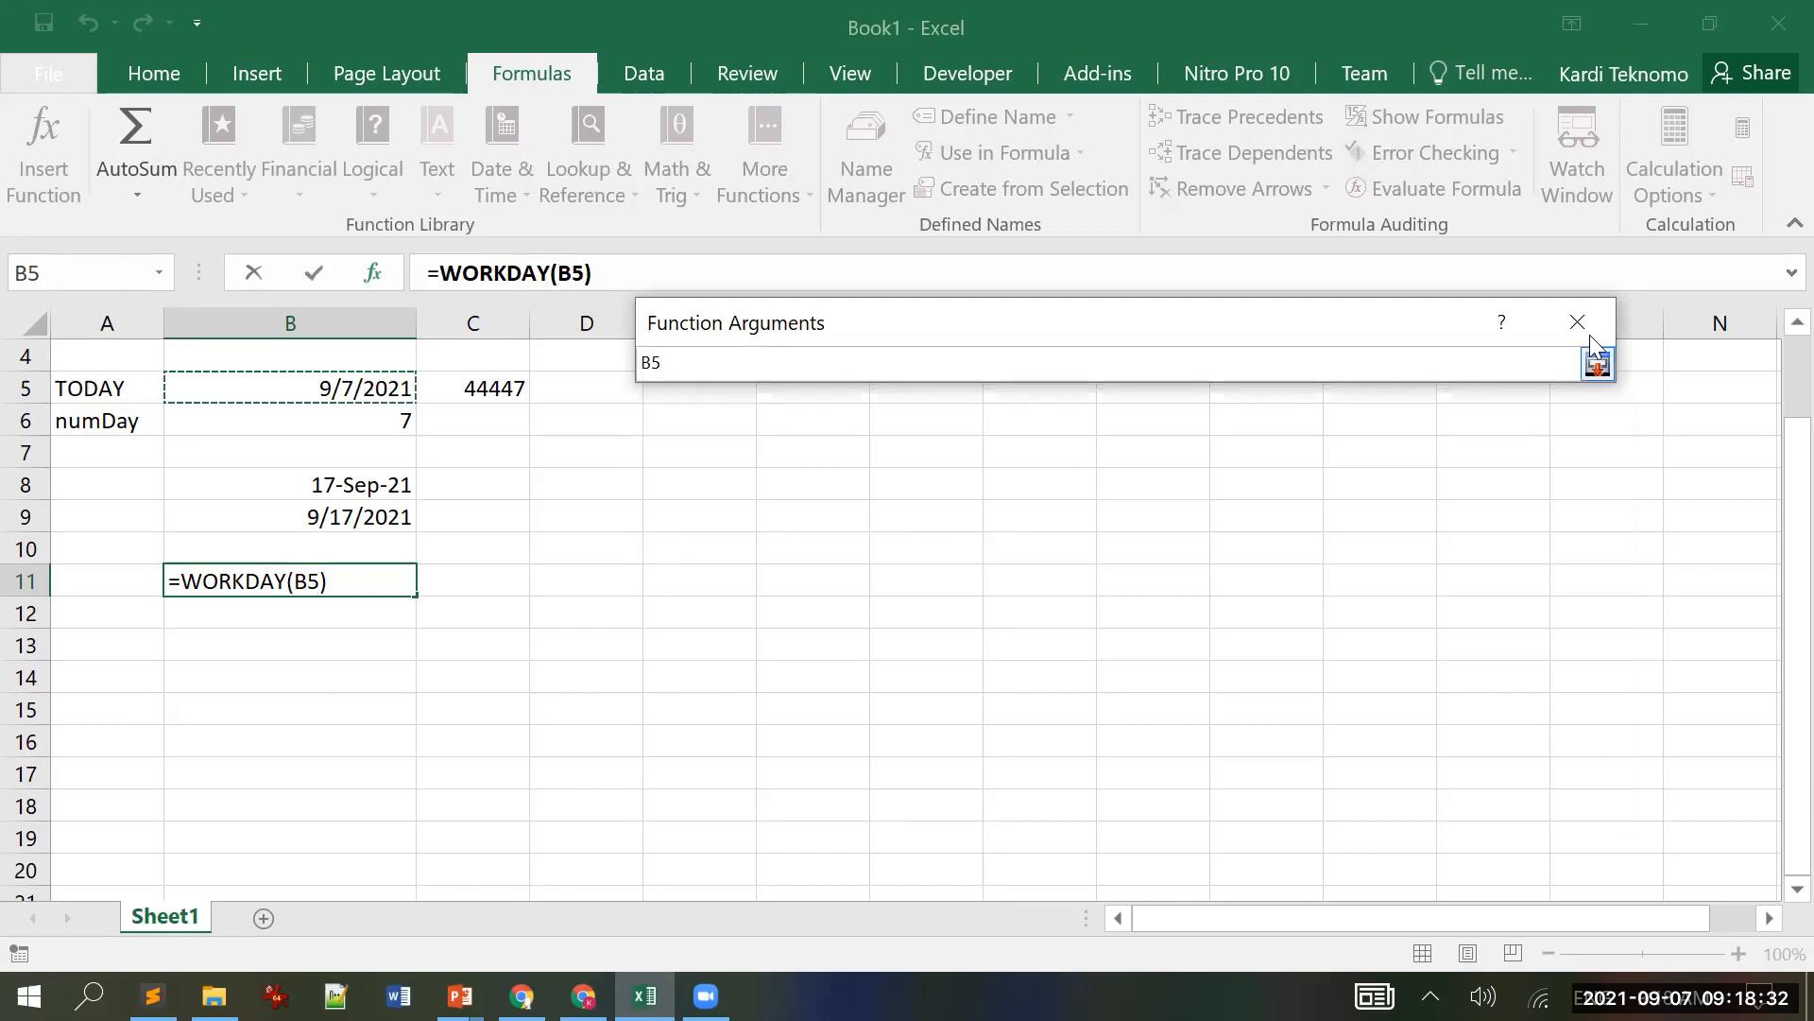
{"action": "left_click", "coordinate": [1599, 364]}
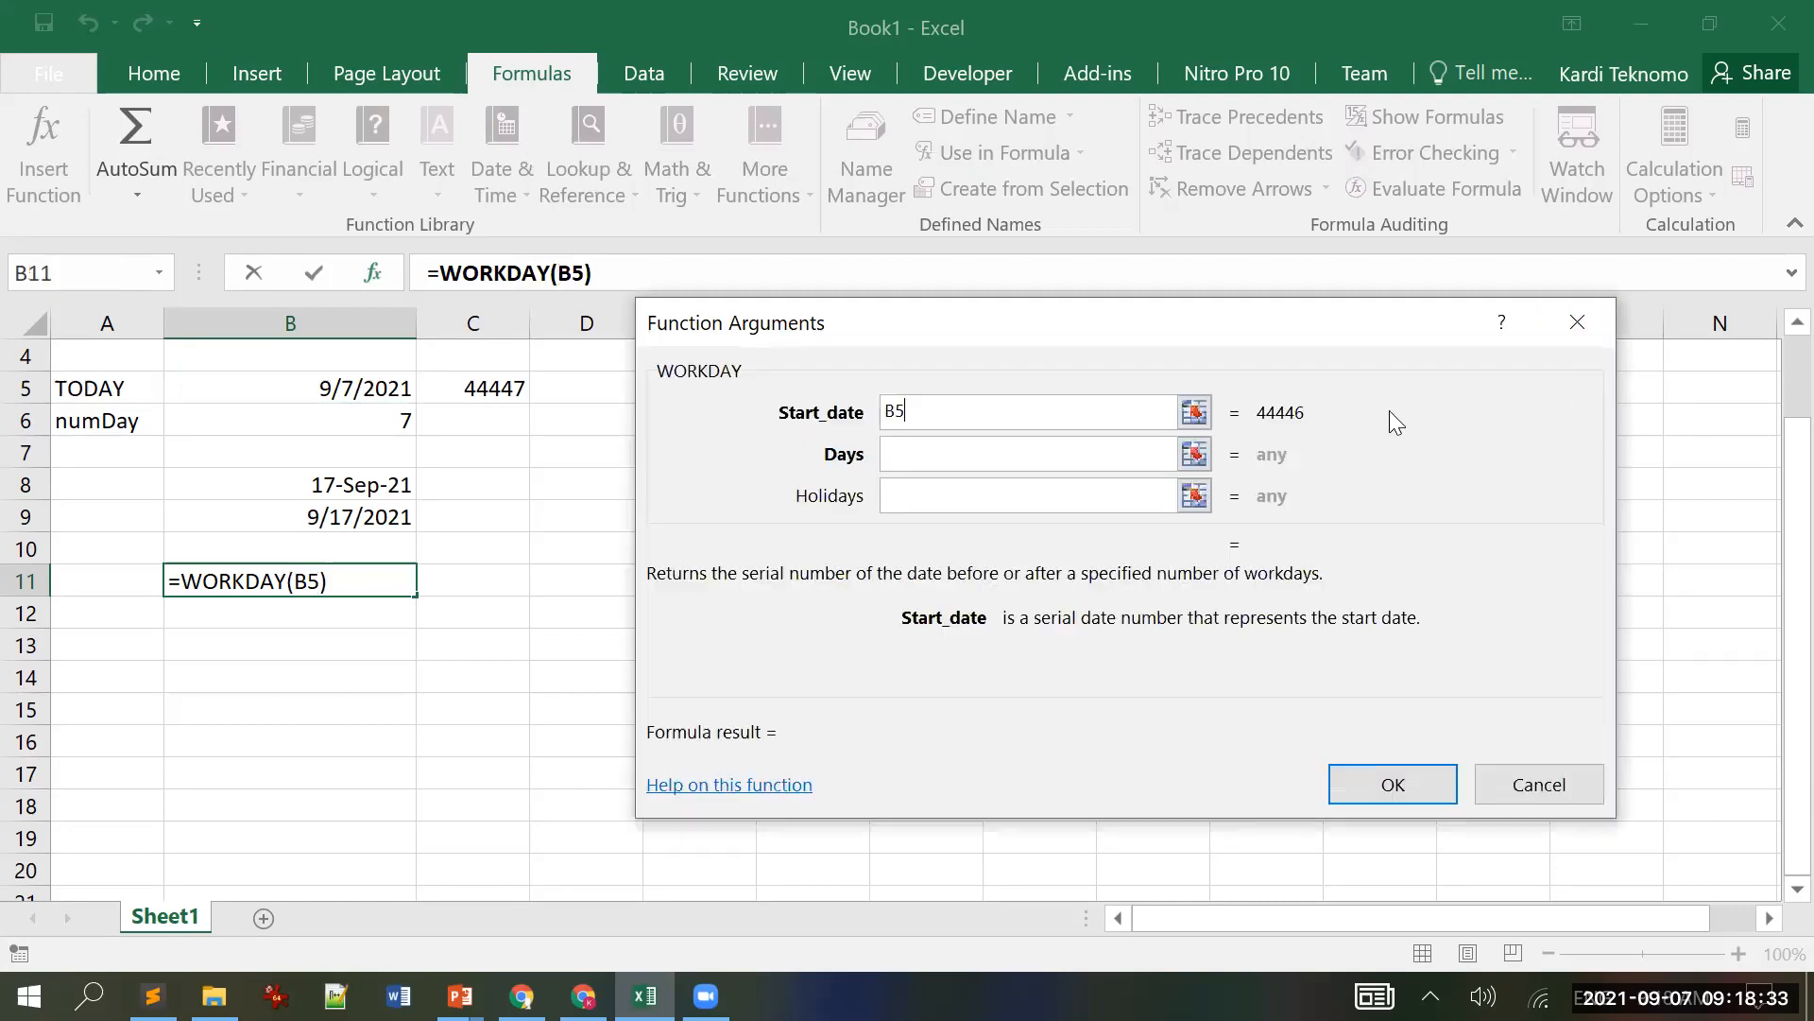
{"action": "left_click", "coordinate": [1195, 455]}
{"action": "left_click", "coordinate": [353, 417]}
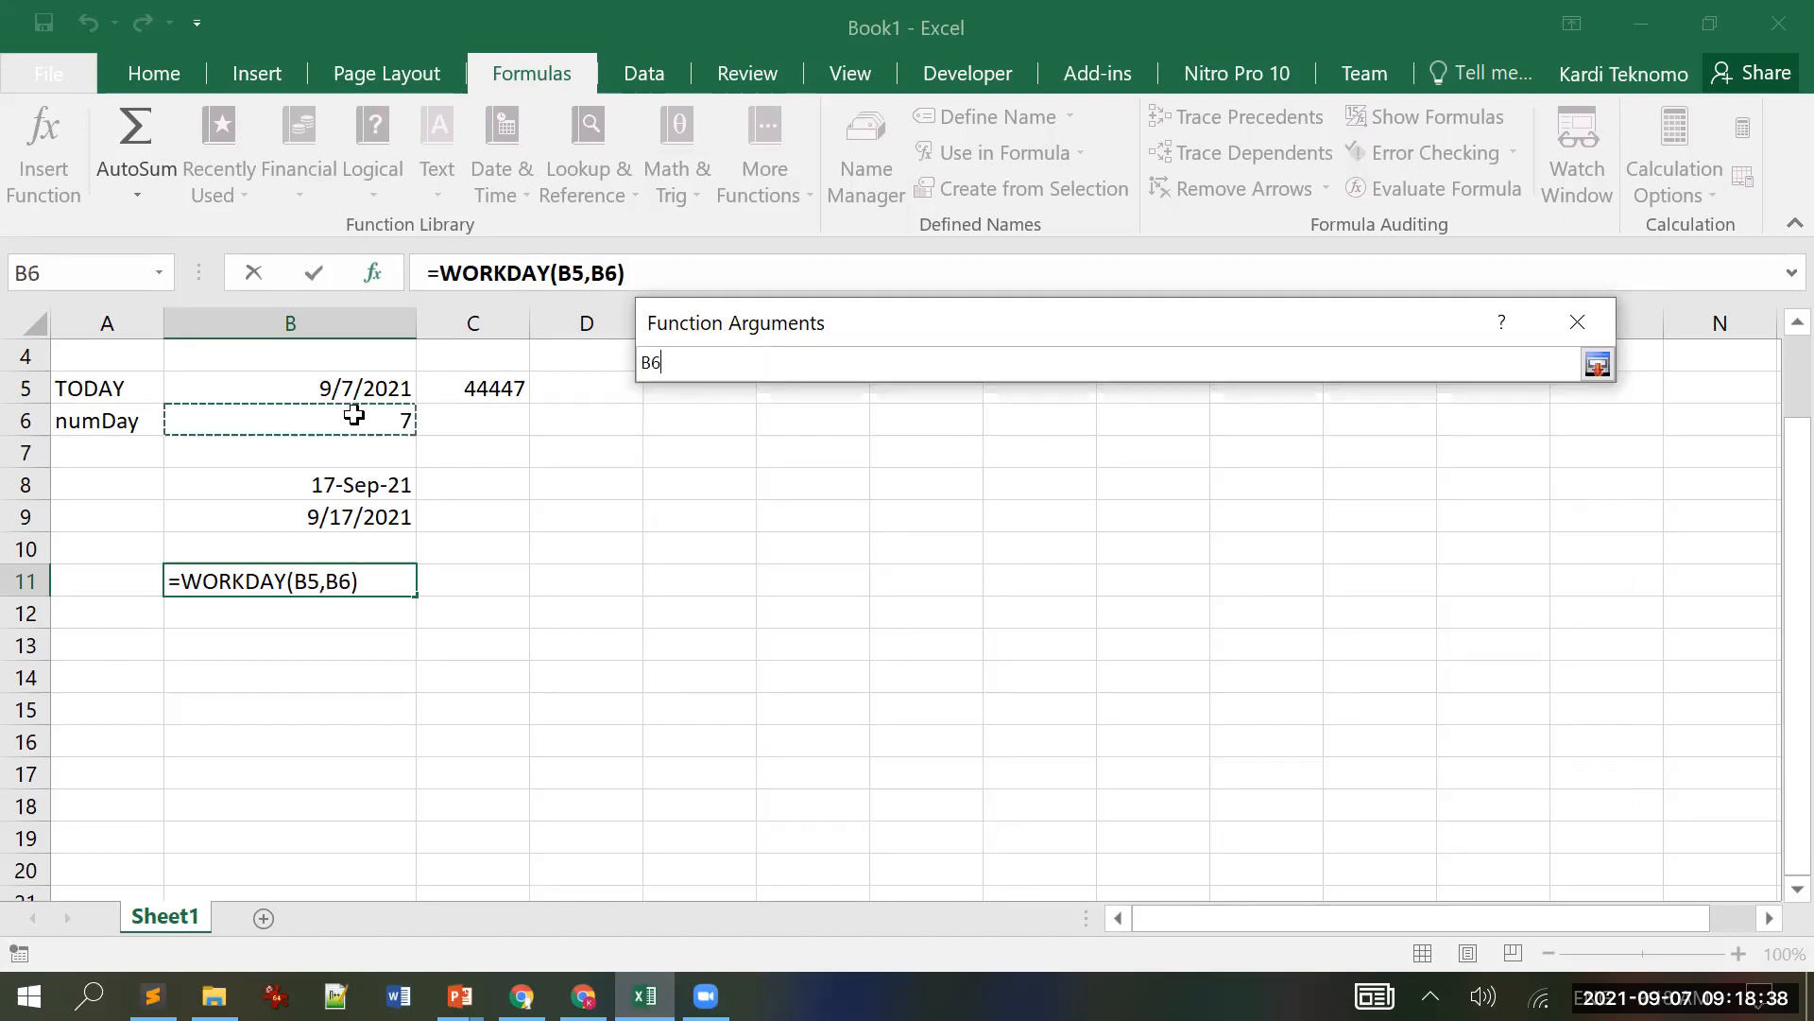
{"action": "left_click", "coordinate": [1599, 365]}
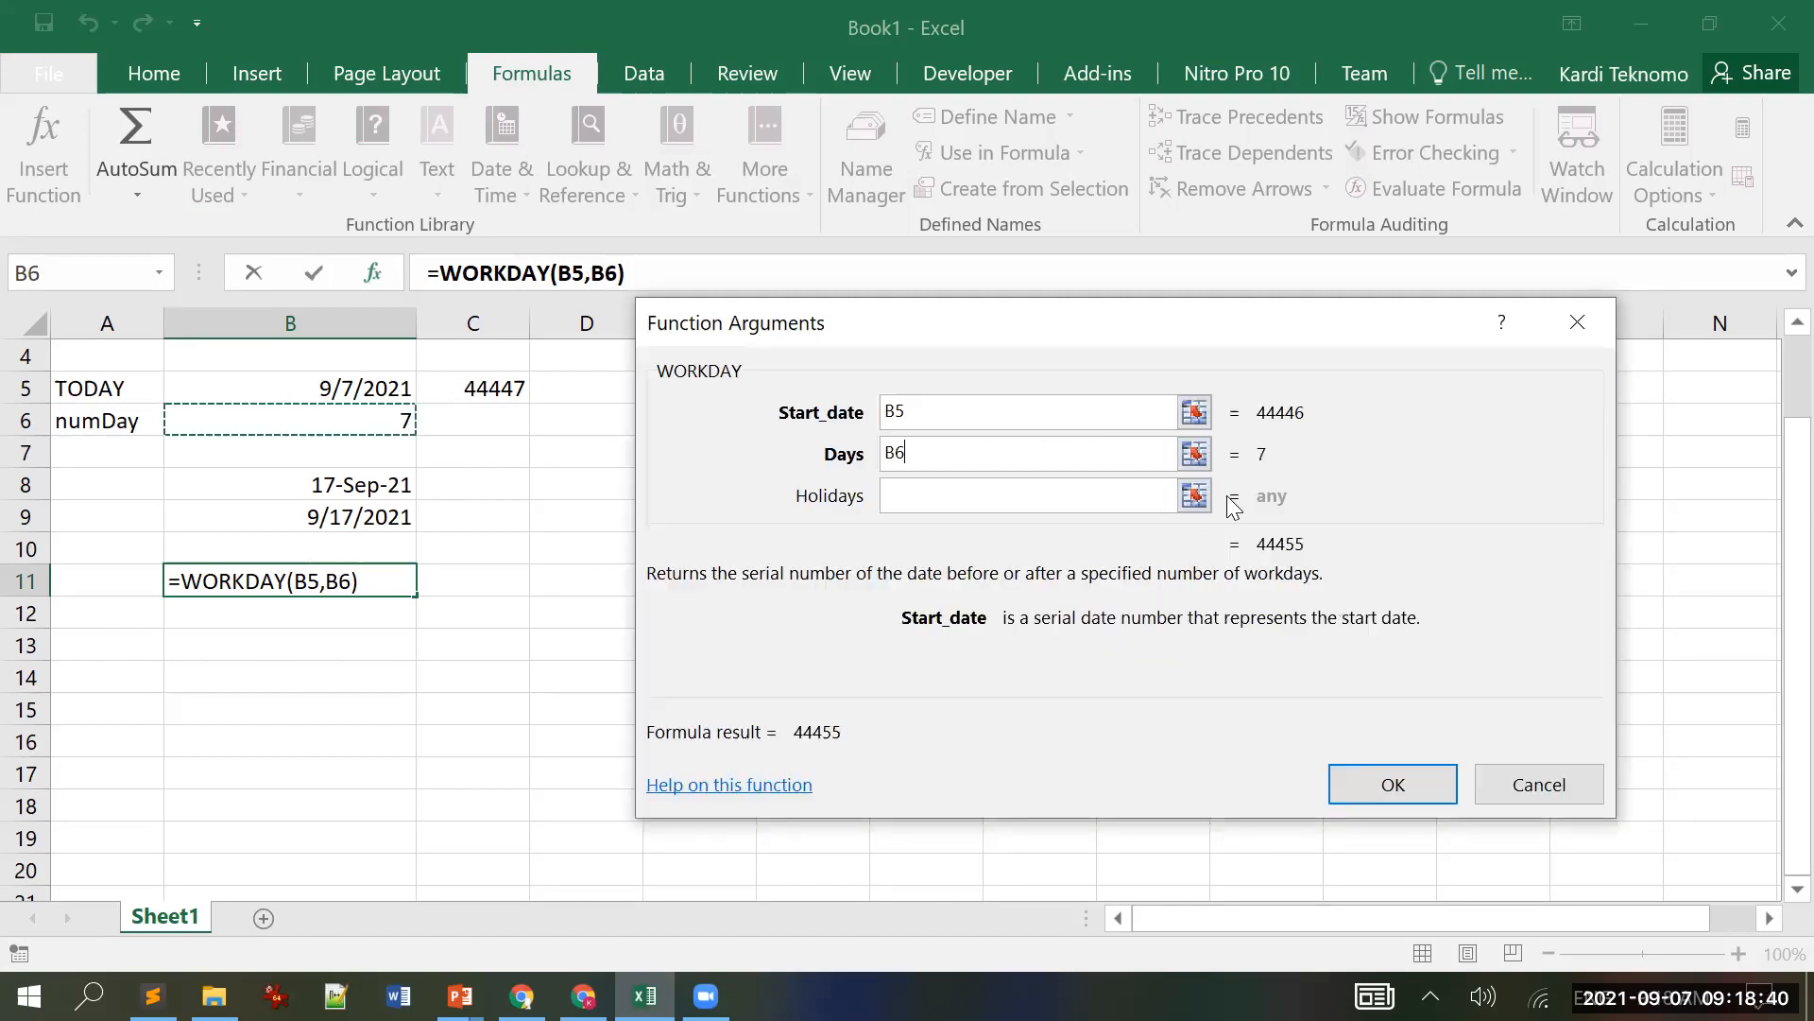
{"action": "key", "text": "Tab"}
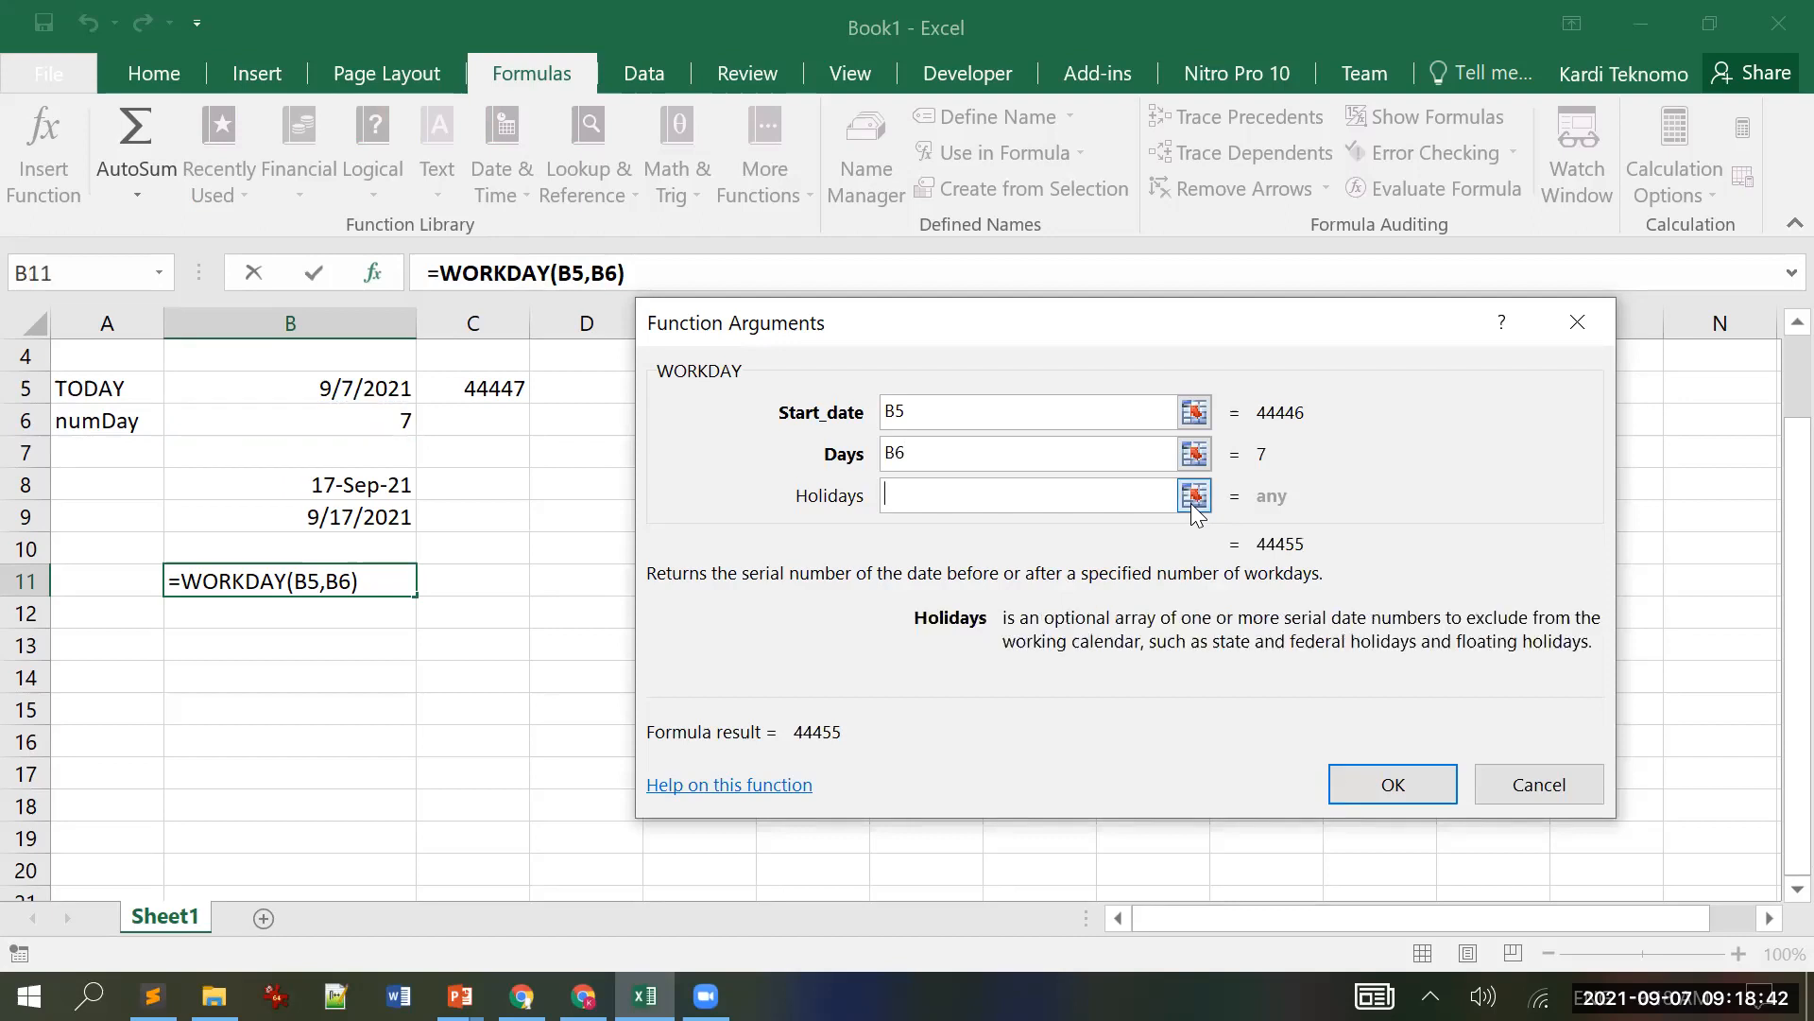
{"action": "left_click", "coordinate": [1194, 496]}
{"action": "left_click", "coordinate": [469, 388]}
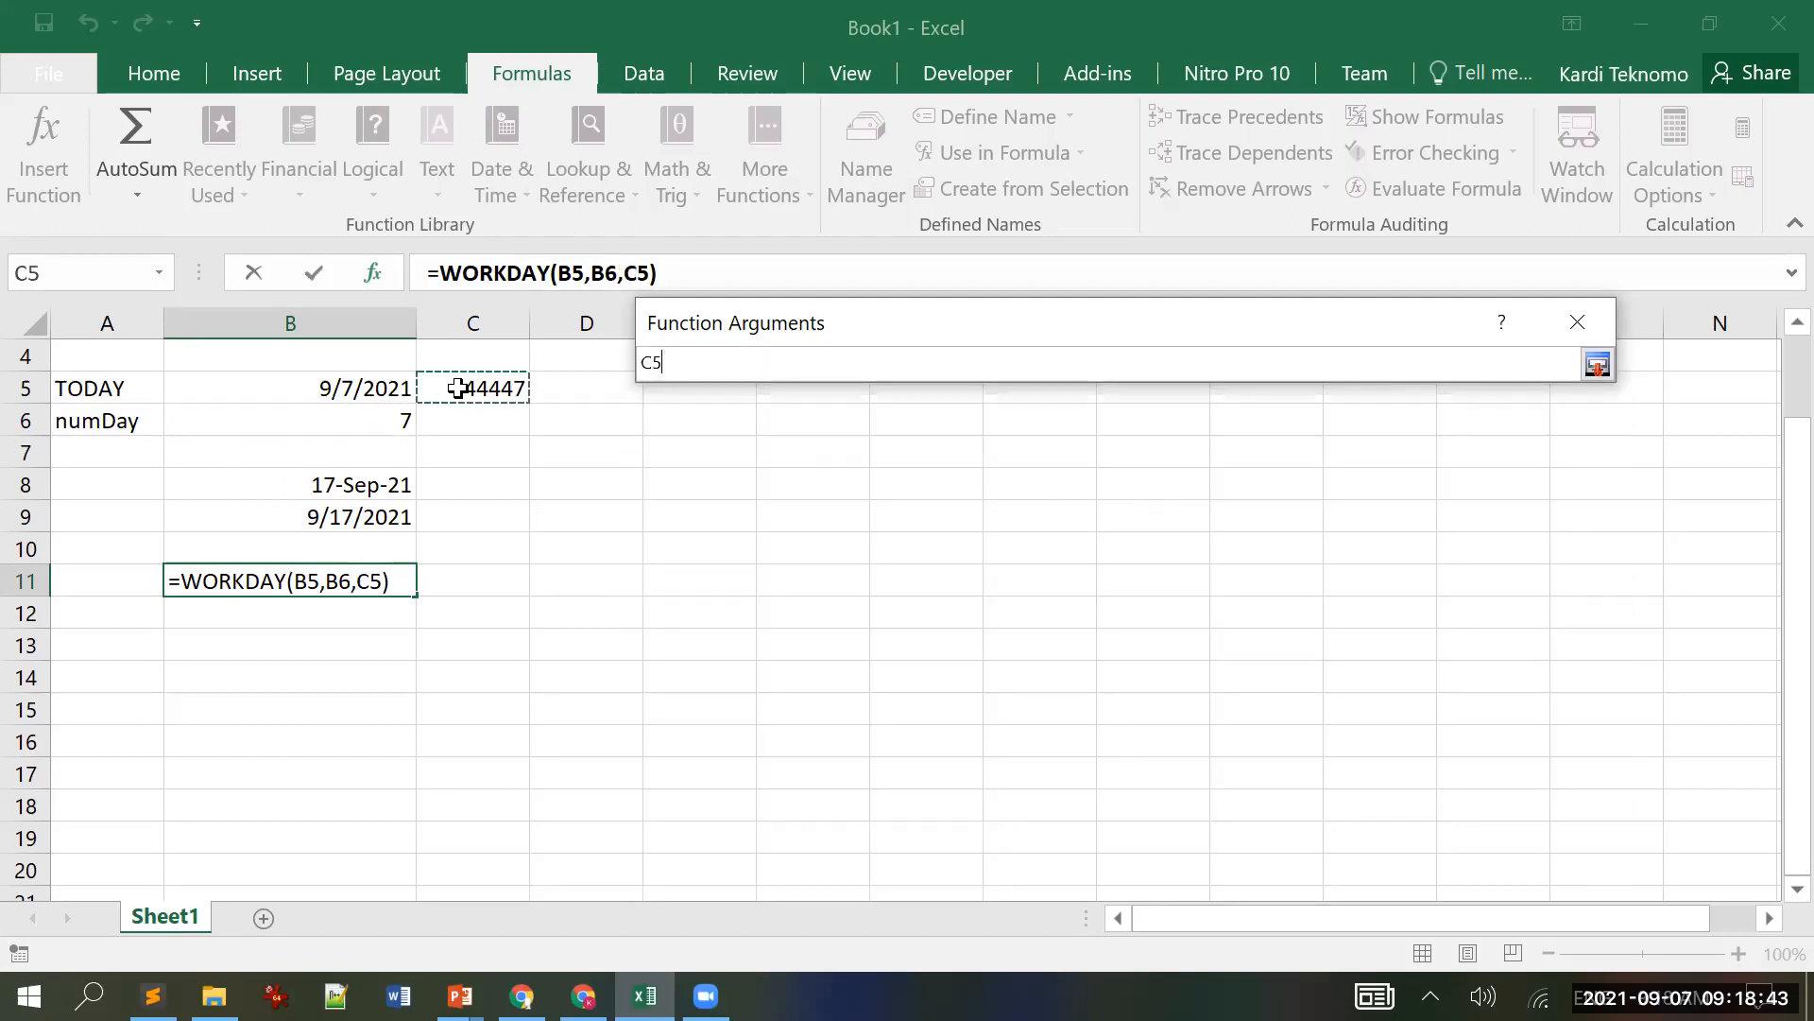
{"action": "left_click", "coordinate": [1599, 364]}
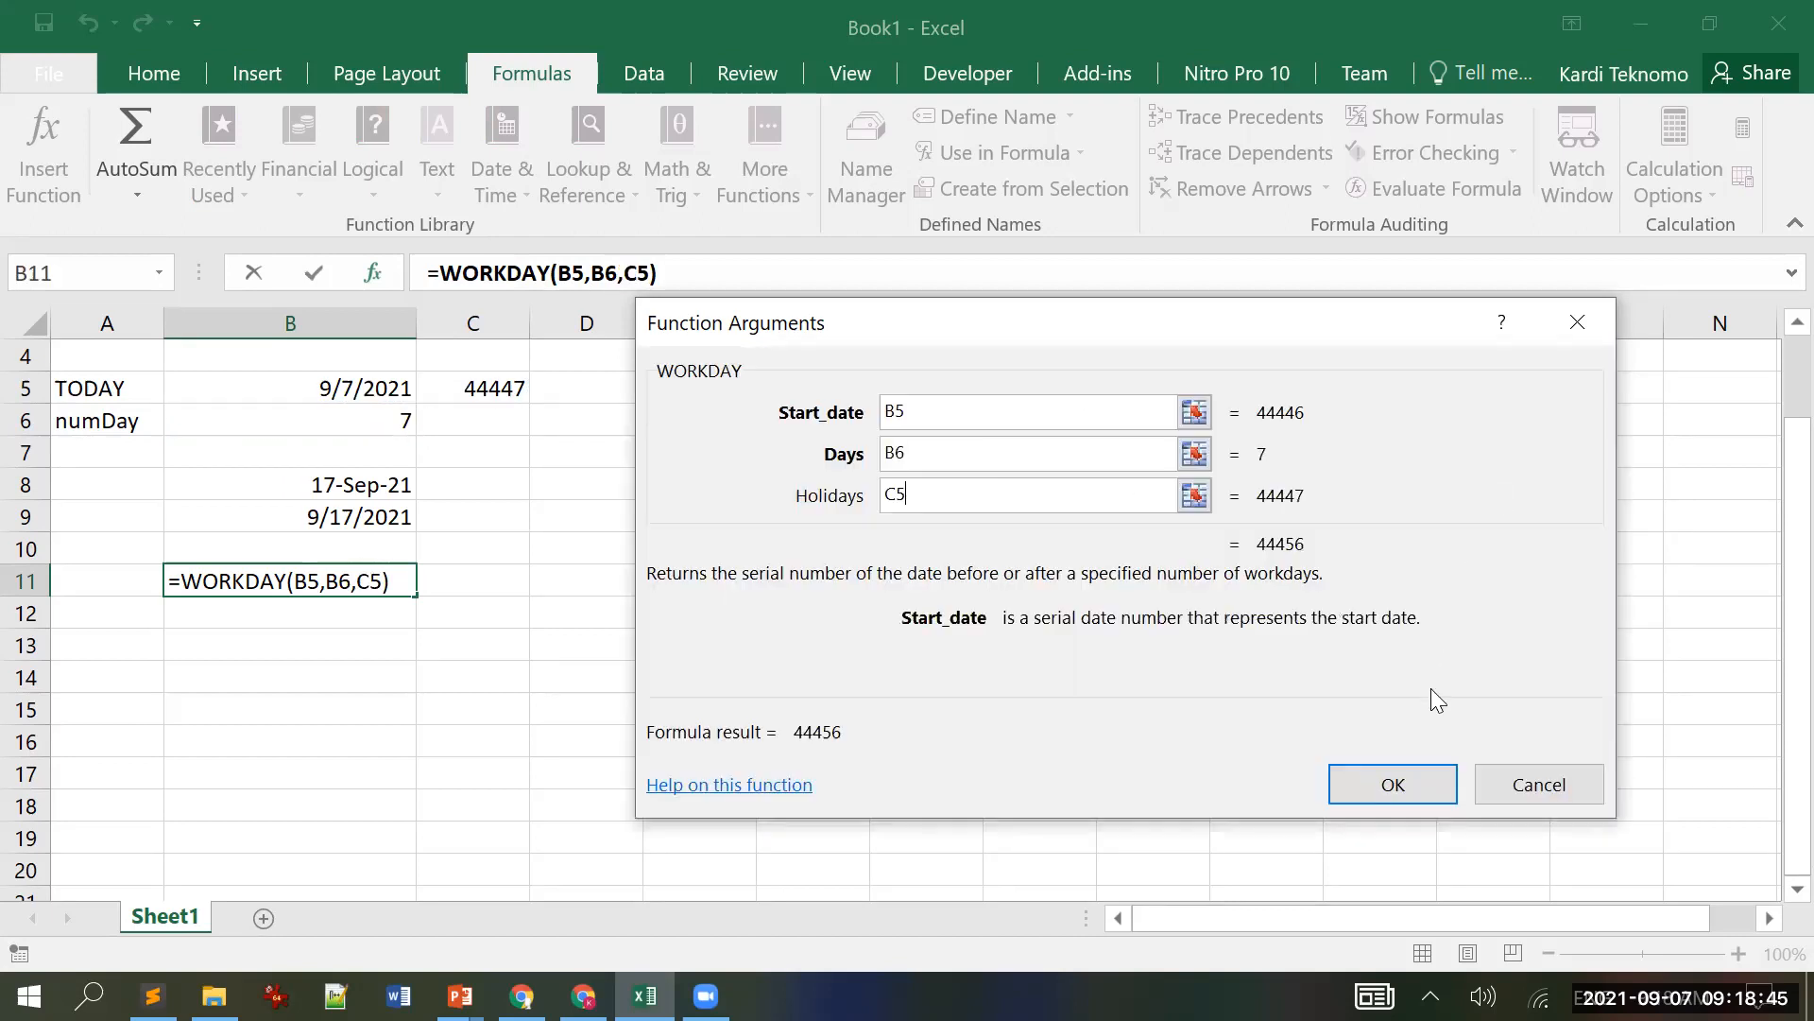
{"action": "left_click", "coordinate": [1381, 788]}
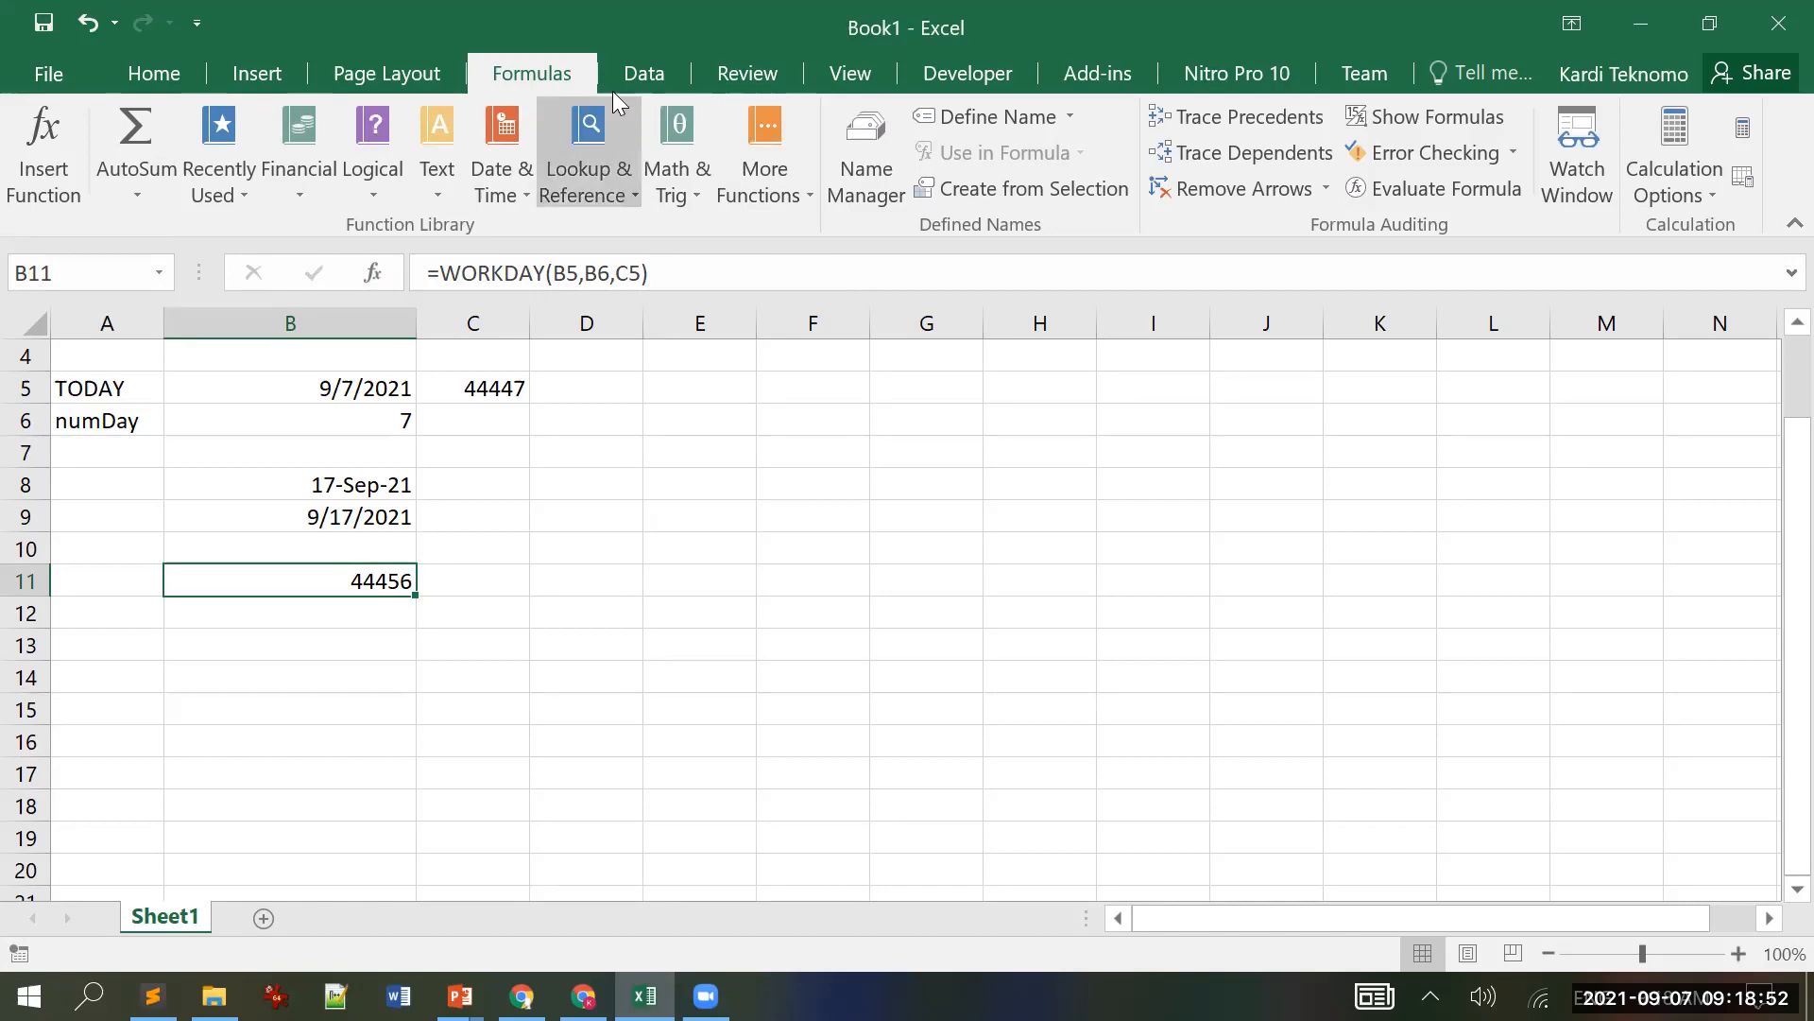
{"action": "left_click", "coordinate": [151, 84]}
Step: Format B11 as Long Date (Friday, September 17, 2021) and restore the Excel window down
{"action": "left_click", "coordinate": [963, 131]}
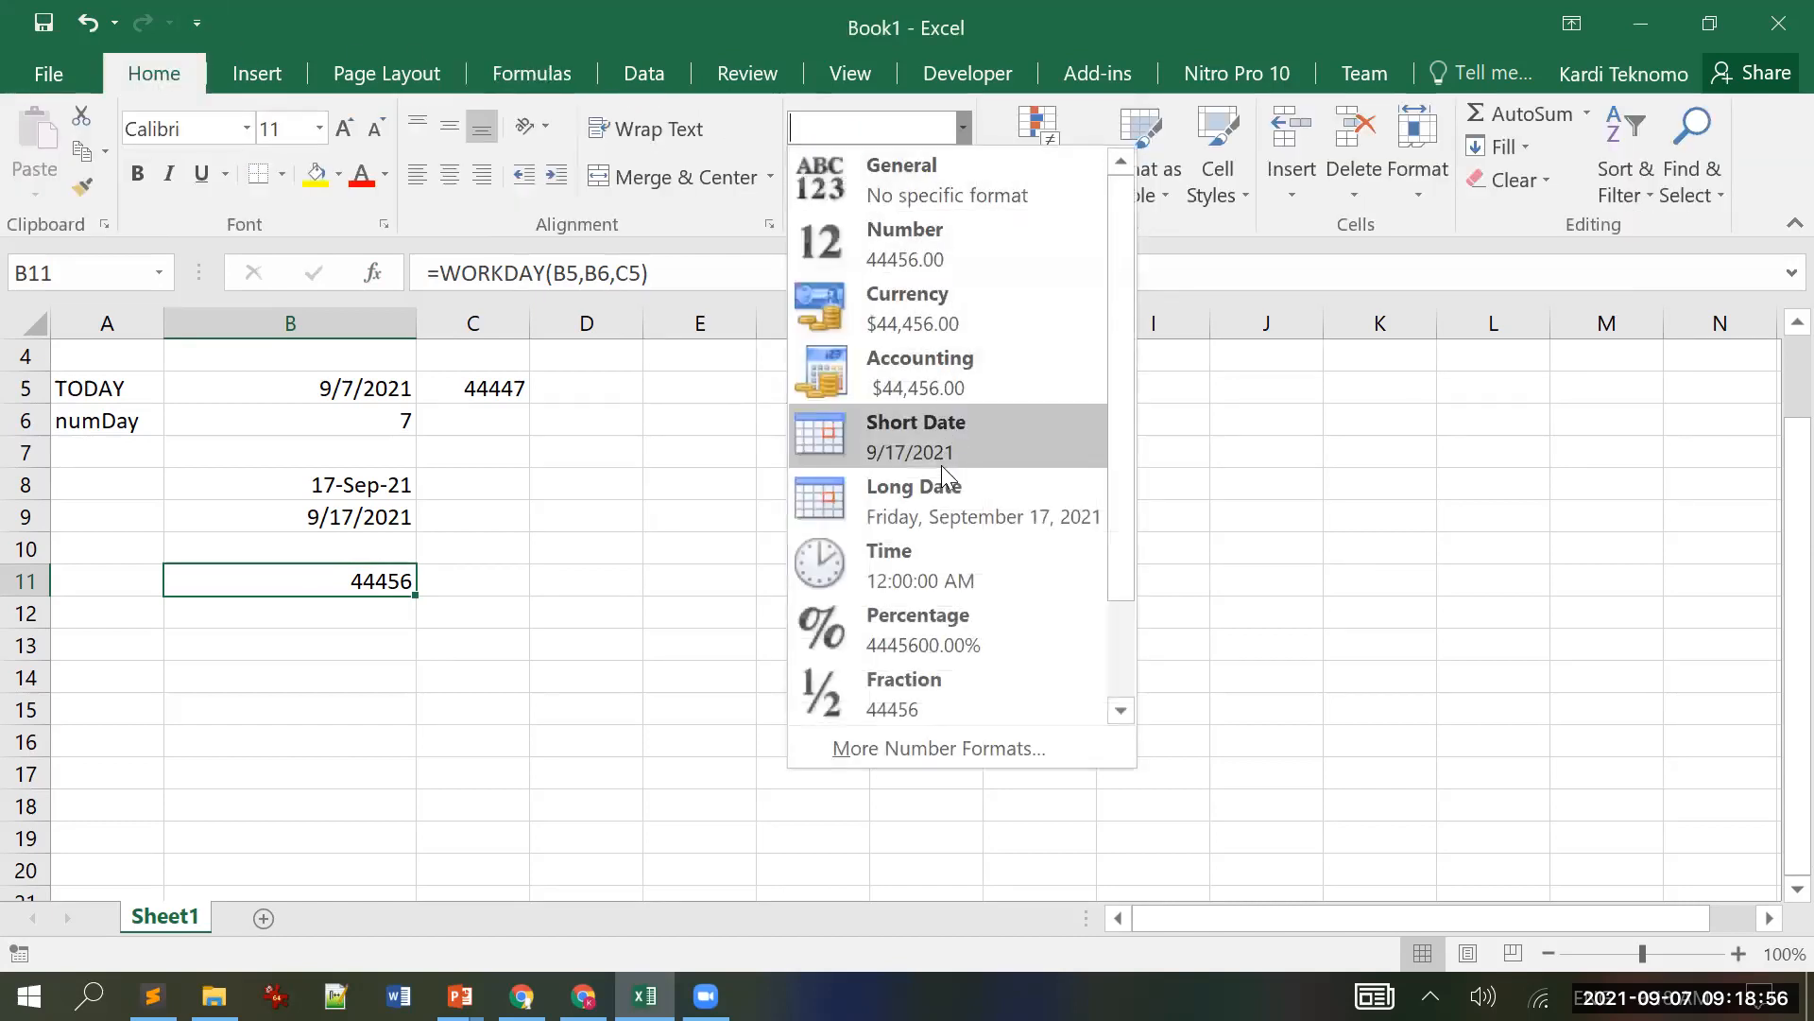
{"action": "left_click", "coordinate": [945, 487]}
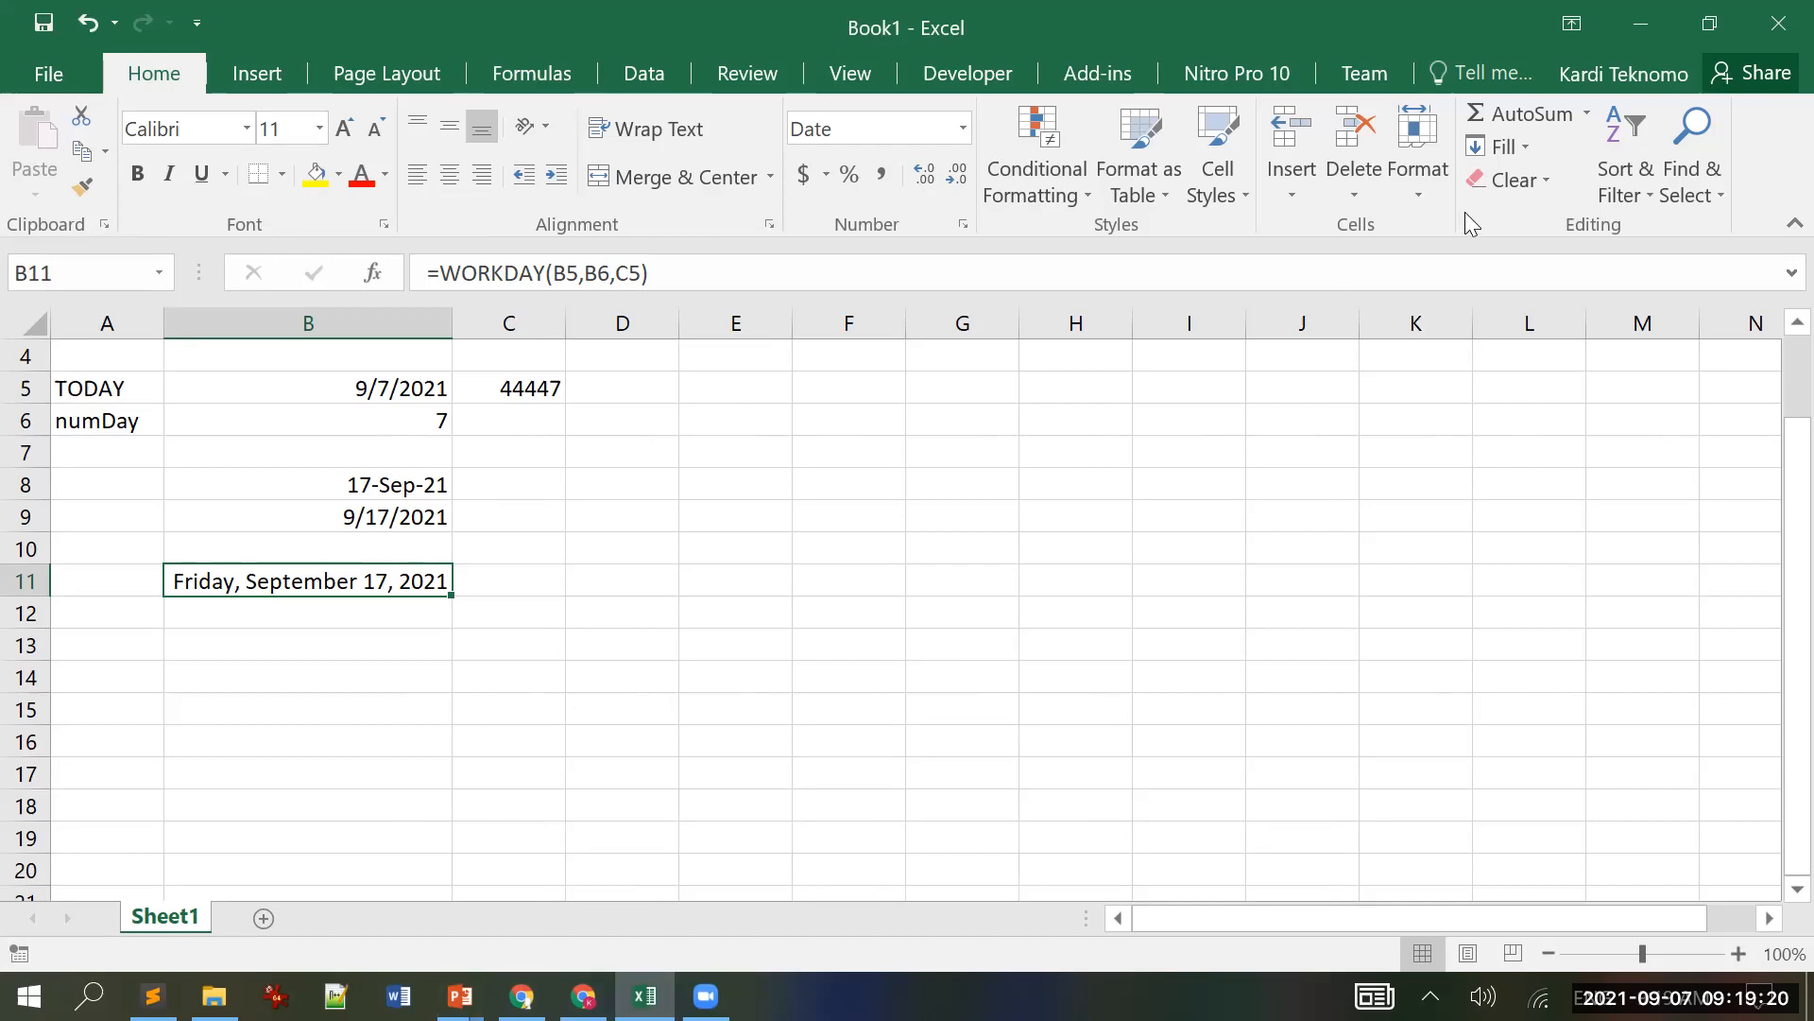
{"action": "left_click", "coordinate": [1710, 24]}
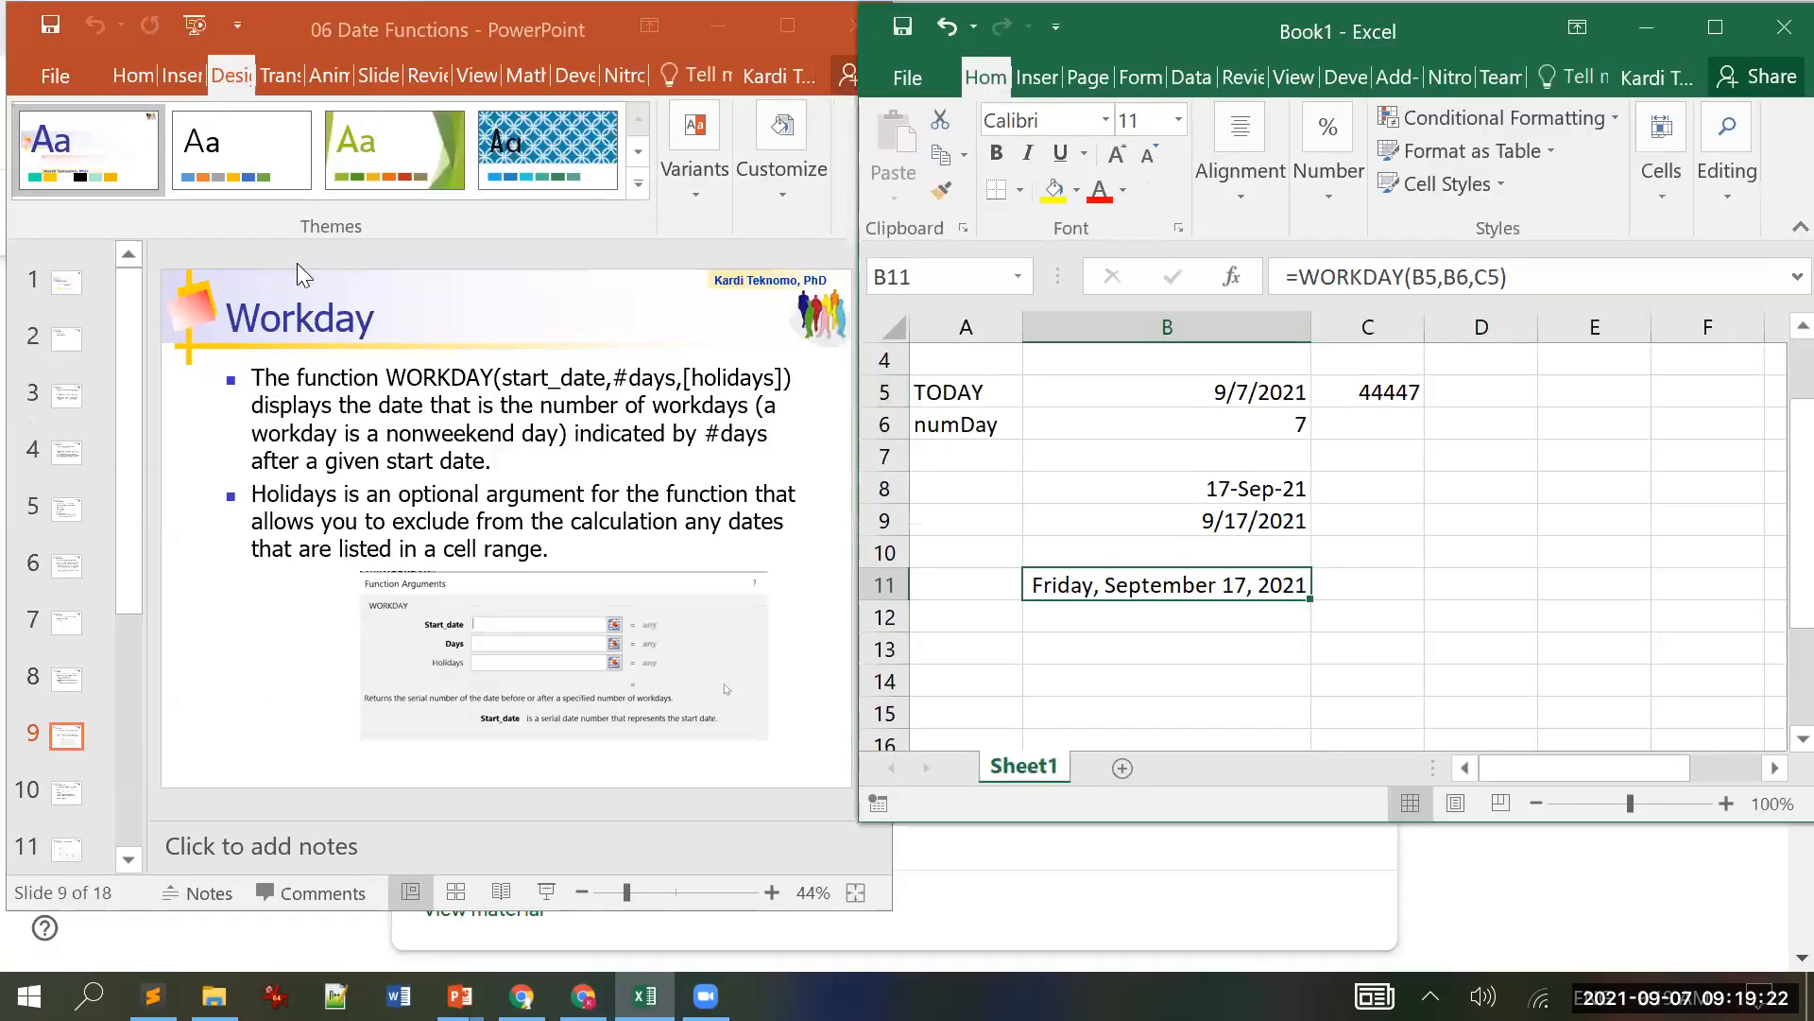
Step: Scroll PowerPoint to slide 11, 'Weekend in Workday.intl', showing the weekend codes table
{"action": "left_click", "coordinate": [172, 278]}
{"action": "scroll", "coordinate": [172, 278], "scroll_direction": "down", "scroll_amount": 1}
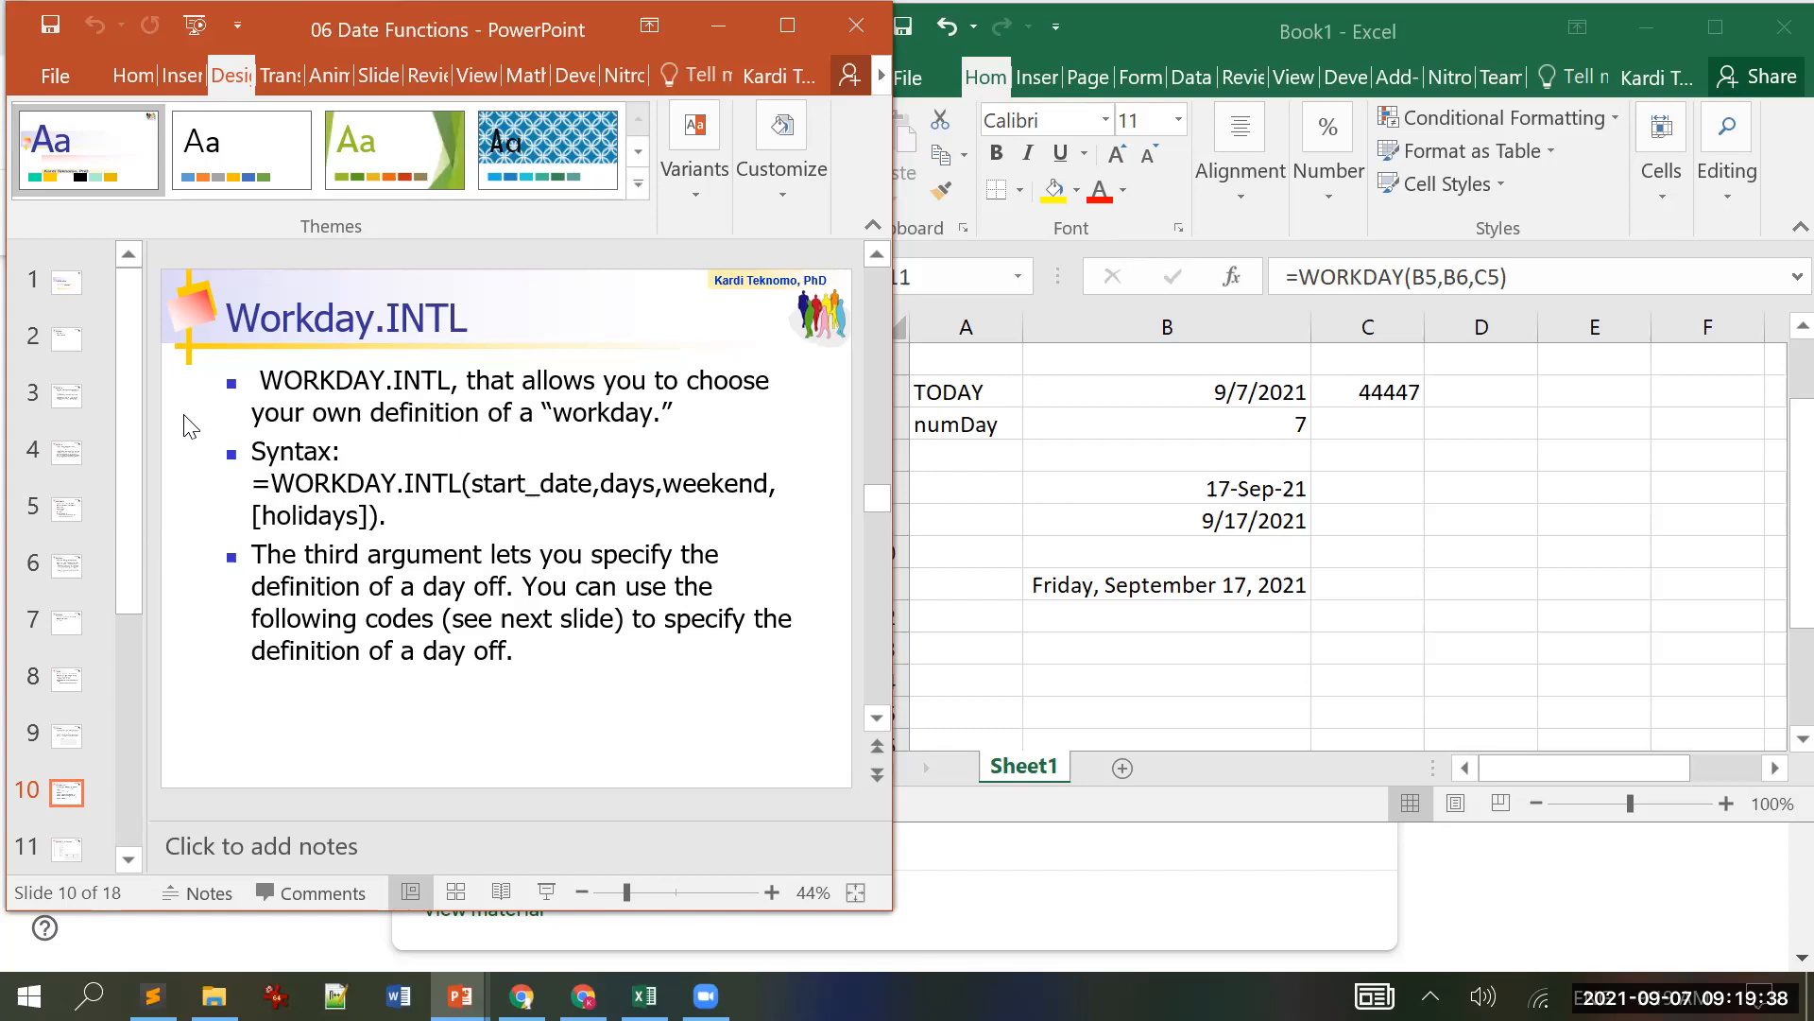
{"action": "scroll", "coordinate": [185, 420], "scroll_direction": "down", "scroll_amount": 1}
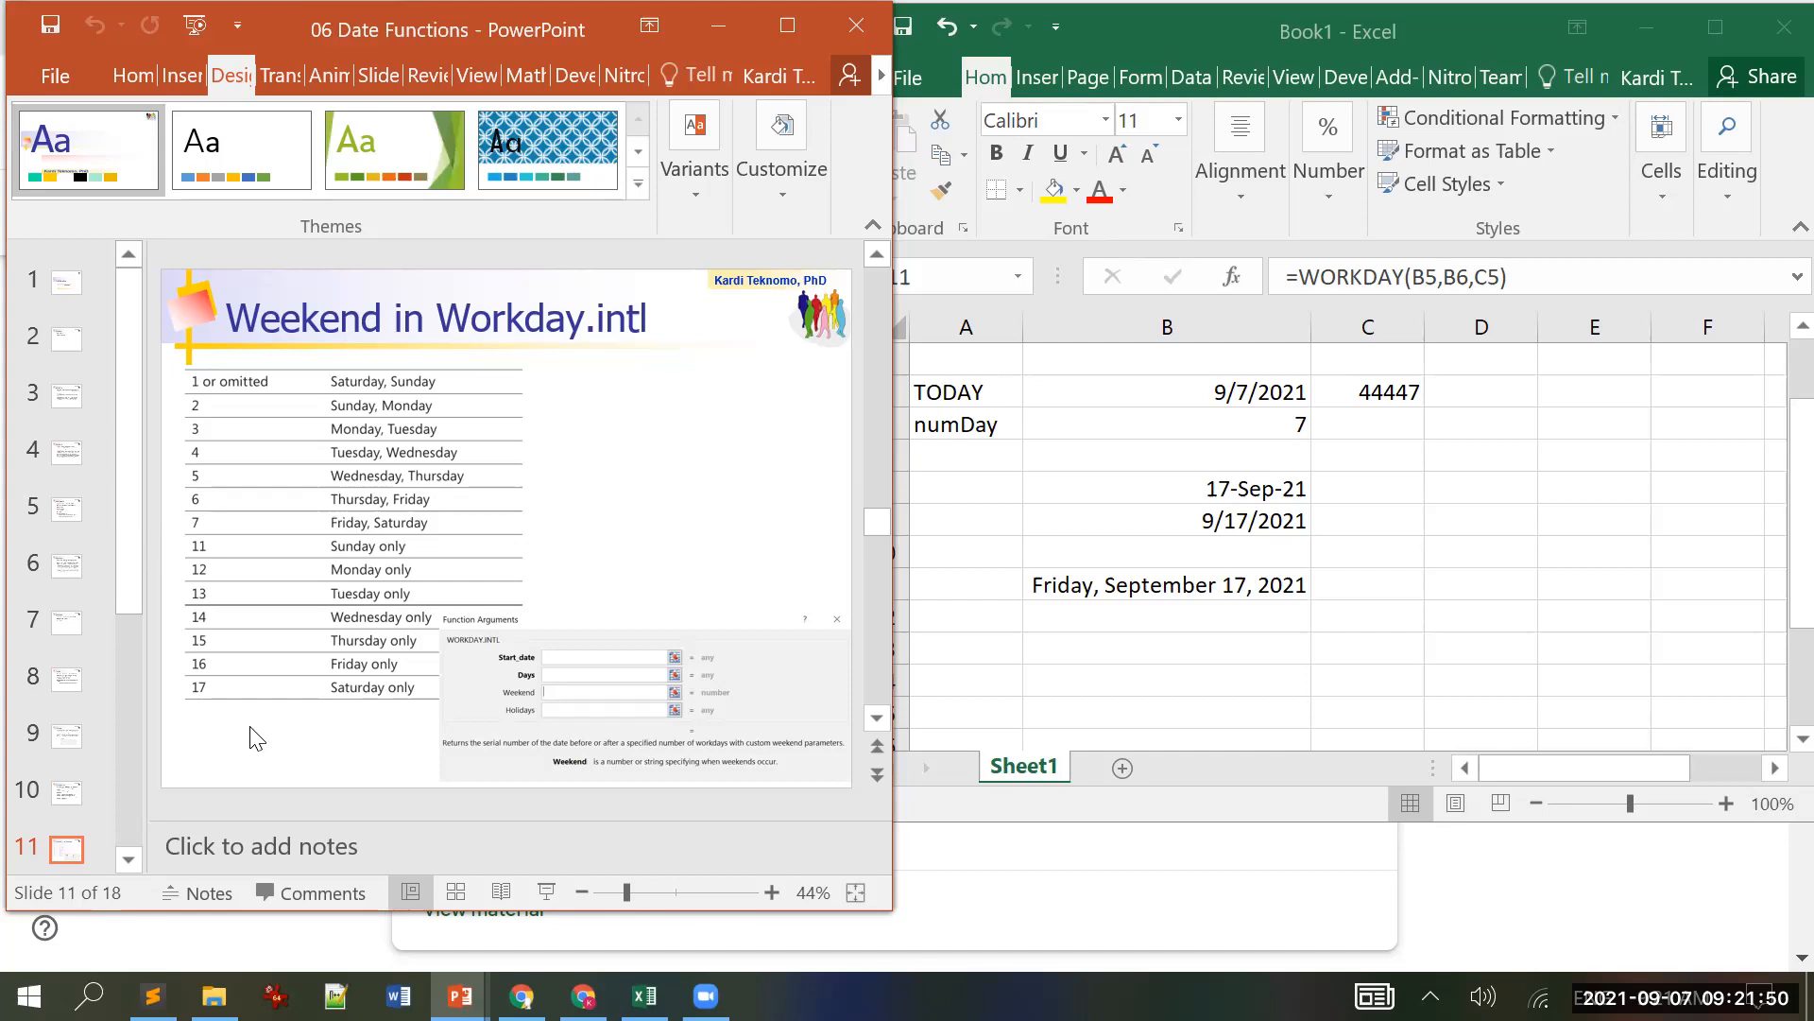
Step: Scroll back to slide 9, then forward to slide 12, the NETWORKDAYS Practice slide
{"action": "scroll", "coordinate": [253, 737], "scroll_direction": "up", "scroll_amount": 1}
{"action": "scroll", "coordinate": [251, 734], "scroll_direction": "up", "scroll_amount": 1}
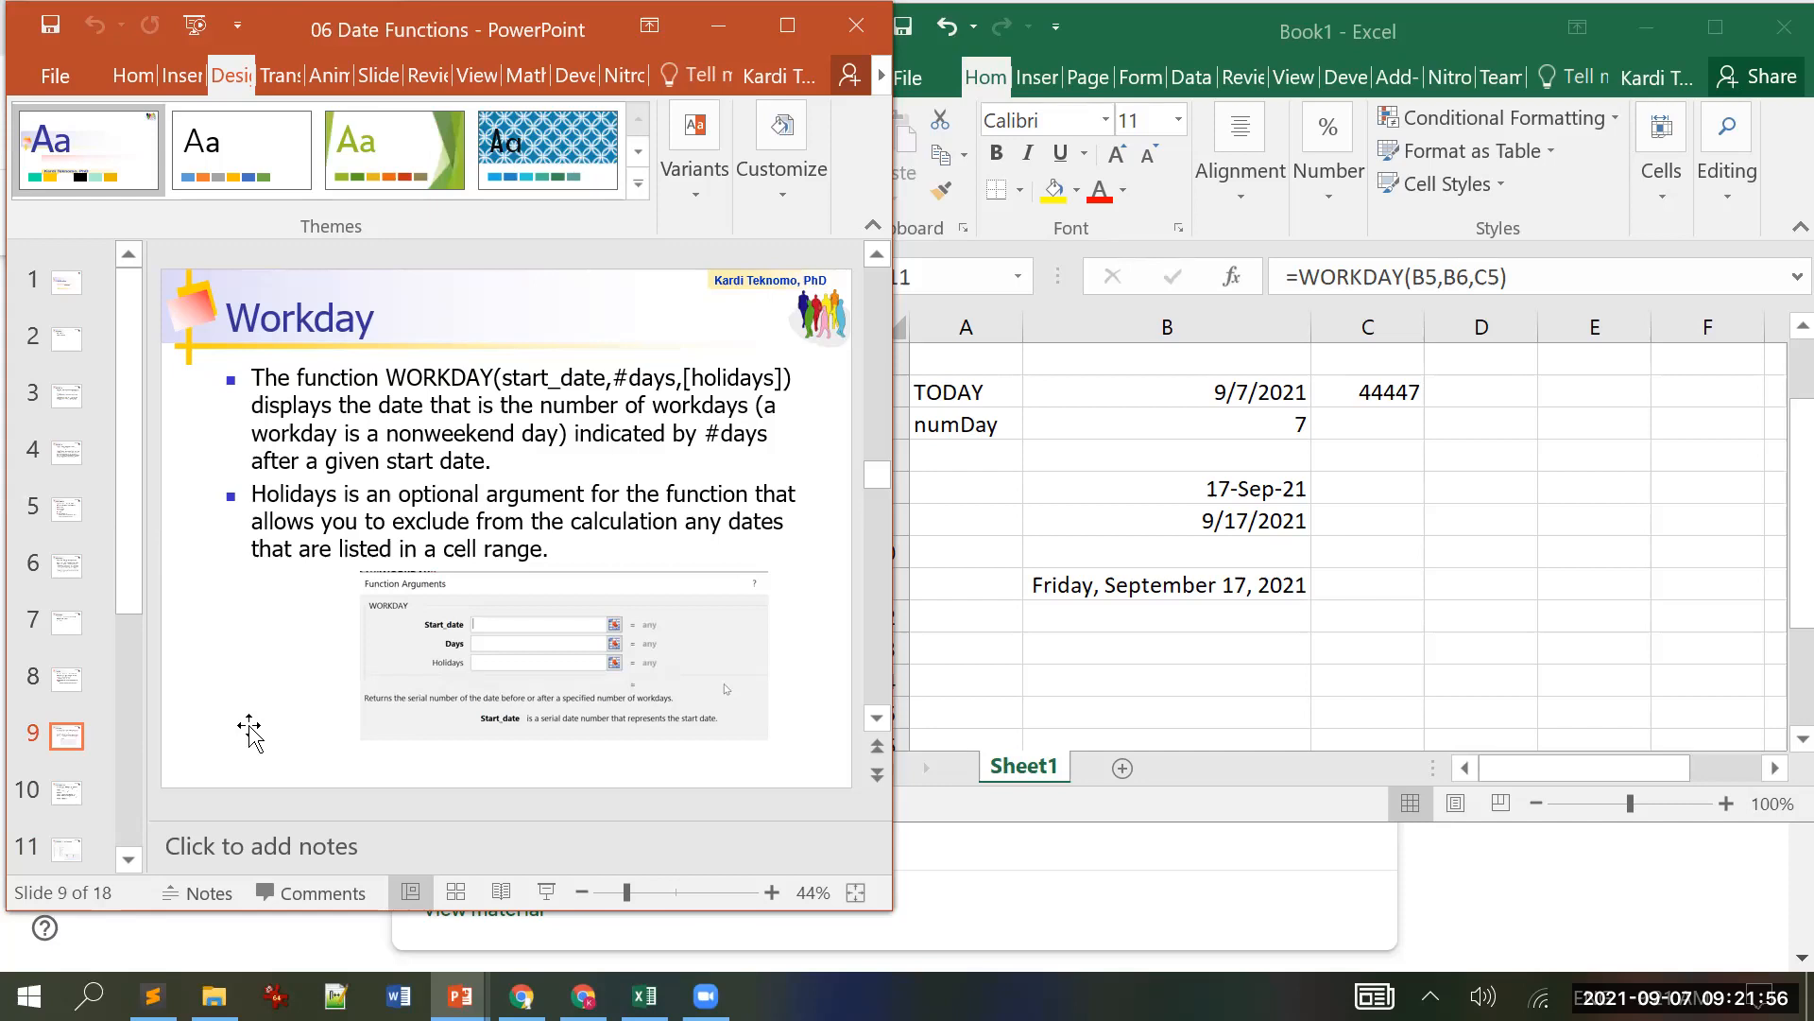
{"action": "scroll", "coordinate": [250, 725], "scroll_direction": "down", "scroll_amount": 1}
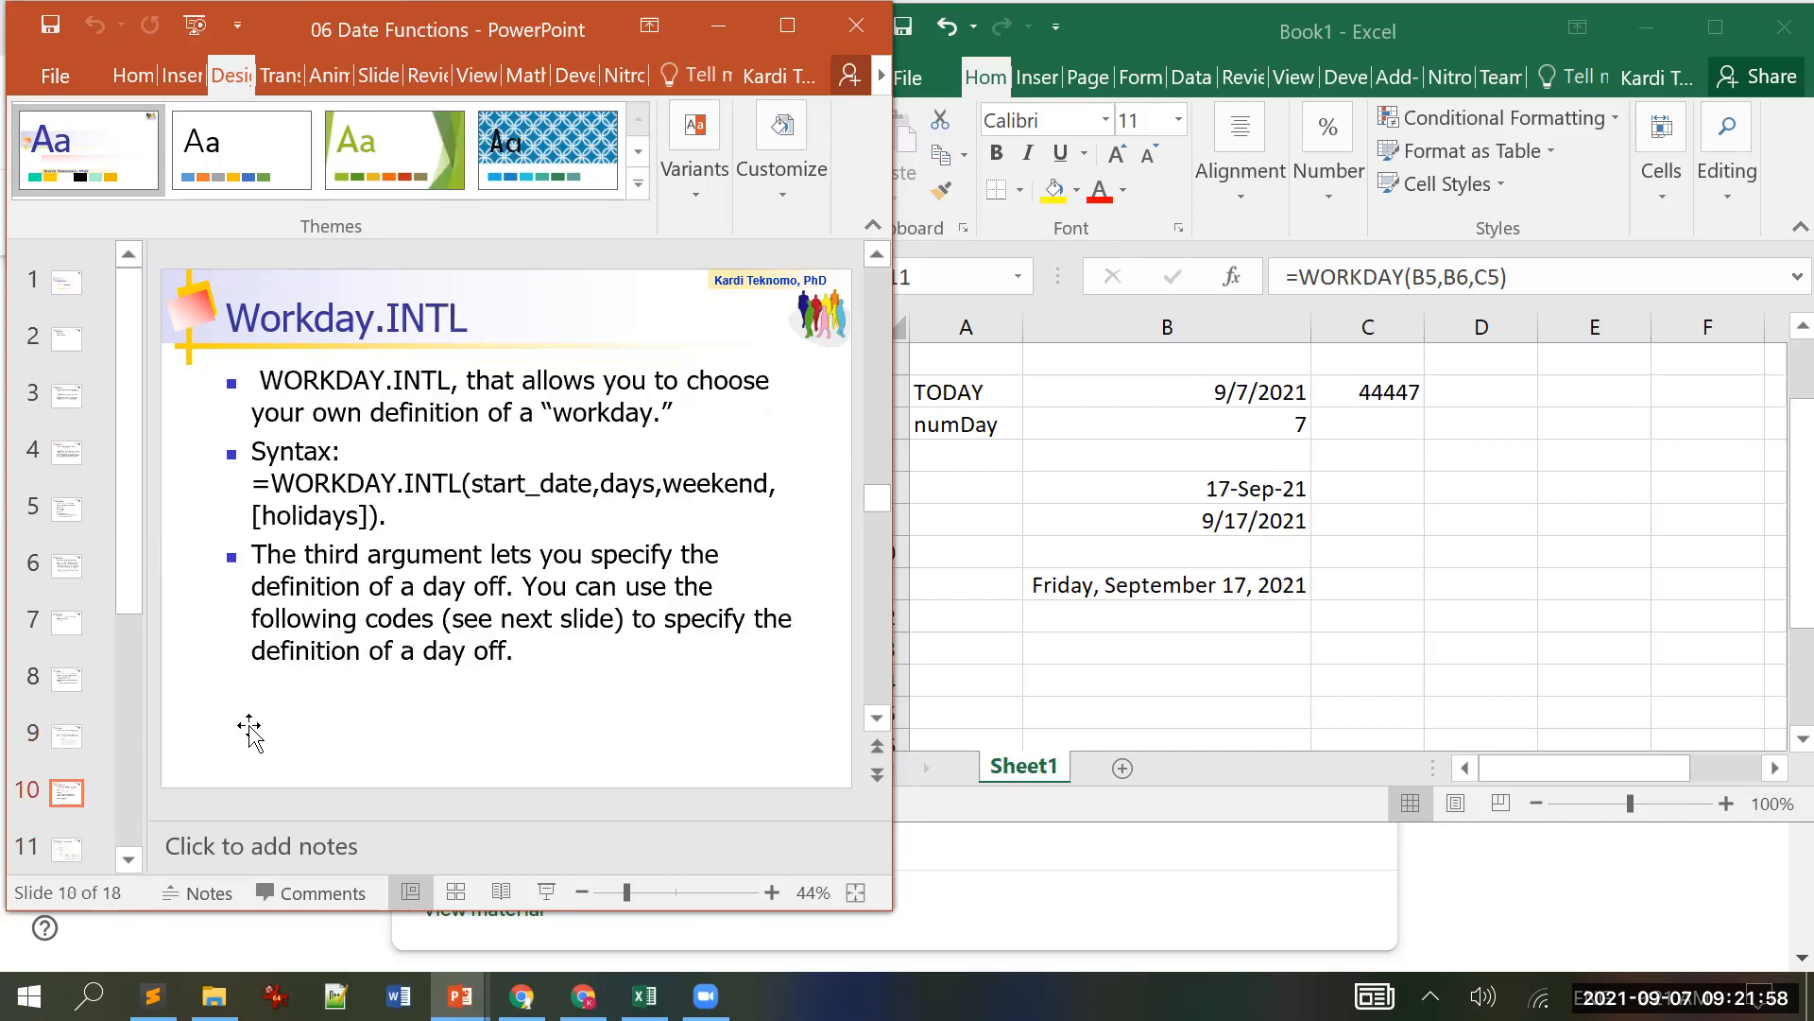
{"action": "scroll", "coordinate": [250, 725], "scroll_direction": "down", "scroll_amount": 1}
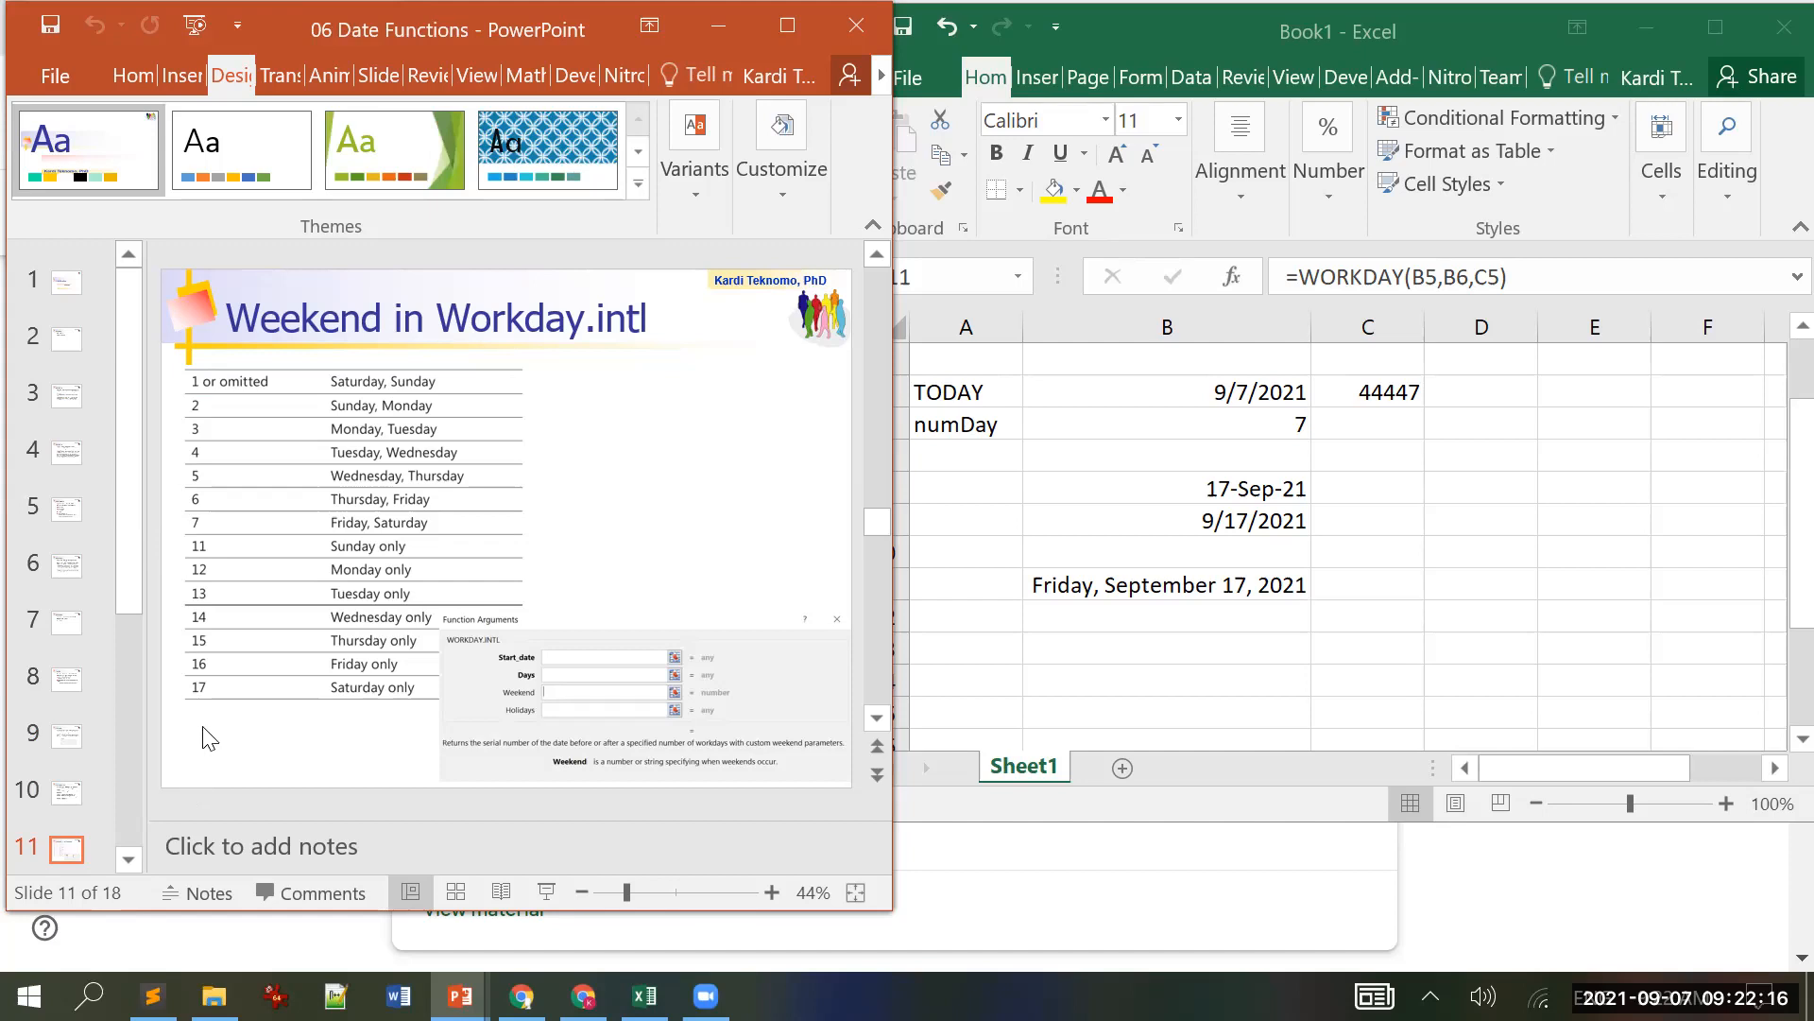
{"action": "scroll", "coordinate": [203, 730], "scroll_direction": "down", "scroll_amount": 1}
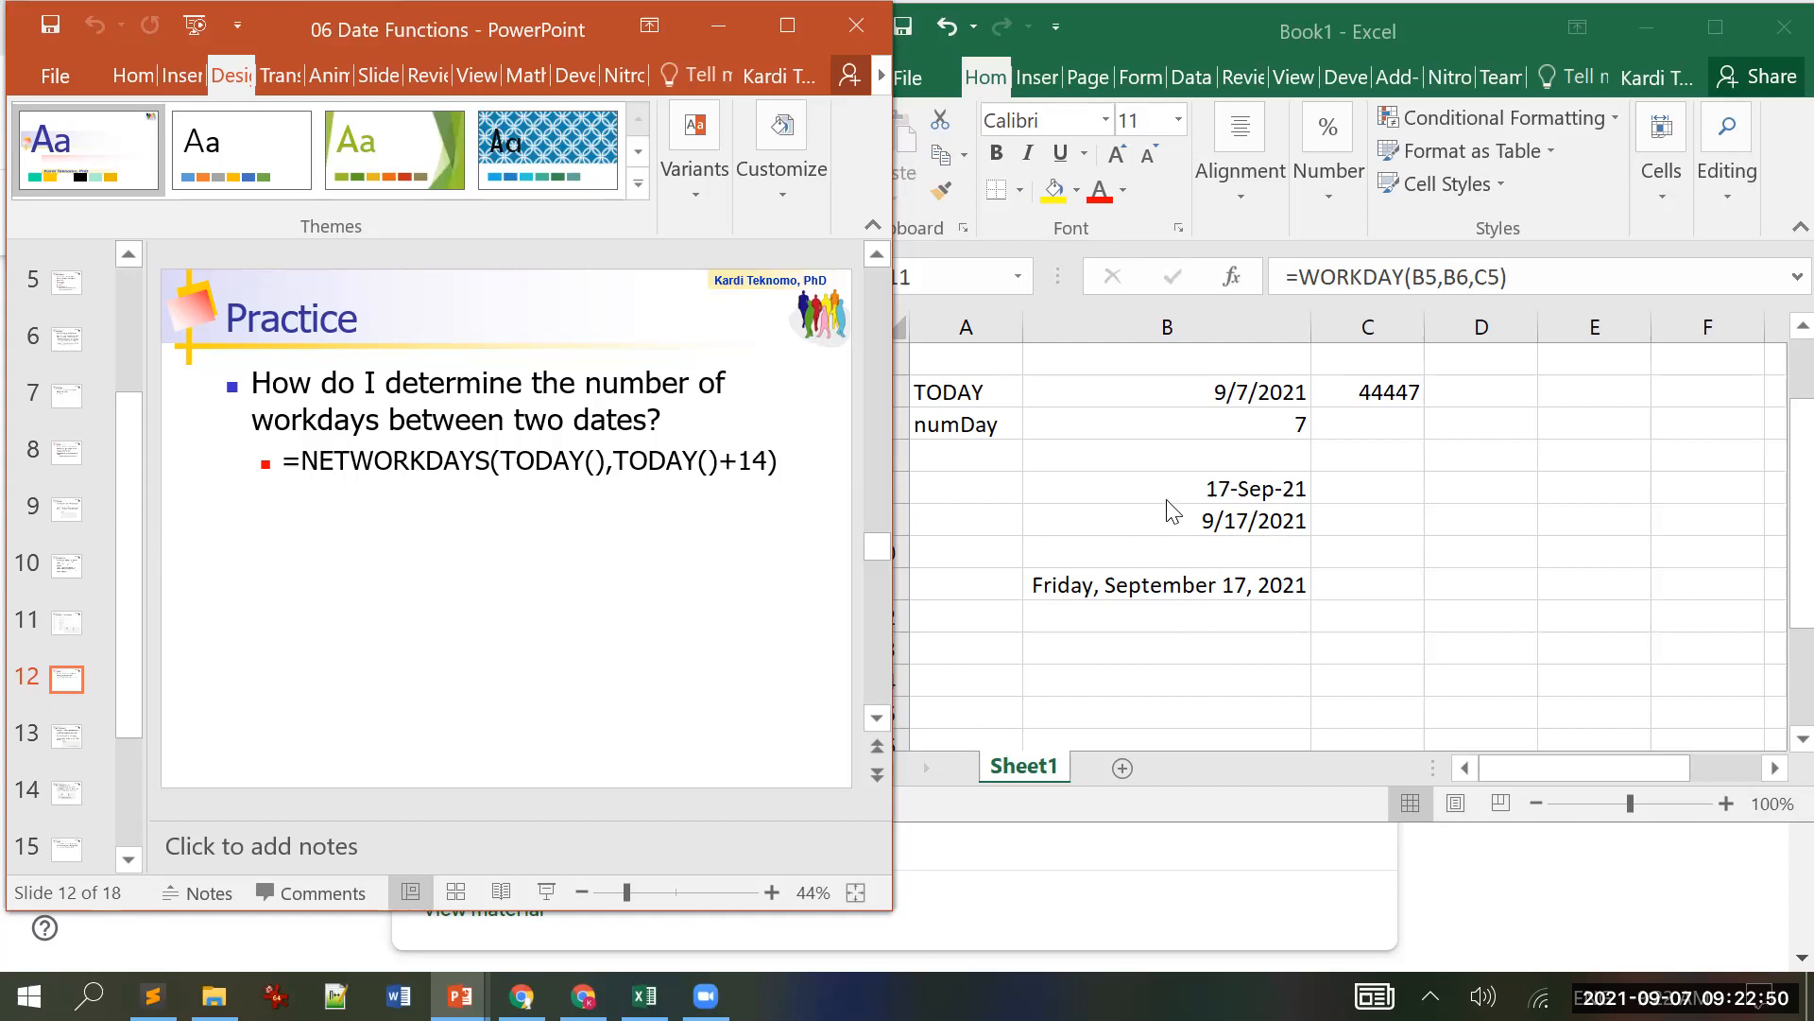
Step: Set numDay in B6 to 14 and clear the old results in B8:C13 and C4:D8
{"action": "left_click", "coordinate": [1238, 430]}
{"action": "left_click", "coordinate": [1238, 427]}
{"action": "type", "text": "14"}
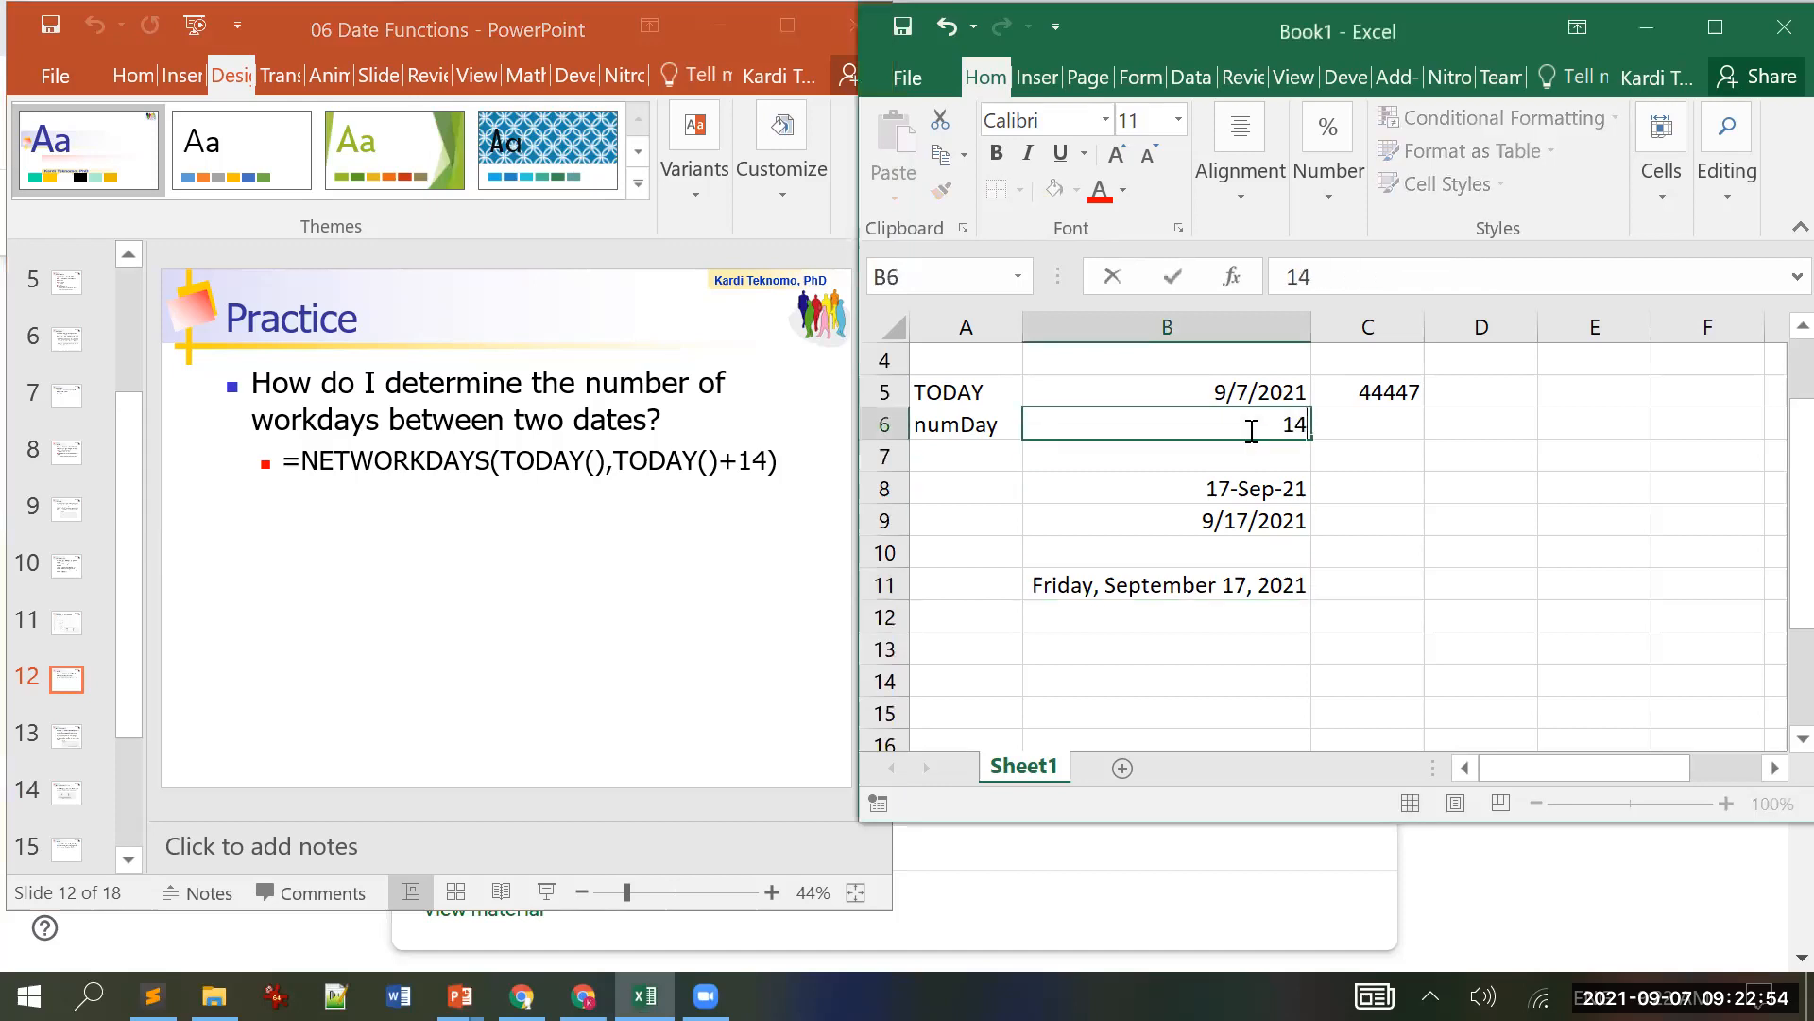
{"action": "key", "text": "Return"}
{"action": "left_click_drag", "start_coordinate": [1160, 478], "coordinate": [1353, 662]}
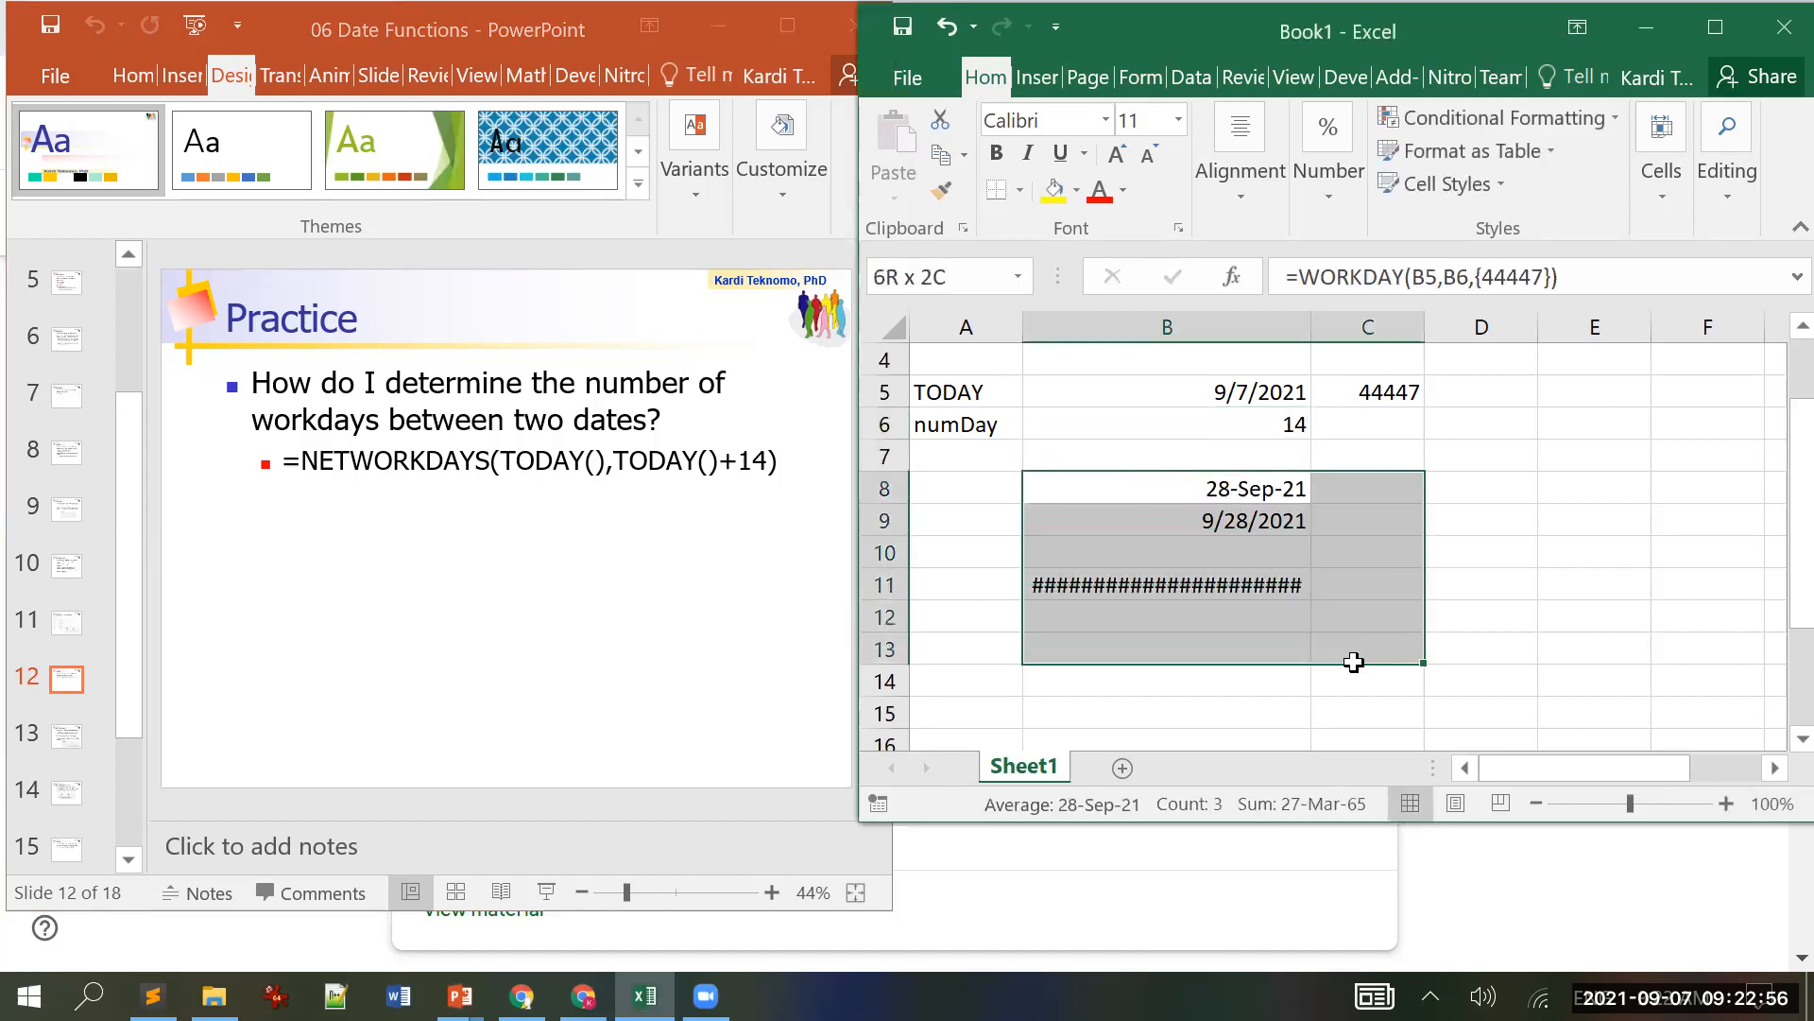
{"action": "key", "text": "Delete"}
{"action": "left_click_drag", "start_coordinate": [1361, 370], "coordinate": [1443, 479]}
{"action": "key", "text": "Delete"}
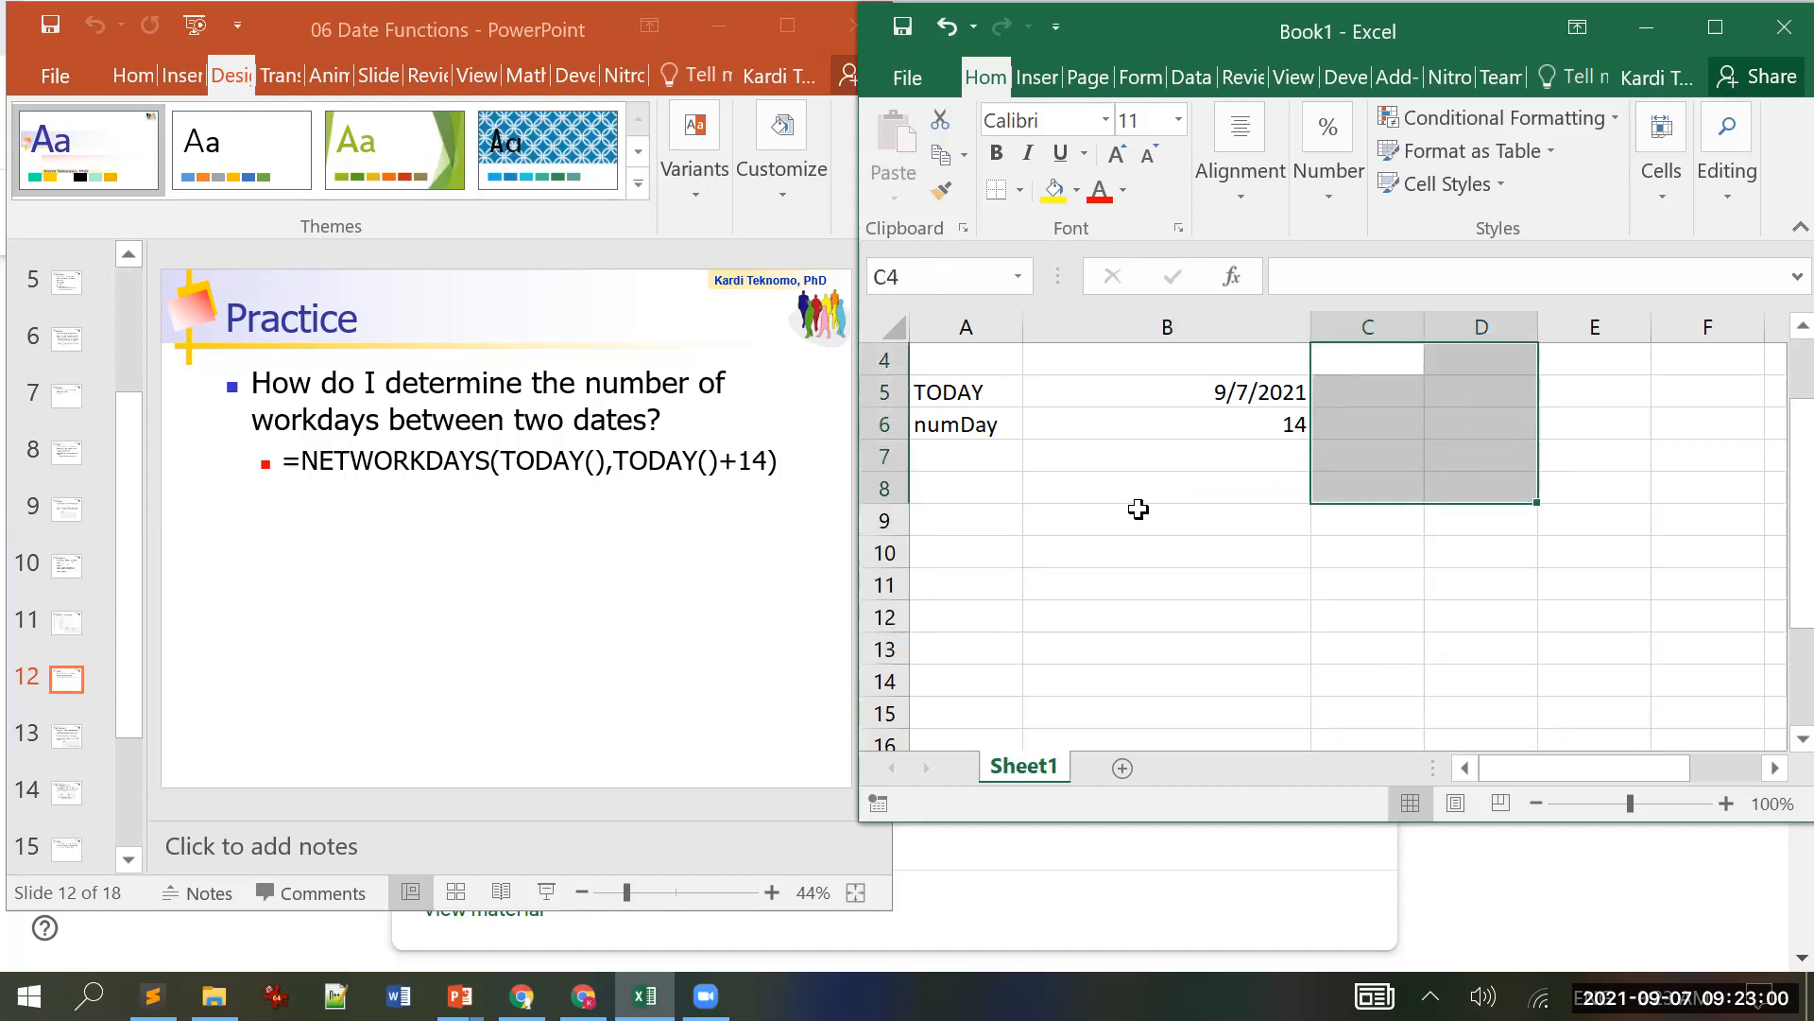
Step: Enter =NETWORKDAYS(B5,B5+B6) in B8 and maximize the Excel window
{"action": "left_click", "coordinate": [1143, 480]}
{"action": "type", "text": "="}
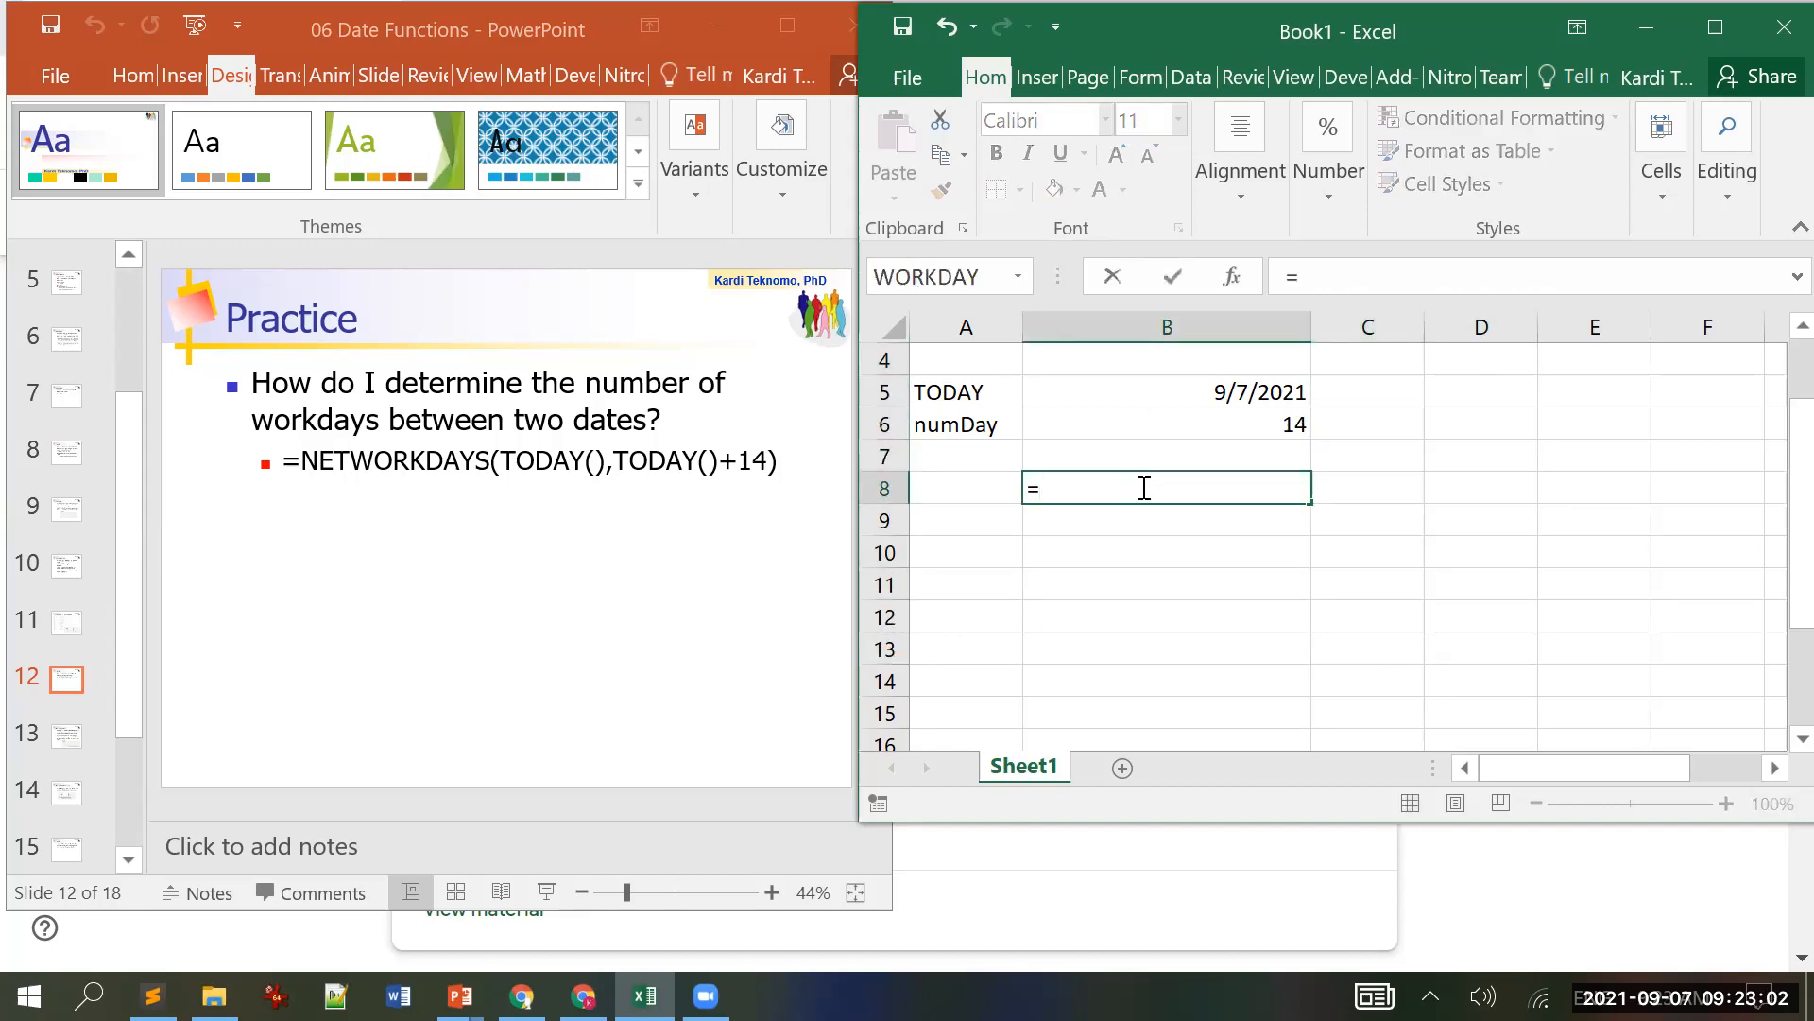
{"action": "type", "text": "net"}
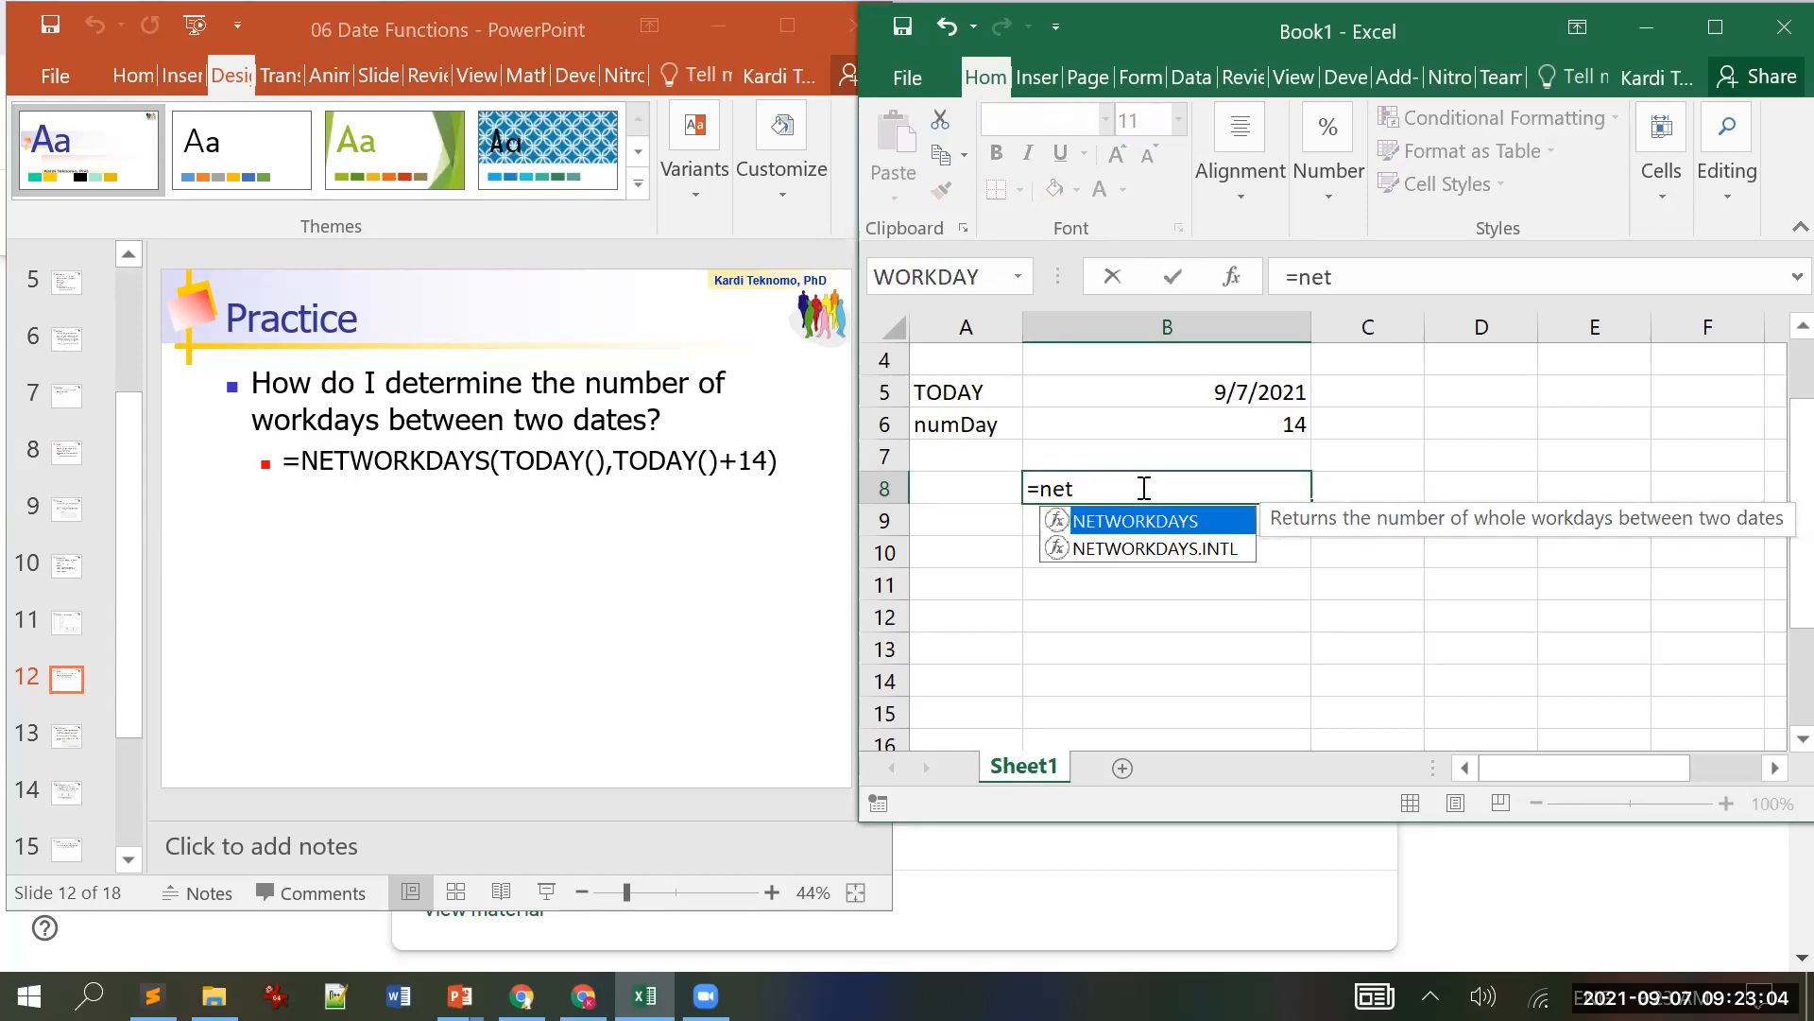
{"action": "key", "text": "Tab"}
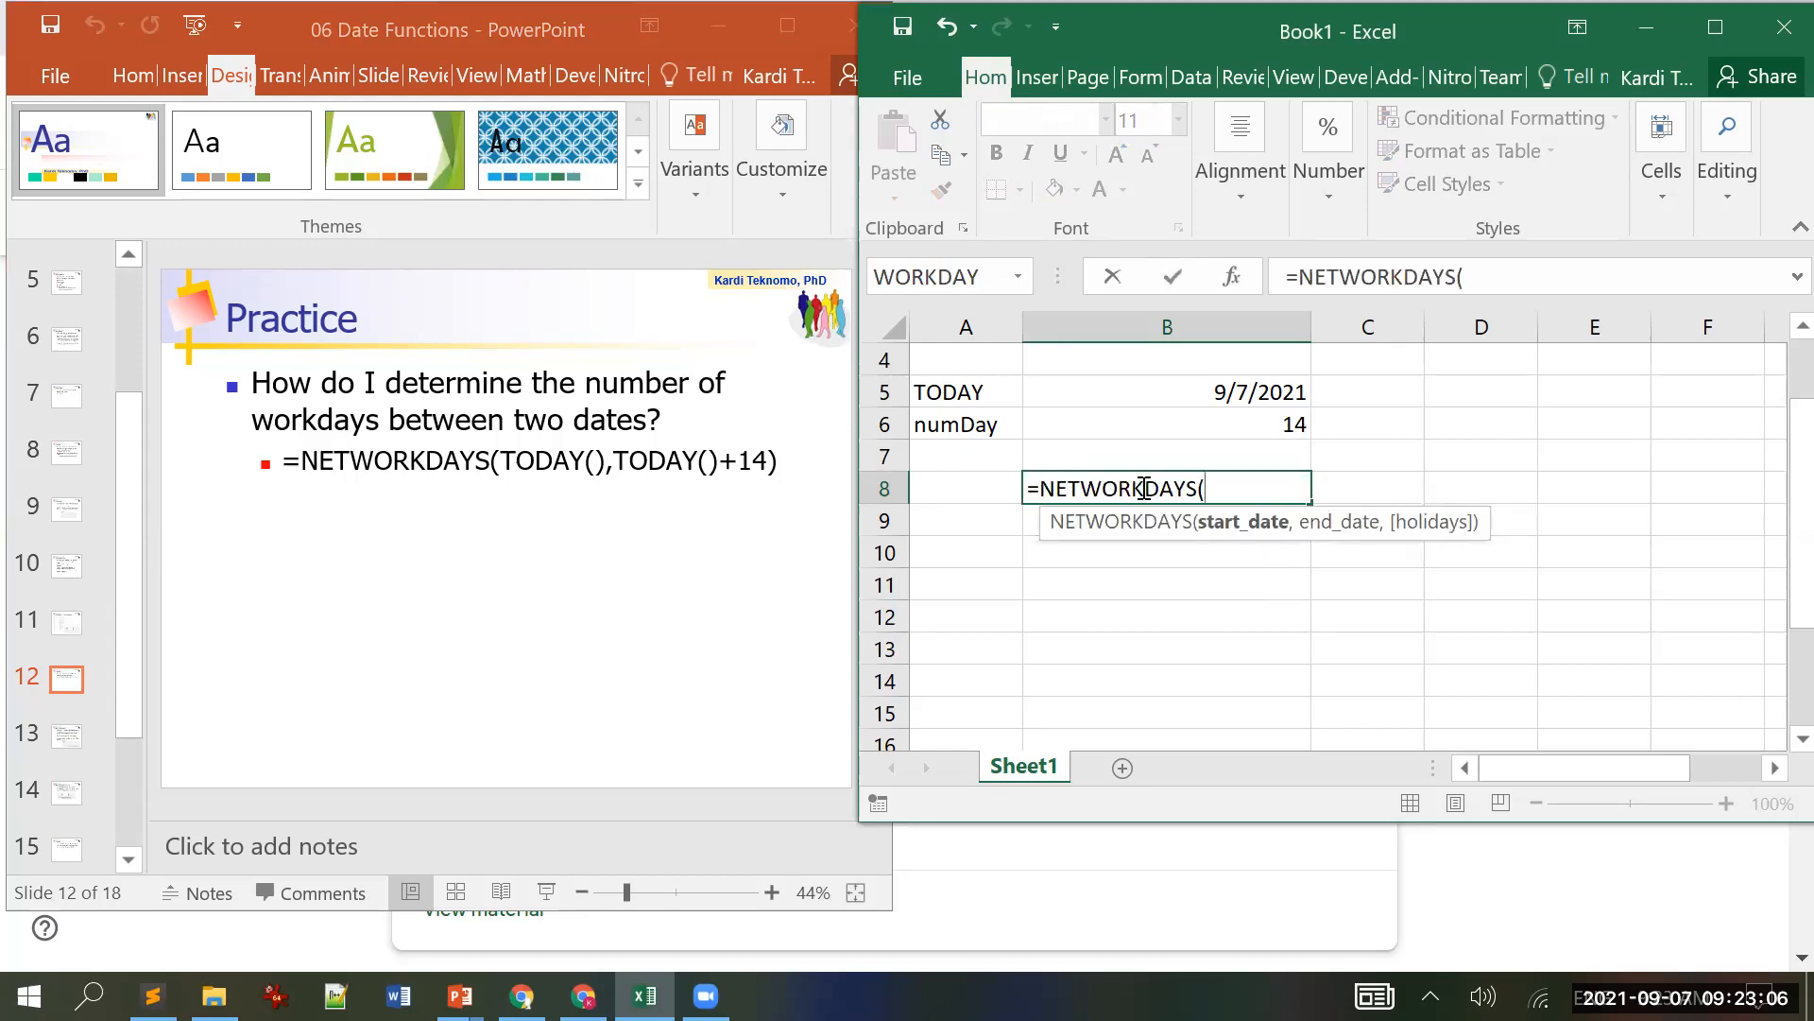
{"action": "left_click", "coordinate": [1194, 400]}
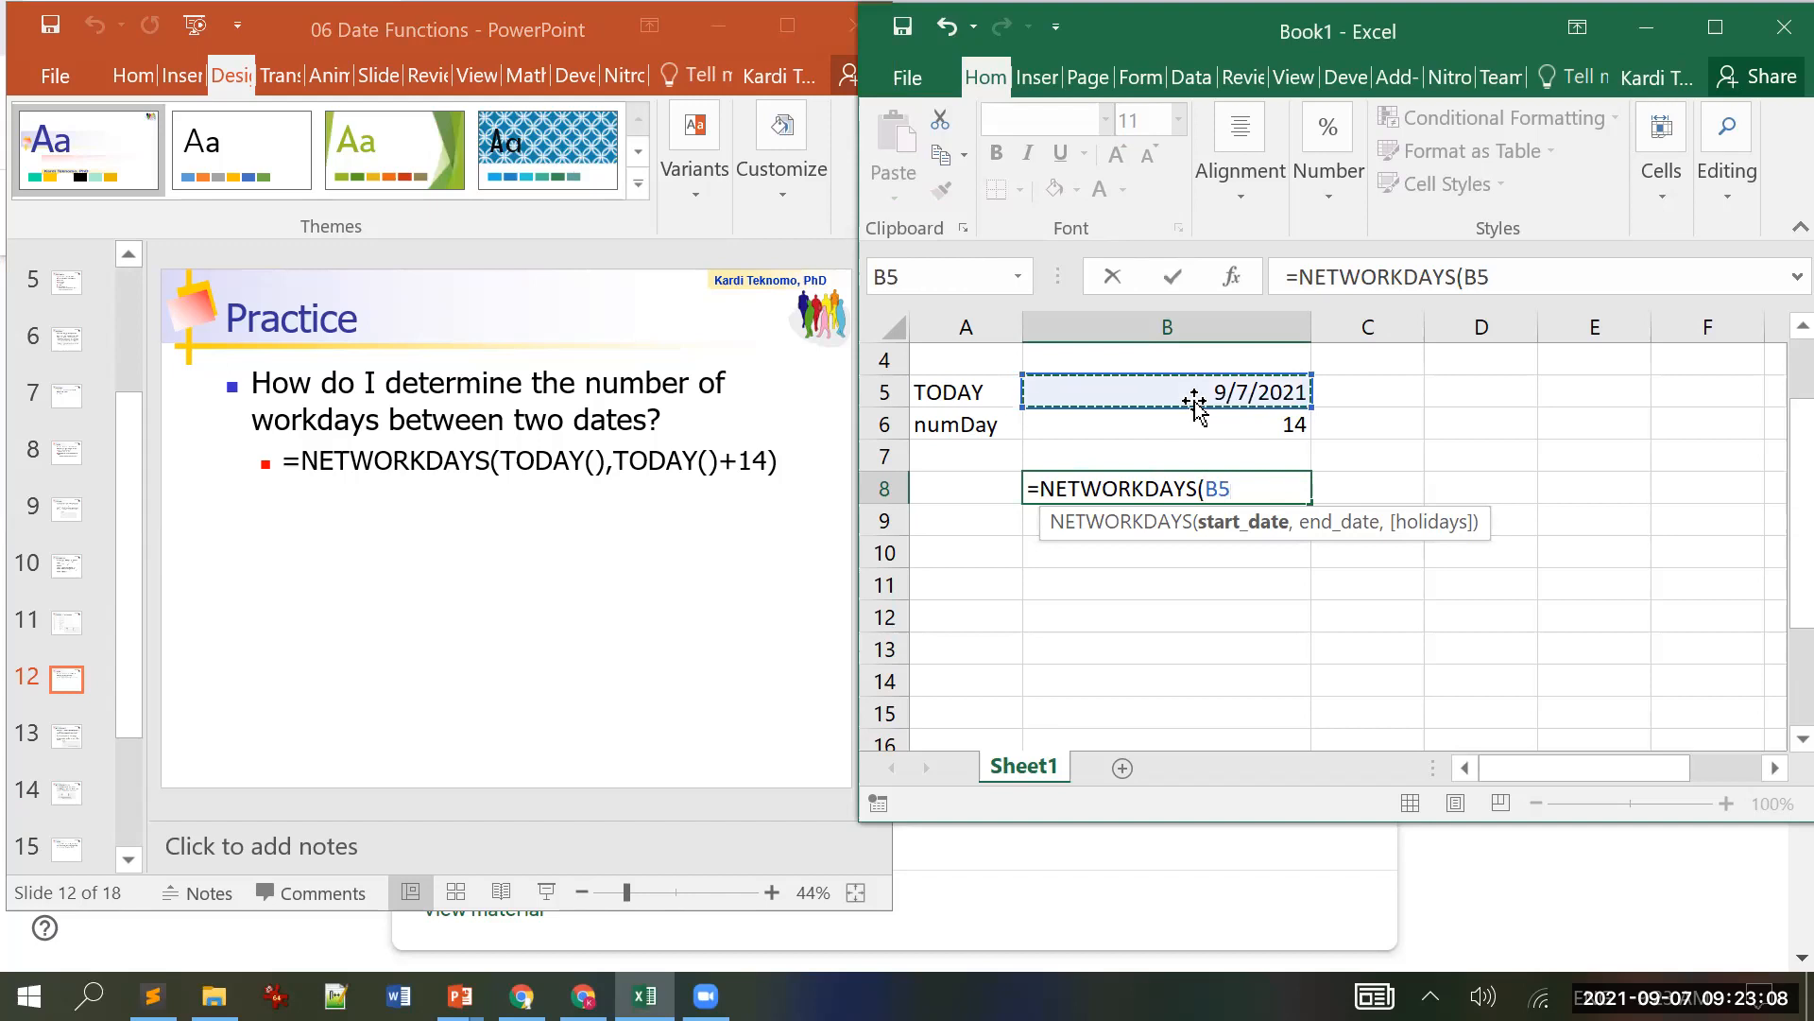
{"action": "type", "text": ","}
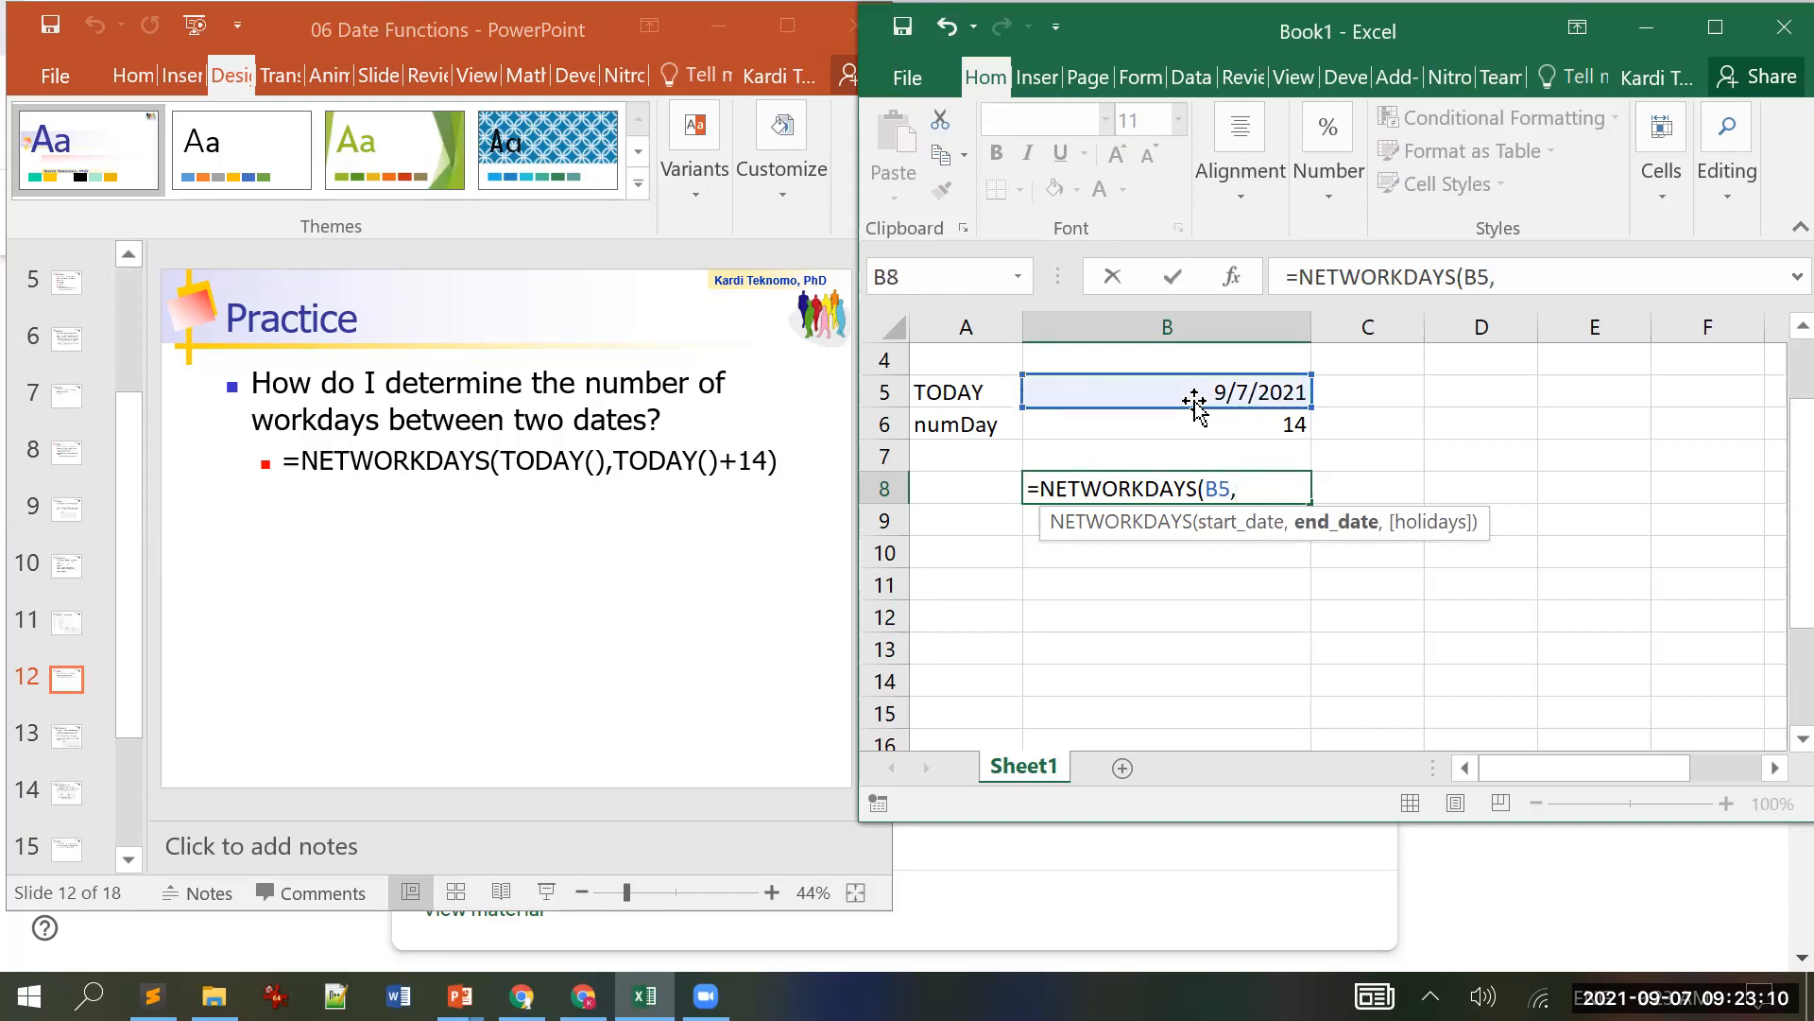
{"action": "left_click", "coordinate": [1210, 382]}
{"action": "type", "text": "+"}
{"action": "left_click", "coordinate": [1224, 427]}
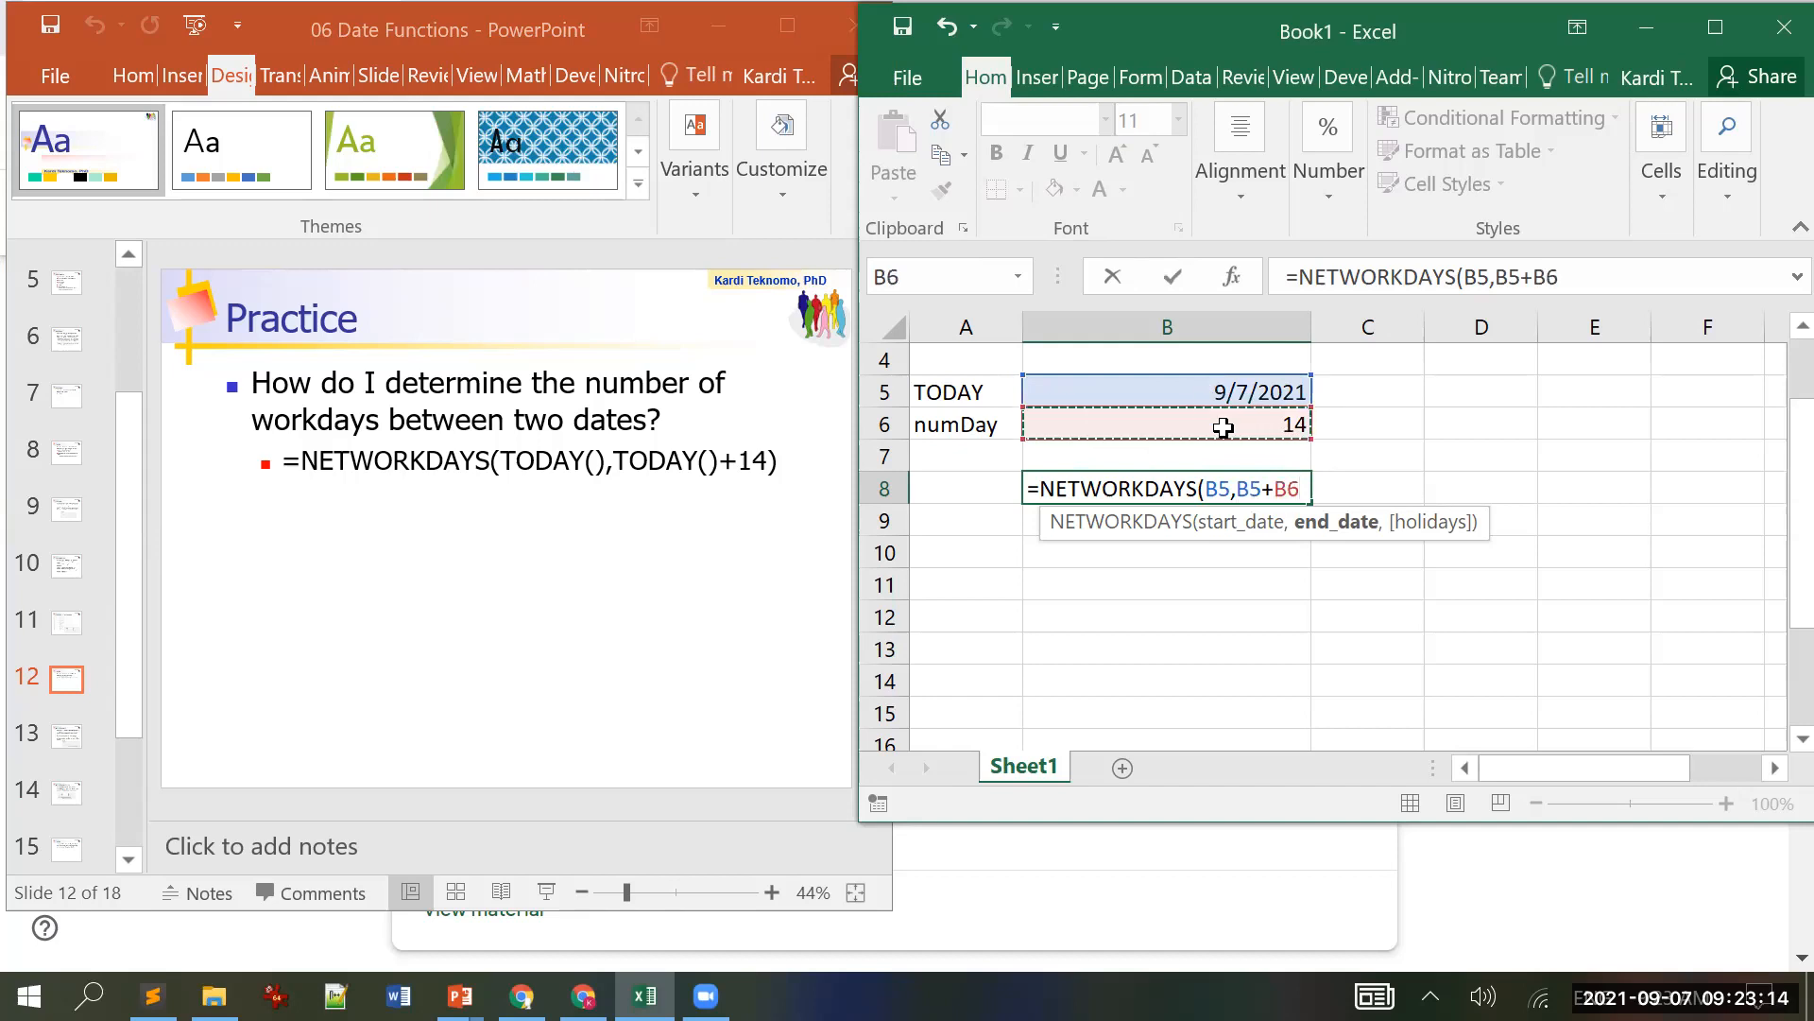
{"action": "type", "text": ")"}
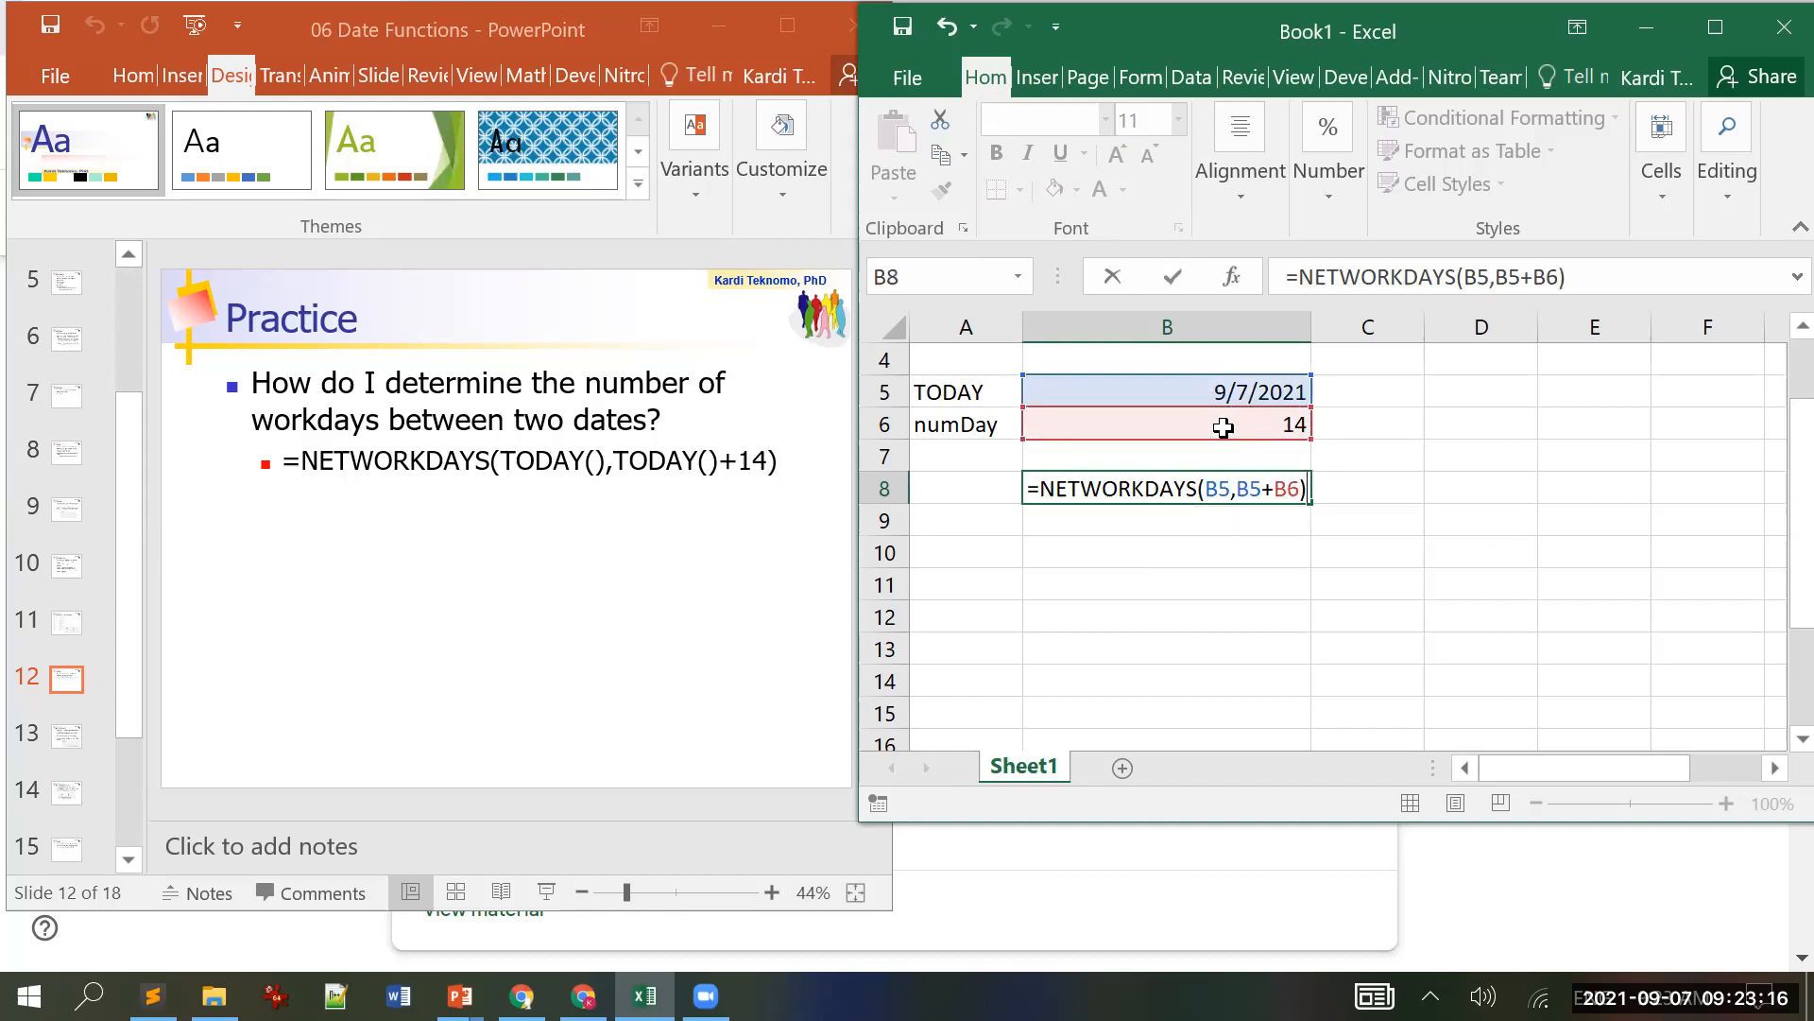
{"action": "key", "text": "Return"}
{"action": "key", "text": "Up"}
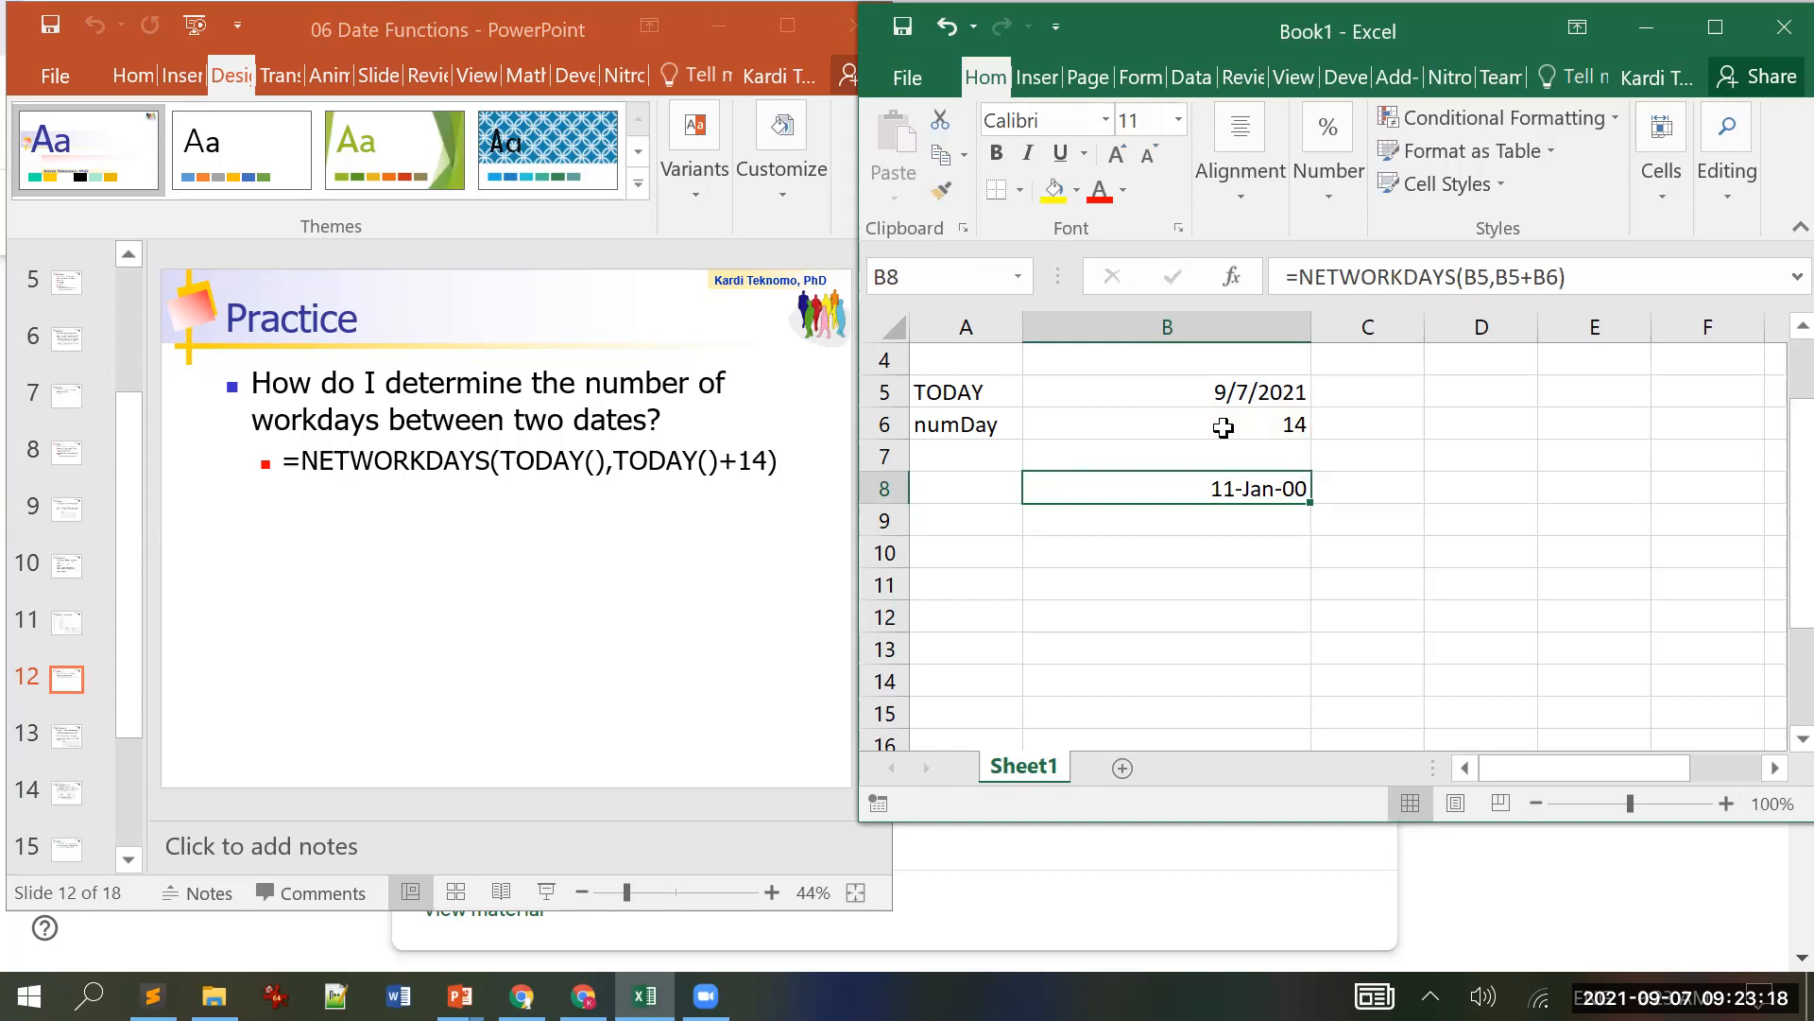
{"action": "left_click", "coordinate": [1731, 10]}
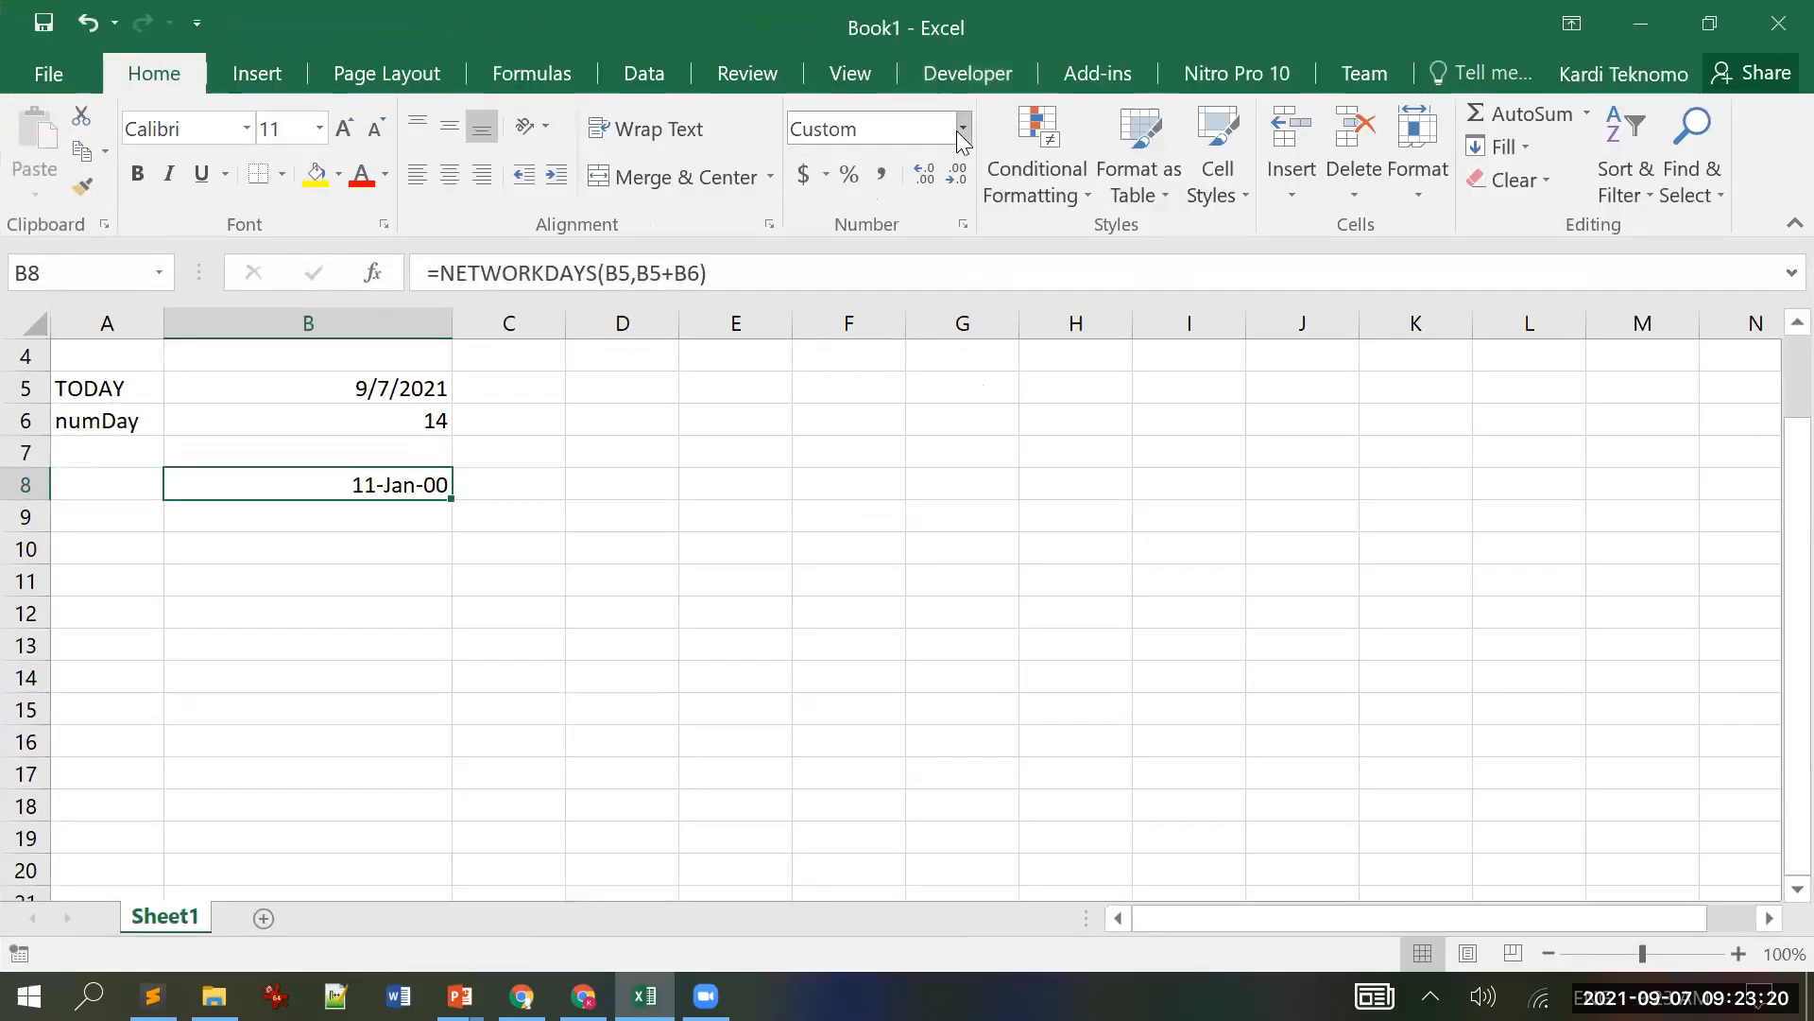
Step: Format B8 as General to show 11 workdays, then restore the Excel window down
{"action": "left_click", "coordinate": [963, 128]}
{"action": "left_click", "coordinate": [875, 189]}
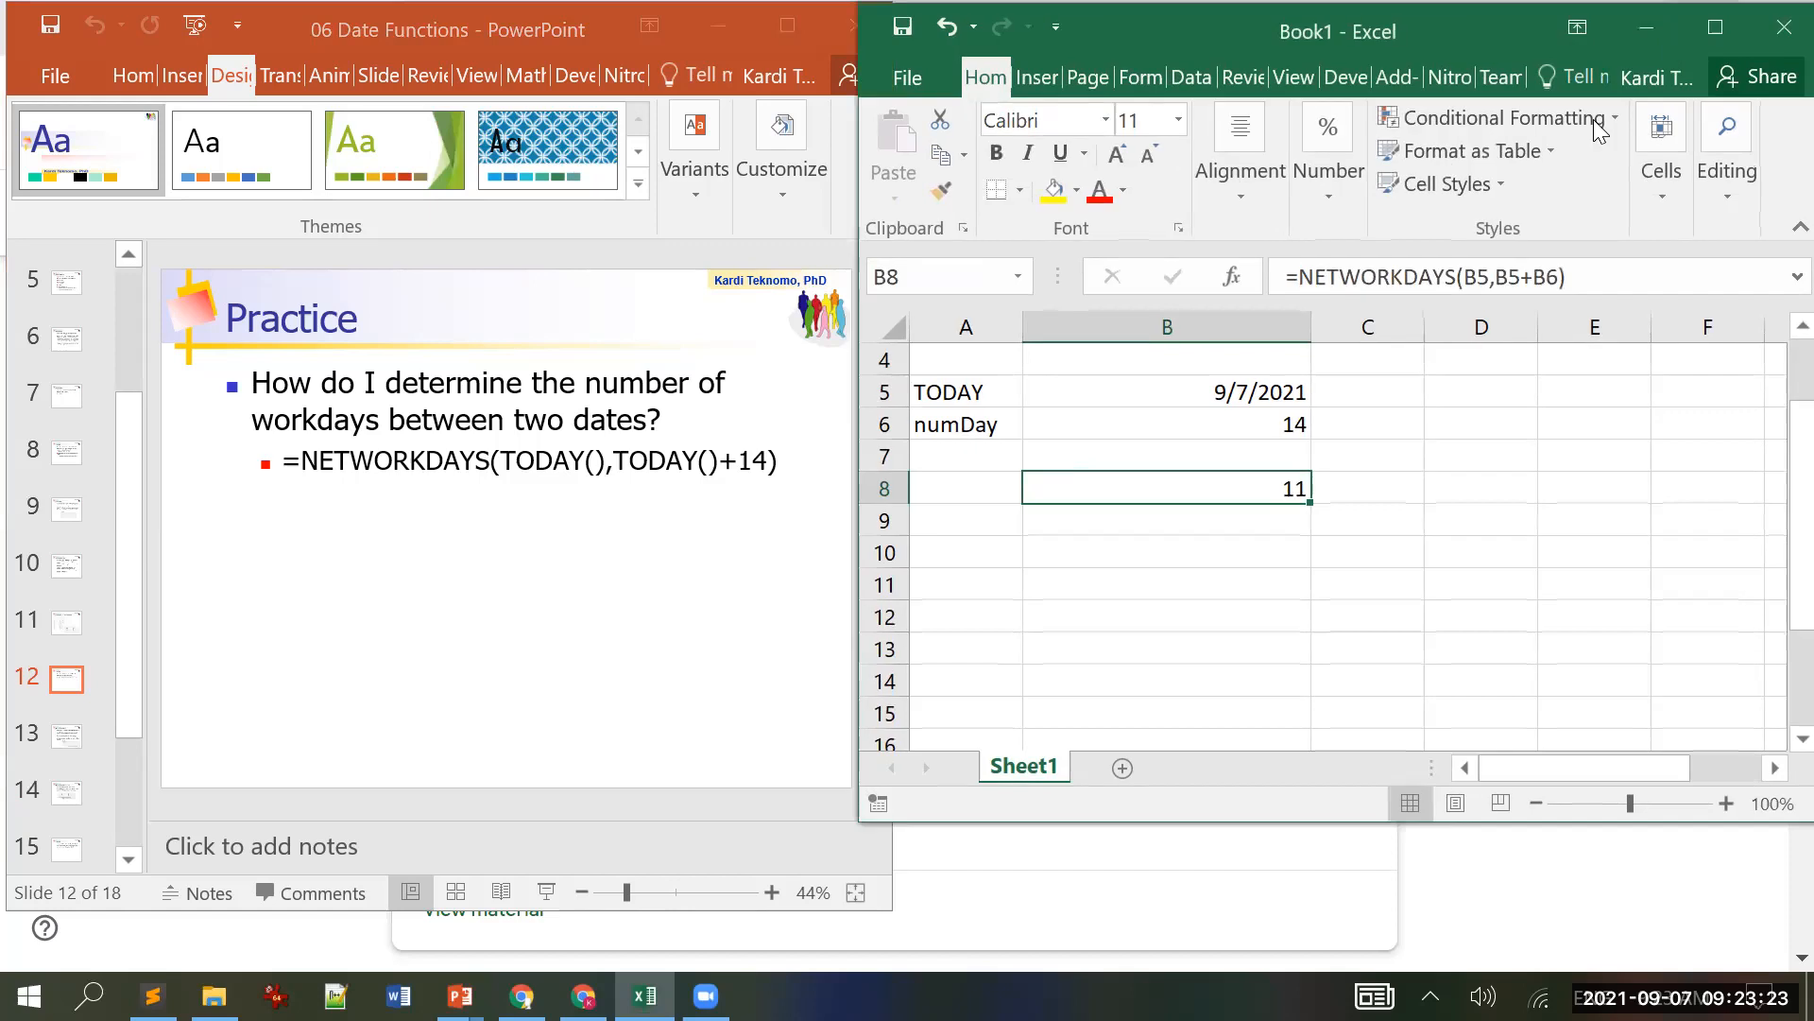
{"action": "left_click", "coordinate": [1710, 23]}
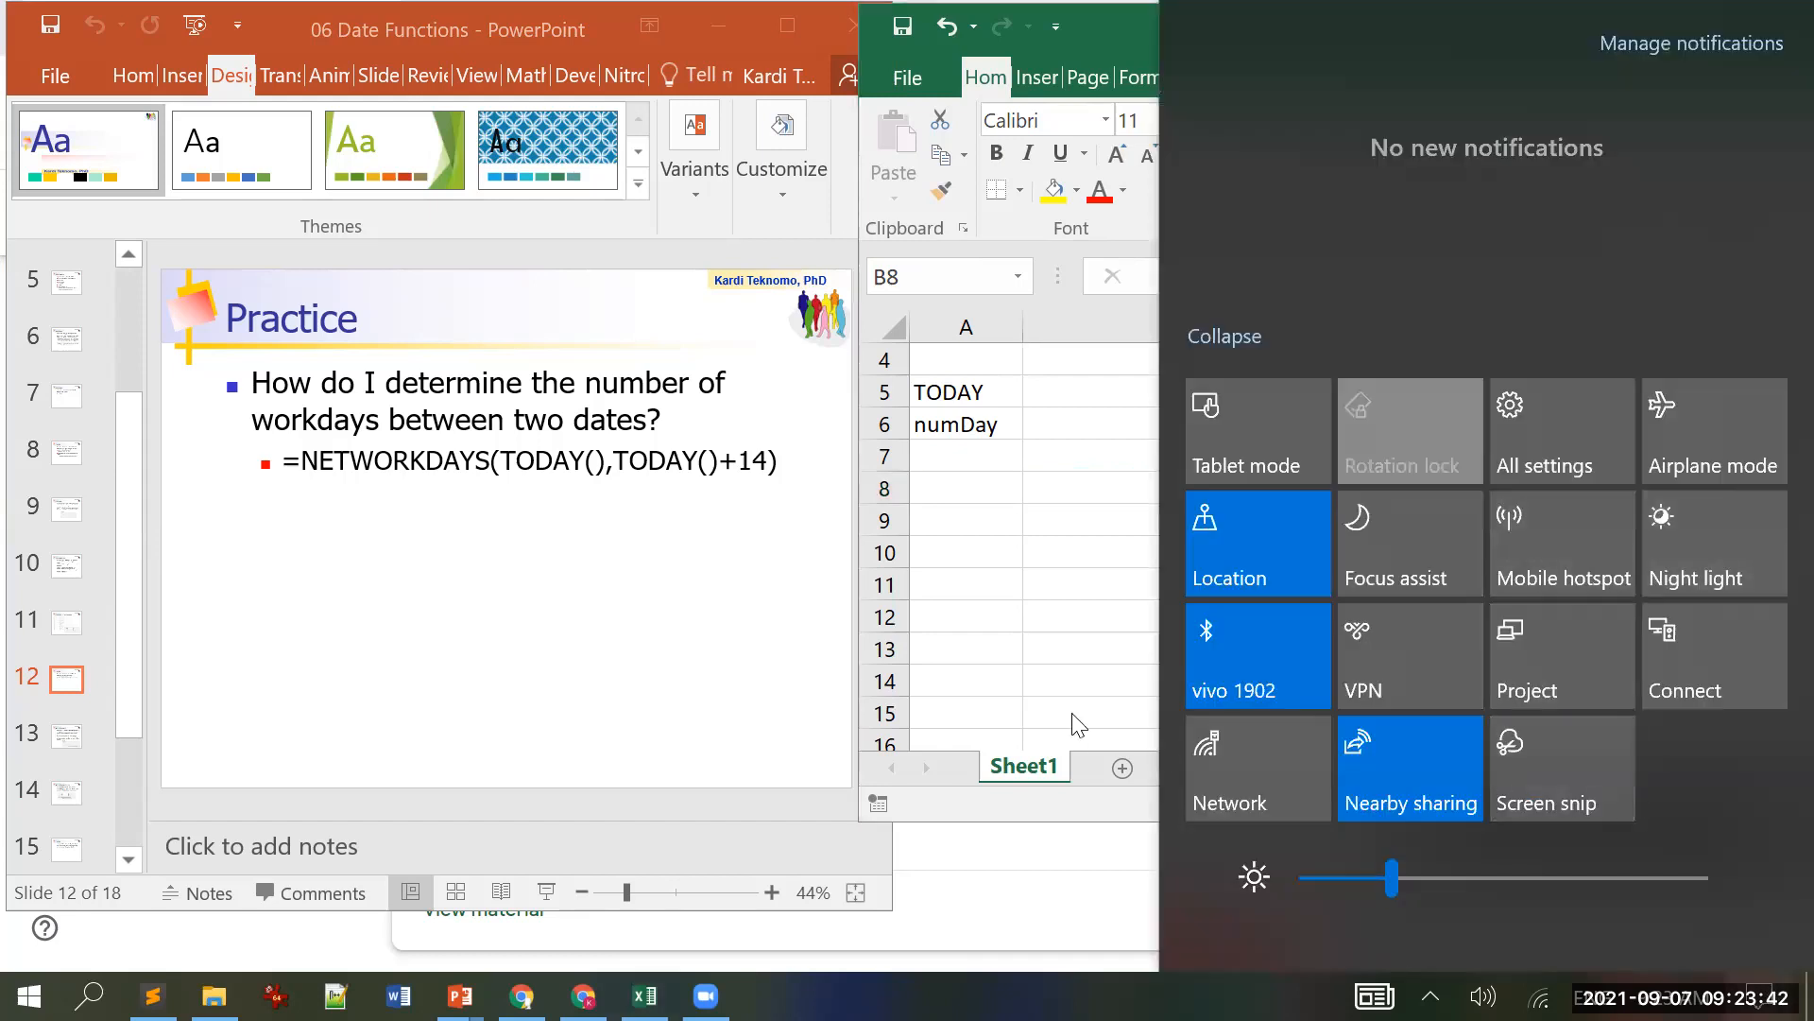
{"action": "left_click", "coordinate": [1023, 652]}
{"action": "left_click", "coordinate": [1682, 997]}
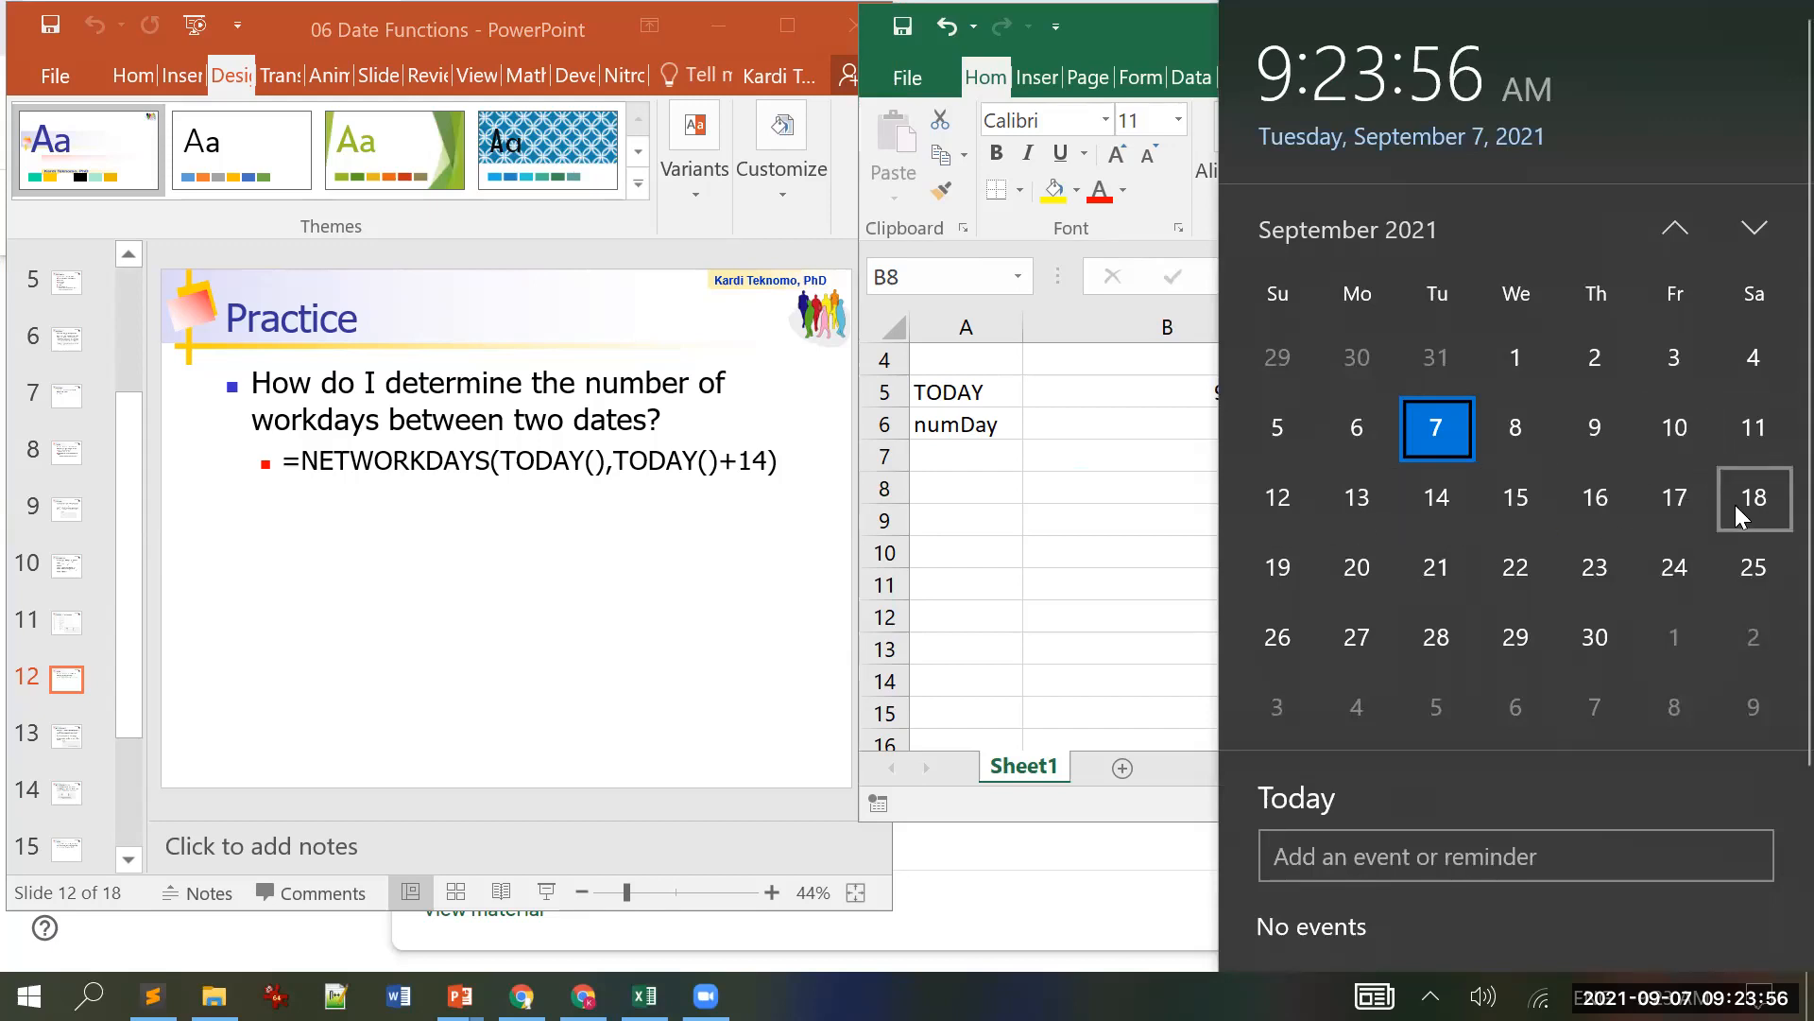
{"action": "left_click", "coordinate": [1143, 559]}
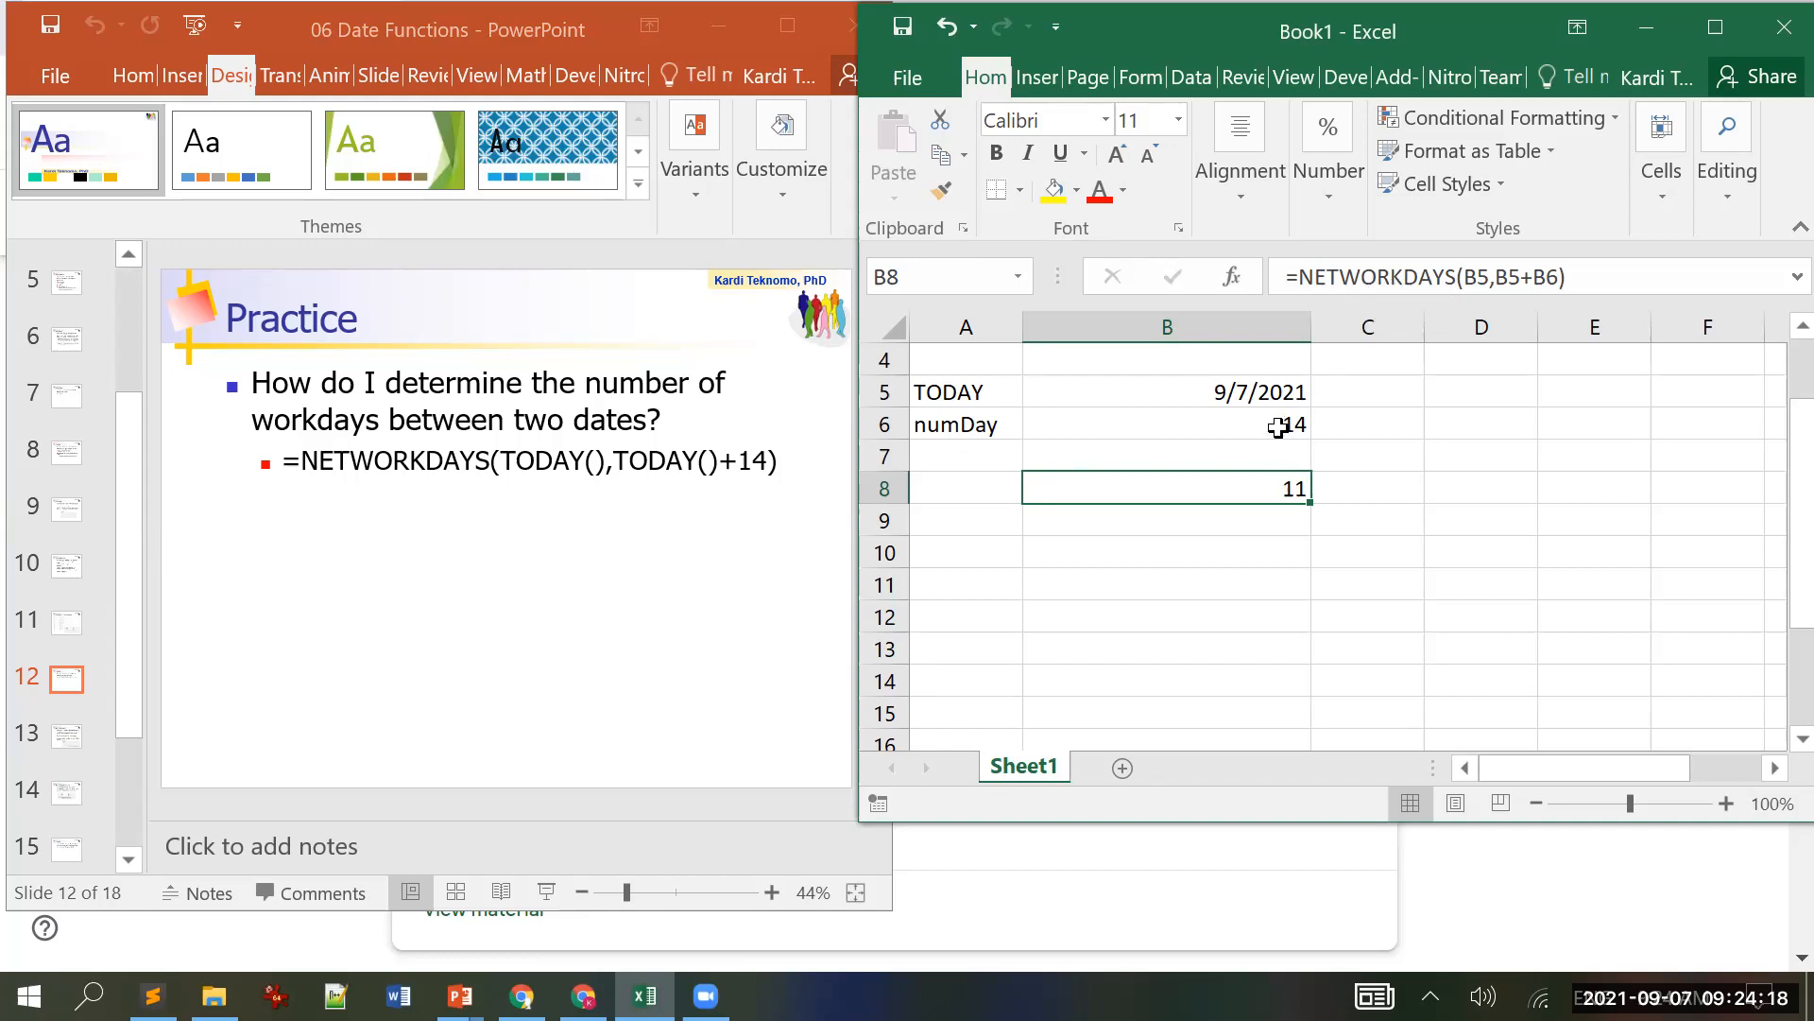
Step: Scroll PowerPoint to slide 14, 'NETWORKDAYS.INTL', then bring Excel back in front
{"action": "left_click", "coordinate": [199, 608]}
{"action": "scroll", "coordinate": [199, 607], "scroll_direction": "down", "scroll_amount": 1}
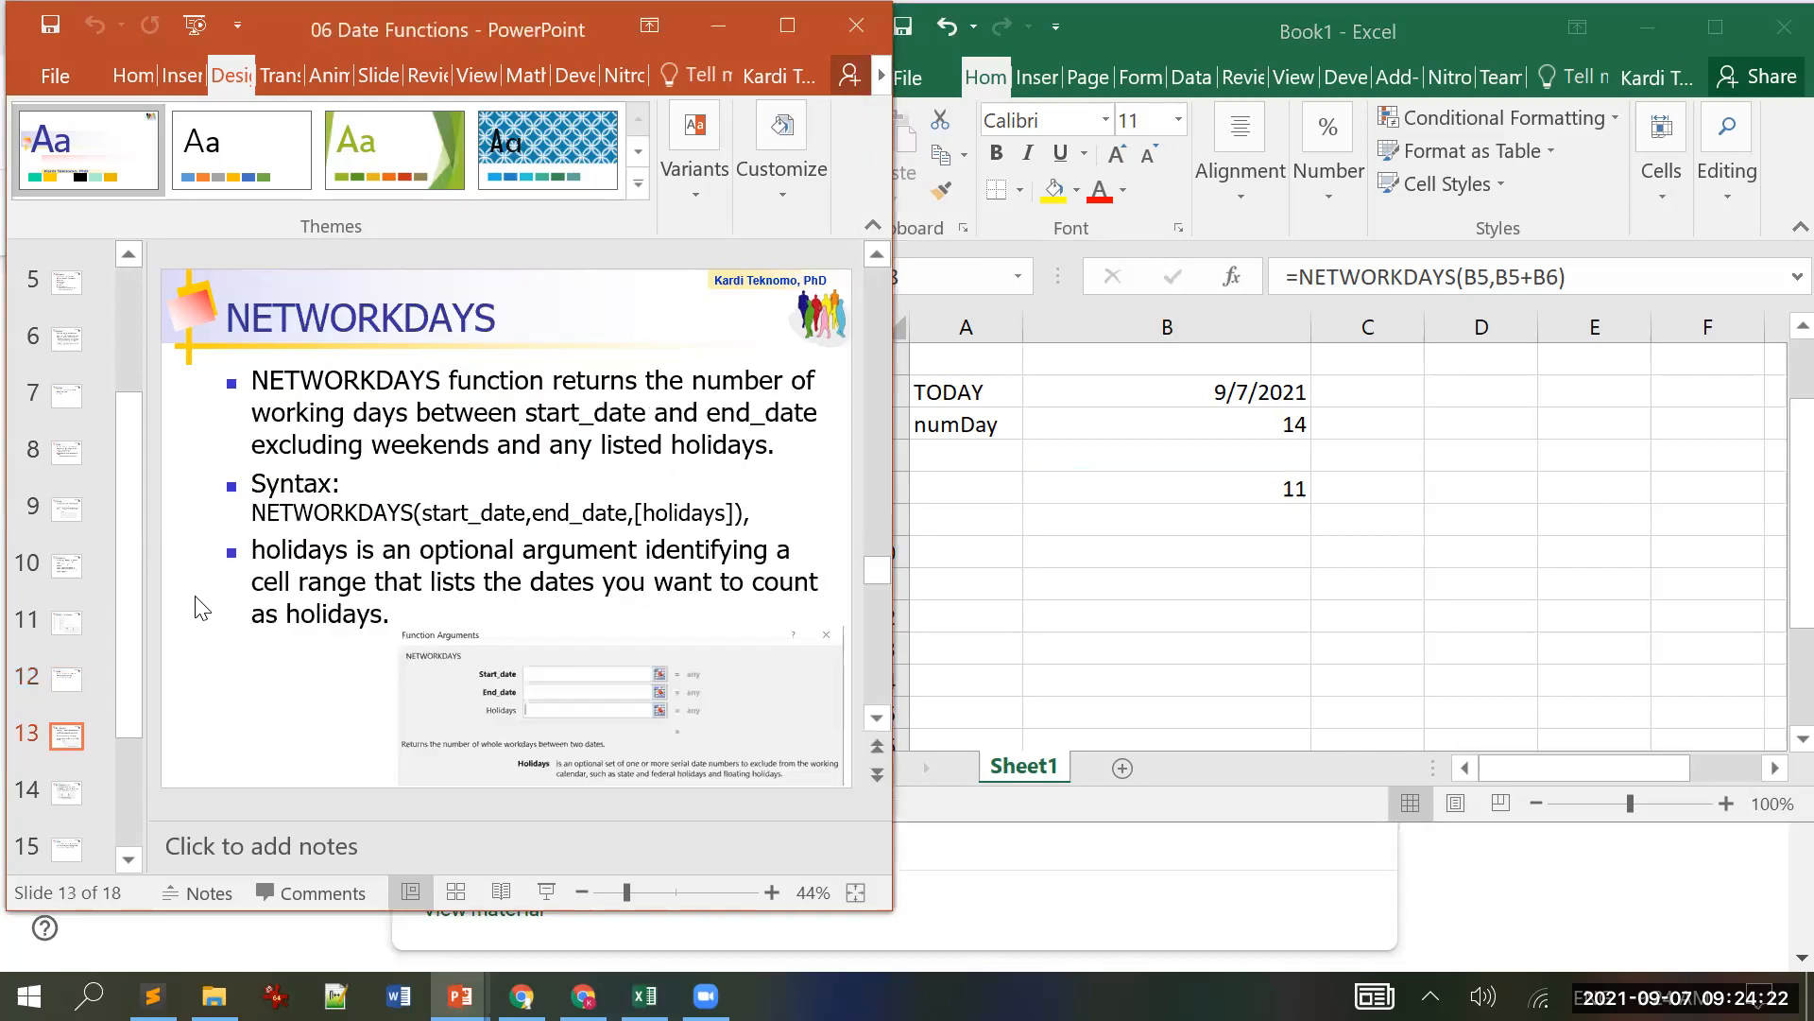
{"action": "scroll", "coordinate": [198, 608], "scroll_direction": "down", "scroll_amount": 1}
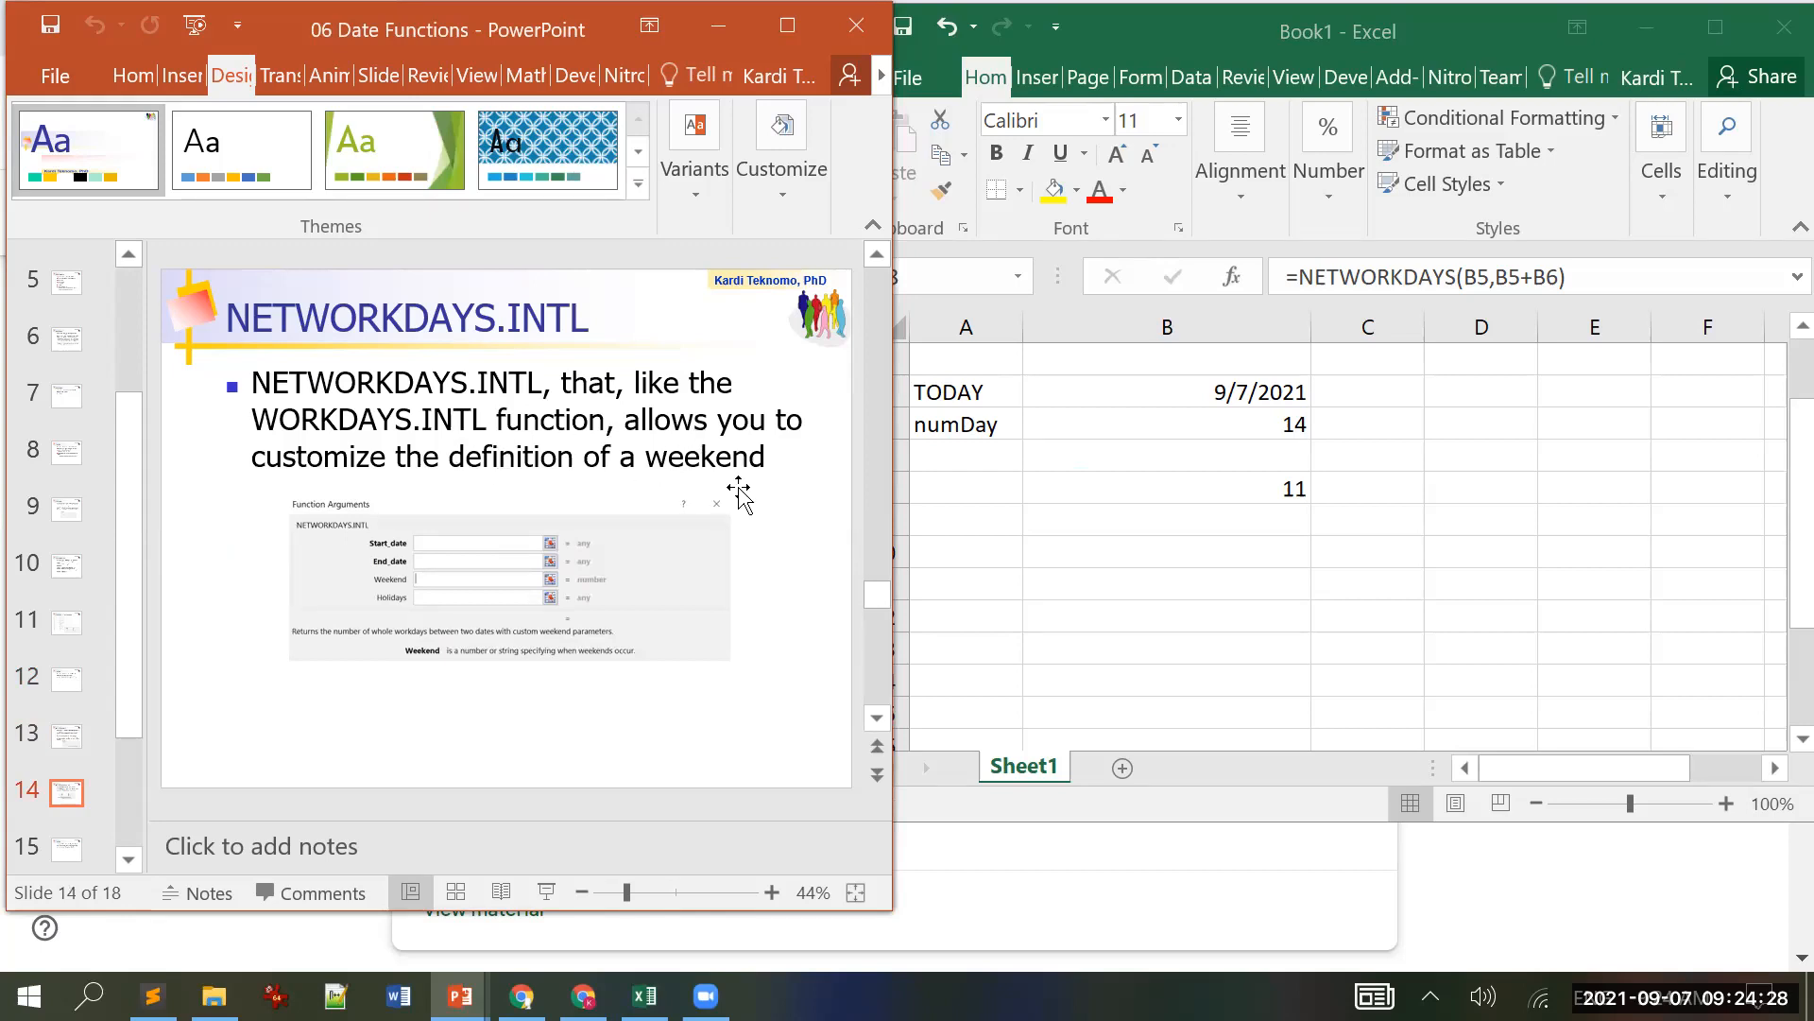
{"action": "left_click", "coordinate": [1203, 492]}
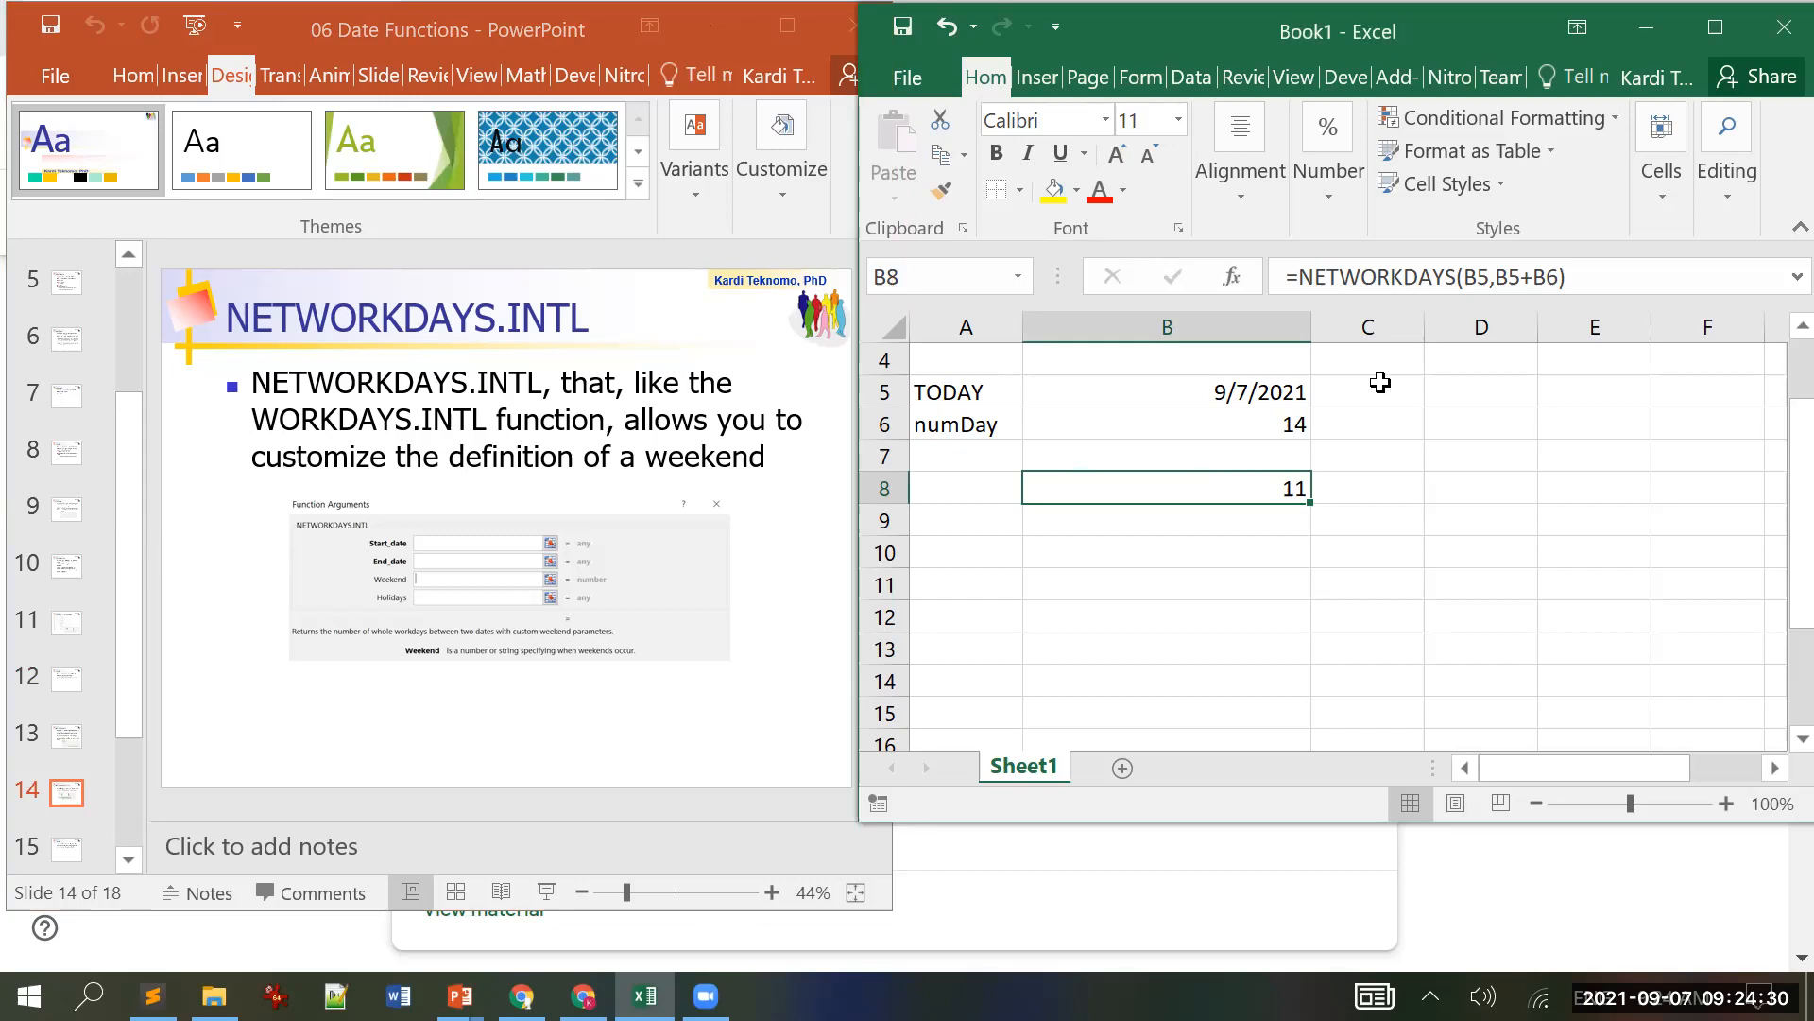
Step: Change B8 to =NETWORKDAYS.INTL(B5,B5+B6,1), using weekend code 1 for Saturday–Sunday
{"action": "left_click", "coordinate": [1461, 284]}
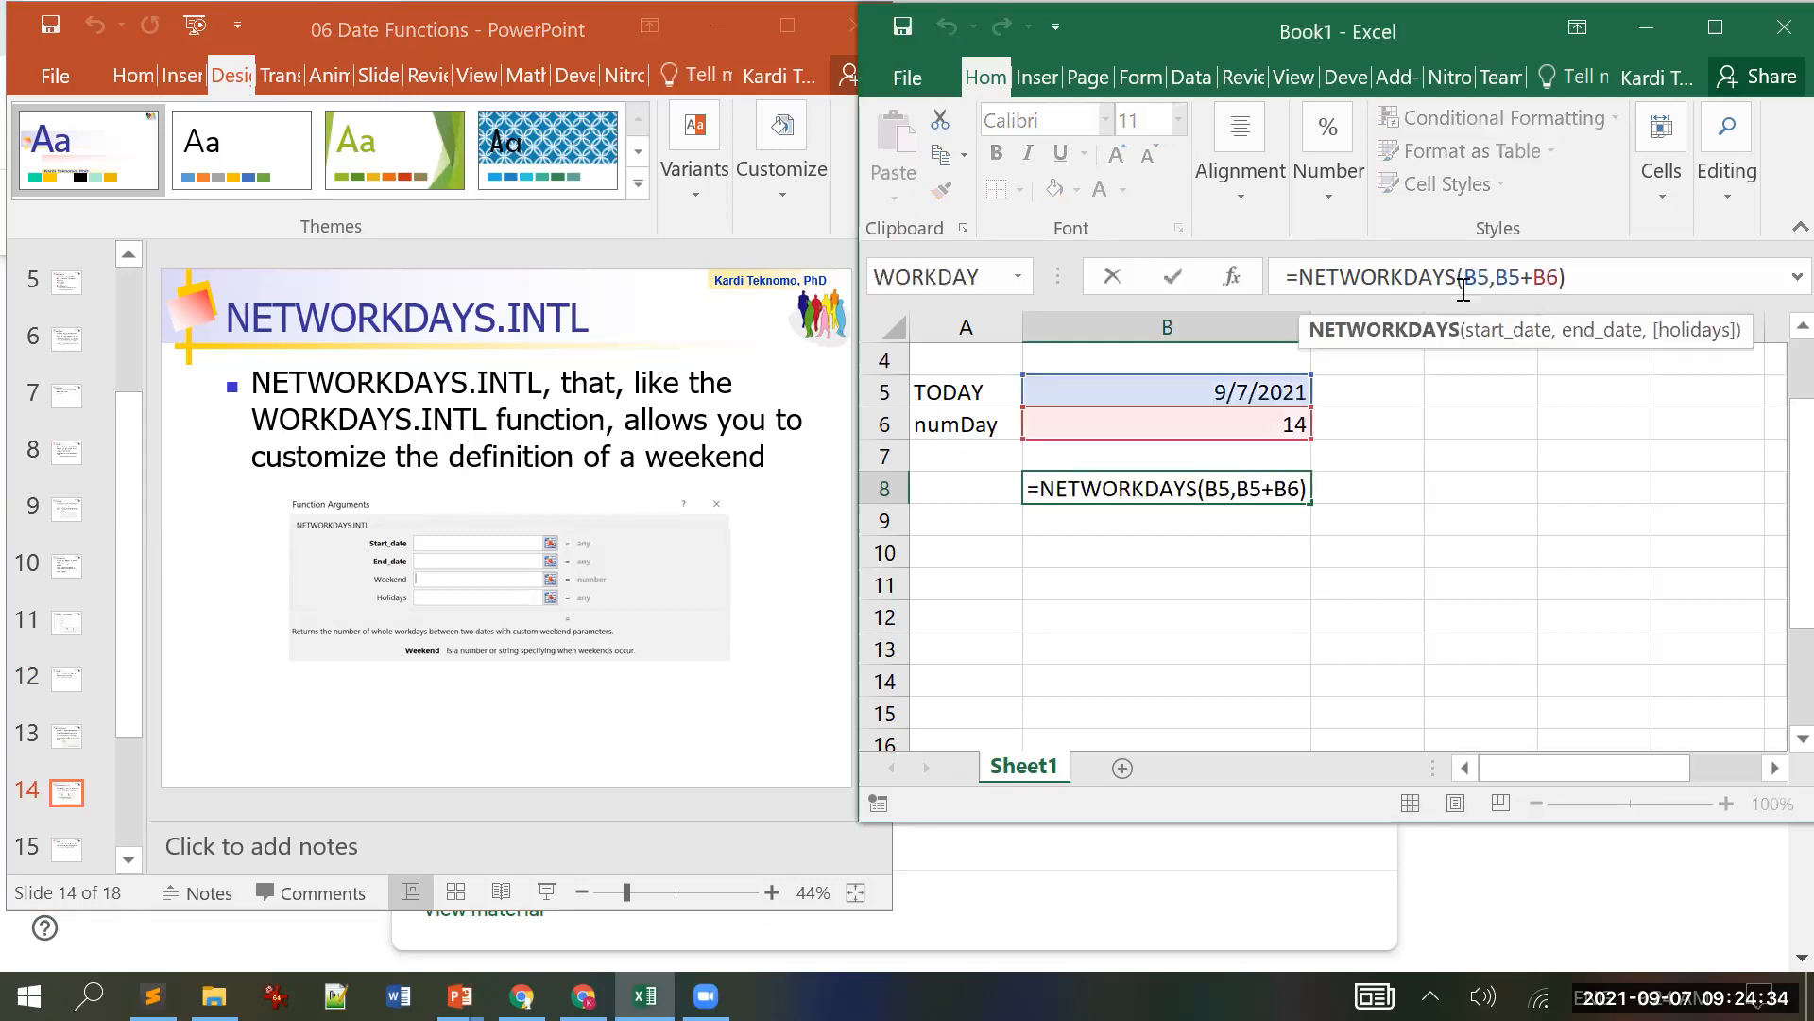
{"action": "type", "text": ".in"}
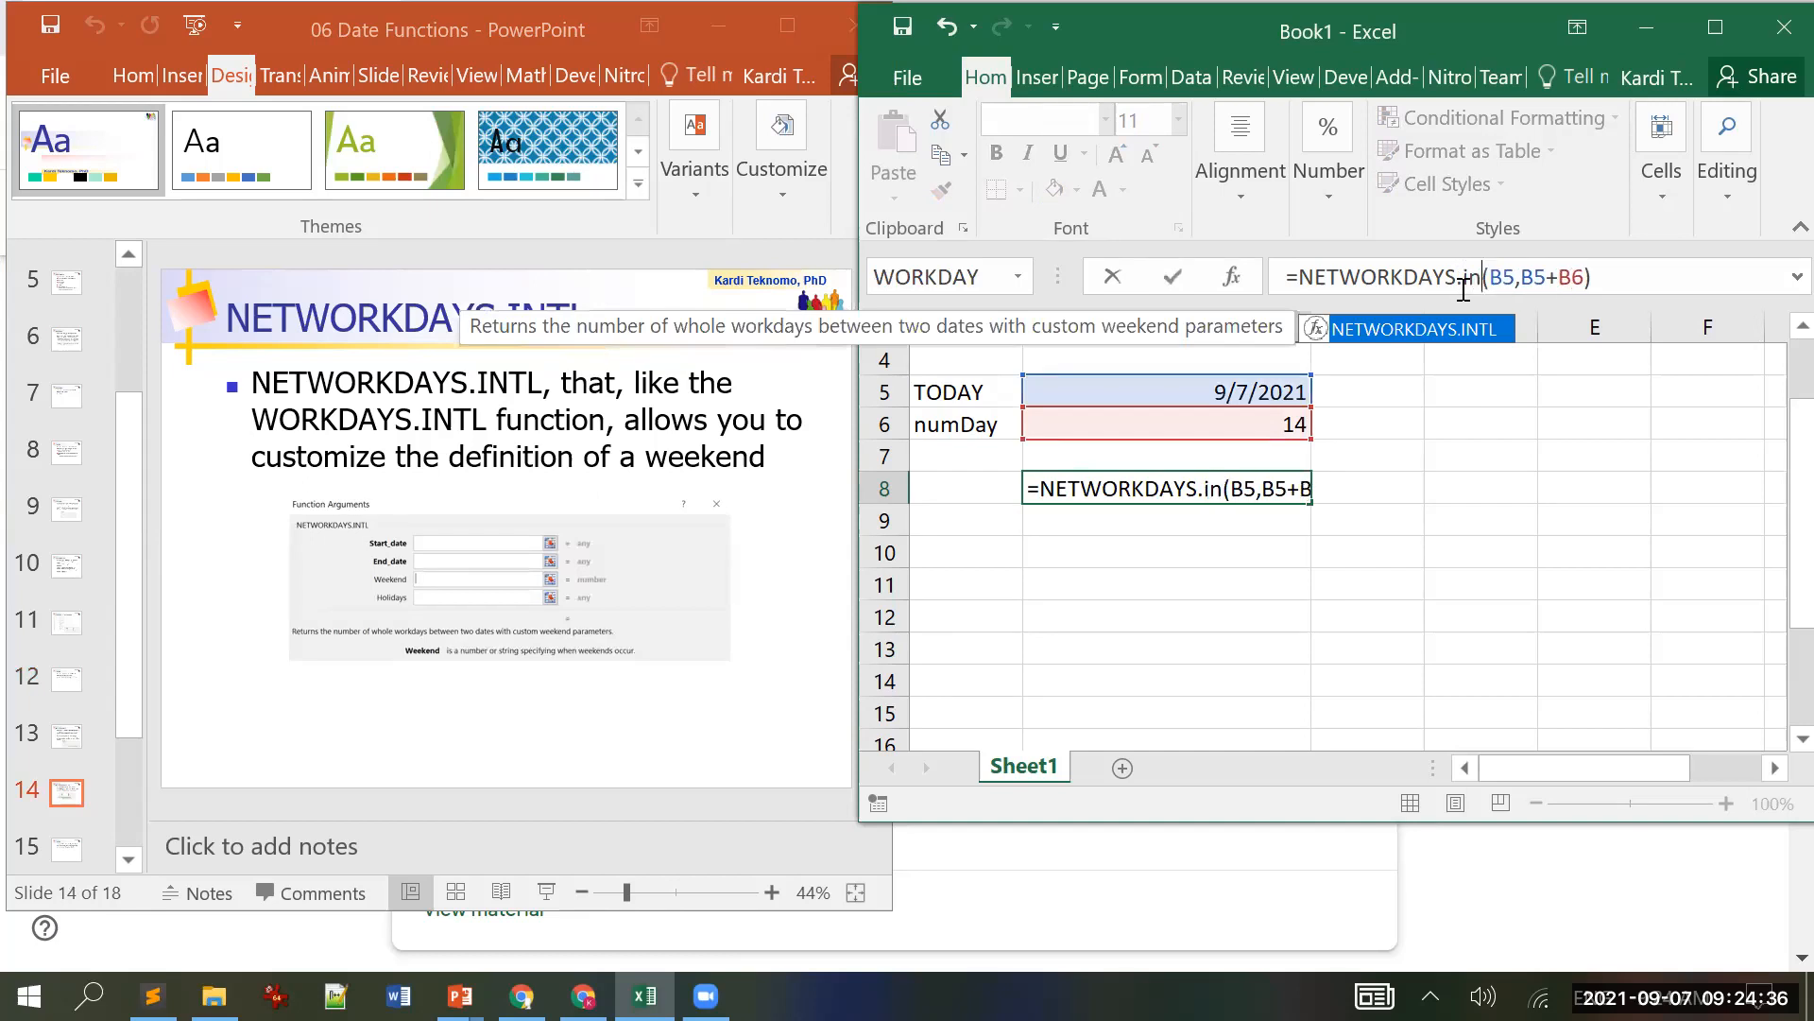
{"action": "type", "text": "tl"}
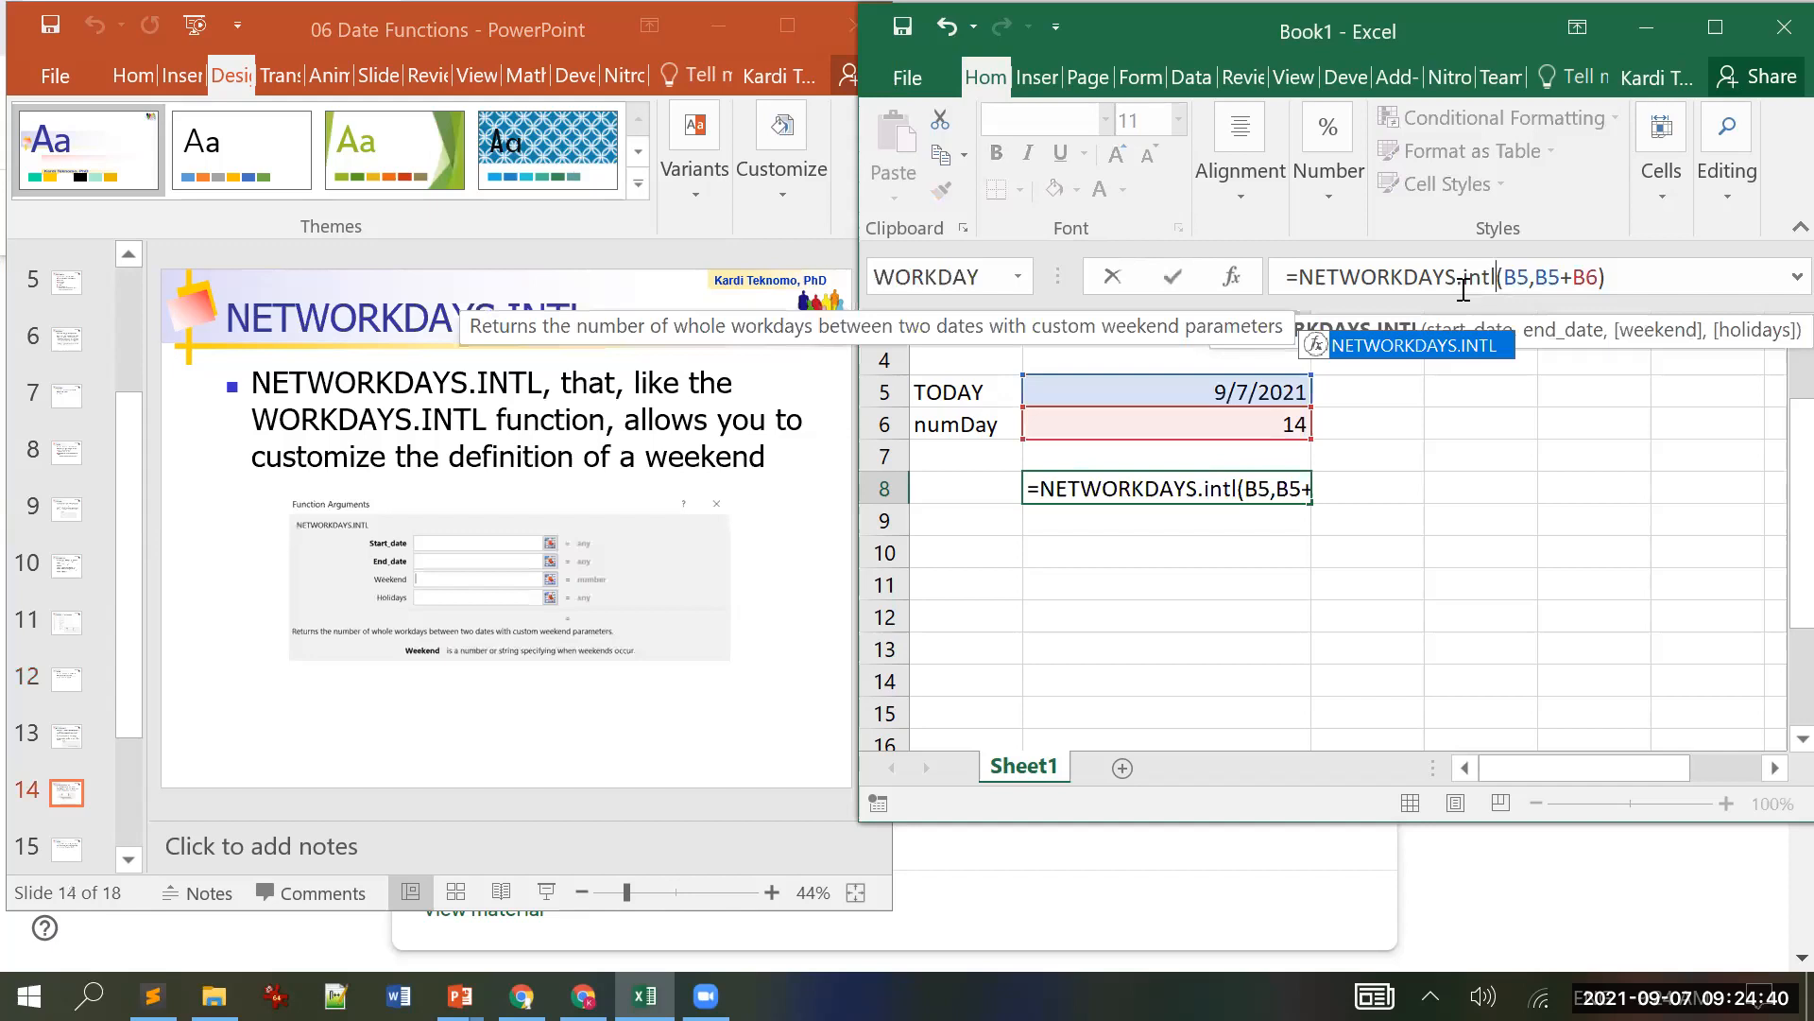
{"action": "left_click", "coordinate": [1597, 277]}
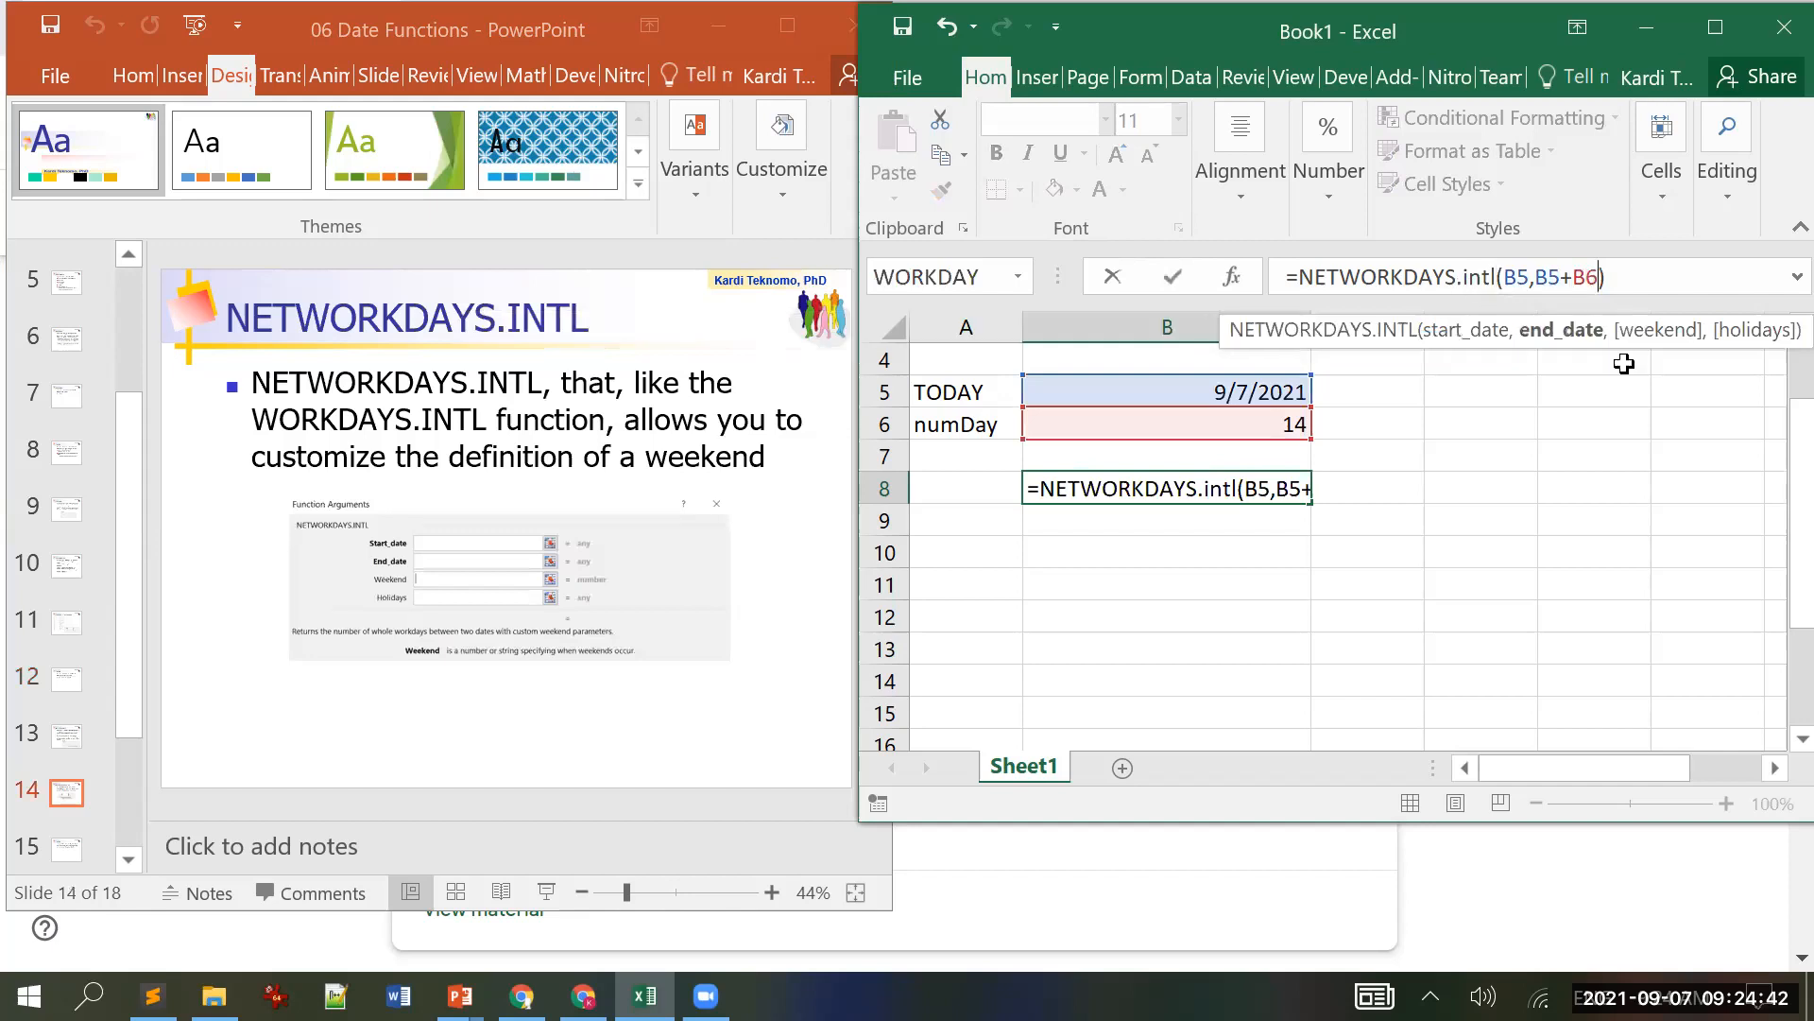
{"action": "type", "text": ","}
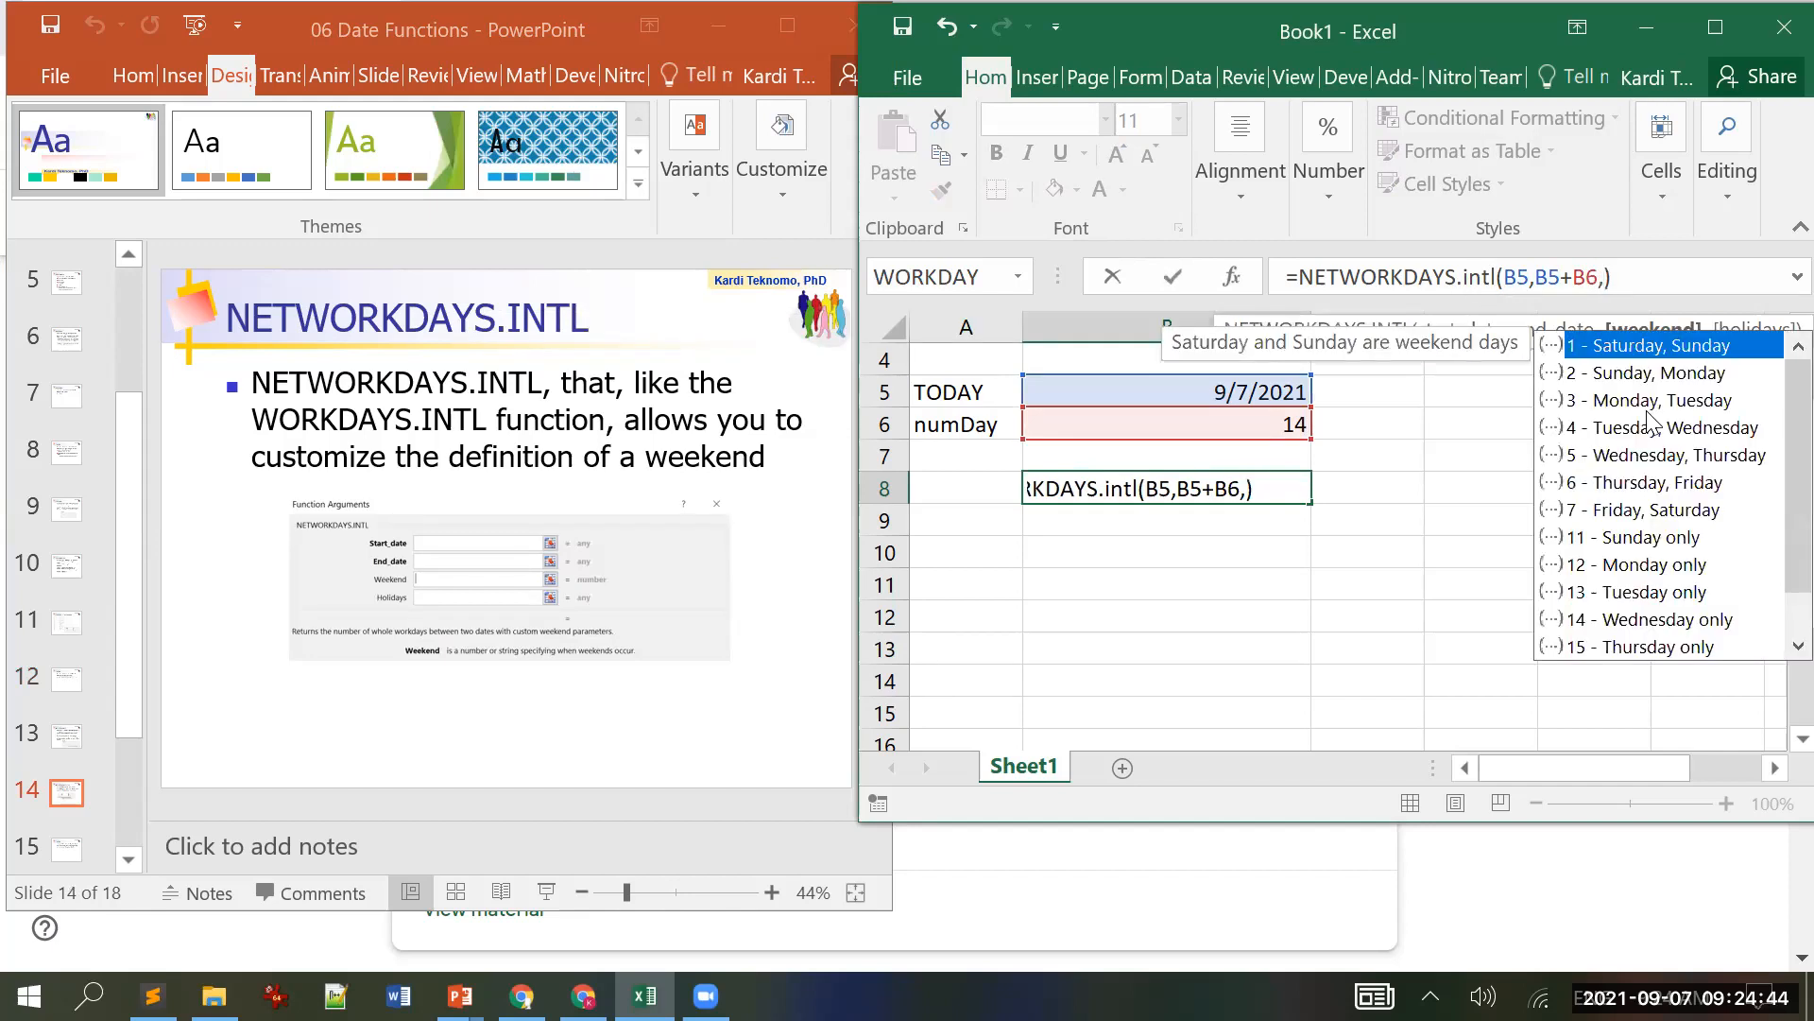
{"action": "double_click", "coordinate": [1672, 346]}
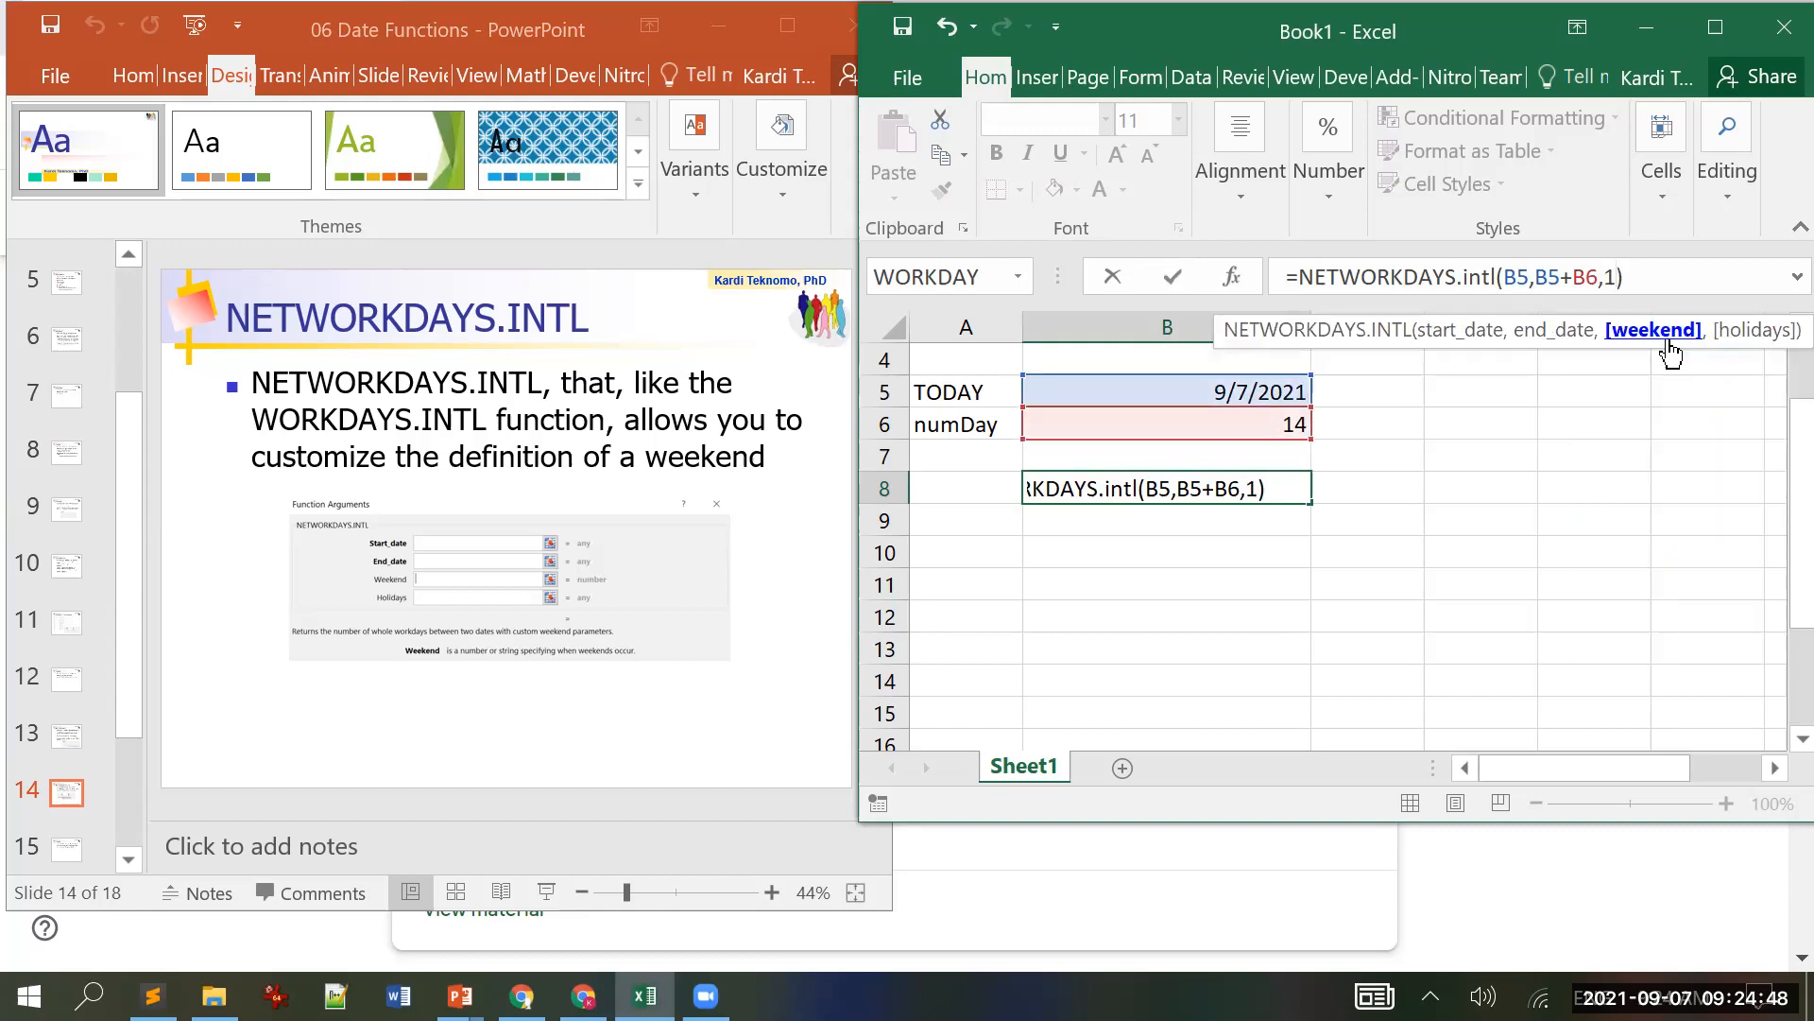
{"action": "key", "text": "Return"}
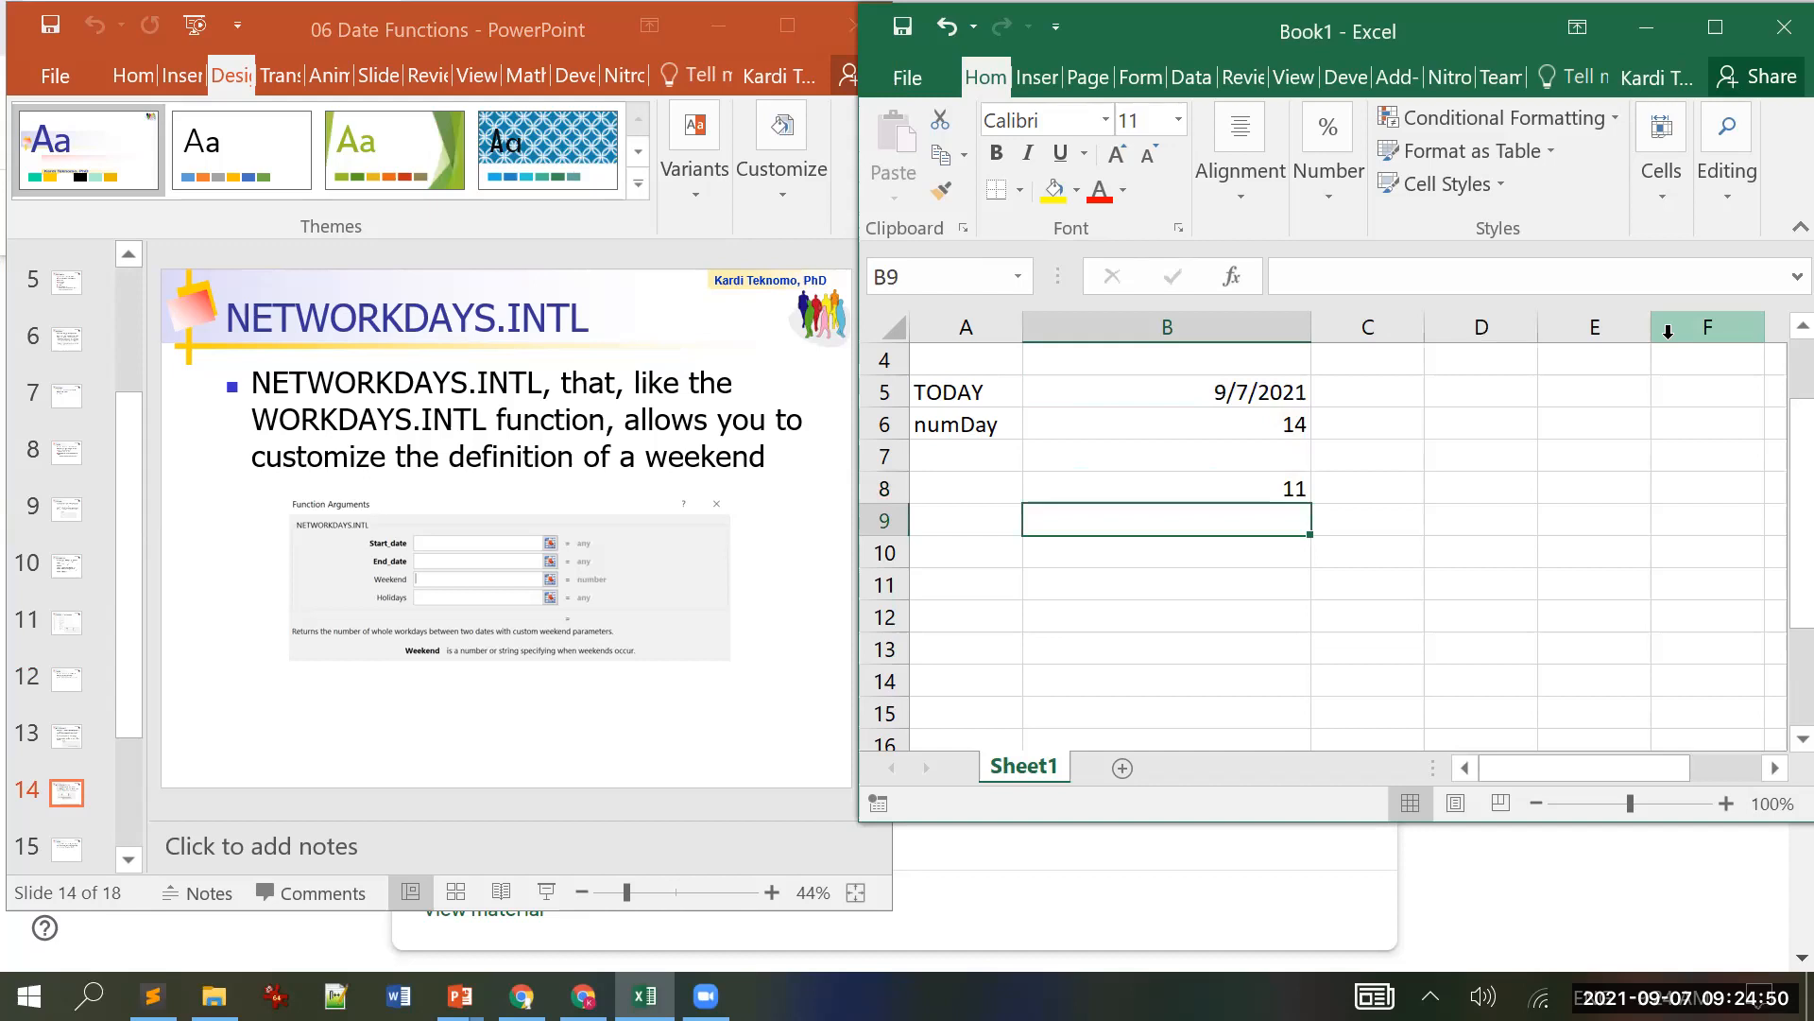
{"action": "key", "text": "Up"}
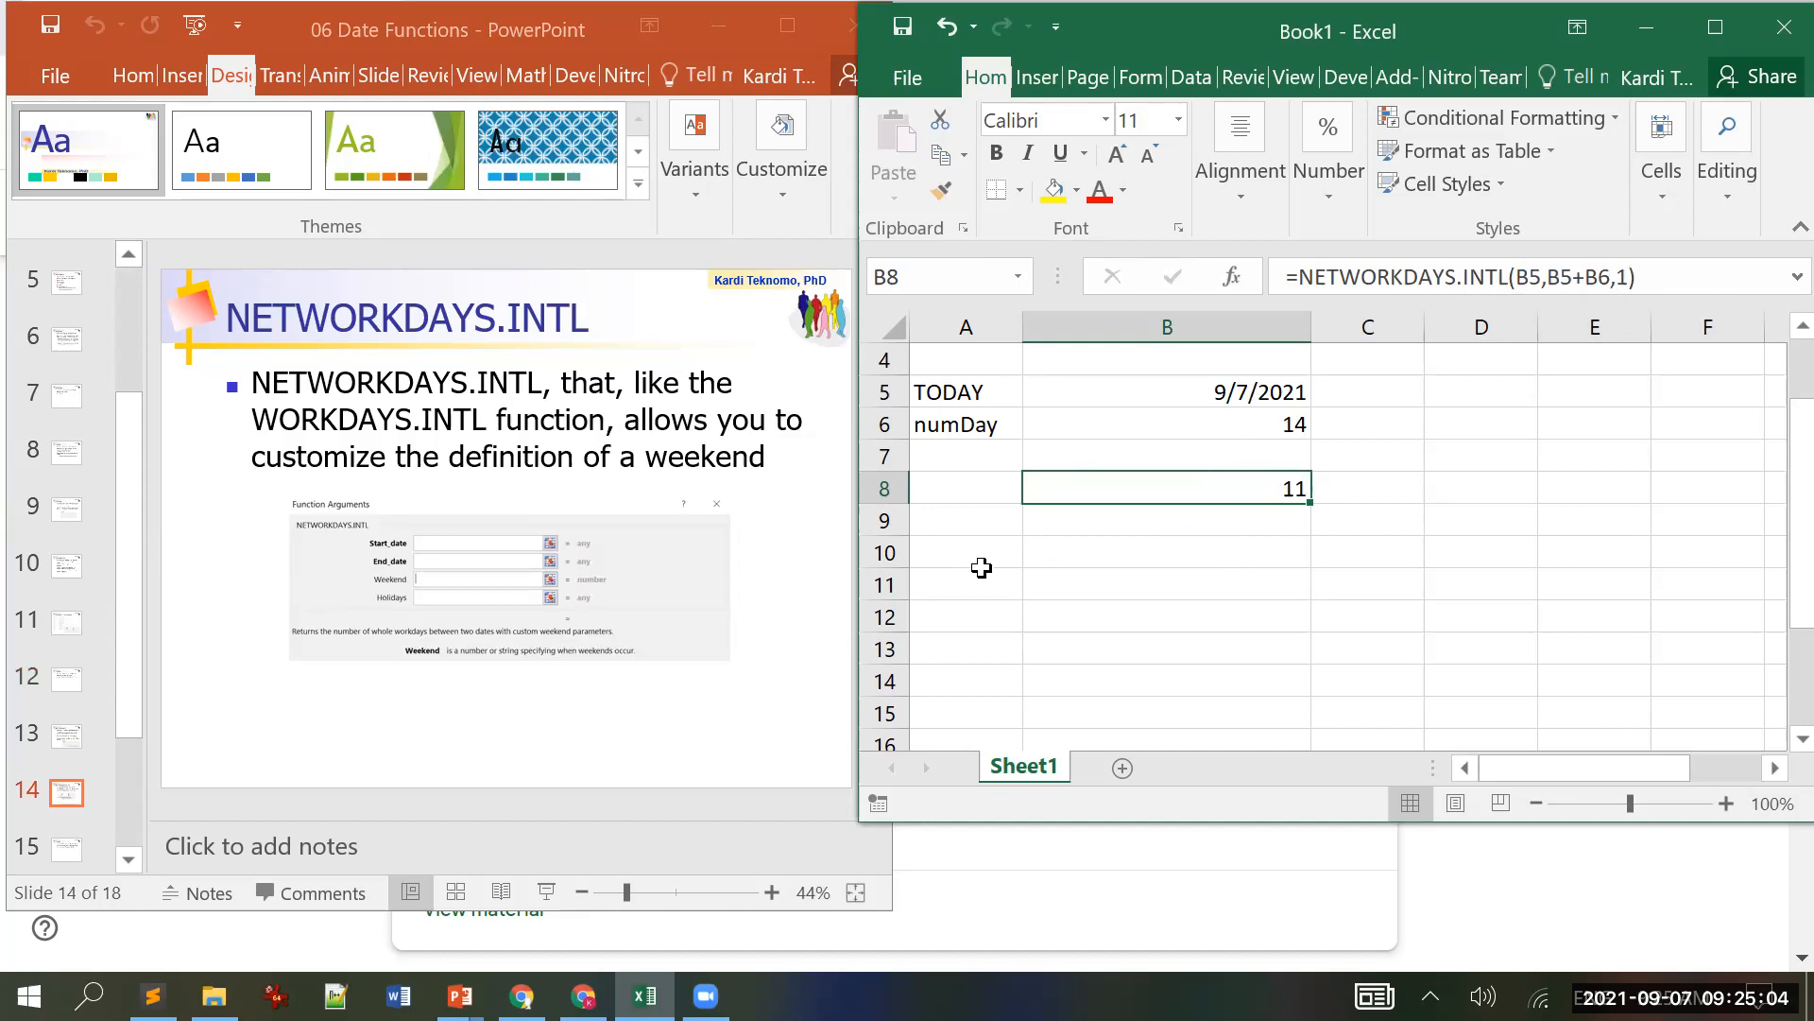
Step: Advance PowerPoint to slide 15, the date-from-year-month-day Practice, then bring Excel forward
{"action": "left_click", "coordinate": [204, 715]}
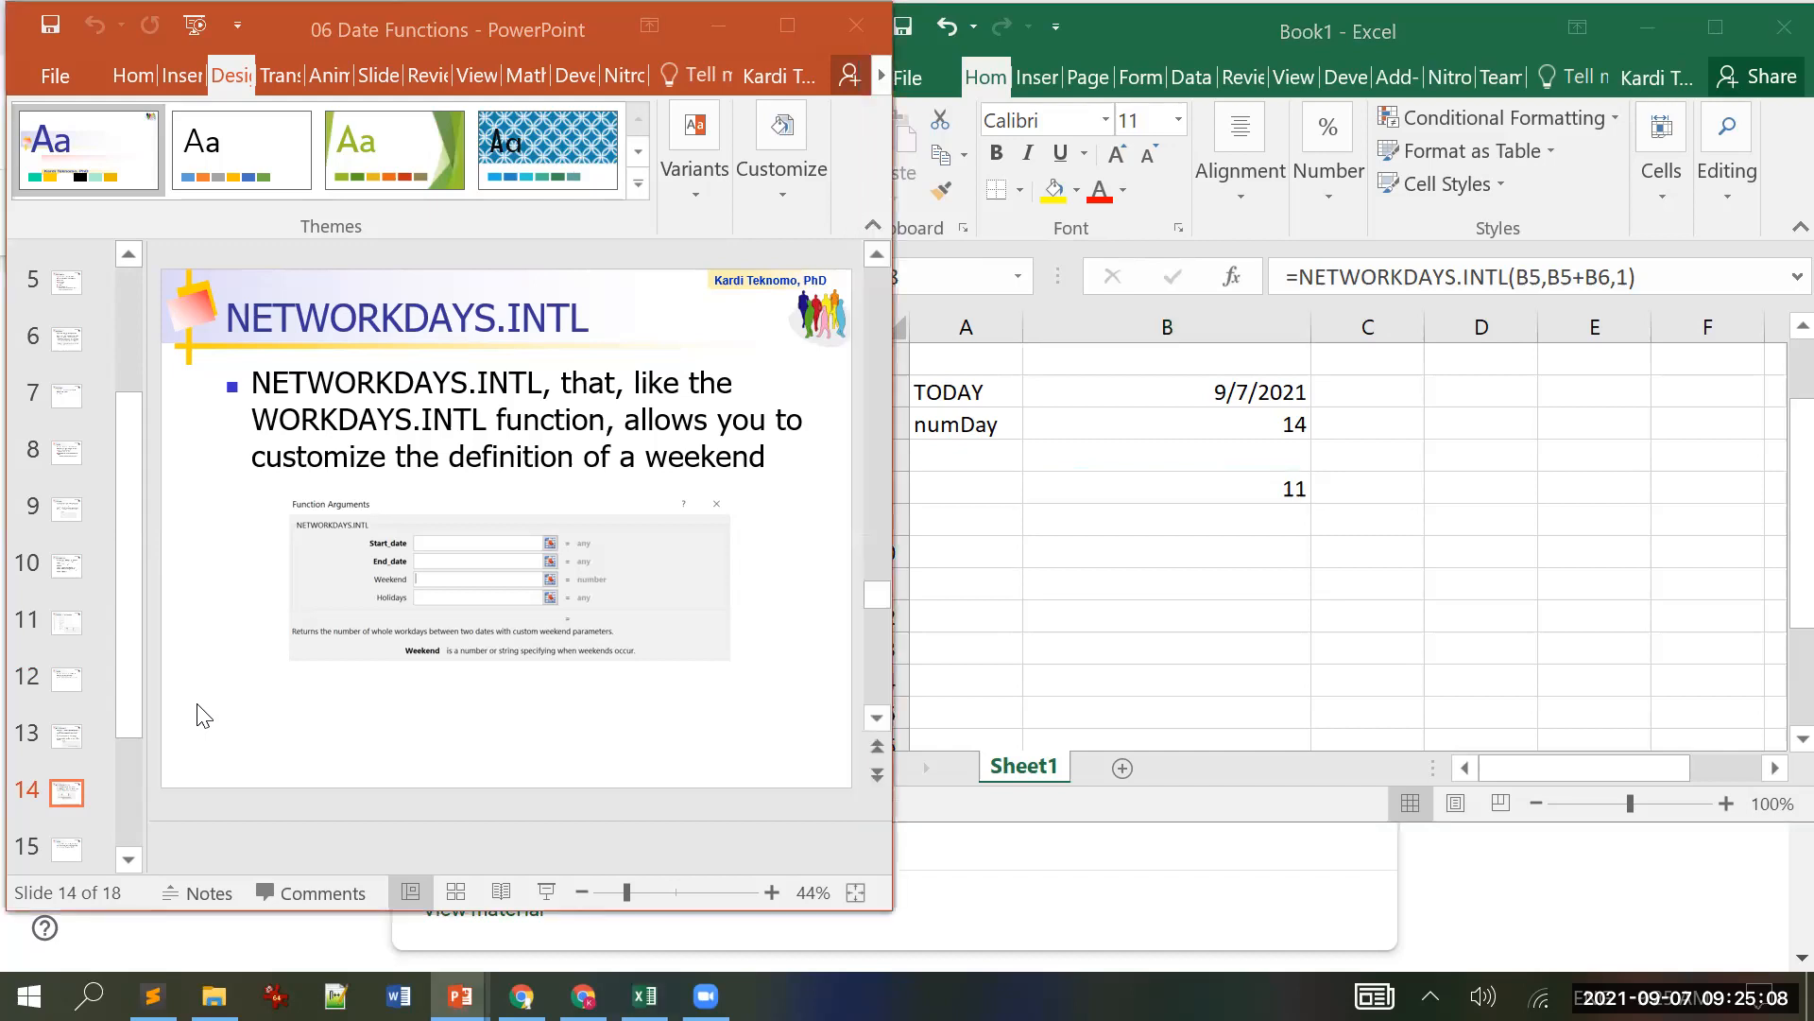
{"action": "scroll", "coordinate": [203, 716], "scroll_direction": "down", "scroll_amount": 1}
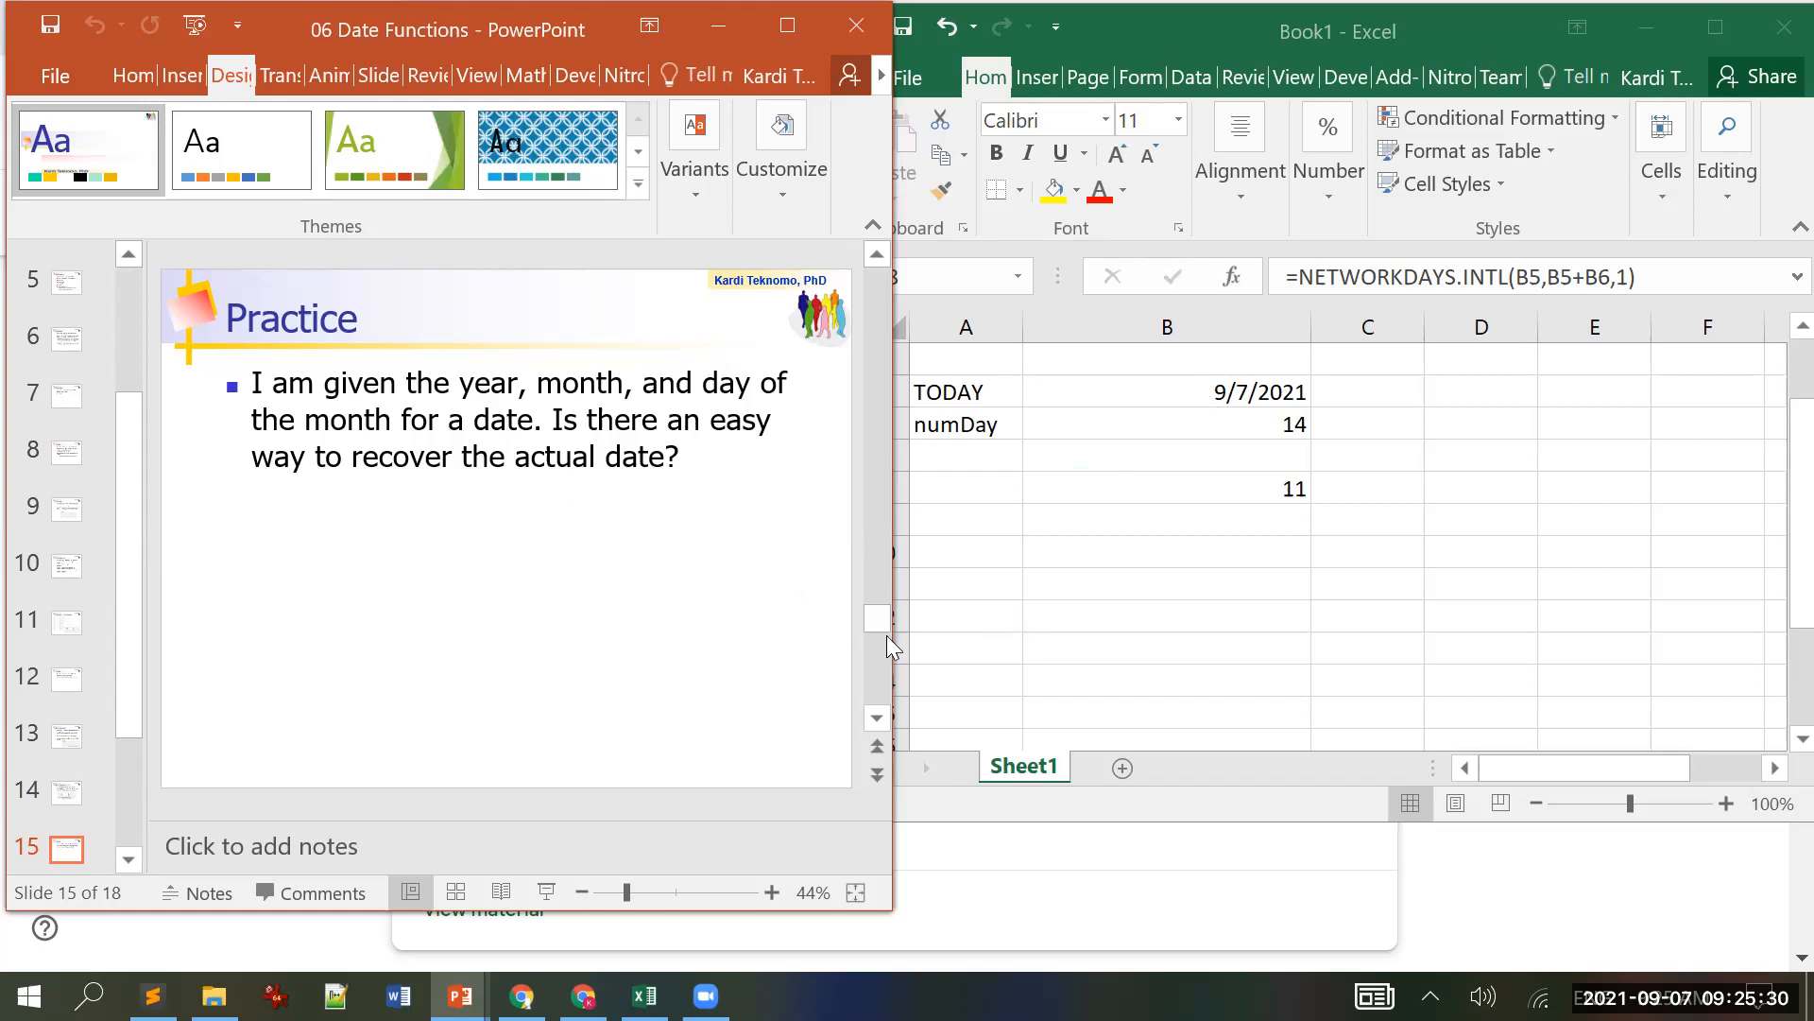
{"action": "left_click", "coordinate": [1068, 579]}
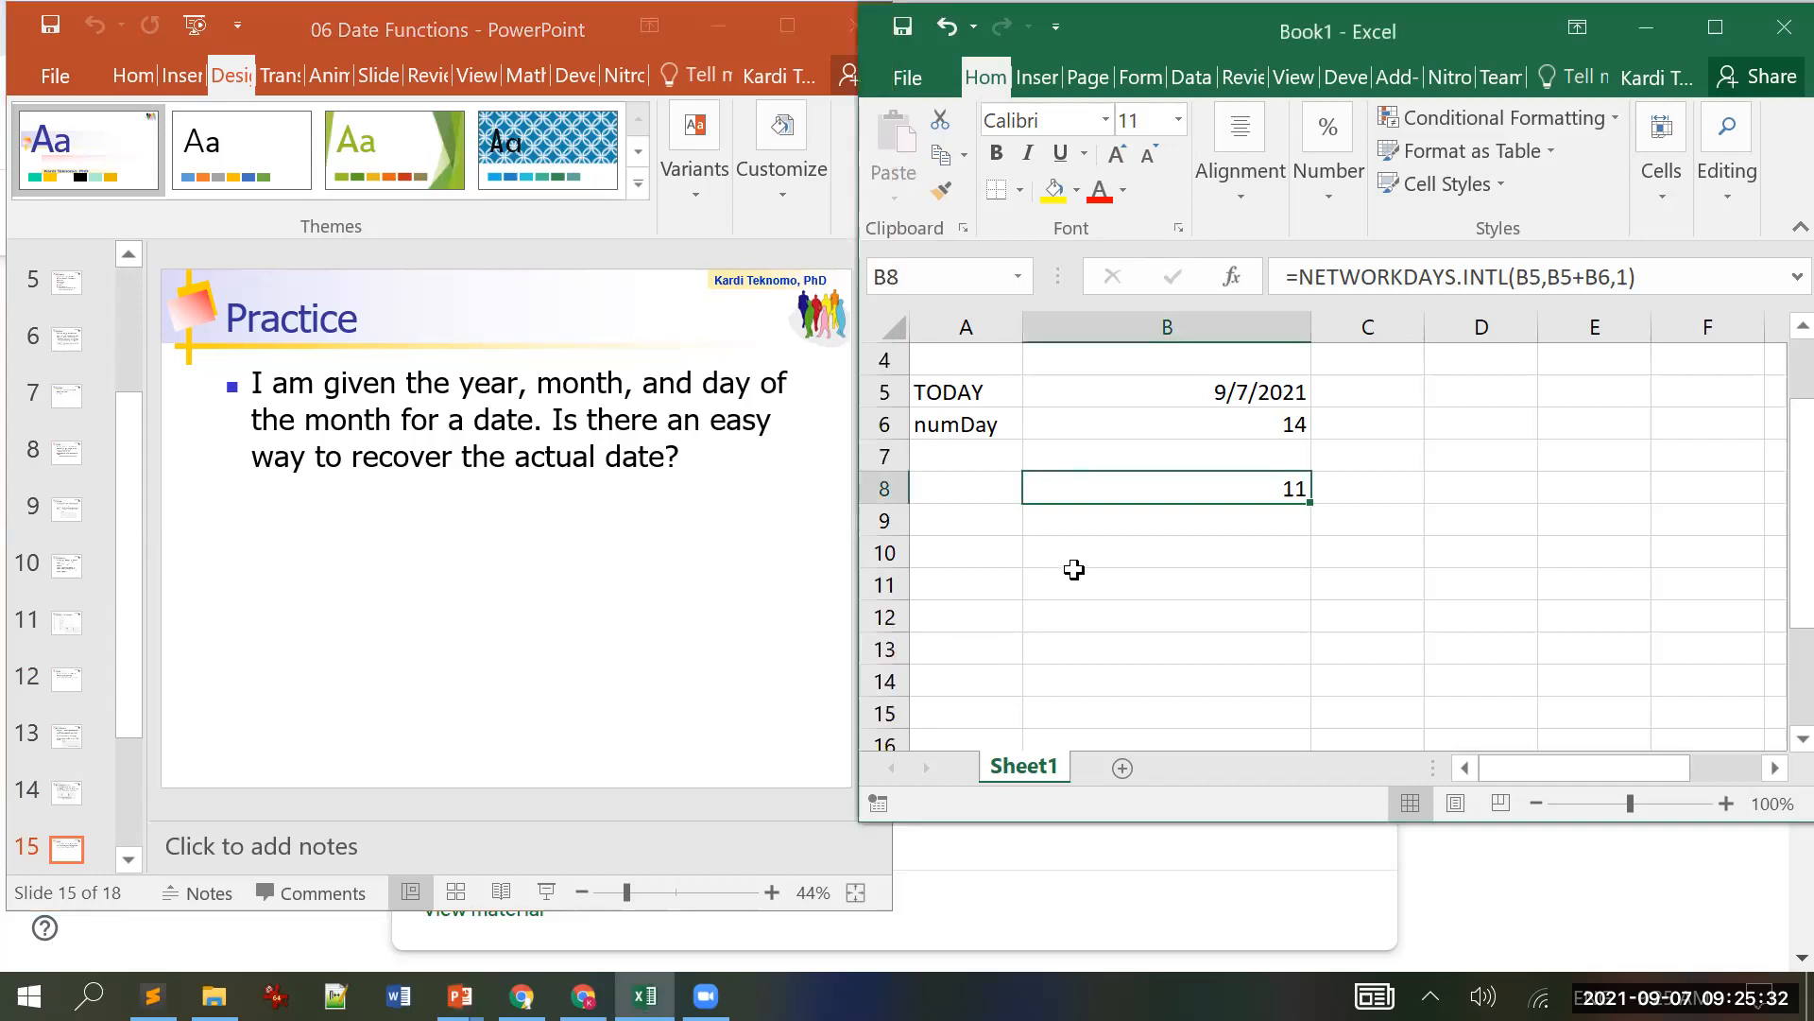
Step: Label B11:B13 as year, month and day
{"action": "left_click", "coordinate": [1072, 574]}
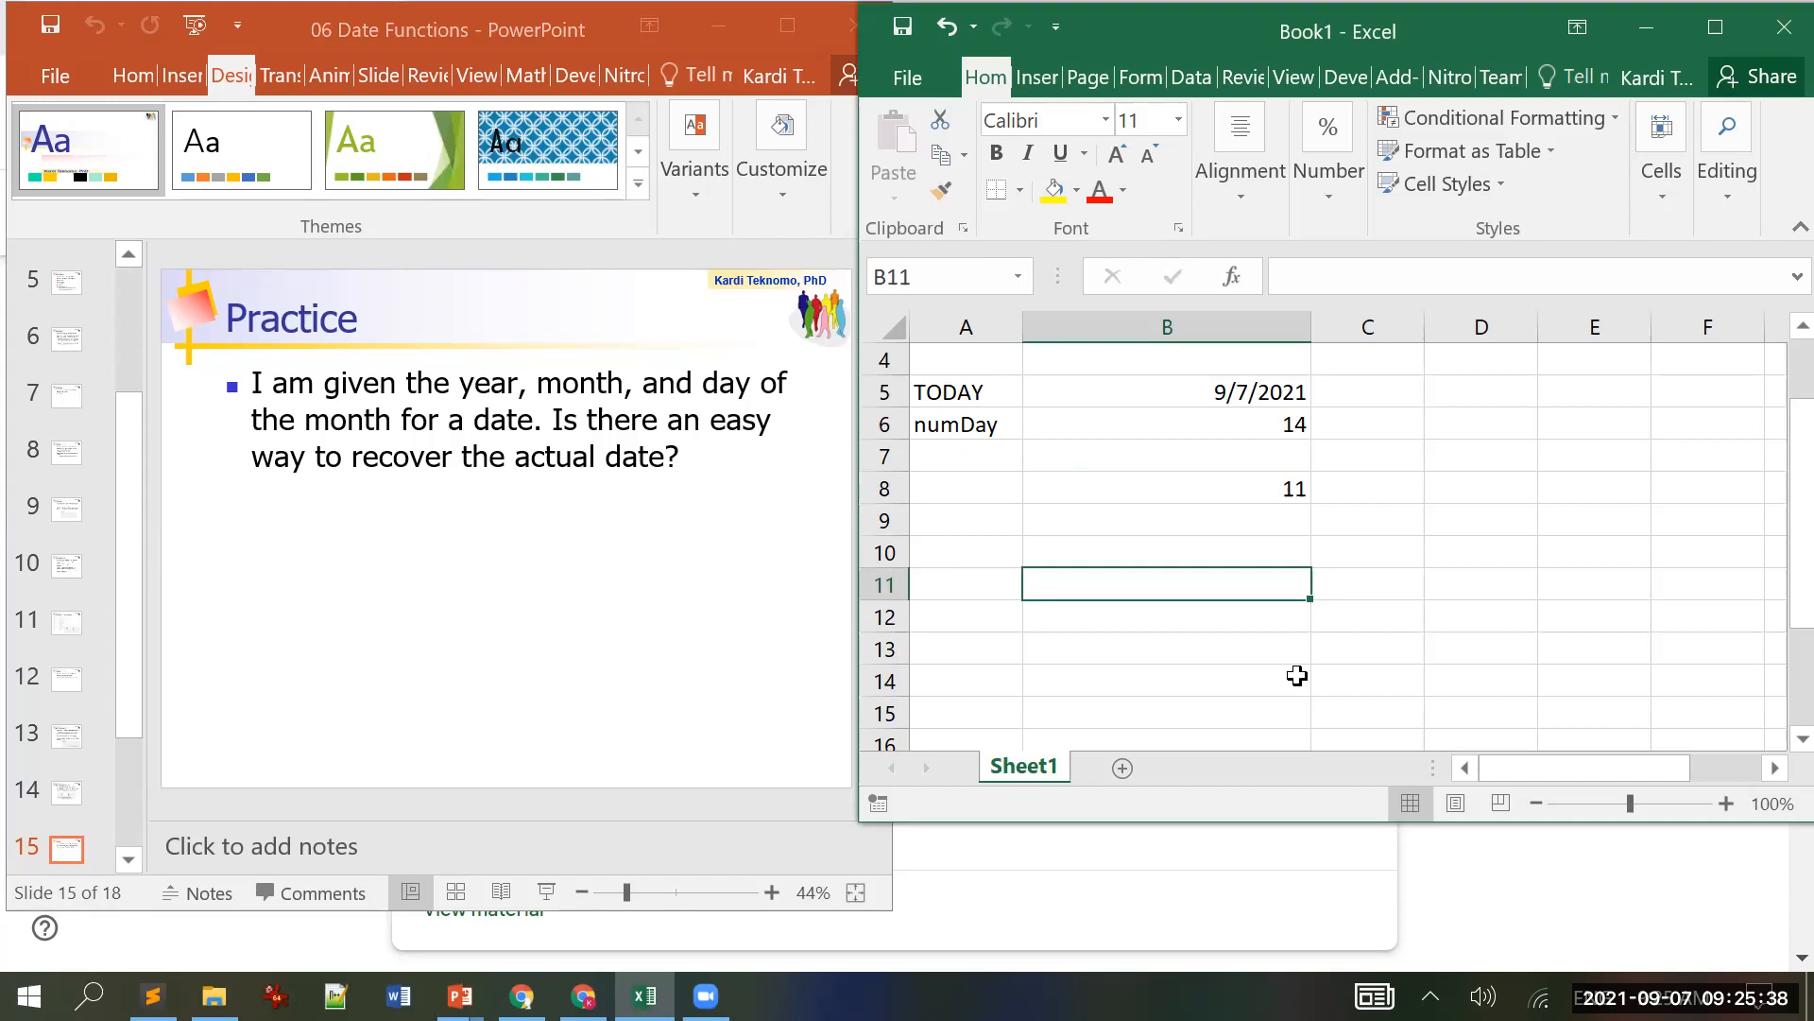
{"action": "type", "text": "year"}
{"action": "key", "text": "Return"}
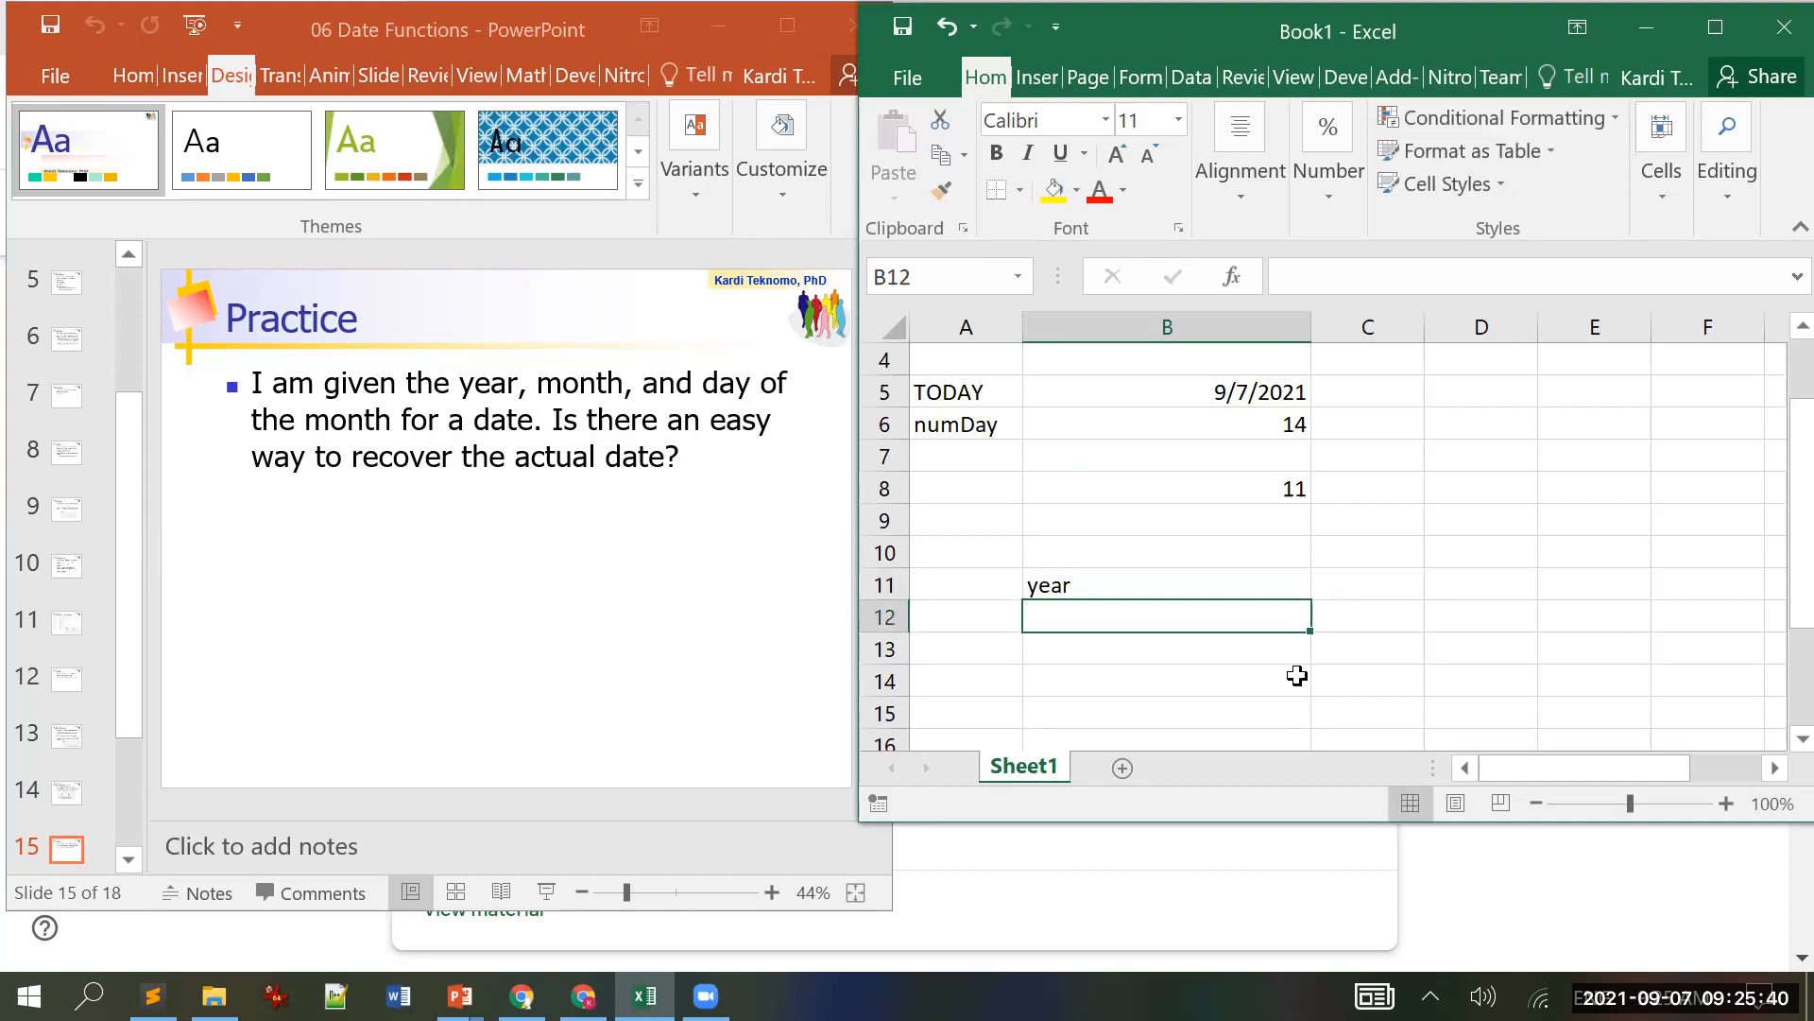
{"action": "type", "text": "month"}
{"action": "key", "text": "Return"}
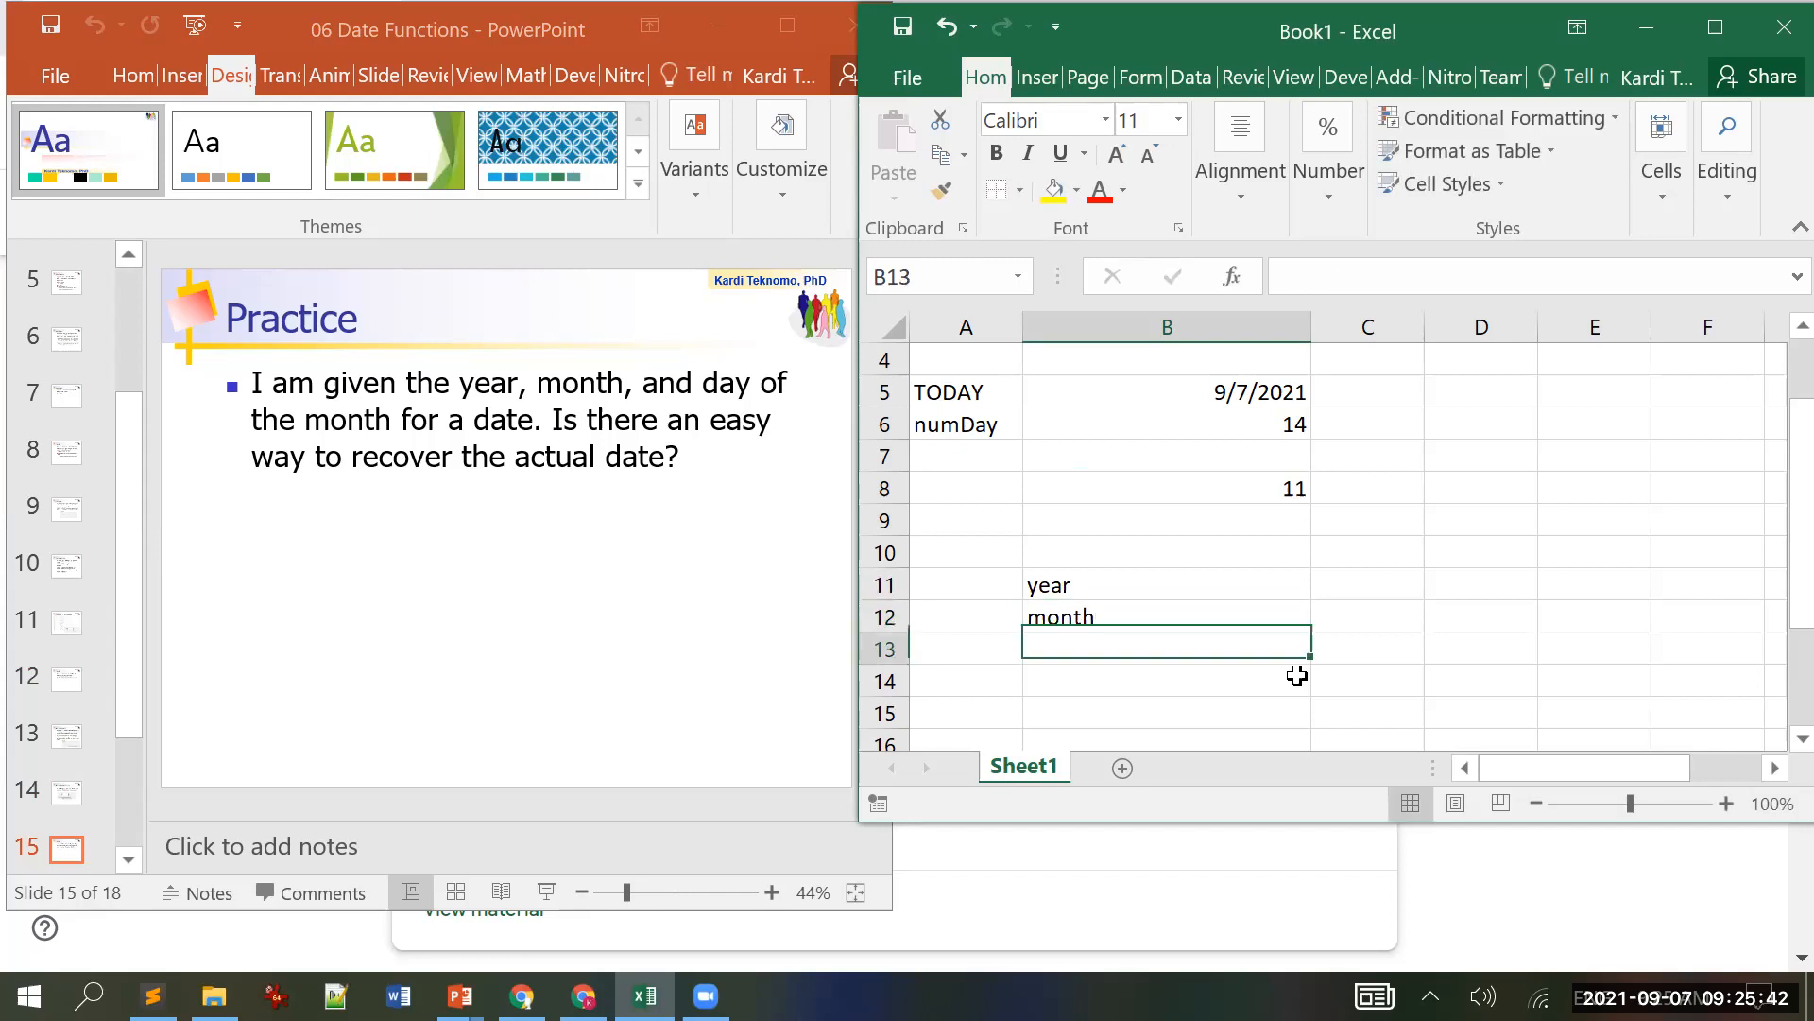
{"action": "type", "text": "day"}
{"action": "key", "text": "Return"}
{"action": "key", "text": "Up"}
{"action": "key", "text": "Up"}
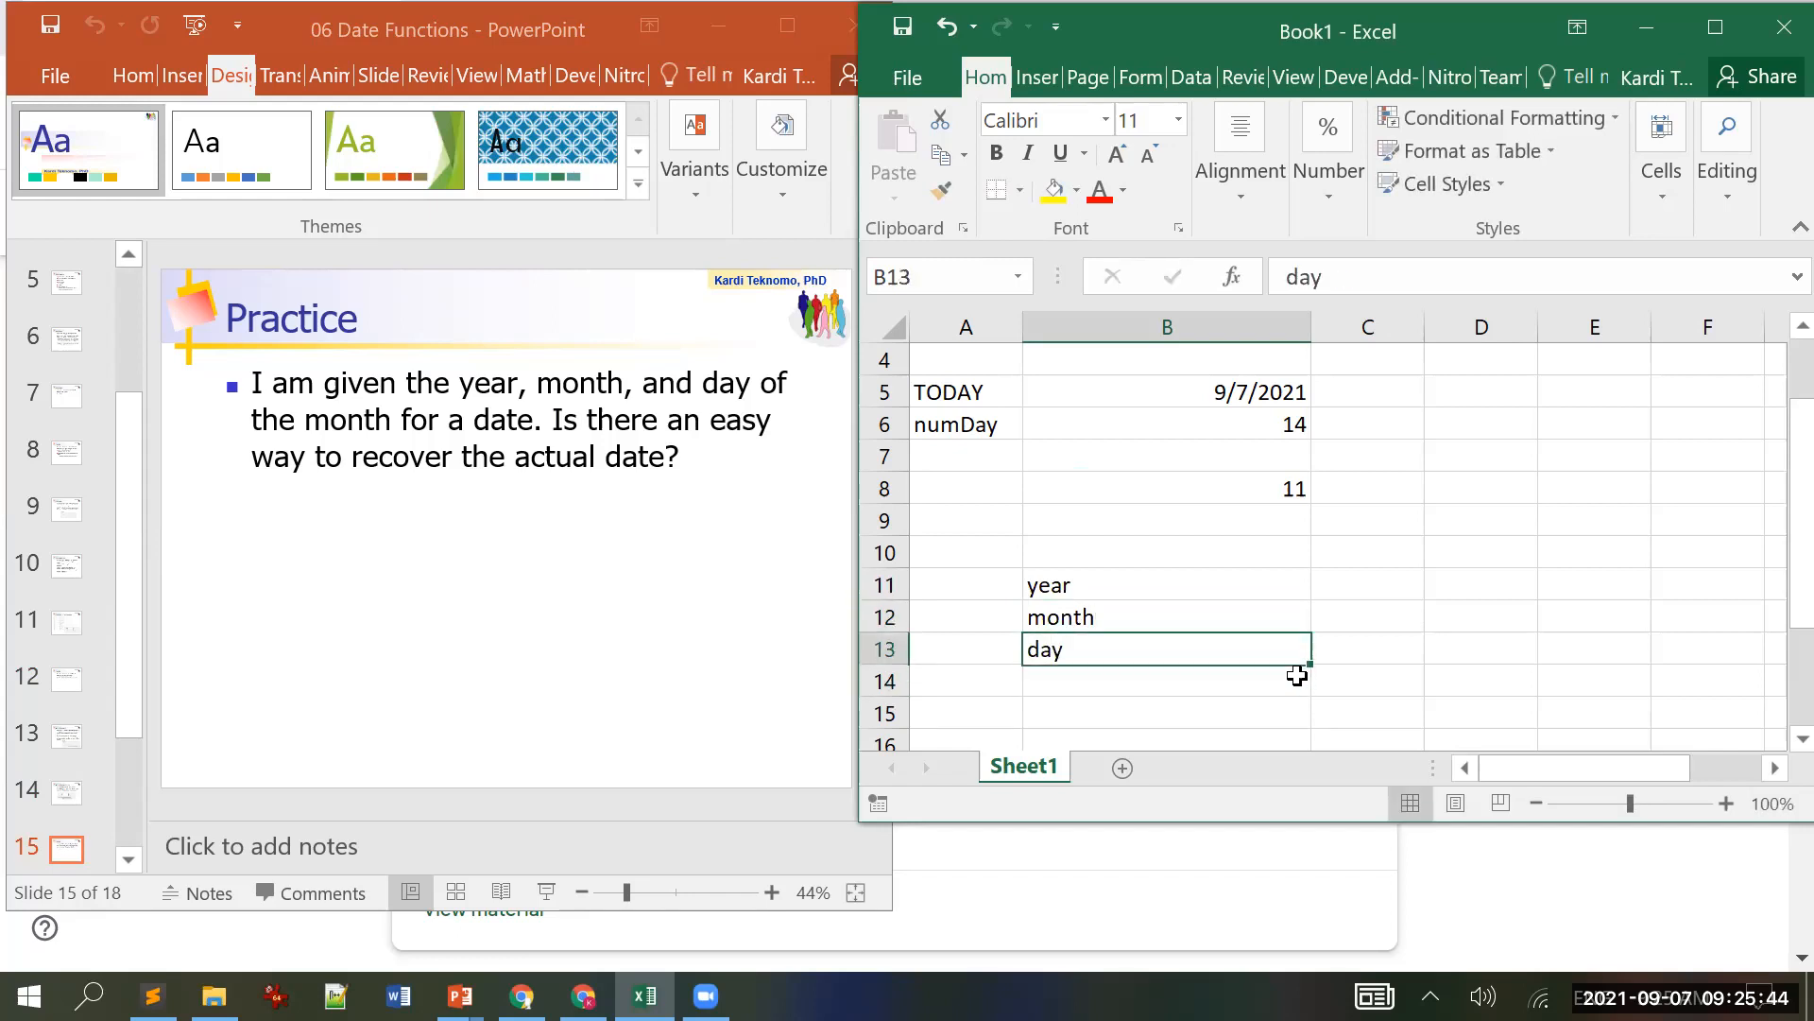
{"action": "key", "text": "Up"}
{"action": "key", "text": "Right"}
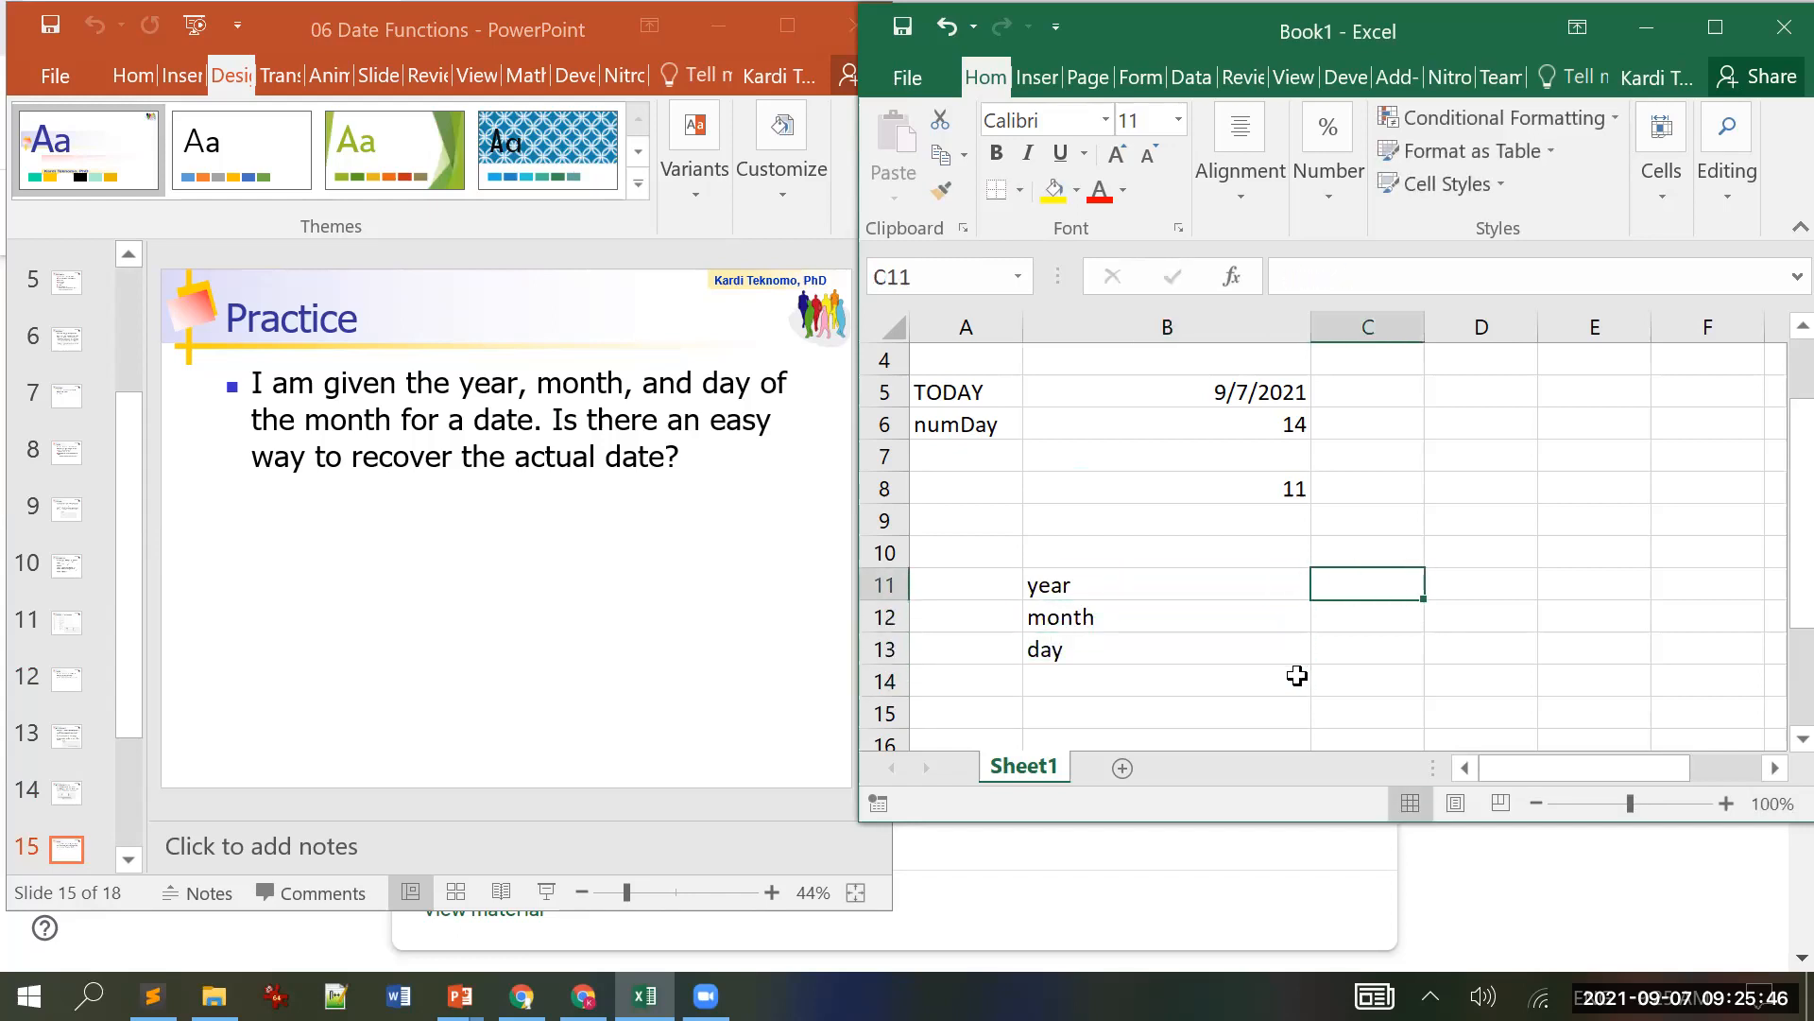
Step: Enter 2020, Feb and 1 in C11:C13 beside the labels
{"action": "type", "text": "2020"}
{"action": "key", "text": "Return"}
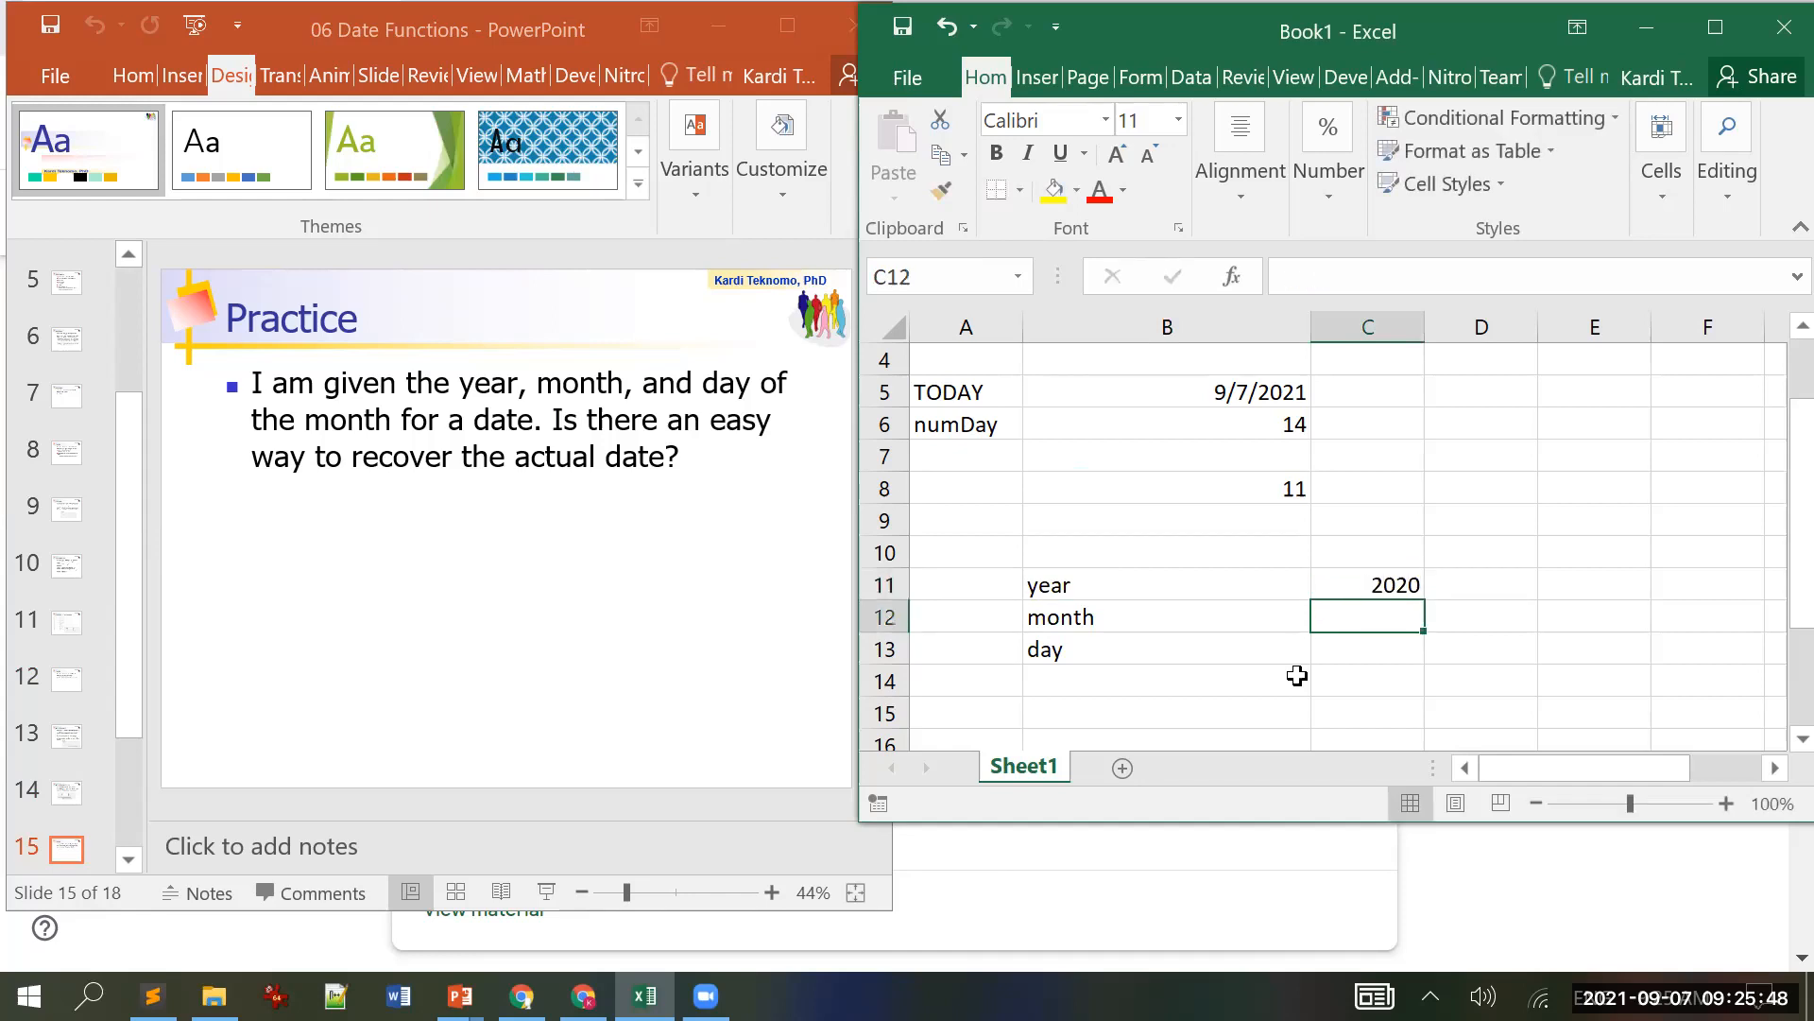
{"action": "type", "text": "Feb"}
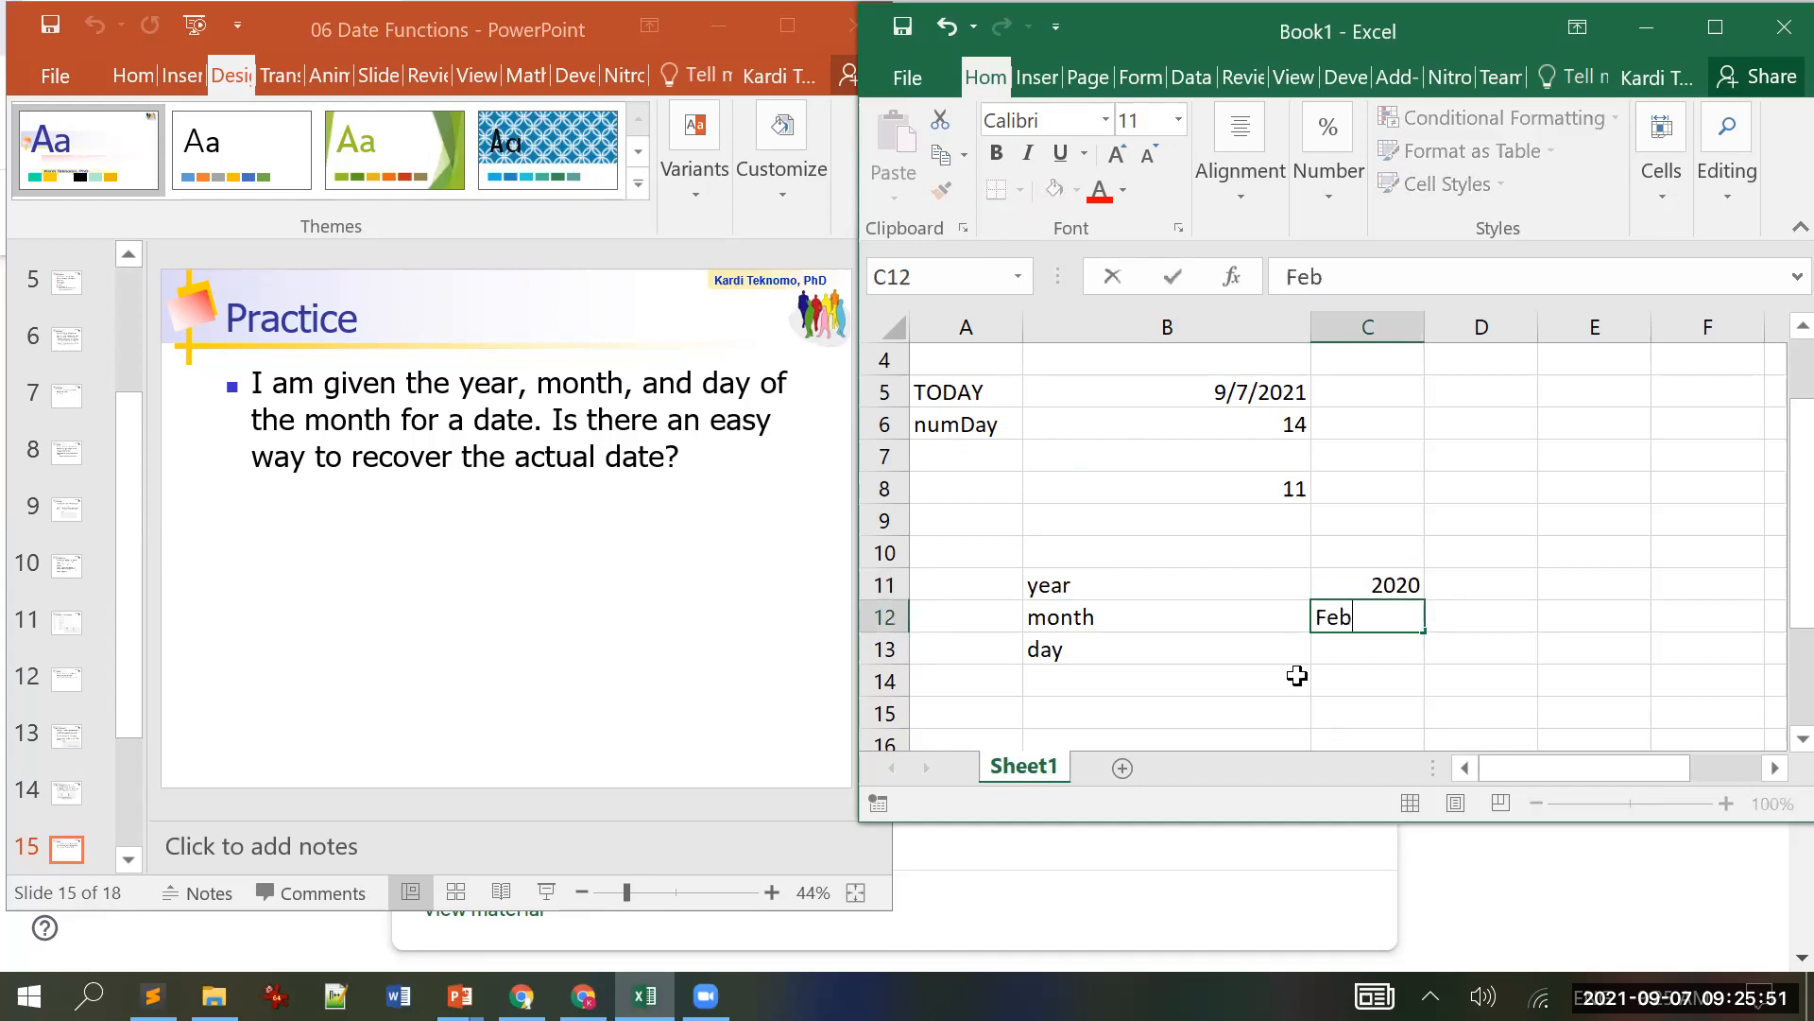
{"action": "key", "text": "Return"}
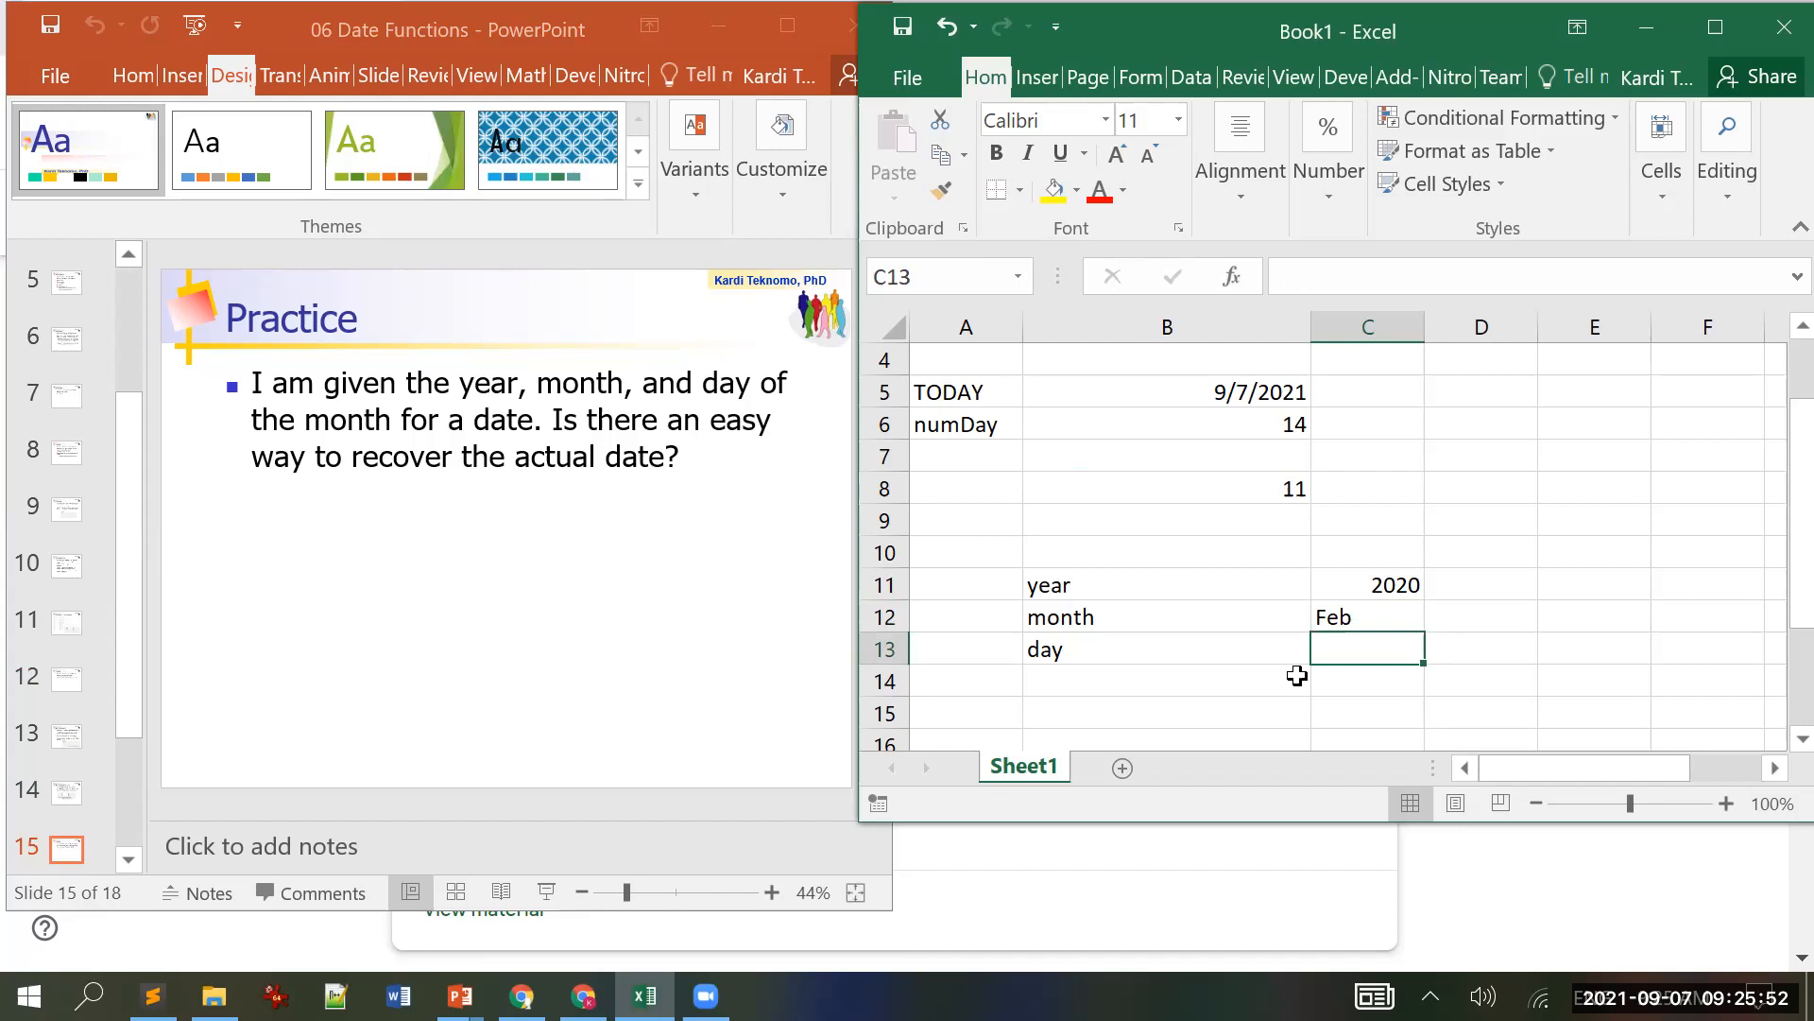
{"action": "type", "text": "1"}
{"action": "key", "text": "Return"}
Step: Label B14 as date and start a =DATE( formula in C14
{"action": "left_click", "coordinate": [1296, 675]}
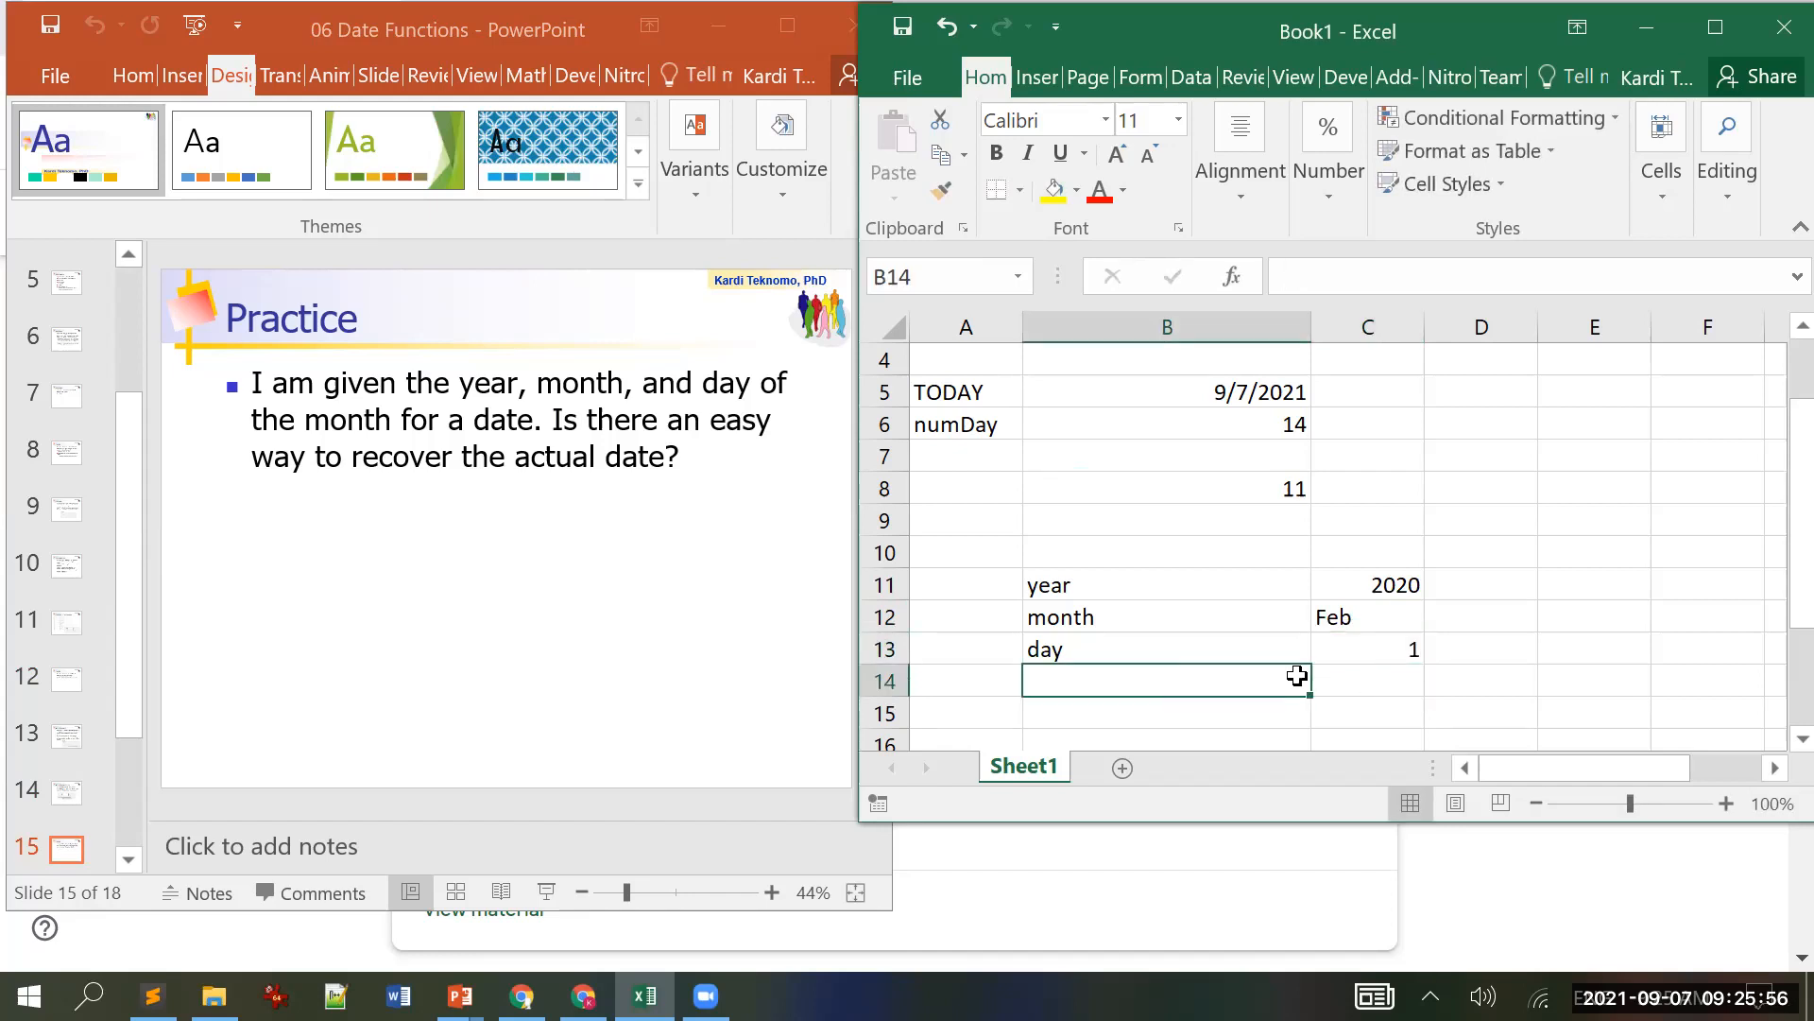
{"action": "type", "text": "date"}
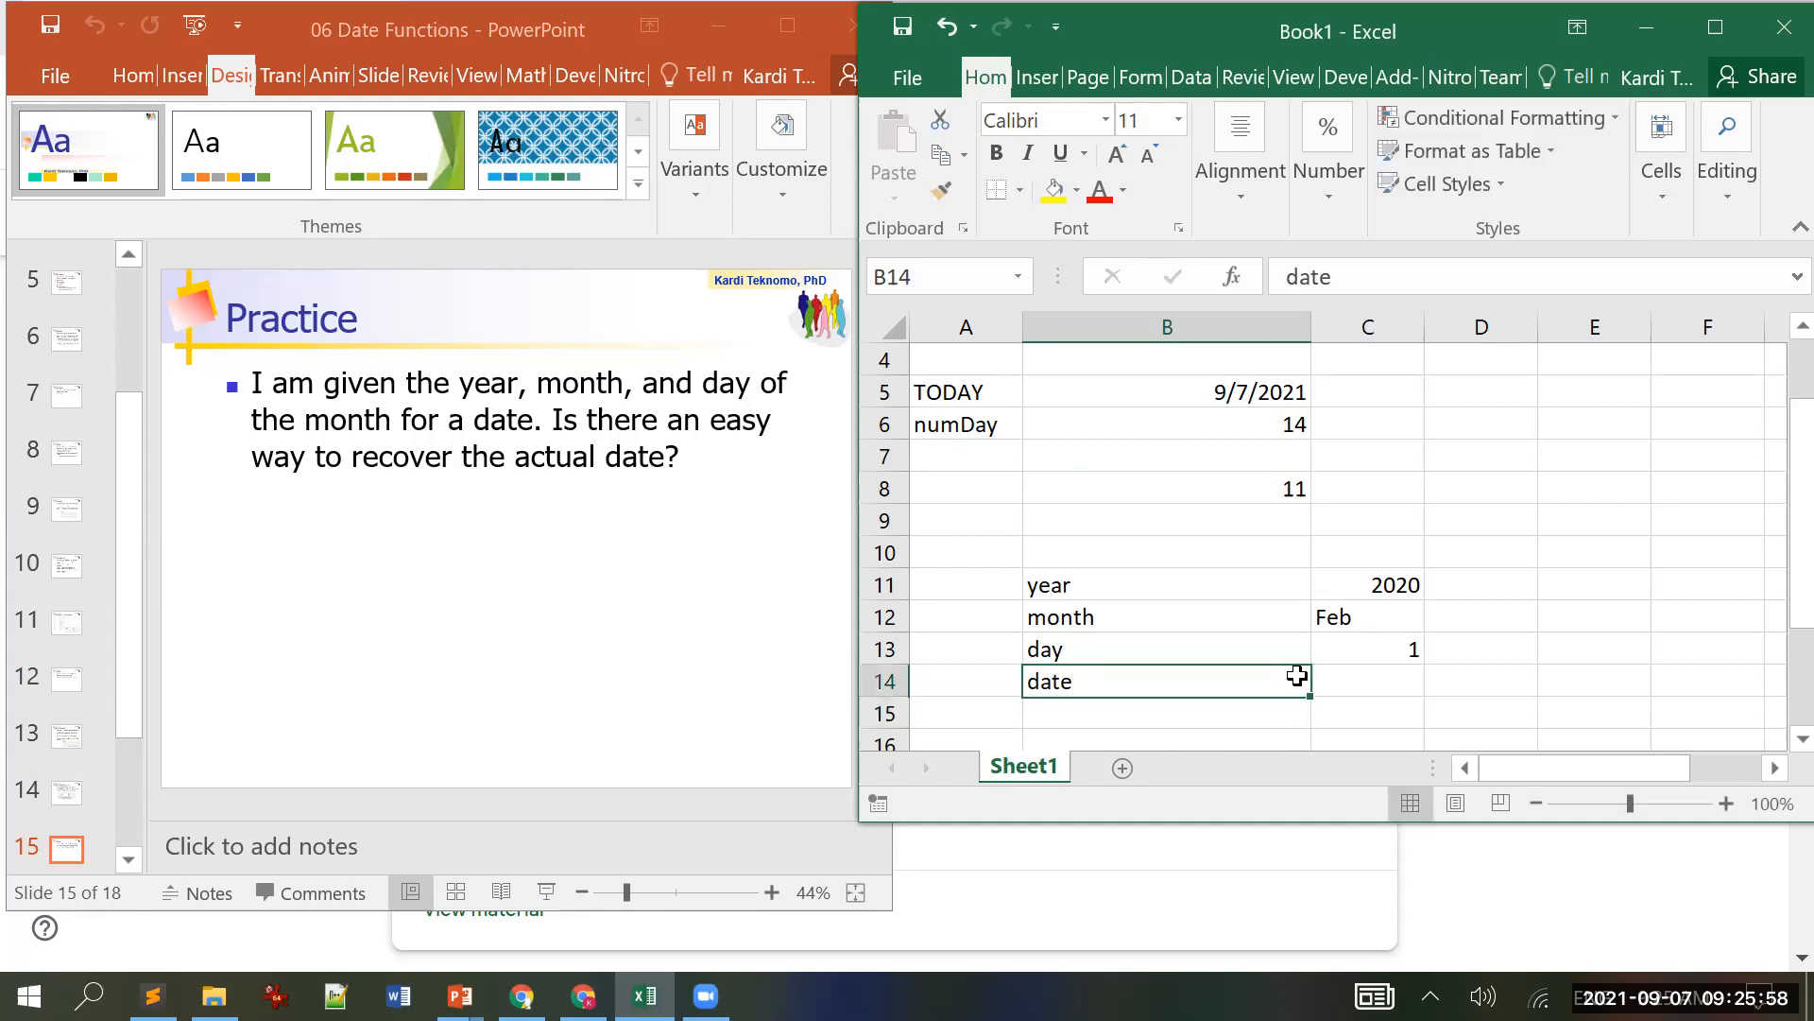
{"action": "key", "text": "Tab"}
{"action": "type", "text": "="}
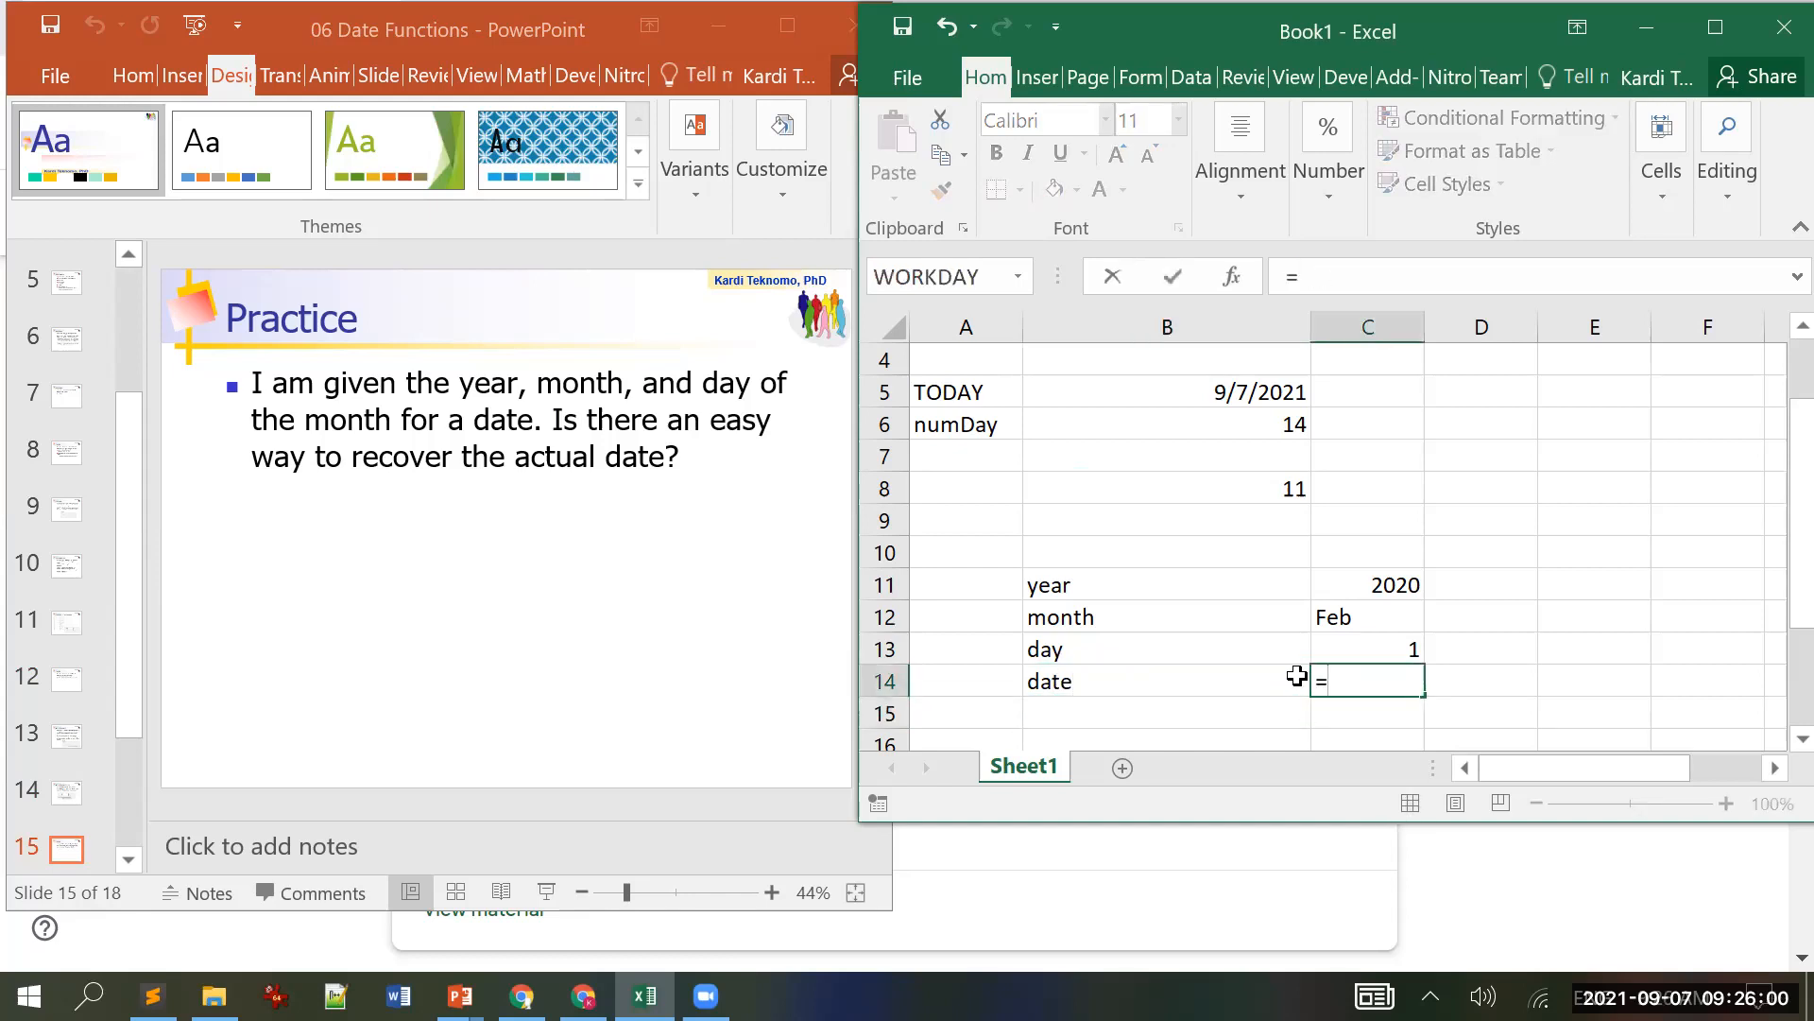
{"action": "type", "text": "date("}
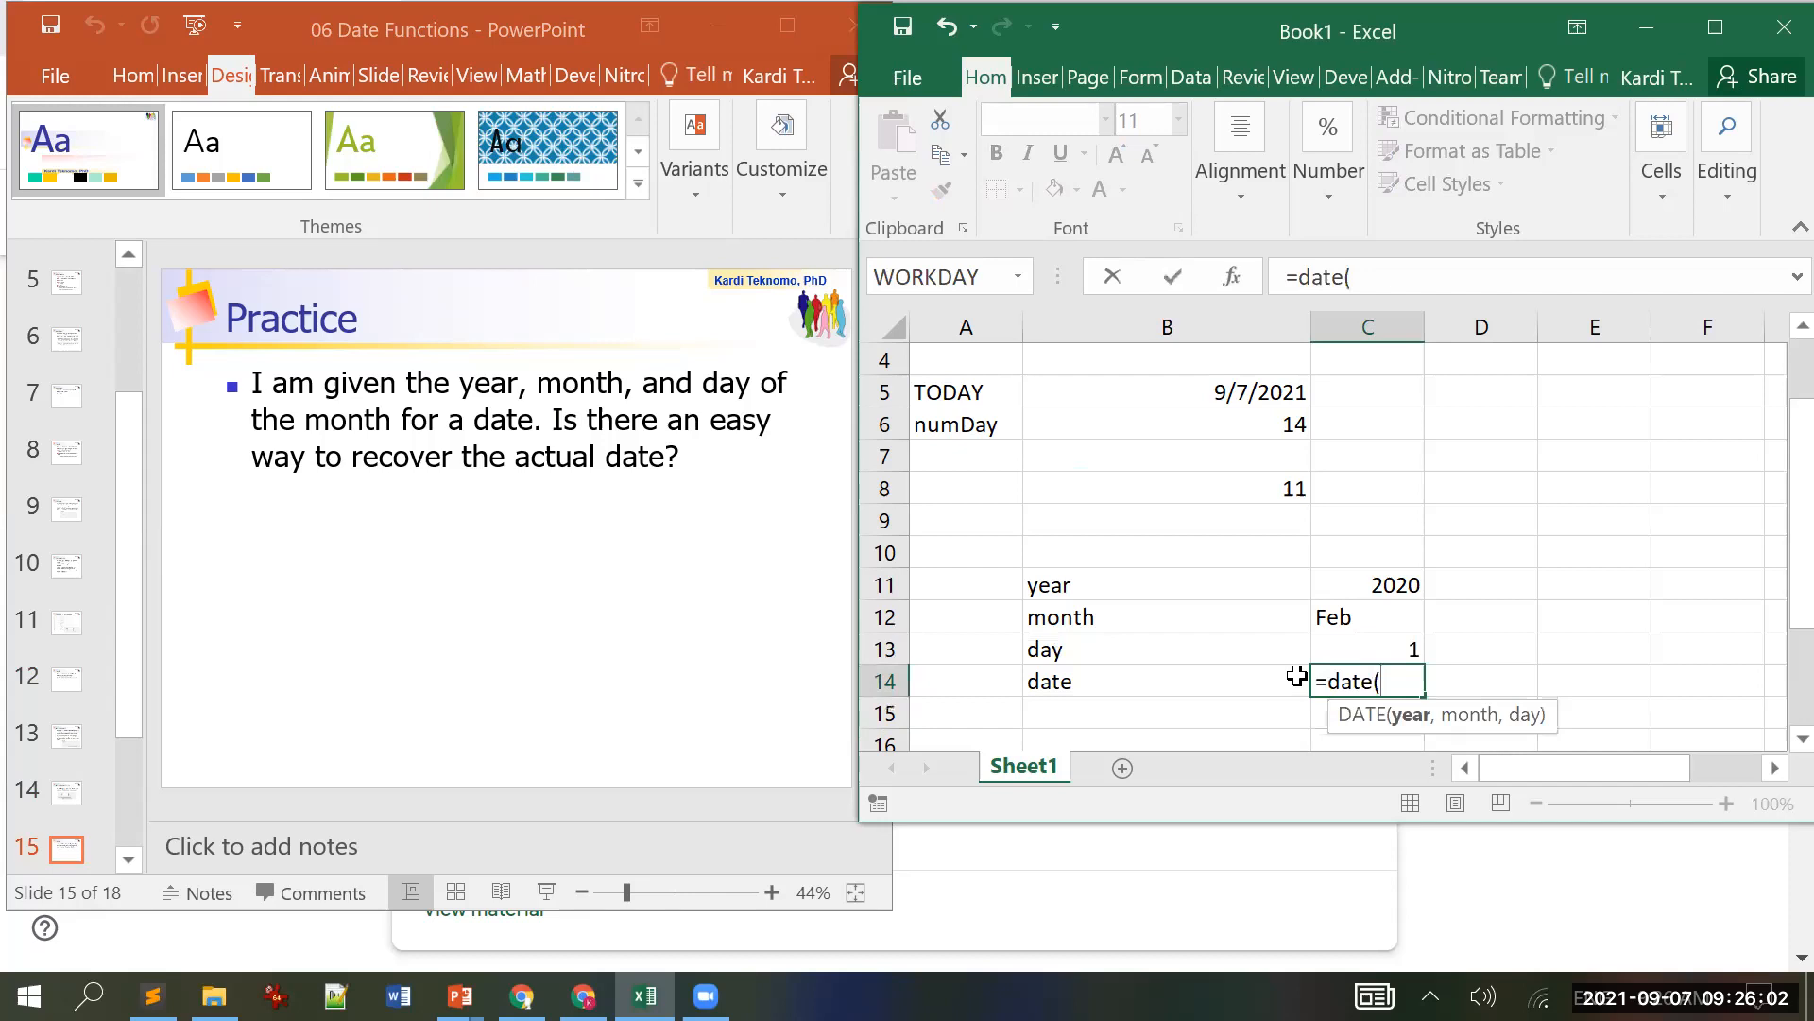
Step: Enter =DATE(C11,C12,C13) in C14, referencing the year, month and day cells above
{"action": "key", "text": "Up"}
{"action": "key", "text": "Up"}
{"action": "key", "text": "Up"}
{"action": "type", "text": ","}
{"action": "key", "text": "Up"}
{"action": "key", "text": "Up"}
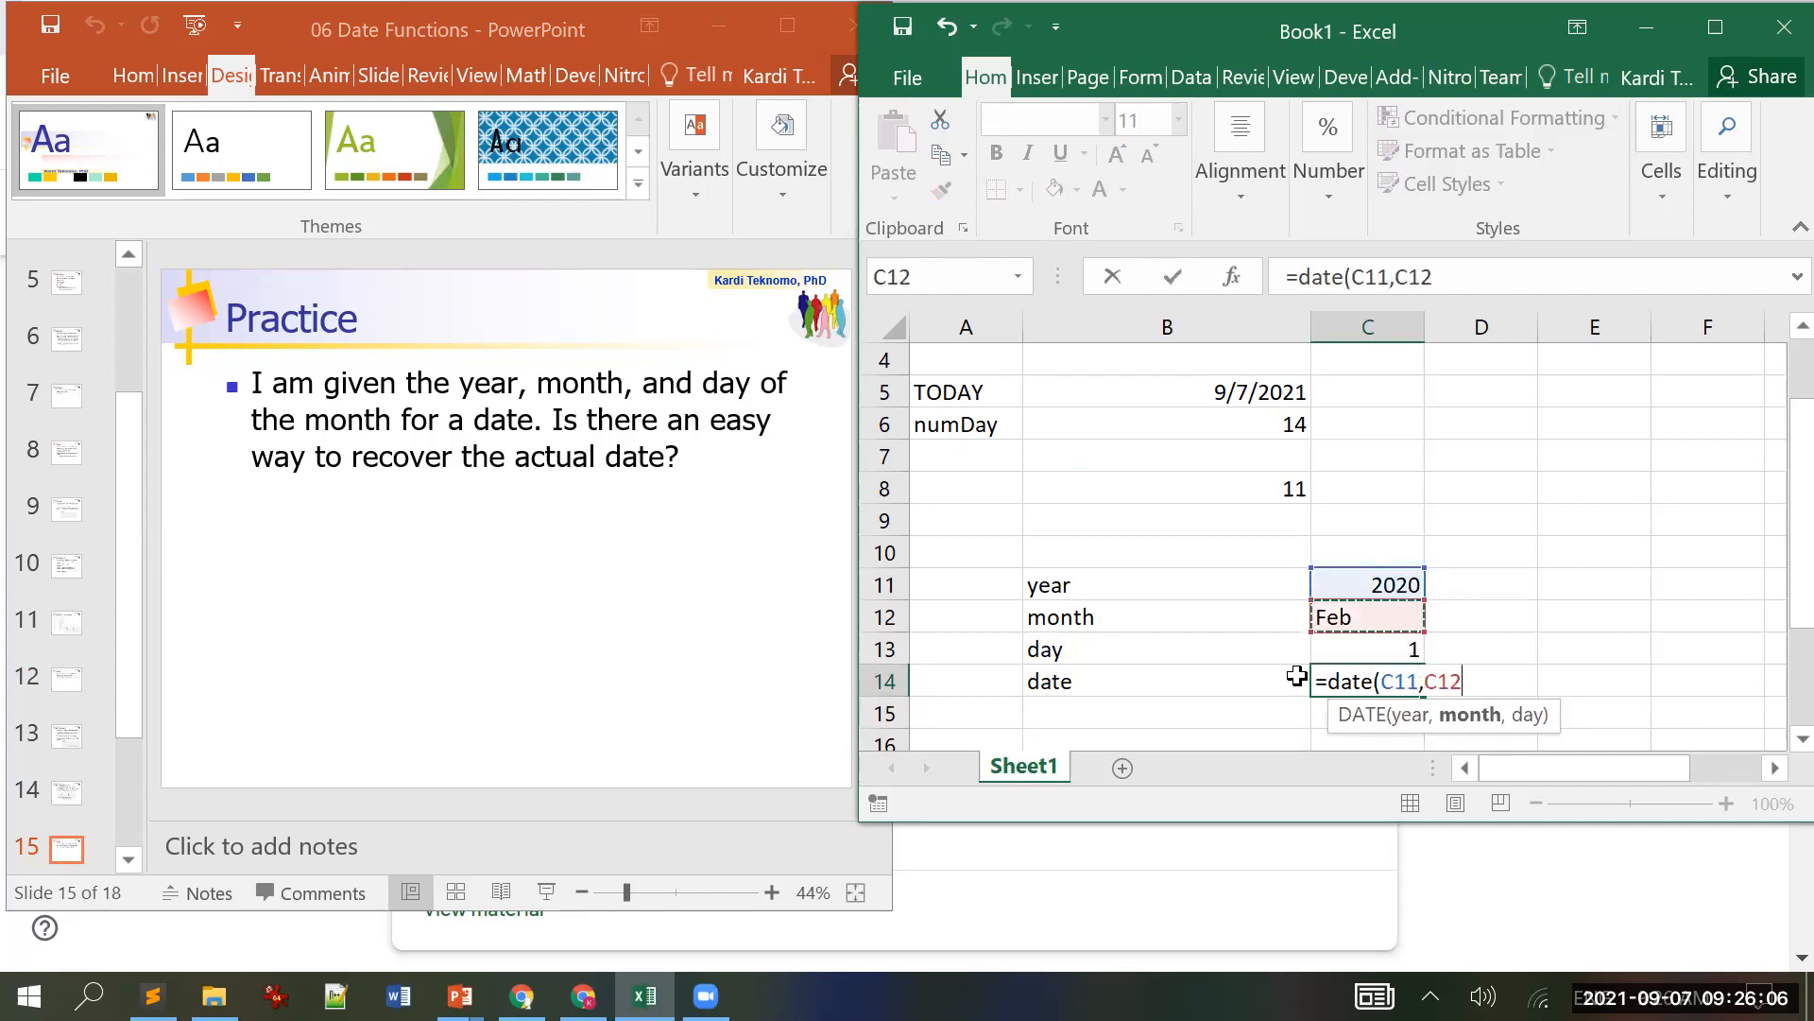
{"action": "type", "text": ","}
{"action": "key", "text": "Up"}
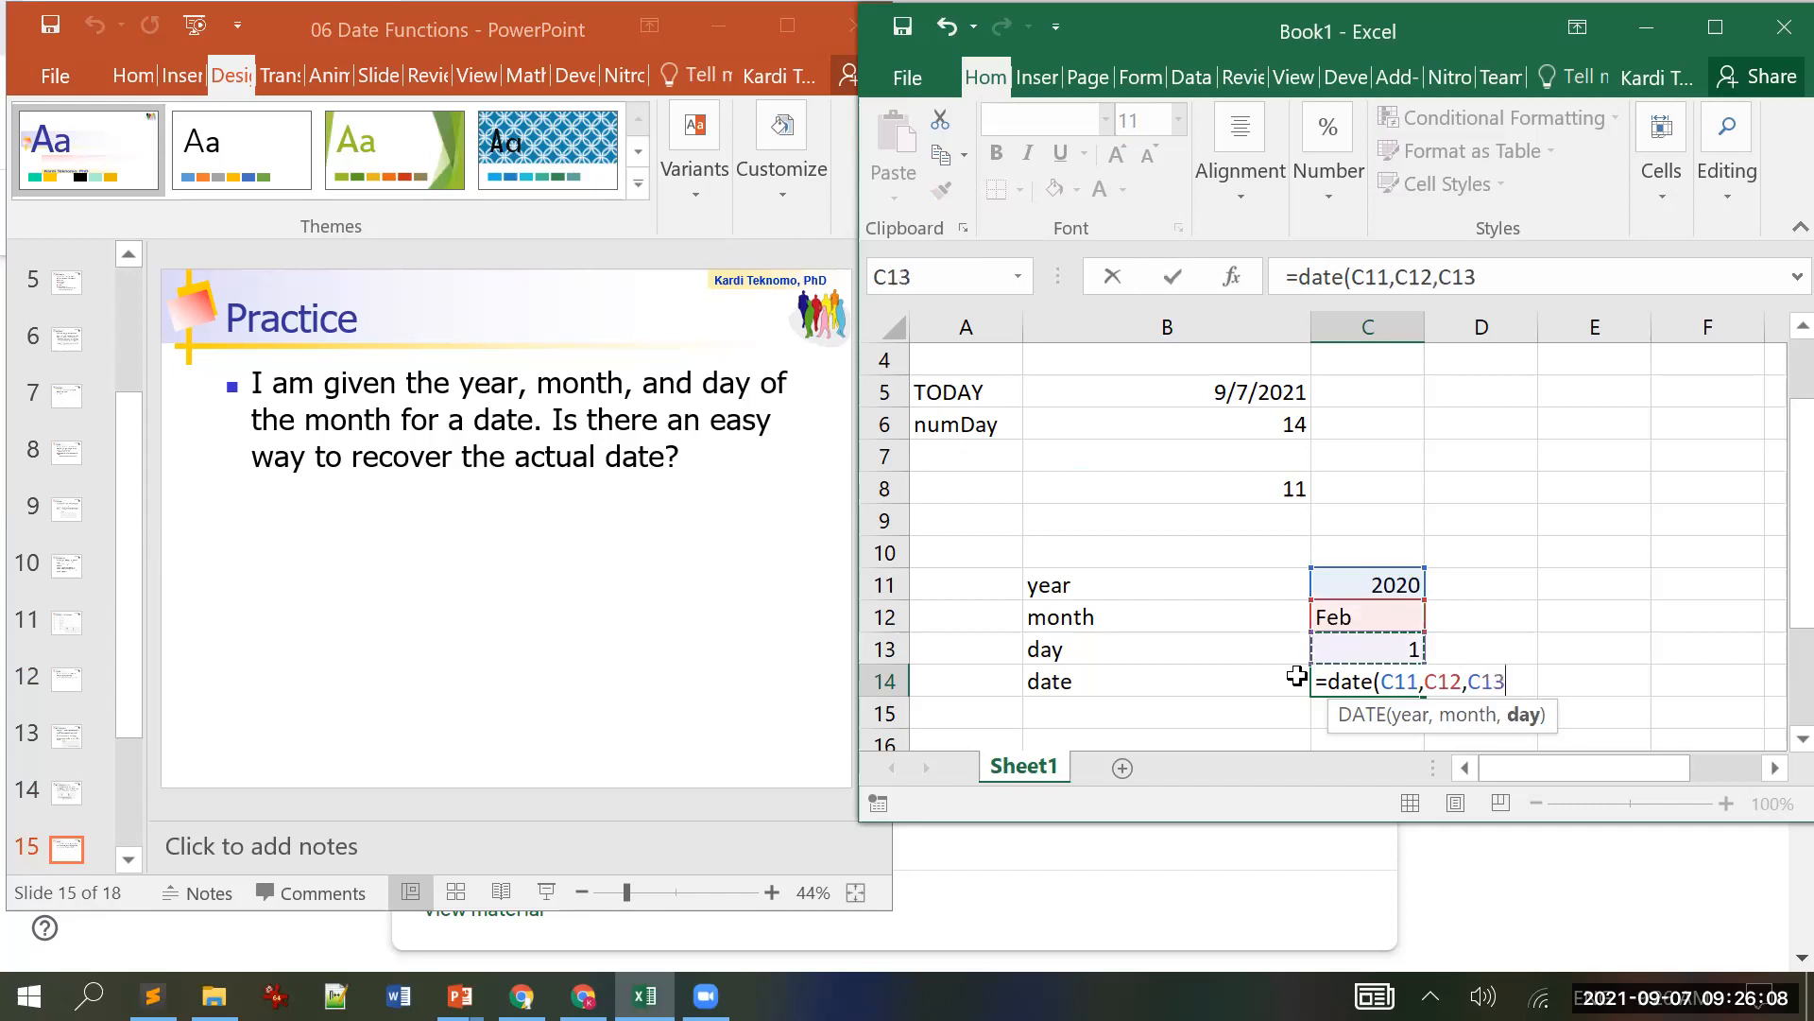
{"action": "type", "text": ")"}
{"action": "key", "text": "Return"}
{"action": "key", "text": "Up"}
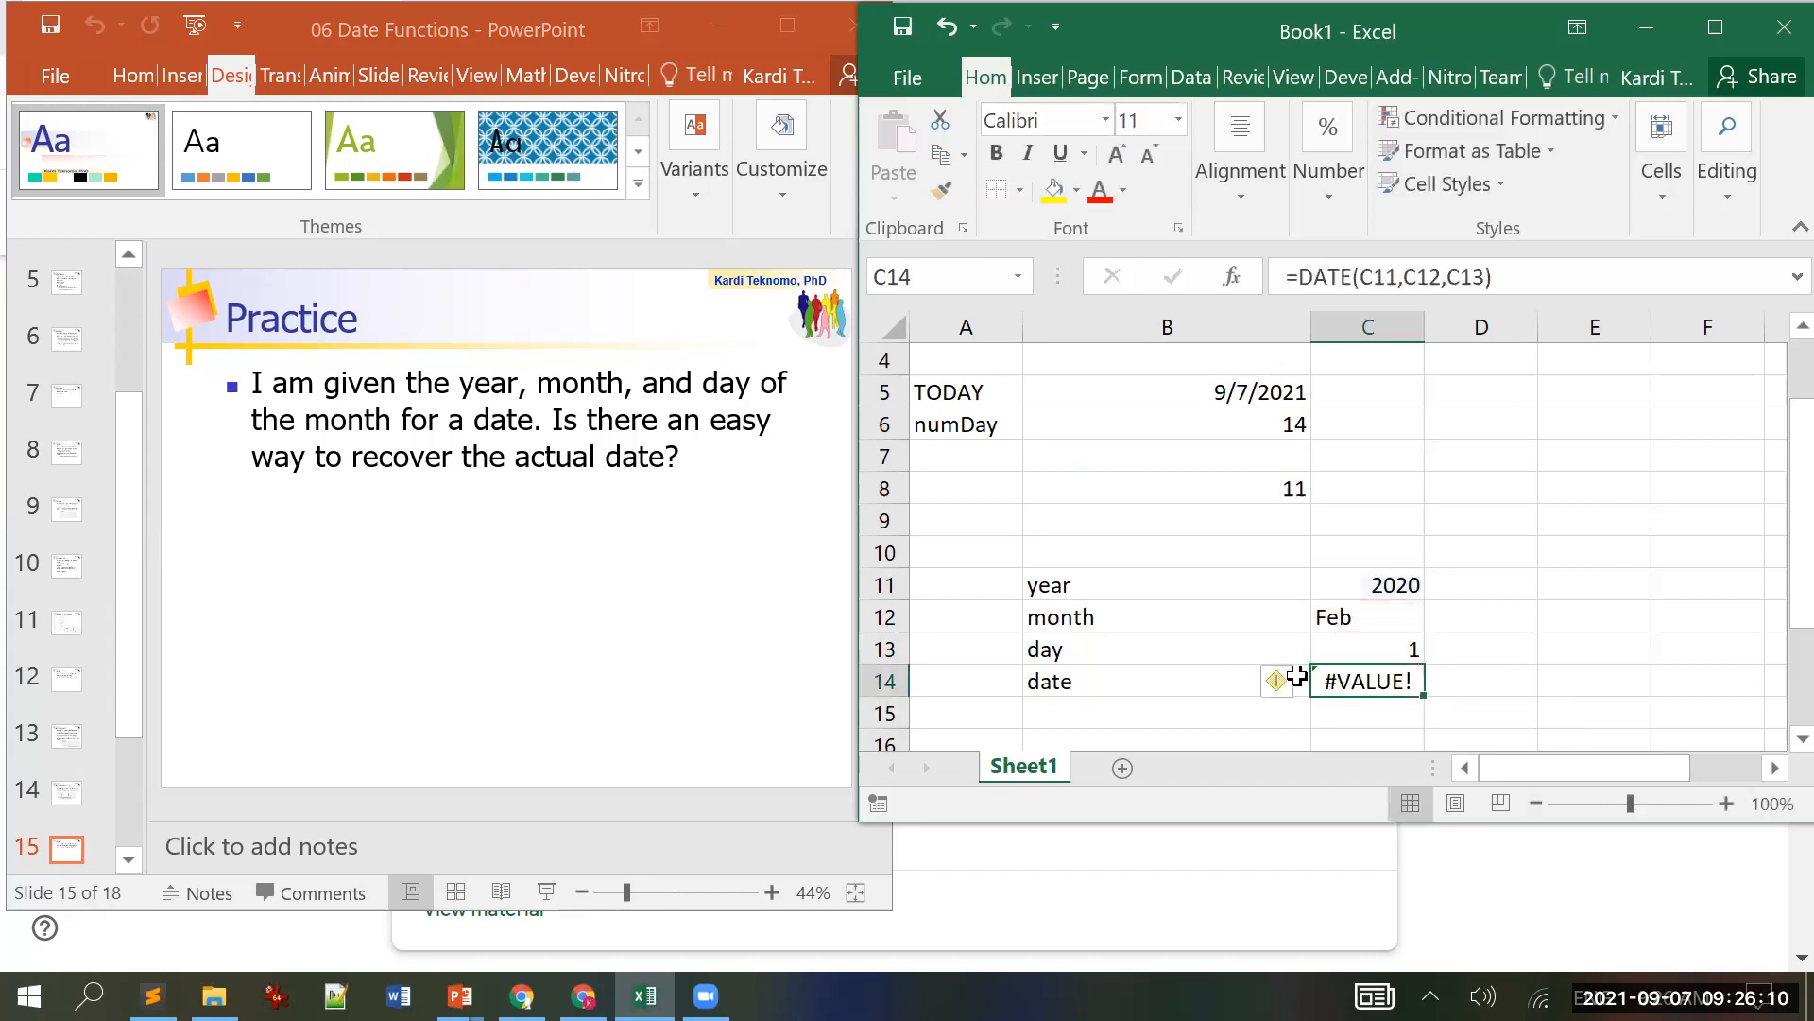
Step: Replace Feb in C12 with 2 so C14 returns 2/1/2020, then maximize Excel
{"action": "left_click", "coordinate": [1385, 620]}
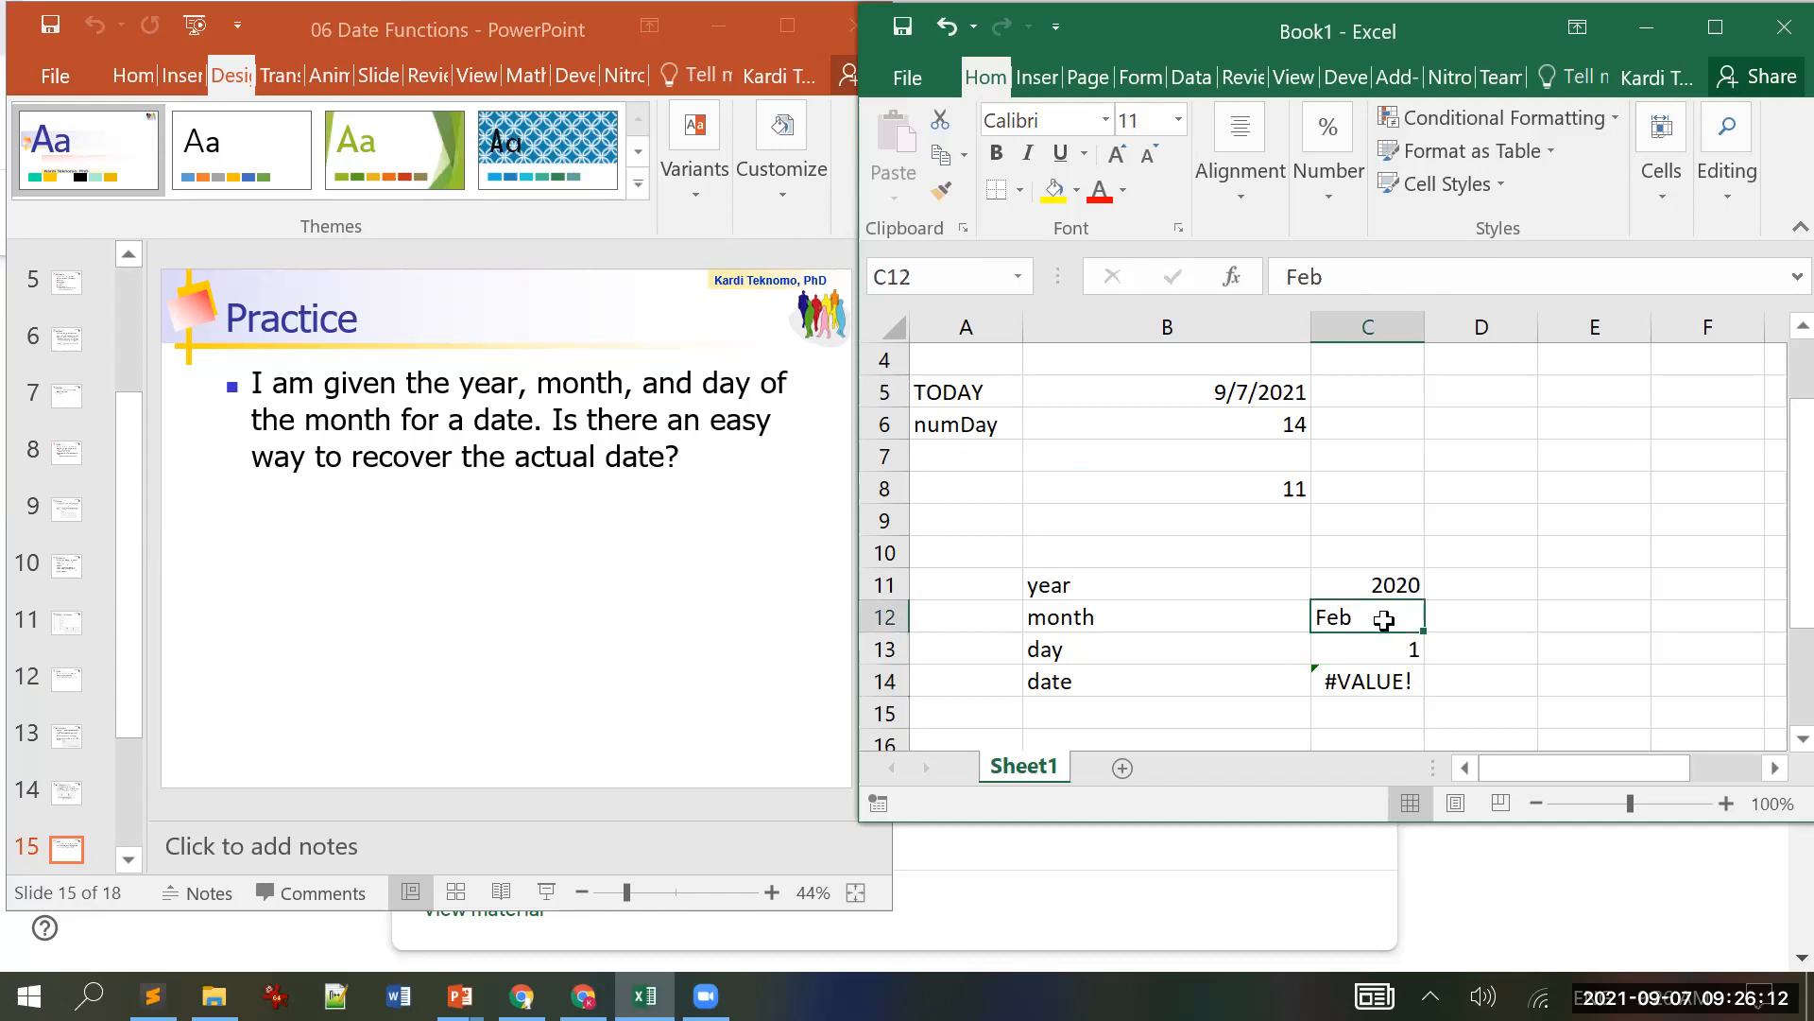
{"action": "type", "text": "2"}
{"action": "key", "text": "Return"}
{"action": "key", "text": "Down"}
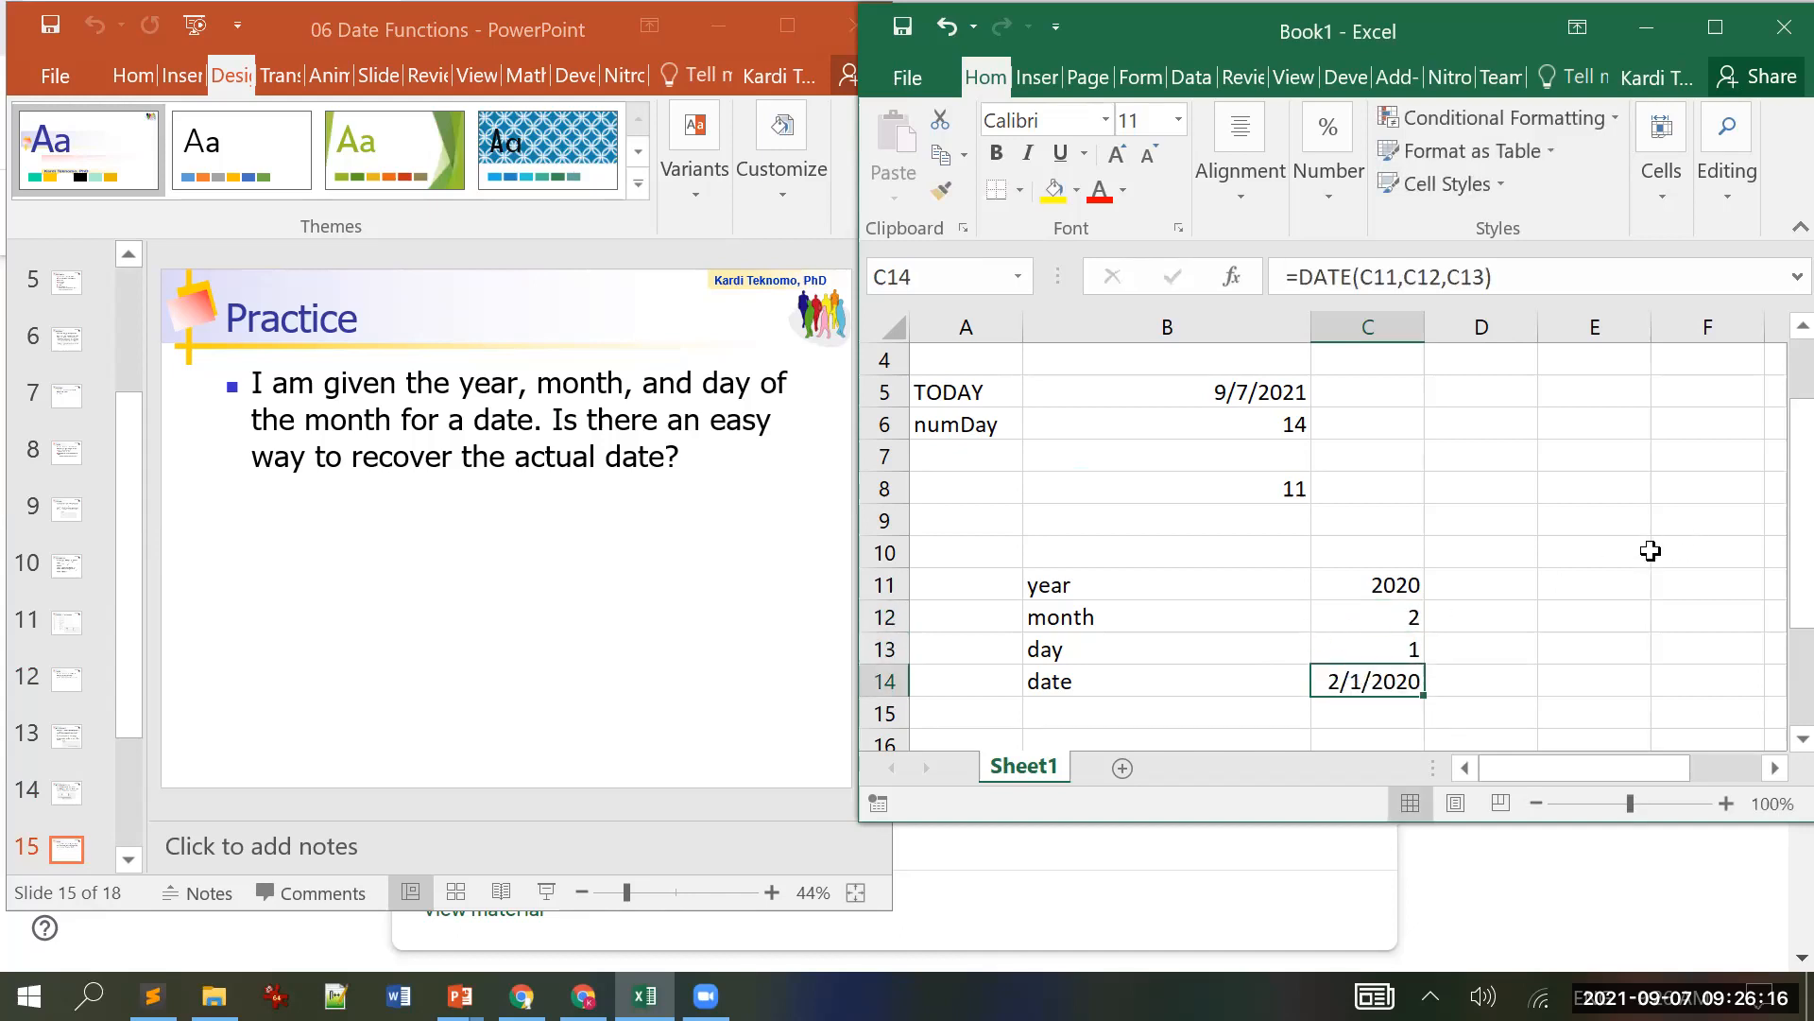
{"action": "left_click", "coordinate": [1709, 38]}
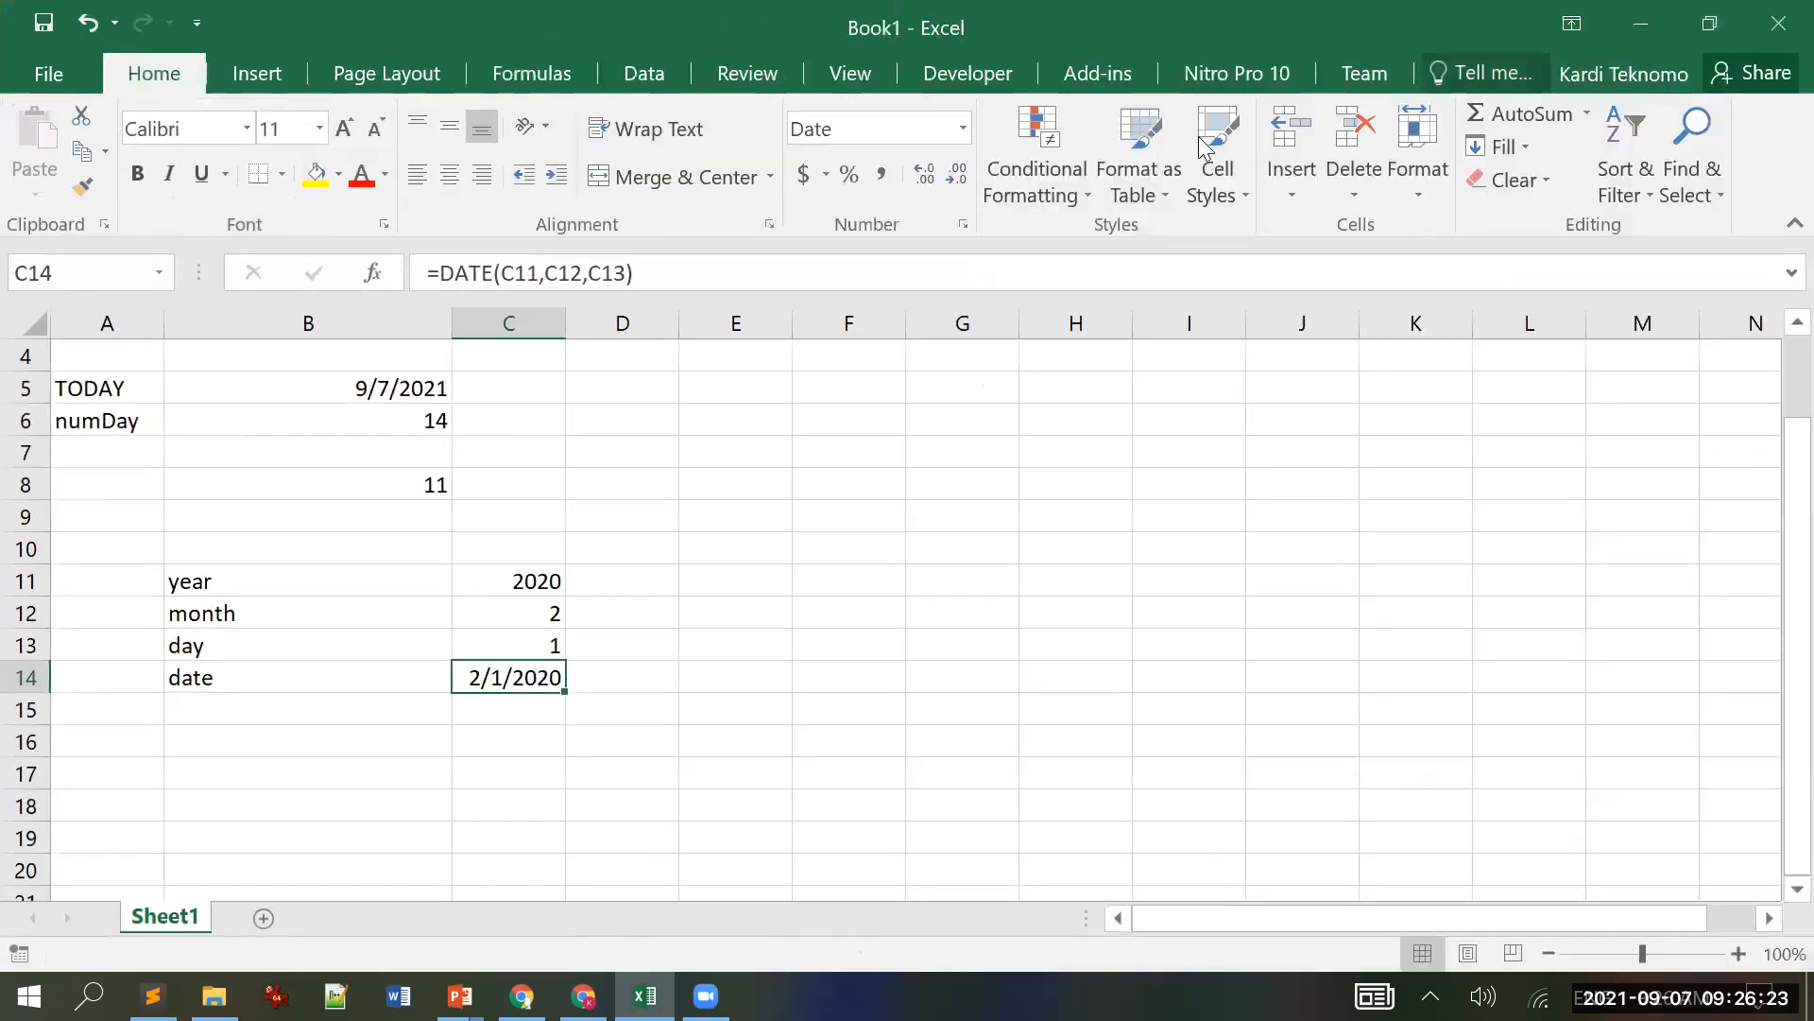
Step: Format C14 as Long Date so it reads Saturday, February 1, 2020
{"action": "left_click", "coordinate": [965, 131]}
{"action": "left_click", "coordinate": [935, 491]}
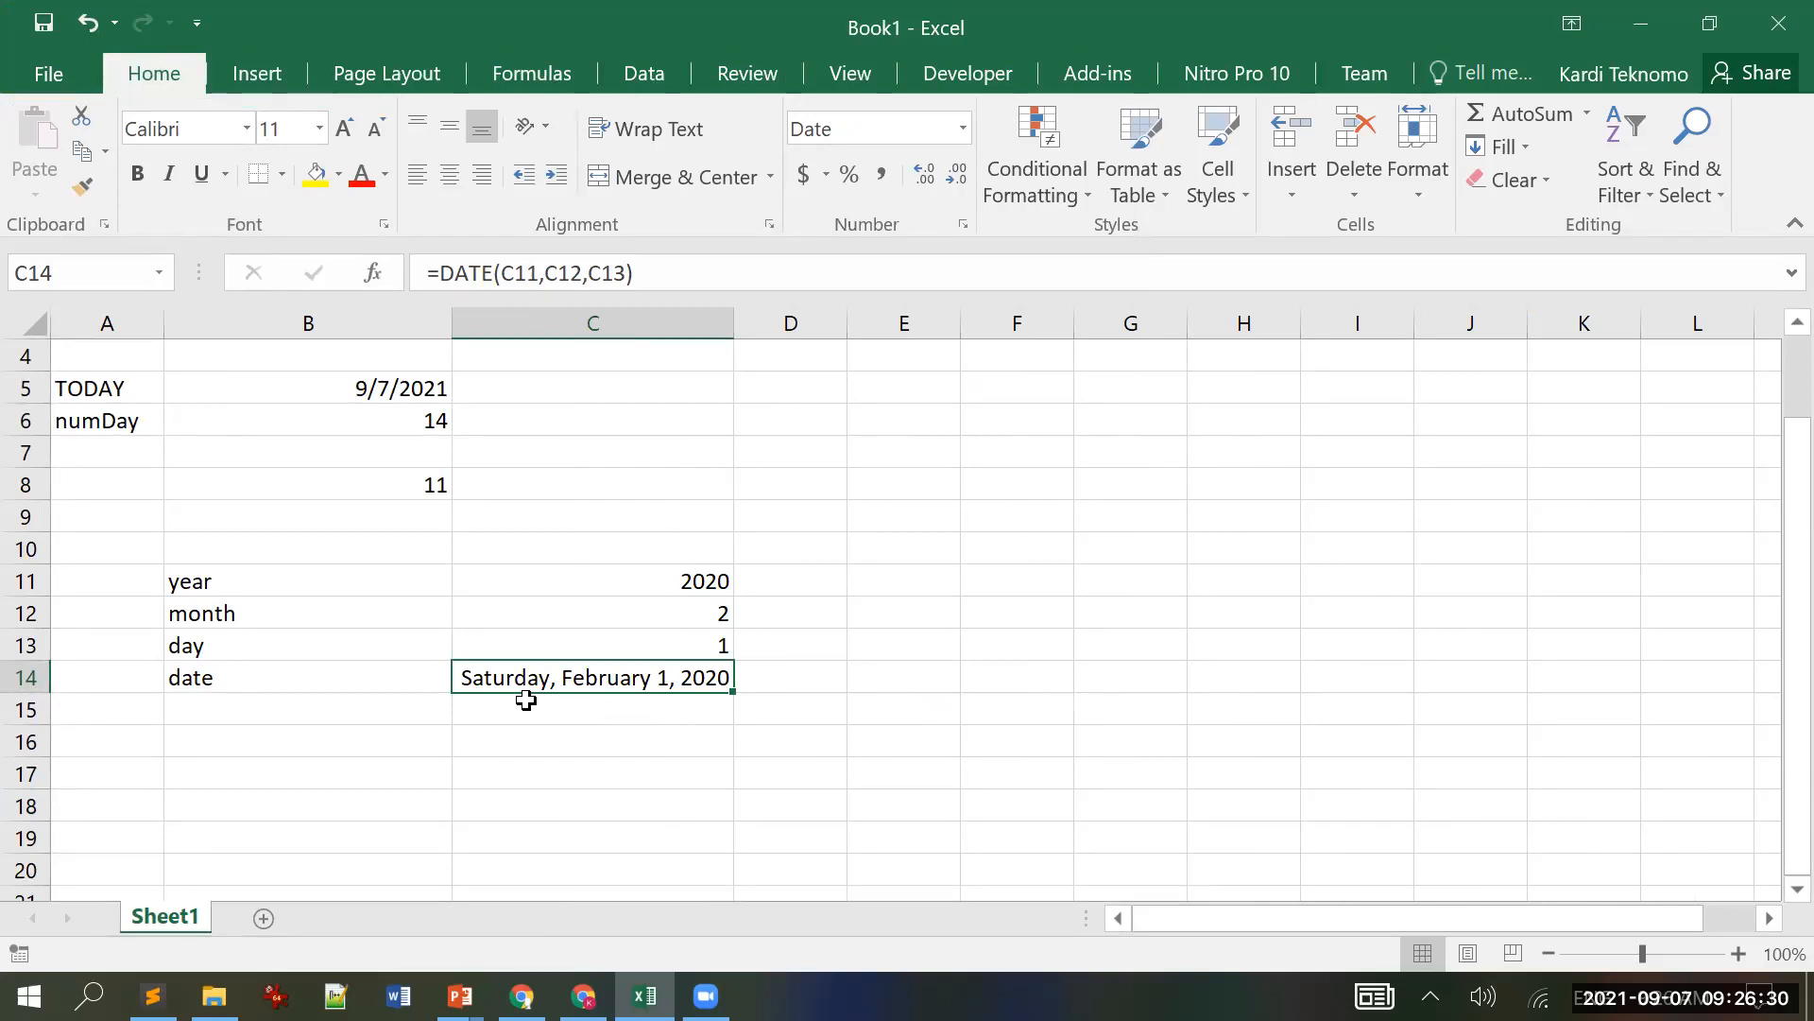
{"action": "left_click", "coordinate": [906, 481]}
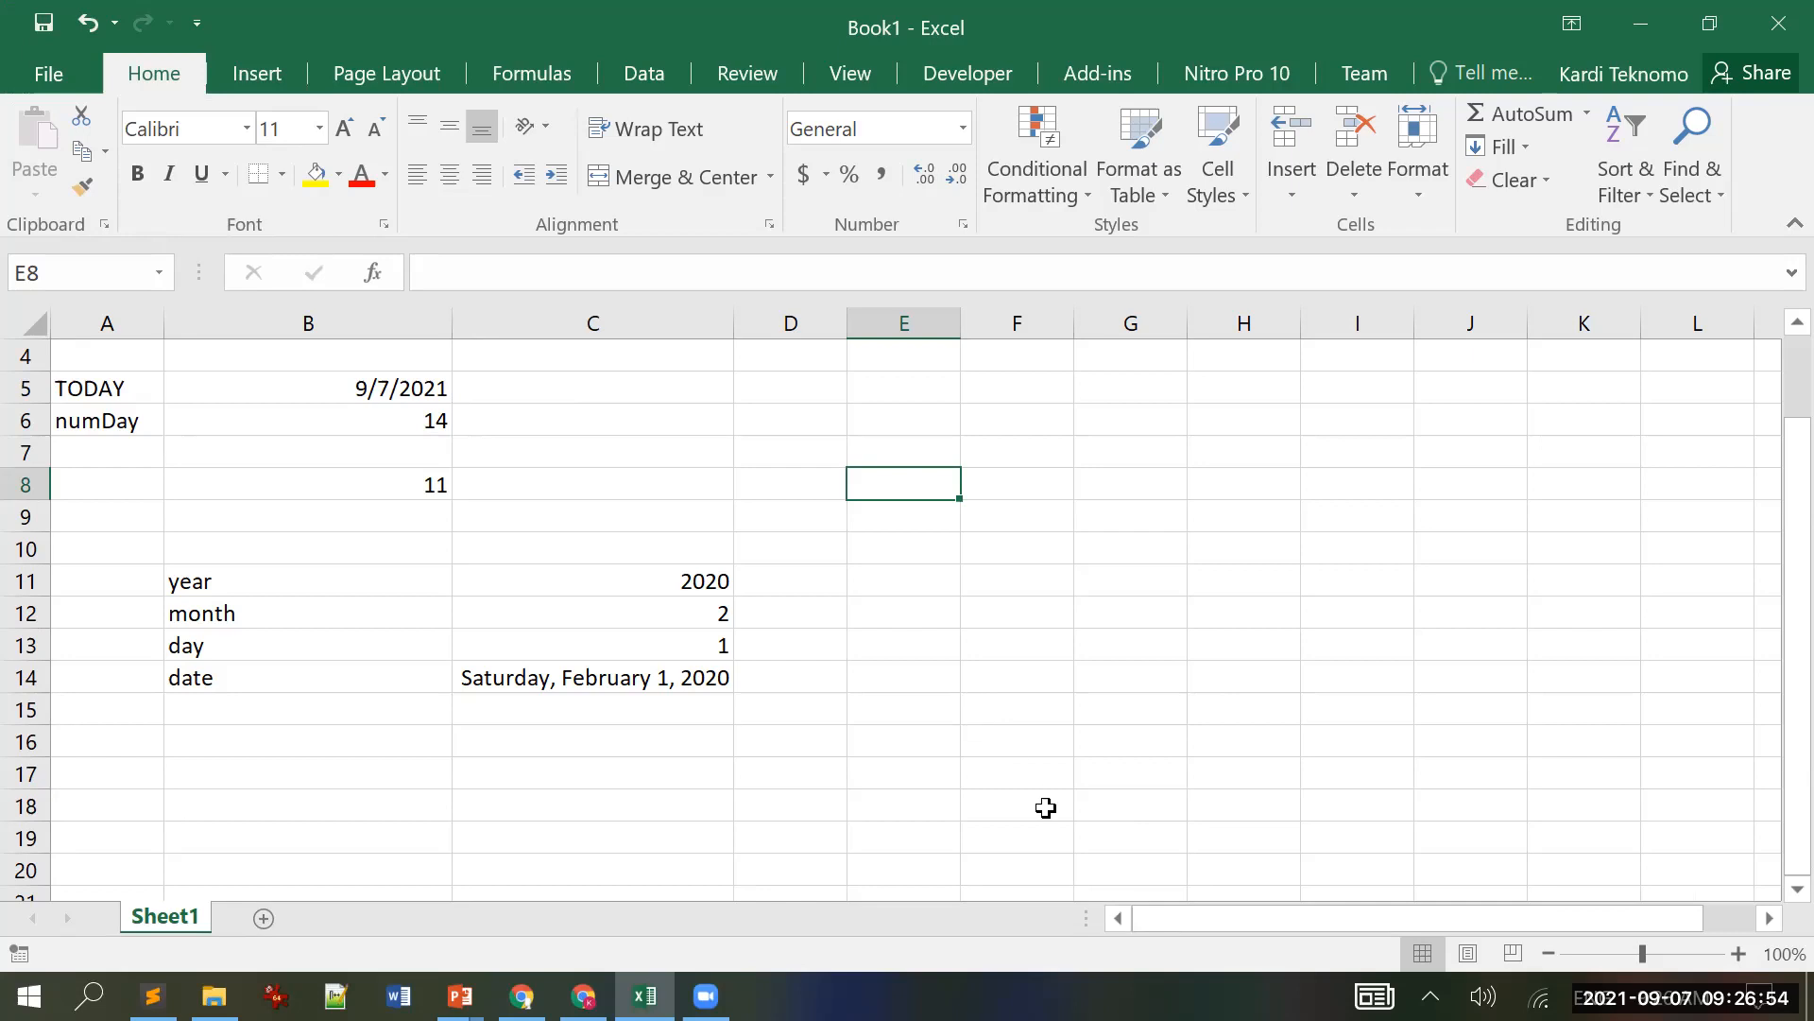
{"action": "left_click", "coordinate": [571, 673]}
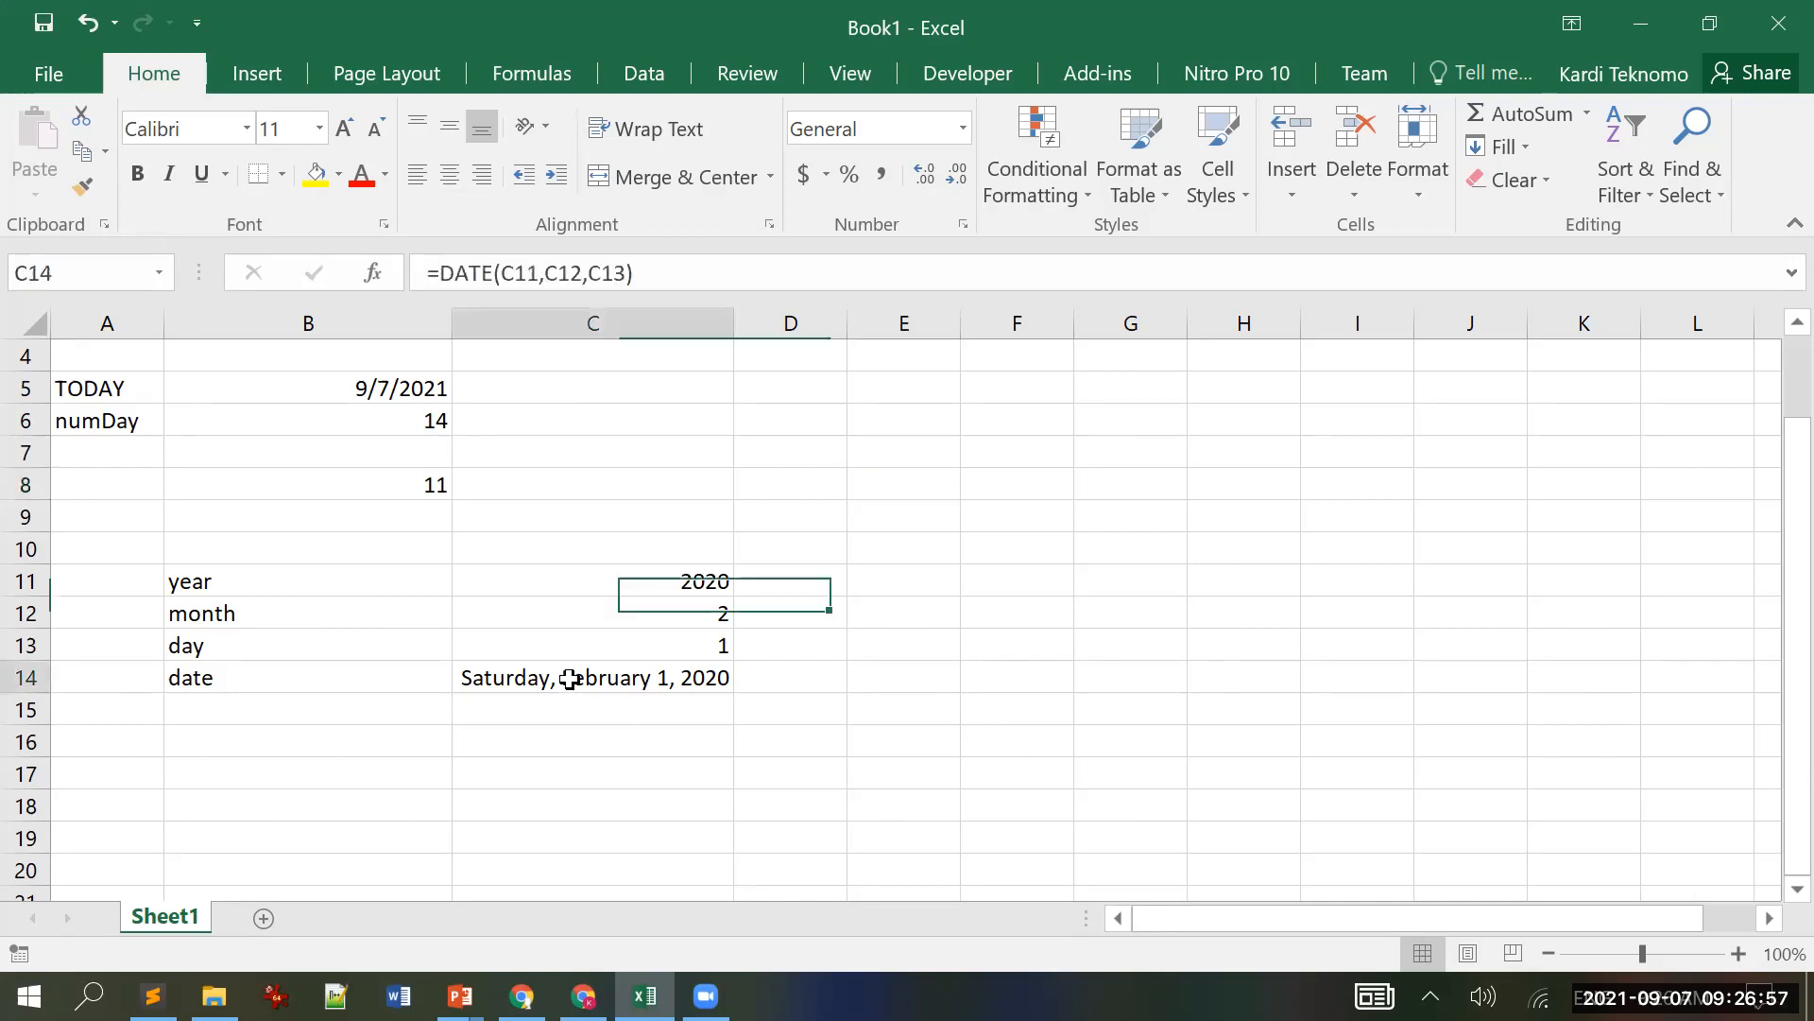
{"action": "left_click", "coordinate": [964, 130]}
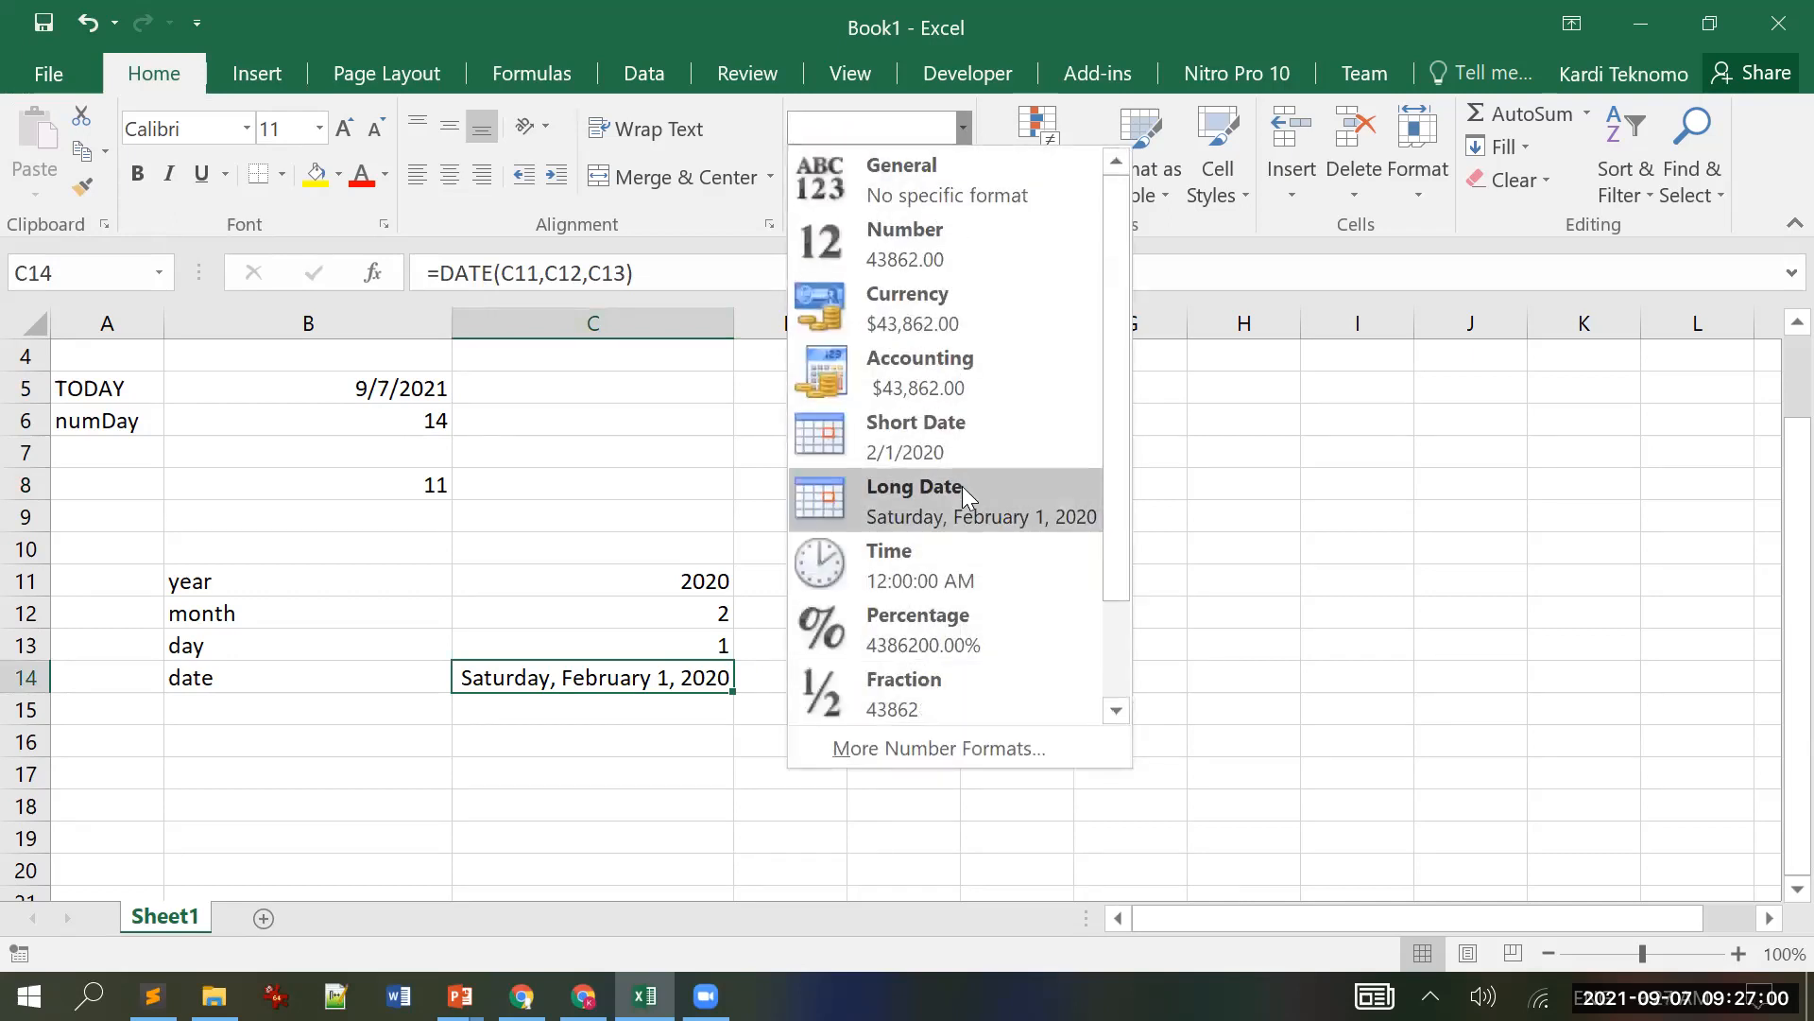
{"action": "left_click", "coordinate": [1358, 501]}
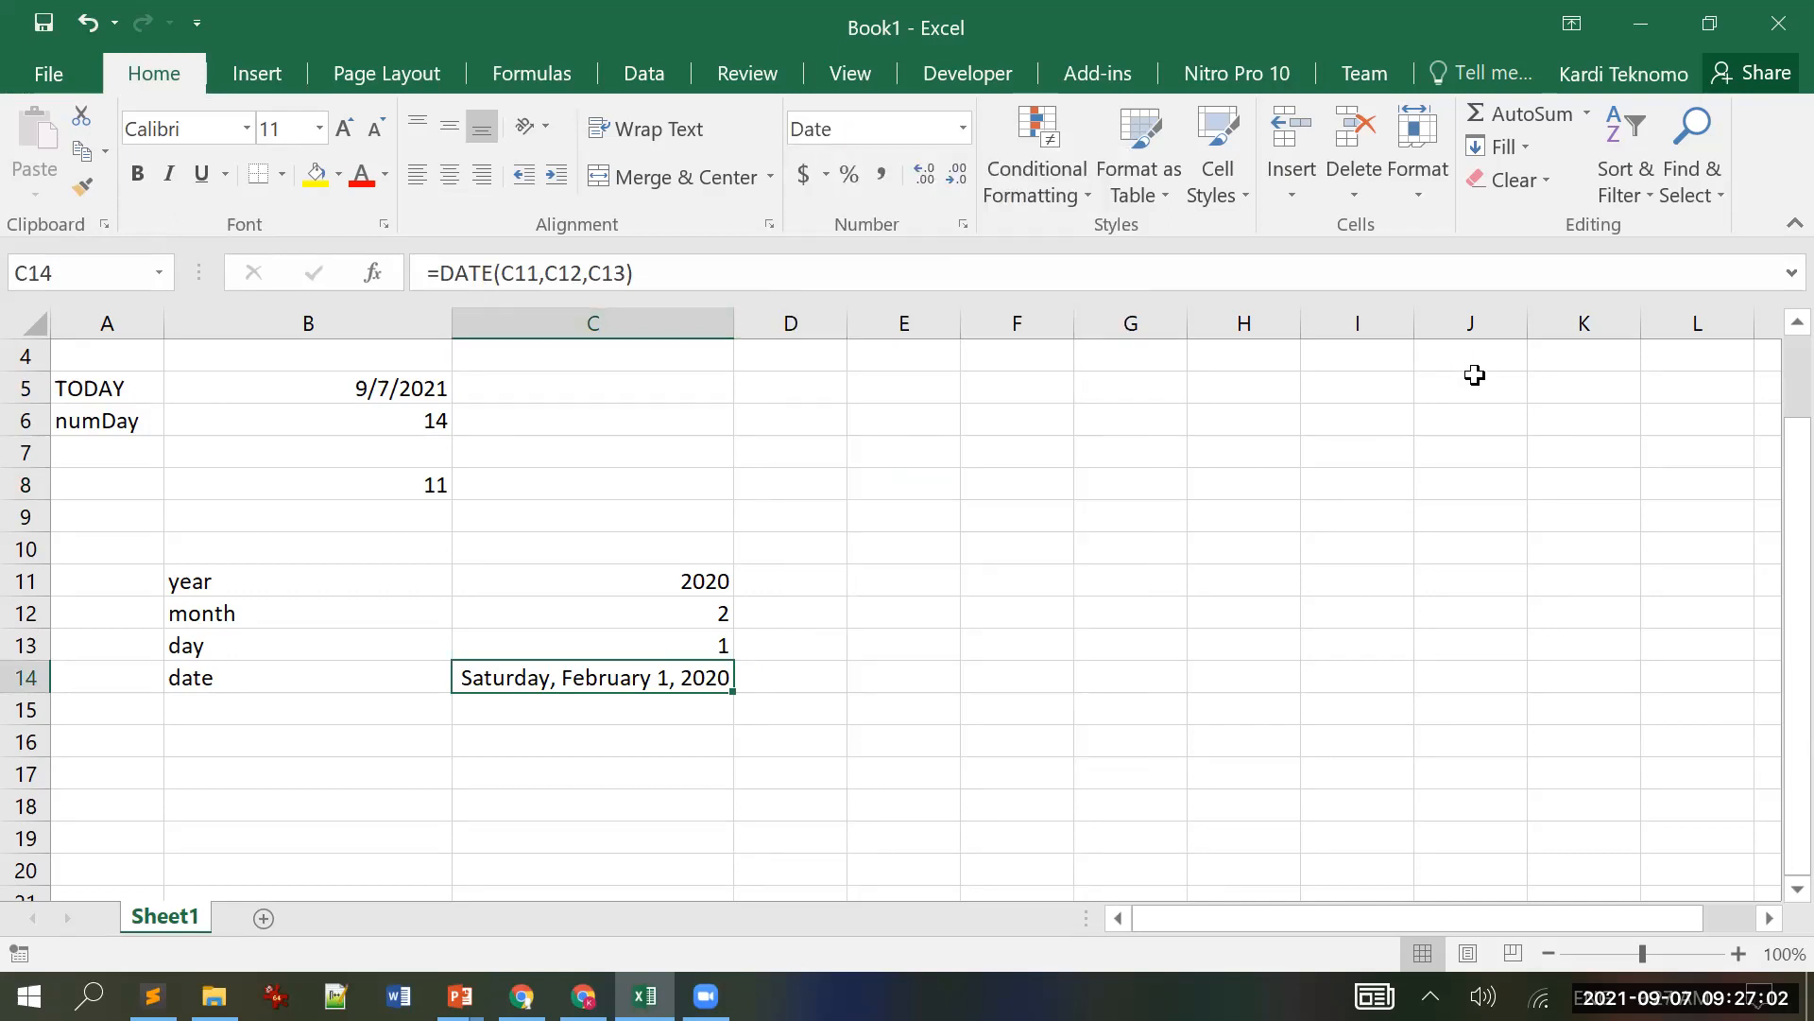
Step: Put PowerPoint beside Excel and go to slide 17, the DATEDIF months Practice slide
{"action": "left_click", "coordinate": [1694, 25]}
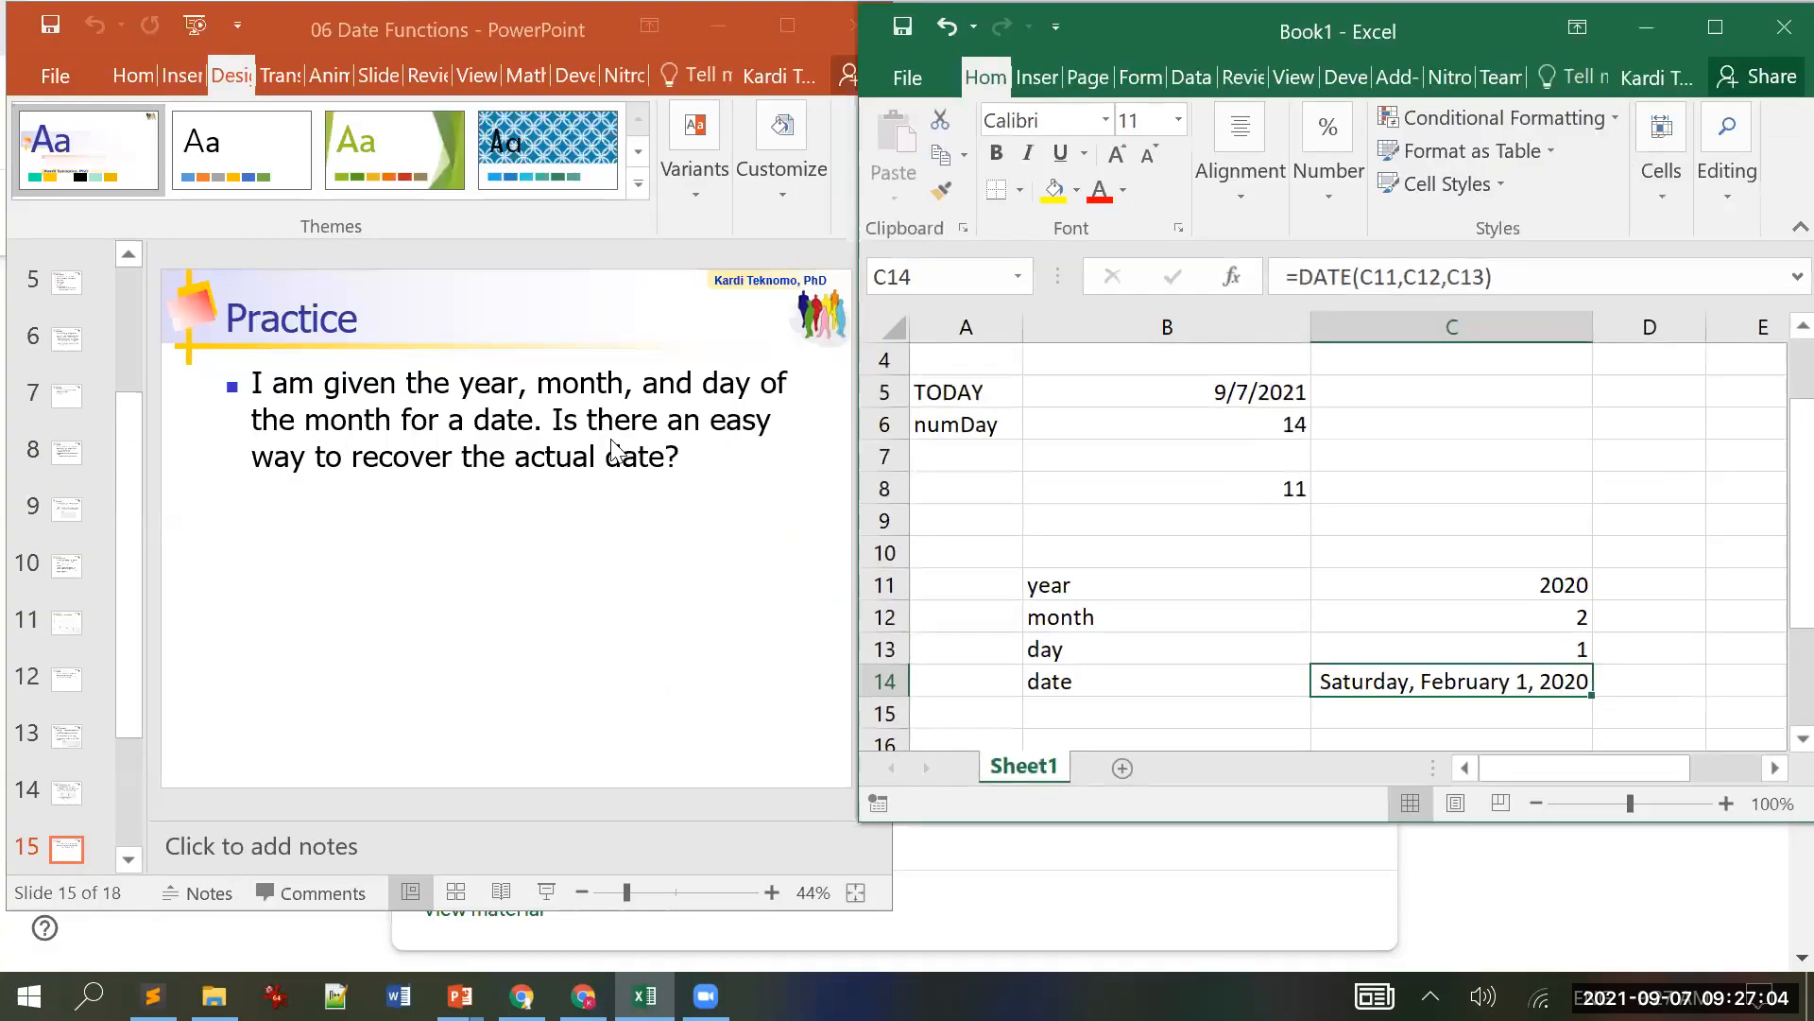
{"action": "left_click", "coordinate": [489, 19]}
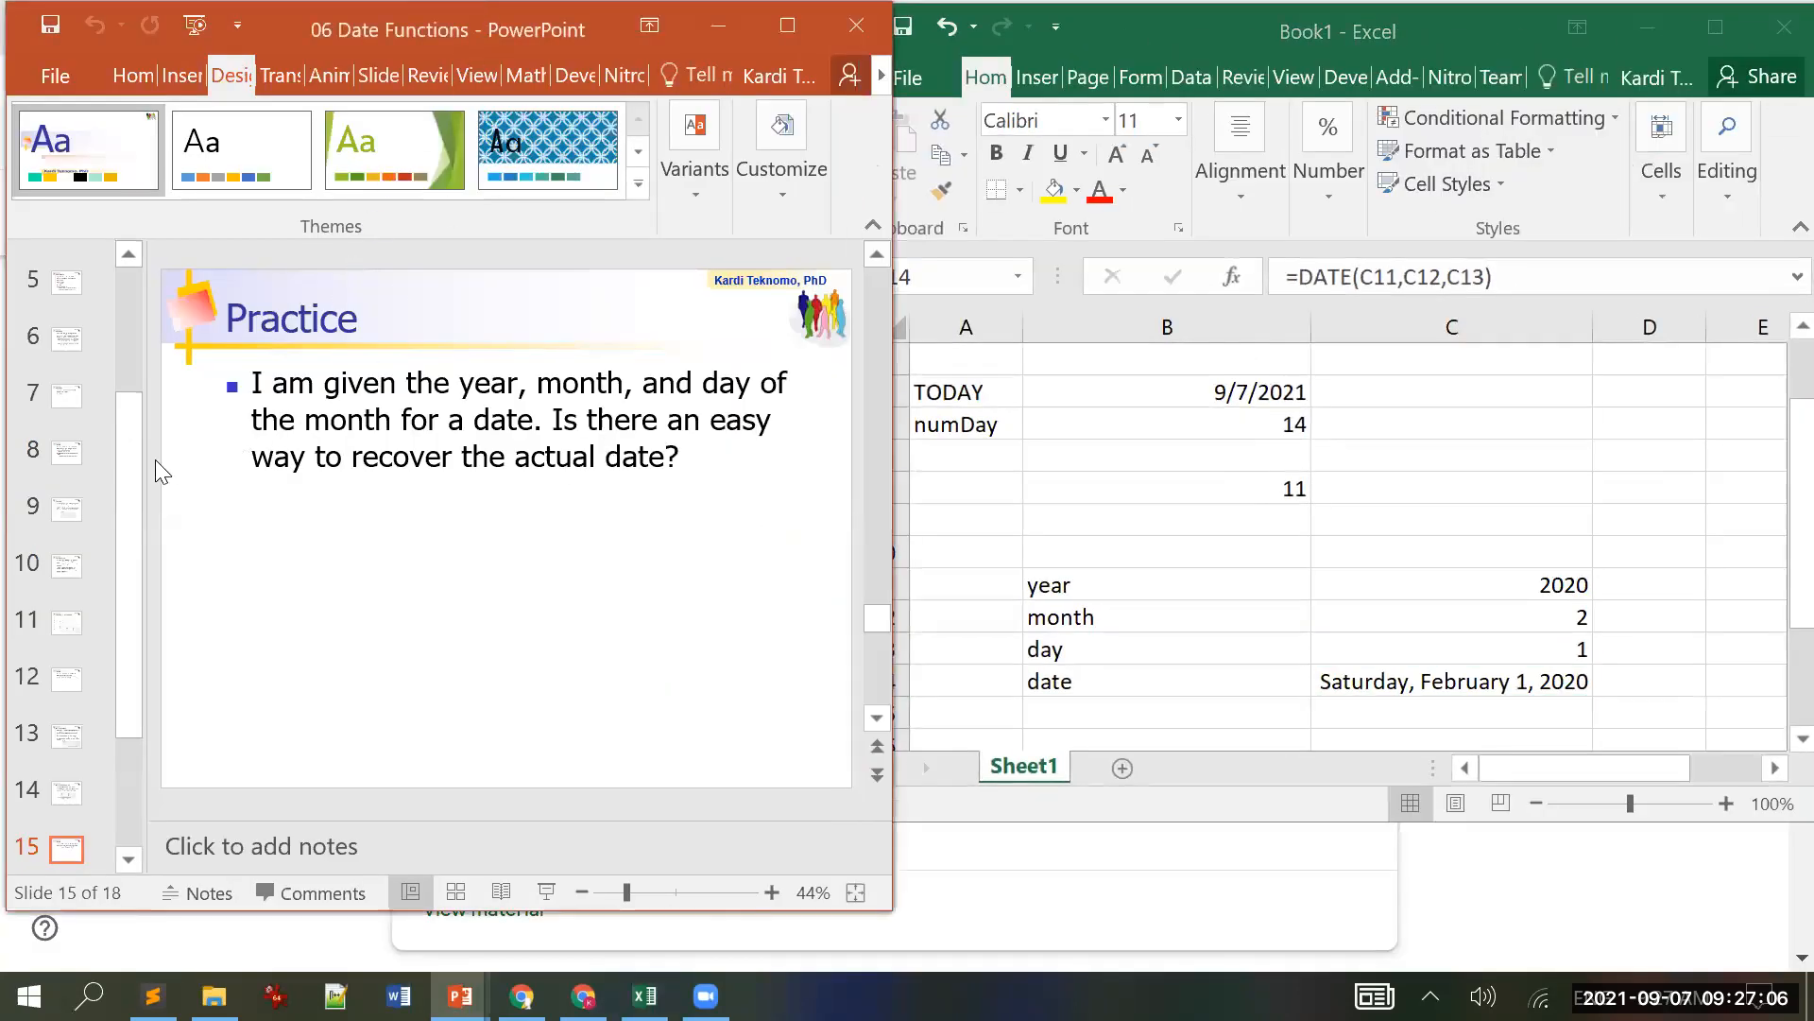
{"action": "scroll", "coordinate": [196, 471], "scroll_direction": "down", "scroll_amount": 1}
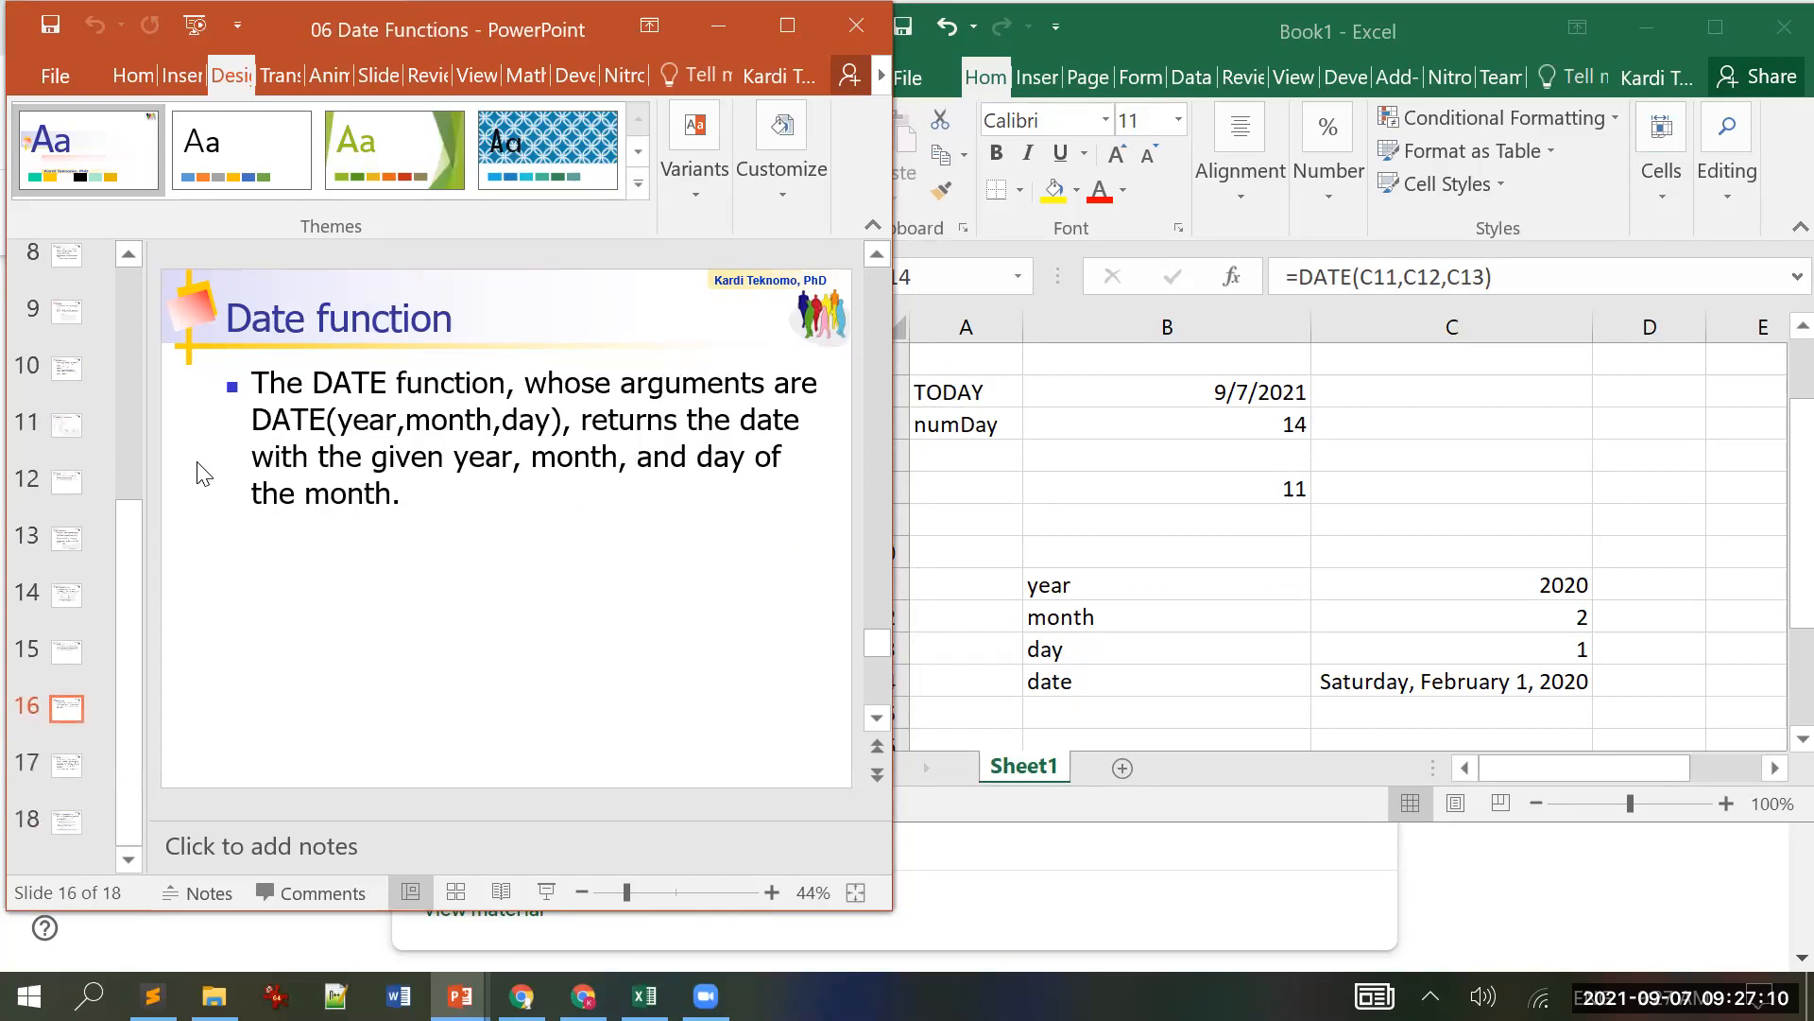
{"action": "scroll", "coordinate": [198, 473], "scroll_direction": "down", "scroll_amount": 1}
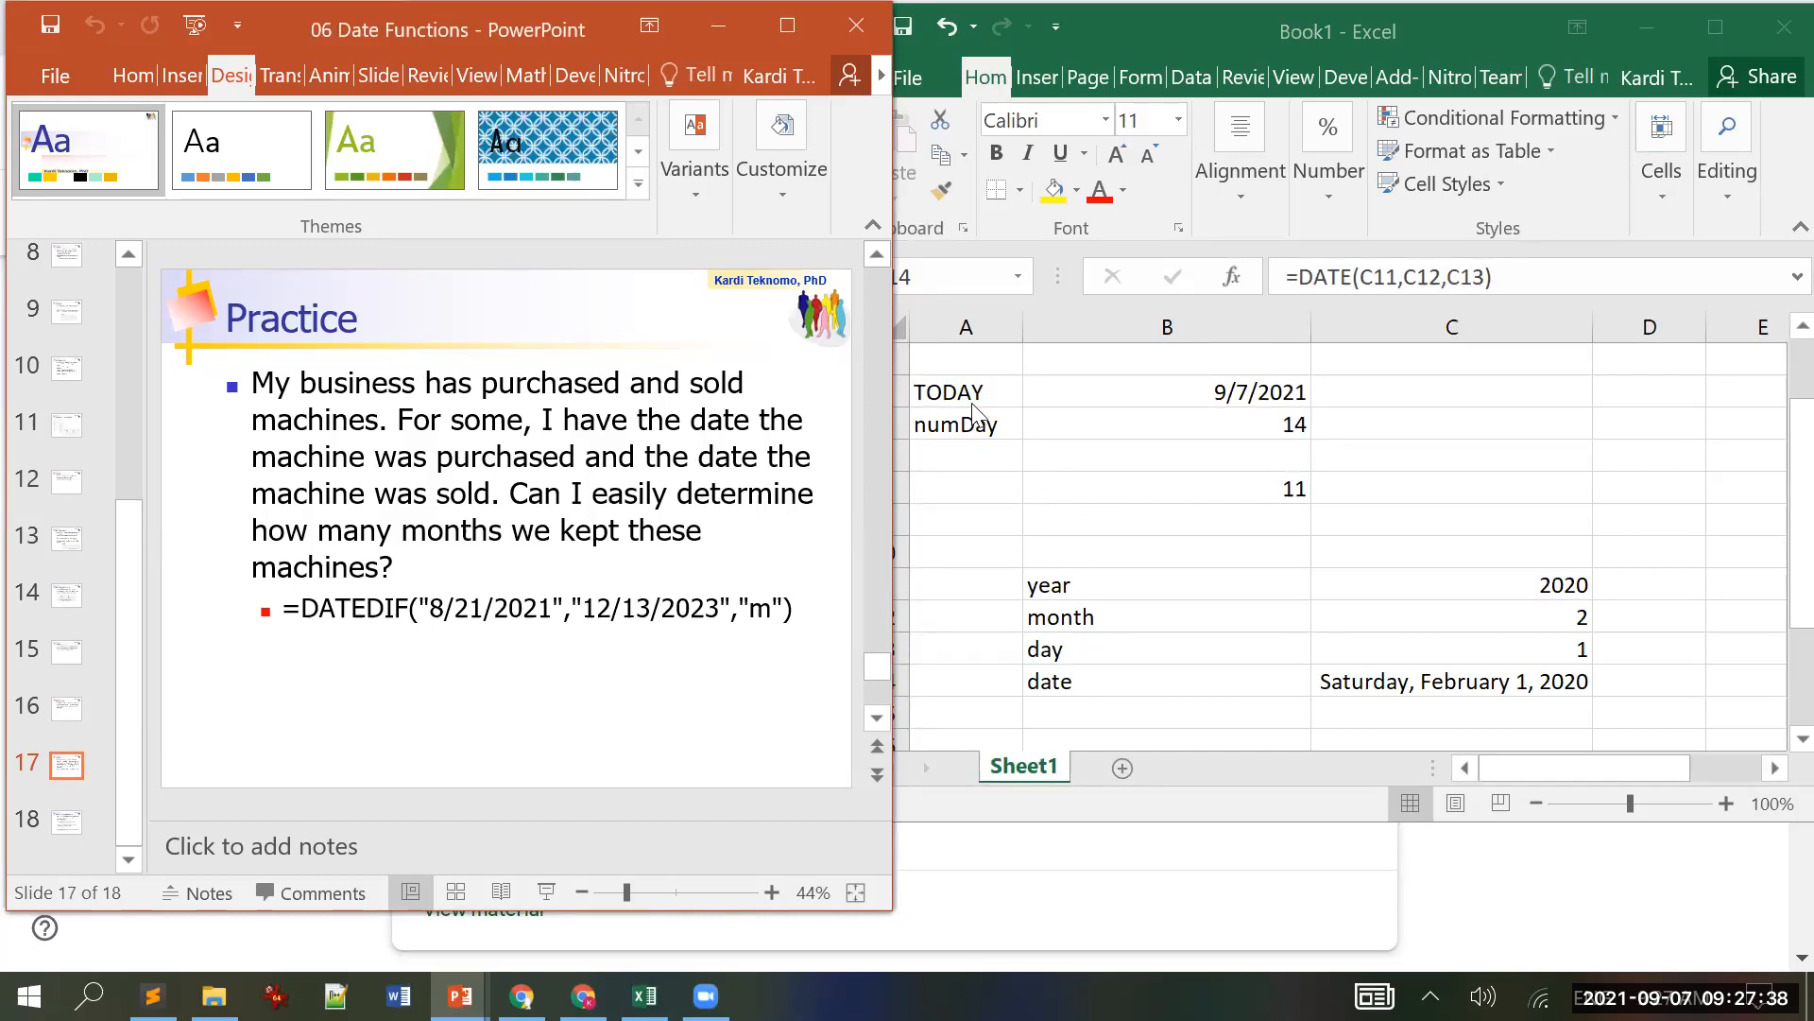
Step: Clear A4:D15 and label A6 and A7 as date1 and date2
{"action": "left_click_drag", "start_coordinate": [938, 359], "coordinate": [1597, 717]}
{"action": "key", "text": "Delete"}
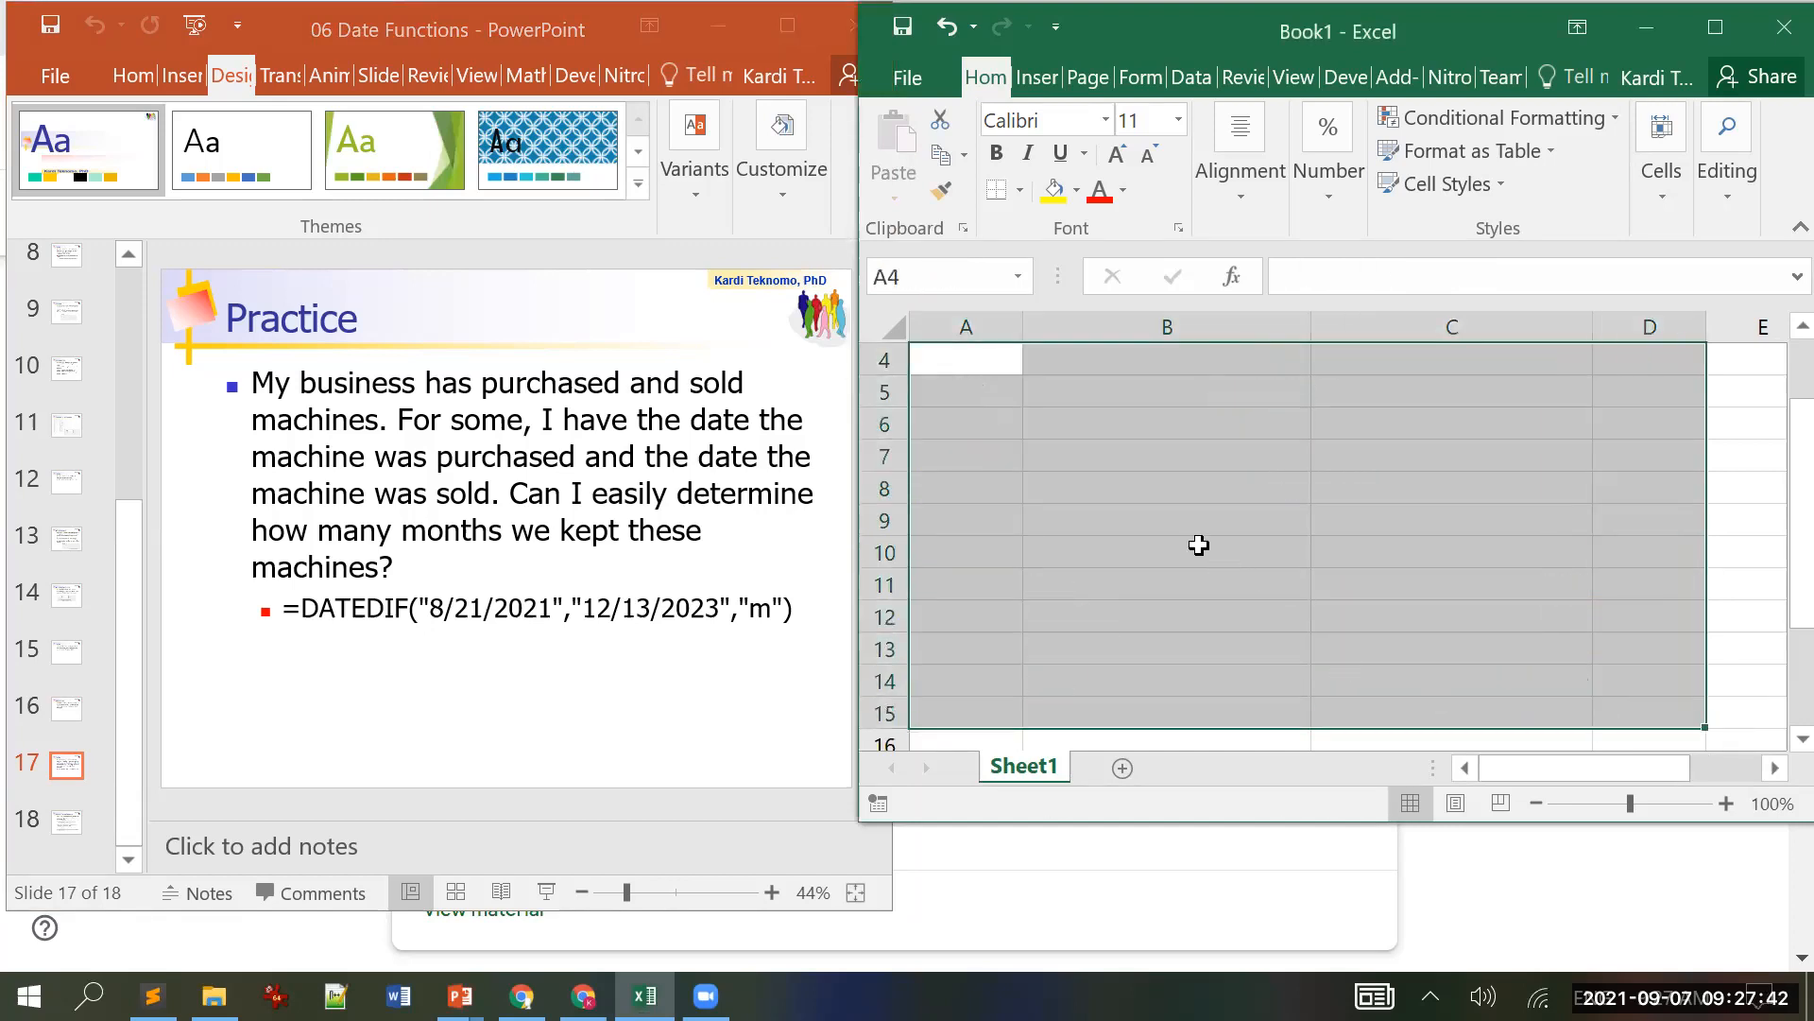
{"action": "left_click", "coordinate": [1122, 486]}
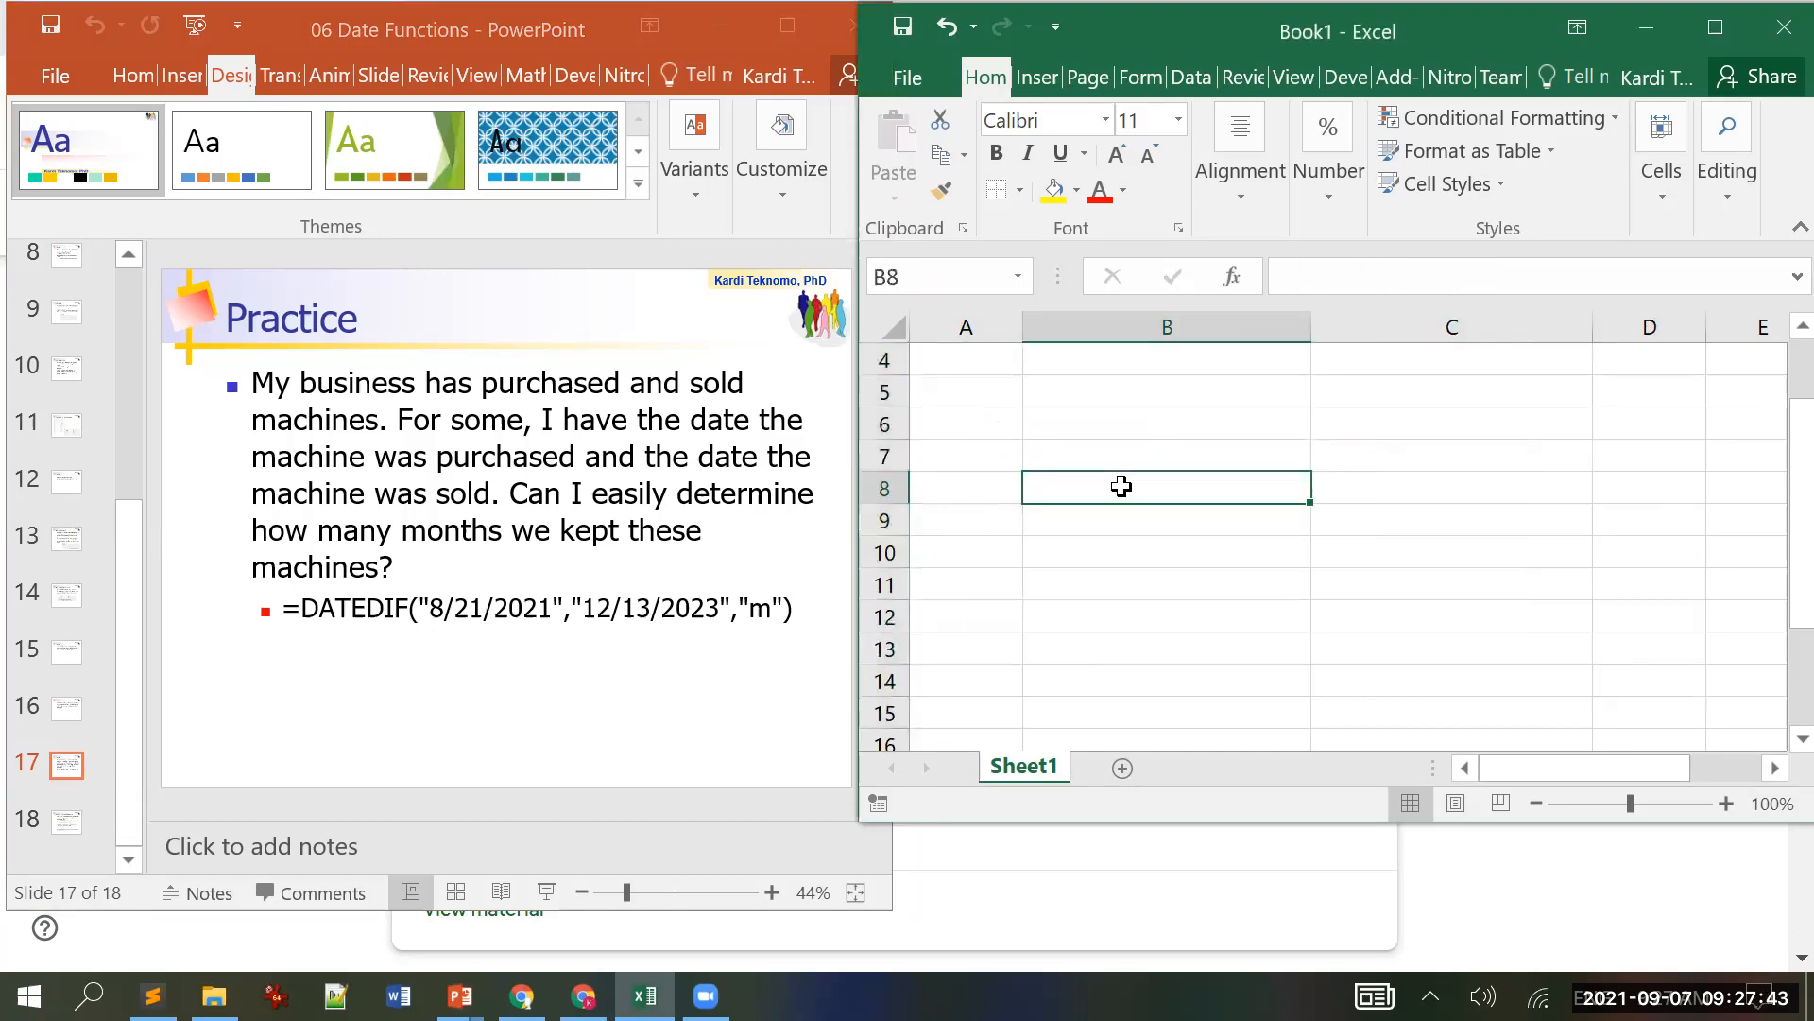
{"action": "left_click", "coordinate": [1018, 425]}
{"action": "type", "text": "date1"}
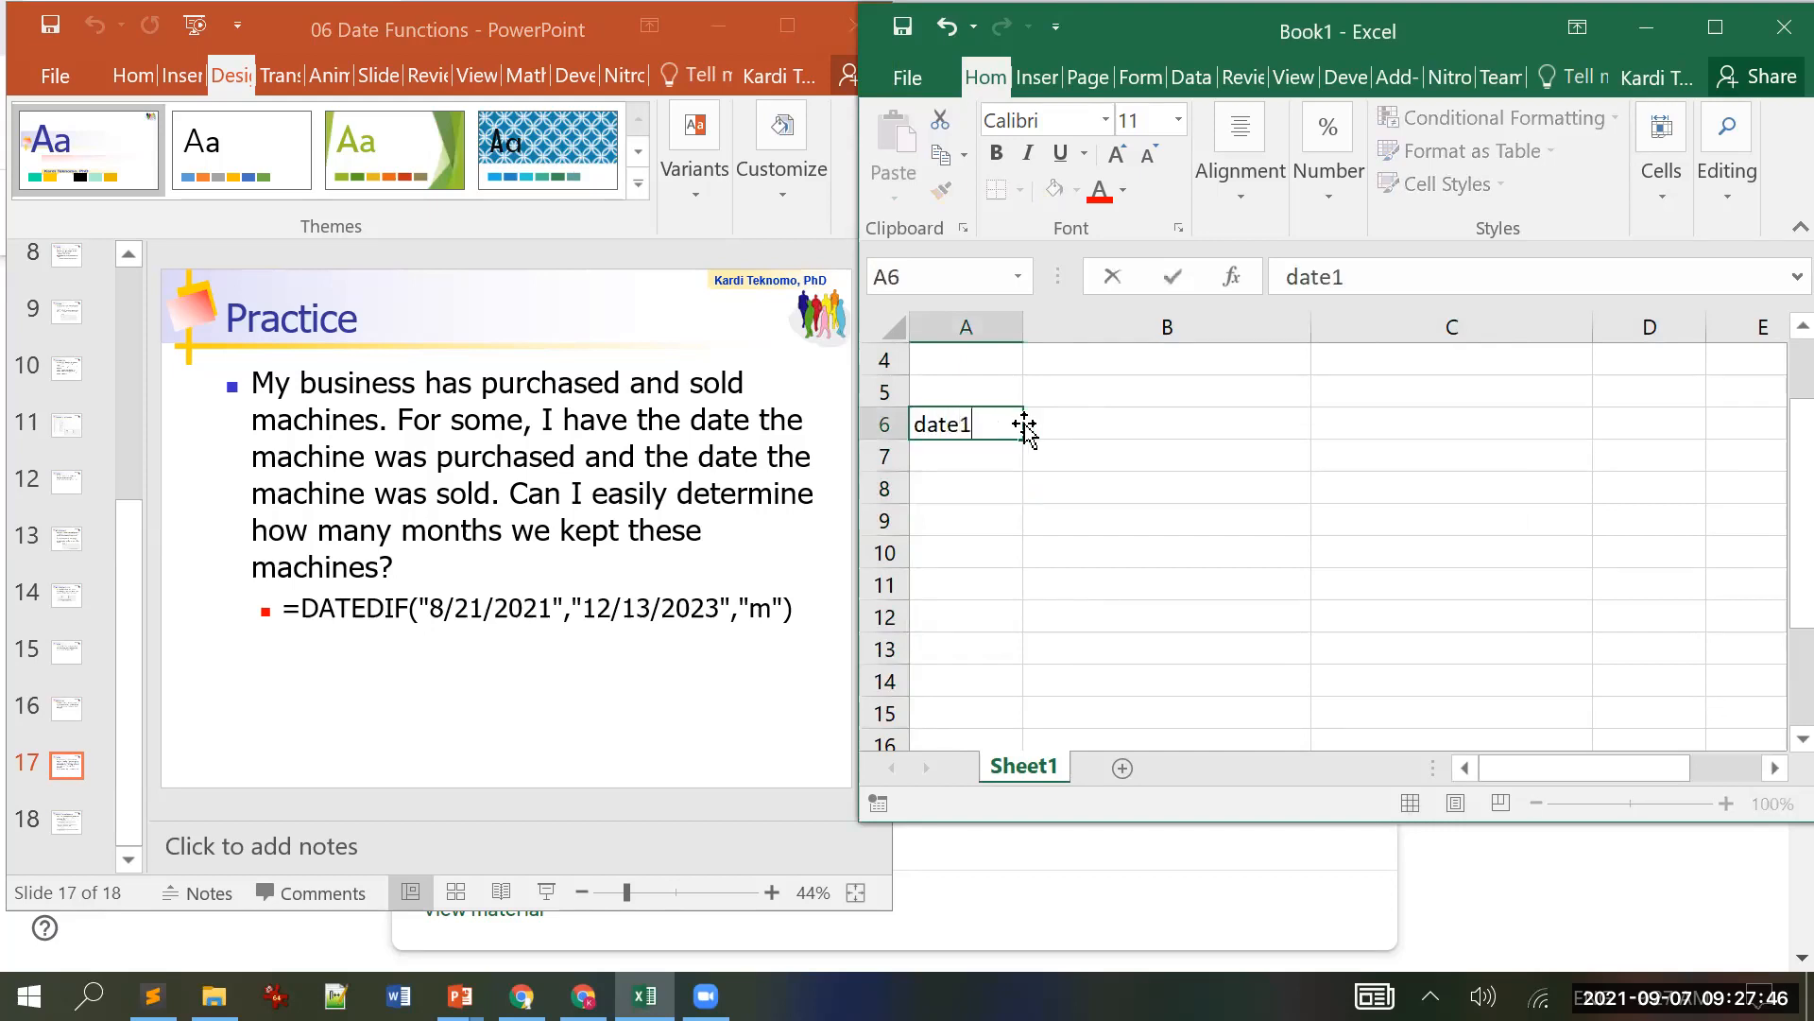
{"action": "key", "text": "Return"}
{"action": "type", "text": "date2"}
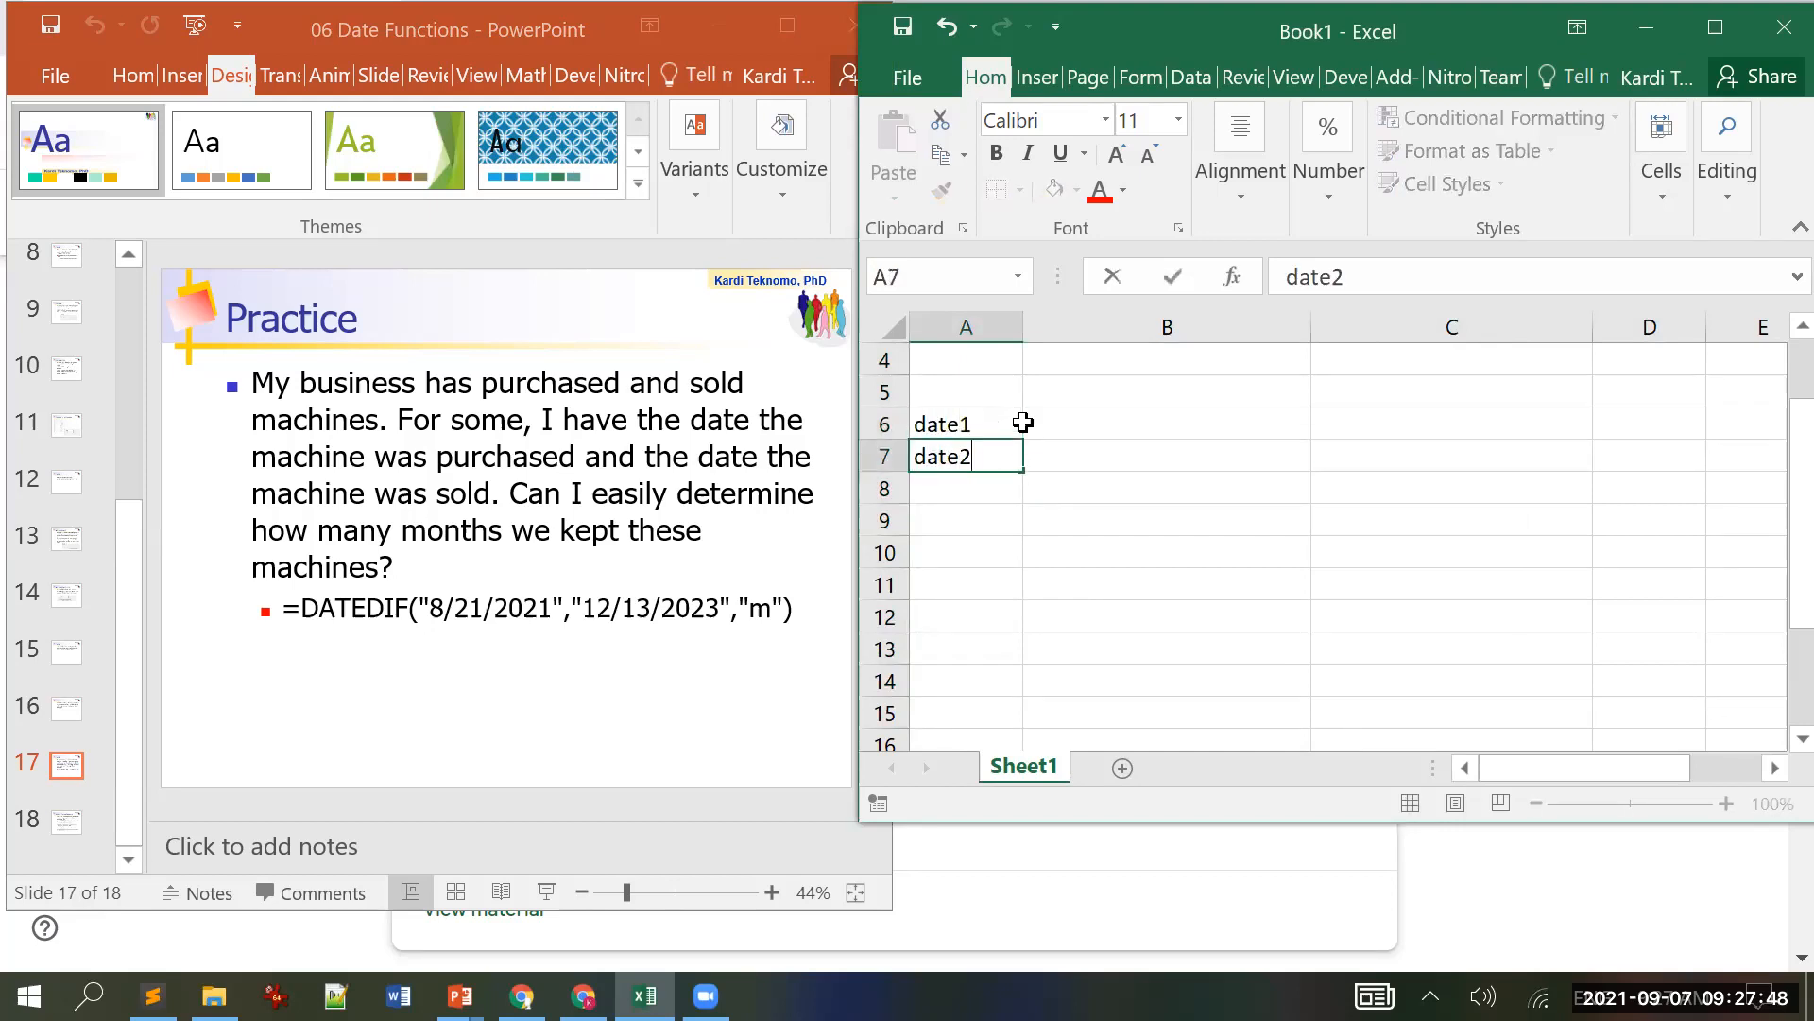
{"action": "key", "text": "Return"}
Step: Enter 8/21/2021 in B6 and 12/13/2023 in B7
{"action": "key", "text": "Up"}
{"action": "key", "text": "Right"}
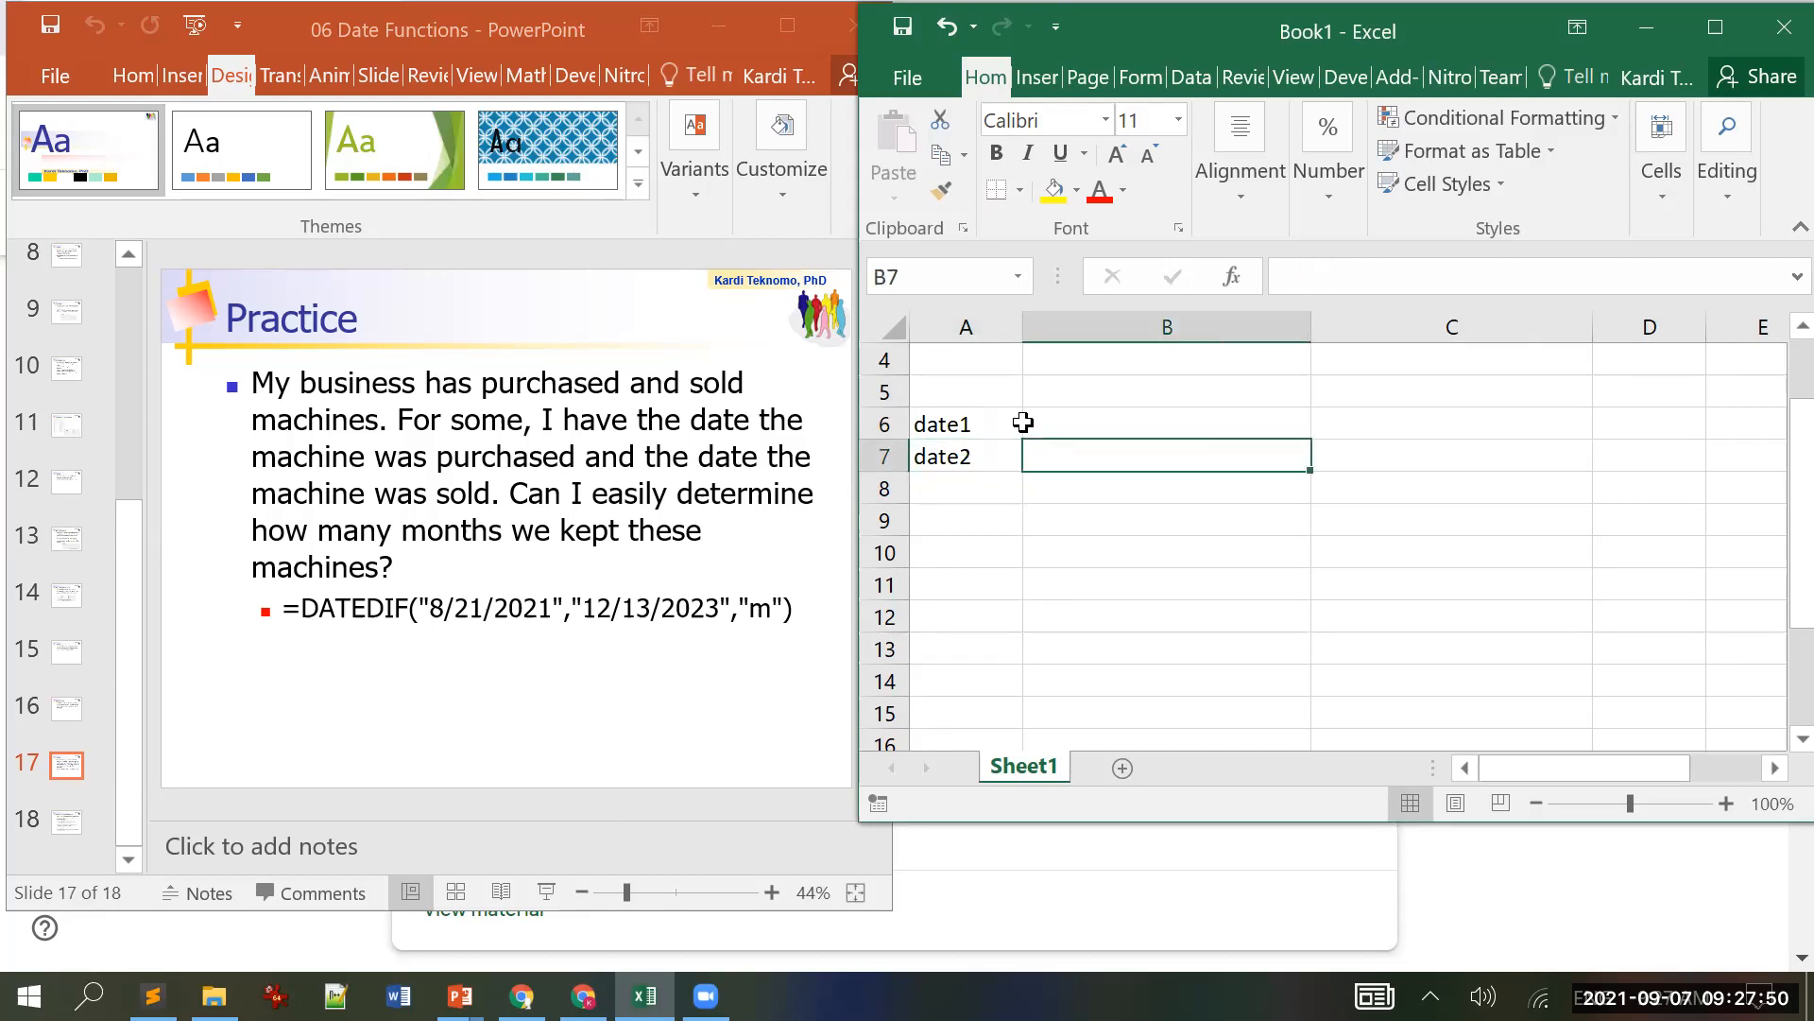
{"action": "key", "text": "Up"}
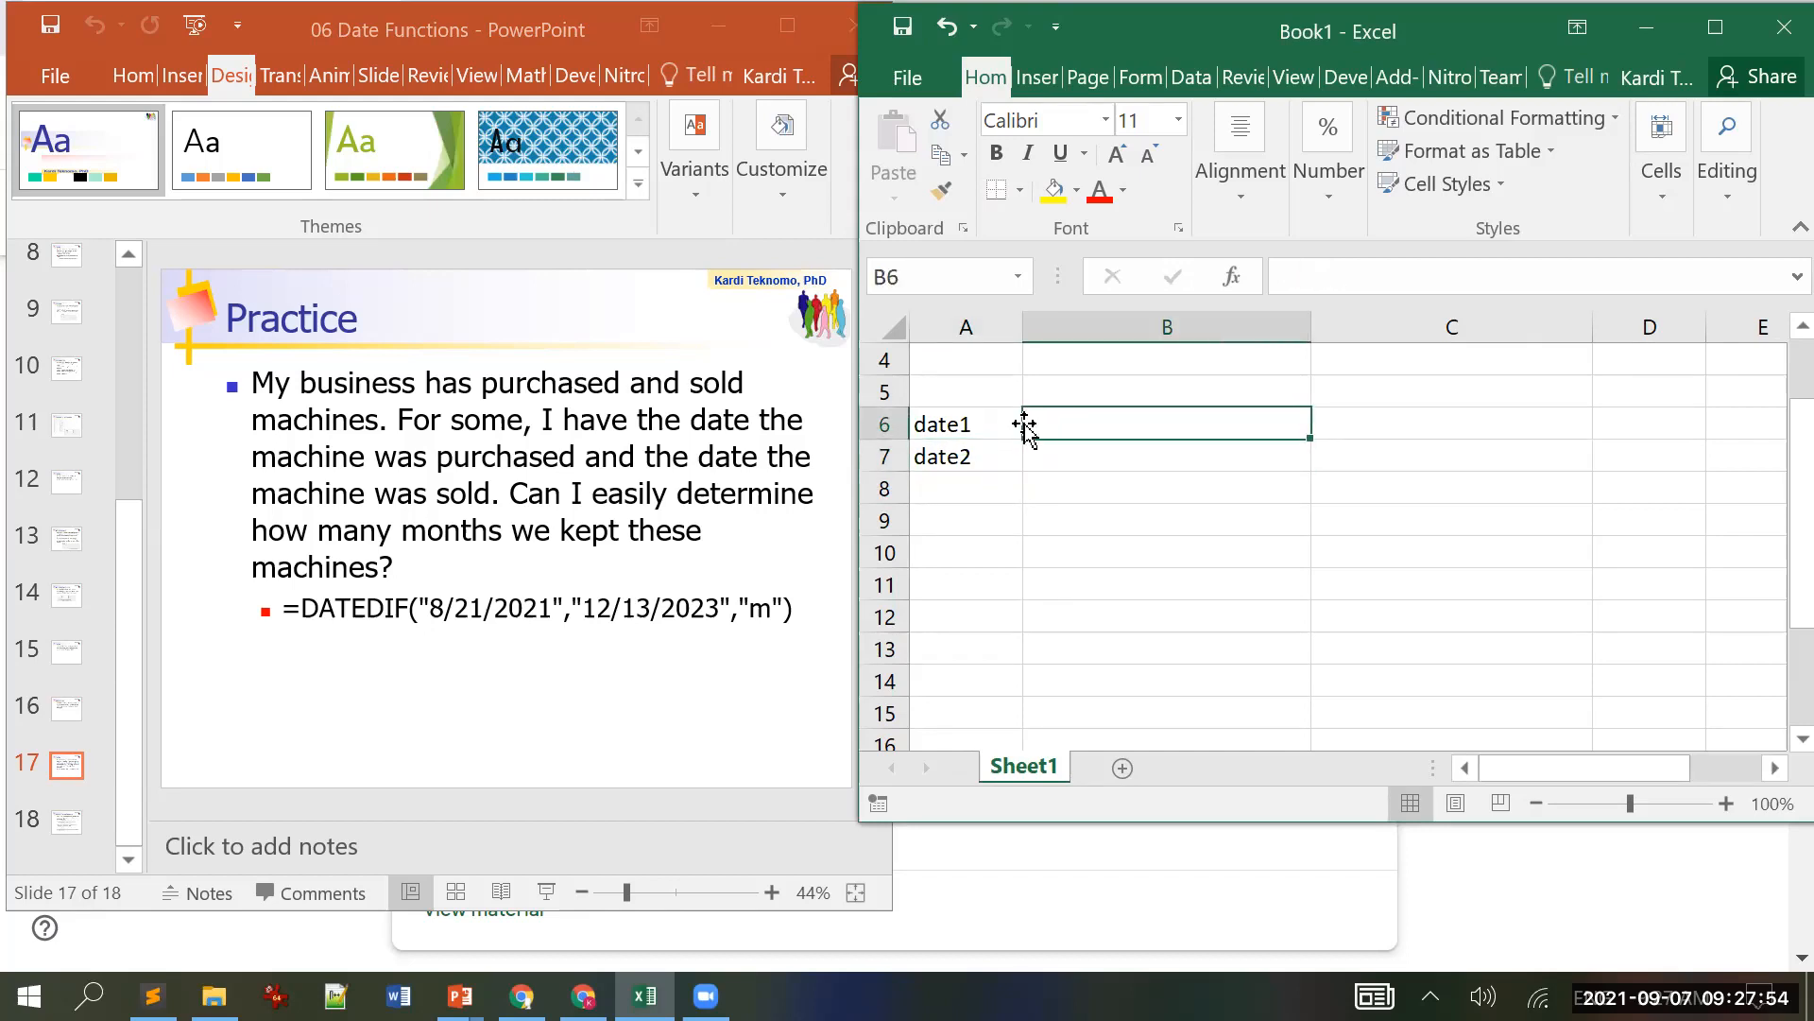
{"action": "type", "text": "8/21/20"}
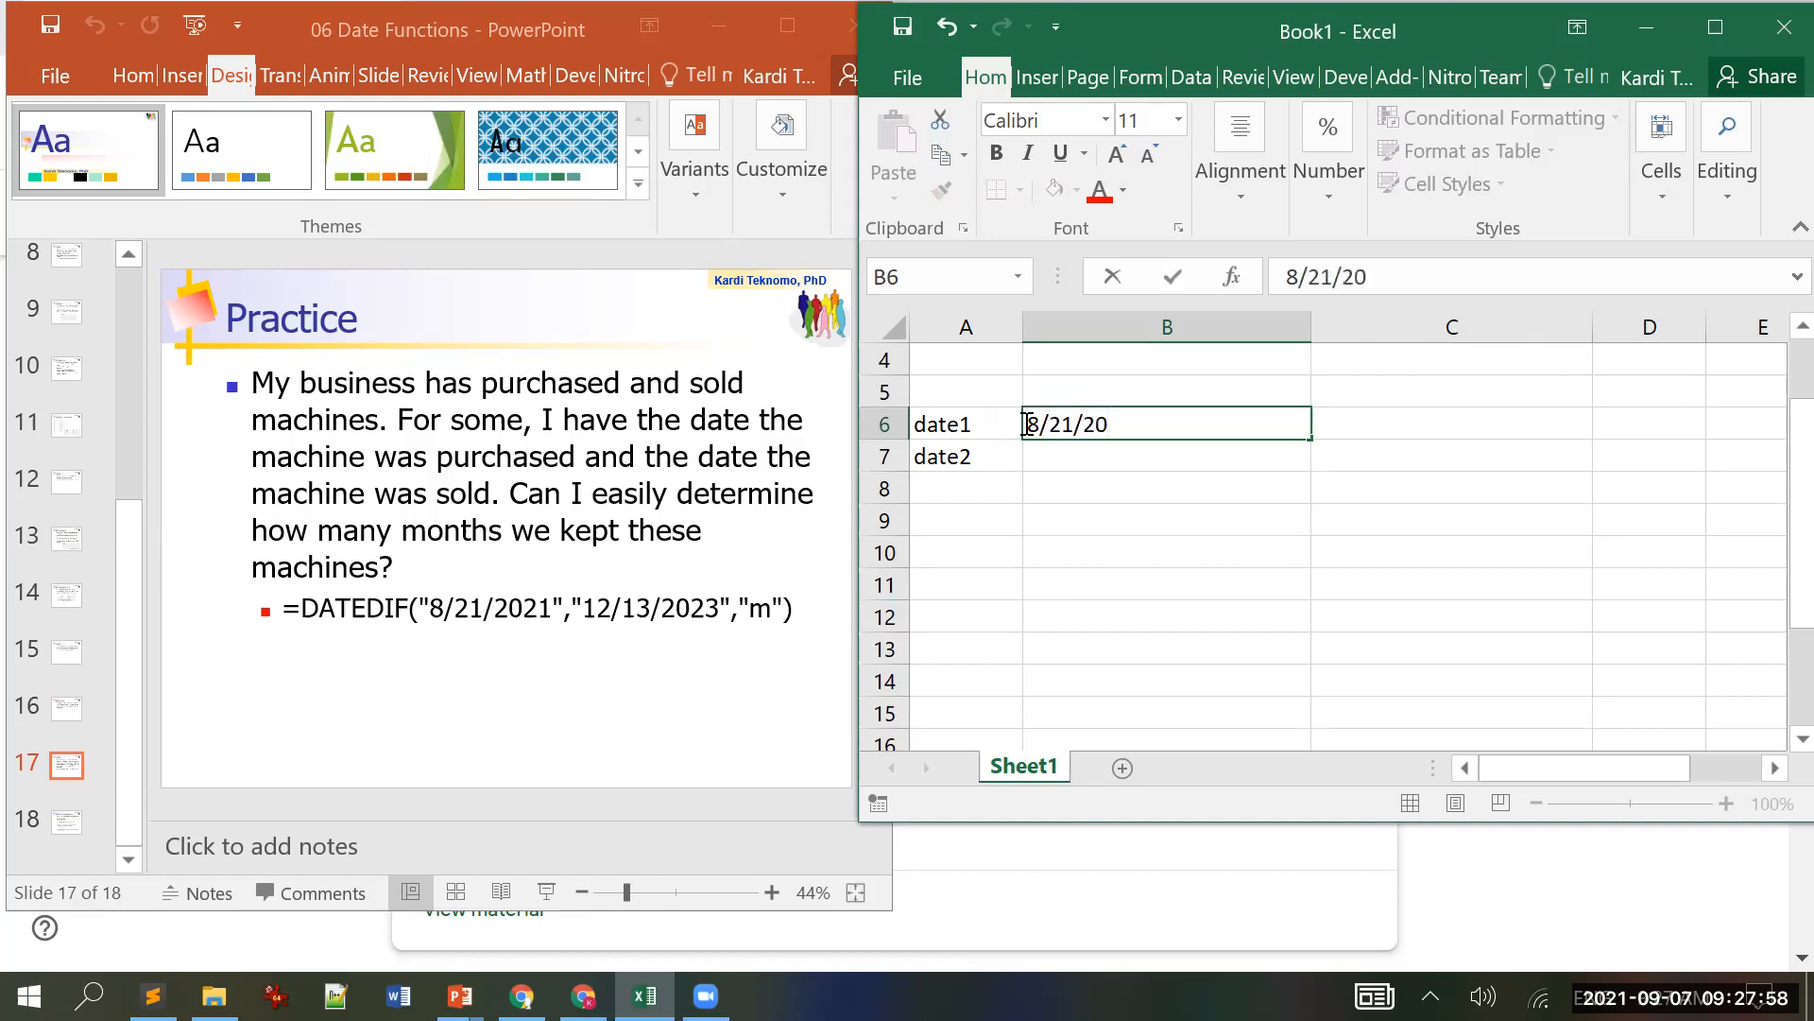
{"action": "type", "text": "21"}
{"action": "key", "text": "Return"}
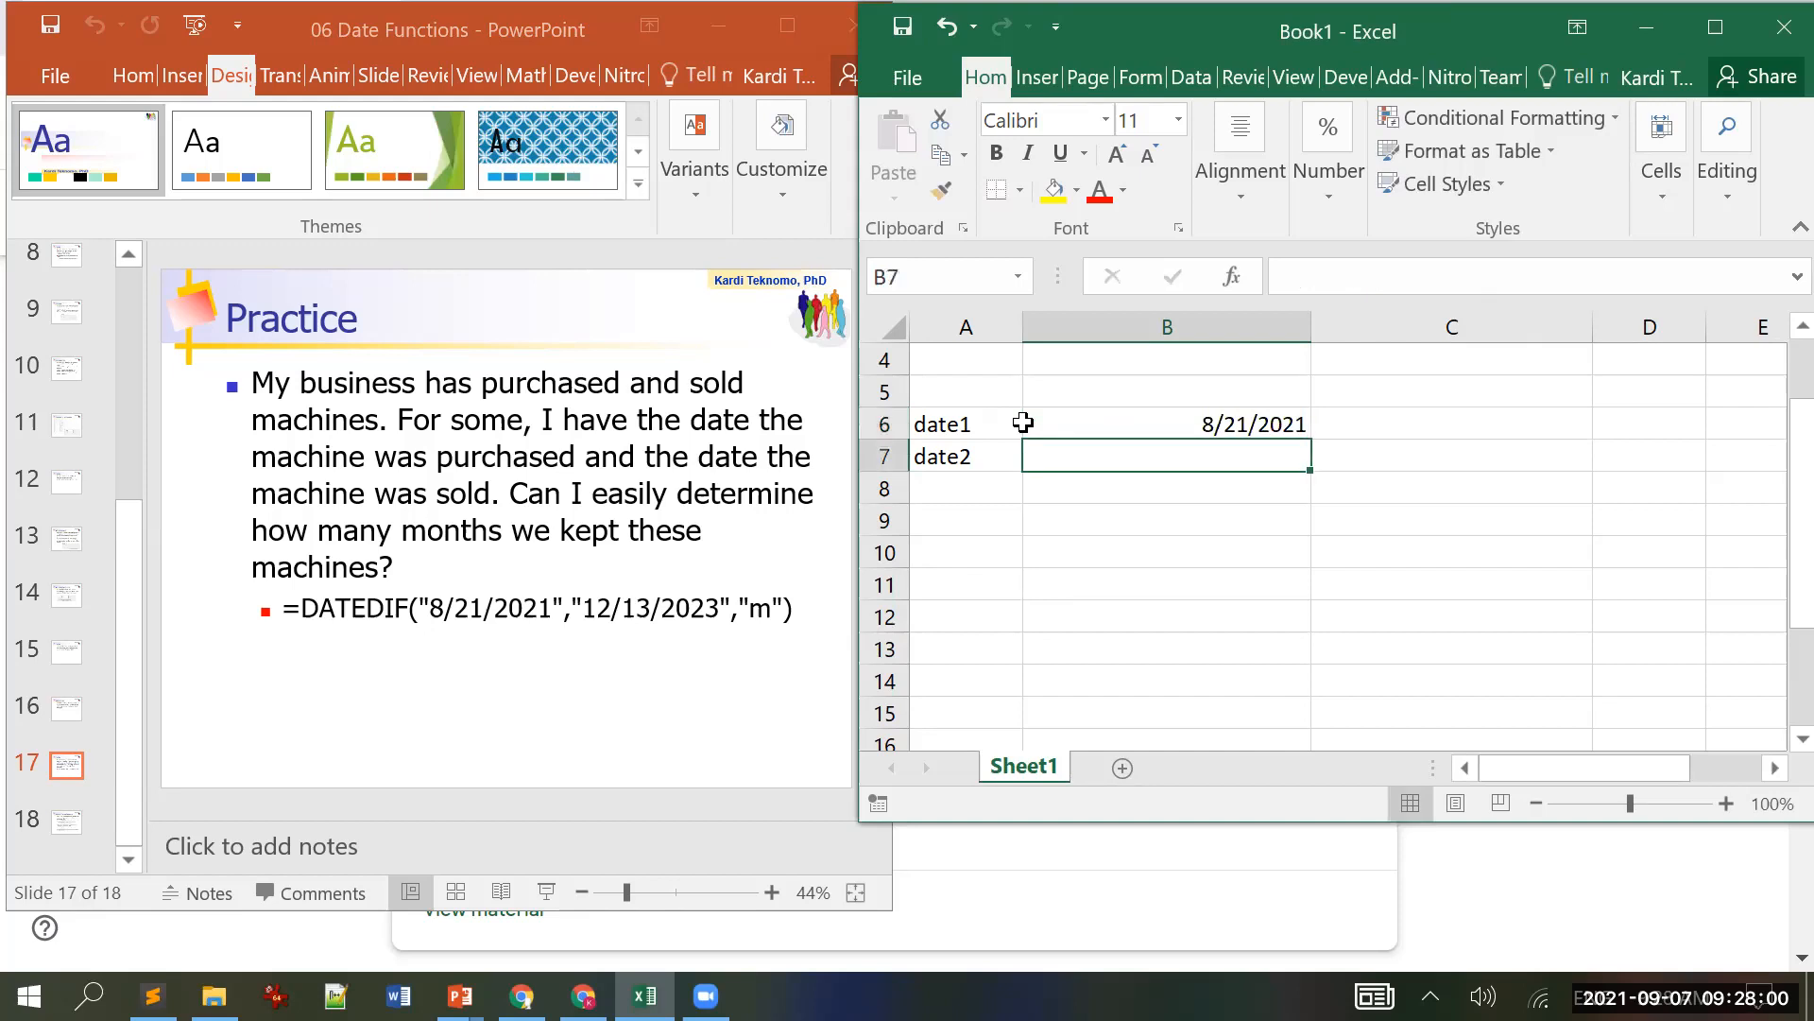
{"action": "type", "text": "12"}
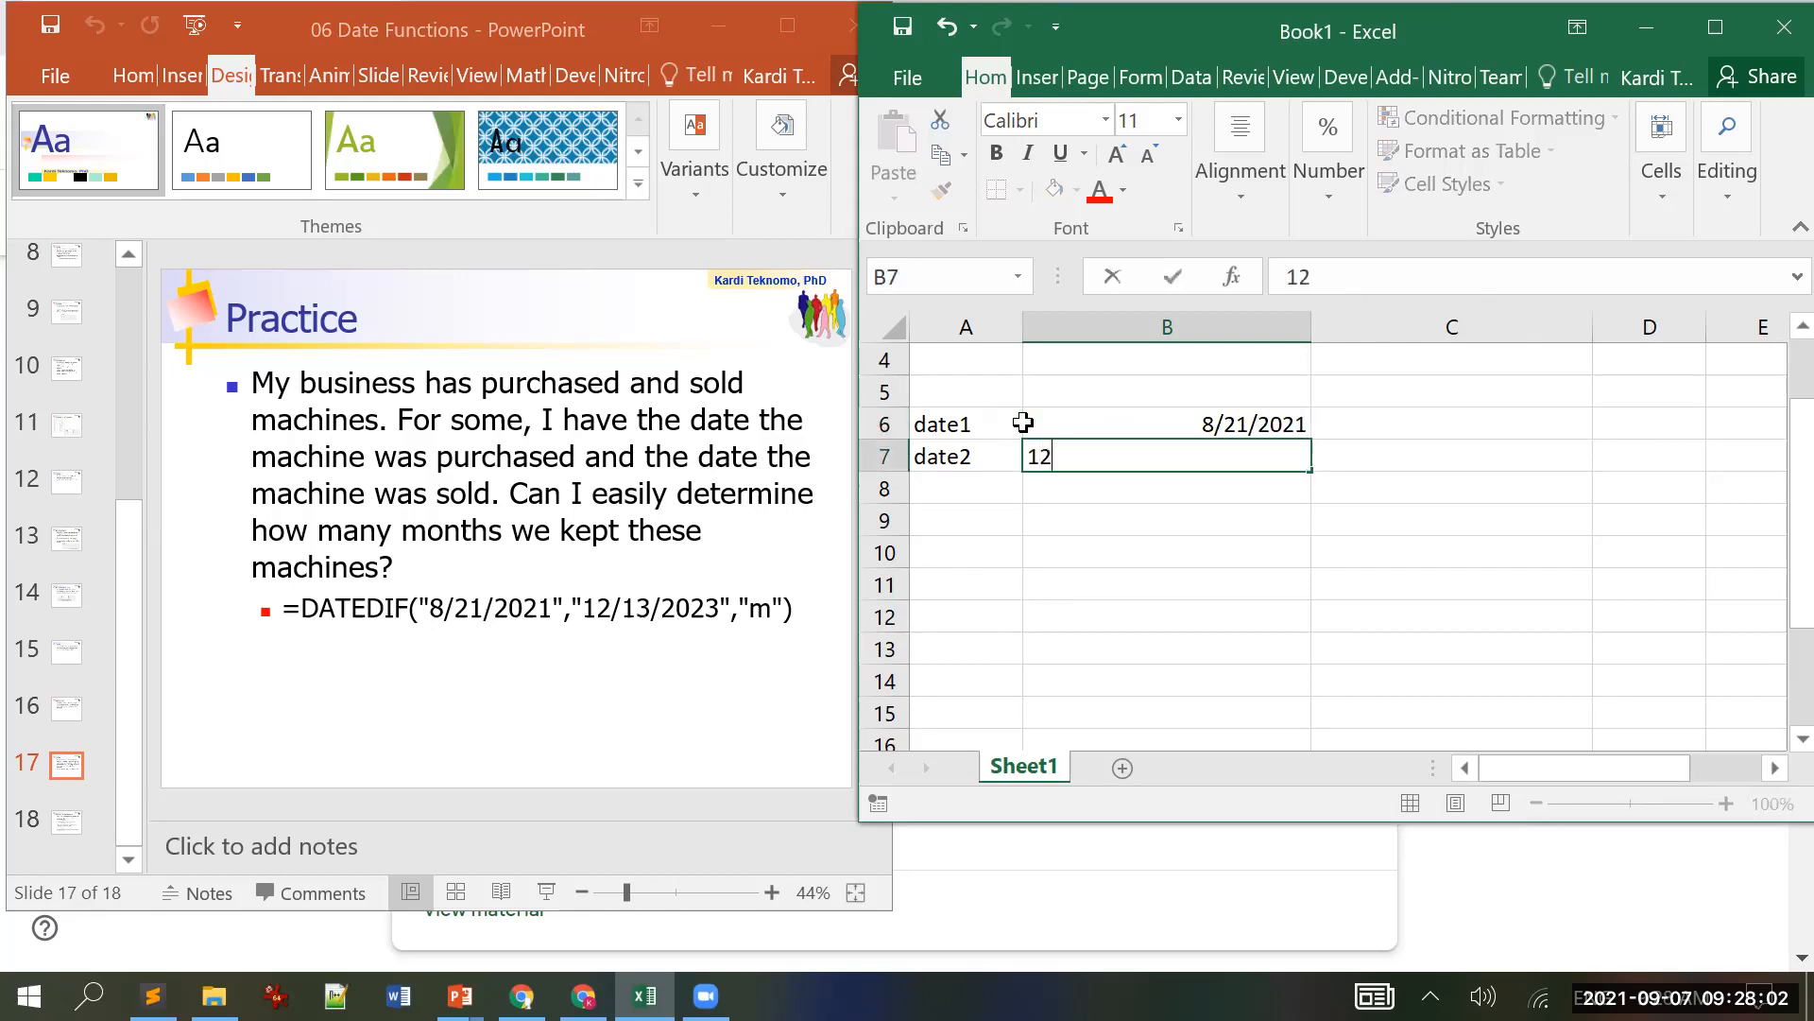
{"action": "type", "text": "/13/2023"}
{"action": "key", "text": "Return"}
{"action": "key", "text": "Left"}
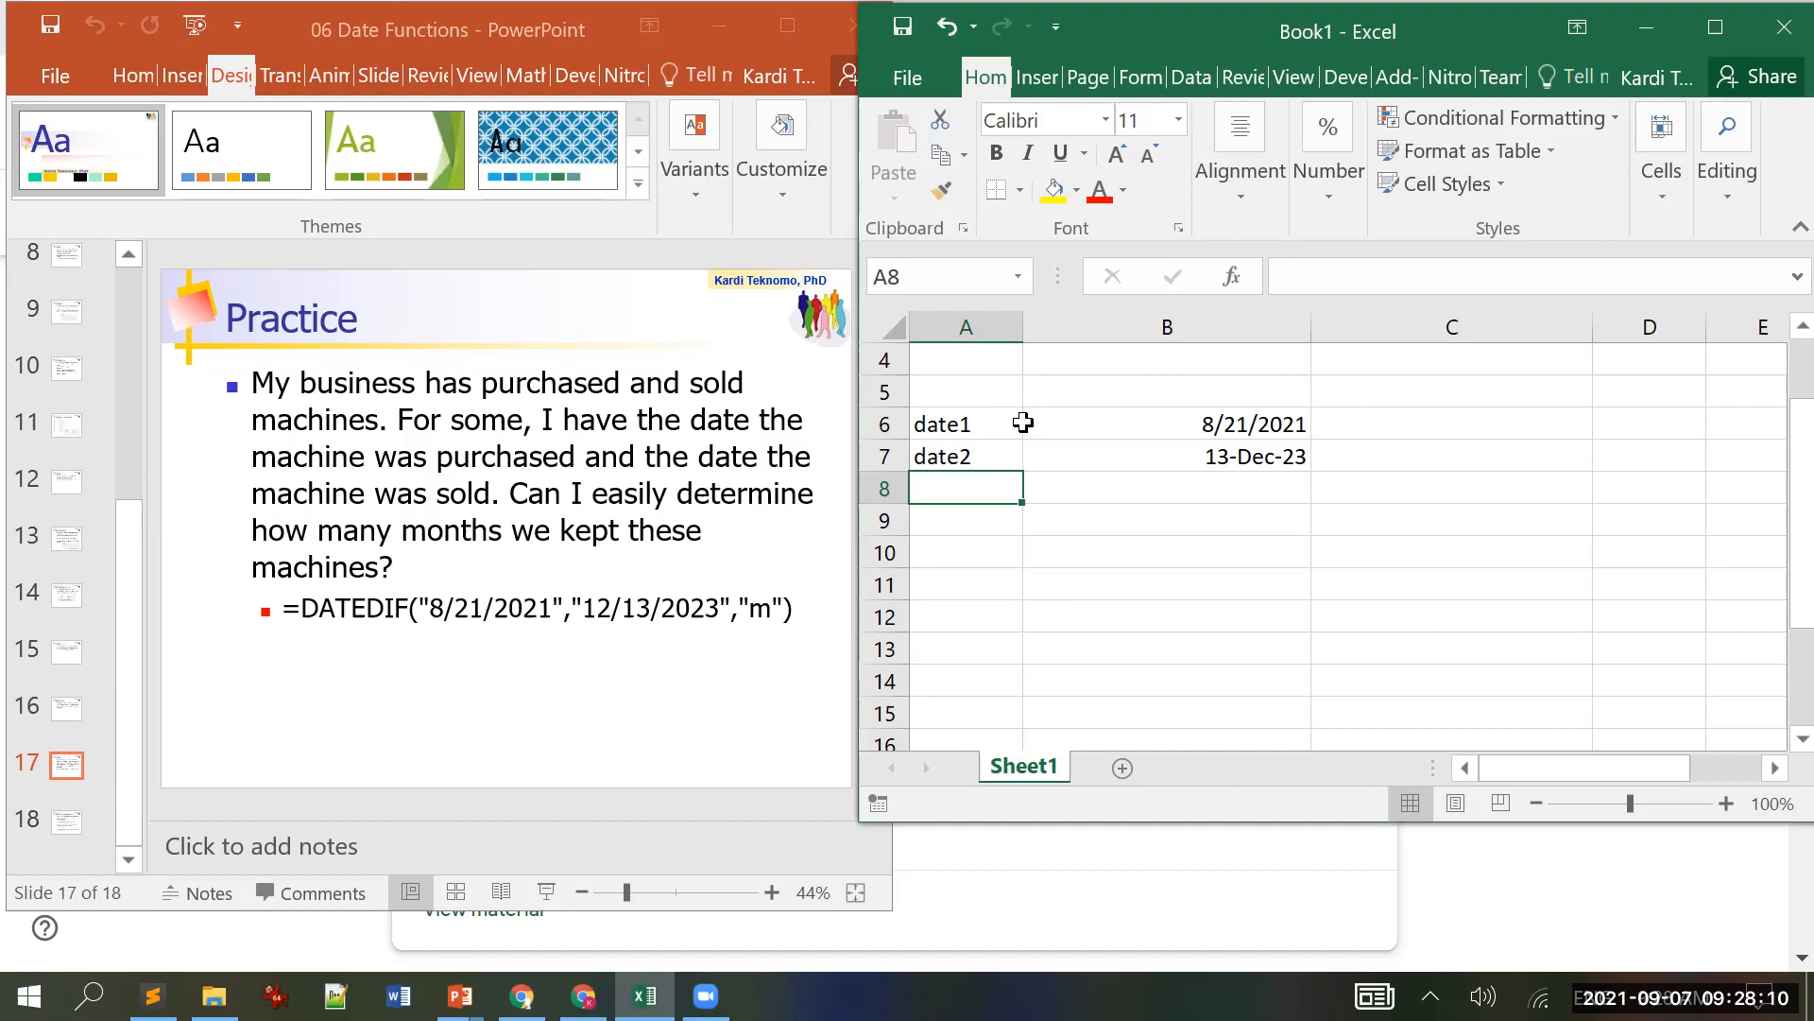
{"action": "key", "text": "Right"}
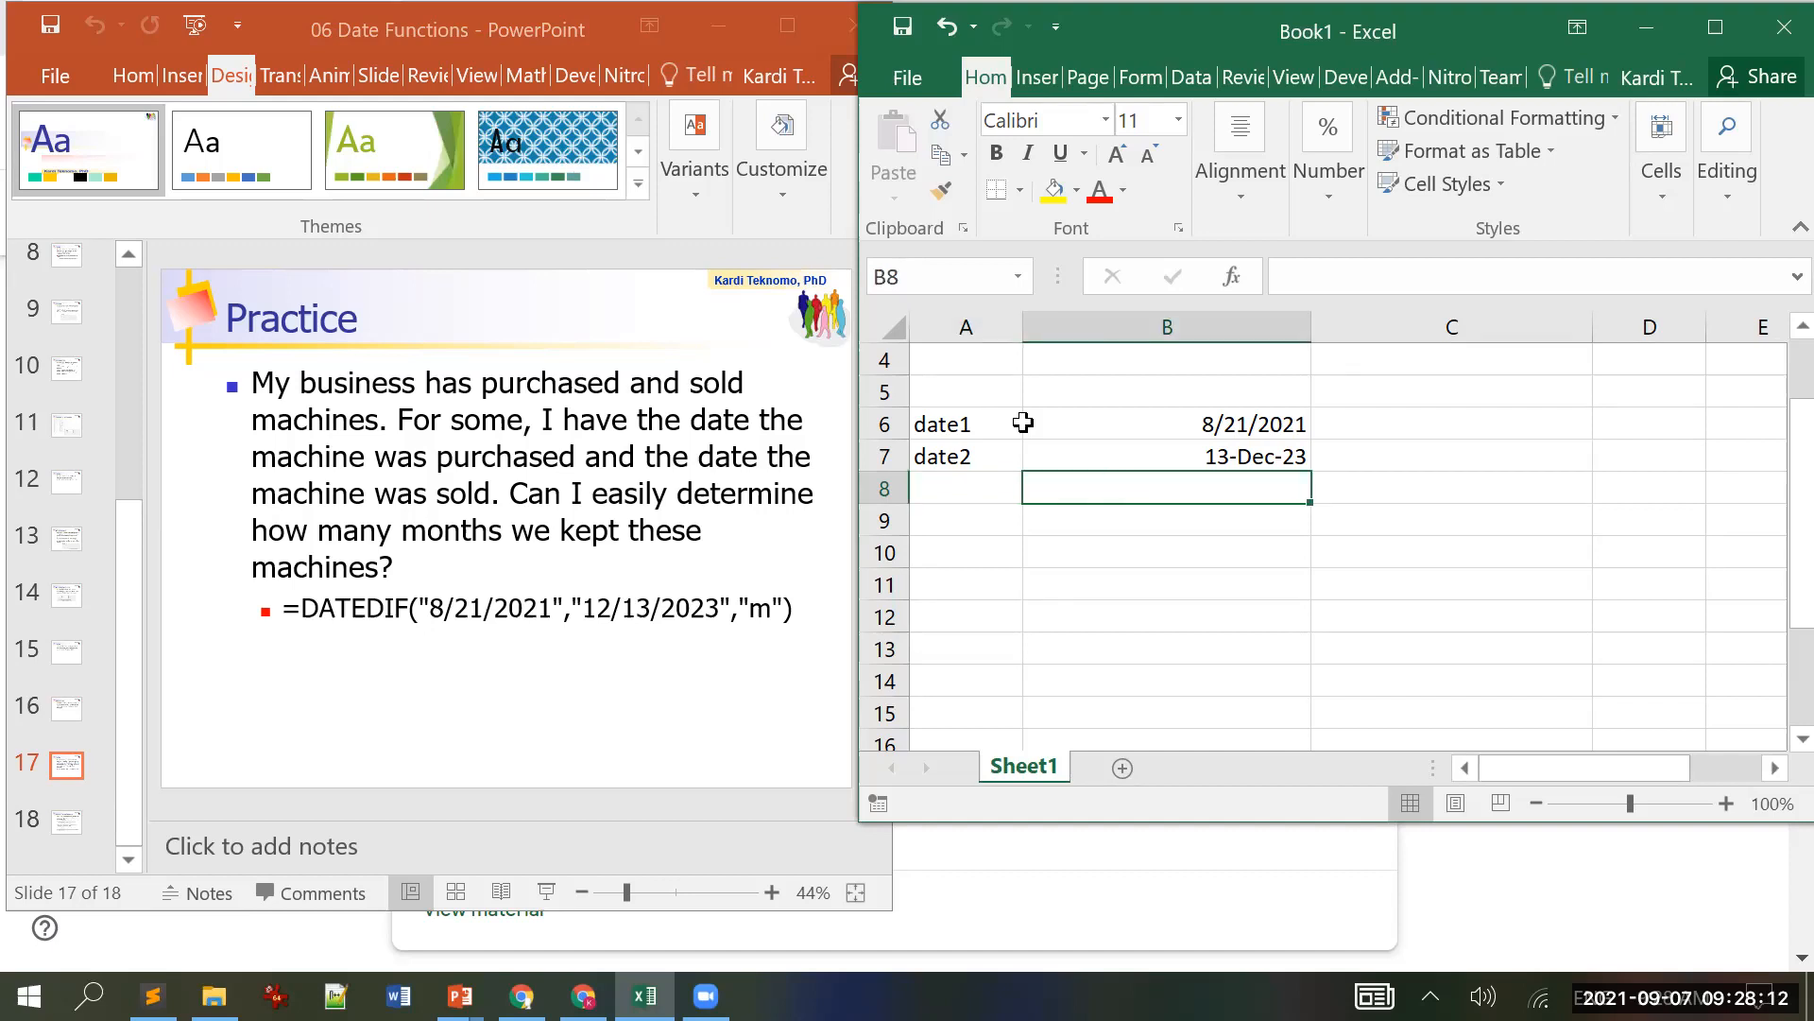
Step: Enter =DATEDIF(B6,B7,"m") in B8 to count the months between the dates
{"action": "type", "text": "=dat"}
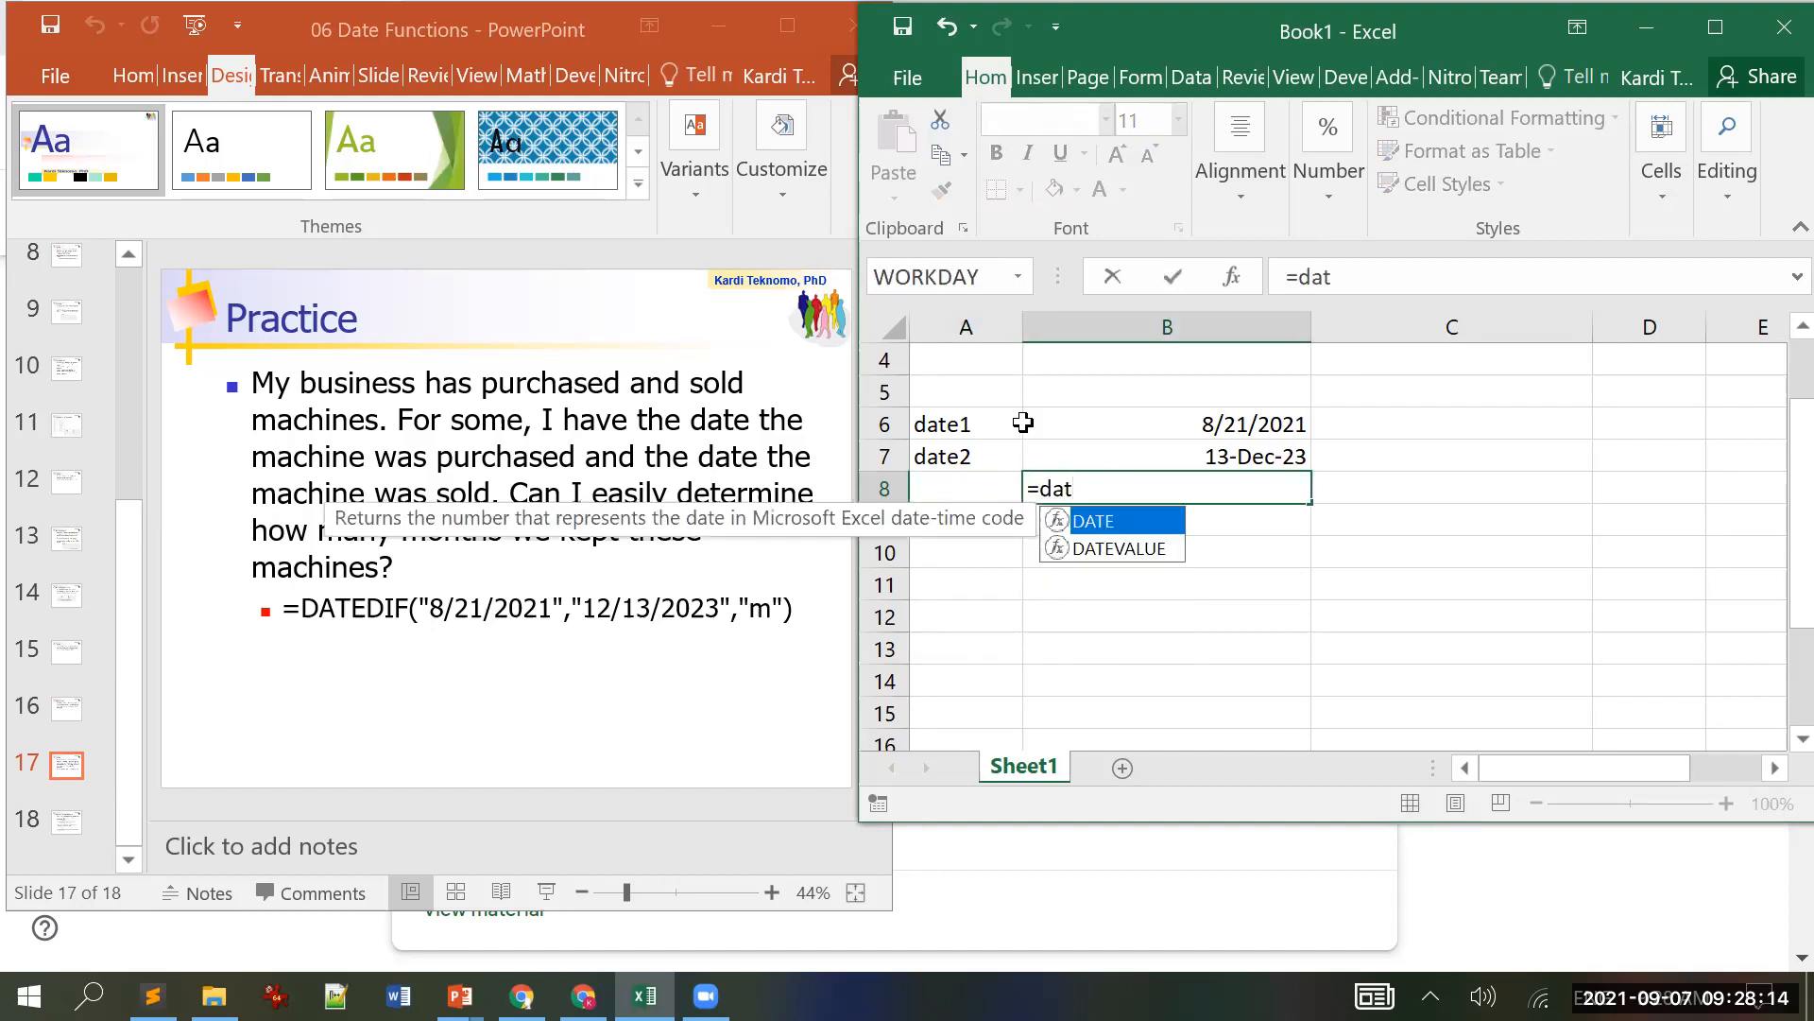
{"action": "type", "text": "edif"}
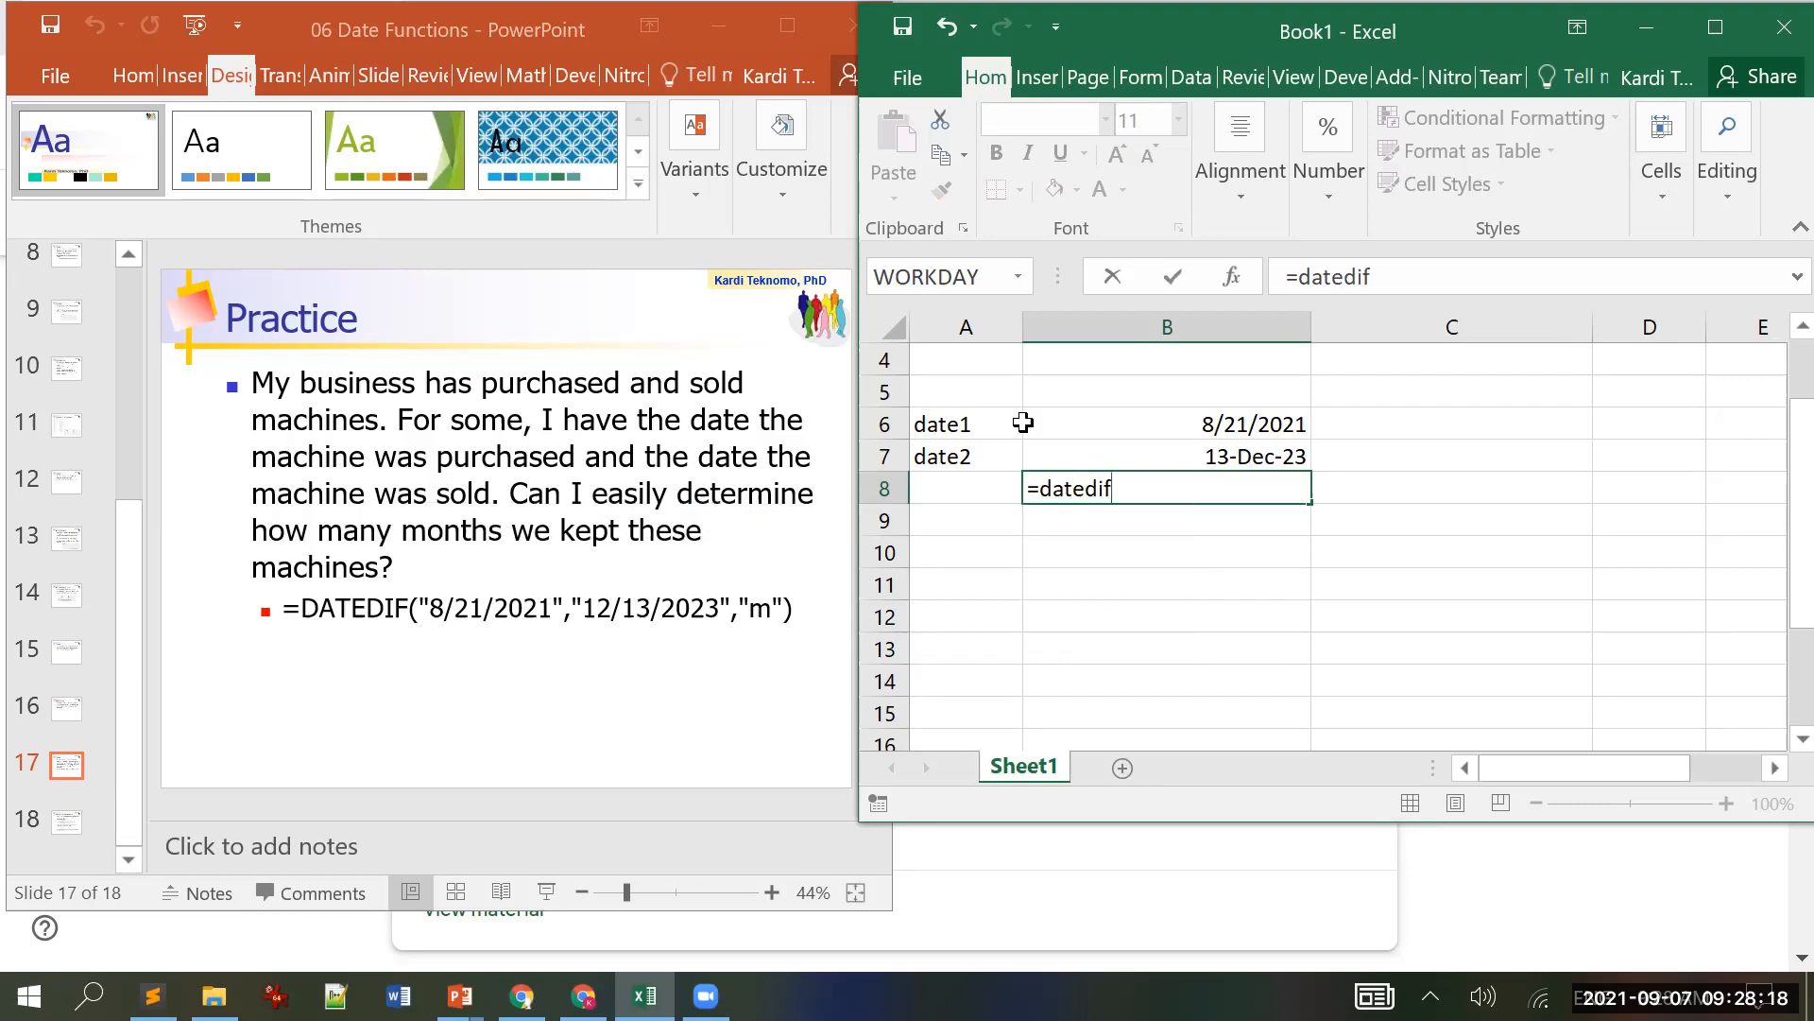
{"action": "key", "text": "BackSpace"}
{"action": "key", "text": "BackSpace"}
{"action": "key", "text": "BackSpace"}
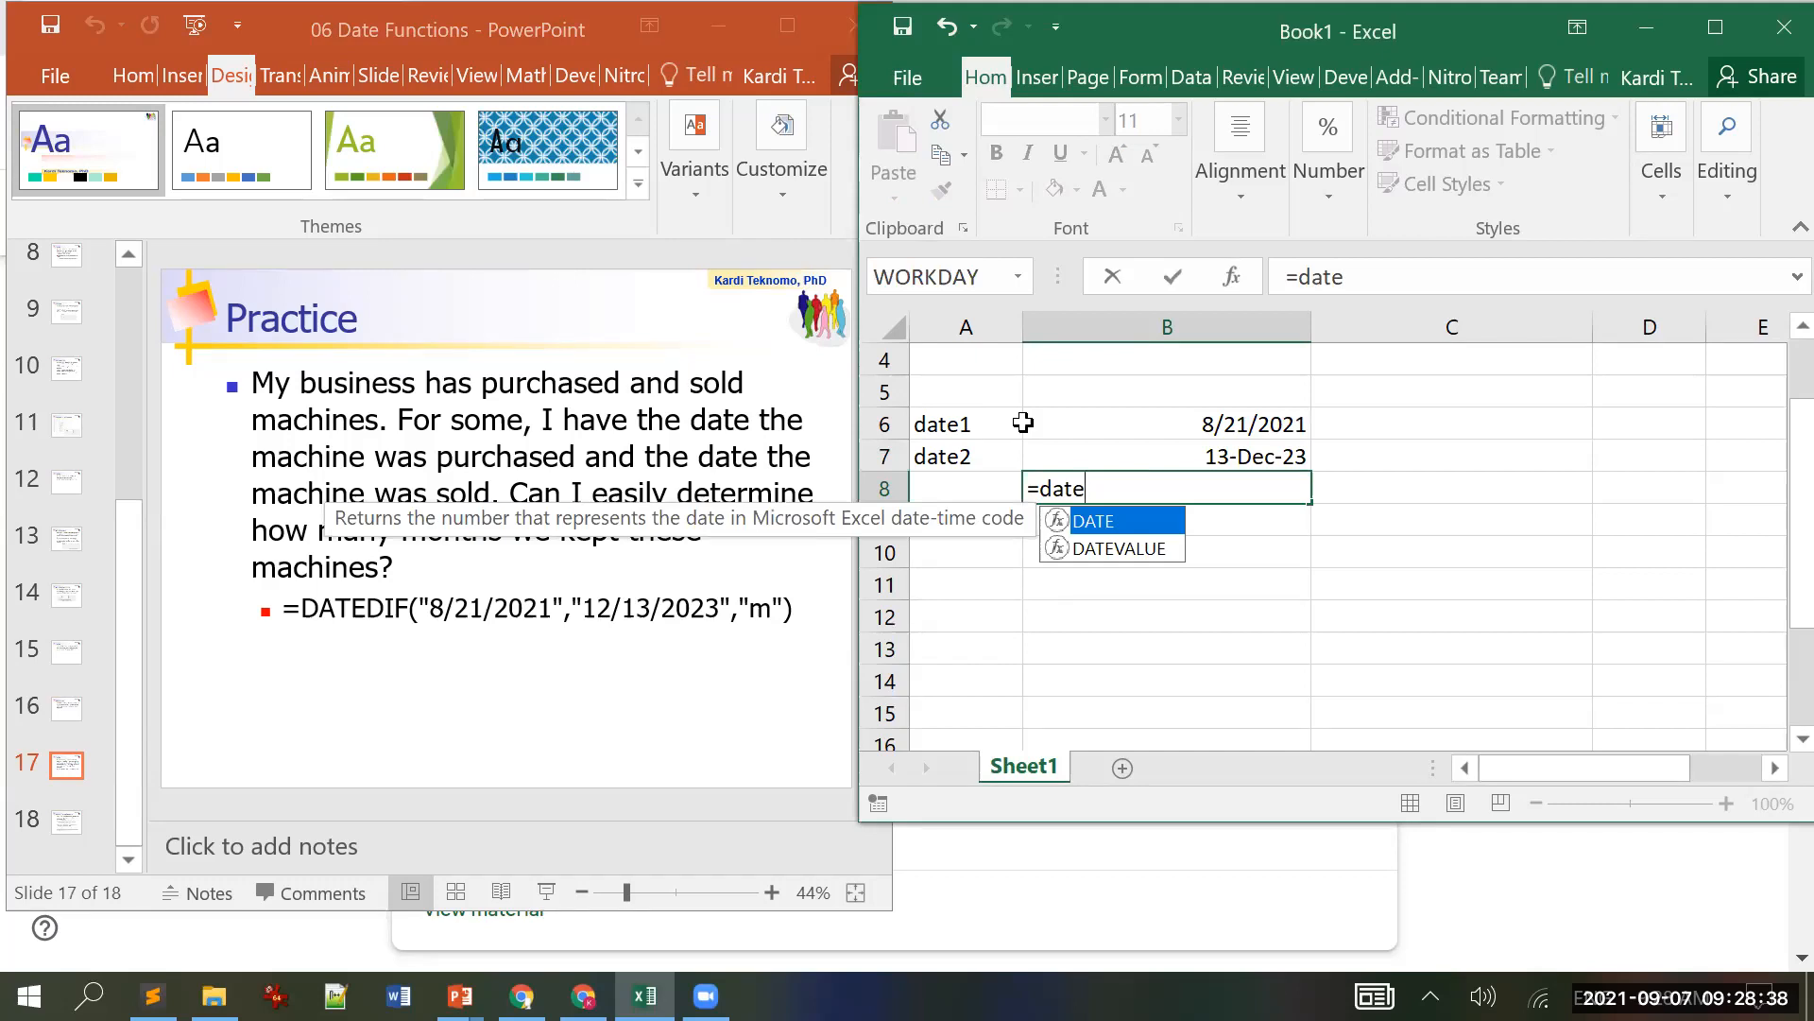
{"action": "type", "text": "dif("}
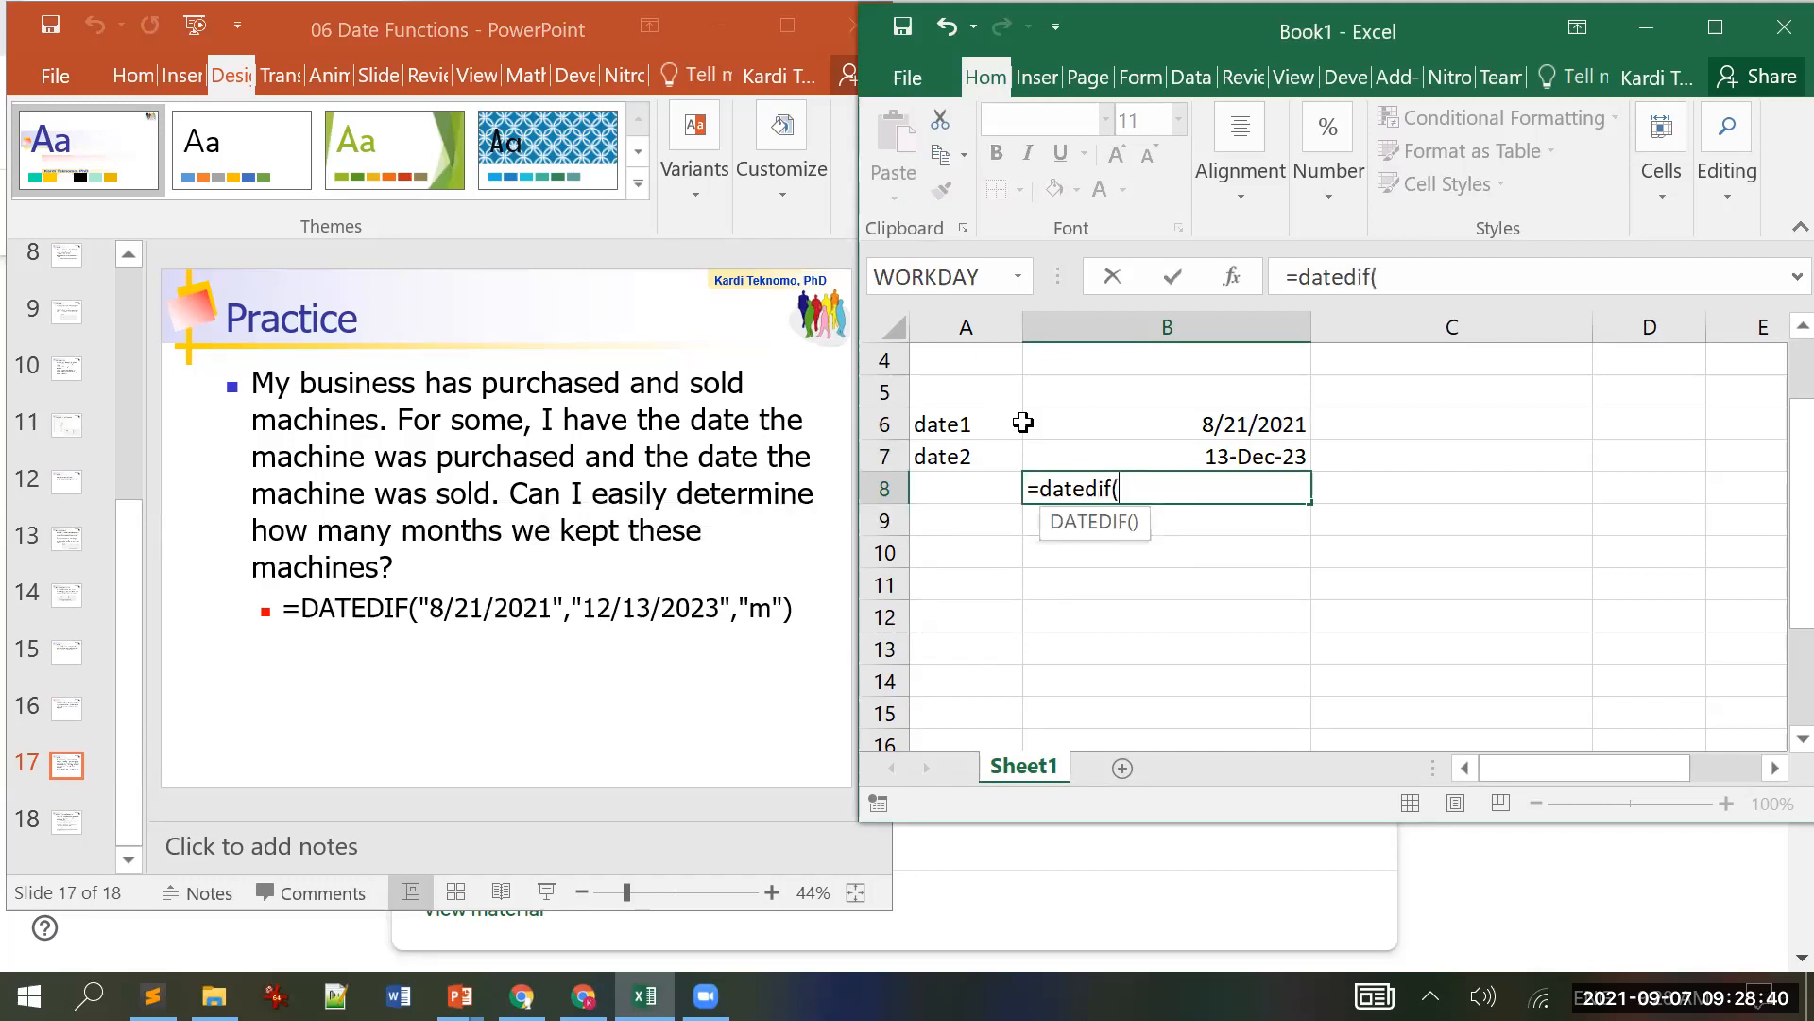
{"action": "key", "text": "Up"}
{"action": "key", "text": "Up"}
{"action": "type", "text": ","}
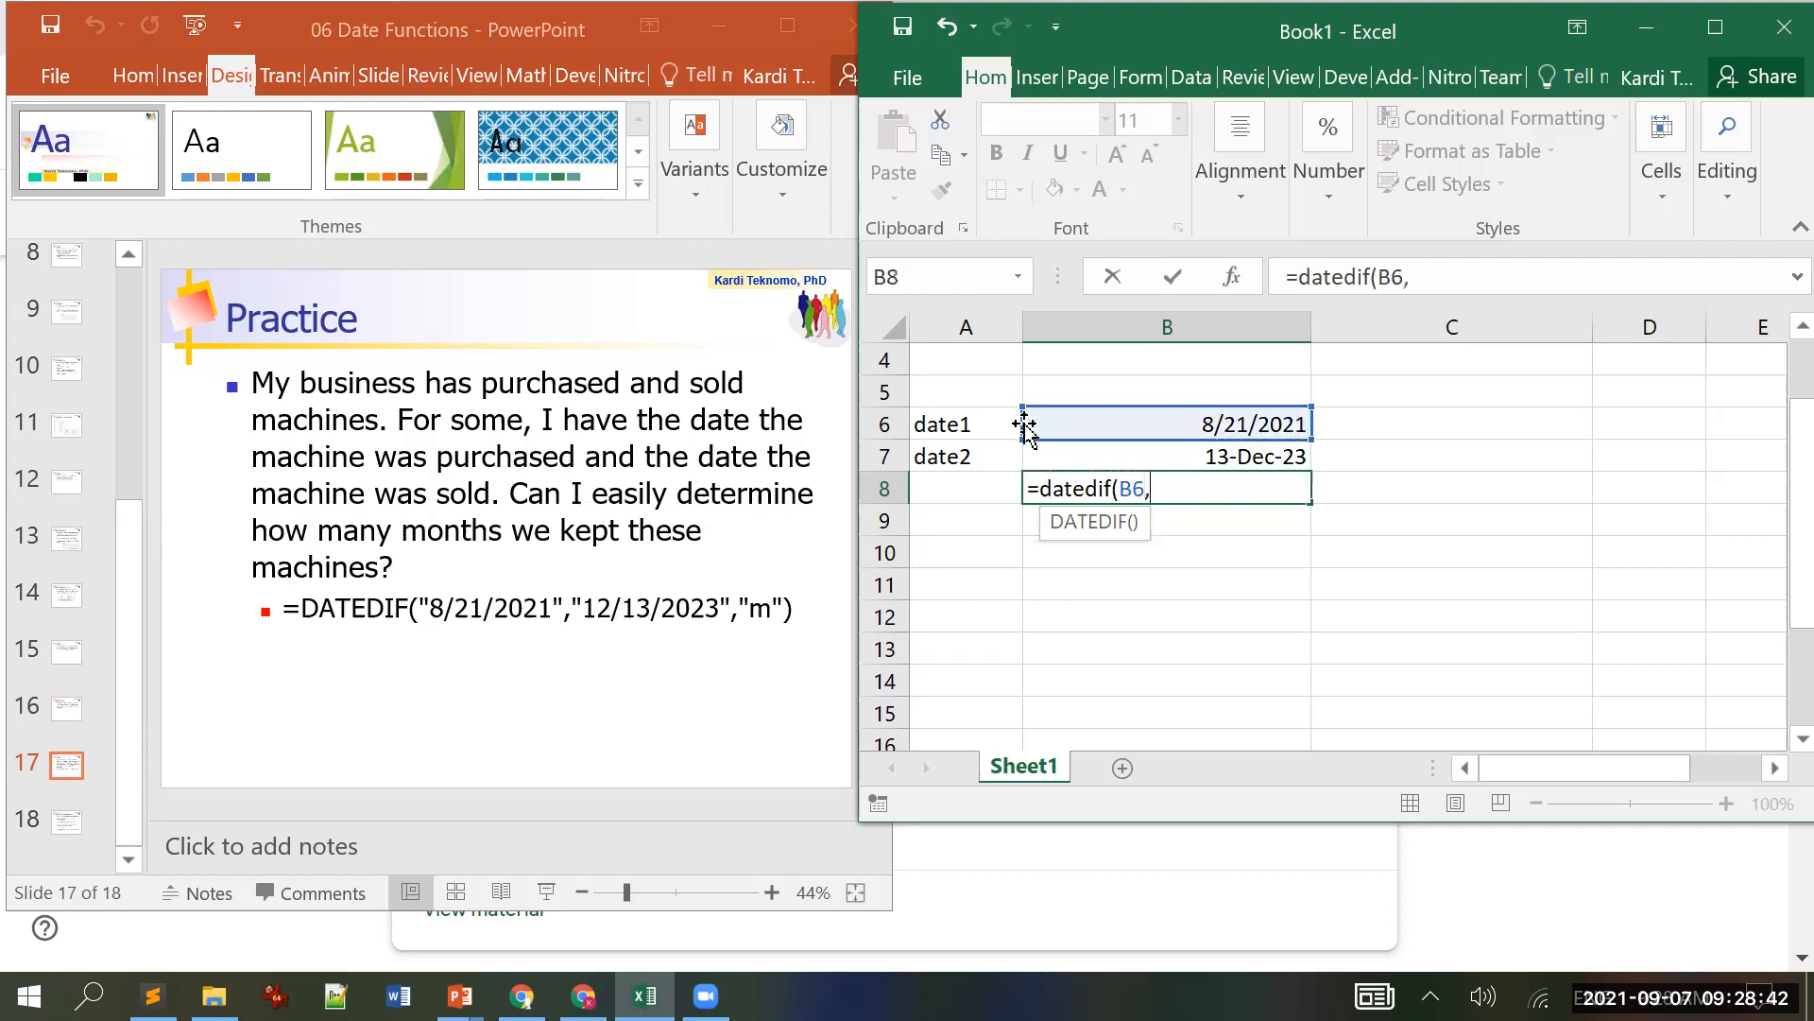
{"action": "key", "text": "Up"}
{"action": "type", "text": ",\""}
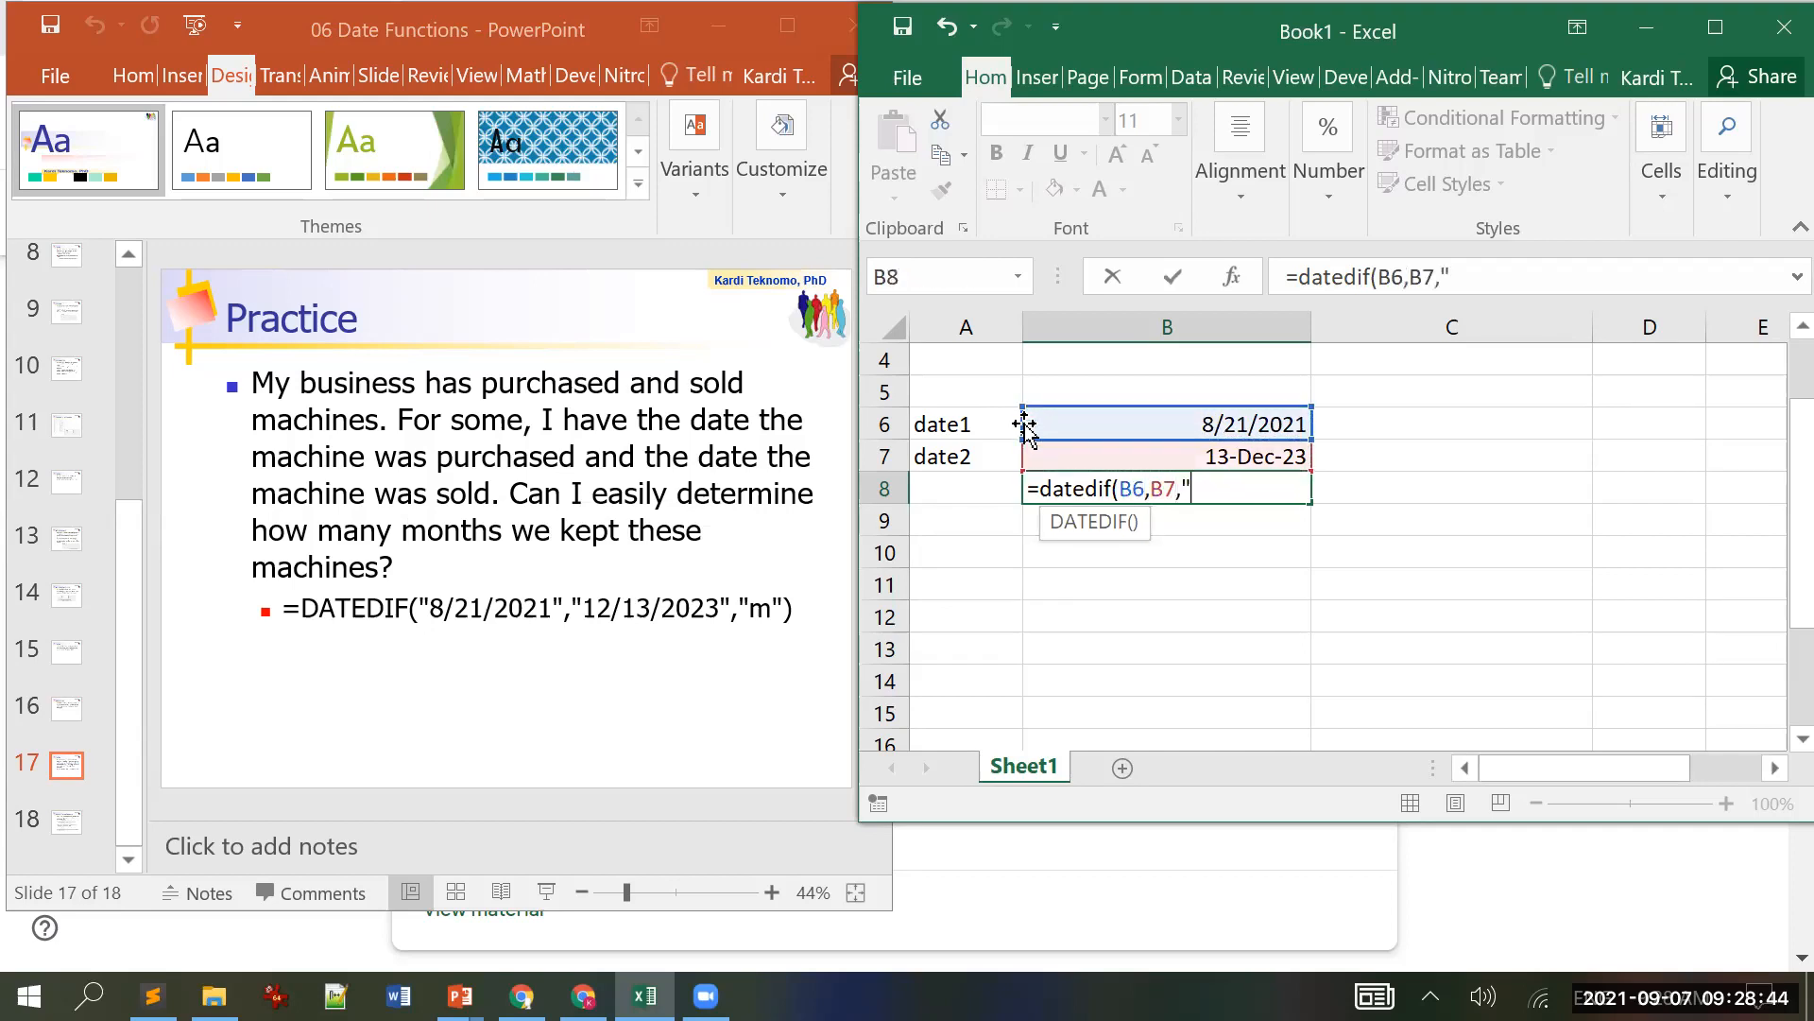
{"action": "type", "text": "m\")"}
{"action": "key", "text": "Return"}
Step: Check B8's result of 27 and bring up PowerPoint's DATEDIF syntax slide 18
{"action": "key", "text": "Up"}
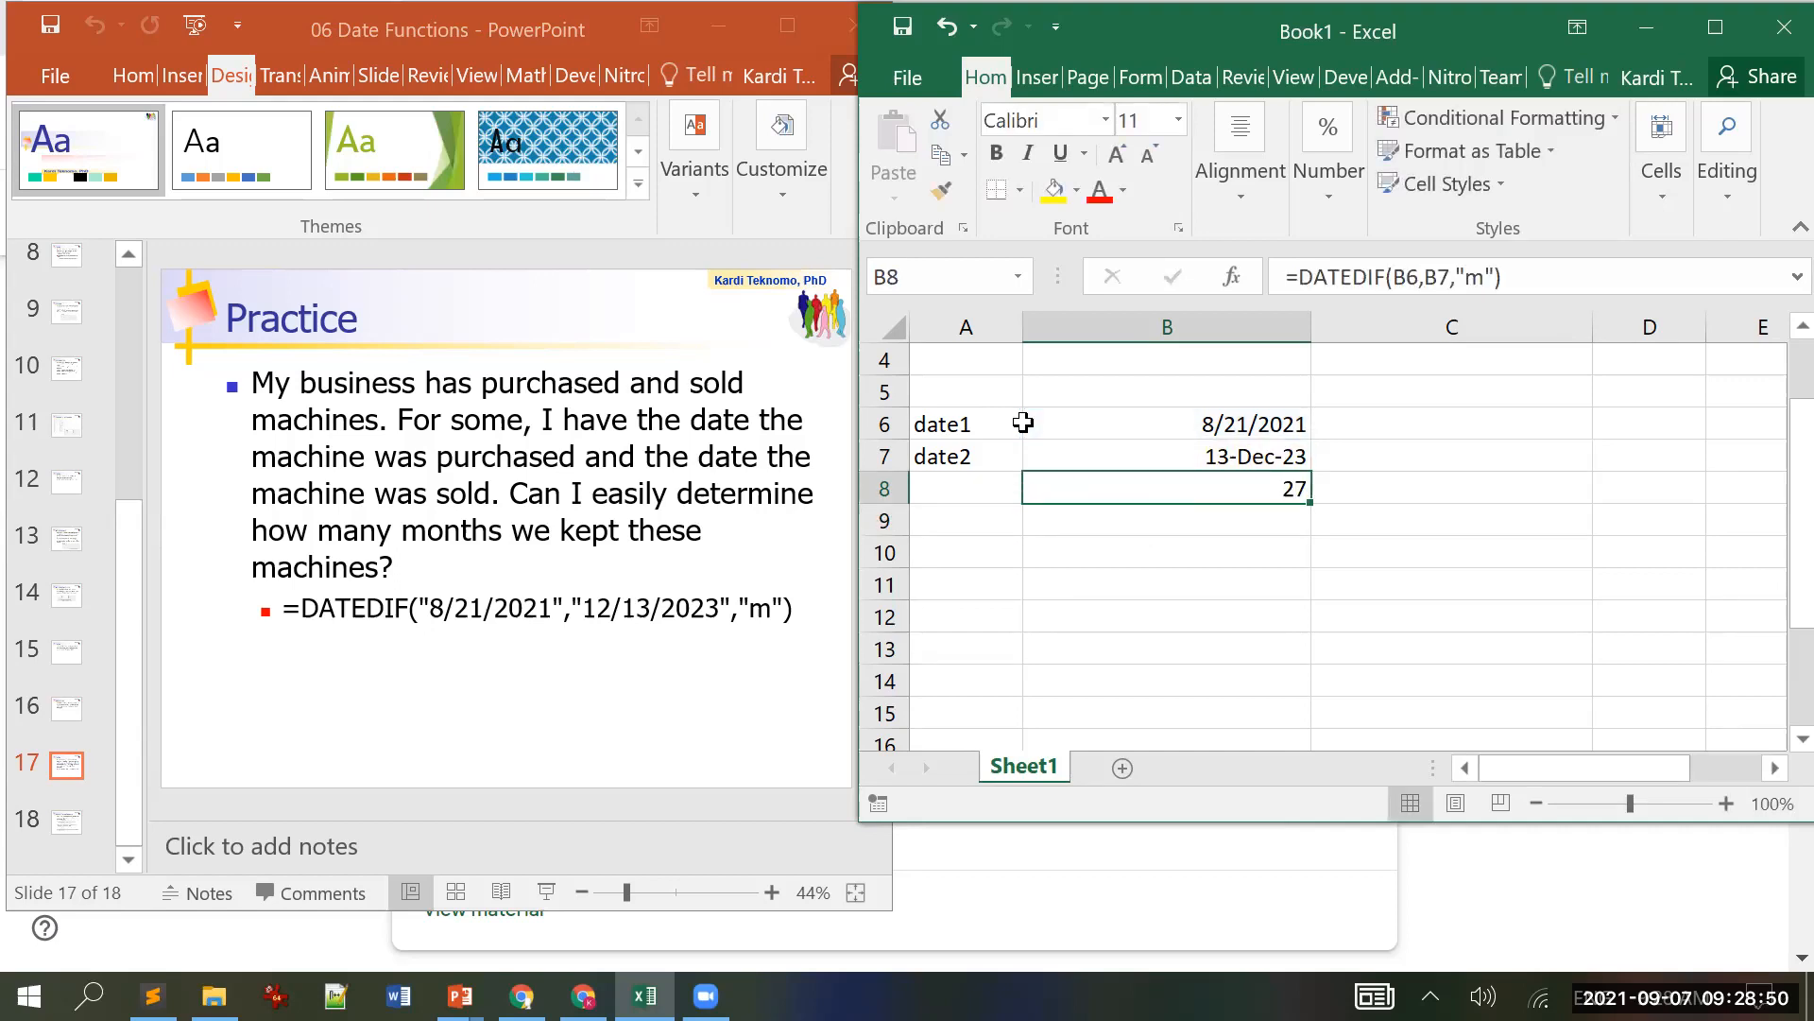
{"action": "left_click", "coordinate": [194, 701]}
{"action": "scroll", "coordinate": [194, 700], "scroll_direction": "down", "scroll_amount": 1}
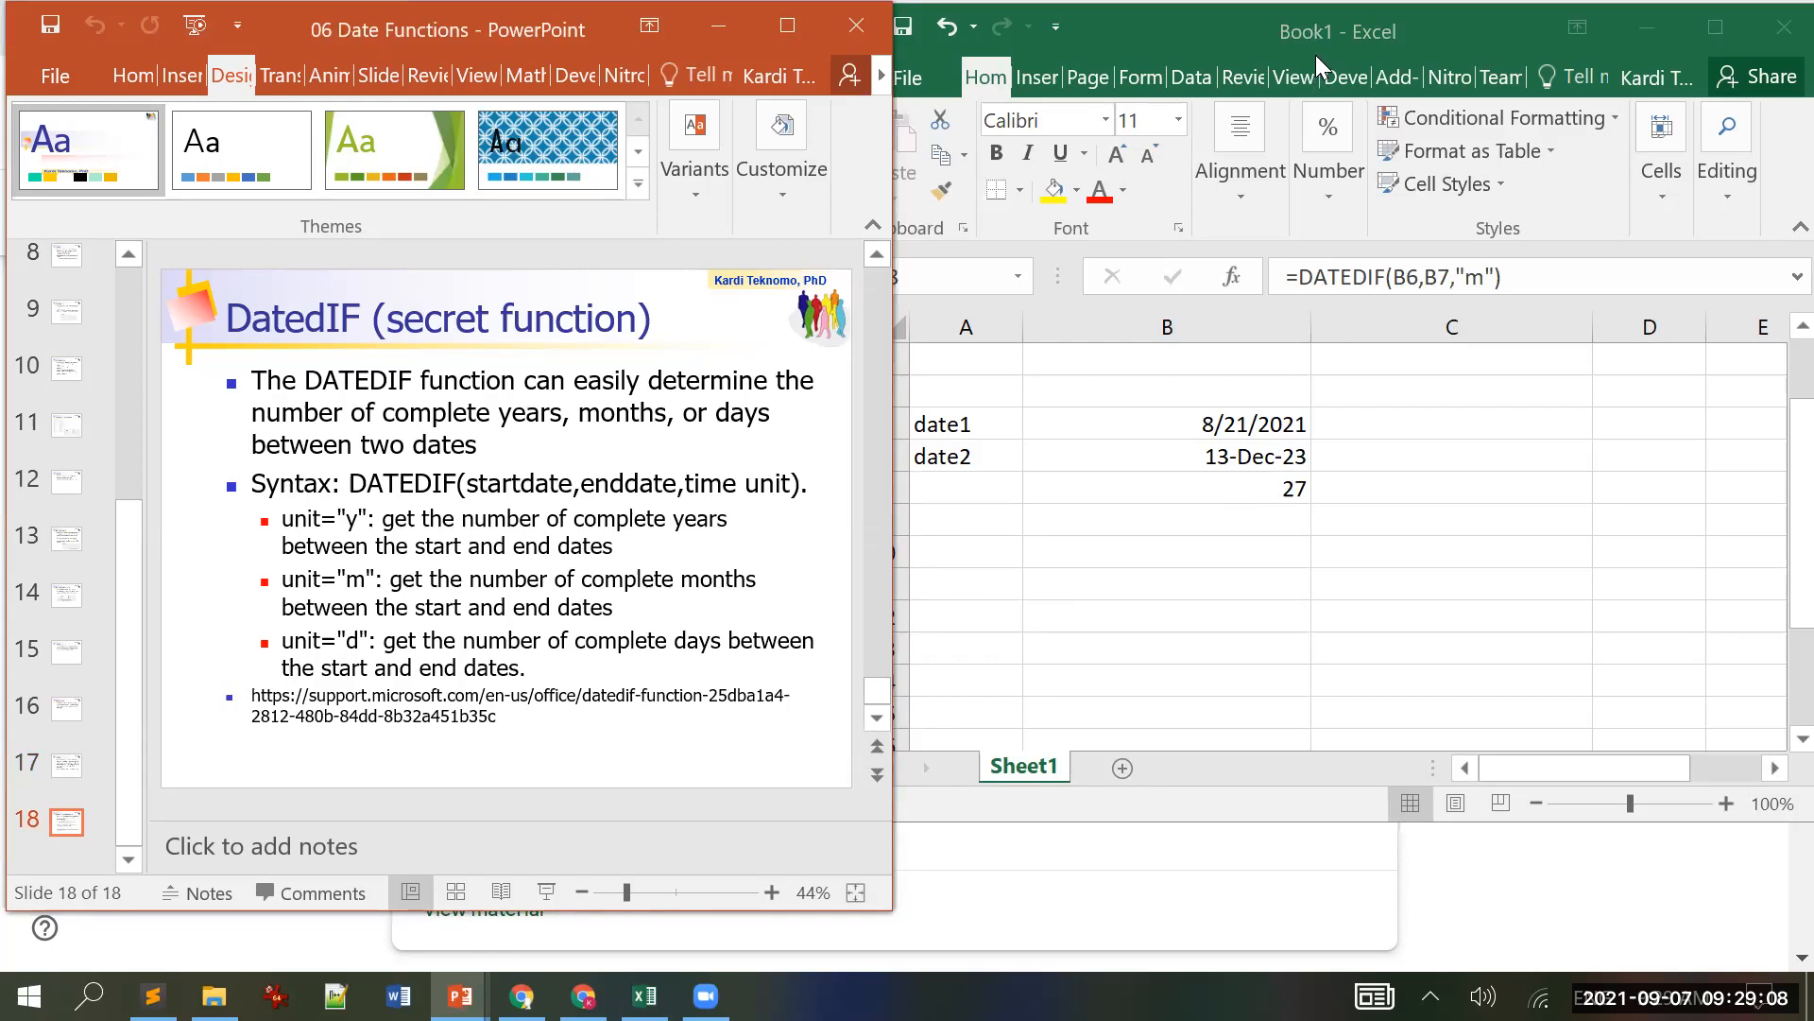
Step: Maximize Excel and browse the Formulas tab's Date & Time function list
{"action": "left_click", "coordinate": [1716, 28]}
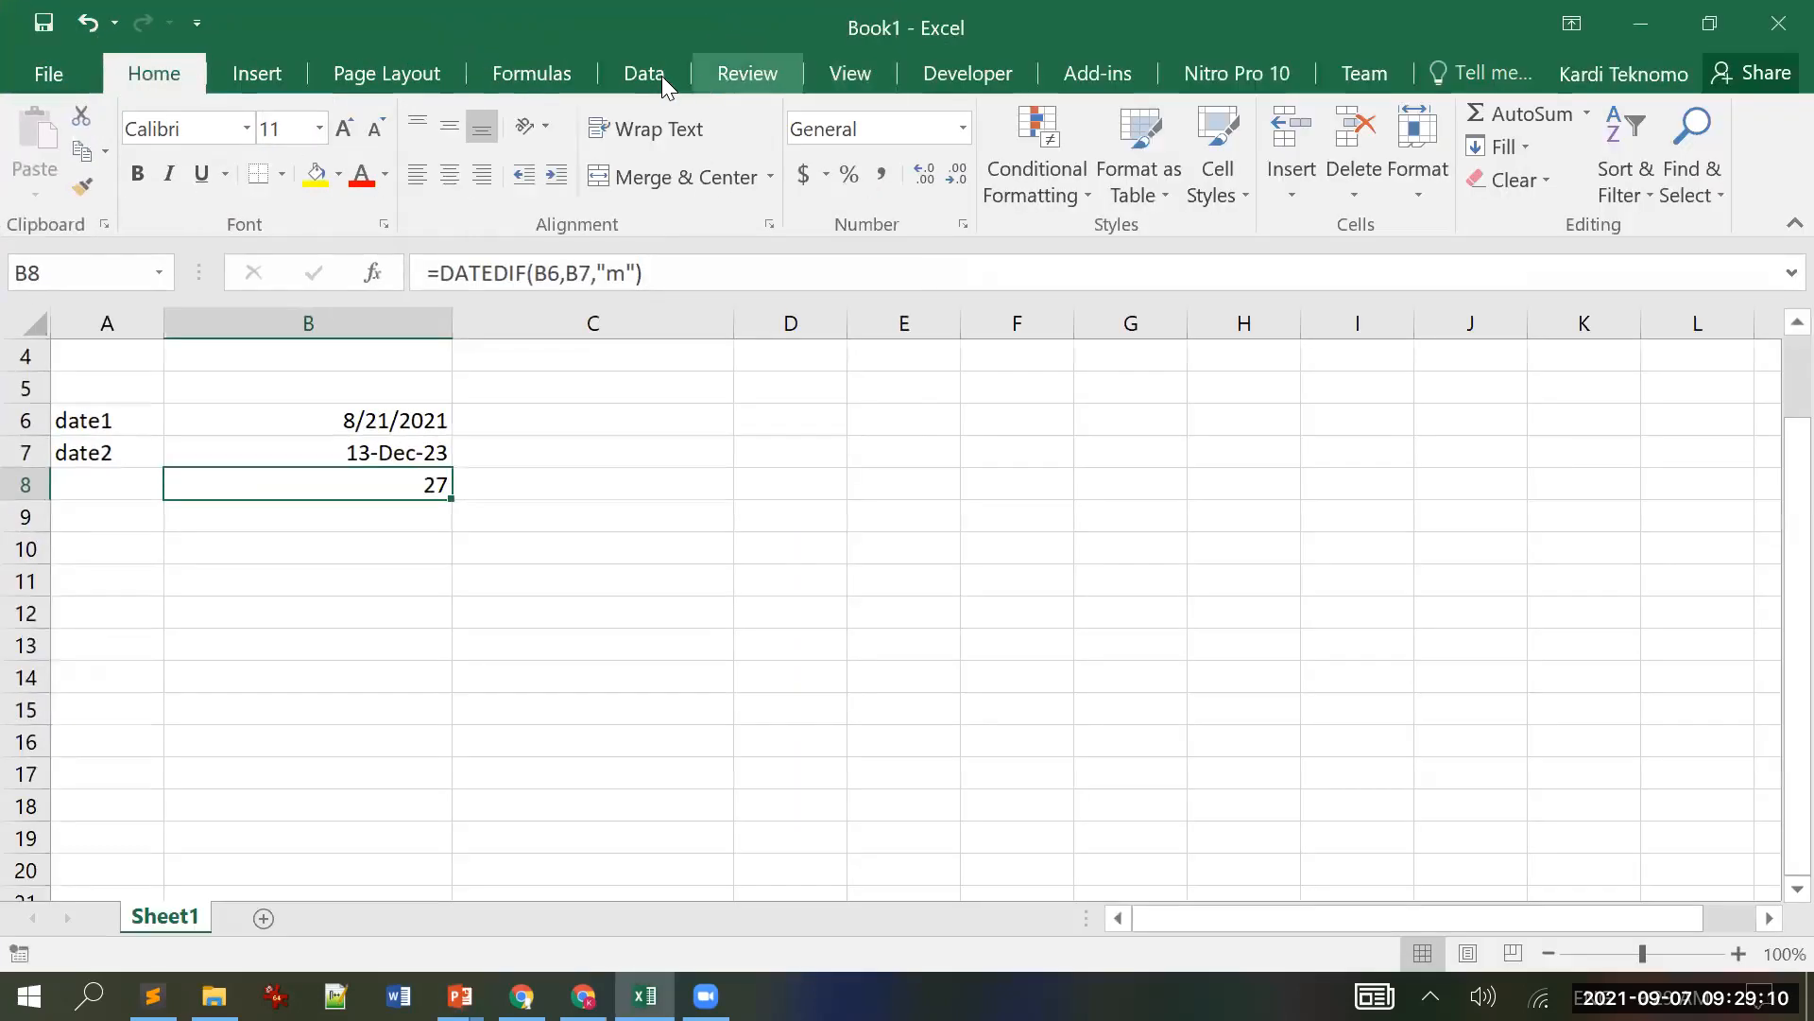
{"action": "left_click", "coordinate": [545, 82]}
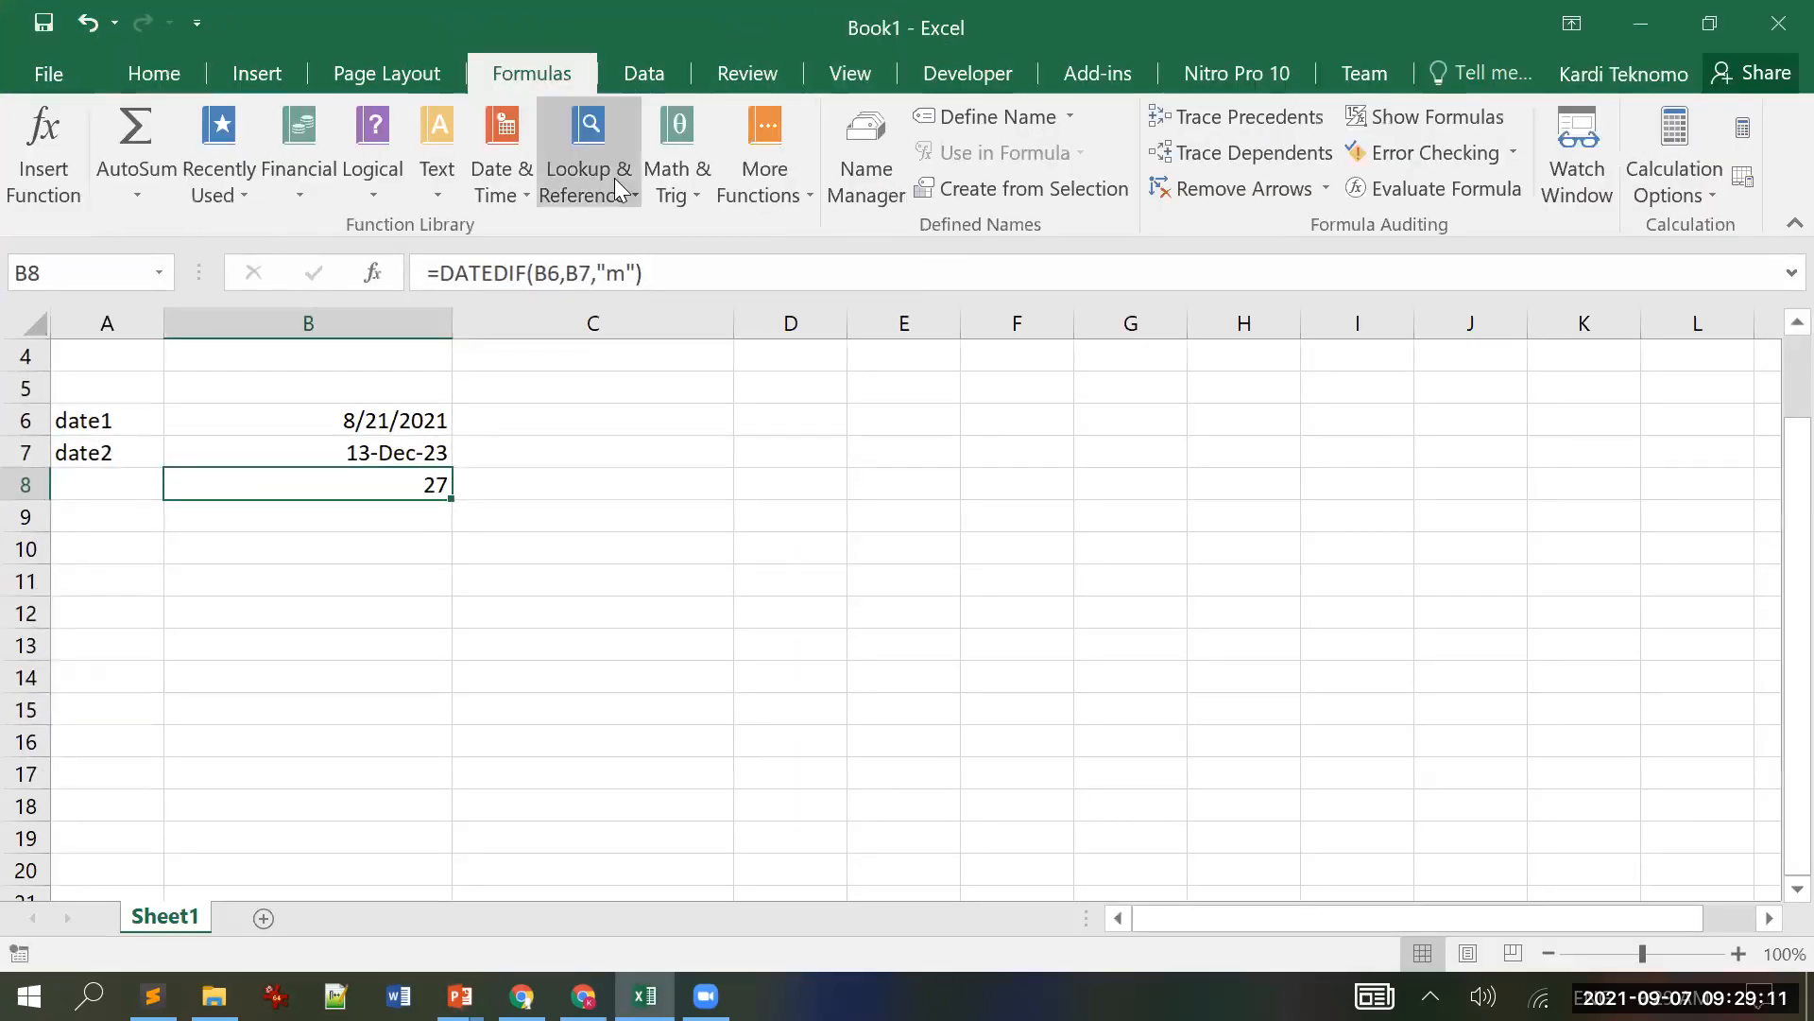
{"action": "left_click", "coordinate": [516, 195]}
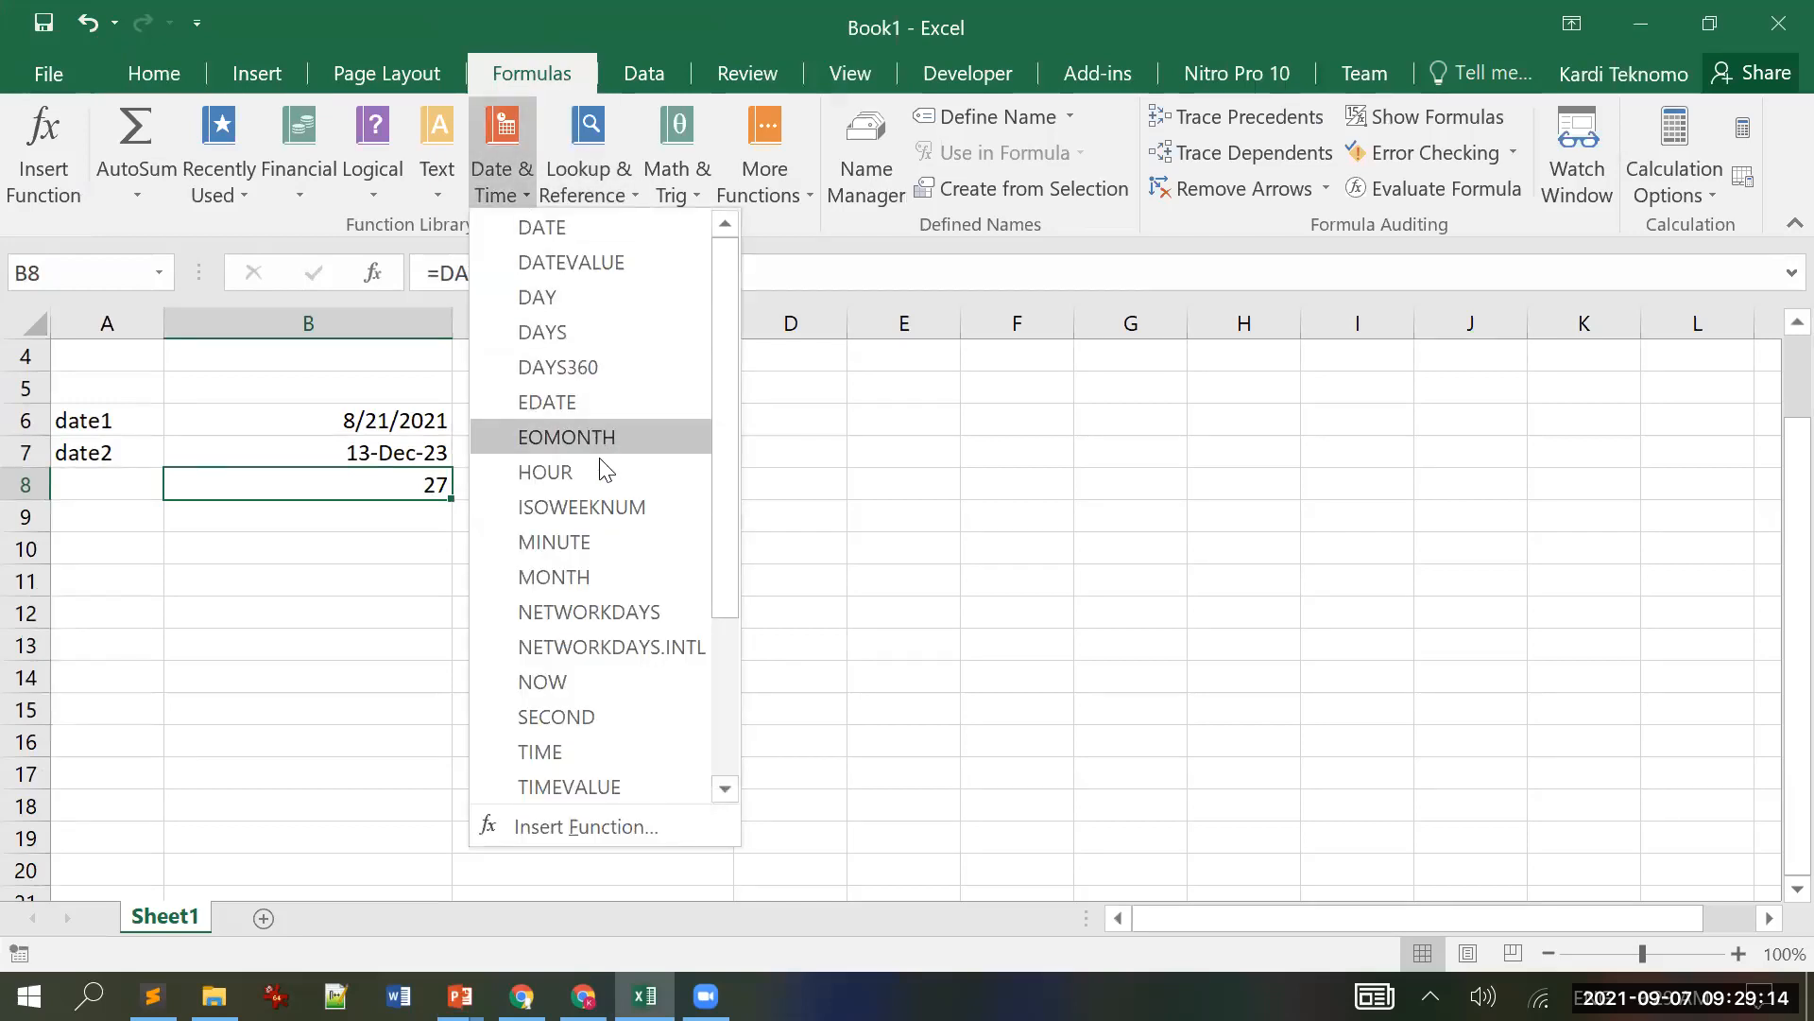
{"action": "scroll", "coordinate": [605, 505], "scroll_direction": "down", "scroll_amount": 3}
{"action": "scroll", "coordinate": [603, 503], "scroll_direction": "up", "scroll_amount": 3}
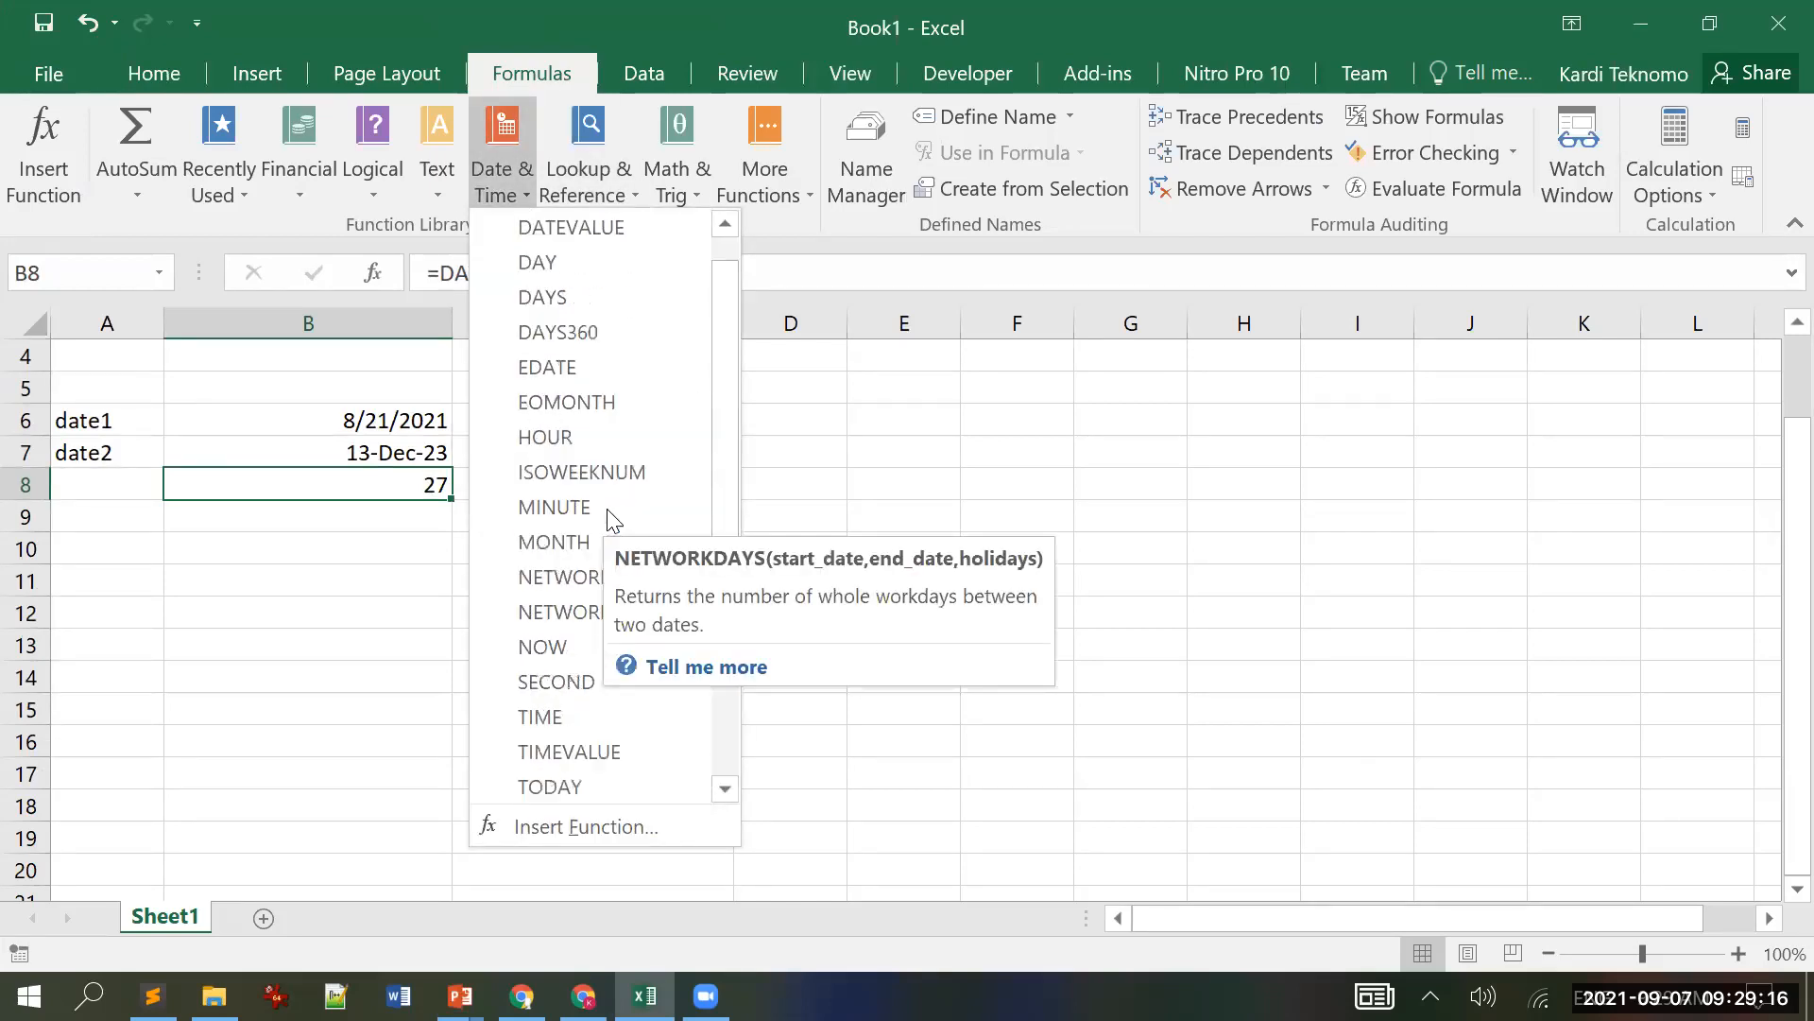
{"action": "left_click", "coordinate": [874, 413]}
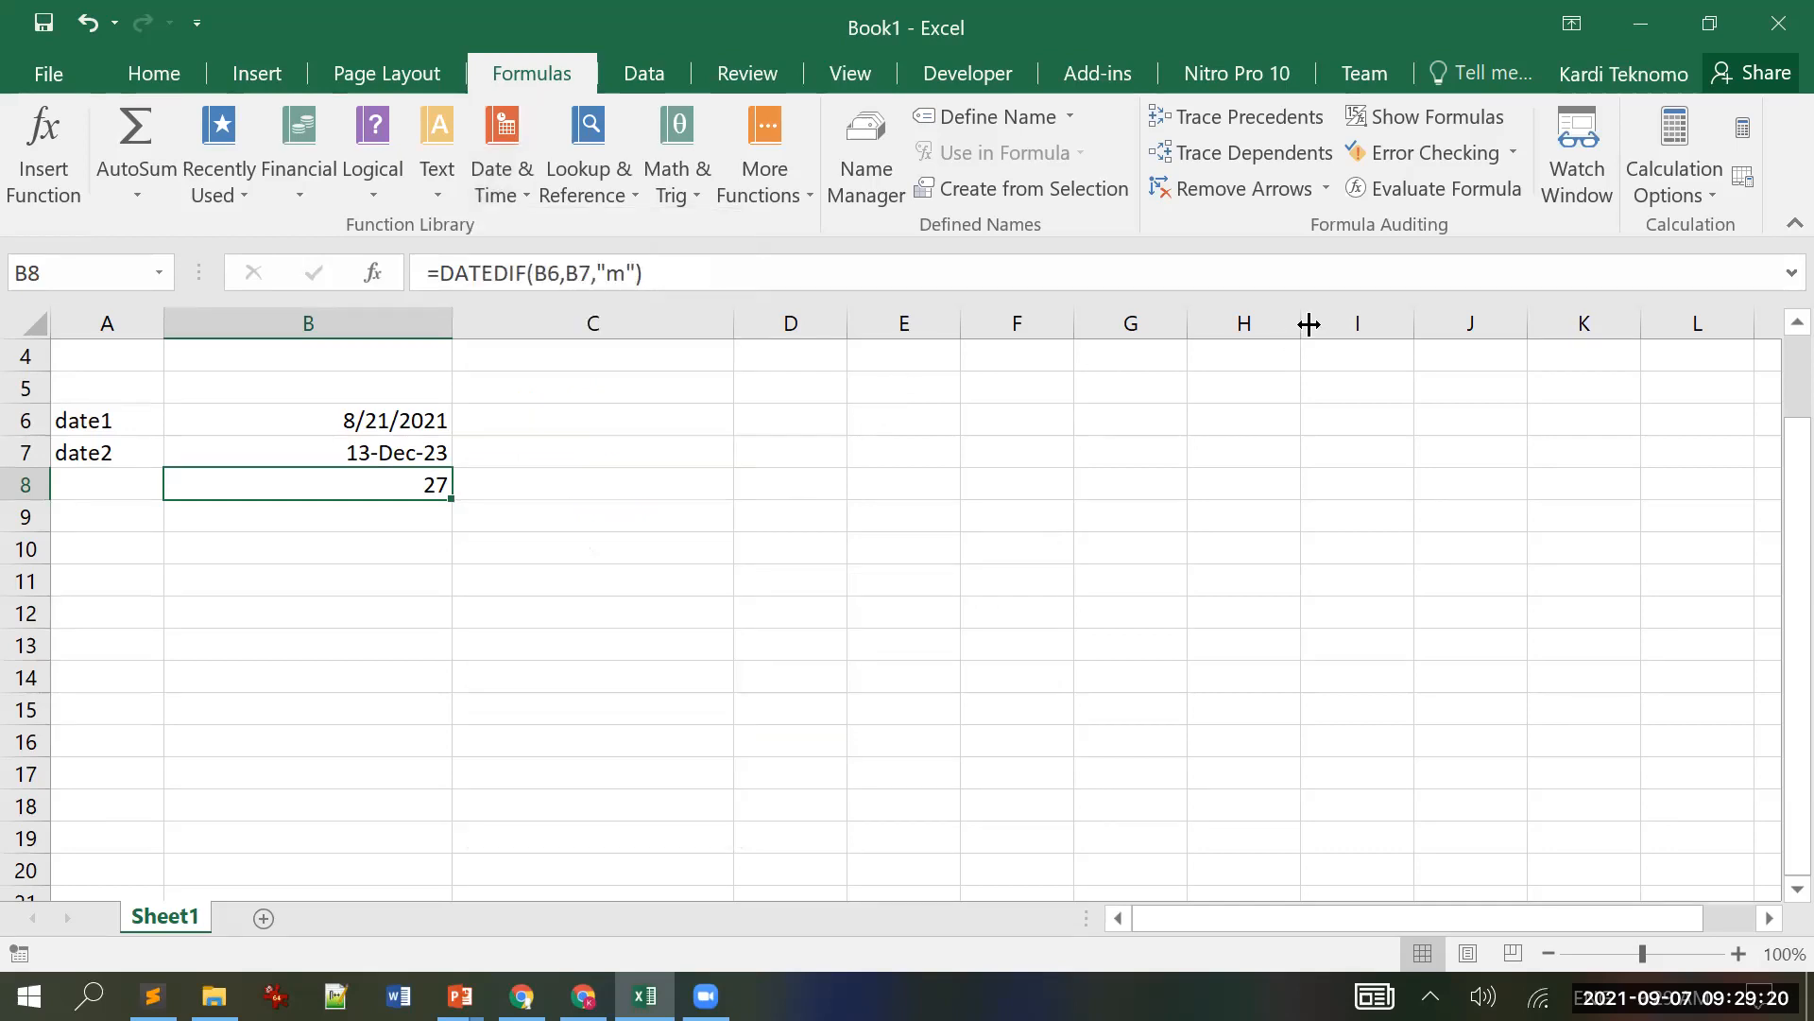
Step: Restore Excel to a side window next to PowerPoint's DATEDIF slide
{"action": "left_click", "coordinate": [1710, 23]}
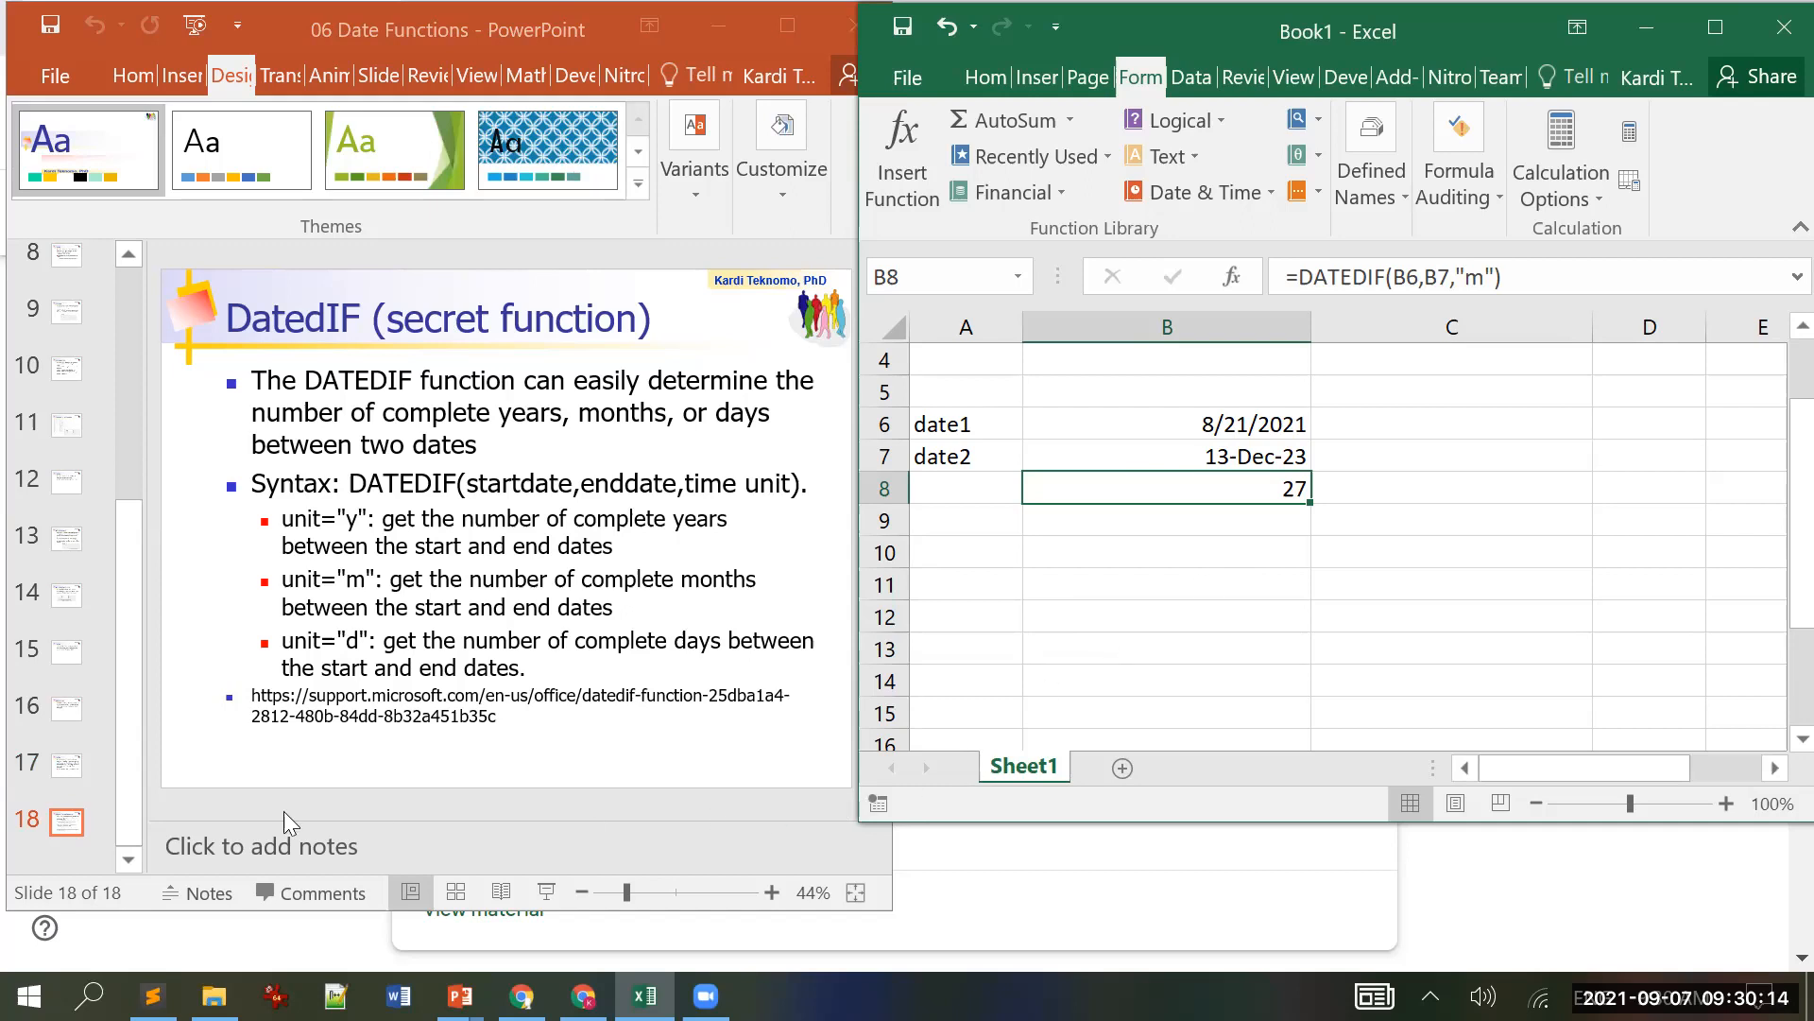
{"action": "scroll", "coordinate": [160, 784], "scroll_direction": "down", "scroll_amount": 1}
{"action": "left_click", "coordinate": [176, 762]}
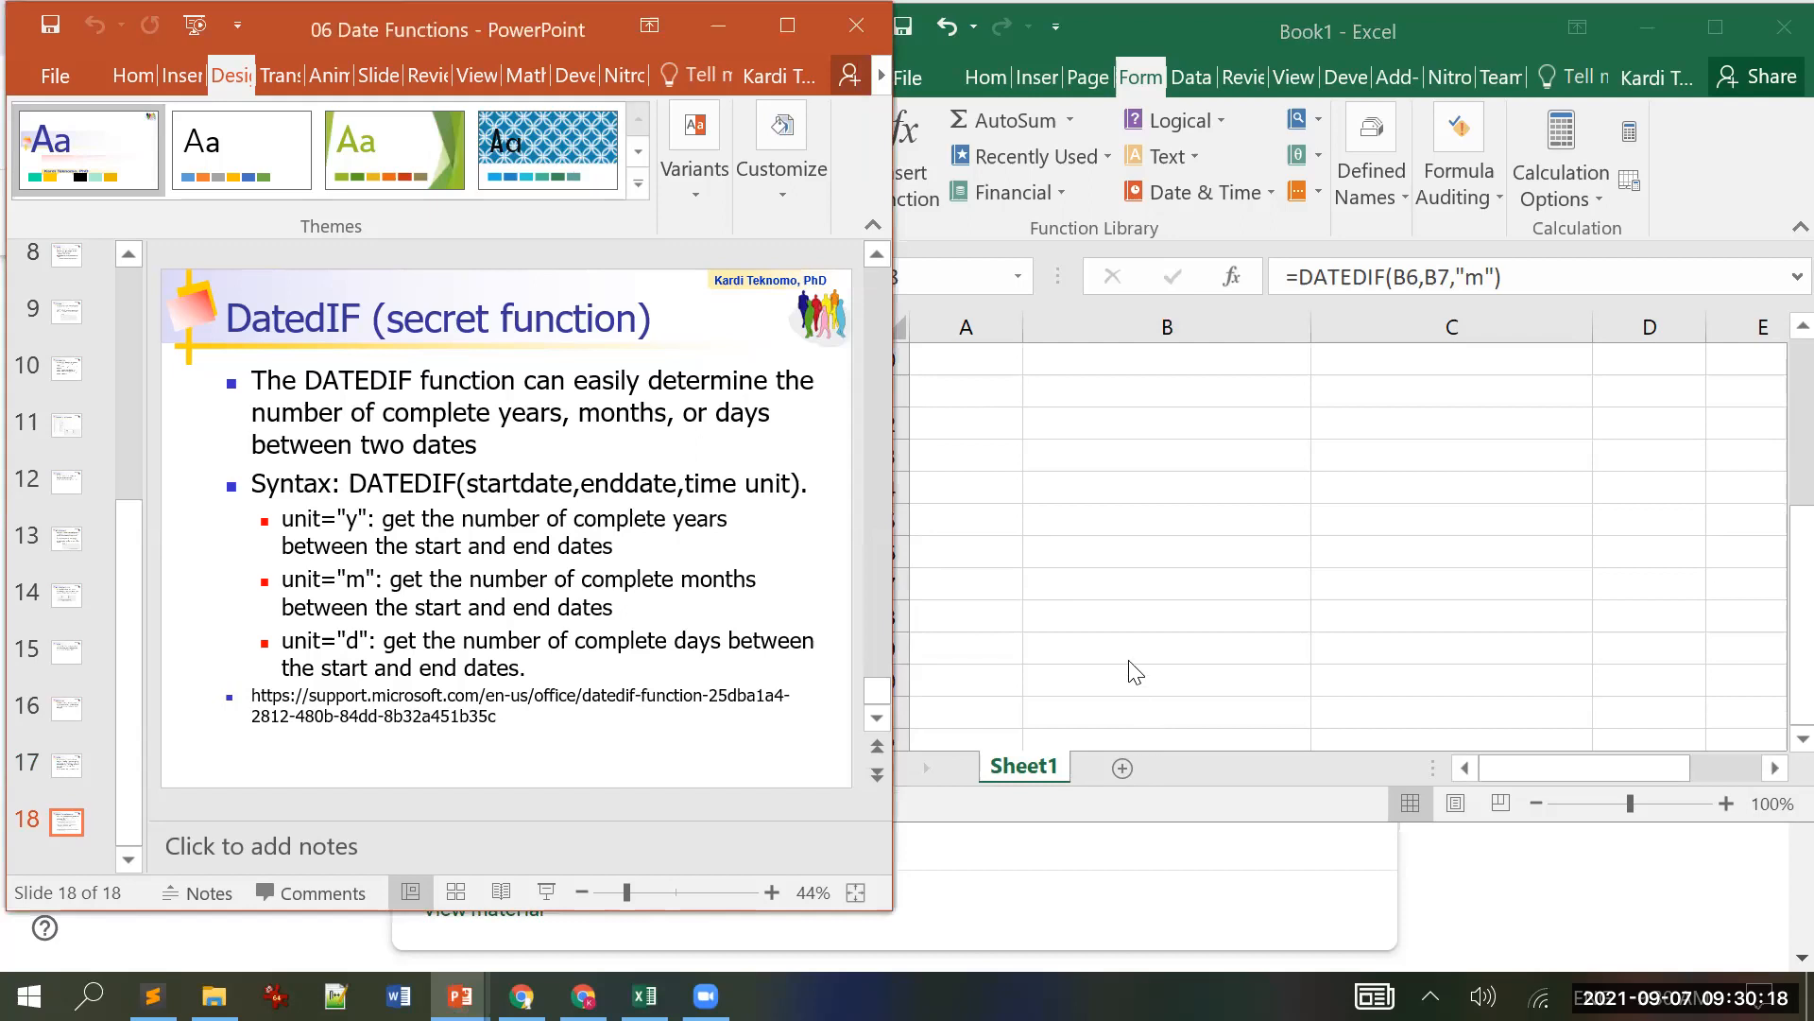
{"action": "left_click", "coordinate": [1099, 643]}
{"action": "scroll", "coordinate": [1094, 631], "scroll_direction": "up", "scroll_amount": 3}
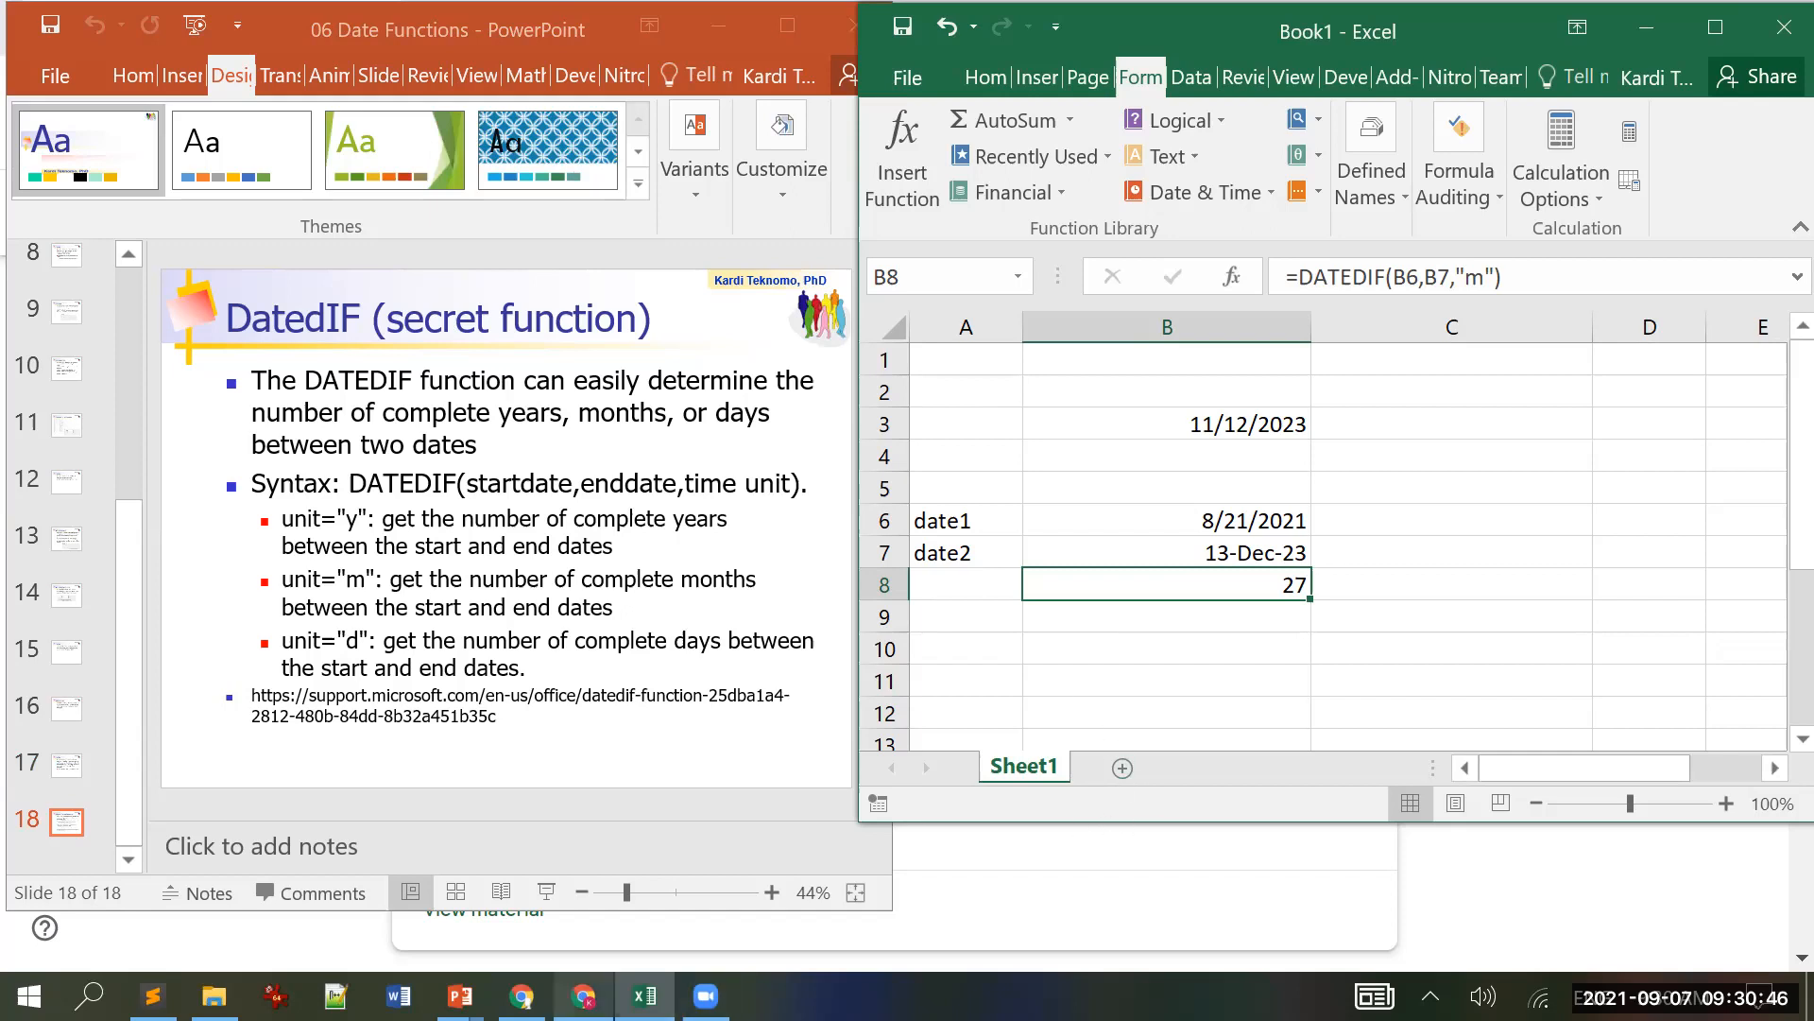
{"action": "left_click", "coordinate": [645, 995]}
{"action": "left_click", "coordinate": [645, 995]}
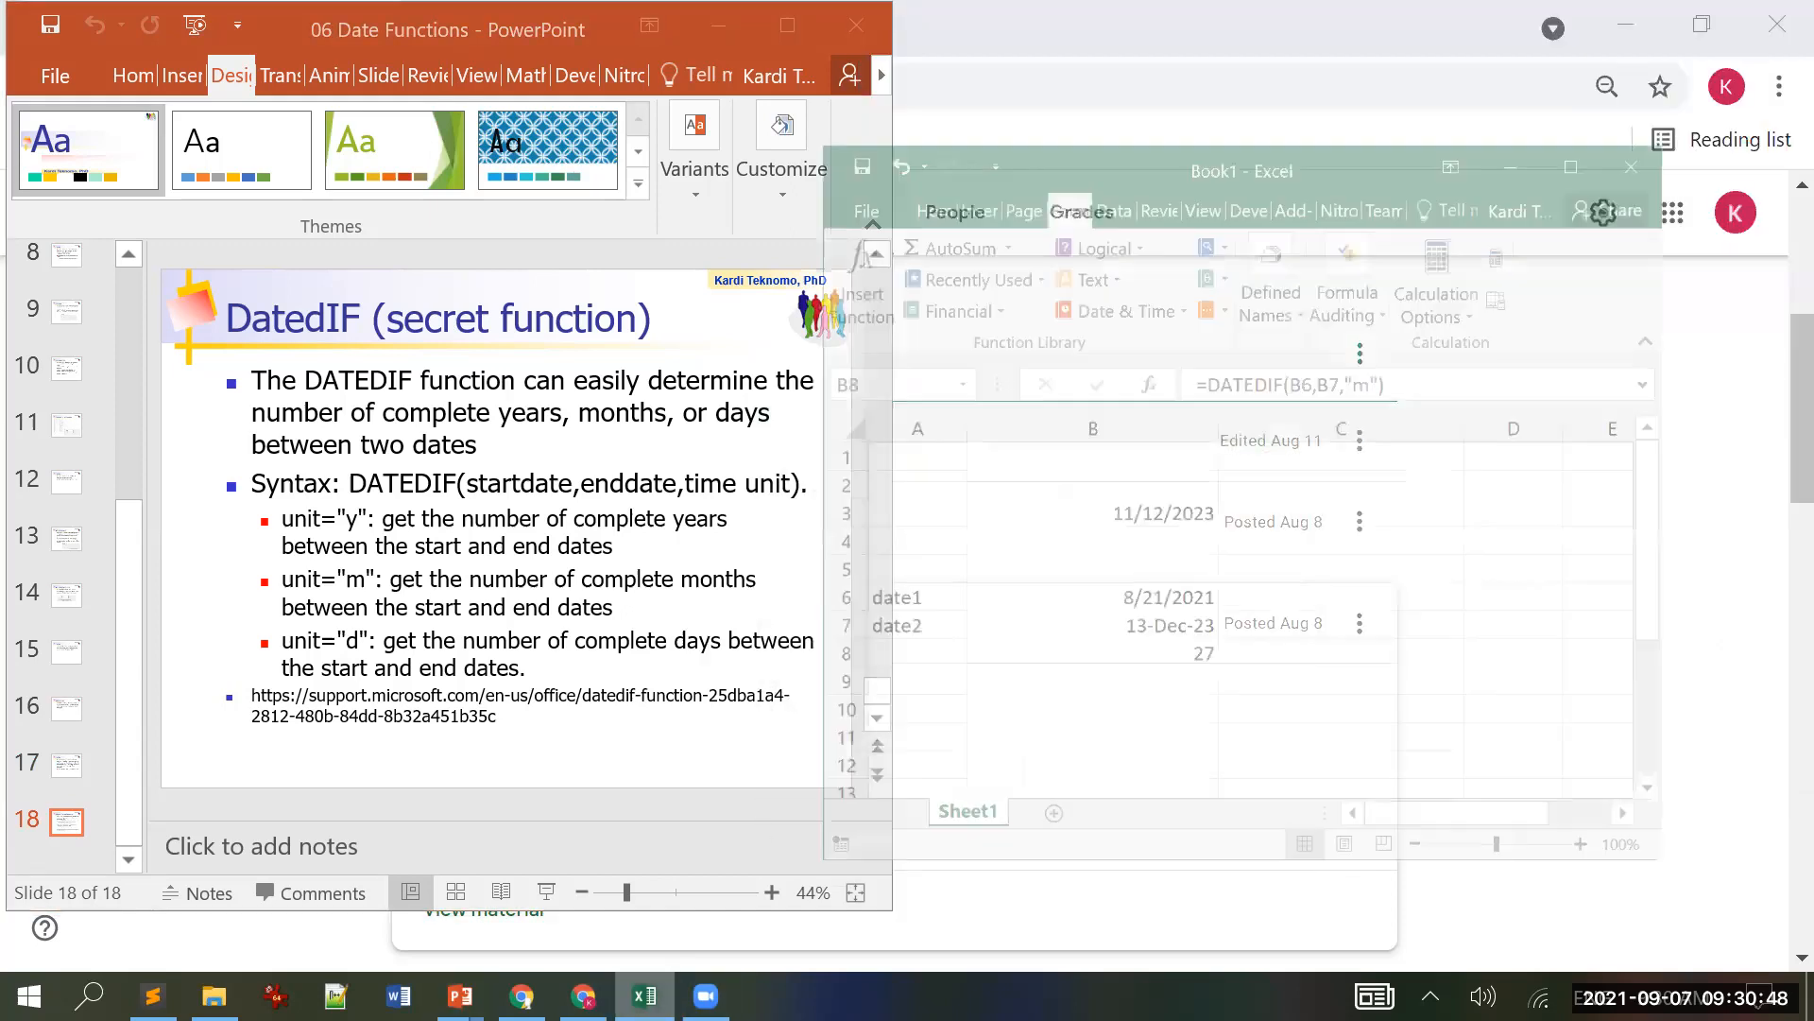
{"action": "left_click", "coordinate": [1137, 644]}
{"action": "type", "text": "=day"}
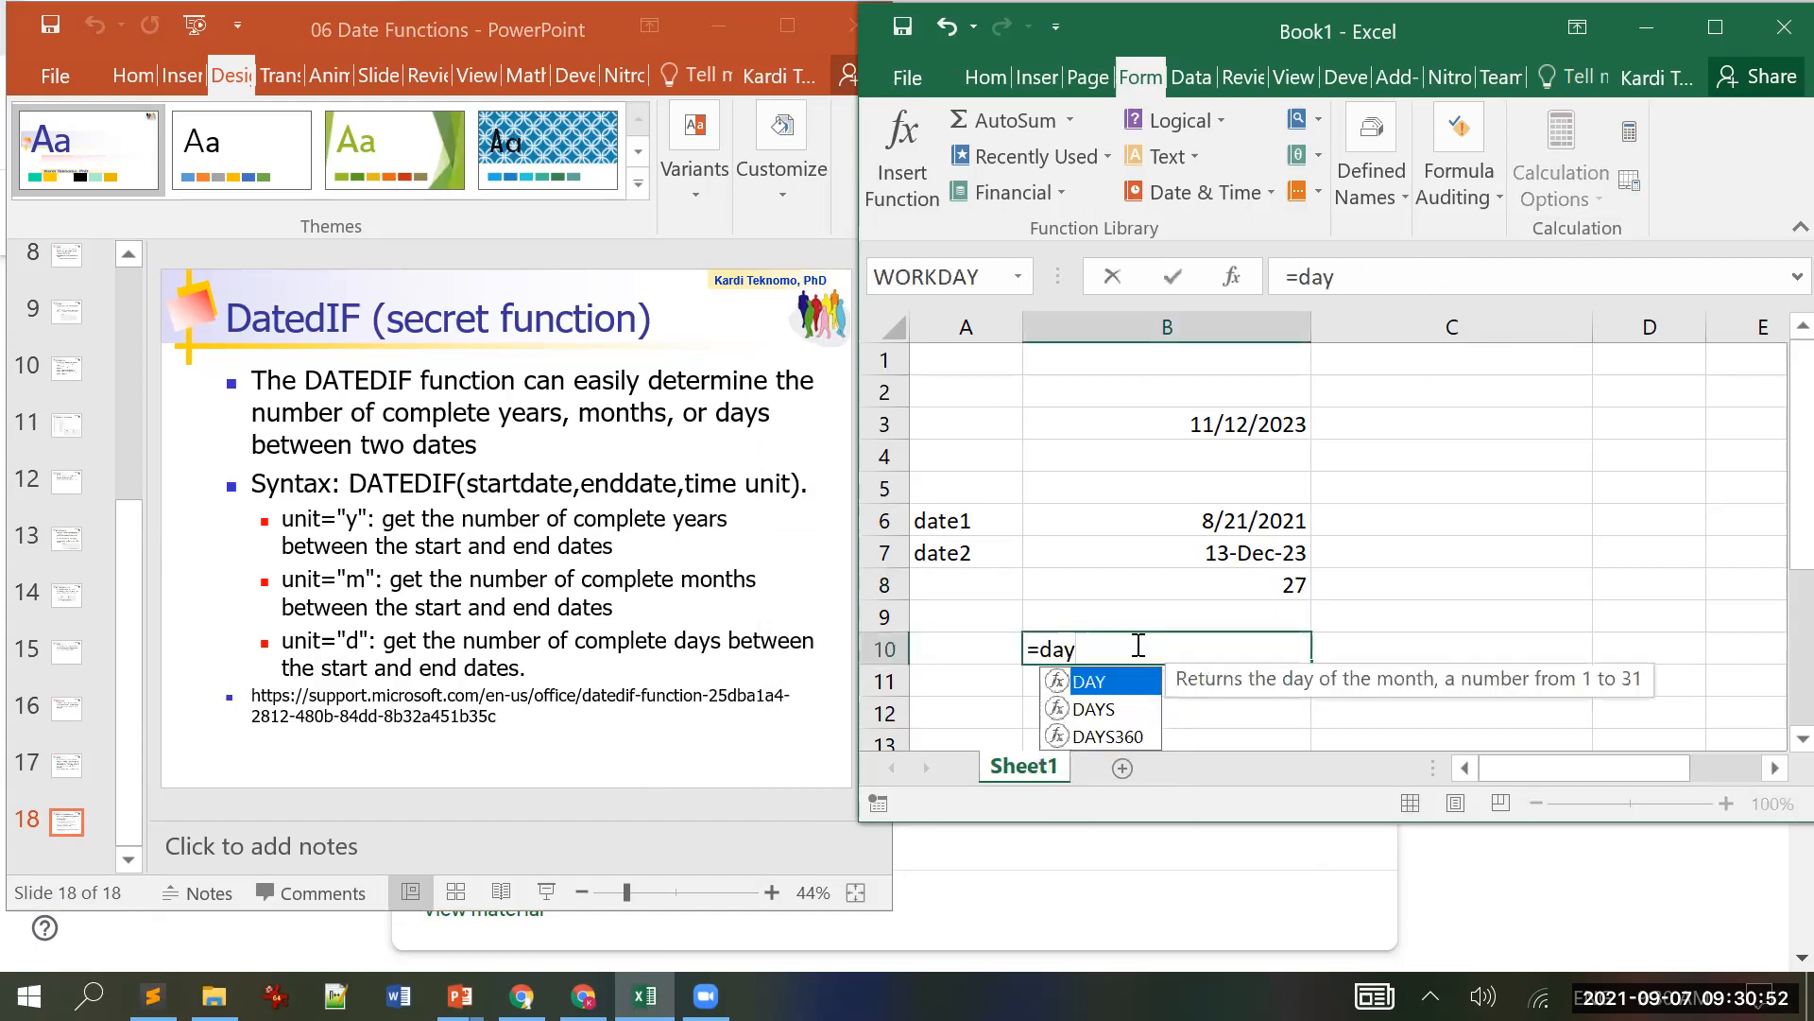
{"action": "key", "text": "Down"}
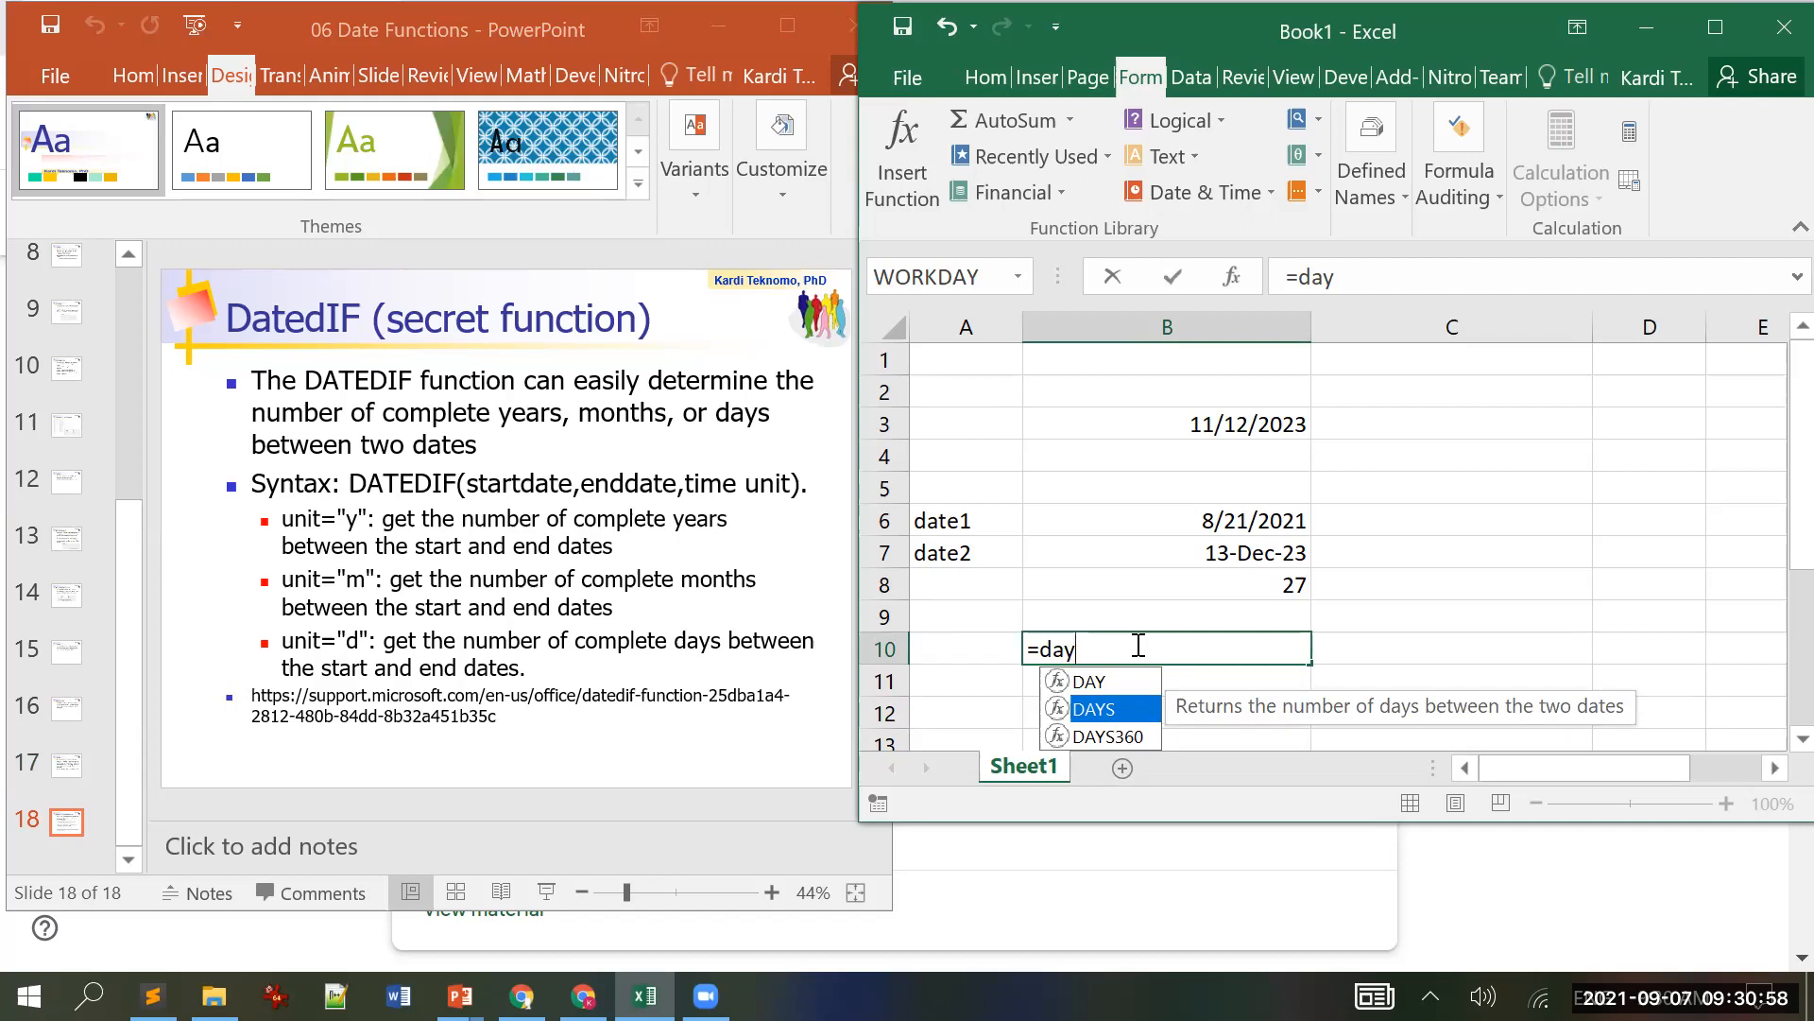
{"action": "key", "text": "BackSpace"}
{"action": "key", "text": "BackSpace"}
{"action": "key", "text": "BackSpace"}
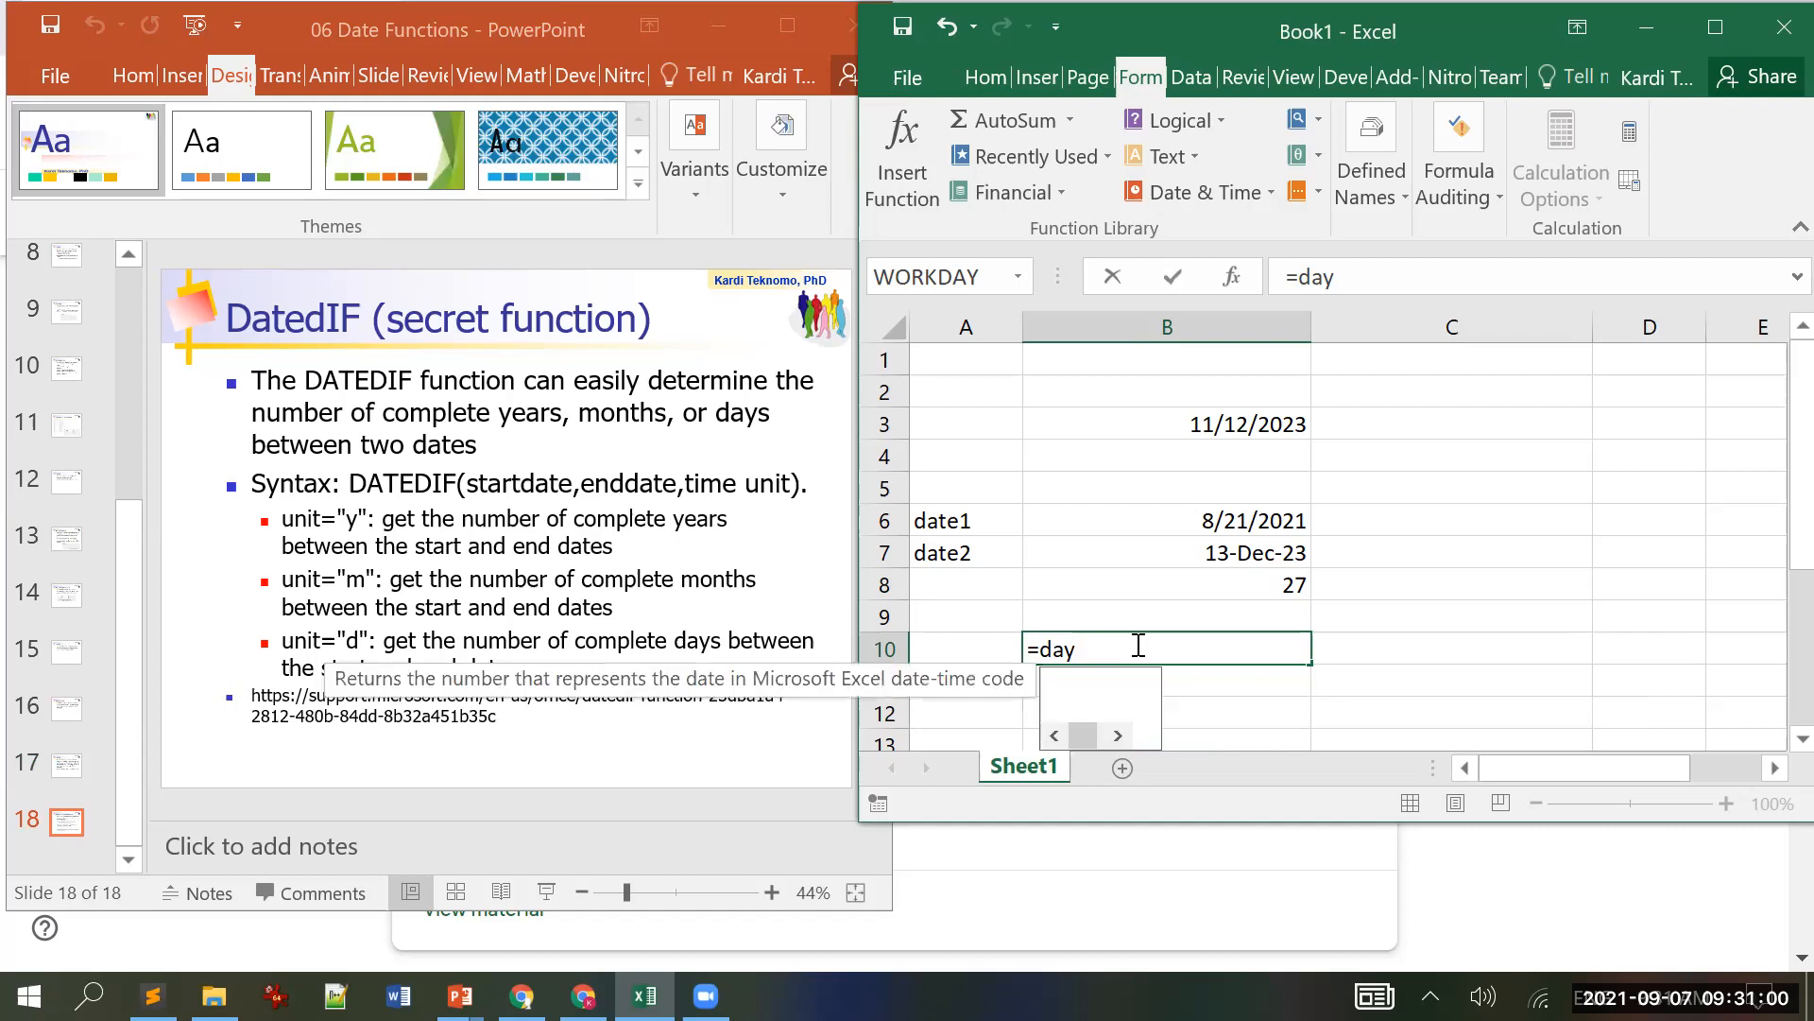
{"action": "type", "text": "mon"}
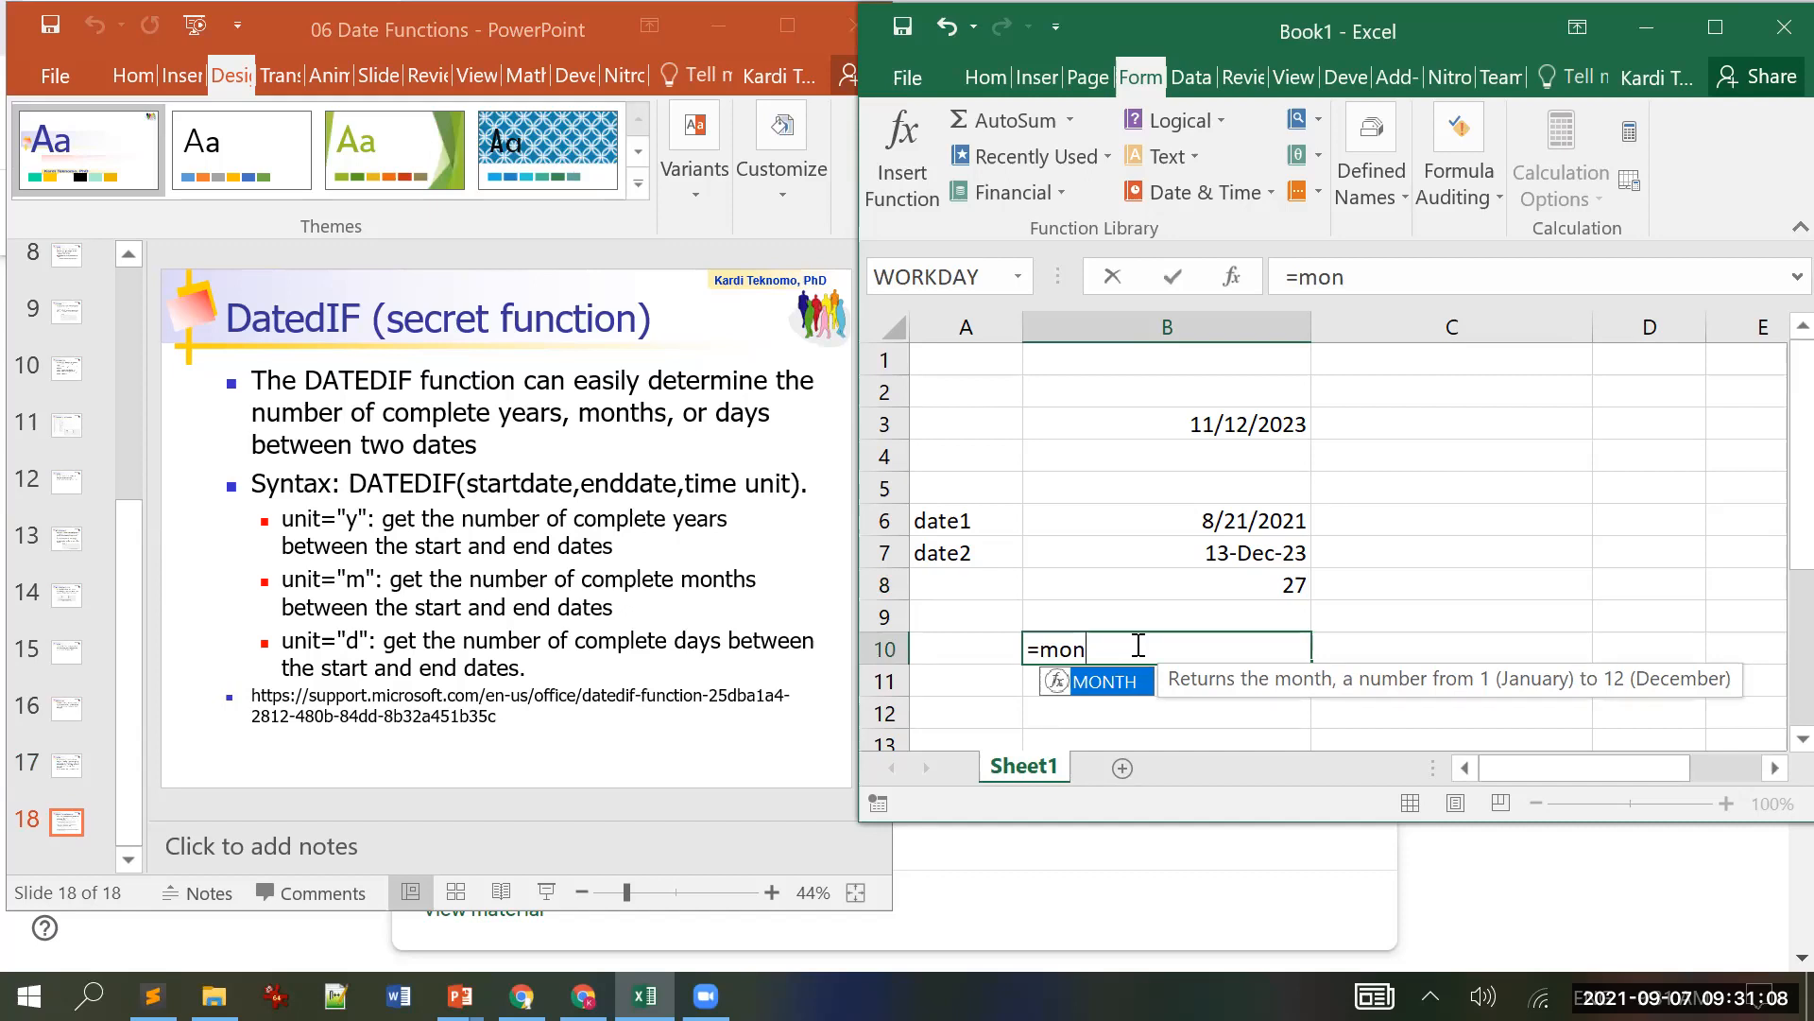
{"action": "key", "text": "BackSpace"}
{"action": "key", "text": "BackSpace"}
{"action": "key", "text": "BackSpace"}
{"action": "type", "text": "year"}
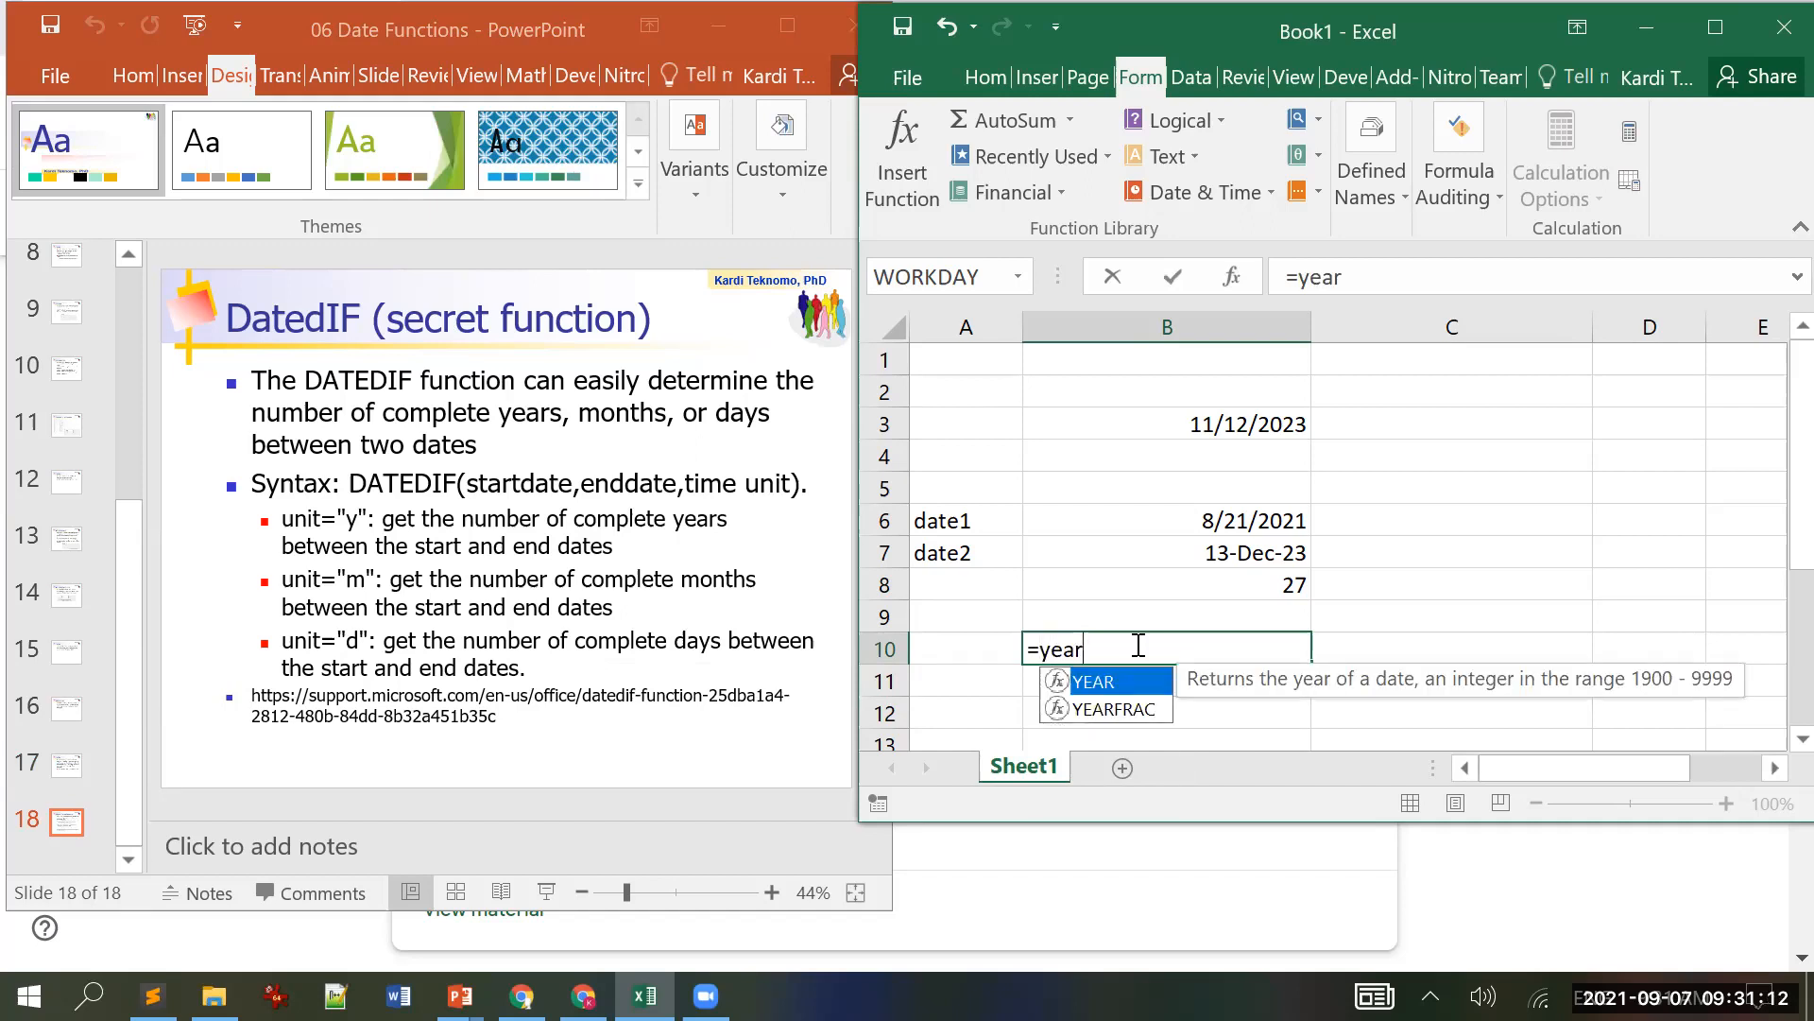
{"action": "key", "text": "Escape"}
{"action": "key", "text": "Escape"}
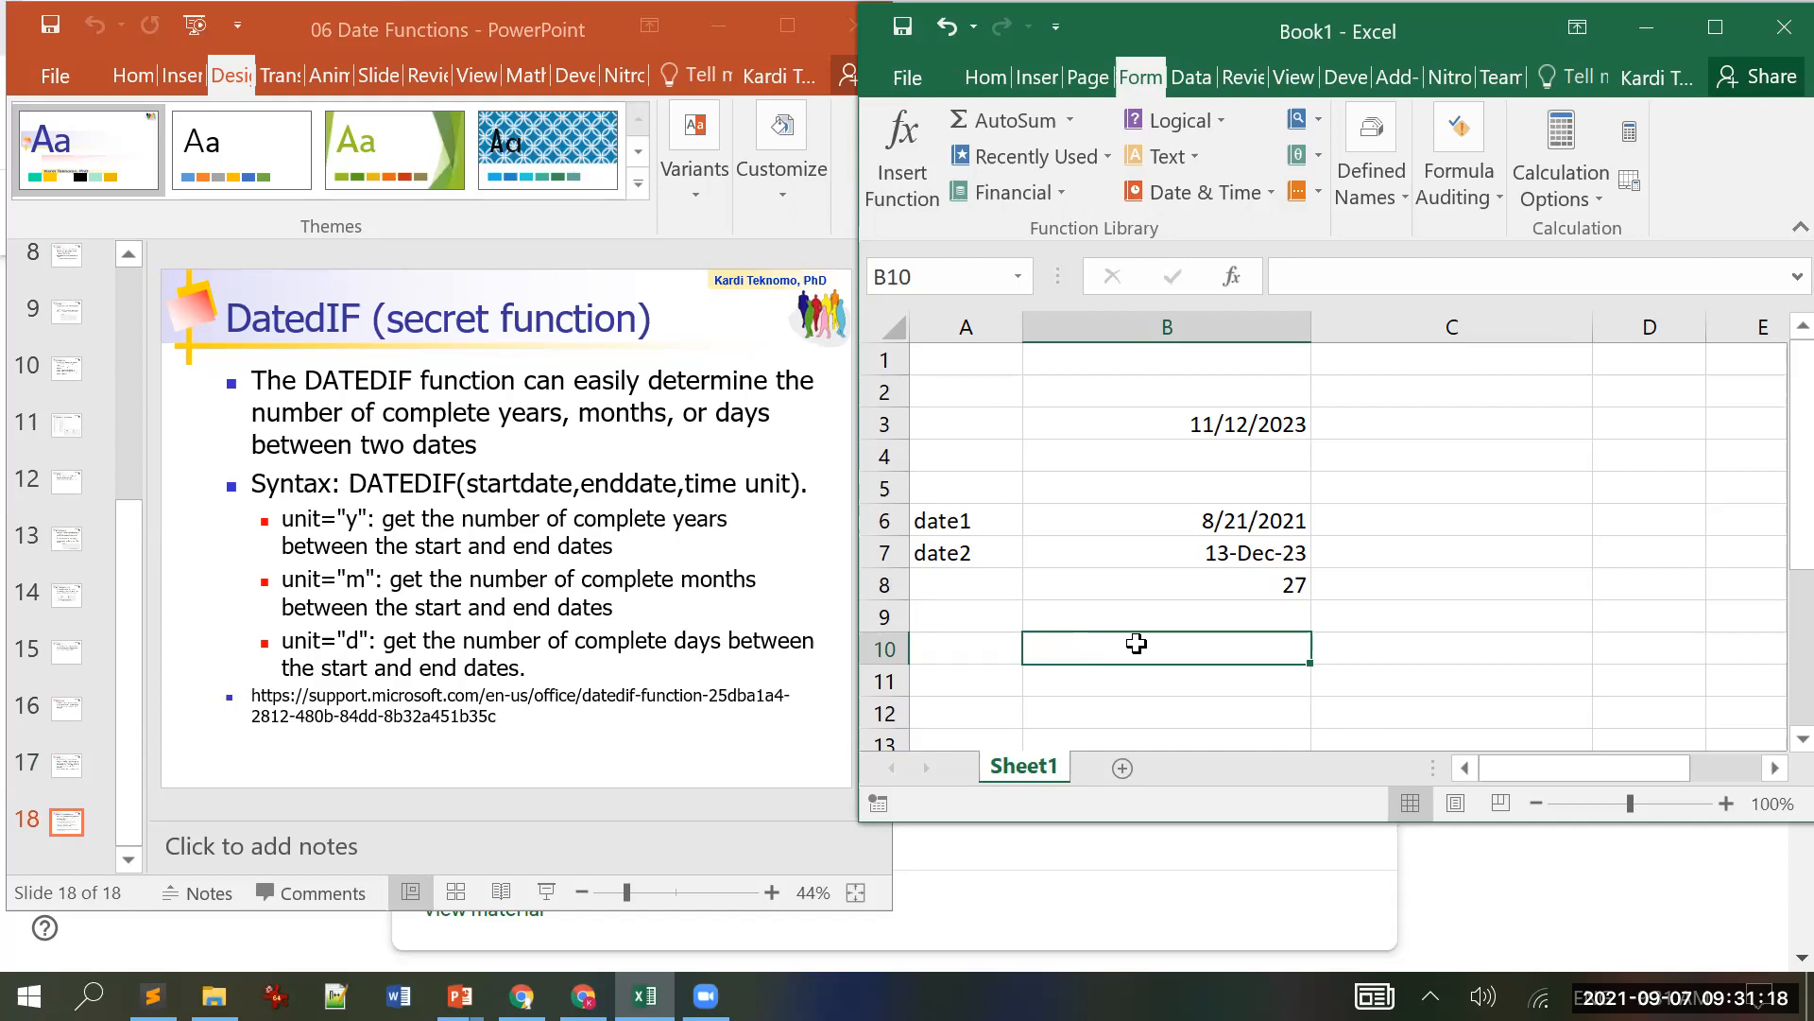
{"action": "key", "text": "Up"}
{"action": "key", "text": "Up"}
{"action": "key", "text": "Up"}
{"action": "key", "text": "Down"}
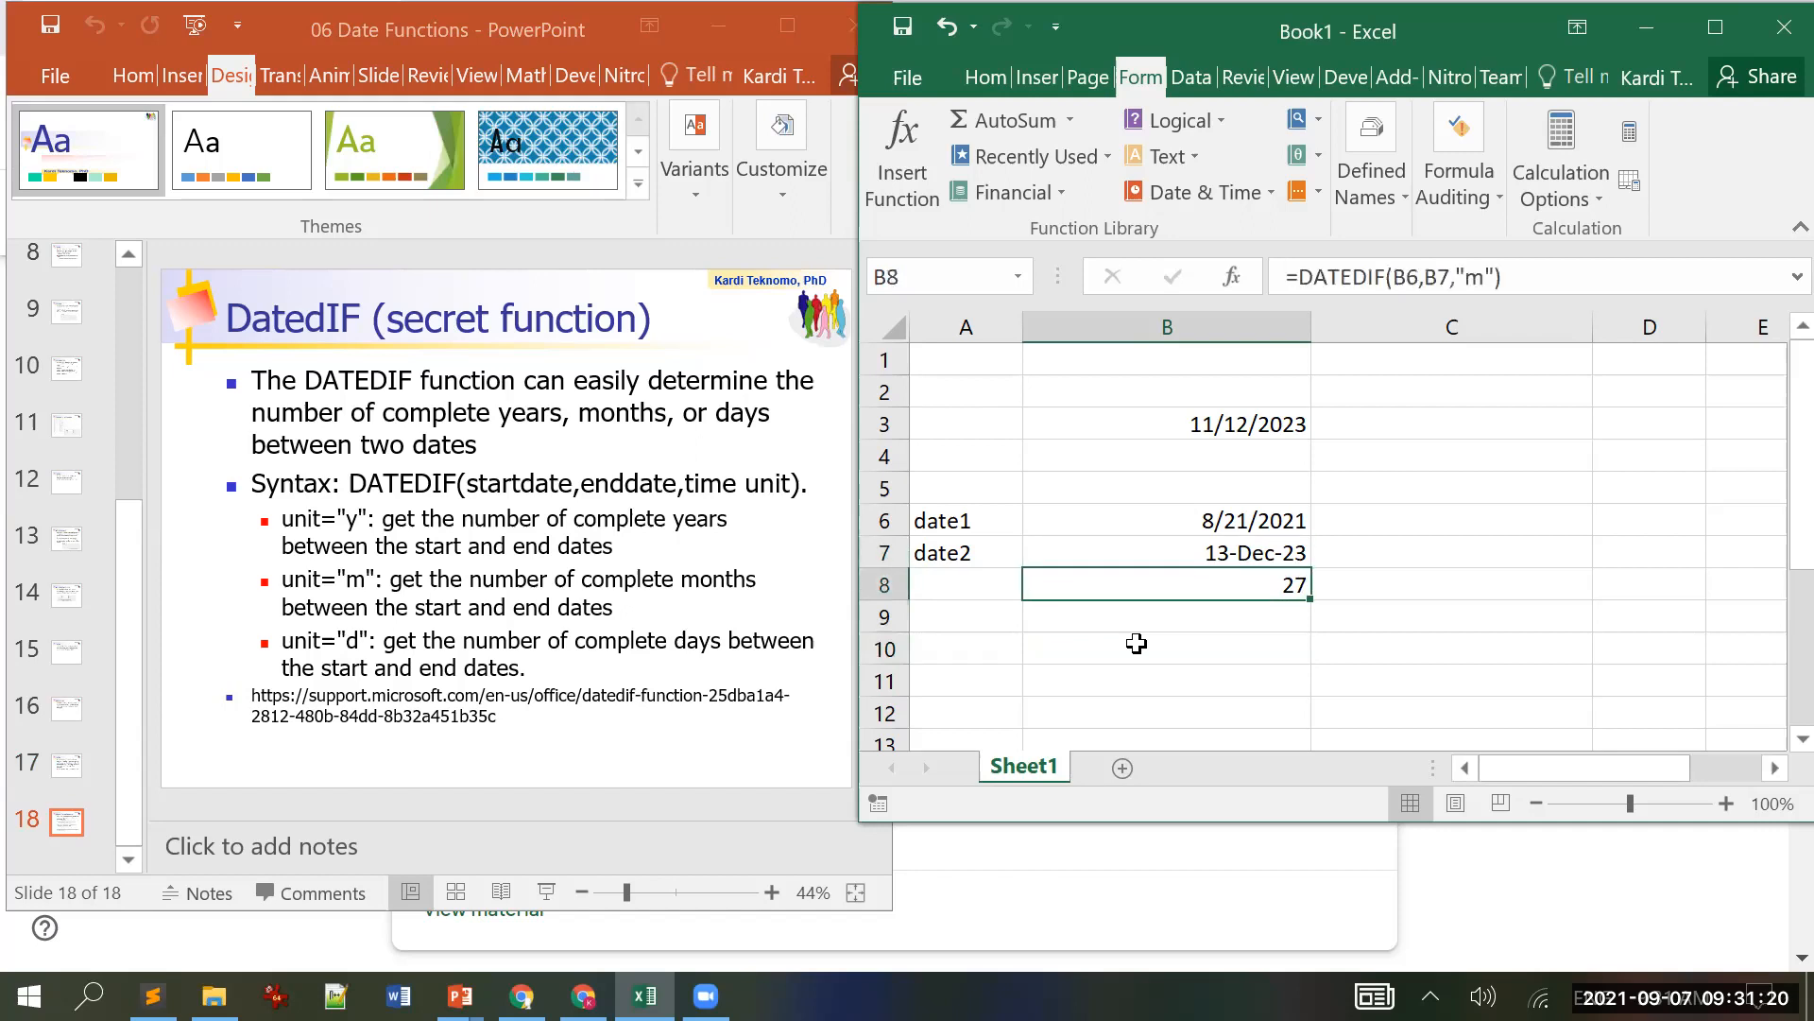
Step: Copy B8's DATEDIF formula into B9 and change its unit from "m" to "d"
{"action": "left_click_drag", "start_coordinate": [1533, 279], "coordinate": [1143, 284]}
{"action": "key", "text": "ctrl+c"}
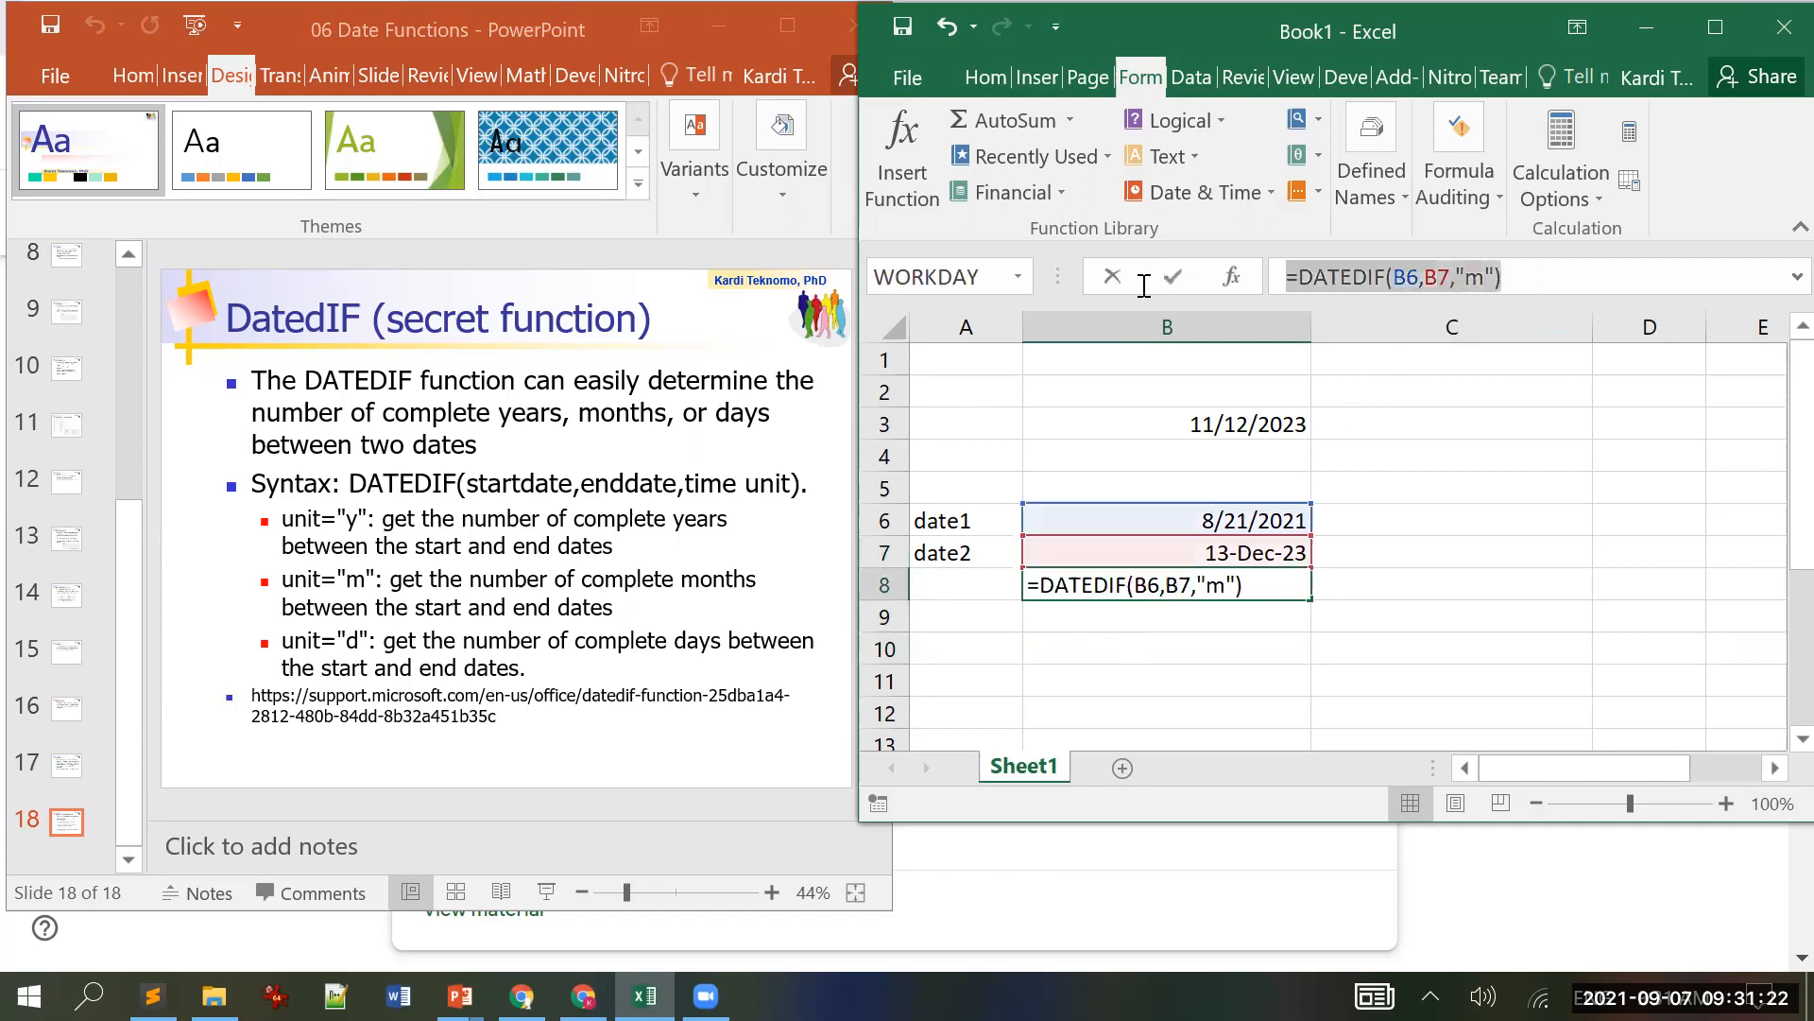
{"action": "left_click", "coordinate": [1117, 284]}
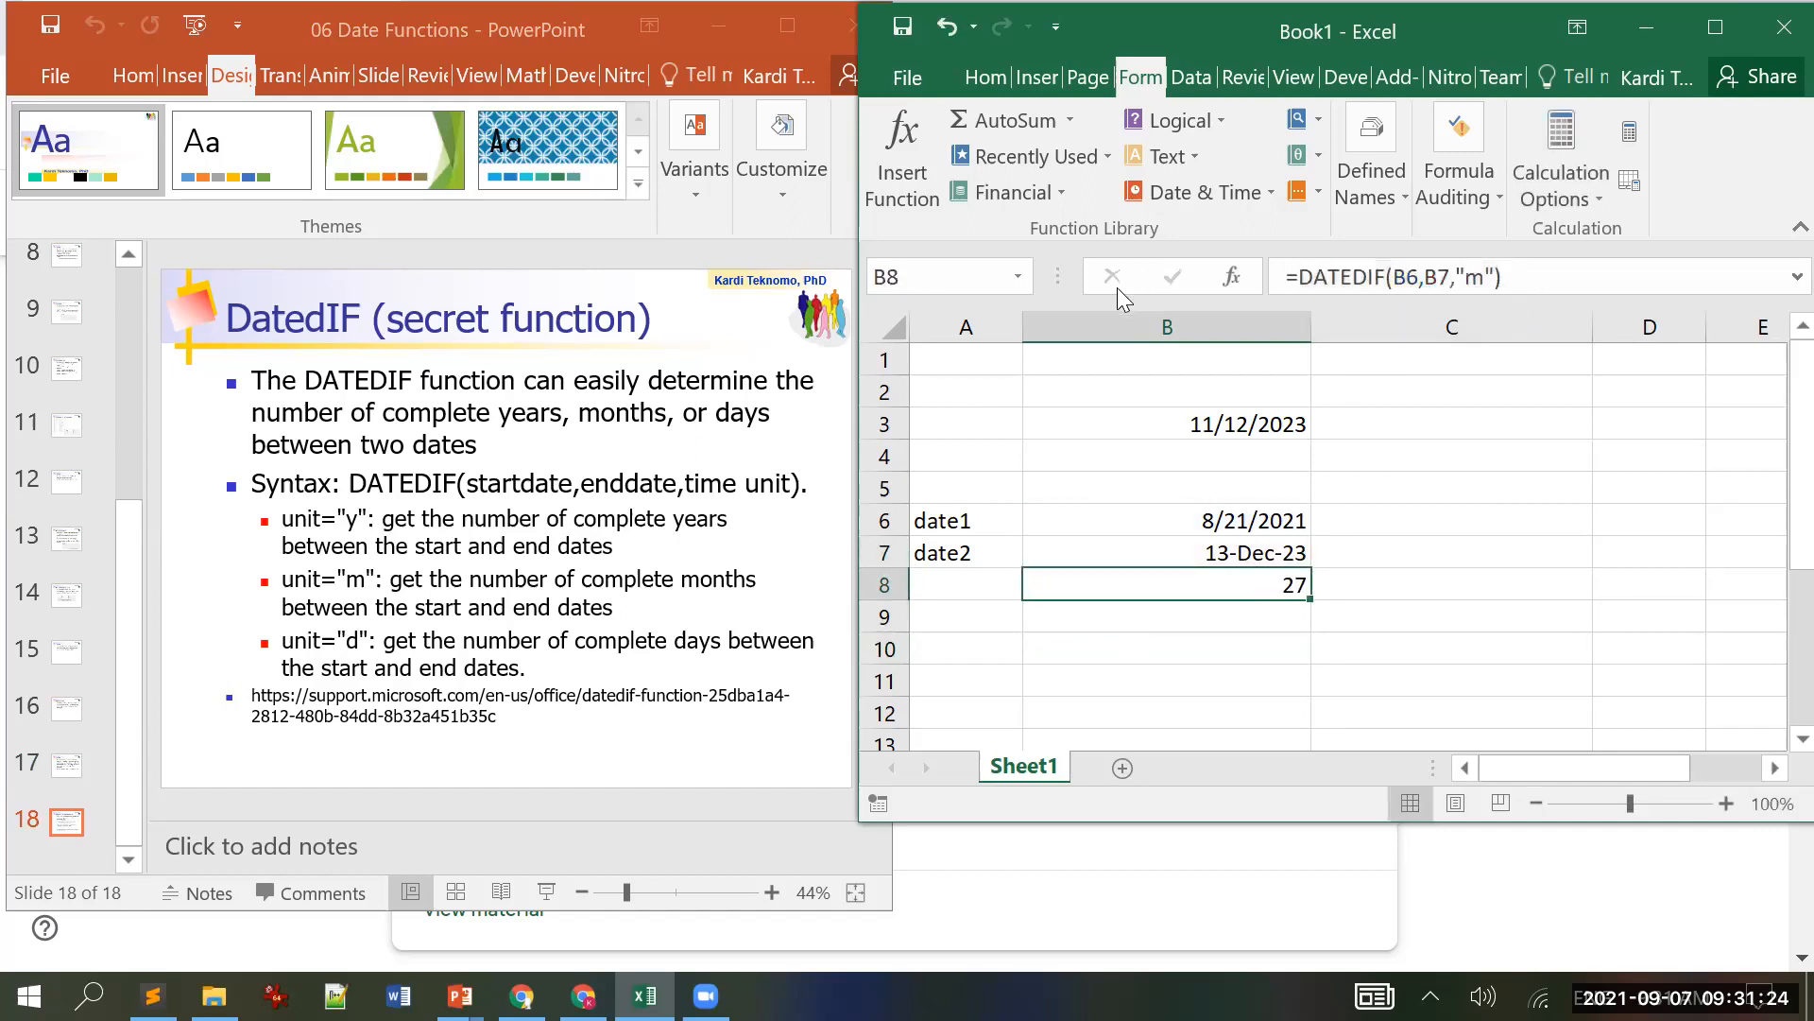
{"action": "left_click", "coordinate": [1219, 620]}
{"action": "left_click", "coordinate": [1312, 270]}
{"action": "key", "text": "ctrl+v"}
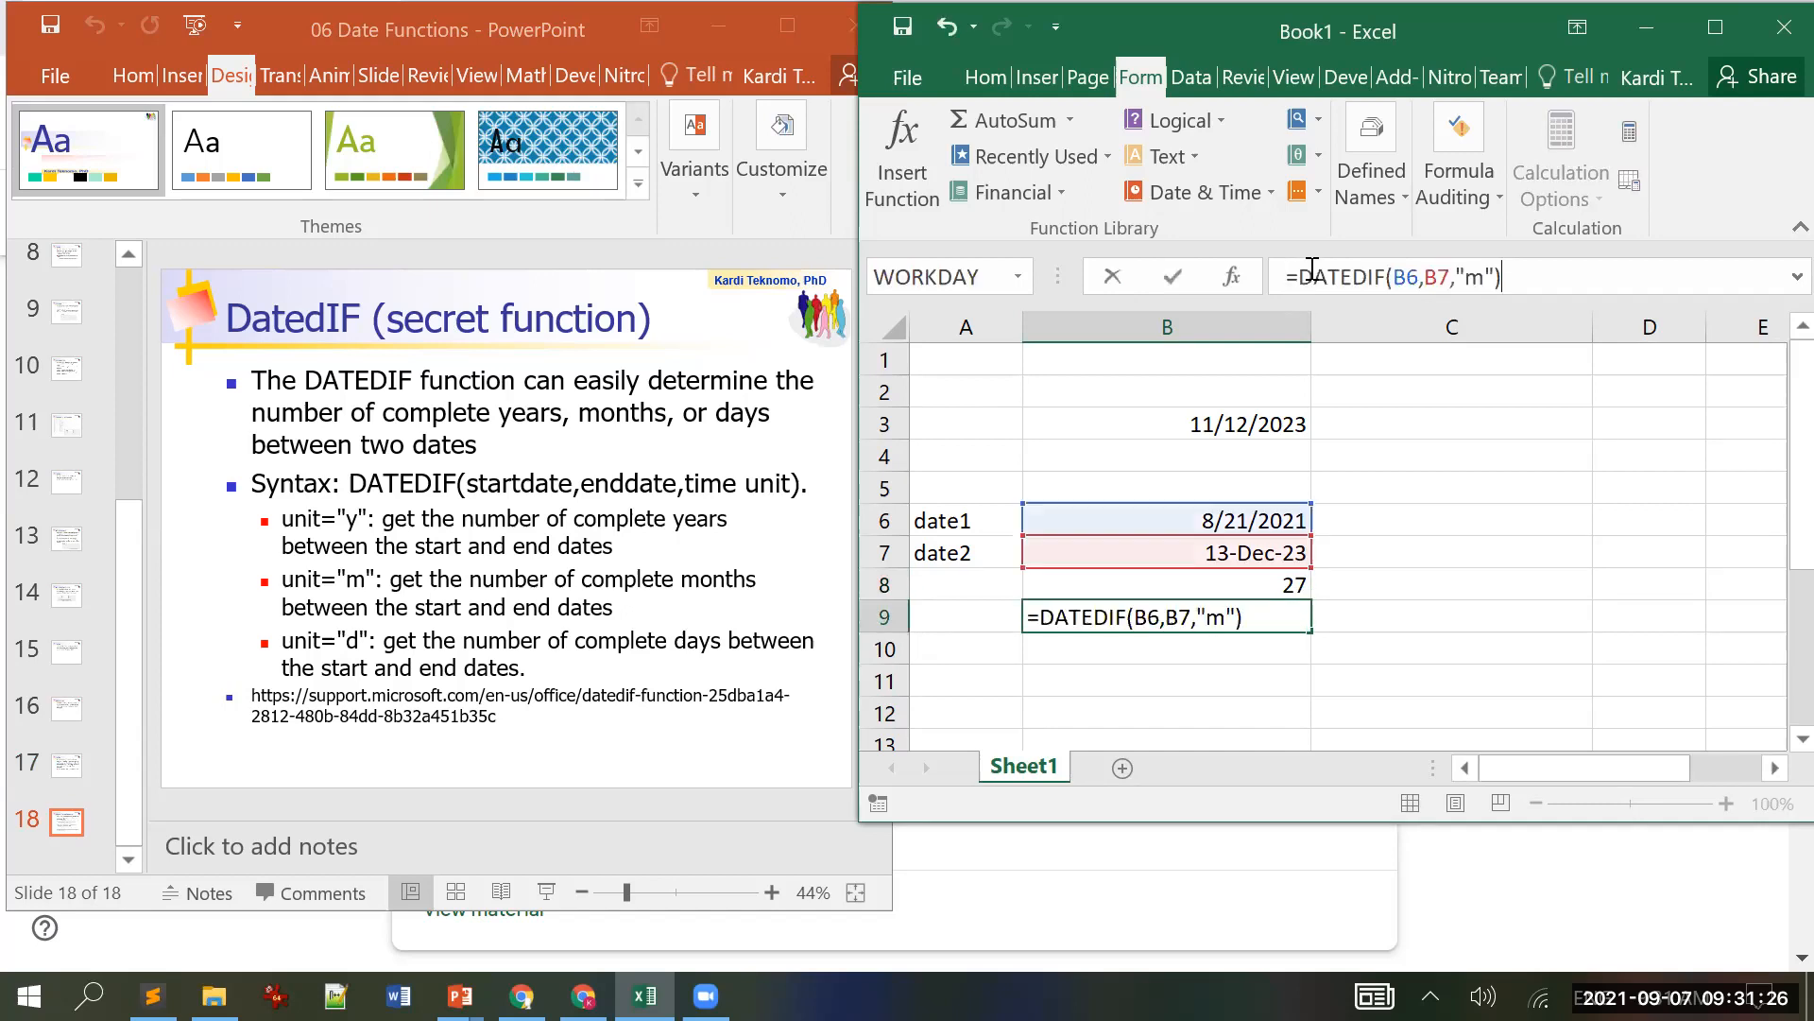
{"action": "key", "text": "Left"}
{"action": "key", "text": "Left"}
{"action": "key", "text": "BackSpace"}
{"action": "type", "text": "d"}
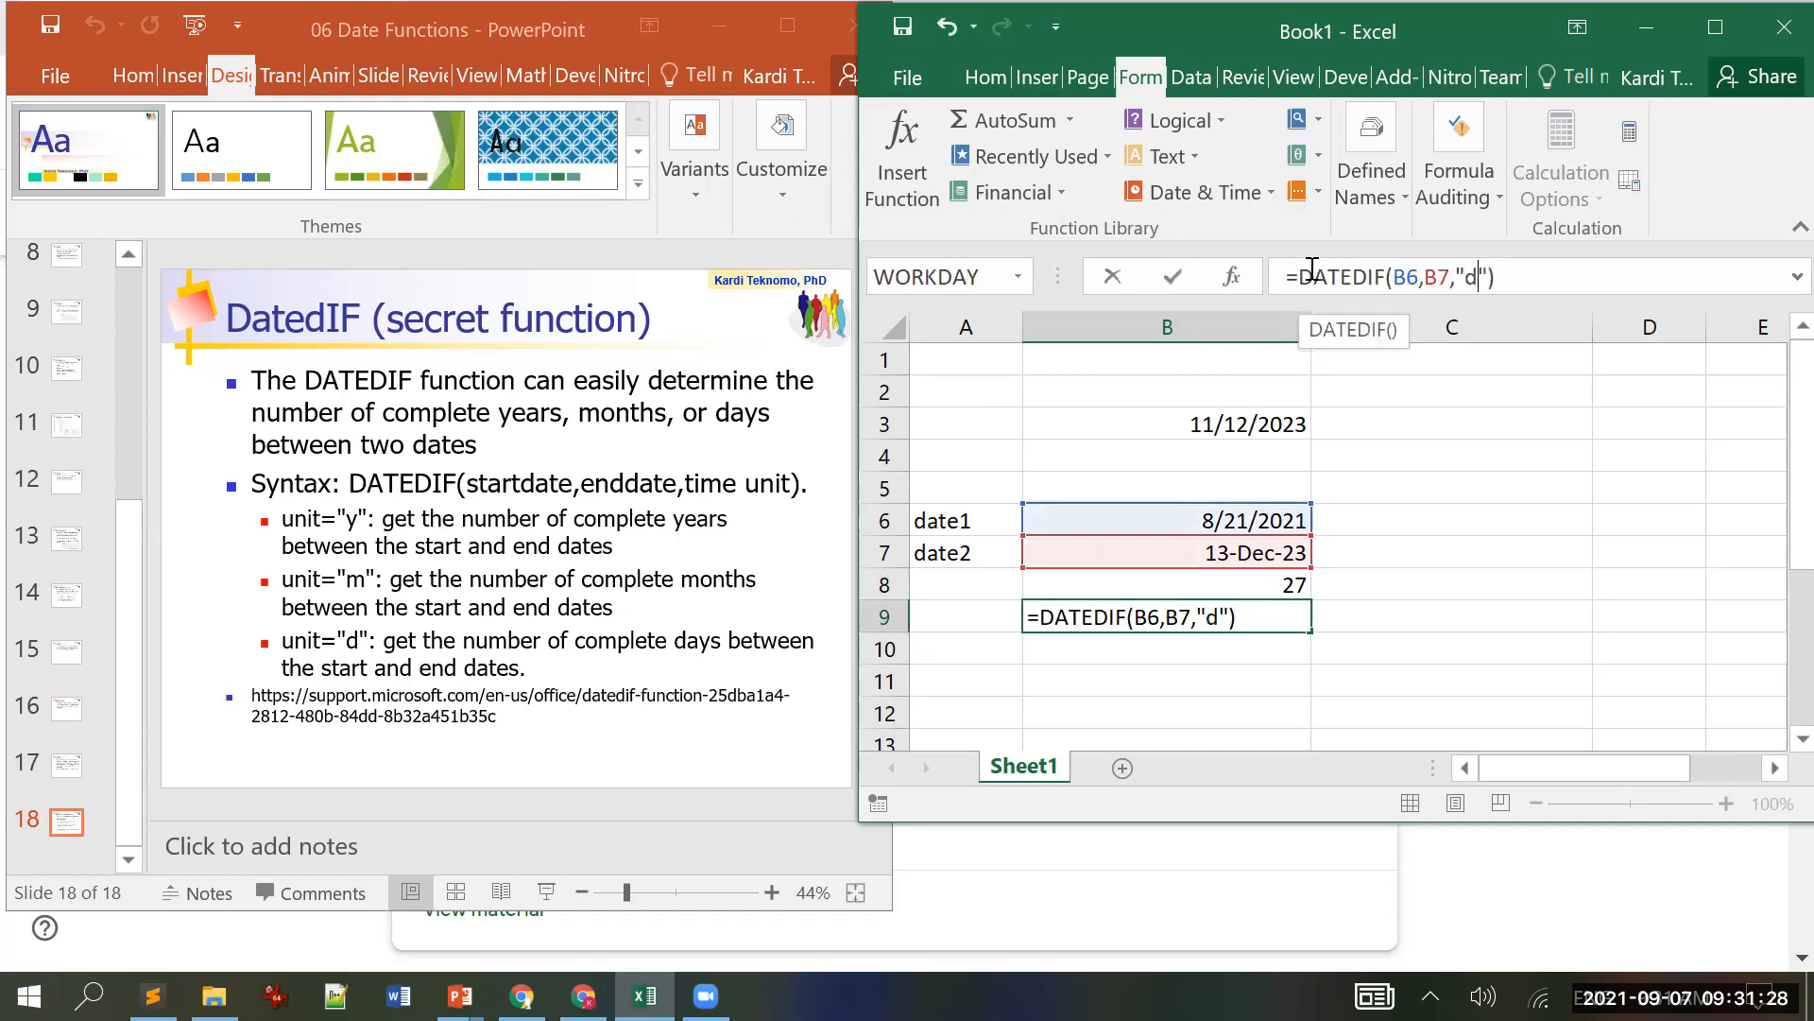
{"action": "key", "text": "Return"}
{"action": "key", "text": "Up"}
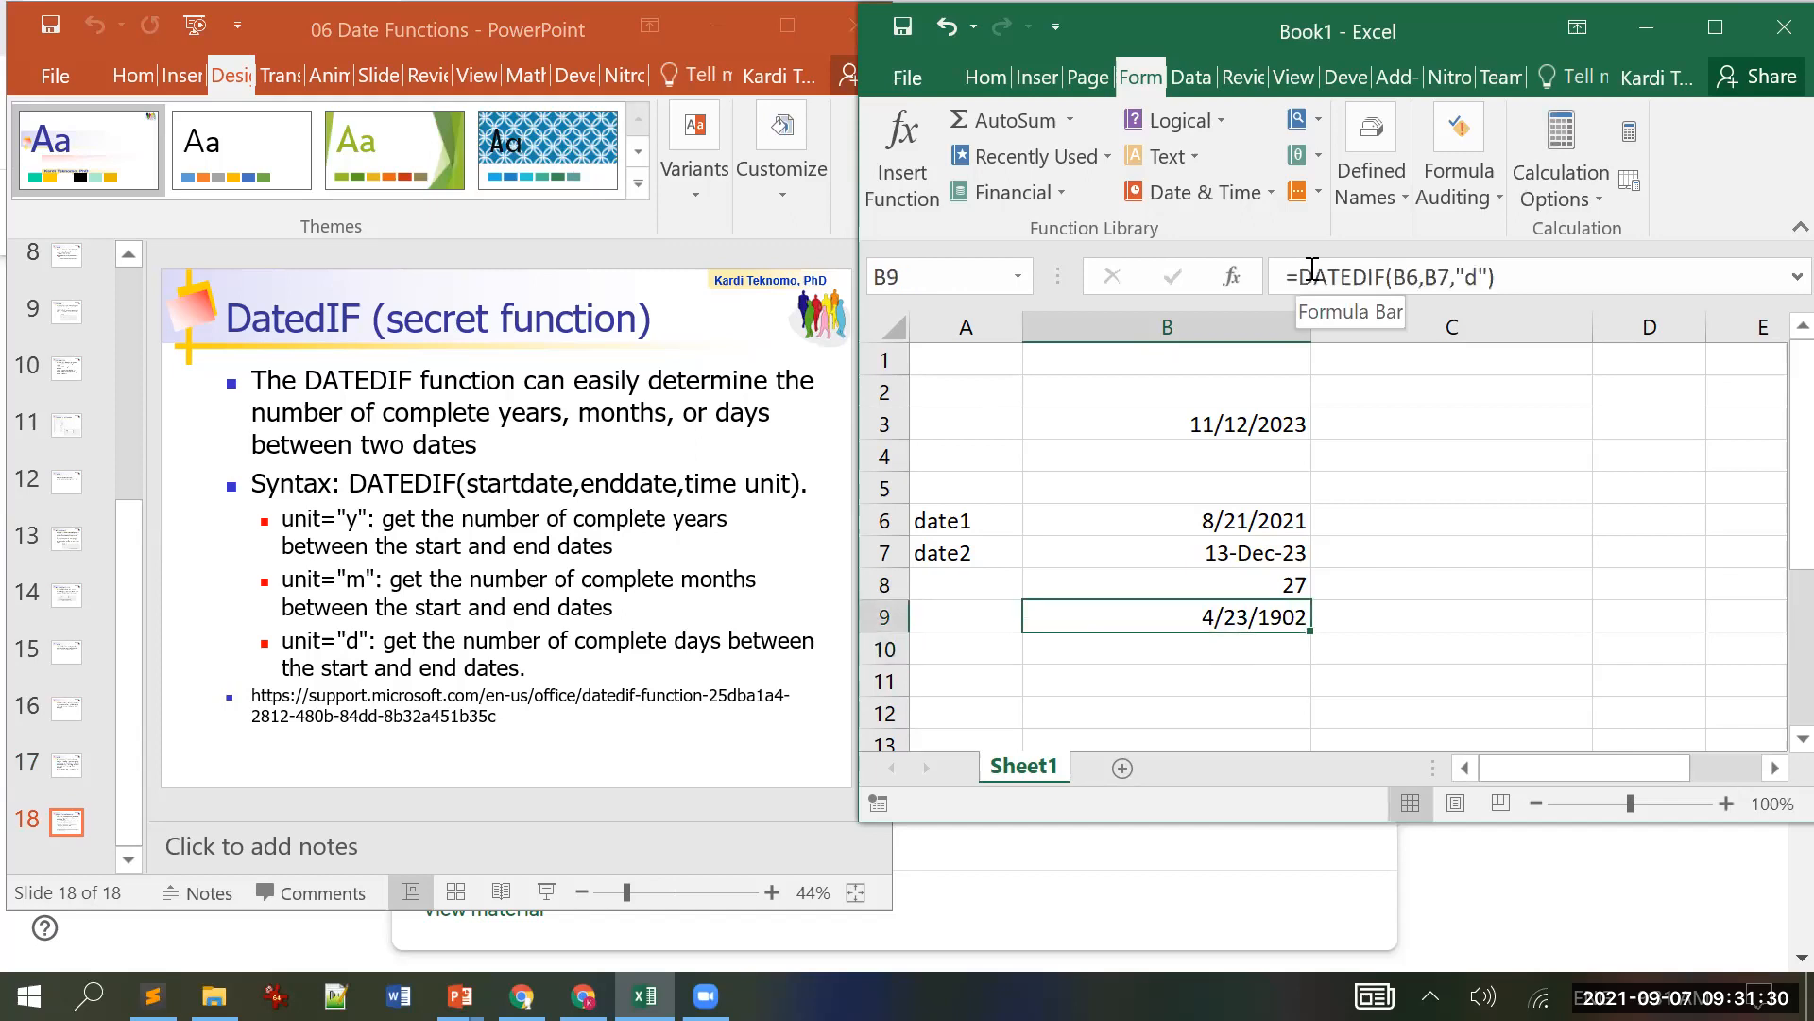
Step: Format B9 as General so it shows 844 days
{"action": "left_click", "coordinate": [1715, 26]}
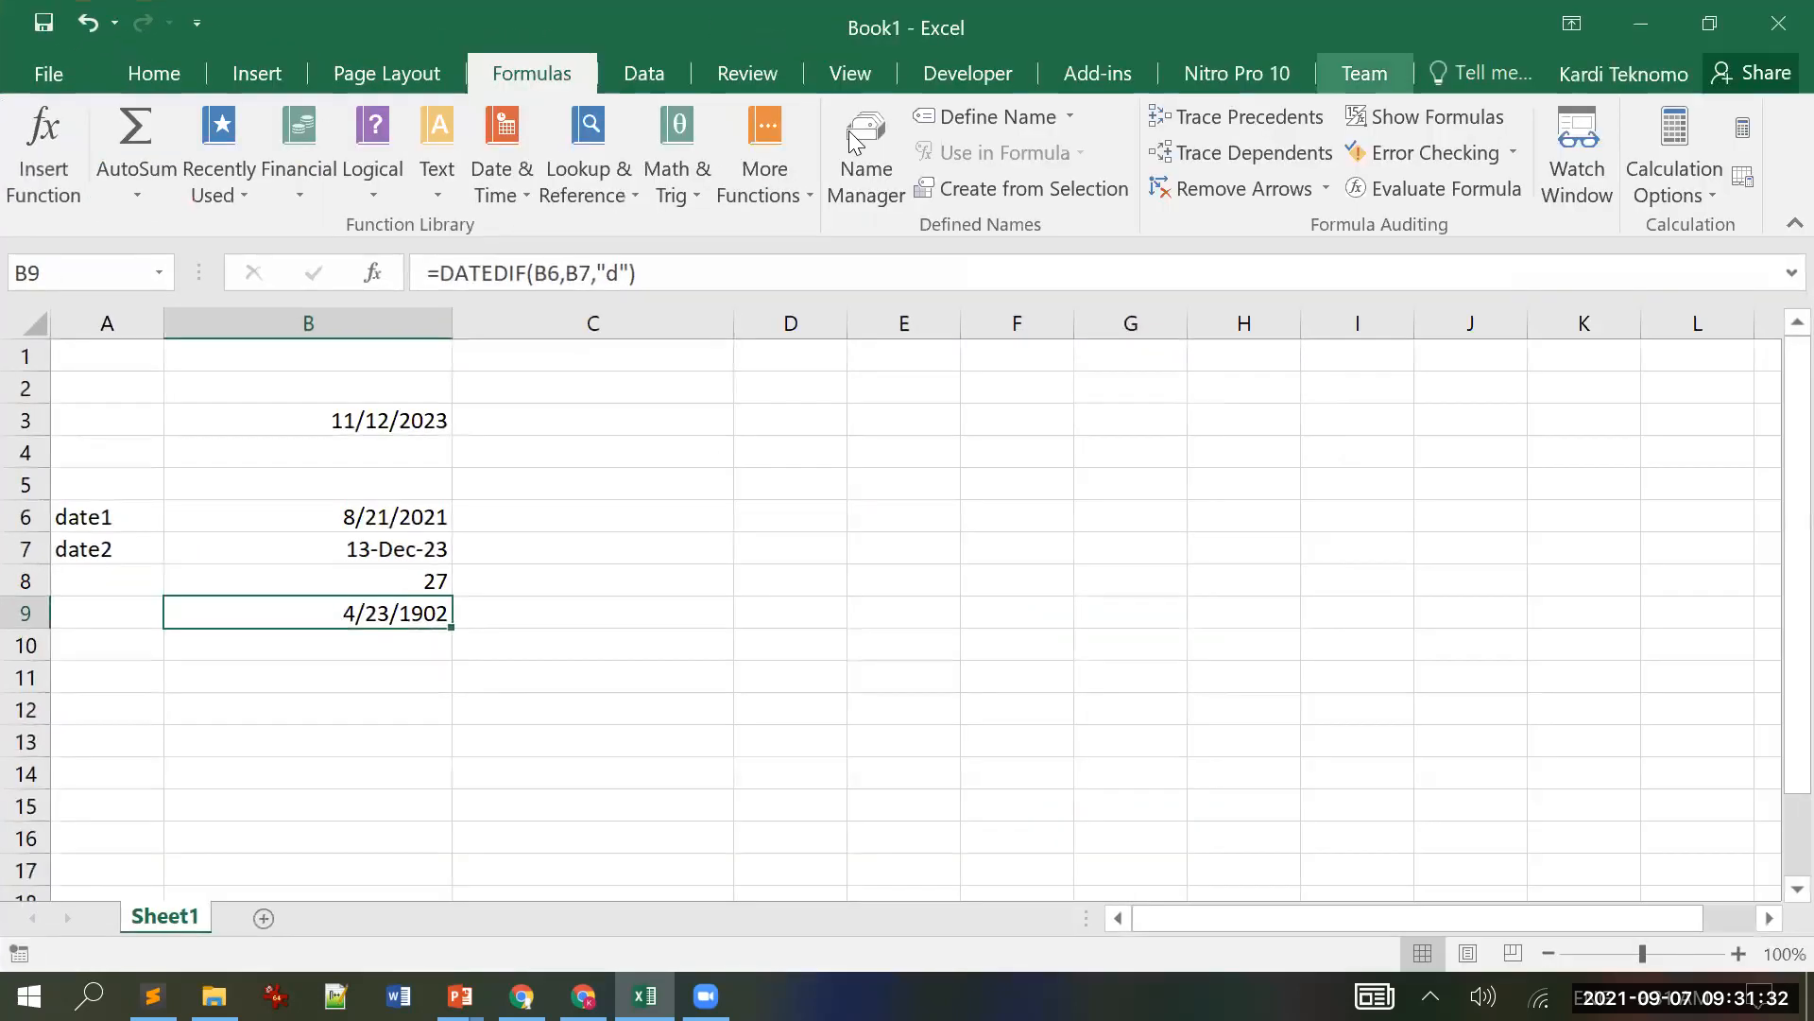
{"action": "left_click", "coordinate": [156, 71]}
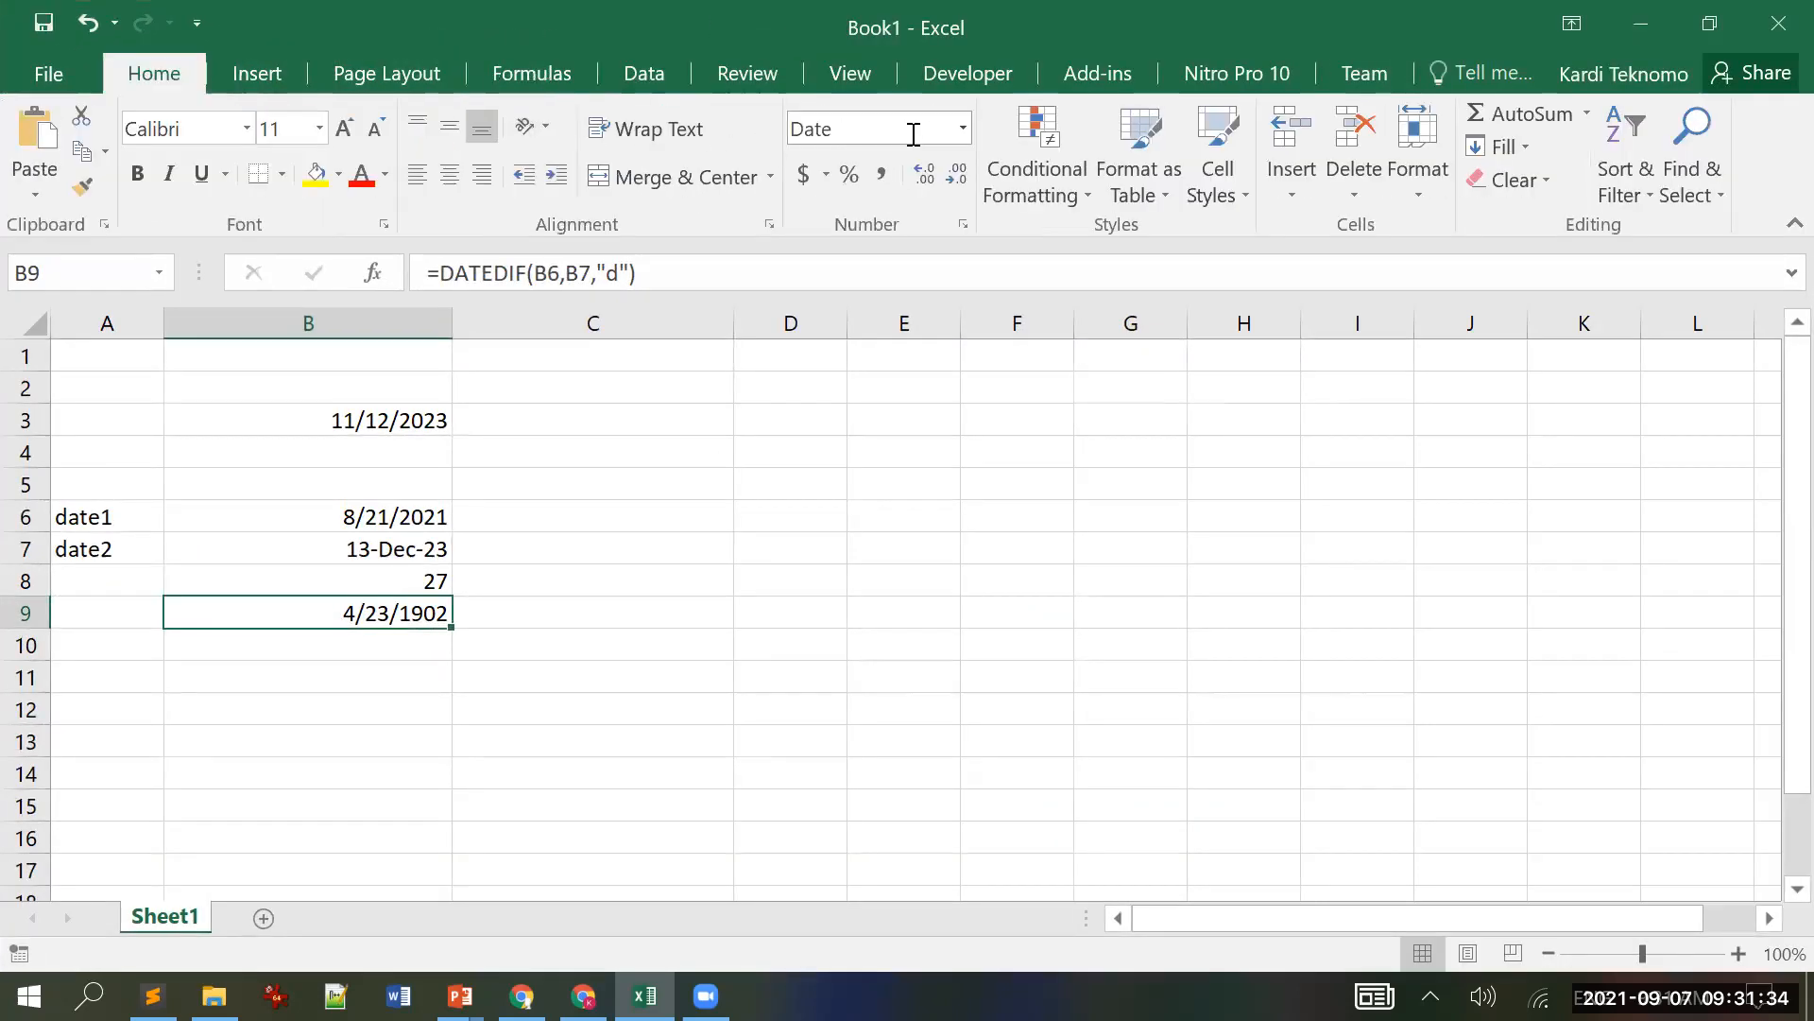
{"action": "left_click", "coordinate": [960, 128]}
{"action": "left_click", "coordinate": [901, 159]}
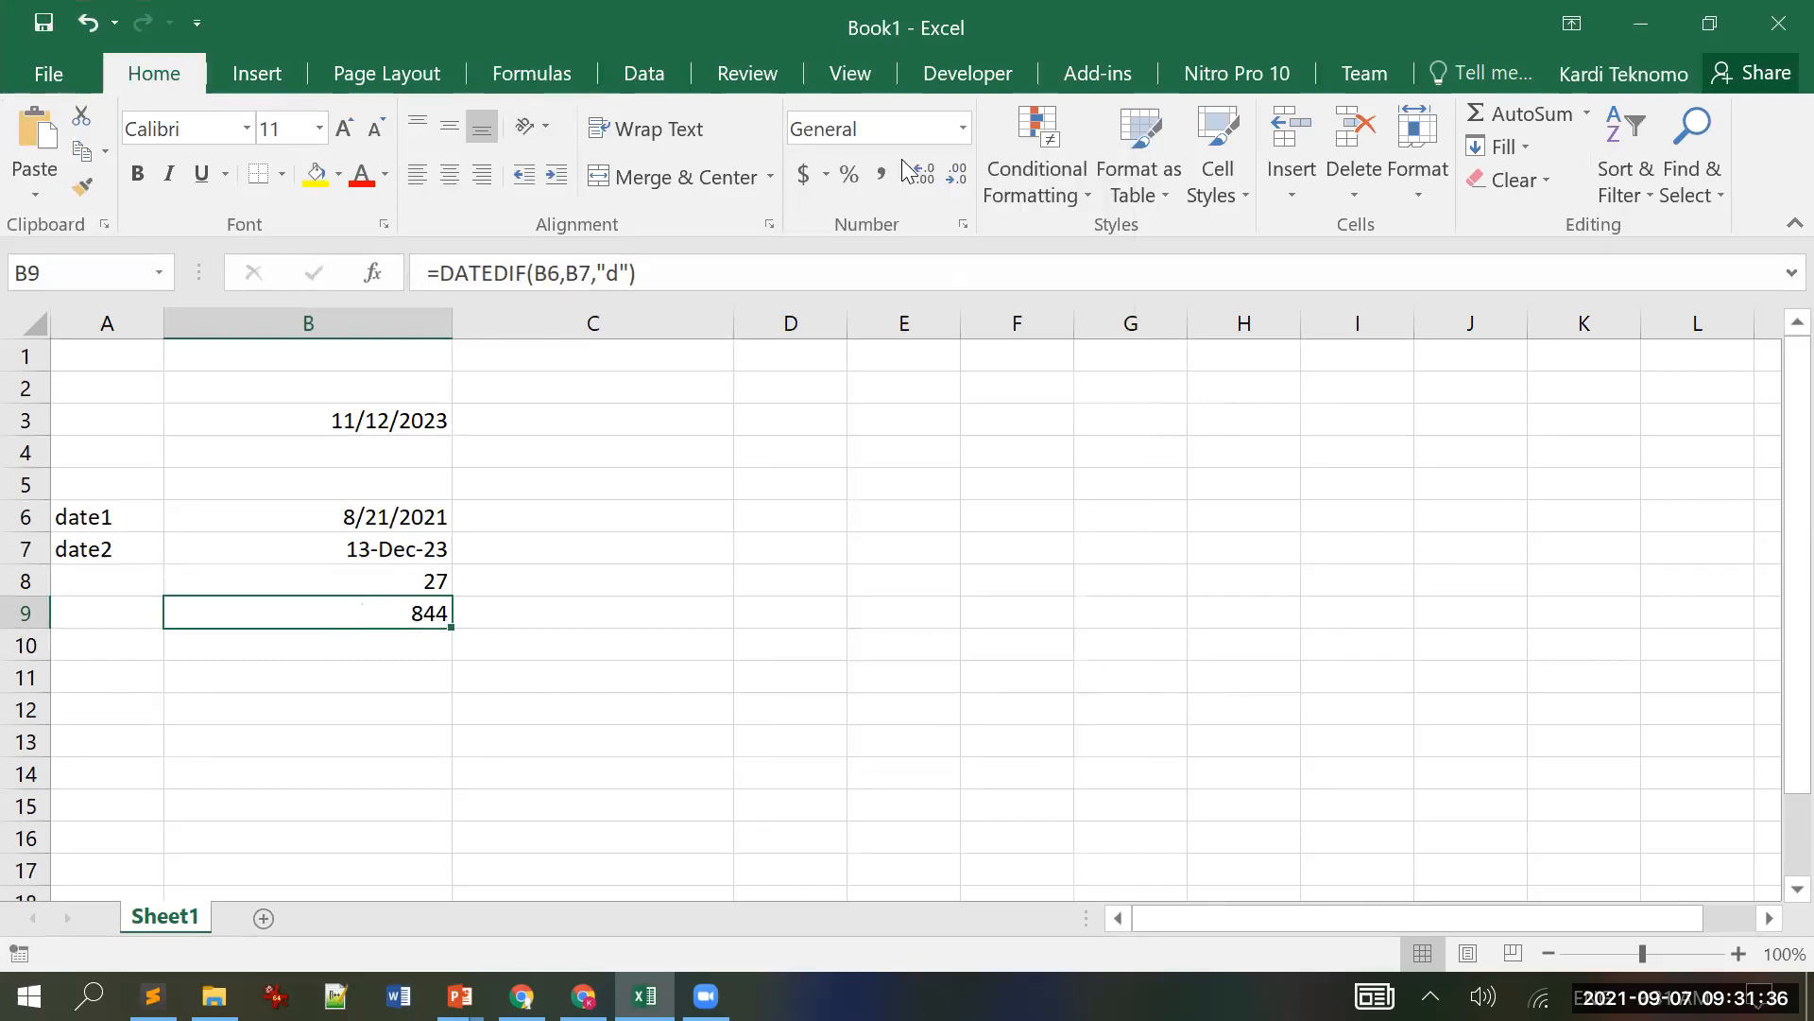
{"action": "left_click", "coordinate": [1710, 23]}
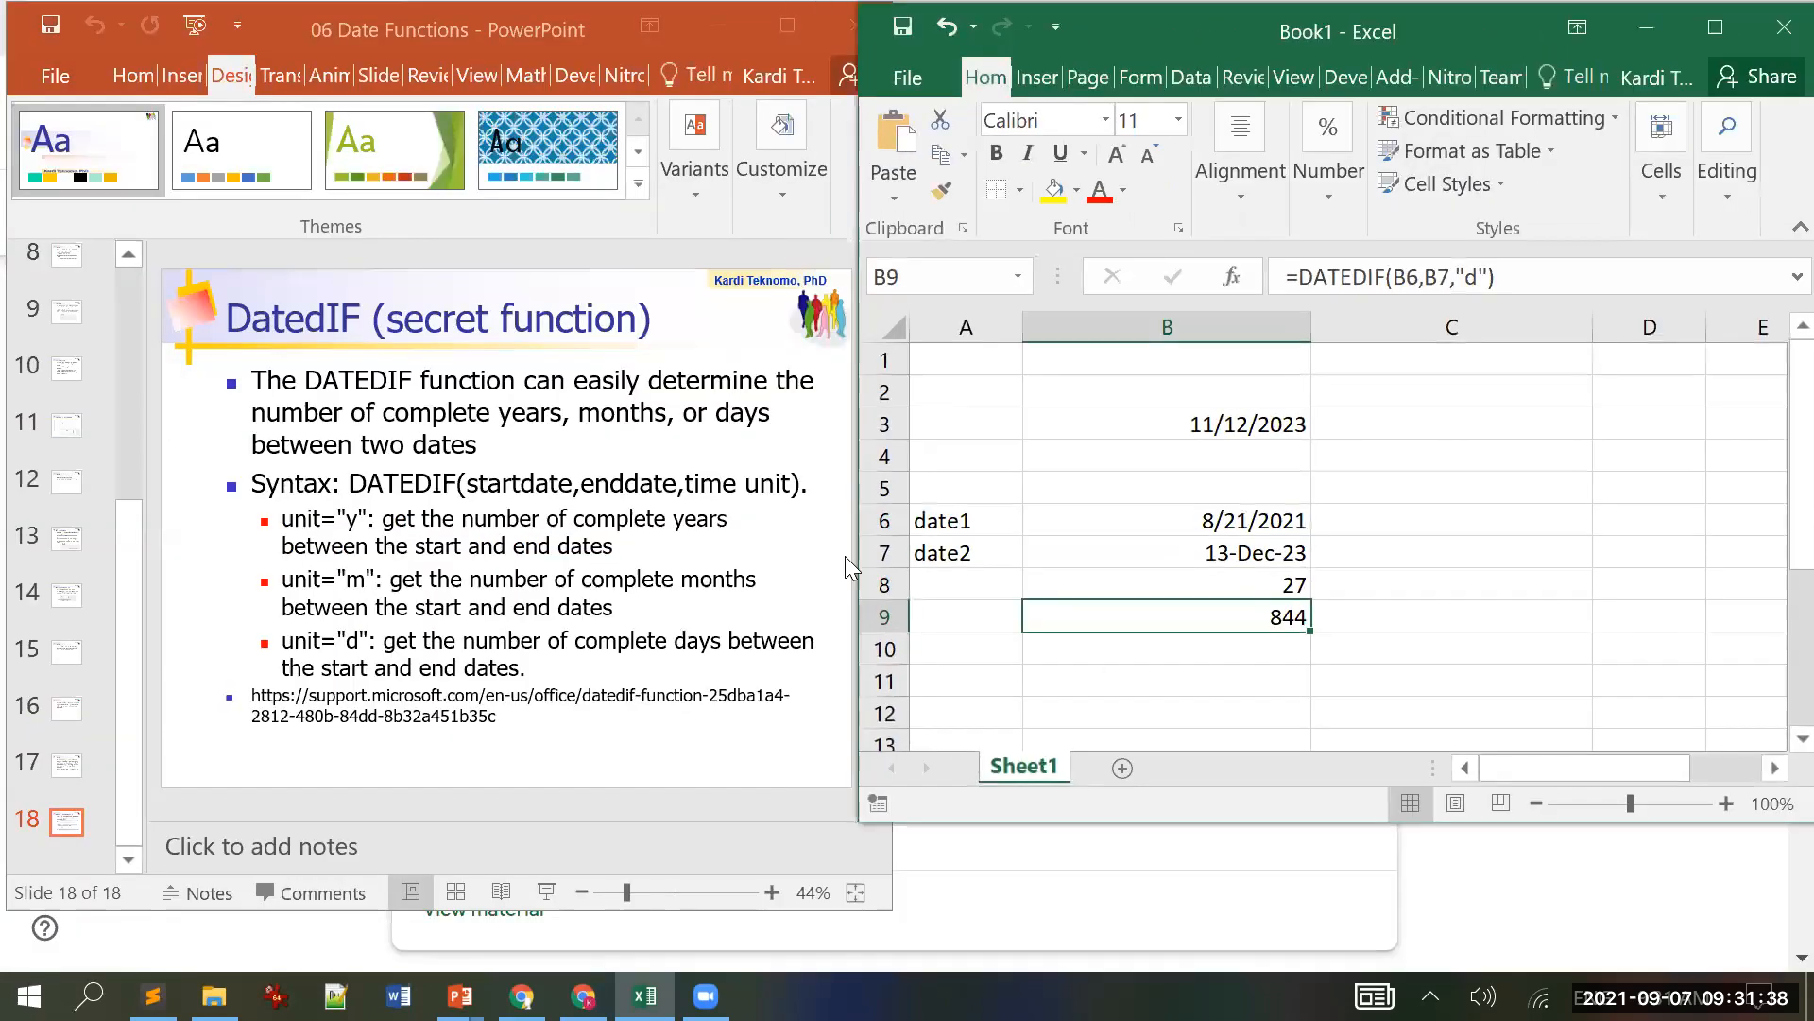
Step: Enter =DAYS(B7,B6) in B10, returning 844 to match B9's DATEDIF count
{"action": "left_click", "coordinate": [1290, 652]}
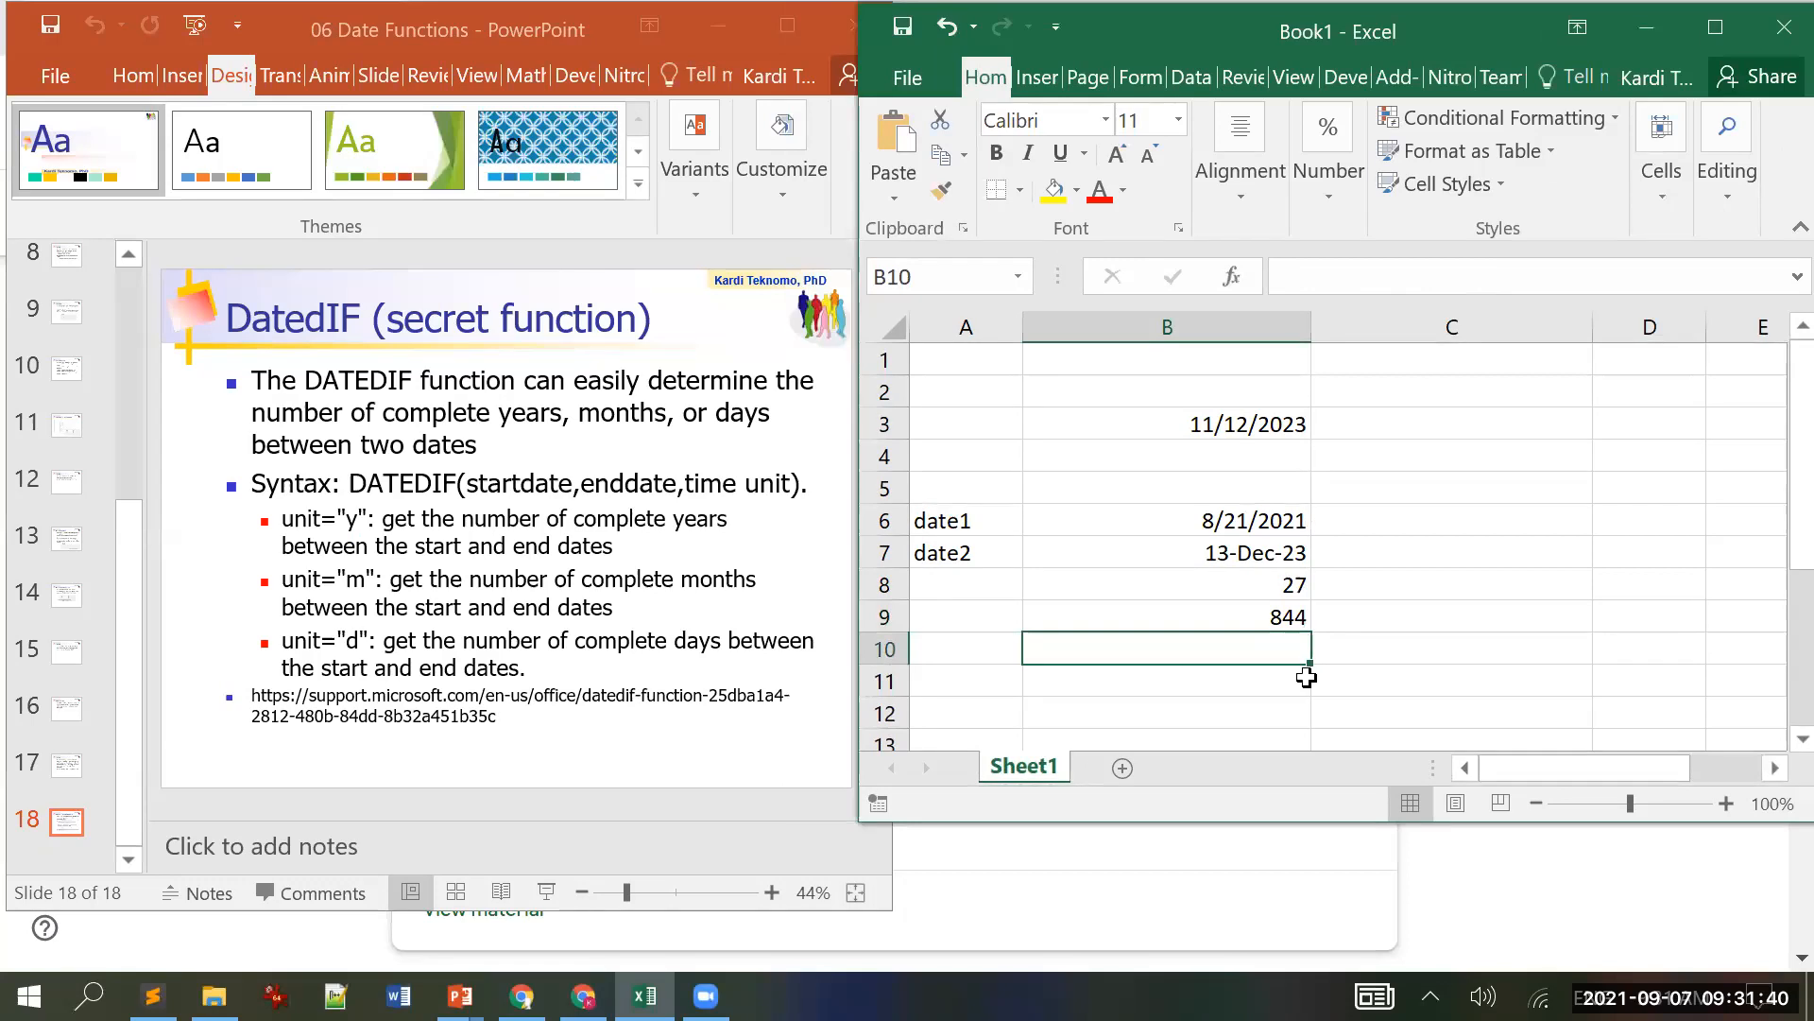
{"action": "type", "text": "=days"}
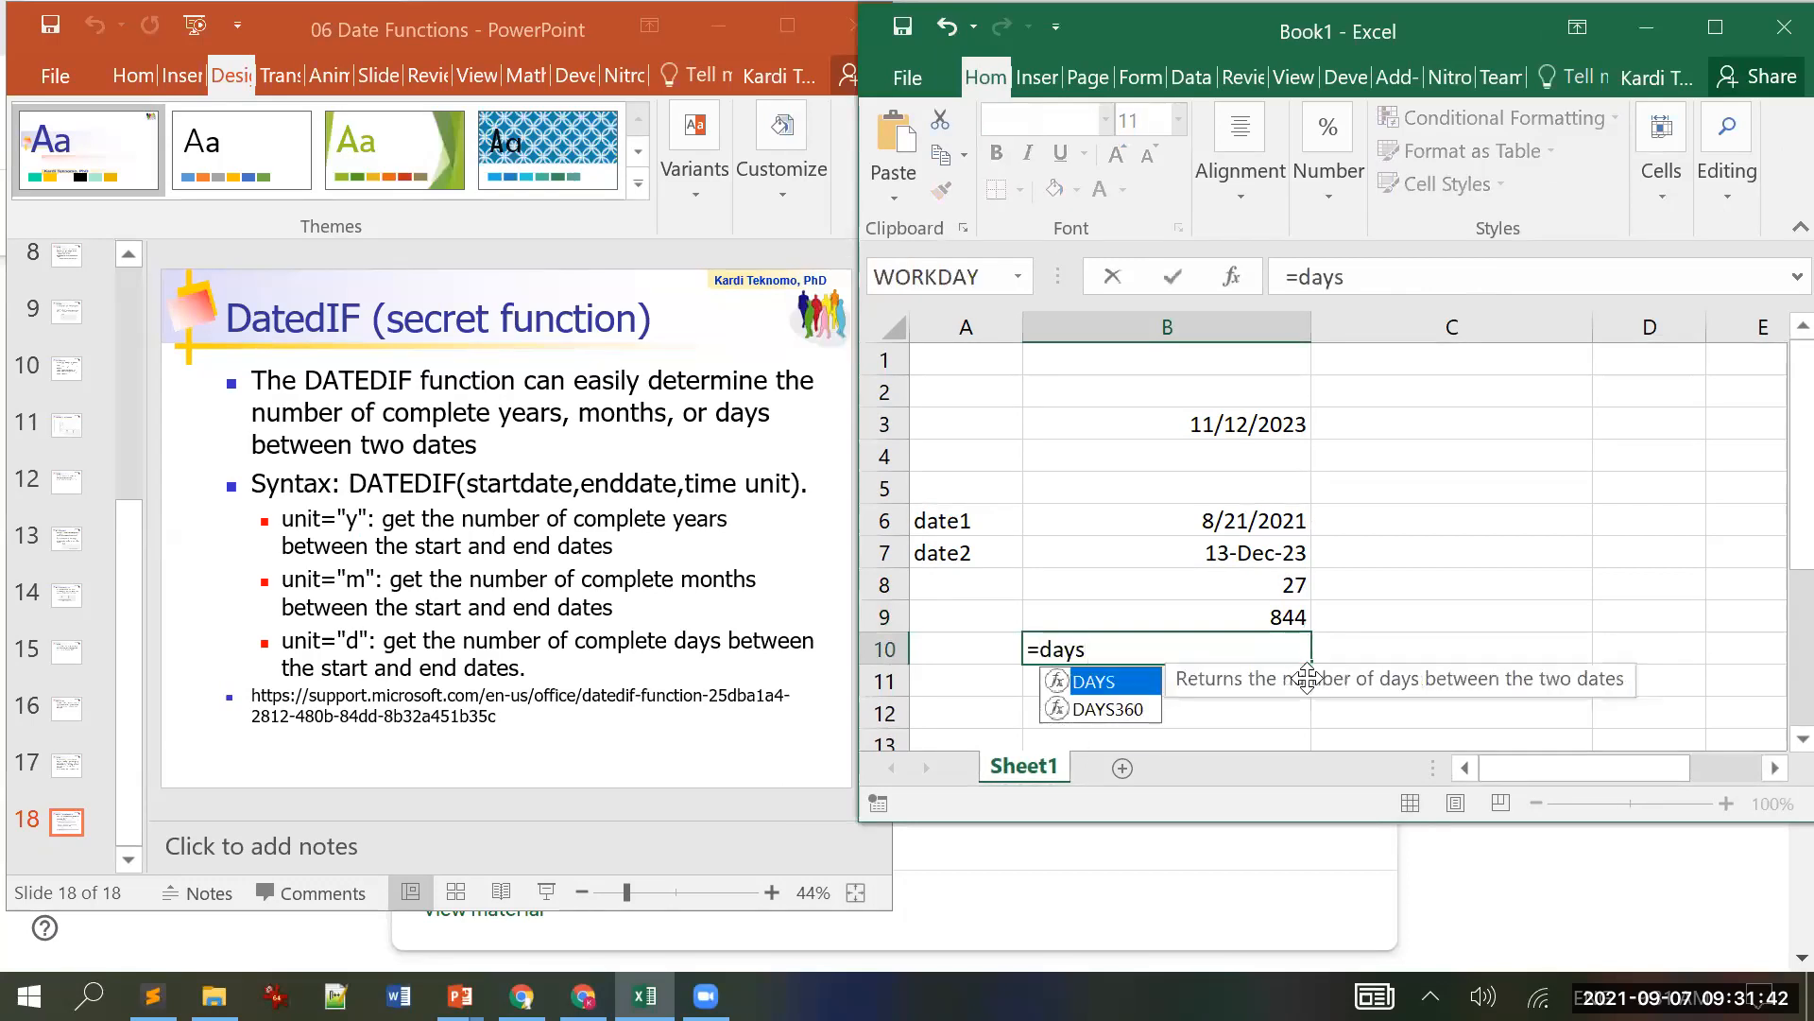
{"action": "type", "text": "("}
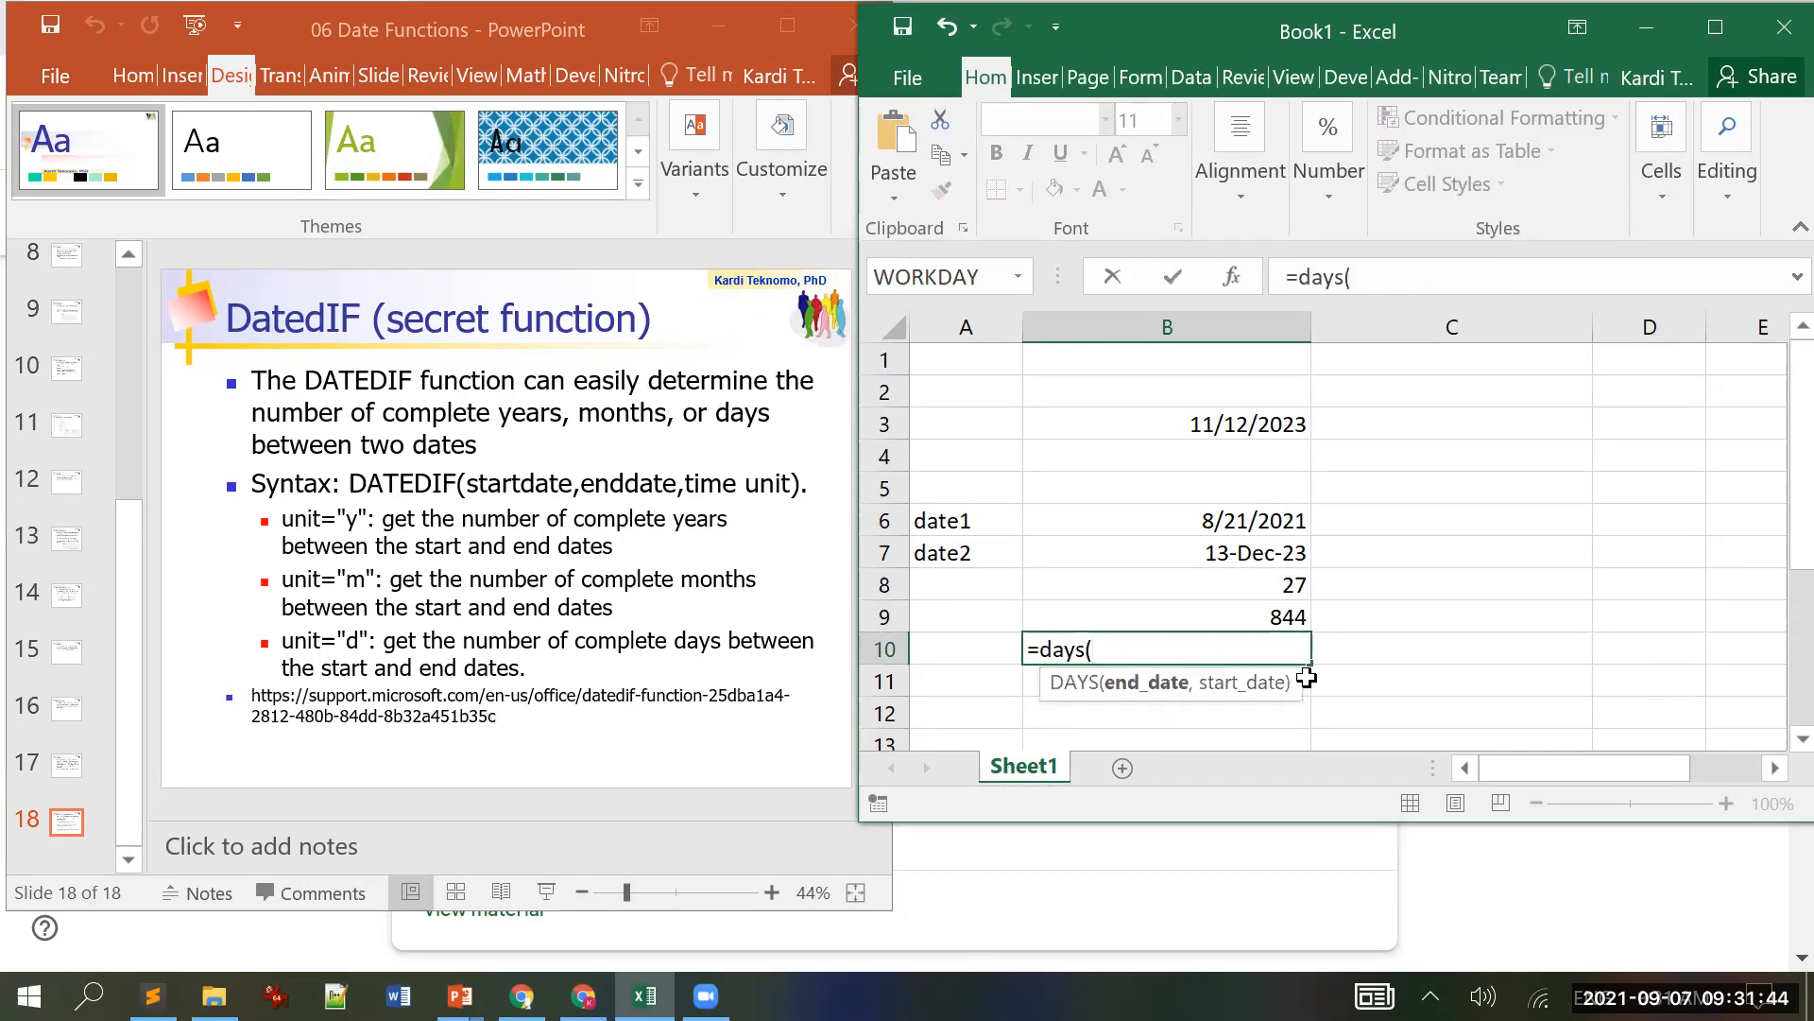
{"action": "left_click", "coordinate": [1253, 553]}
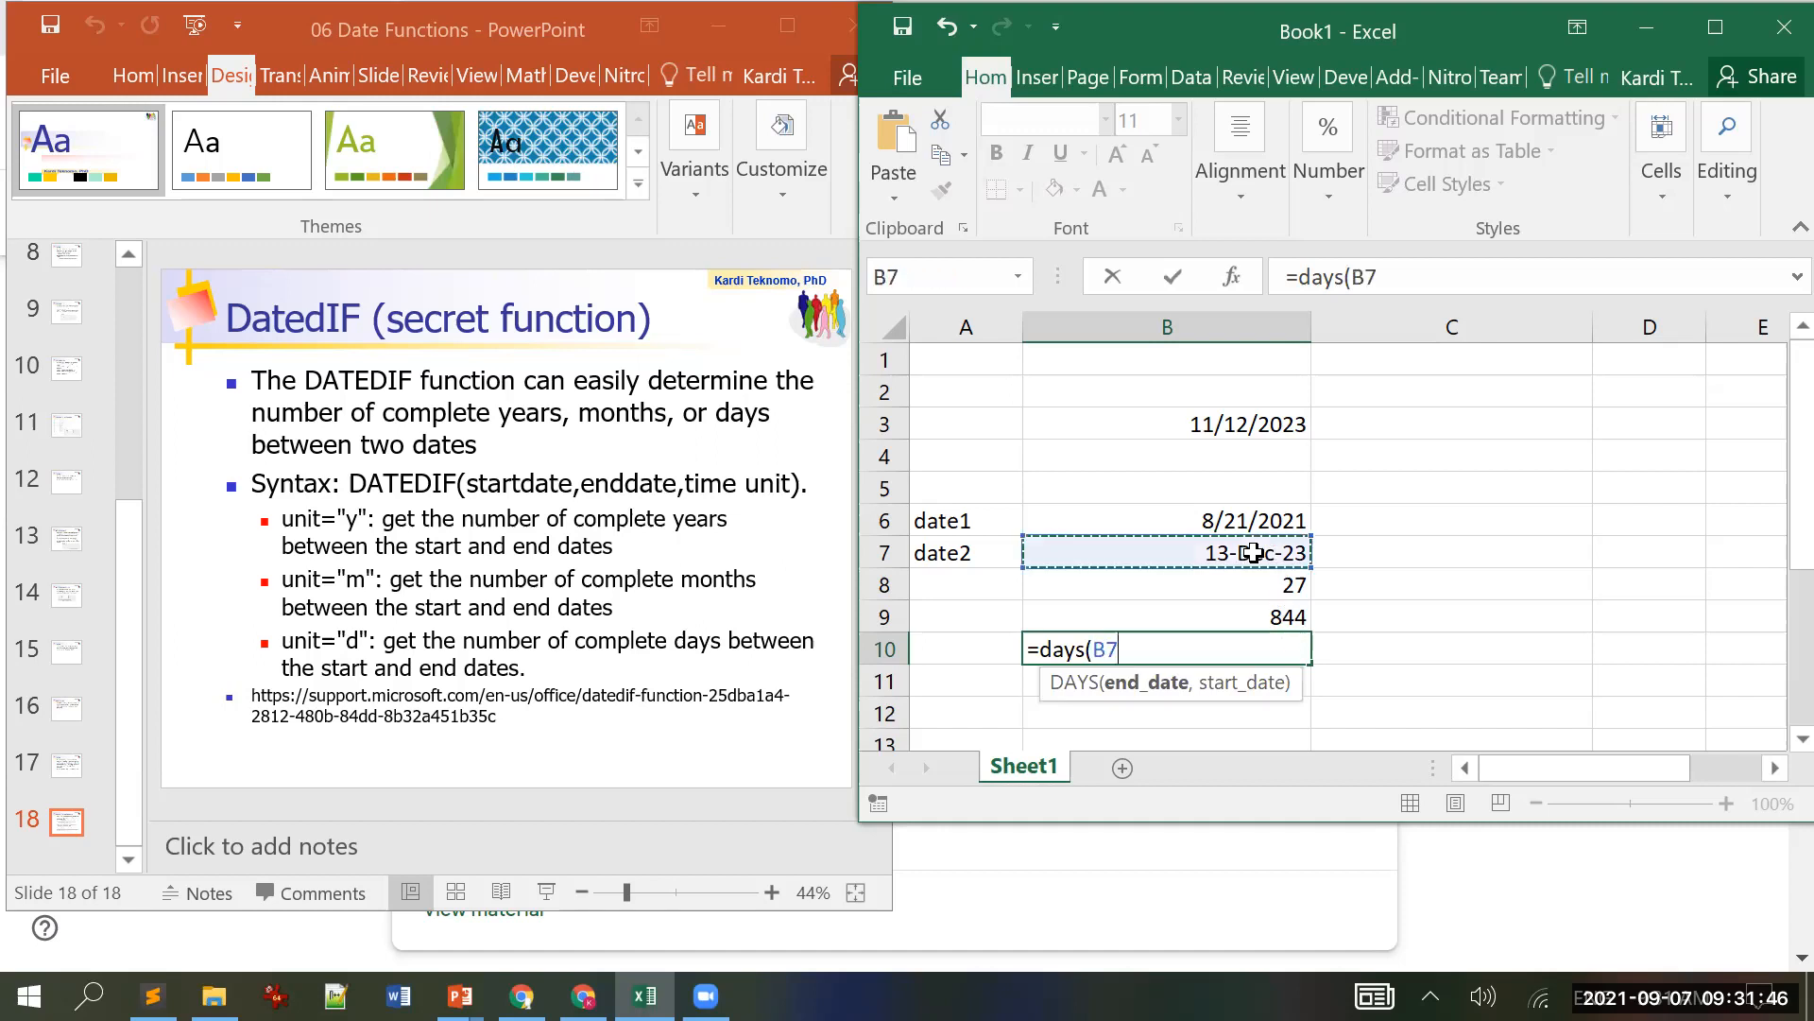
{"action": "type", "text": ","}
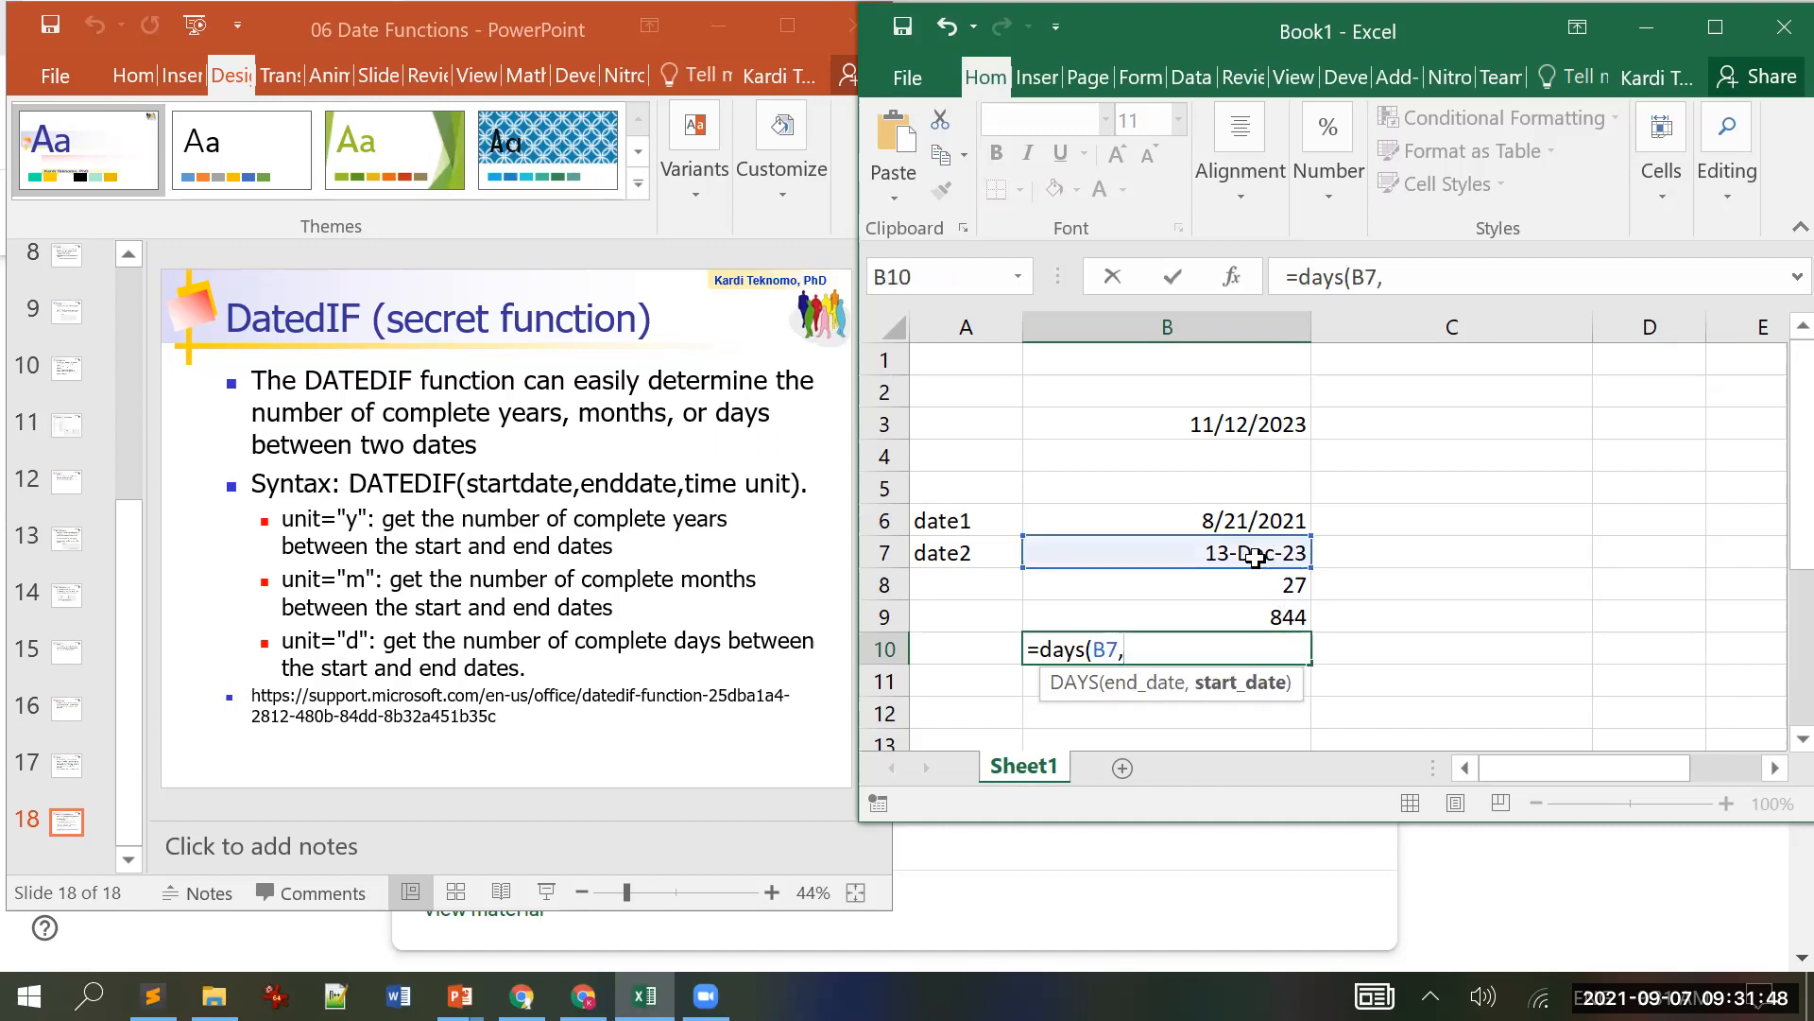
{"action": "left_click", "coordinate": [1221, 516]}
{"action": "type", "text": ")"}
{"action": "key", "text": "Return"}
{"action": "key", "text": "Up"}
{"action": "key", "text": "Up"}
{"action": "key", "text": "Down"}
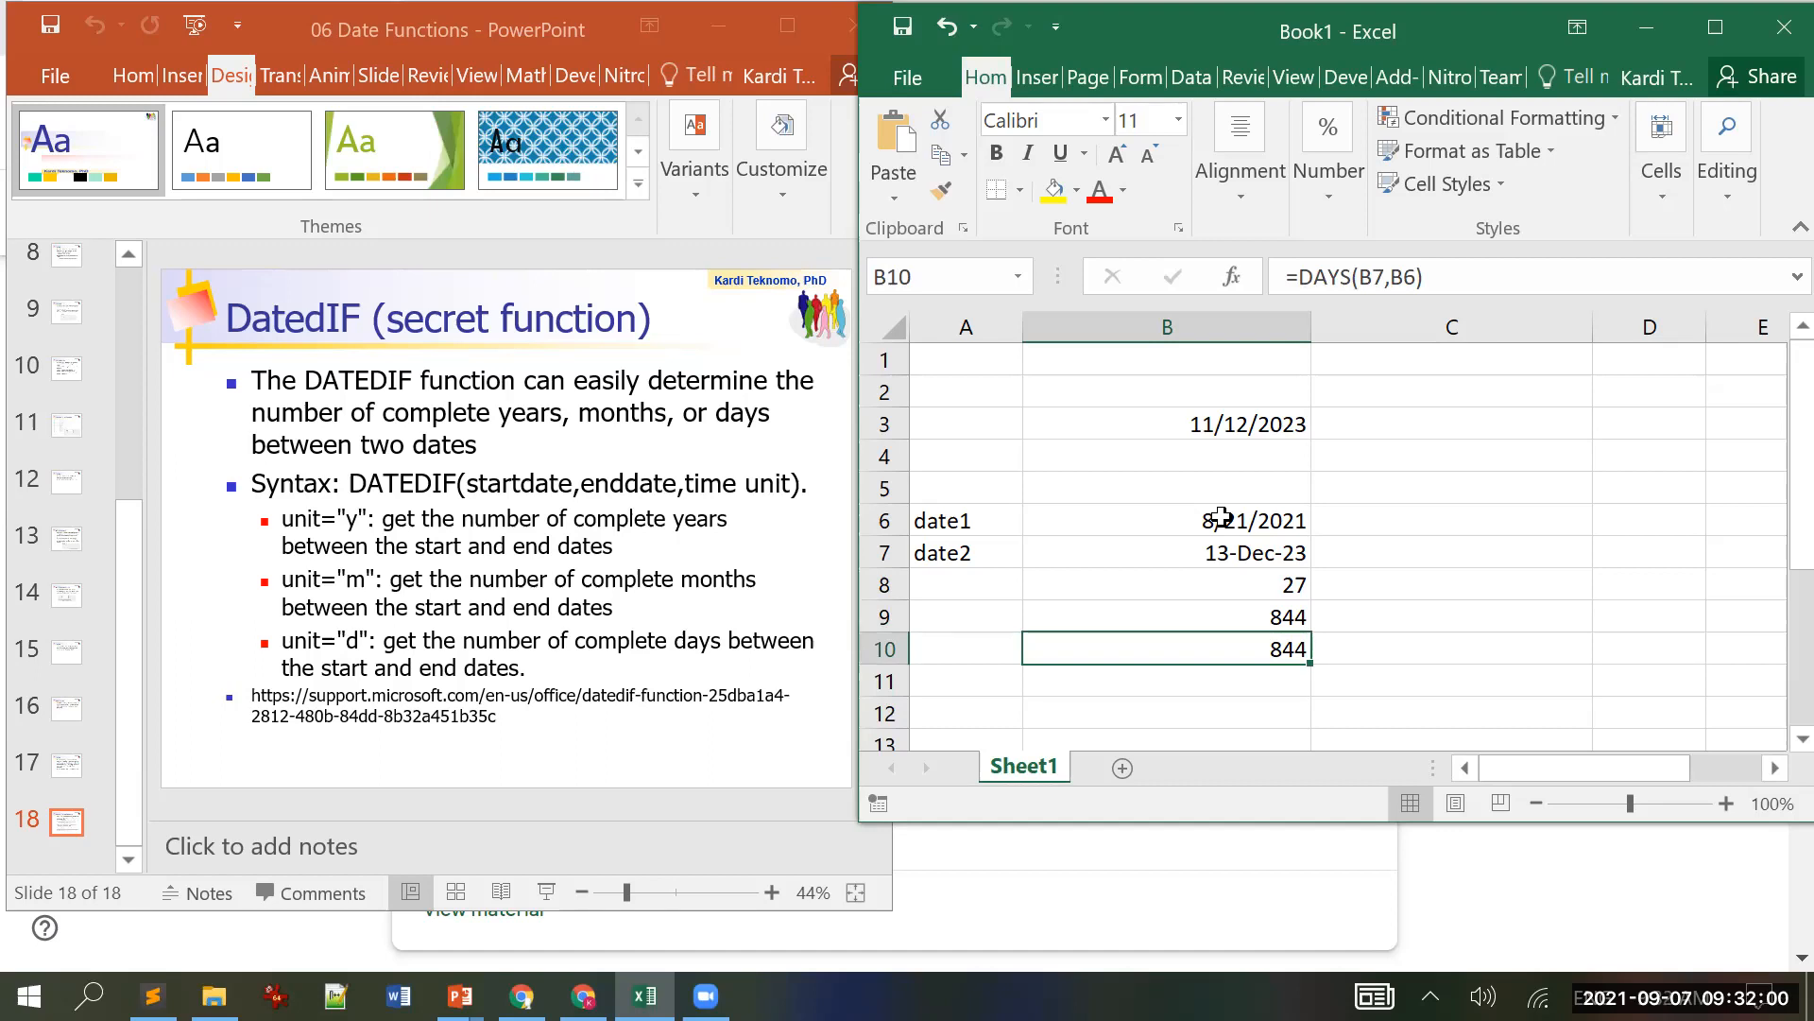
{"action": "key", "text": "Up"}
{"action": "key", "text": "Down"}
{"action": "key", "text": "Down"}
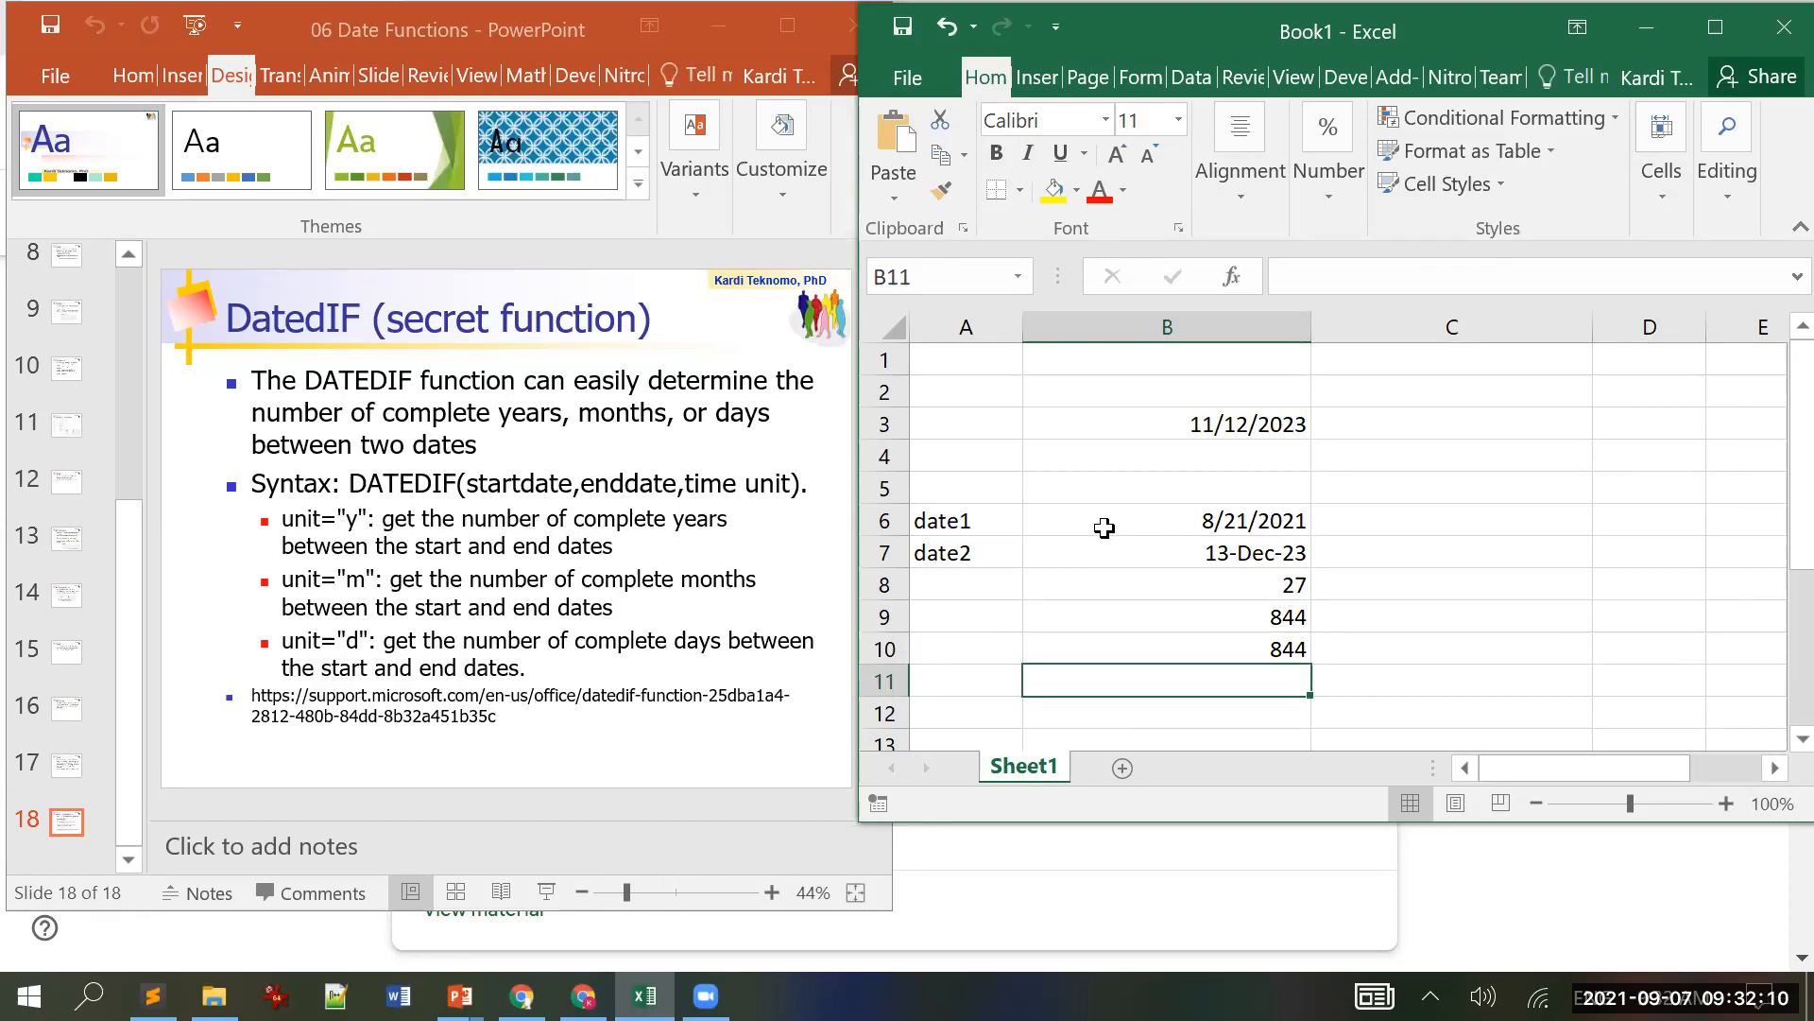
Step: Close the 06 Date Functions deck and place the 07 Time Functions window beside Excel
{"action": "left_click", "coordinate": [496, 36]}
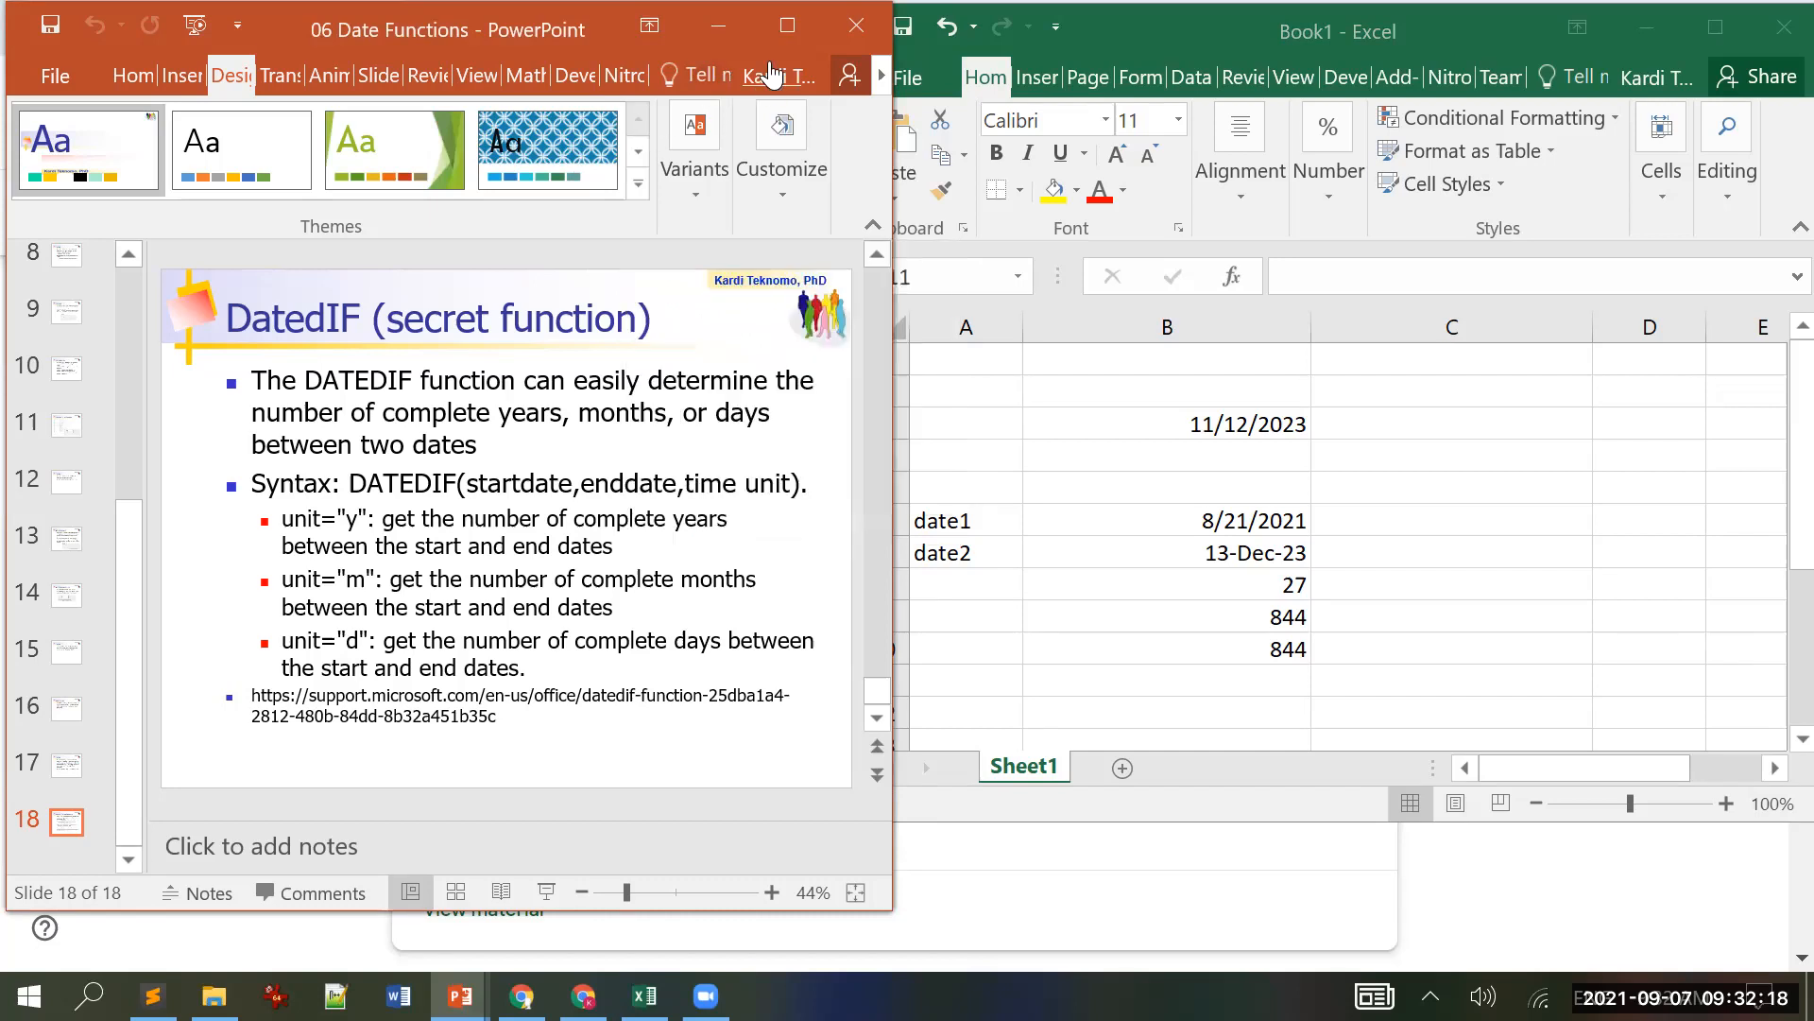
{"action": "left_click", "coordinate": [853, 33]}
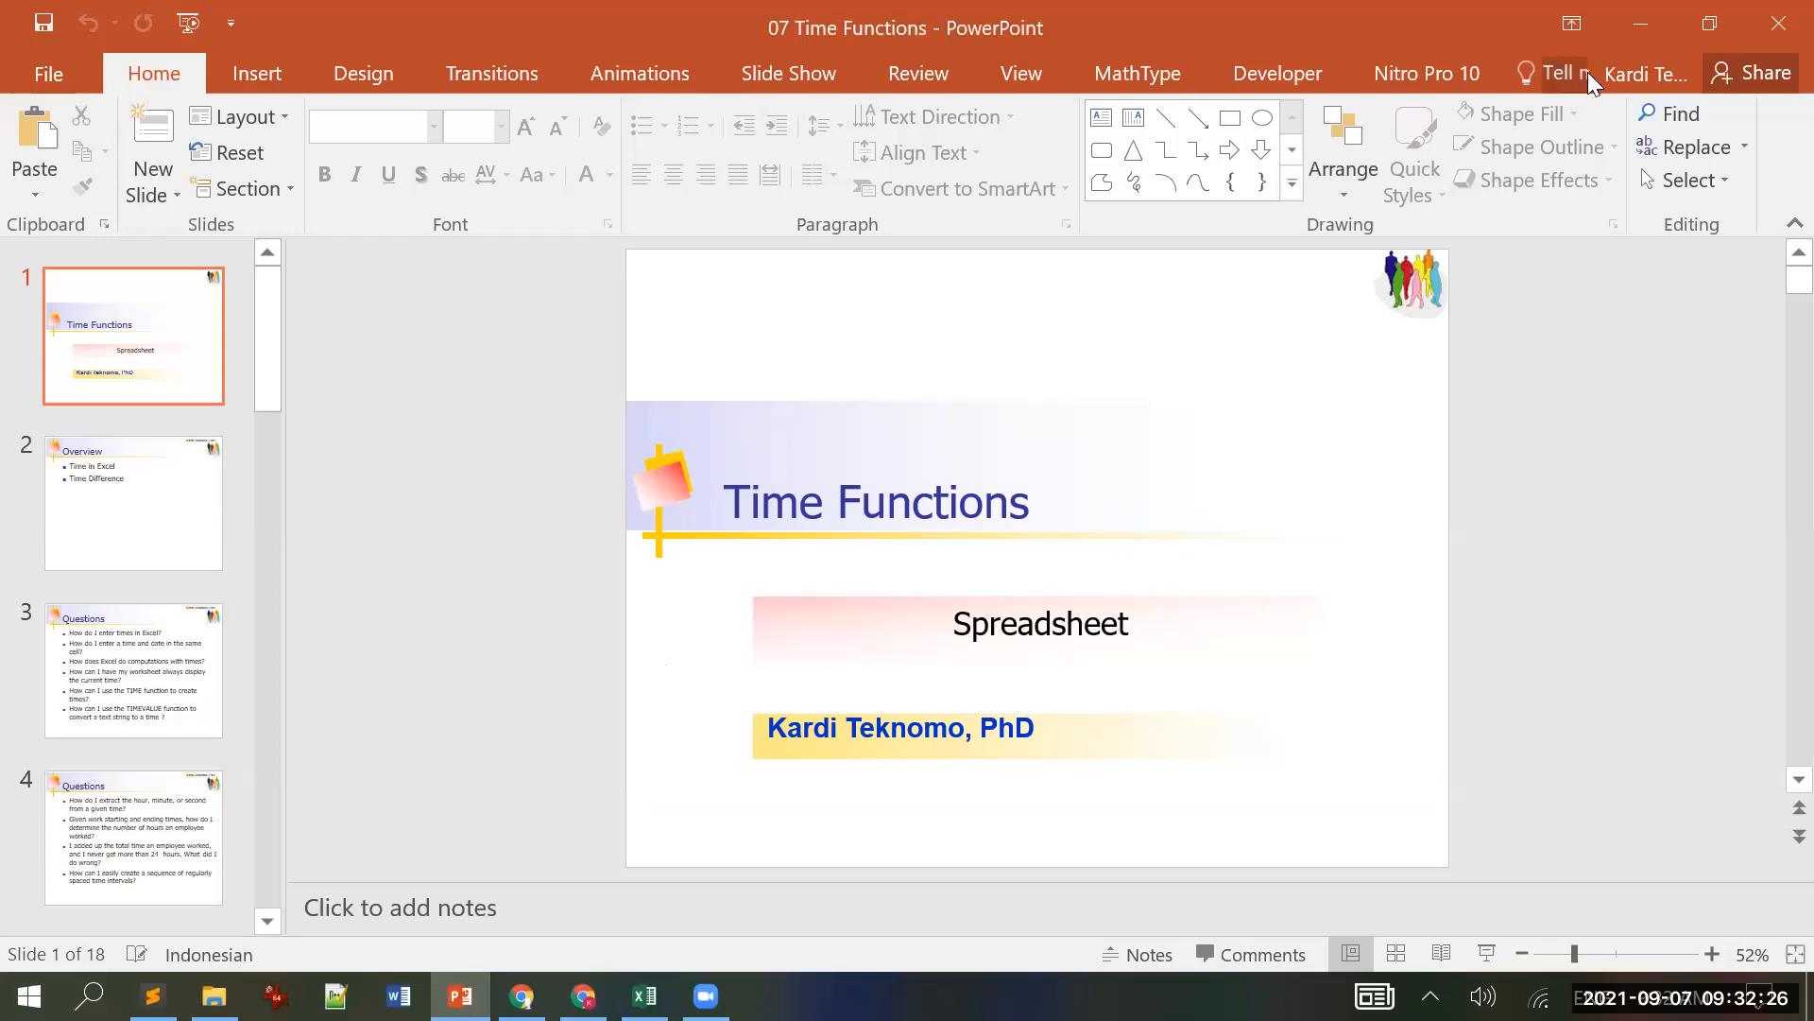
{"action": "left_click", "coordinate": [1704, 12]}
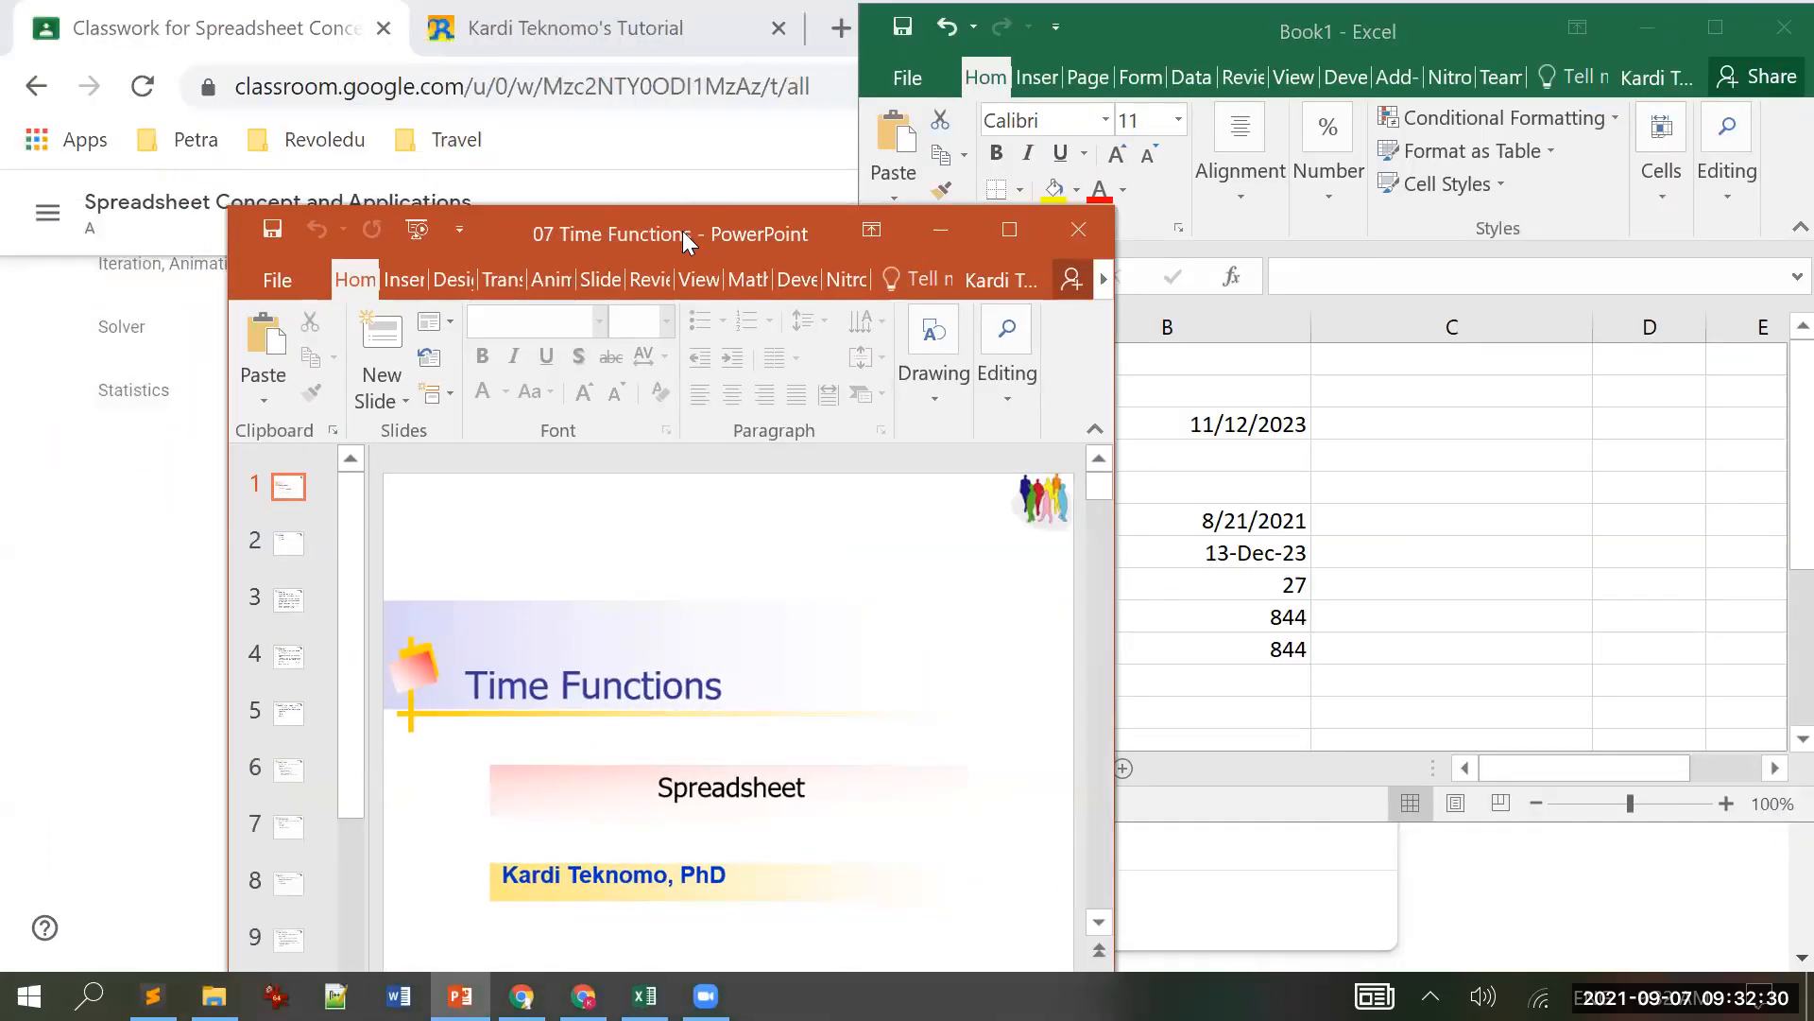
{"action": "left_click_drag", "start_coordinate": [682, 231], "coordinate": [444, 18]}
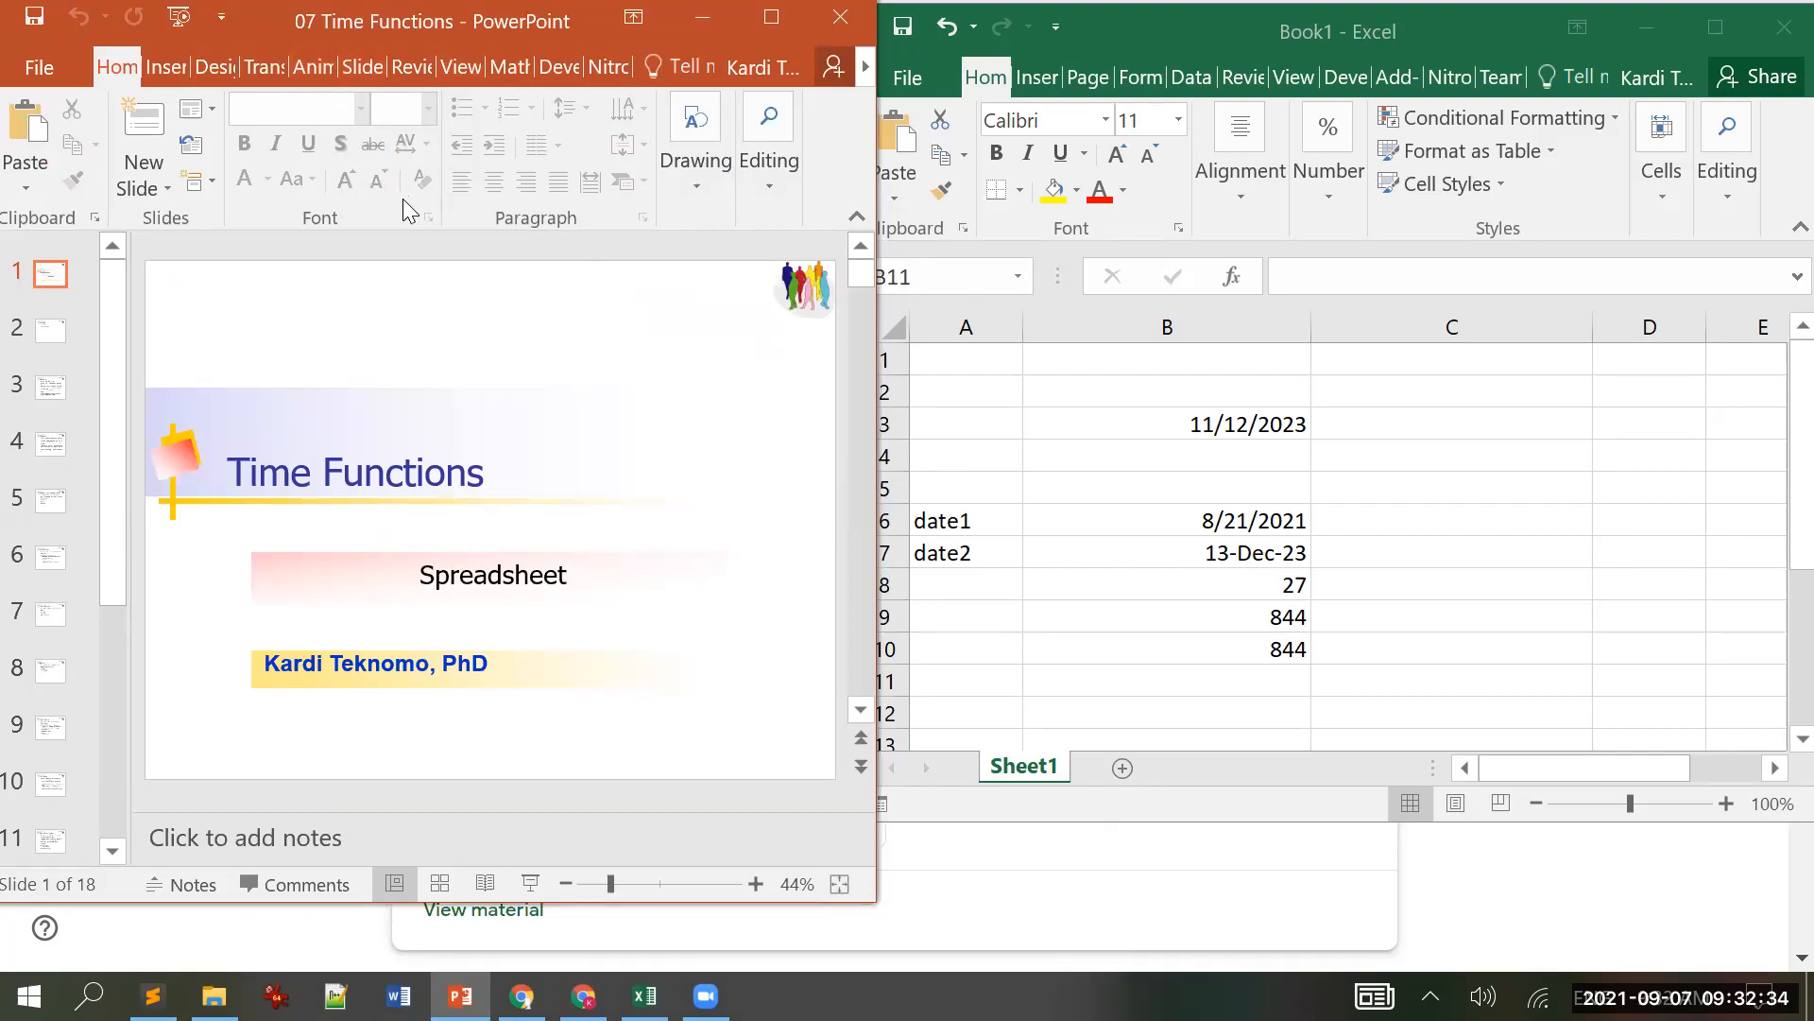
Step: Move to slide 4, Questions, on extracting hours, minutes, seconds and hours worked
{"action": "scroll", "coordinate": [403, 199], "scroll_direction": "down", "scroll_amount": 1}
{"action": "scroll", "coordinate": [179, 316], "scroll_direction": "down", "scroll_amount": 1}
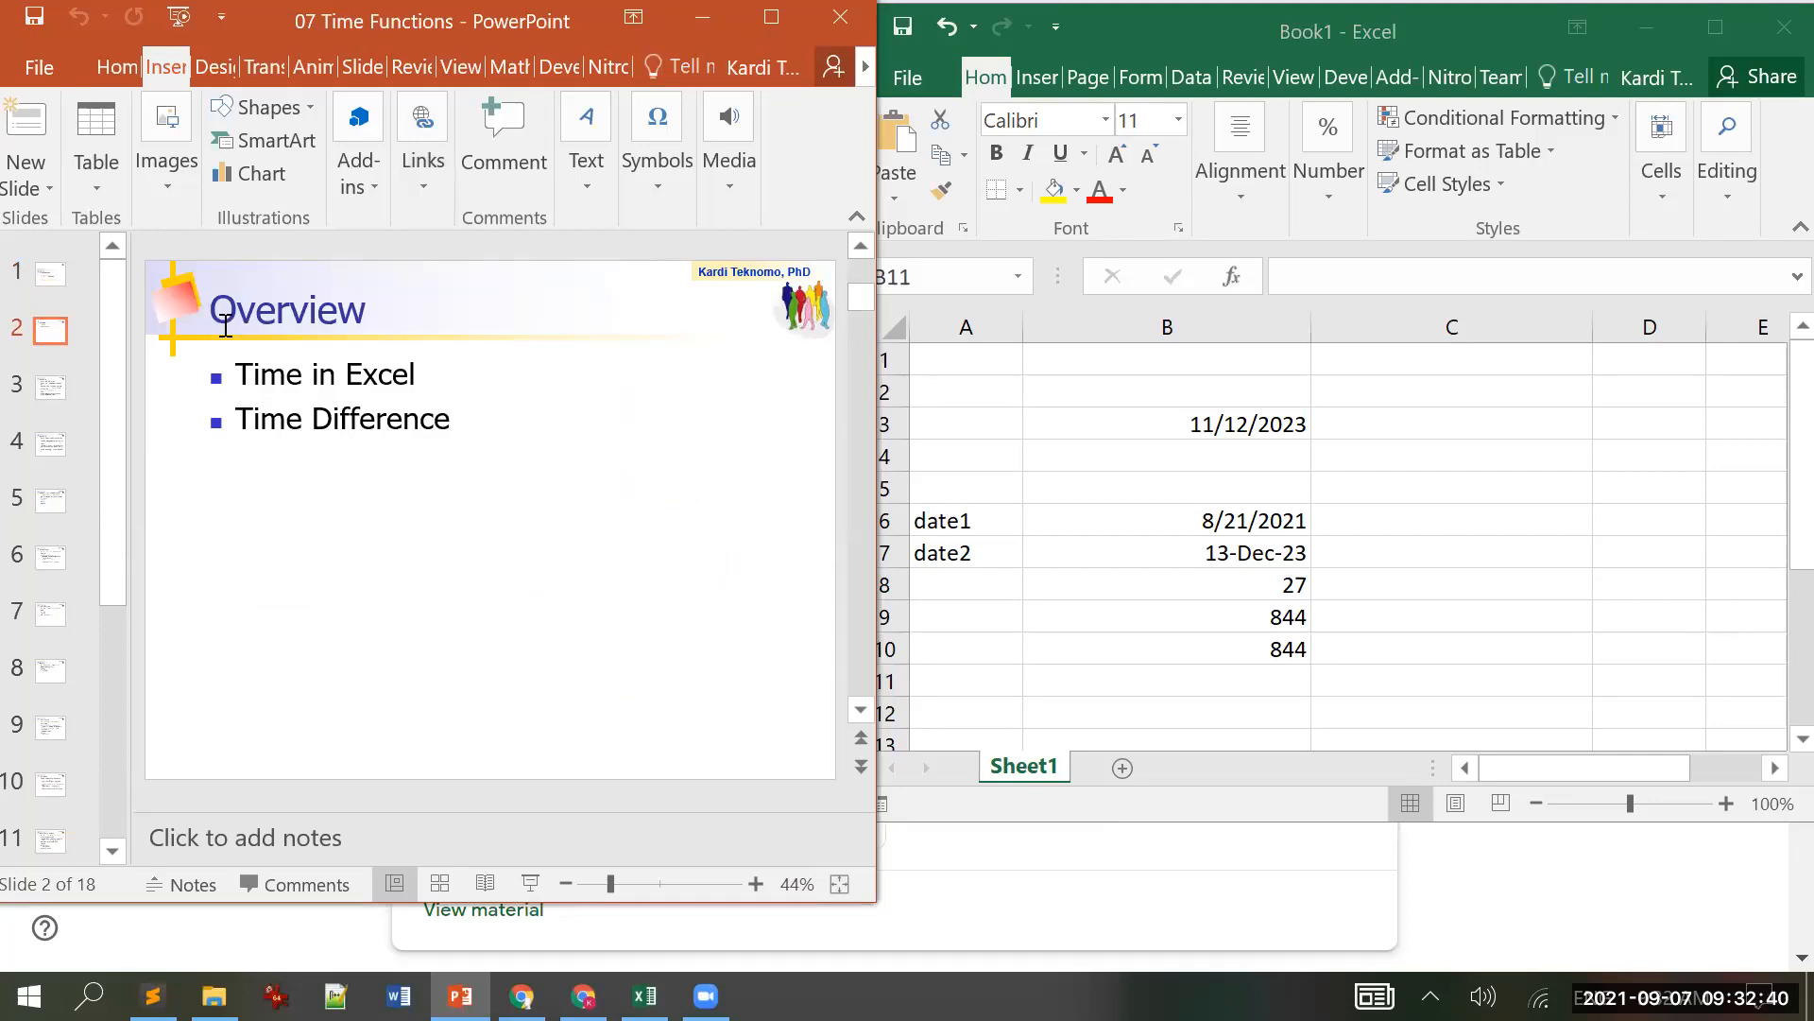
{"action": "key", "text": "Down"}
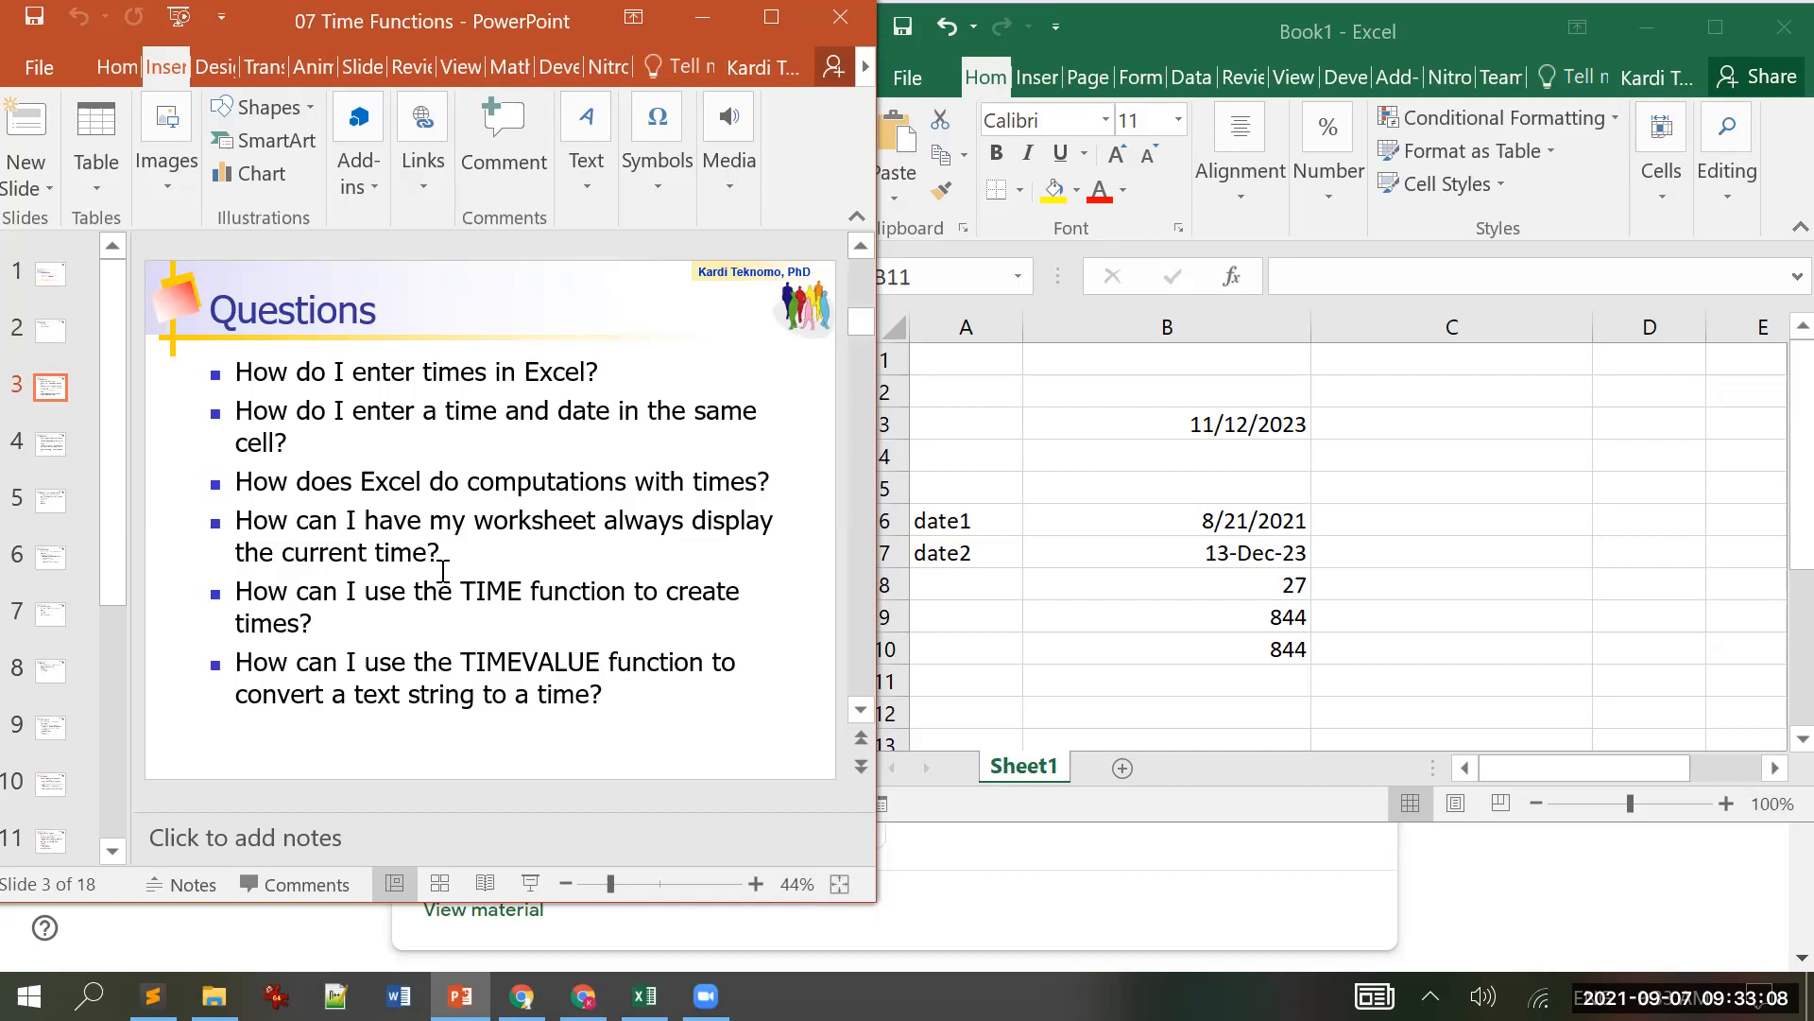
{"action": "scroll", "coordinate": [354, 525], "scroll_direction": "down", "scroll_amount": 1}
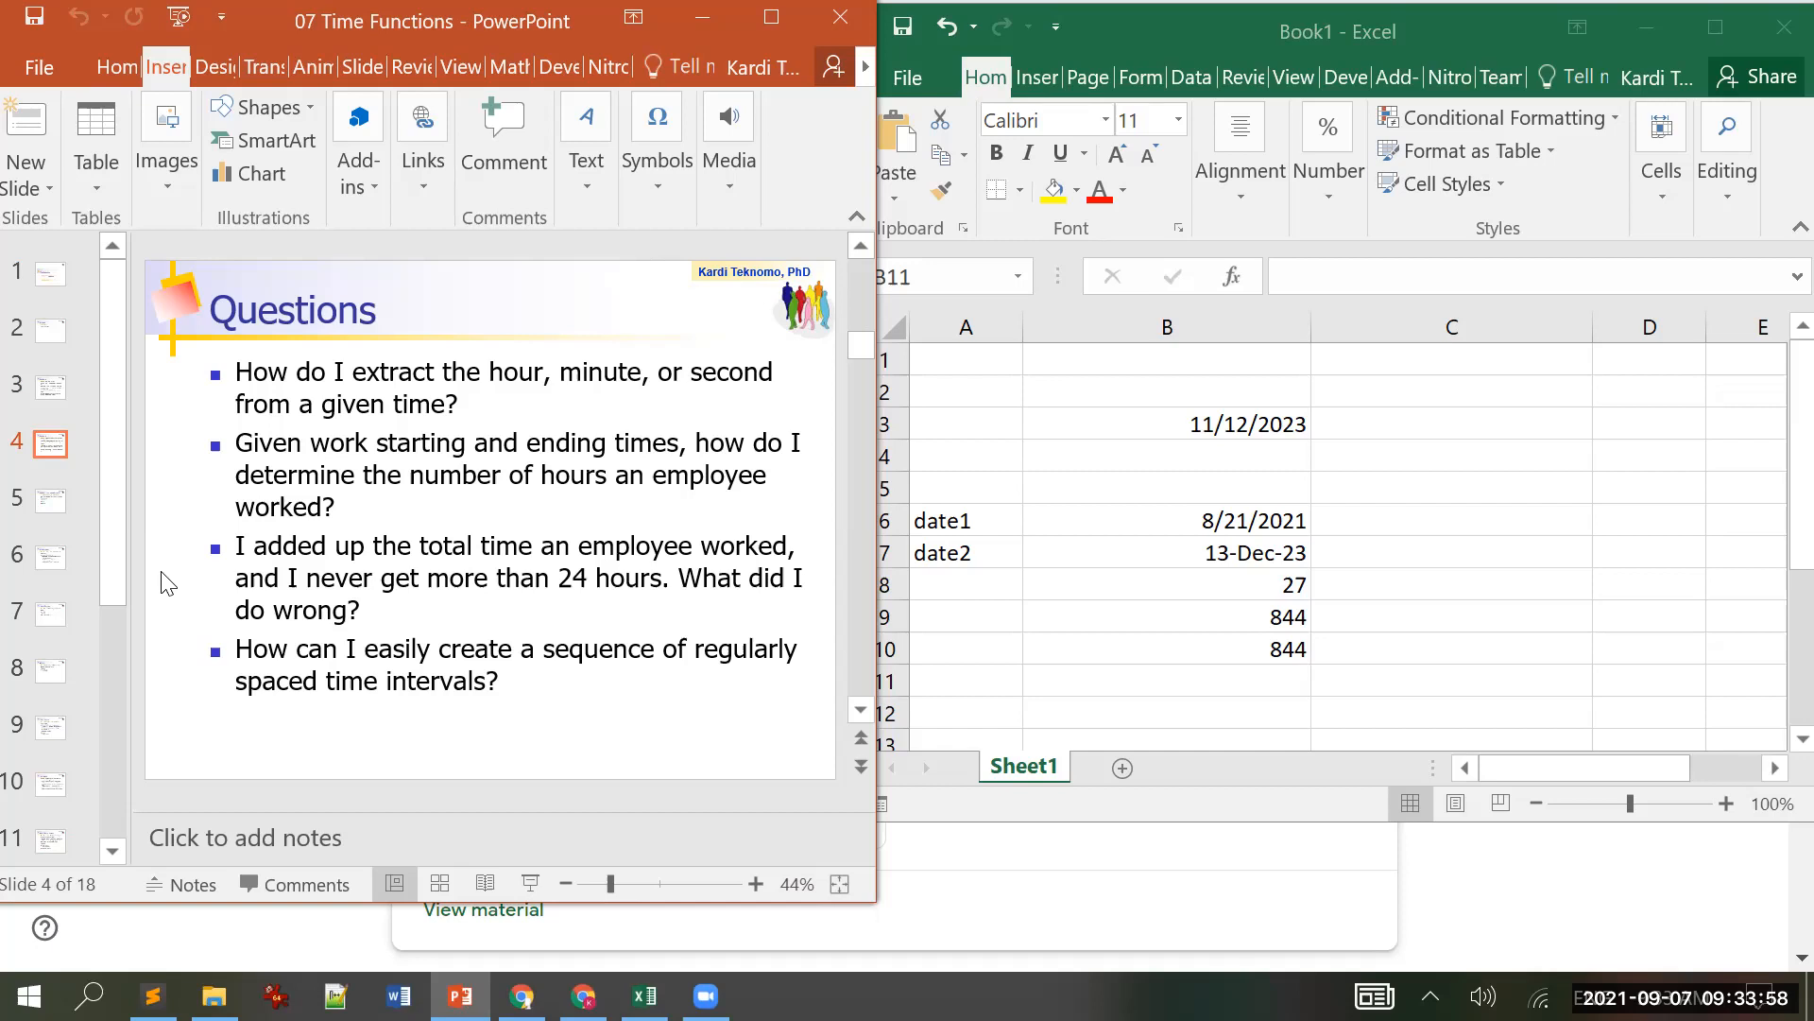
Step: Scroll PowerPoint to slide 5, 'How do I enter times in Excel?', and bring Excel forward
{"action": "scroll", "coordinate": [189, 593], "scroll_direction": "down", "scroll_amount": 1}
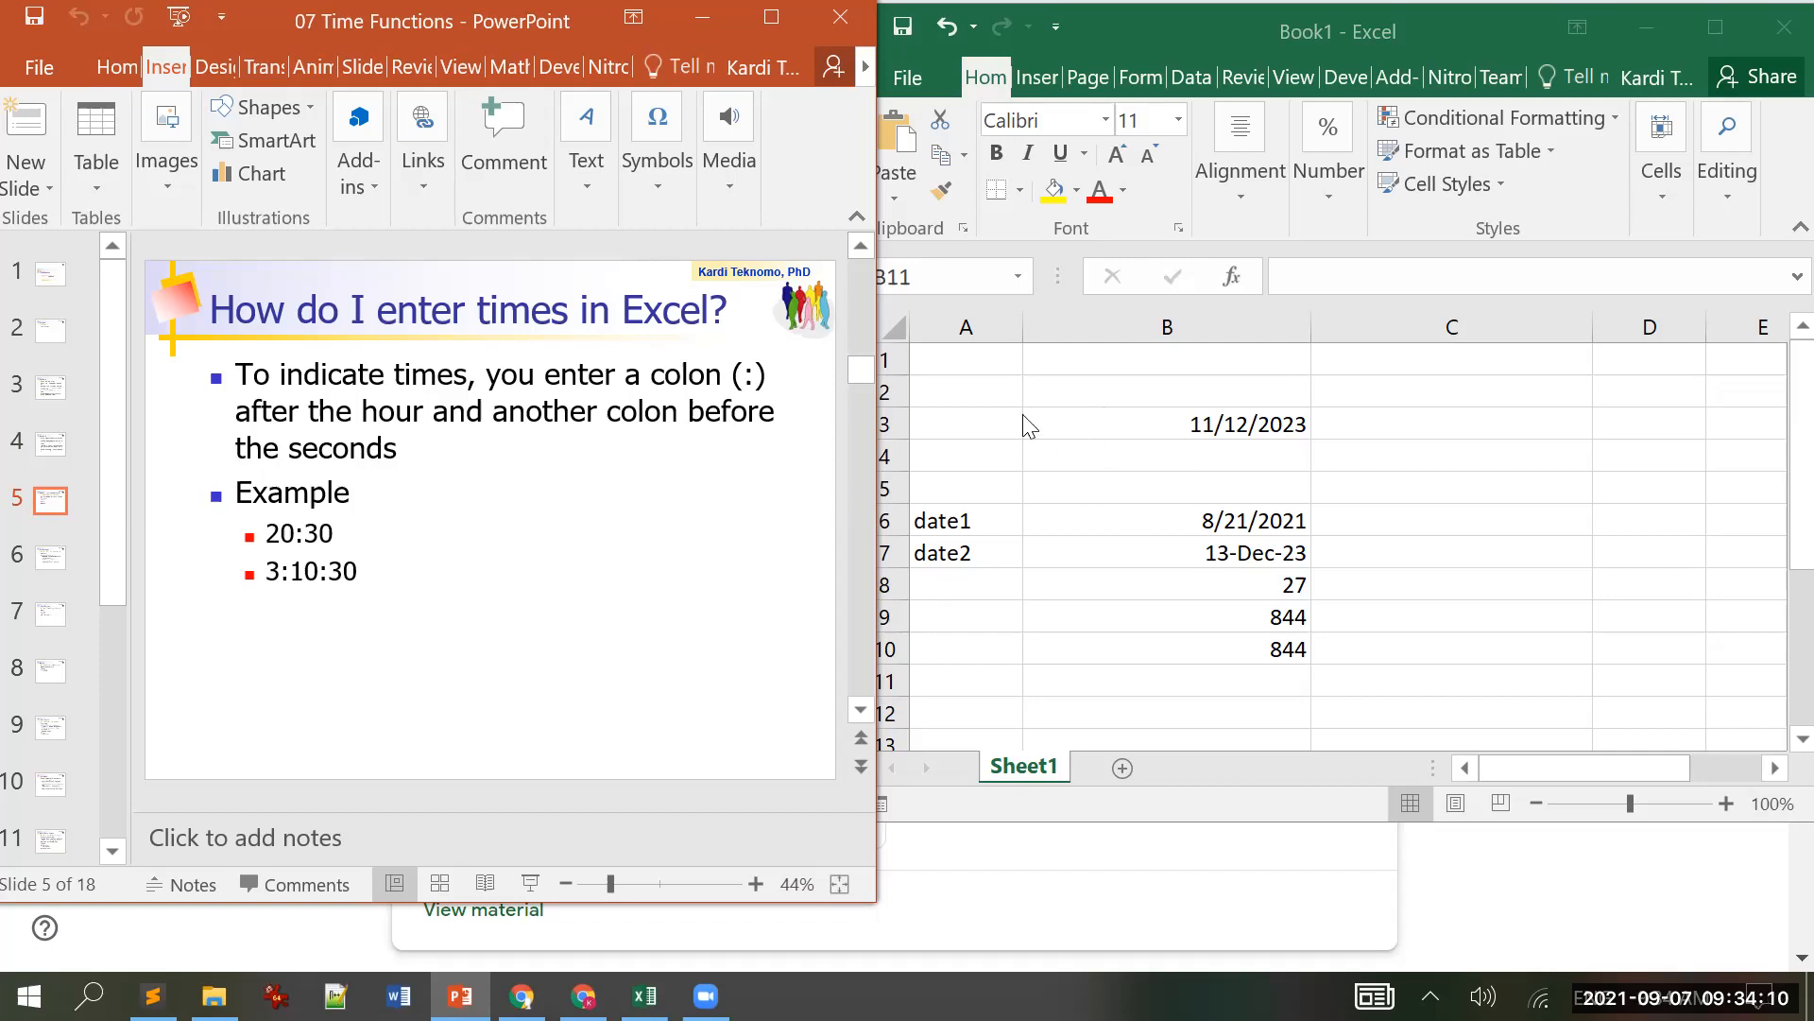
{"action": "left_click", "coordinate": [1122, 768]}
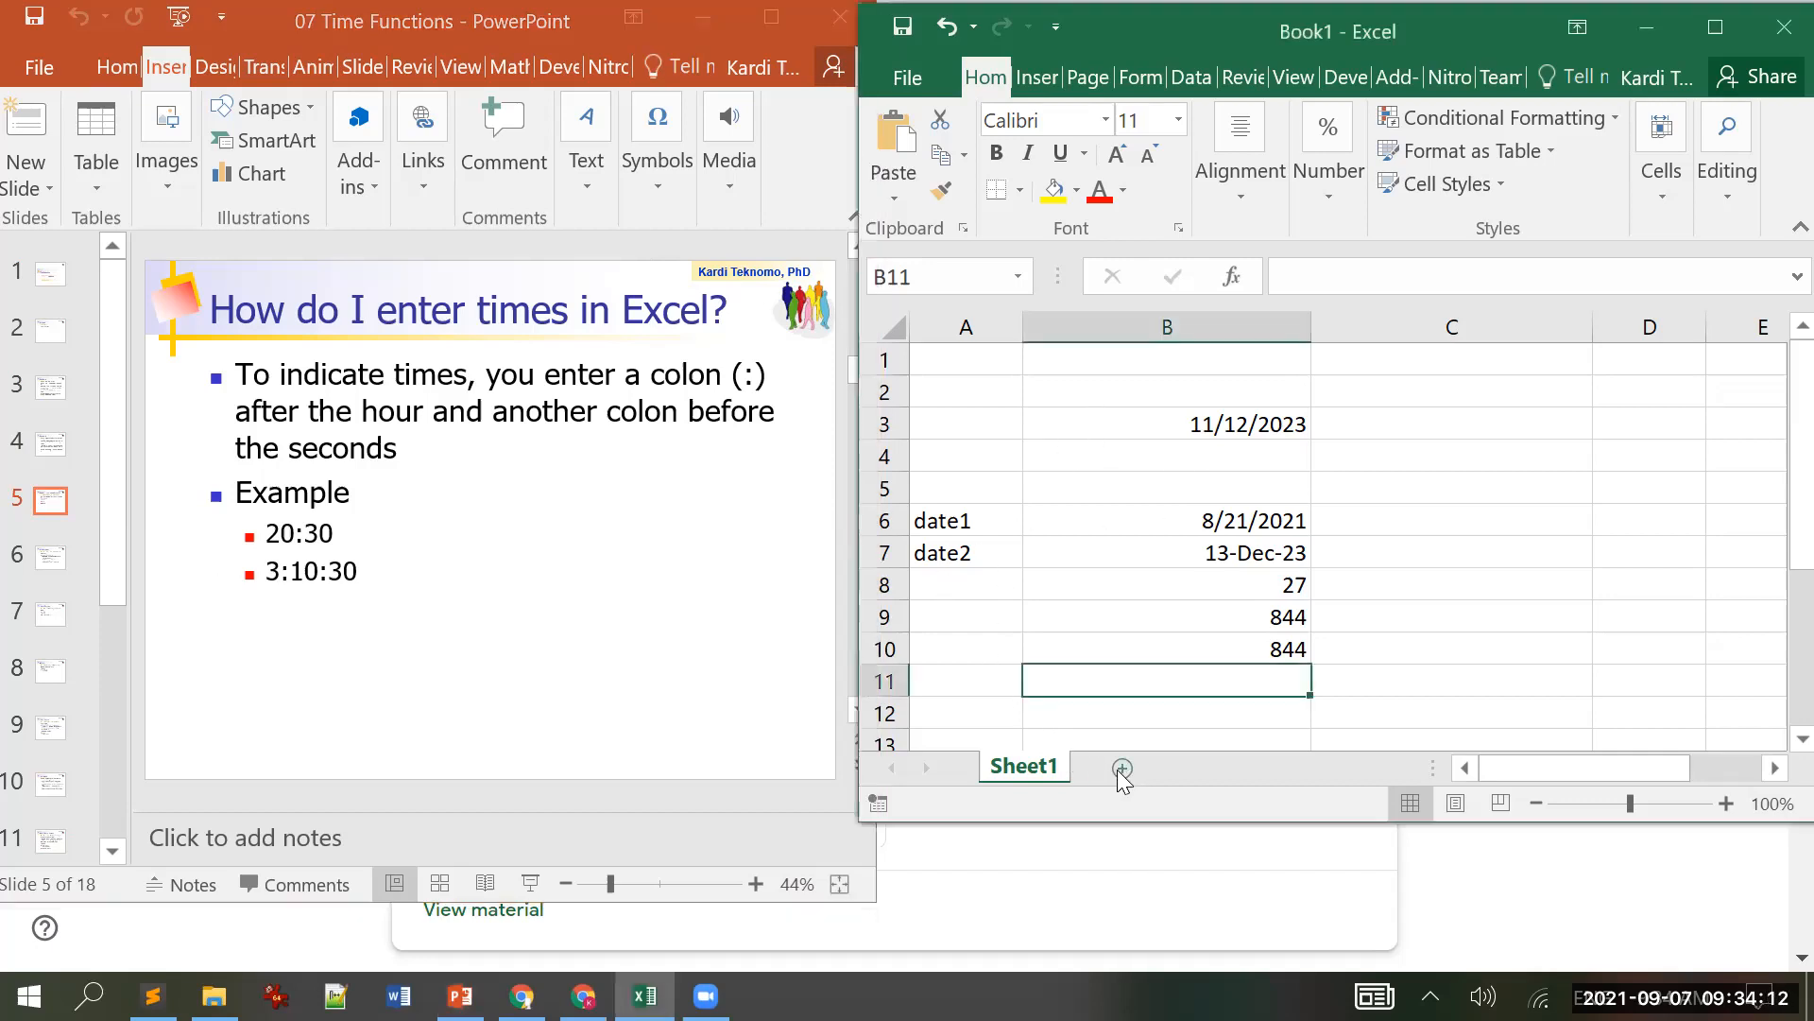
Step: Add a new Sheet2 and delete the old Sheet1
{"action": "left_click", "coordinate": [1122, 767]}
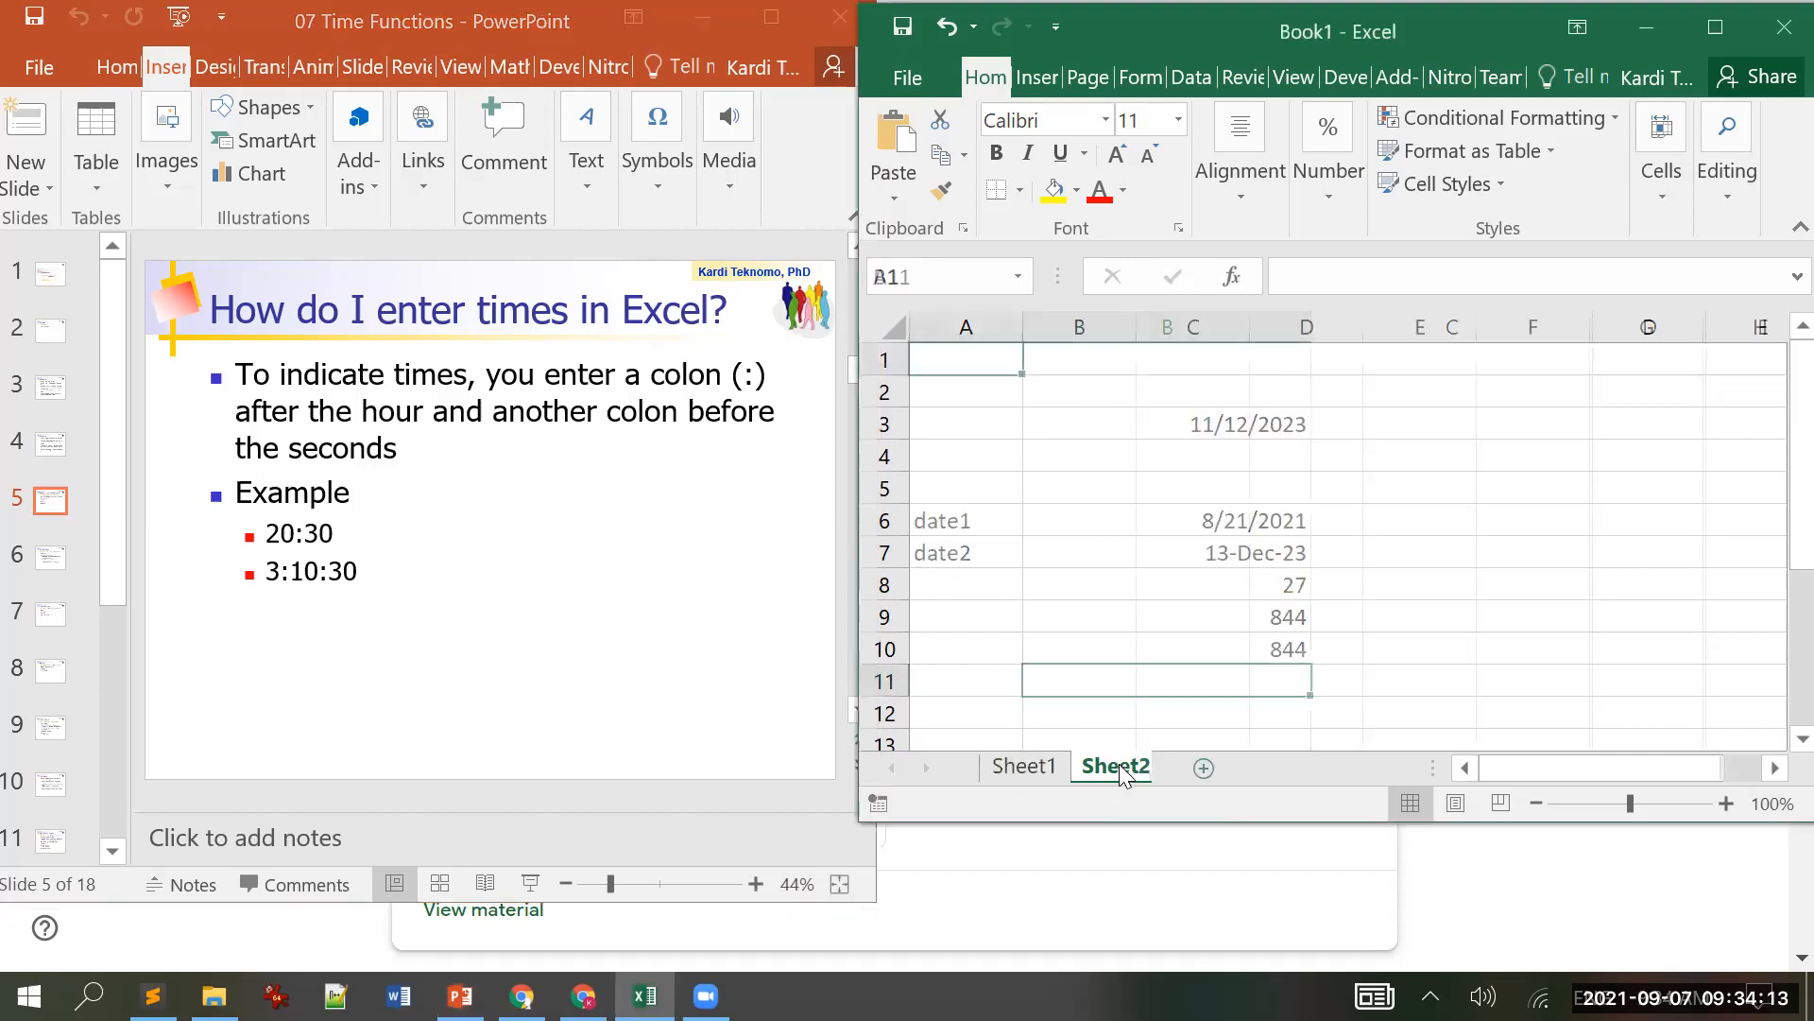
{"action": "left_click", "coordinate": [1044, 768]}
{"action": "right_click", "coordinate": [1045, 770]}
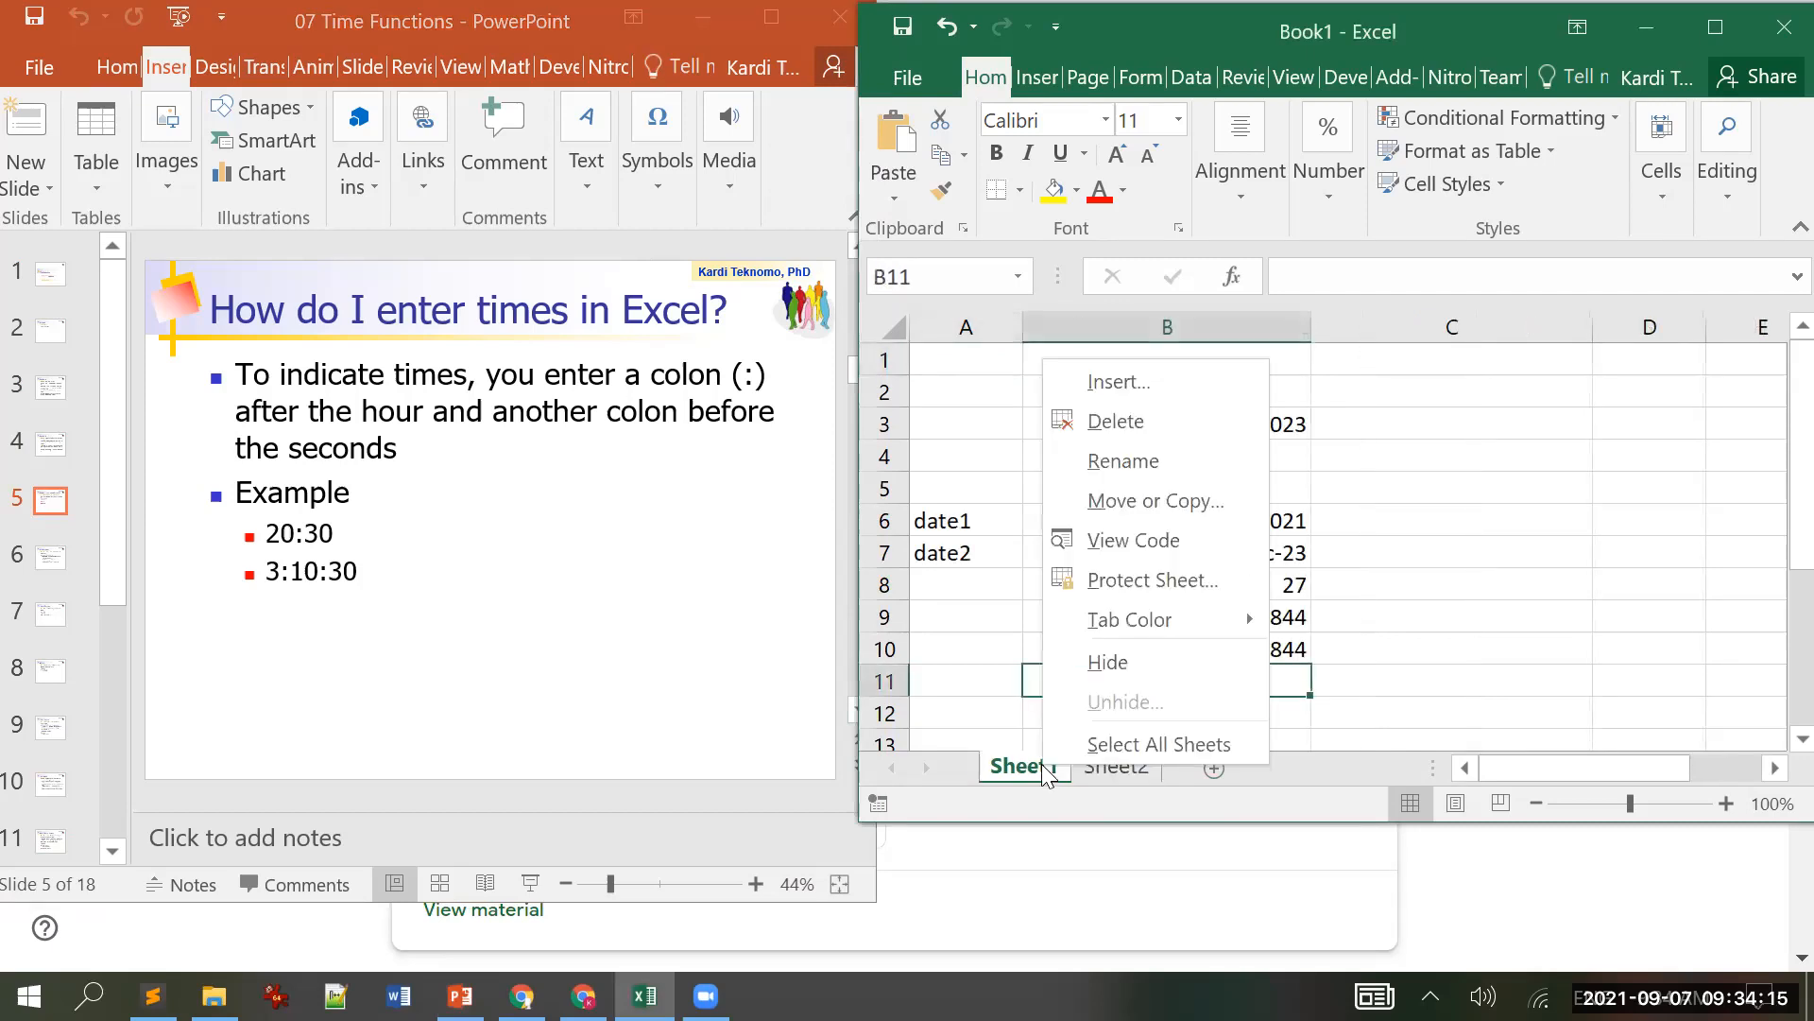
{"action": "left_click", "coordinate": [1159, 425]}
{"action": "key", "text": "Return"}
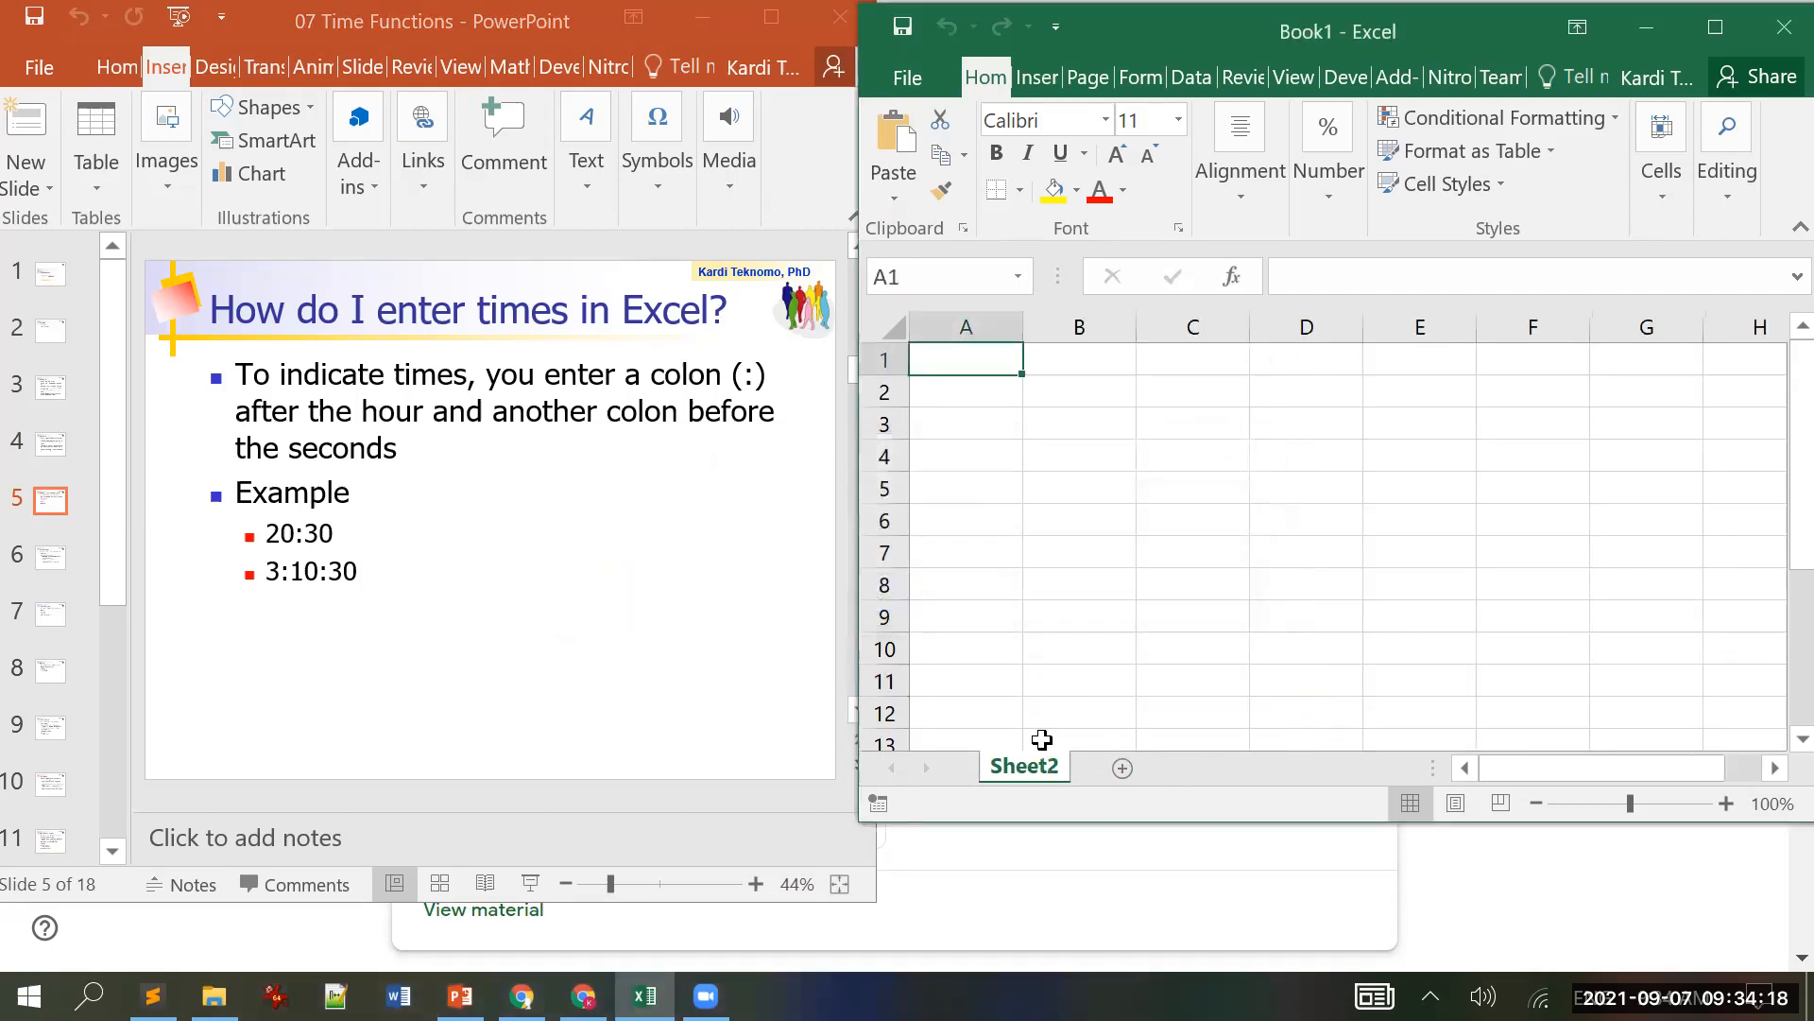
Step: Enter the times 20:30 in B3 and 3:10:30 in B4, then return to the slides
{"action": "left_click", "coordinate": [1035, 416]}
{"action": "type", "text": "20:30"}
{"action": "key", "text": "Return"}
{"action": "key", "text": "Up"}
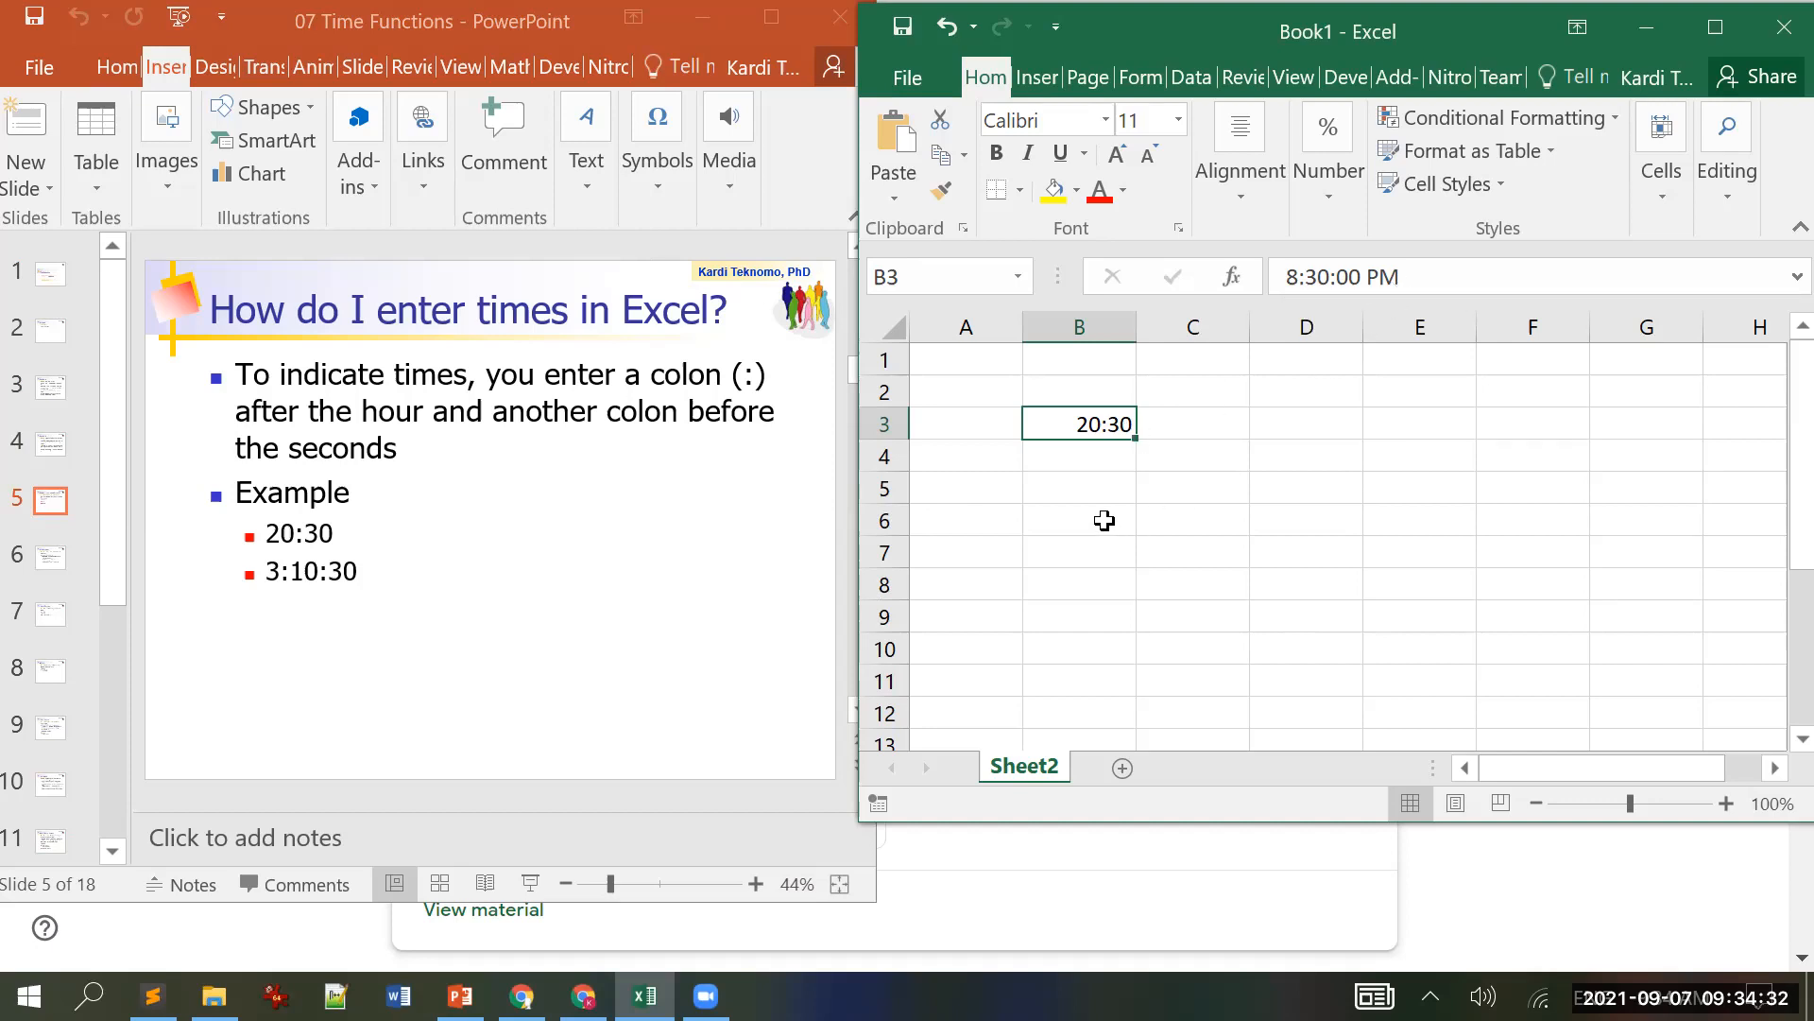
{"action": "left_click", "coordinate": [1081, 465]}
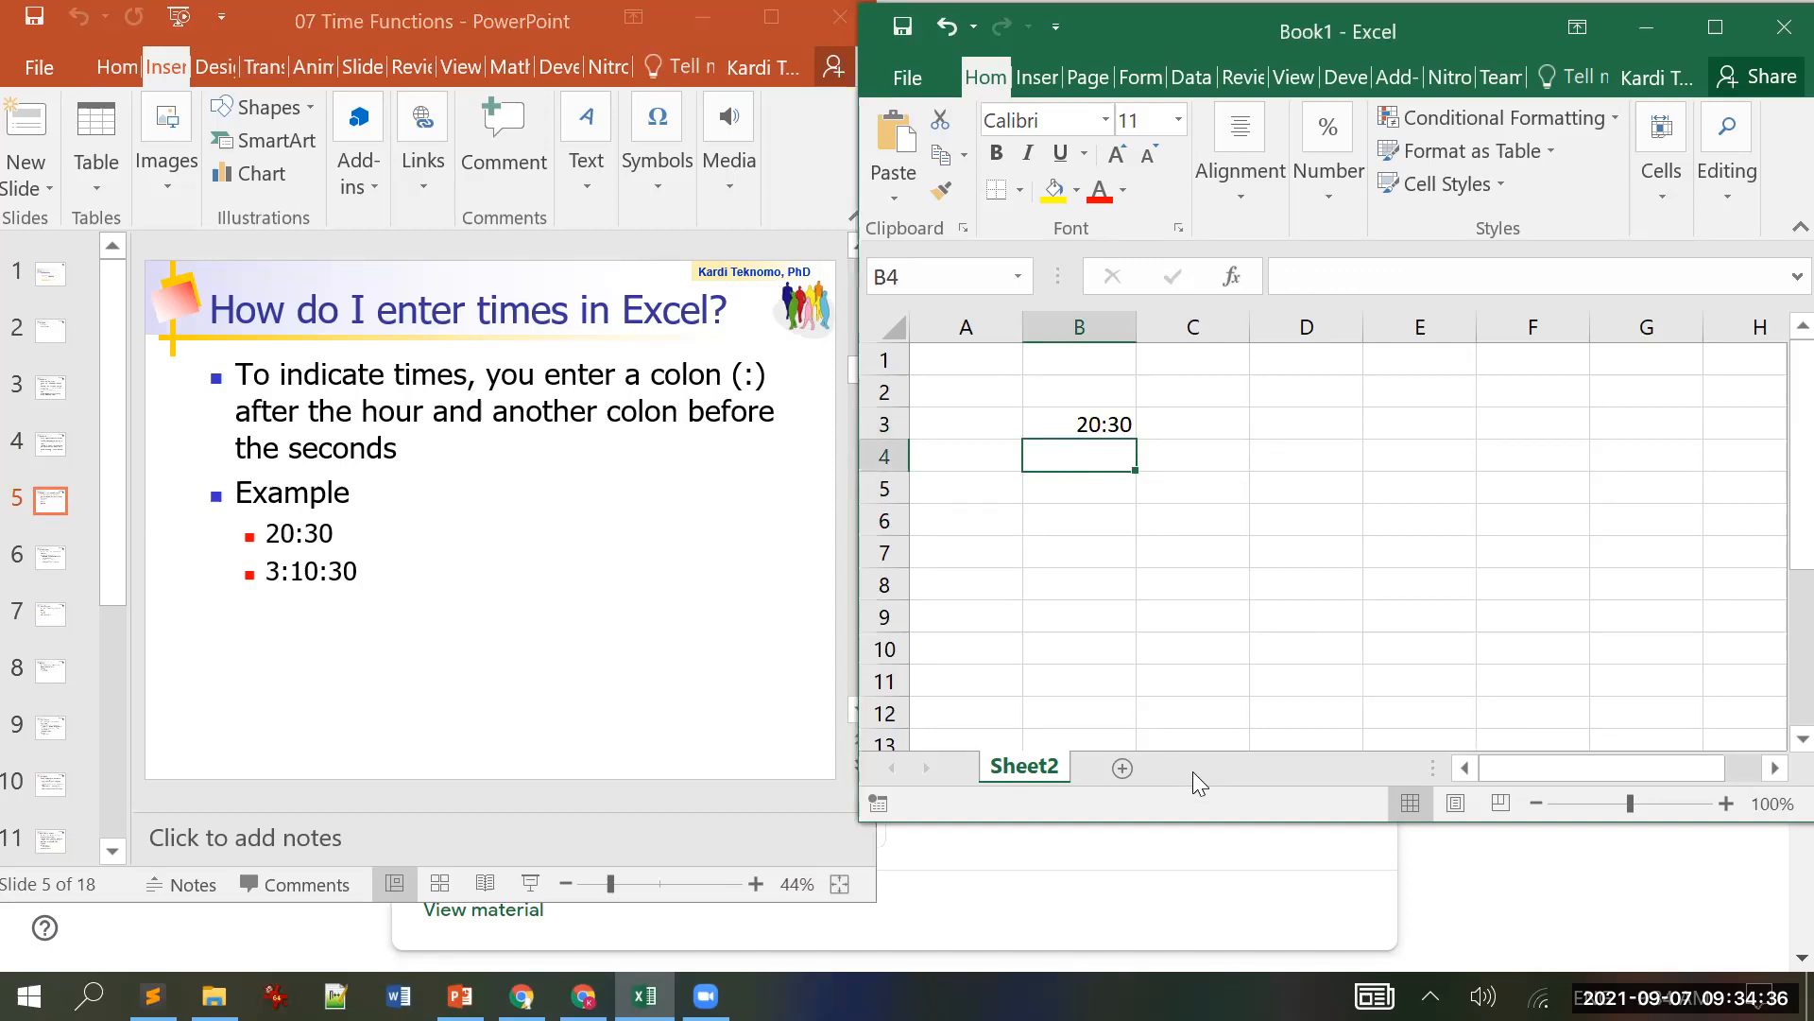
{"action": "type", "text": "3:1"}
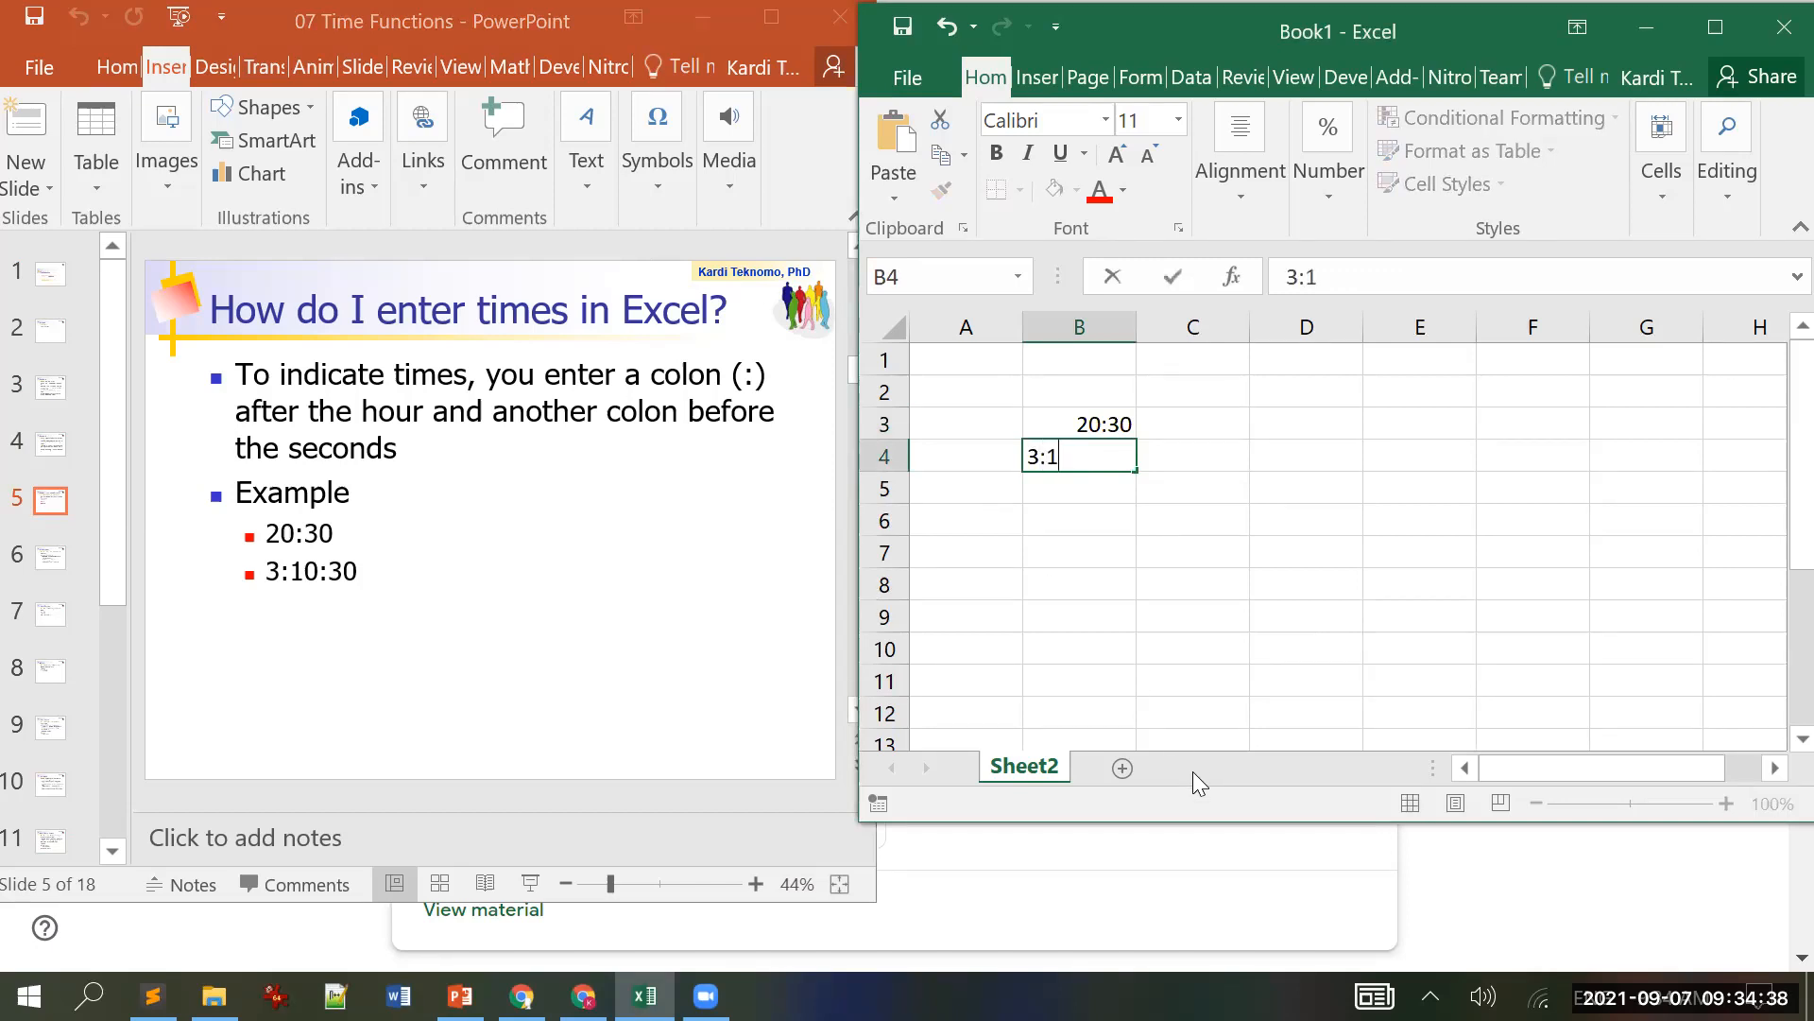
{"action": "type", "text": "0:30"}
{"action": "key", "text": "Return"}
{"action": "key", "text": "Up"}
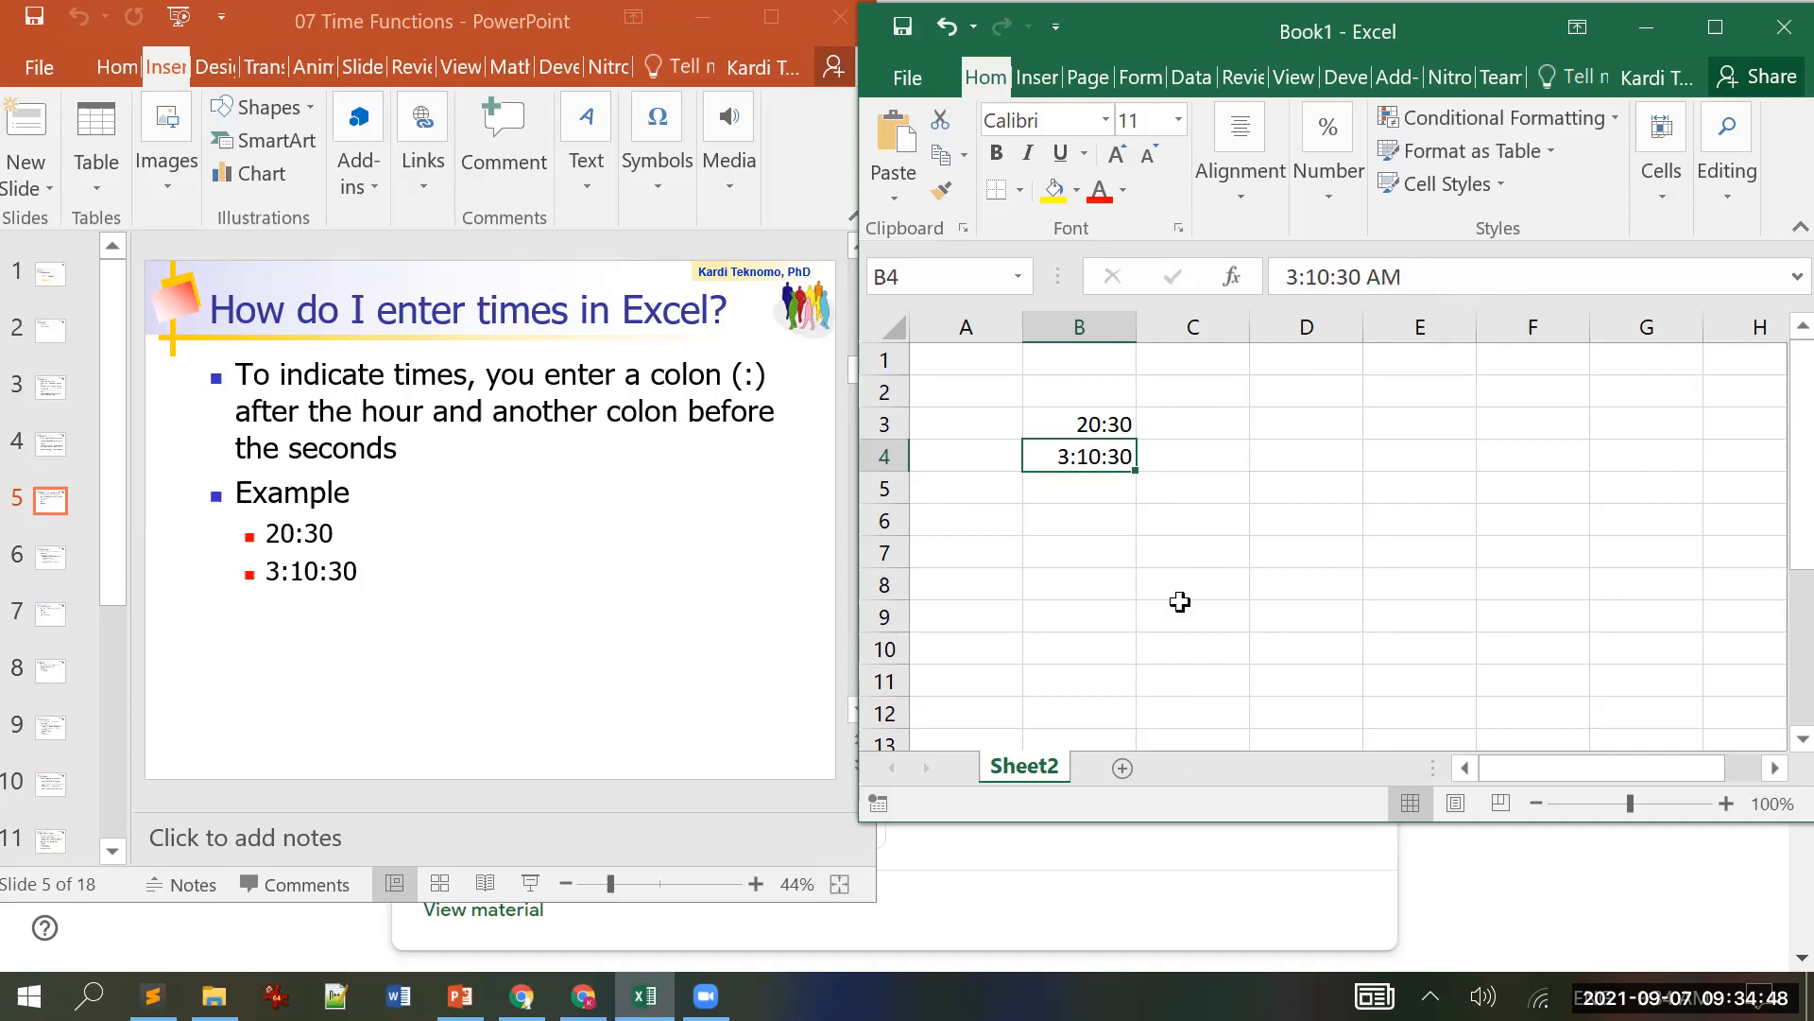
{"action": "left_click", "coordinate": [167, 732]}
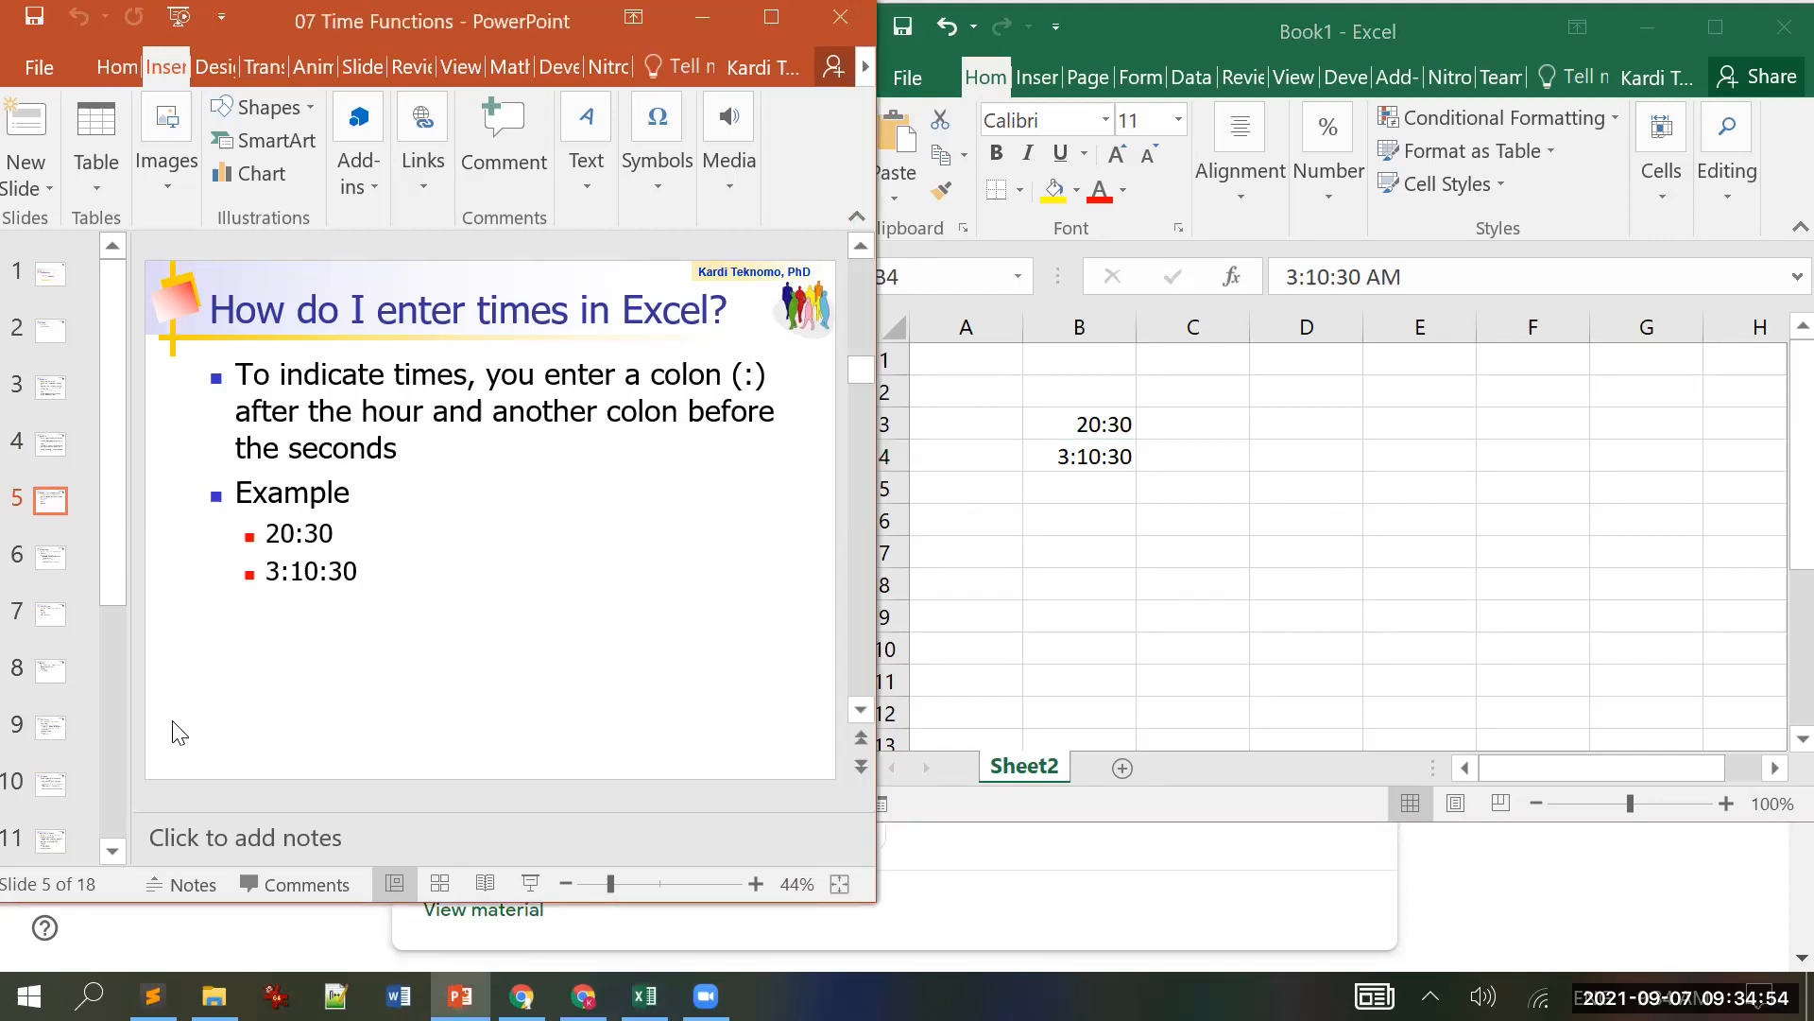
{"action": "scroll", "coordinate": [179, 732], "scroll_direction": "down", "scroll_amount": 1}
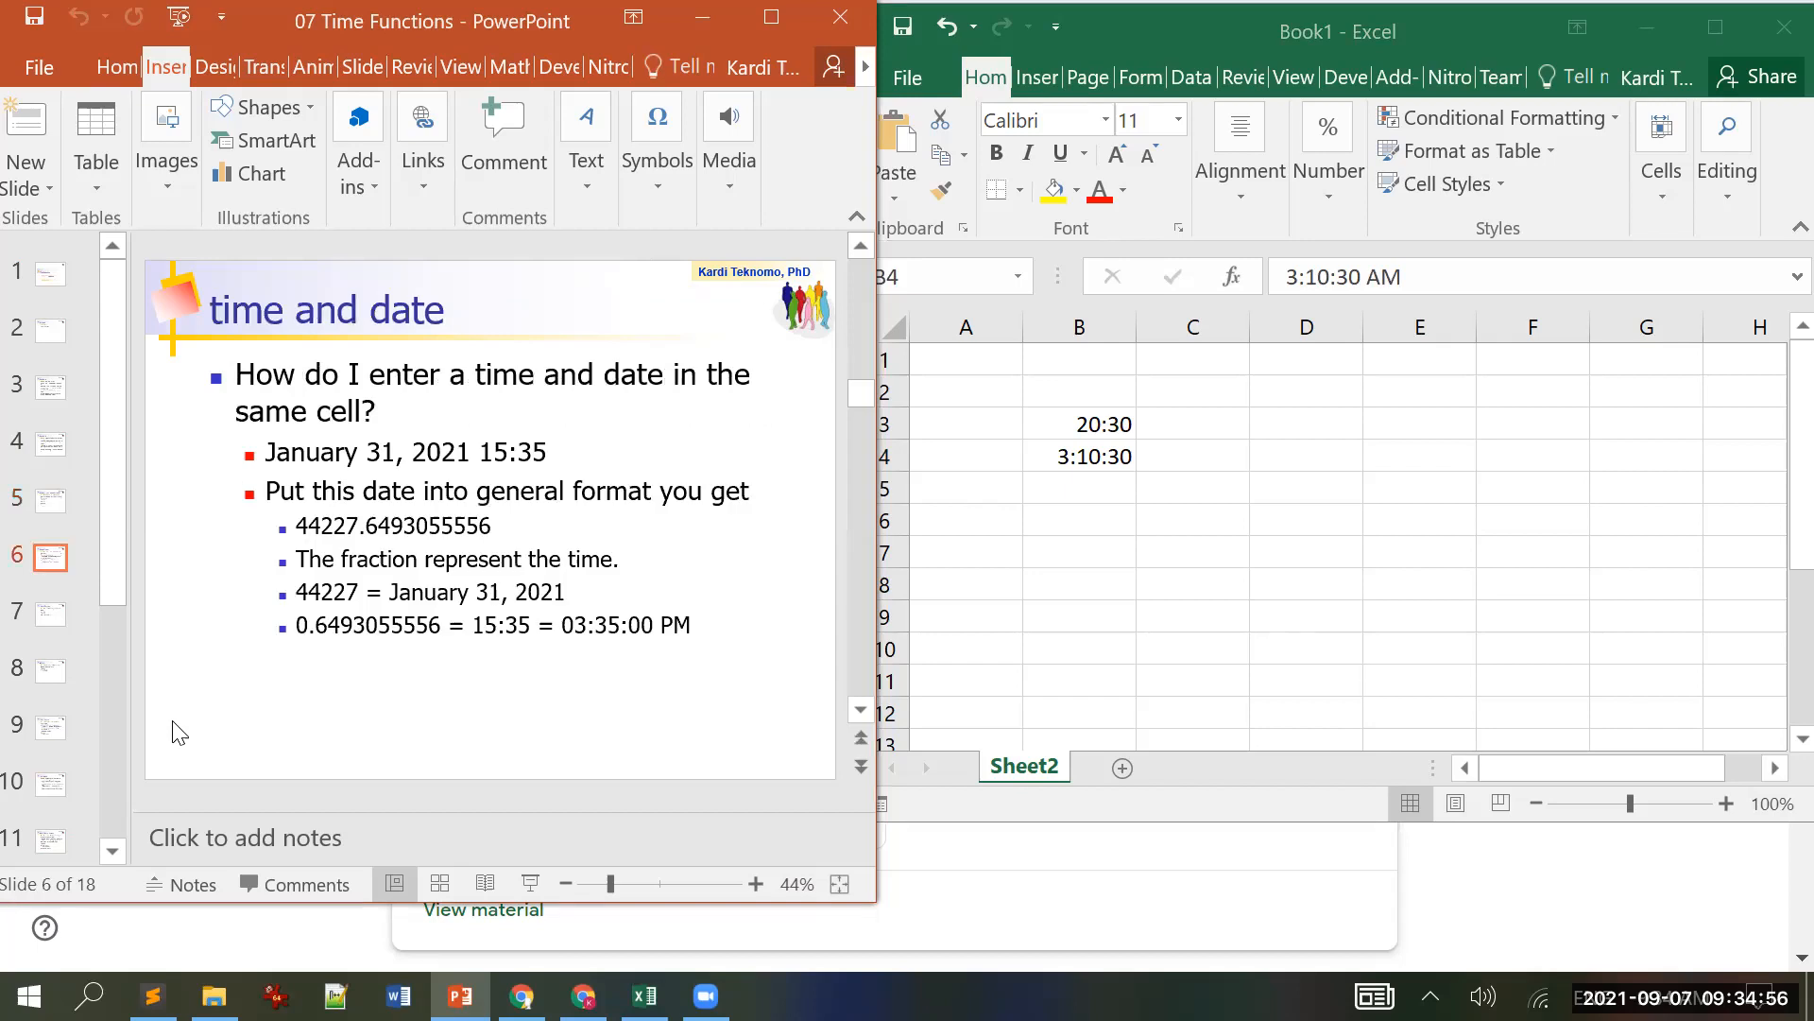
Step: Switch B4 and B3 to General format, showing 0.132292 and 0.854167
{"action": "left_click", "coordinate": [1086, 458]}
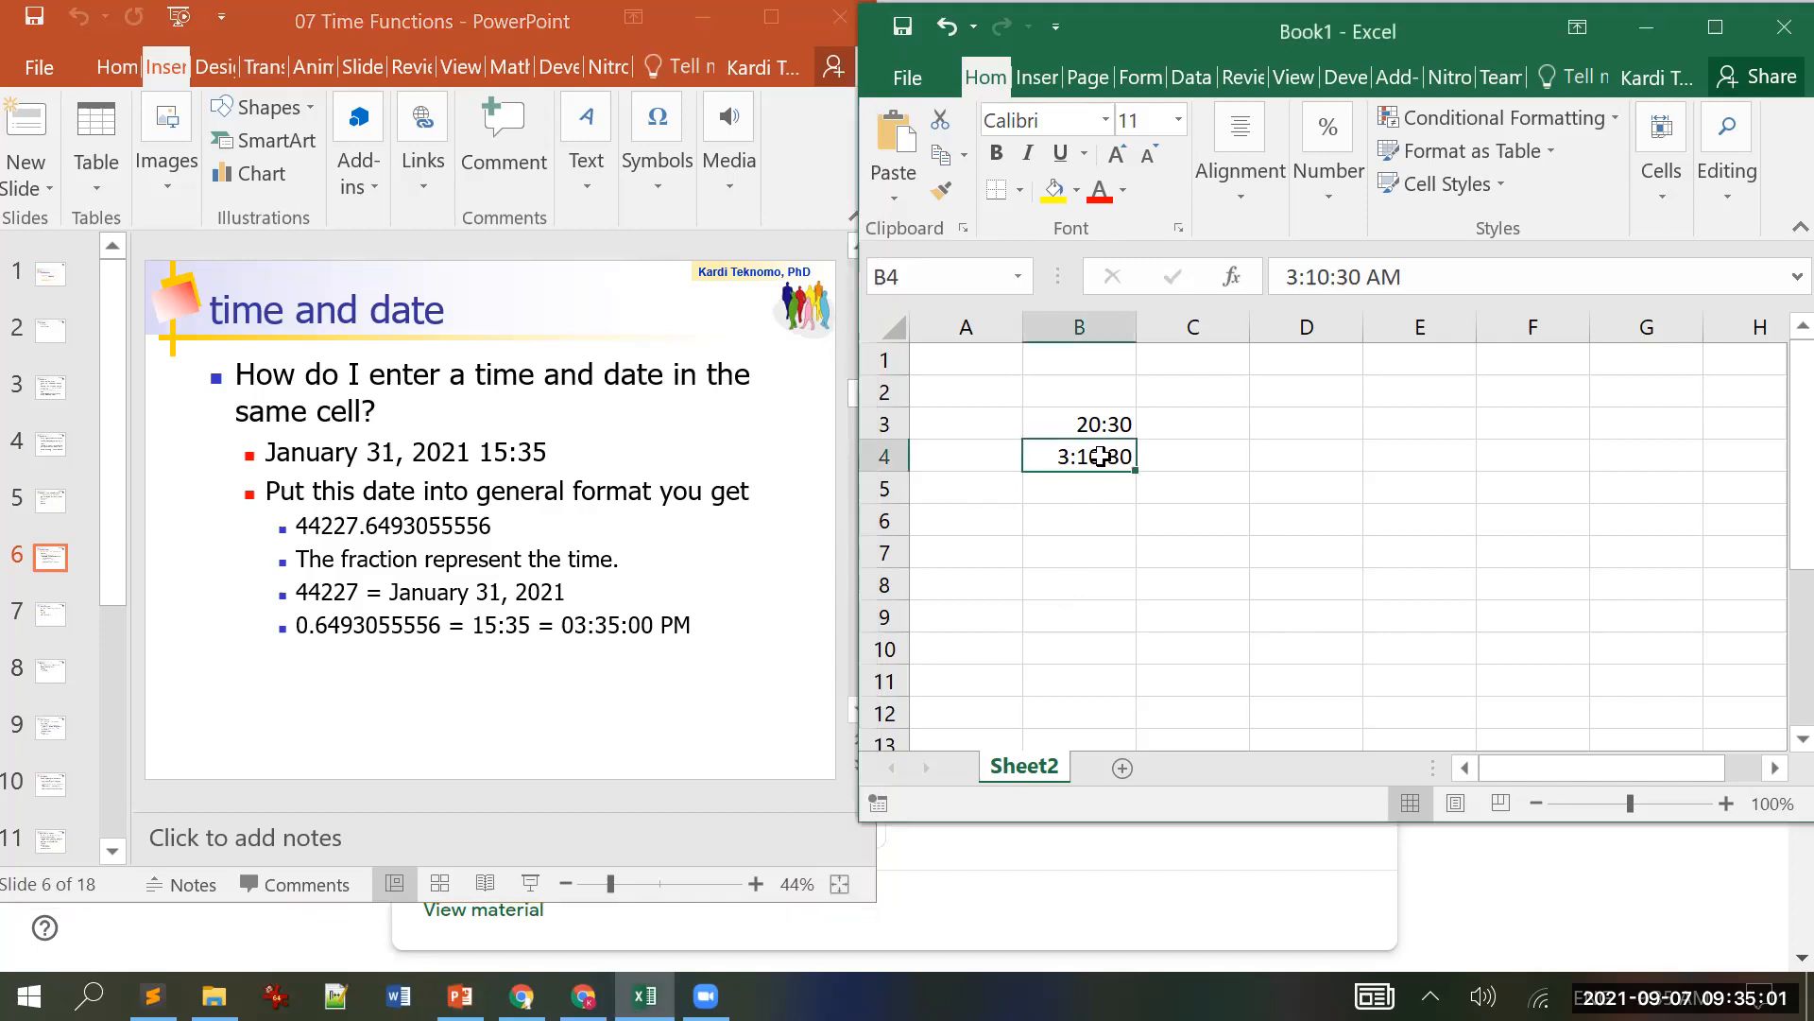
{"action": "left_click", "coordinate": [1735, 27]}
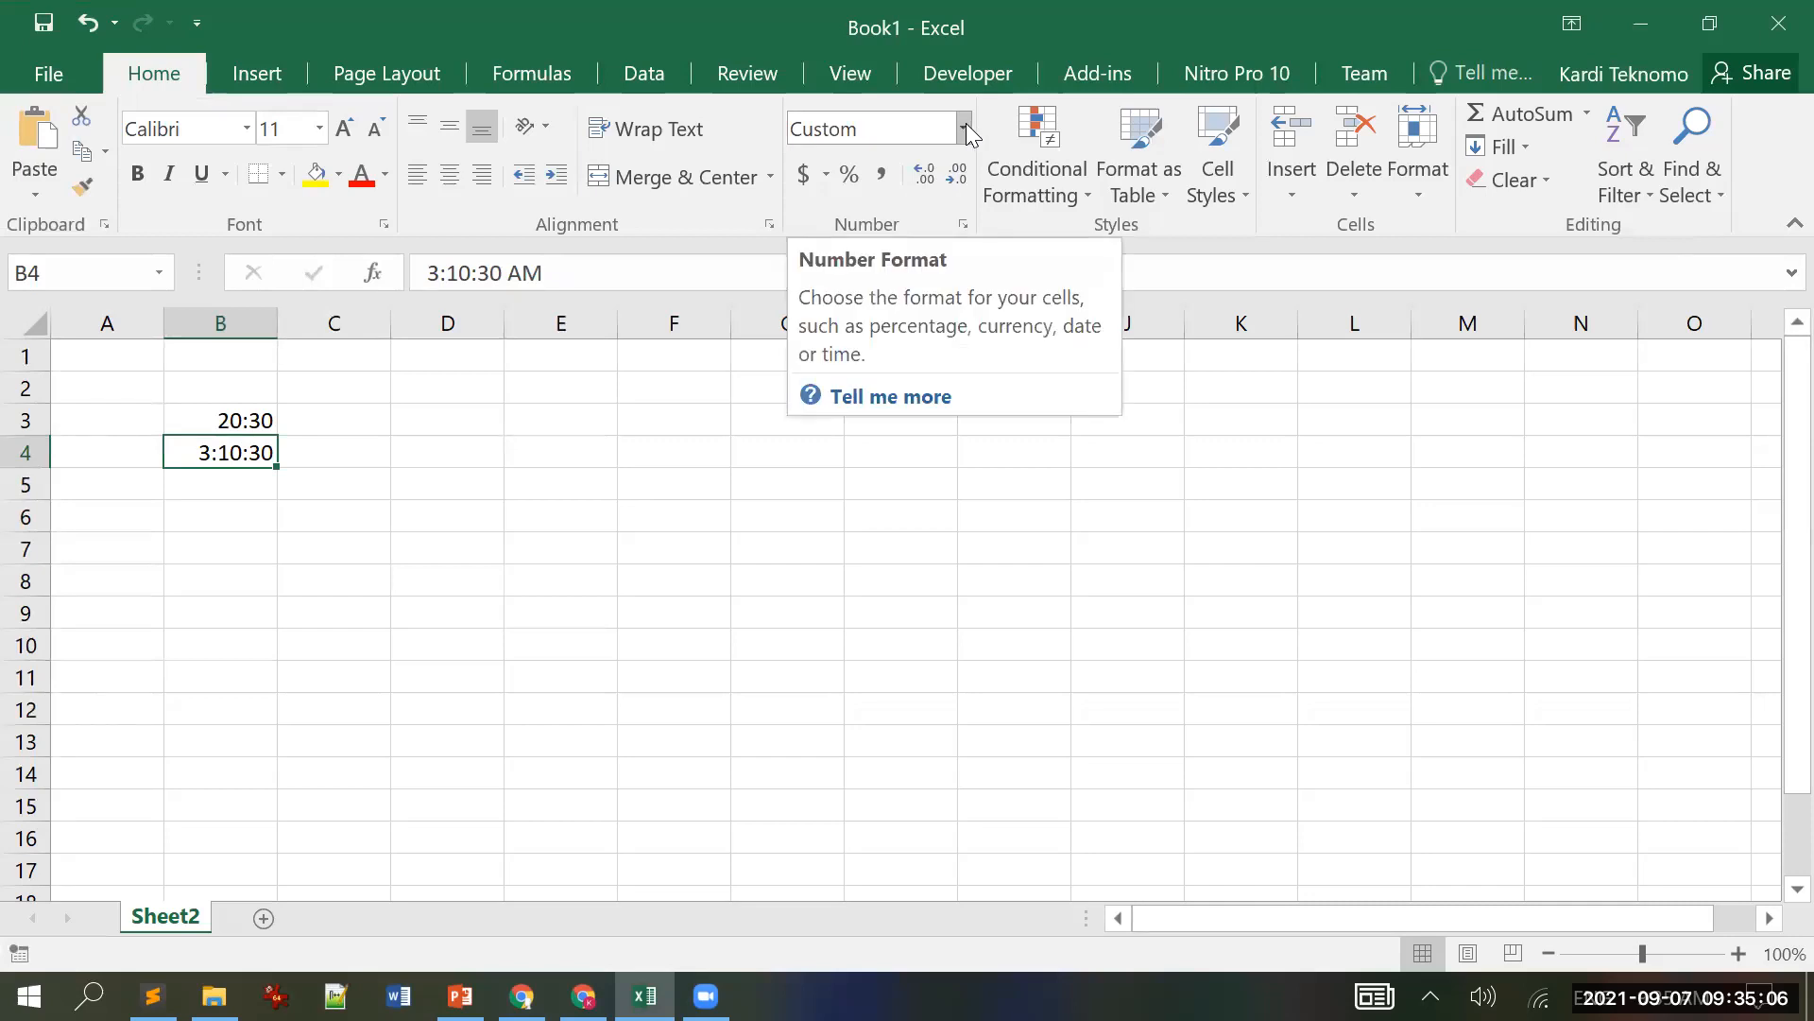
{"action": "left_click", "coordinate": [964, 128]}
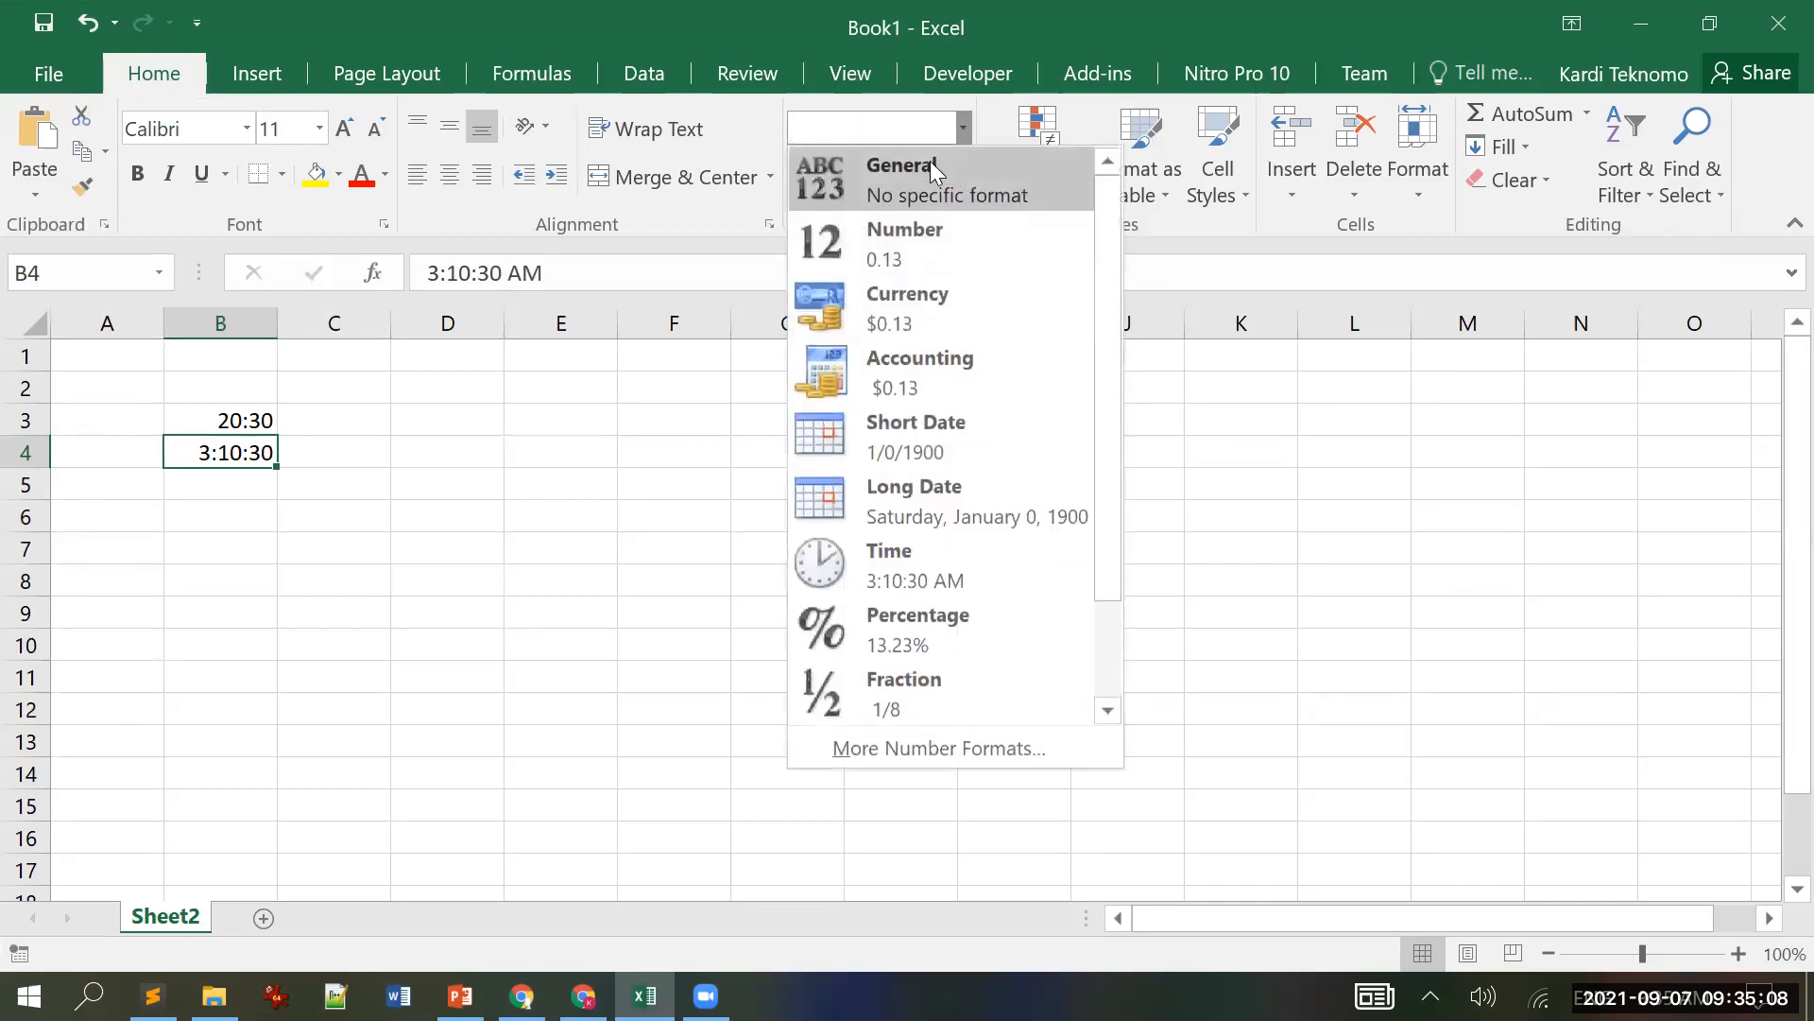
{"action": "left_click", "coordinate": [930, 169]}
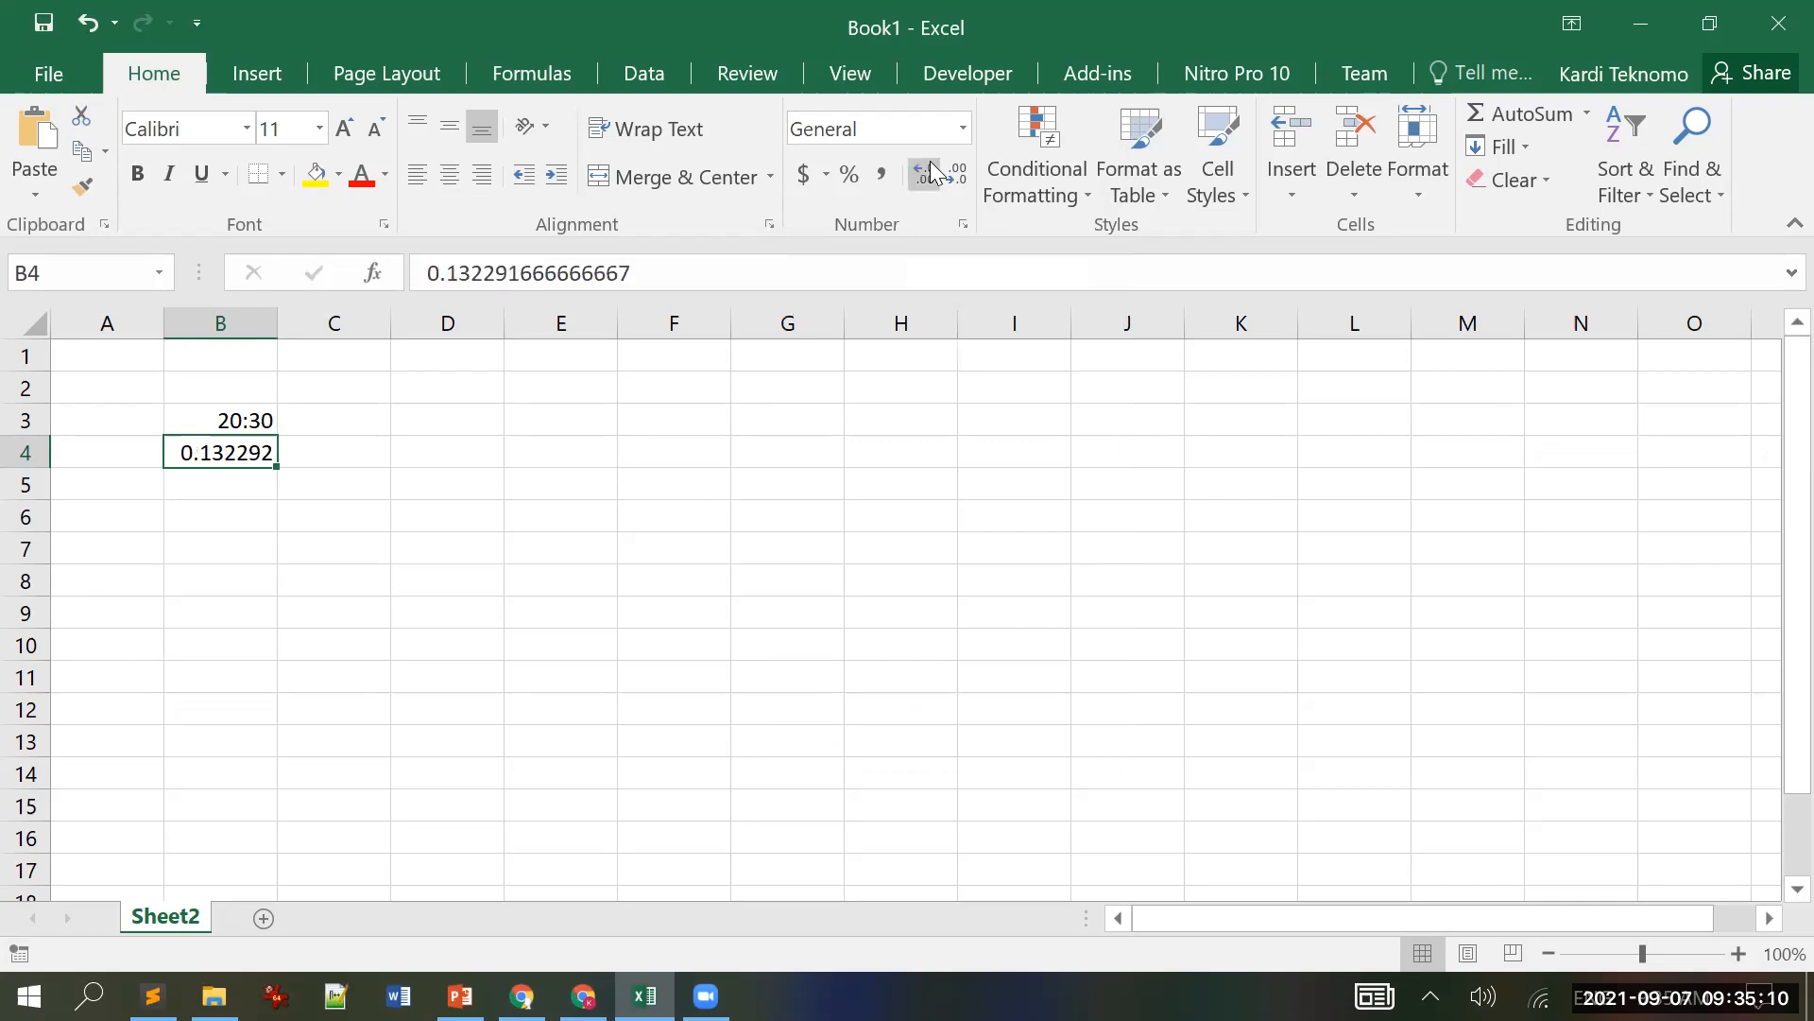
{"action": "left_click", "coordinate": [250, 418]}
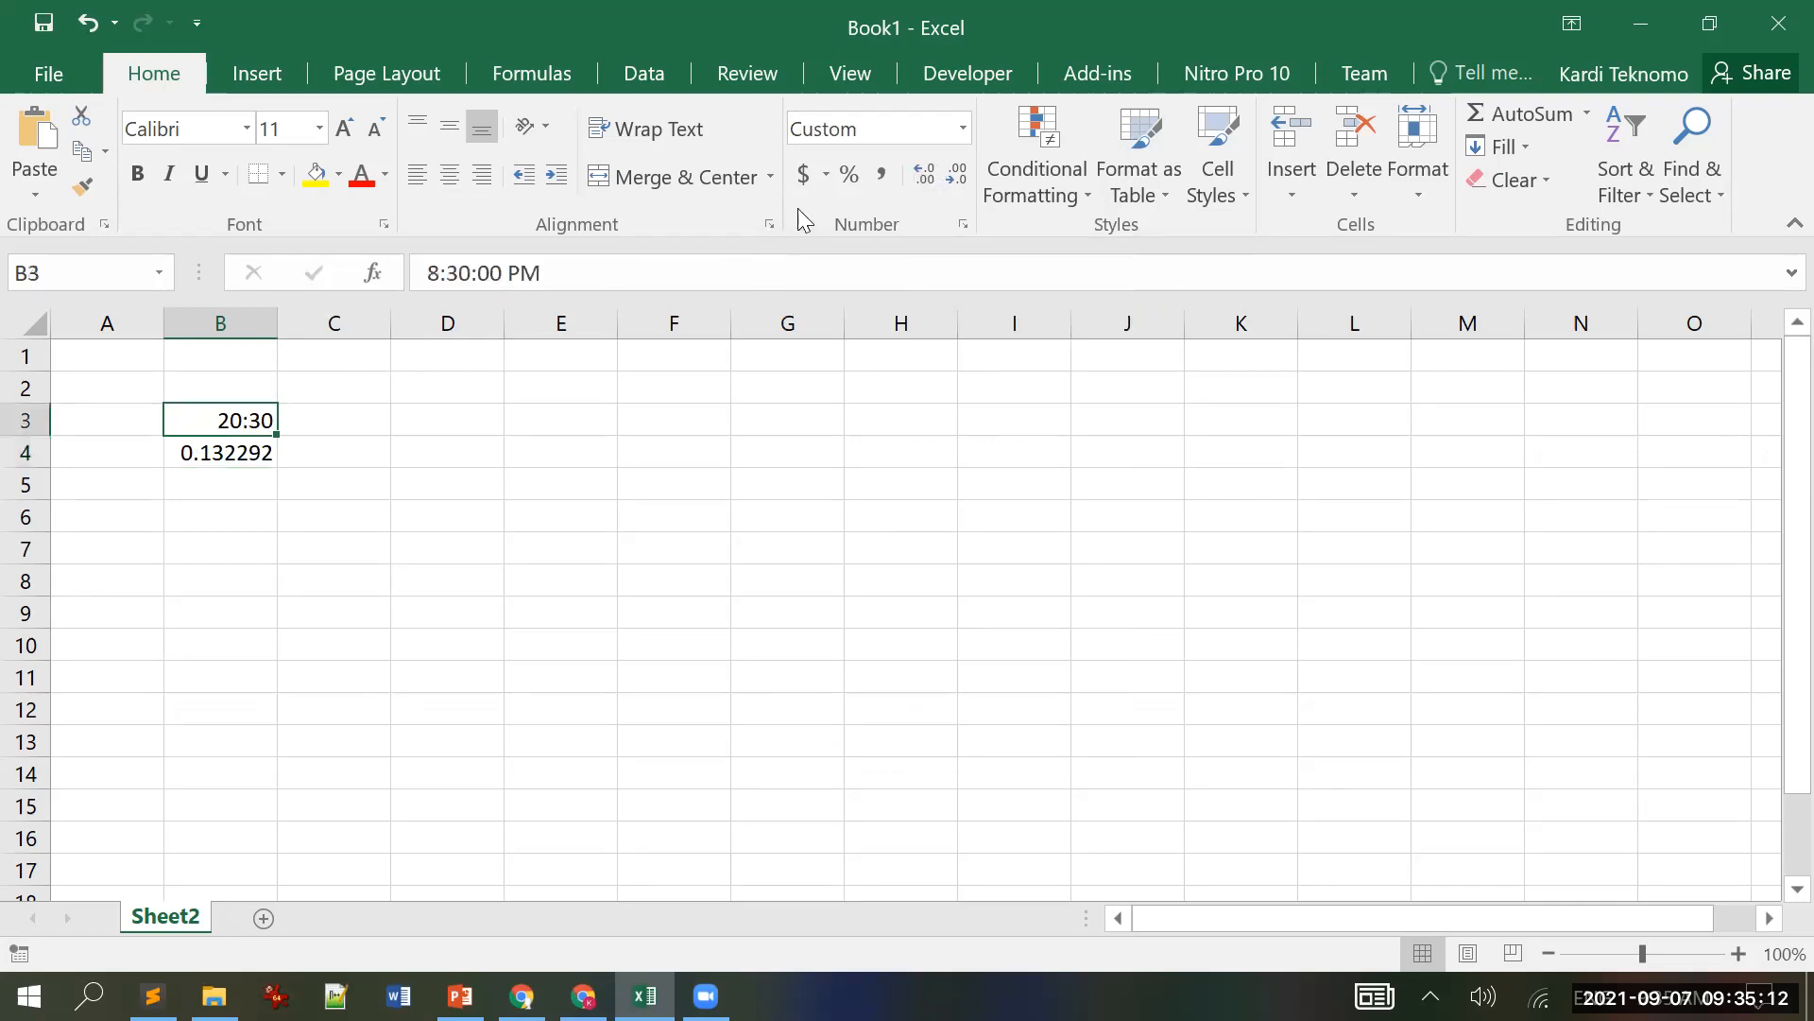
{"action": "left_click", "coordinate": [962, 132]}
{"action": "left_click", "coordinate": [930, 182]}
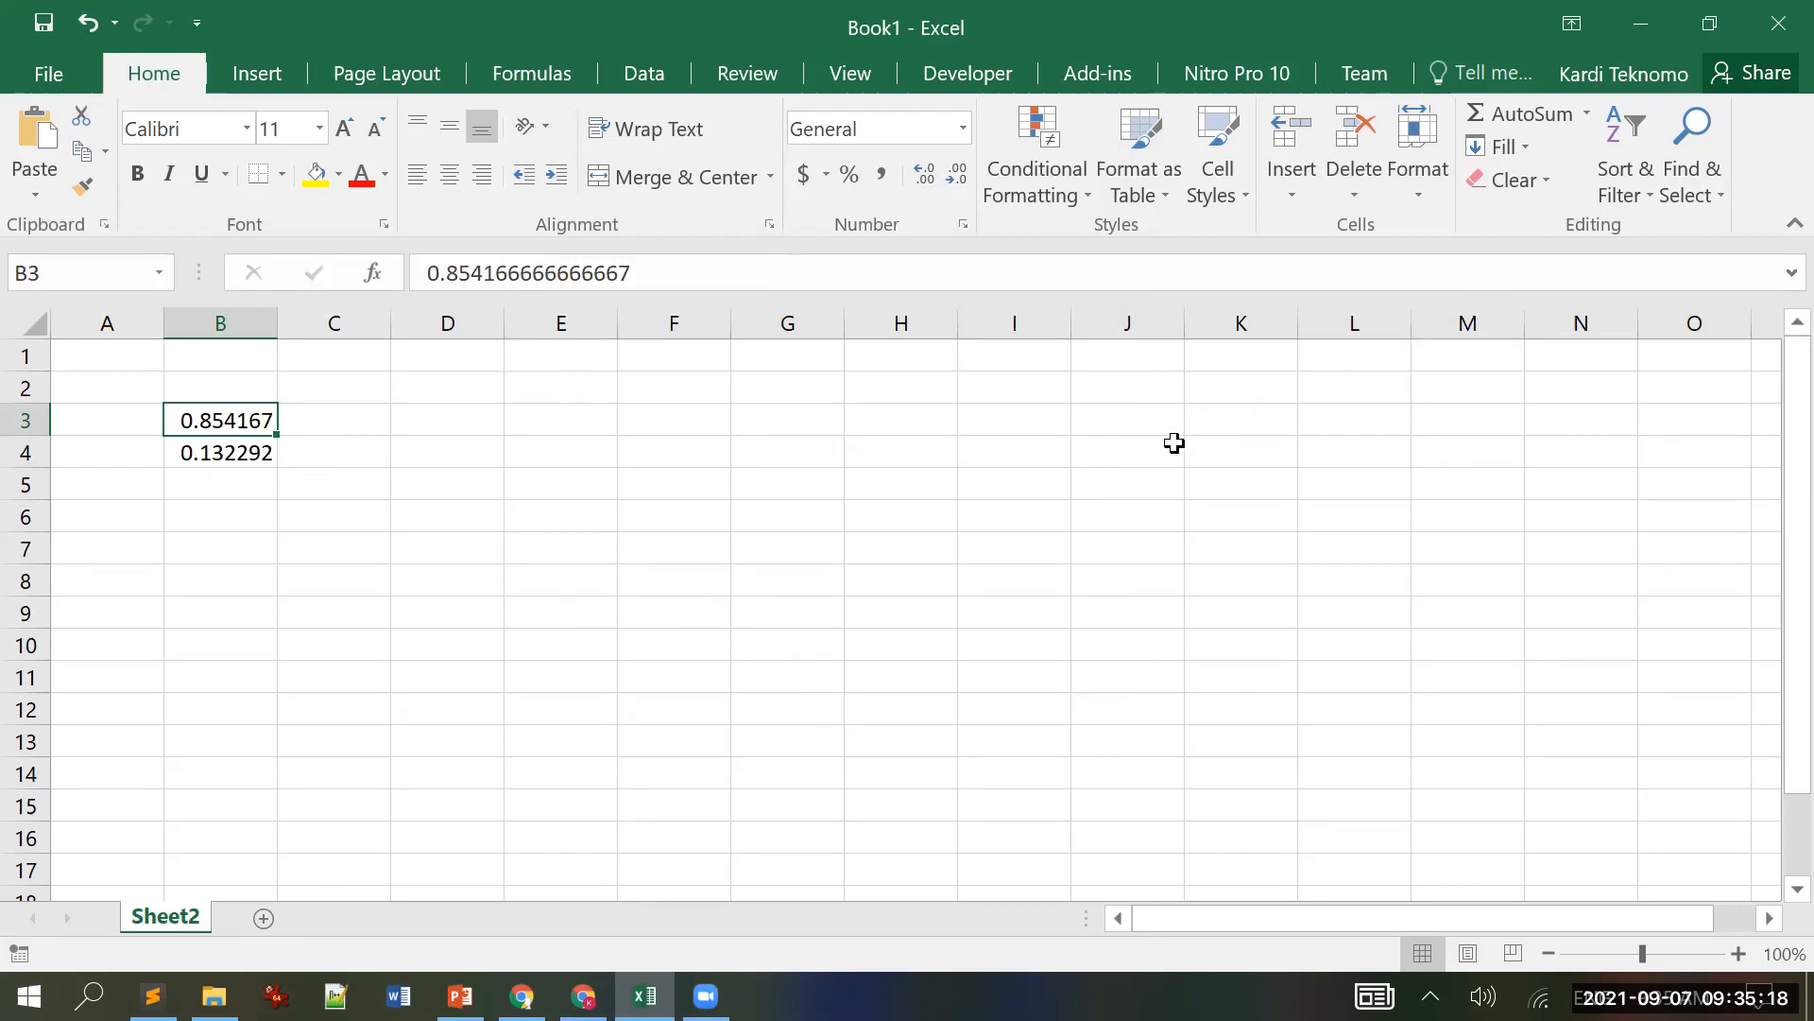
{"action": "left_click", "coordinate": [1712, 23]}
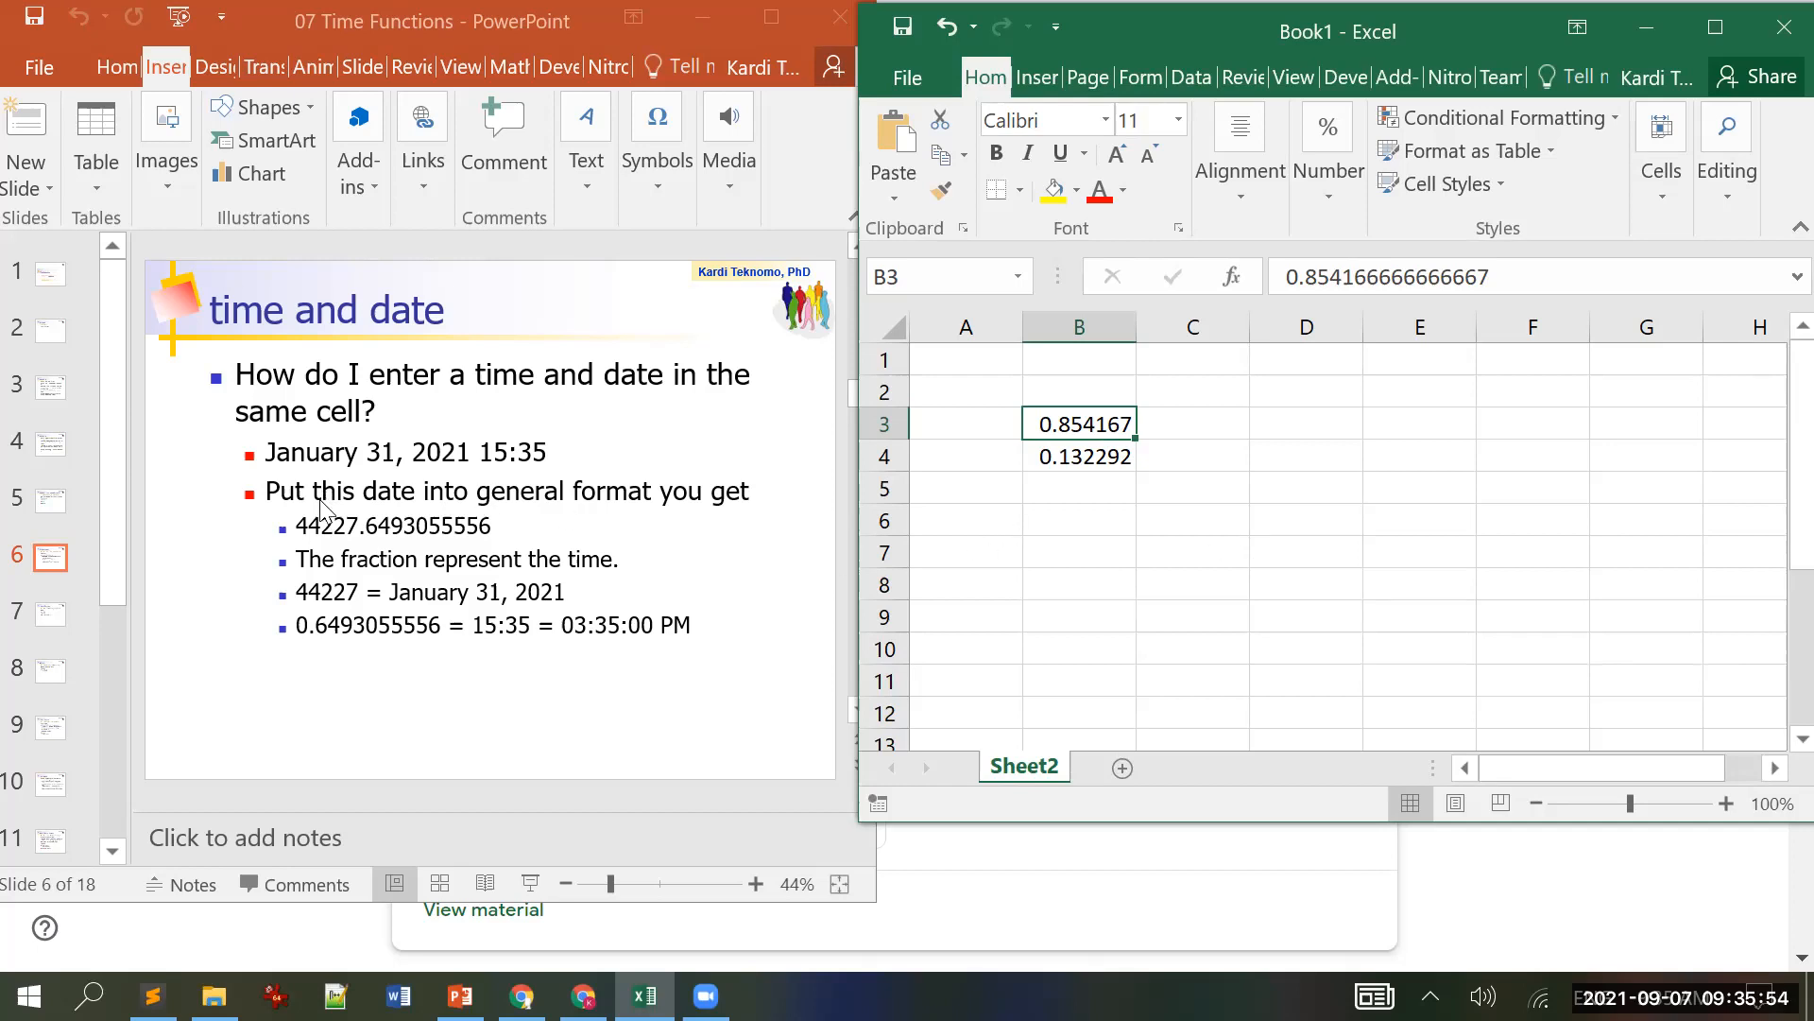
Step: Copy the slide's serial value 44227.6493055556 and paste it into D6
{"action": "left_click", "coordinate": [302, 528]}
{"action": "left_click_drag", "start_coordinate": [302, 527], "coordinate": [487, 527]}
{"action": "key", "text": "ctrl+c"}
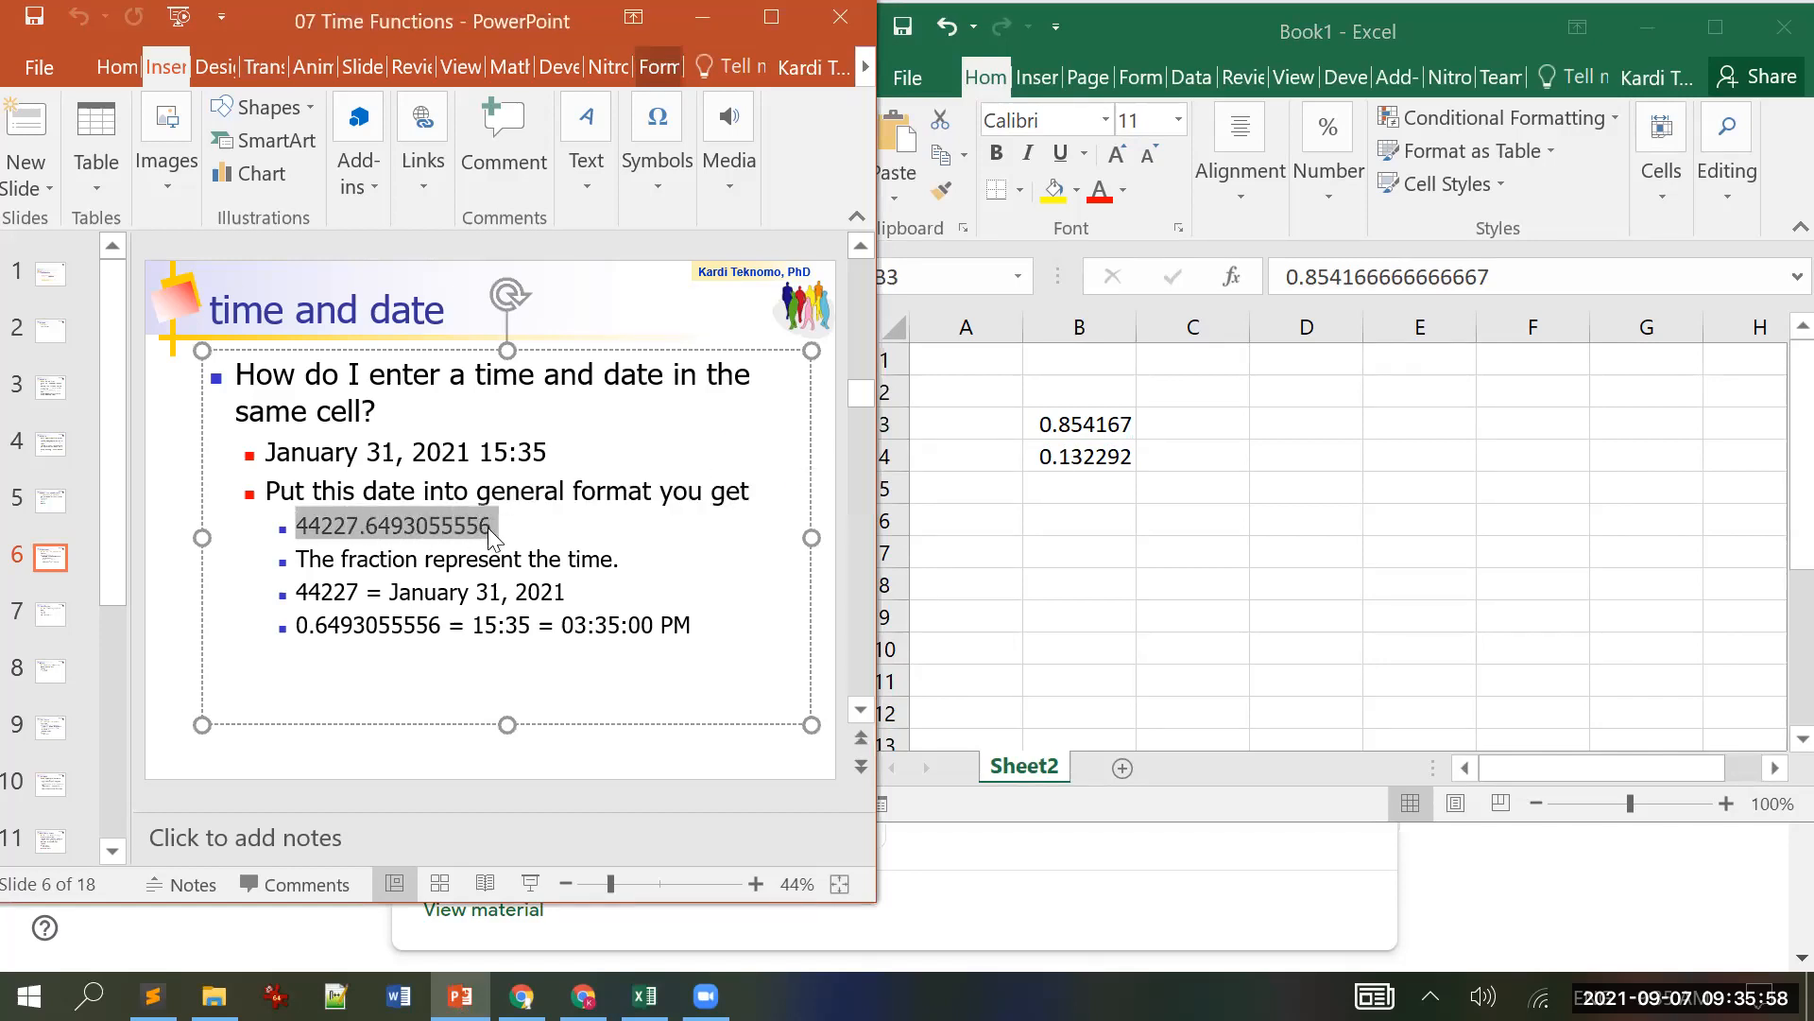
{"action": "key", "text": "alt+Tab"}
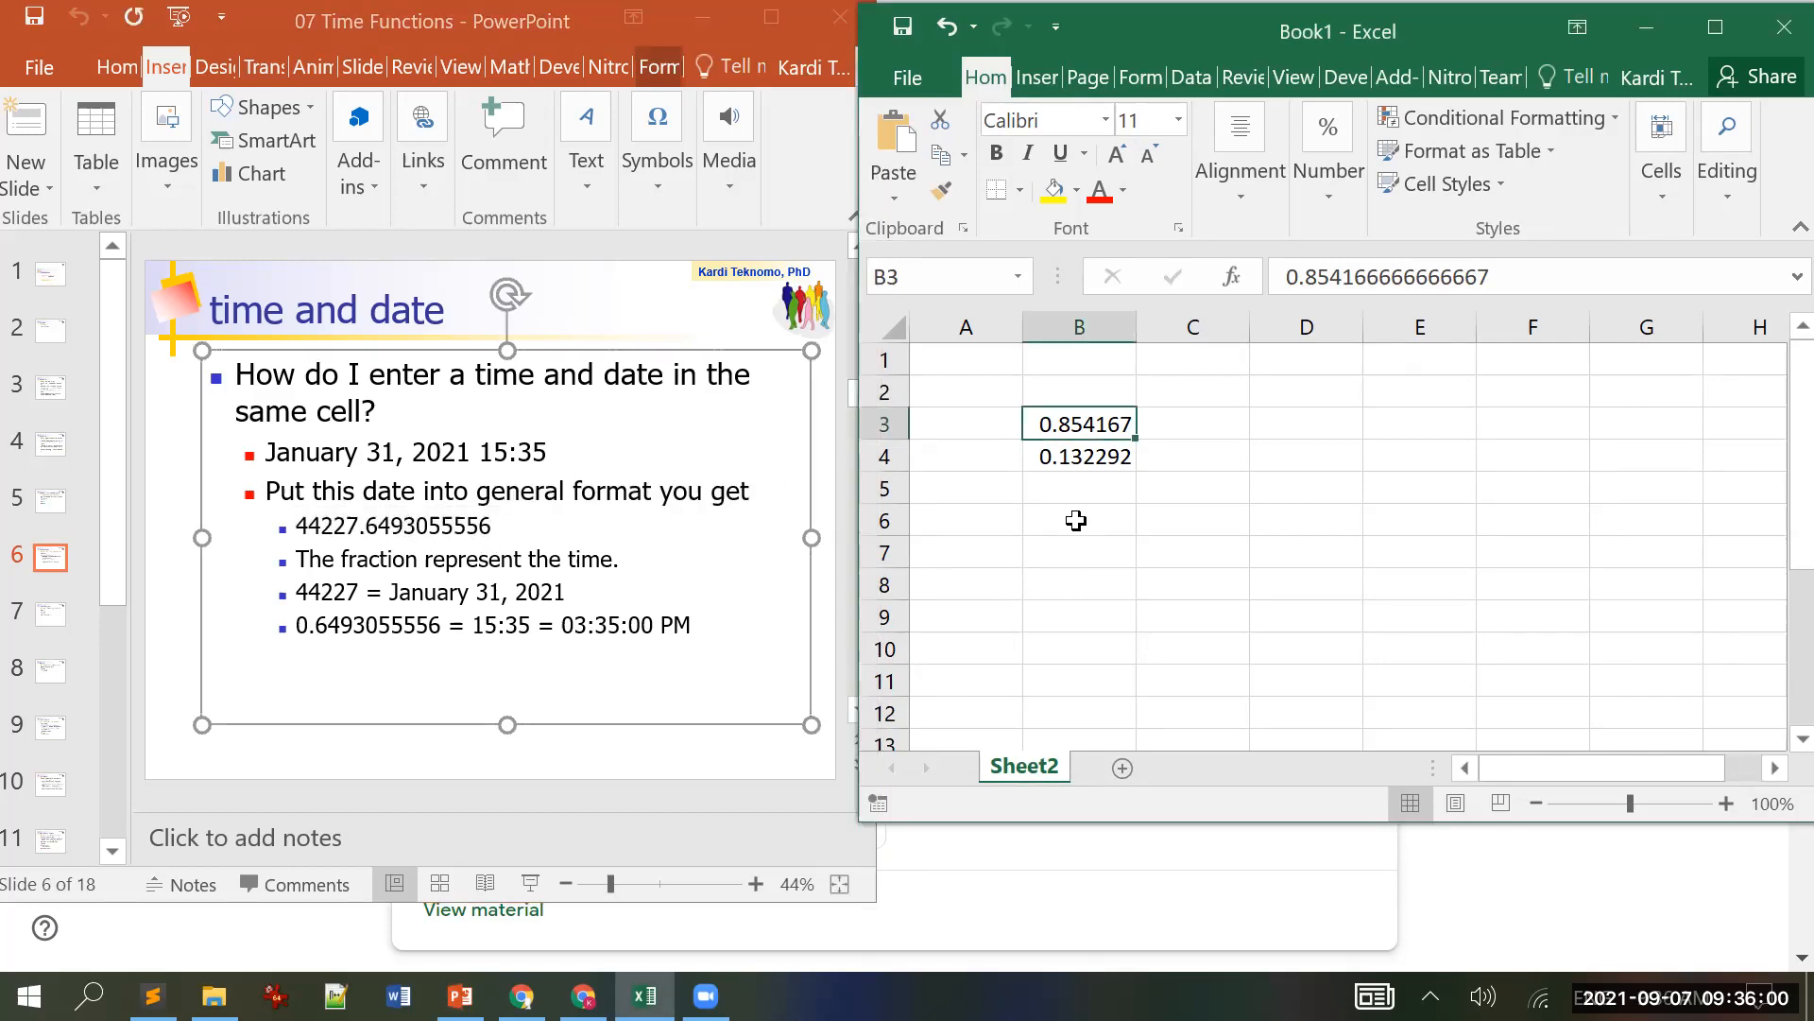
{"action": "key", "text": "F2"}
{"action": "left_click", "coordinate": [1320, 522]}
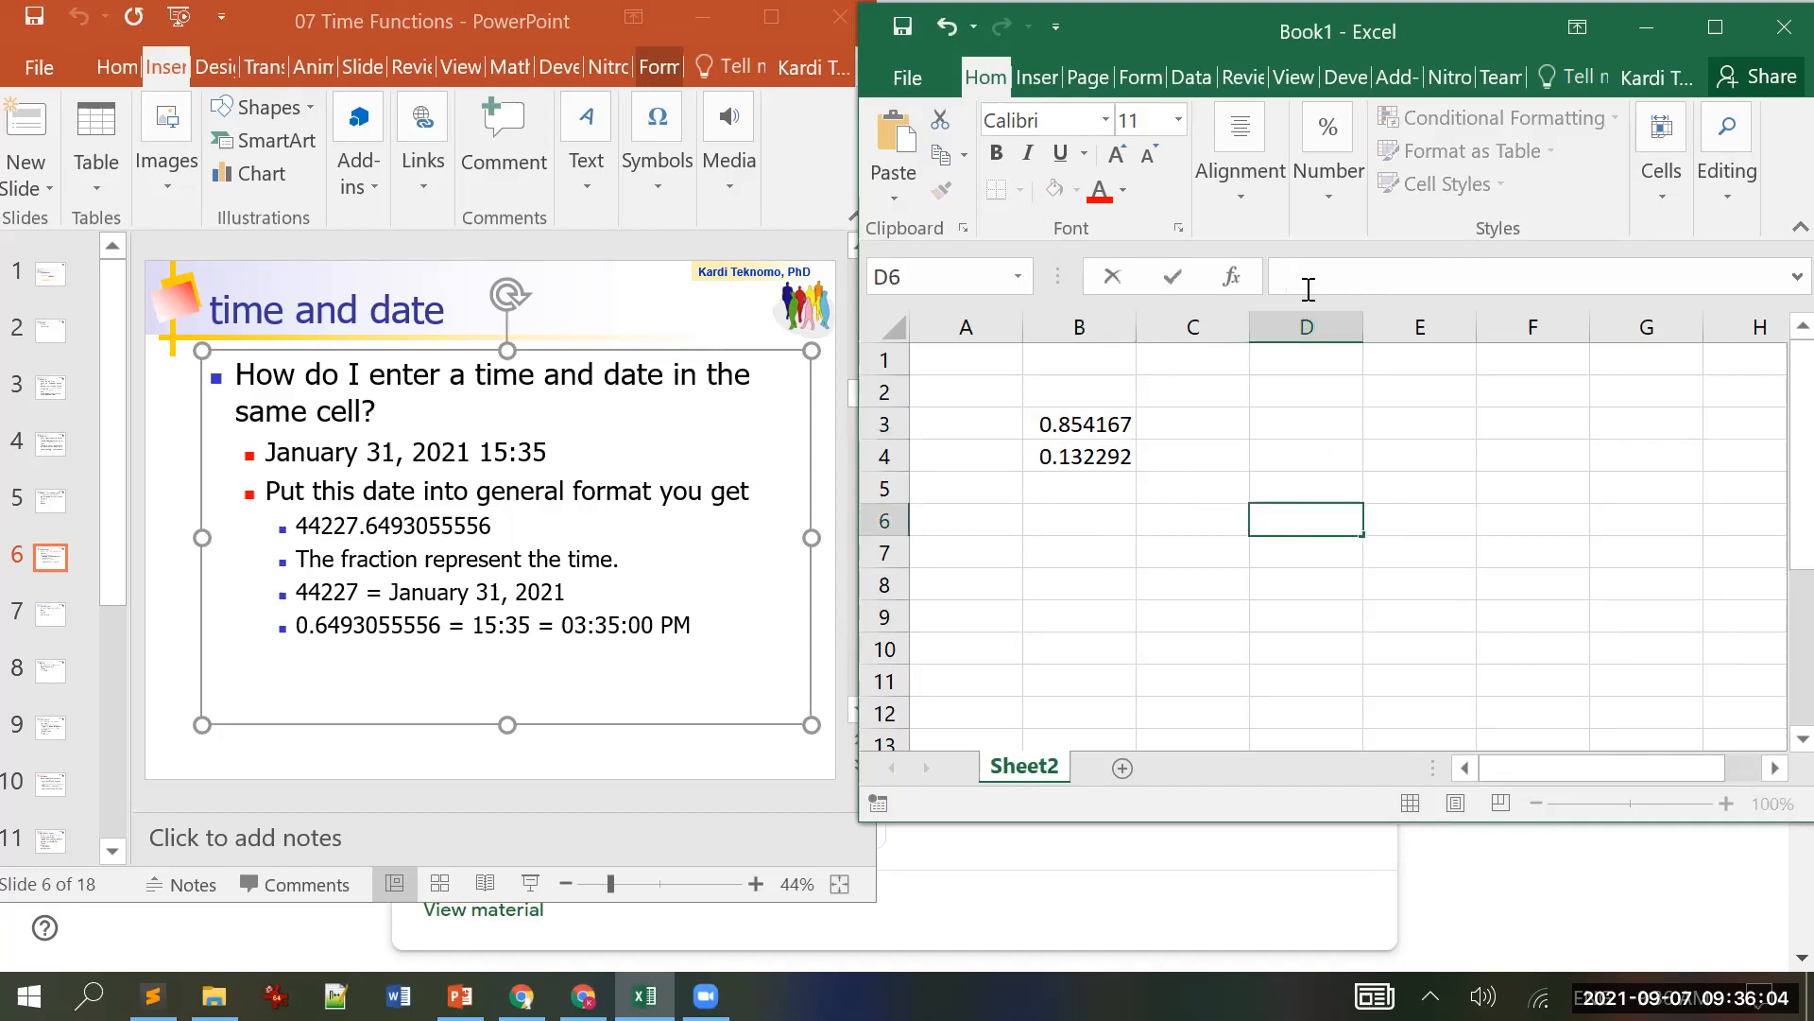
{"action": "key", "text": "ctrl+v"}
{"action": "key", "text": "Return"}
{"action": "key", "text": "Up"}
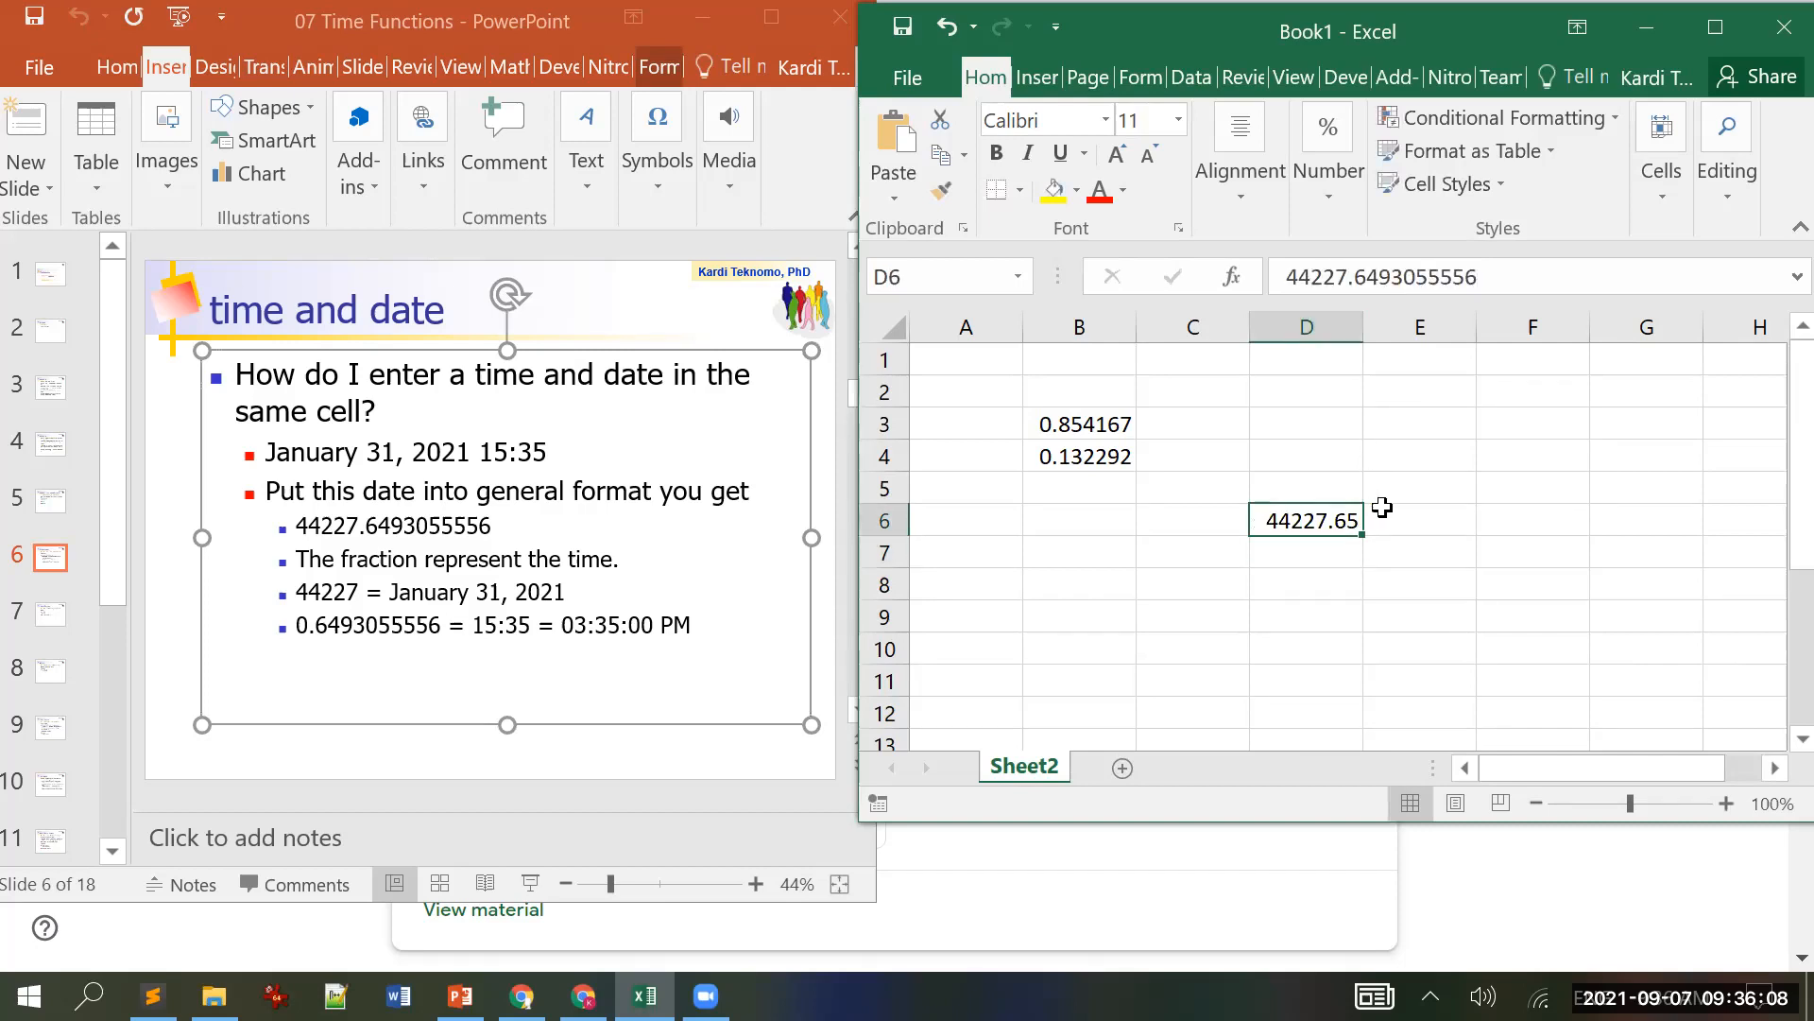
Step: Format D6 as Time, then as Long Date, showing Sunday, January 31, 2021
{"action": "left_click", "coordinate": [1718, 28]}
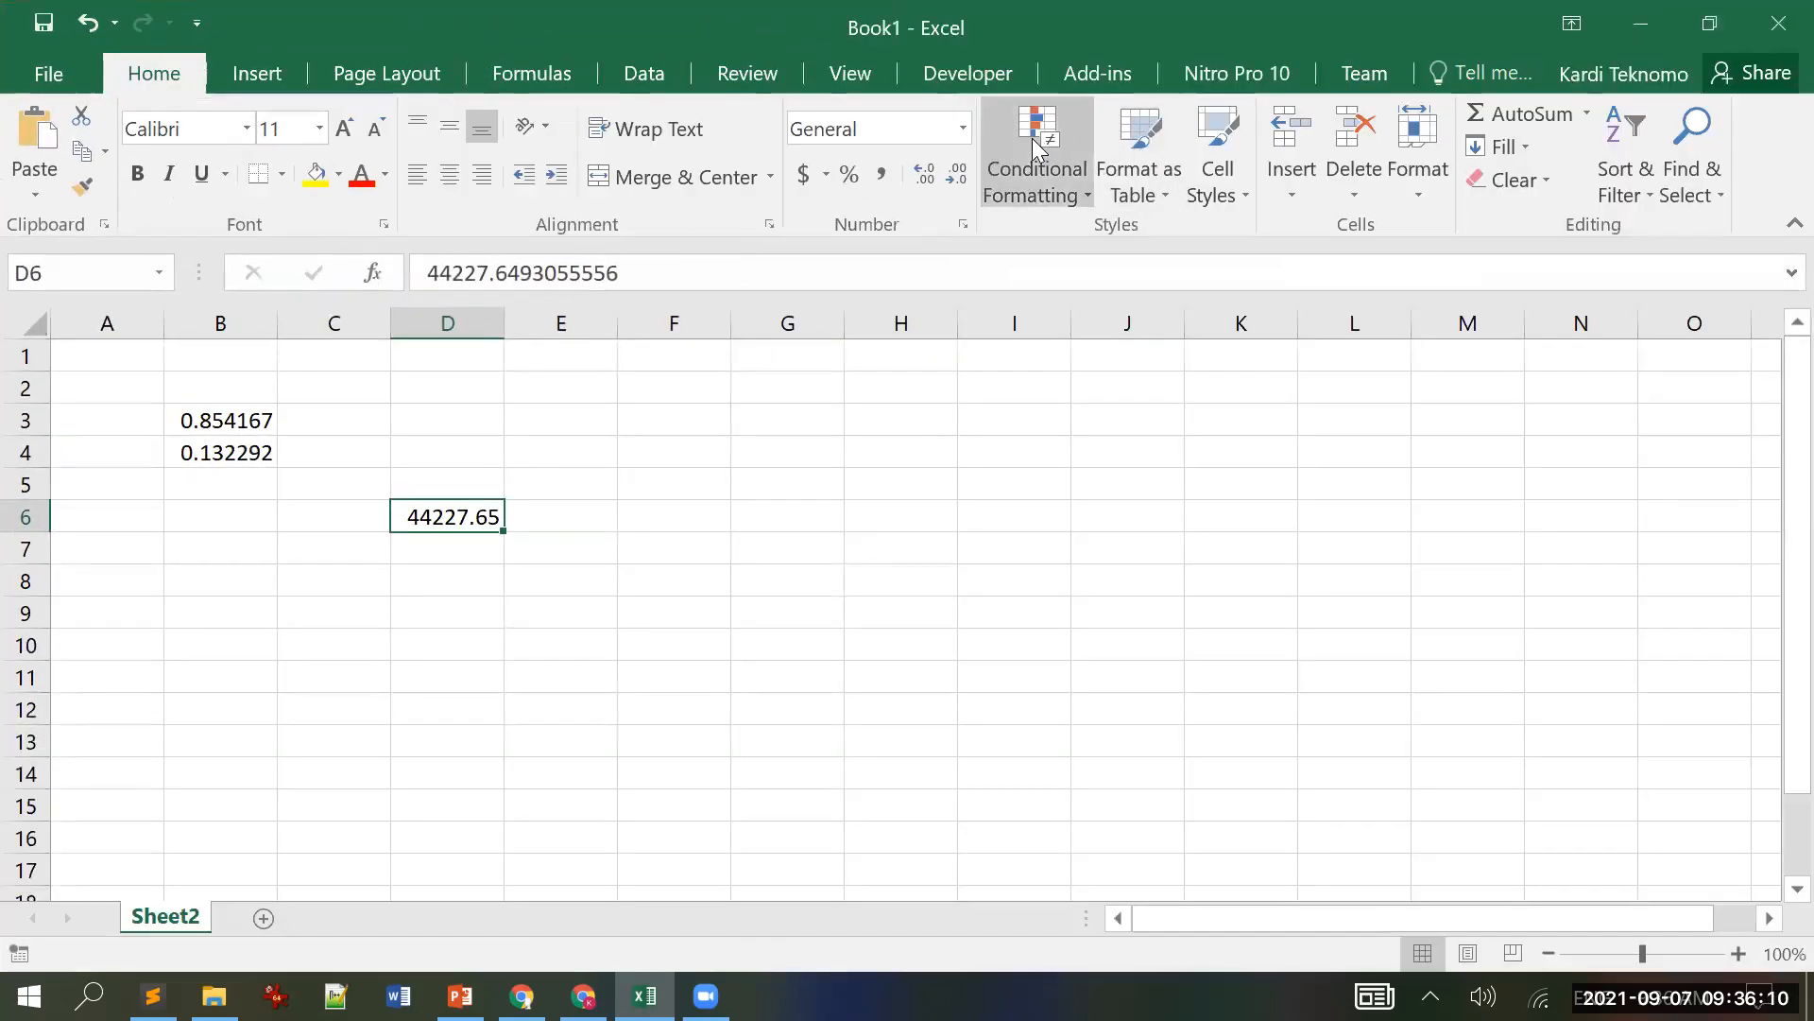
{"action": "left_click", "coordinate": [962, 127]}
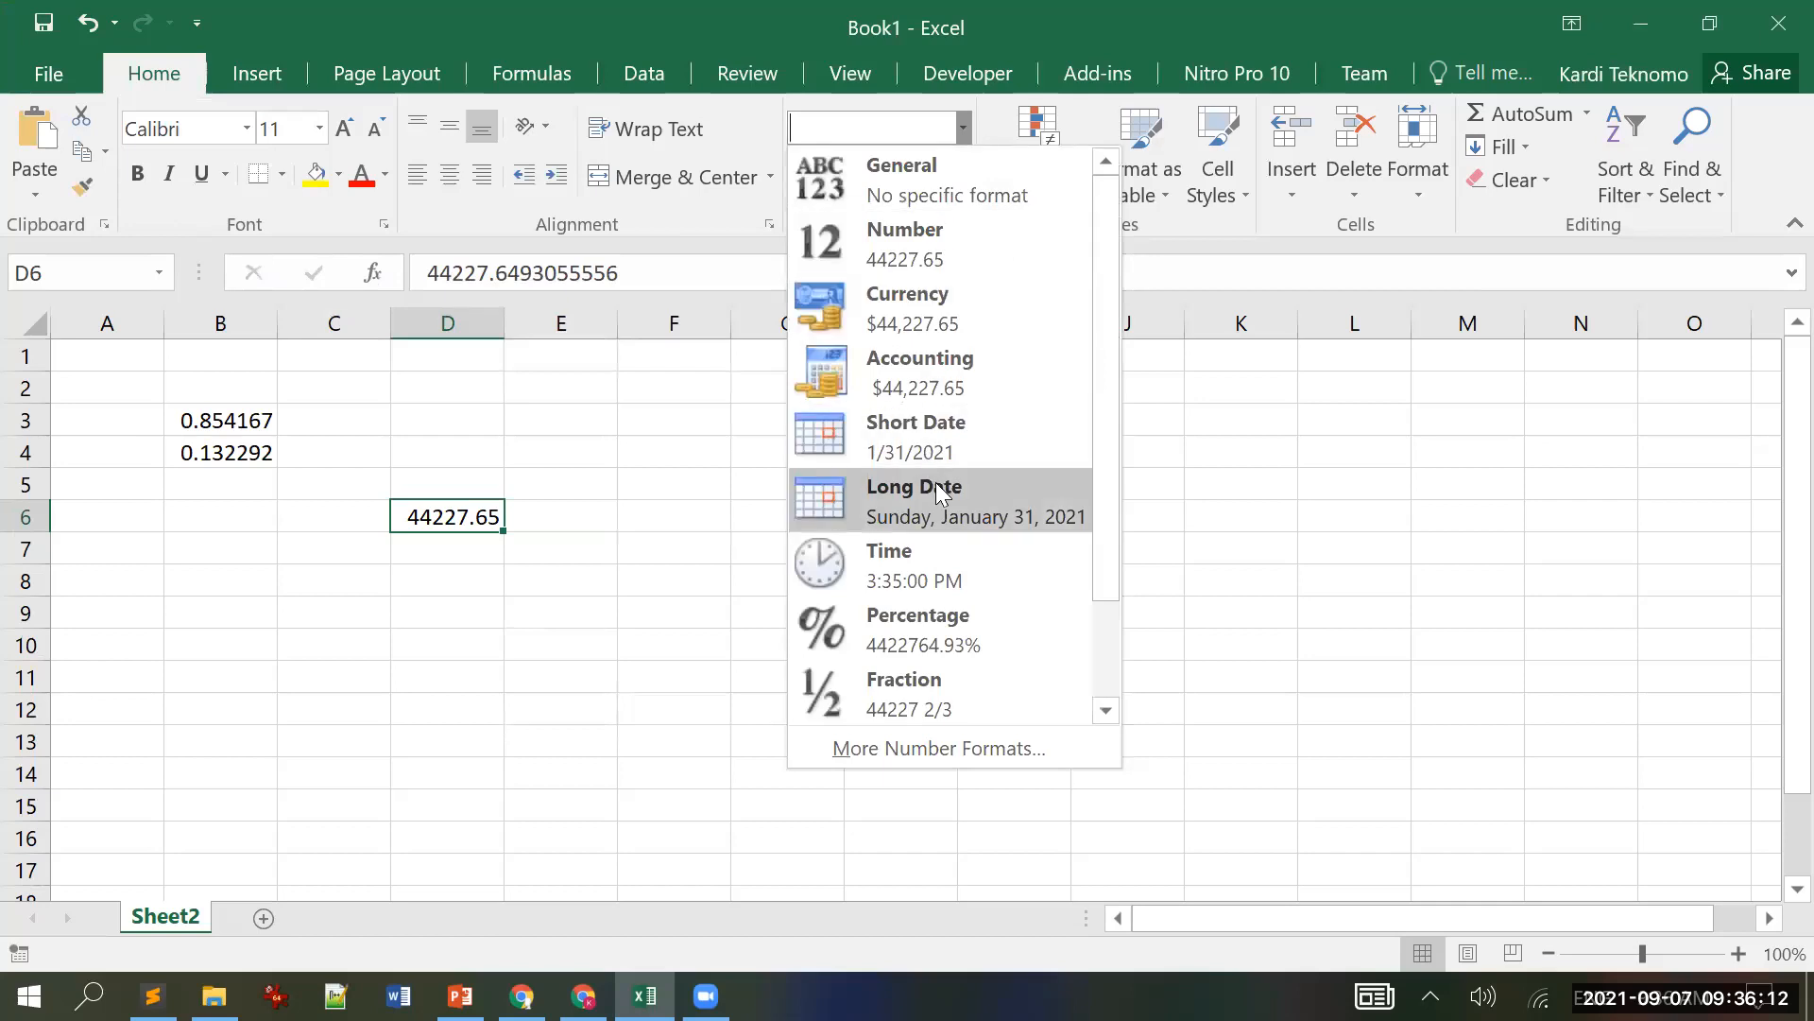
{"action": "left_click", "coordinate": [935, 554]}
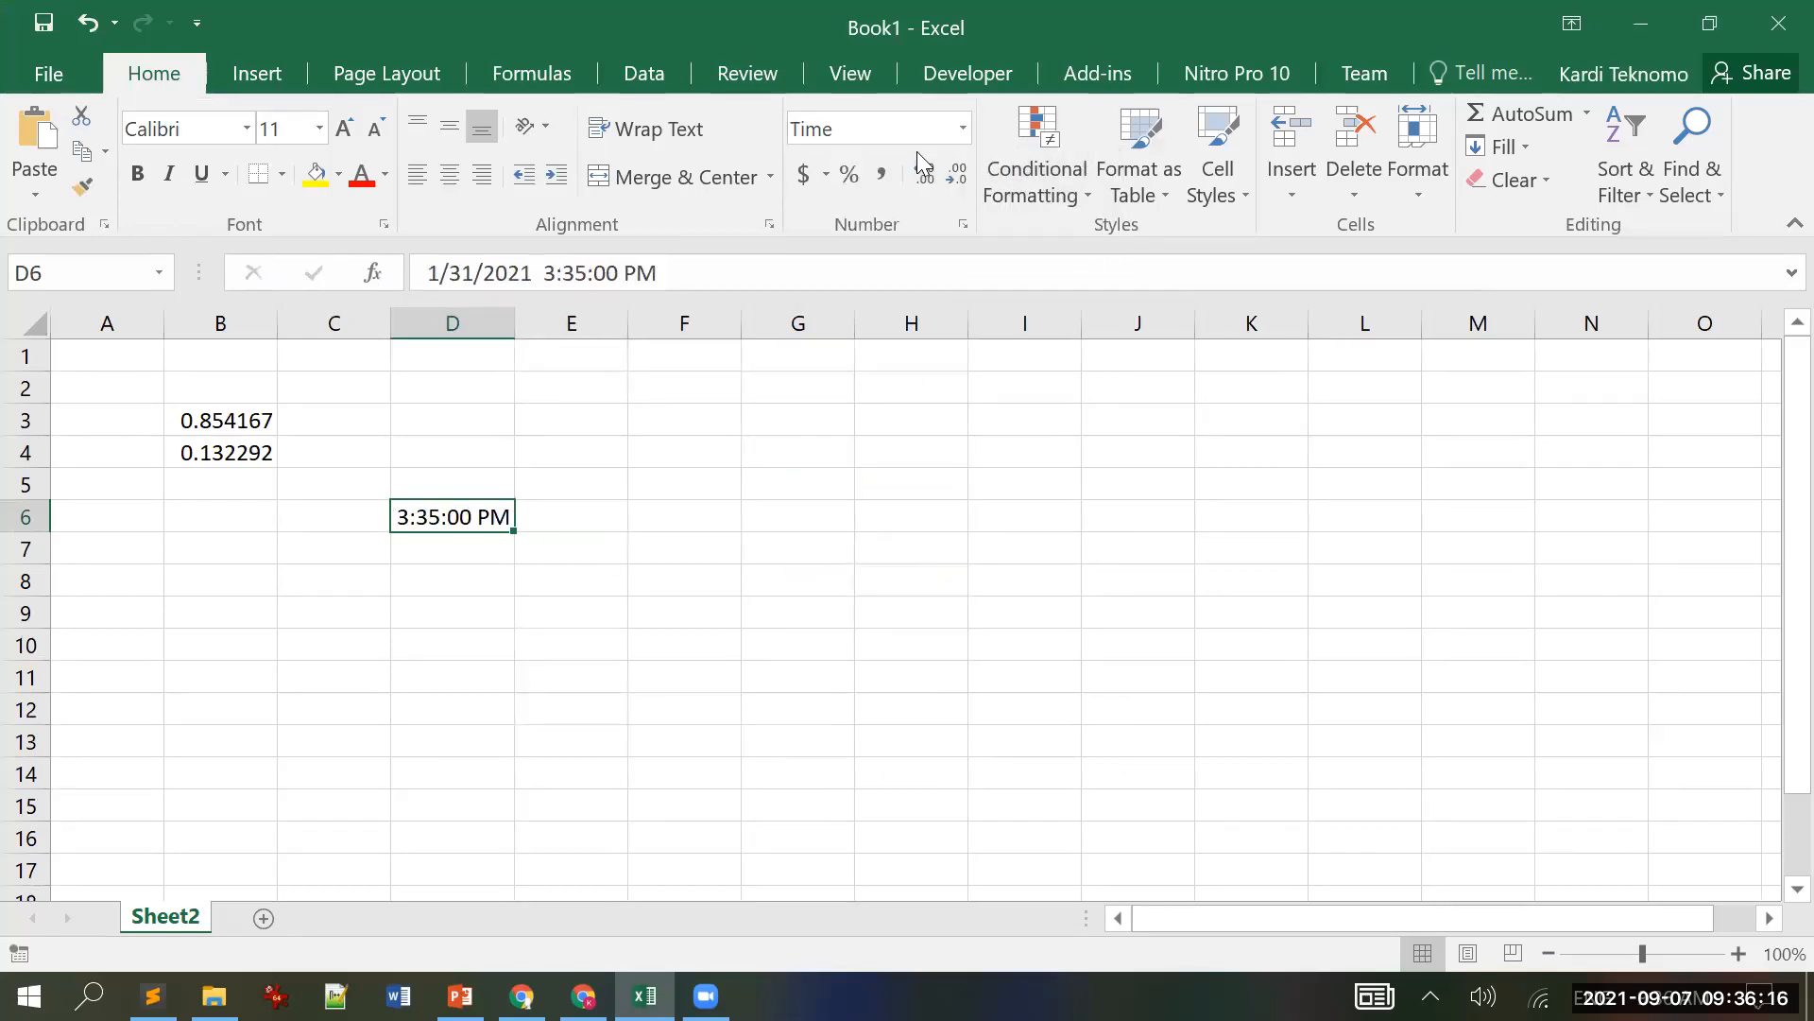
{"action": "left_click", "coordinate": [962, 127]}
{"action": "left_click", "coordinate": [951, 486]}
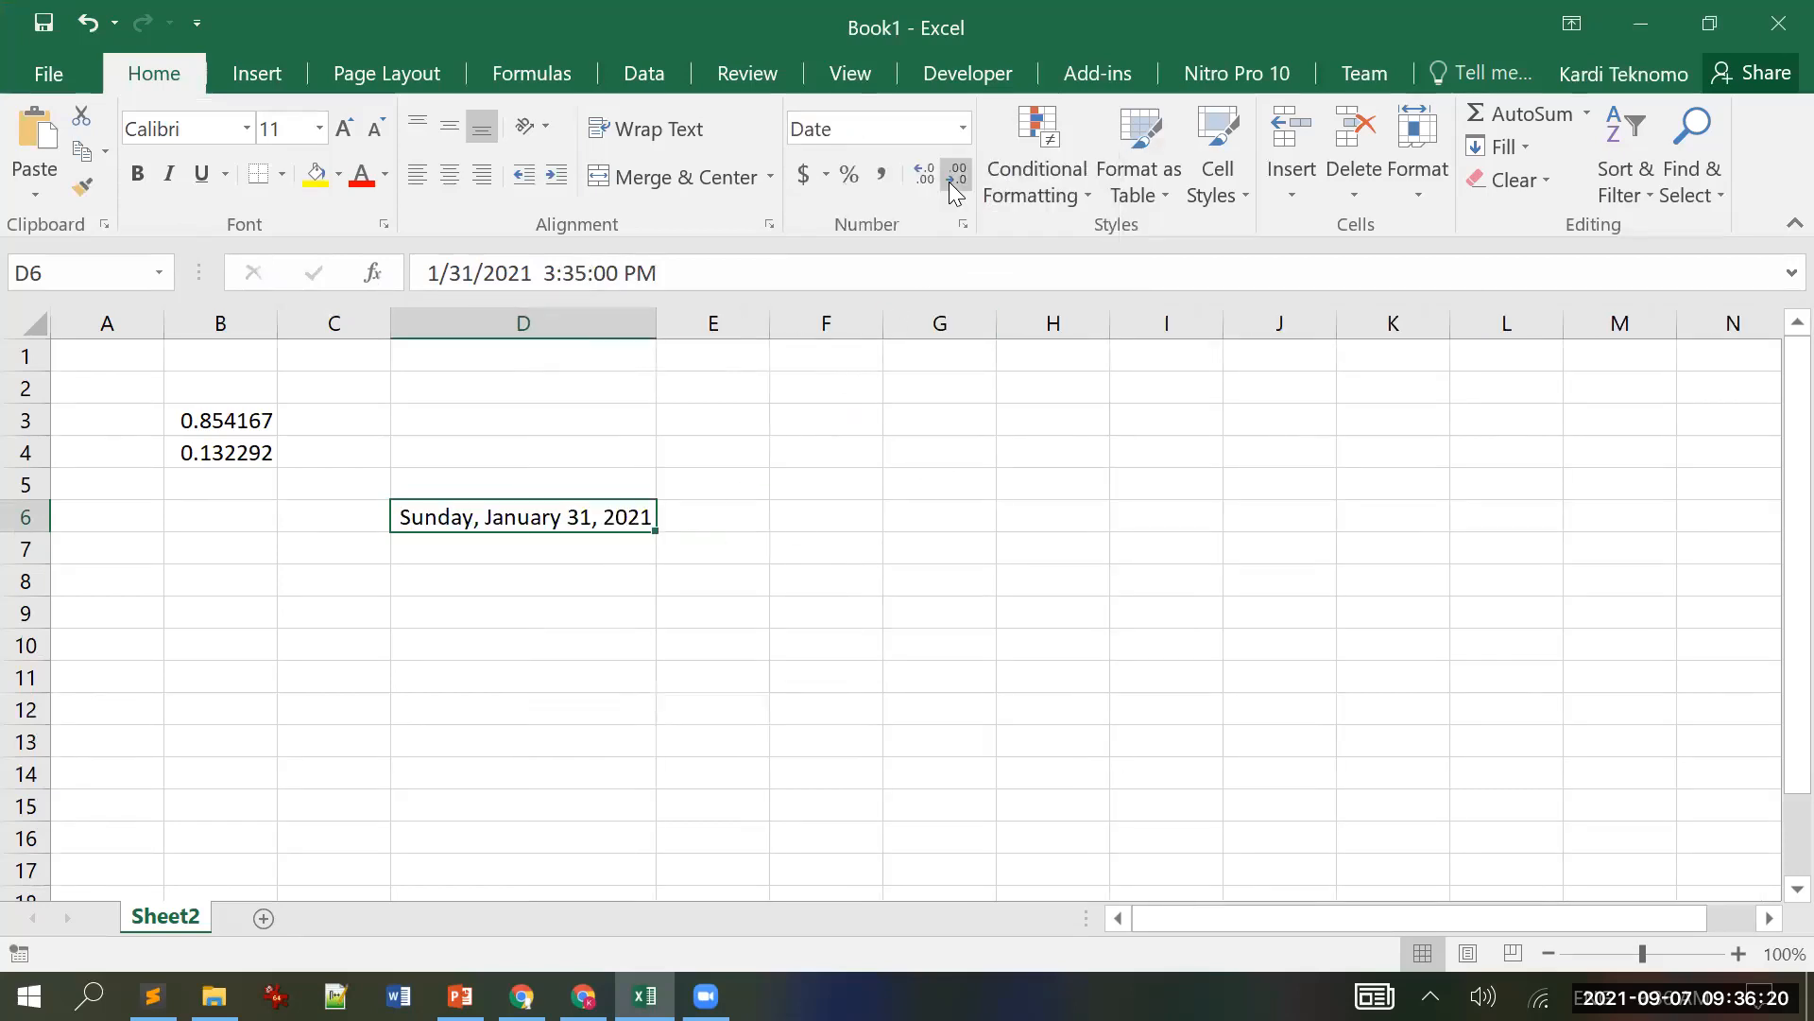
{"action": "left_click", "coordinate": [962, 127]}
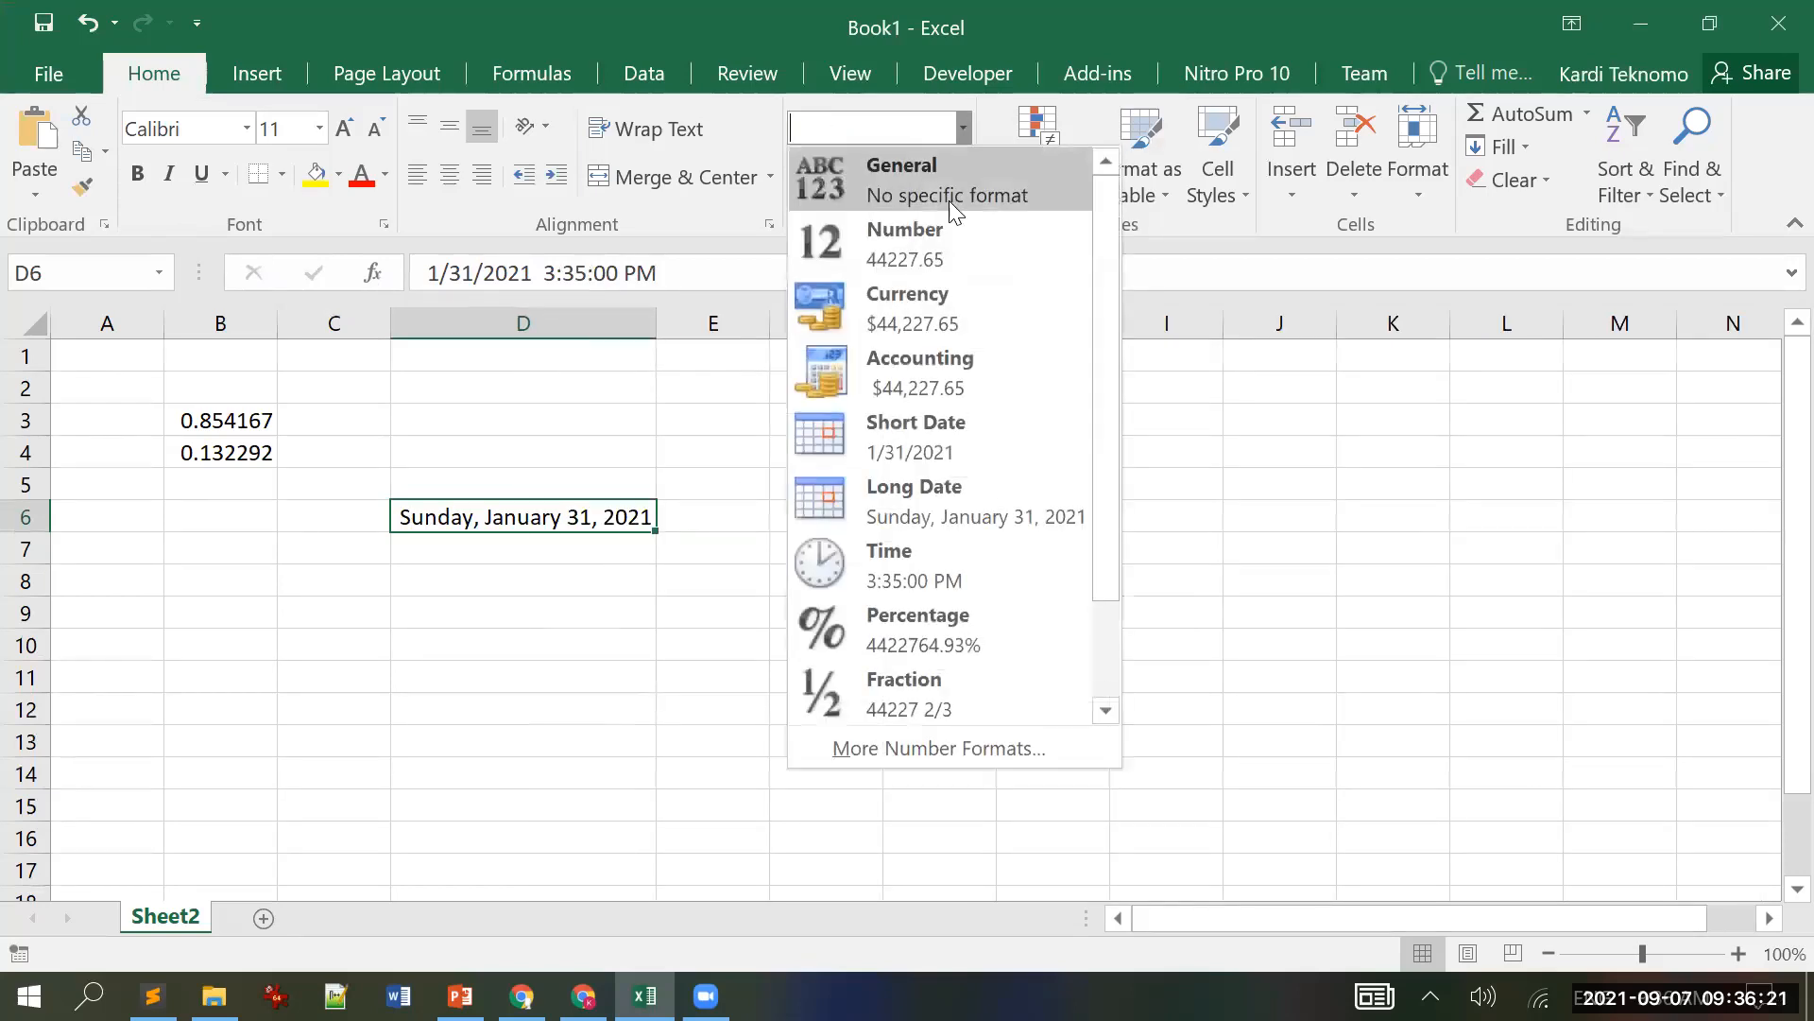
Step: Apply the 3/14/12 1:30 PM date-time type to D6, showing 1/31/21 3:35 PM
{"action": "left_click", "coordinate": [988, 745]}
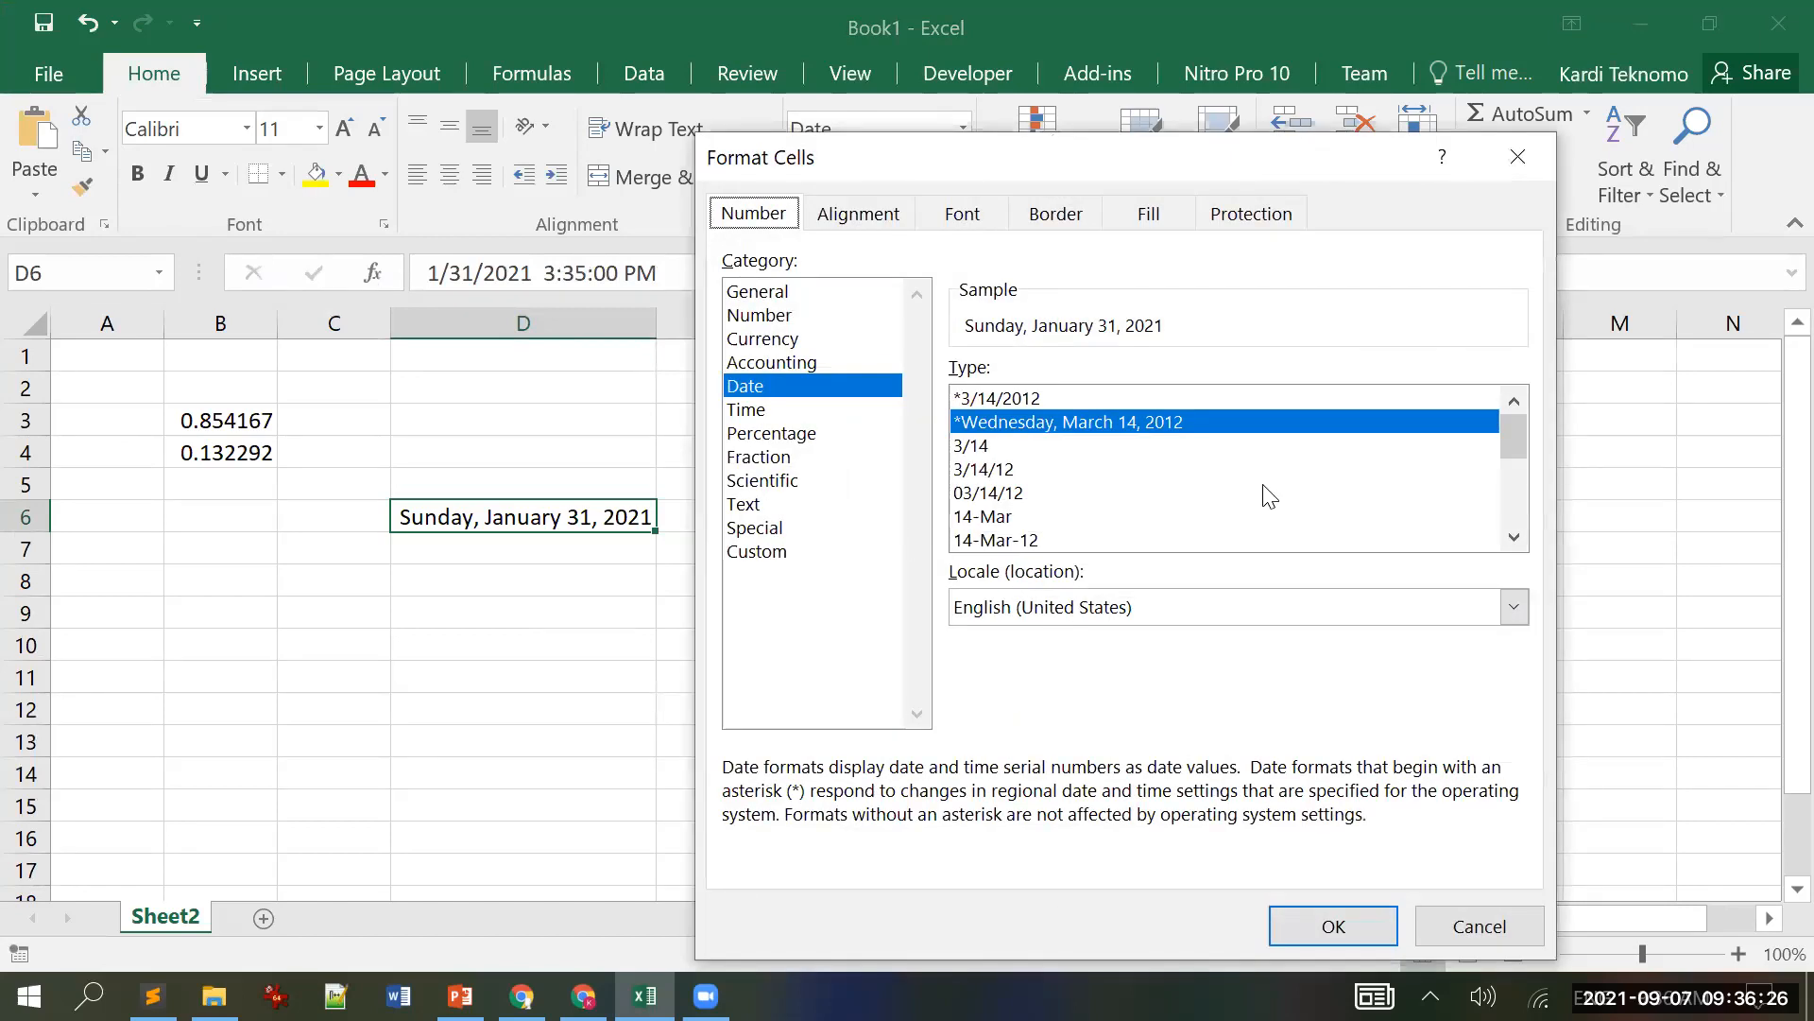
{"action": "scroll", "coordinate": [1304, 483], "scroll_direction": "down", "scroll_amount": 3}
{"action": "scroll", "coordinate": [1332, 482], "scroll_direction": "down", "scroll_amount": 1}
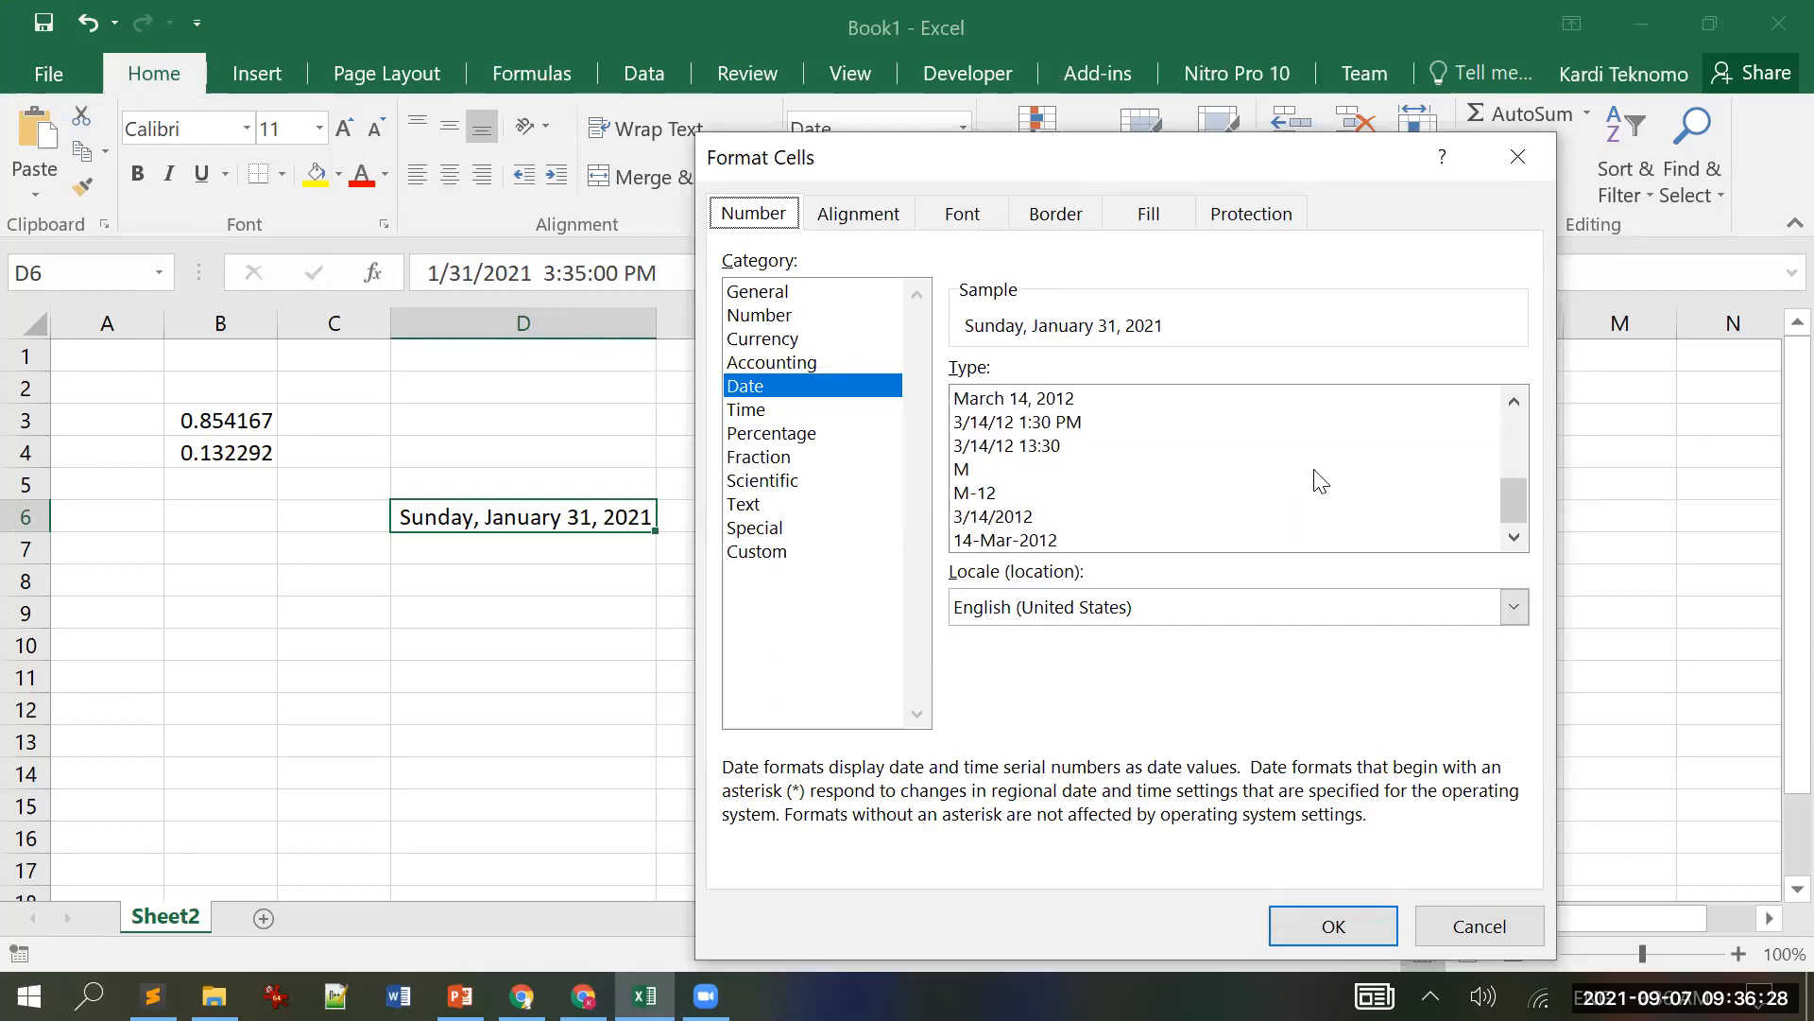
{"action": "left_click", "coordinate": [1026, 422]}
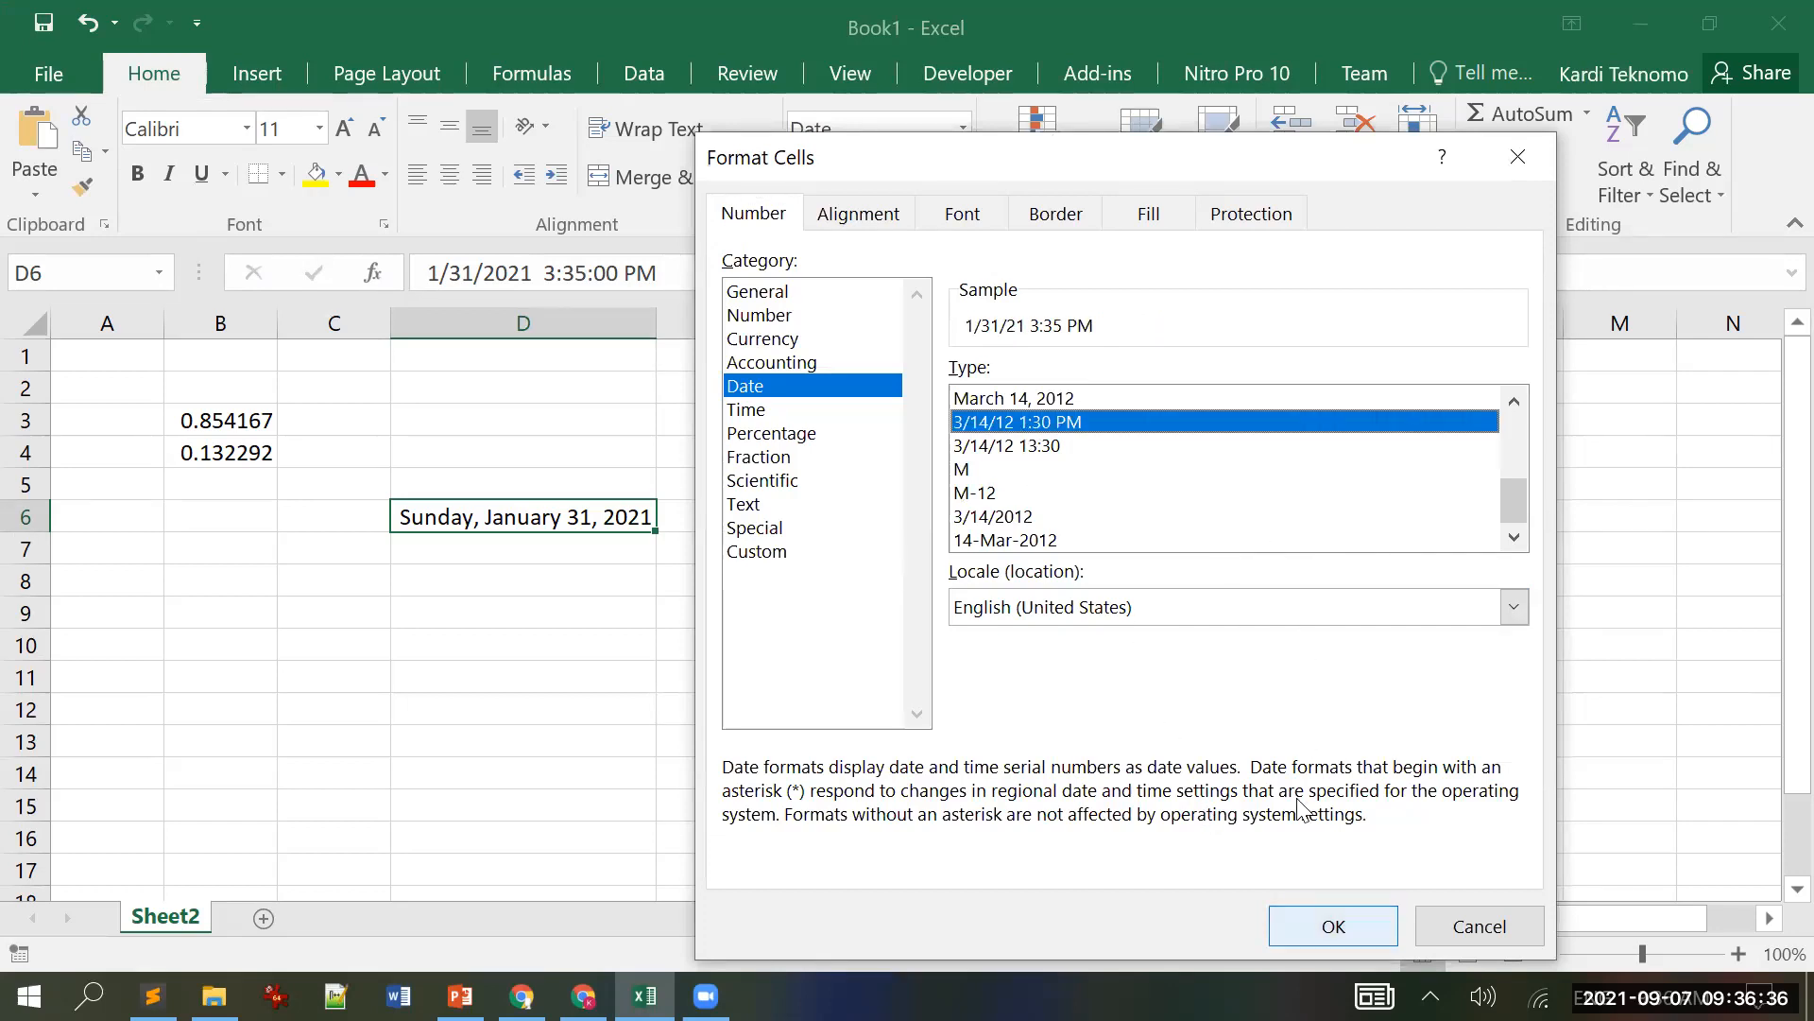
{"action": "left_click", "coordinate": [1333, 925]}
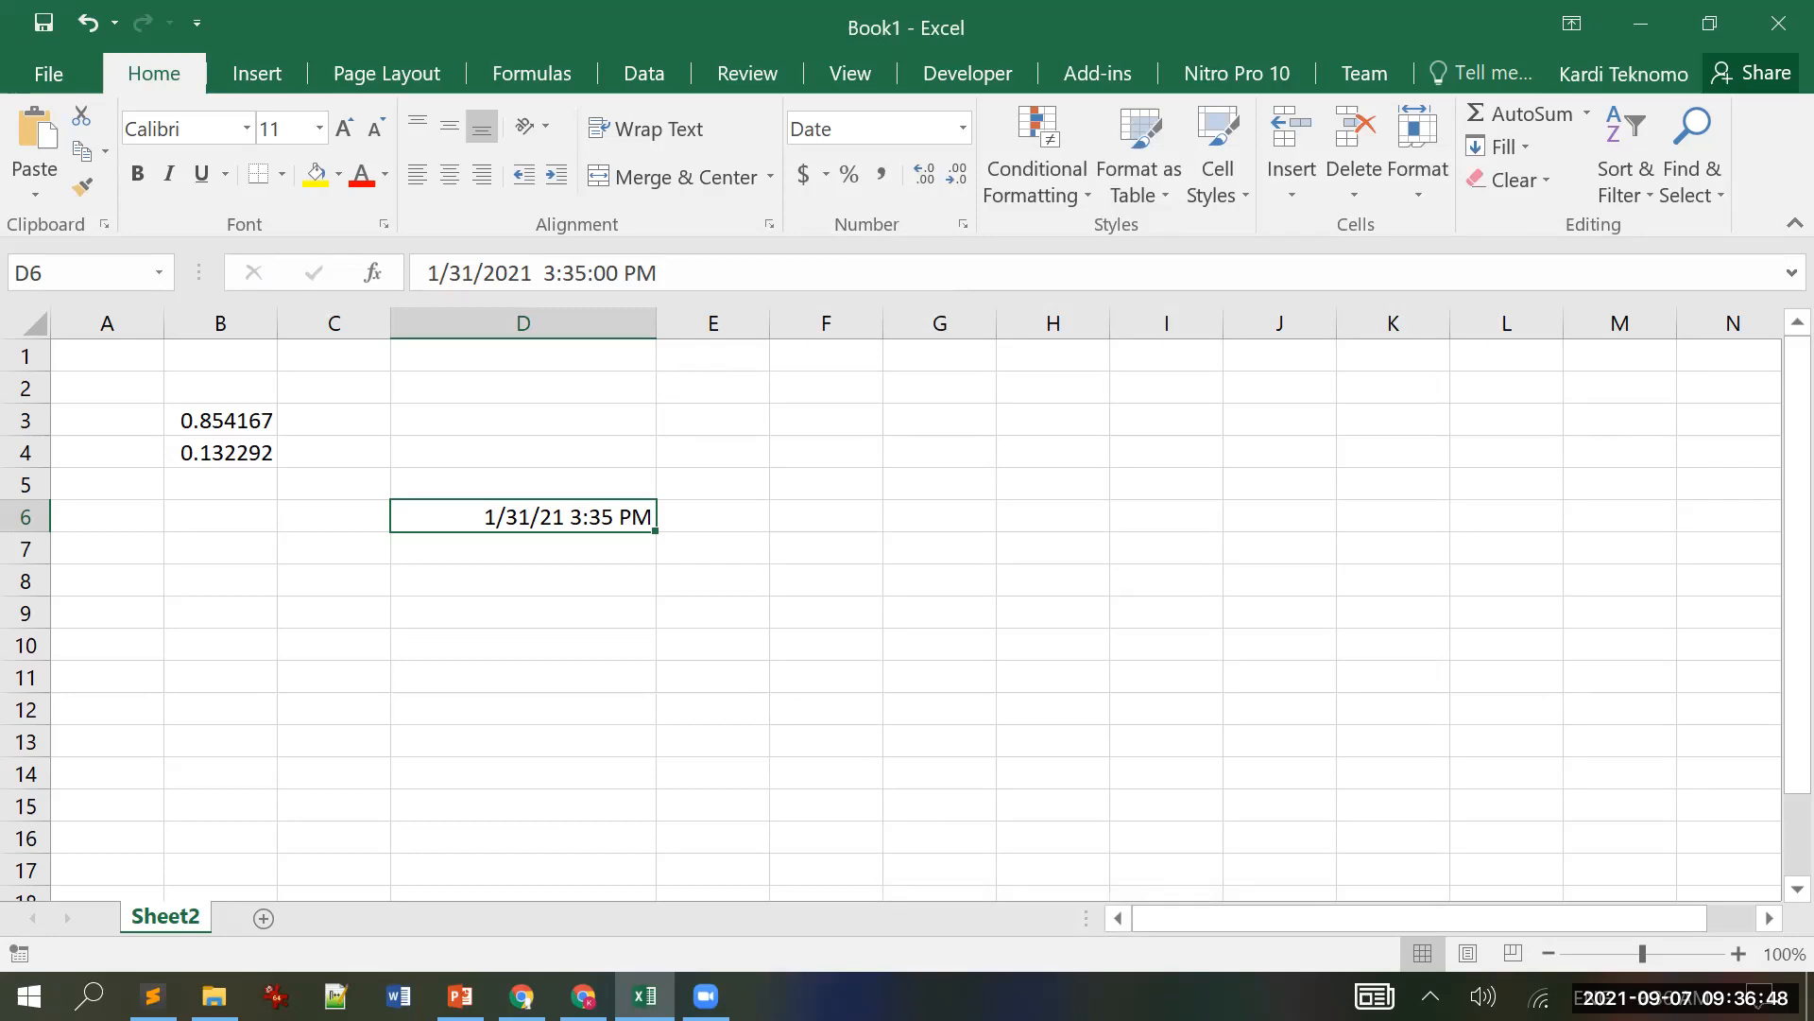
Step: Enter the formula =D6 in C6
{"action": "left_click", "coordinate": [1708, 24]}
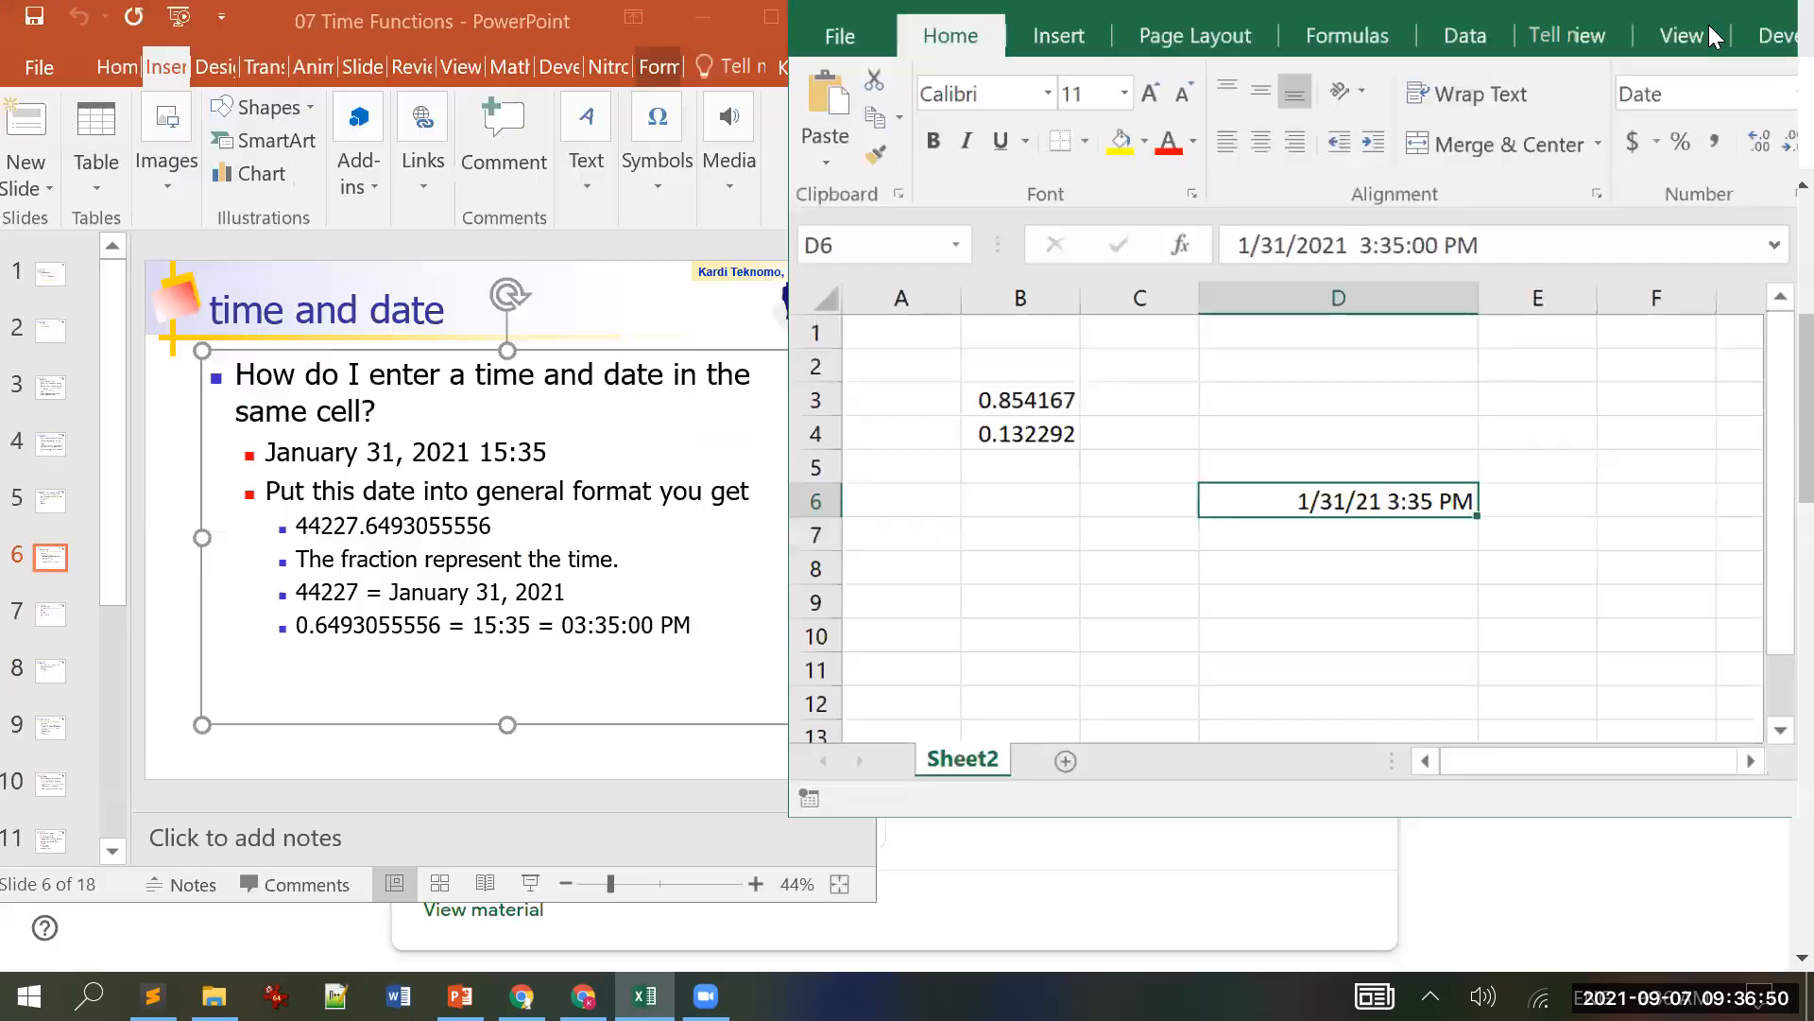
{"action": "left_click", "coordinate": [166, 594]}
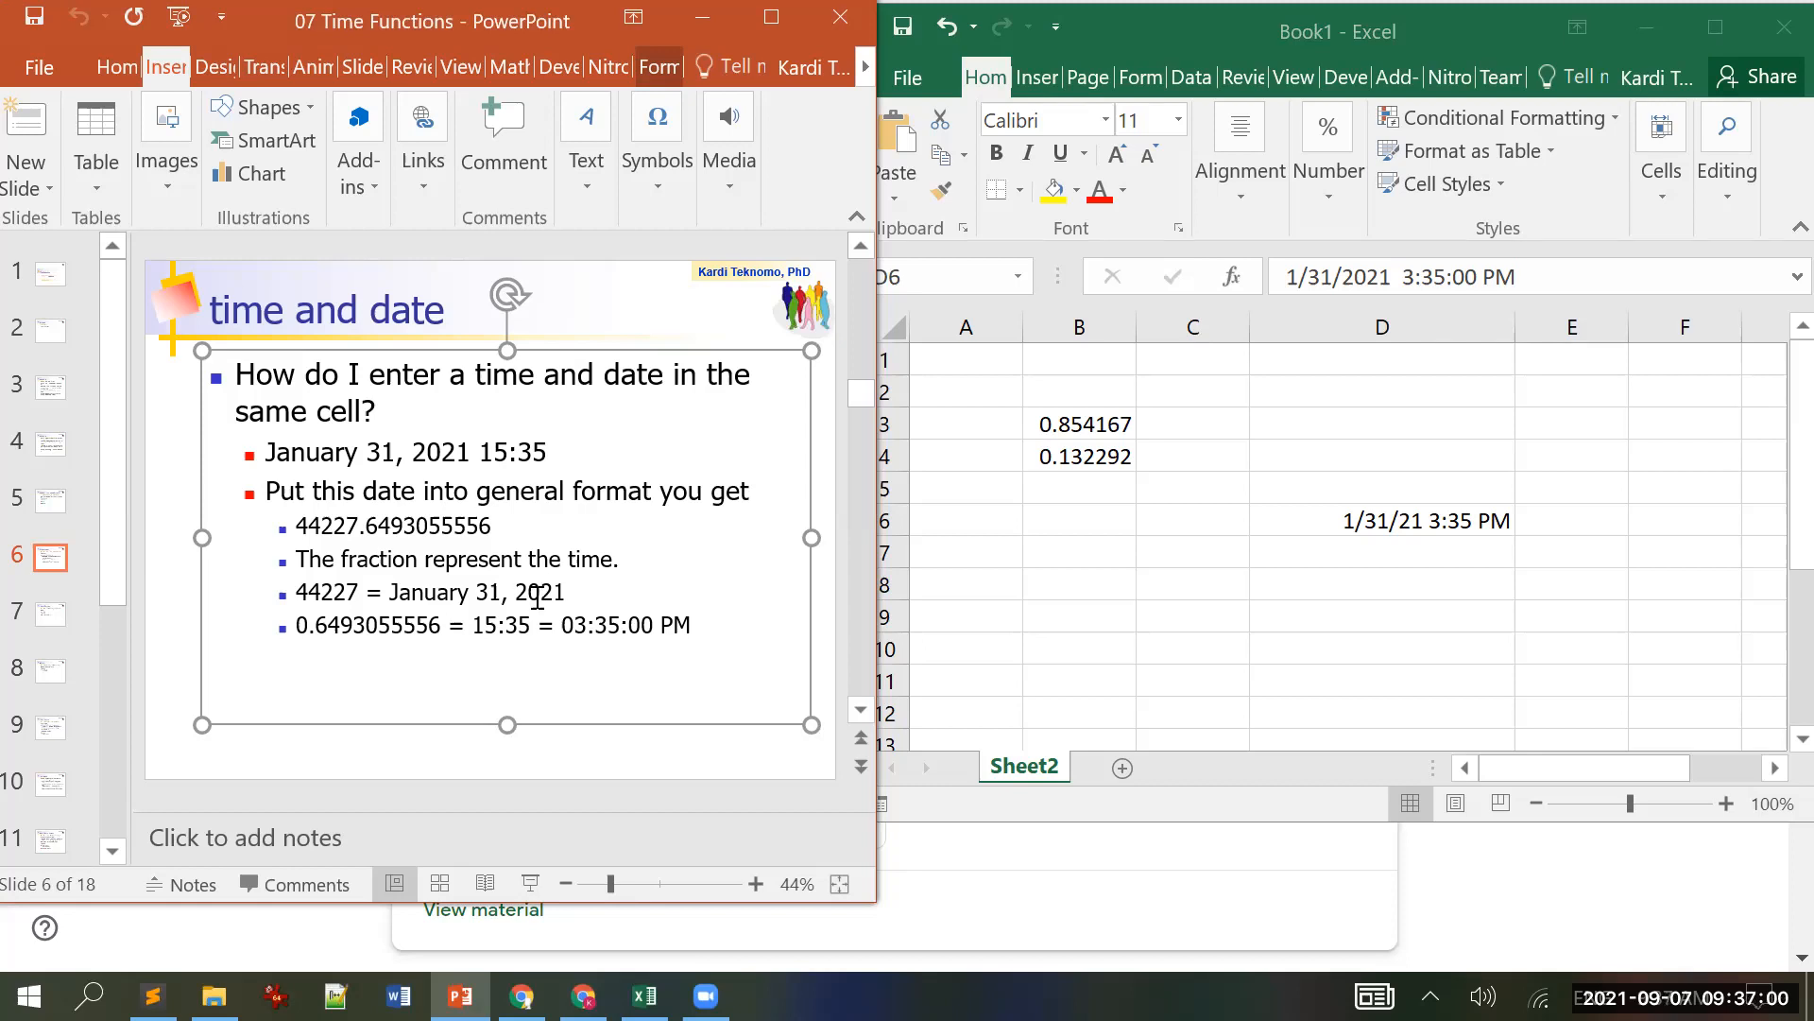
{"action": "left_click", "coordinate": [1180, 515]}
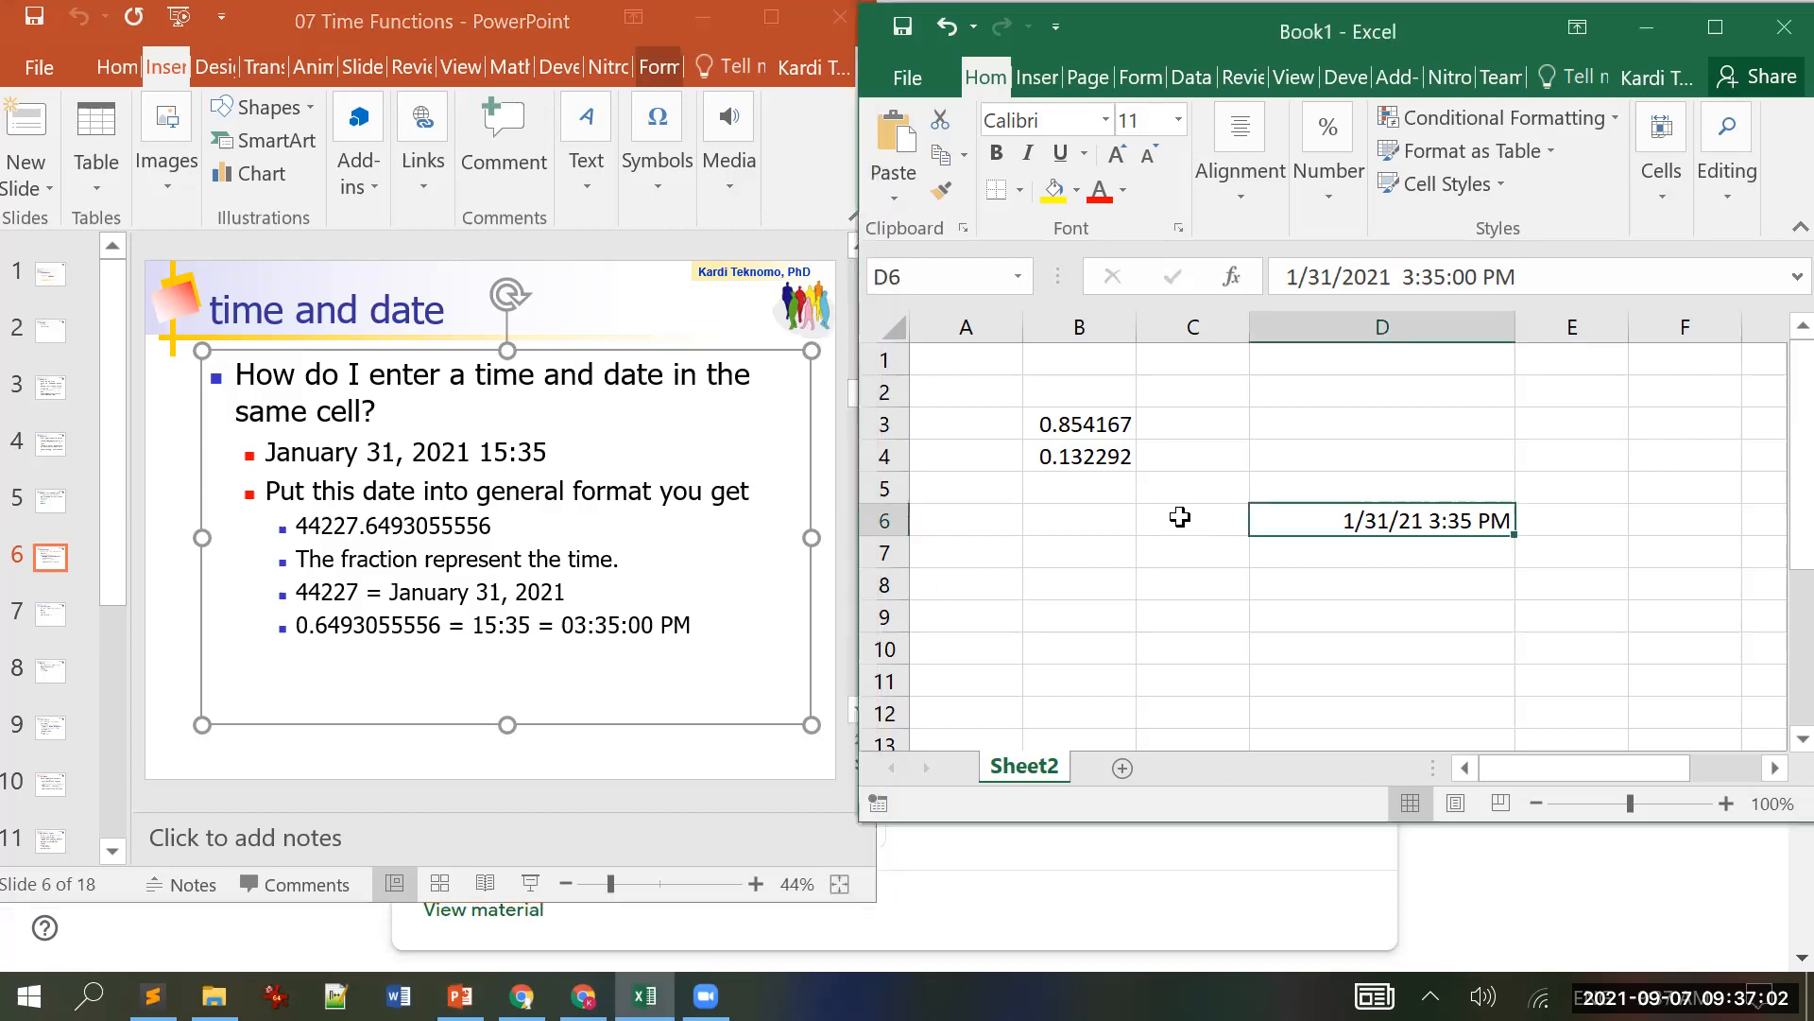
{"action": "type", "text": "=d6"}
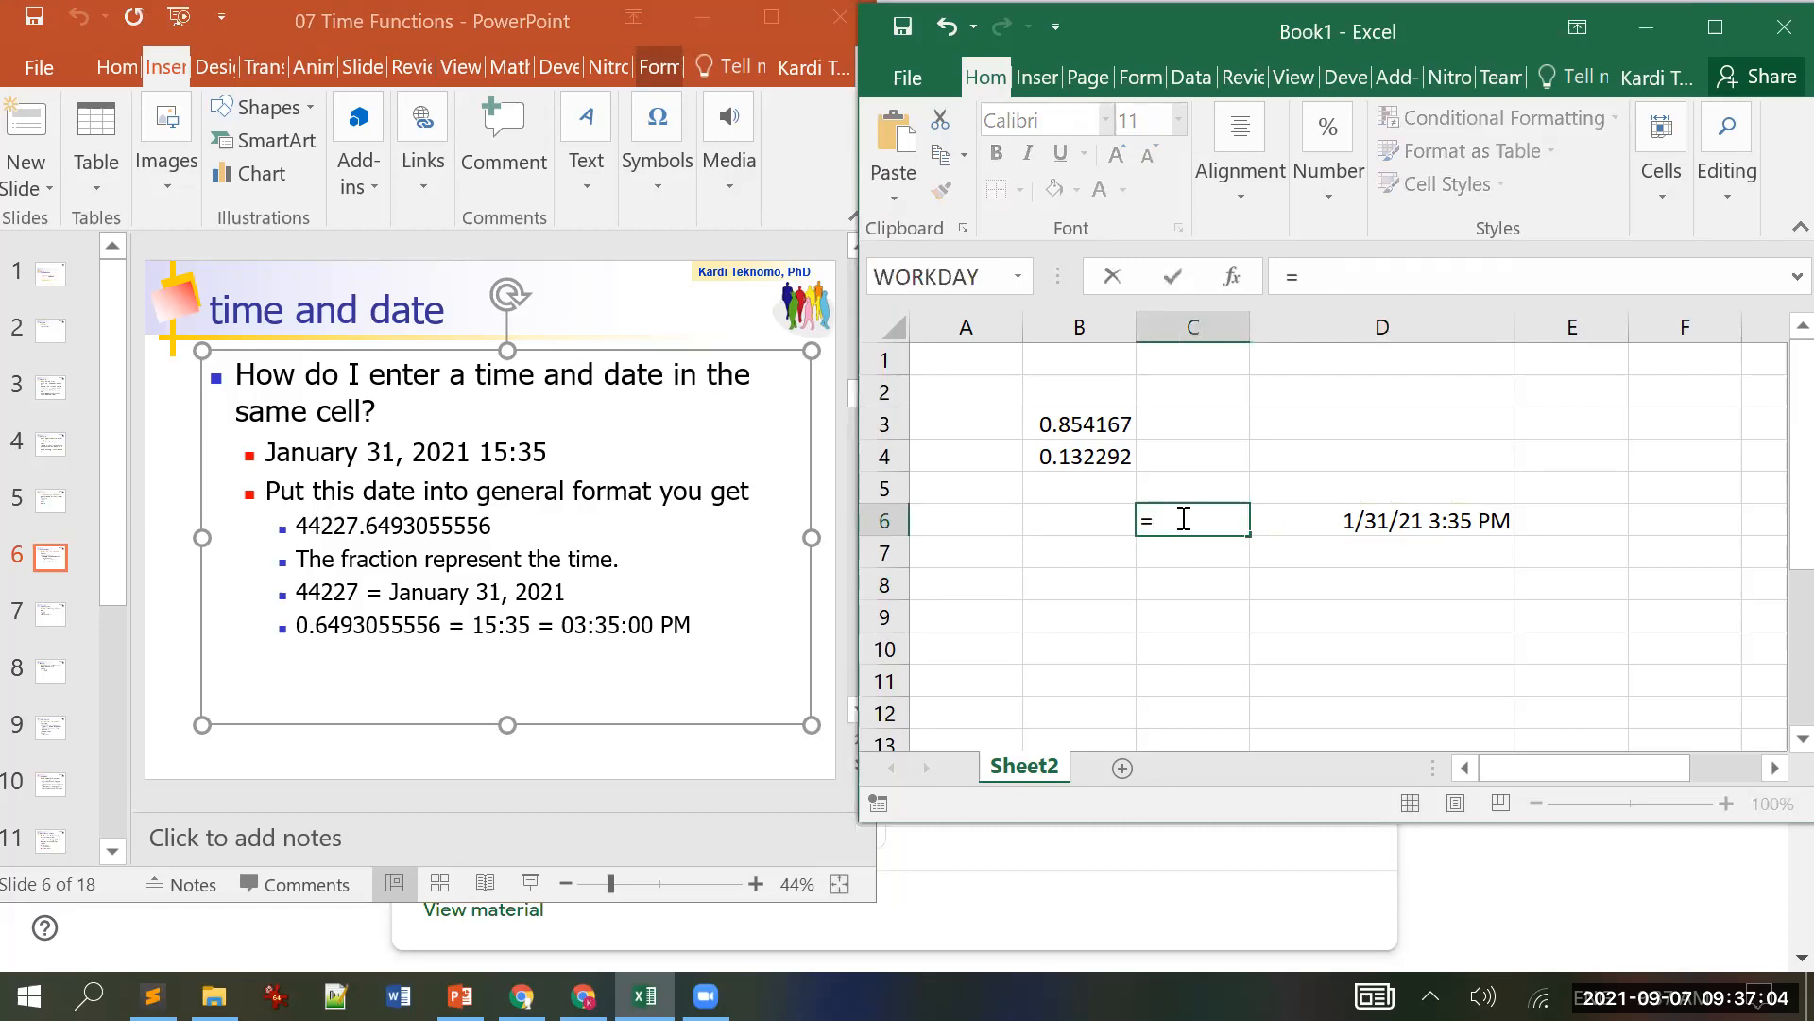
{"action": "key", "text": "Return"}
{"action": "left_click", "coordinate": [1180, 516]}
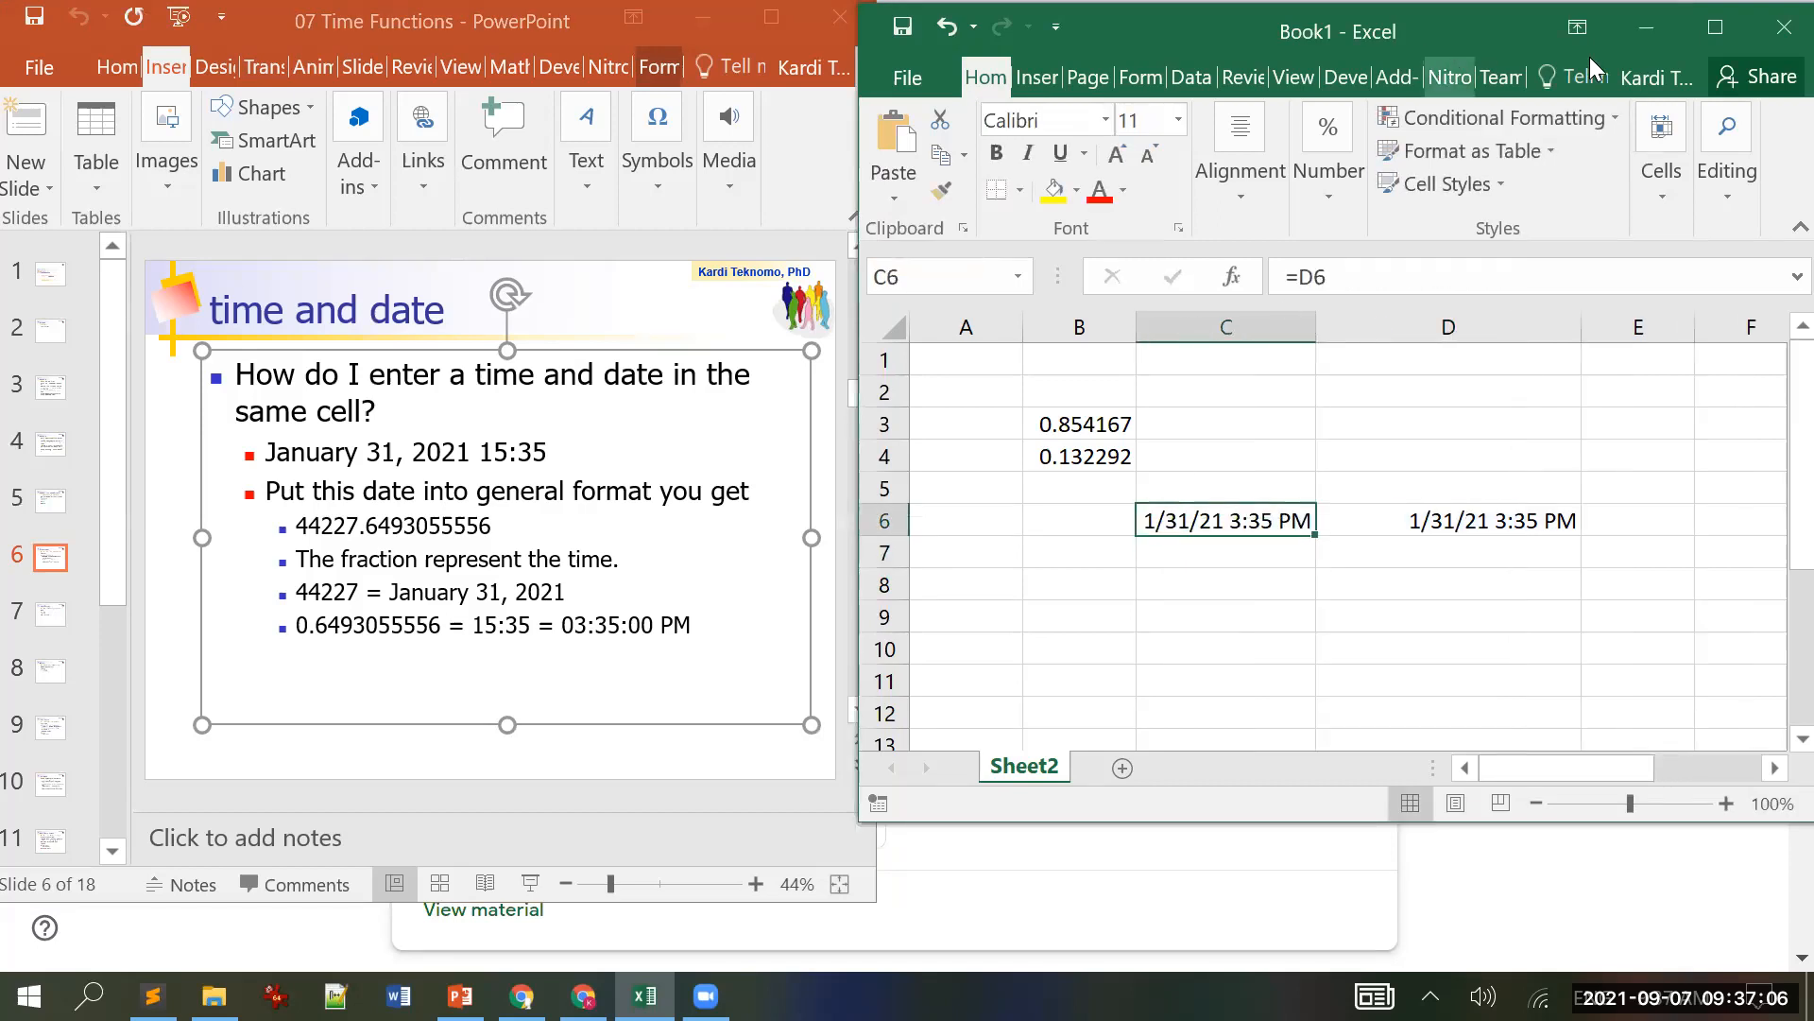
Step: Format C6 as General so it shows the serial number 44227.64931
{"action": "left_click", "coordinate": [1712, 28]}
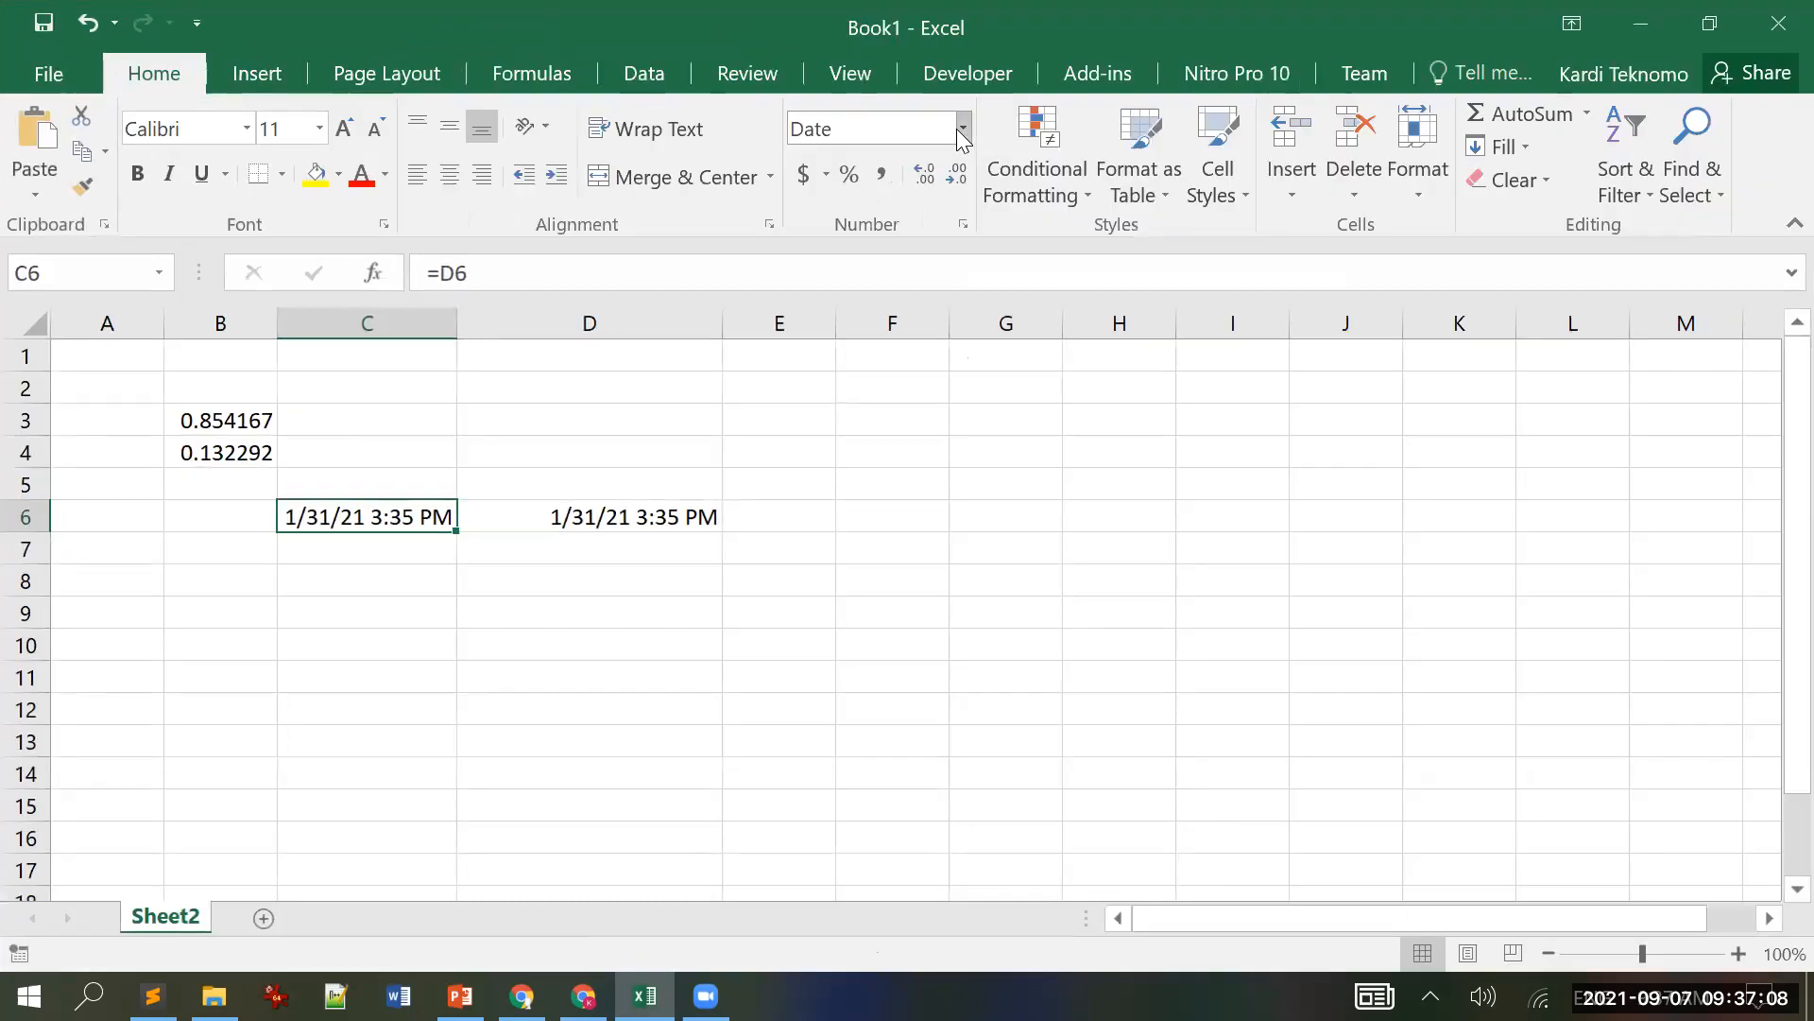
{"action": "left_click", "coordinate": [960, 129]}
{"action": "left_click", "coordinate": [899, 163]}
{"action": "left_click", "coordinate": [1710, 23]}
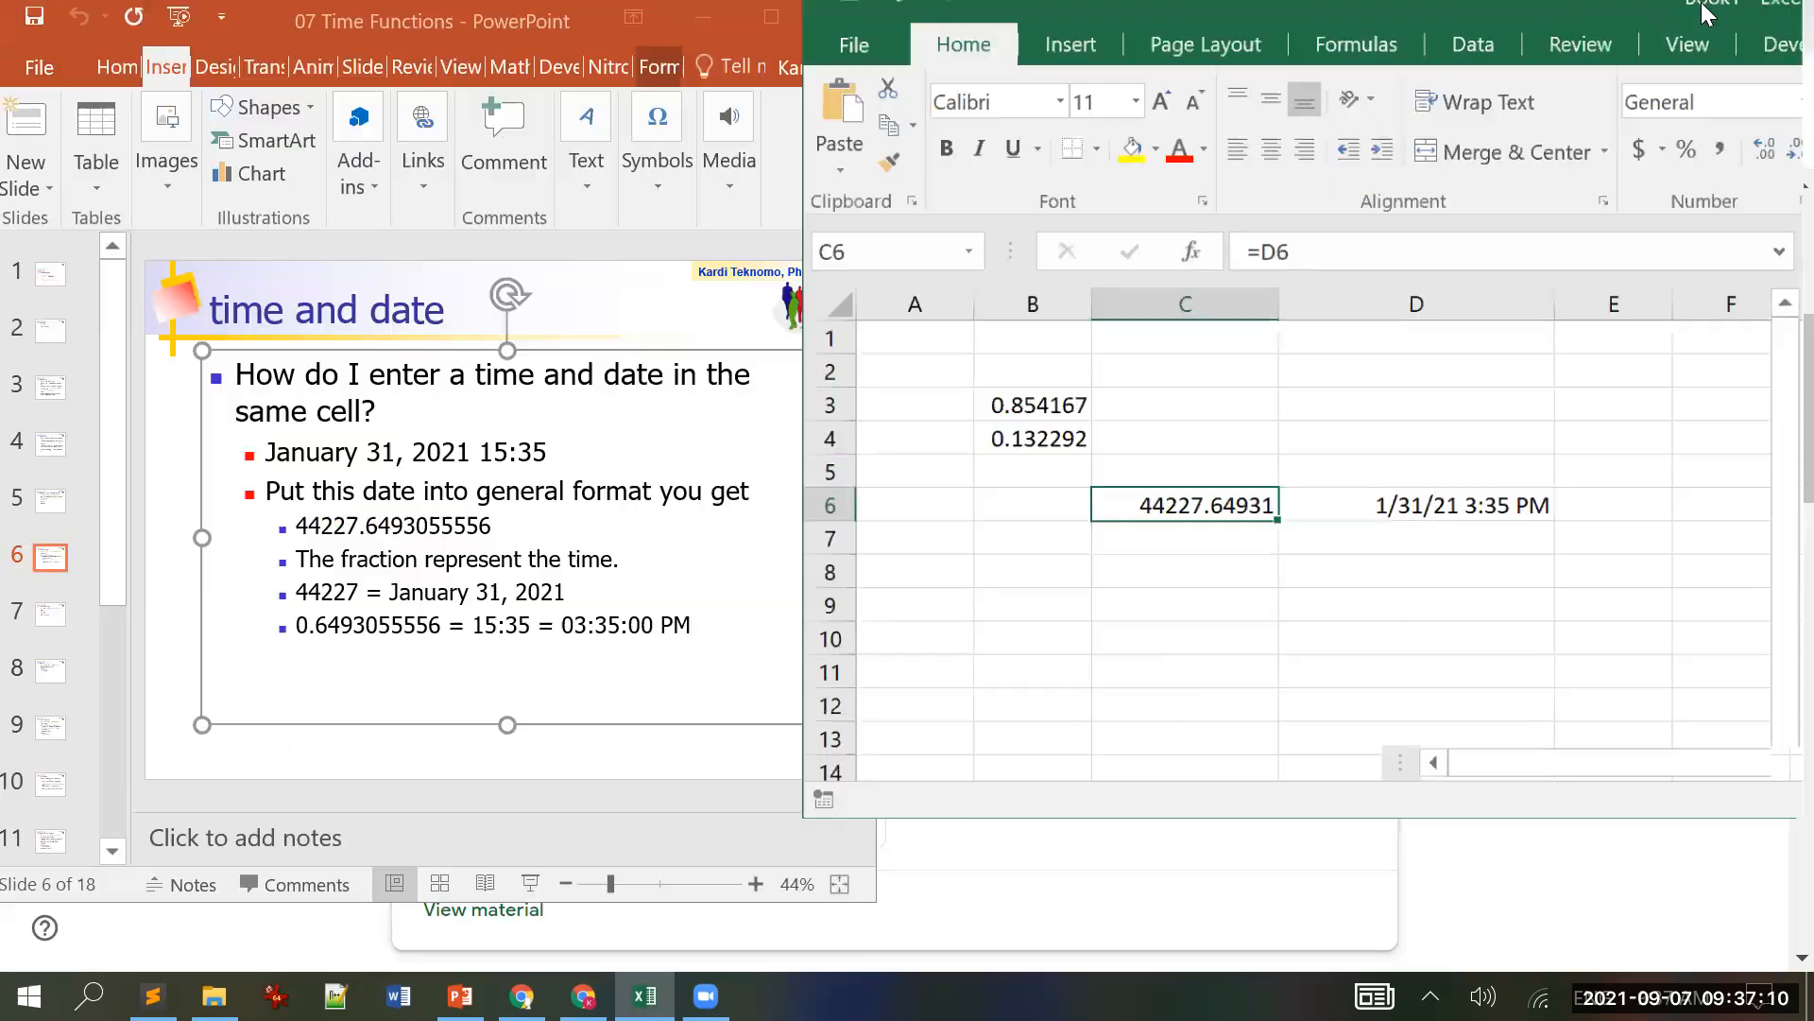
{"action": "left_click", "coordinate": [1174, 673]}
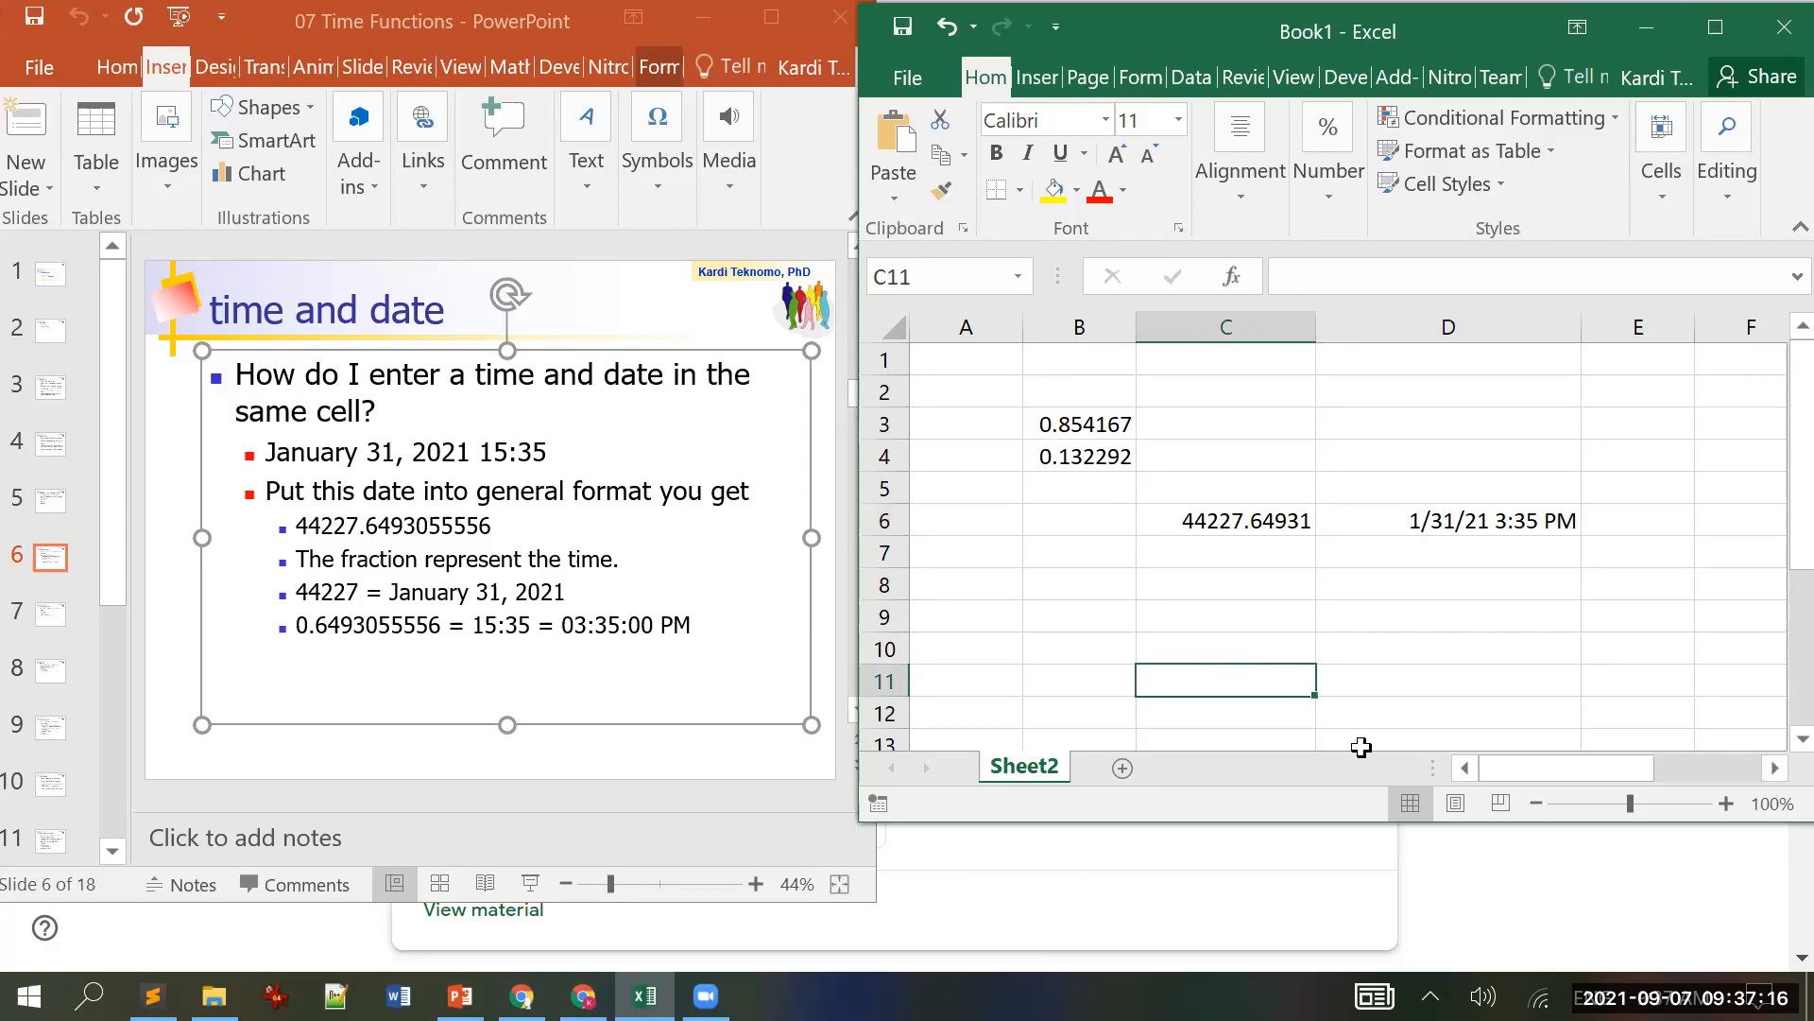
{"action": "left_click", "coordinate": [1229, 522]}
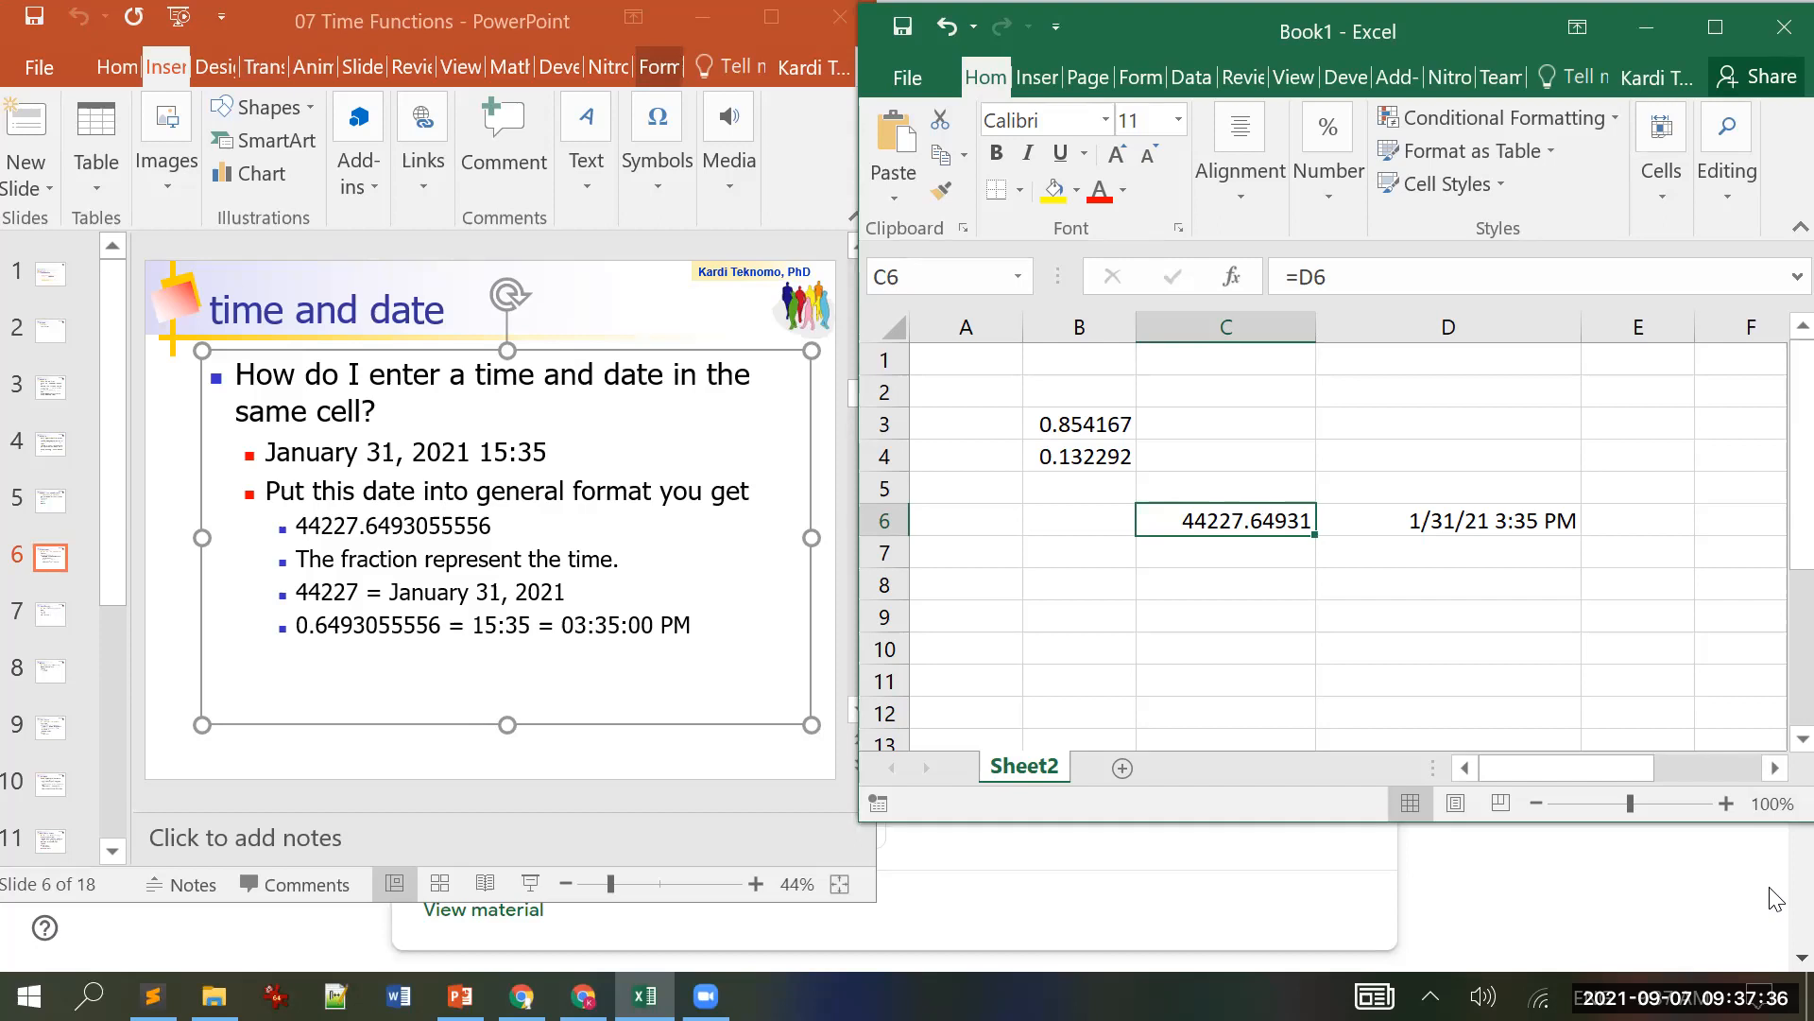
Step: Bring PowerPoint forward and scroll between the 'time and date' and Time Difference slides
{"action": "left_click", "coordinate": [973, 629]}
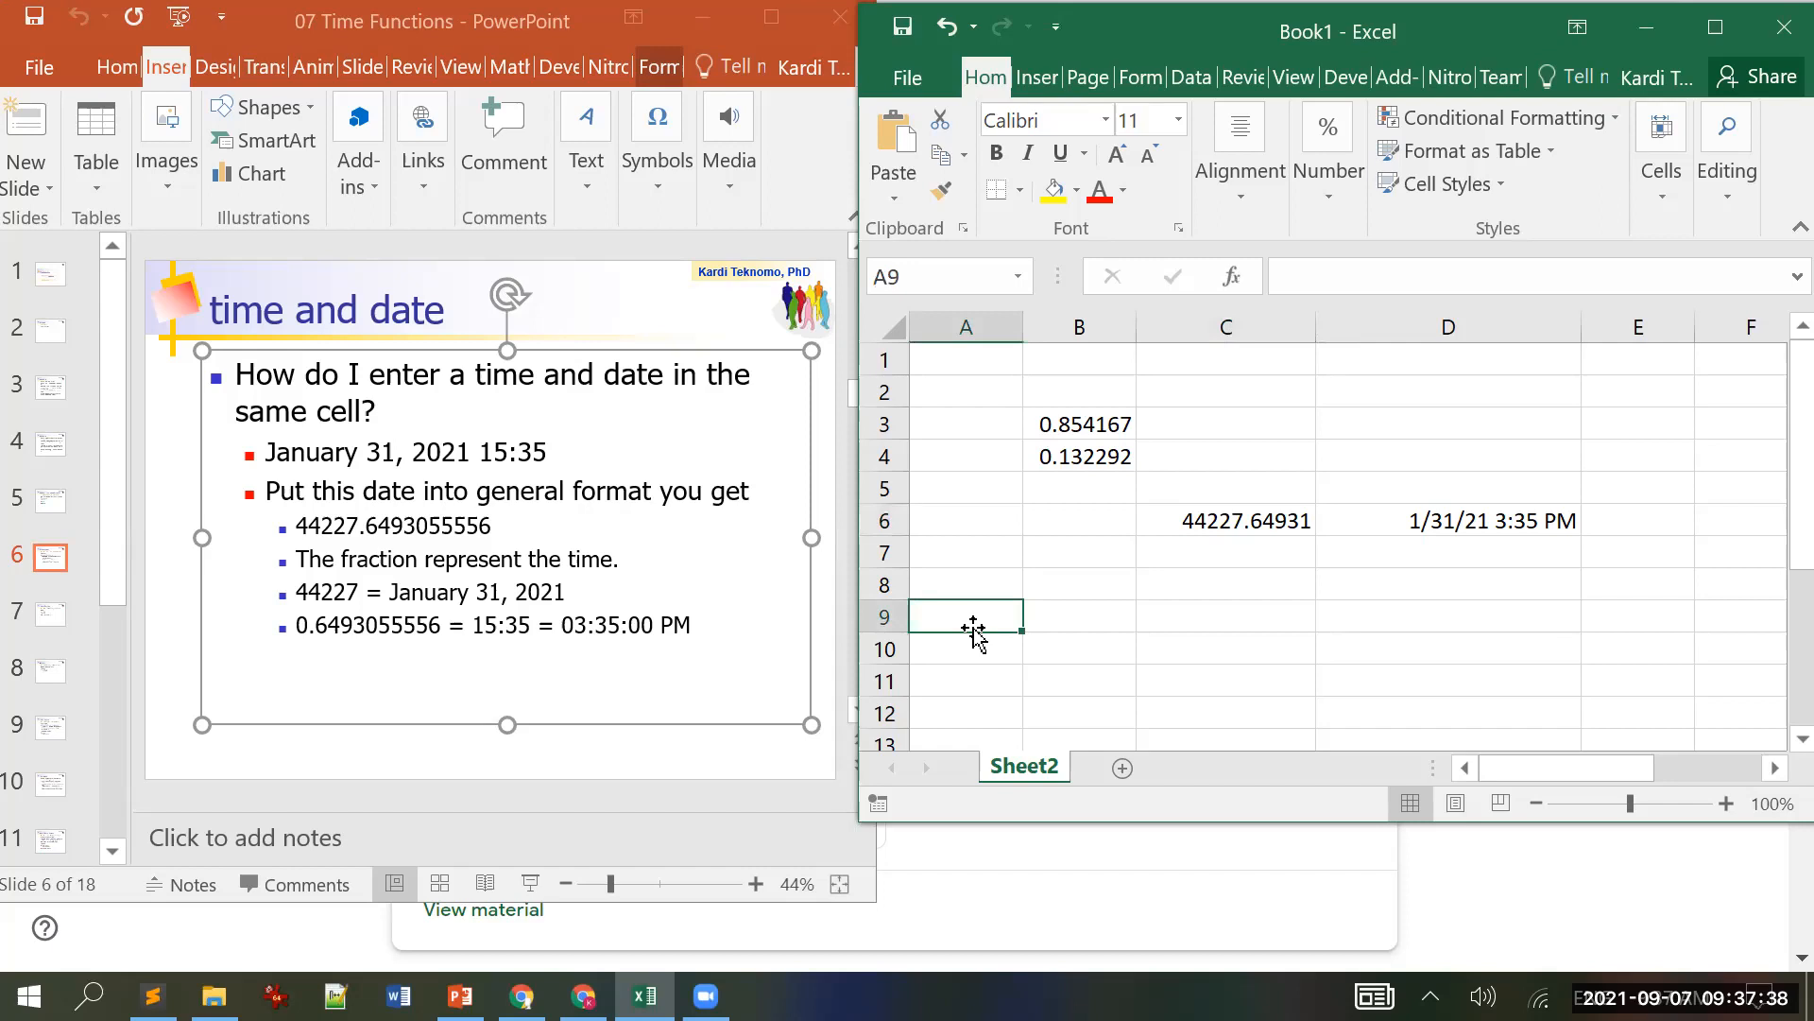
{"action": "left_click", "coordinate": [151, 572]}
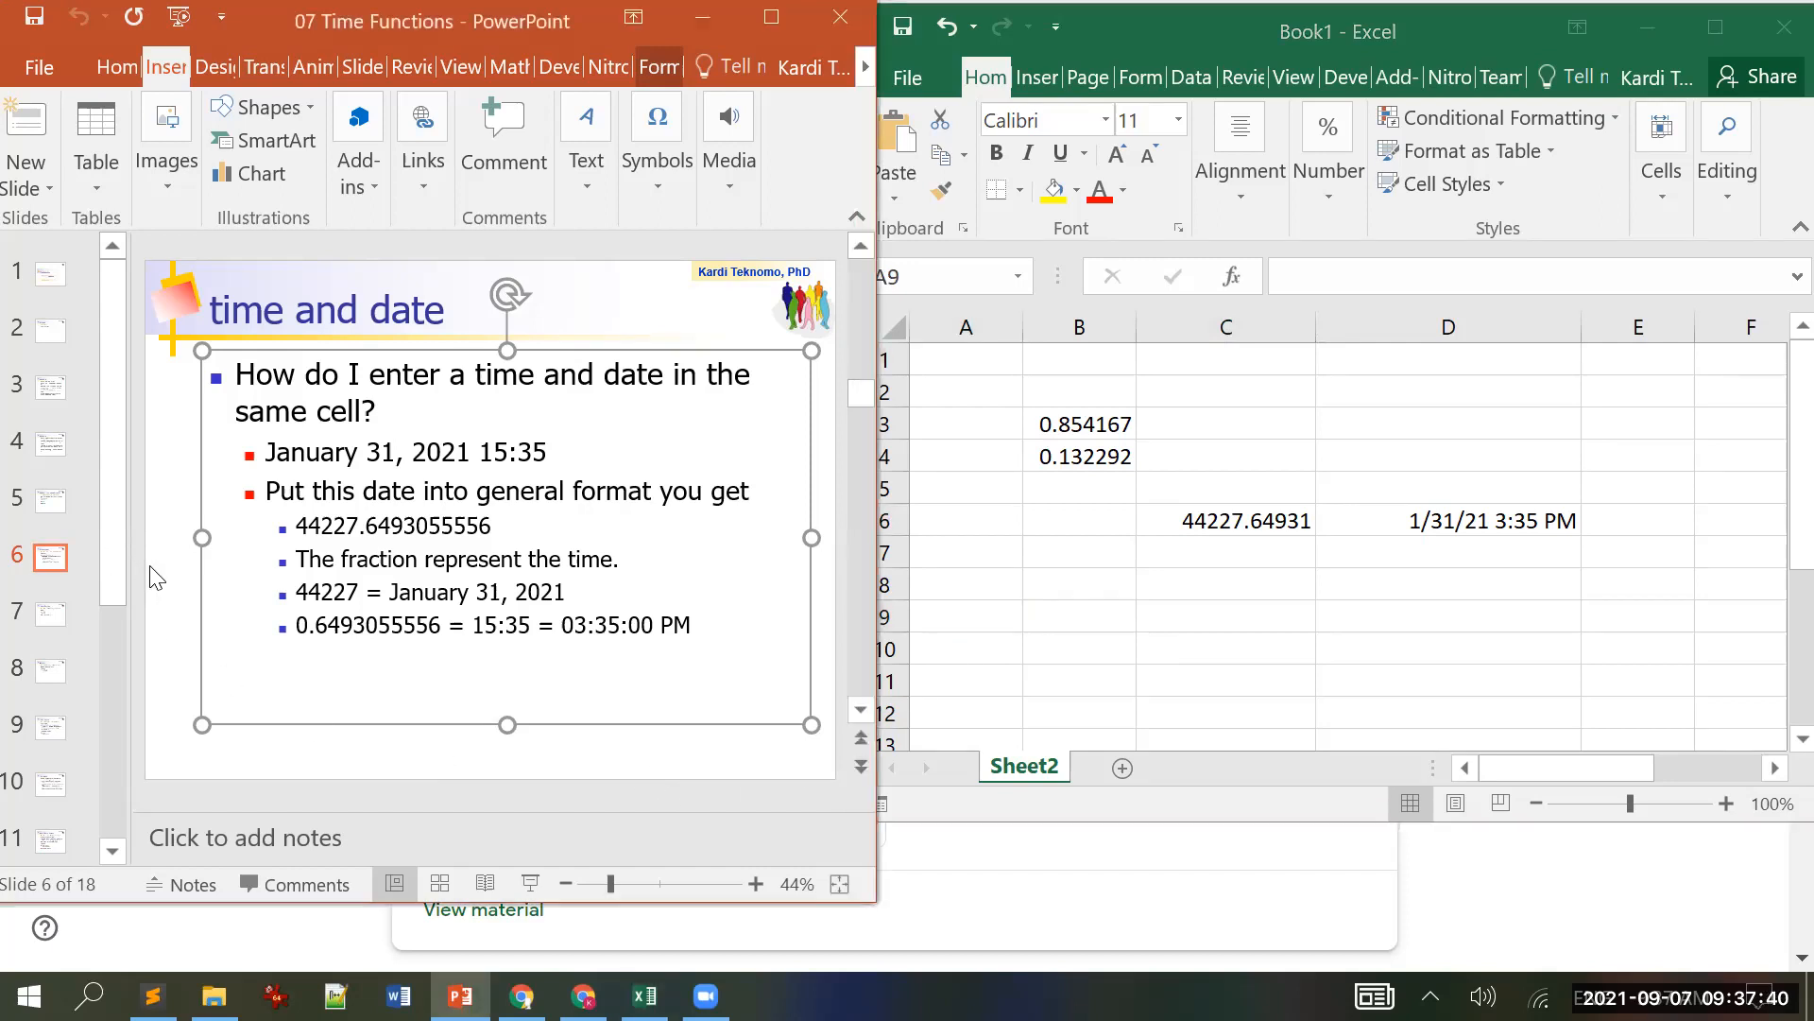
{"action": "left_click", "coordinate": [161, 489]}
{"action": "scroll", "coordinate": [160, 488], "scroll_direction": "down", "scroll_amount": 2}
{"action": "scroll", "coordinate": [160, 488], "scroll_direction": "up", "scroll_amount": 1}
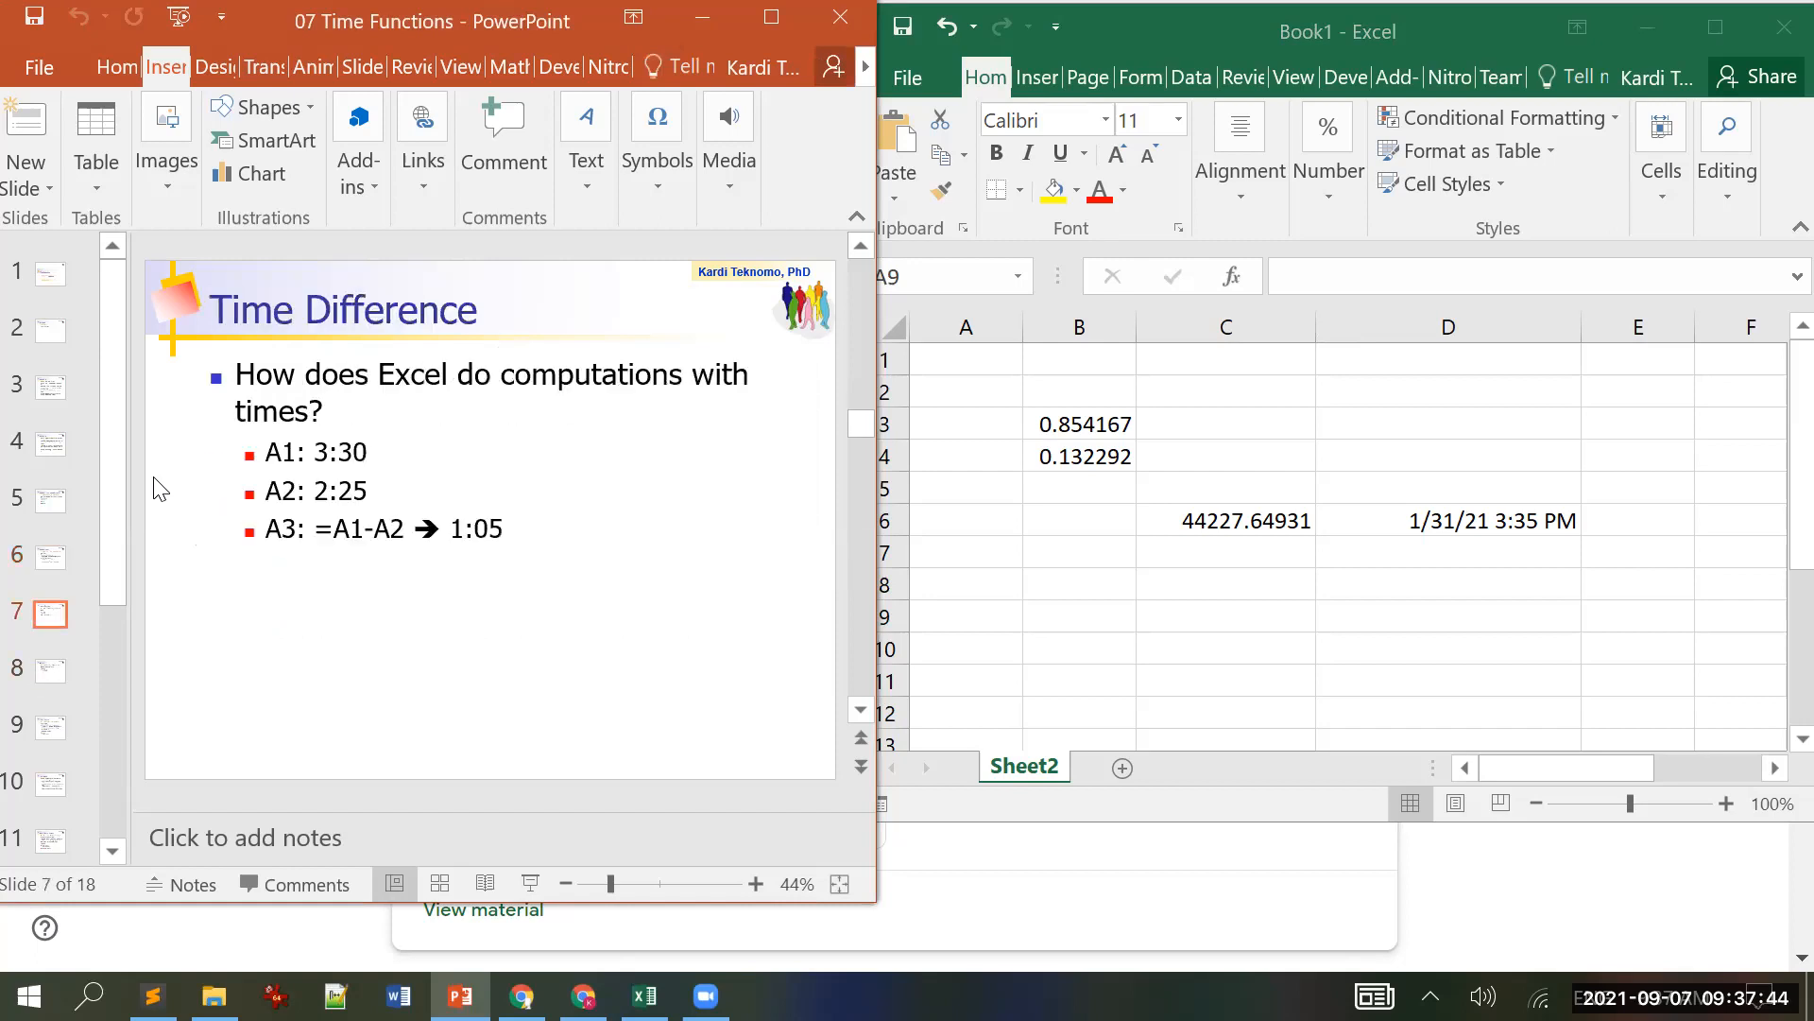
{"action": "scroll", "coordinate": [161, 489], "scroll_direction": "up", "scroll_amount": 1}
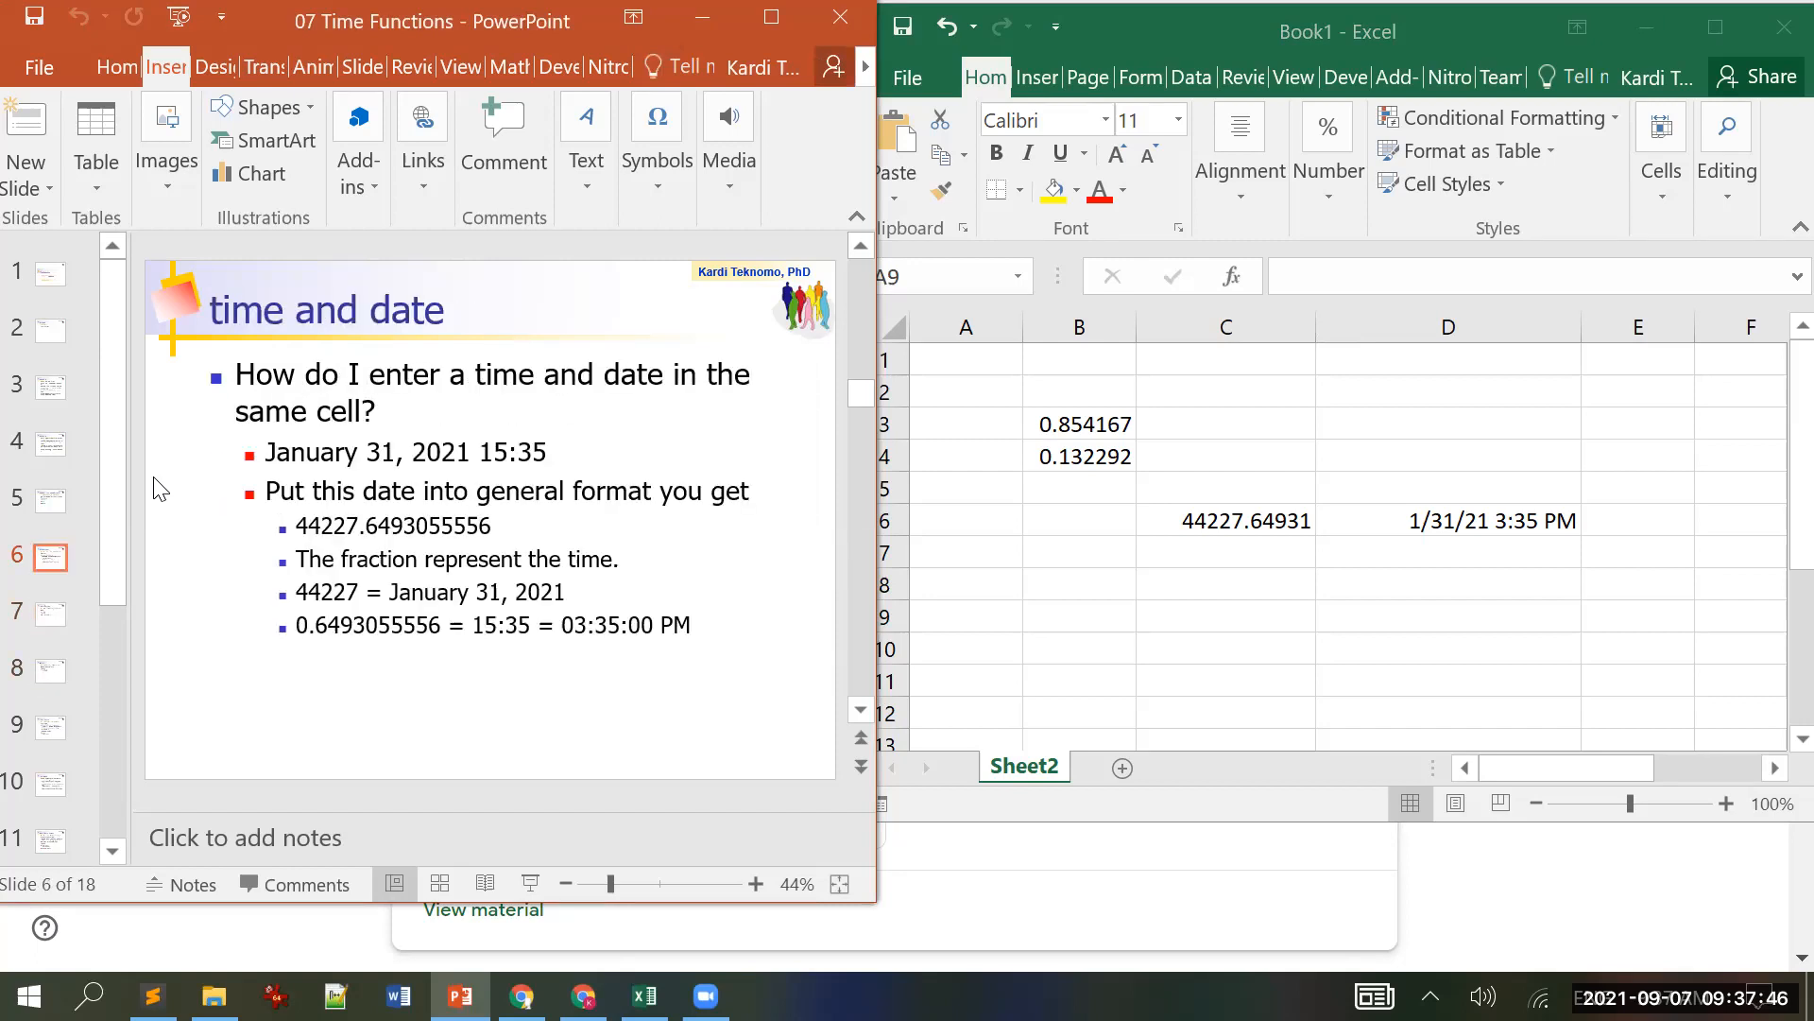
{"action": "scroll", "coordinate": [161, 489], "scroll_direction": "down", "scroll_amount": 1}
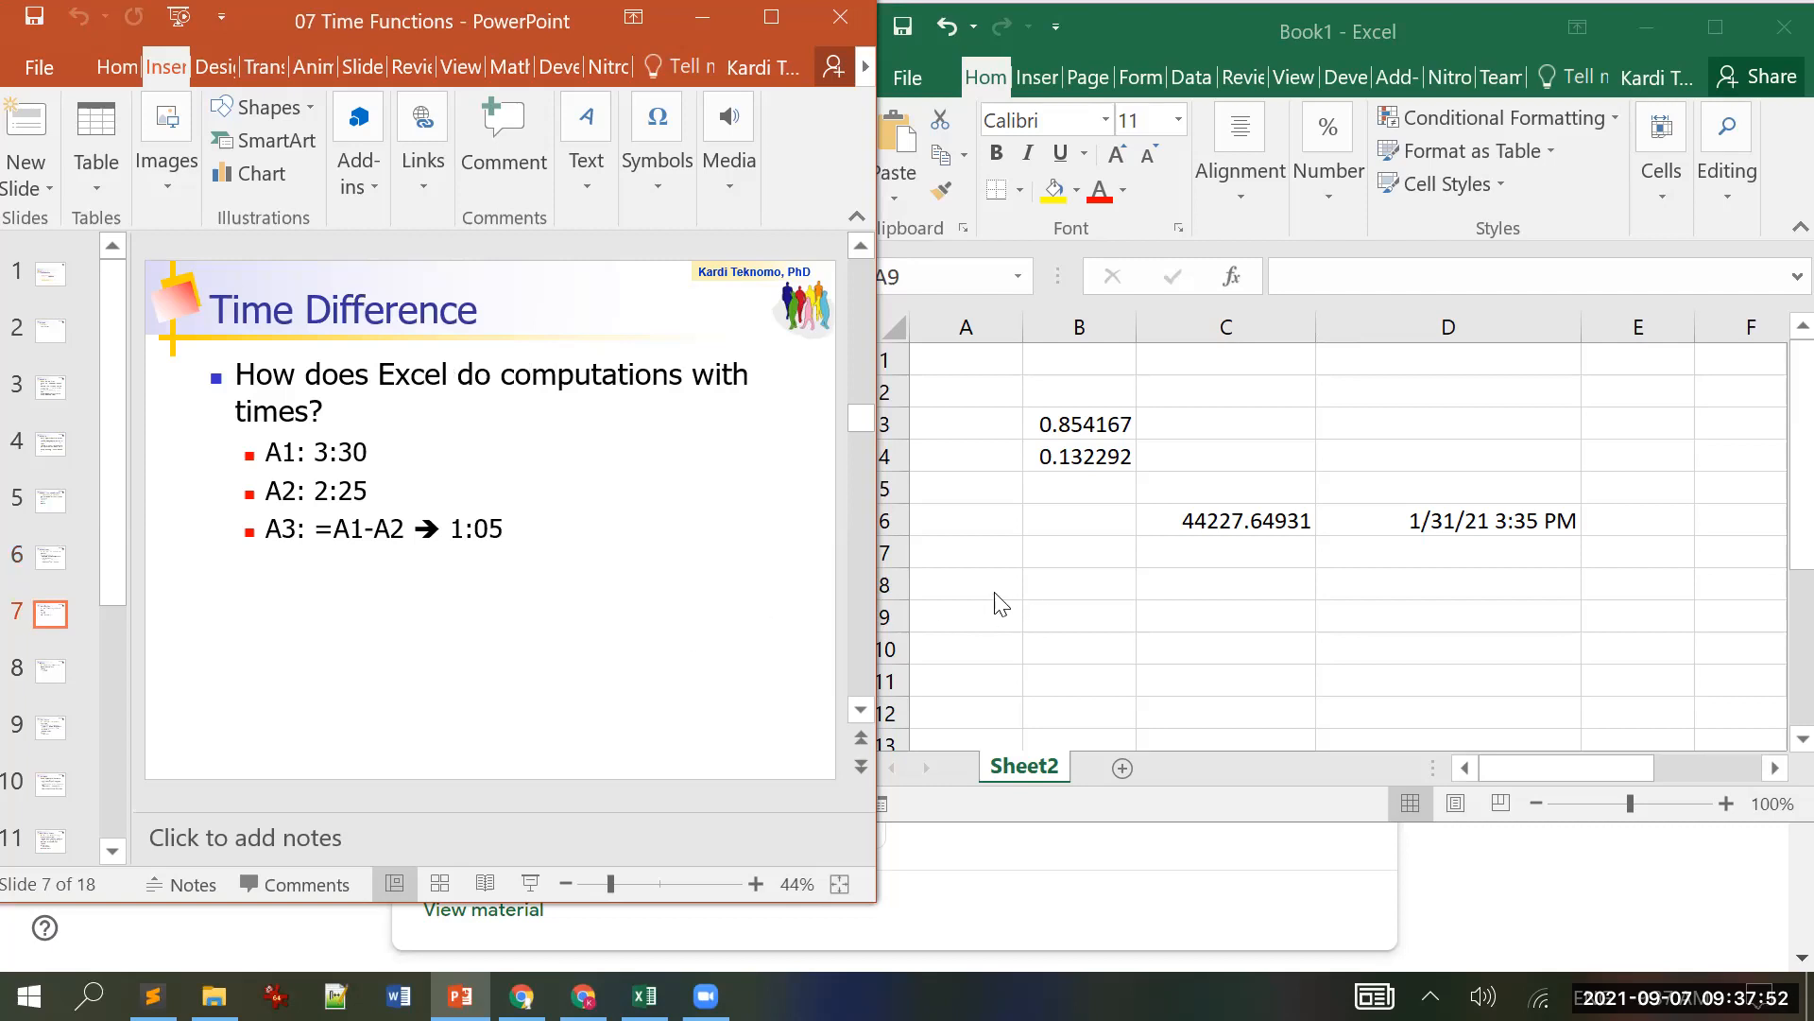
Step: Enter the times 3:30 in B8 and 2:25 in B9
{"action": "left_click", "coordinate": [1141, 593]}
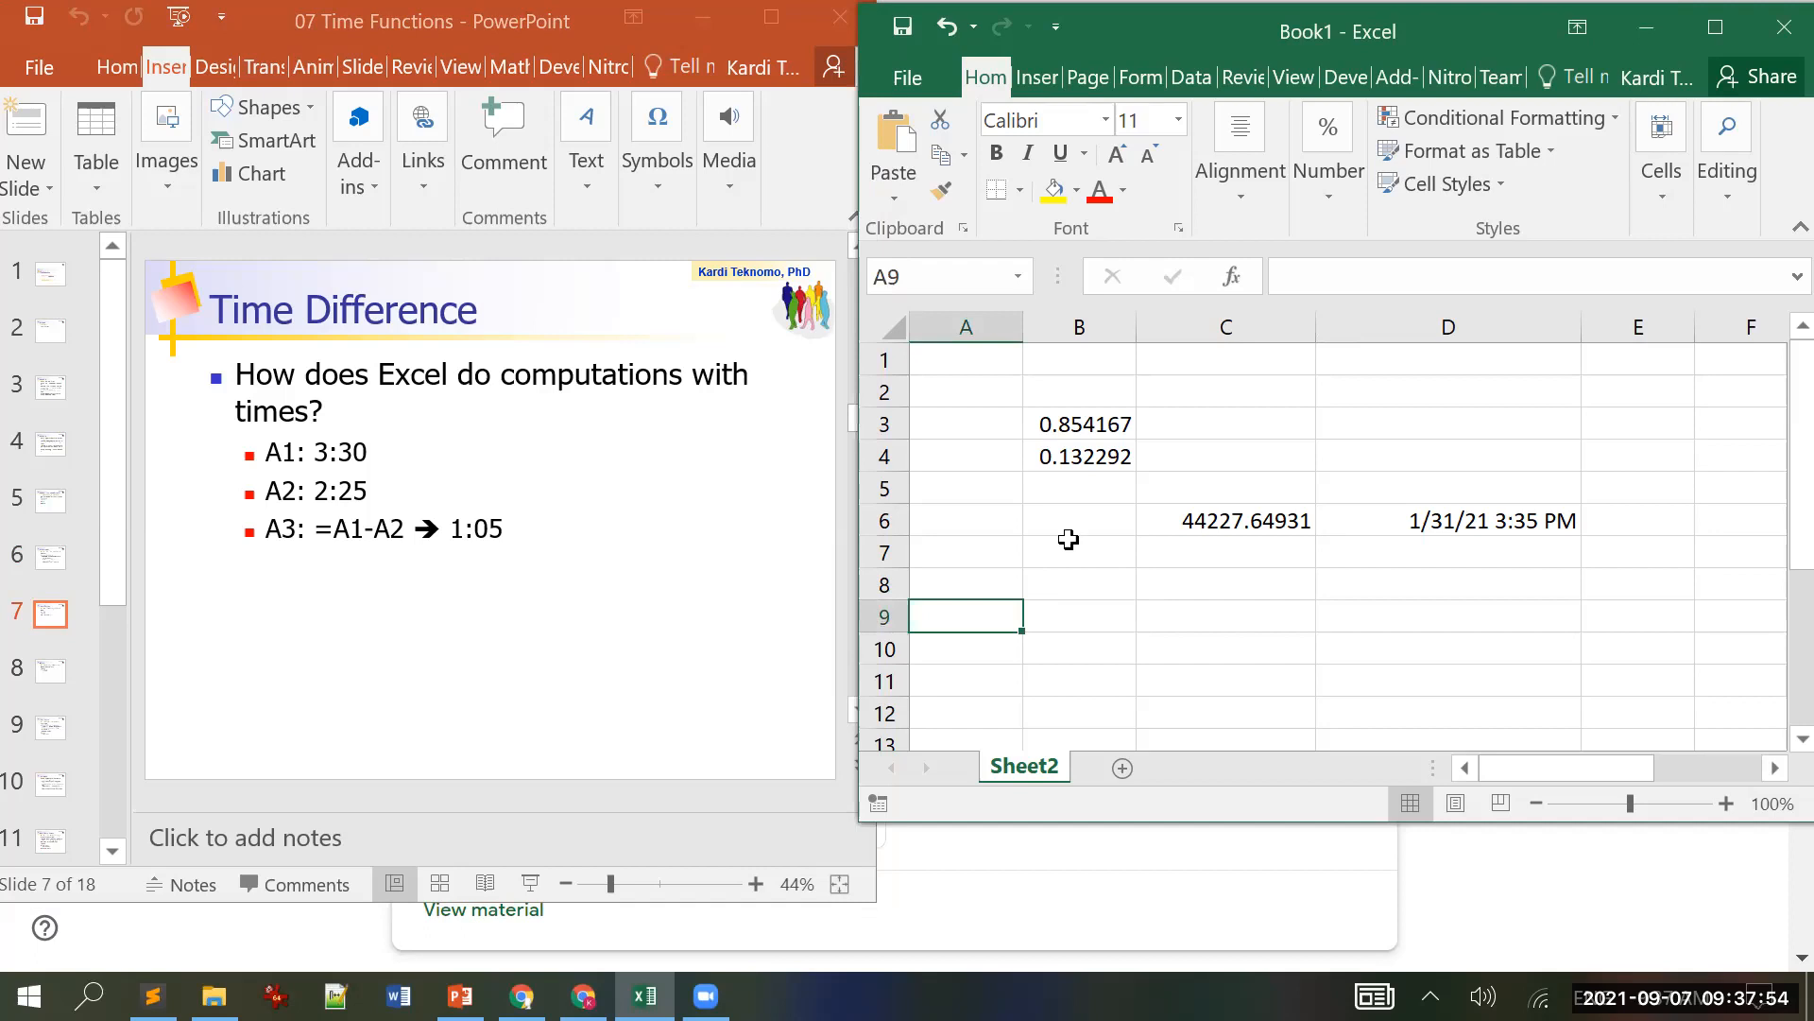
{"action": "left_click", "coordinate": [1085, 595]}
{"action": "type", "text": "3:"}
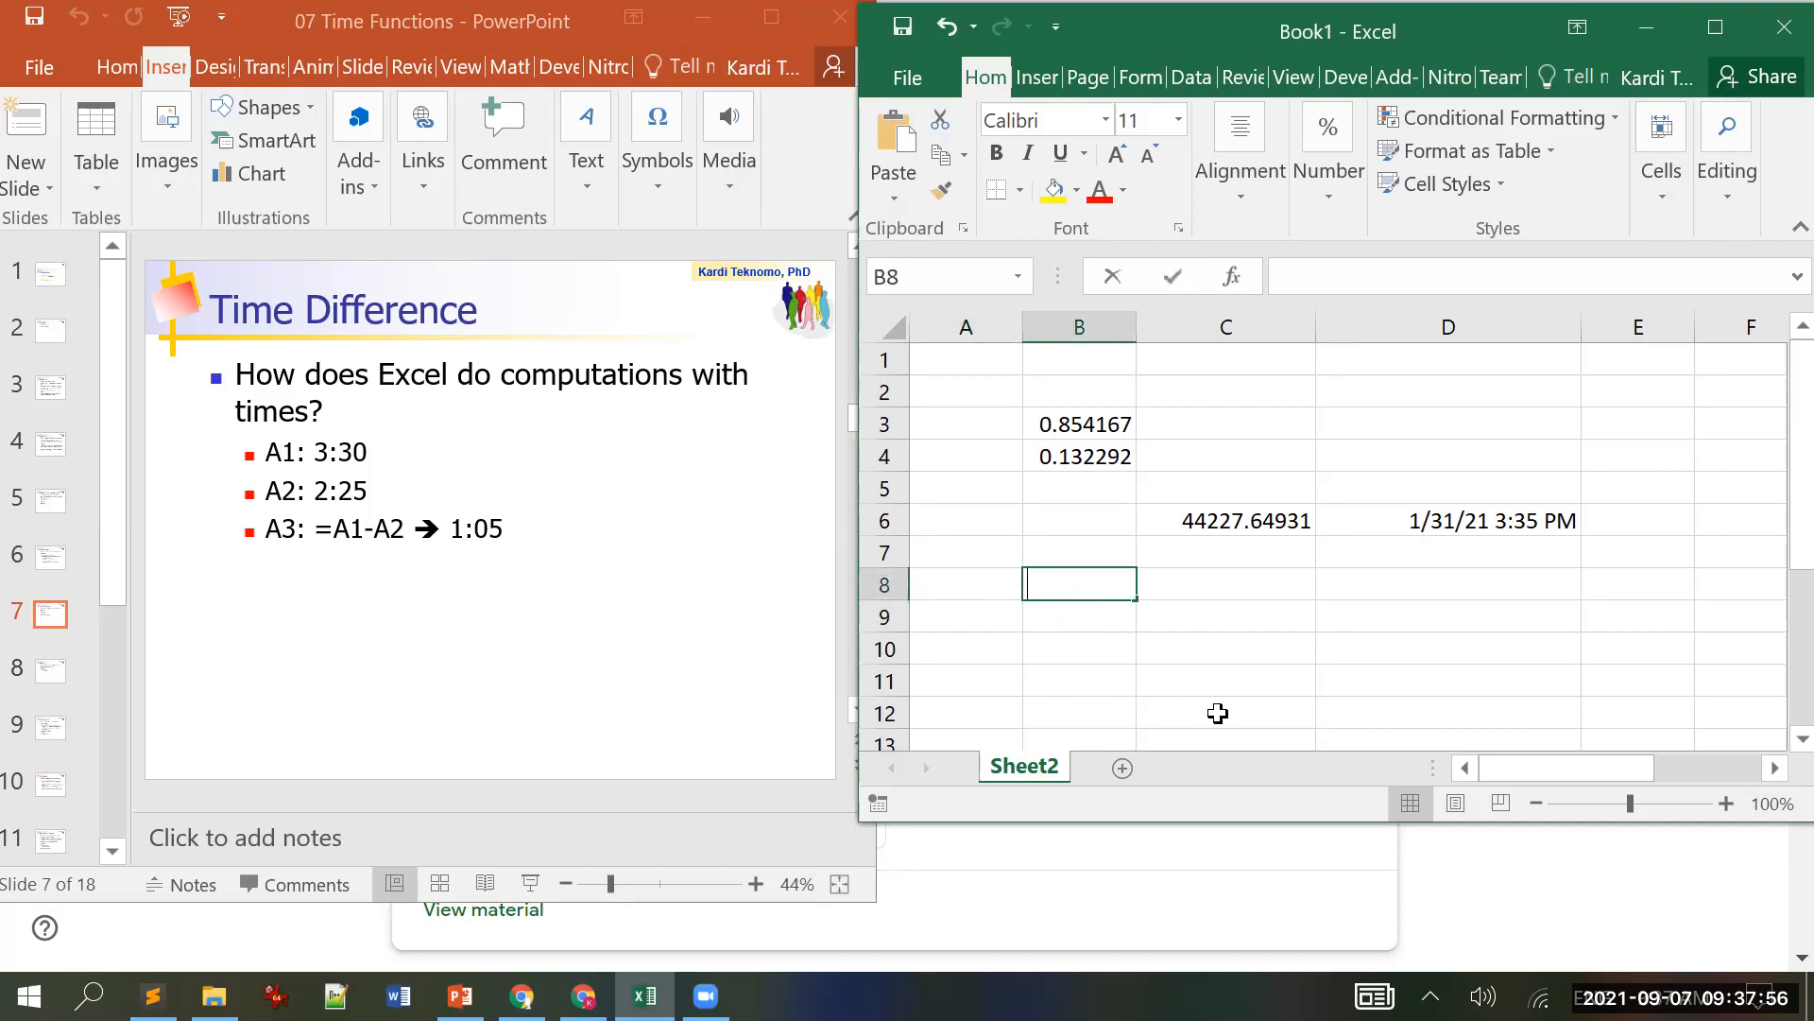
{"action": "type", "text": "30"}
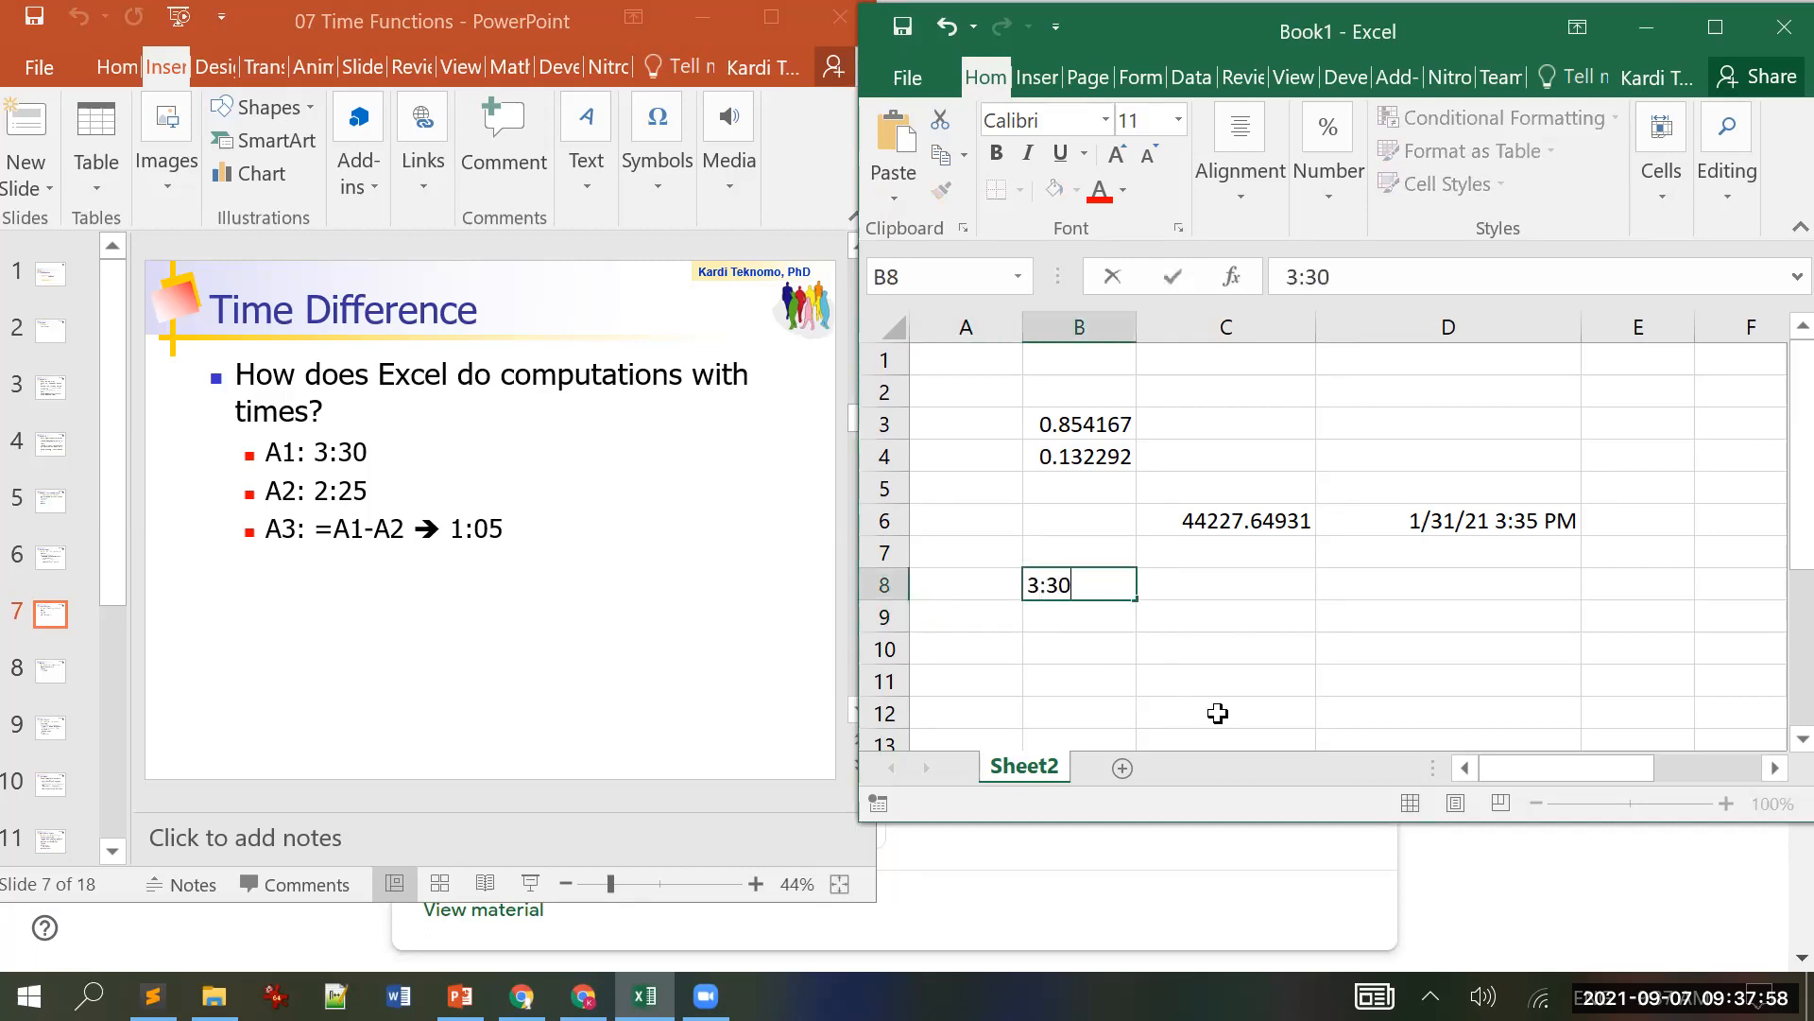
{"action": "key", "text": "Return"}
{"action": "type", "text": "2:"}
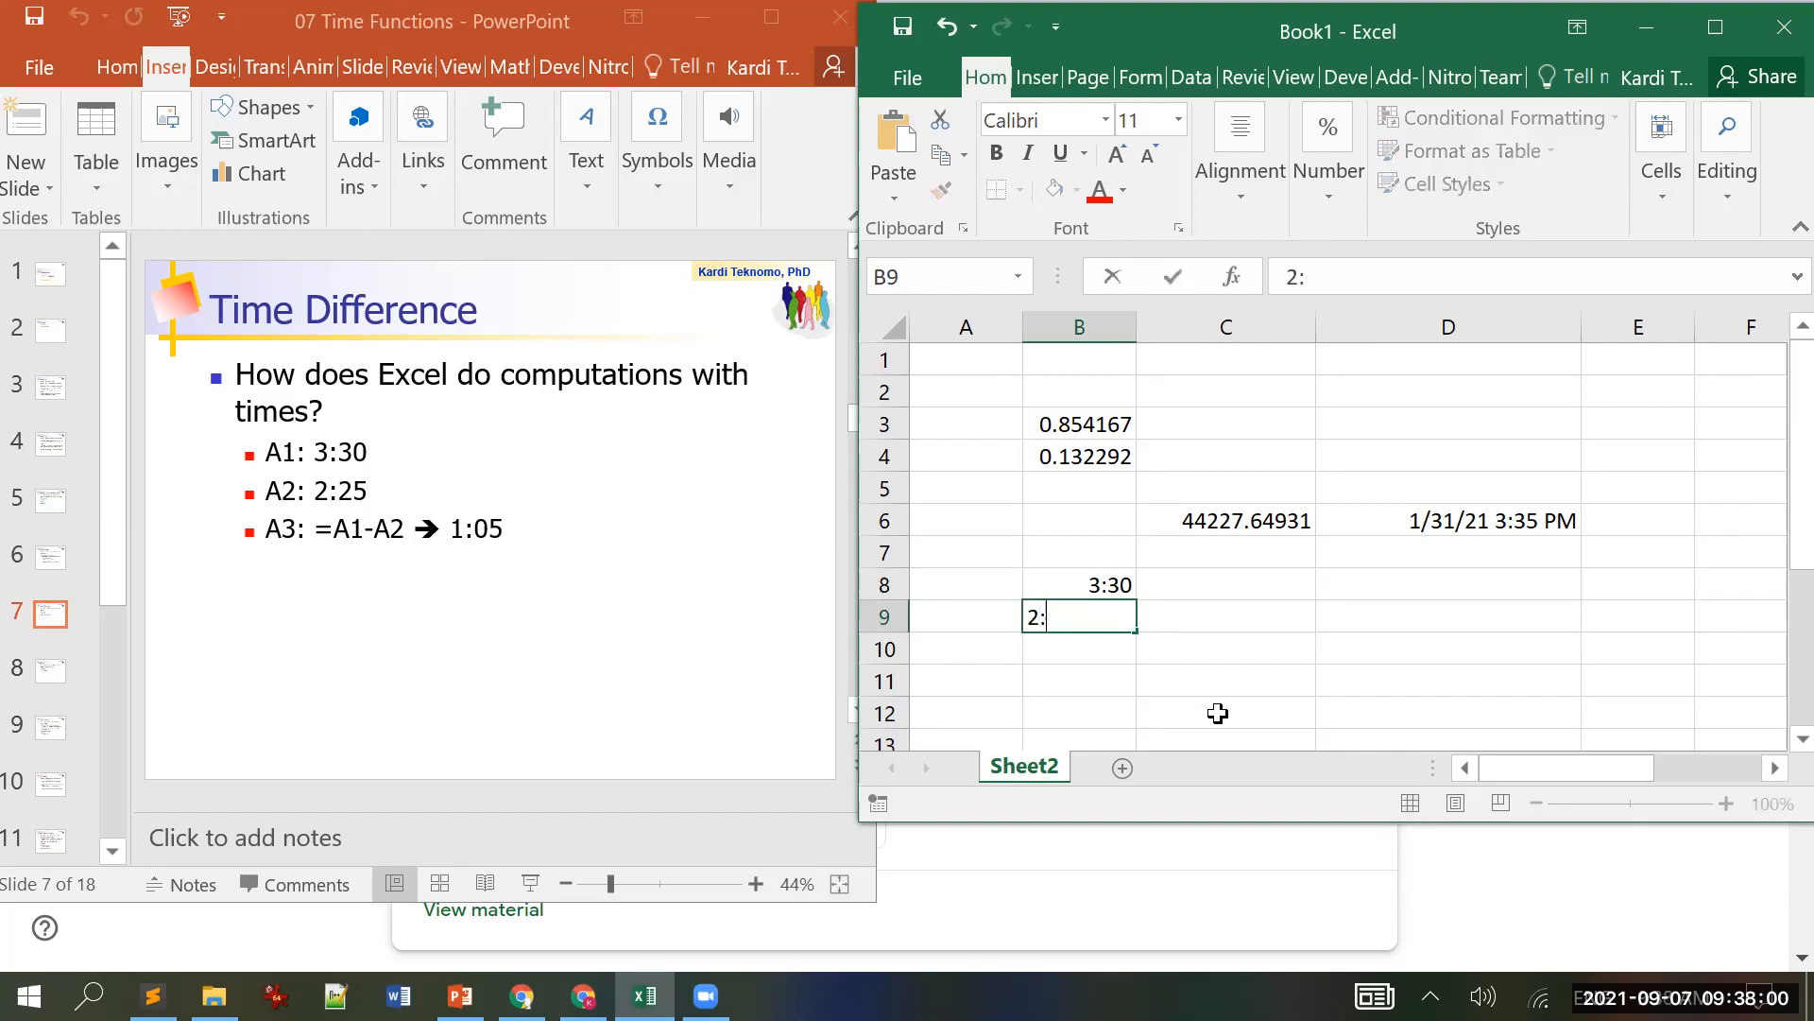
{"action": "type", "text": "25"}
{"action": "key", "text": "Return"}
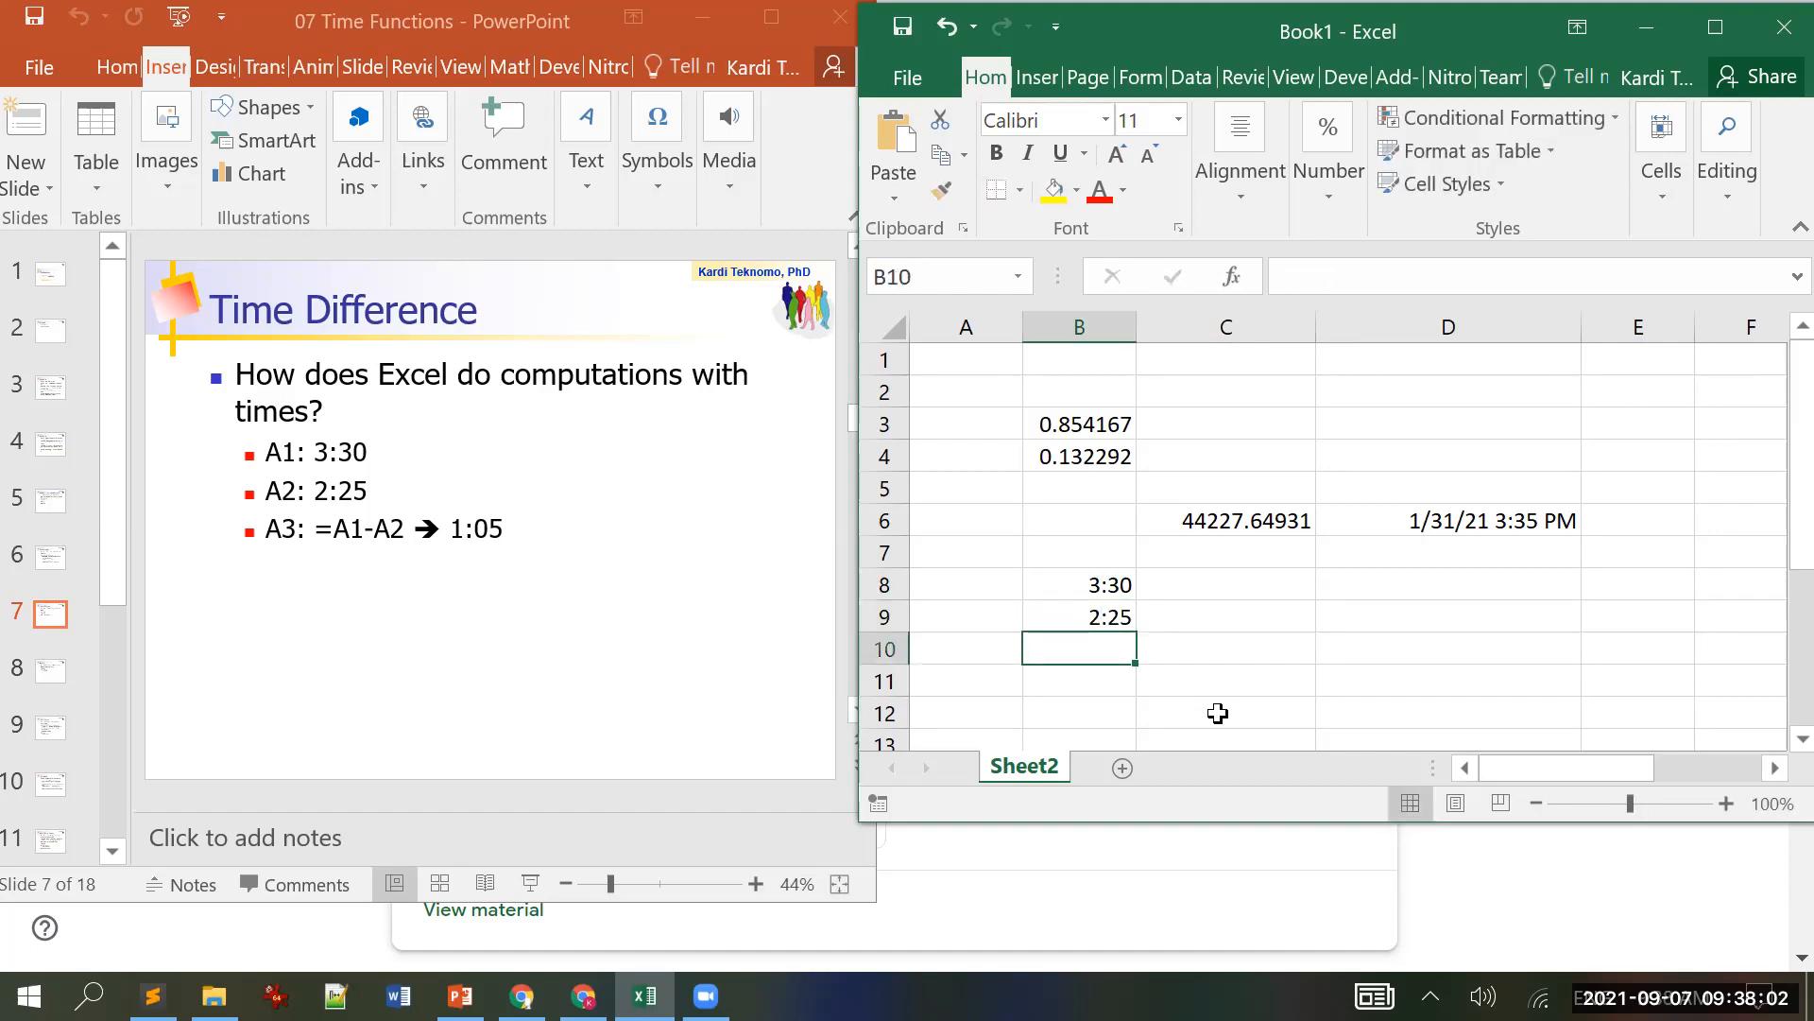
Step: Enter =B8-B9 in B10 to subtract the two times
{"action": "type", "text": "="}
{"action": "key", "text": "Up"}
{"action": "key", "text": "Up"}
{"action": "type", "text": "-"}
{"action": "key", "text": "Up"}
{"action": "key", "text": "Return"}
{"action": "key", "text": "Up"}
Step: Correct B9 to 2:30 in the formula bar so B10 shows 1:00
{"action": "left_click", "coordinate": [1123, 620]}
{"action": "left_click", "coordinate": [1308, 276]}
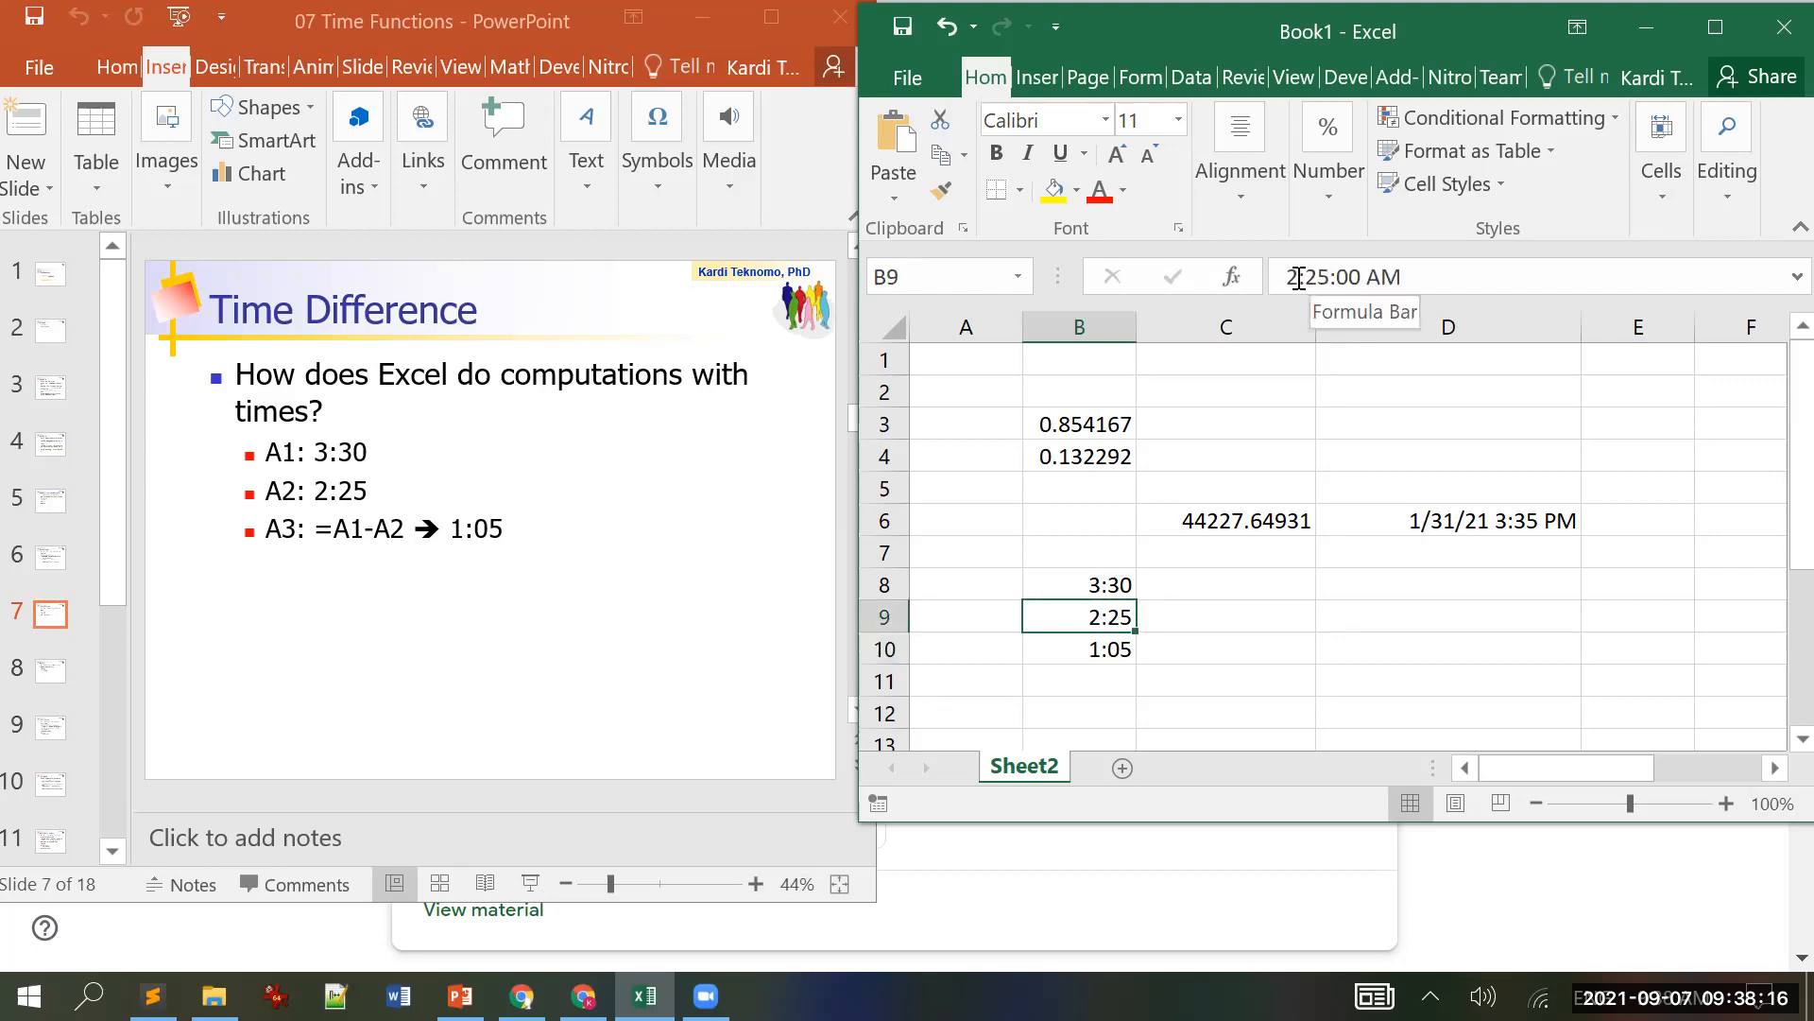
{"action": "type", "text": "30"}
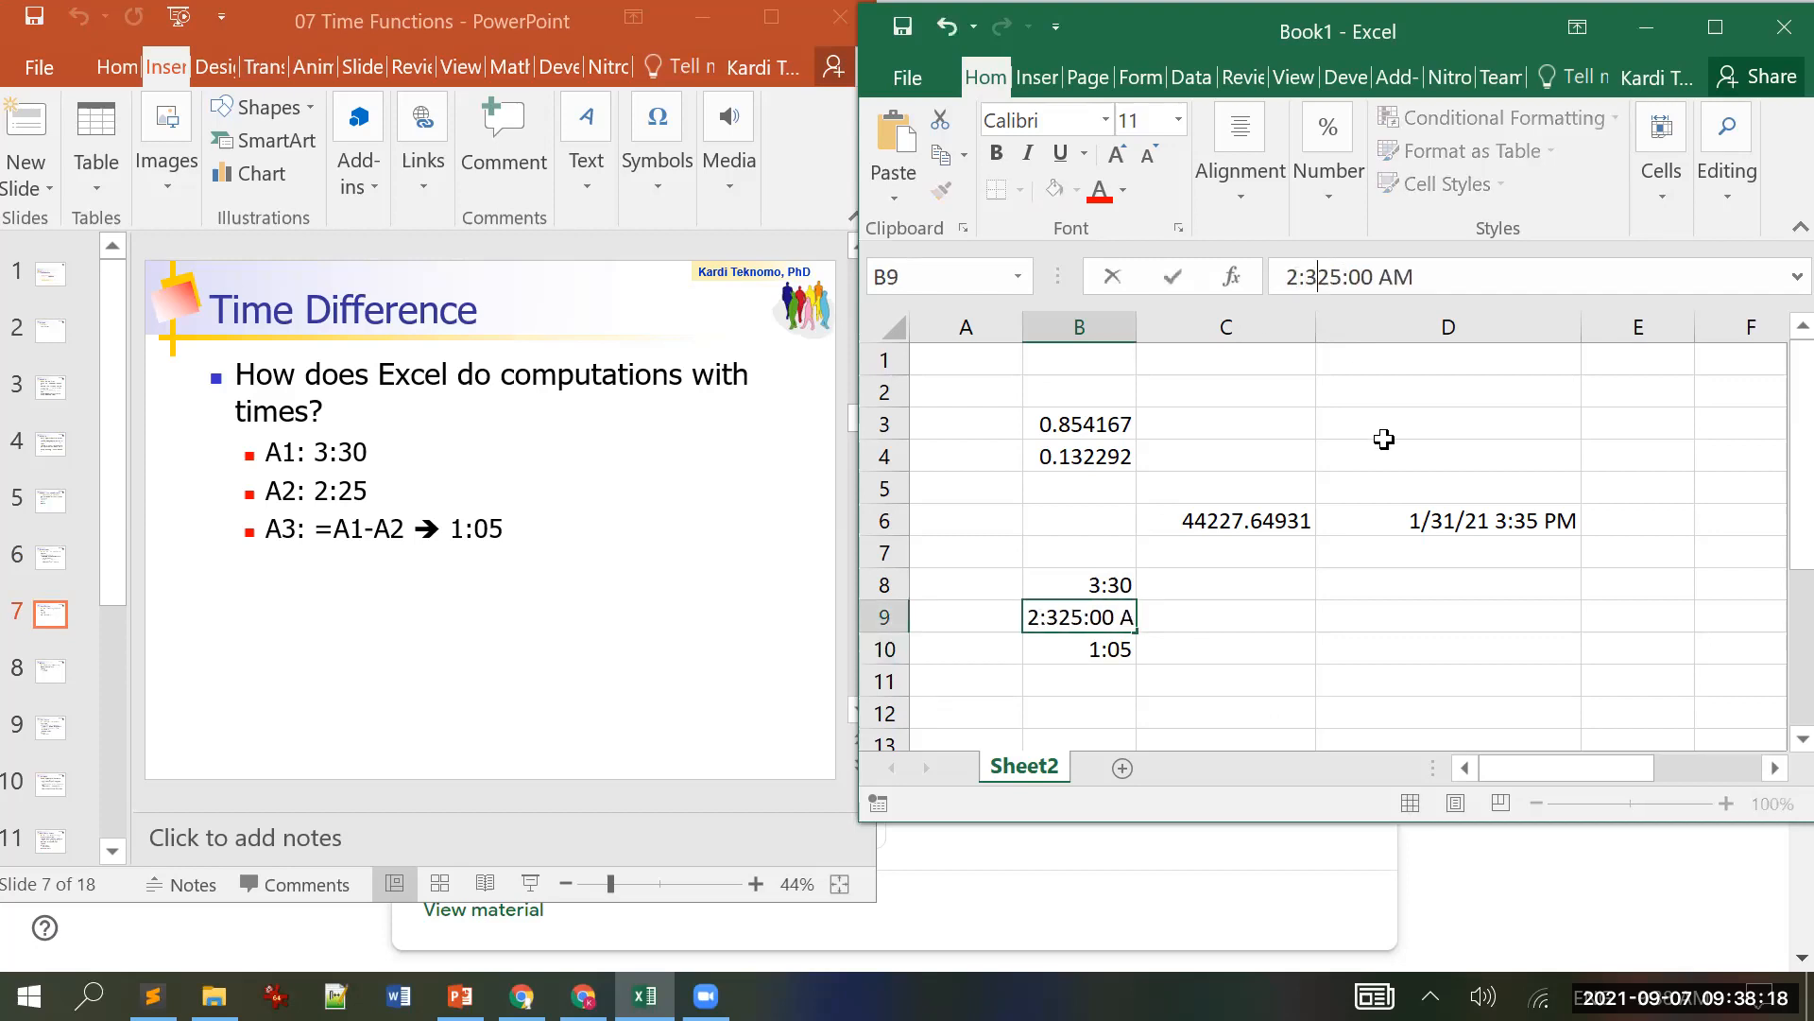
{"action": "key", "text": "Delete"}
{"action": "key", "text": "Delete"}
{"action": "key", "text": "Return"}
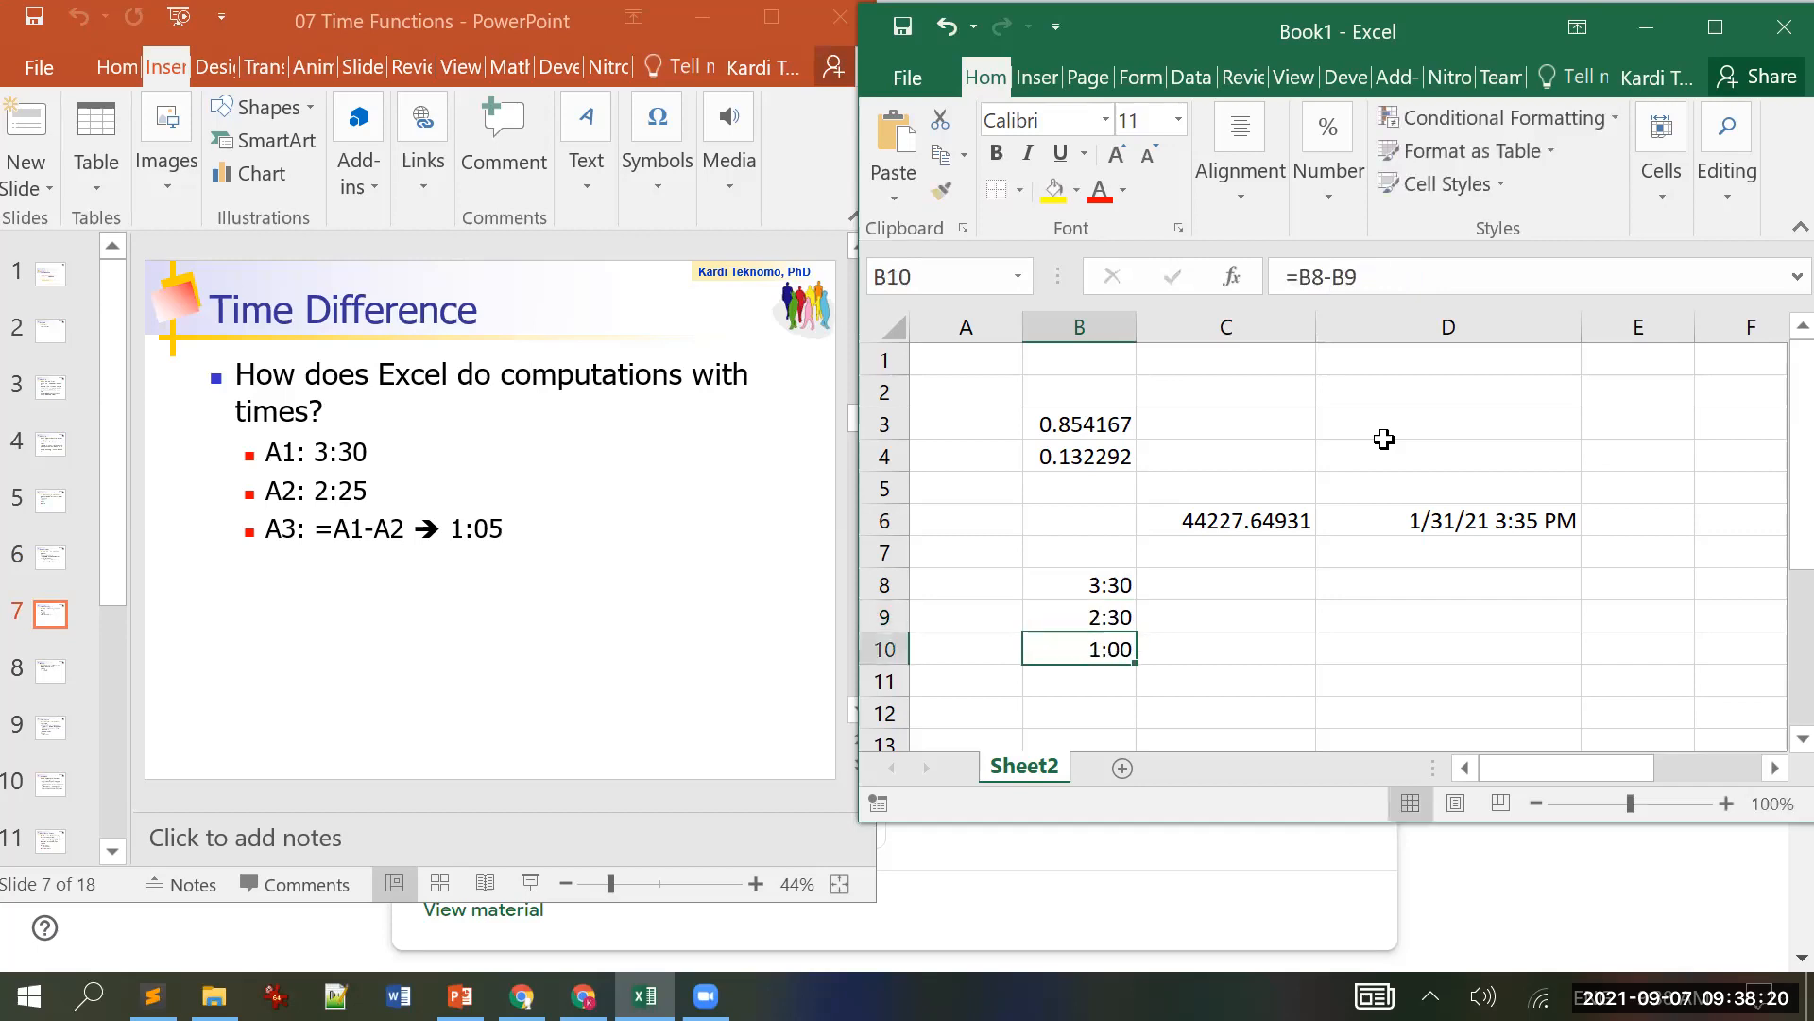
{"action": "key", "text": "Return"}
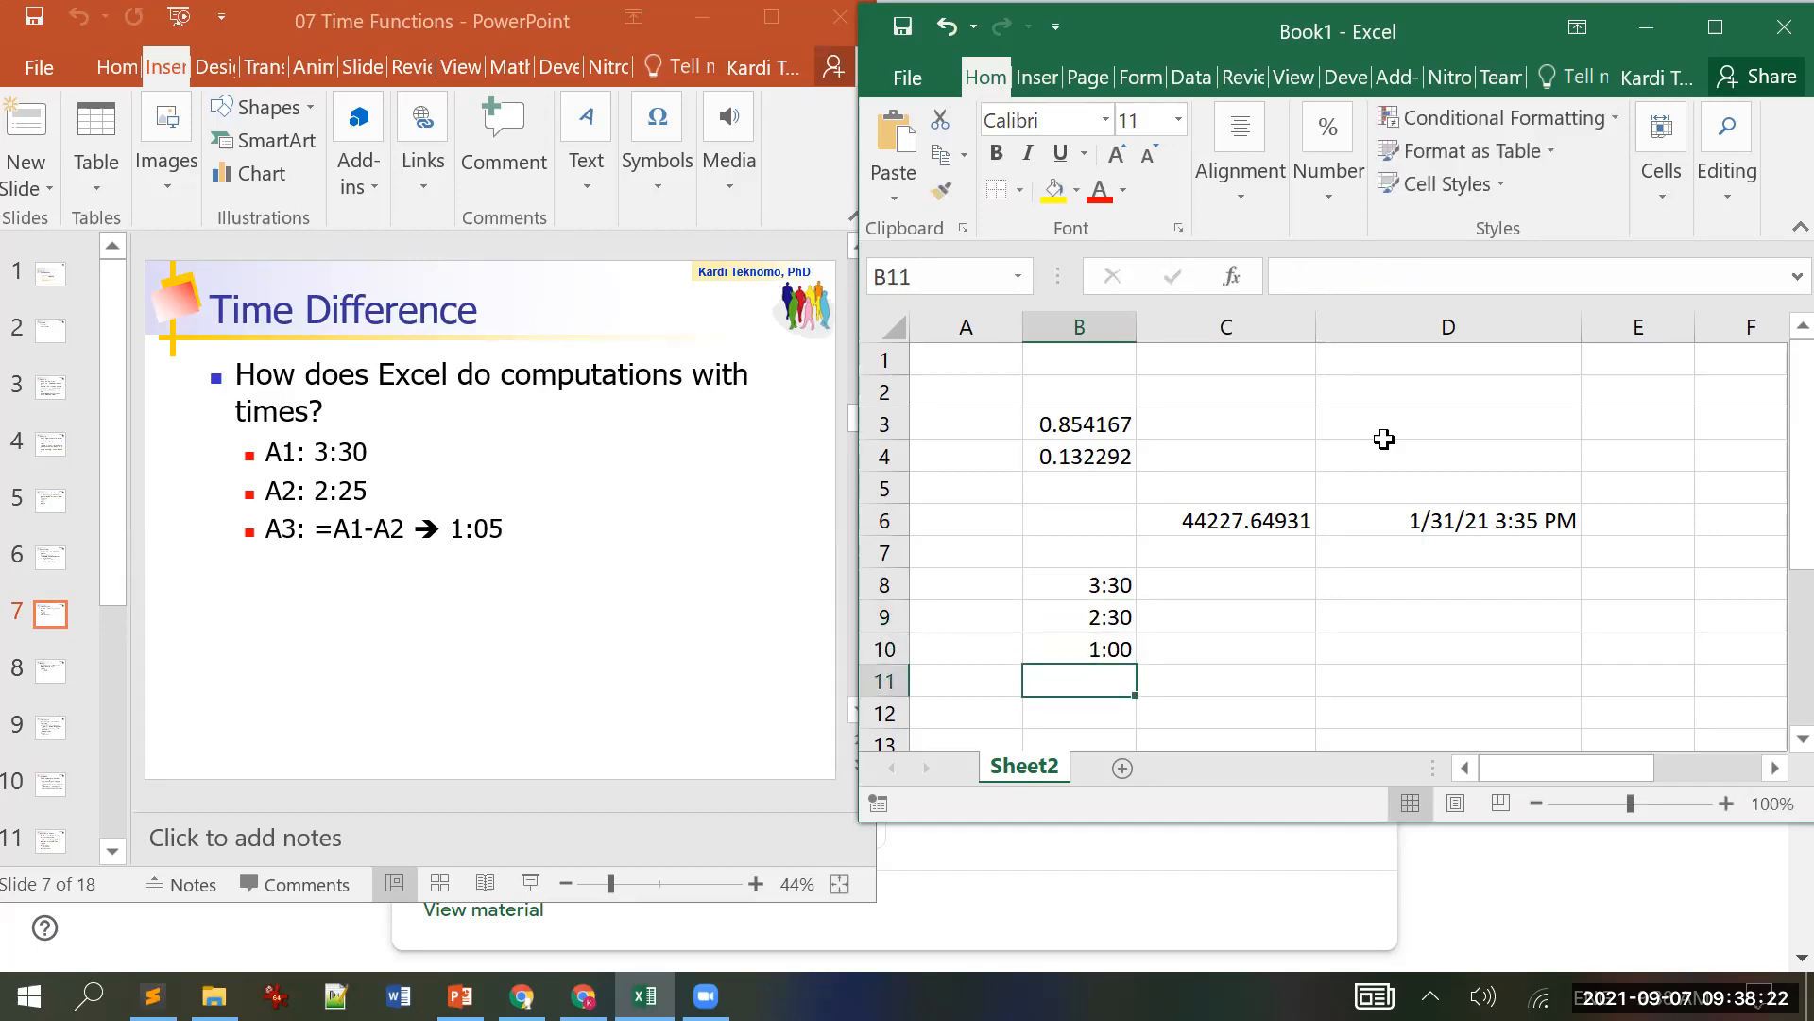
{"action": "key", "text": "Up"}
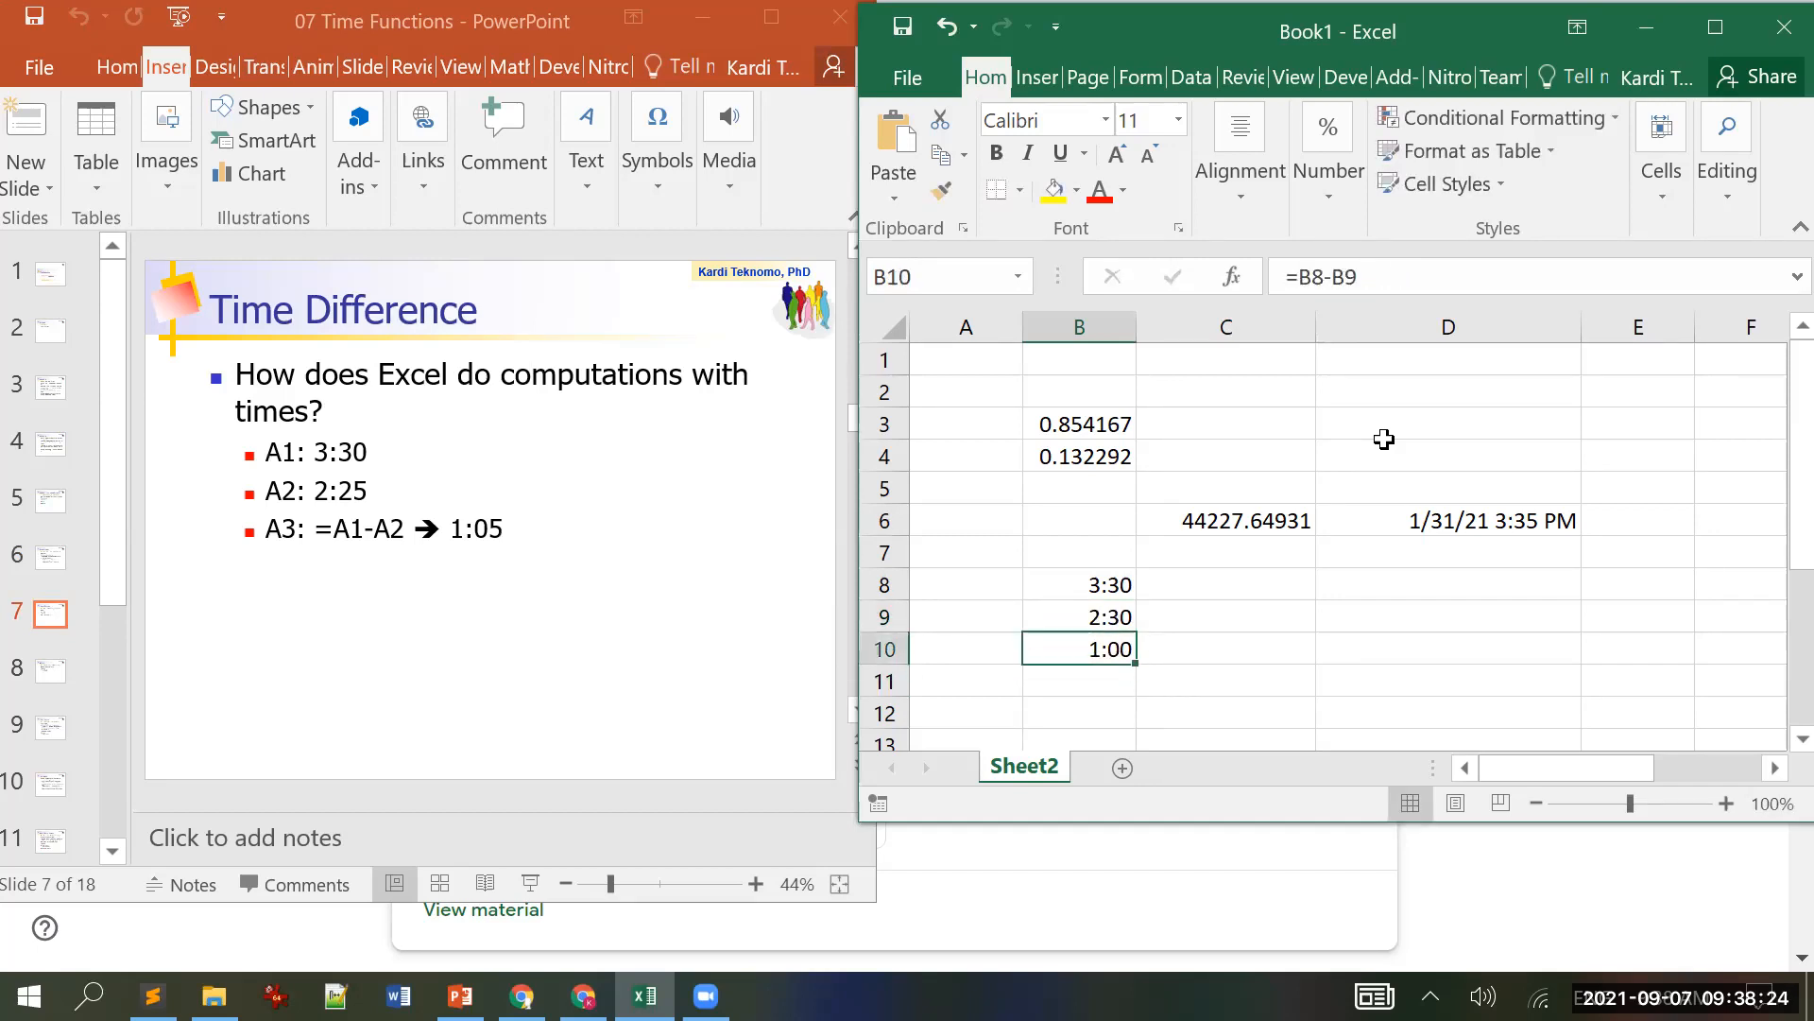
Step: Enter =NOW() in C12 to show the current date and time
{"action": "left_click", "coordinate": [184, 654]}
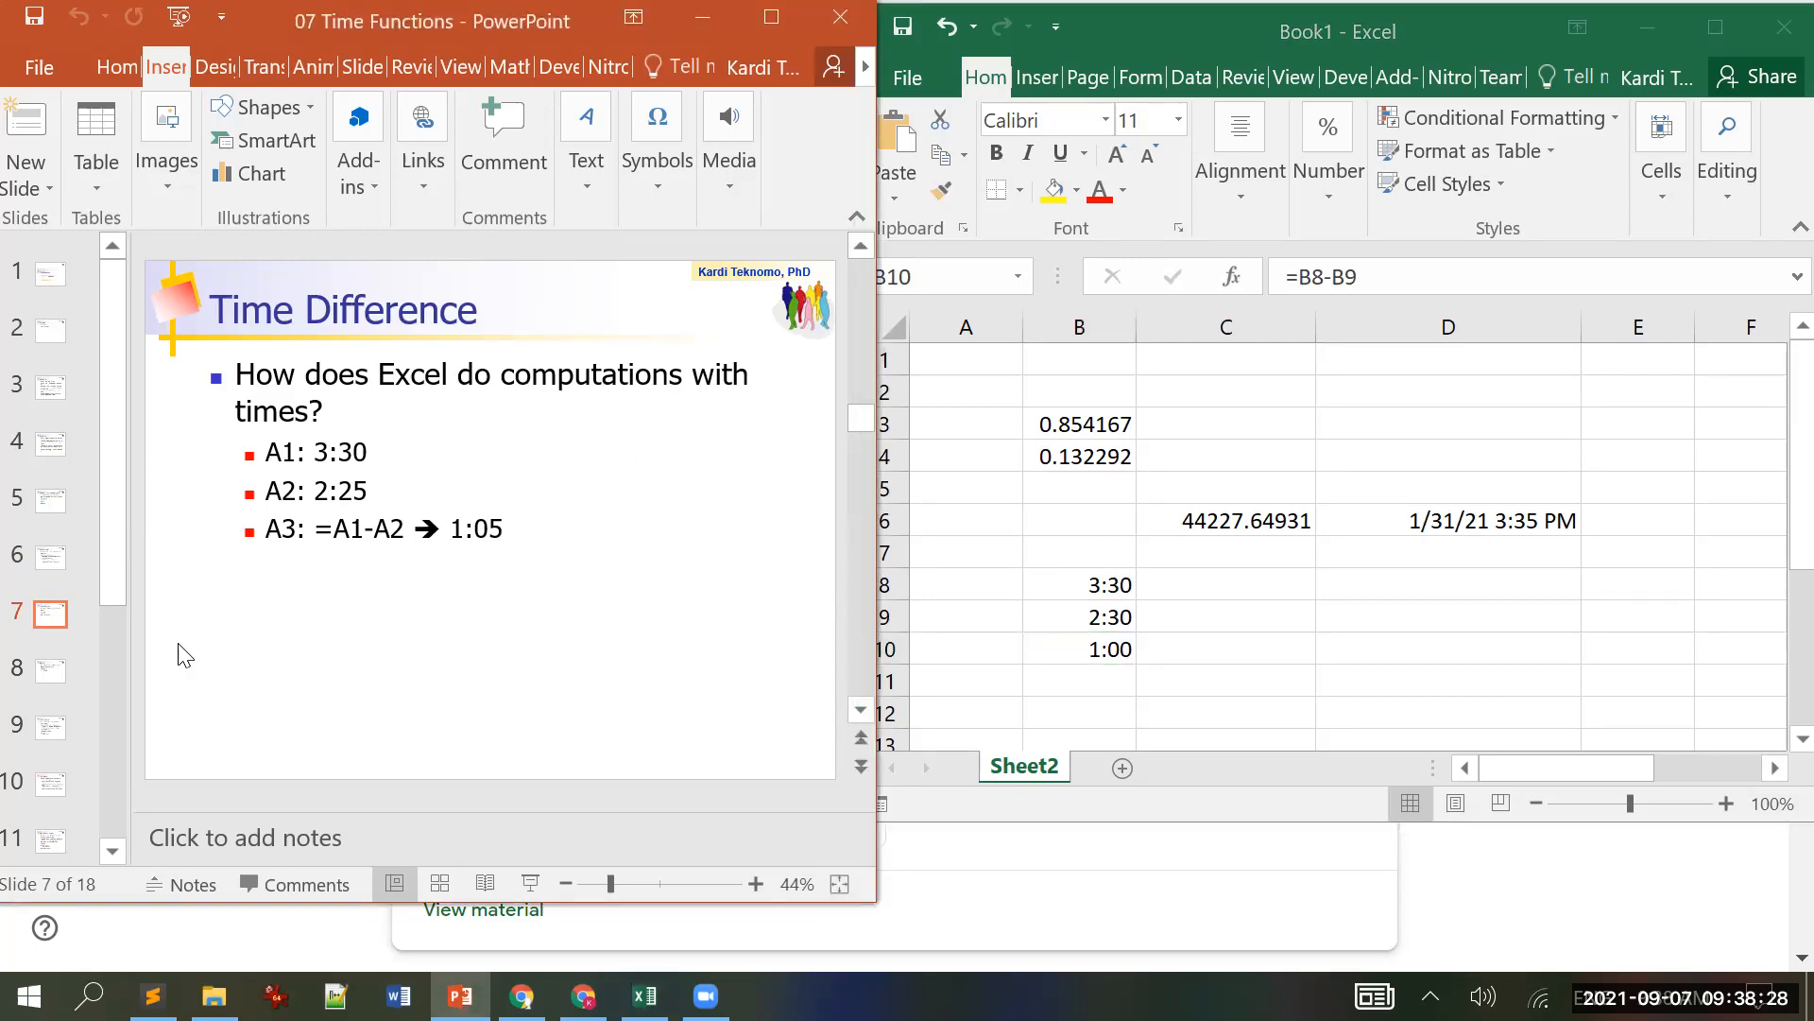
{"action": "scroll", "coordinate": [184, 654], "scroll_direction": "down", "scroll_amount": 1}
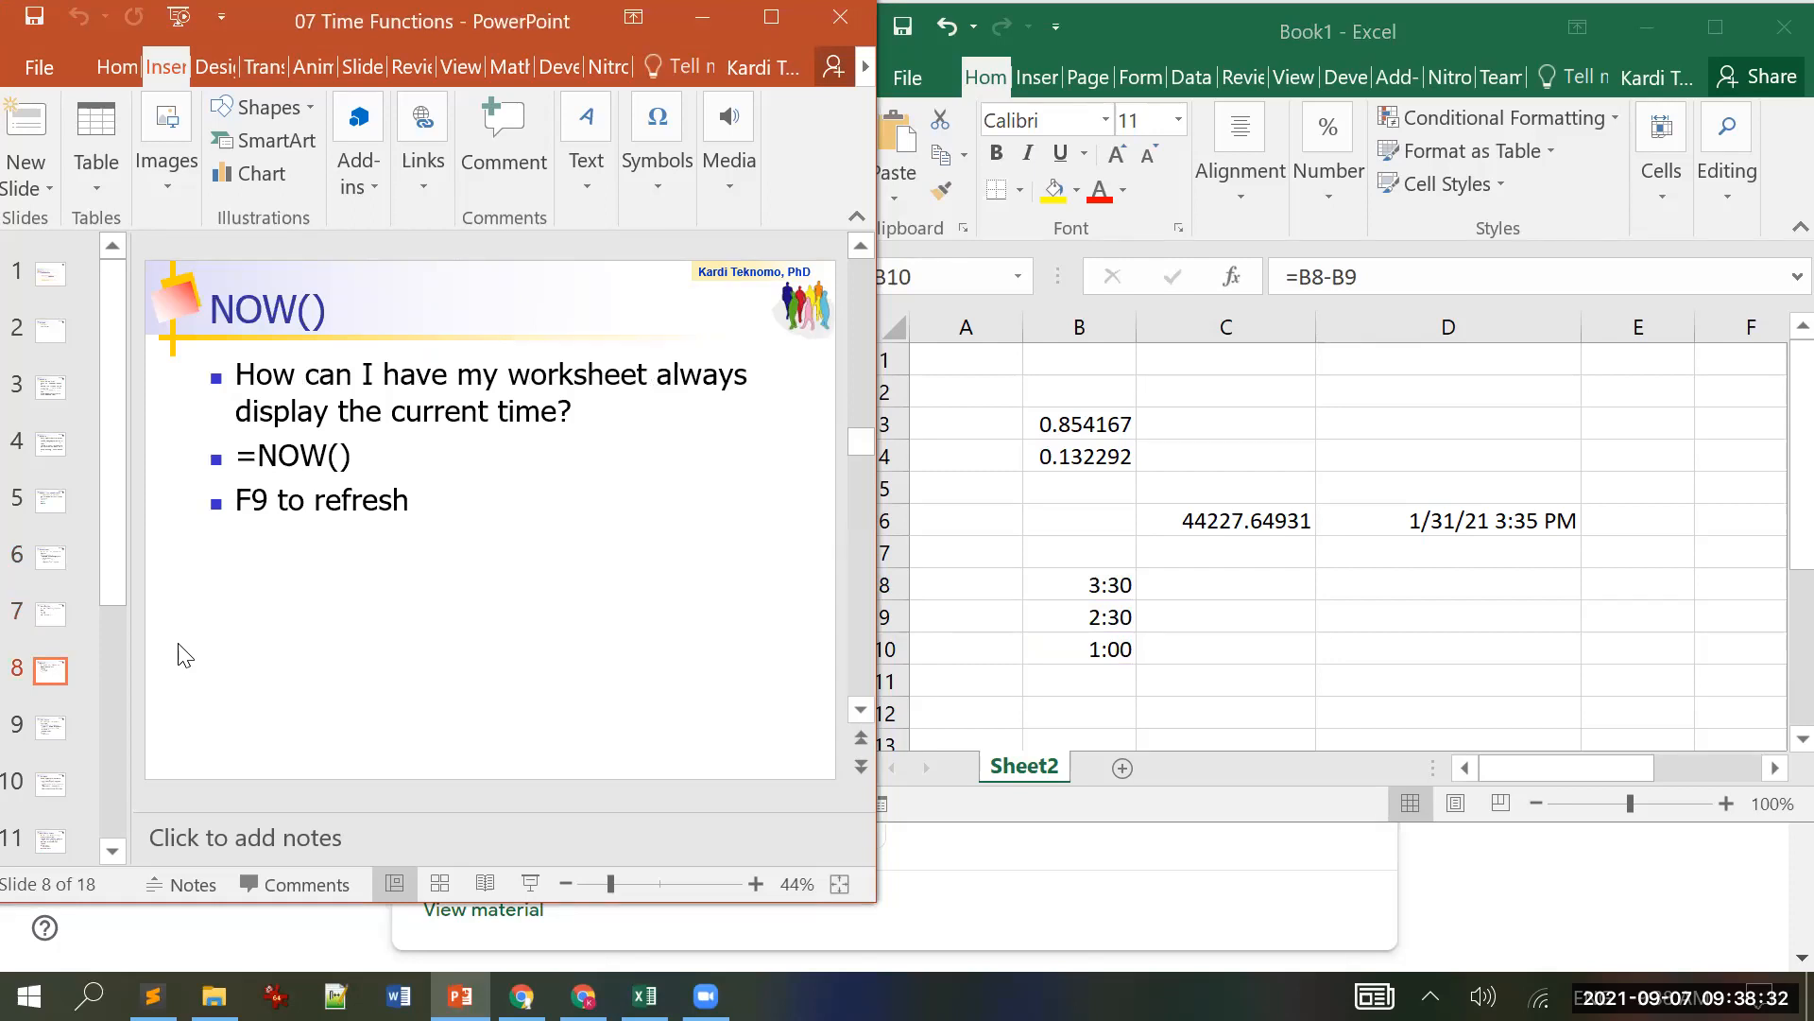
{"action": "left_click", "coordinate": [1208, 716]}
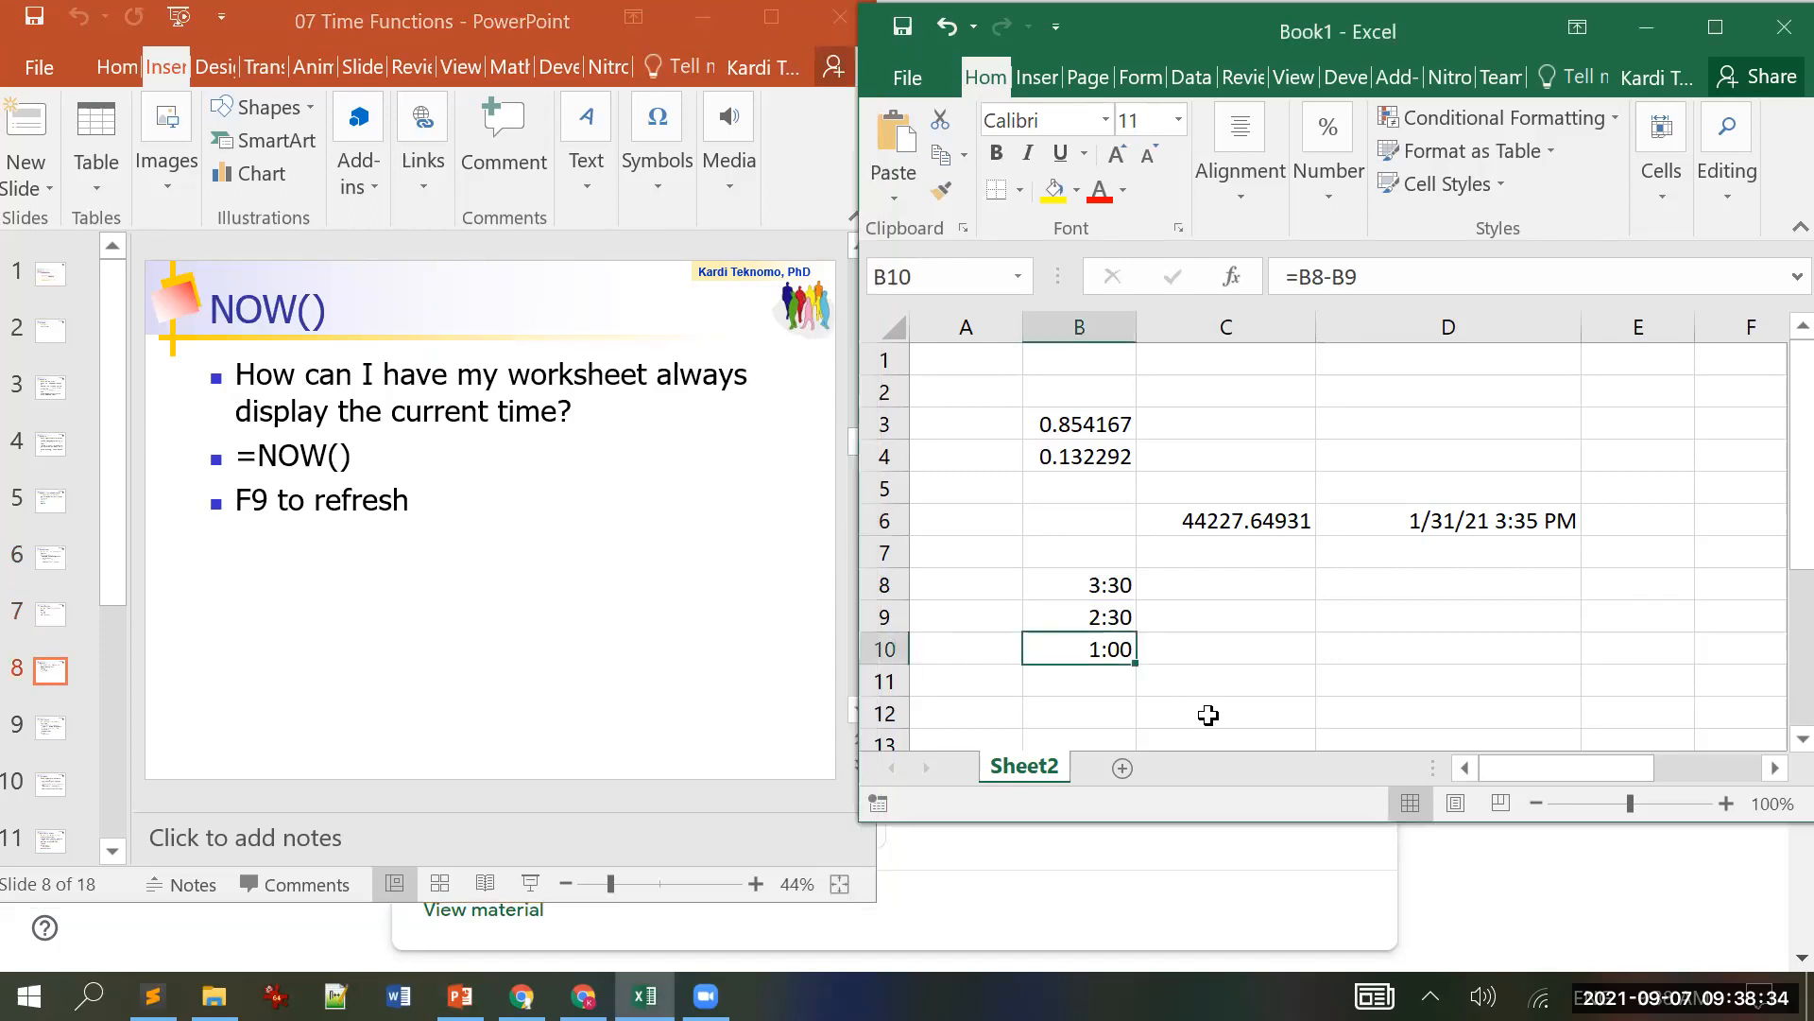
{"action": "left_click", "coordinate": [1206, 716]}
{"action": "type", "text": "=now()"}
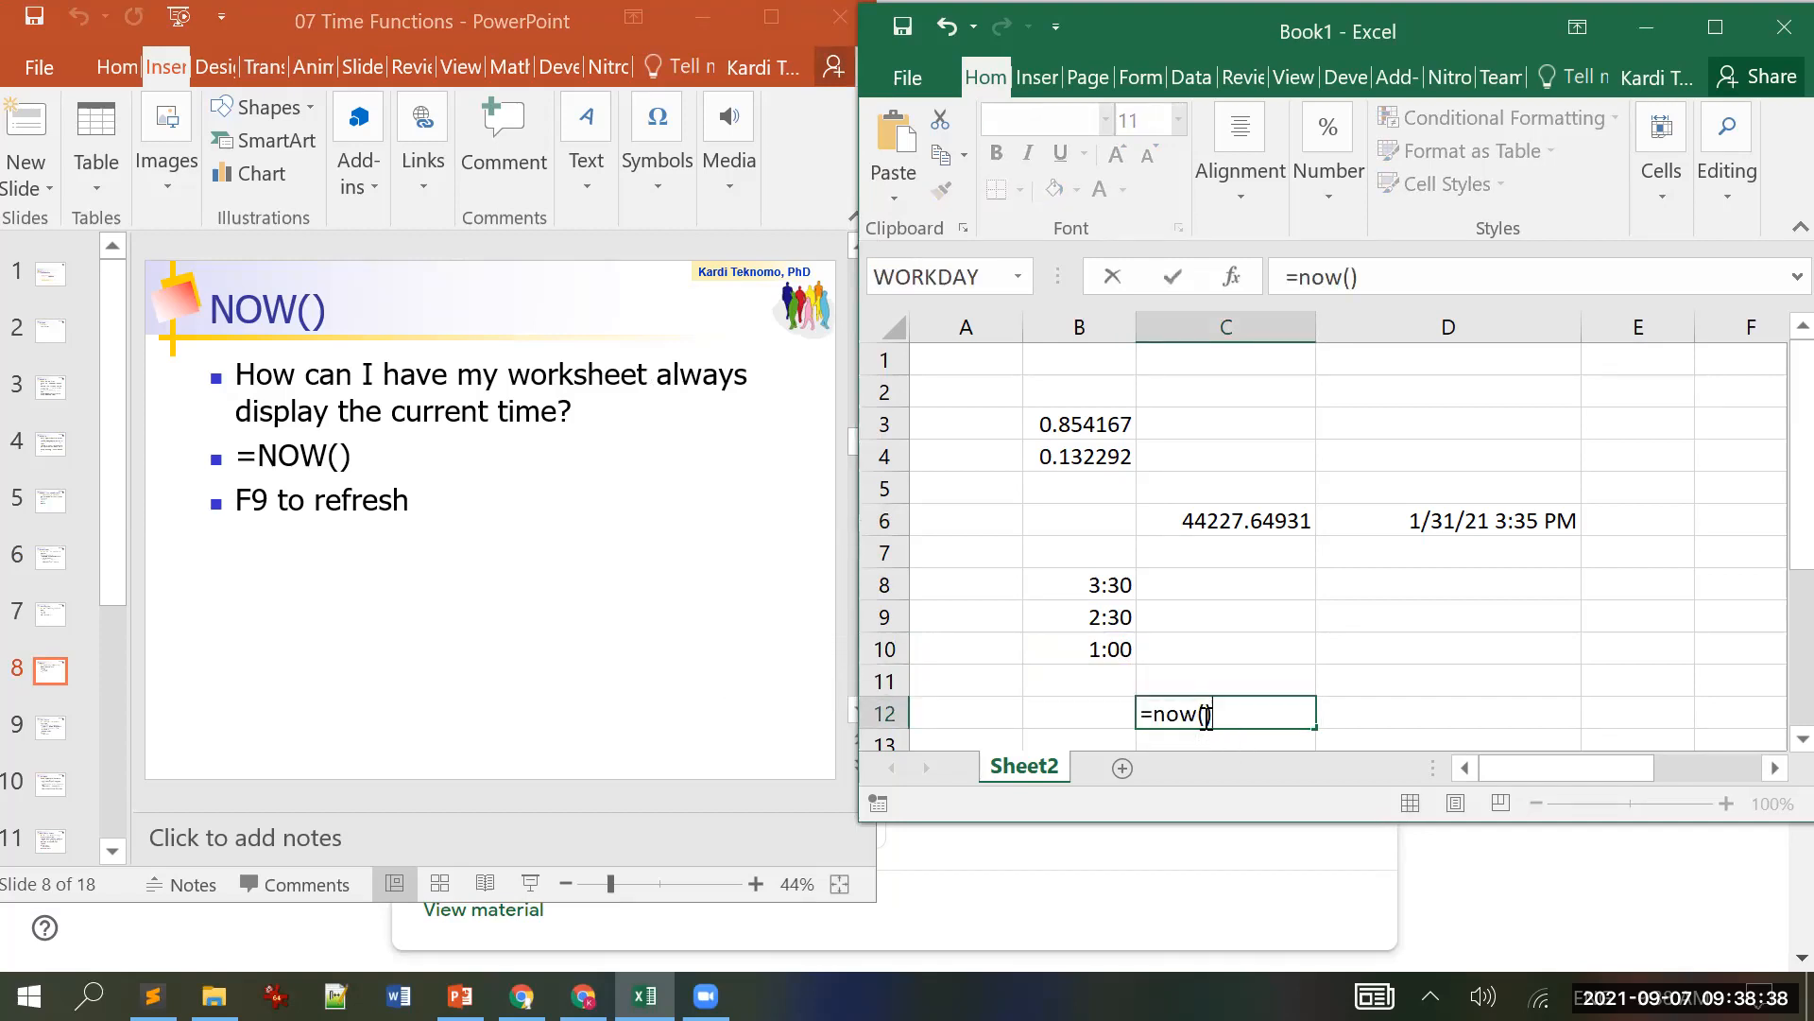
{"action": "key", "text": "Return"}
{"action": "key", "text": "Up"}
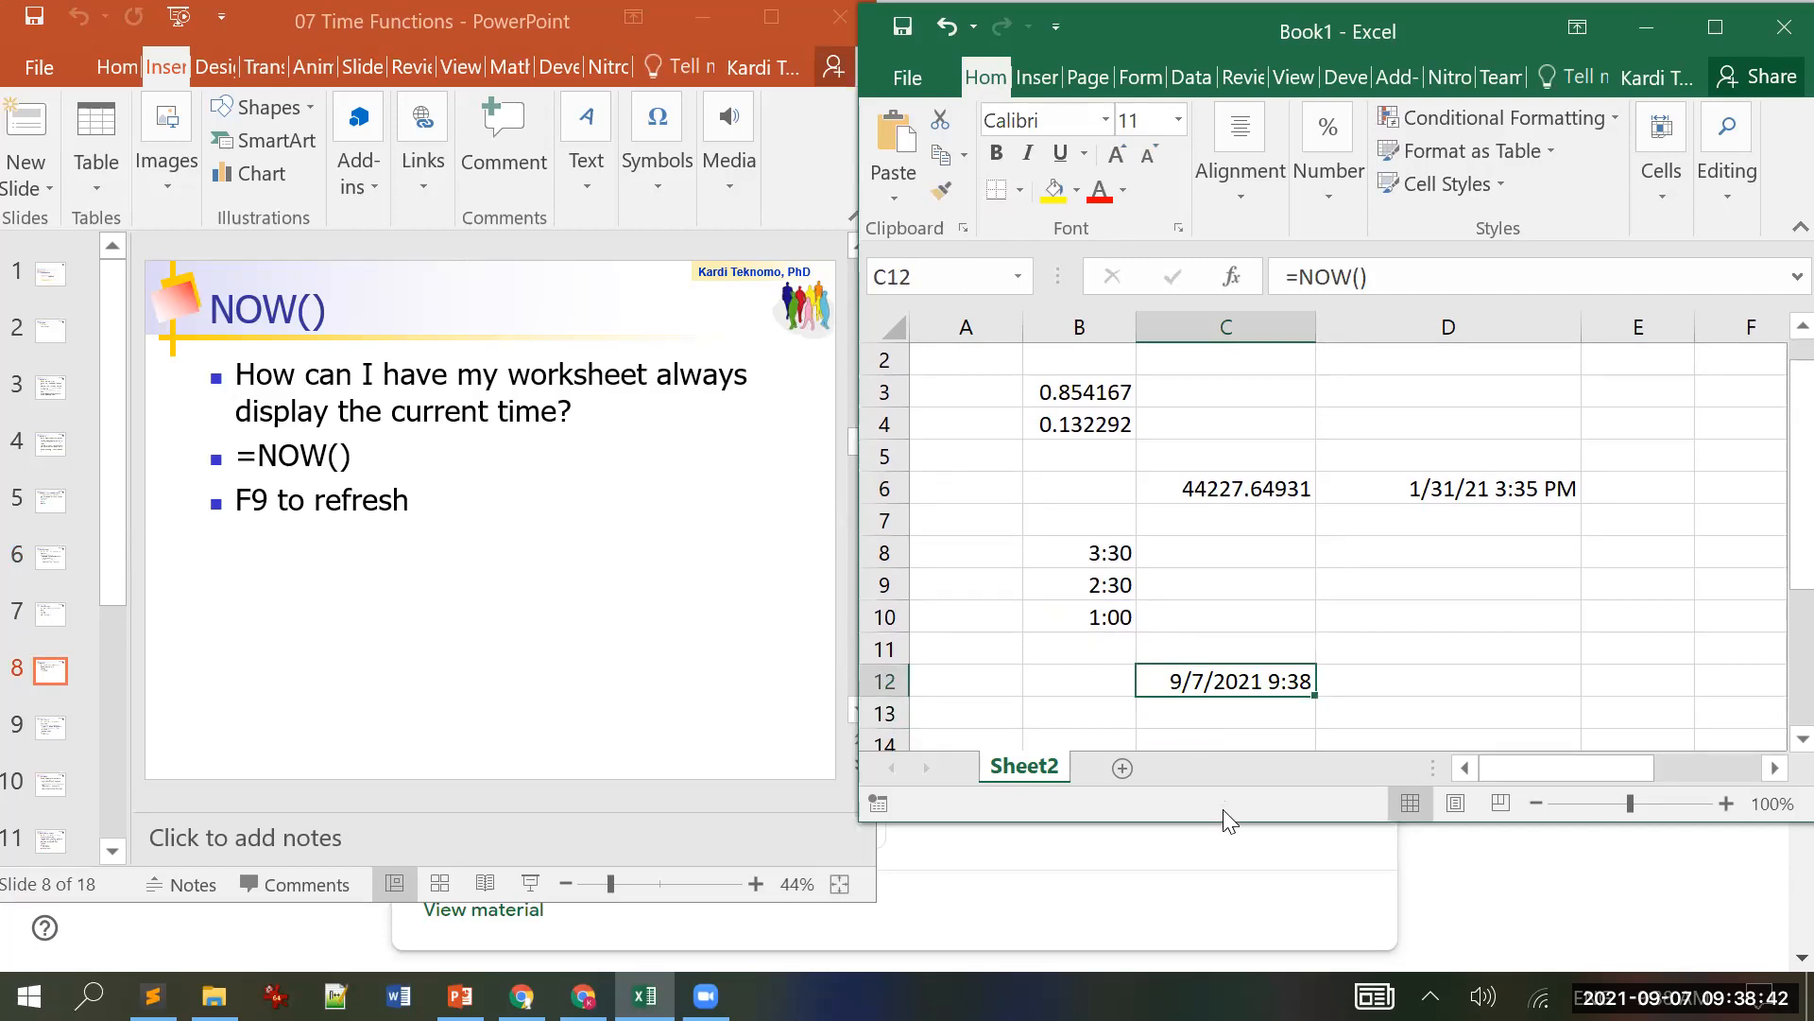
Step: Recalculate with F9 so C12's NOW() refreshes from 9:38 to 9:39
{"action": "left_click", "coordinate": [896, 627]}
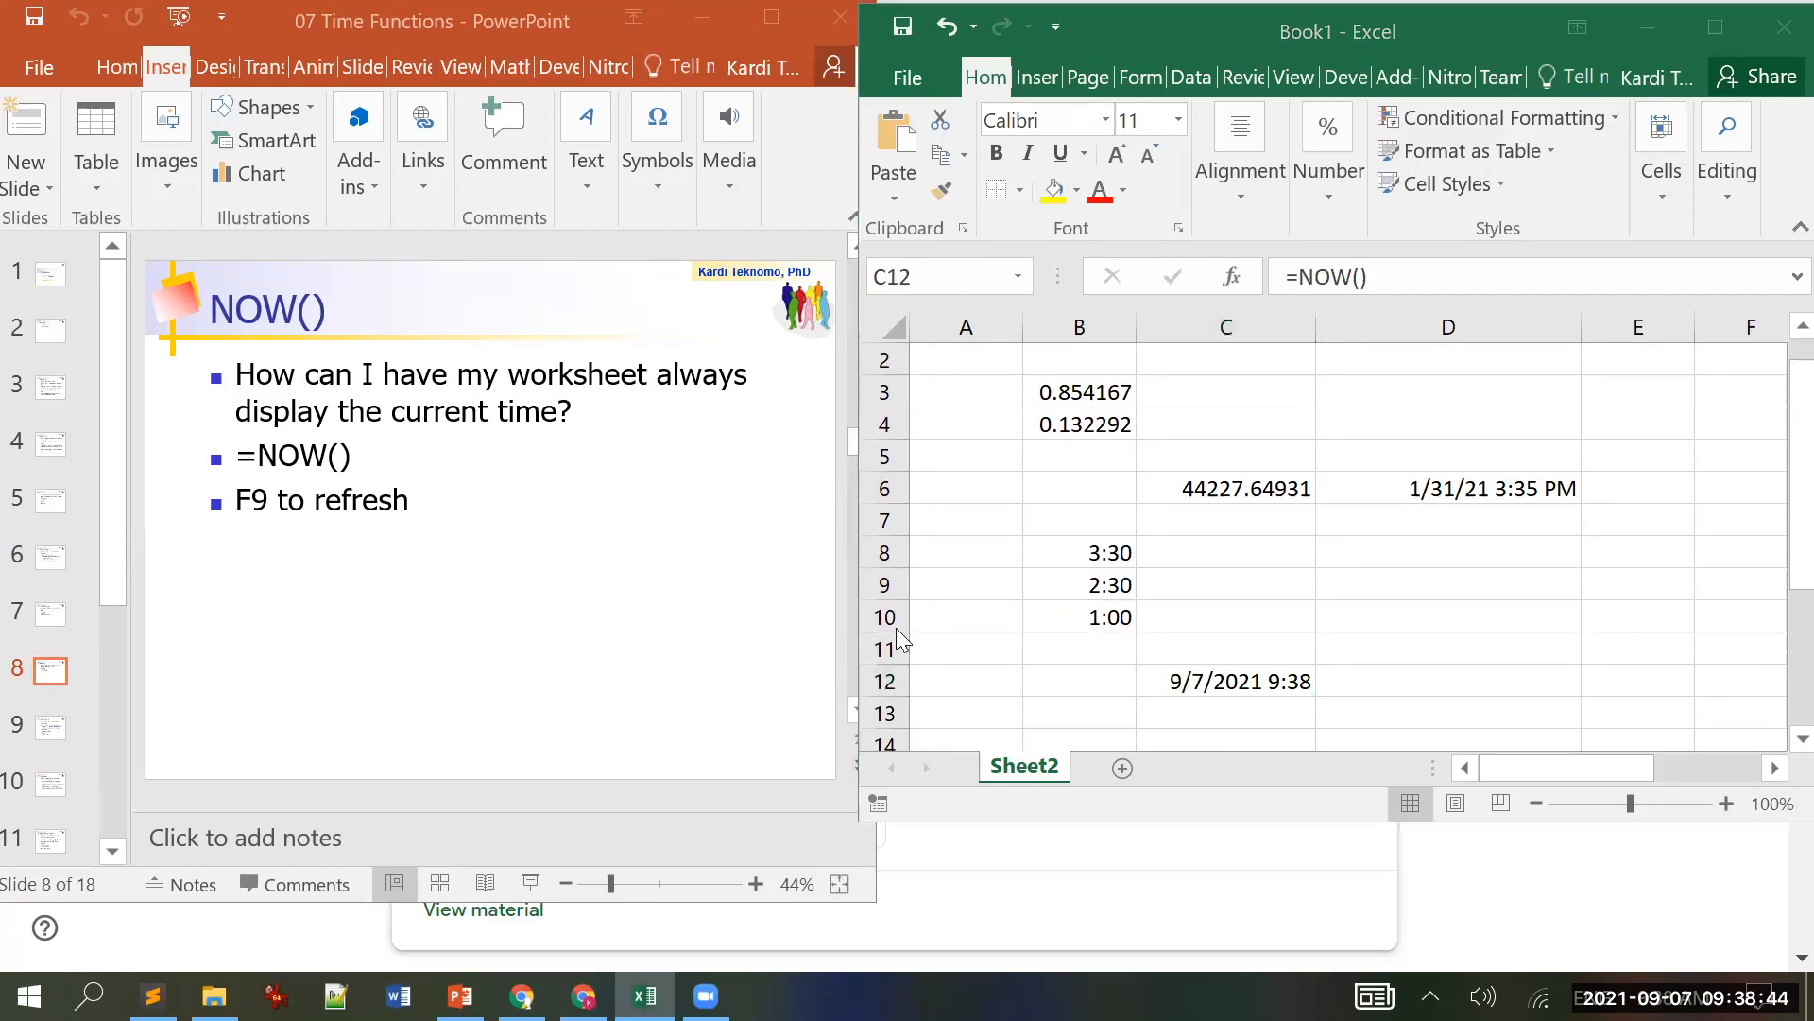
{"action": "left_click", "coordinate": [518, 659]}
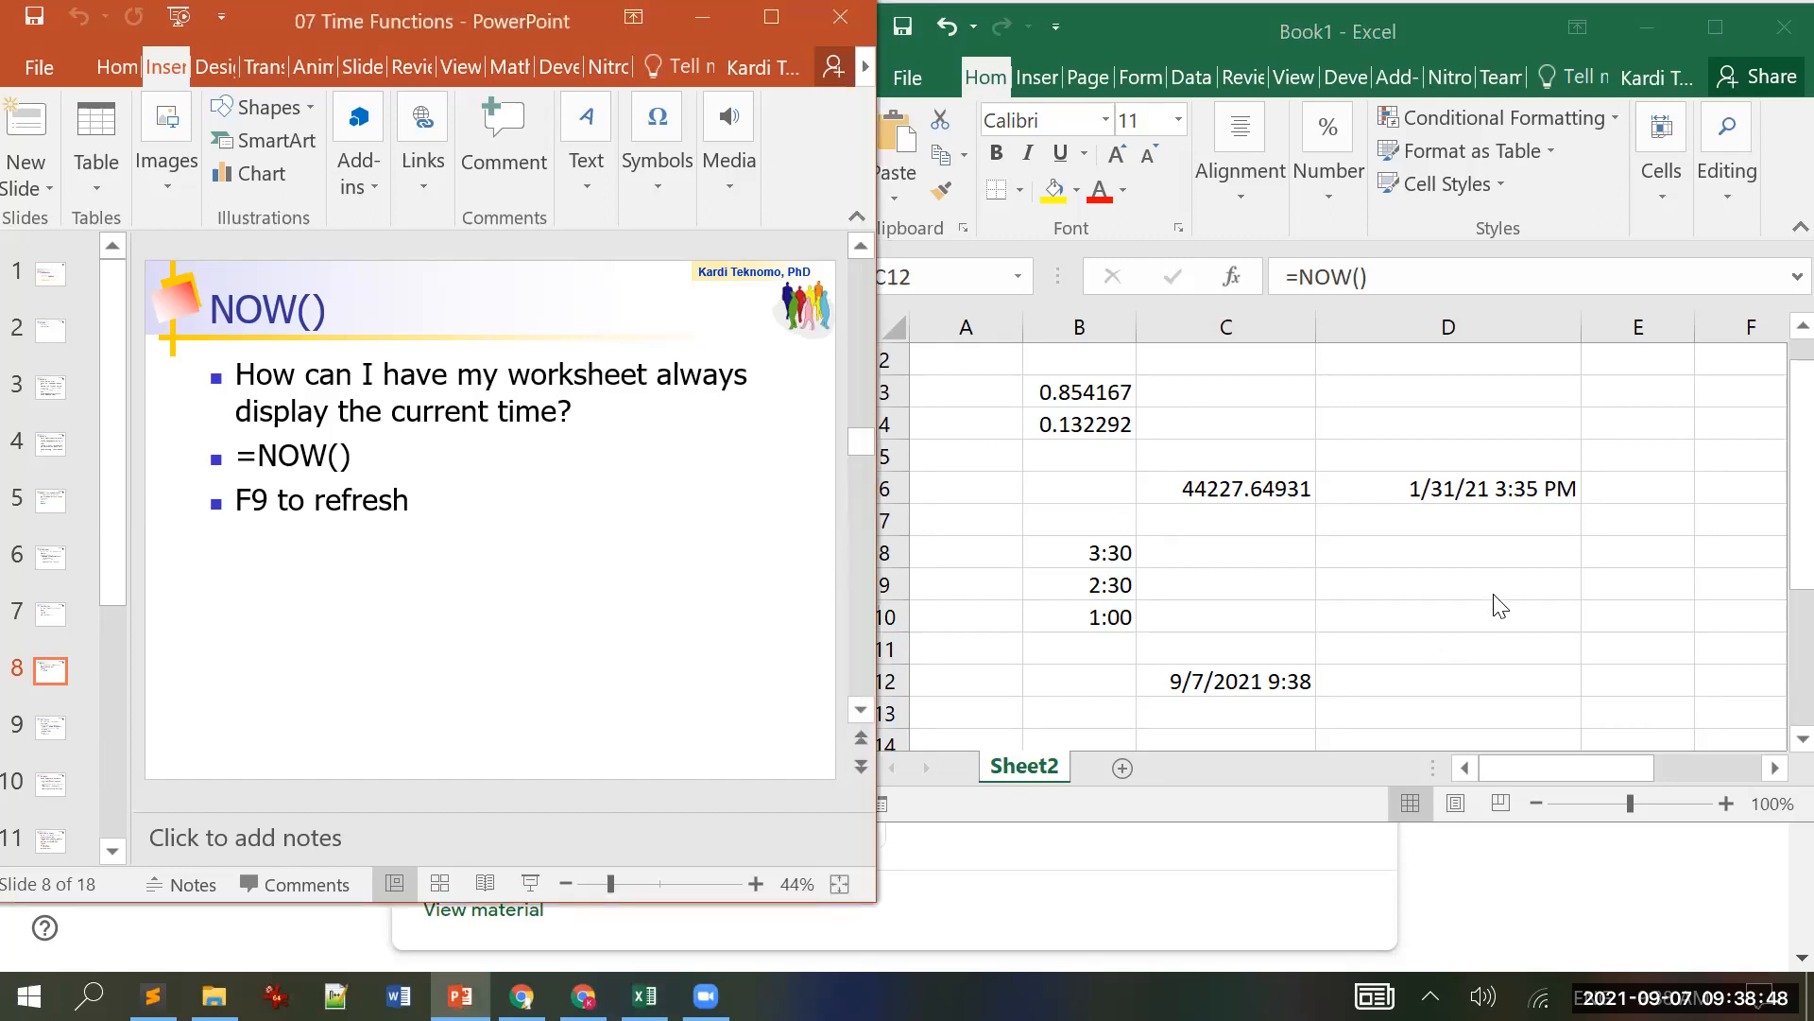
{"action": "left_click", "coordinate": [1284, 693]}
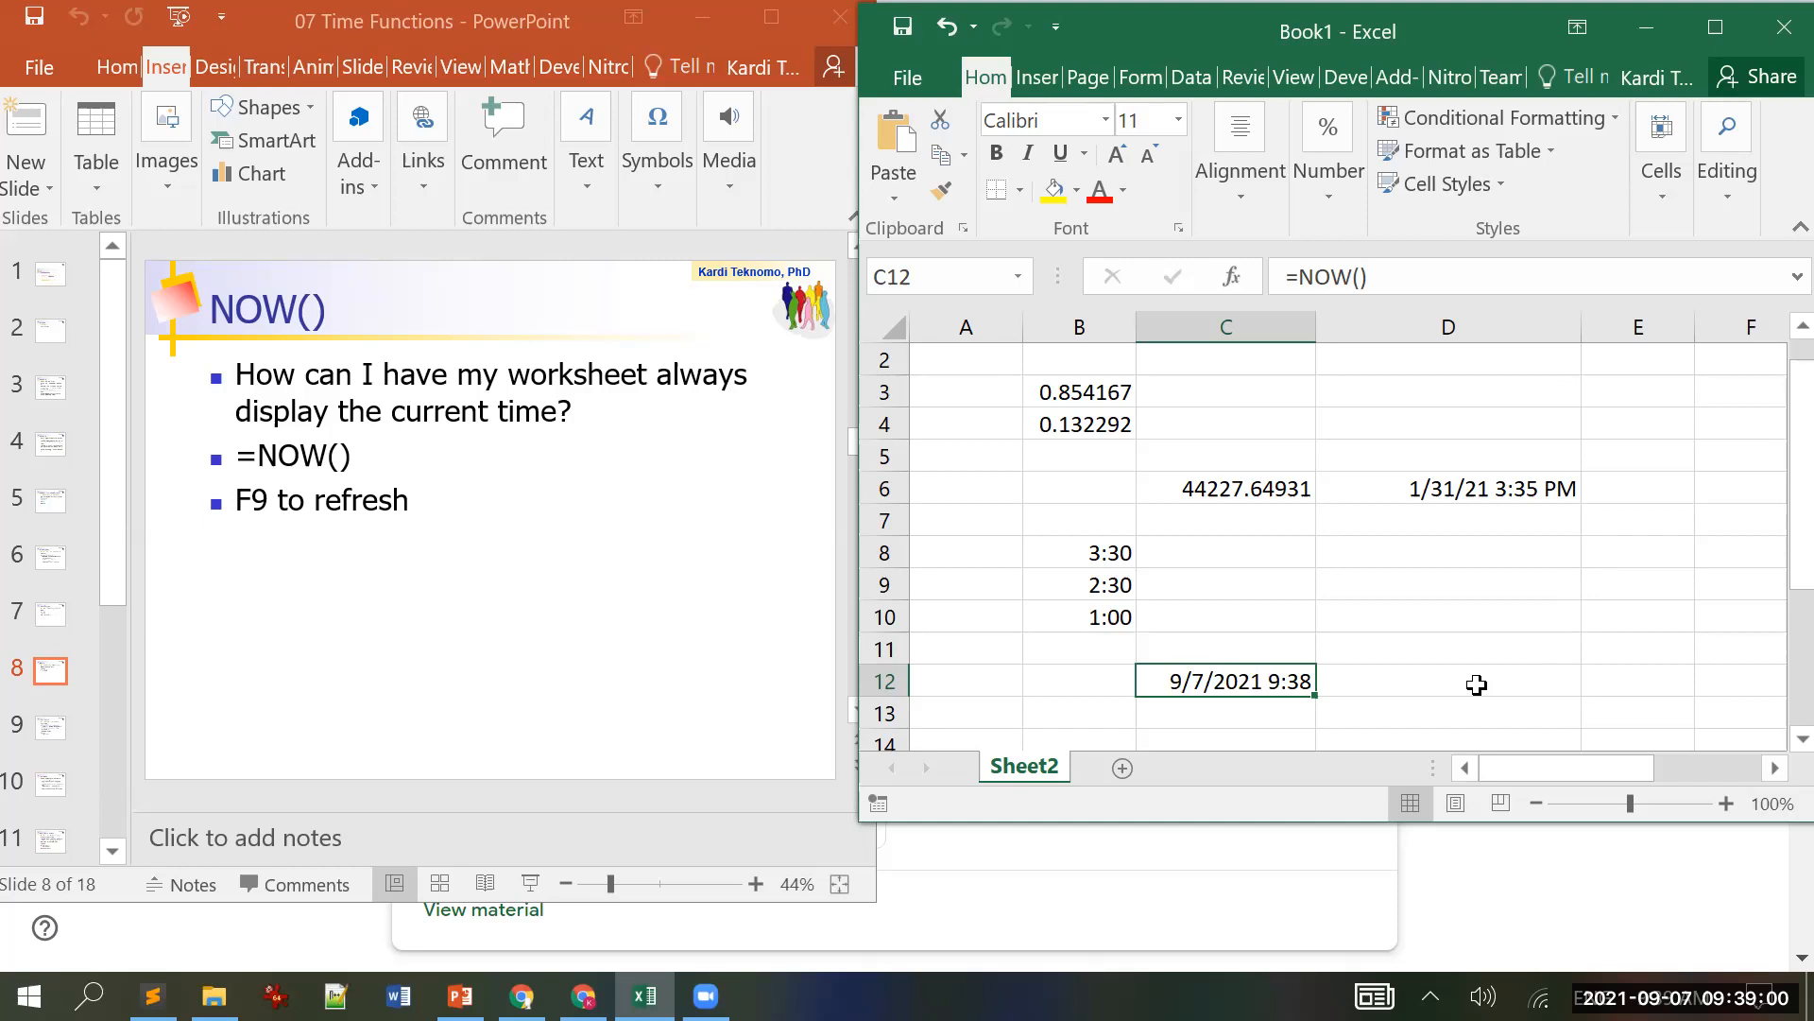
{"action": "scroll", "coordinate": [721, 736], "scroll_direction": "down", "scroll_amount": 1}
{"action": "left_click", "coordinate": [704, 742]}
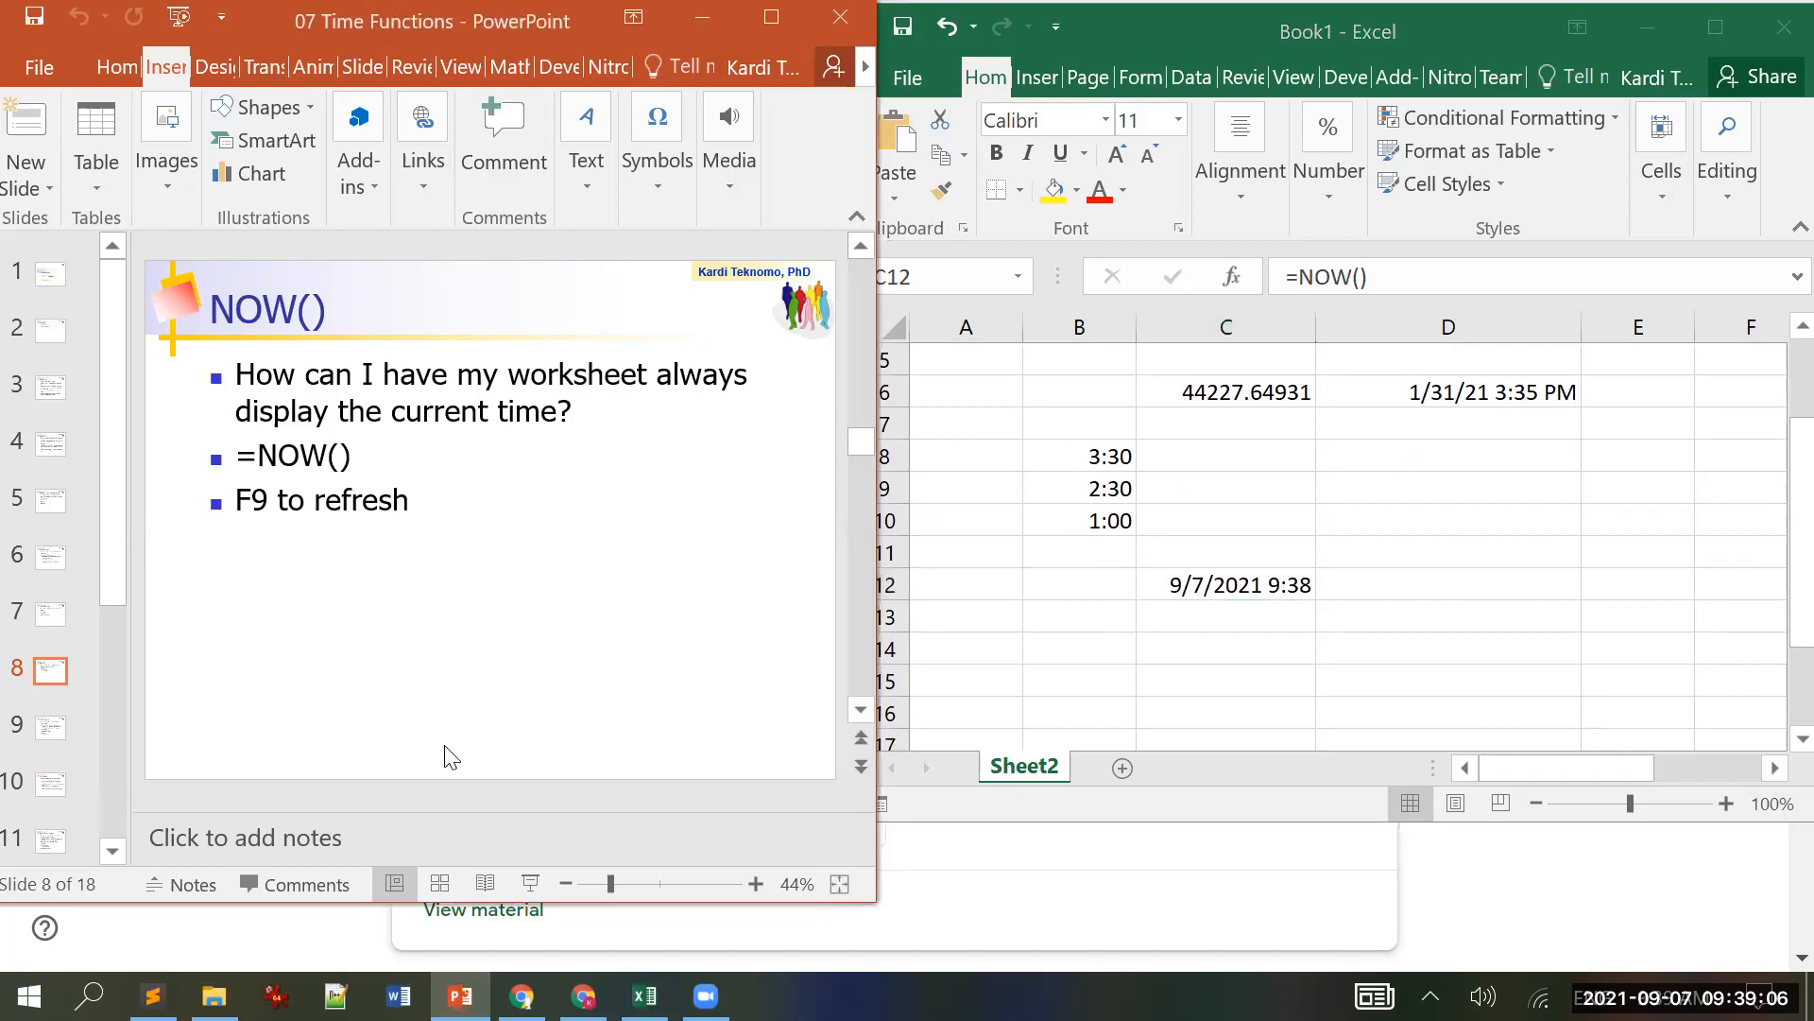
{"action": "left_click", "coordinate": [1338, 596]}
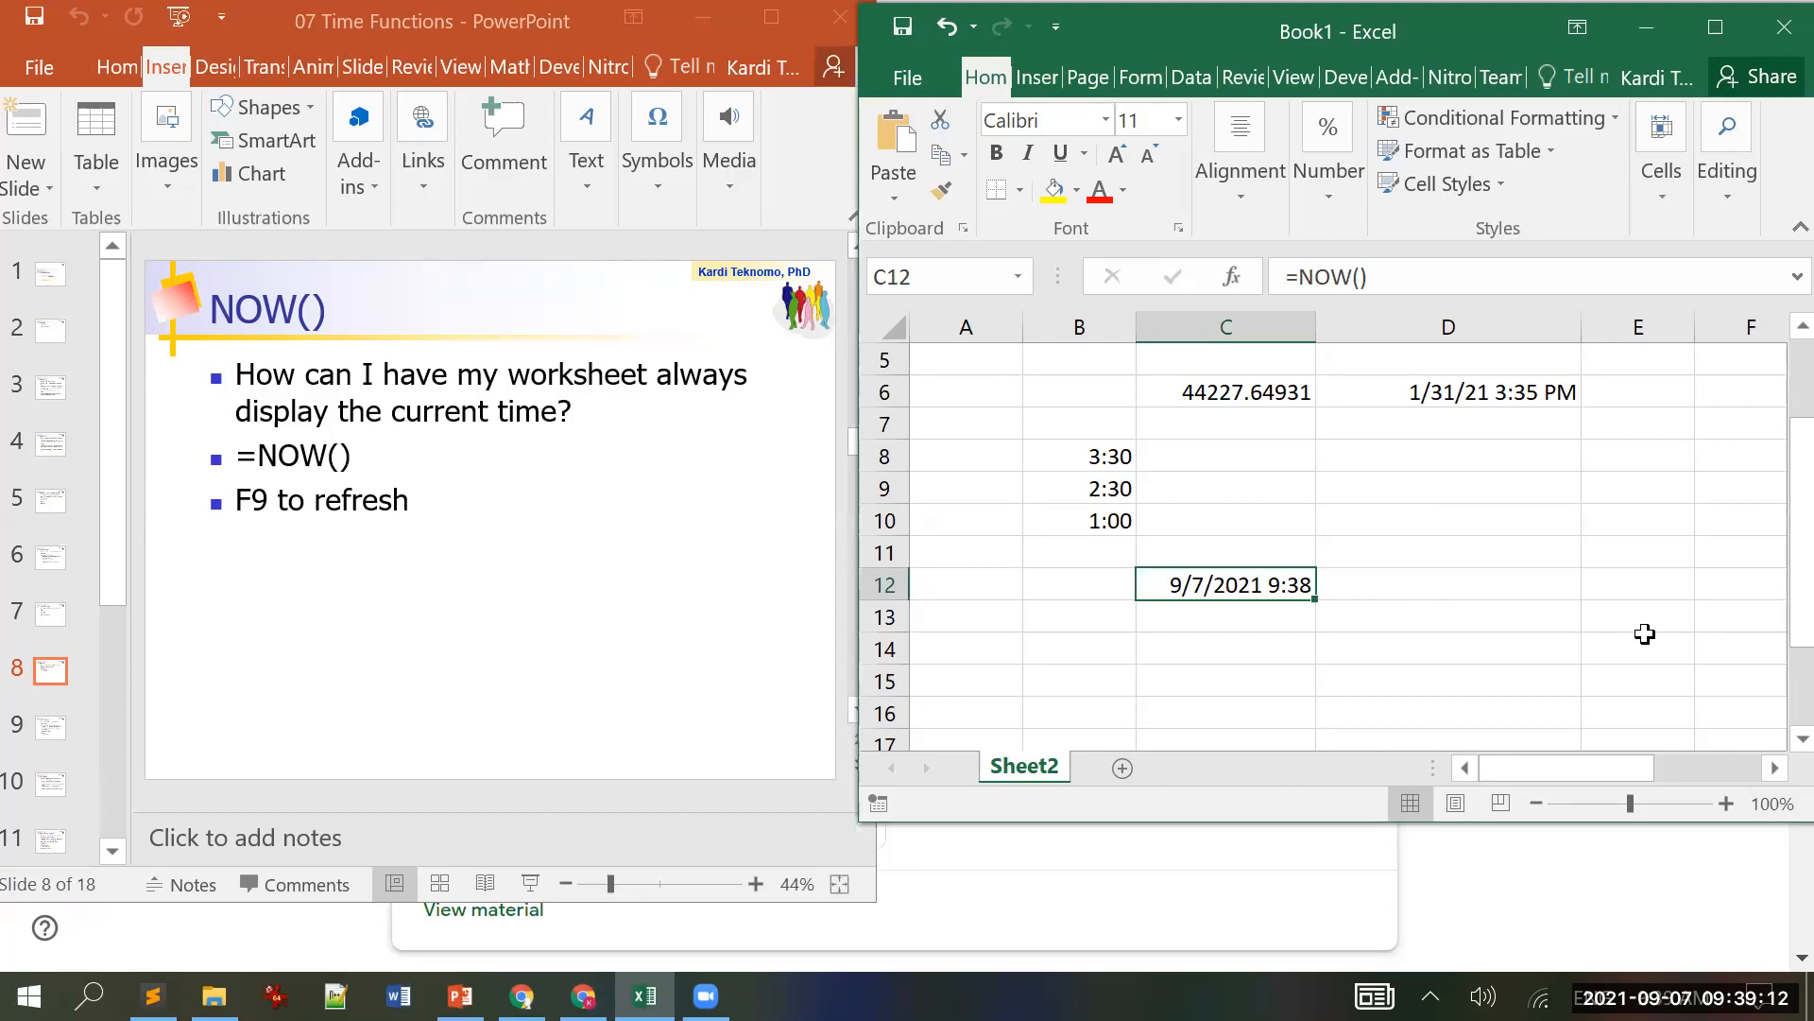
{"action": "key", "text": "F9"}
Step: Advance to slide 9, Time Function, with the =TIME(18,0,0) example, then return to Excel
{"action": "left_click", "coordinate": [188, 672]}
{"action": "scroll", "coordinate": [190, 669], "scroll_direction": "down", "scroll_amount": 1}
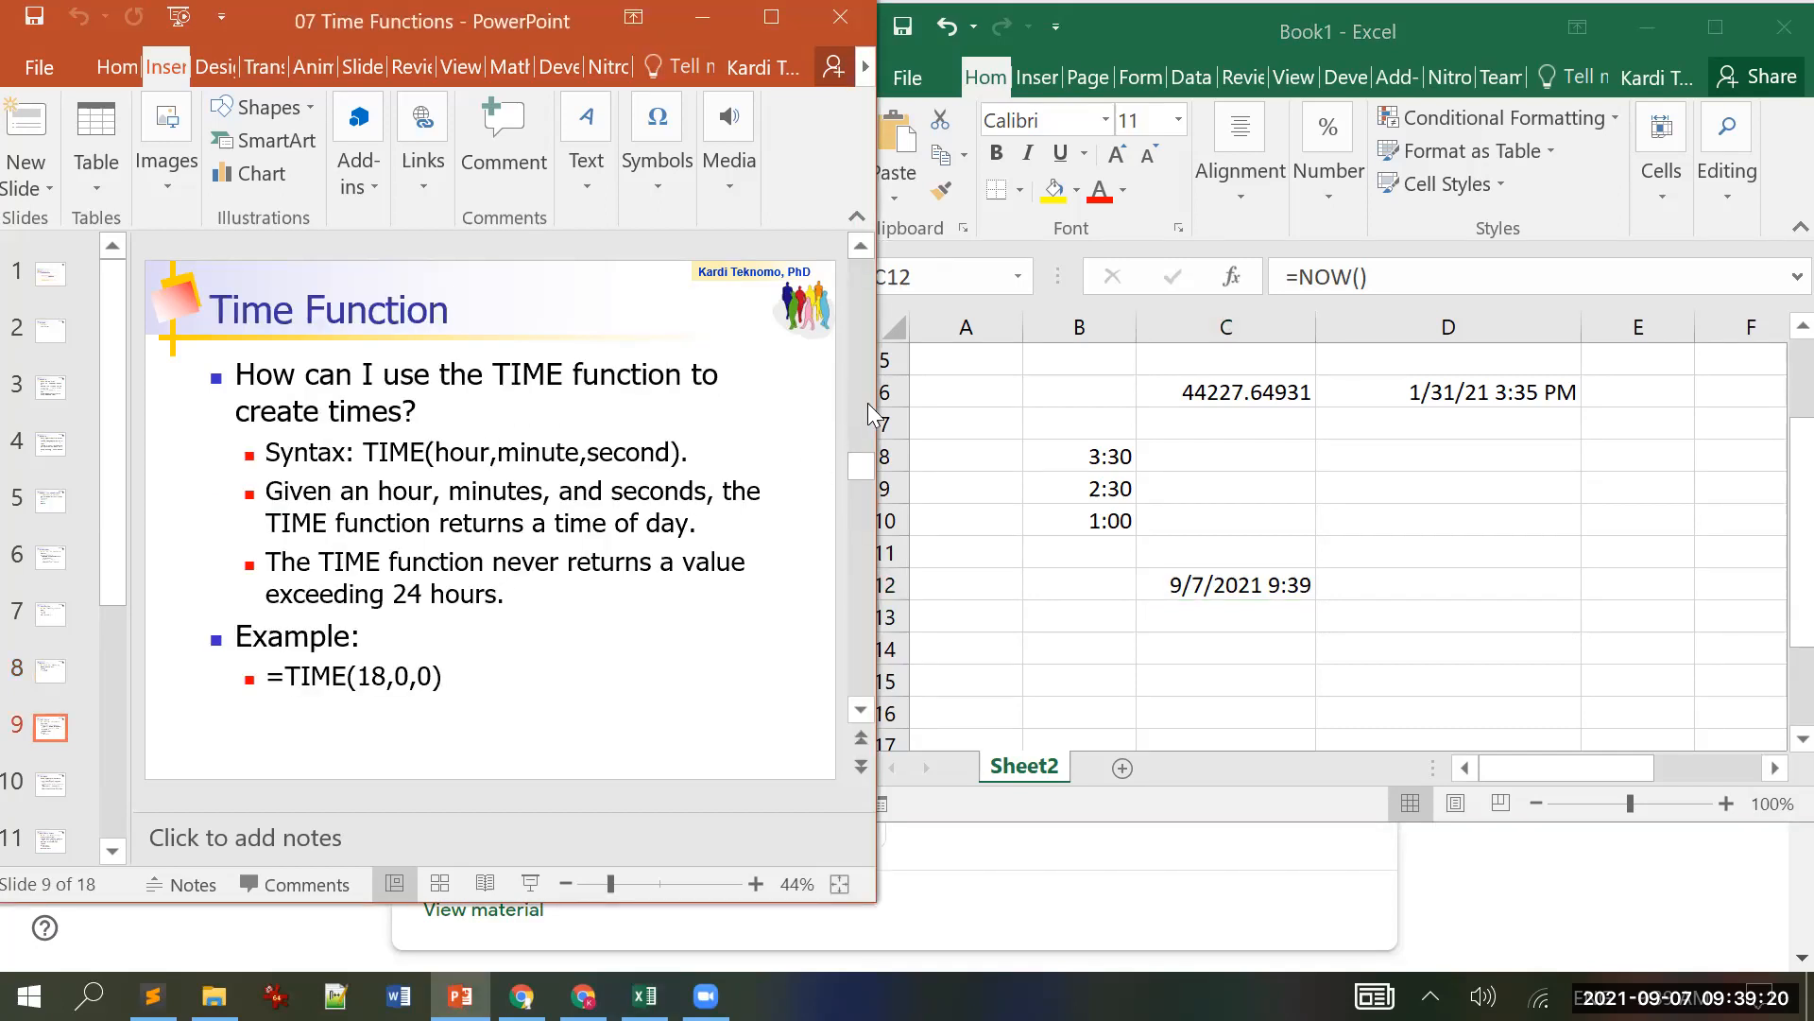
{"action": "left_click", "coordinate": [1238, 593]}
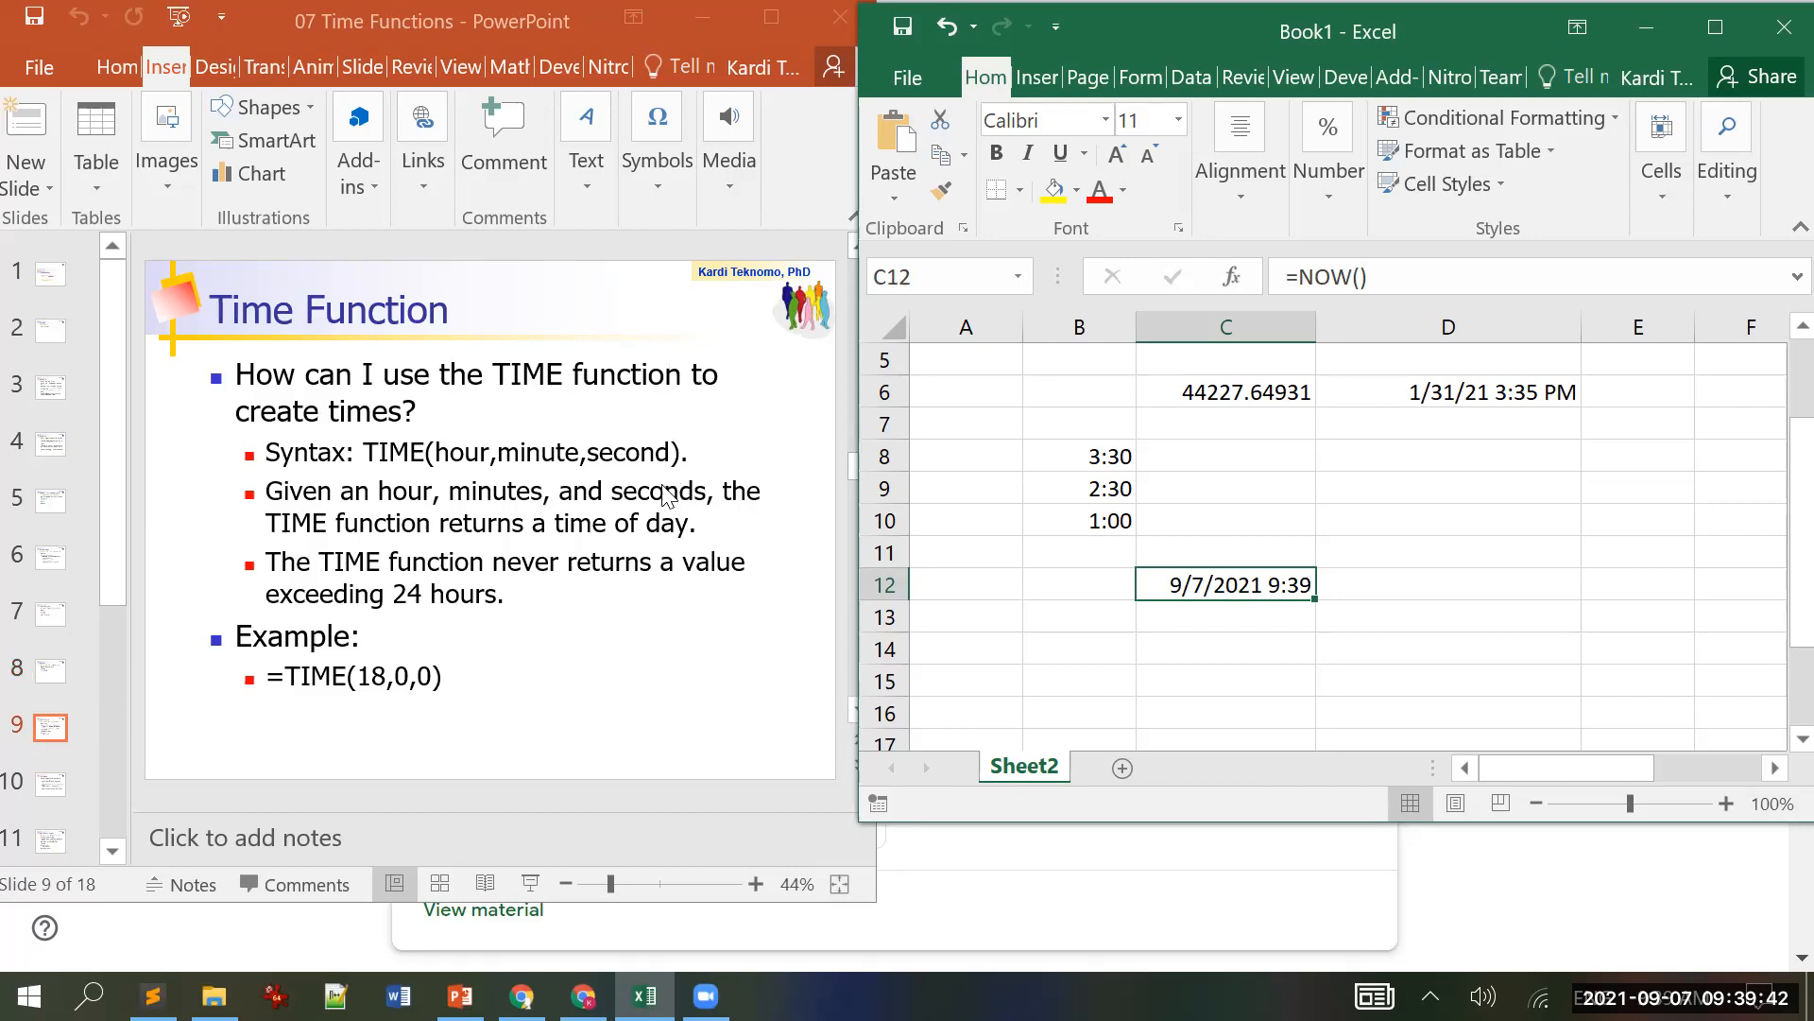
Step: Enter =TIME(12,3,0) in cell C14
{"action": "left_click", "coordinate": [1184, 649]}
{"action": "type", "text": "="}
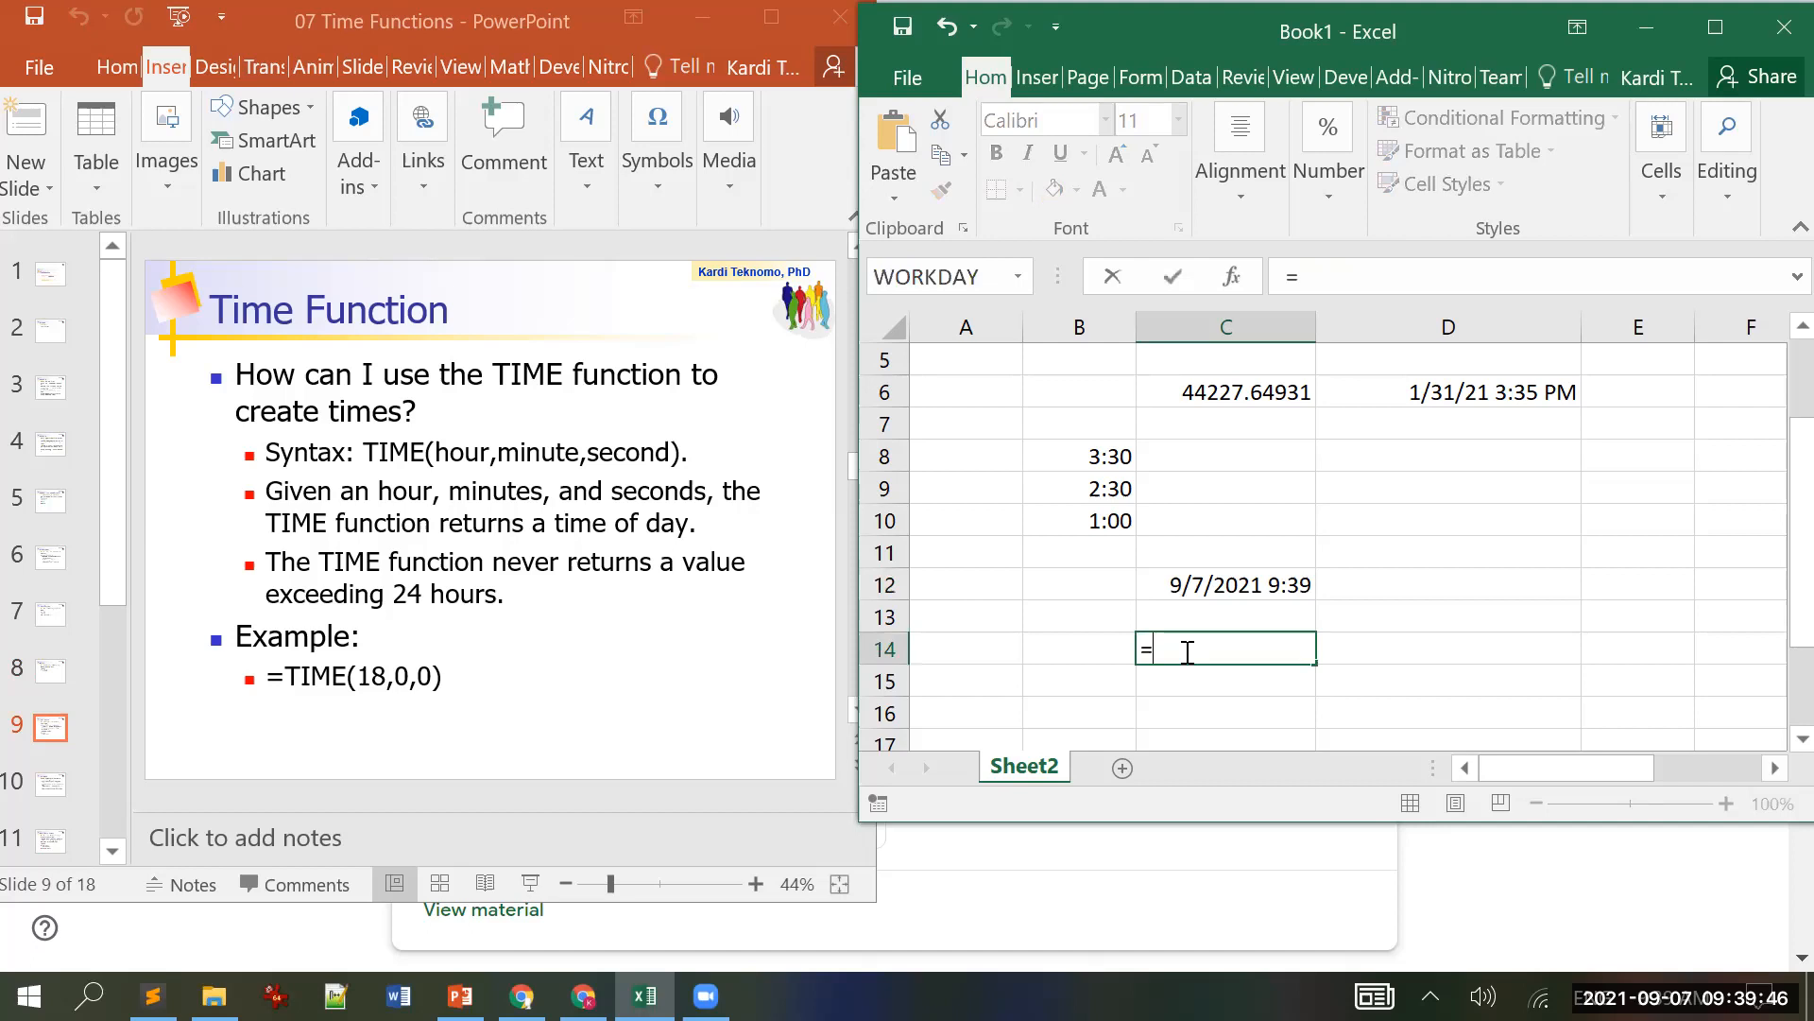
{"action": "type", "text": "time("}
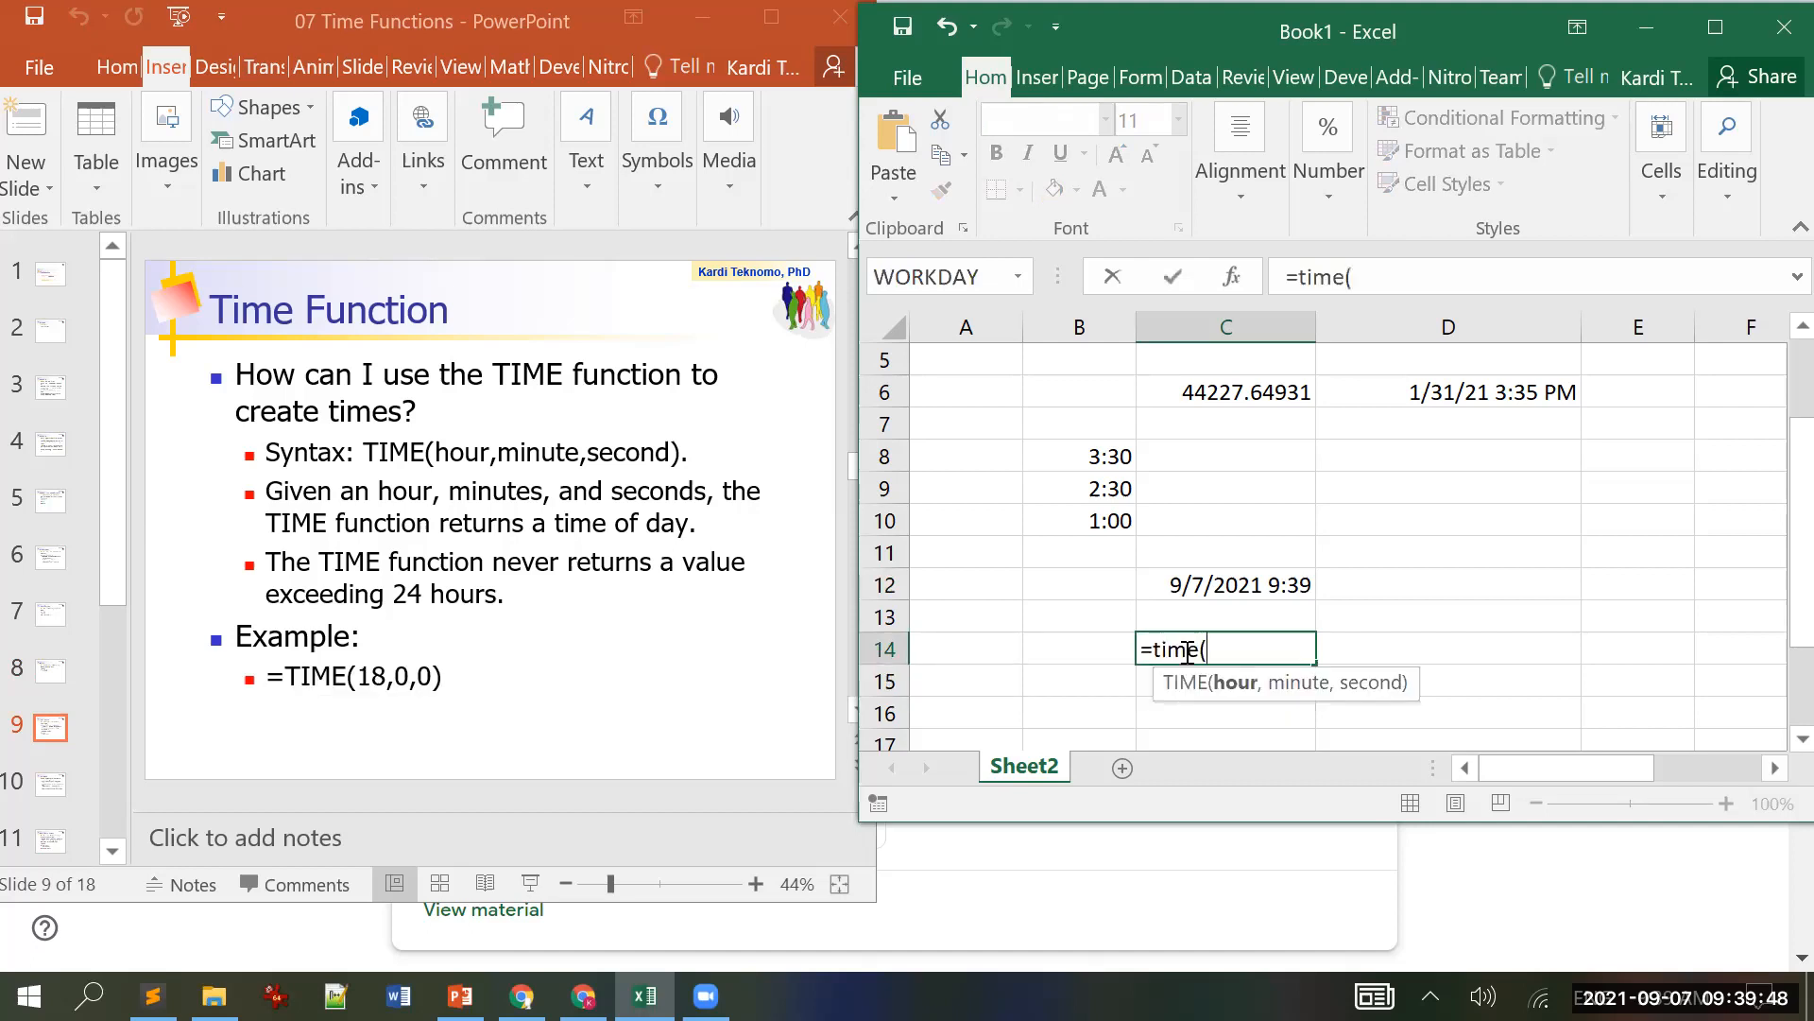
{"action": "type", "text": "12,3,0)"}
{"action": "key", "text": "Return"}
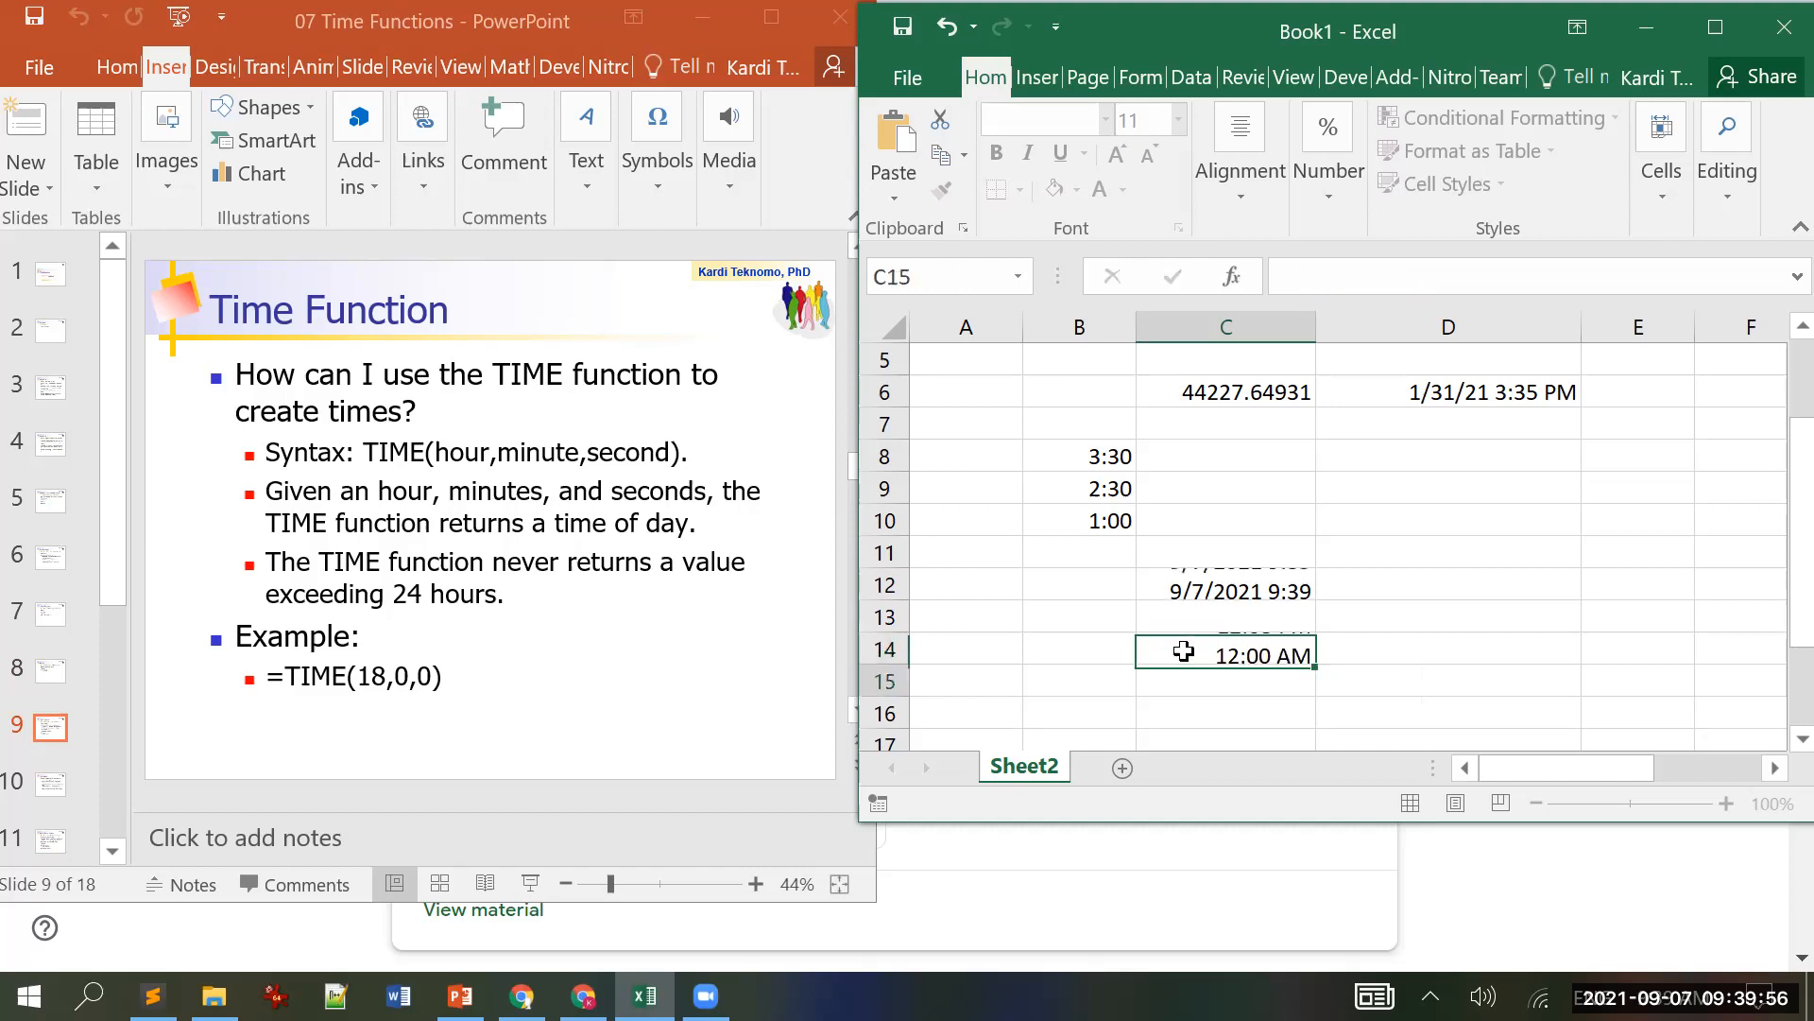
{"action": "left_click", "coordinate": [1183, 650]}
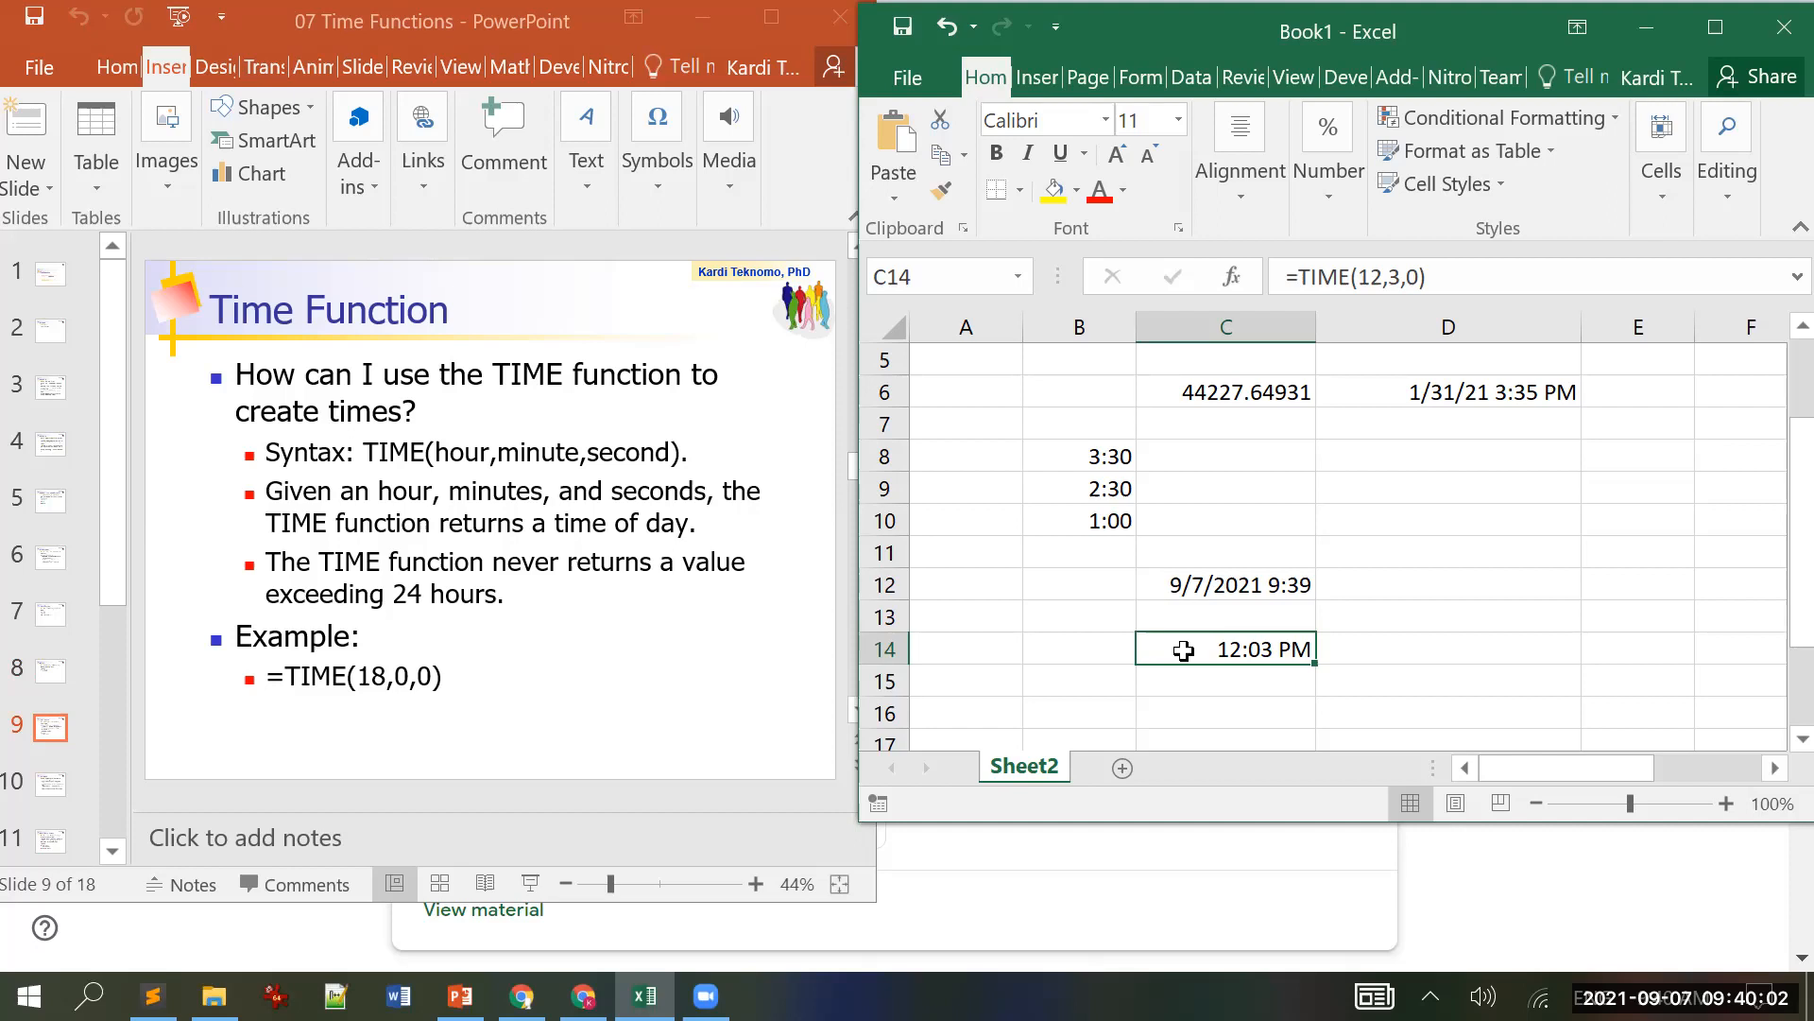
Step: Change C14's formula to =TIME(0,3,0) so it shows 12:03 AM
{"action": "left_click", "coordinate": [162, 490]}
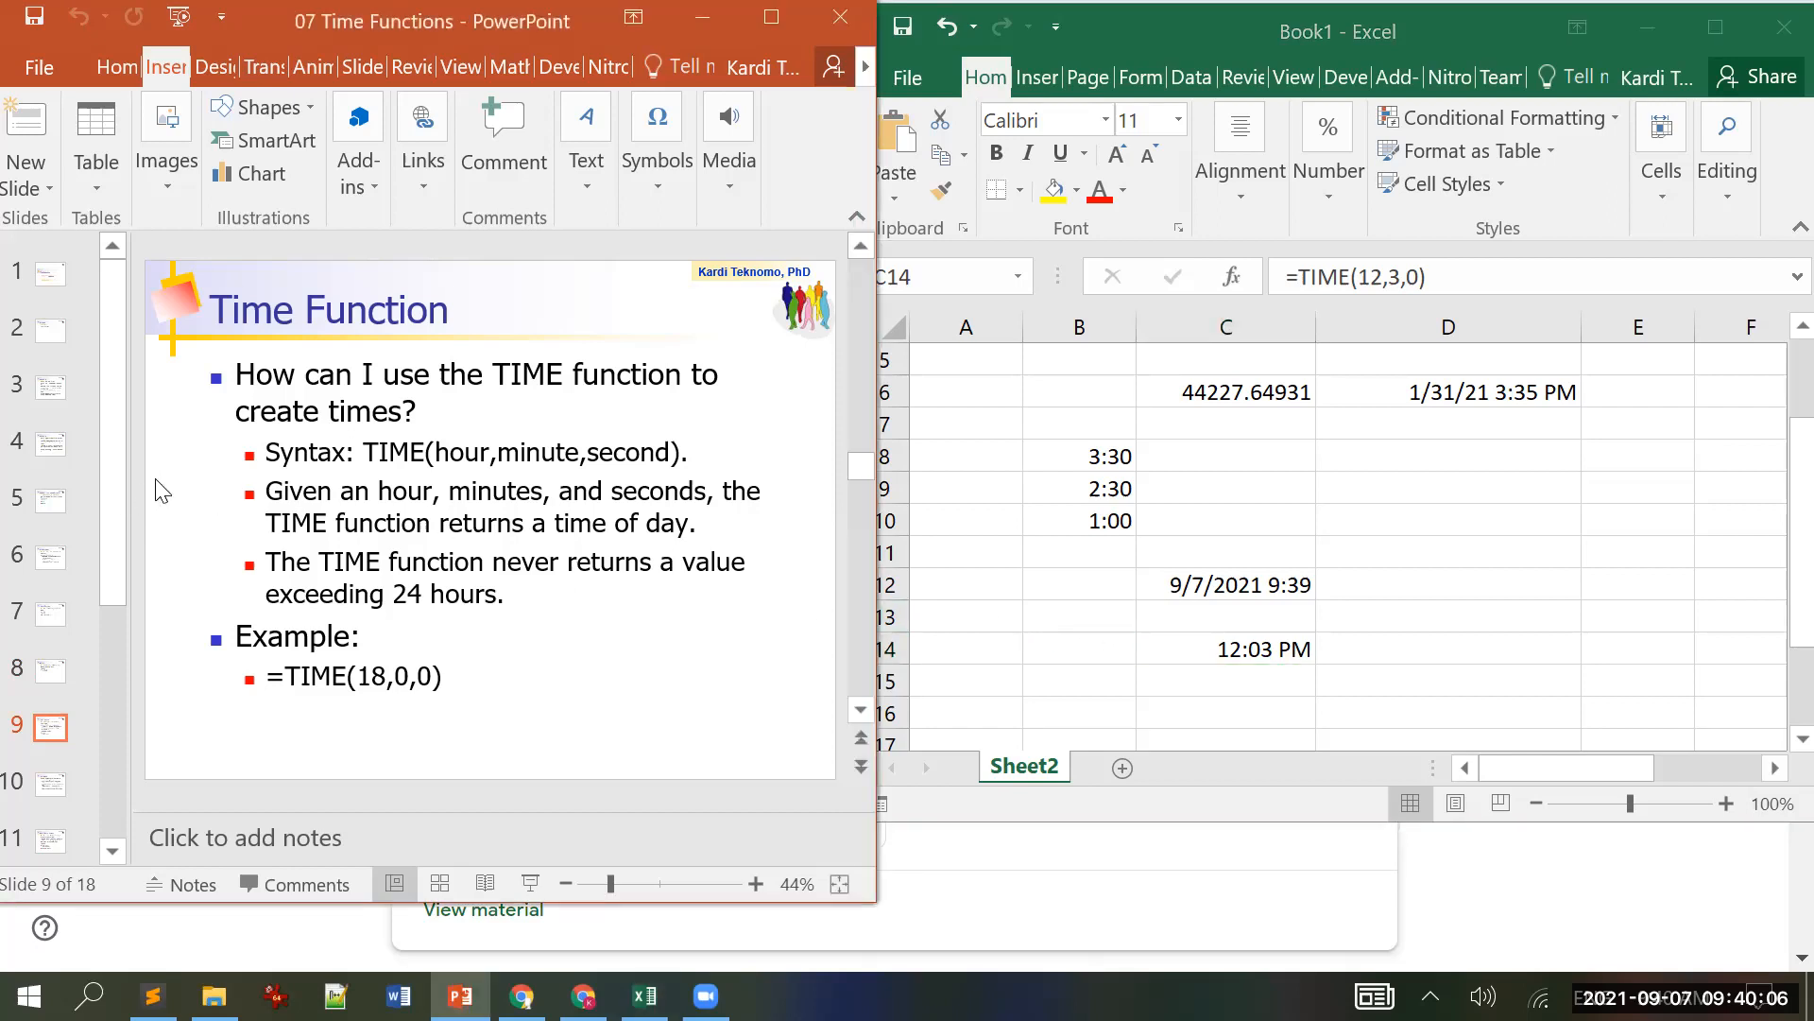
{"action": "left_click", "coordinate": [1219, 652]}
{"action": "left_click", "coordinate": [1382, 277]}
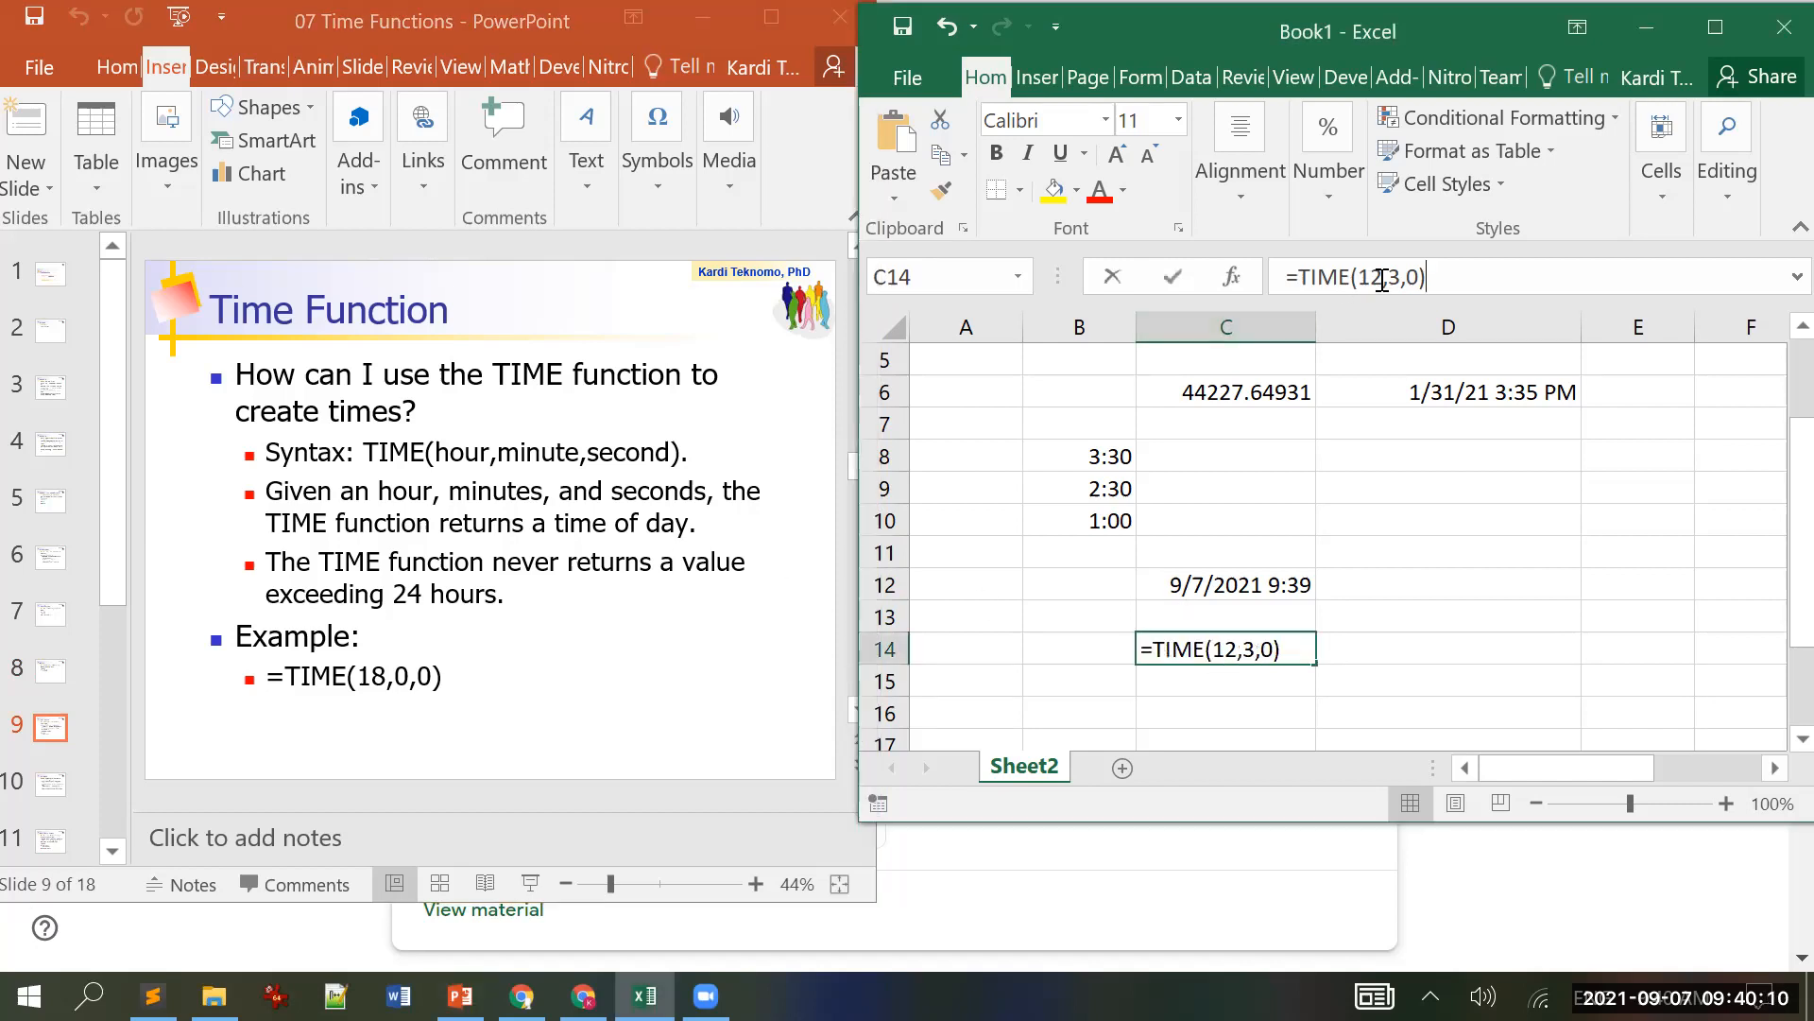
{"action": "key", "text": "BackSpace"}
{"action": "key", "text": "BackSpace"}
{"action": "type", "text": "0"}
{"action": "key", "text": "Return"}
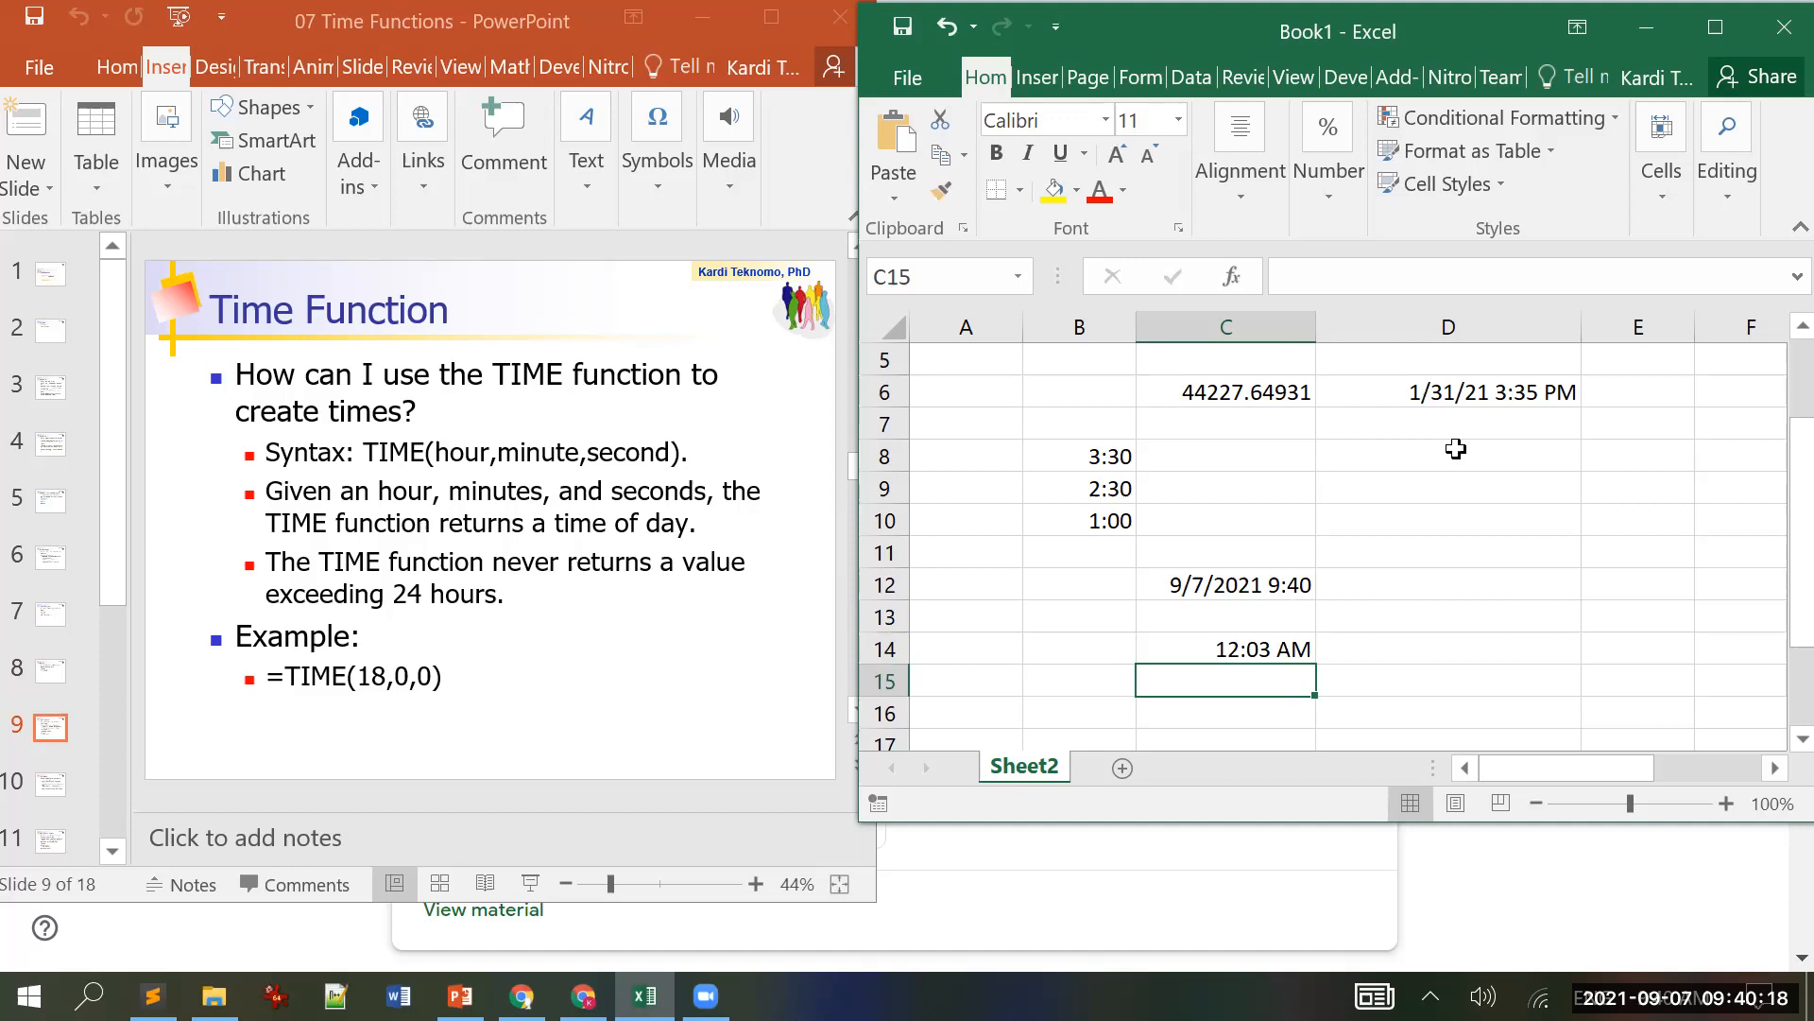
{"action": "key", "text": "Up"}
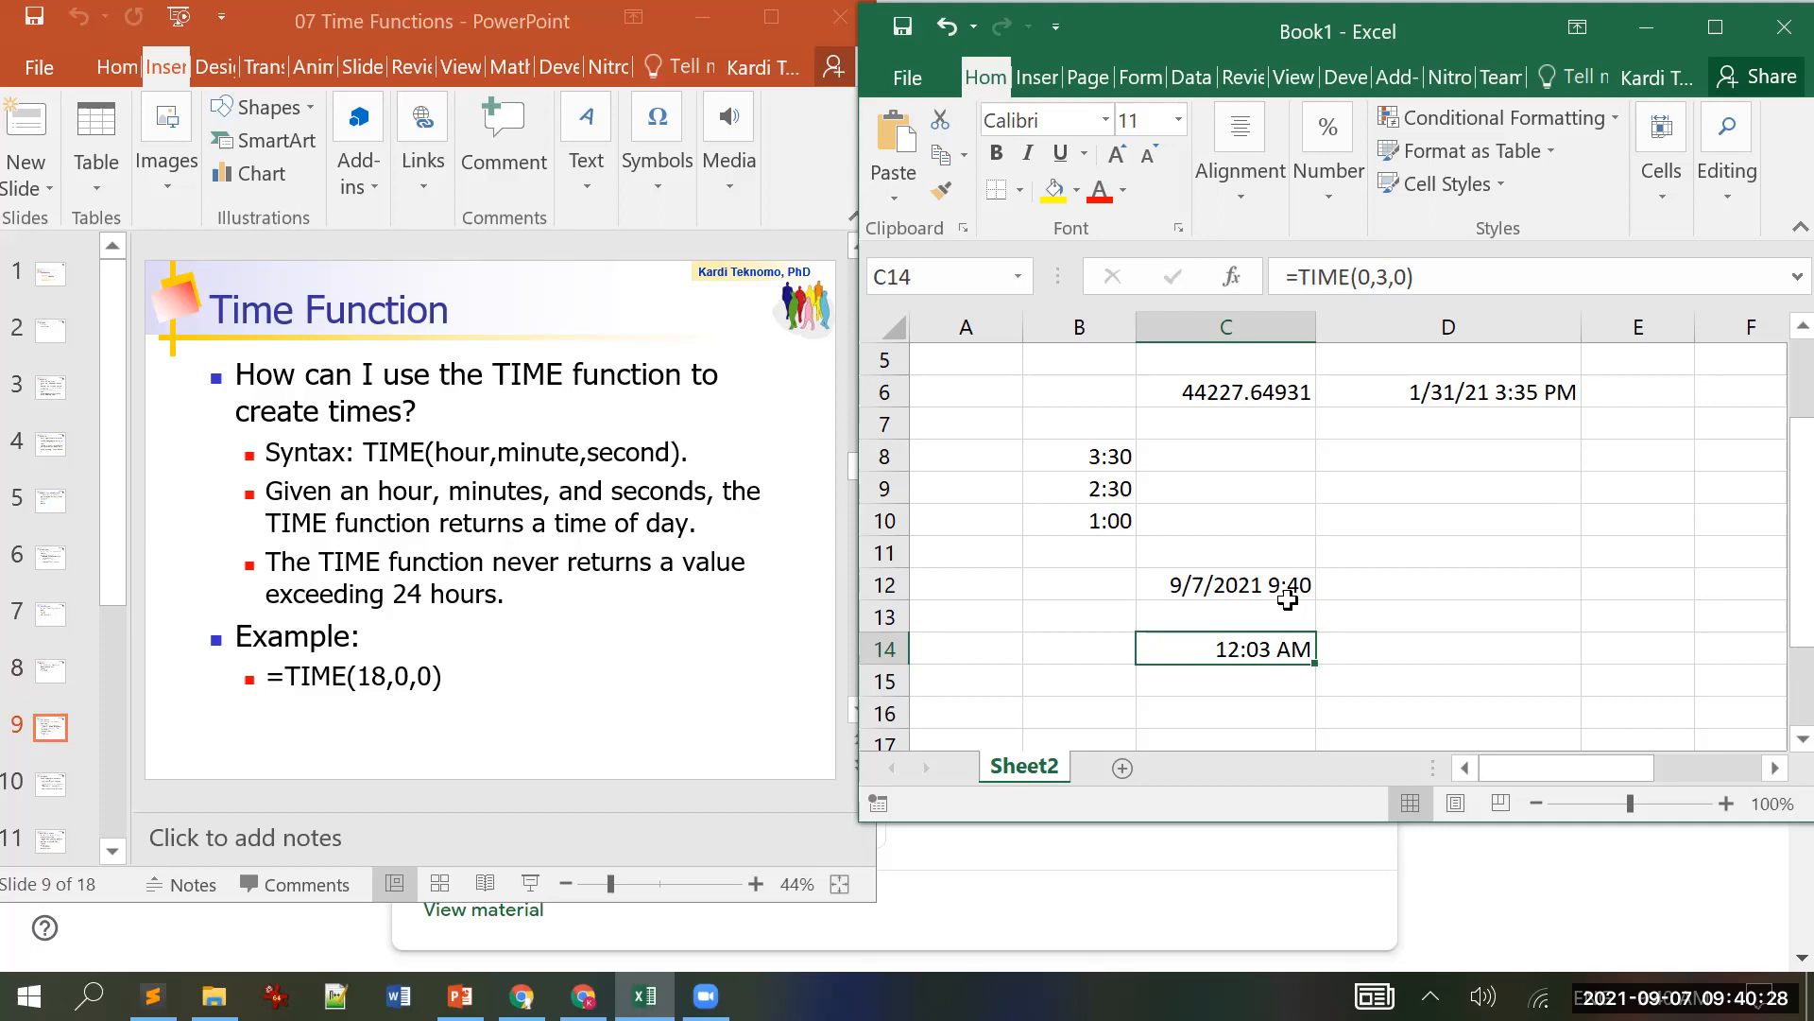
Step: Show the TIMEVALUE slide and enter =TIMEVALUE("12:03") in cell C16
{"action": "left_click", "coordinate": [171, 579]}
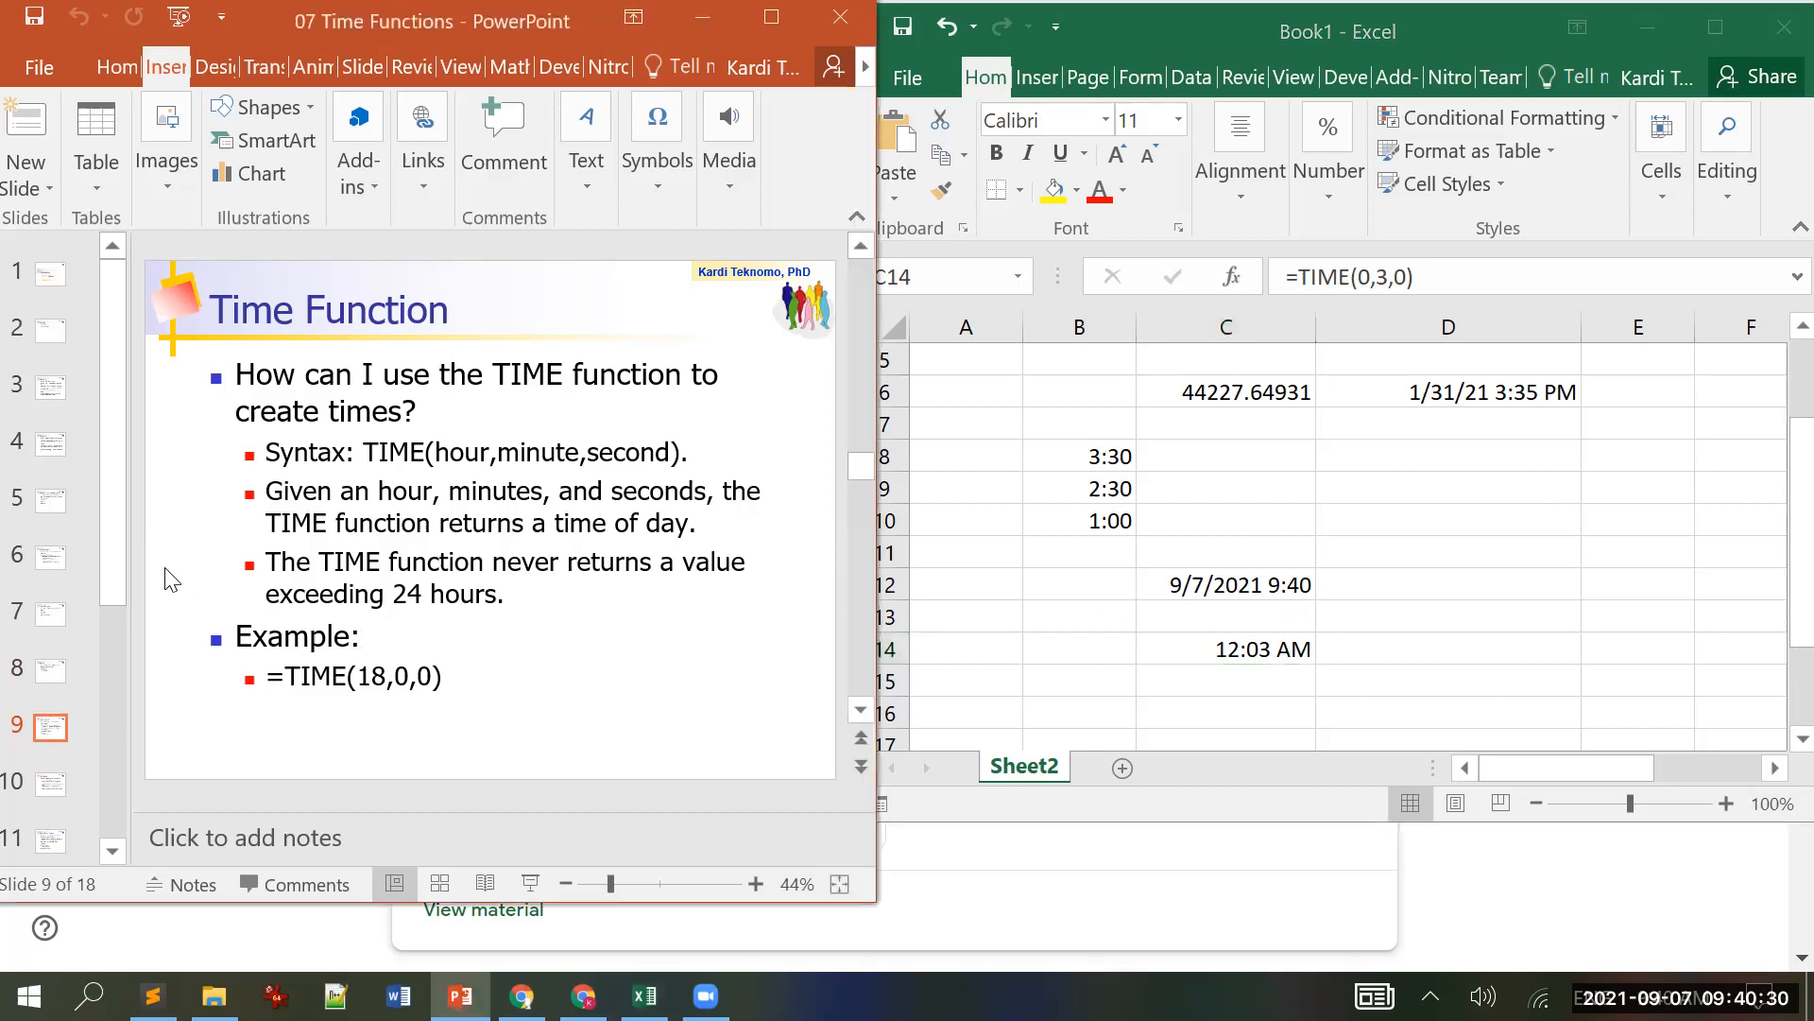
{"action": "scroll", "coordinate": [171, 579], "scroll_direction": "down", "scroll_amount": 1}
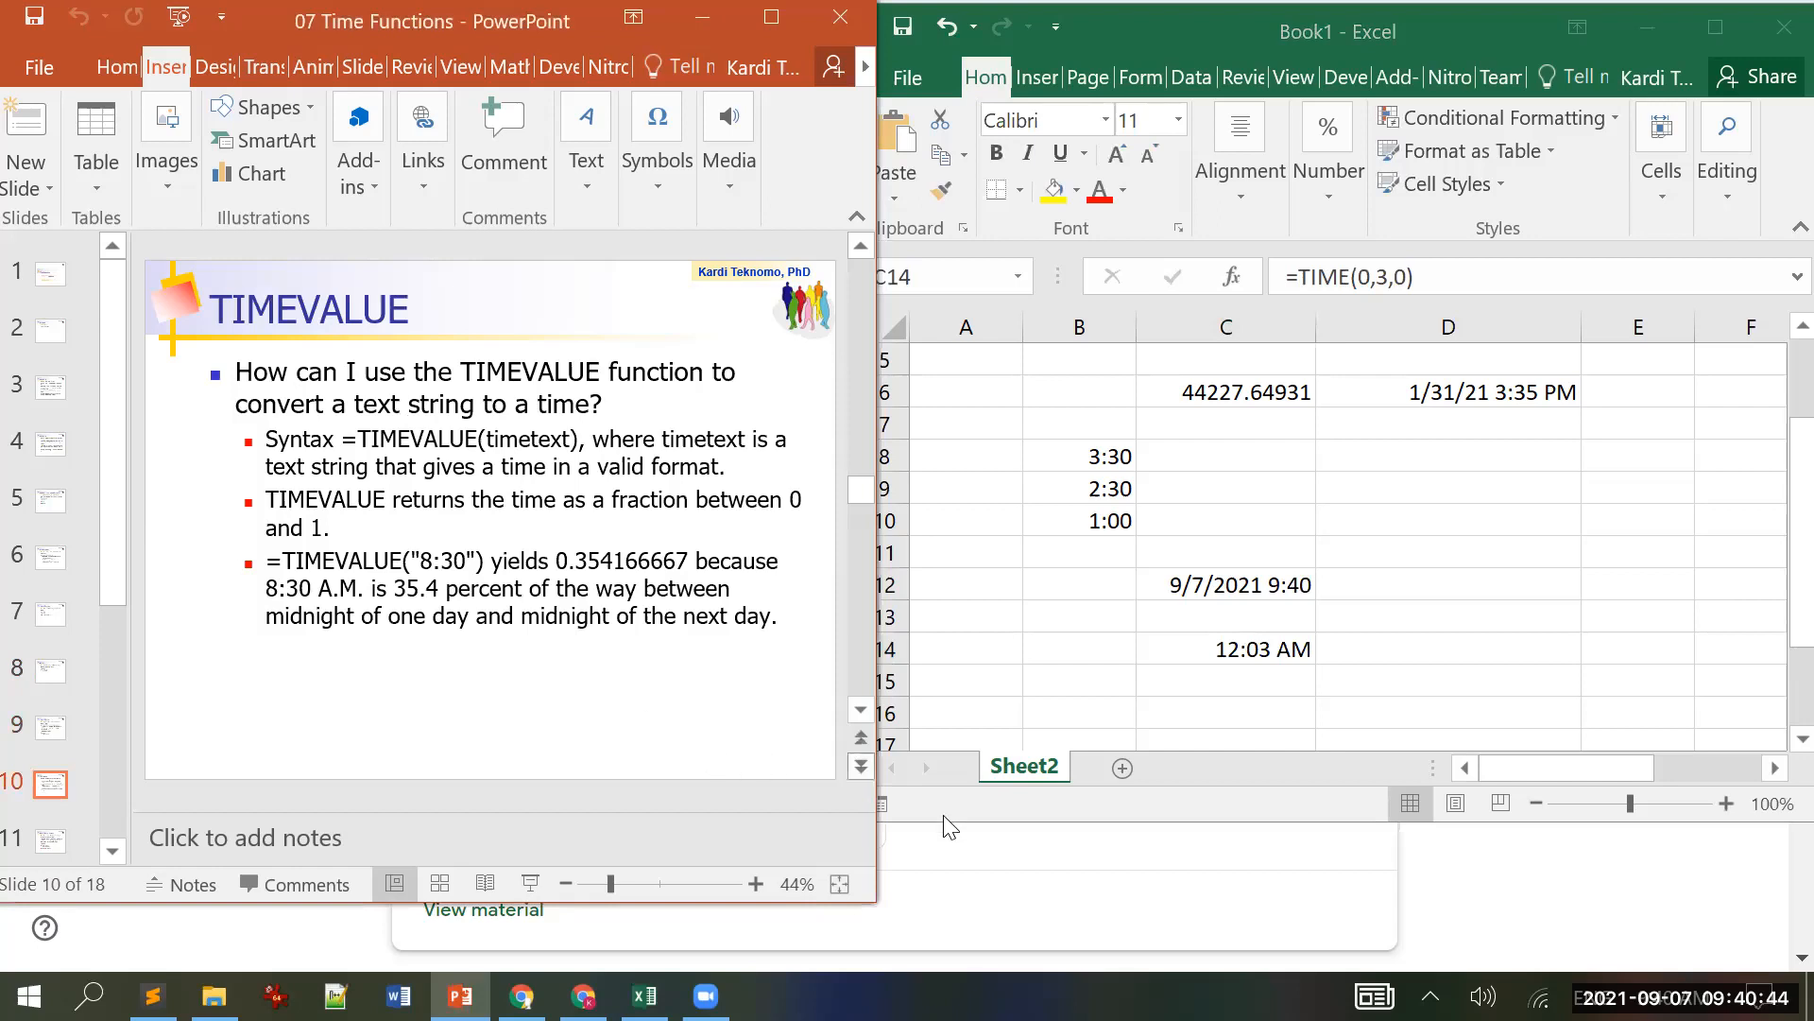
{"action": "left_click", "coordinate": [1199, 704]}
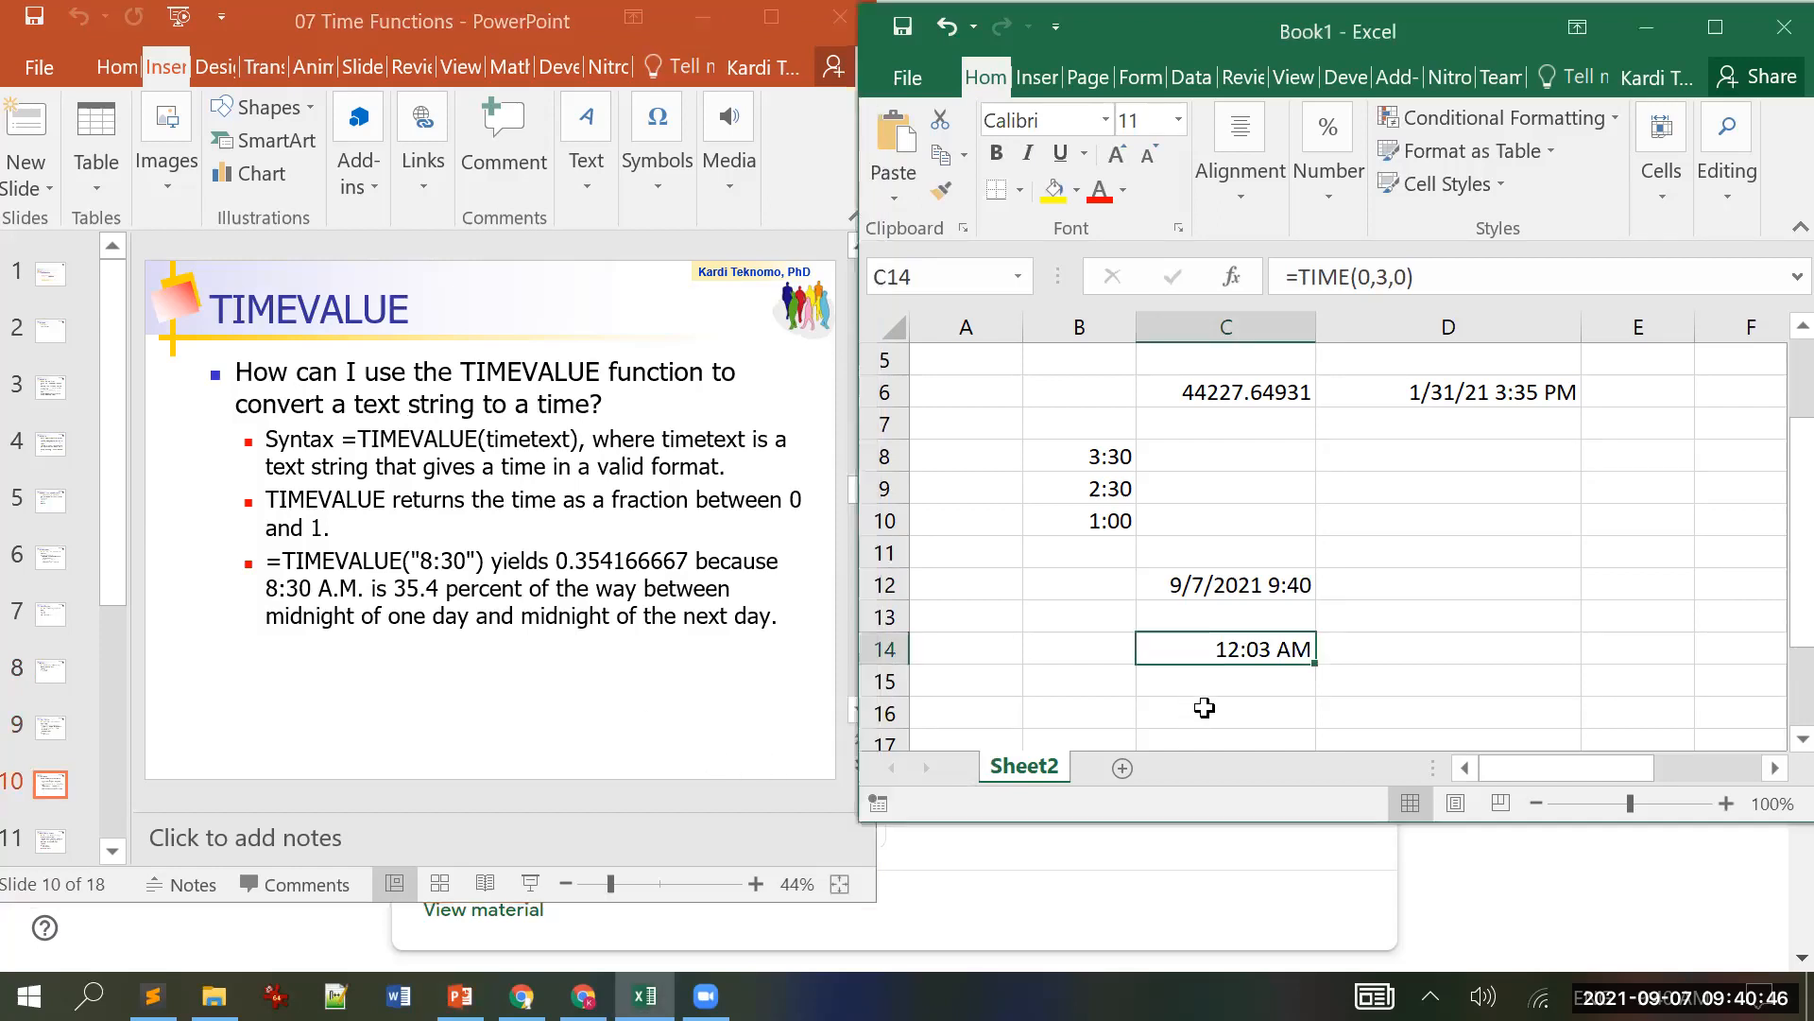
{"action": "left_click", "coordinate": [1192, 711]}
{"action": "type", "text": "=time"}
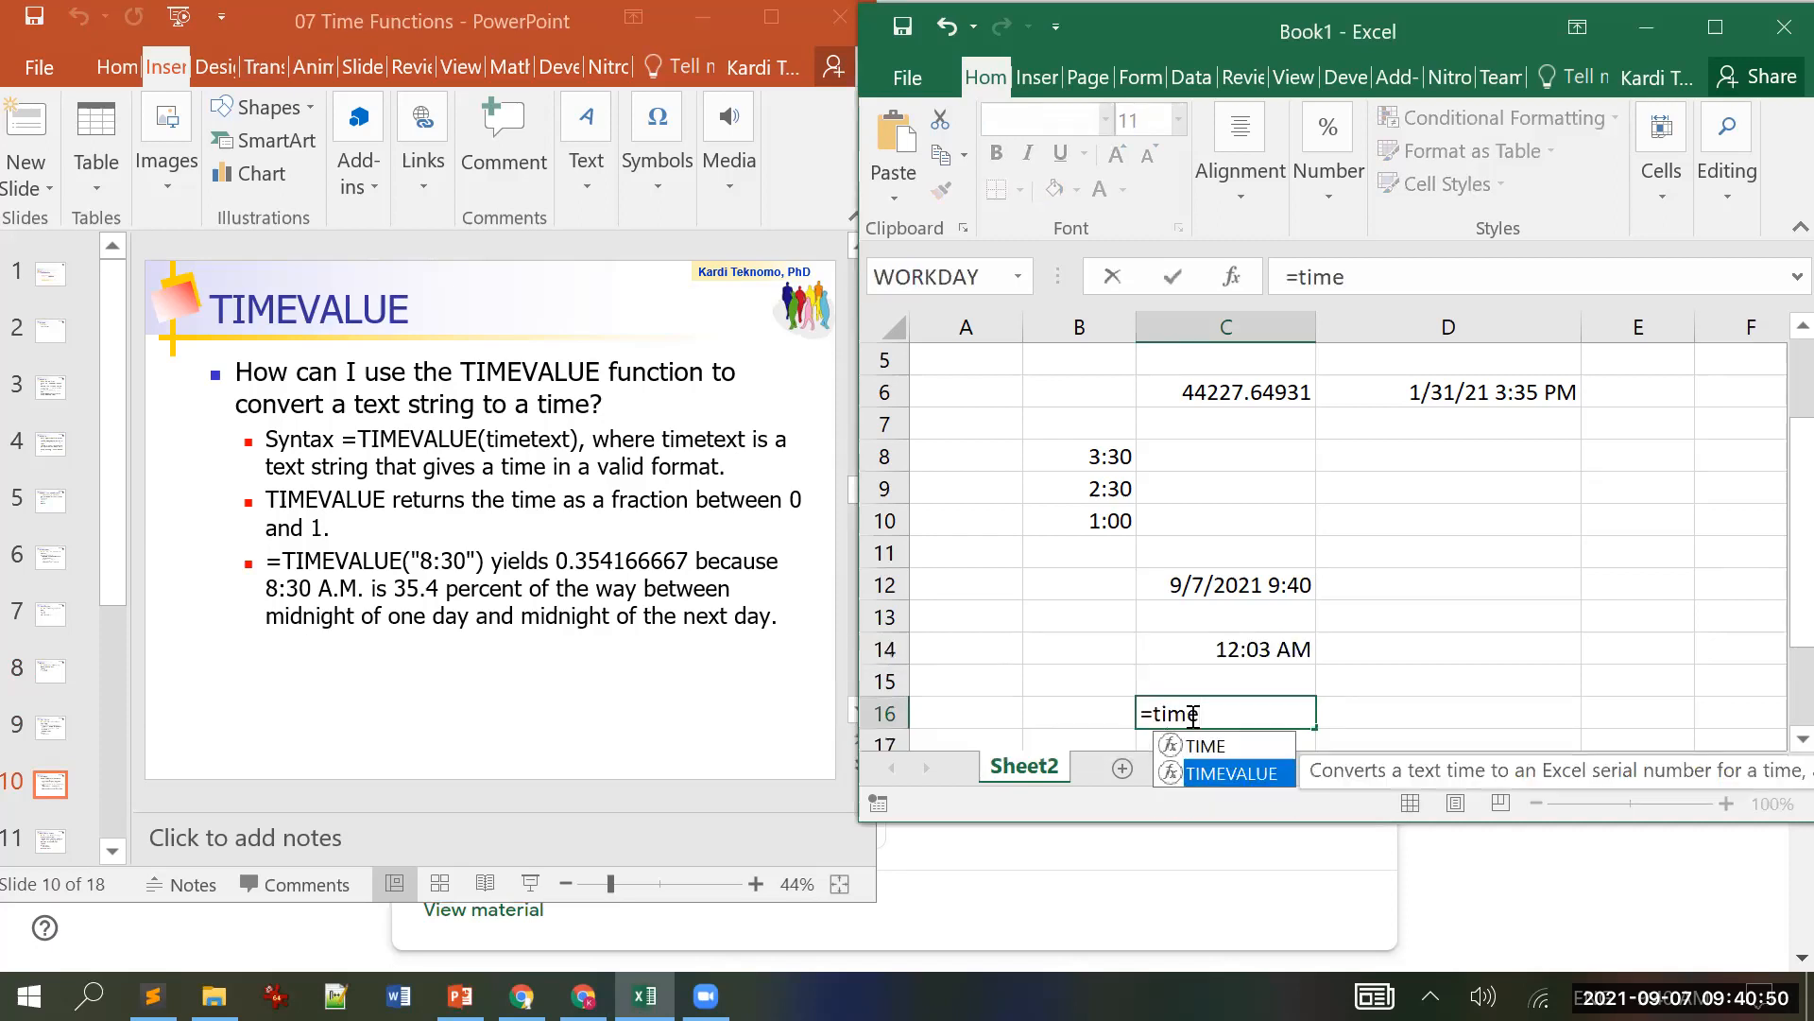
{"action": "key", "text": "Tab"}
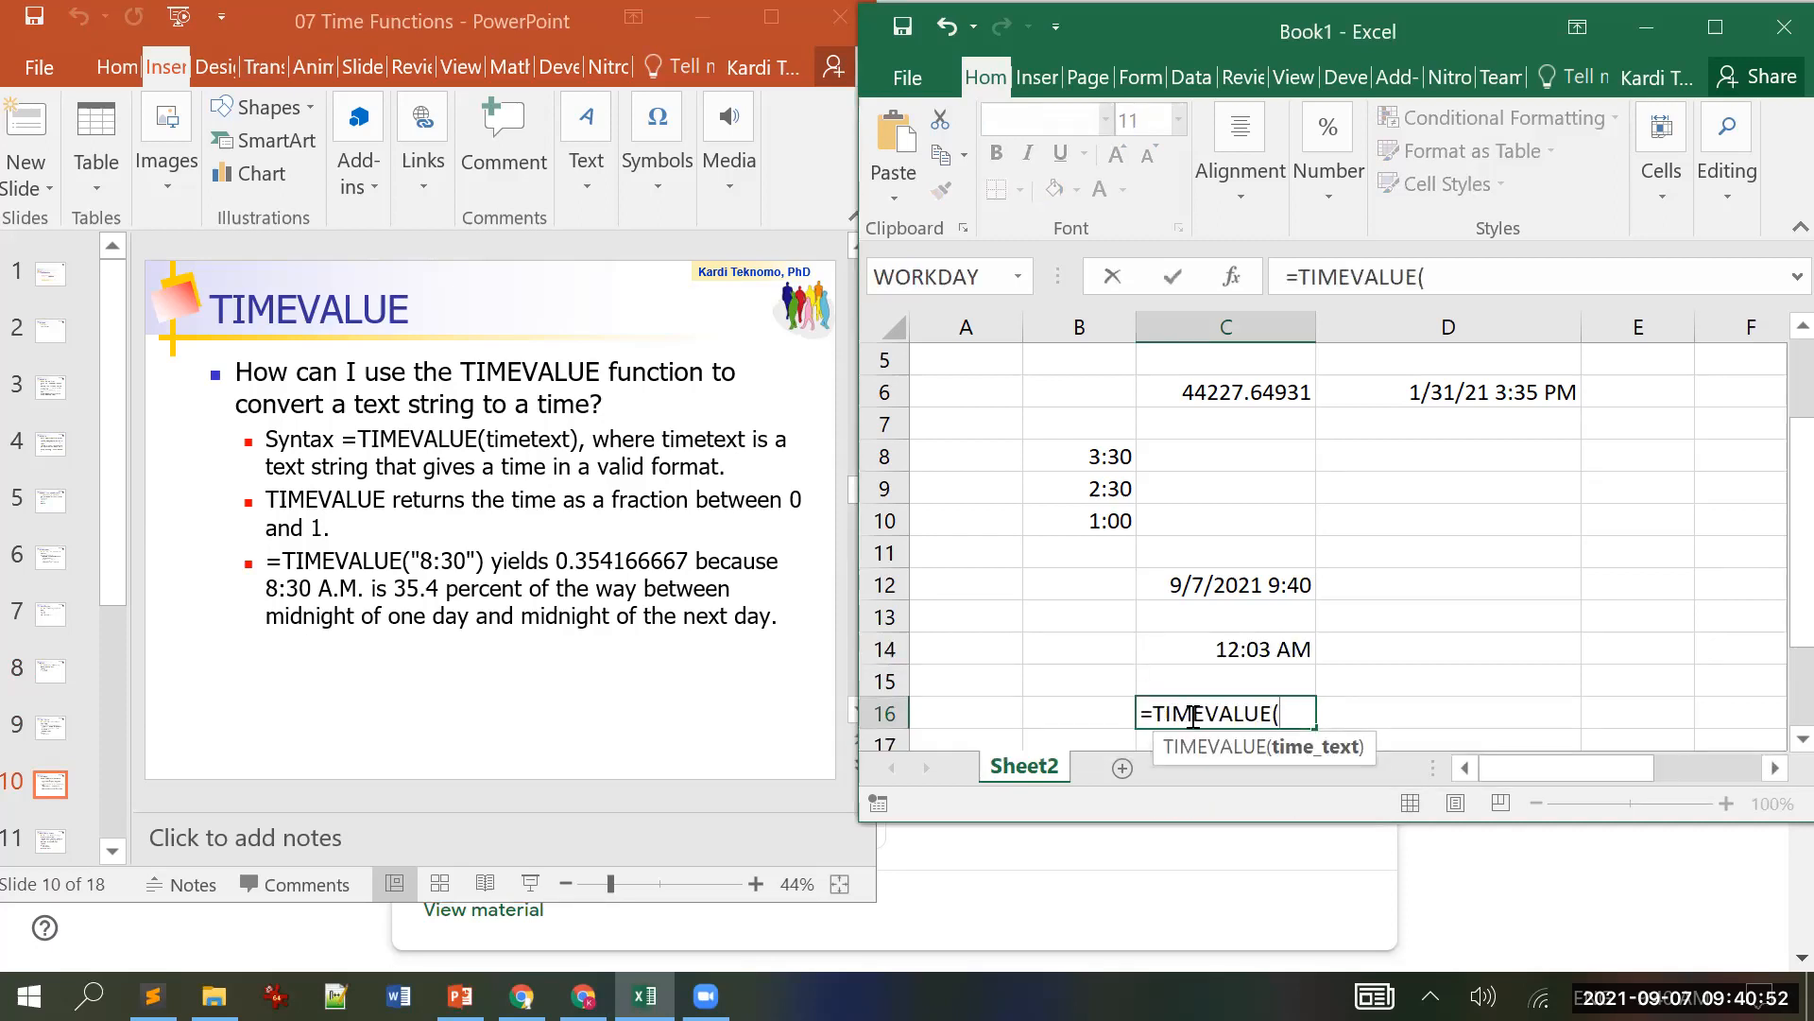
{"action": "type", "text": "\"12:03"}
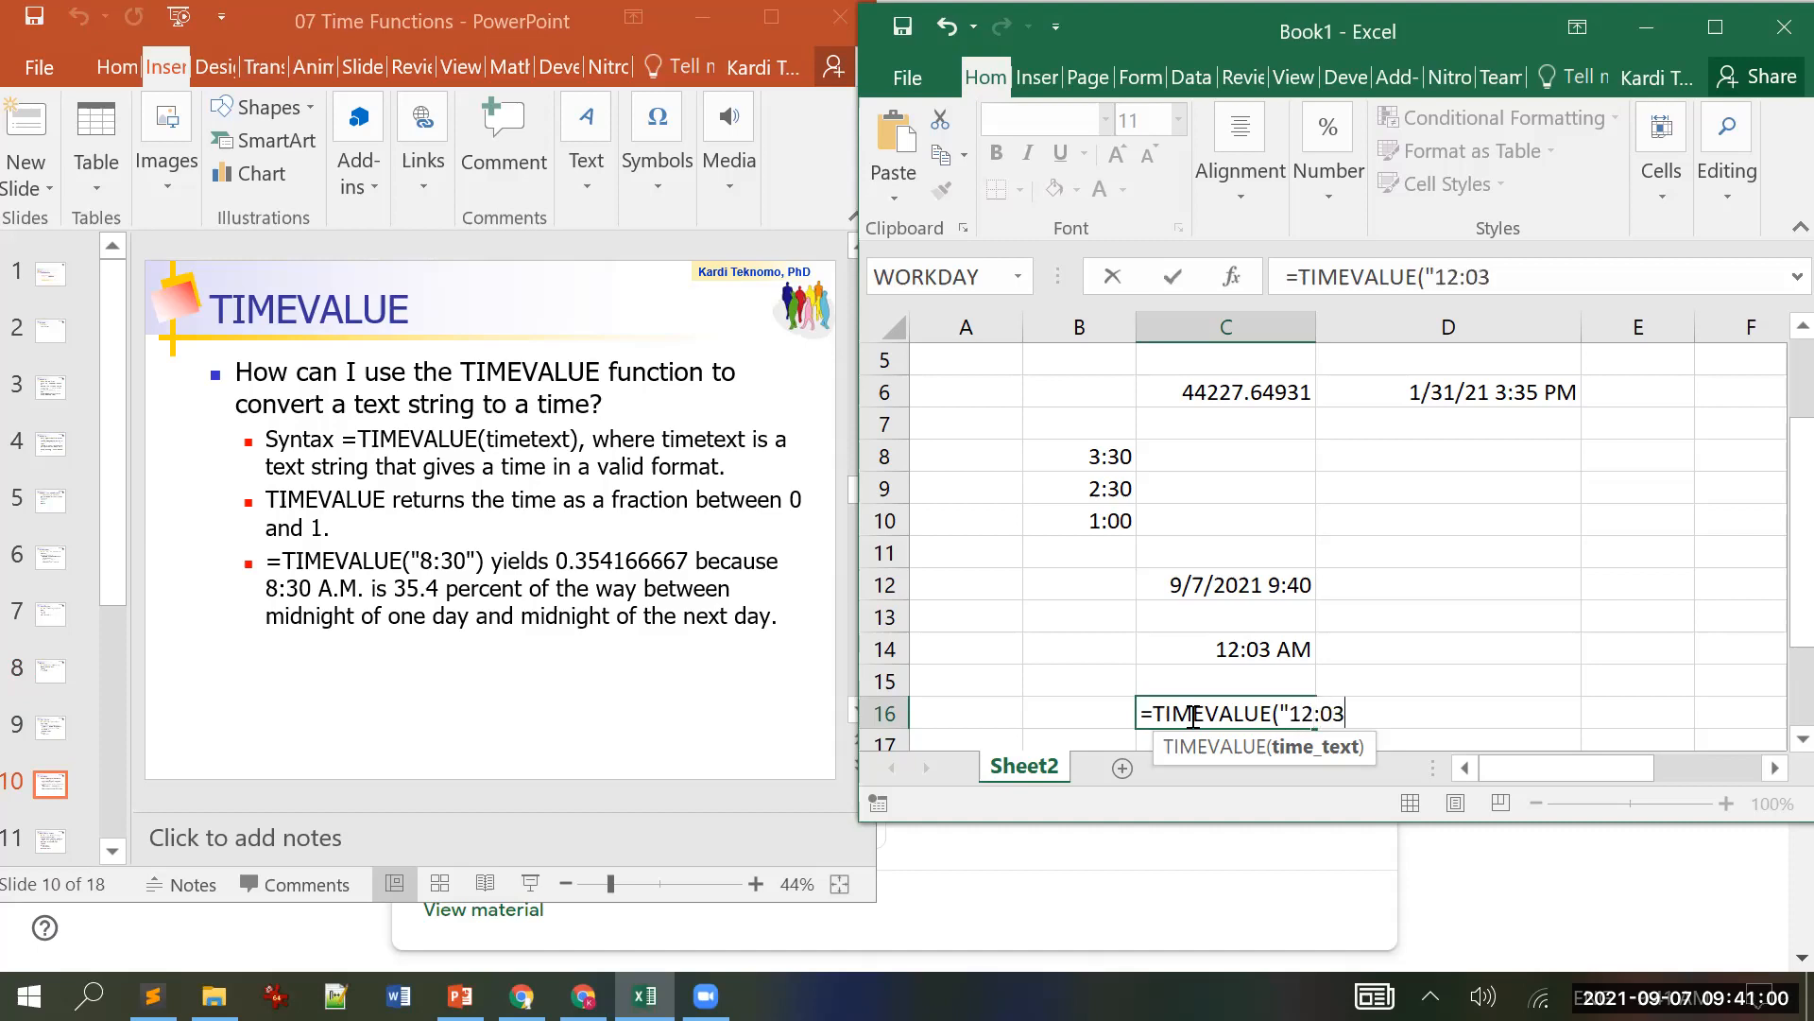
{"action": "type", "text": "\")"}
{"action": "key", "text": "Return"}
{"action": "key", "text": "Up"}
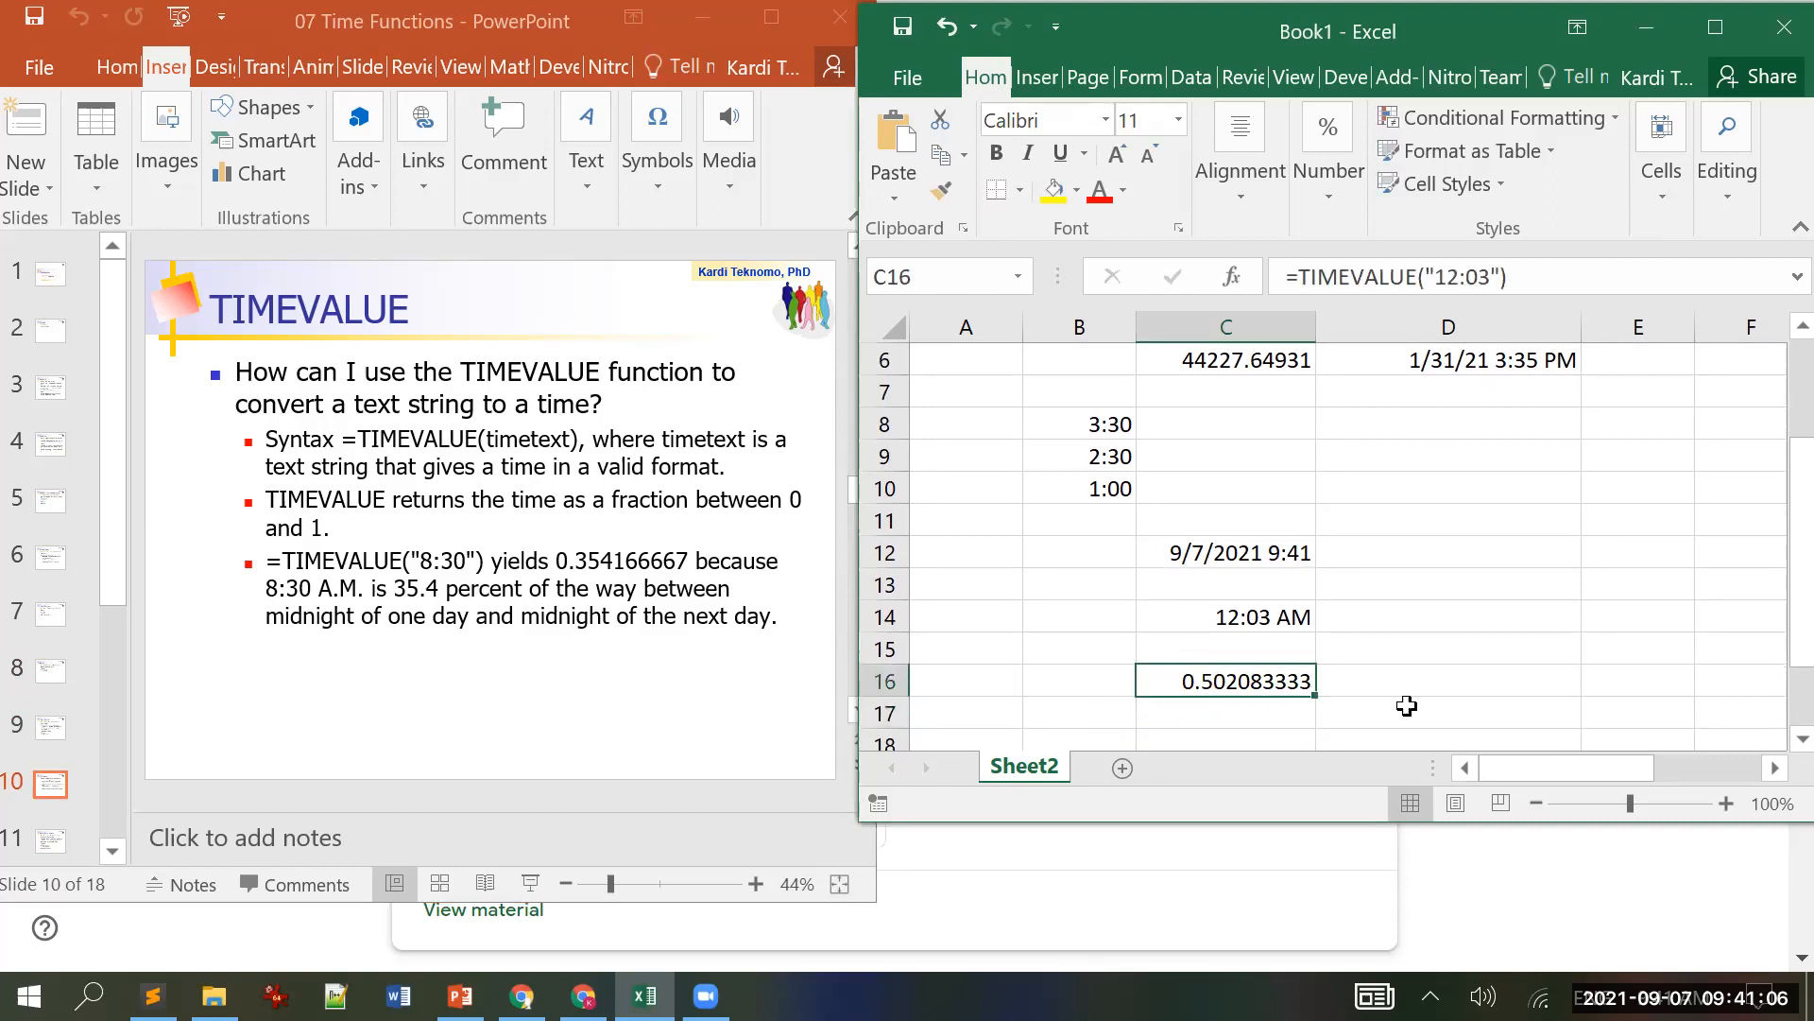
Step: Apply the Time number format to C16
{"action": "left_click", "coordinate": [1737, 13]}
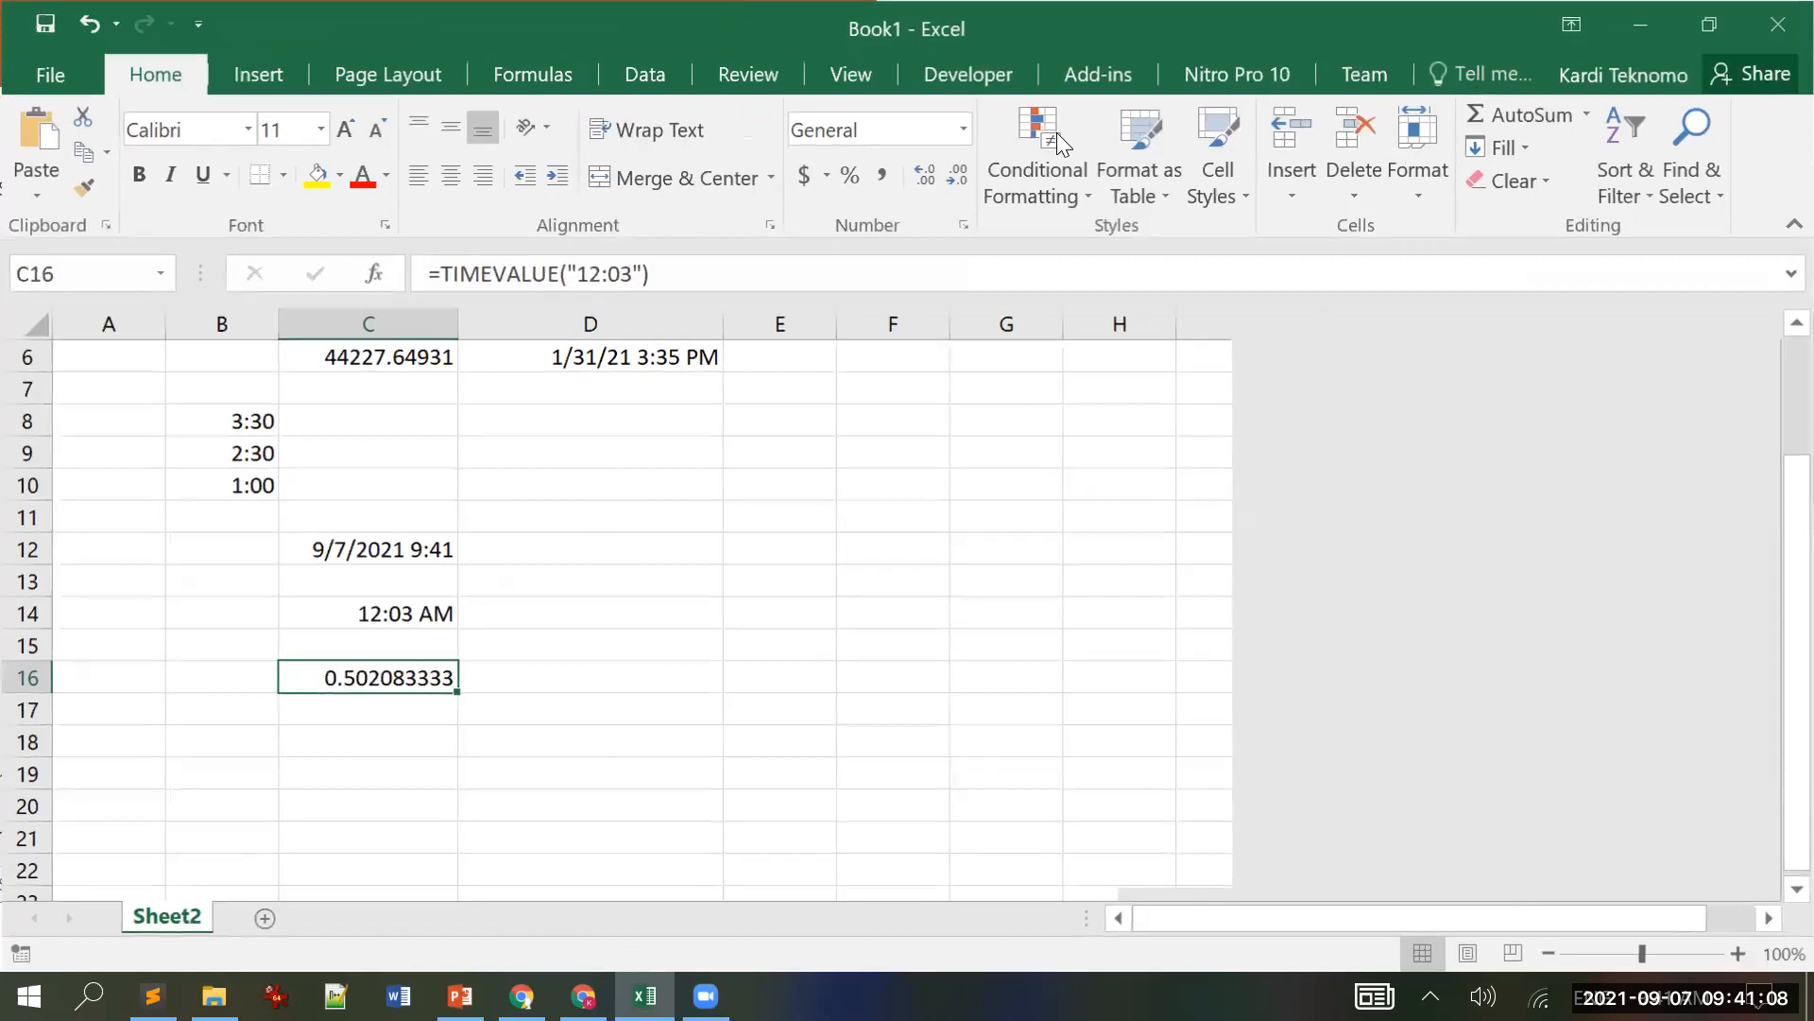
{"action": "left_click", "coordinate": [964, 133]}
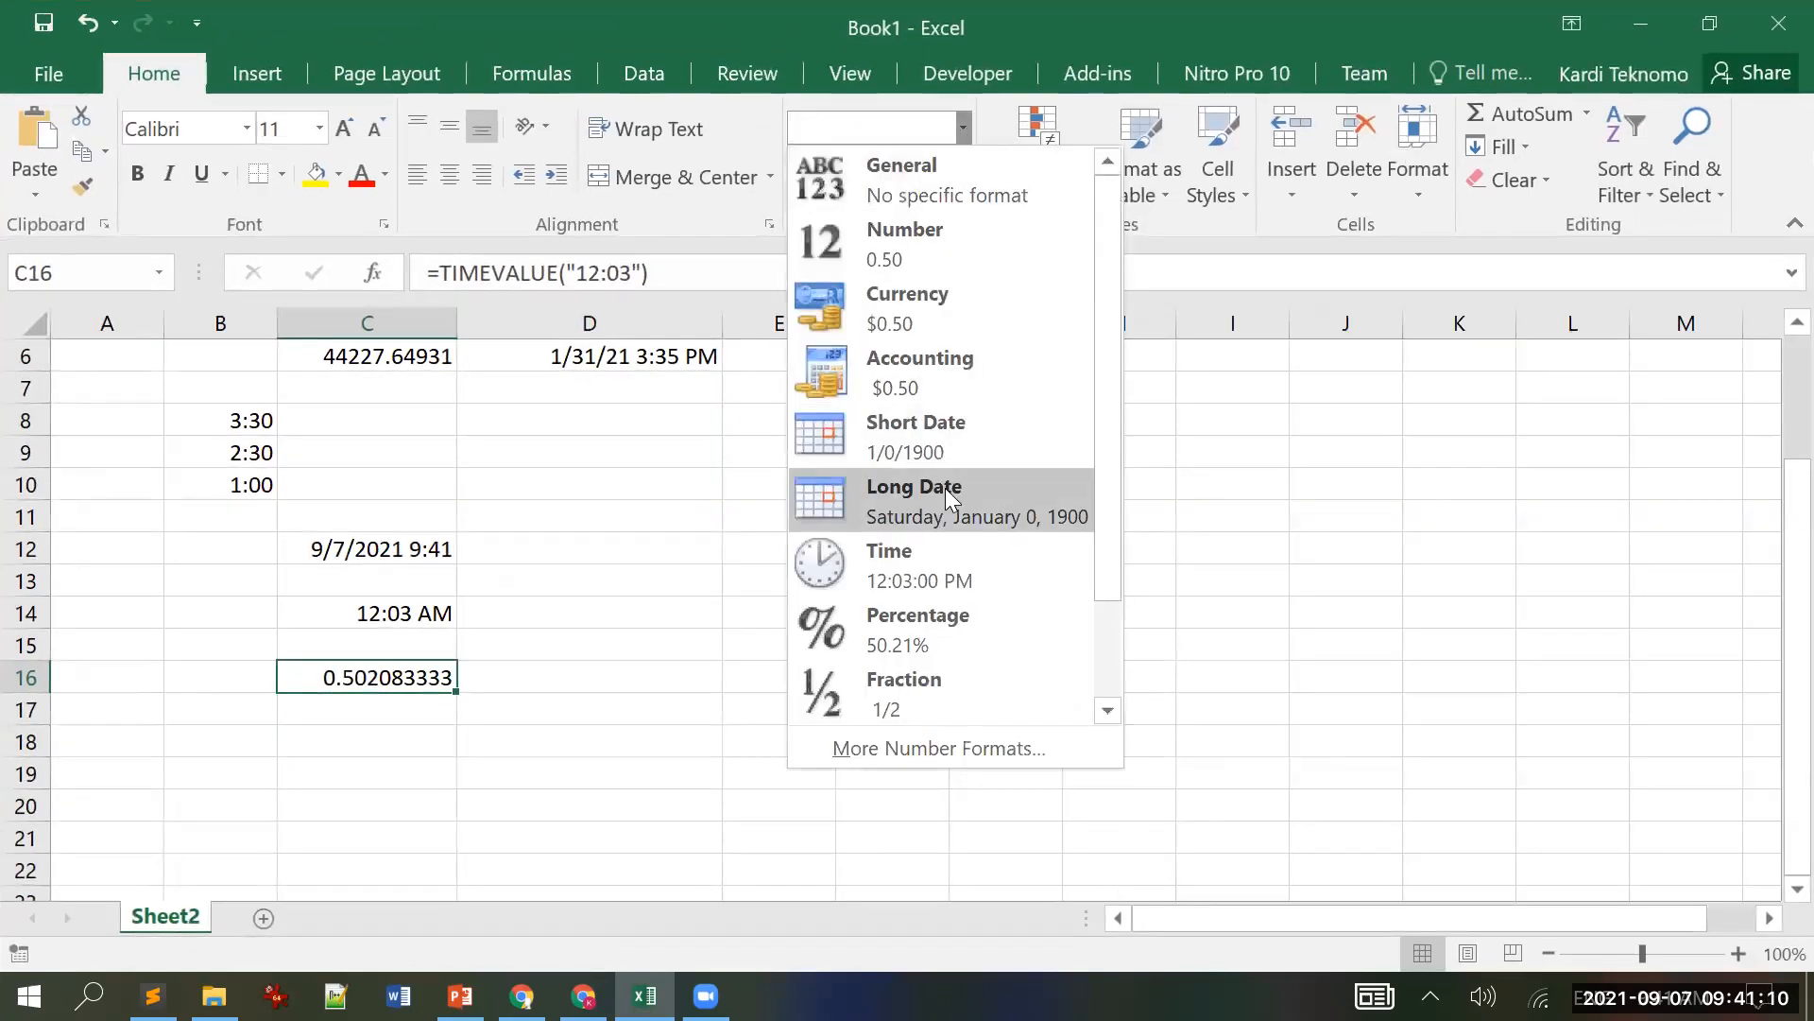
{"action": "left_click", "coordinate": [936, 567]}
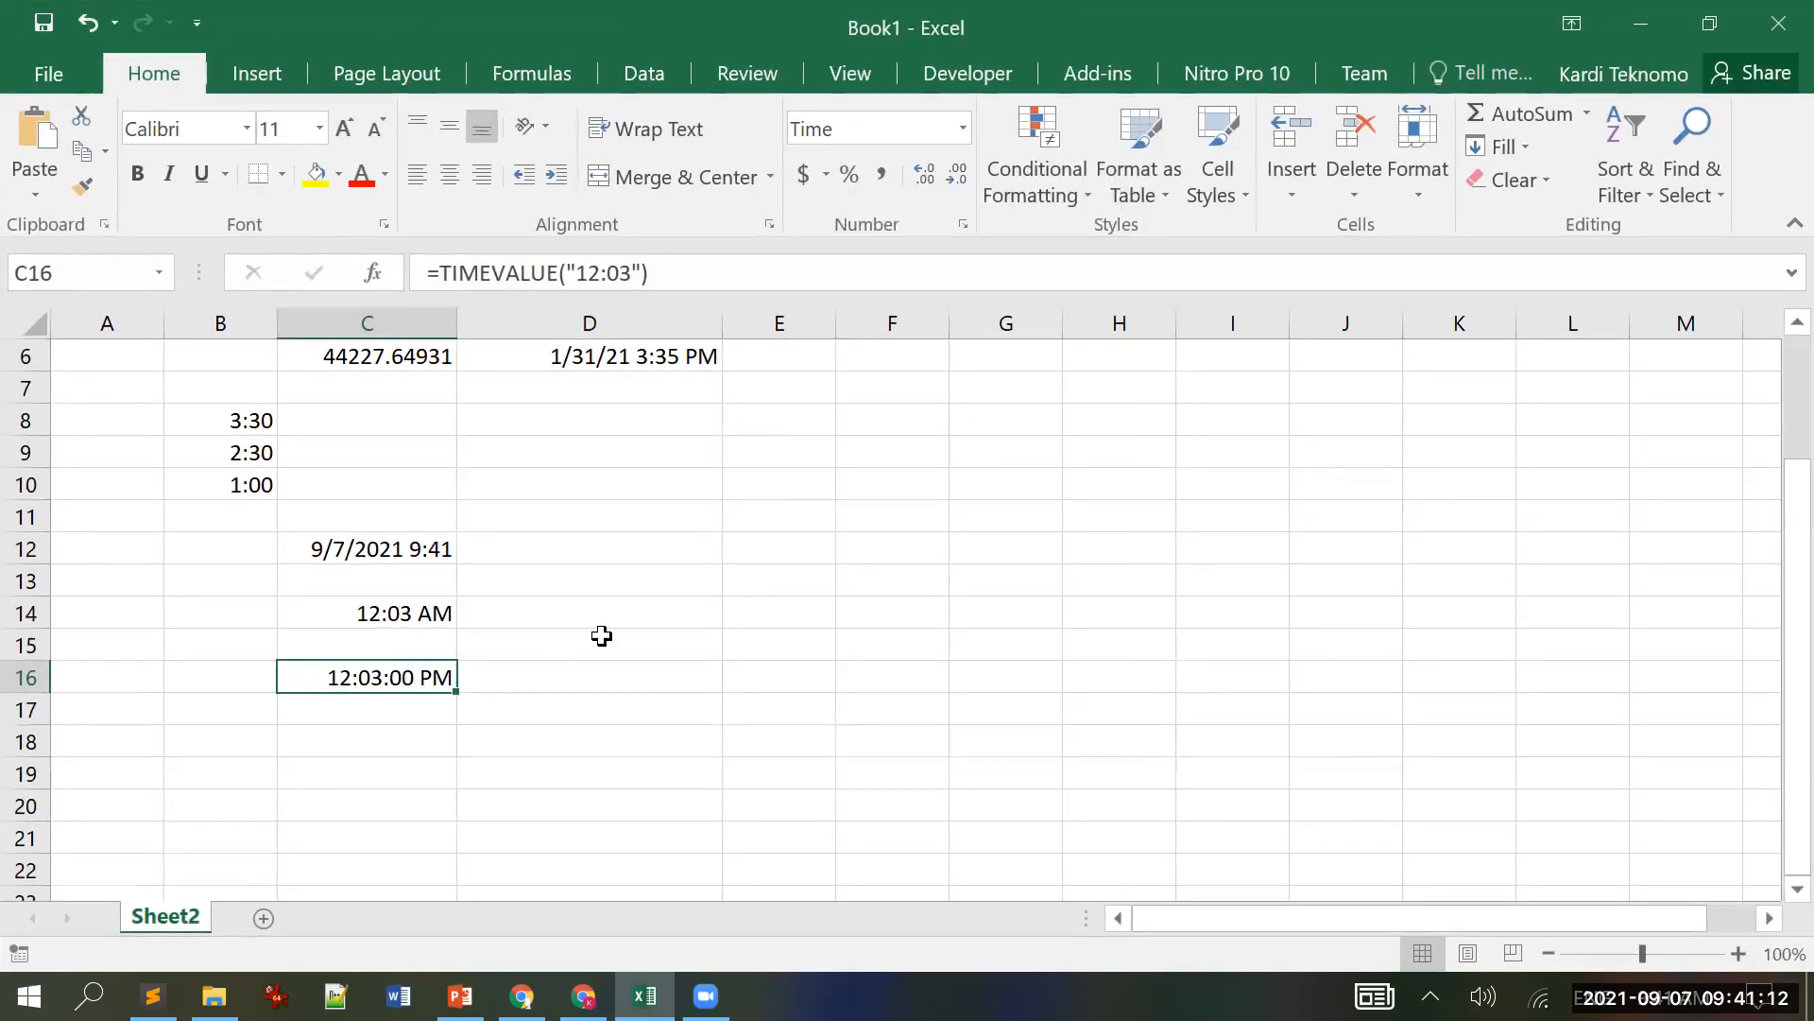
{"action": "left_click", "coordinate": [1714, 17]}
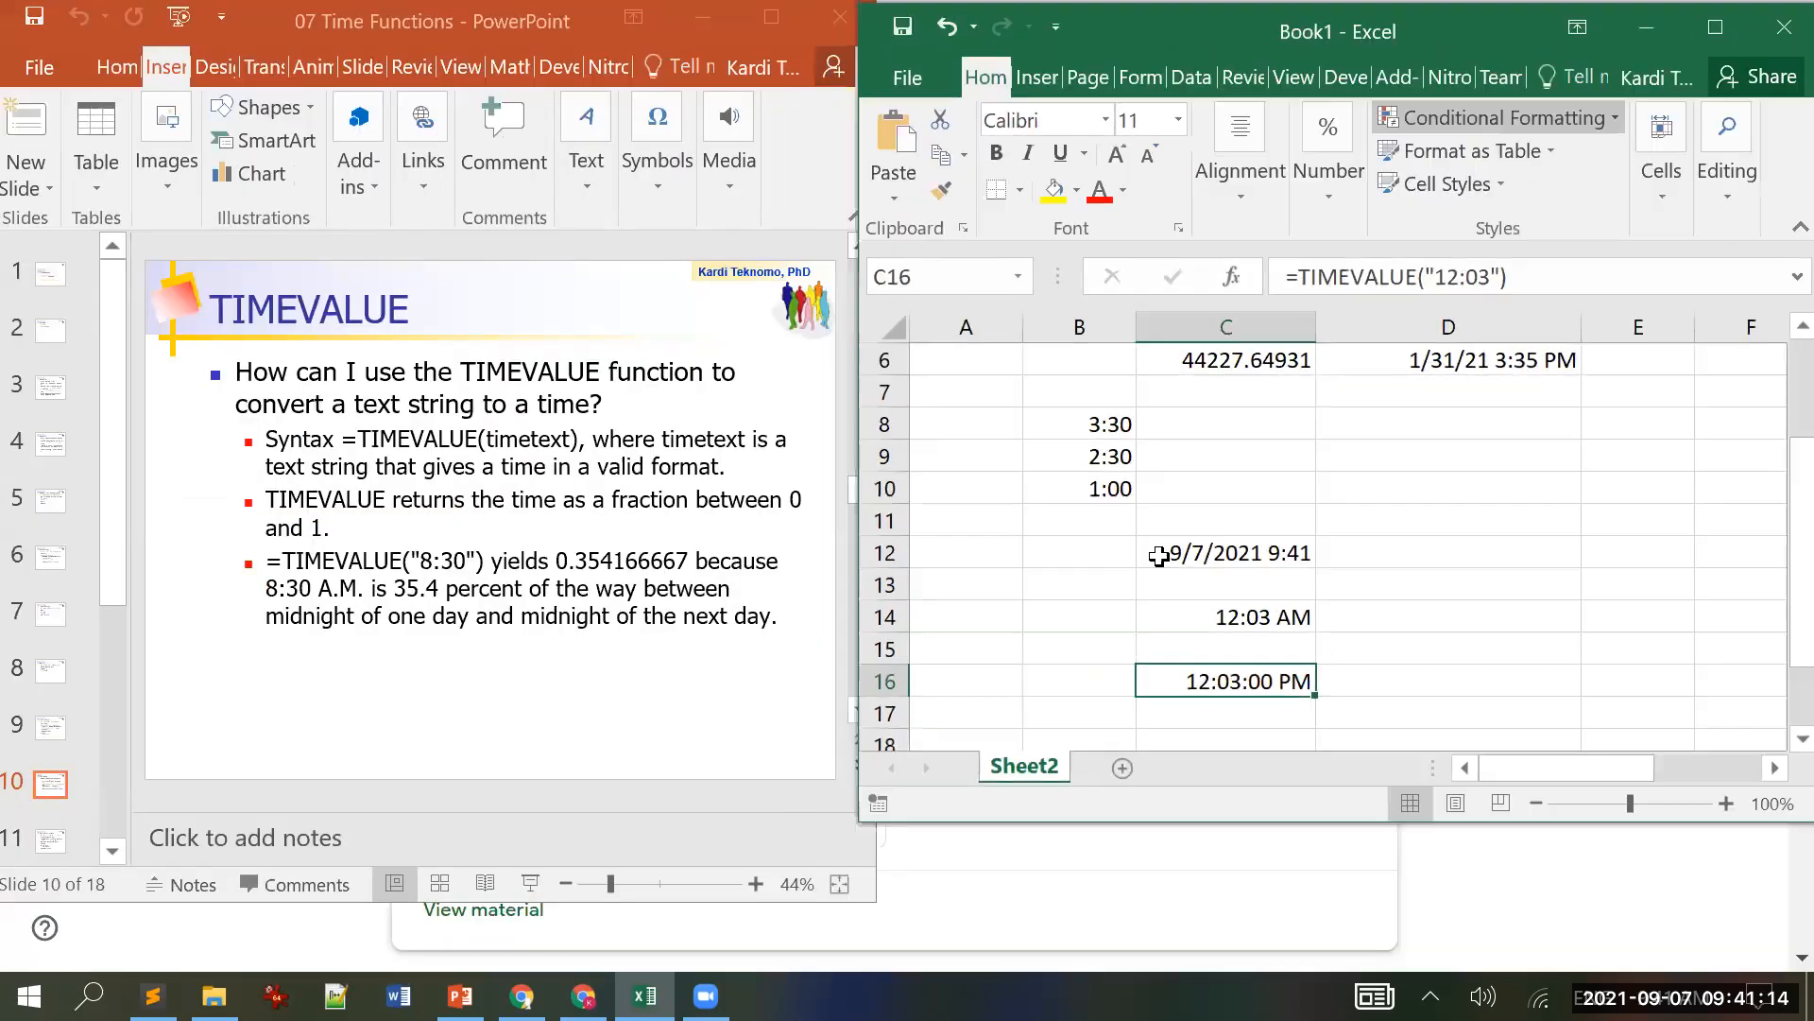
Step: Edit C16 to =TIMEVALUE("0:03"), displaying 12:03:00 AM
{"action": "left_click", "coordinate": [1448, 276]}
{"action": "key", "text": "Right"}
{"action": "key", "text": "BackSpace"}
{"action": "key", "text": "BackSpace"}
{"action": "type", "text": "0"}
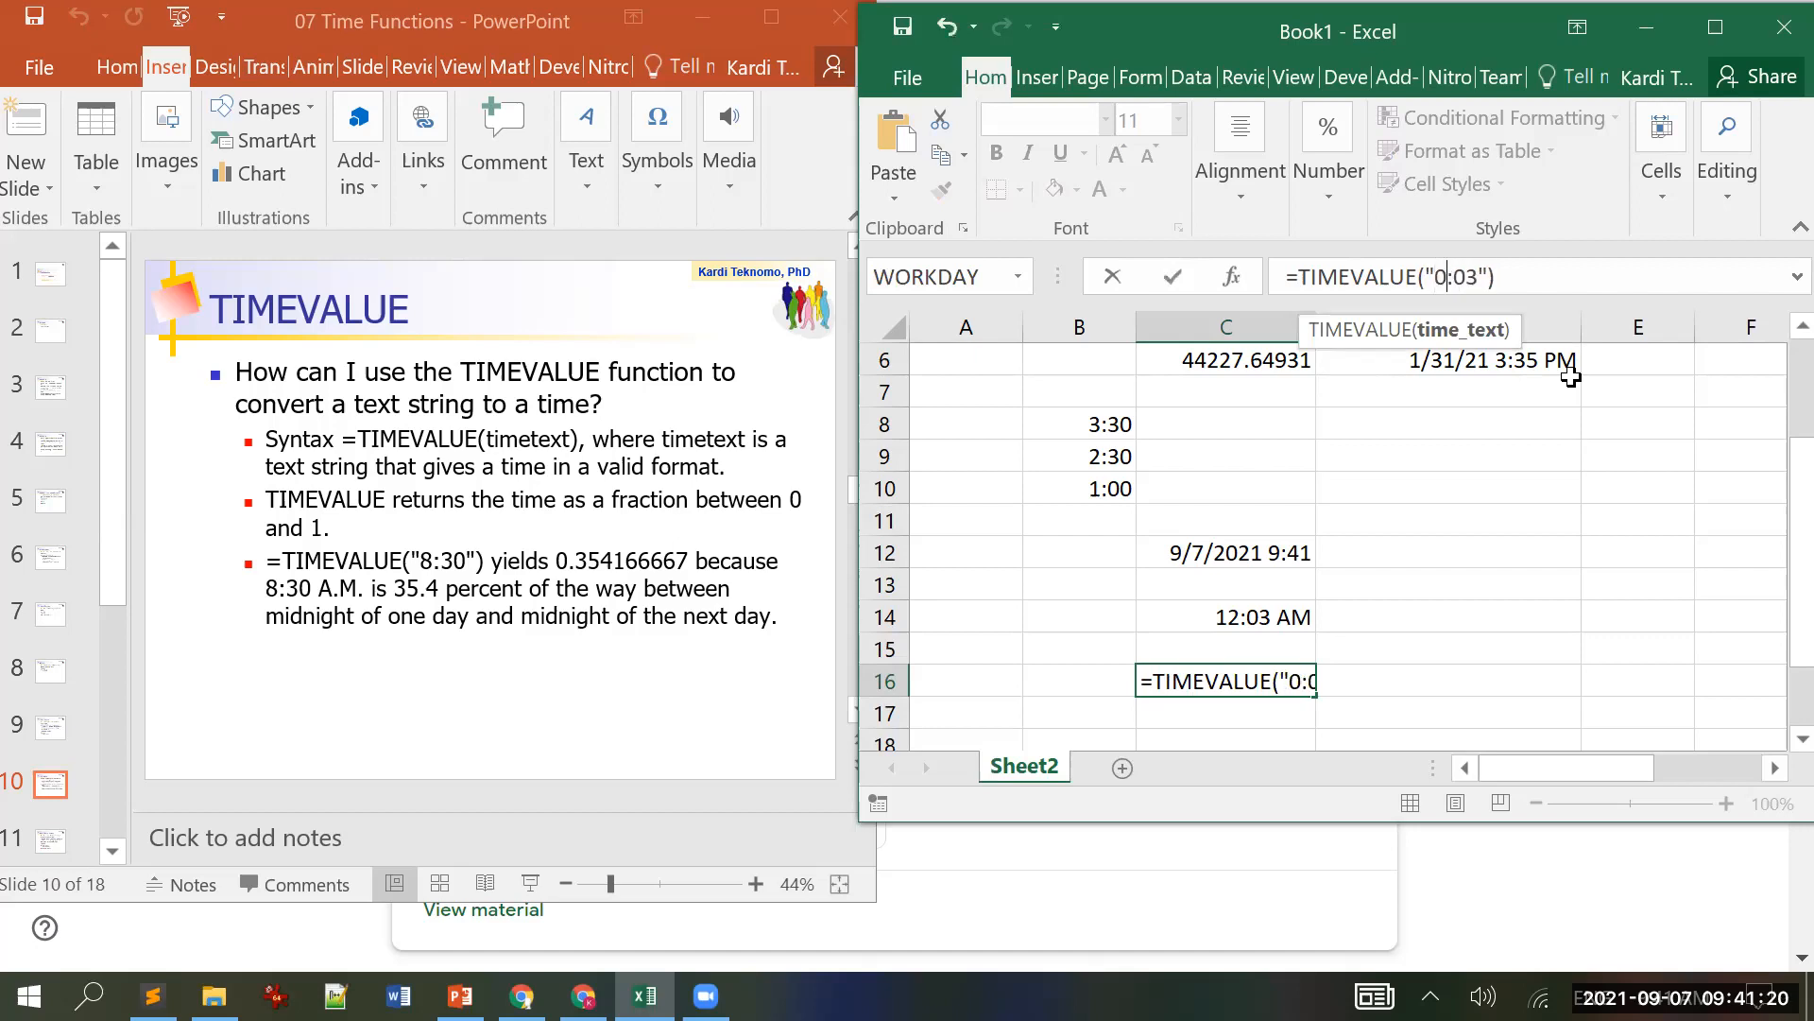
{"action": "key", "text": "Return"}
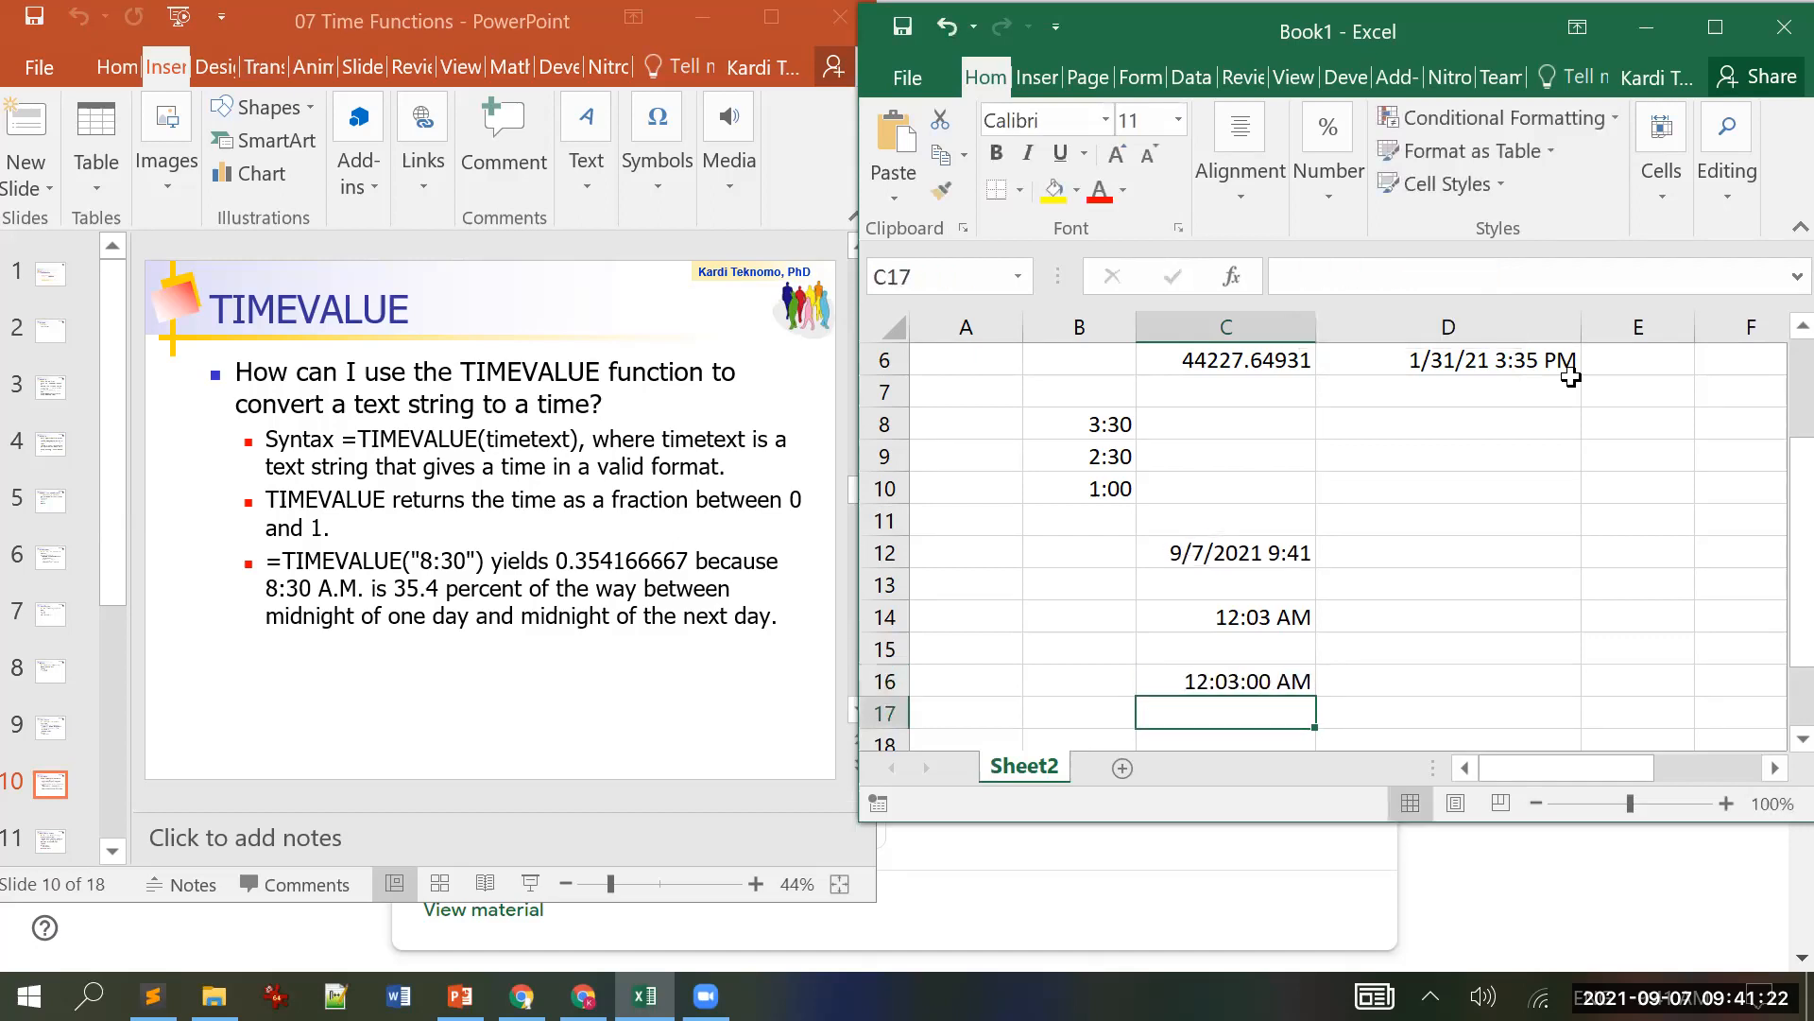
Step: Advance the slides to slide 11, 'Hour, Minute, Second'
{"action": "key", "text": "Up"}
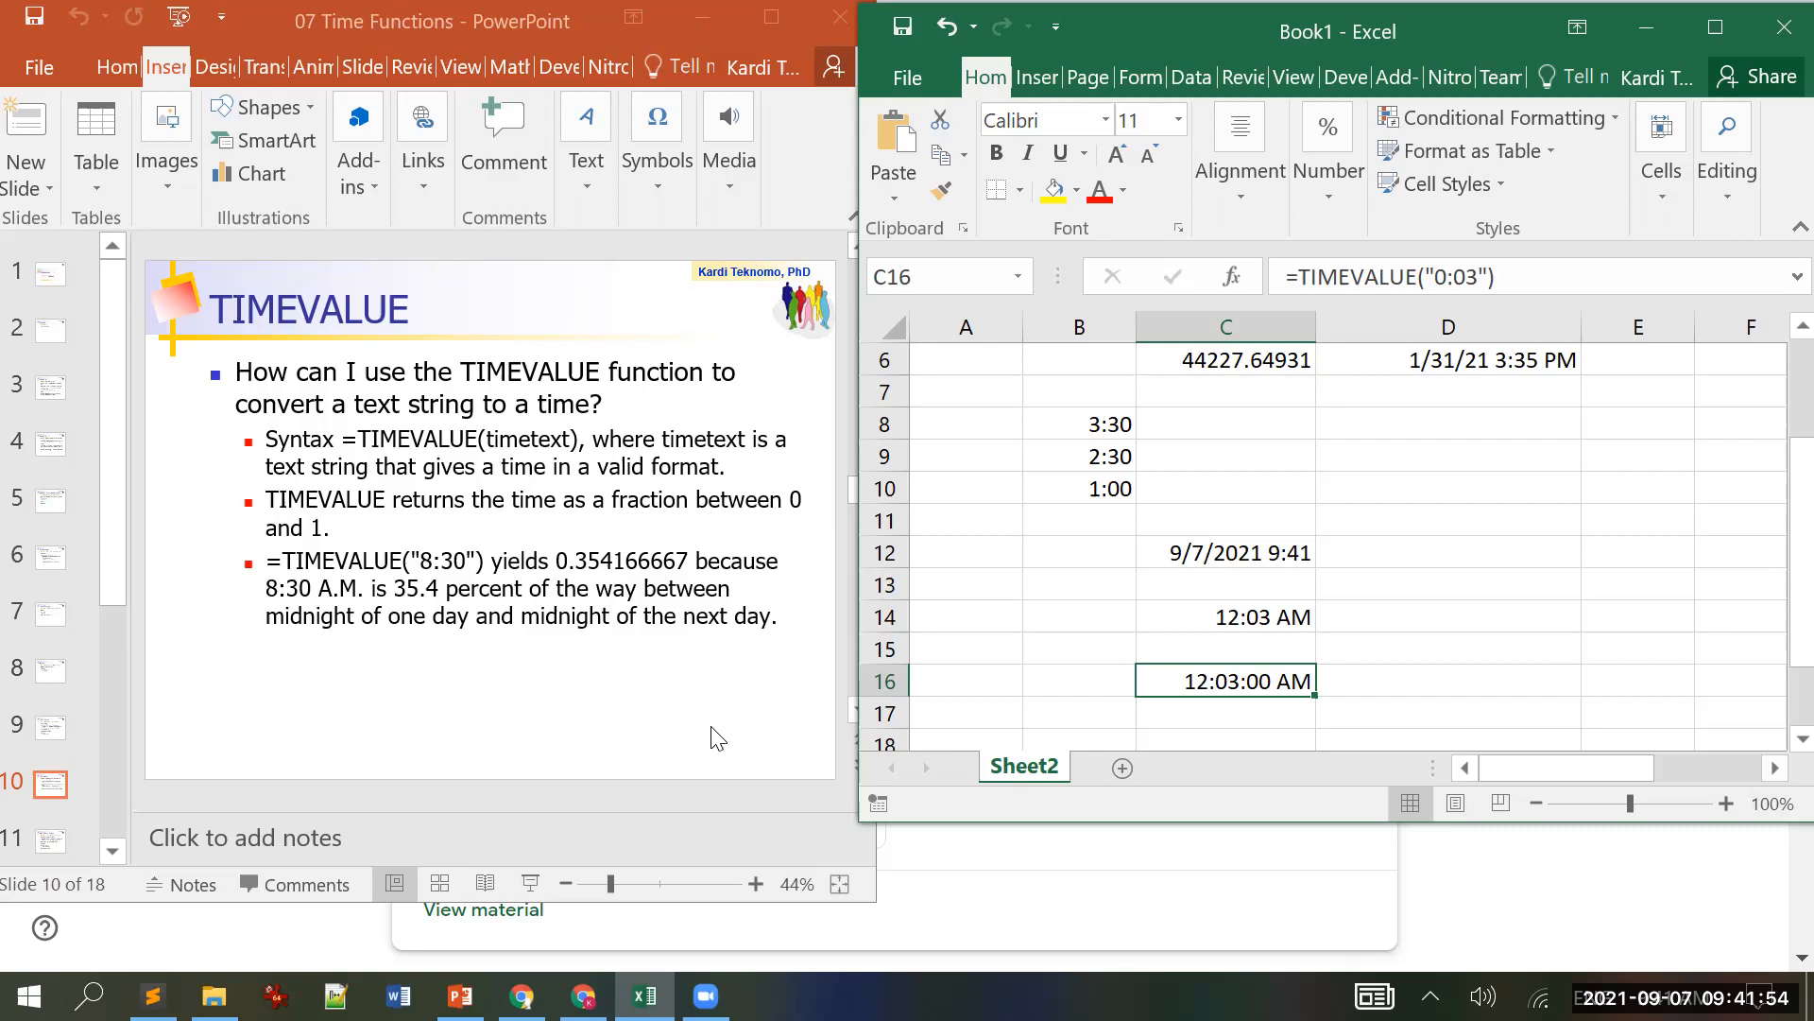
{"action": "left_click", "coordinate": [189, 548]}
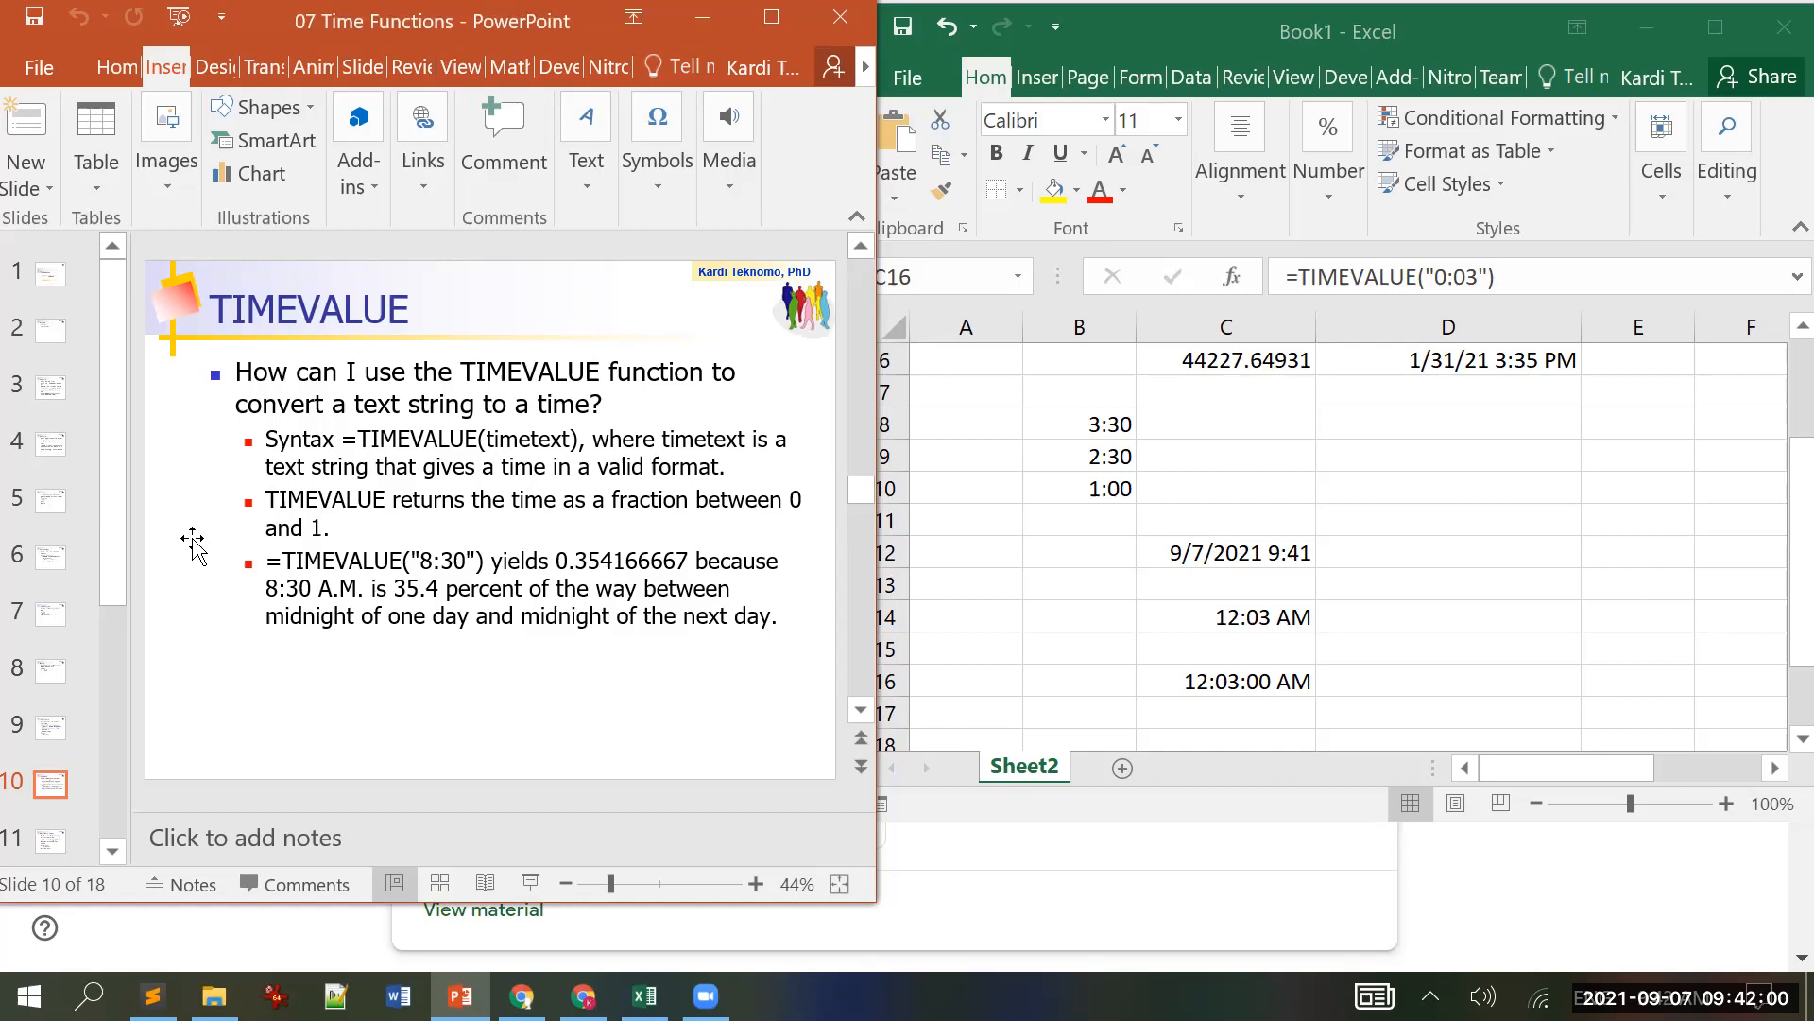
{"action": "scroll", "coordinate": [193, 543], "scroll_direction": "down", "scroll_amount": 1}
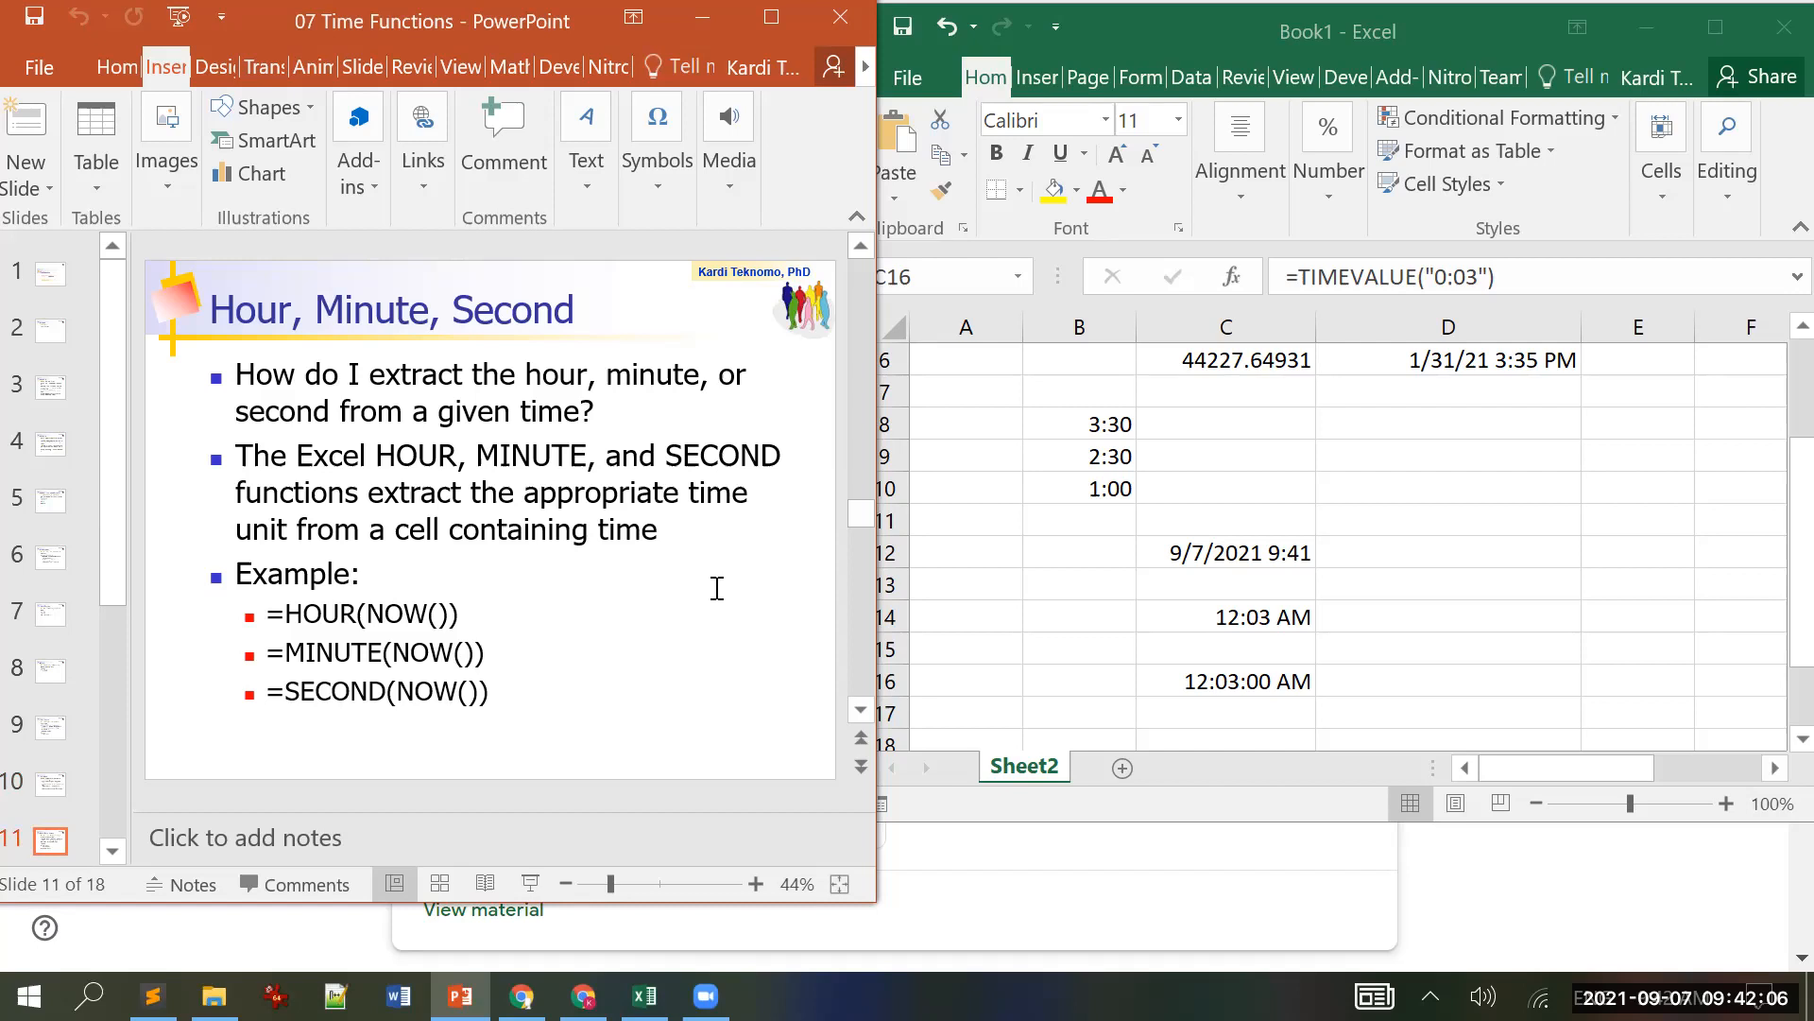
Step: Enter =HOUR(NOW()) in cell F12
{"action": "left_click", "coordinate": [1432, 560]}
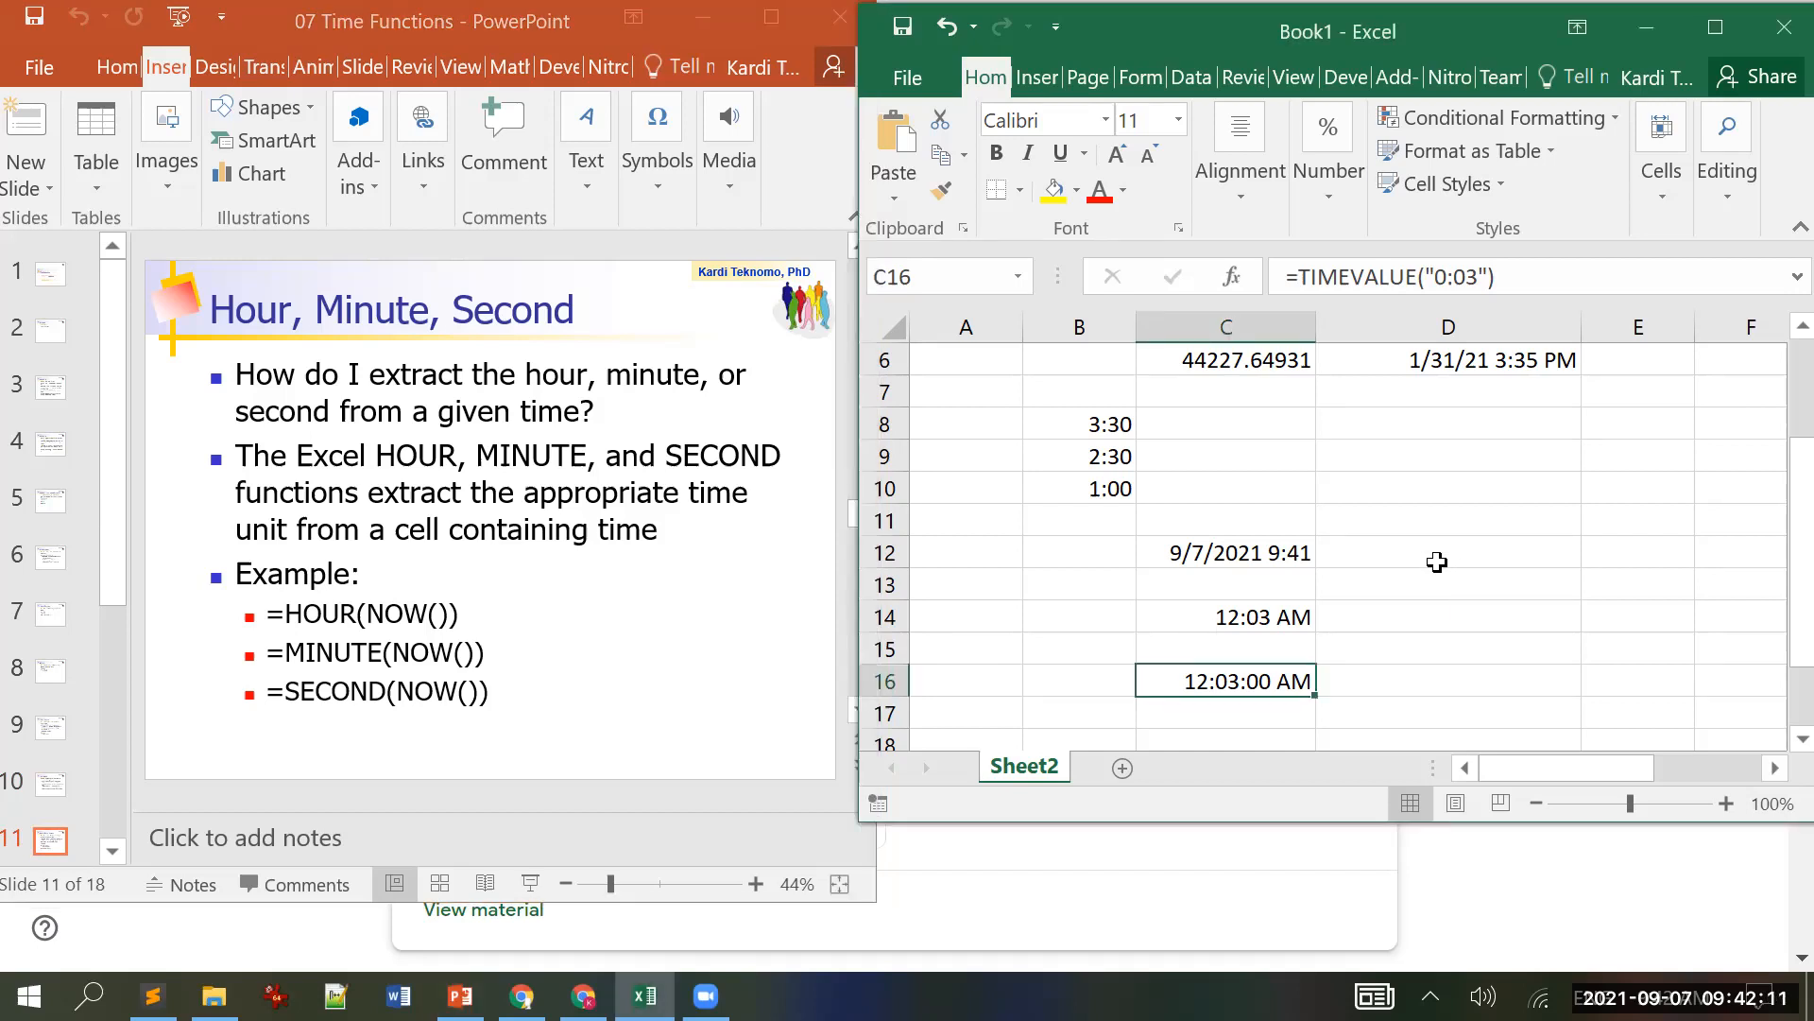
{"action": "left_click", "coordinate": [1515, 565]}
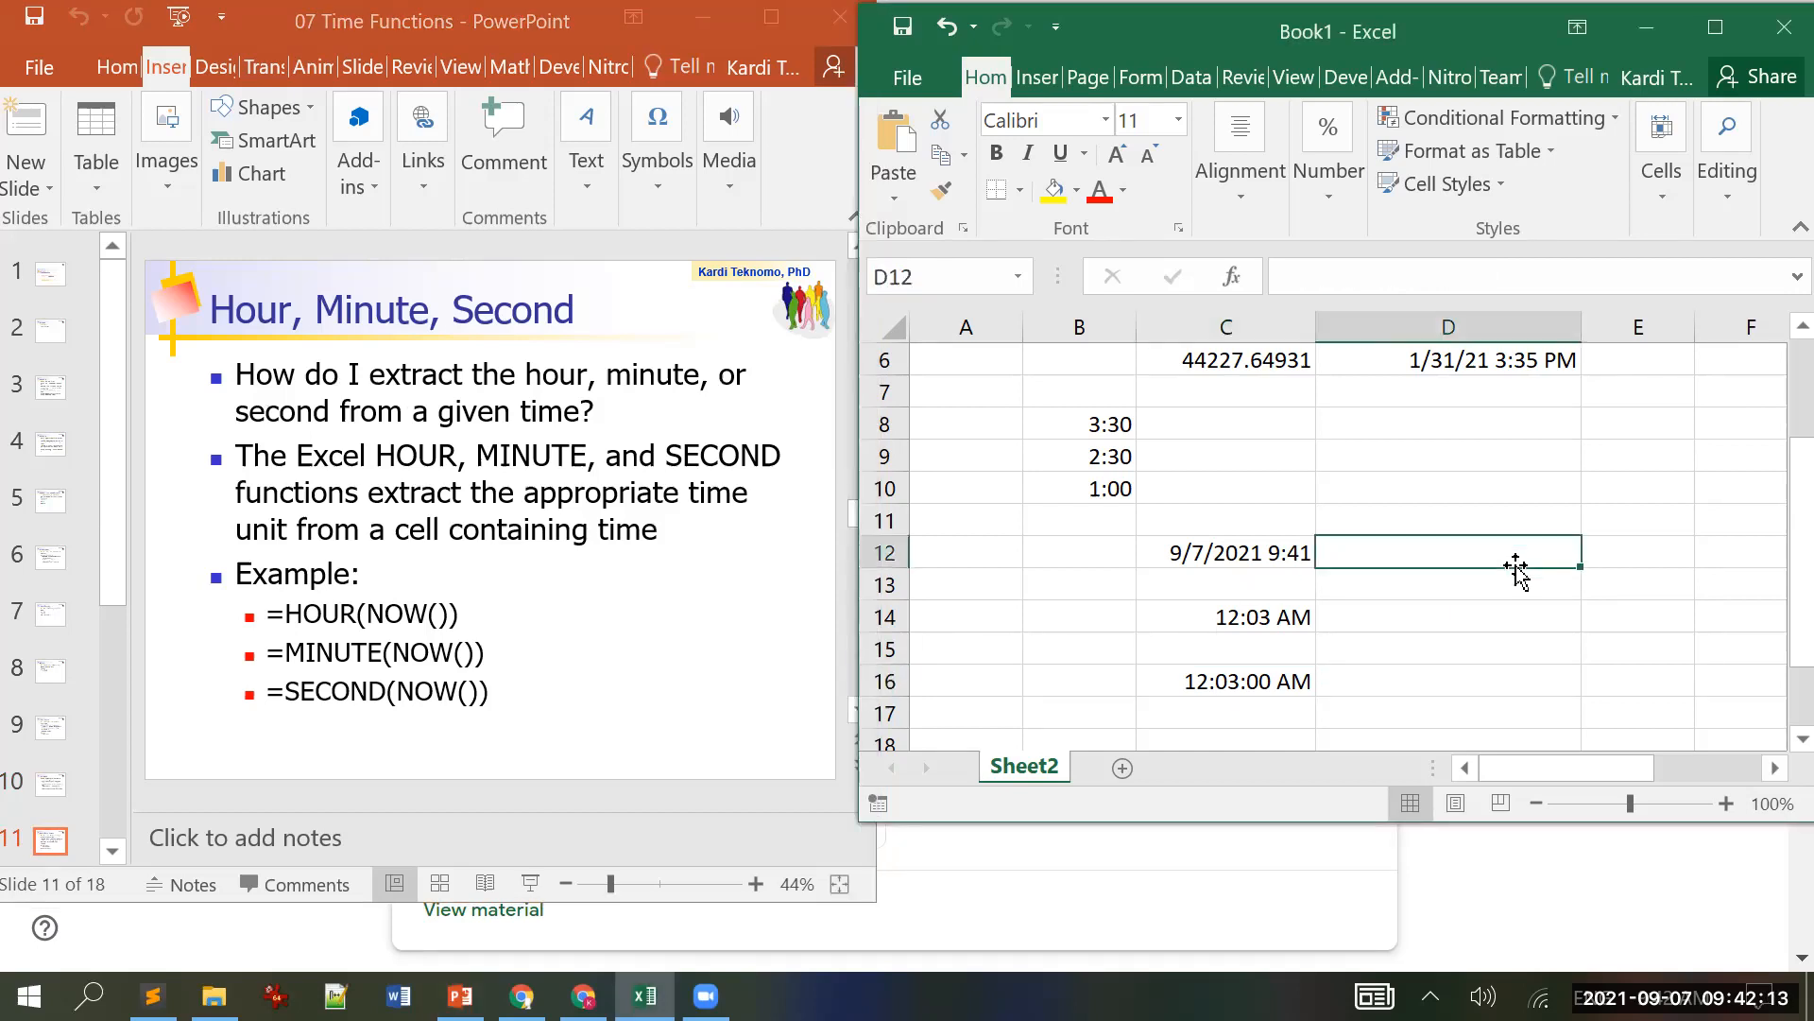
{"action": "left_click", "coordinate": [1774, 768]}
{"action": "left_click", "coordinate": [1775, 768]}
{"action": "left_click", "coordinate": [1774, 768]}
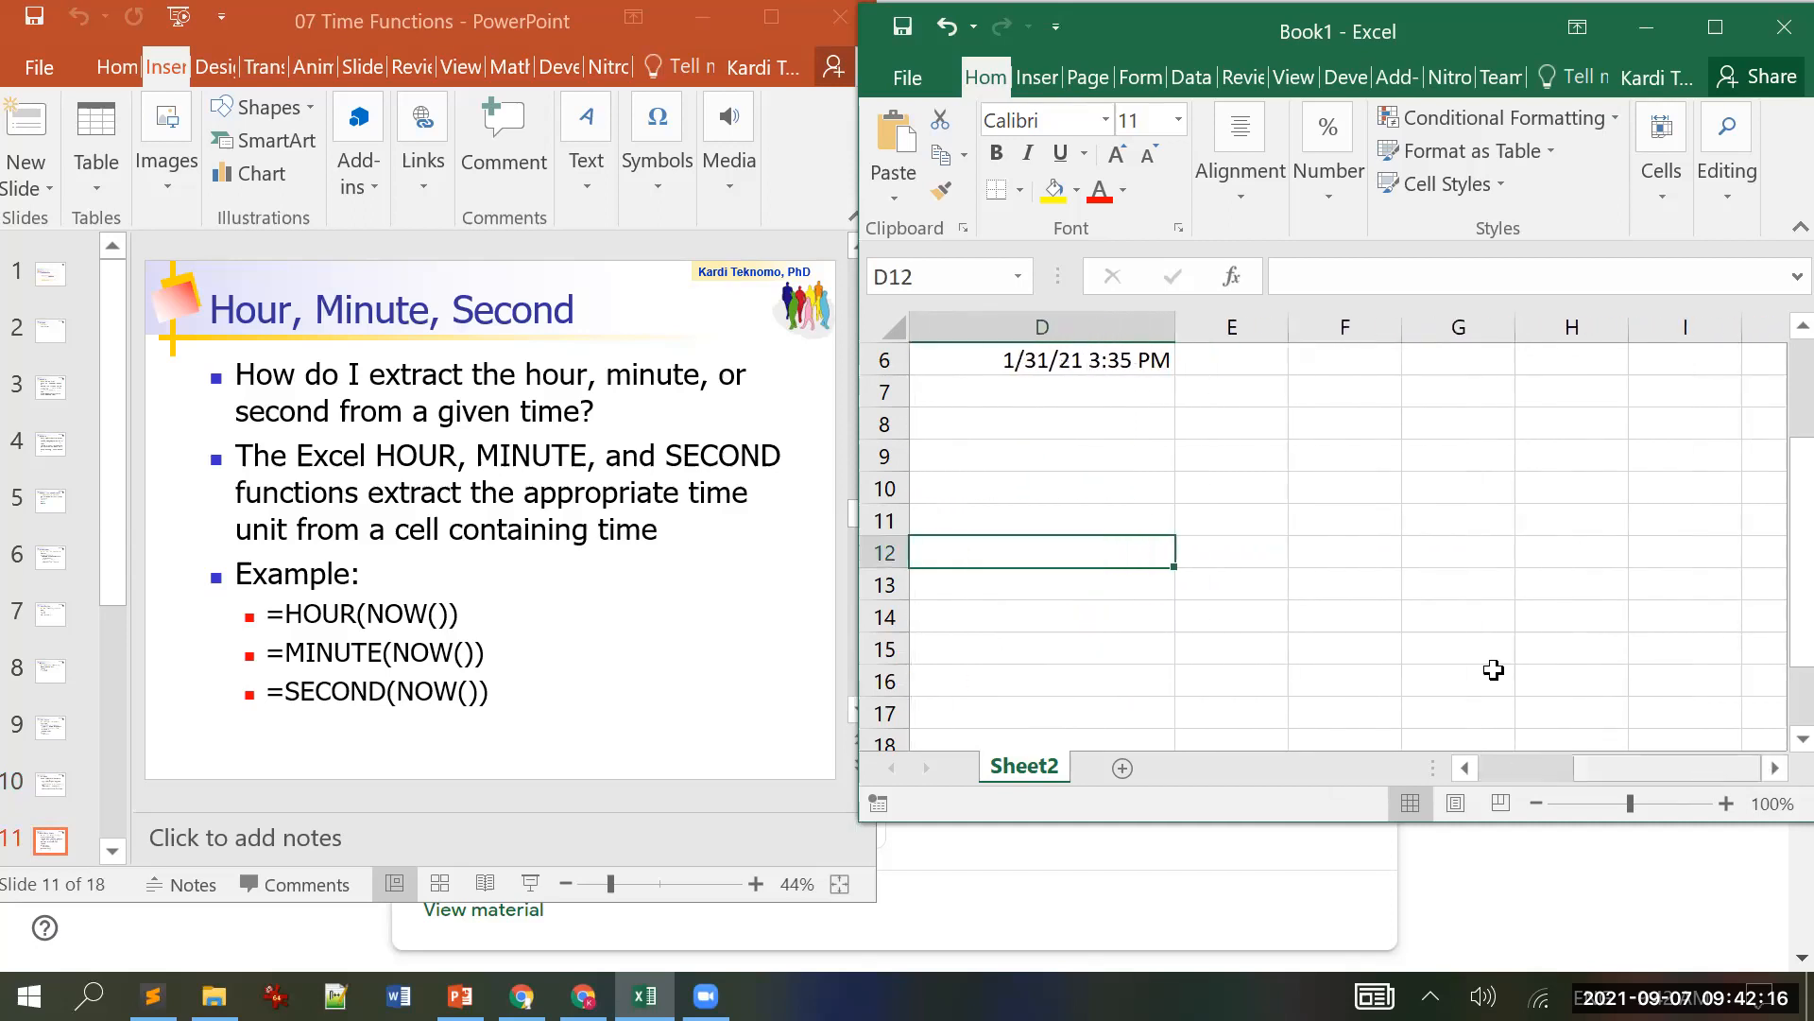
{"action": "left_click", "coordinate": [1327, 562]}
{"action": "type", "text": "="}
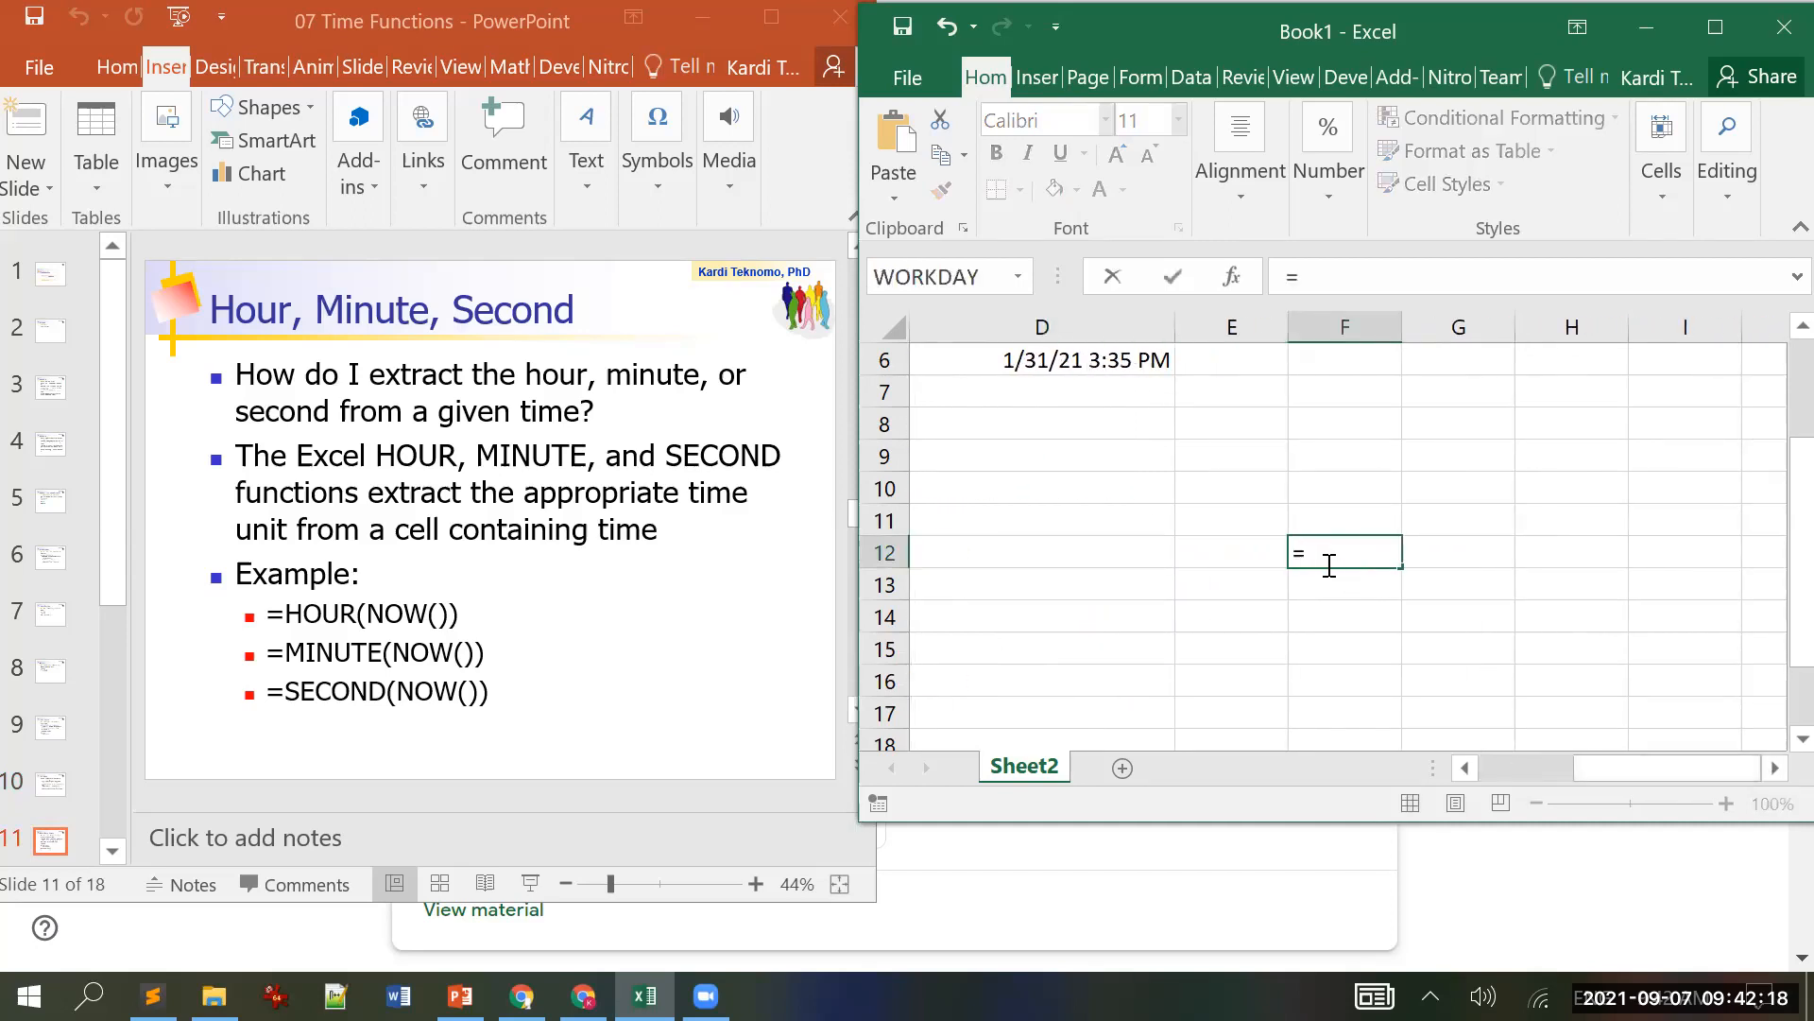
{"action": "type", "text": "hour"}
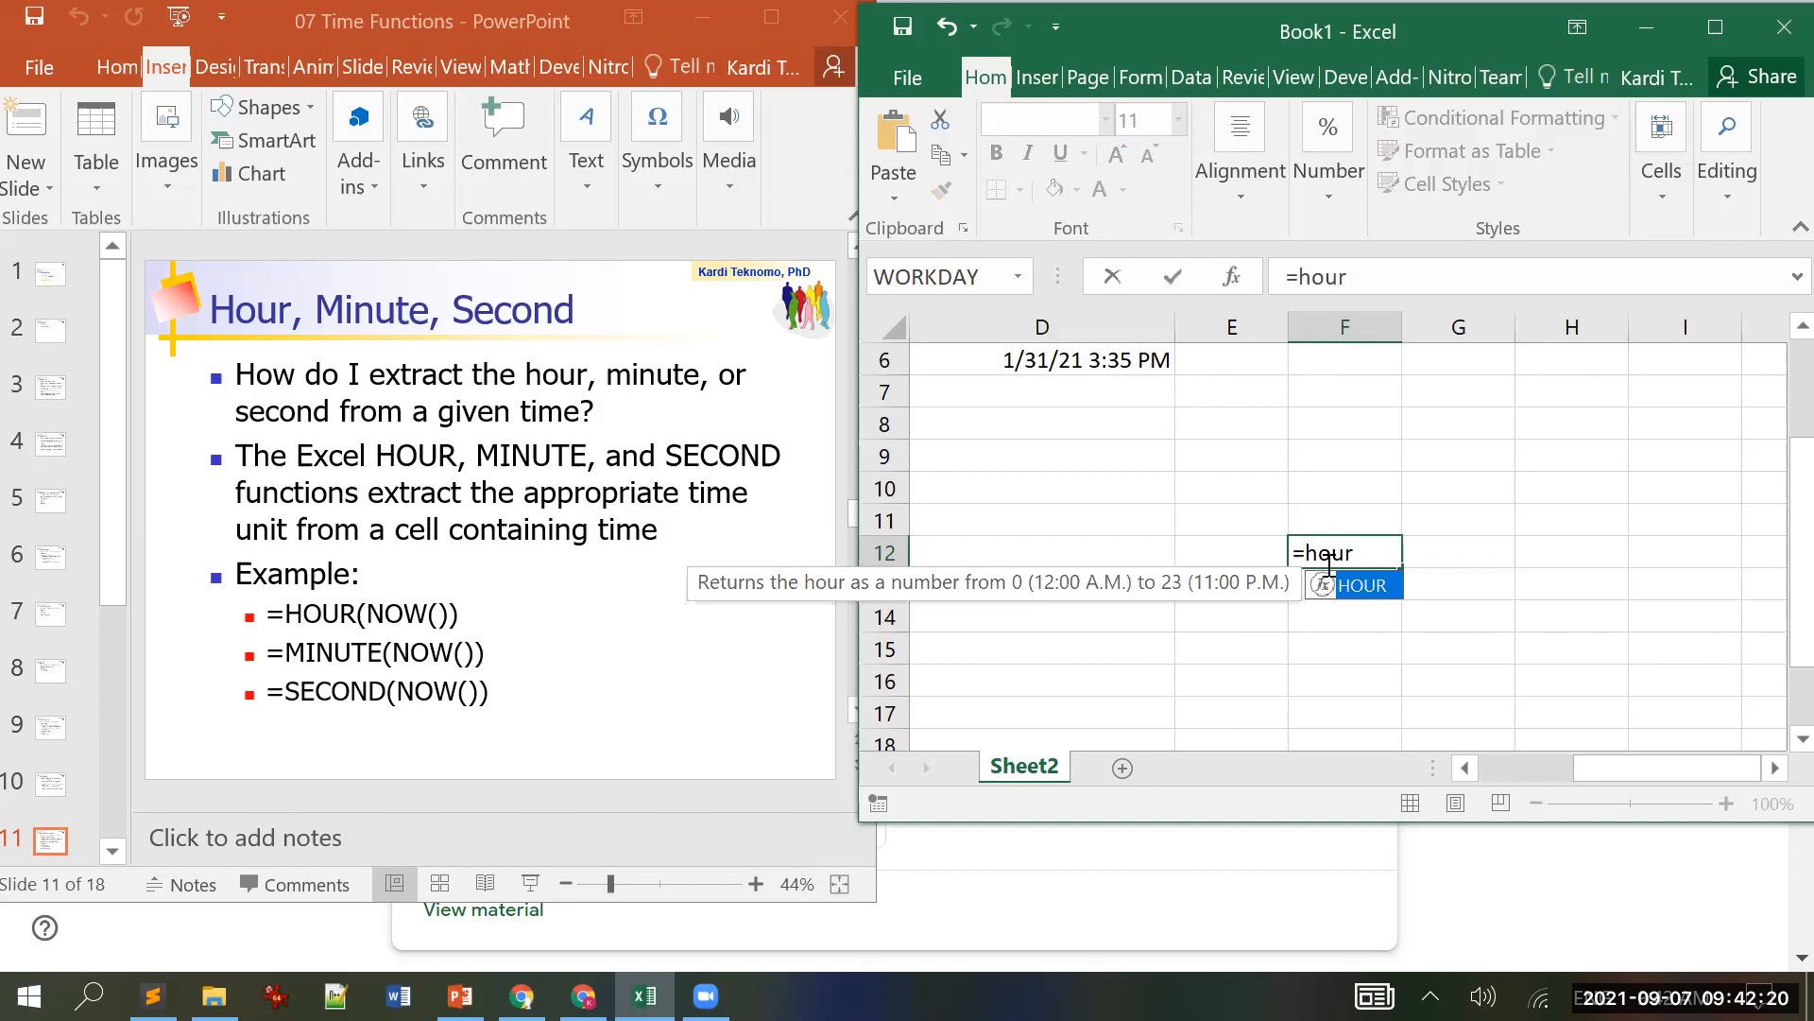
{"action": "type", "text": "(now())"}
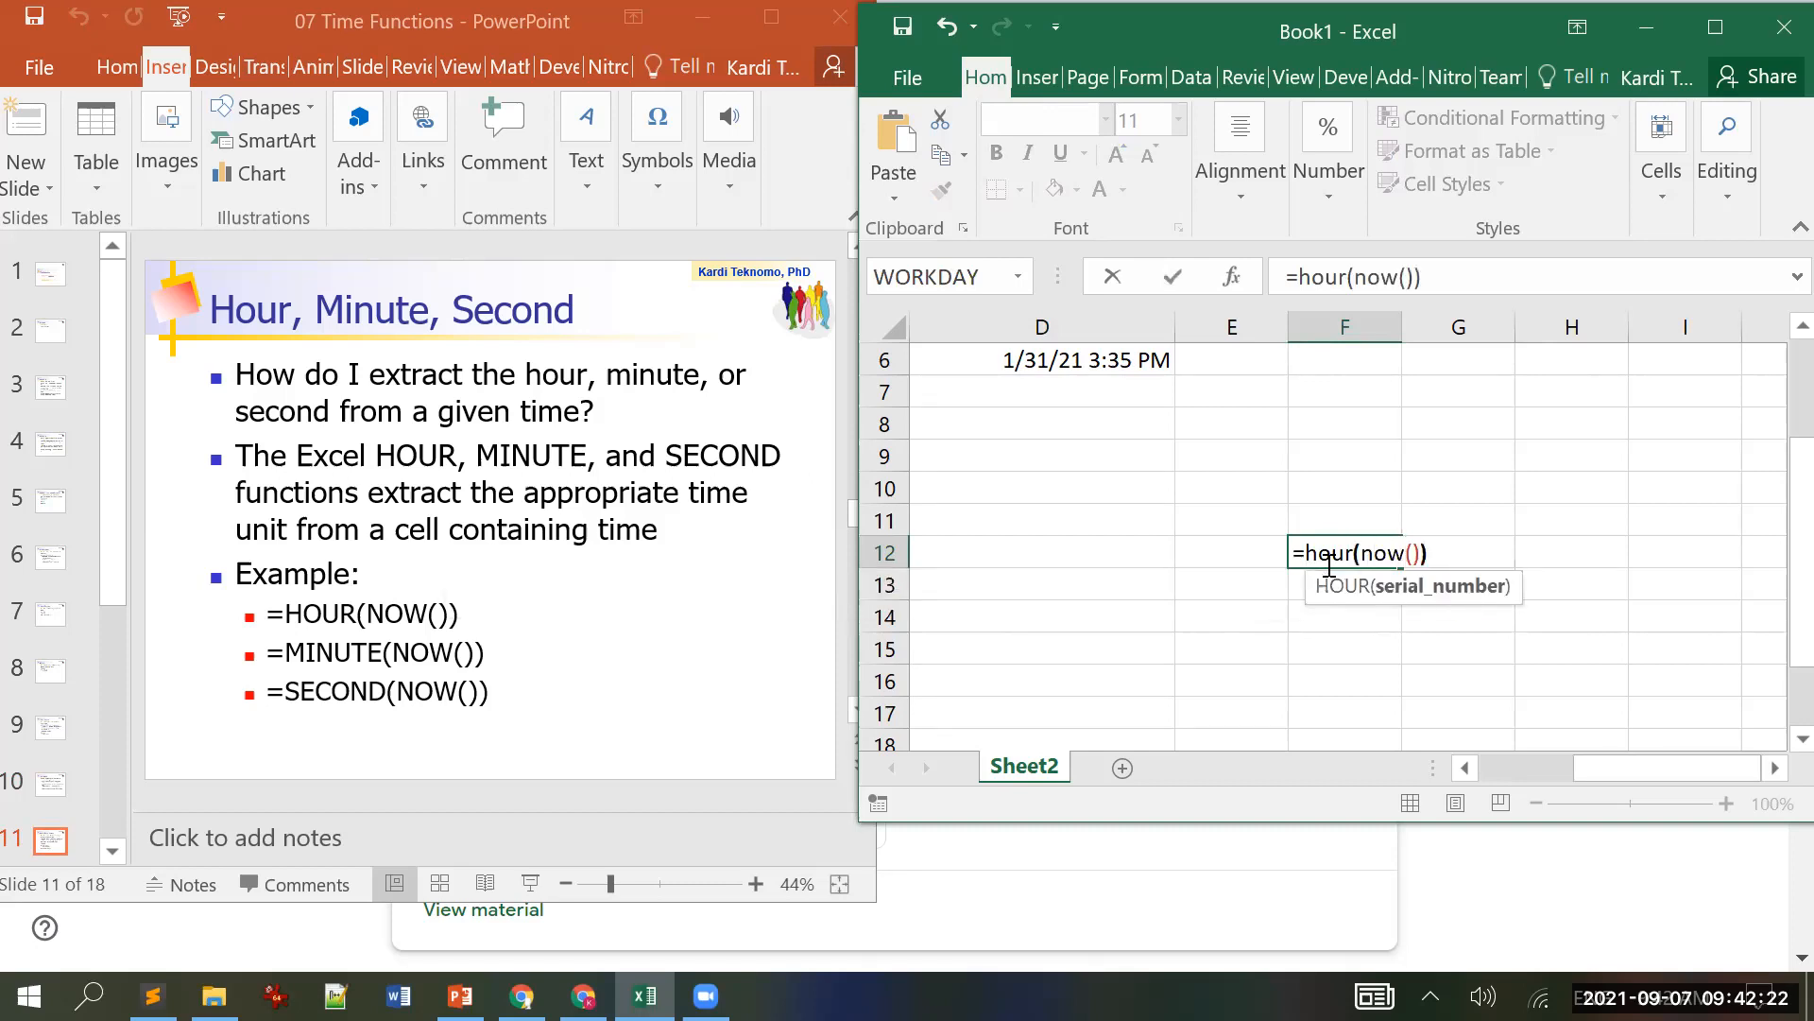
{"action": "key", "text": "ctrl+Return"}
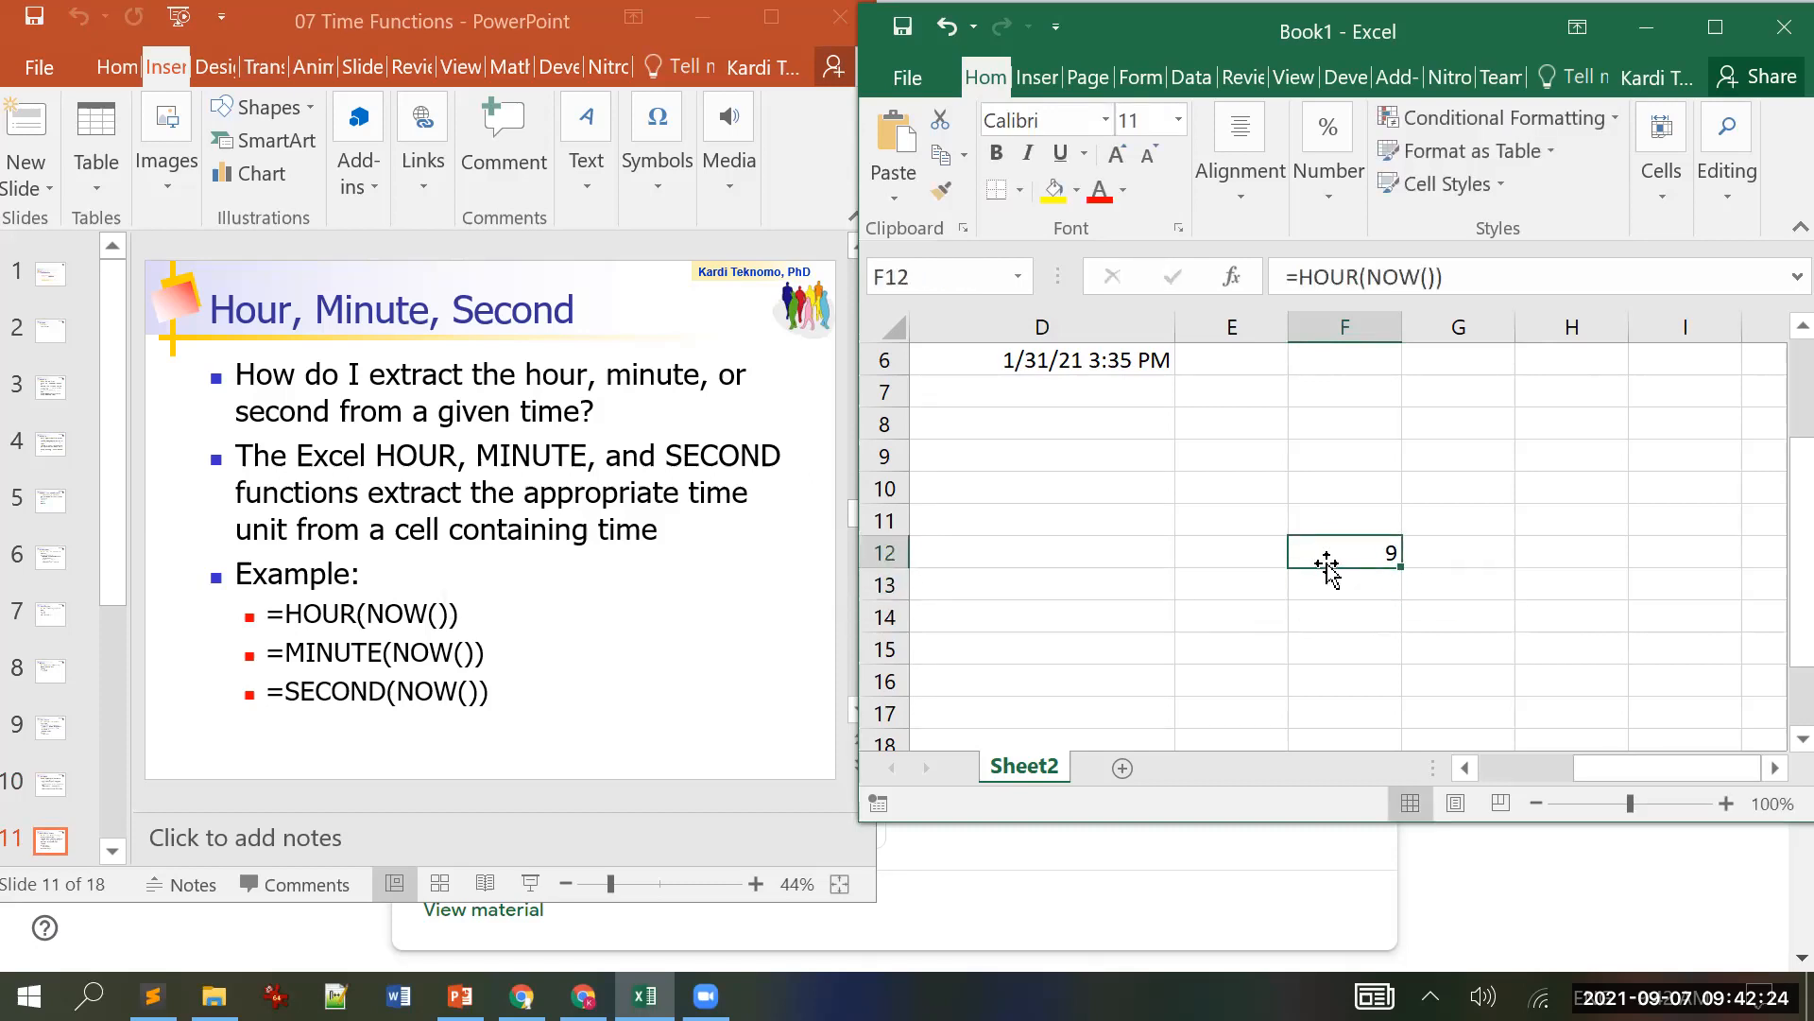
Step: Enter =MINUTE(NOW()) in cell F13
{"action": "key", "text": "Down"}
{"action": "type", "text": "="}
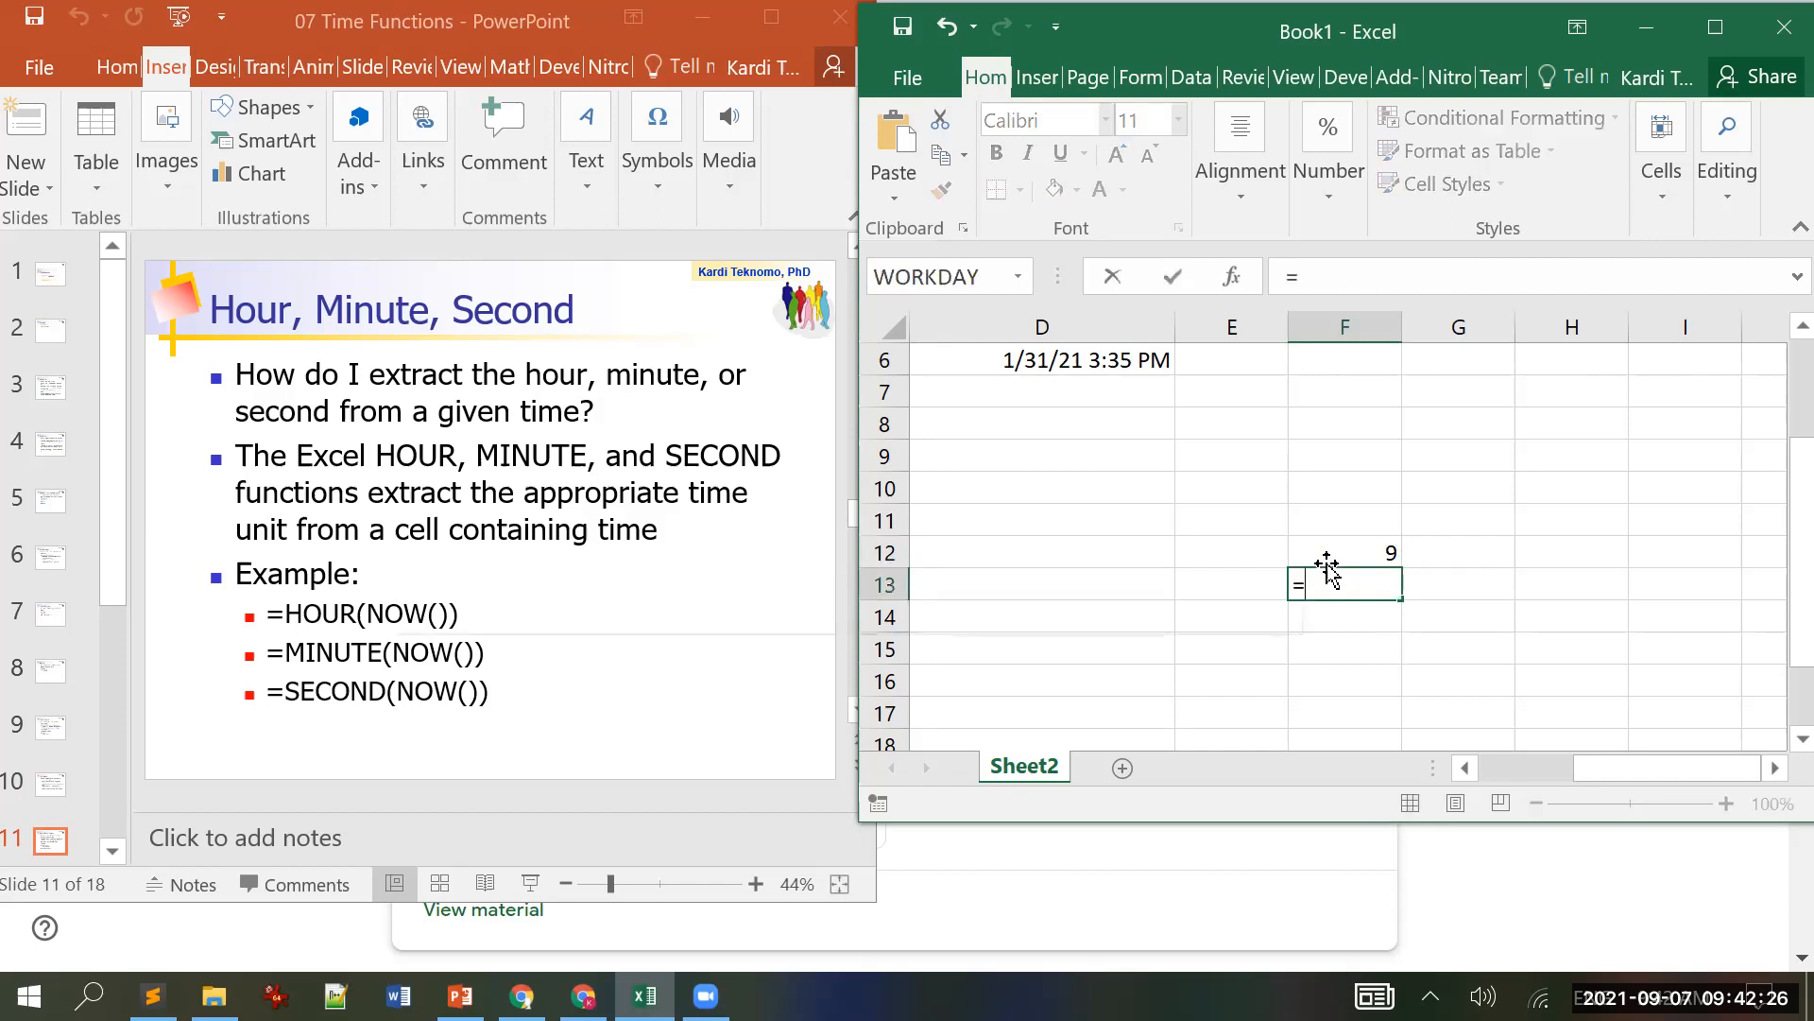
{"action": "type", "text": "minu"}
{"action": "key", "text": "Tab"}
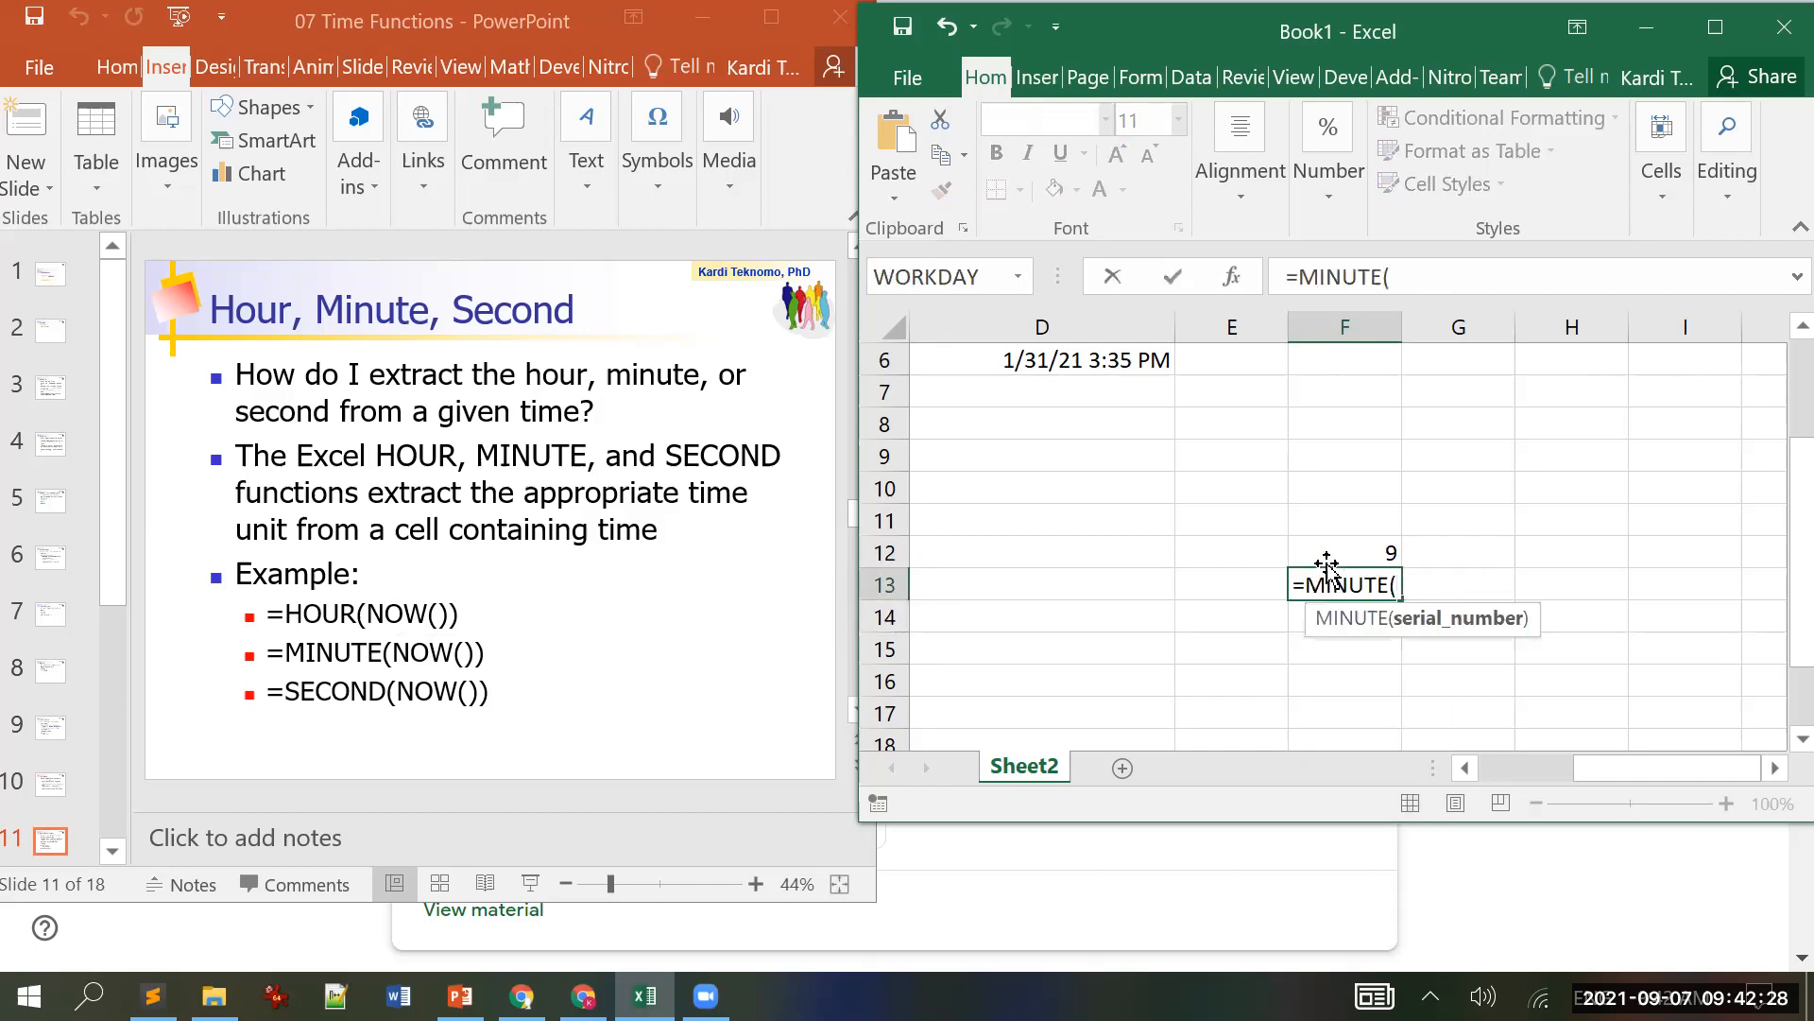
{"action": "type", "text": "now()"}
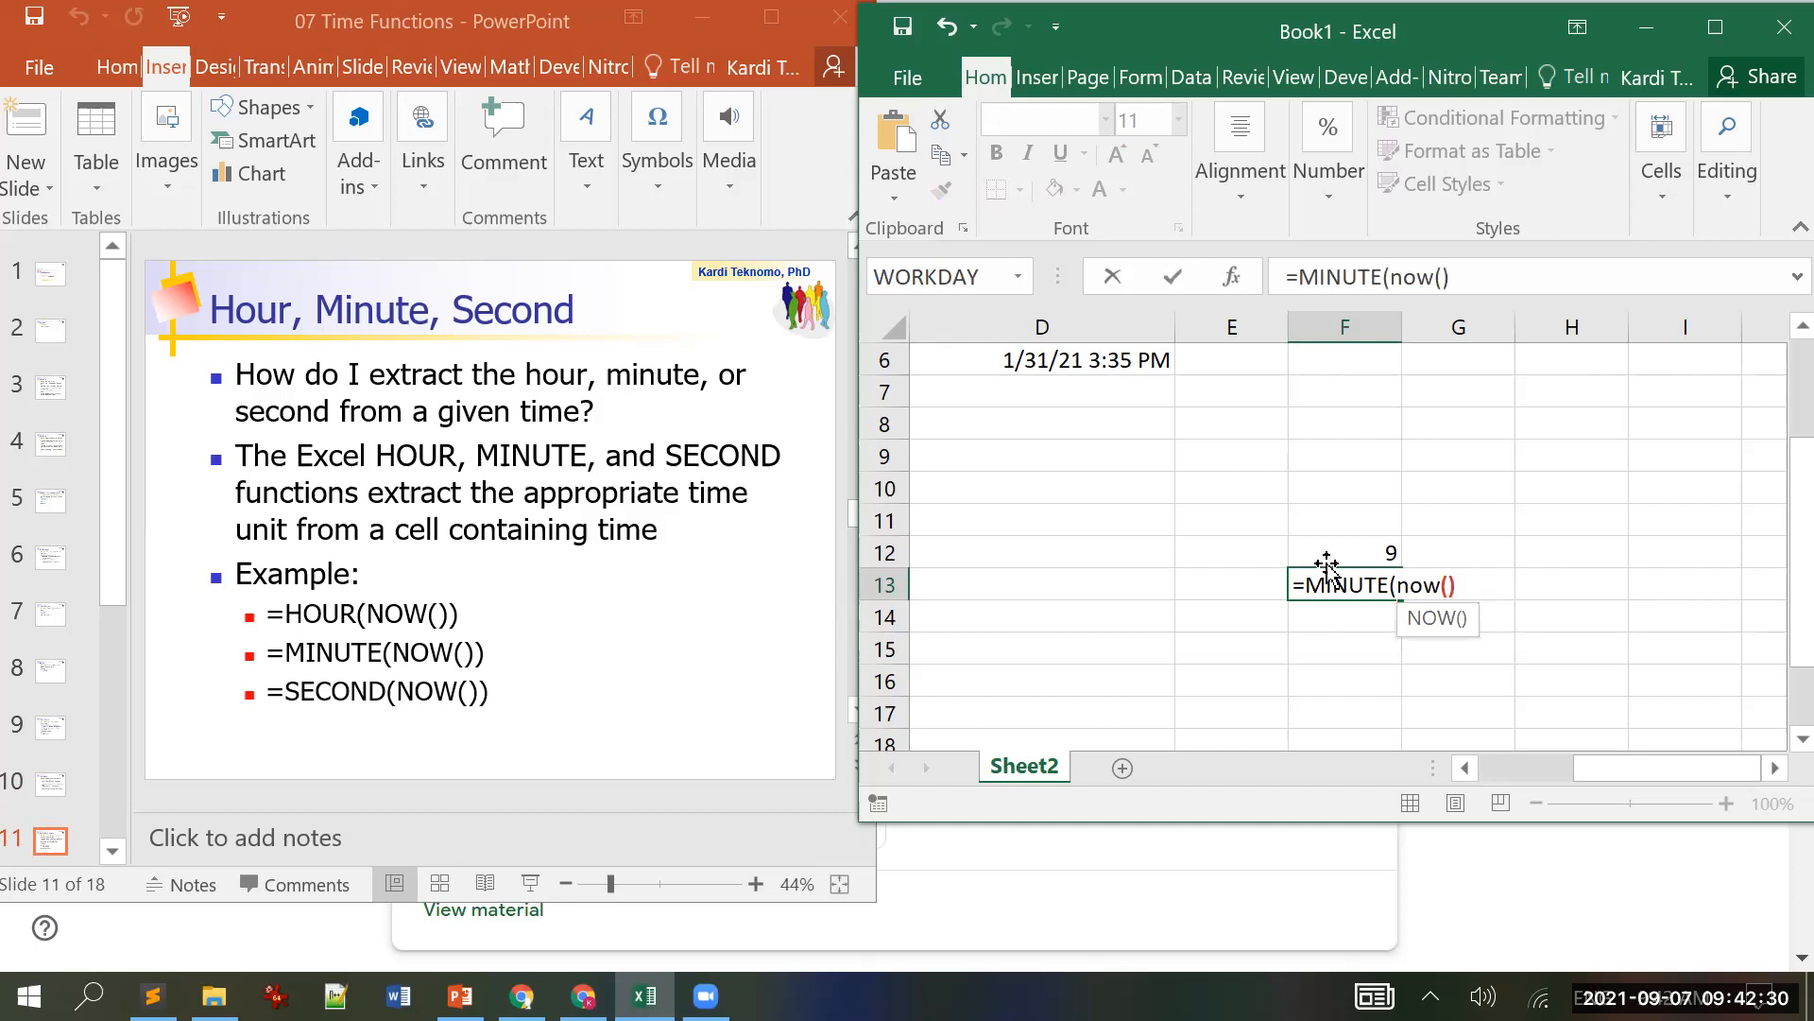
{"action": "key", "text": "Return"}
{"action": "key", "text": "Up"}
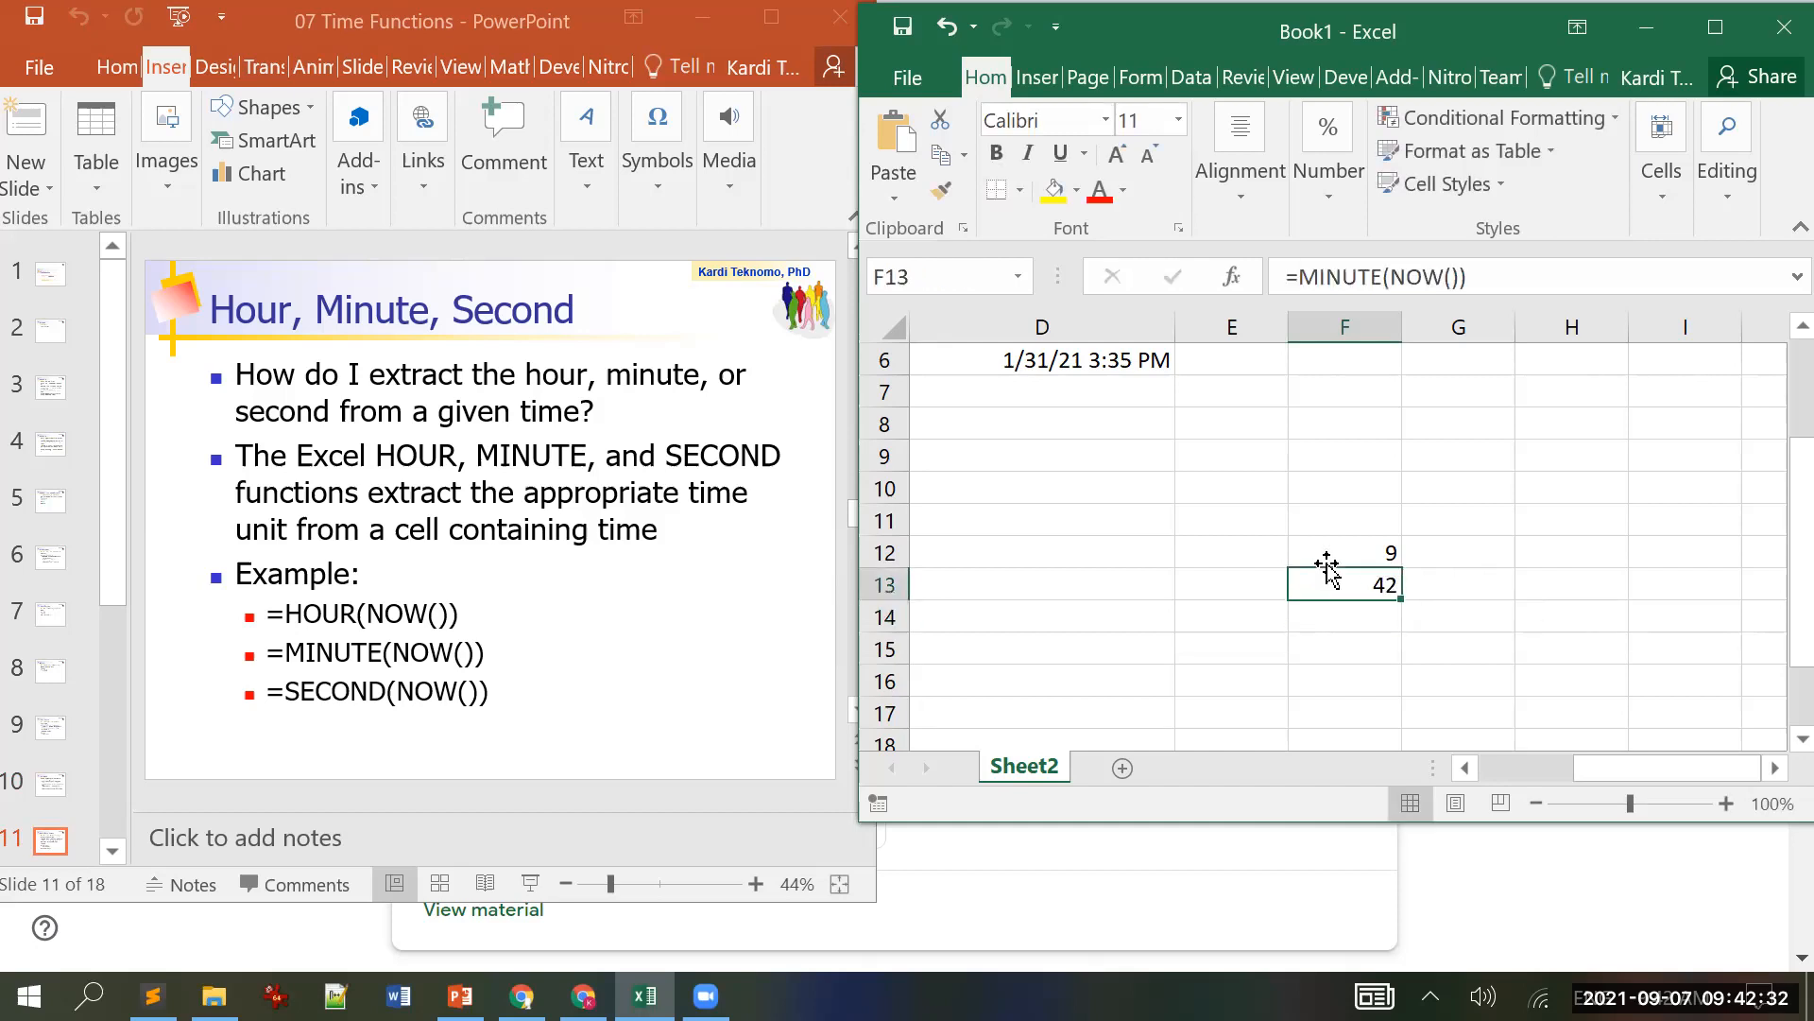
Step: Enter =SECOND(NOW()) in F14 and recalculate with F9
{"action": "key", "text": "Down"}
{"action": "type", "text": "="}
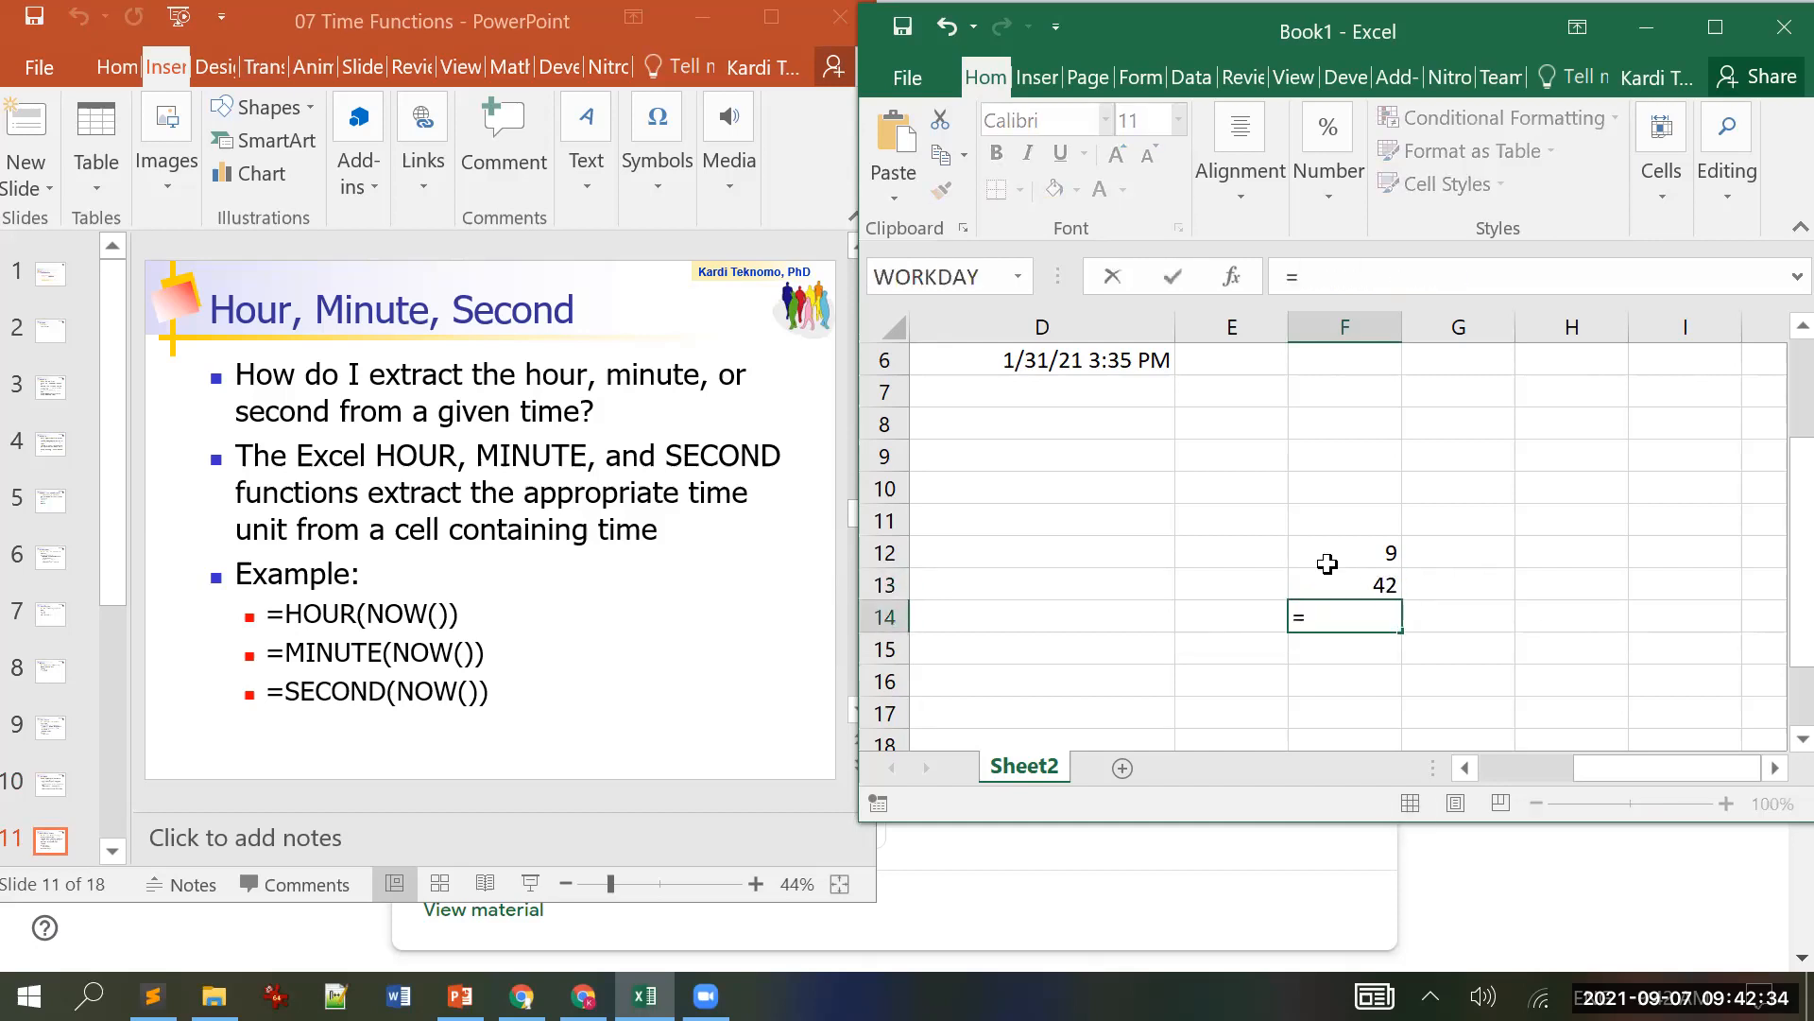
{"action": "type", "text": "secon"}
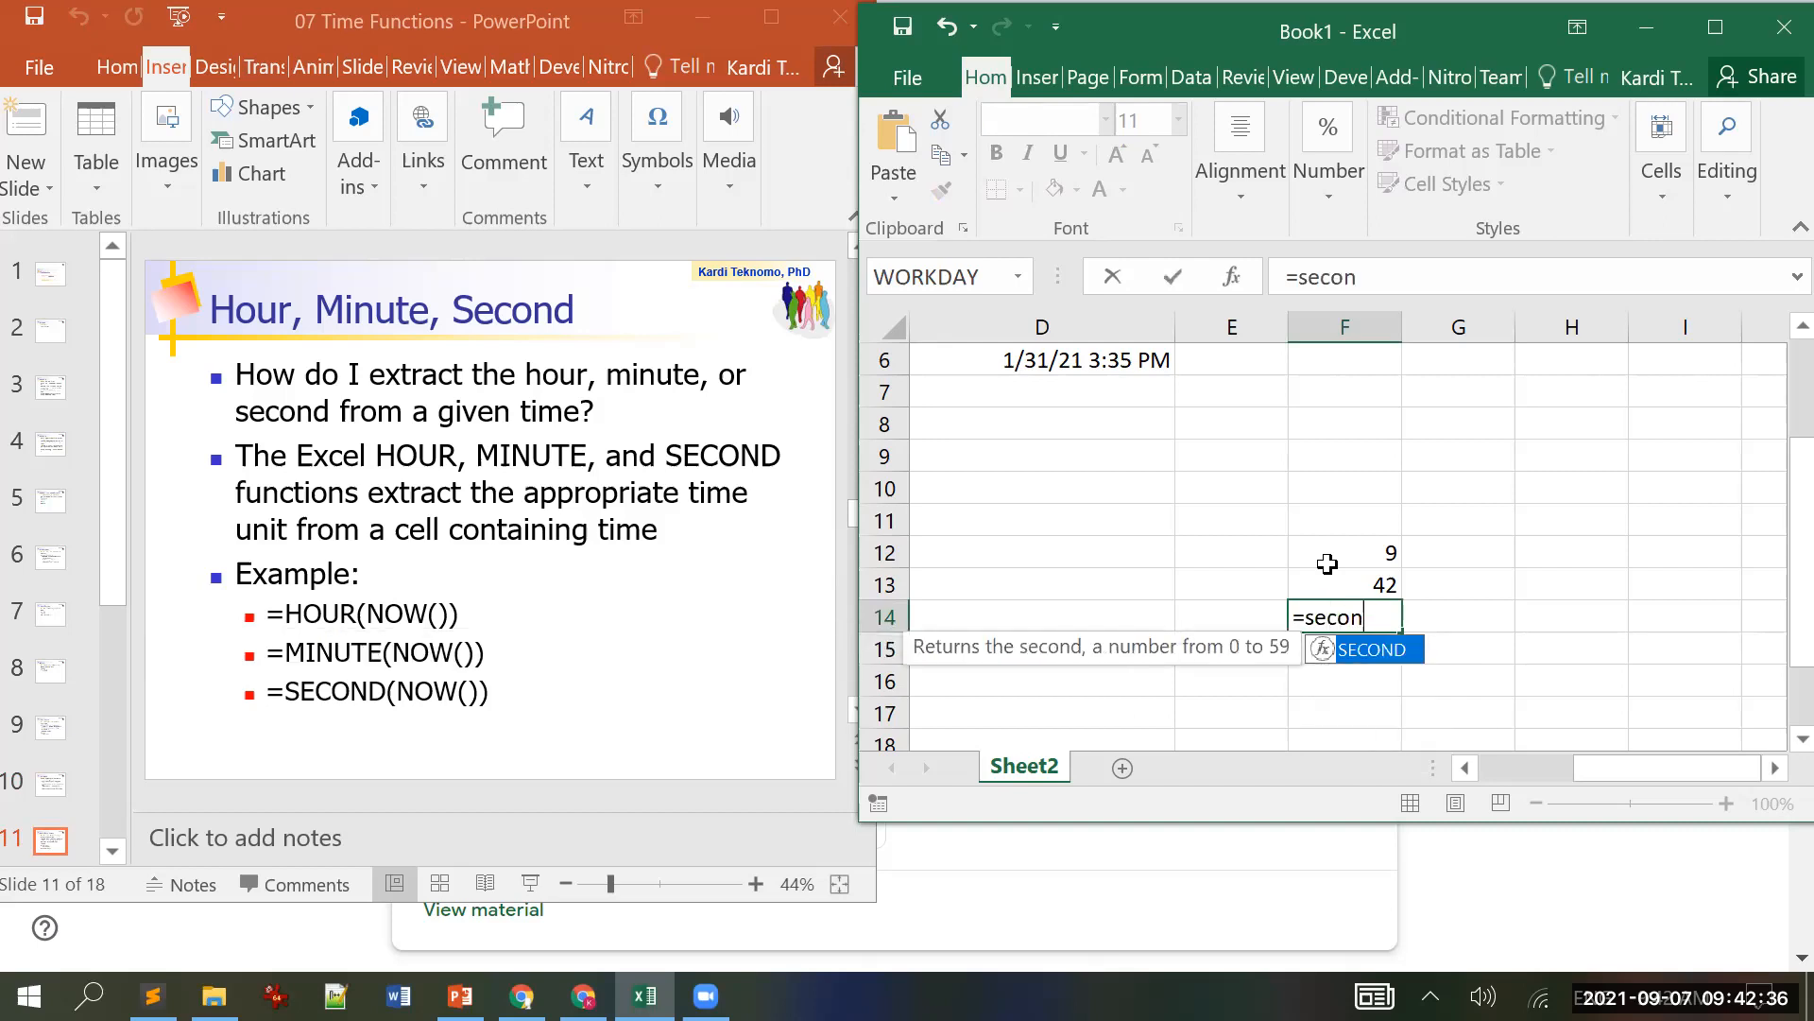
{"action": "key", "text": "Tab"}
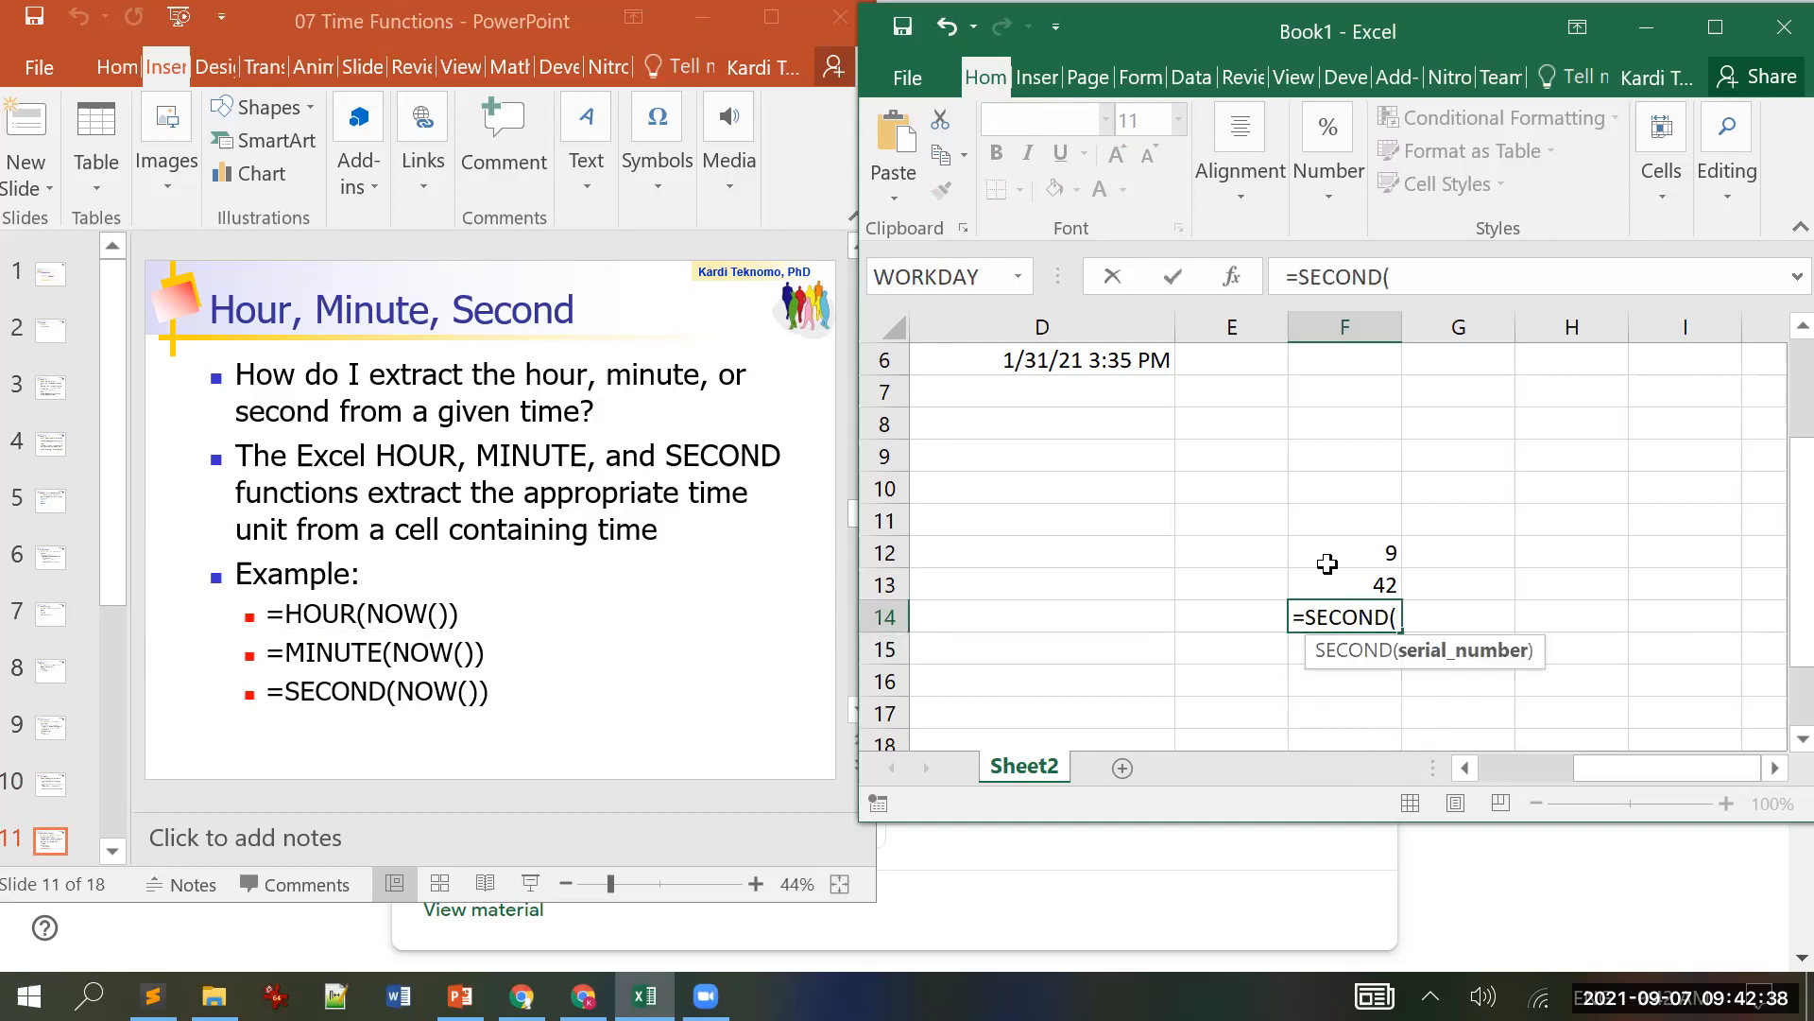
{"action": "type", "text": "now())"}
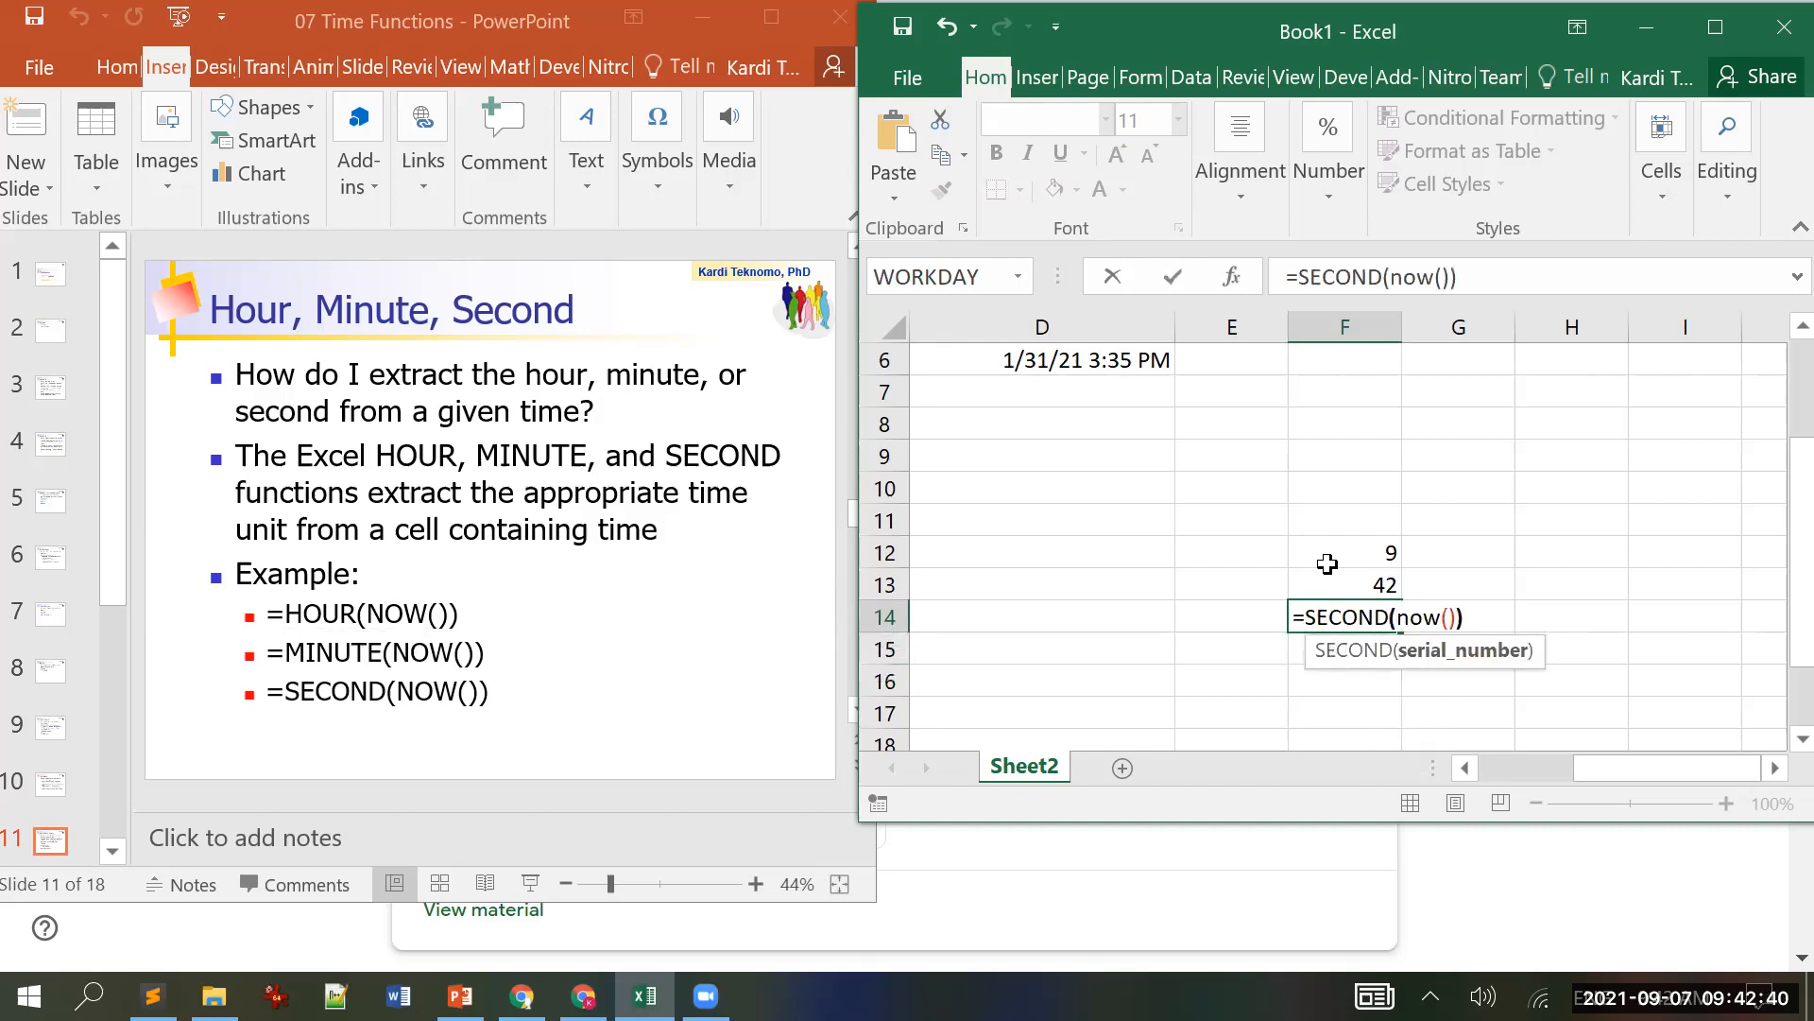
{"action": "key", "text": "Return"}
{"action": "key", "text": "Up"}
{"action": "key", "text": "Down"}
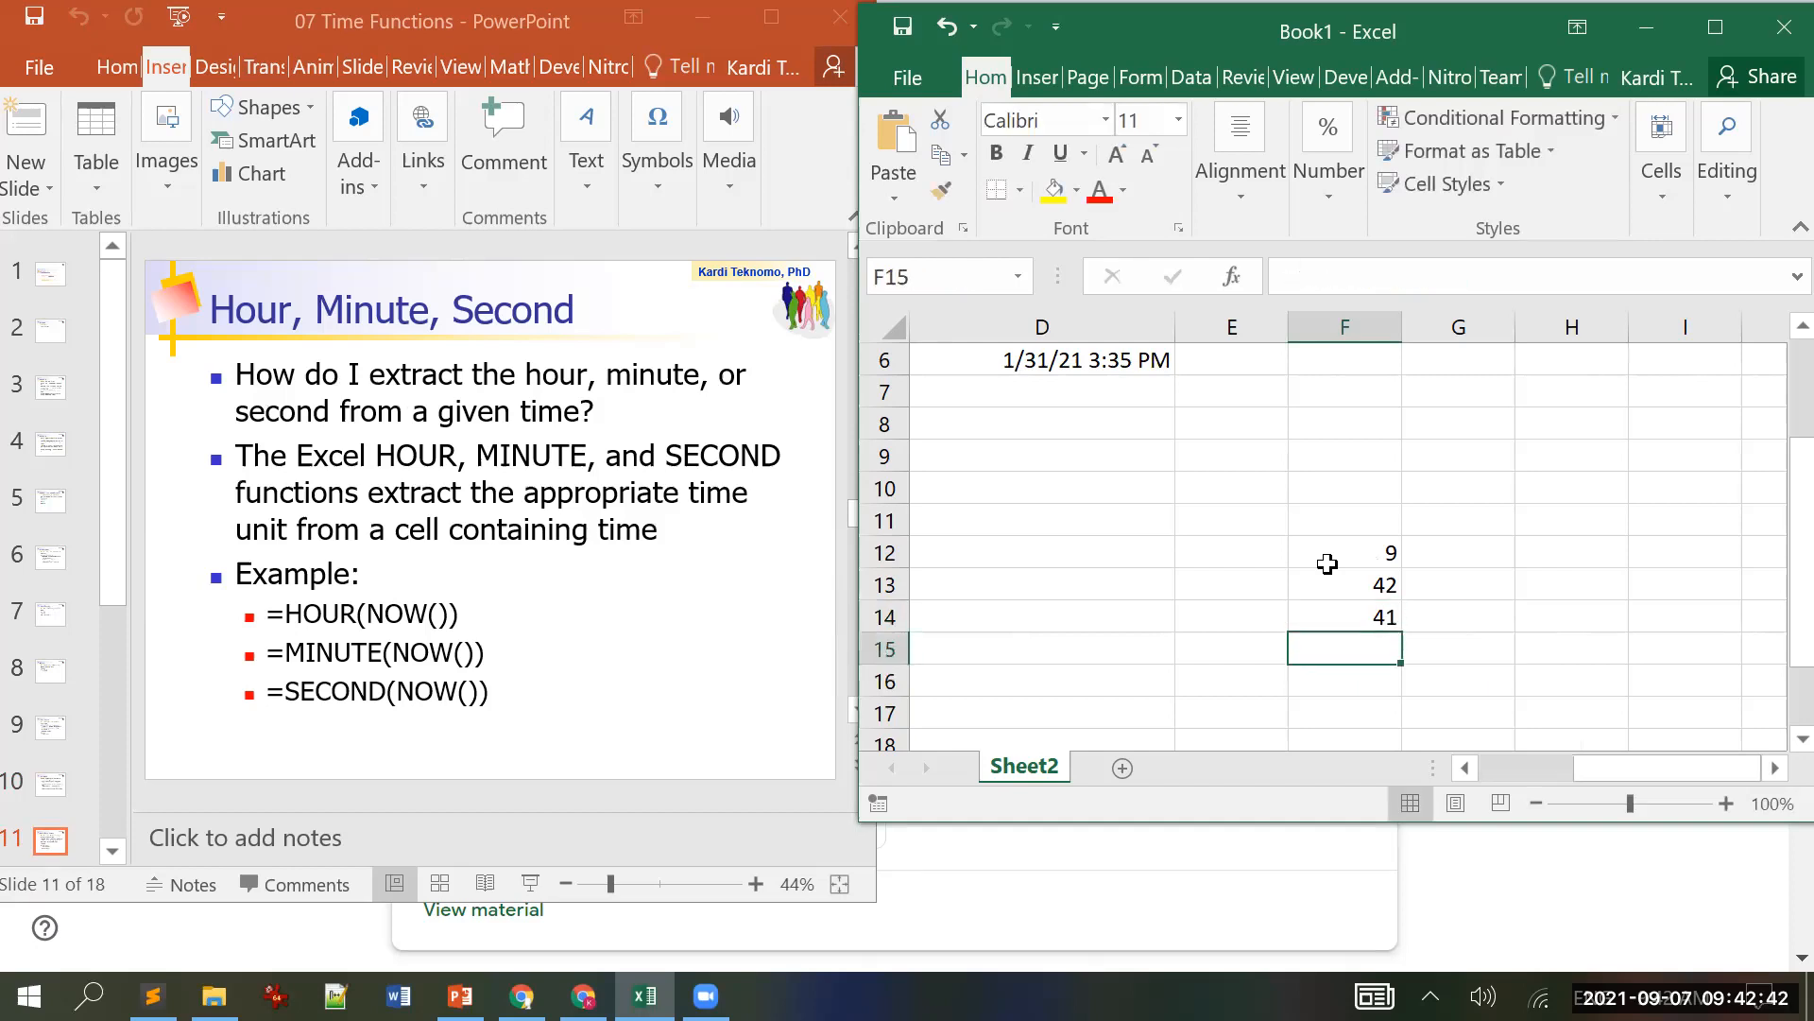
{"action": "key", "text": "F9"}
{"action": "key", "text": "F9"}
{"action": "key", "text": "F9"}
{"action": "key", "text": "F9"}
{"action": "key", "text": "F9"}
{"action": "key", "text": "F9"}
{"action": "key", "text": "F9"}
{"action": "left_click", "coordinate": [168, 480]}
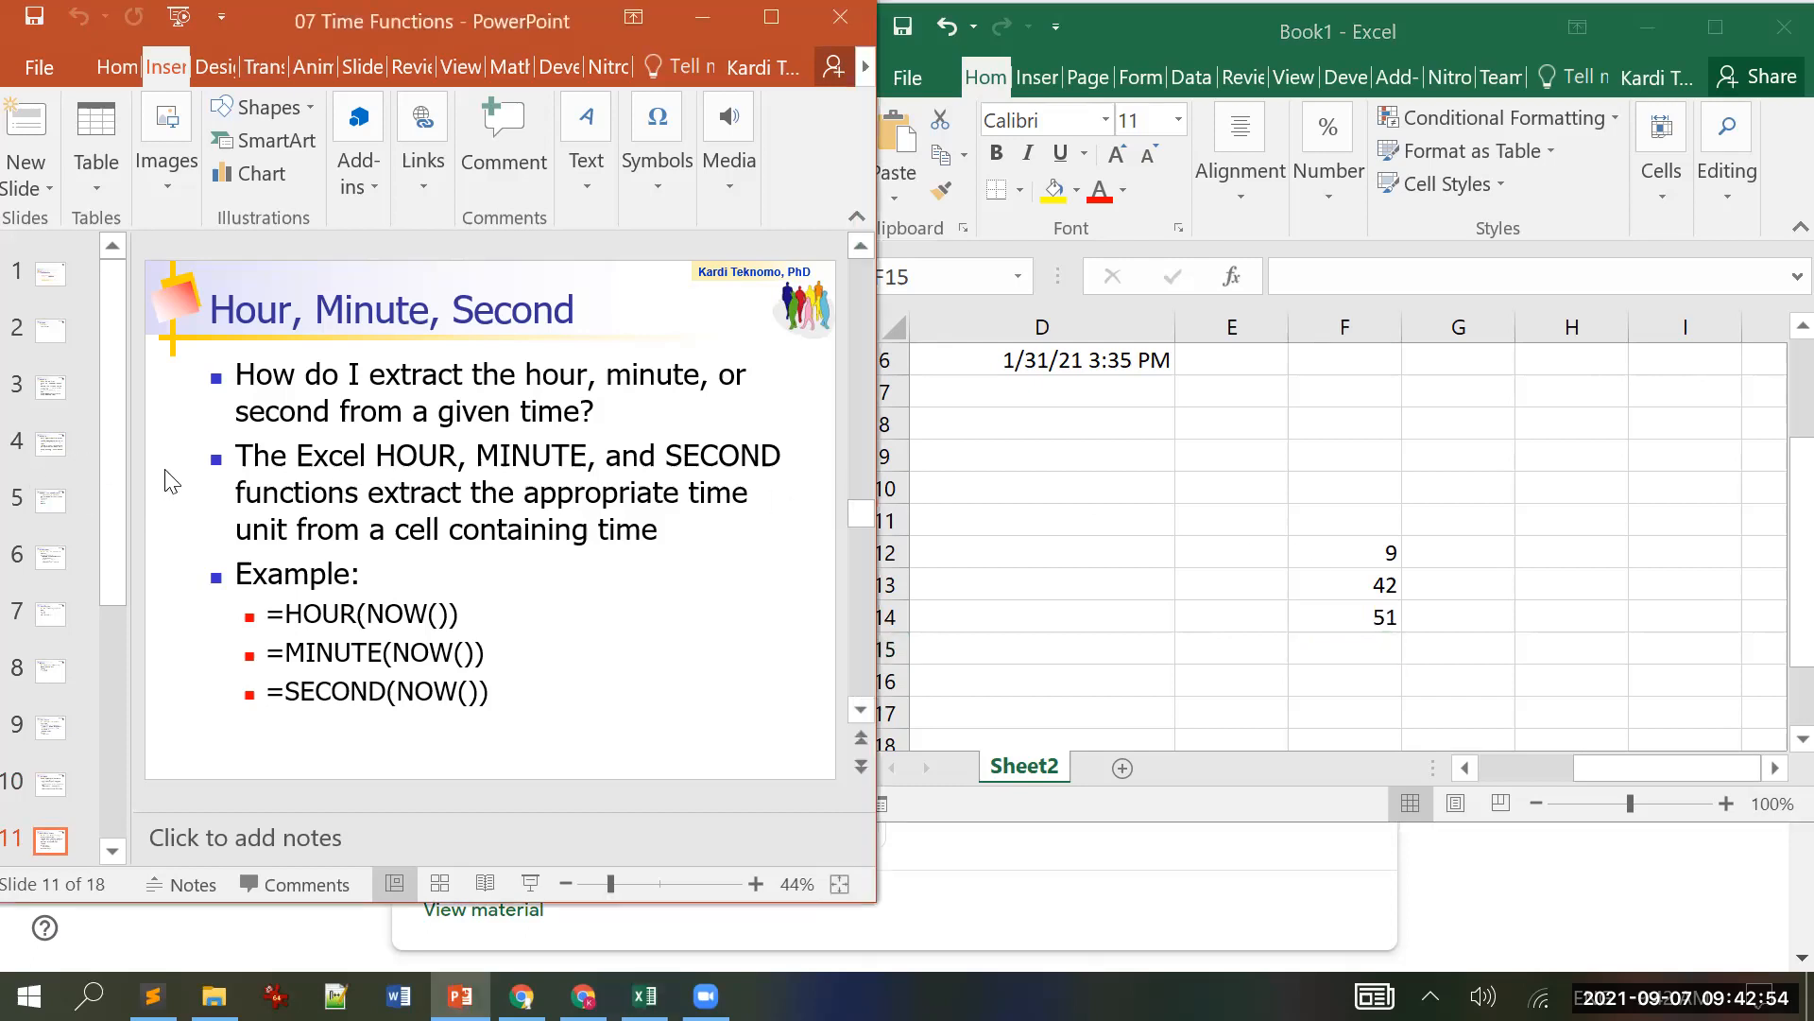
Step: Move to slide 12 'Practice: Time Elapse', then cancel closing the Excel workbook
{"action": "scroll", "coordinate": [168, 480], "scroll_direction": "down", "scroll_amount": 1}
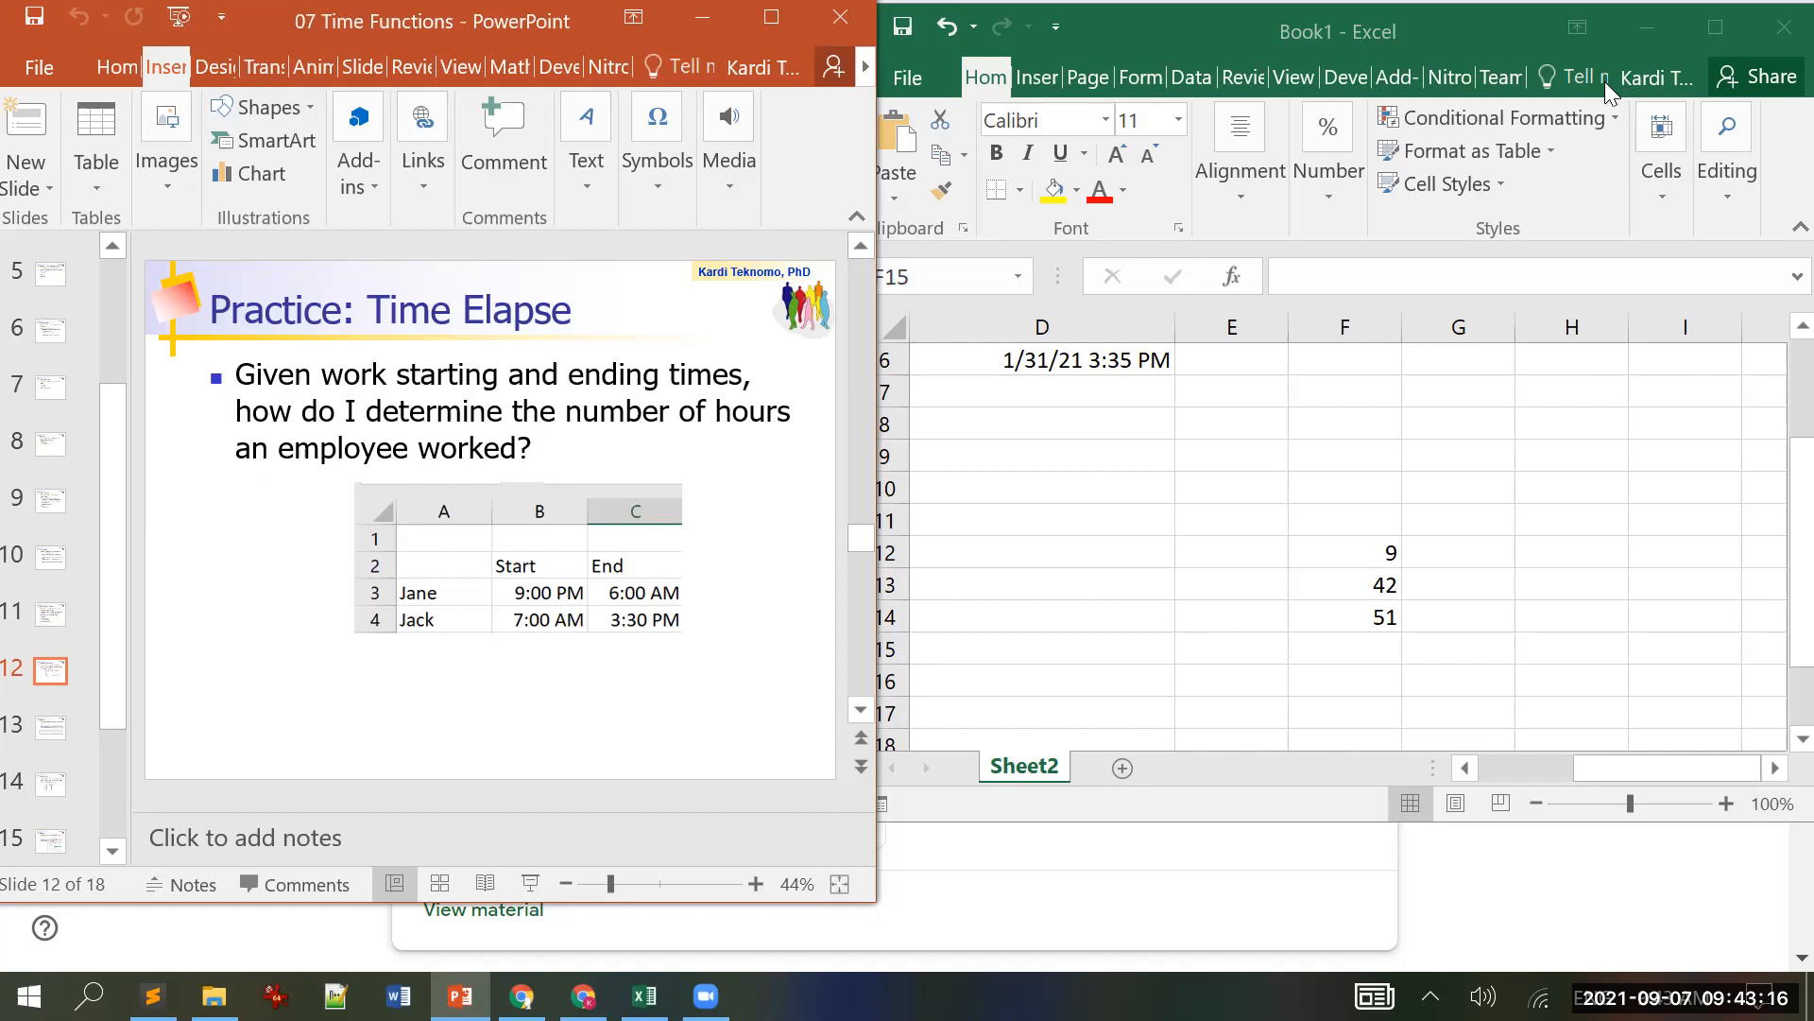
{"action": "left_click", "coordinate": [1459, 29]}
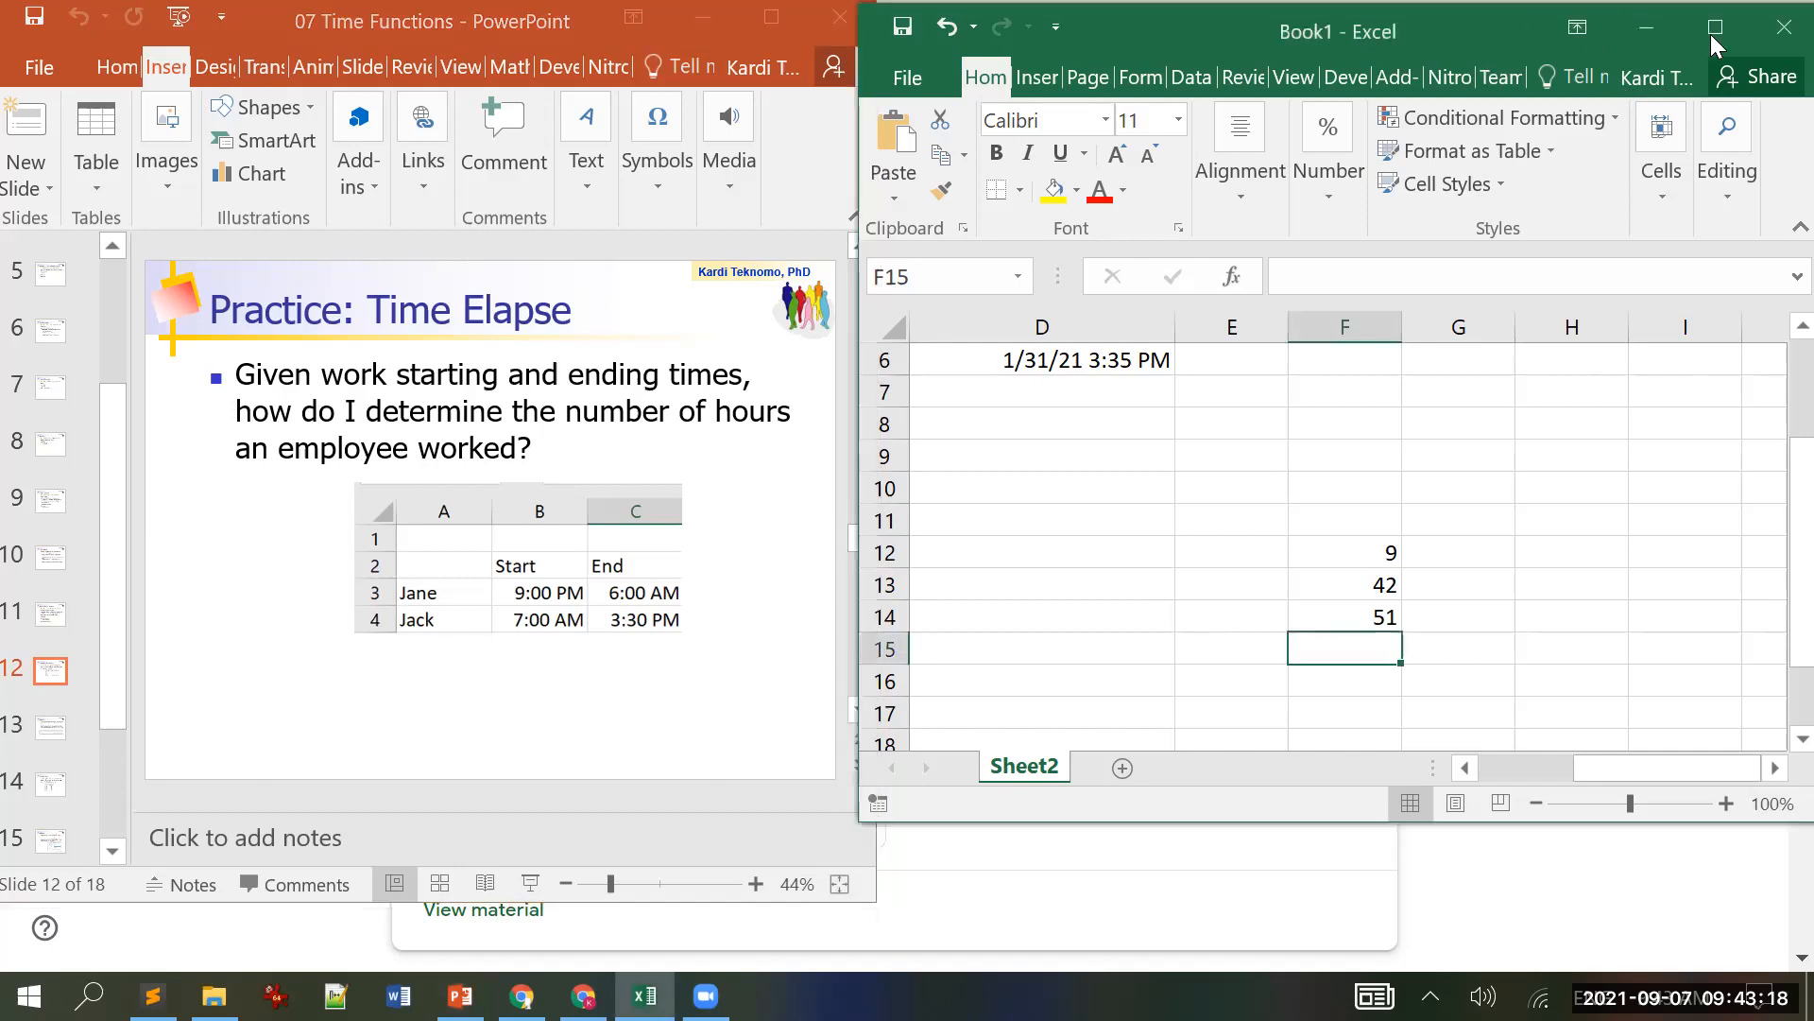
{"action": "left_click", "coordinate": [1783, 29]}
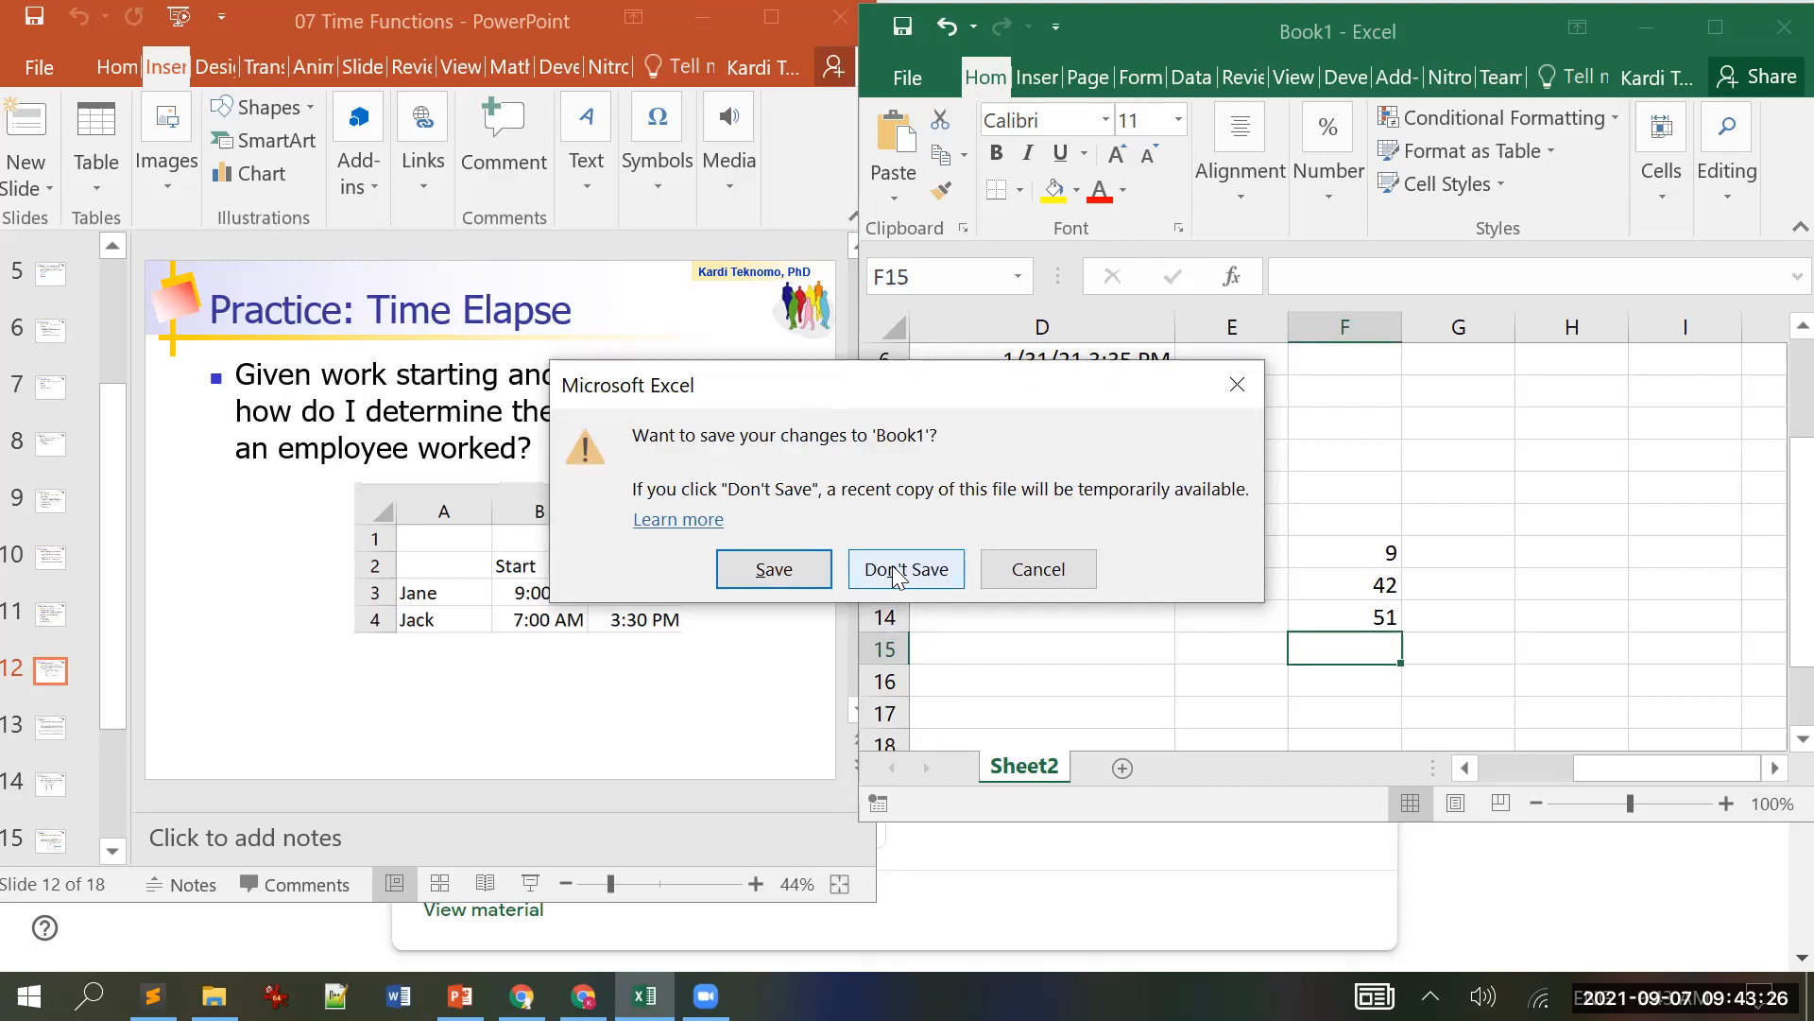
{"action": "left_click", "coordinate": [1040, 571]}
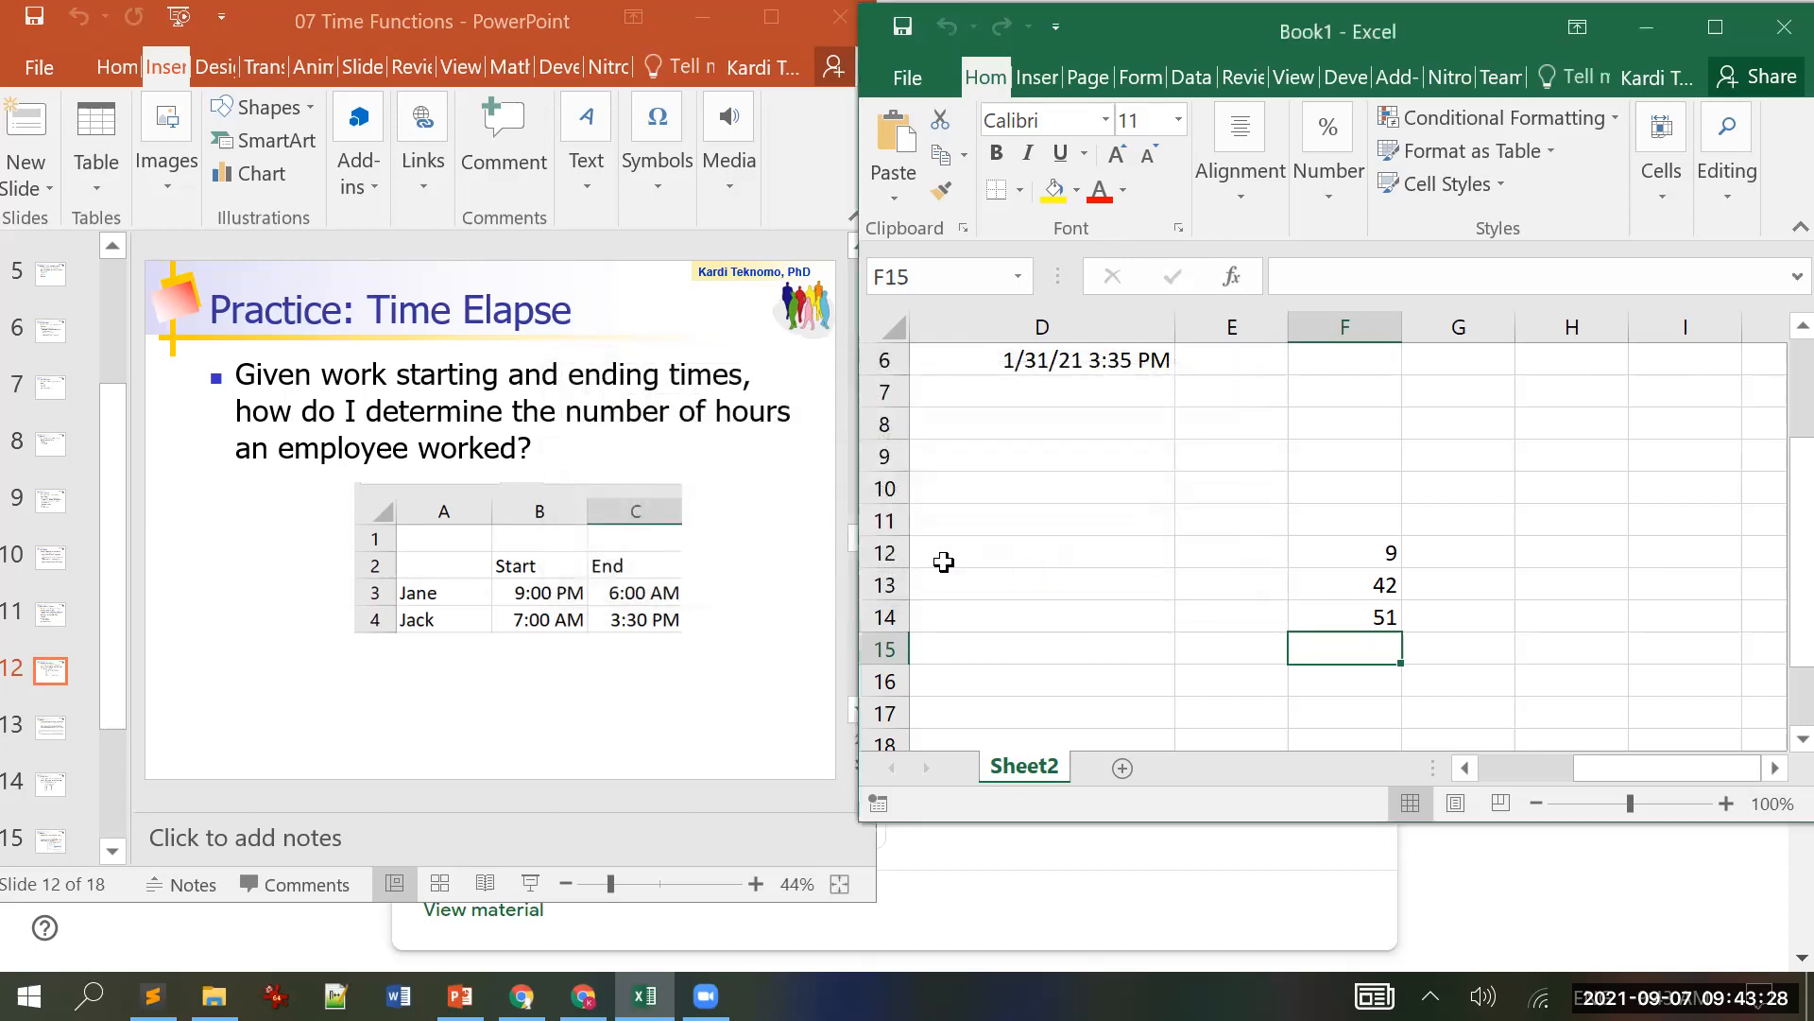
Step: Advance PowerPoint to slide 13, 'Answer'
{"action": "left_click", "coordinate": [211, 595]}
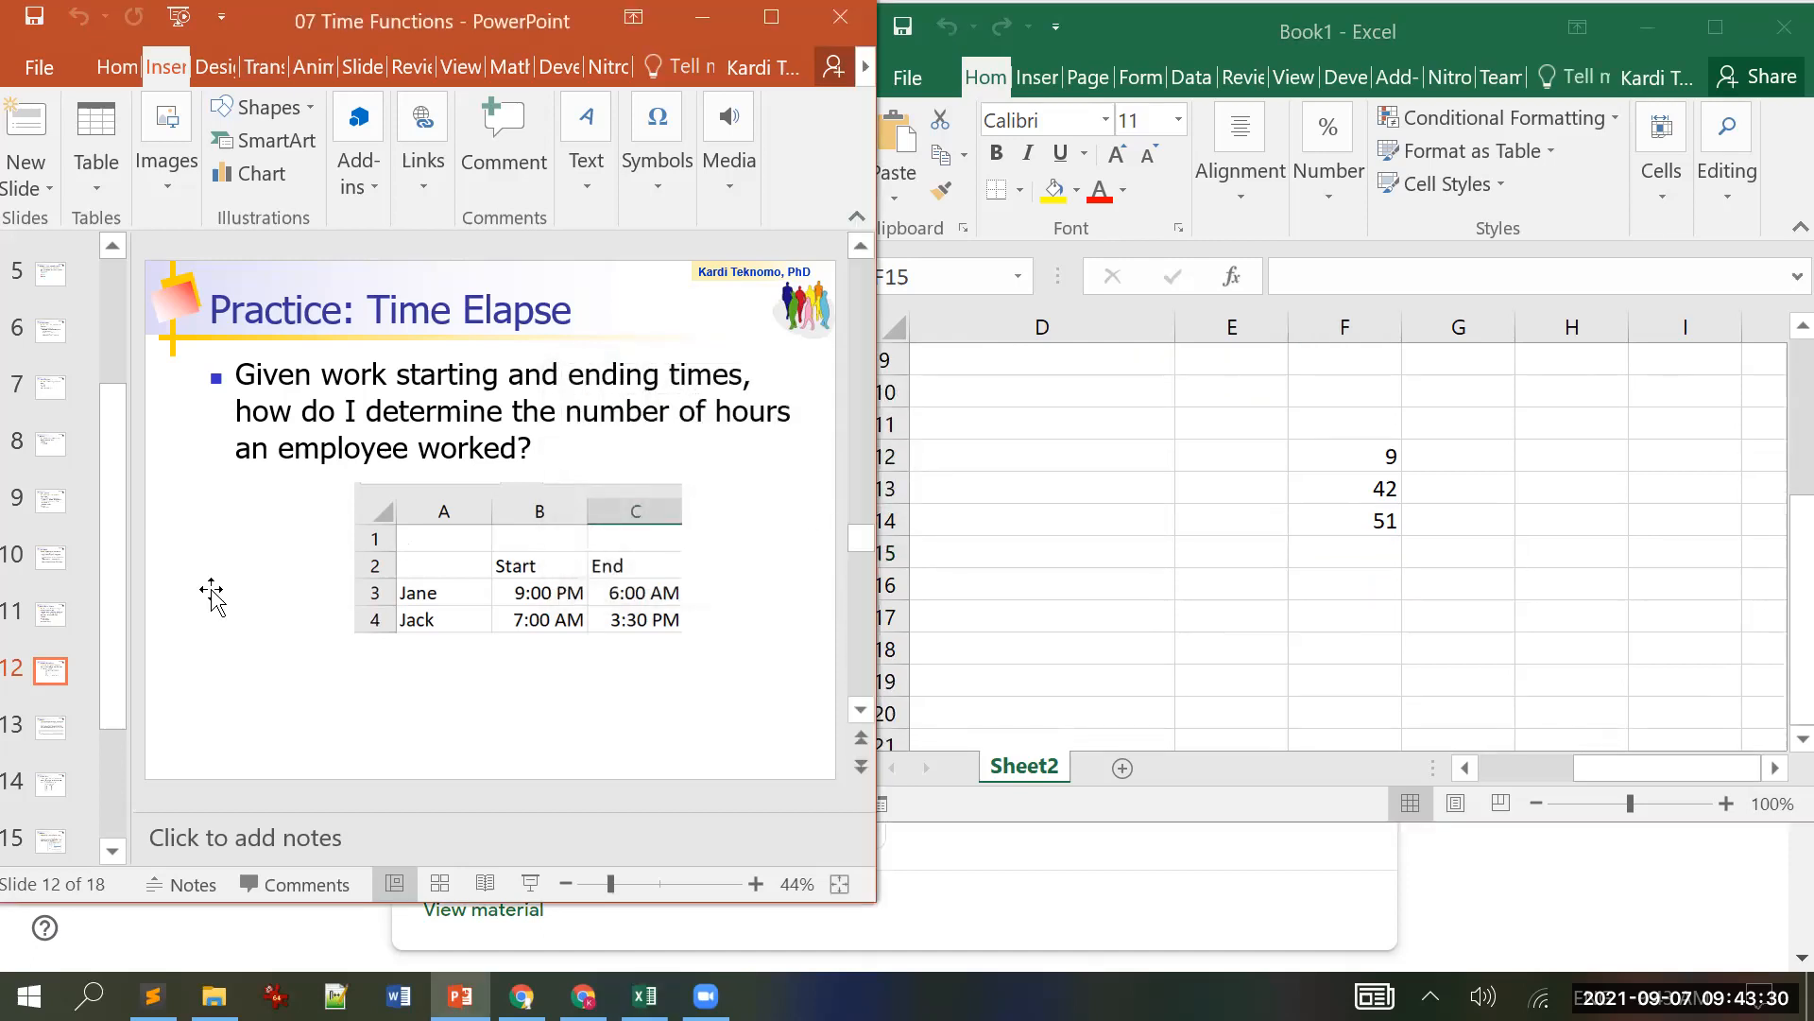
{"action": "key", "text": "Page_Down"}
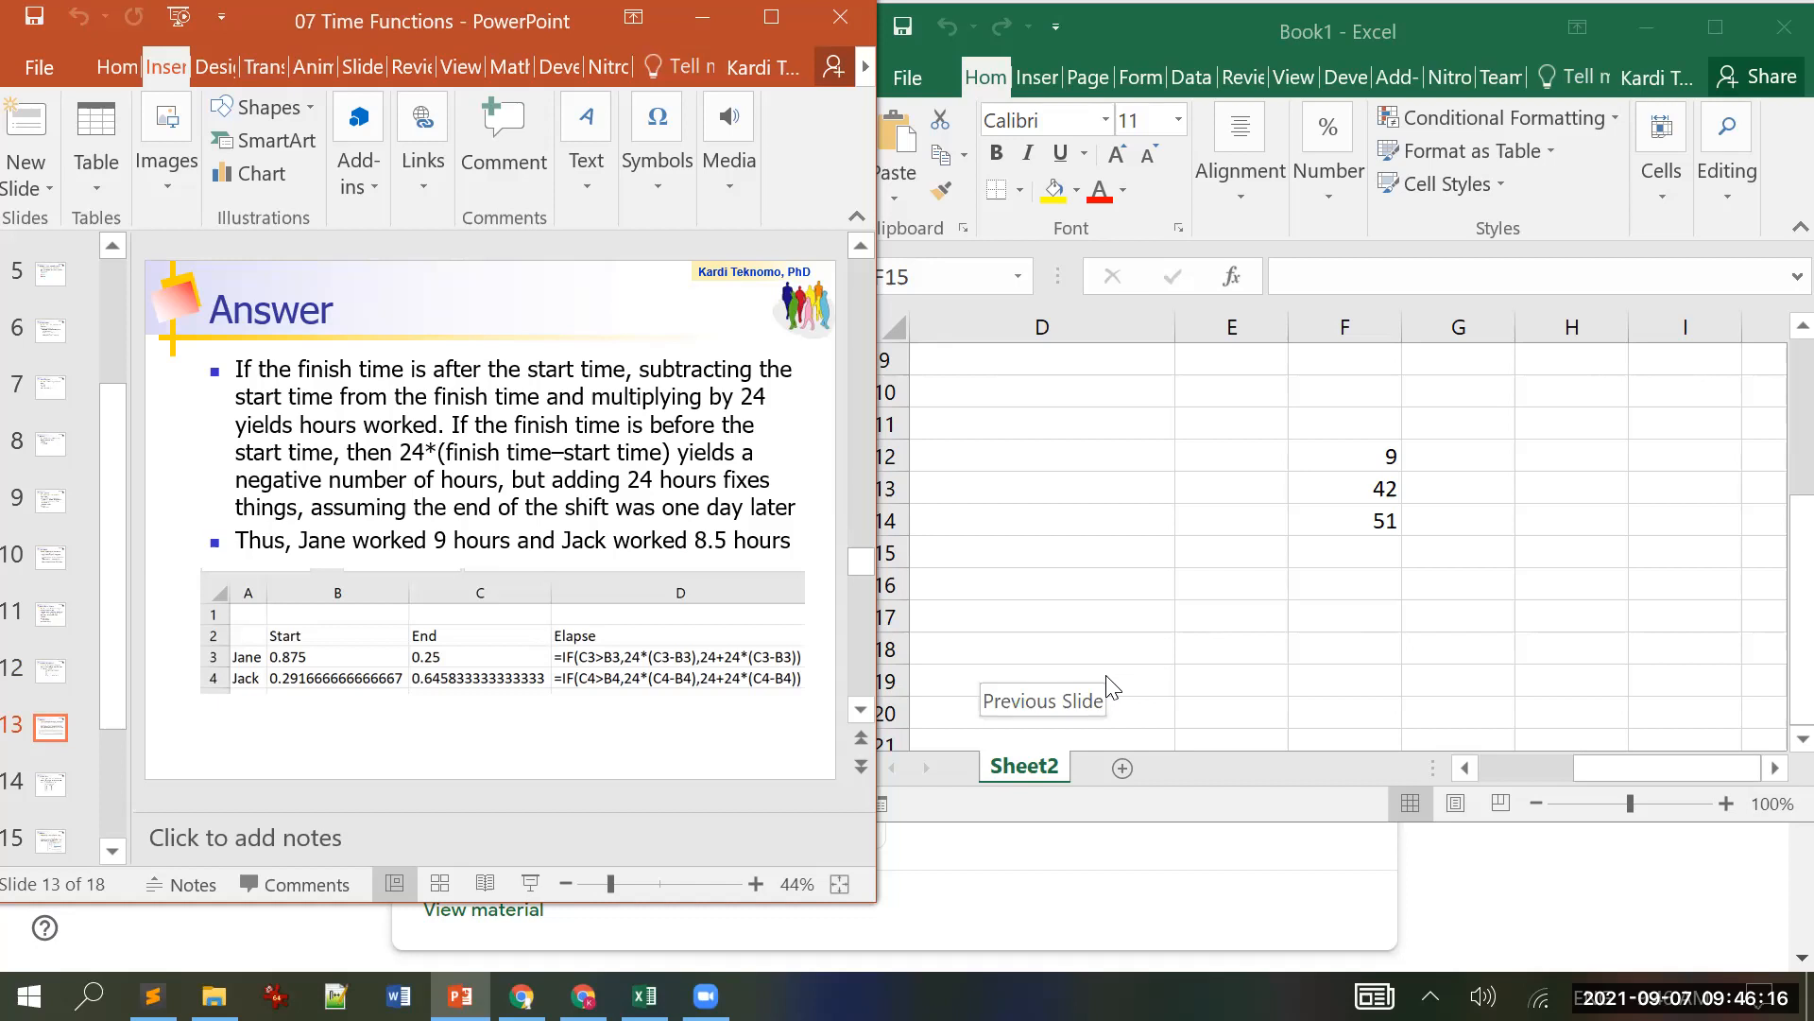
Step: Glance at slide 14, return to slide 13 'Answer', and bring Excel forward
{"action": "scroll", "coordinate": [666, 751], "scroll_direction": "down", "scroll_amount": 1}
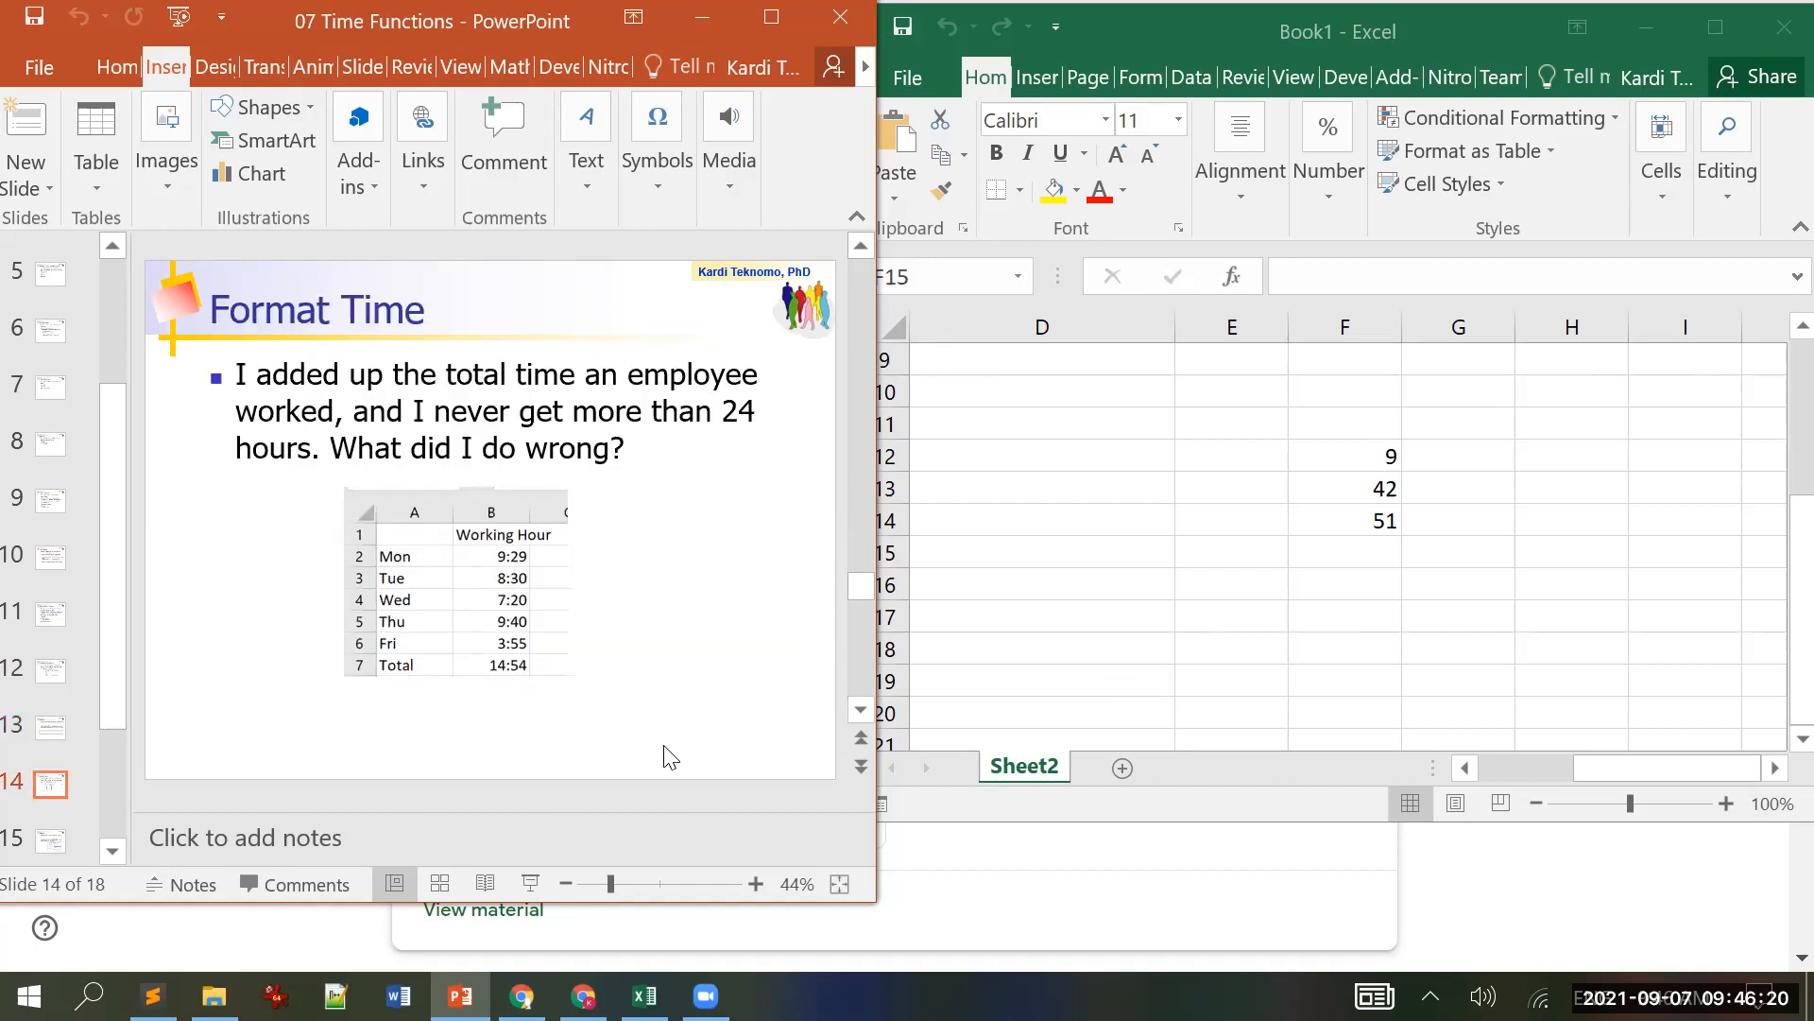
{"action": "scroll", "coordinate": [667, 752], "scroll_direction": "up", "scroll_amount": 1}
{"action": "left_click", "coordinate": [1125, 564]}
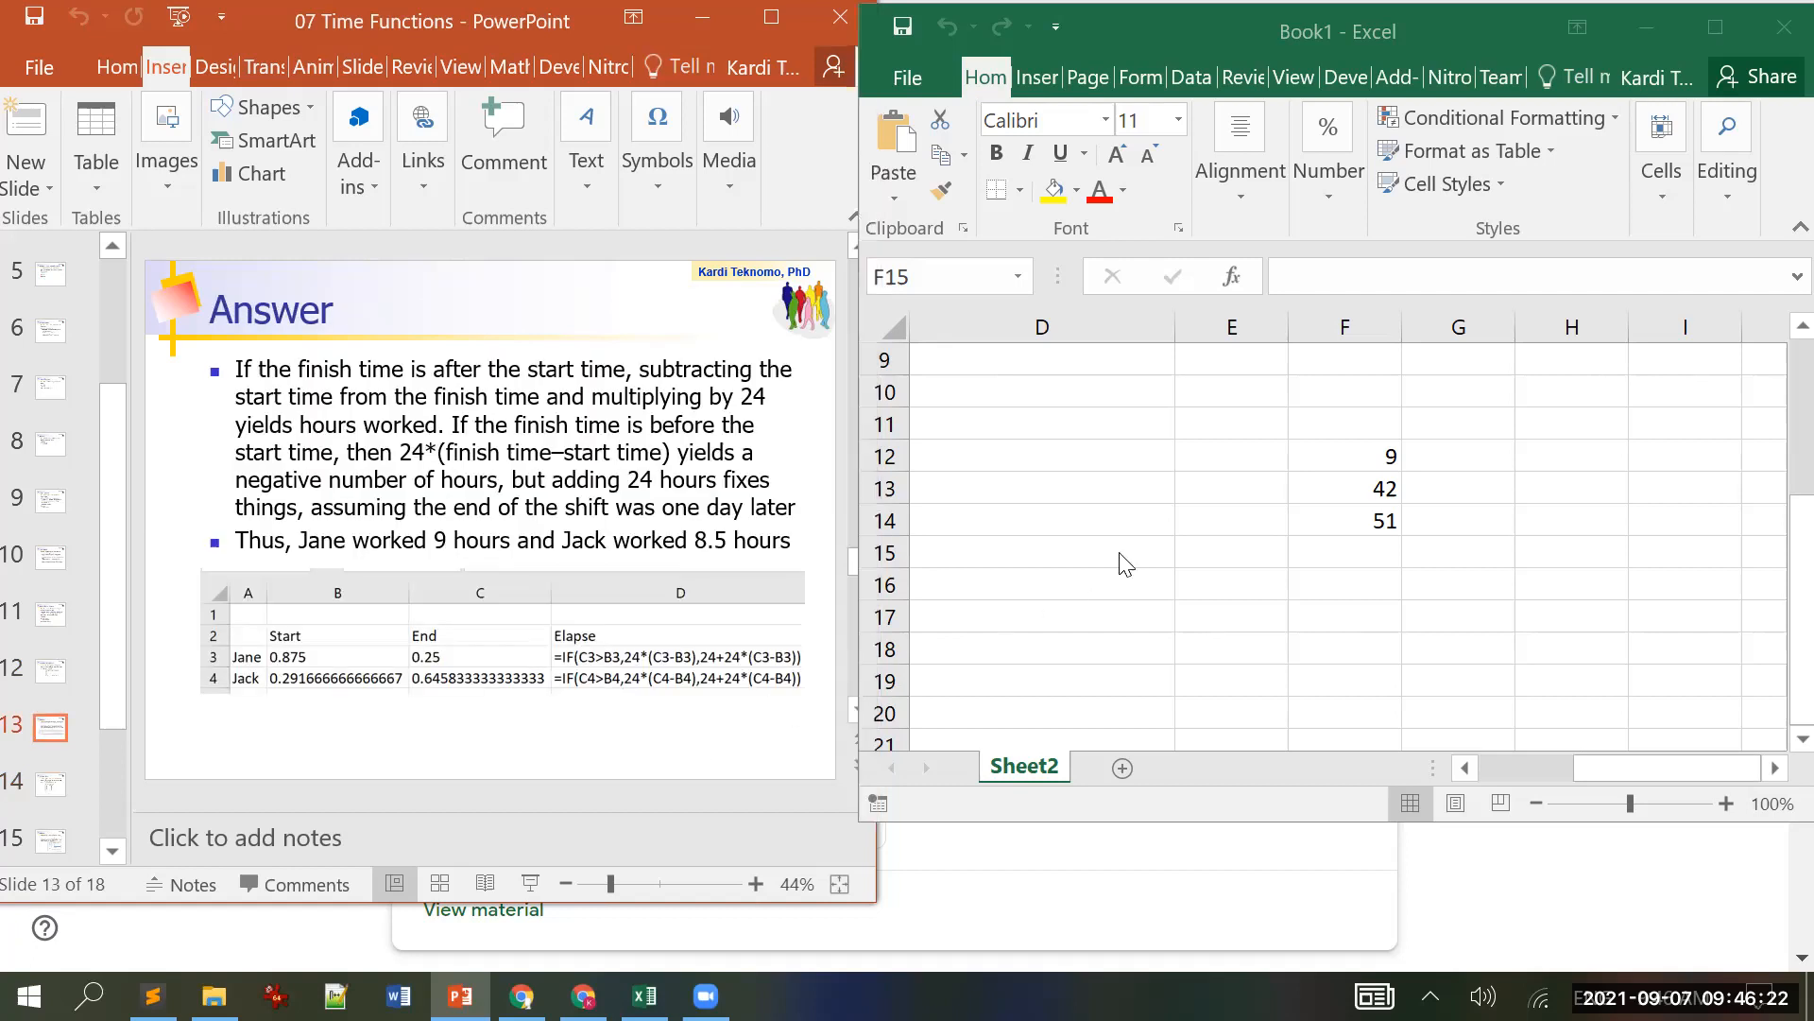
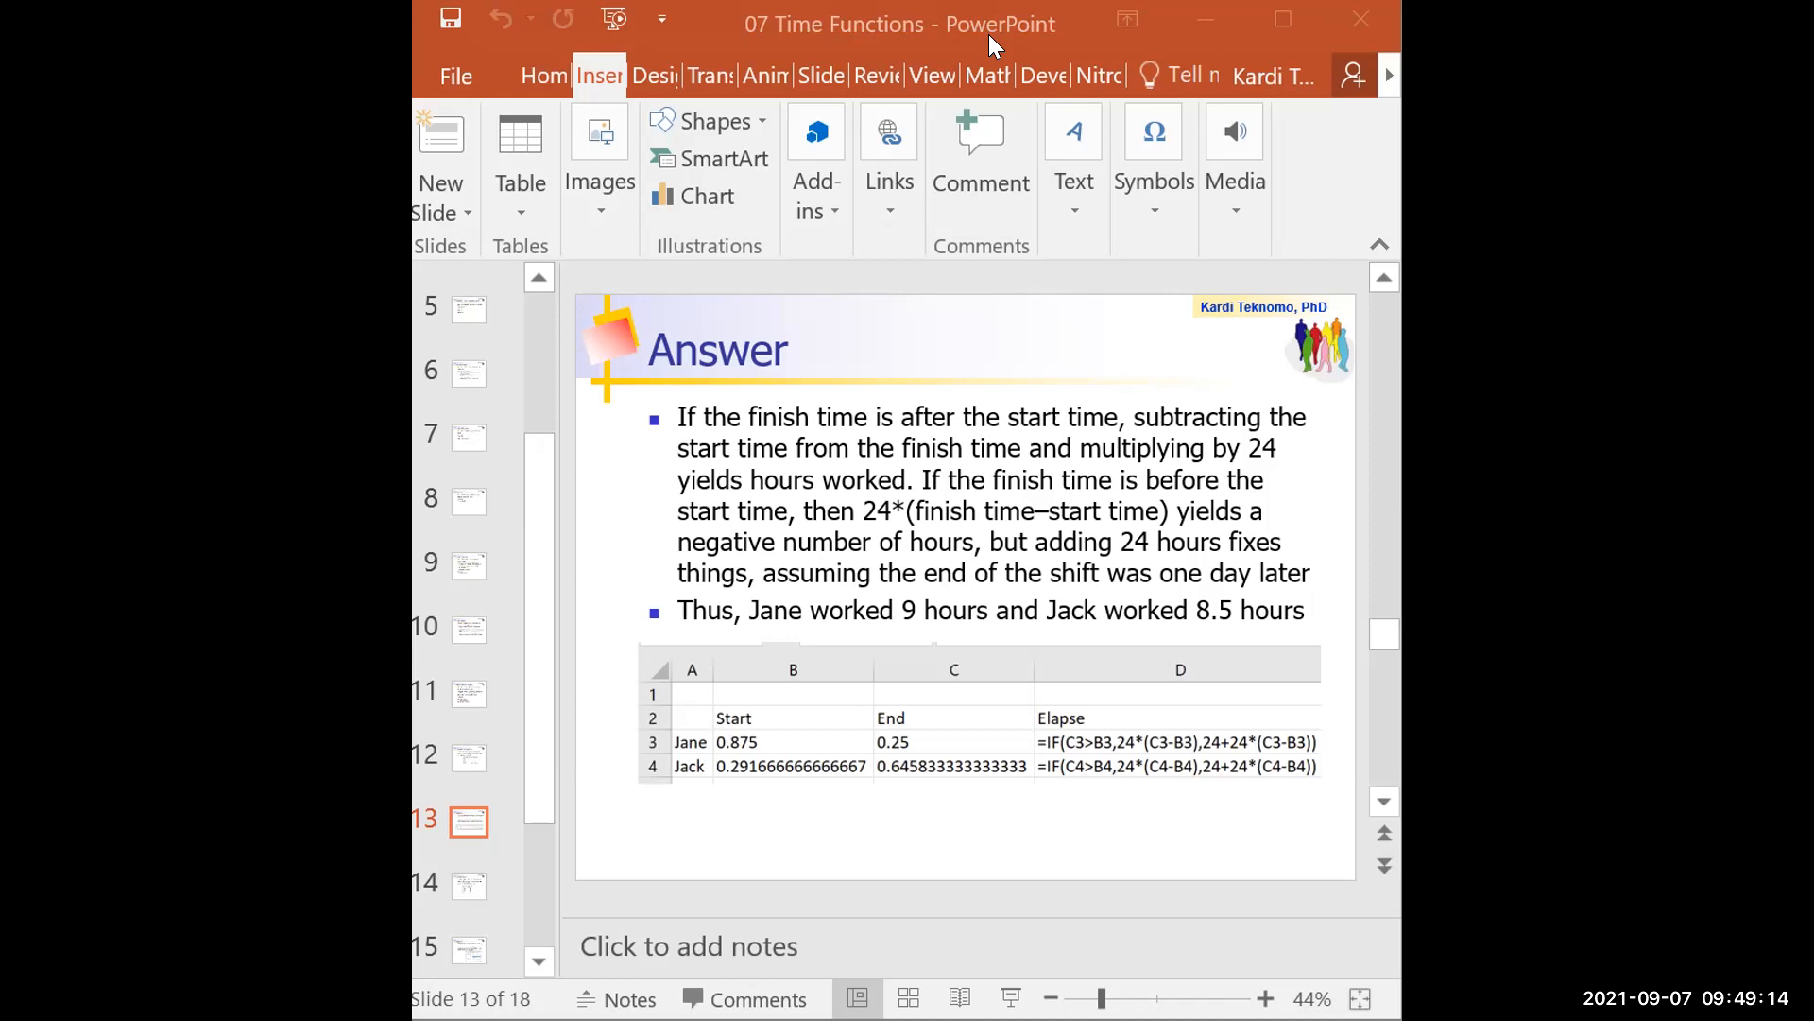
Step: Leave the Answer slide in PowerPoint and switch to the Book5 workbook with its start, end and total times
{"action": "left_click", "coordinate": [979, 177]}
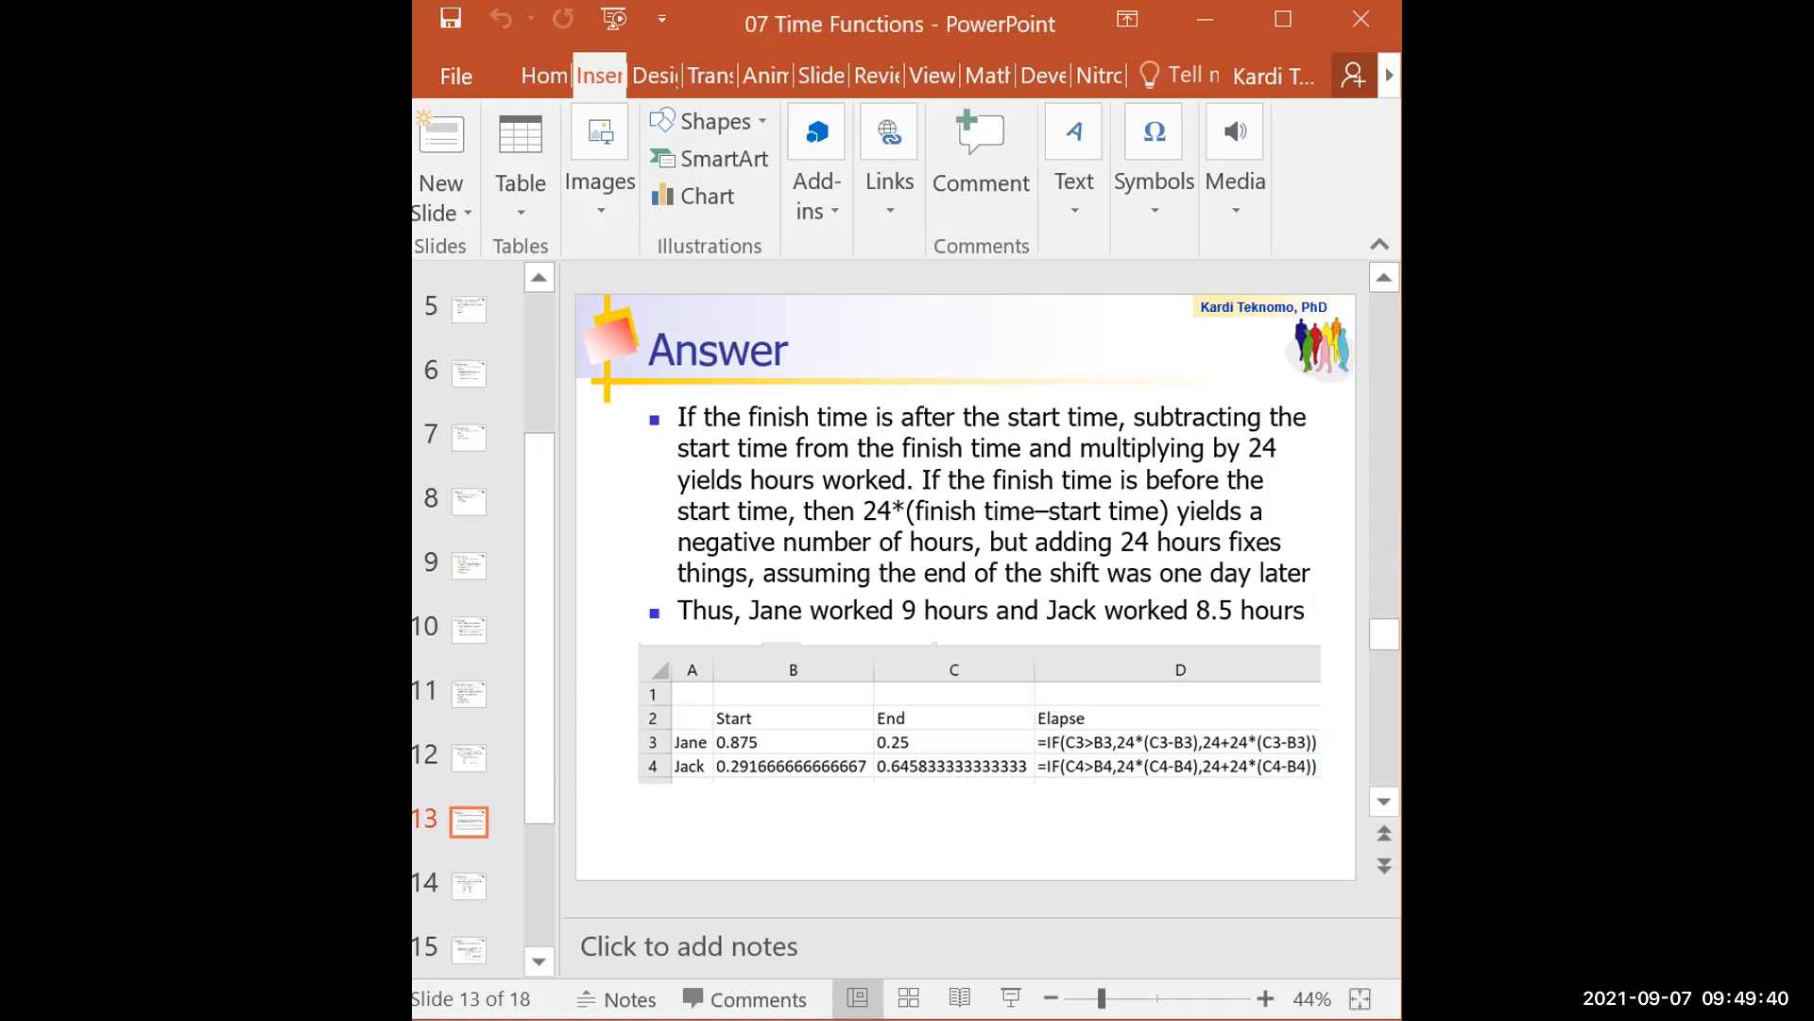
{"action": "key", "text": "alt+Tab"}
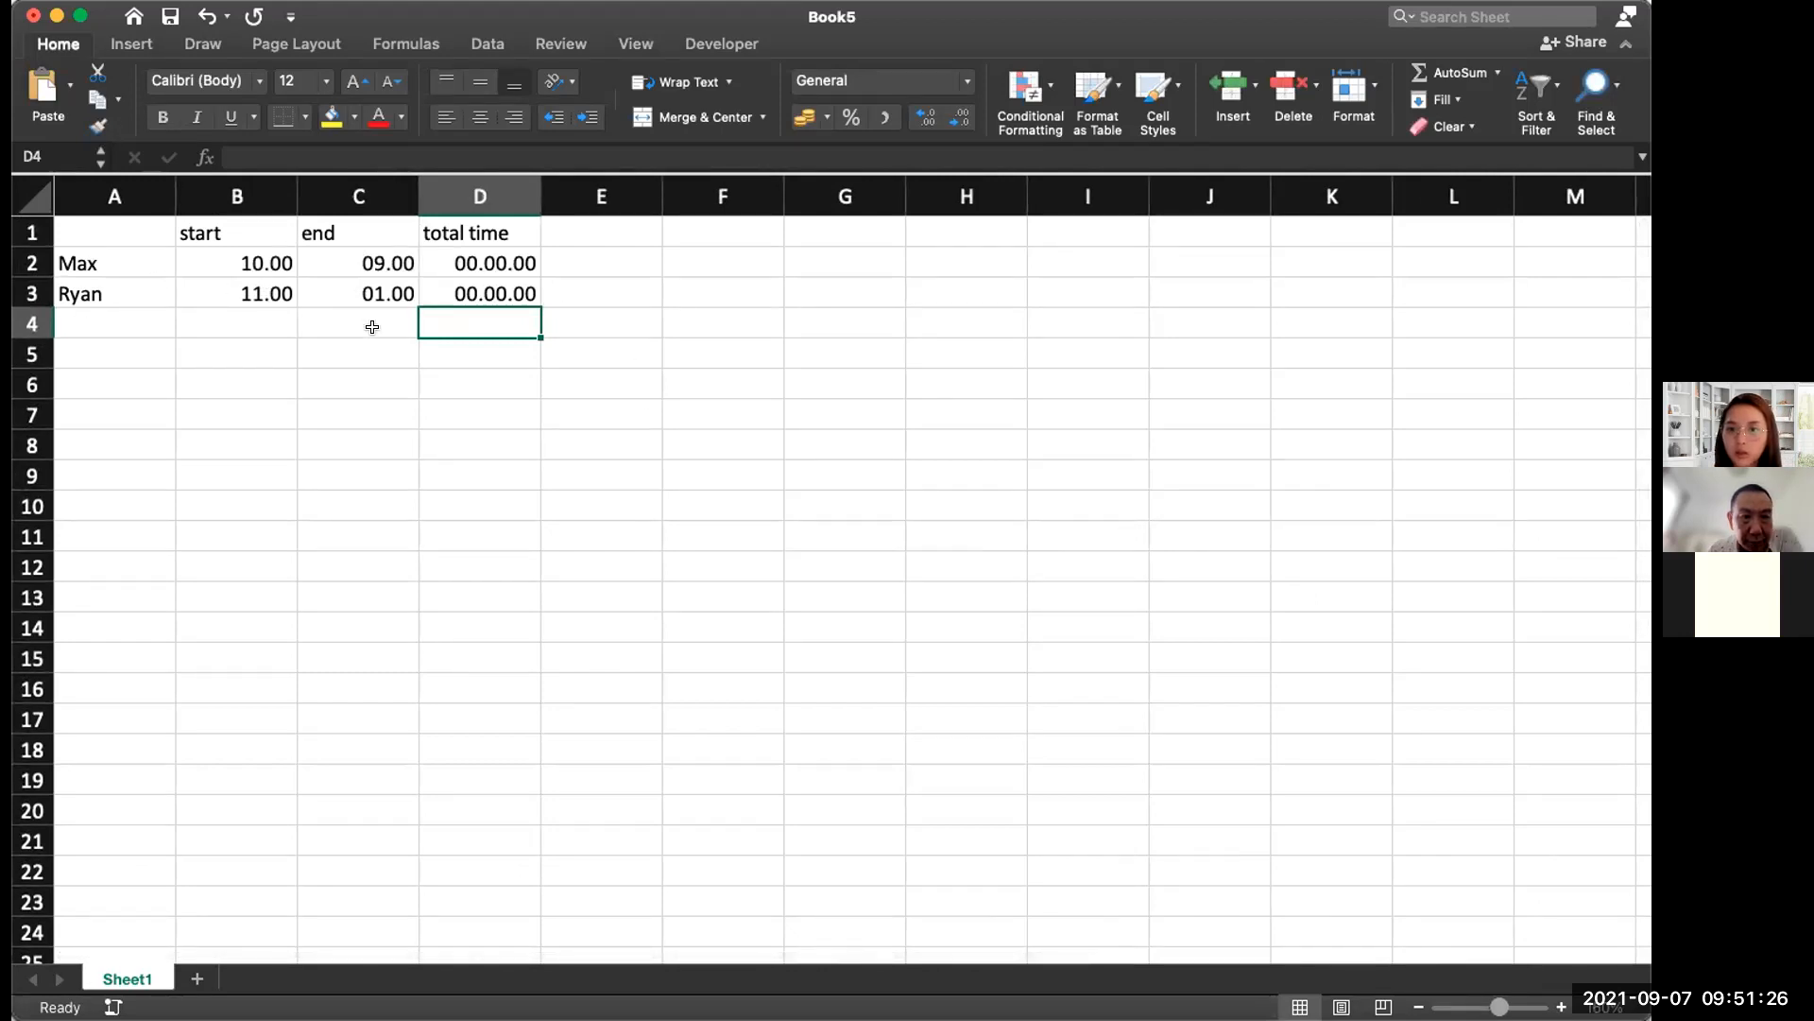
Step: Replace Ryan's start time in B3 with 9:00
{"action": "left_click", "coordinate": [430, 298]}
{"action": "double_click", "coordinate": [242, 293]}
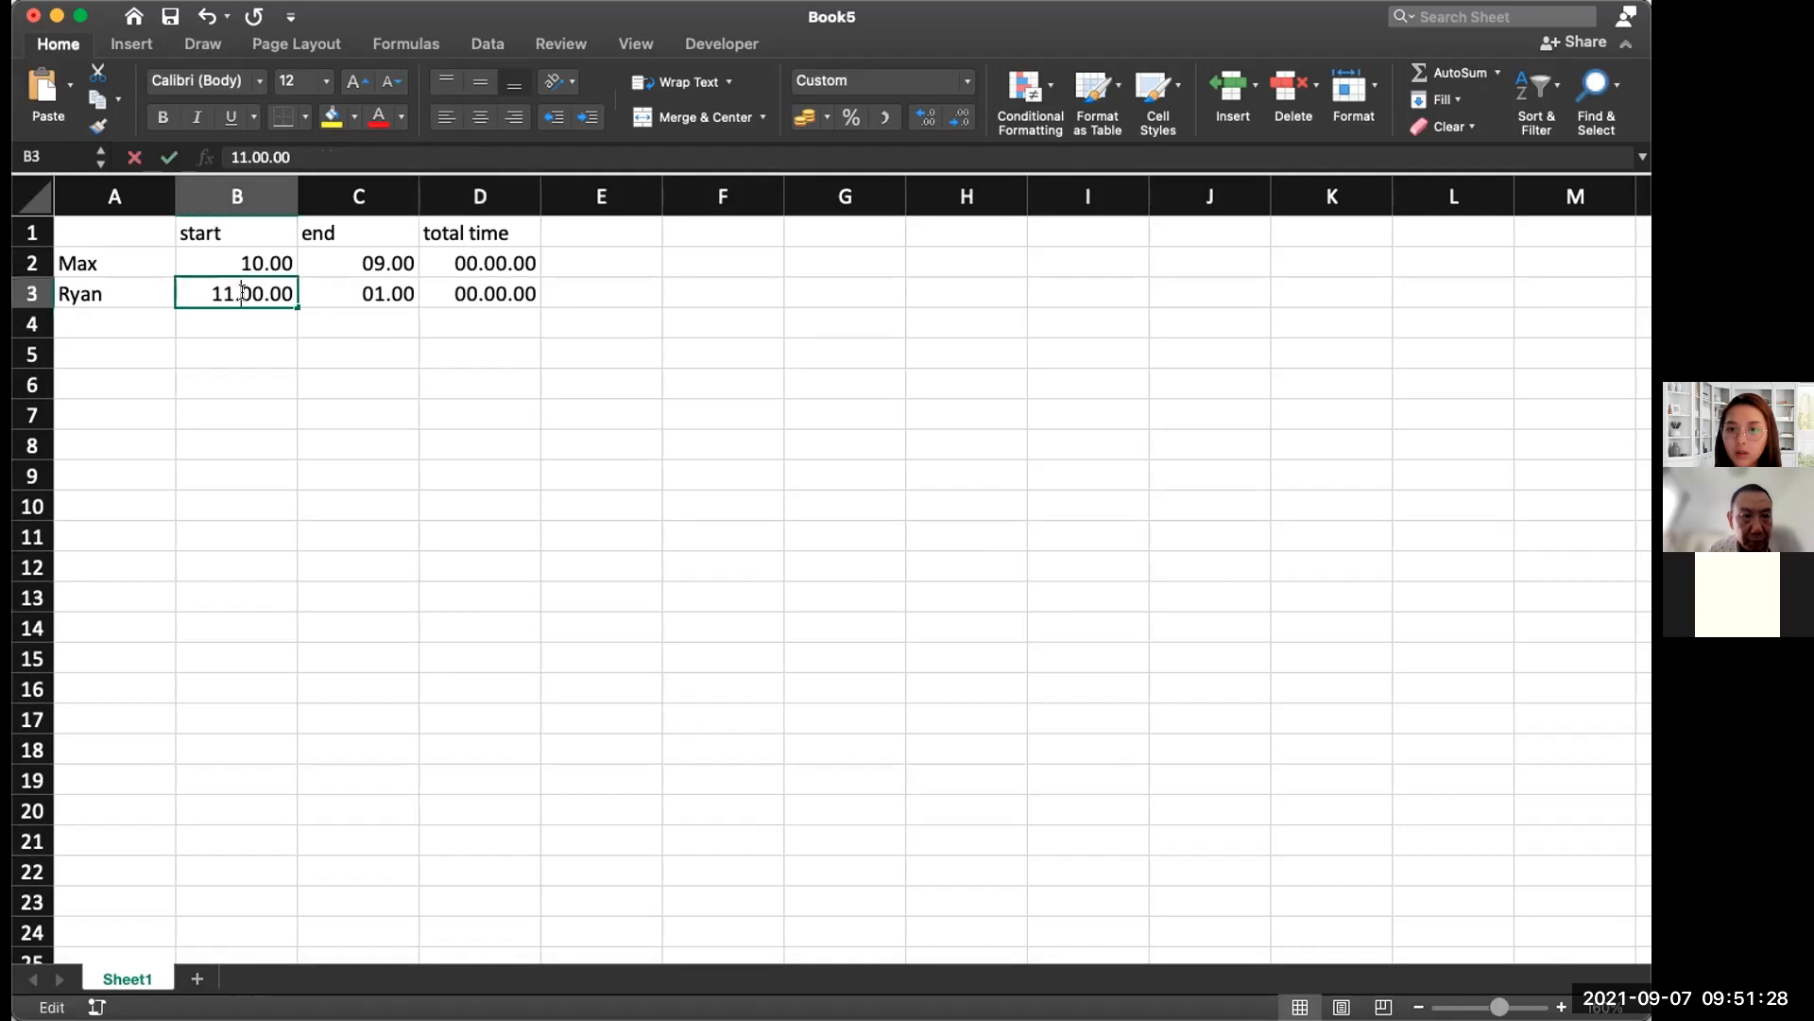
{"action": "left_click_drag", "start_coordinate": [286, 293], "coordinate": [208, 293]}
{"action": "key", "text": "Right"}
{"action": "key", "text": "BackSpace"}
{"action": "key", "text": "BackSpace"}
{"action": "key", "text": "BackSpace"}
{"action": "key", "text": "BackSpace"}
{"action": "key", "text": "BackSpace"}
{"action": "key", "text": "BackSpace"}
{"action": "type", "text": "0"}
{"action": "key", "text": "BackSpace"}
{"action": "key", "text": "BackSpace"}
{"action": "key", "text": "BackSpace"}
{"action": "type", "text": "9:00"}
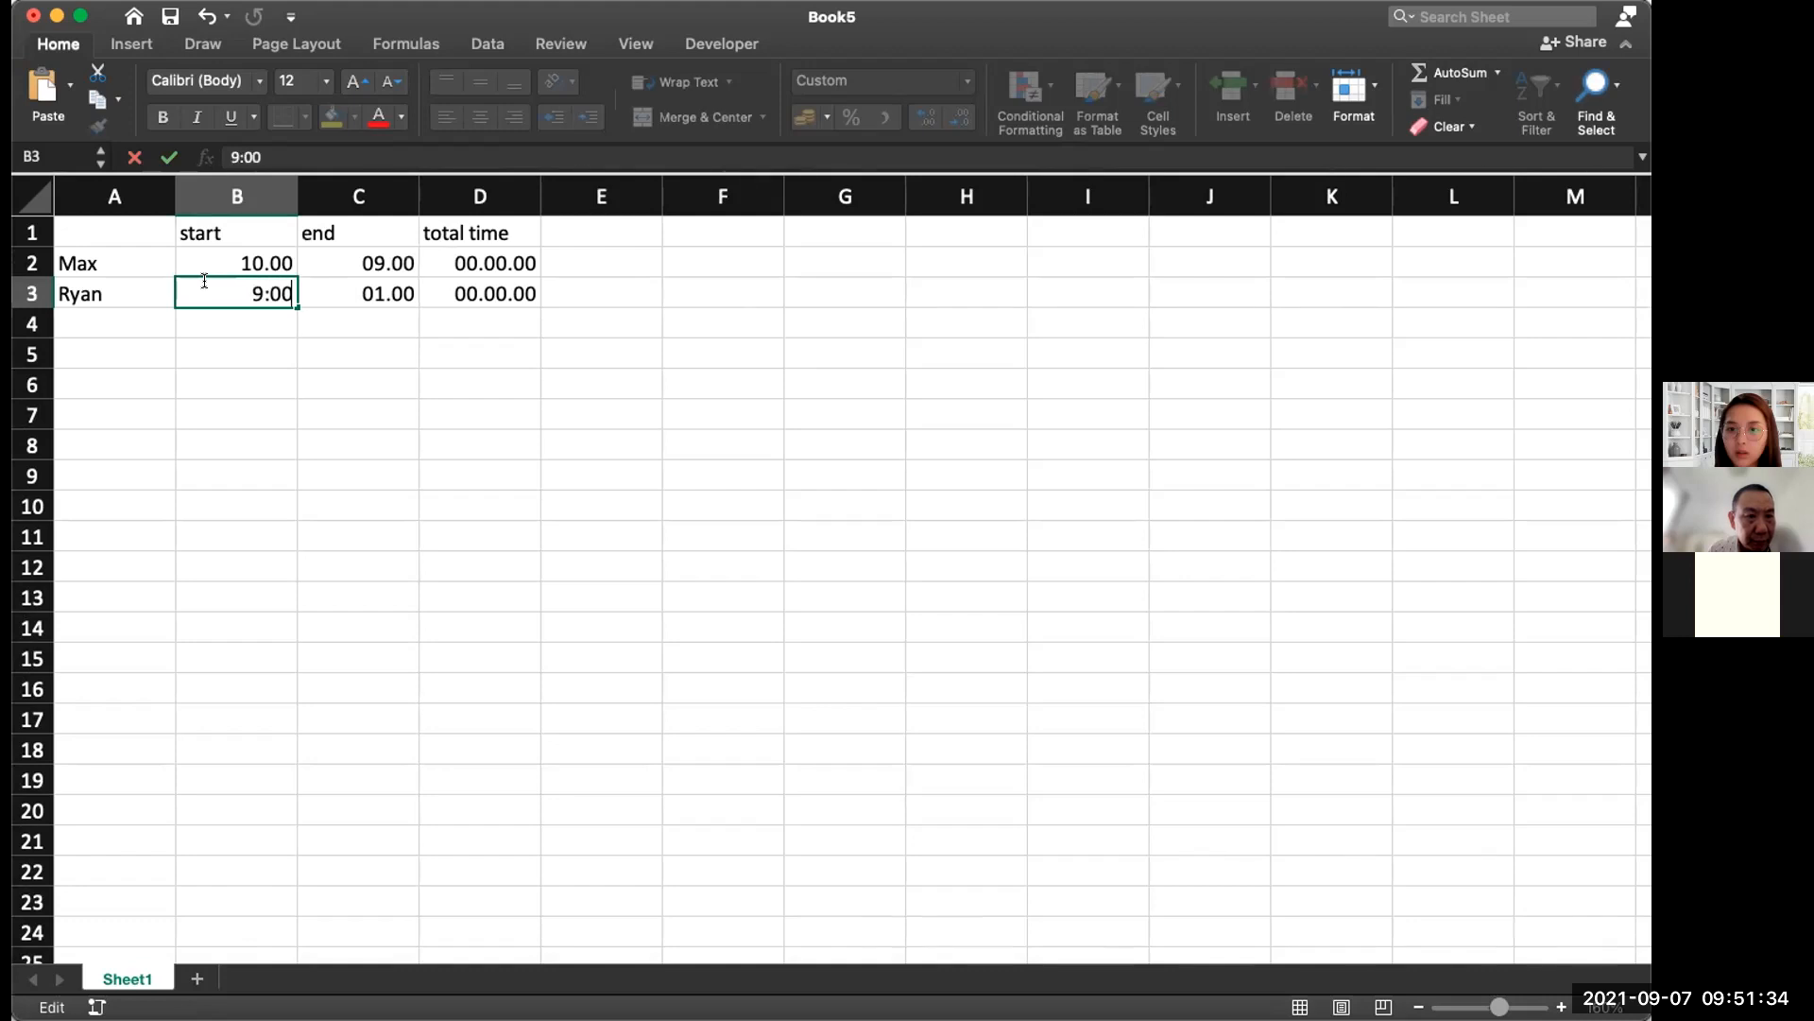
Step: Enter Ryan's end time in C3 as 5:00 and check the D3 total formula
{"action": "double_click", "coordinate": [383, 294]}
{"action": "key", "text": "BackSpace"}
{"action": "key", "text": "BackSpace"}
{"action": "key", "text": "BackSpace"}
{"action": "key", "text": "BackSpace"}
{"action": "key", "text": "BackSpace"}
{"action": "key", "text": "BackSpace"}
{"action": "key", "text": "BackSpace"}
{"action": "type", "text": "5:00"}
{"action": "key", "text": "Return"}
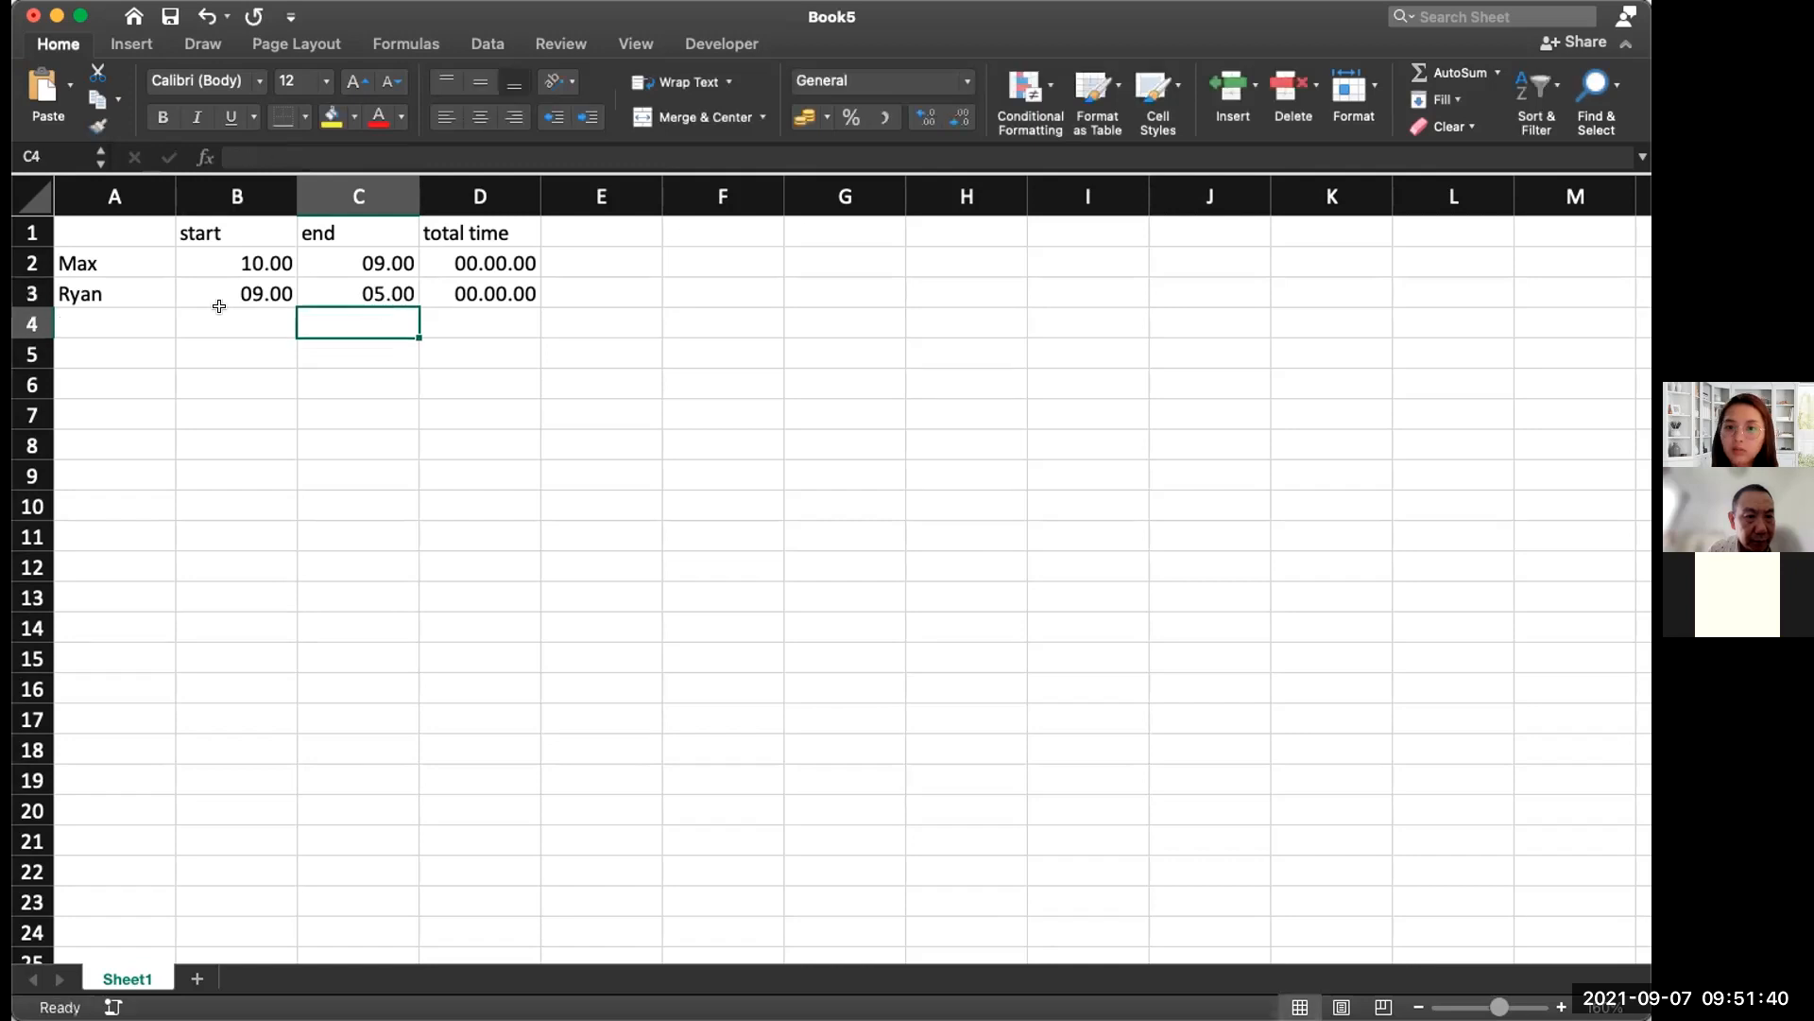
{"action": "double_click", "coordinate": [495, 294]}
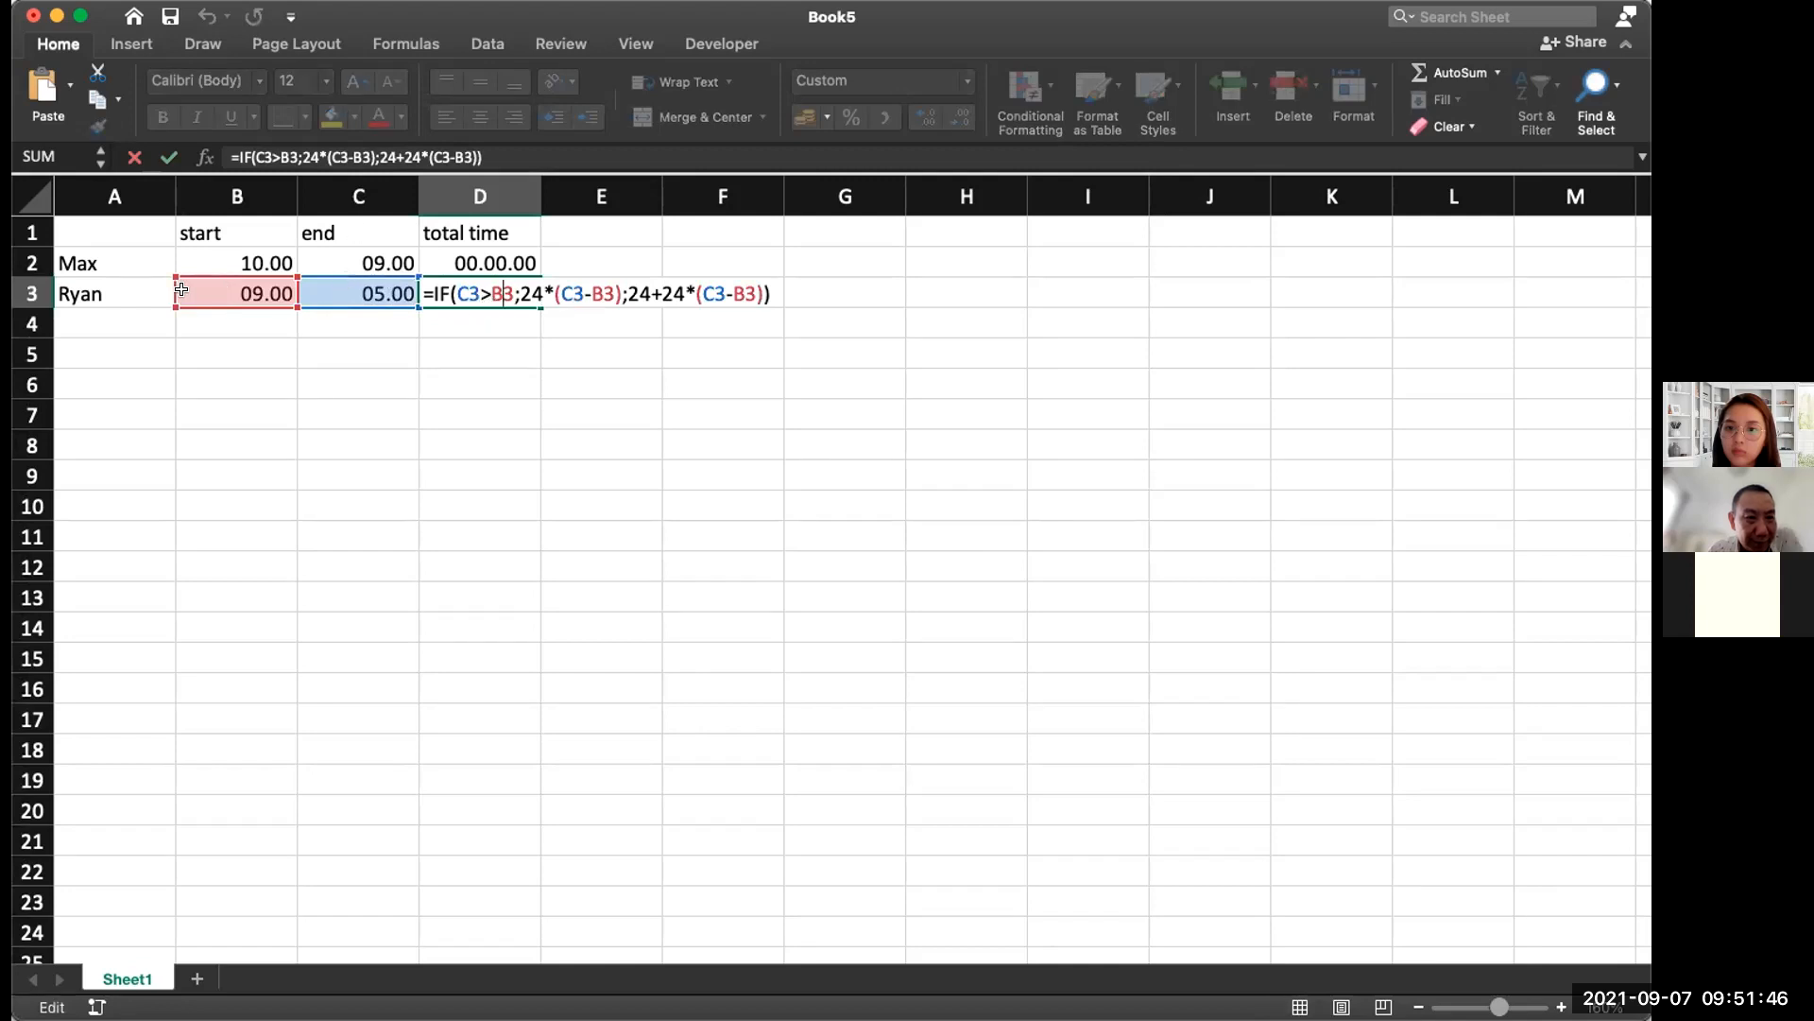
{"action": "left_click", "coordinate": [358, 289]}
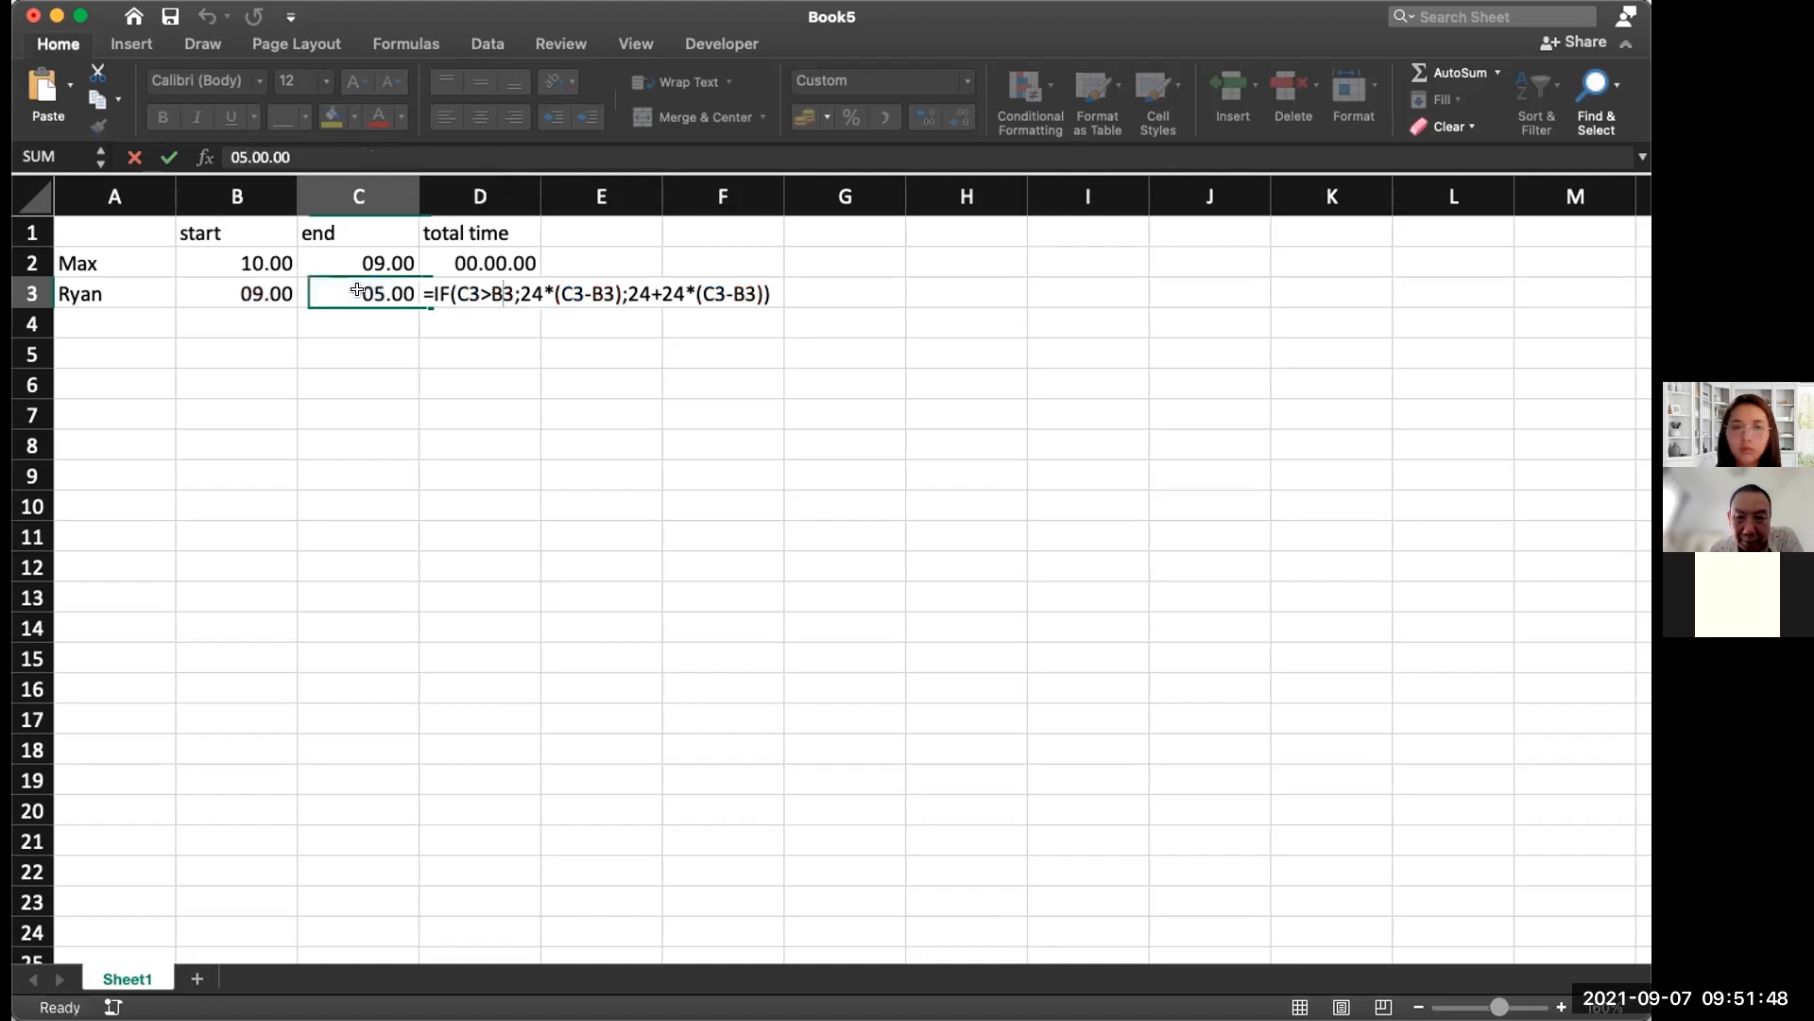
Step: Correct Ryan's end time in C3 to 17.00 and confirm the D3 formula unchanged
{"action": "double_click", "coordinate": [373, 293]}
{"action": "key", "text": "BackSpace"}
{"action": "key", "text": "BackSpace"}
{"action": "type", "text": "17"}
{"action": "key", "text": "Return"}
{"action": "double_click", "coordinate": [480, 294]}
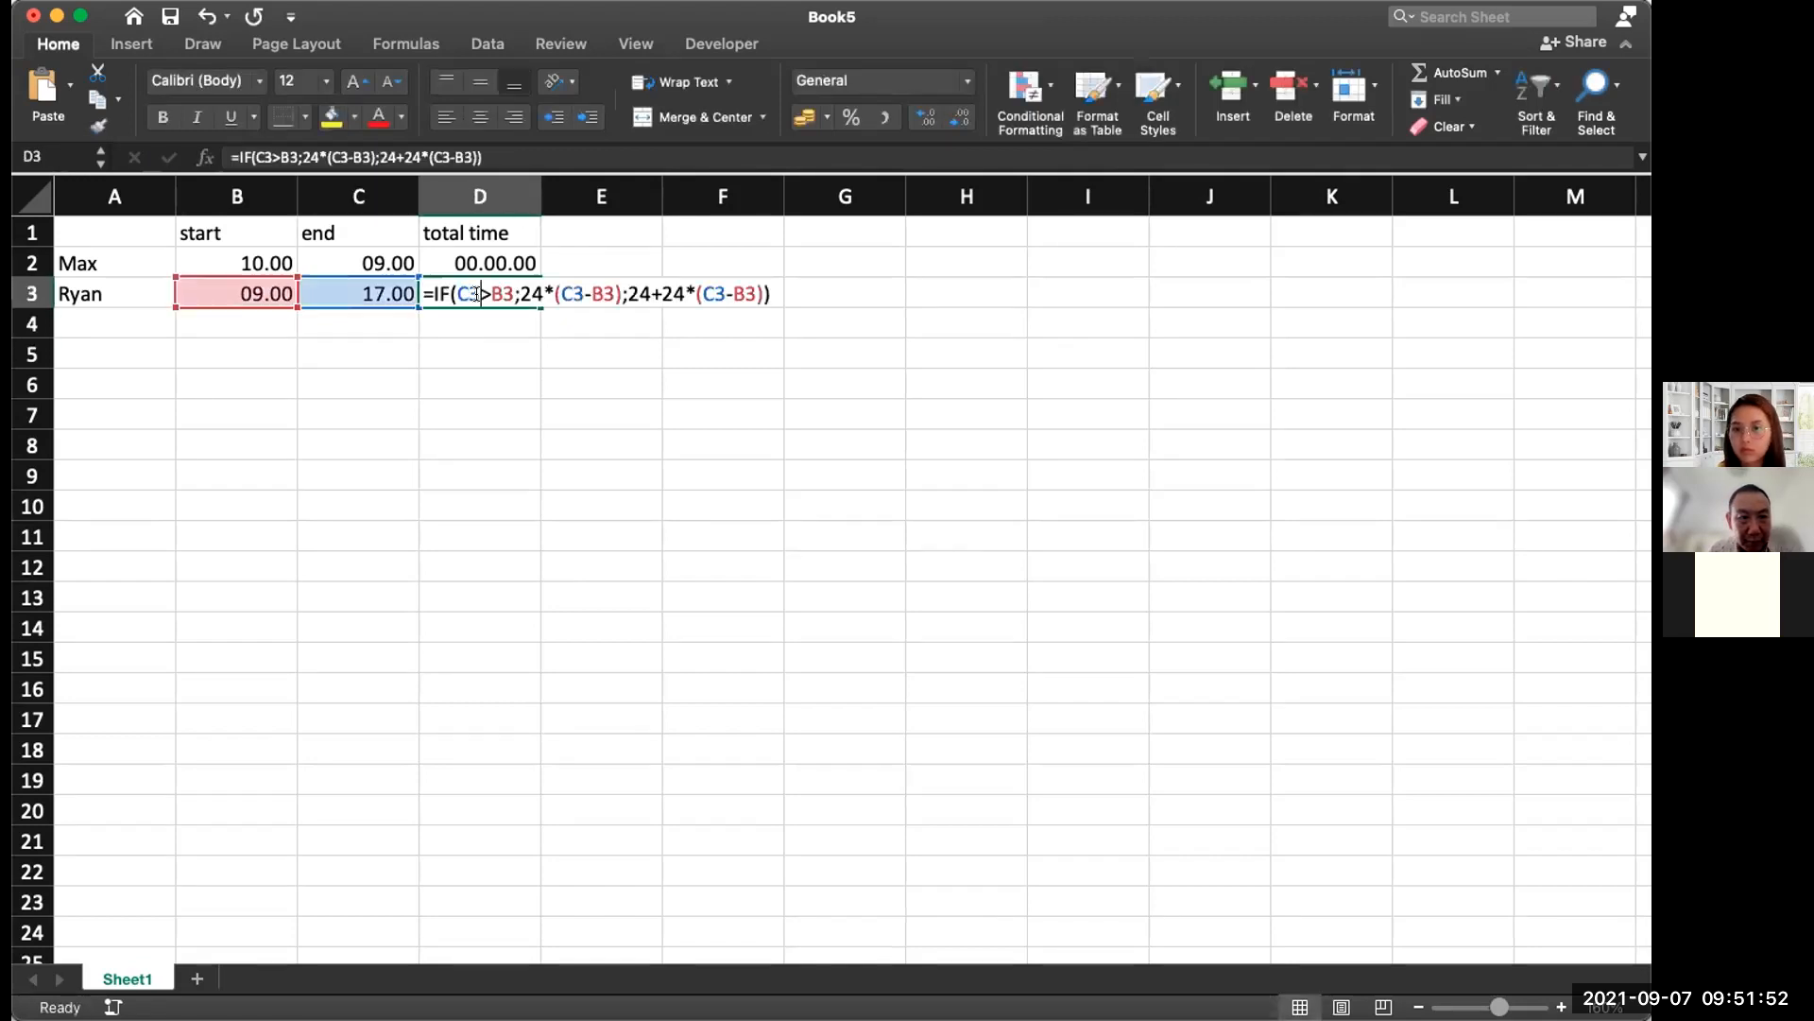
{"action": "key", "text": "Return"}
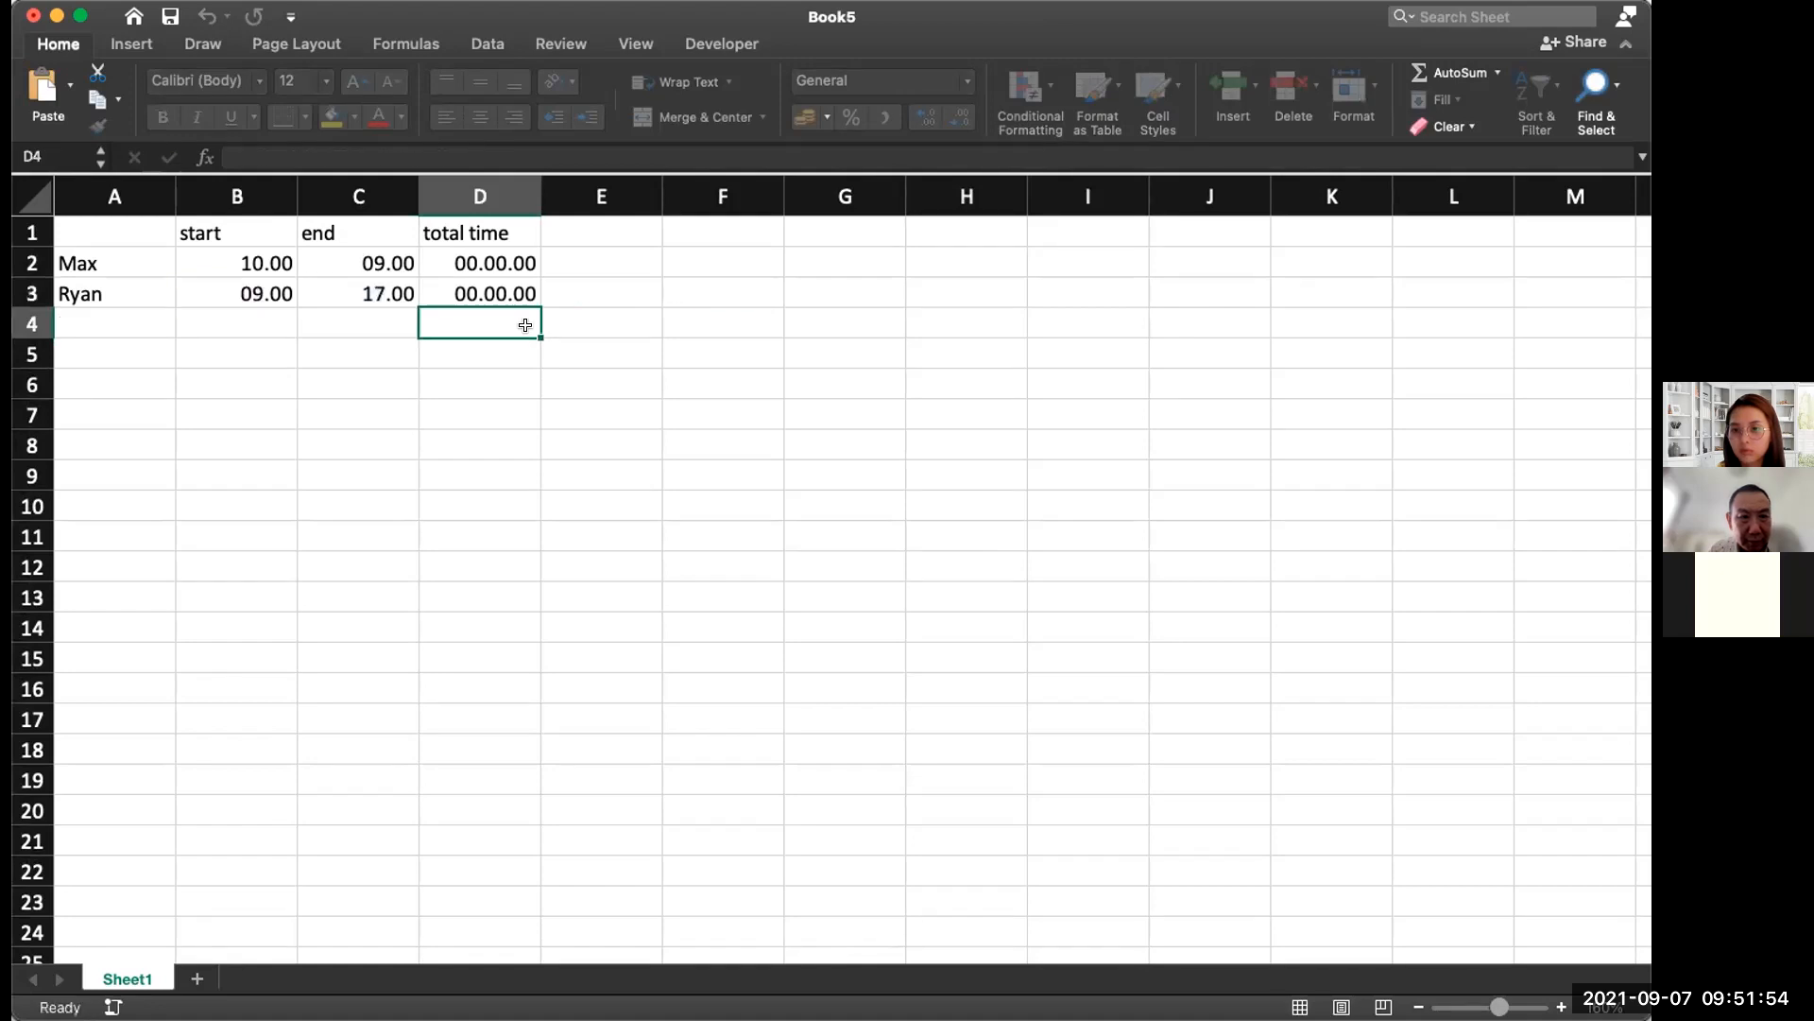
Step: Format Ryan's total in D3 as General so it shows 8, and review its formula
{"action": "left_click", "coordinate": [516, 296]}
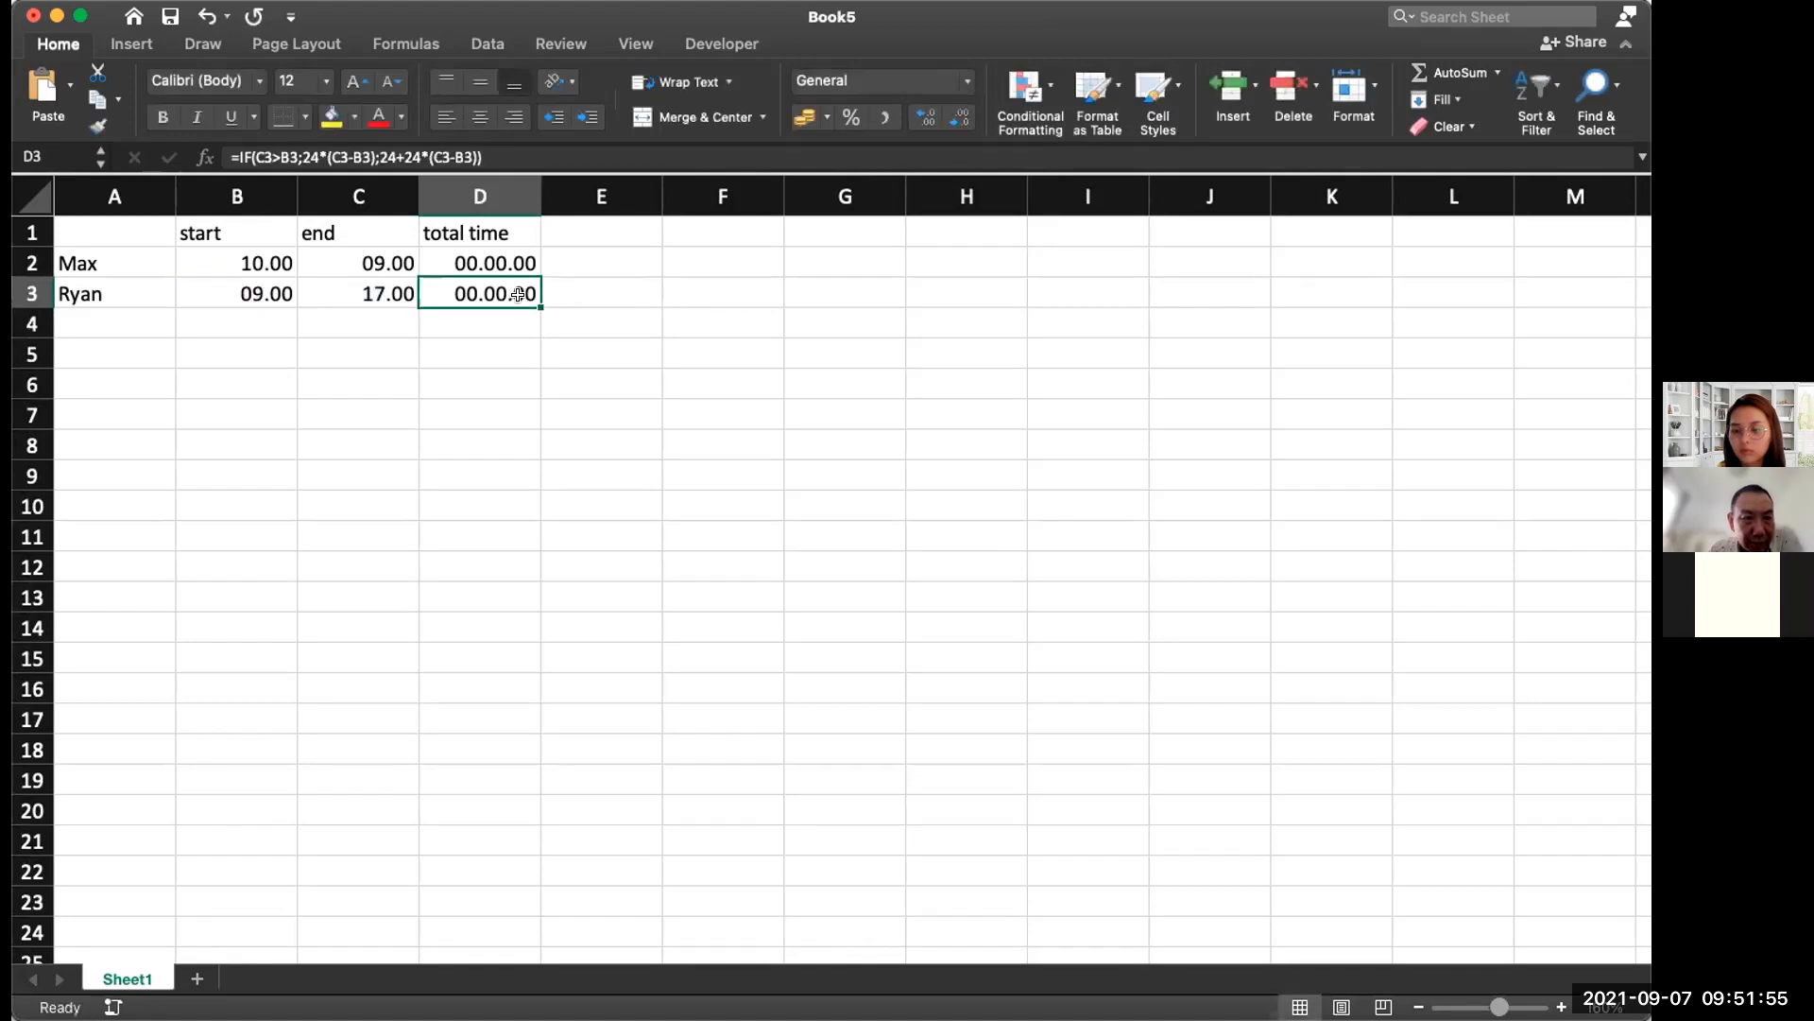
{"action": "left_click", "coordinate": [971, 86]}
{"action": "left_click", "coordinate": [955, 90]}
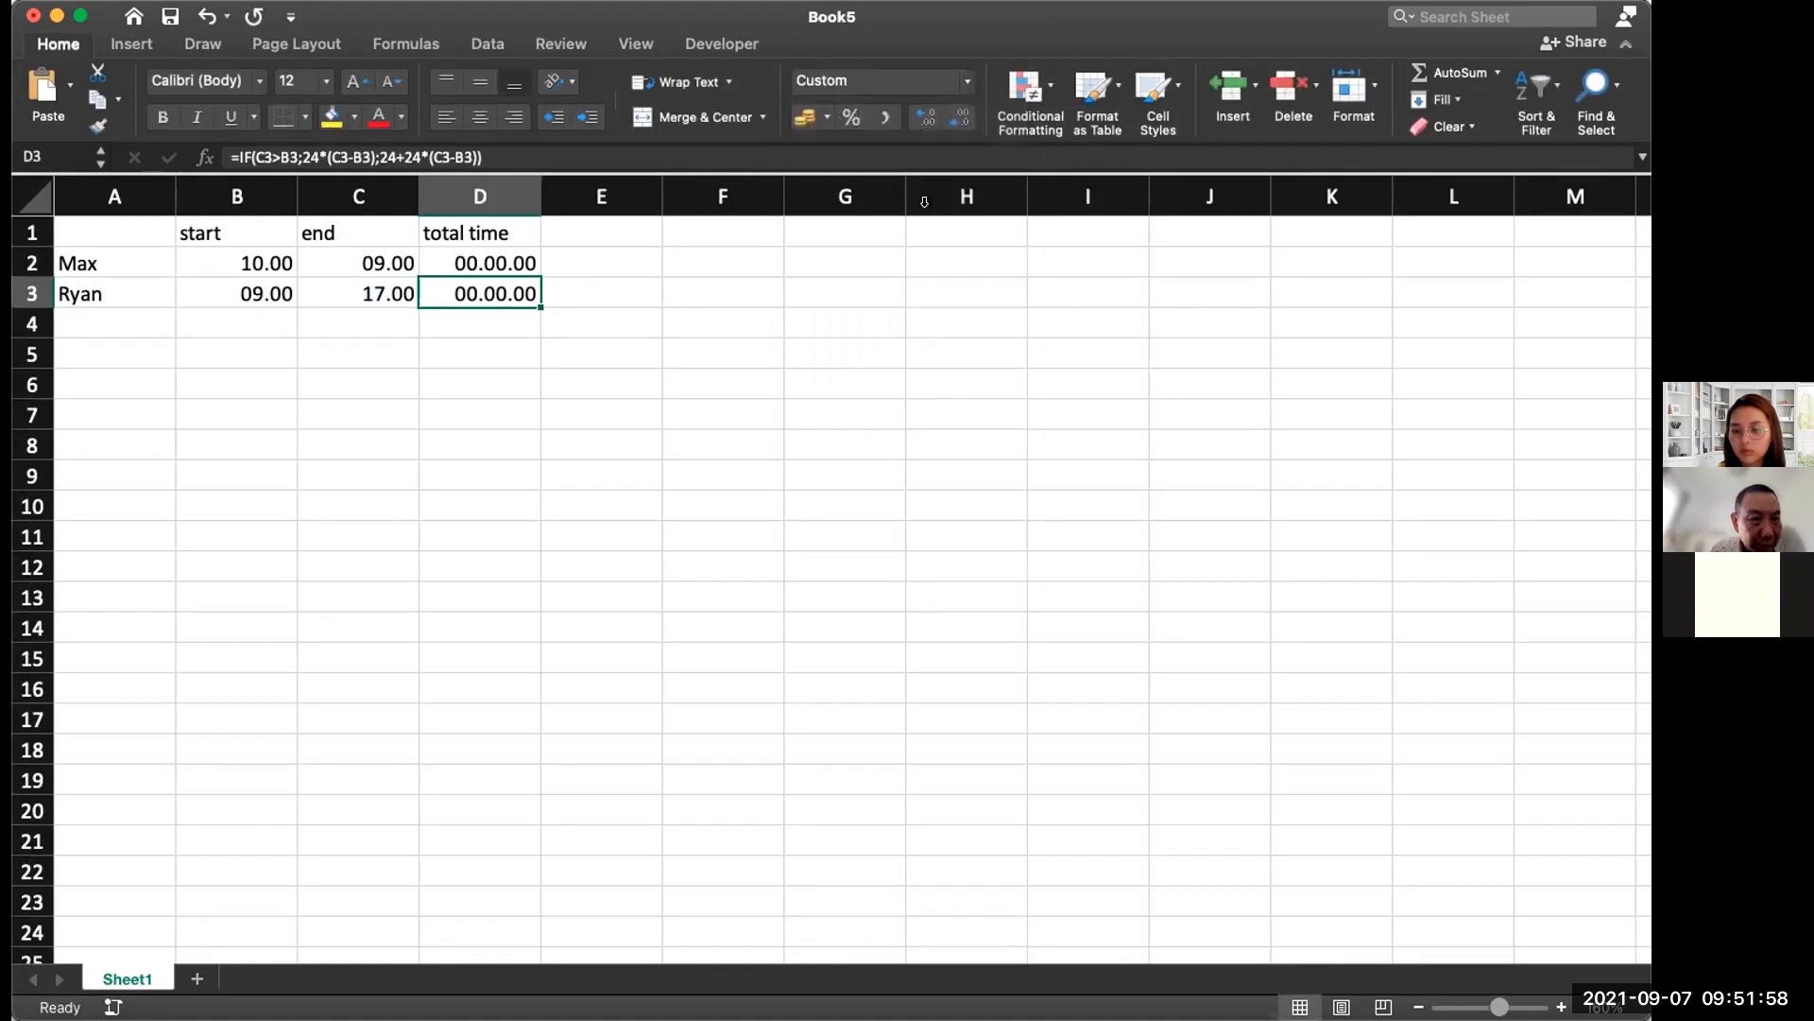
{"action": "left_click", "coordinate": [954, 90]}
{"action": "left_click", "coordinate": [940, 117]}
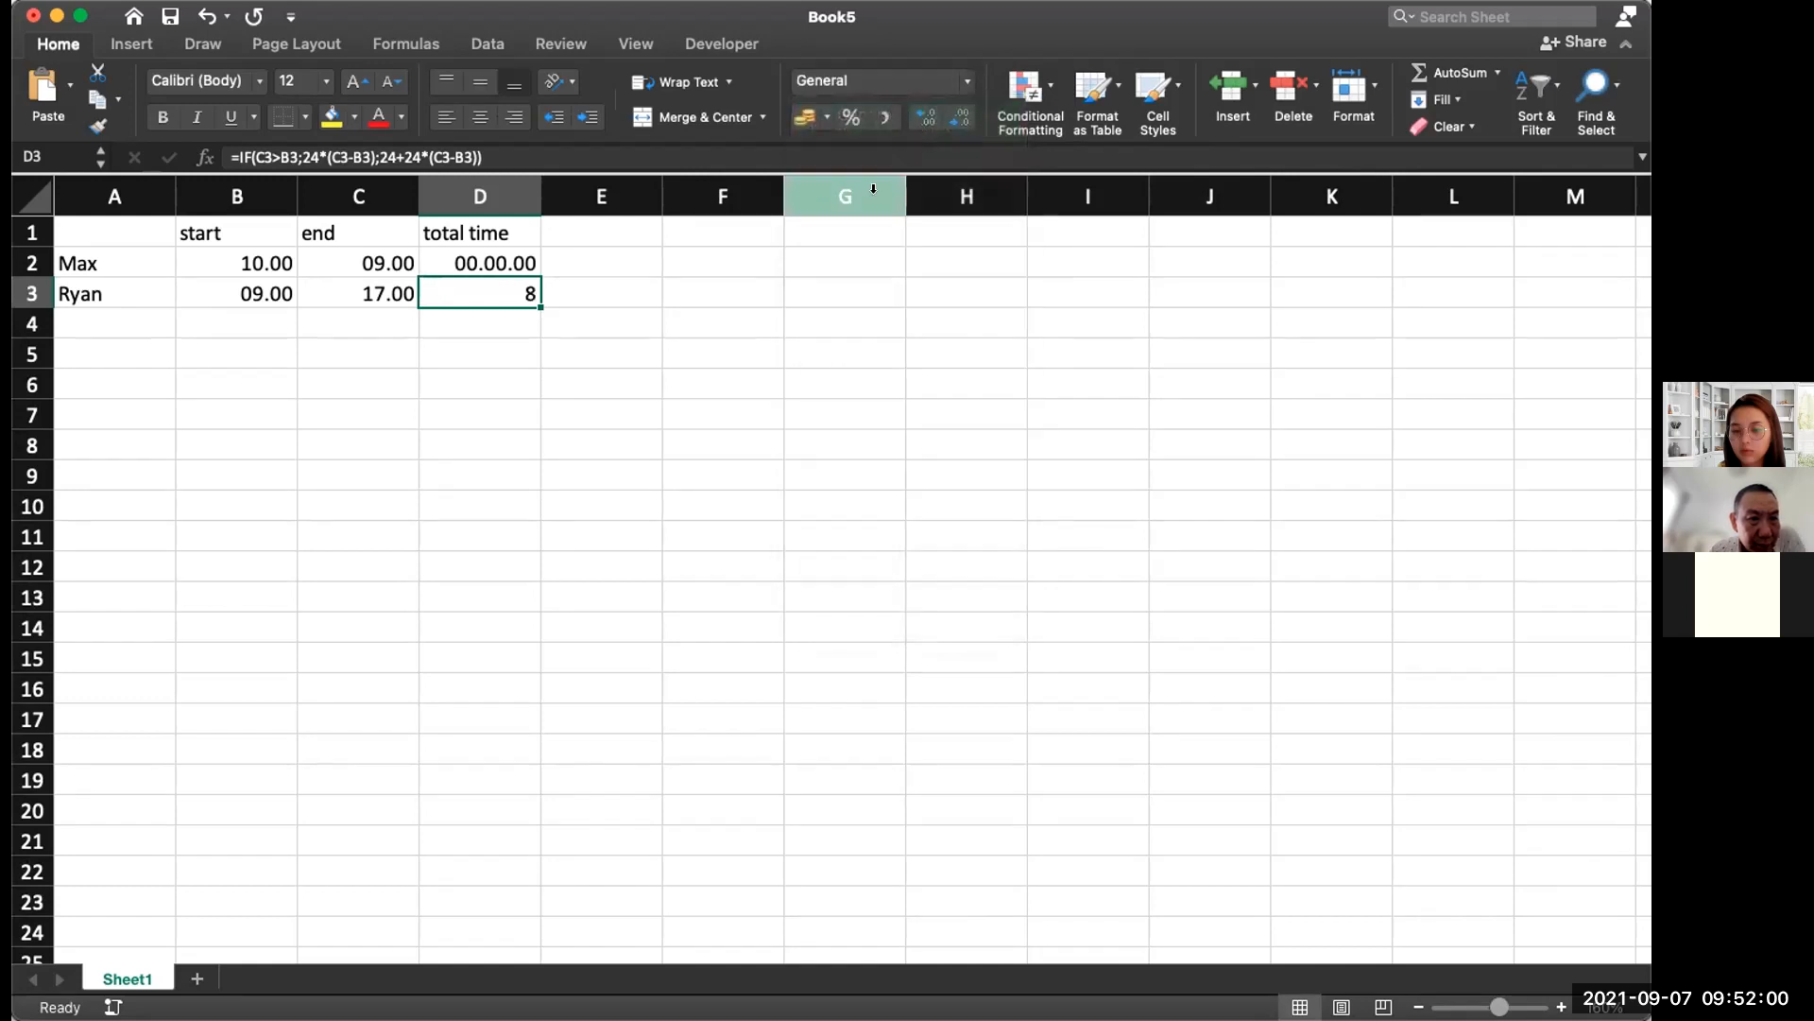
{"action": "double_click", "coordinate": [501, 293]}
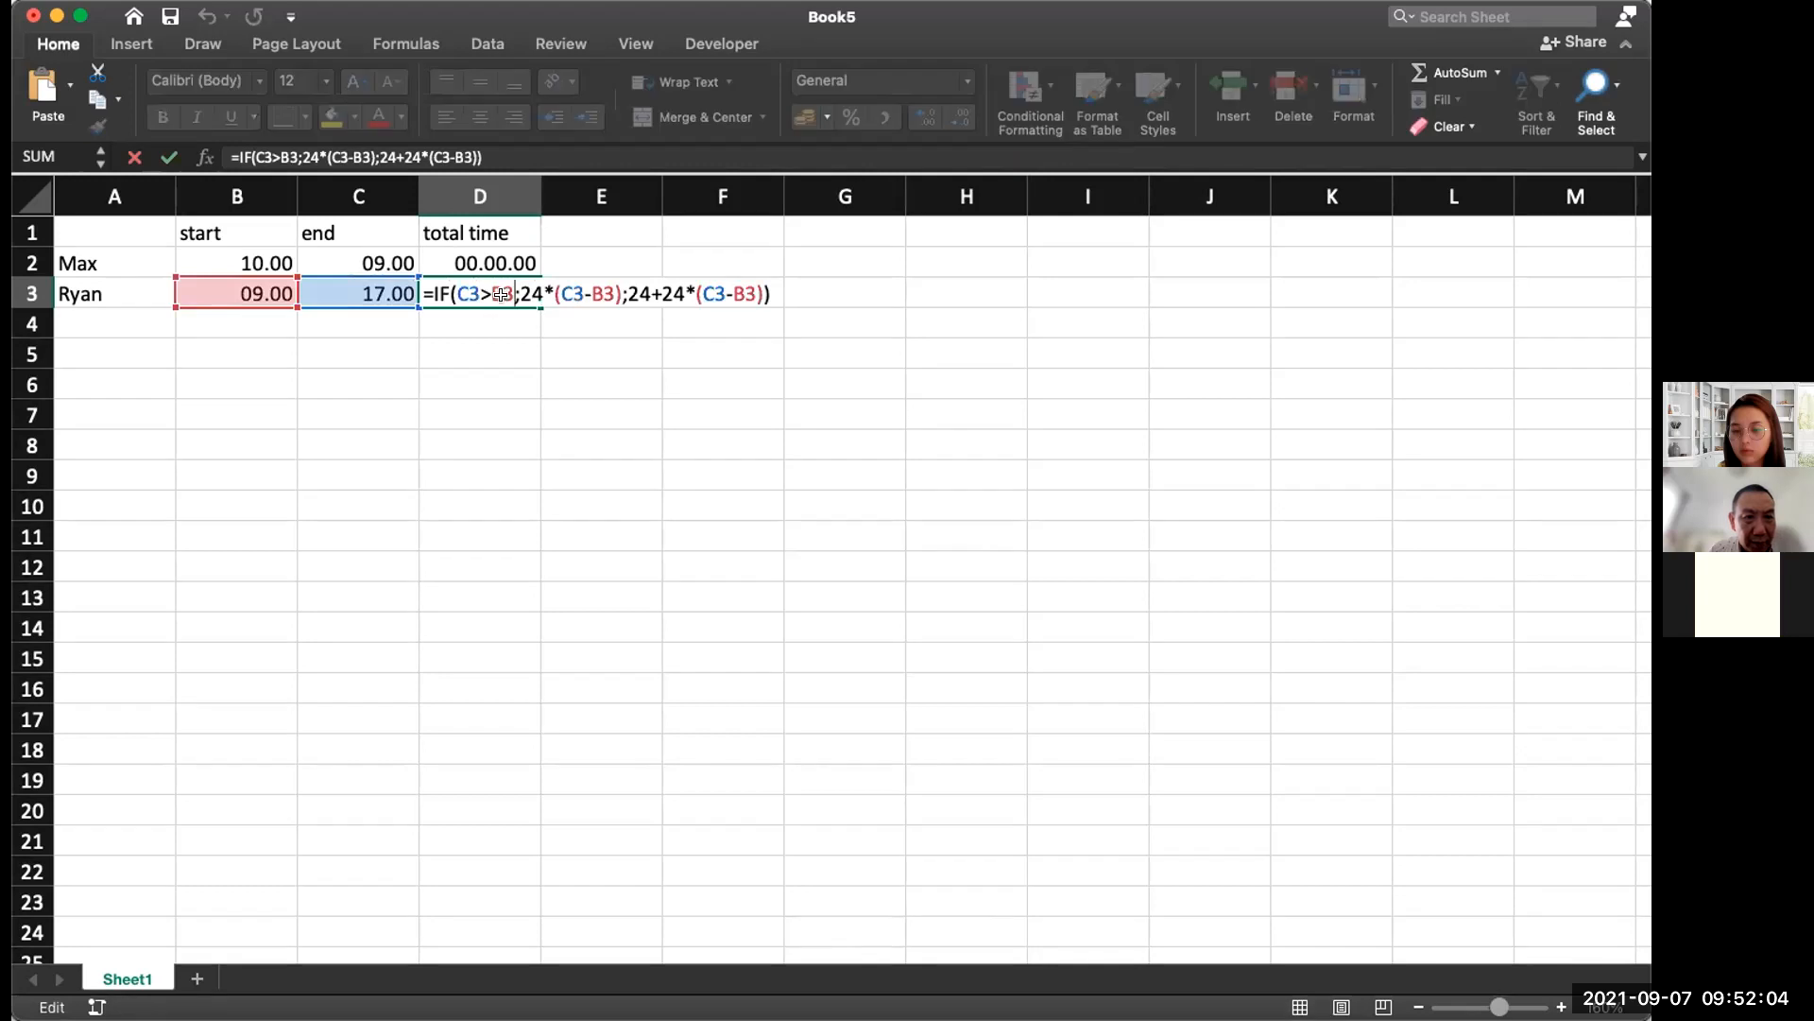
{"action": "key", "text": "Return"}
Step: Change Ryan's end time in C3 from 17.00 to 01.00
{"action": "double_click", "coordinate": [279, 293]}
{"action": "double_click", "coordinate": [372, 293]}
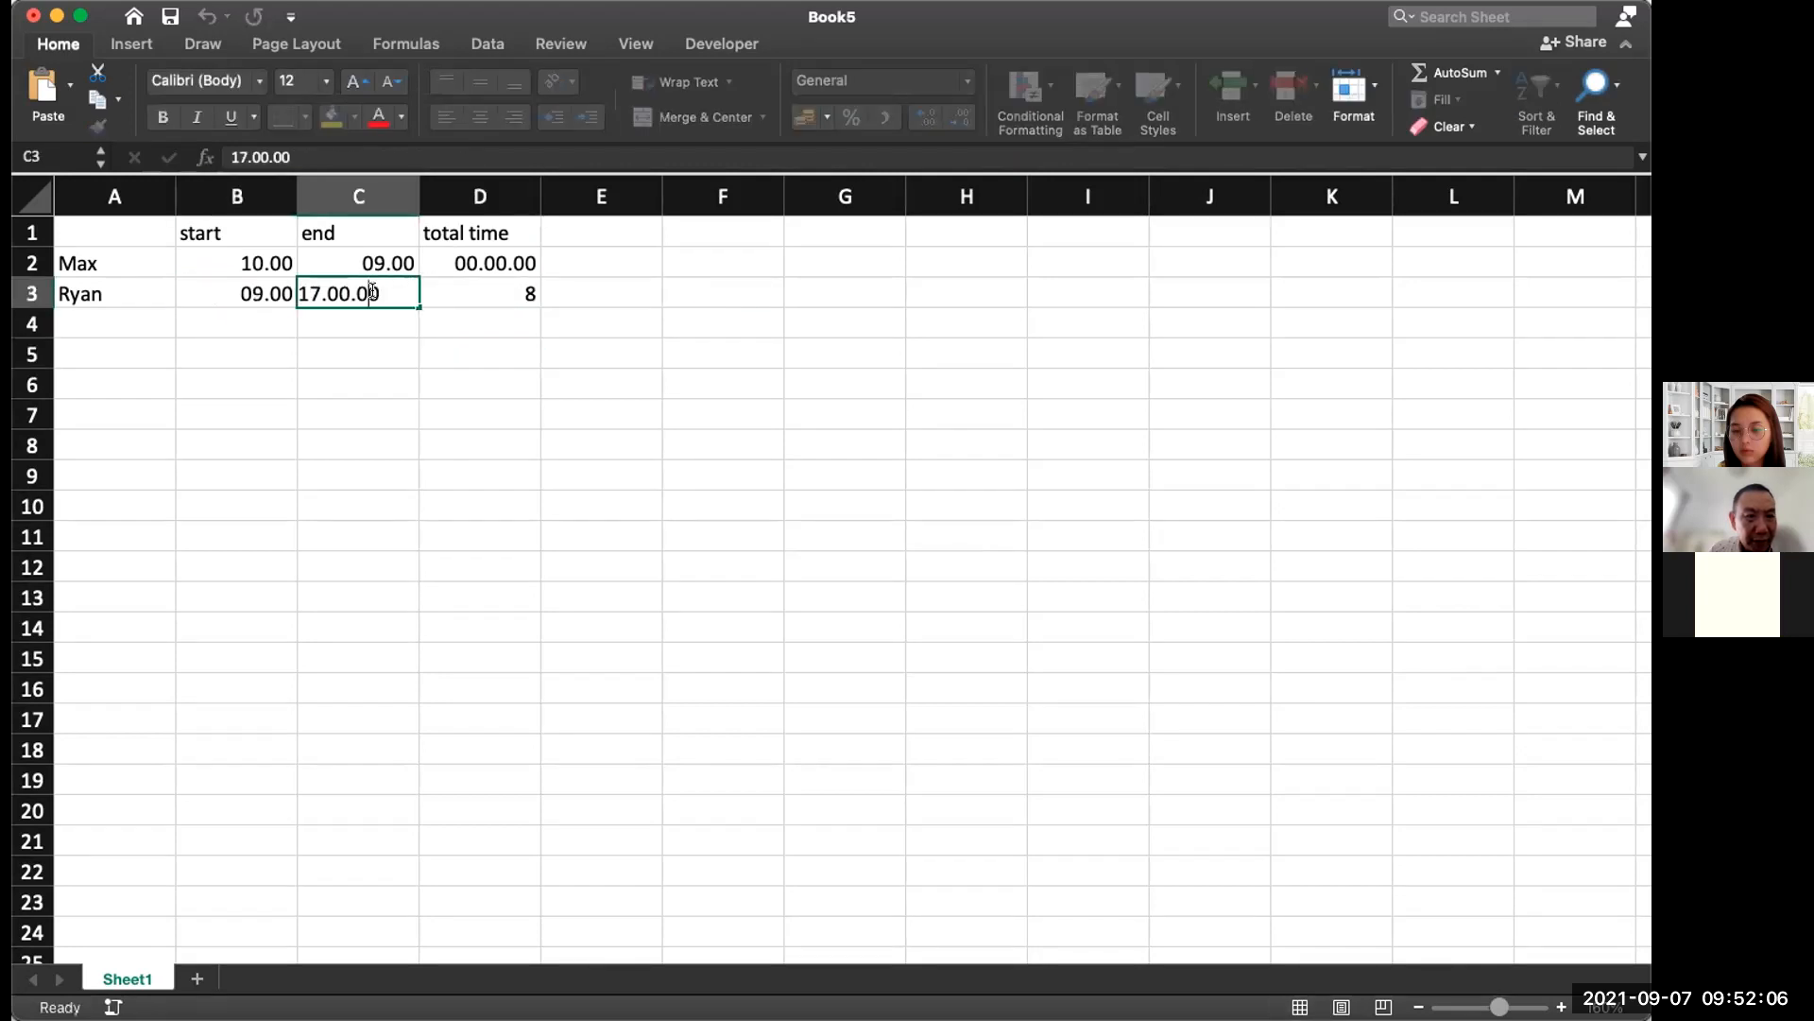
{"action": "left_click", "coordinate": [321, 293]}
{"action": "key", "text": "BackSpace"}
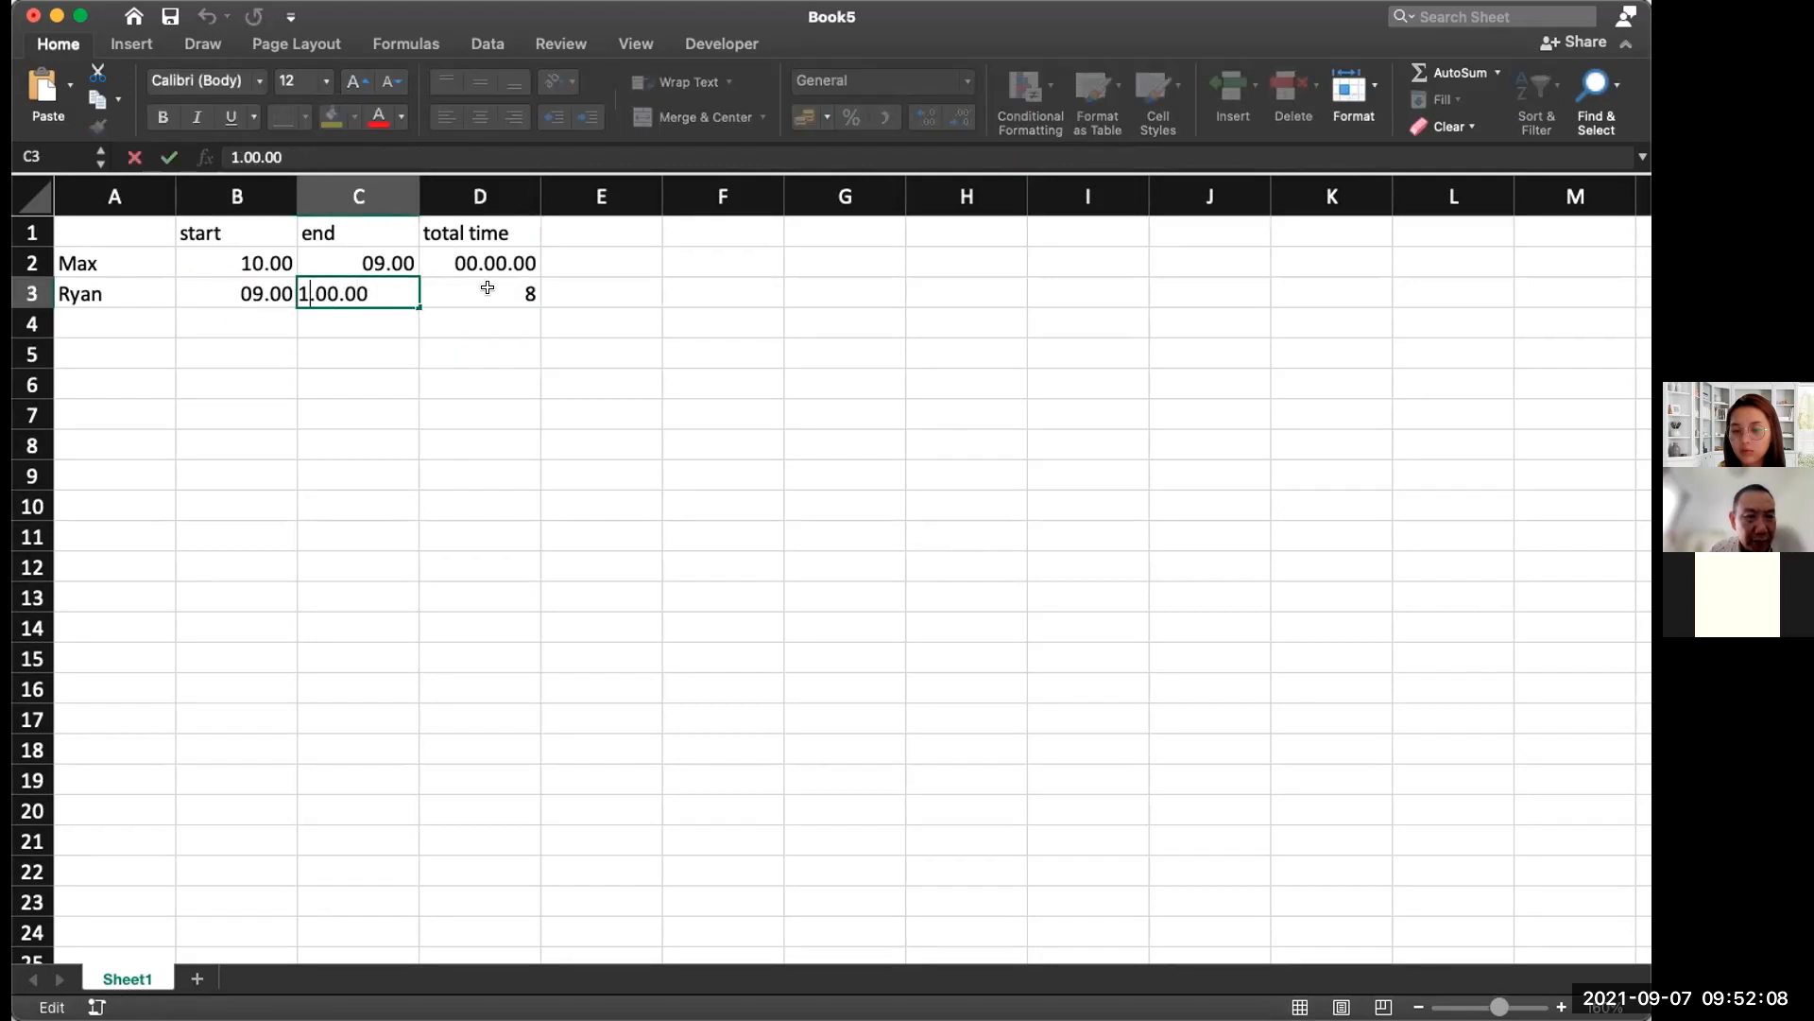
{"action": "type", "text": "1"}
{"action": "key", "text": "BackSpace"}
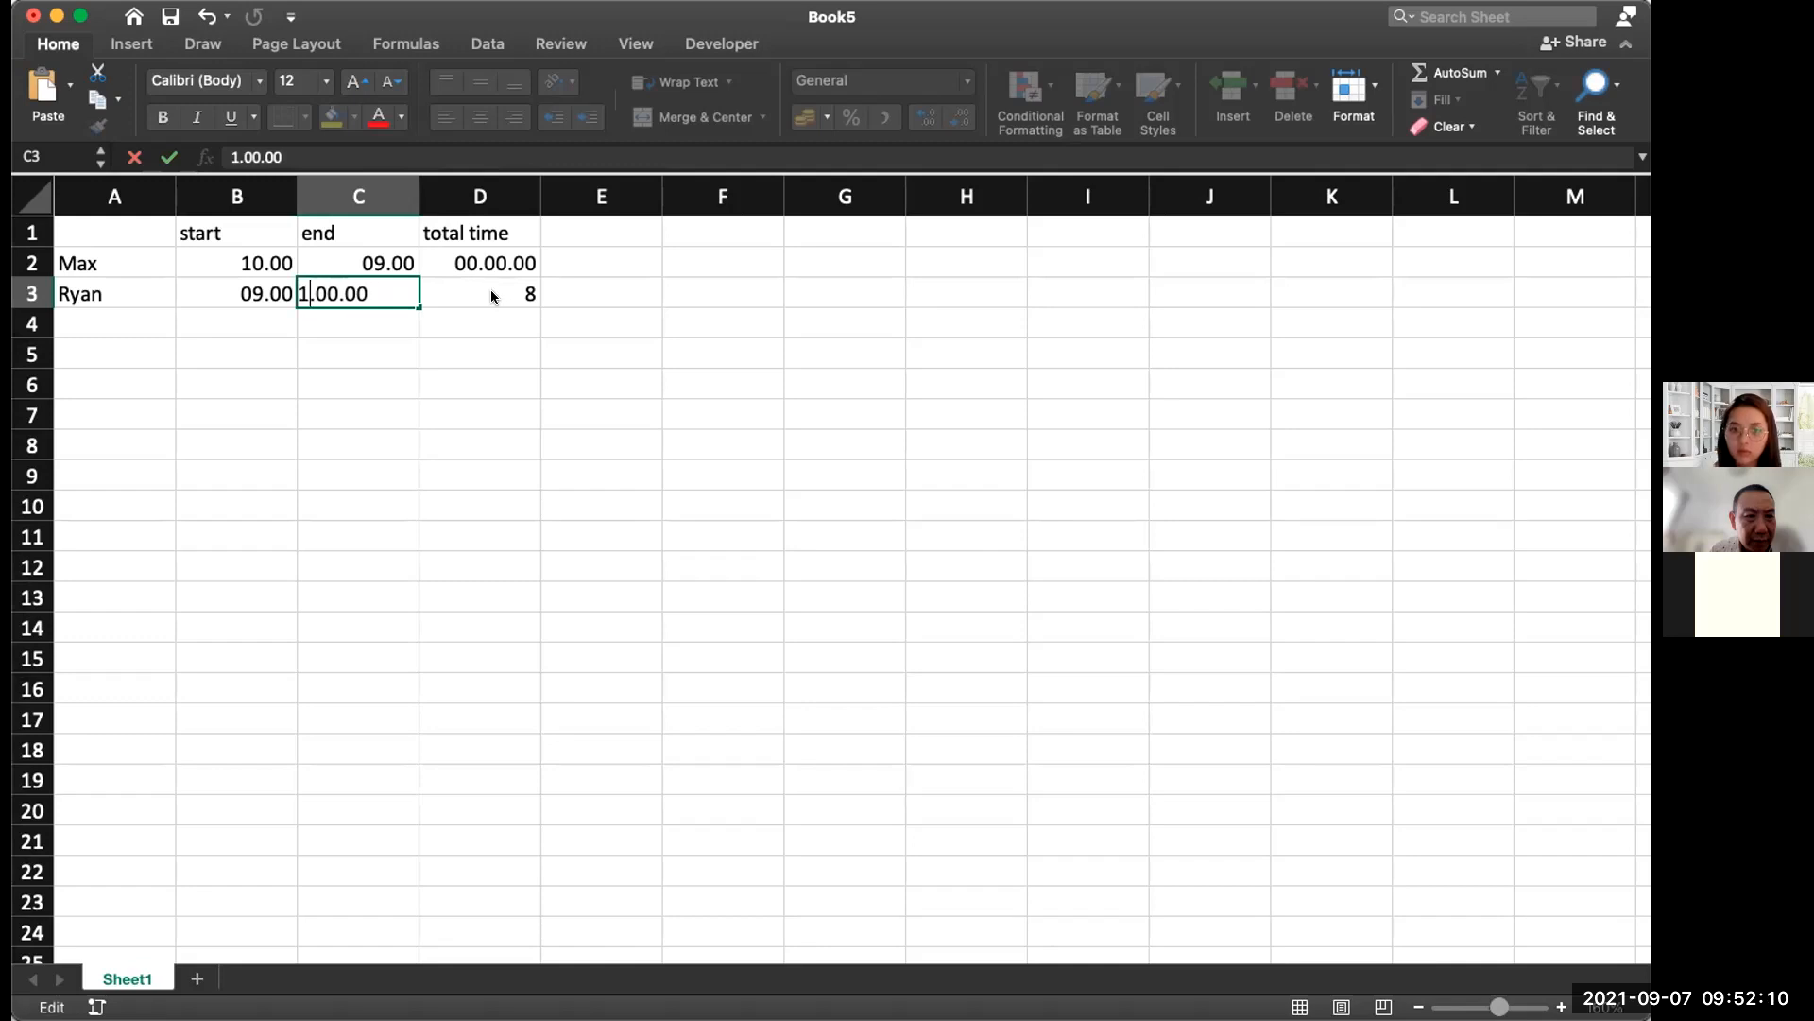
{"action": "key", "text": "Return"}
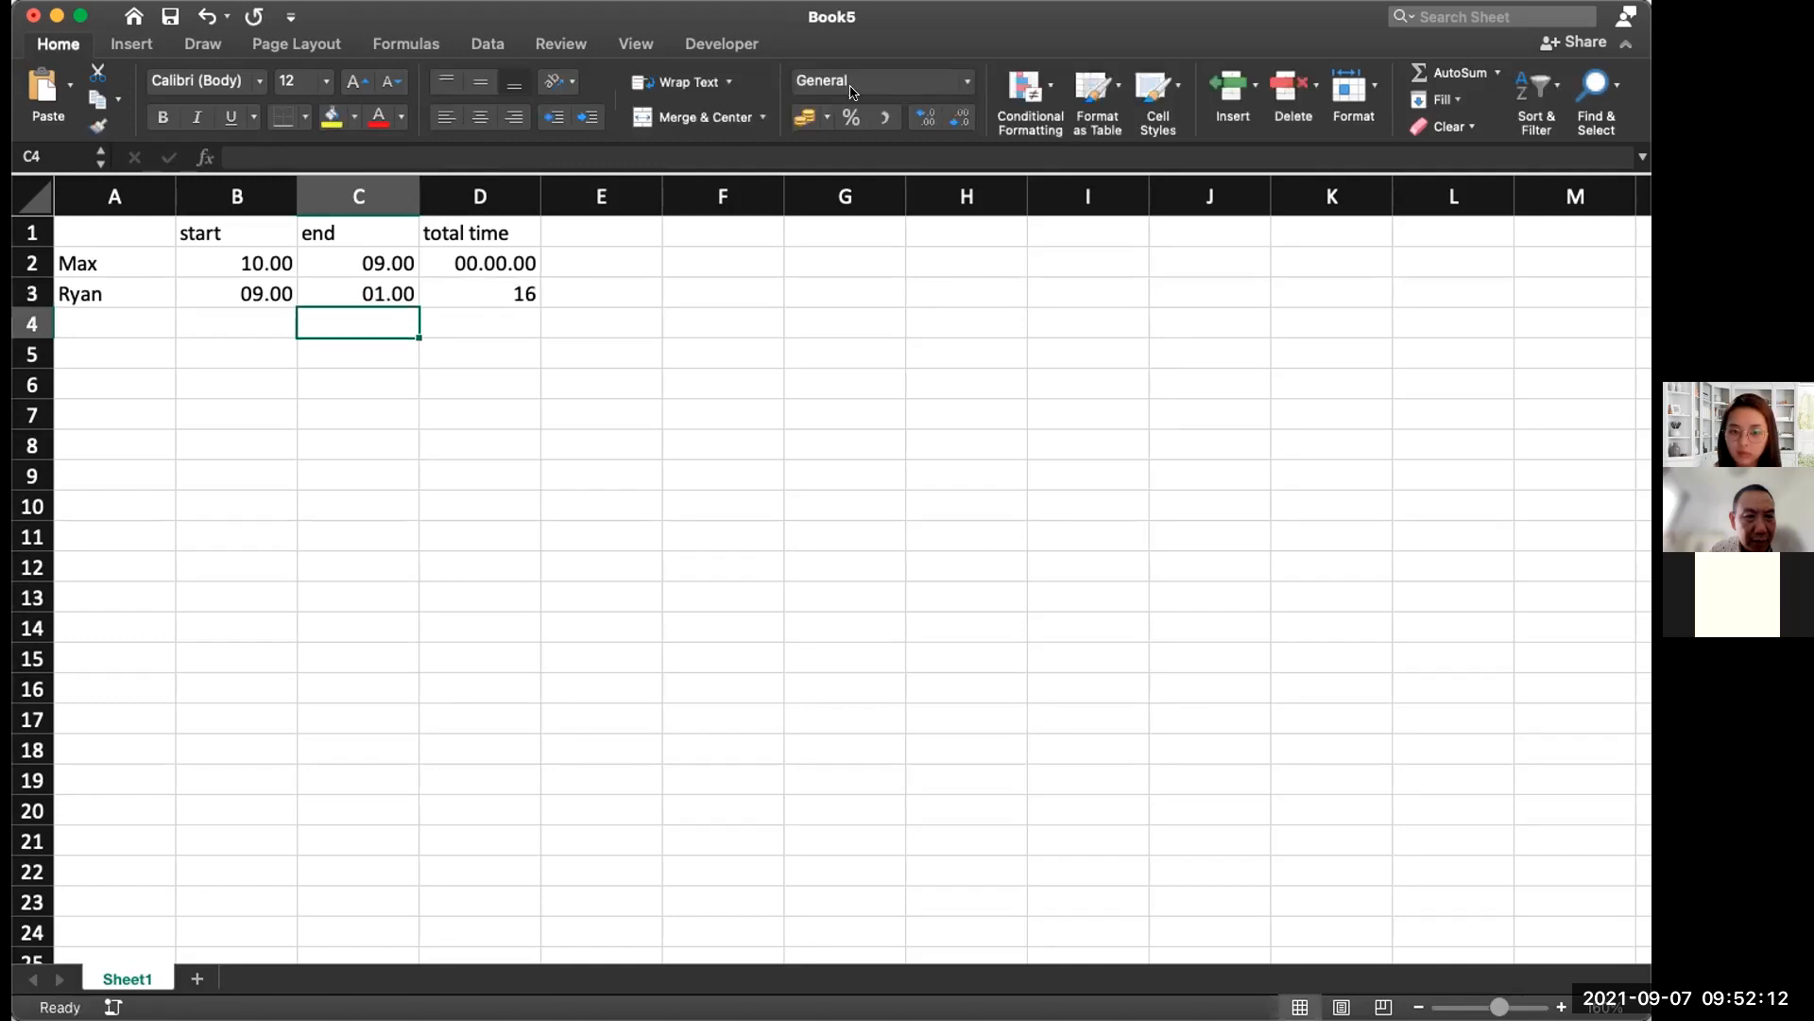
Step: Format Max's total in D2 as General so it reads 23, then inspect its IF formula
{"action": "left_click", "coordinate": [525, 286]}
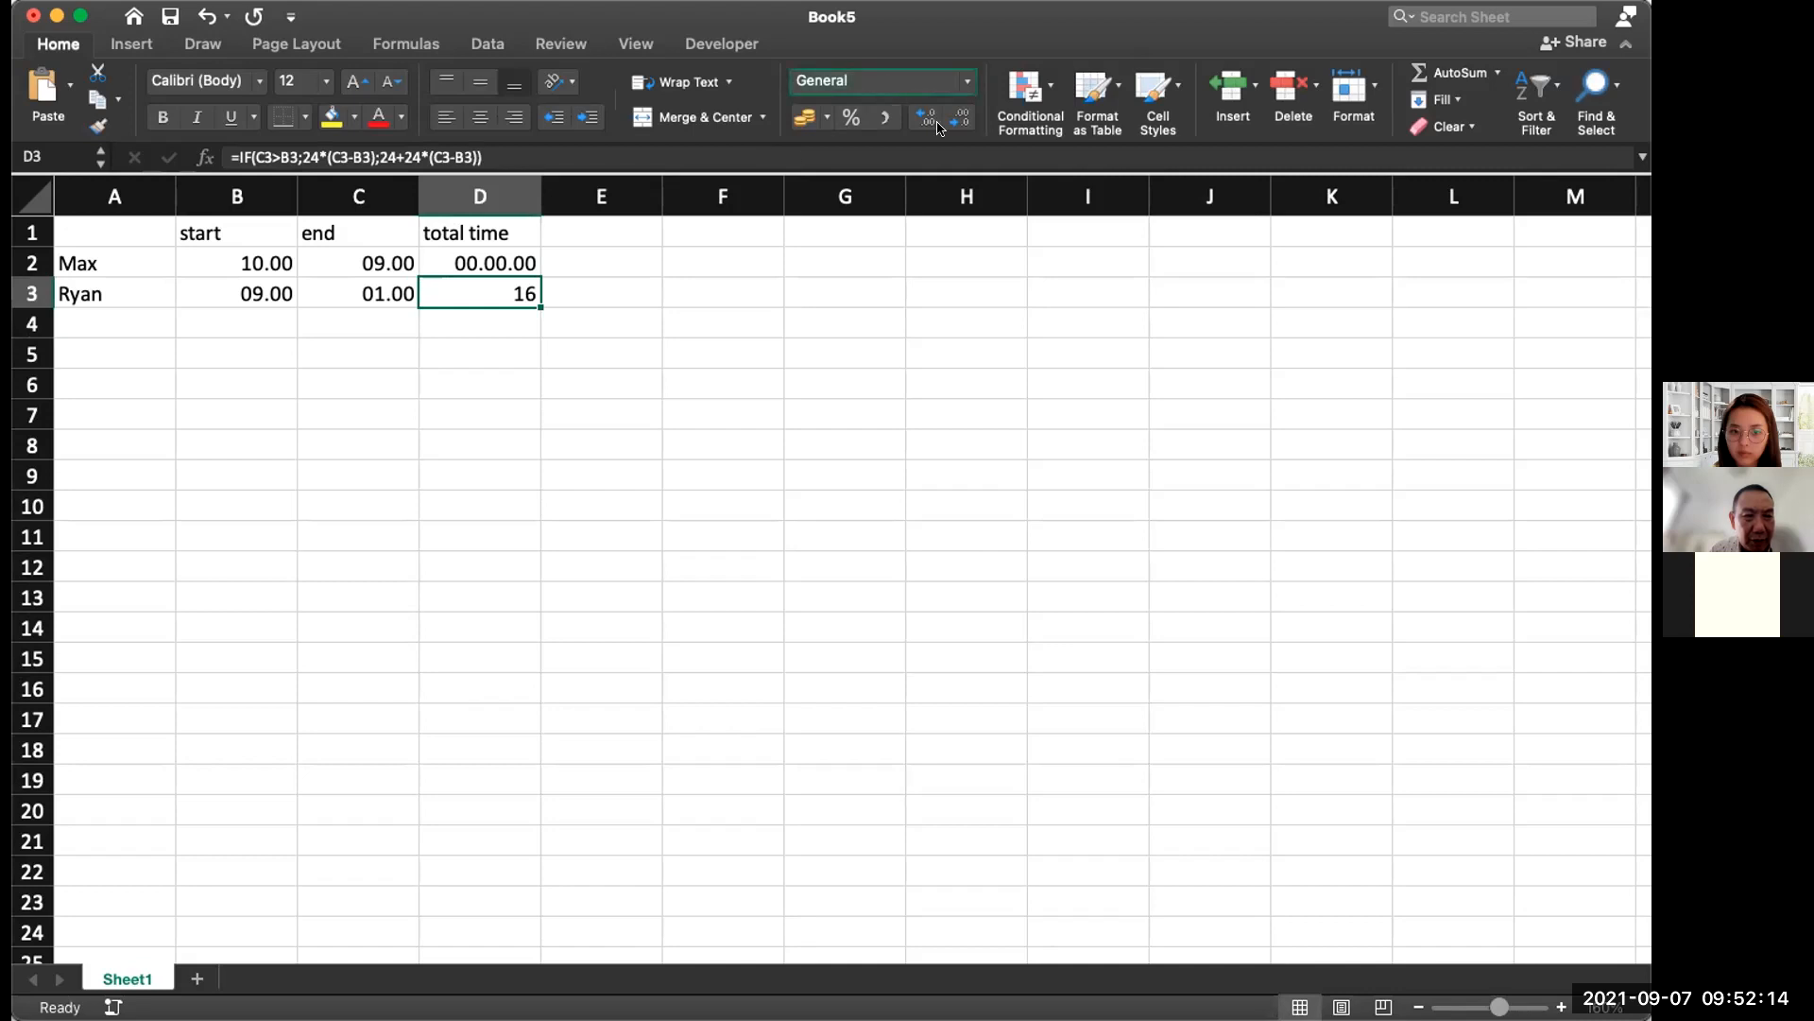
{"action": "left_click", "coordinate": [968, 81]}
{"action": "left_click", "coordinate": [704, 333]}
{"action": "left_click", "coordinate": [529, 264]}
{"action": "left_click", "coordinate": [968, 82]}
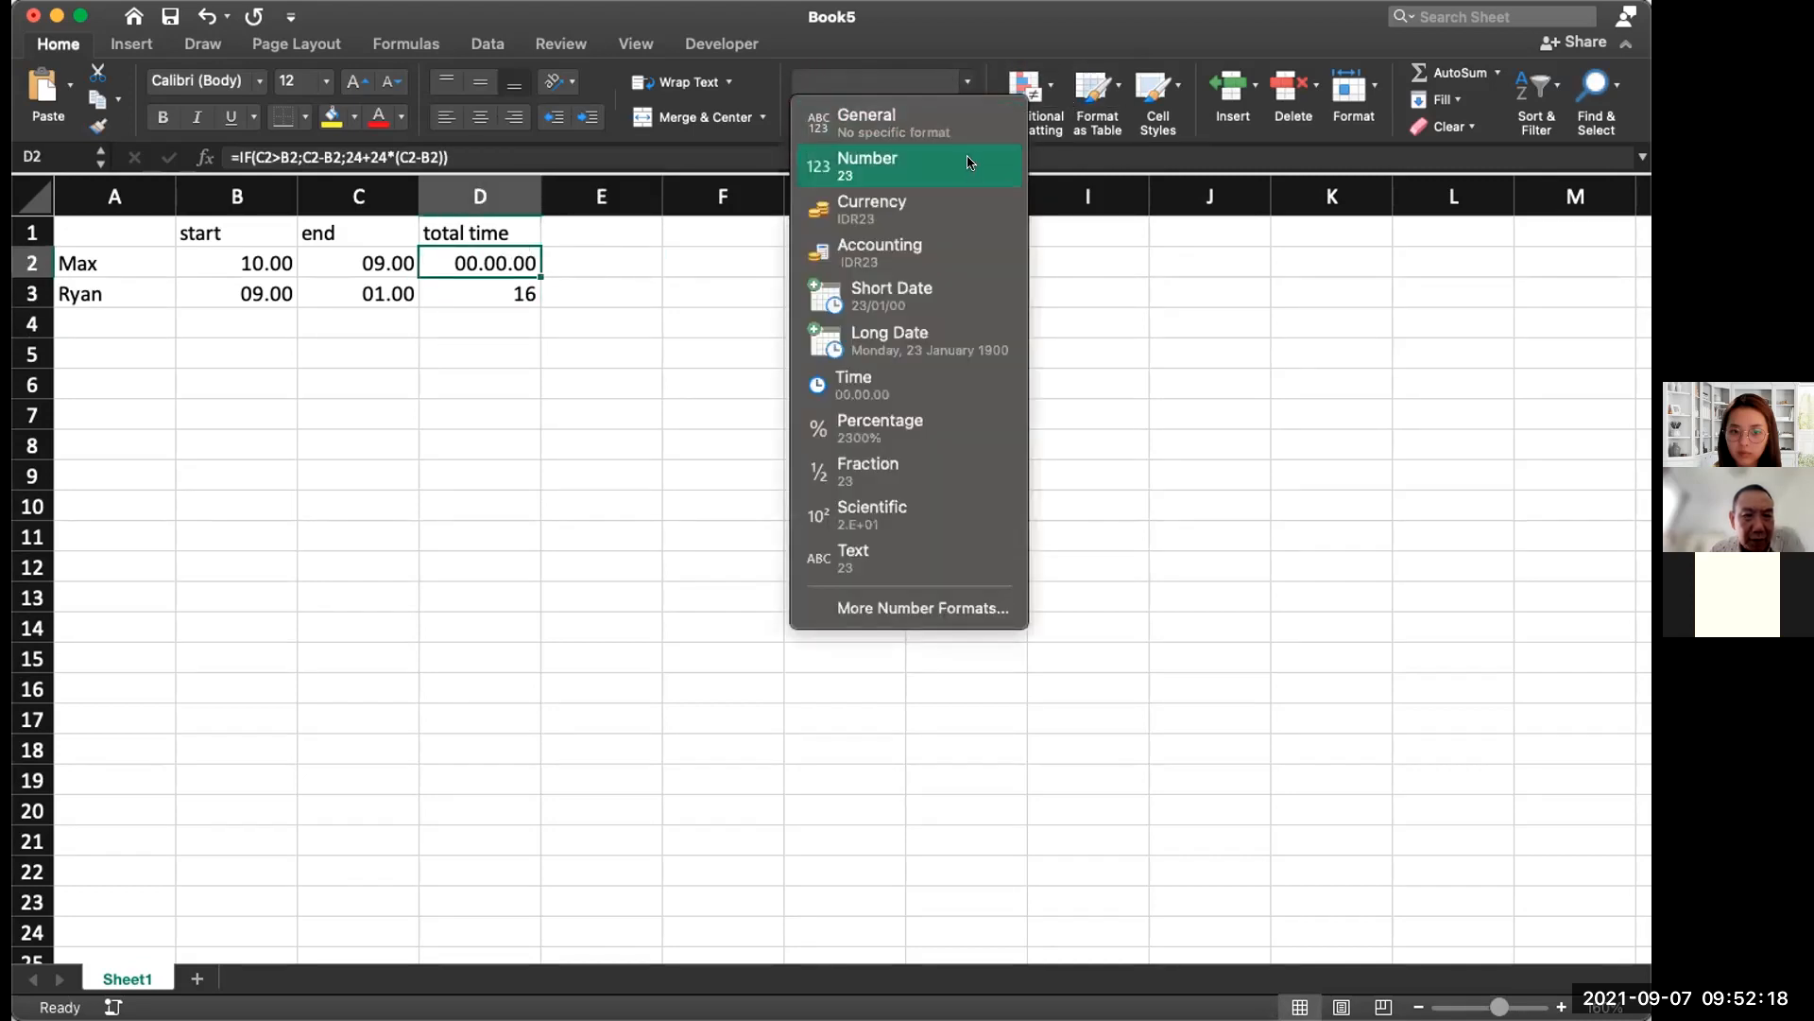
{"action": "left_click", "coordinate": [867, 121]}
{"action": "left_click", "coordinate": [827, 288]}
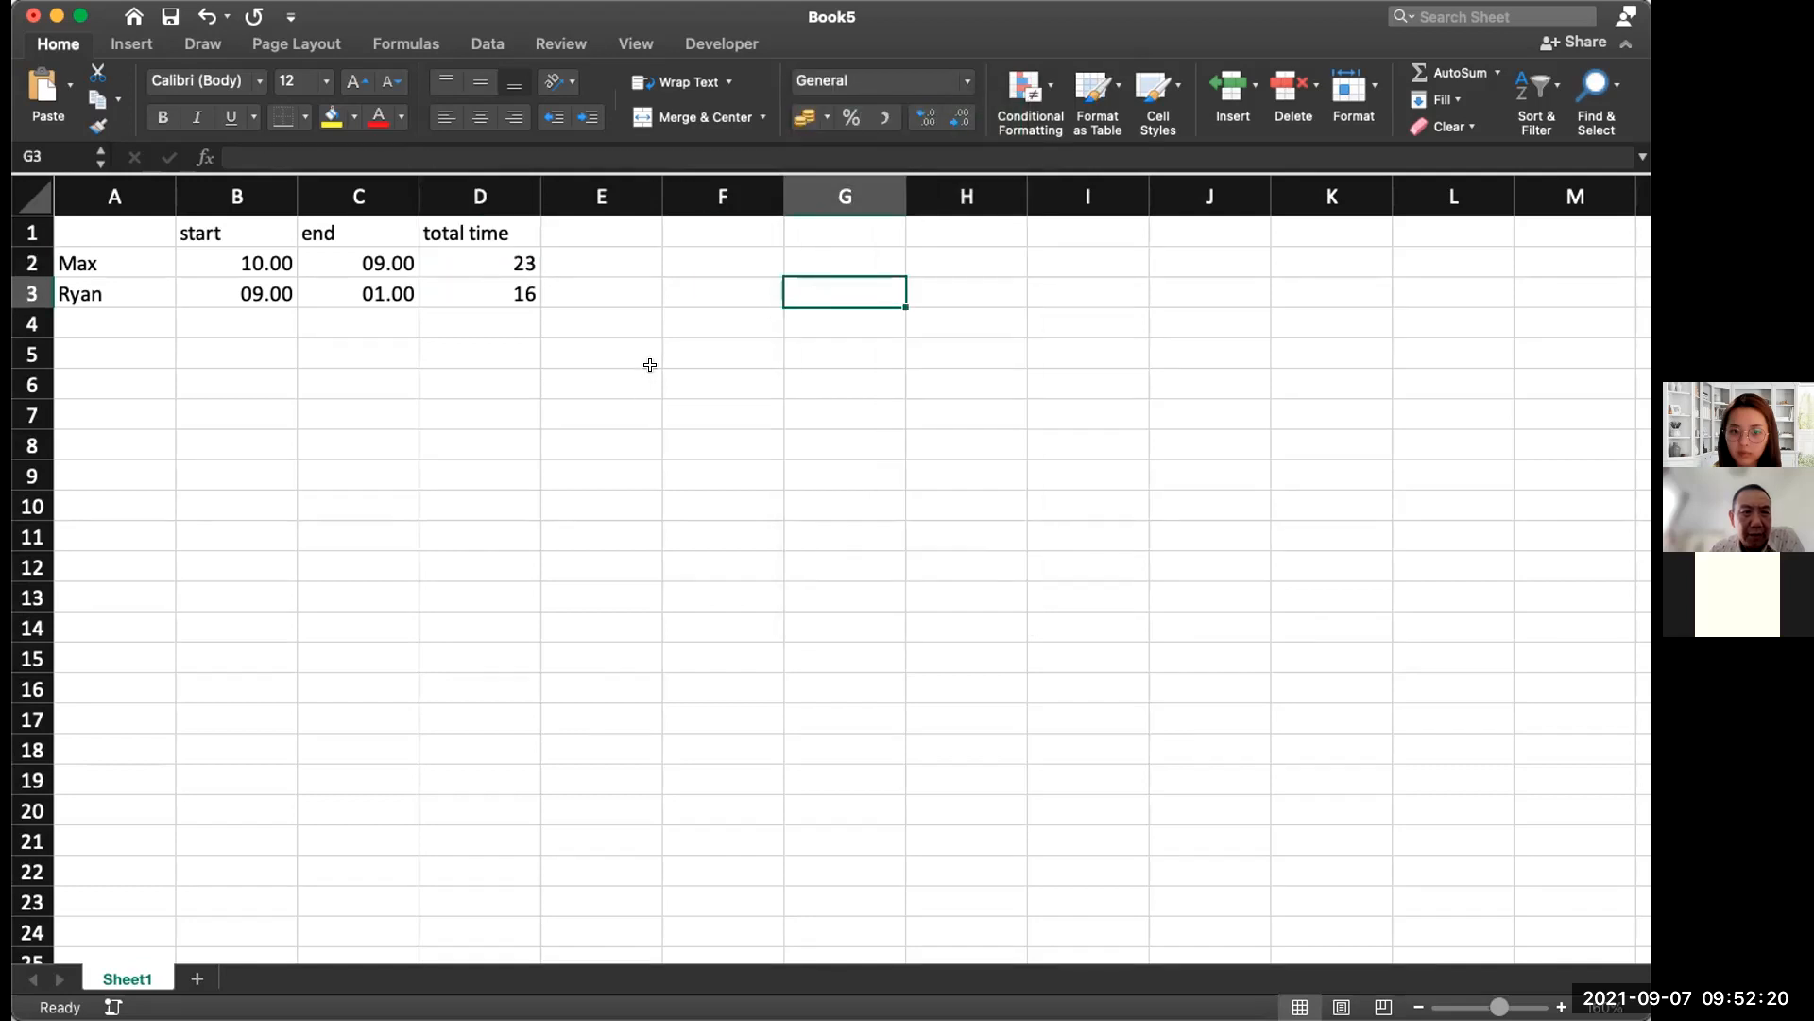
{"action": "double_click", "coordinate": [502, 264]}
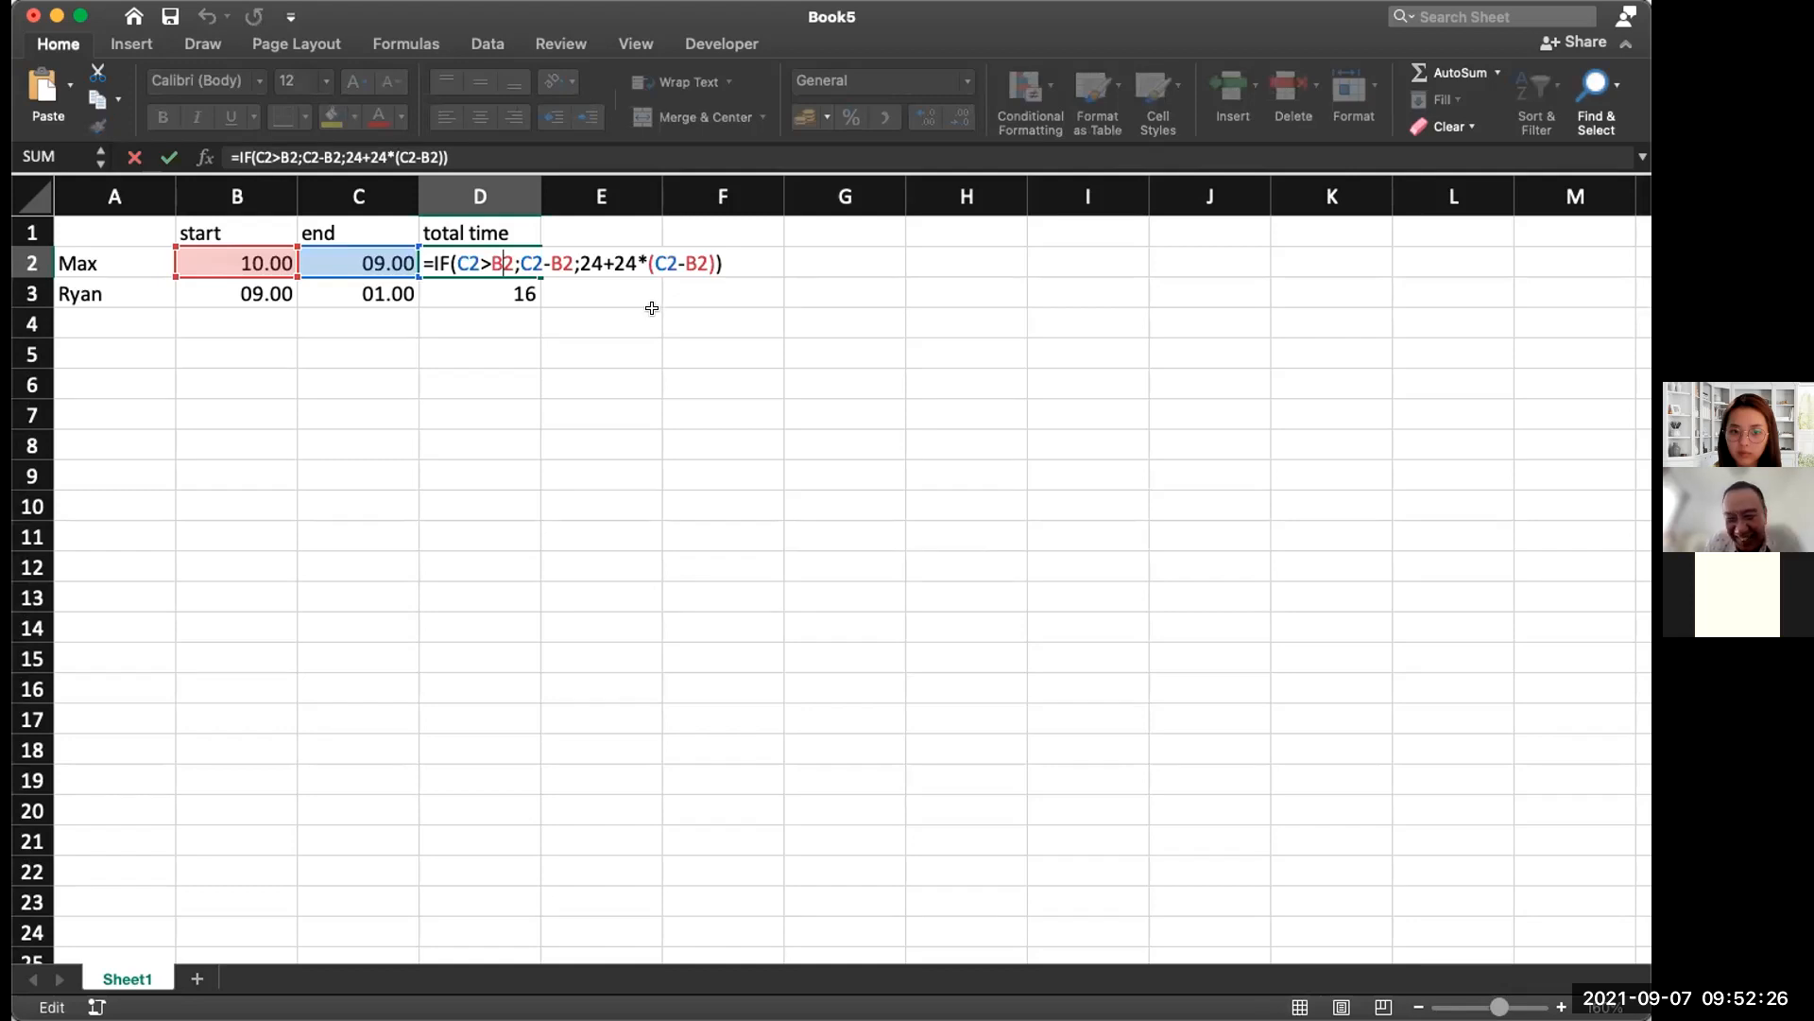
{"action": "left_click", "coordinate": [653, 309]}
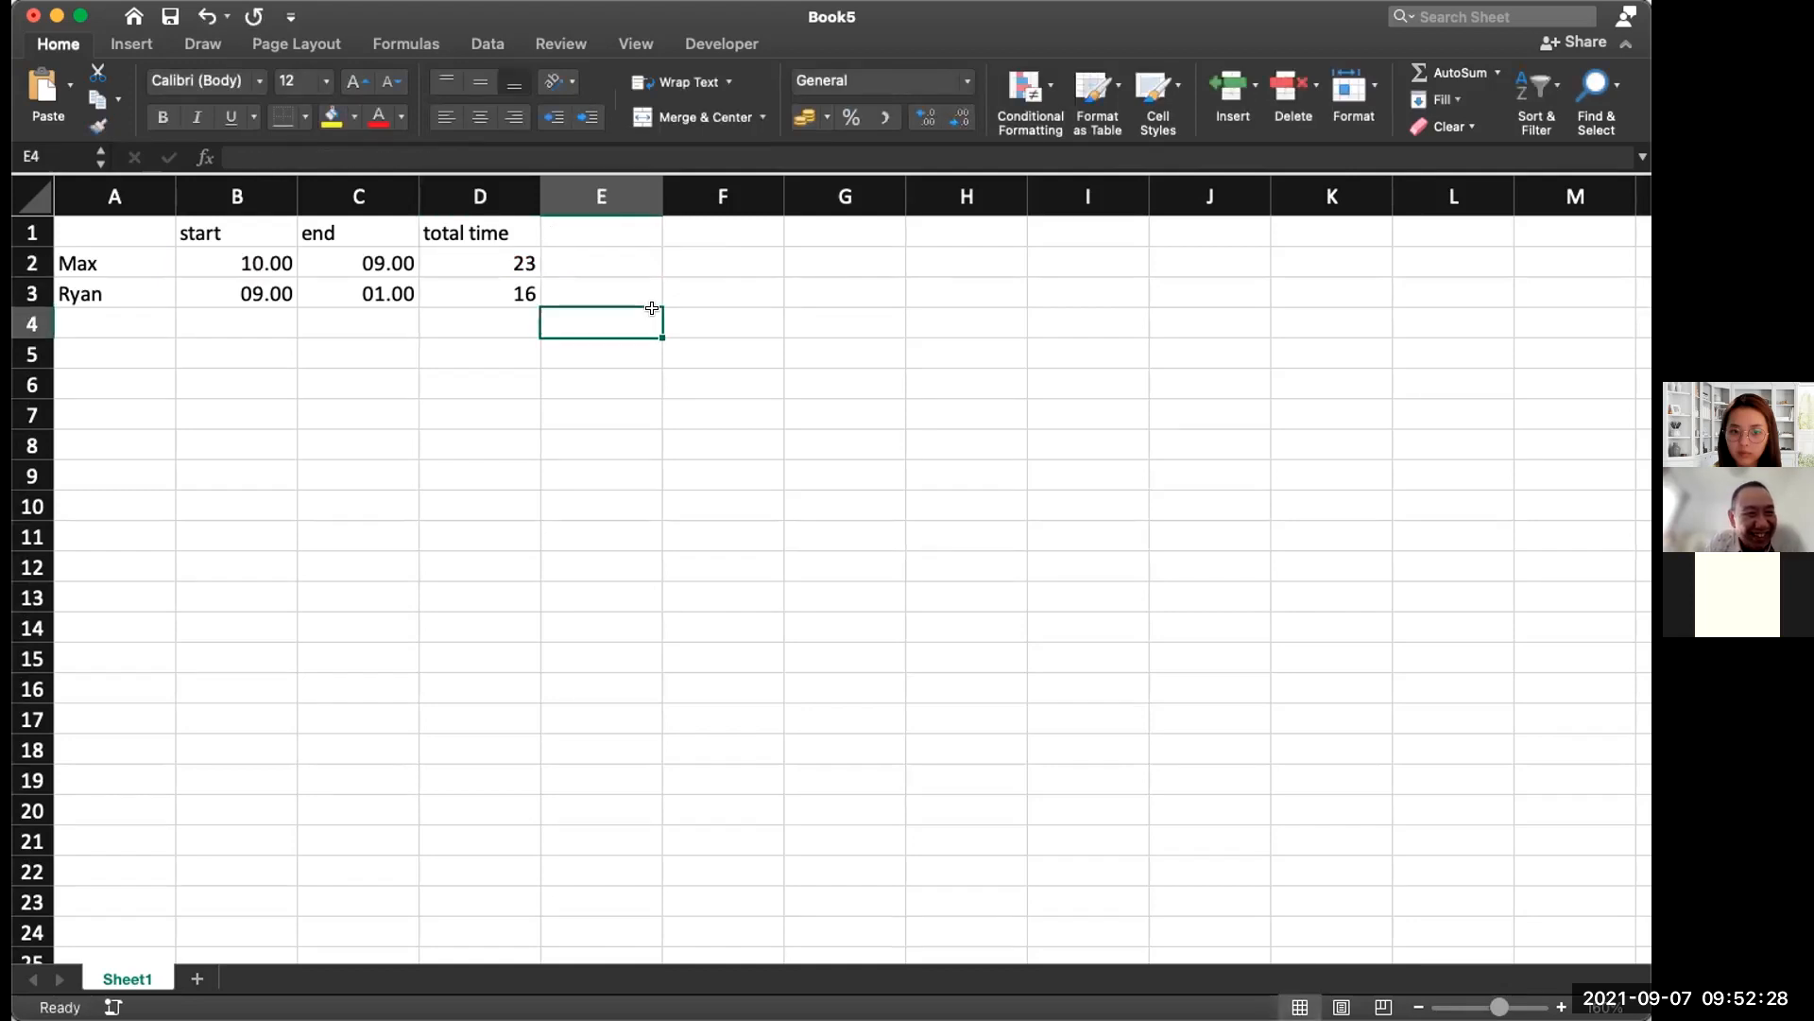
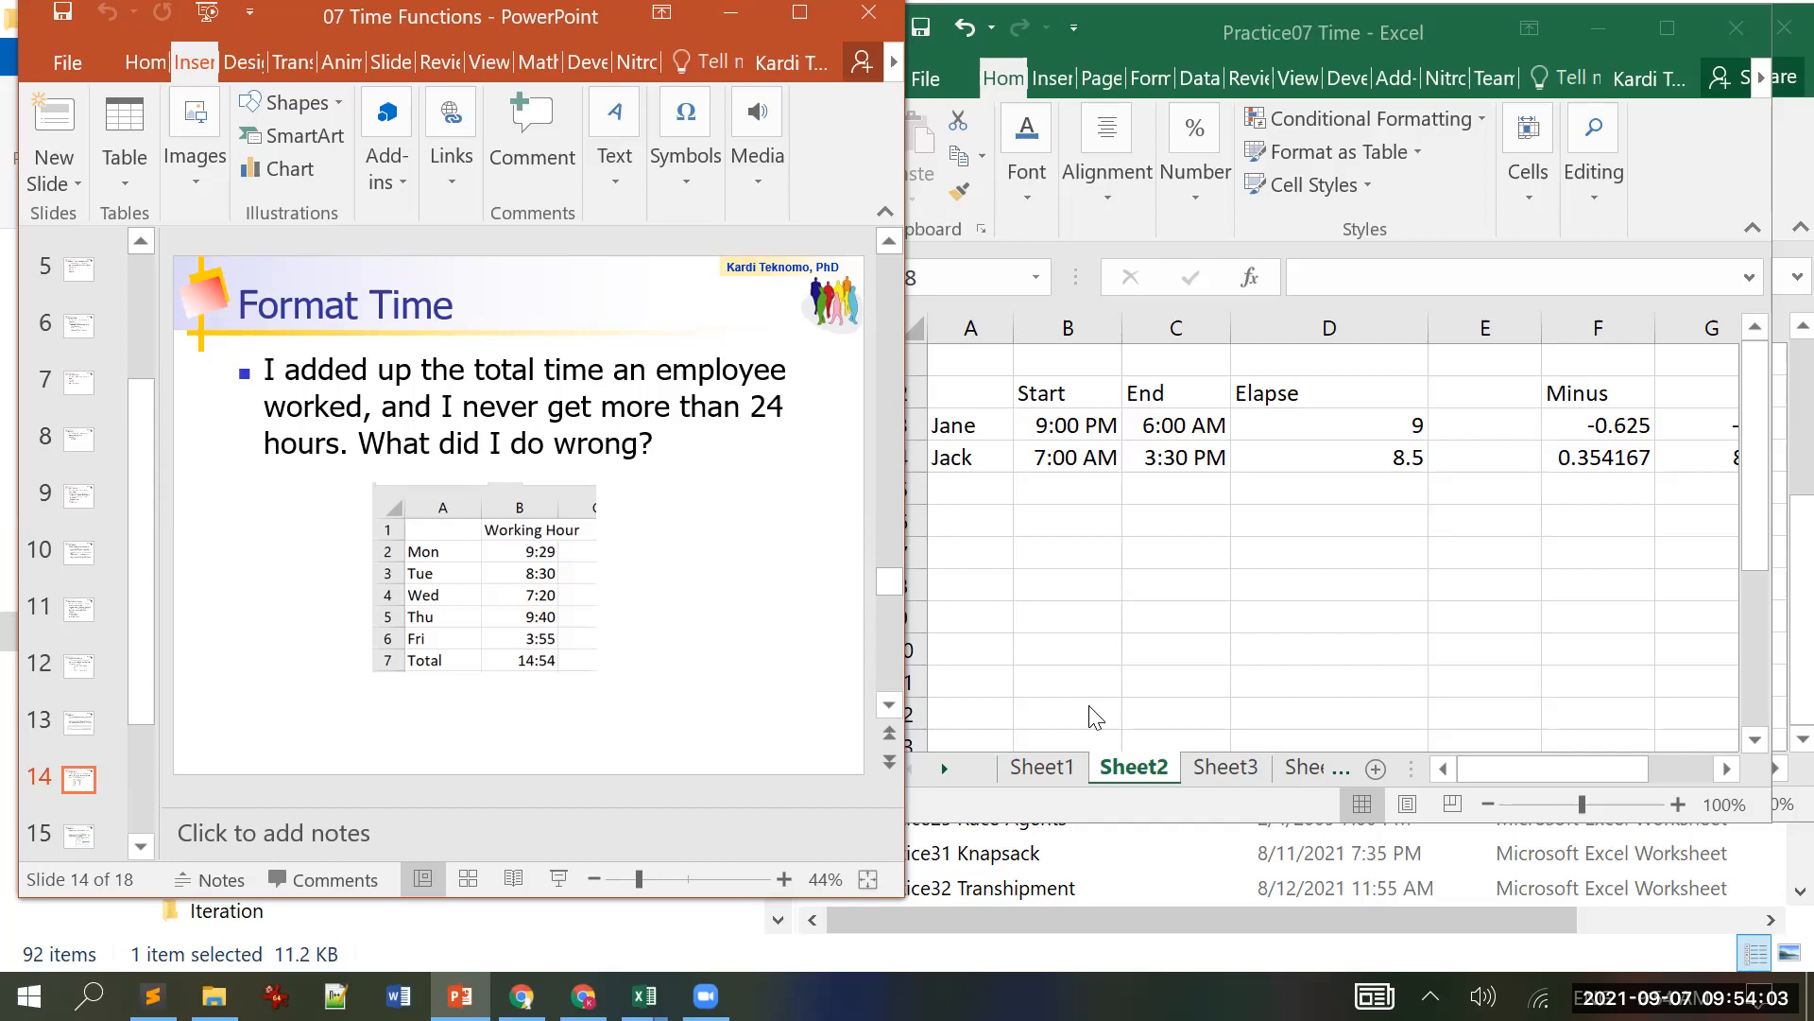
Step: Bring Excel forward and open Sheet3 with the Working Hour table and its 38:54:00 total
{"action": "left_click", "coordinate": [1231, 764]}
{"action": "left_click", "coordinate": [1226, 766]}
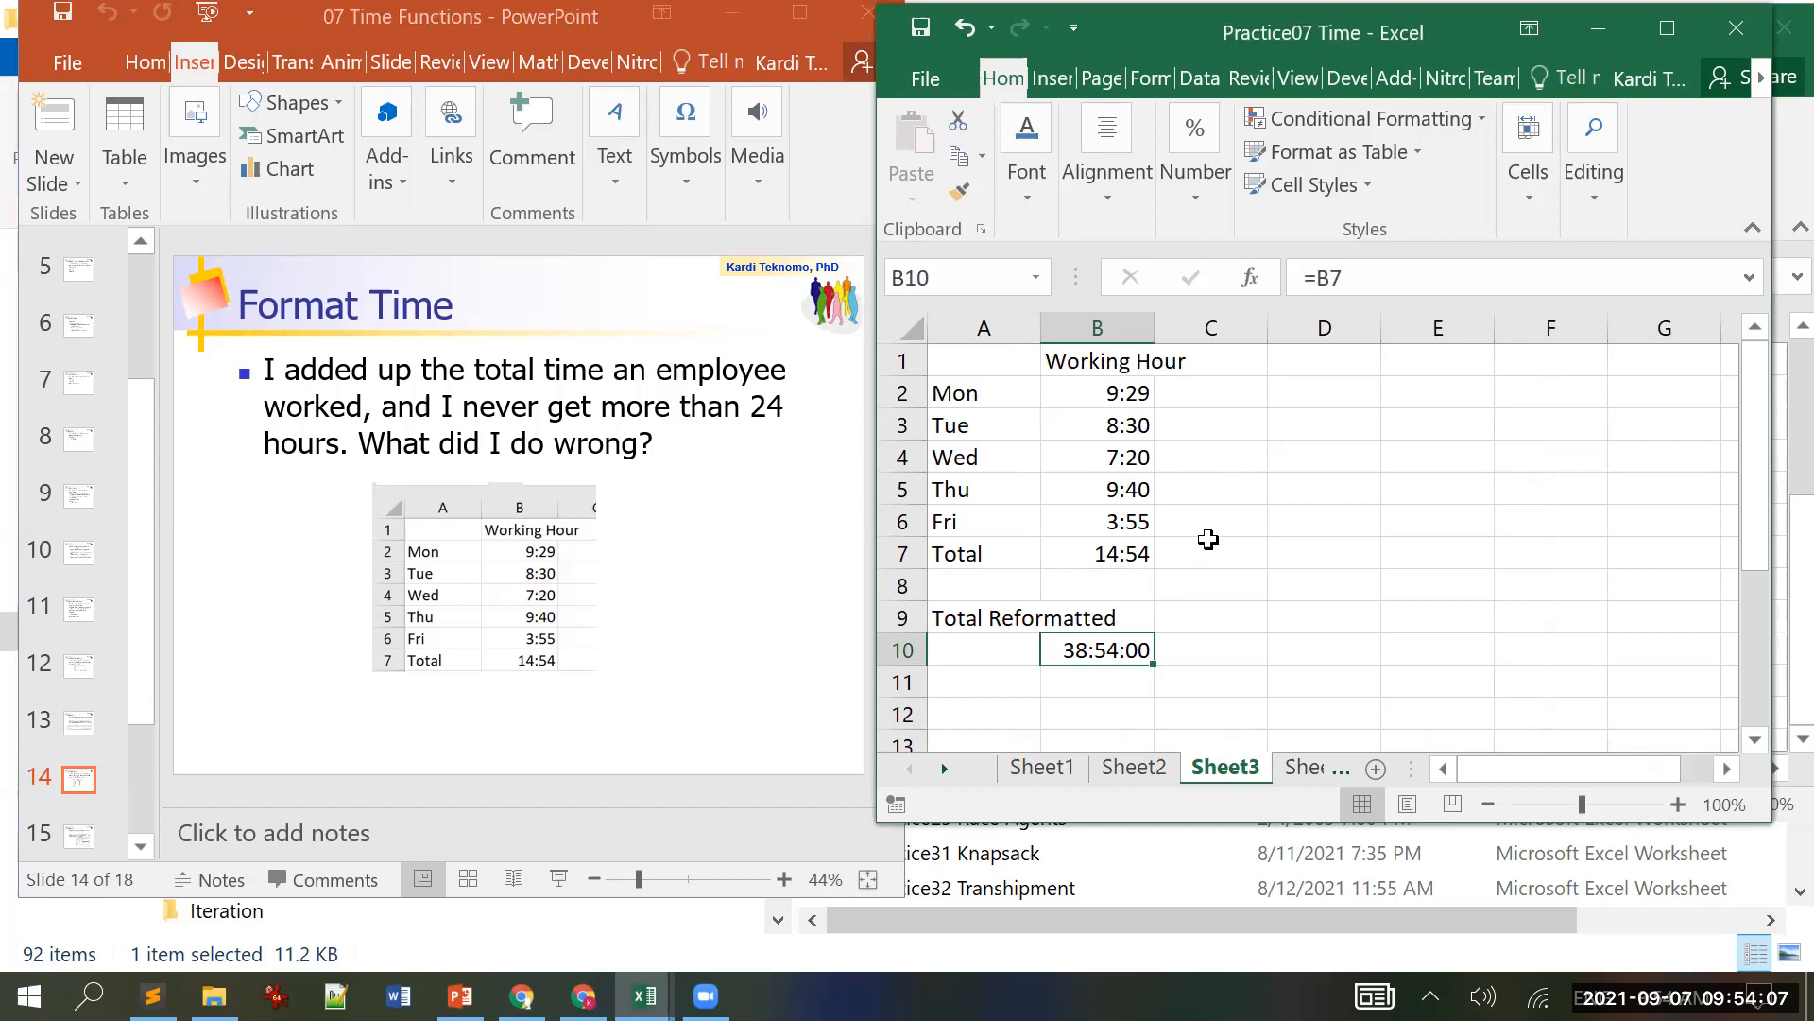
Step: Fill the Monday-to-Friday working hours in B2:B6 with yellow
{"action": "left_click", "coordinate": [1208, 423]}
{"action": "left_click_drag", "start_coordinate": [1110, 394], "coordinate": [1143, 517]}
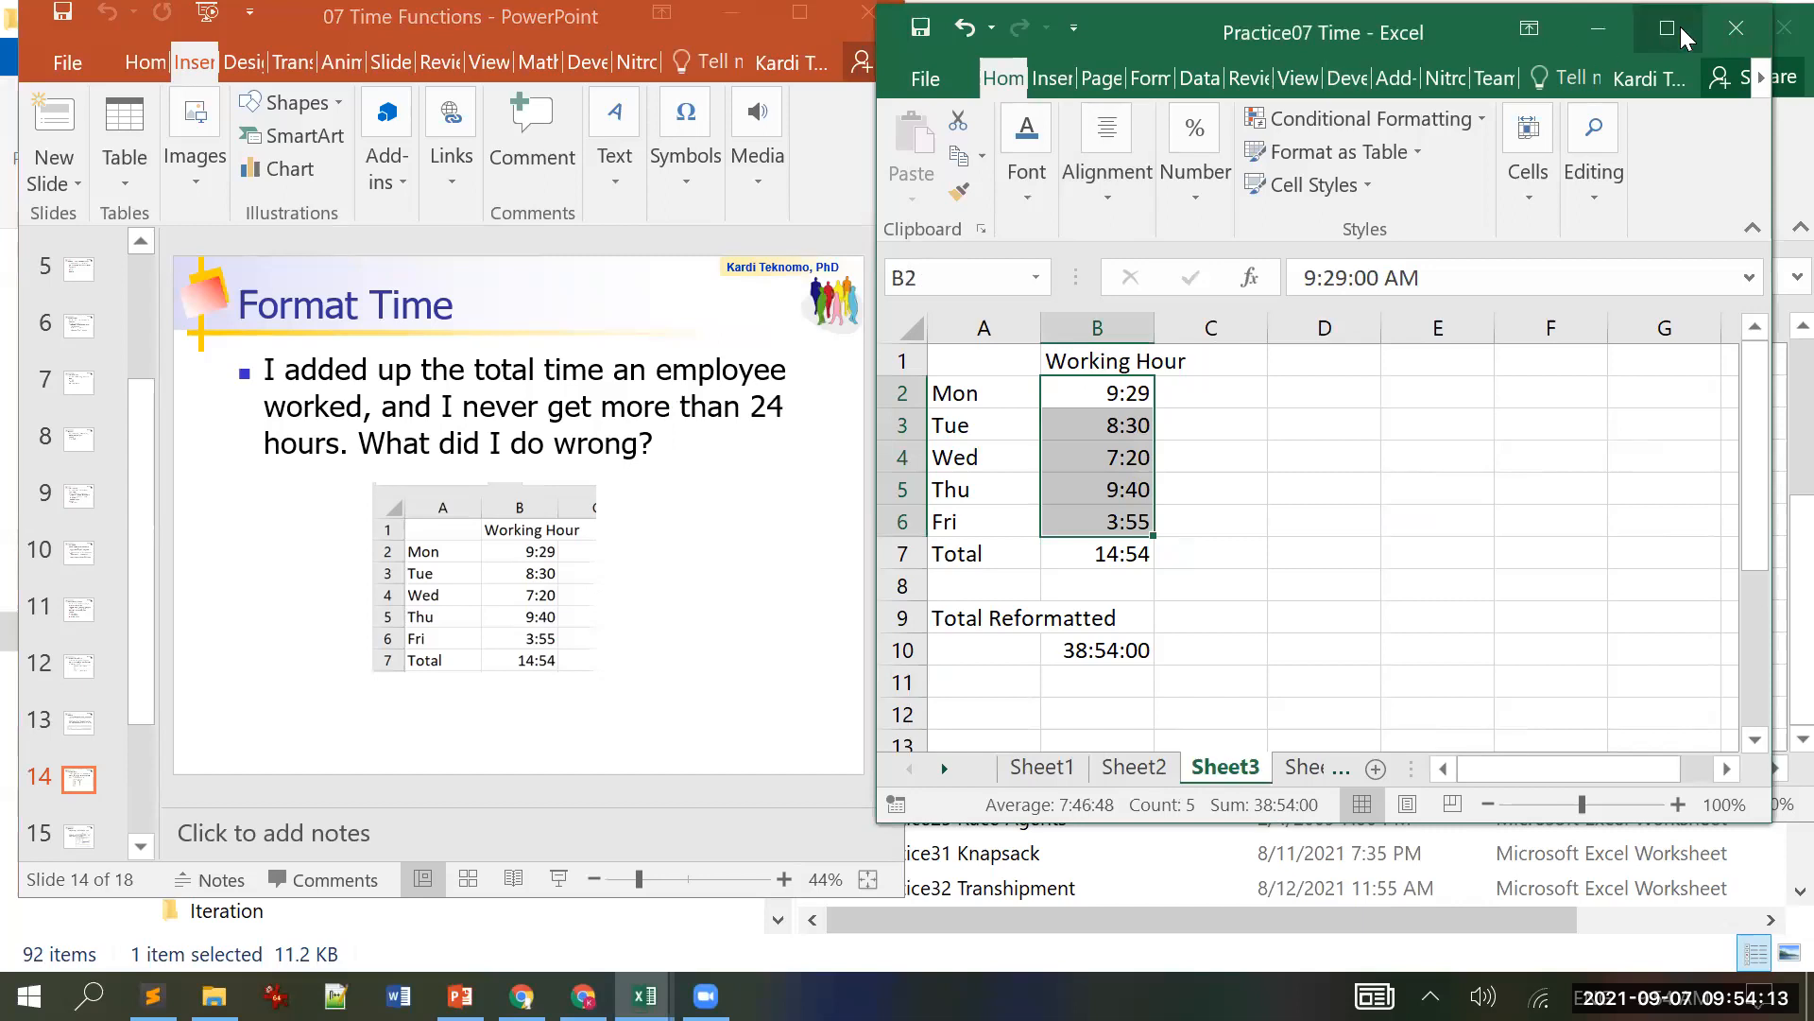
{"action": "left_click", "coordinate": [1668, 28]}
{"action": "left_click", "coordinate": [316, 174]}
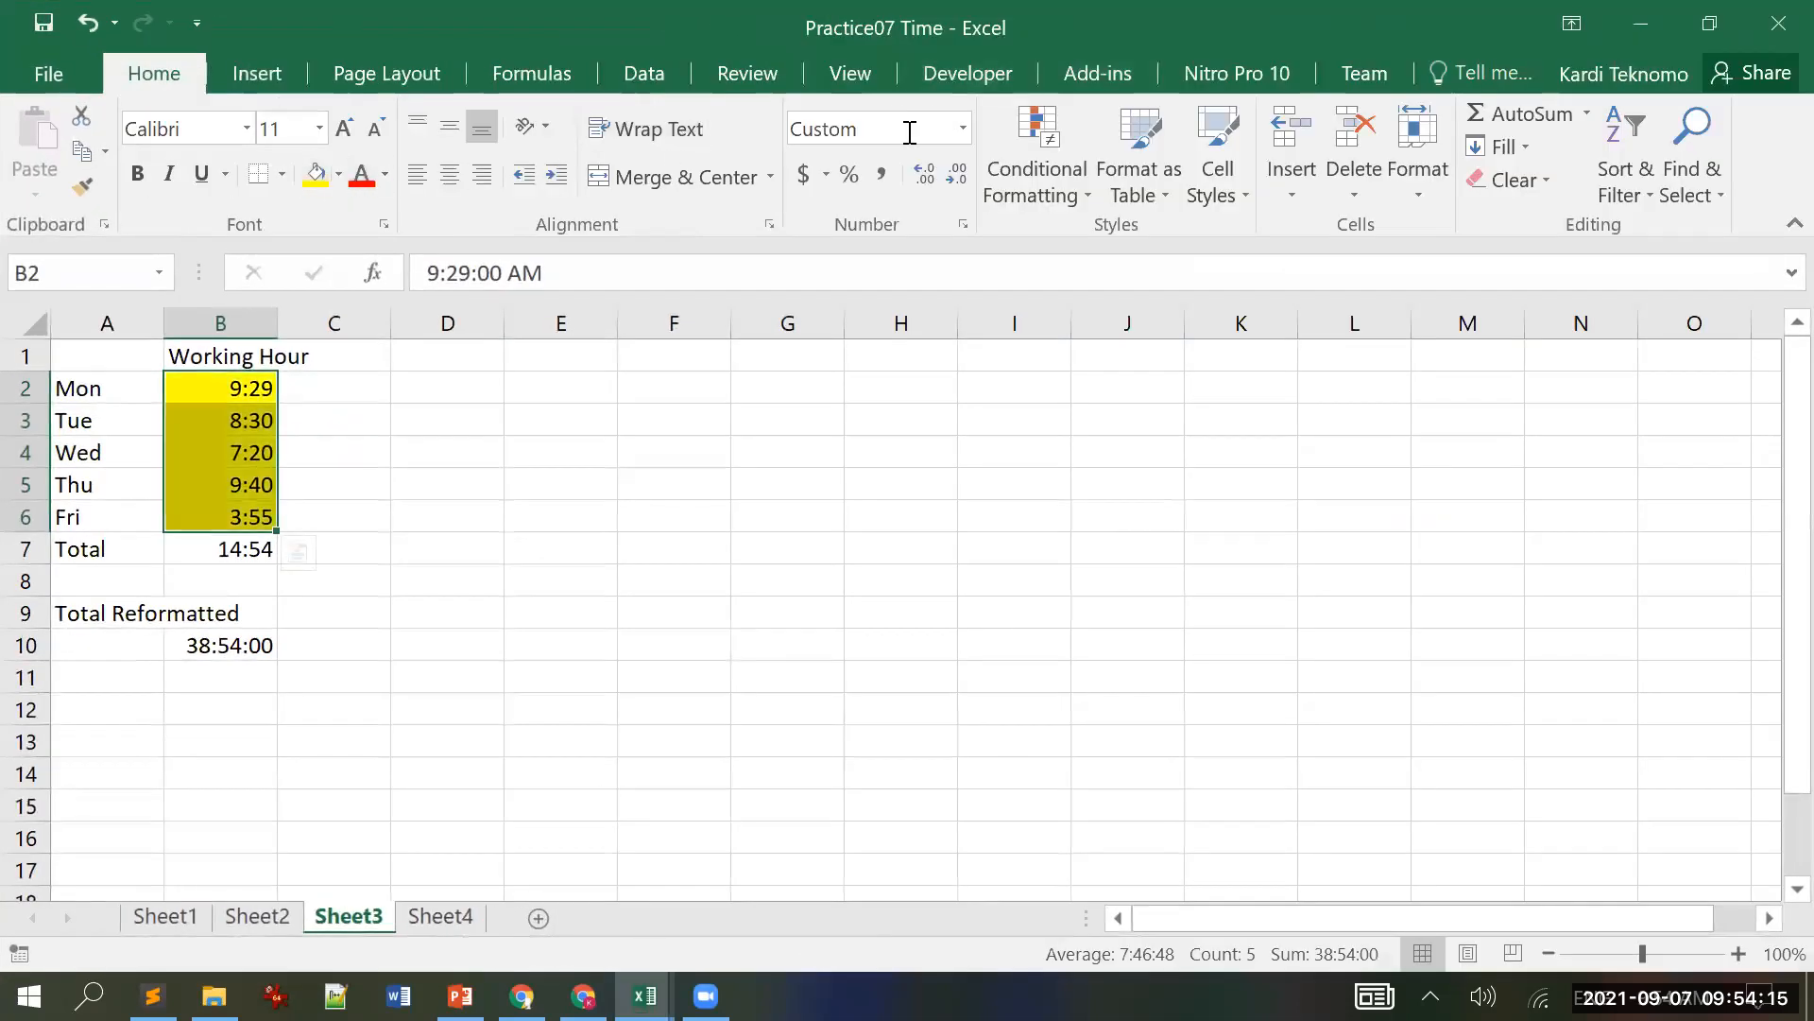
{"action": "left_click", "coordinate": [1709, 23]}
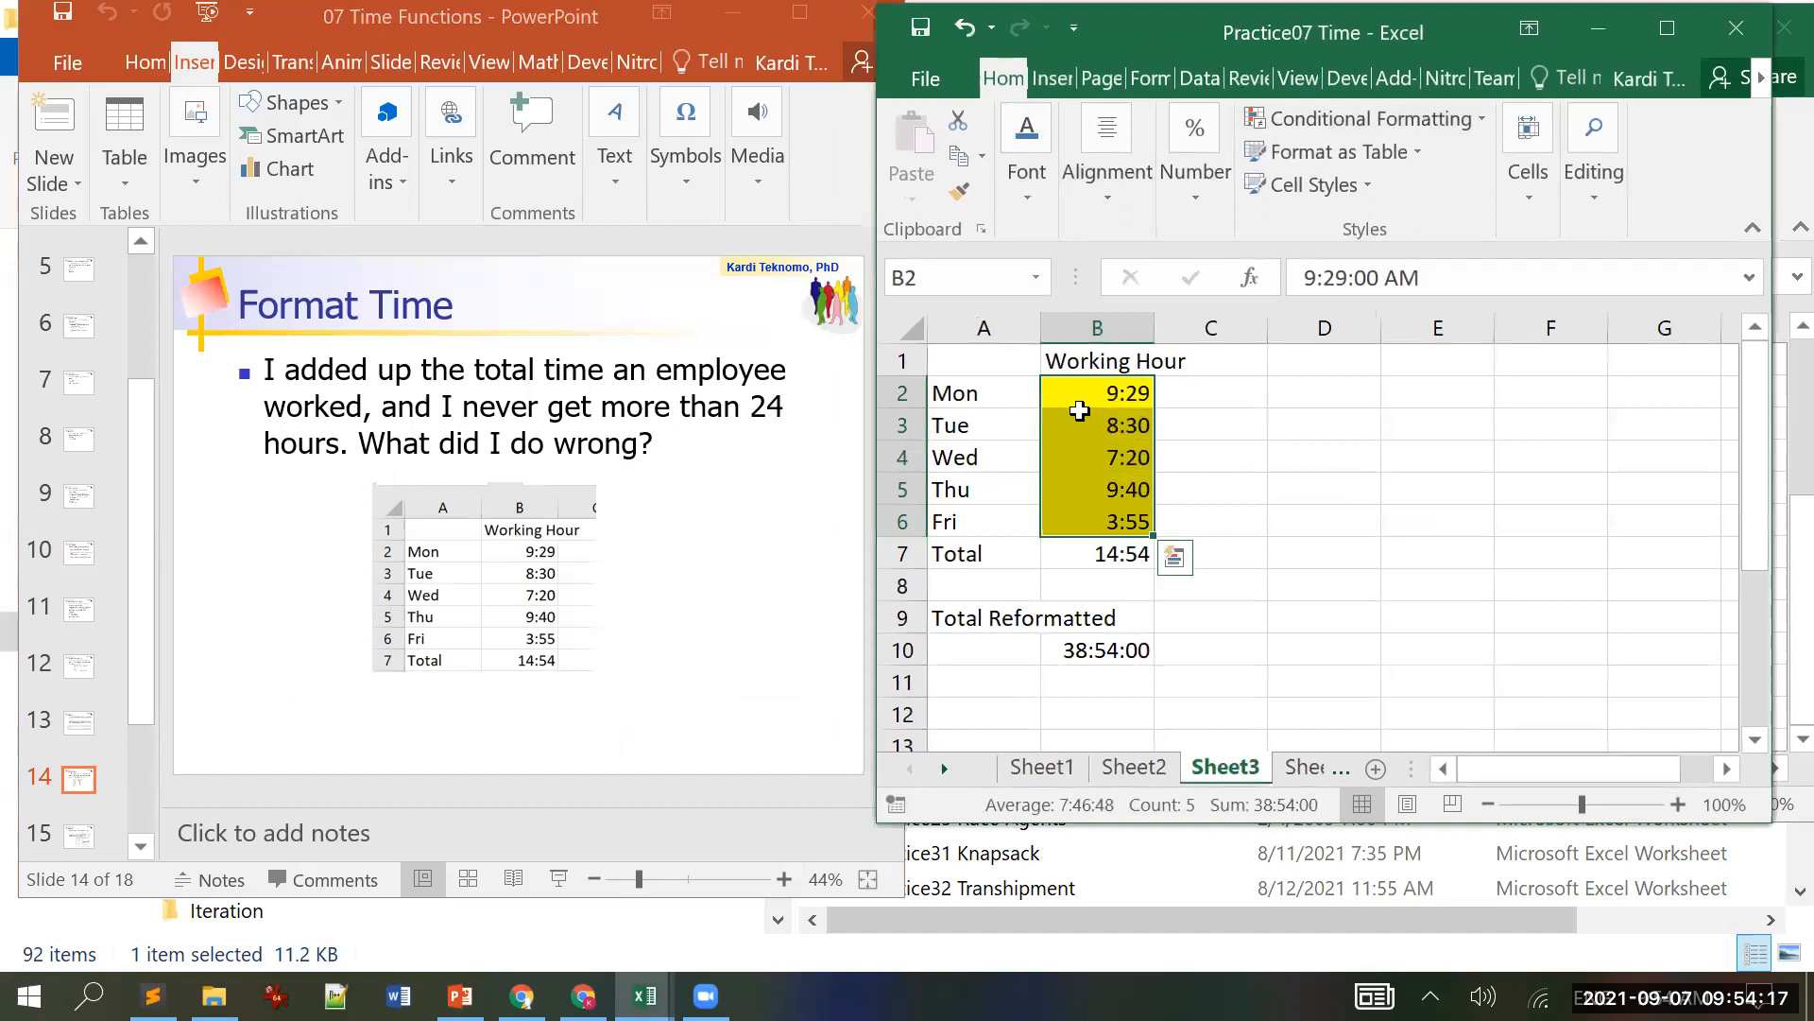
Step: Review B7's SUM formula unchanged, read the Answer slide, then select the reformatted total in B10
{"action": "left_click", "coordinate": [1123, 556]}
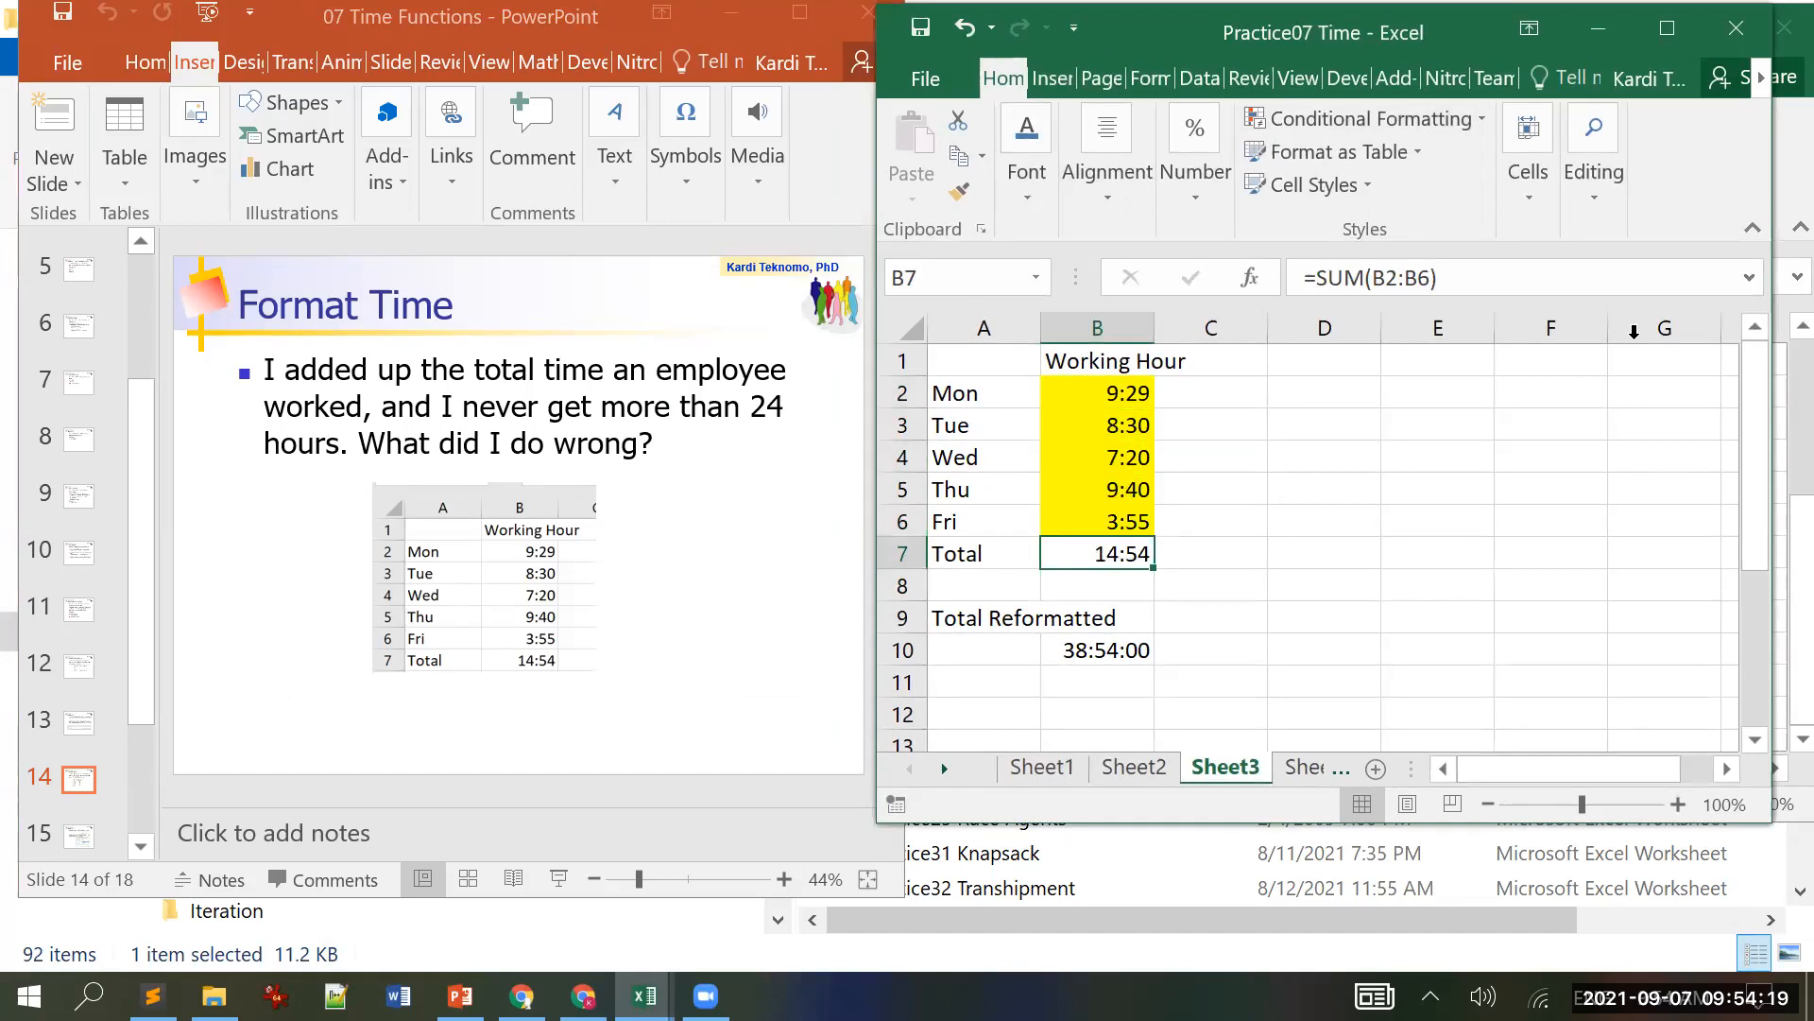
{"action": "key", "text": "F2"}
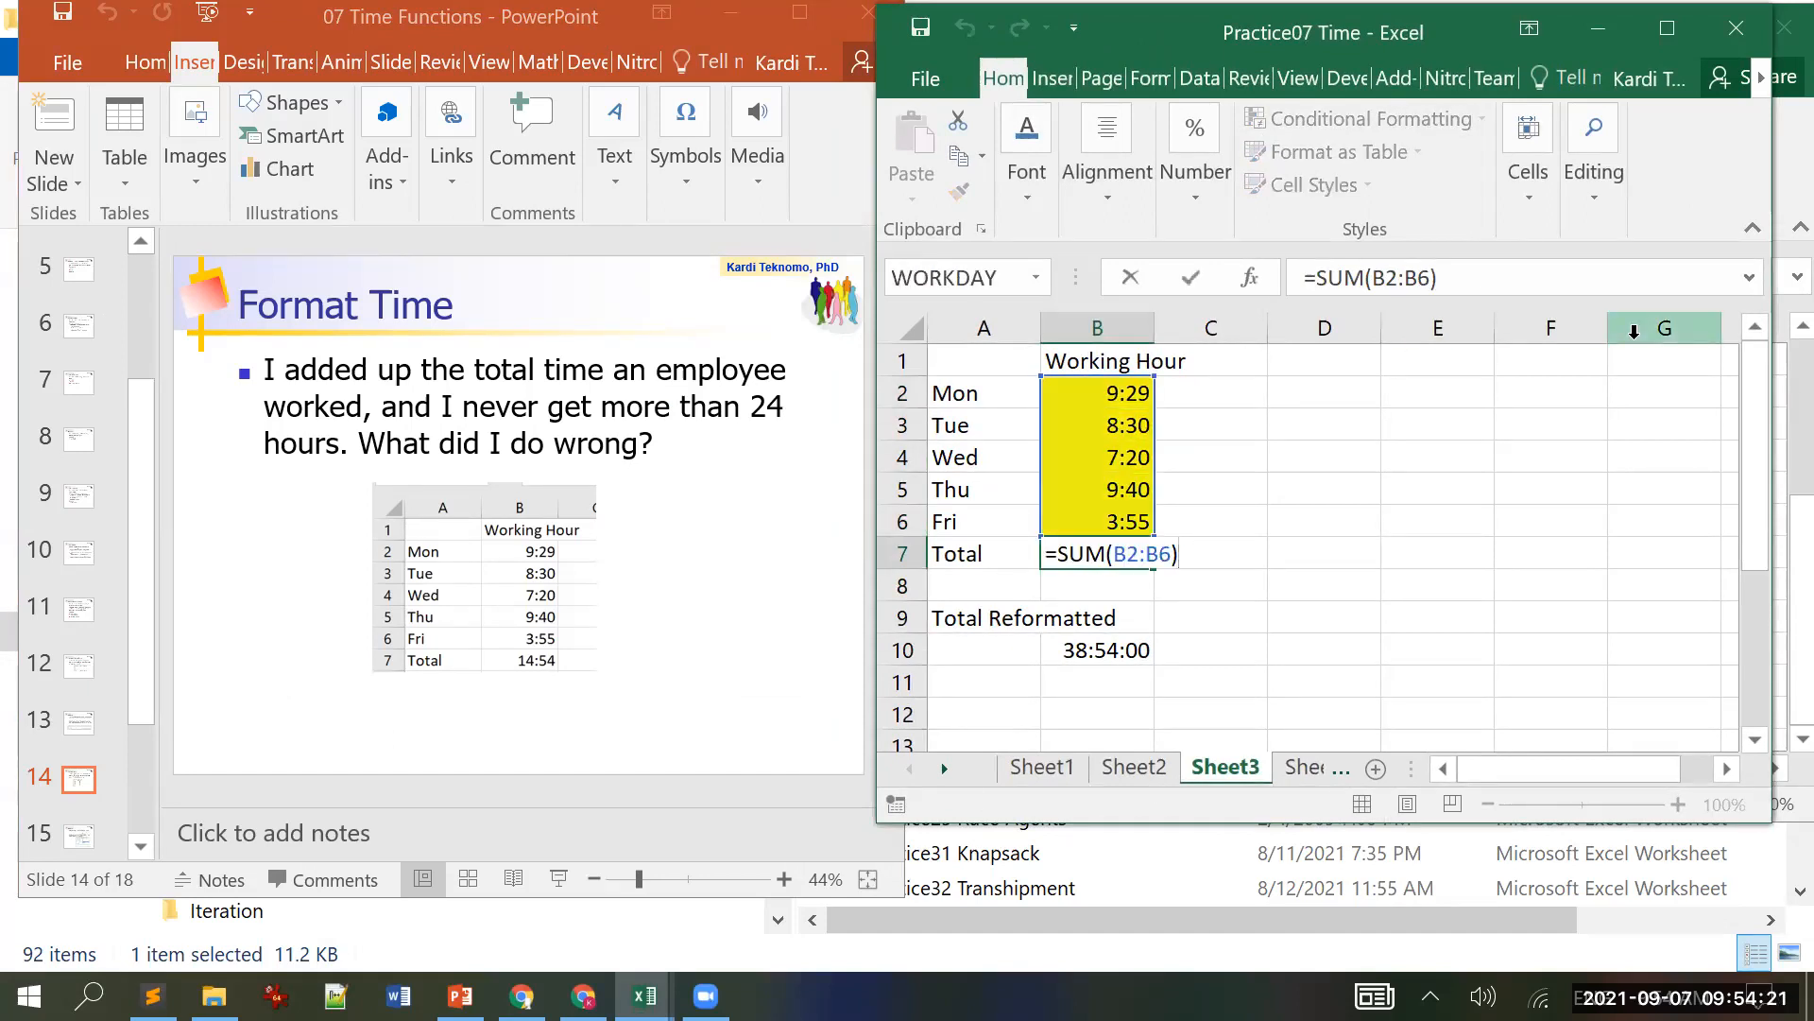
{"action": "key", "text": "Escape"}
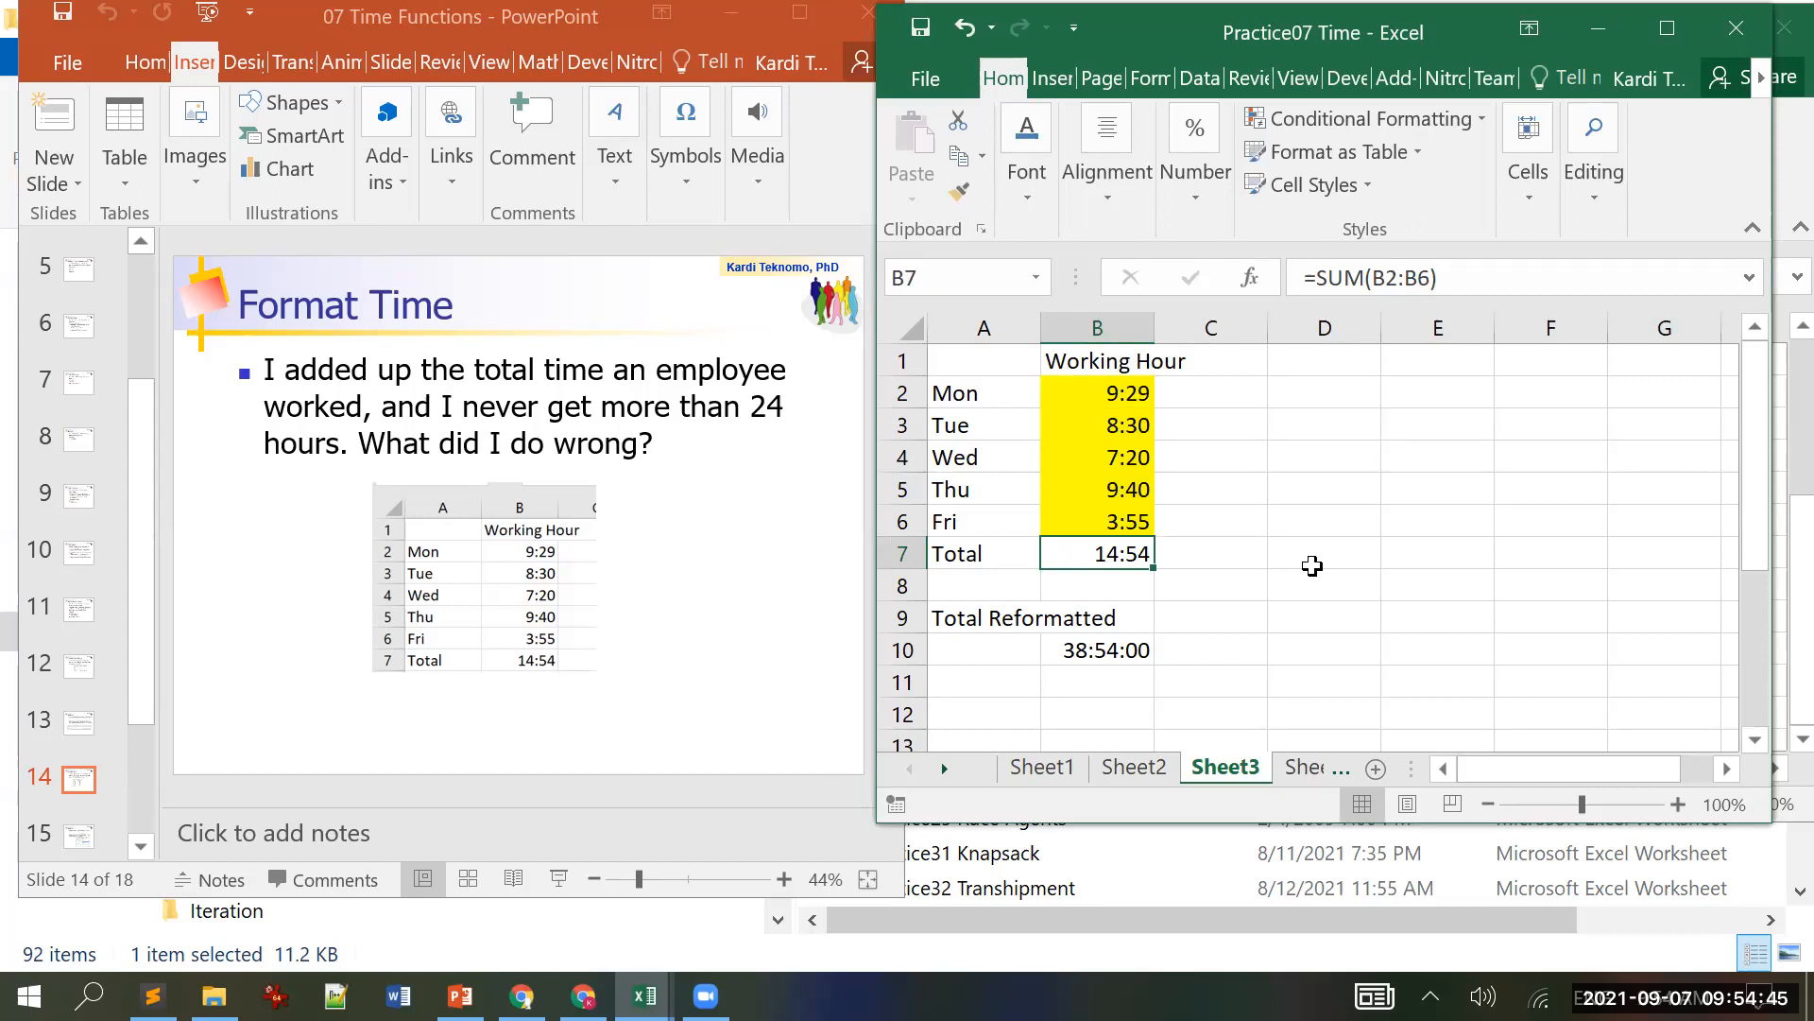
{"action": "scroll", "coordinate": [222, 614], "scroll_direction": "down", "scroll_amount": 1}
{"action": "left_click", "coordinate": [218, 609]}
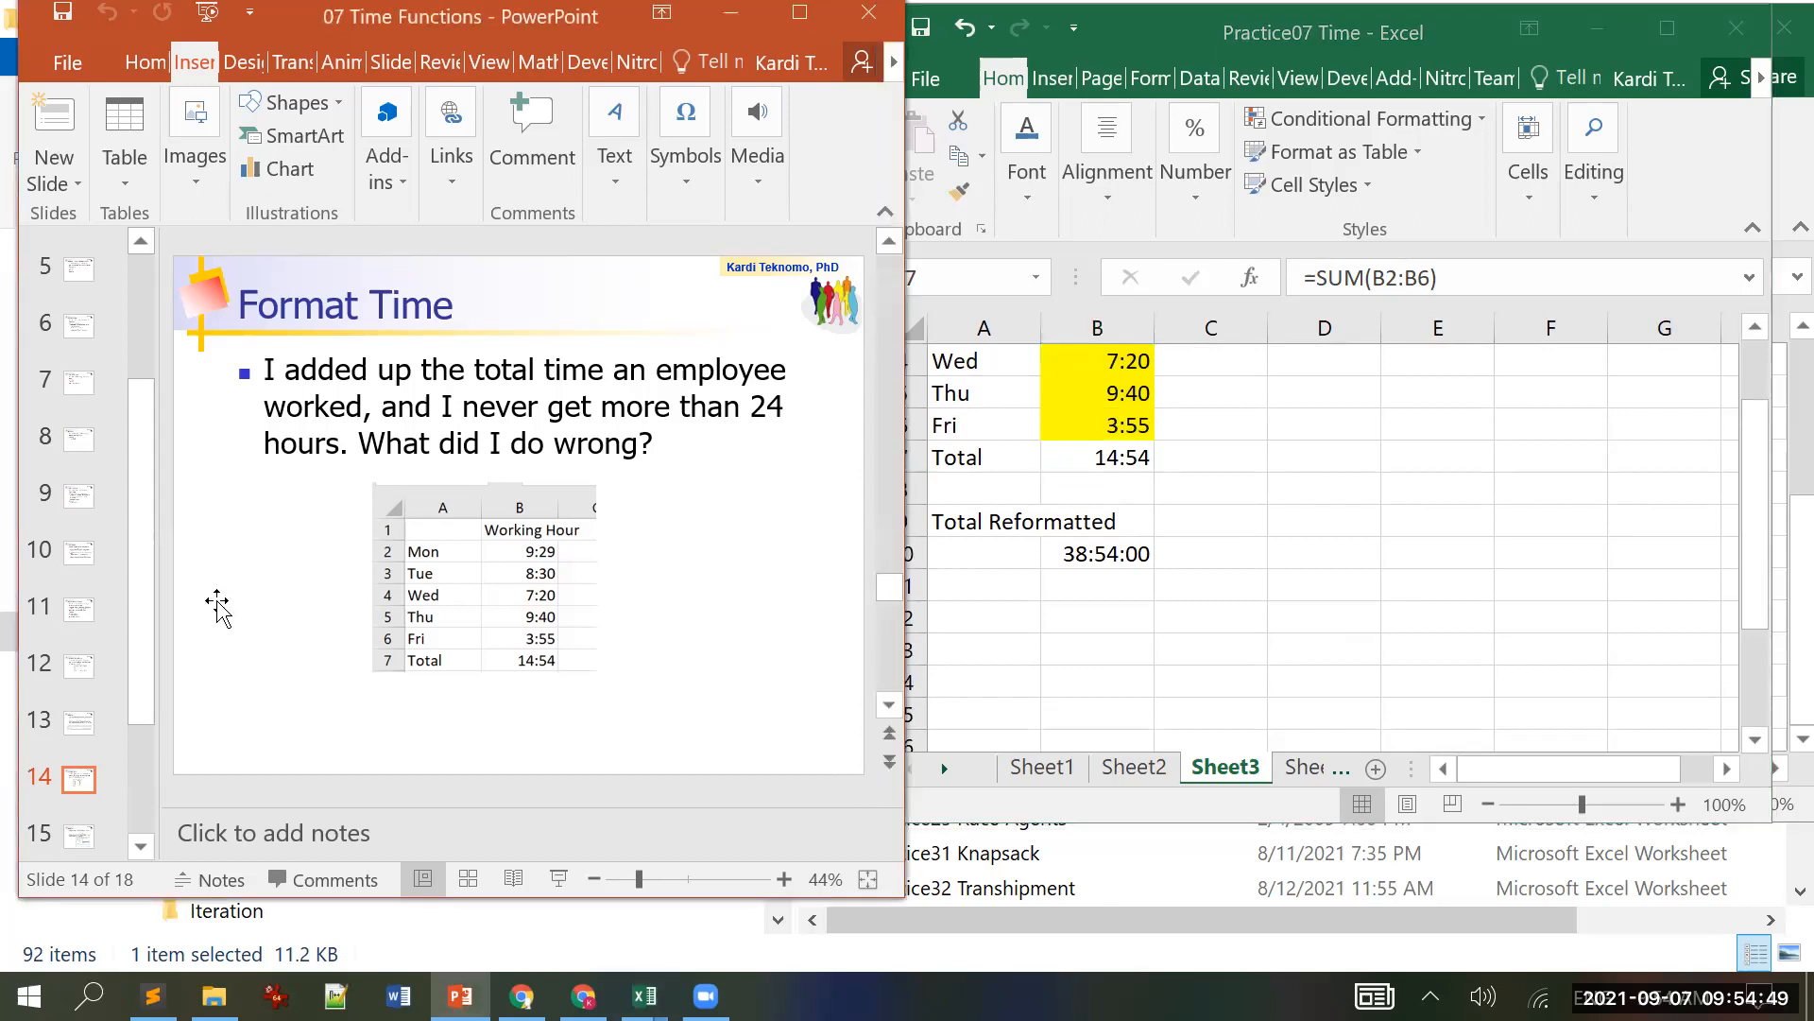
{"action": "scroll", "coordinate": [217, 610], "scroll_direction": "down", "scroll_amount": 1}
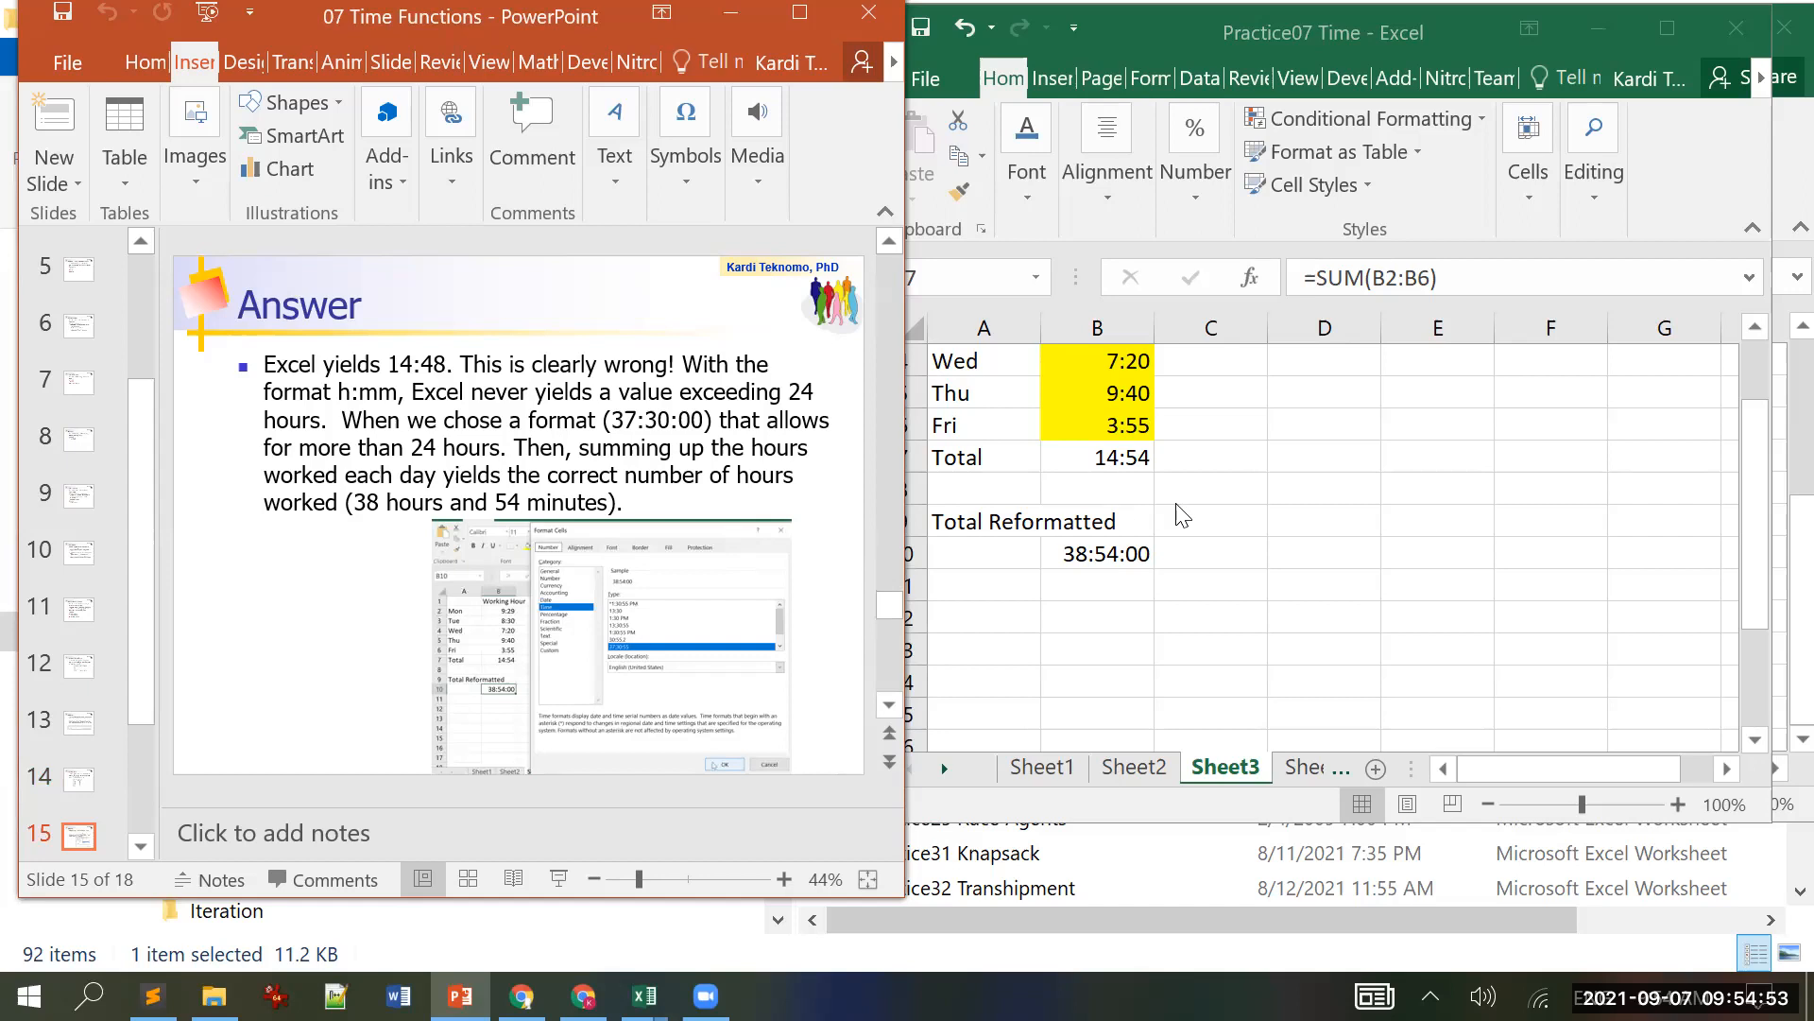
{"action": "left_click", "coordinate": [1108, 554]}
{"action": "left_click", "coordinate": [1108, 554]}
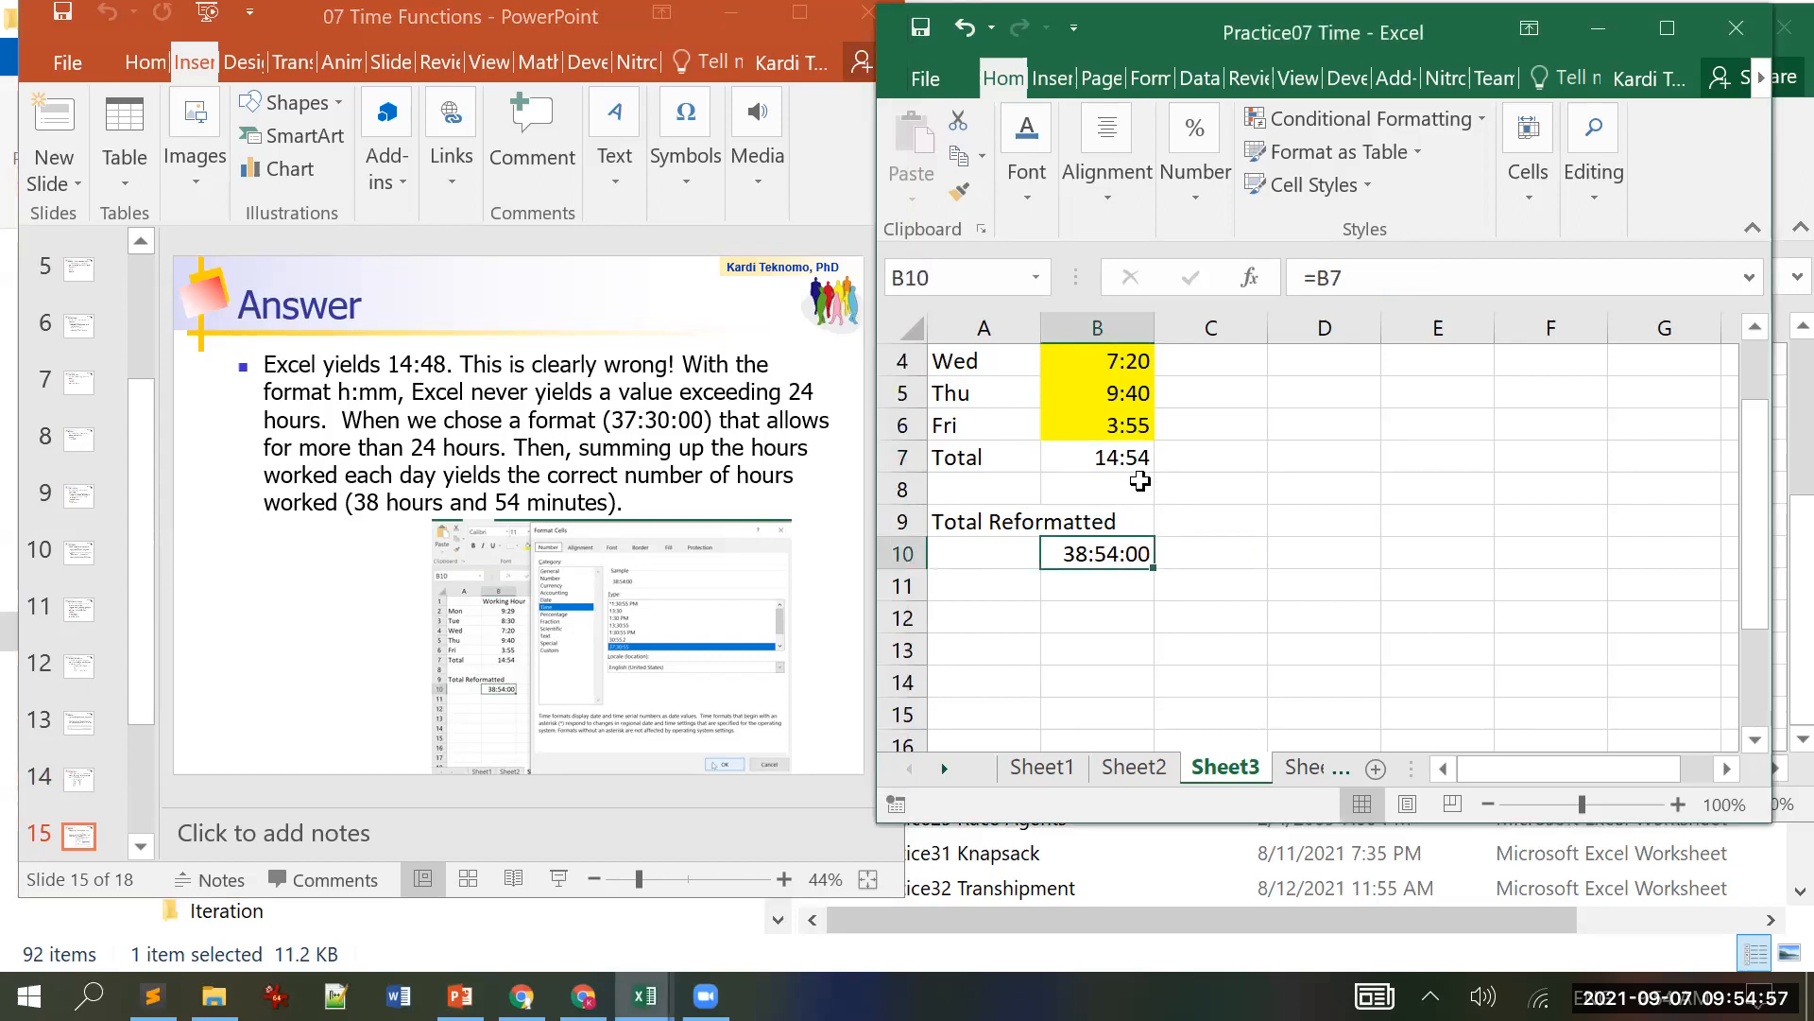
Step: Apply the 37:30:55 time format to B10 so it displays 38:54:00, then reselect B10 to confirm
{"action": "left_click", "coordinate": [1676, 26]}
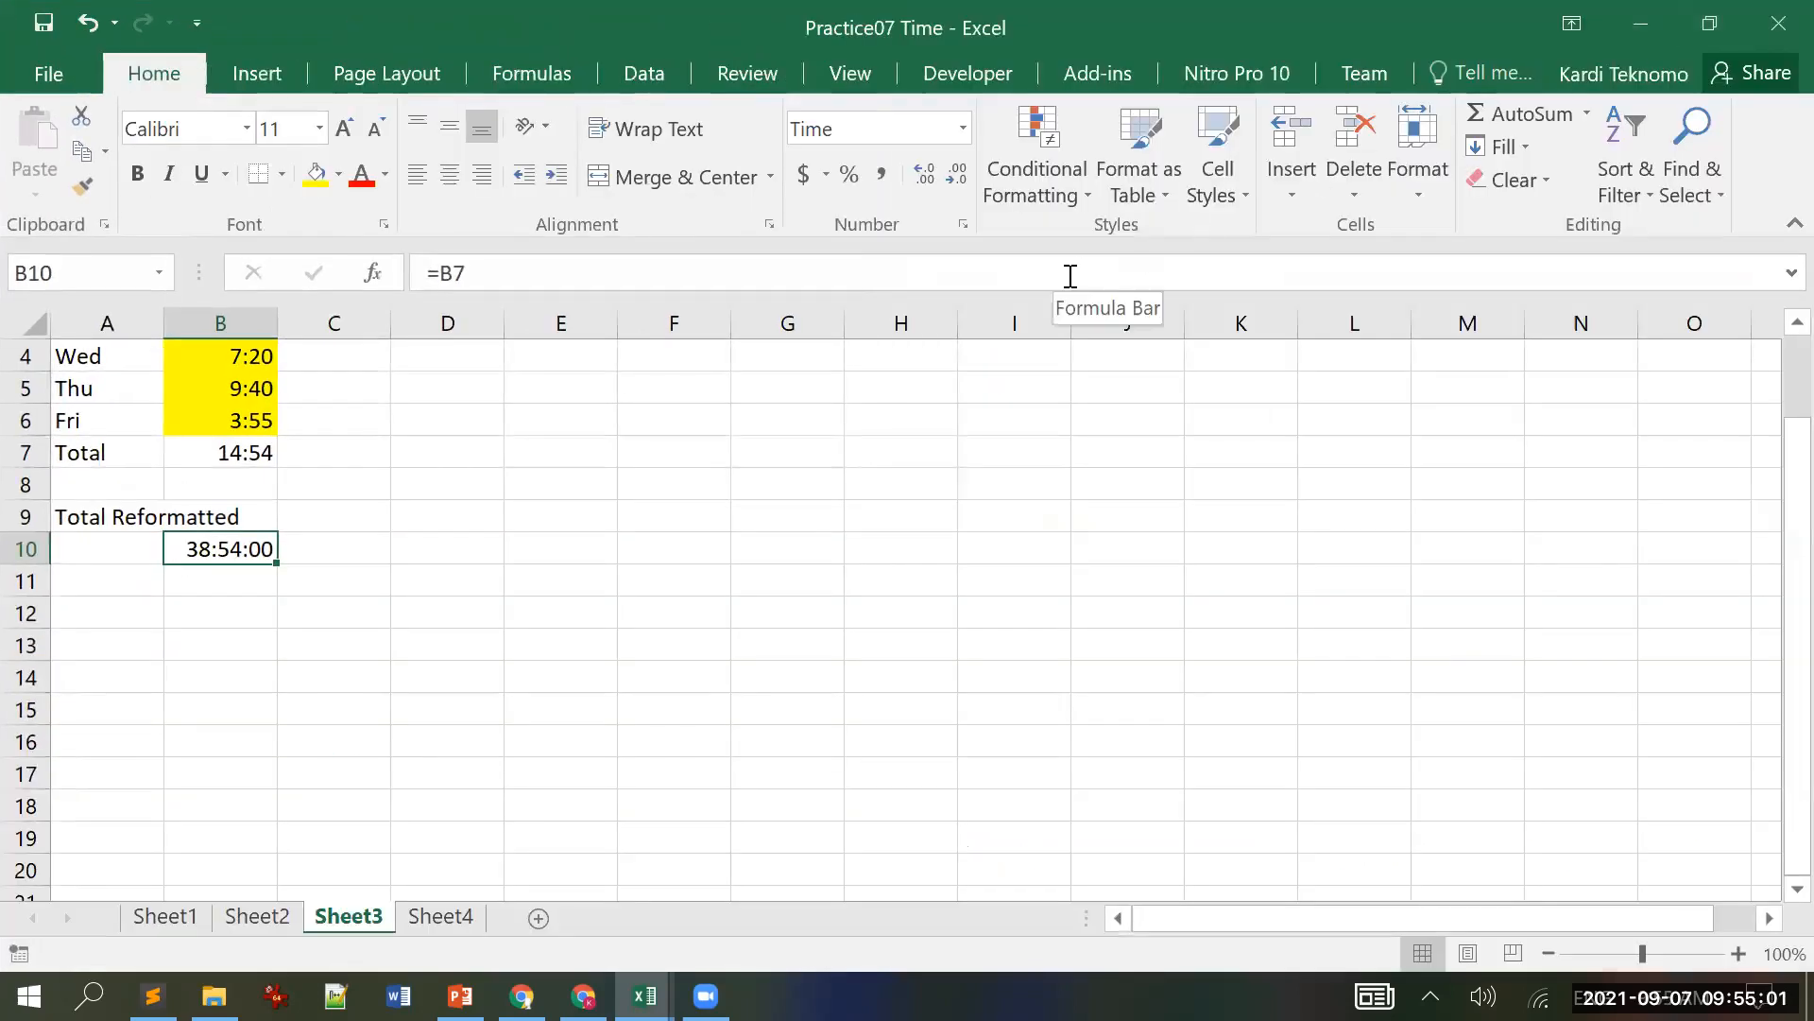
{"action": "left_click", "coordinate": [963, 132]}
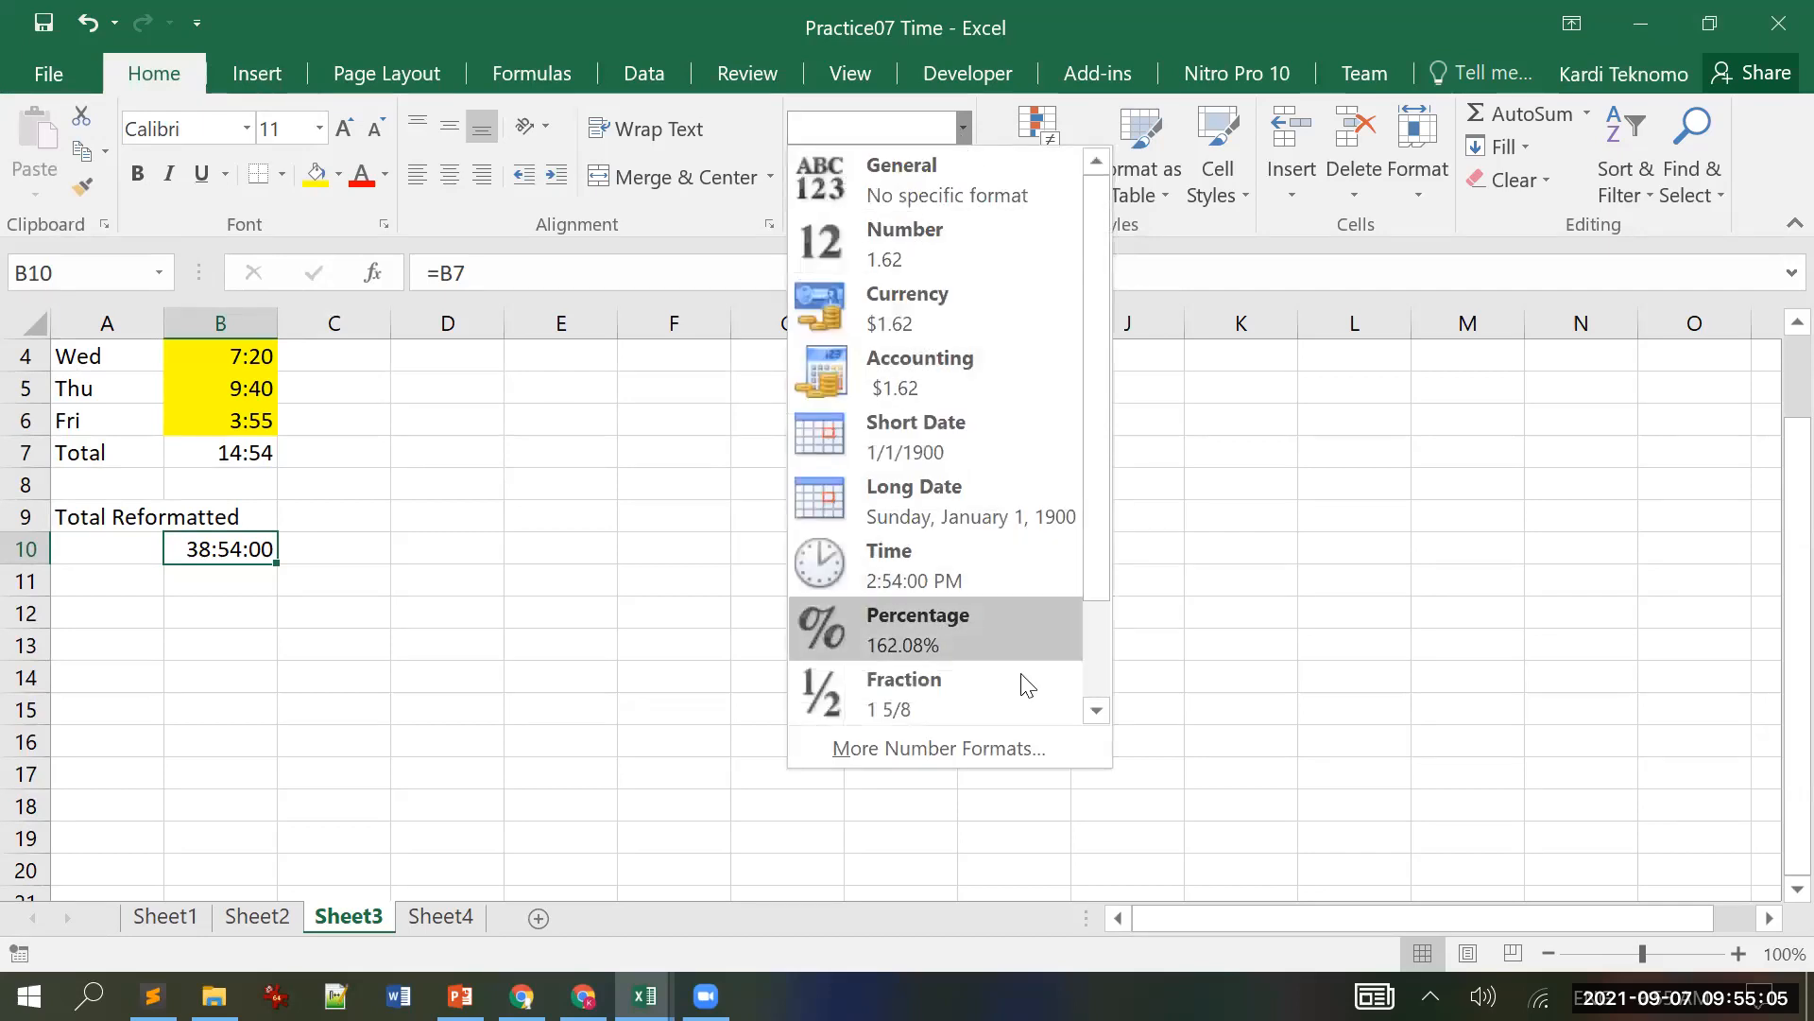
{"action": "left_click", "coordinate": [1016, 745]}
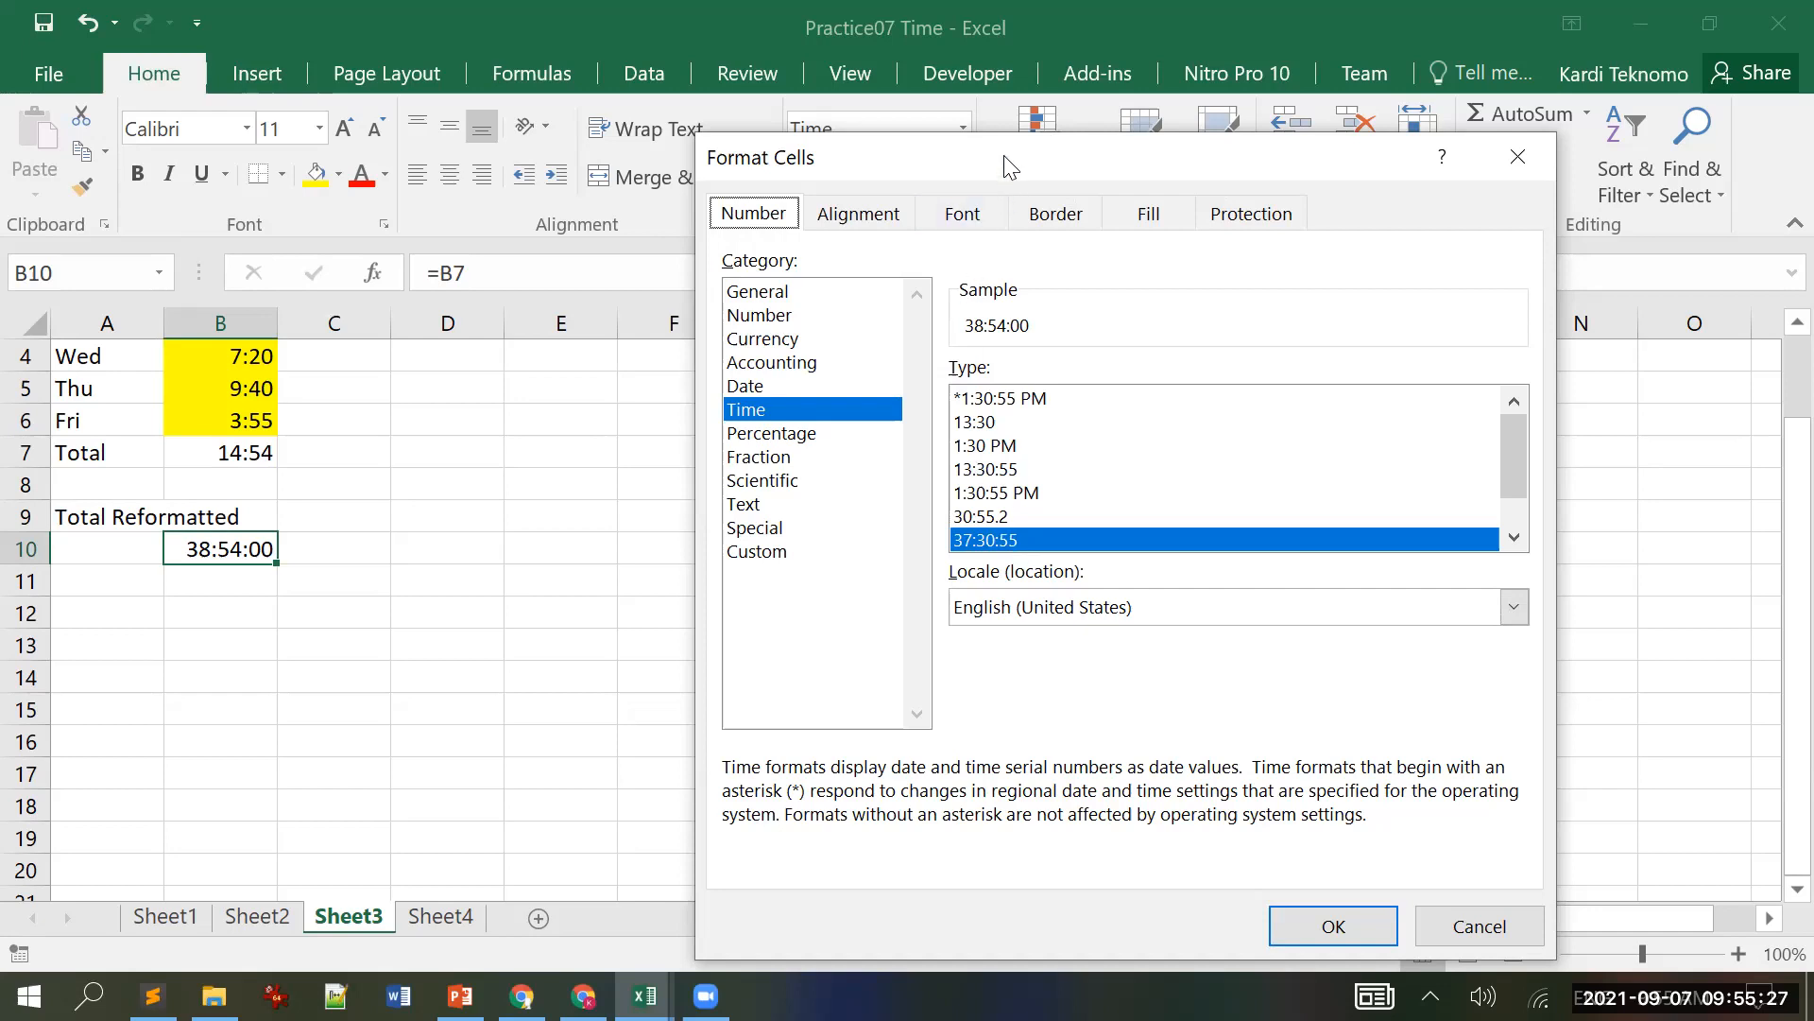
{"action": "left_click_drag", "start_coordinate": [1003, 155], "coordinate": [932, 63]}
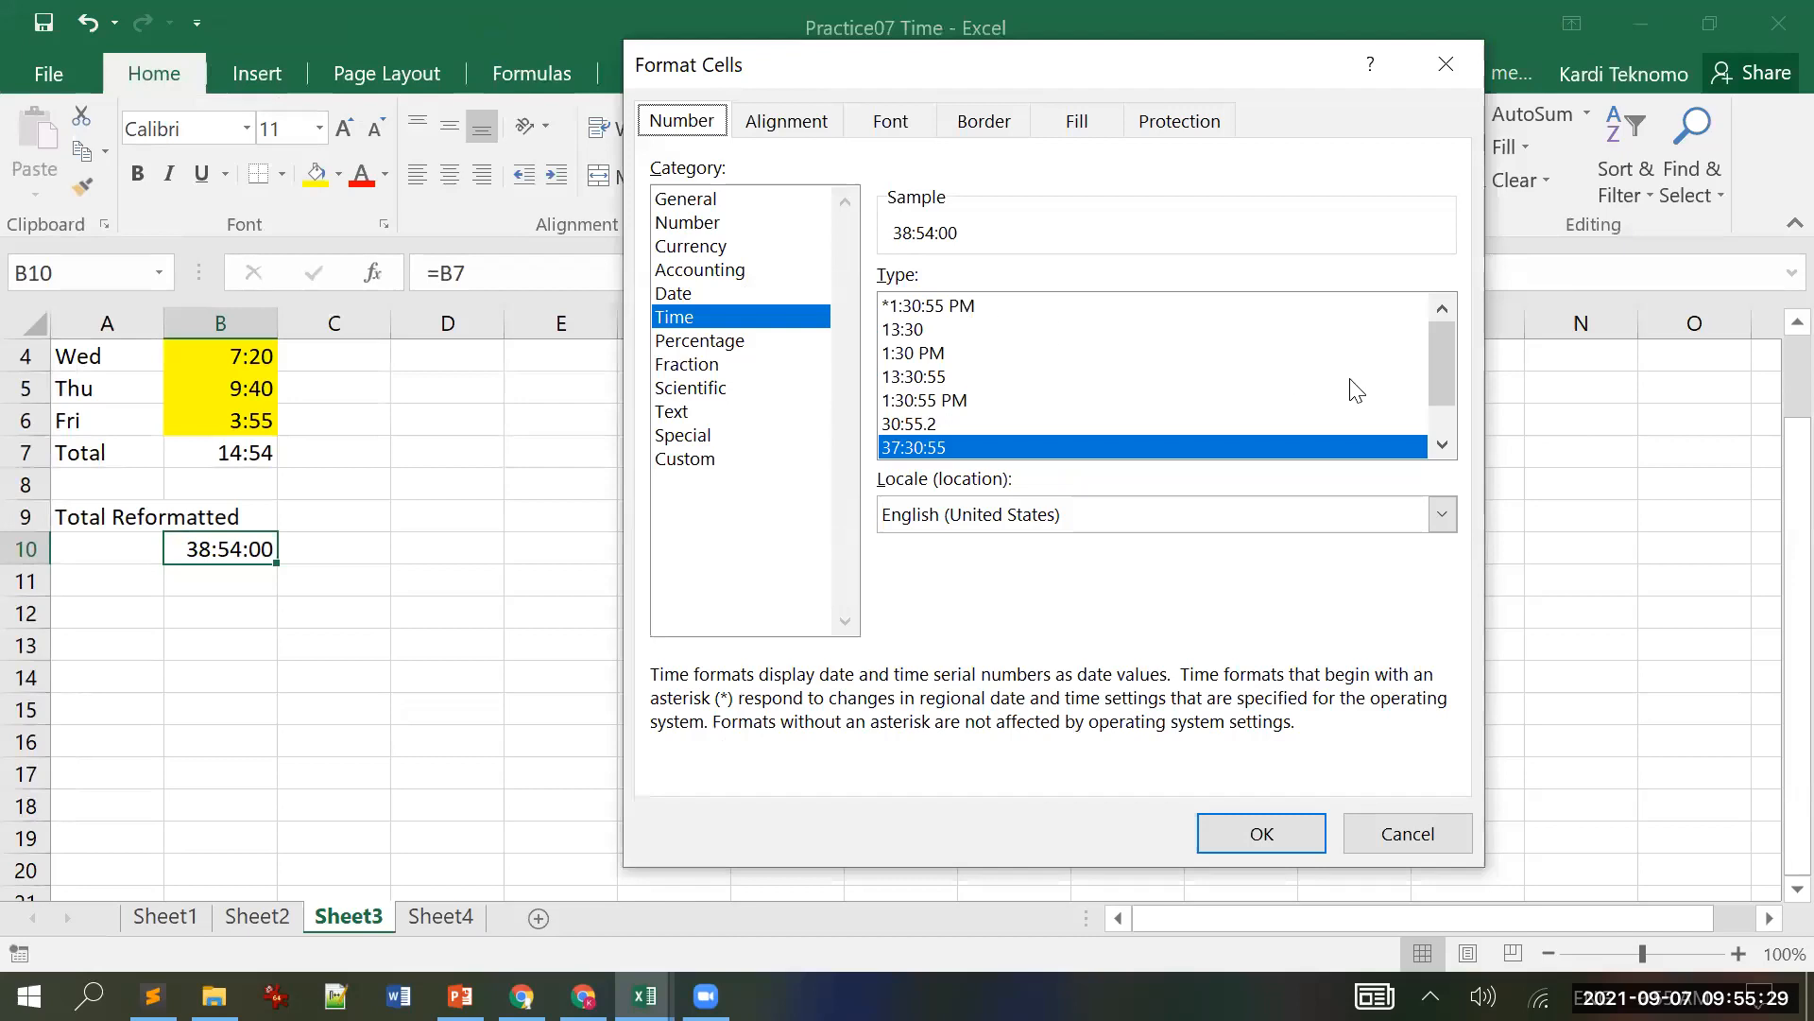
{"action": "left_click", "coordinate": [1443, 444]}
{"action": "left_click", "coordinate": [1443, 444]}
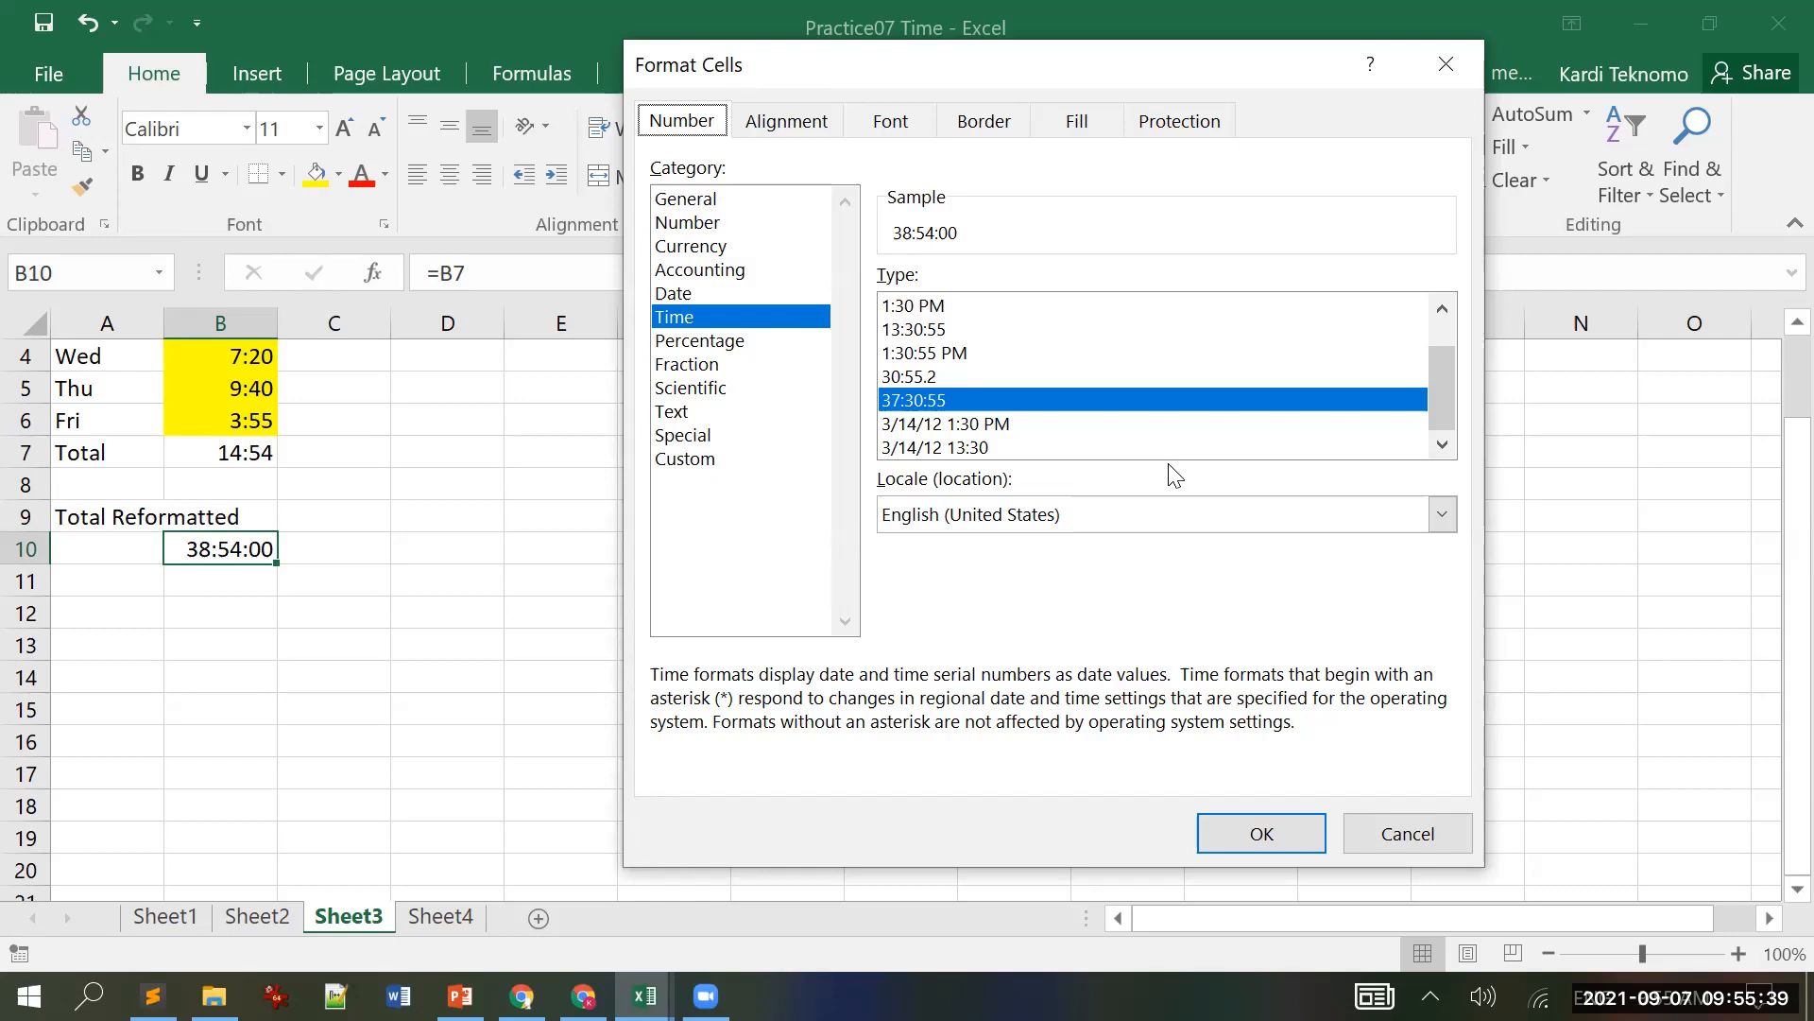
{"action": "left_click", "coordinate": [1294, 814]}
{"action": "left_click", "coordinate": [672, 579]}
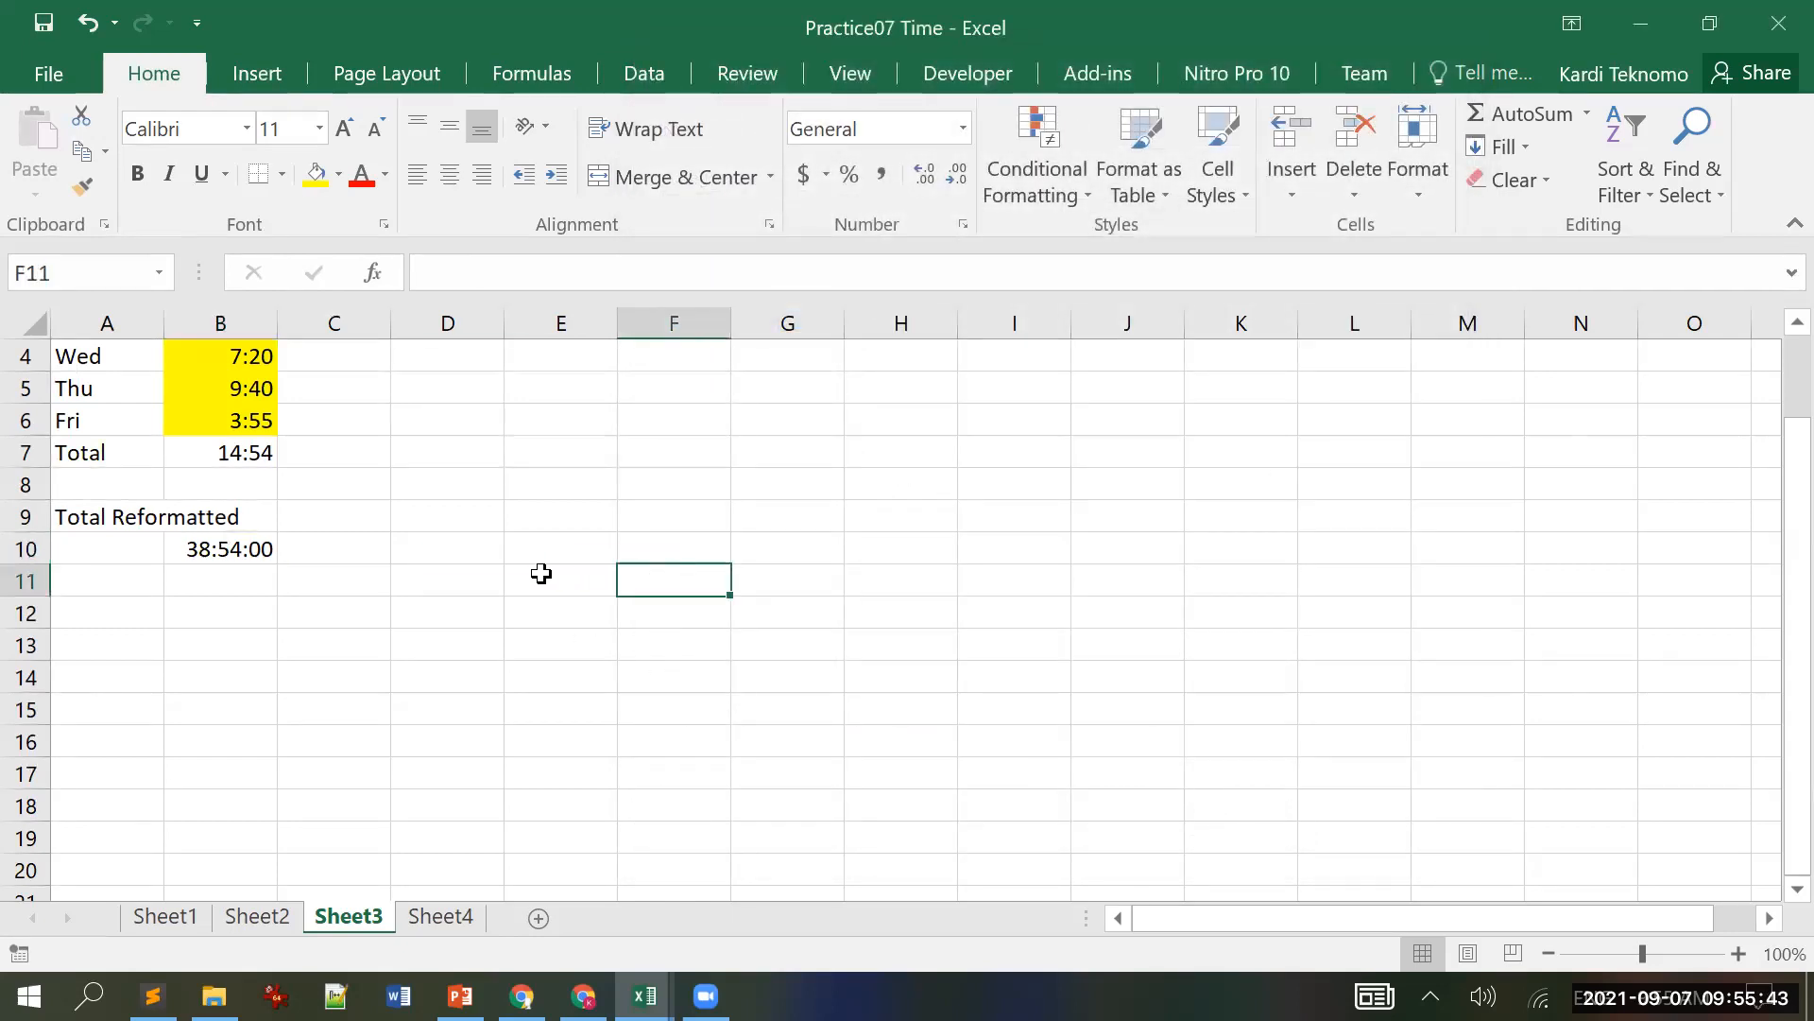
{"action": "scroll", "coordinate": [540, 572], "scroll_direction": "up", "scroll_amount": 1}
{"action": "scroll", "coordinate": [540, 572], "scroll_direction": "up", "scroll_amount": 1}
{"action": "left_click", "coordinate": [233, 642]}
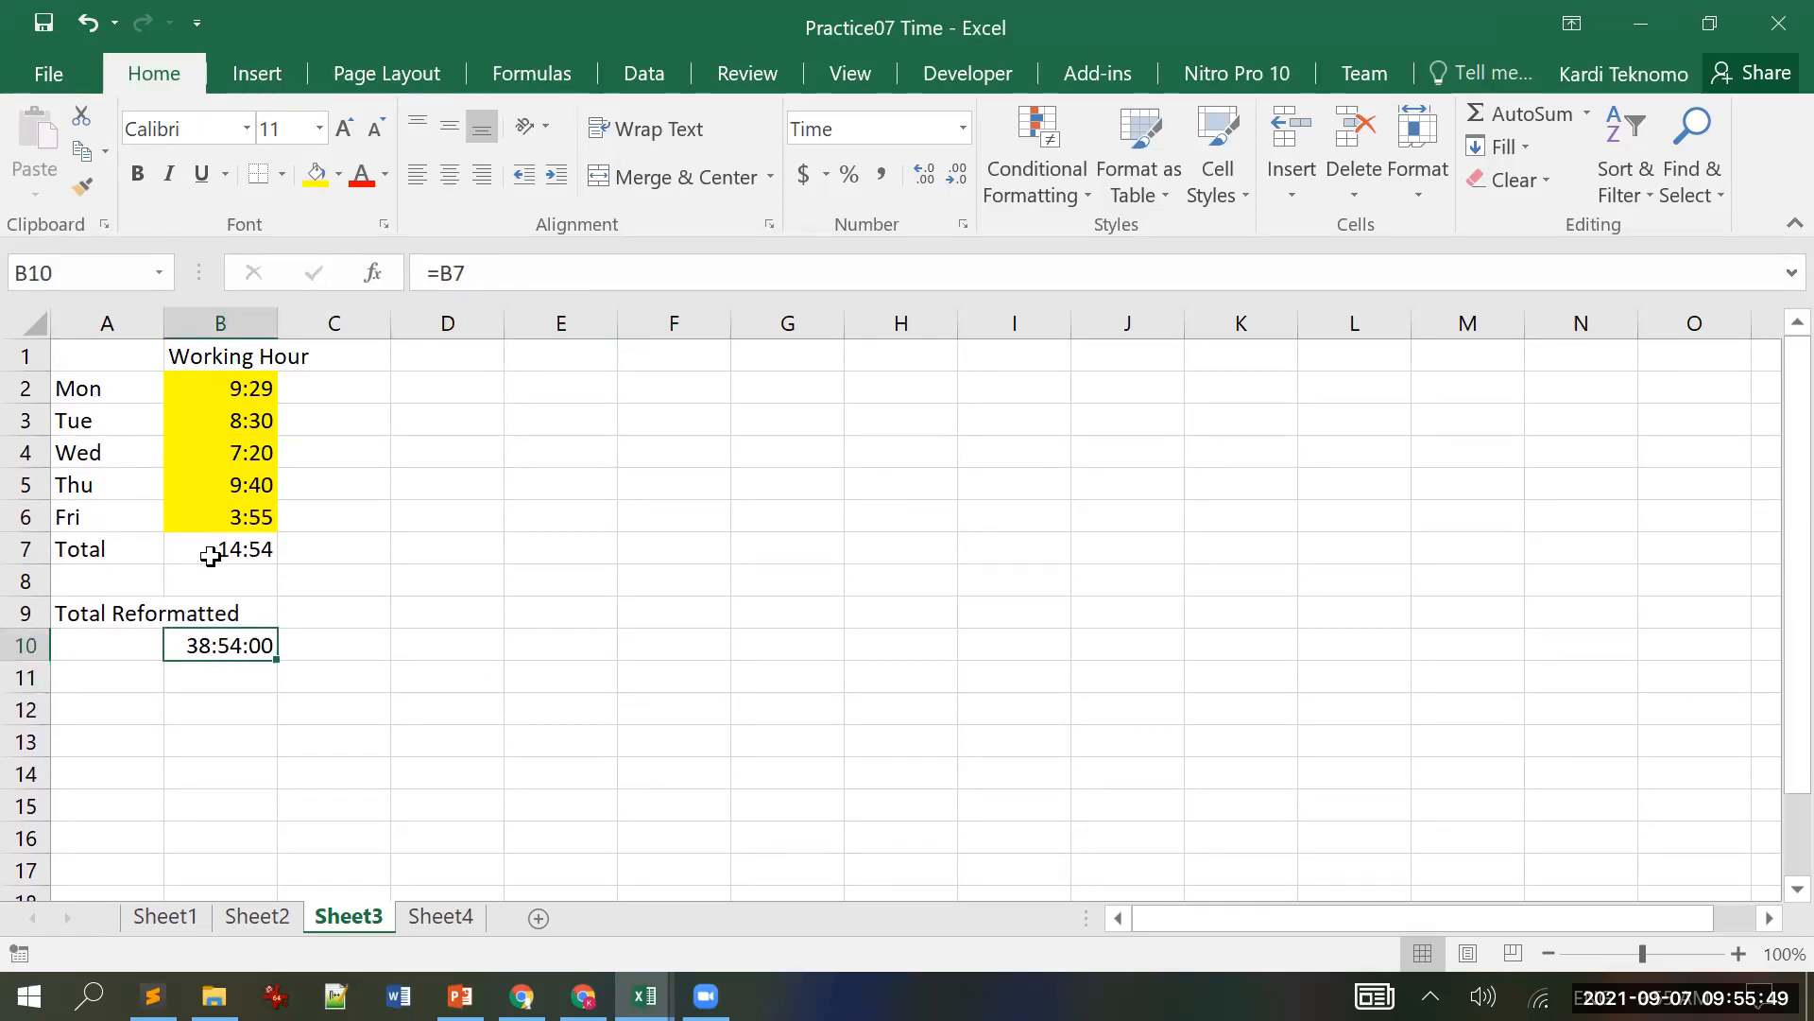
Step: Advance the slides to slide 16 'Autofill time', glancing back at Excel's Total in B7
{"action": "left_click", "coordinate": [1706, 27]}
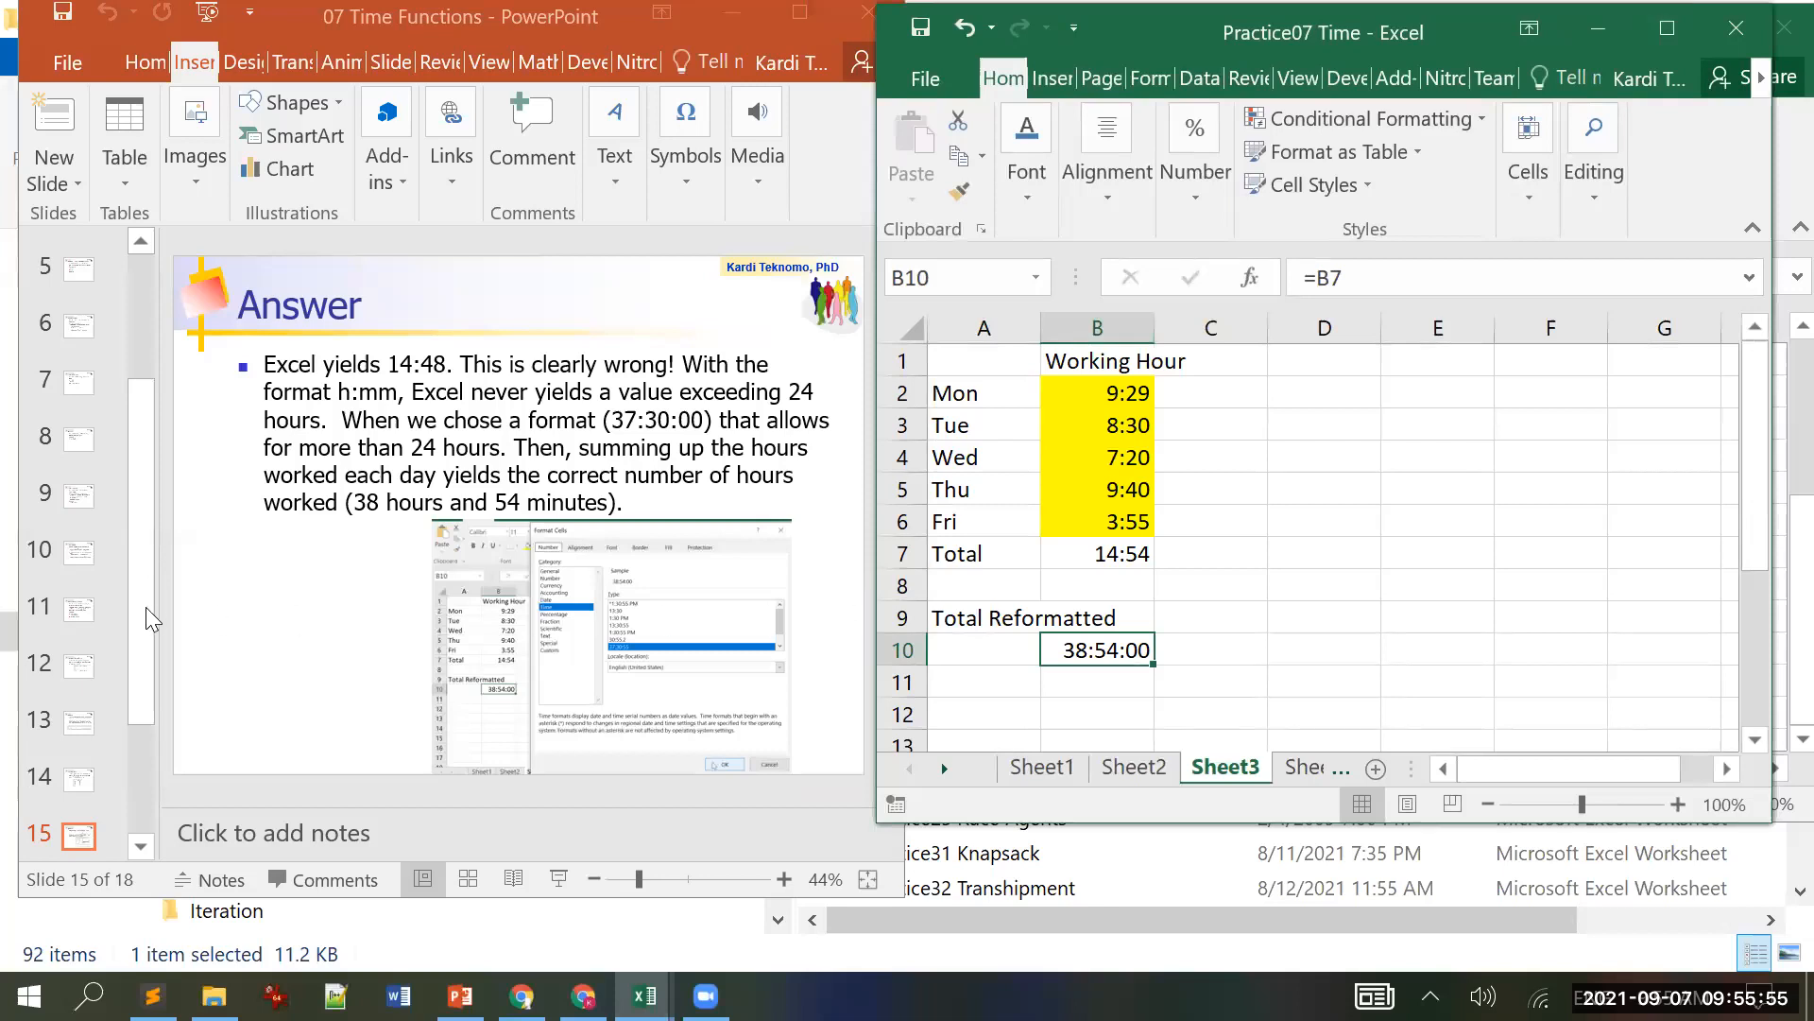
{"action": "left_click", "coordinate": [206, 620]}
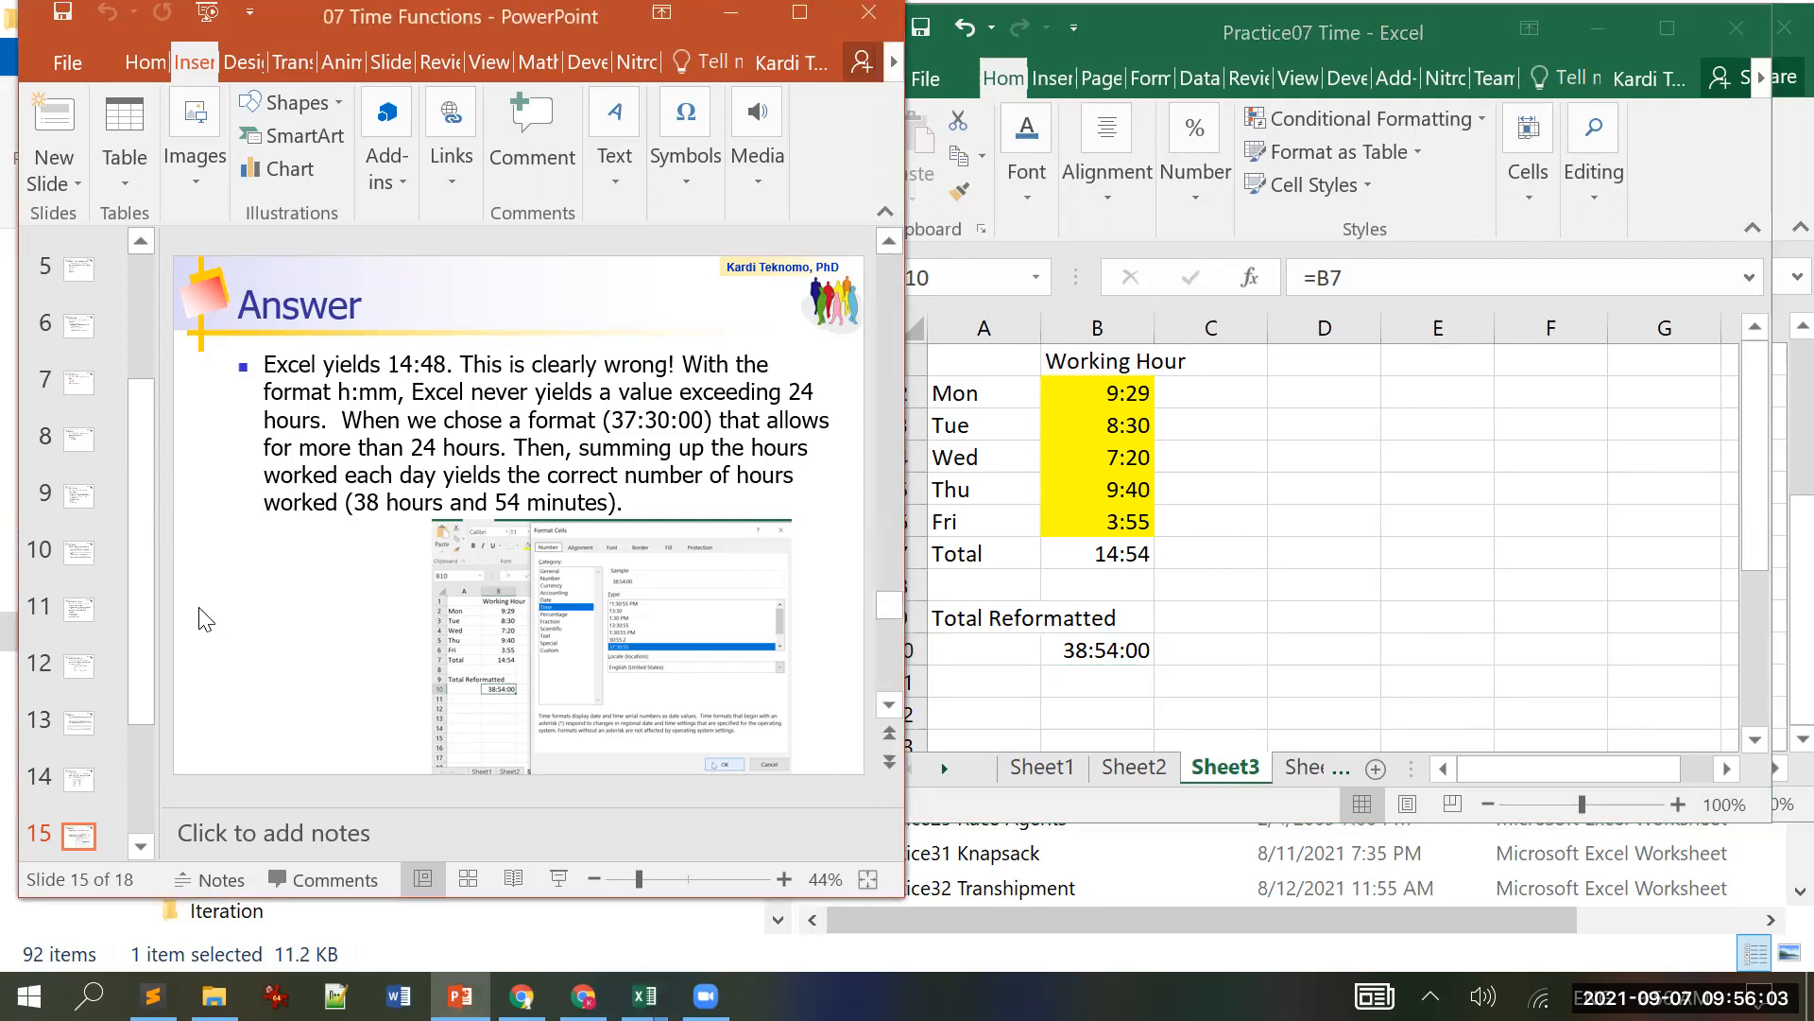
{"action": "scroll", "coordinate": [206, 620], "scroll_direction": "down", "scroll_amount": 1}
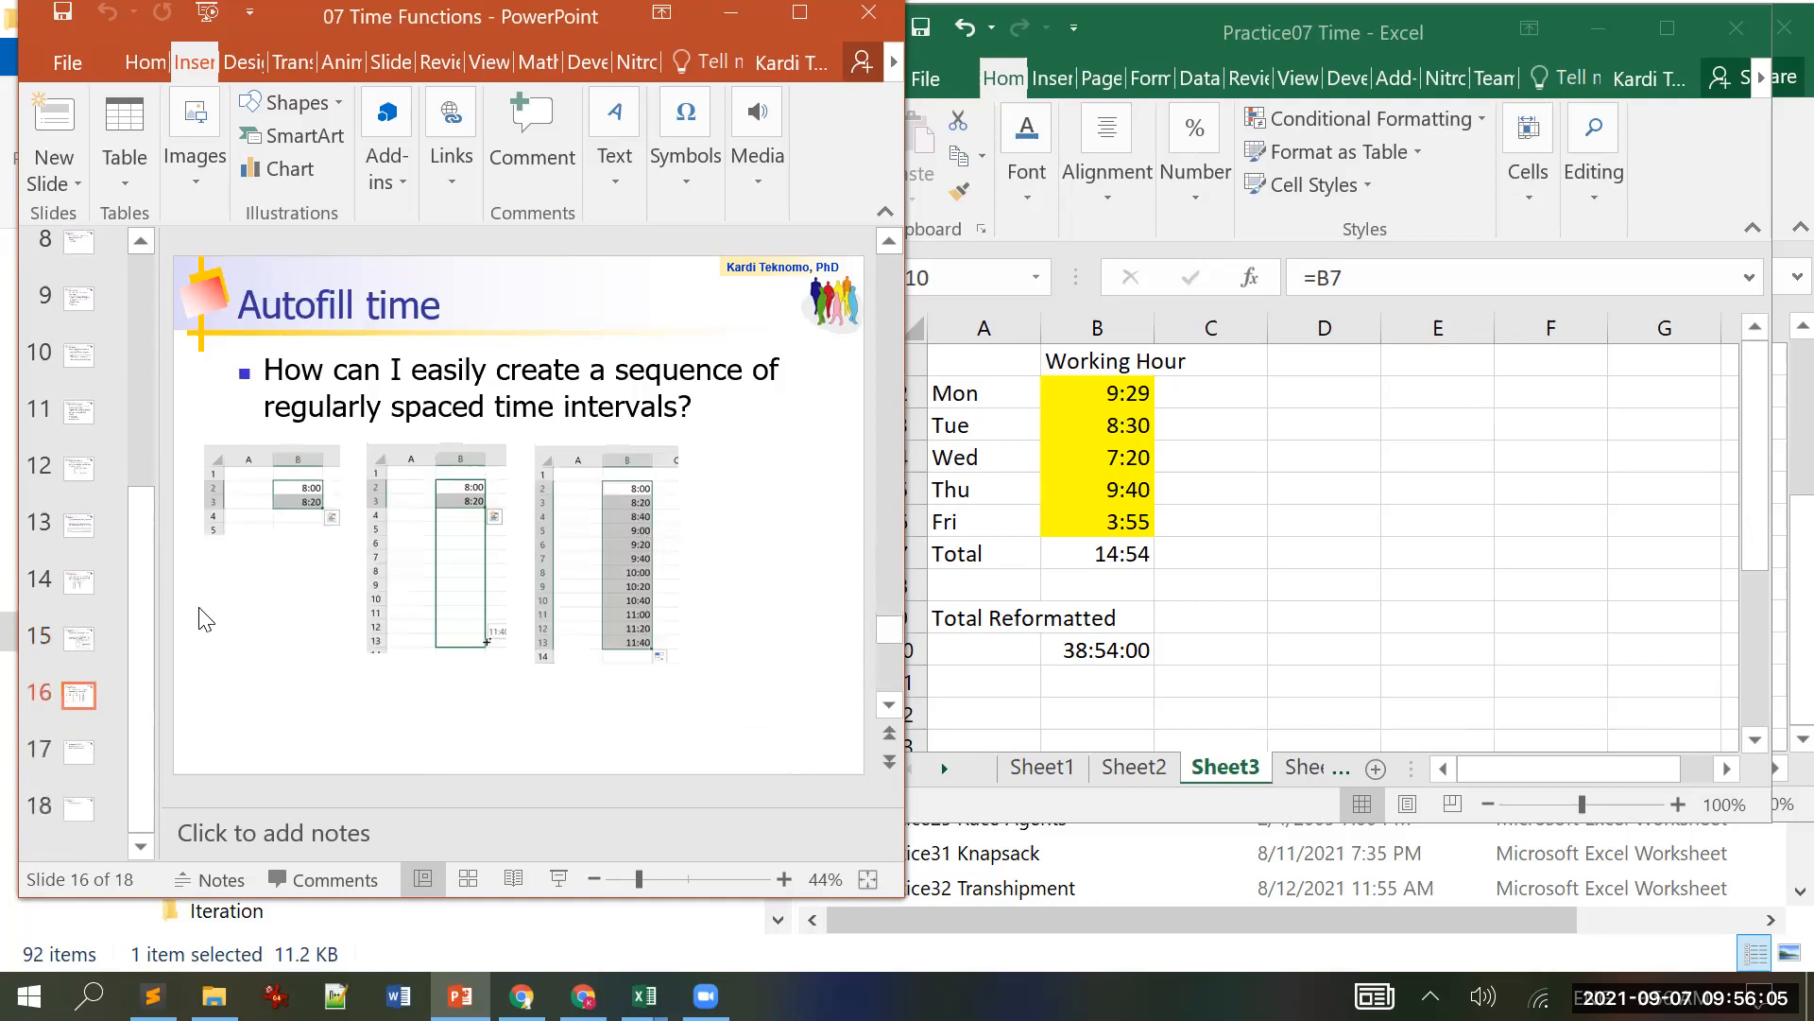
{"action": "scroll", "coordinate": [206, 620], "scroll_direction": "up", "scroll_amount": 1}
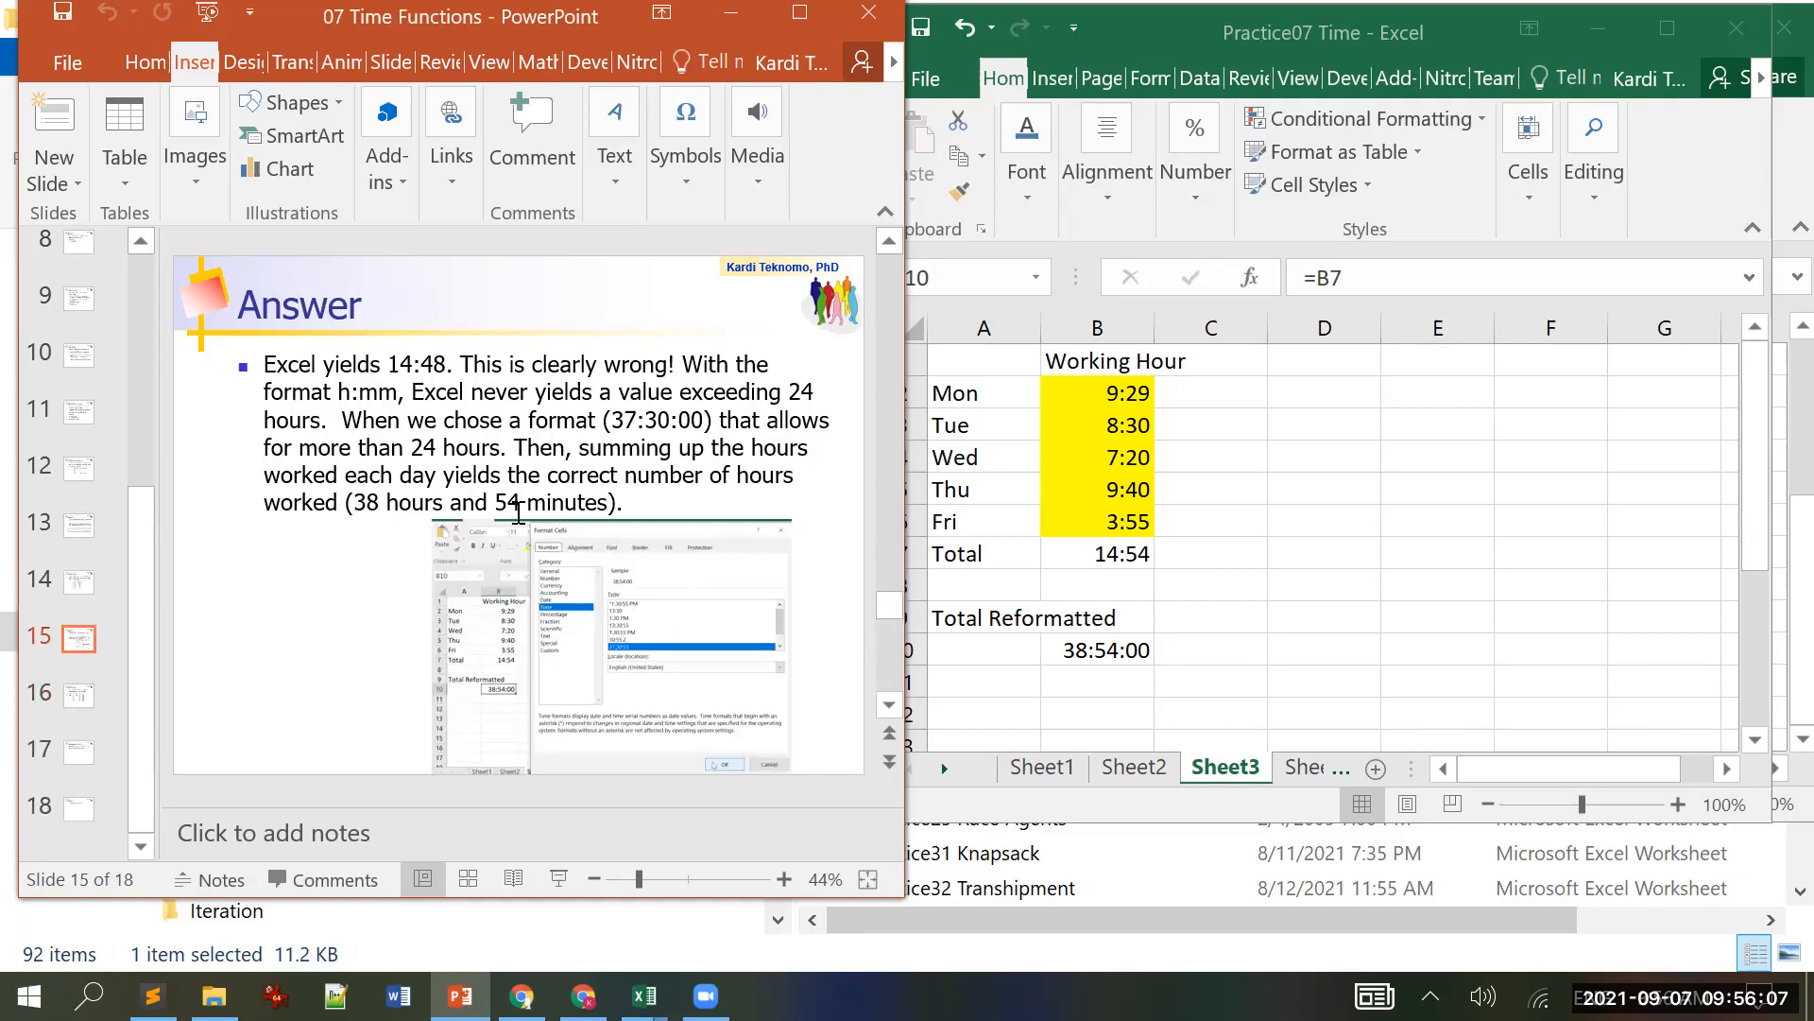
{"action": "left_click", "coordinate": [1153, 555]}
{"action": "left_click", "coordinate": [1149, 554]}
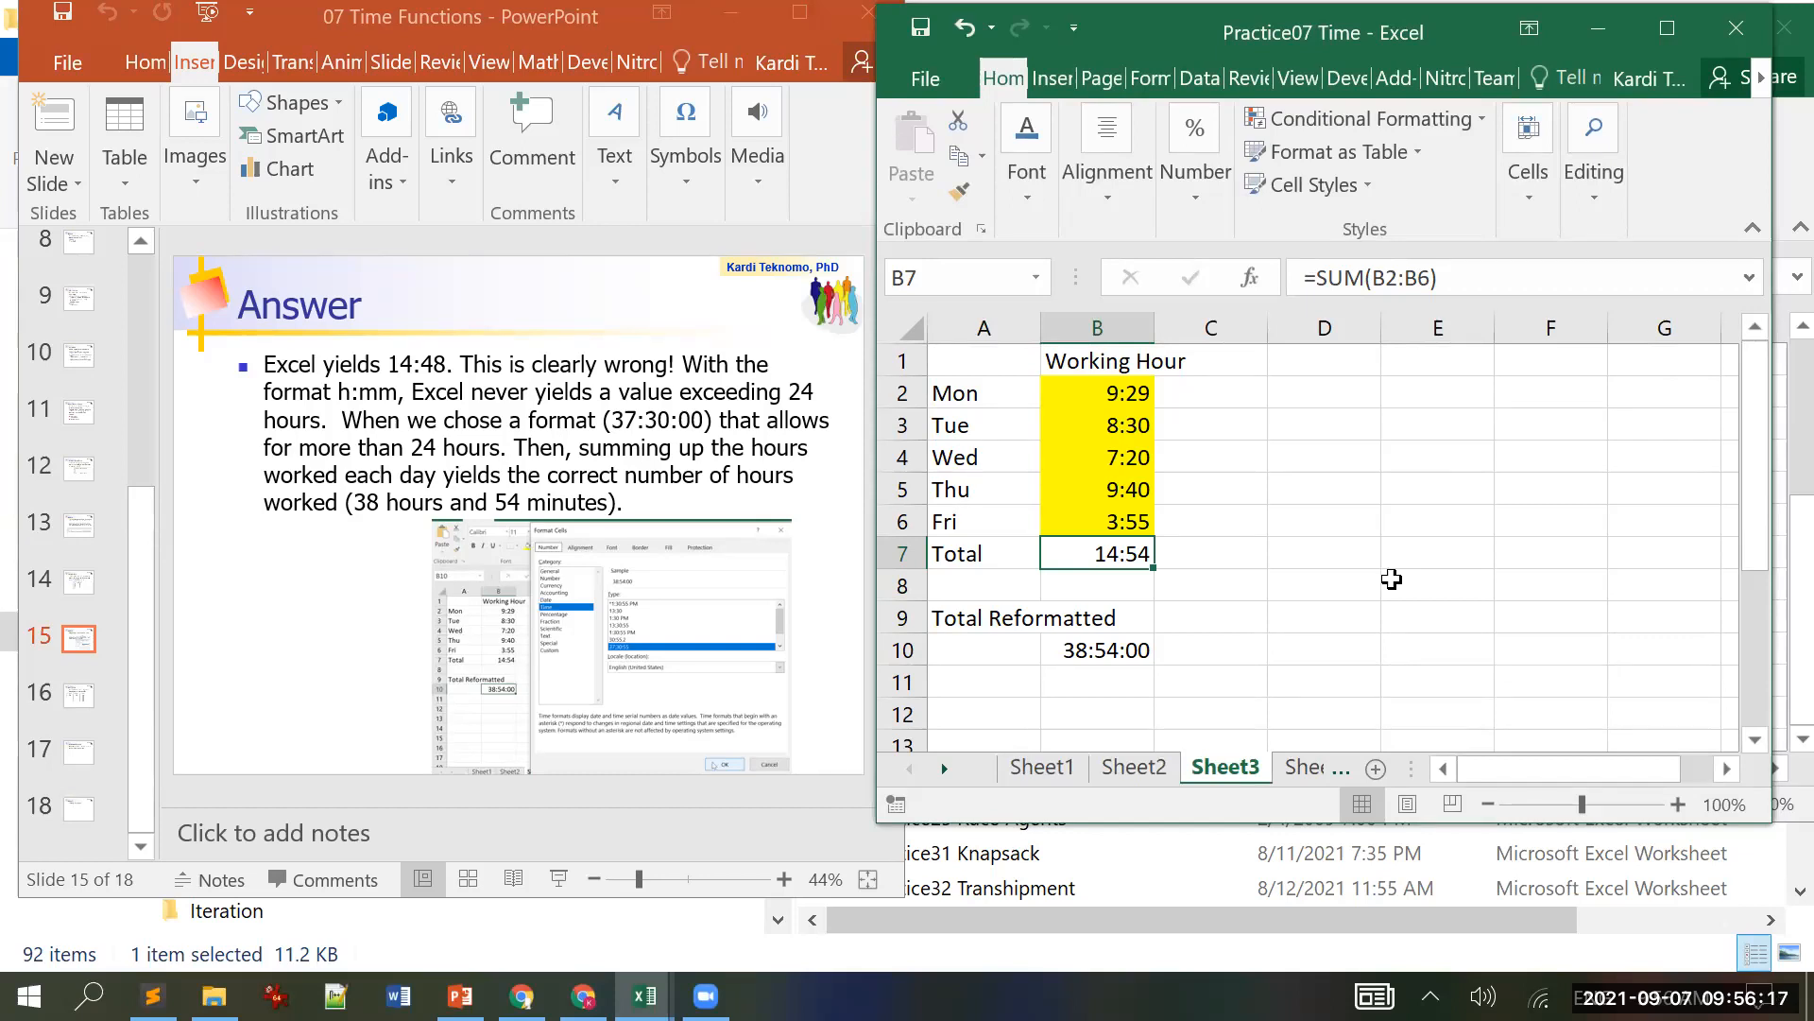
{"action": "left_click", "coordinate": [208, 593]}
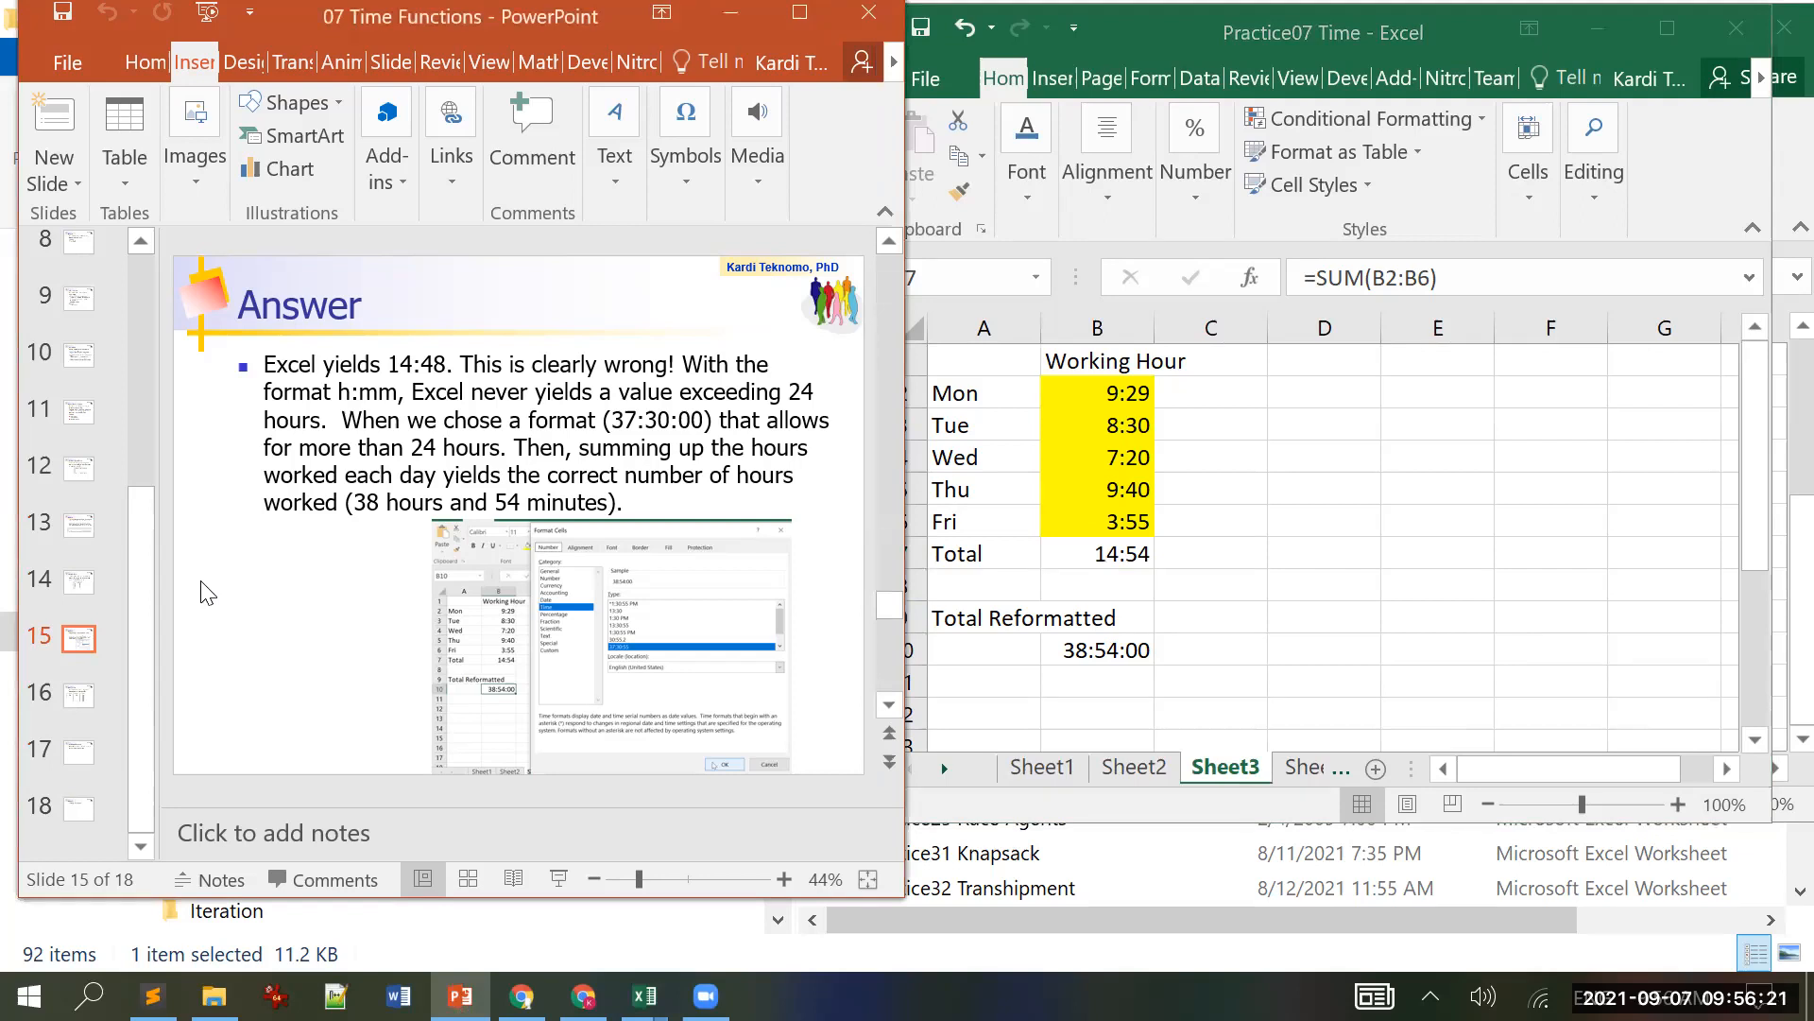
{"action": "scroll", "coordinate": [208, 592], "scroll_direction": "down", "scroll_amount": 1}
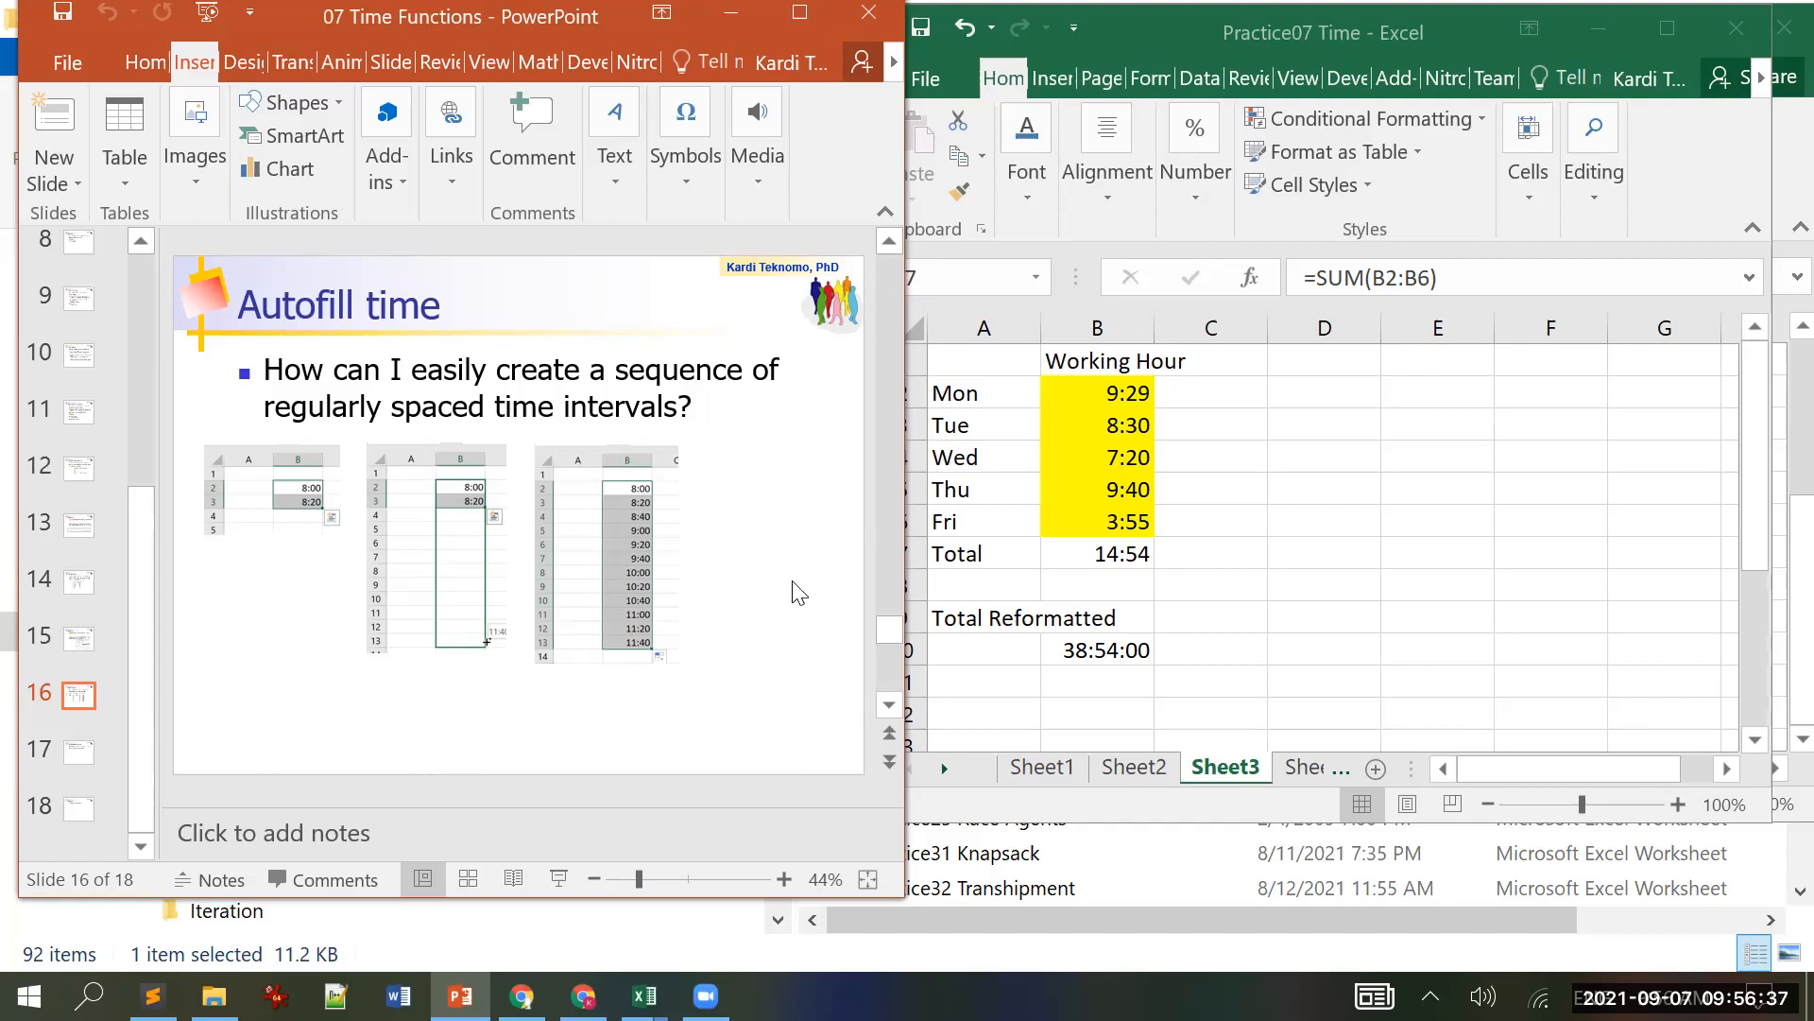
{"action": "left_click", "coordinate": [1296, 773]}
Step: On Sheet4, enter 8:00 in E2 and 8:15 in E3
{"action": "left_click", "coordinate": [1295, 767]}
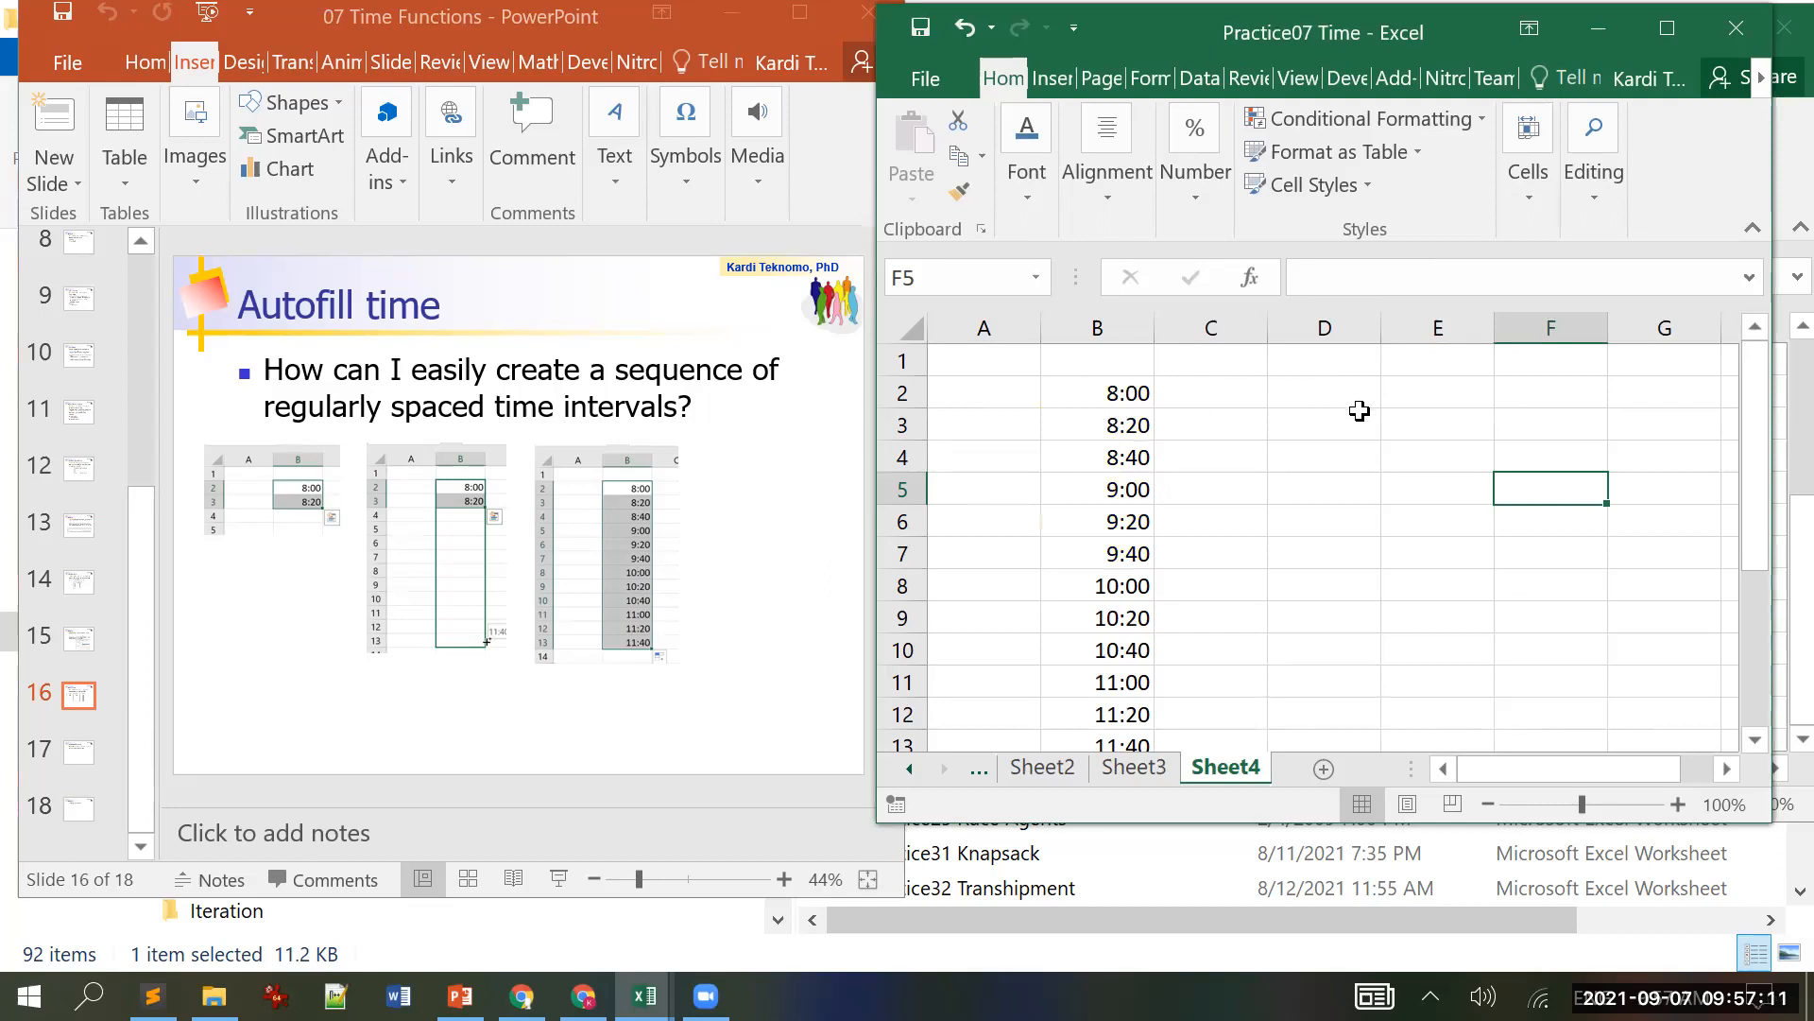
{"action": "left_click", "coordinate": [1413, 389]}
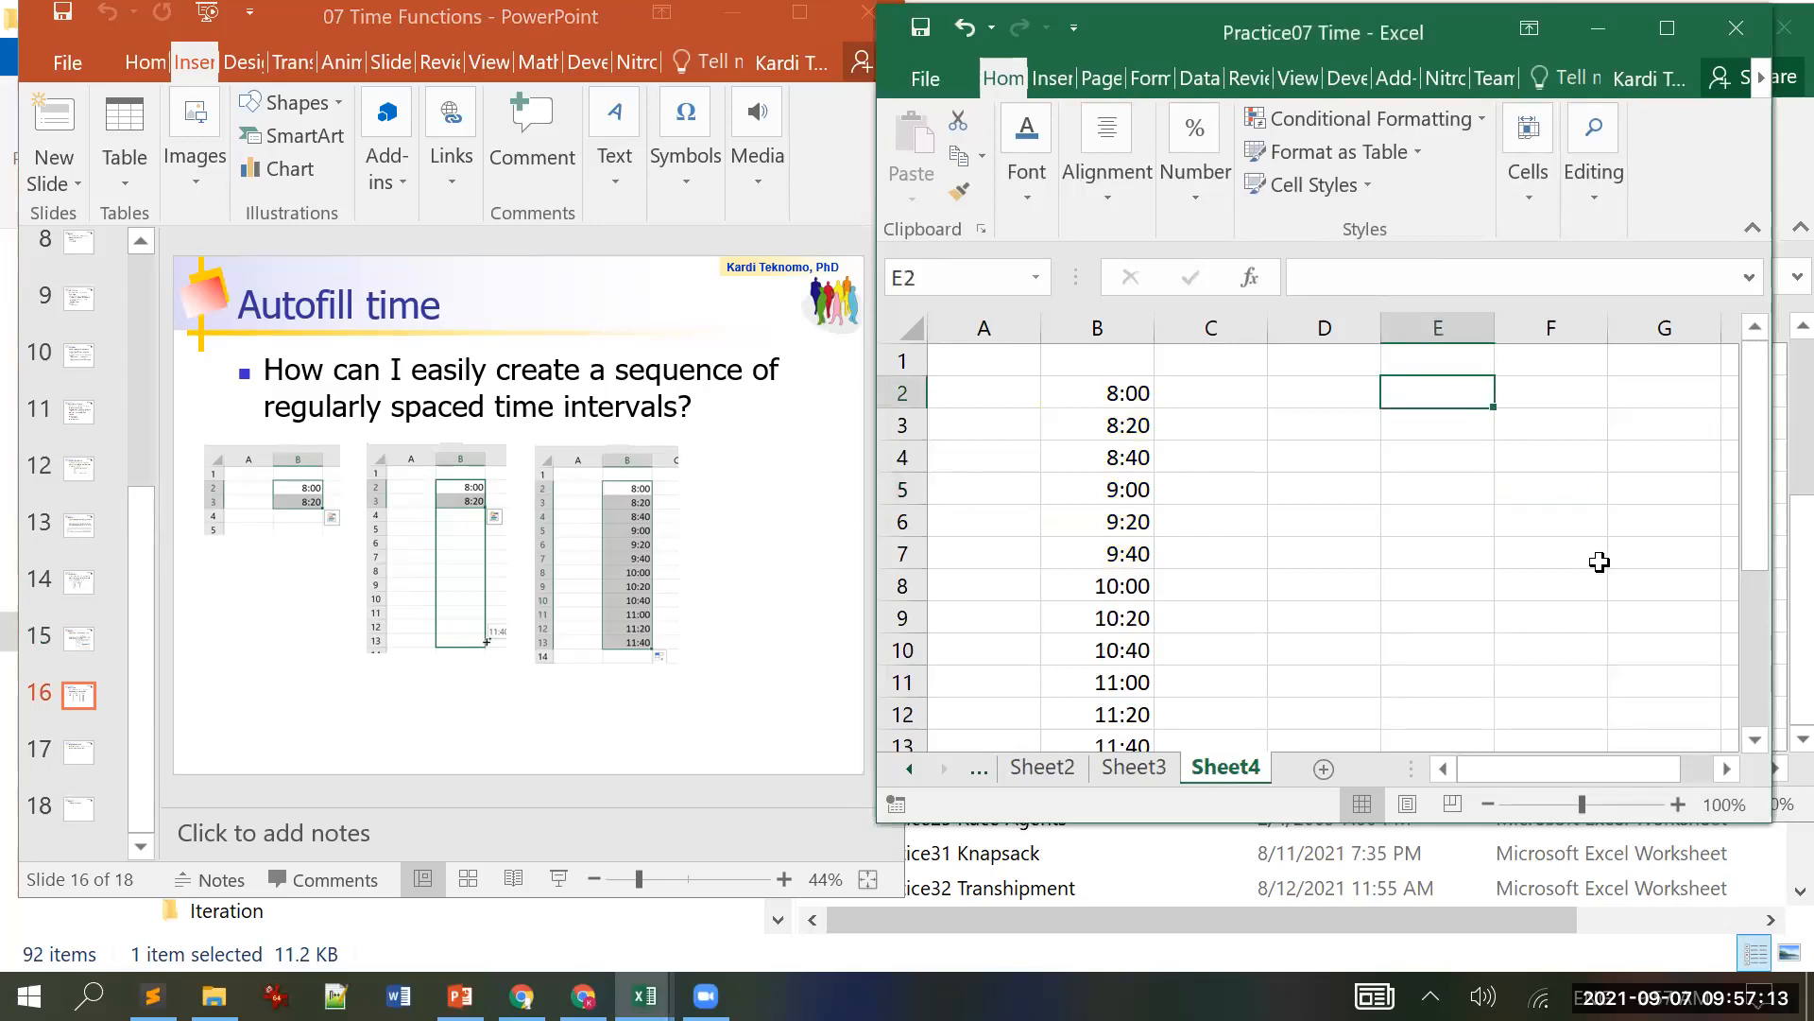
{"action": "type", "text": "8"}
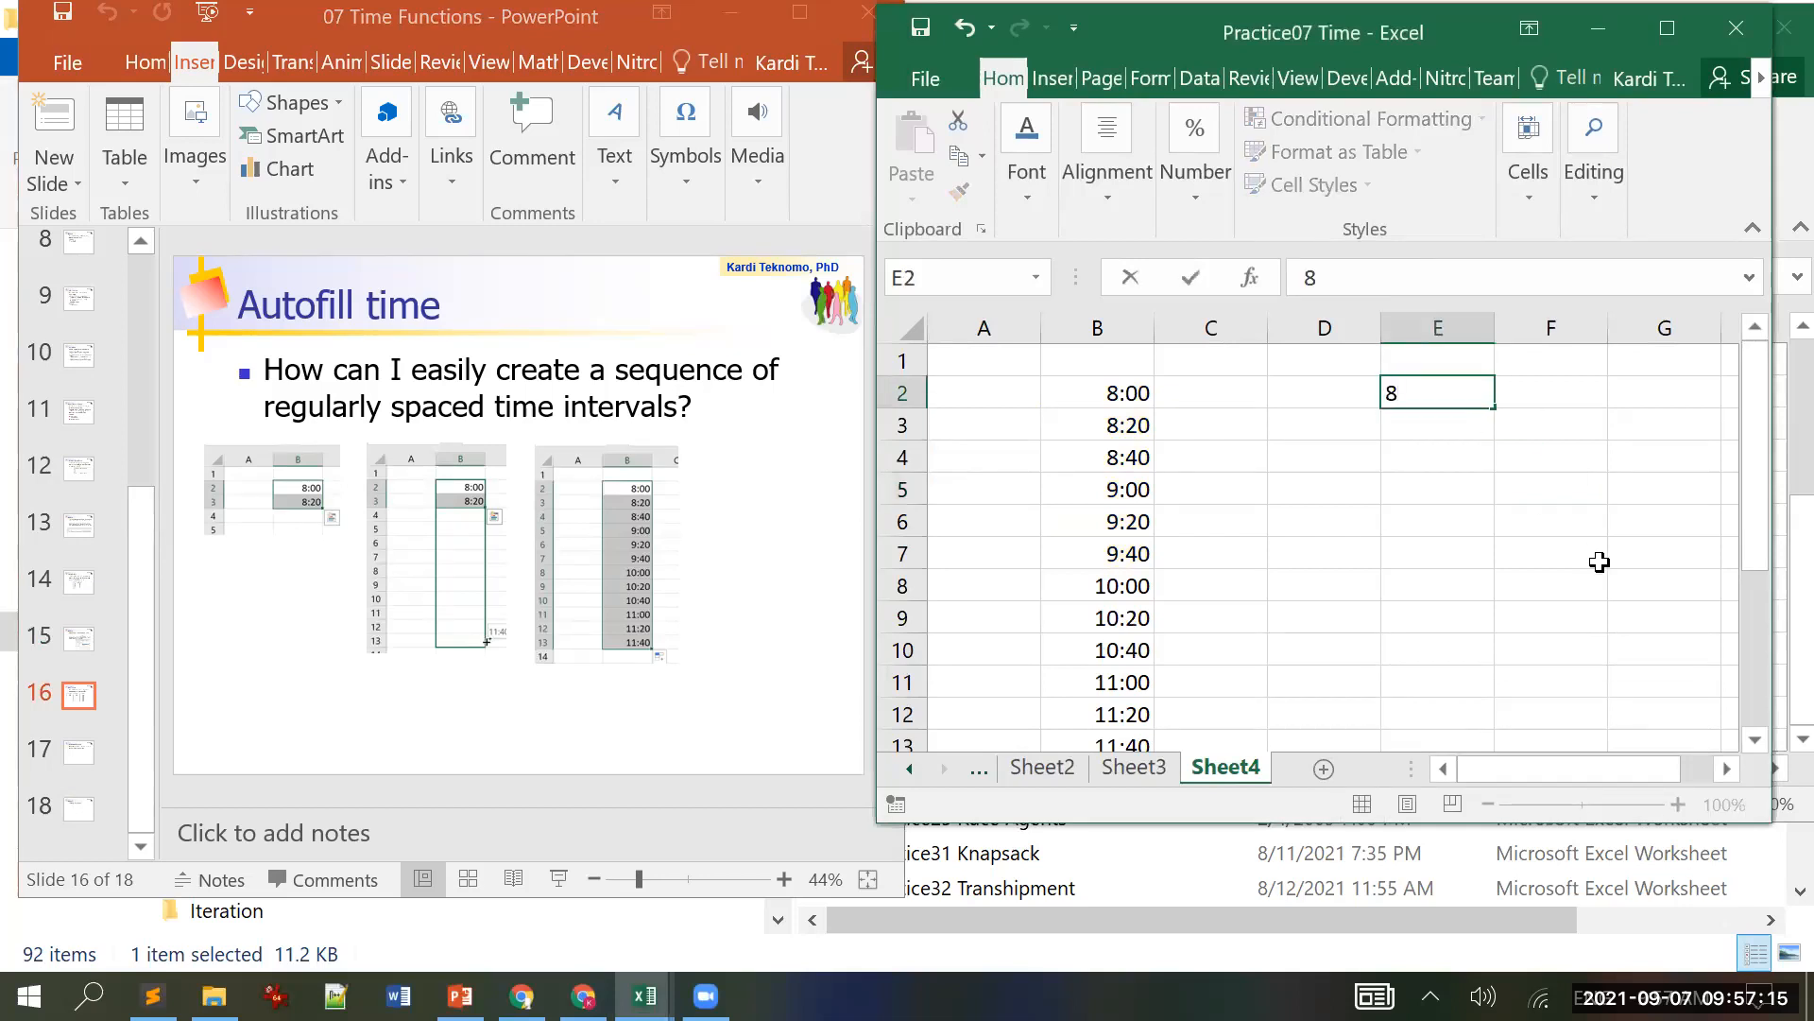
{"action": "type", "text": ":00"}
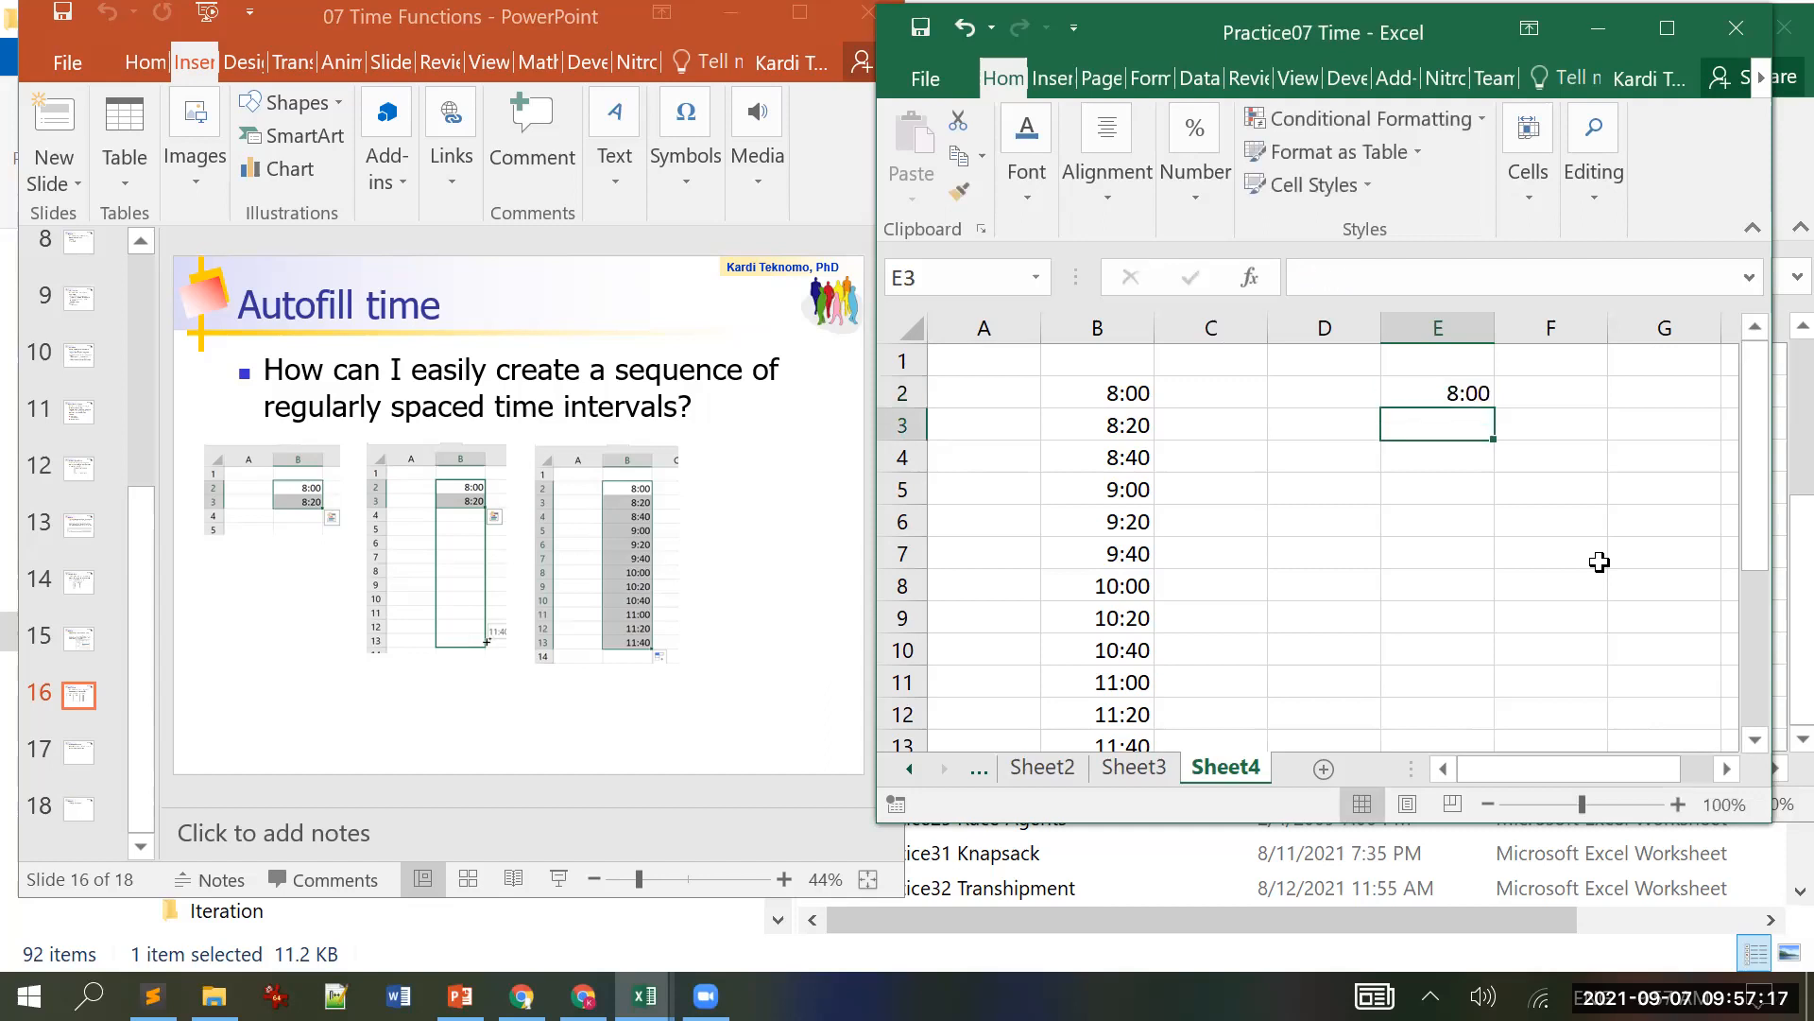
{"action": "type", "text": "*"}
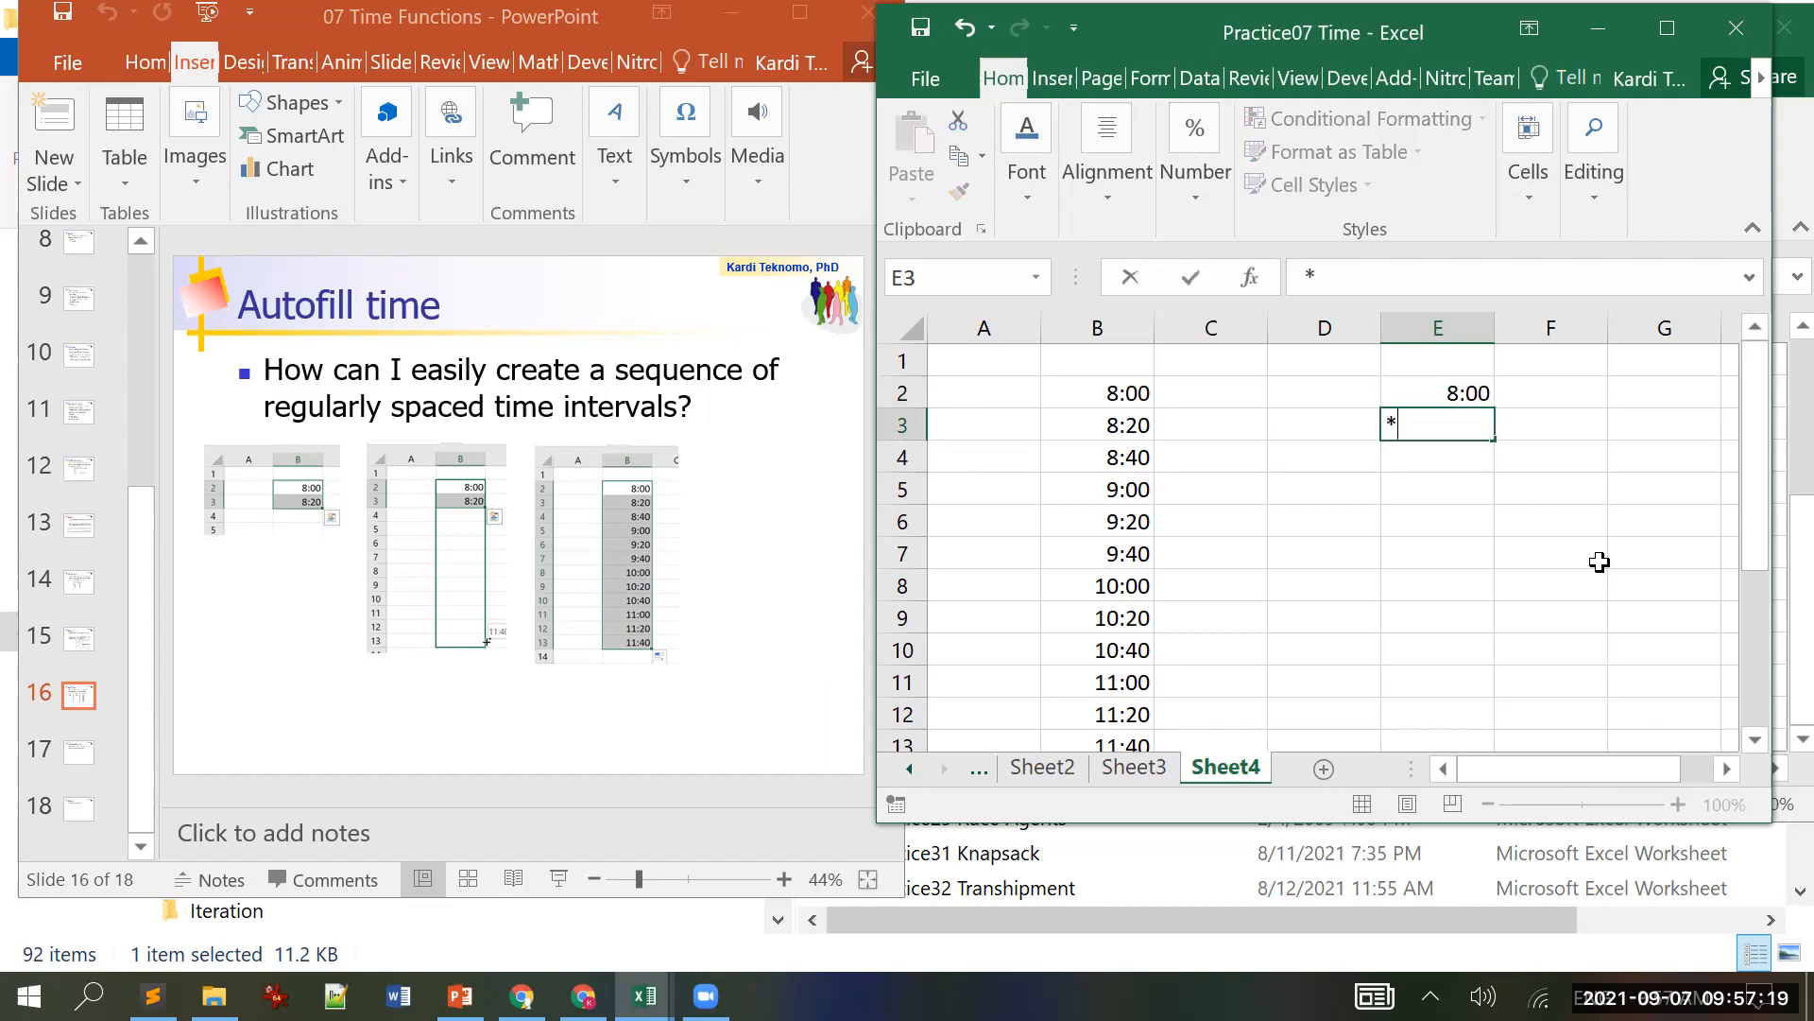
{"action": "type", "text": ":"}
{"action": "key", "text": "BackSpace"}
{"action": "key", "text": "BackSpace"}
{"action": "type", "text": "8:15"}
{"action": "key", "text": "Return"}
Step: Autofill the 8:00, 8:15 pattern from E2:E3 down to E16 in 15-minute steps
{"action": "key", "text": "Up"}
{"action": "key", "text": "Up"}
{"action": "key", "text": "shift+Down"}
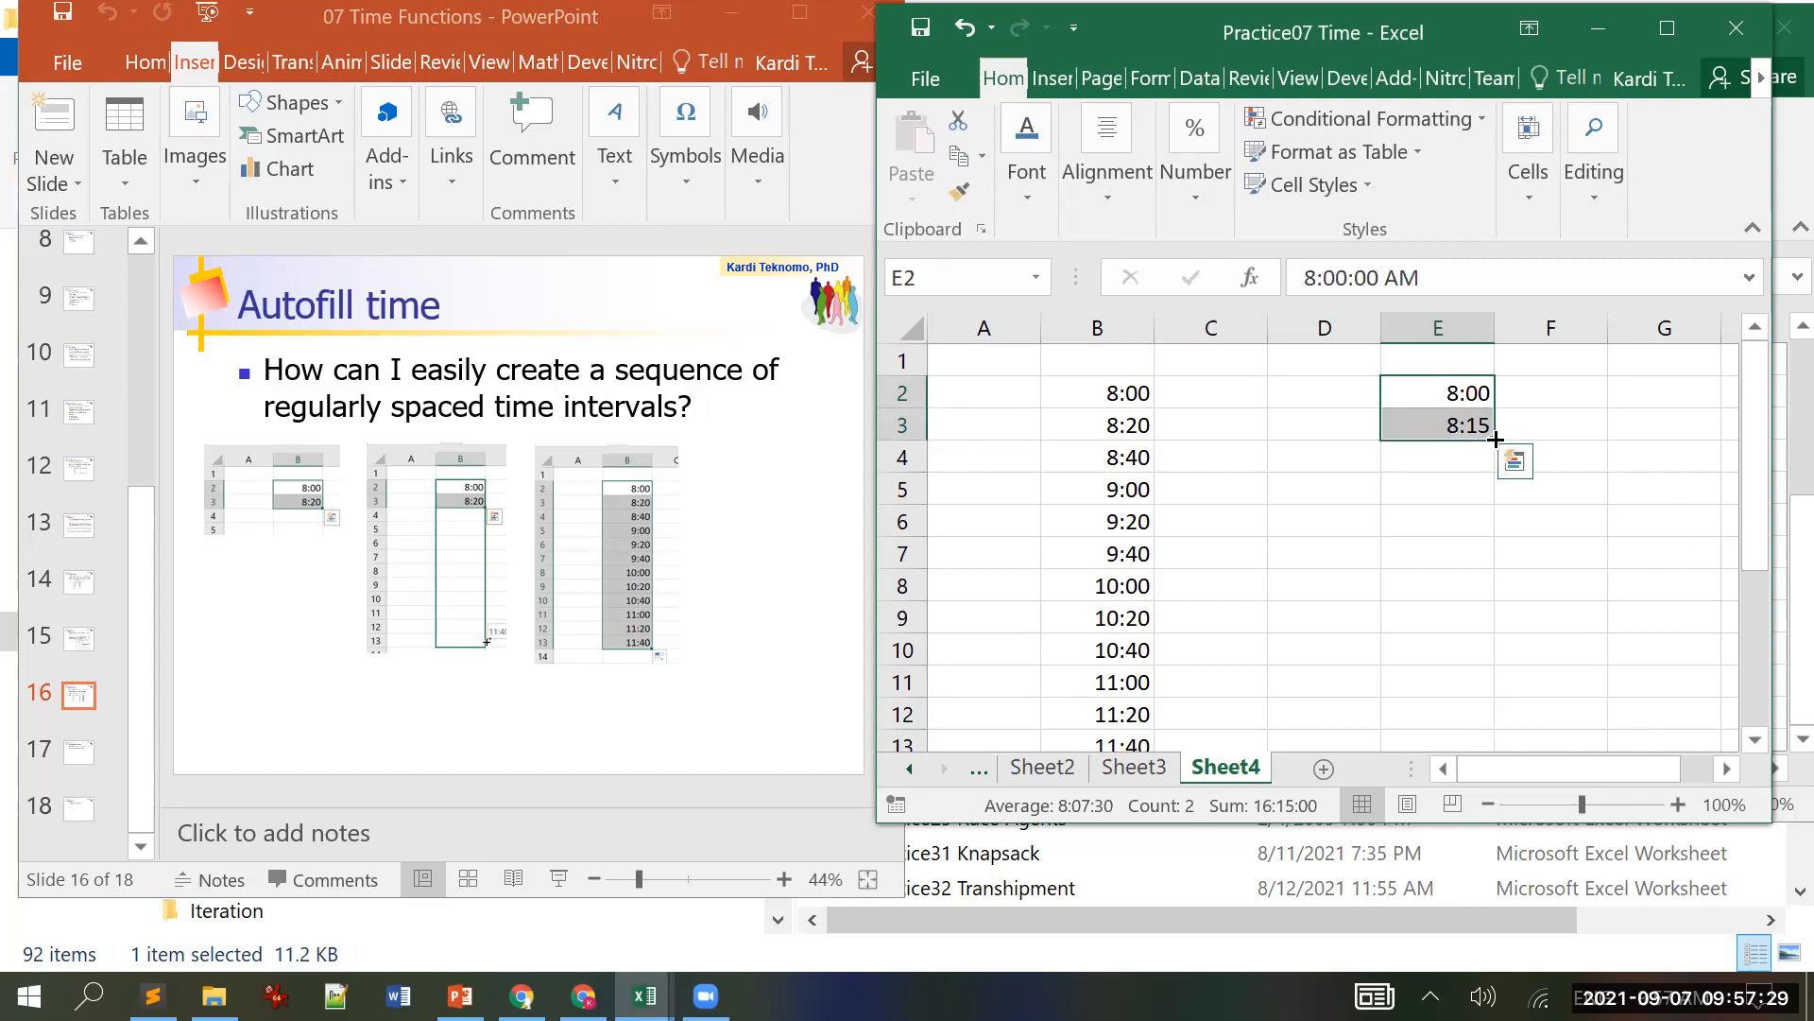
{"action": "left_click_drag", "start_coordinate": [1495, 438], "coordinate": [1491, 755]}
{"action": "scroll", "coordinate": [1588, 593], "scroll_direction": "up", "scroll_amount": 2}
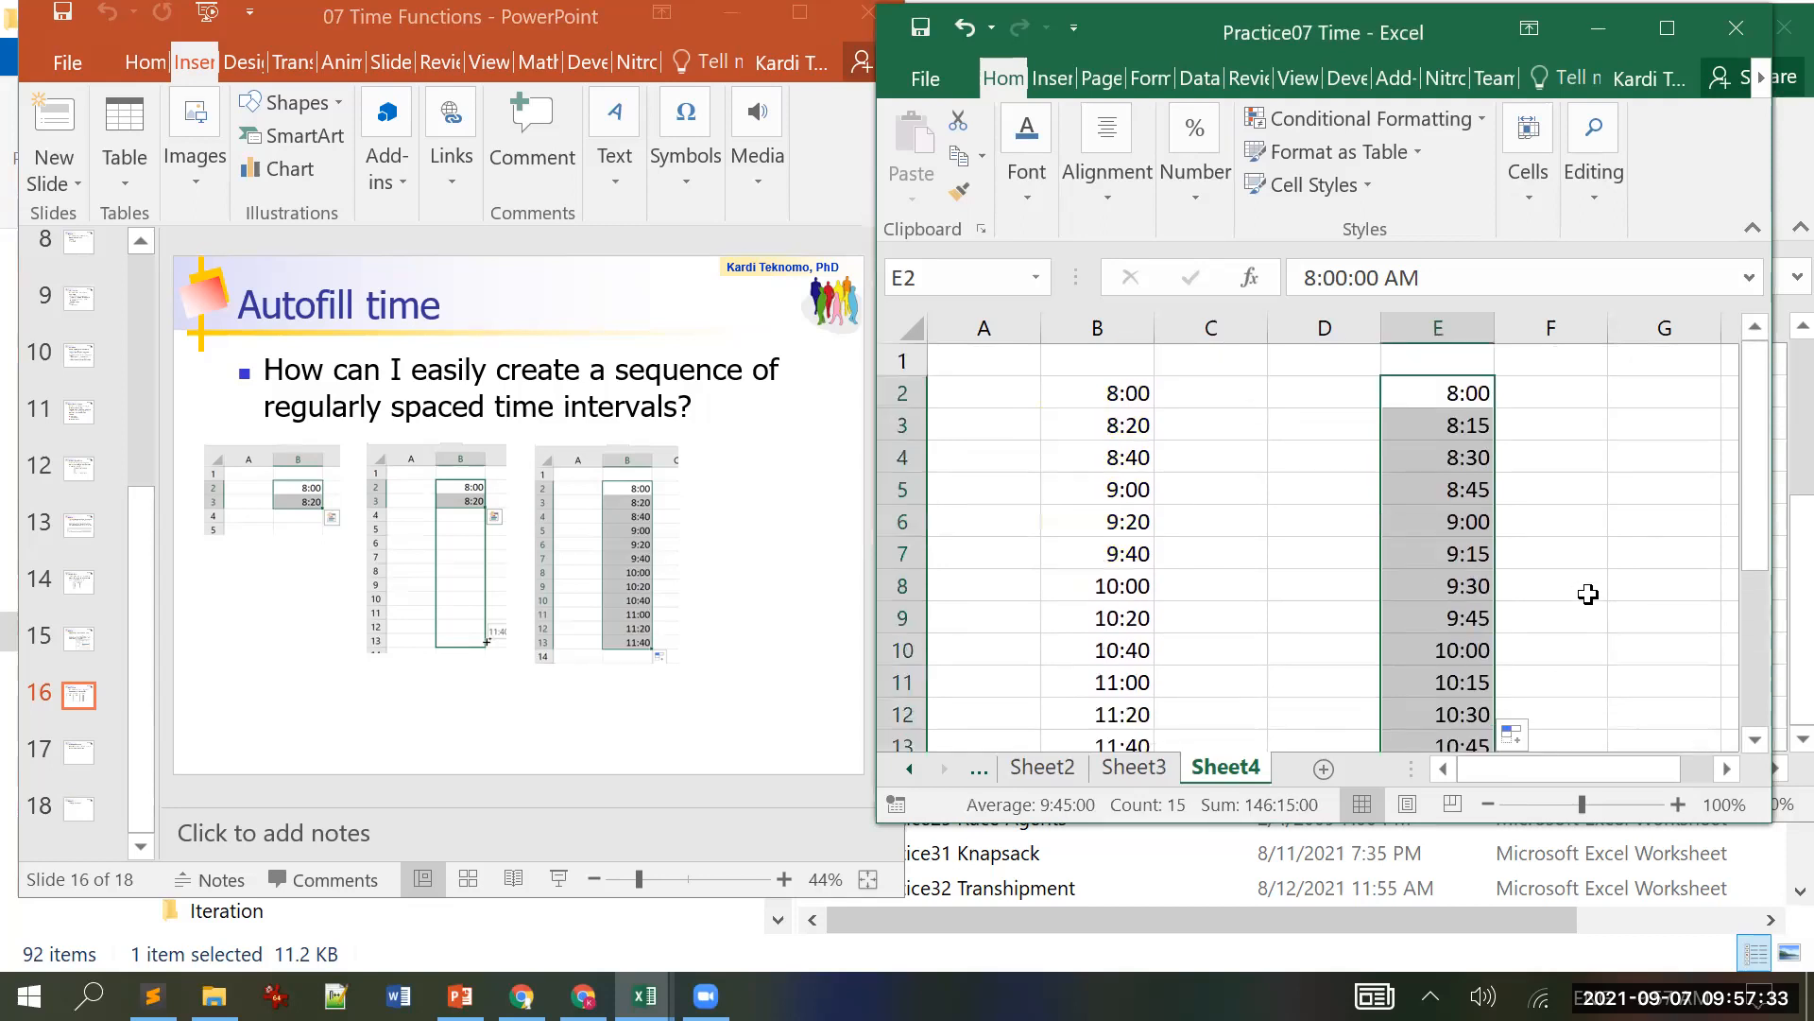
Step: Check the stored times in E2 and E3, then change E3 to 8:05
{"action": "left_click", "coordinate": [1585, 454]}
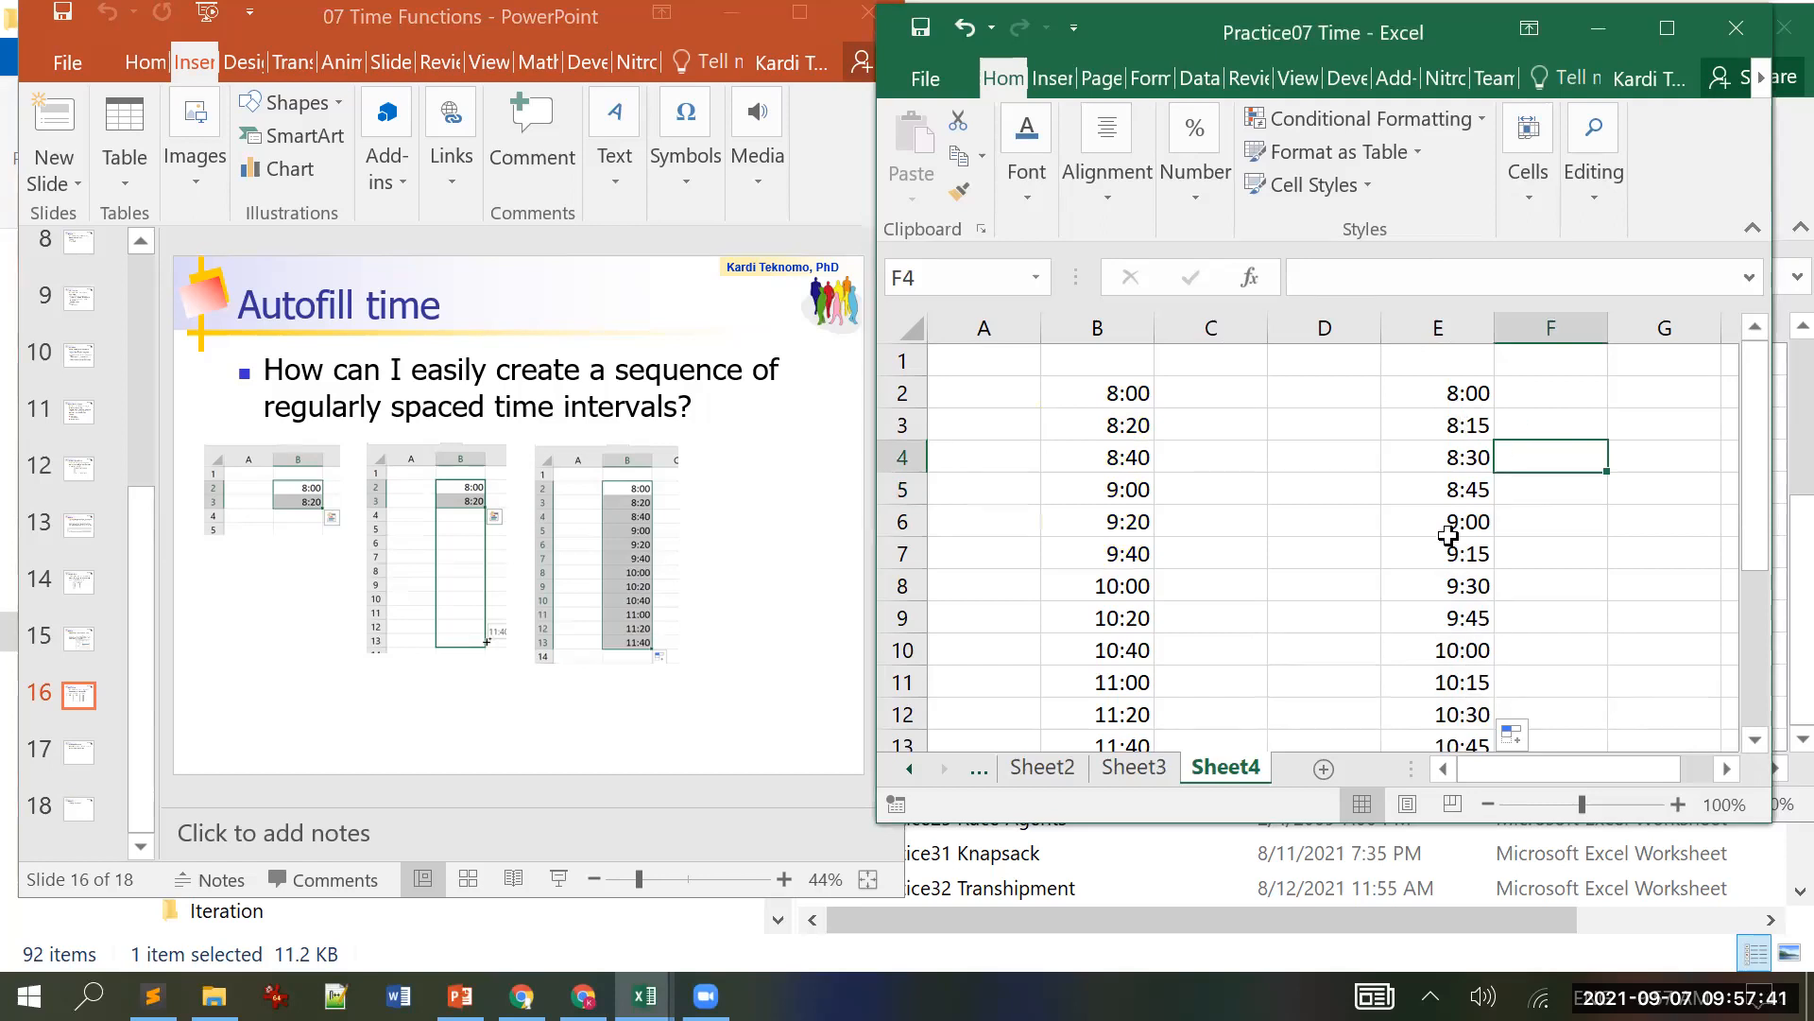
{"action": "left_click", "coordinate": [1444, 397]}
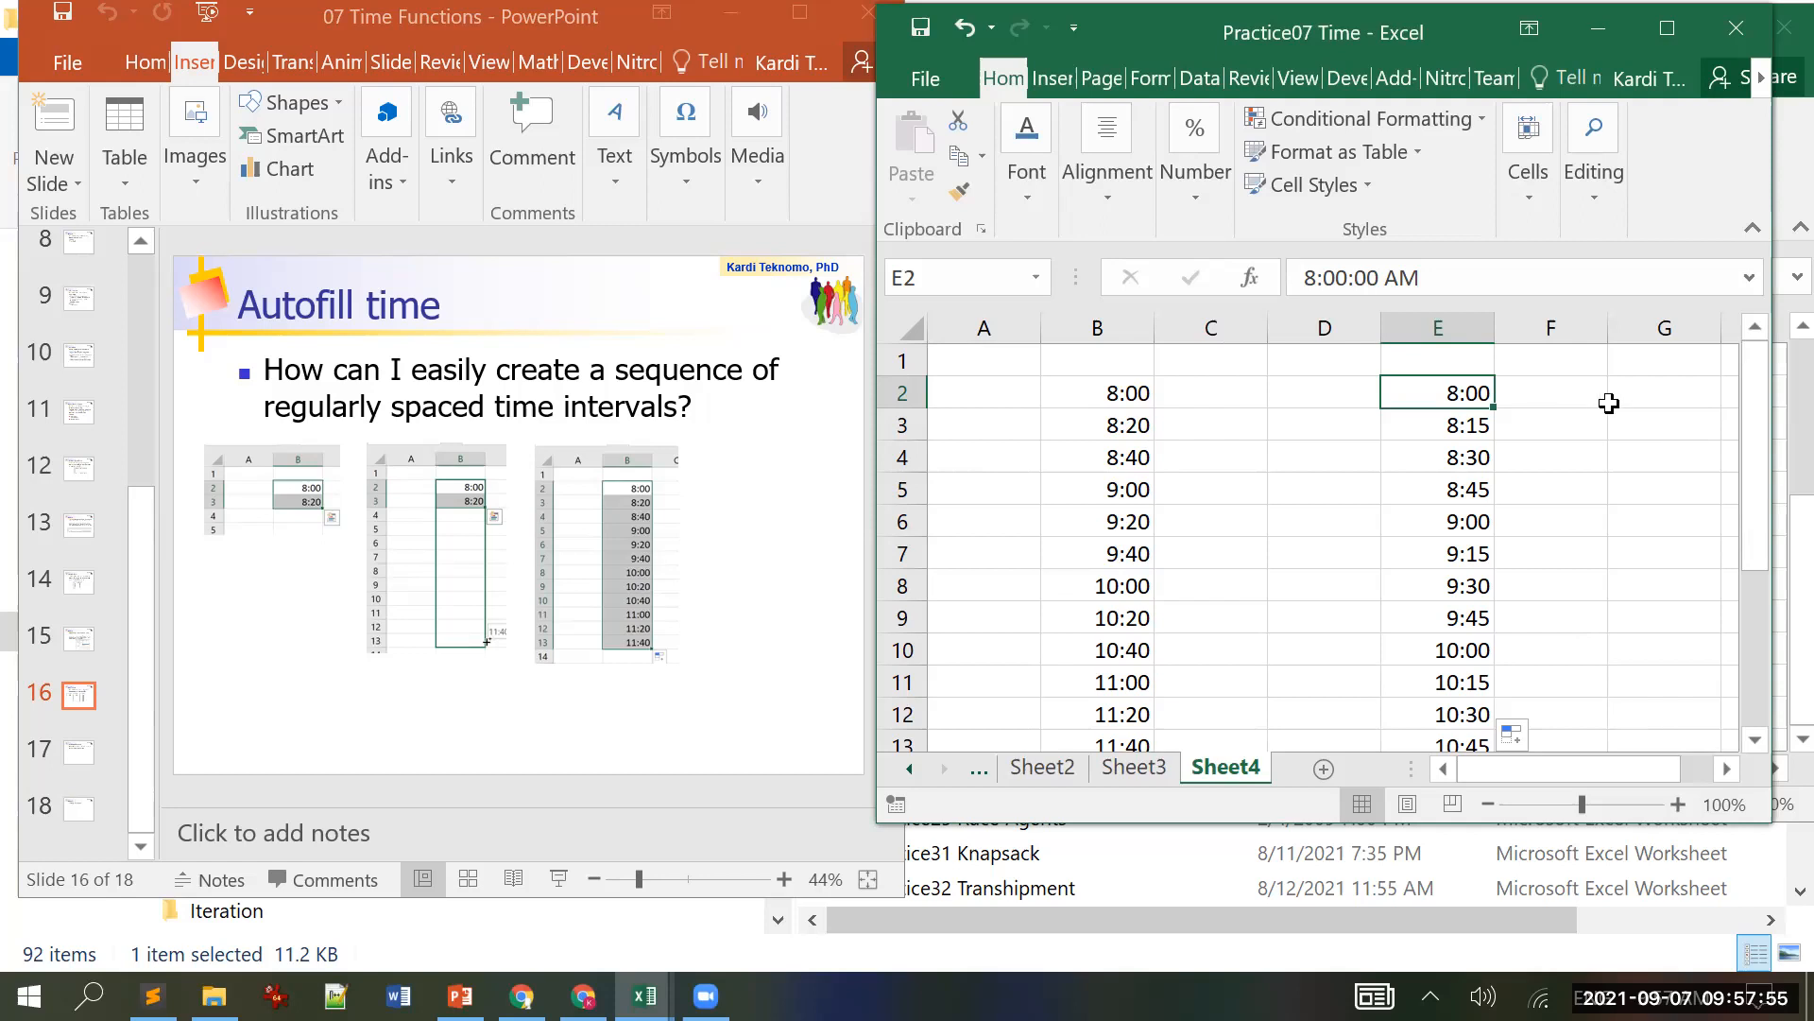
{"action": "left_click", "coordinate": [1474, 427]}
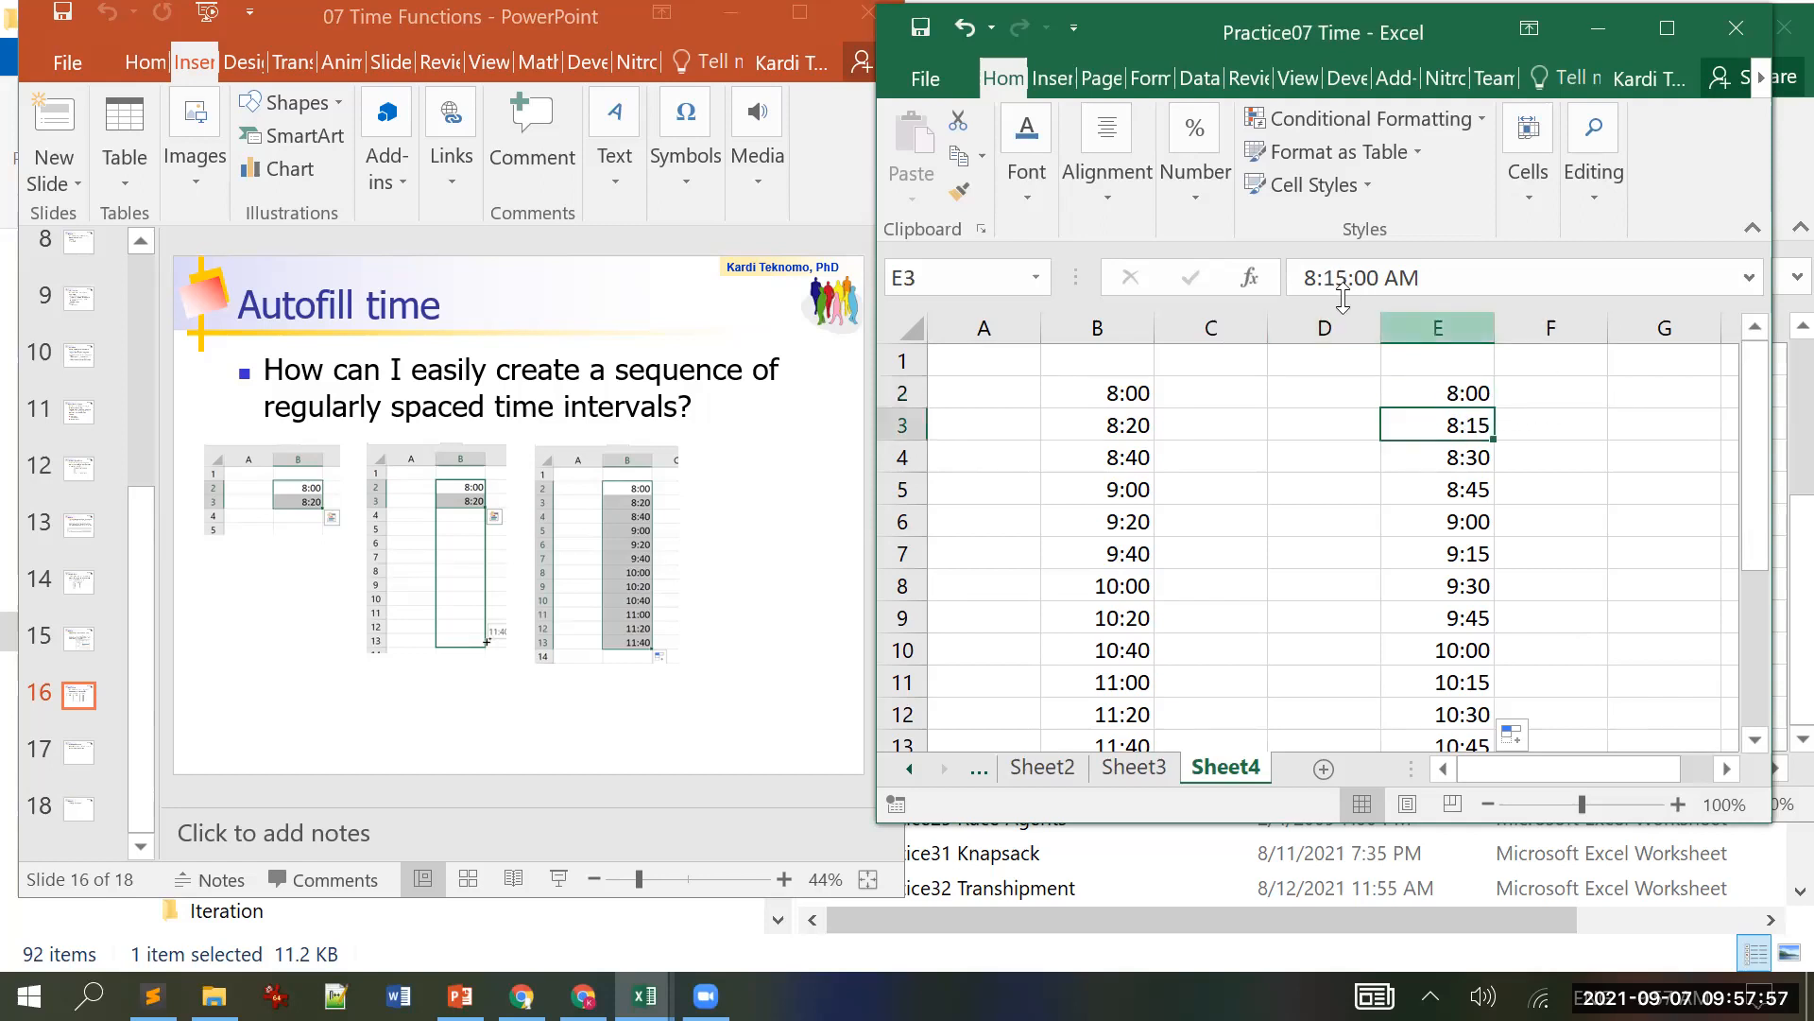
{"action": "left_click", "coordinate": [1331, 283]}
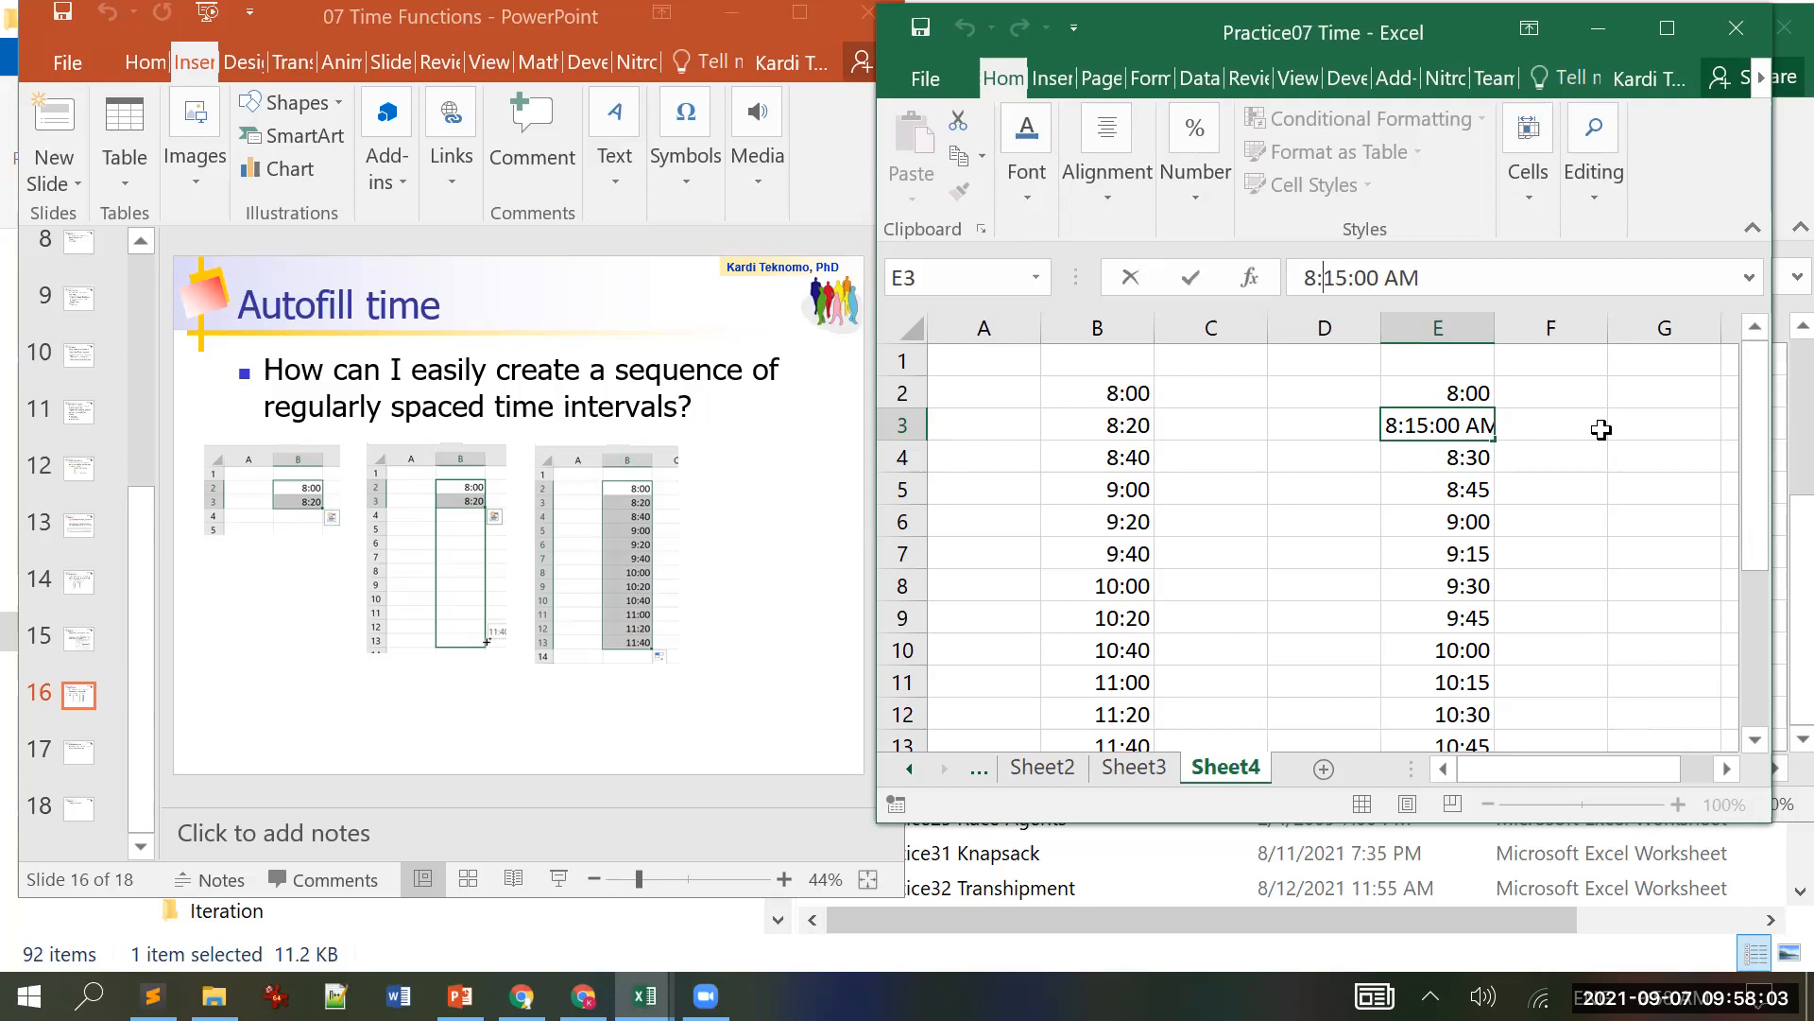
{"action": "type", "text": "0"}
{"action": "key", "text": "Delete"}
{"action": "key", "text": "Right"}
{"action": "key", "text": "shift+End"}
{"action": "key", "text": "Delete"}
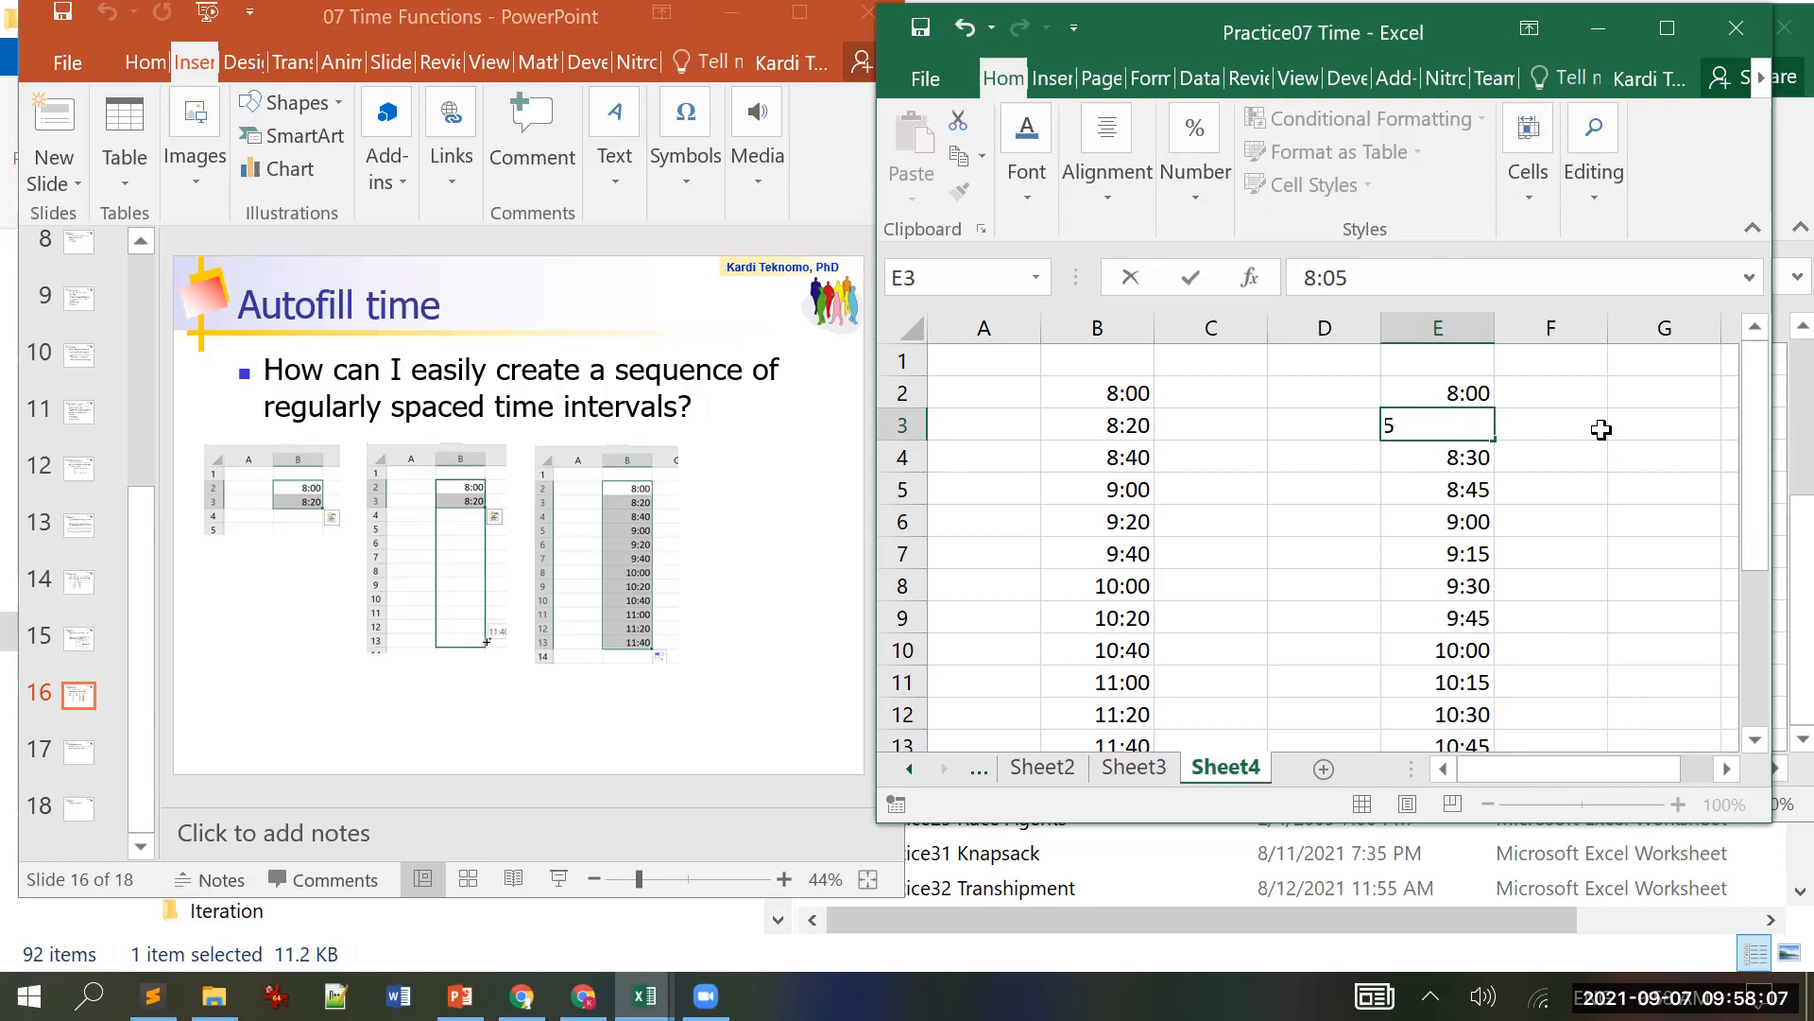
{"action": "key", "text": "Return"}
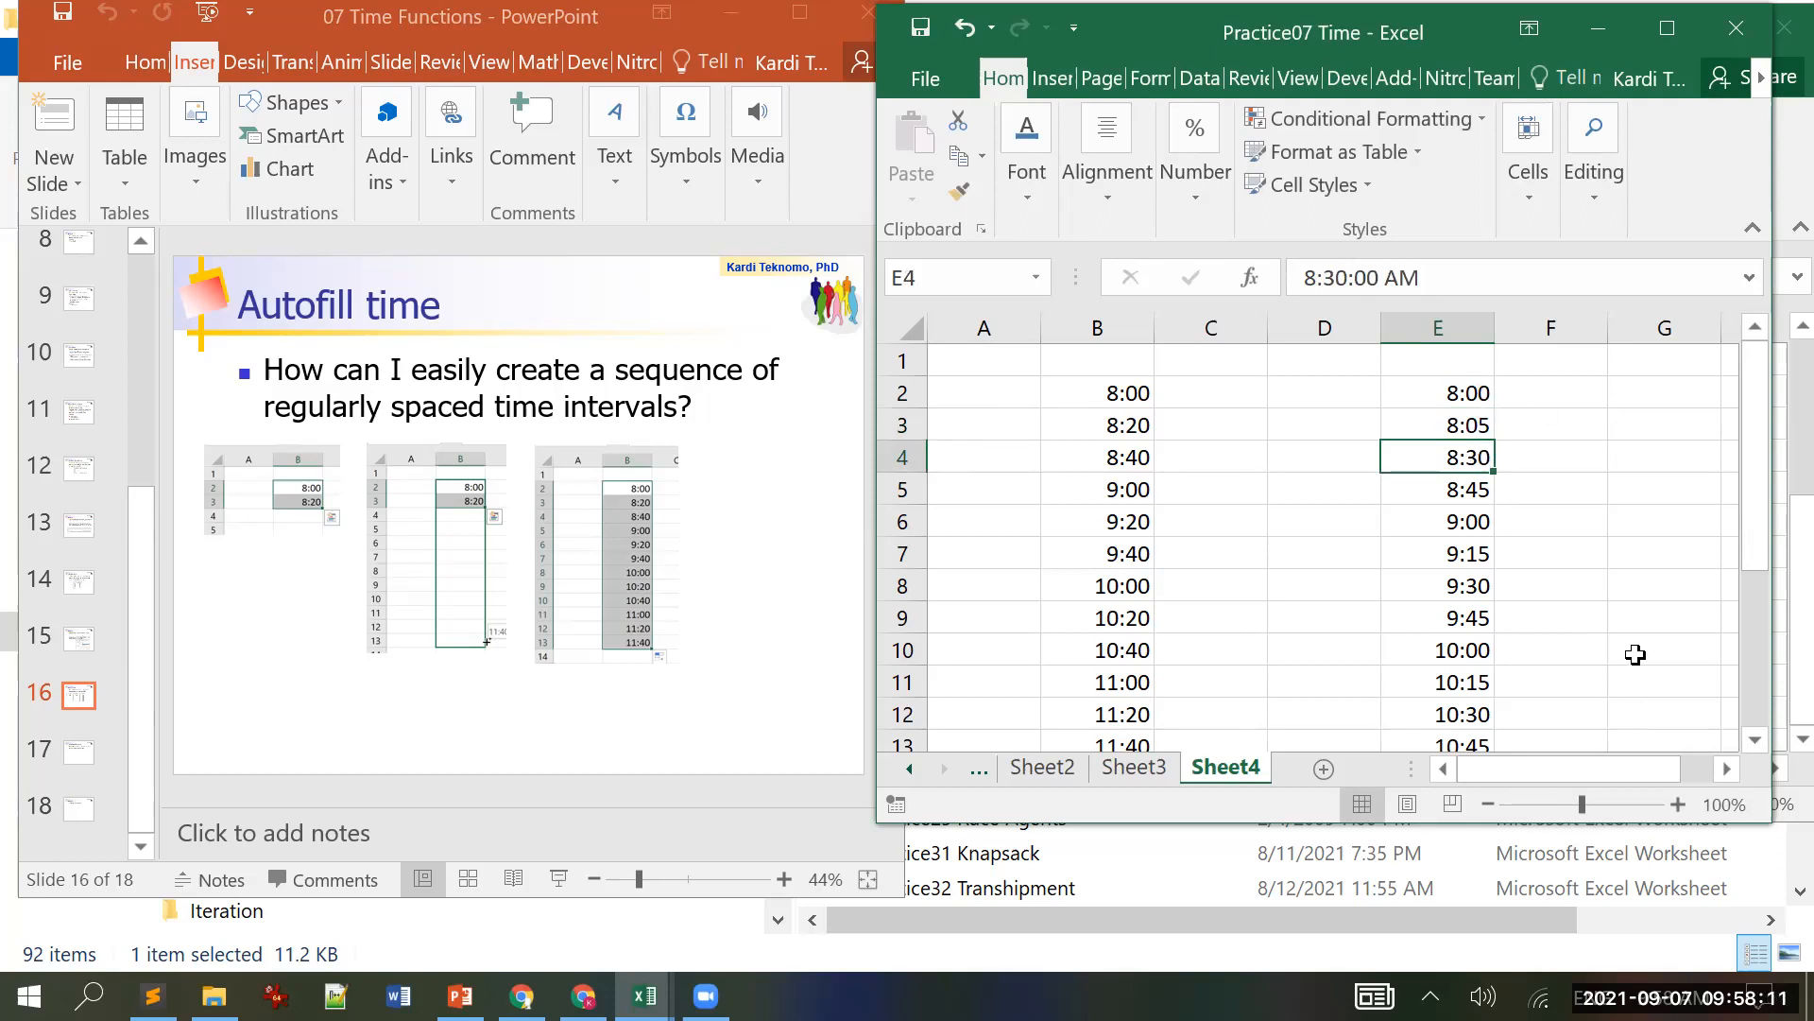
Step: Clear the old 15-minute times below E3 and autofill 8:00, 8:05 down to E19 in 5-minute steps
{"action": "key", "text": "ctrl+shift+Down"}
{"action": "key", "text": "Delete"}
{"action": "scroll", "coordinate": [1625, 647], "scroll_direction": "up", "scroll_amount": 2}
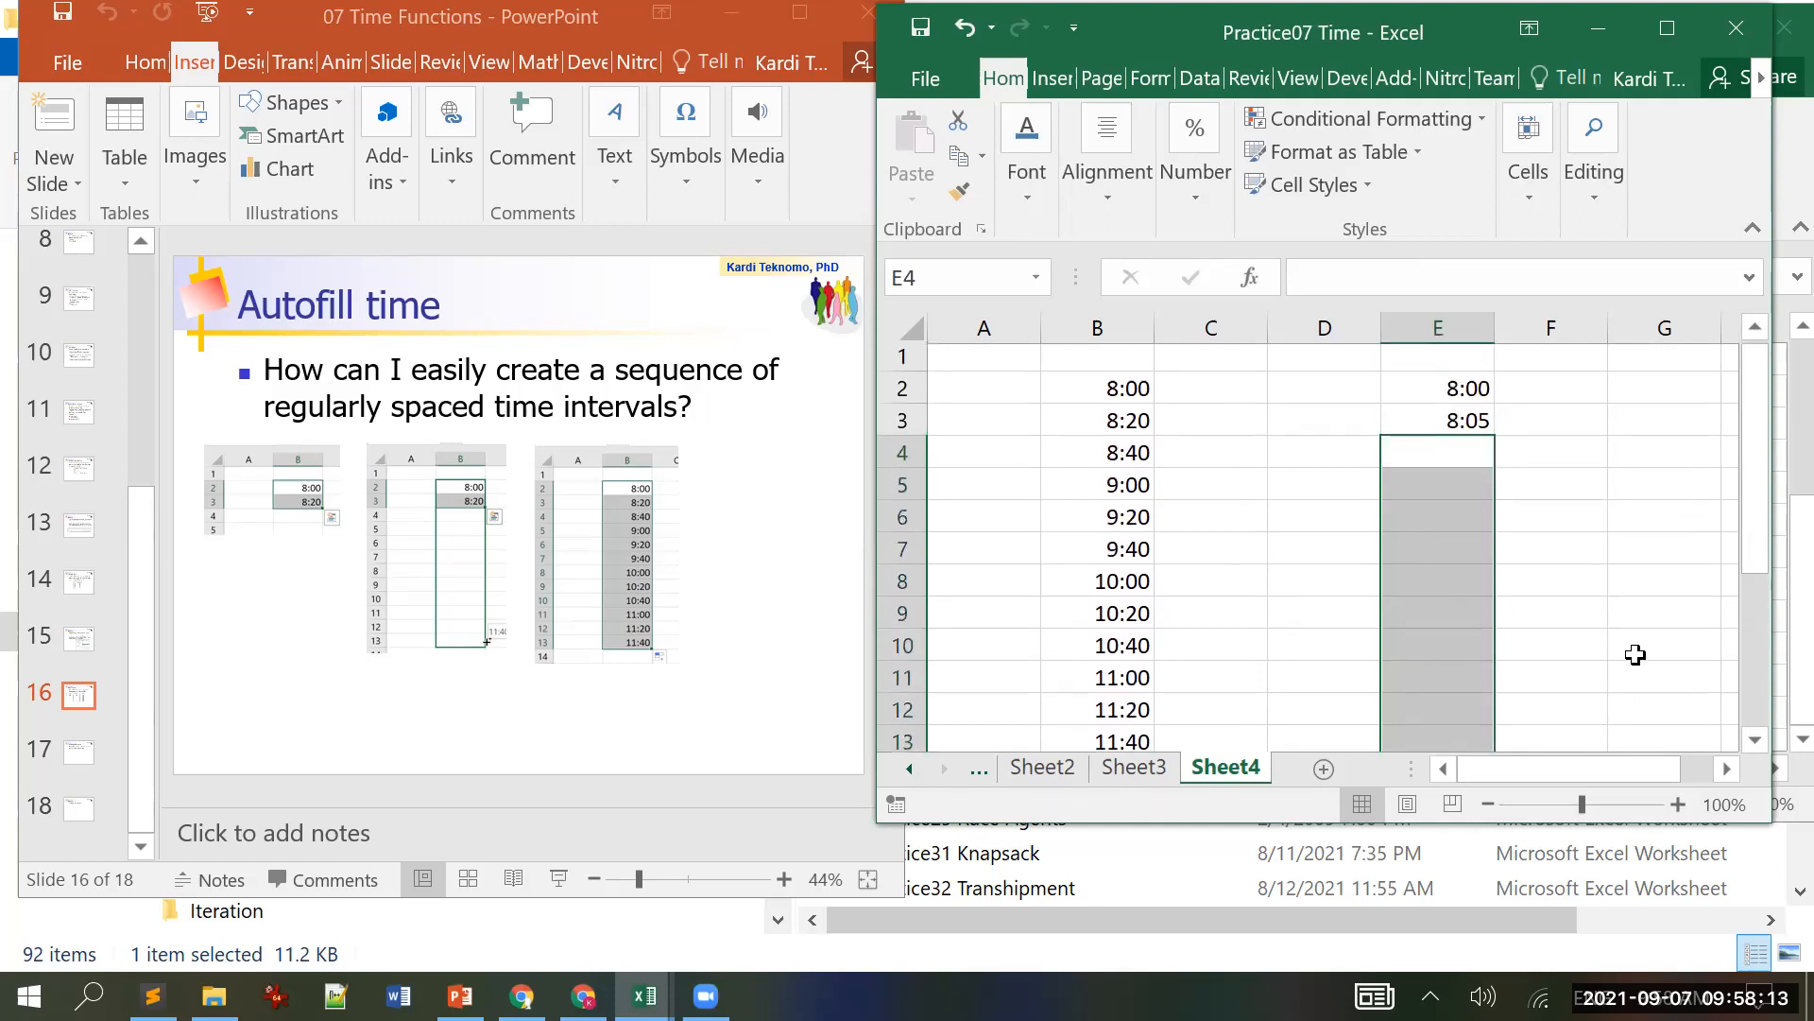
{"action": "left_click", "coordinate": [1612, 557]}
{"action": "left_click_drag", "start_coordinate": [1473, 389], "coordinate": [1474, 726]}
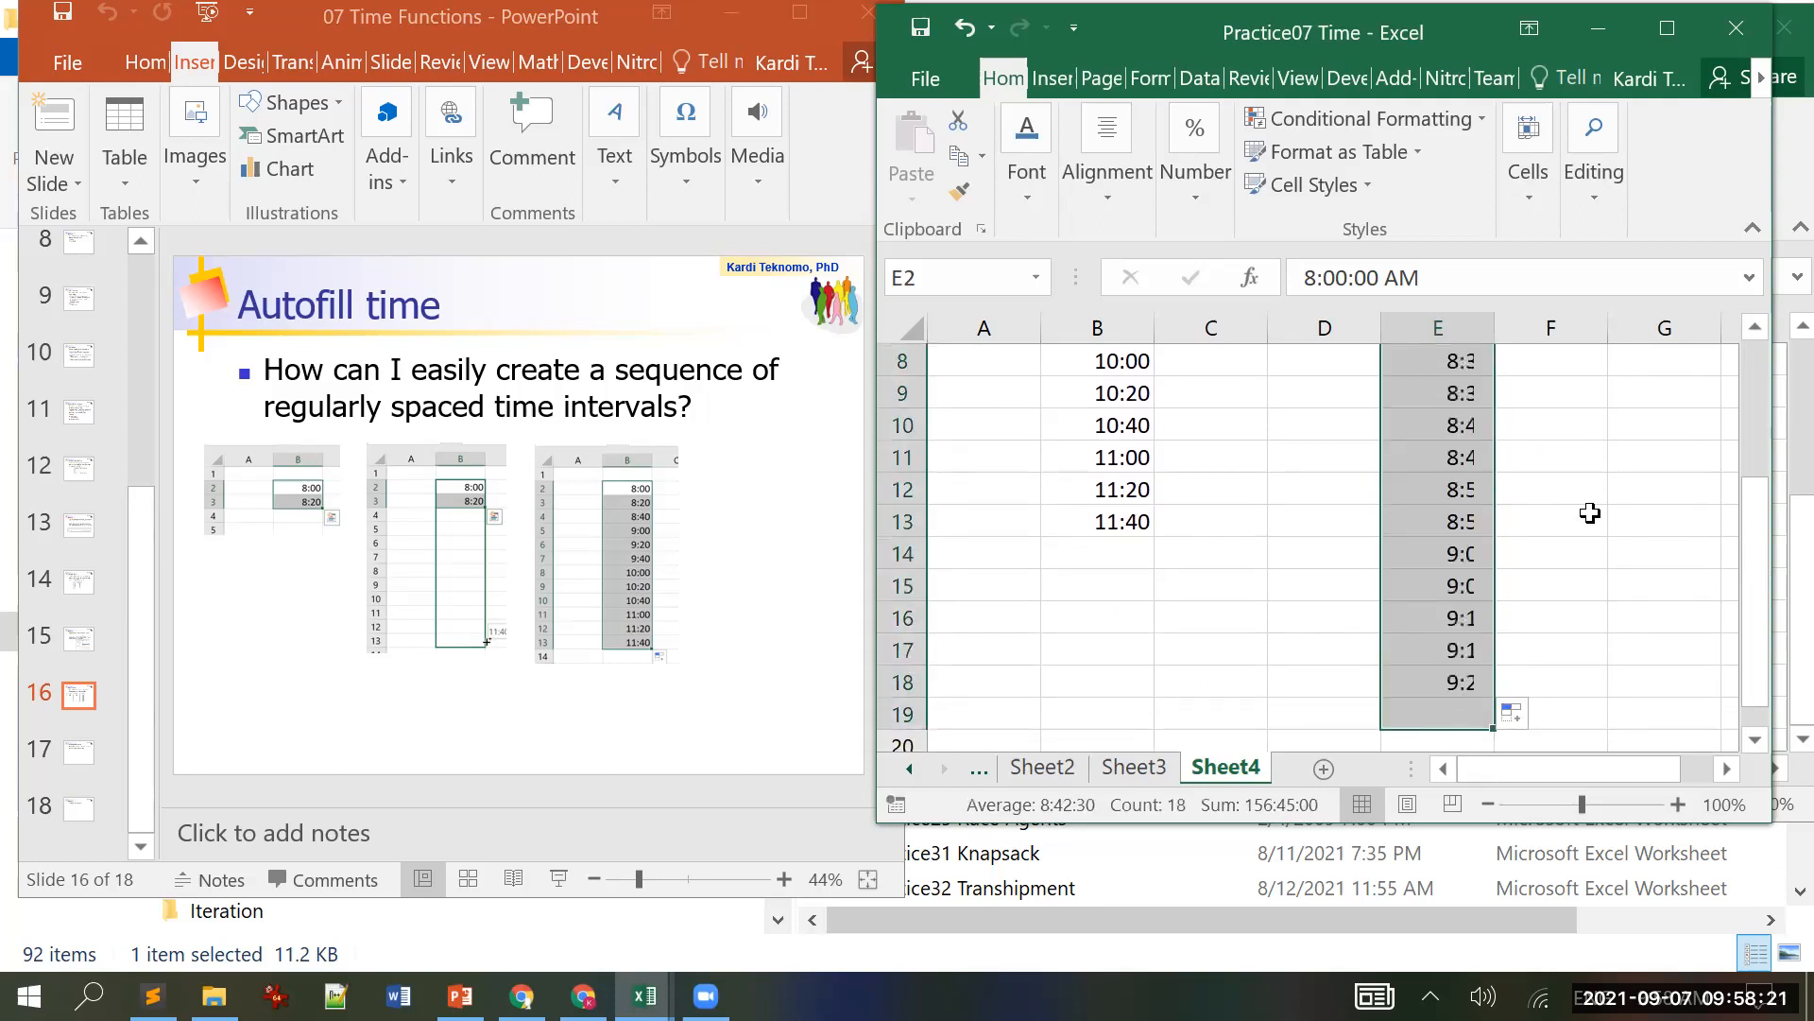
{"action": "left_click", "coordinate": [1632, 511]}
{"action": "scroll", "coordinate": [1632, 510], "scroll_direction": "up", "scroll_amount": 3}
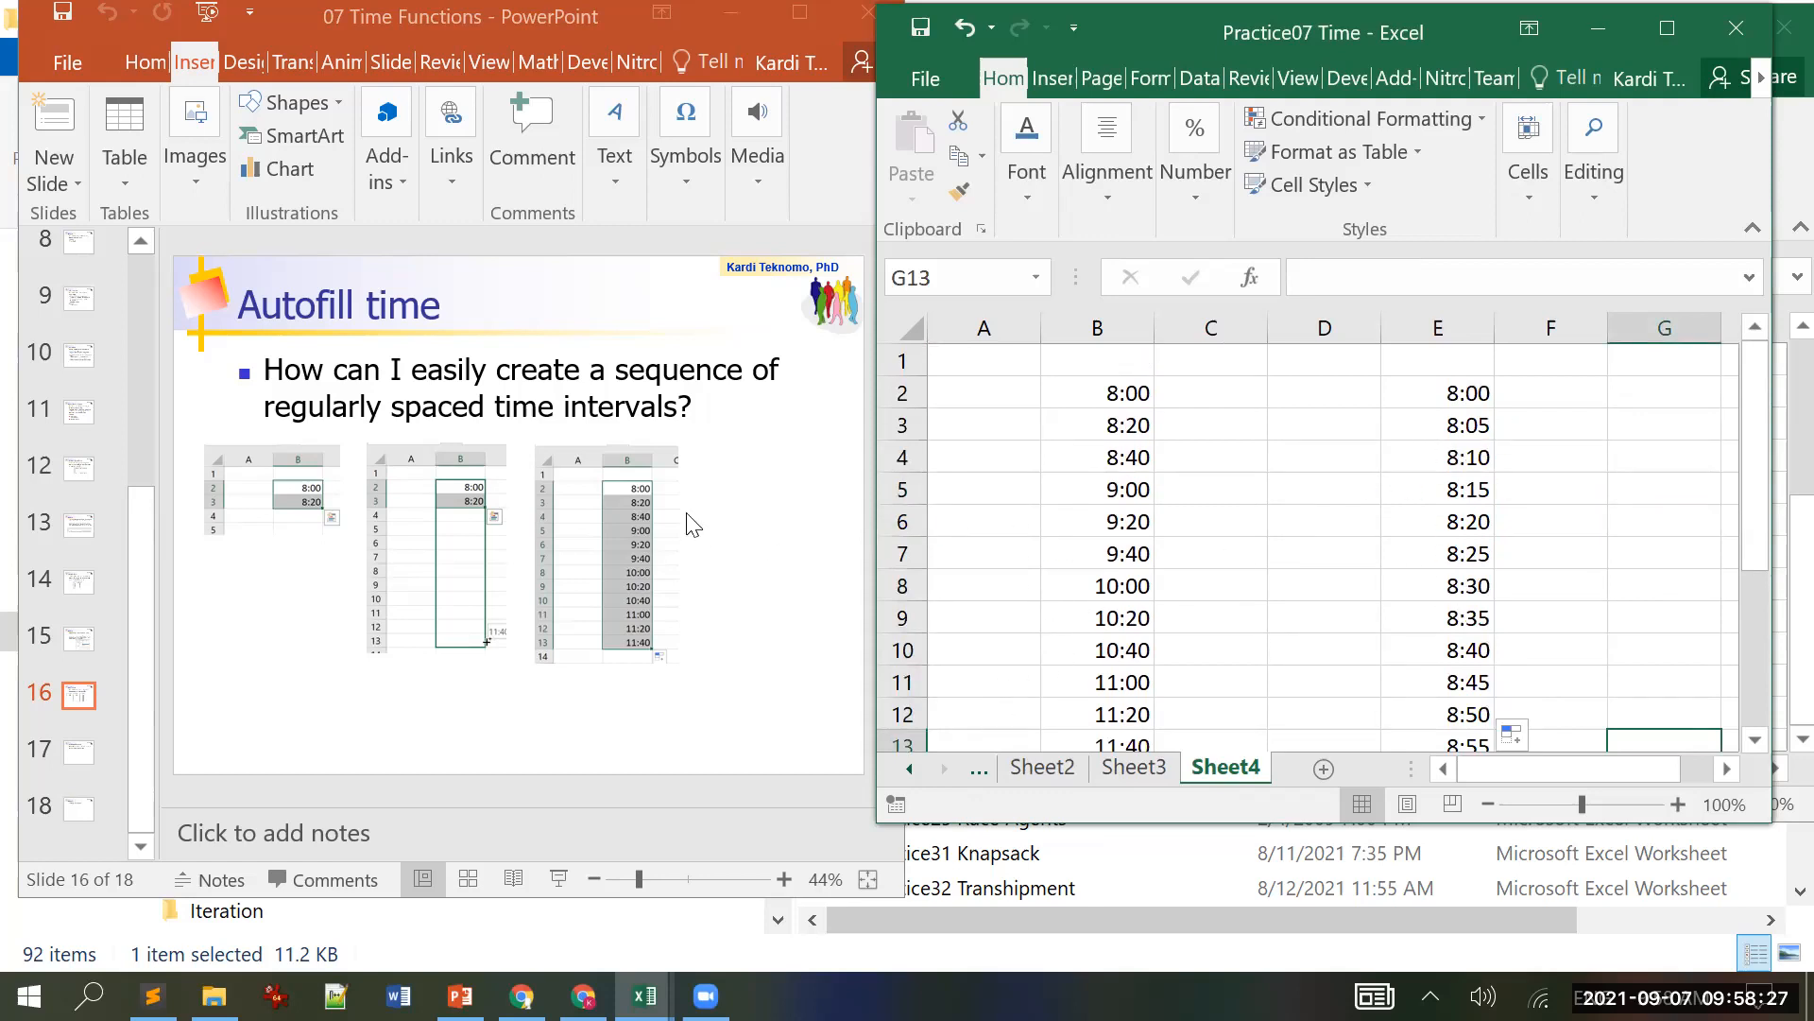
{"action": "left_click", "coordinate": [529, 291]}
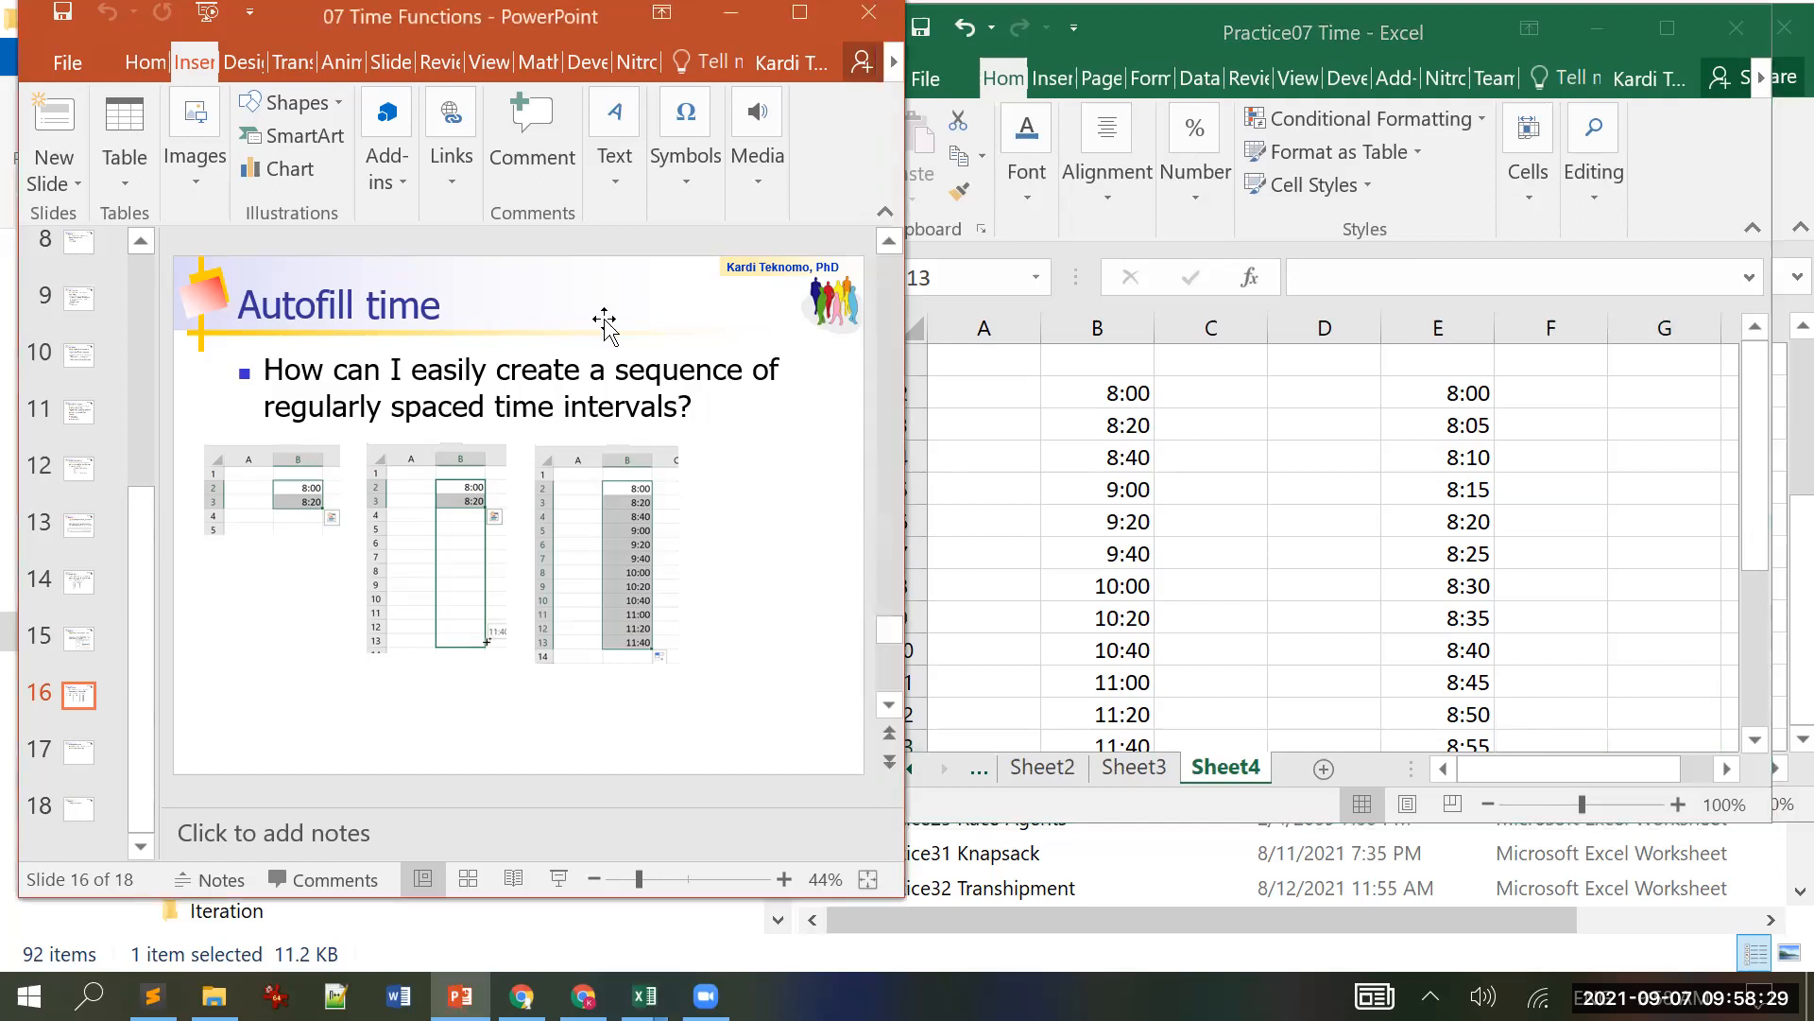
Step: Scroll to slide 17 'Practice/Assignment' and pick empty cells A4 and A9 in Excel
{"action": "scroll", "coordinate": [605, 322], "scroll_direction": "down", "scroll_amount": 1}
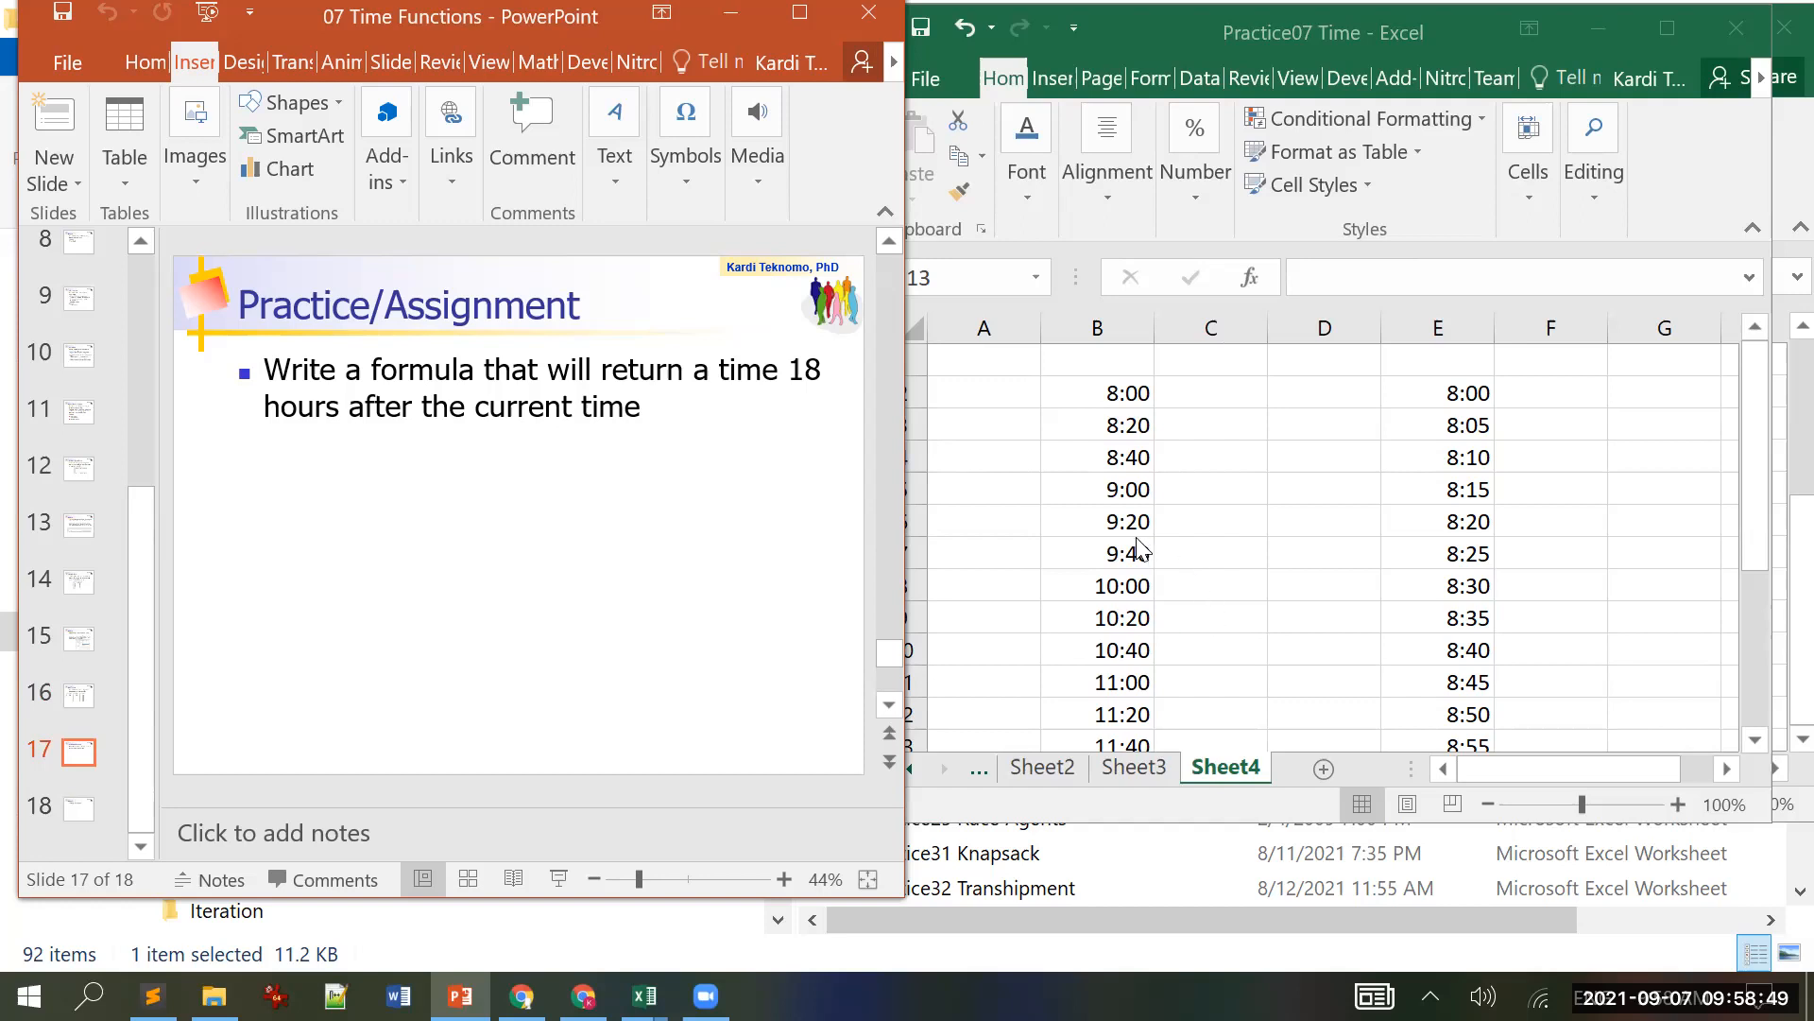
{"action": "left_click", "coordinate": [1037, 471]}
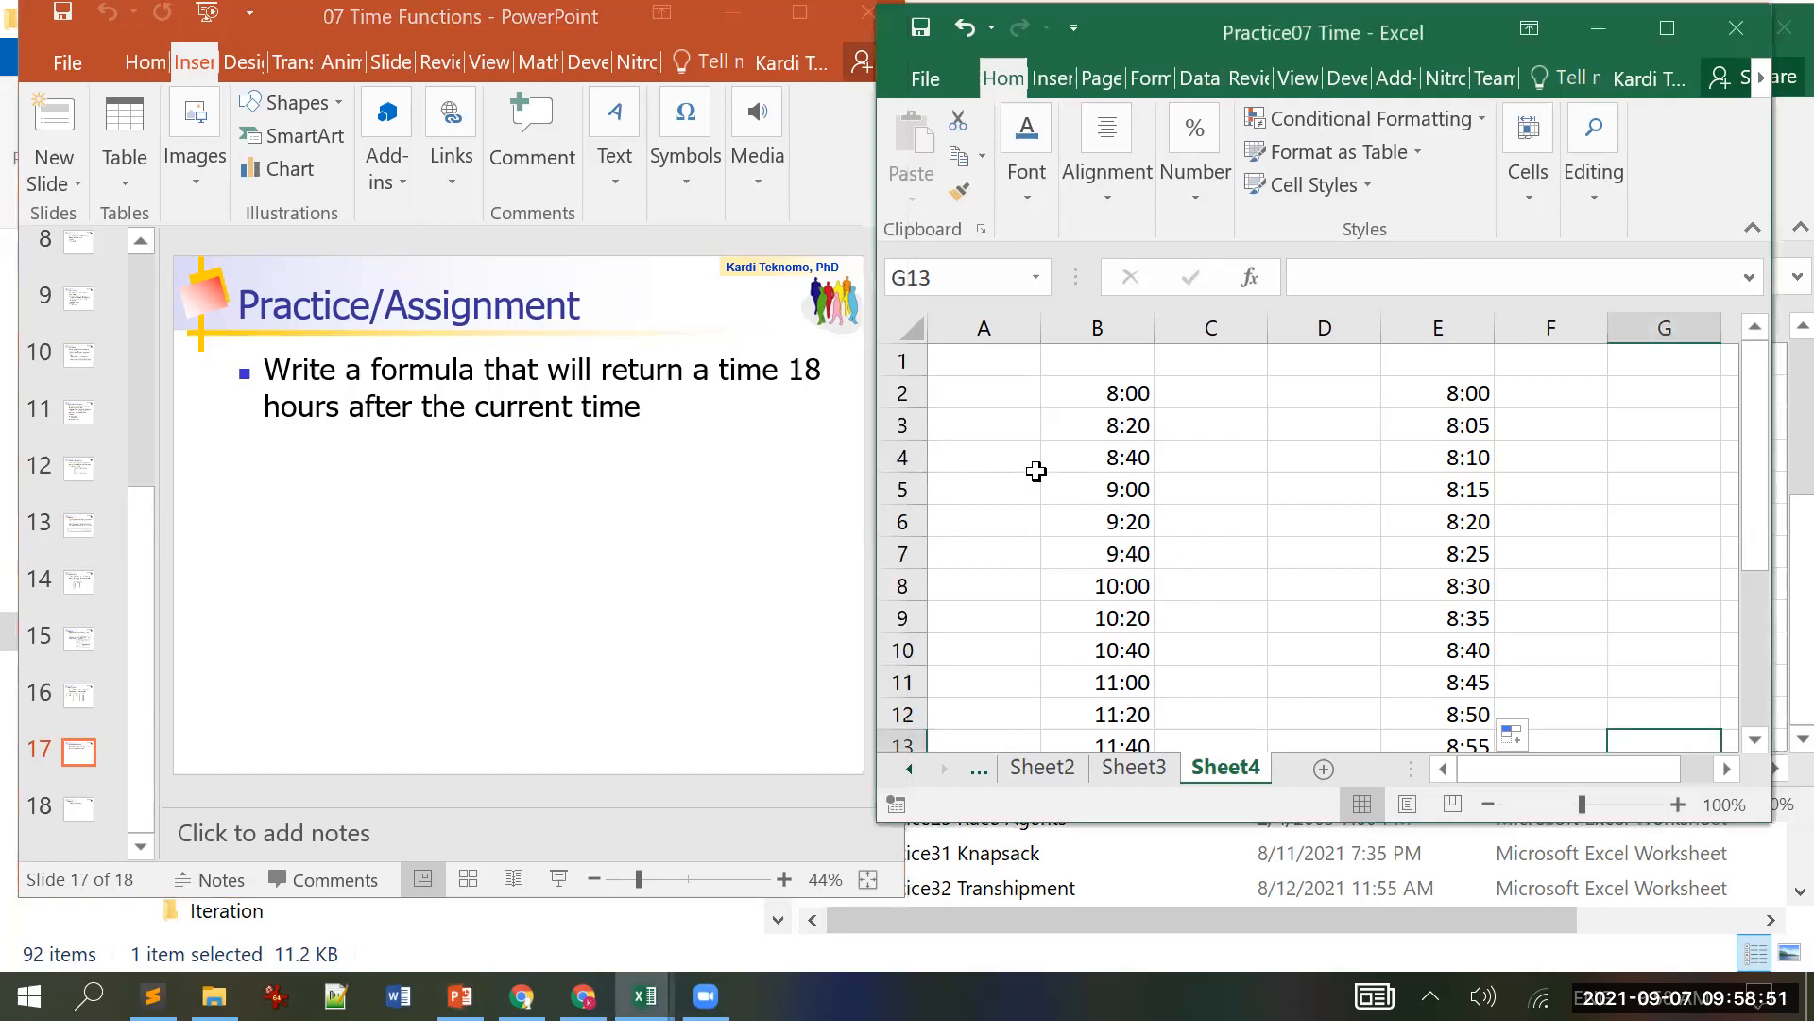
{"action": "left_click", "coordinate": [1036, 471]}
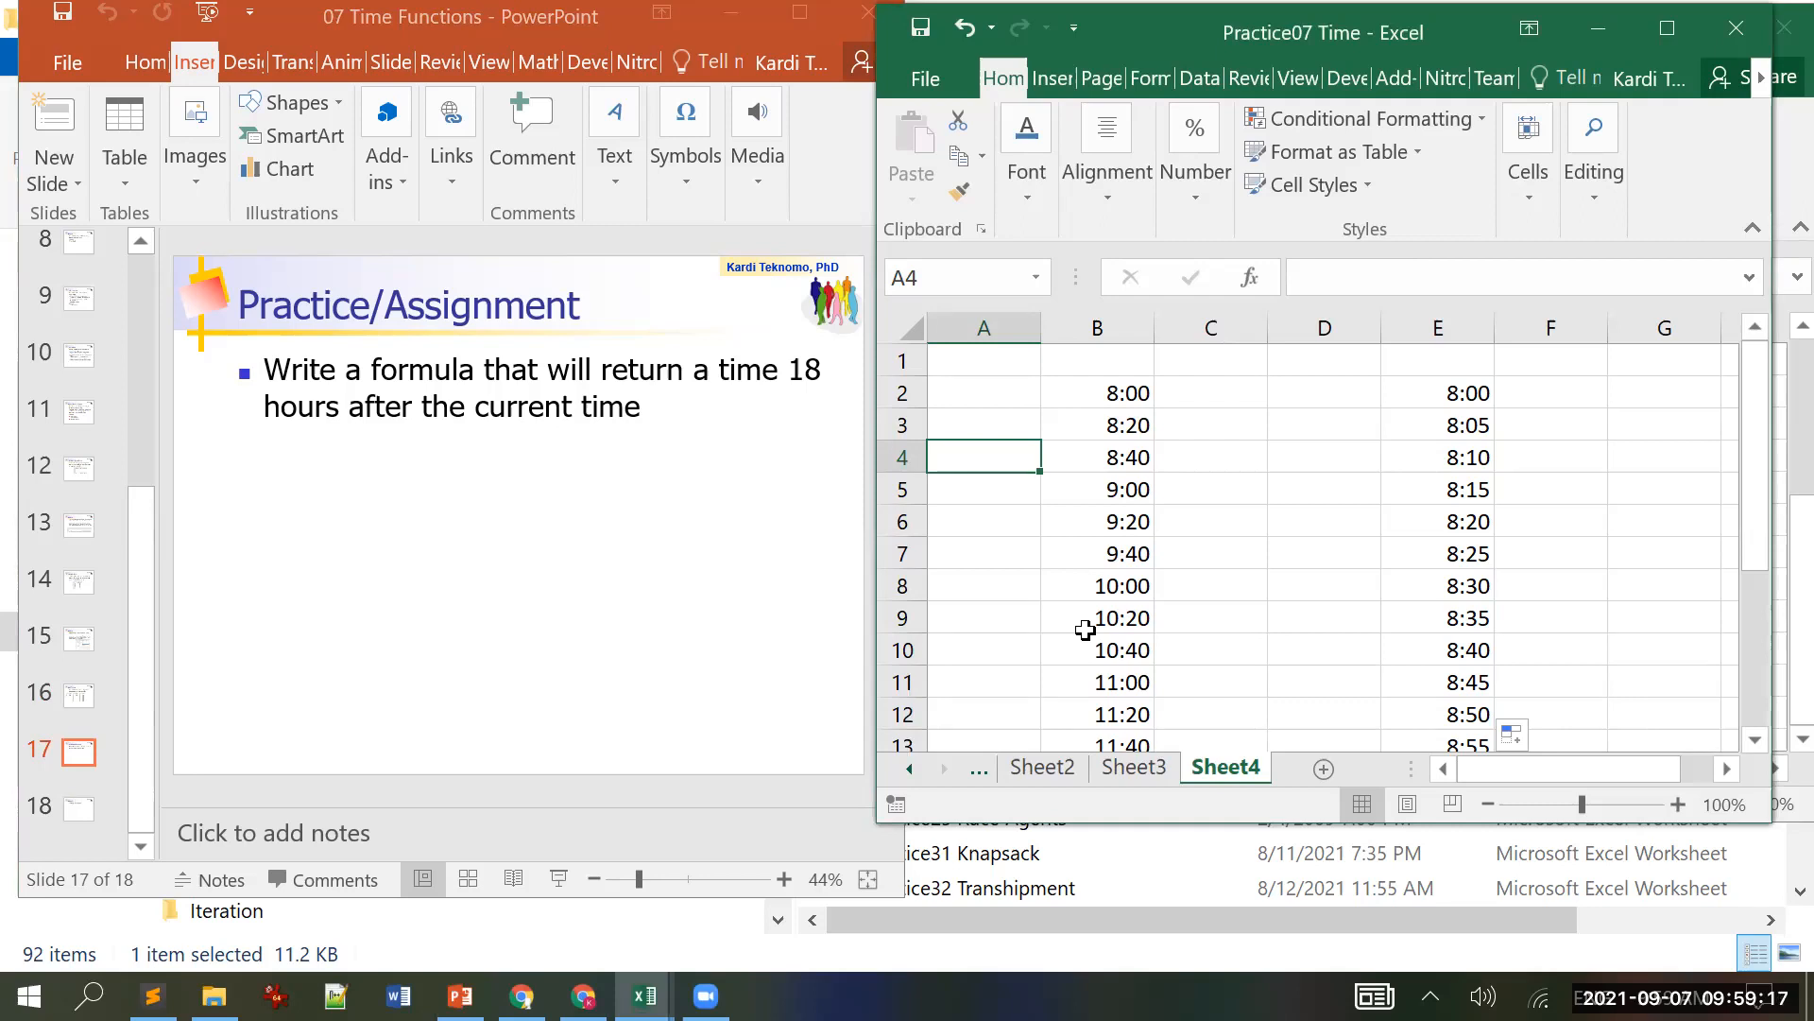
{"action": "left_click", "coordinate": [1007, 610]}
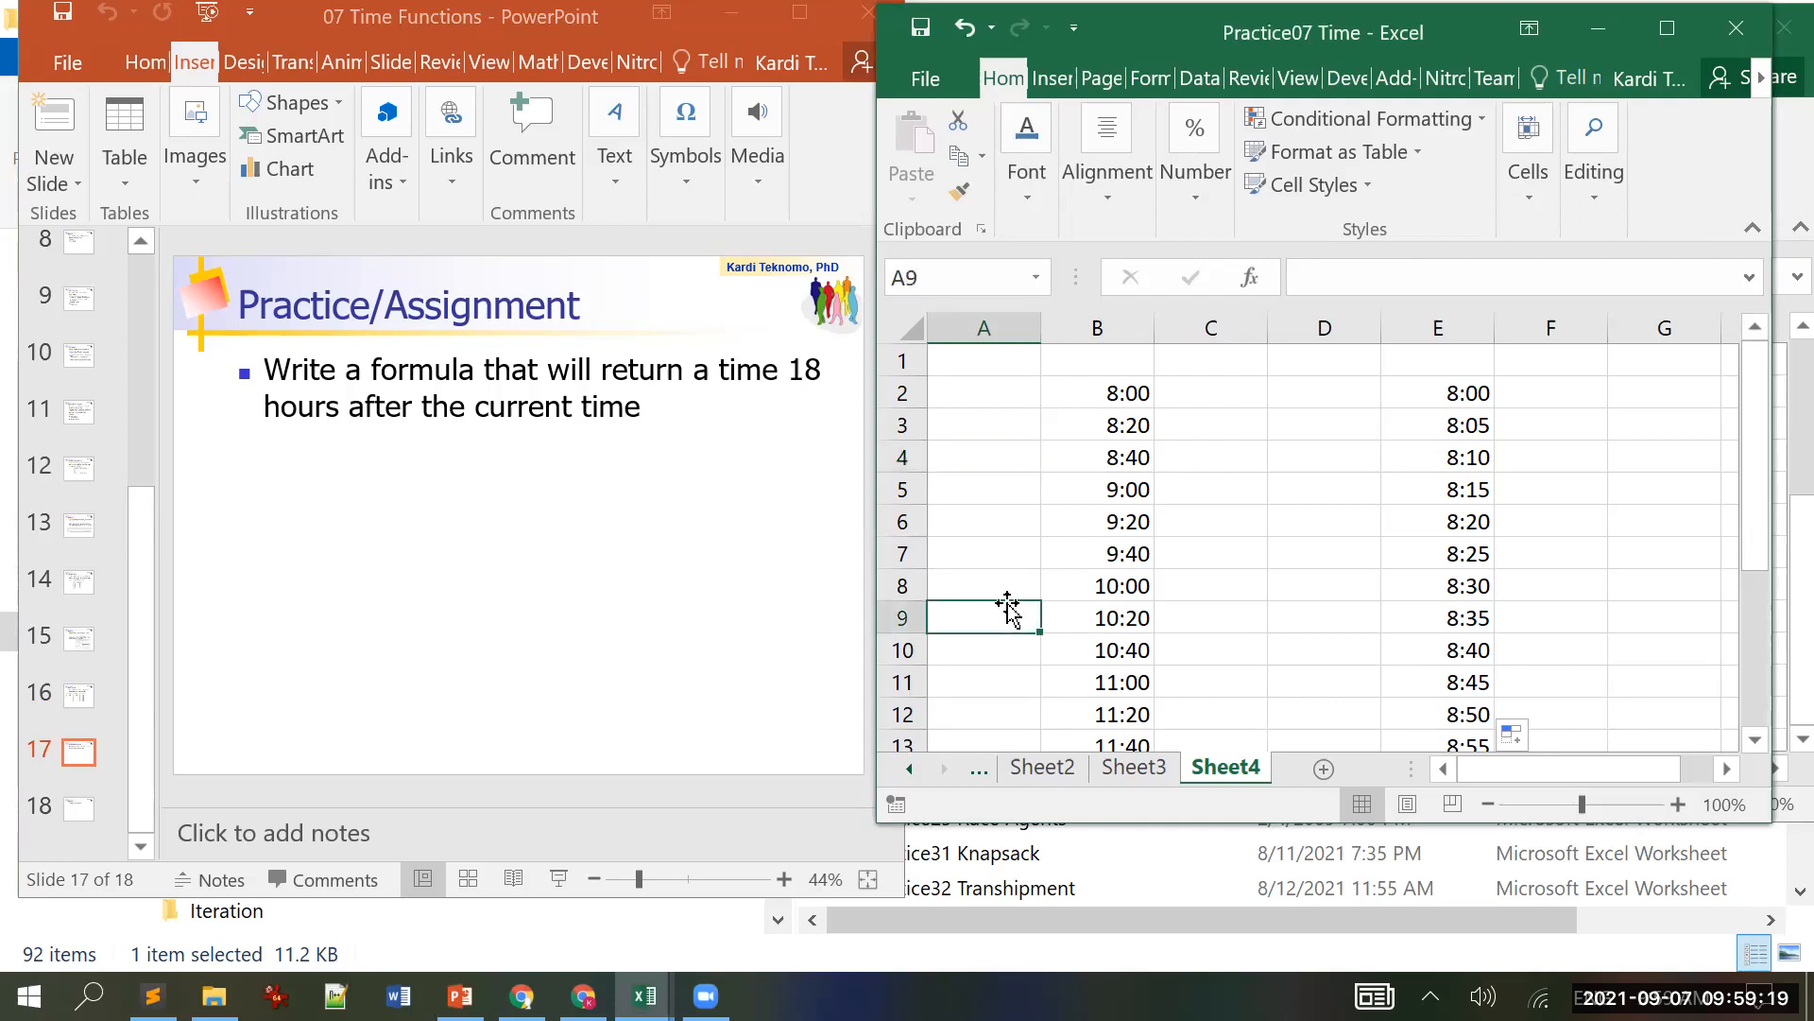
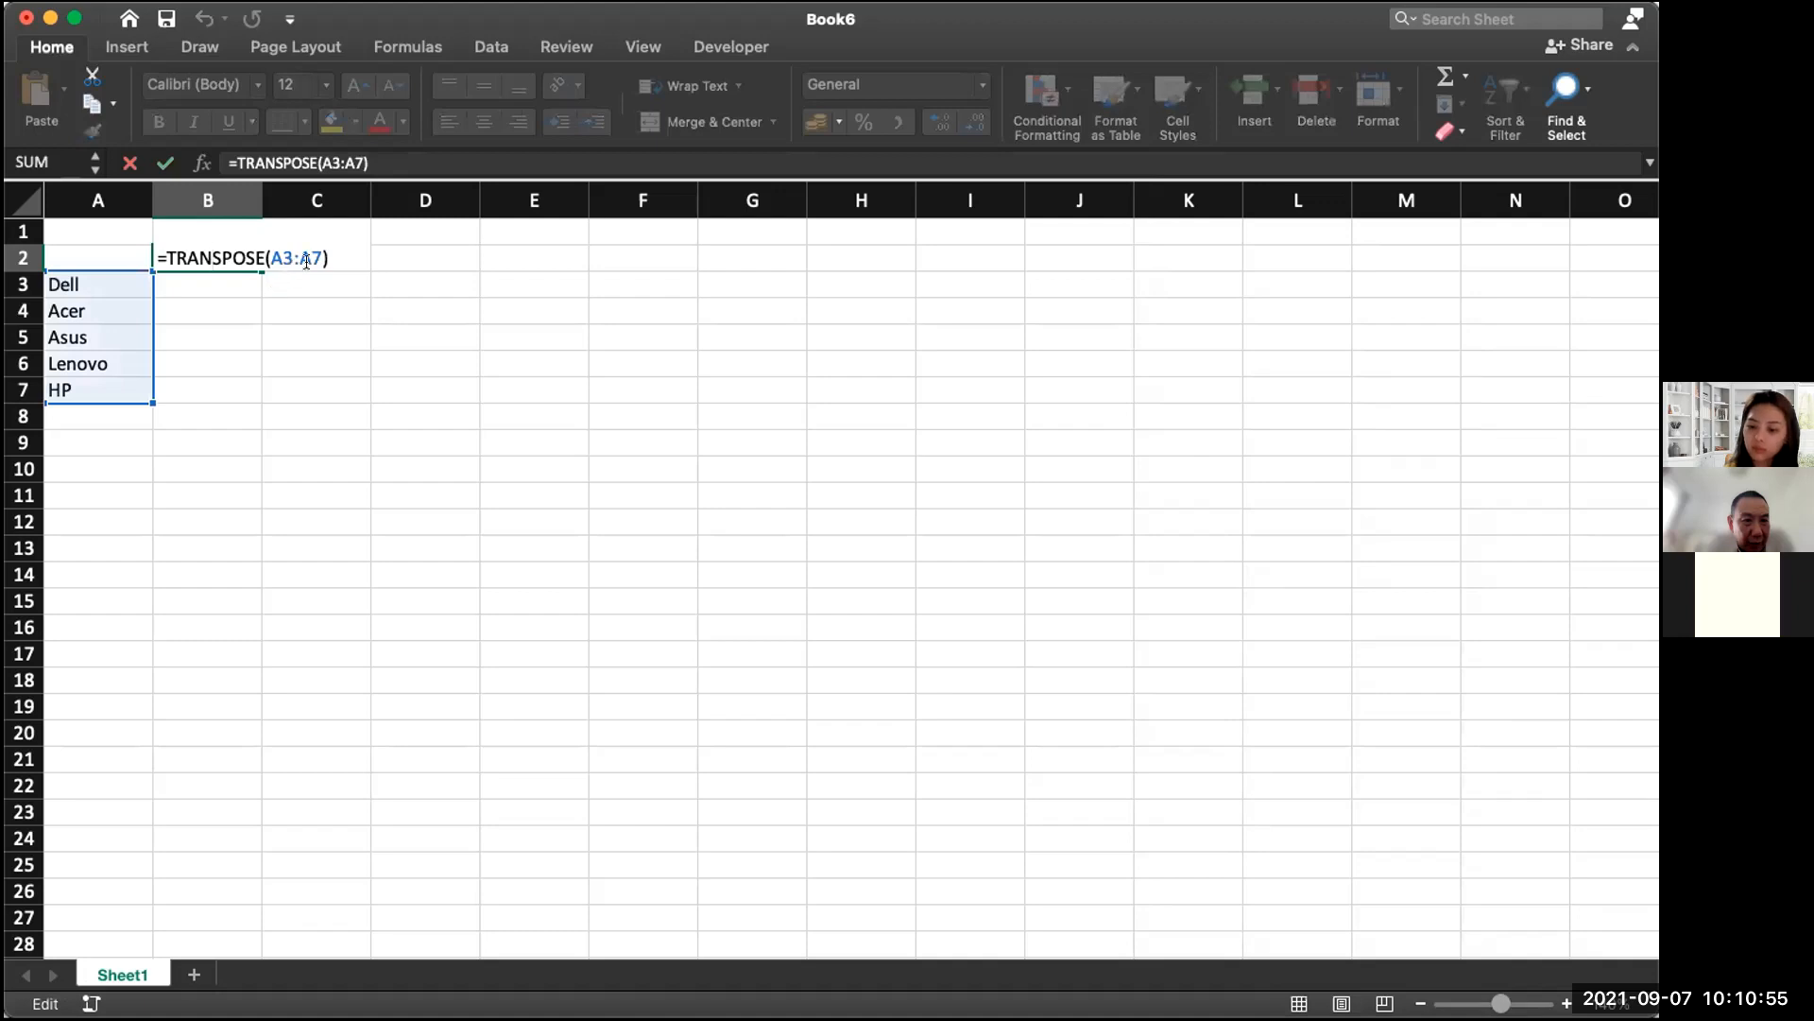
Step: Commit =TRANSPOSE(A3:A7) in B2, which shows #VALUE!, and select B2:F2 as the output row
{"action": "left_click", "coordinate": [265, 308]}
{"action": "left_click", "coordinate": [223, 264]}
{"action": "left_click_drag", "start_coordinate": [328, 250], "coordinate": [384, 251]}
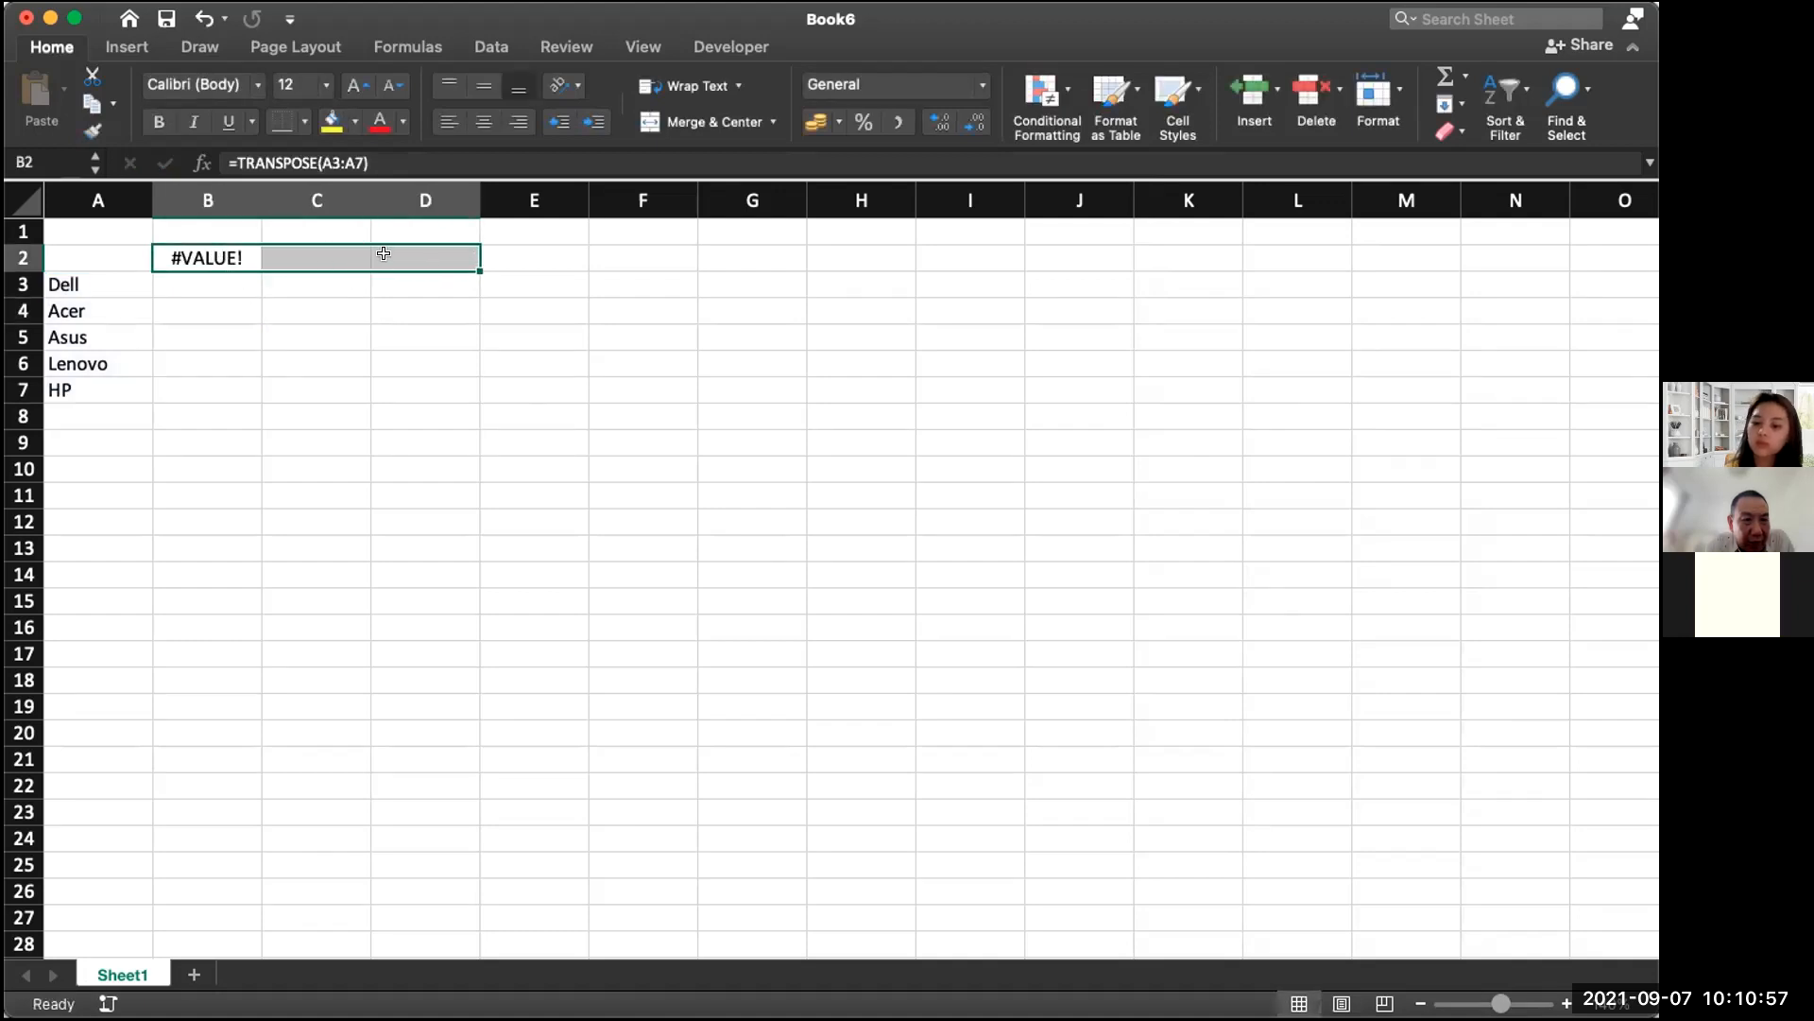
{"action": "left_click", "coordinate": [247, 306]}
{"action": "double_click", "coordinate": [237, 257]}
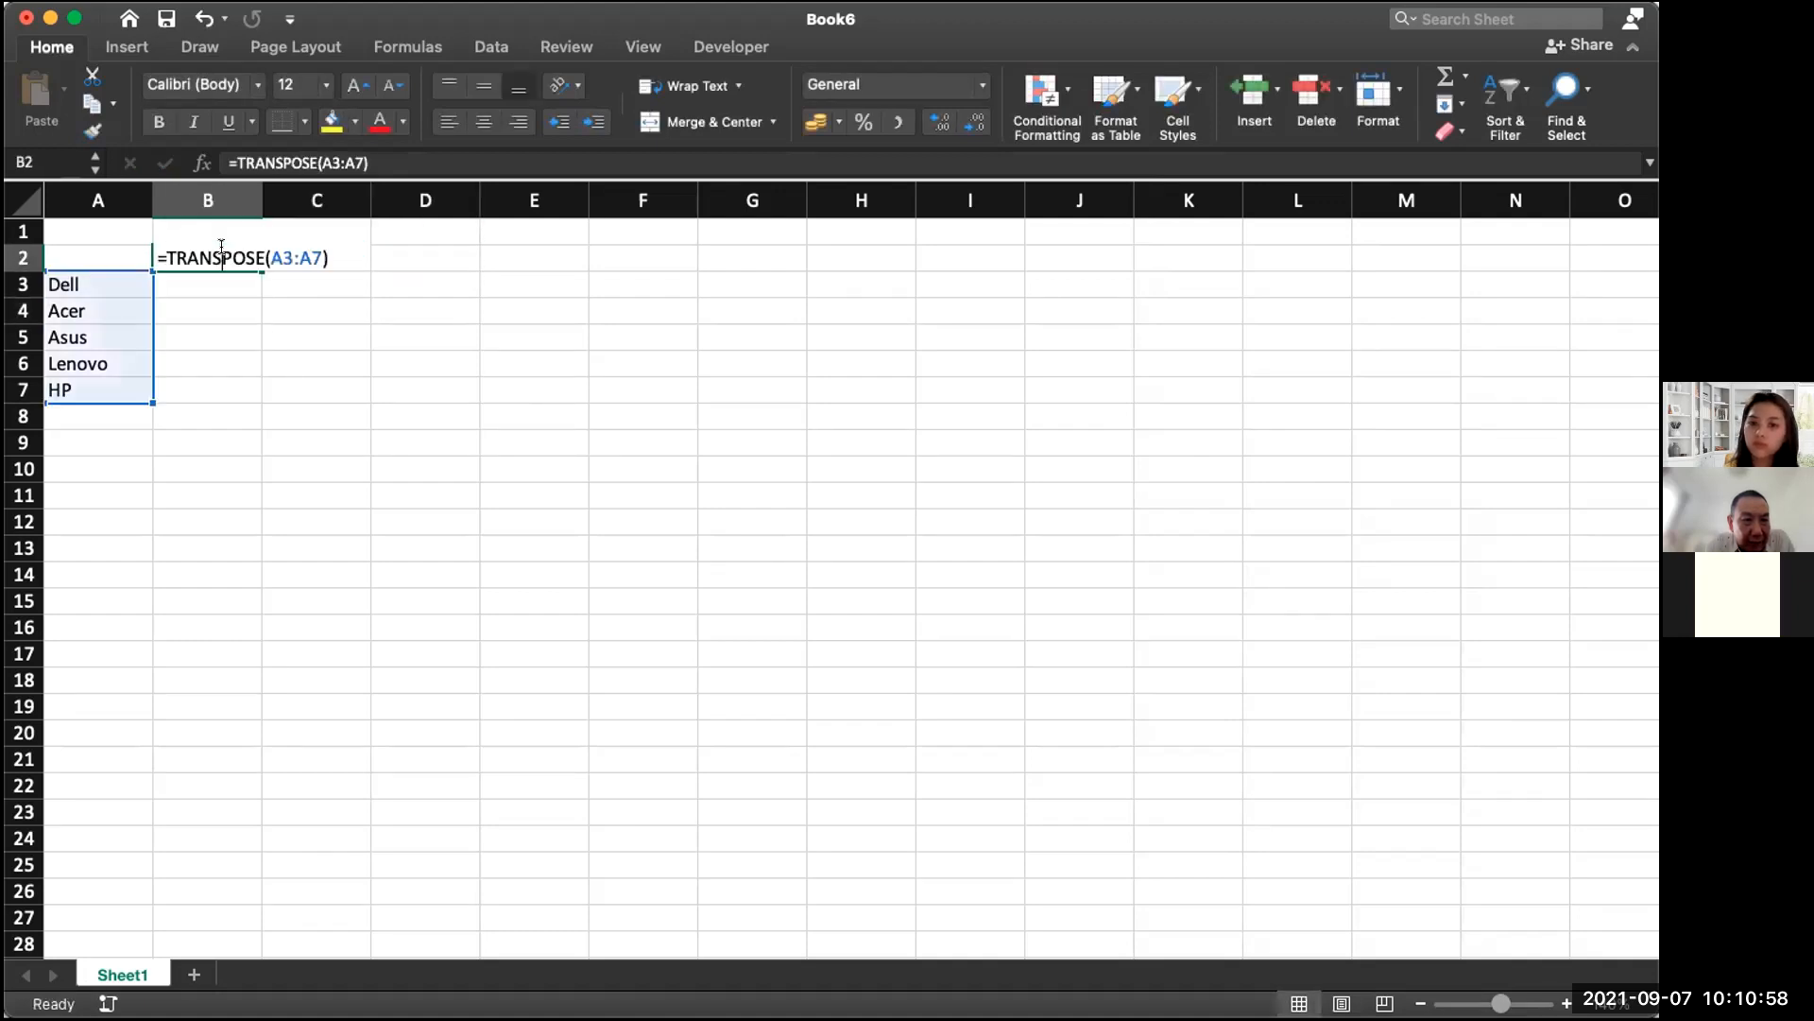
{"action": "left_click", "coordinate": [318, 250]}
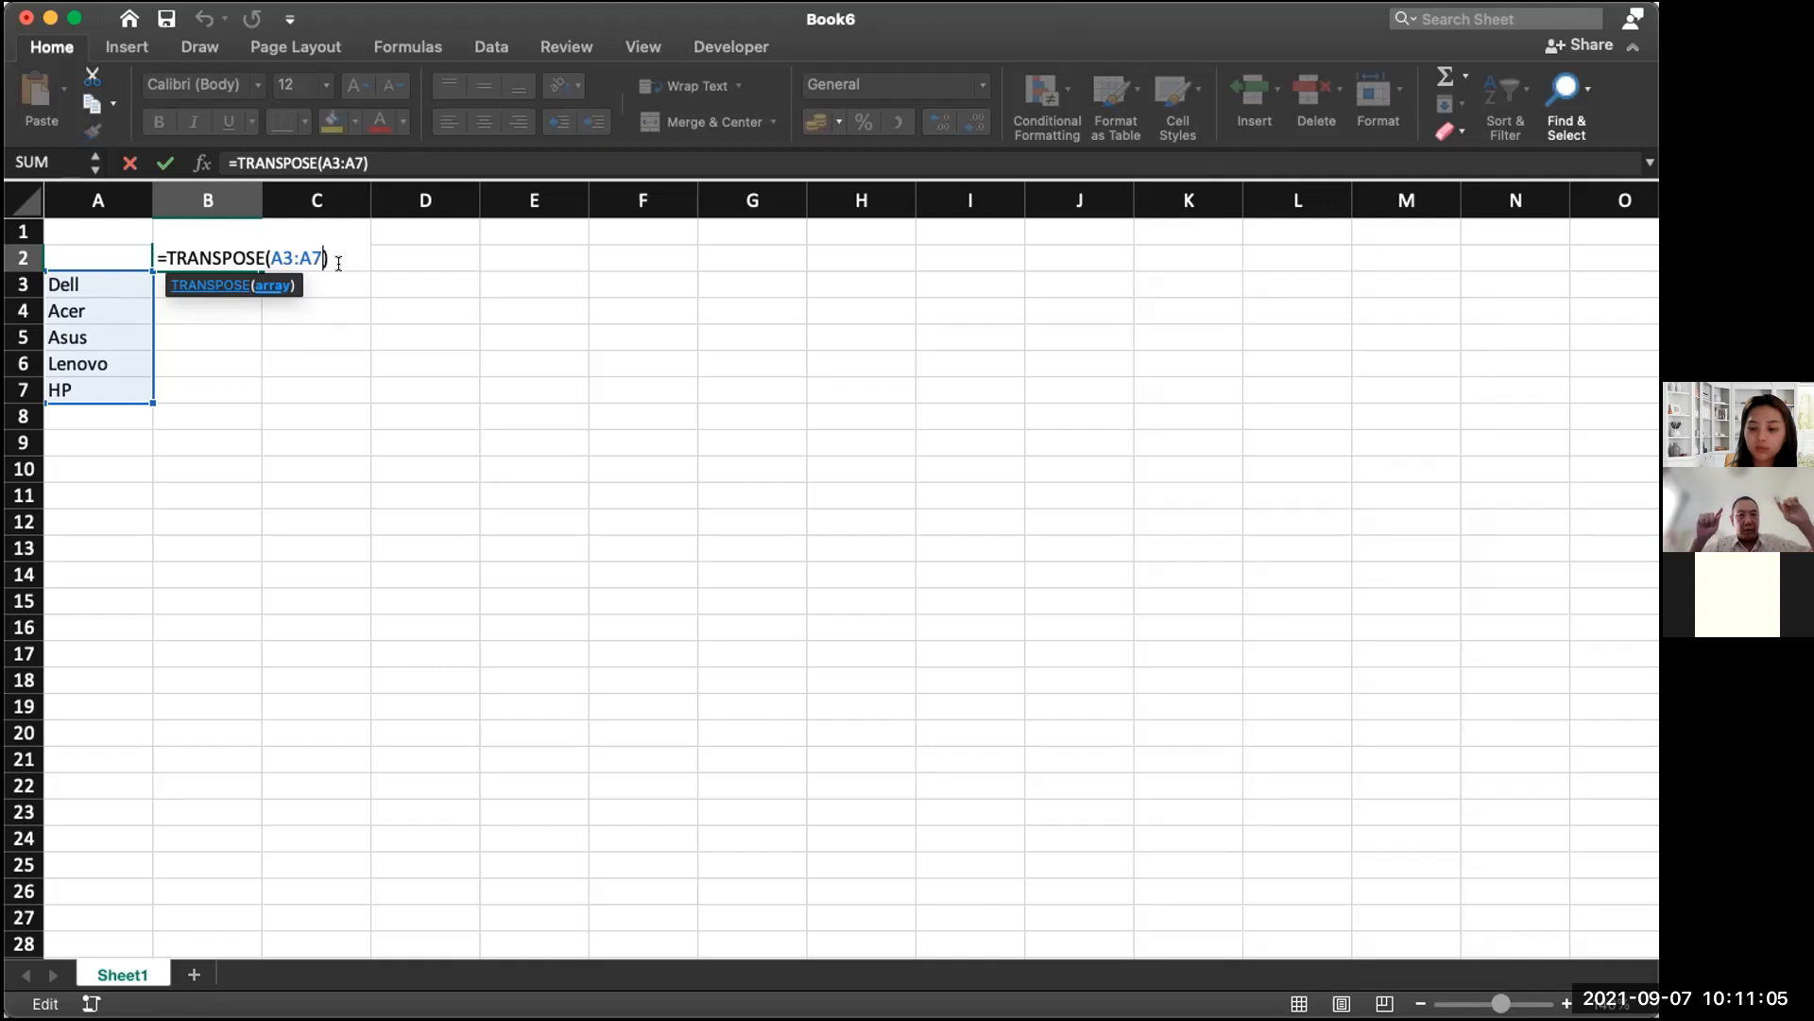
{"action": "left_click", "coordinate": [342, 259]}
{"action": "left_click_drag", "start_coordinate": [236, 255], "coordinate": [614, 257]}
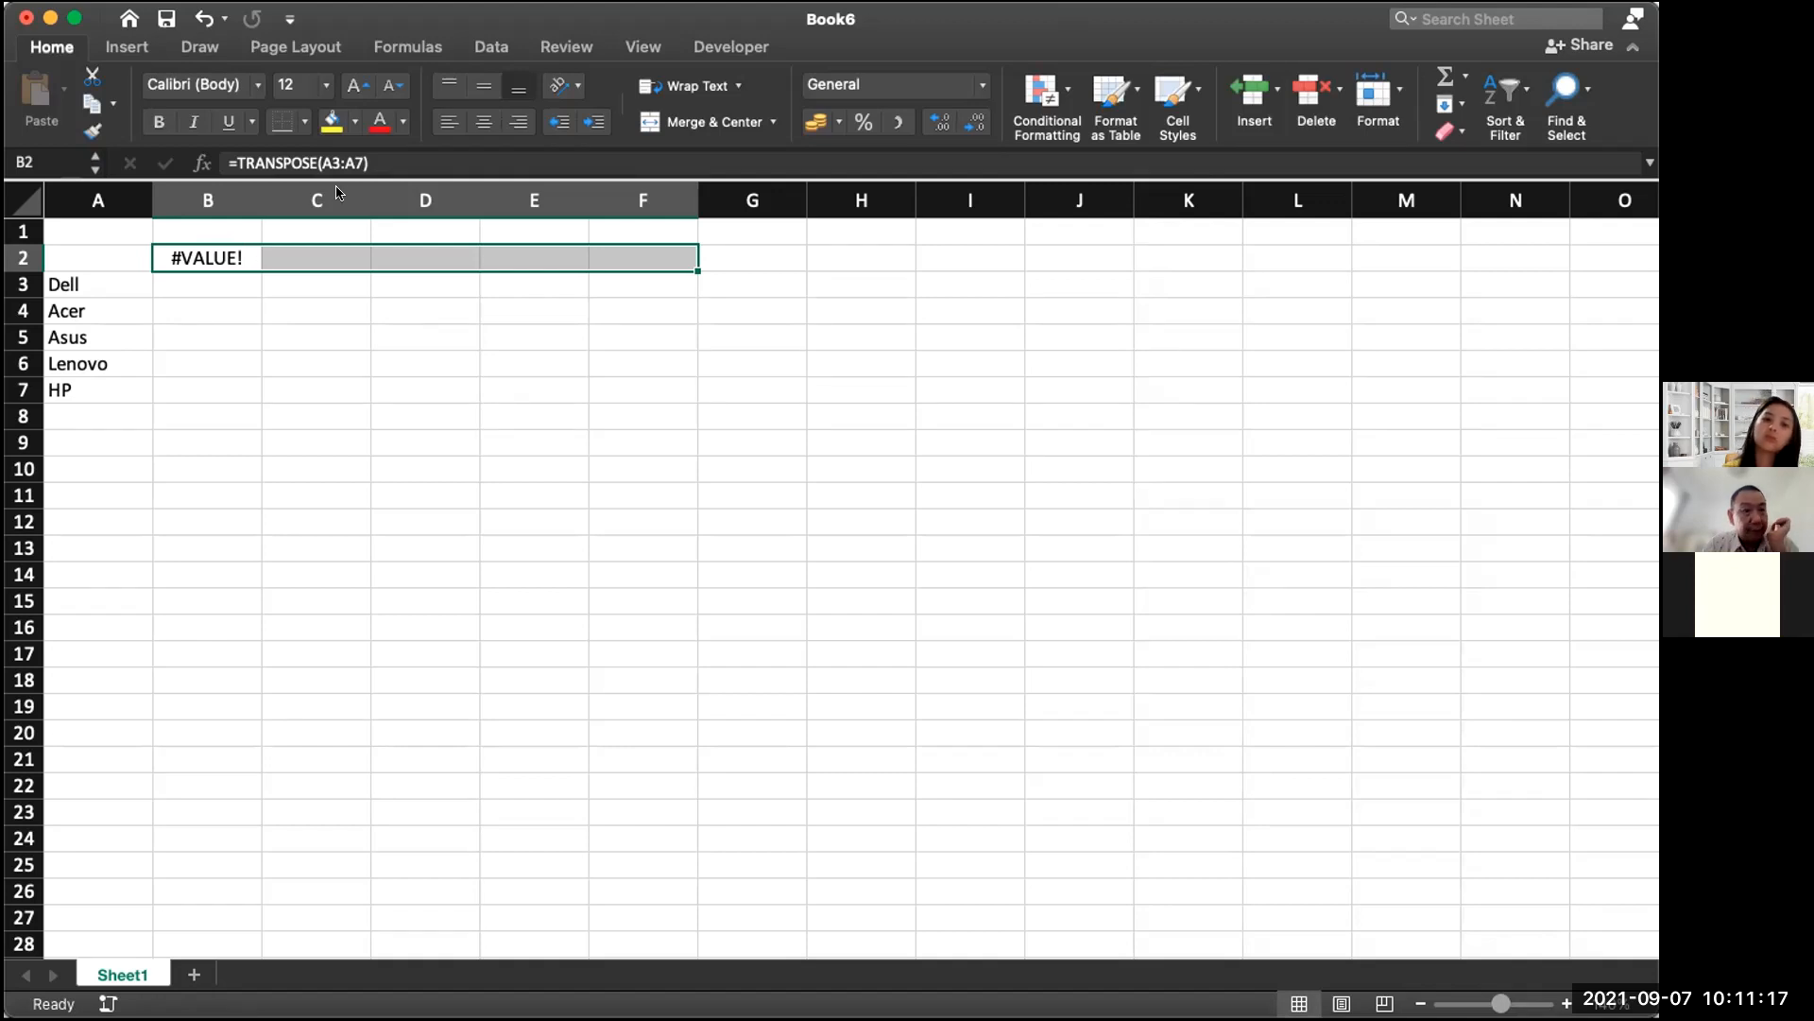
Step: Re-edit the B2 formula, then reselect the five-cell row B2:F2
{"action": "key", "text": "F2"}
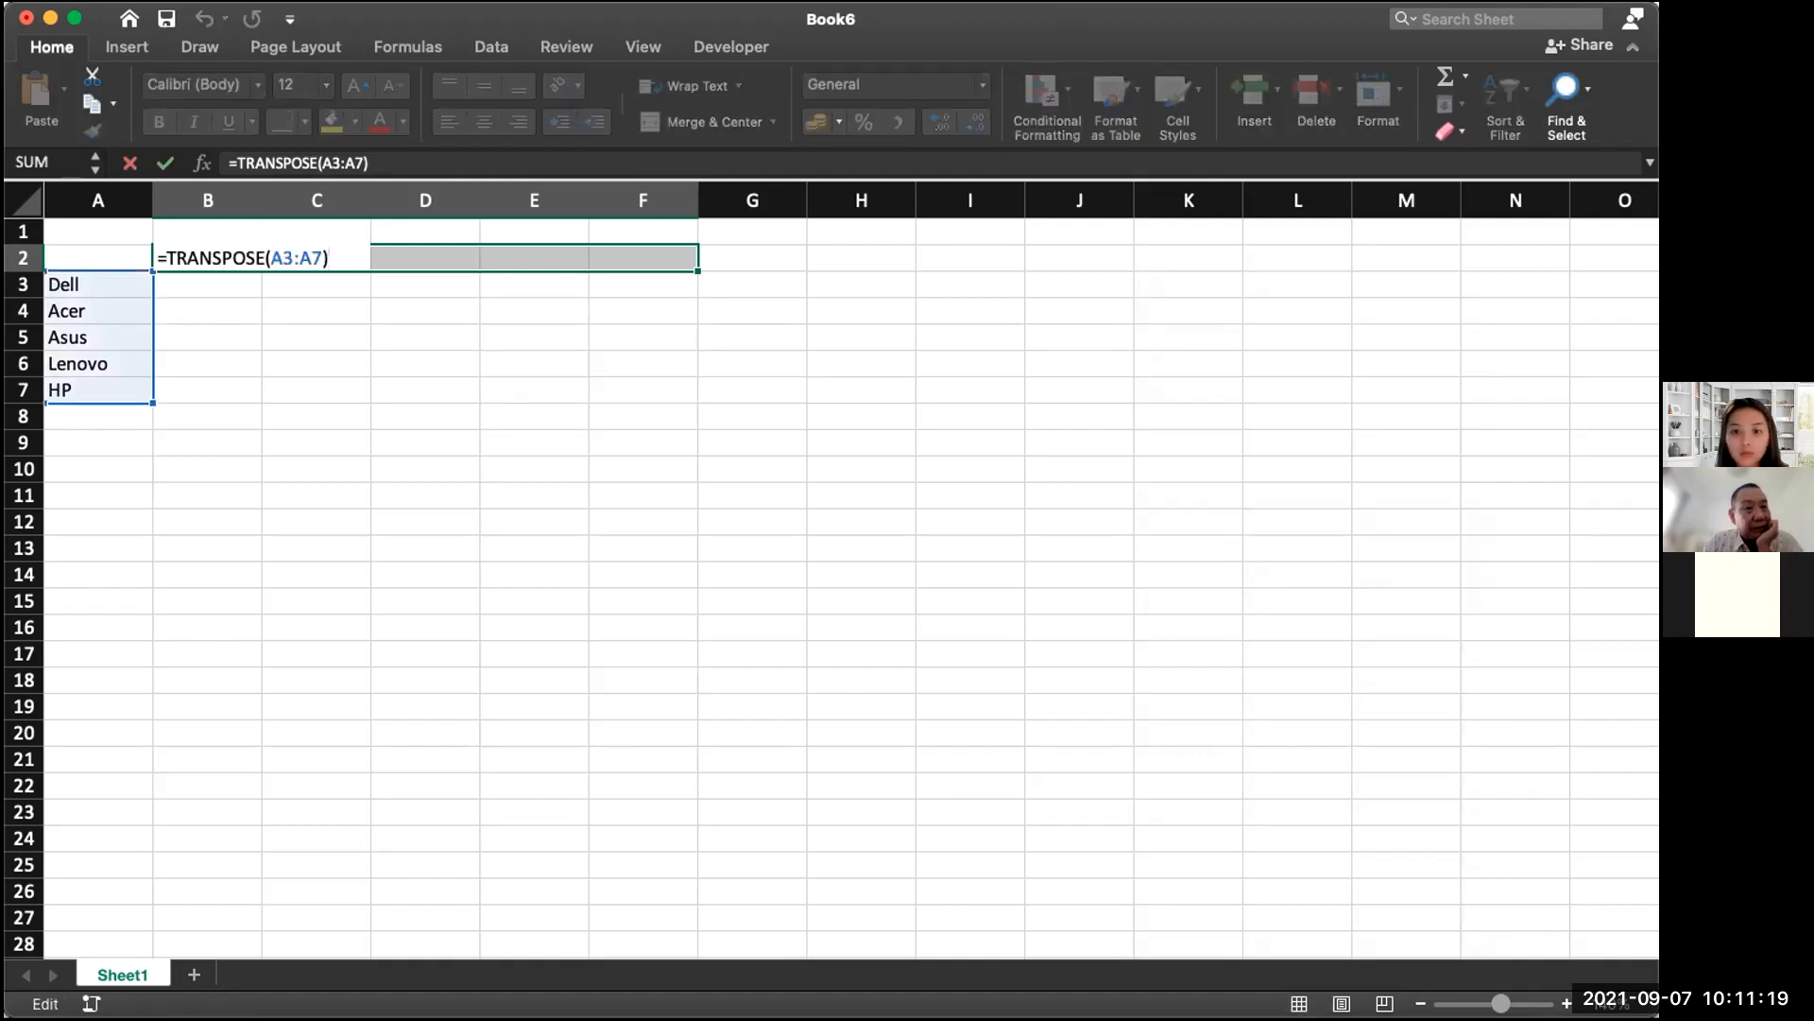
{"action": "key", "text": "Return"}
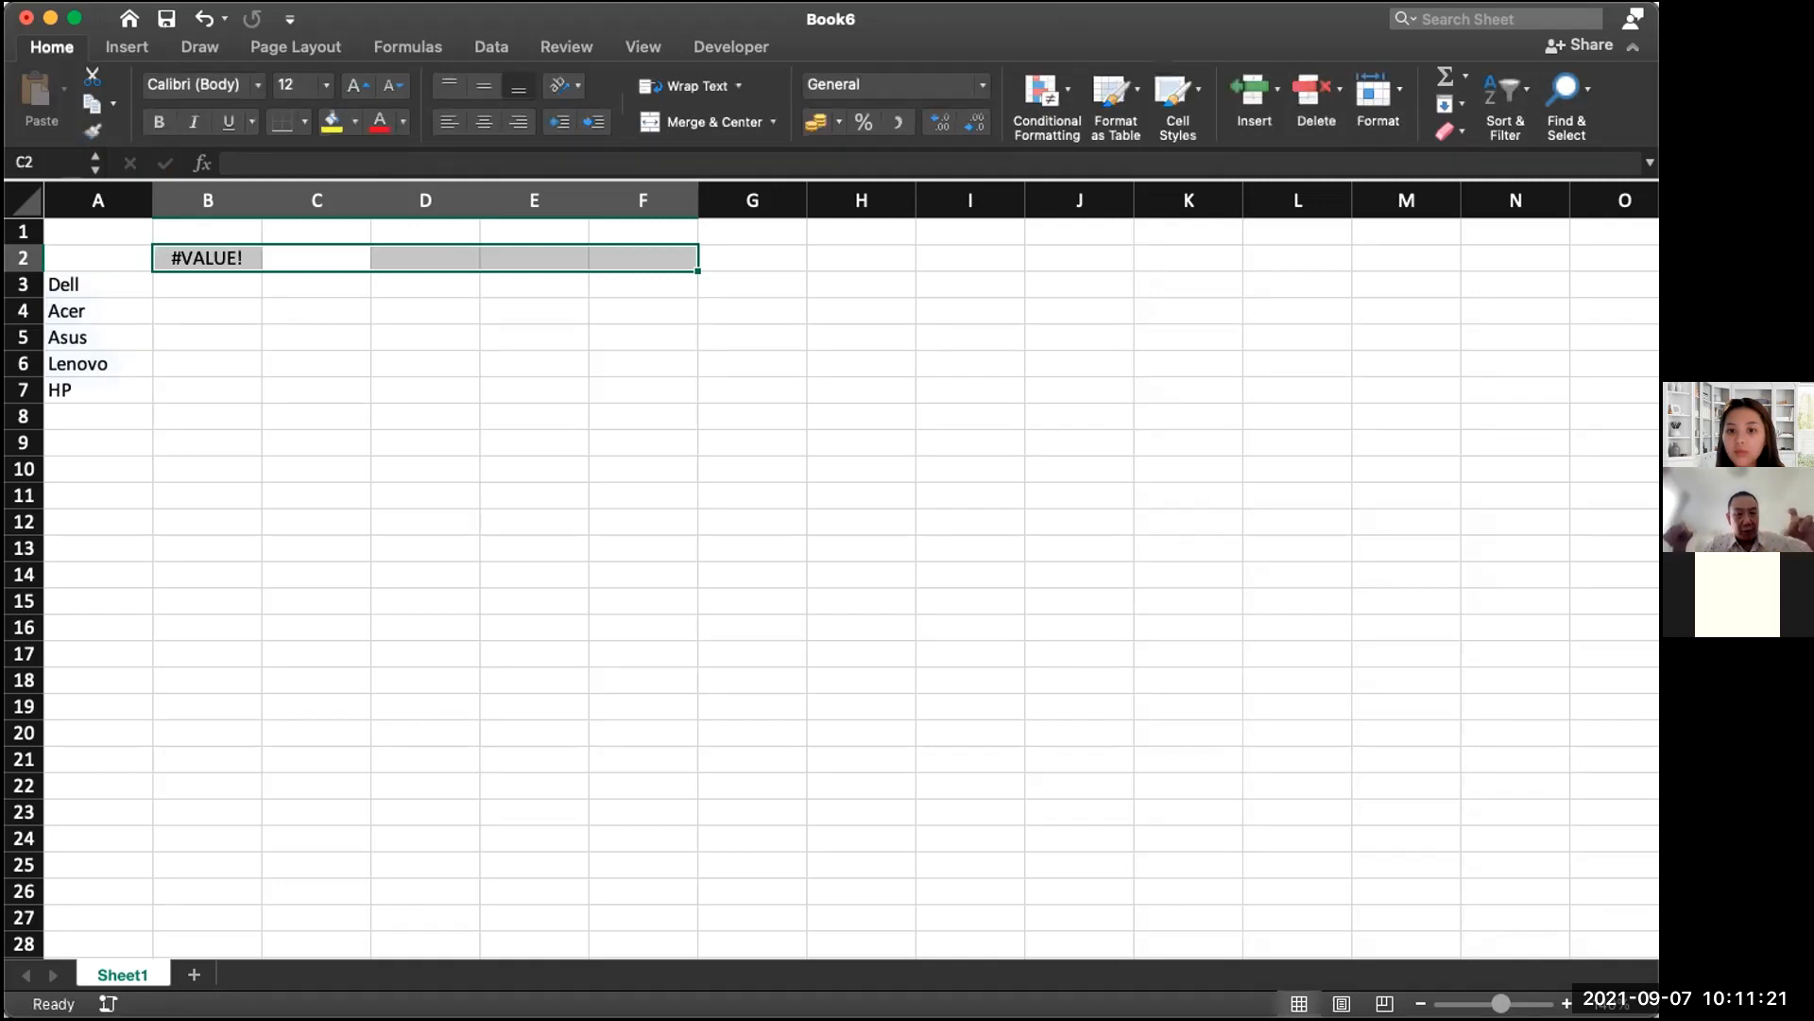
{"action": "key", "text": "F2"}
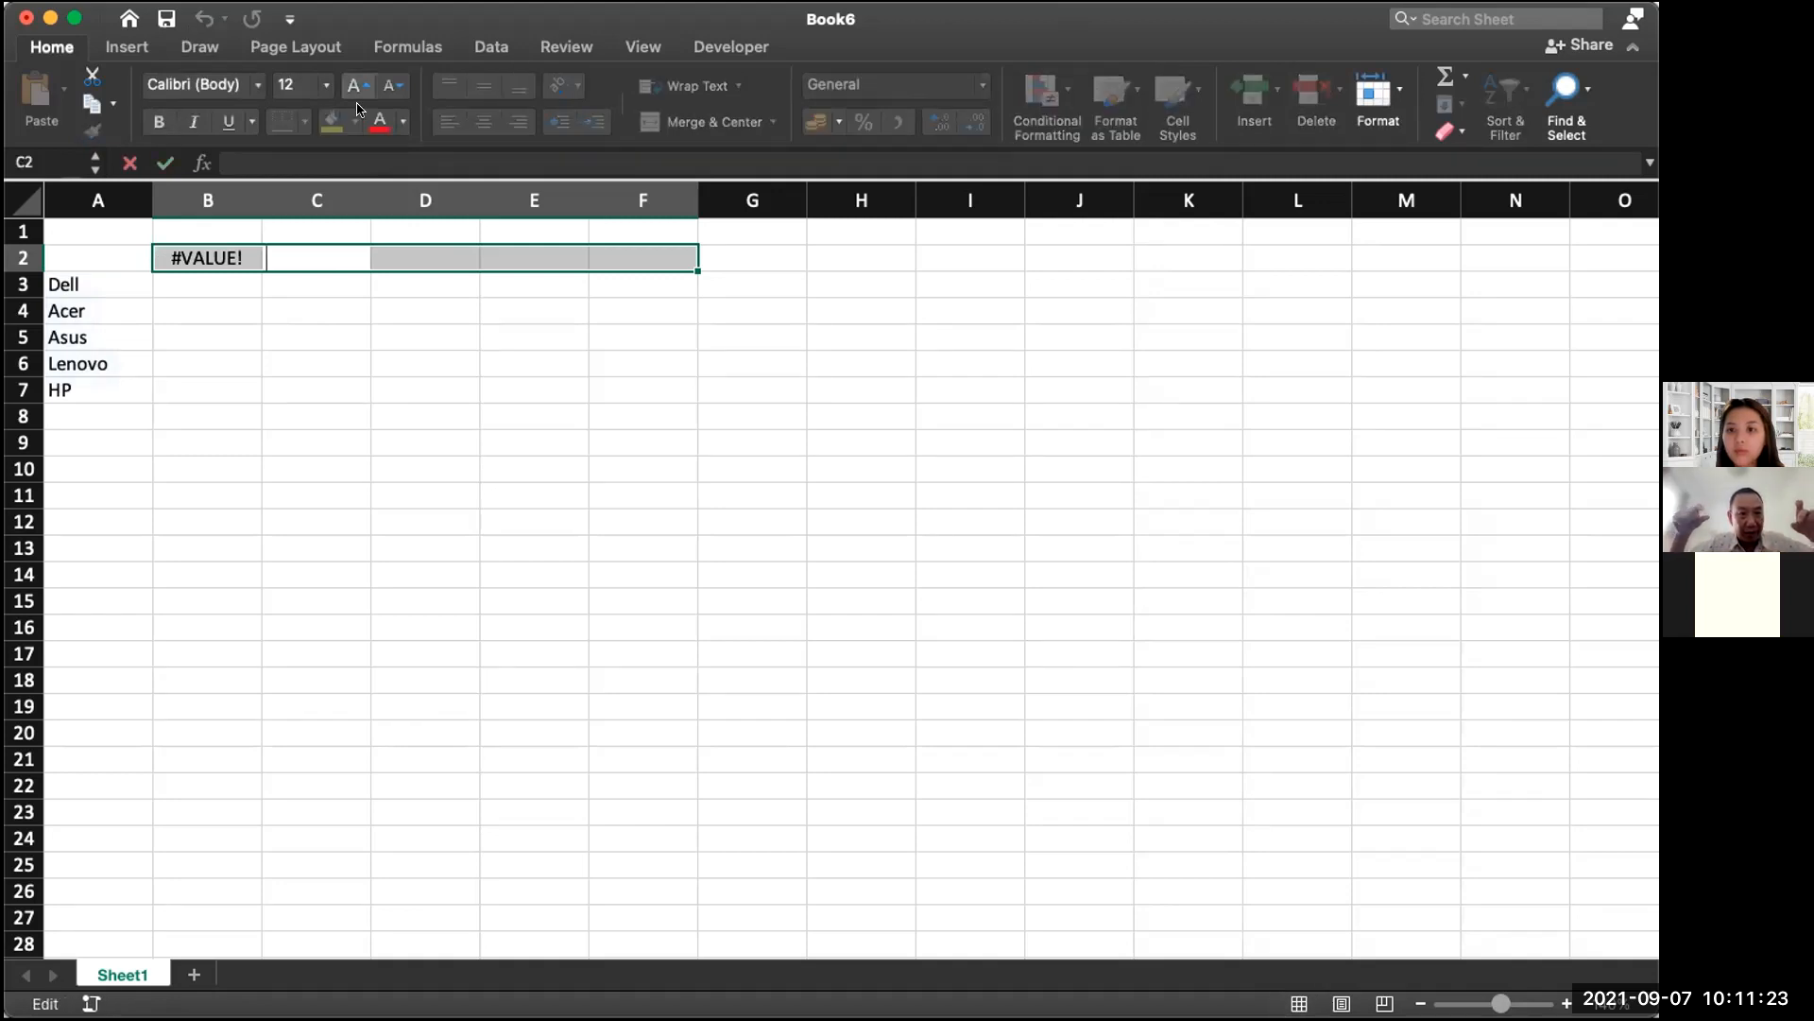
{"action": "left_click", "coordinate": [265, 257]}
{"action": "left_click_drag", "start_coordinate": [203, 257], "coordinate": [613, 253]}
Step: Array-enter =TRANSPOSE(A3:A7) across B2:F2 with Ctrl+Shift+Enter, listing Dell, Acer, Asus, Lenovo, HP
{"action": "key", "text": "F2"}
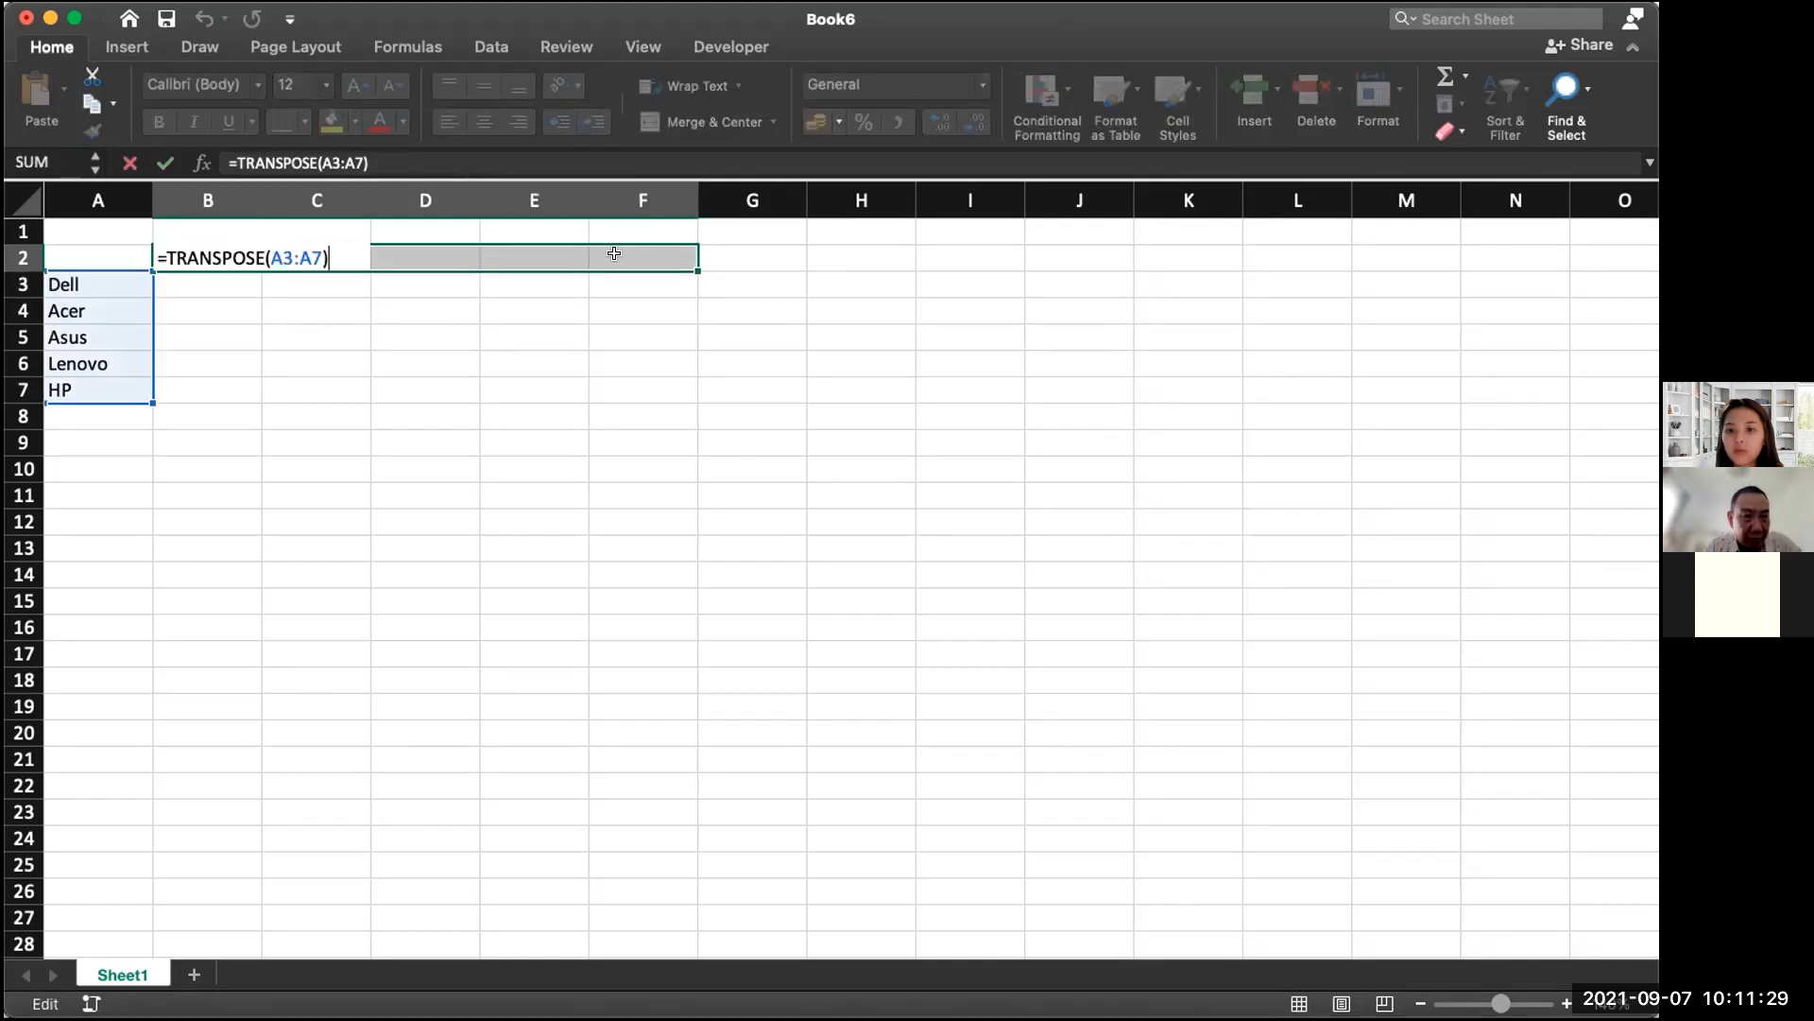
{"action": "key", "text": "alt+Return"}
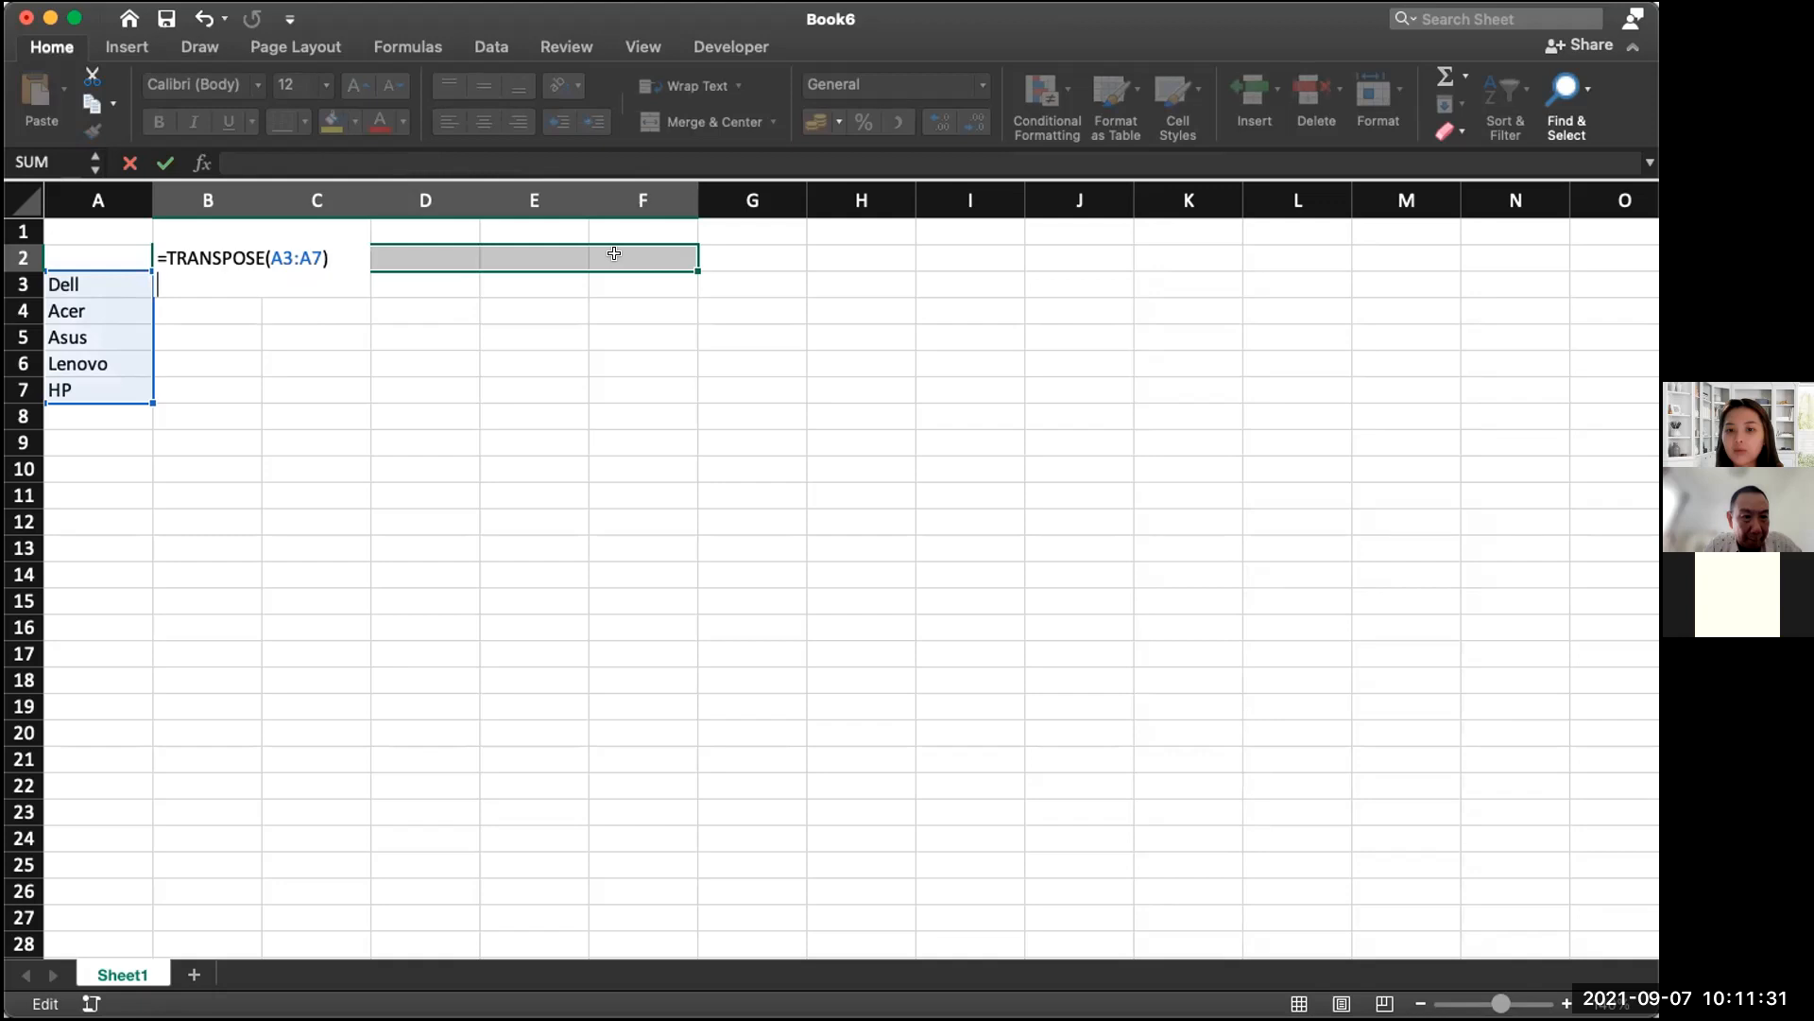
{"action": "key", "text": "BackSpace"}
{"action": "key", "text": "alt+Return"}
{"action": "key", "text": "BackSpace"}
{"action": "key", "text": "alt+Return"}
{"action": "key", "text": "BackSpace"}
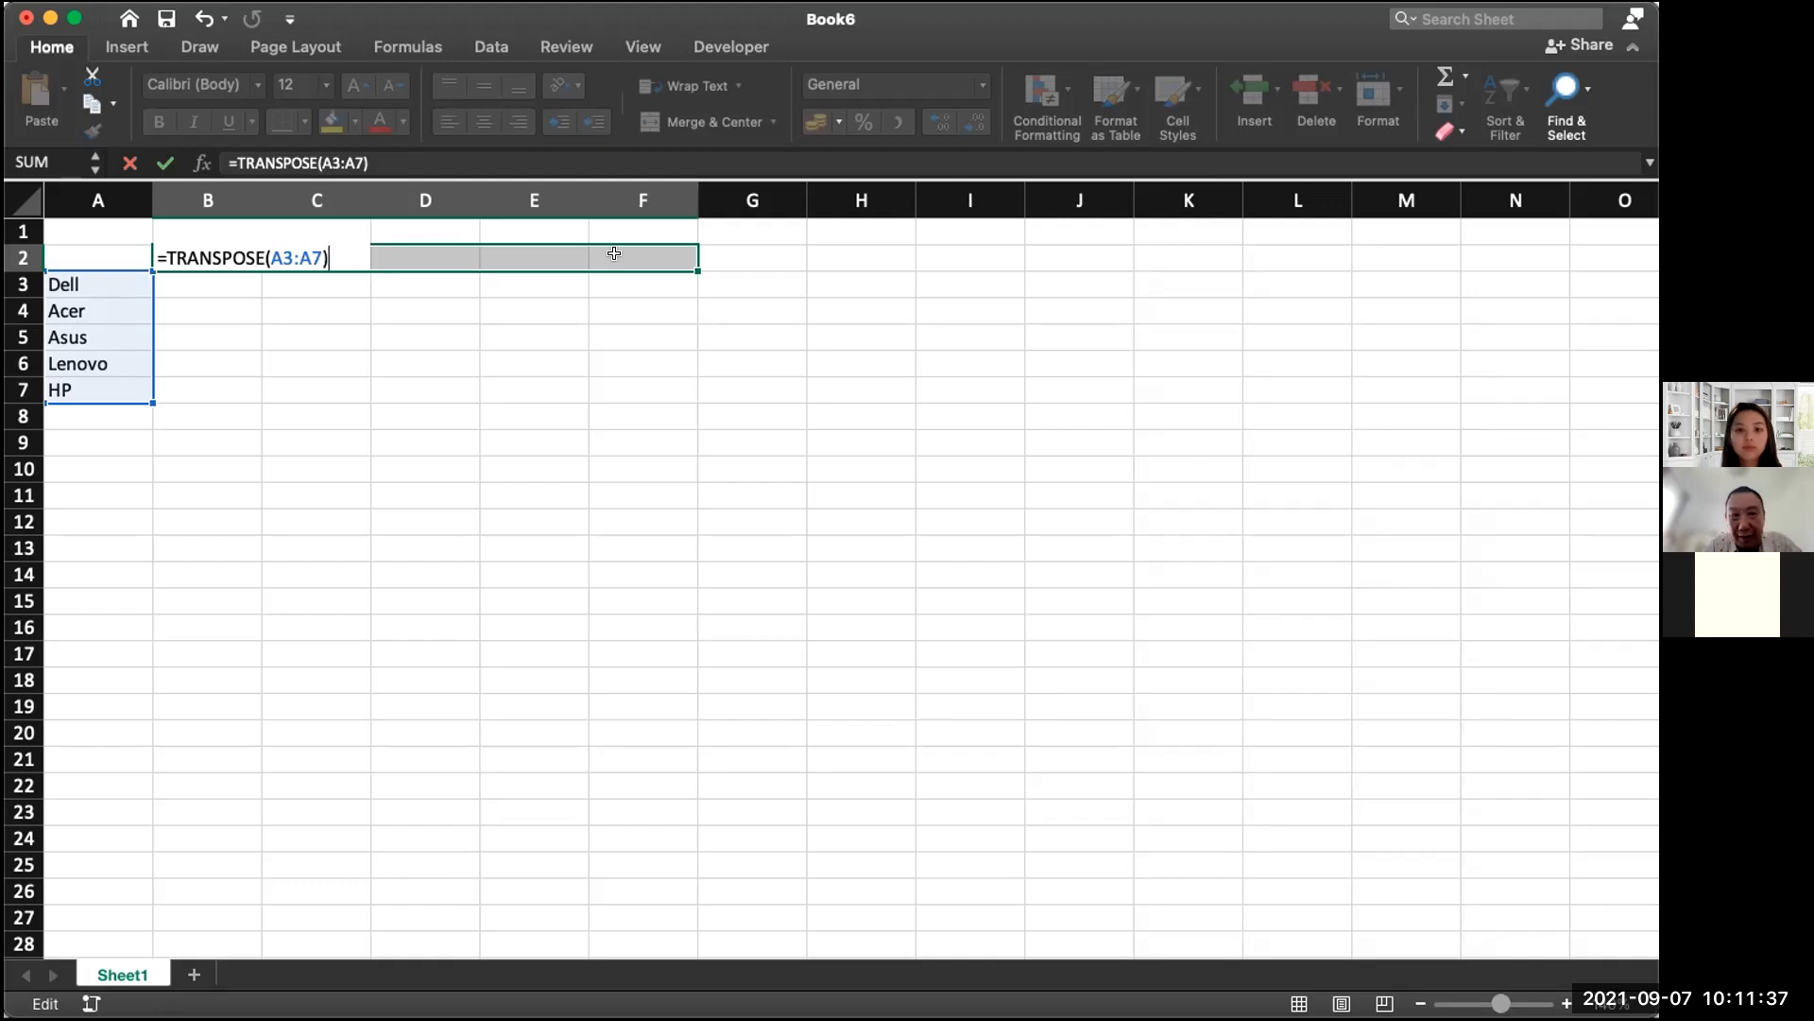
{"action": "key", "text": "ctrl+shift+Return"}
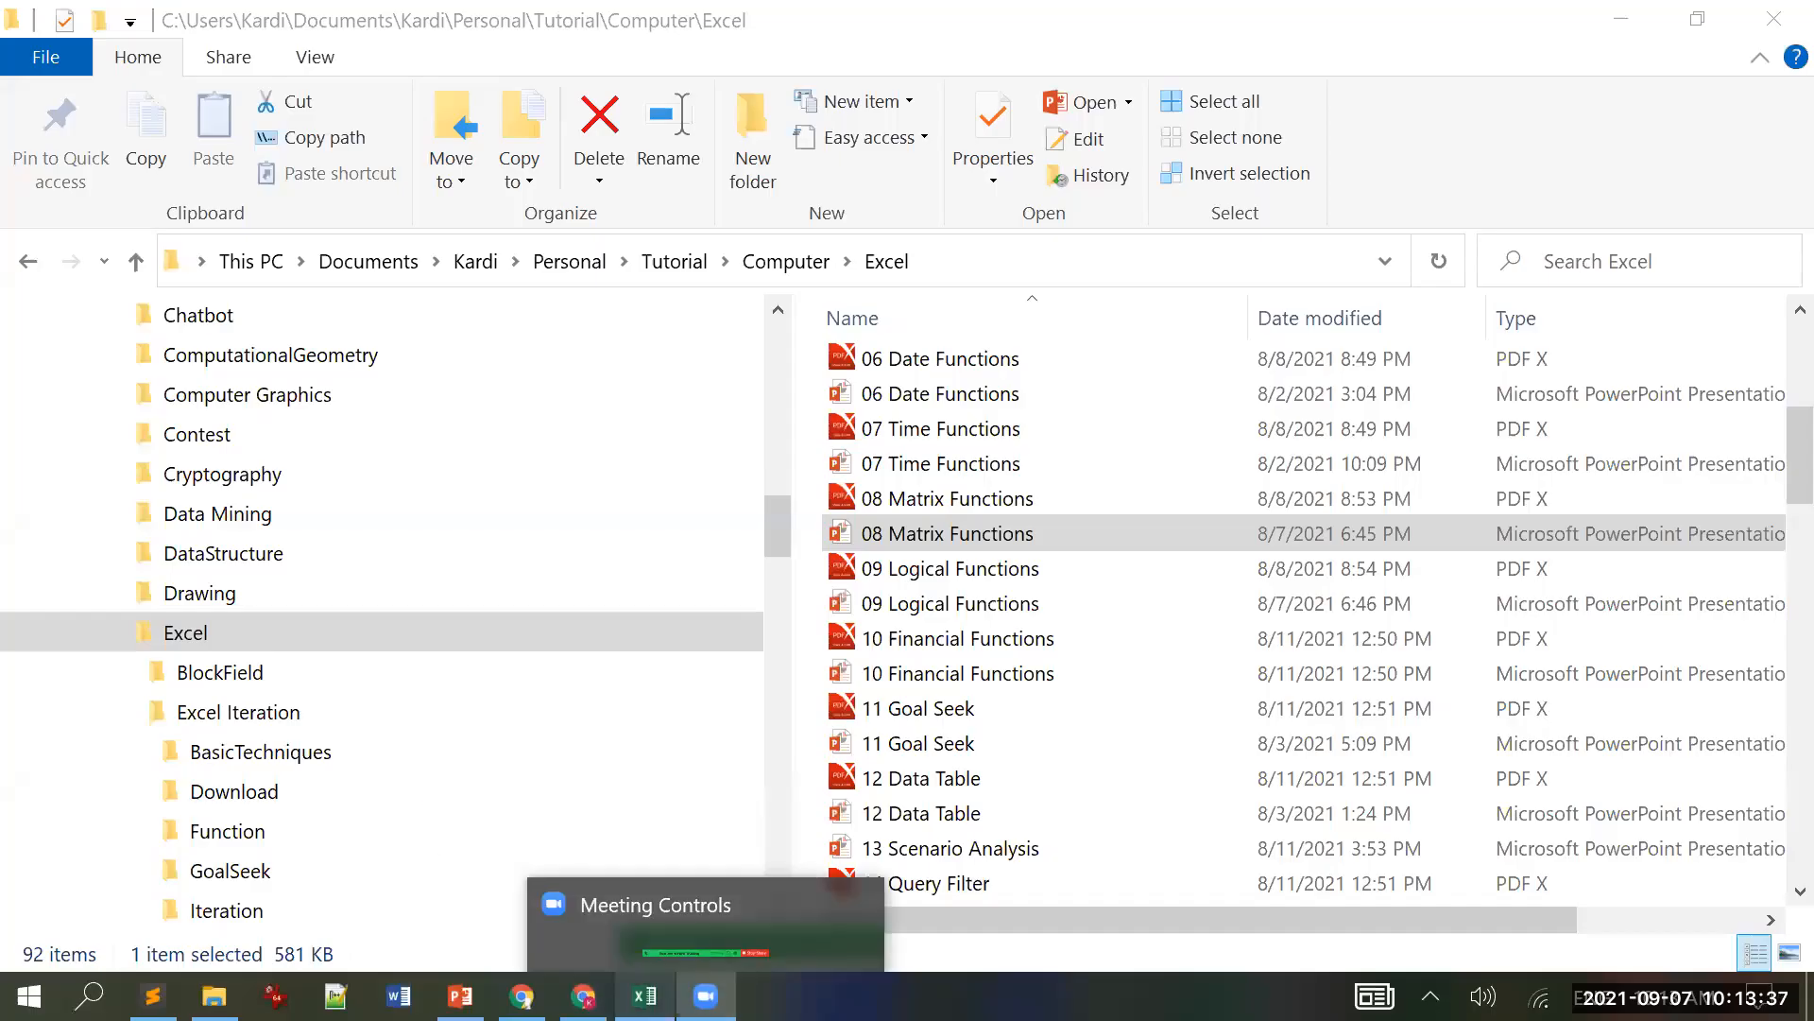
Step: Bring the 08 Matrix Functions presentation forward, showing slide 7 'Practice: Transpose'
{"action": "mouse_move", "coordinate": [644, 995]}
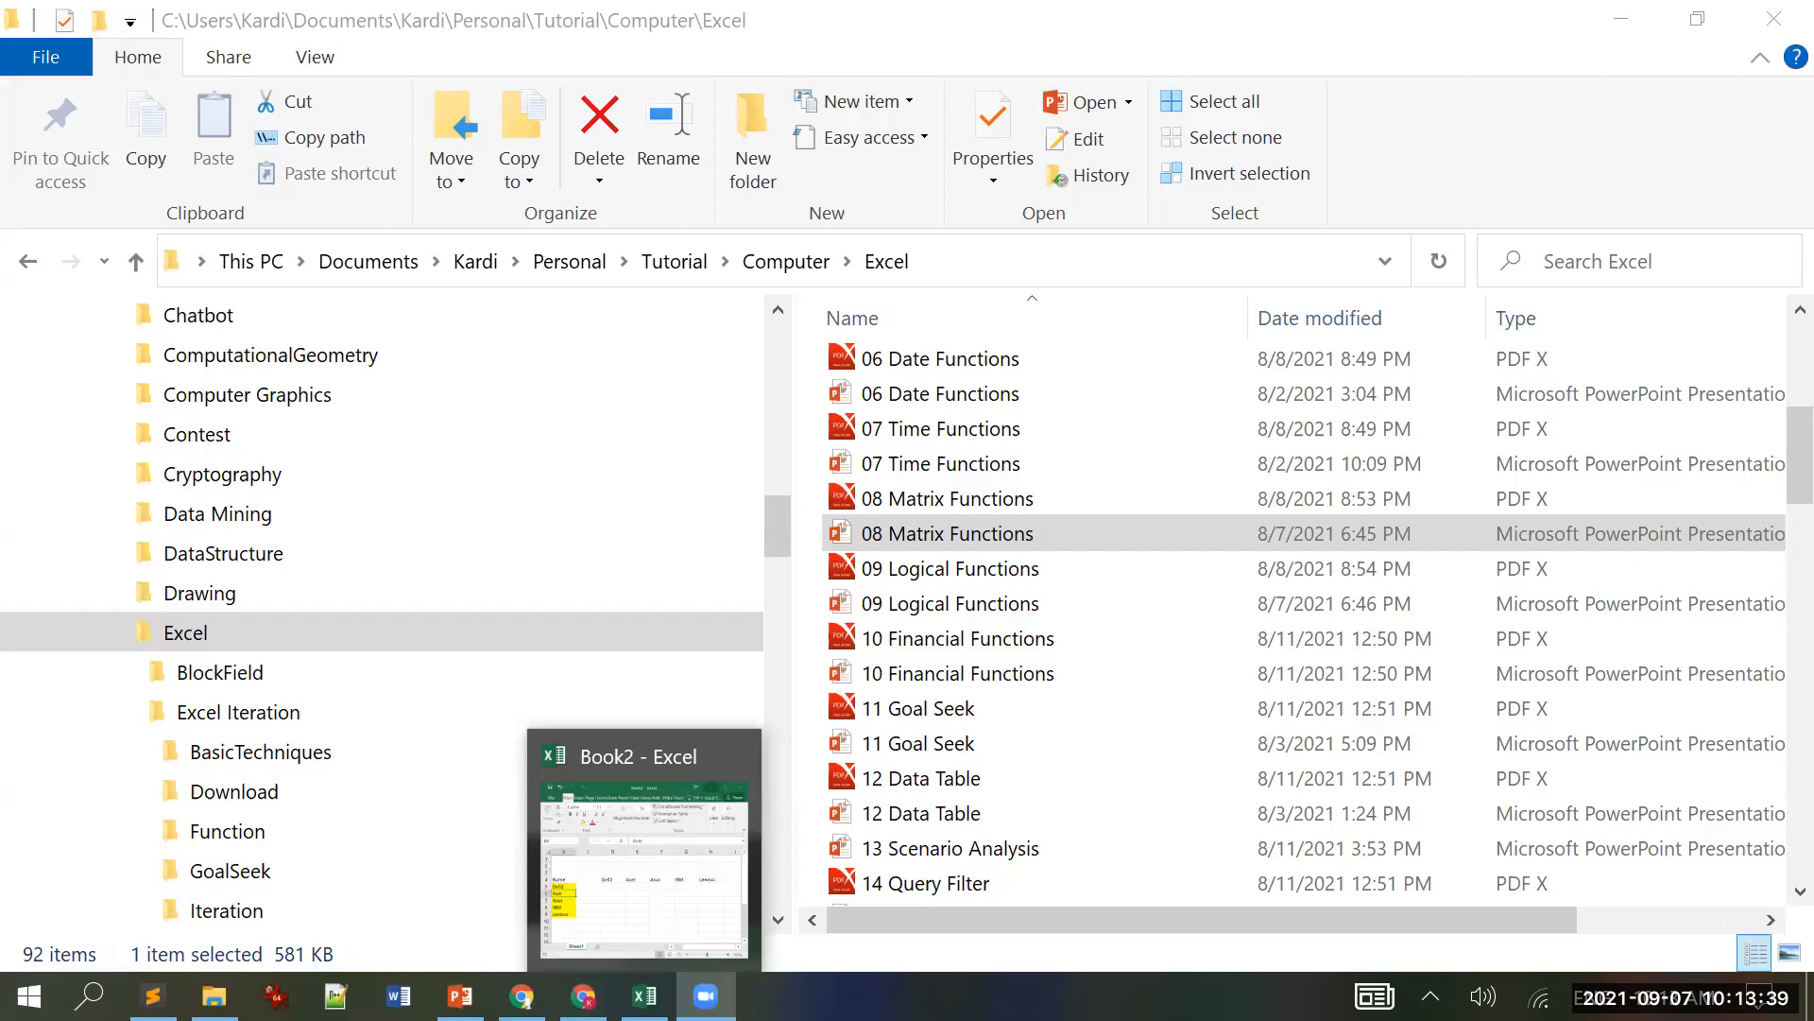
{"action": "left_click", "coordinate": [460, 996]}
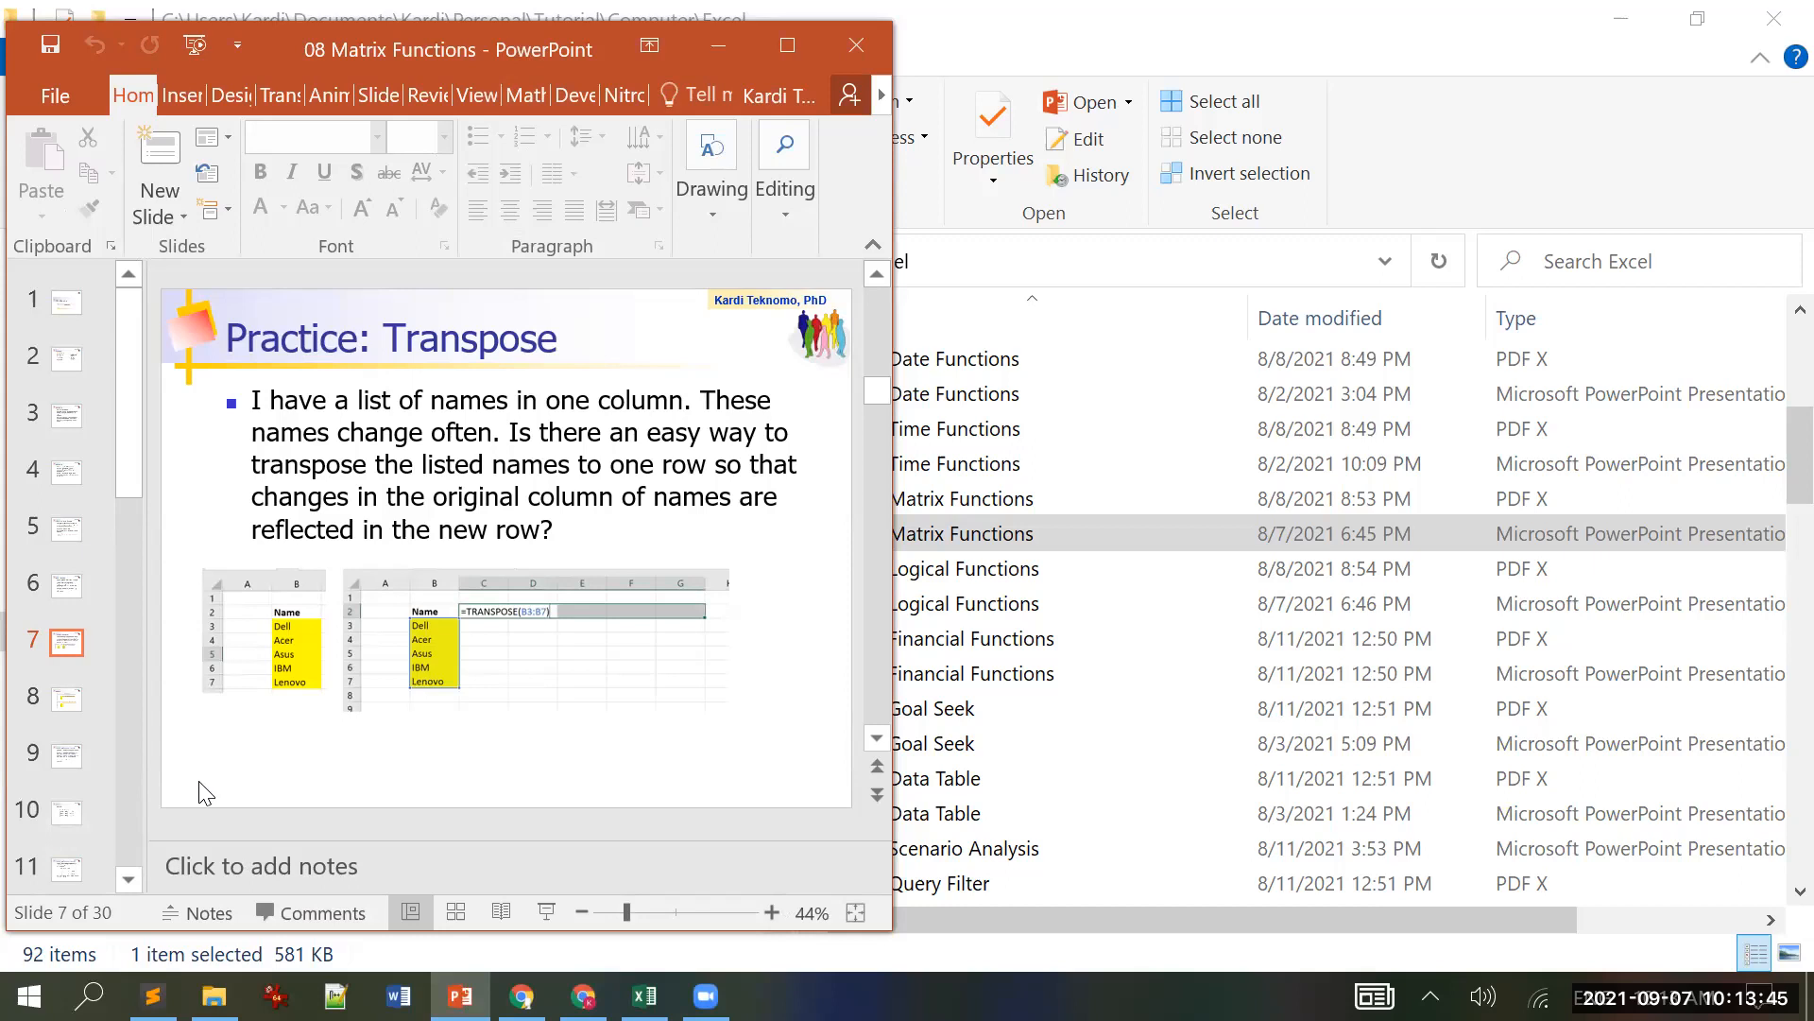
Step: Scroll past the Answer slide to slide 9, 'Business Application of matrix (1)'
{"action": "scroll", "coordinate": [205, 791], "scroll_direction": "down", "scroll_amount": 1}
{"action": "scroll", "coordinate": [205, 792], "scroll_direction": "down", "scroll_amount": 1}
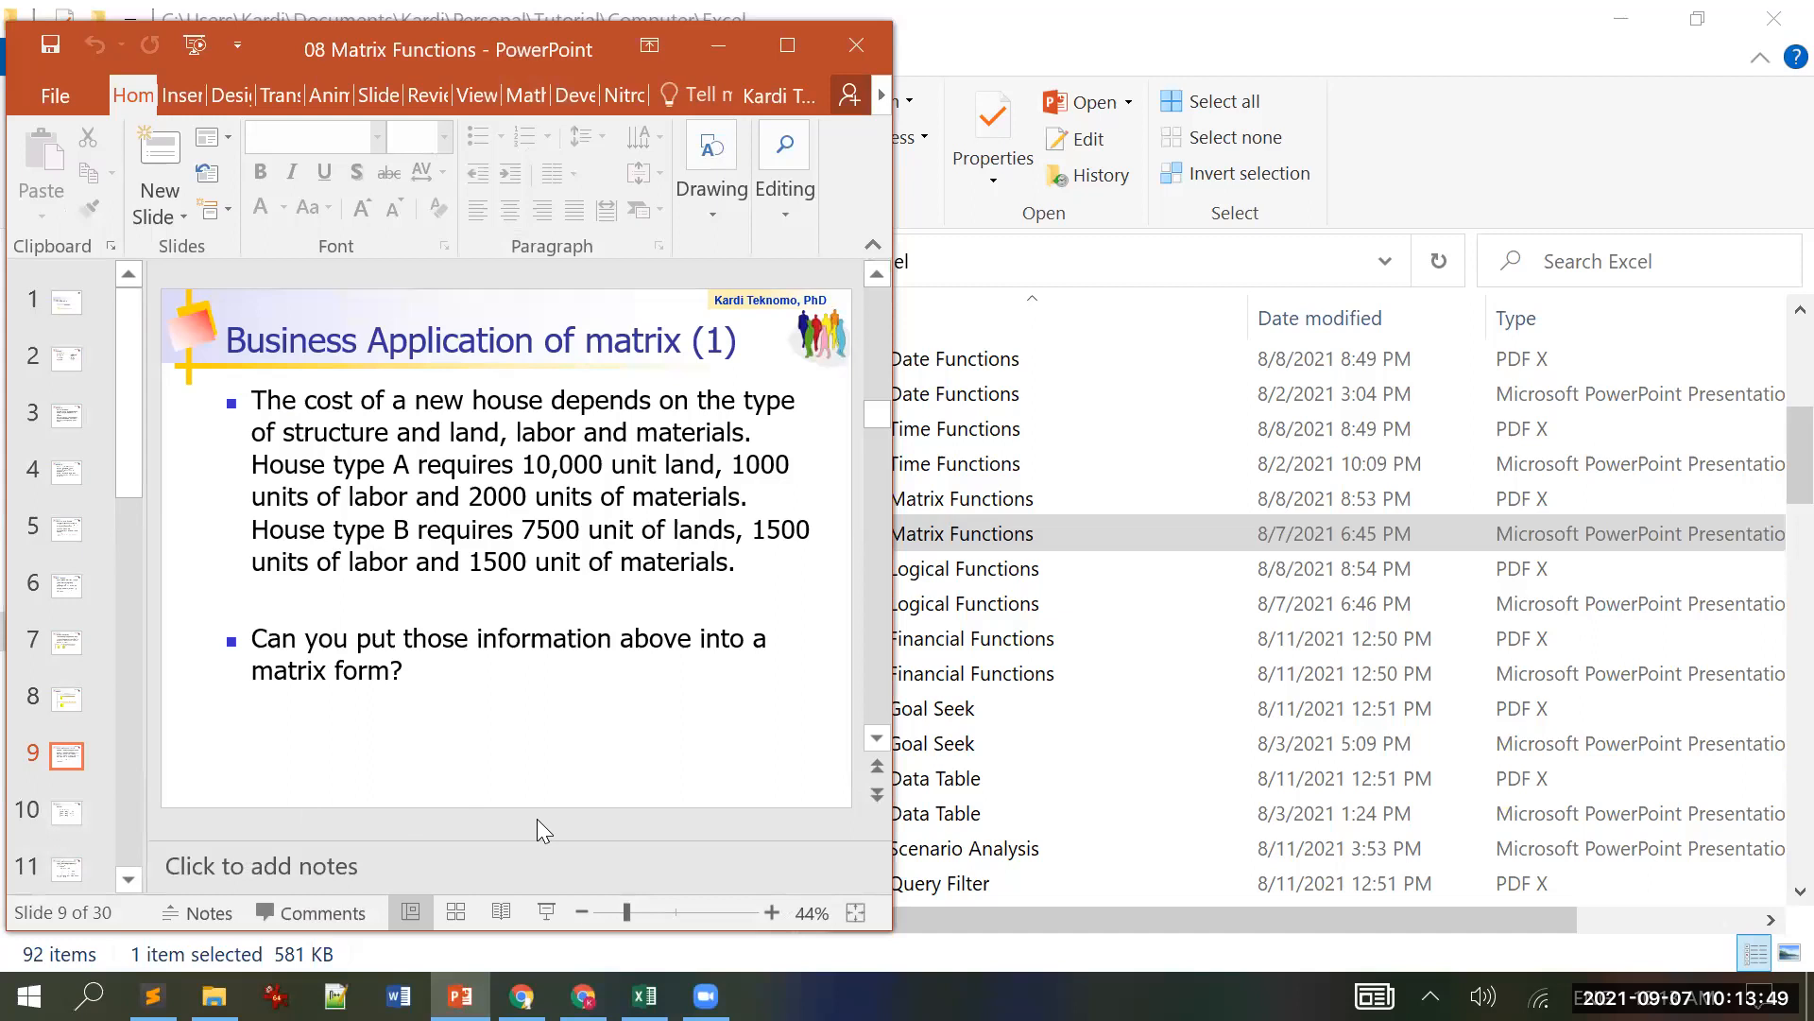
{"action": "mouse_move", "coordinate": [645, 996]}
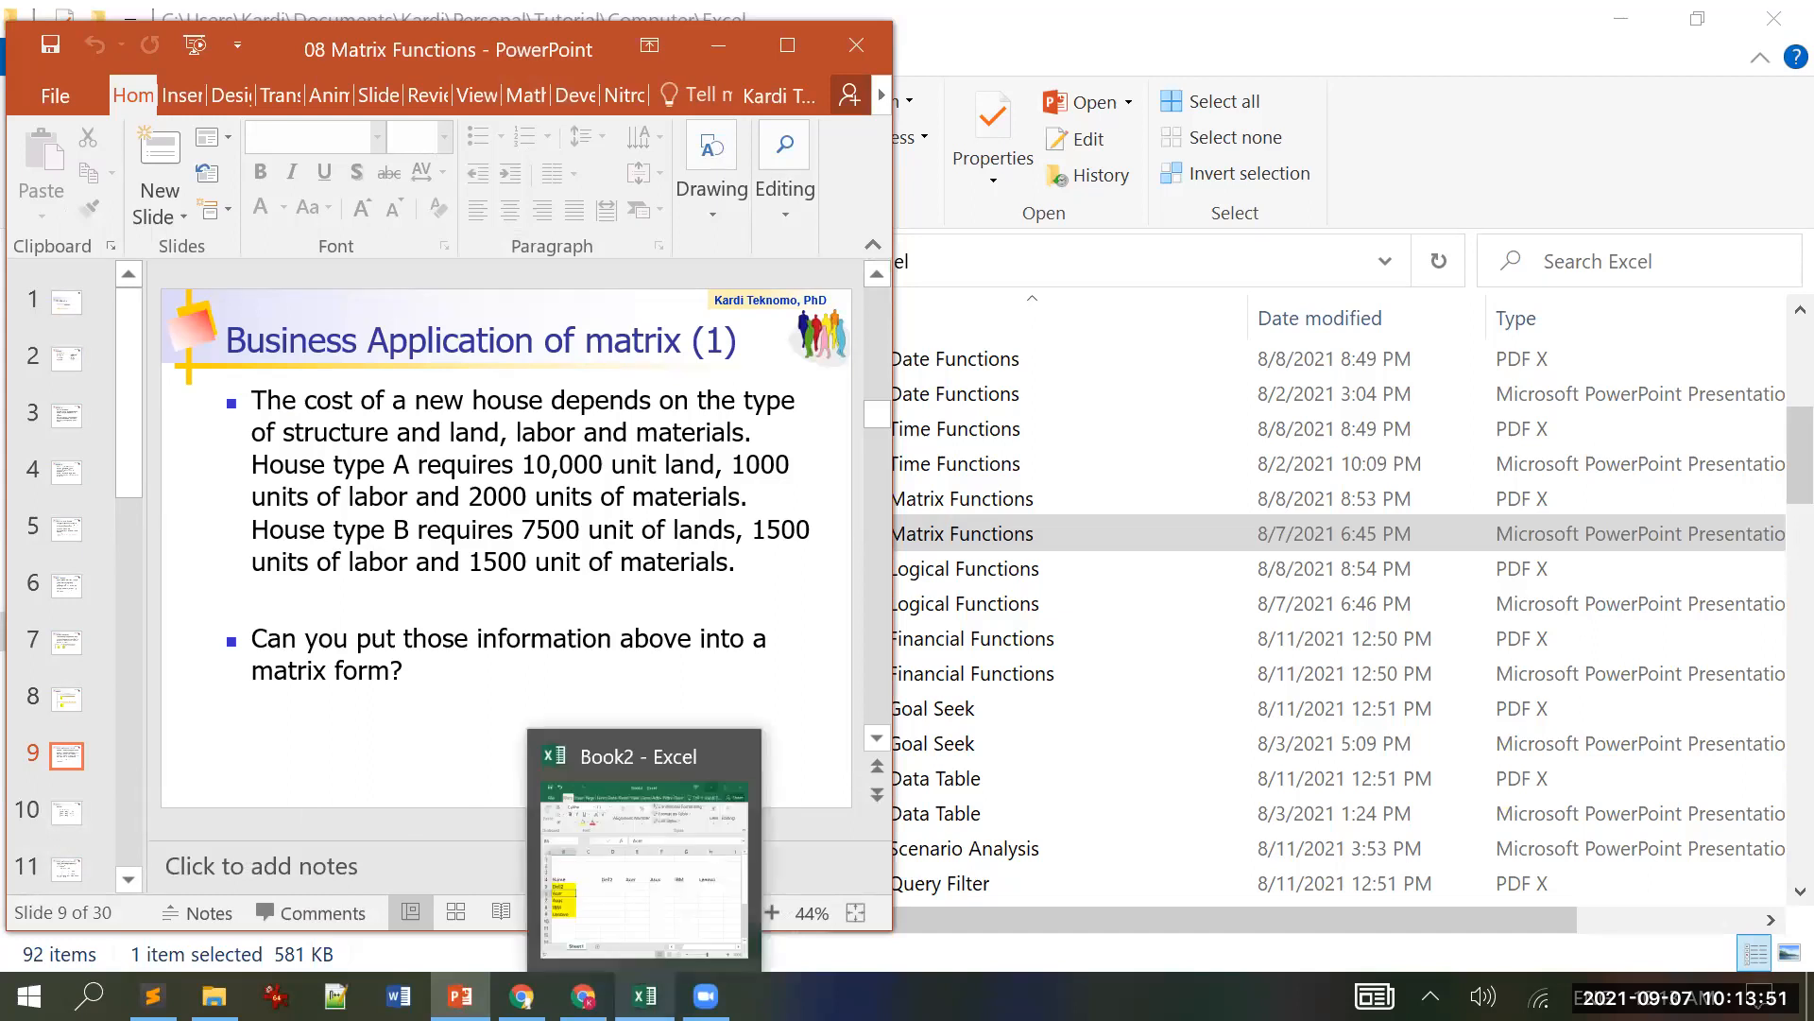
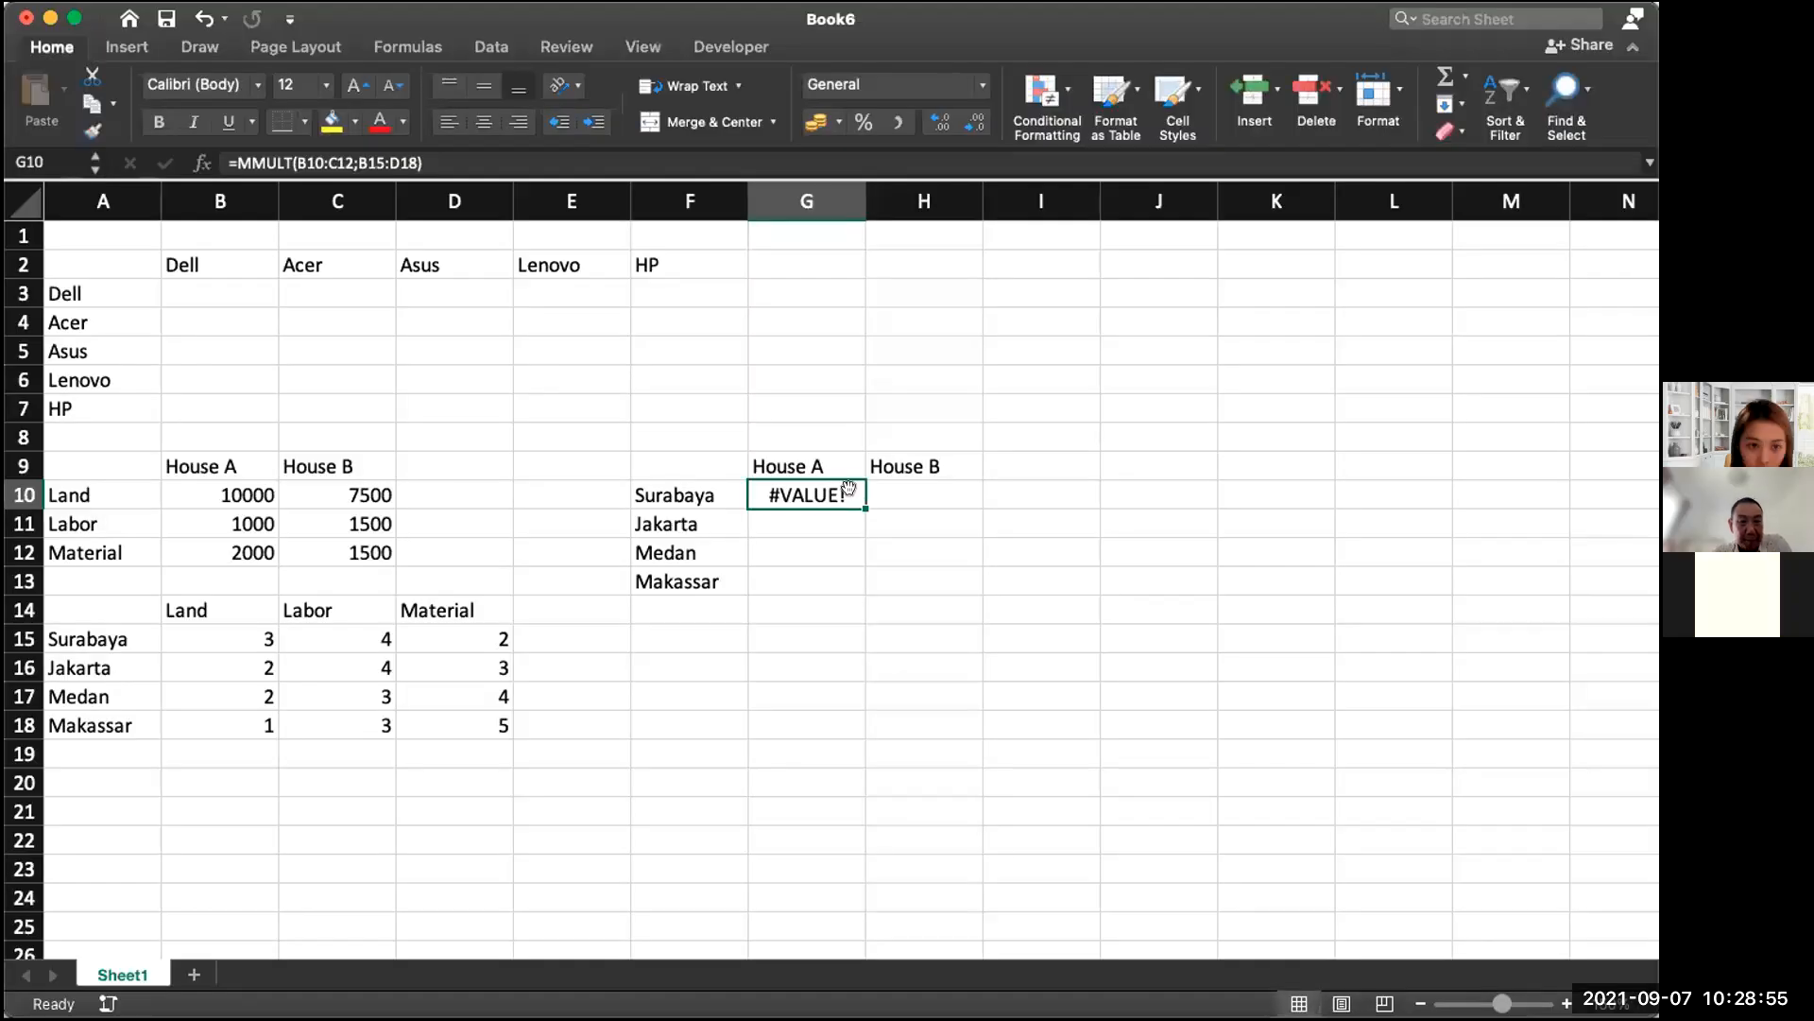
Step: Rewrite G10 as =MMULT(B15:D18;B10:C12), returning 38000 for Surabaya House A
{"action": "double_click", "coordinate": [835, 493]}
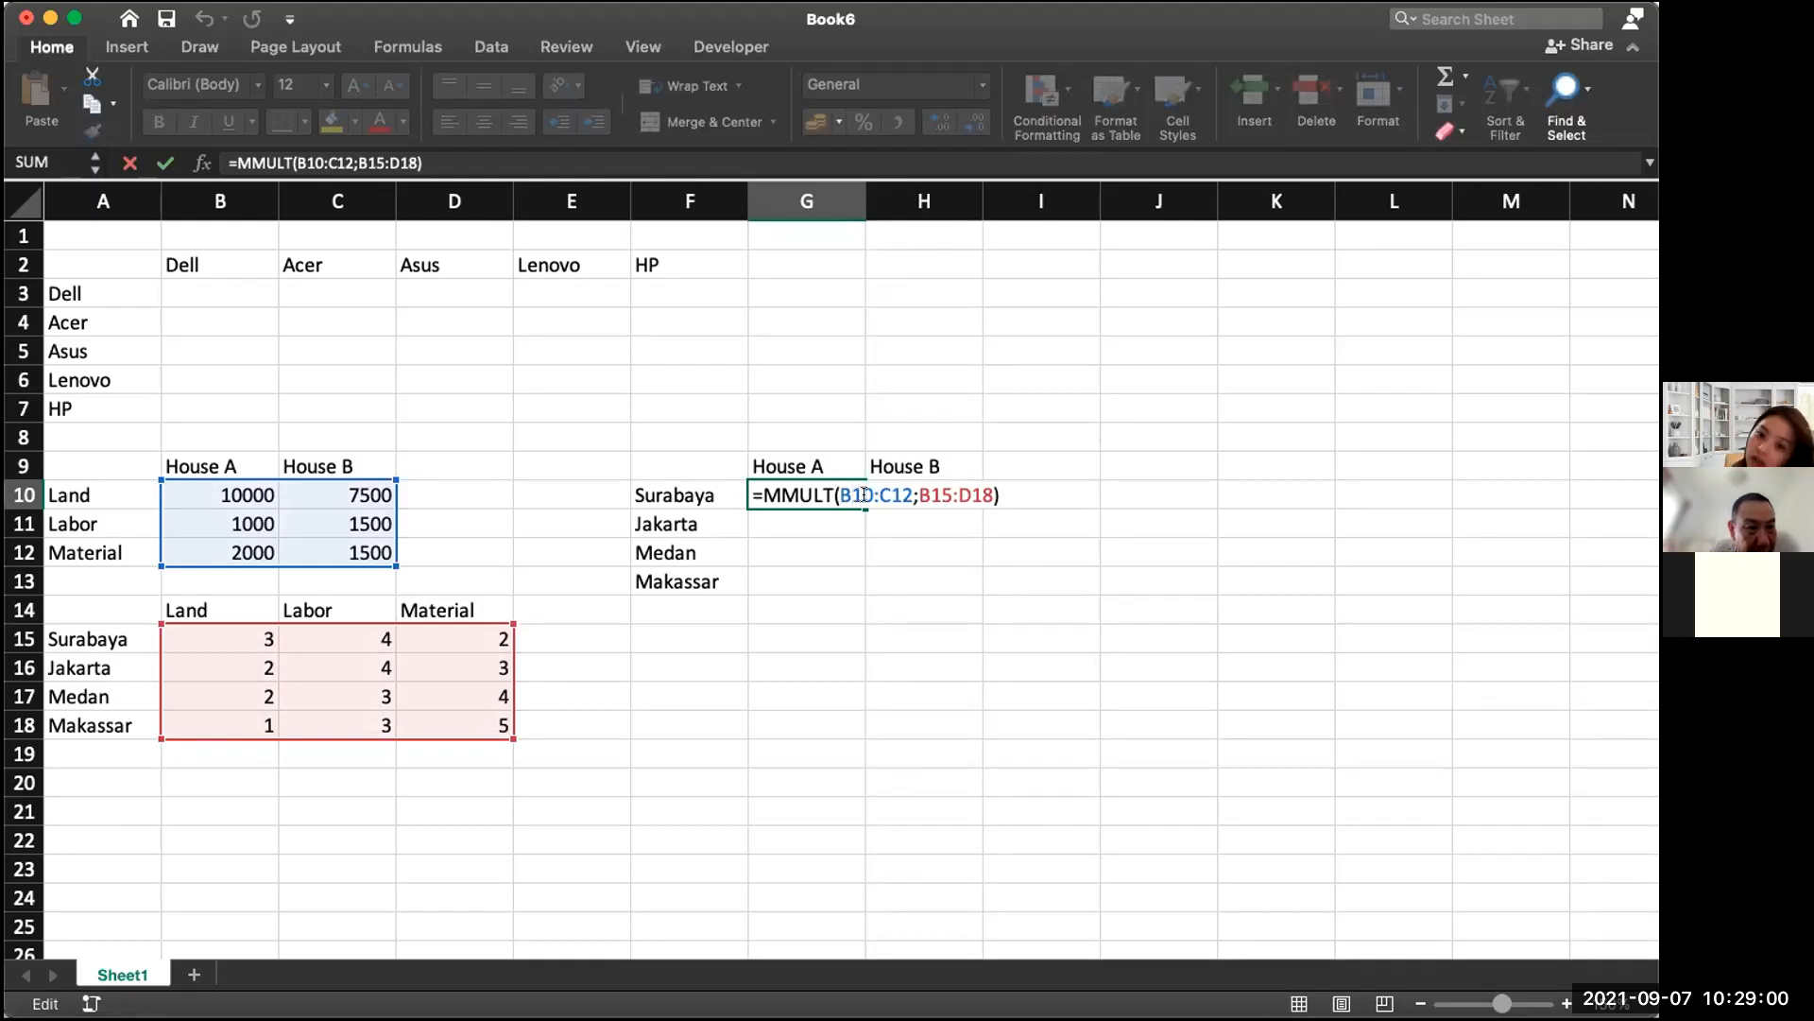
{"action": "left_click_drag", "start_coordinate": [839, 494], "coordinate": [990, 493]}
{"action": "key", "text": "BackSpace"}
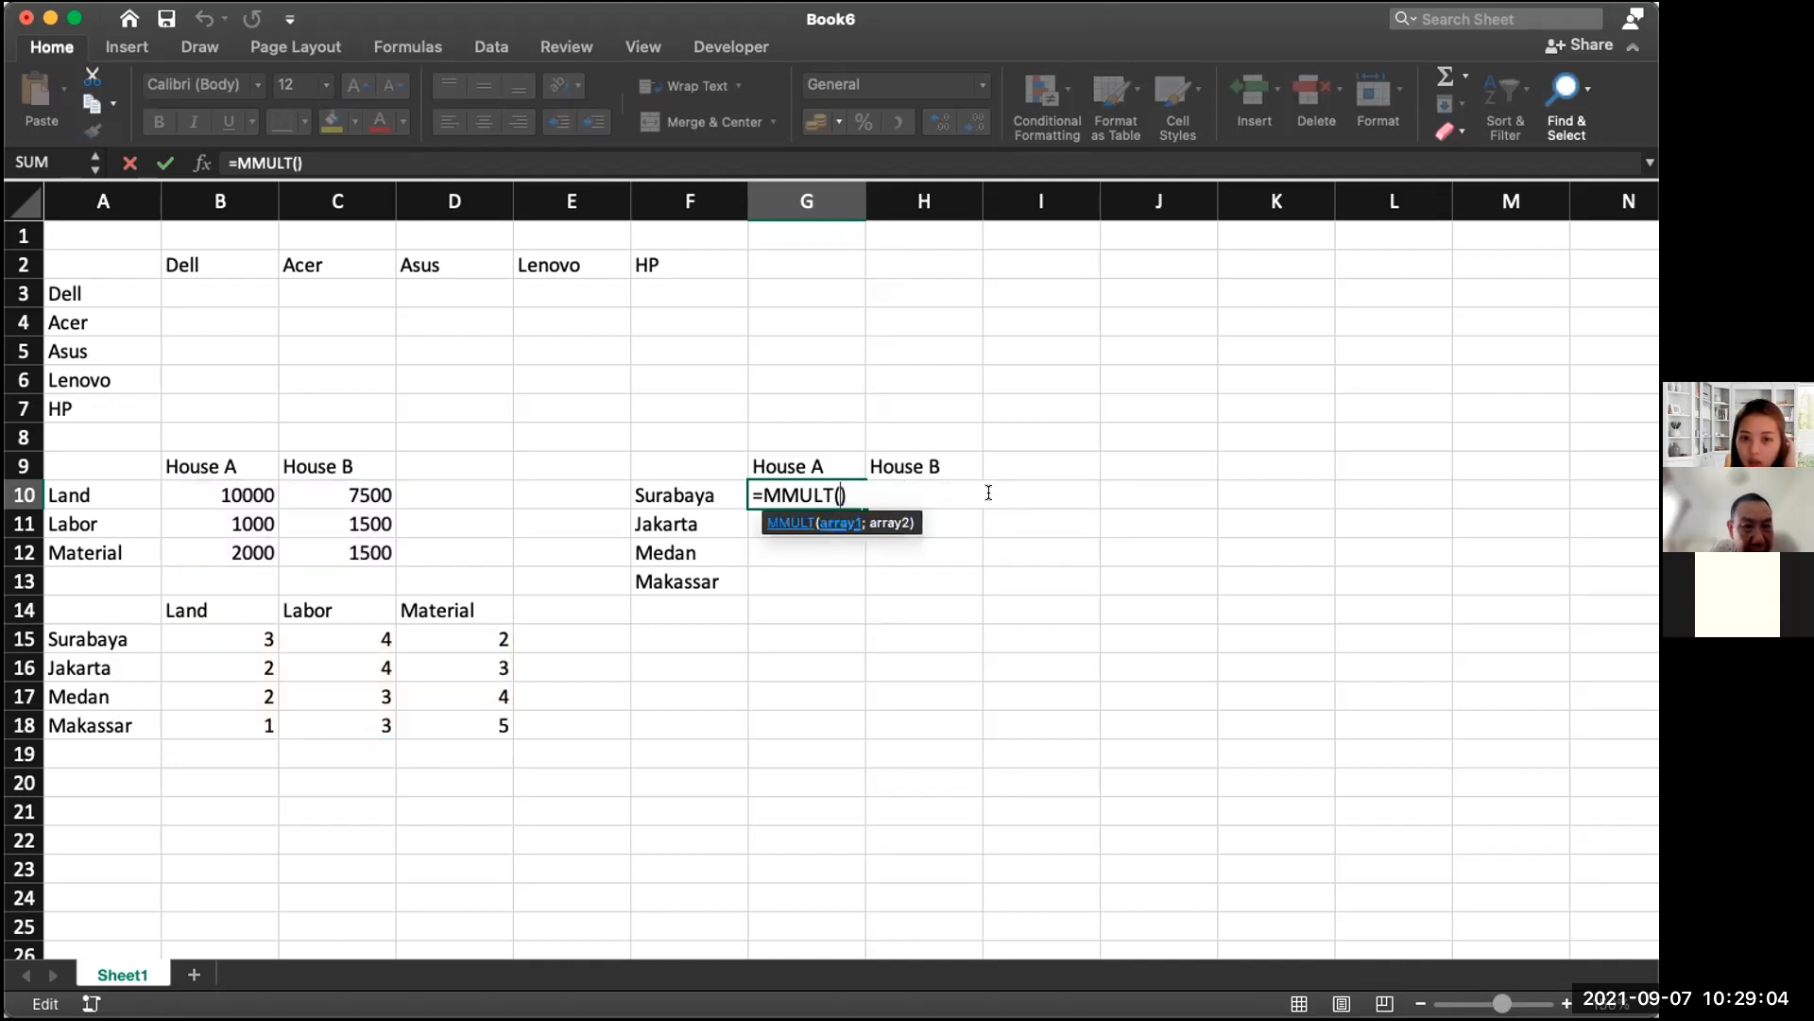
{"action": "left_click_drag", "start_coordinate": [236, 641], "coordinate": [433, 721]}
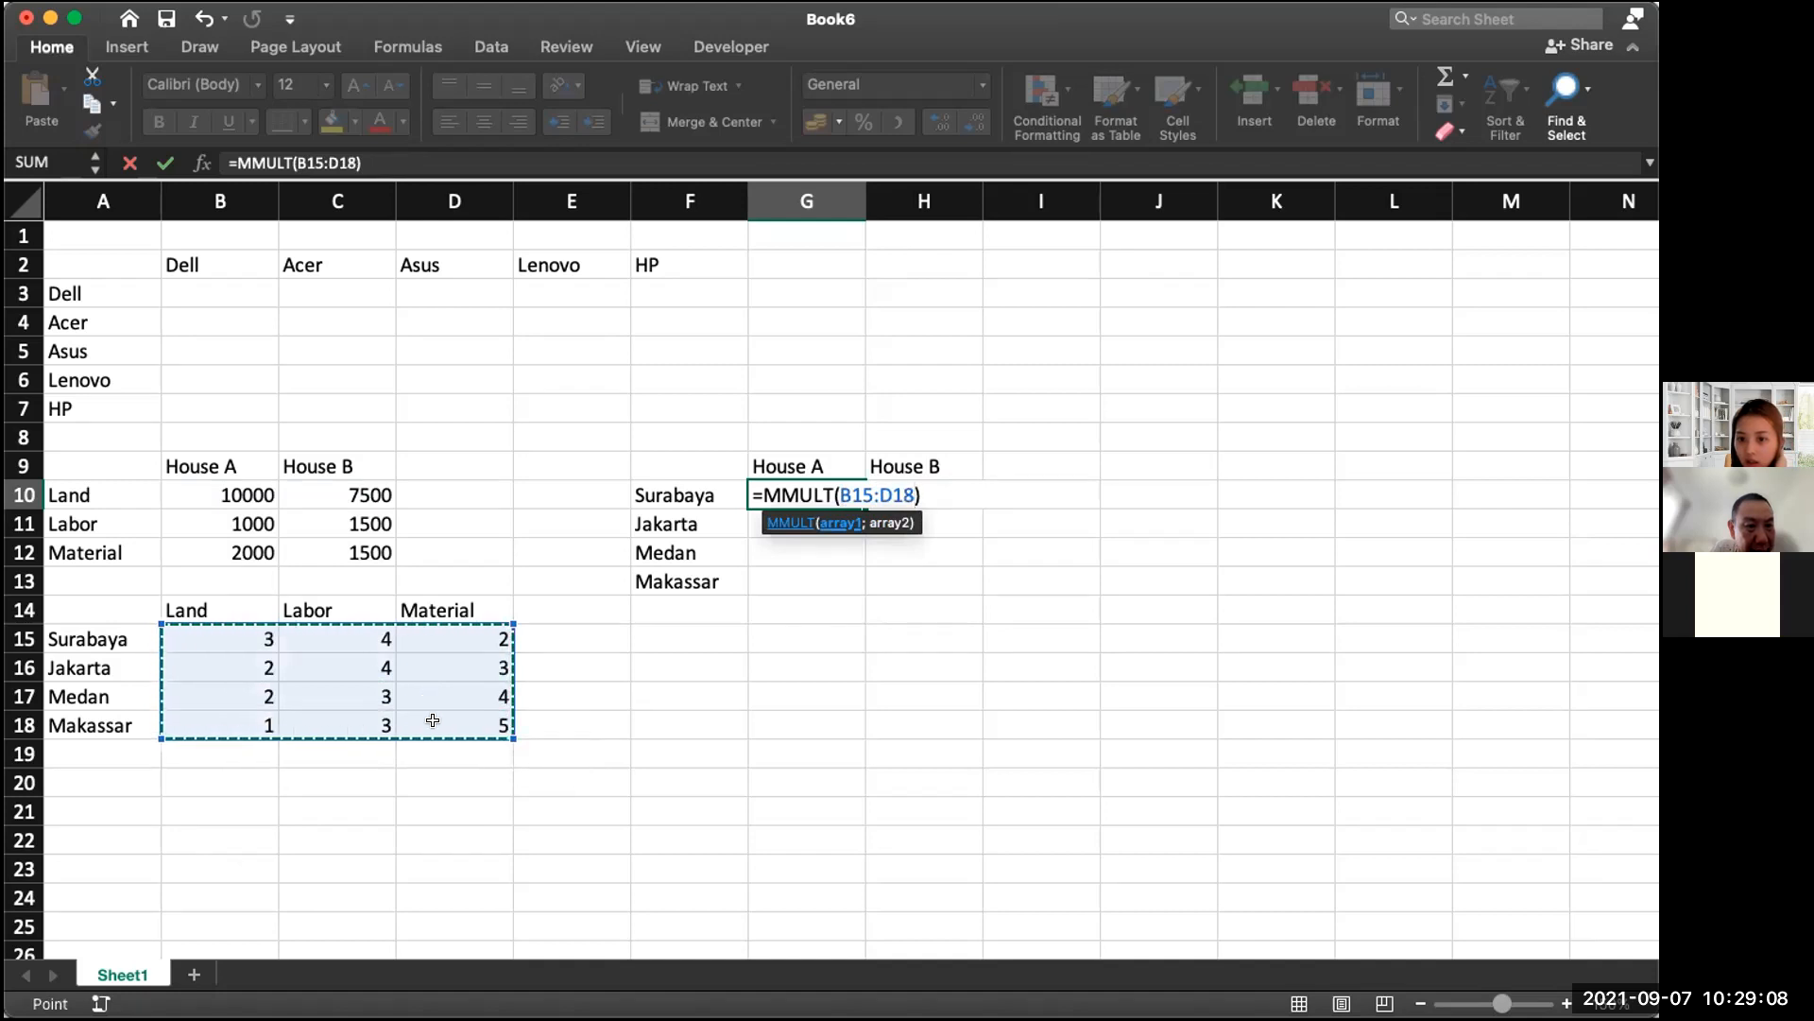
{"action": "type", "text": ";"}
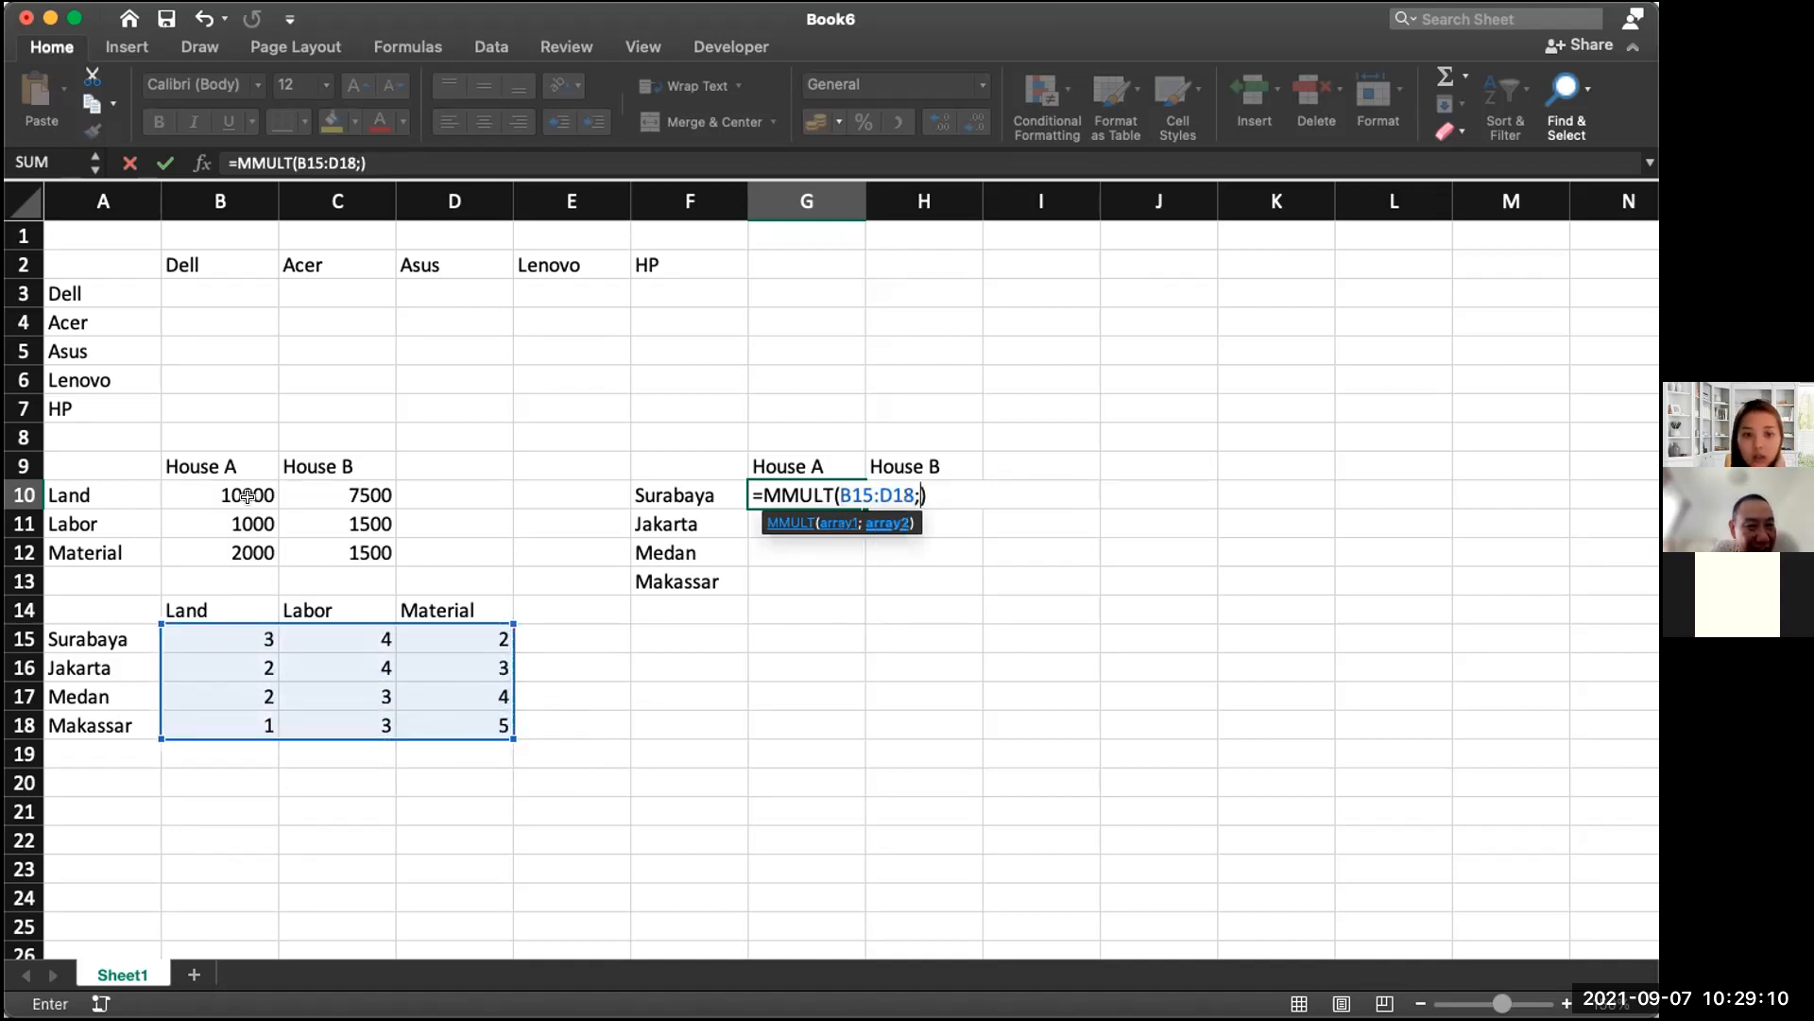
{"action": "left_click_drag", "start_coordinate": [247, 495], "coordinate": [346, 543]}
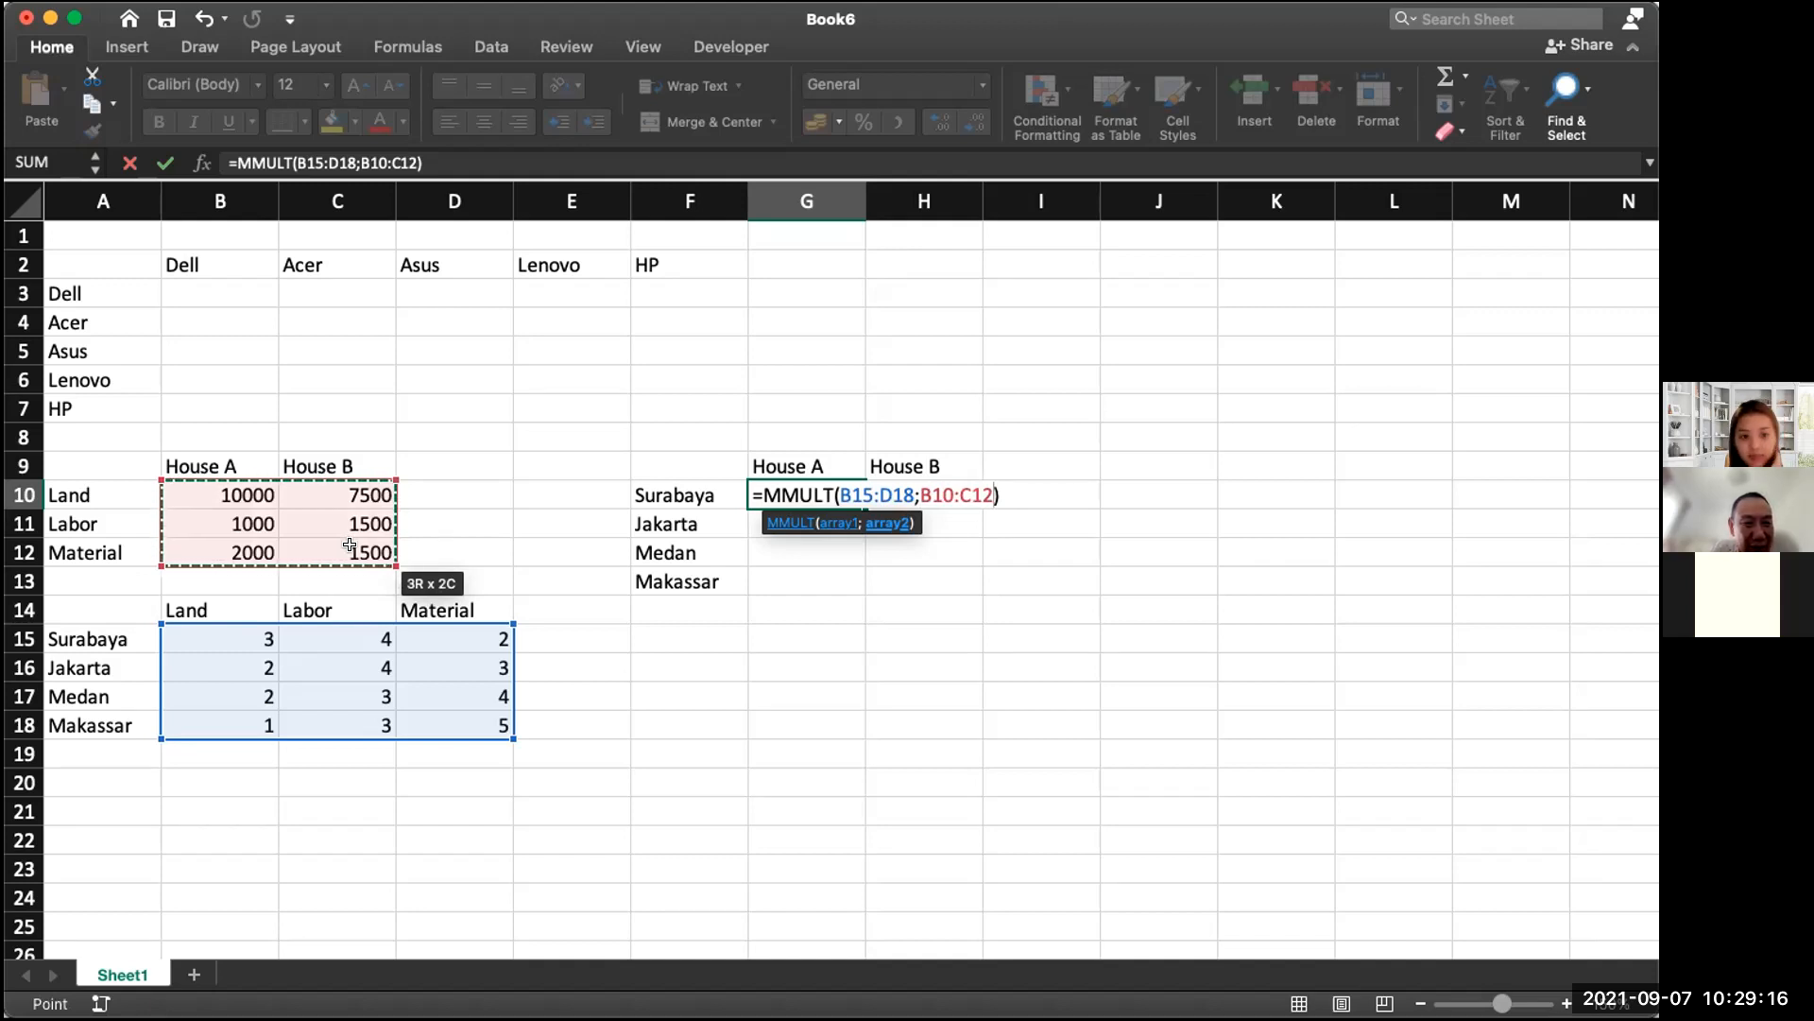
{"action": "key", "text": "Return"}
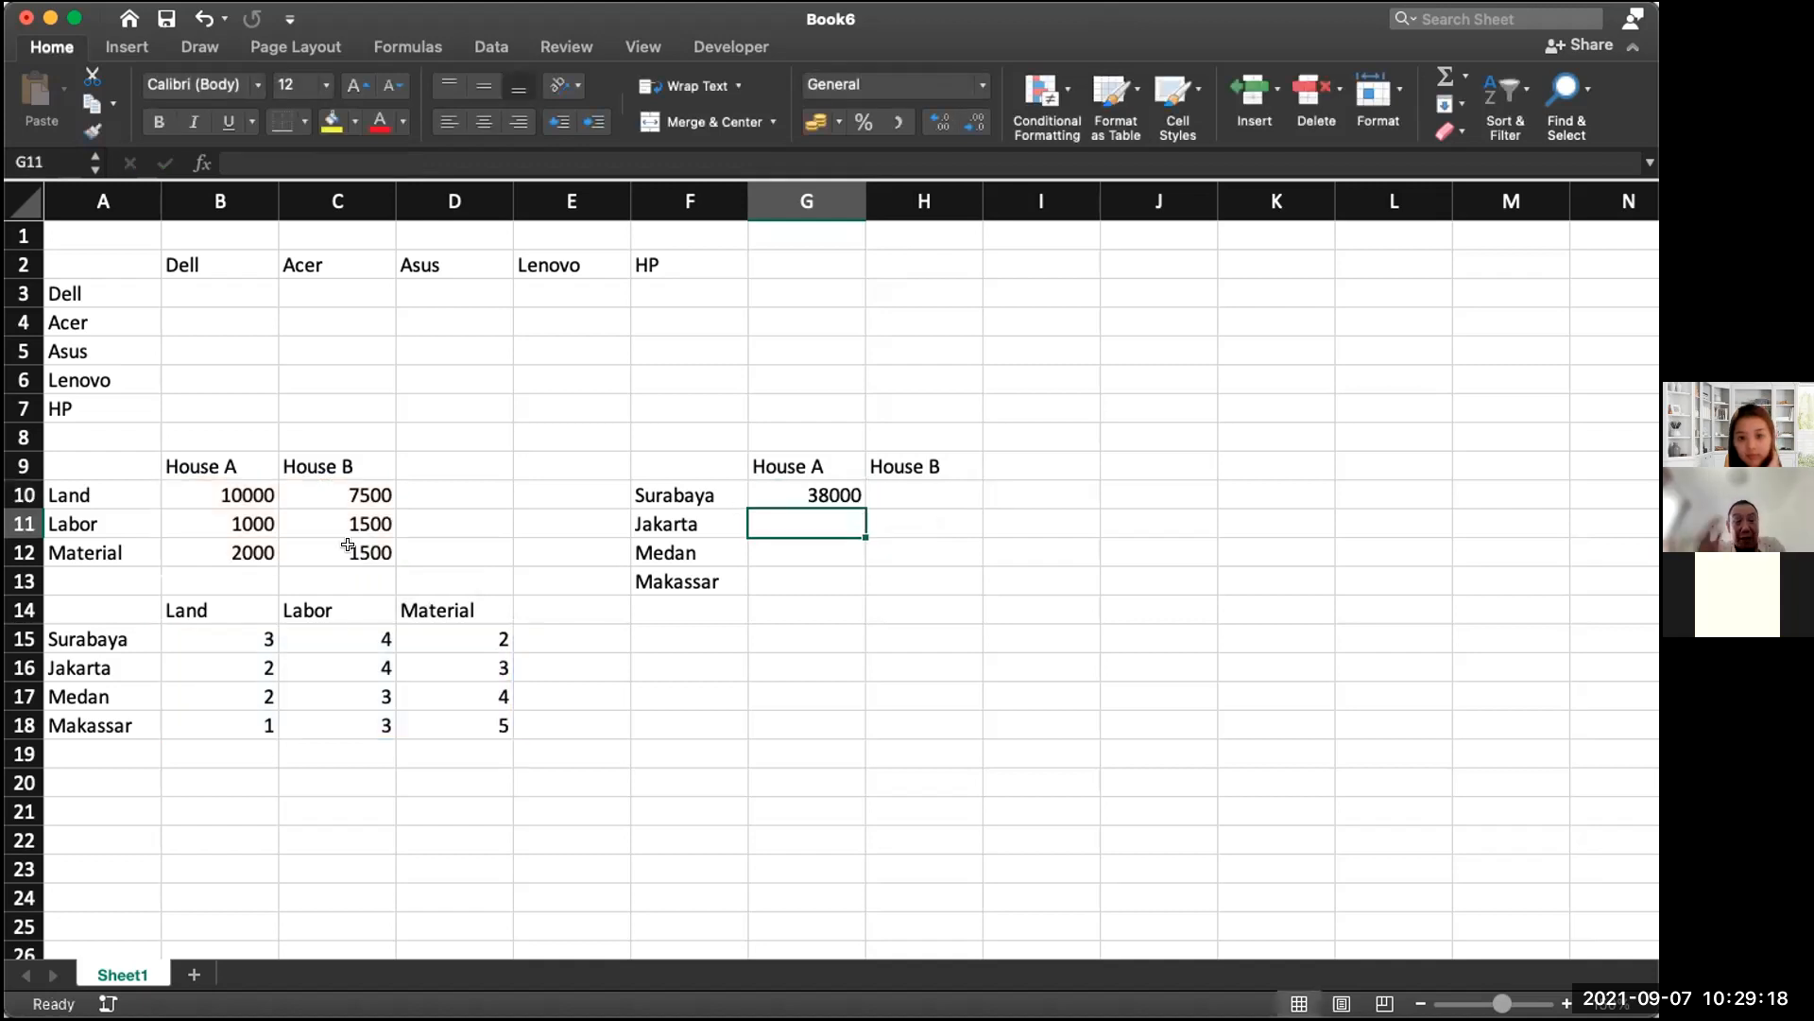
{"action": "left_click", "coordinate": [811, 490]}
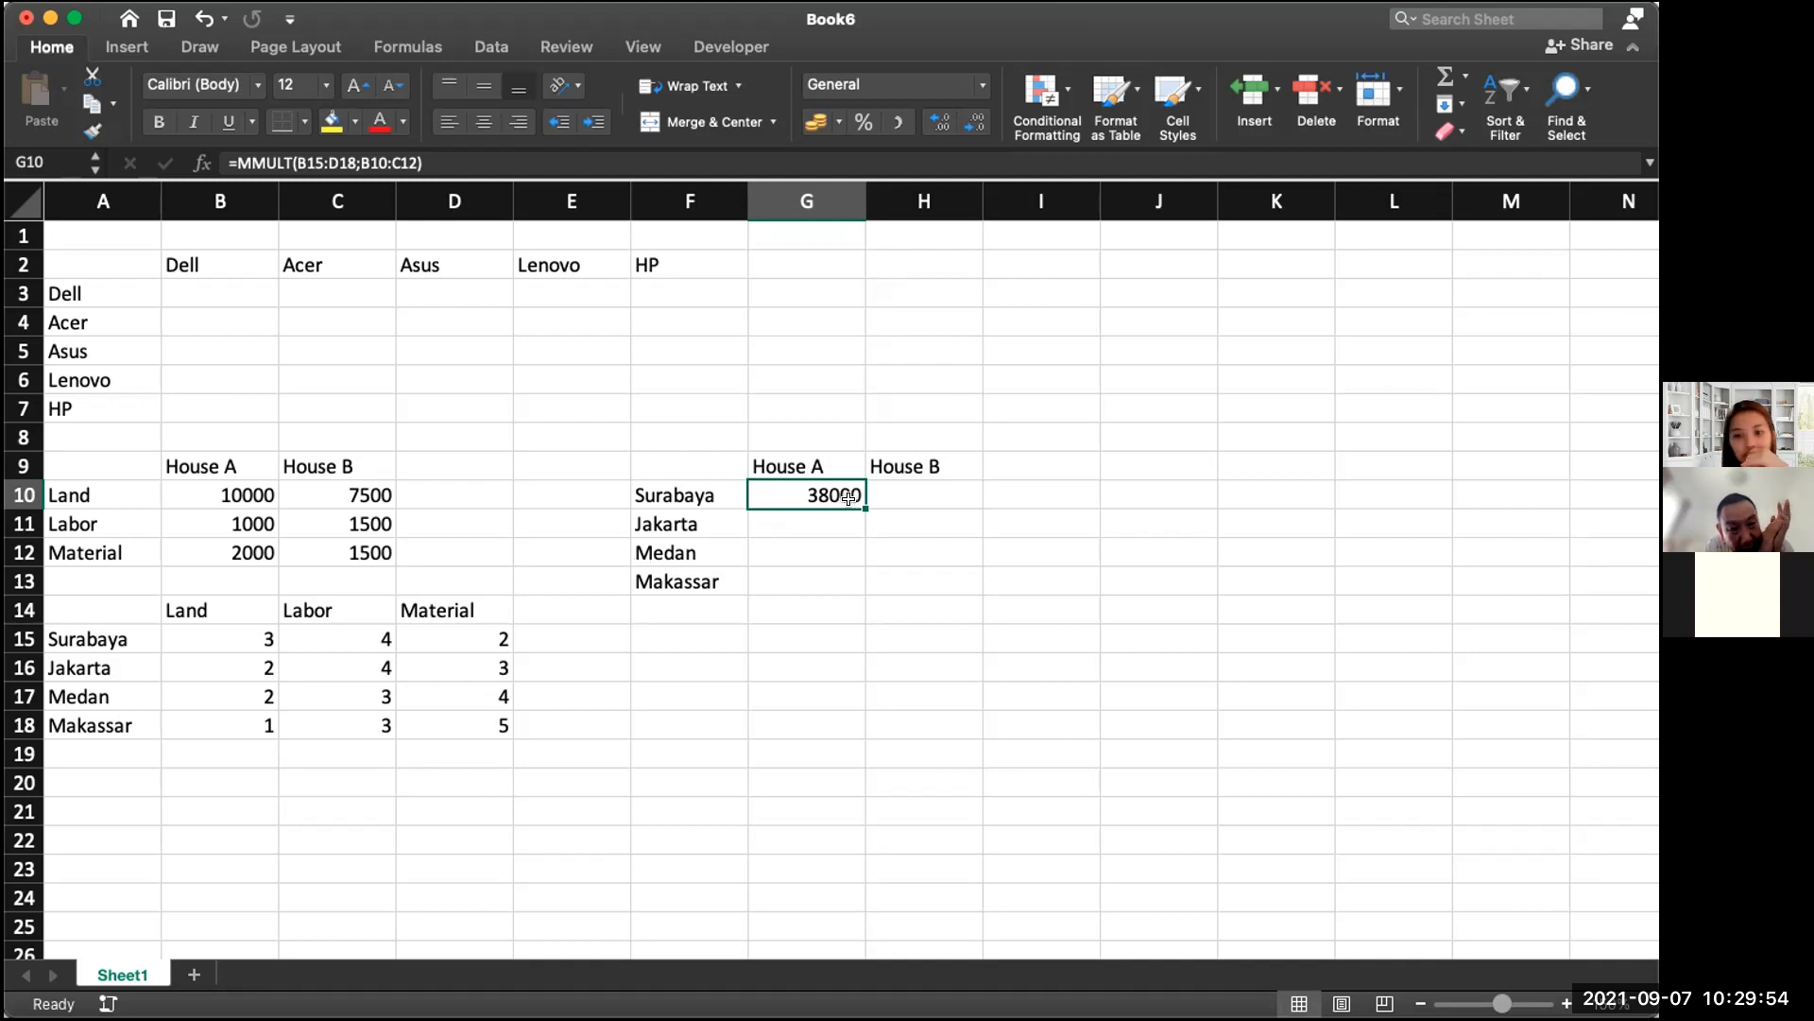
Step: Array-enter G10's MMULT formula across the G10:H13 block with Ctrl+Shift+Enter
{"action": "left_click_drag", "start_coordinate": [829, 487], "coordinate": [886, 575]}
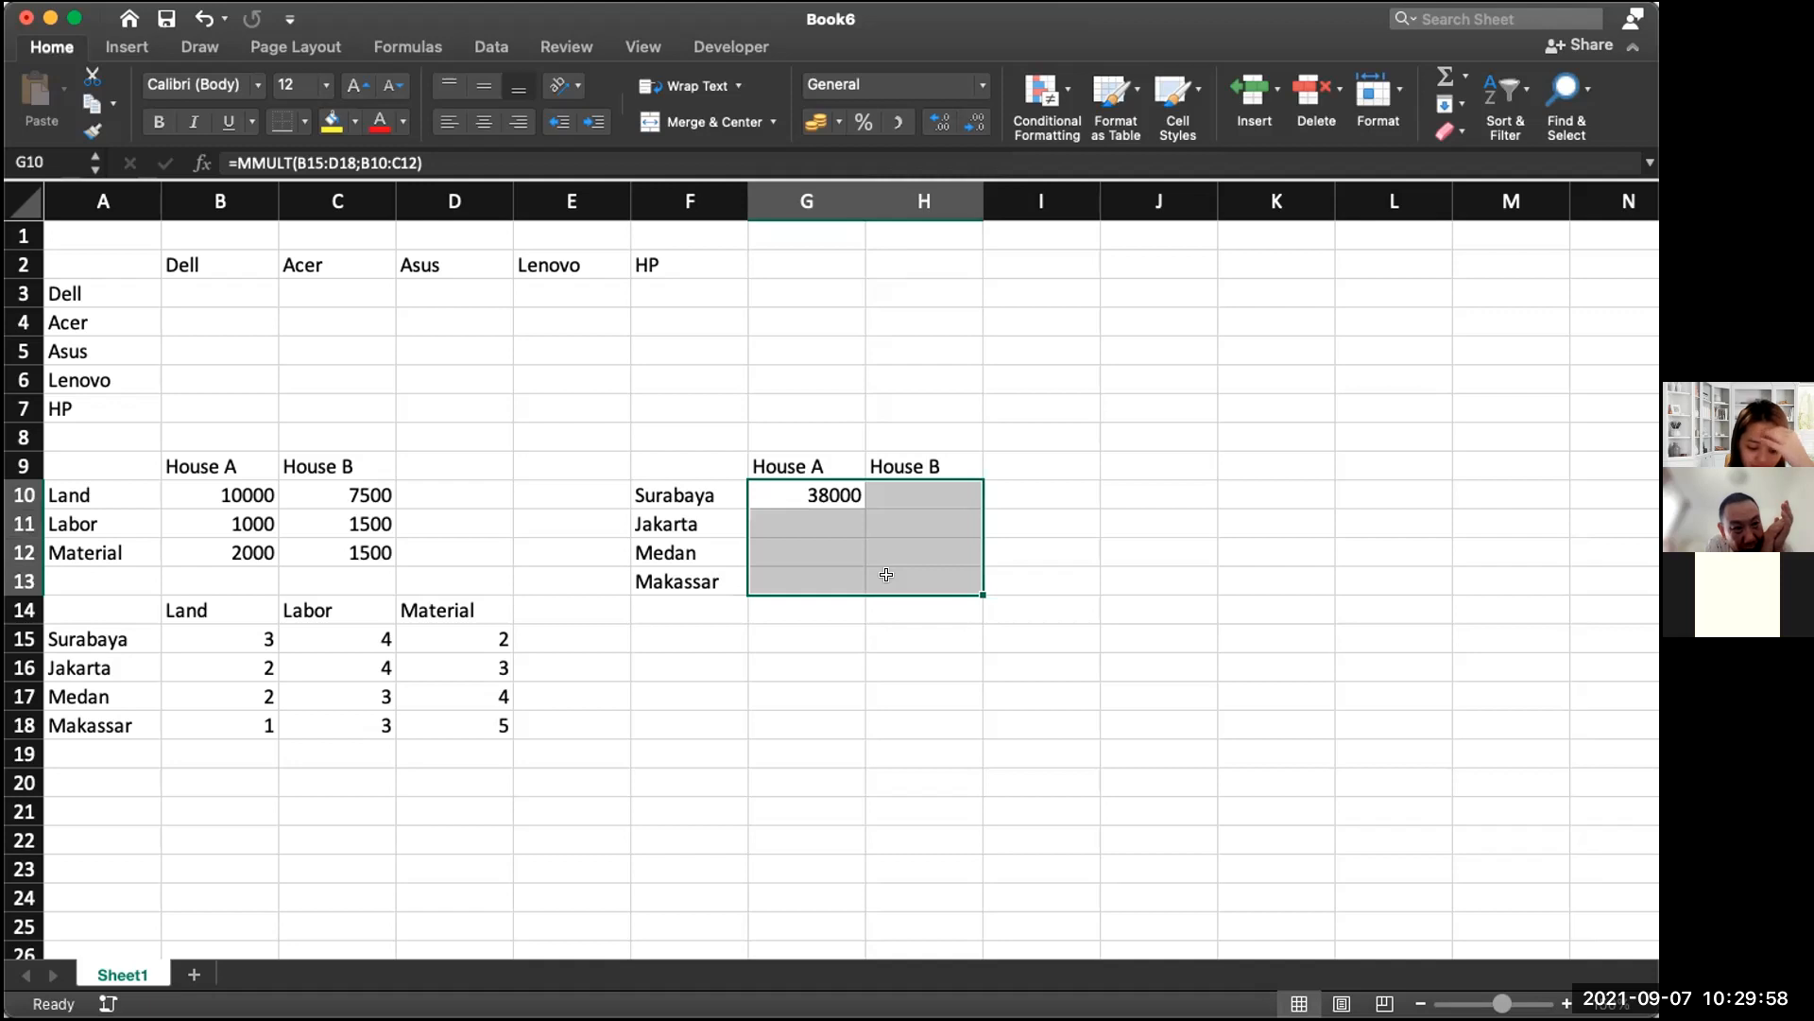
{"action": "key", "text": "F2"}
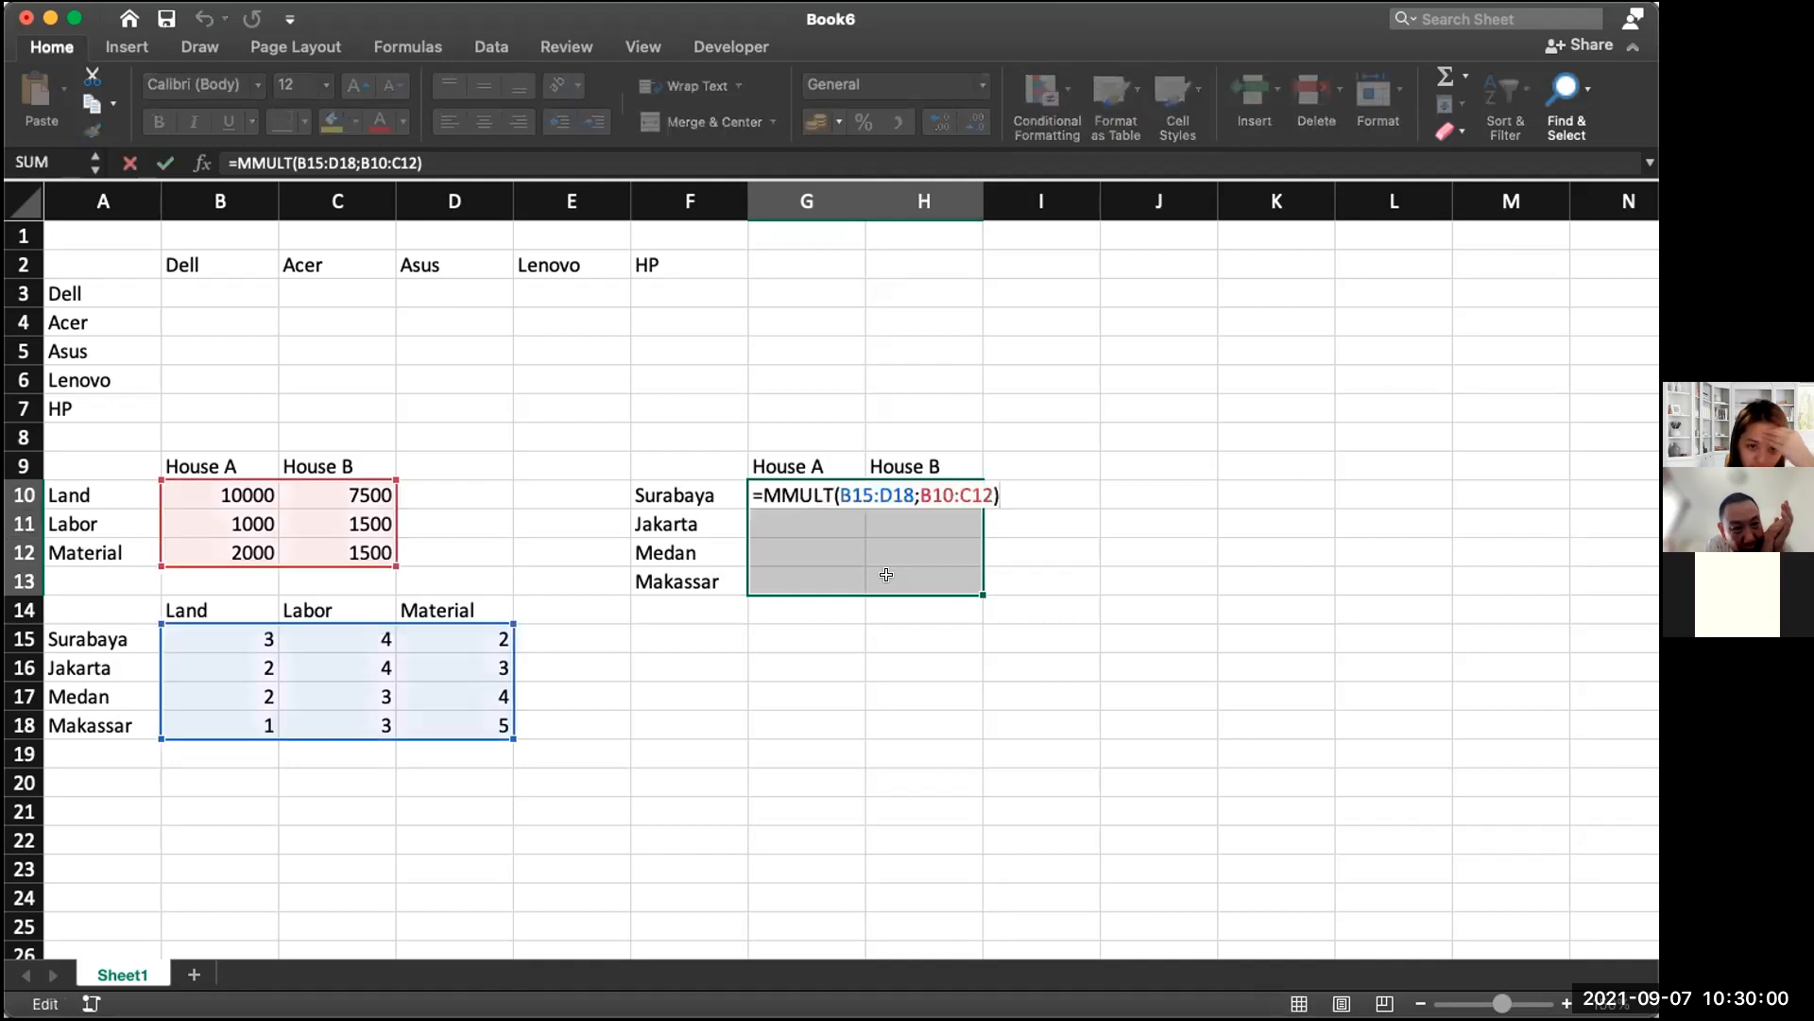
{"action": "key", "text": "ctrl+shift+Return"}
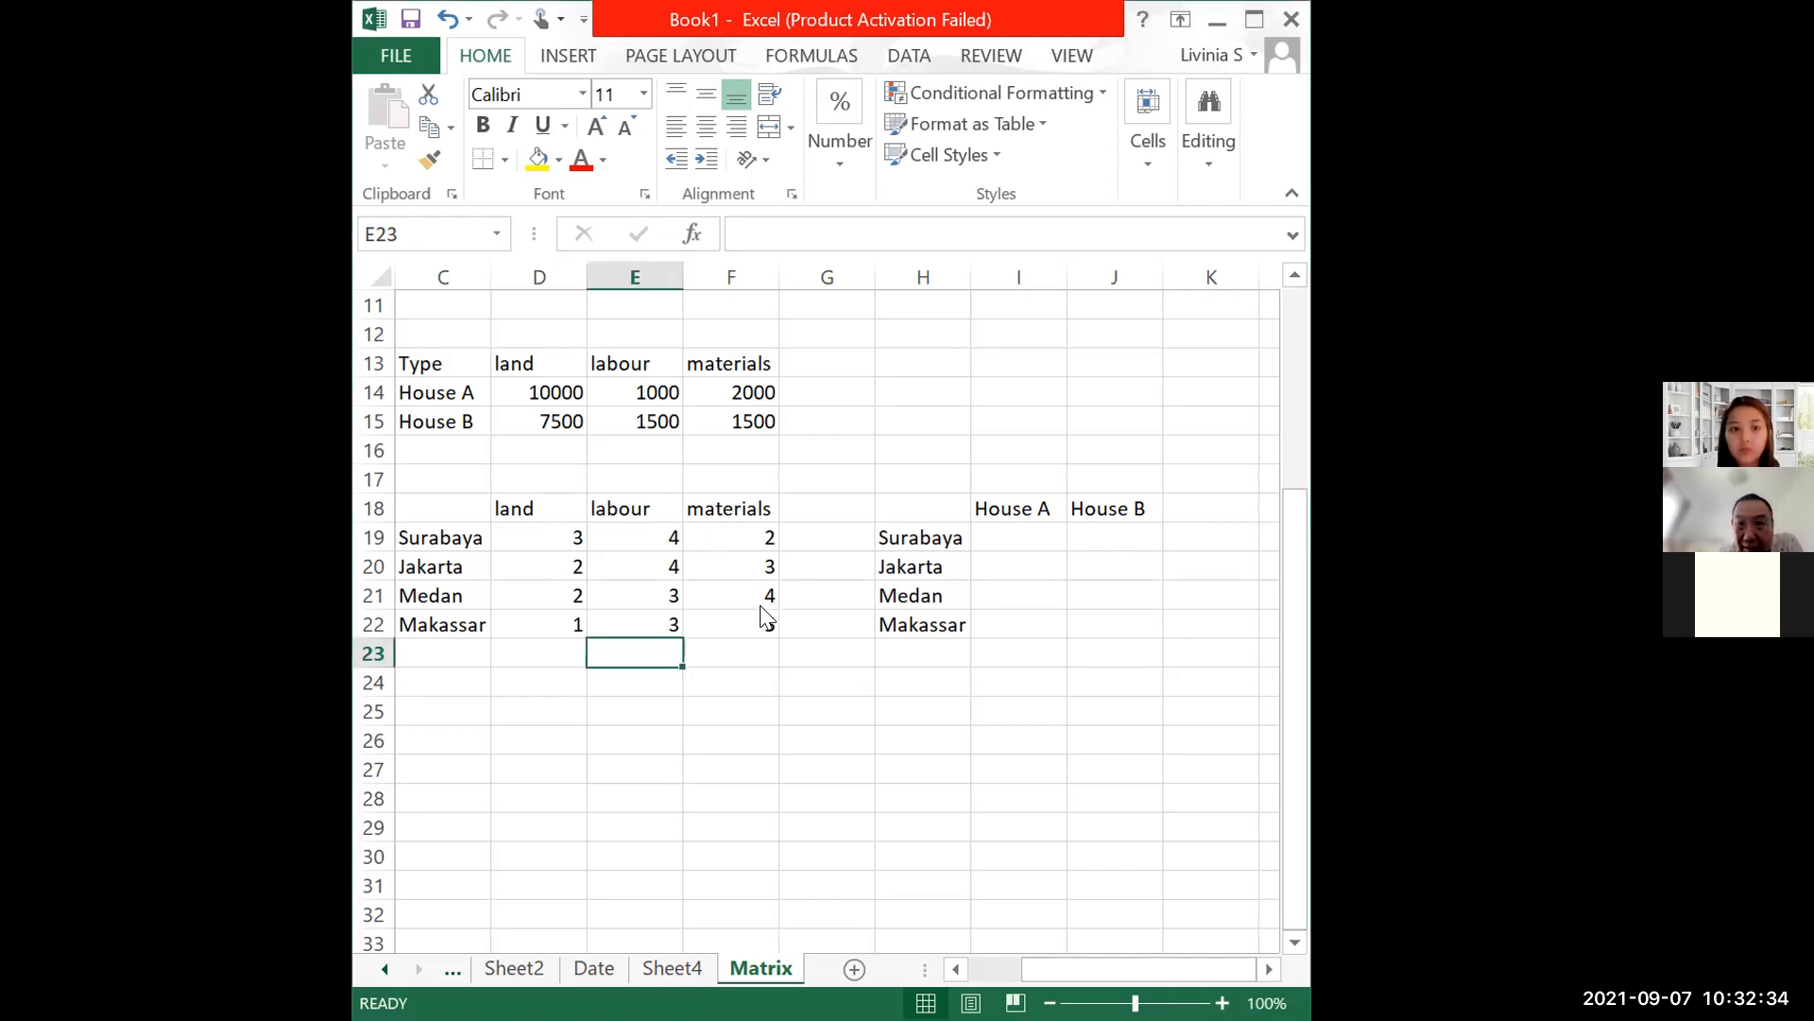
Step: Name the house cost range D14:F15 'A' in the Name Box
{"action": "left_click", "coordinate": [484, 395]}
{"action": "left_click", "coordinate": [484, 421]}
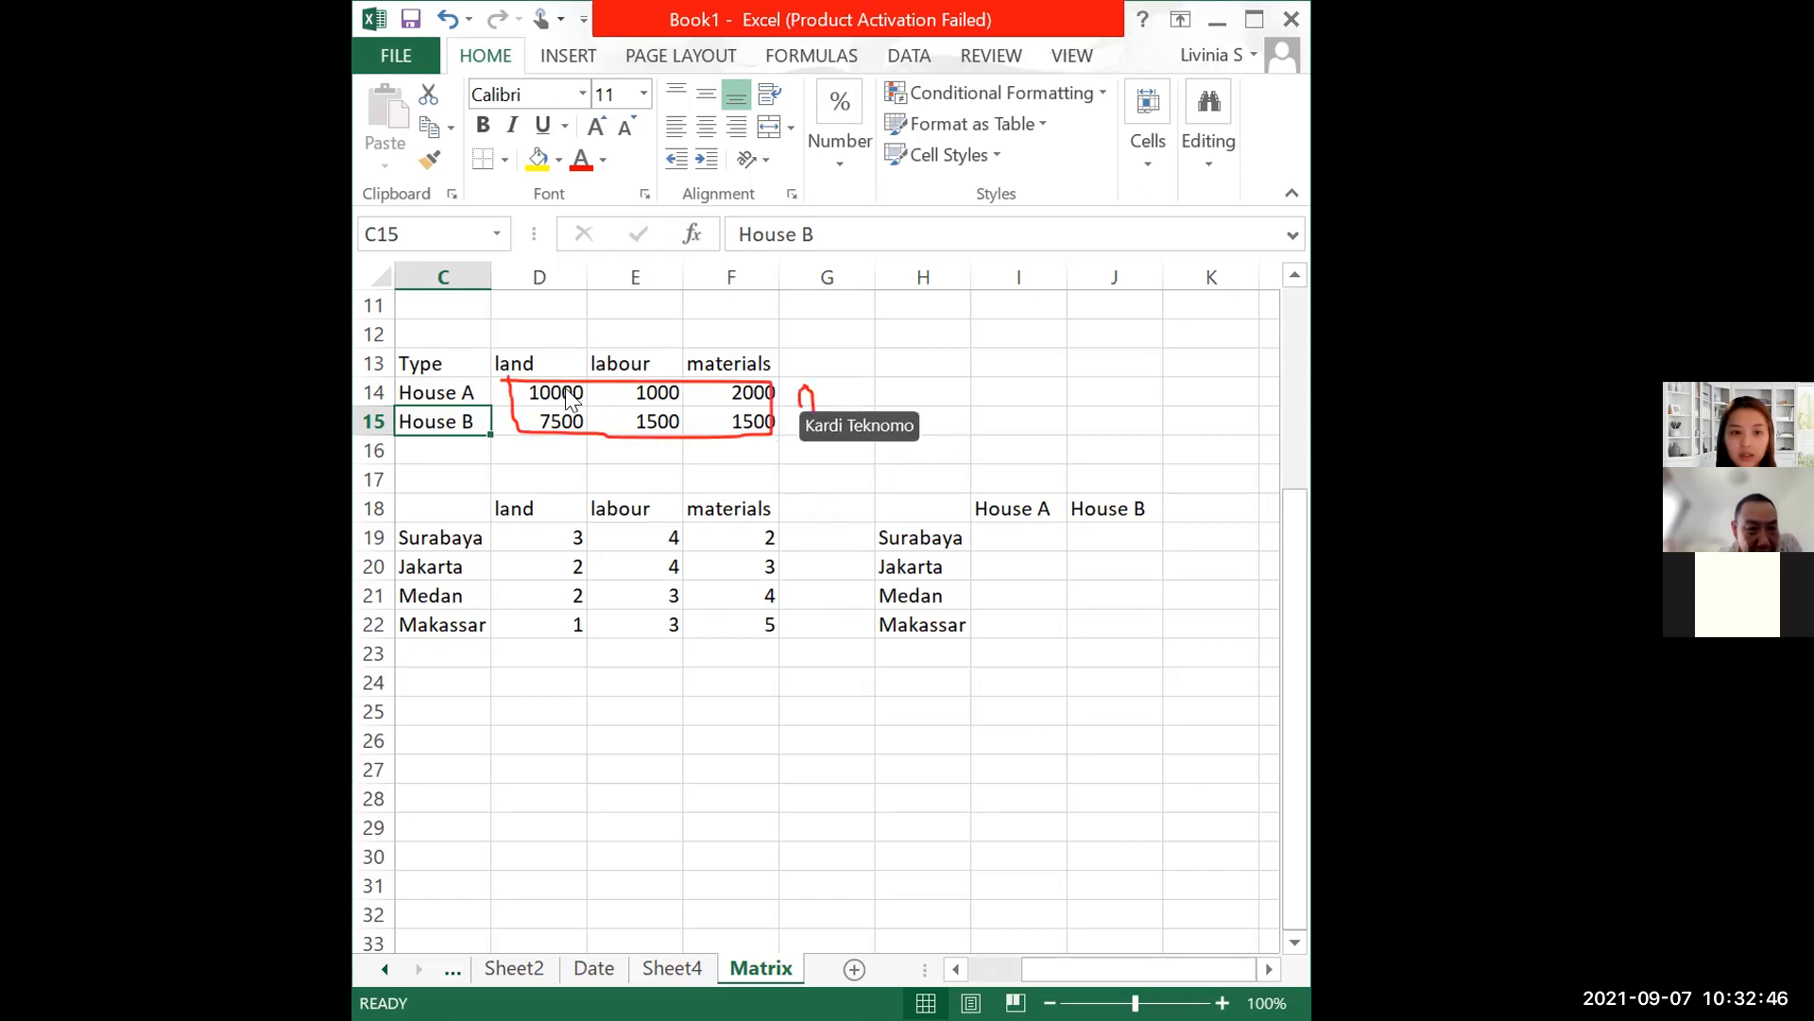
{"action": "left_click_drag", "start_coordinate": [567, 390], "coordinate": [756, 433]}
{"action": "left_click", "coordinate": [416, 237]}
{"action": "type", "text": "A"}
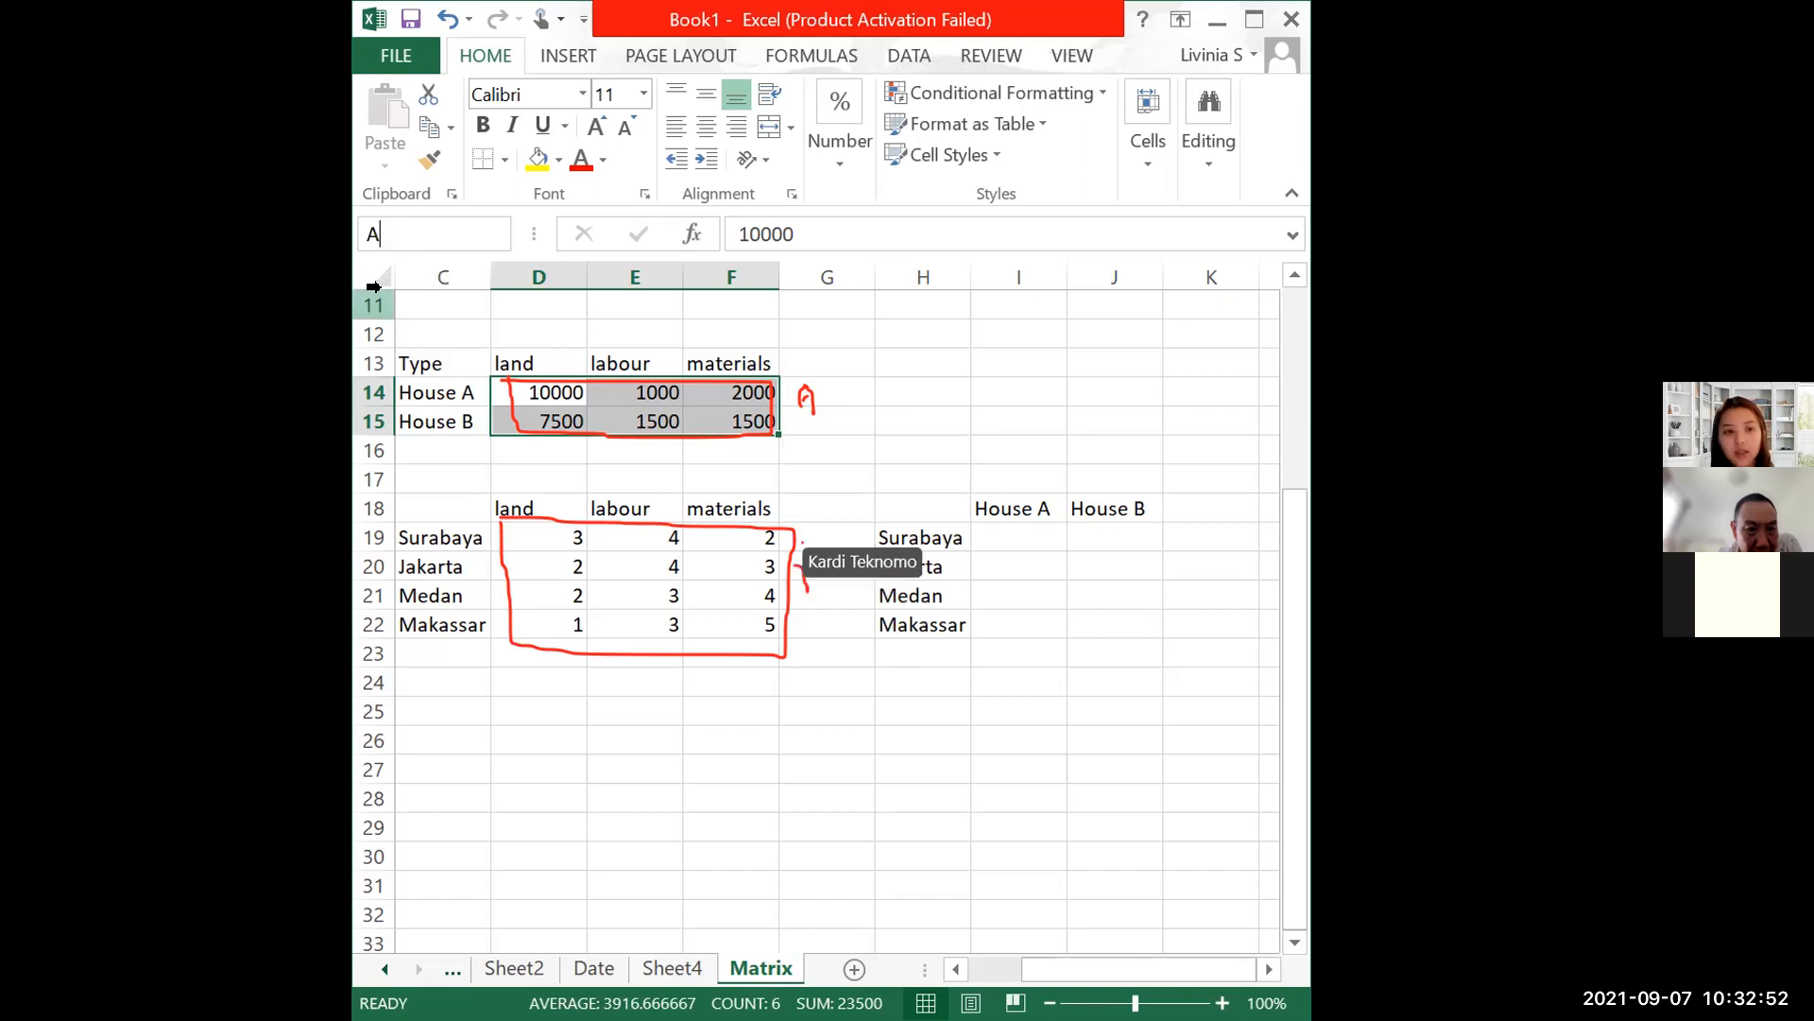
{"action": "key", "text": "Return"}
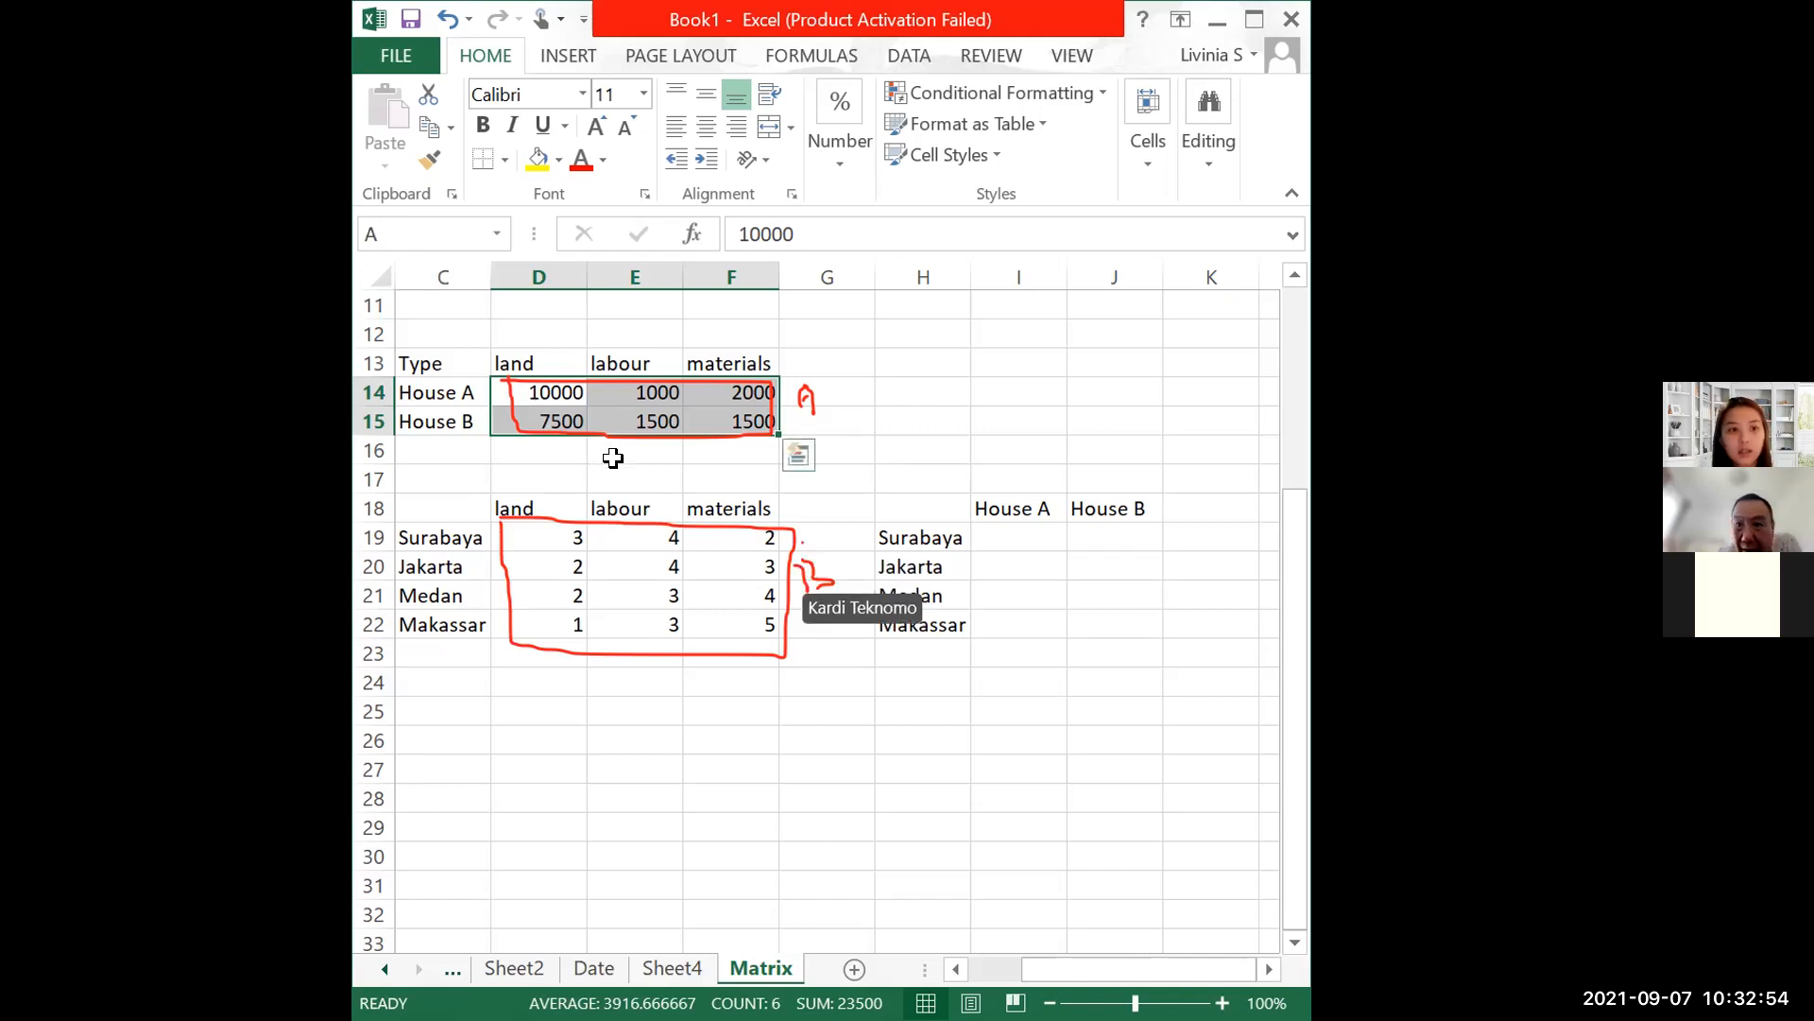
Step: Name the city quantity range D19:F22 'B'
{"action": "left_click_drag", "start_coordinate": [548, 541], "coordinate": [734, 622]}
{"action": "left_click", "coordinate": [396, 238]}
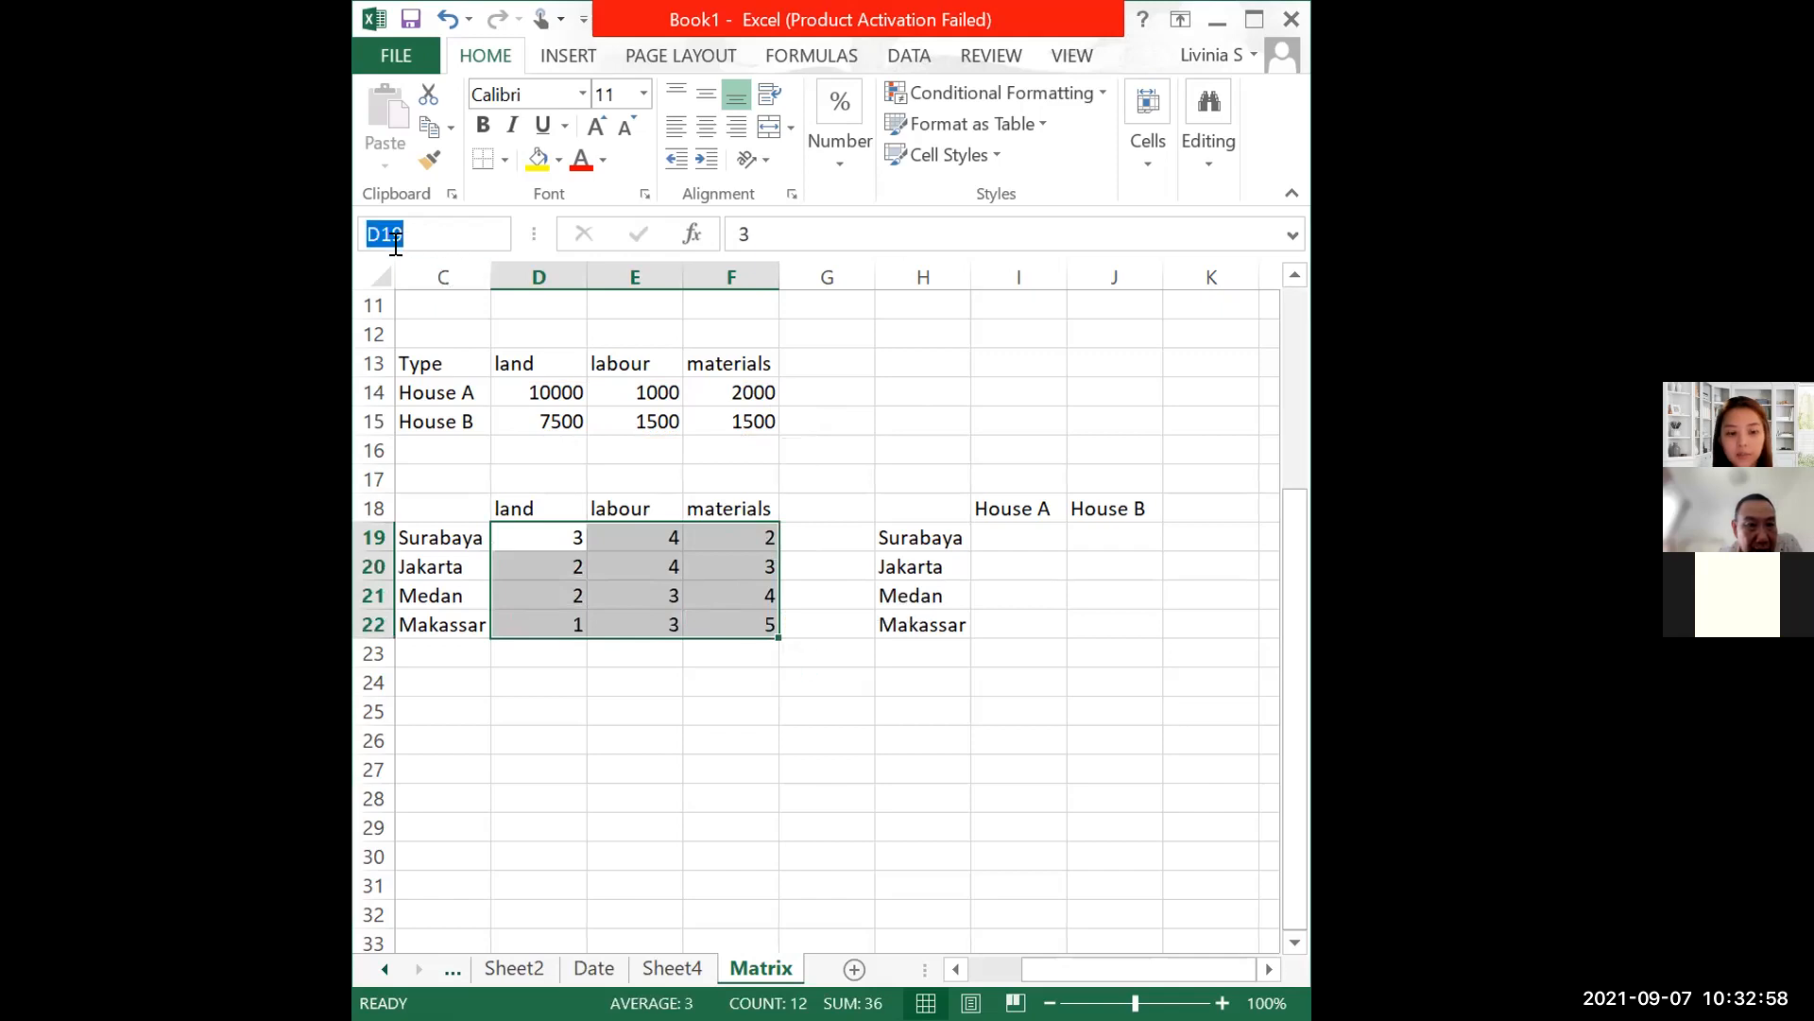
{"action": "type", "text": "B_"}
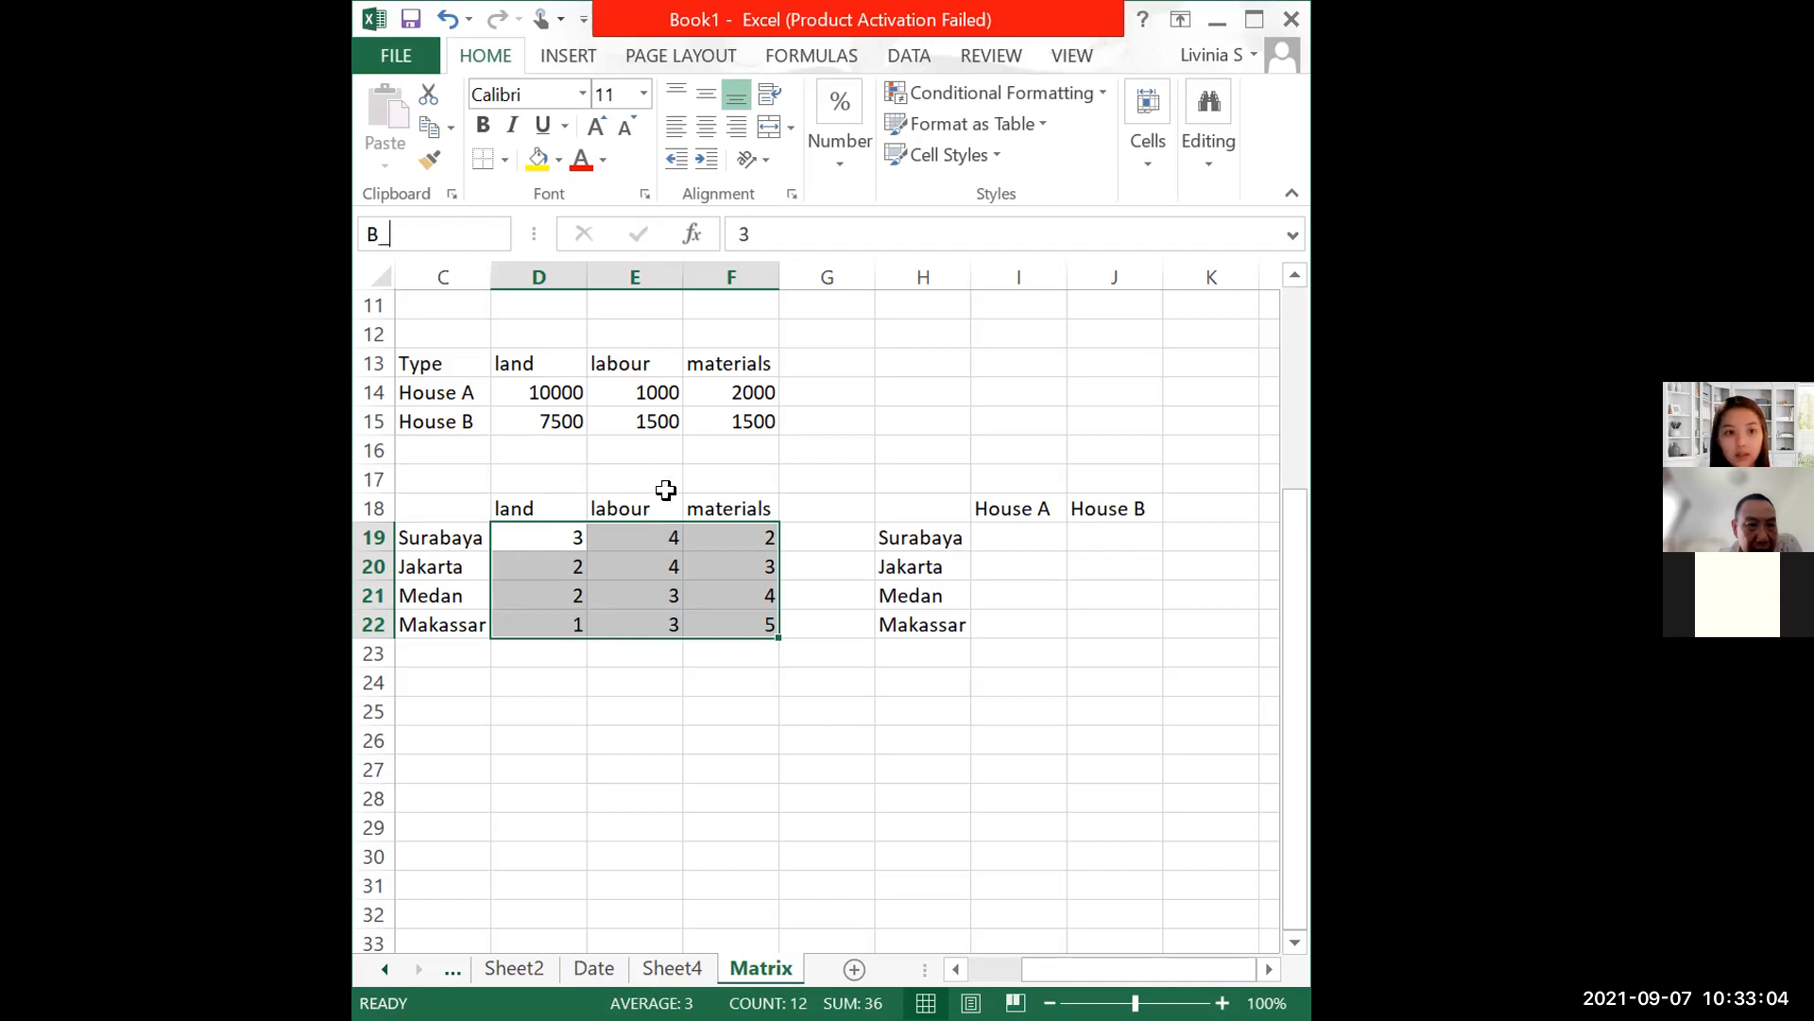
Step: Give the house cost range D14:F15 the additional name 'A_'
{"action": "left_click", "coordinate": [554, 394]}
{"action": "left_click_drag", "start_coordinate": [554, 394], "coordinate": [717, 404]}
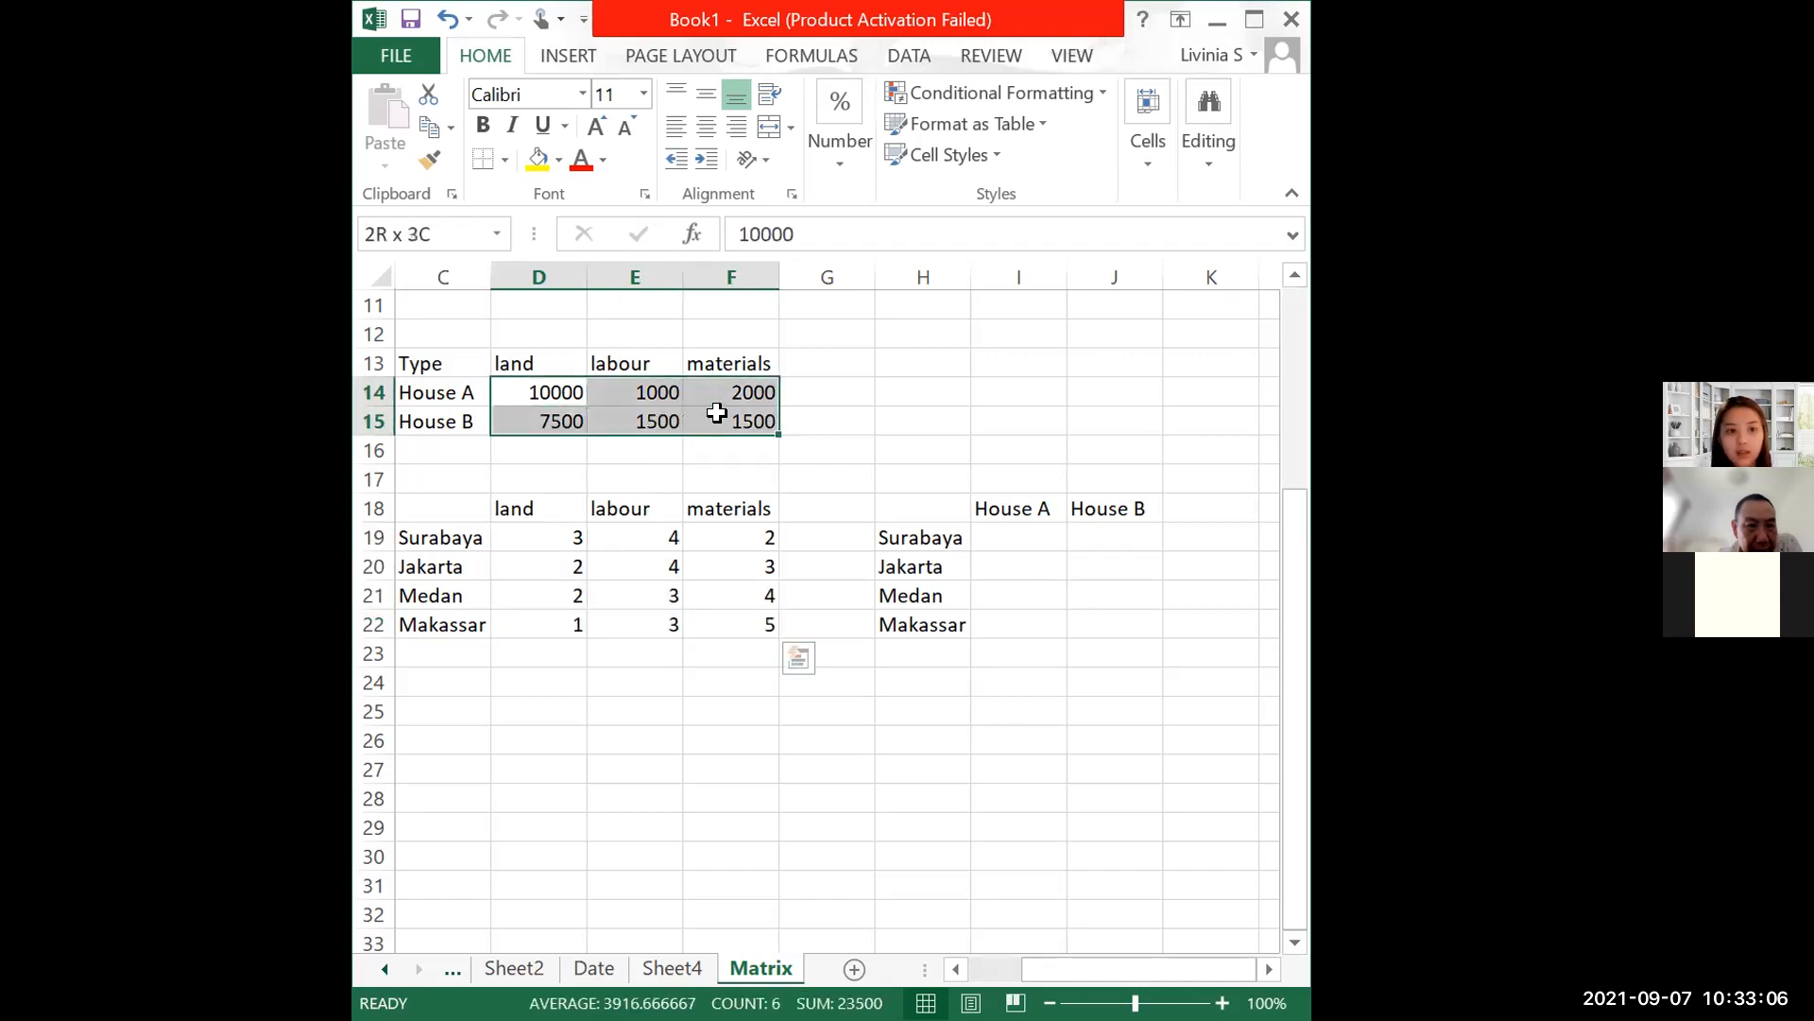
{"action": "left_click", "coordinate": [409, 236]}
{"action": "type", "text": "A_"}
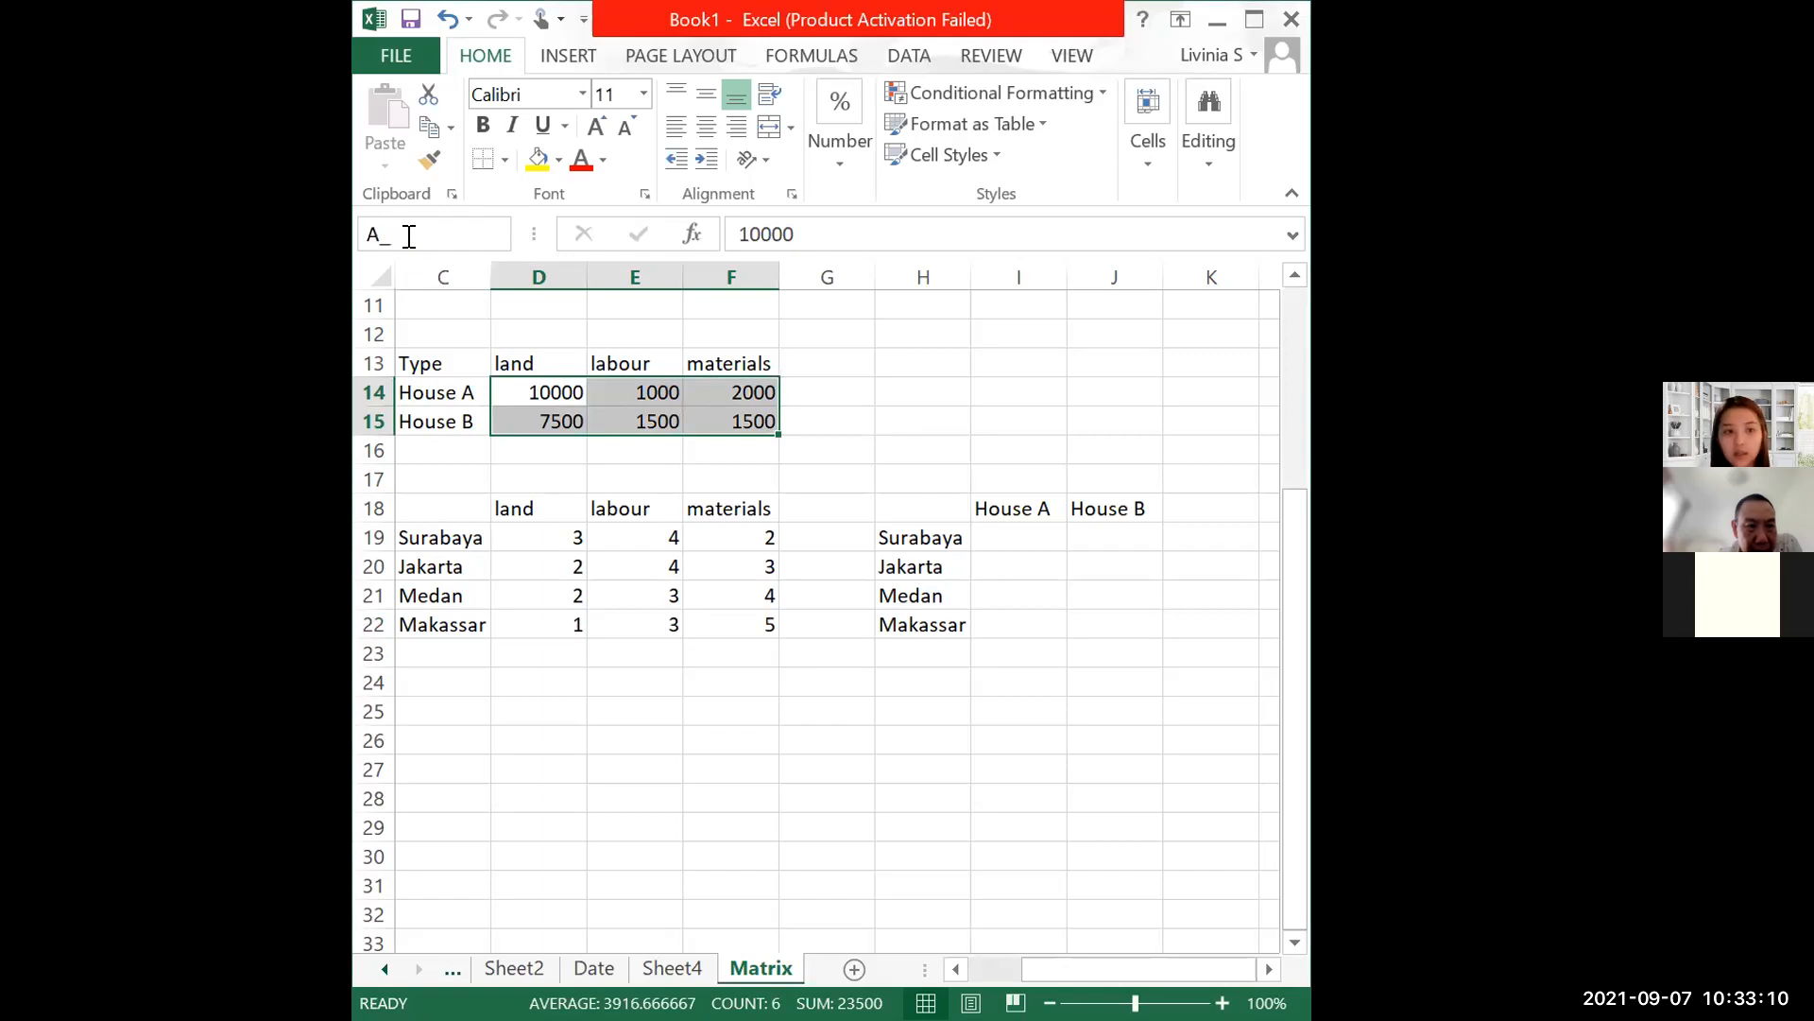
{"action": "key", "text": "Return"}
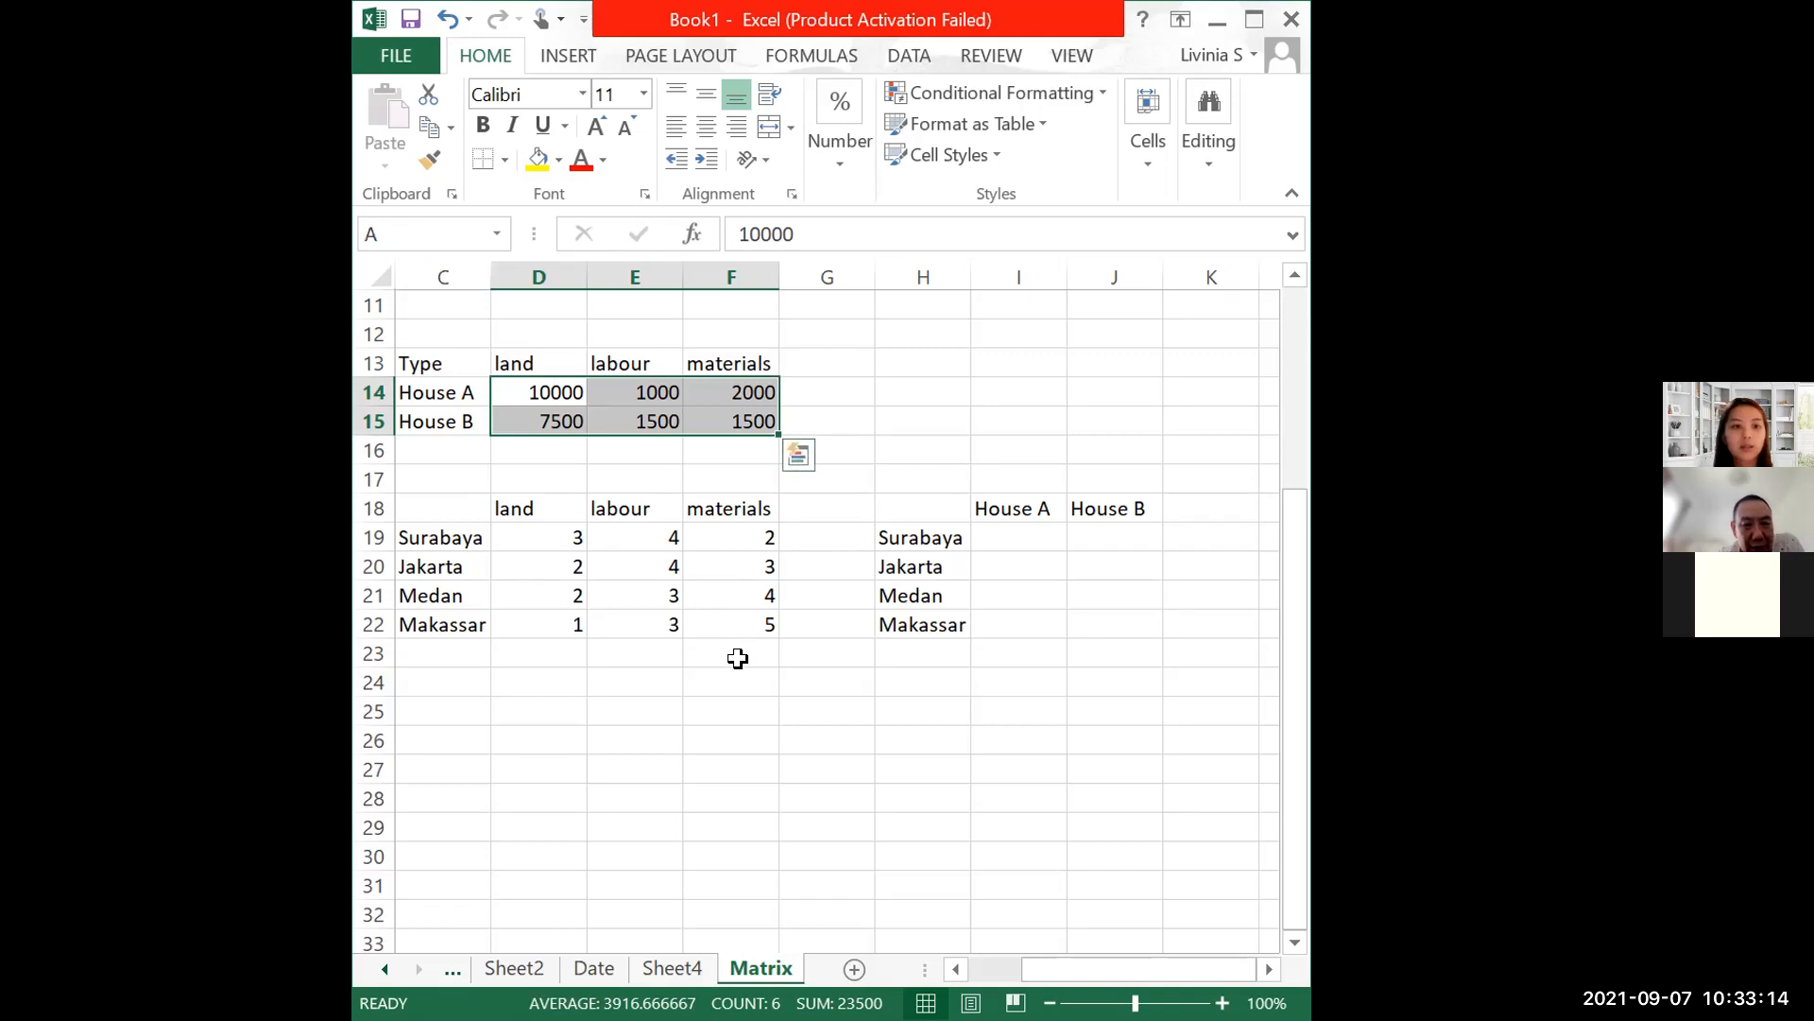
{"action": "left_click", "coordinate": [704, 616]}
{"action": "left_click_drag", "start_coordinate": [544, 537], "coordinate": [697, 596]}
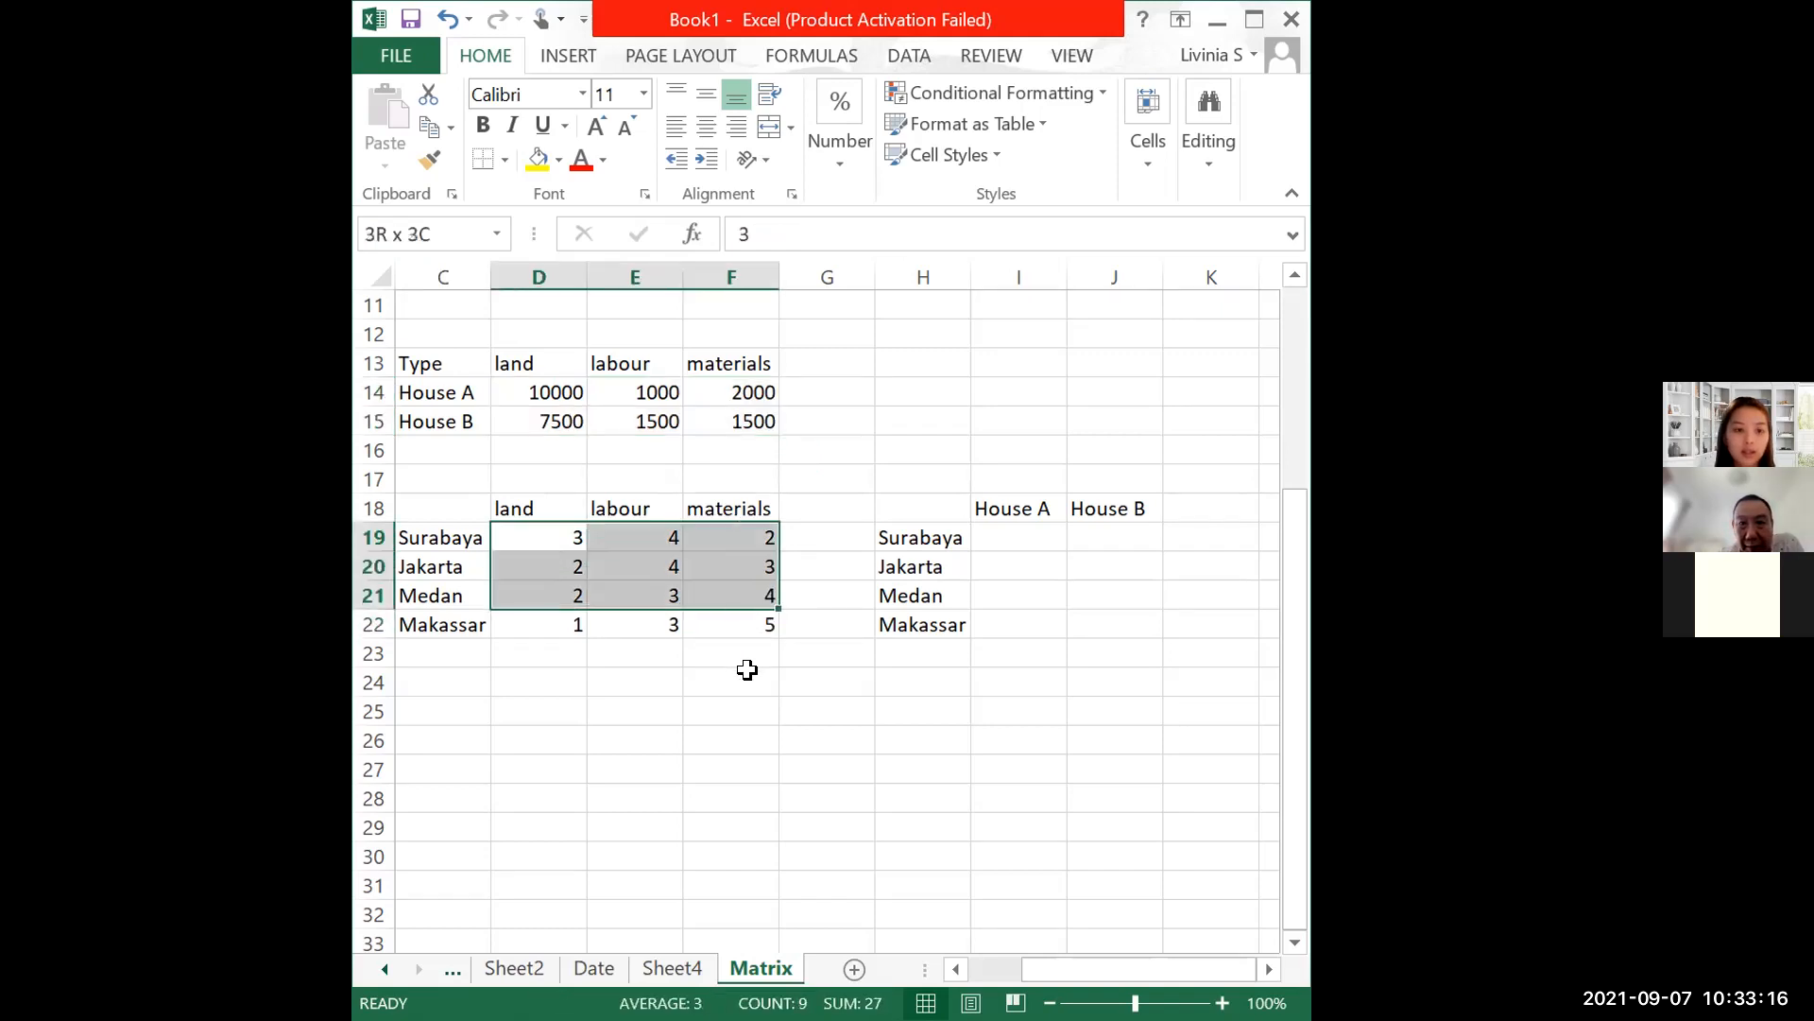
{"action": "left_click", "coordinate": [728, 675]}
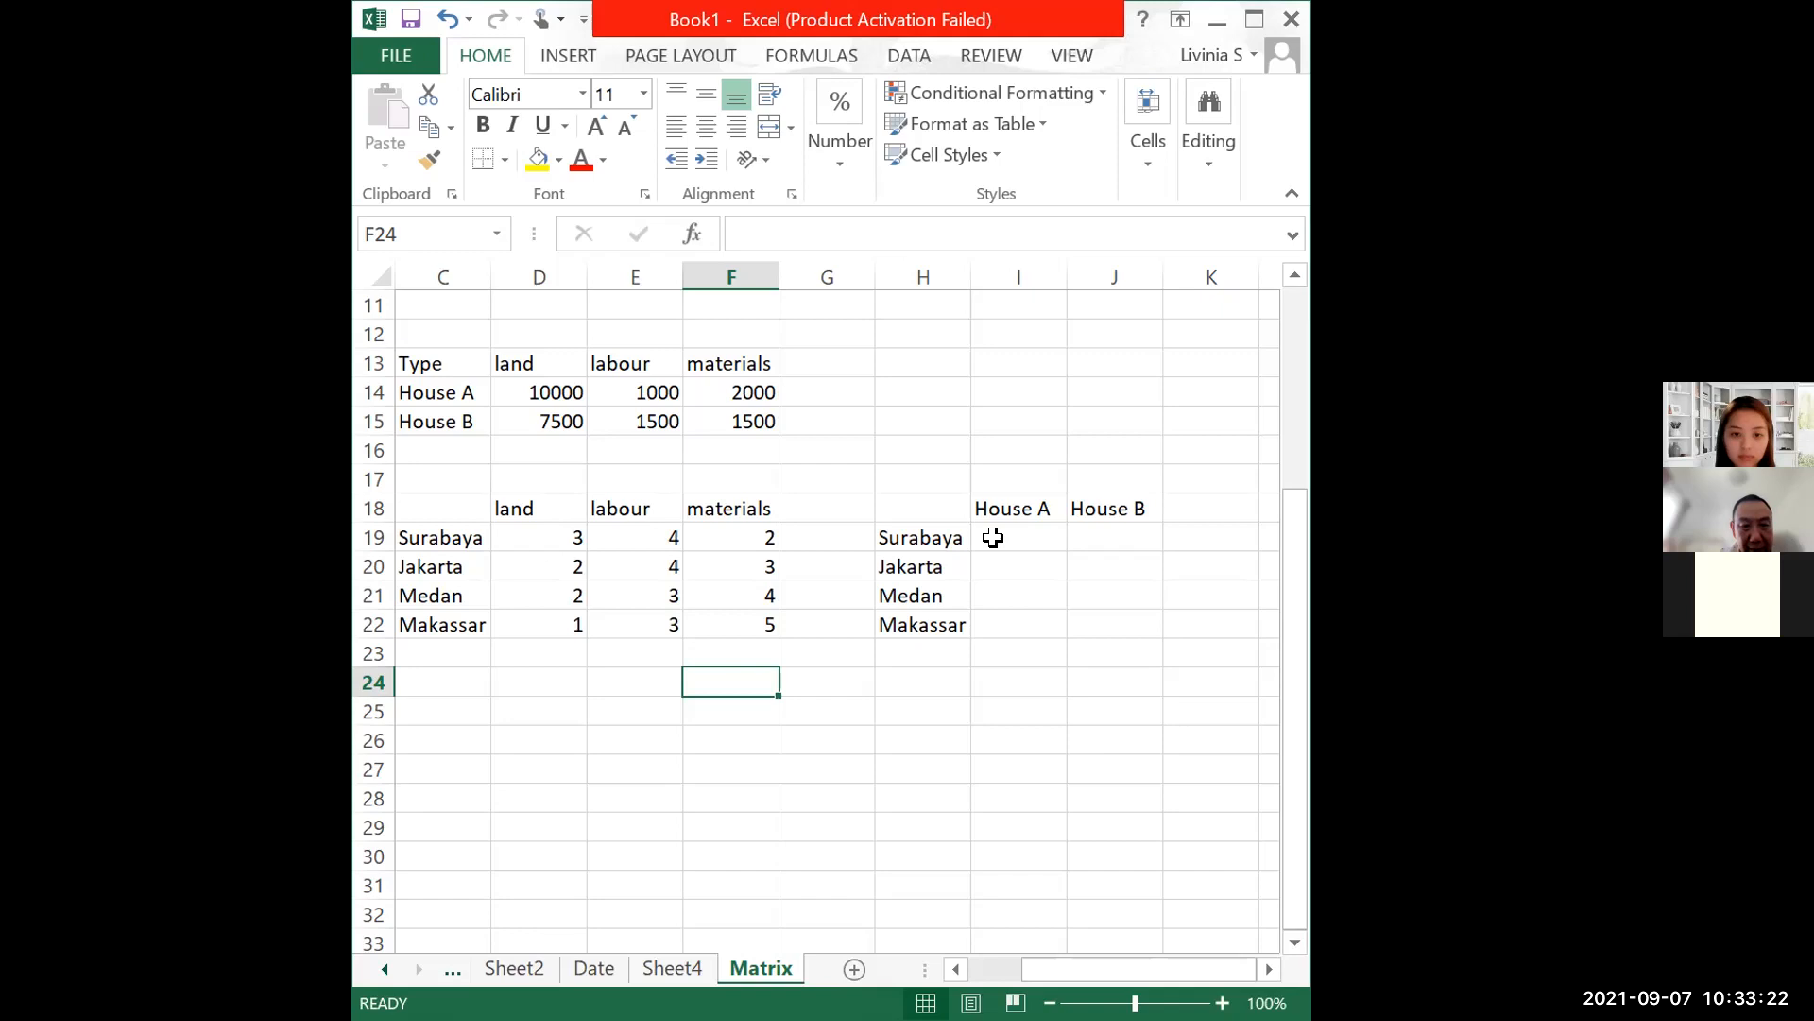
Step: Start I19's formula as =mmult(B,Transpose( using the named quantity range B
{"action": "left_click", "coordinate": [993, 537]}
{"action": "type", "text": "="}
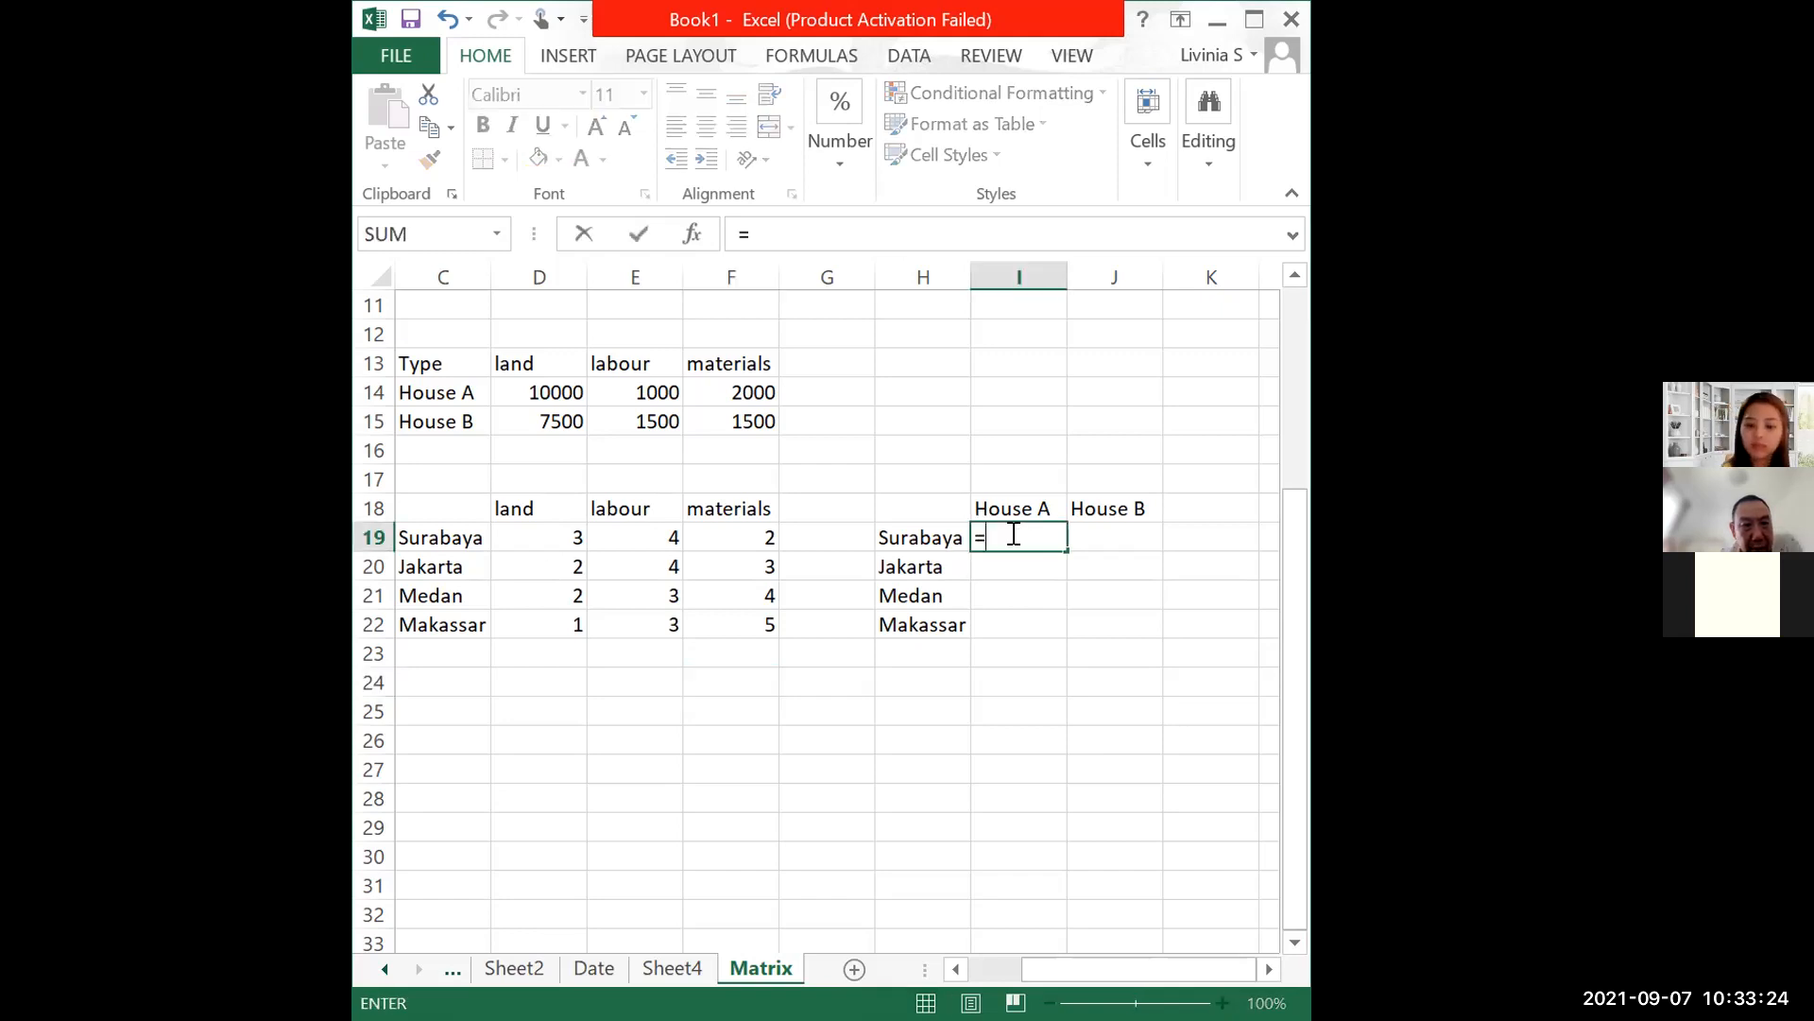
{"action": "type", "text": "mmu"}
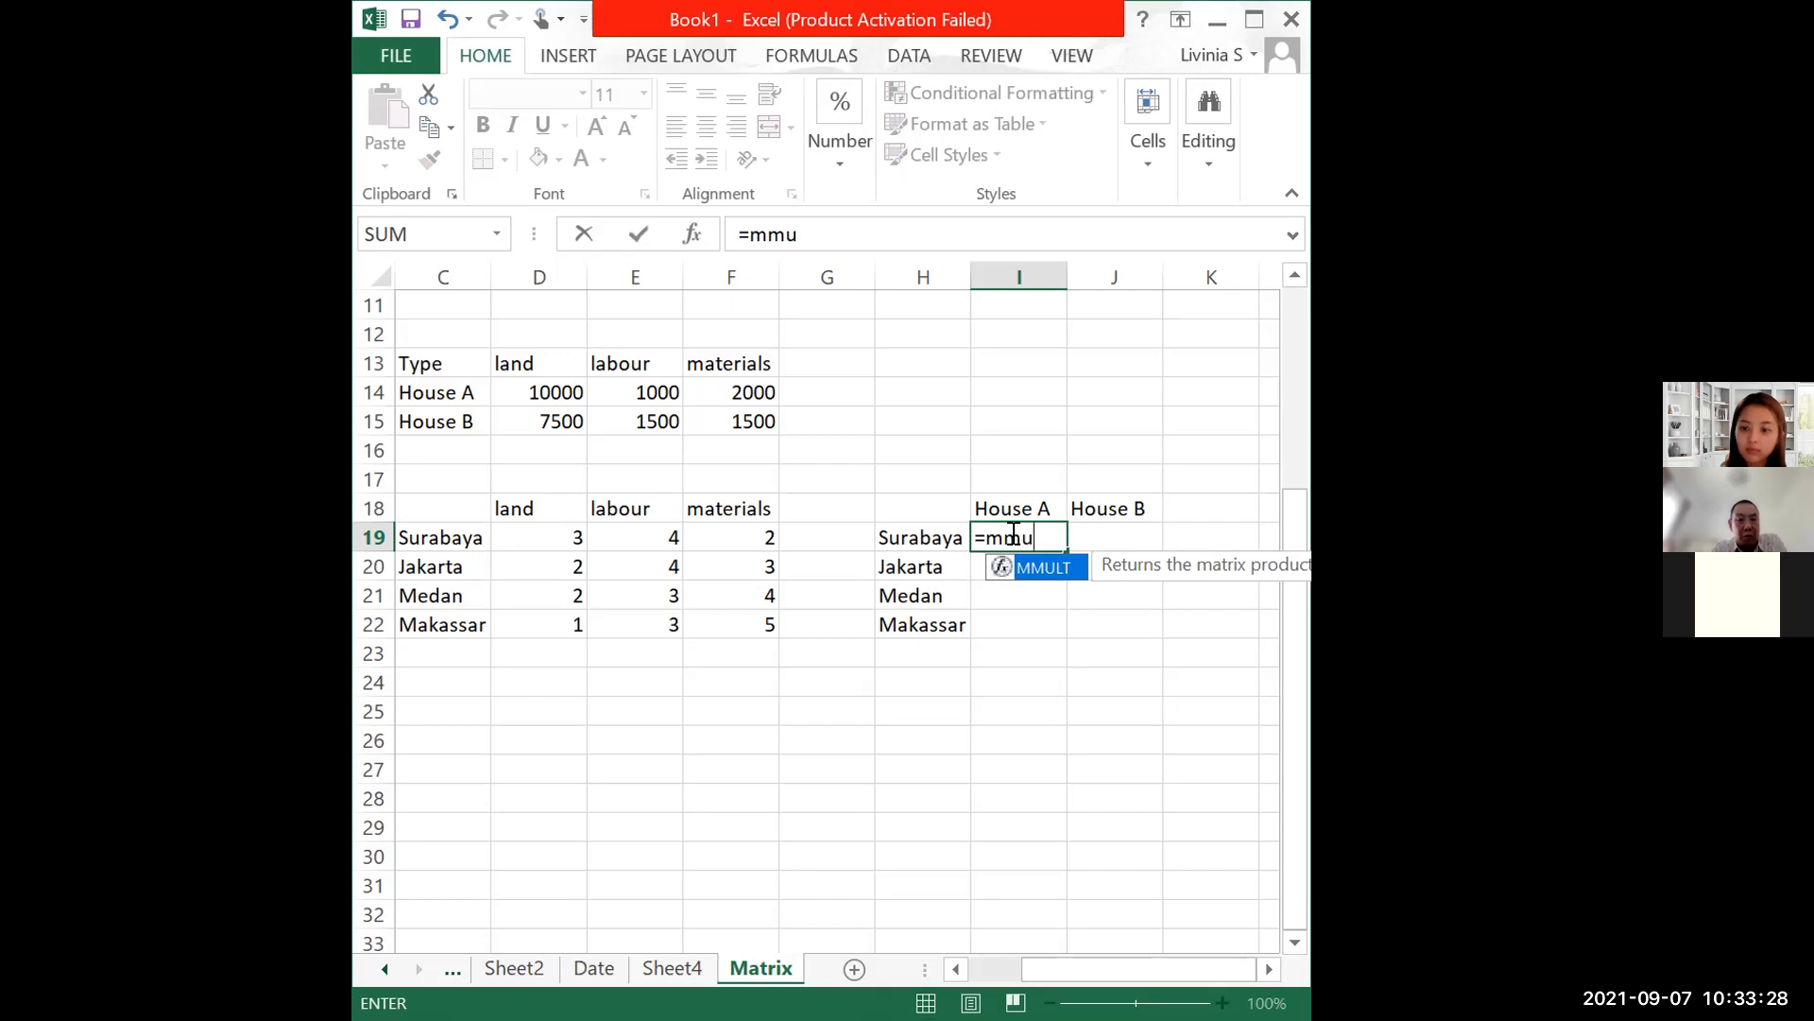
{"action": "type", "text": "l"}
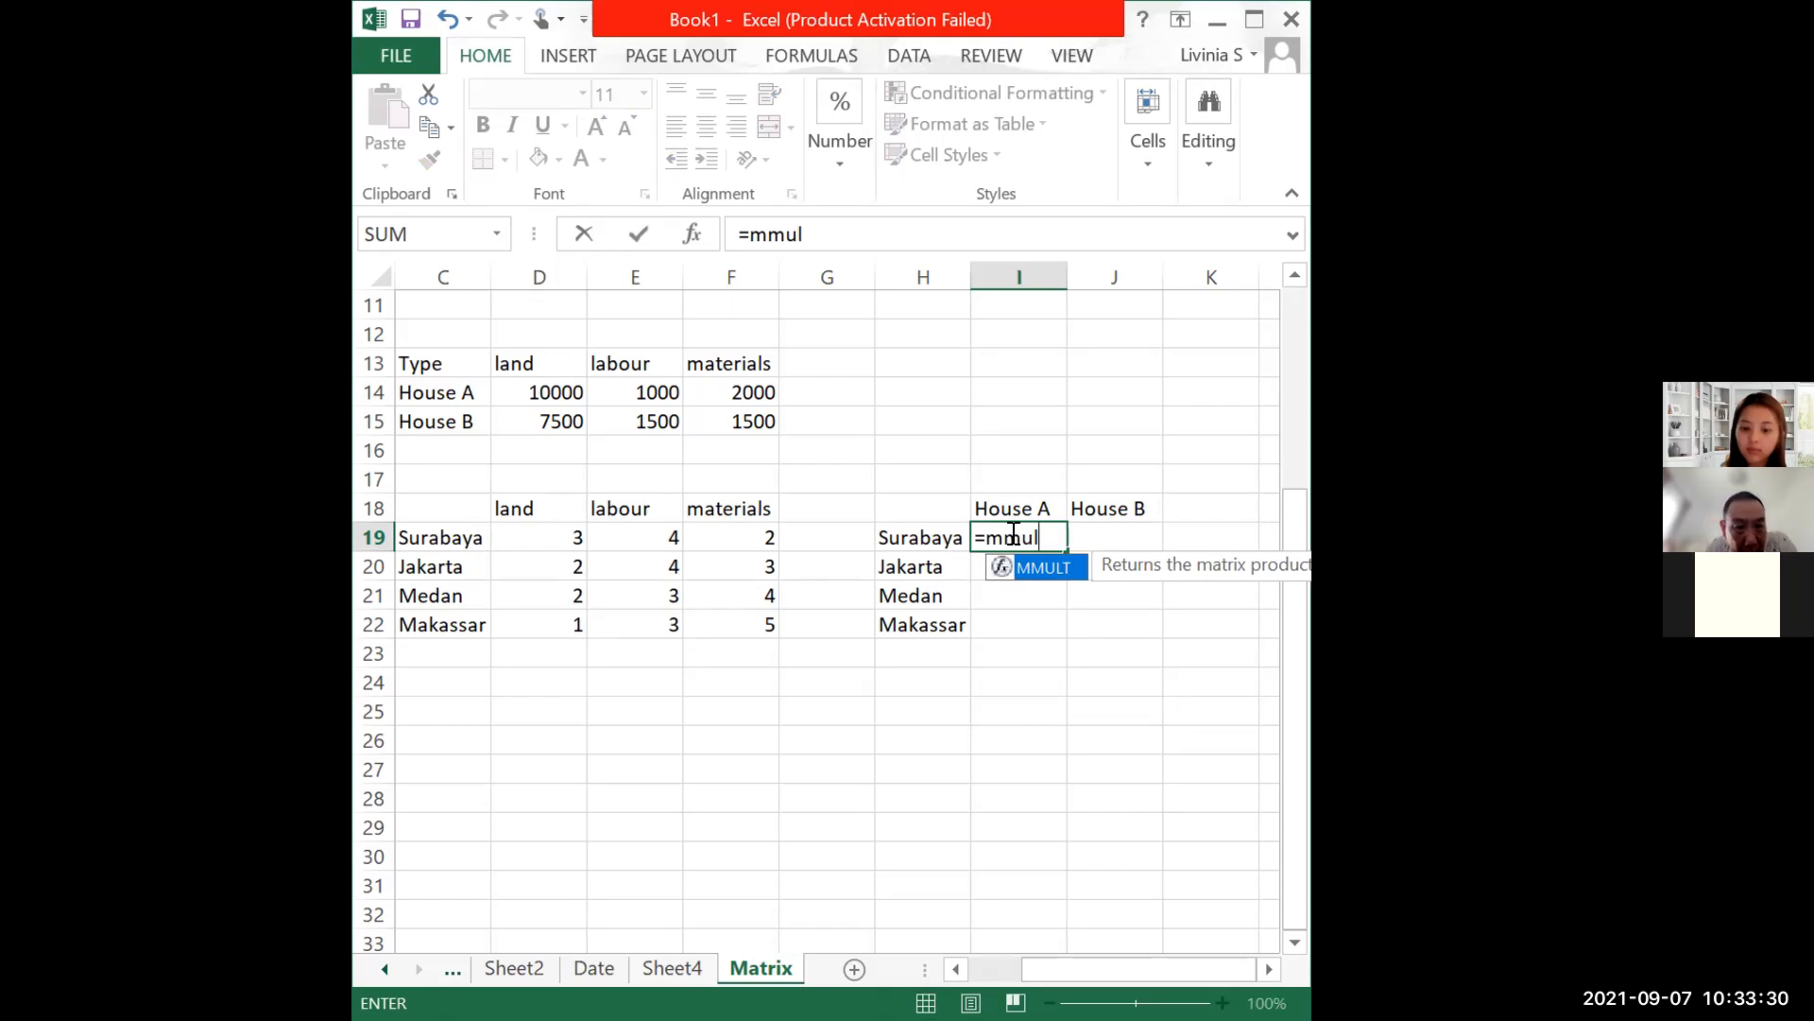
{"action": "type", "text": "t"}
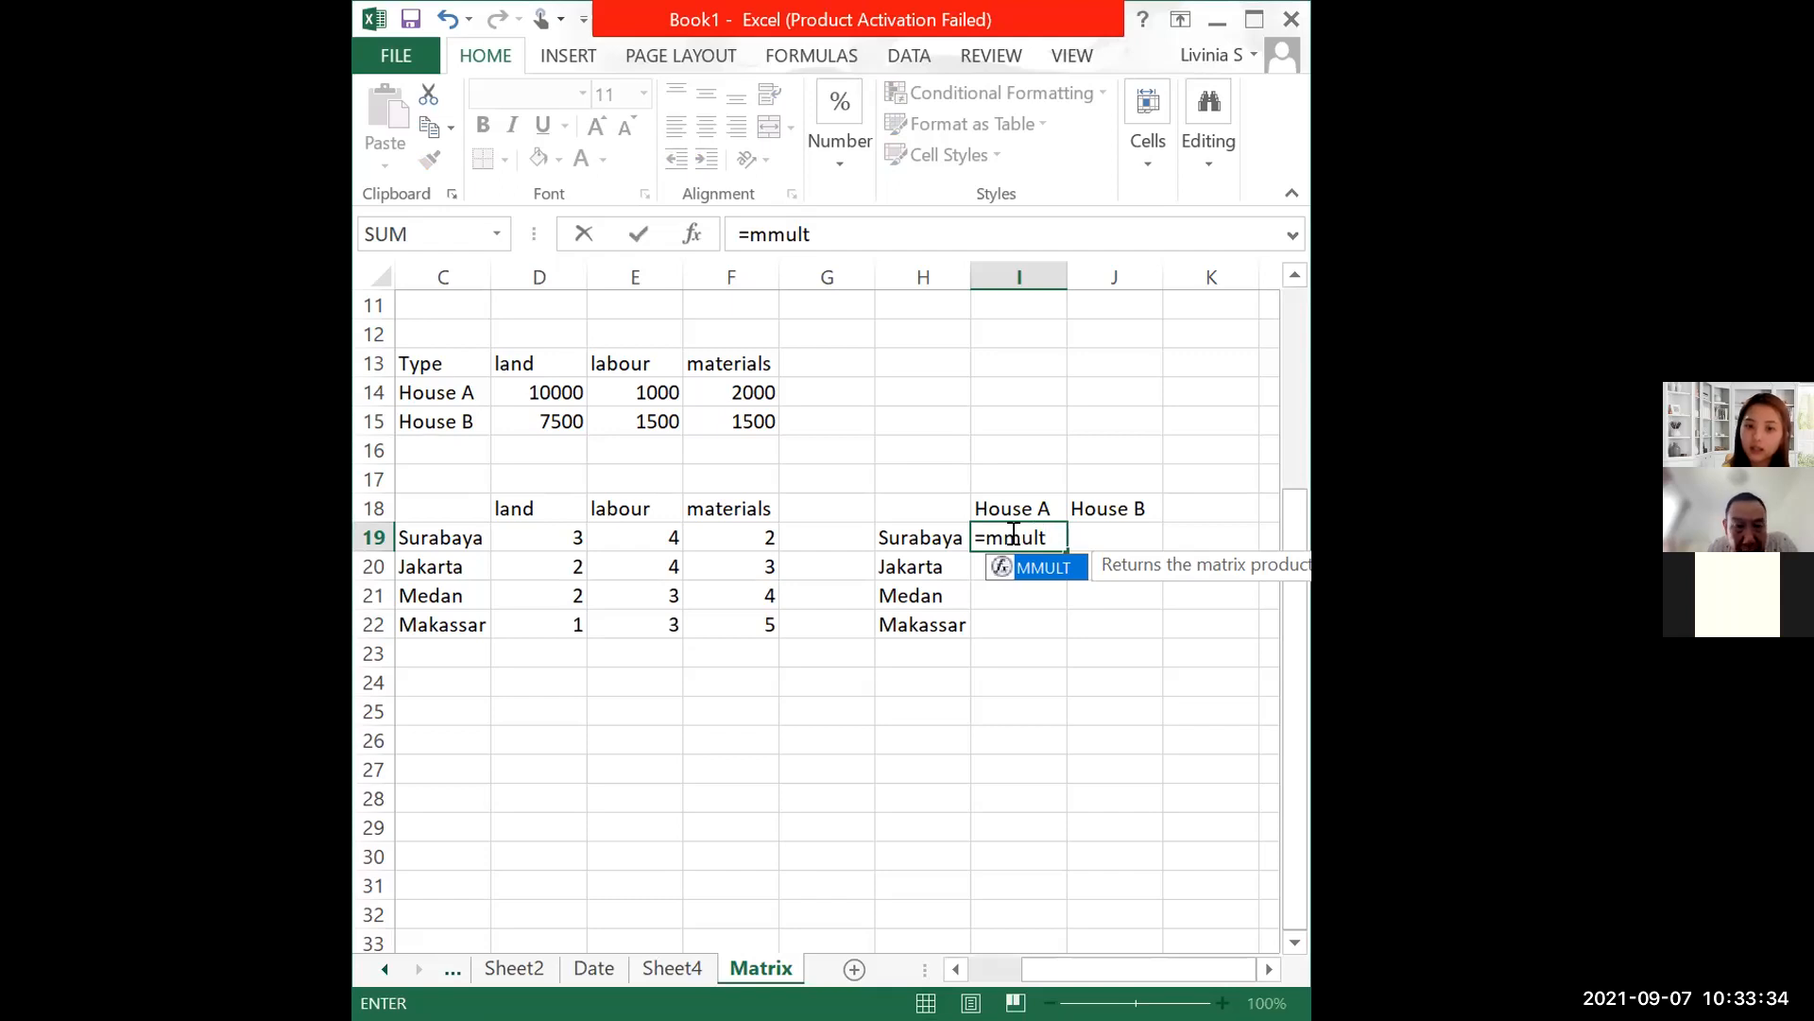
{"action": "type", "text": "("}
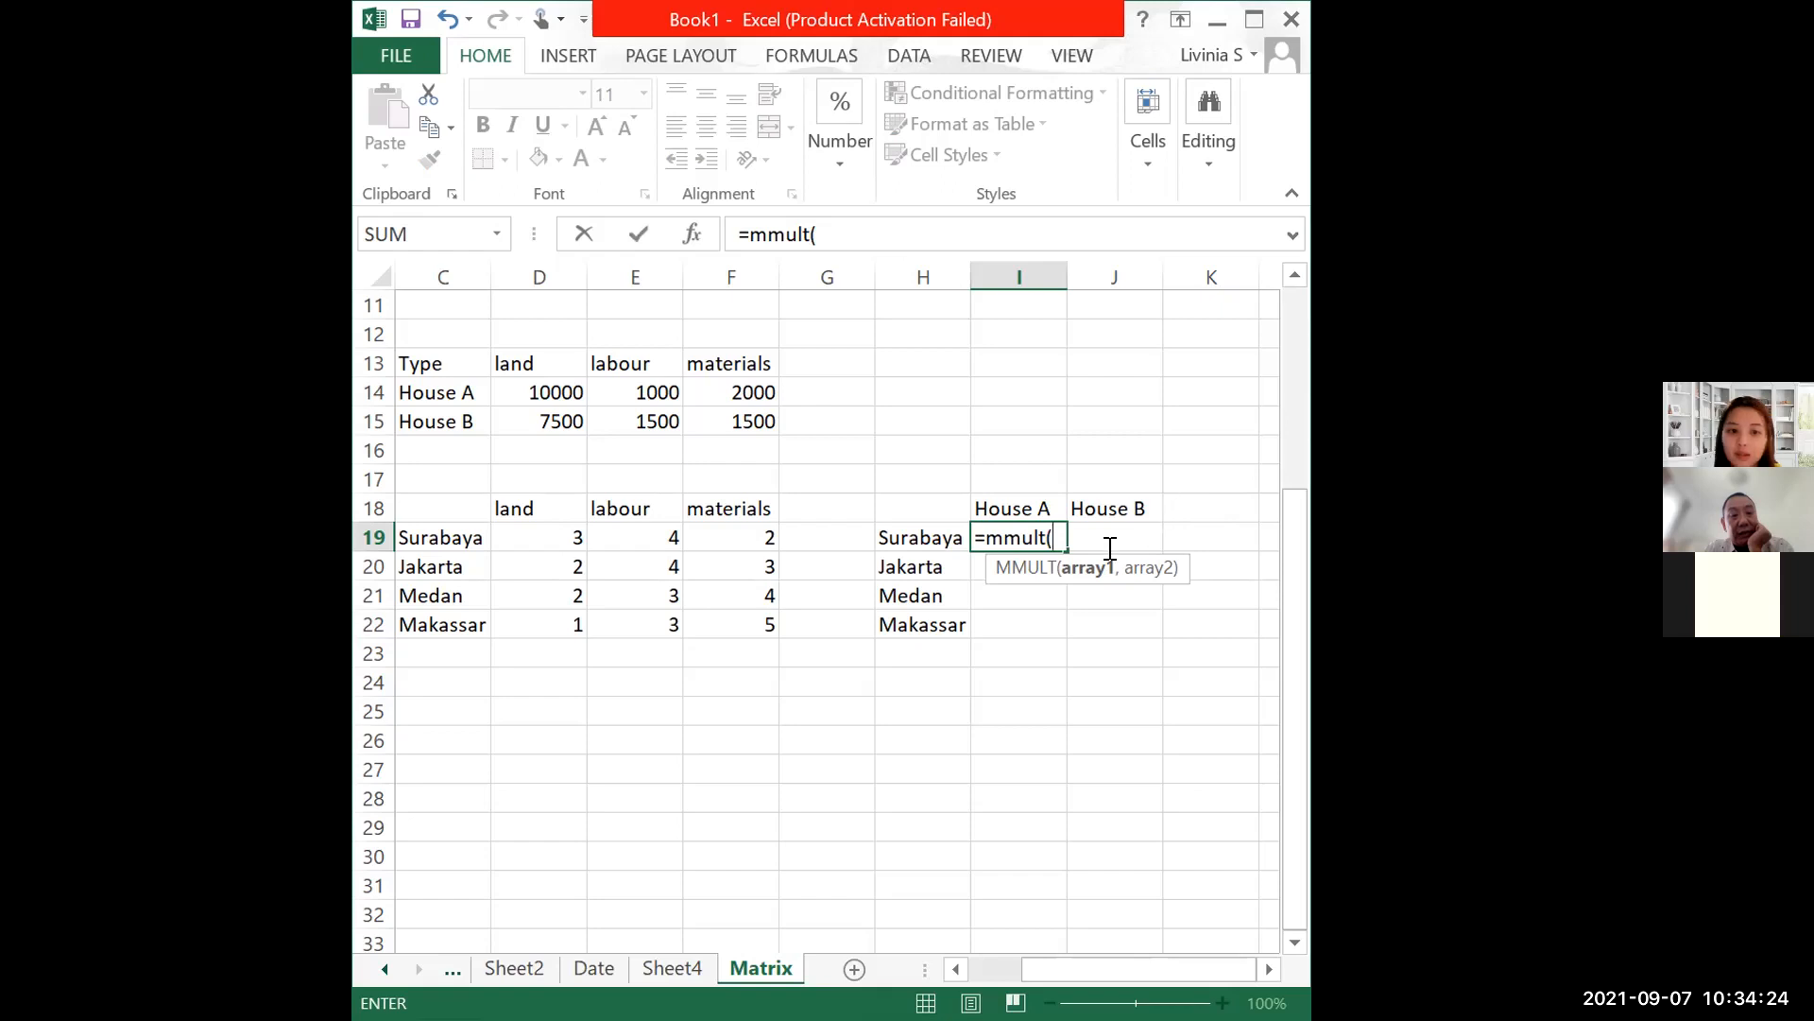
{"action": "left_click", "coordinate": [567, 543]}
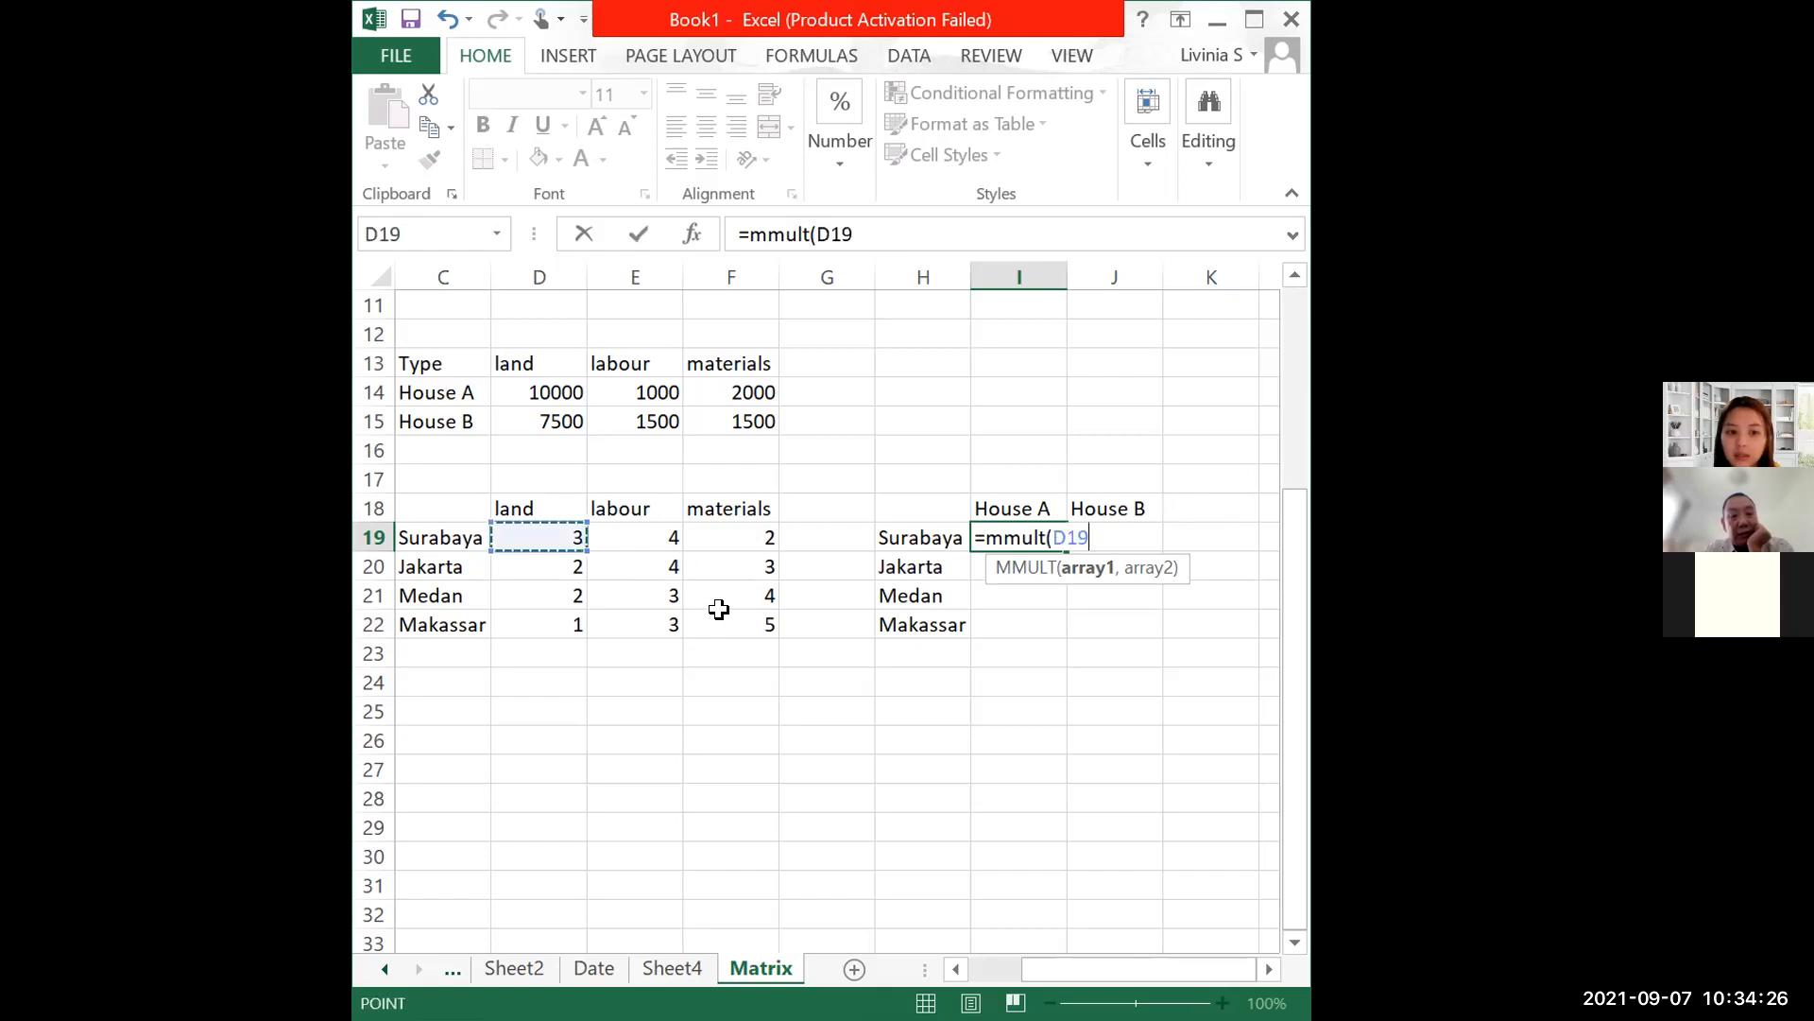
{"action": "key", "text": "ctrl+shift+Down"}
{"action": "key", "text": "ctrl+shift+Right"}
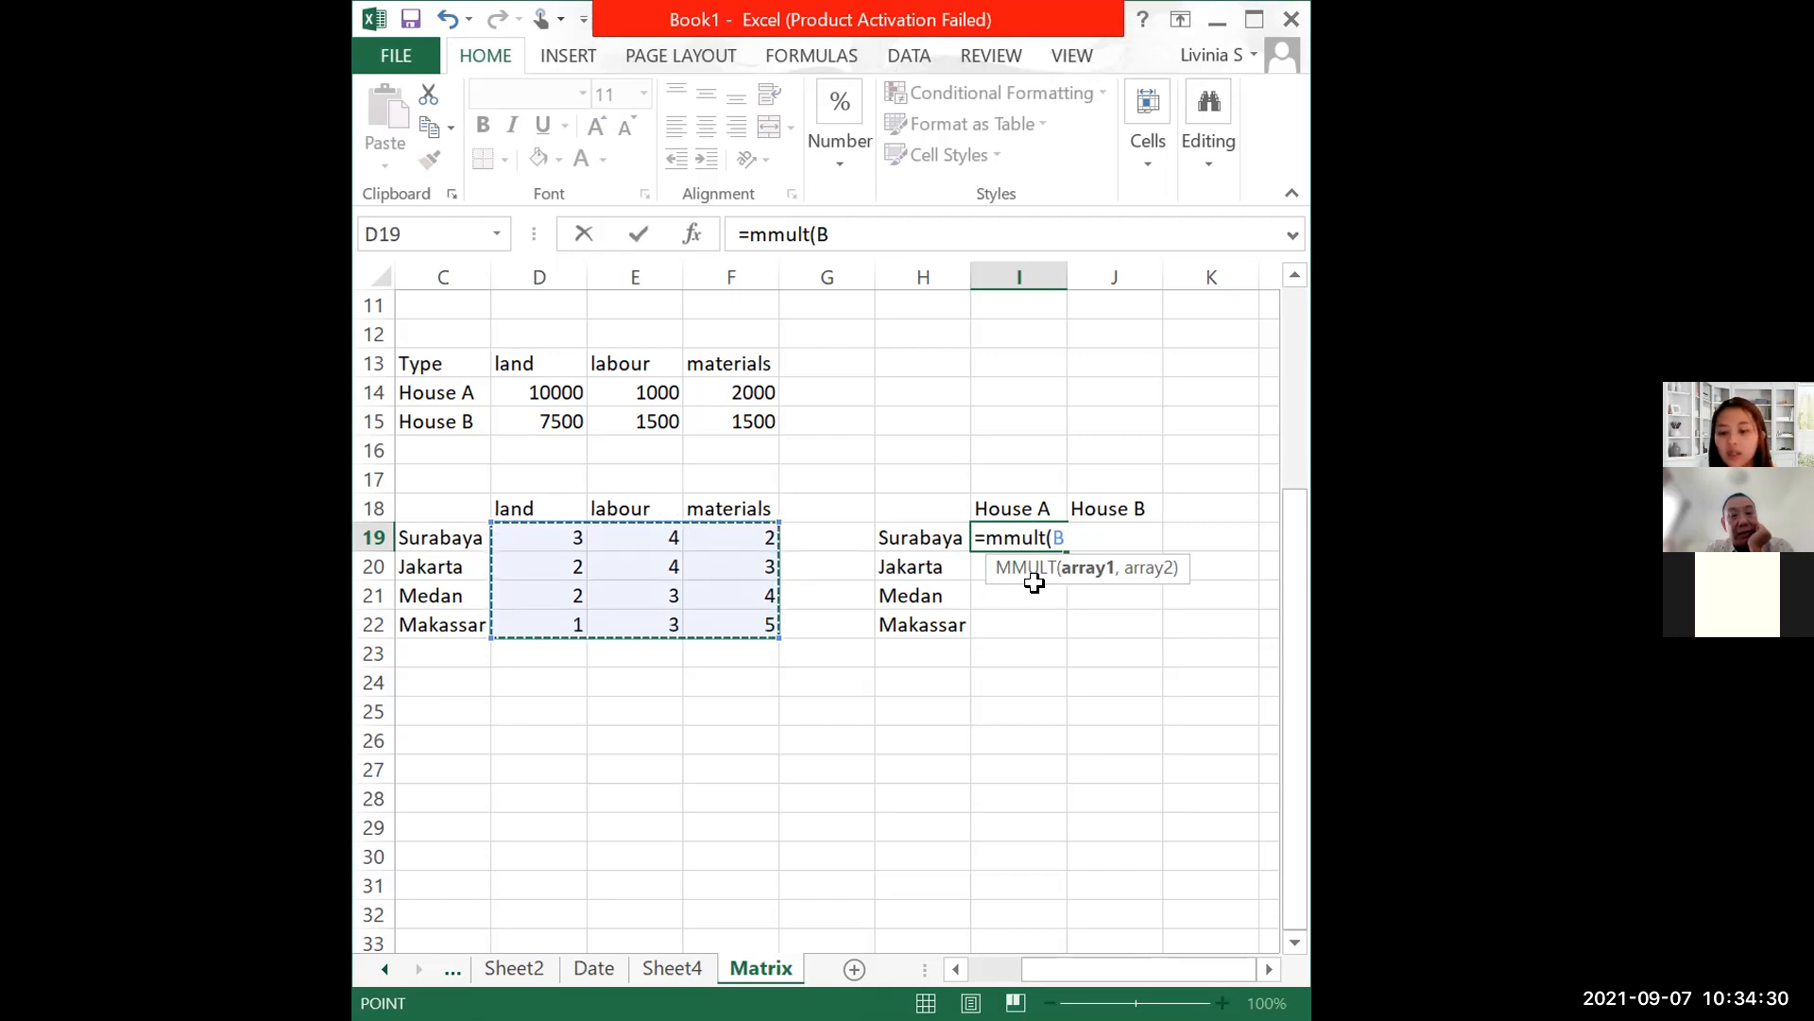
{"action": "type", "text": ","}
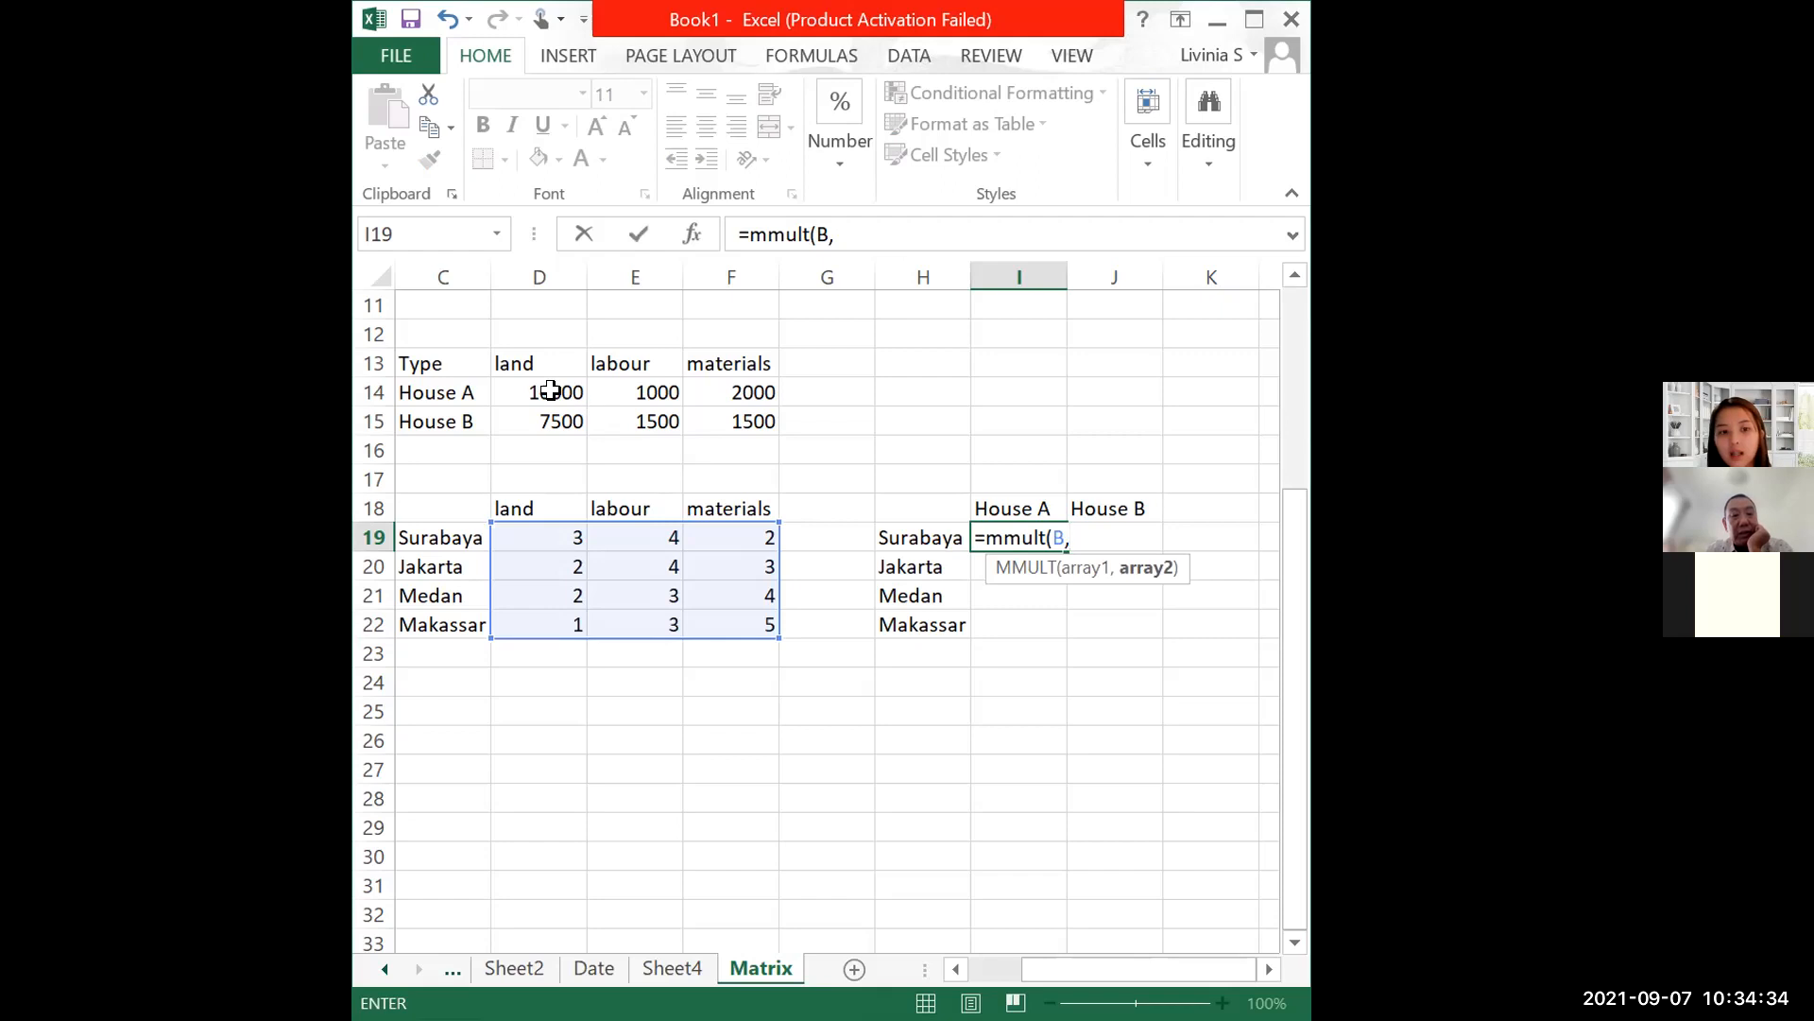
{"action": "left_click", "coordinate": [553, 393]}
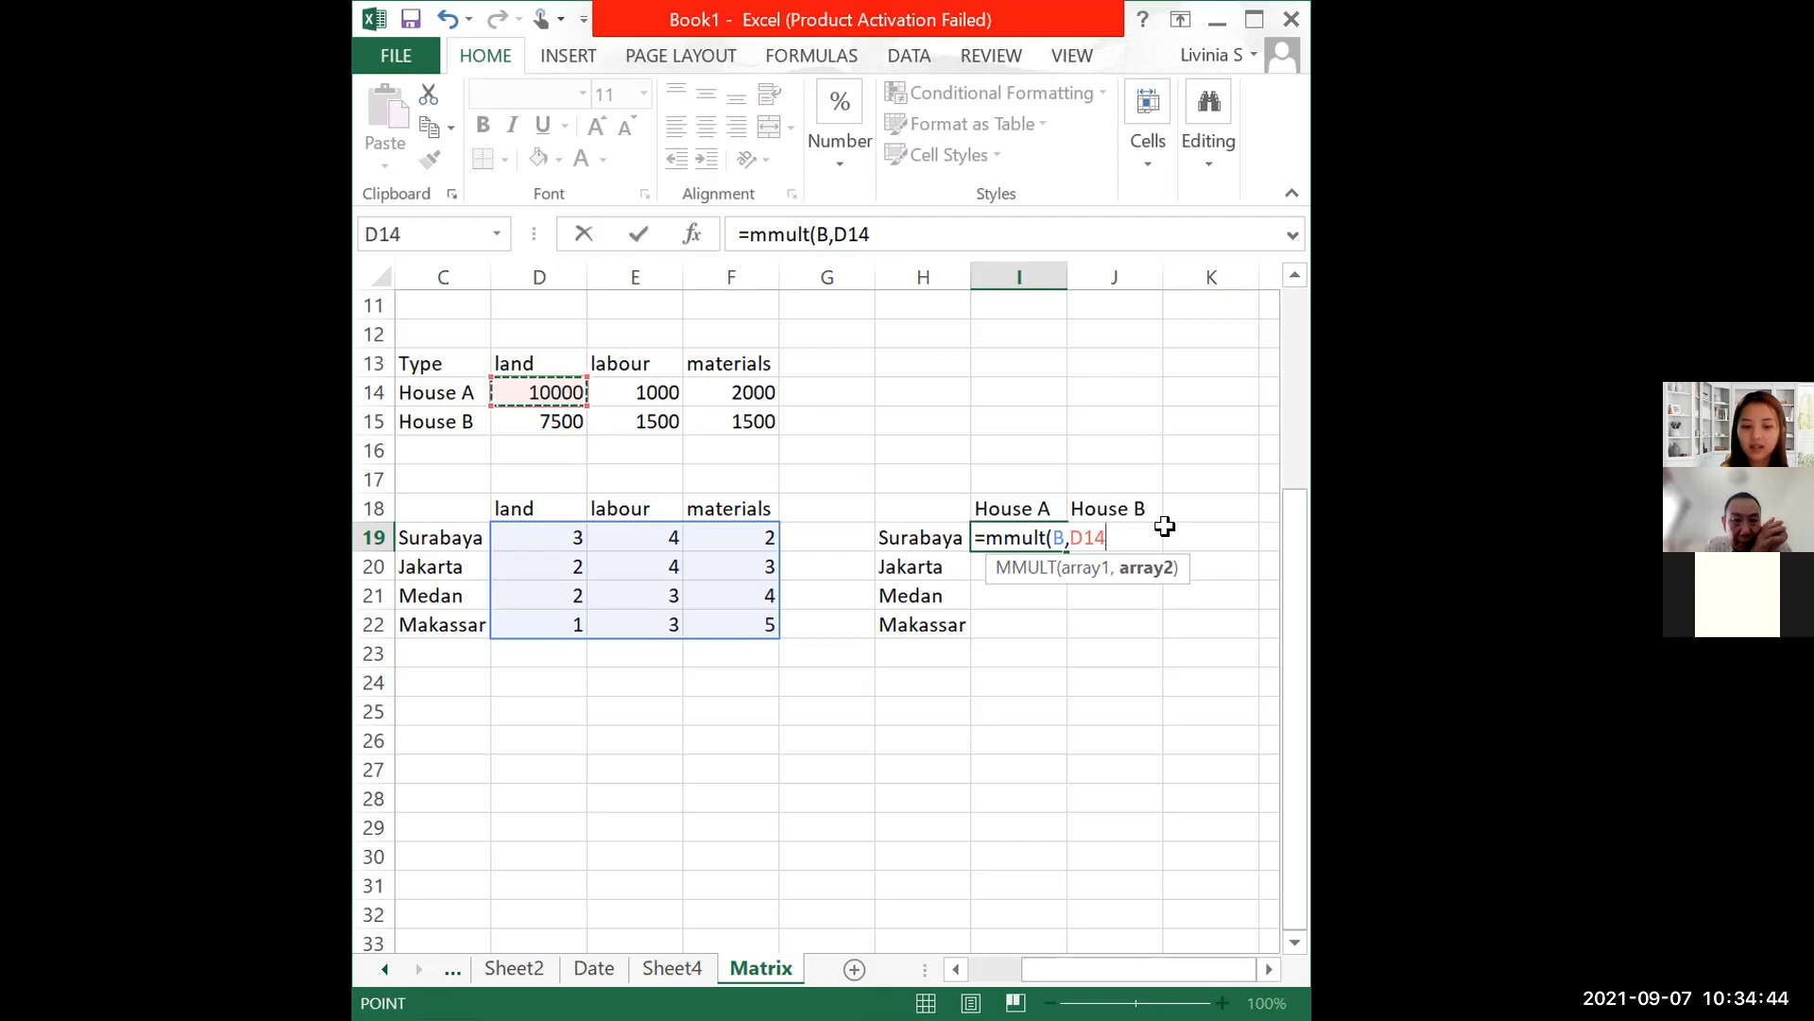
{"action": "key", "text": "BackSpace"}
{"action": "key", "text": "BackSpace"}
{"action": "key", "text": "BackSpace"}
{"action": "type", "text": "Trans"}
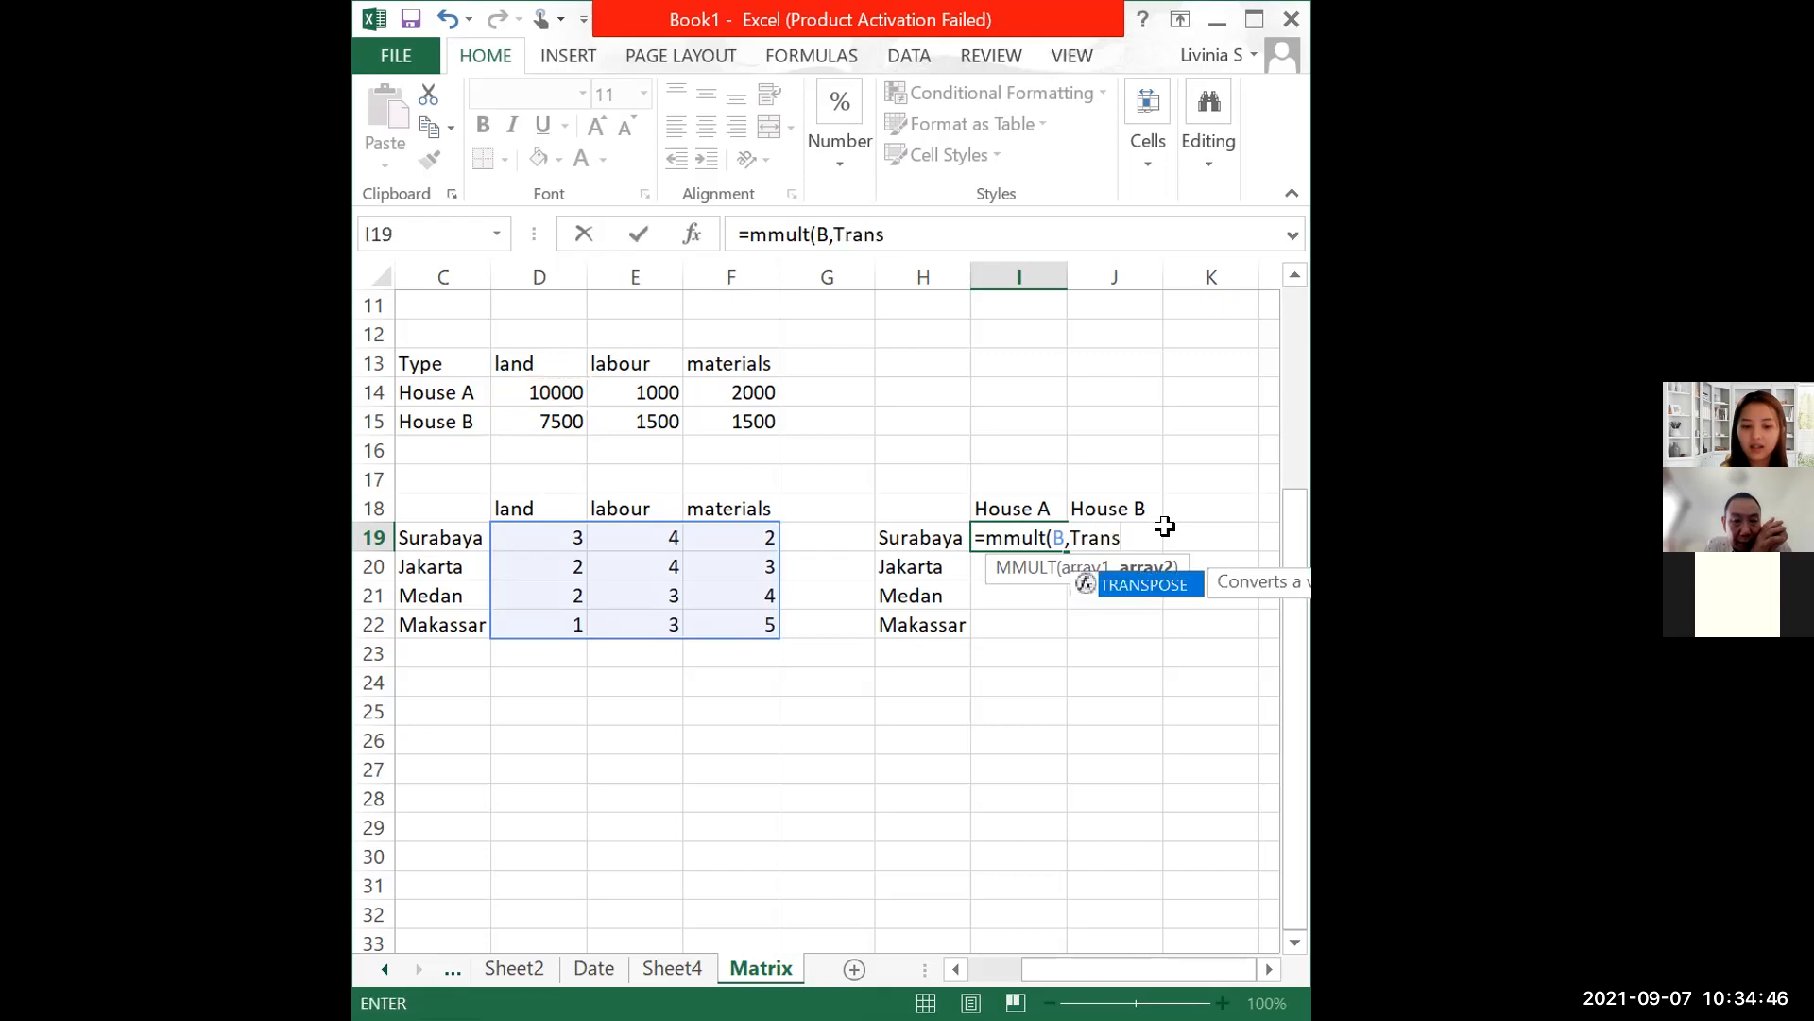
{"action": "type", "text": "pose("}
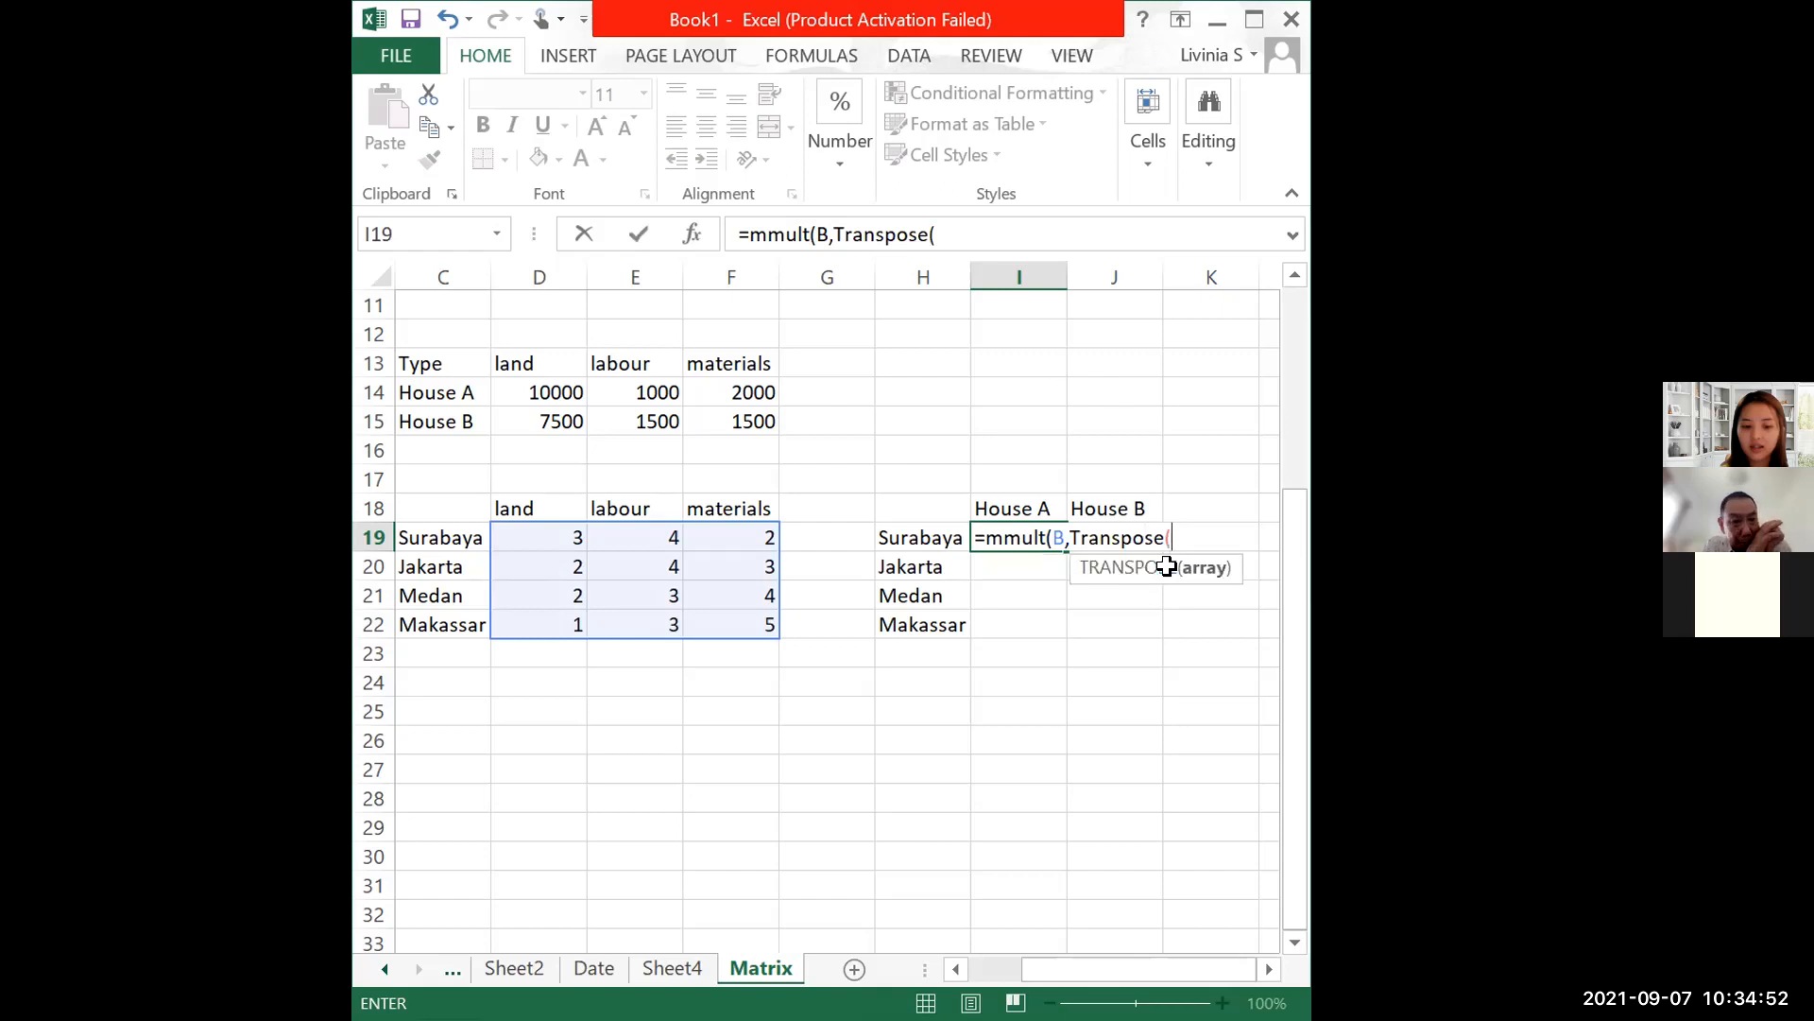
{"action": "left_click", "coordinate": [1086, 537]}
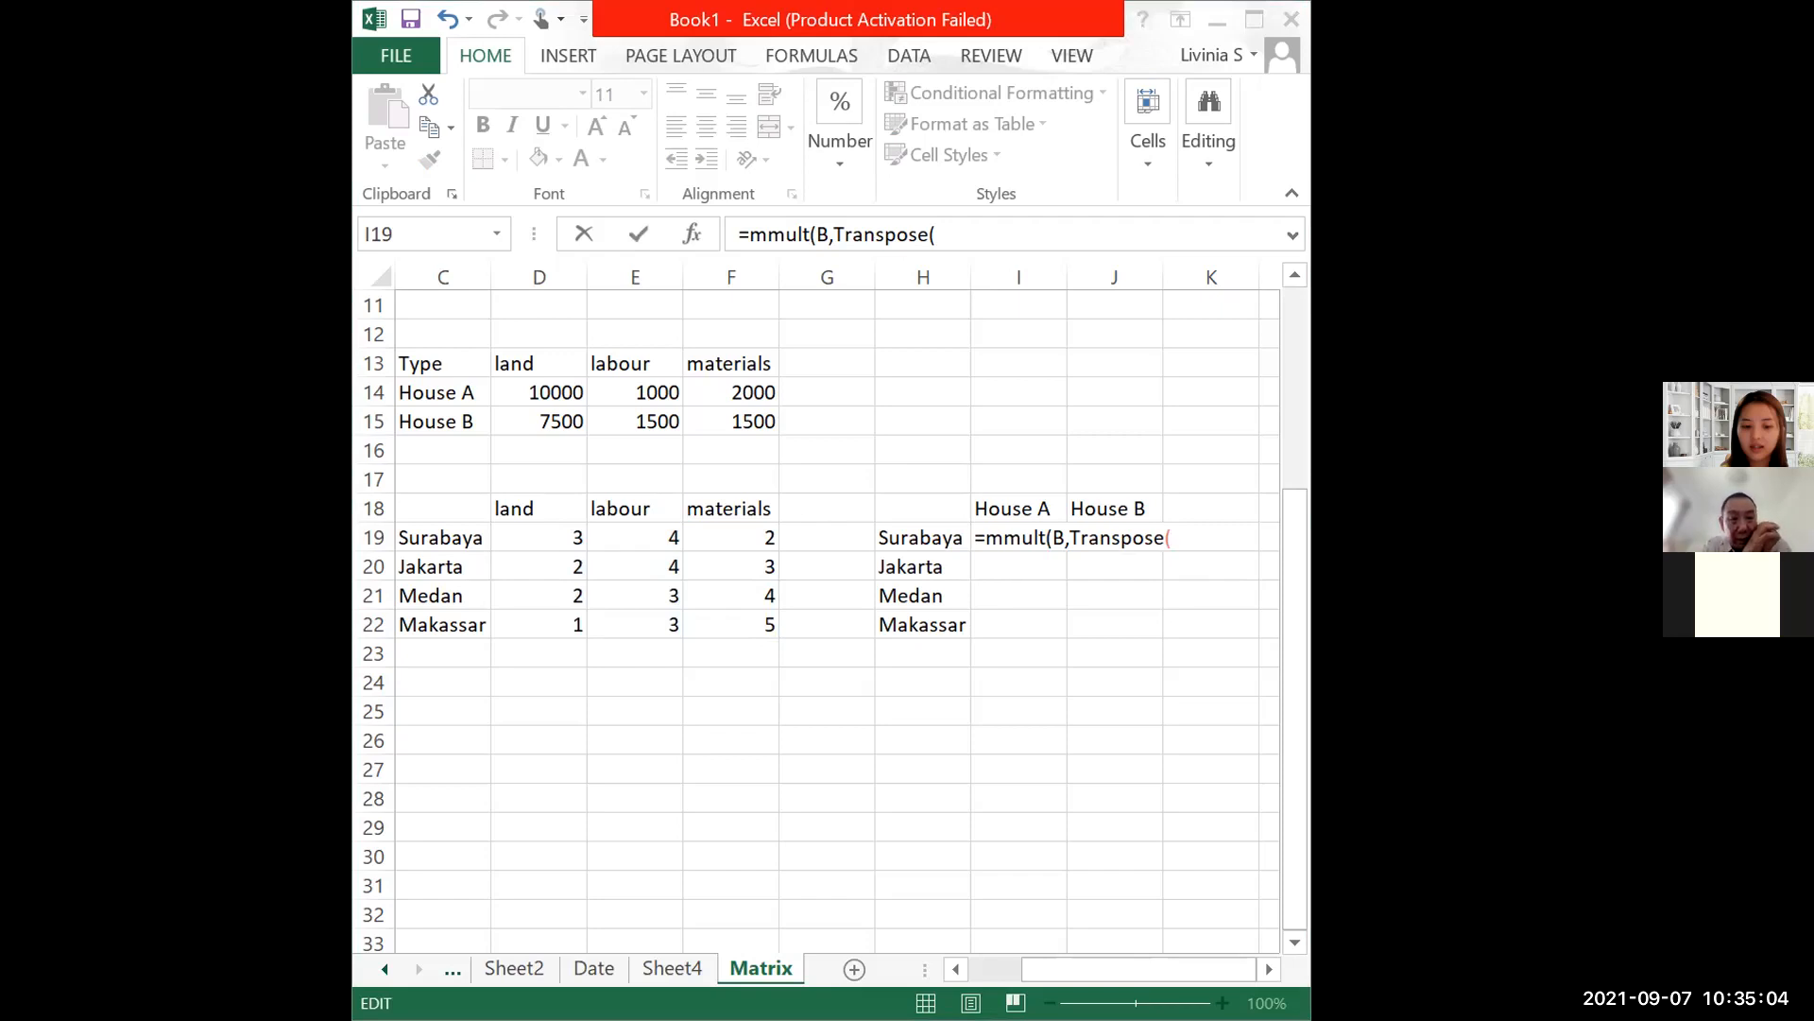
Step: Close the I19 formula with TRANSPOSE(A) and commit it as an array formula
{"action": "type", "text": "A)"}
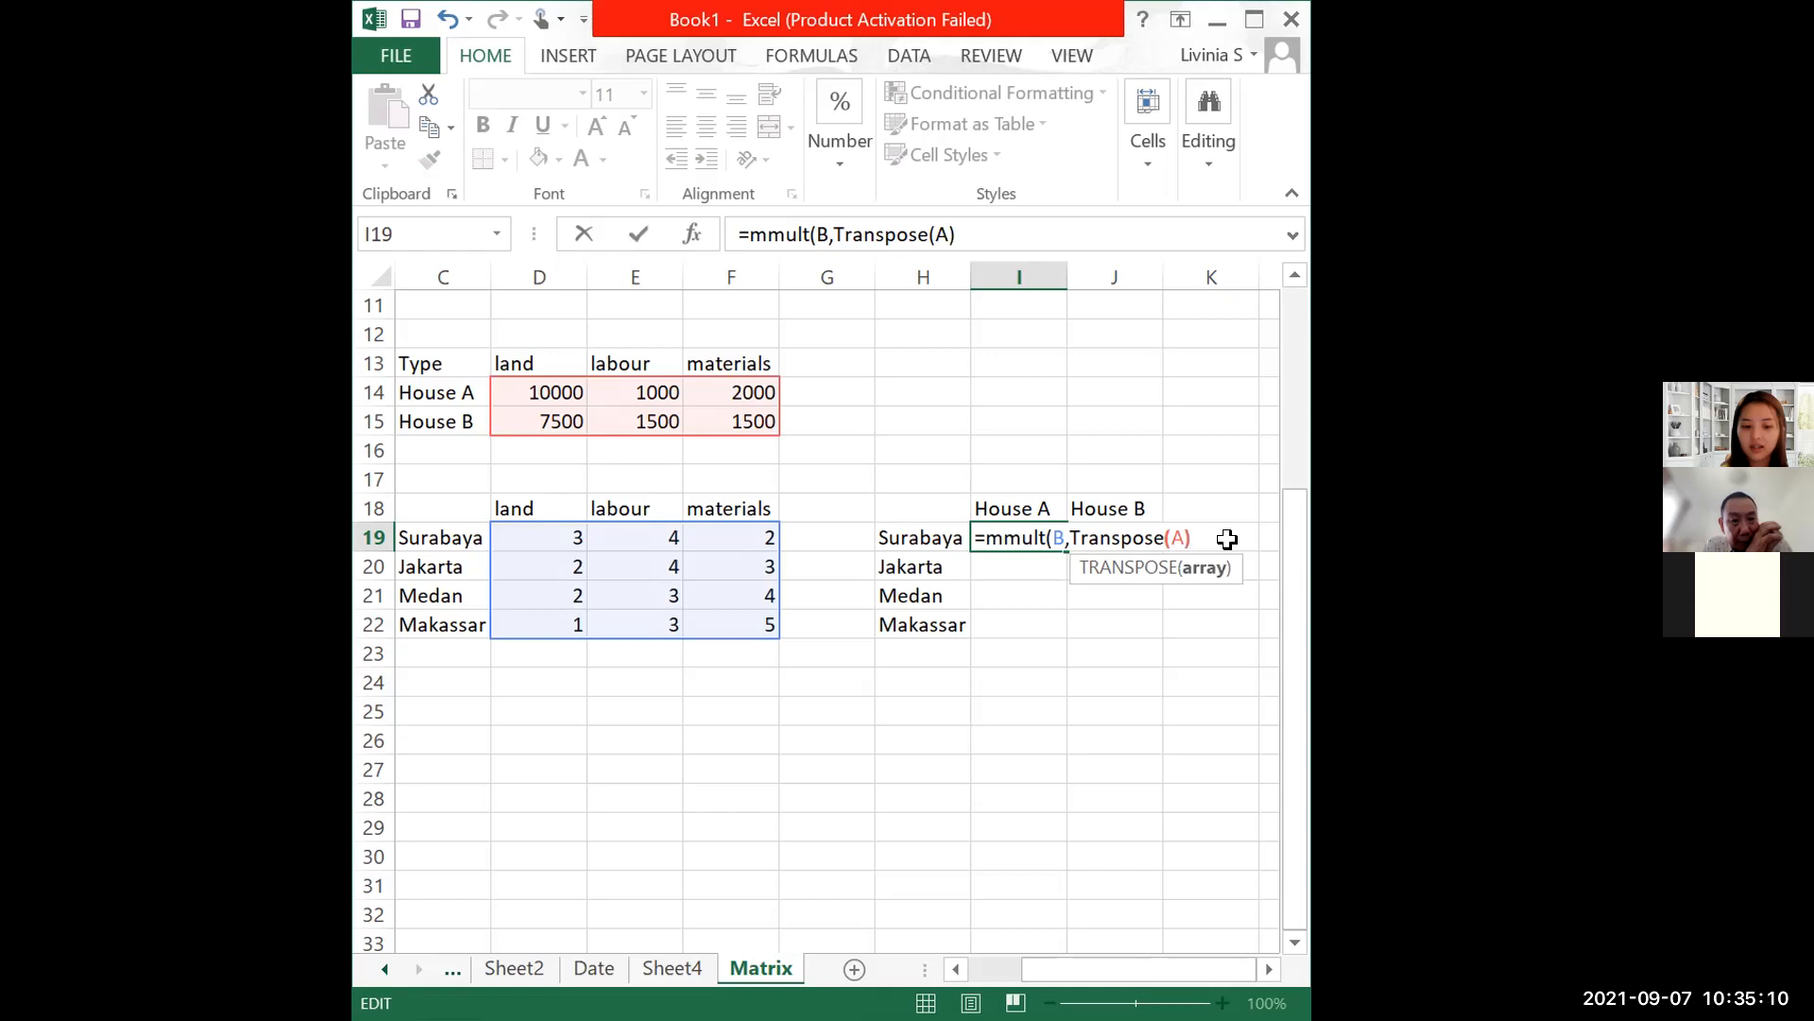
{"action": "left_click", "coordinate": [1065, 537]}
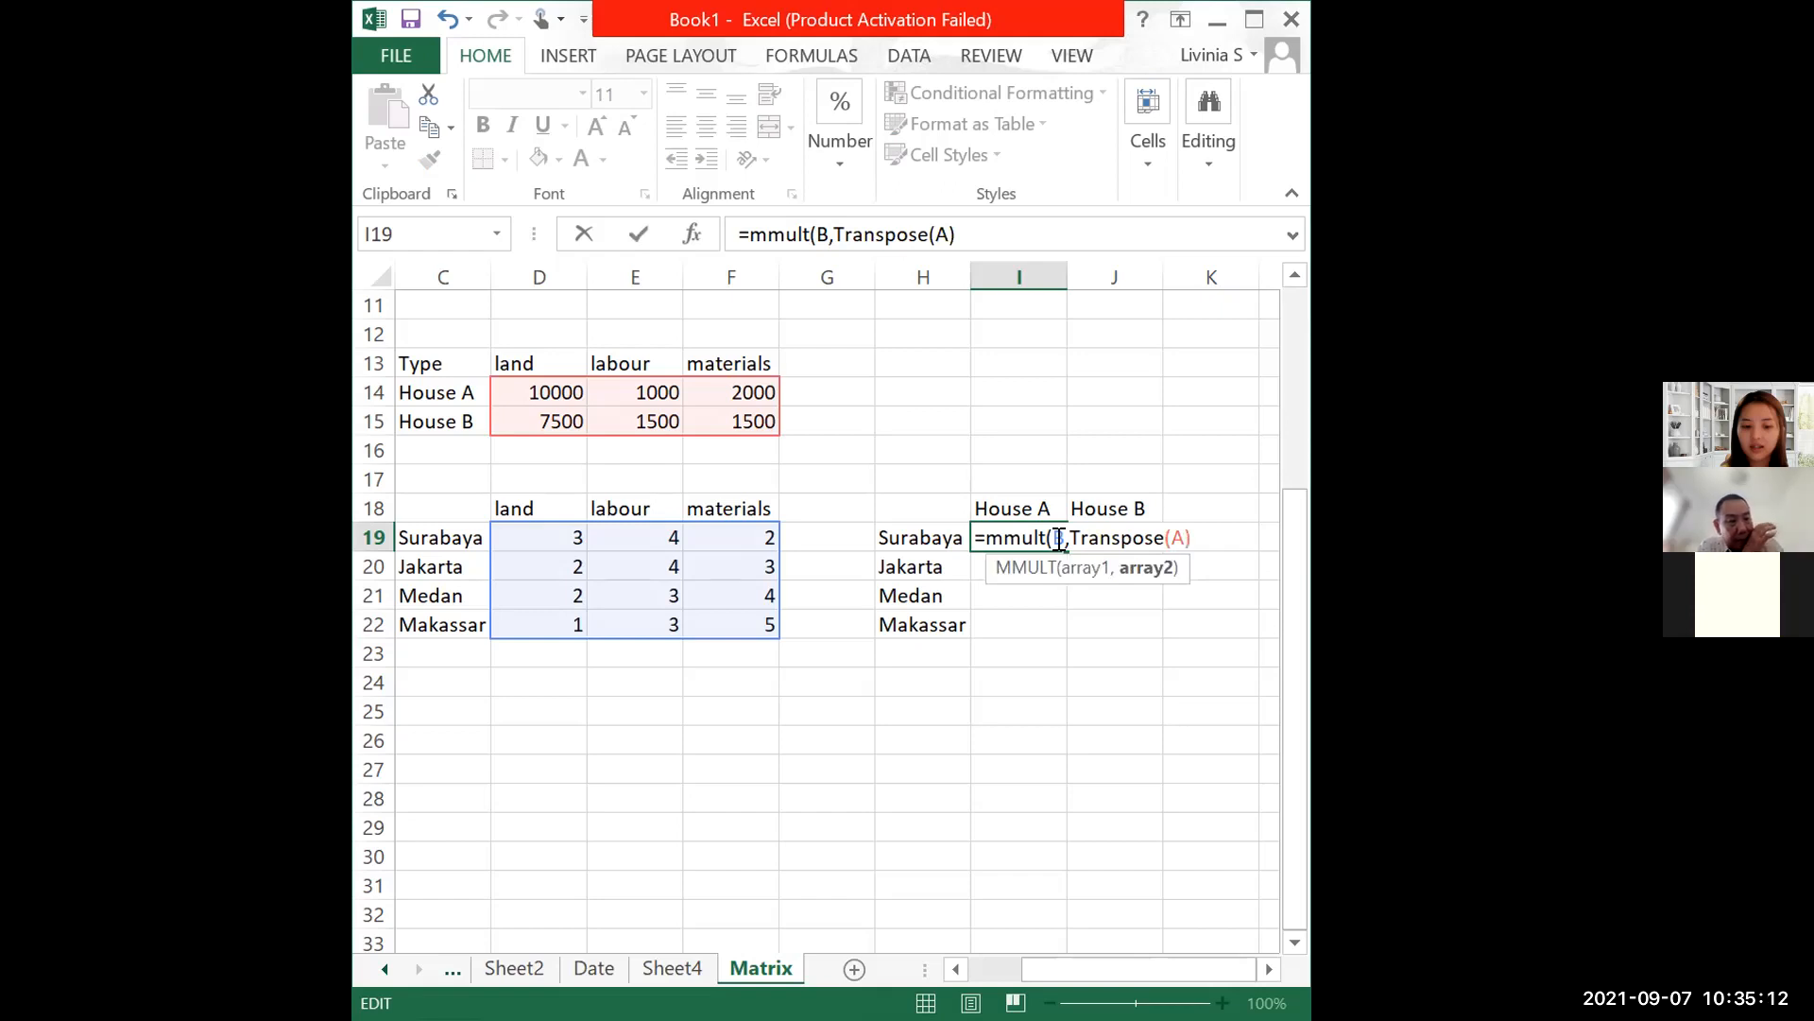
{"action": "key", "text": "ctrl+shift+Return"}
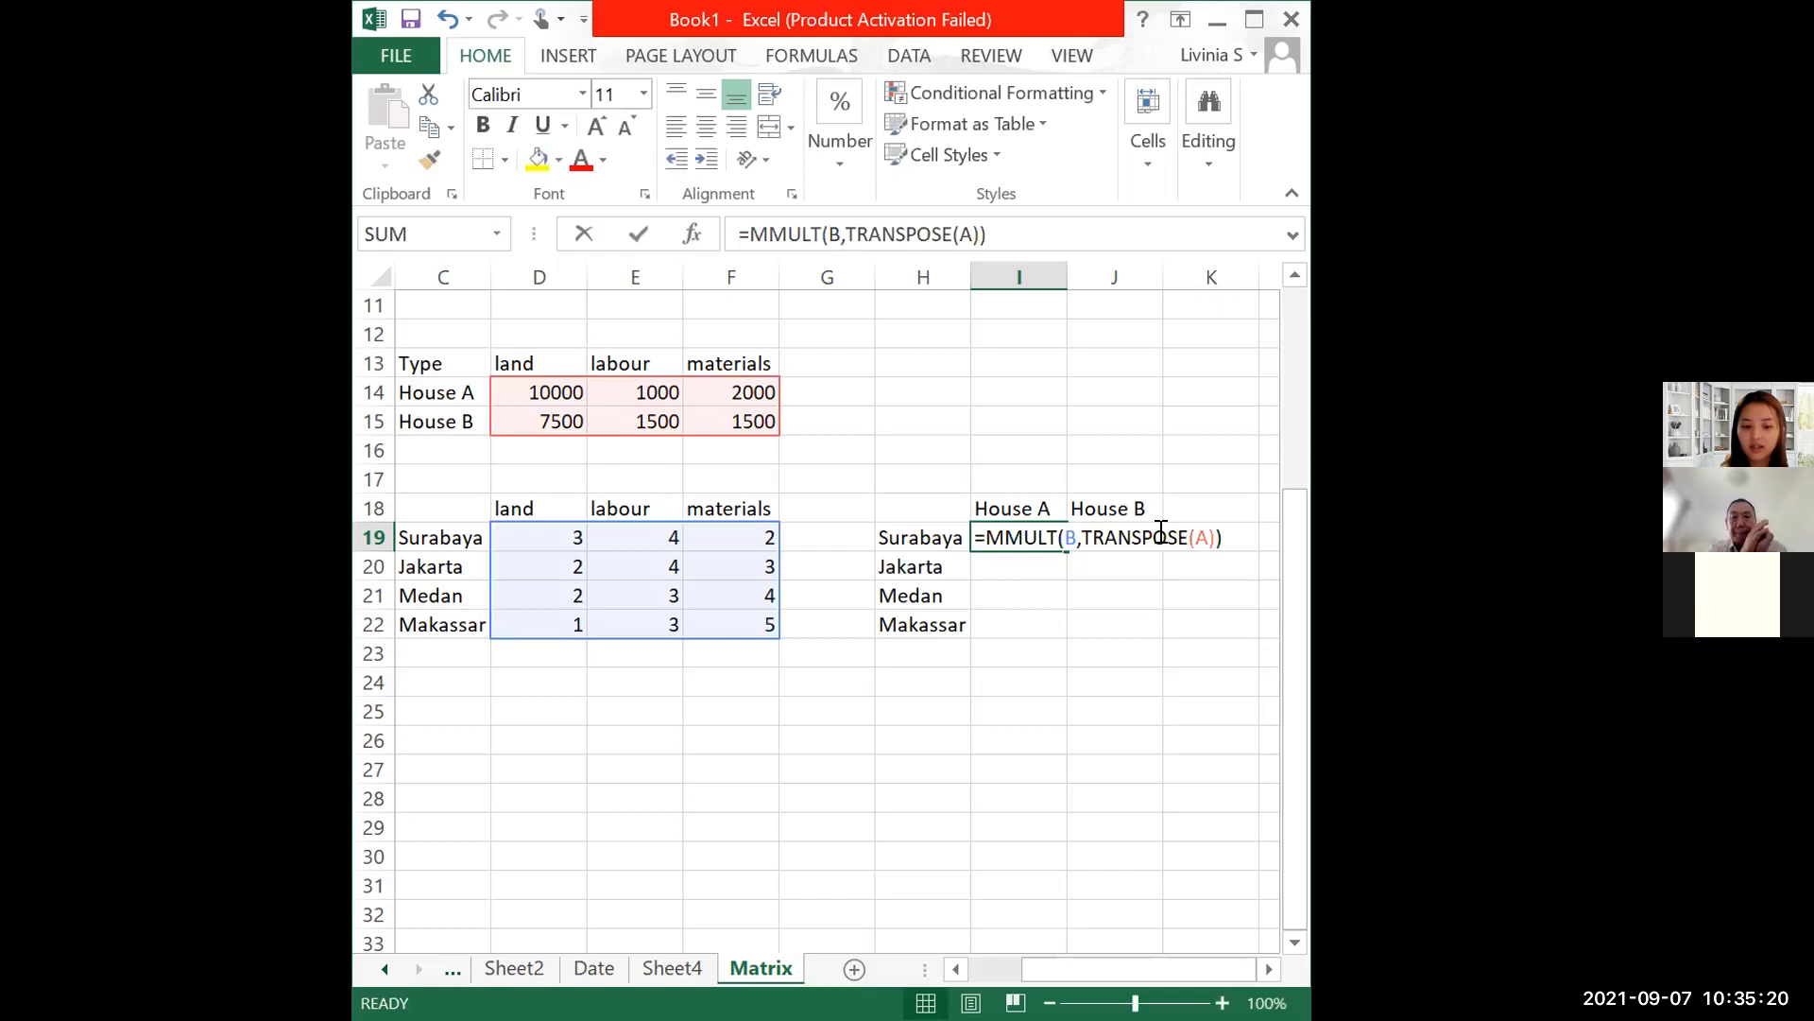
Step: Change the transposed range name to A_ and reopen I19 for editing
{"action": "double_click", "coordinate": [1161, 532]}
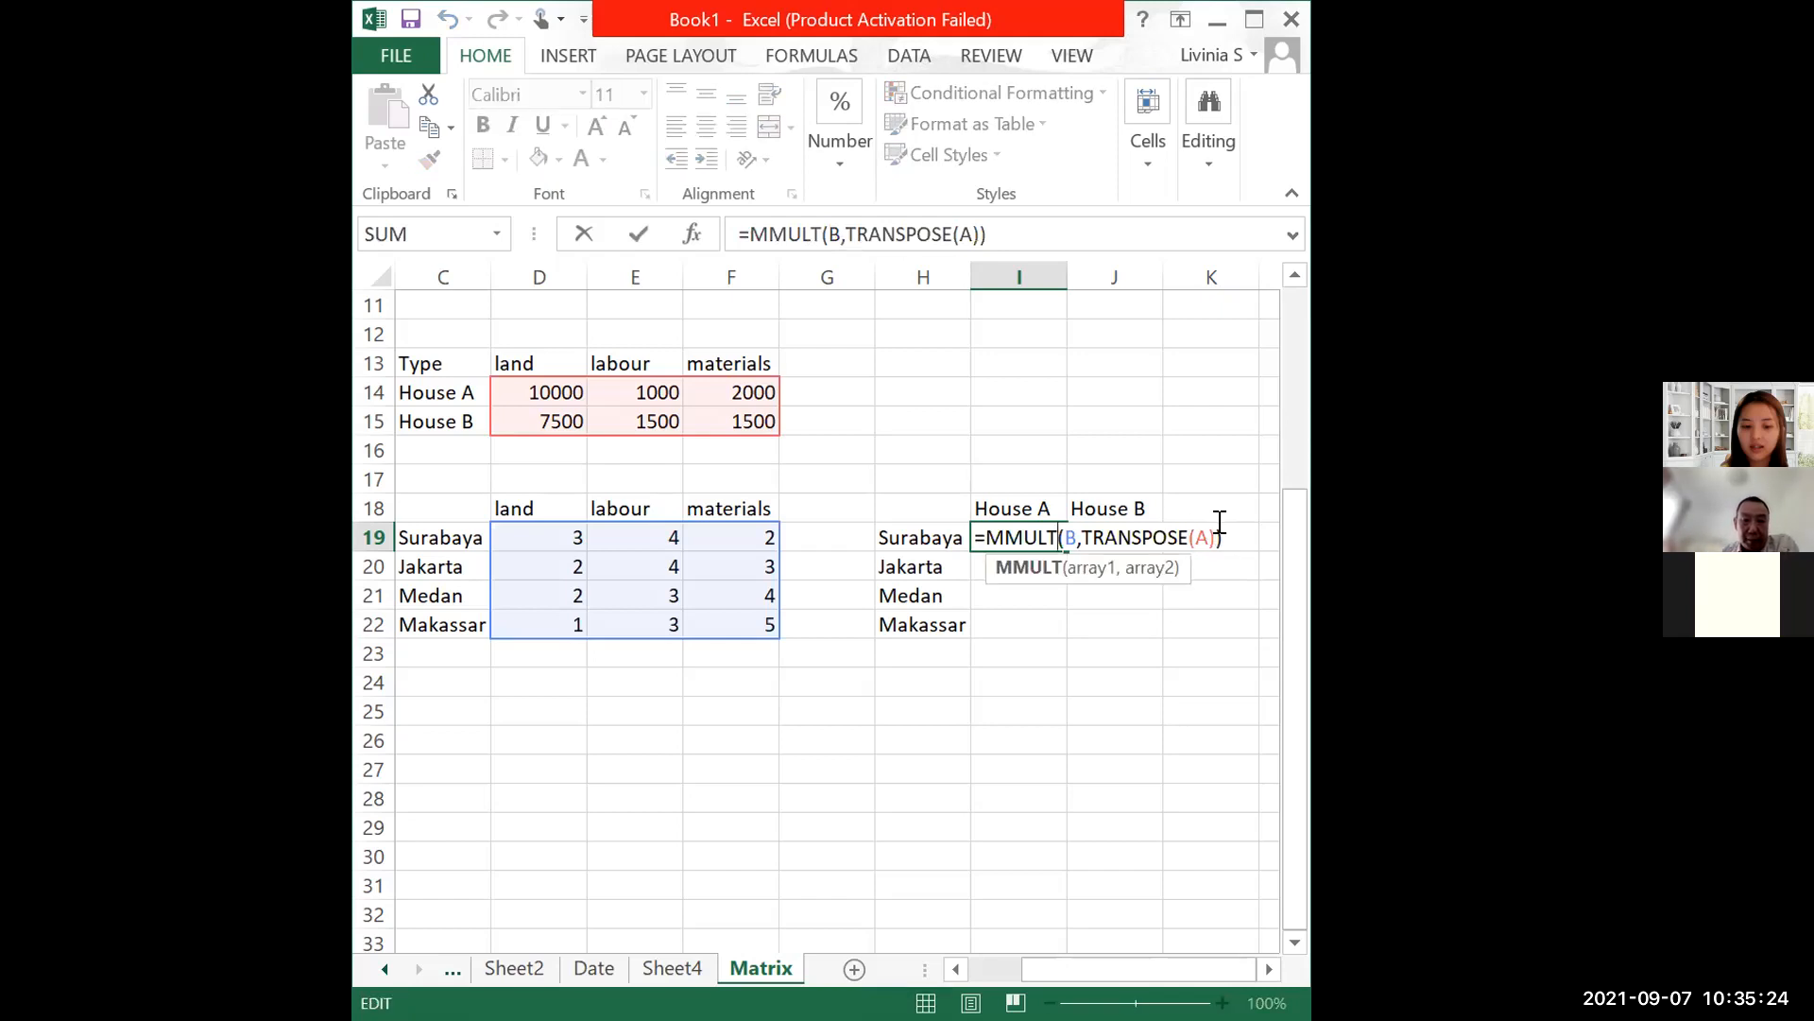
{"action": "left_click", "coordinate": [1206, 531]}
{"action": "type", "text": "_"}
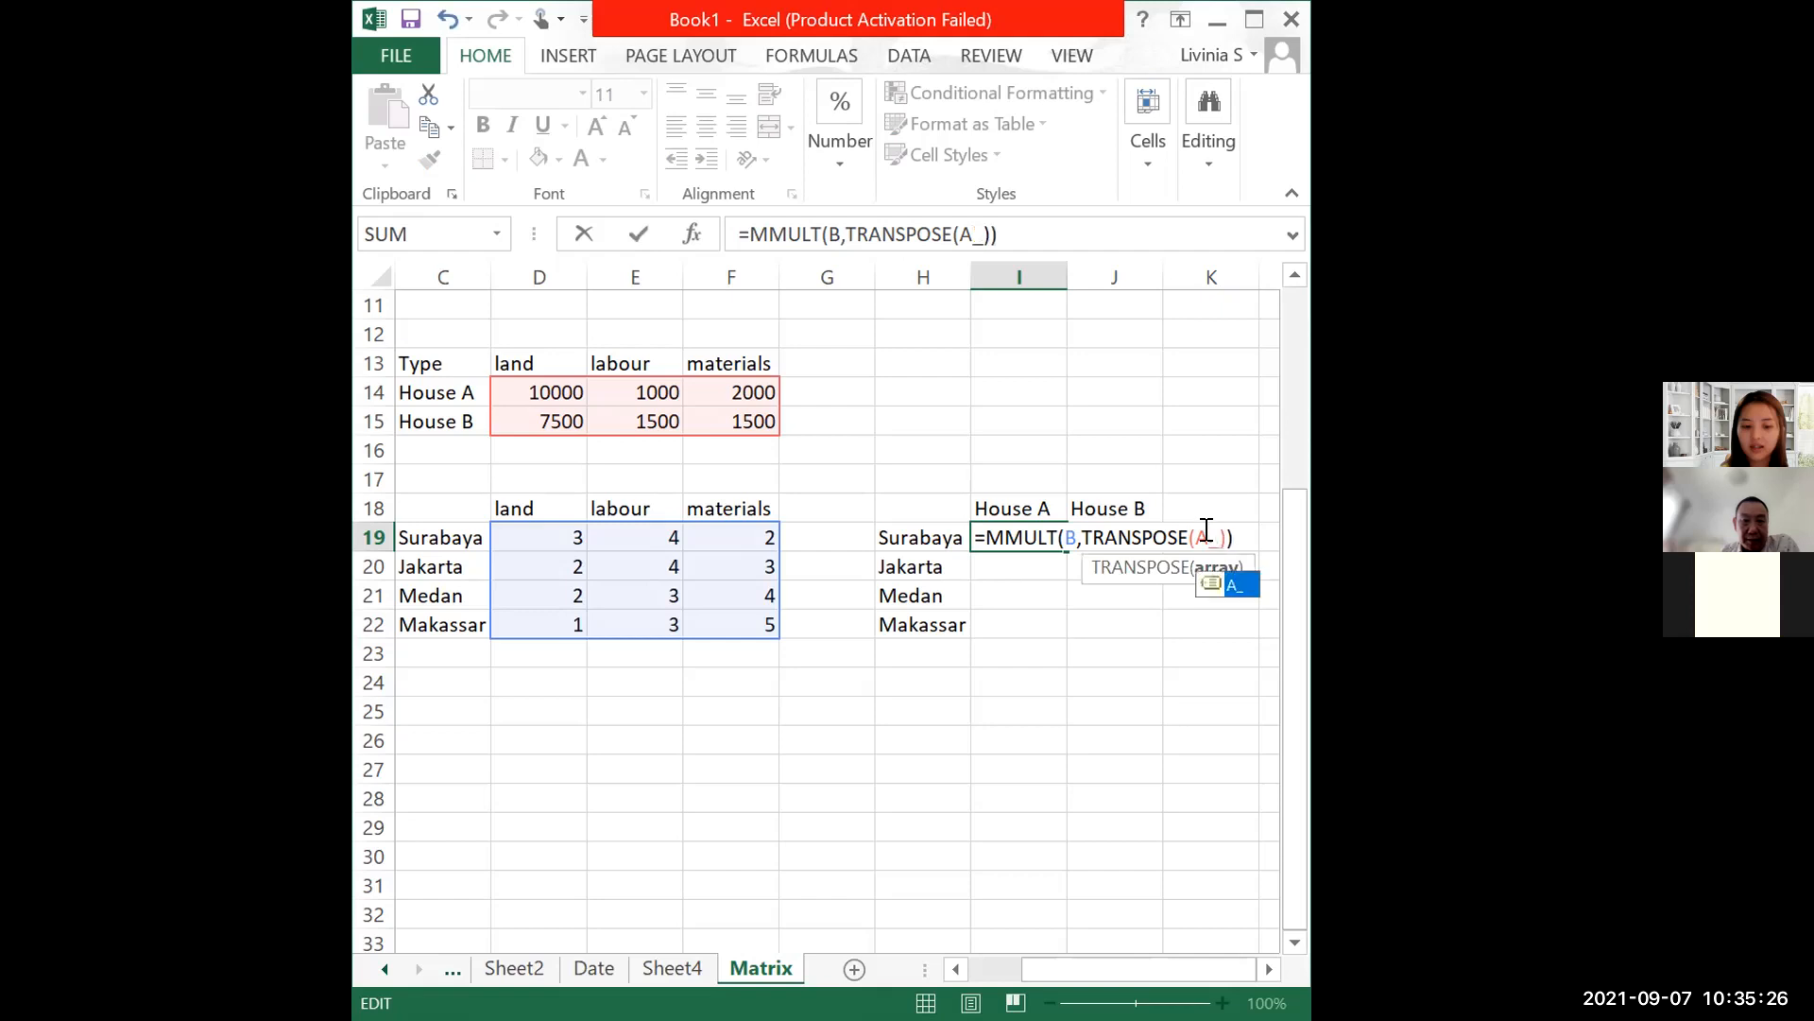
{"action": "key", "text": "Return"}
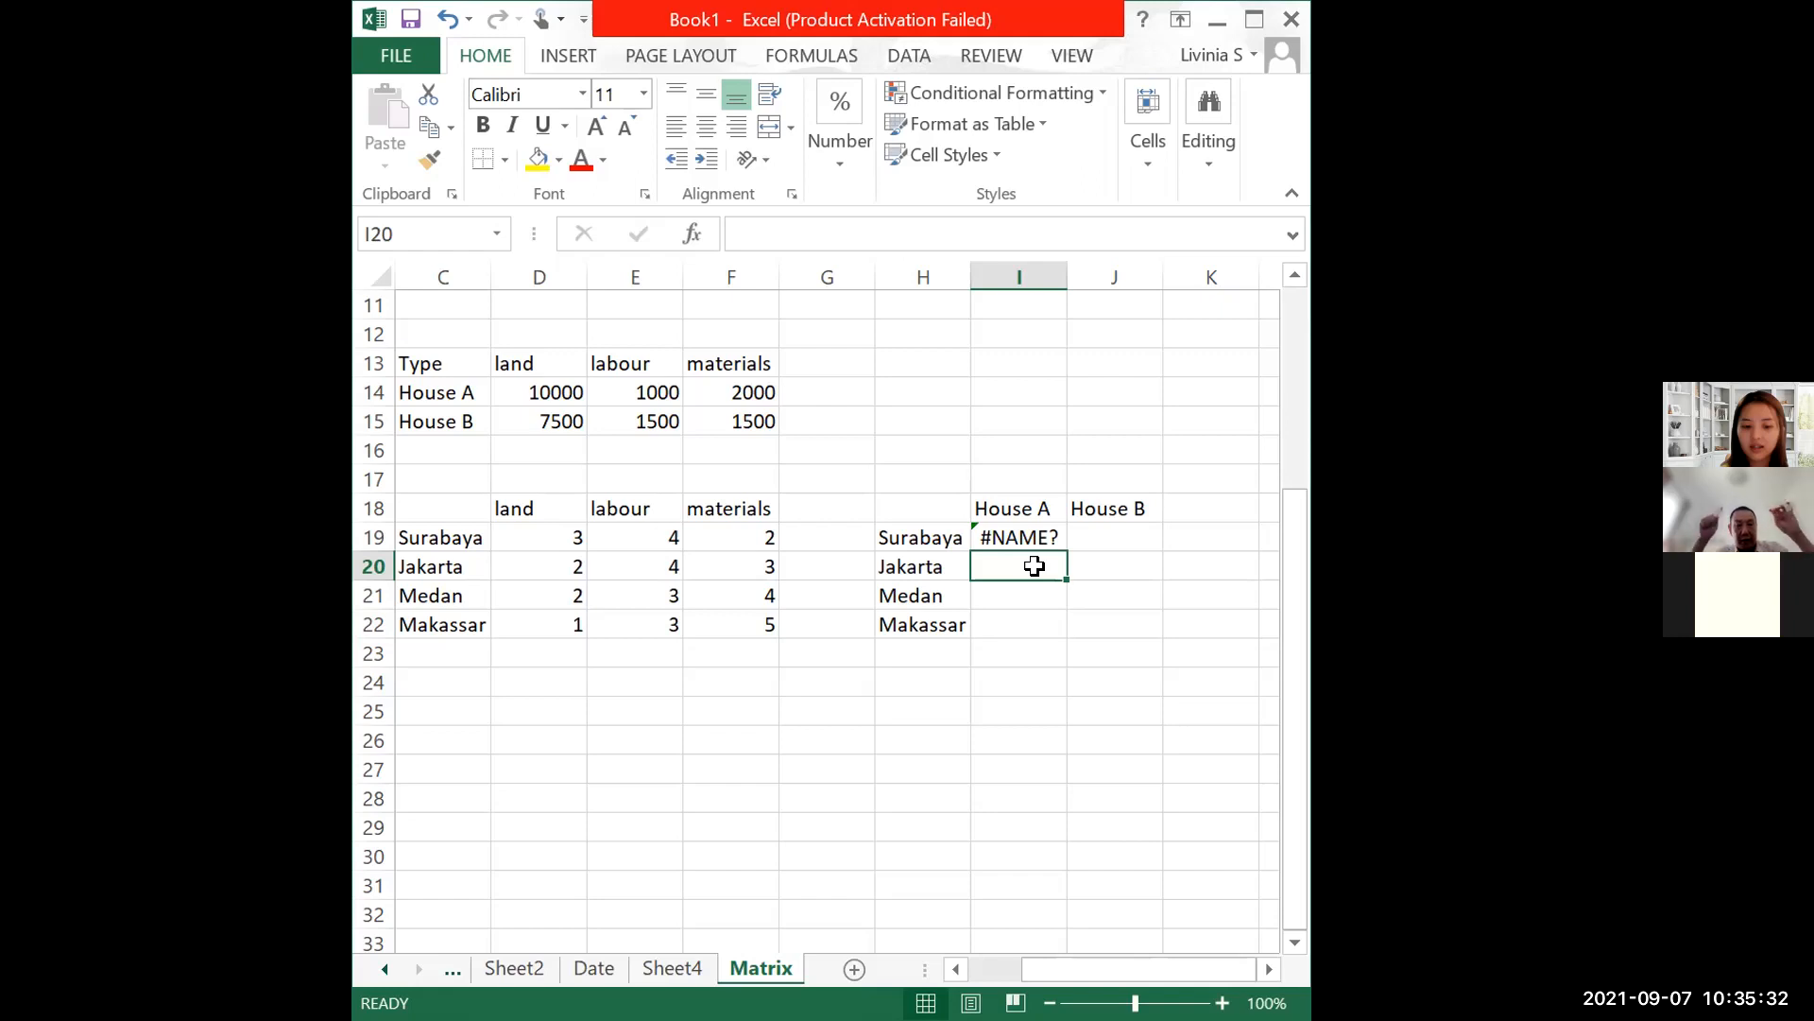
{"action": "key", "text": "Up"}
{"action": "key", "text": "F2"}
Step: Correct B_ to B so I19 reads =MMULT(B,TRANSPOSE(A_)), then fill it down to I20
{"action": "key", "text": "Home"}
{"action": "key", "text": "Right"}
{"action": "key", "text": "Right"}
{"action": "key", "text": "Right"}
{"action": "key", "text": "Right"}
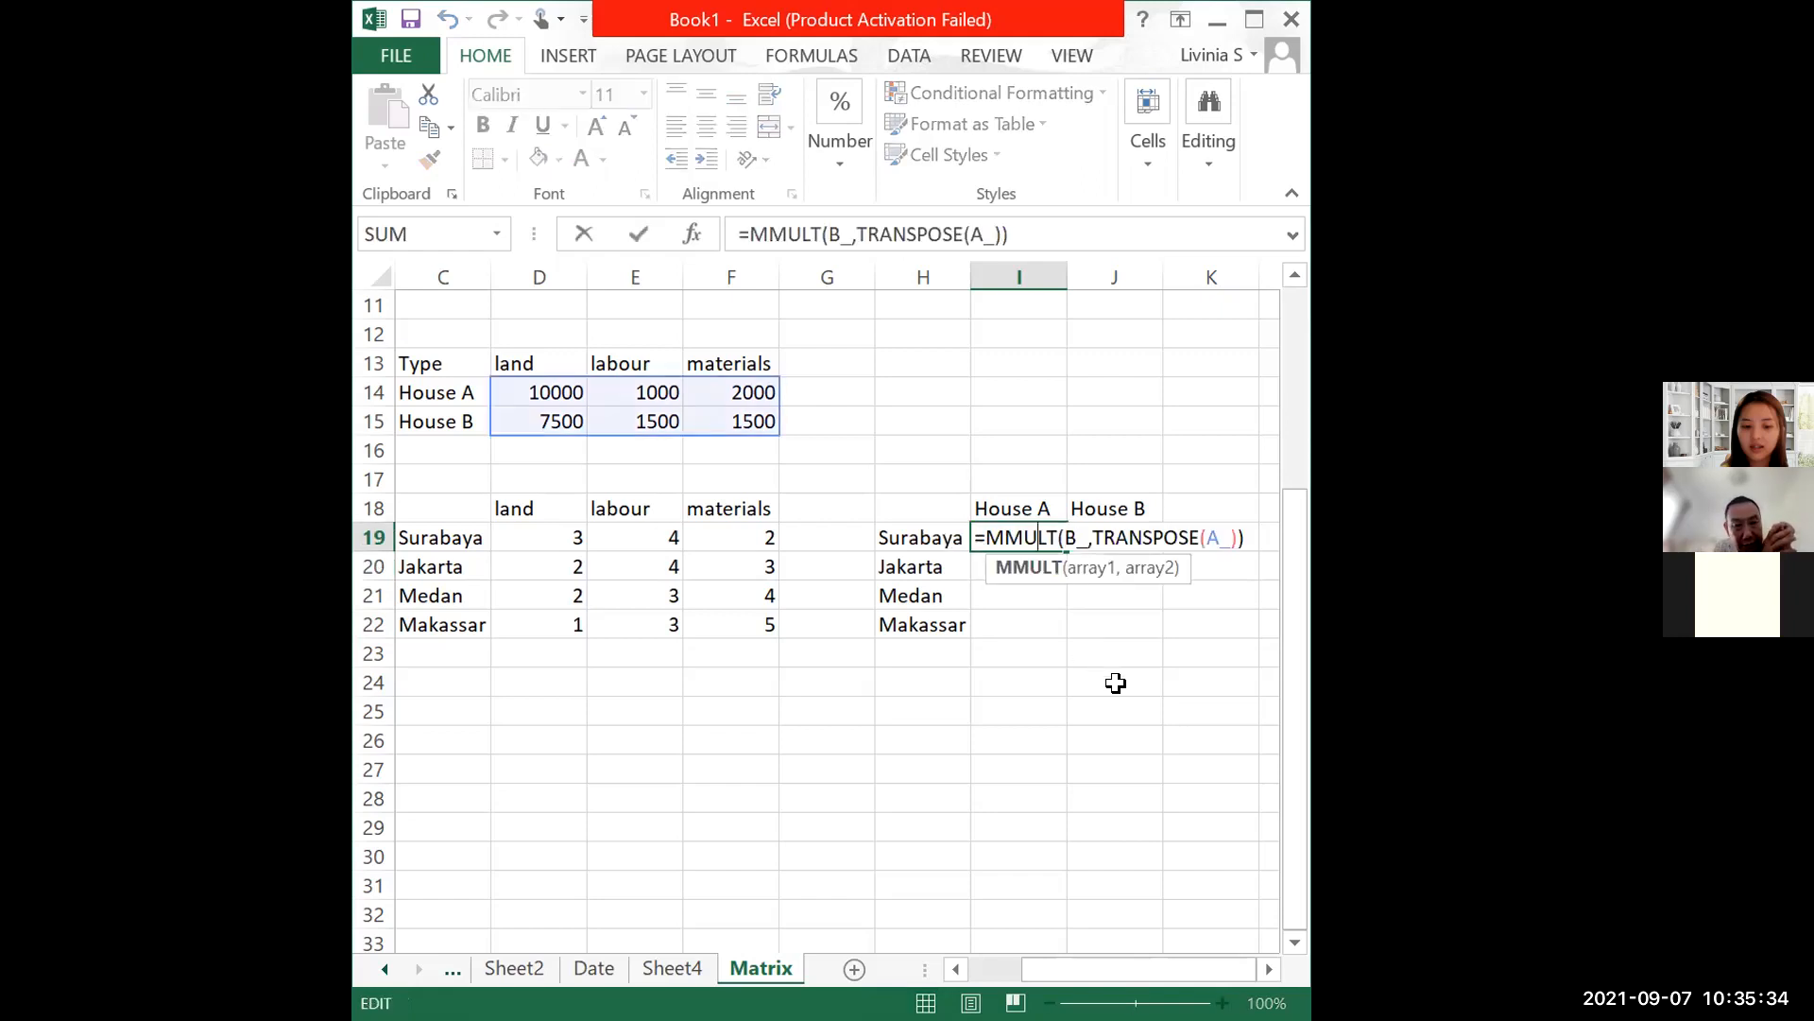
{"action": "left_click", "coordinate": [1080, 537]}
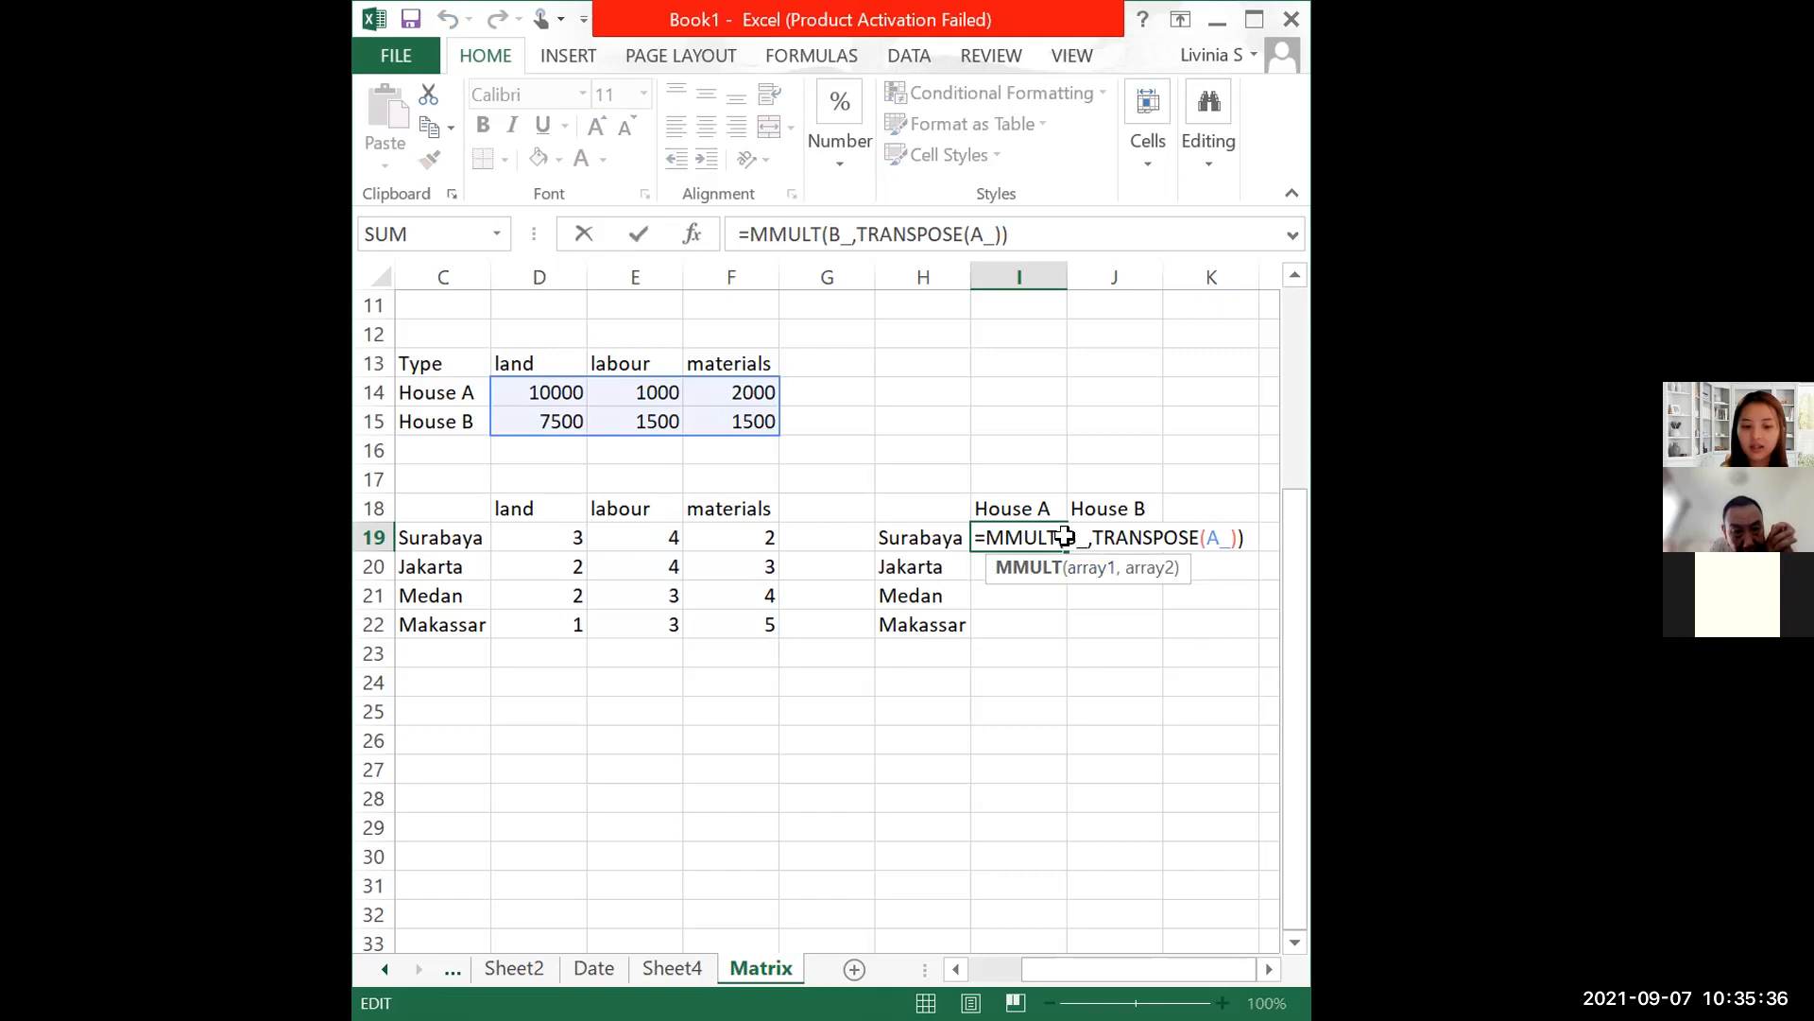
{"action": "double_click", "coordinate": [1066, 536]}
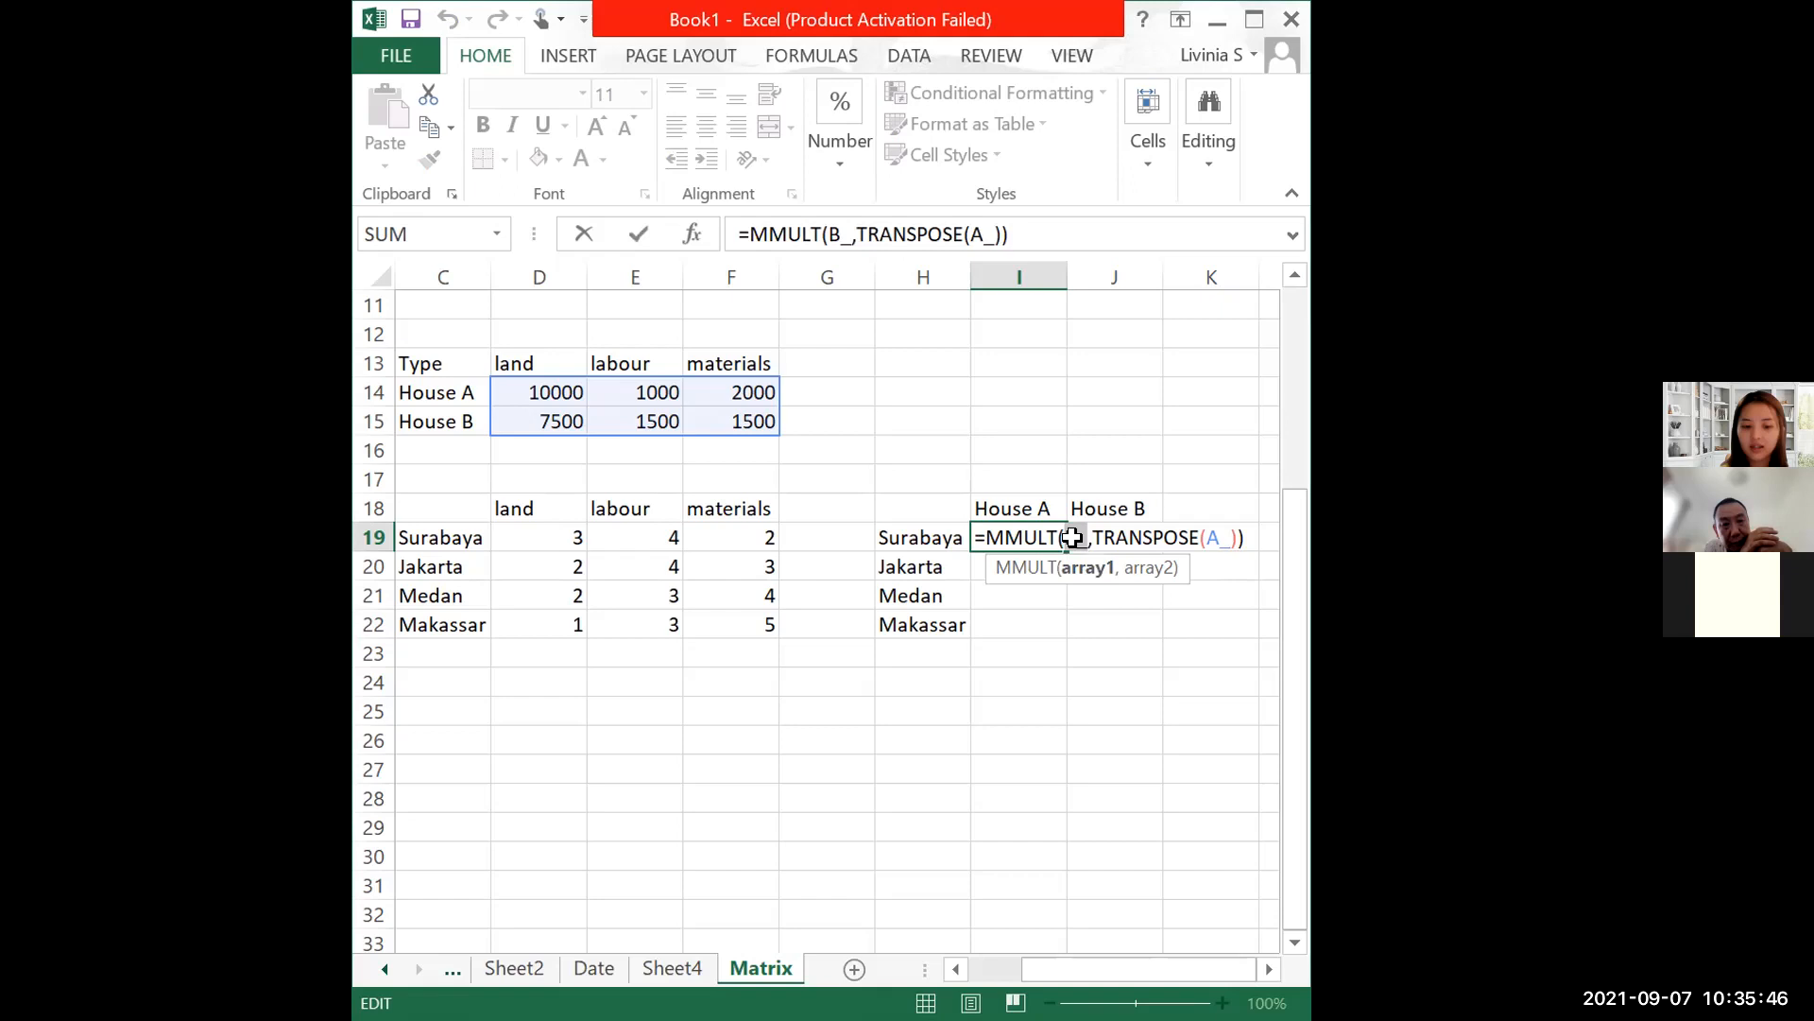
{"action": "left_click", "coordinate": [1073, 536]}
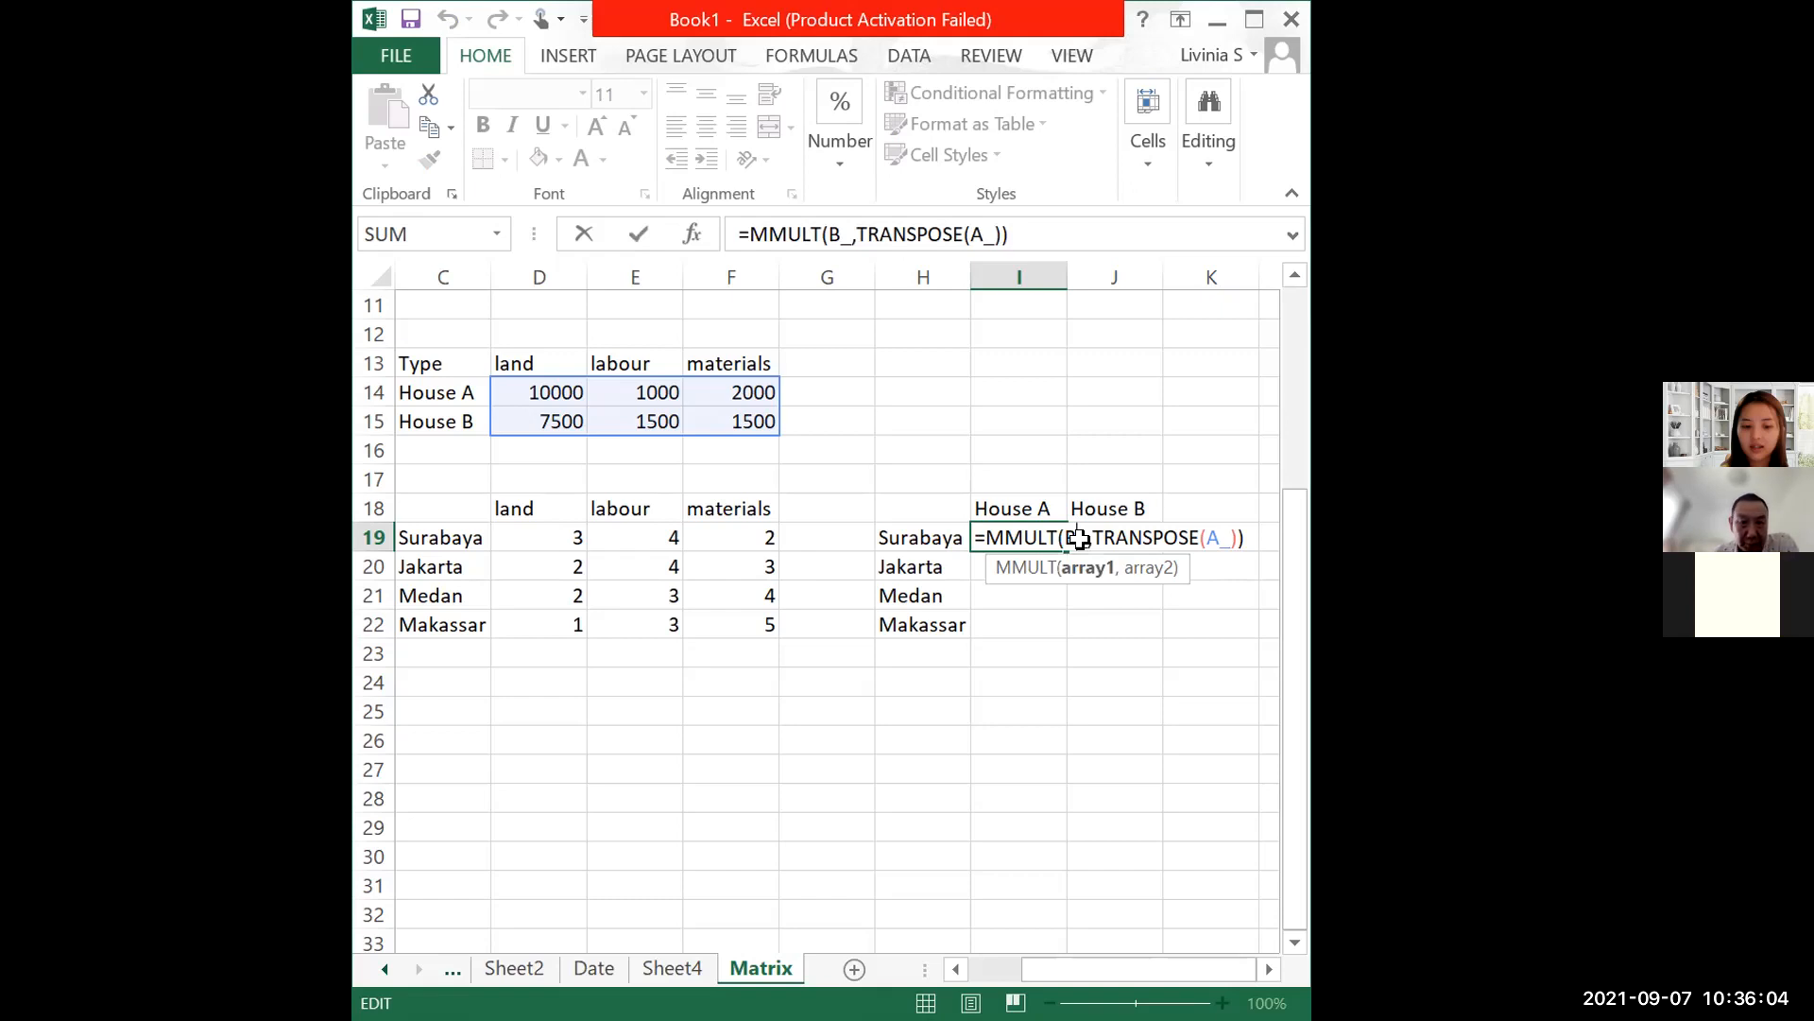
{"action": "key", "text": "Delete"}
{"action": "key", "text": "ctrl+Return"}
{"action": "left_click_drag", "start_coordinate": [1066, 552], "coordinate": [1066, 574]}
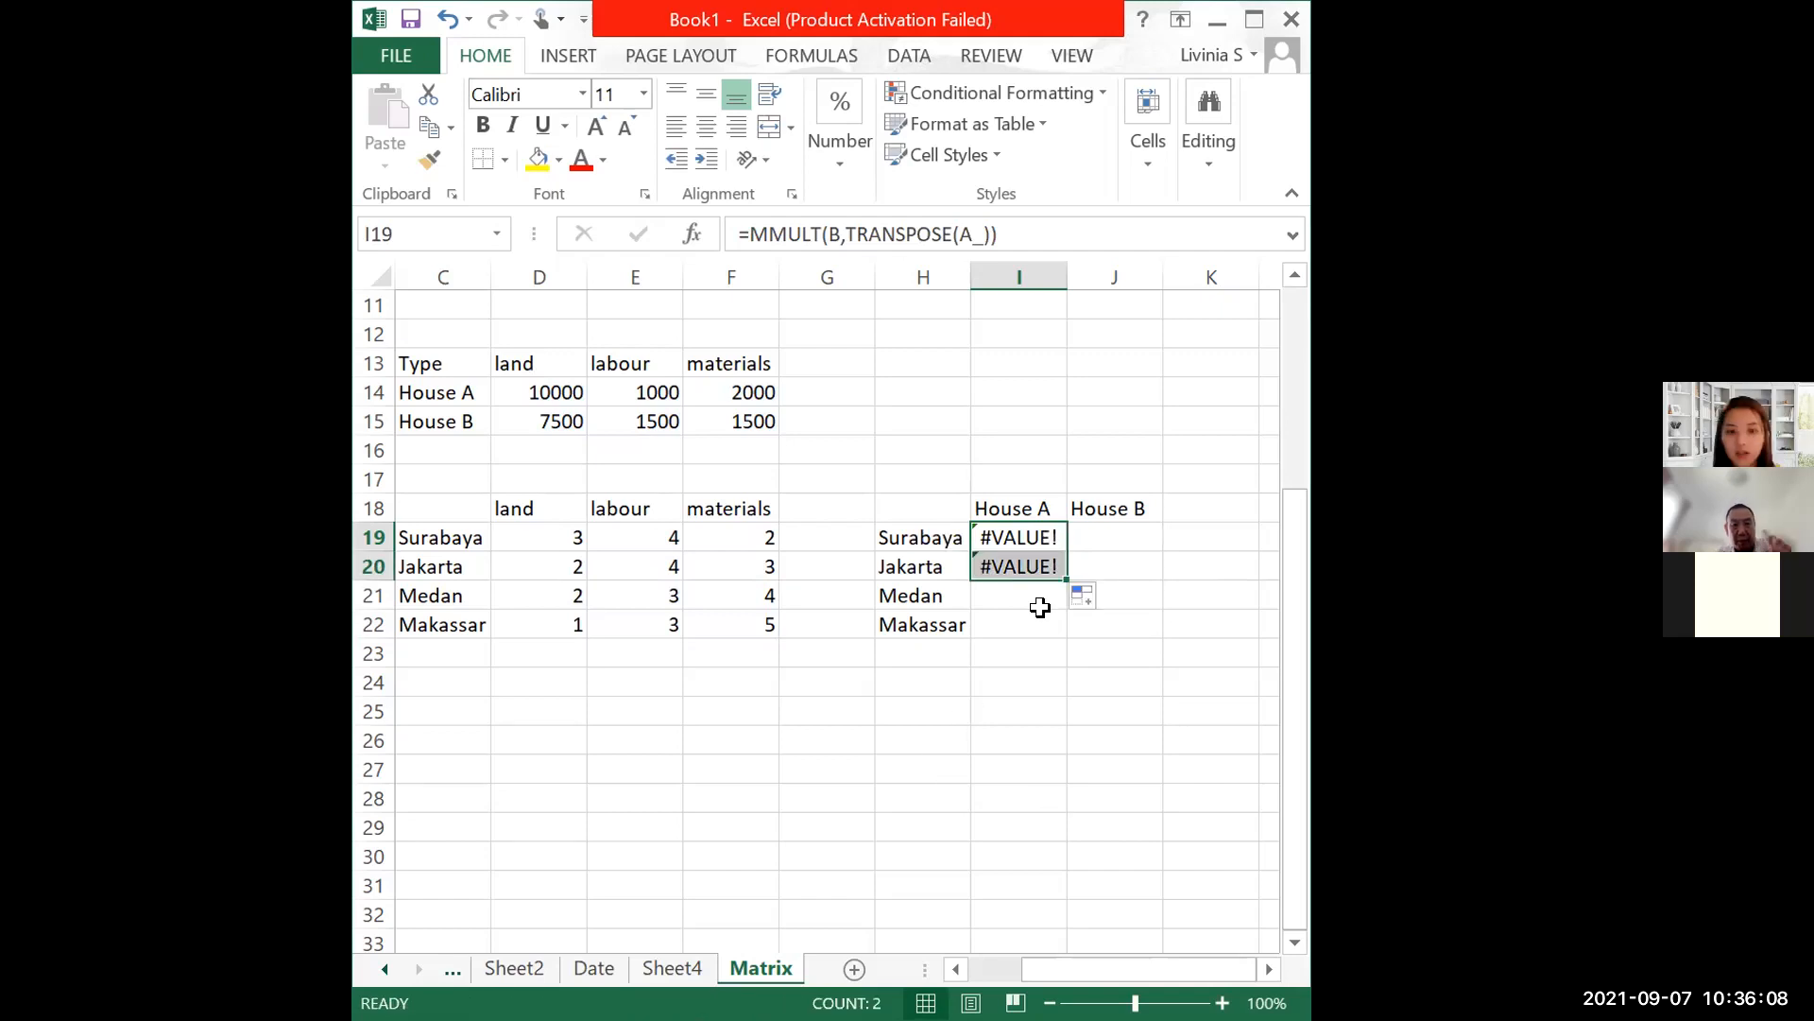
Step: Undo the fill and array-enter =MMULT(B,TRANSPOSE(A_)) across I19:J22, giving 38000 for Surabaya
{"action": "key", "text": "ctrl+z"}
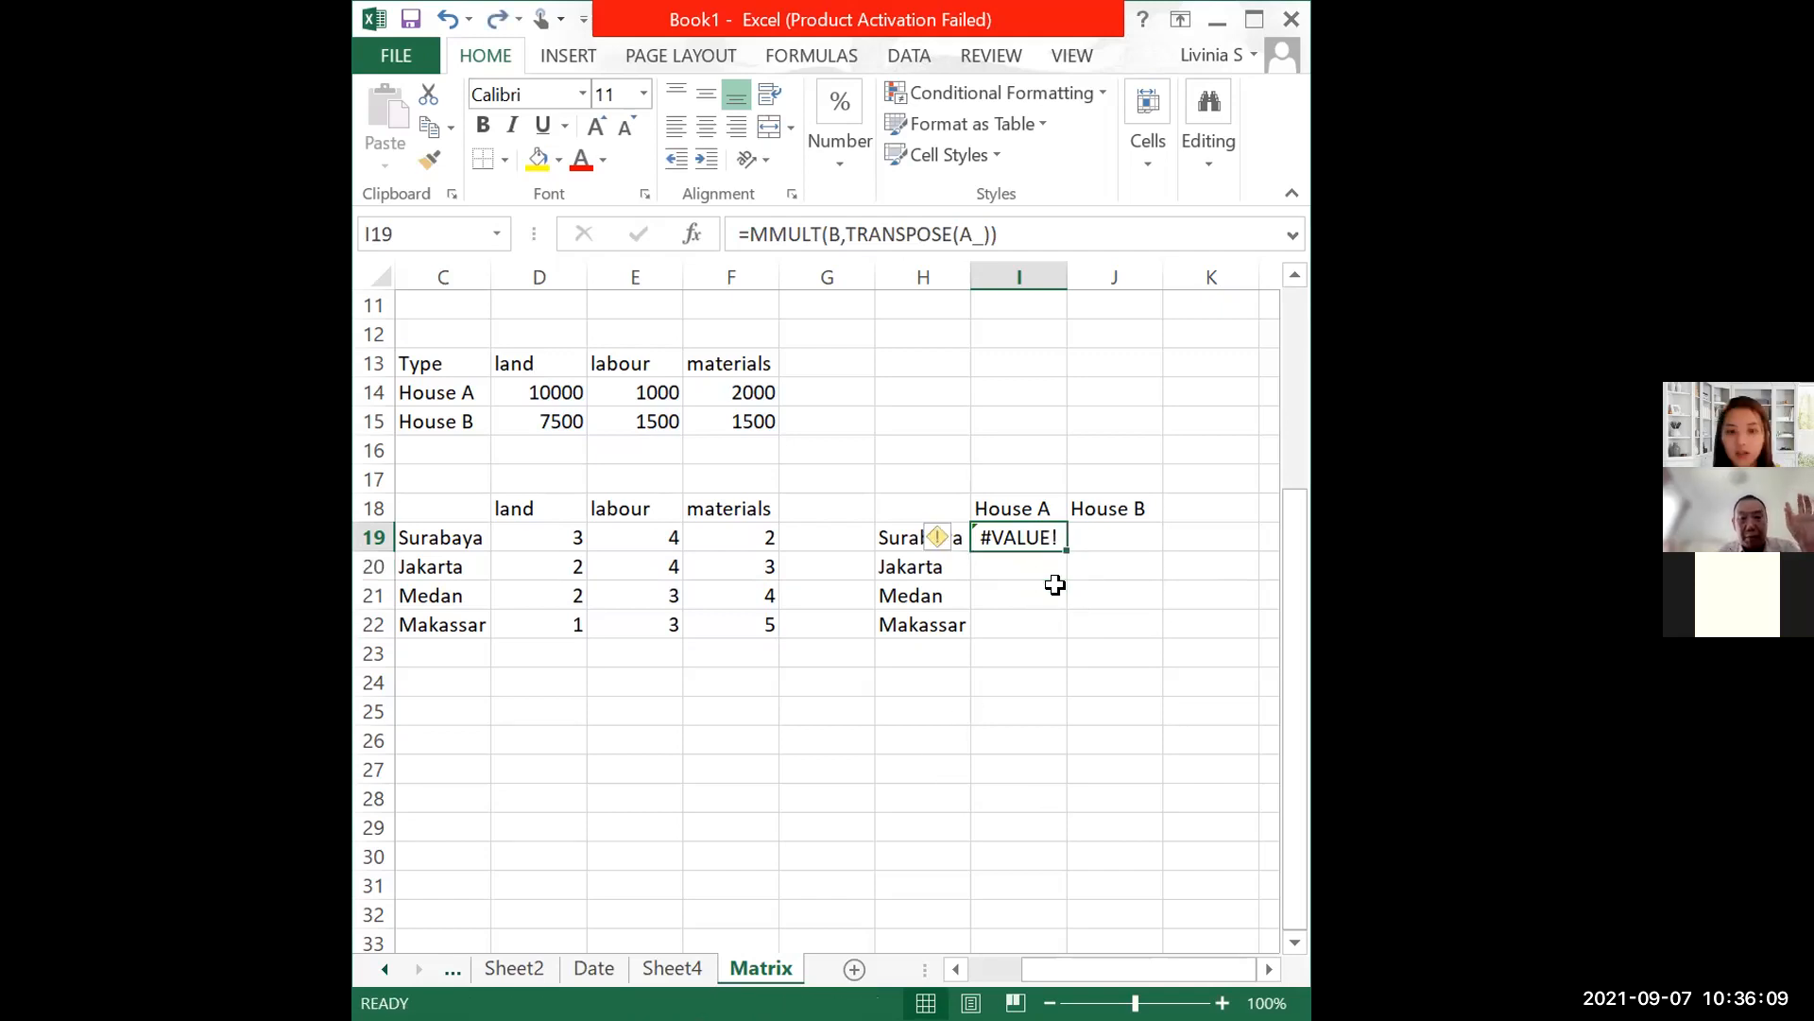
{"action": "key", "text": "Down"}
{"action": "key", "text": "Down"}
{"action": "left_click", "coordinate": [1052, 537]}
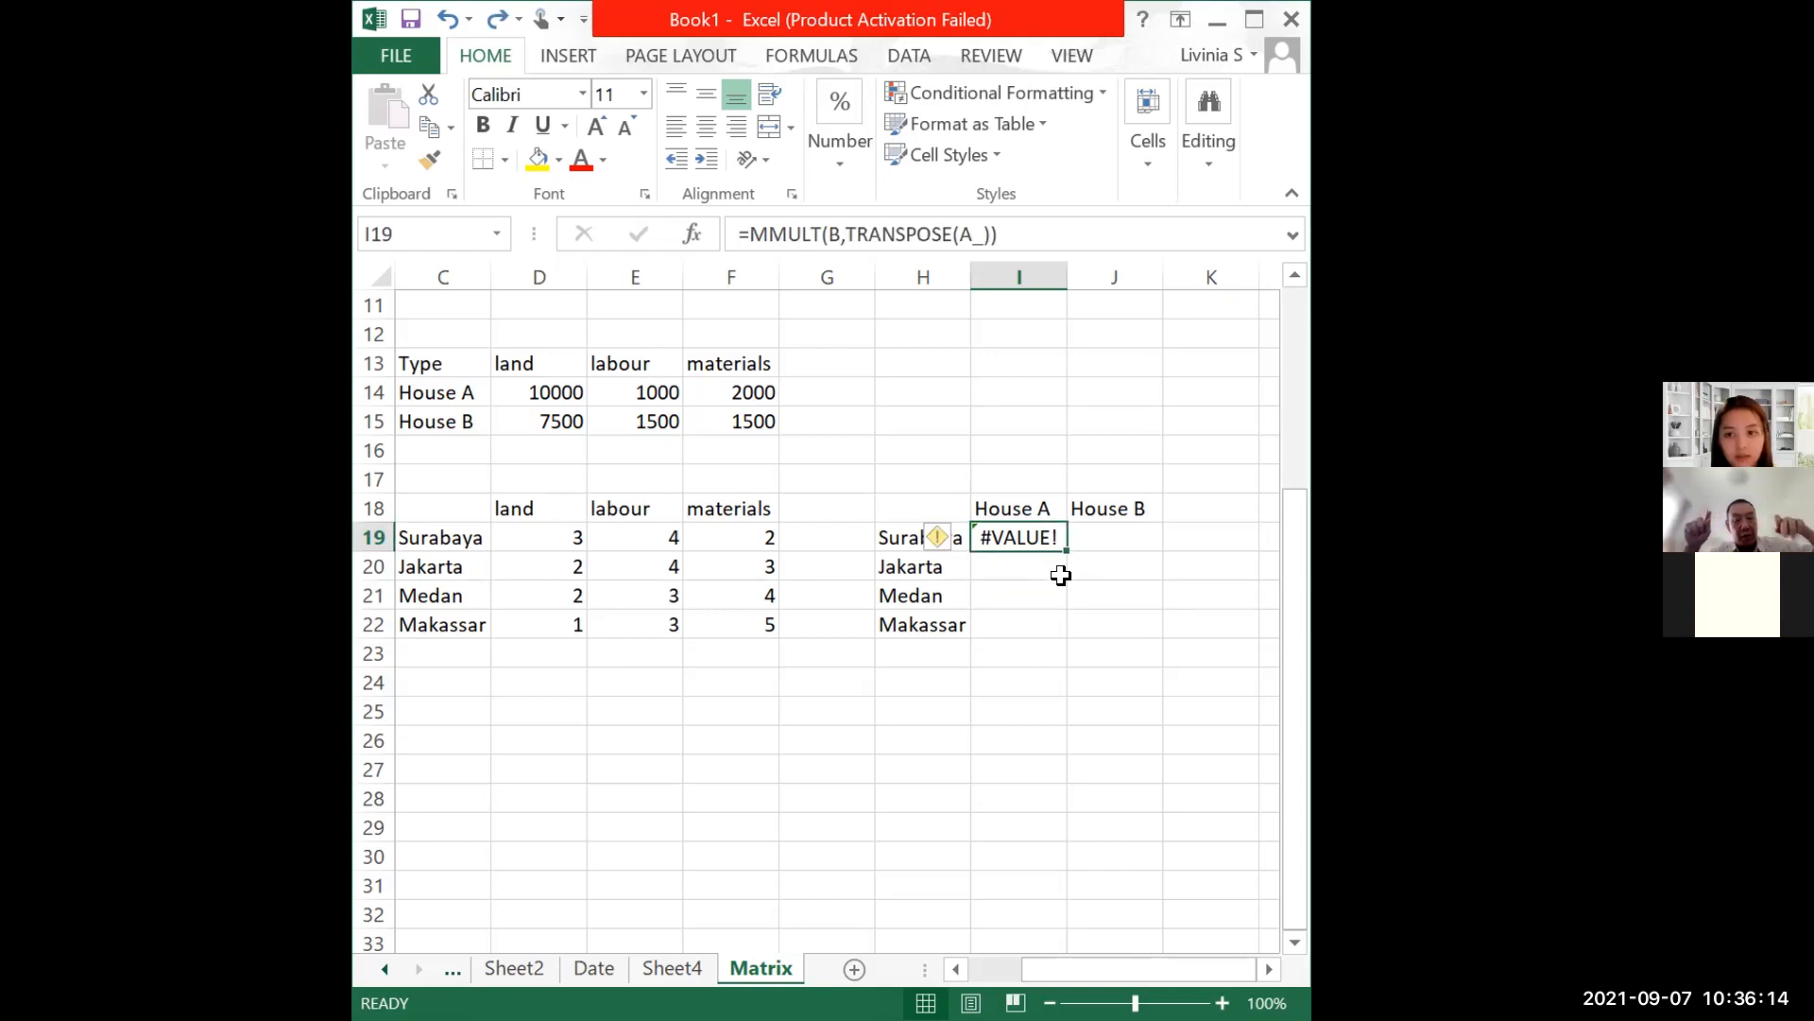
{"action": "left_click", "coordinate": [1086, 622]}
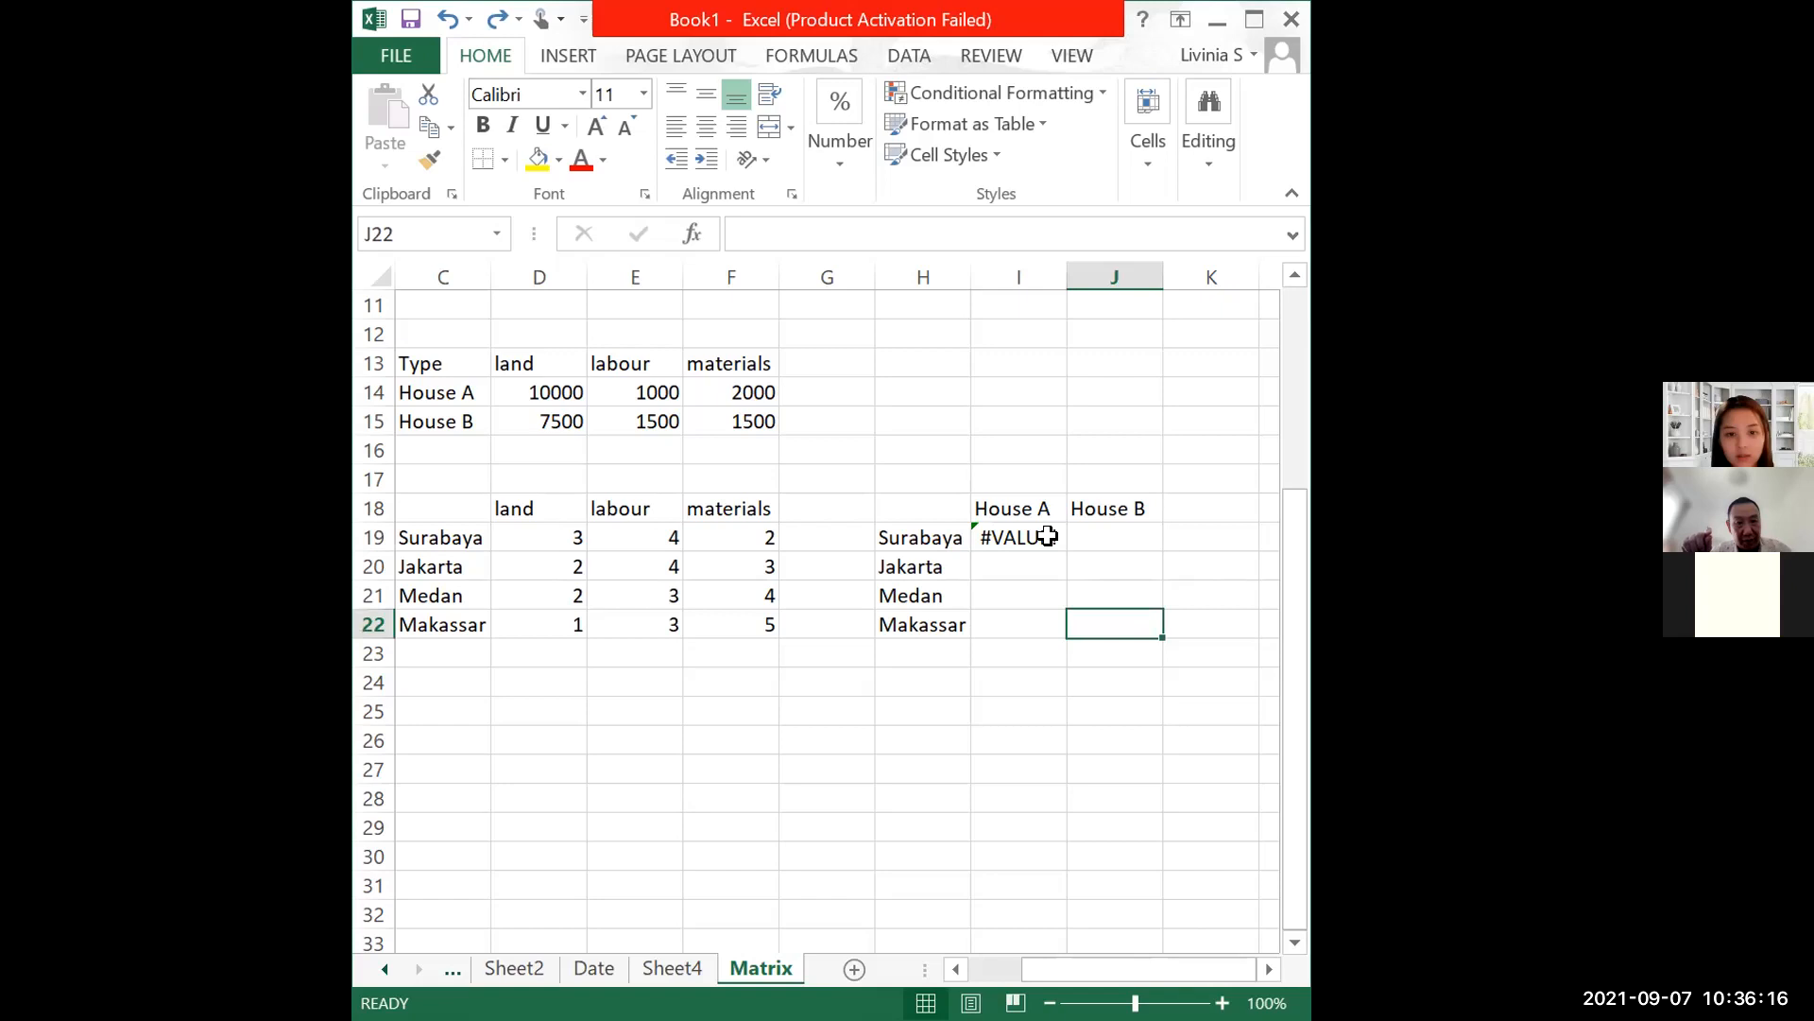
{"action": "left_click_drag", "start_coordinate": [1047, 537], "coordinate": [1134, 627]}
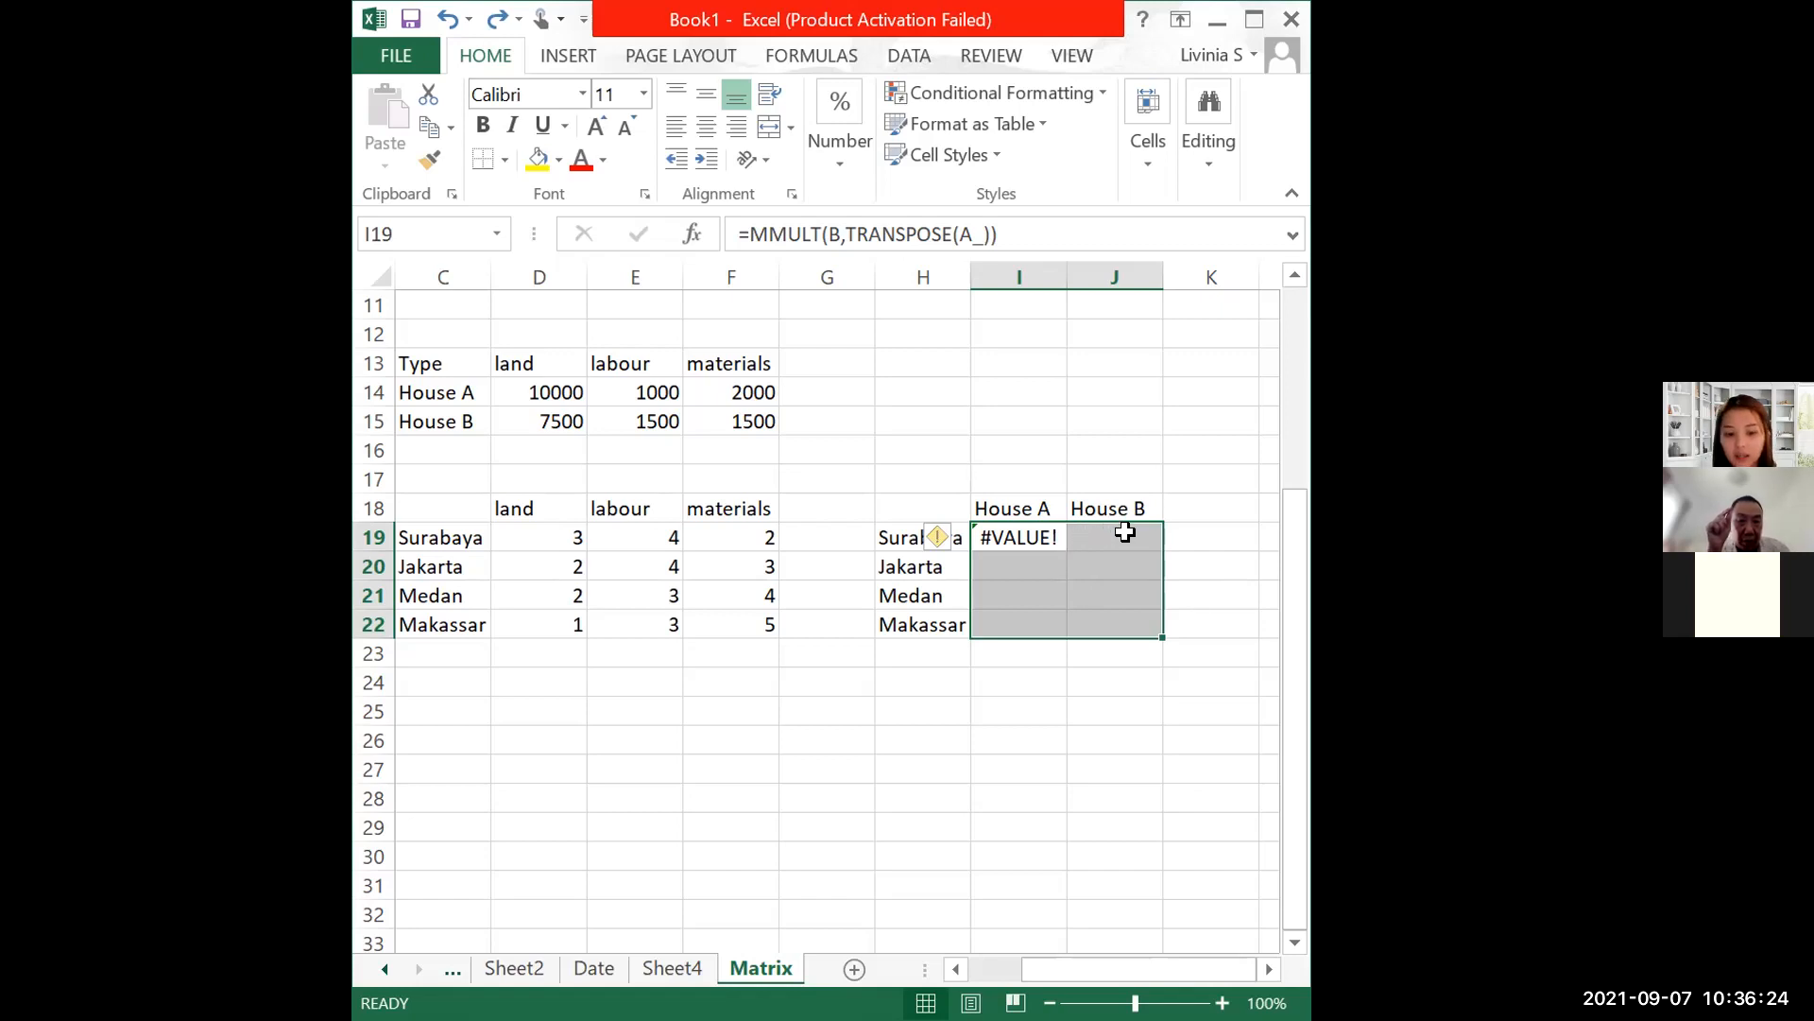
{"action": "key", "text": "F2"}
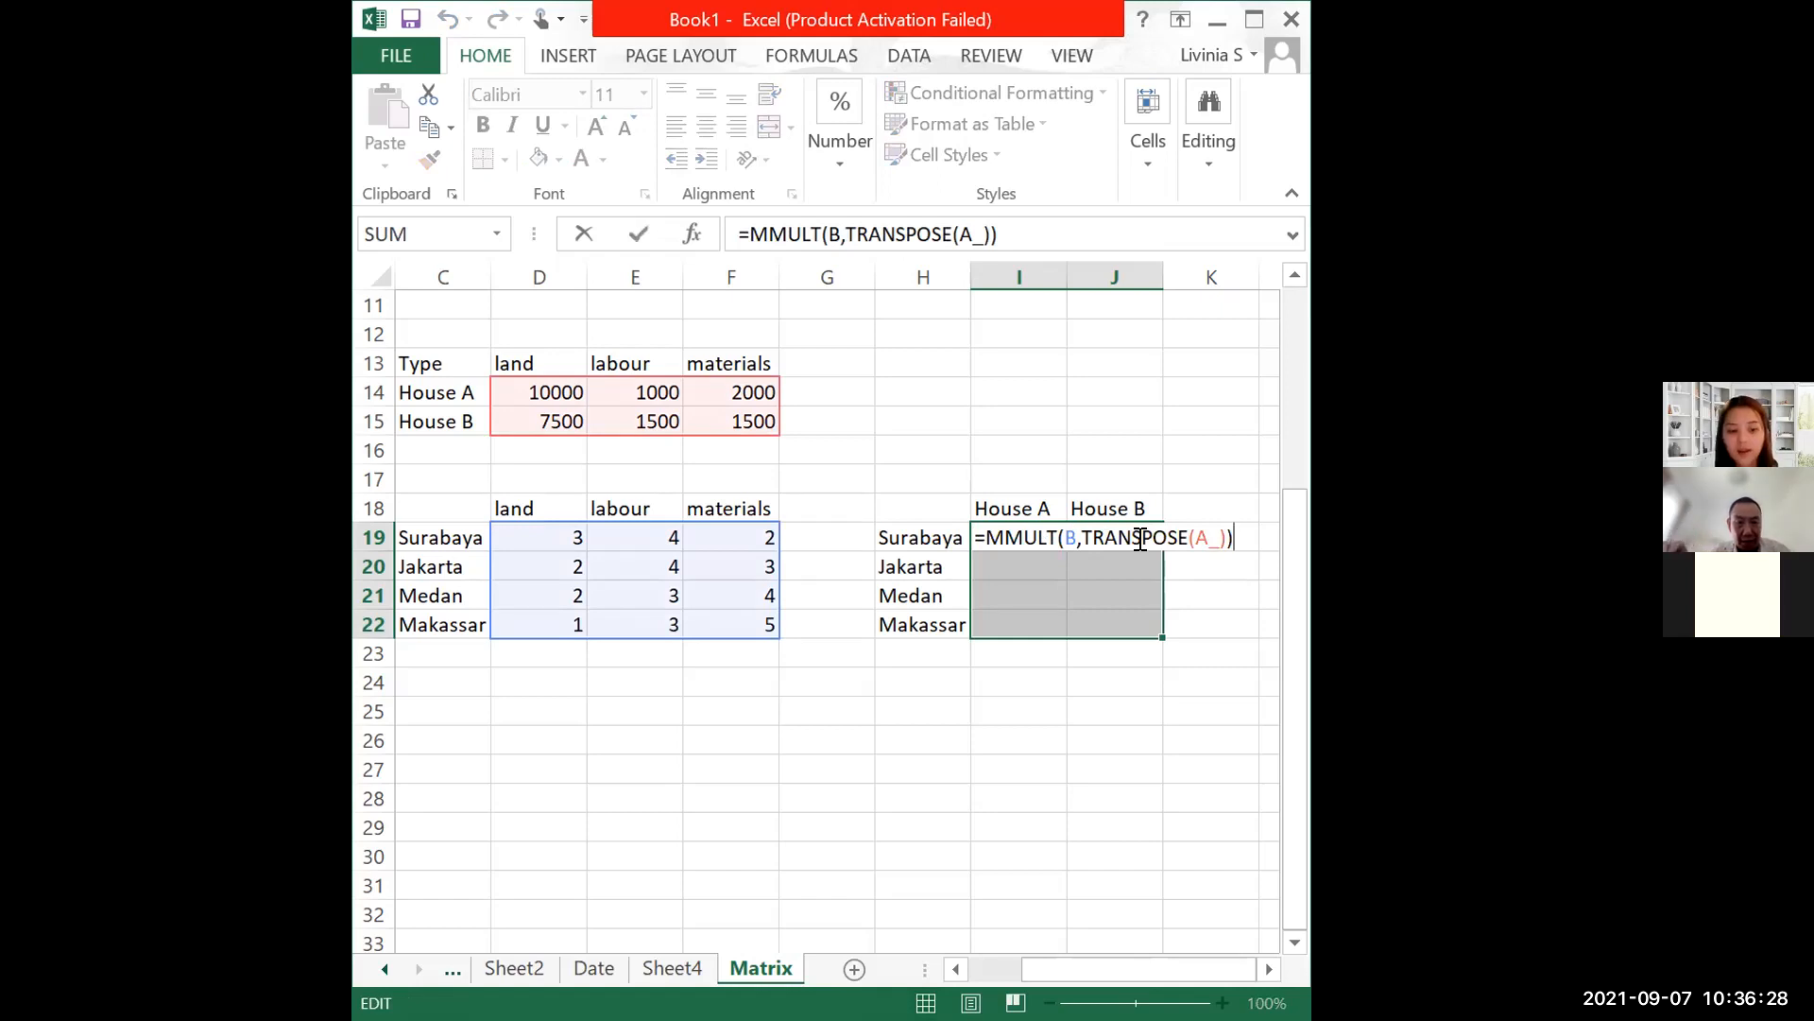
{"action": "key", "text": "ctrl+shift+Return"}
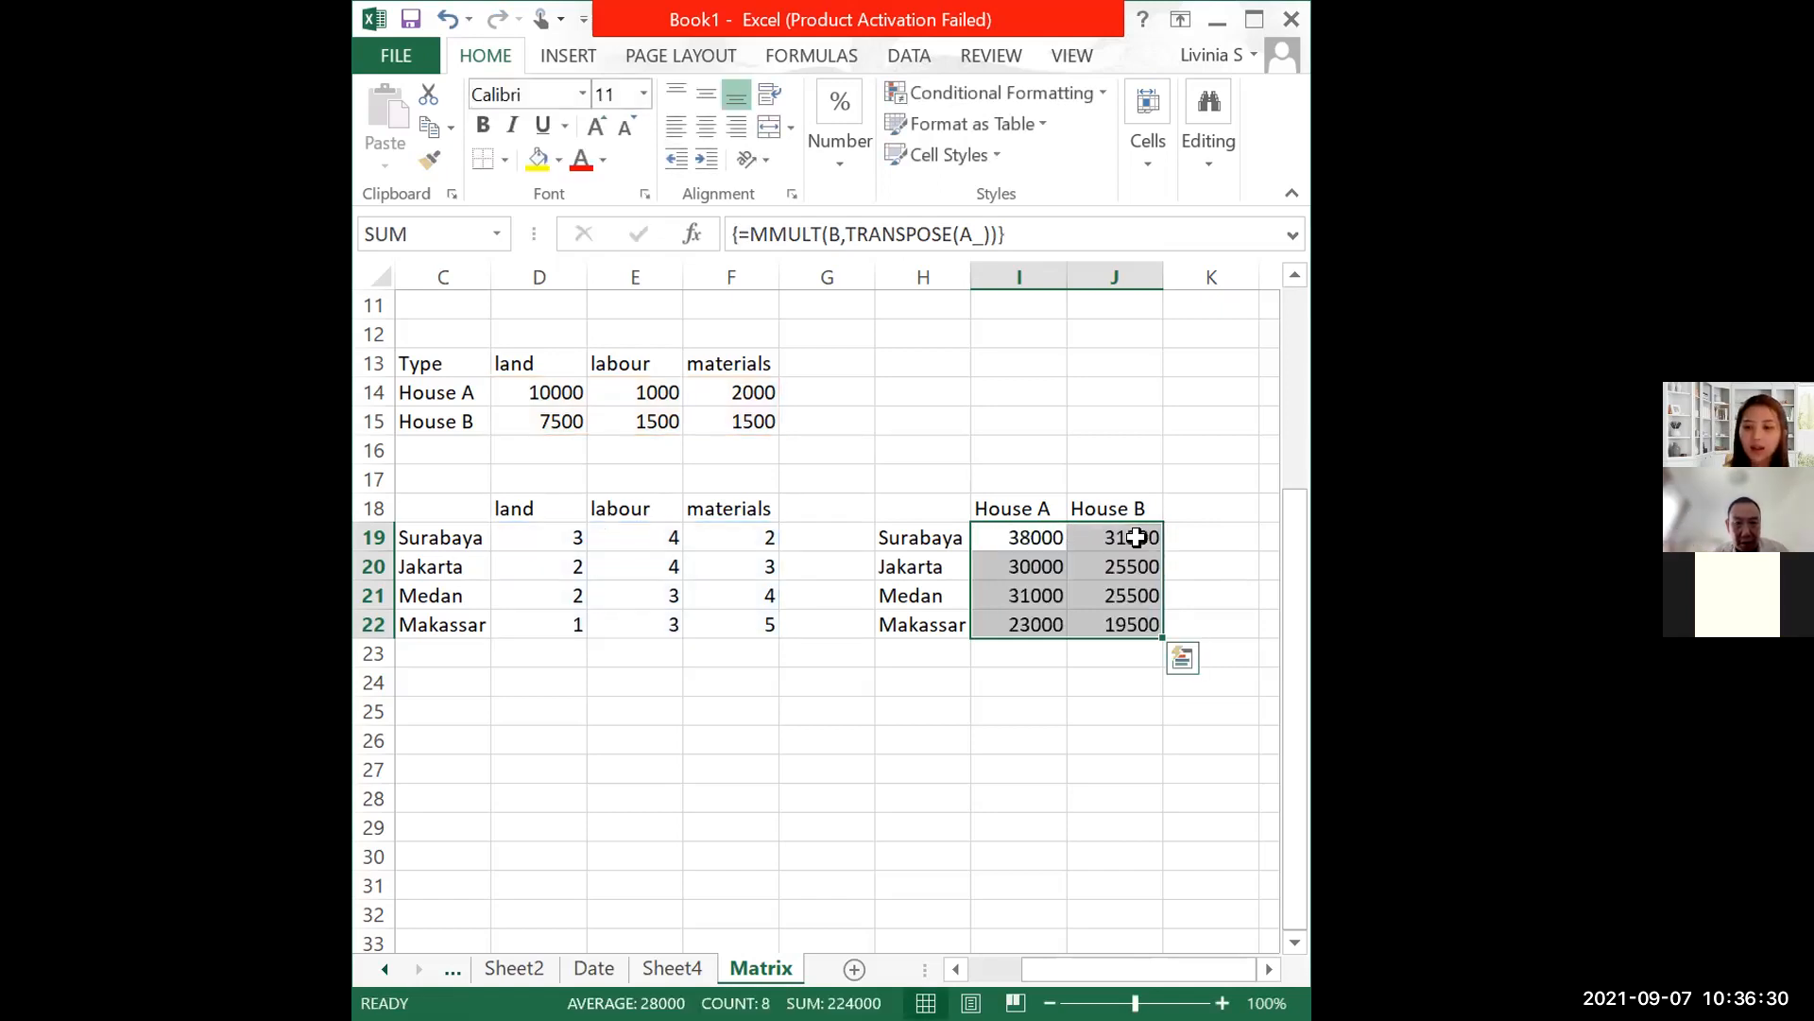